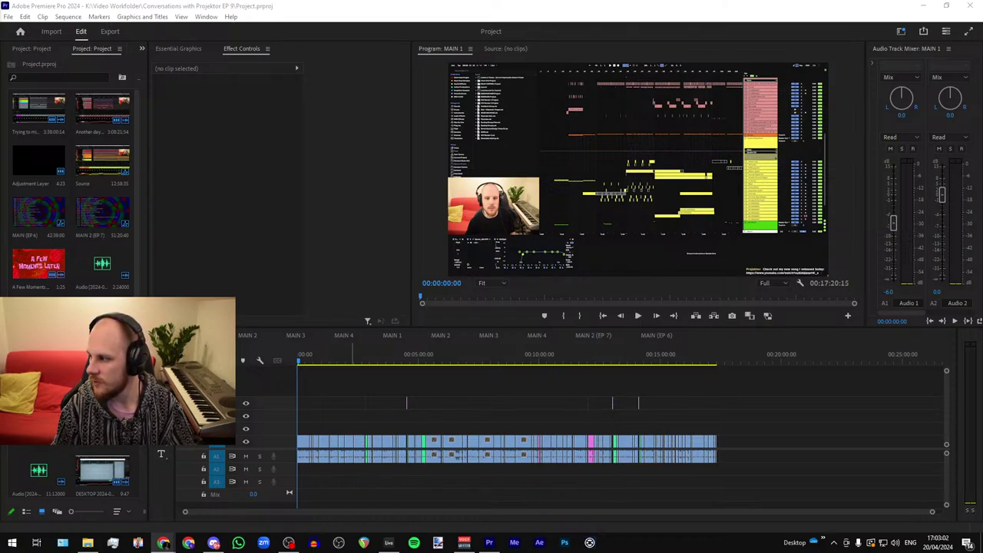
# Step: Examine the Masterclass and Packs sections of the Projektor Gumroad store in the browser
pyautogui.moveTo(982, 140); pyautogui.dragTo(560, 86)
pyautogui.doubleClick(560, 86)
pyautogui.scroll(-2, 723, 232)
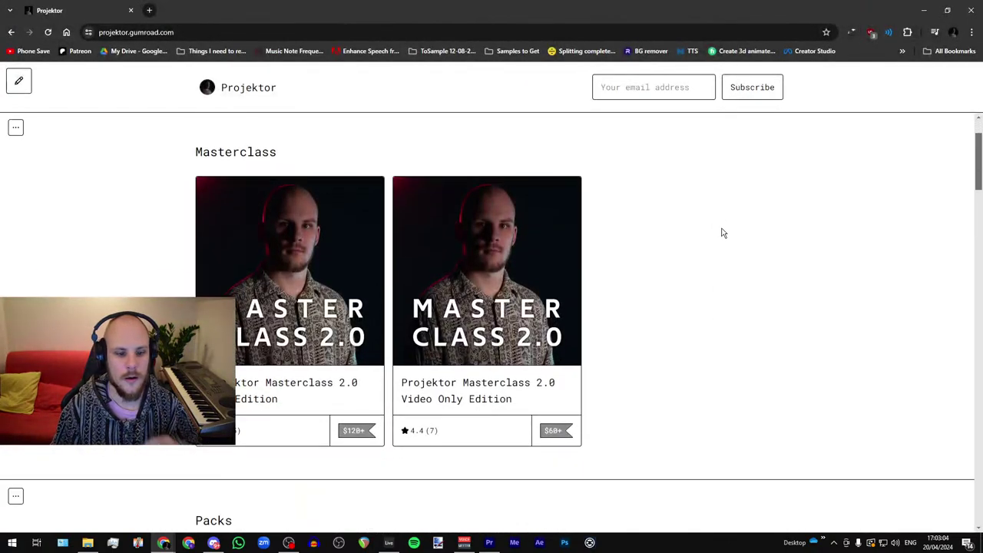
pyautogui.scroll(-9, 722, 233)
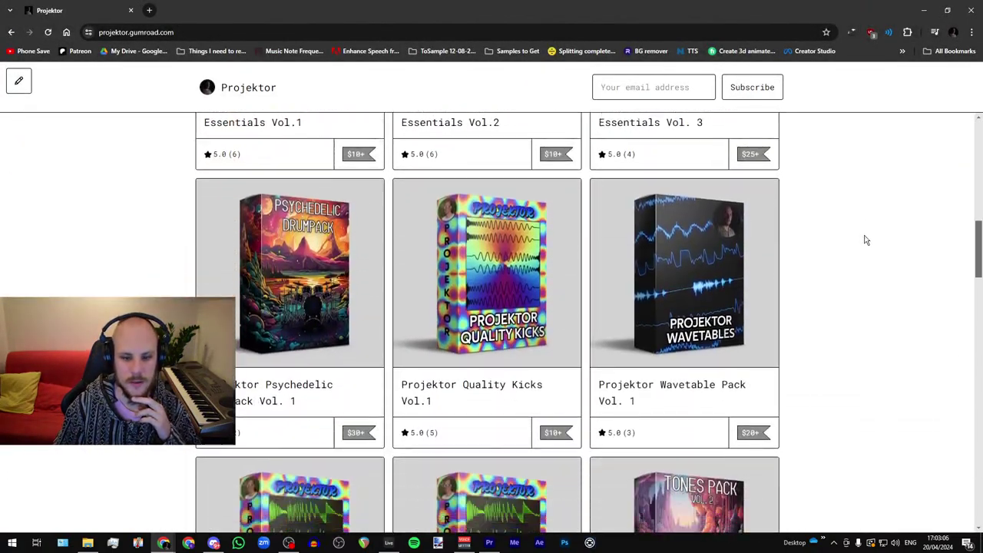
pyautogui.scroll(-2, 845, 243)
pyautogui.scroll(6, 837, 244)
pyautogui.scroll(-8, 835, 248)
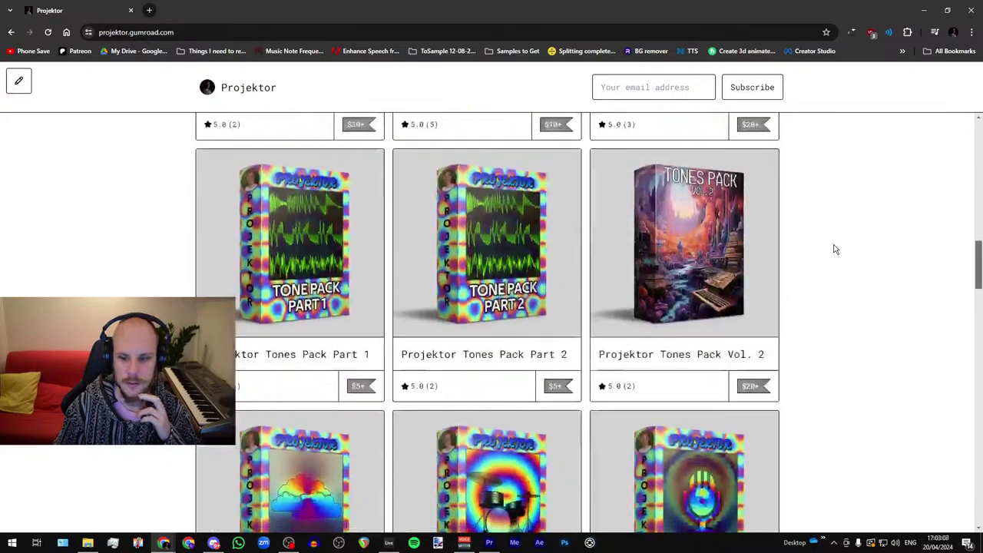
pyautogui.scroll(-7, 835, 249)
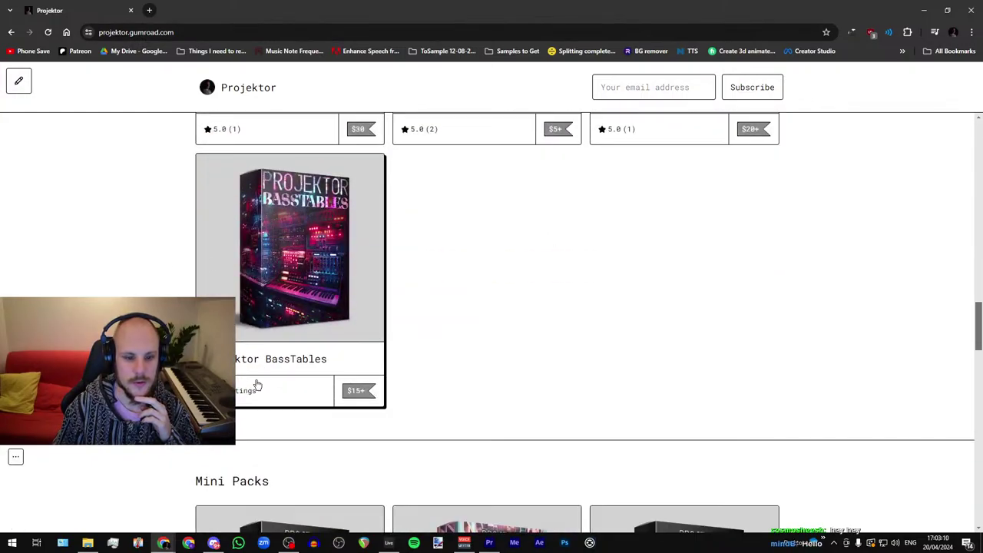
pyautogui.scroll(13, 476, 340)
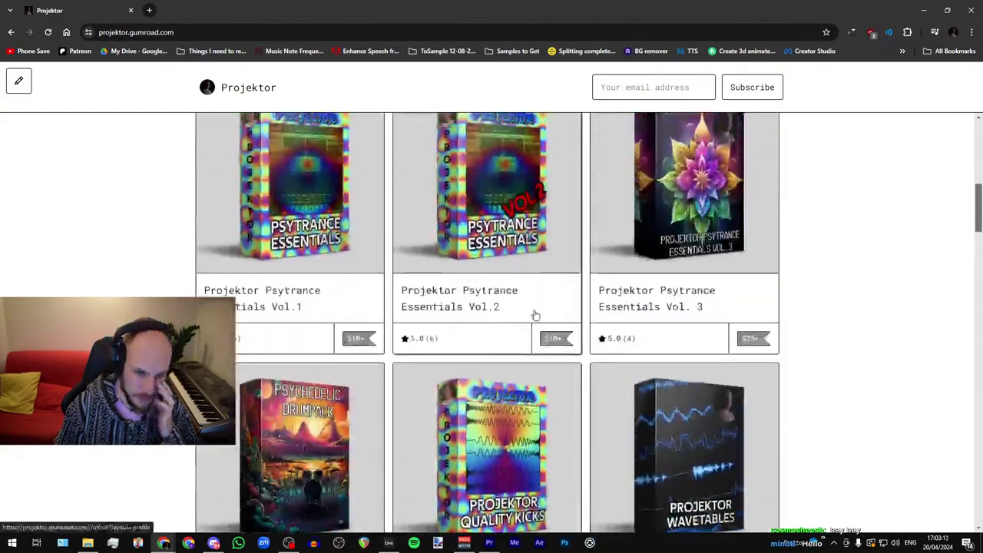
pyautogui.scroll(2, 535, 314)
pyautogui.scroll(-12, 453, 258)
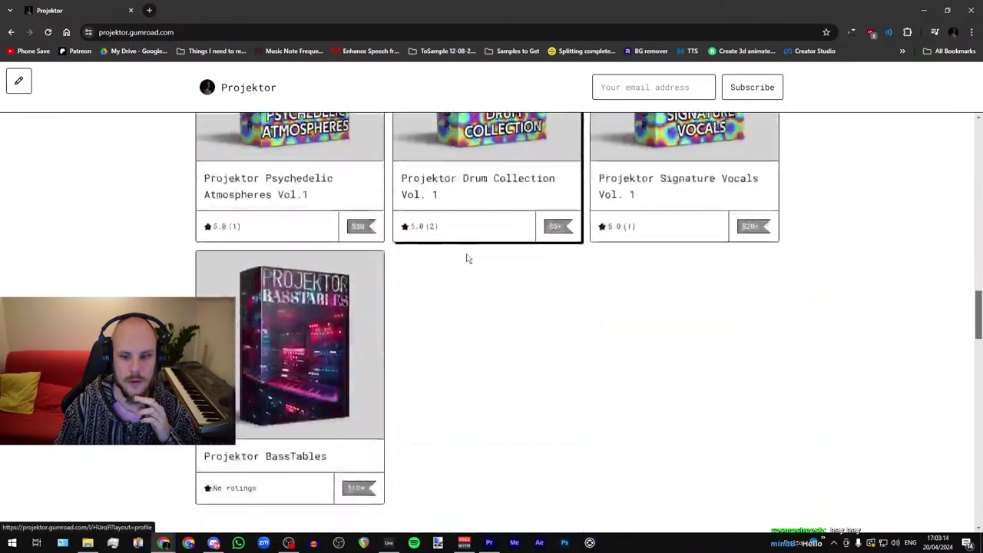
pyautogui.scroll(15, 467, 259)
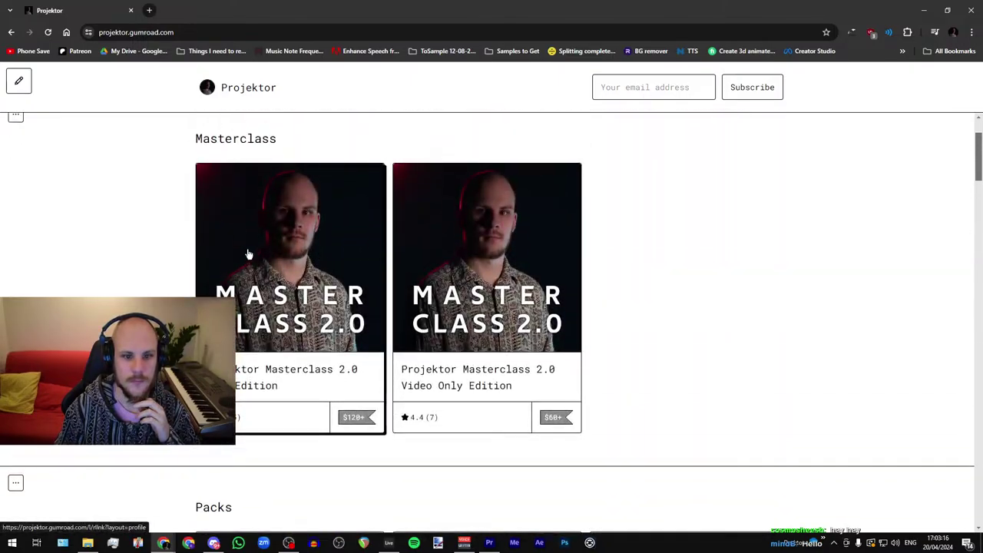
# Step: Examine the Mini Packs and Remix Packs sections of the Gumroad store, then return to the main packs
pyautogui.scroll(-15, 248, 253)
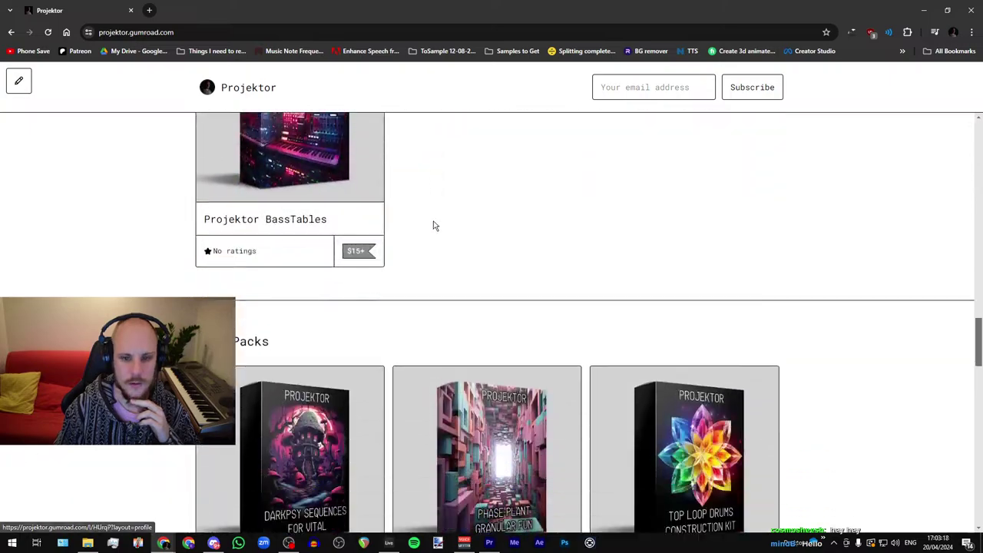
pyautogui.scroll(-4, 433, 225)
pyautogui.scroll(-1, 558, 295)
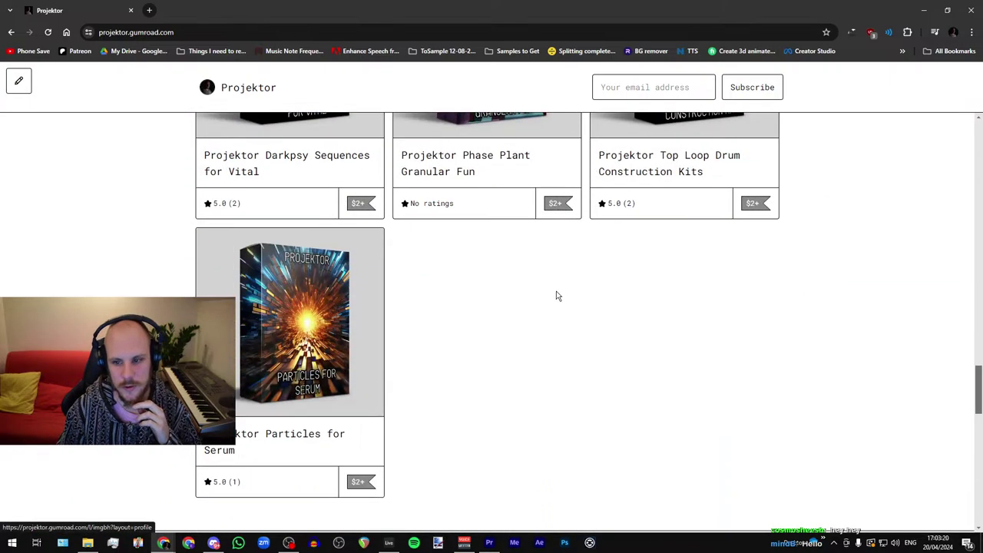
pyautogui.scroll(-10, 558, 296)
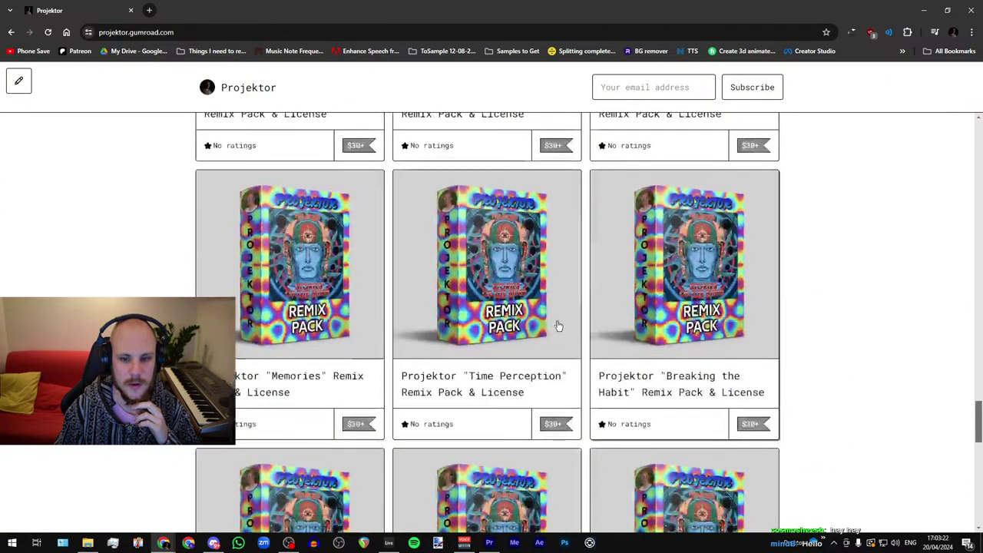
pyautogui.scroll(-10, 559, 326)
pyautogui.scroll(8, 476, 323)
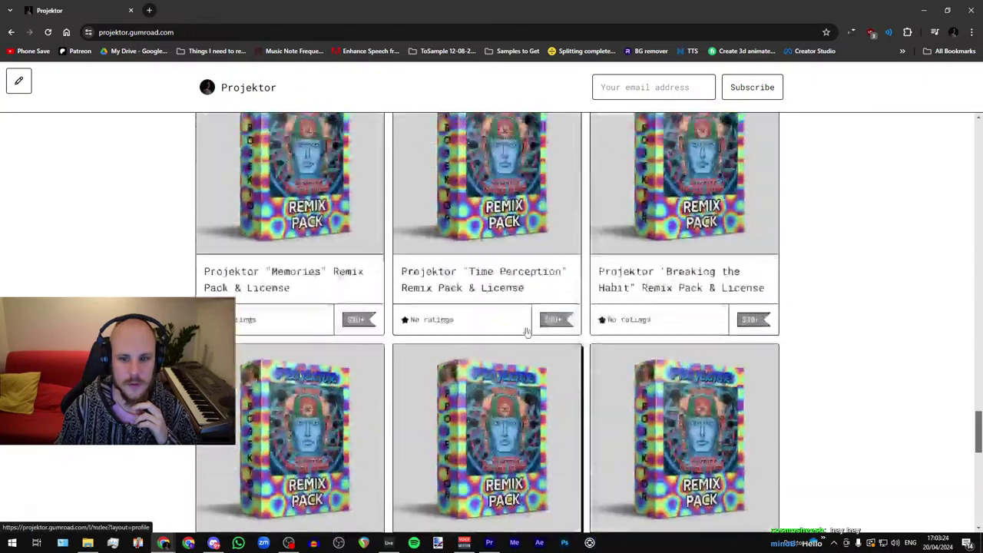
pyautogui.scroll(6, 527, 332)
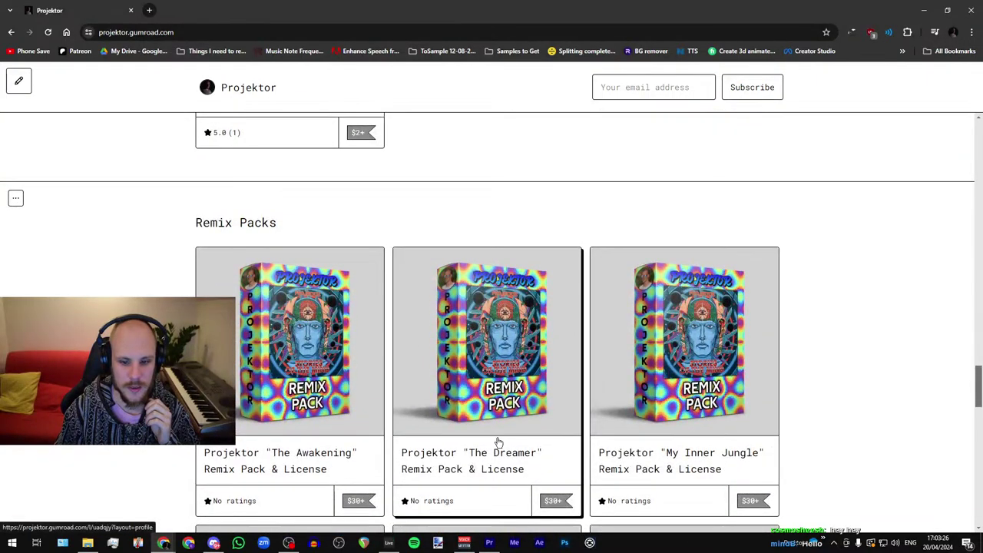
pyautogui.scroll(20, 466, 300)
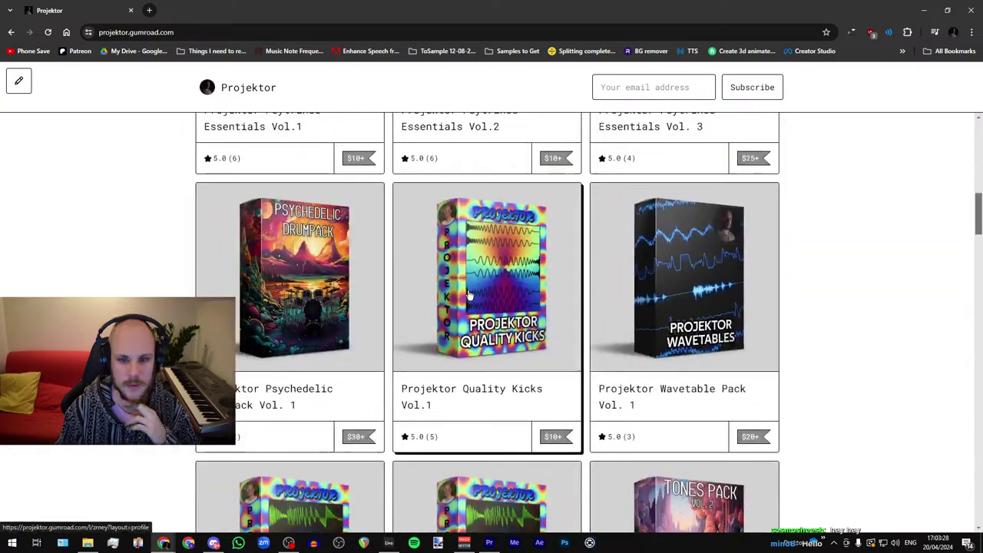
pyautogui.scroll(10, 469, 294)
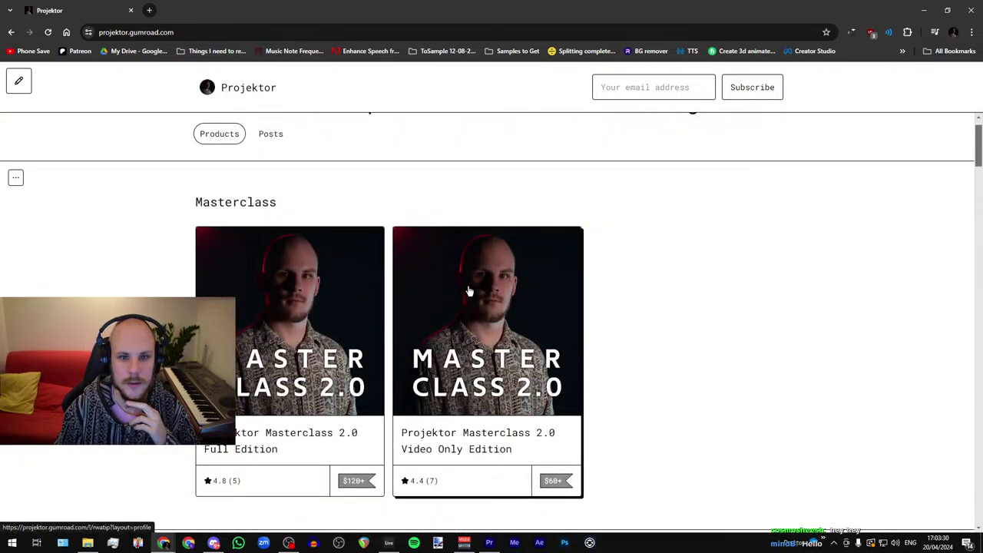
pyautogui.scroll(-10, 471, 287)
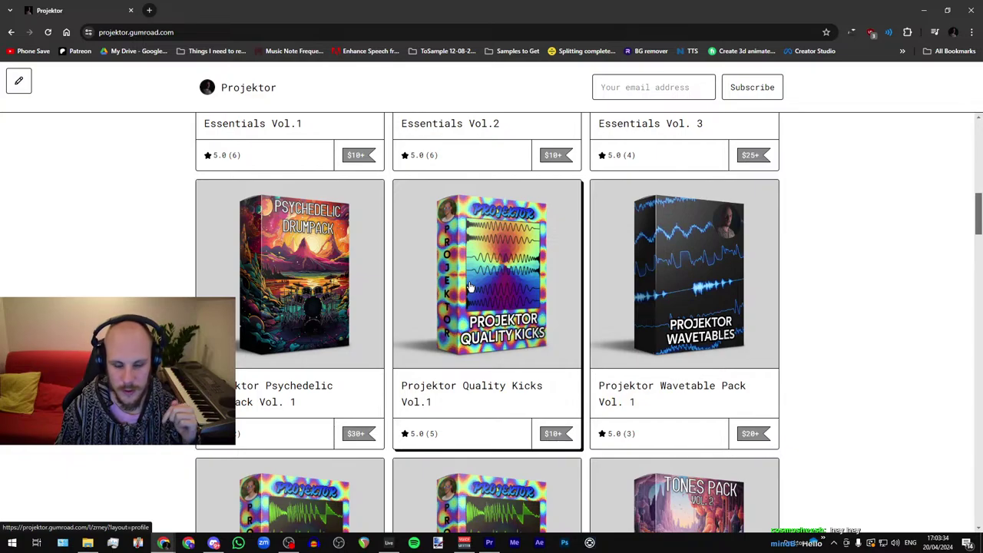
# Step: Switch to Premiere Pro and view the episode 9 MAIN 2 sequence at 00:02:09:08
pyautogui.hotkey('alt', 'Tab')
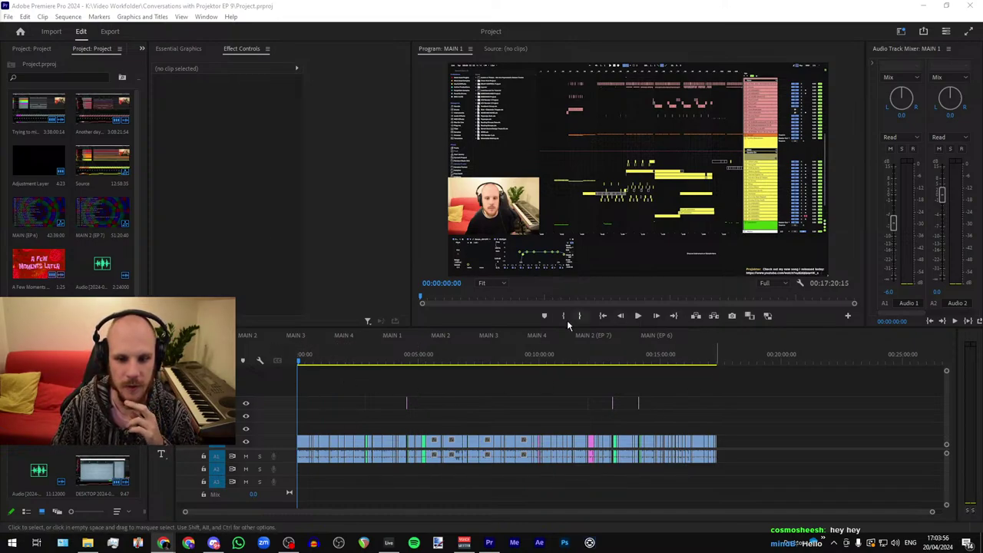
pyautogui.click(251, 335)
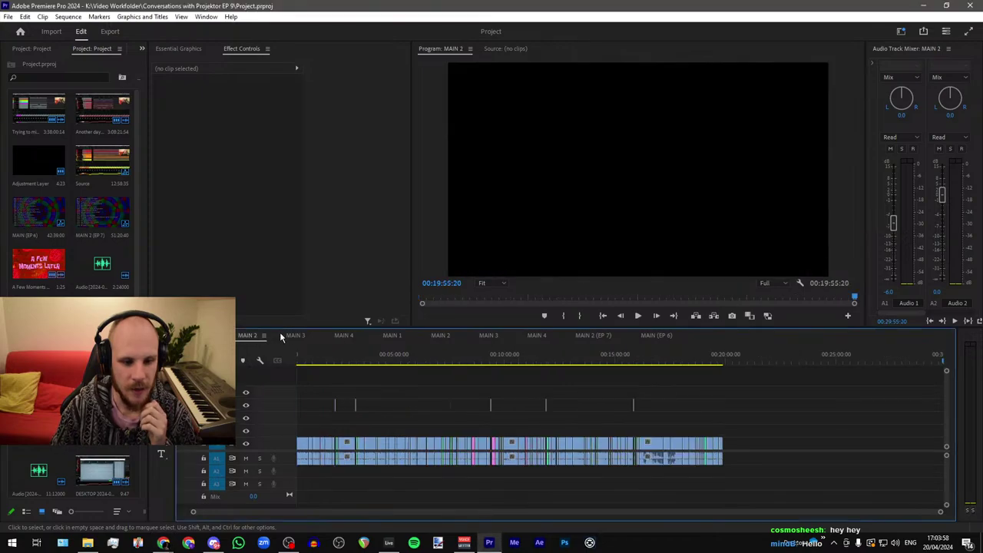
pyautogui.click(318, 358)
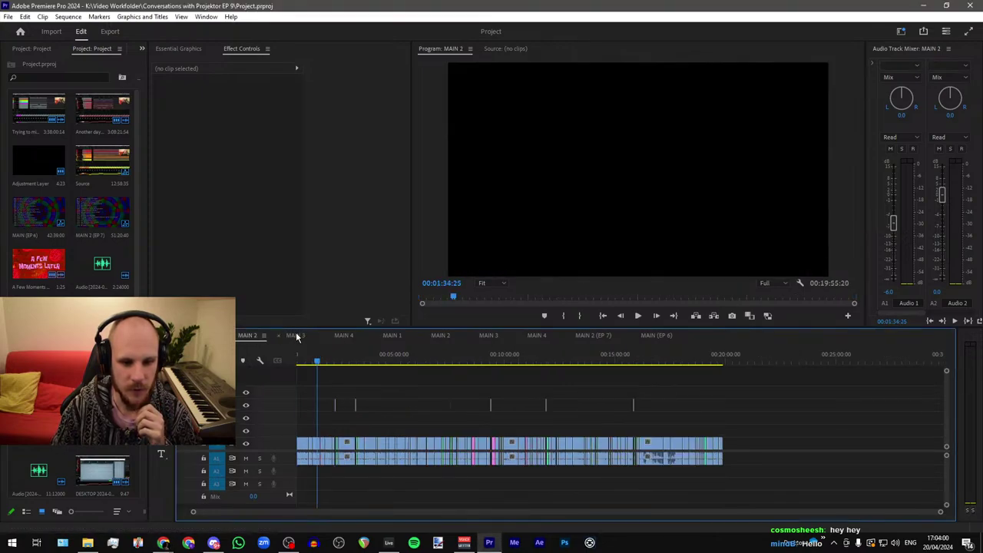
pyautogui.moveTo(318, 361)
pyautogui.mouseDown()
pyautogui.moveTo(368, 367)
pyautogui.moveTo(331, 366)
pyautogui.mouseUp()
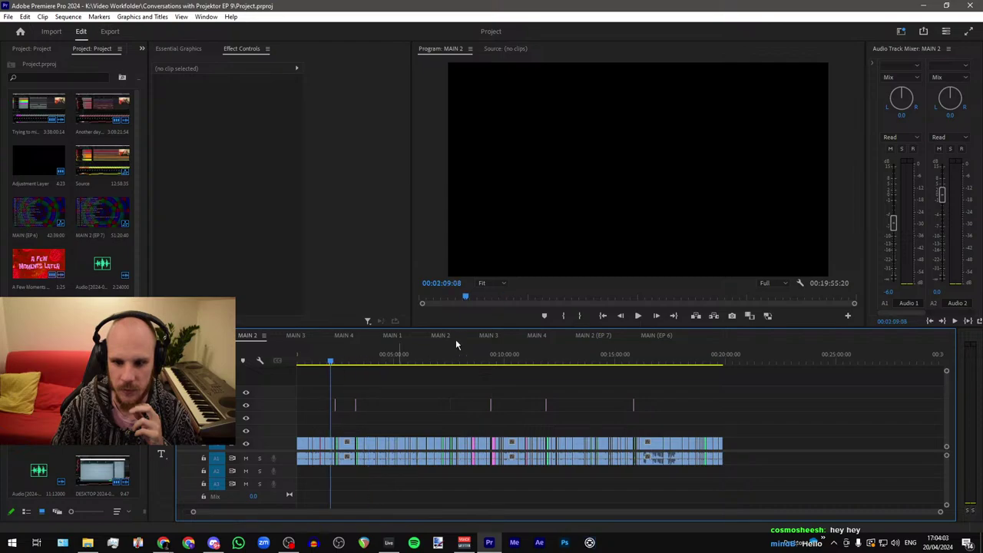
pyautogui.click(297, 336)
pyautogui.click(253, 338)
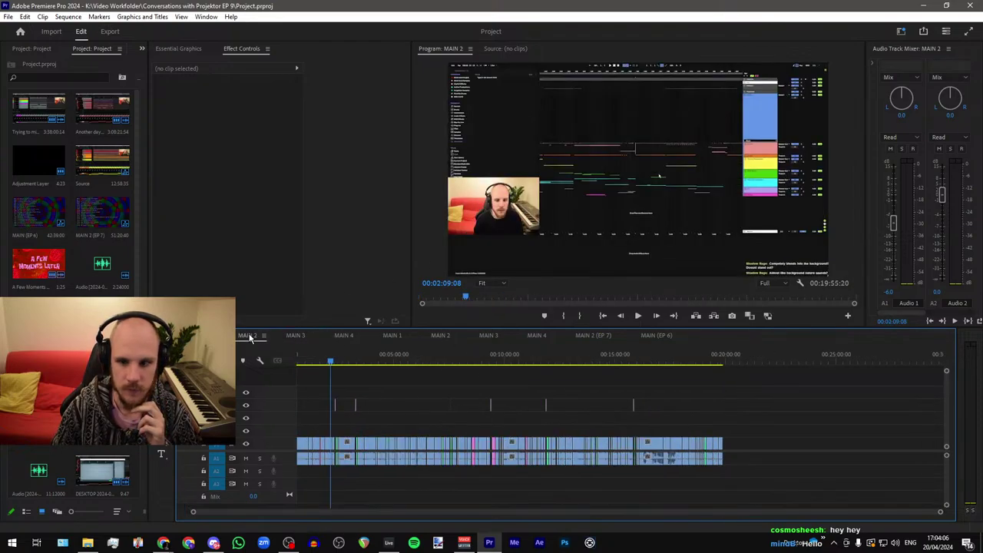
# Step: Look through the episode 9 sequences MAIN 3 and MAIN 4 and the episode 8 sequences MAIN 1 to MAIN 3
pyautogui.click(299, 337)
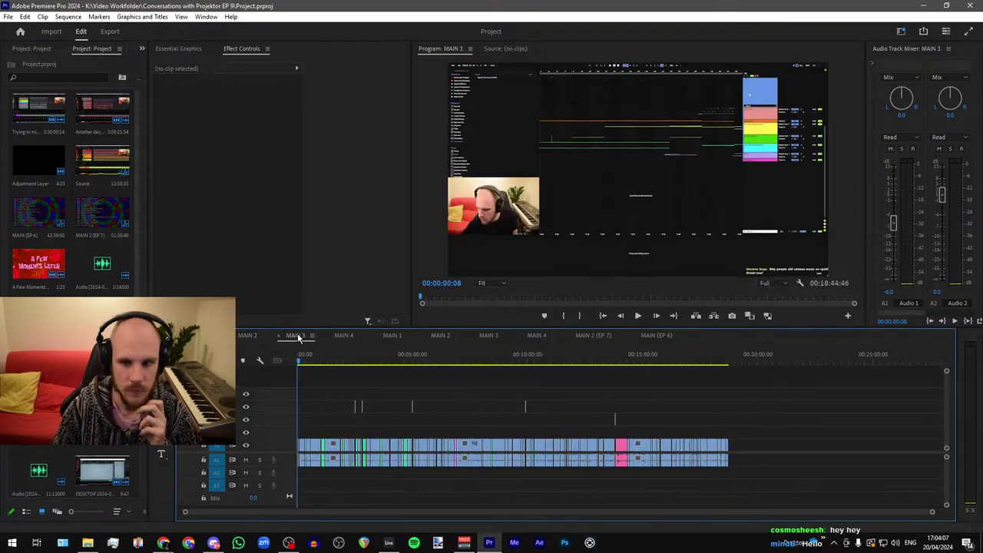
pyautogui.click(339, 335)
pyautogui.click(381, 337)
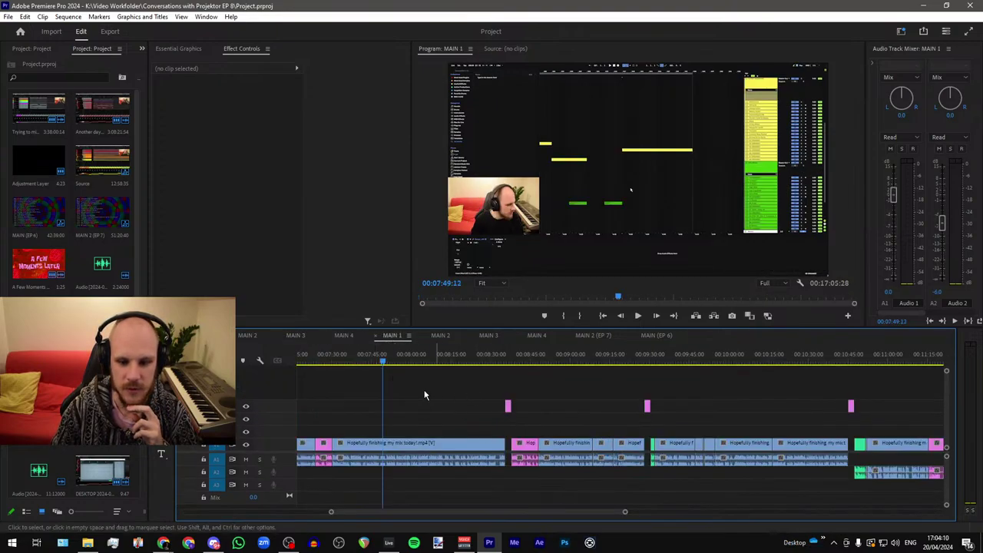
pyautogui.click(444, 337)
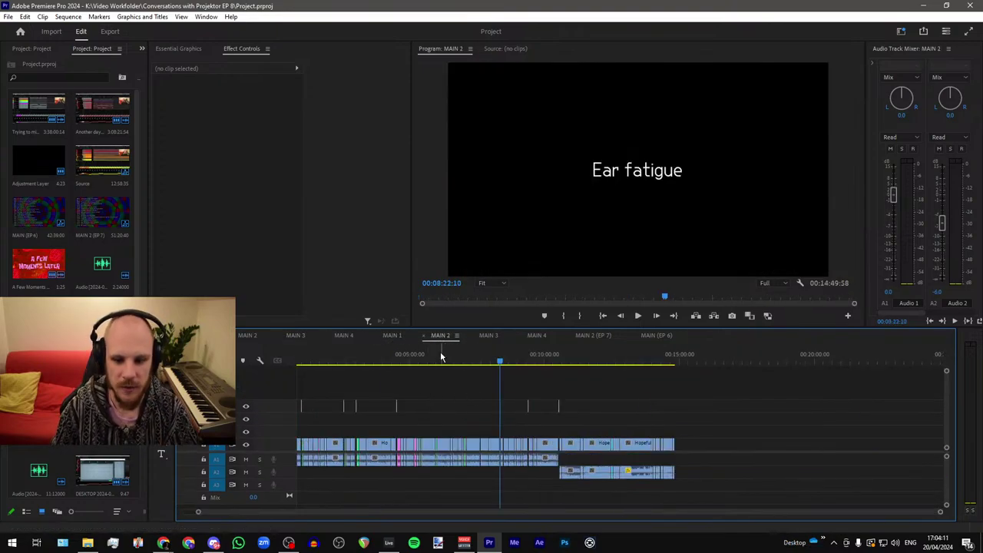
pyautogui.click(487, 337)
pyautogui.press('=')
pyautogui.press('=')
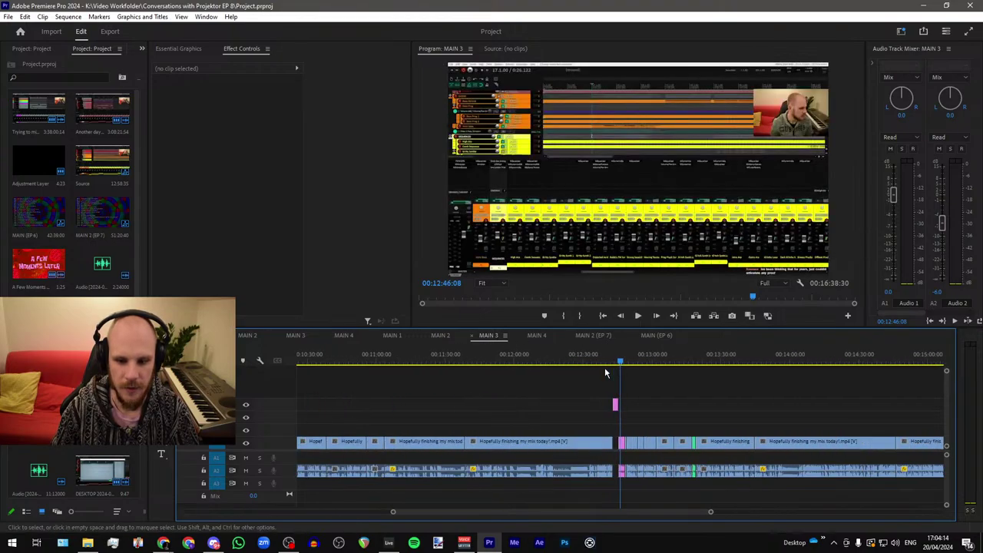
# Step: View the whole episode 8 MAIN 4 timeline and preview the frame at 00:20:25:22
pyautogui.click(535, 335)
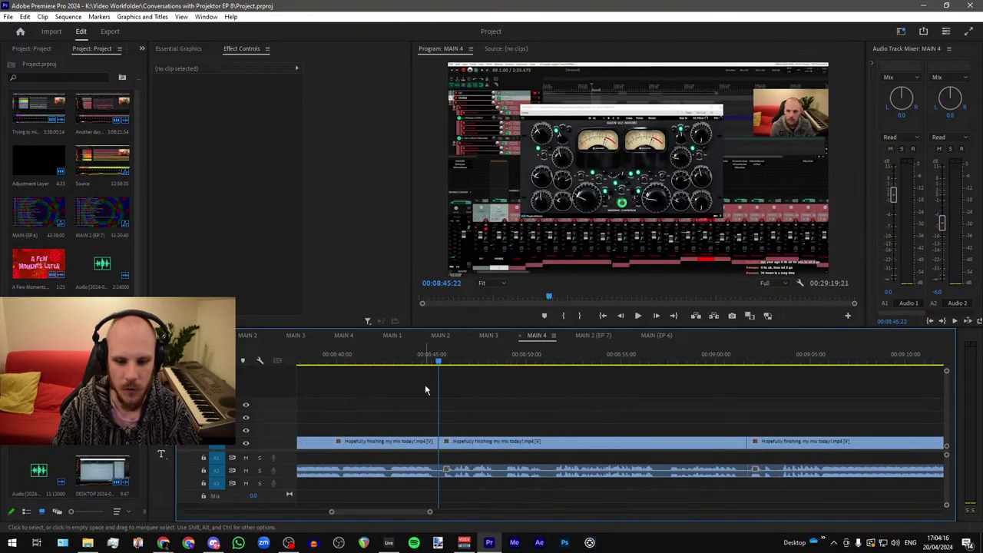
pyautogui.press('-')
pyautogui.press('-')
pyautogui.press('-')
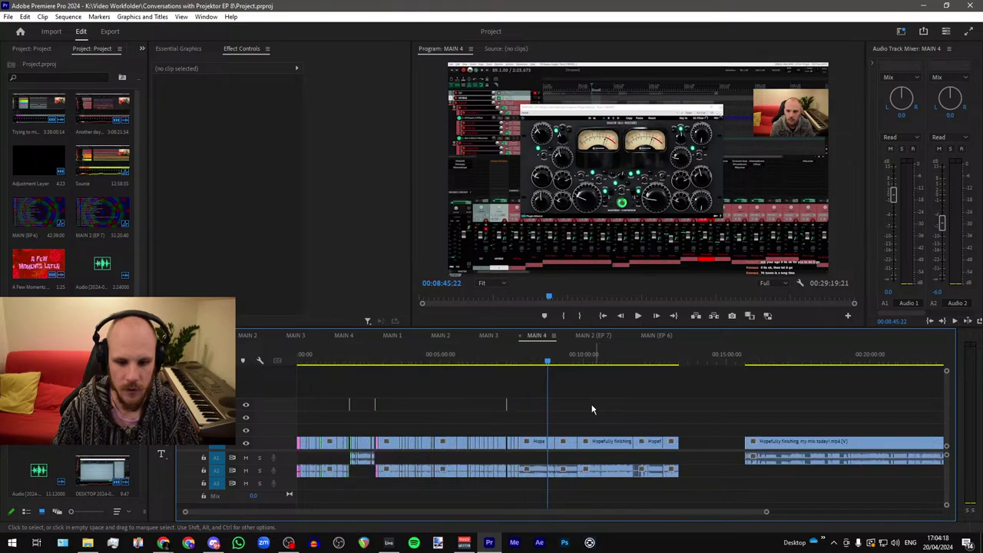
pyautogui.press('-')
pyautogui.moveTo(521, 358); pyautogui.dragTo(633, 395)
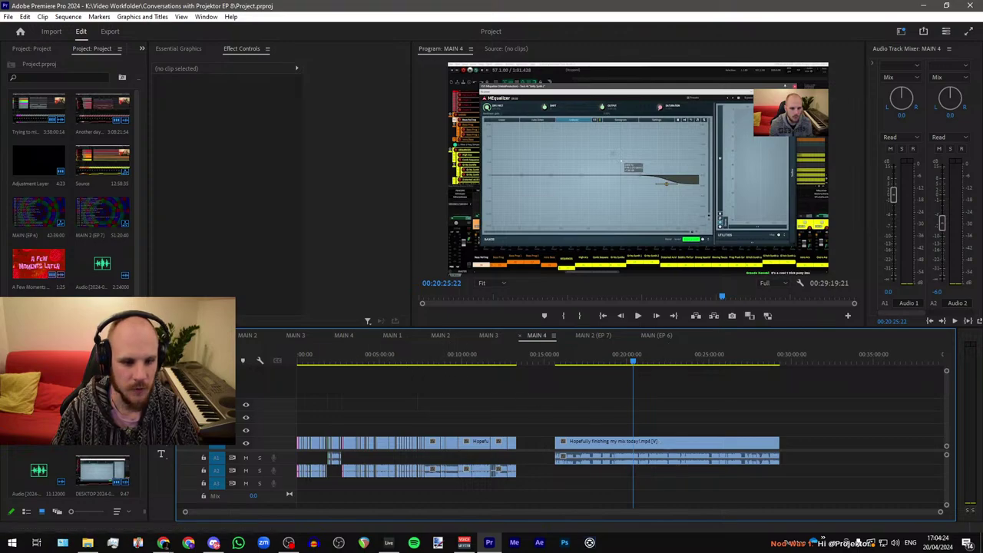
# Step: View the episode 9 MAIN 1 sequence, then show the full timeline of MAIN 2 (EP 7)
pyautogui.click(392, 335)
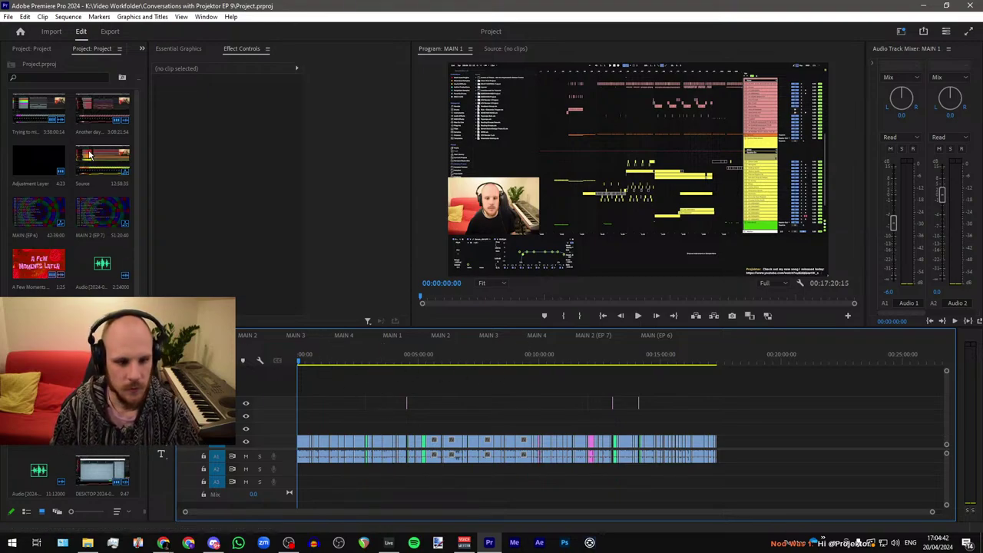
pyautogui.click(596, 336)
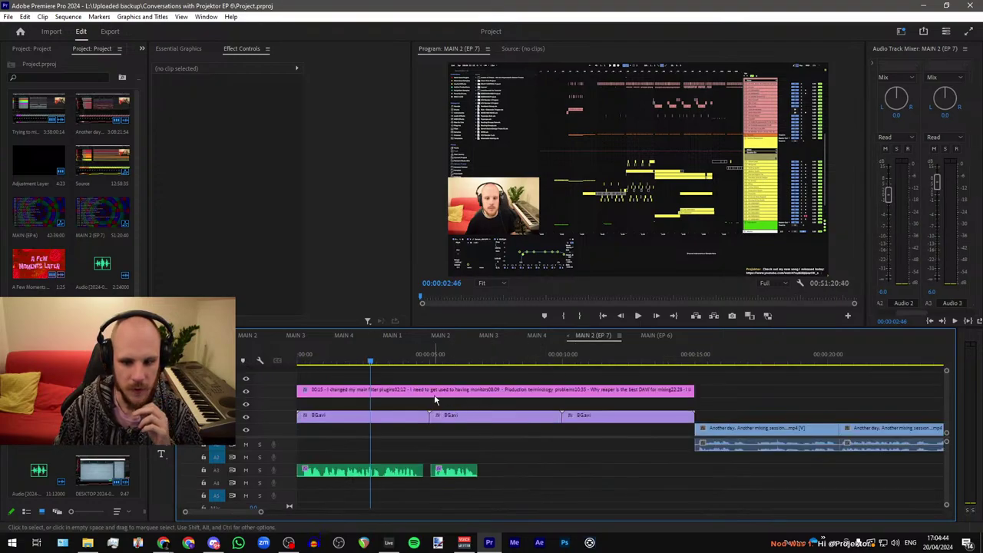
pyautogui.scroll(-15, 398, 368)
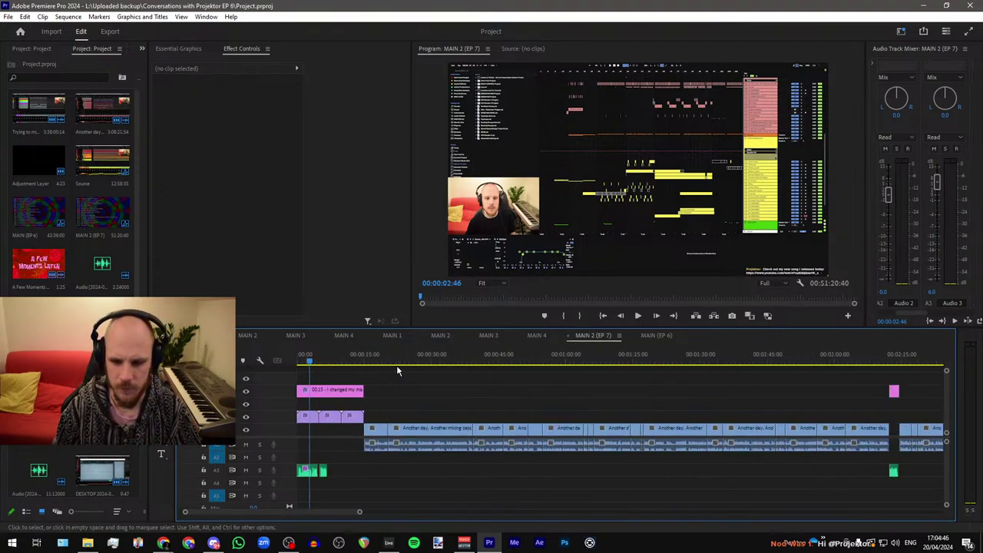
pyautogui.press('-')
pyautogui.press('-')
pyautogui.press('-')
pyautogui.press('-')
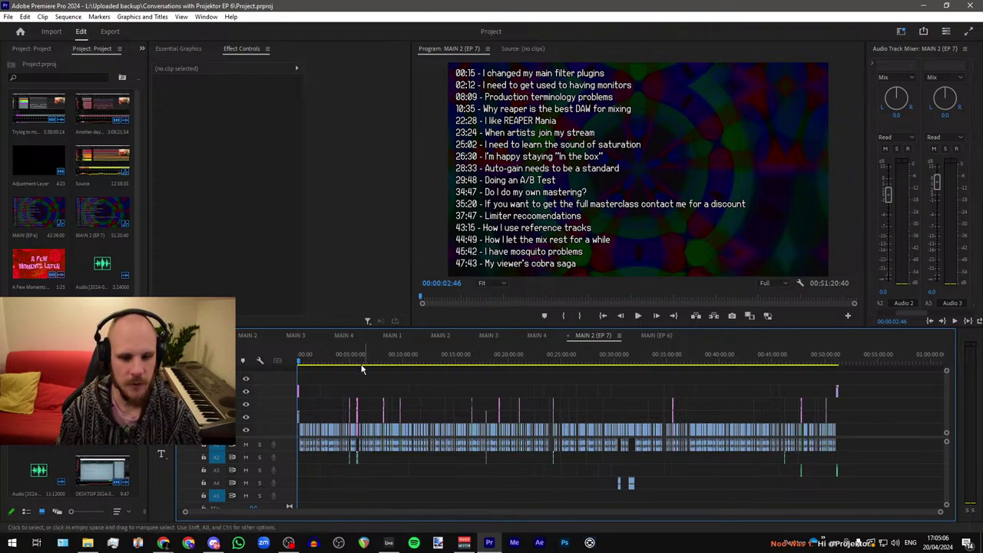
# Step: Examine the pink and green clips between about 00:04:15 and 00:06:00 in the MAIN 2 (EP 7) timeline
pyautogui.scroll(3, 349, 367)
pyautogui.scroll(10, 350, 367)
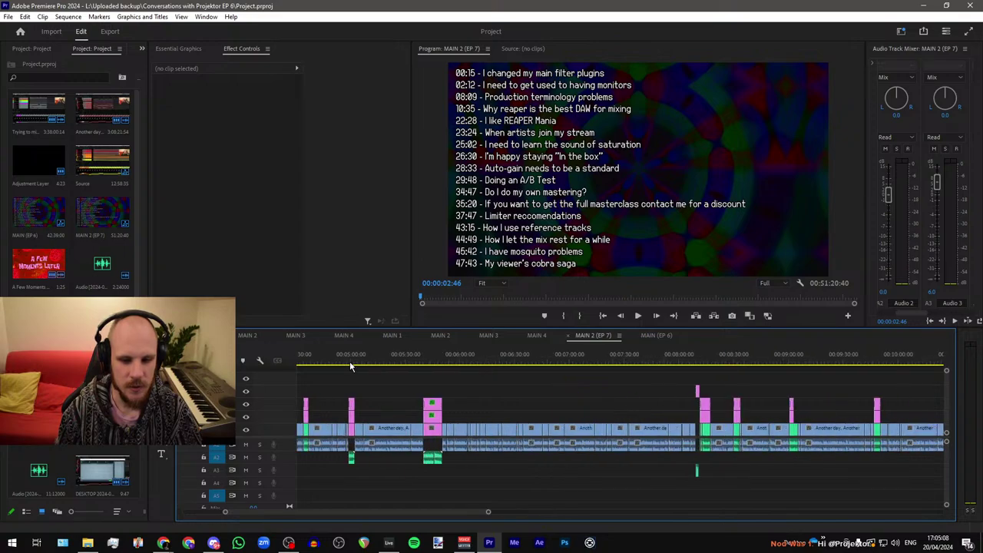
pyautogui.scroll(-1, 493, 408)
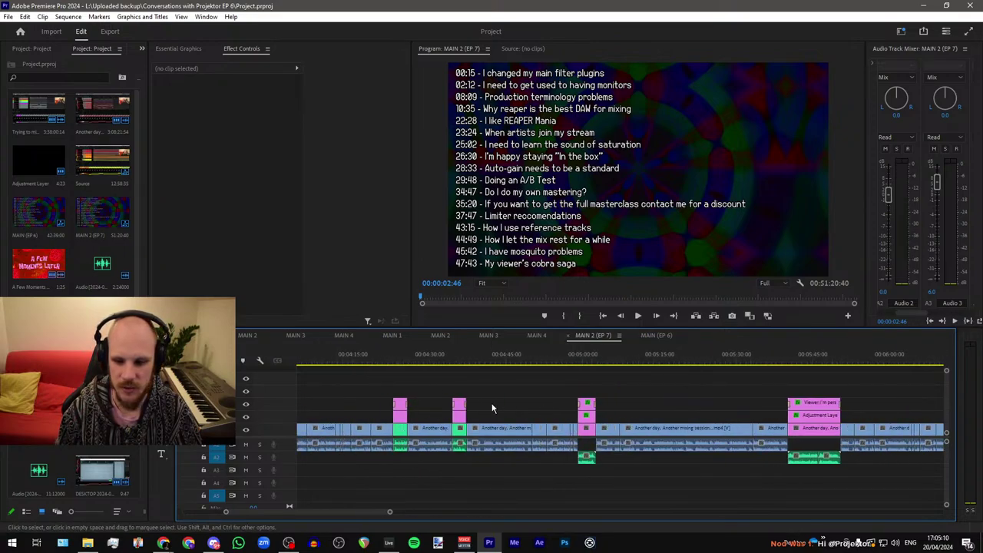
pyautogui.scroll(-4, 435, 399)
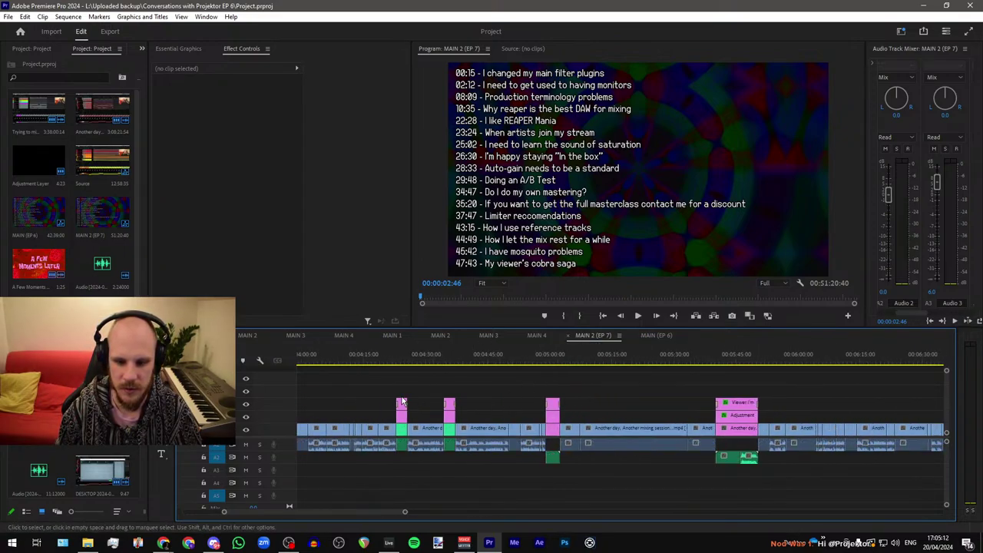
pyautogui.scroll(6, 600, 403)
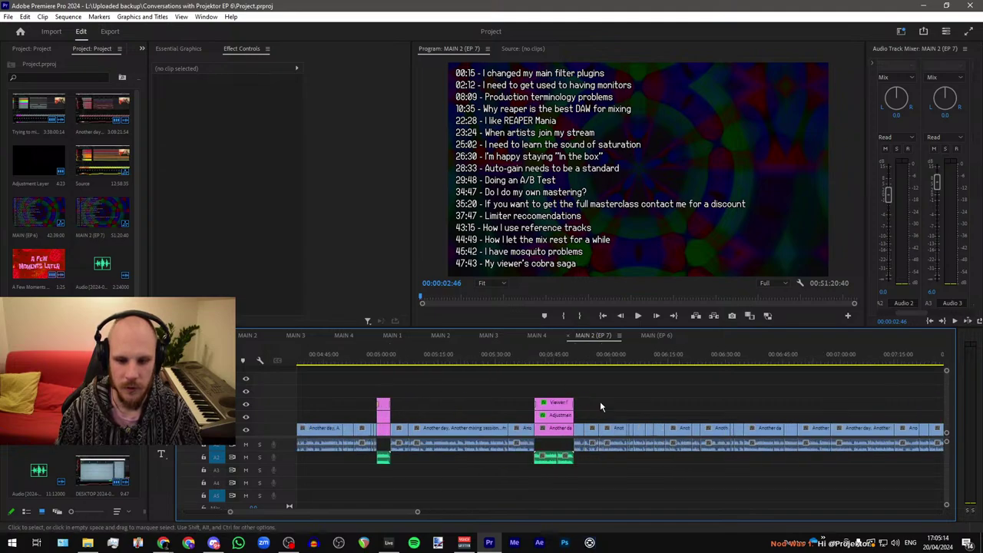
# Step: Preview the viewer comment at 00:05:40:36 in MAIN 2 (EP 7), then show the sequence's whole timeline
pyautogui.click(452, 365)
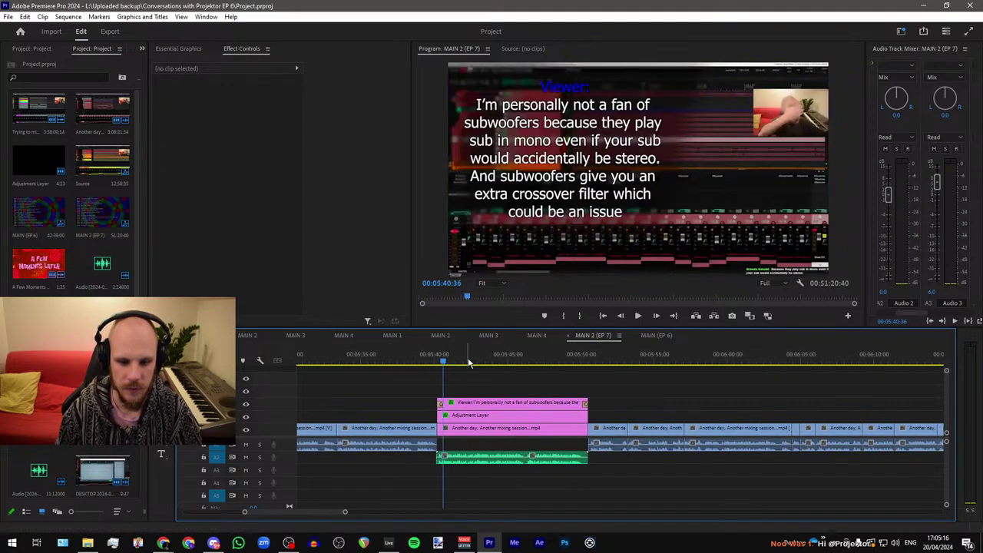
pyautogui.press('-')
pyautogui.press('-')
pyautogui.press('-')
pyautogui.press('-')
pyautogui.press('-')
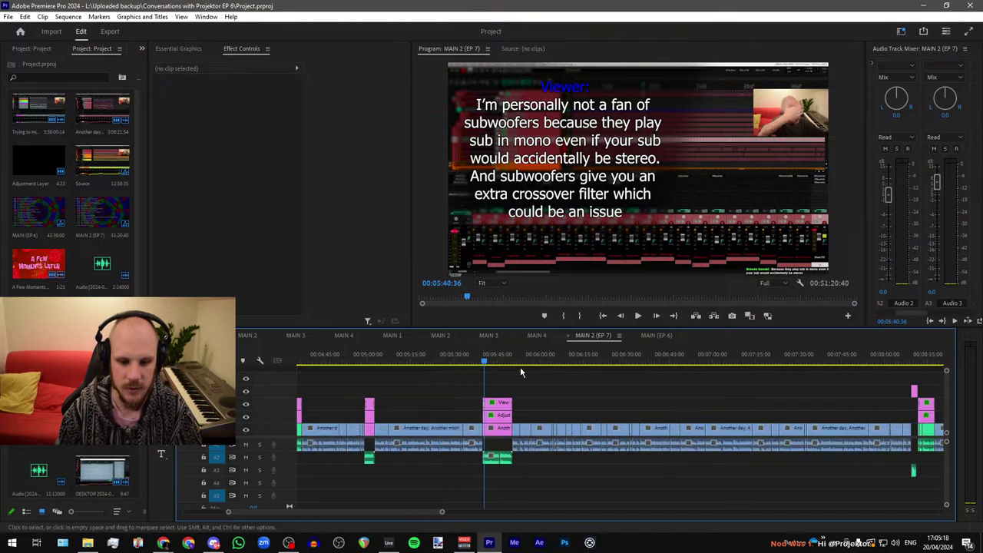
pyautogui.press('-')
pyautogui.press('-')
pyautogui.press('-')
pyautogui.press('-')
pyautogui.press('-')
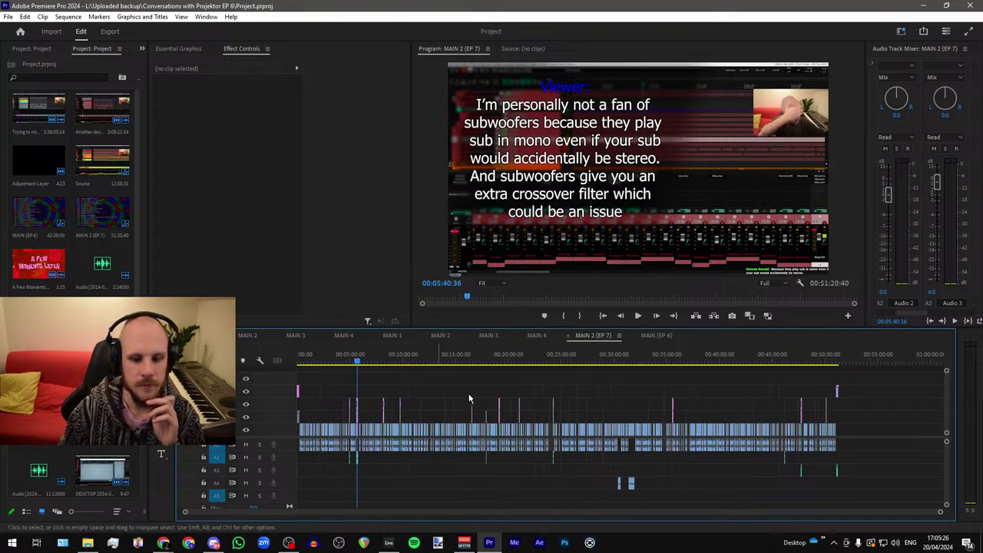
# Step: Copy the timestamp title and the three background clips from the start of the MAIN 2 (EP 7) sequence
pyautogui.click(199, 335)
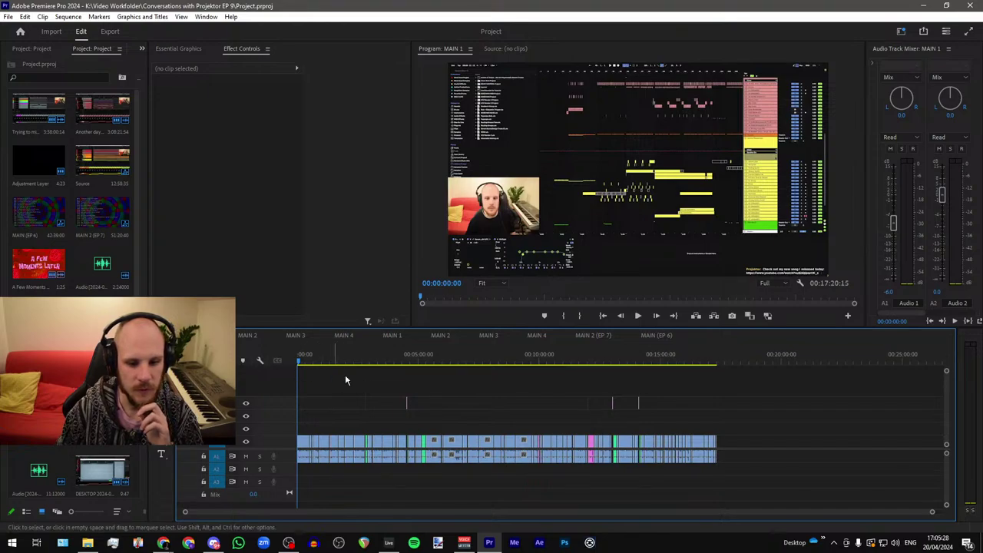
pyautogui.click(587, 335)
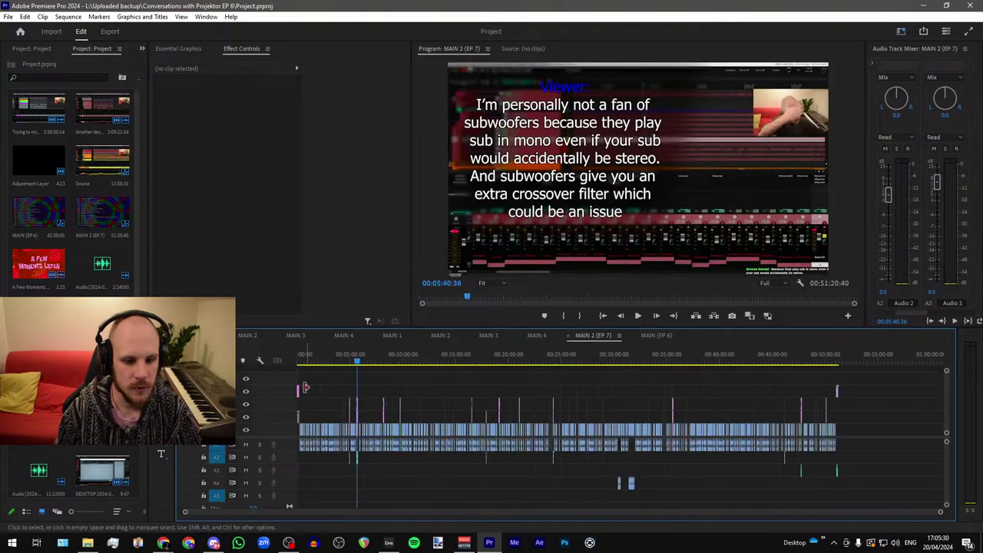
pyautogui.scroll(10, 305, 365)
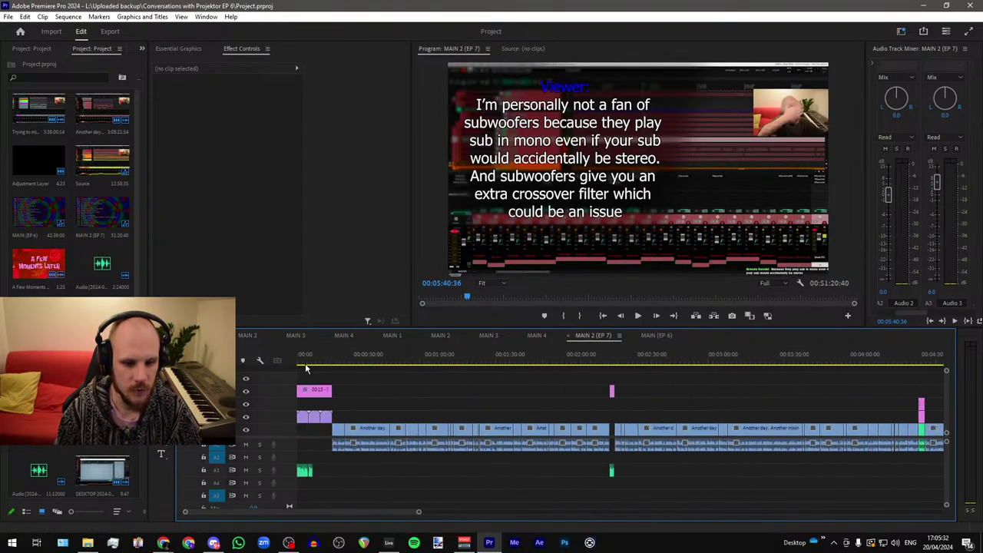
pyautogui.scroll(1, 306, 369)
pyautogui.moveTo(390, 376); pyautogui.dragTo(337, 405)
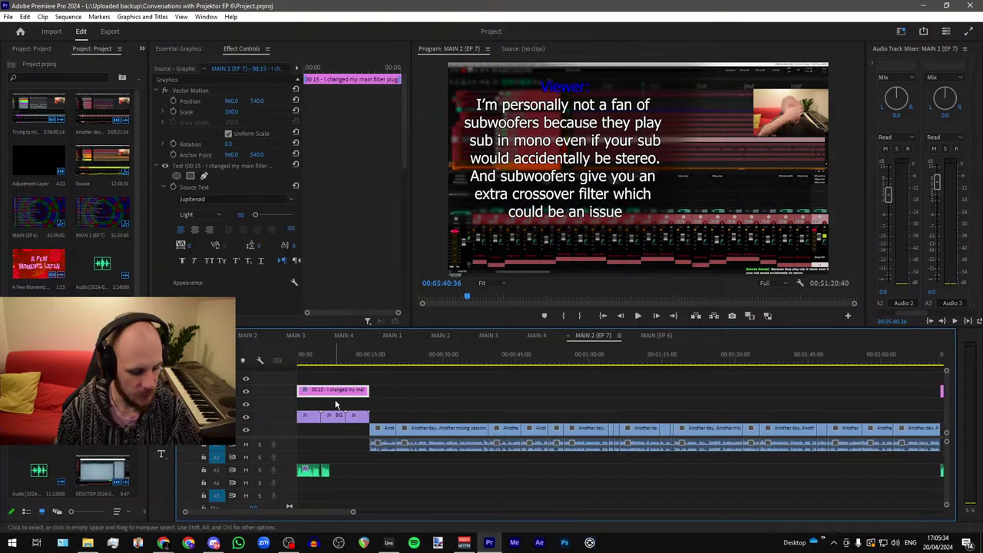
pyautogui.moveTo(393, 385); pyautogui.dragTo(300, 445)
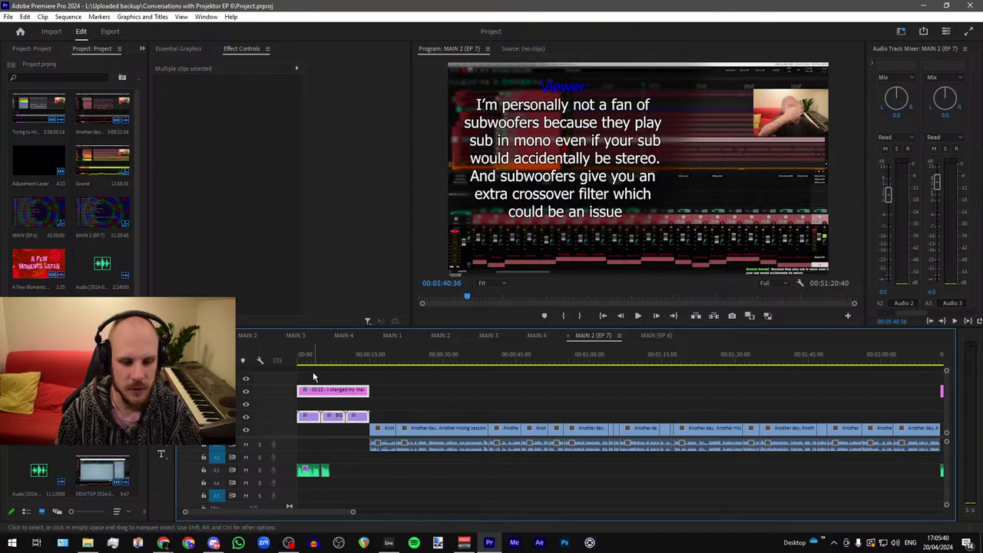
pyautogui.scroll(-2, 310, 370)
pyautogui.scroll(-1, 310, 370)
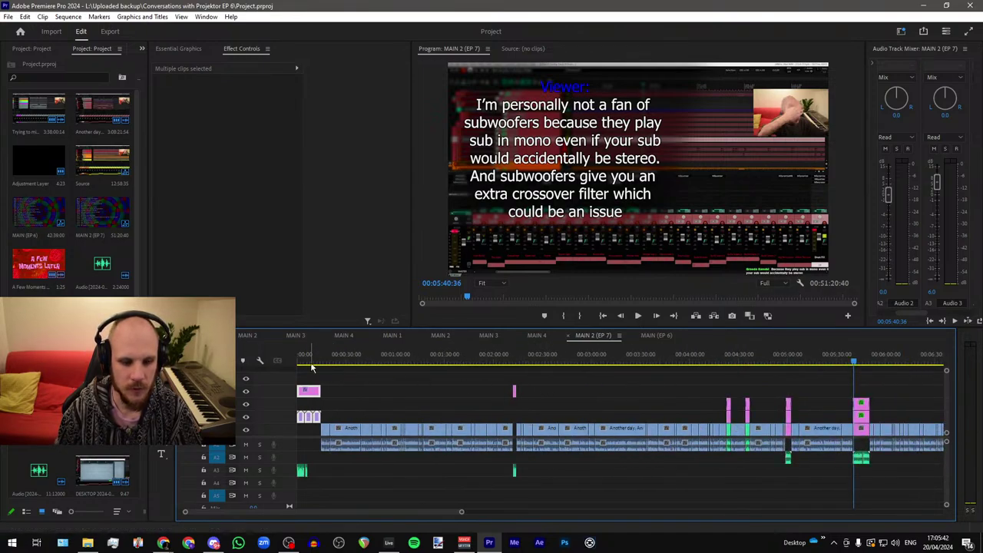
pyautogui.scroll(1, 312, 369)
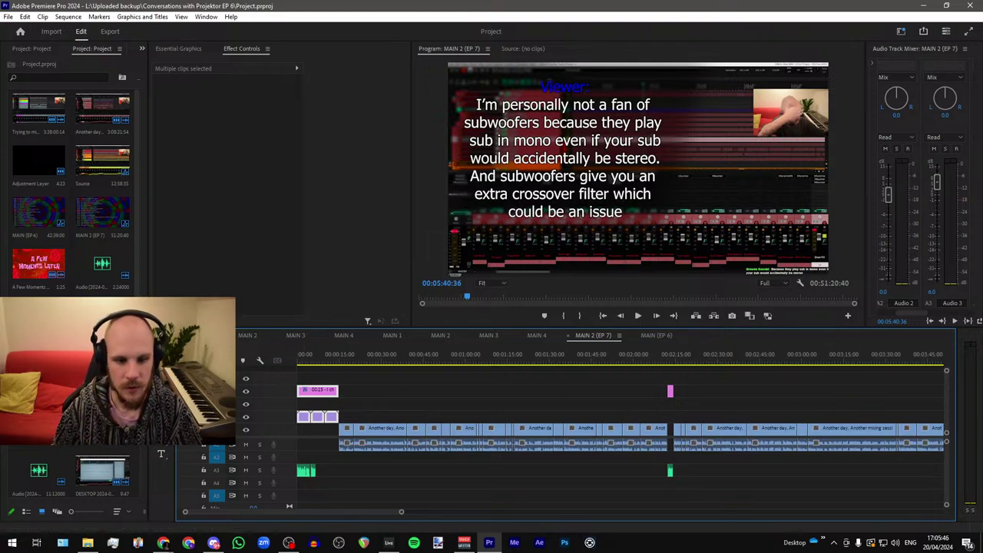
# Step: Shift all episode 9 MAIN 1 clips about 29 seconds later and paste the copied title and background clips at the start
pyautogui.click(201, 335)
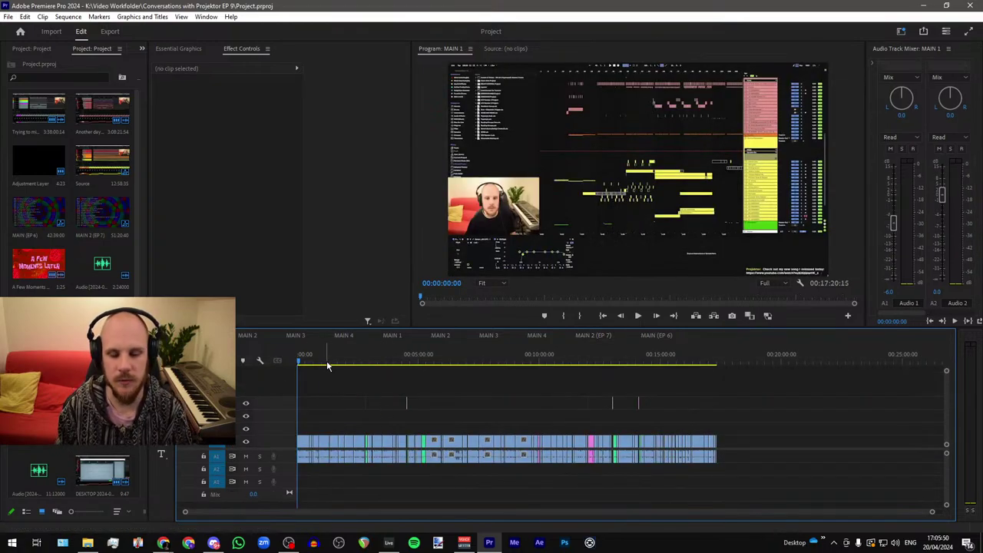
pyautogui.moveTo(741, 380); pyautogui.dragTo(304, 504)
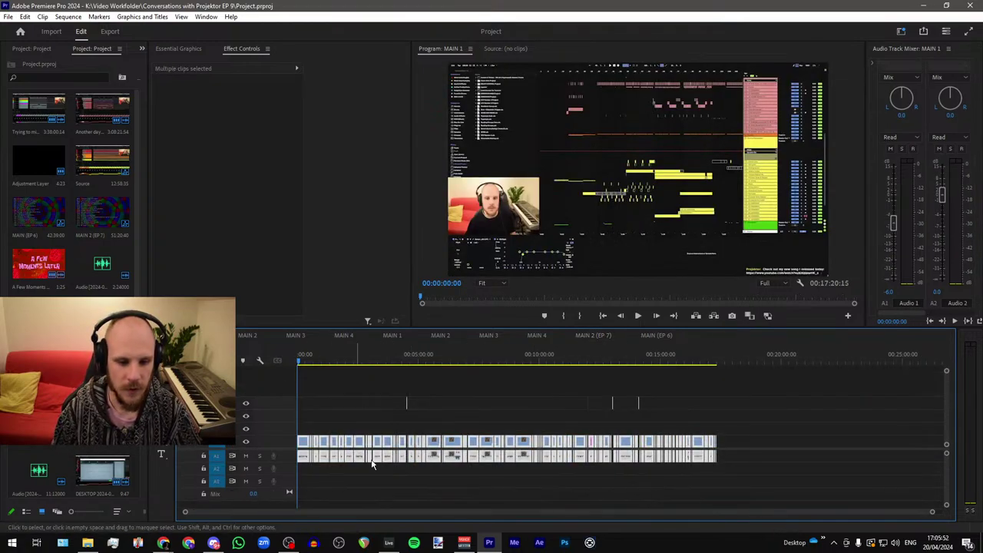
pyautogui.scroll(3, 327, 415)
pyautogui.press('=')
pyautogui.press('=')
pyautogui.press('=')
pyautogui.press('=')
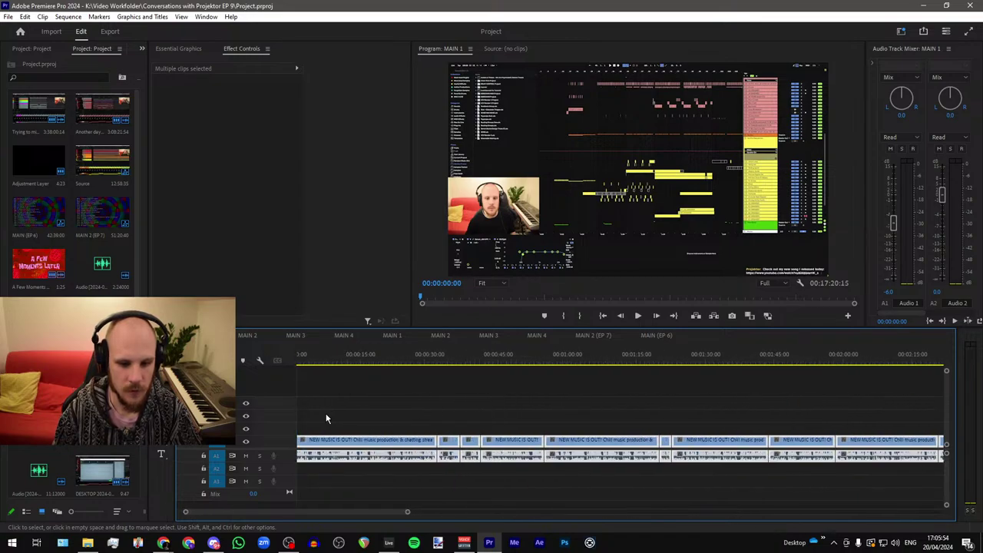
pyautogui.moveTo(314, 446); pyautogui.dragTo(447, 449)
pyautogui.moveTo(336, 359); pyautogui.dragTo(260, 365)
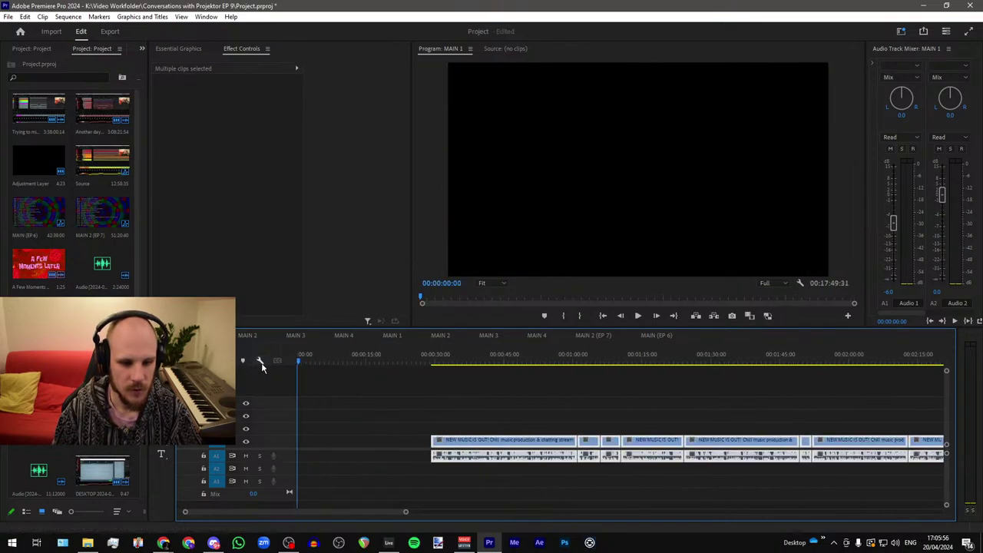
pyautogui.hotkey('ctrl', 'v')
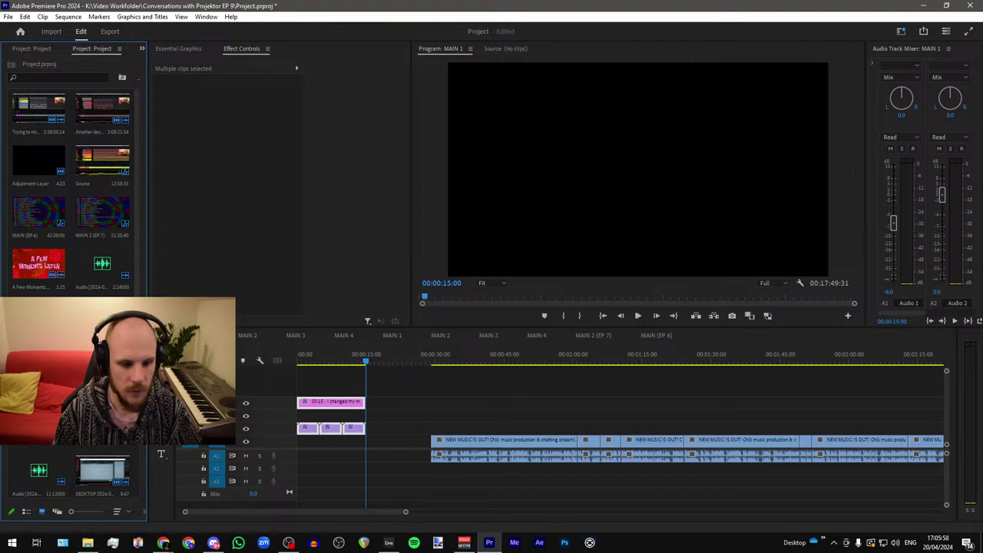
# Step: Move the episode 9 MAIN 1 clips back so they begin at 00:00:15:00, directly after the pasted intro
pyautogui.click(446, 445)
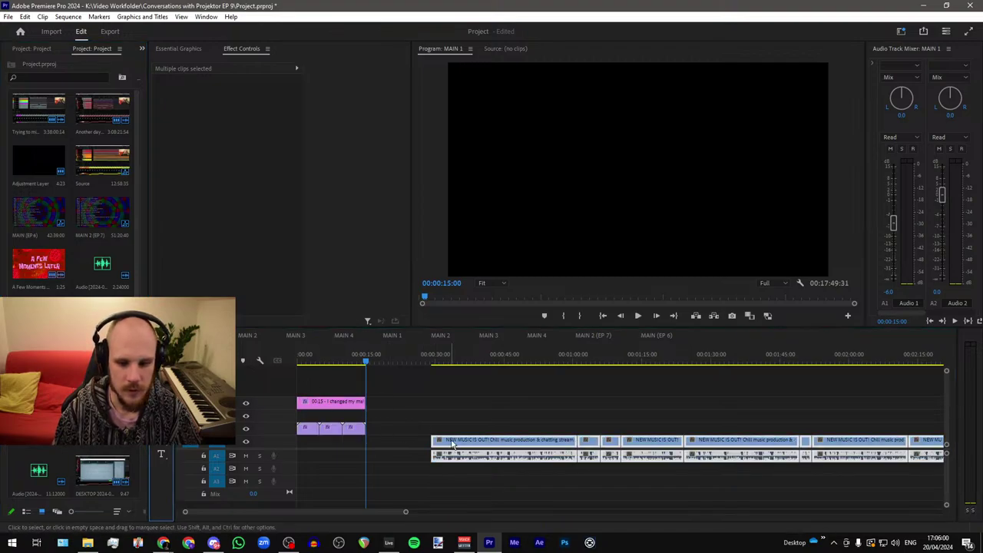
pyautogui.moveTo(446, 445); pyautogui.dragTo(387, 445)
pyautogui.scroll(5, 350, 437)
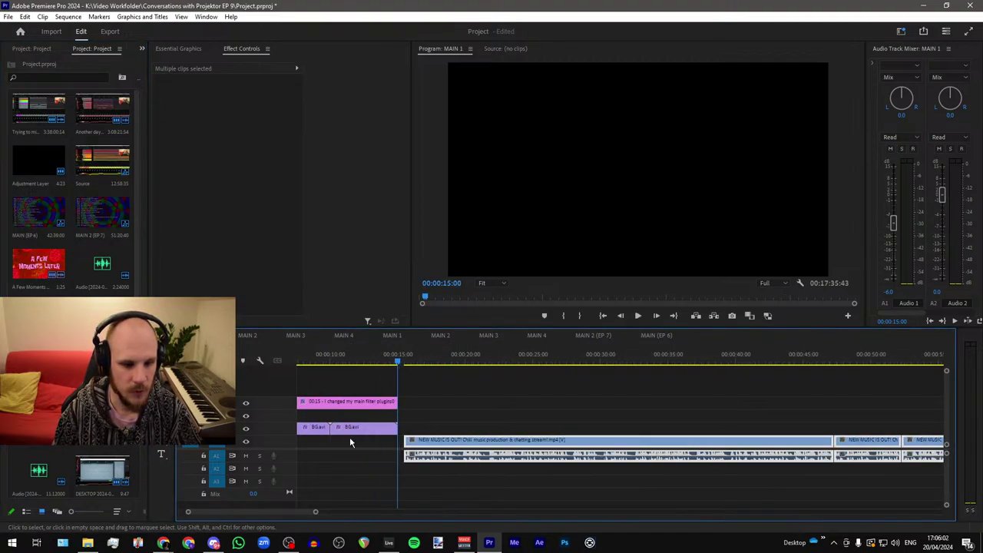
pyautogui.scroll(-5, 350, 437)
pyautogui.moveTo(561, 444); pyautogui.dragTo(543, 444)
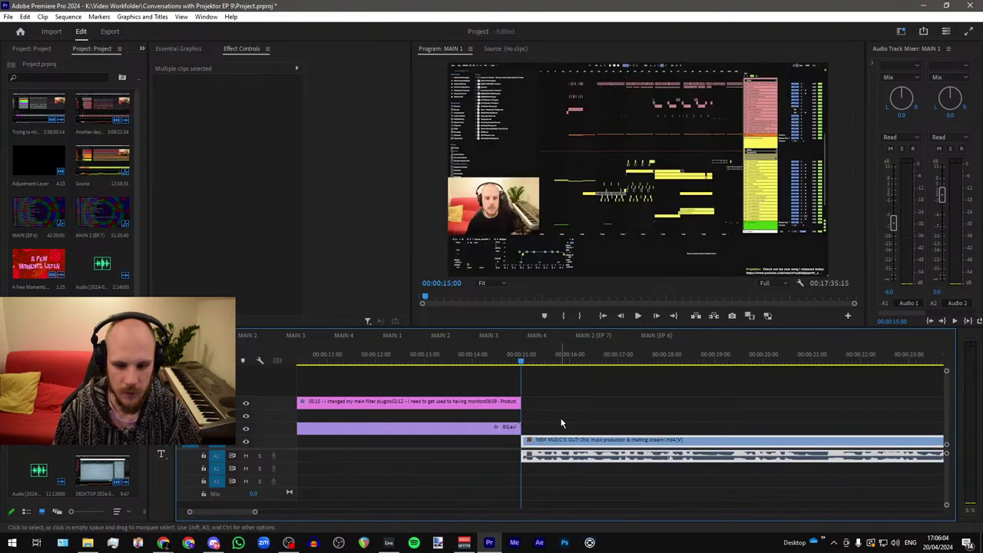
# Step: Preview the pasted timestamp title at 00:00:01:58 in the episode 9 MAIN 1 sequence
pyautogui.scroll(2, 576, 415)
pyautogui.scroll(-2, 578, 419)
pyautogui.click(315, 355)
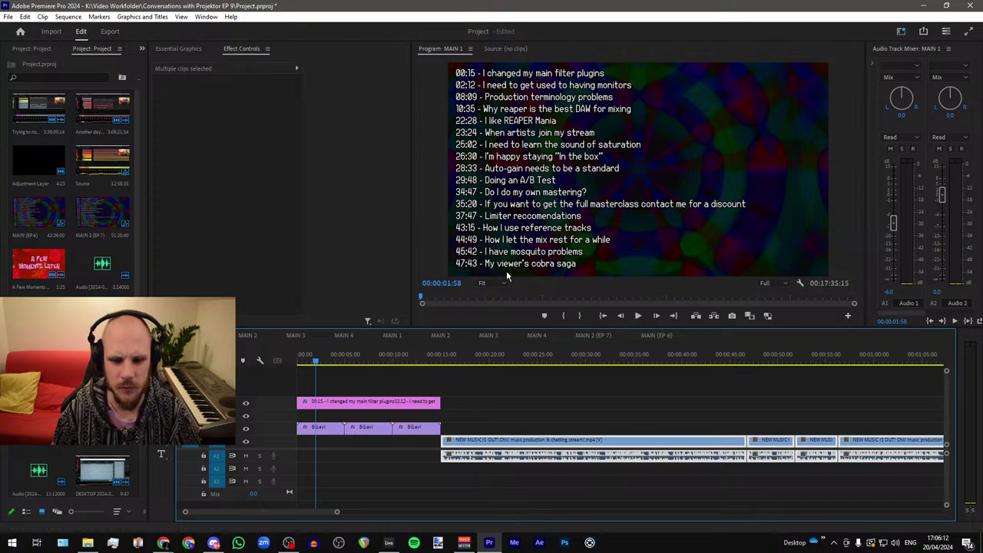
pyautogui.scroll(-5, 394, 378)
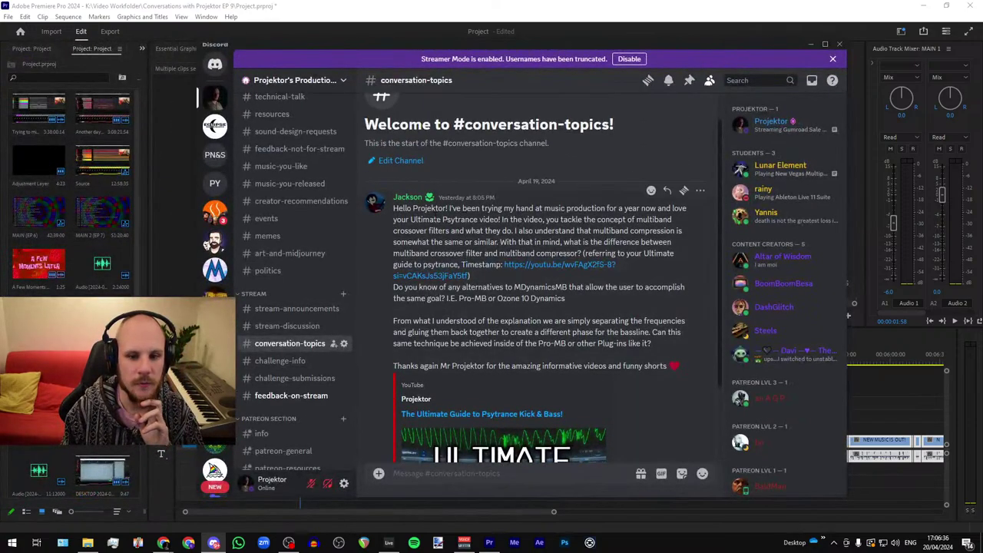
# Step: Read the viewer's question in Discord's #conversation-topics channel, then move the Discord window away to return to Premiere Pro
pyautogui.scroll(-2, 499, 222)
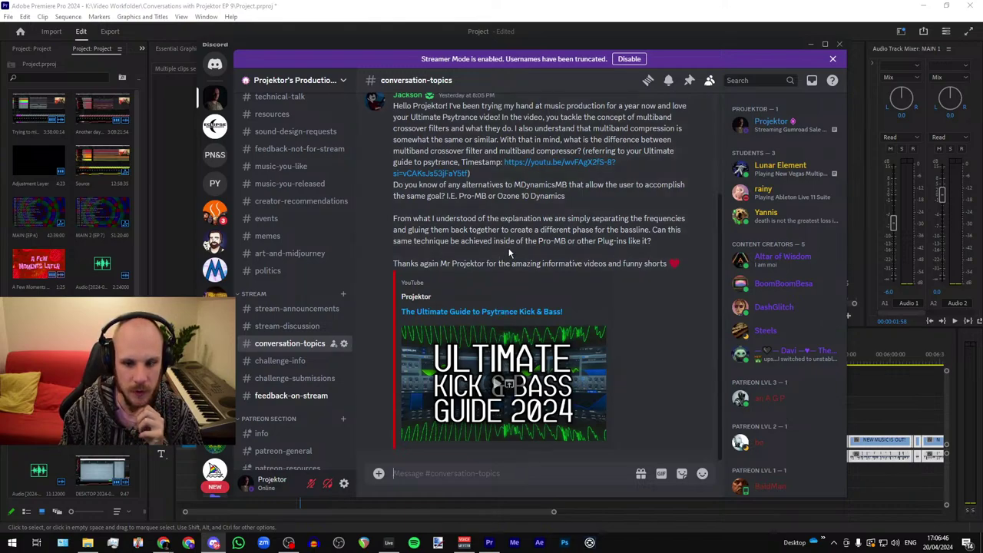
pyautogui.scroll(1, 515, 218)
pyautogui.scroll(3, 515, 218)
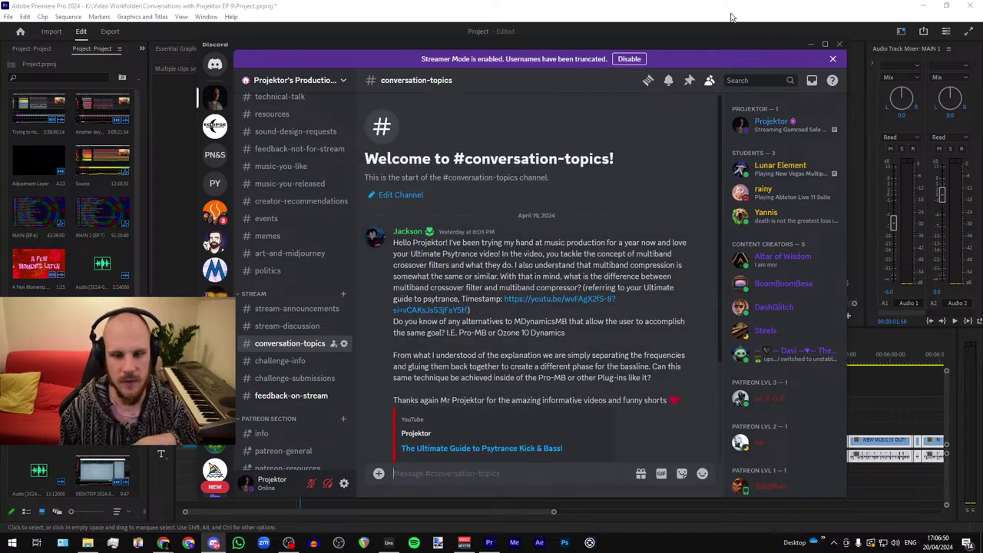
pyautogui.moveTo(645, 45); pyautogui.dragTo(0, 108)
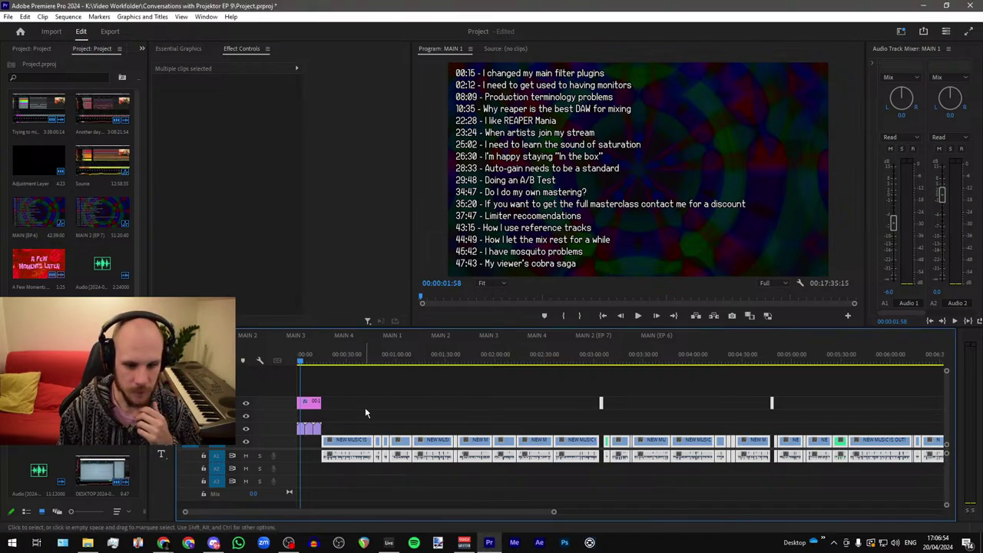
# Step: Deselect the clips, preview the frame at 00:00:30:27, and show the whole episode 9 MAIN 1 timeline
pyautogui.click(376, 434)
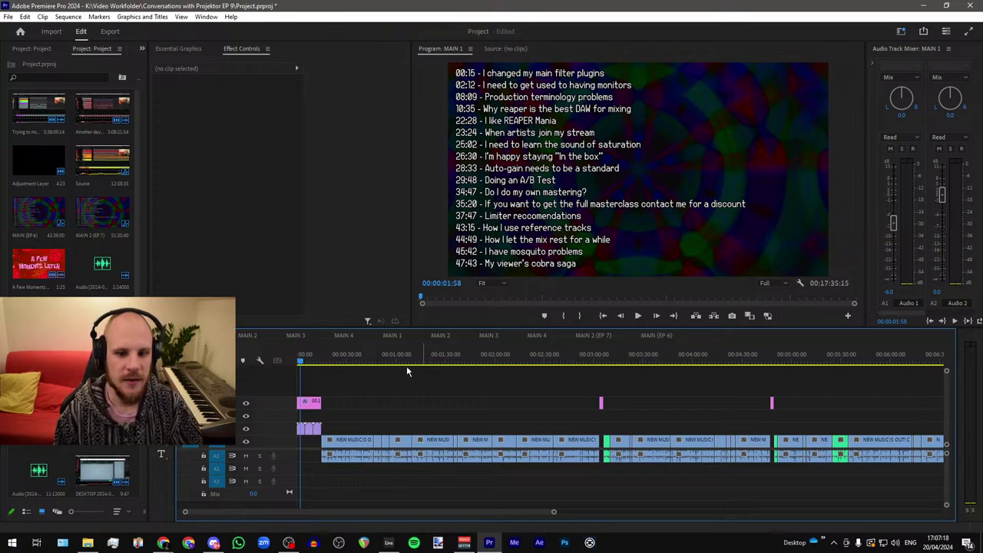
pyautogui.click(347, 355)
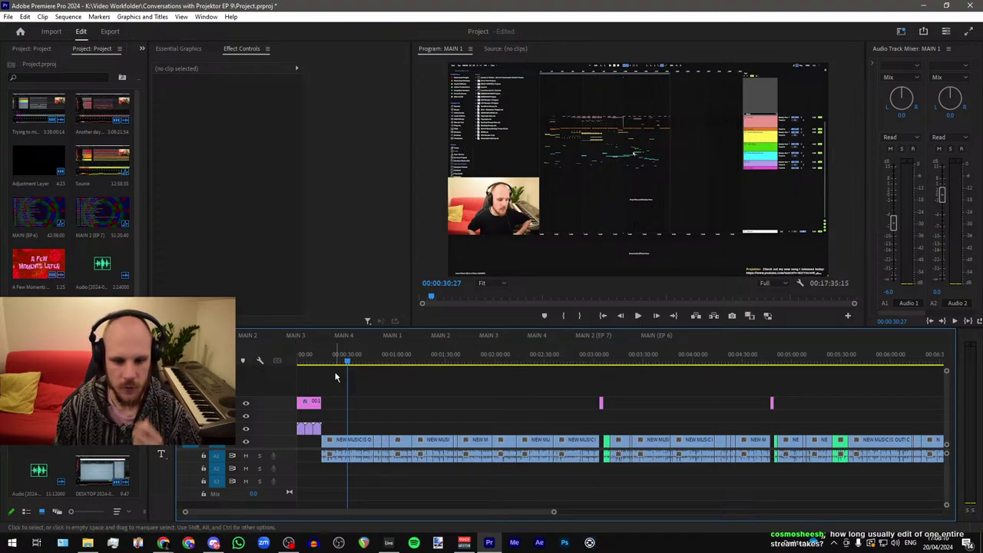
pyautogui.press('-')
pyautogui.press('-')
pyautogui.press('-')
pyautogui.press('-')
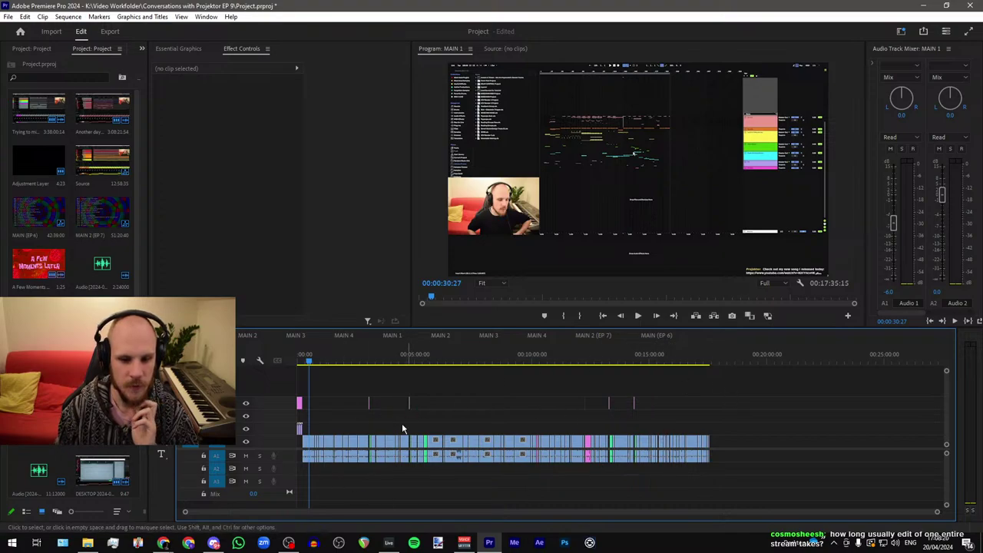
# Step: Show the whole timeline of the MAIN 2 (EP 7) sequence for comparison with episode 9
pyautogui.click(594, 336)
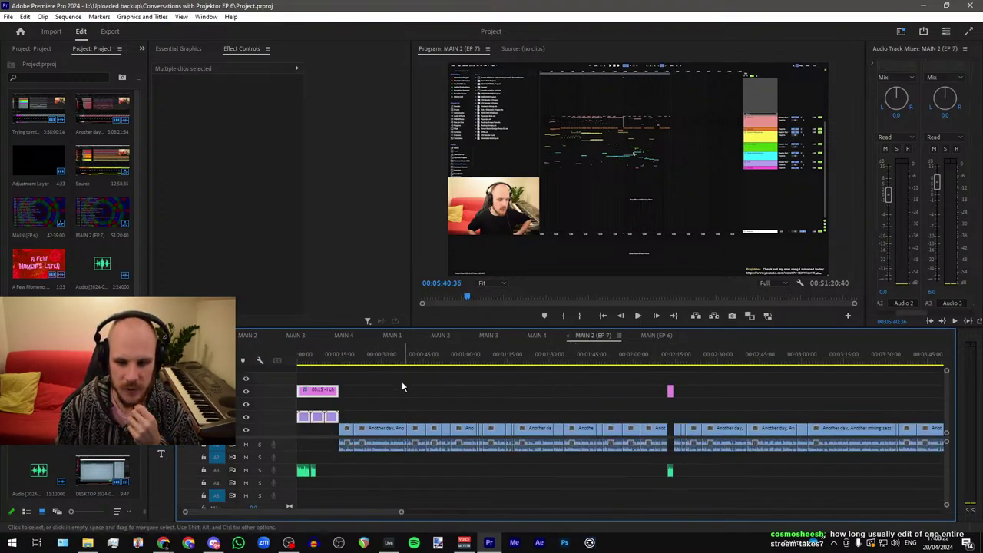
pyautogui.click(361, 367)
pyautogui.scroll(-8, 360, 367)
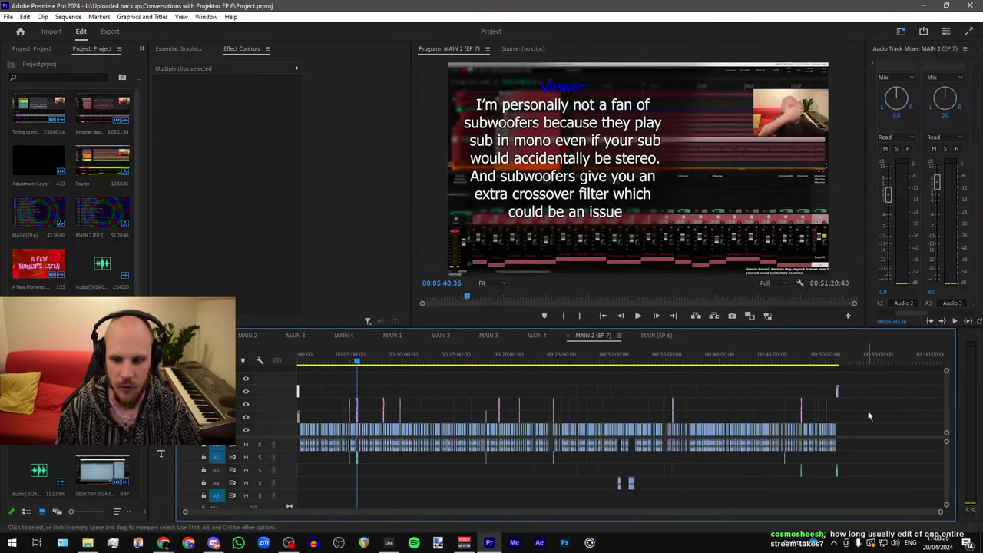
# Step: Examine the MAIN (EP 6) timeline from about 00:29:00 to the end, then show the whole sequence
pyautogui.click(657, 336)
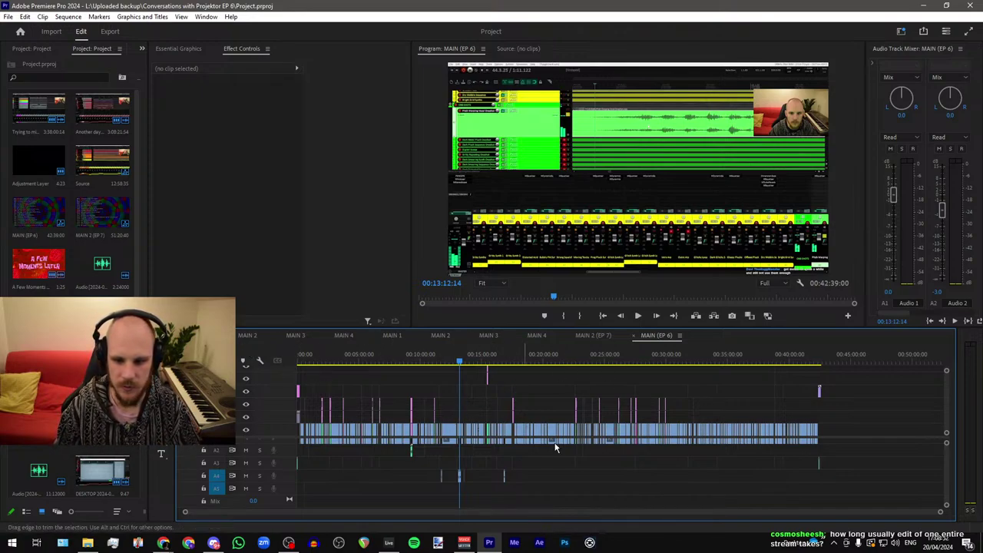
pyautogui.scroll(5, 738, 399)
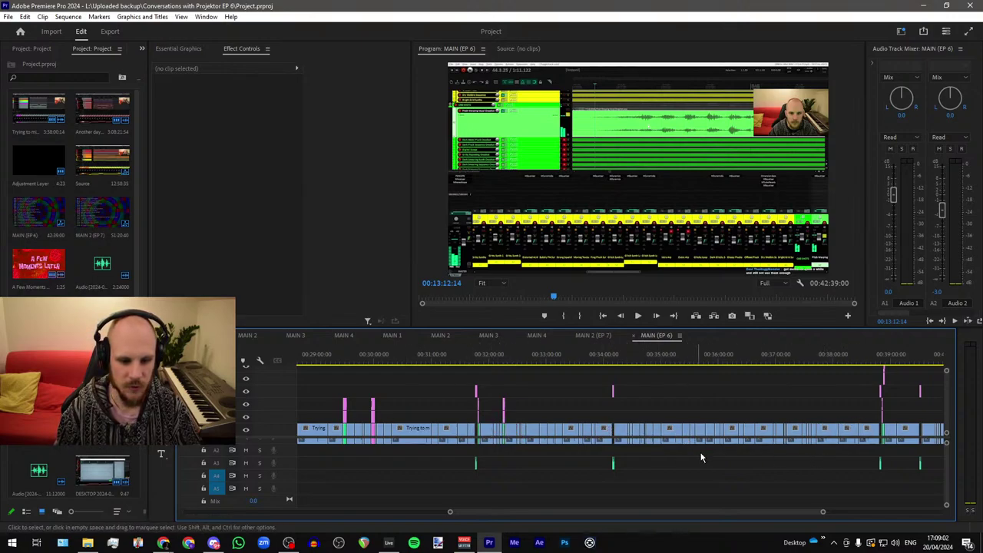
pyautogui.scroll(-3, 726, 450)
pyautogui.scroll(-1, 746, 440)
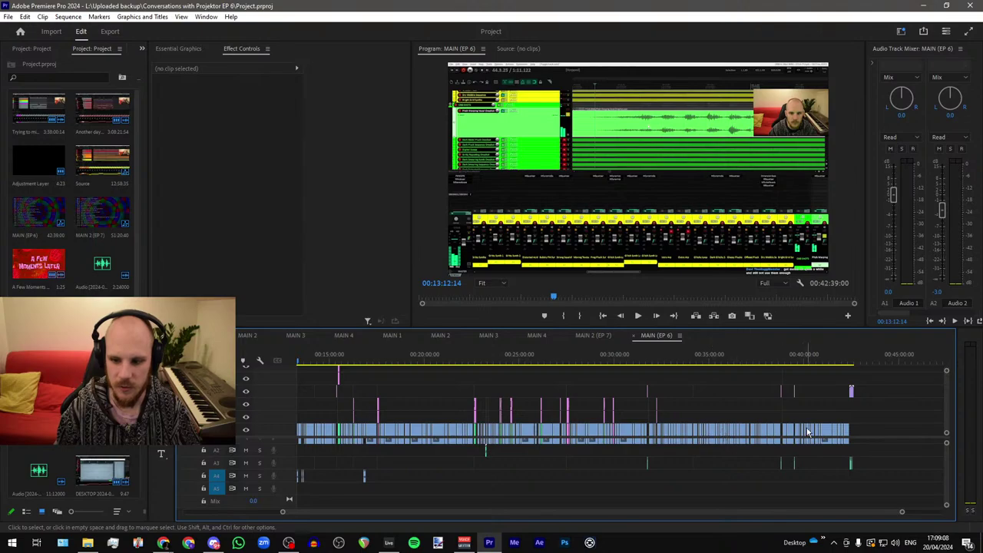
pyautogui.scroll(-1, 692, 422)
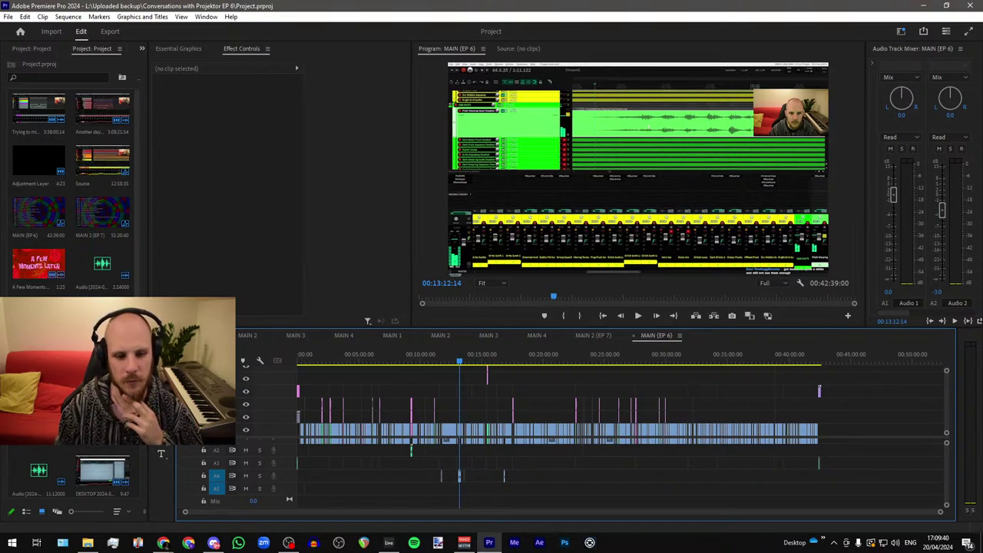
# Step: Return to the episode 9 MAIN 1 sequence and view the clips in its first four and a half minutes
pyautogui.click(199, 335)
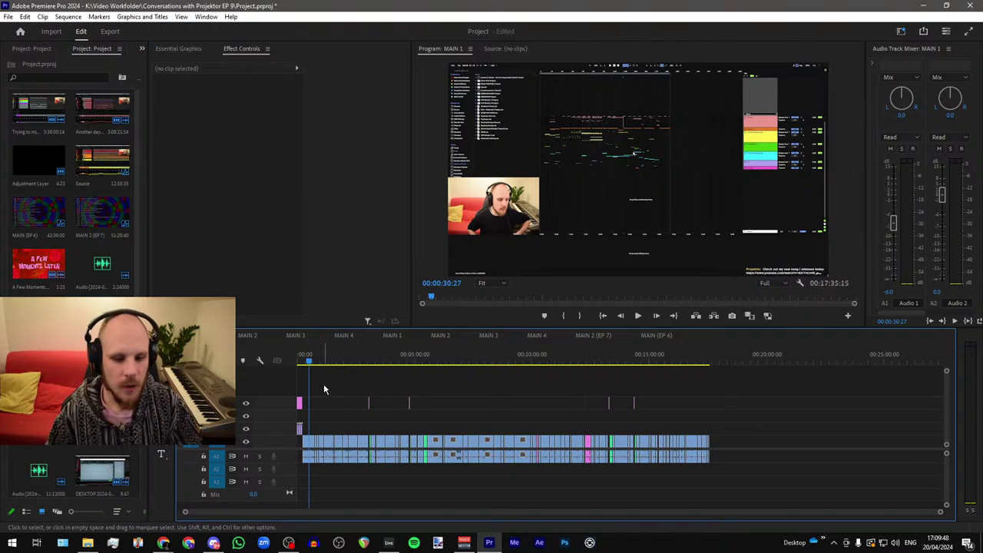
pyautogui.scroll(4, 358, 372)
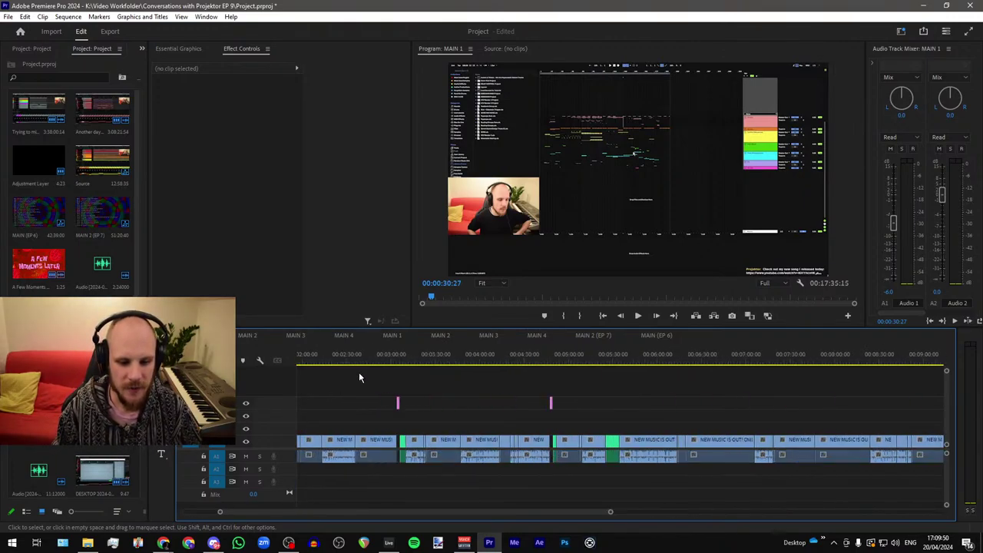
pyautogui.scroll(8, 359, 372)
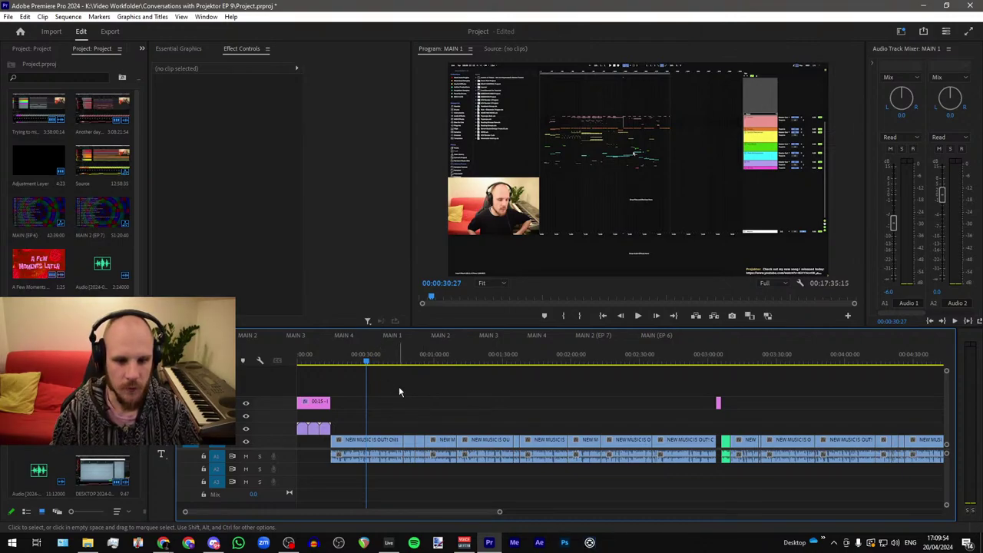
# Step: In the MAIN 2 (EP 7) sequence, copy the viewer comment title and its adjustment layer near 00:04:35
pyautogui.click(584, 335)
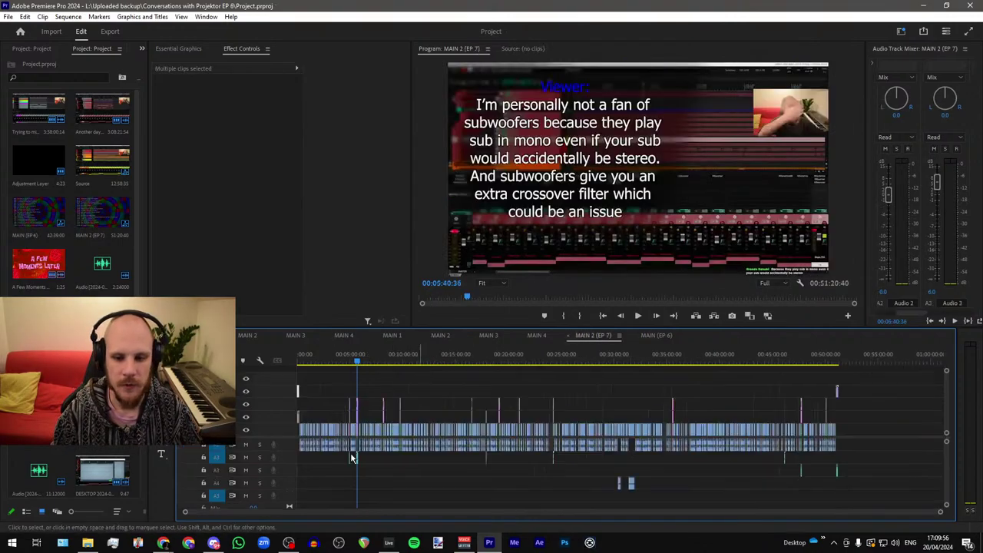
pyautogui.scroll(3, 348, 418)
pyautogui.scroll(5, 348, 418)
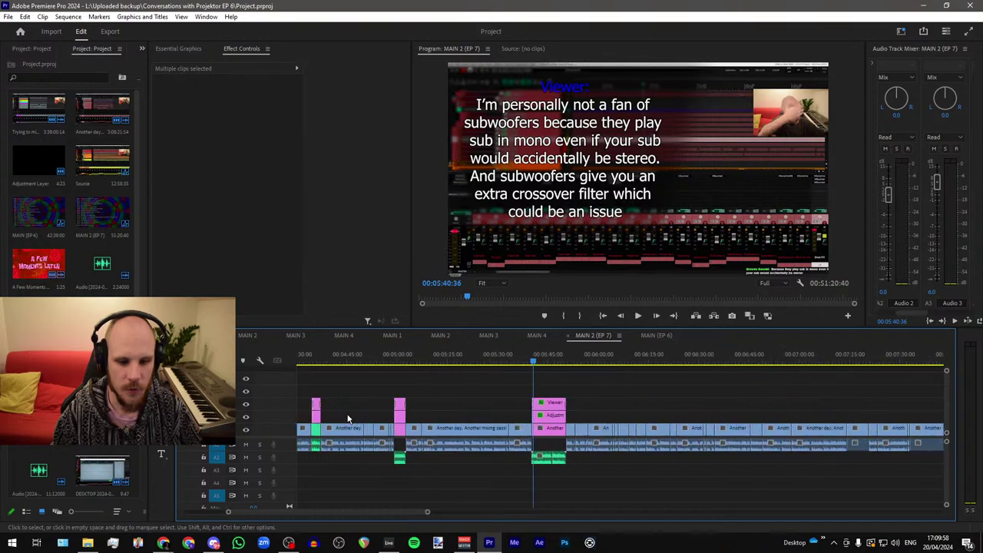
pyautogui.moveTo(454, 390); pyautogui.dragTo(417, 416)
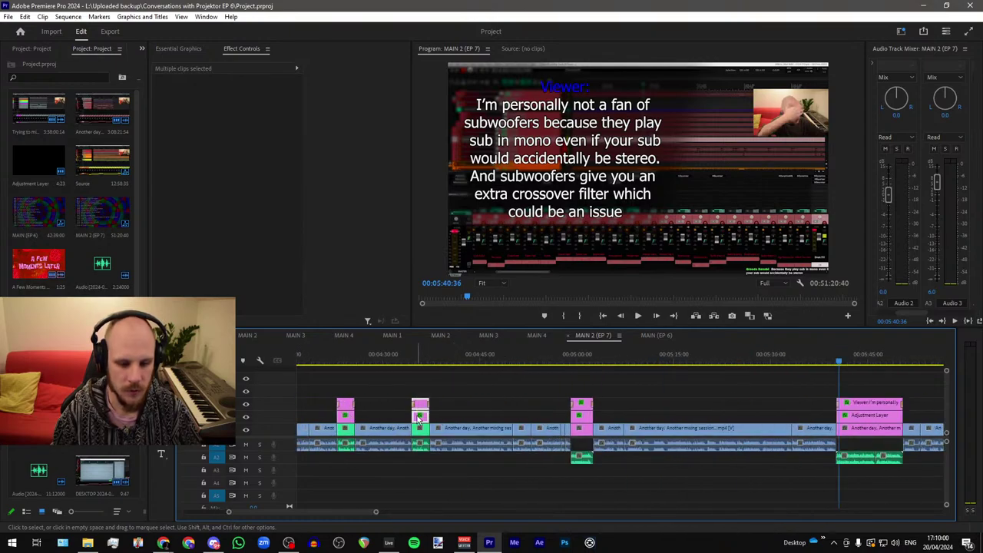
# Step: Try the copied viewer comment clips at 00:03:10:35 in the episode 9 MAIN 1 sequence, preview them at 00:03:09:11, and delete them
pyautogui.click(201, 335)
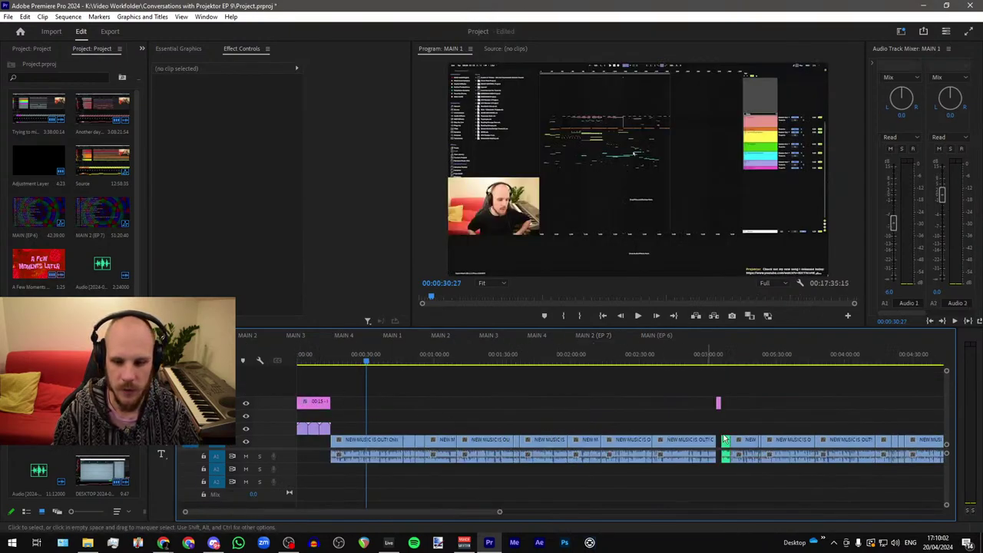
pyautogui.scroll(8, 755, 419)
pyautogui.click(594, 361)
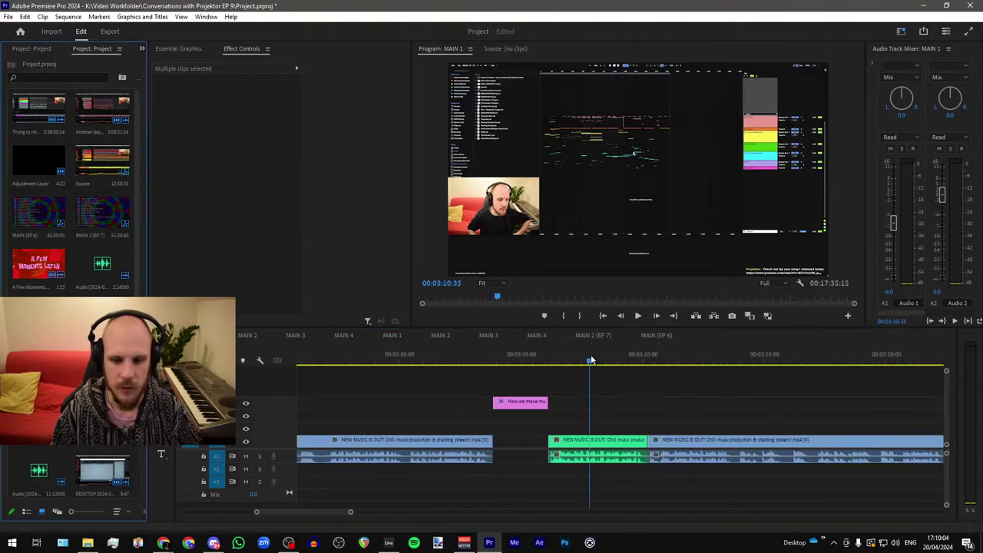
pyautogui.hotkey('ctrl', 'v')
pyautogui.click(623, 359)
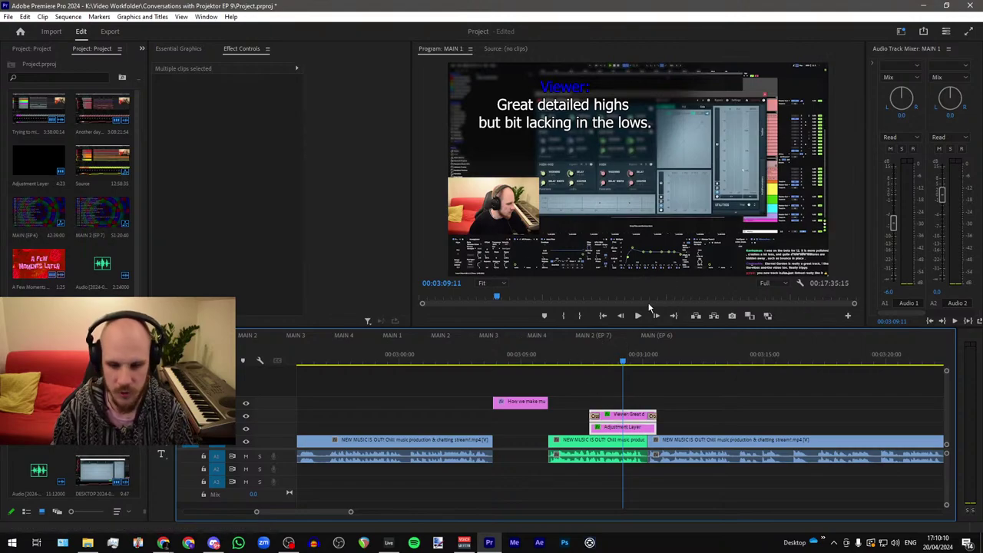
pyautogui.press('Delete')
# Step: Check the MAIN (EP 6) timeline and preview the viewer comment title at 00:04:35:57 in MAIN 2 (EP 7)
pyautogui.click(656, 336)
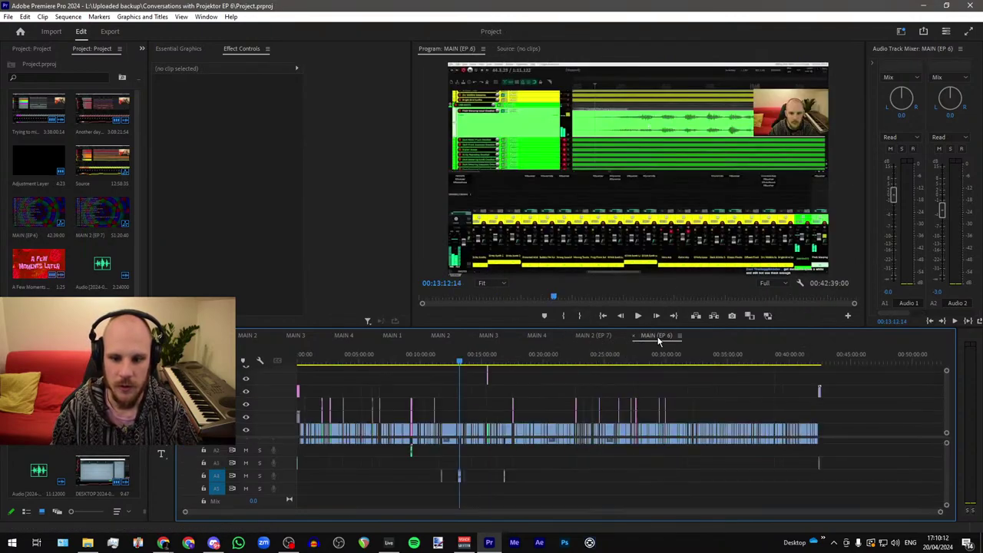
pyautogui.click(594, 336)
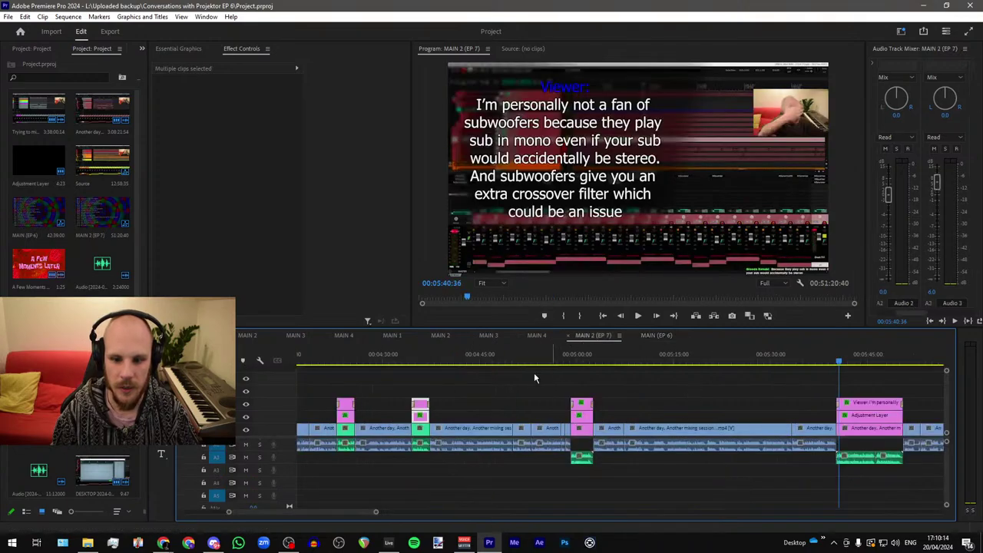
pyautogui.press('=')
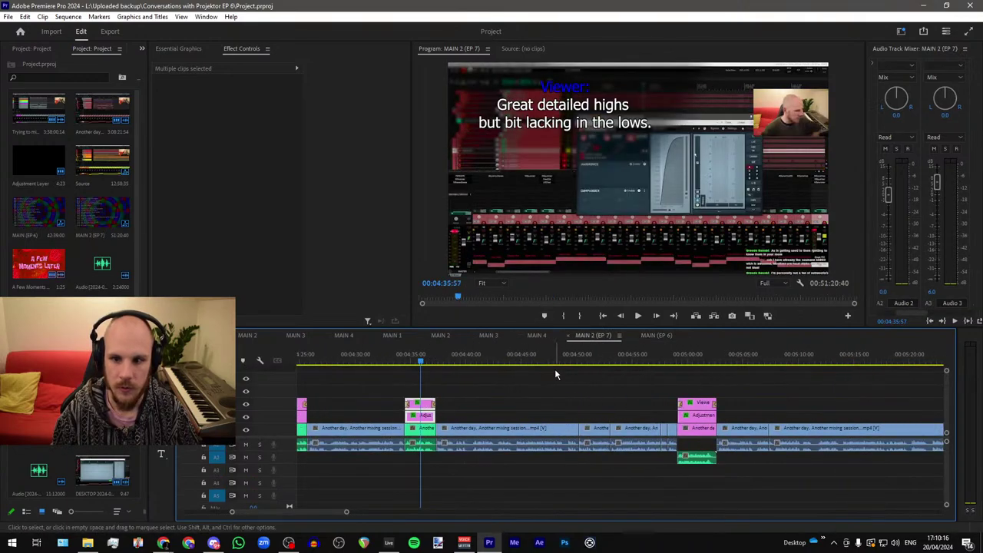
pyautogui.press('-')
pyautogui.click(653, 335)
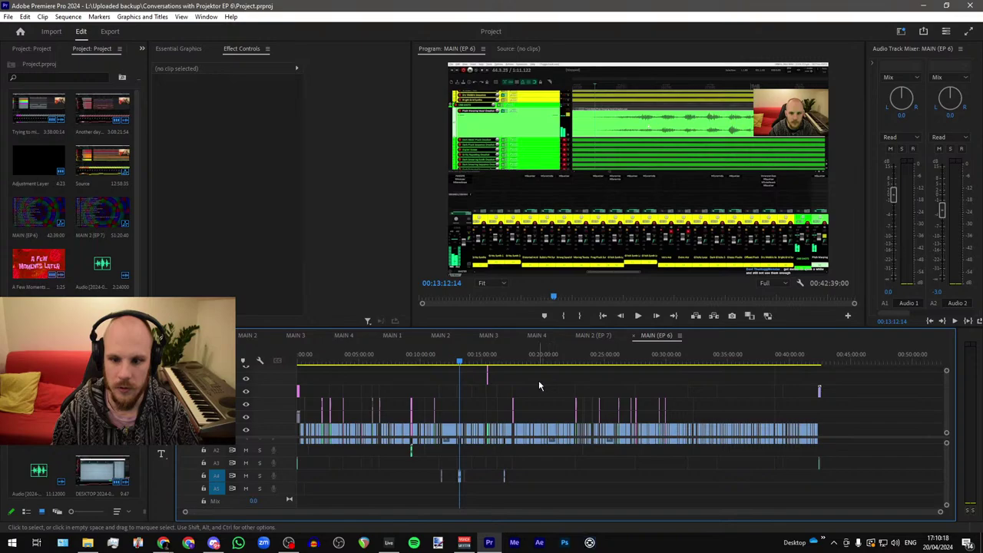
pyautogui.click(600, 339)
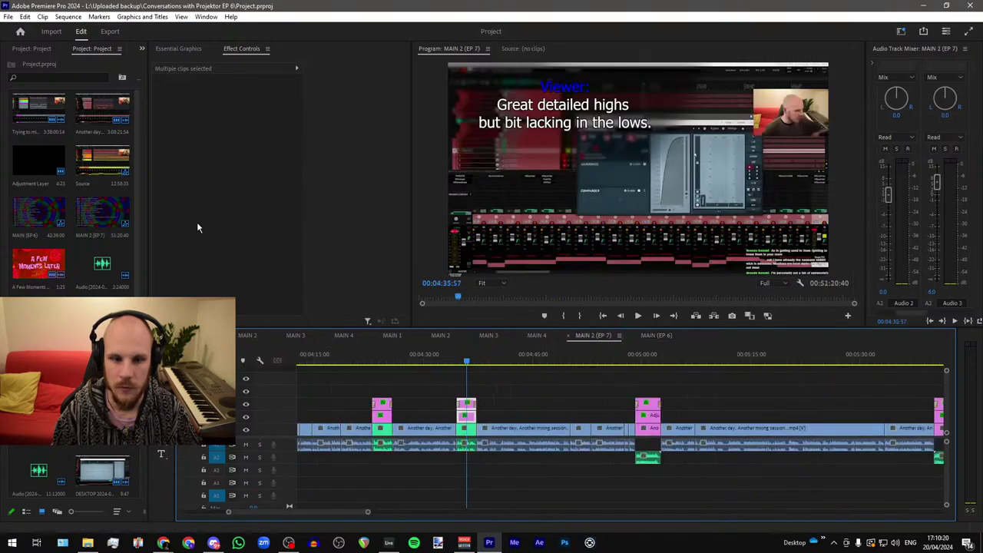
# Step: Open the Conversations with Projektor EP 4 project without relinking its missing media, and view the start of its MAIN 2 sequence
pyautogui.click(9, 16)
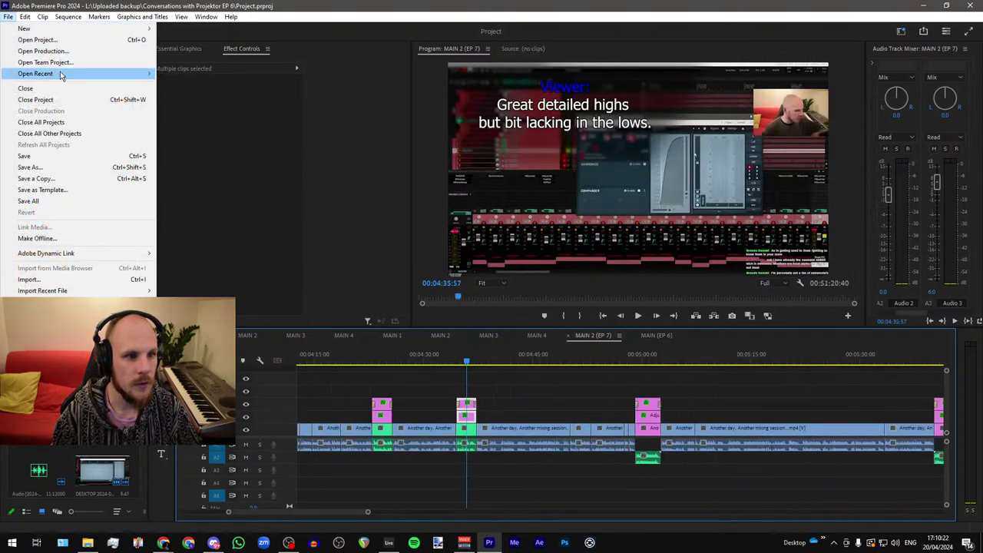
pyautogui.click(37, 39)
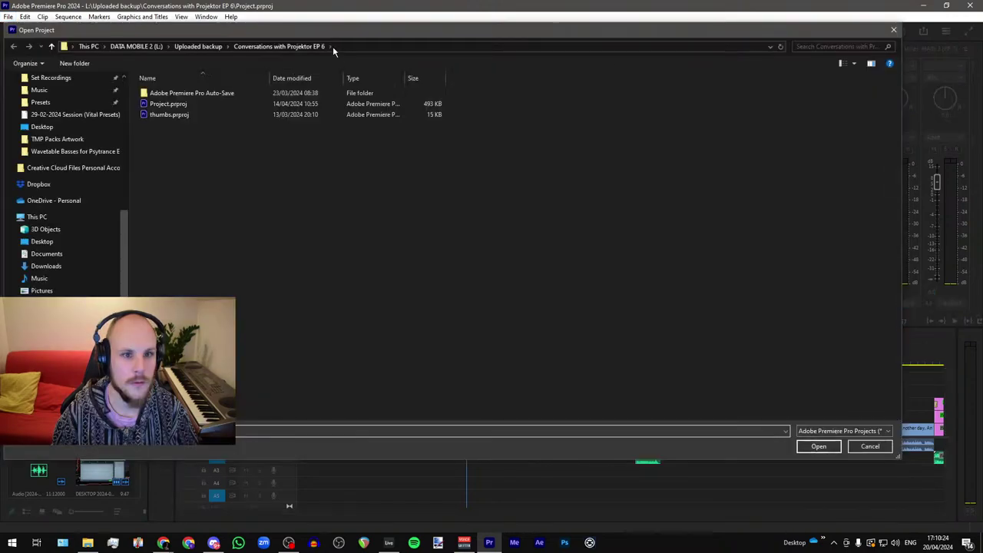
pyautogui.moveTo(277, 31); pyautogui.dragTo(982, 111)
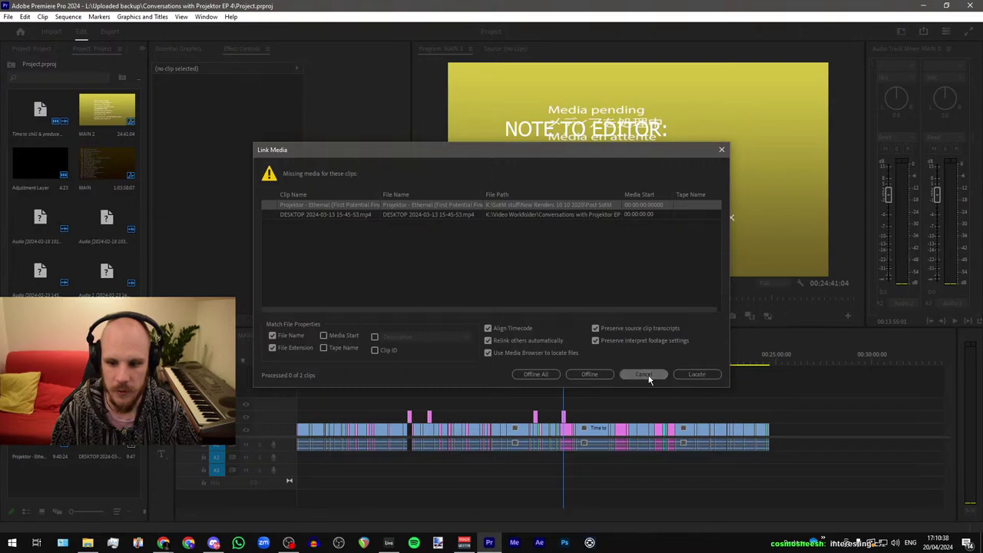
pyautogui.click(646, 375)
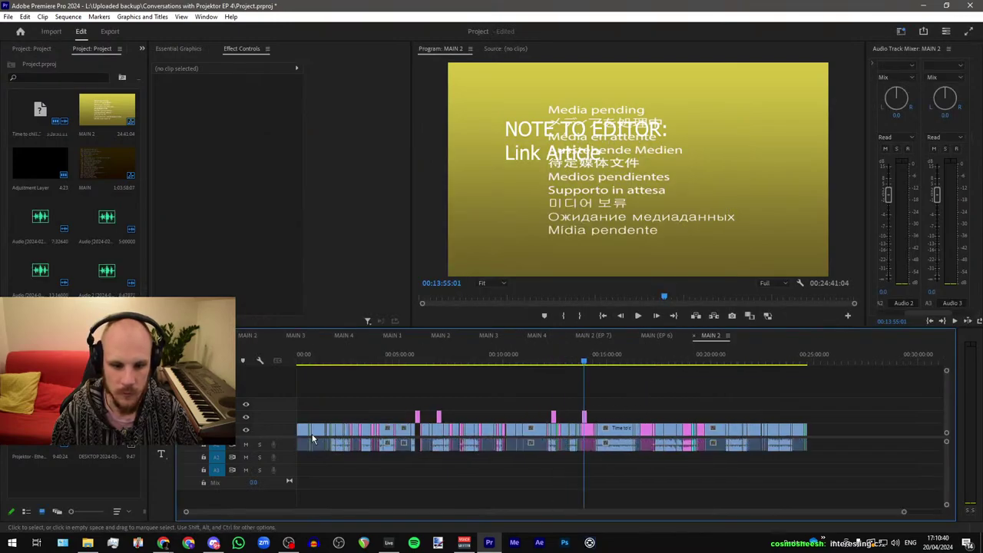
pyautogui.scroll(5, 313, 440)
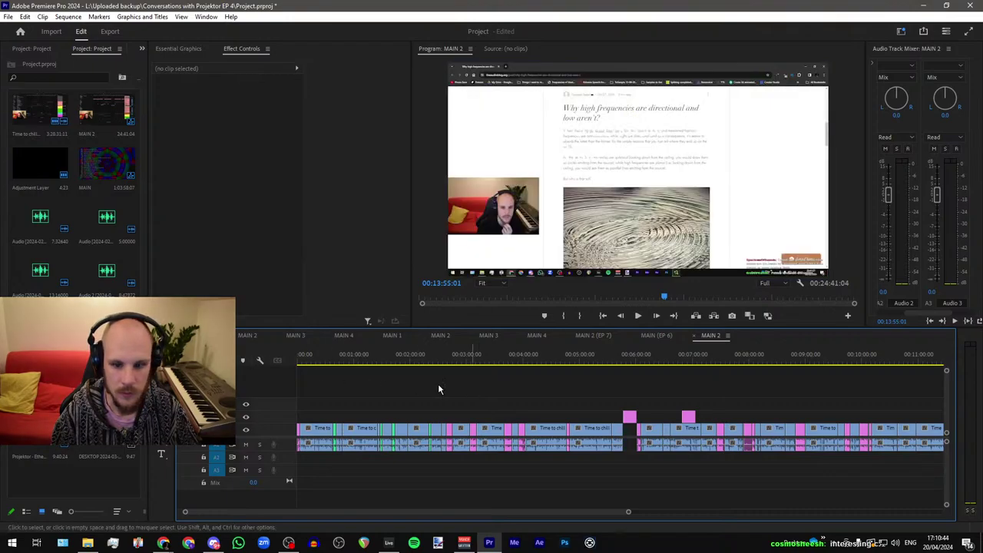
# Step: Open the episode 4 MAIN sequence, preview 00:00:43:29, and copy the viewer question title with its adjustment layer
pyautogui.doubleClick(95, 162)
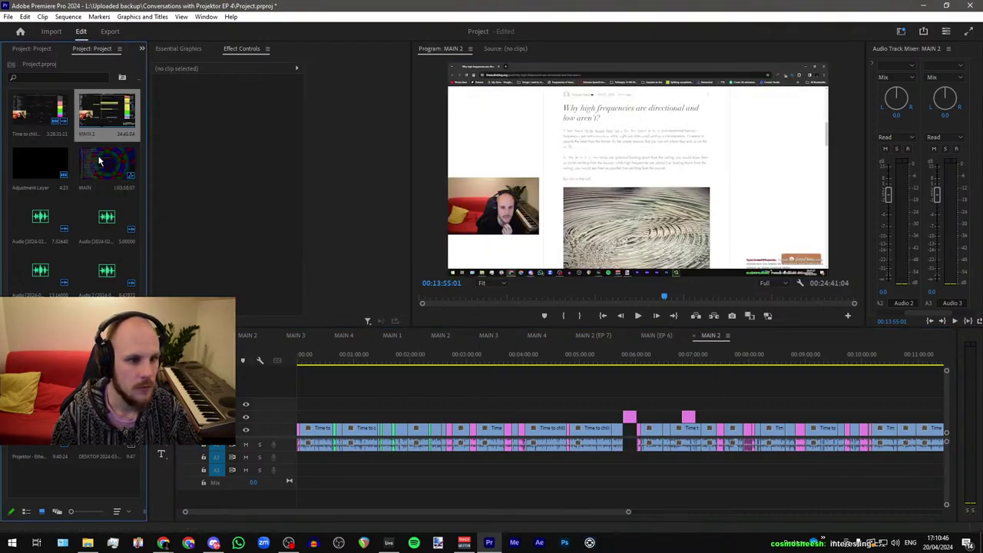
pyautogui.scroll(3, 451, 363)
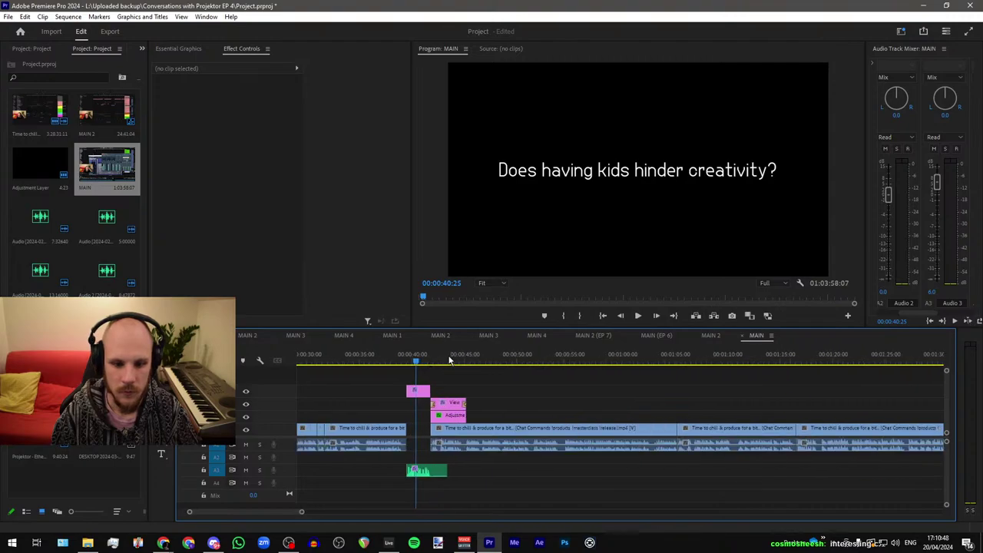
pyautogui.click(451, 362)
pyautogui.scroll(2, 454, 375)
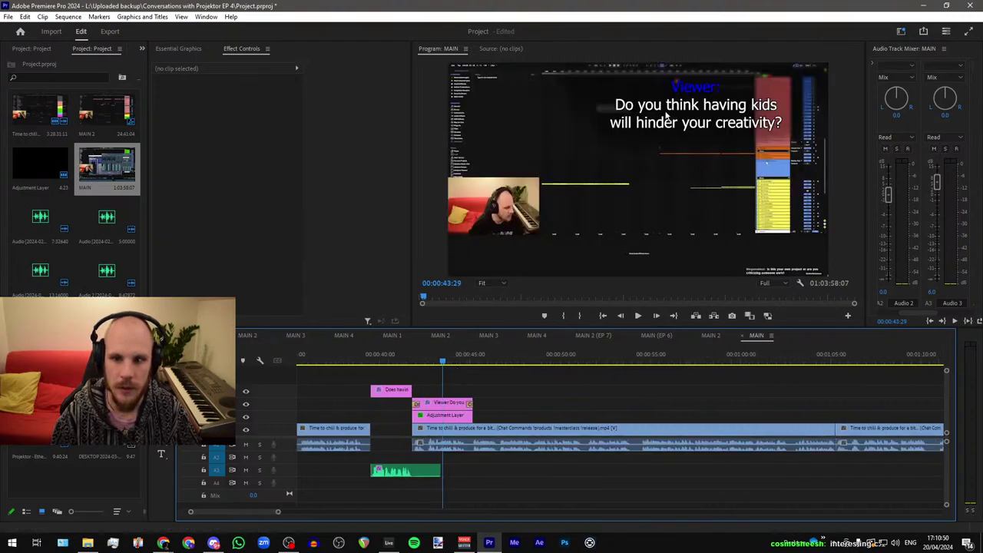
pyautogui.moveTo(515, 385); pyautogui.dragTo(449, 423)
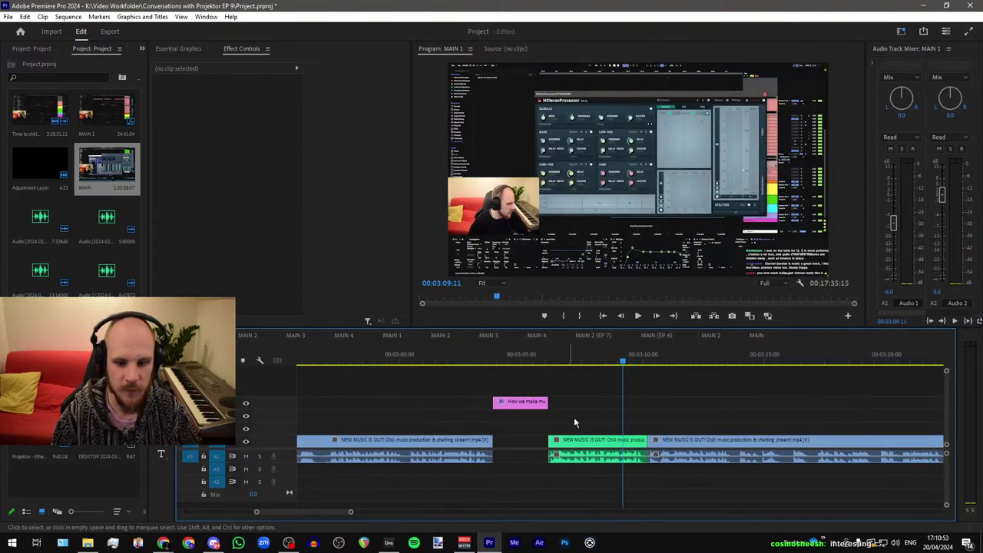
# Step: Compare the section break after 00:03:04 in episode 9's MAIN 1 with the title and question layout across episode 4's MAIN timeline
pyautogui.scroll(3, 575, 412)
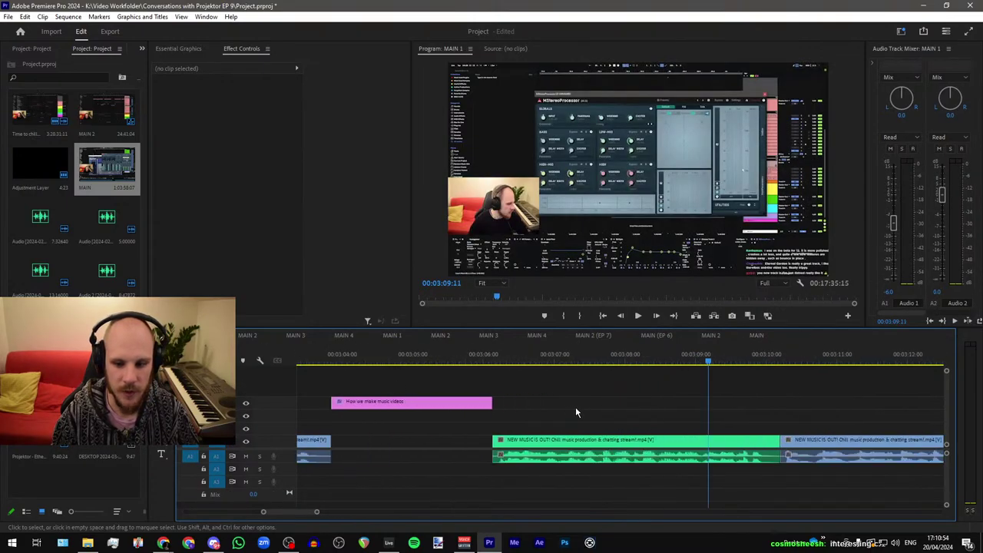
pyautogui.scroll(-5, 405, 401)
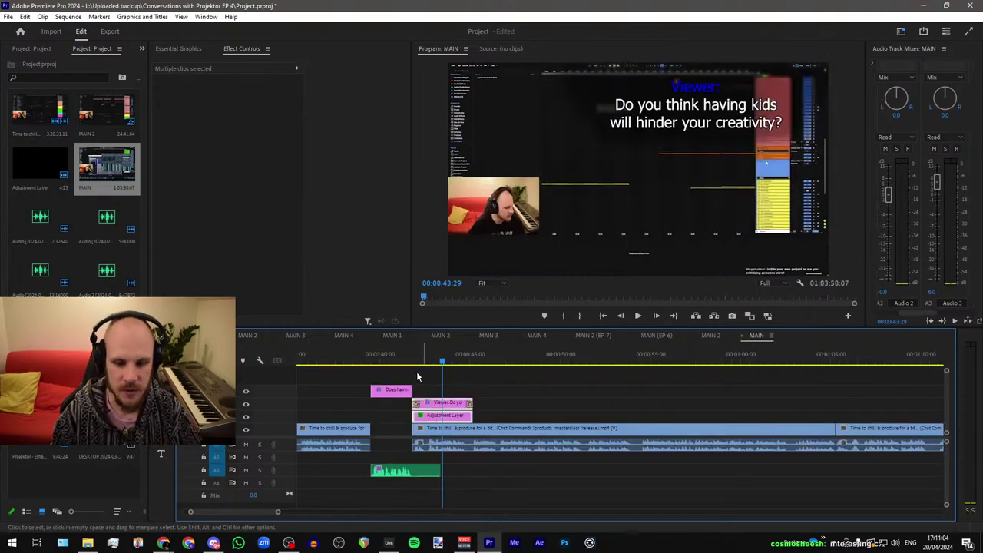
pyautogui.press('-')
pyautogui.press('-')
pyautogui.press('-')
pyautogui.press('-')
pyautogui.press('-')
pyautogui.press('-')
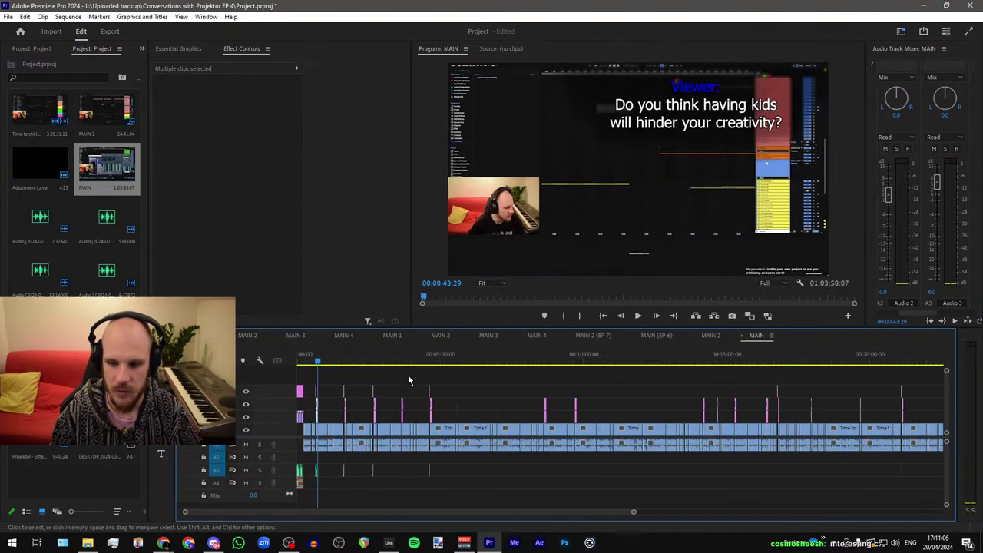
pyautogui.press('-')
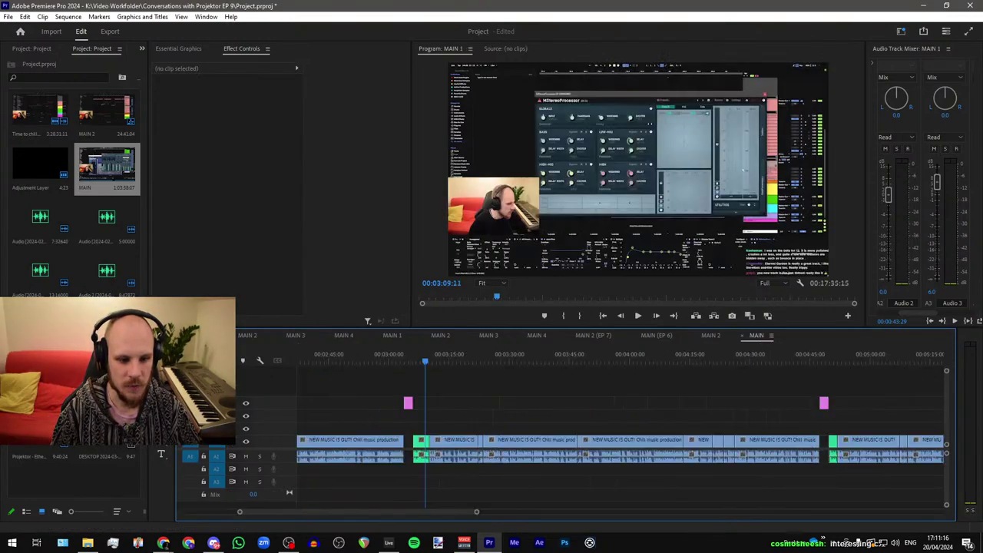
pyautogui.scroll(5, 377, 415)
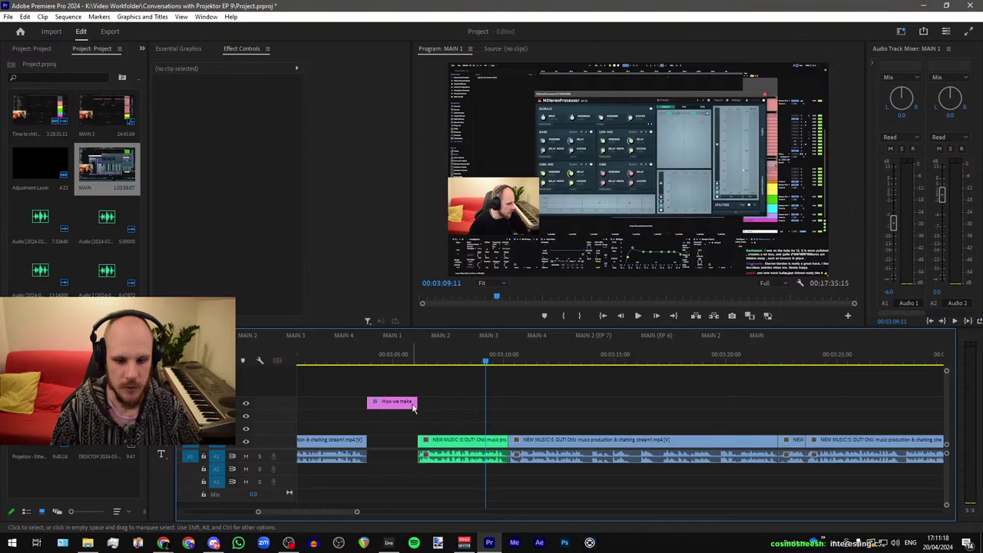
pyautogui.scroll(-2, 405, 407)
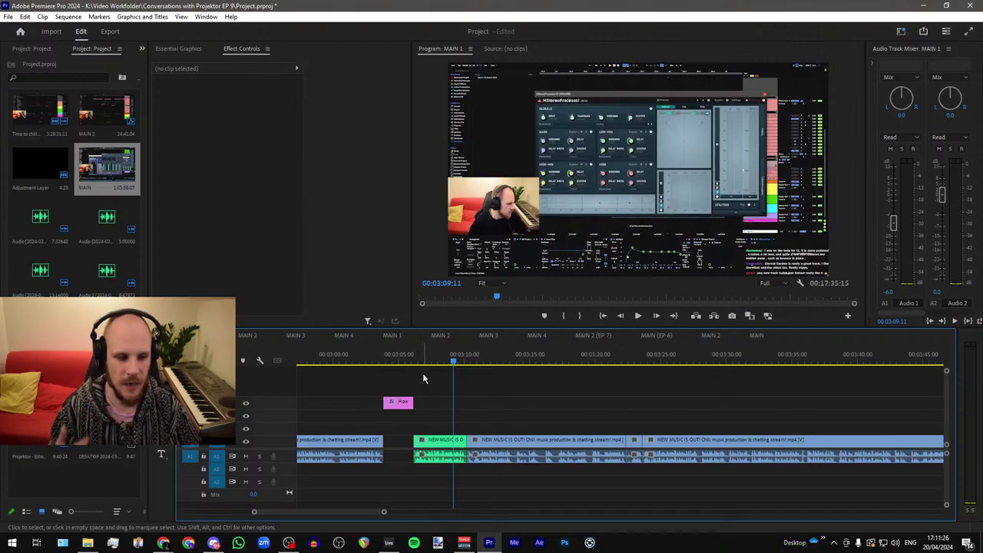
# Step: Paste the viewer question title and adjustment layer into MAIN 1 and align their start with the green clip after "How we make music videos"
pyautogui.click(438, 361)
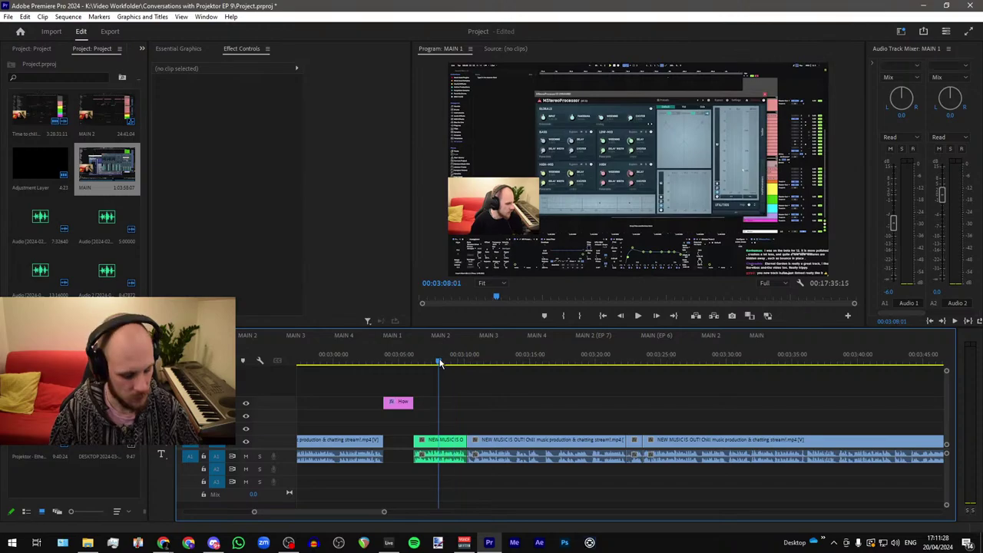
pyautogui.hotkey('ctrl', 'v')
pyautogui.scroll(5, 418, 376)
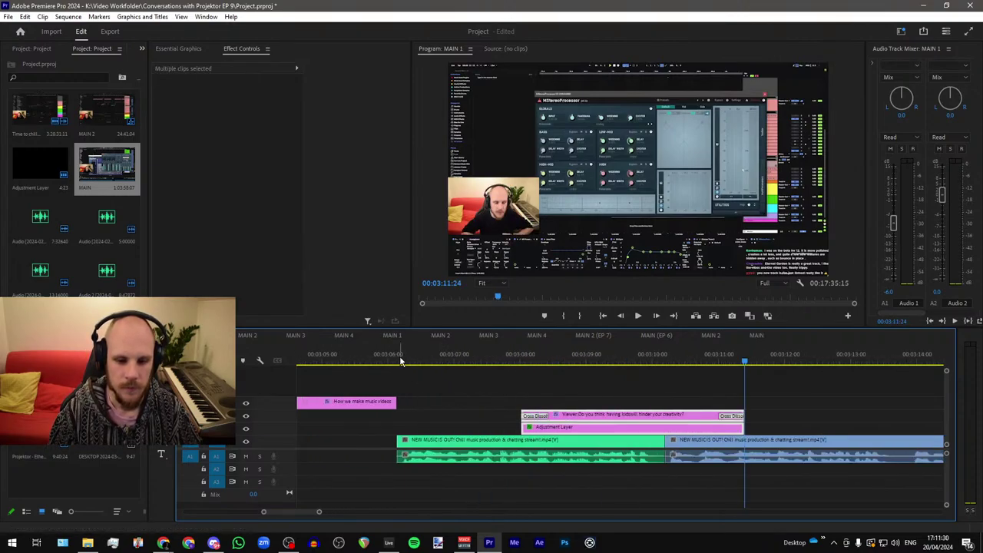
pyautogui.click(400, 361)
pyautogui.moveTo(604, 415); pyautogui.dragTo(448, 392)
pyautogui.scroll(4, 410, 390)
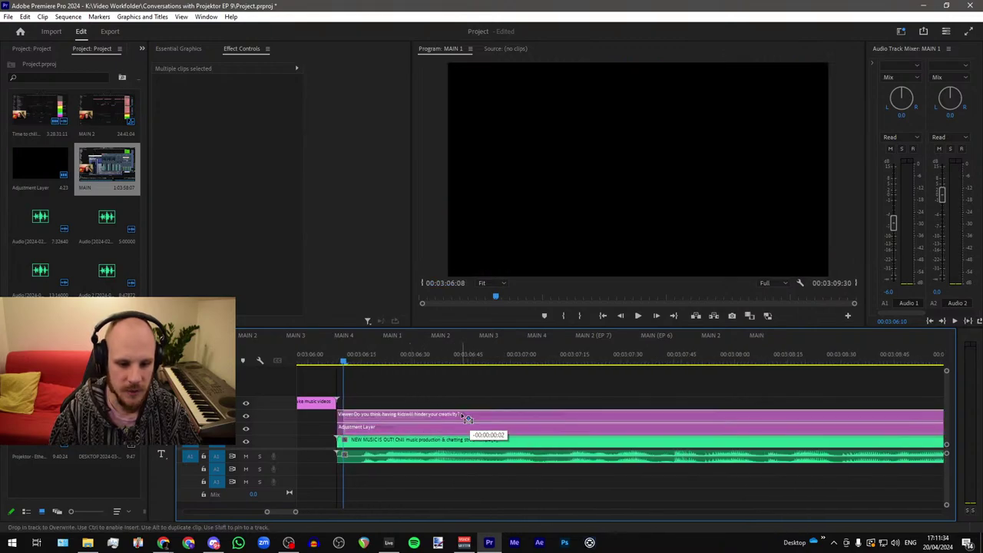
pyautogui.scroll(-4, 358, 404)
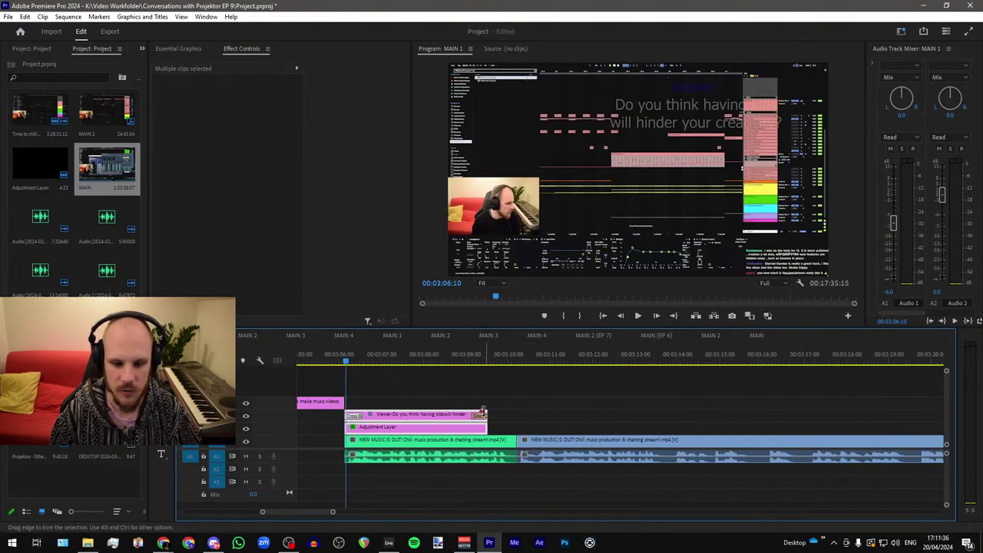
# Step: Extend the viewer question title and its adjustment layer to the end of the green clip
pyautogui.click(530, 411)
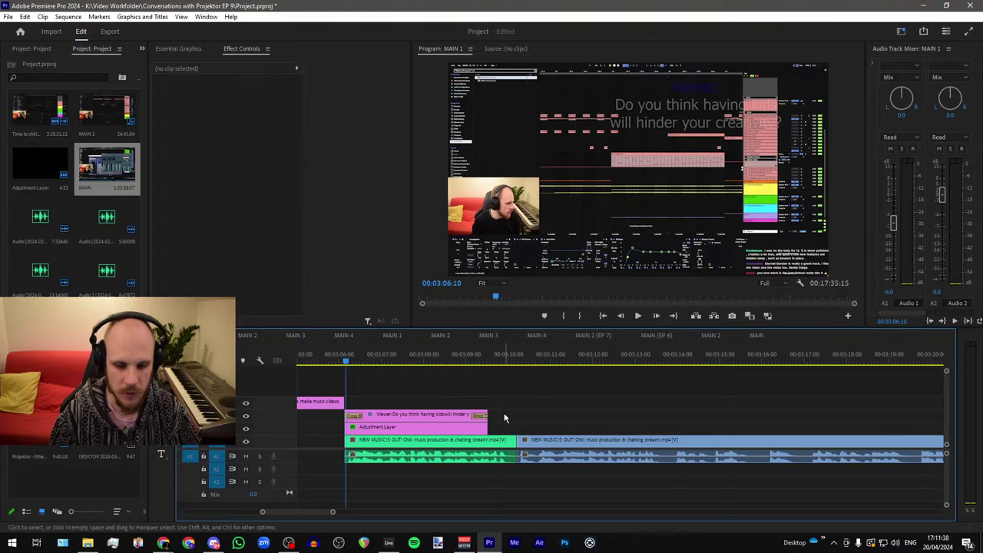
pyautogui.moveTo(487, 415); pyautogui.dragTo(517, 428)
pyautogui.scroll(6, 466, 386)
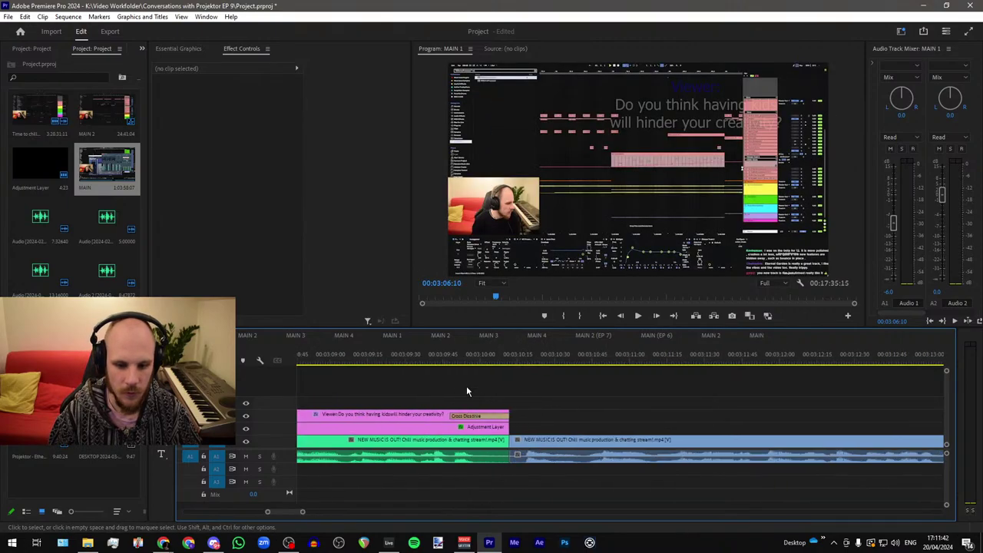
# Step: Shift the adjustment layer's last two Opacity keyframes so its fade-out starts at 00:03:09:48, with the title's closing Cross Dissolve
pyautogui.click(453, 361)
pyautogui.scroll(-5, 610, 369)
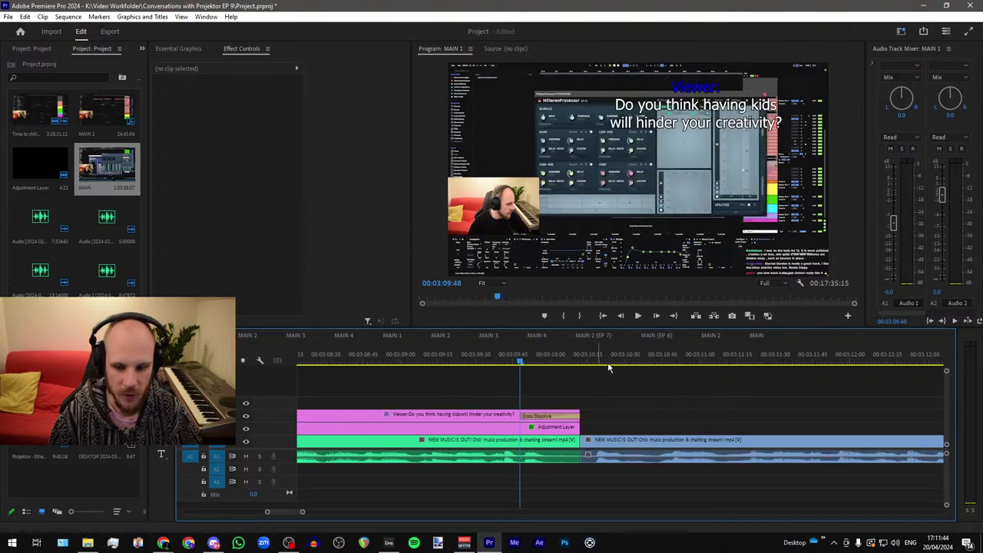
pyautogui.click(538, 427)
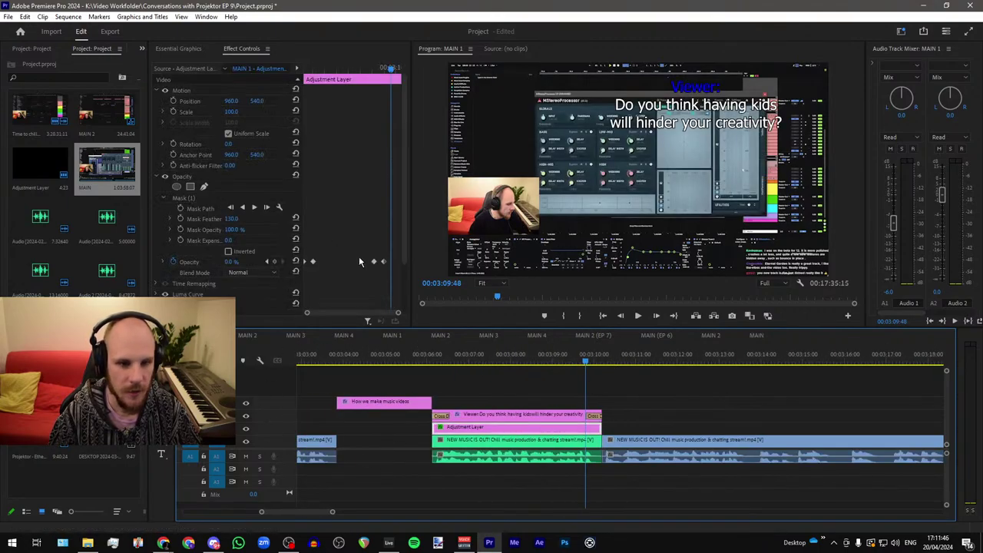
pyautogui.moveTo(355, 244); pyautogui.dragTo(390, 274)
pyautogui.press('Delete')
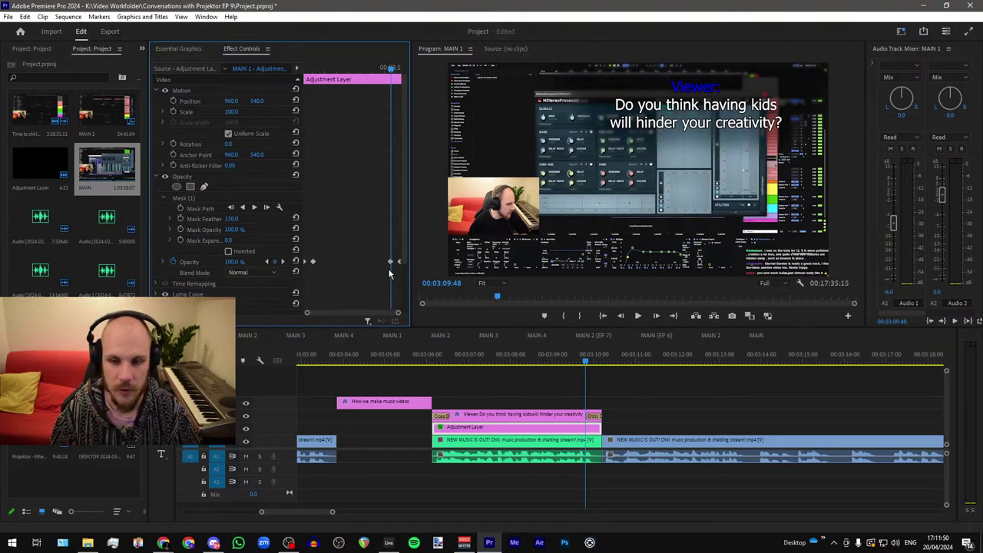
# Step: Check the adjustment layer's mask outline, and play MAIN 1 from 00:03:10:10 to review the reply following the viewer title
pyautogui.click(184, 199)
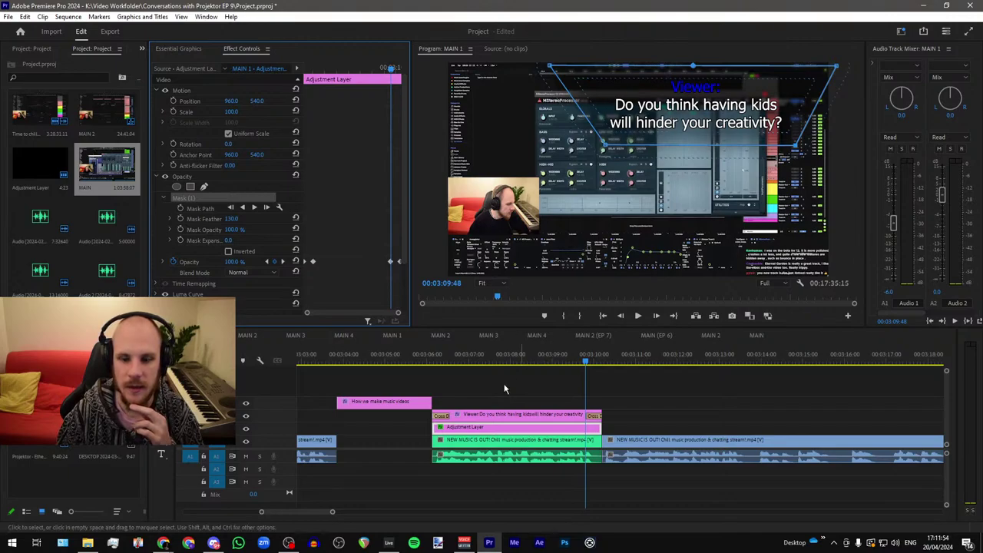
pyautogui.click(246, 431)
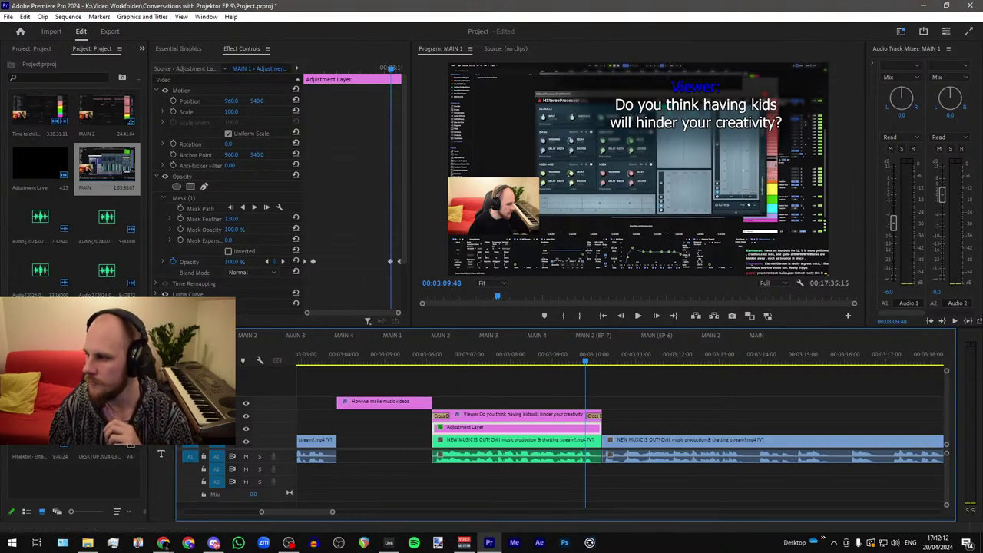
pyautogui.click(164, 543)
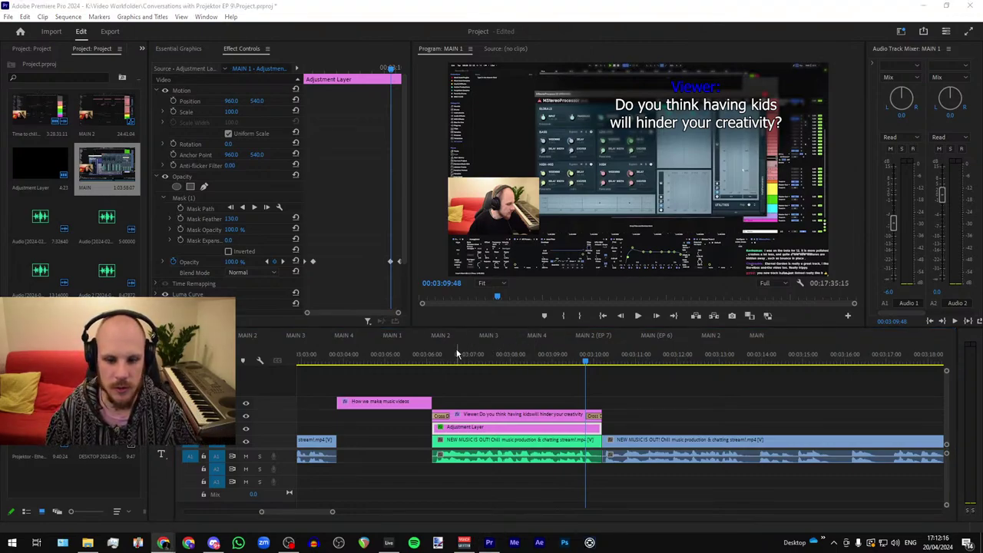
pyautogui.click(601, 357)
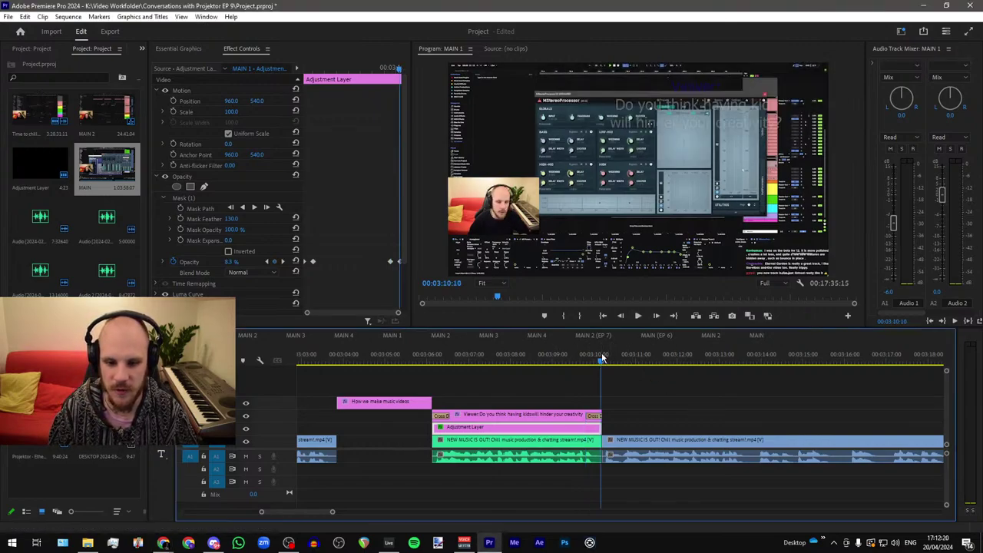
pyautogui.scroll(-2, 460, 373)
pyautogui.press('space')
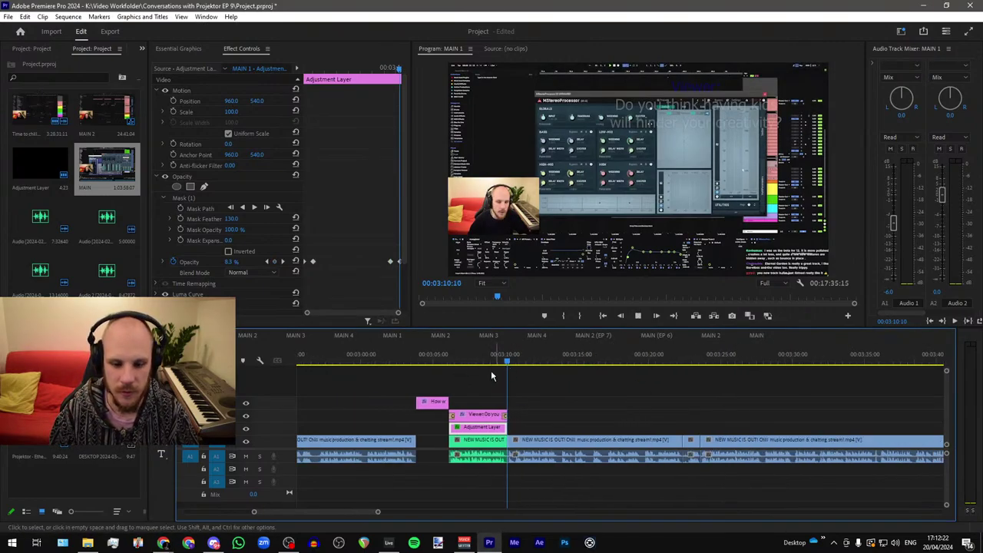
pyautogui.scroll(2, 500, 371)
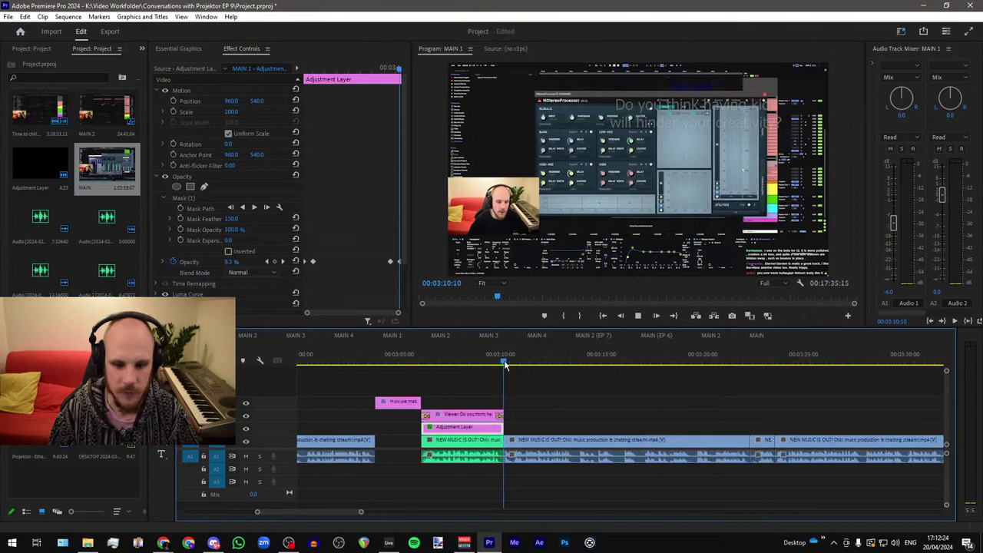
pyautogui.press('space')
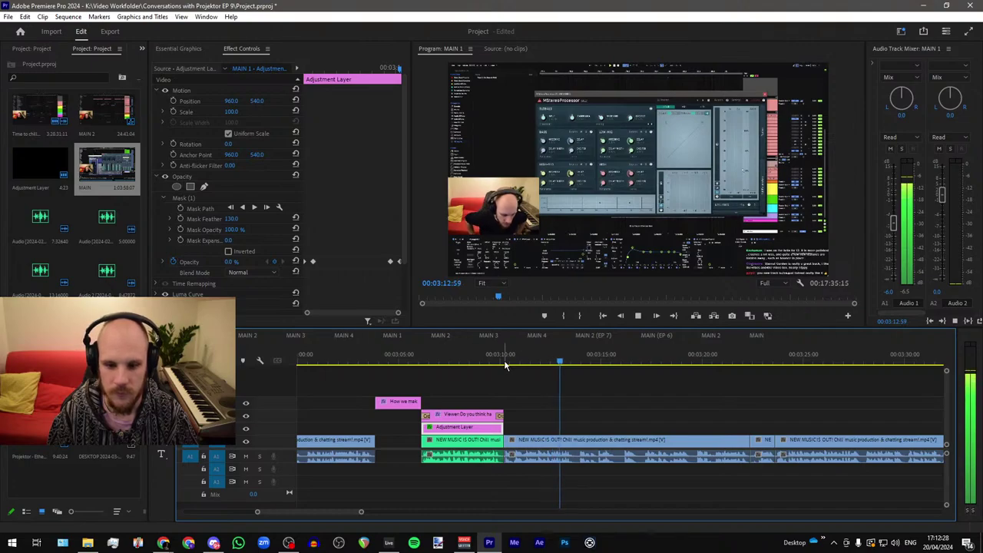
pyautogui.press('space')
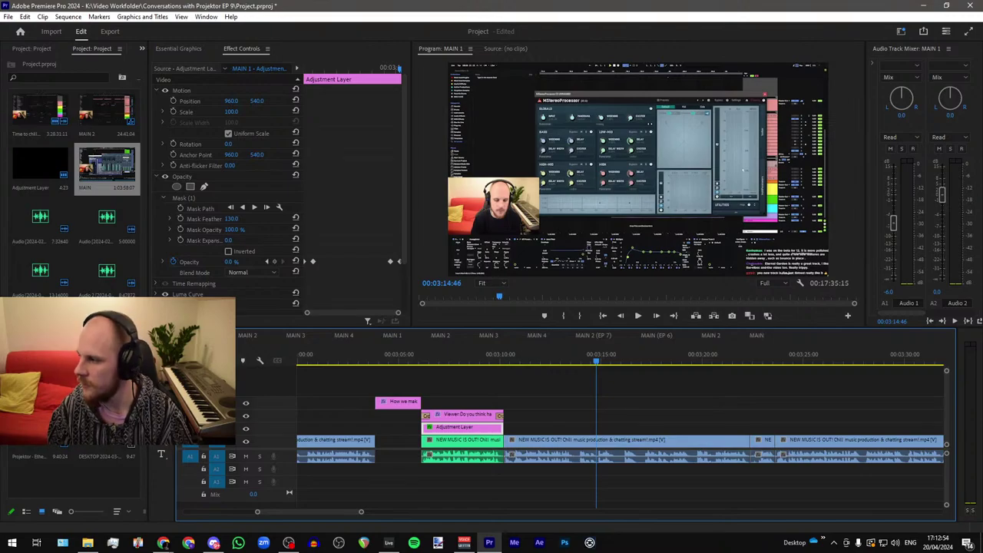
# Step: In the stream's YouTube chat replay, go to 48:04 and copy the viewer comment starting "Eternal Garden is really a great track"
pyautogui.moveTo(982, 253); pyautogui.dragTo(505, 108)
pyautogui.doubleClick(505, 106)
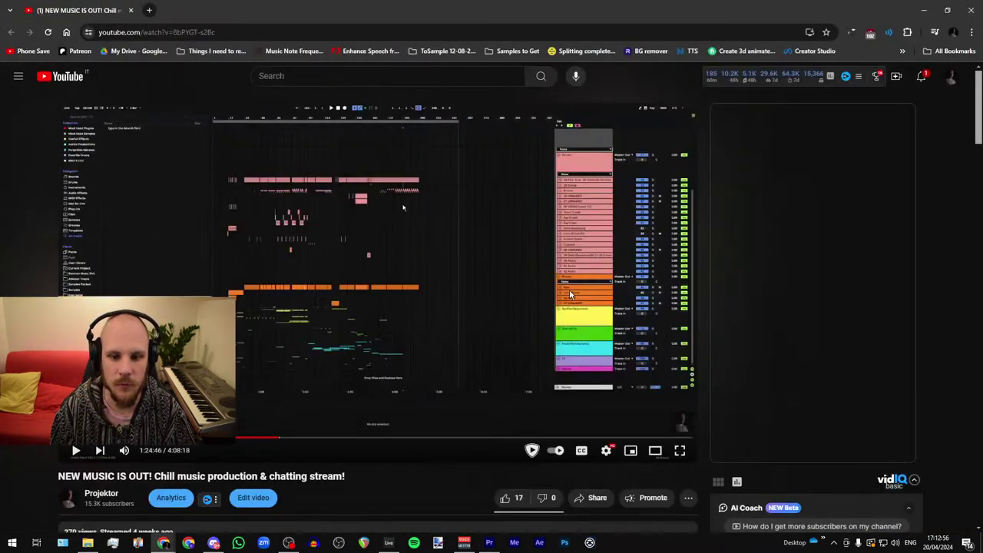
pyautogui.click(117, 438)
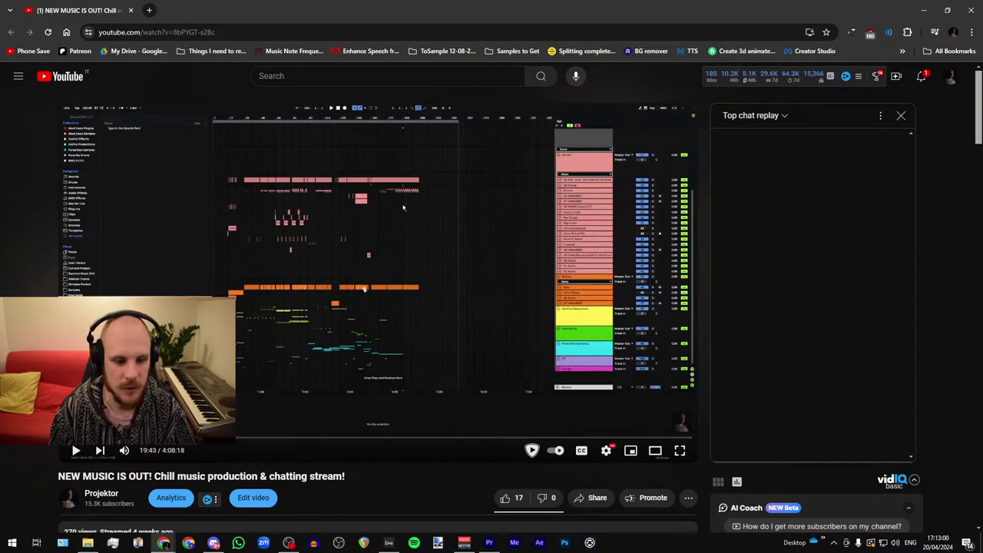
pyautogui.moveTo(238, 450); pyautogui.dragTo(239, 447)
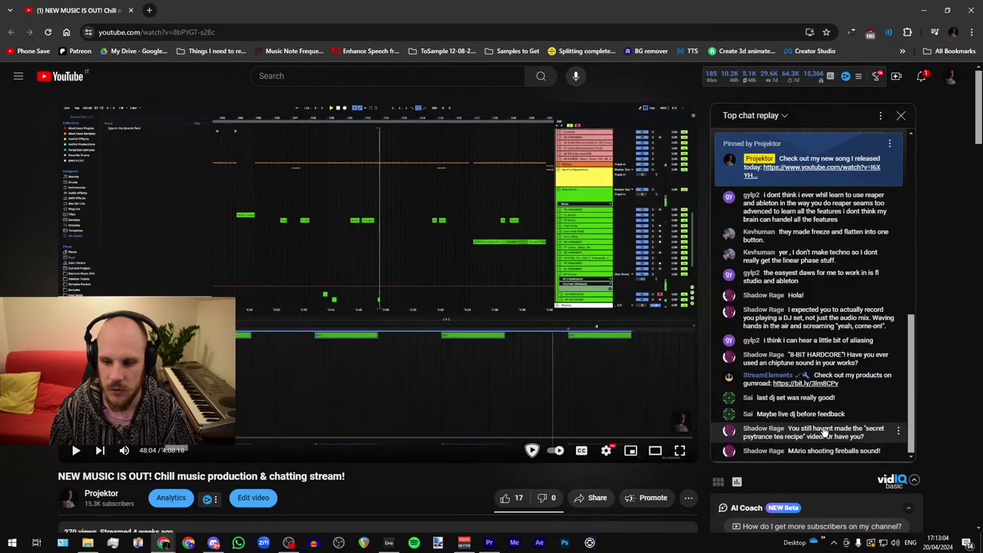
pyautogui.scroll(3, 816, 345)
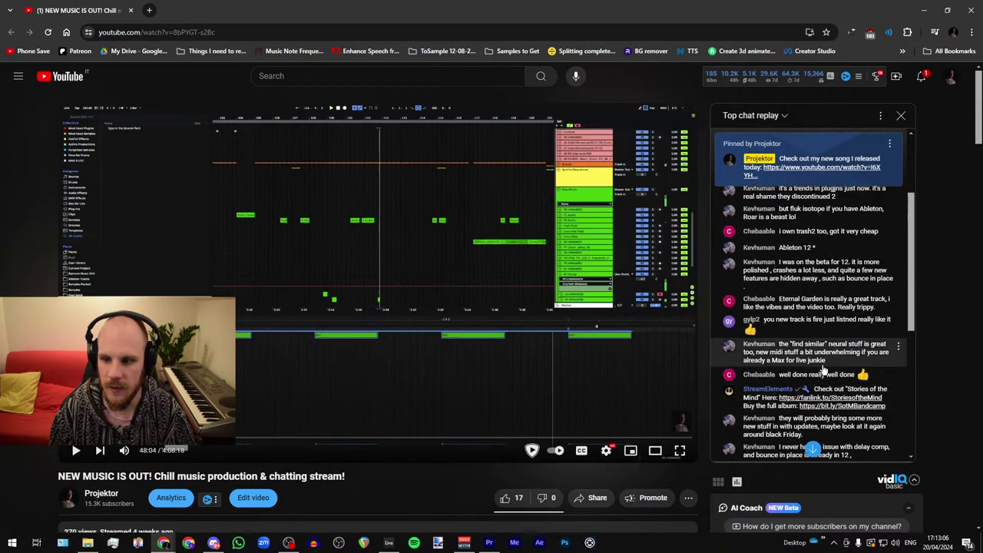
pyautogui.moveTo(779, 313); pyautogui.dragTo(894, 336)
pyautogui.doubleClick(518, 4)
pyautogui.click(780, 204)
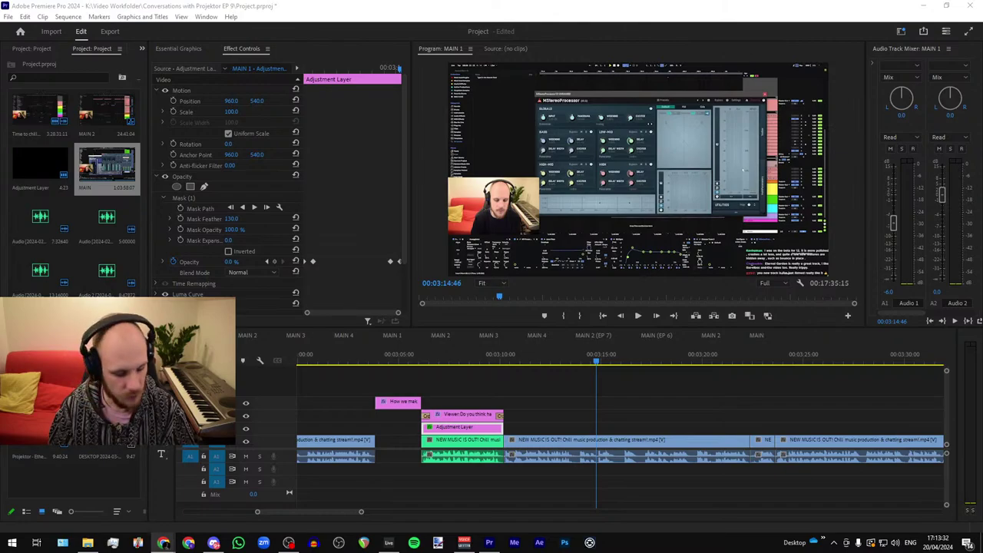
# Step: Replace the question in MAIN 1's viewer title with the copied "Eternal Garden" comment, keeping the "Viewer:" heading
pyautogui.click(438, 361)
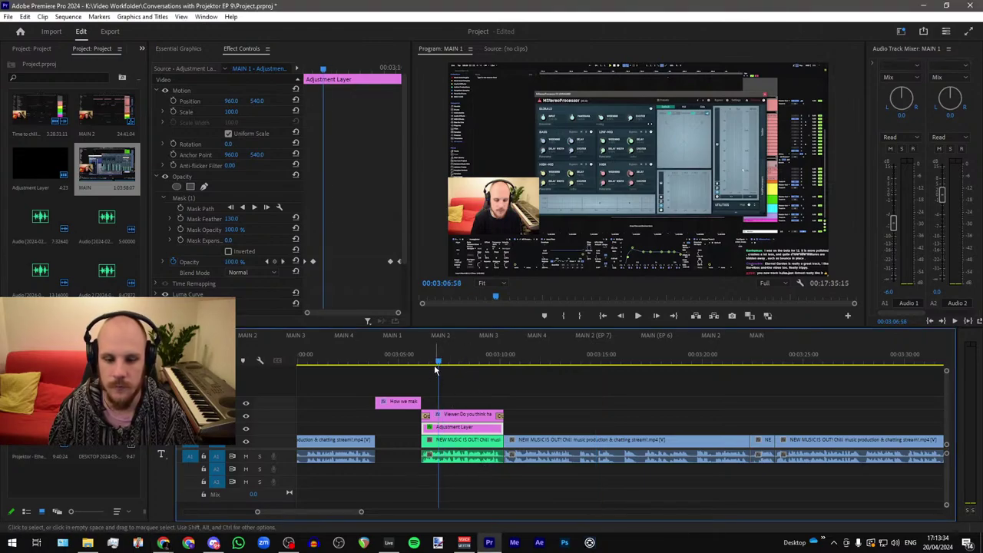
pyautogui.click(425, 361)
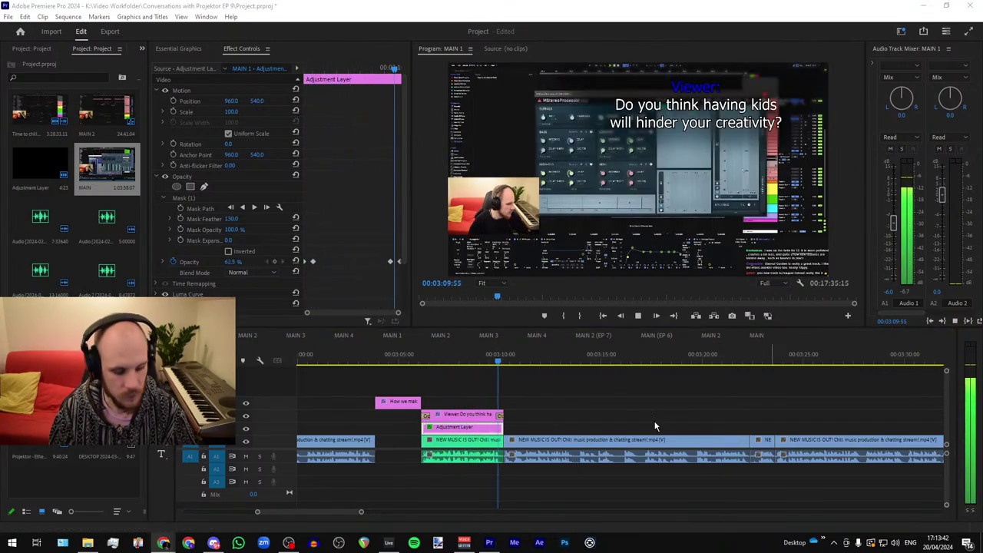
pyautogui.click(443, 361)
pyautogui.click(461, 415)
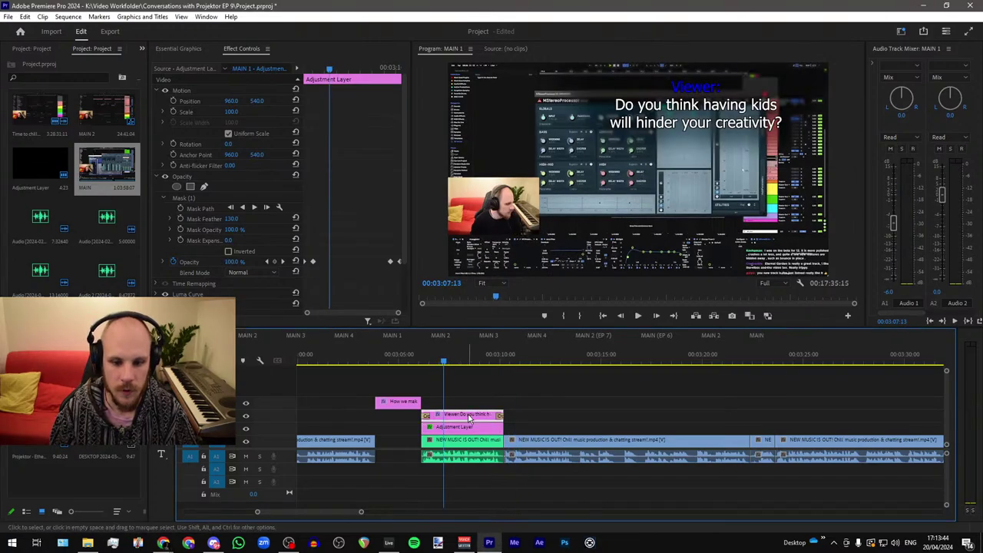
pyautogui.click(647, 103)
pyautogui.click(620, 108)
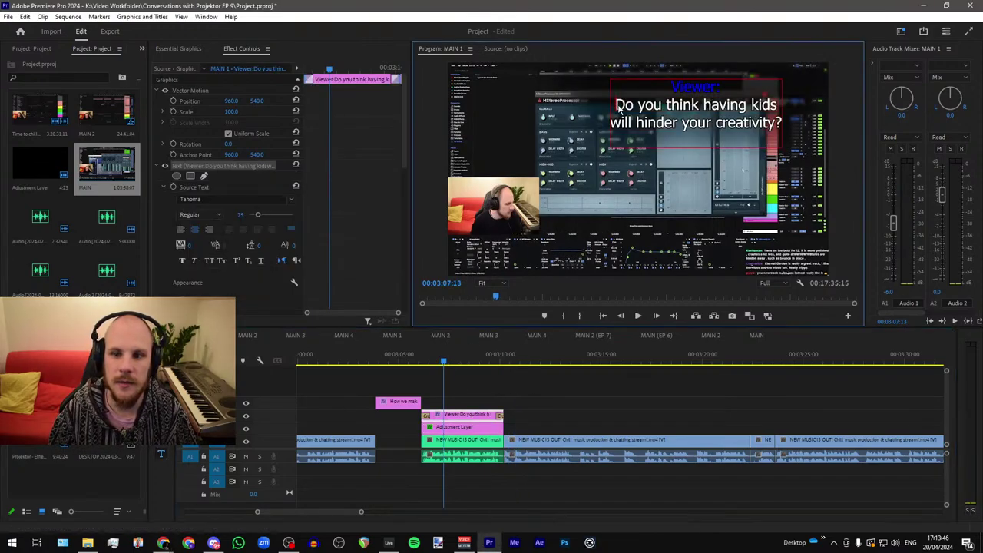
pyautogui.moveTo(617, 102); pyautogui.dragTo(784, 138)
pyautogui.hotkey('ctrl', 'v')
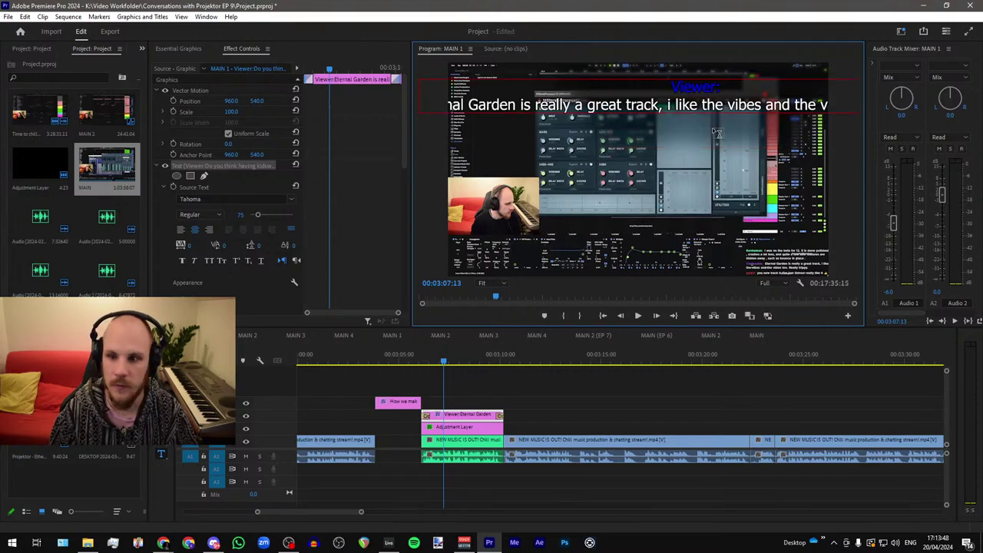
# Step: Break the comment into three lines: "Eternal Garden is really a", "great track, i like the vibes and", "the video too. Really trippy."
pyautogui.click(521, 103)
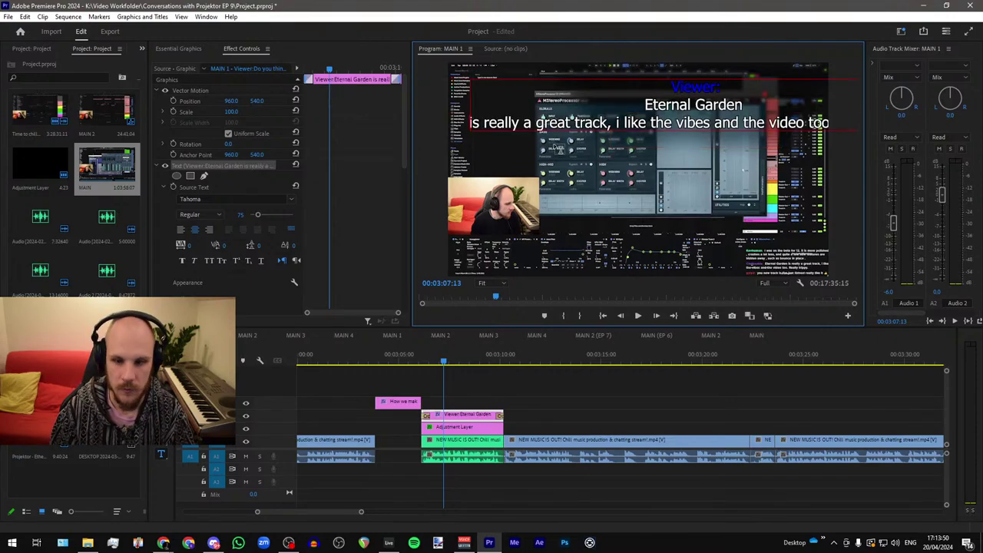
pyautogui.press('Return')
pyautogui.press('BackSpace')
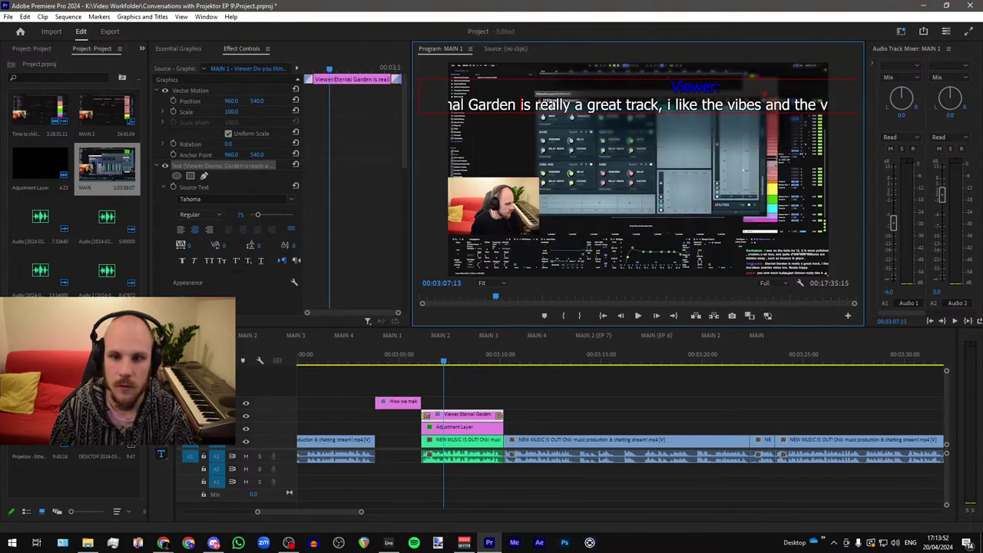
pyautogui.click(589, 106)
pyautogui.press('Return')
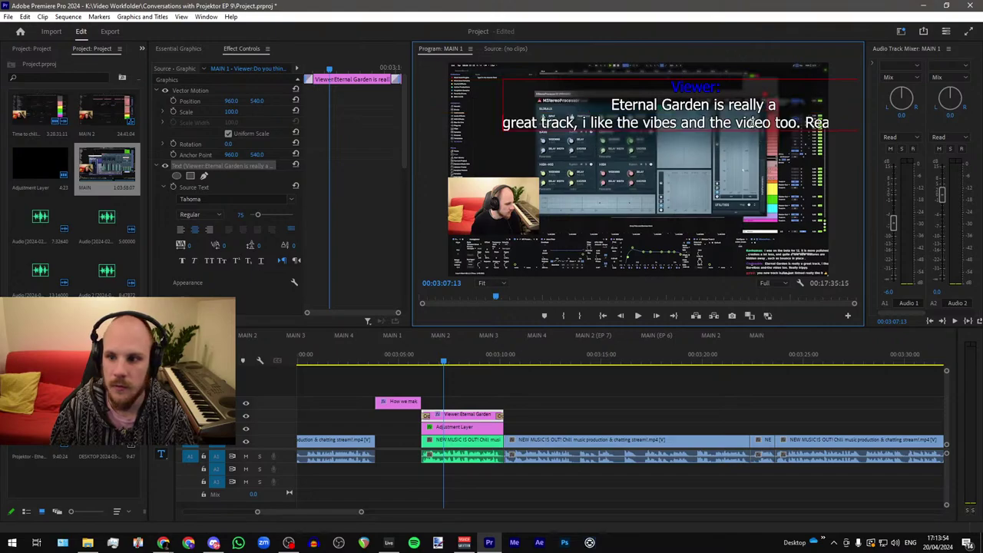
pyautogui.click(808, 124)
pyautogui.press('Return')
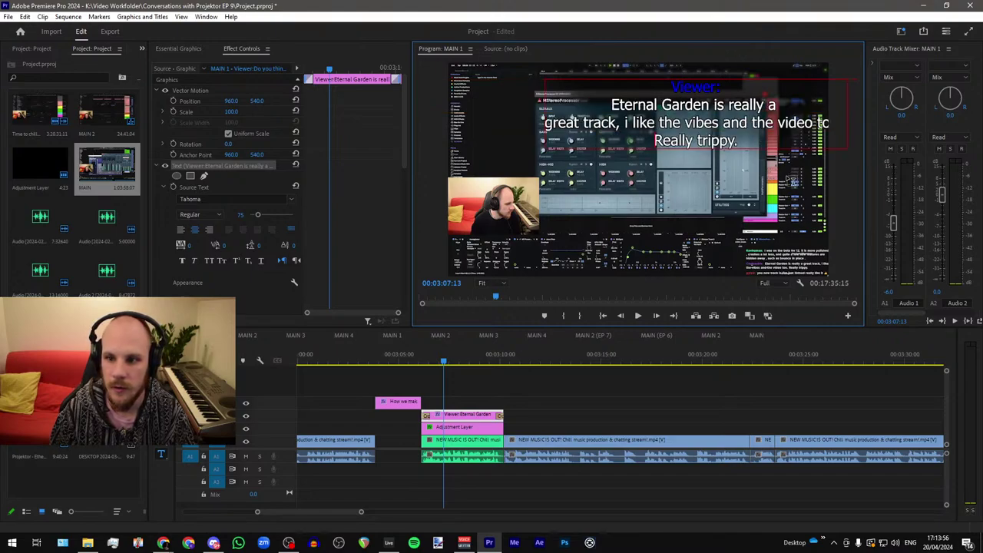
pyautogui.press('BackSpace')
pyautogui.click(711, 122)
pyautogui.press('Return')
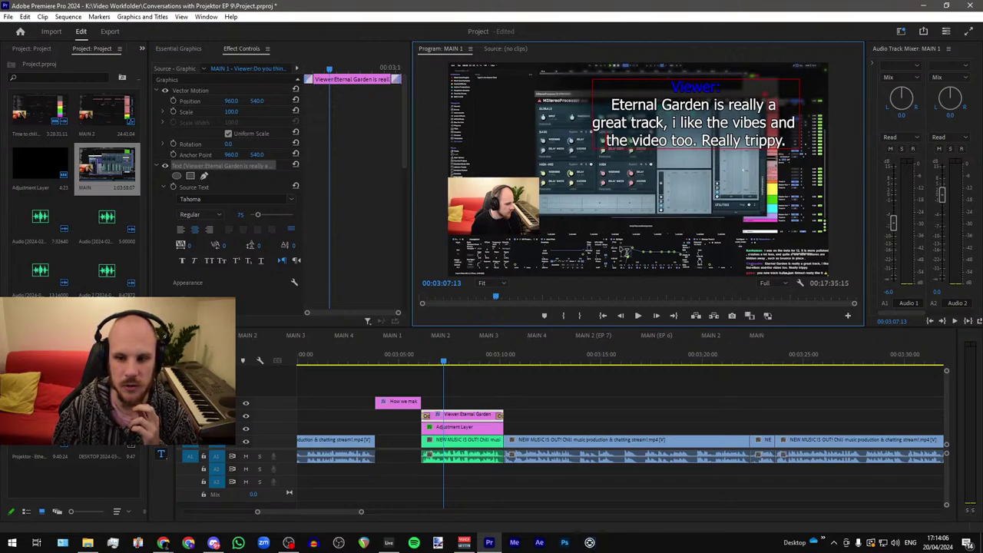
# Step: Extend the lower corners of the adjustment layer's opacity mask downward and outward to cover the three-line comment
pyautogui.click(461, 427)
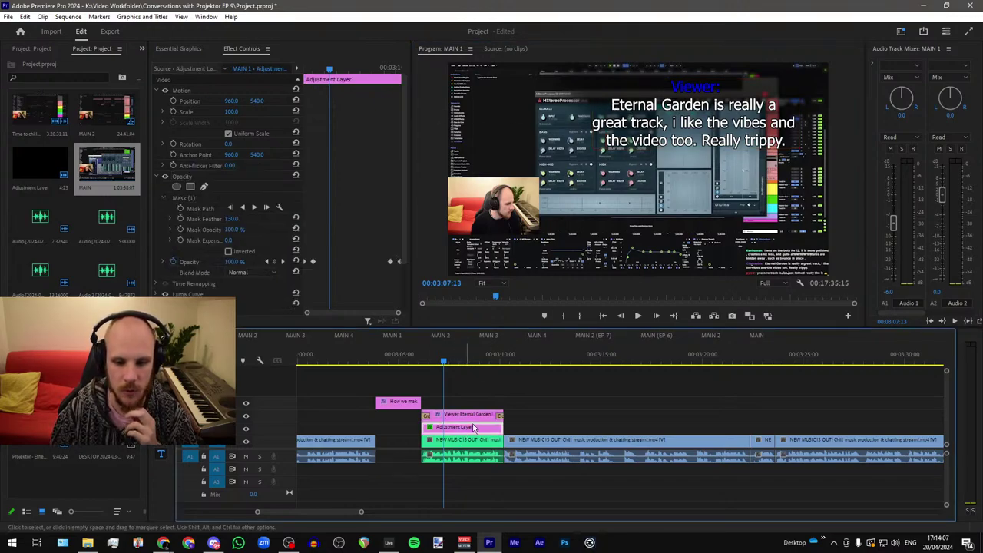
pyautogui.click(192, 199)
pyautogui.moveTo(607, 151); pyautogui.dragTo(593, 167)
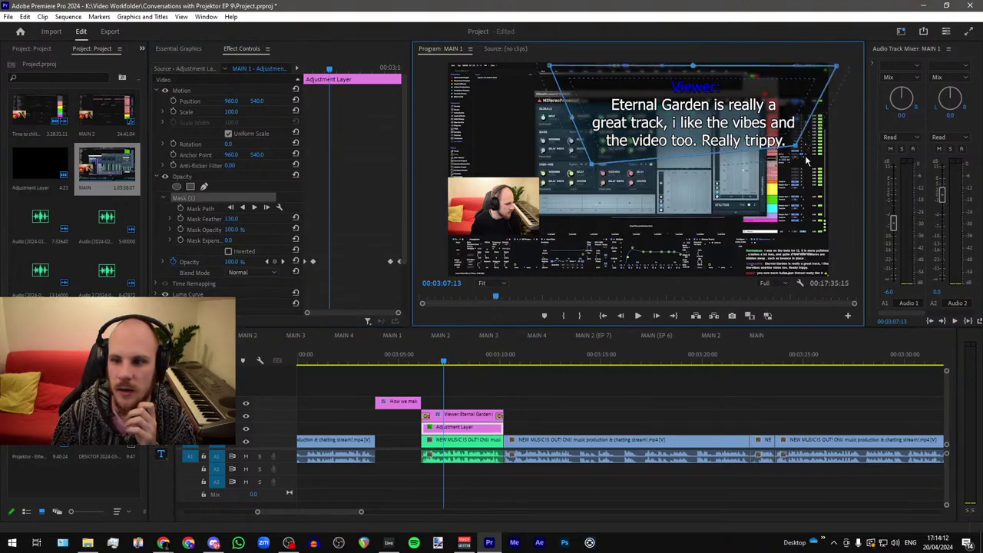
pyautogui.moveTo(795, 145); pyautogui.dragTo(804, 166)
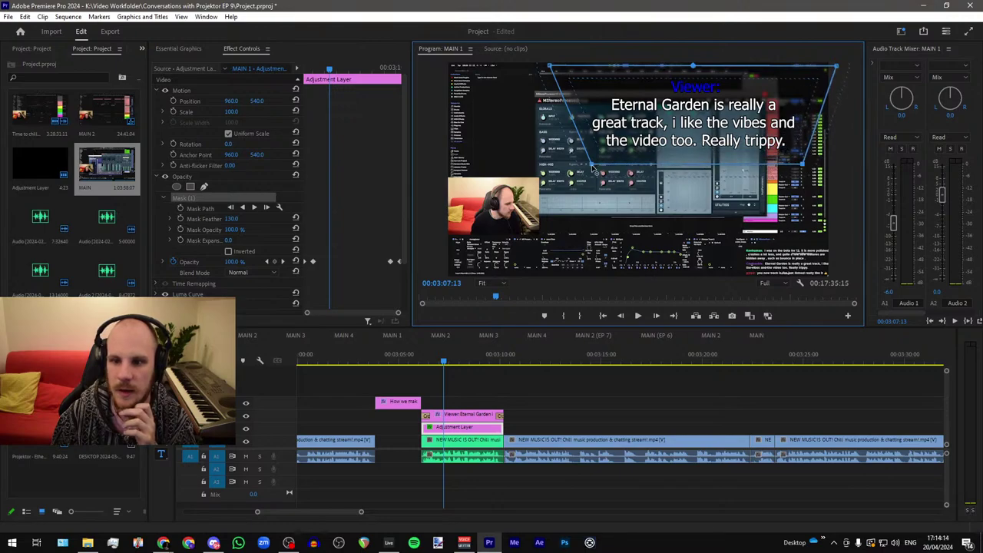
pyautogui.moveTo(591, 165); pyautogui.dragTo(590, 163)
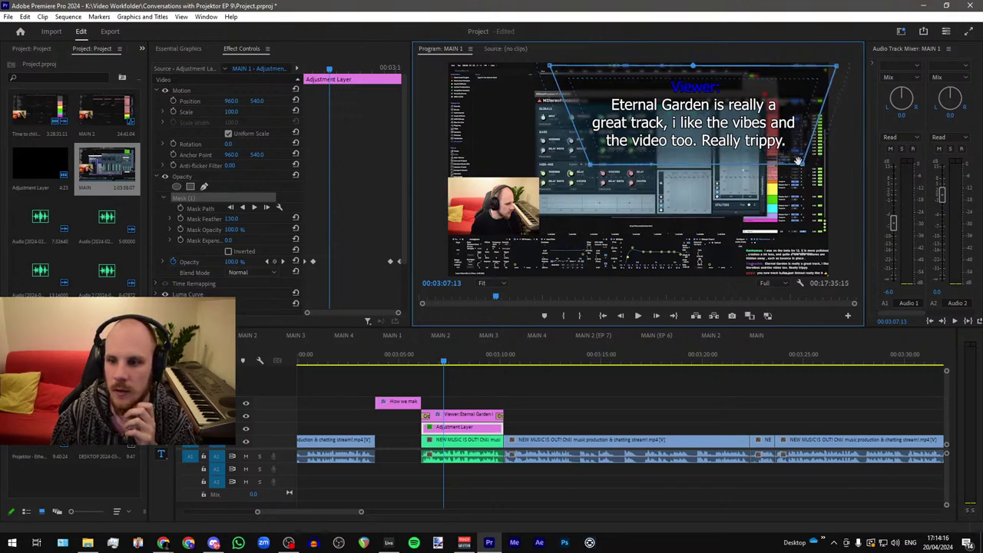
pyautogui.moveTo(802, 164); pyautogui.dragTo(805, 165)
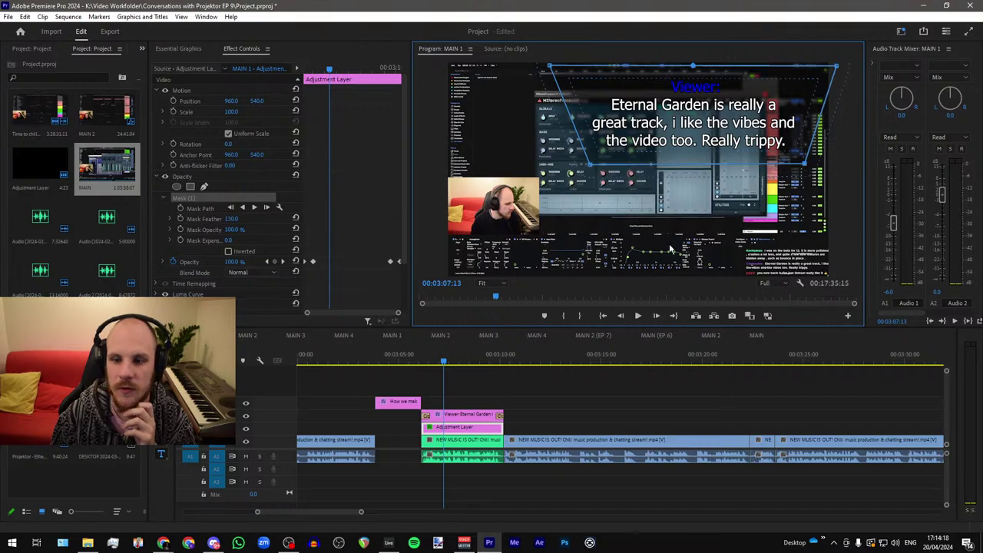
pyautogui.click(528, 402)
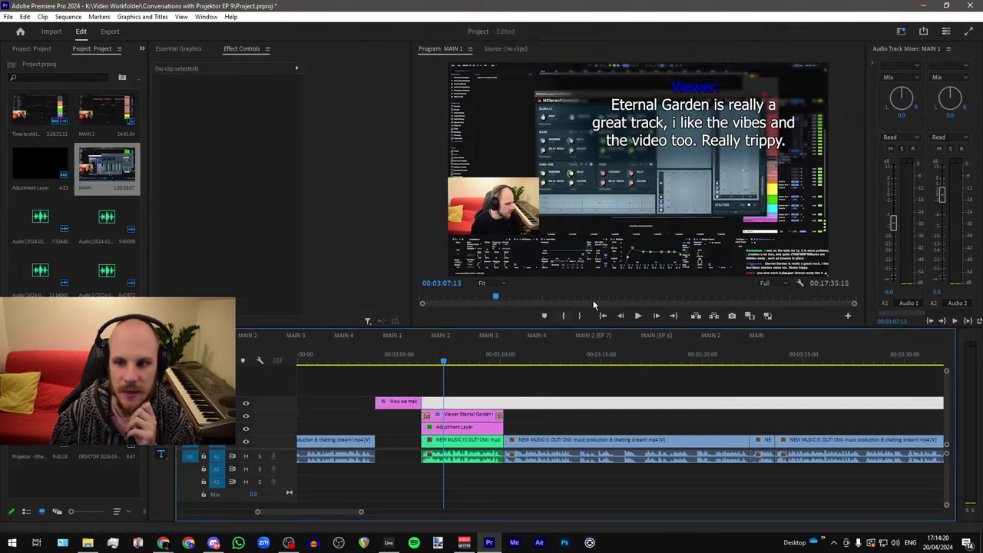
# Step: Play back the transition from "How we make music videos" into the viewer comment and save the project
pyautogui.moveTo(406, 364); pyautogui.dragTo(415, 364)
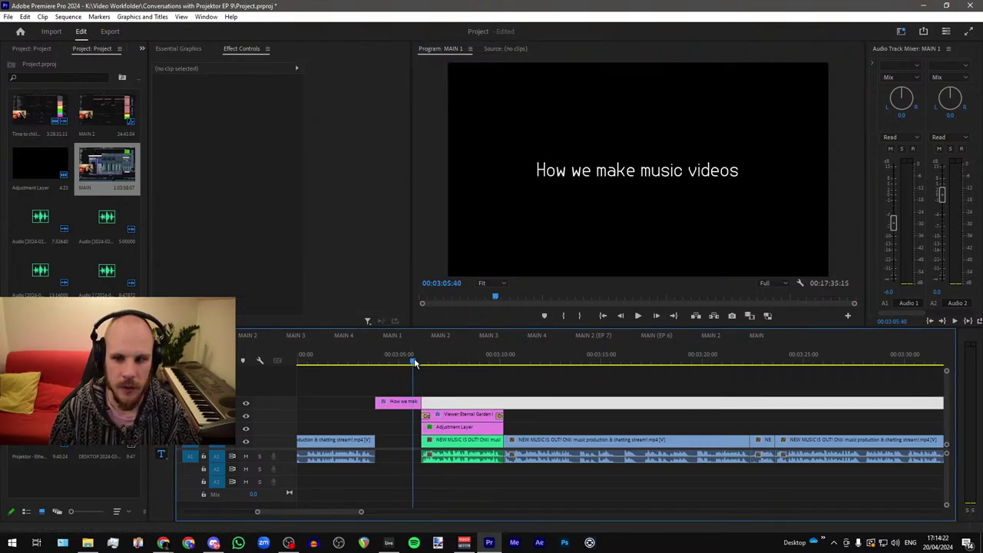
pyautogui.press('space')
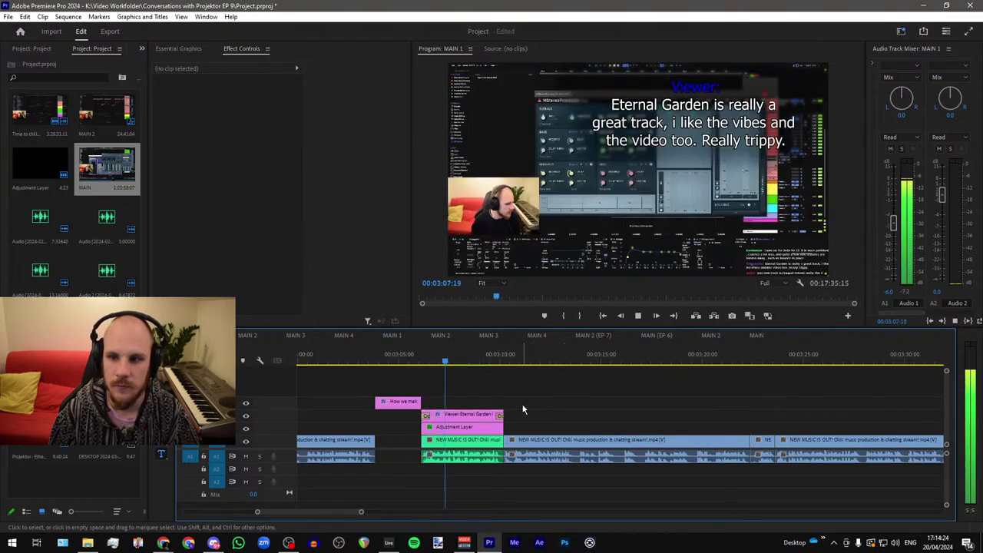
pyautogui.click(422, 360)
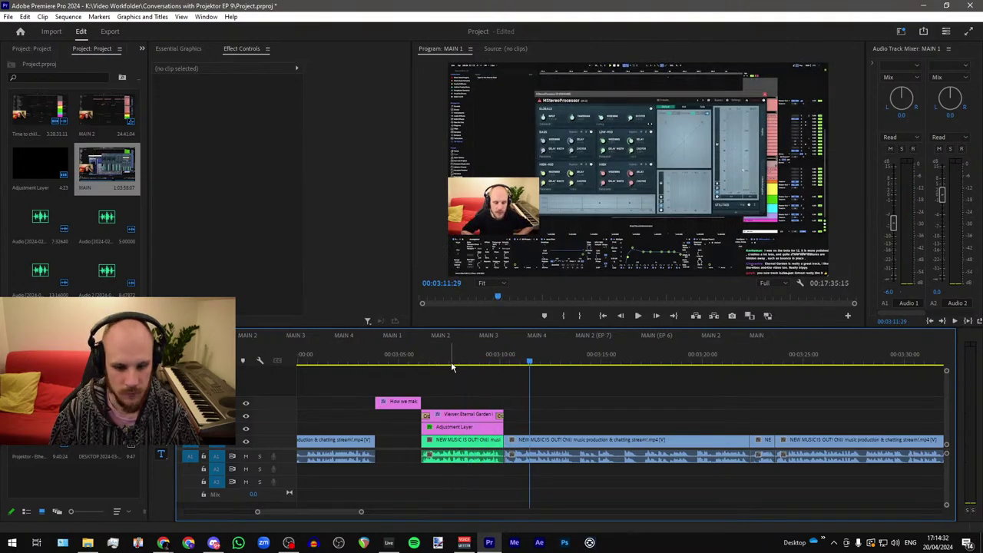
pyautogui.hotkey('ctrl', 's')
# Step: Look over the full MAIN 1 timeline to locate the title cards and colour-marked segments that follow the Eternal Garden comment
pyautogui.scroll(-2, 431, 369)
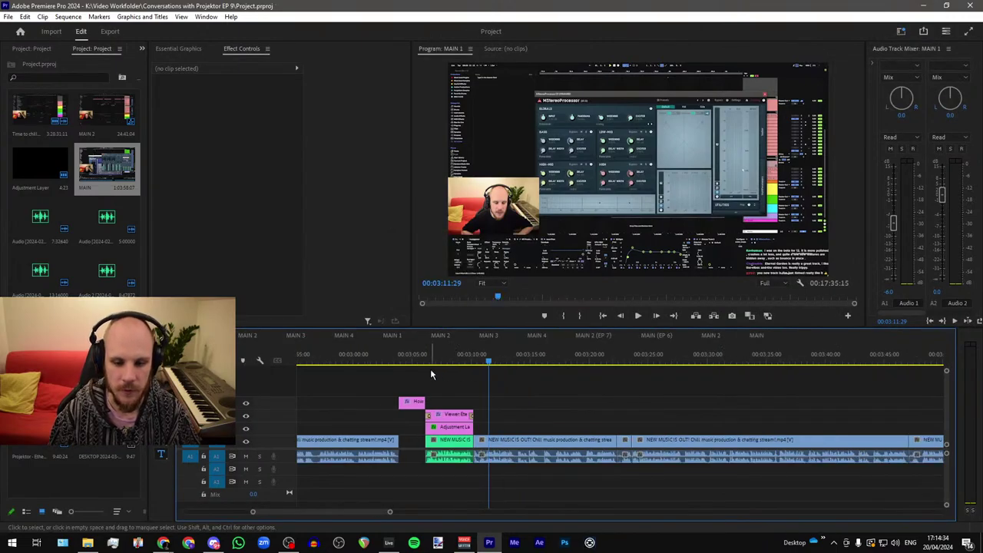
pyautogui.scroll(-3, 430, 369)
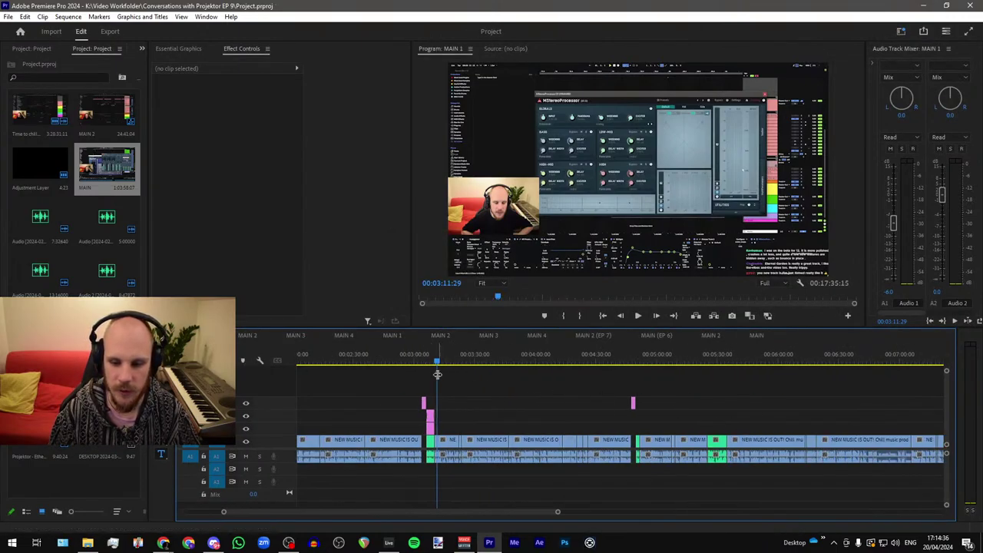
pyautogui.scroll(-4, 452, 392)
pyautogui.scroll(-3, 346, 440)
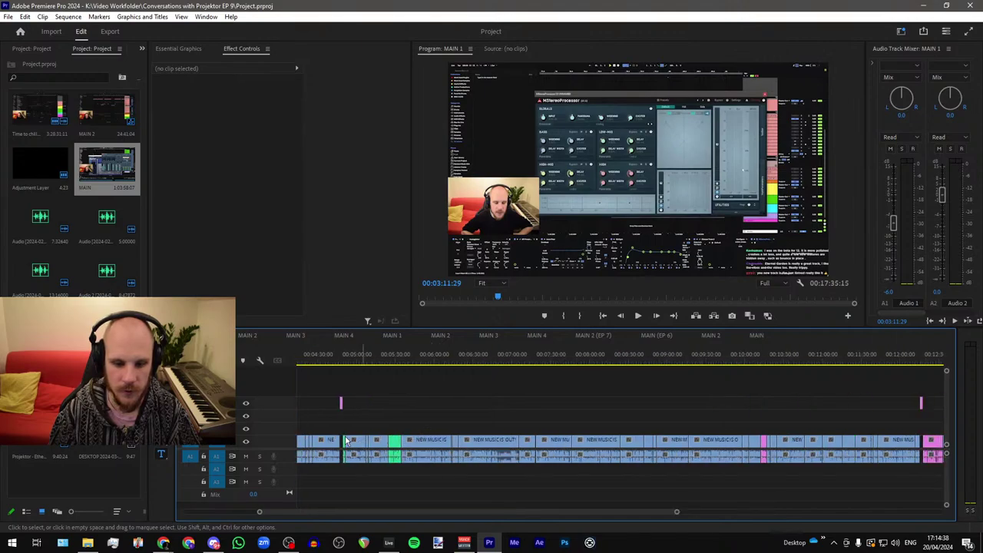
pyautogui.scroll(5, 579, 462)
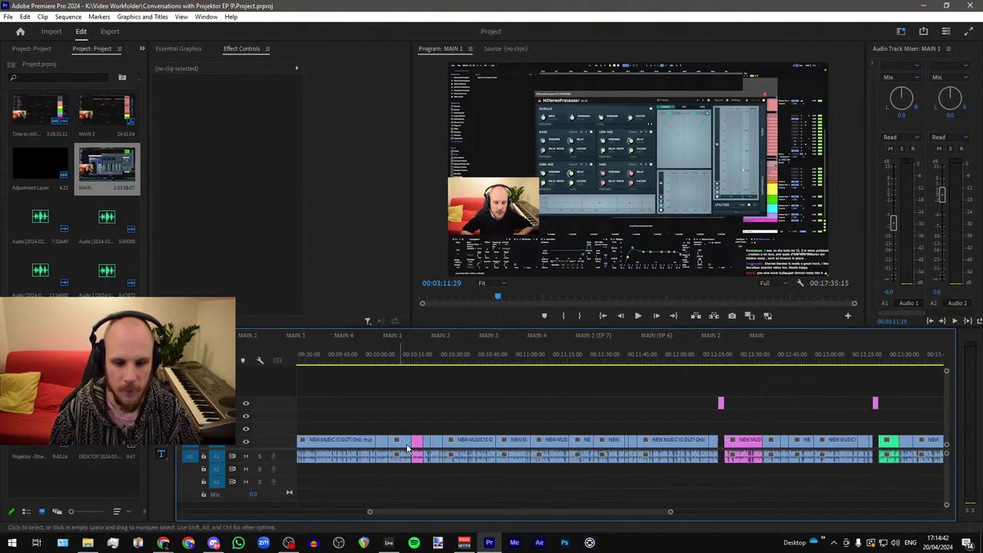
pyautogui.scroll(-5, 652, 420)
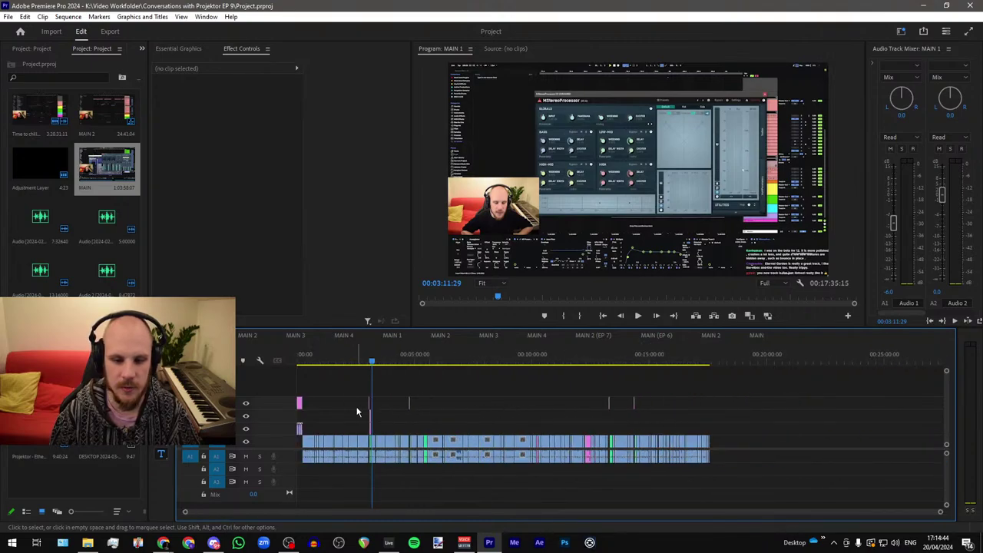
pyautogui.scroll(5, 355, 407)
pyautogui.scroll(3, 351, 404)
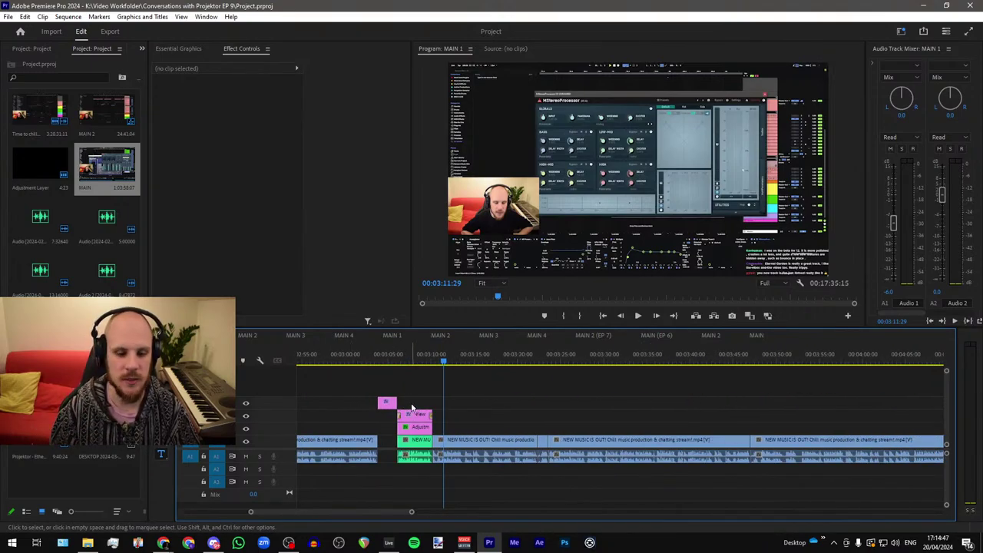
# Step: Correct the viewer comment to "Eternal Garden is really a great track, I like the vibes and the video too, really trippy!"
pyautogui.click(413, 357)
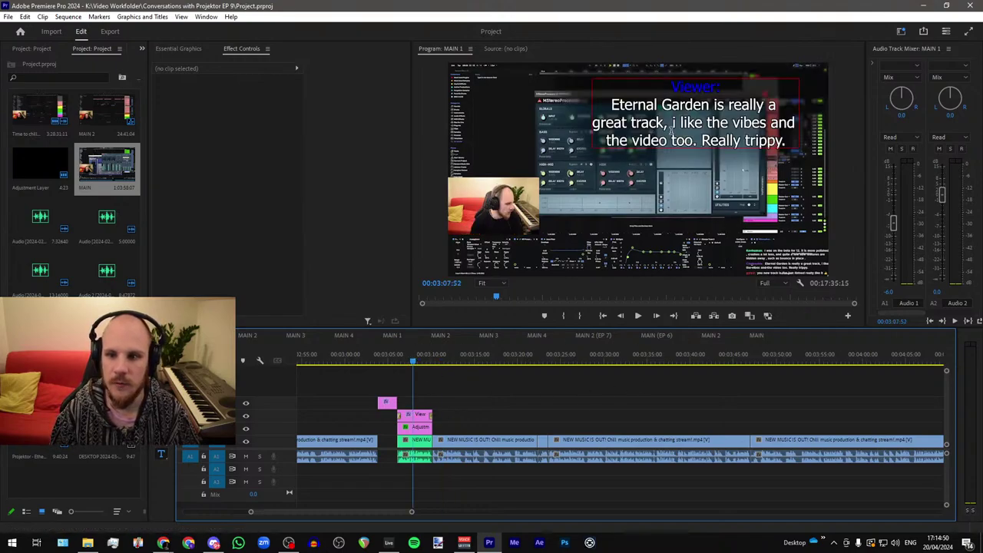
pyautogui.click(674, 126)
pyautogui.write('I')
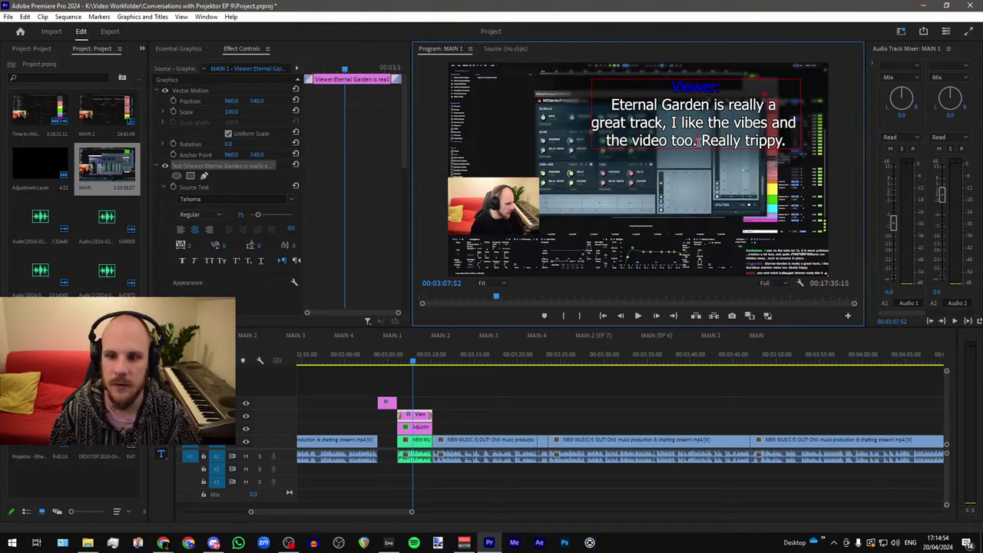
pyautogui.press('BackSpace')
pyautogui.write(',')
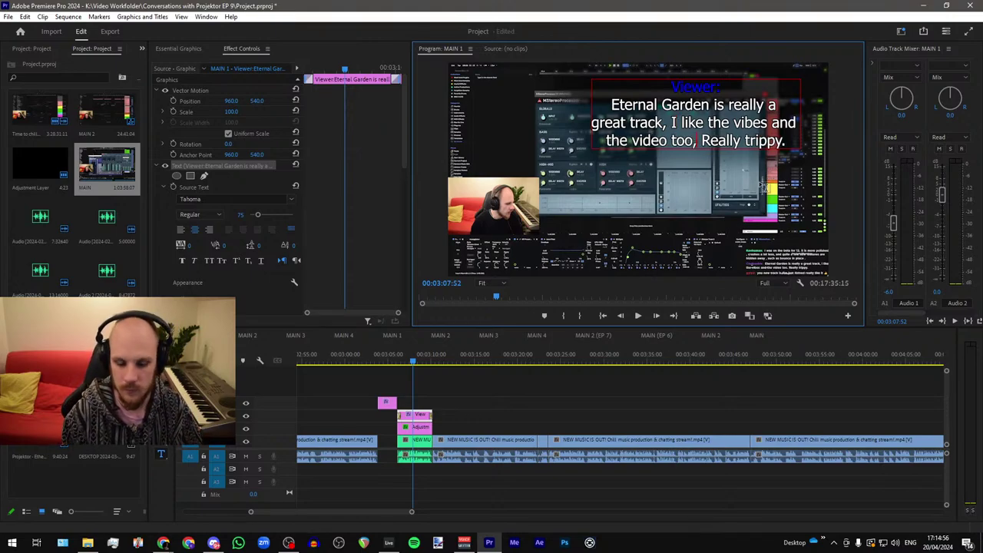
pyautogui.press('BackSpace')
pyautogui.write('r')
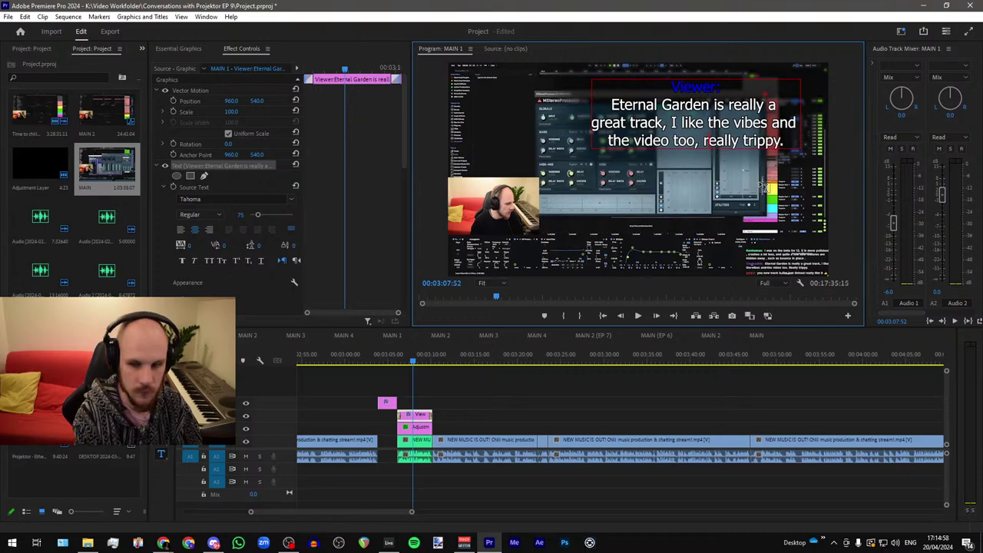
pyautogui.press('BackSpace')
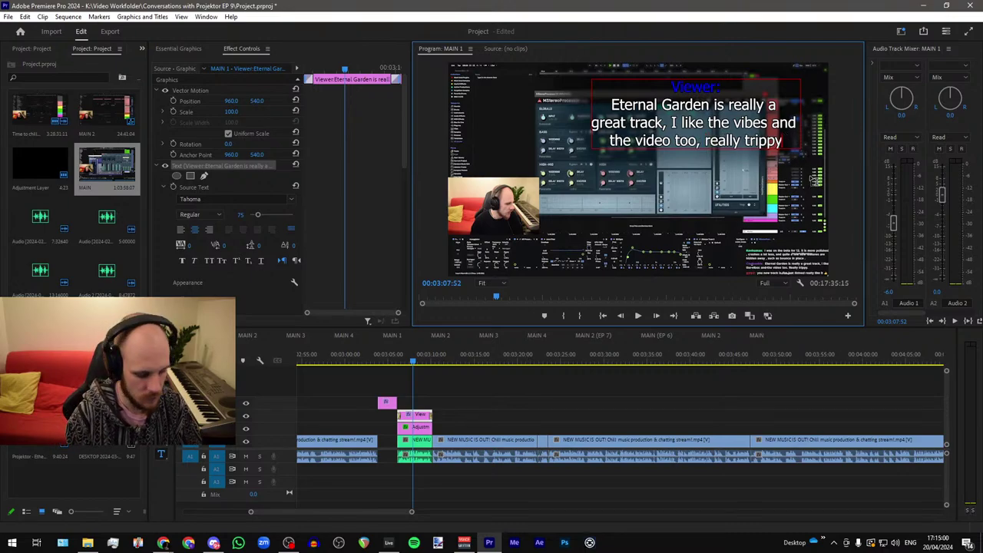
pyautogui.write('!')
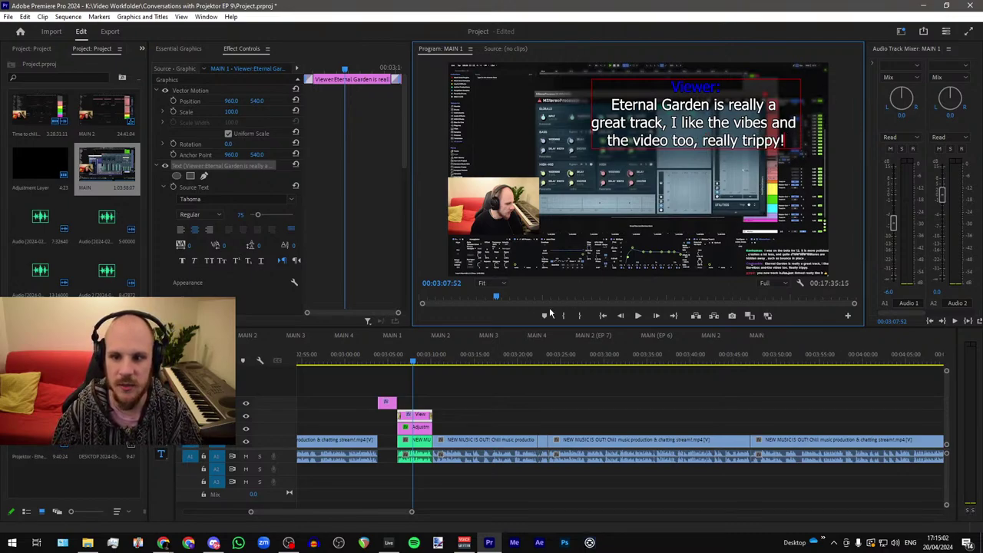
# Step: Copy the viewer title and adjustment layer to the green segment following "My thoughts on Ableton 12", aligned with the segment's start
pyautogui.moveTo(455, 427); pyautogui.dragTo(423, 400)
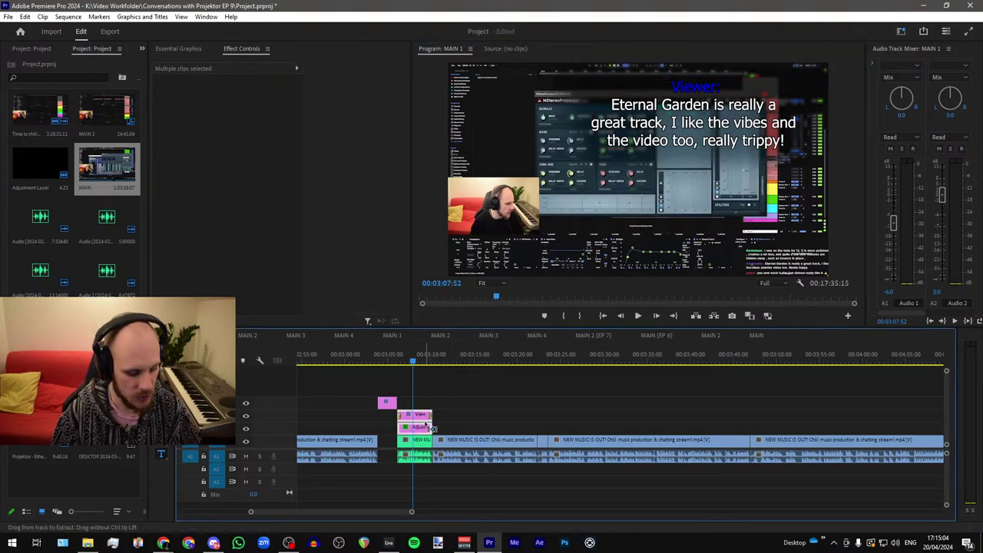
pyautogui.scroll(-2, 414, 405)
pyautogui.scroll(3, 733, 416)
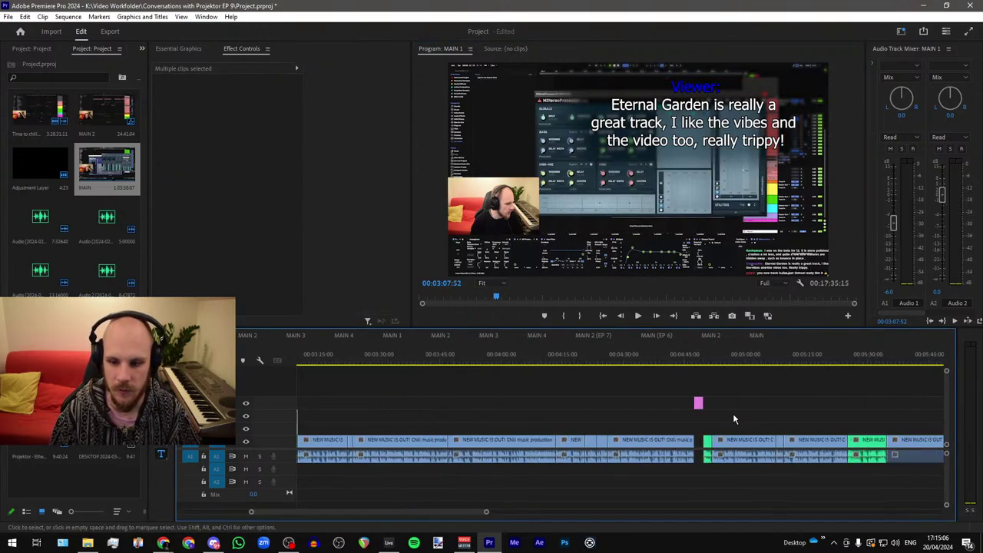
pyautogui.scroll(2, 711, 416)
pyautogui.click(625, 359)
pyautogui.hotkey('ctrl', 'v')
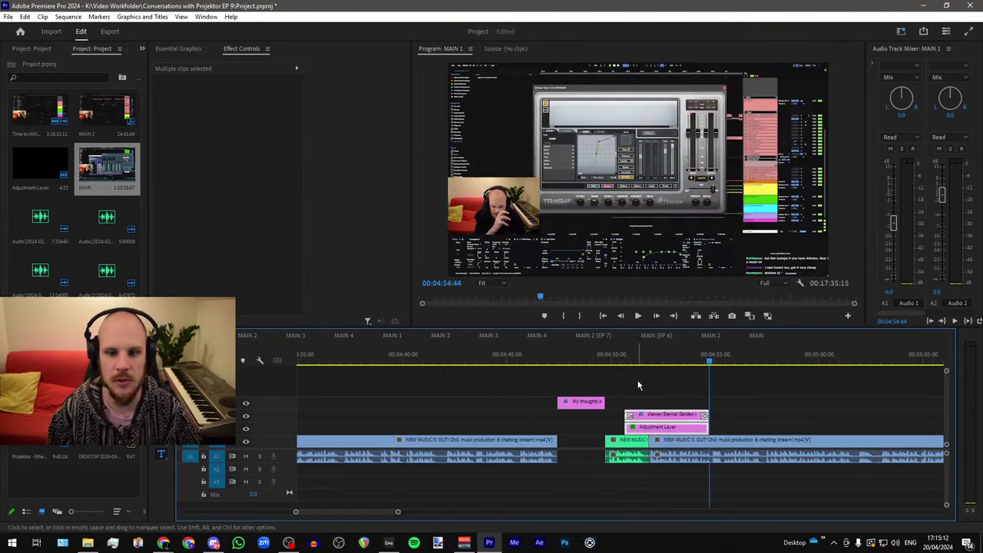
pyautogui.moveTo(668, 423); pyautogui.dragTo(649, 423)
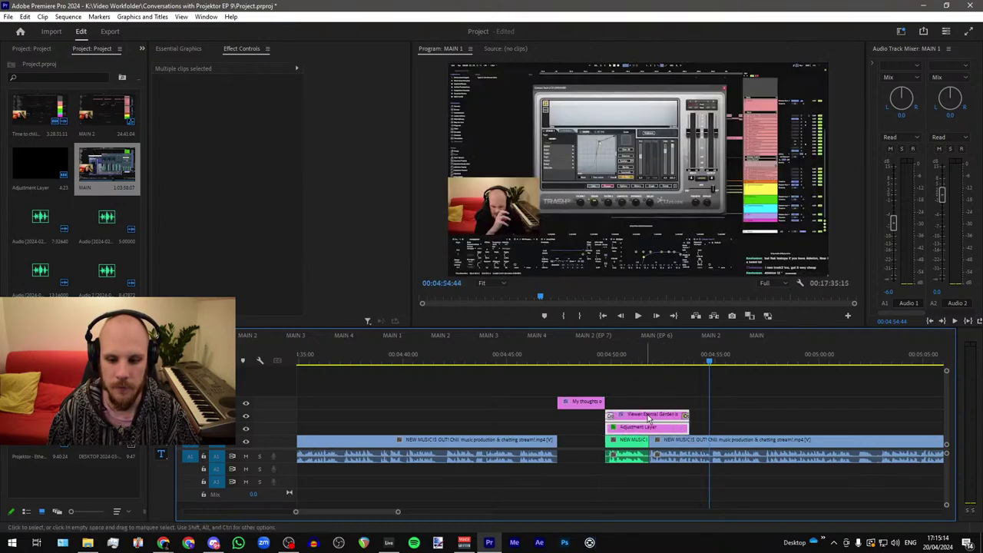
# Step: Ripple delete about half a second of the stream clip starting at 00:04:54:49 and save the project
pyautogui.click(697, 354)
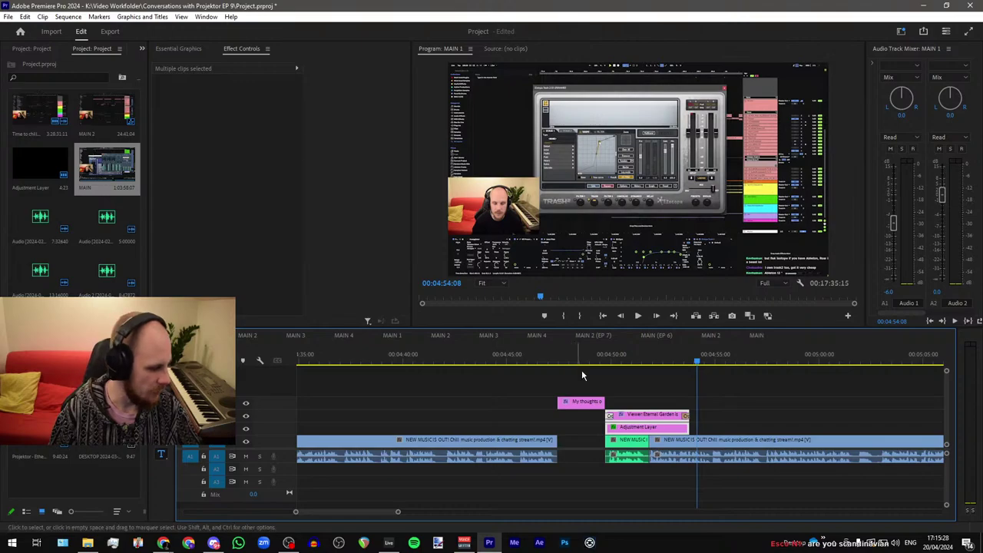
pyautogui.scroll(-2, 578, 415)
pyautogui.scroll(3, 706, 420)
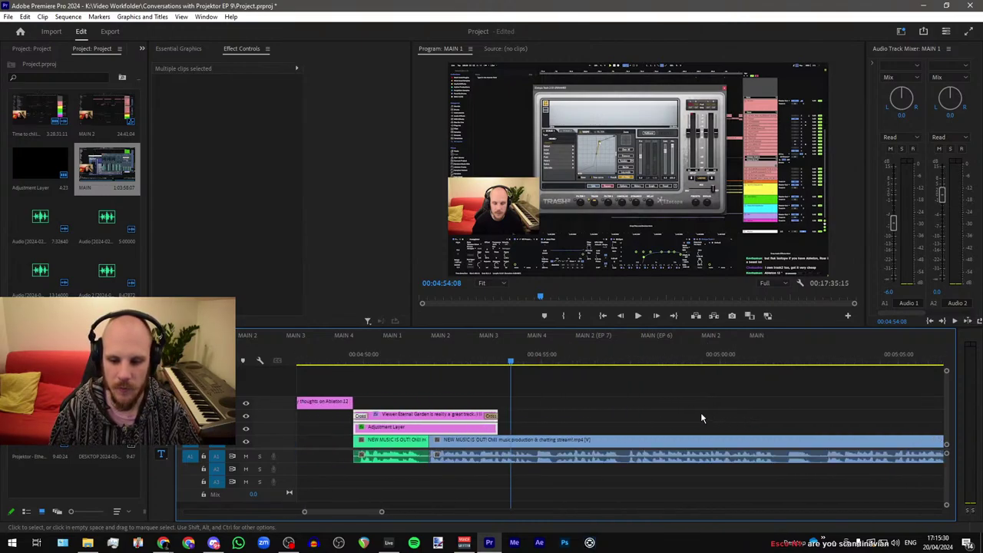
pyautogui.press('space')
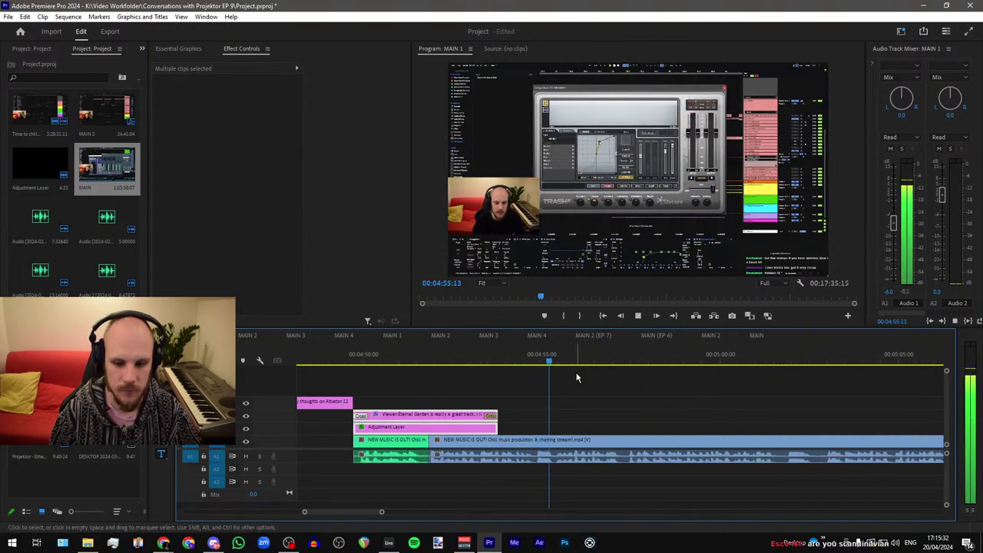
pyautogui.scroll(2, 541, 371)
pyautogui.moveTo(538, 360); pyautogui.dragTo(549, 500)
pyautogui.hotkey('ctrl', 'k')
pyautogui.click(570, 363)
pyautogui.hotkey('ctrl', 'k')
pyautogui.hotkey('shift', 'Delete')
pyautogui.hotkey('ctrl', 's')
# Step: Split the stream clip at 00:05:00:58 and at about 00:05:02:23 to isolate a short section
pyautogui.scroll(-2, 461, 426)
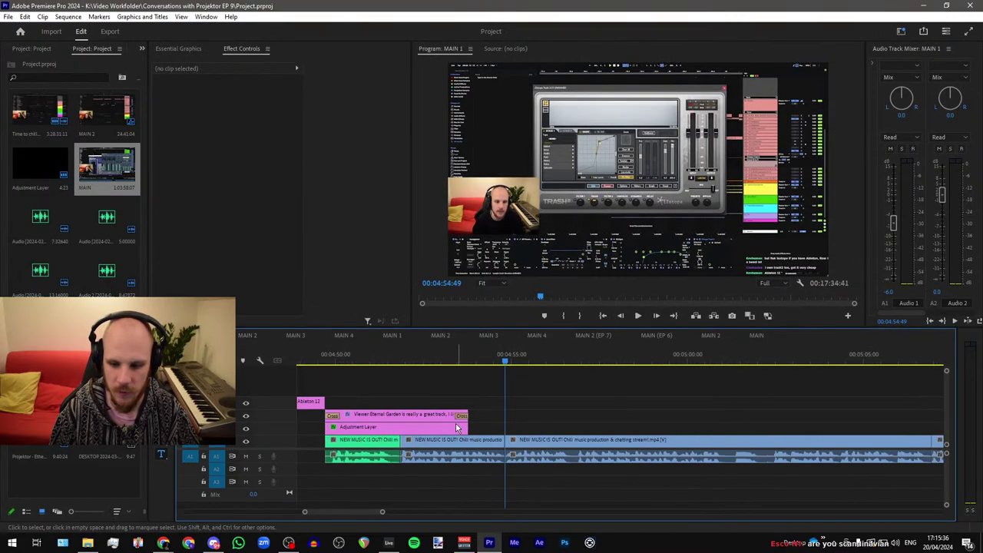
pyautogui.scroll(2, 774, 402)
pyautogui.moveTo(663, 358); pyautogui.dragTo(645, 360)
pyautogui.hotkey('ctrl', 'k')
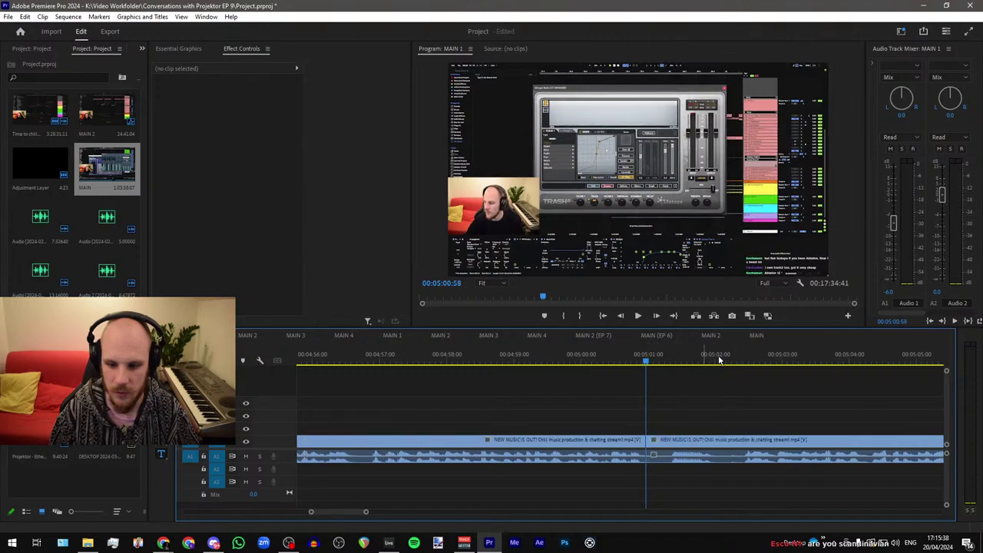
pyautogui.moveTo(733, 360); pyautogui.dragTo(741, 360)
pyautogui.hotkey('ctrl', 'k')
# Step: Play through the isolated section, ripple delete it, and play across the new cut
pyautogui.click(653, 360)
pyautogui.press('space')
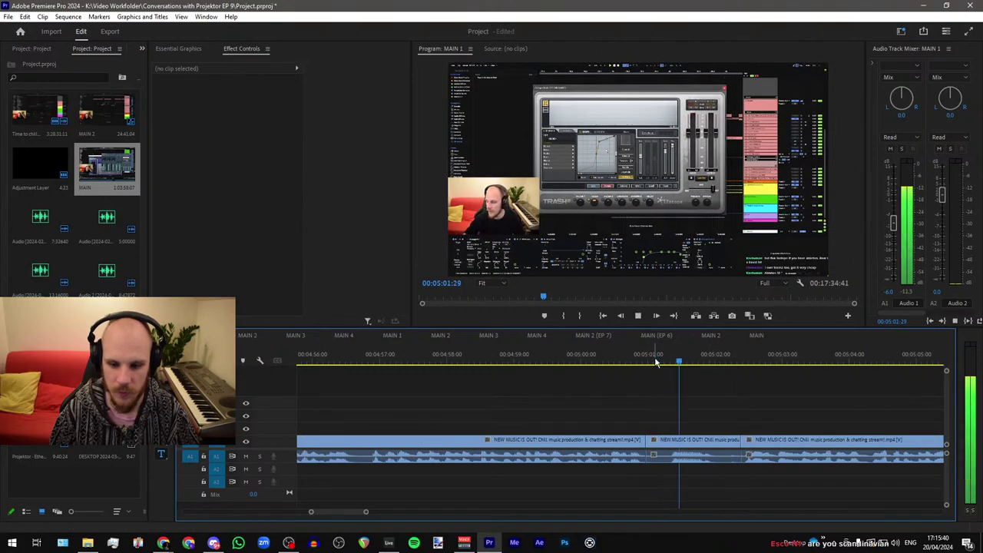
pyautogui.click(709, 361)
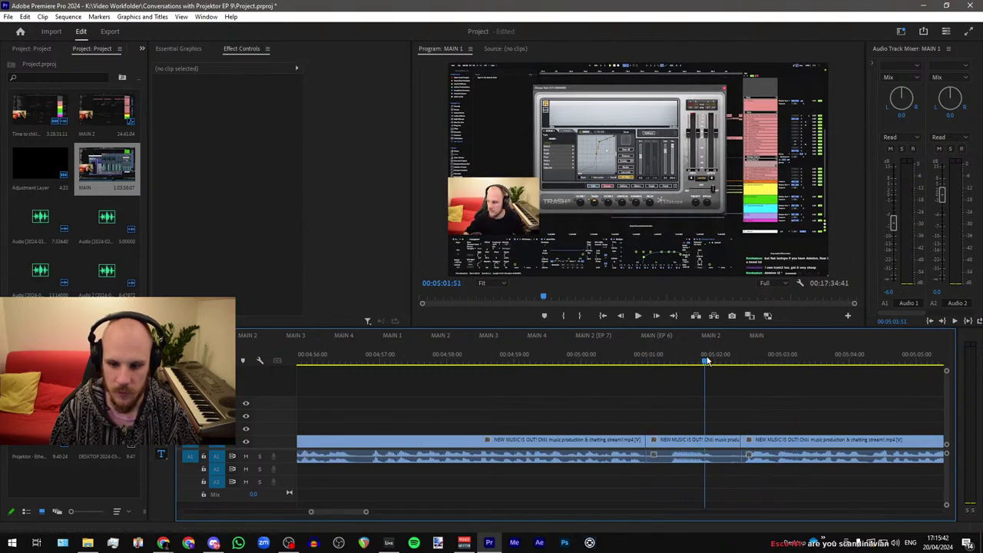
pyautogui.click(580, 359)
pyautogui.press('space')
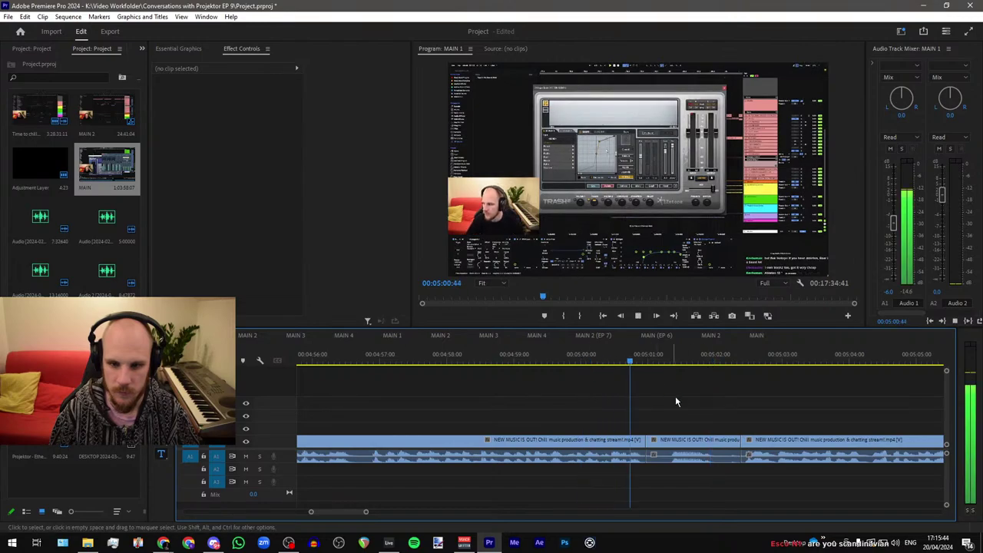
pyautogui.hotkey('ctrl', 'z')
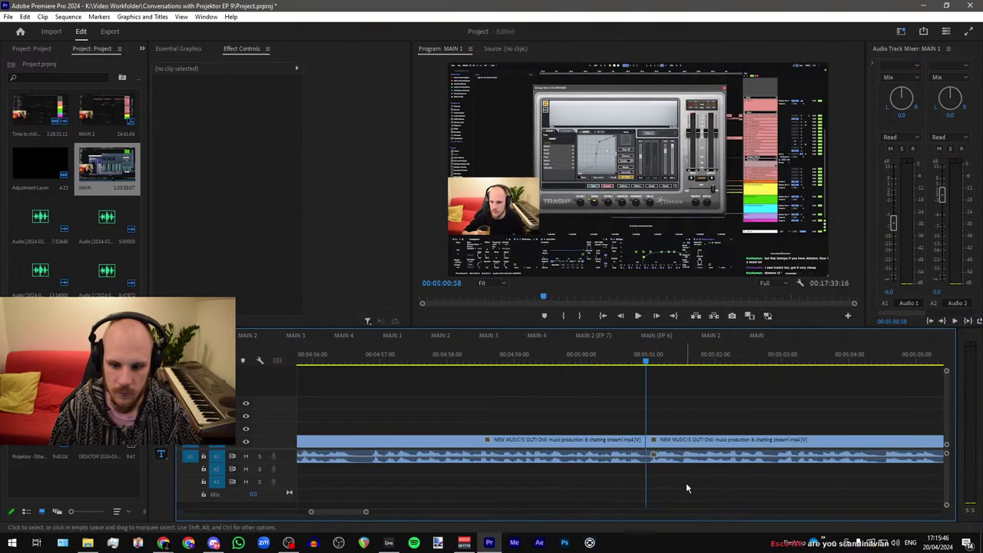
pyautogui.press('space')
# Step: Play back the transition from "My thoughts on Ableton 12" into the green segment with the pasted viewer title
pyautogui.scroll(-3, 536, 367)
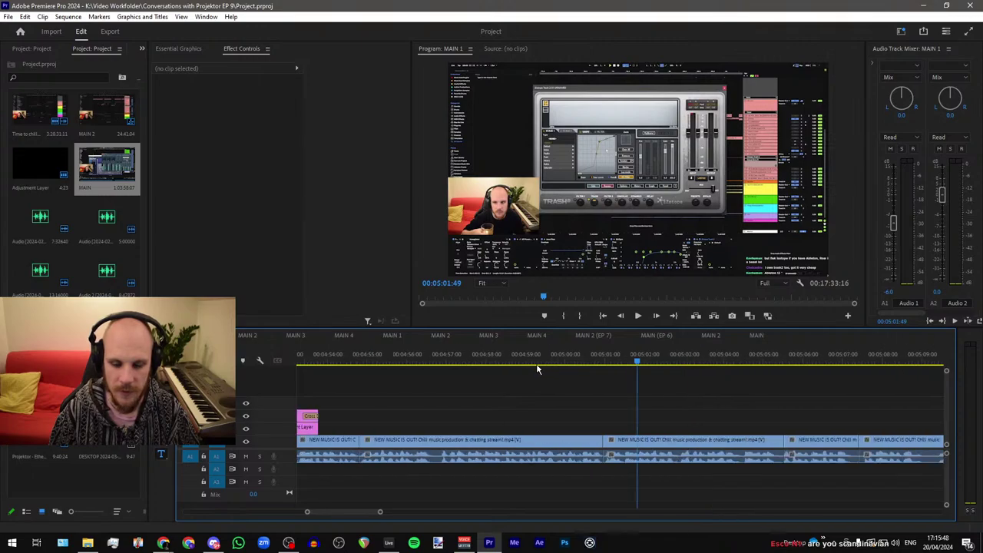
pyautogui.scroll(8, 536, 373)
pyautogui.scroll(-9, 590, 377)
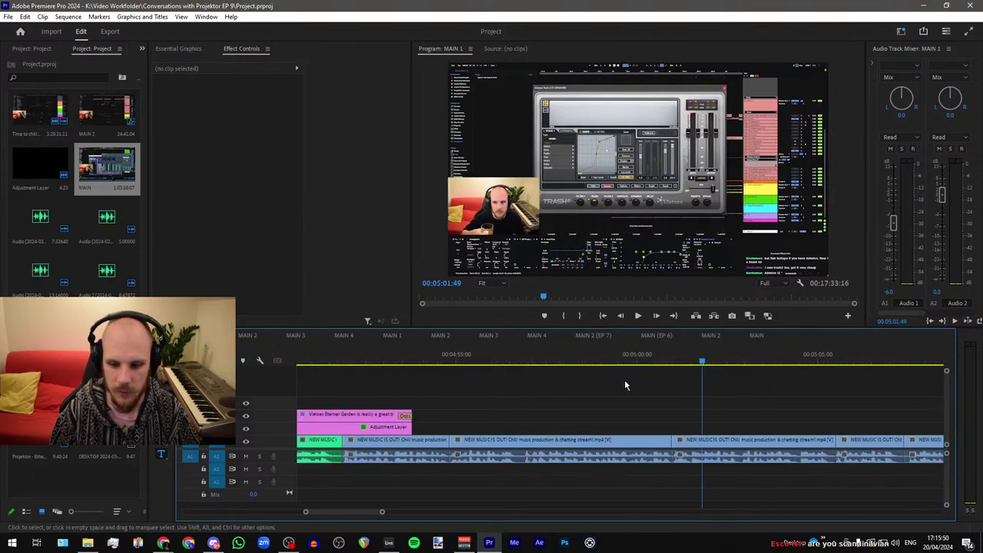
pyautogui.press('-')
pyautogui.press('-')
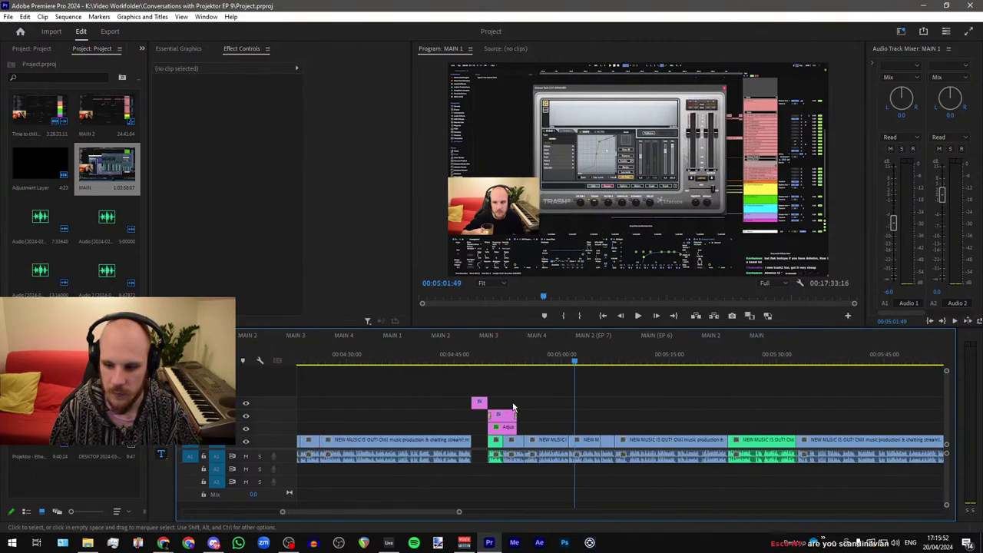
pyautogui.press('=')
pyautogui.press('=')
pyautogui.click(451, 359)
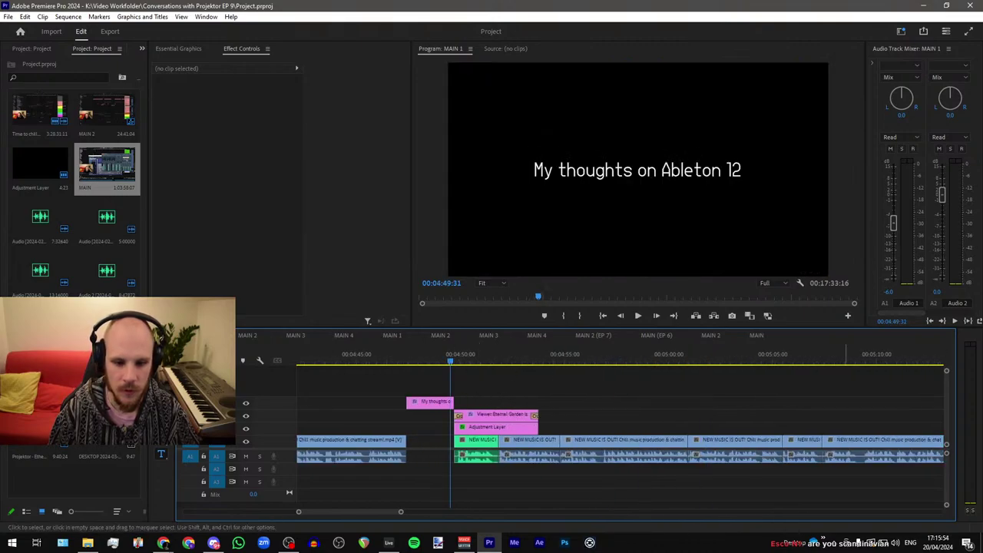
pyautogui.press('space')
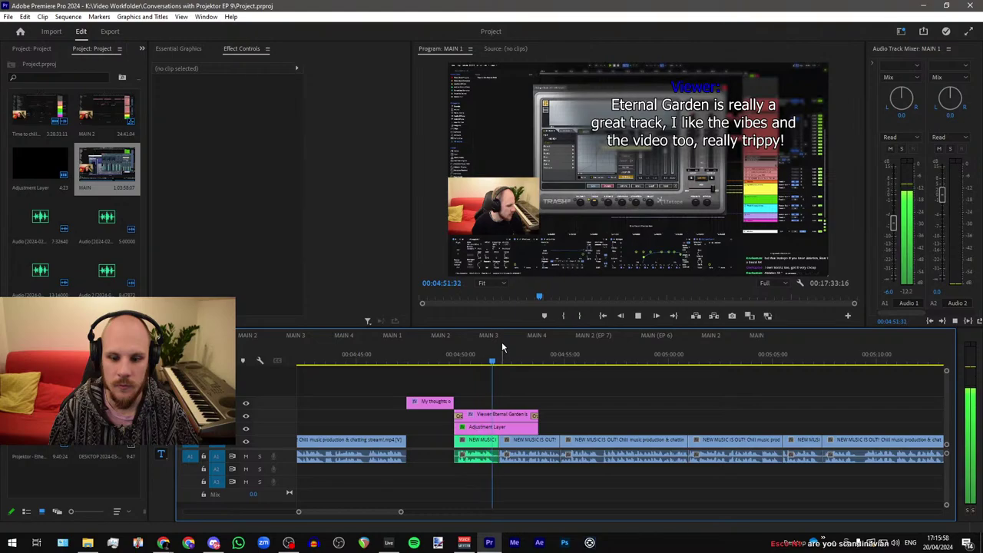
pyautogui.press('space')
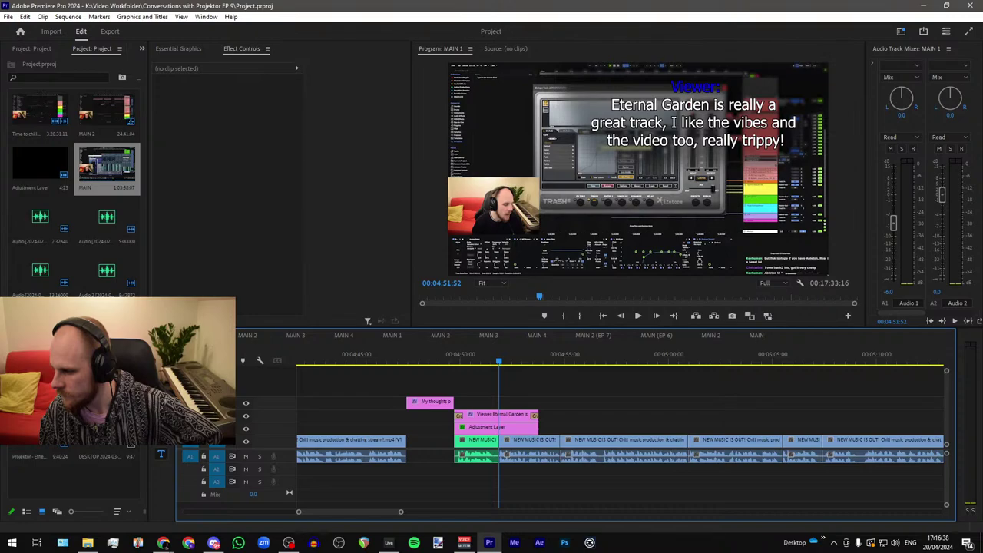
# Step: Replay the green segment from its start at 00:04:49:44 to check the reply against the viewer's comment
pyautogui.hotkey('alt', 'Tab')
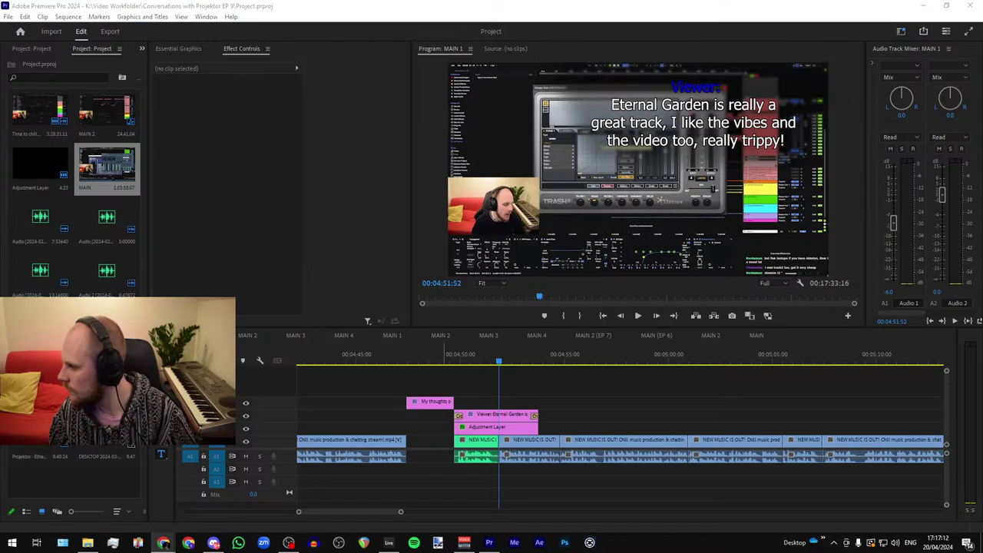
pyautogui.click(456, 362)
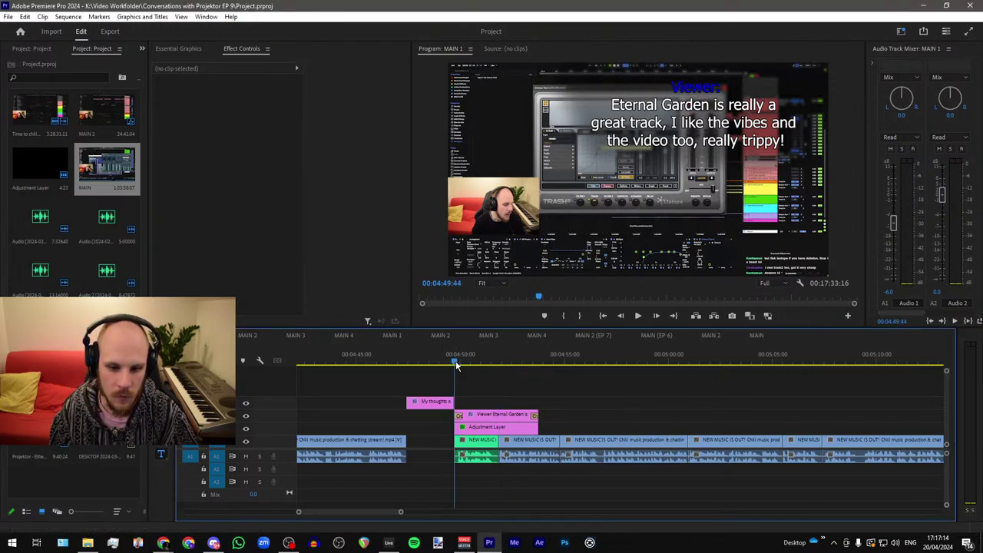
pyautogui.press('space')
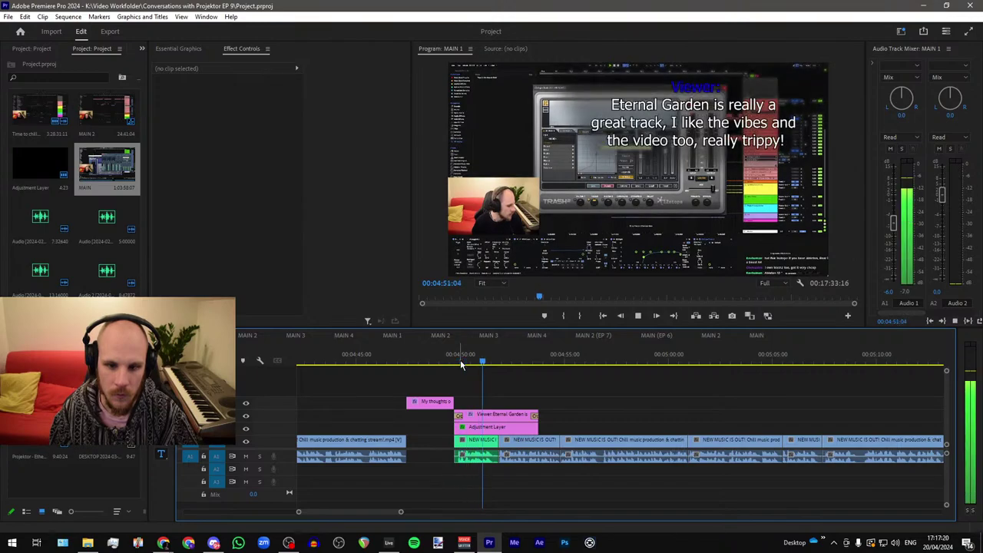
pyautogui.press('space')
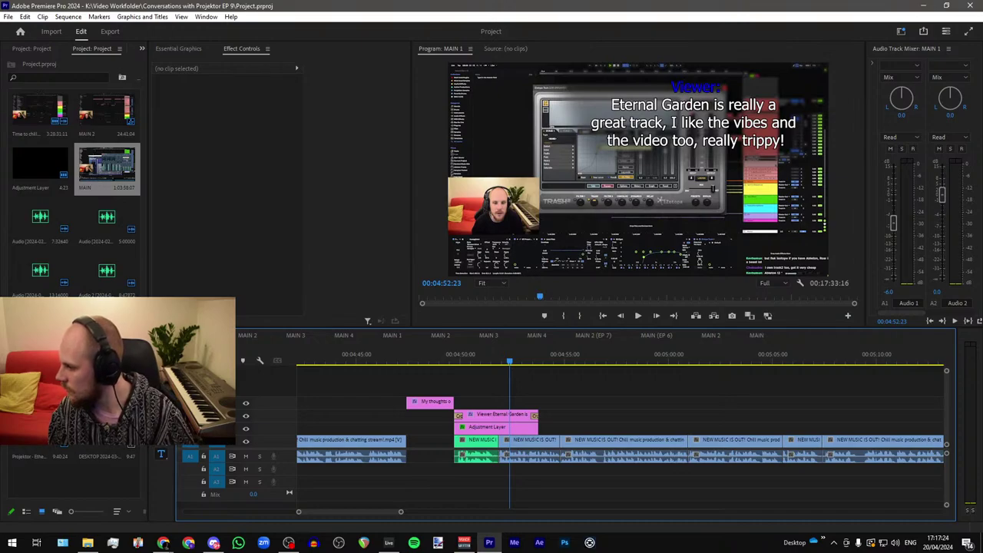
# Step: Replace the green segment's viewer comment with "if you have Ableton, Roar is a beast lol", broken into two lines after the comma
pyautogui.hotkey('alt', 'Tab')
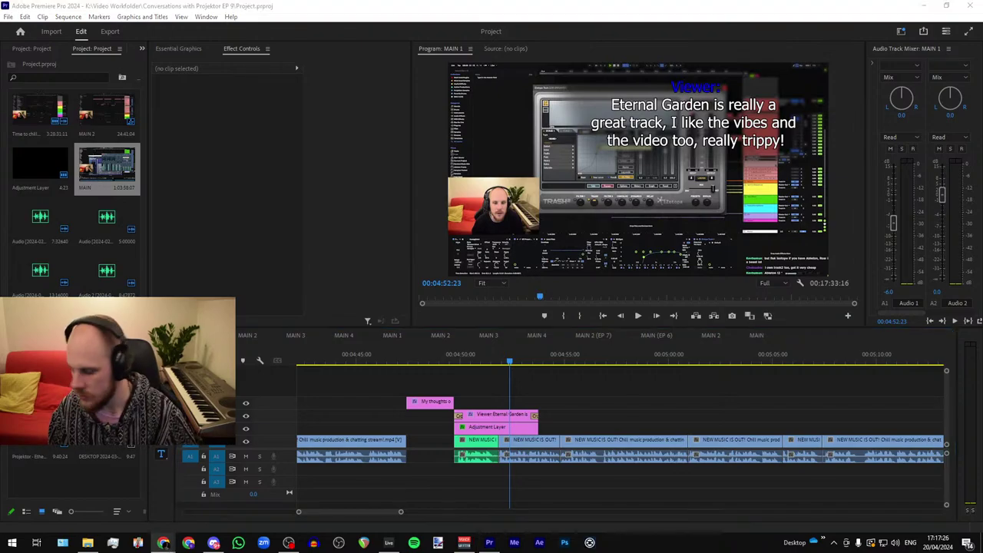
pyautogui.click(688, 123)
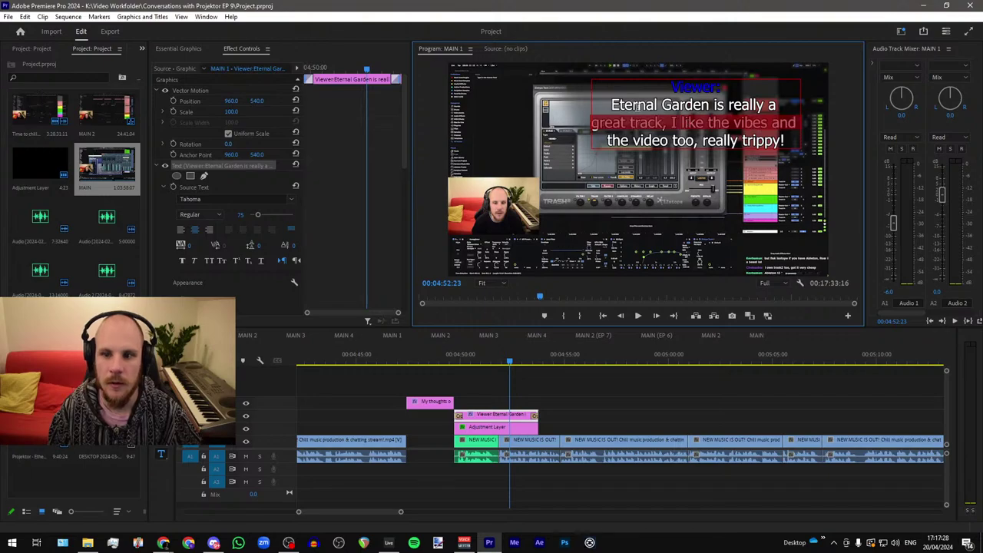
pyautogui.moveTo(614, 104); pyautogui.dragTo(788, 157)
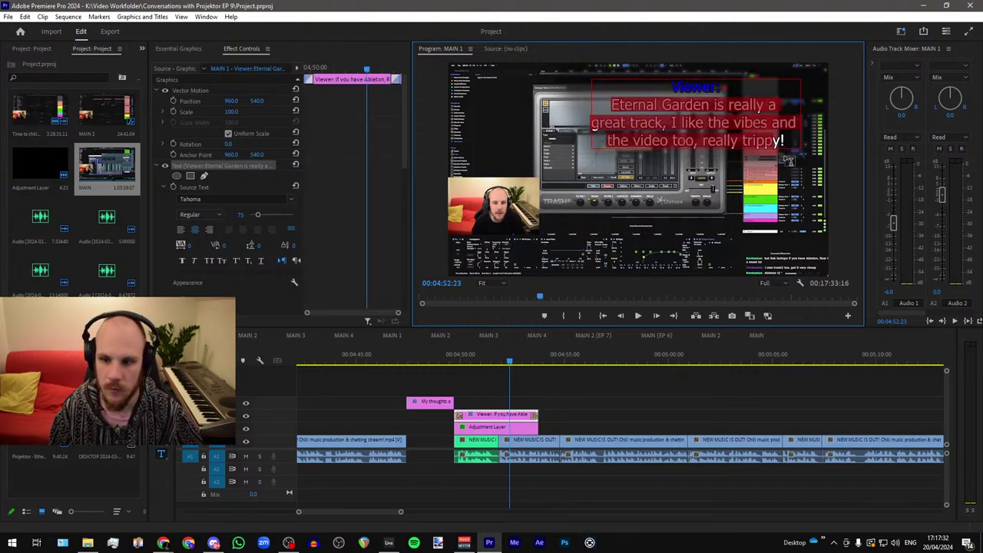
pyautogui.write('if you have Ableton, Roar is a beast lol')
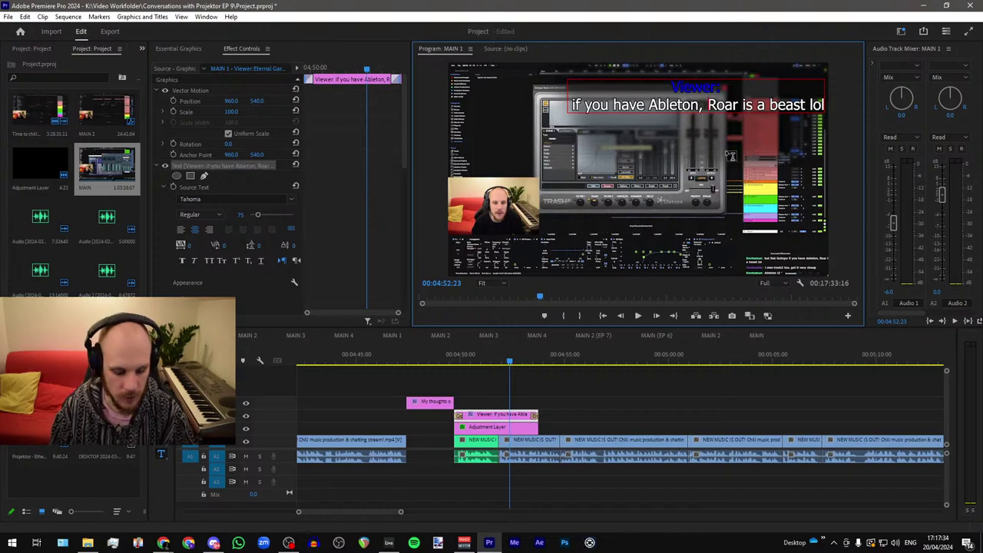
pyautogui.press('Return')
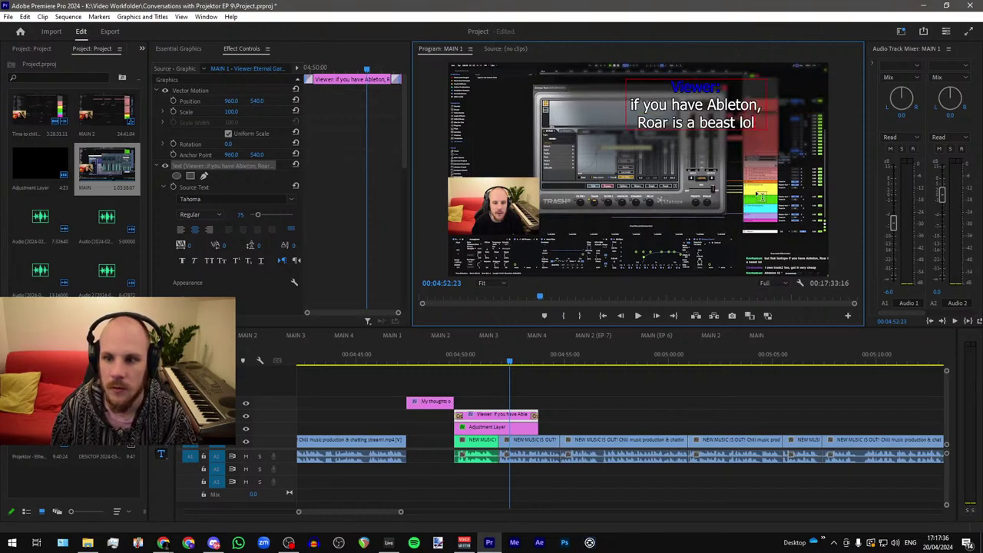
# Step: Correct the viewer title to read "If you have Ableton, Roar is a beast.", removing "lol" and capitalising the first word
pyautogui.press('BackSpace')
pyautogui.press('BackSpace')
pyautogui.press('BackSpace')
pyautogui.press('BackSpace')
pyautogui.write('.')
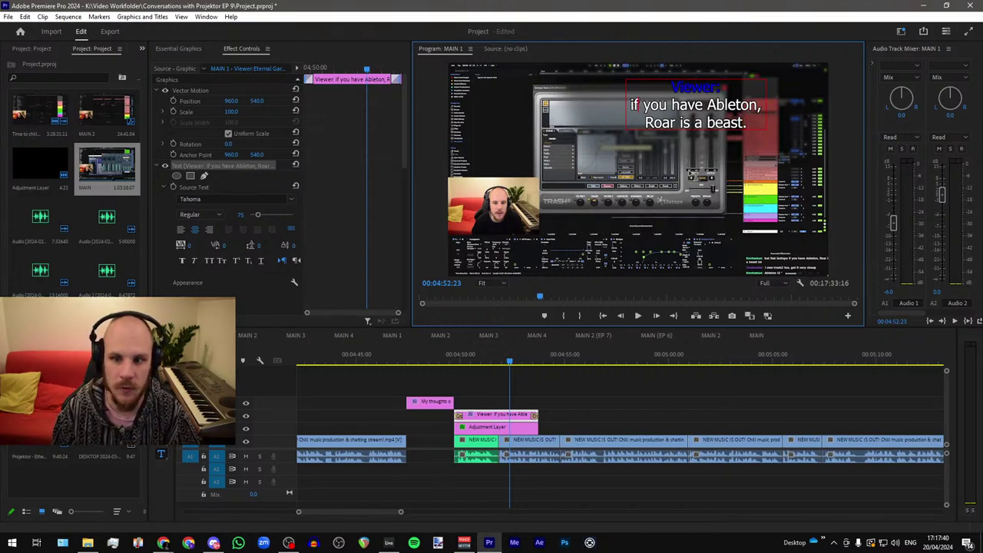
pyautogui.press('BackSpace')
pyautogui.write('I')
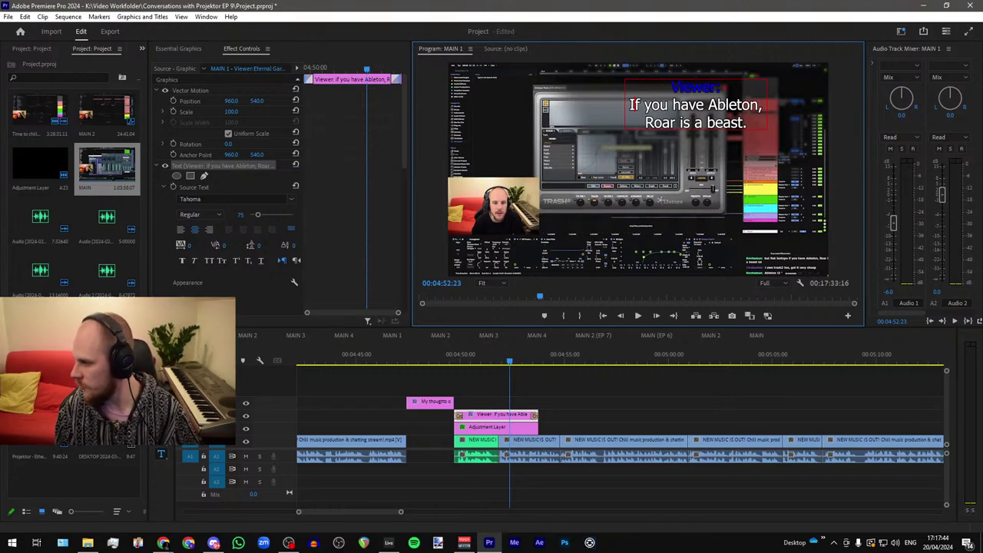
pyautogui.click(567, 407)
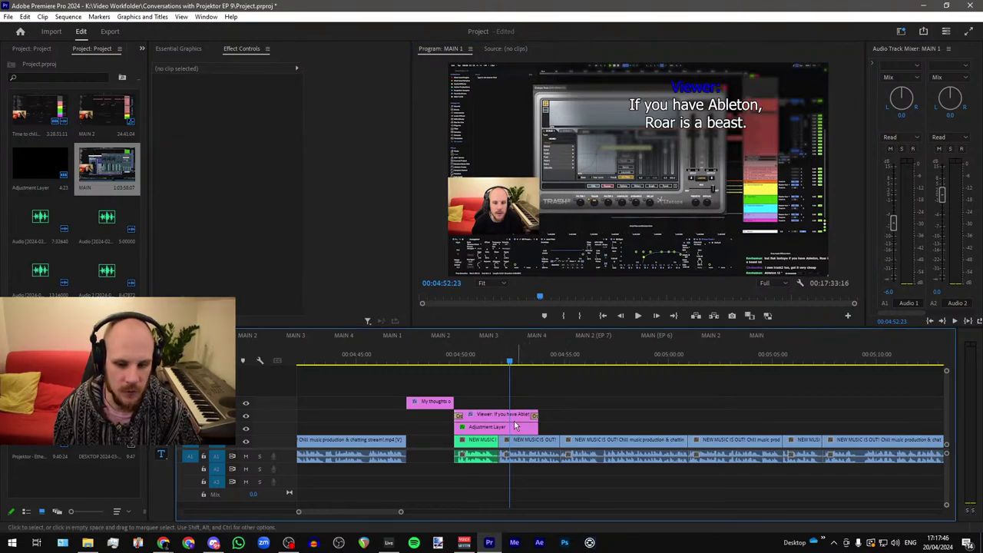
# Step: Shorten the viewer title above the green segment so its closing Cross Dissolve finishes just past the end of that segment
pyautogui.click(456, 362)
pyautogui.scroll(3, 465, 398)
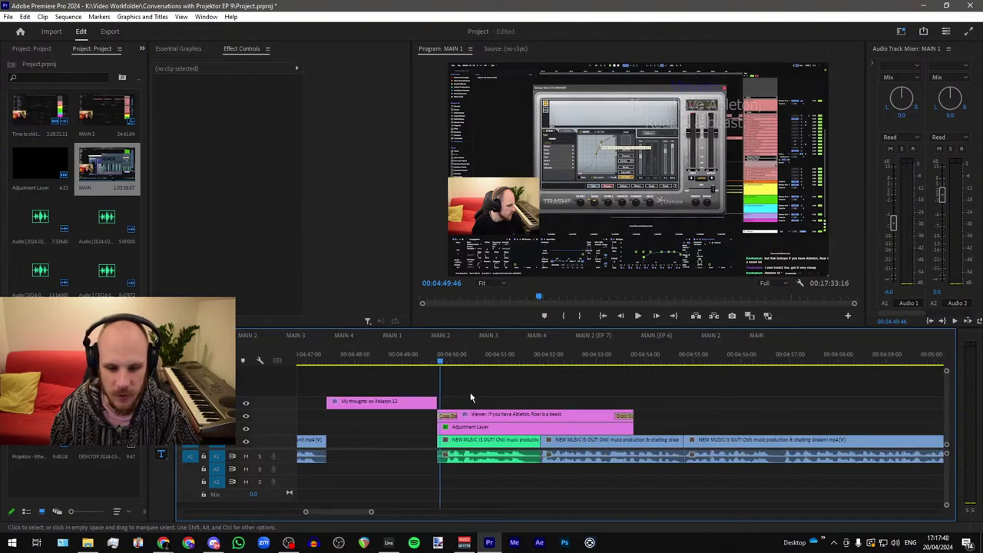
pyautogui.click(529, 361)
pyautogui.moveTo(529, 363); pyautogui.dragTo(526, 362)
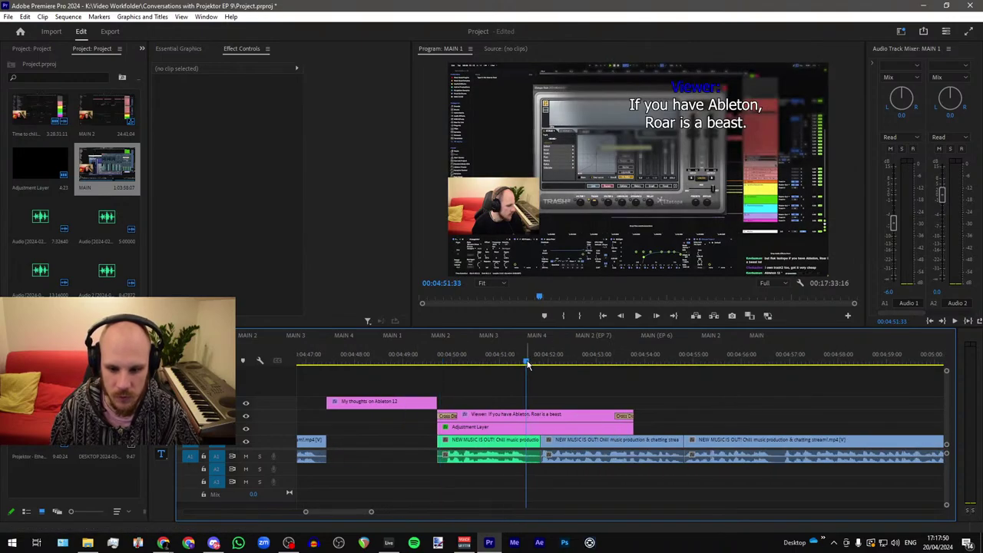
pyautogui.click(533, 414)
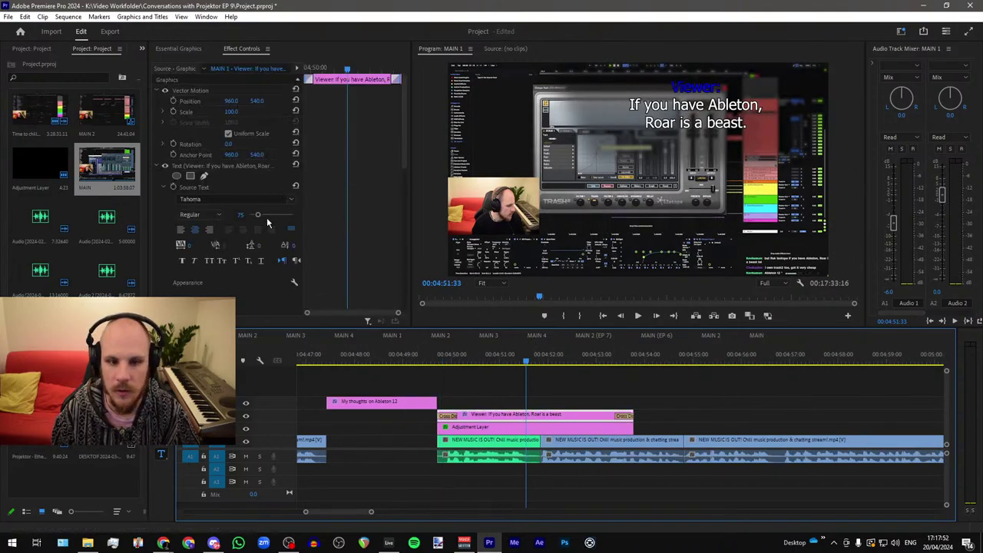
pyautogui.moveTo(632, 415); pyautogui.dragTo(536, 417)
pyautogui.scroll(4, 541, 393)
pyautogui.moveTo(528, 417); pyautogui.dragTo(527, 417)
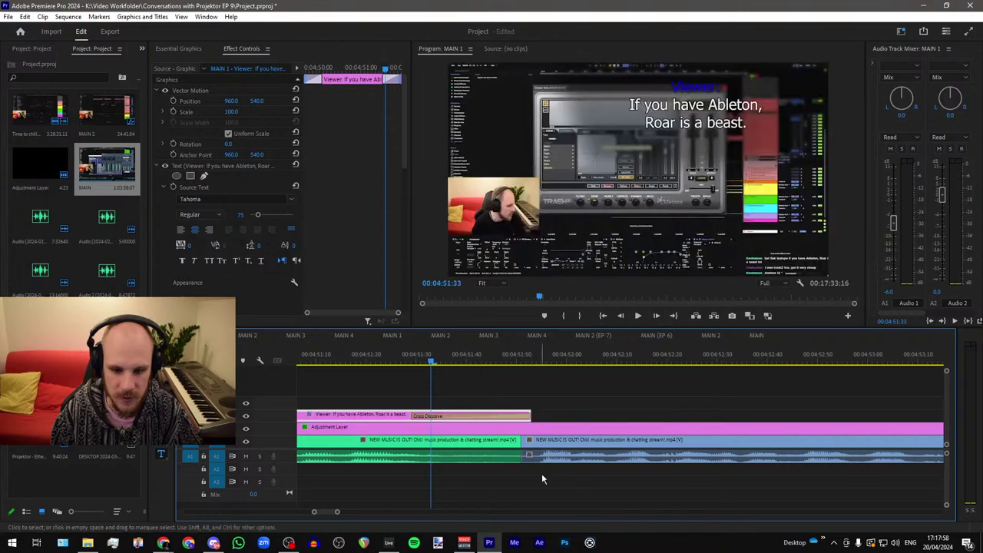
# Step: Move the adjustment layer's fade-out keyframes to start with the title's dissolve at 00:04:51:29, and trim the layer to the title's end
pyautogui.click(407, 361)
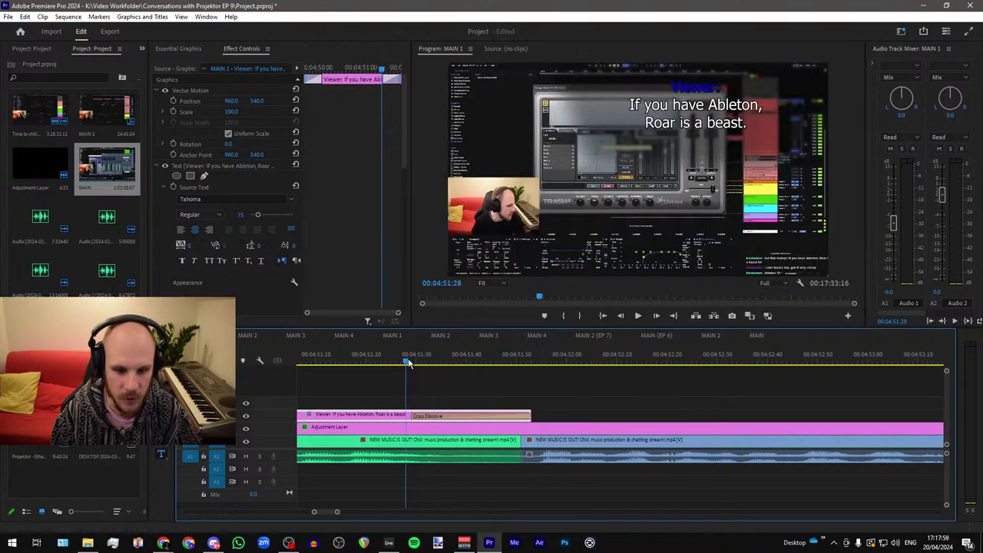
pyautogui.moveTo(408, 361); pyautogui.dragTo(411, 360)
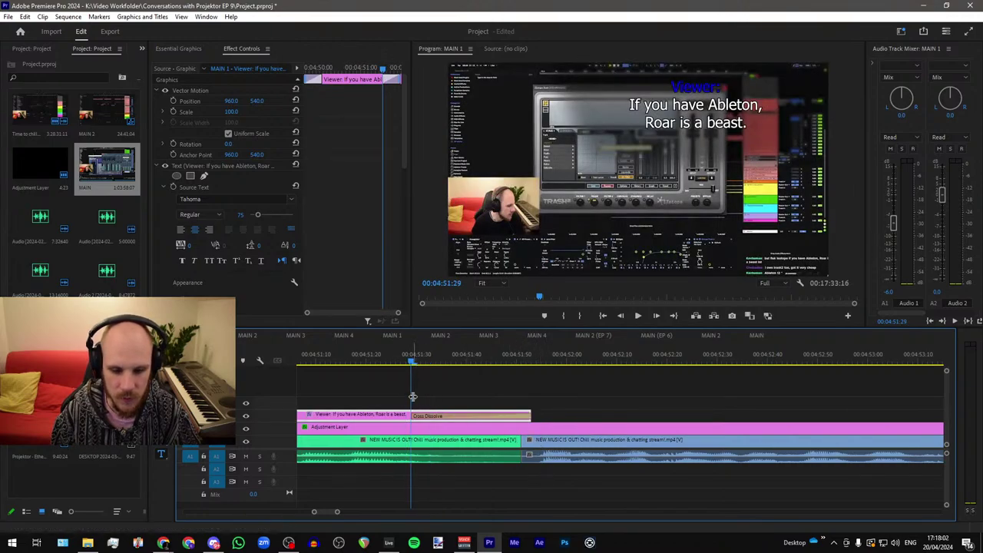
pyautogui.keyDown('alt'); pyautogui.scroll(-4, 404, 395); pyautogui.keyUp('alt')
pyautogui.keyDown('alt'); pyautogui.scroll(2, 417, 435); pyautogui.keyUp('alt')
pyautogui.click(411, 430)
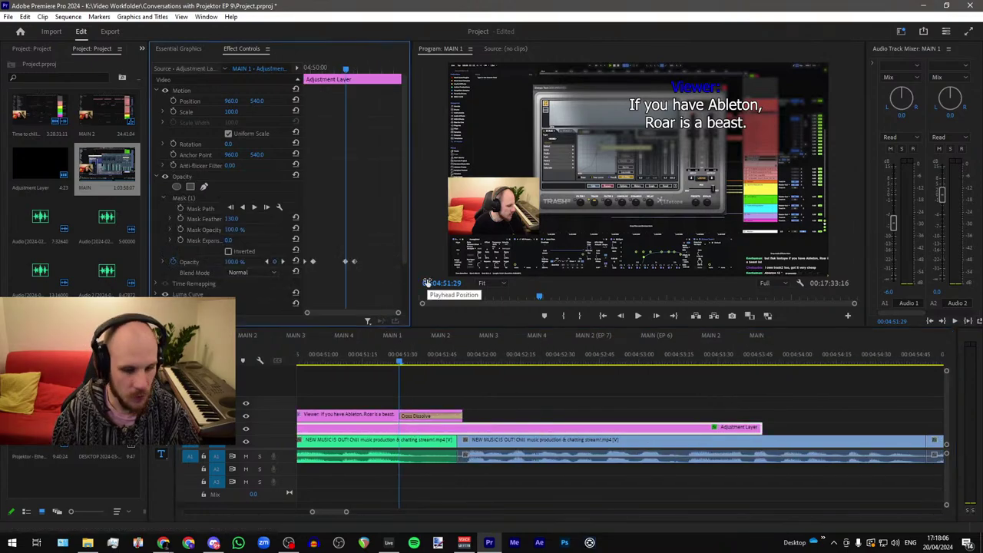
pyautogui.moveTo(761, 427); pyautogui.dragTo(463, 427)
pyautogui.keyDown('alt'); pyautogui.scroll(-2, 596, 409); pyautogui.keyUp('alt')
pyautogui.press('-')
pyautogui.press('-')
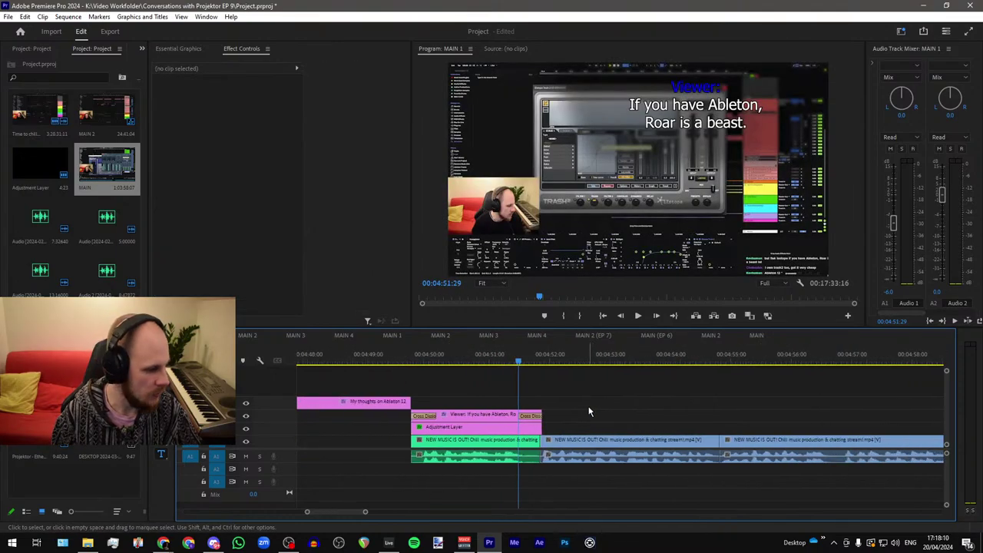
# Step: Play back the green segment to check the shortened title and blur
pyautogui.click(480, 356)
pyautogui.press('space')
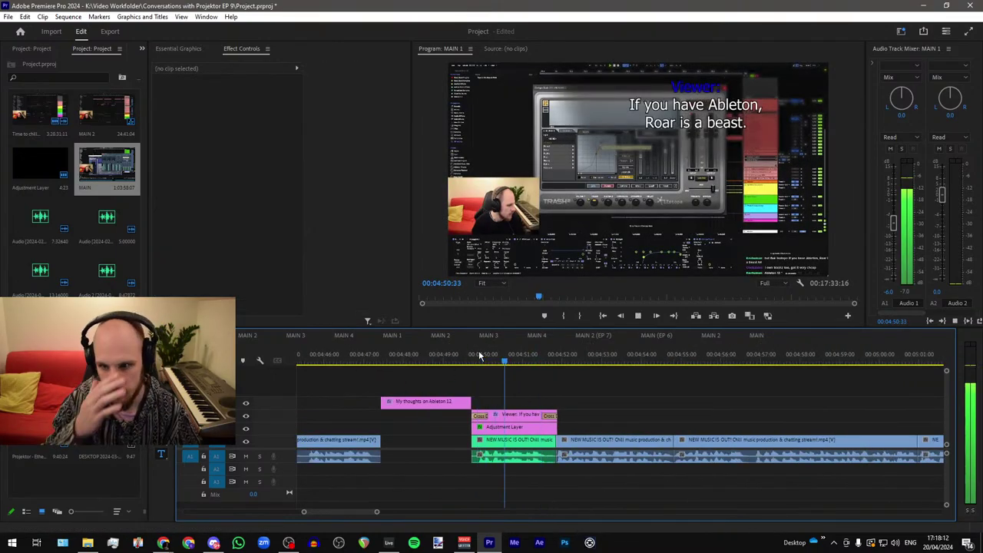
pyautogui.click(479, 355)
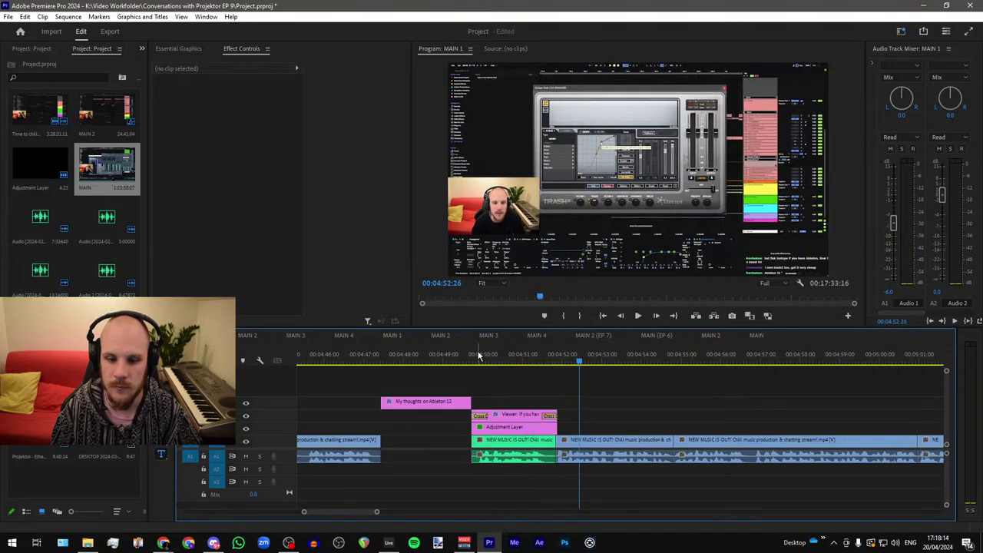
pyautogui.press('space')
# Step: Reshape the adjustment layer's opacity mask by pulling all four corners inward to fit closer around the two-line viewer comment
pyautogui.click(507, 426)
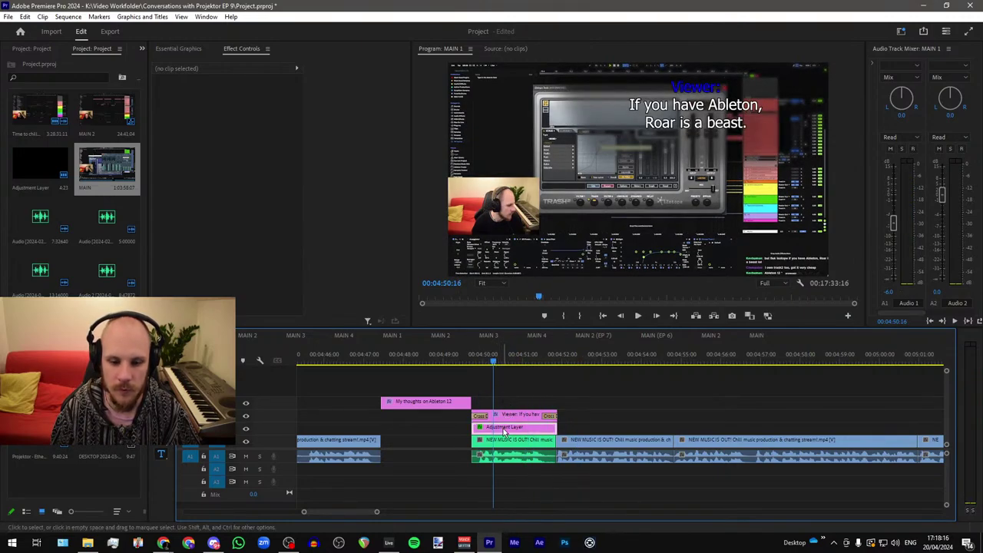
pyautogui.click(194, 199)
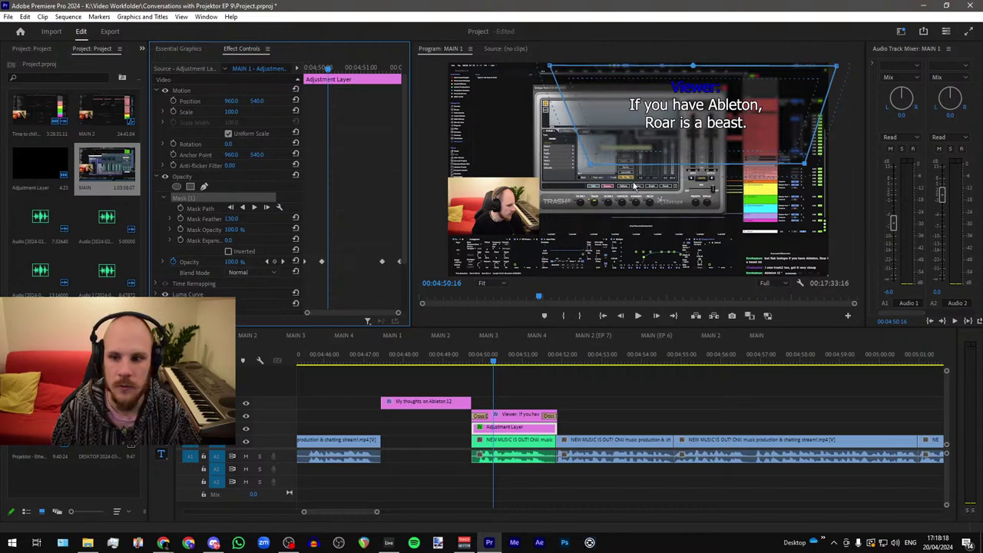
pyautogui.moveTo(593, 168); pyautogui.dragTo(635, 147)
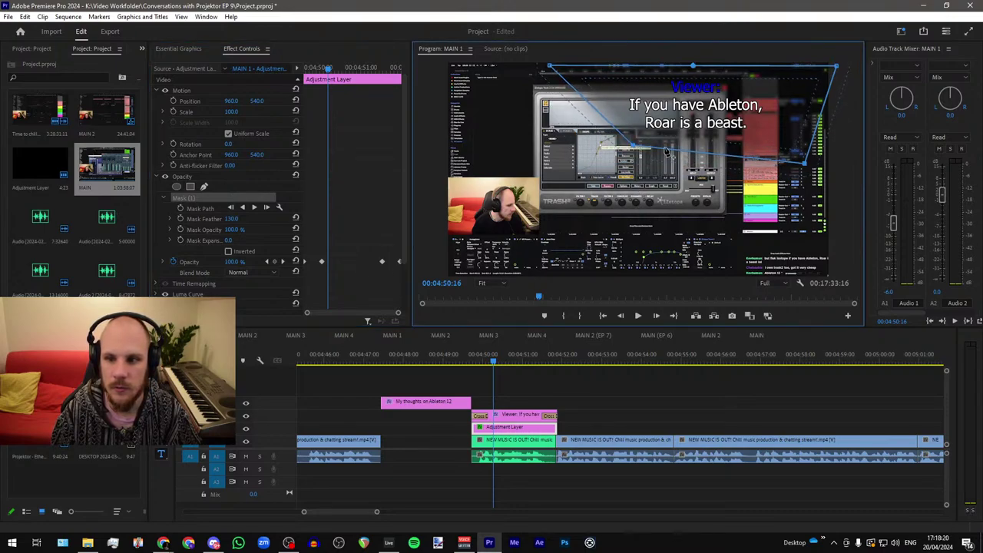
pyautogui.moveTo(805, 165); pyautogui.dragTo(763, 149)
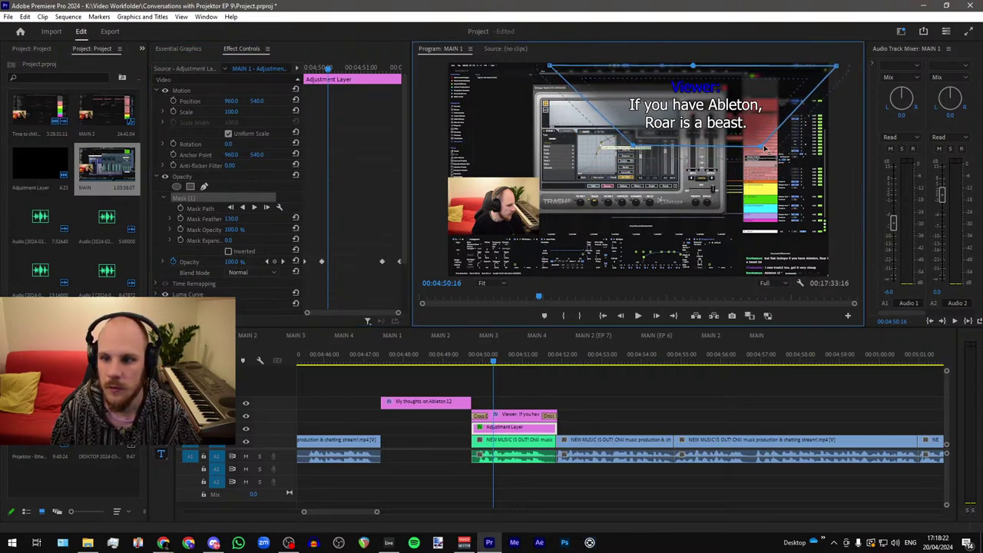
pyautogui.moveTo(837, 68); pyautogui.dragTo(799, 70)
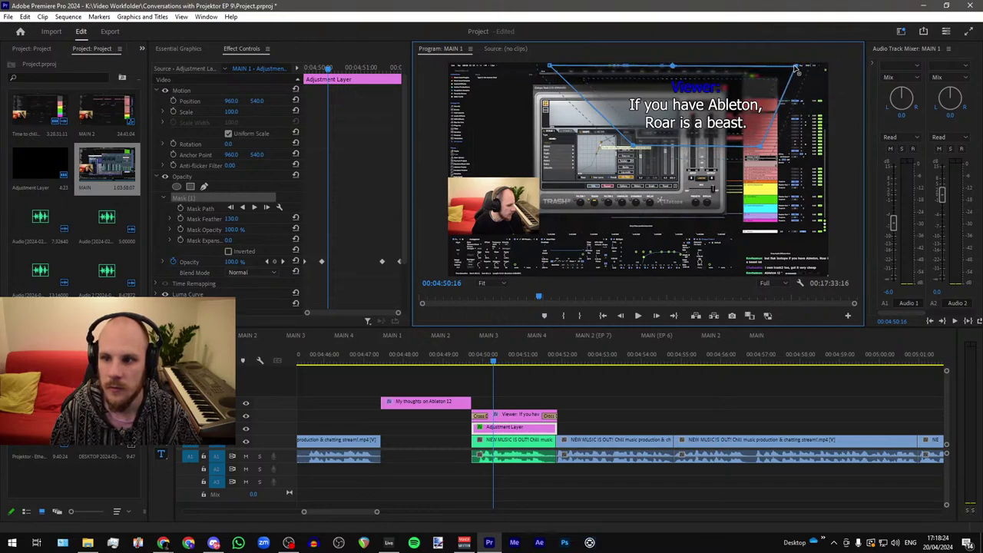
pyautogui.moveTo(550, 68); pyautogui.dragTo(585, 64)
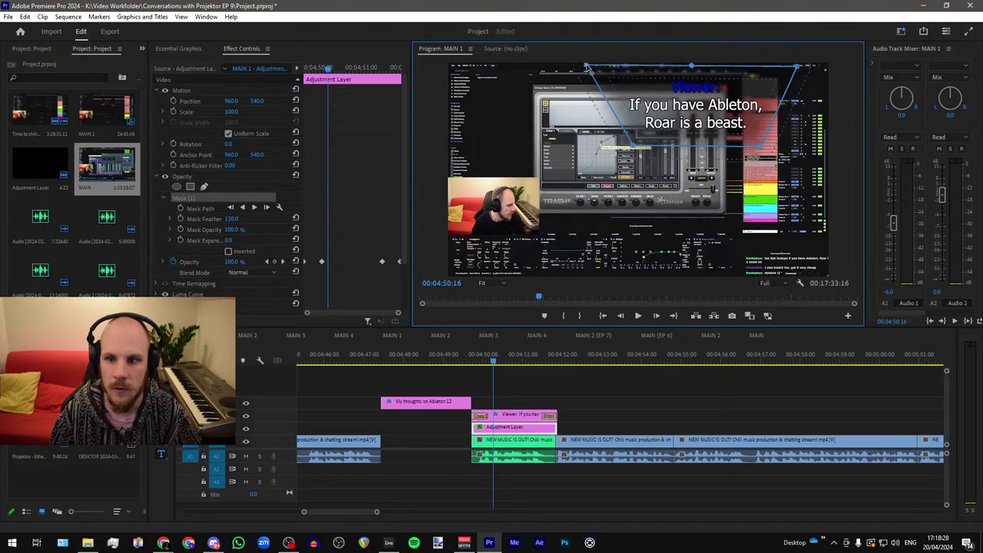
# Step: Play the sequence from the end of "My thoughts on Ableton 12" through the green segment and following talk to about 00:05:07:36
pyautogui.click(457, 362)
pyautogui.press('space')
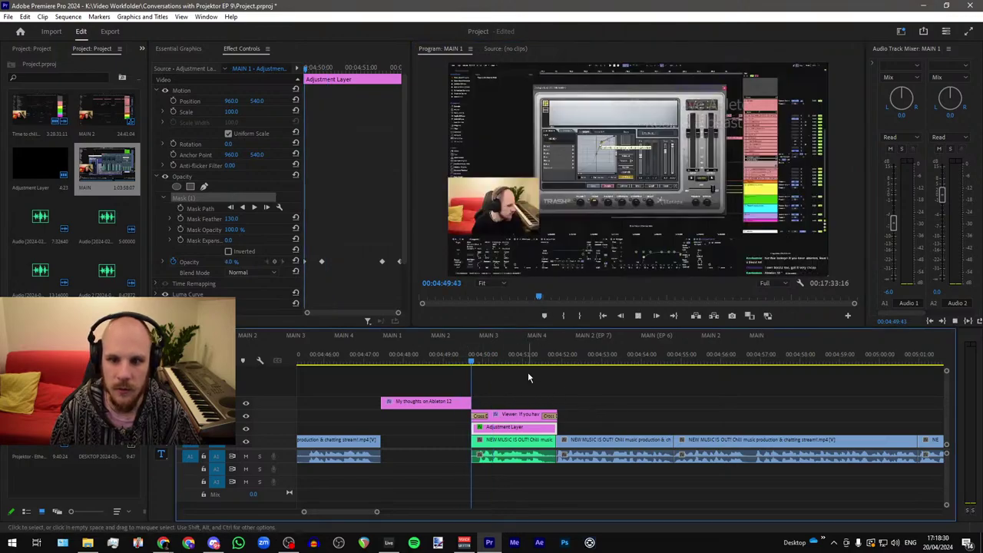
pyautogui.scroll(-4, 434, 370)
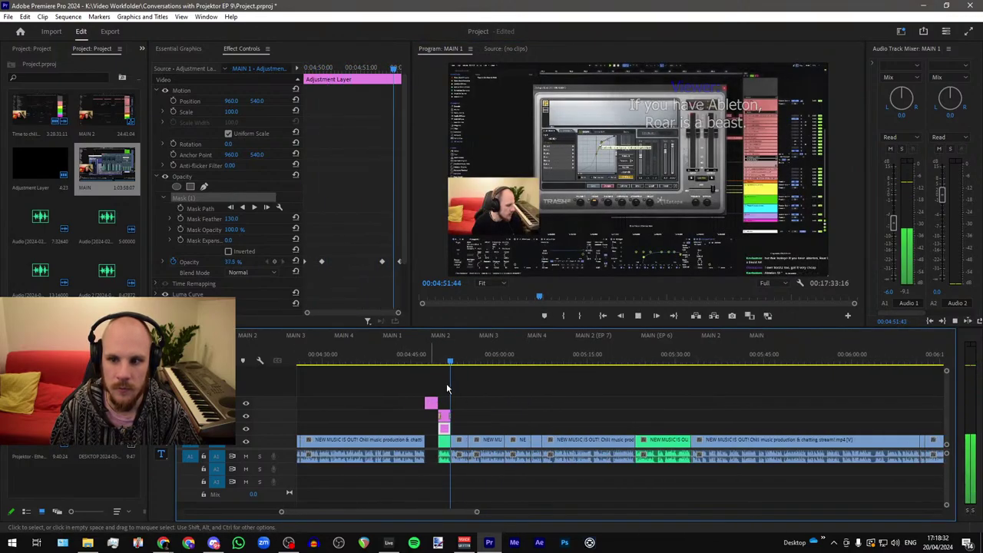
pyautogui.scroll(-2, 447, 403)
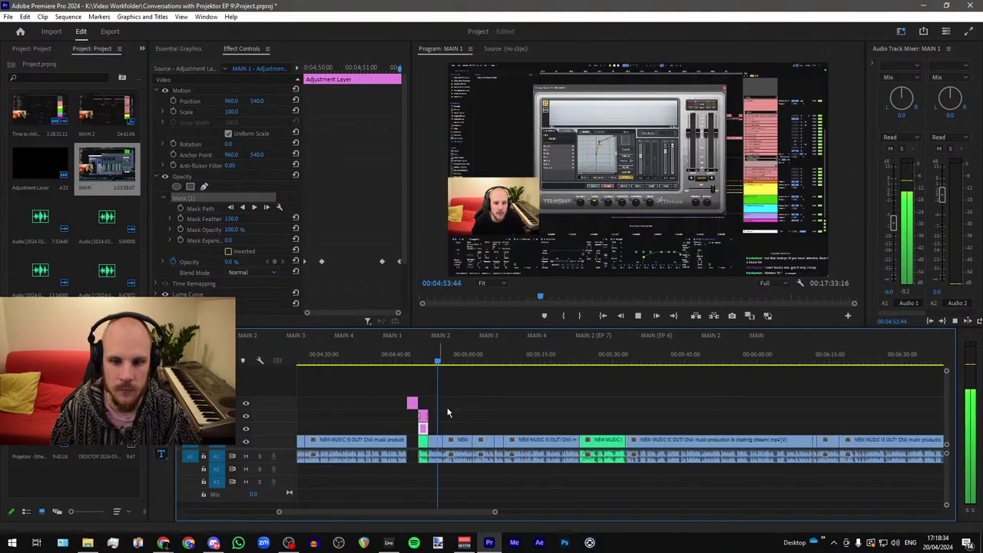
pyautogui.scroll(-4, 586, 413)
pyautogui.moveTo(396, 416); pyautogui.dragTo(347, 430)
pyautogui.scroll(3, 562, 407)
pyautogui.scroll(2, 563, 412)
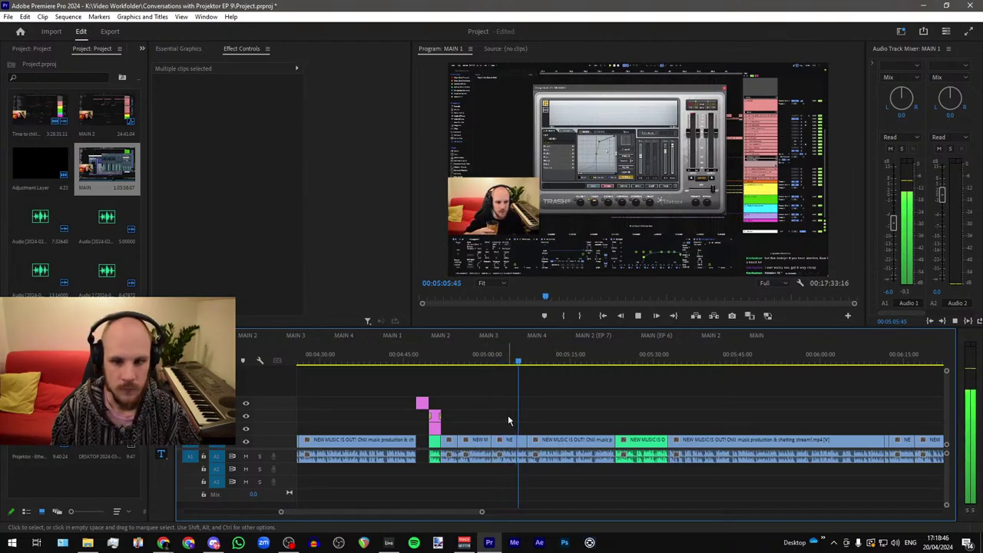
pyautogui.scroll(4, 510, 432)
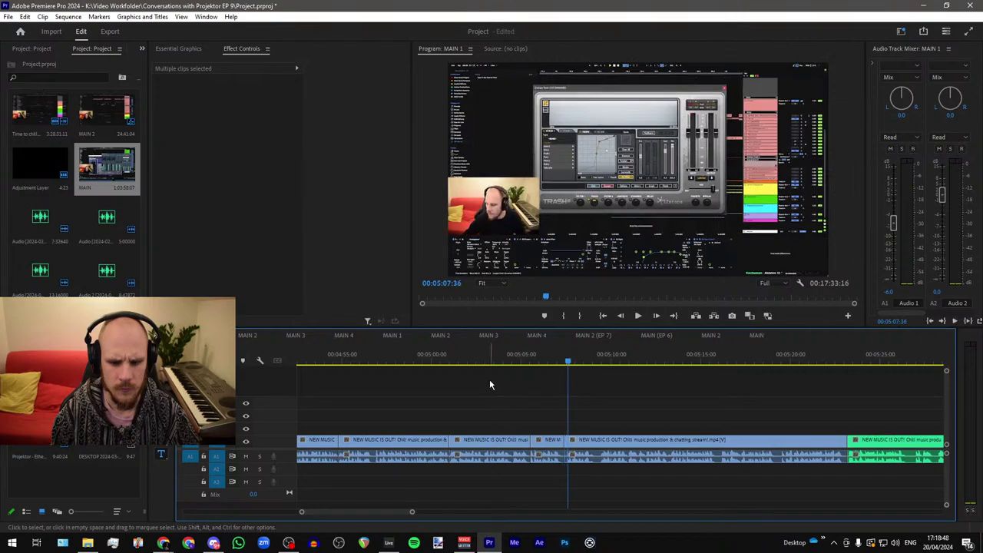
# Step: Add a text graphic reading "*Ableton" over the webcam image at 00:05:02:54
pyautogui.moveTo(467, 360); pyautogui.dragTo(484, 362)
pyautogui.press('space')
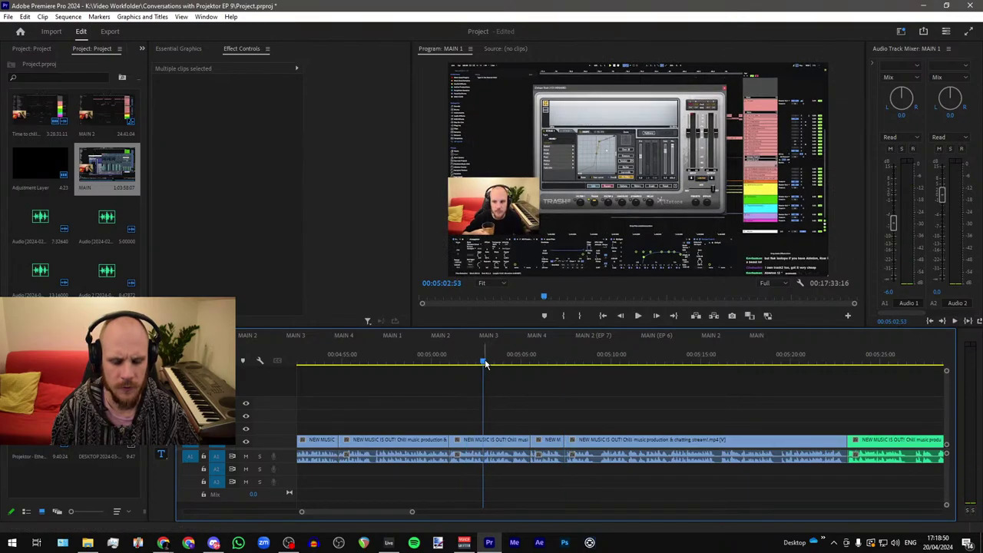
pyautogui.press('=')
pyautogui.press('space')
pyautogui.click(484, 364)
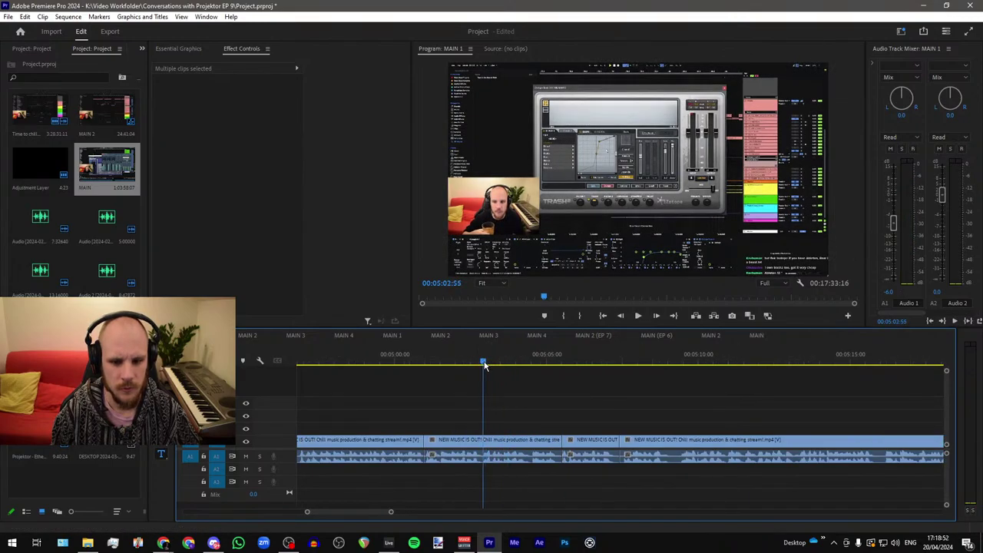
pyautogui.moveTo(483, 363); pyautogui.dragTo(484, 364)
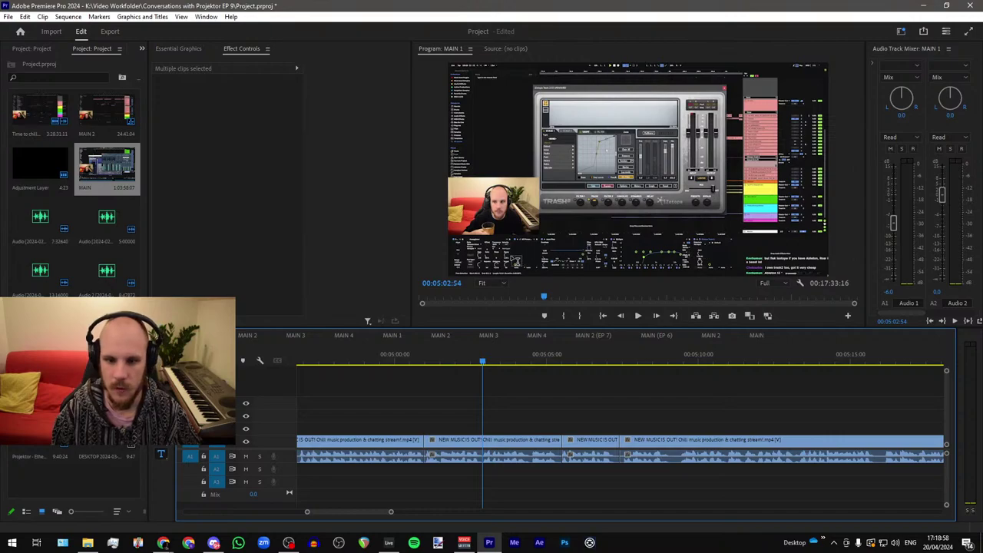
pyautogui.click(455, 224)
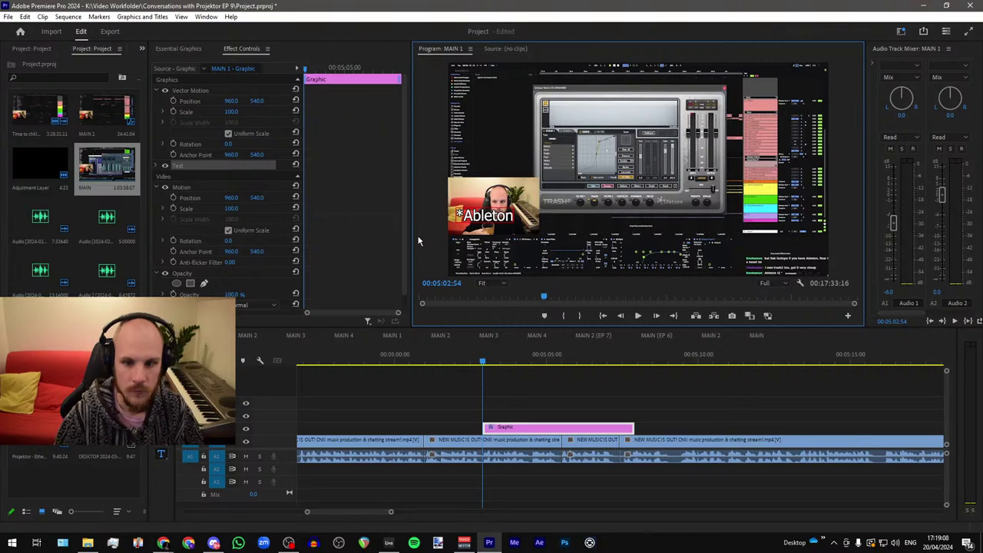
# Step: Trim the "*Ableton" graphic to run from about 00:05:03:13 to 00:05:03:47, and play across it
pyautogui.click(510, 428)
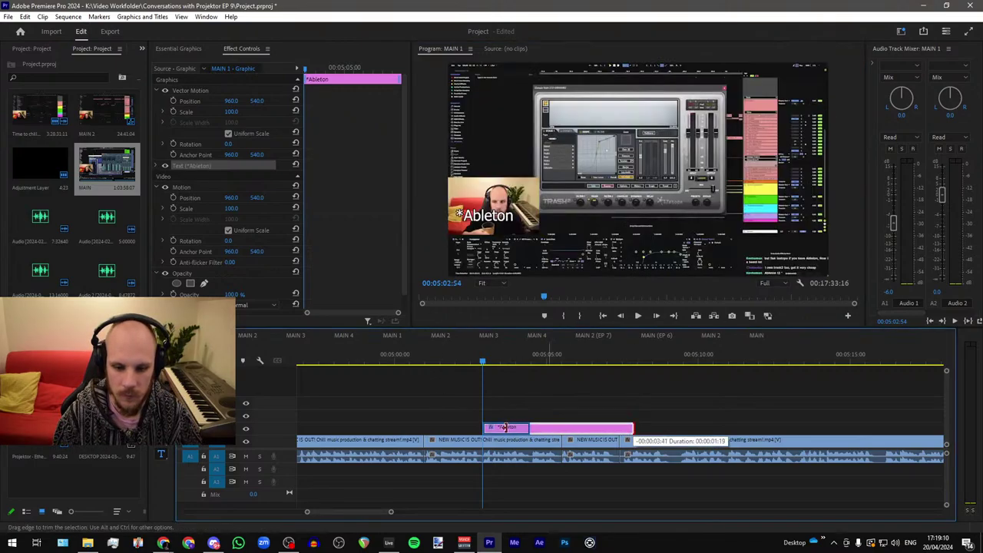
pyautogui.moveTo(631, 427); pyautogui.dragTo(527, 433)
pyautogui.press('space')
pyautogui.press('space')
pyautogui.scroll(5, 515, 418)
pyautogui.click(409, 355)
pyautogui.press('space')
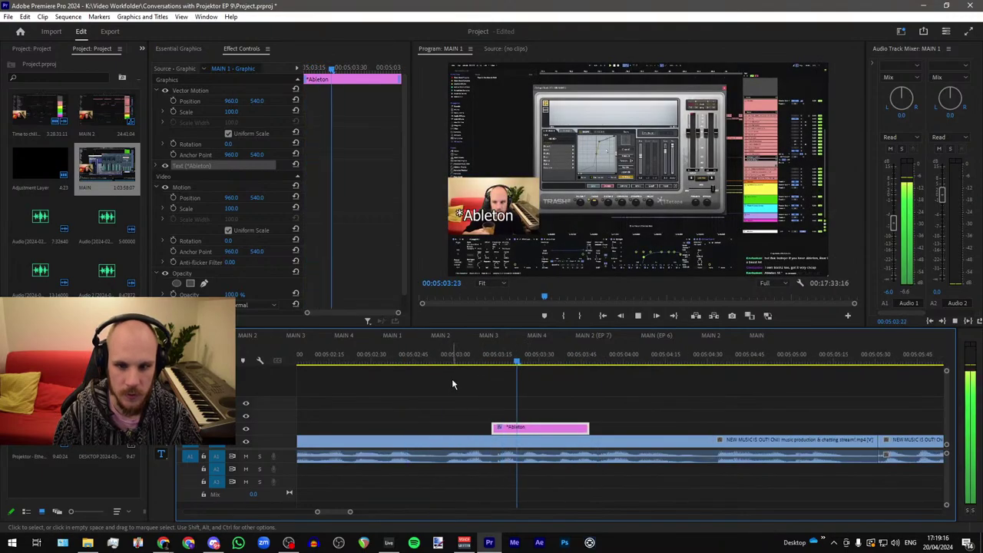
# Step: Set the "*Ableton" graphic's vector motion position to 1015.0, 595.0 so it sits over the lower webcam image, and play across it
pyautogui.press('space')
pyautogui.click(504, 361)
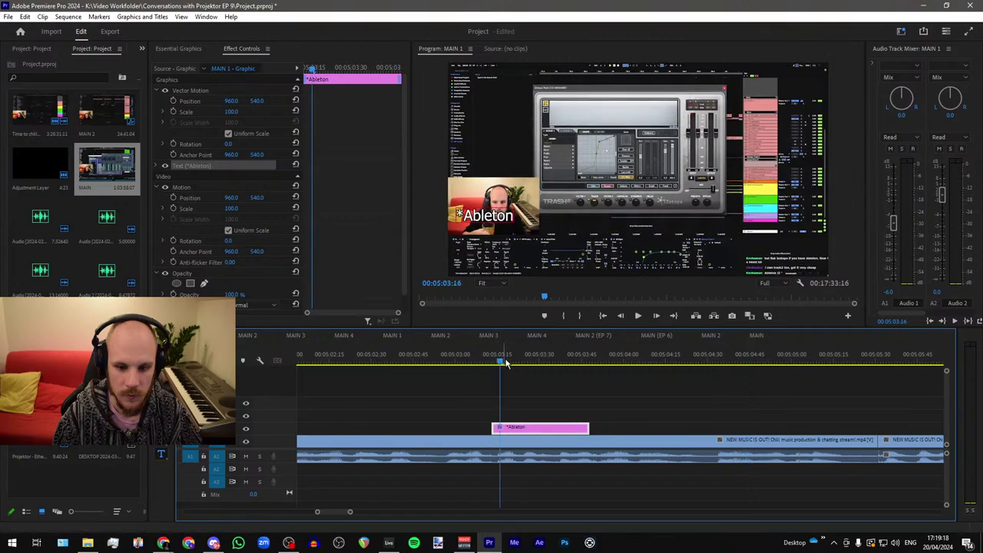
pyautogui.moveTo(252, 103); pyautogui.dragTo(304, 103)
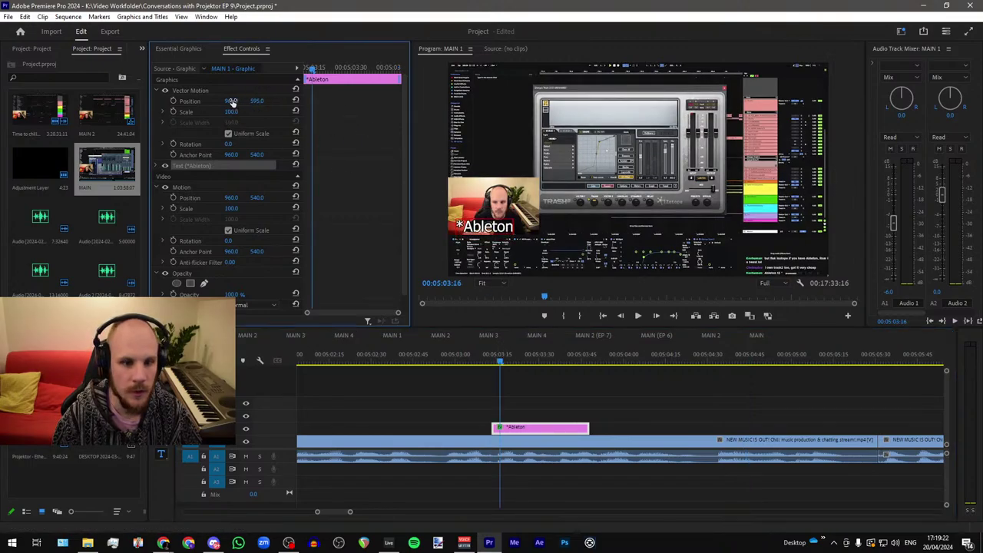
pyautogui.moveTo(233, 102); pyautogui.dragTo(287, 103)
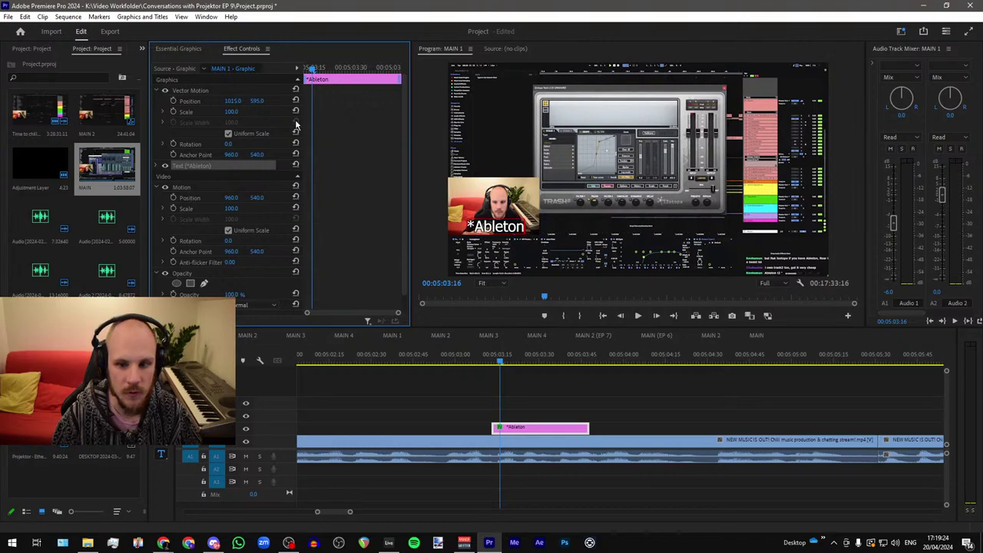
pyautogui.press('space')
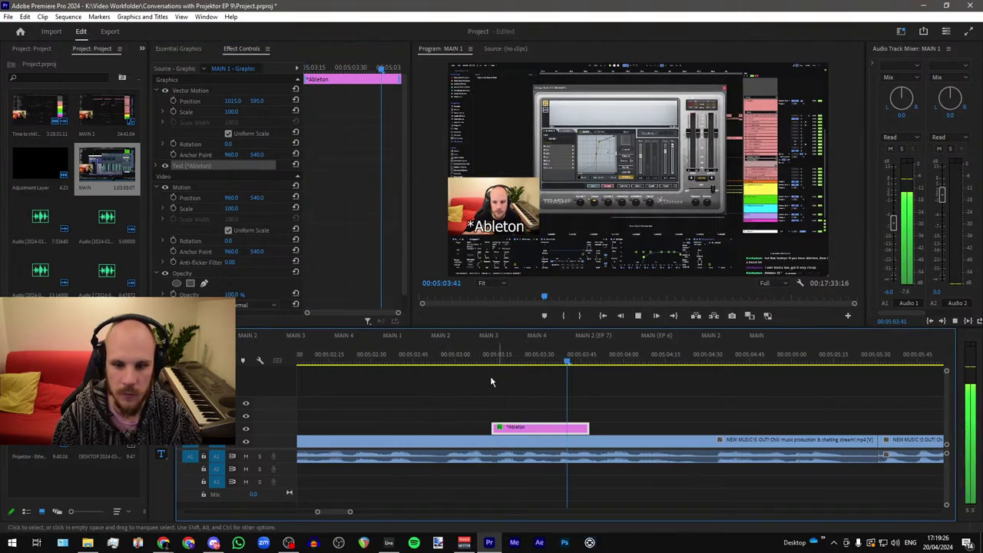
# Step: Play the sequence from the "*Ableton" graphic through the following talk and the green segment to about 00:05:31:40
pyautogui.scroll(-3, 457, 390)
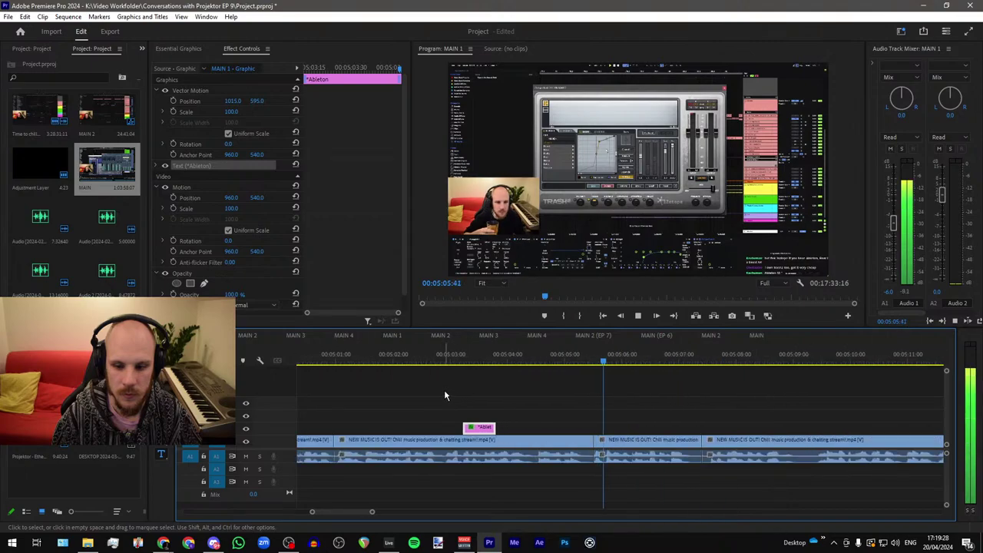
pyautogui.scroll(-6, 443, 389)
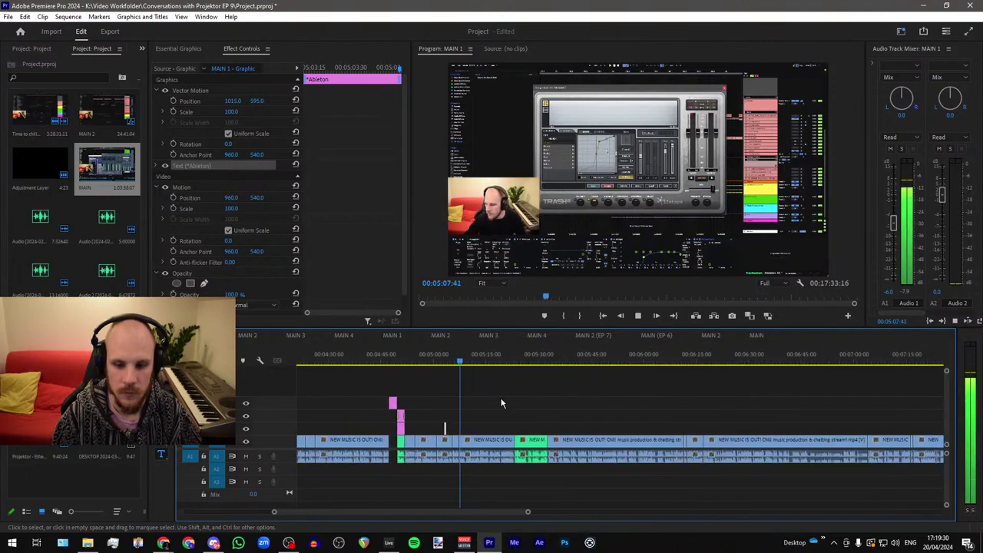
pyautogui.scroll(5, 435, 396)
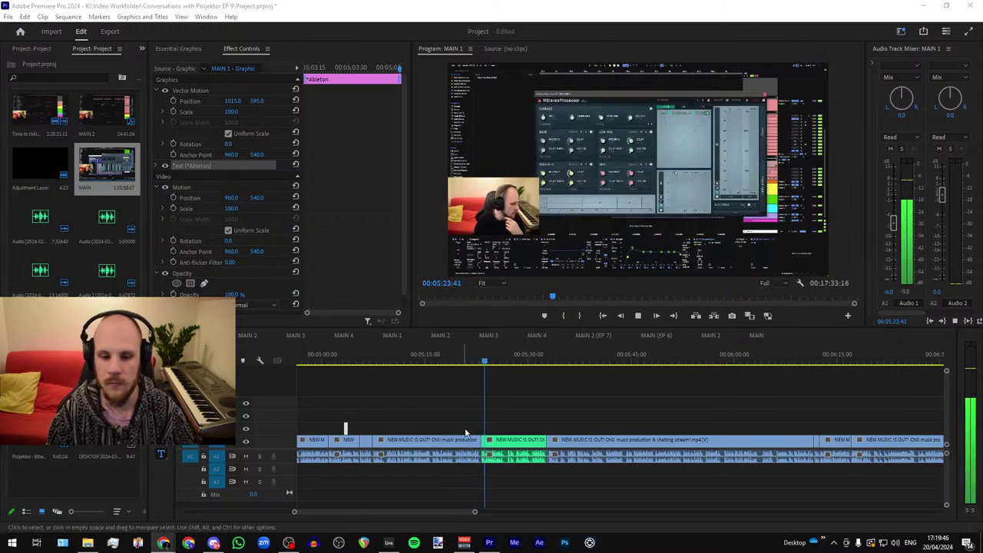
pyautogui.scroll(3, 510, 417)
pyautogui.scroll(-3, 449, 421)
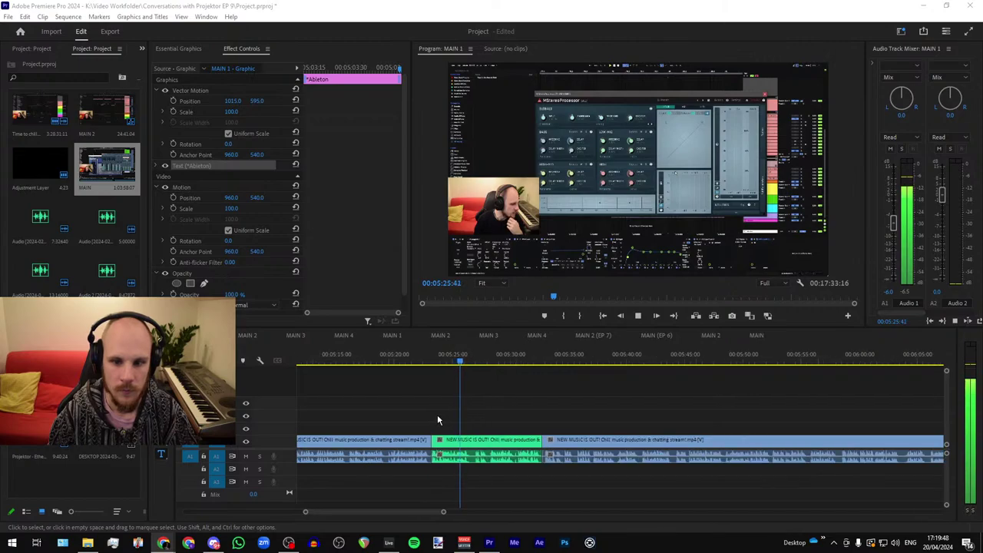
pyautogui.scroll(1, 420, 418)
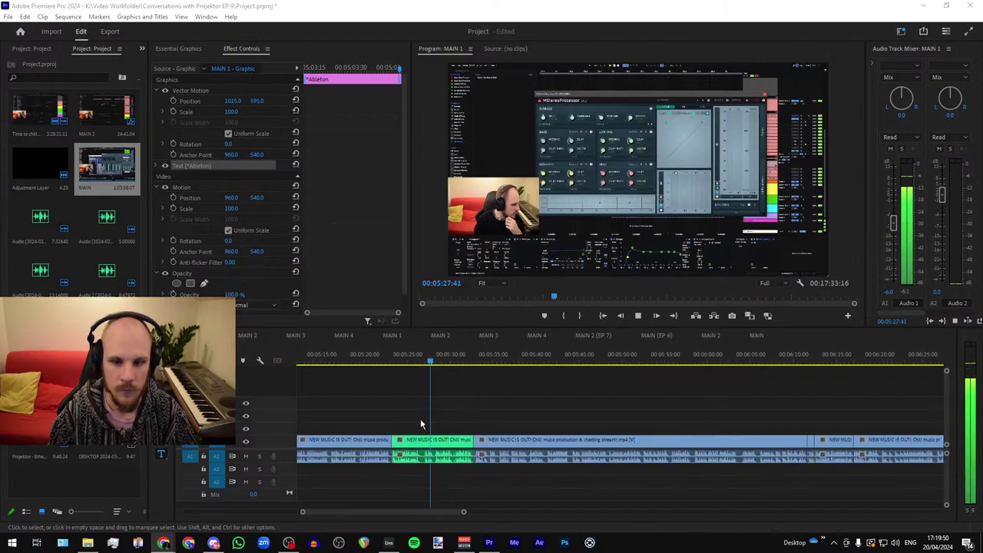
pyautogui.scroll(3, 415, 422)
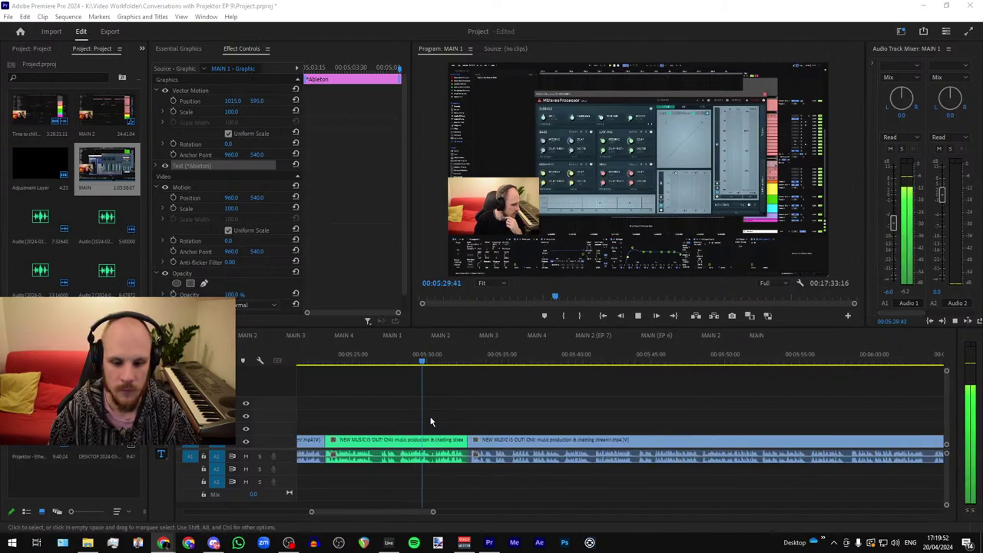
pyautogui.scroll(2, 415, 415)
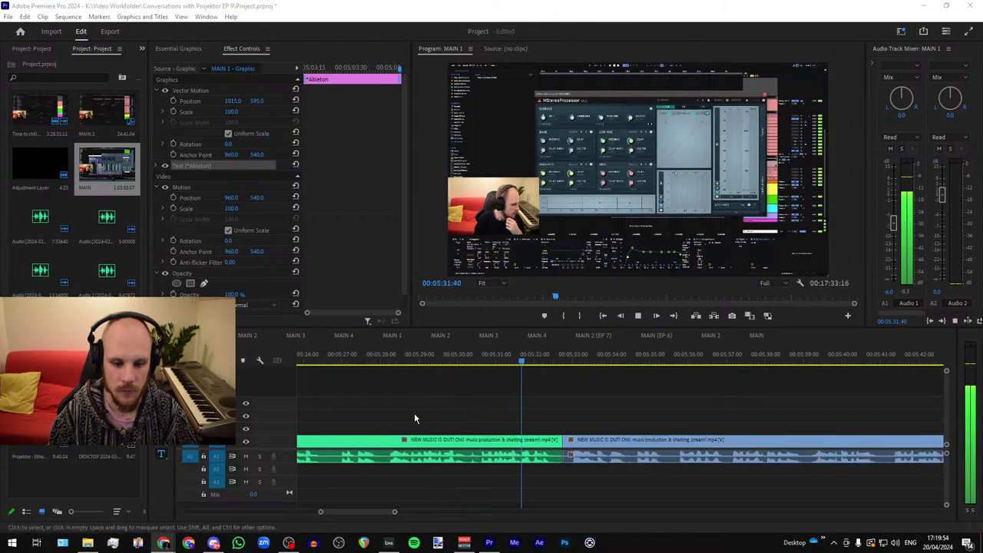
# Step: Replay the green segment from about 00:05:28:16 and again from before 00:05:26:13 to find where the talk needs trimming
pyautogui.click(386, 360)
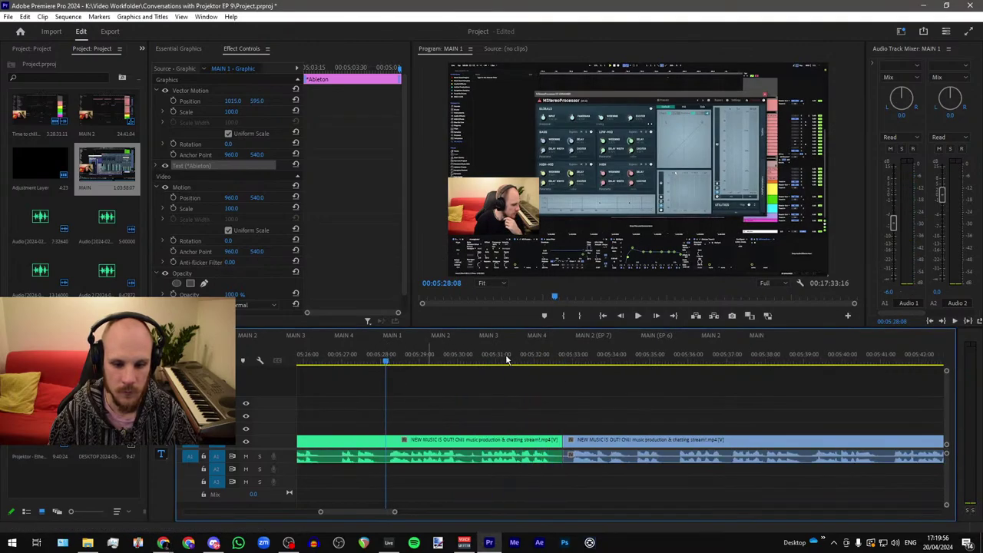
pyautogui.click(390, 360)
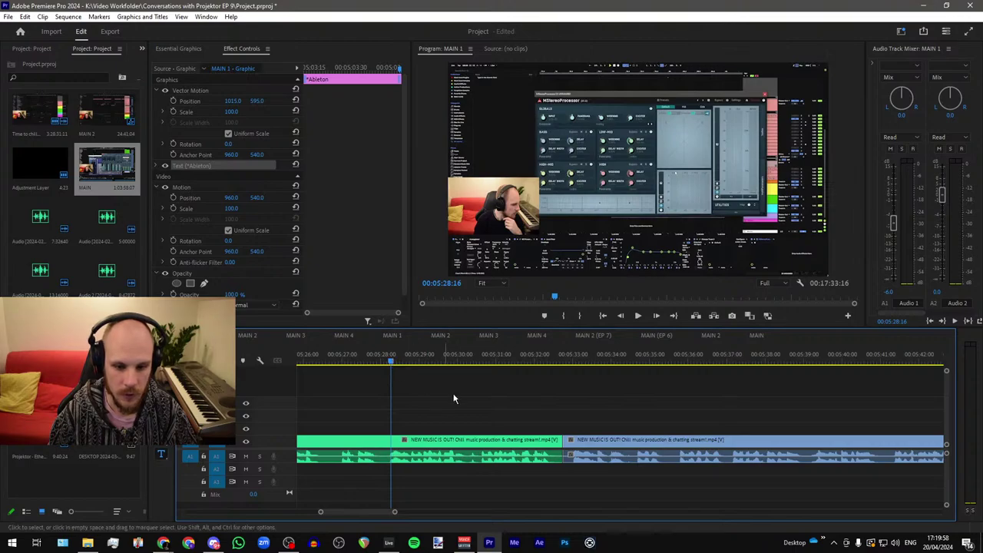
pyautogui.scroll(2, 396, 364)
pyautogui.press('space')
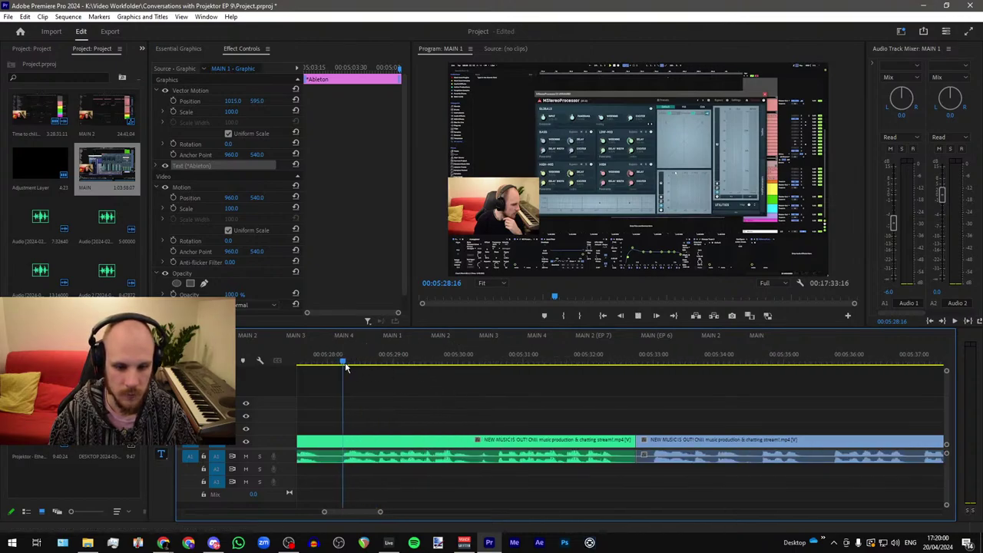
pyautogui.click(385, 361)
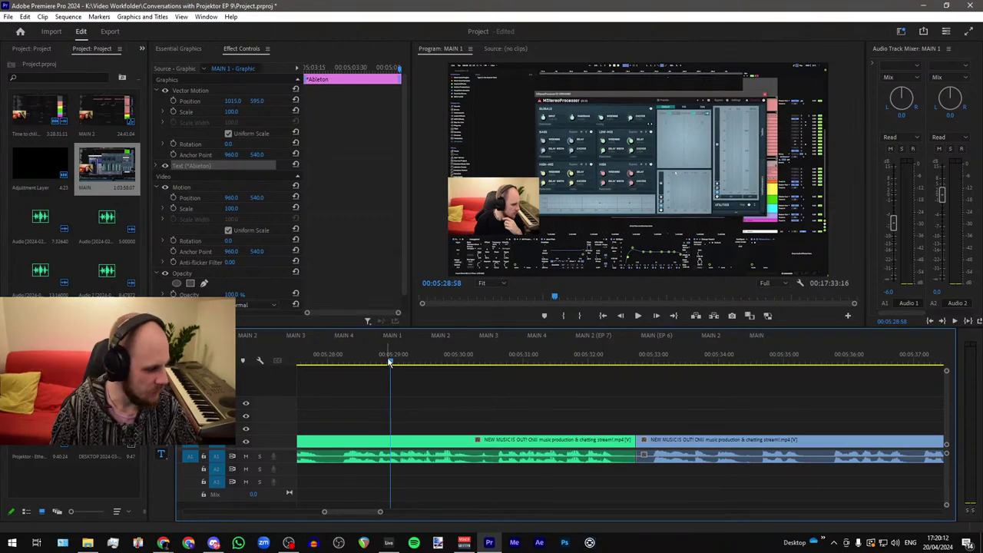
pyautogui.moveTo(389, 362); pyautogui.dragTo(345, 364)
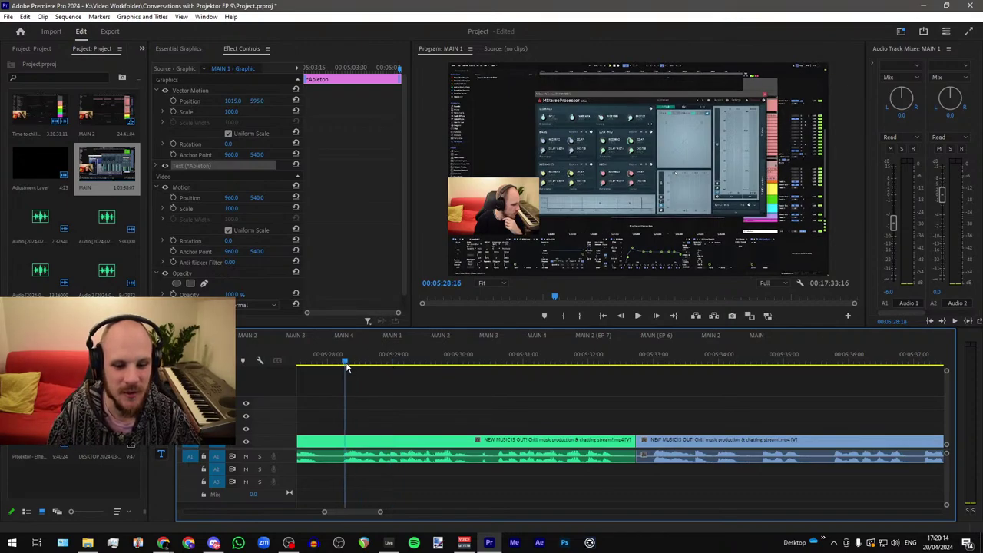
pyautogui.hscroll(-5, 400, 369)
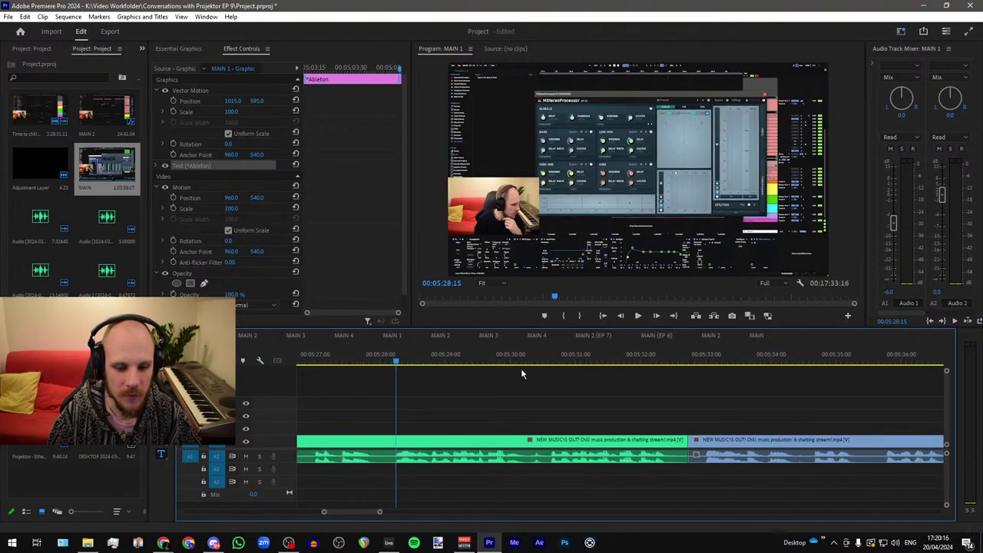
pyautogui.click(345, 360)
pyautogui.press('space')
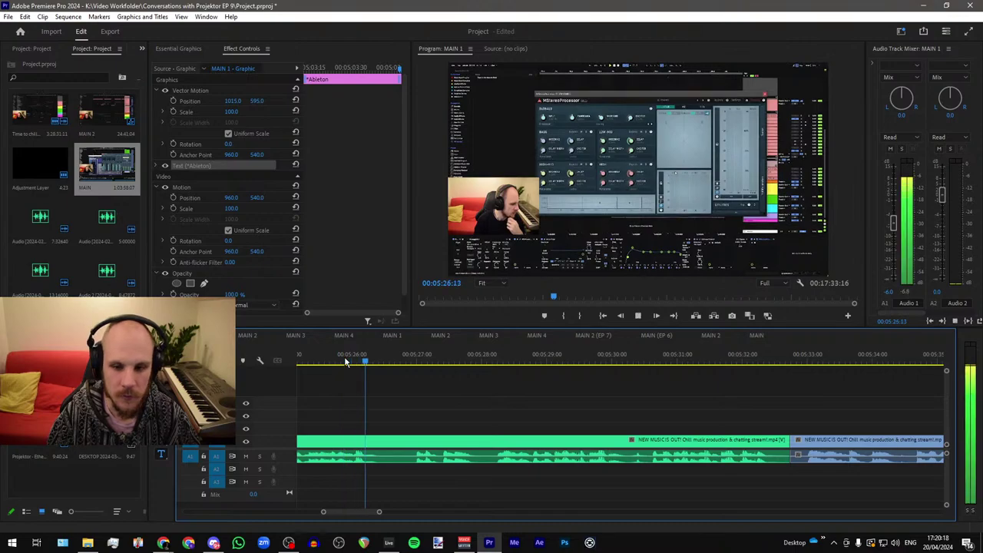
# Step: Cut the green clip at 00:05:26:26 and just before 00:05:27:00, ripple-delete the piece between, and save the project
pyautogui.click(381, 361)
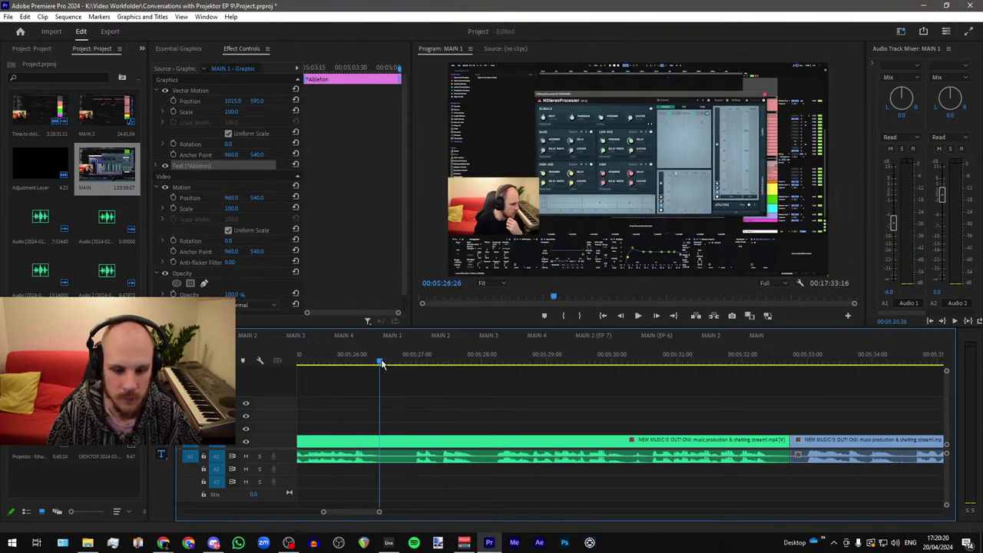
pyautogui.hotkey('ctrl', 'k')
pyautogui.click(419, 361)
pyautogui.hotkey('ctrl', 'k')
pyautogui.click(395, 444)
pyautogui.hotkey('shift', 'Delete')
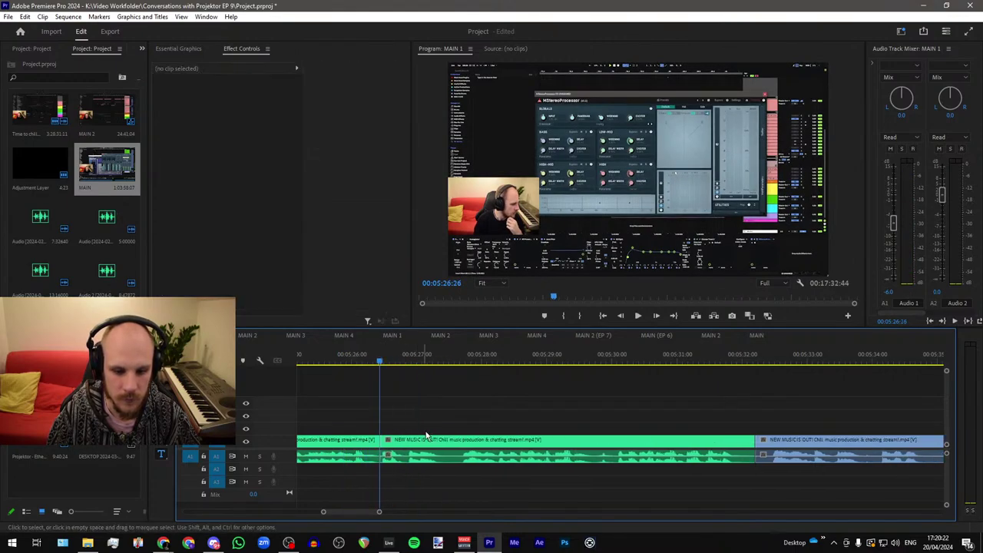
pyautogui.hotkey('ctrl', 's')
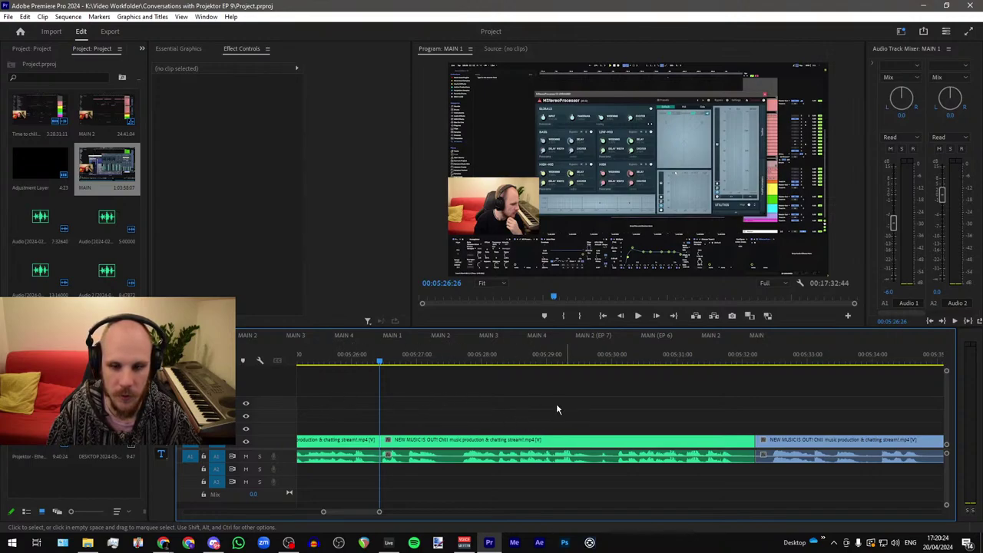
# Step: Cut out the piece of the green segment from 00:05:27:21 to 00:05:27:41, close the gap, and save the project
pyautogui.press('space')
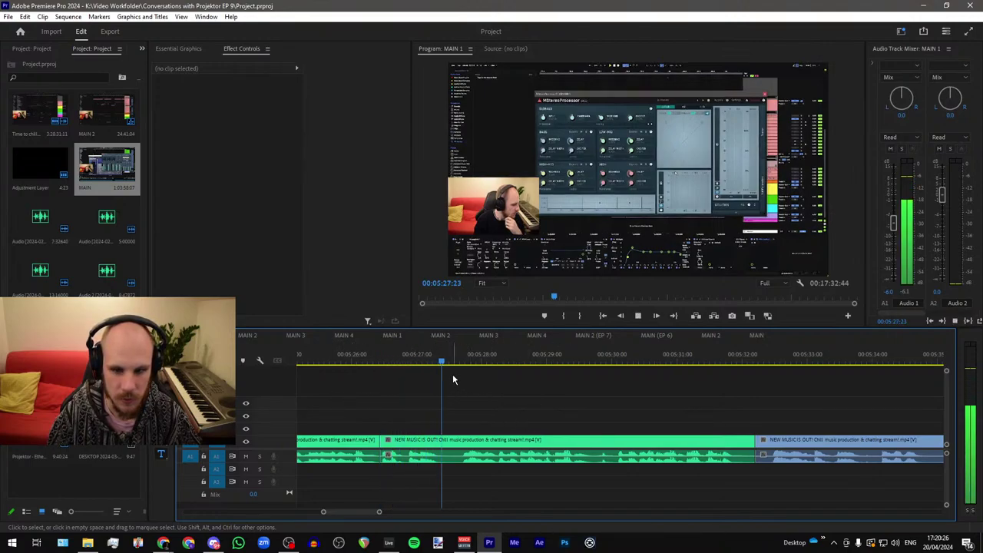
pyautogui.click(442, 361)
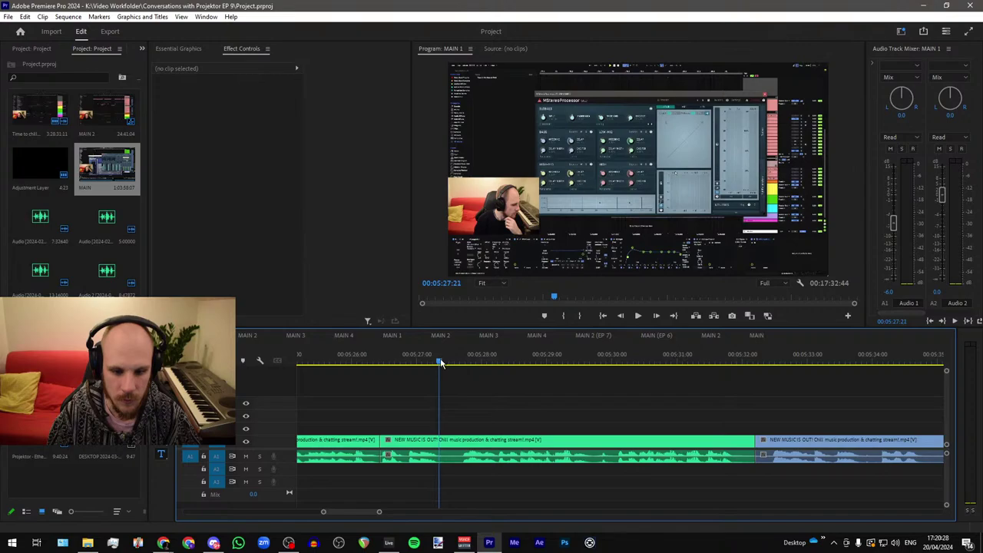
pyautogui.hotkey('ctrl', 'k')
pyautogui.moveTo(441, 362); pyautogui.dragTo(459, 363)
pyautogui.click(450, 454)
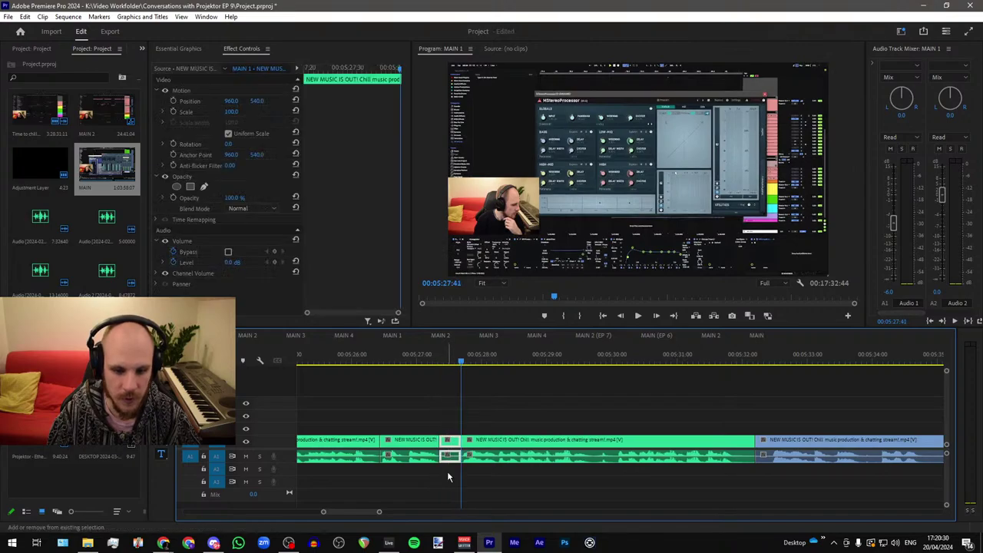
pyautogui.hotkey('shift', 'Delete')
pyautogui.hotkey('ctrl', 's')
# Step: Split the last green clip at about 00:05:27:58 and 00:05:29:48, ripple-delete the part between, and save the project
pyautogui.scroll(-2, 430, 396)
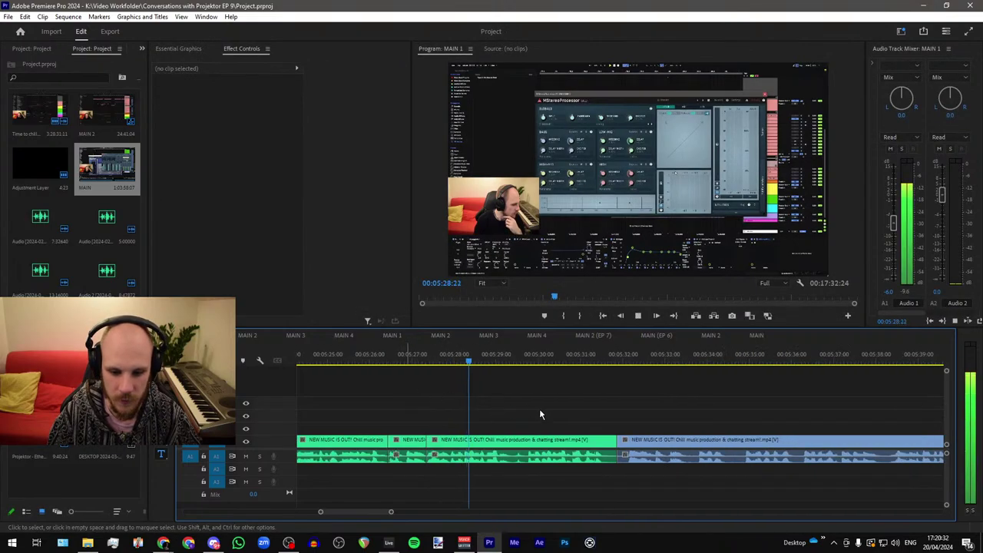
pyautogui.scroll(3, 540, 409)
pyautogui.click(376, 364)
pyautogui.hotkey('ctrl', 'k')
pyautogui.press('space')
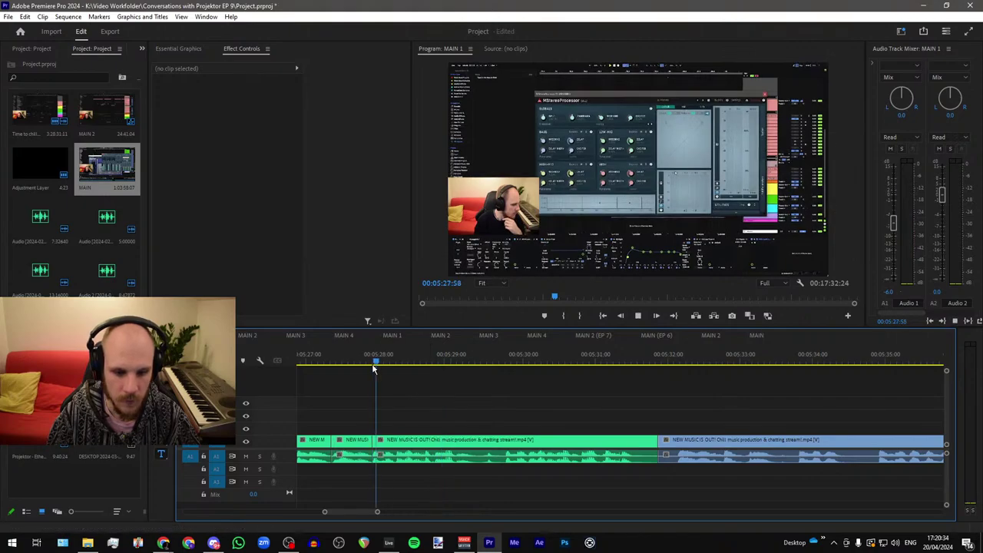
pyautogui.press('space')
pyautogui.click(504, 359)
pyautogui.hotkey('ctrl', 'k')
pyautogui.press('space')
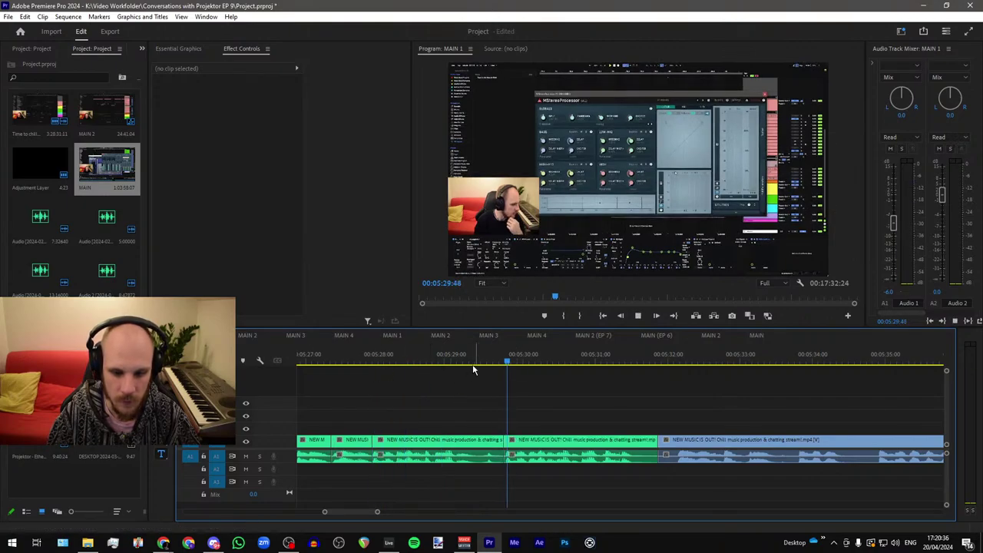
pyautogui.click(453, 451)
pyautogui.hotkey('shift', 'Delete')
pyautogui.hotkey('ctrl', 's')
# Step: Play the shortened green segment from its start to about 00:05:29:43 to check the cuts
pyautogui.scroll(-2, 600, 416)
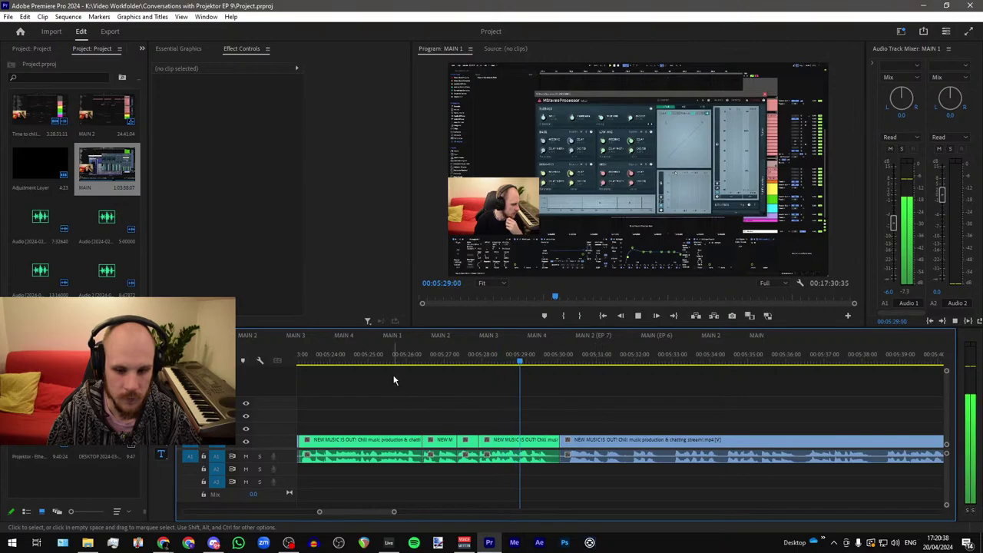
pyautogui.scroll(-2, 605, 407)
pyautogui.press('space')
pyautogui.click(433, 360)
pyautogui.press('space')
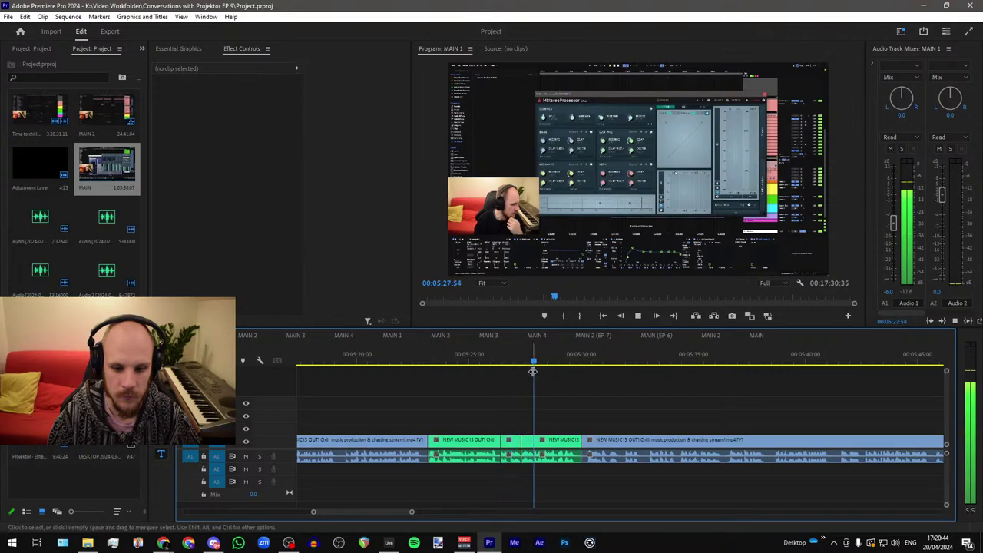
pyautogui.press('space')
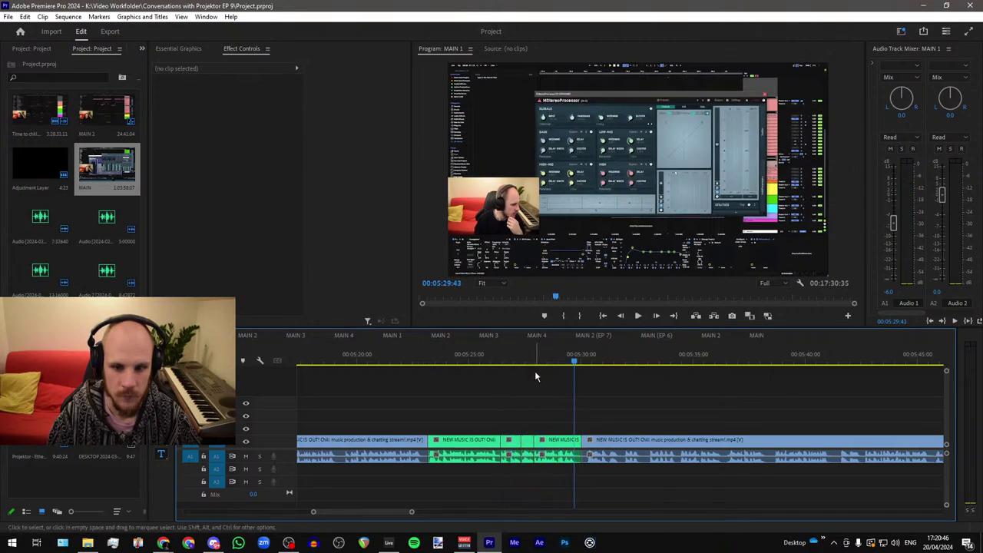
# Step: Change the label colour of all four green clips between about 00:05:23 and 00:05:30 to pink
pyautogui.moveTo(558, 408); pyautogui.dragTo(485, 474)
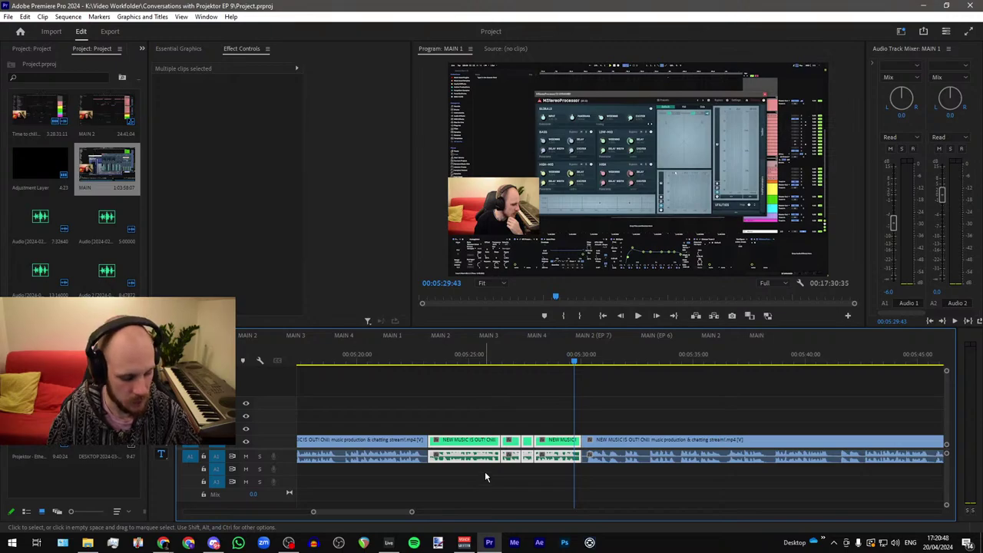
pyautogui.hotkey('ctrl', '1')
pyautogui.click(512, 423)
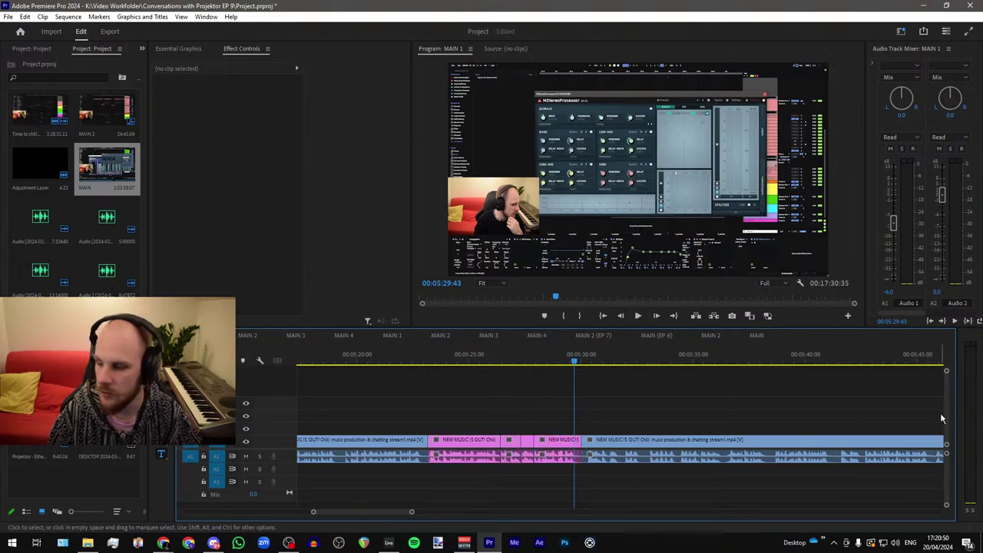
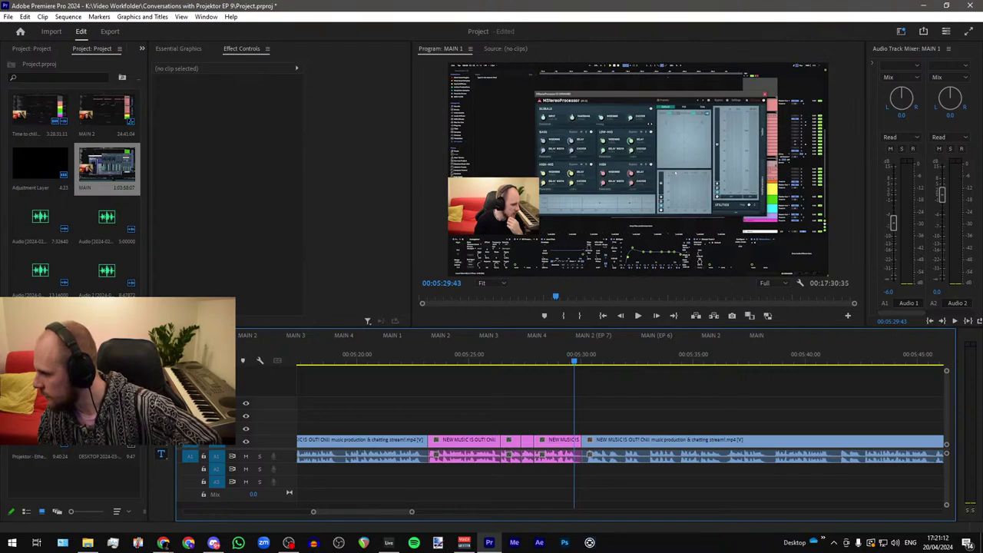
# Step: Switch to the NaturalReader text-to-speech page in Chrome, maximize its window, and dismiss the voice list
pyautogui.hotkey('alt', 'Tab')
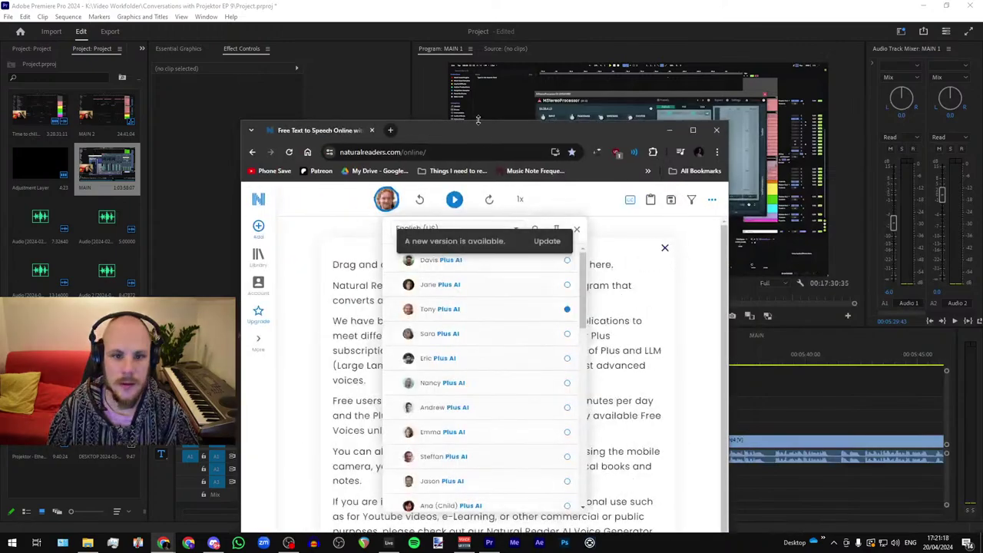
pyautogui.doubleClick(475, 132)
pyautogui.click(722, 325)
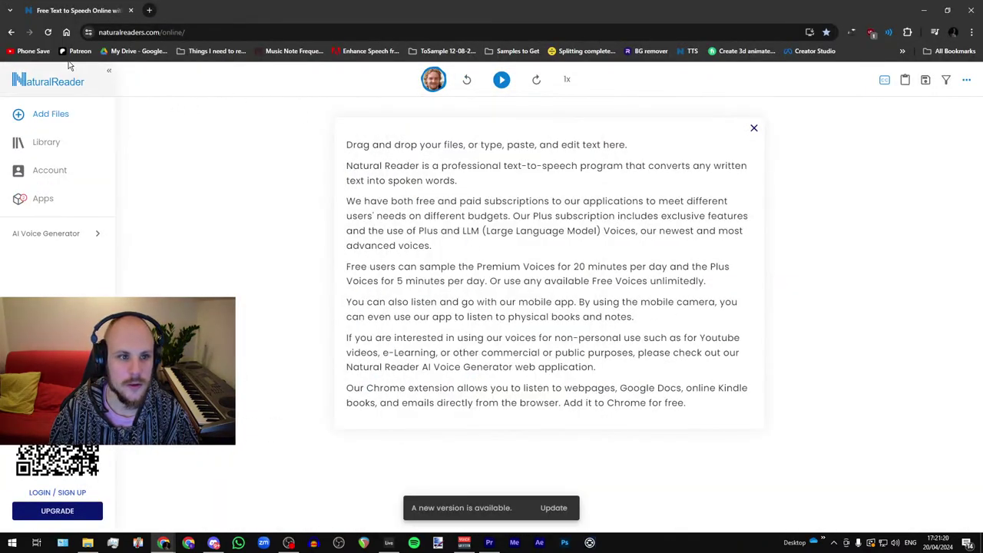
# Step: Replace the sample text with the viewer's comment, starting "The "find similar" neural stuff is great too" and ending "Max for live junkie!"
pyautogui.moveTo(340, 148); pyautogui.dragTo(762, 412)
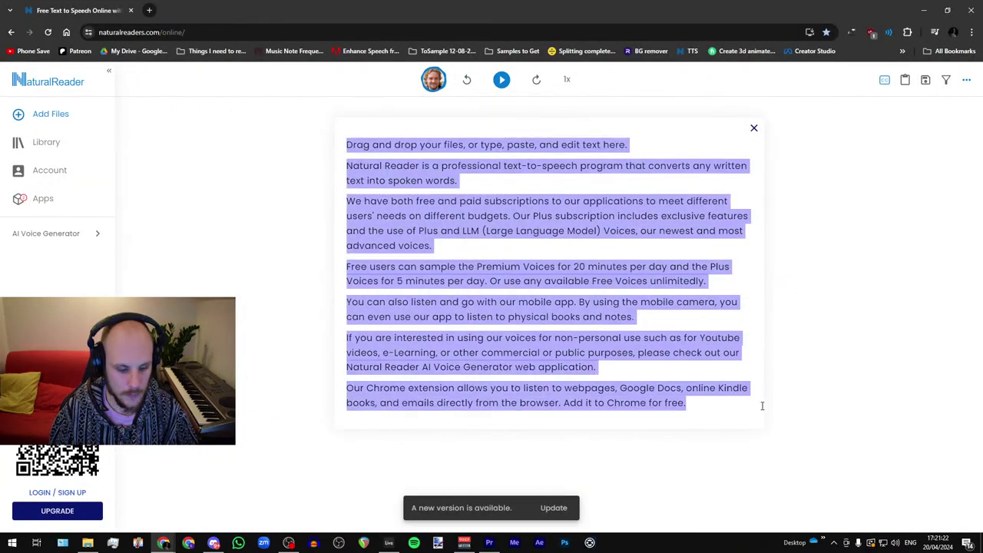
pyautogui.write('the "find similar" neural stuff is great too, new midi stuff a bit underwhelming if you are already a Max for live junkie')
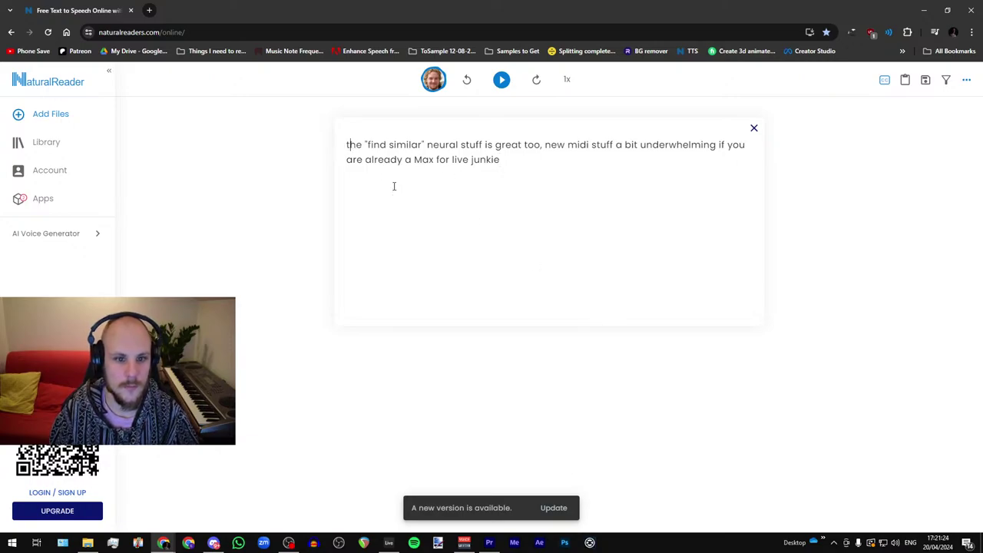
pyautogui.press('BackSpace')
pyautogui.write('T')
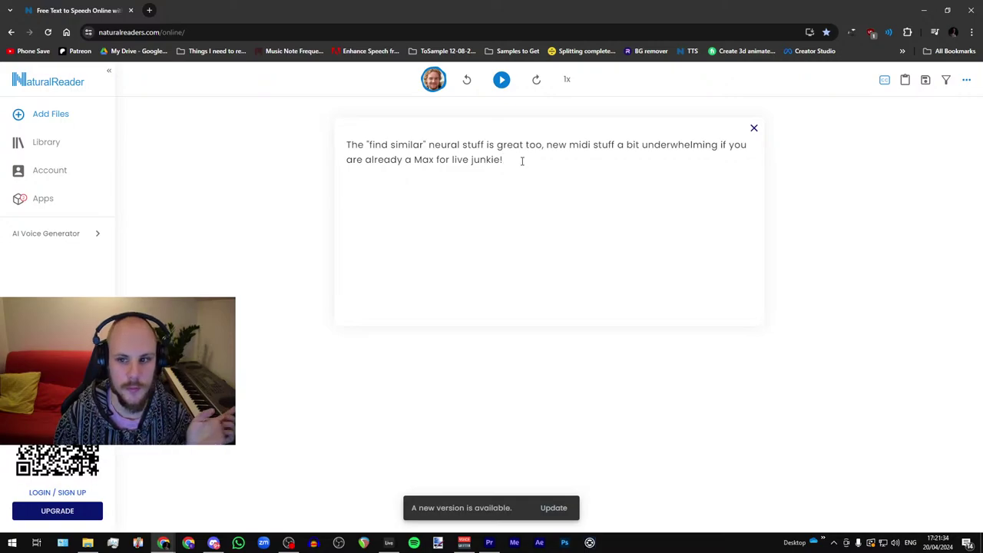
# Step: Have NaturalReader read the whole comment aloud for recording in Ableton Live
pyautogui.hotkey('ctrl', 'a')
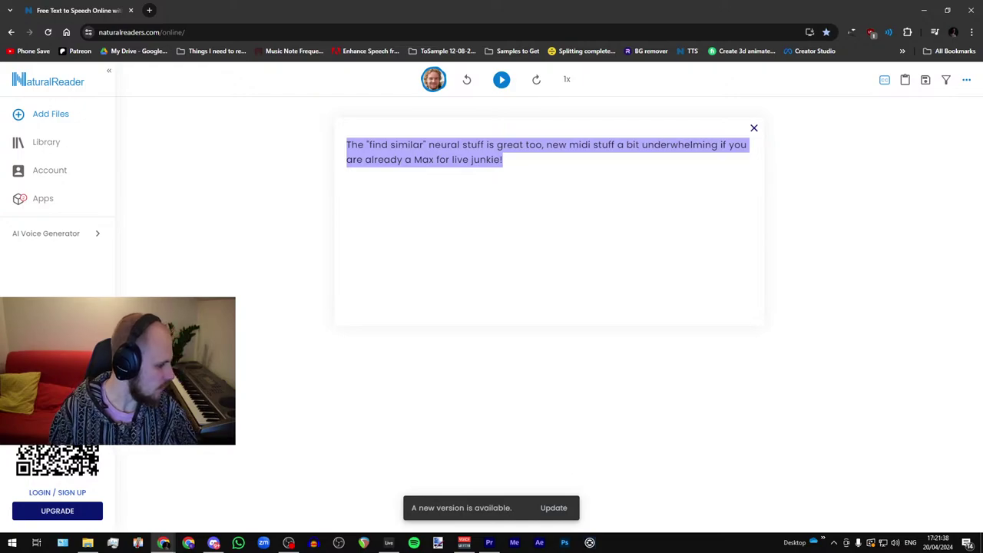
pyautogui.hotkey('alt', 'Tab')
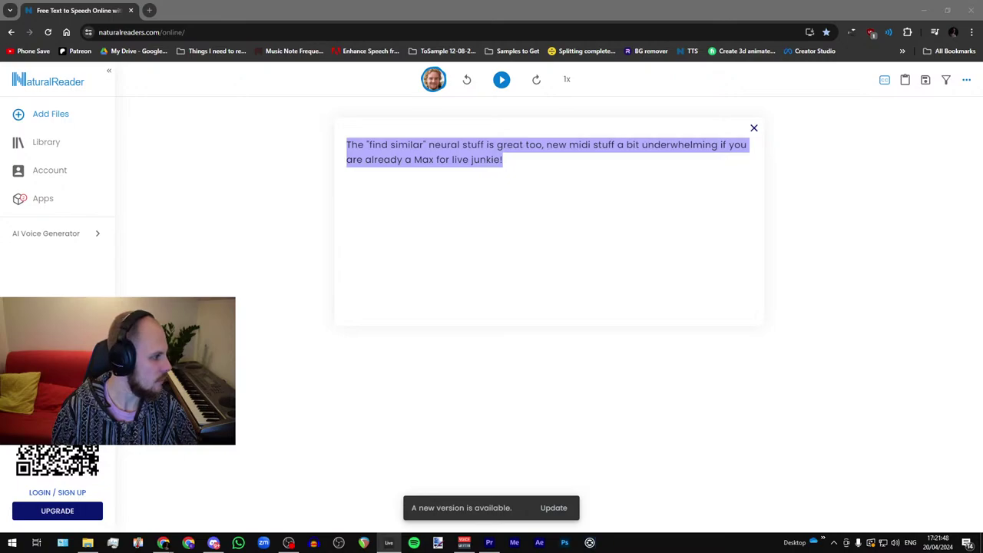
pyautogui.click(501, 79)
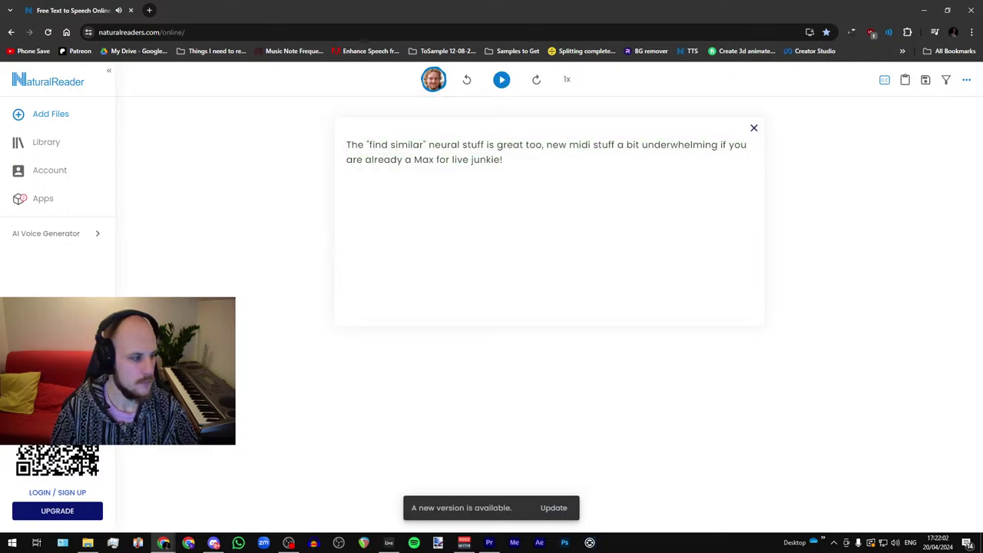
pyautogui.hotkey('alt', 'Tab')
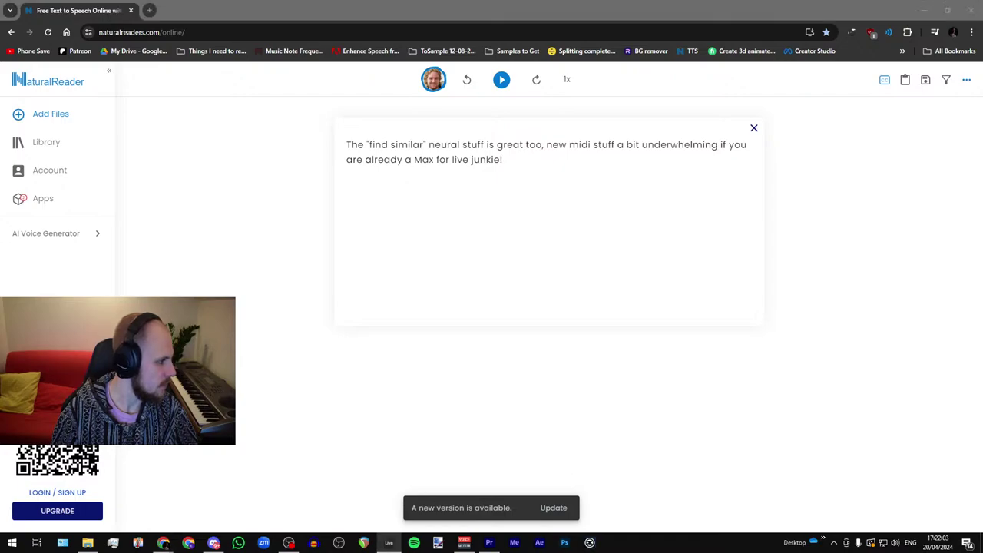
# Step: Switch to Premiere Pro and play the pink clips from about 00:05:23:14 to 00:05:29:54
pyautogui.click(926, 11)
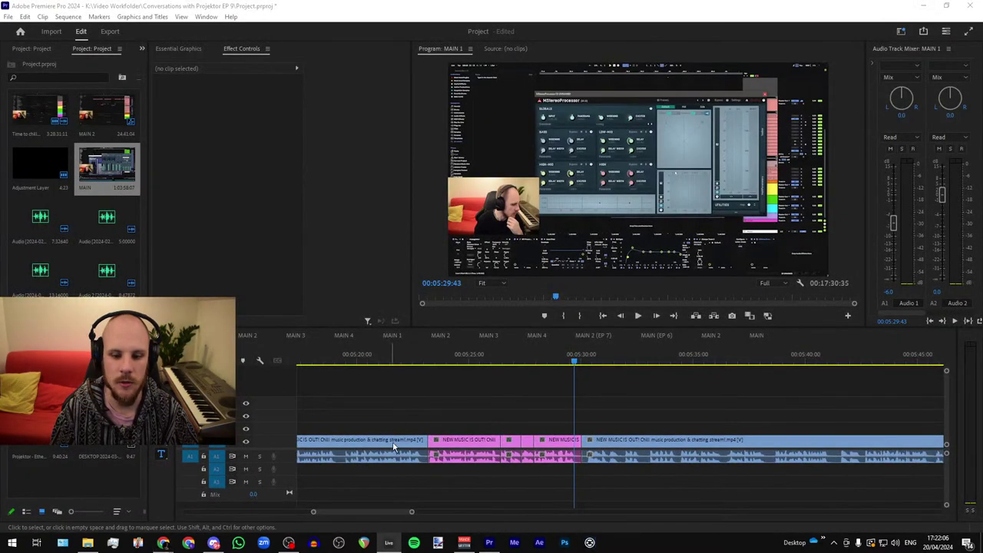
pyautogui.click(429, 362)
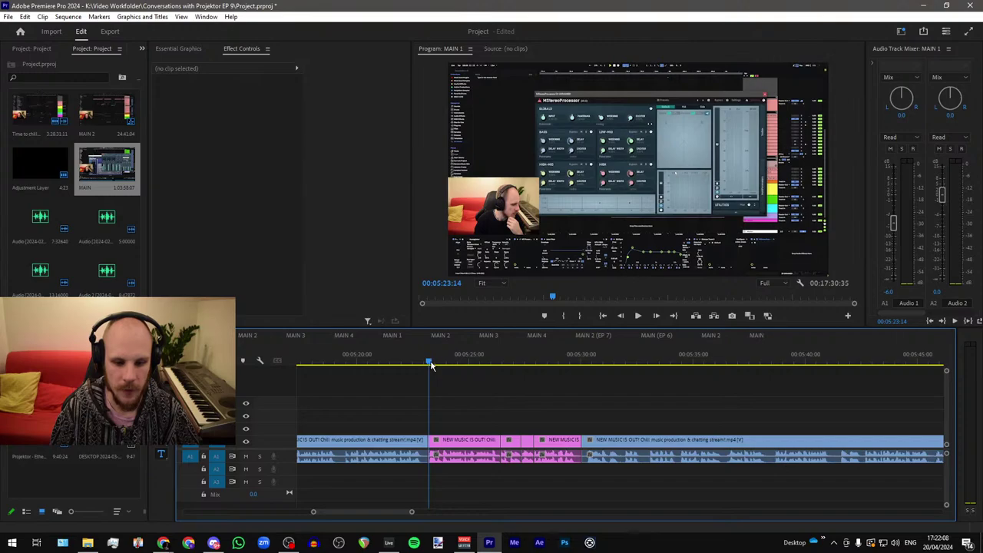
pyautogui.press('space')
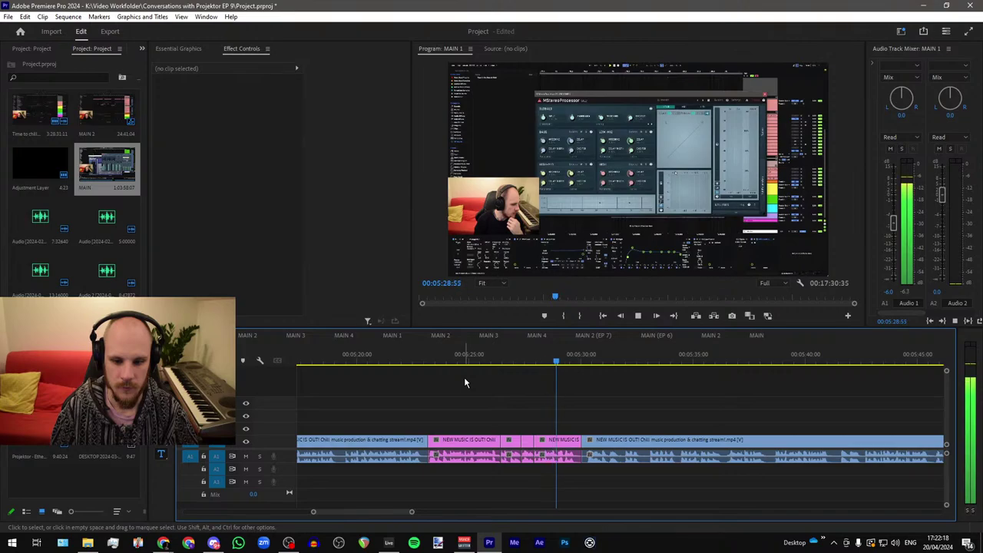
pyautogui.press('space')
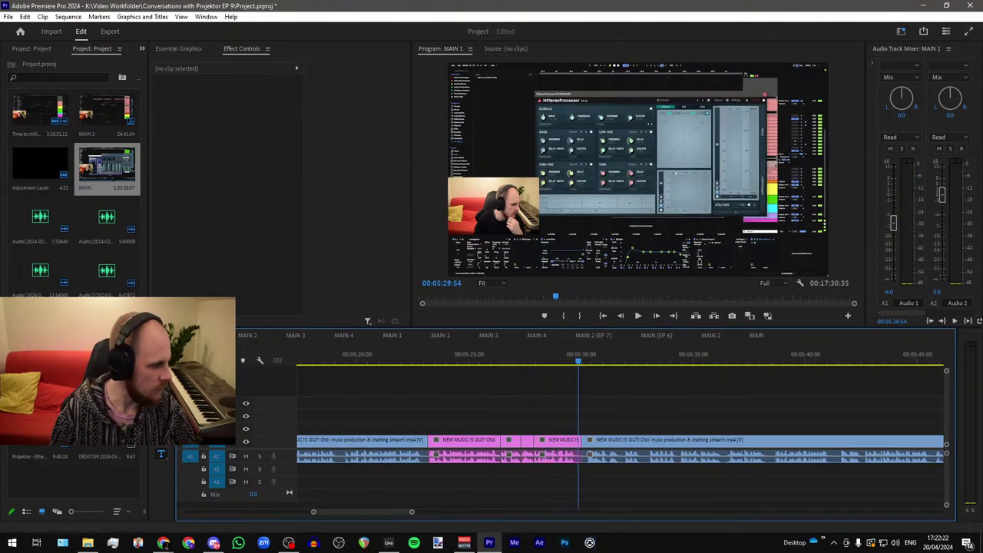
# Step: Bring the recorded speech audio from Ableton Live onto audio track A2, starting at about 00:05:23 beneath the pink clips
pyautogui.hotkey('alt', 'Tab')
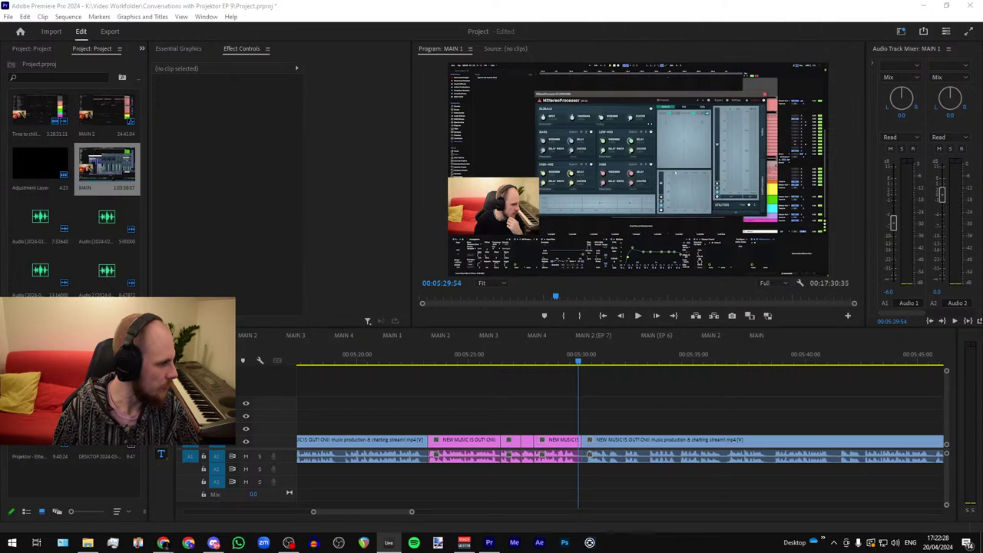
pyautogui.moveTo(418, 467)
pyautogui.mouseDown()
pyautogui.moveTo(430, 470)
pyautogui.moveTo(421, 469)
pyautogui.mouseUp()
# Step: Delete the last three pink clips and extend the first one to fill the gap up to about 00:05:30
pyautogui.click(451, 454)
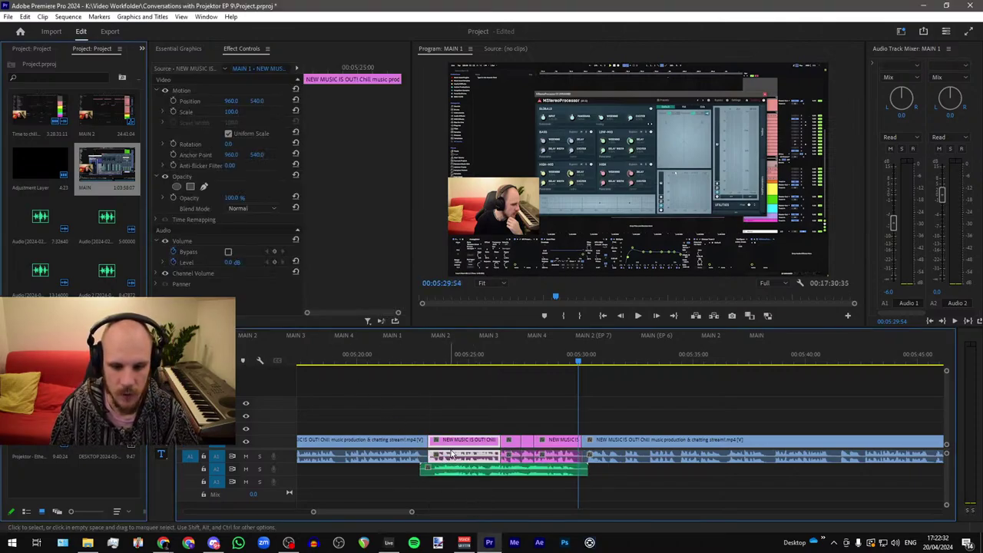
pyautogui.click(509, 447)
pyautogui.keyDown('shift'); pyautogui.click(540, 446); pyautogui.keyUp('shift')
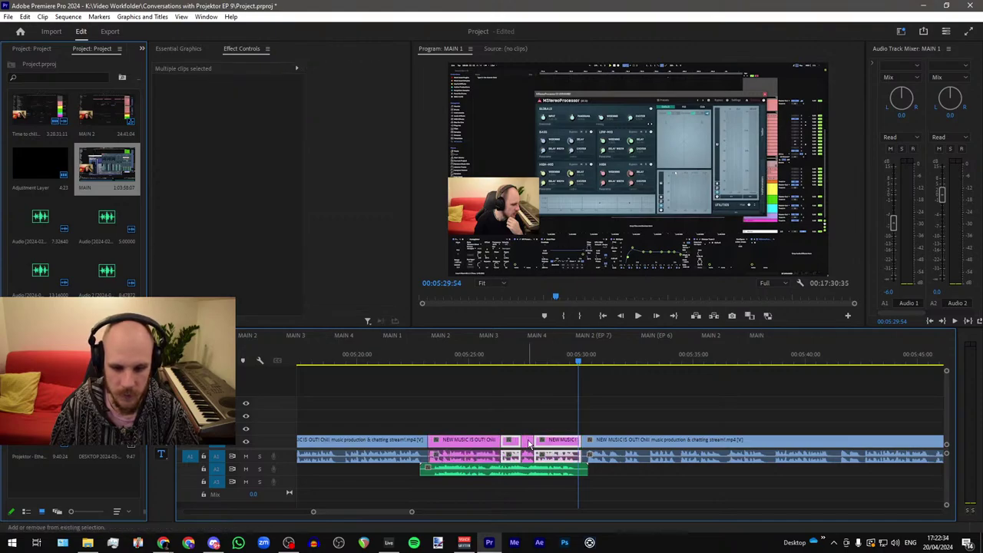
pyautogui.keyDown('shift'); pyautogui.click(529, 444); pyautogui.keyUp('shift')
pyautogui.press('Delete')
pyautogui.moveTo(500, 443); pyautogui.dragTo(579, 443)
# Step: Delete the pink clip's original audio and trim both ends of the A2 speech clip to match the pink video clip
pyautogui.click(529, 459)
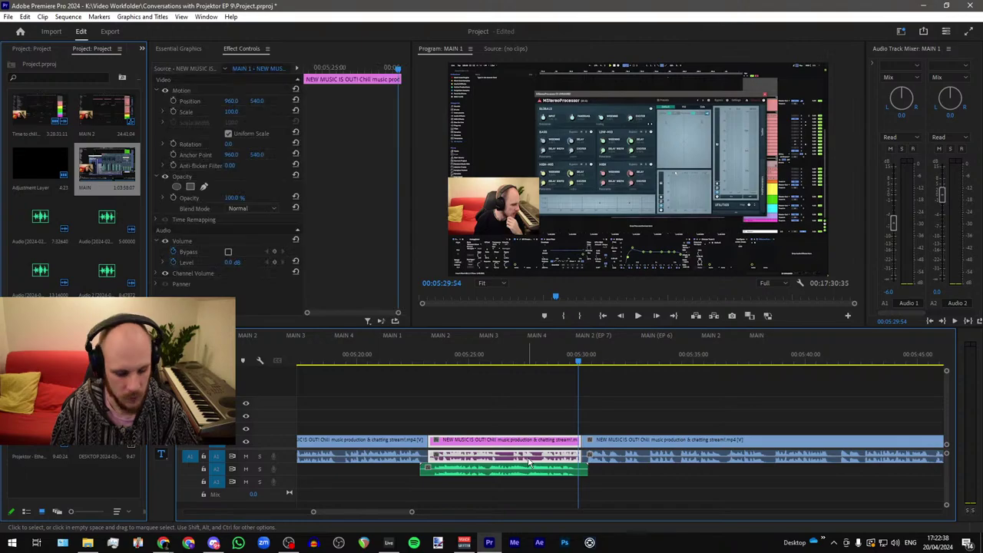
pyautogui.press('Delete')
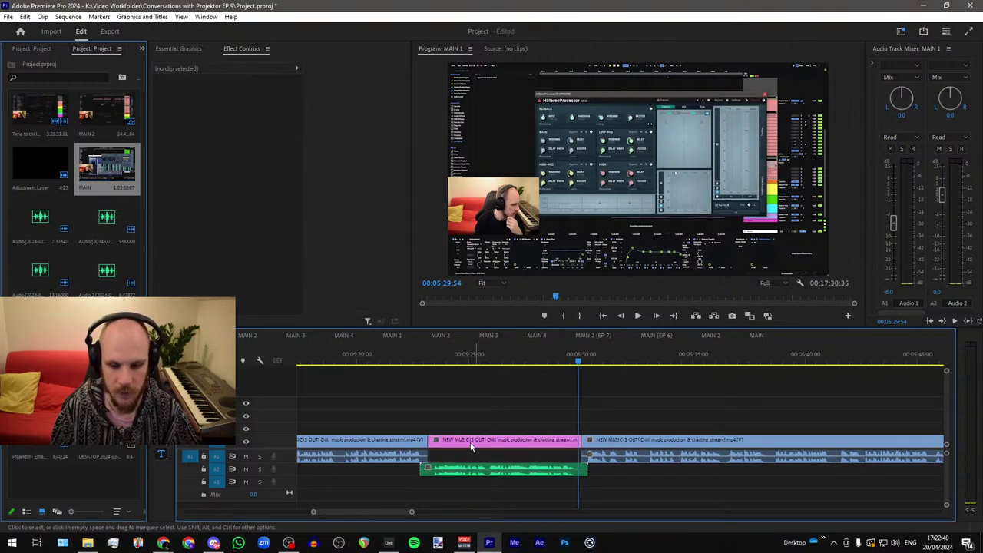
pyautogui.scroll(4, 424, 418)
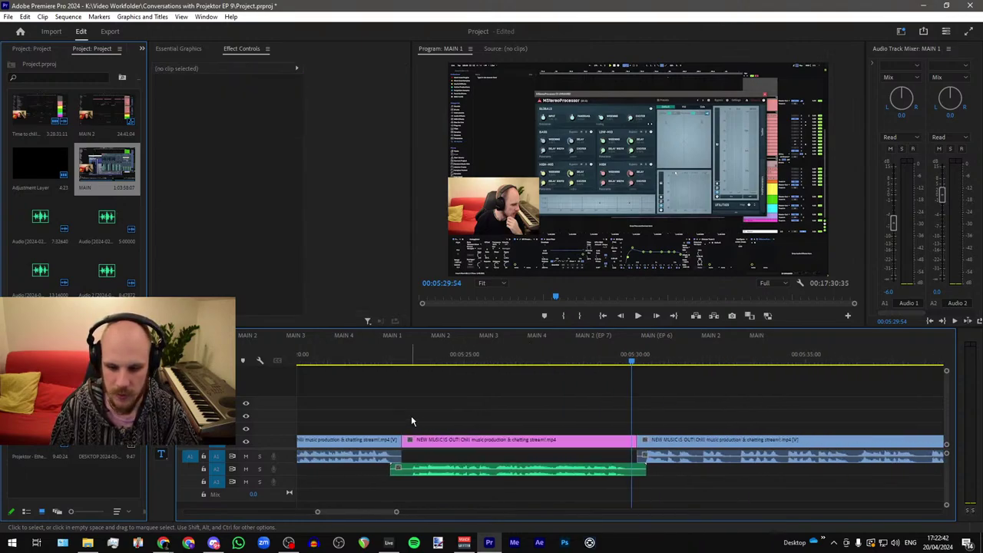
pyautogui.moveTo(388, 469); pyautogui.dragTo(401, 470)
pyautogui.moveTo(662, 483); pyautogui.dragTo(588, 470)
# Step: Examine the MAIN 1 timeline and the episode 8 sequences MAIN 3 and MAIN 2, comparing how their audio tracks are laid out
pyautogui.scroll(-5, 475, 419)
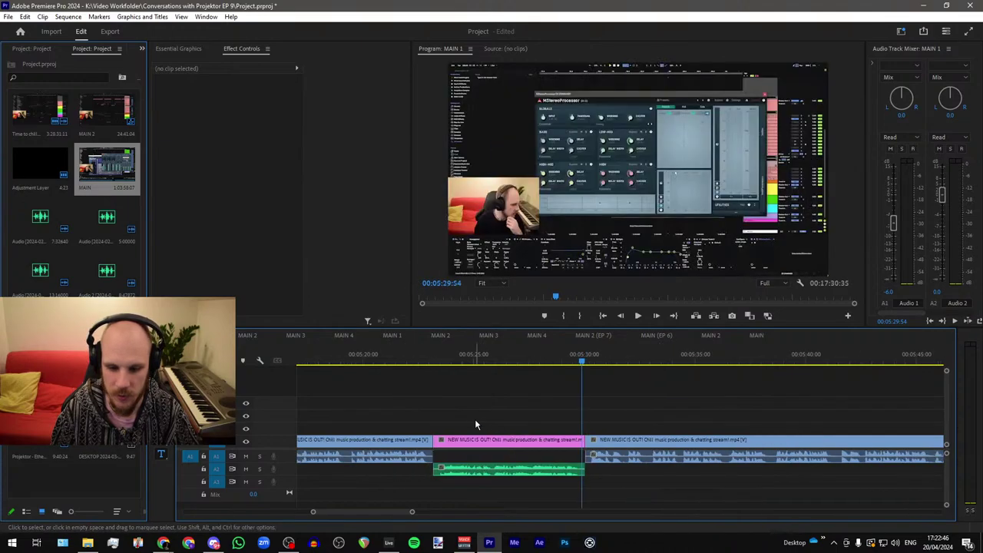
pyautogui.scroll(-10, 460, 421)
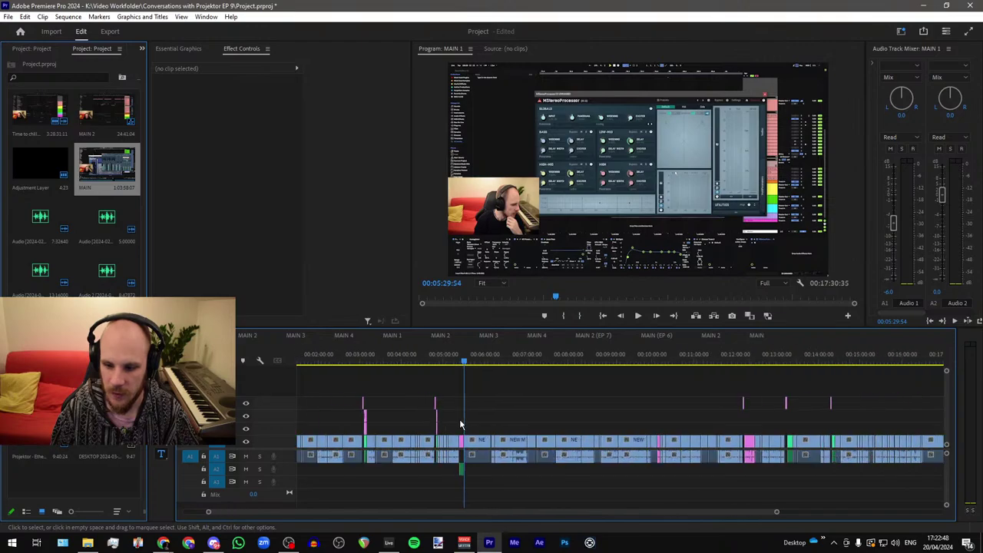
pyautogui.scroll(8, 460, 422)
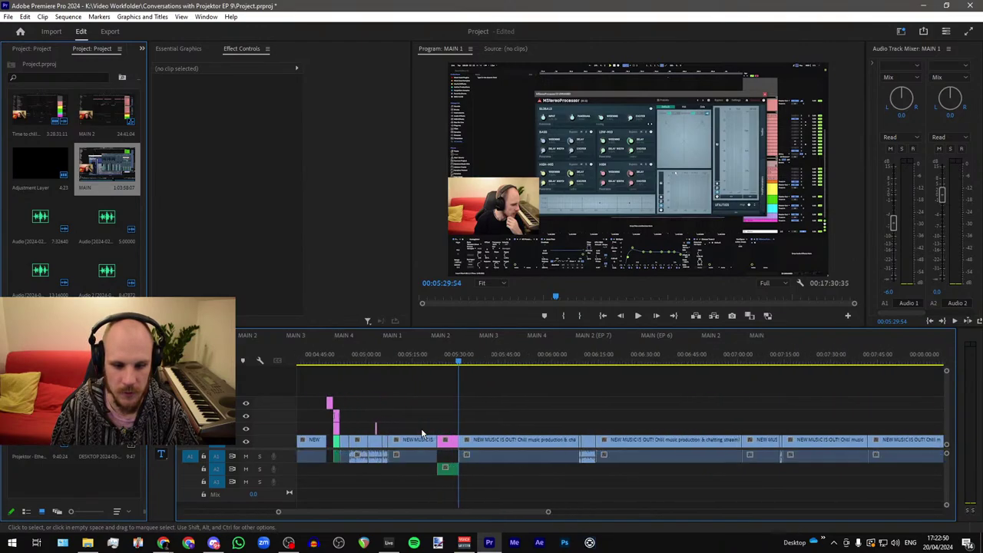
pyautogui.click(489, 335)
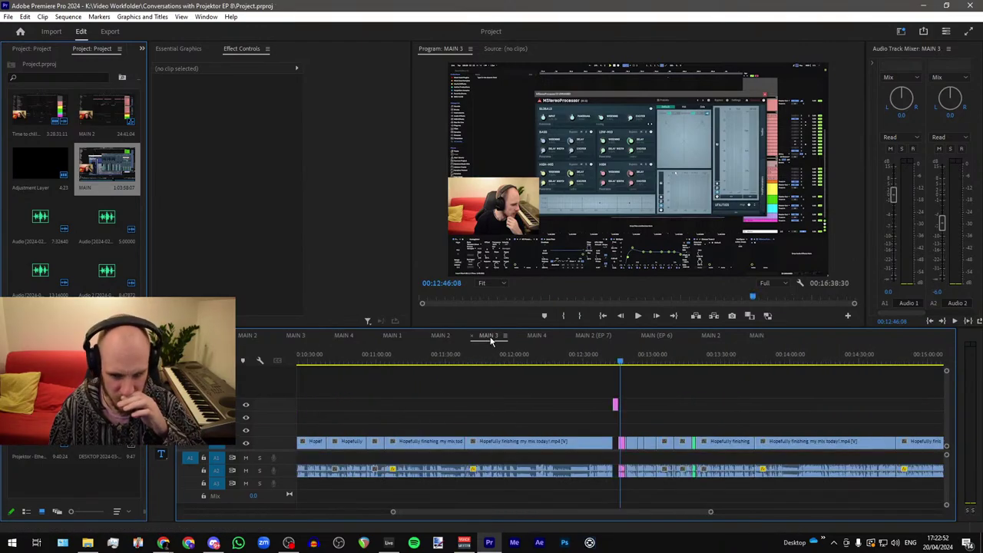
pyautogui.scroll(-5, 741, 383)
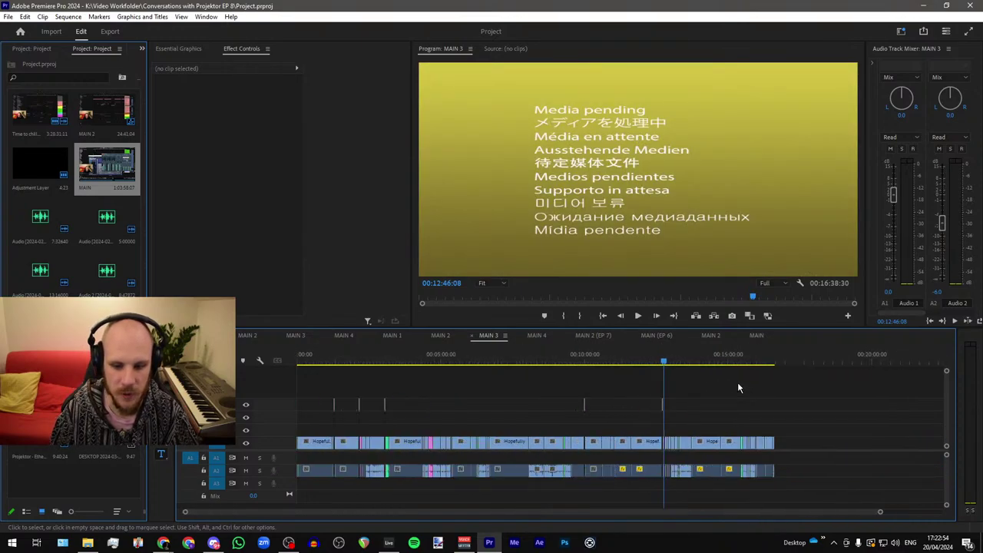
pyautogui.click(440, 335)
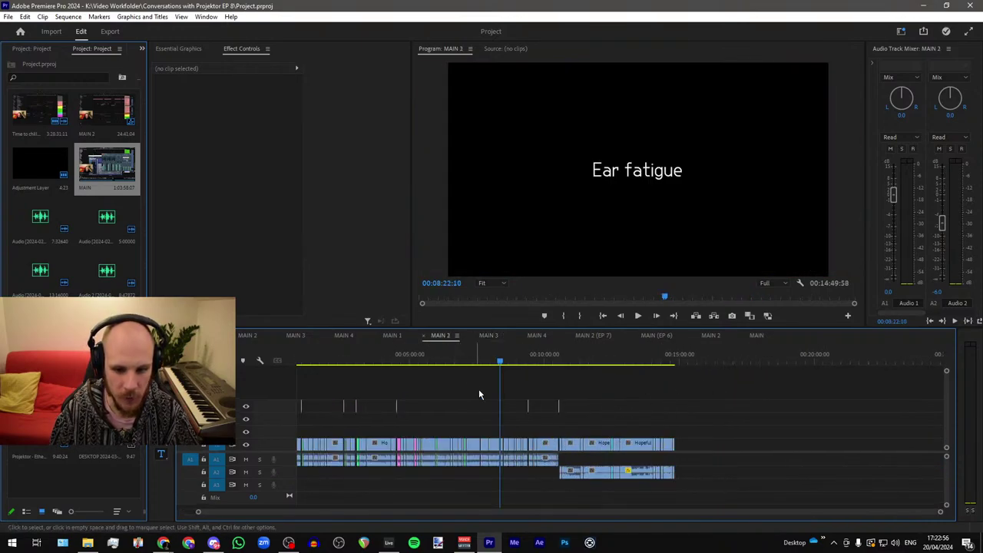
pyautogui.scroll(3, 530, 415)
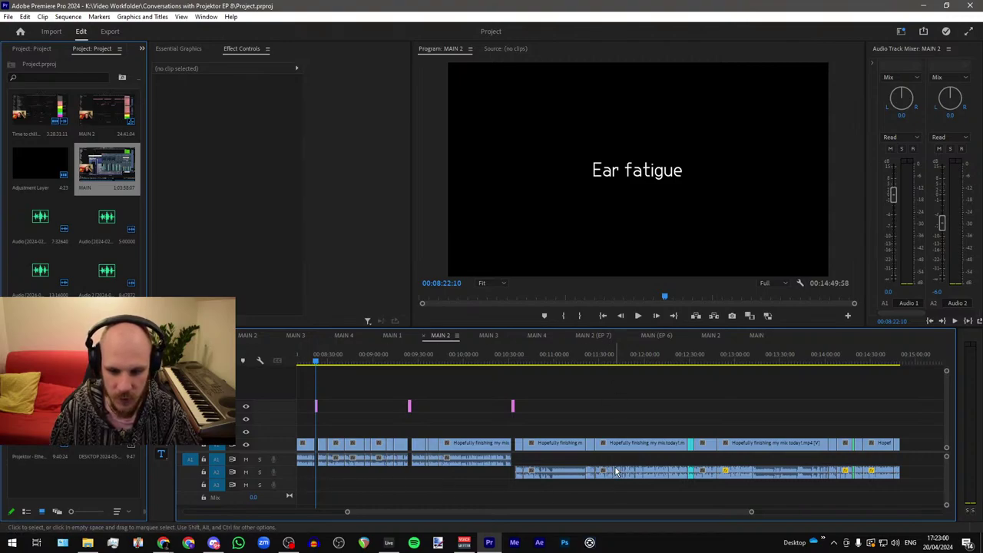
pyautogui.moveTo(294, 477)
pyautogui.mouseDown()
pyautogui.moveTo(291, 491)
pyautogui.moveTo(289, 478)
pyautogui.mouseUp()
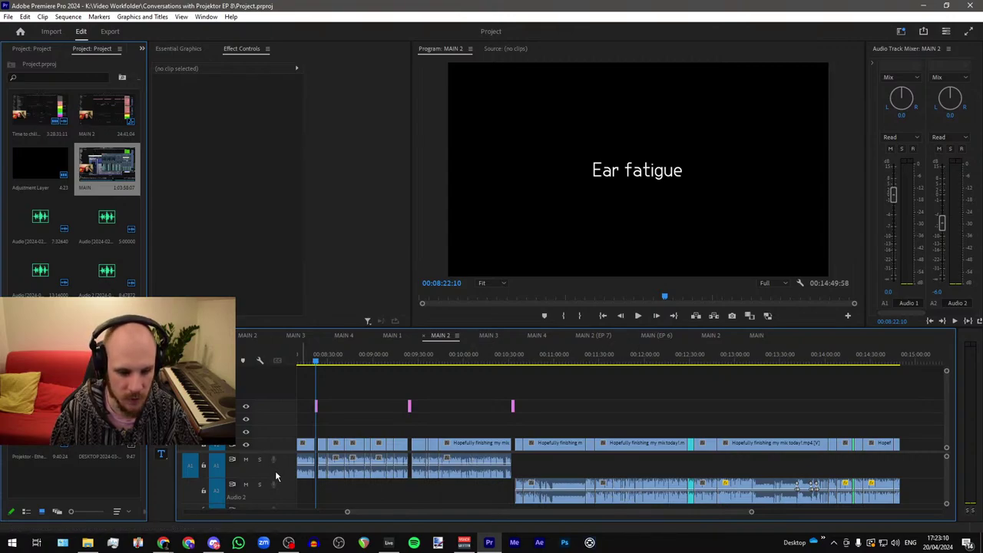
pyautogui.scroll(-1, 286, 476)
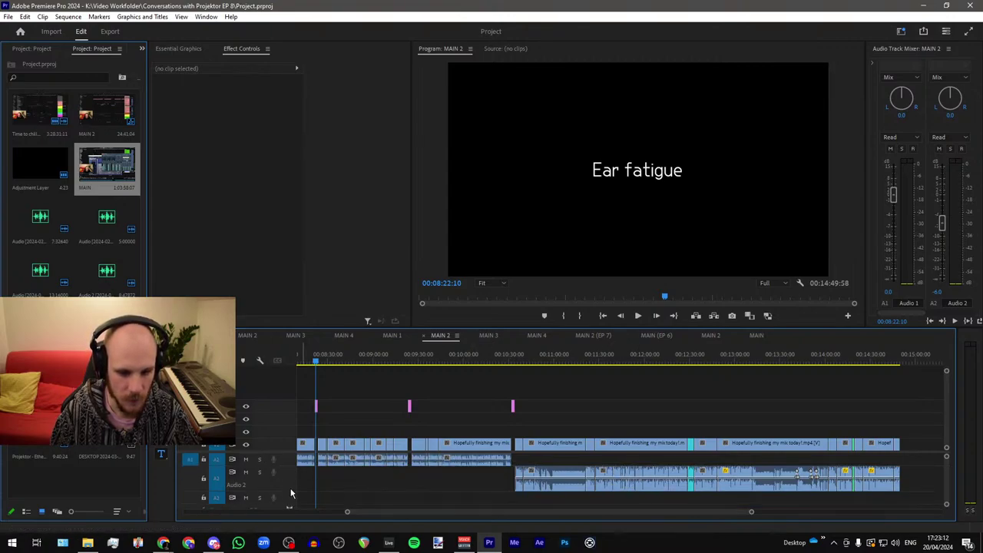
pyautogui.moveTo(290, 475); pyautogui.dragTo(290, 479)
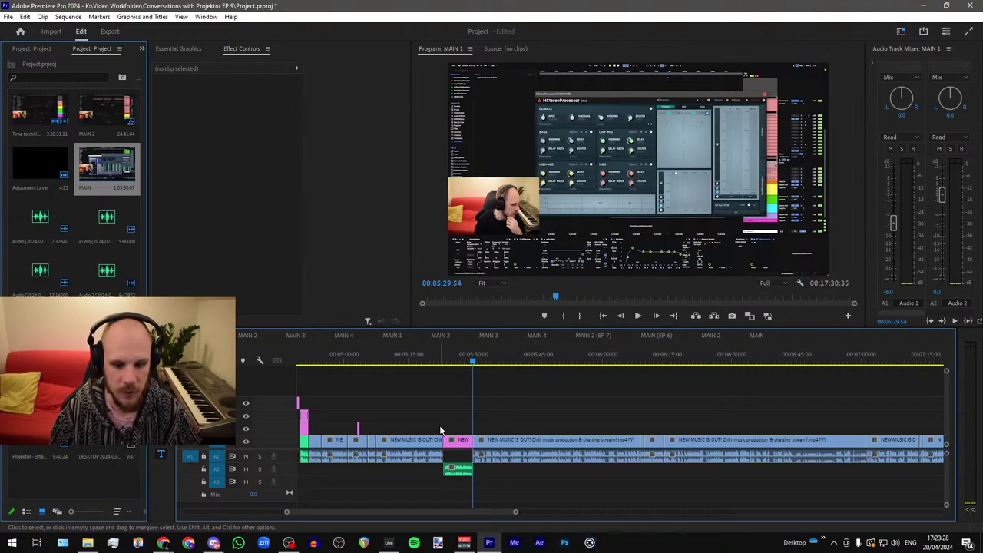
# Step: In MAIN 1, copy the viewer title and adjustment layer at about 00:04:50 and paste them at 00:05:29:54
pyautogui.keyDown('alt'); pyautogui.scroll(3, 452, 429); pyautogui.keyUp('alt')
pyautogui.keyDown('alt'); pyautogui.scroll(-3, 482, 438); pyautogui.keyUp('alt')
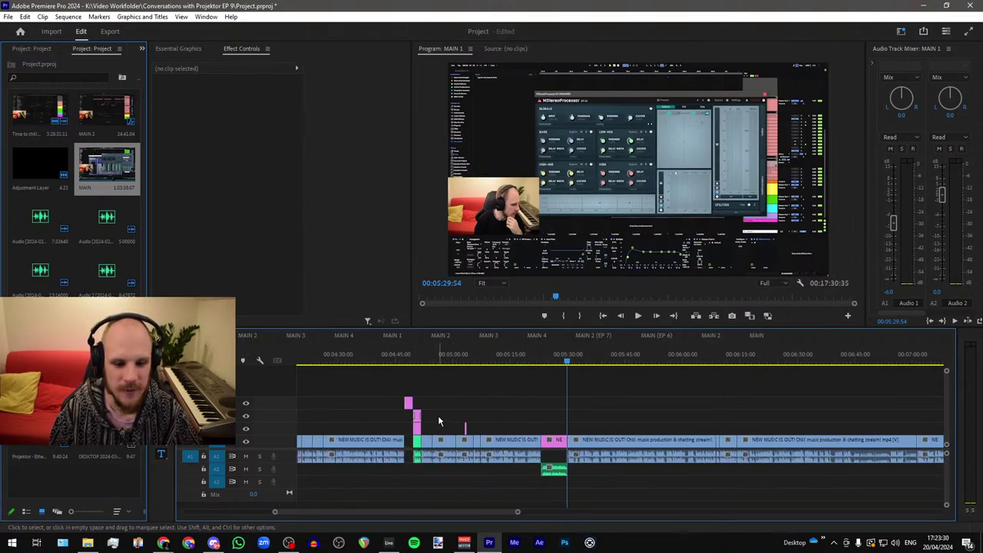
pyautogui.moveTo(439, 413); pyautogui.dragTo(416, 427)
pyautogui.hotkey('ctrl', 'c')
pyautogui.hotkey('ctrl', 'v')
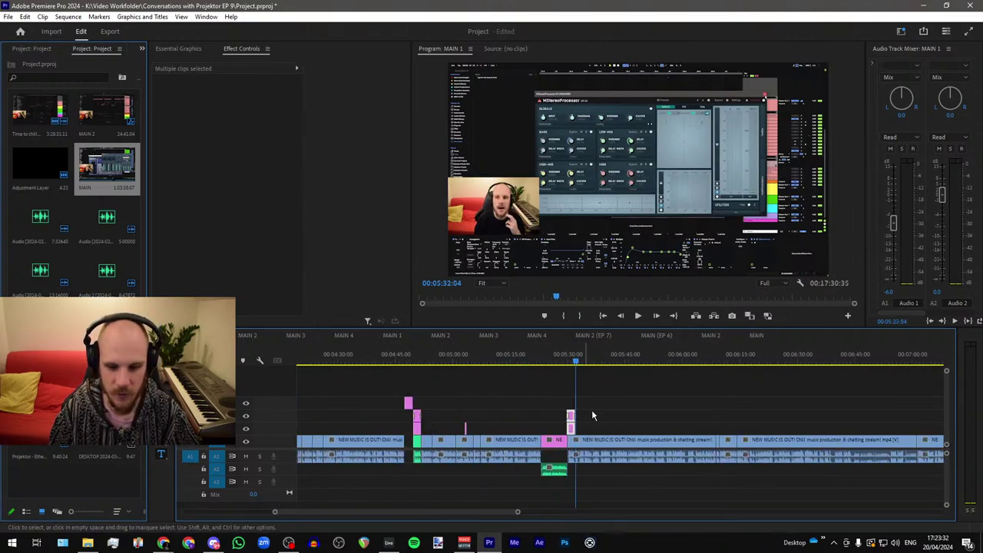
# Step: Move the pasted viewer title and adjustment layer above the pink clip and stretch both to its full length
pyautogui.keyDown('alt'); pyautogui.scroll(6, 592, 415); pyautogui.keyUp('alt')
pyautogui.moveTo(688, 427); pyautogui.dragTo(653, 415)
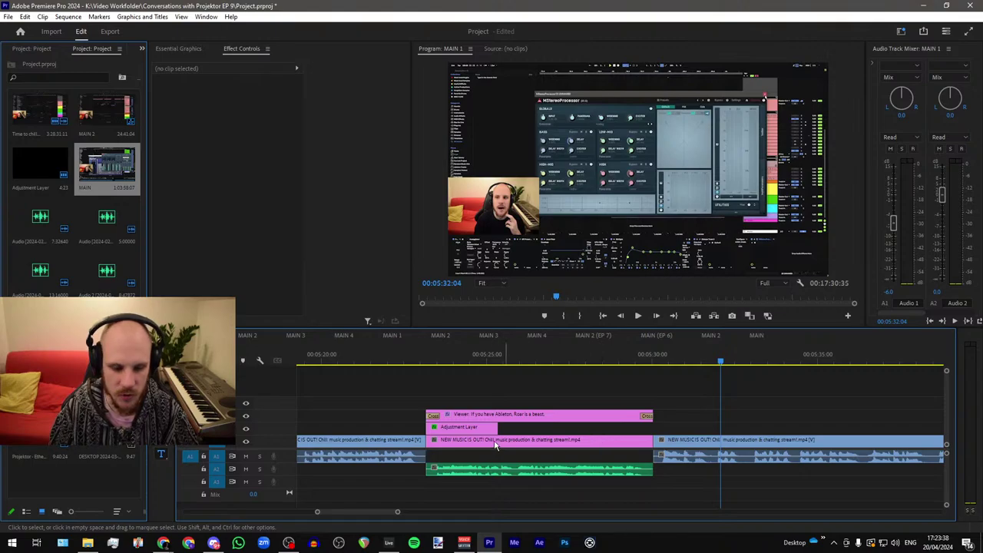
pyautogui.moveTo(497, 427); pyautogui.dragTo(653, 429)
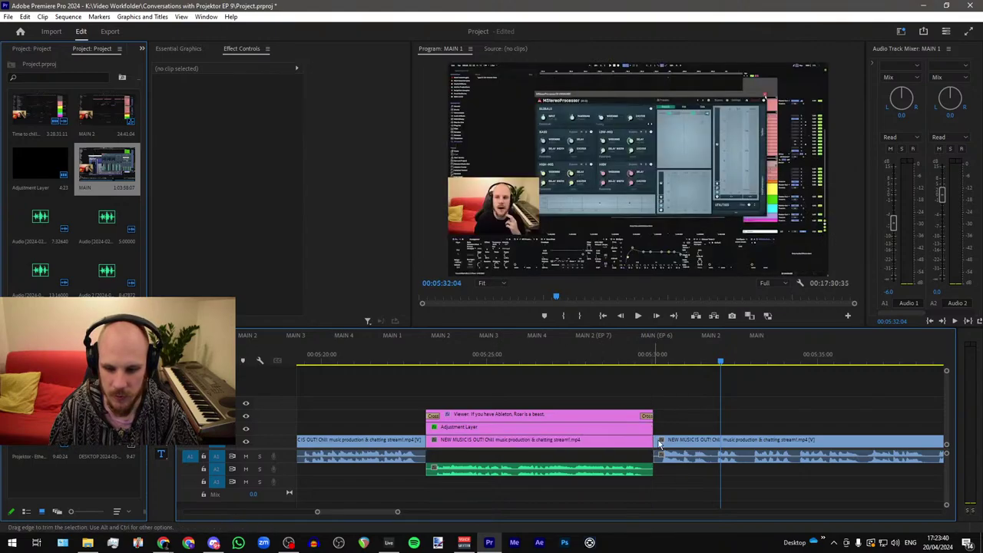
# Step: Move the adjustment layer's closing opacity keyframes to its end, starting the fade-out at 00:05:29:39 with the title's cross dissolve
pyautogui.scroll(3, 644, 369)
pyautogui.click(647, 361)
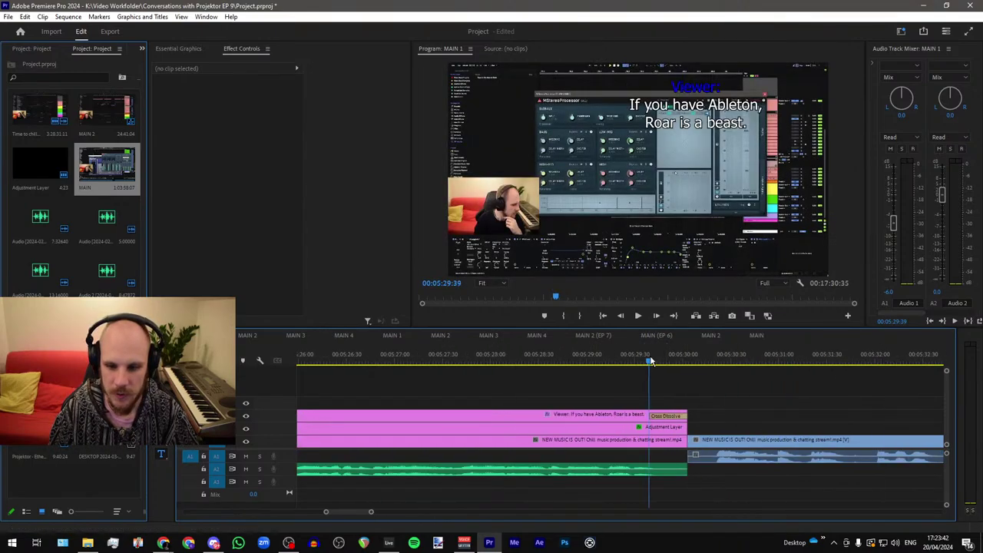
pyautogui.scroll(3, 652, 419)
pyautogui.click(642, 425)
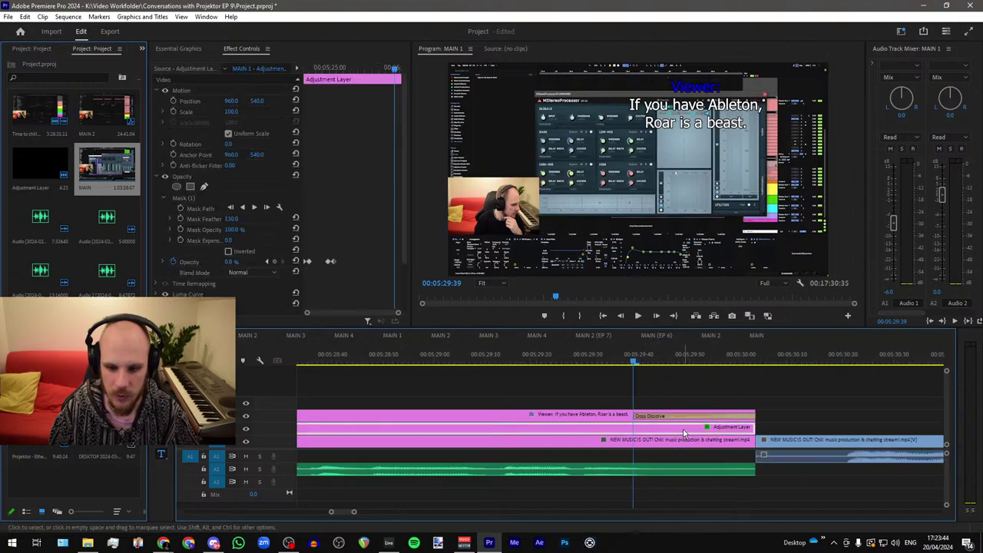
pyautogui.press('Delete')
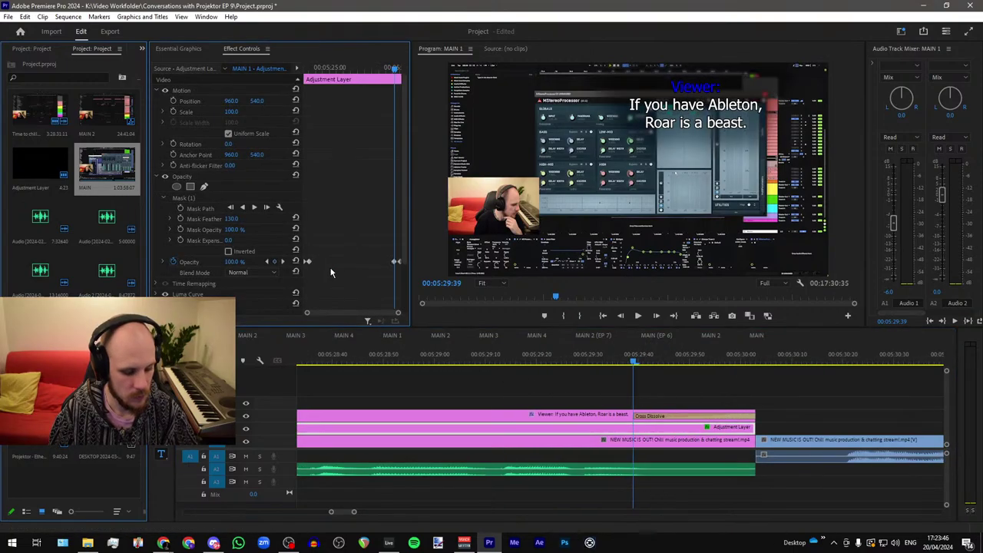
pyautogui.scroll(-4, 538, 411)
pyautogui.scroll(-3, 584, 411)
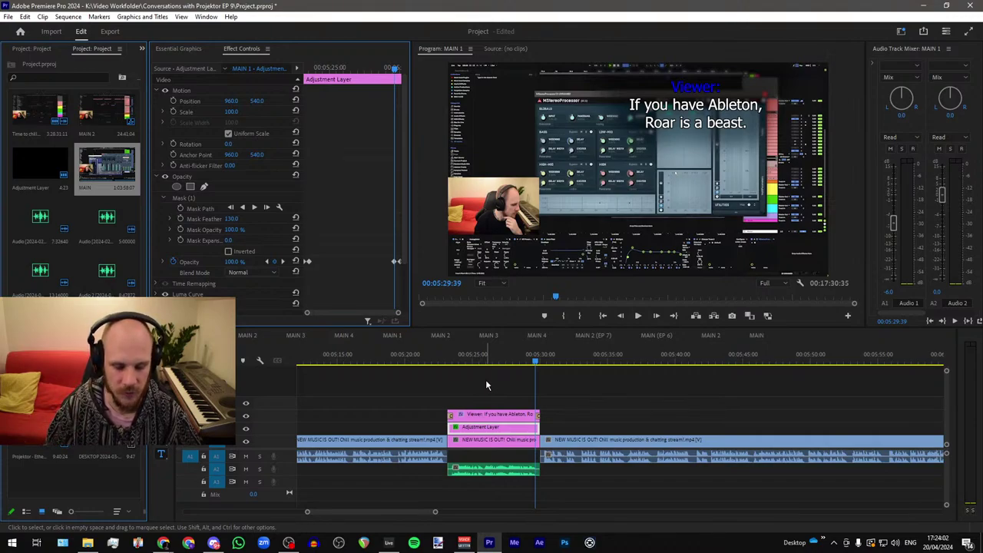
# Step: Switch to the NaturalReader browser window holding the 'find similar' comment and move that window off the editing screen
pyautogui.click(563, 418)
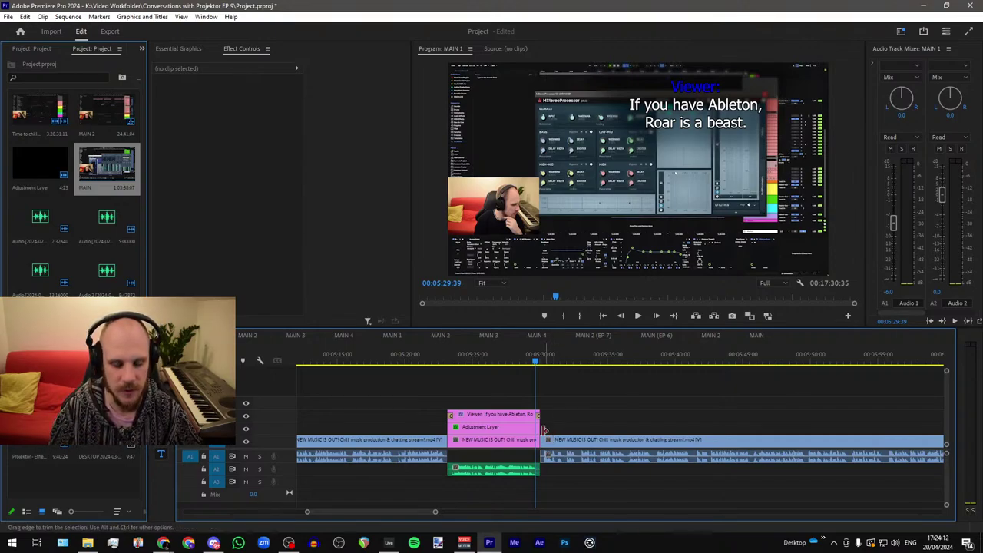
pyautogui.click(160, 542)
pyautogui.click(253, 494)
pyautogui.doubleClick(501, 5)
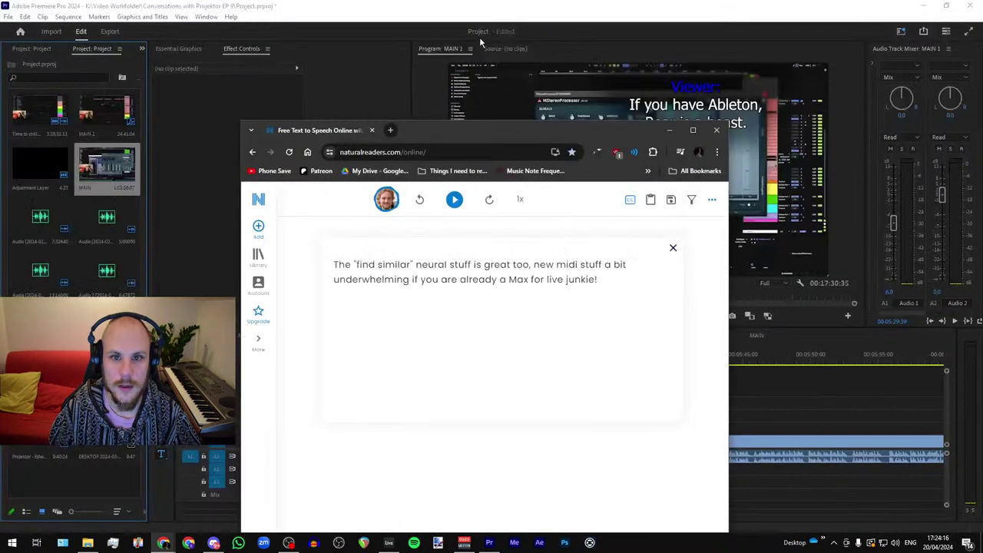
pyautogui.moveTo(345, 127); pyautogui.dragTo(982, 128)
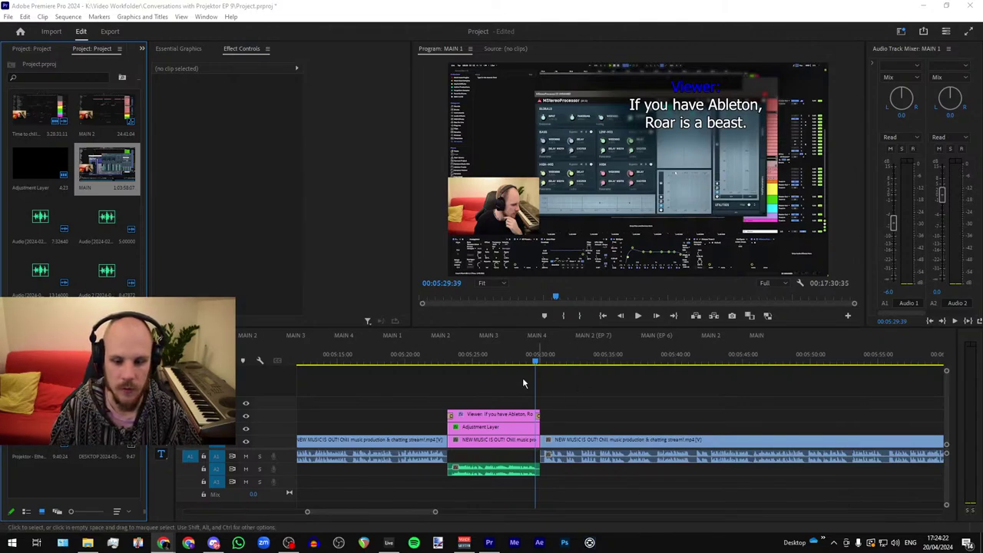
# Step: Replace the comment below 'Viewer:' in the title at 00:05:26:10 with the pasted 'find similar' neural stuff comment, keeping the 'Viewer:' heading
pyautogui.click(488, 361)
pyautogui.click(491, 415)
pyautogui.click(663, 114)
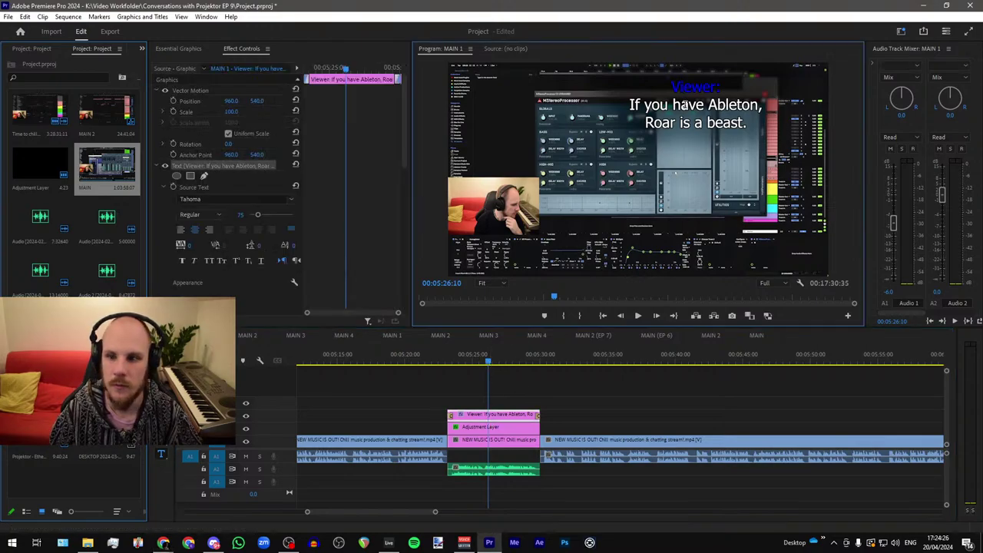
pyautogui.tripleClick(673, 105)
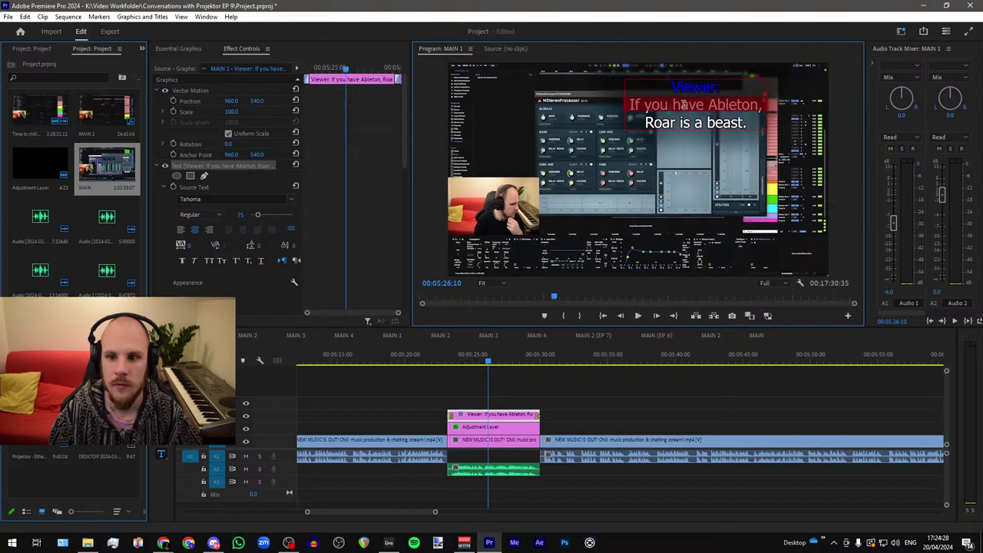
pyautogui.click(645, 105)
pyautogui.moveTo(631, 104); pyautogui.dragTo(773, 137)
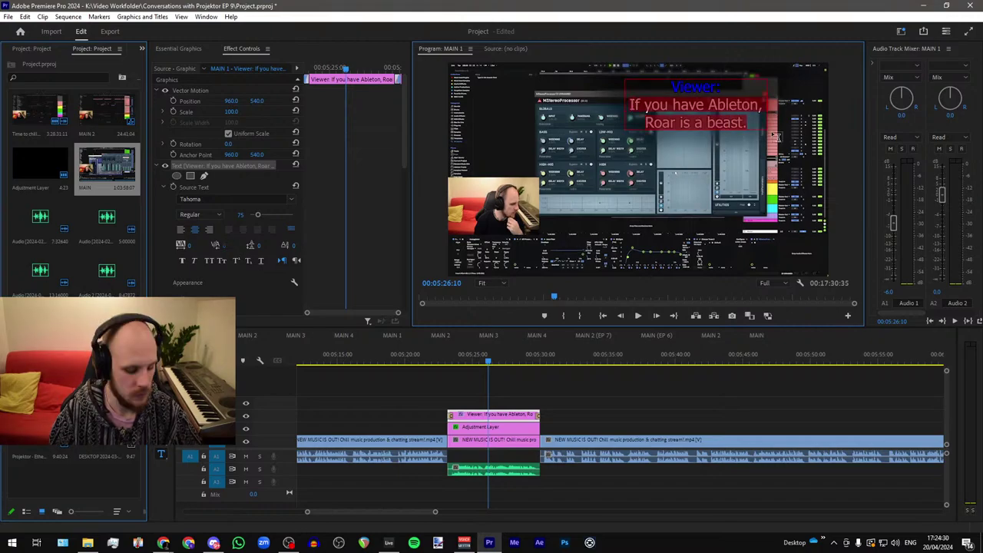
pyautogui.hotkey('ctrl', 'v')
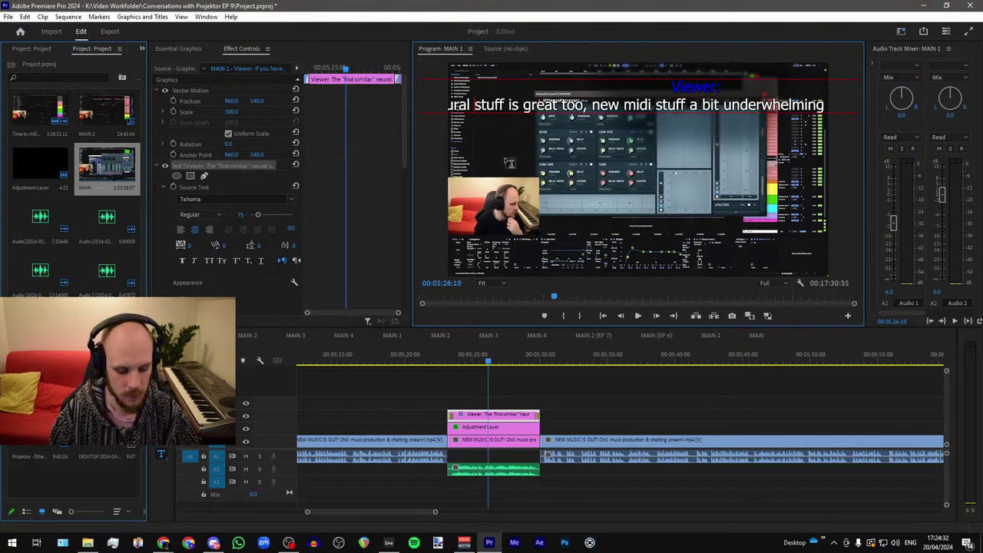
pyautogui.press('Return')
pyautogui.press('BackSpace')
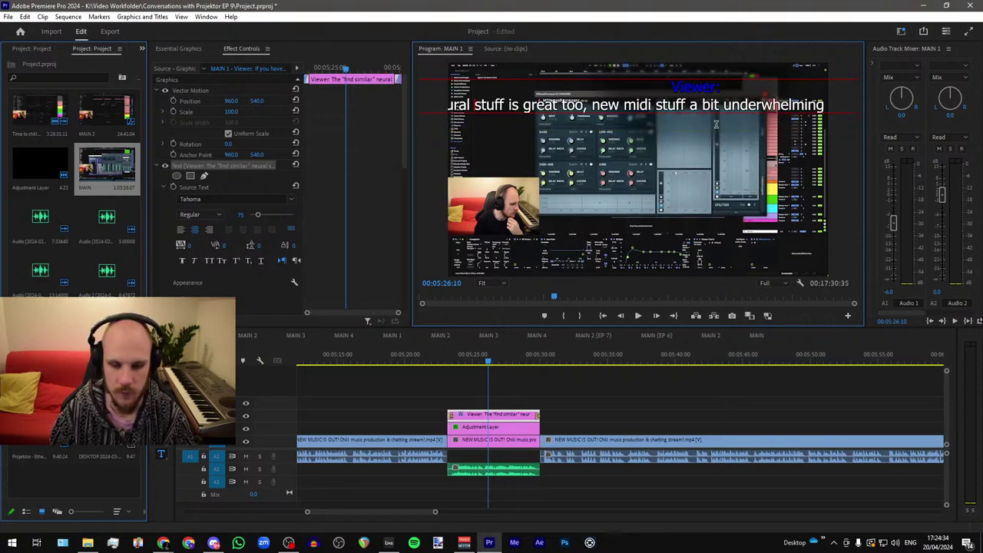
# Step: Break the pasted comment into four lines, with breaks after 'neural stuff', 'midi stuff a bit' and 'already a'
pyautogui.click(511, 105)
pyautogui.press('Return')
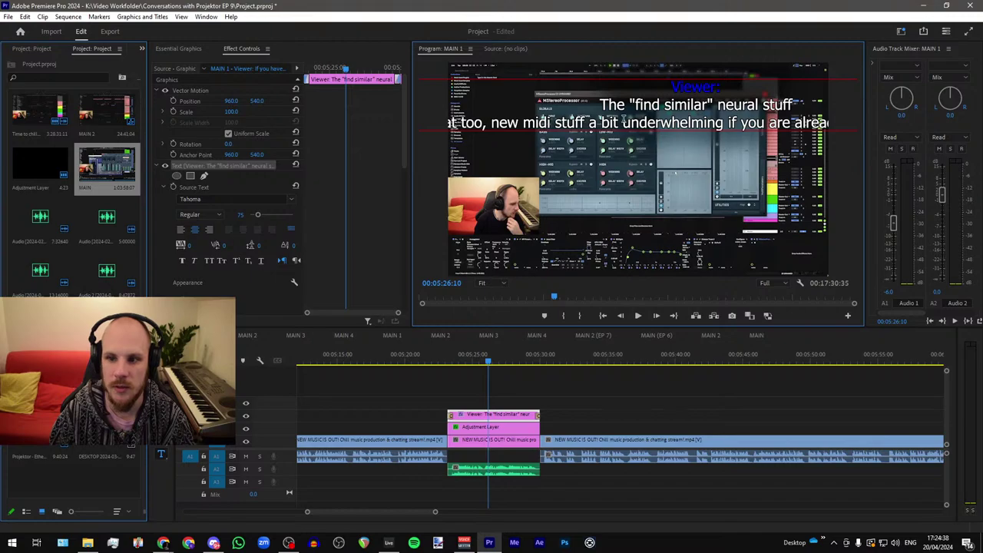
pyautogui.press('Return')
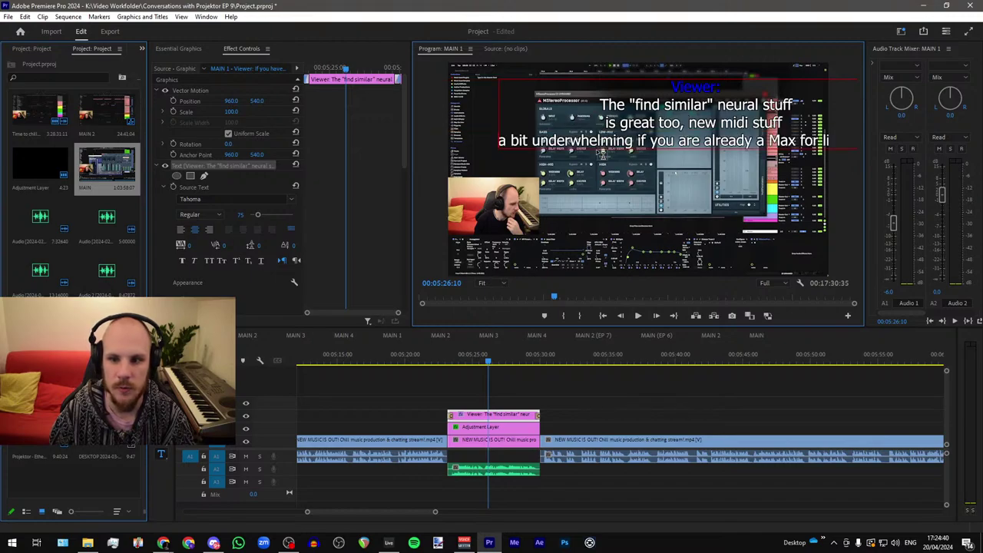
pyautogui.press('BackSpace')
pyautogui.click(622, 122)
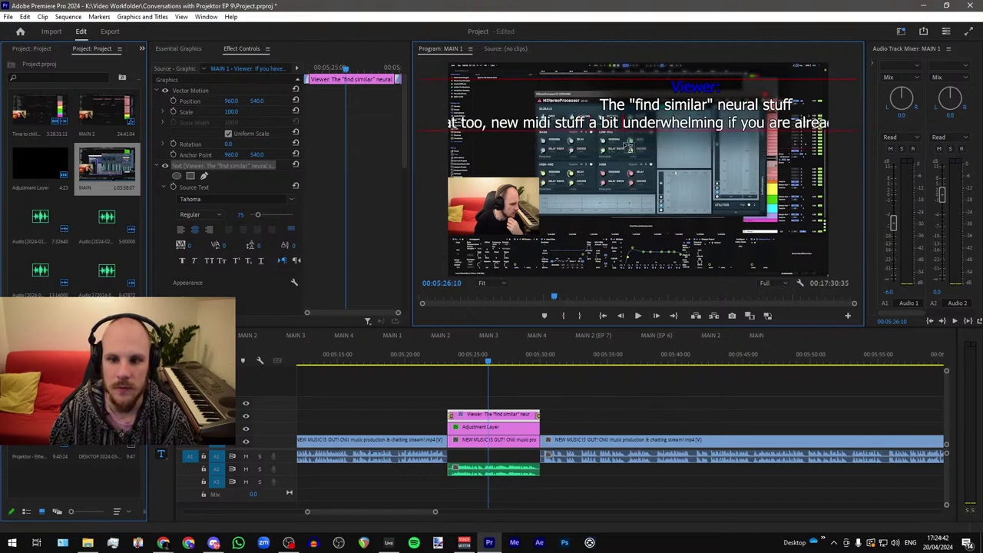
pyautogui.press('Return')
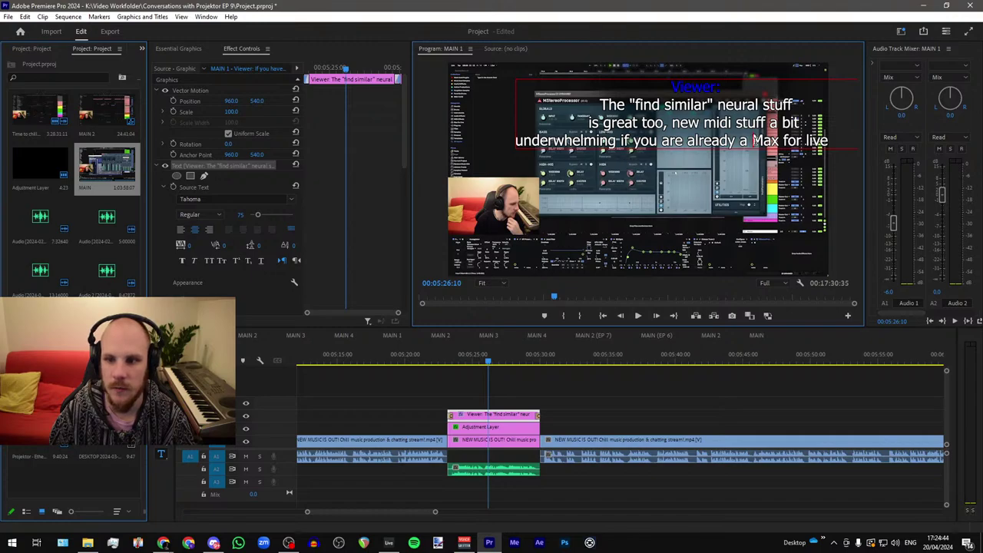
pyautogui.click(754, 140)
pyautogui.press('Return')
pyautogui.click(492, 445)
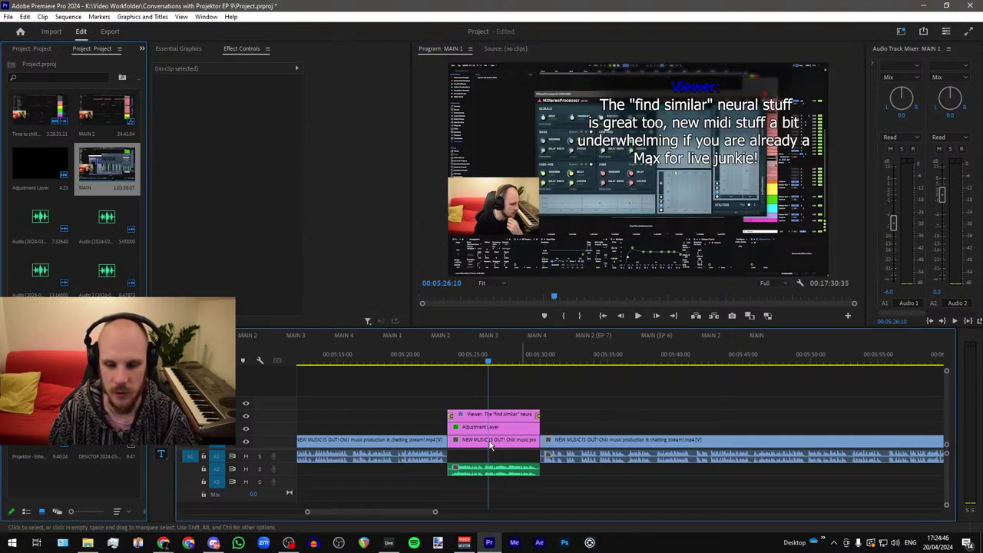
# Step: Shift the comment's last line break so the final line reads 'a Max for live junkie!' and remove the spaces left at line ends
pyautogui.click(489, 426)
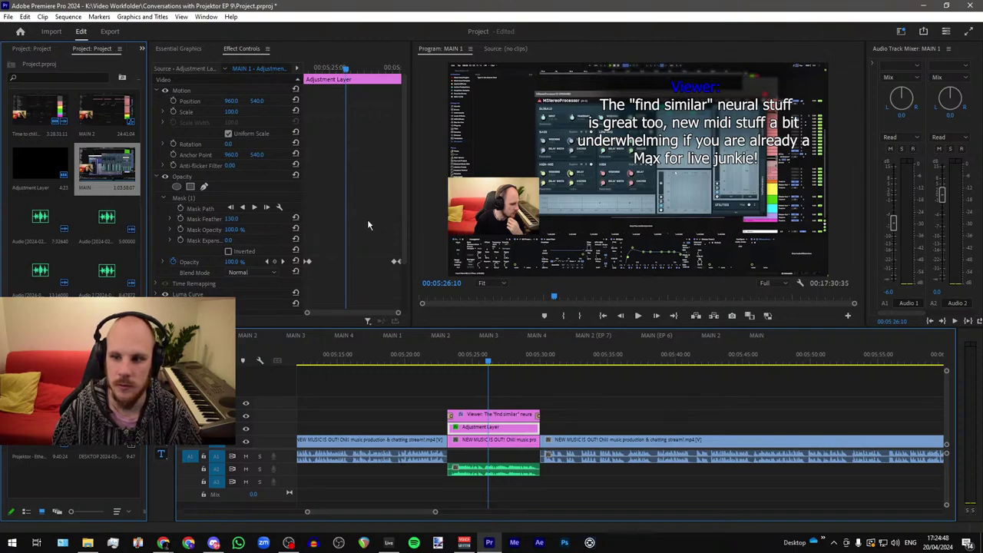
pyautogui.click(645, 155)
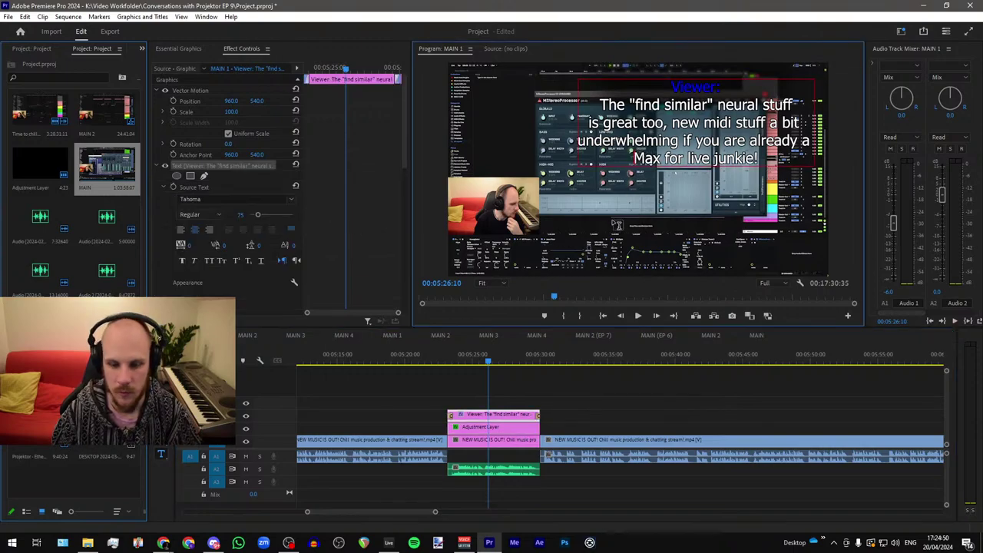
pyautogui.hotkey('ctrl', 'z')
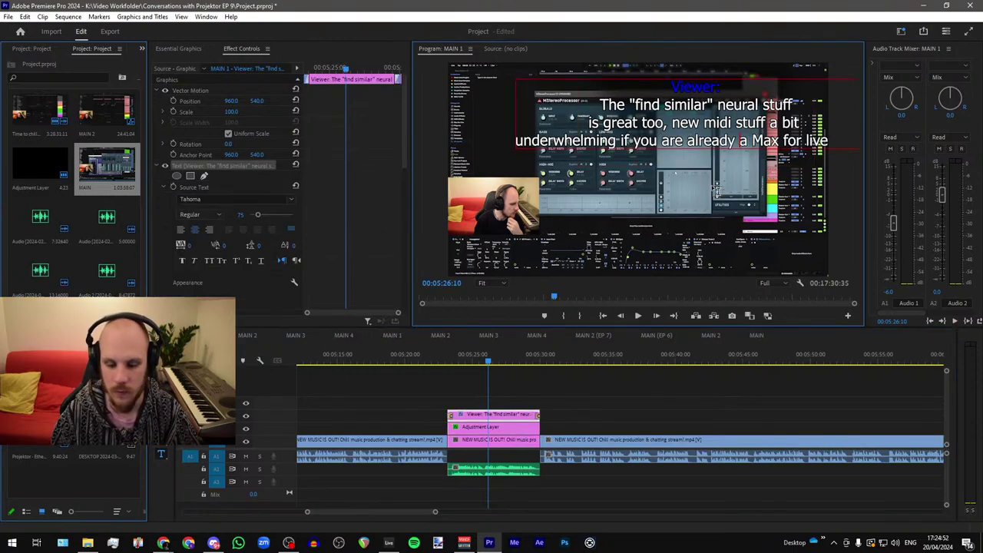
pyautogui.hotkey('ctrl', 'z')
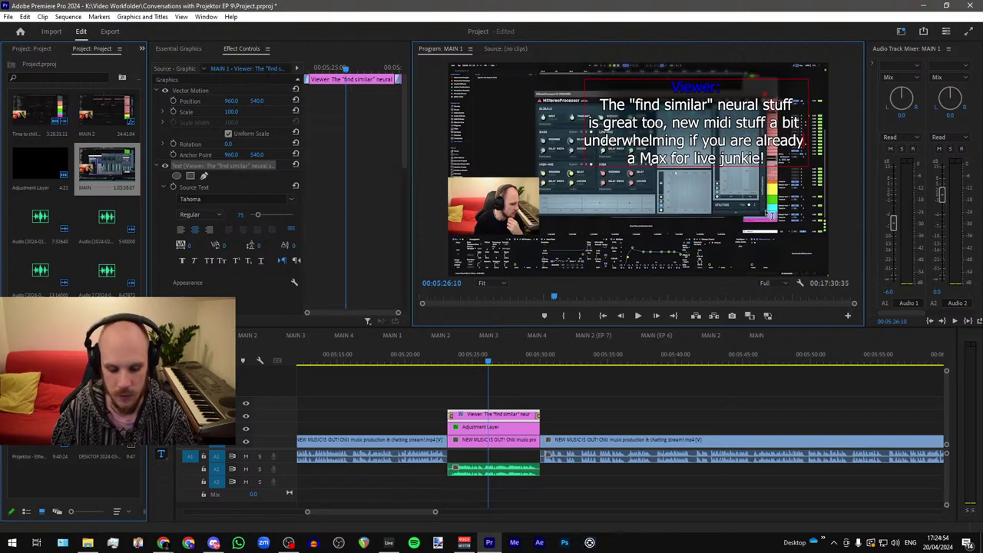
pyautogui.press('BackSpace')
pyautogui.click(800, 123)
pyautogui.press('BackSpace')
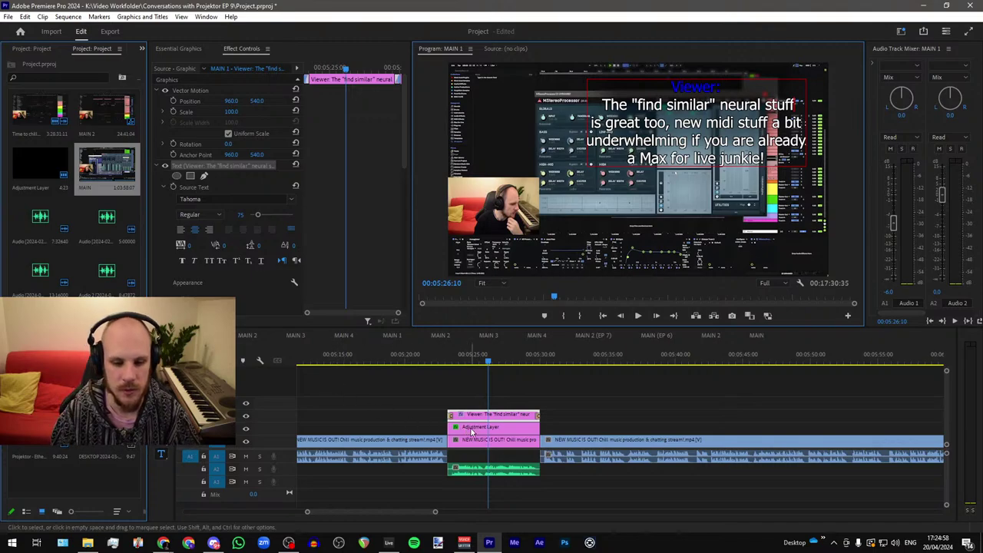
# Step: Reshape the opacity mask of the adjustment layer below the title, widening it on both sides to surround the four-line comment
pyautogui.click(592, 209)
pyautogui.click(190, 200)
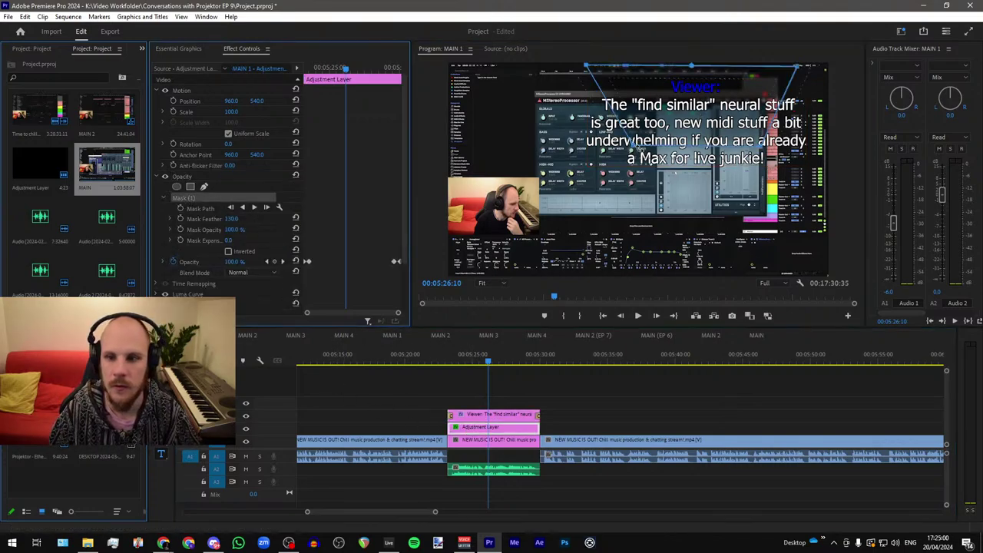
pyautogui.moveTo(586, 197); pyautogui.dragTo(570, 199)
pyautogui.moveTo(589, 69); pyautogui.dragTo(575, 67)
pyautogui.moveTo(570, 198); pyautogui.dragTo(573, 196)
pyautogui.moveTo(768, 158); pyautogui.dragTo(822, 175)
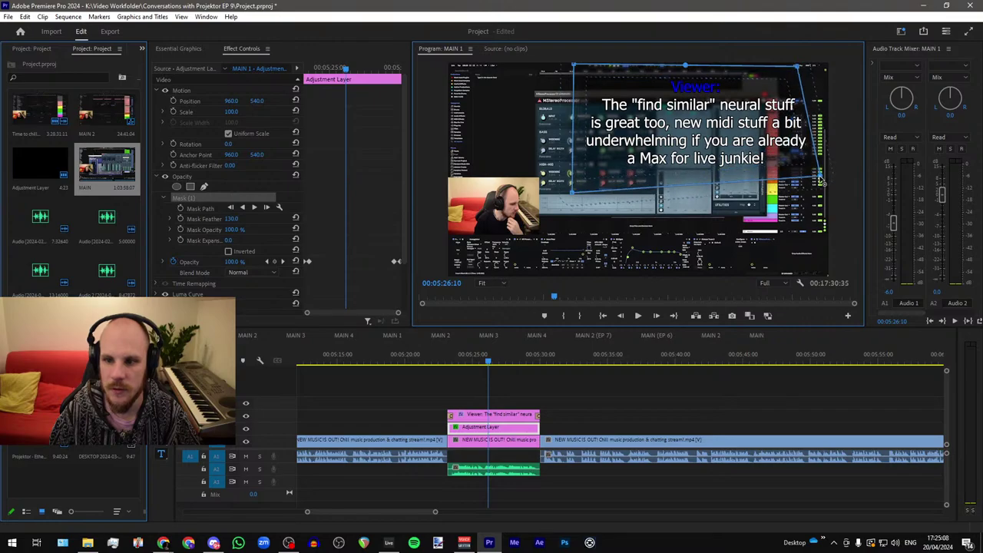
pyautogui.moveTo(572, 198); pyautogui.dragTo(571, 187)
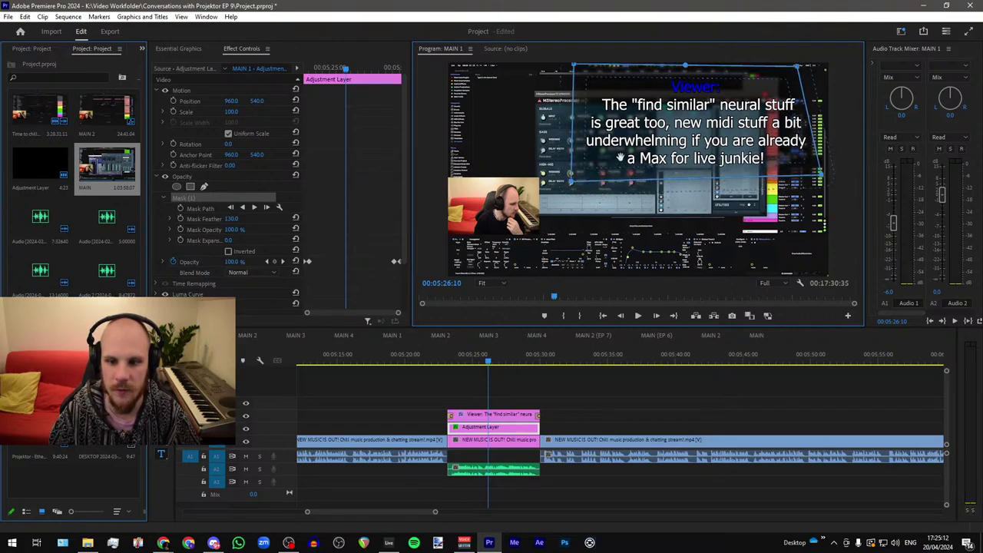
pyautogui.moveTo(799, 70); pyautogui.dragTo(818, 67)
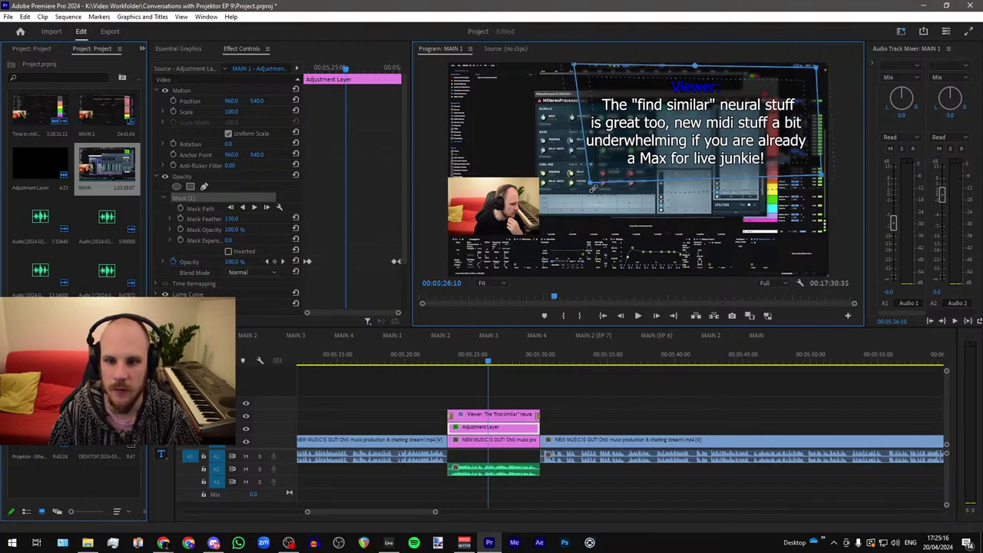
pyautogui.moveTo(590, 185); pyautogui.dragTo(575, 183)
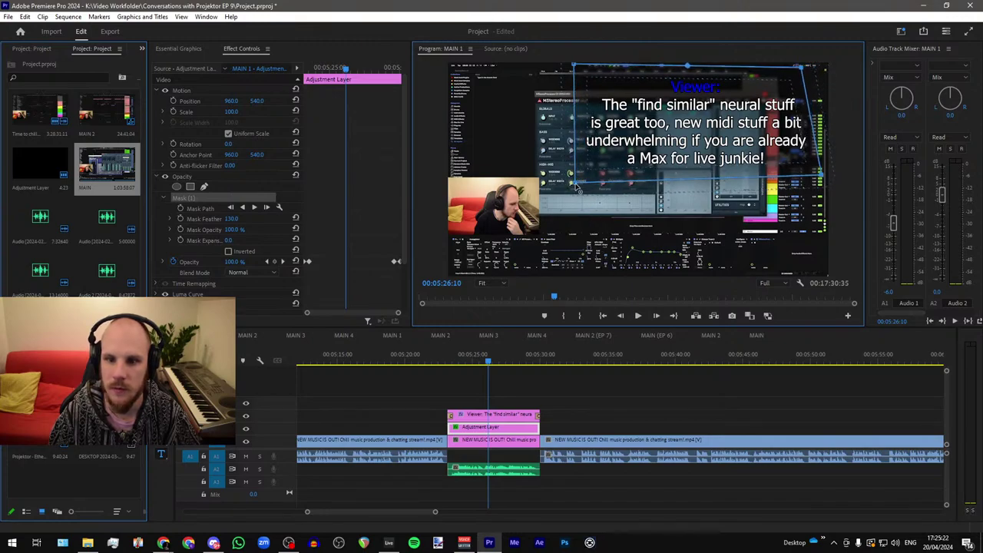
pyautogui.moveTo(576, 189); pyautogui.dragTo(569, 181)
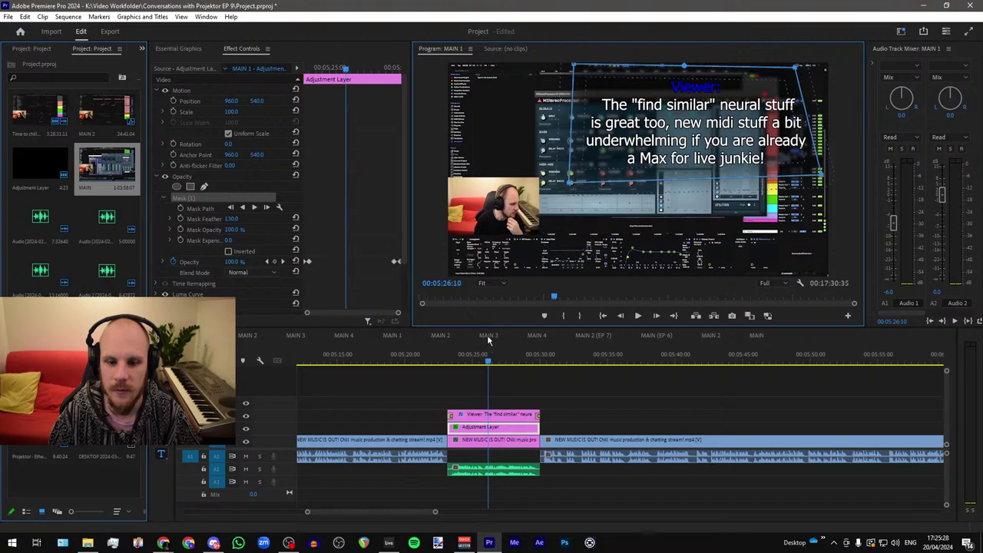
# Step: Reselect the adjustment layer's opacity mask and adjust its corners into a nearly rectangular frame around the comment
pyautogui.click(461, 406)
pyautogui.click(482, 426)
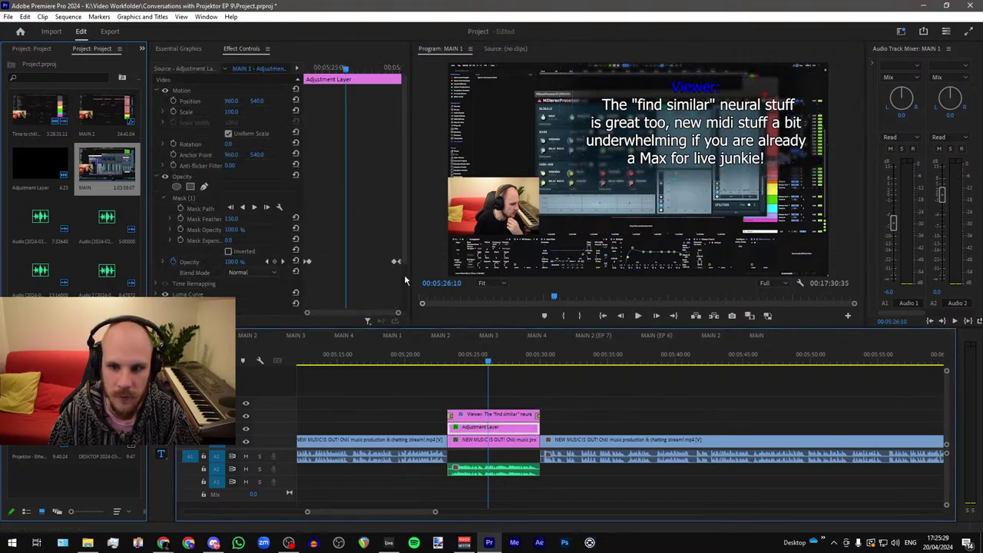
pyautogui.click(182, 197)
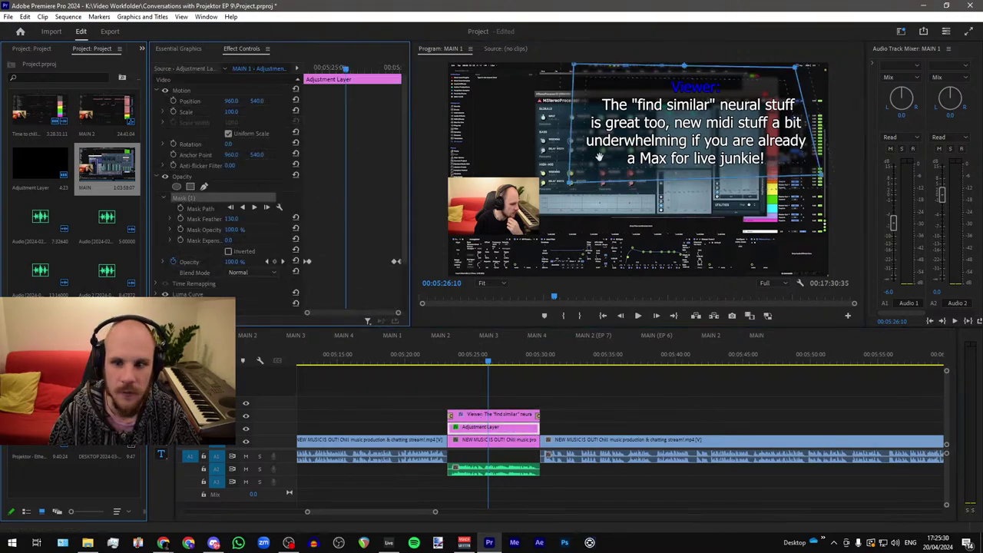
pyautogui.click(575, 66)
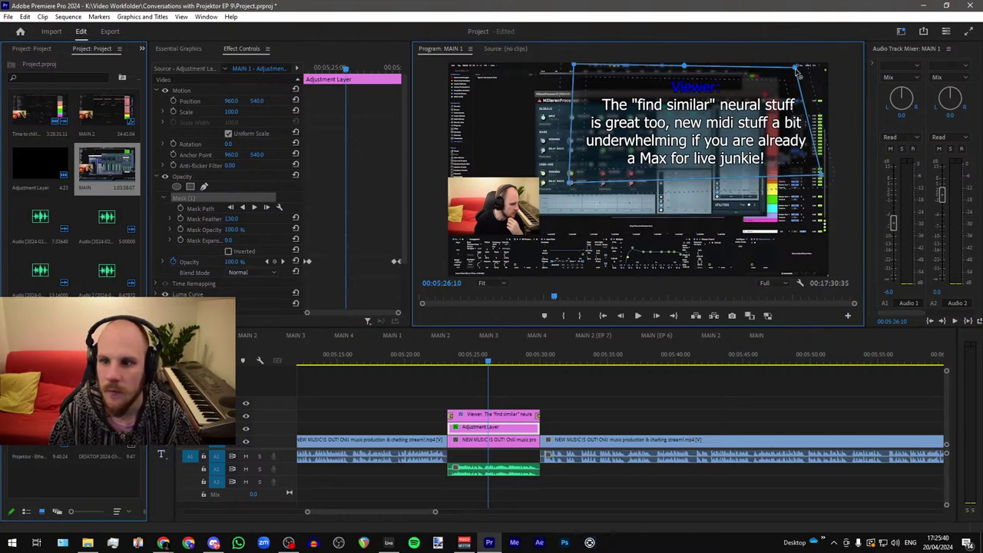
pyautogui.moveTo(798, 73); pyautogui.dragTo(805, 73)
pyautogui.hotkey('ctrl', 'z')
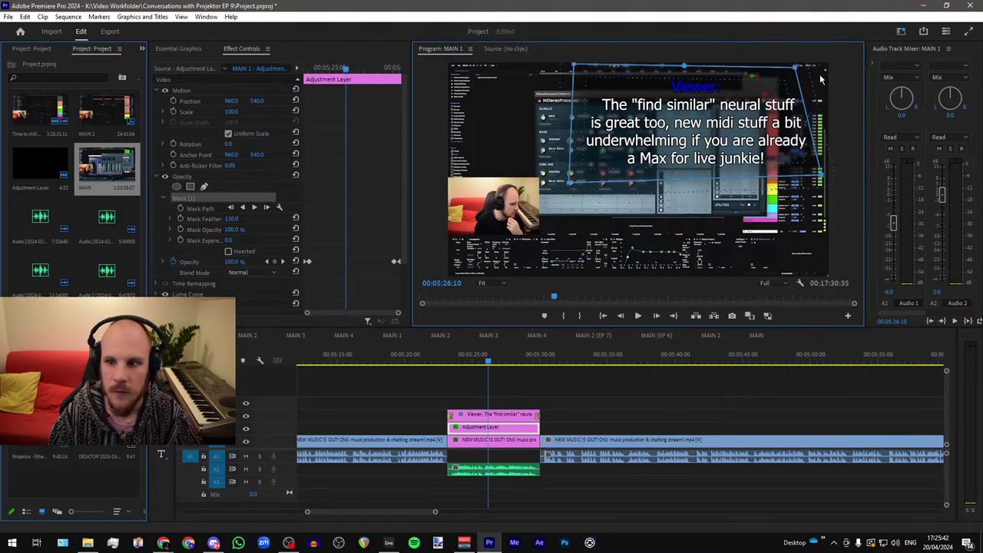
pyautogui.moveTo(799, 73); pyautogui.dragTo(813, 70)
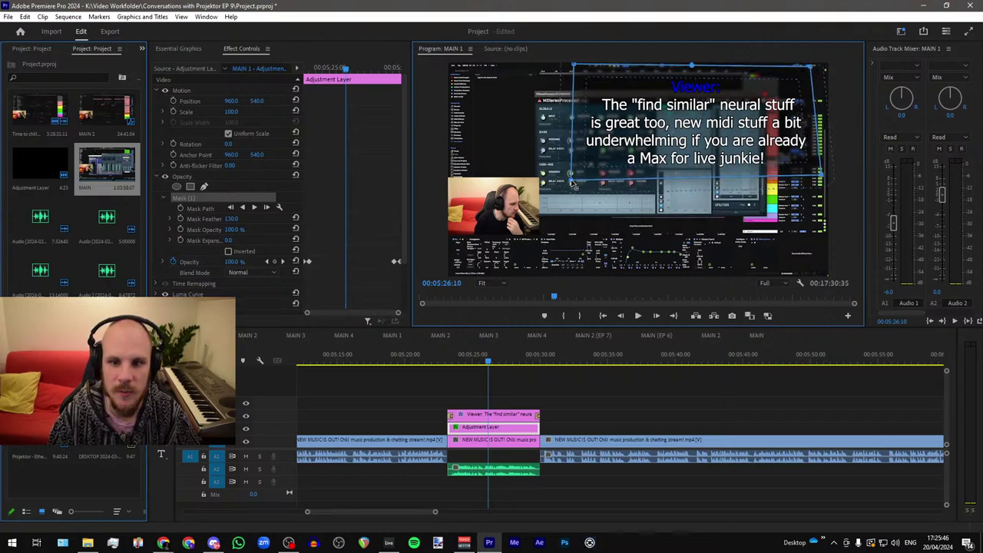
pyautogui.moveTo(825, 182); pyautogui.dragTo(826, 187)
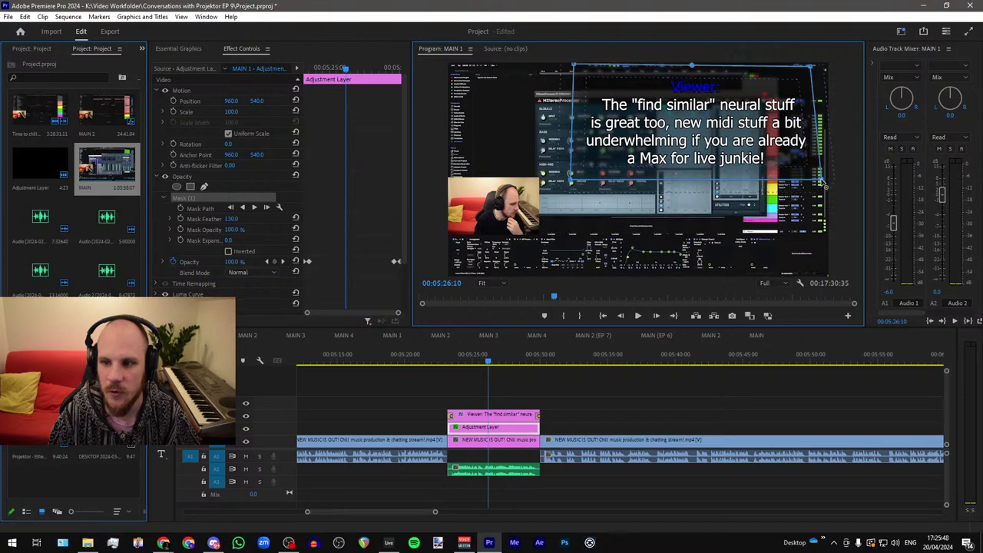
pyautogui.moveTo(811, 67); pyautogui.dragTo(816, 70)
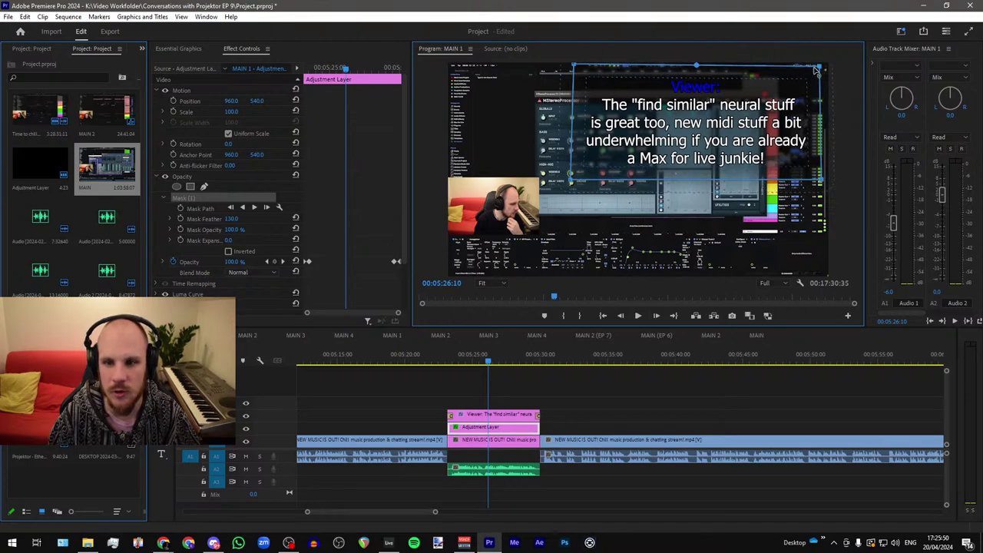
pyautogui.moveTo(574, 69); pyautogui.dragTo(572, 69)
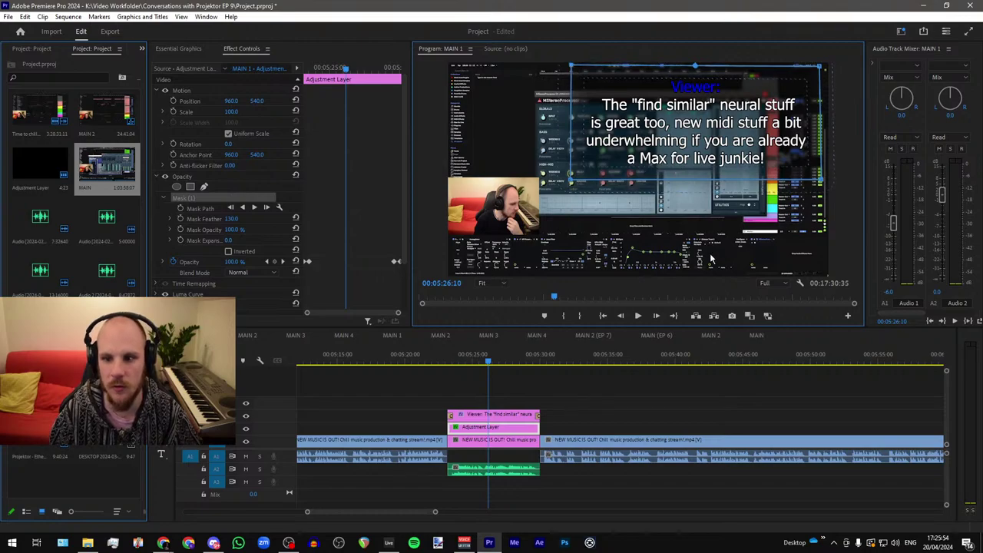
# Step: Play MAIN 1 from 00:05:22:25 through the 'find similar' comment to check its title, darkened background and speech audio
pyautogui.click(439, 360)
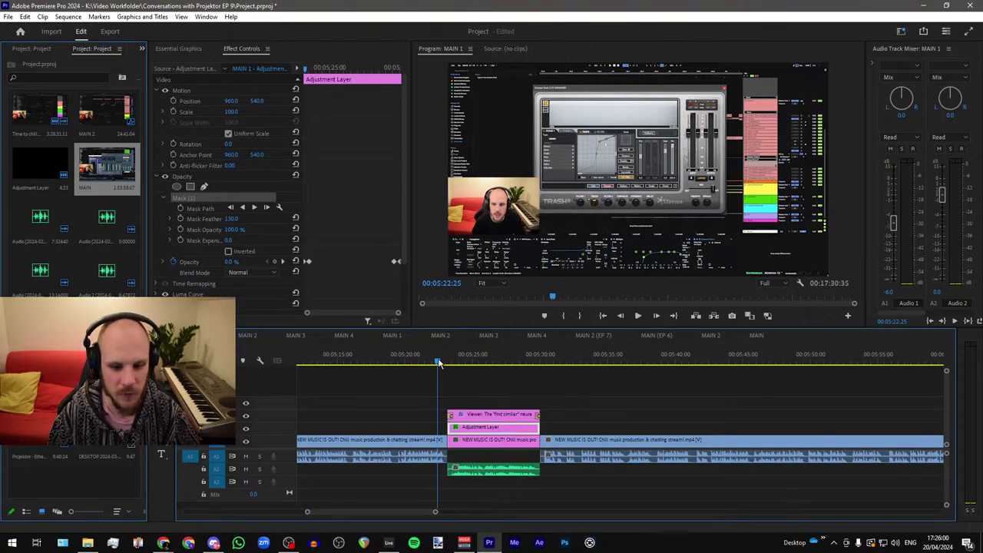
pyautogui.press('space')
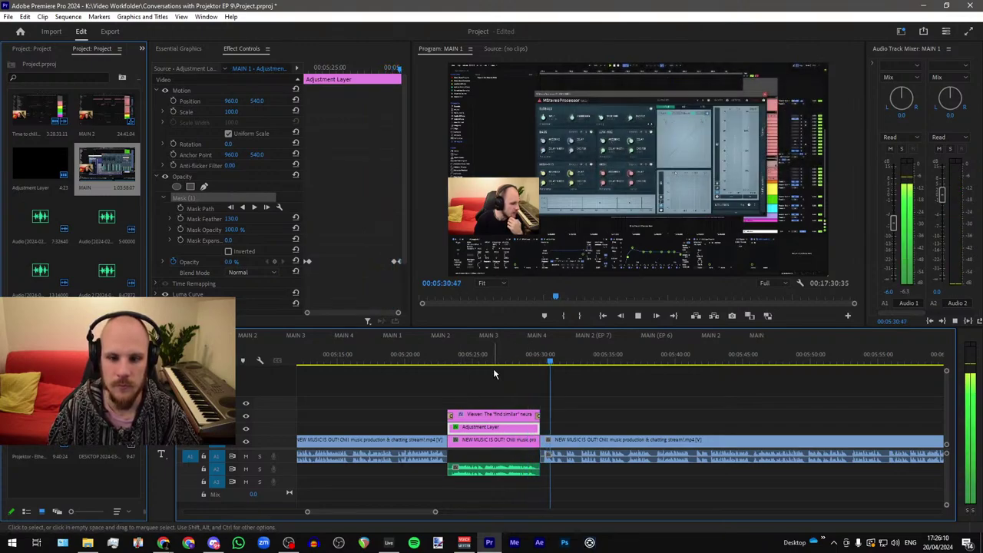
pyautogui.scroll(-2, 439, 397)
pyautogui.scroll(-5, 439, 396)
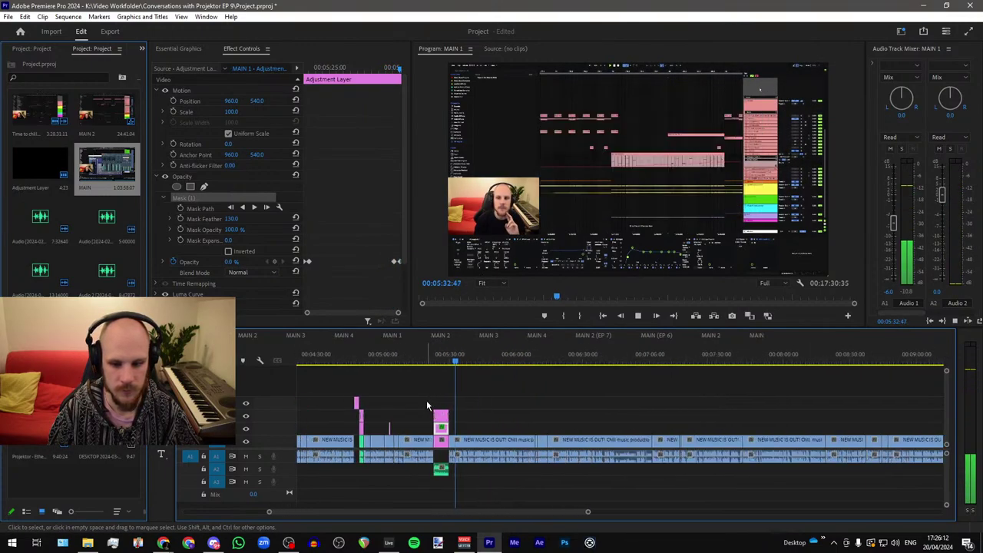
# Step: Find the pink-labelled clip near 00:10:08 in MAIN 1 and play it through to hear the reply to the chat comment
pyautogui.scroll(5, 546, 421)
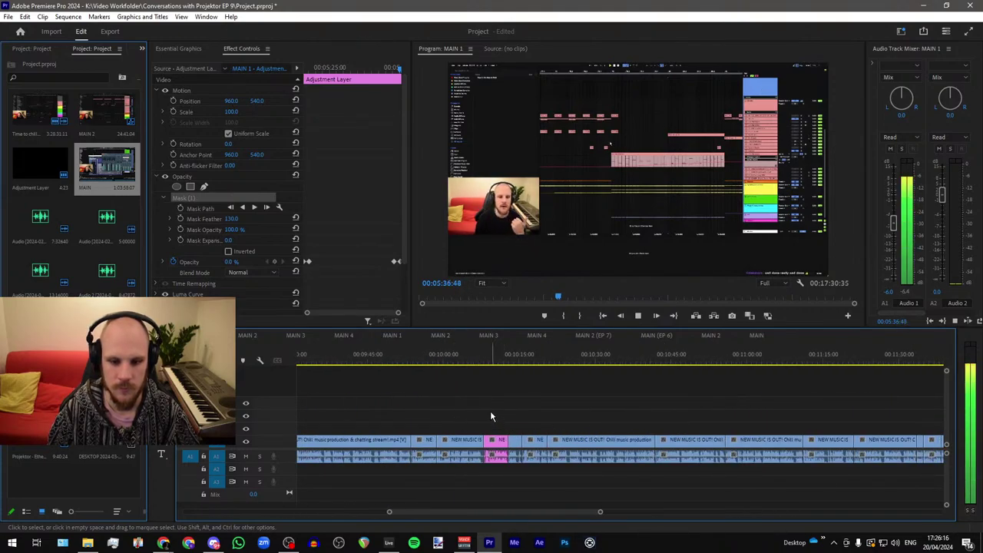
pyautogui.press('space')
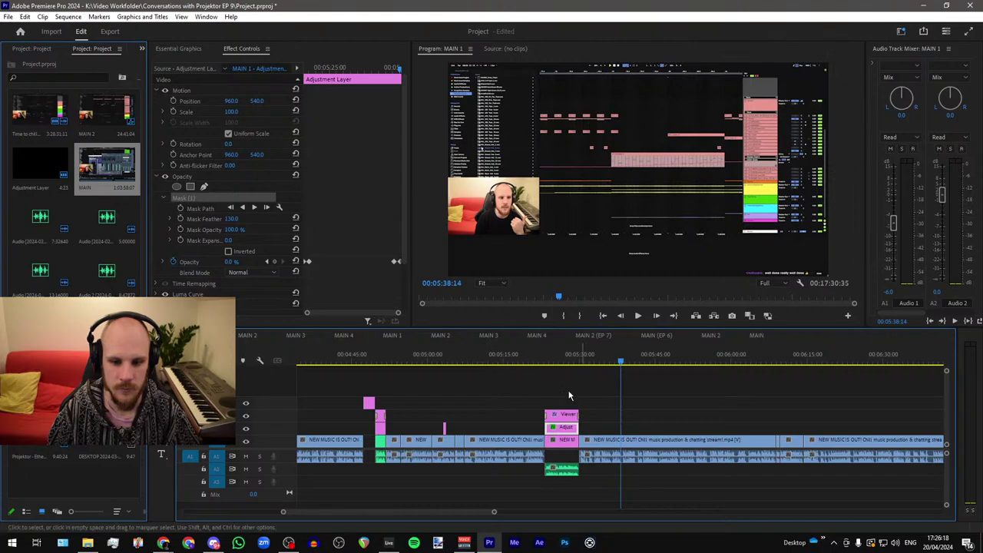
pyautogui.scroll(-3, 441, 399)
pyautogui.scroll(-3, 466, 419)
pyautogui.scroll(3, 838, 450)
pyautogui.scroll(6, 839, 452)
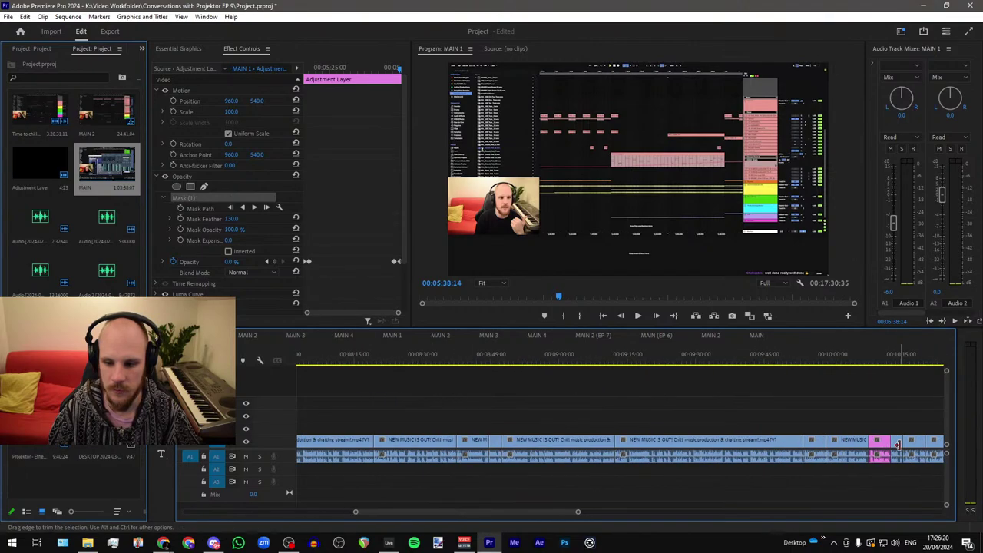
pyautogui.click(446, 370)
pyautogui.hscroll(2, 487, 378)
pyautogui.press('space')
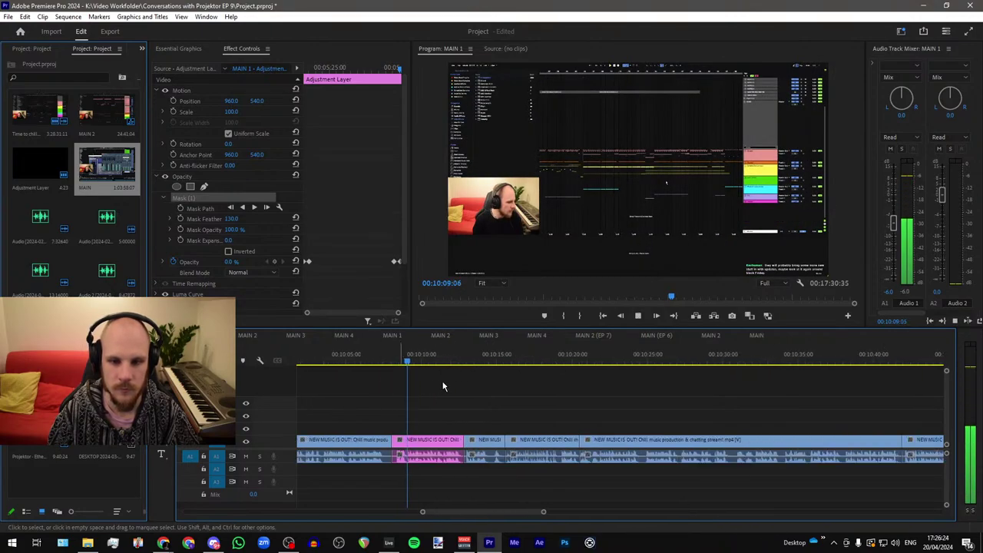
pyautogui.scroll(2, 423, 381)
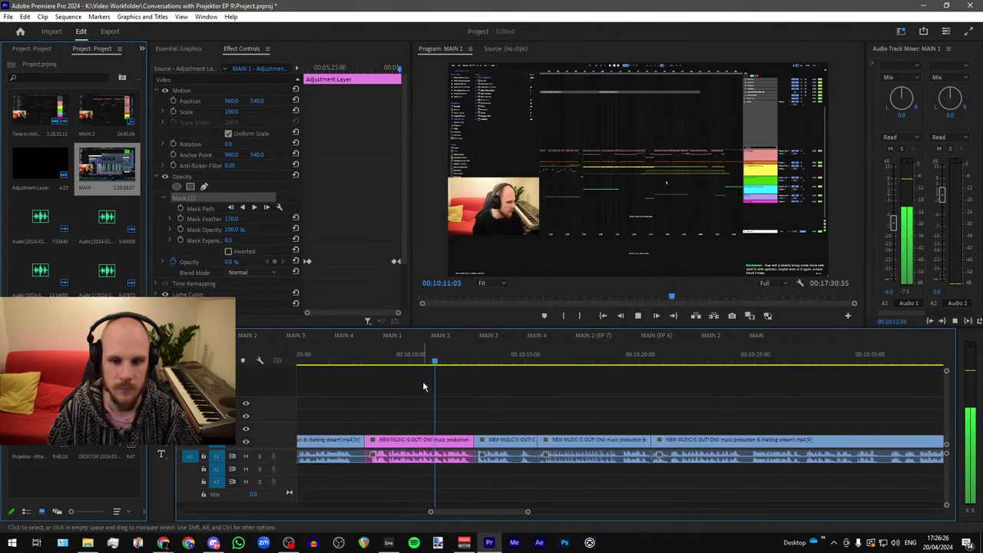
pyautogui.press('space')
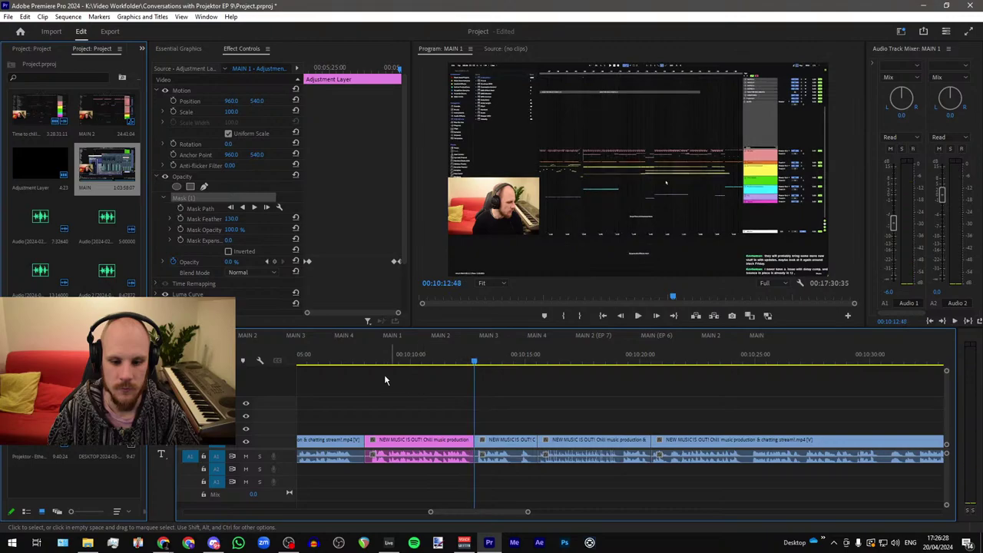
# Step: Change the label colour of the pink clip near 00:10:08 to green and park the playhead at its start, 00:10:08:01
pyautogui.moveTo(368, 361); pyautogui.dragTo(364, 363)
pyautogui.moveTo(423, 411); pyautogui.dragTo(398, 503)
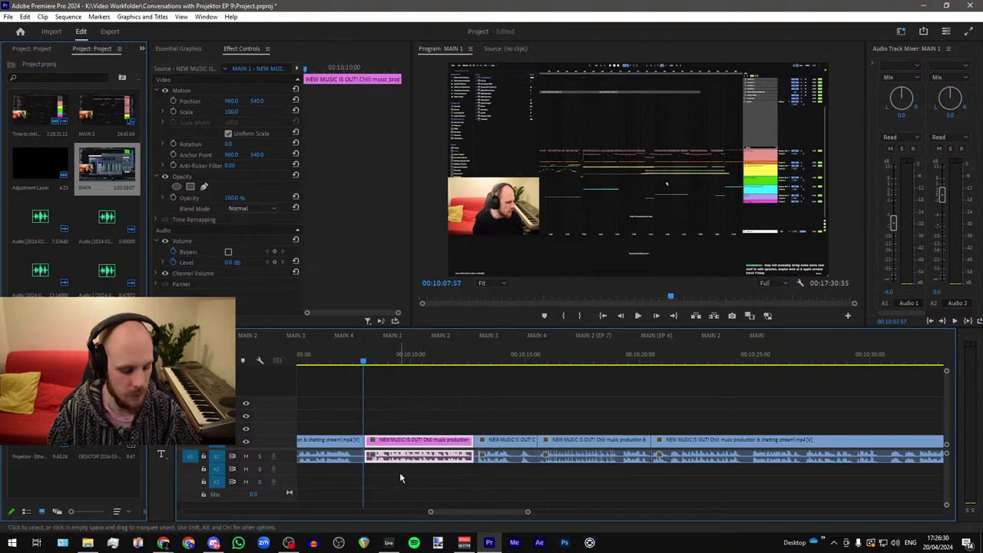
pyautogui.press('2')
pyautogui.scroll(5, 358, 370)
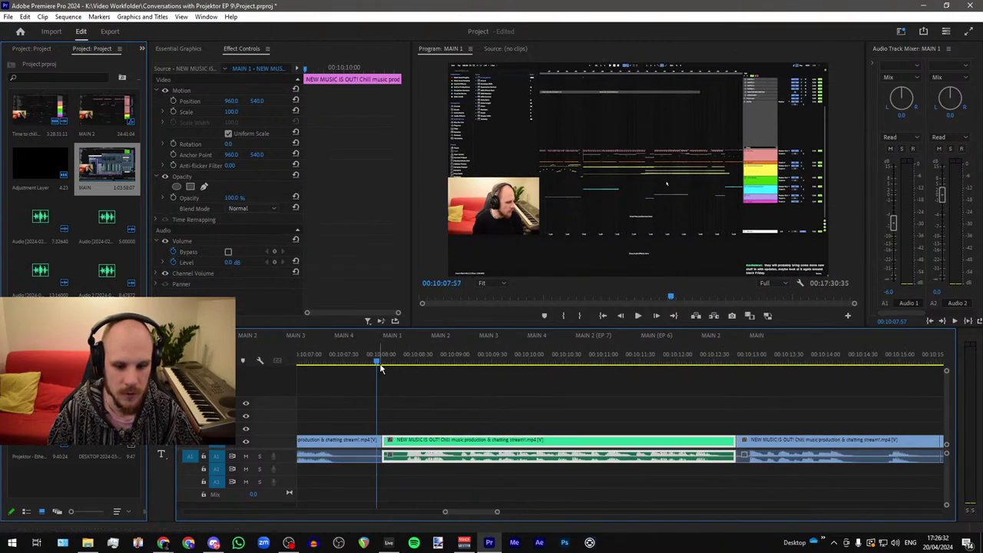
pyautogui.scroll(-4, 605, 376)
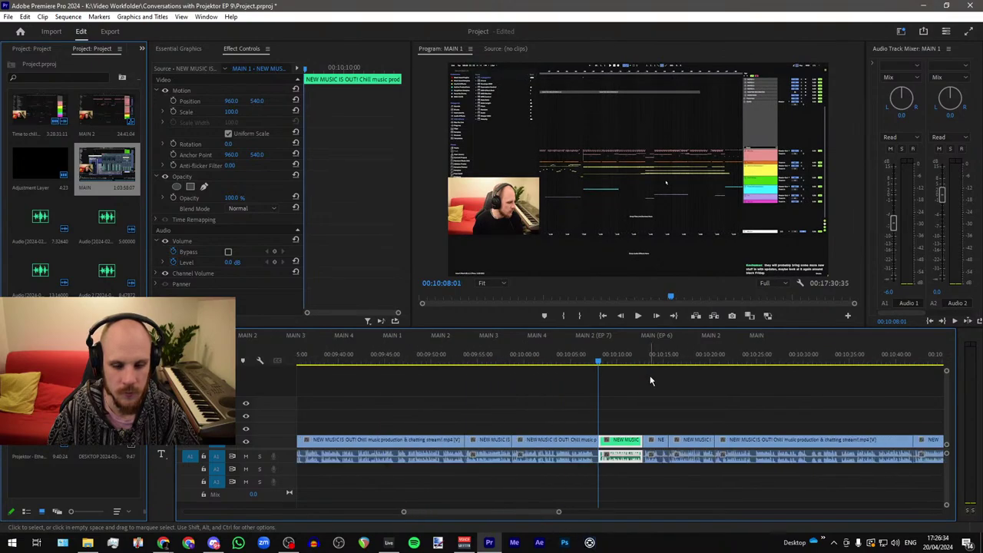
# Step: Copy the 'Eternal Garden' viewer title and its adjustment layer above the green clip and extend both to the clip's end
pyautogui.scroll(-5, 650, 381)
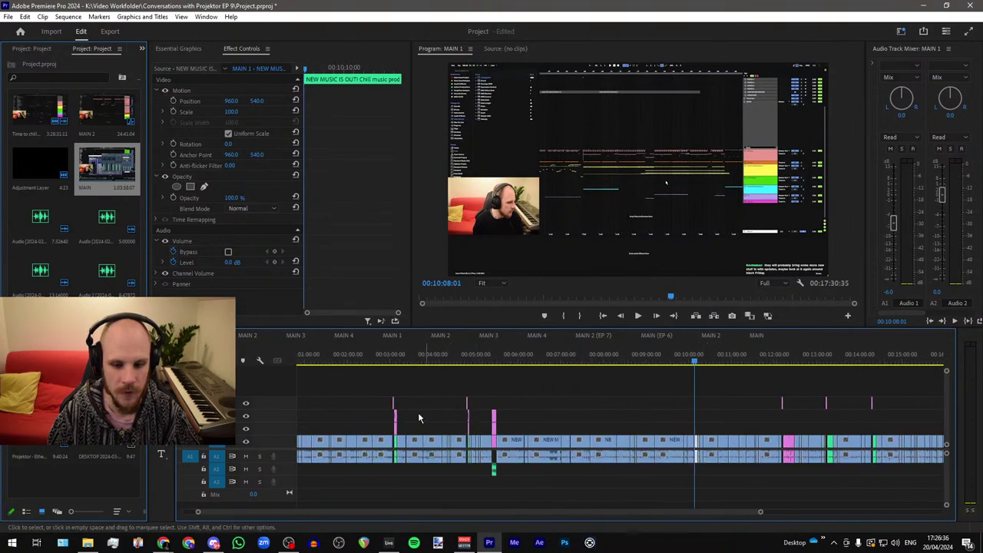
pyautogui.moveTo(413, 411); pyautogui.dragTo(394, 427)
pyautogui.hotkey('ctrl', 'c')
pyautogui.hotkey('ctrl', 'v')
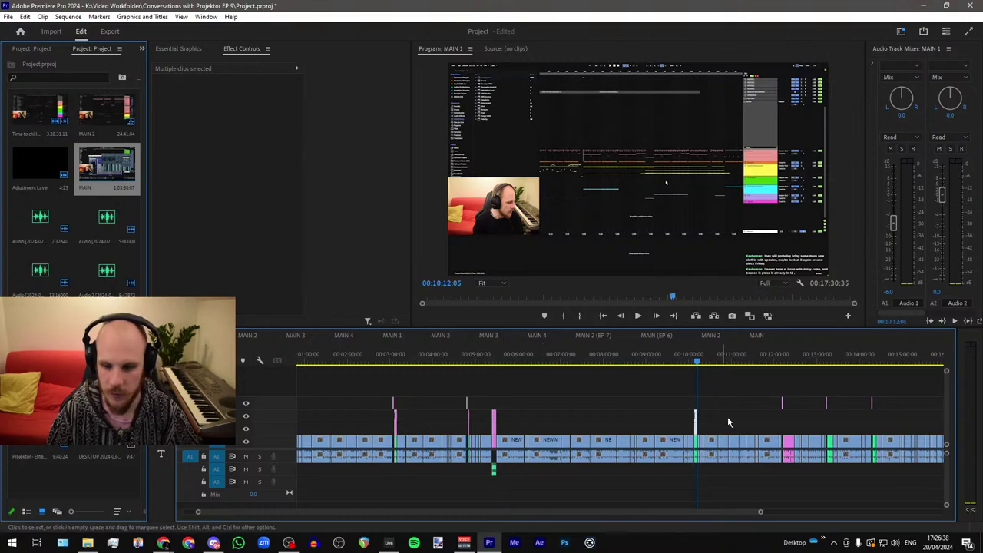
pyautogui.scroll(6, 727, 416)
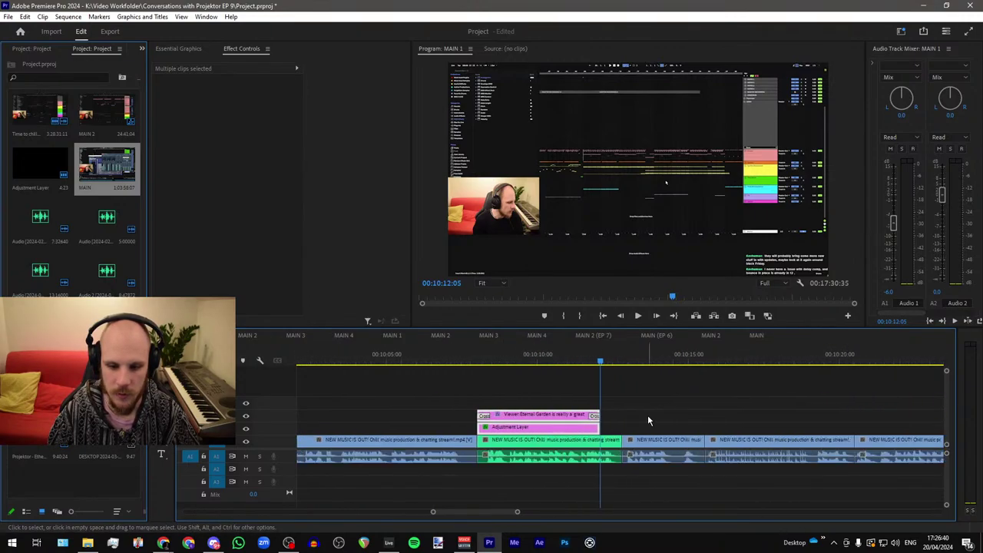
pyautogui.click(646, 417)
pyautogui.moveTo(600, 415); pyautogui.dragTo(622, 428)
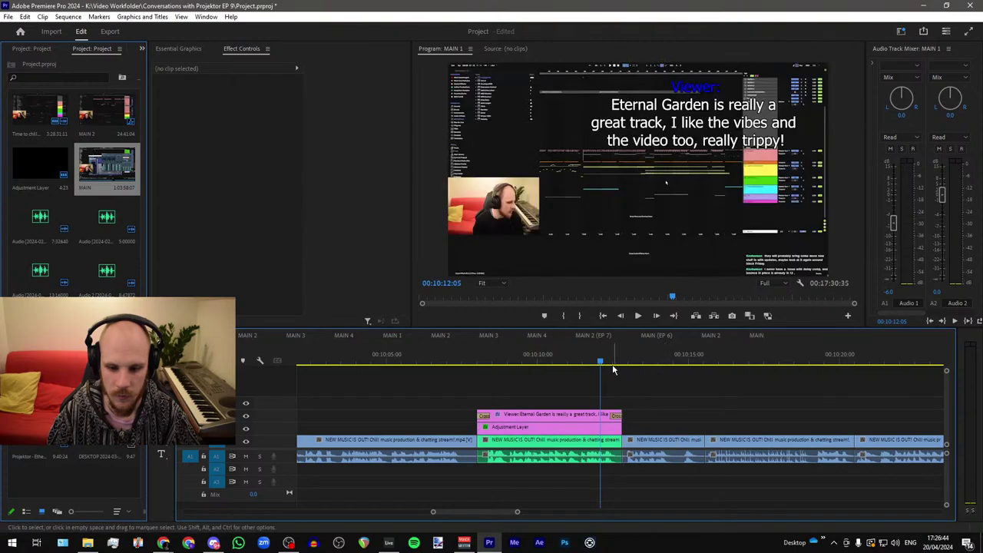
# Step: Align the adjustment layer's closing opacity keyframes with the start of the title's end dissolve at 00:10:12:24
pyautogui.scroll(4, 606, 369)
pyautogui.click(592, 366)
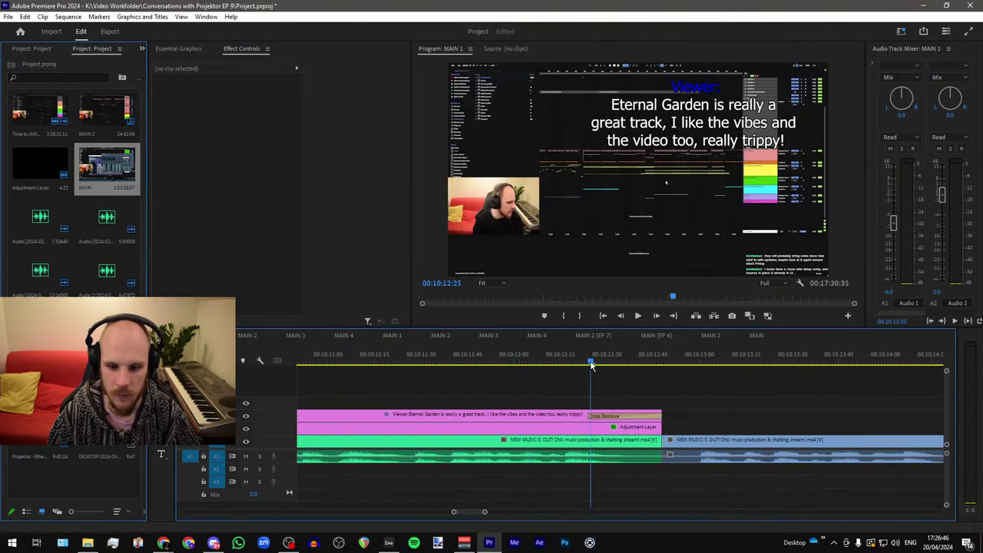
pyautogui.scroll(-6, 557, 436)
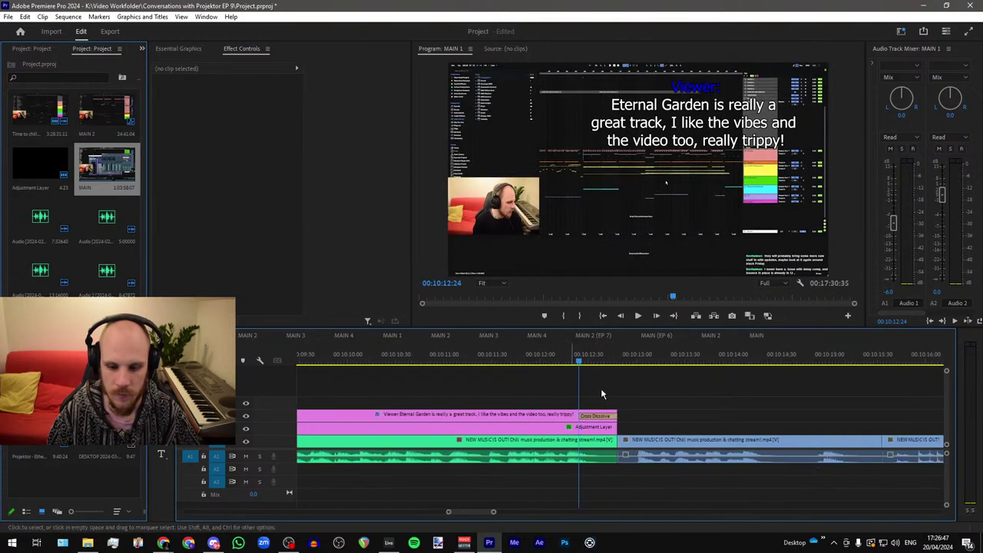
pyautogui.click(557, 433)
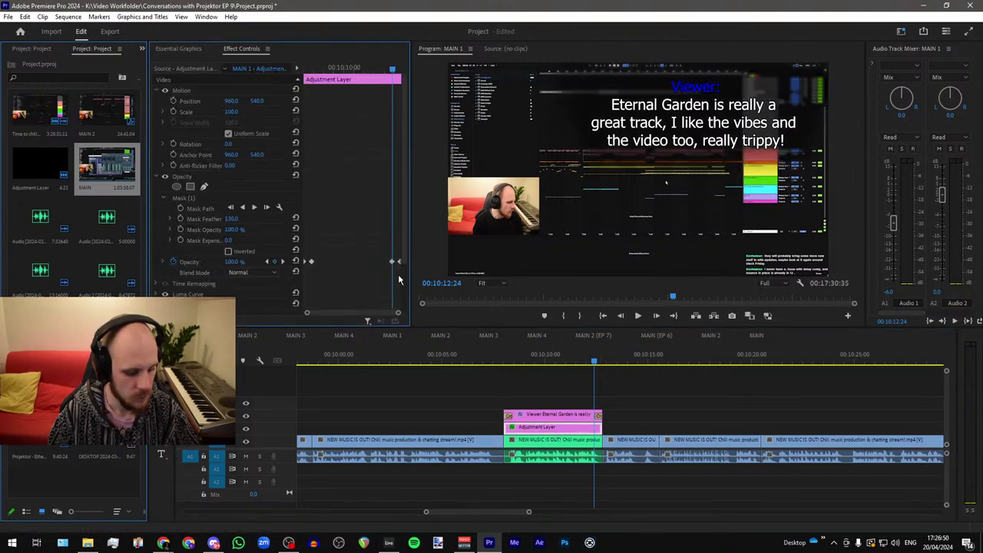
# Step: Replace the 'Eternal Garden' comment below 'Viewer:' with the copied chat comment about delay comp and bounce in place
pyautogui.hotkey('alt', 'Tab')
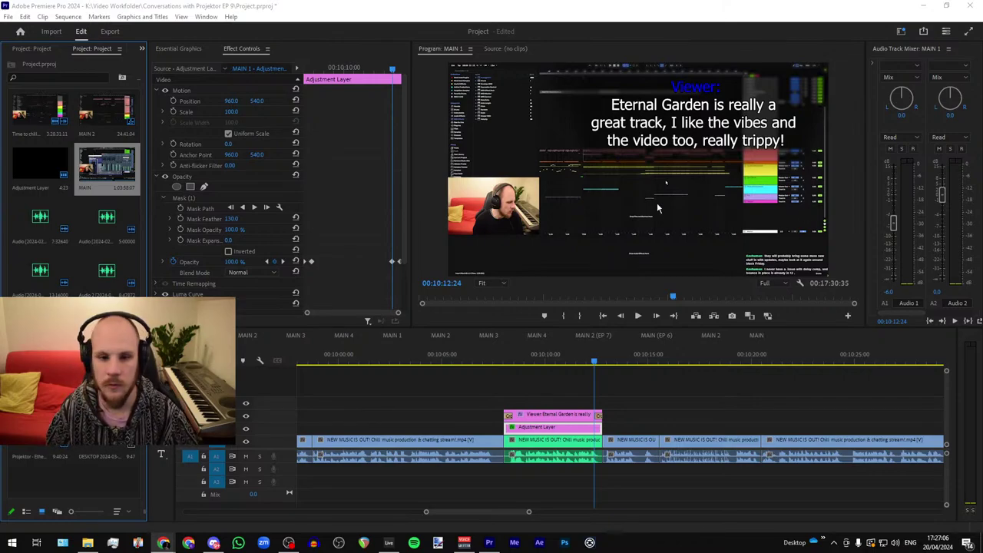
pyautogui.click(674, 128)
pyautogui.moveTo(619, 102); pyautogui.dragTo(785, 142)
pyautogui.hotkey('ctrl', 'v')
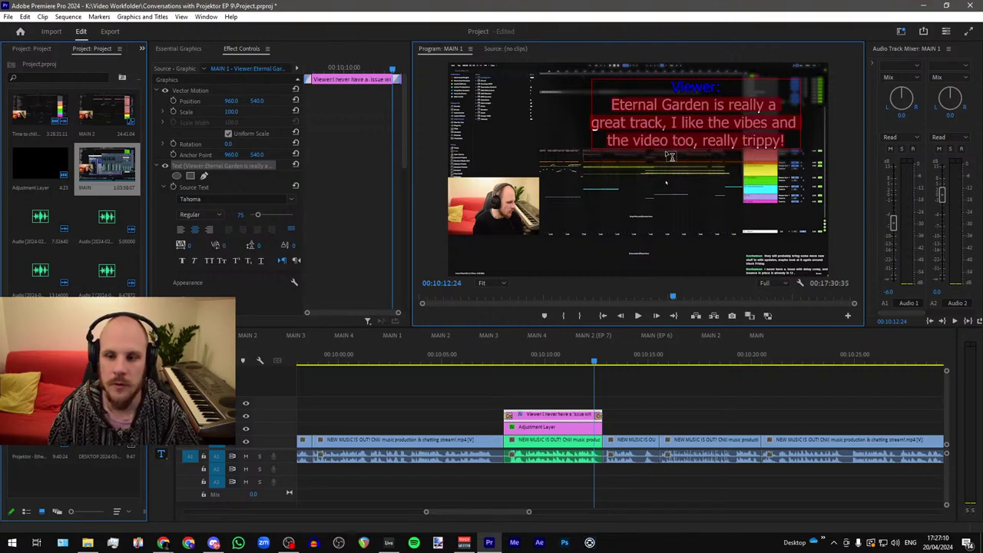
pyautogui.hotkey('ctrl', 'v')
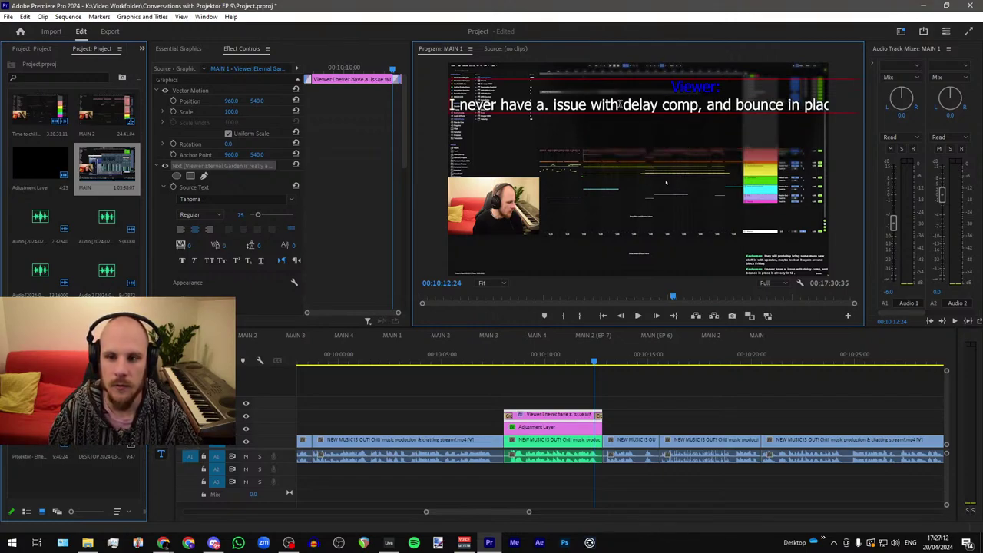
# Step: Remove the stray period after 'I never have a' and break the comment after 'delay comp,' without a leading space on the second line
pyautogui.press('Return')
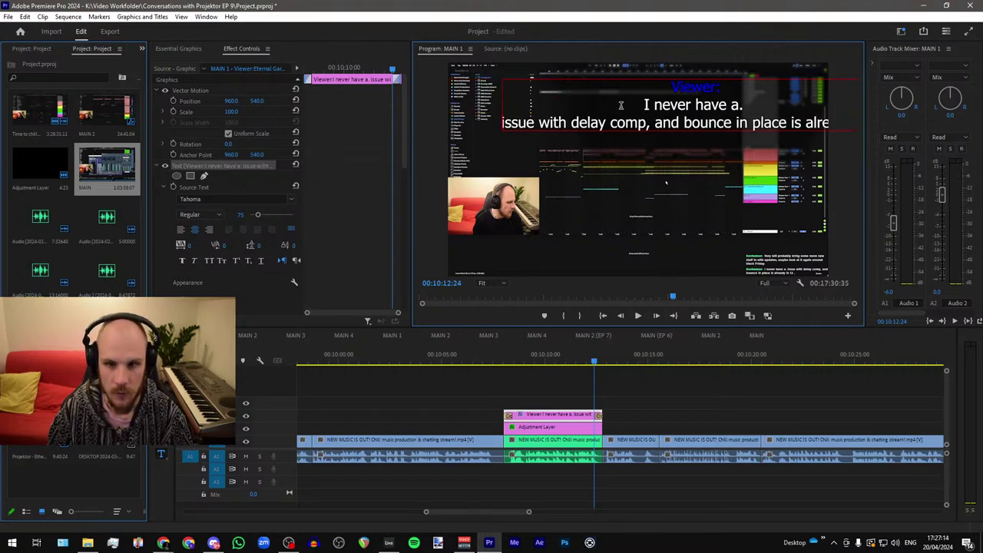
pyautogui.press('BackSpace')
pyautogui.press('BackSpace')
pyautogui.press('BackSpace')
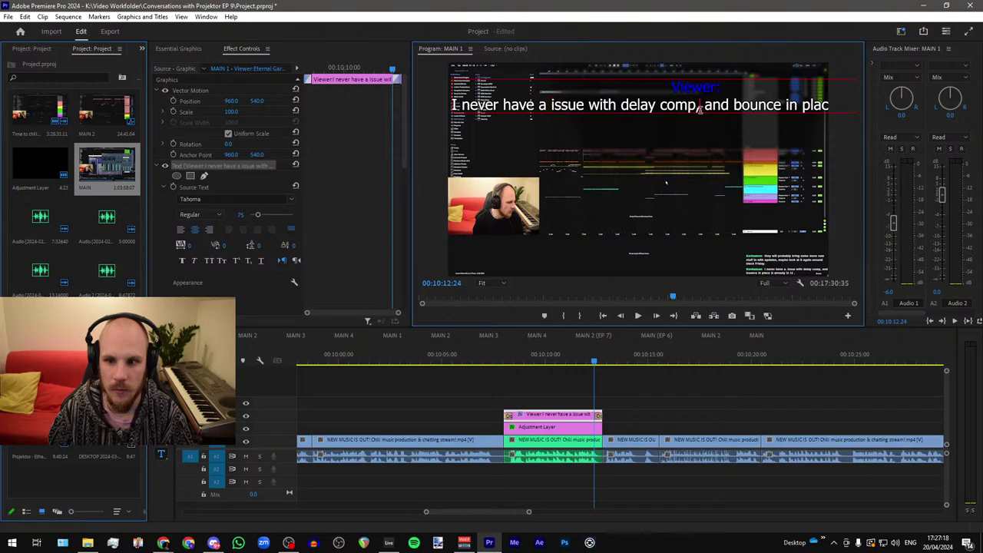
pyautogui.click(699, 108)
pyautogui.press('Return')
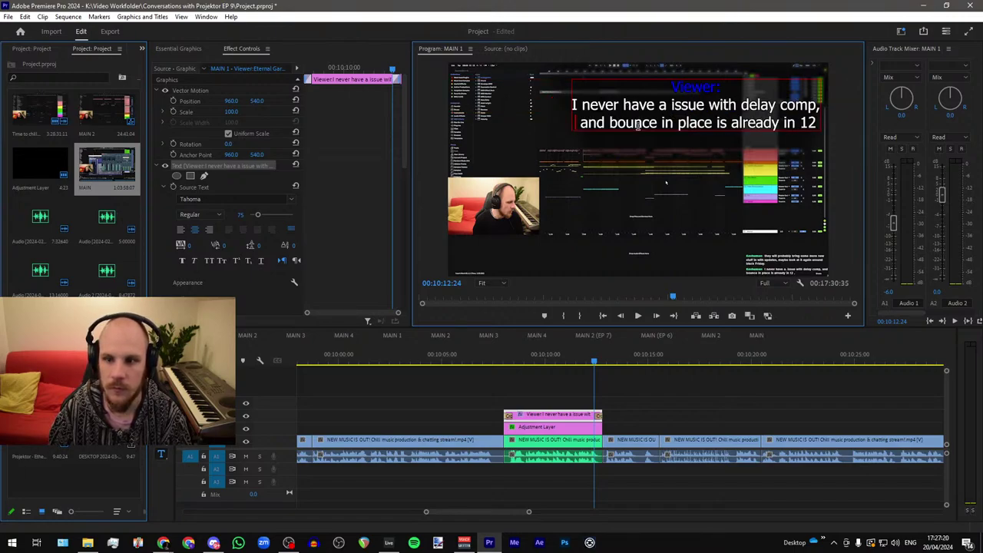
pyautogui.press('Delete')
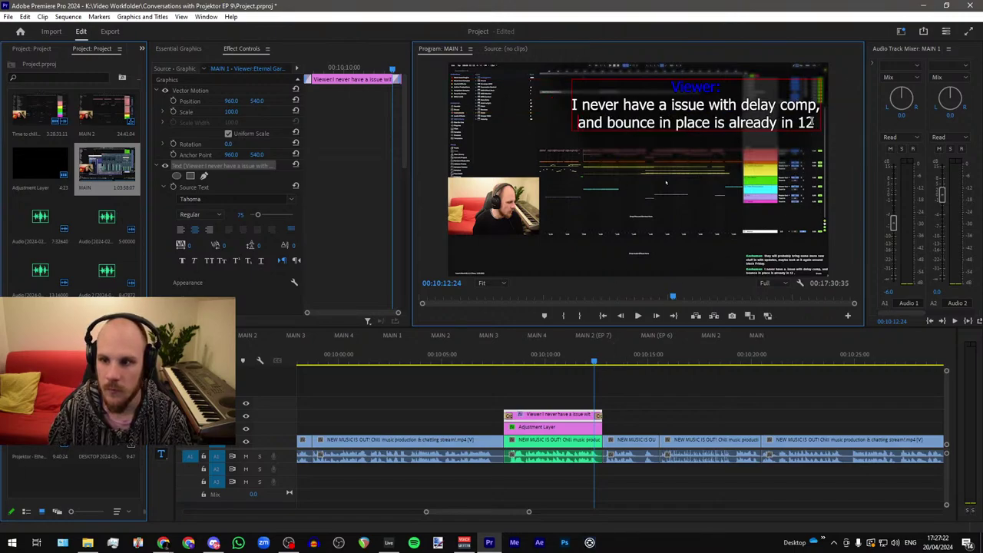
pyautogui.click(644, 391)
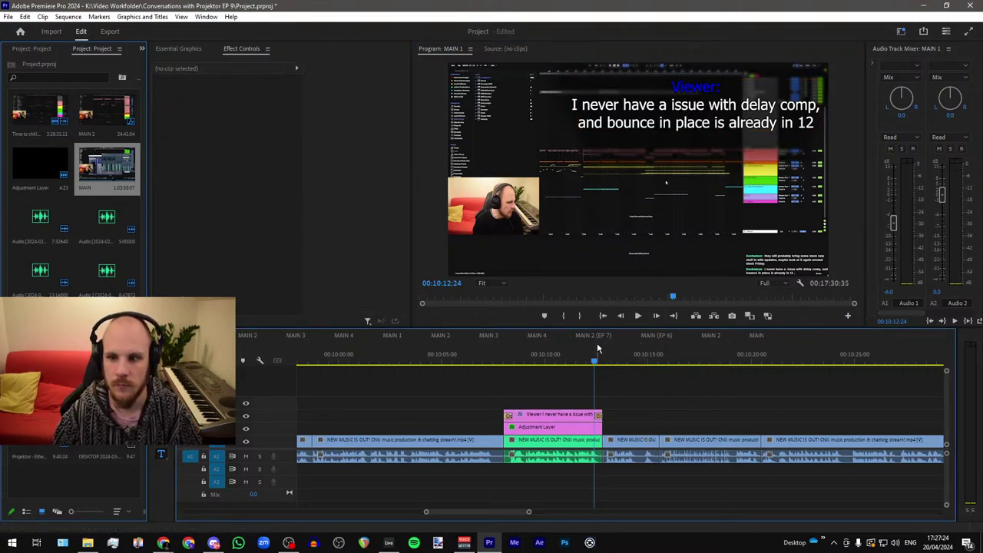
# Step: Widen the lower corners of the adjustment layer's opacity mask and raise them to just below the two-line comment
pyautogui.click(555, 427)
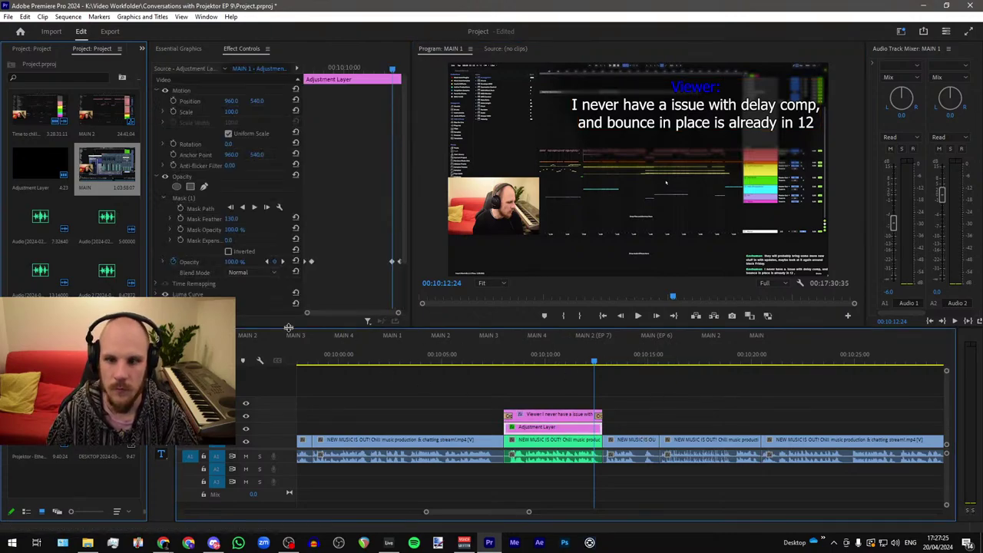
pyautogui.click(183, 199)
pyautogui.moveTo(592, 173); pyautogui.dragTo(565, 145)
pyautogui.moveTo(806, 165); pyautogui.dragTo(833, 145)
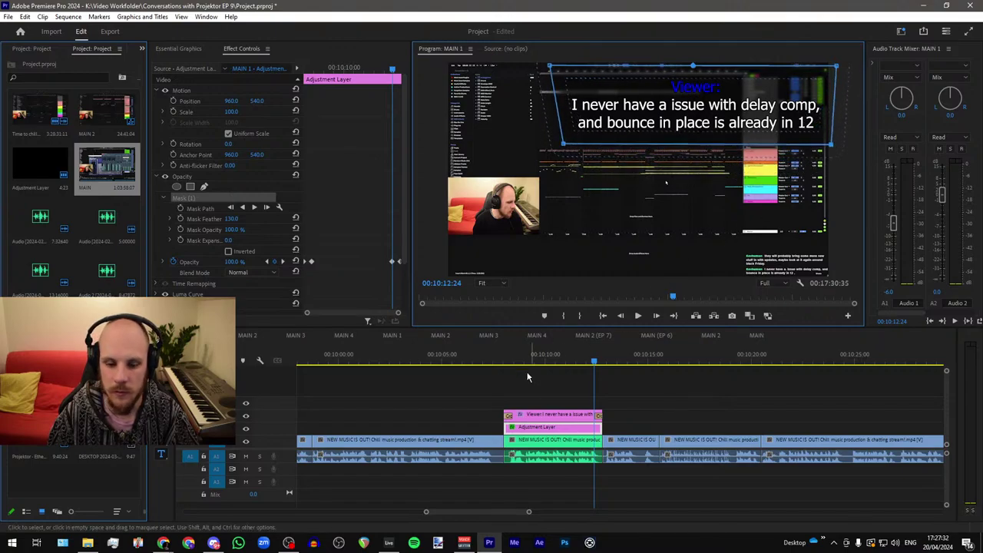
# Step: Play MAIN 1 from just before the green clip to check the delay comp comment against the spoken audio
pyautogui.click(484, 367)
pyautogui.press('space')
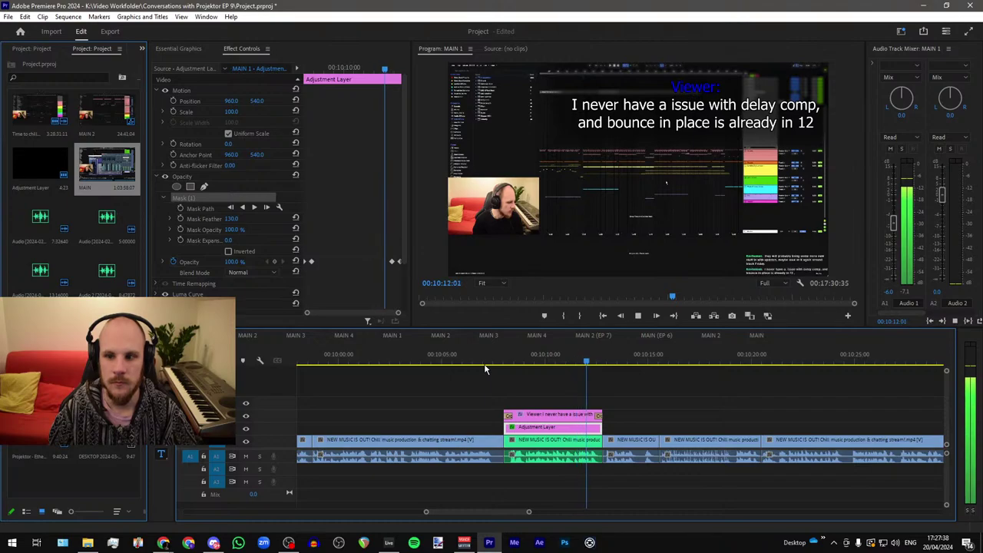
pyautogui.press('space')
# Step: Expand 'comp' to 'compensation' in the viewer comment title at 00:10:09:44
pyautogui.click(539, 358)
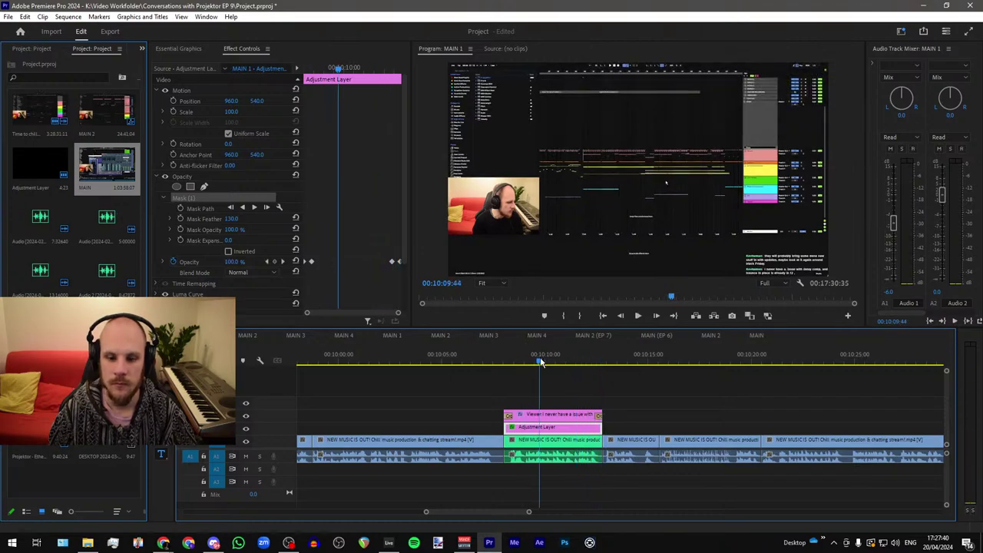
pyautogui.click(810, 105)
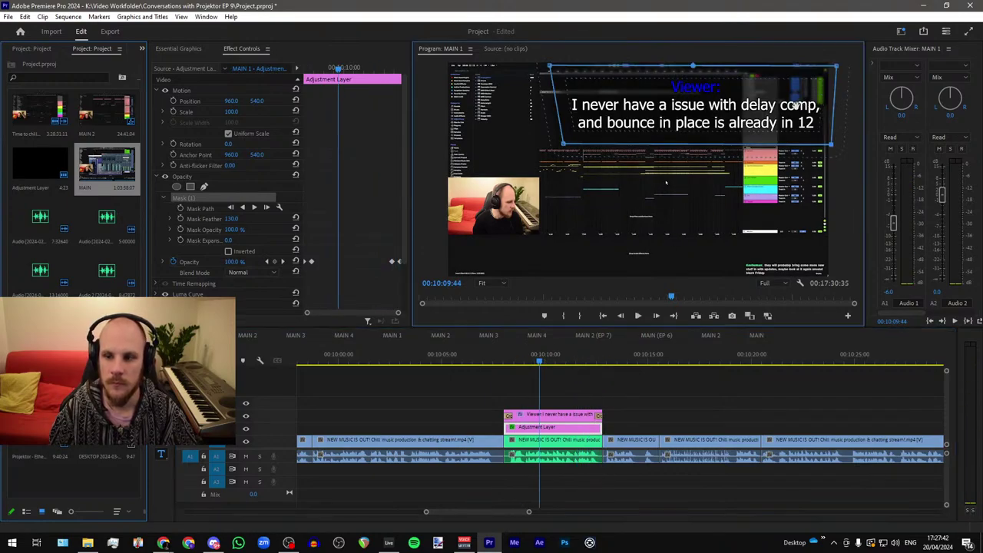
pyautogui.click(796, 105)
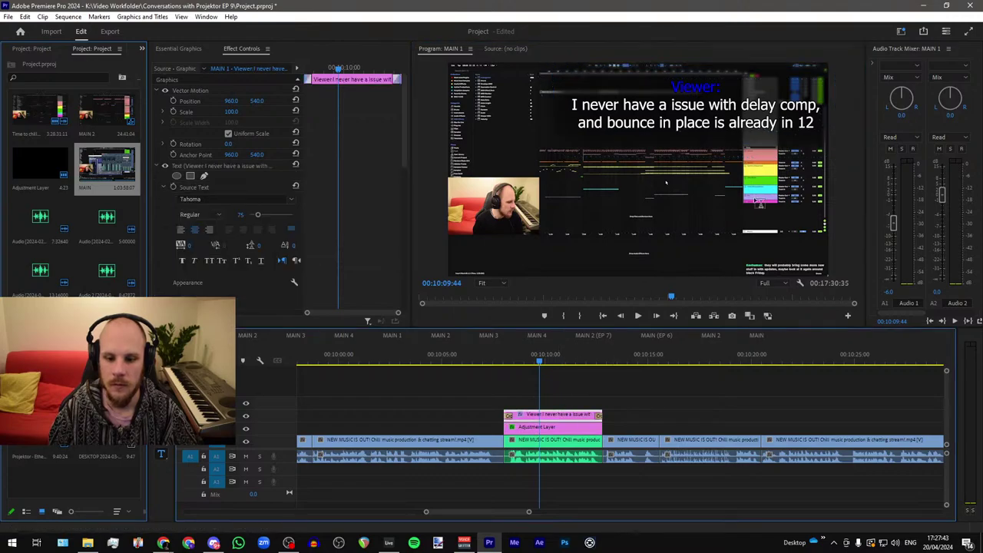
pyautogui.doubleClick(802, 105)
pyautogui.click(805, 106)
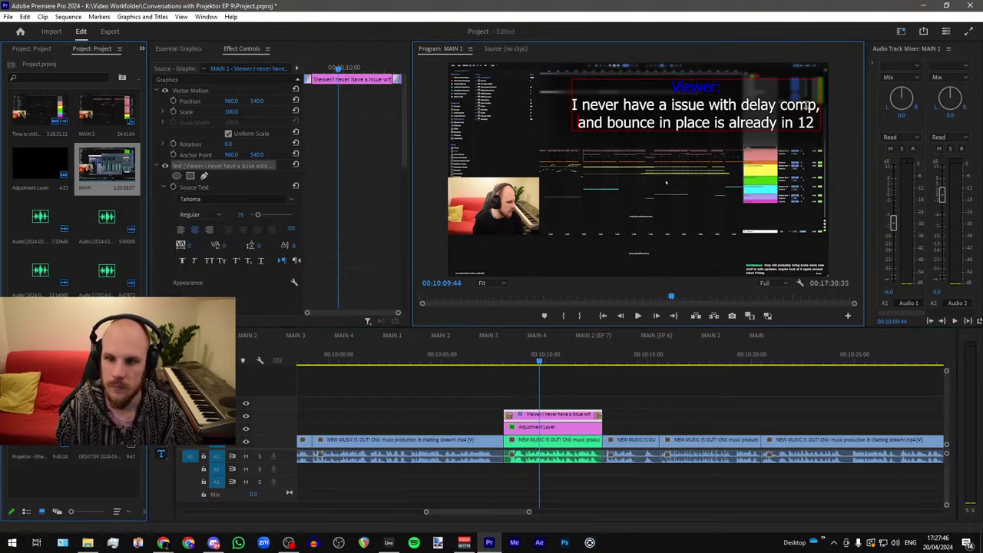
pyautogui.write('ensation')
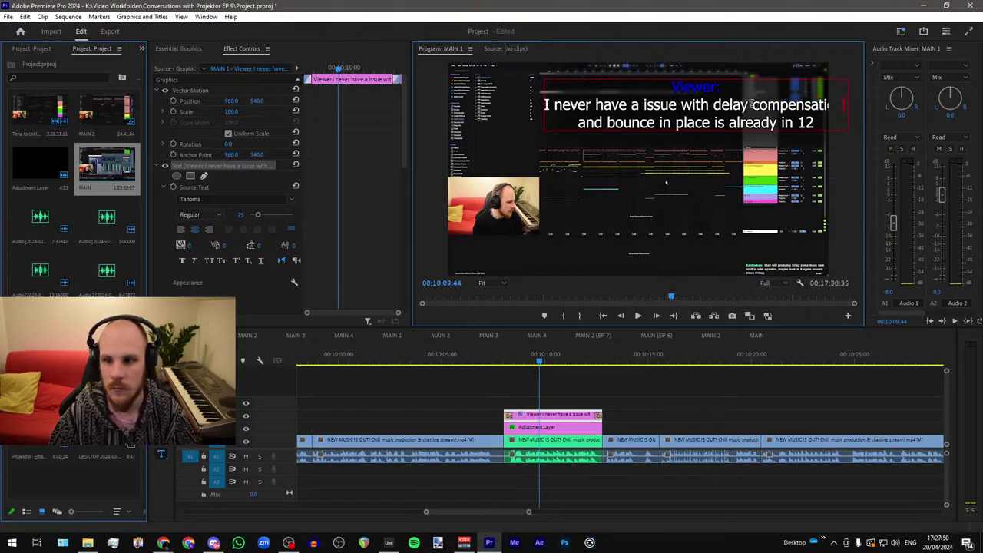
# Step: Rebreak the comment into three lines, starting the second with 'compensation,and bounce' and the third with 'already in 12'
pyautogui.press('Return')
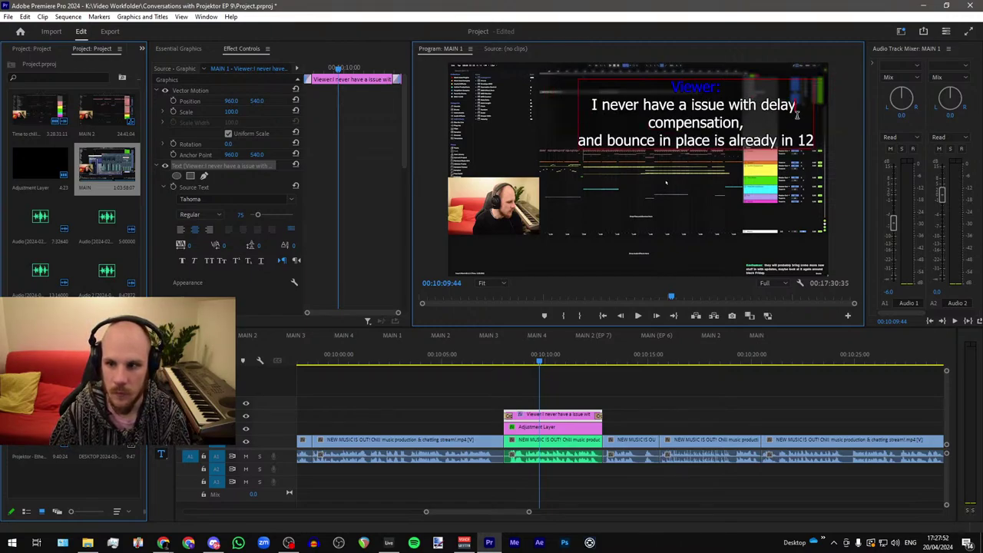
pyautogui.press('Delete')
pyautogui.click(580, 140)
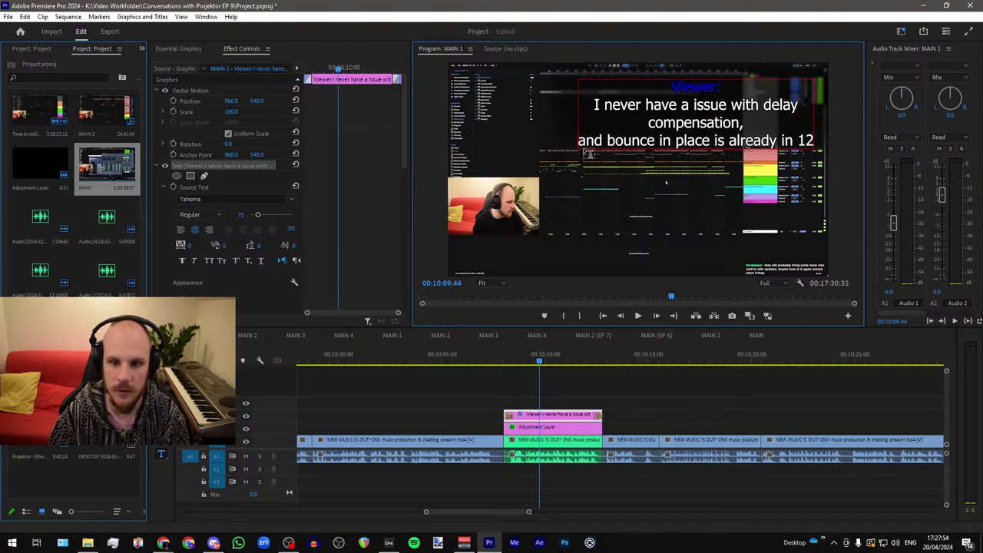
pyautogui.press('BackSpace')
pyautogui.write('in 12')
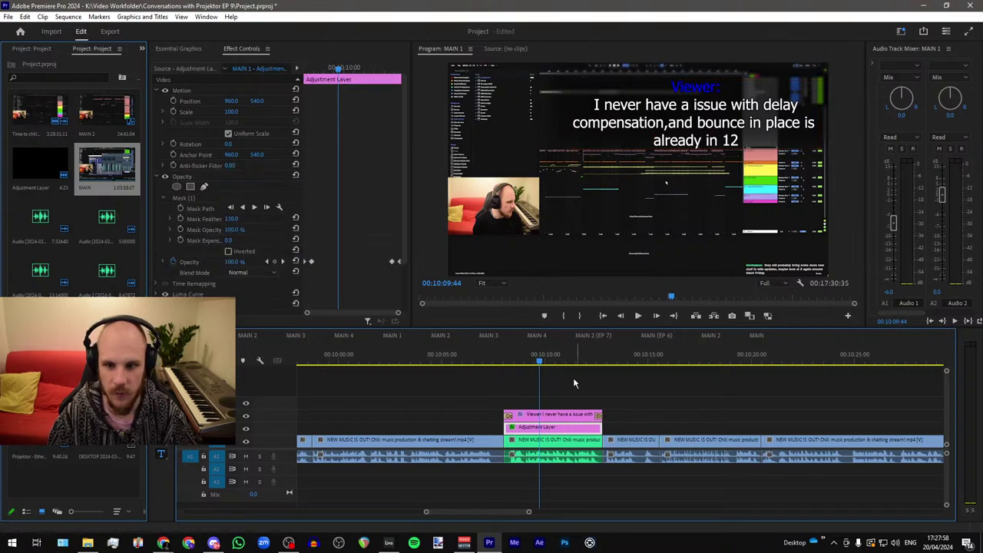
# Step: Lower both bottom corners of the adjustment layer's opacity mask to just below the three-line viewer comment
pyautogui.click(567, 427)
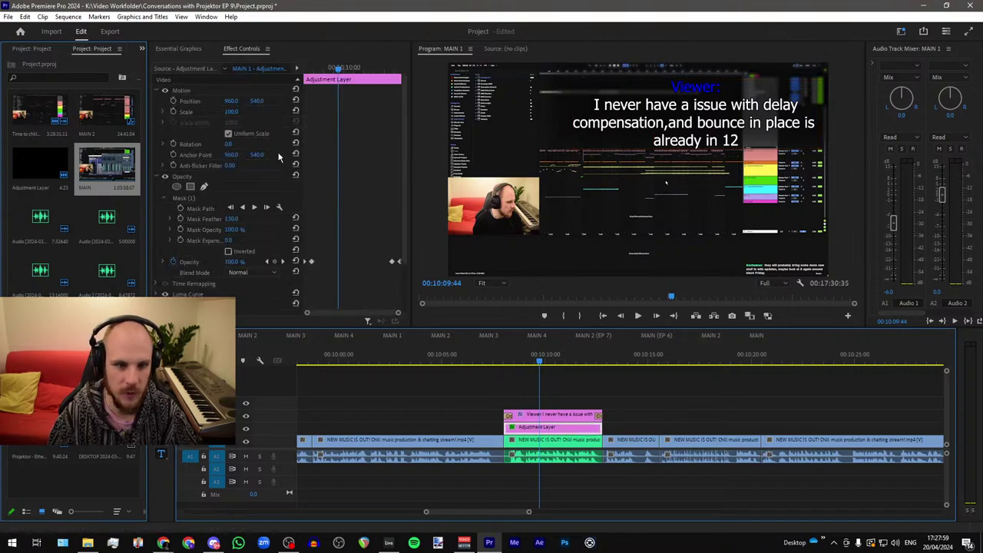
pyautogui.click(183, 199)
pyautogui.moveTo(565, 144); pyautogui.dragTo(567, 172)
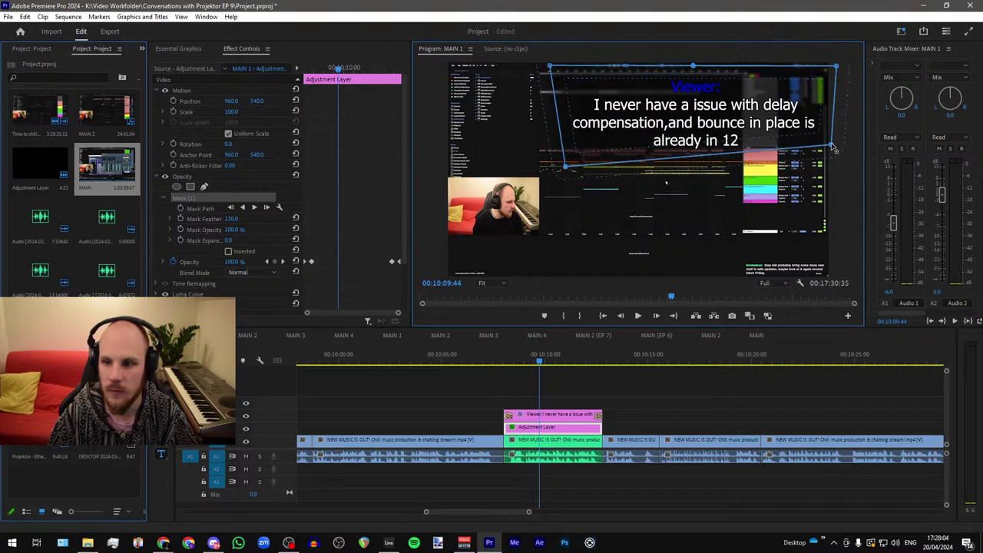
pyautogui.moveTo(835, 147); pyautogui.dragTo(833, 162)
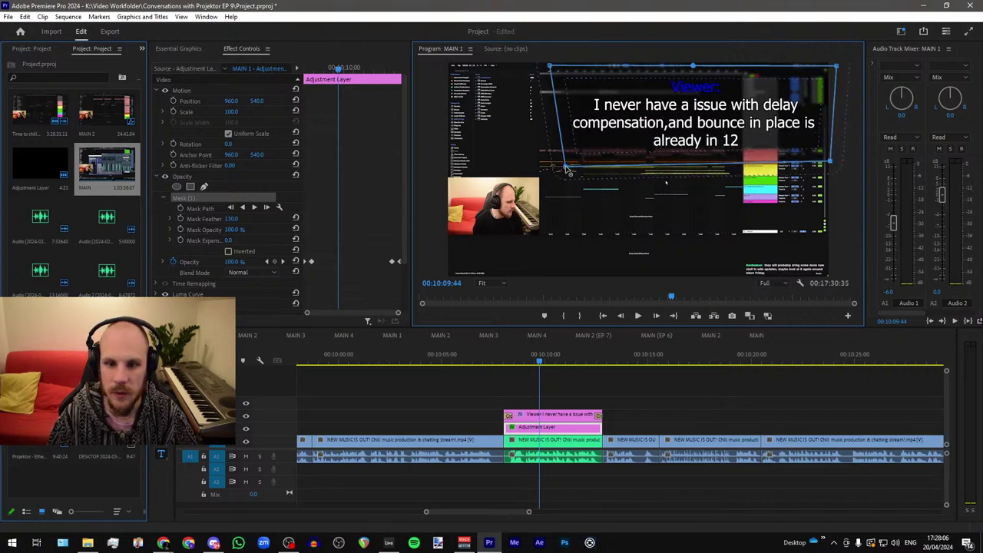
pyautogui.moveTo(569, 171); pyautogui.dragTo(565, 165)
# Step: Play MAIN 1 from the start of the green clip to check the three-line comment and its masked darkening
pyautogui.click(507, 361)
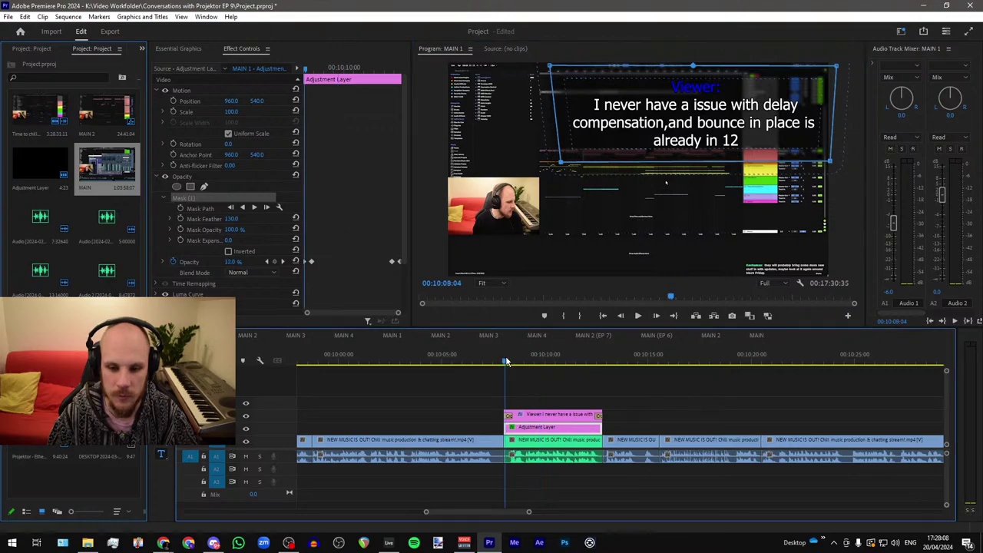
pyautogui.press('space')
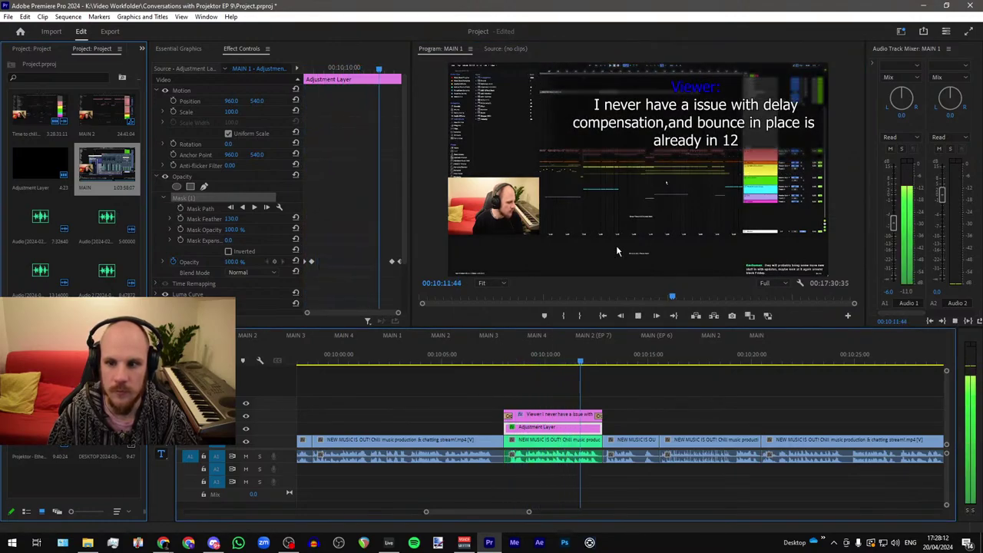
pyautogui.press('space')
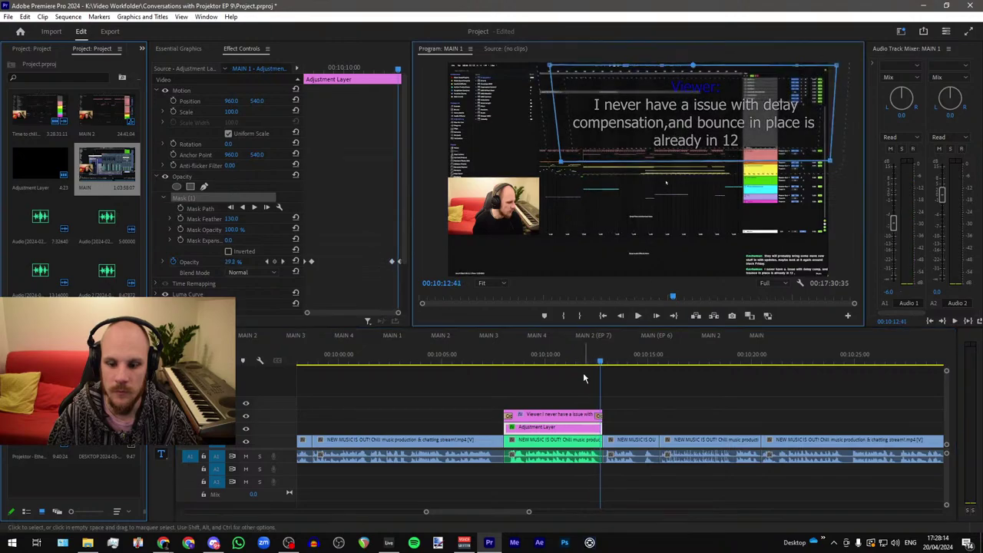
# Step: Add the missing space after the comma in the viewer caption so it reads "compensation, and bounce in place"
pyautogui.click(563, 415)
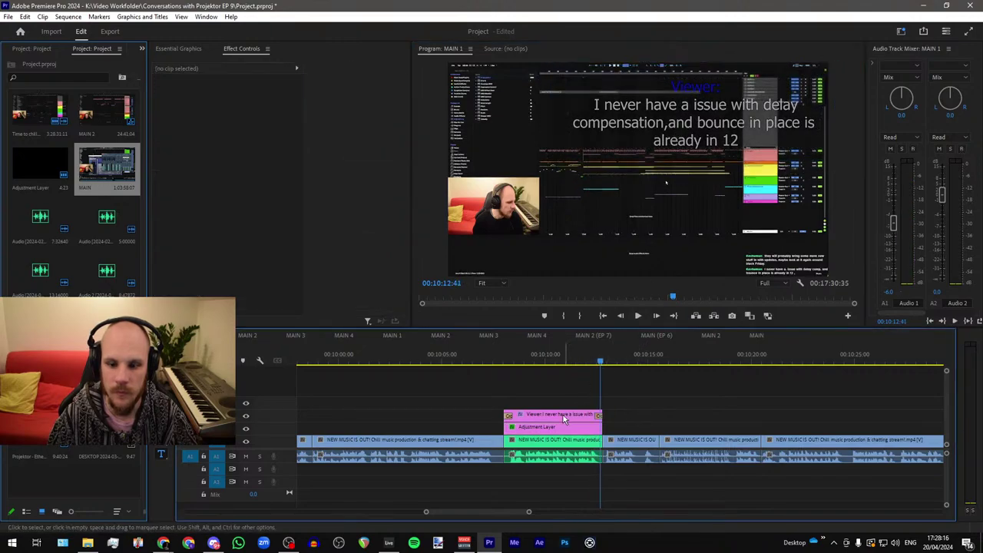
pyautogui.tripleClick(679, 123)
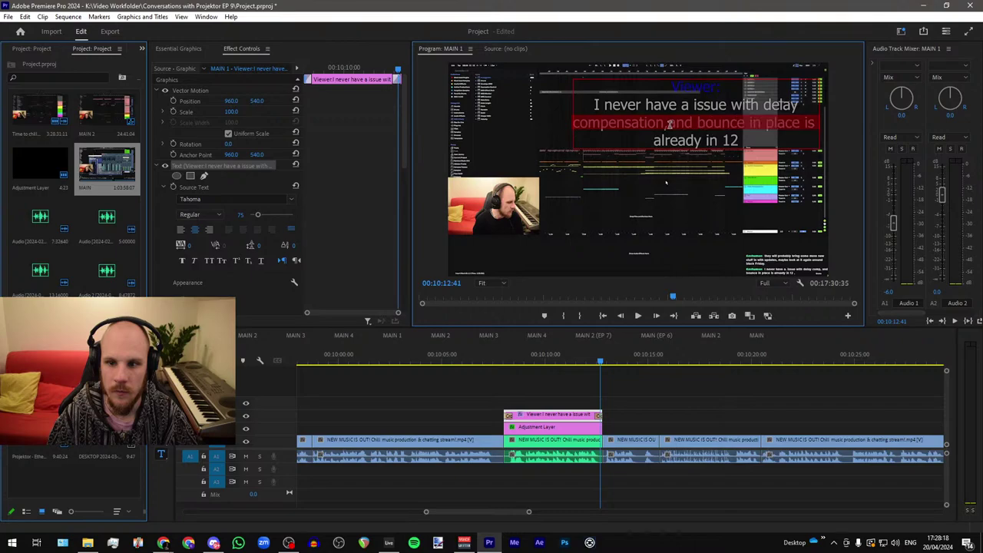
pyautogui.click(669, 123)
pyautogui.click(665, 401)
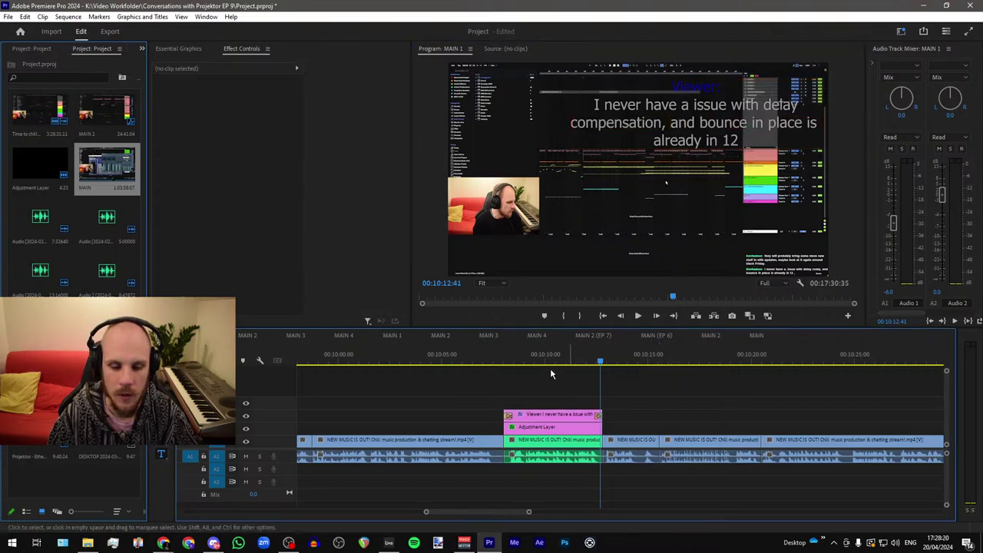
# Step: Examine the viewer caption text and the adjustment layer's opacity mask behind it at 00:10:10:00
pyautogui.click(504, 359)
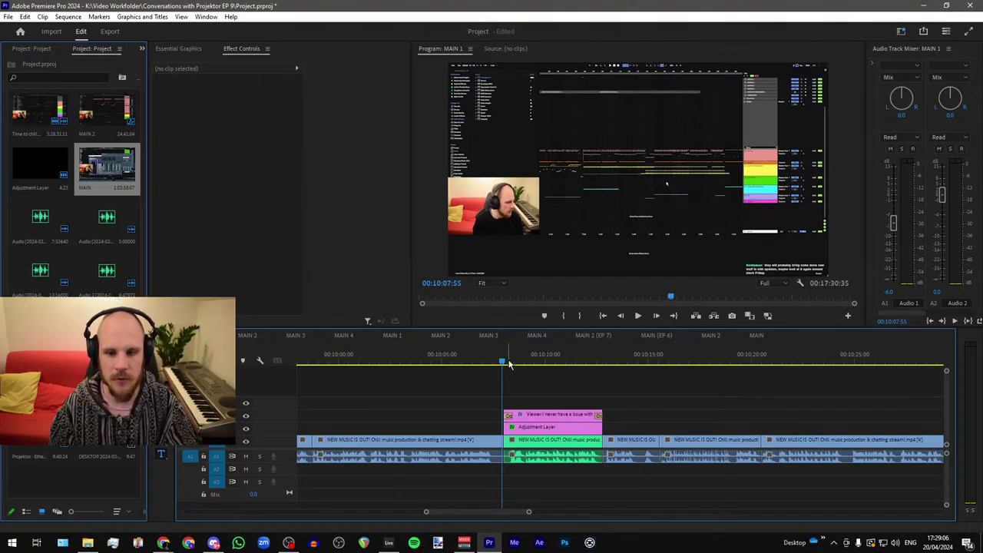
pyautogui.click(552, 423)
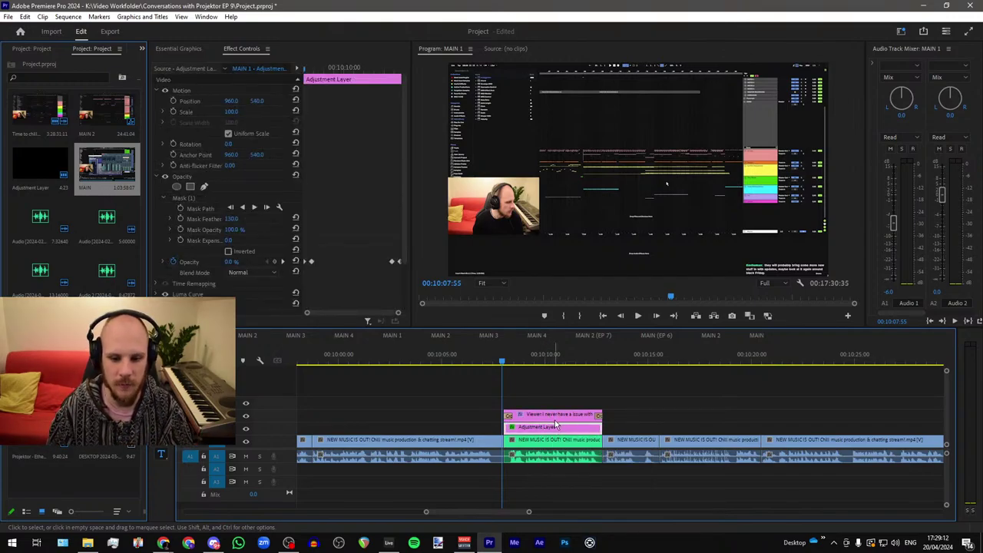
pyautogui.click(545, 355)
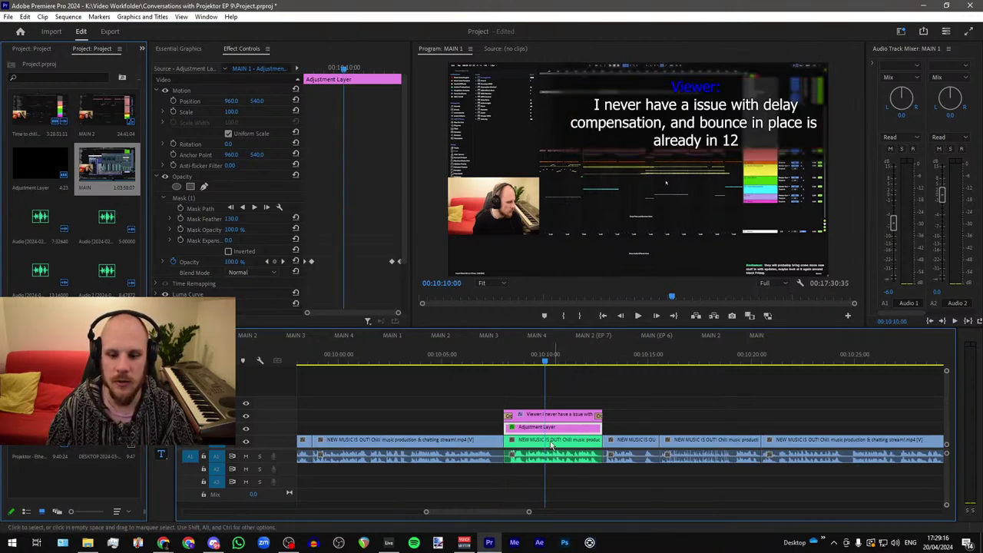
pyautogui.click(184, 198)
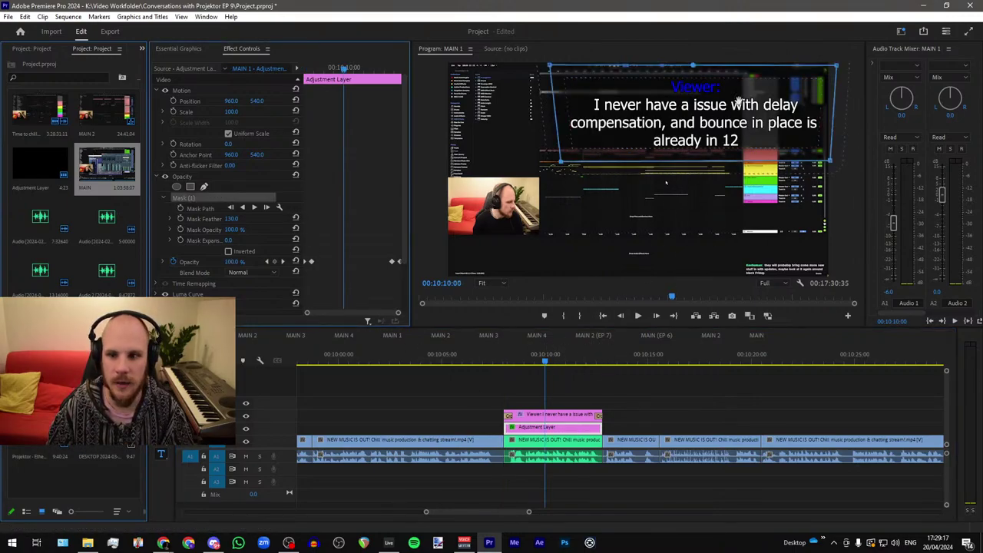
pyautogui.click(703, 121)
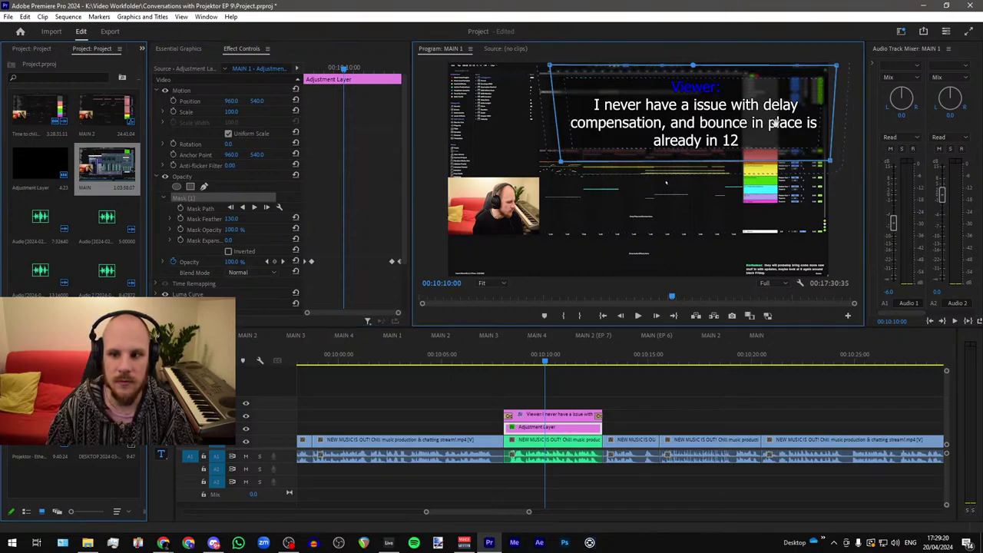
pyautogui.click(550, 415)
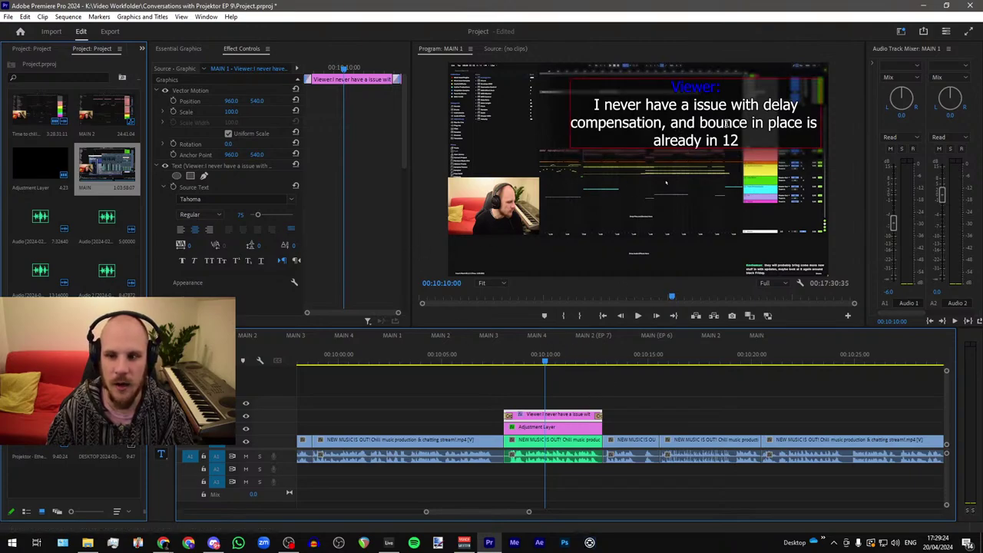
pyautogui.doubleClick(710, 121)
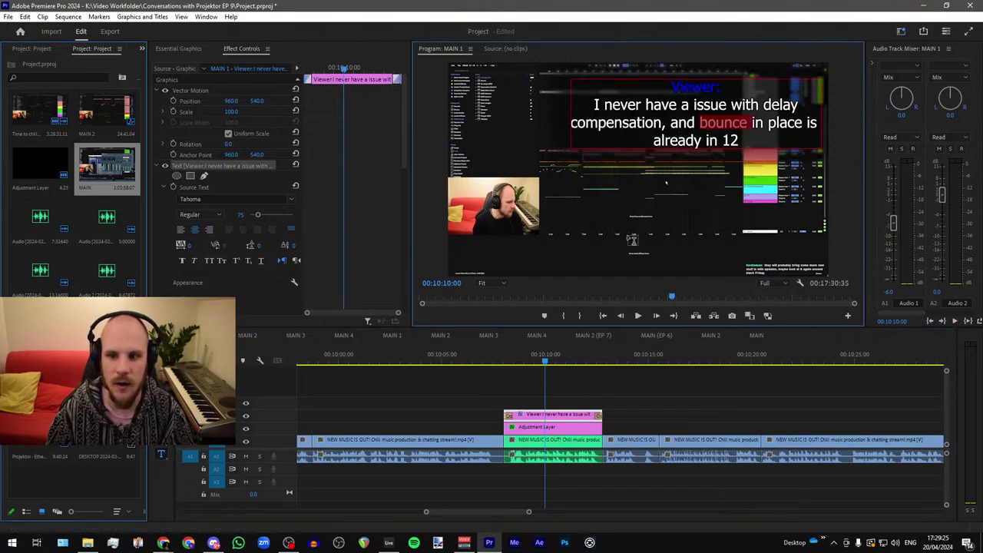
pyautogui.click(625, 416)
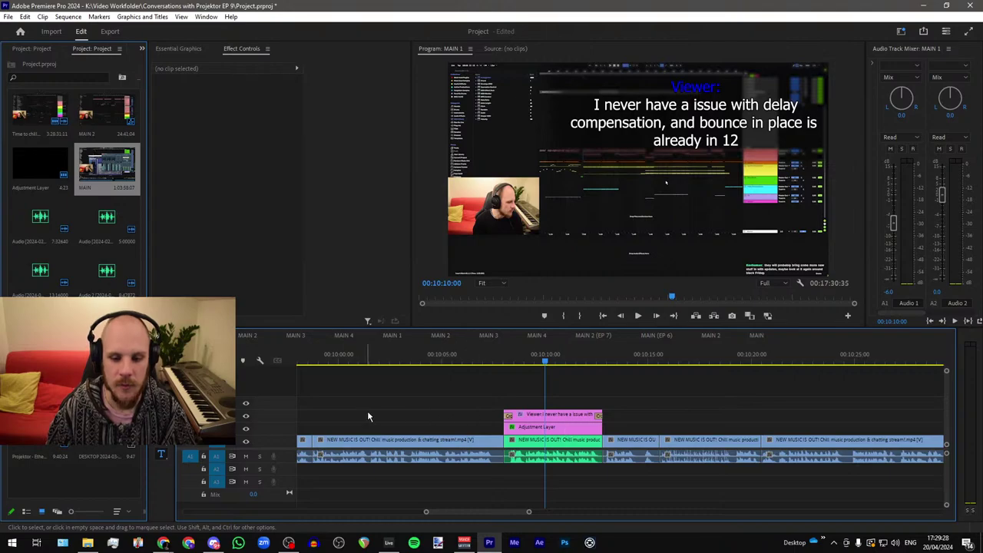
pyautogui.doubleClick(711, 119)
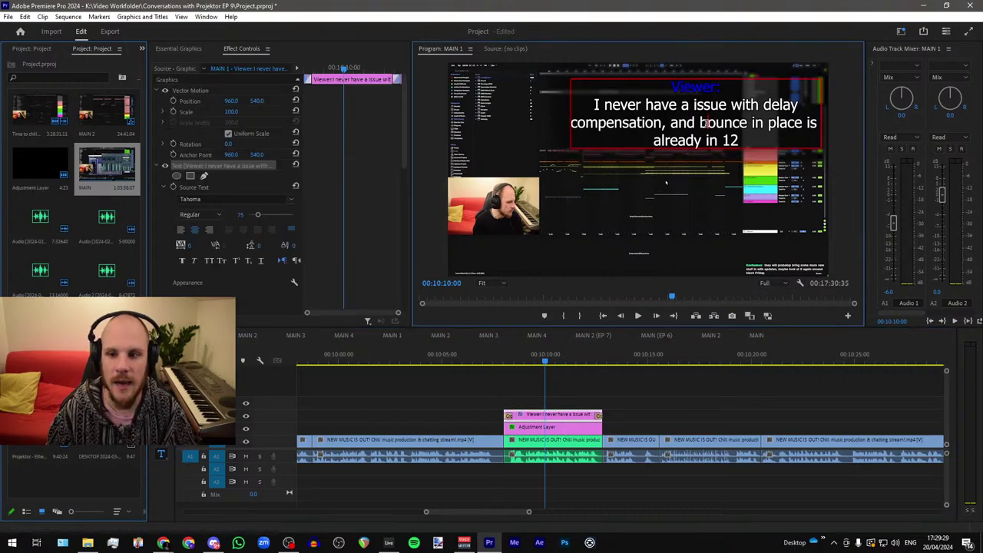
pyautogui.click(547, 428)
pyautogui.click(183, 198)
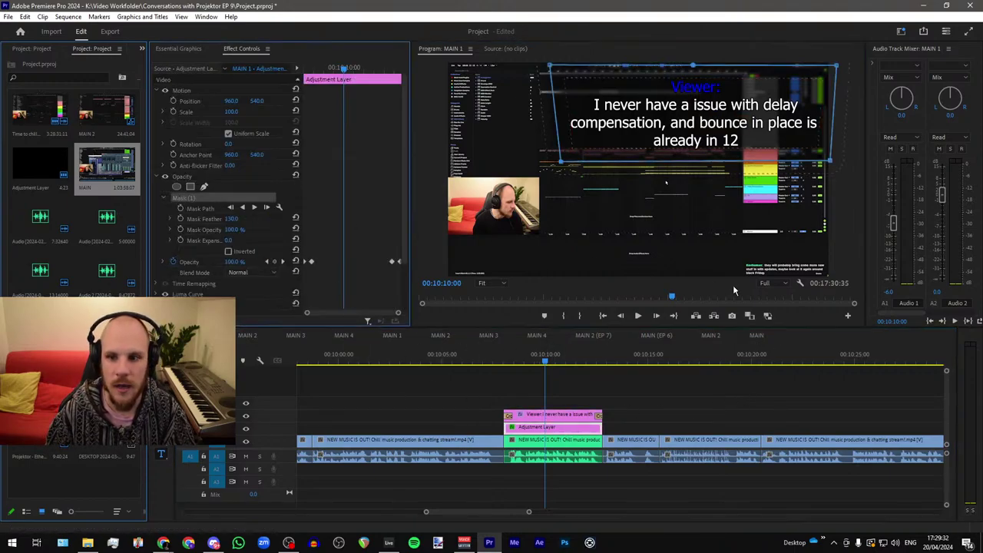
pyautogui.click(699, 120)
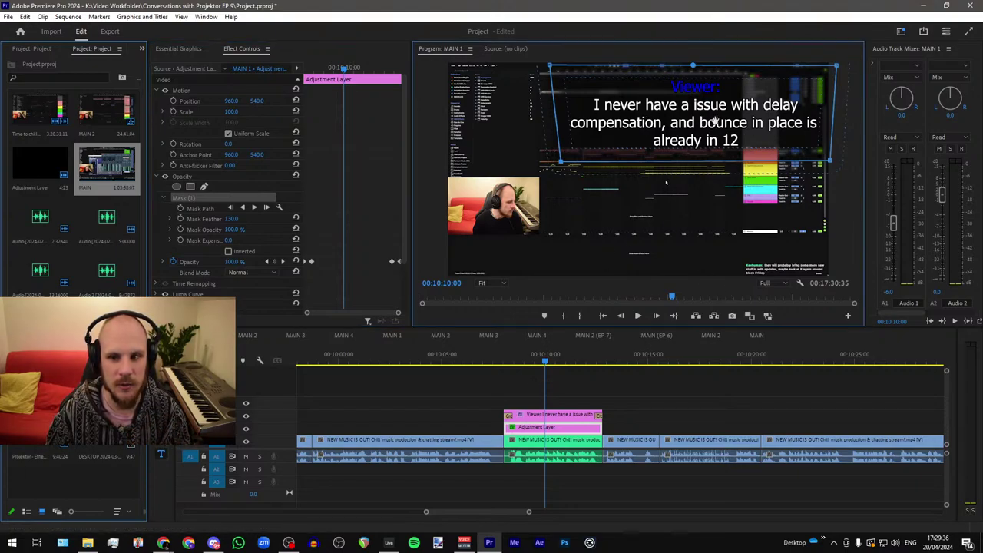
pyautogui.click(637, 434)
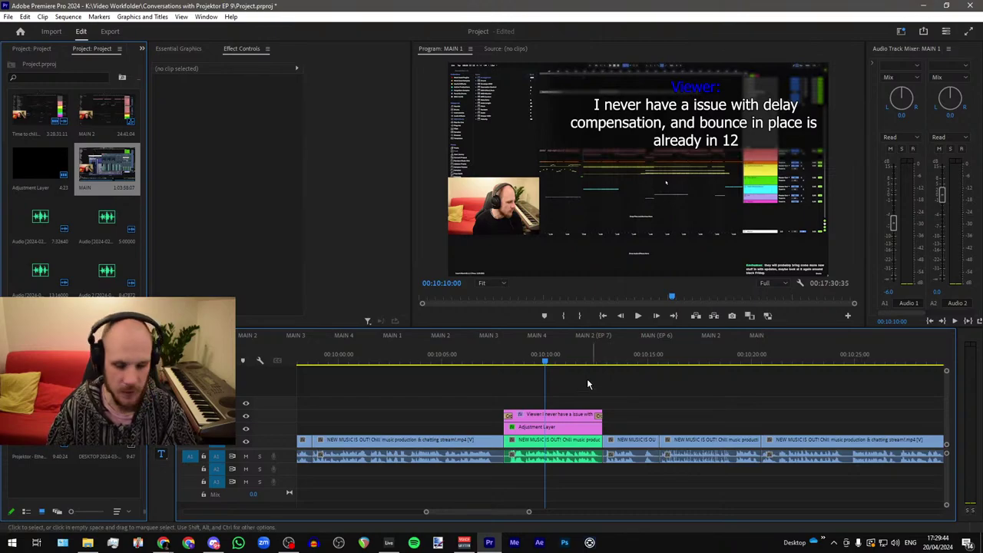
# Step: Play the sequence from the end of the green captioned clip to find the section that needs cutting
pyautogui.moveTo(594, 358); pyautogui.dragTo(604, 358)
pyautogui.press('space')
pyautogui.scroll(-2, 508, 374)
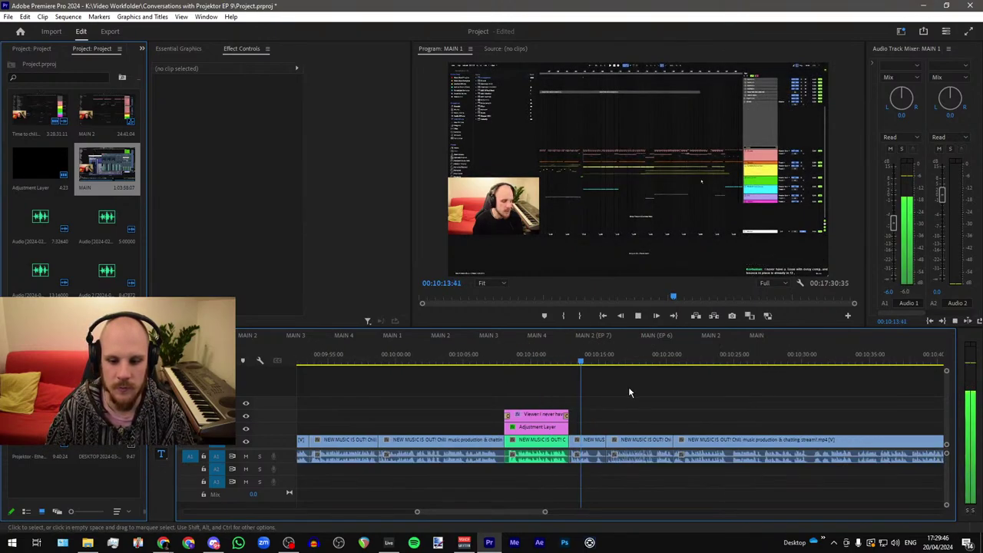
pyautogui.scroll(3, 636, 390)
pyautogui.scroll(-4, 461, 378)
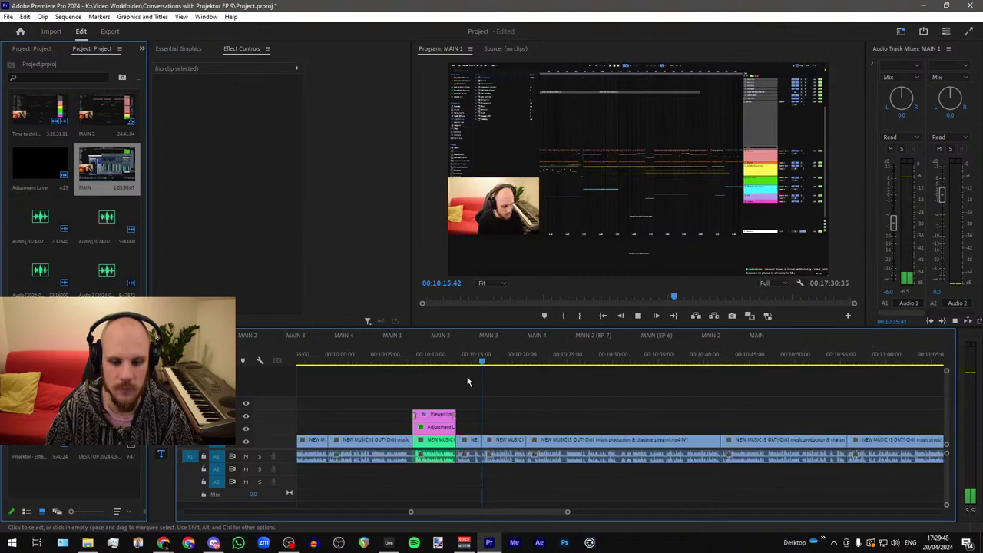
pyautogui.press('=')
pyautogui.press('=')
pyautogui.press('=')
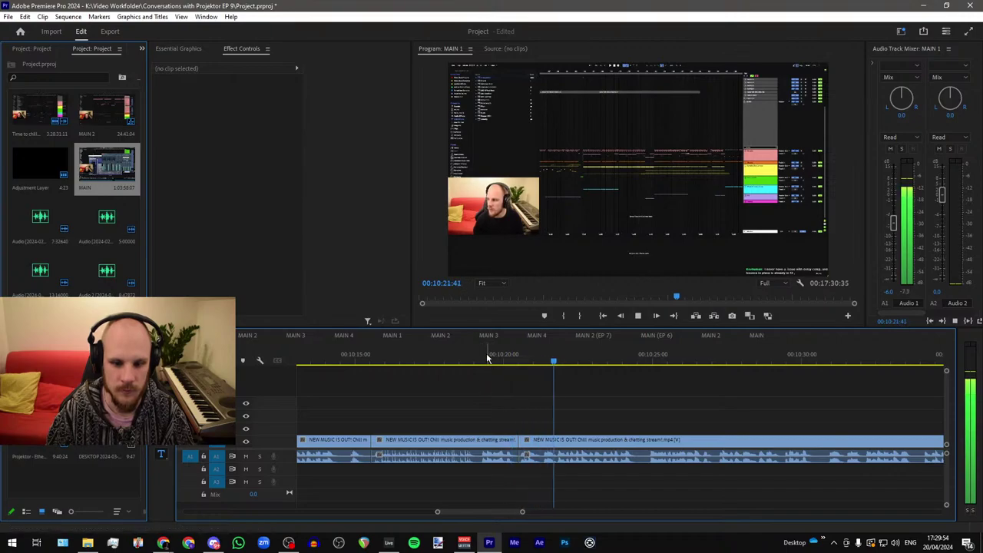
# Step: Split the clip at about 00:10:19 and ripple-delete the part before the cut
pyautogui.moveTo(487, 358); pyautogui.dragTo(479, 363)
pyautogui.hotkey('ctrl', 'k')
pyautogui.click(441, 453)
pyautogui.hotkey('shift', 'Delete')
# Step: Play back the footage across the new cut until about 00:10:32 to check the edit
pyautogui.press('space')
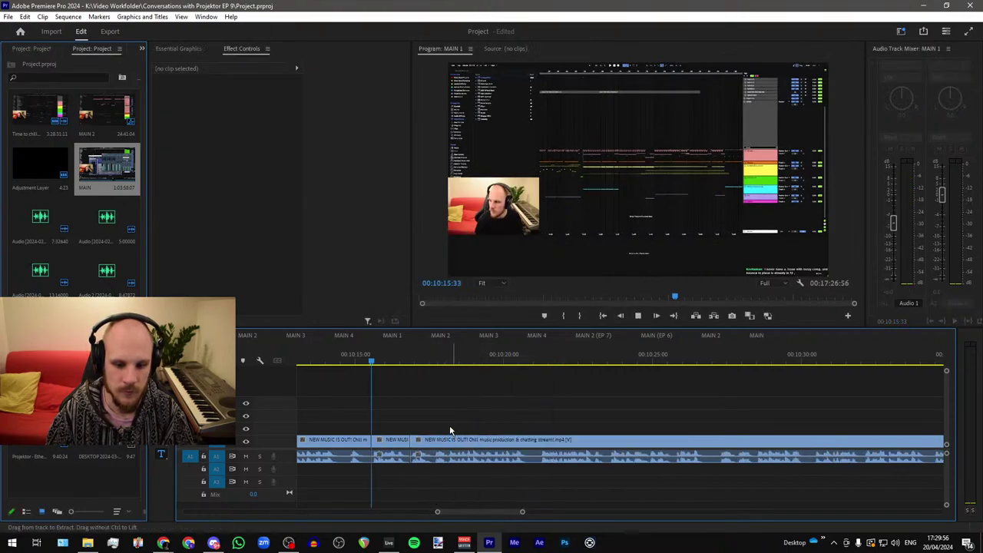
pyautogui.press('space')
pyautogui.press('-')
pyautogui.press('-')
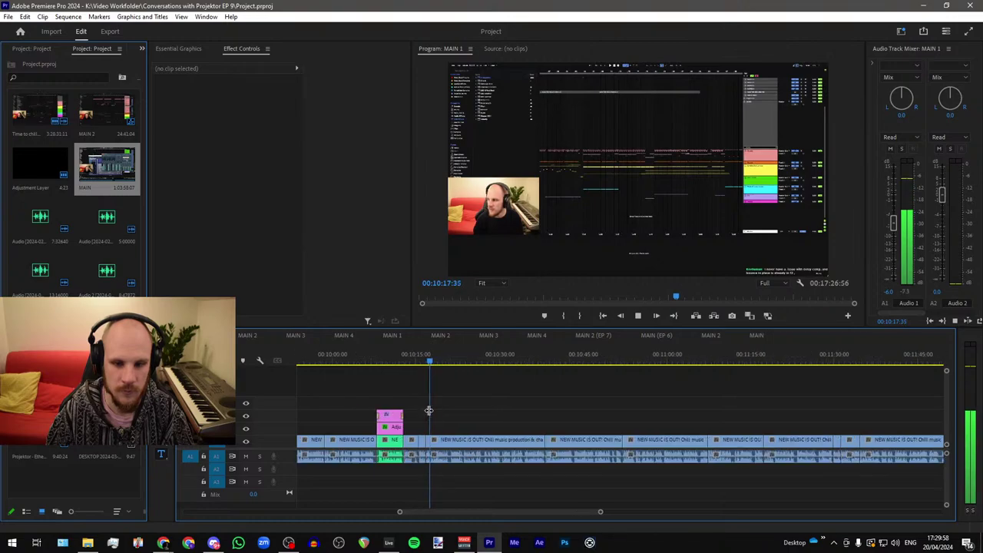
pyautogui.scroll(-2, 429, 411)
pyautogui.scroll(1, 446, 417)
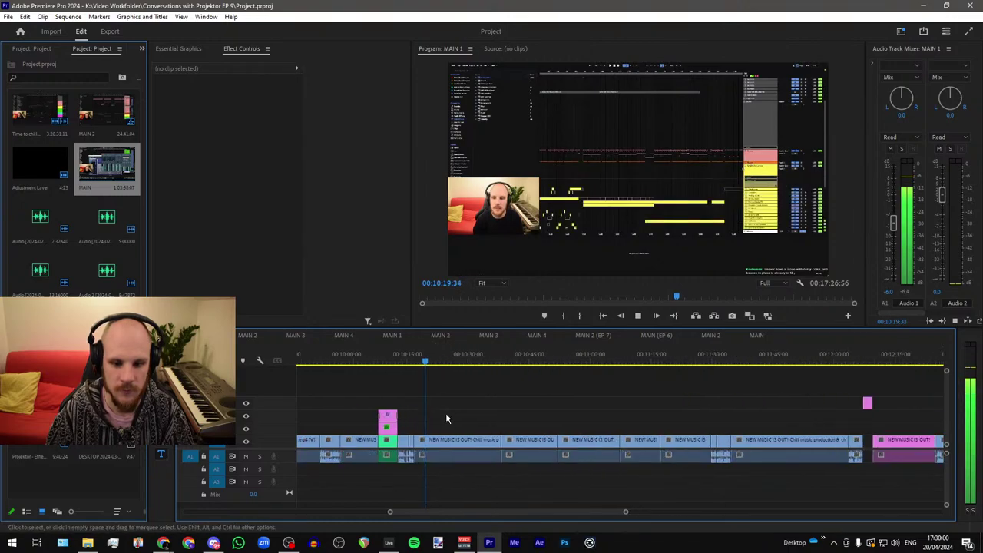
pyautogui.scroll(2, 430, 418)
pyautogui.scroll(-3, 409, 414)
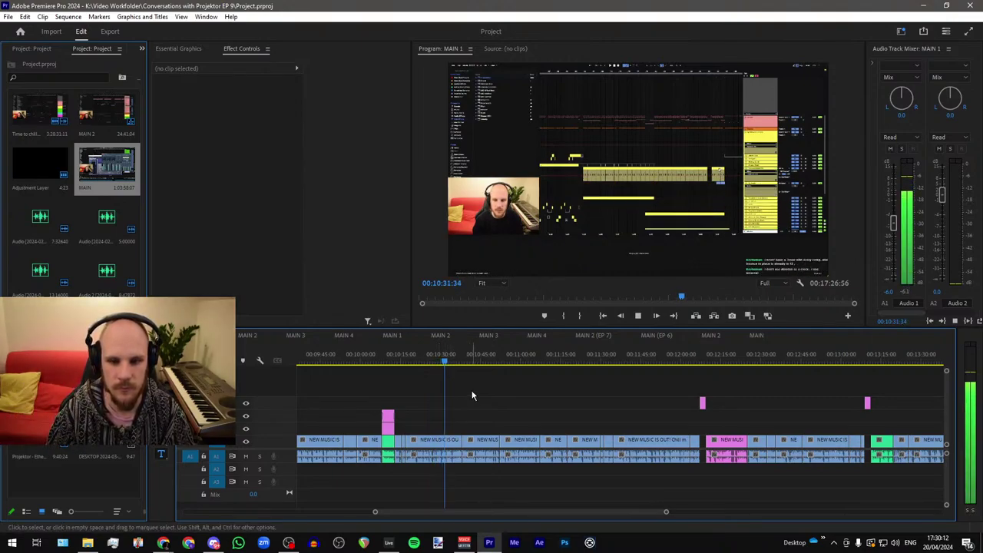
pyautogui.press('space')
# Step: Go to the start of the pink clip at about 00:12:10 and play it to review the viewer's message
pyautogui.scroll(3, 707, 430)
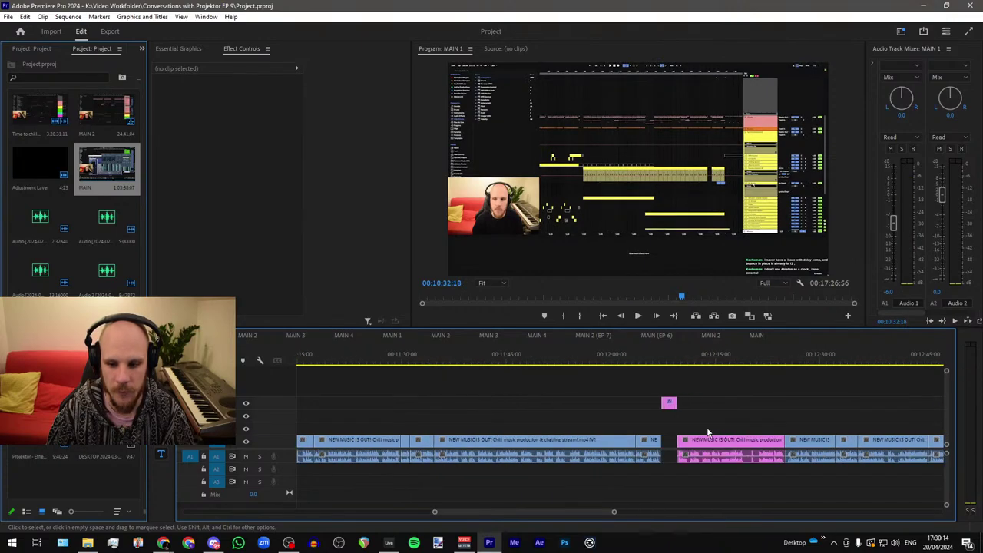
pyautogui.scroll(-4, 709, 433)
pyautogui.click(546, 360)
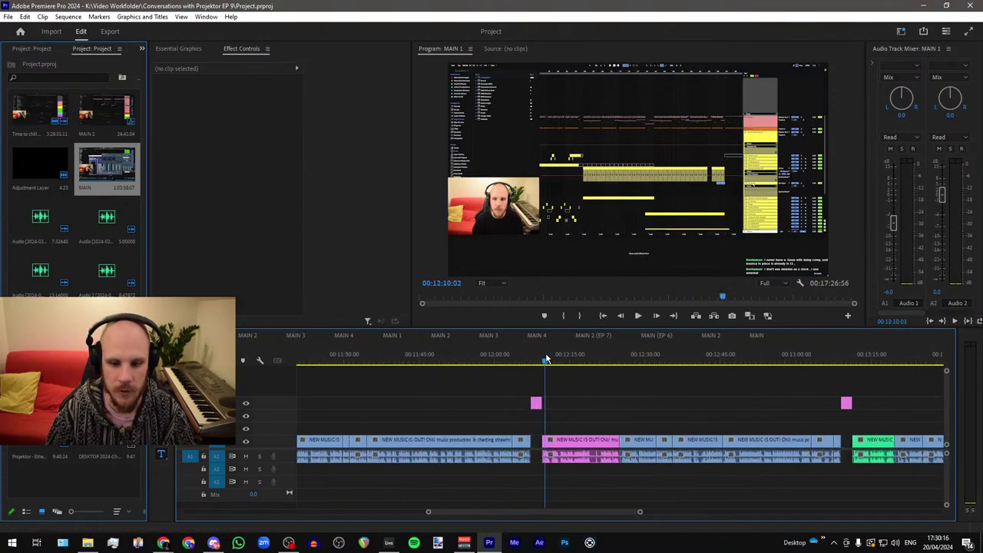
pyautogui.scroll(-5, 635, 379)
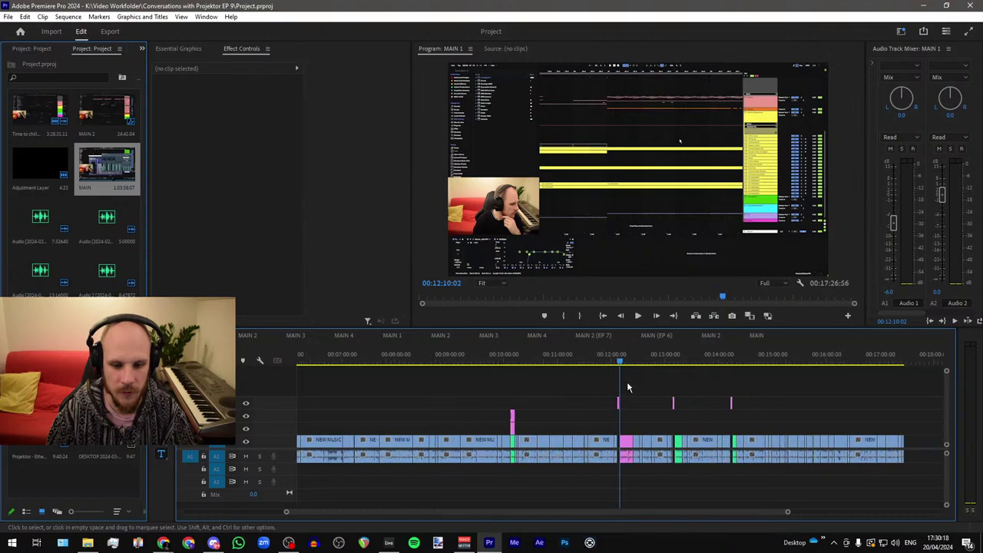
pyautogui.scroll(7, 645, 382)
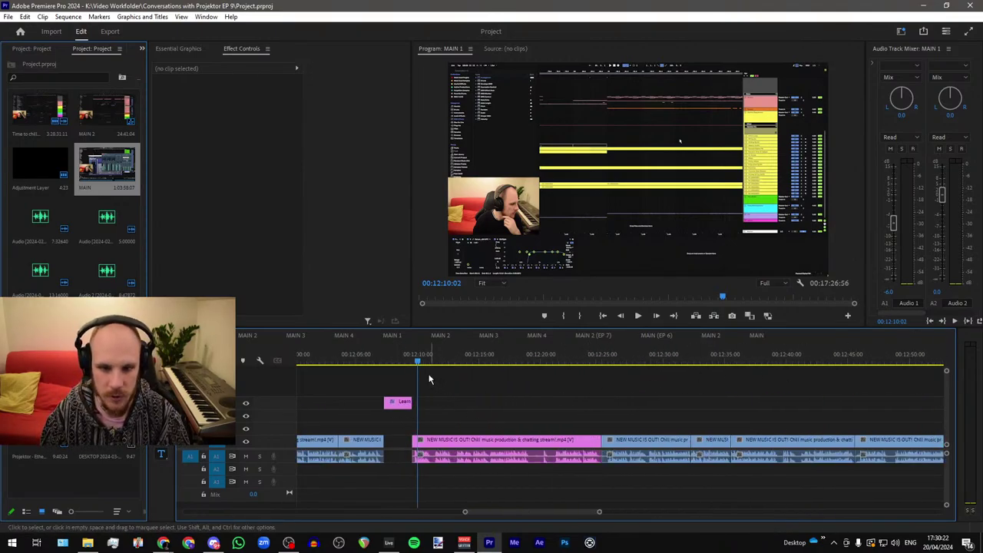
pyautogui.press('space')
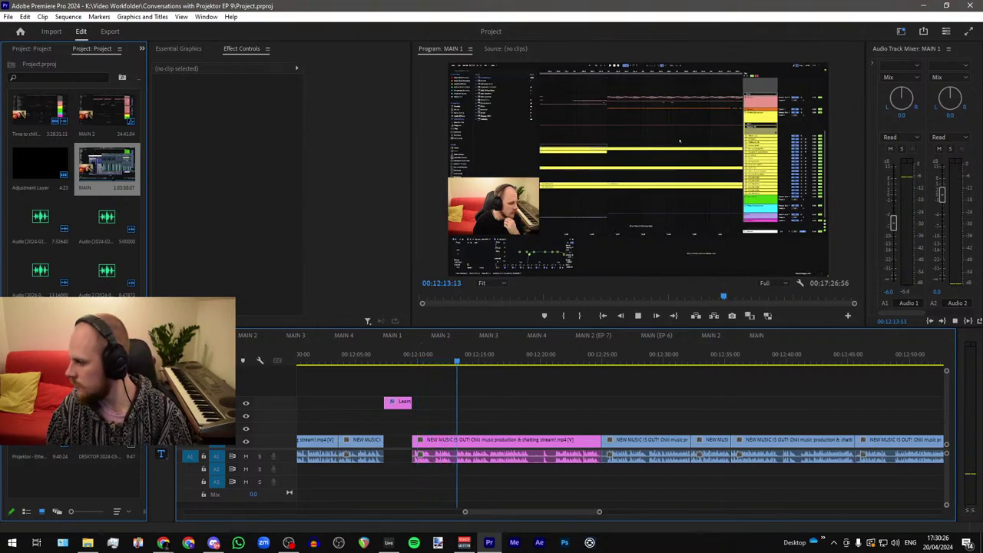
# Step: Stop playback near 00:12:16 and switch to the NaturalReader text-to-speech page in the browser, with its window maximized on this screen
pyautogui.hotkey('alt', 'Tab')
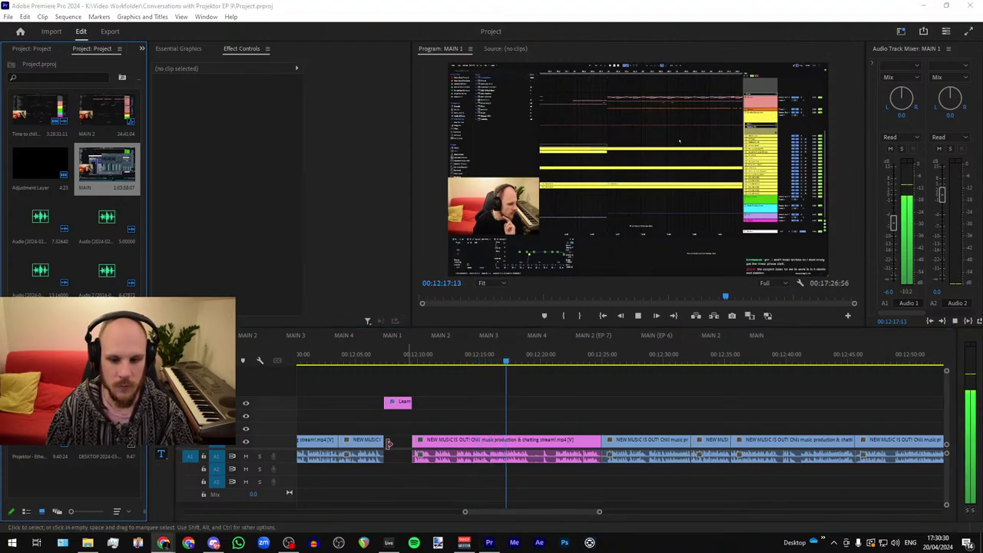
pyautogui.click(498, 368)
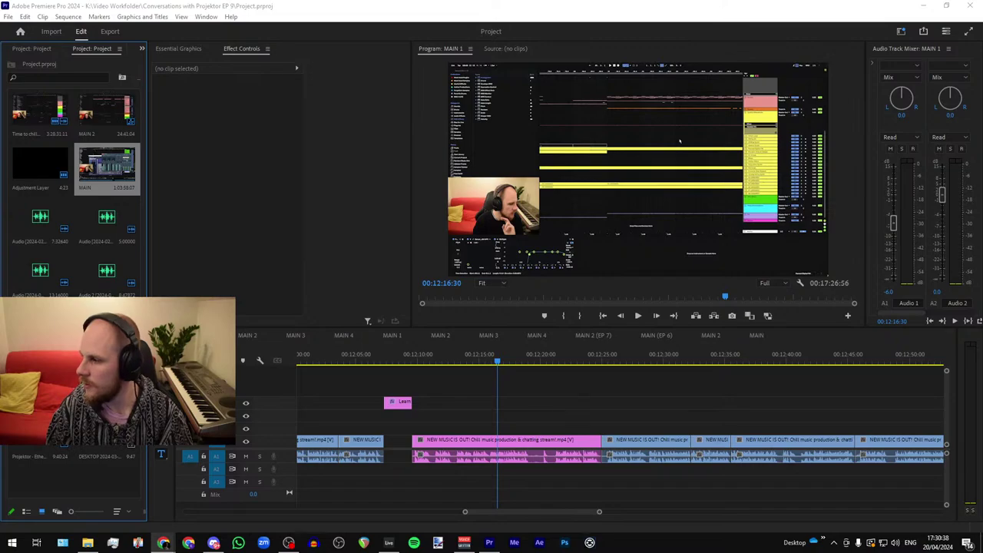
pyautogui.moveTo(982, 123); pyautogui.dragTo(505, 105)
pyautogui.doubleClick(505, 104)
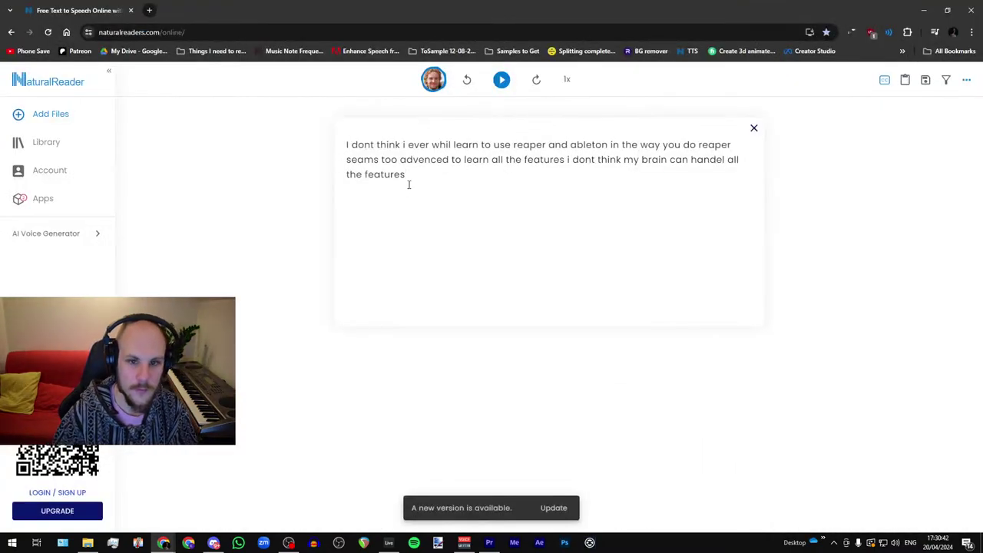
# Step: Capitalize both standalone "i" pronouns in the viewer's message and end it with a full stop
pyautogui.press('BackSpace')
pyautogui.write('I')
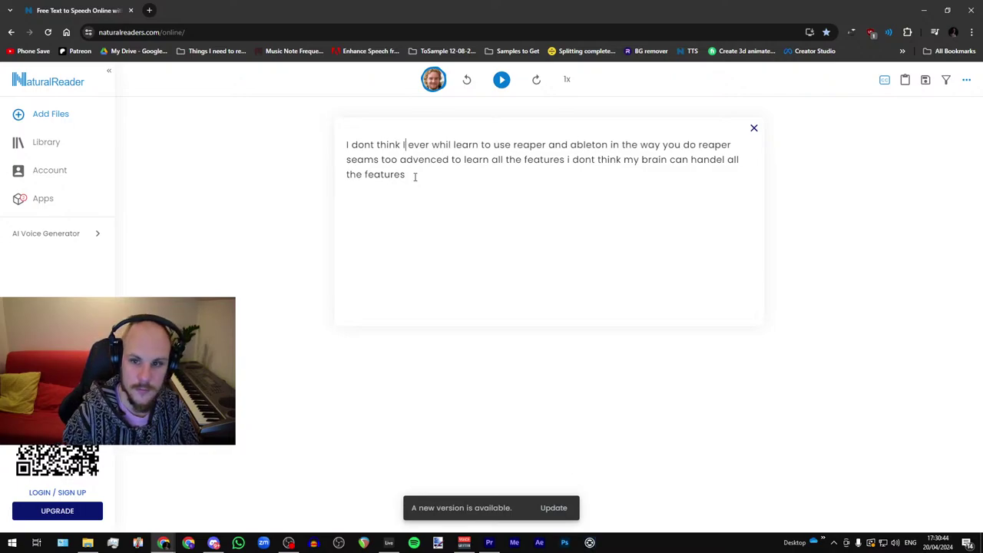
pyautogui.press('BackSpace')
pyautogui.write('I')
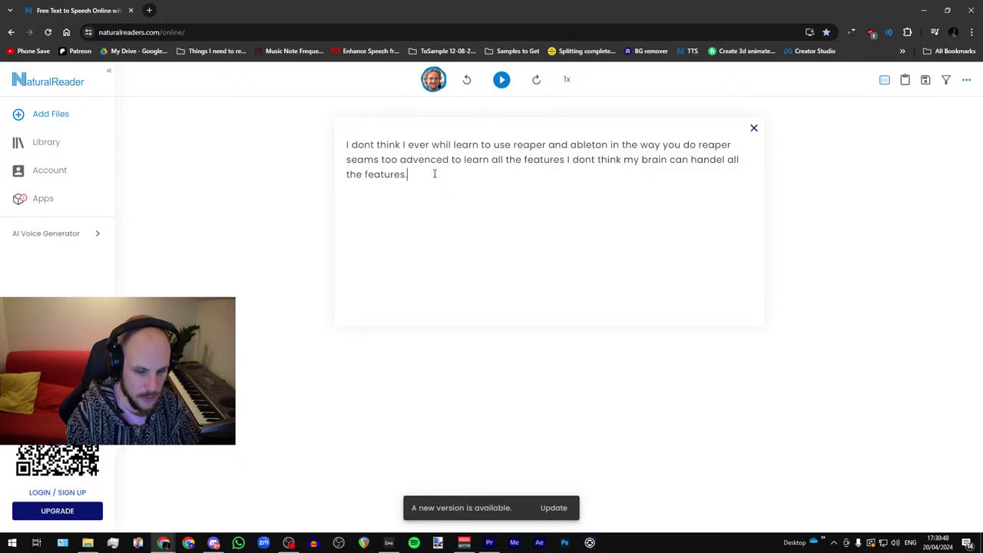
# Step: Correct the first "dont" to "don't" and "whil" to "will" in the message's opening sentence
pyautogui.click(375, 145)
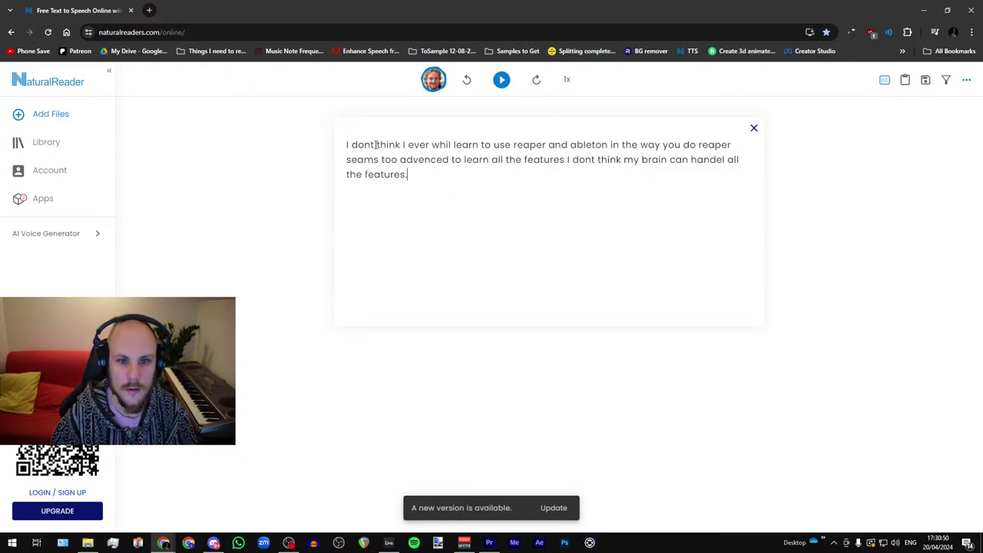
pyautogui.press('Left')
pyautogui.write("'")
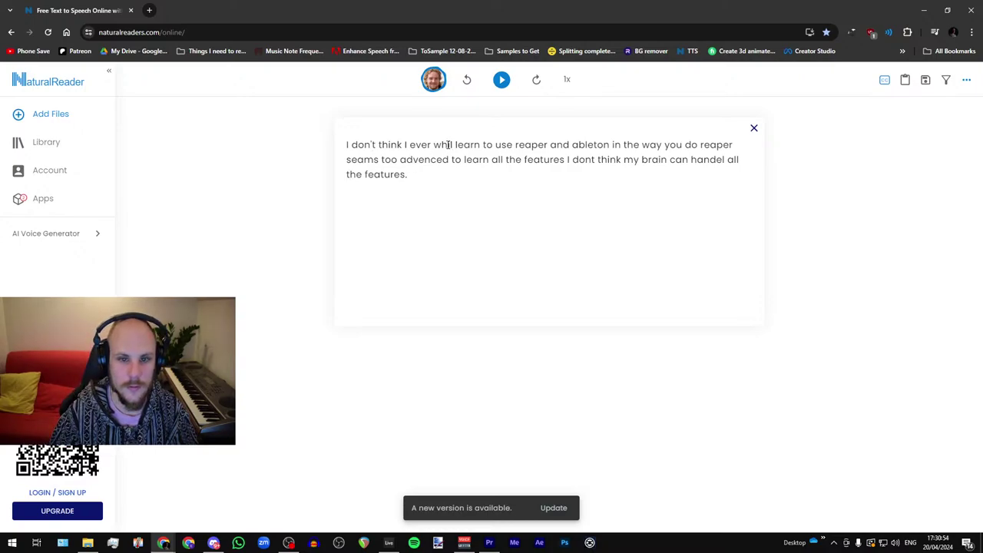
pyautogui.press('Delete')
pyautogui.write('l')
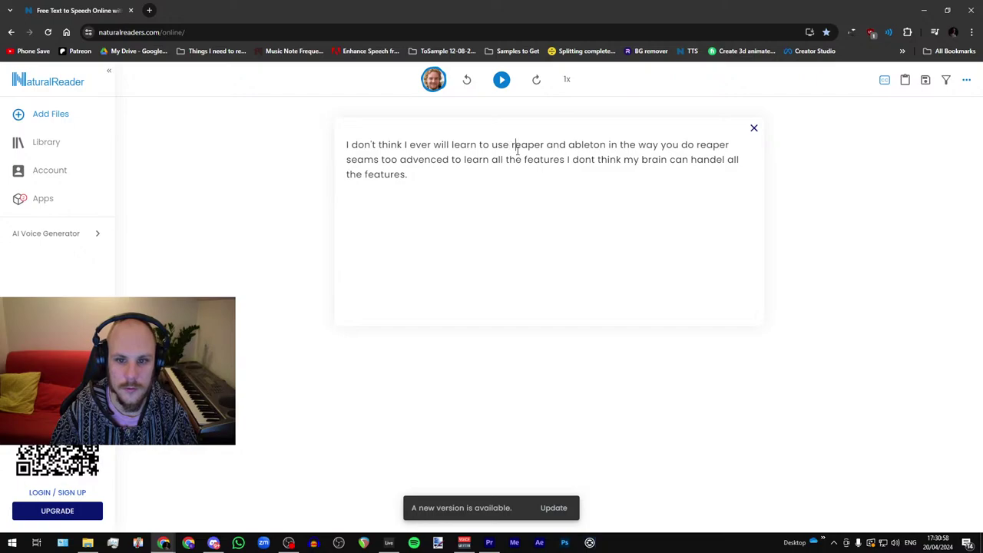
# Step: Capitalize "Reaper" and "Ableton" in the opening sentence of the viewer's message
pyautogui.press('Delete')
pyautogui.write('R')
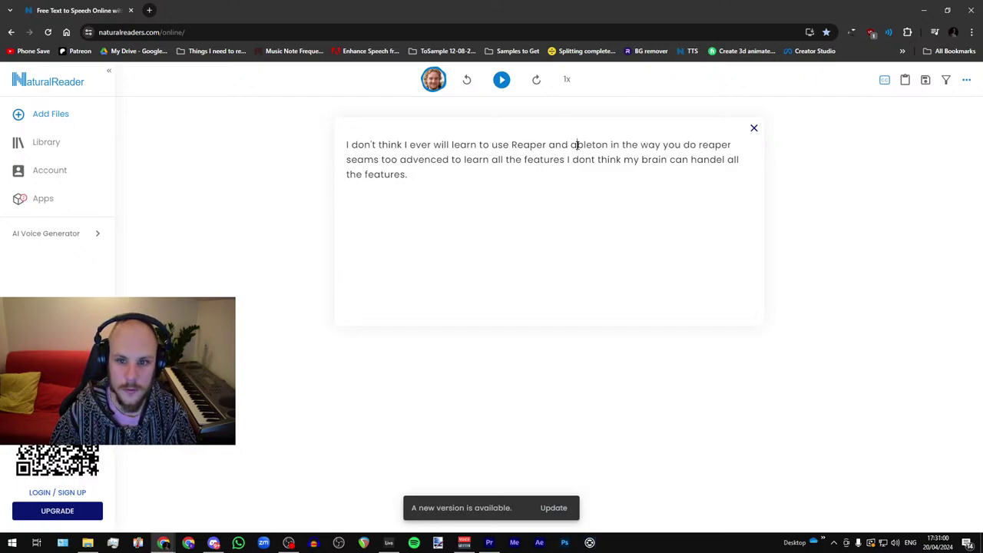
pyautogui.press('Delete')
pyautogui.write('A')
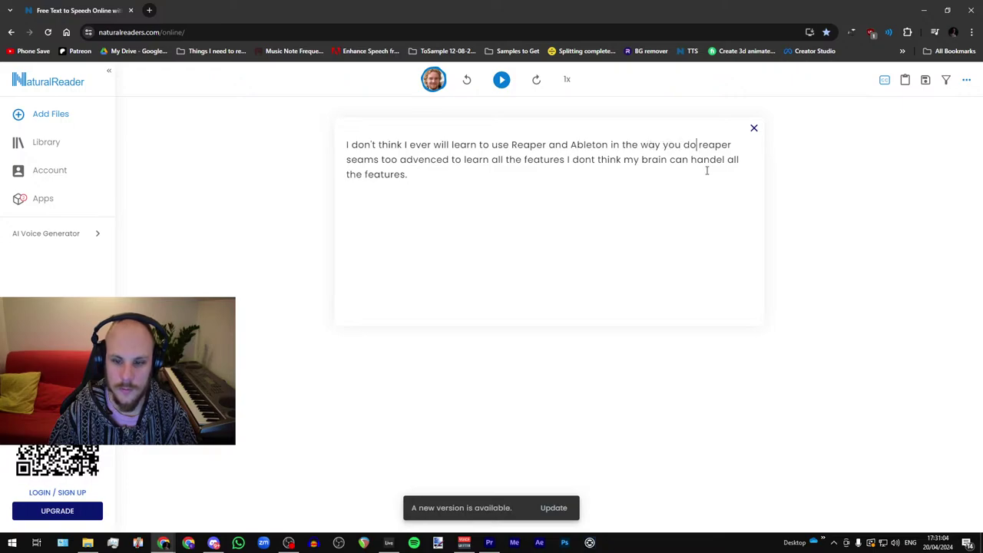
# Step: End the opening sentence with a full stop after "you do" and capitalize the following "Reaper"
pyautogui.write('.')
pyautogui.press('Delete')
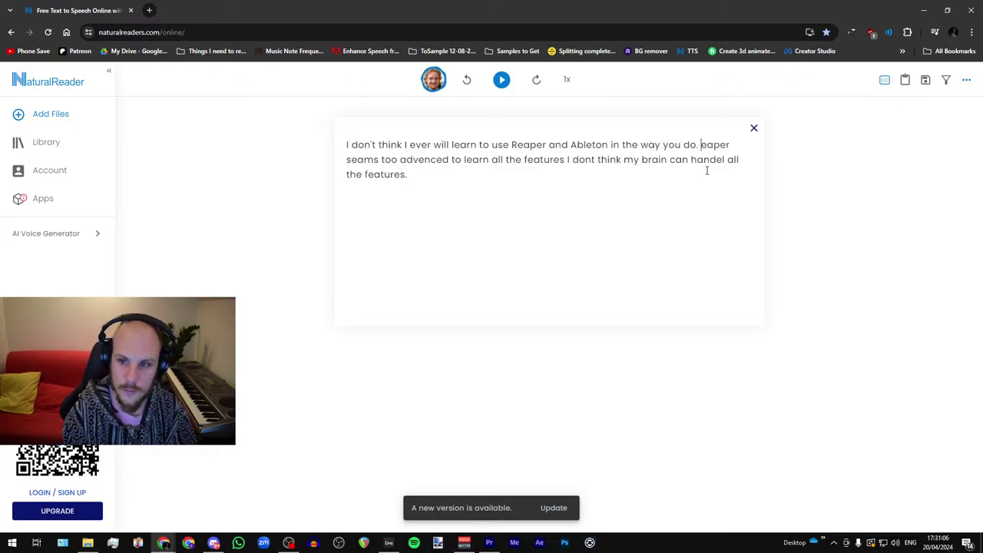
pyautogui.write('R')
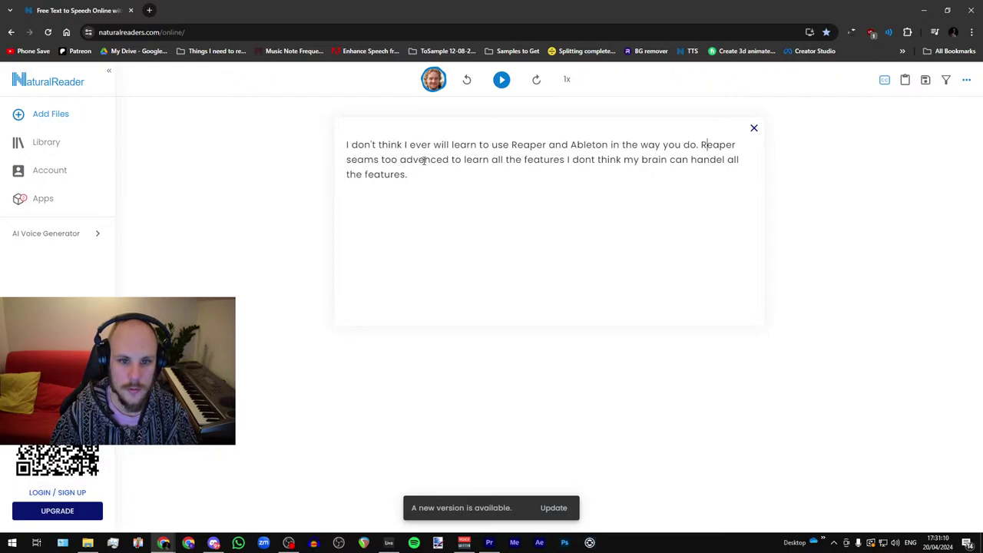
# Step: Correct "advenced" to "advanced" and "handel" to "handle", and put a full stop after the first "all the features"
pyautogui.press('BackSpace')
pyautogui.write('a')
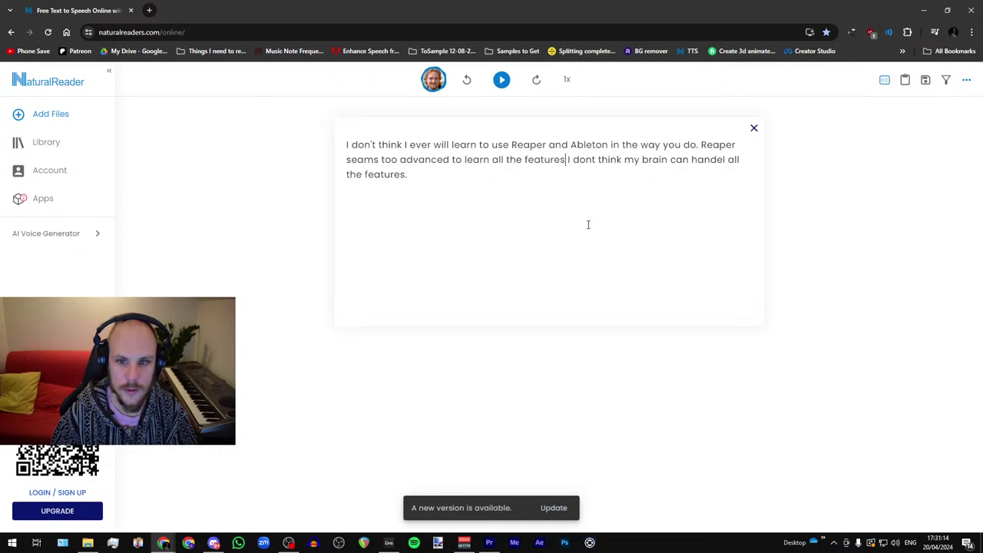
pyautogui.write('.')
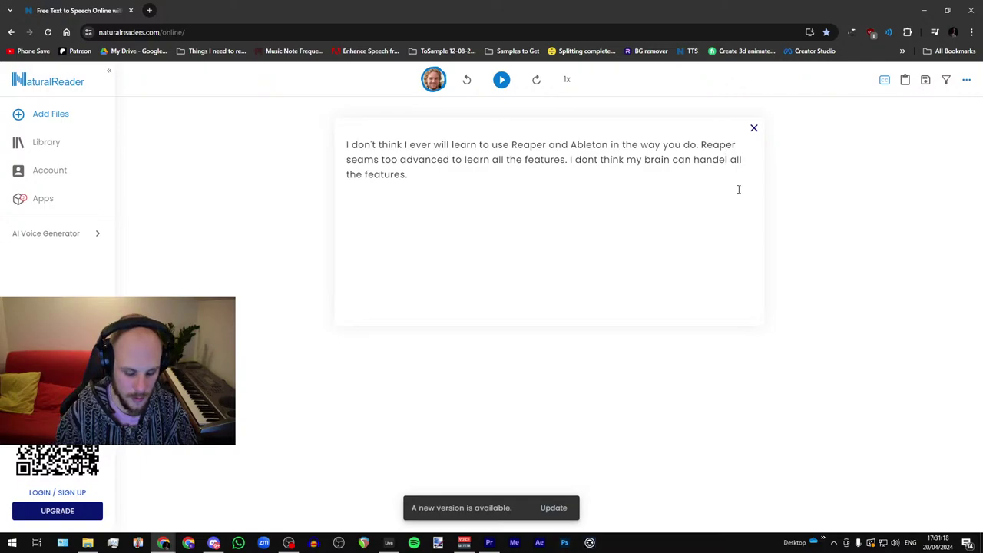
pyautogui.write('l')
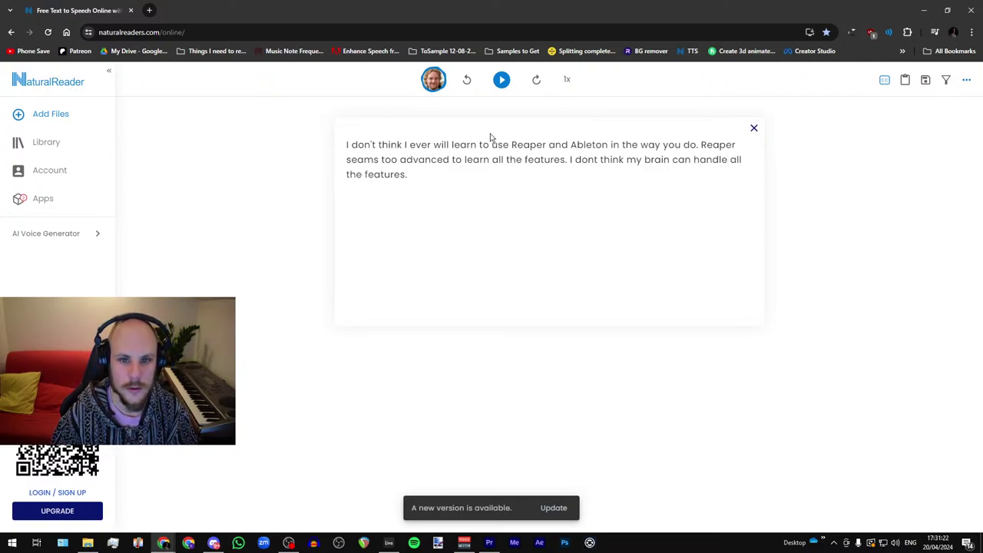
# Step: Move the NaturalReader browser window off the Premiere Pro screen and switch between the open programs
pyautogui.moveTo(420, 13); pyautogui.dragTo(0, 156)
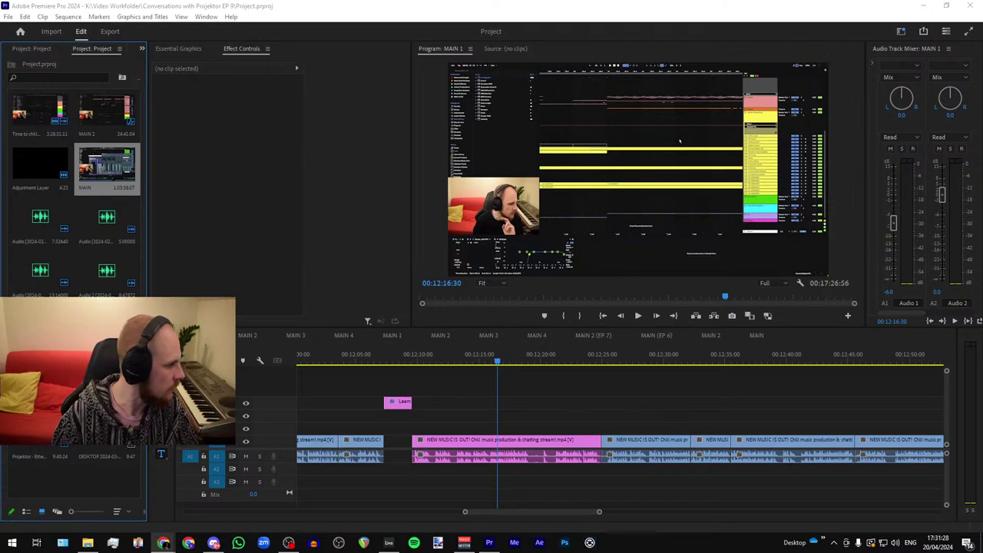
pyautogui.hotkey('alt', 'Tab')
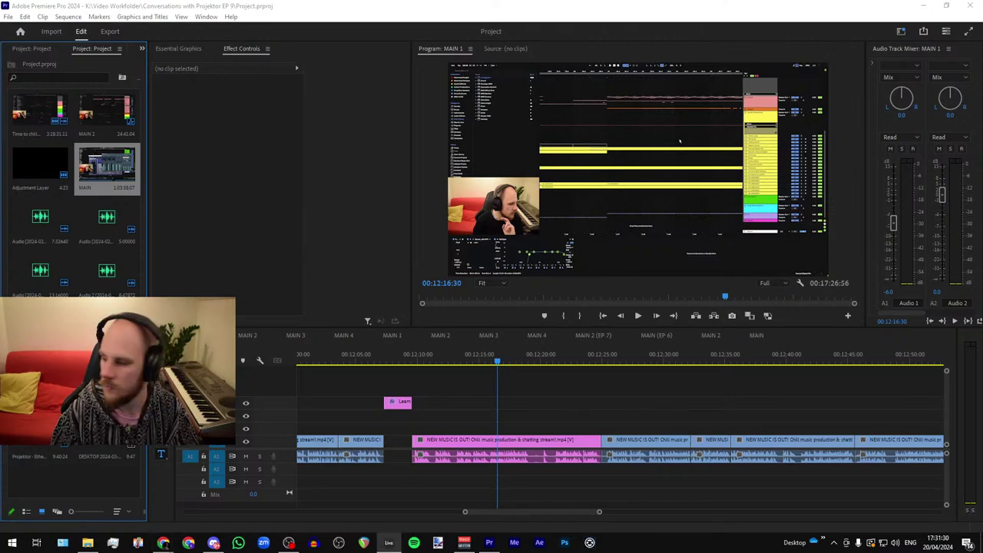
pyautogui.hotkey('alt', 'Tab')
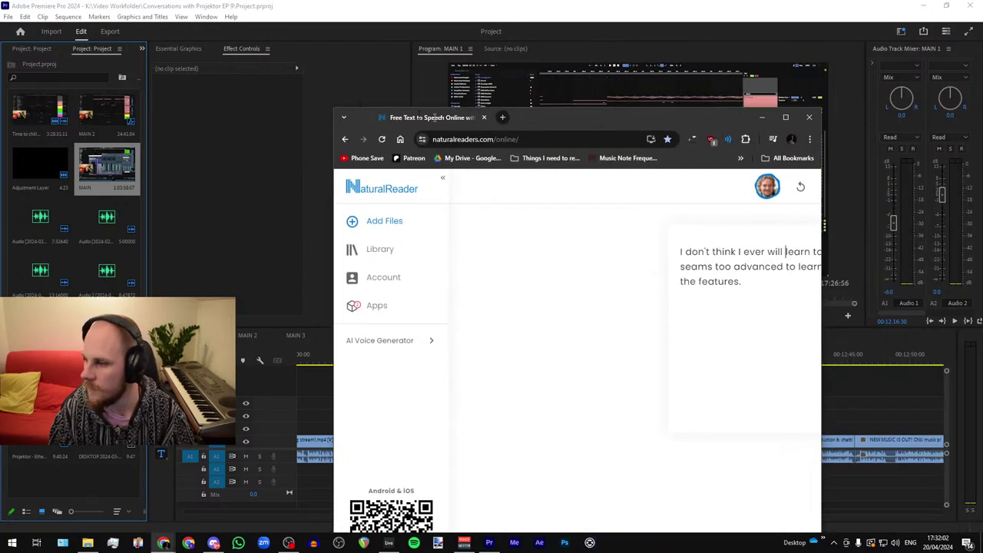
# Step: Bring the NaturalReader window back over Premiere Pro and reword the opening to "I don't think I will ever learn"
pyautogui.moveTo(532, 125); pyautogui.dragTo(437, 92)
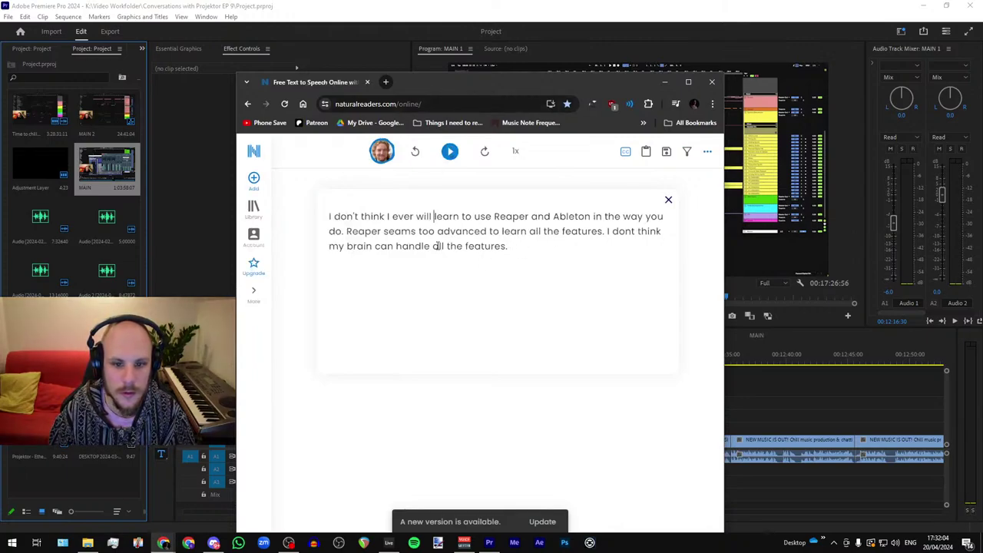
pyautogui.moveTo(394, 217); pyautogui.dragTo(415, 217)
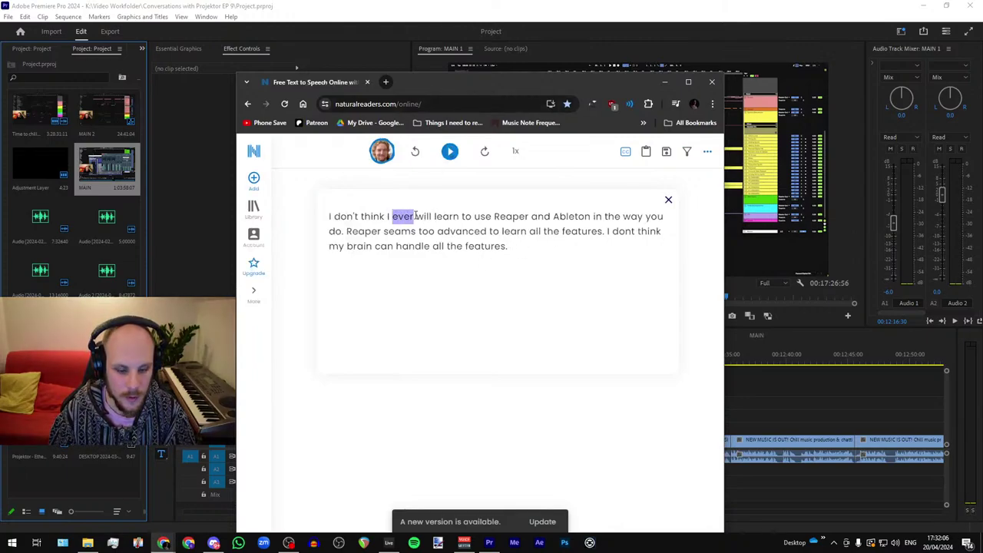
pyautogui.press('BackSpace')
pyautogui.press('Delete')
pyautogui.click(412, 217)
pyautogui.write('er')
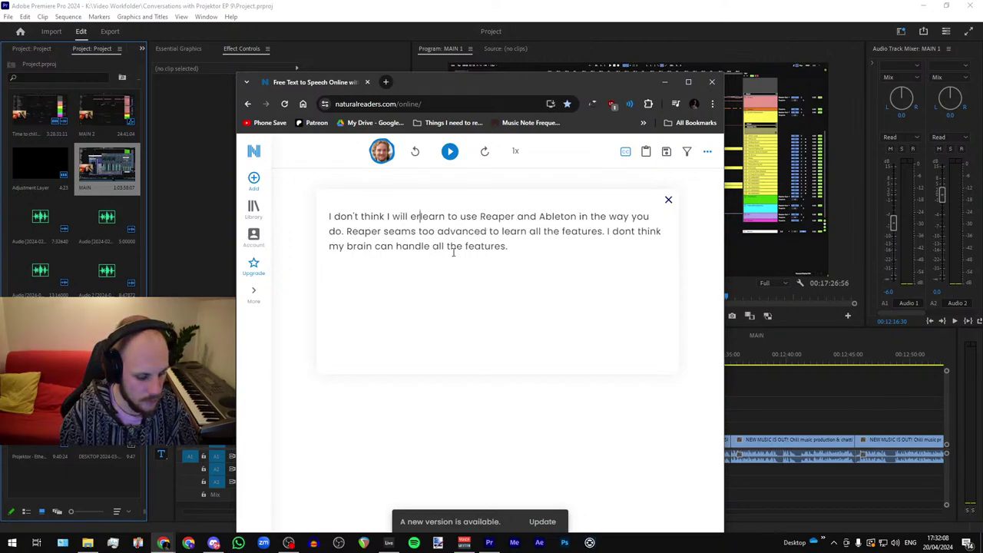
pyautogui.write('ew')
pyautogui.press('BackSpace')
pyautogui.press('BackSpace')
pyautogui.press('BackSpace')
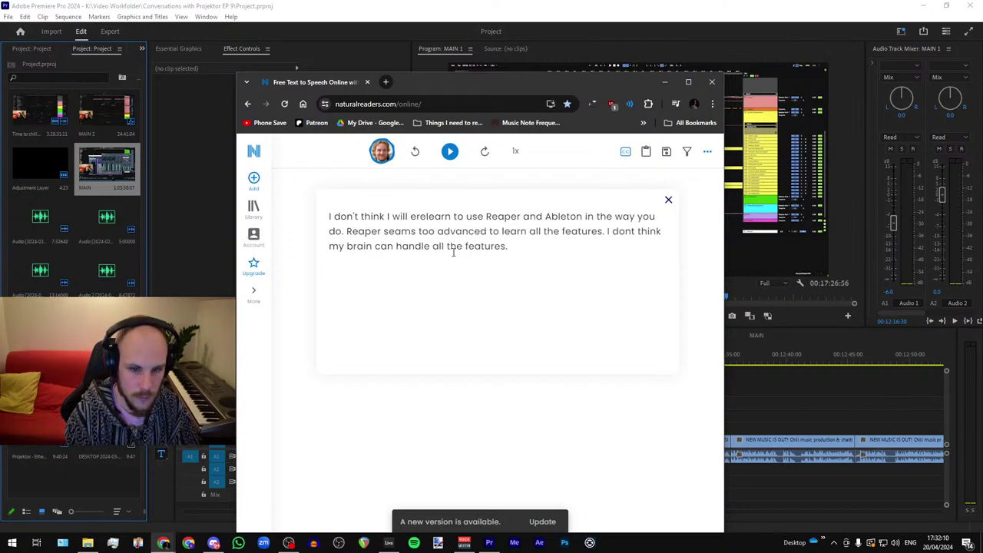
pyautogui.write('ver')
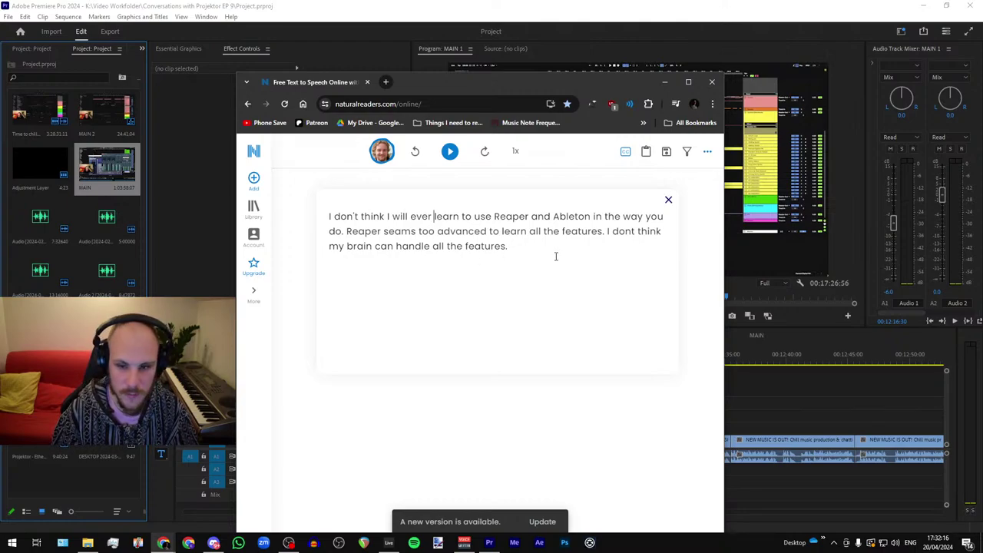
# Step: Replace the closing words "all the features" with "it all" and clear the browser window off the Premiere Pro screen
pyautogui.moveTo(506, 246); pyautogui.dragTo(435, 247)
pyautogui.write('it all')
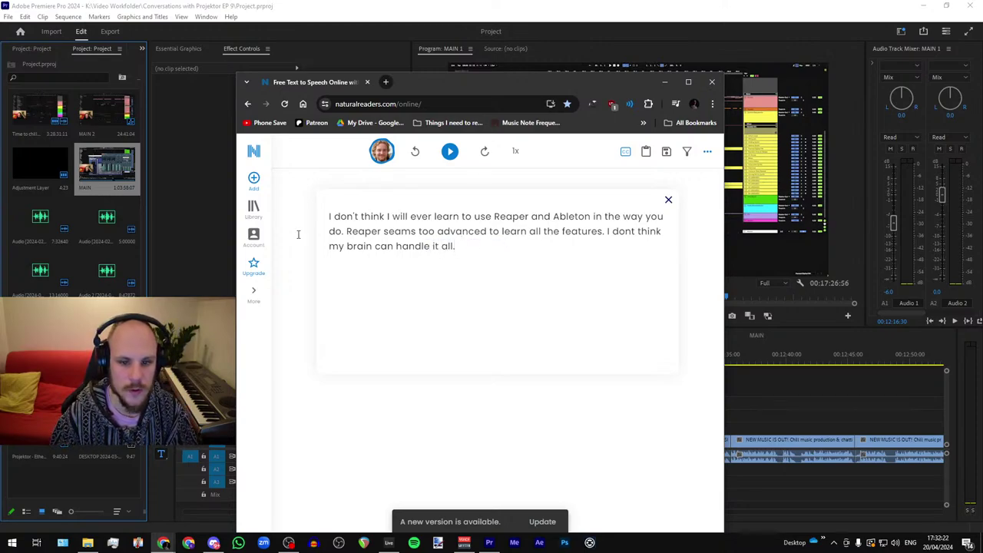
pyautogui.moveTo(429, 90); pyautogui.dragTo(438, 90)
pyautogui.click(673, 83)
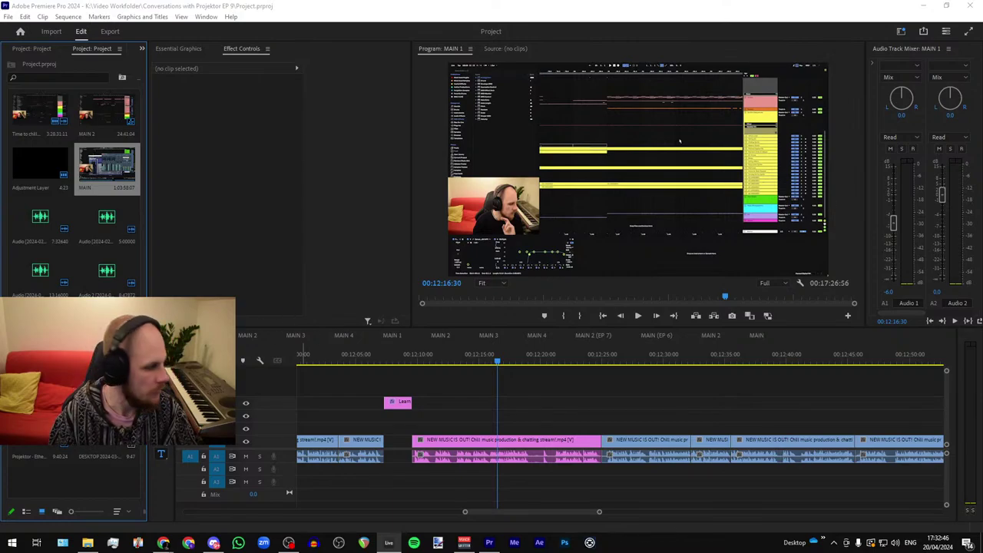
pyautogui.moveTo(421, 467)
pyautogui.mouseDown()
pyautogui.moveTo(421, 479)
pyautogui.moveTo(415, 470)
pyautogui.moveTo(496, 473)
pyautogui.moveTo(415, 472)
pyautogui.mouseUp()
pyautogui.scroll(2, 423, 488)
pyautogui.scroll(1, 424, 484)
# Step: Cut the pause between 00:12:13:27 and 00:12:14:17 out of the green voice recording and close the gap
pyautogui.moveTo(495, 361); pyautogui.dragTo(498, 361)
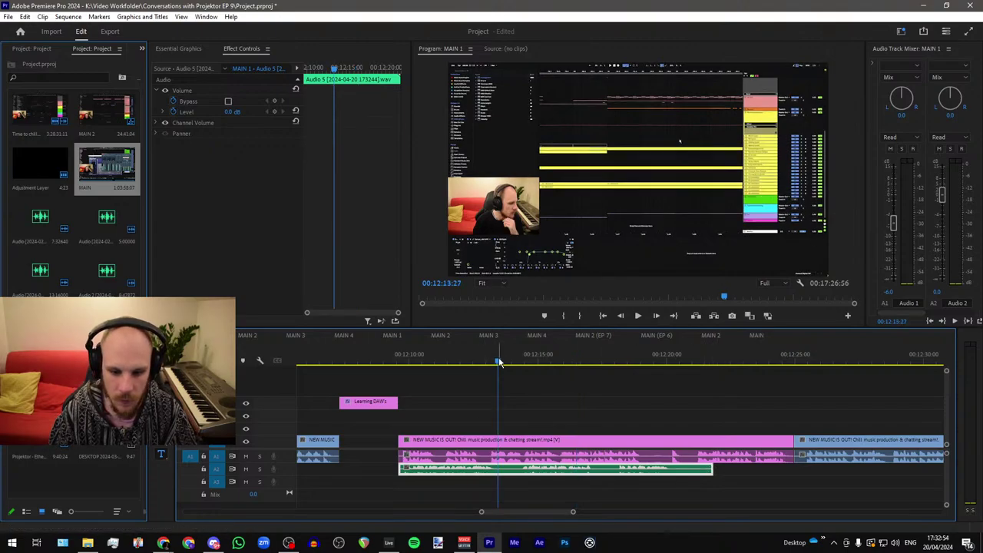
pyautogui.hotkey('ctrl', 'k')
pyautogui.click(520, 361)
pyautogui.doubleClick(509, 468)
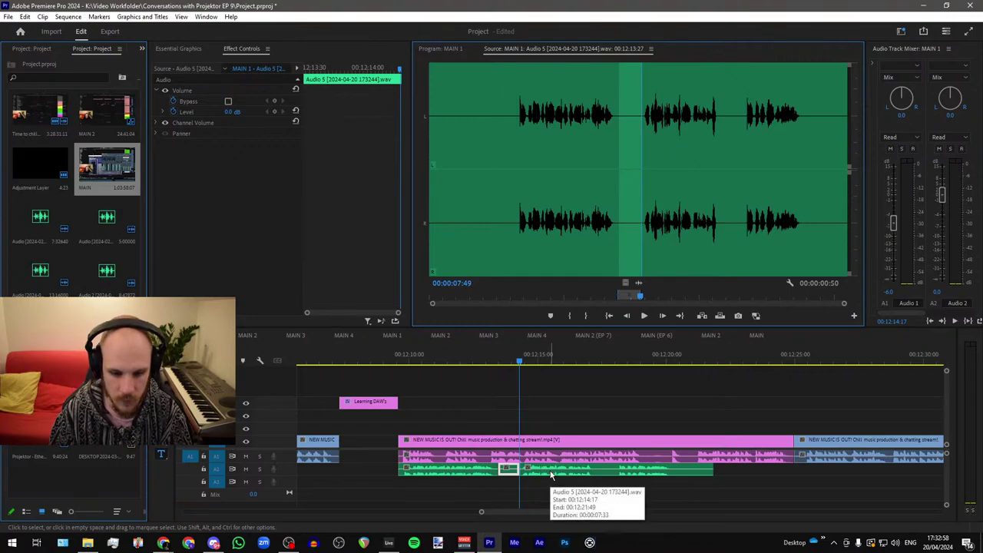
pyautogui.click(530, 482)
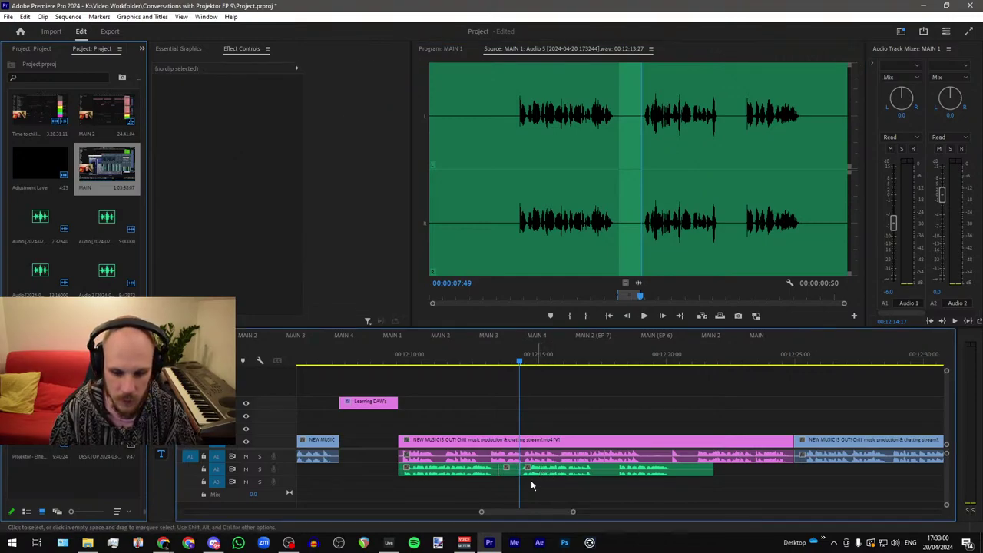
pyautogui.click(511, 473)
pyautogui.moveTo(545, 470); pyautogui.dragTo(525, 470)
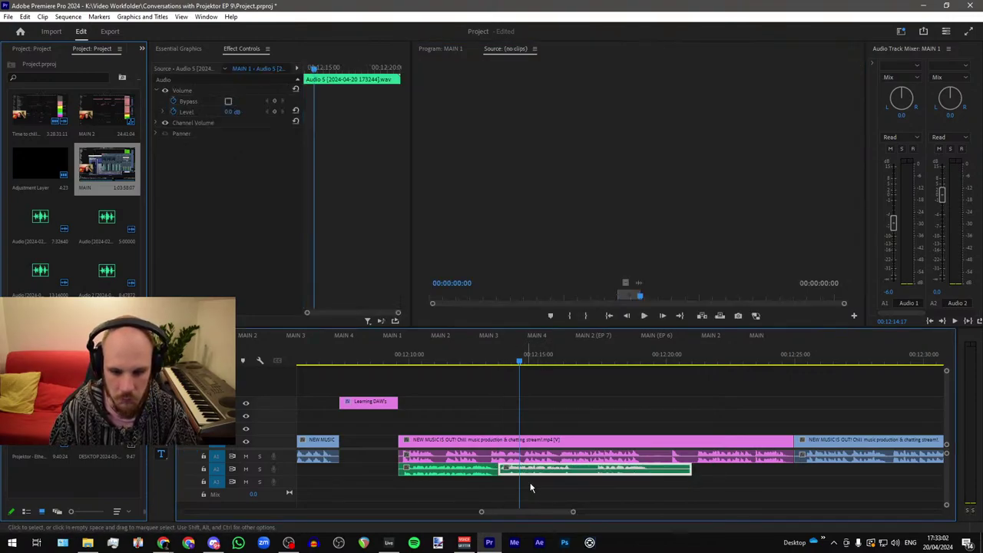
# Step: Cut the section between 00:12:16:23 and 00:12:17:15 out of the voice recording and close the gap
pyautogui.click(575, 367)
pyautogui.hotkey('ctrl', 'k')
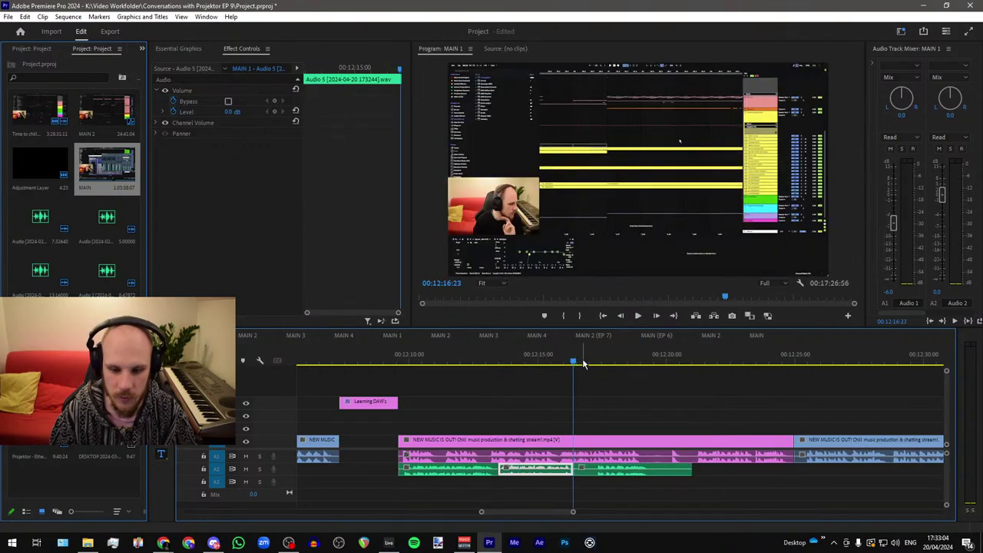
pyautogui.click(598, 362)
pyautogui.click(588, 472)
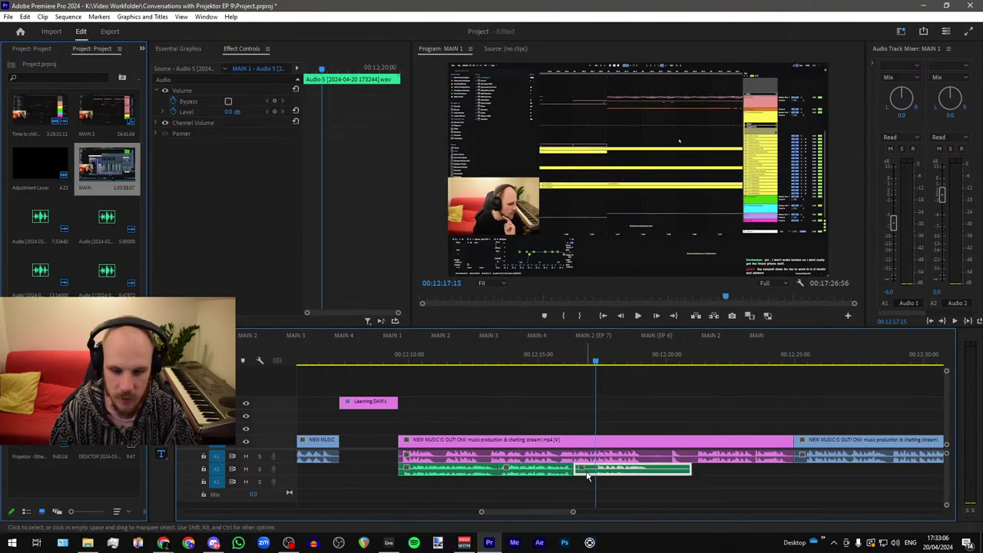
pyautogui.hotkey('ctrl', 'k')
pyautogui.press('Delete')
pyautogui.moveTo(619, 473); pyautogui.dragTo(643, 476)
# Step: Split the voice recording at 00:12:18:30 and delete its silent tail
pyautogui.click(566, 493)
pyautogui.click(628, 361)
pyautogui.hotkey('ctrl', 'k')
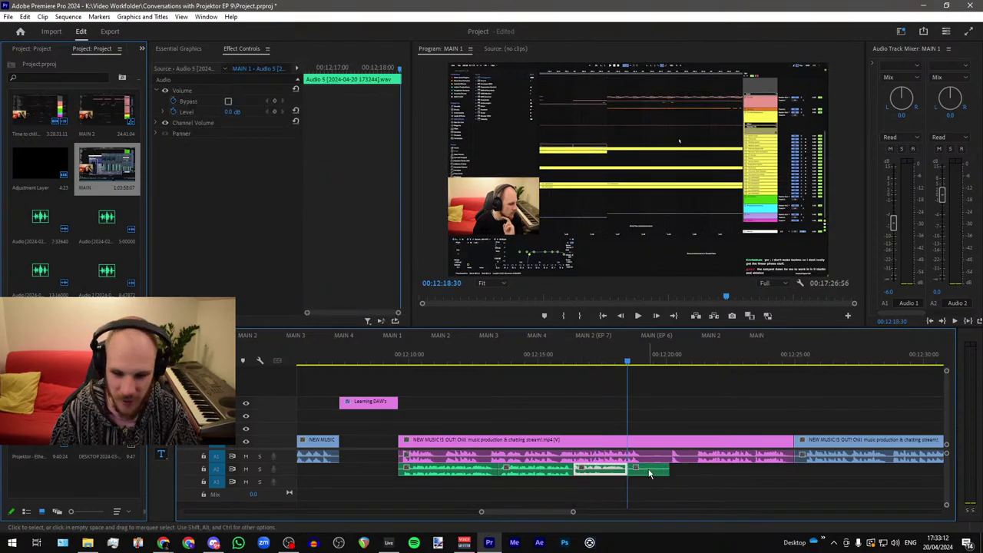
pyautogui.click(650, 472)
pyautogui.press('Delete')
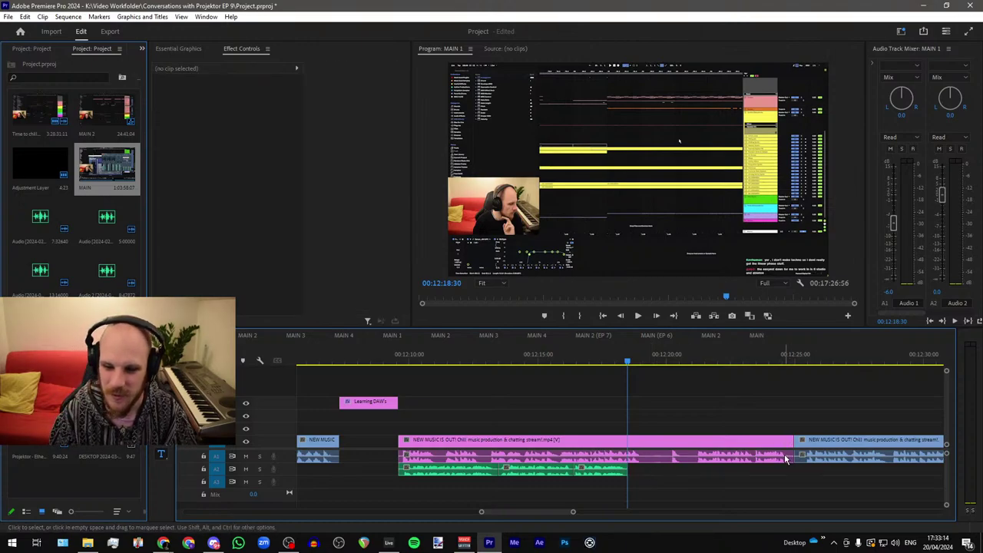
# Step: Delete only the original audio of the pink stream clip, keeping its video
pyautogui.click(452, 461)
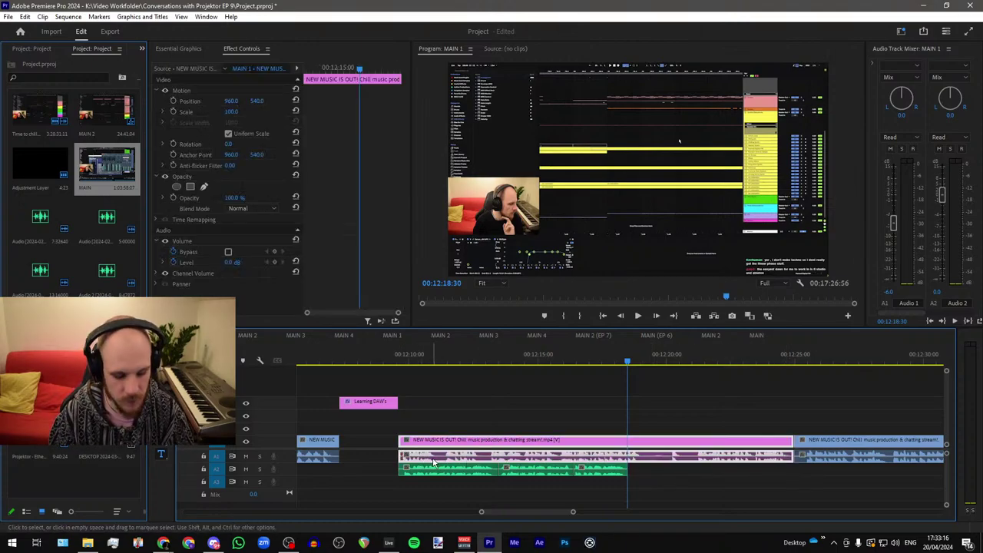
pyautogui.keyDown('alt'); pyautogui.click(447, 461); pyautogui.keyUp('alt')
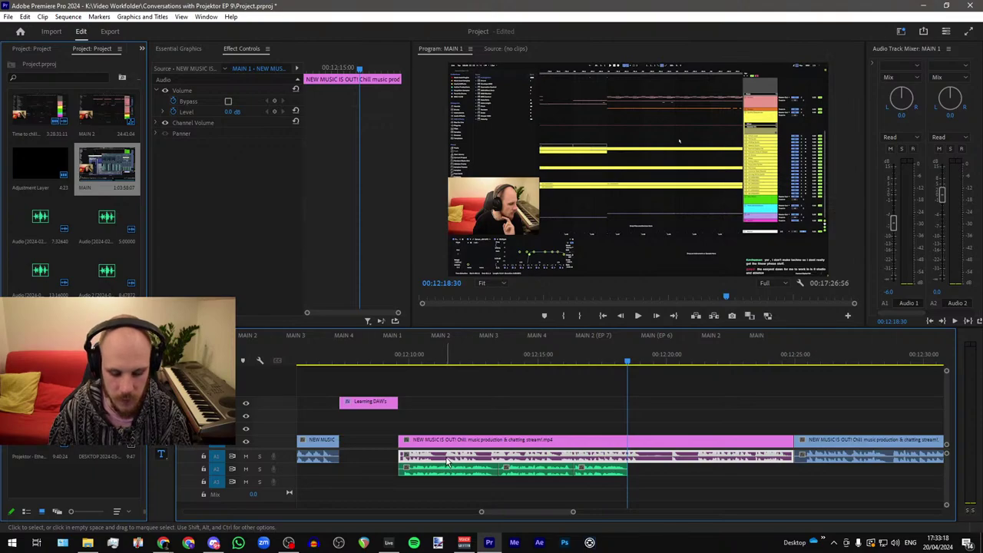
pyautogui.press('Delete')
# Step: Split the pink video clip at 00:12:18:30, ripple-delete the part after the cut, and save the project
pyautogui.click(635, 440)
pyautogui.hotkey('ctrl', 'k')
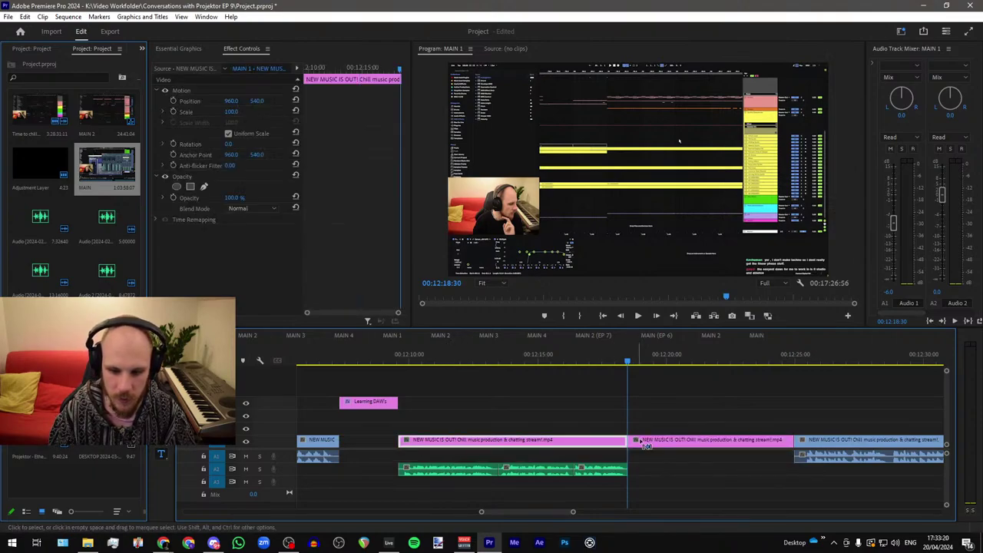
pyautogui.click(647, 444)
pyautogui.hotkey('shift', 'Delete')
pyautogui.hotkey('ctrl', 's')
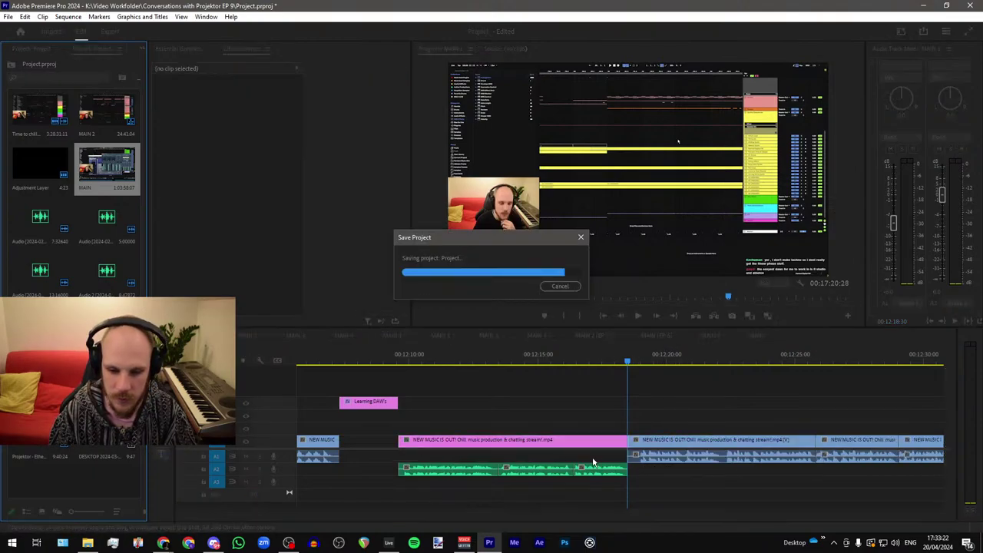
# Step: Play the sequence from 00:12:18:41 to review the streamer's reply after the voice recording
pyautogui.keyDown('alt'); pyautogui.scroll(-2, 451, 447); pyautogui.keyUp('alt')
pyautogui.keyDown('alt'); pyautogui.scroll(-2, 451, 447); pyautogui.keyUp('alt')
pyautogui.keyDown('alt'); pyautogui.scroll(4, 513, 462); pyautogui.keyUp('alt')
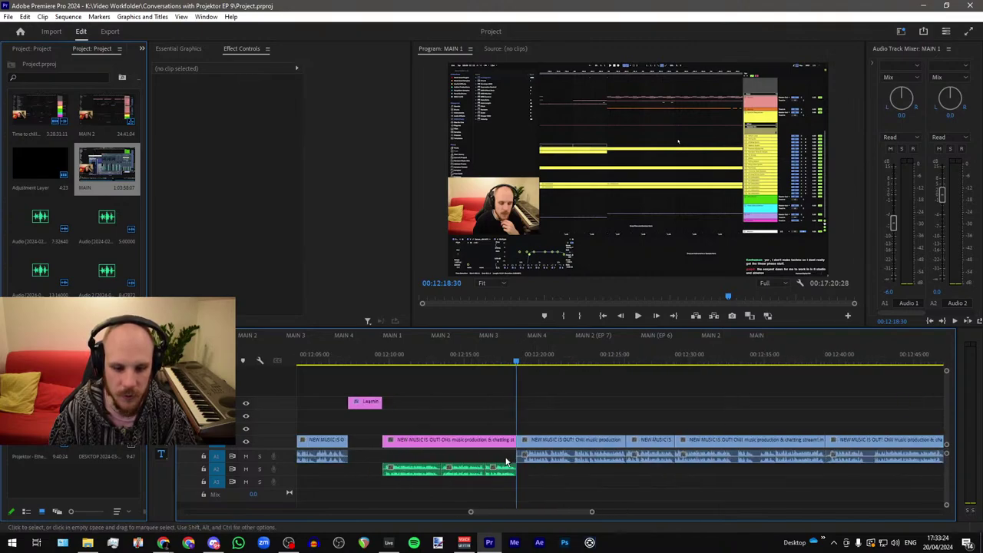
pyautogui.keyDown('alt'); pyautogui.scroll(-2, 512, 462); pyautogui.keyUp('alt')
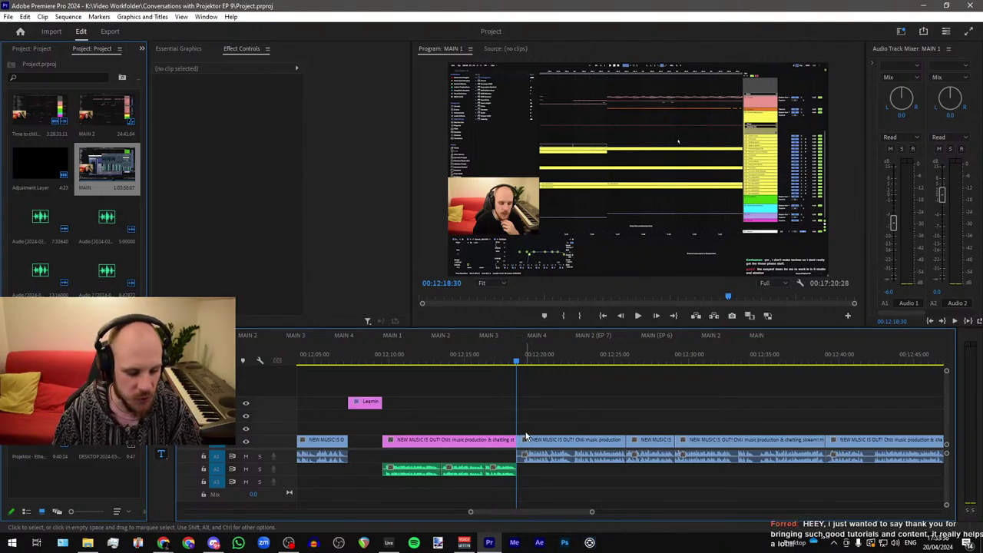
pyautogui.click(520, 366)
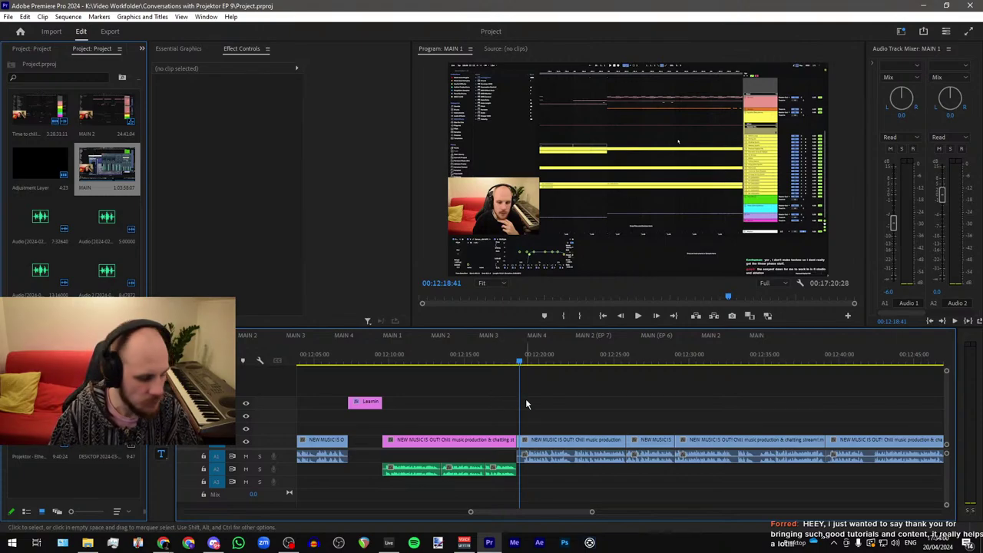
pyautogui.press('space')
pyautogui.scroll(-2, 387, 382)
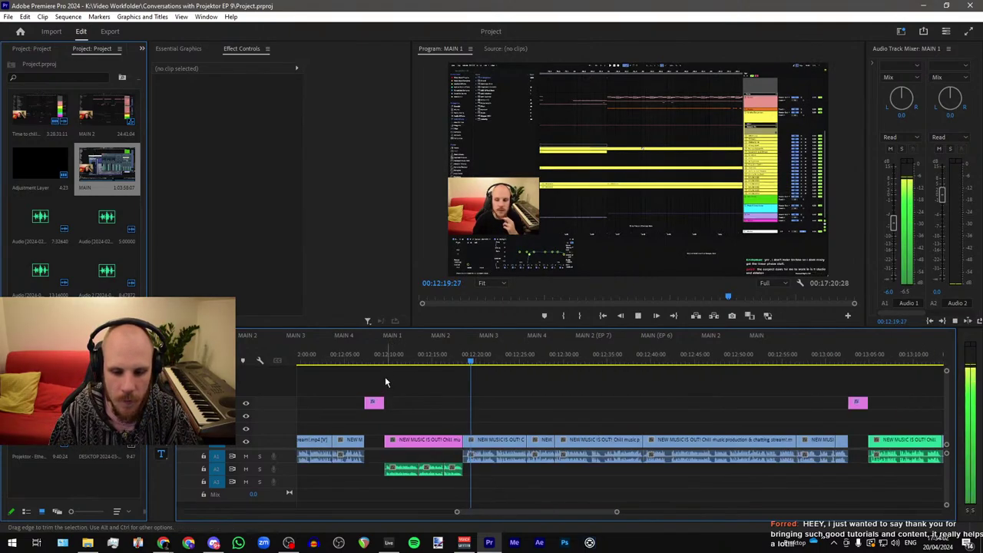
# Step: Copy the viewer caption and adjustment layer from around 00:10:10 and paste them at 00:12:10:13, above the pink stream clip
pyautogui.click(392, 361)
pyautogui.scroll(-4, 607, 396)
pyautogui.scroll(-3, 604, 392)
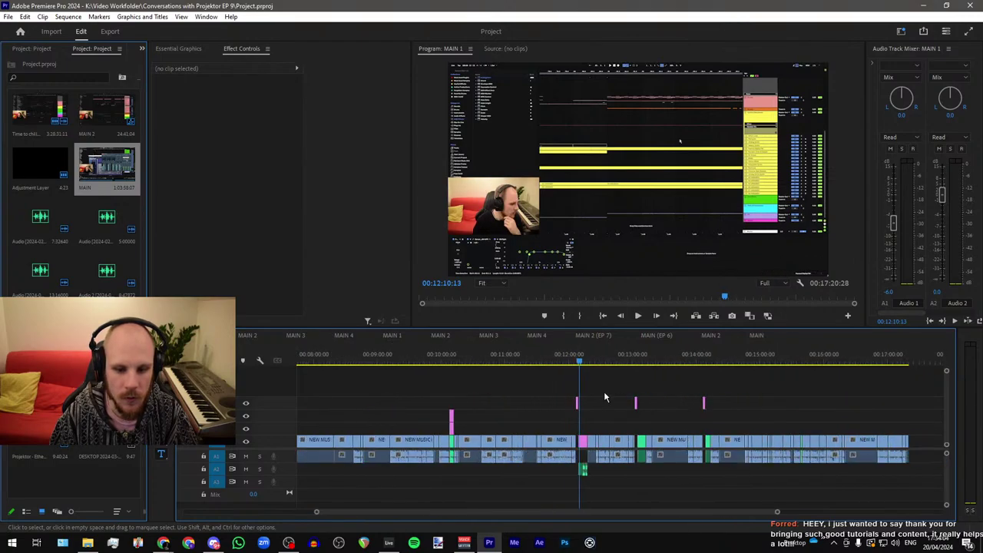
pyautogui.moveTo(488, 409); pyautogui.dragTo(463, 427)
pyautogui.scroll(-2, 635, 419)
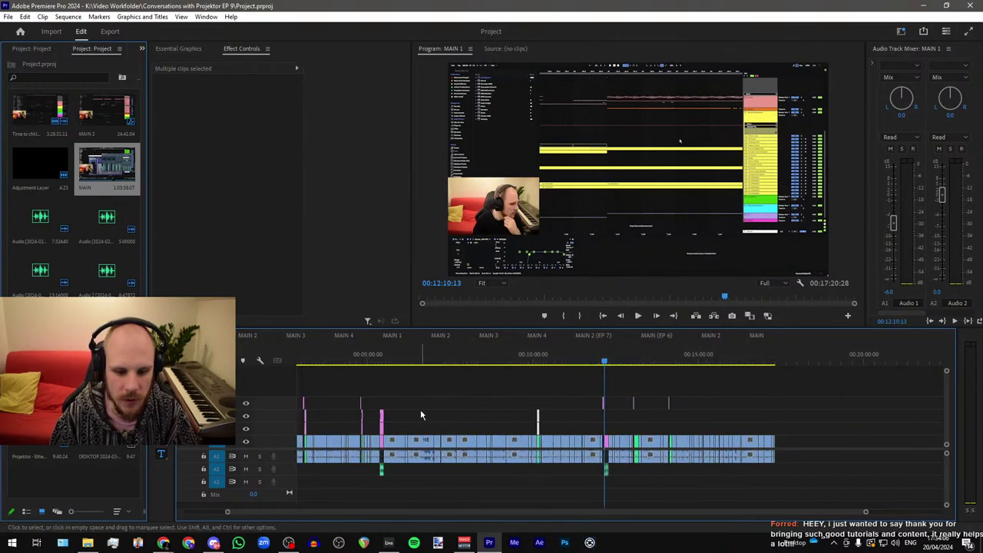
pyautogui.hotkey('ctrl', 'v')
pyautogui.scroll(8, 624, 419)
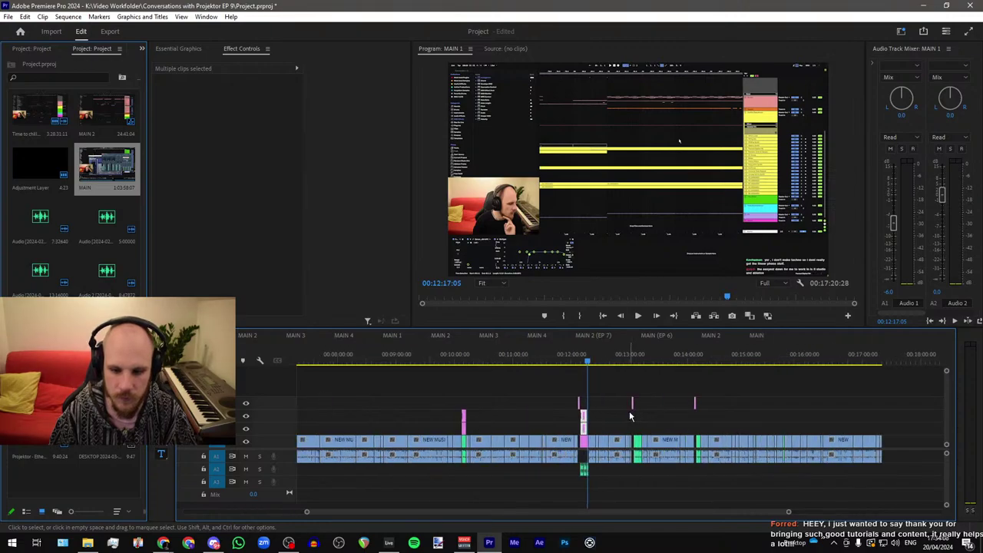
# Step: Align the pasted caption and adjustment layer with the pink clip and extend the adjustment layer to the clip's end at 00:12:18:30
pyautogui.moveTo(441, 417); pyautogui.dragTo(544, 416)
pyautogui.click(616, 424)
pyautogui.scroll(1, 618, 425)
pyautogui.scroll(2, 619, 425)
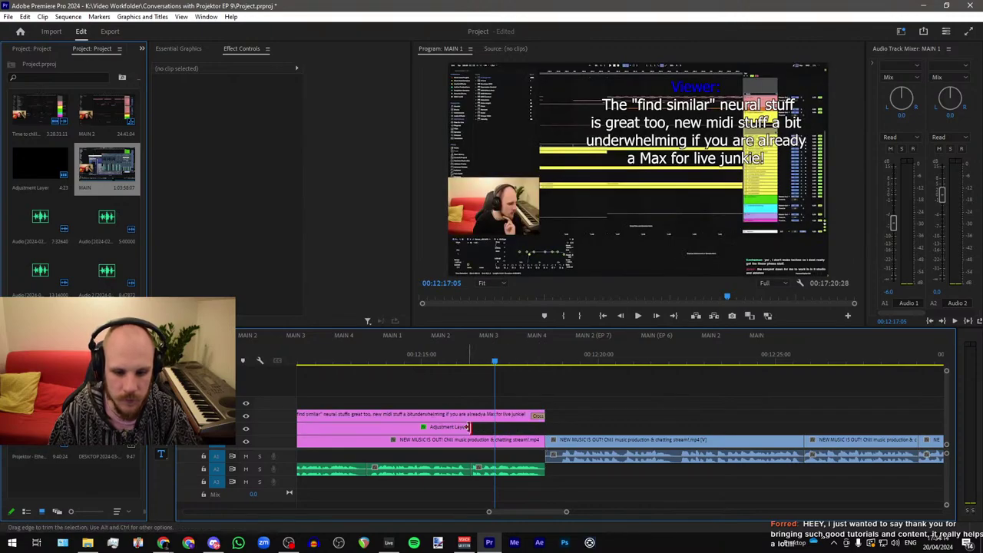
pyautogui.moveTo(470, 428); pyautogui.dragTo(545, 428)
# Step: Examine the caption's closing Cross Dissolve and the adjustment layer's opacity keyframes near 00:12:18:06
pyautogui.click(531, 361)
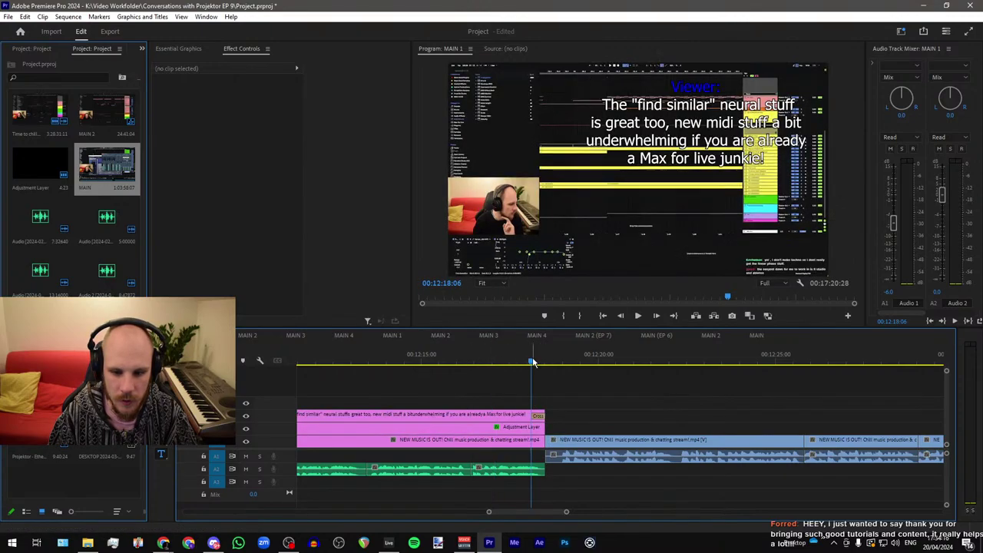
pyautogui.scroll(3, 530, 366)
pyautogui.click(538, 432)
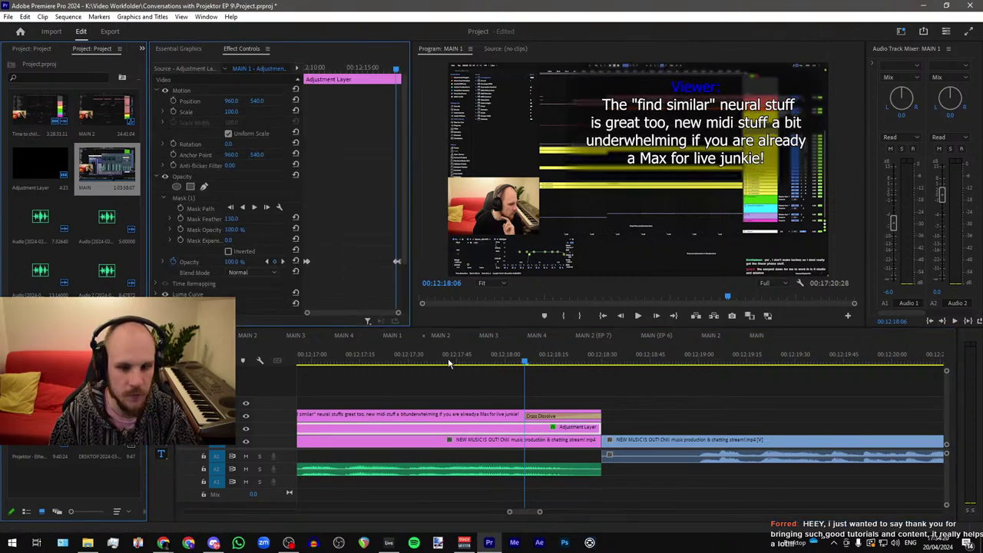
pyautogui.press('-')
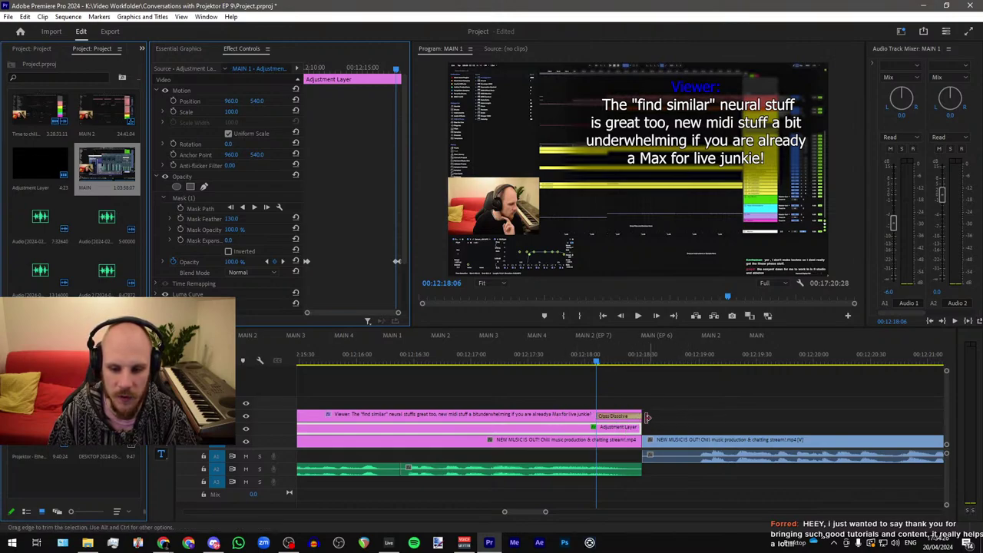
pyautogui.click(607, 421)
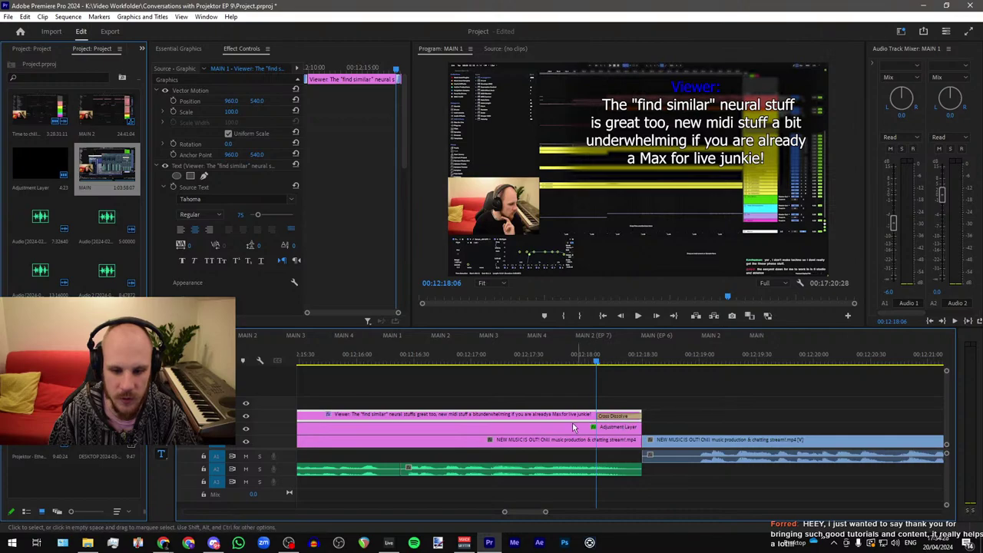
pyautogui.click(608, 427)
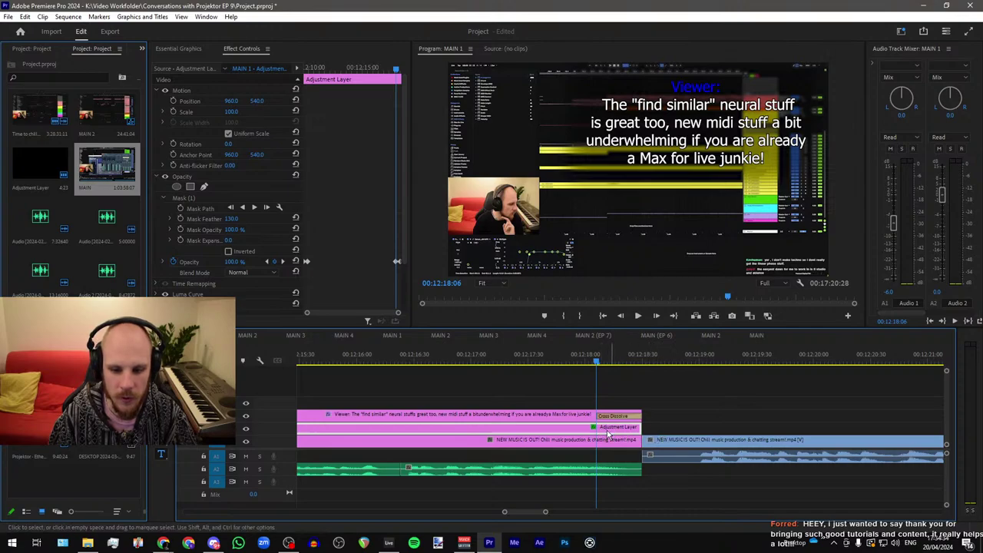
pyautogui.scroll(-4, 662, 429)
pyautogui.press('-')
pyautogui.press('-')
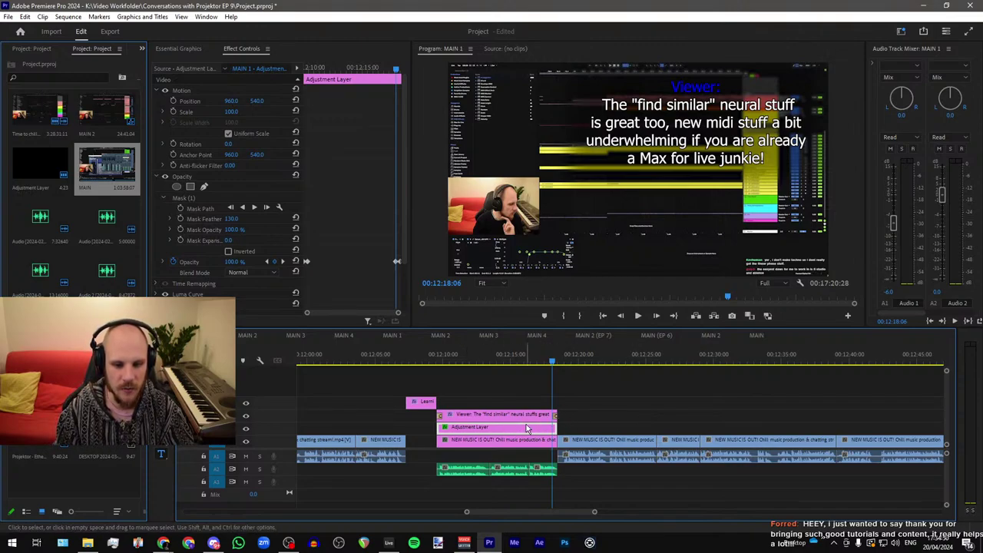
pyautogui.click(555, 415)
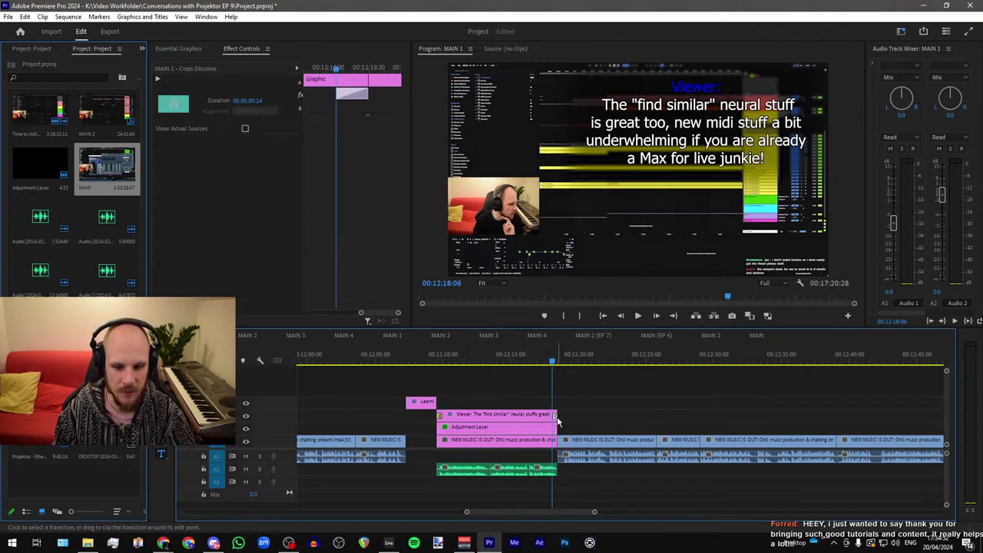
pyautogui.click(547, 427)
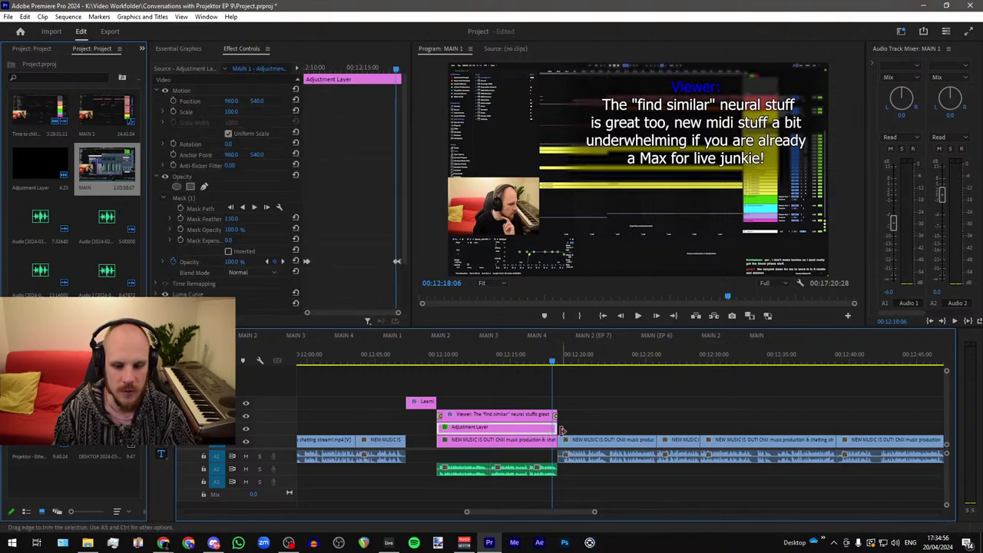
pyautogui.moveTo(556, 427); pyautogui.dragTo(610, 427)
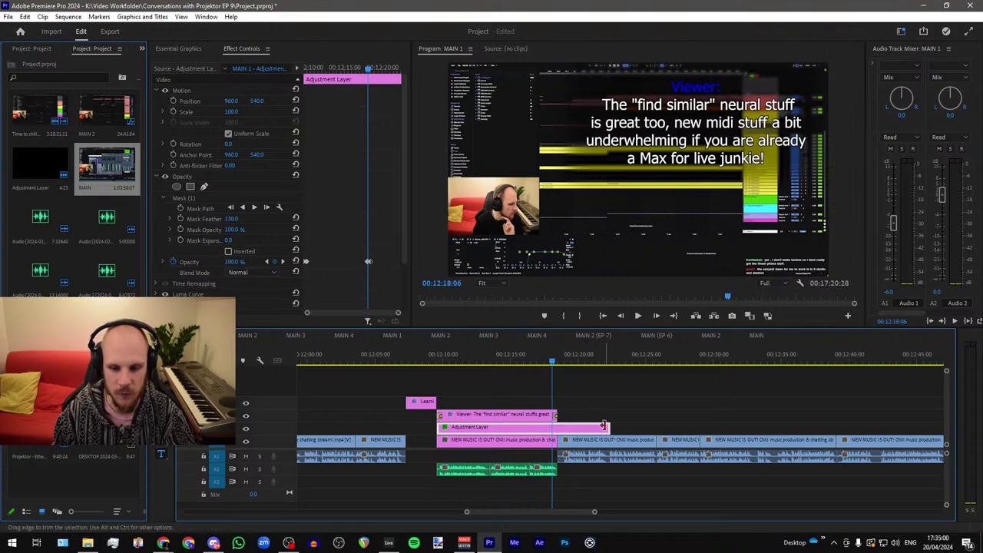
pyautogui.moveTo(610, 427); pyautogui.dragTo(555, 429)
pyautogui.click(575, 434)
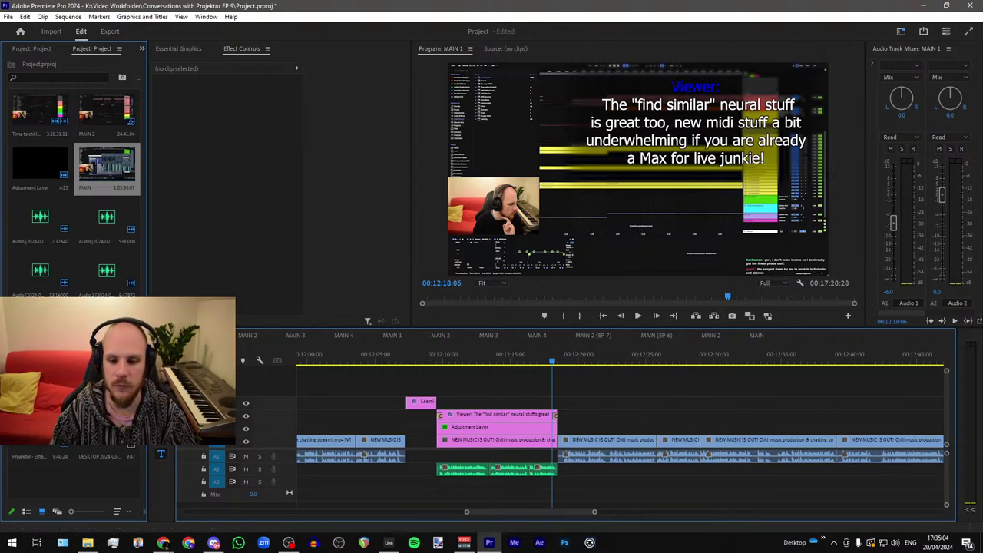
# Step: Replace the caption's message below the "Viewer:" line with the copied viewer message starting "I don't think I will ever learn to use Reaper"
pyautogui.hotkey('alt', 'Tab')
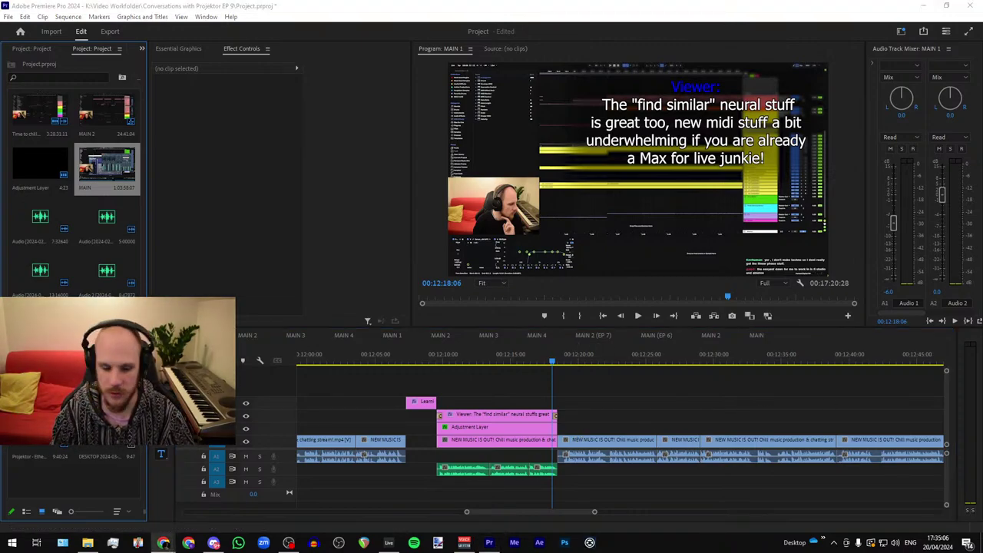
pyautogui.click(467, 359)
pyautogui.click(484, 430)
pyautogui.click(493, 417)
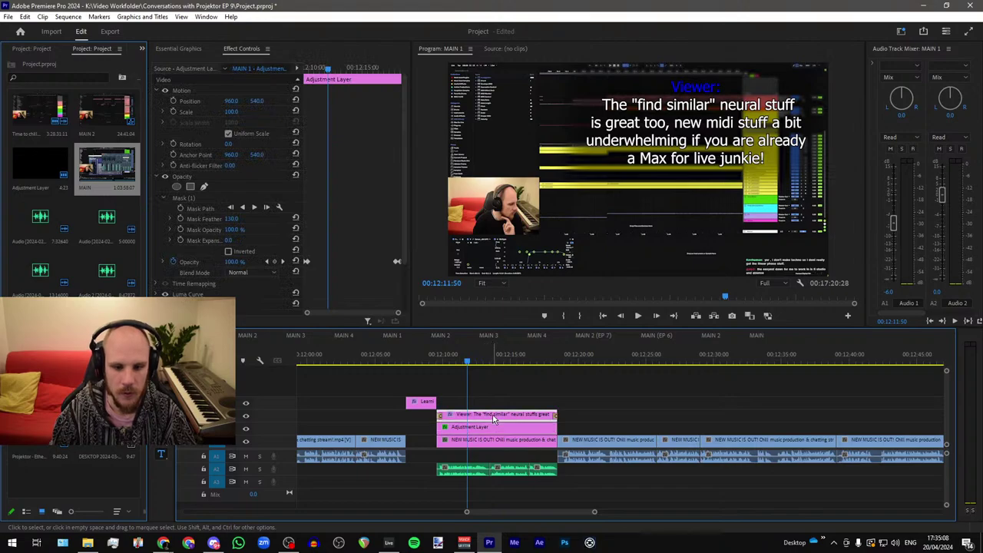
pyautogui.click(649, 118)
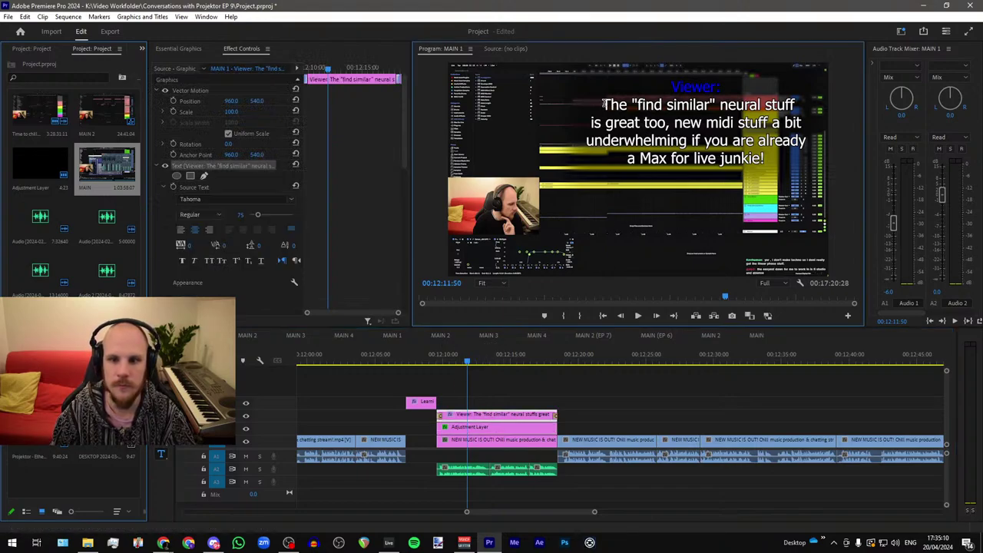
pyautogui.doubleClick(654, 106)
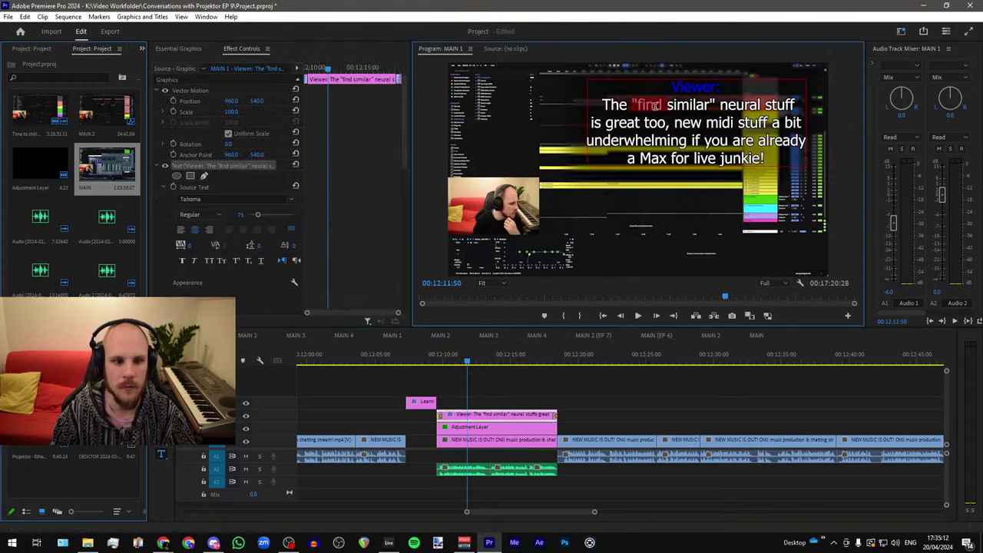
pyautogui.moveTo(603, 105); pyautogui.dragTo(778, 163)
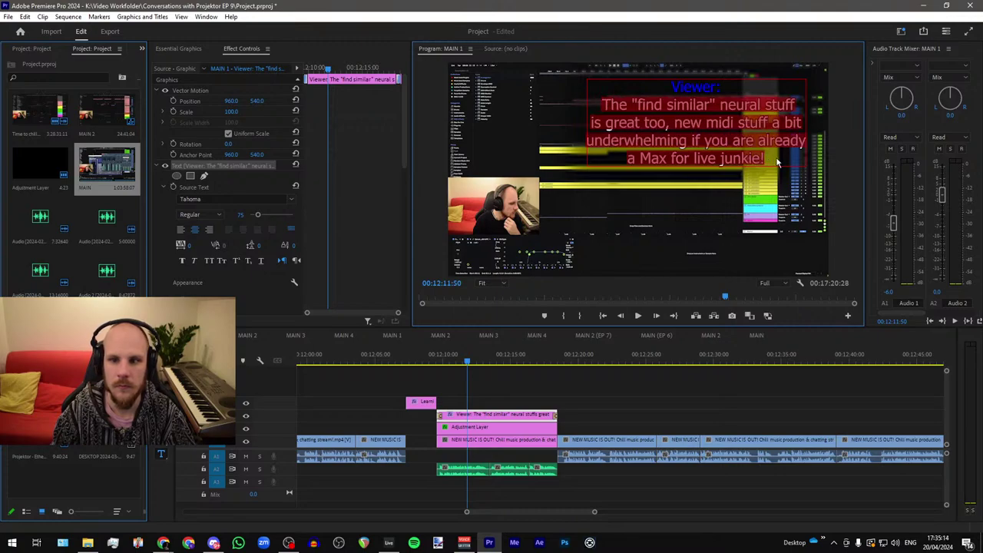
pyautogui.hotkey('ctrl', 'v')
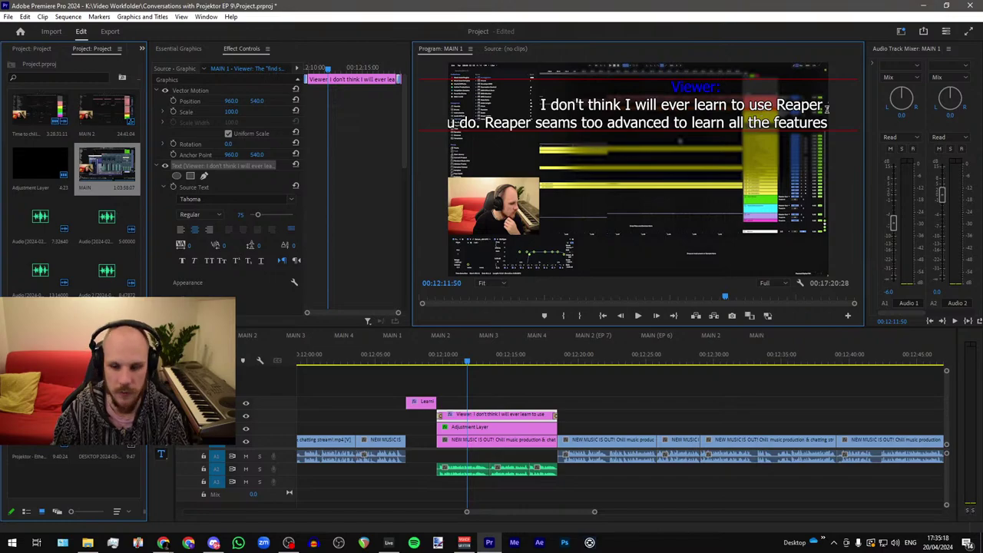
# Step: Insert line breaks in the caption before "Reaper and", before "learn all the features" and before "too advanced to"
pyautogui.click(774, 104)
pyautogui.press('Return')
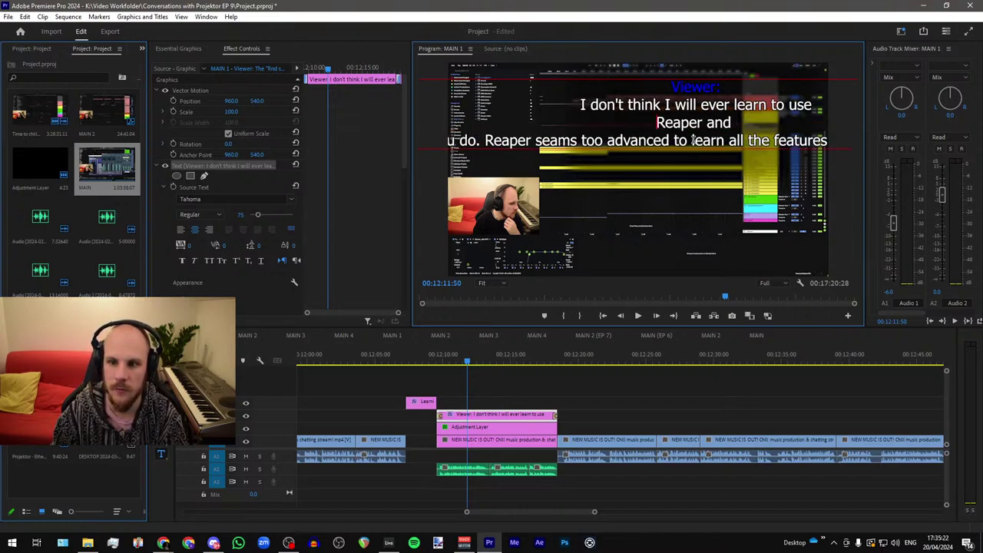
pyautogui.click(694, 140)
pyautogui.press('Return')
pyautogui.press('BackSpace')
pyautogui.click(692, 139)
pyautogui.press('Return')
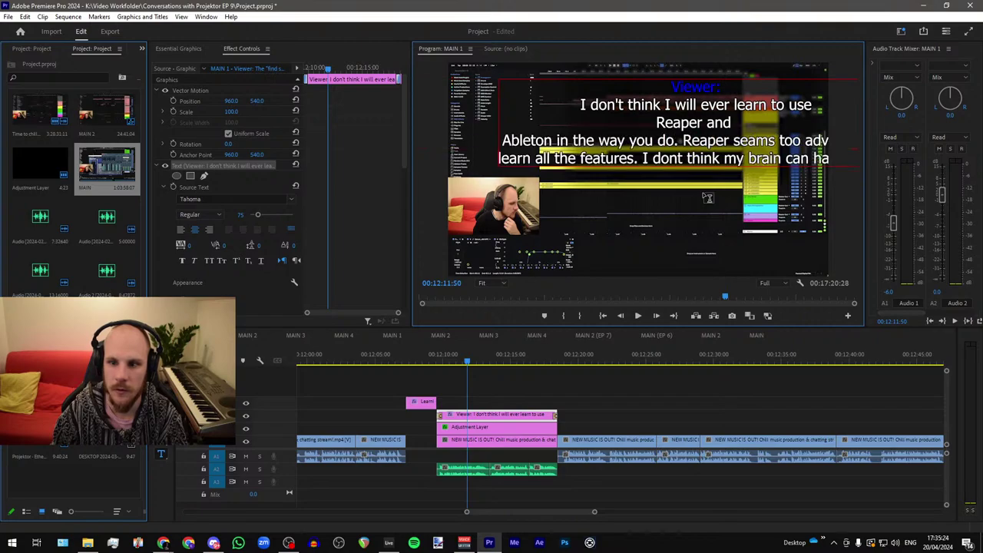
pyautogui.click(792, 142)
pyautogui.press('Return')
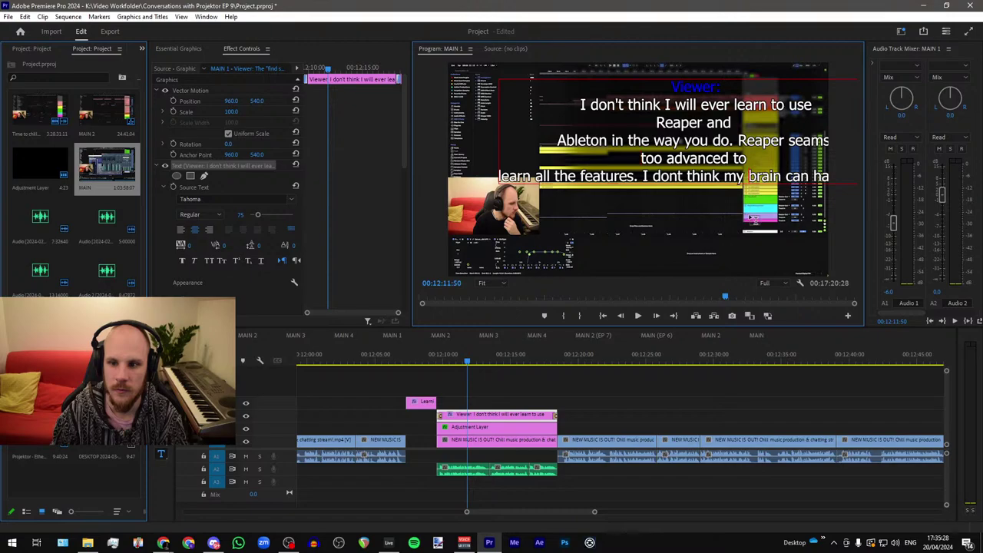
# Step: Reflow the caption into five lines starting with "I don't think", "Reaper and Ableton", "Reaper seams", "all the features" and "brain can"
pyautogui.click(562, 146)
pyautogui.press('BackSpace')
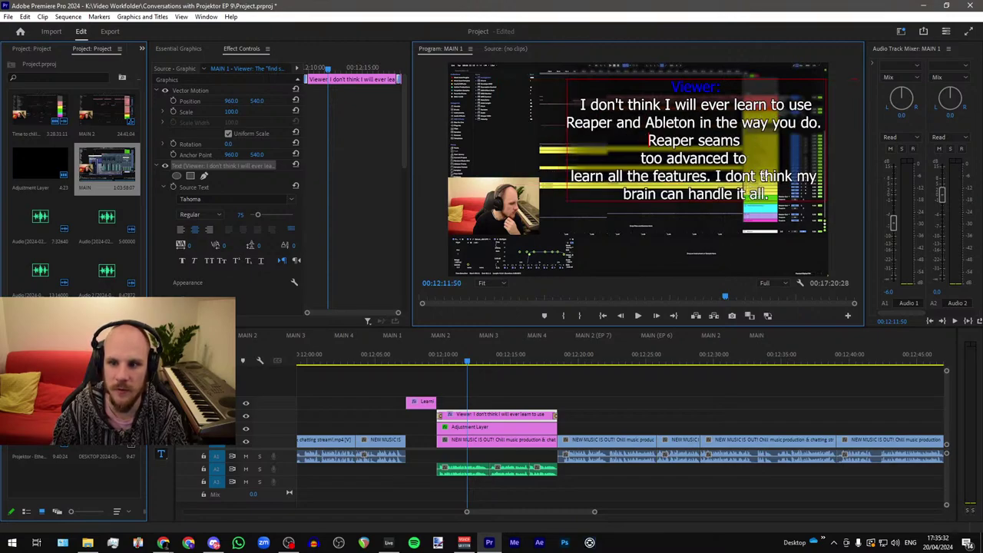
pyautogui.click(641, 159)
pyautogui.press('BackSpace')
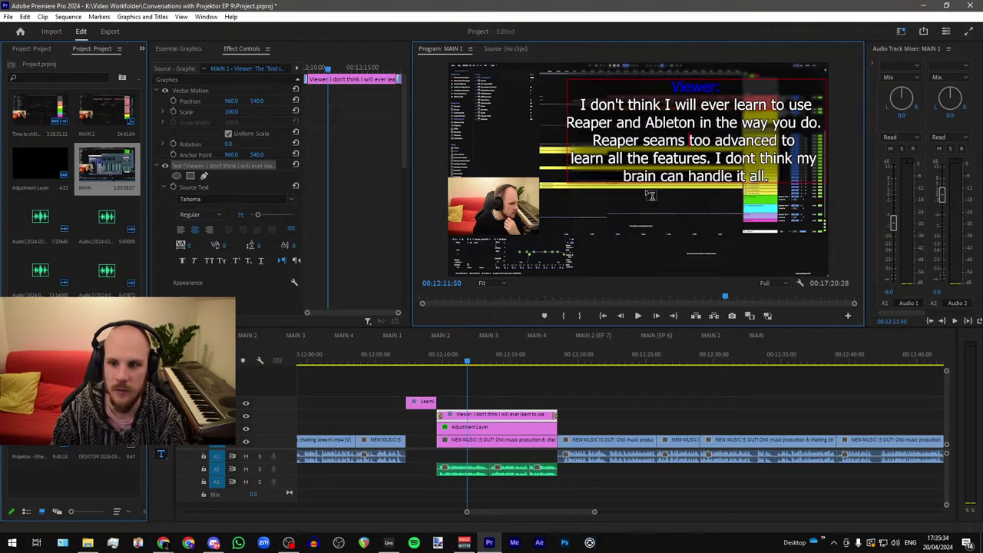
pyautogui.click(573, 158)
pyautogui.press('BackSpace')
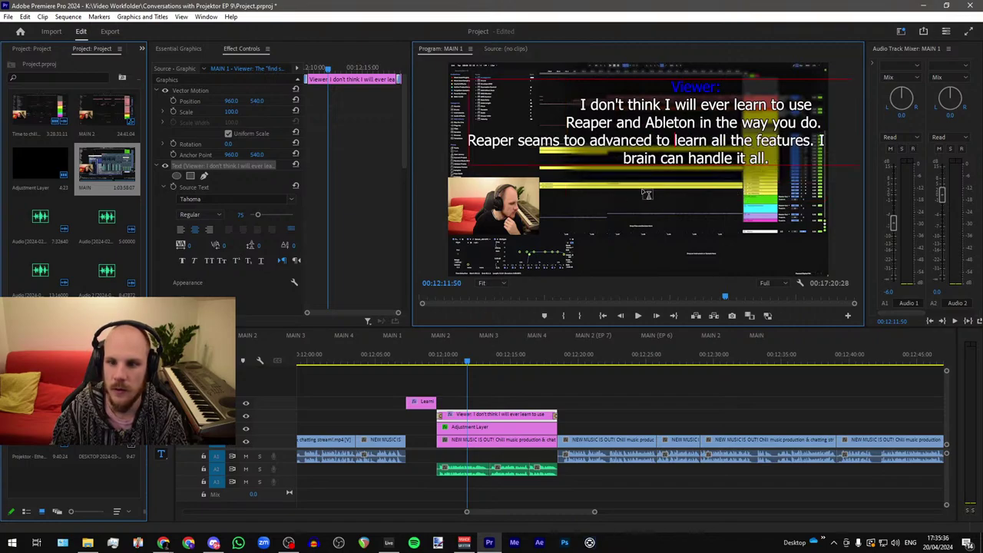
pyautogui.click(713, 139)
pyautogui.press('Return')
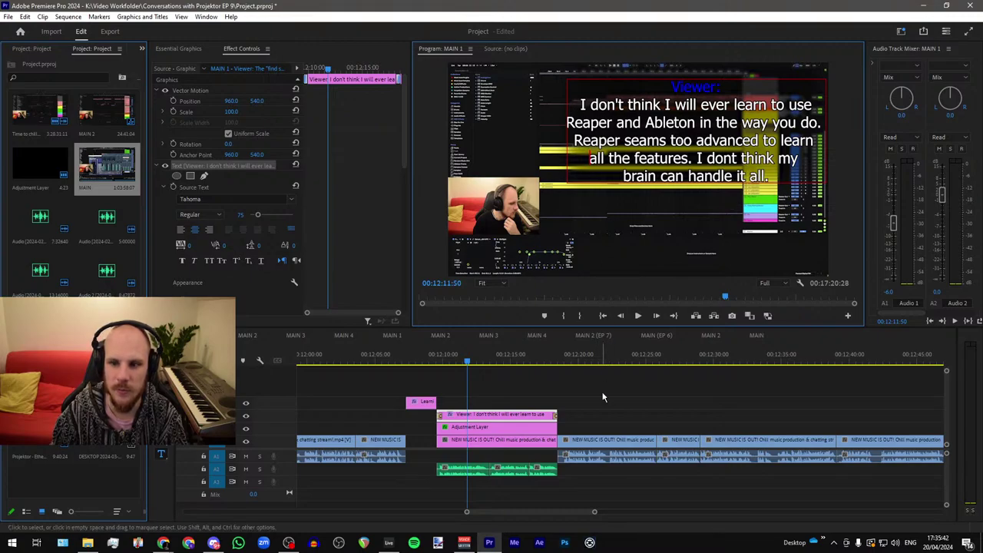
# Step: Enlarge the adjustment layer's opacity mask around the five-line caption by moving its four corners outward, and check the frame at 00:12:17:26
pyautogui.click(500, 427)
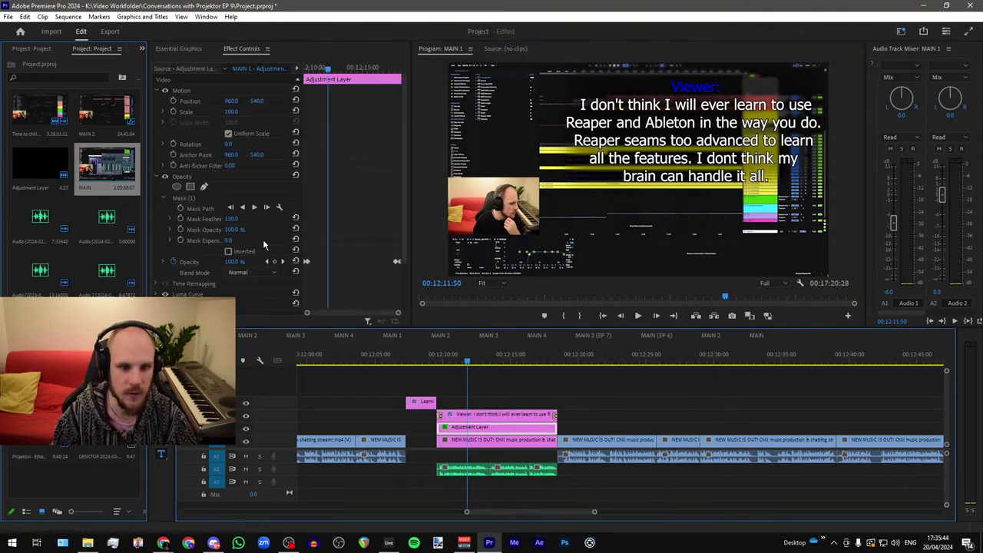
pyautogui.click(185, 199)
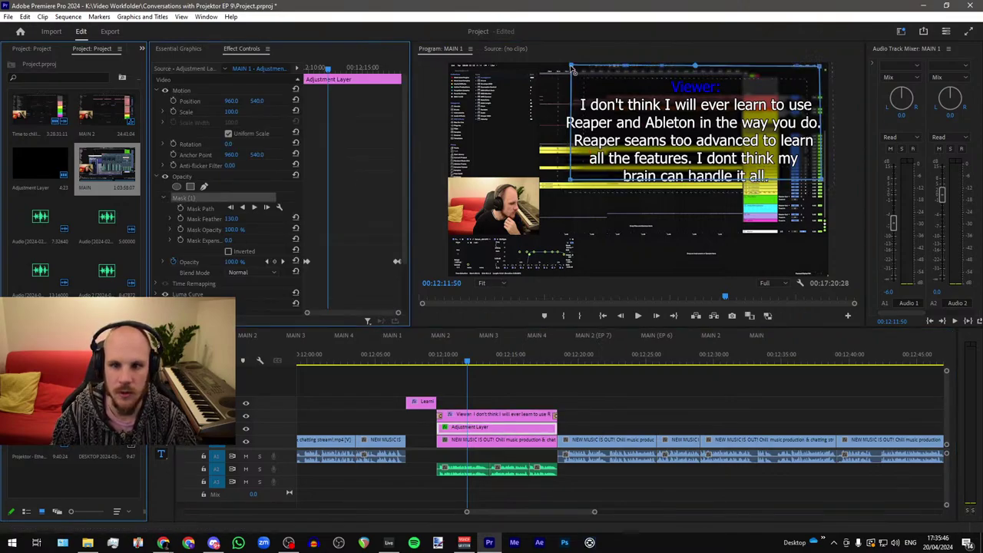
pyautogui.moveTo(572, 68); pyautogui.dragTo(537, 68)
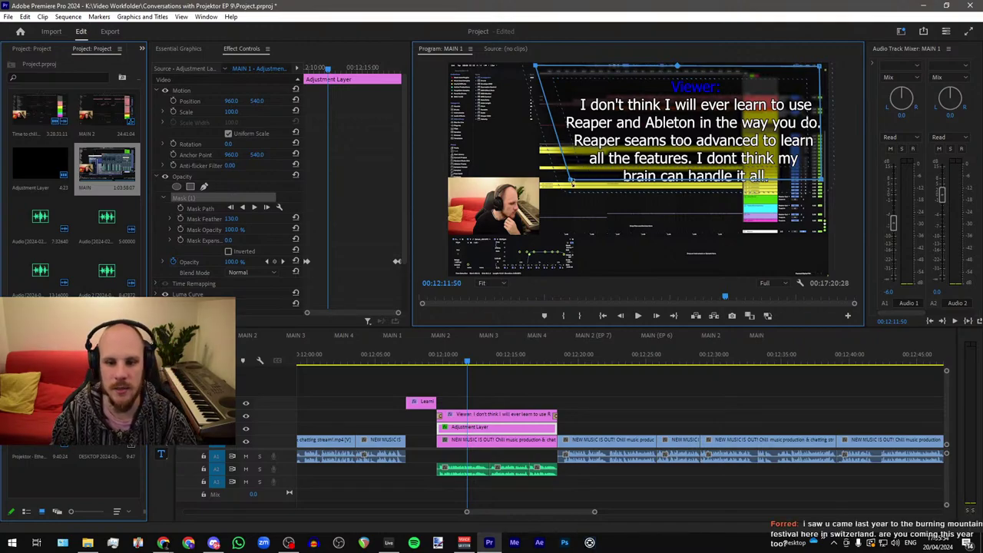
pyautogui.moveTo(571, 181); pyautogui.dragTo(564, 202)
pyautogui.hotkey('ctrl', 'z')
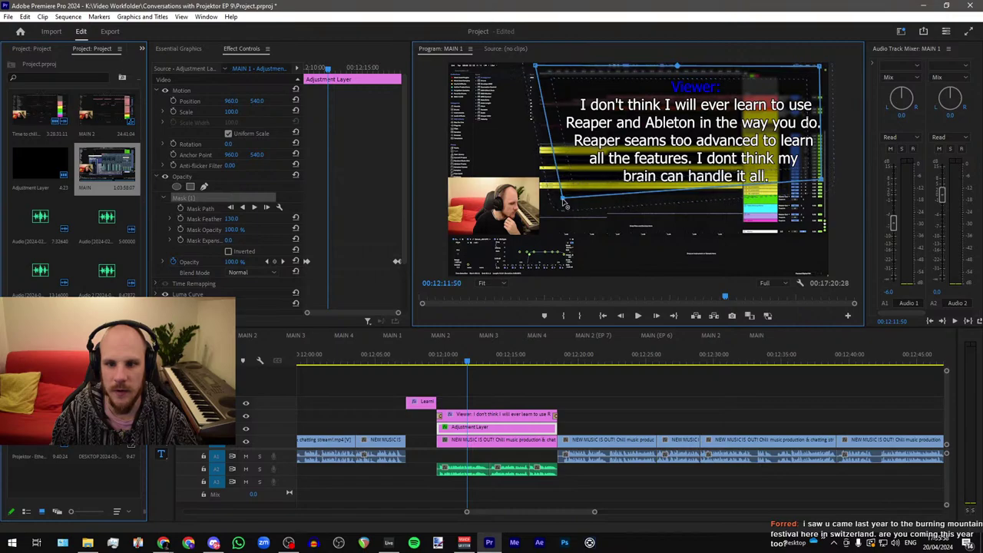
pyautogui.moveTo(822, 180); pyautogui.dragTo(828, 196)
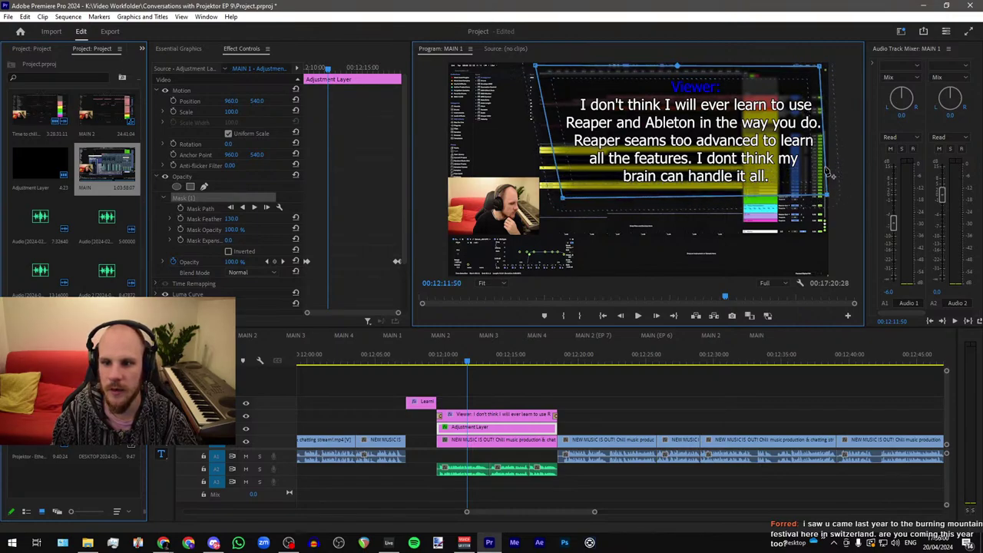
pyautogui.moveTo(822, 67); pyautogui.dragTo(832, 66)
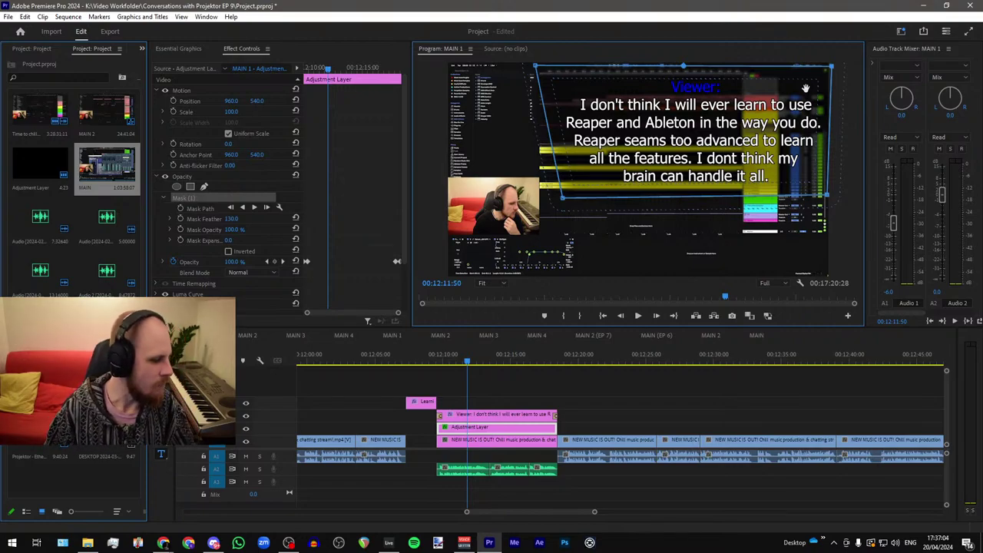
pyautogui.click(543, 356)
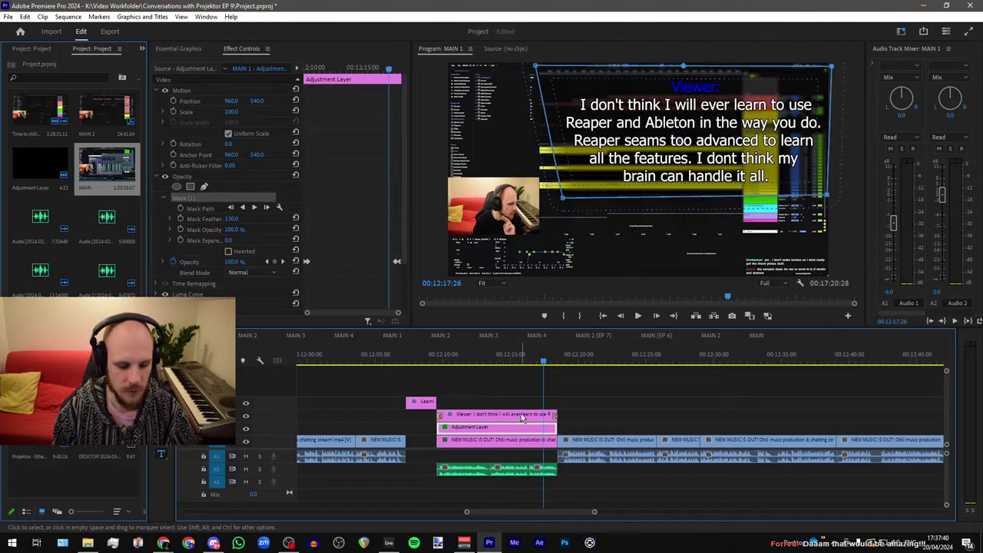
pyautogui.click(475, 406)
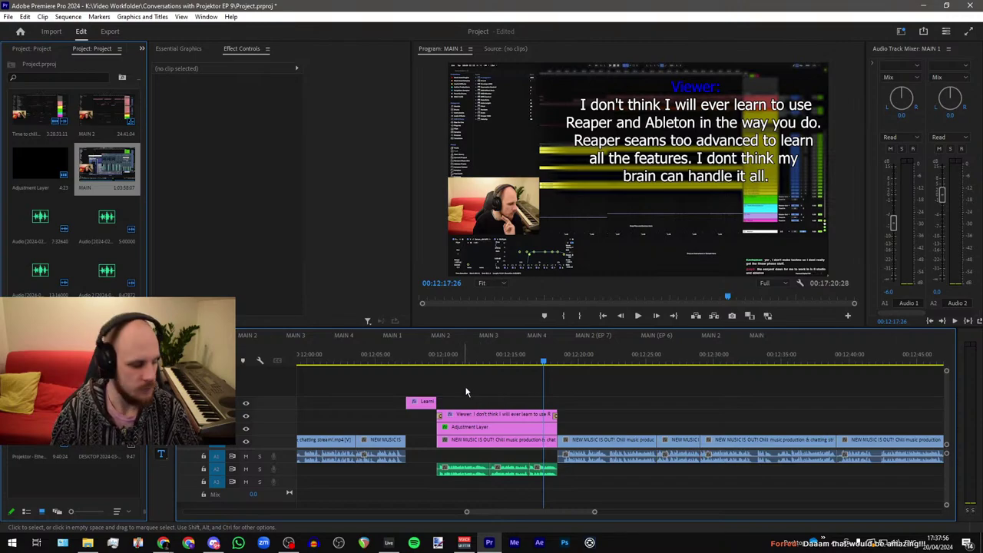
# Step: Play back the end of the captioned viewer message and the start of the reply, up to about 00:12:22
pyautogui.press('space')
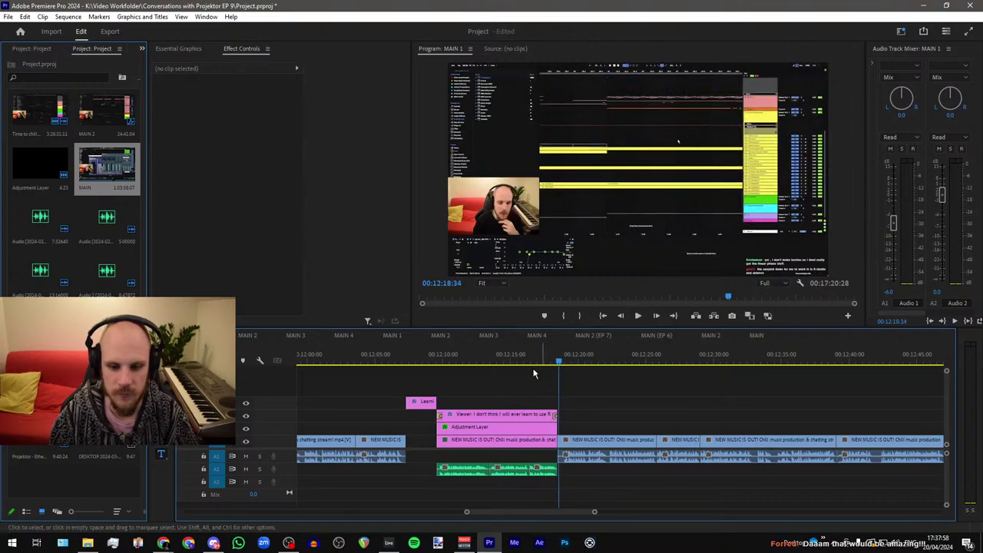
pyautogui.scroll(-5, 423, 385)
pyautogui.scroll(3, 490, 399)
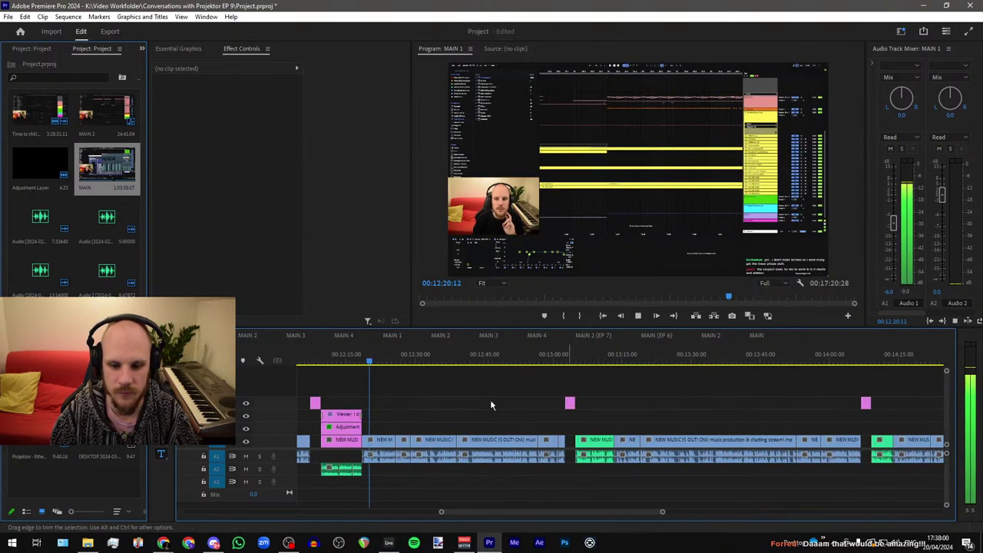
pyautogui.press('space')
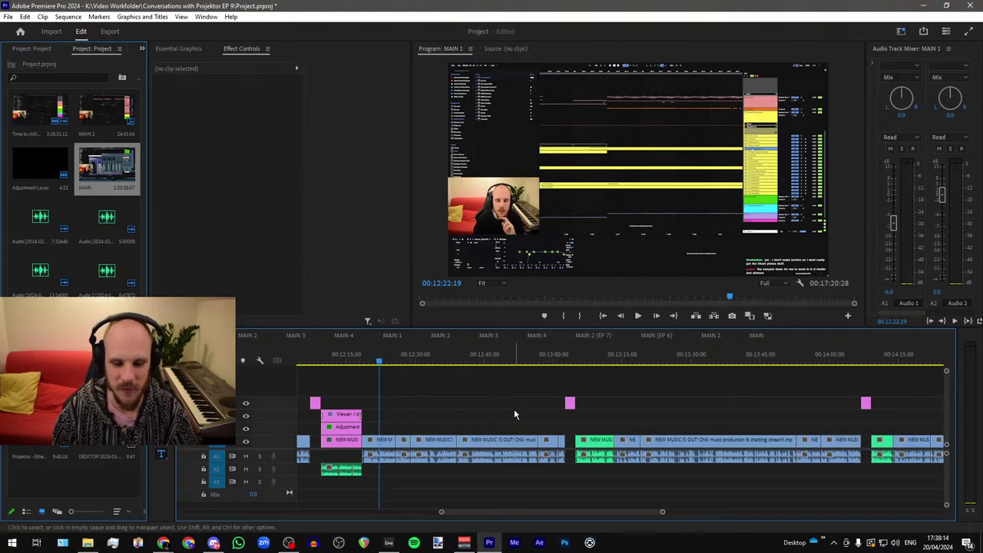
pyautogui.moveTo(379, 366)
pyautogui.mouseDown()
pyautogui.moveTo(393, 365)
pyautogui.moveTo(381, 365)
pyautogui.mouseUp()
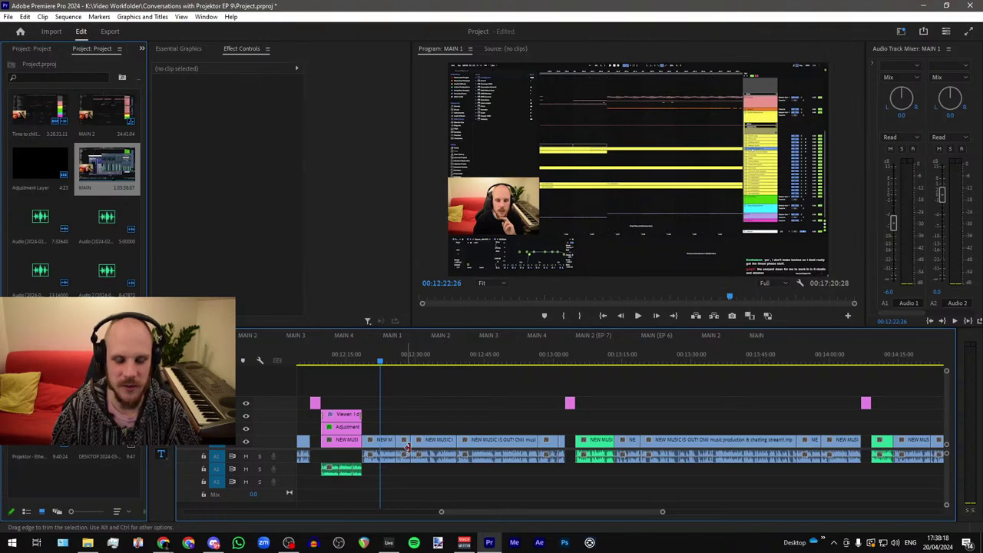
# Step: Play back the green viewer-message clip after the "My recent DJ sets have been misunderstood" title, up to 00:13:13:11
pyautogui.click(572, 366)
pyautogui.press('space')
pyautogui.press('=')
pyautogui.scroll(-2, 391, 390)
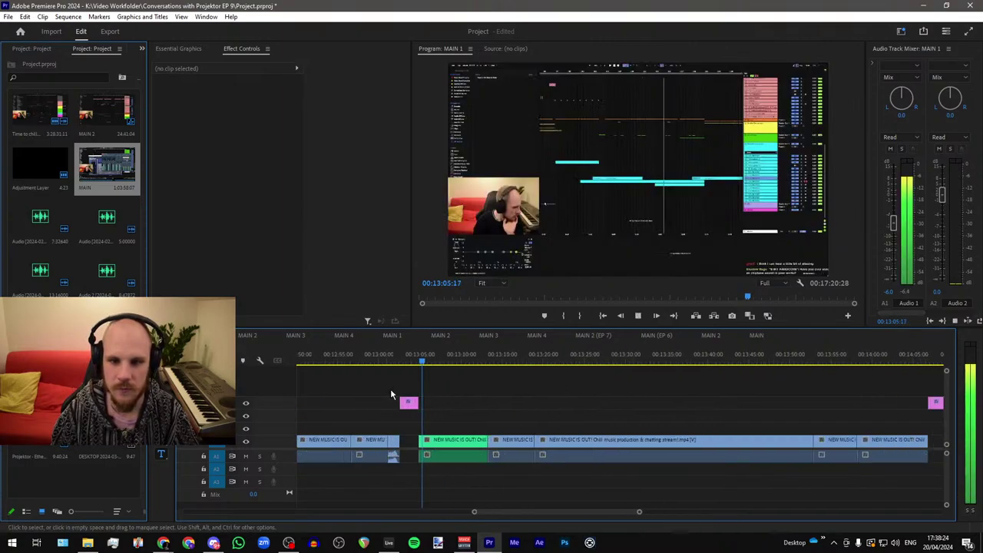
pyautogui.scroll(3, 443, 389)
pyautogui.scroll(-2, 395, 388)
pyautogui.scroll(3, 390, 390)
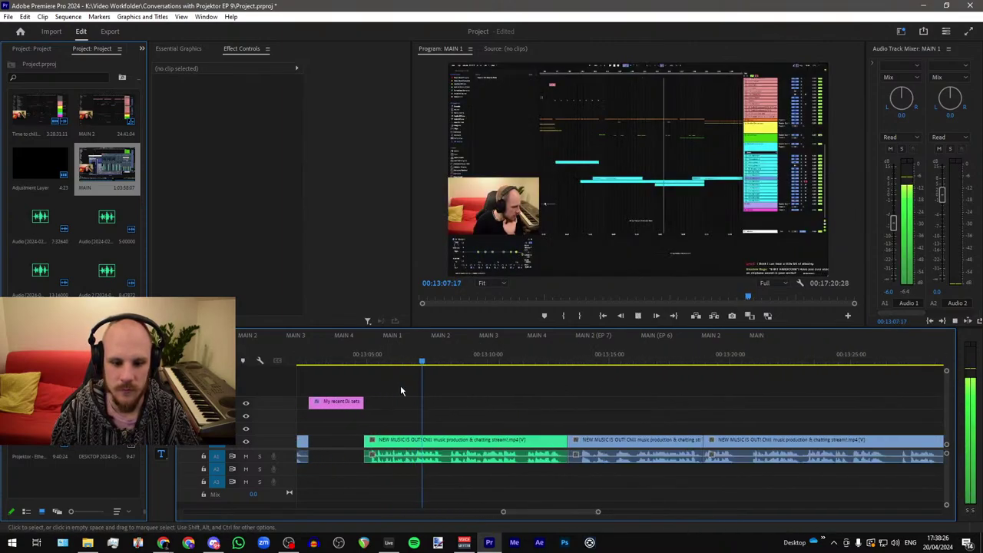
pyautogui.press('-')
pyautogui.press('-')
pyautogui.press('=')
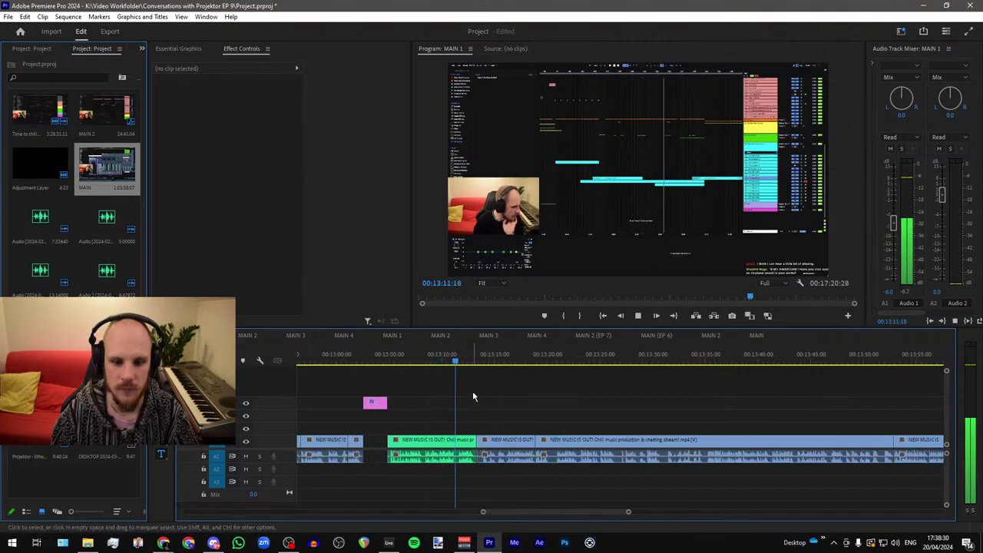
pyautogui.press('space')
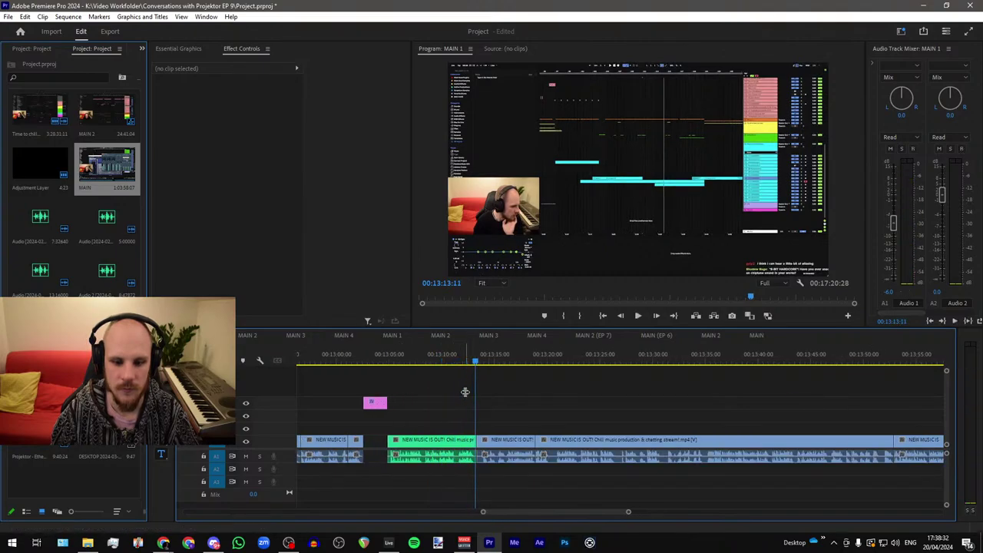
# Step: Switch to NaturalReader in the browser and reword the message's second sentence to begin "As in waving hands in the air"
pyautogui.click(163, 542)
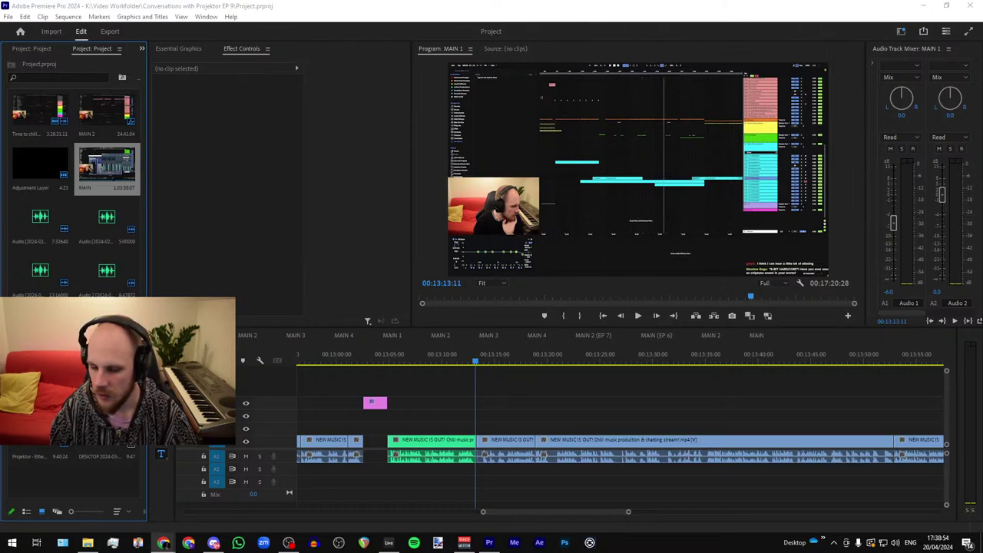
pyautogui.click(163, 543)
pyautogui.doubleClick(544, 125)
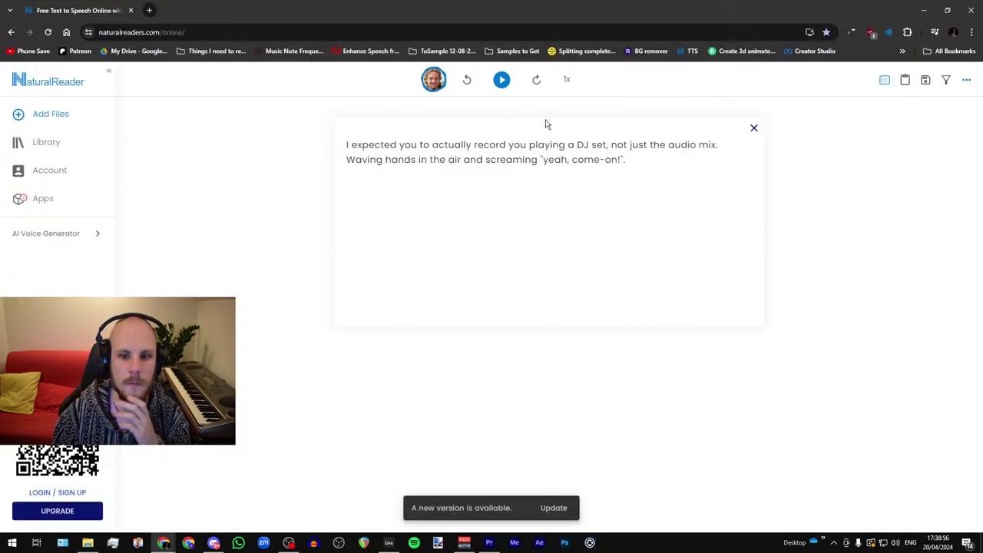
pyautogui.moveTo(347, 161); pyautogui.dragTo(731, 175)
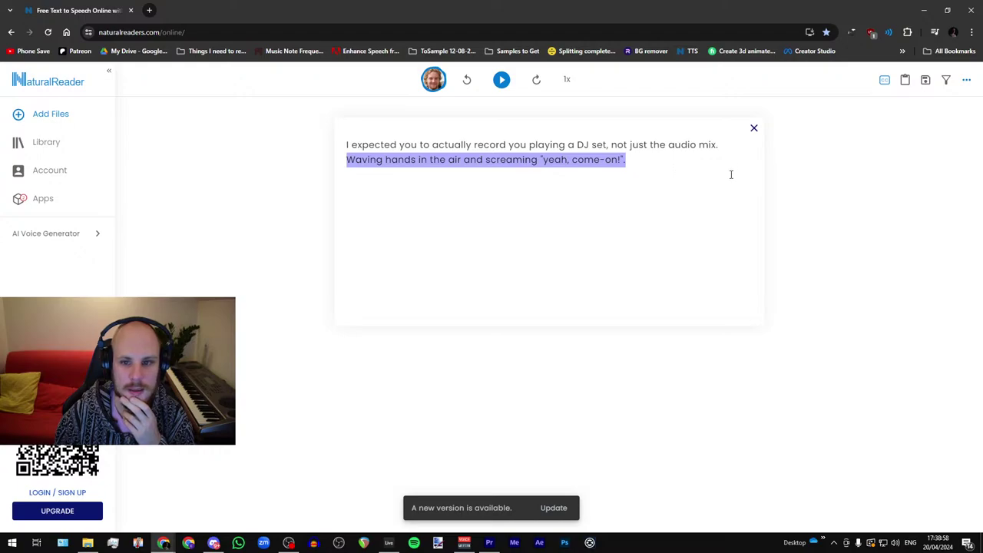
pyautogui.click(644, 164)
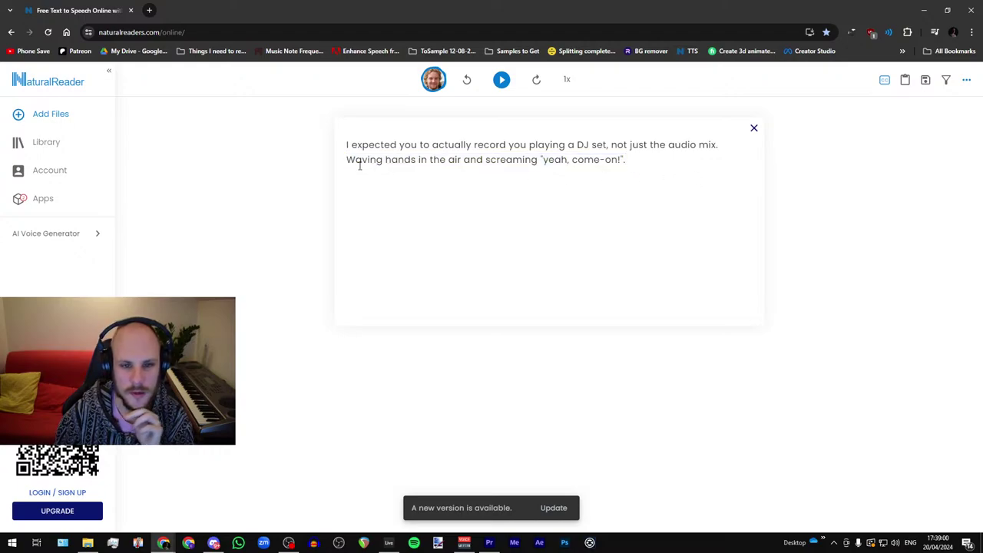
pyautogui.press('BackSpace')
pyautogui.press('BackSpace')
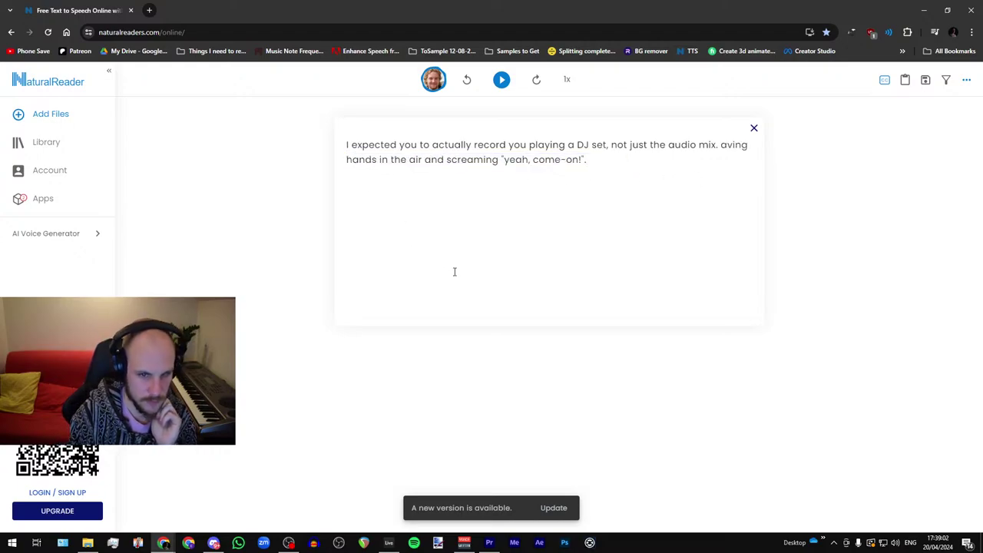
pyautogui.write('as in ')
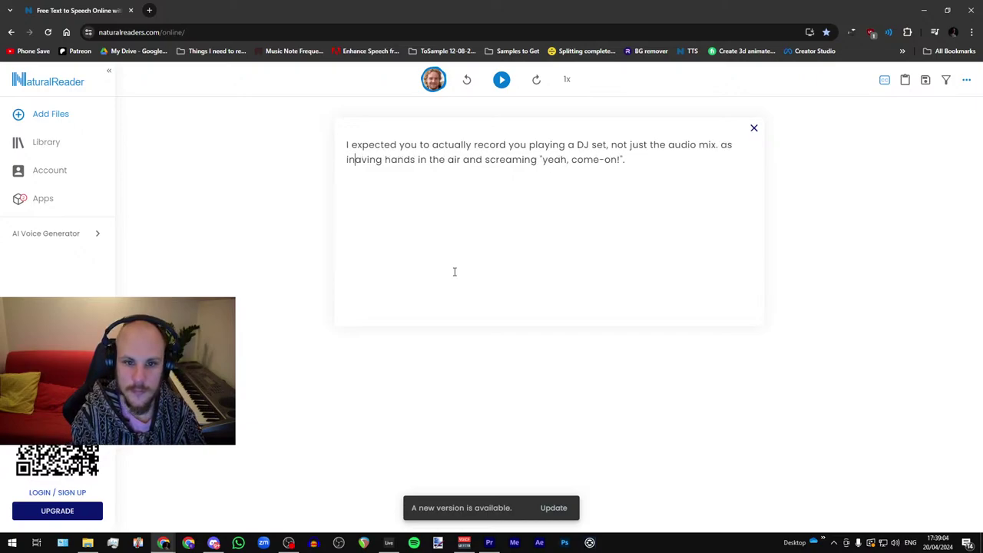
pyautogui.write('w')
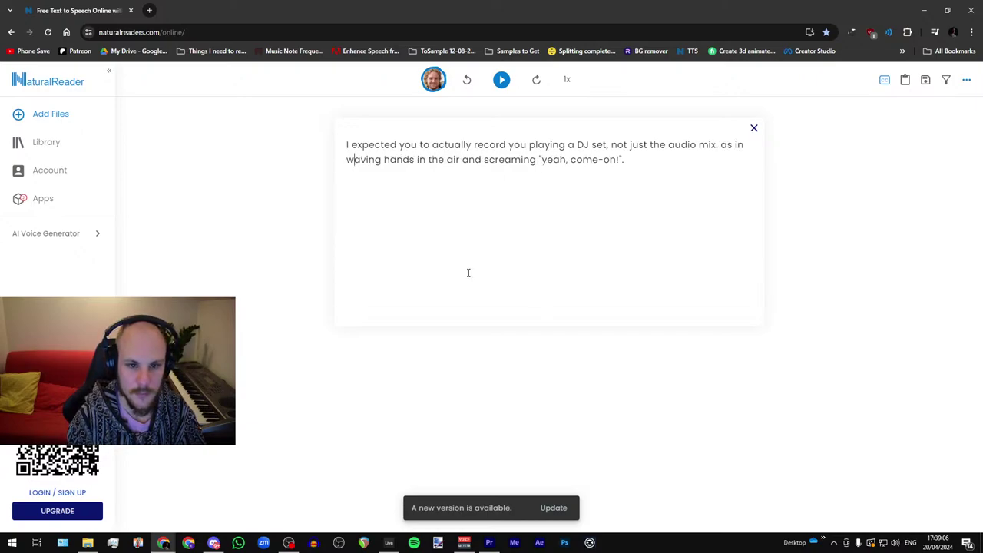
pyautogui.press('BackSpace')
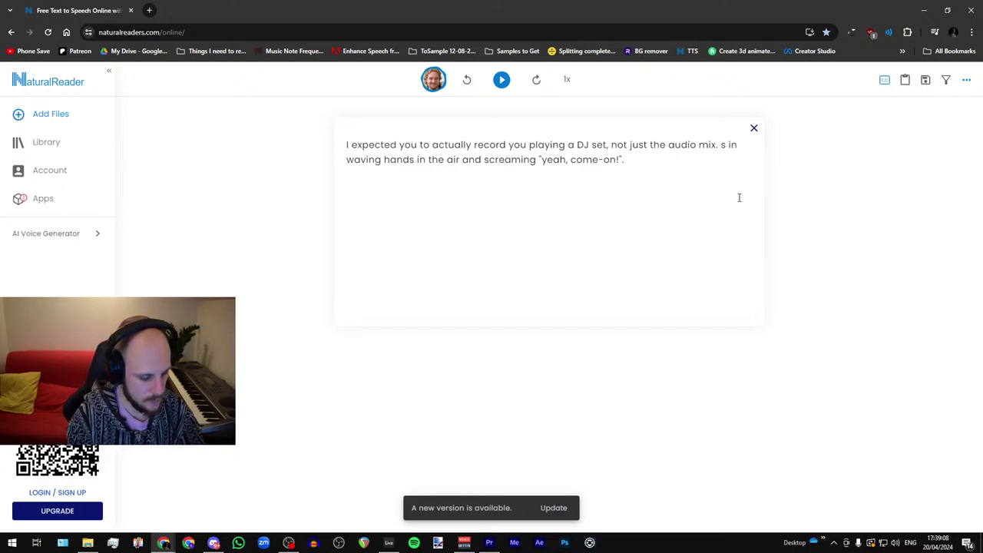
pyautogui.write('A')
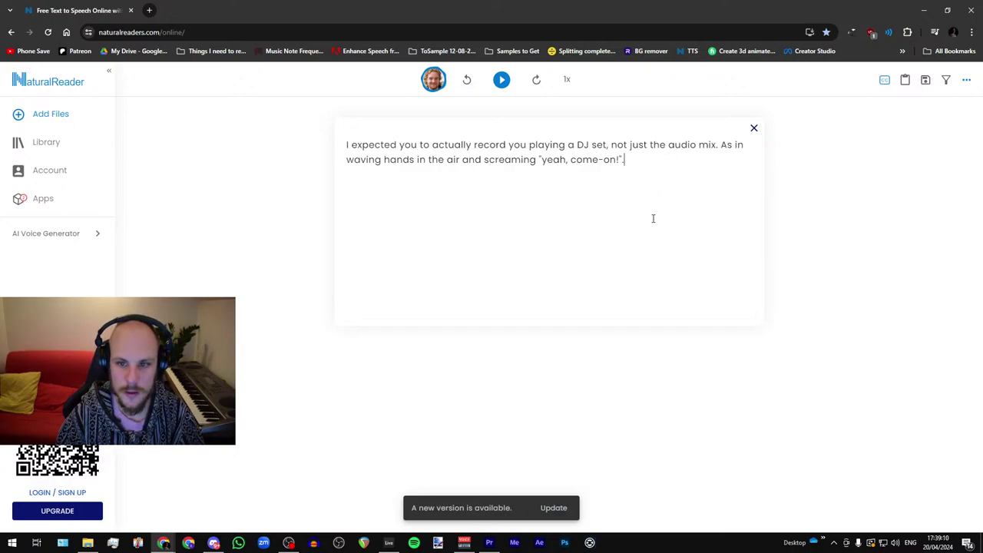
pyautogui.doubleClick(409, 5)
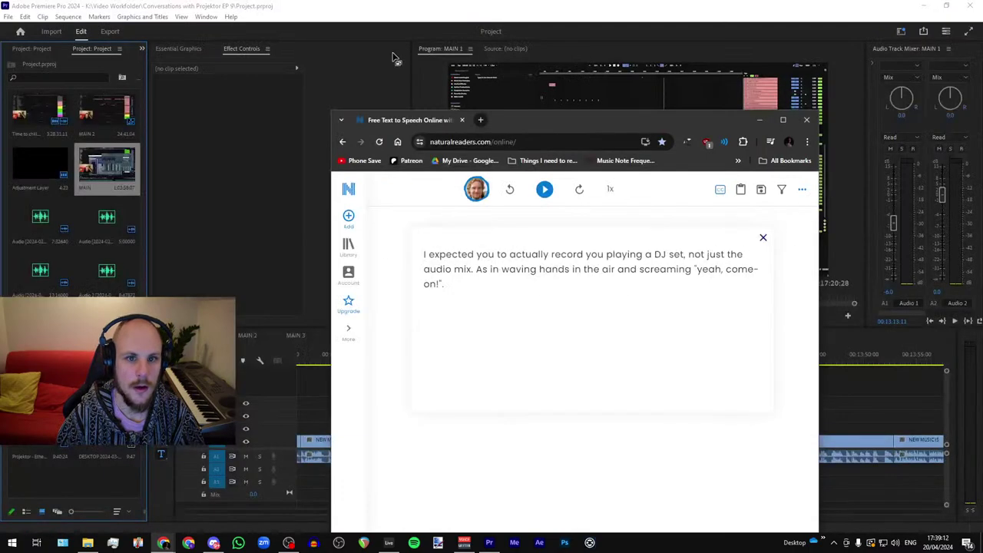
pyautogui.click(397, 59)
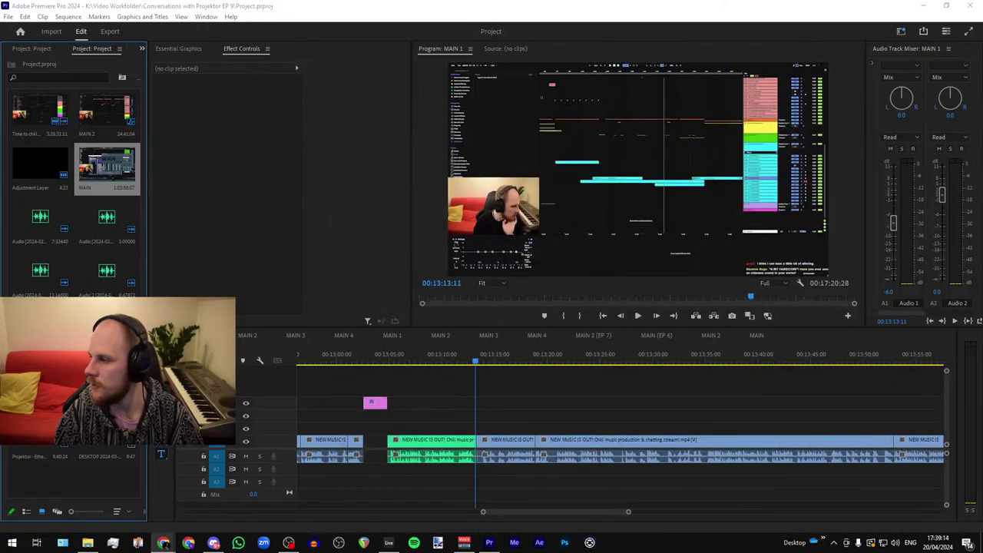
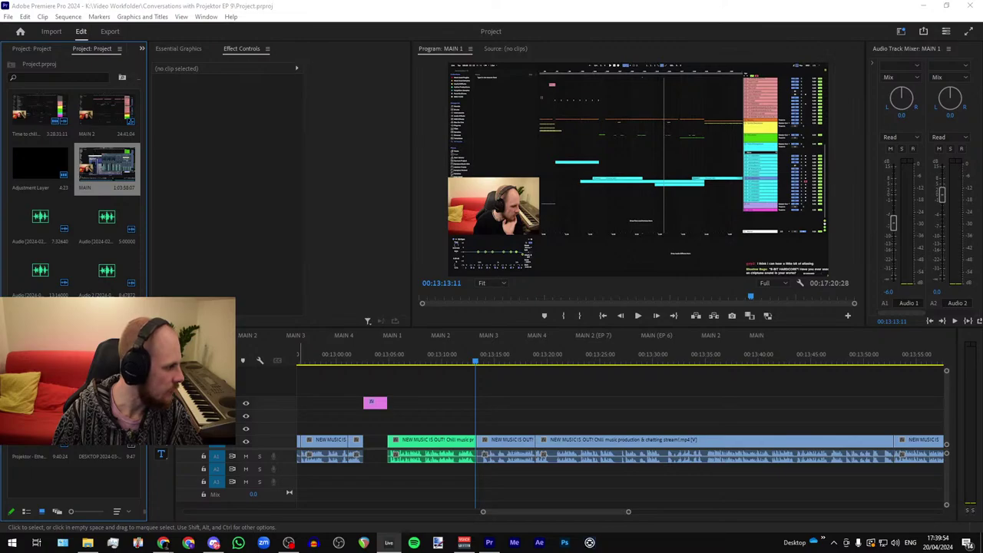
pyautogui.moveTo(318, 452); pyautogui.dragTo(400, 472)
pyautogui.scroll(5, 397, 403)
pyautogui.scroll(-1, 376, 454)
pyautogui.scroll(-2, 376, 454)
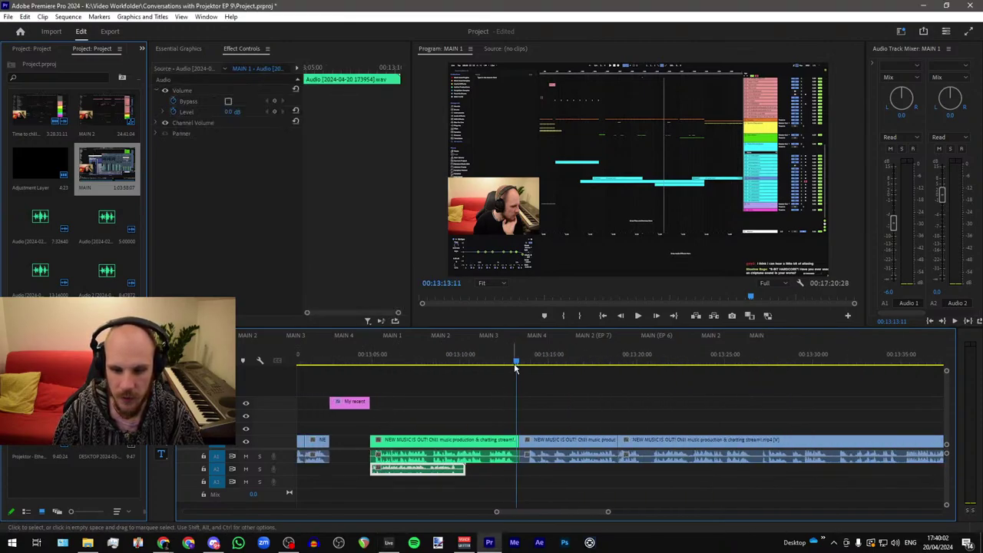
# Step: Play back the reply following the green clip, from 00:13:13:11 to about 00:13:35
pyautogui.press('space')
pyautogui.scroll(4, 468, 413)
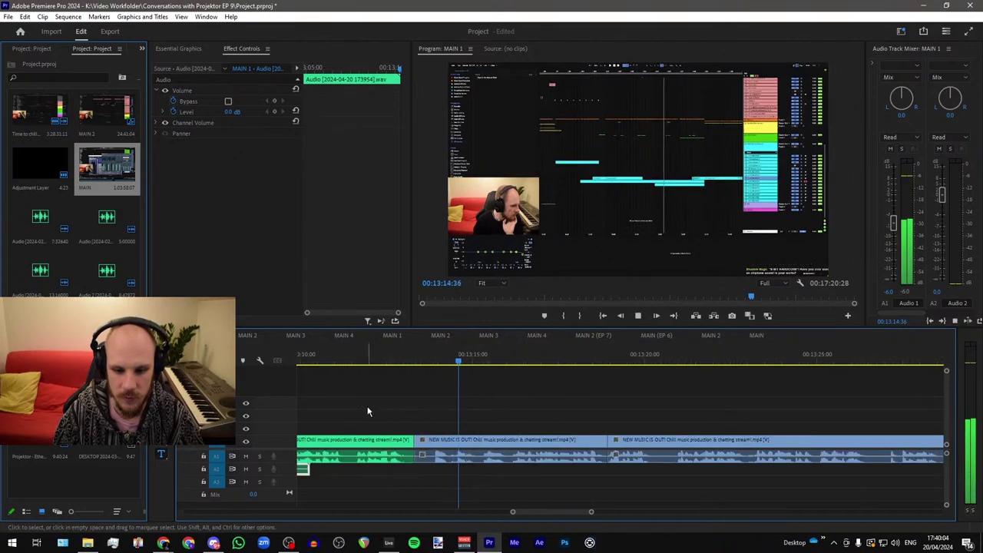
pyautogui.scroll(-6, 418, 412)
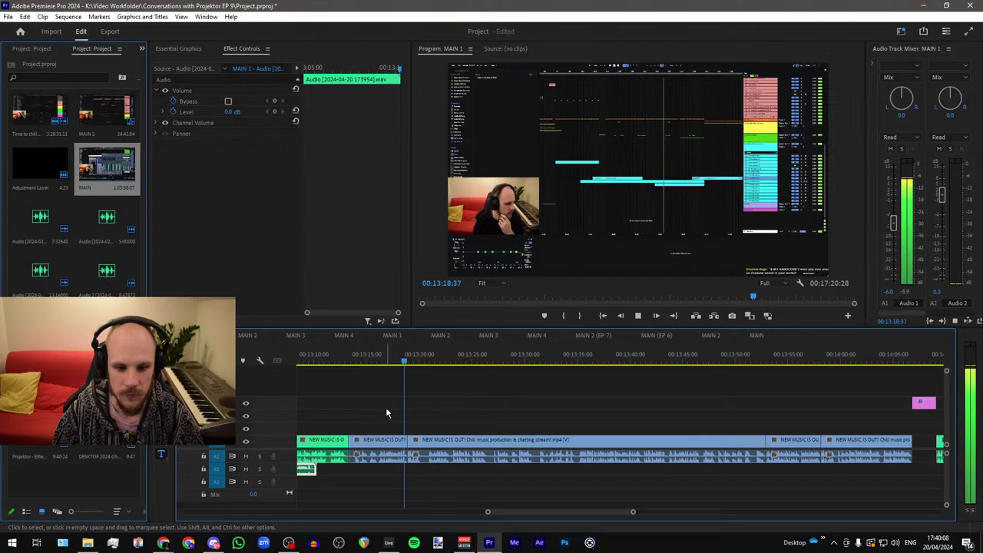
pyautogui.scroll(-2, 386, 408)
pyautogui.scroll(3, 466, 420)
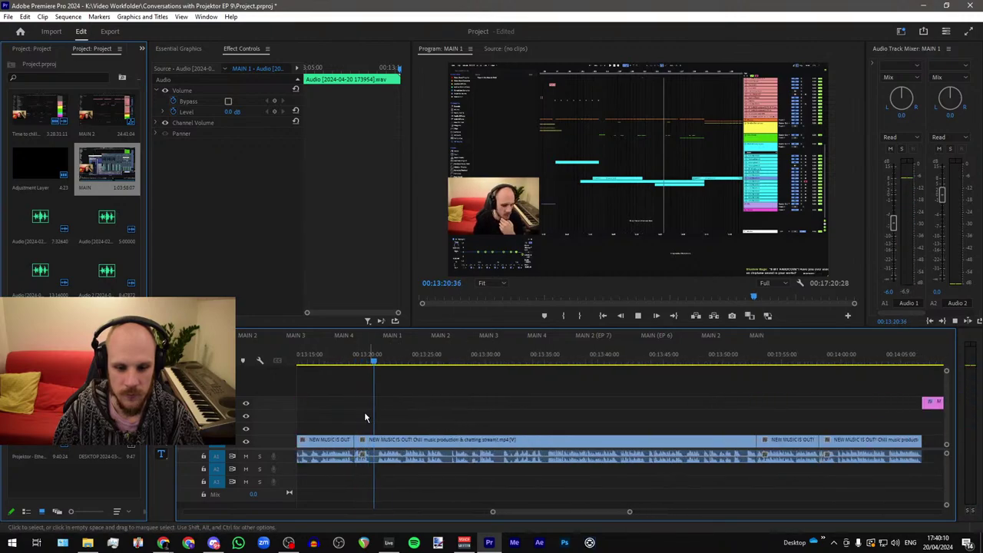
pyautogui.scroll(-4, 434, 413)
pyautogui.scroll(-4, 435, 412)
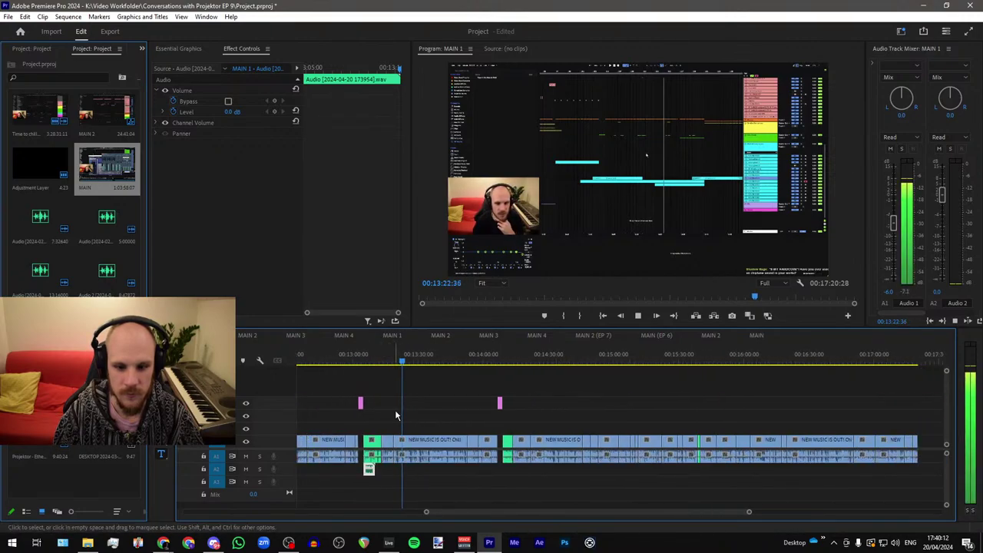
pyautogui.scroll(5, 395, 412)
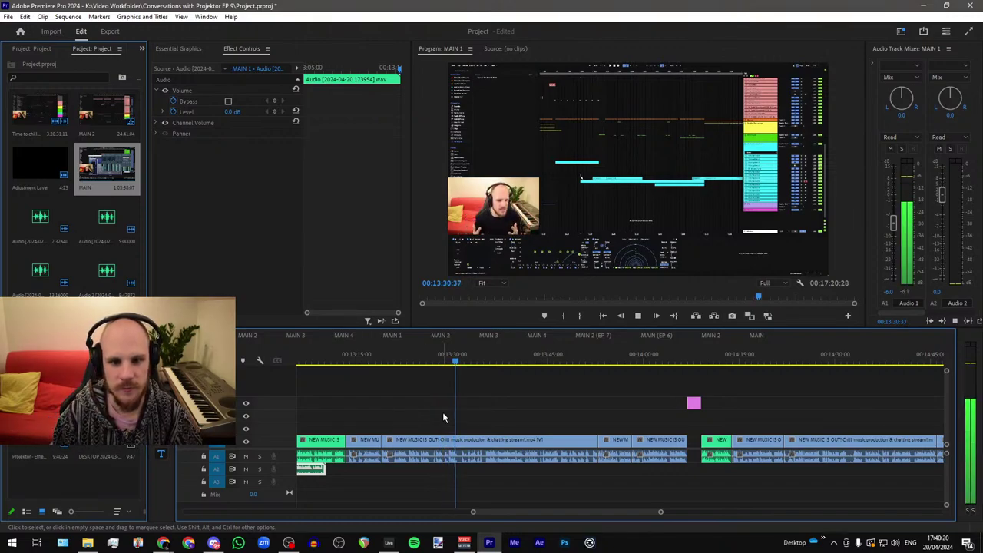
pyautogui.scroll(6, 469, 423)
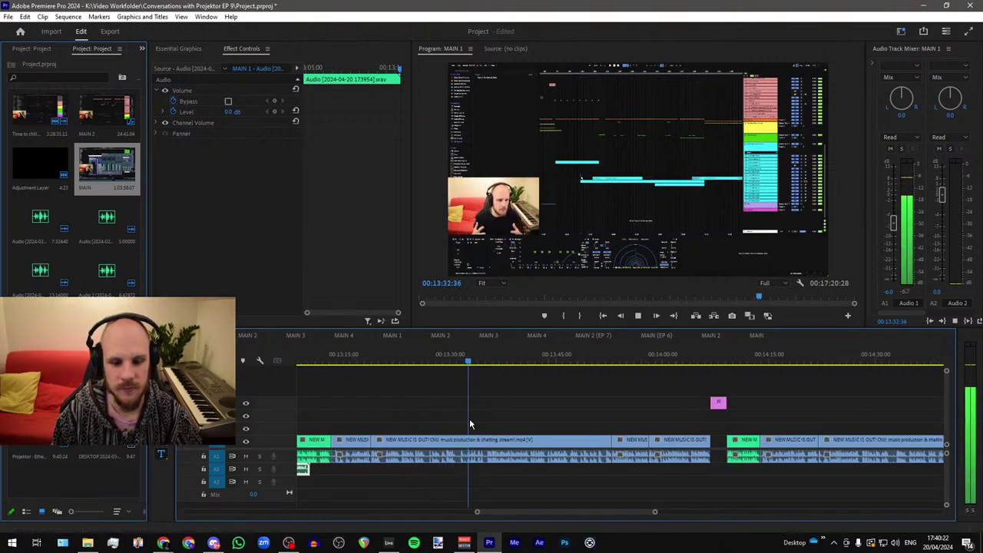
pyautogui.scroll(-3, 551, 432)
pyautogui.scroll(-4, 565, 422)
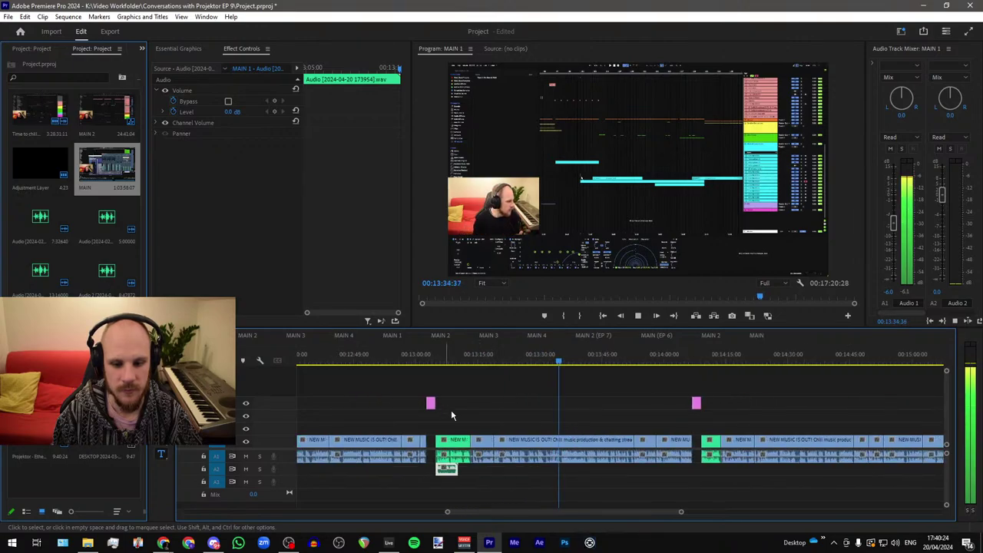
pyautogui.scroll(5, 451, 411)
pyautogui.press('space')
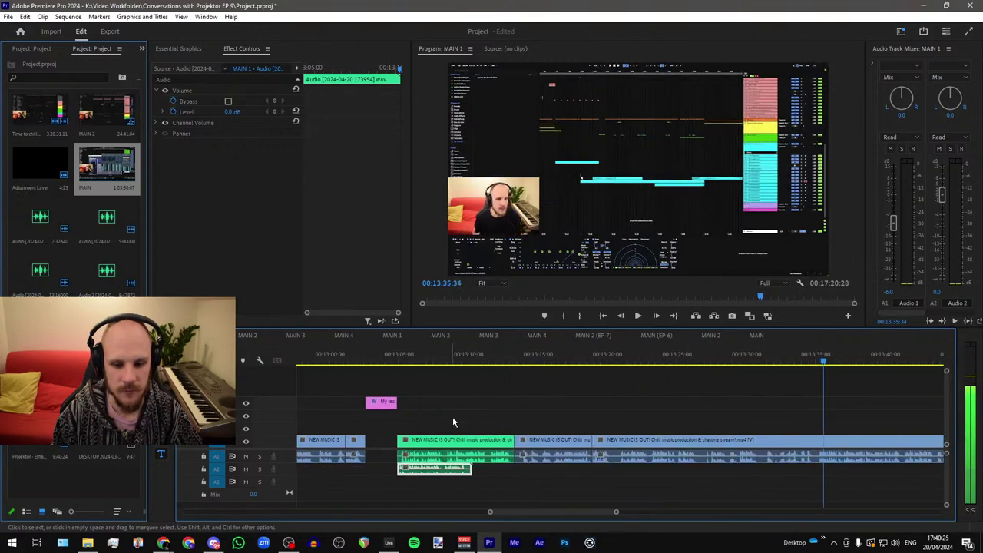
# Step: Delete the green clip's original audio and shift the text-to-speech audio so it ends with that clip
pyautogui.click(504, 459)
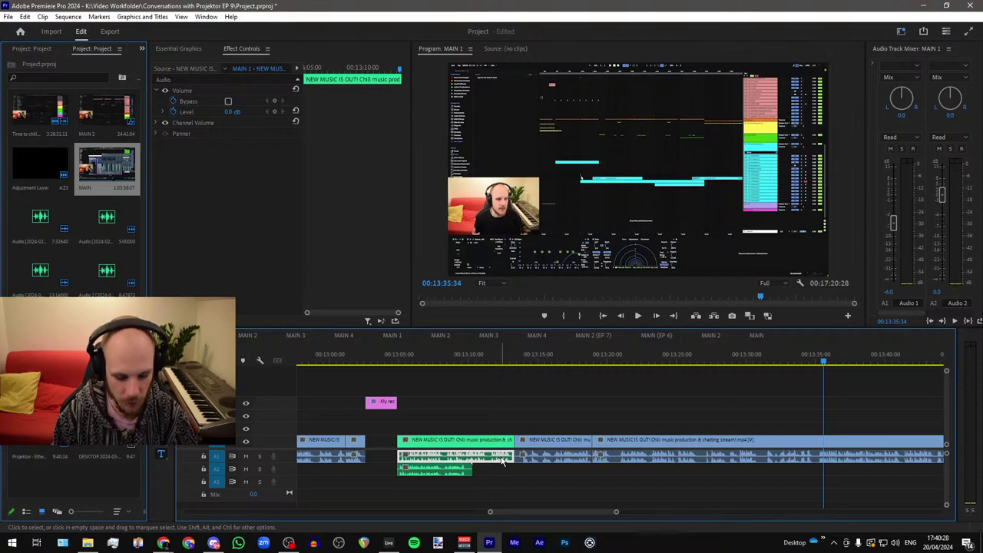
pyautogui.moveTo(442, 471); pyautogui.dragTo(477, 472)
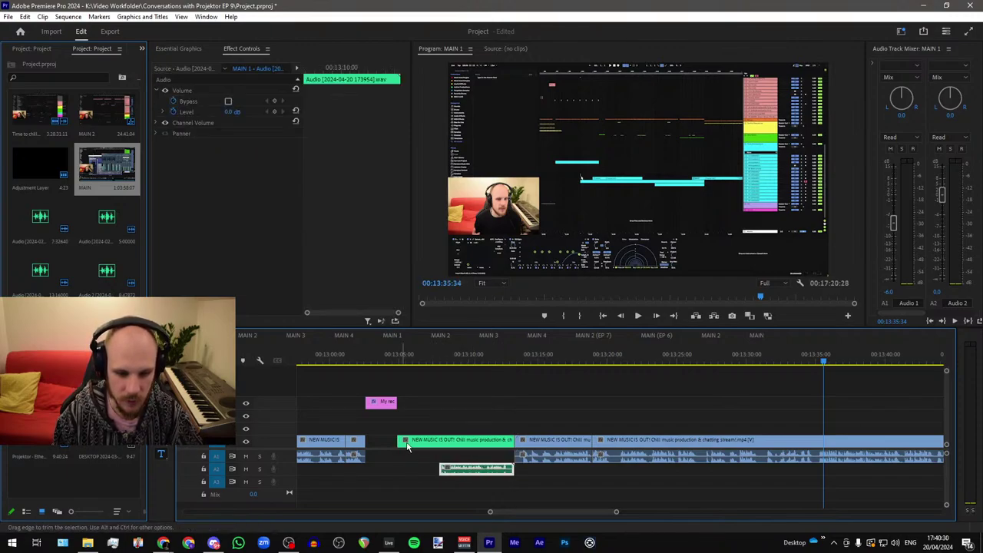
# Step: Split the green video clip at the text-to-speech audio's start (00:13:07:54) and ripple-delete the part before it
pyautogui.scroll(3, 439, 368)
pyautogui.scroll(5, 442, 369)
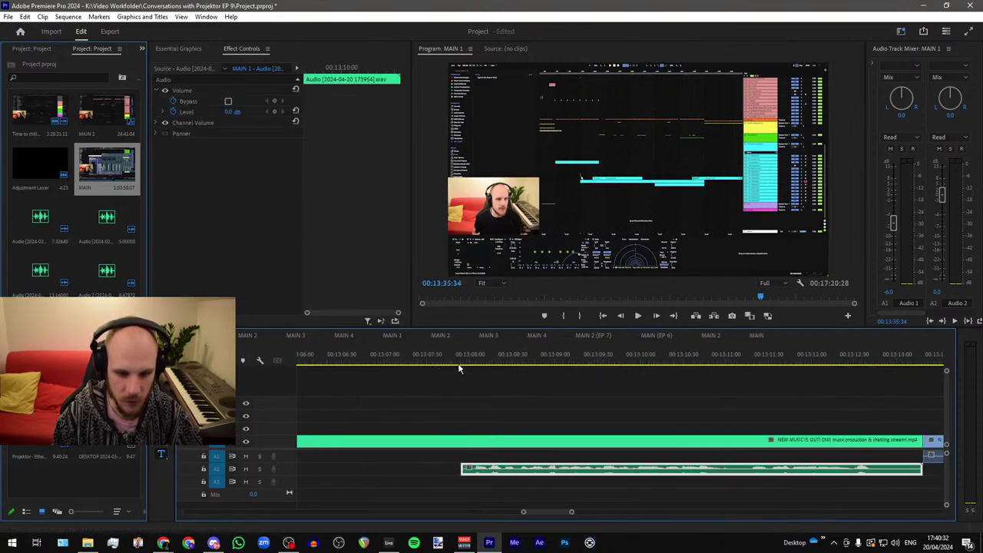
pyautogui.click(462, 363)
pyautogui.scroll(3, 462, 365)
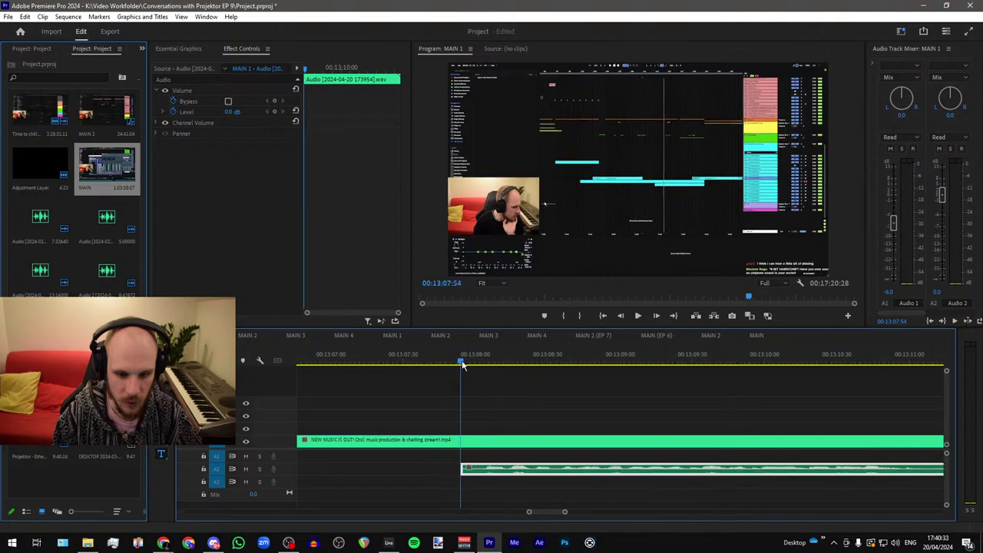
pyautogui.click(448, 445)
pyautogui.hotkey('ctrl', 'k')
pyautogui.hotkey('shift', 'Delete')
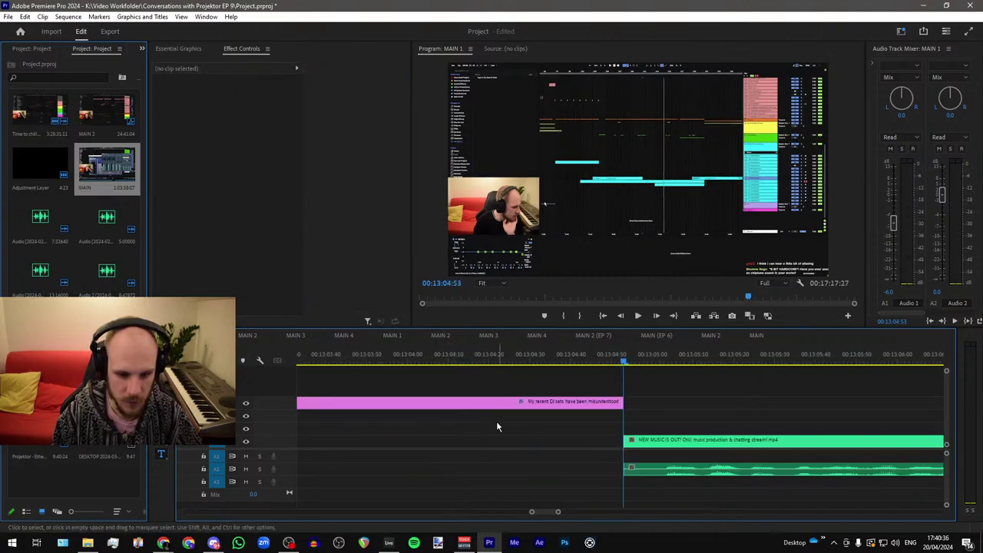
# Step: Play back the trimmed viewer message with its text-to-speech audio and the transition into the reply
pyautogui.scroll(-5, 467, 417)
pyautogui.scroll(-3, 415, 418)
pyautogui.press('space')
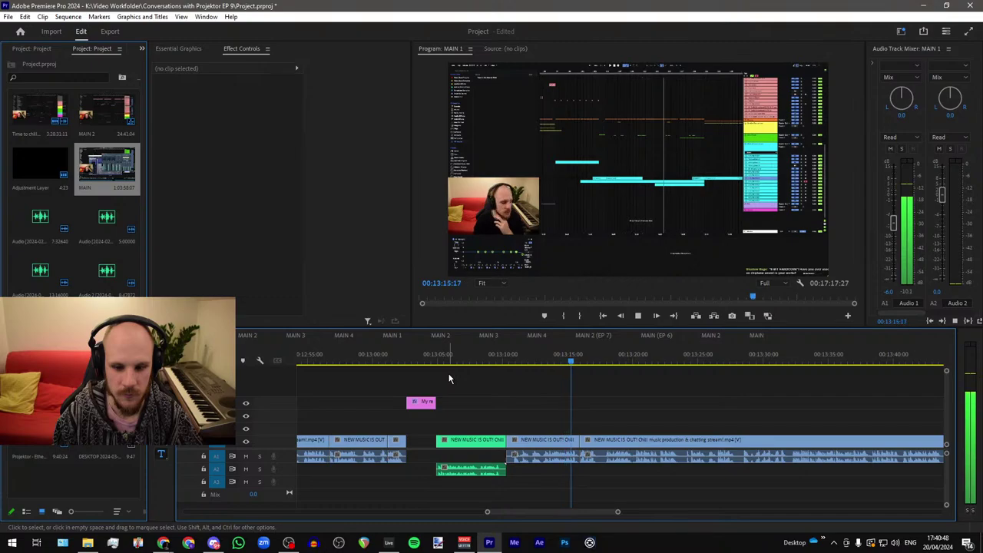
# Step: Save the project and paste a copy of the earlier viewer caption and its adjustment layer above the green clip at 00:13:05:34
pyautogui.hotkey('ctrl', 's')
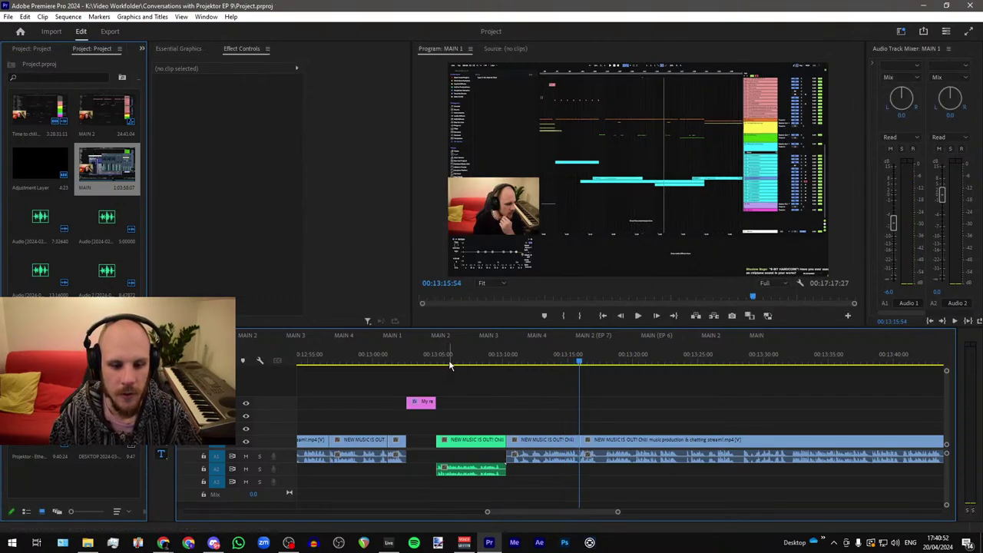
pyautogui.click(446, 359)
pyautogui.scroll(-3, 600, 376)
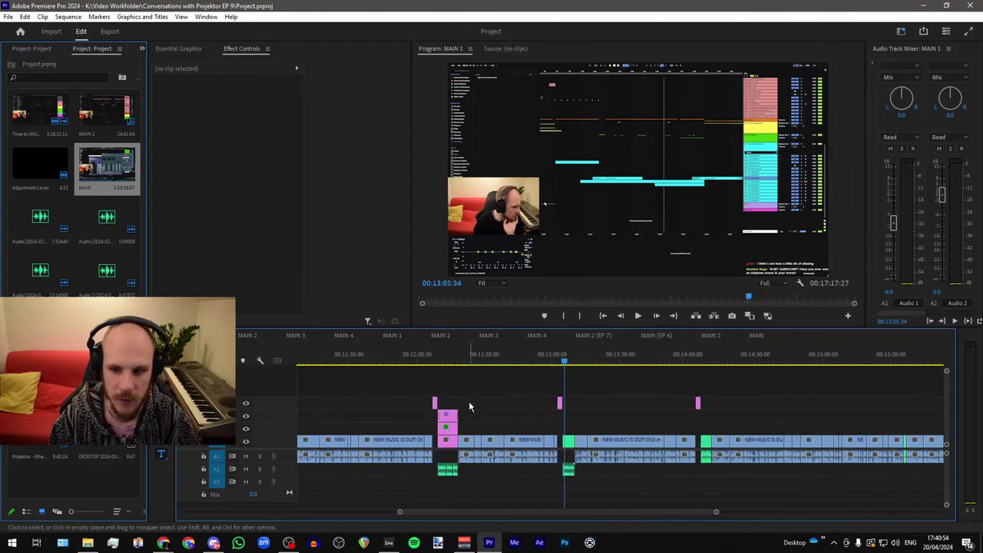
pyautogui.scroll(-3, 615, 403)
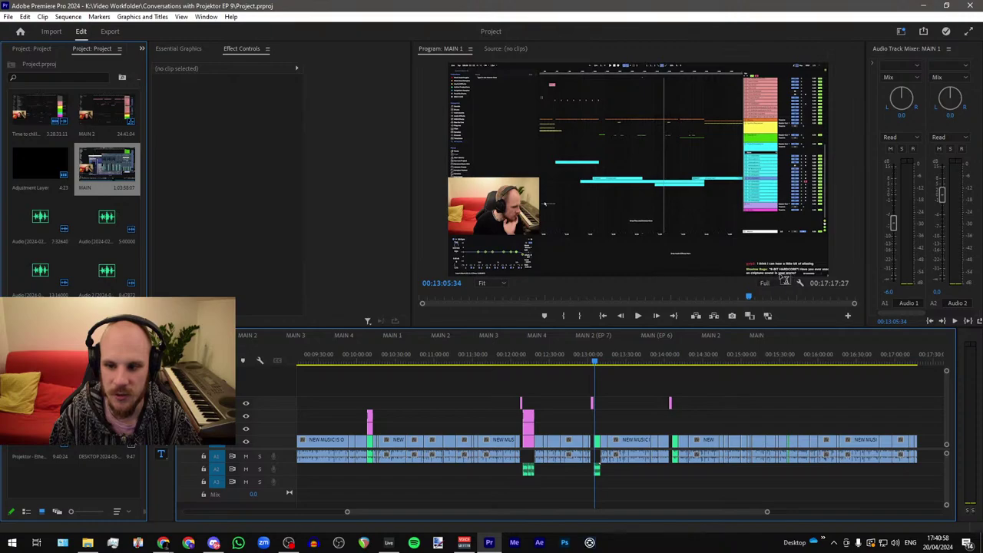
pyautogui.scroll(-2, 641, 437)
pyautogui.moveTo(488, 411); pyautogui.dragTo(453, 425)
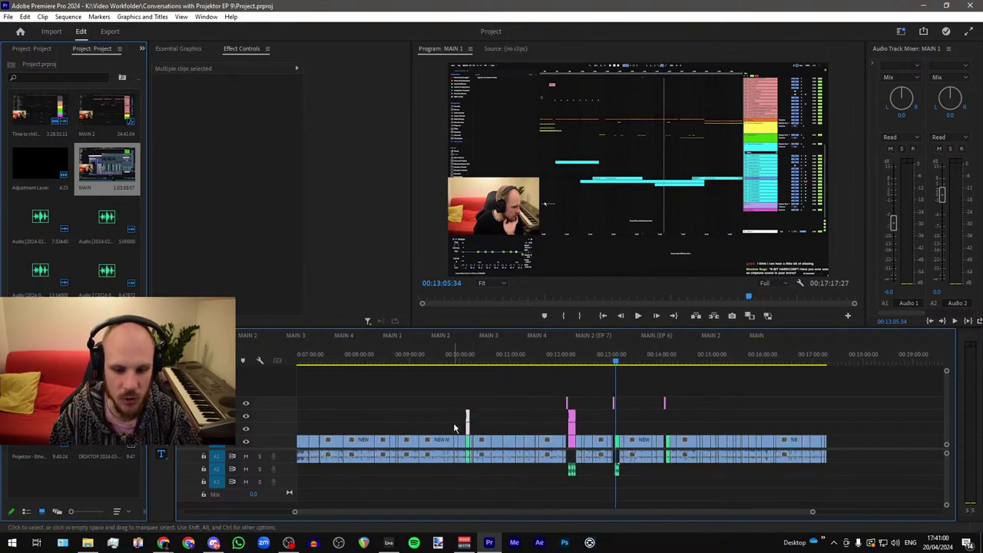
pyautogui.hotkey('ctrl', 'v')
pyautogui.scroll(8, 645, 408)
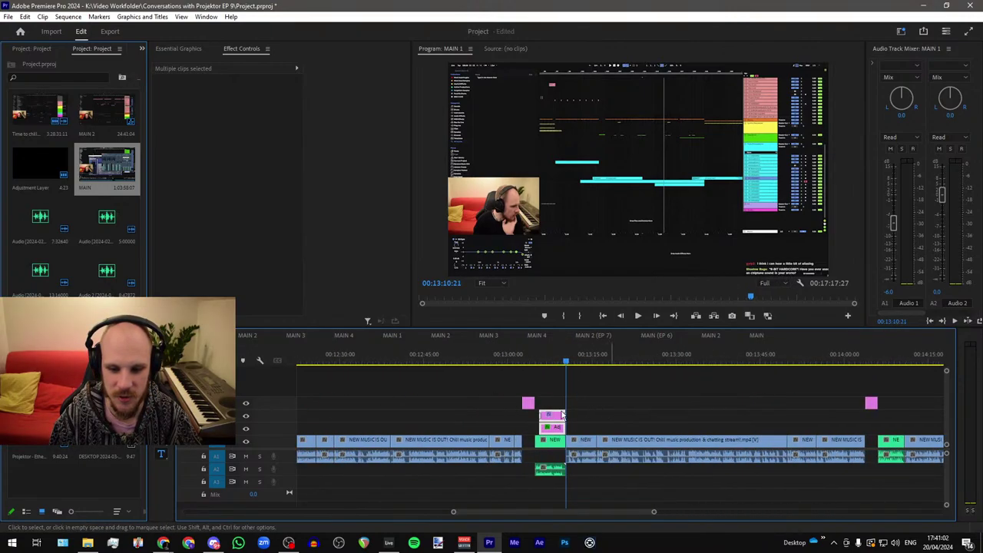
# Step: Align the pasted caption and adjustment layer with the green clip's start and extend both to the clip's end
pyautogui.scroll(3, 536, 408)
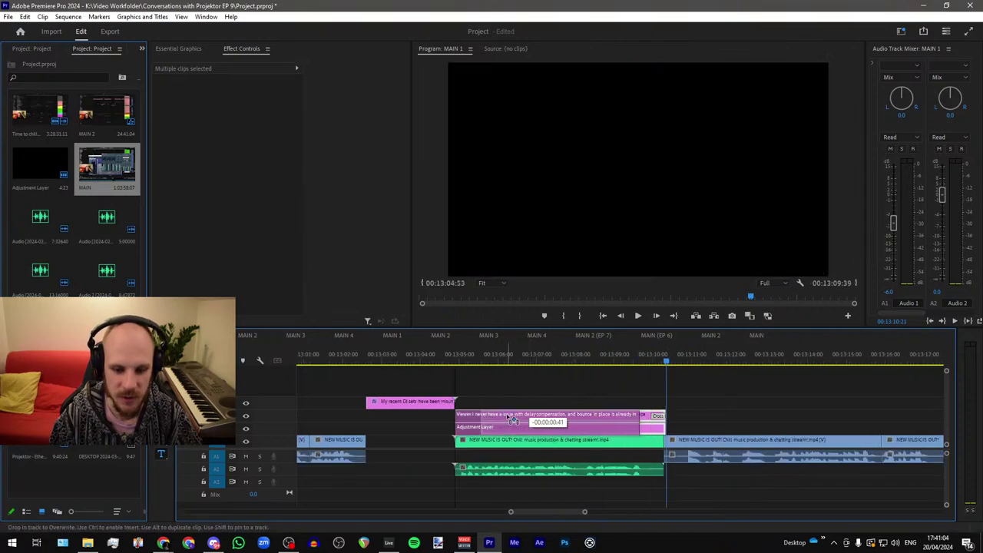
pyautogui.click(533, 399)
pyautogui.moveTo(638, 415); pyautogui.dragTo(664, 427)
pyautogui.scroll(2, 658, 415)
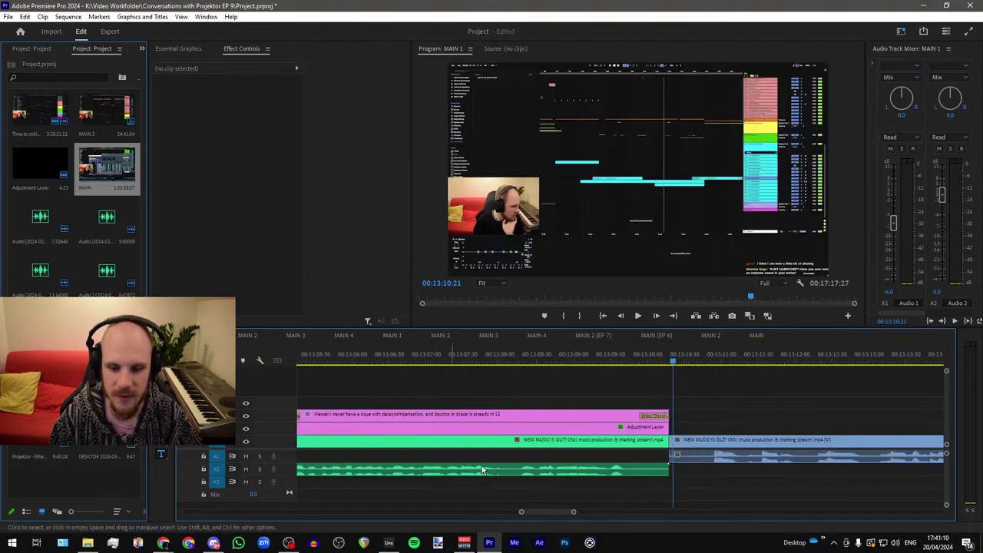
pyautogui.scroll(2, 634, 385)
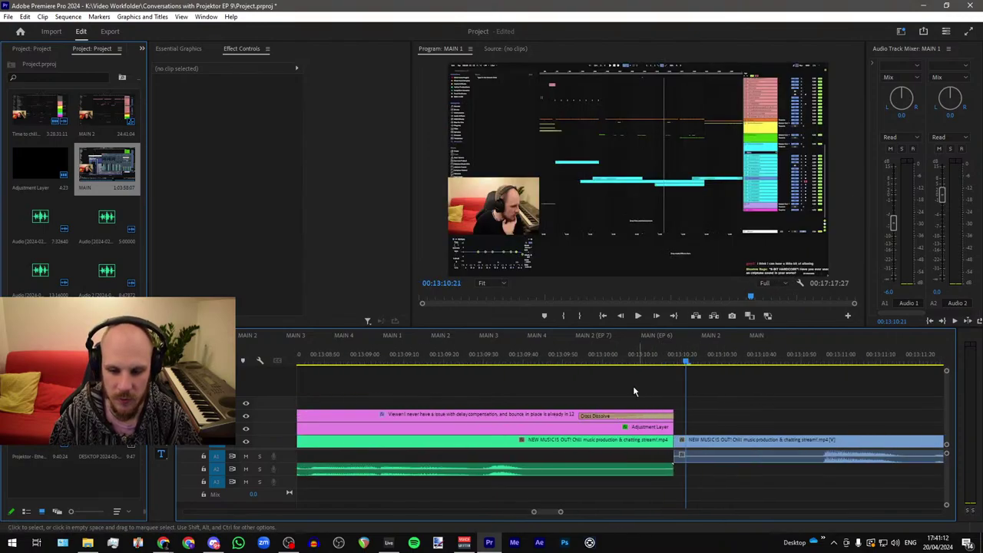
# Step: Replace the pasted caption's message below "Viewer:" with "I expected you to actually record you playing a DJ set, not just the audio mix."
pyautogui.click(579, 364)
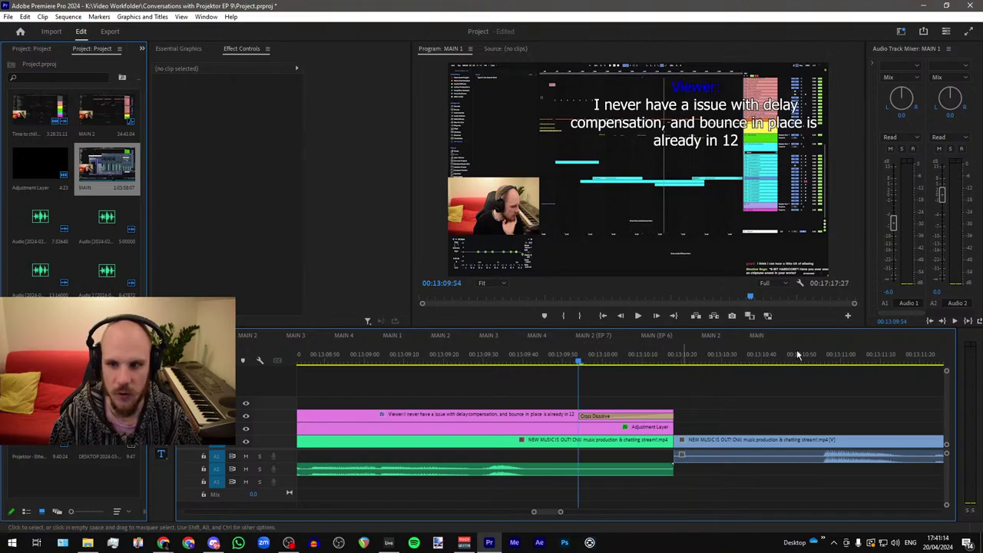
pyautogui.click(164, 542)
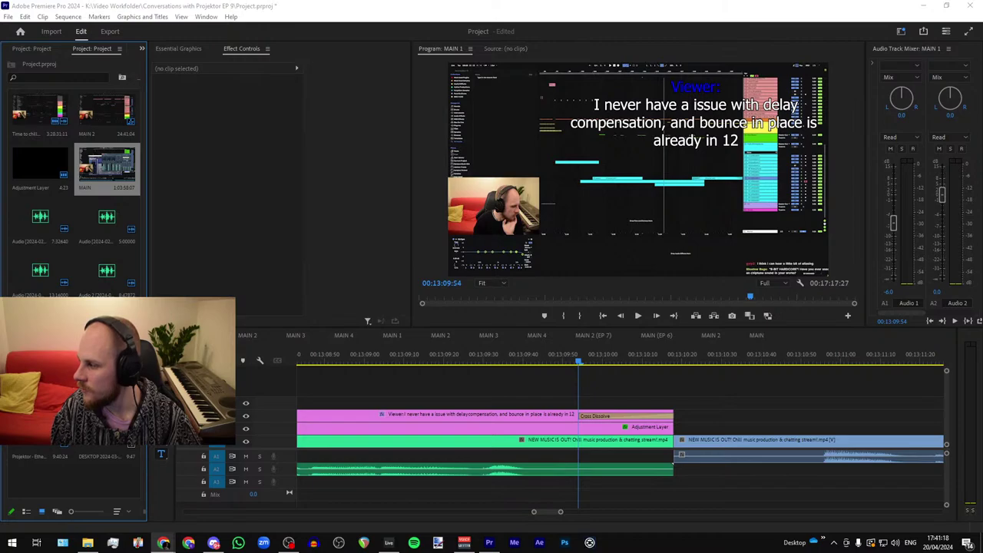
pyautogui.scroll(-4, 747, 405)
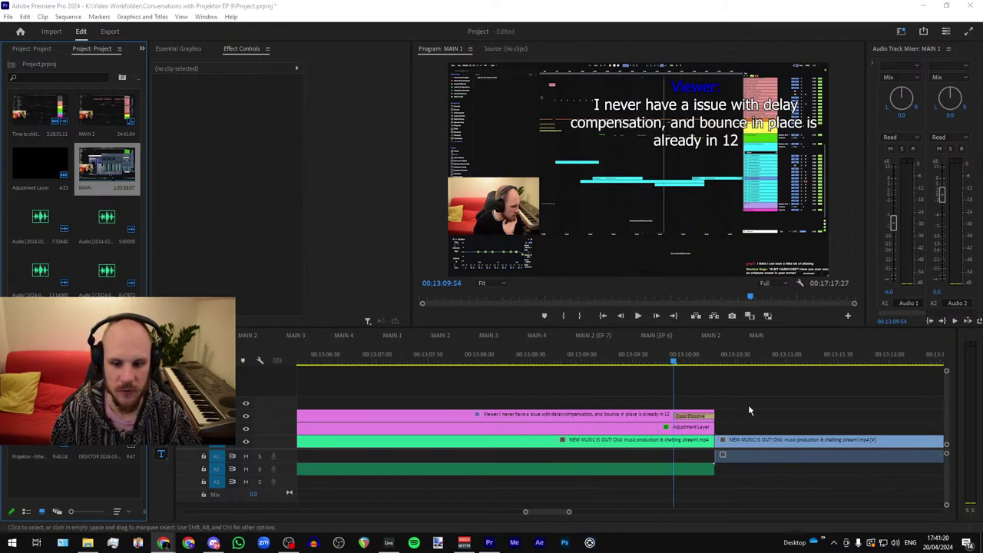
pyautogui.click(520, 416)
pyautogui.click(518, 418)
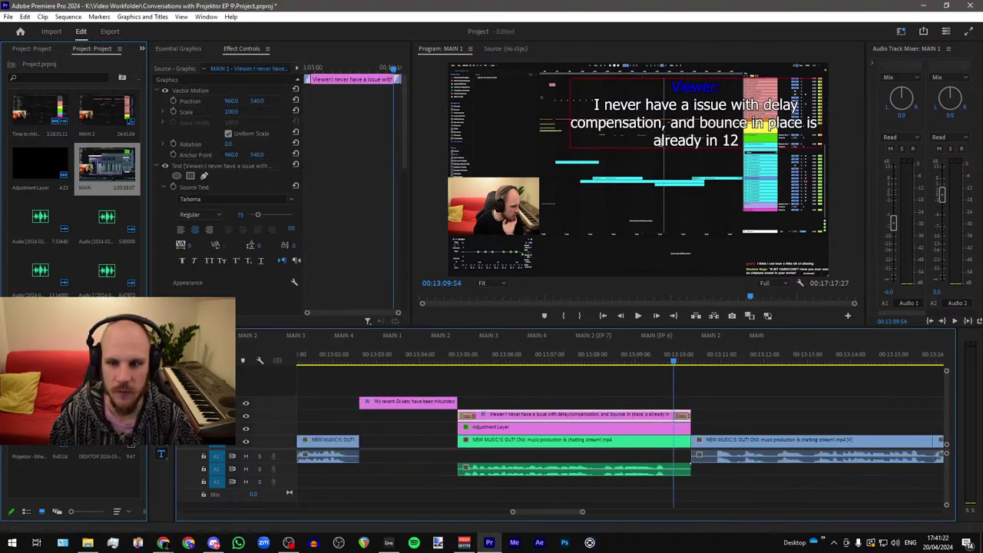
pyautogui.click(673, 114)
pyautogui.moveTo(595, 104); pyautogui.dragTo(765, 140)
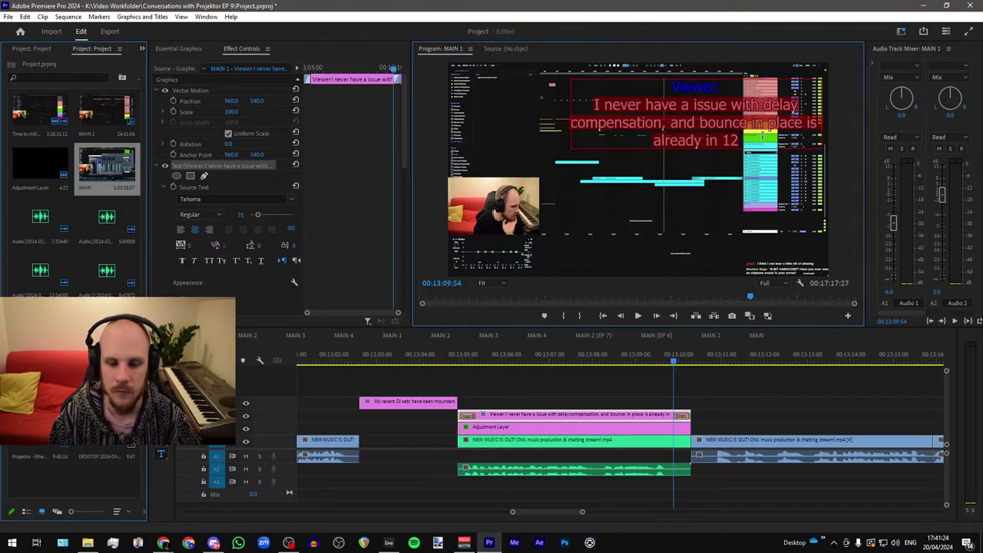
pyautogui.write('expected you to actually record you playing a DJ set, not just the audio mix')
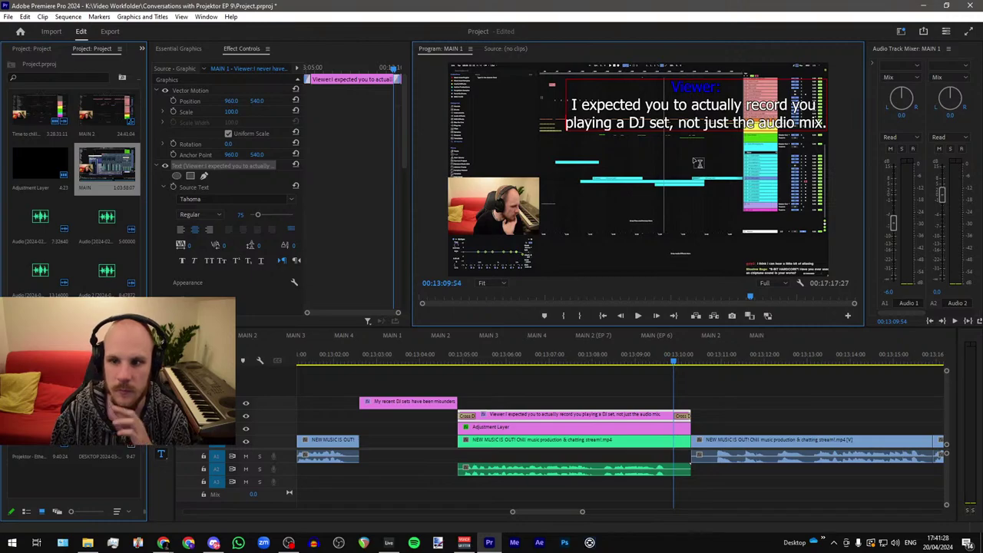
# Step: Shift the adjustment layer's two closing opacity keyframes so its fade-out starts with the caption's Cross Dissolve at 00:13:09:54
pyautogui.click(564, 358)
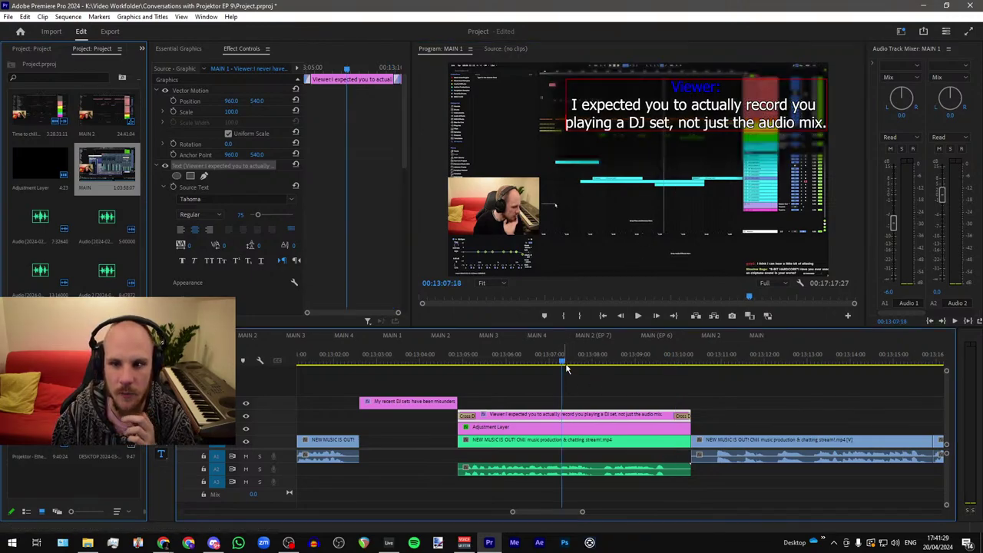
pyautogui.click(571, 427)
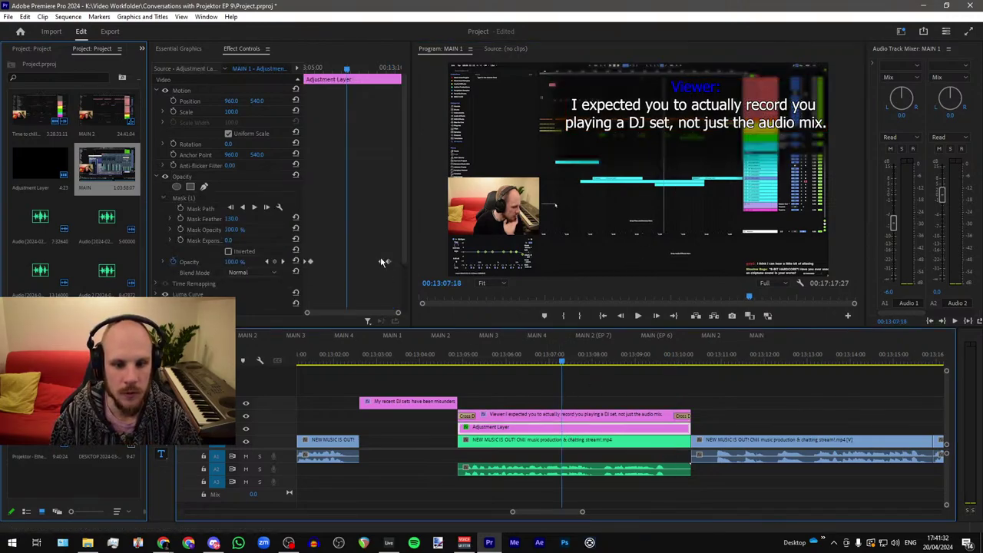
pyautogui.click(675, 362)
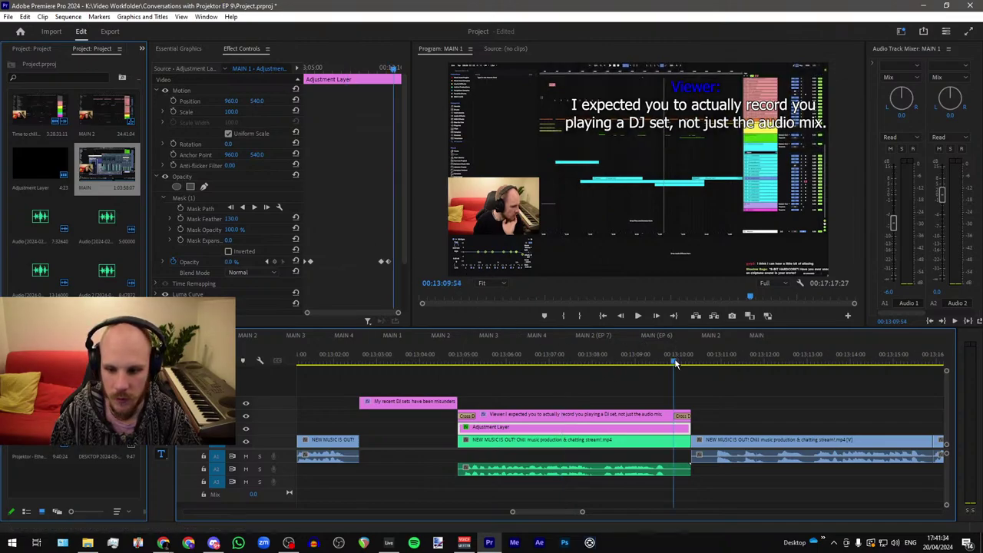
pyautogui.press('=')
pyautogui.press('=')
pyautogui.press('=')
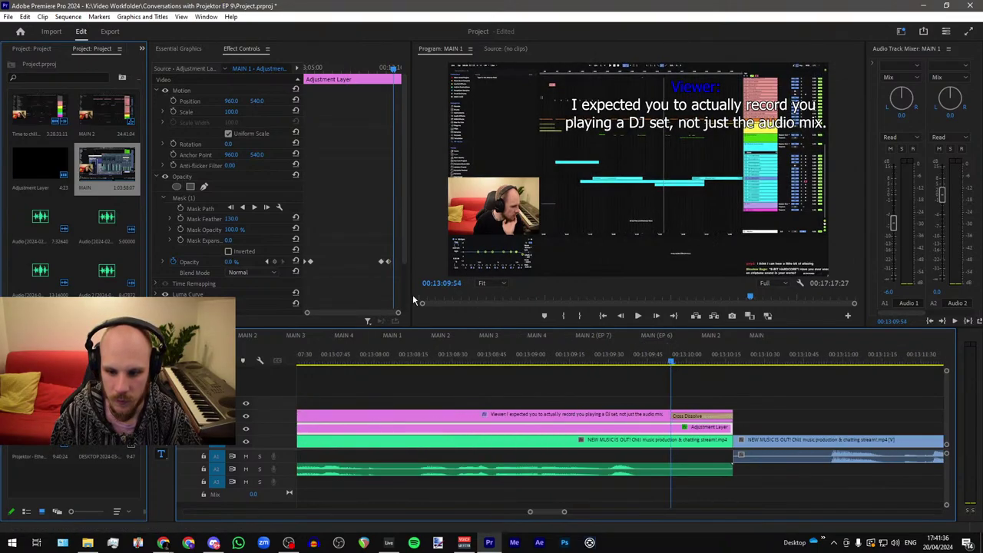
pyautogui.click(387, 263)
pyautogui.press('Delete')
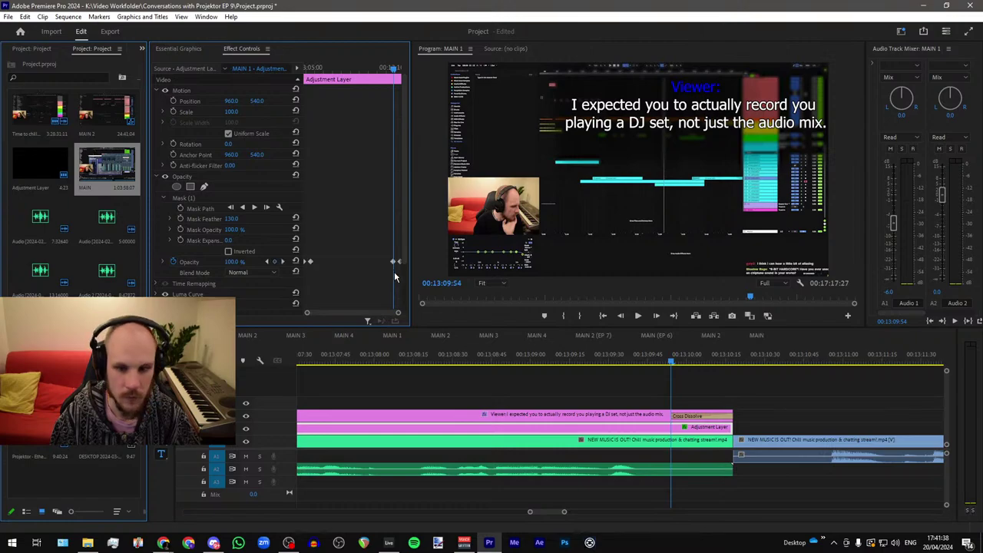
pyautogui.scroll(-3, 683, 395)
# Step: Raise the lower corners of the adjustment layer's opacity mask to fit closely around the two-line caption
pyautogui.click(565, 359)
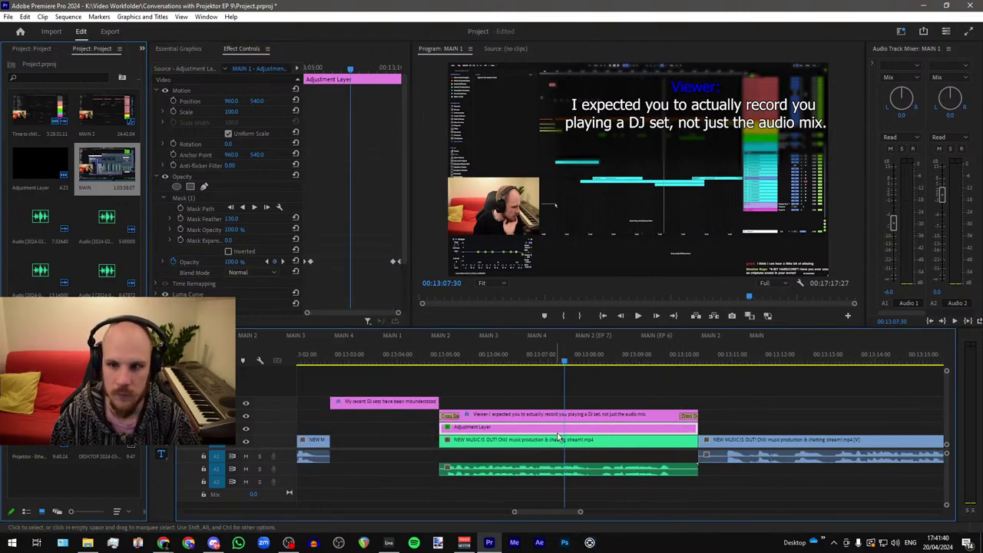
pyautogui.click(188, 198)
pyautogui.moveTo(561, 164); pyautogui.dragTo(552, 150)
pyautogui.moveTo(830, 163); pyautogui.dragTo(843, 146)
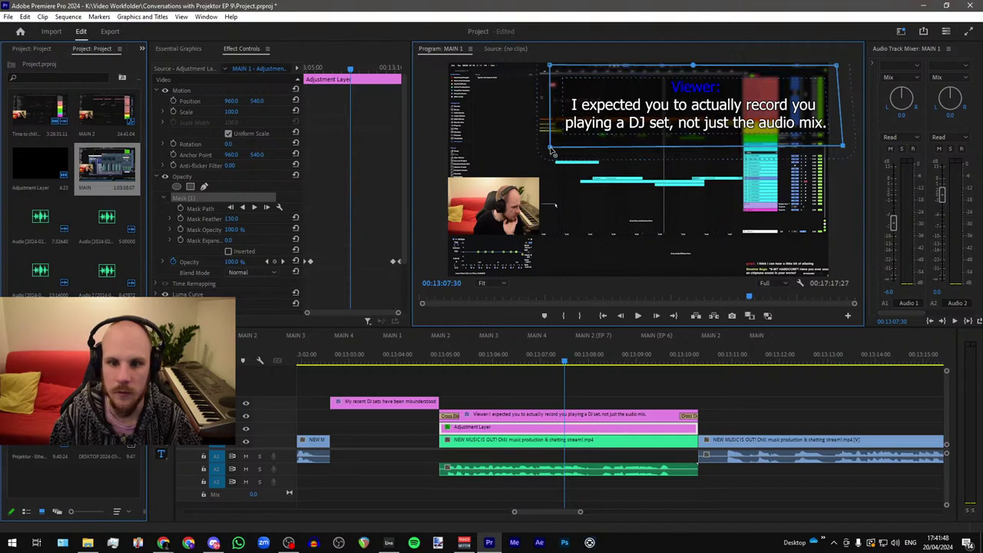
pyautogui.moveTo(551, 148); pyautogui.dragTo(550, 146)
# Step: Play back the captioned viewer message and the start of the reply, up to about 00:13:16
pyautogui.moveTo(451, 360); pyautogui.dragTo(426, 364)
pyautogui.press('space')
pyautogui.scroll(-4, 439, 371)
pyautogui.press('-')
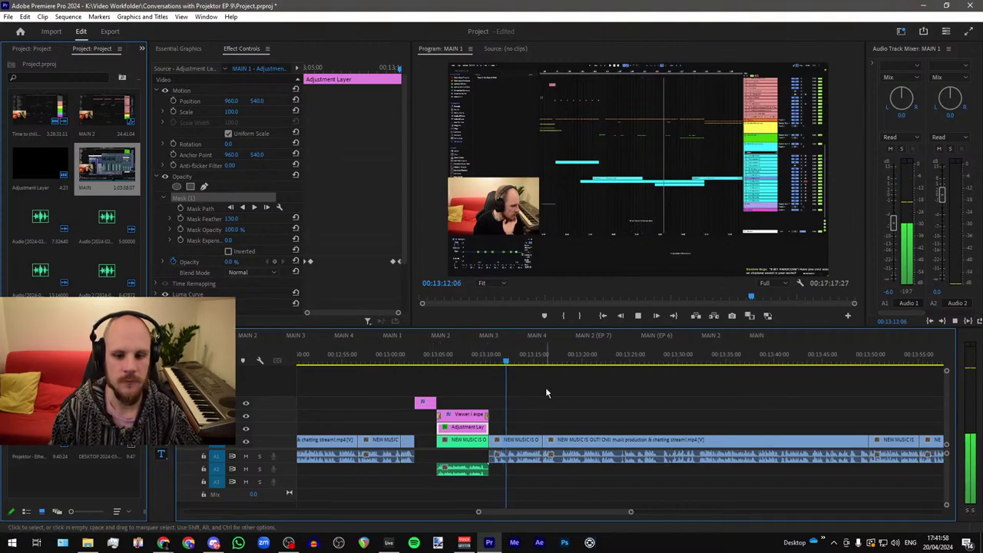
pyautogui.press('-')
pyautogui.scroll(4, 468, 423)
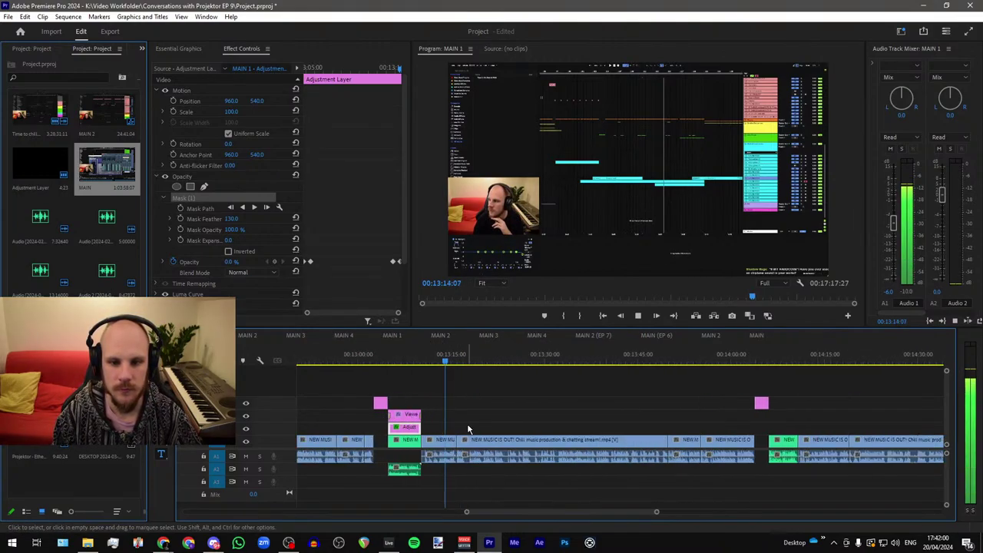
pyautogui.scroll(-4, 396, 426)
pyautogui.scroll(3, 457, 425)
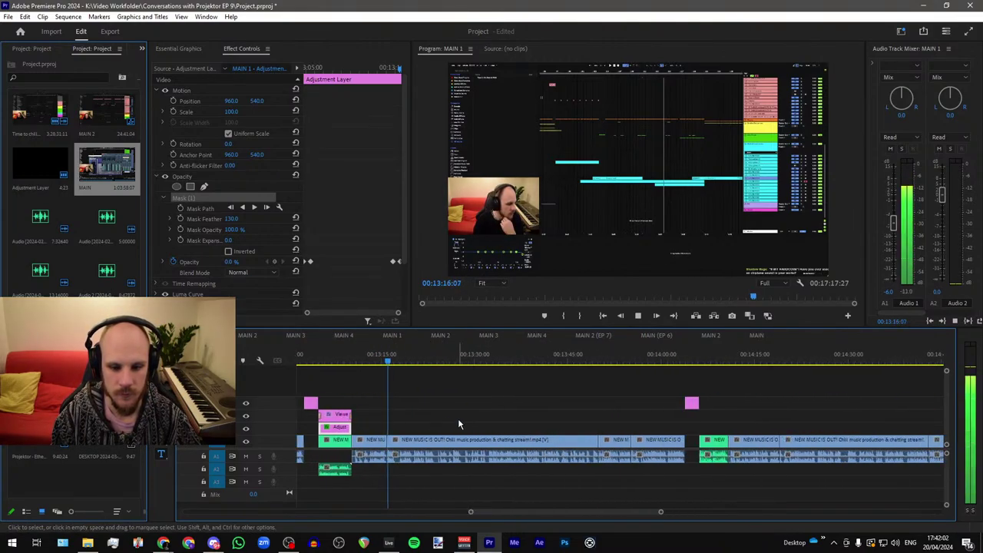
pyautogui.press('space')
# Step: Copy the caption and adjustment layer to the next green clip, aligning both with its start at about 00:14:06
pyautogui.moveTo(367, 407); pyautogui.dragTo(331, 424)
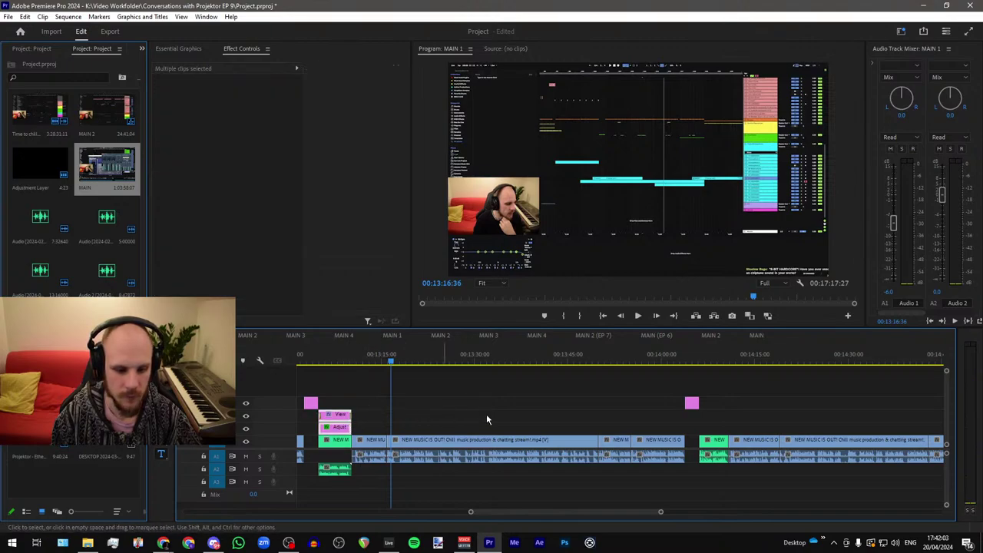
pyautogui.click(704, 363)
pyautogui.scroll(-2, 528, 385)
pyautogui.scroll(4, 709, 414)
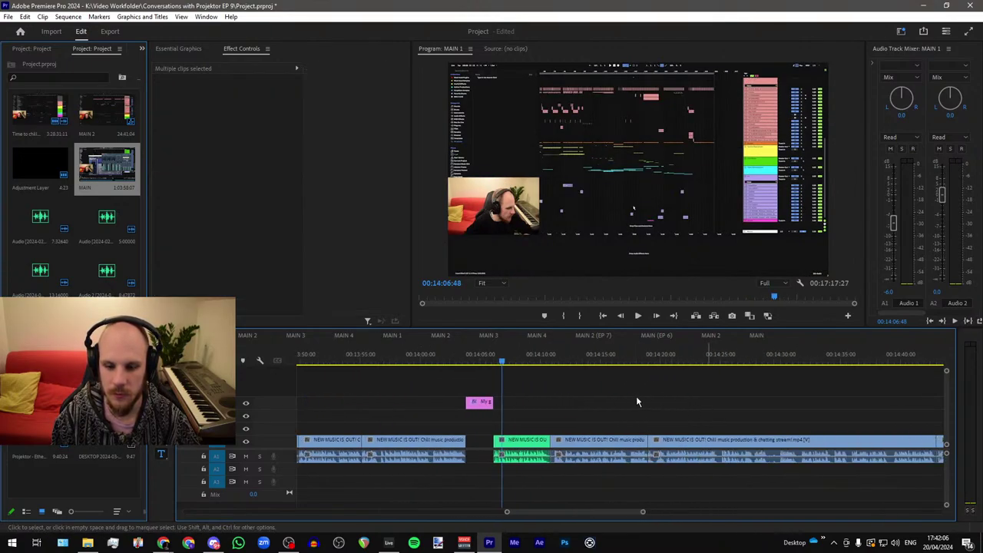
pyautogui.press('space')
pyautogui.scroll(3, 599, 395)
pyautogui.scroll(-3, 438, 395)
pyautogui.press('space')
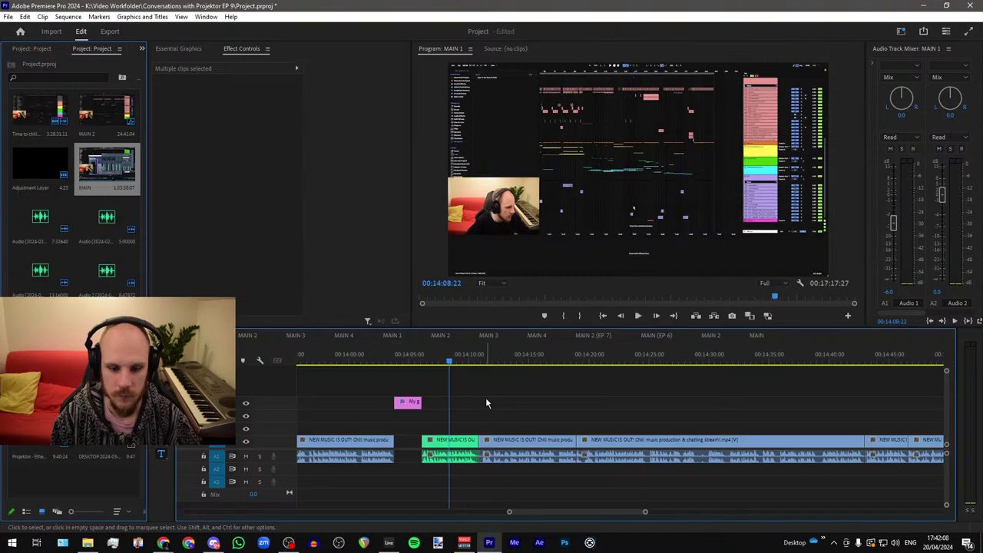
pyautogui.hotkey('ctrl', 'v')
pyautogui.moveTo(481, 423); pyautogui.dragTo(453, 421)
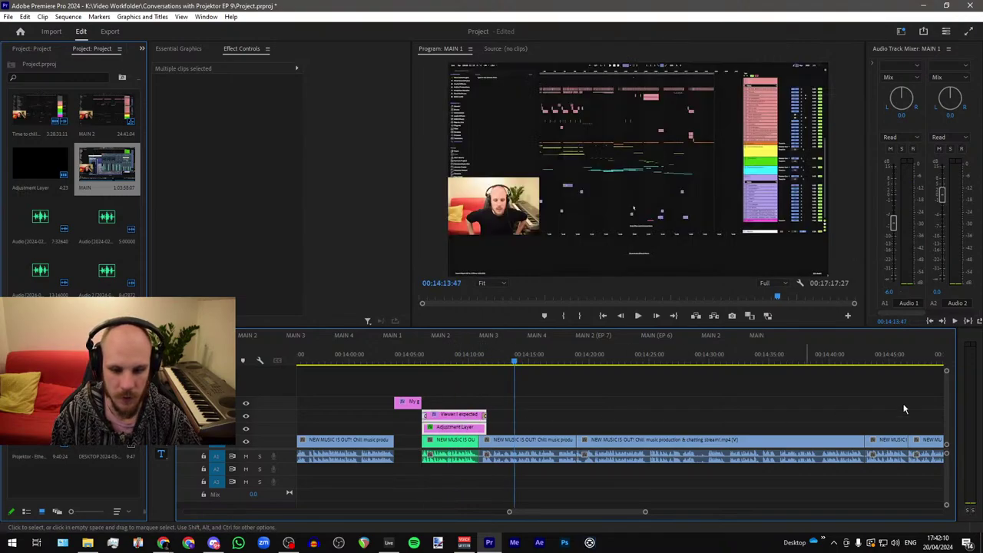
# Step: Replace the copied caption's message with the viewer's question "Have you played any 8bit consoles as a kid/teen? Any favourite games?"
pyautogui.hotkey('alt', 'Tab')
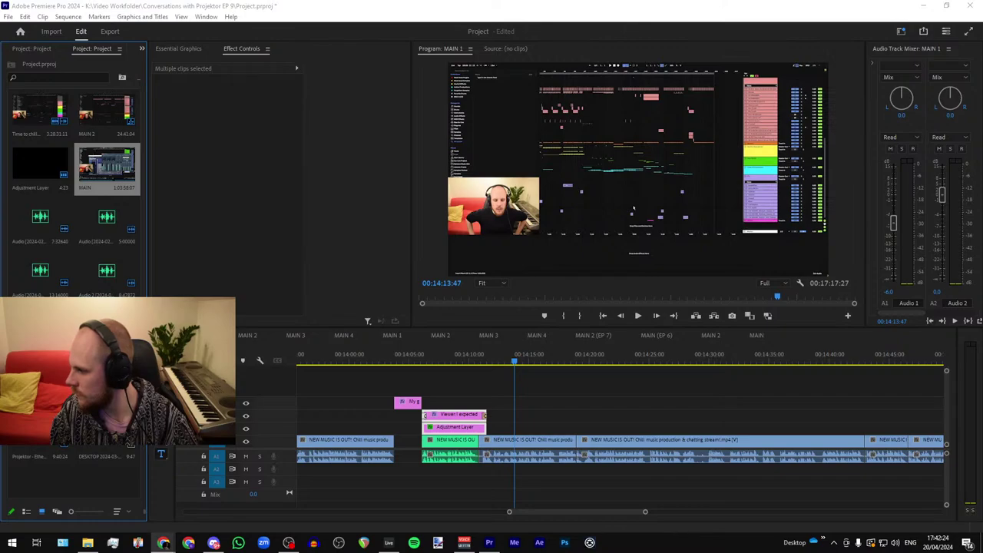
pyautogui.click(423, 364)
pyautogui.press('space')
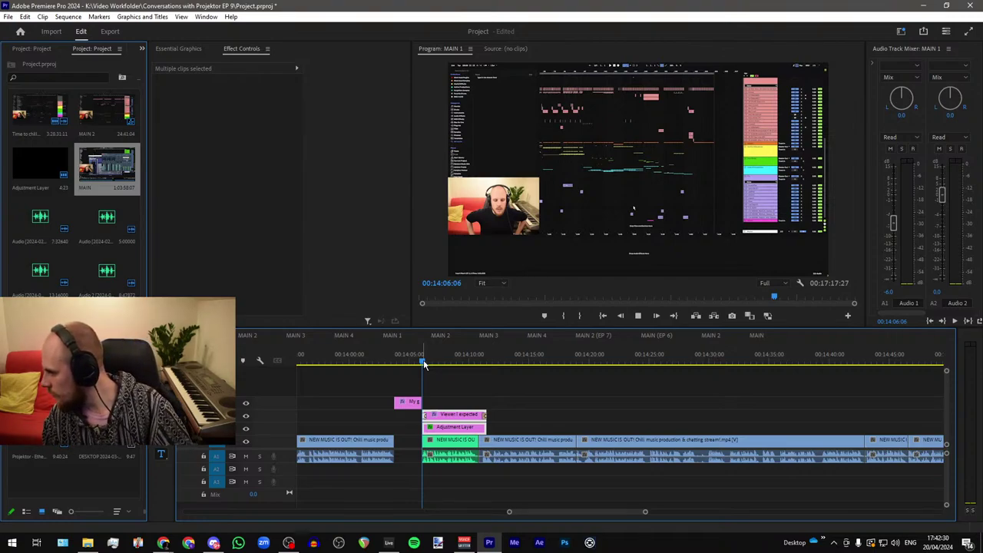
pyautogui.press('space')
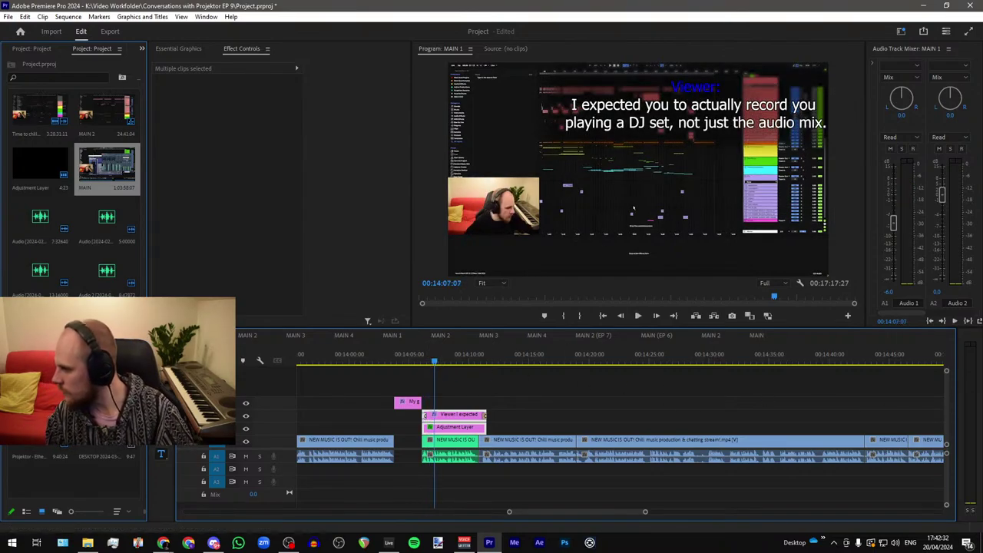
pyautogui.hotkey('alt', 'Tab')
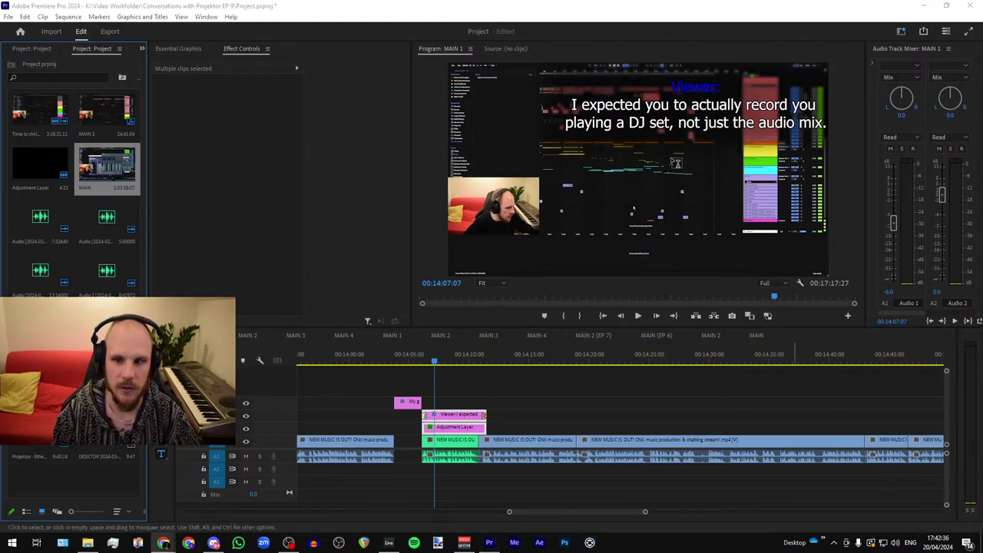
pyautogui.click(574, 104)
pyautogui.moveTo(574, 104); pyautogui.dragTo(830, 136)
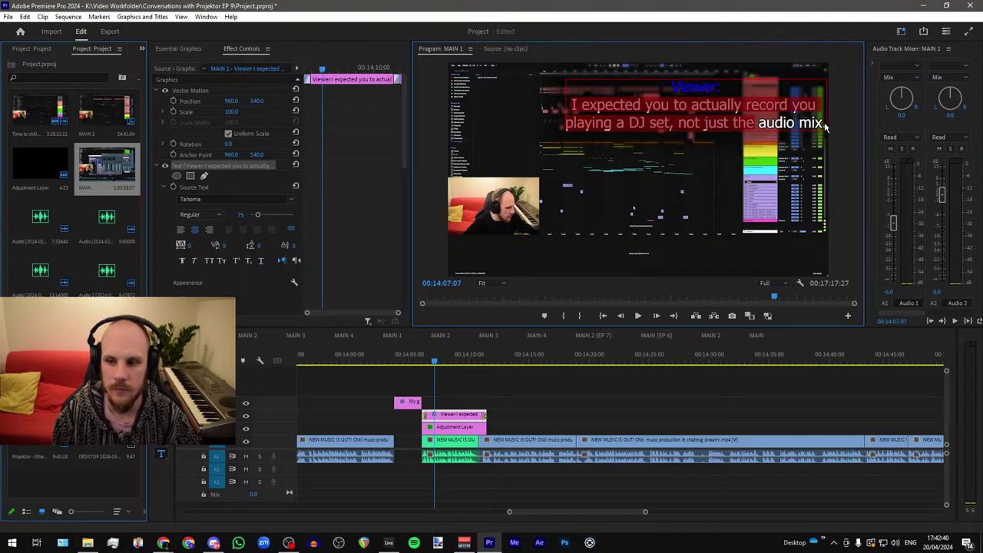
pyautogui.moveTo(826, 127); pyautogui.dragTo(824, 122)
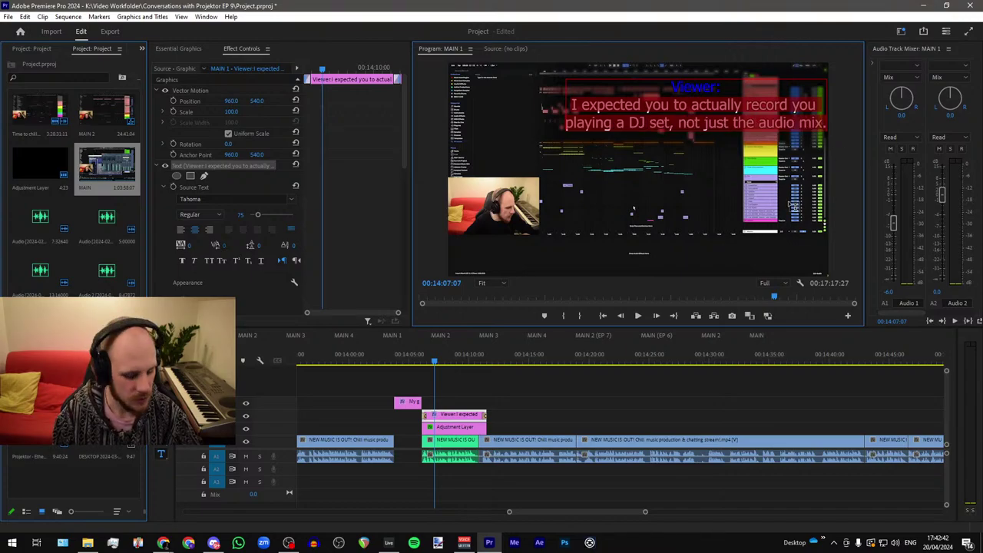
pyautogui.hotkey('ctrl', 'v')
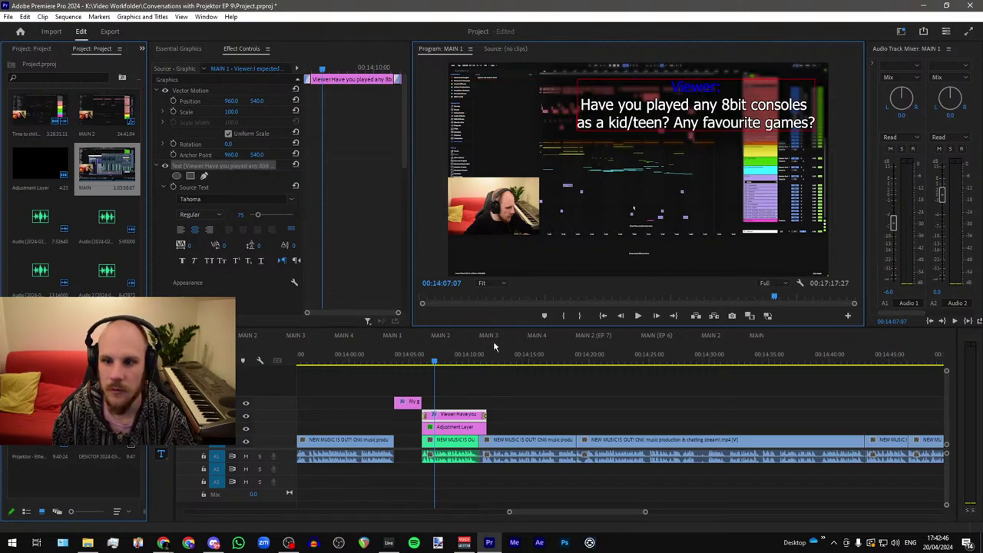
# Step: Pull all four corners of the adjustment layer's opacity mask inward horizontally to fit the sides of the two-line question caption
pyautogui.click(457, 426)
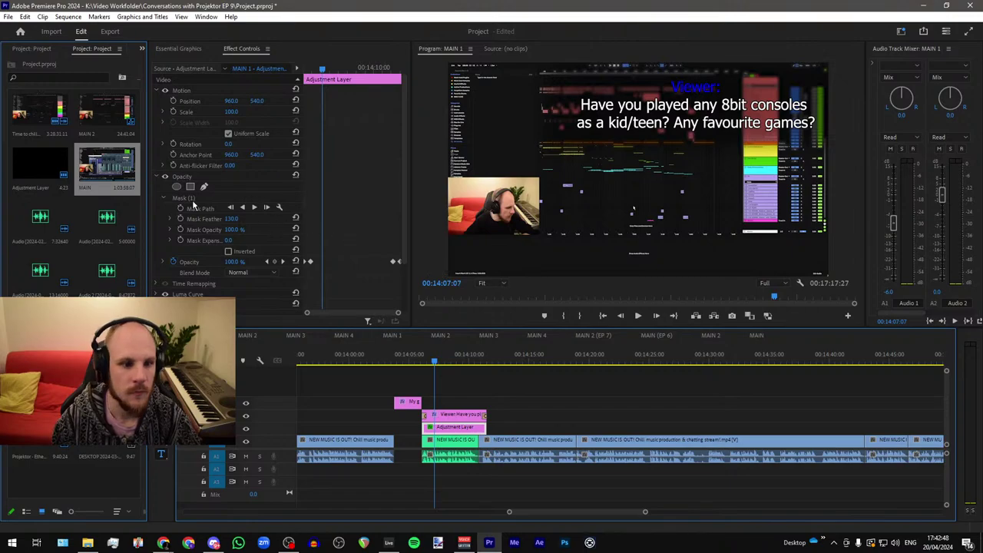
pyautogui.click(189, 199)
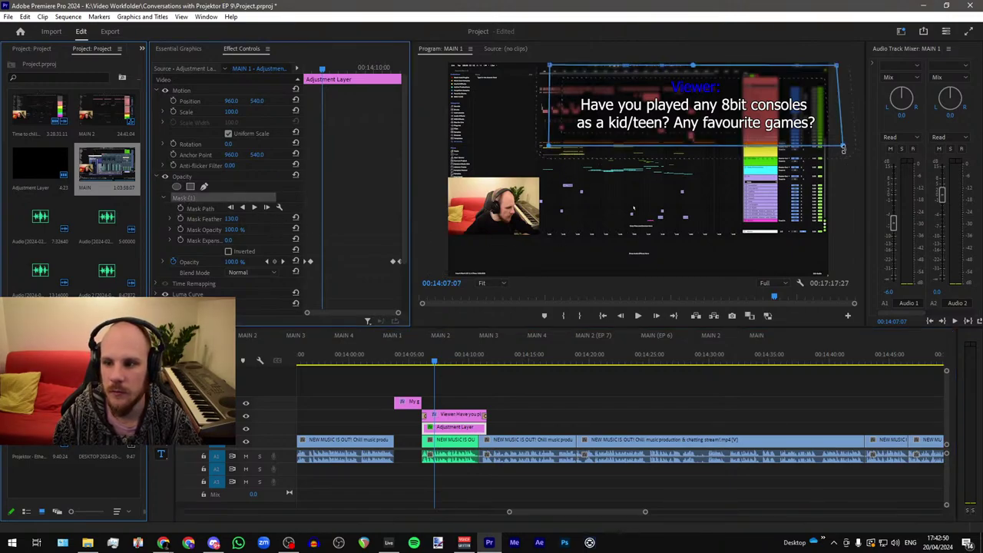
pyautogui.moveTo(842, 148); pyautogui.dragTo(830, 150)
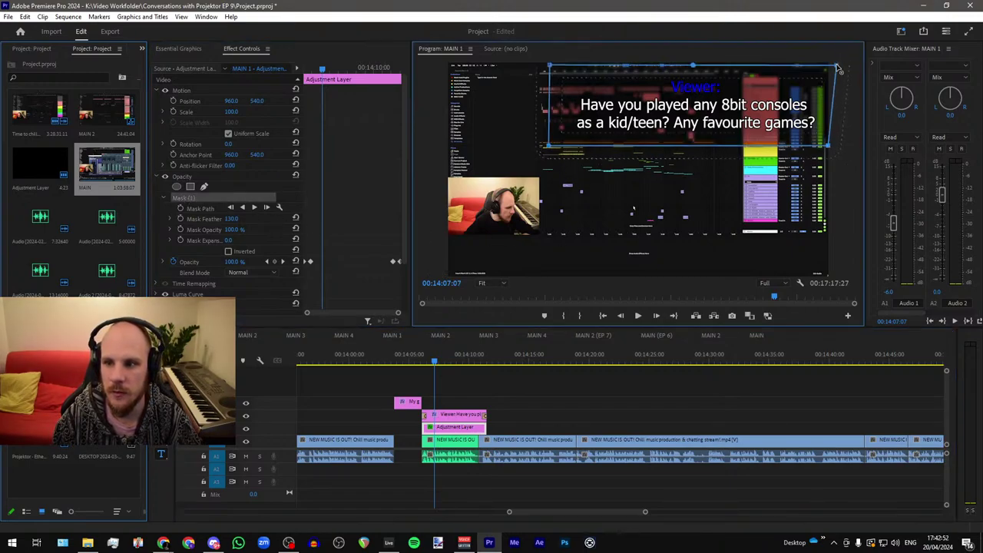
pyautogui.moveTo(840, 67); pyautogui.dragTo(828, 68)
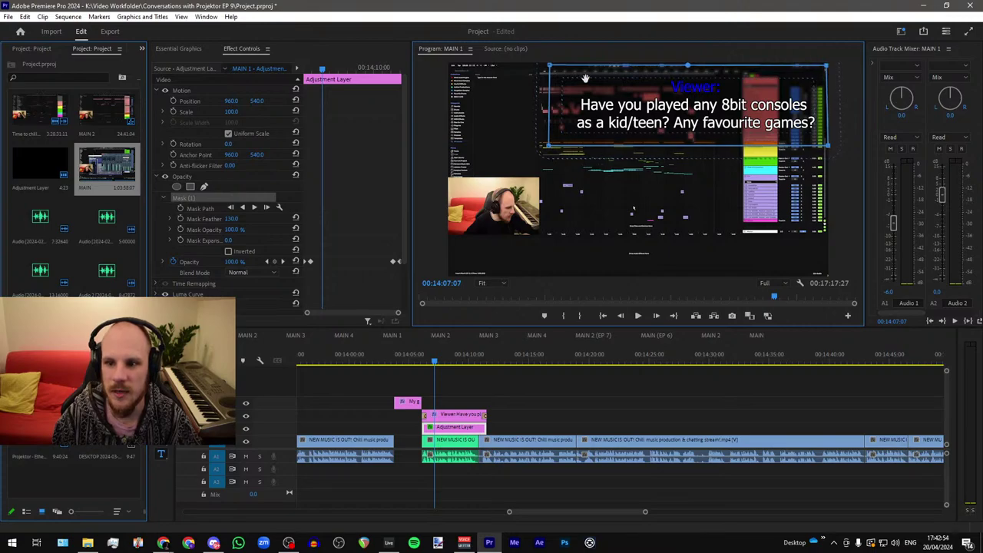
pyautogui.moveTo(550, 68); pyautogui.dragTo(568, 69)
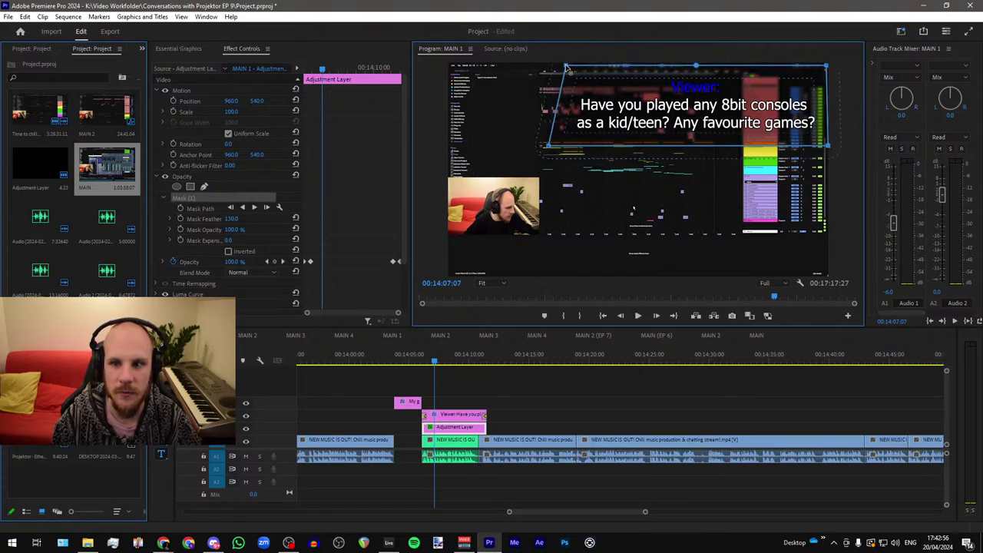
pyautogui.moveTo(551, 149); pyautogui.dragTo(564, 149)
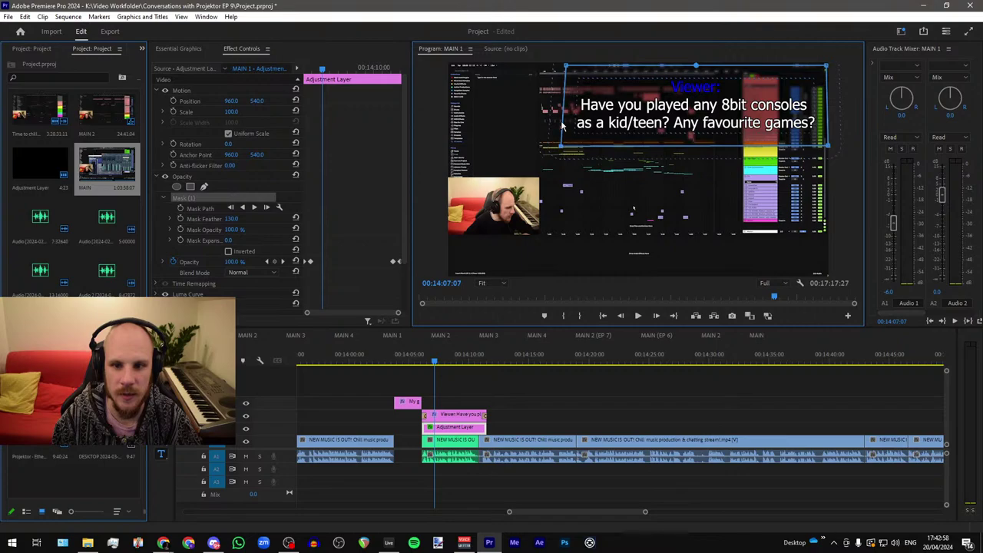
# Step: Trim the end of the 8bit consoles caption to match the end of the green clip
pyautogui.scroll(5, 450, 382)
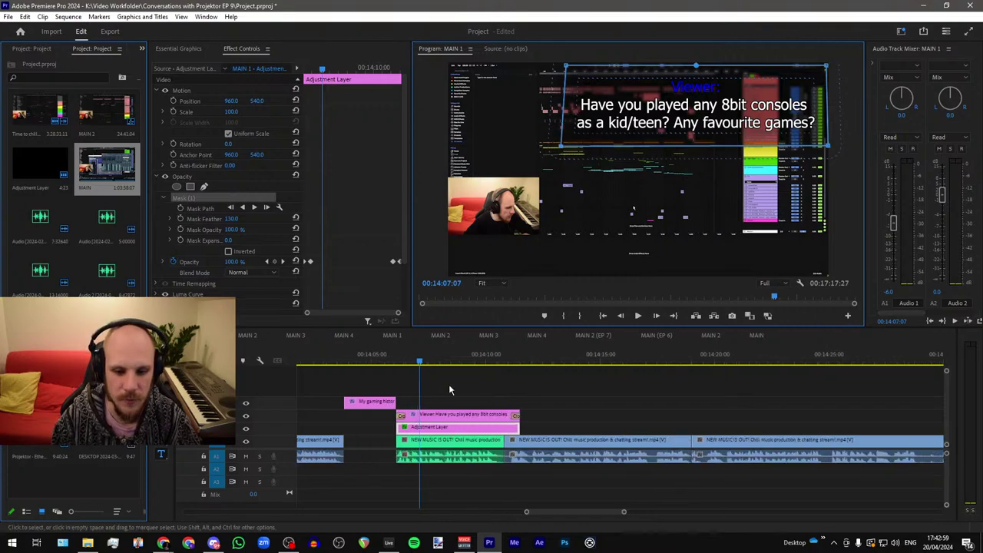
pyautogui.click(611, 412)
pyautogui.moveTo(582, 415); pyautogui.dragTo(555, 415)
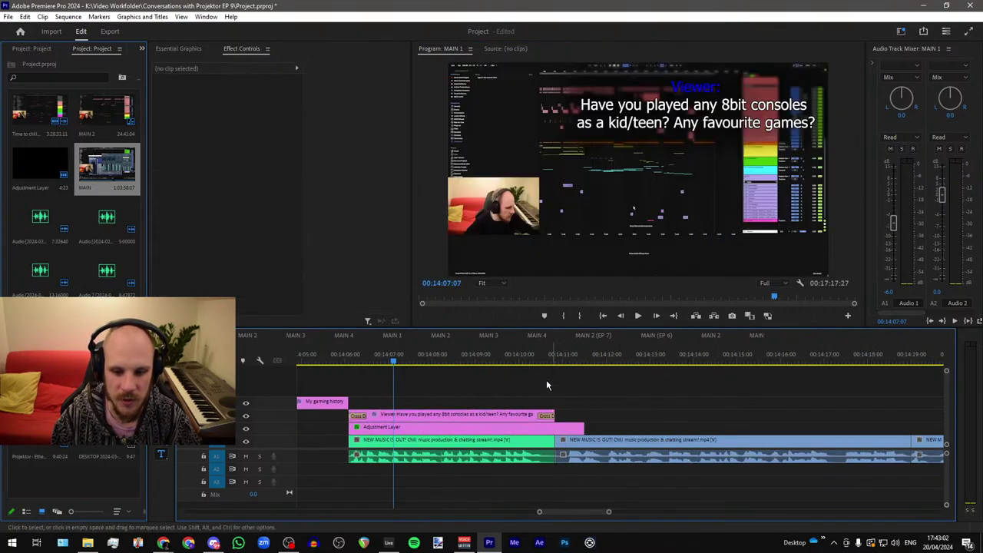
# Step: Move the adjustment layer's fade-out opacity keyframes to the start of the caption's closing dissolve and trim the layer to the green clip's end
pyautogui.click(540, 361)
pyautogui.scroll(5, 540, 361)
pyautogui.click(521, 361)
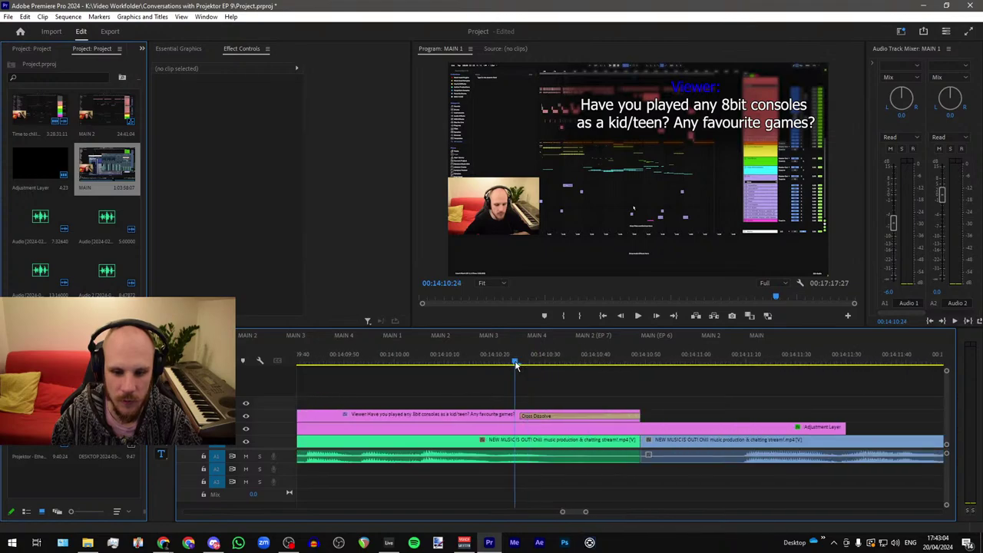
pyautogui.click(523, 428)
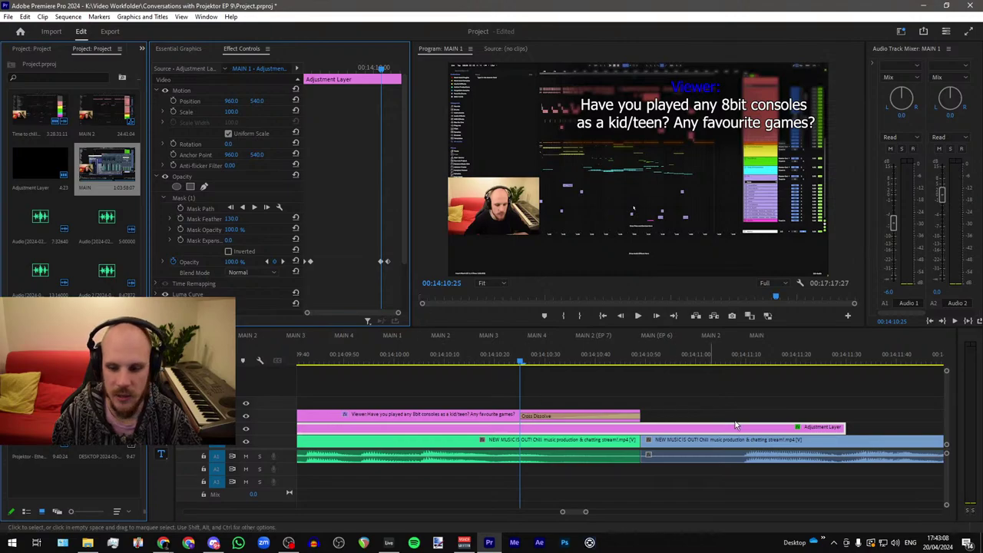
pyautogui.moveTo(842, 428); pyautogui.dragTo(640, 428)
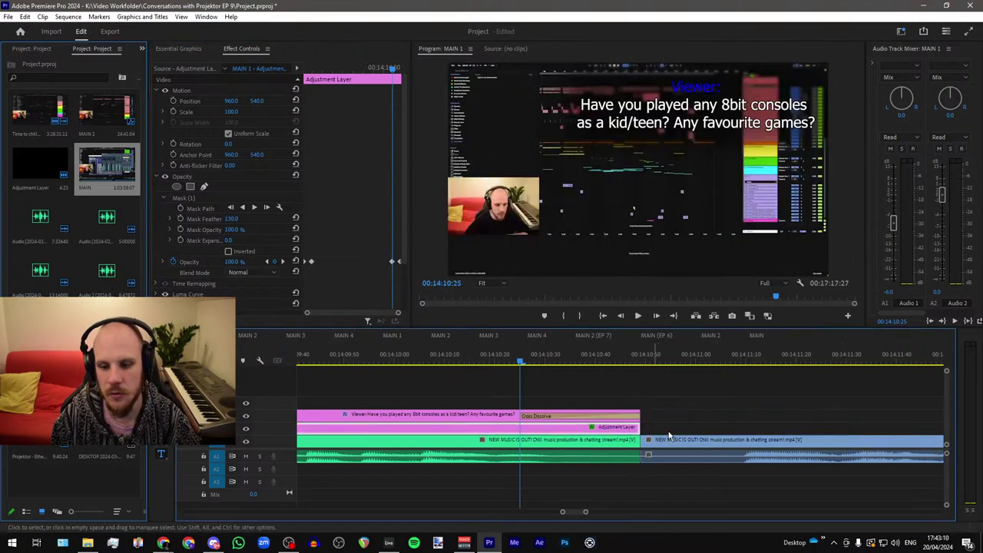
pyautogui.click(678, 432)
pyautogui.scroll(-5, 677, 433)
pyautogui.click(554, 428)
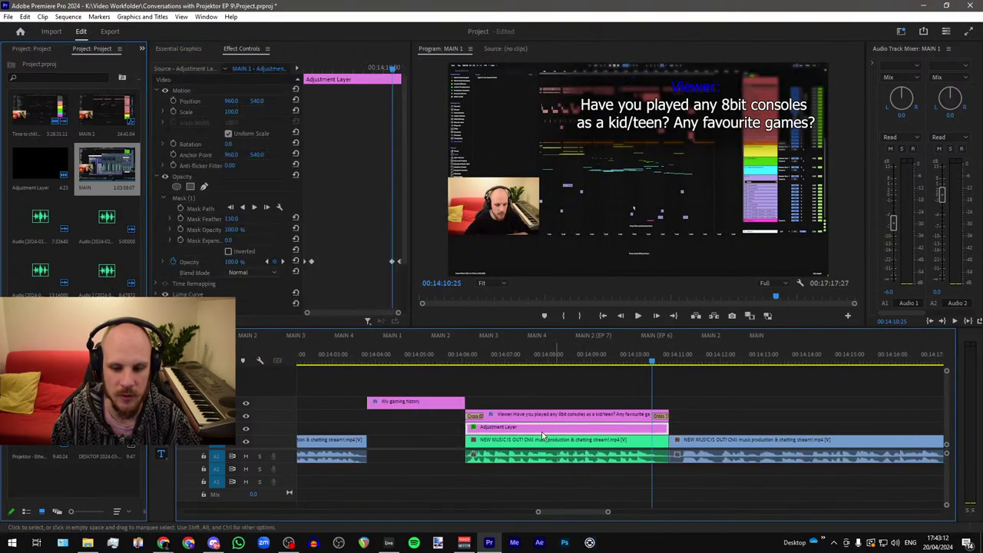
# Step: Copy the earlier caption "If you have Ableton, Roar is a beast." and its adjustment layer to the green clip near 00:15:36
pyautogui.scroll(-8, 457, 390)
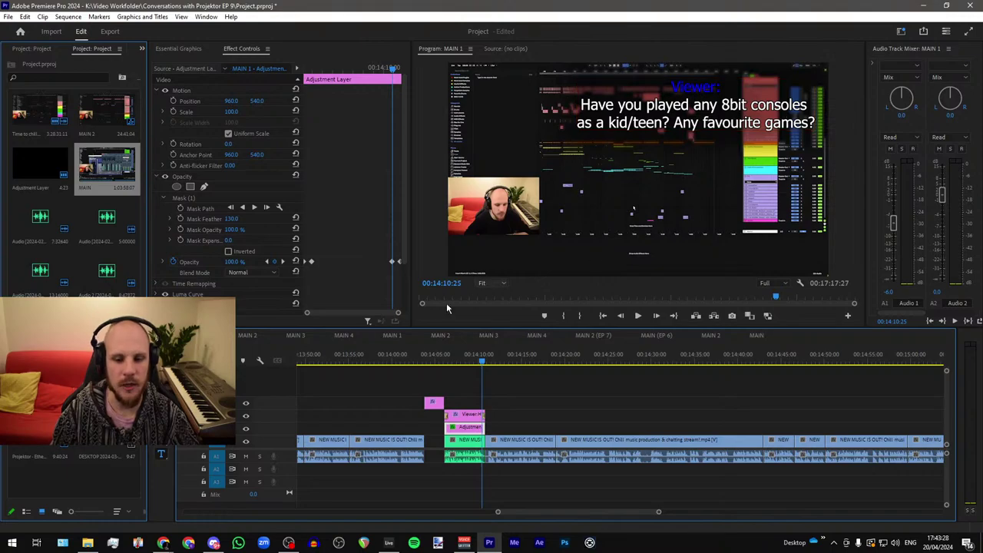
pyautogui.keyDown('alt'); pyautogui.scroll(-2, 440, 366); pyautogui.keyUp('alt')
pyautogui.keyDown('alt'); pyautogui.scroll(-3, 440, 367); pyautogui.keyUp('alt')
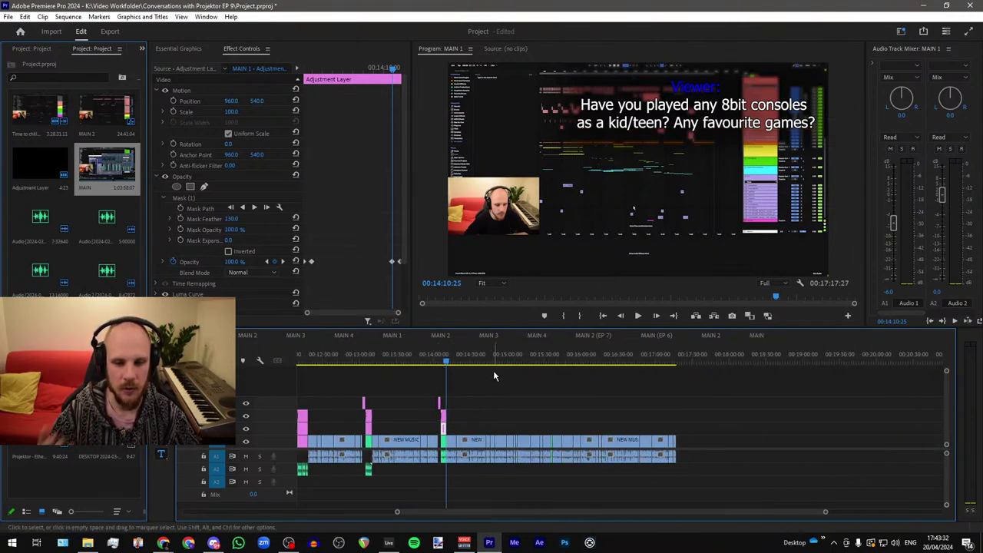
pyautogui.keyDown('alt'); pyautogui.scroll(-4, 530, 374); pyautogui.keyUp('alt')
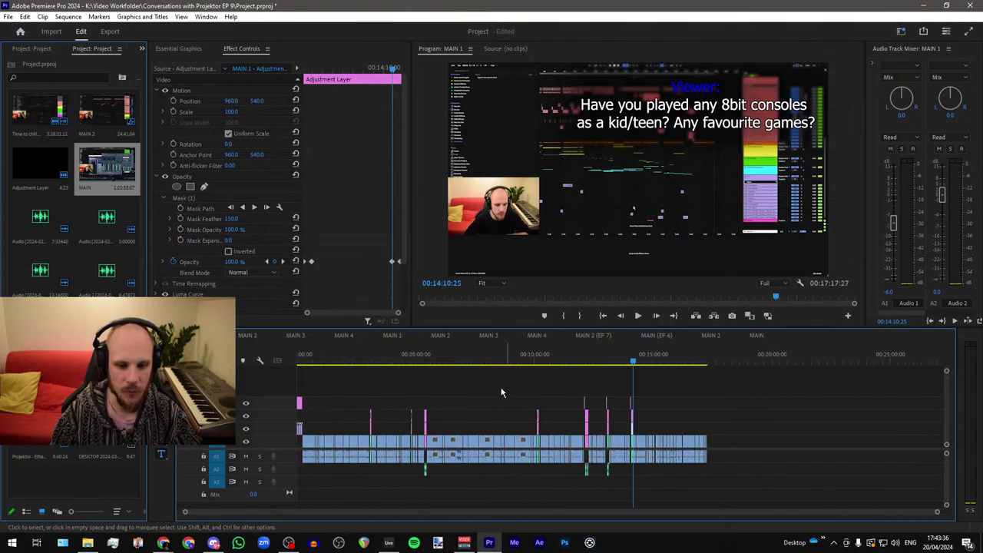
pyautogui.keyDown('alt'); pyautogui.scroll(4, 417, 419); pyautogui.keyUp('alt')
pyautogui.moveTo(432, 419); pyautogui.dragTo(459, 422)
pyautogui.keyDown('alt'); pyautogui.scroll(2, 449, 420); pyautogui.keyUp('alt')
pyautogui.keyDown('alt'); pyautogui.scroll(-4, 378, 424); pyautogui.keyUp('alt')
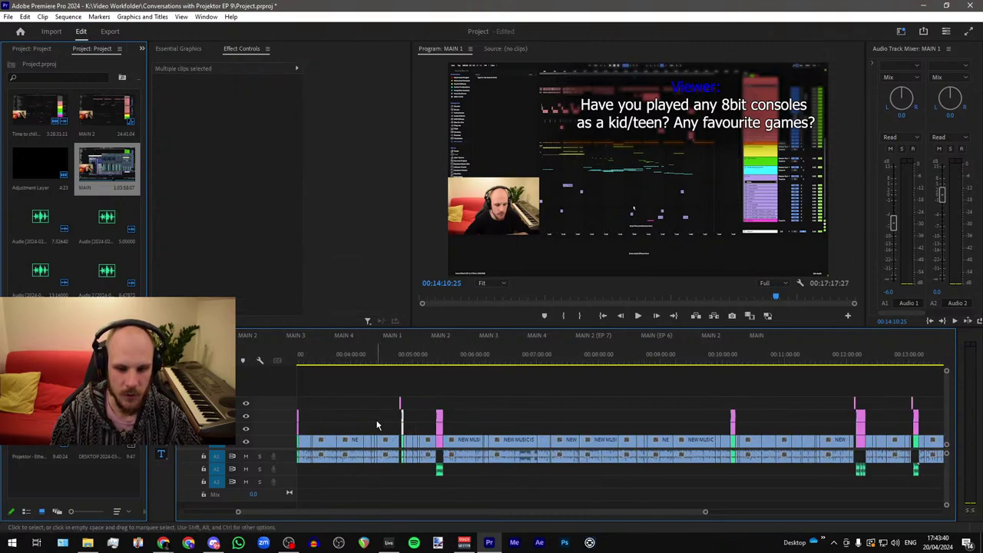
pyautogui.keyDown('alt'); pyautogui.scroll(2, 667, 419); pyautogui.keyUp('alt')
pyautogui.keyDown('alt'); pyautogui.scroll(8, 689, 416); pyautogui.keyUp('alt')
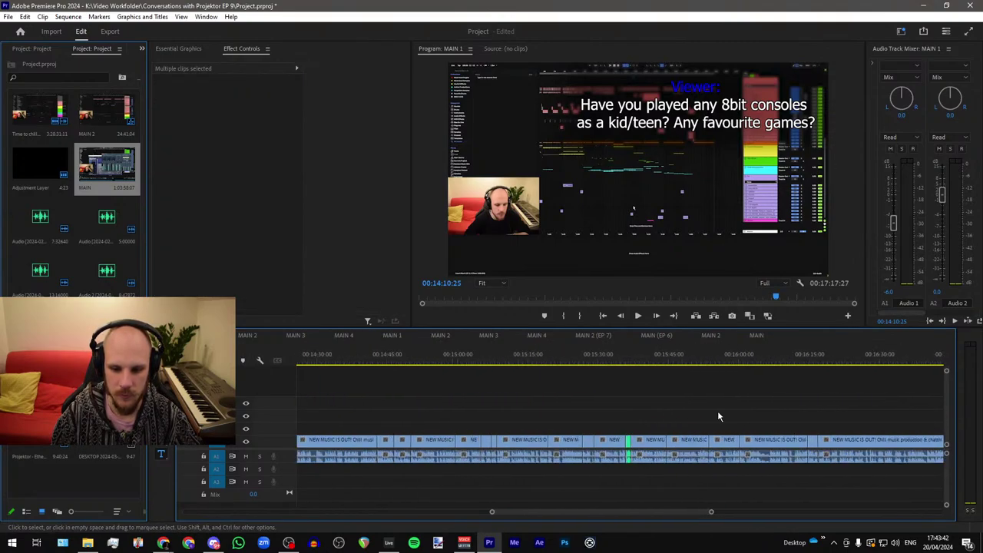
pyautogui.moveTo(432, 365); pyautogui.dragTo(484, 365)
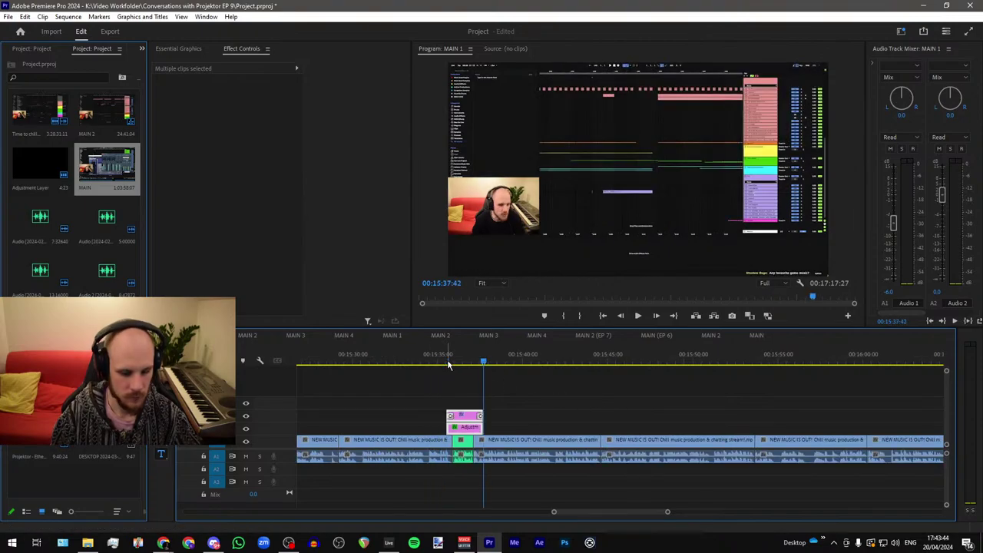
# Step: Play back the section with the pasted Ableton caption, up to about 00:15:37
pyautogui.keyDown('alt'); pyautogui.scroll(3, 442, 371); pyautogui.keyUp('alt')
pyautogui.click(410, 361)
pyautogui.press('space')
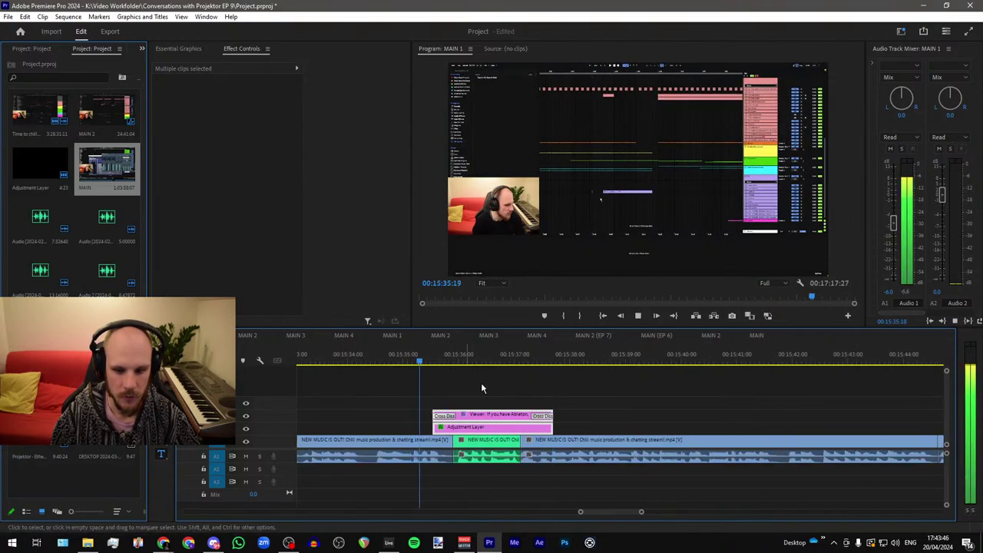
pyautogui.keyDown('alt'); pyautogui.scroll(2, 496, 391); pyautogui.keyUp('alt')
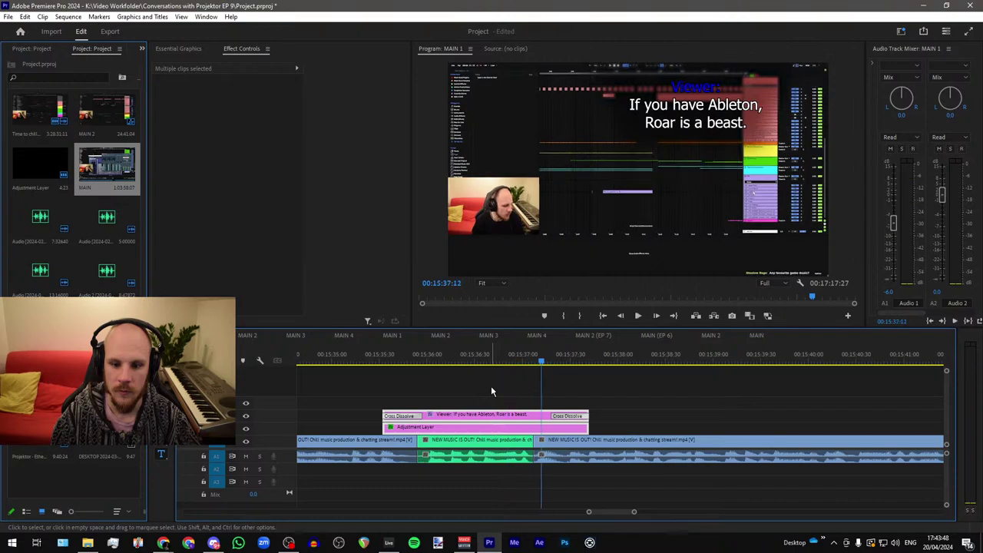
pyautogui.press('space')
# Step: Shift the pasted caption and adjustment layer together so both begin slightly before the green clip's start at 00:15:35:54
pyautogui.click(418, 361)
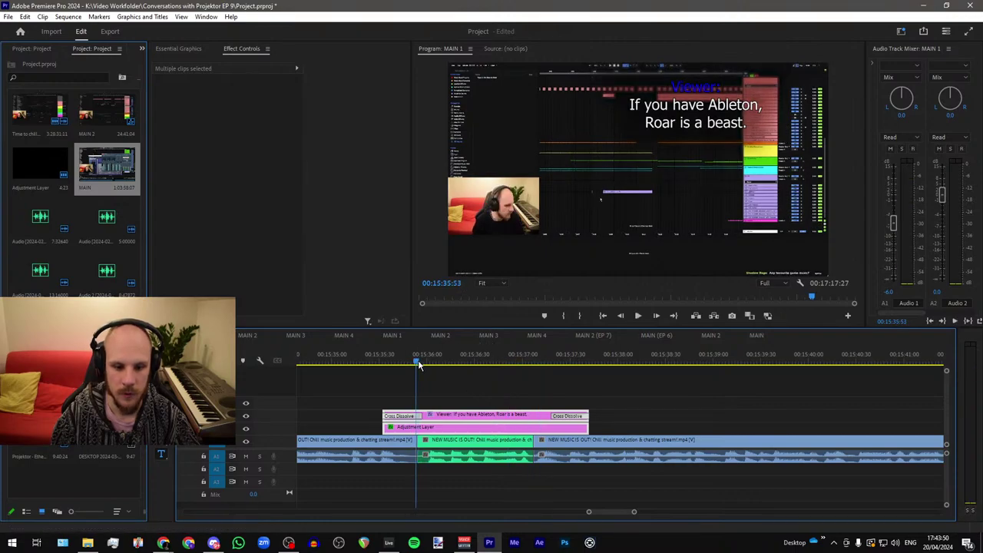
pyautogui.moveTo(470, 419); pyautogui.dragTo(515, 421)
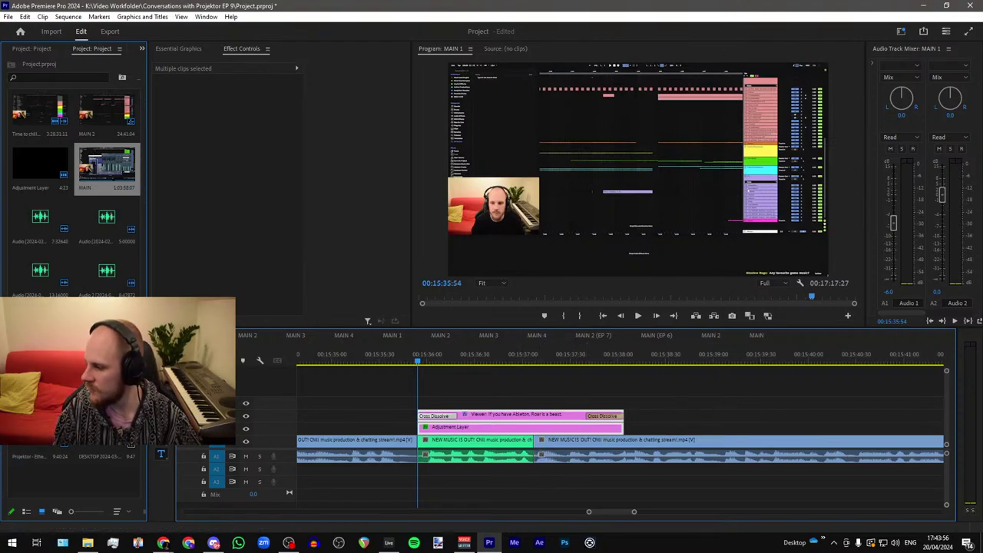
pyautogui.click(164, 542)
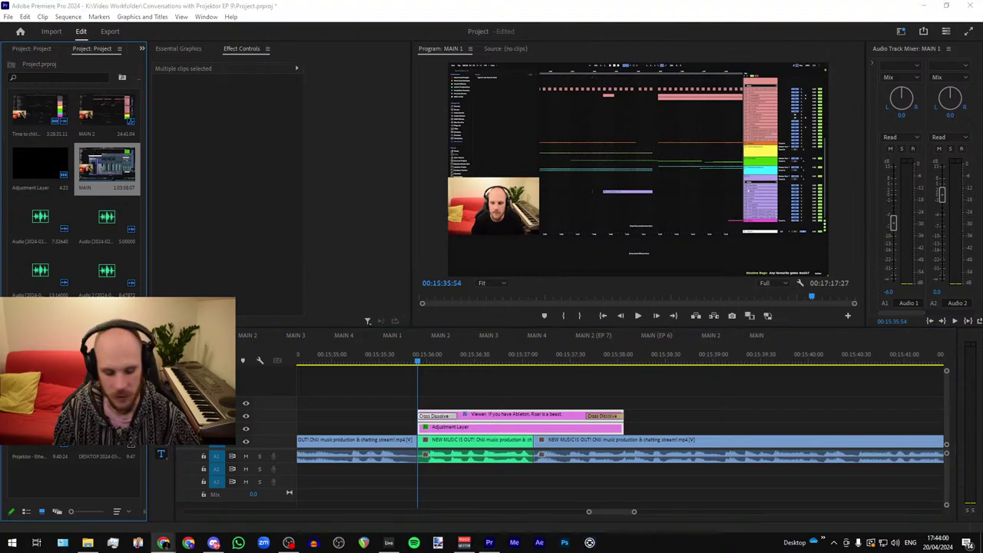
pyautogui.click(496, 360)
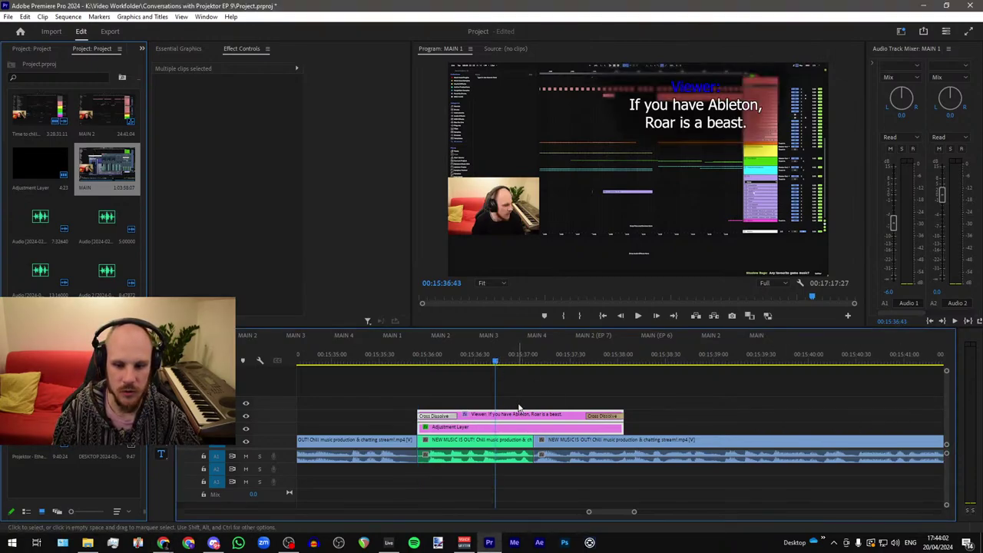
pyautogui.click(520, 408)
pyautogui.moveTo(428, 360); pyautogui.dragTo(457, 379)
pyautogui.click(483, 416)
pyautogui.keyDown('shift'); pyautogui.click(482, 425); pyautogui.keyUp('shift')
pyautogui.moveTo(482, 417); pyautogui.dragTo(462, 417)
# Step: Play the repositioned caption briefly and replace its message with "Any favourite game music?"
pyautogui.click(361, 359)
pyautogui.press('space')
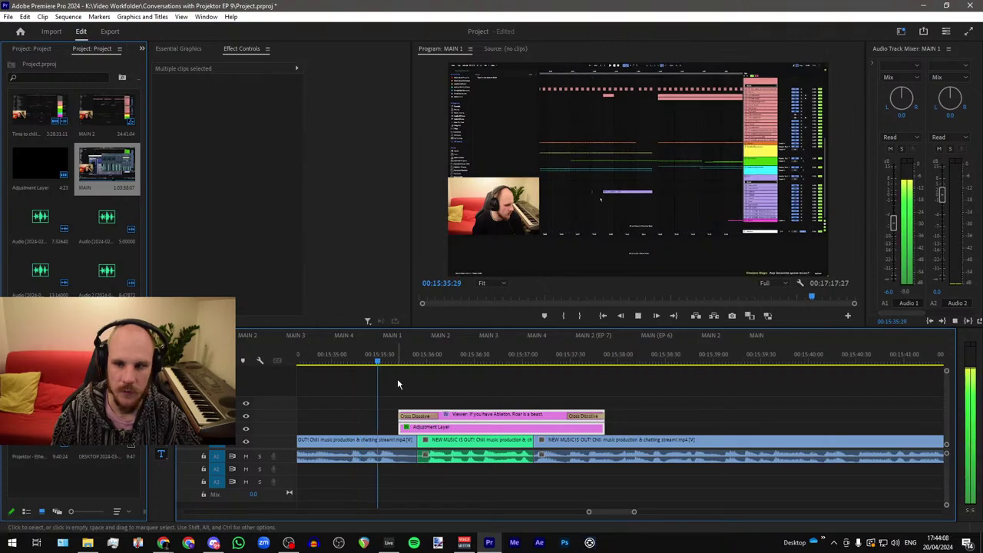
pyautogui.press('space')
pyautogui.click(666, 108)
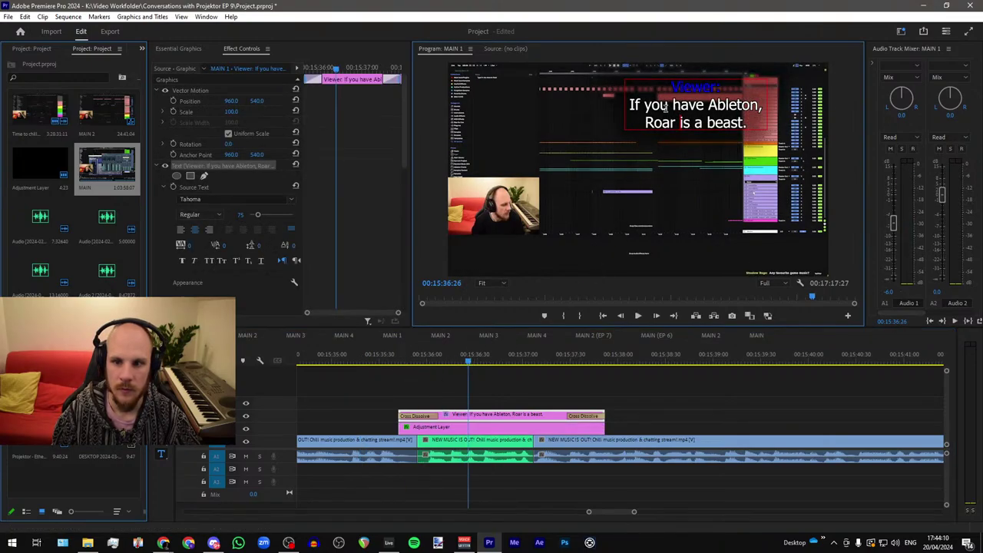
pyautogui.moveTo(630, 105); pyautogui.dragTo(771, 129)
pyautogui.write('Any favourite game music?')
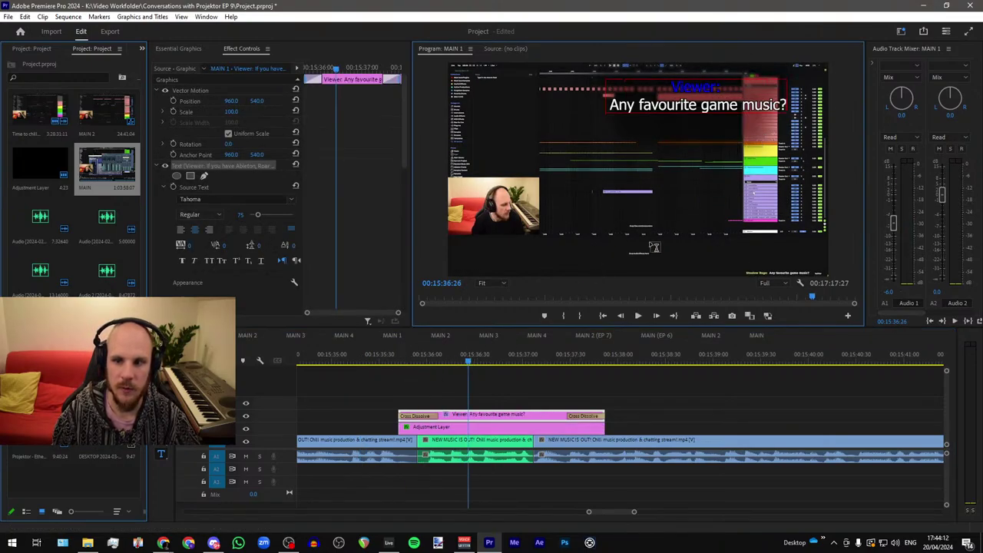
pyautogui.click(484, 404)
# Step: Move the lower corners of the adjustment layer's opacity mask up and outward to fit the one-line game music caption
pyautogui.click(472, 427)
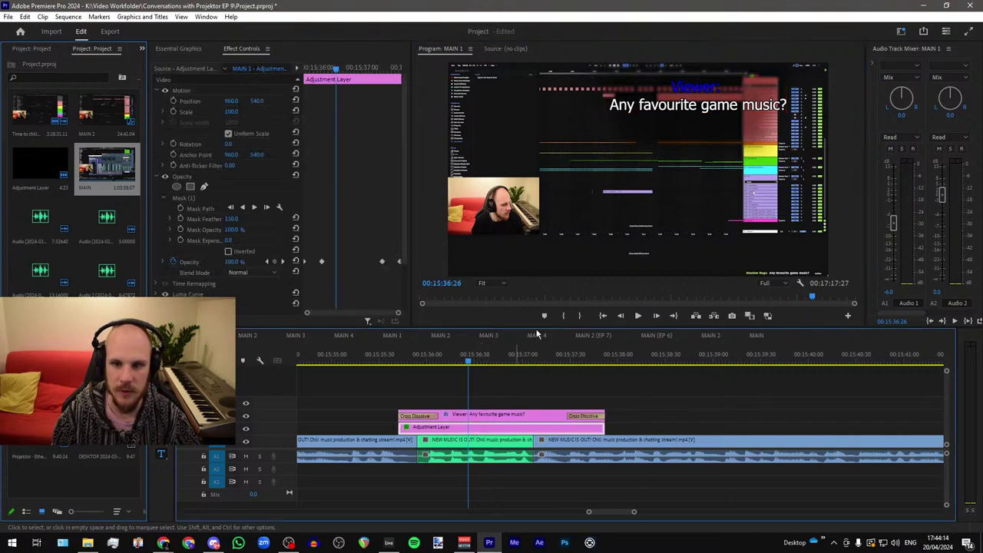
pyautogui.click(184, 199)
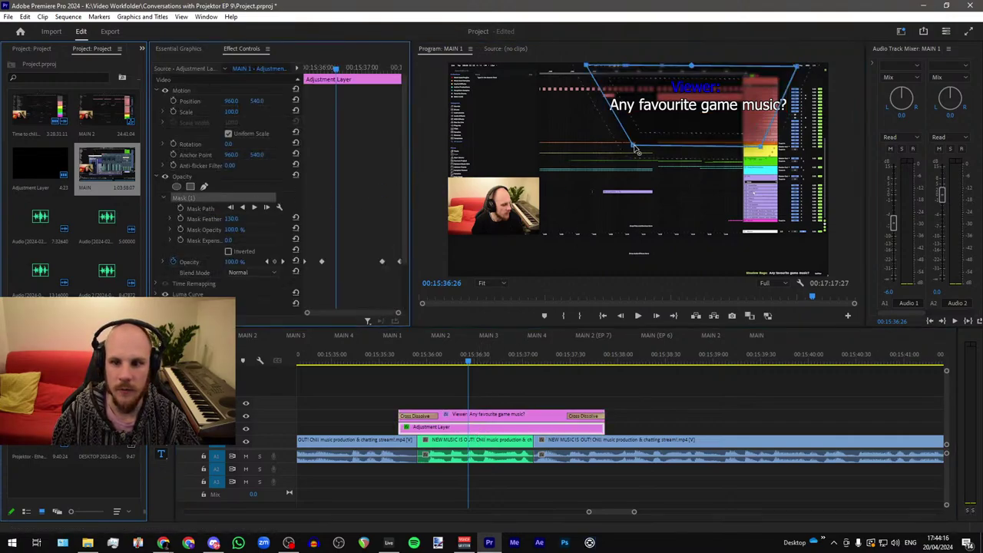
pyautogui.moveTo(638, 152); pyautogui.dragTo(601, 132)
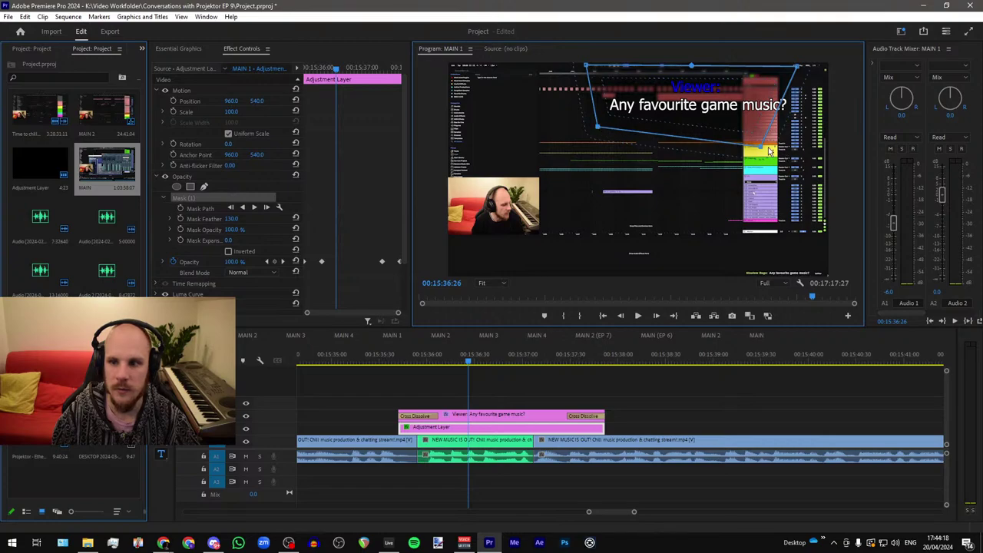
pyautogui.moveTo(767, 147); pyautogui.dragTo(804, 130)
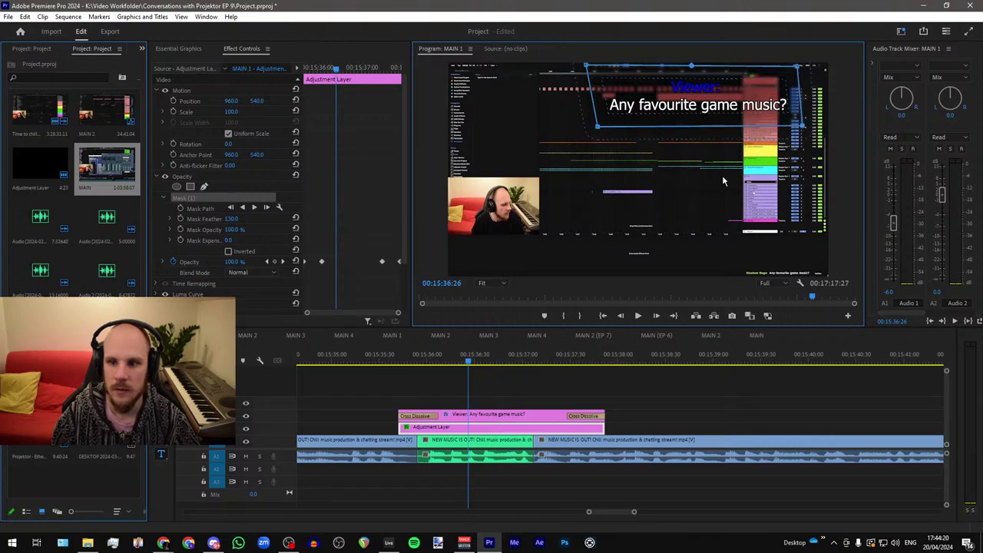
# Step: Play back the game music caption and the following reply, up to about 00:15:45
pyautogui.press('space')
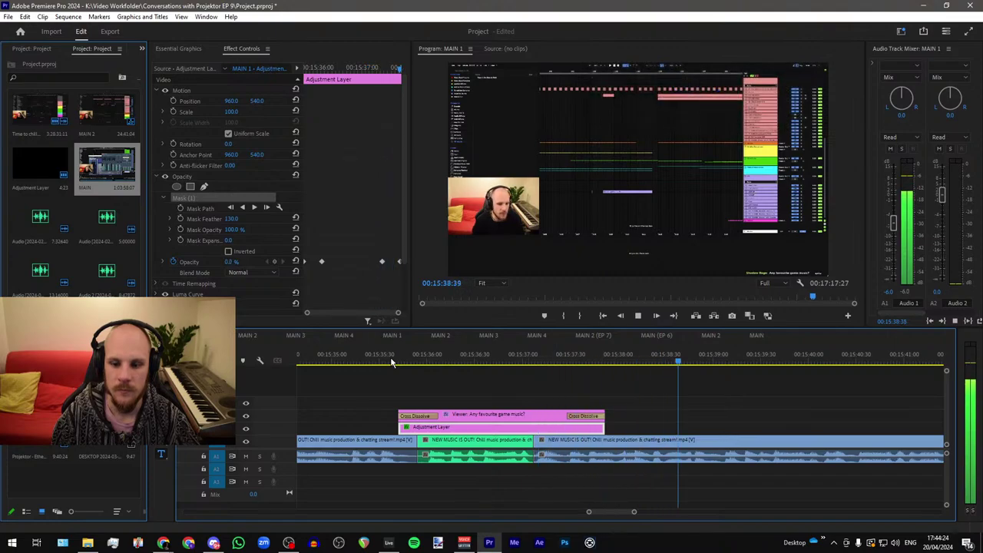
pyautogui.scroll(-8, 417, 369)
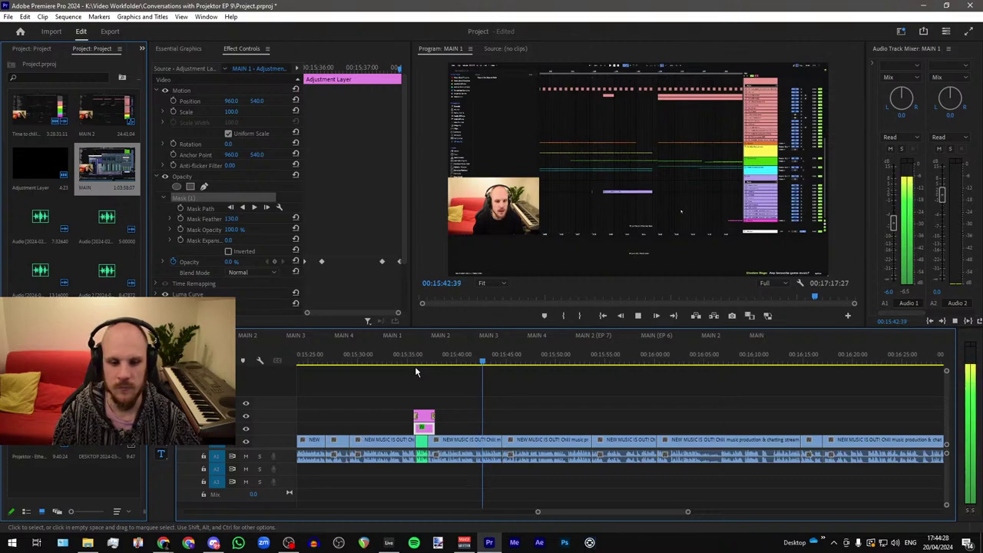
pyautogui.press('=')
pyautogui.press('=')
pyautogui.press('=')
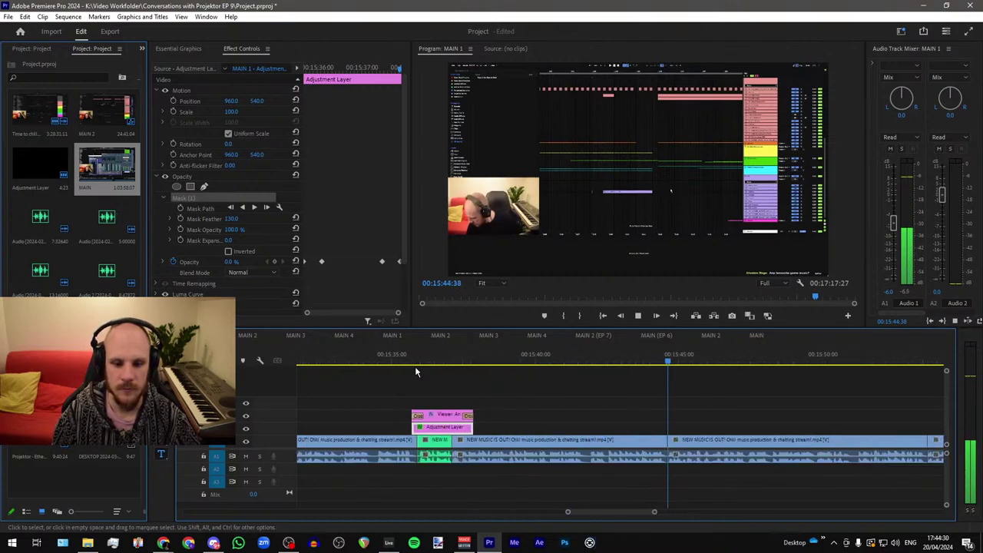
pyautogui.press('space')
pyautogui.scroll(5, 427, 388)
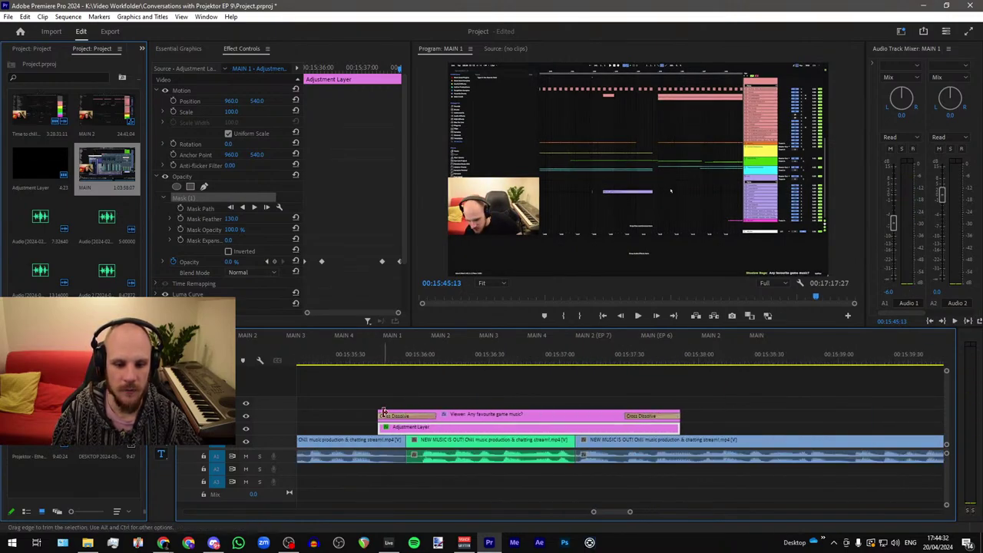
# Step: Try trimming the game music caption to match the green clip's start and end, and play back the result
pyautogui.moveTo(381, 415); pyautogui.dragTo(406, 415)
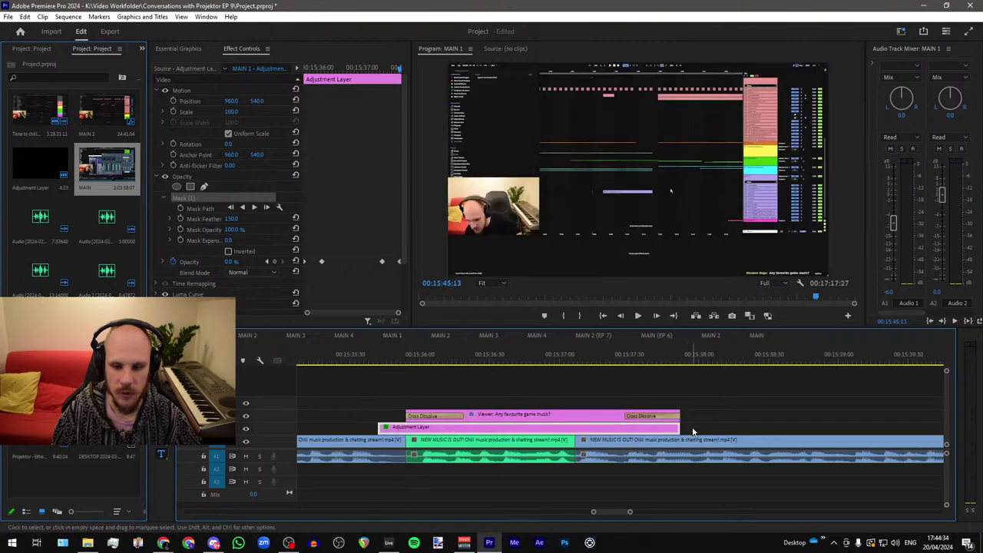
pyautogui.moveTo(676, 412); pyautogui.dragTo(575, 413)
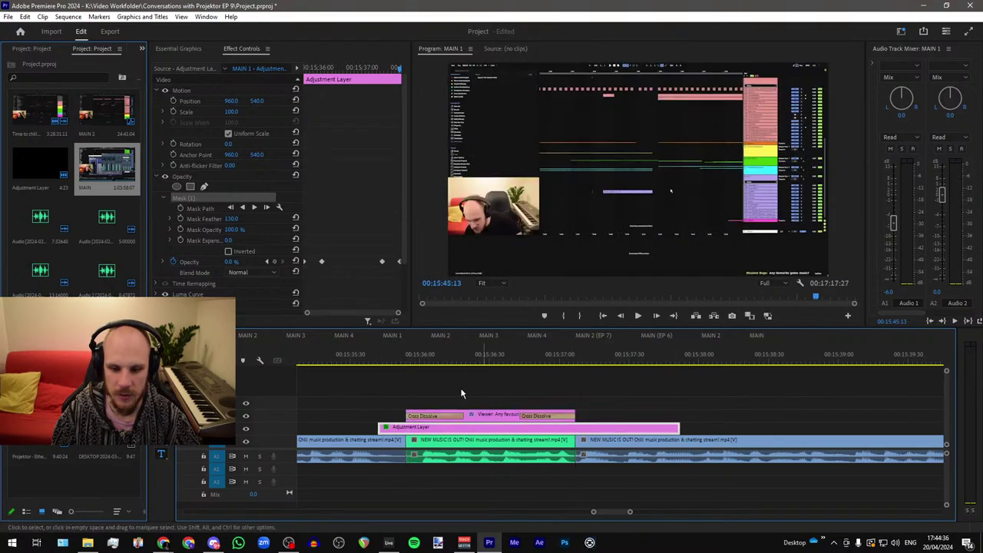
pyautogui.click(354, 362)
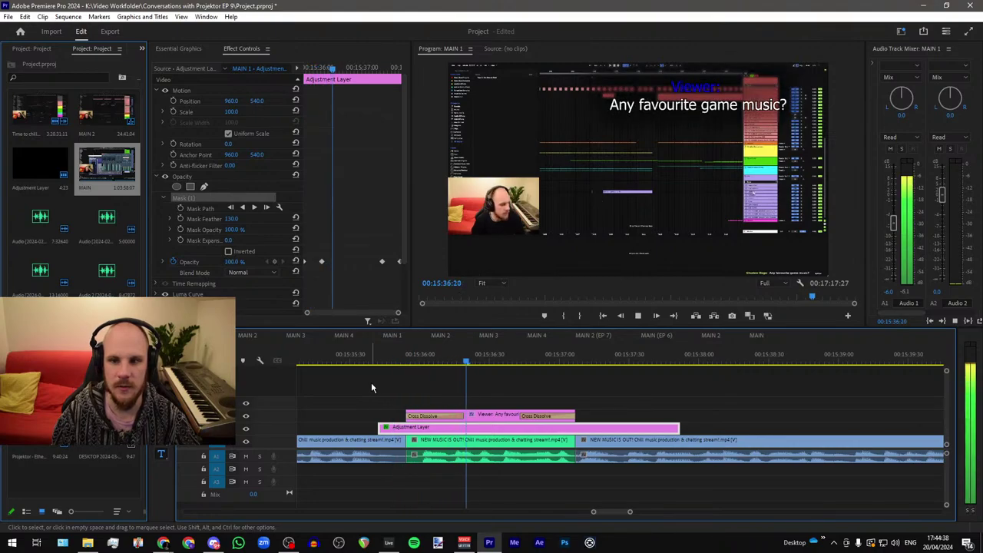
pyautogui.press('space')
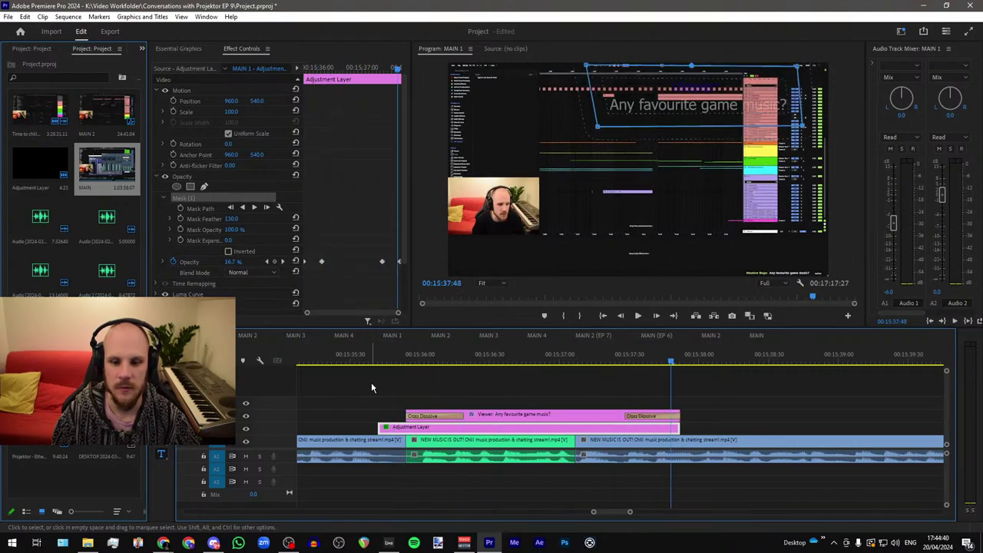
pyautogui.scroll(-2, 372, 389)
pyautogui.scroll(-6, 372, 388)
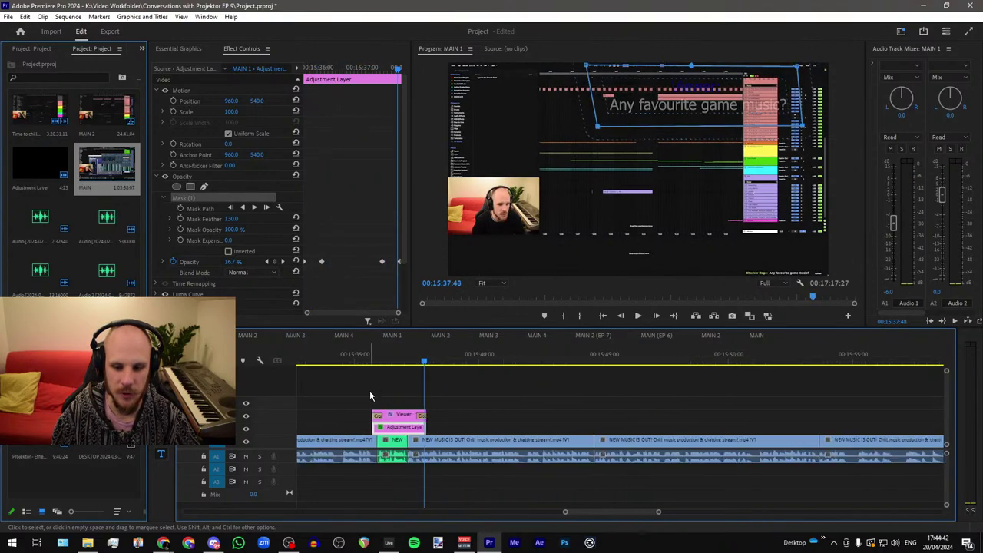
# Step: Play on past the game music caption to about 00:15:47 and save the project
pyautogui.press('space')
pyautogui.scroll(-5, 418, 415)
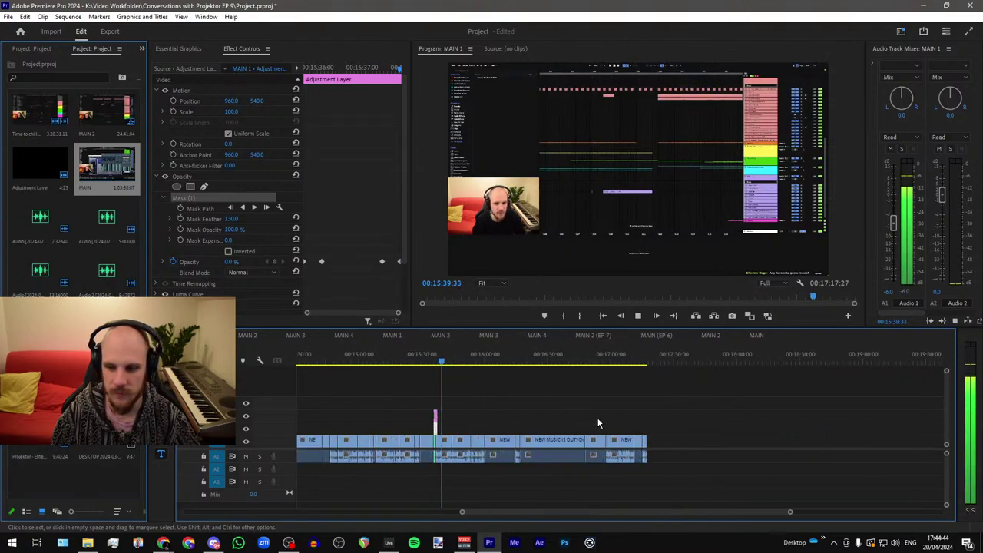
pyautogui.moveTo(590, 422)
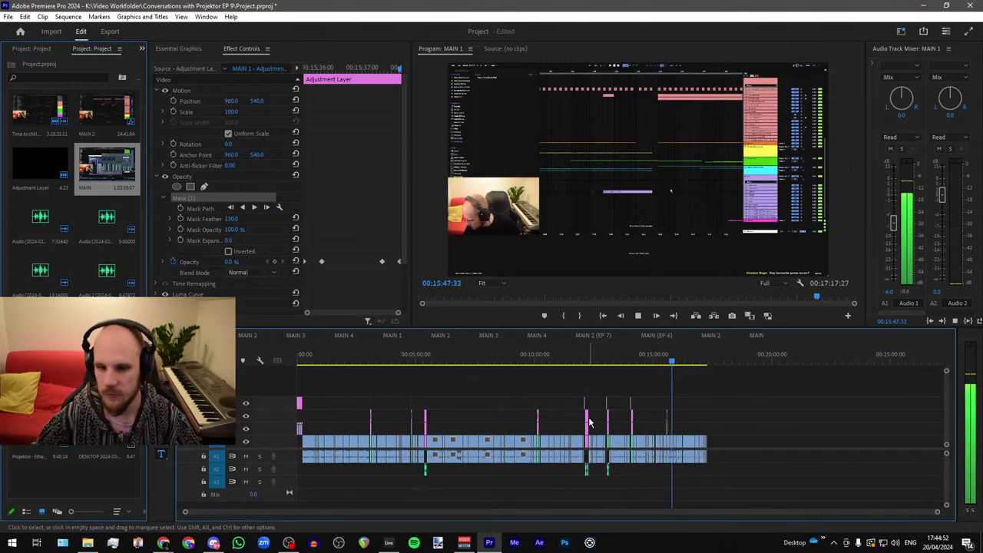
pyautogui.hotkey('ctrl', 's')
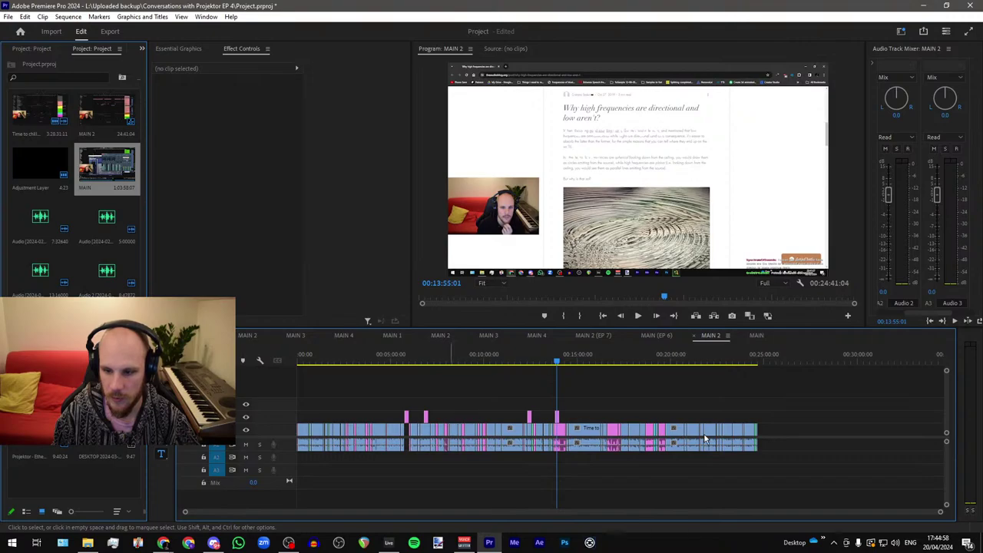
# Step: Add the Outro Patreon.mov clip from another sequence to the end of MAIN 1, starting directly where the last stream clip ends
pyautogui.click(755, 336)
pyautogui.scroll(10, 879, 405)
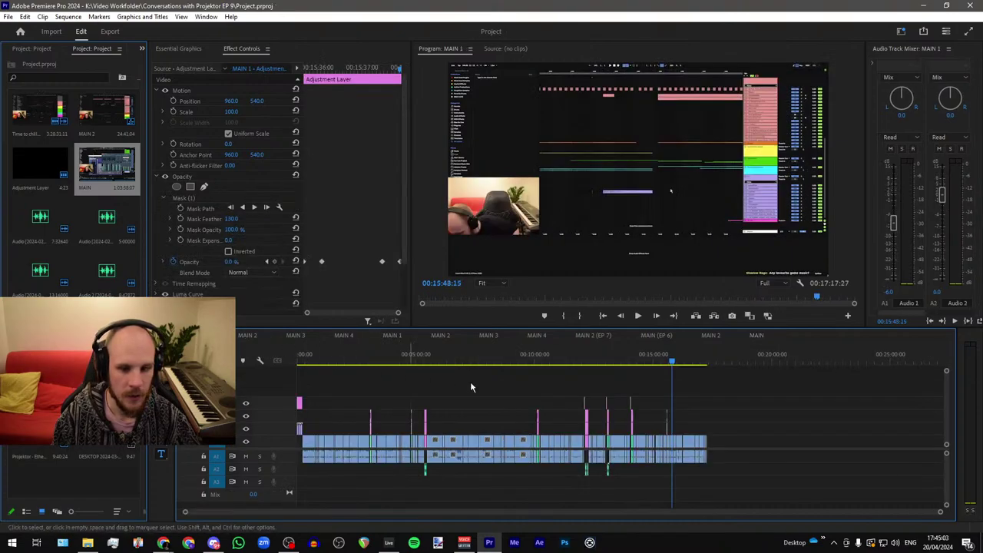
pyautogui.scroll(10, 764, 427)
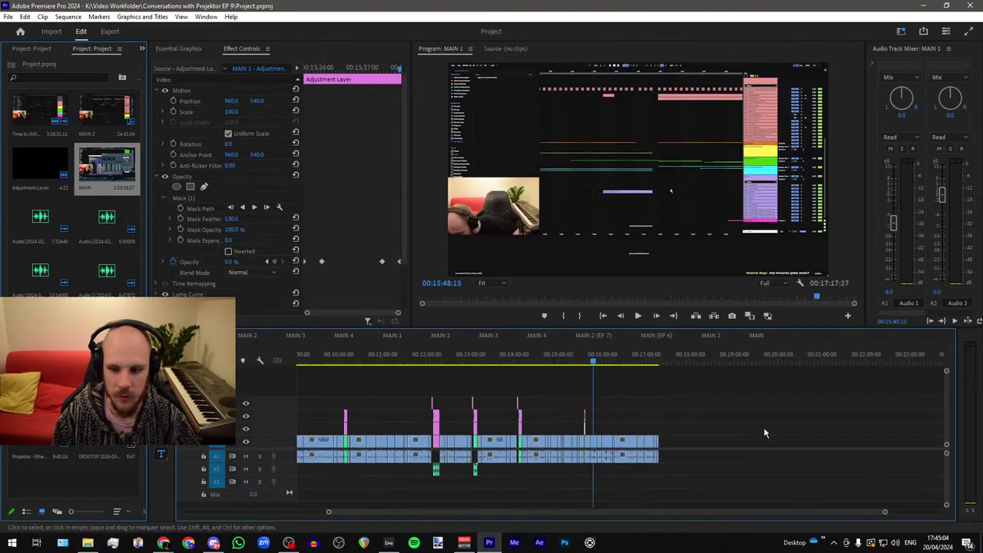
pyautogui.click(564, 361)
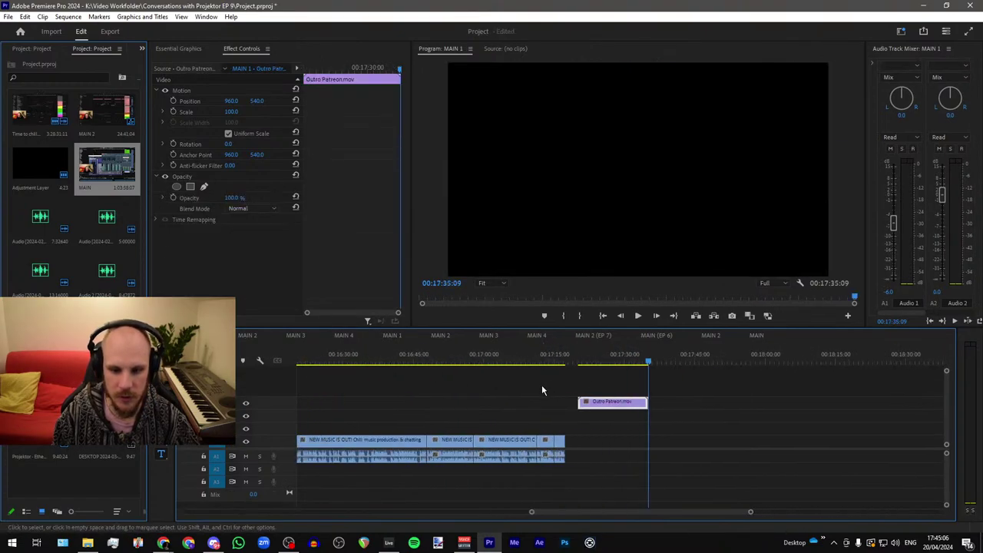
pyautogui.moveTo(544, 390); pyautogui.dragTo(629, 411)
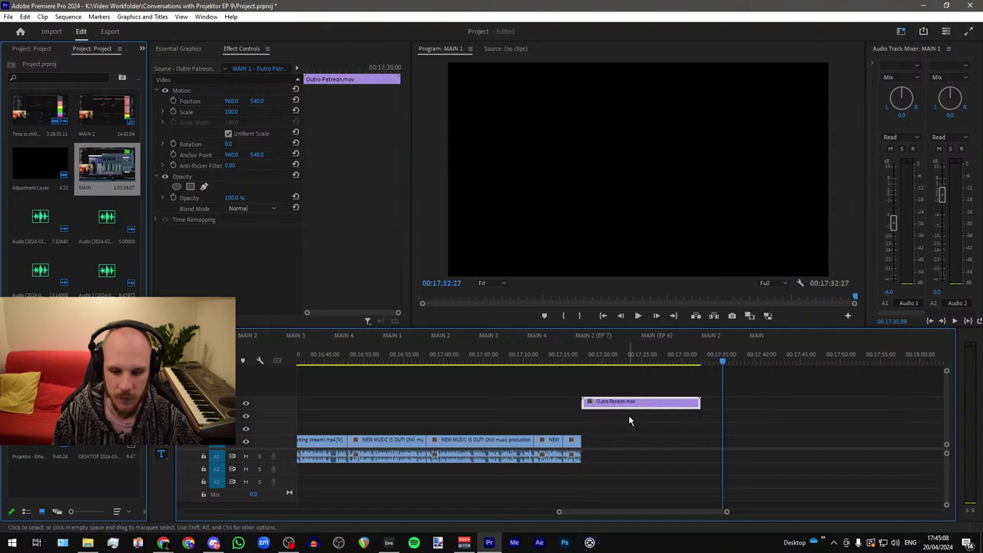
pyautogui.click(769, 438)
pyautogui.scroll(-8, 769, 436)
pyautogui.scroll(-2, 770, 432)
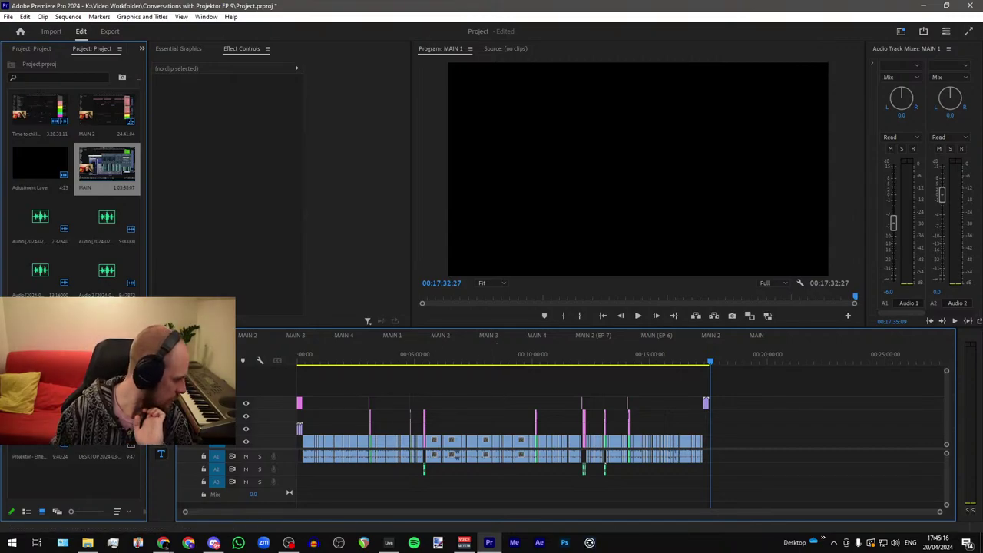
# Step: Switch to Sublime Text, bring its window onto this screen and show the Topics.txt file for Conversations with Projektor EP 9
pyautogui.press('super+d')
pyautogui.press('super+d')
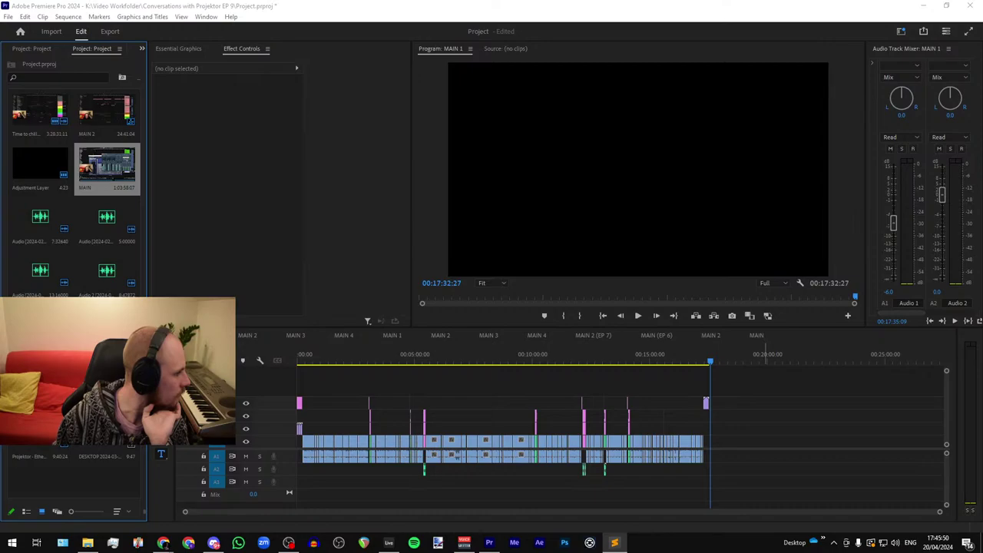
pyautogui.moveTo(0, 96); pyautogui.dragTo(427, 2)
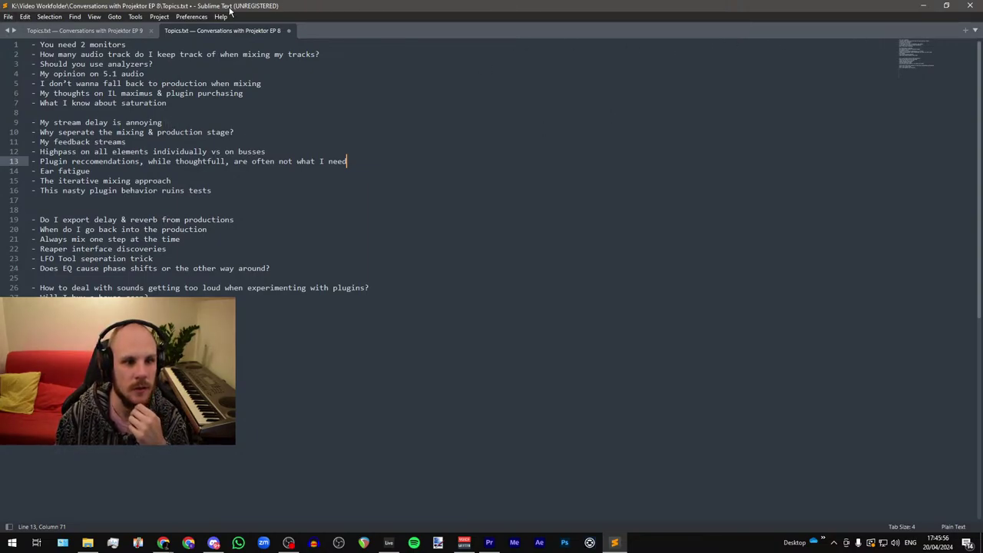
pyautogui.click(85, 30)
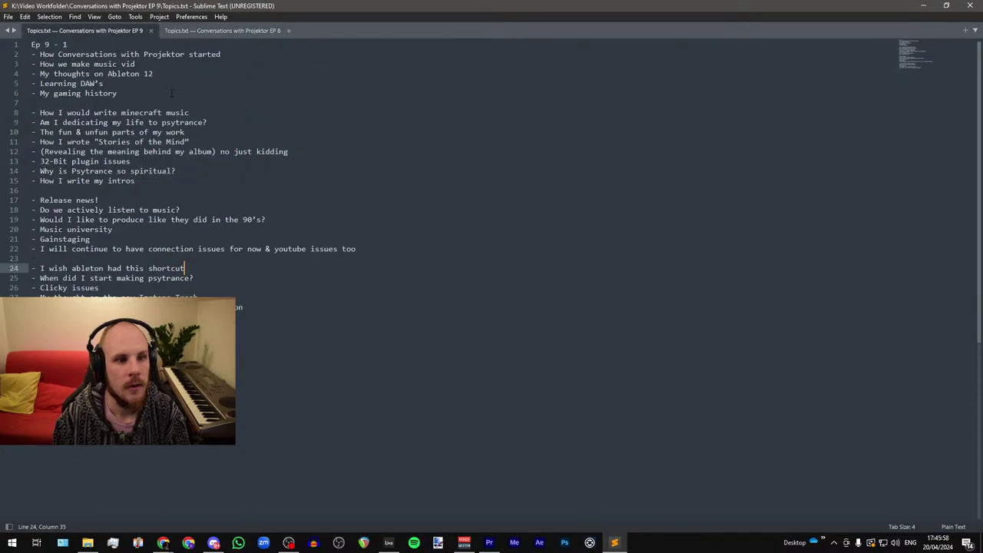
# Step: Review the first group of topics under "Ep 9 - 1", concentrating on "How Conversations with Projektor started"
pyautogui.moveTo(126, 93); pyautogui.dragTo(31, 53)
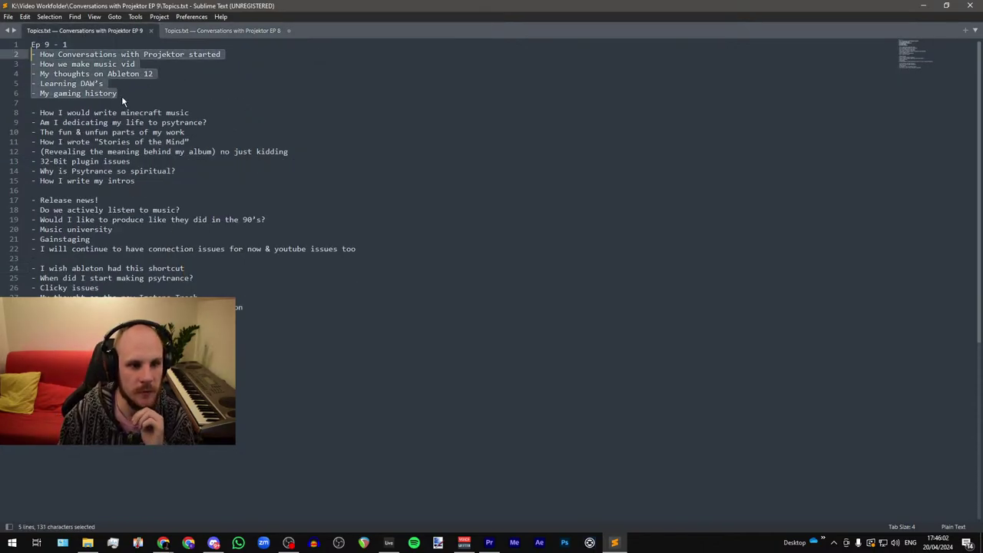
pyautogui.moveTo(119, 94); pyautogui.dragTo(31, 55)
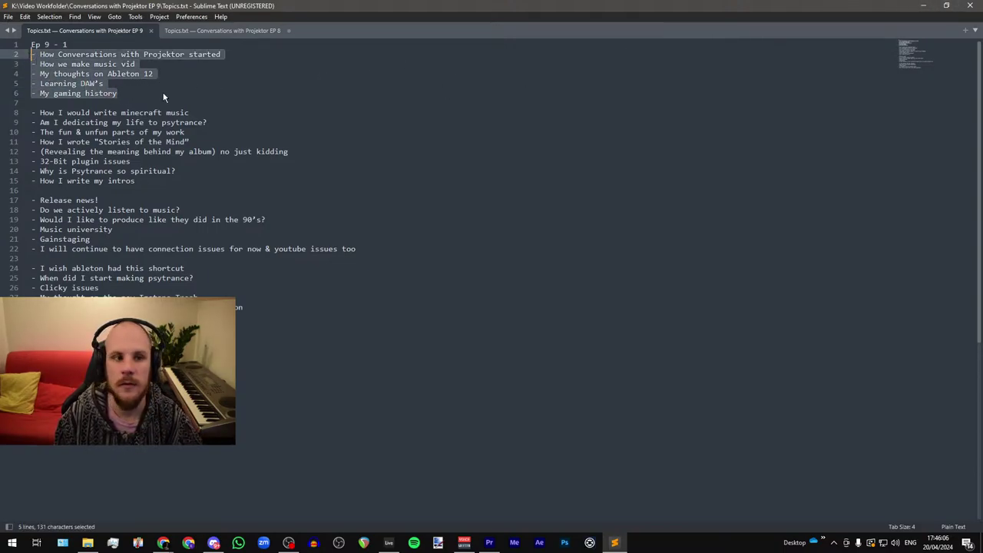
pyautogui.click(163, 77)
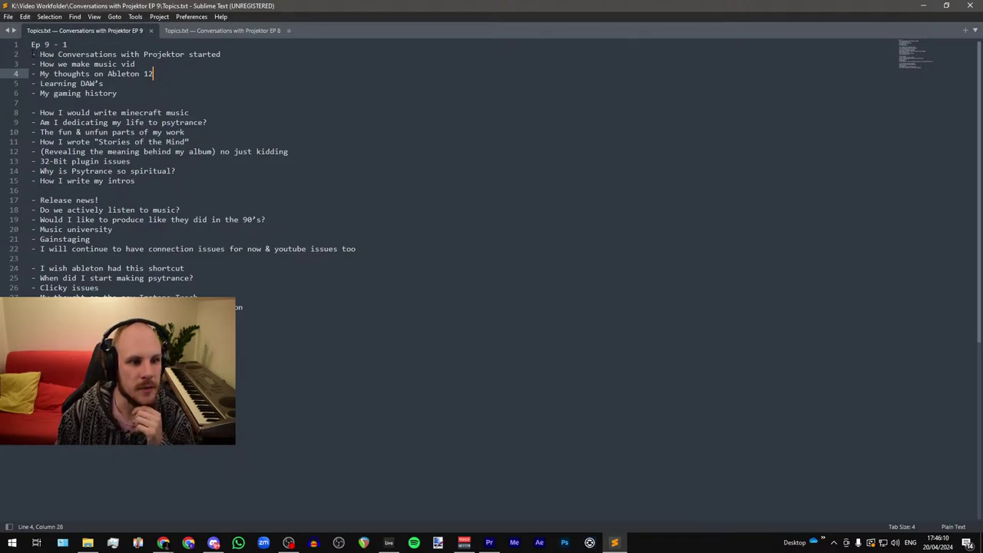
pyautogui.moveTo(31, 54); pyautogui.dragTo(258, 53)
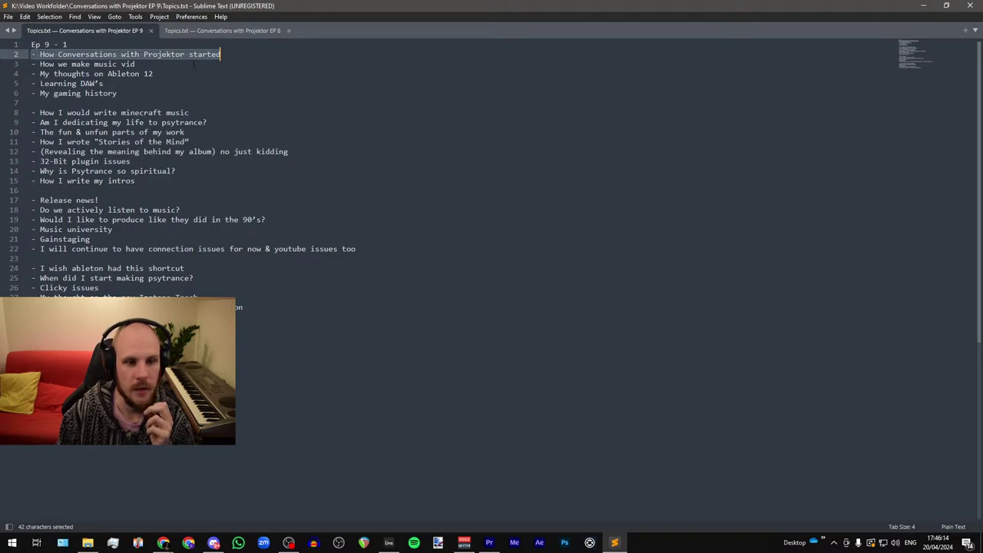
pyautogui.click(72, 56)
pyautogui.click(161, 55)
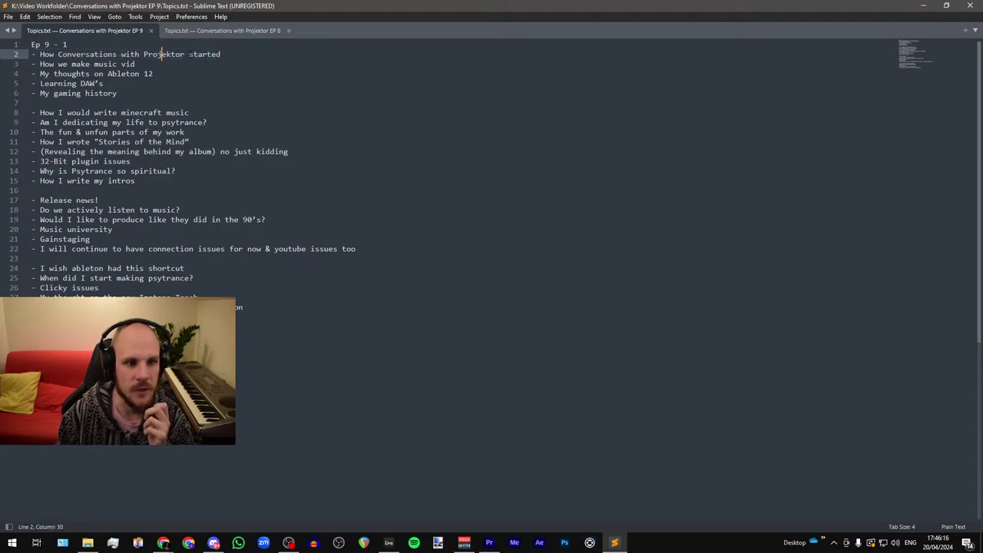
pyautogui.click(193, 54)
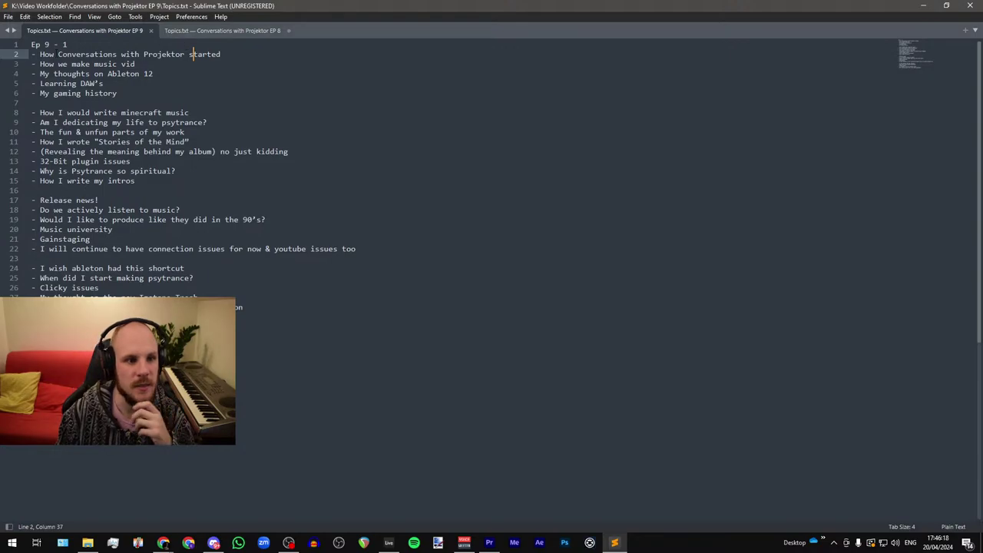
pyautogui.moveTo(40, 54); pyautogui.dragTo(247, 58)
pyautogui.click(247, 55)
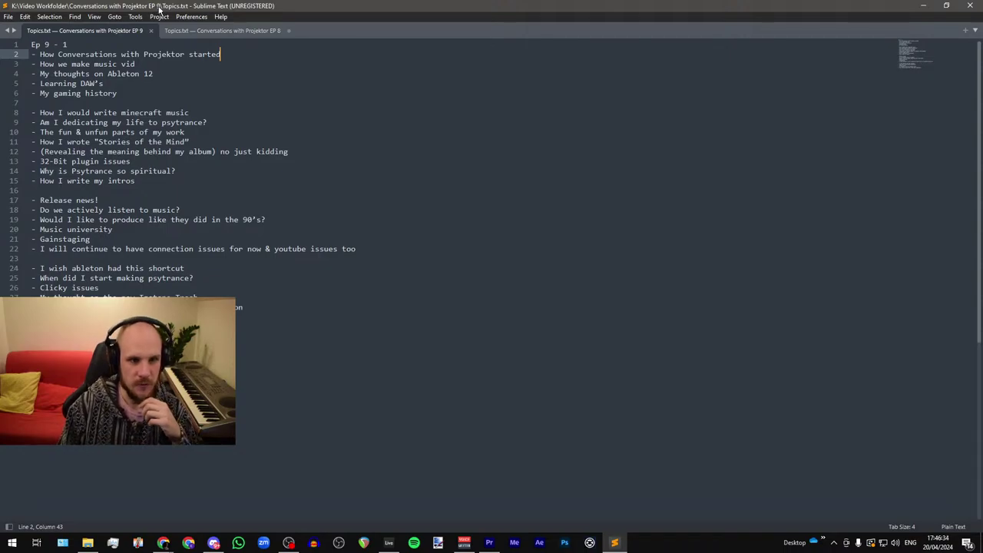
# Step: Check the EP 8 topics file, go back to the EP 9 topics, and glance at the MAIN 1 timeline in Premiere Pro
pyautogui.click(246, 34)
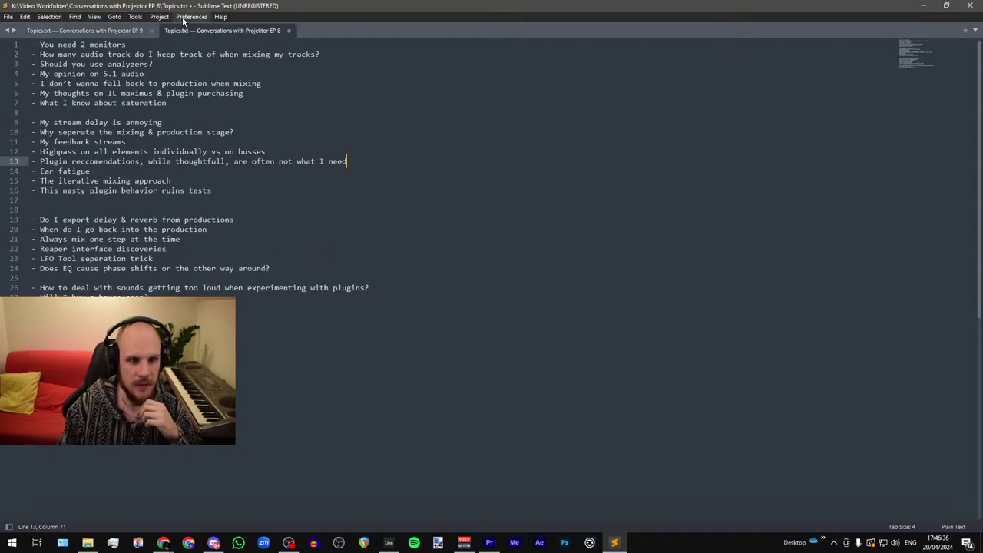
pyautogui.click(103, 29)
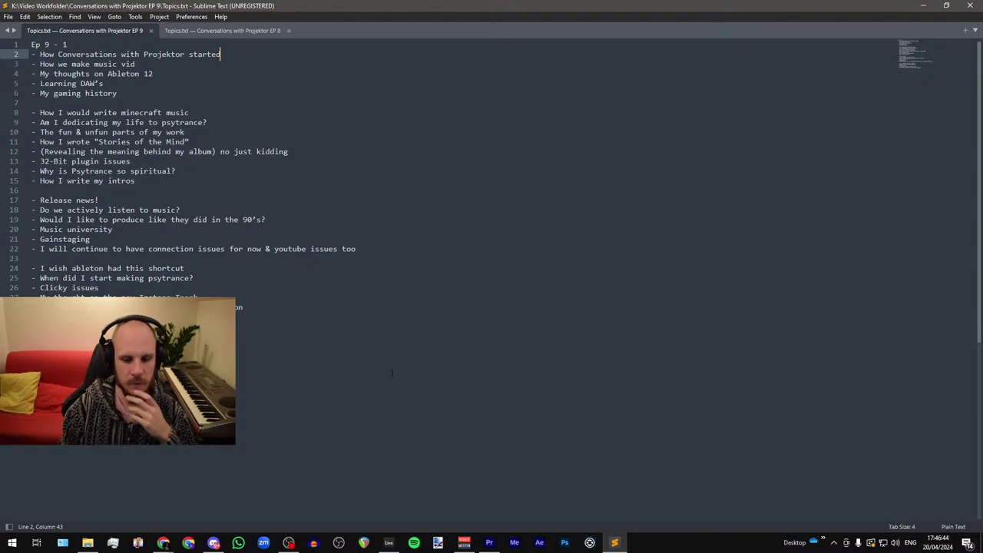
pyautogui.click(489, 543)
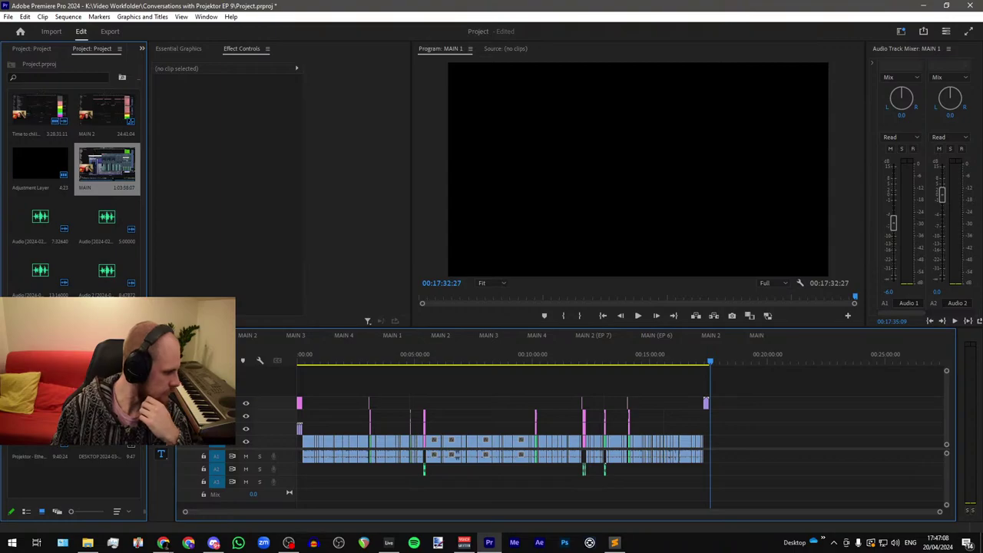
pyautogui.hotkey('alt', 'Tab')
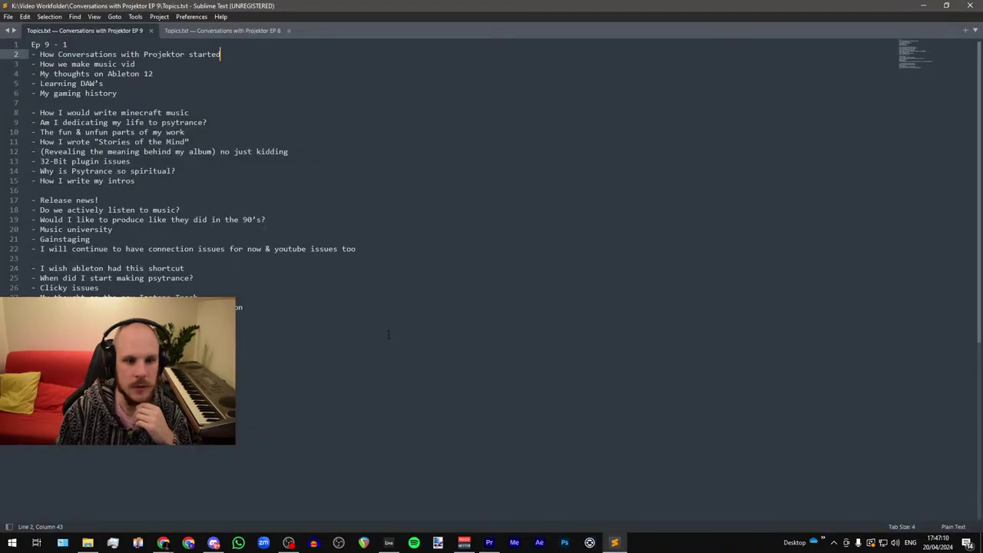
# Step: Go through the EP 9 topics from "My gaming history" up to the first one and highlight "How Conversations with Projektor started"
pyautogui.click(161, 93)
pyautogui.click(161, 83)
pyautogui.click(162, 74)
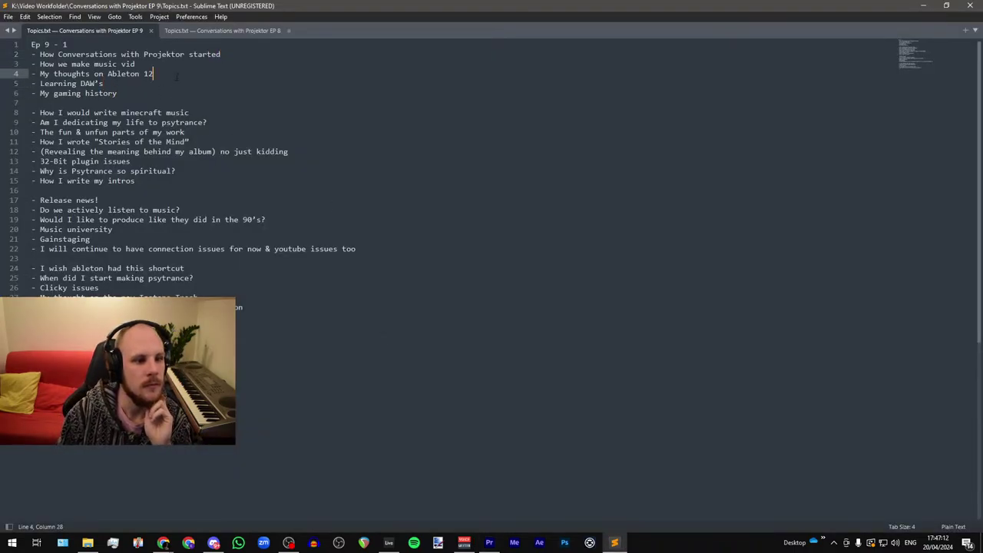
pyautogui.click(163, 64)
pyautogui.click(223, 54)
pyautogui.moveTo(31, 55); pyautogui.dragTo(151, 94)
pyautogui.click(152, 96)
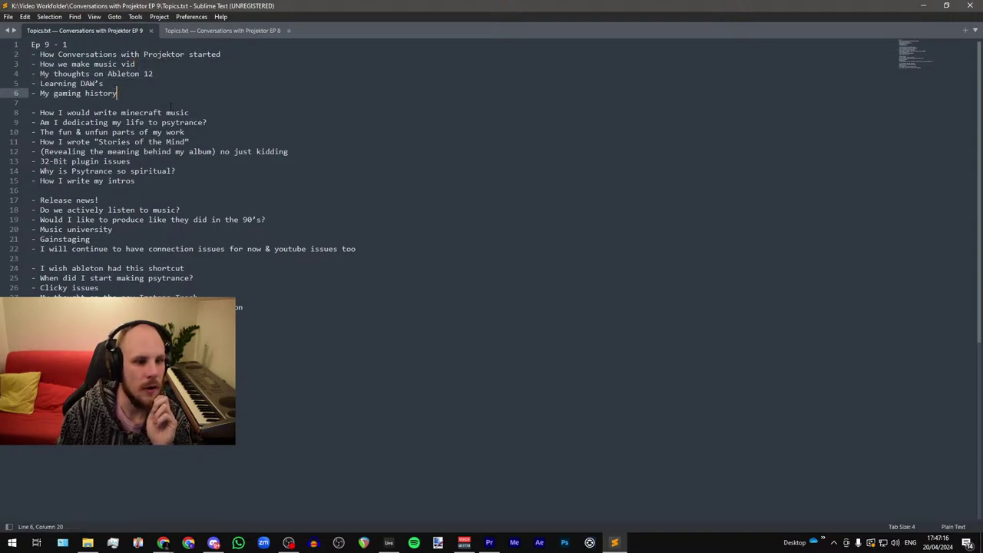
pyautogui.moveTo(222, 54); pyautogui.dragTo(29, 55)
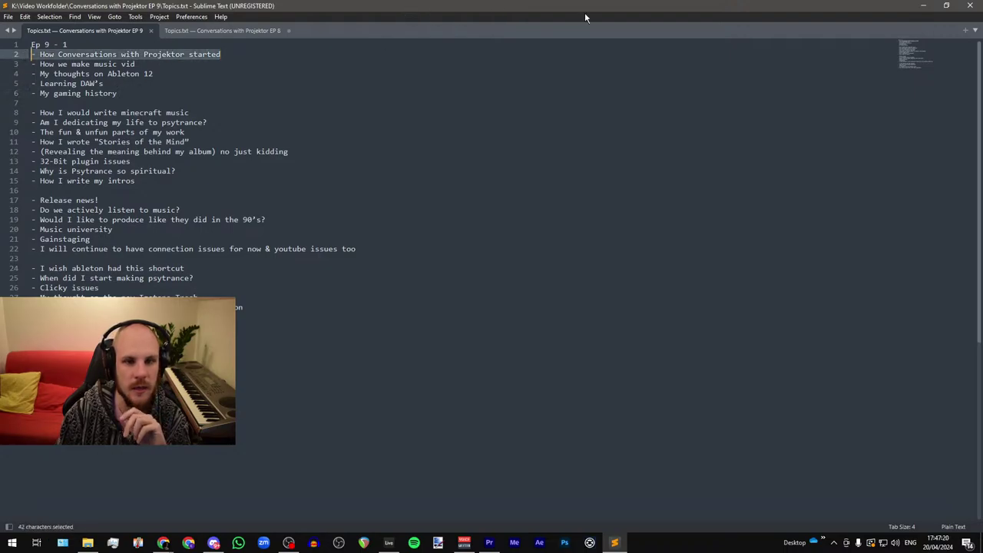
# Step: Move the Topics.txt window to the other screen and play back the first stream clip after the intro in MAIN 1
pyautogui.click(946, 5)
pyautogui.moveTo(503, 99); pyautogui.dragTo(0, 99)
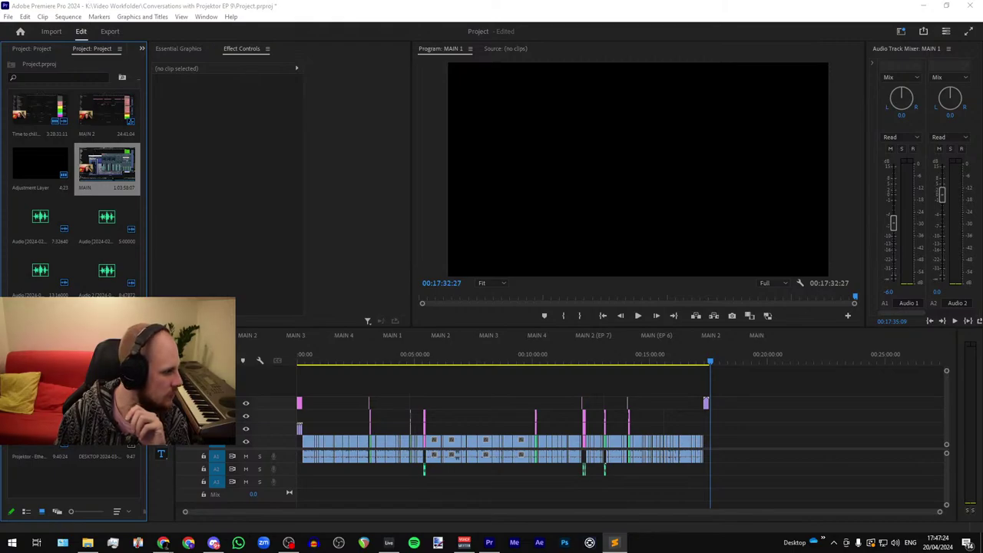
pyautogui.moveTo(299, 364); pyautogui.dragTo(305, 366)
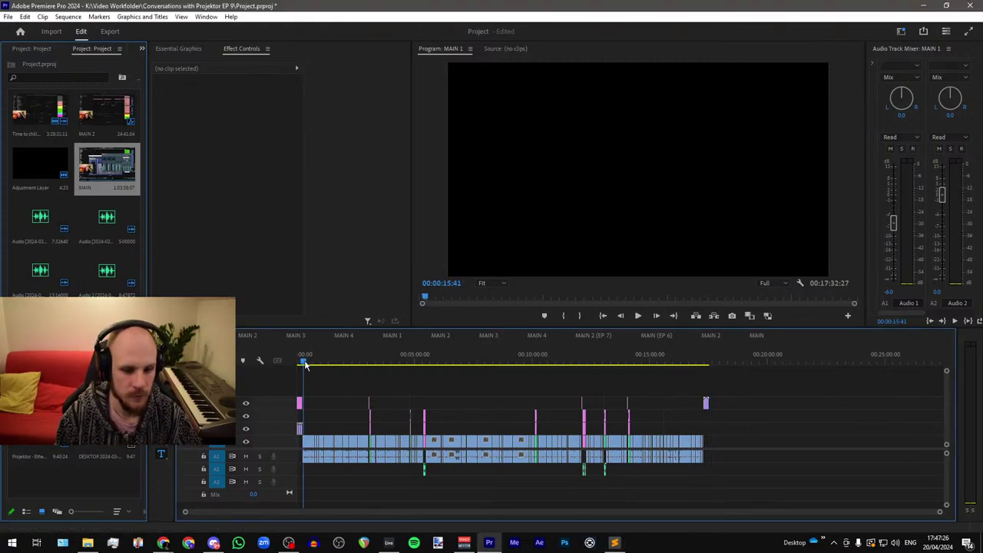
pyautogui.scroll(8, 305, 365)
pyautogui.scroll(2, 305, 365)
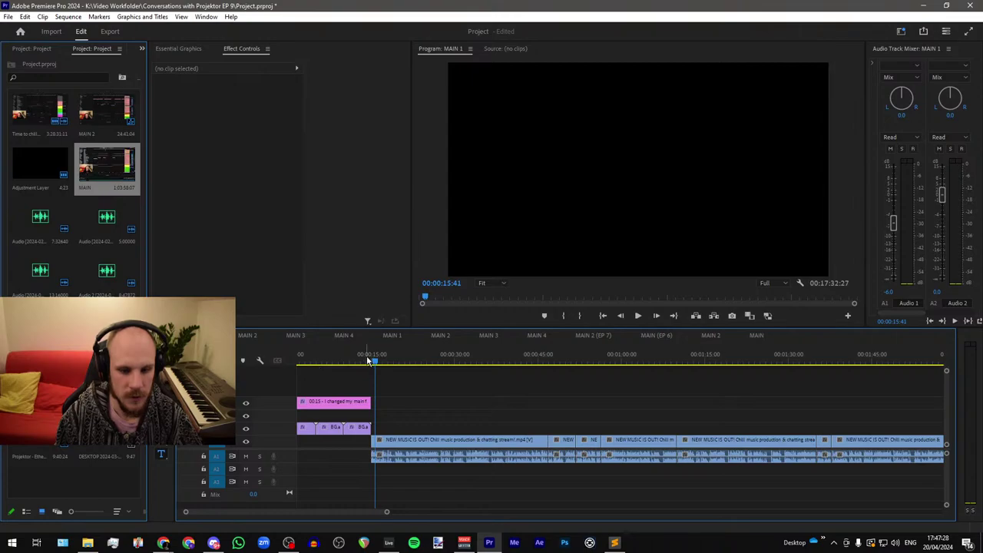
pyautogui.click(375, 363)
pyautogui.press('space')
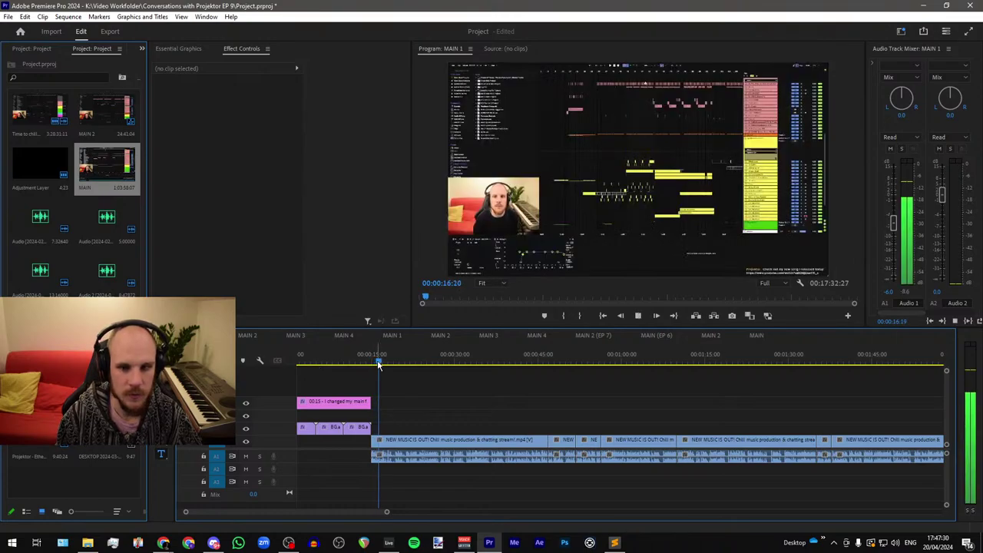
pyautogui.click(428, 363)
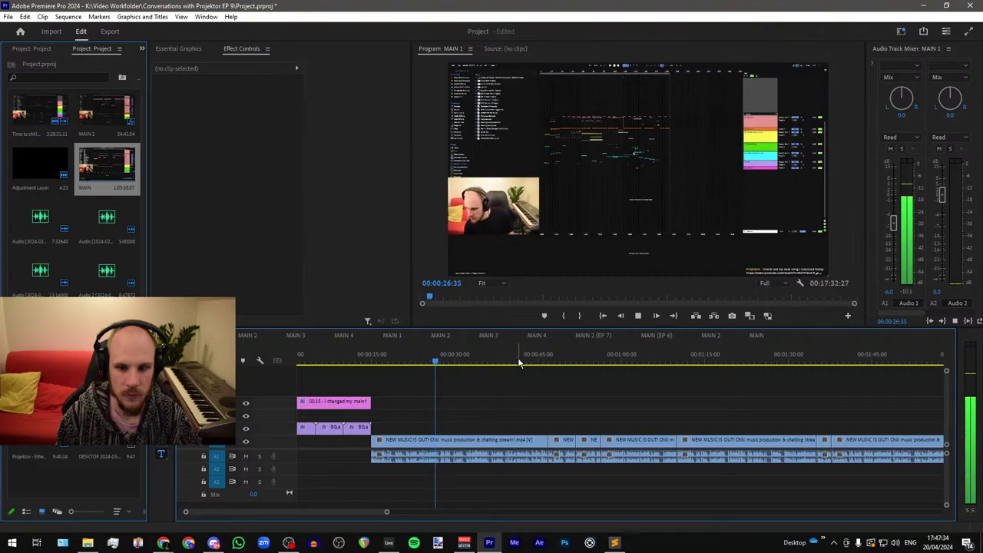
pyautogui.press('space')
pyautogui.press('-')
pyautogui.press('-')
pyautogui.press('-')
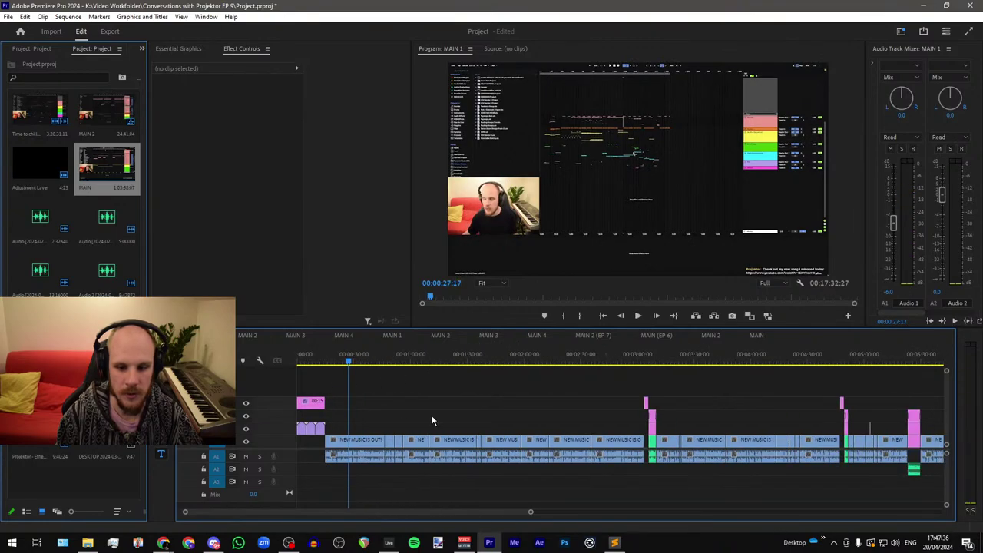
pyautogui.hotkey('alt', 'Tab')
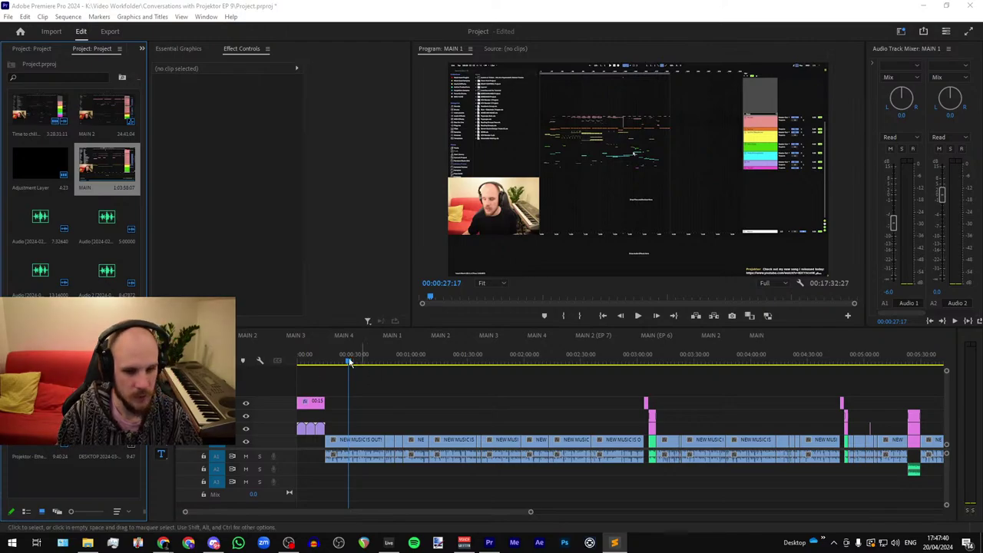
# Step: Inspect the topic list title in the MAIN 1 intro, compare it with the topic notes, and go to the intro's end
pyautogui.click(302, 356)
pyautogui.click(311, 403)
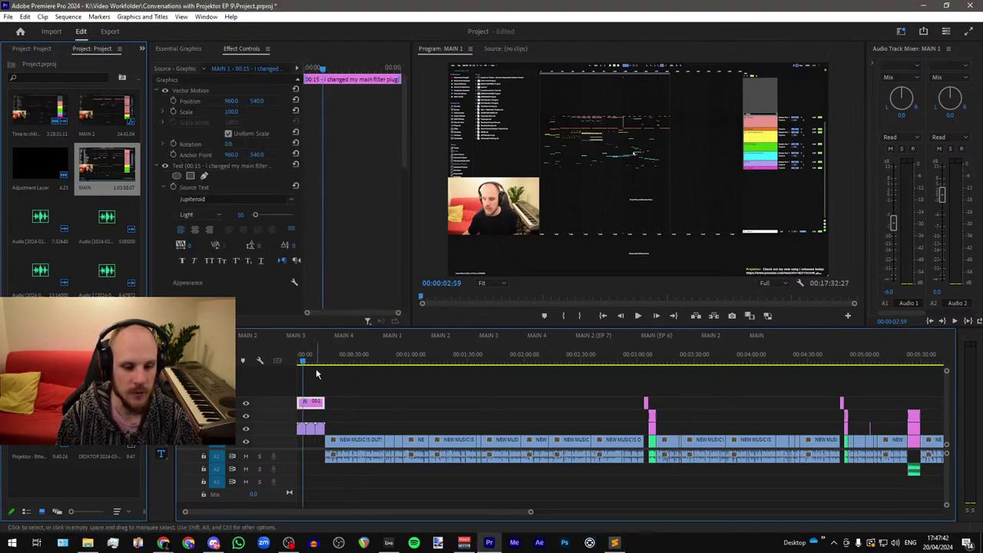
pyautogui.press('=')
pyautogui.press('=')
pyautogui.press('=')
pyautogui.doubleClick(328, 407)
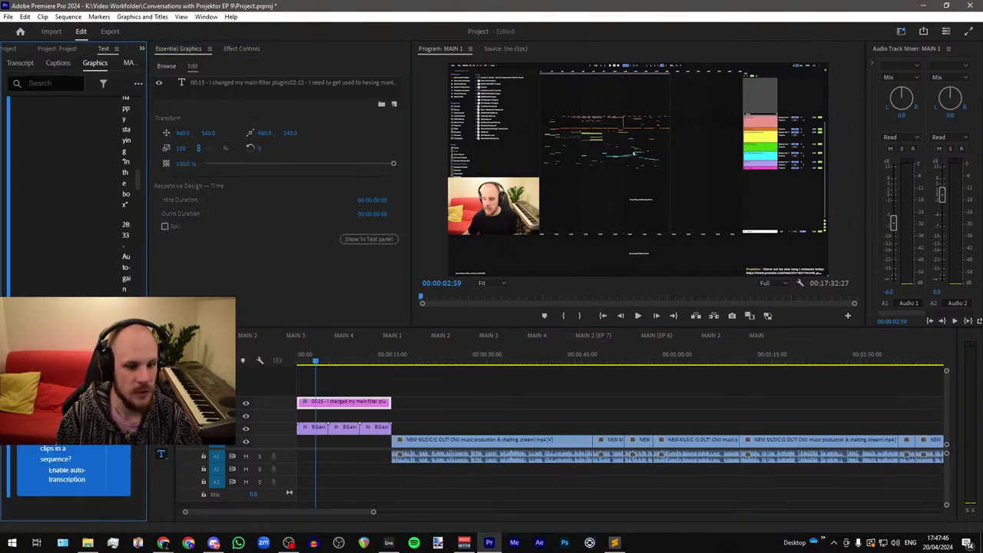
pyautogui.click(117, 49)
pyautogui.click(151, 55)
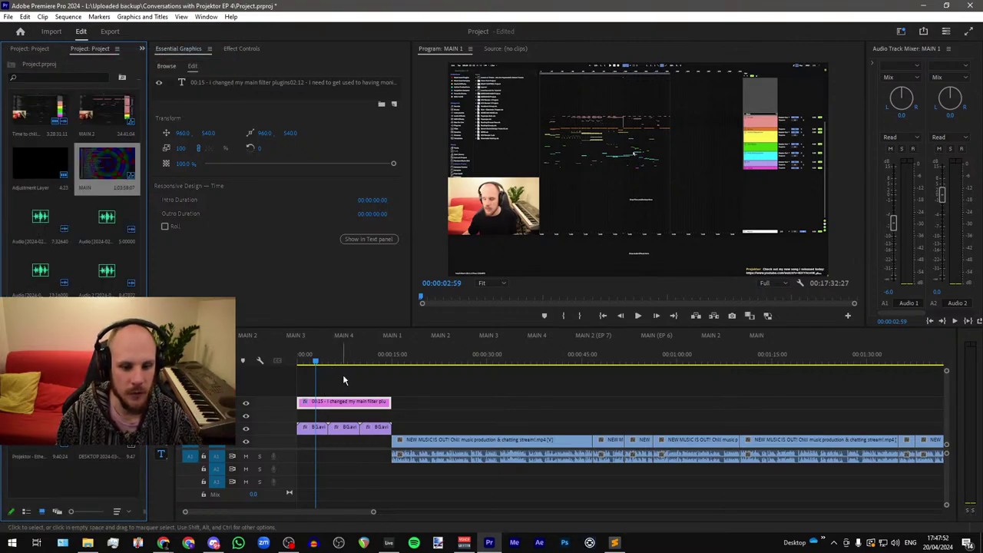
pyautogui.moveTo(310, 363)
pyautogui.mouseDown()
pyautogui.moveTo(330, 364)
pyautogui.moveTo(320, 364)
pyautogui.mouseUp()
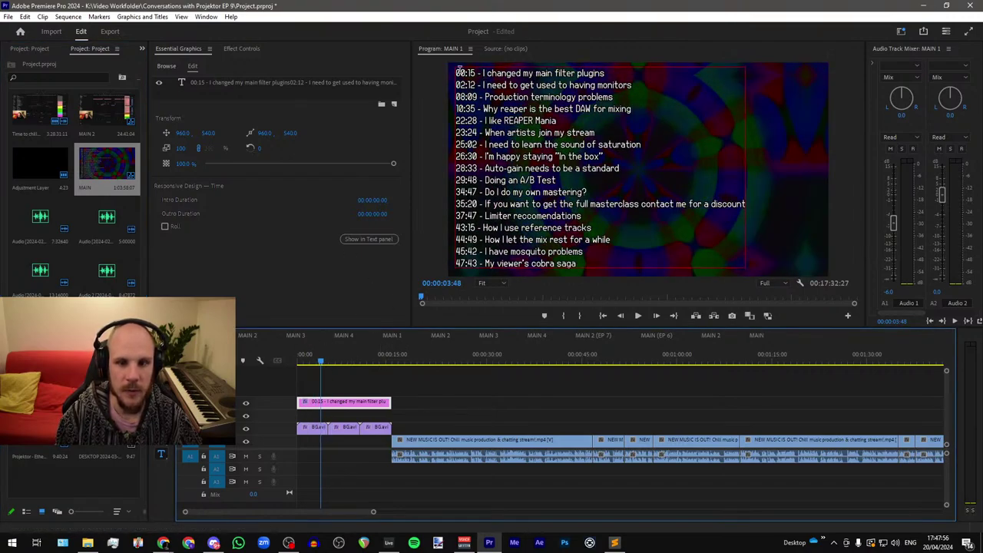
pyautogui.hotkey('alt', 'Tab')
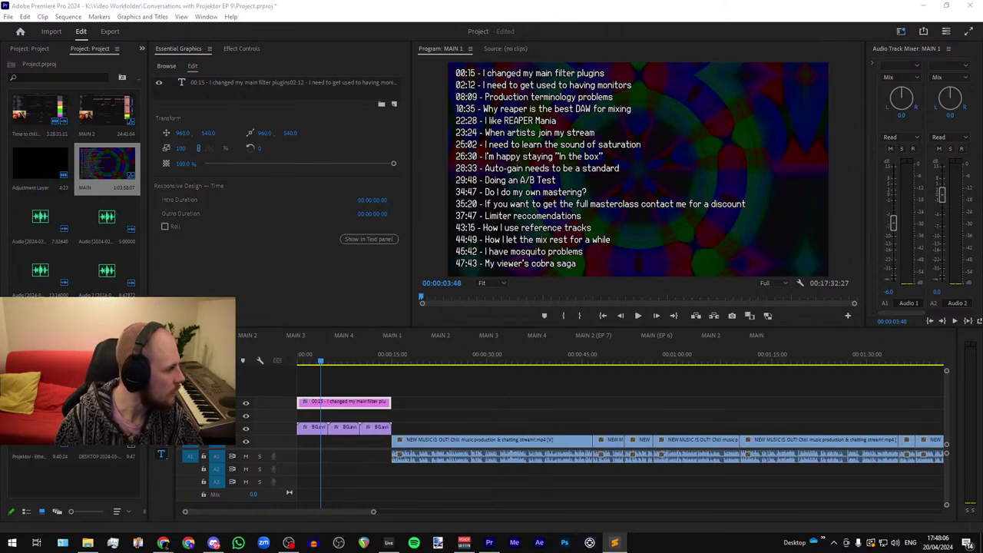
pyautogui.moveTo(392, 361)
pyautogui.mouseDown()
pyautogui.moveTo(269, 368)
pyautogui.moveTo(393, 371)
pyautogui.mouseUp()
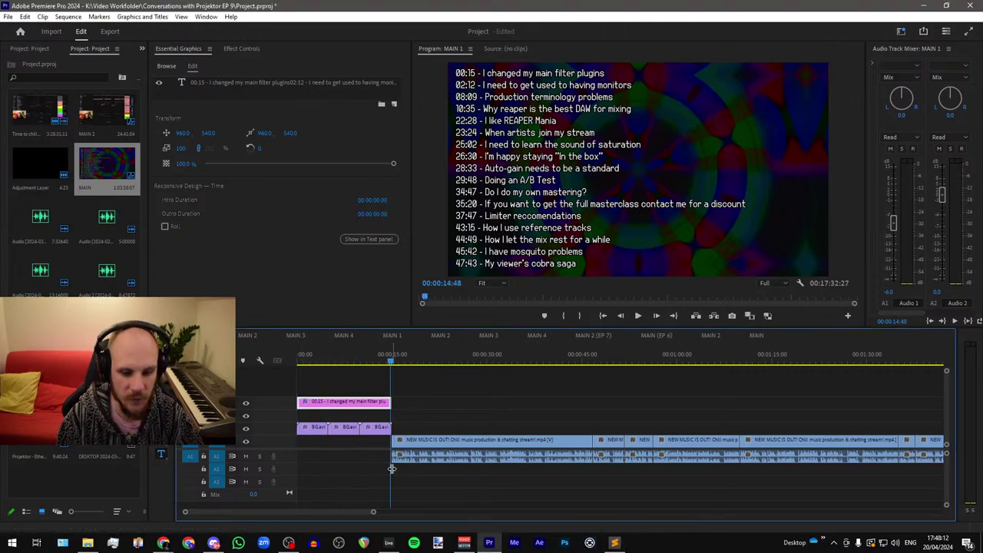
pyautogui.scroll(-2, 318, 364)
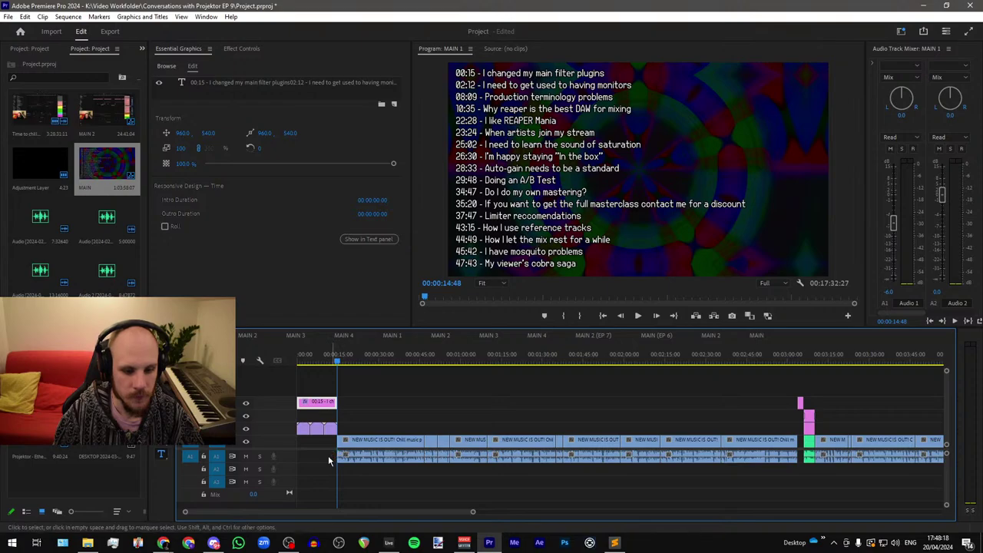
# Step: Examine the topic list intro in the MAIN 2 (EP 7) sequence for reference, and return to MAIN 1
pyautogui.click(601, 336)
pyautogui.scroll(-2, 728, 434)
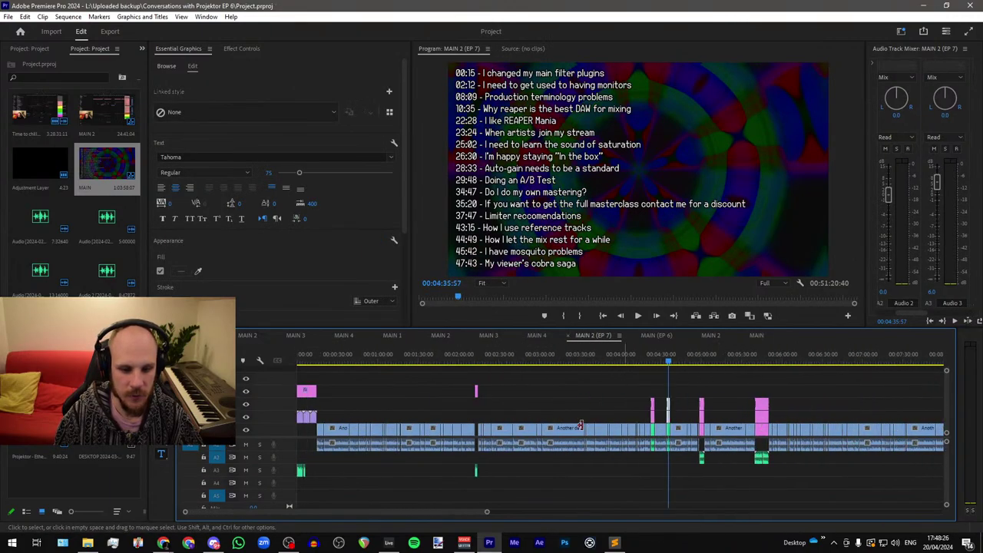
pyautogui.scroll(7, 323, 434)
pyautogui.scroll(2, 322, 434)
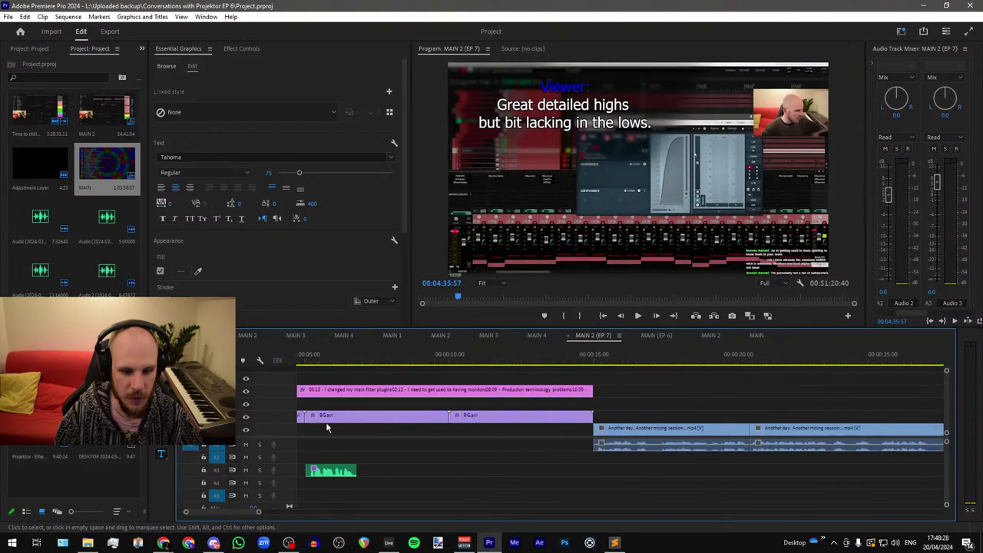
pyautogui.moveTo(362, 358); pyautogui.dragTo(571, 401)
pyautogui.scroll(-5, 571, 401)
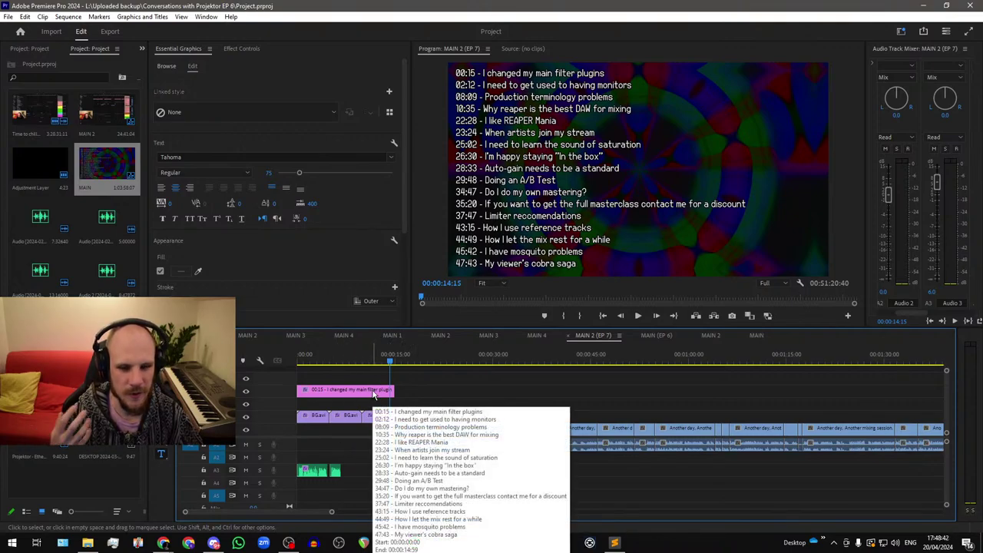
pyautogui.click(200, 335)
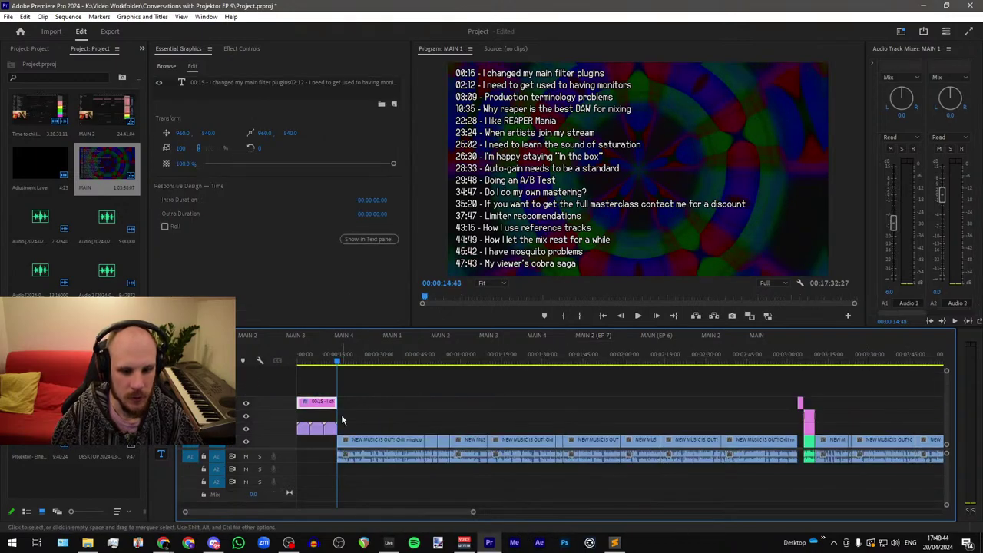
# Step: Shorten the topic list title in the MAIN 1 intro so it ends at 10 seconds
pyautogui.scroll(-1, 346, 405)
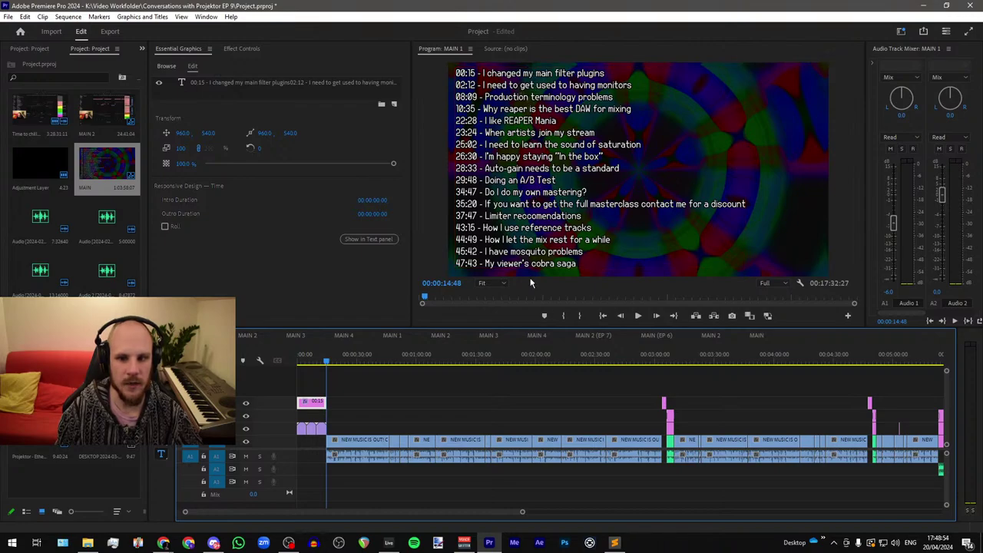
pyautogui.scroll(5, 318, 390)
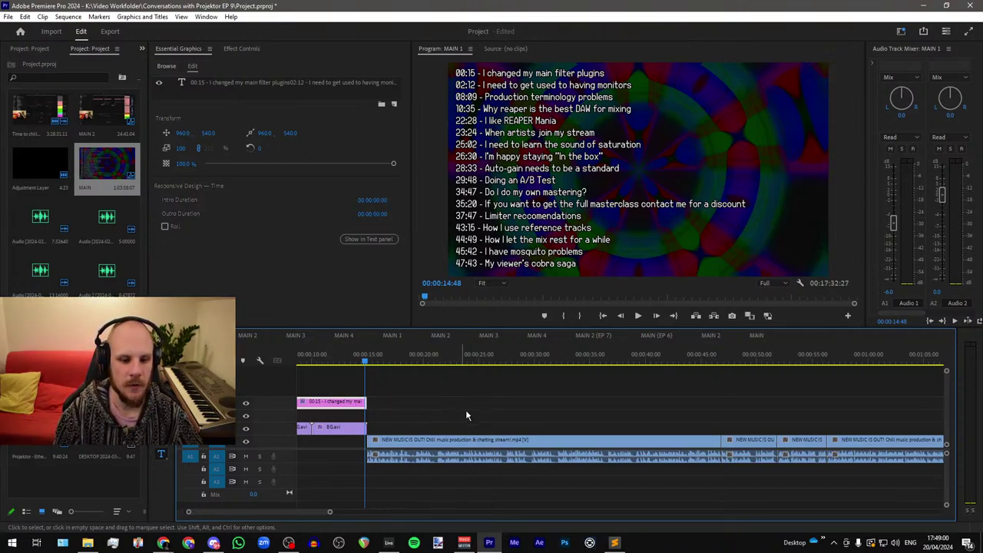
pyautogui.scroll(5, 465, 411)
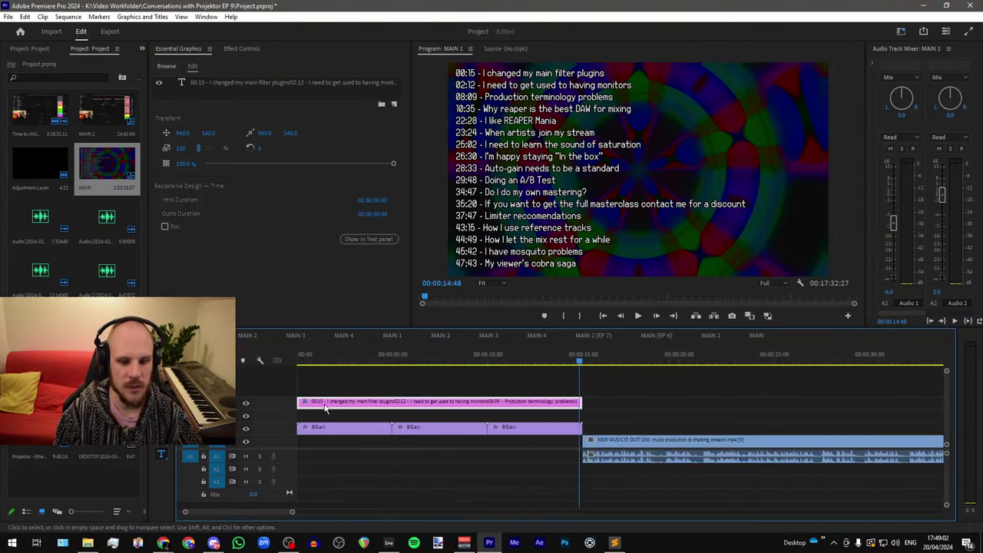
pyautogui.moveTo(580, 401); pyautogui.dragTo(486, 405)
pyautogui.scroll(4, 486, 405)
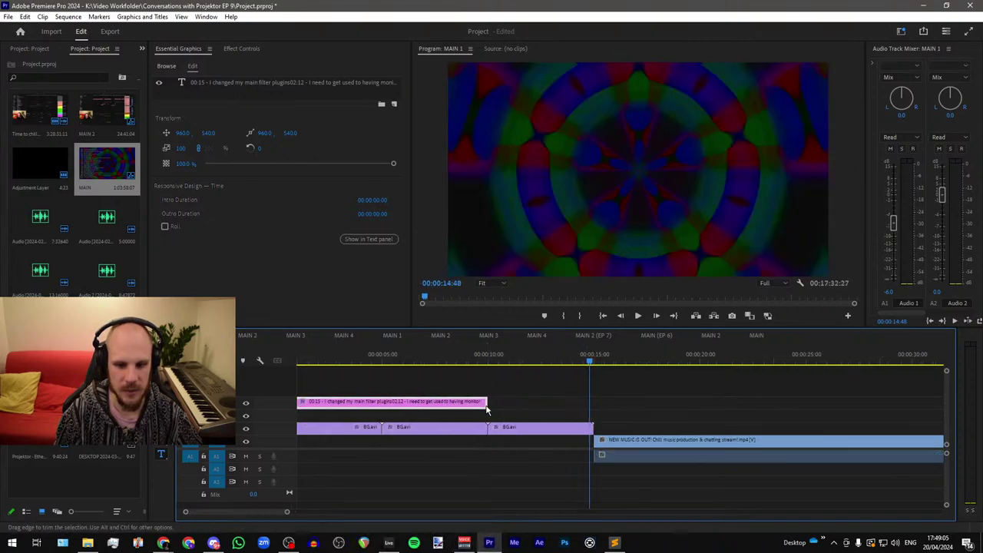
# Step: Delete the third BG.avi background clip, which starts at 00:00:10:00 under the intro title
pyautogui.click(486, 361)
pyautogui.scroll(2, 491, 376)
pyautogui.scroll(3, 500, 383)
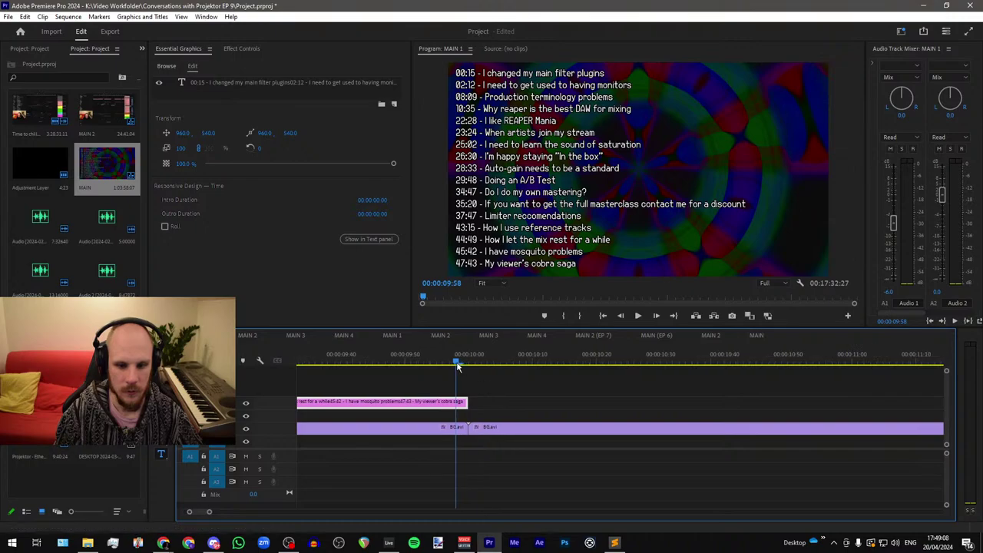
pyautogui.moveTo(456, 362); pyautogui.dragTo(469, 364)
pyautogui.click(513, 432)
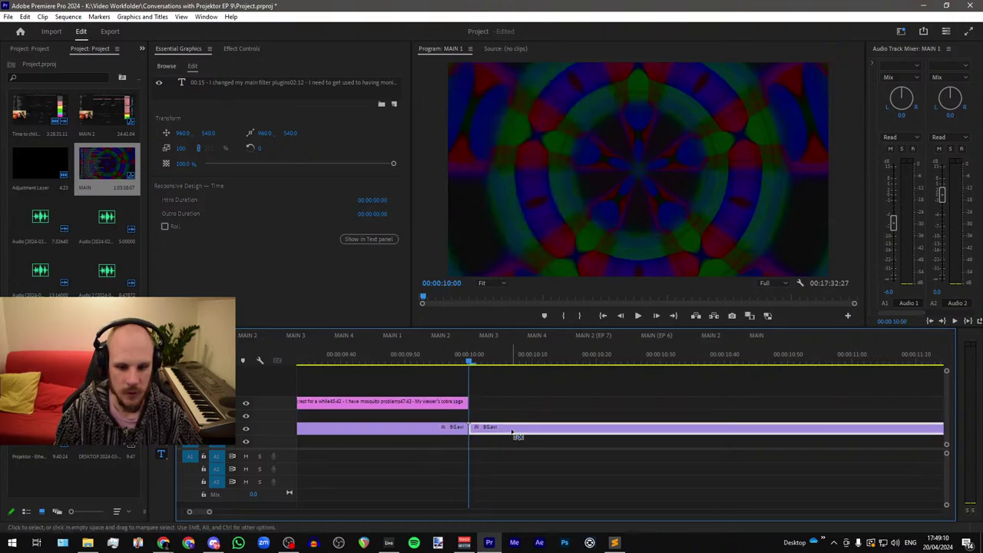
pyautogui.press('Delete')
pyautogui.scroll(-2, 488, 420)
pyautogui.scroll(-6, 492, 423)
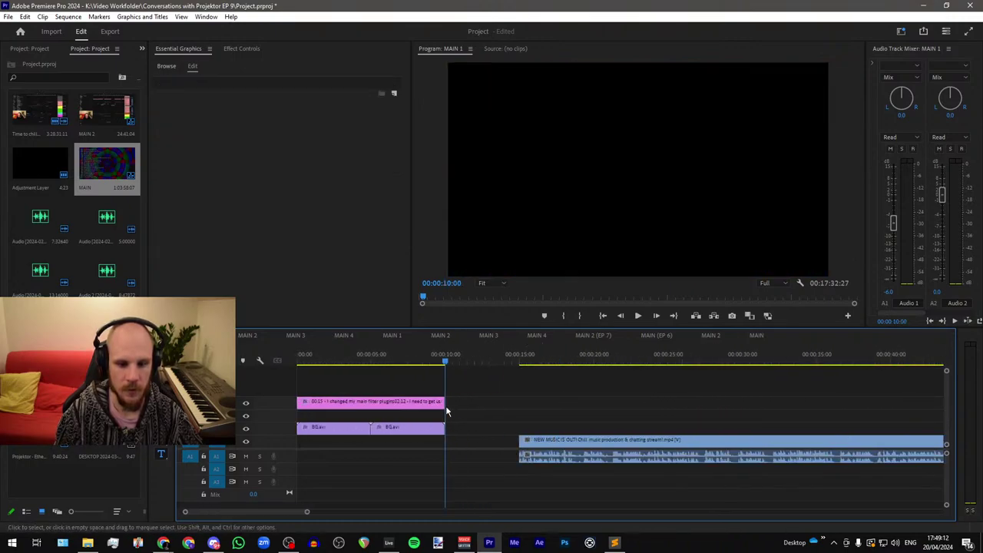
# Step: Move all clips after the intro gap earlier so they start right after the BG.avi clips, deselect them and save the project
pyautogui.press('Home')
pyautogui.moveTo(284, 374); pyautogui.dragTo(449, 398)
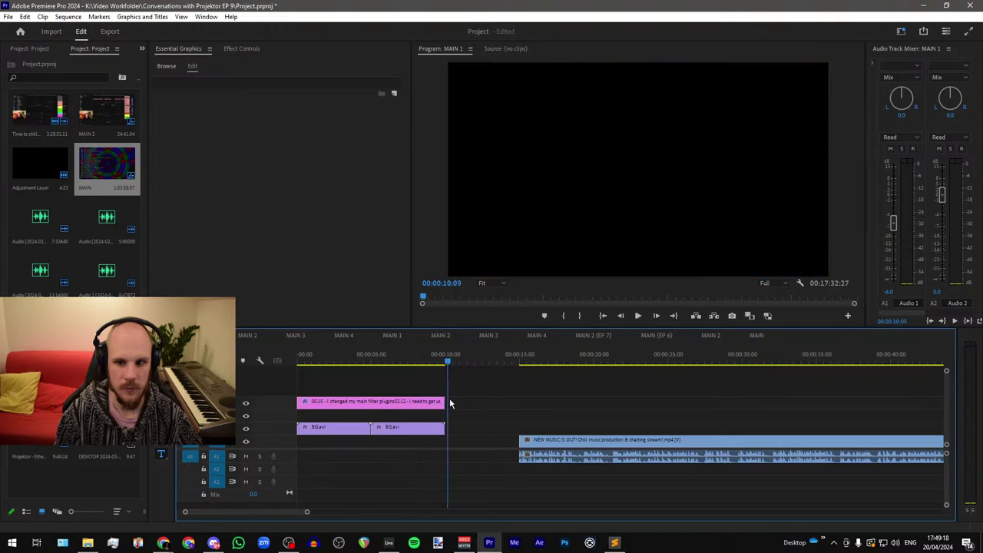
pyautogui.scroll(-3, 377, 413)
pyautogui.scroll(-6, 378, 415)
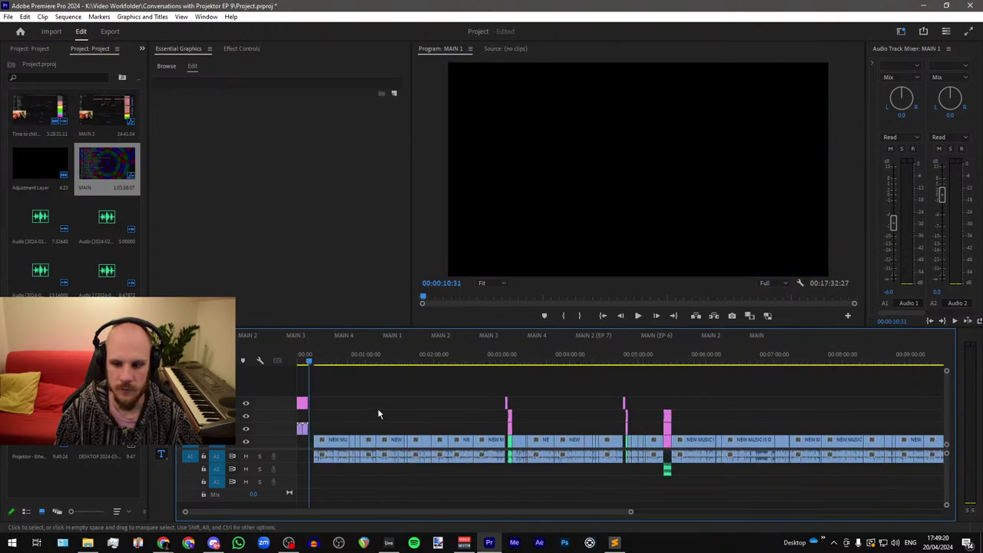
pyautogui.moveTo(374, 421); pyautogui.dragTo(749, 484)
pyautogui.scroll(2, 407, 427)
pyautogui.scroll(5, 407, 427)
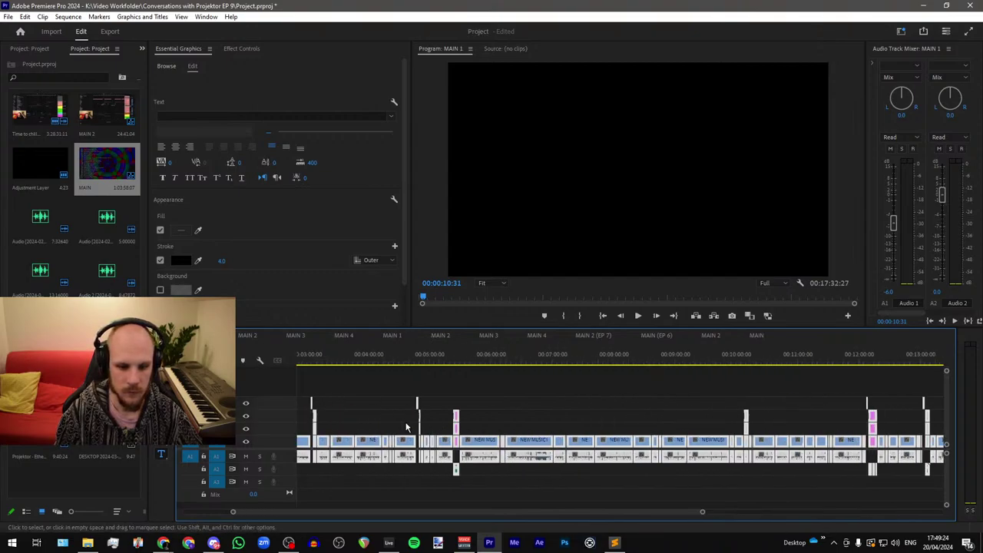
pyautogui.scroll(6, 324, 427)
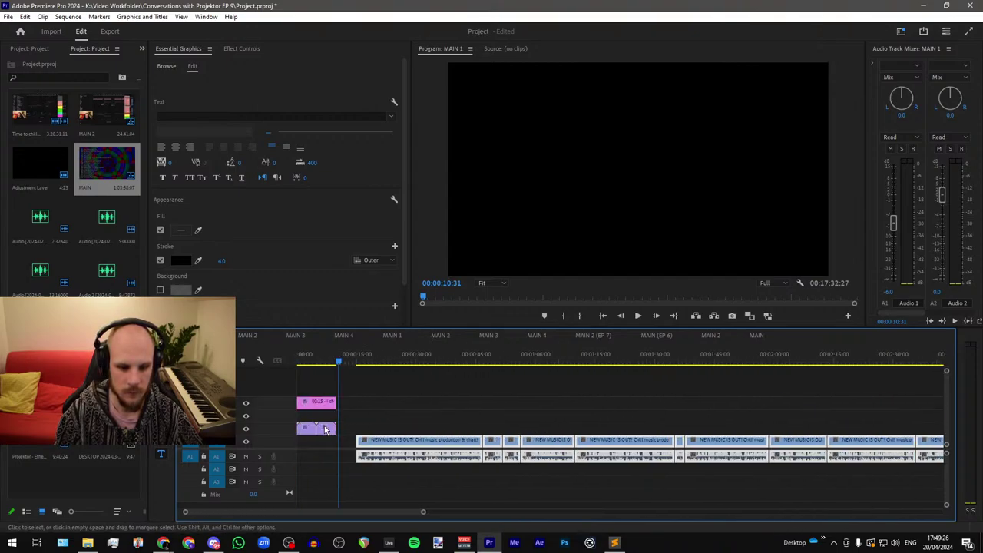
pyautogui.moveTo(599, 442); pyautogui.dragTo(430, 445)
pyautogui.scroll(-4, 461, 442)
pyautogui.scroll(-4, 499, 437)
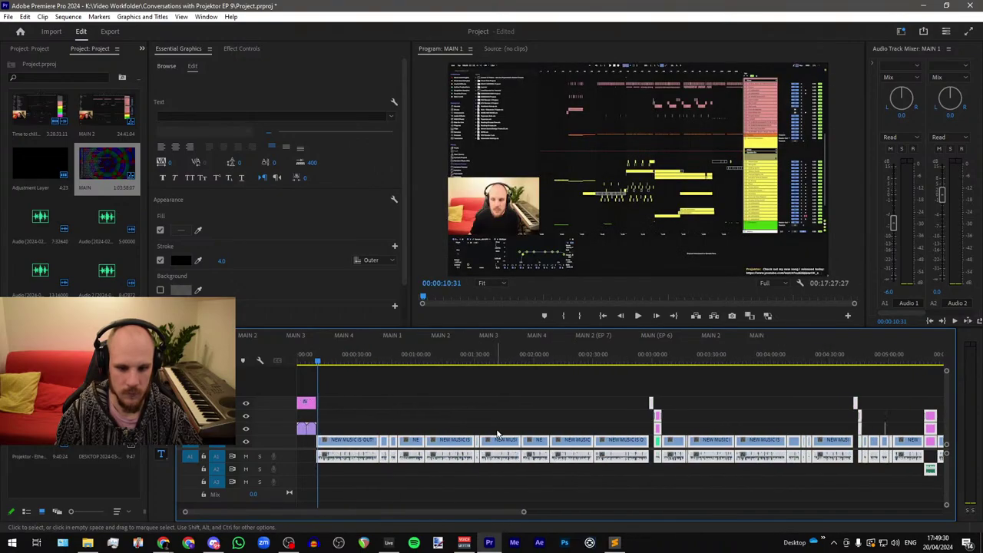
pyautogui.hotkey('ctrl', 'a')
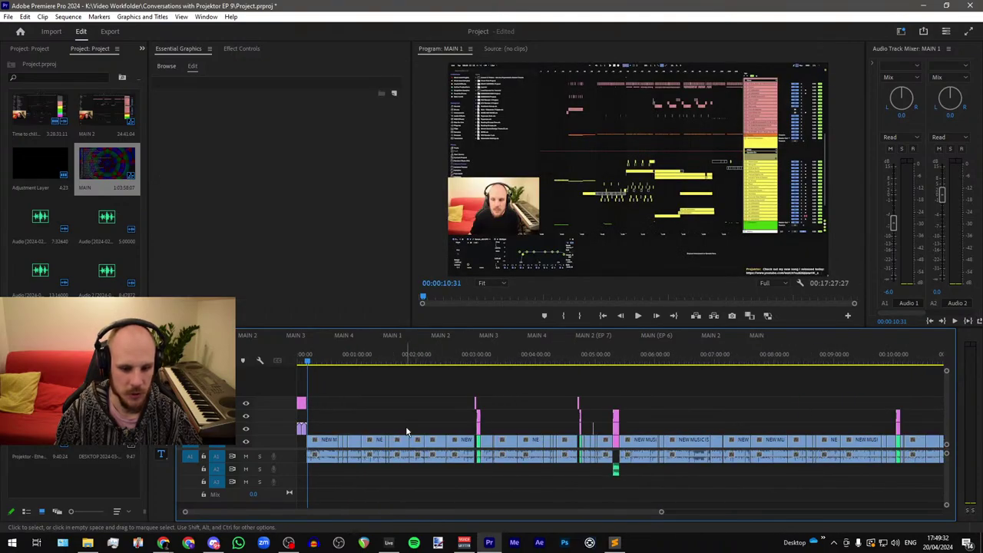
pyautogui.scroll(-2, 422, 433)
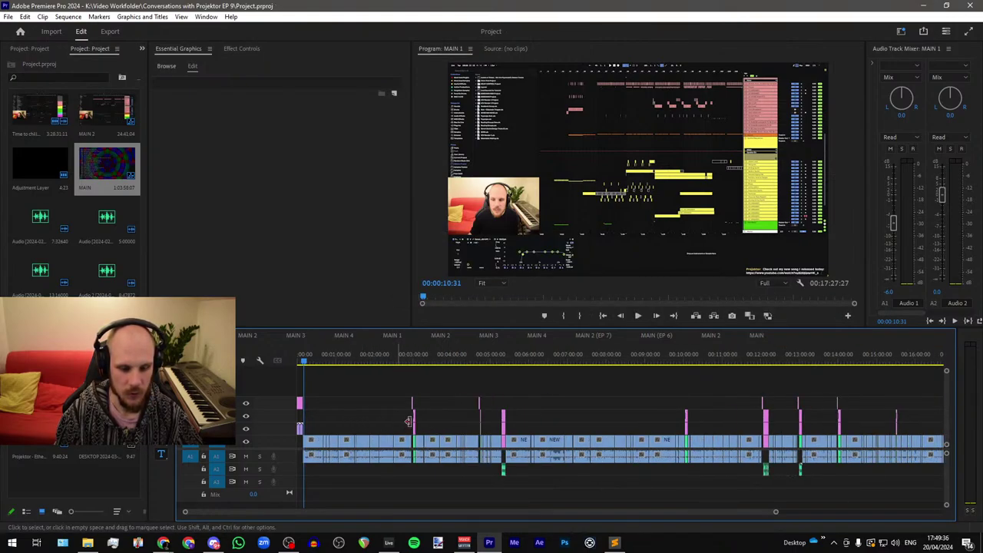
pyautogui.scroll(3, 365, 419)
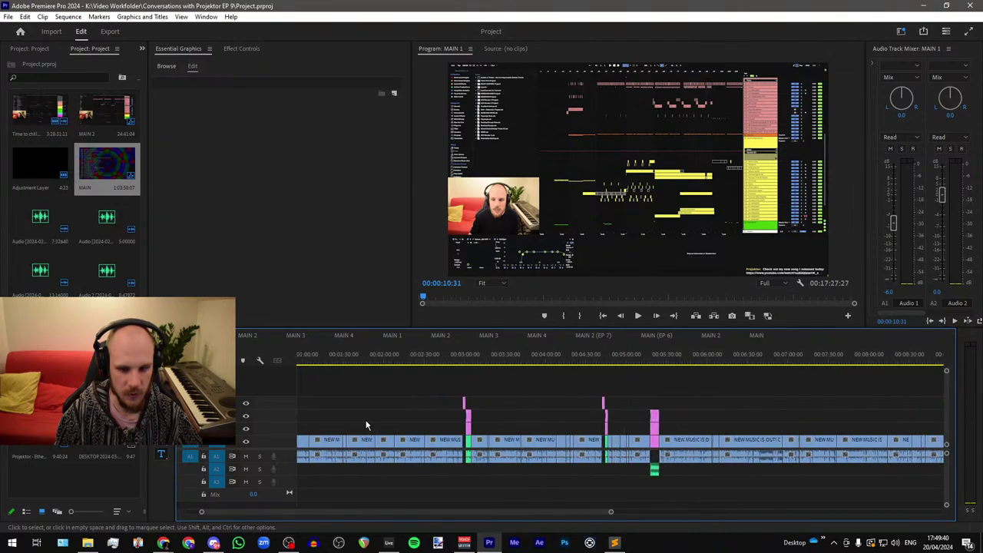
pyautogui.scroll(2, 366, 424)
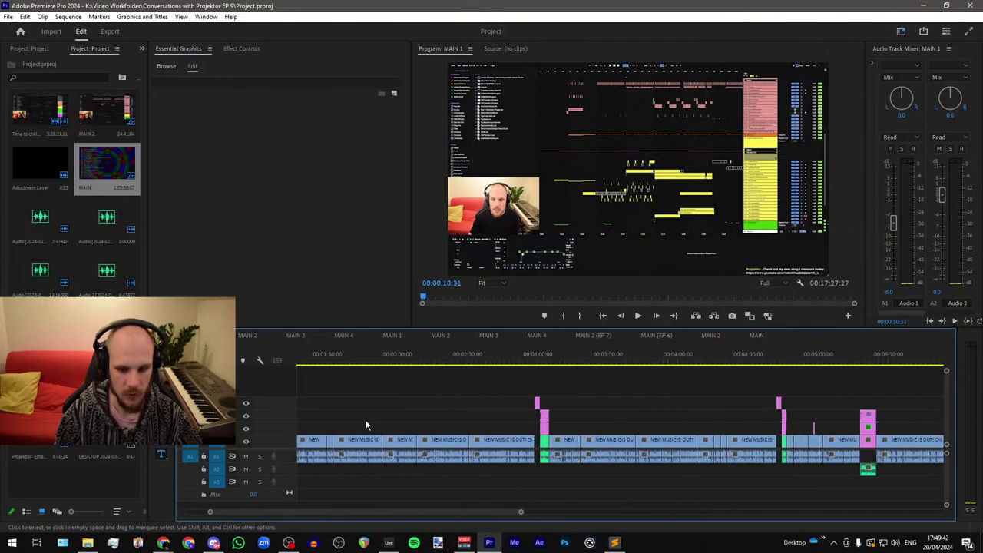
pyautogui.scroll(-1, 367, 425)
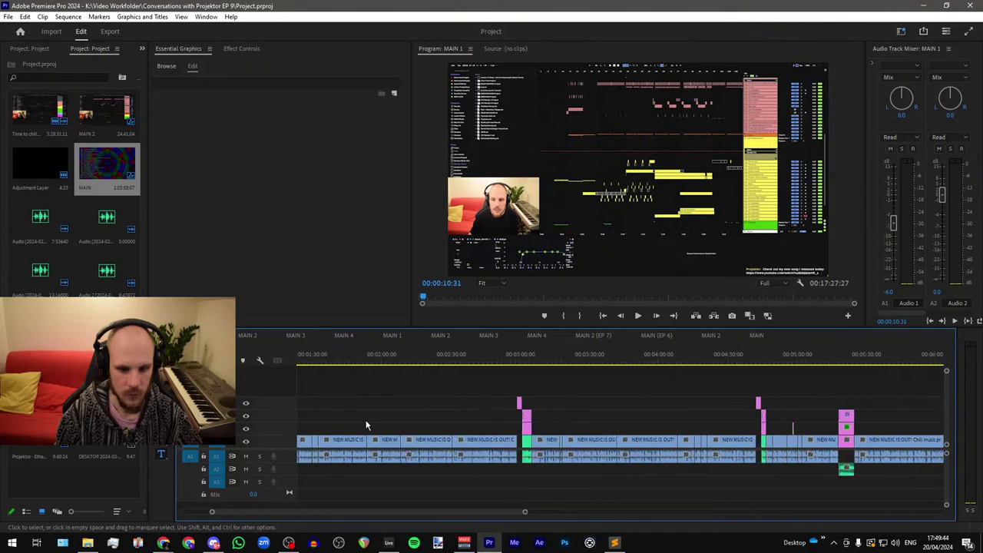
# Step: Place the playhead at the start of the "How we make music videos" title and switch to the Sublime Text topic notes to record 02:58
pyautogui.scroll(-5, 732, 432)
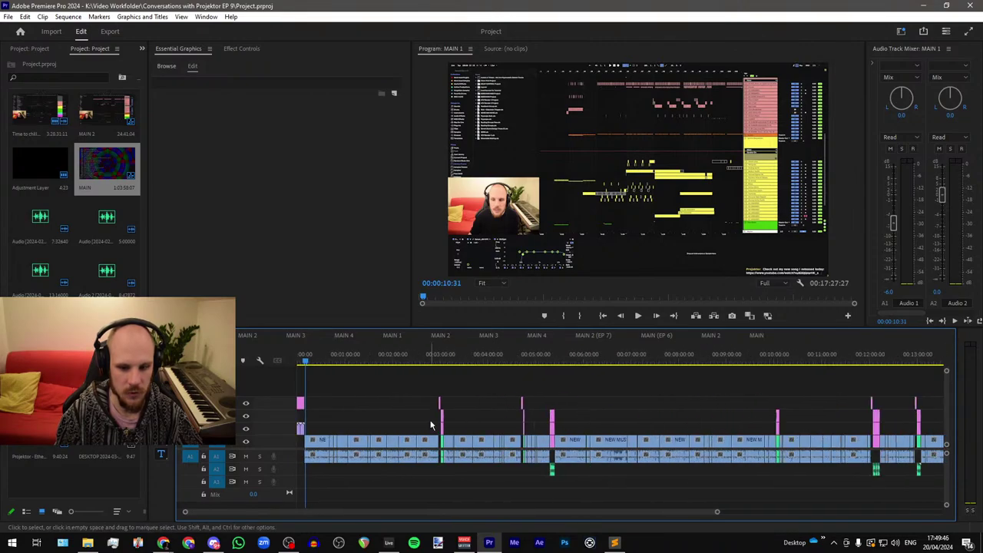
pyautogui.scroll(3, 401, 423)
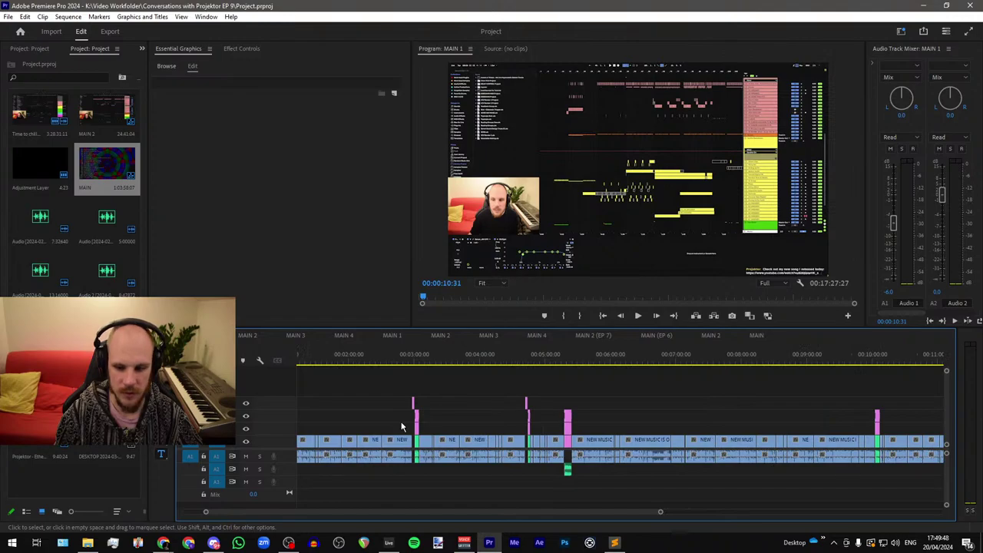
pyautogui.scroll(-4, 401, 427)
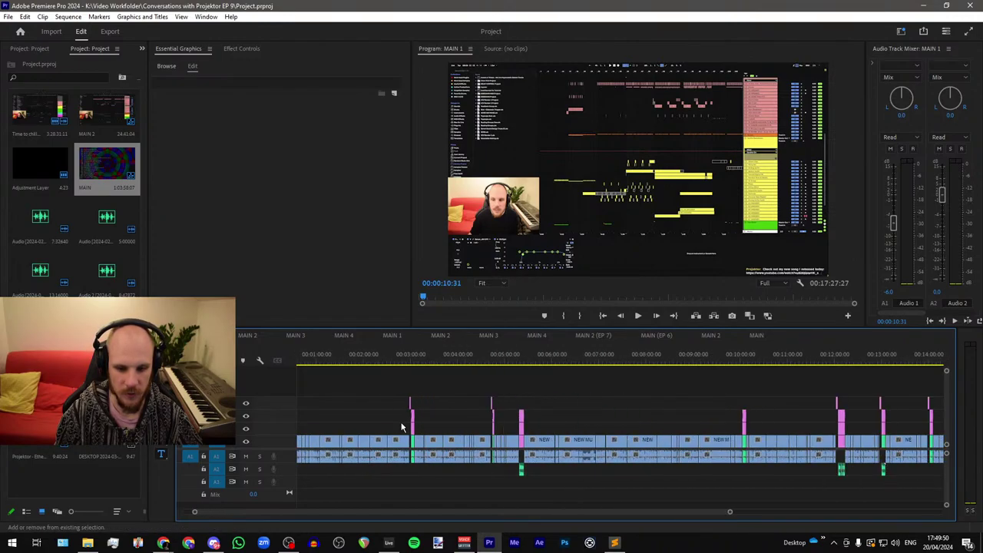
pyautogui.press('\\')
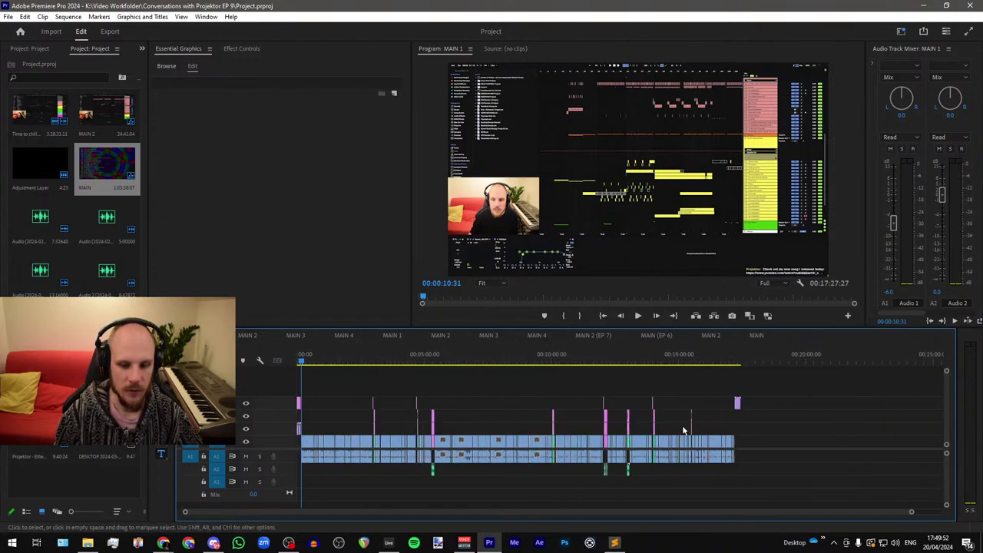
pyautogui.scroll(8, 326, 438)
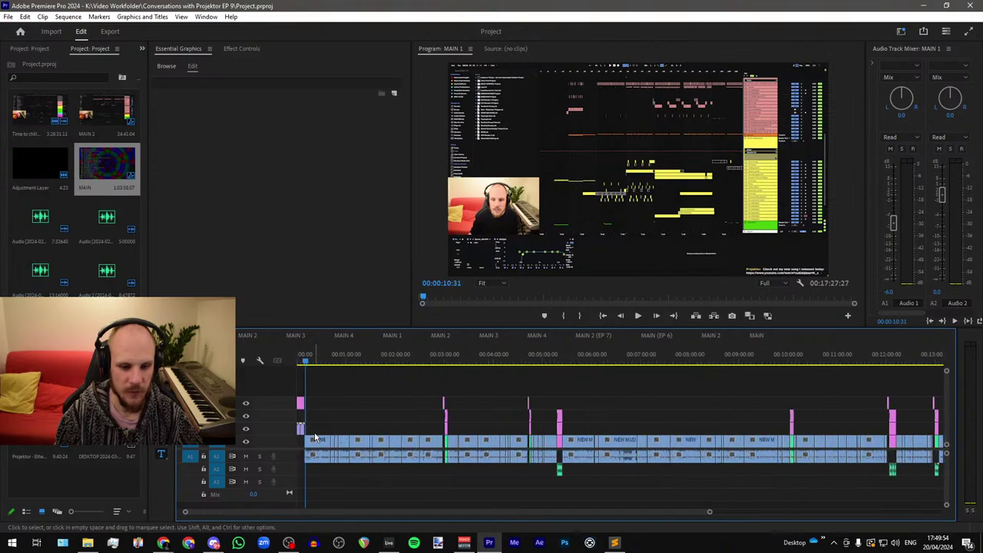
pyautogui.scroll(6, 314, 432)
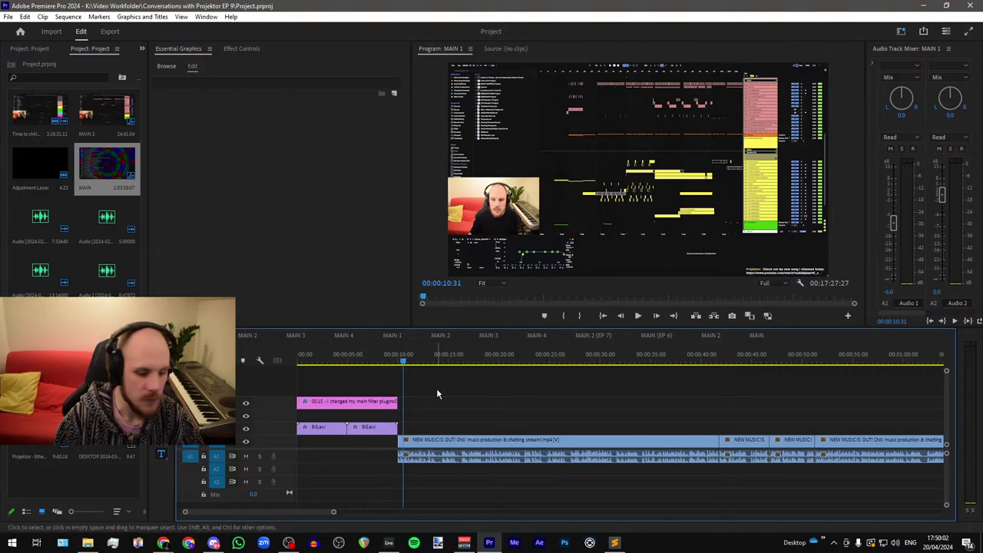
pyautogui.scroll(-8, 378, 401)
pyautogui.scroll(12, 453, 388)
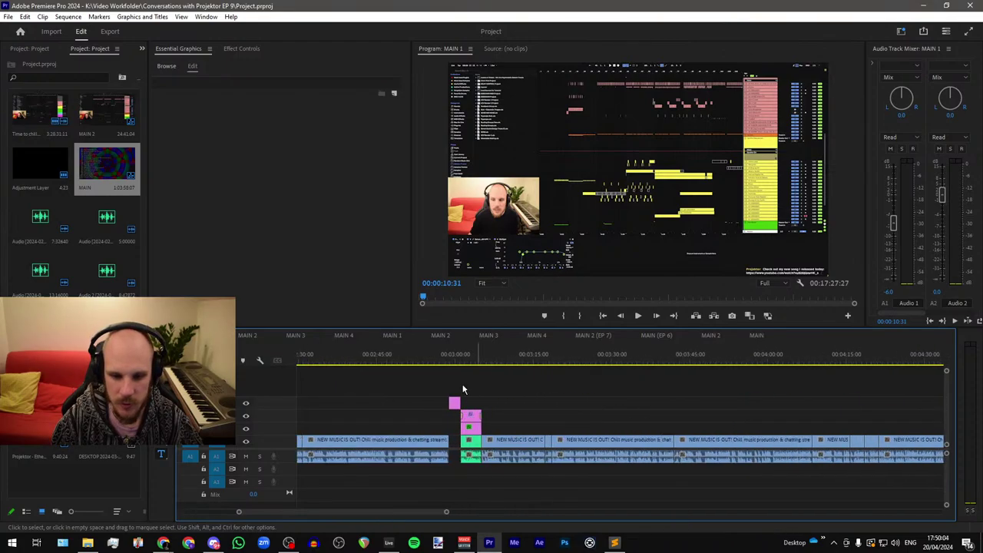
pyautogui.click(438, 361)
pyautogui.moveTo(438, 361); pyautogui.dragTo(435, 362)
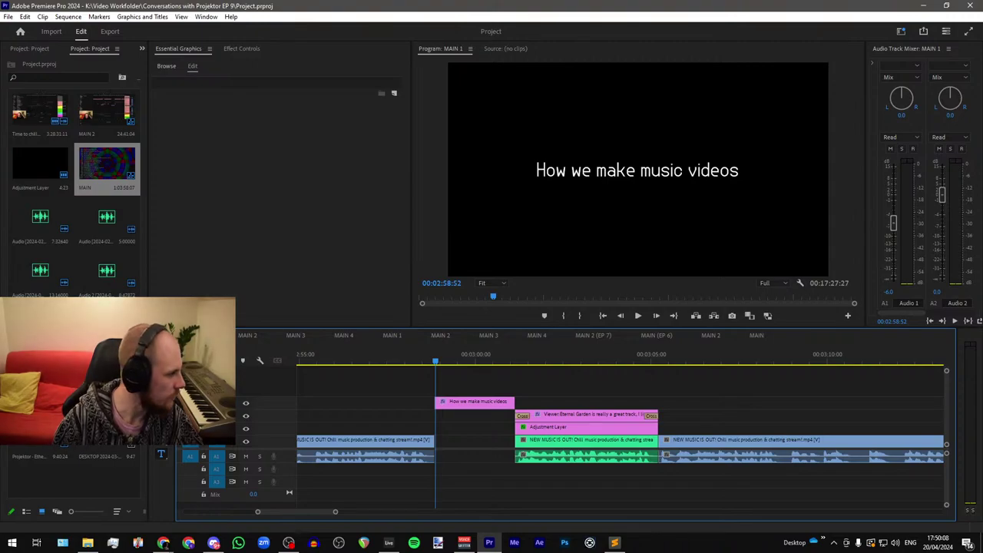
pyautogui.hotkey('alt', 'Tab')
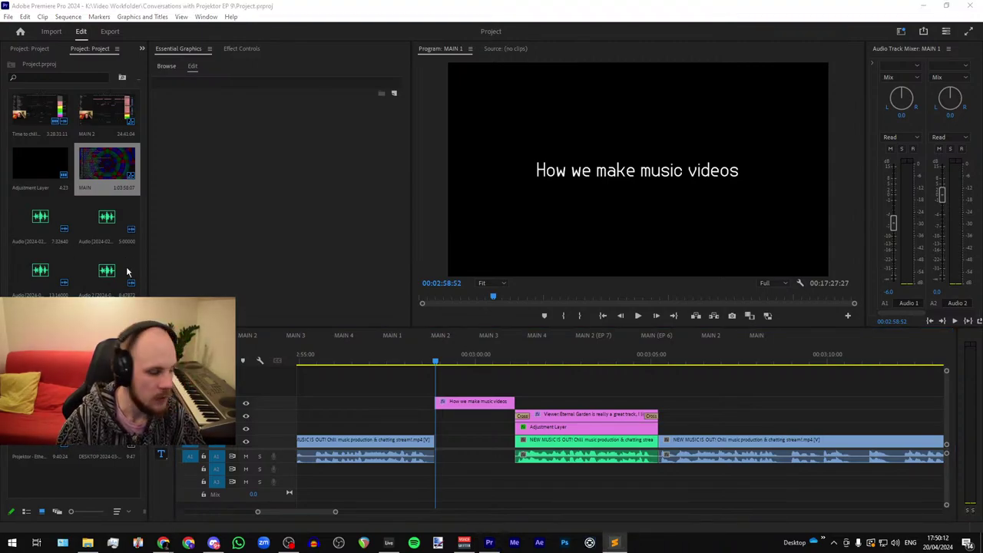
# Step: Move the playhead to the "My thoughts on Ableton 12" title and switch to the topic notes to record 04:42
pyautogui.scroll(-1, 381, 384)
pyautogui.scroll(-10, 381, 378)
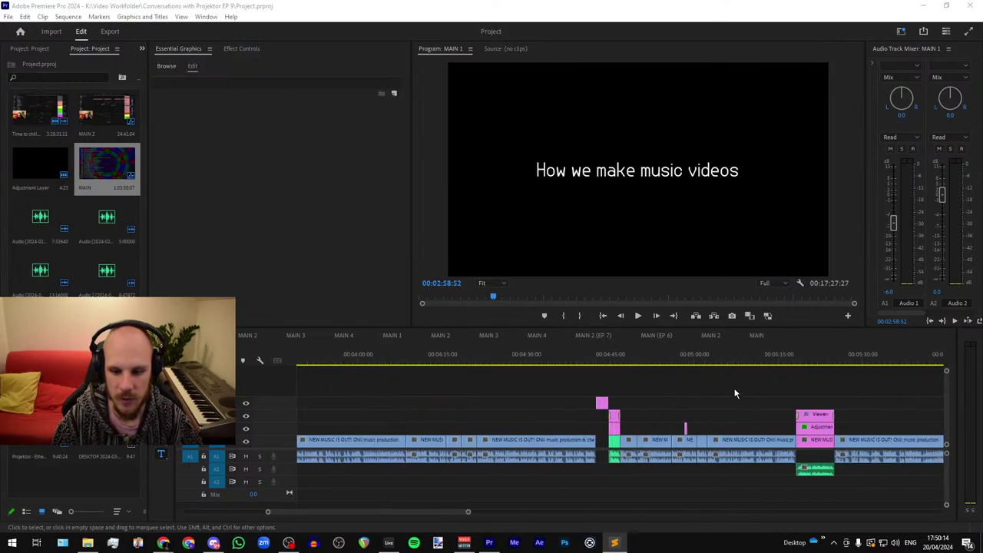
pyautogui.click(505, 355)
pyautogui.scroll(3, 505, 355)
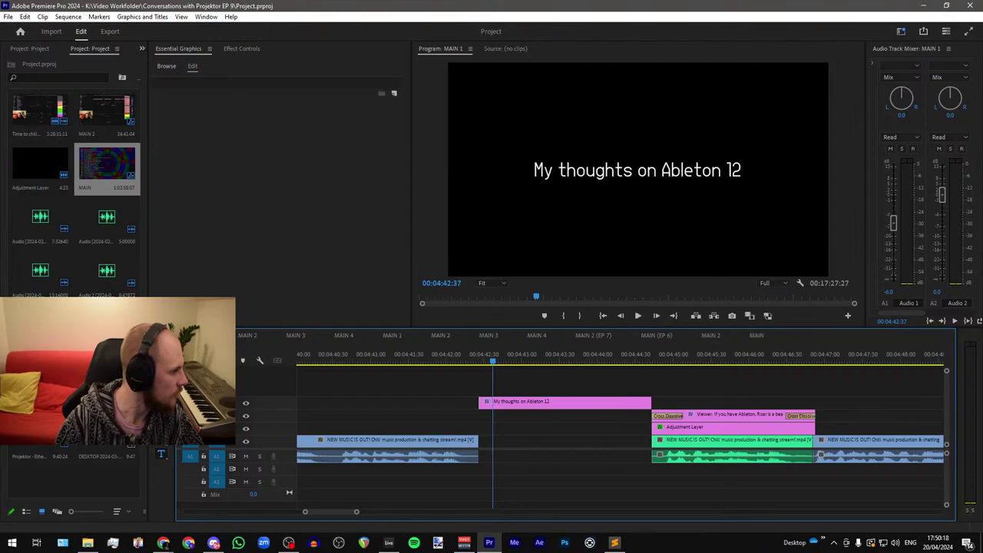
pyautogui.hotkey('alt', 'Tab')
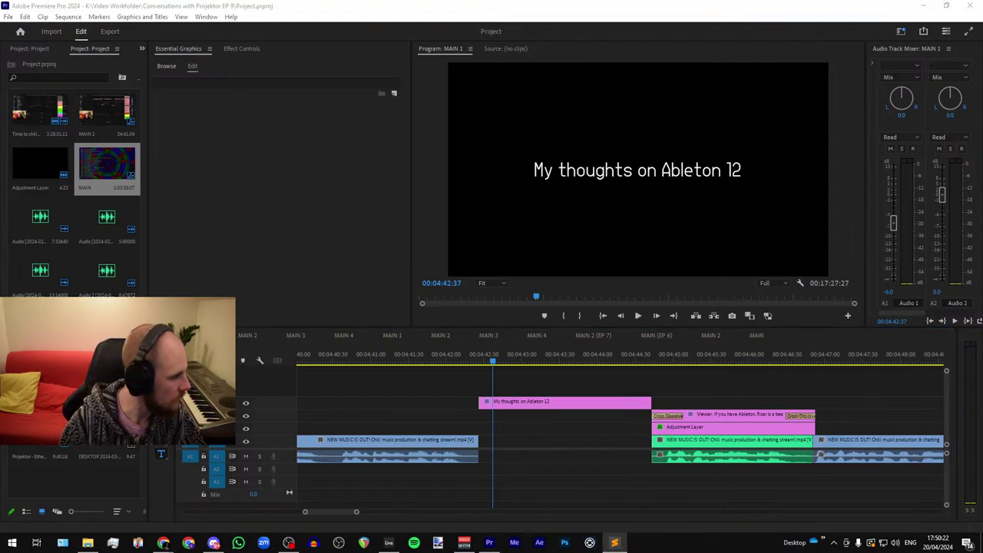
# Step: Move the playhead to the start of the "Learning DAW's" title and switch to the topic notes to record 12:02
pyautogui.scroll(-2, 422, 381)
pyautogui.scroll(-4, 400, 384)
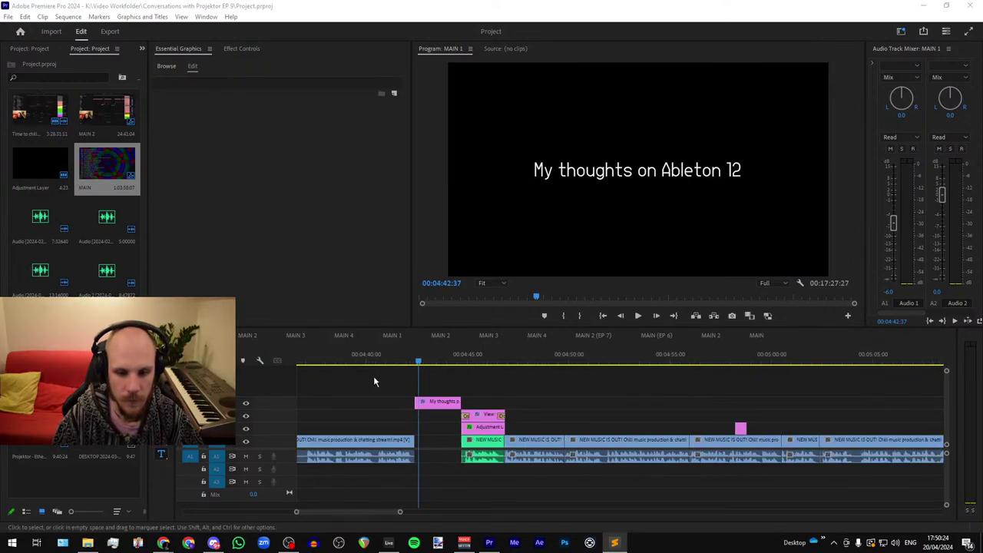
pyautogui.scroll(-2, 415, 387)
pyautogui.scroll(-5, 367, 387)
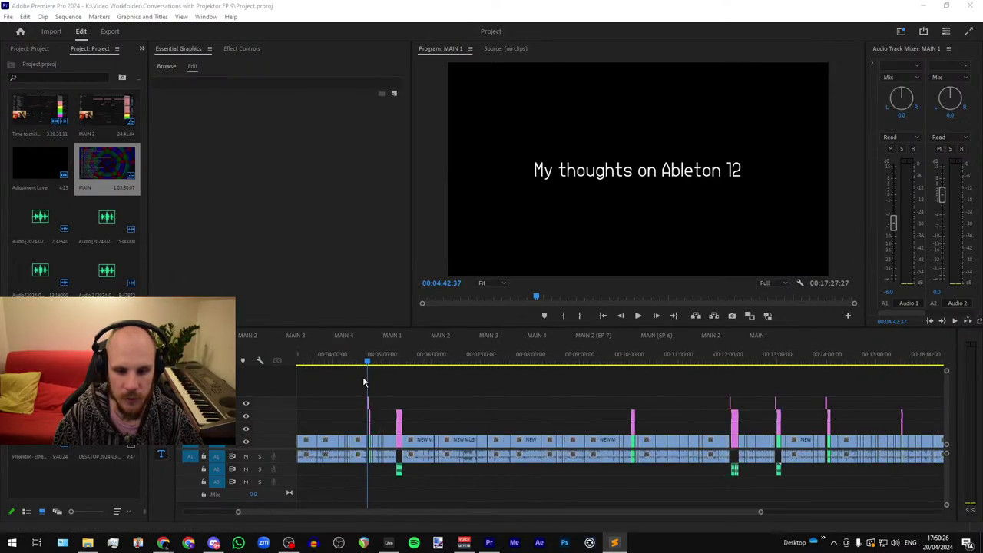
pyautogui.scroll(10, 769, 398)
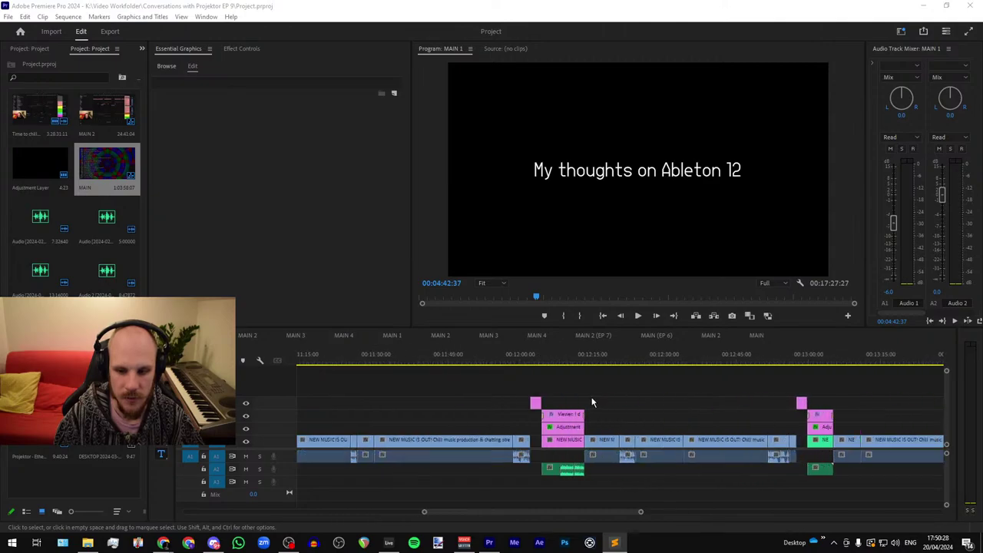
pyautogui.click(556, 359)
pyautogui.moveTo(555, 359); pyautogui.dragTo(554, 359)
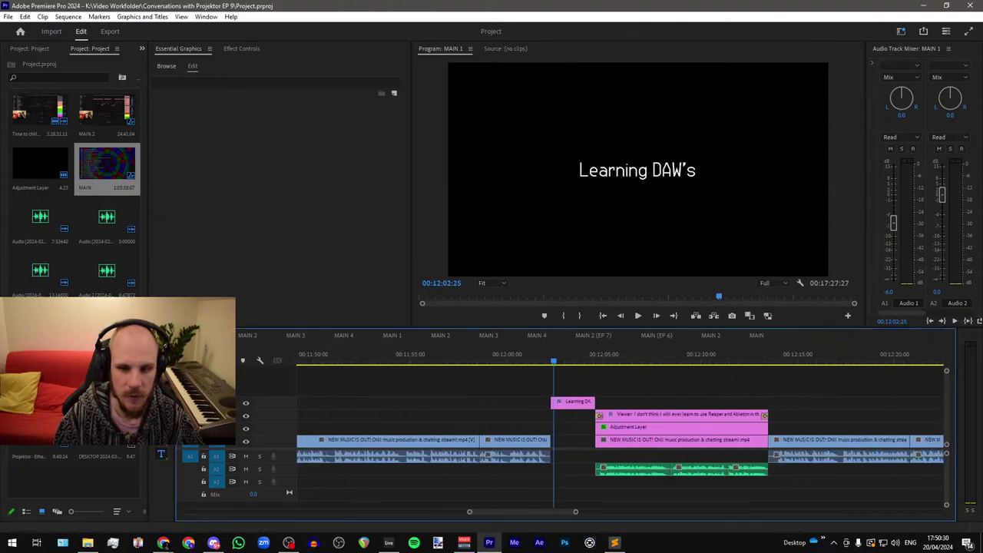
pyautogui.hotkey('alt', 'Tab')
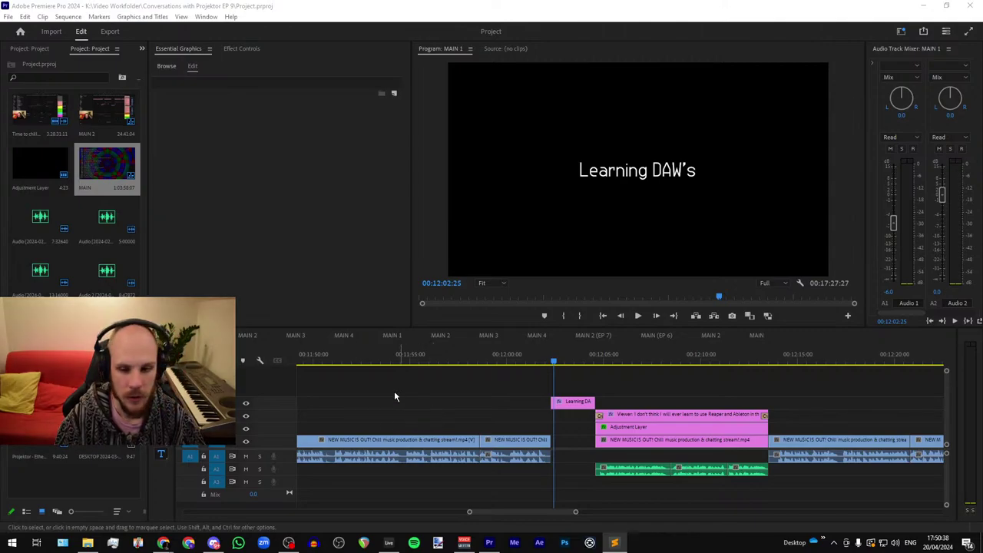
# Step: Find the "My recent DJ sets have been misunderstood" title, select its full text, and switch to the topic notes to record it at 12:58
pyautogui.scroll(-6, 385, 387)
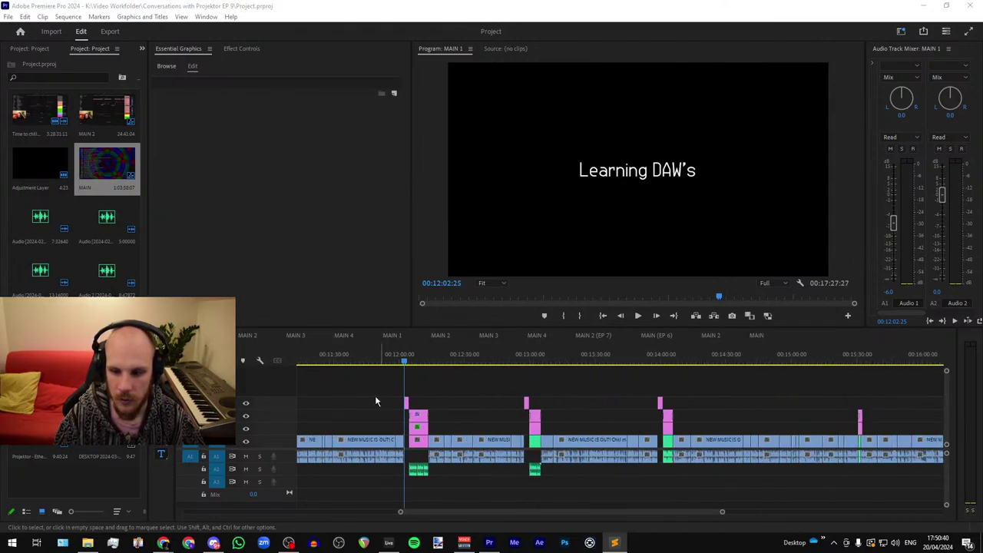
pyautogui.scroll(4, 452, 405)
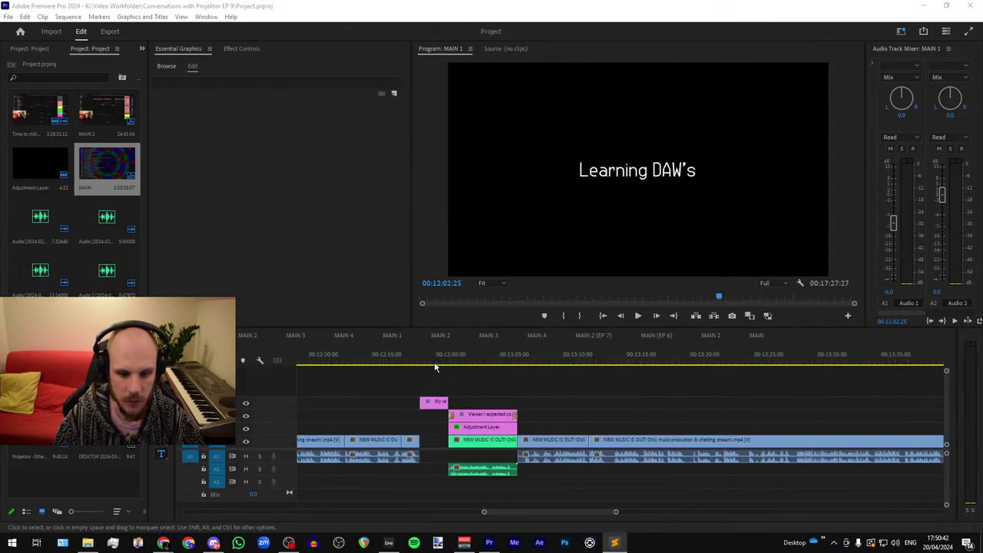
pyautogui.click(437, 367)
pyautogui.scroll(2, 432, 375)
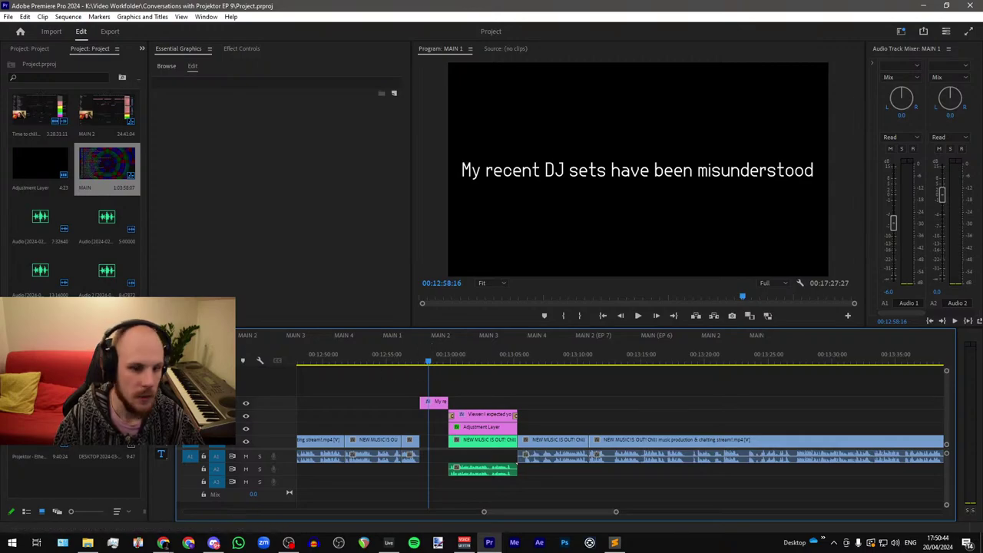
pyautogui.hotkey('alt', 'Tab')
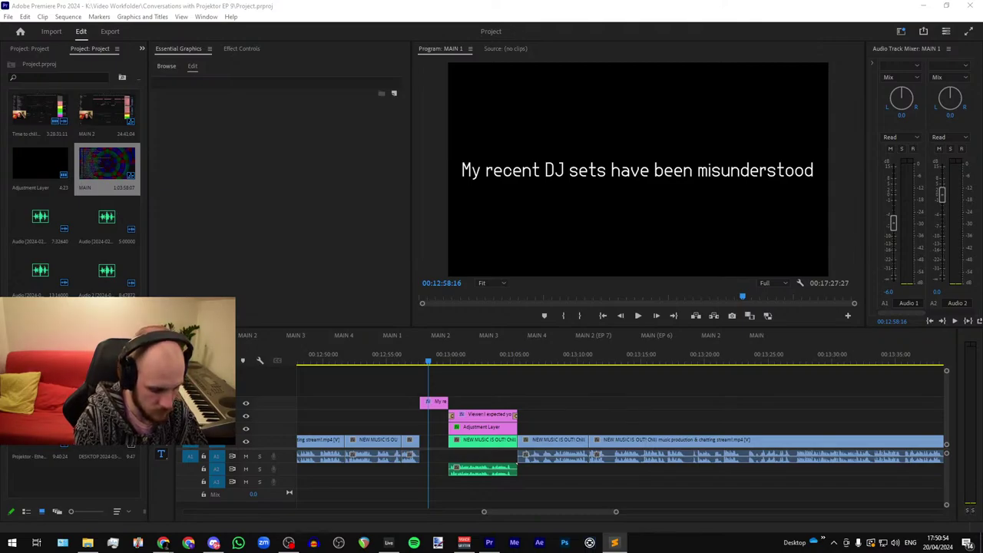
pyautogui.click(589, 174)
pyautogui.hotkey('ctrl', 'a')
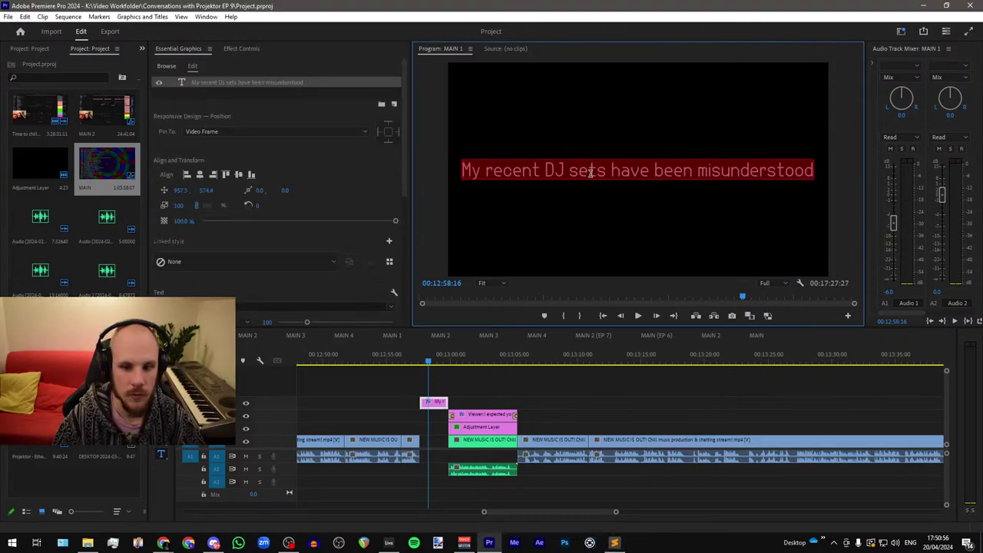
pyautogui.hotkey('alt', 'Tab')
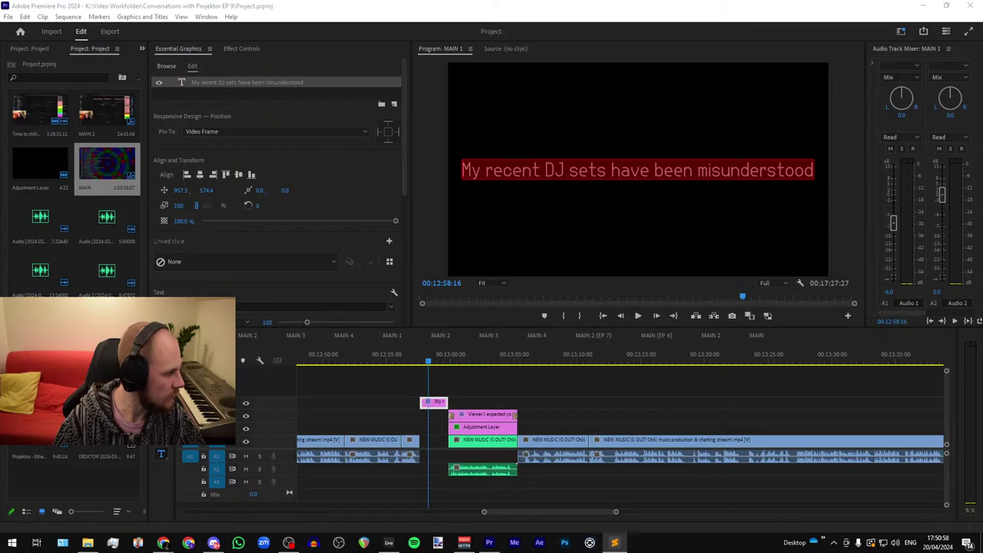
# Step: Move the playhead to the start of the "My gaming history" title and switch to the topic notes to record 13:59
pyautogui.scroll(-6, 405, 376)
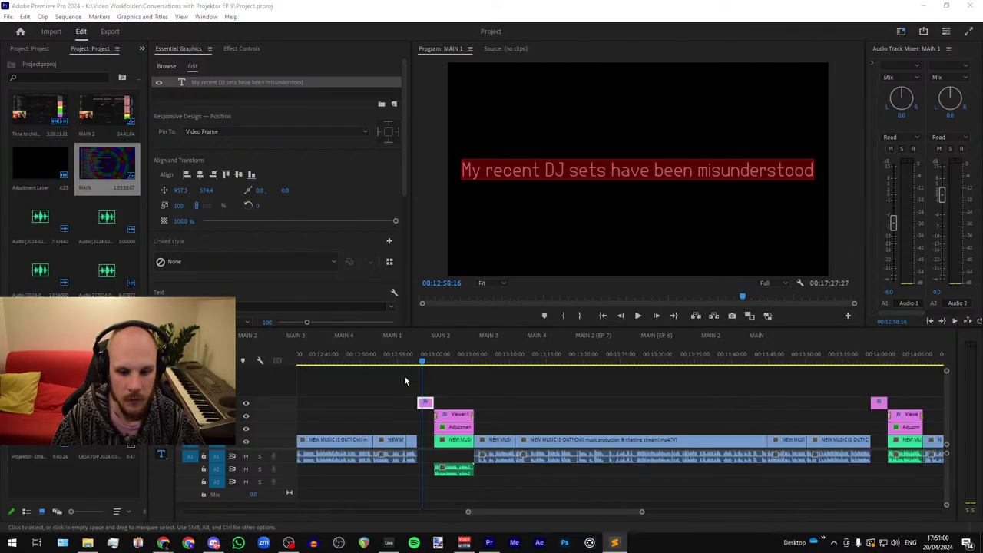
pyautogui.moveTo(508, 359); pyautogui.dragTo(495, 359)
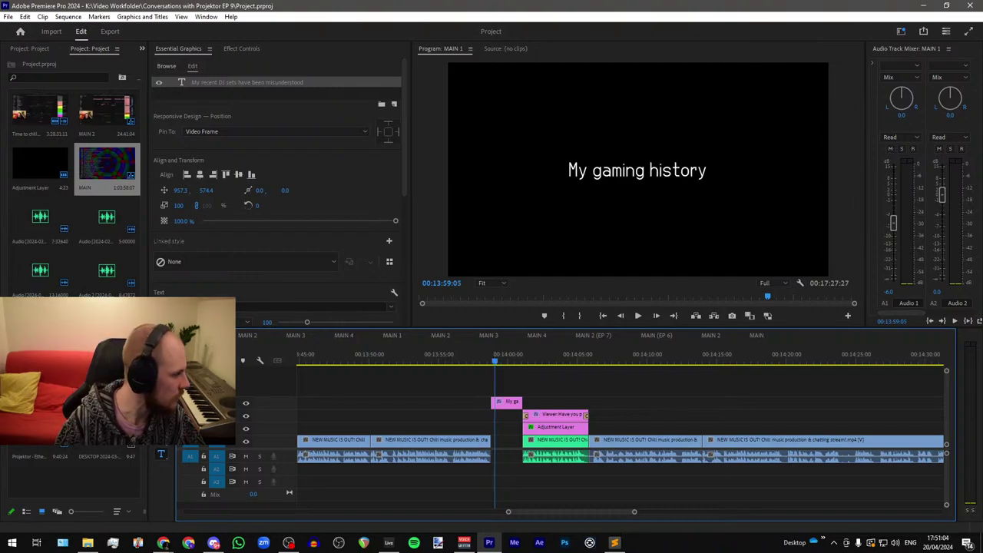
pyautogui.hotkey('alt', 'Tab')
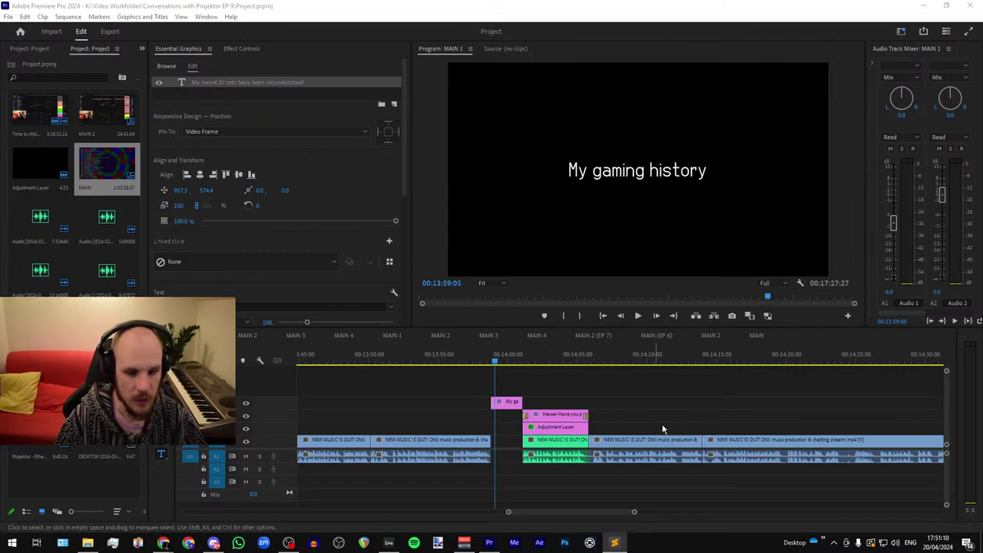
# Step: Select the topic list title at the start of MAIN 1, show its effect controls, and place the playhead on it at 00:00:04:59
pyautogui.scroll(-6, 746, 406)
pyautogui.scroll(-2, 768, 405)
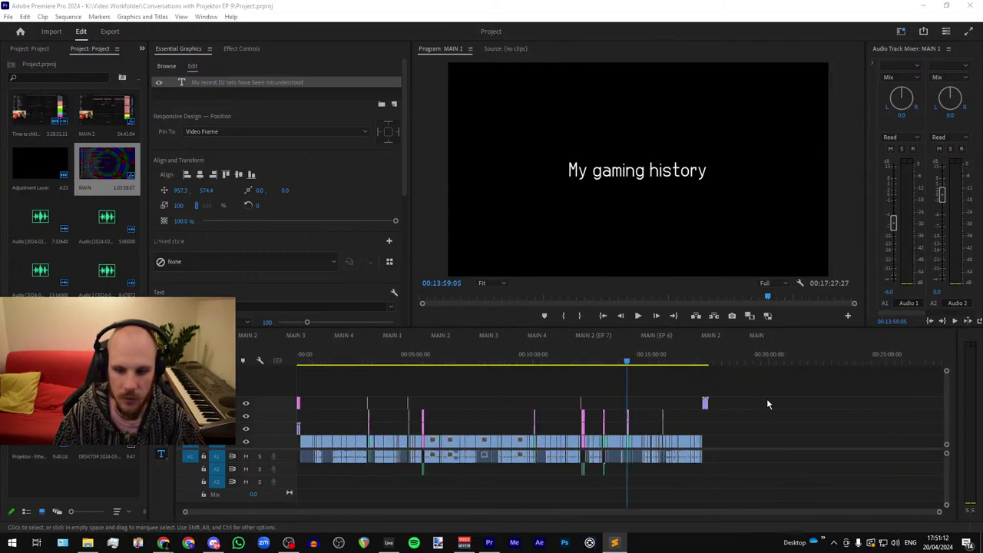
pyautogui.scroll(-3, 313, 398)
pyautogui.scroll(4, 313, 398)
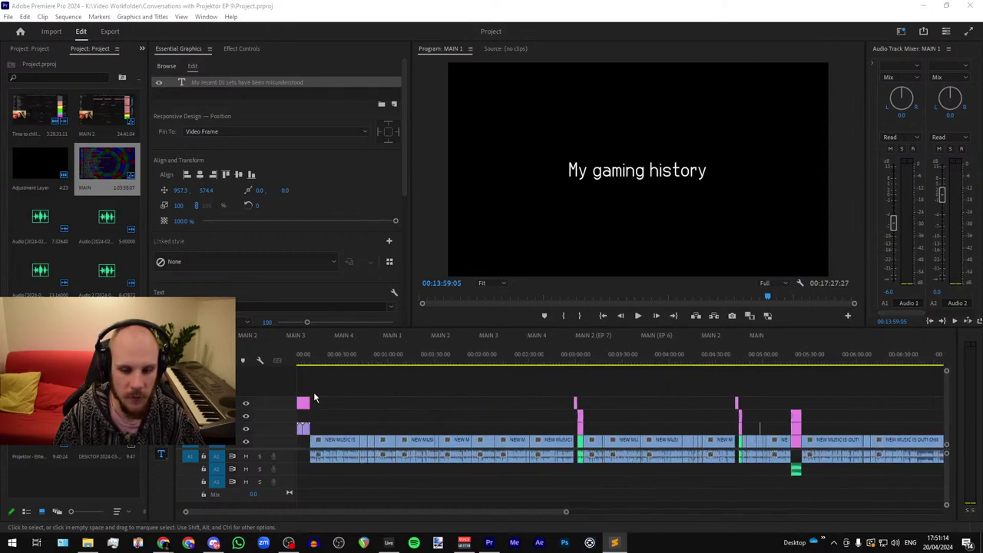
pyautogui.click(284, 363)
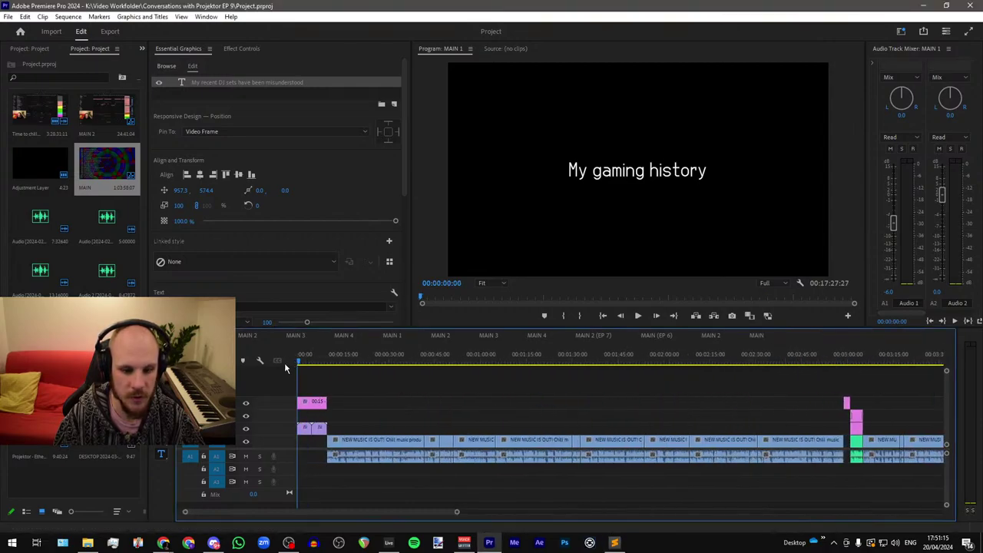
pyautogui.click(310, 402)
pyautogui.scroll(3, 312, 361)
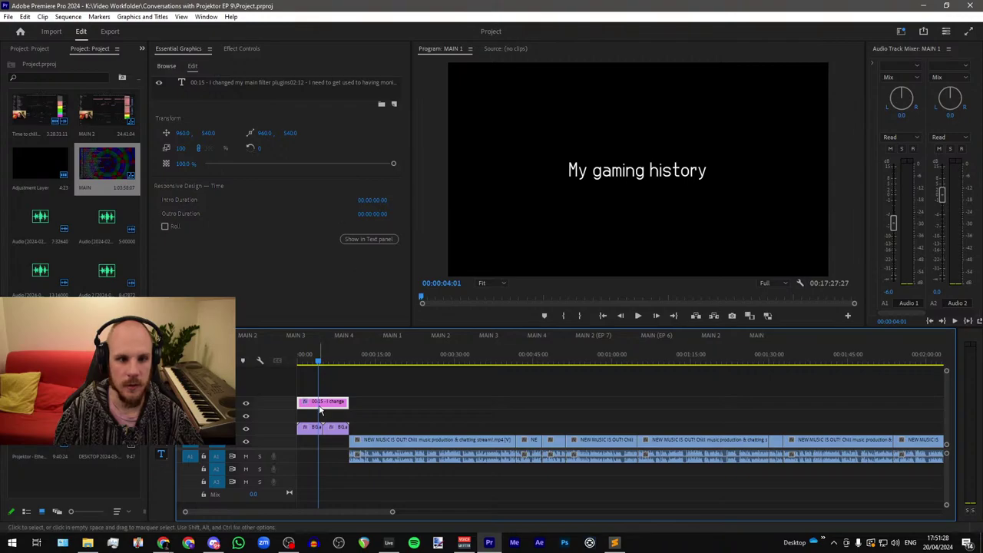
pyautogui.click(247, 45)
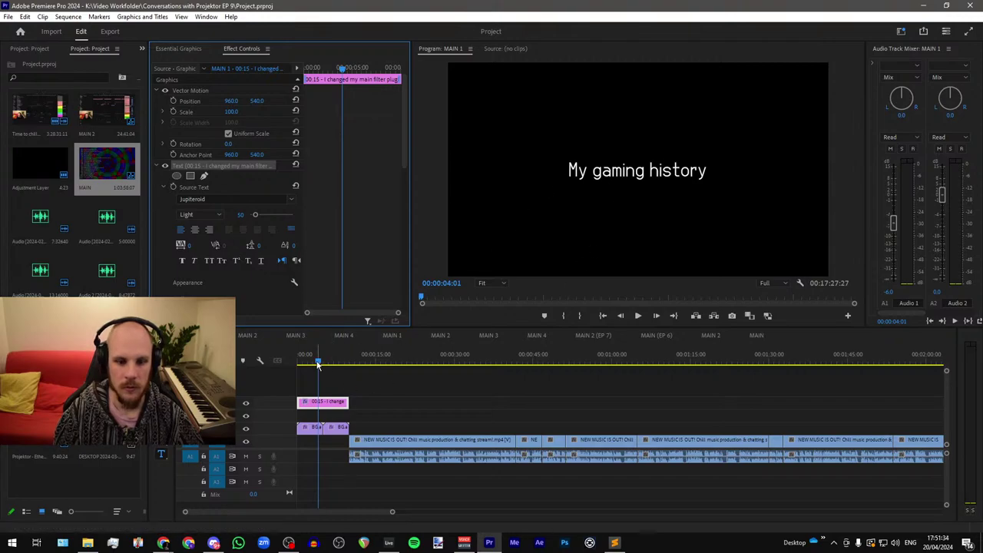
pyautogui.moveTo(313, 363)
pyautogui.mouseDown()
pyautogui.moveTo(354, 364)
pyautogui.moveTo(325, 371)
pyautogui.mouseUp()
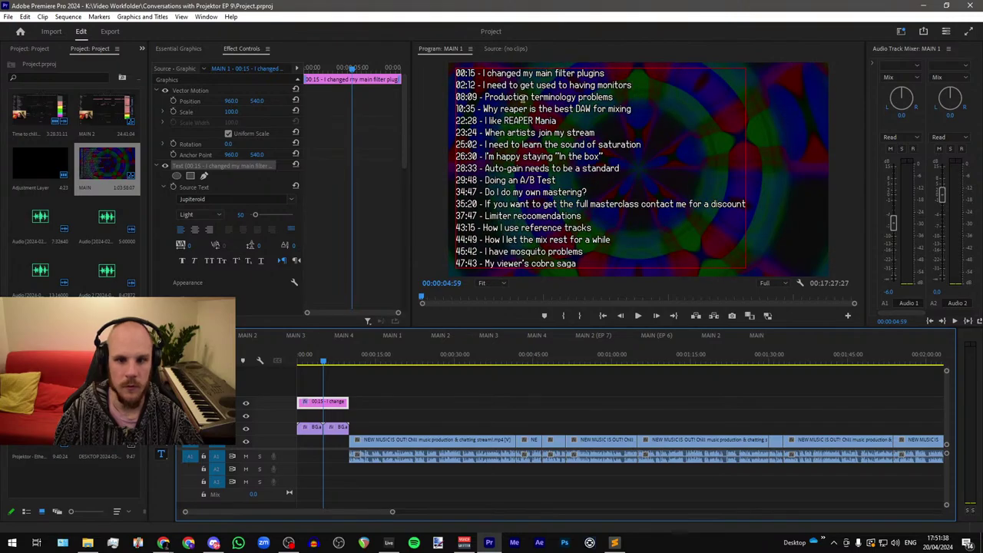
# Step: Replace the intro list text with the six noted topics, from "00:15 - How Conversations with Projektor started" to "13:59 - My gaming history"
pyautogui.click(522, 95)
pyautogui.hotkey('ctrl', 'a')
pyautogui.write("00:15 - How Conversations with Projektor started 02:58 - How we make music vid 04:42 - My thoughts on Ableton 12 12:02 - Learning DAW's 12:58 - My recent DJ sets have been misunderstood 13:59 - My gaming history")
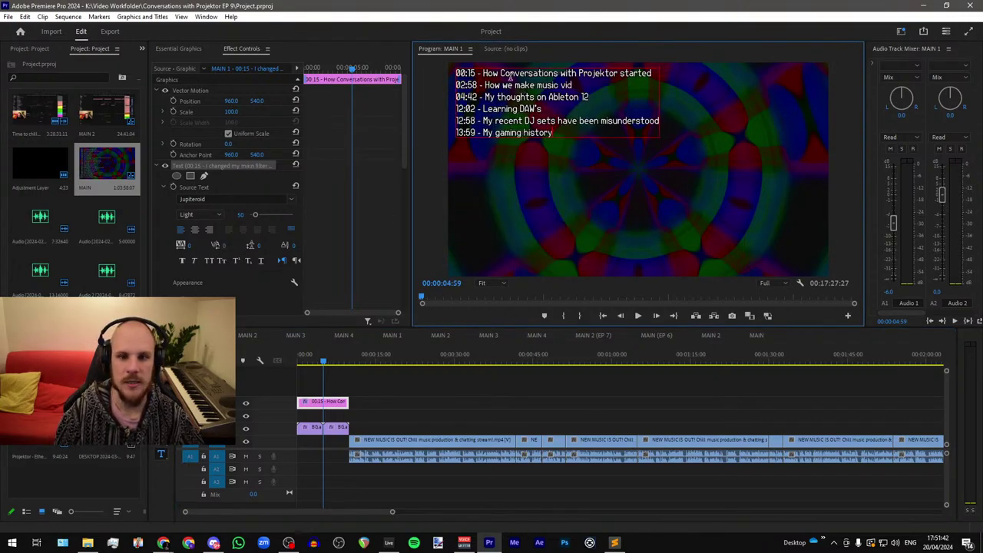
pyautogui.click(365, 407)
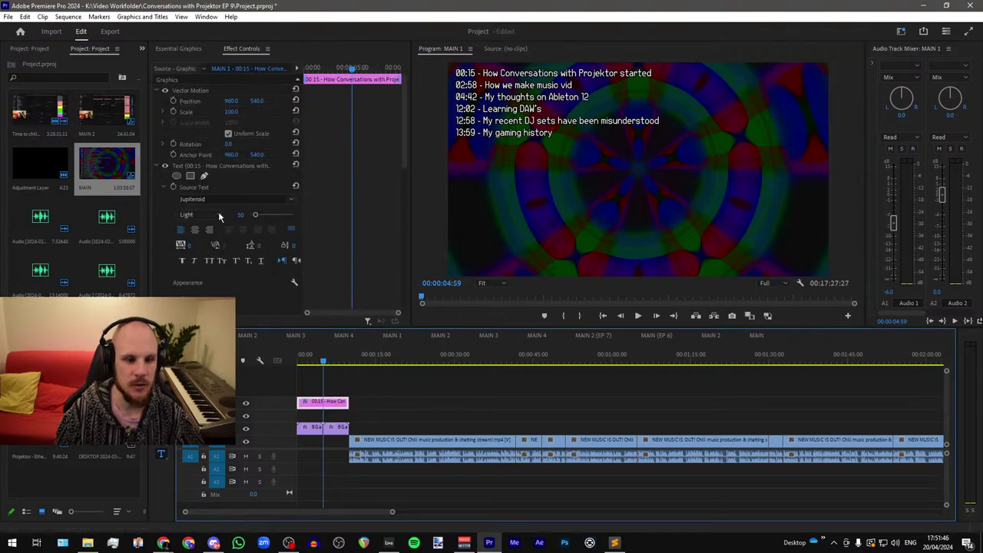
# Step: Increase the font size of the intro topic list in MAIN 1 to 80
pyautogui.click(241, 215)
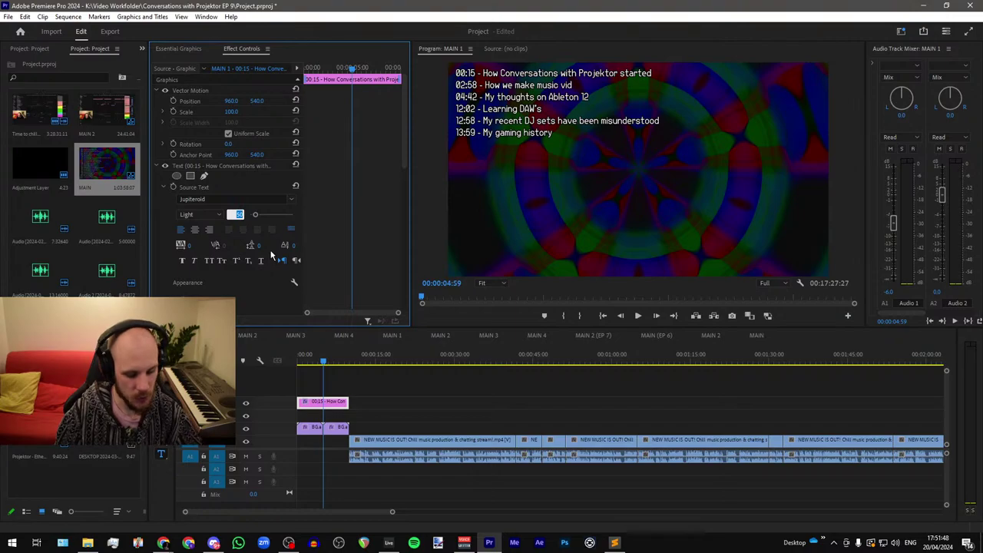
pyautogui.click(408, 404)
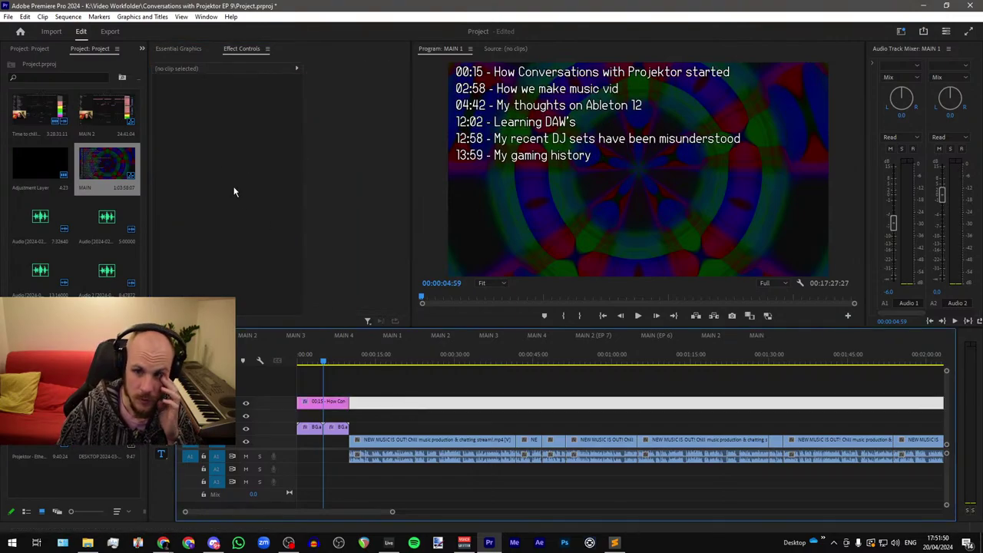
pyautogui.click(322, 402)
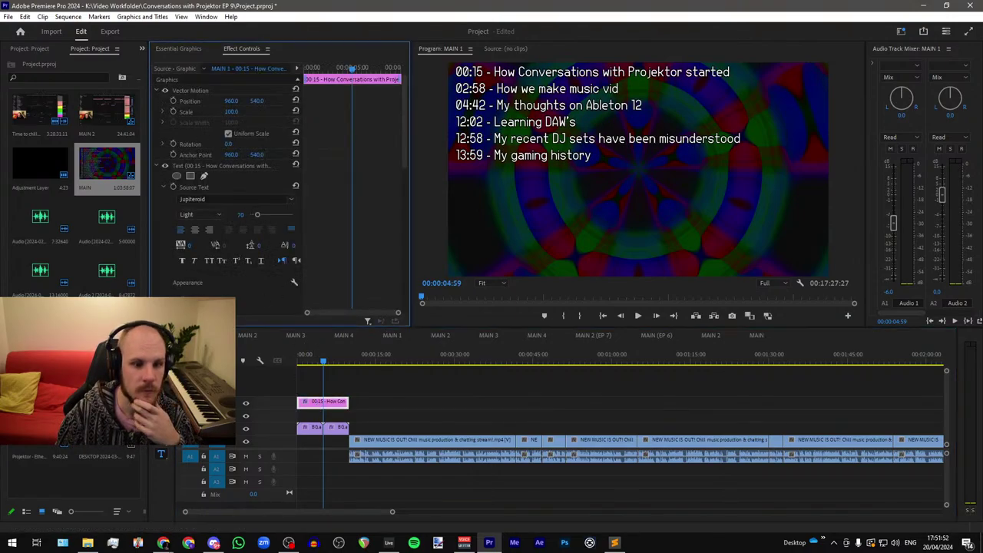
pyautogui.write('80')
pyautogui.press('Return')
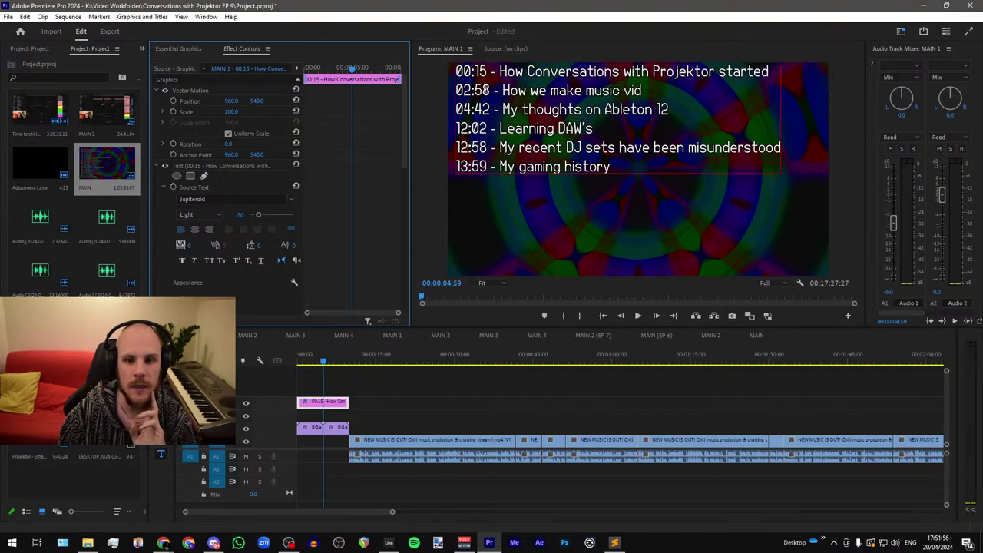
# Step: Set the topic list graphic's vertical position to 561, check it deselected, and select the graphic again
pyautogui.click(253, 101)
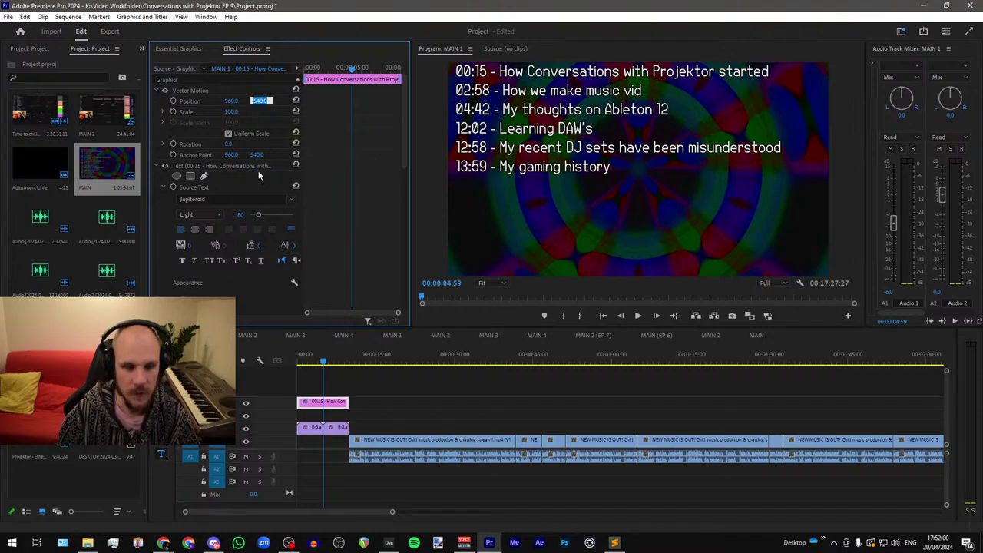
pyautogui.write('550')
pyautogui.press('Return')
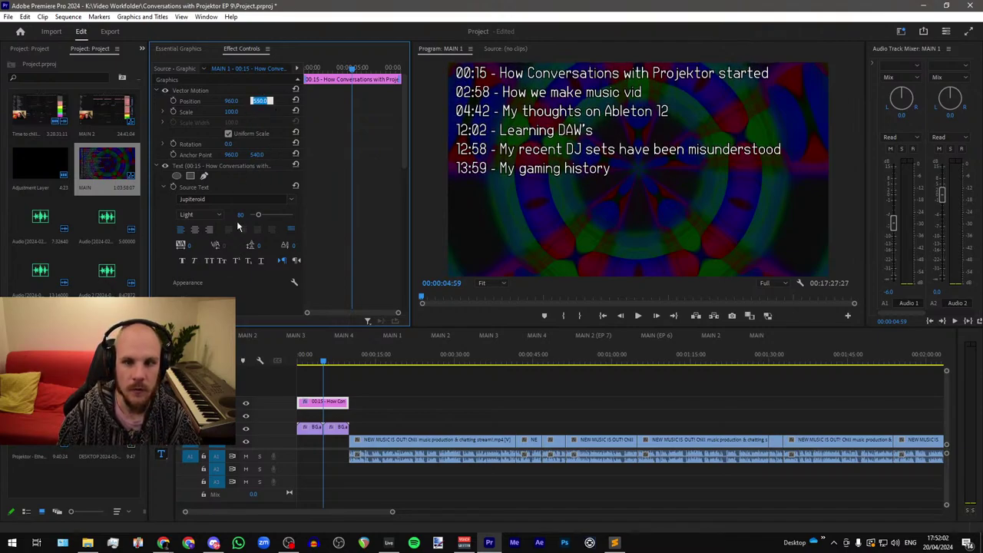
pyautogui.write('561')
pyautogui.press('Return')
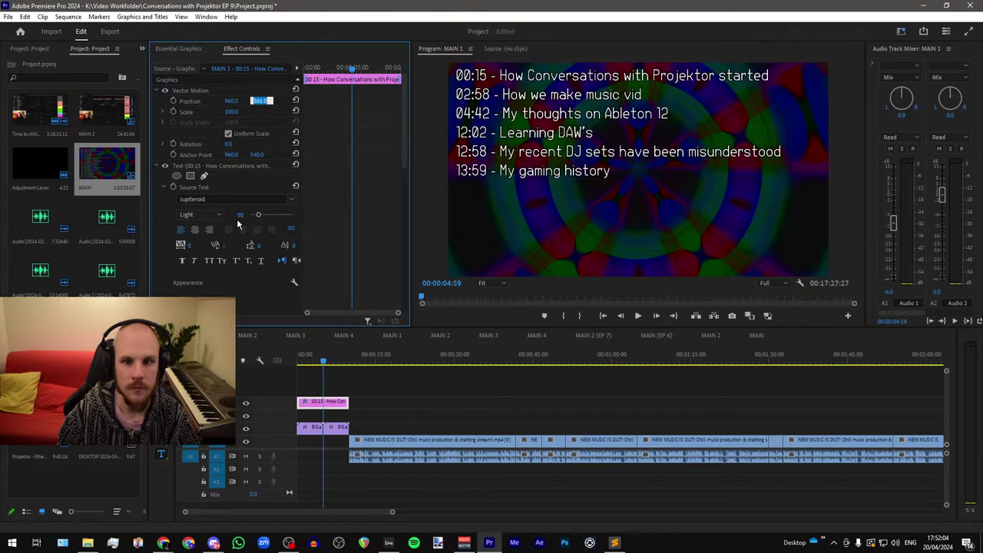
pyautogui.click(440, 419)
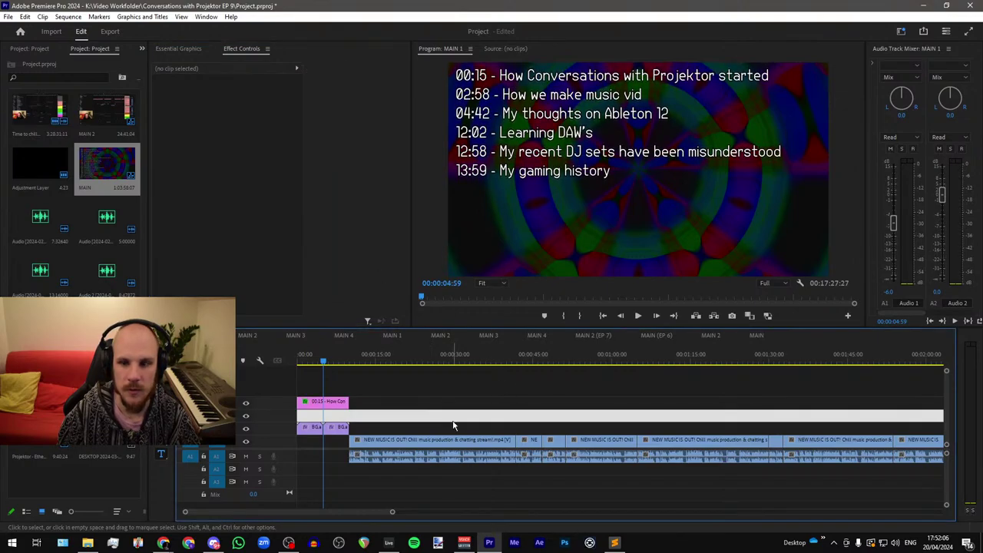
pyautogui.click(323, 409)
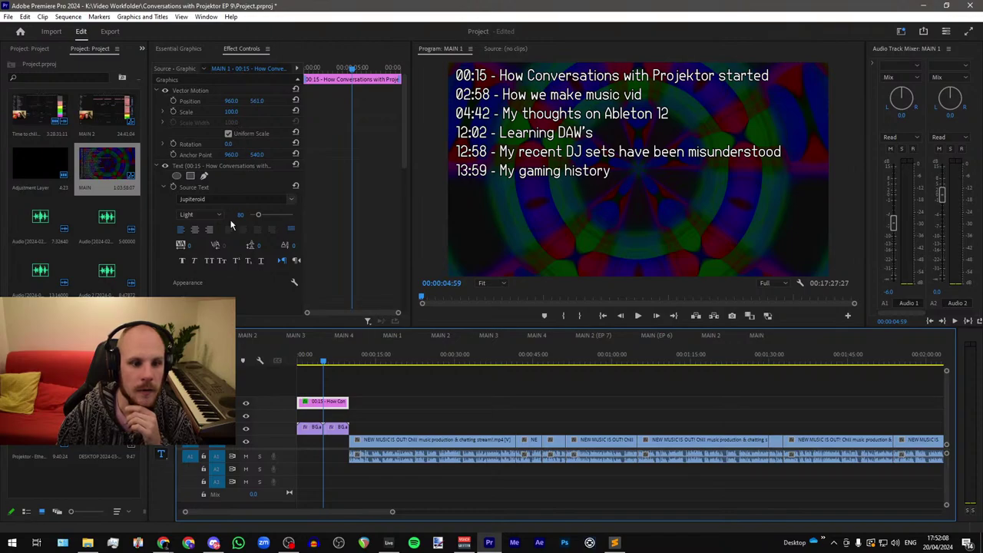
# Step: Set the topic list text's black outer stroke width to 6
pyautogui.scroll(-2, 231, 273)
pyautogui.scroll(-1, 234, 270)
pyautogui.click(242, 272)
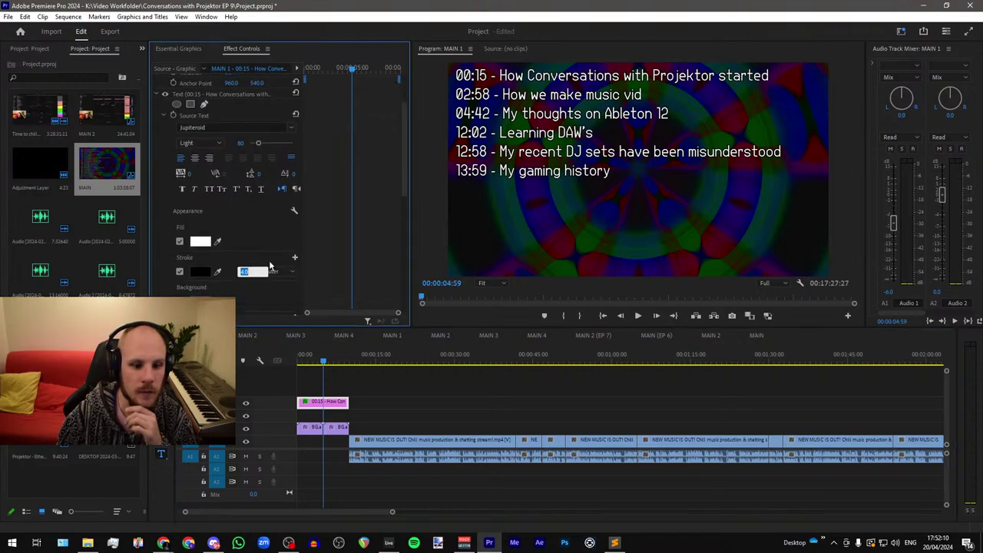
pyautogui.write('6')
pyautogui.press('Return')
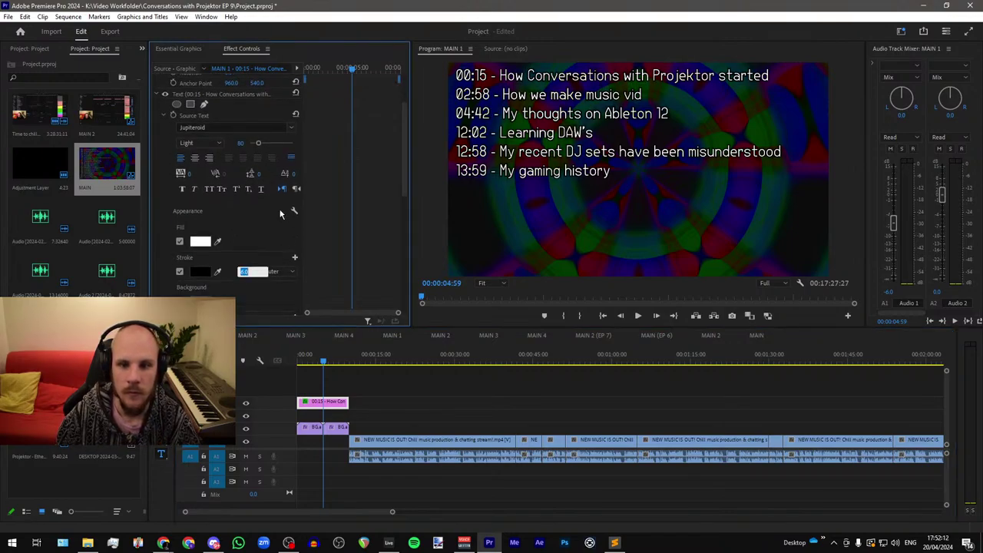
pyautogui.press('Up')
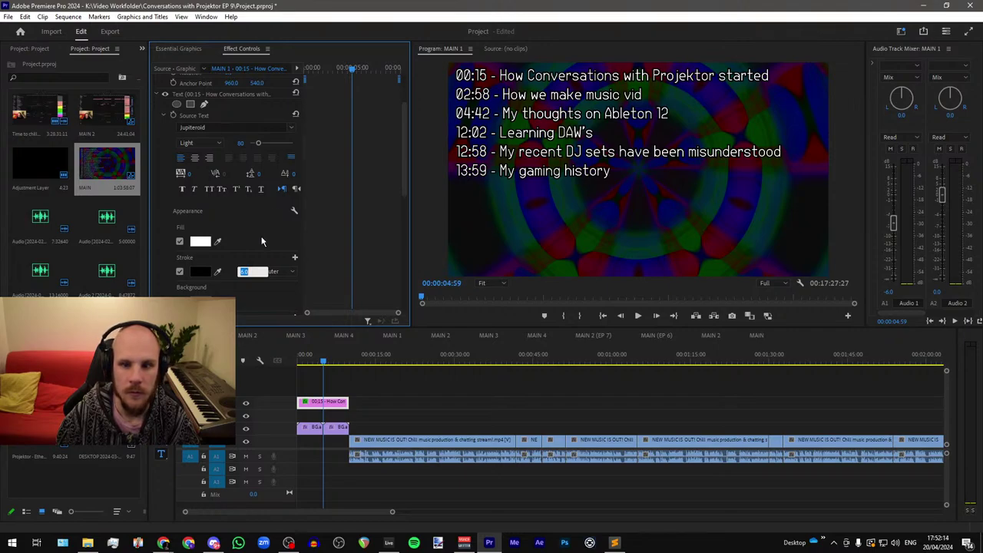
pyautogui.click(262, 242)
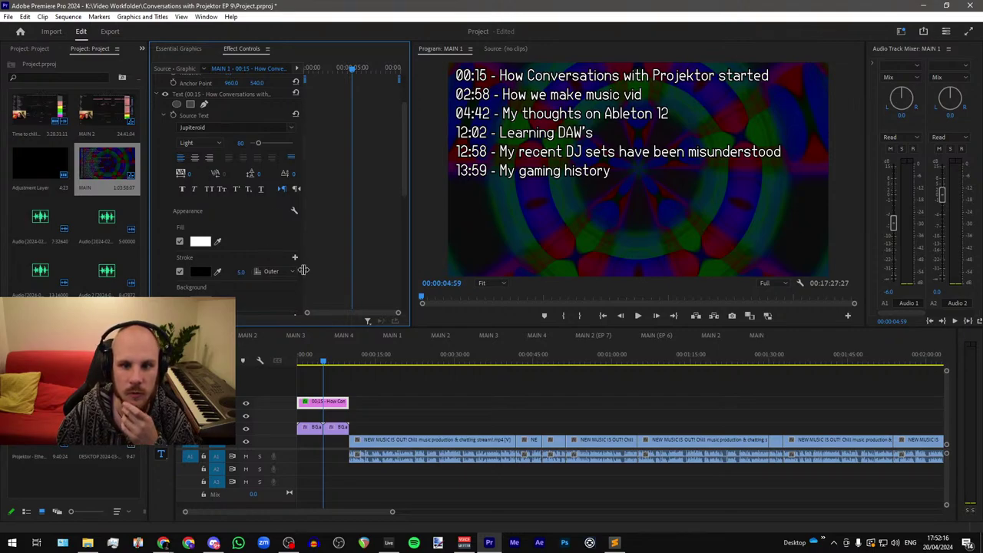
pyautogui.write('6')
pyautogui.press('Return')
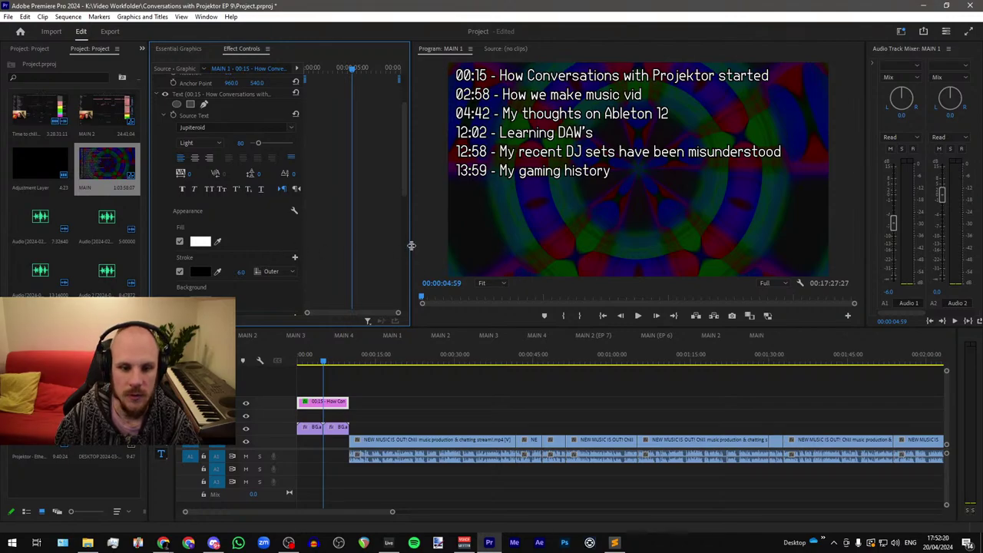
# Step: Adjust the workspace layout so the effect controls area is slightly wider, and save the project
pyautogui.moveTo(412, 245); pyautogui.dragTo(395, 248)
pyautogui.moveTo(454, 327); pyautogui.dragTo(444, 345)
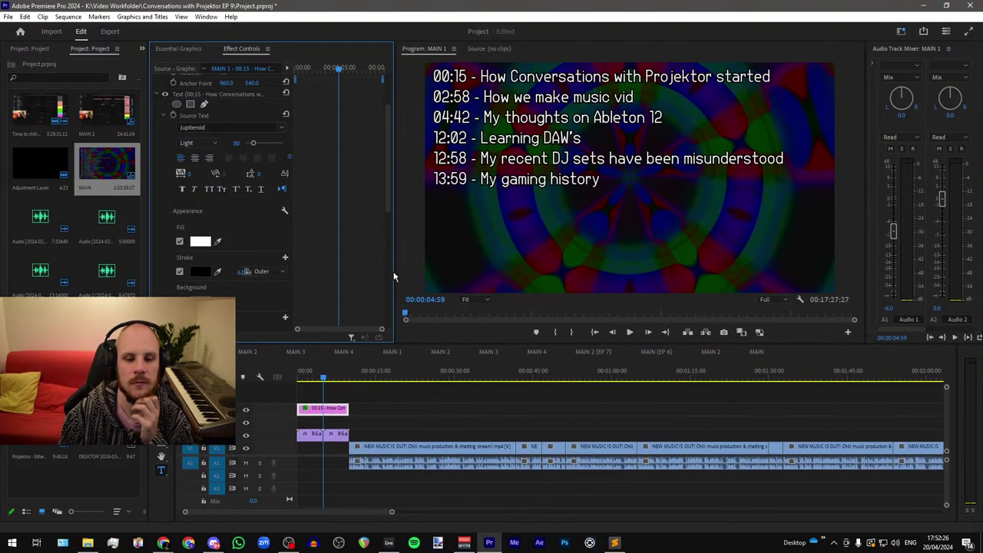
pyautogui.moveTo(395, 255); pyautogui.dragTo(436, 256)
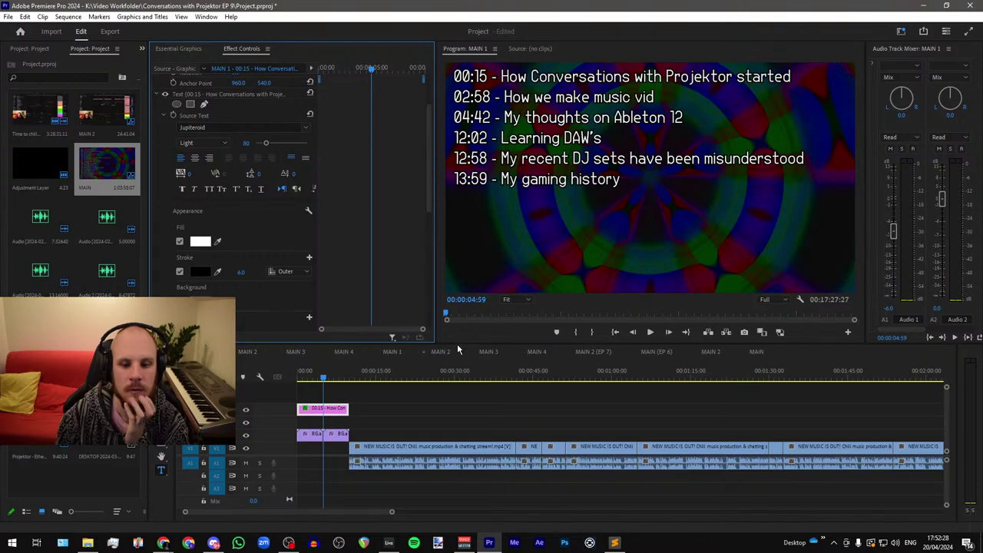
pyautogui.moveTo(457, 343); pyautogui.dragTo(458, 318)
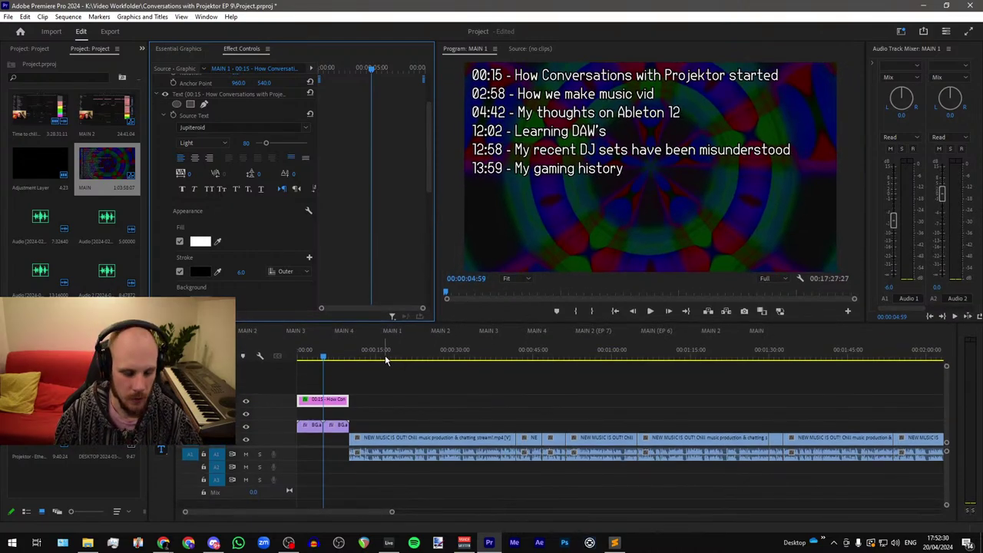
pyautogui.scroll(-6, 385, 355)
pyautogui.hotkey('ctrl', 's')
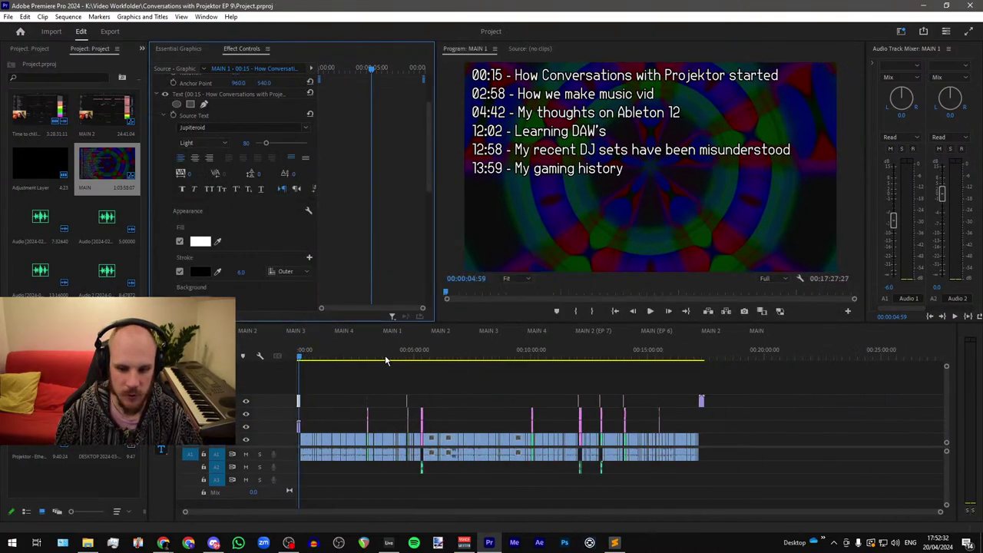
# Step: Check the start of the MAIN 2 sequence, then return to MAIN 1 and select its intro title and background clips for copying
pyautogui.click(247, 330)
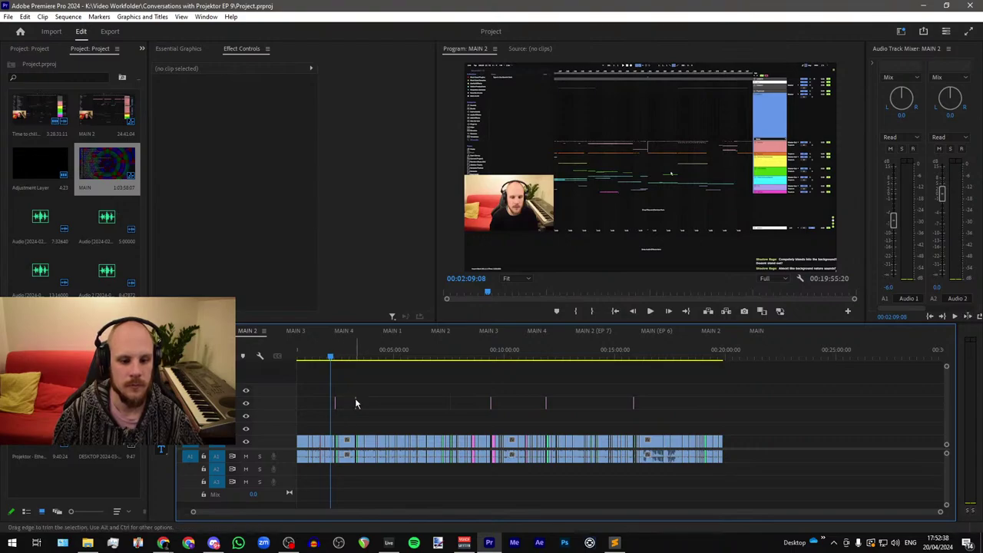
pyautogui.scroll(4, 355, 398)
pyautogui.scroll(5, 354, 400)
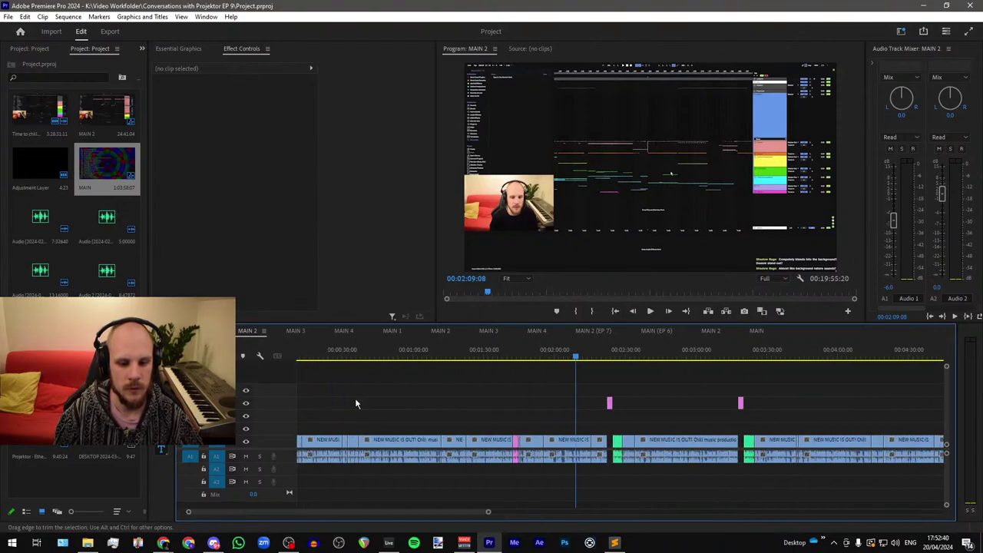
pyautogui.scroll(4, 356, 400)
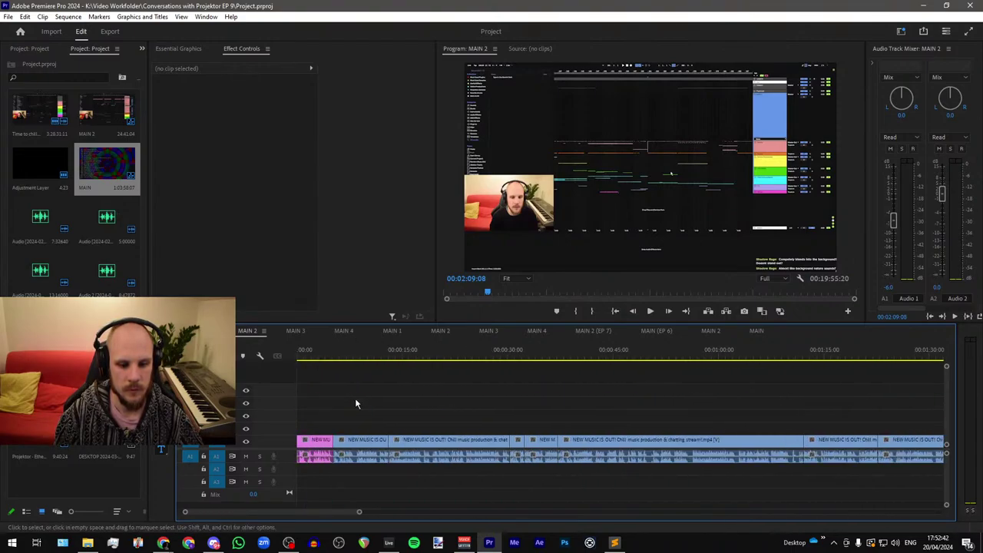
pyautogui.click(202, 330)
pyautogui.moveTo(315, 388); pyautogui.dragTo(294, 432)
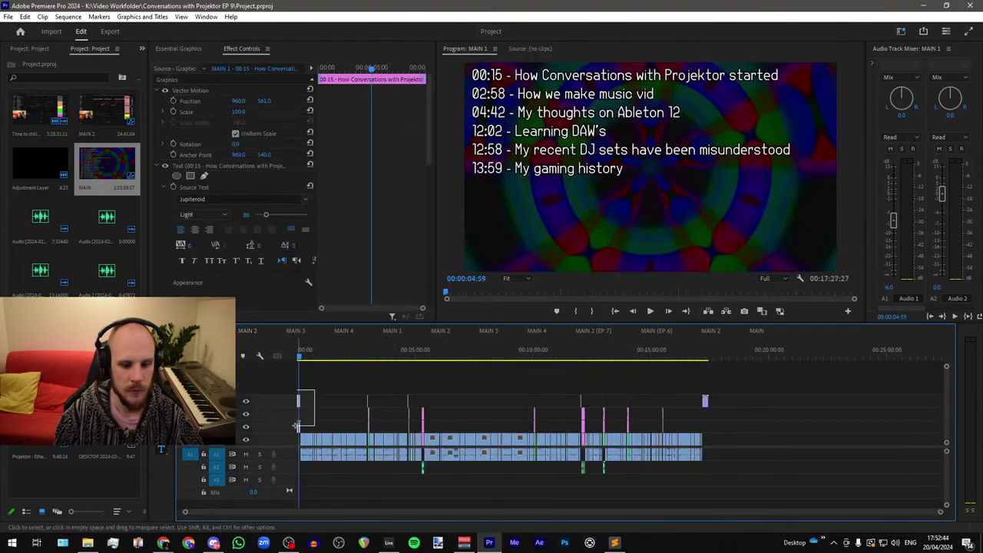
# Step: Select all clips in MAIN 2 and shift them about 18 seconds later to free space at the start
pyautogui.click(246, 331)
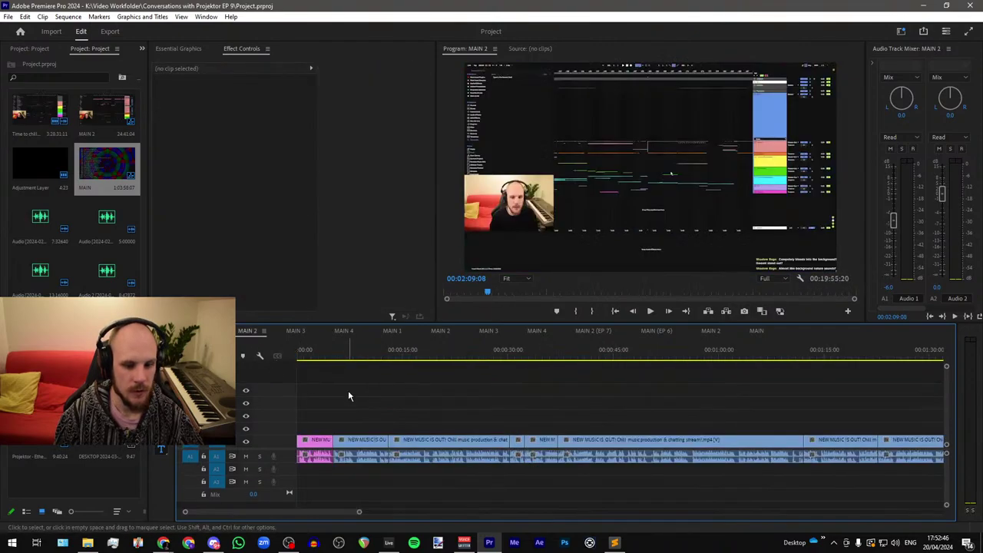
pyautogui.scroll(-5, 314, 396)
pyautogui.scroll(-2, 314, 400)
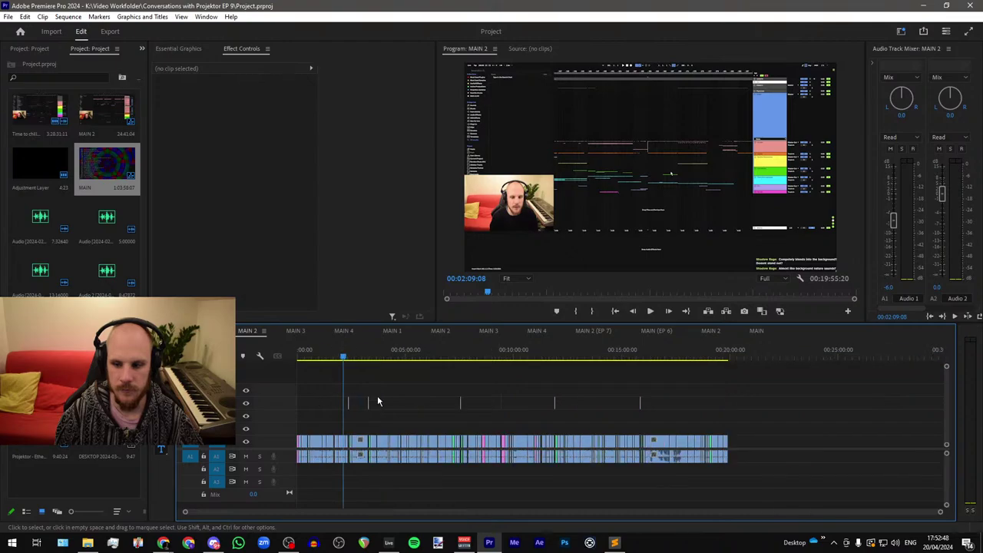
pyautogui.moveTo(665, 421); pyautogui.dragTo(293, 507)
pyautogui.moveTo(314, 440); pyautogui.dragTo(321, 444)
pyautogui.scroll(6, 299, 409)
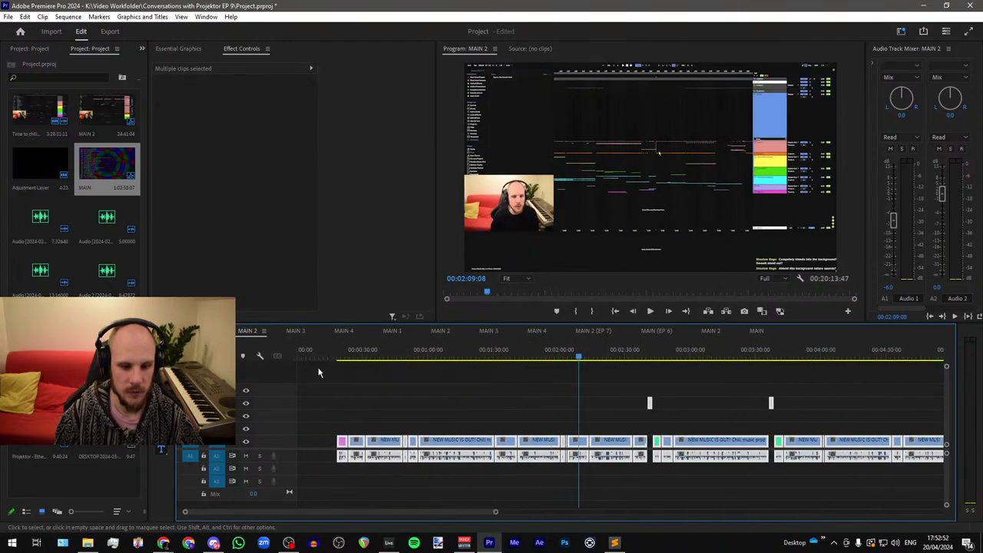
# Step: Paste the intro clips at the start of MAIN 2 and move all main clips back to begin at 00:00:10:00
pyautogui.press('Home')
pyautogui.hotkey('ctrl', 'v')
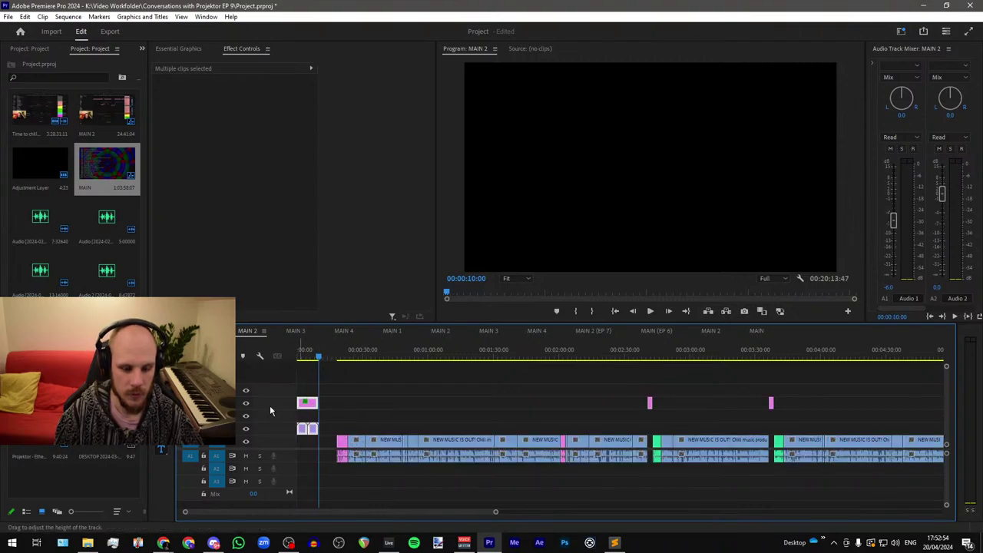
pyautogui.click(161, 353)
pyautogui.click(354, 419)
pyautogui.click(343, 412)
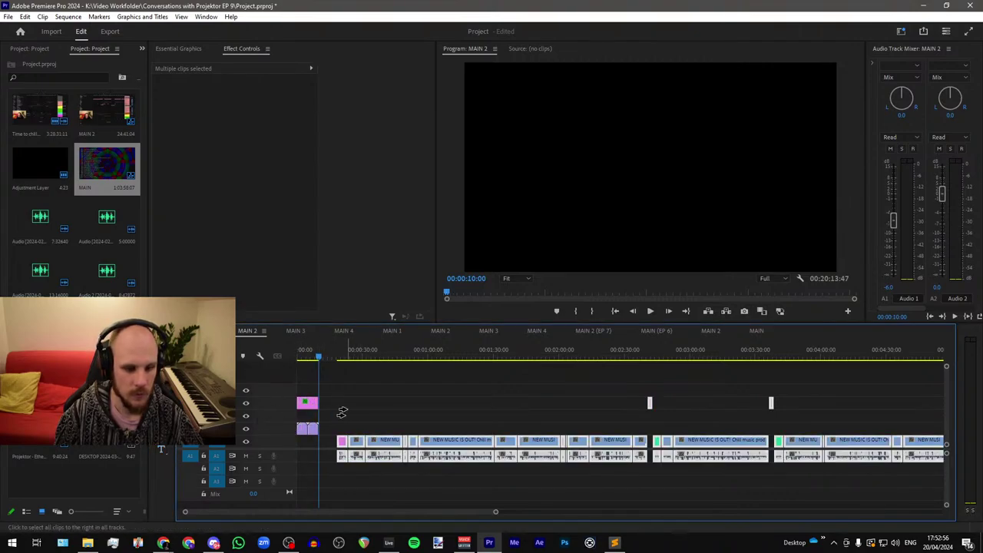
pyautogui.moveTo(343, 441); pyautogui.dragTo(324, 446)
pyautogui.scroll(5, 311, 430)
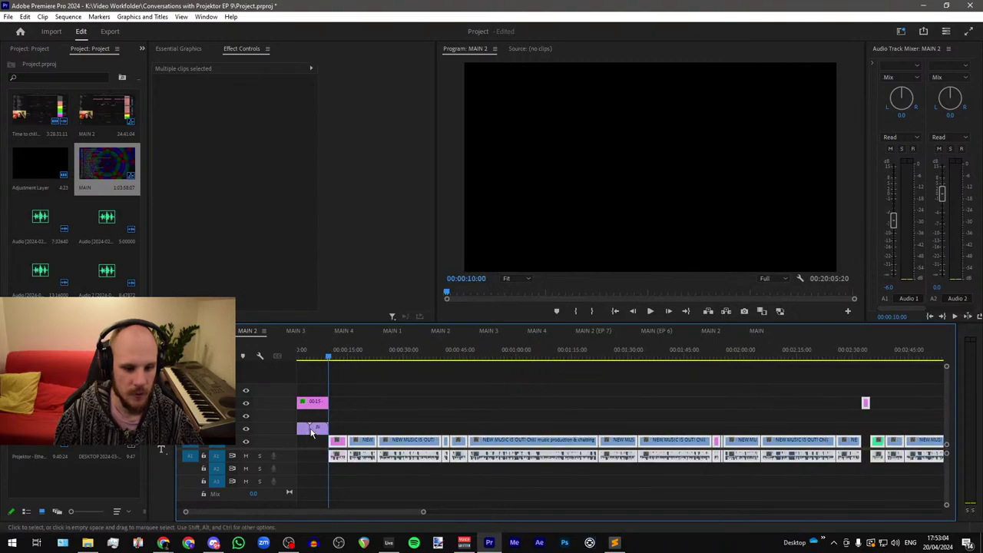
# Step: Examine the join between the intro clips and the first main clip at 00:00:10:00 in MAIN 2, and clear the selection
pyautogui.press('=')
pyautogui.press('=')
pyautogui.press('=')
pyautogui.press('=')
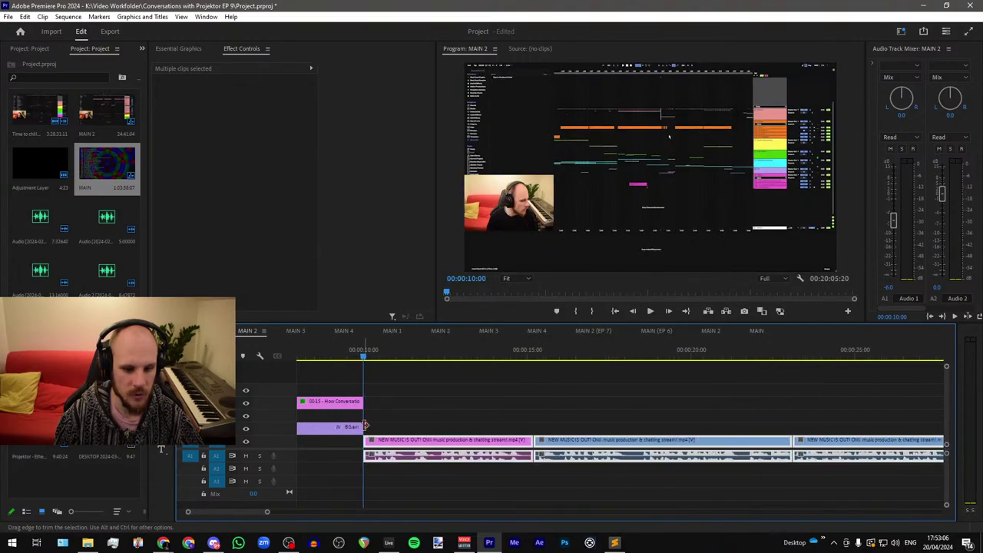
pyautogui.press('=')
pyautogui.press('=')
pyautogui.press('=')
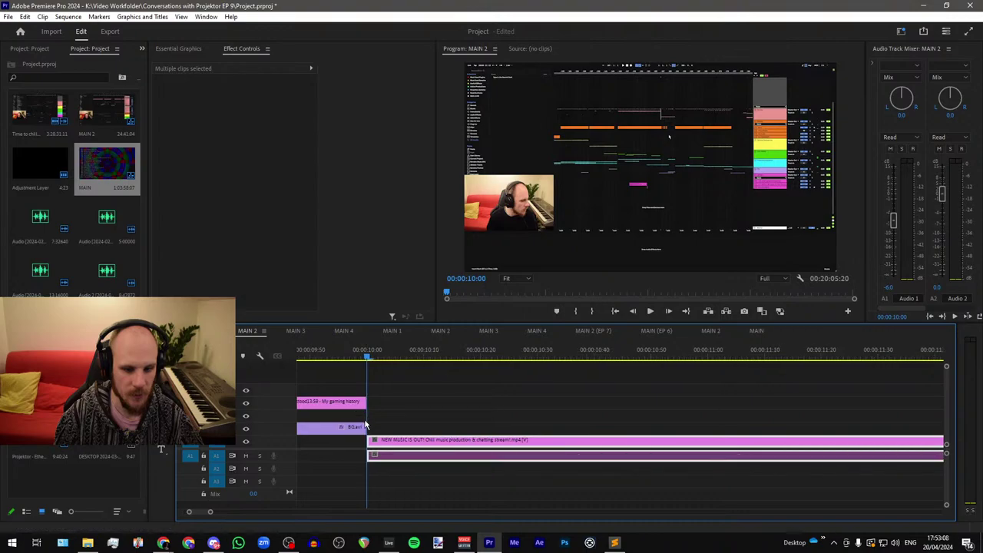
pyautogui.press('-')
pyautogui.press('-')
pyautogui.press('-')
pyautogui.press('-')
pyautogui.press('-')
pyautogui.press('-')
pyautogui.press('-')
pyautogui.press('-')
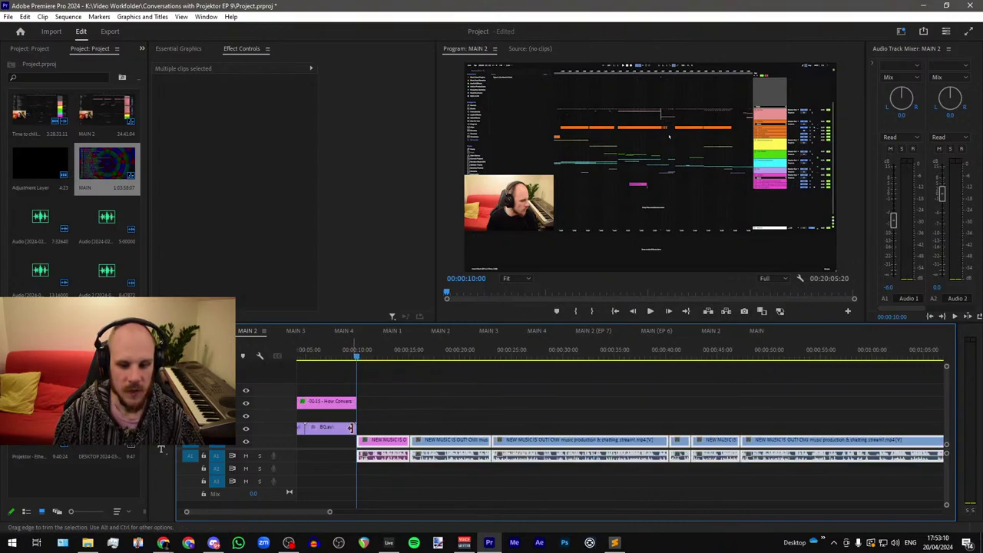
pyautogui.press('-')
pyautogui.press('-')
pyautogui.press('-')
pyautogui.press('-')
pyautogui.press('-')
pyautogui.press('-')
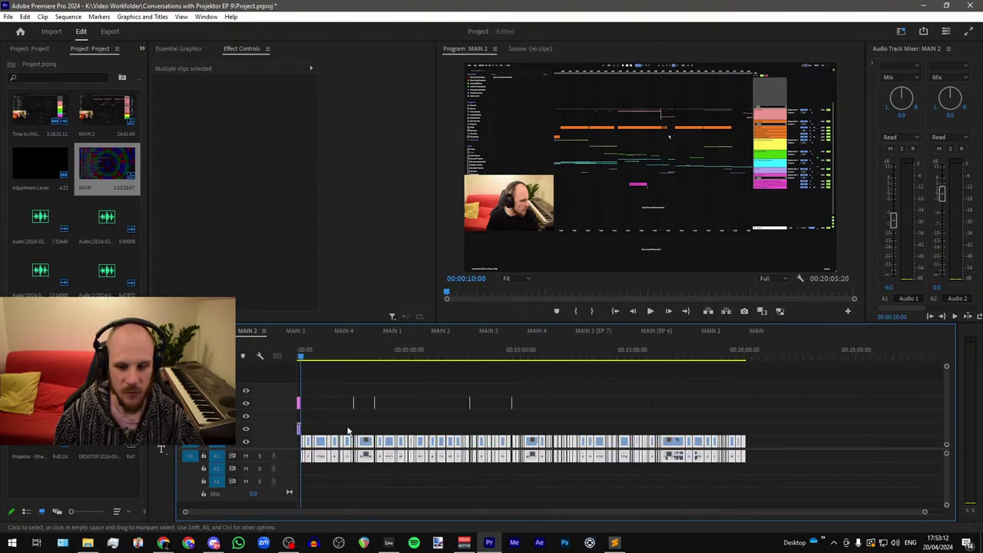
pyautogui.click(438, 430)
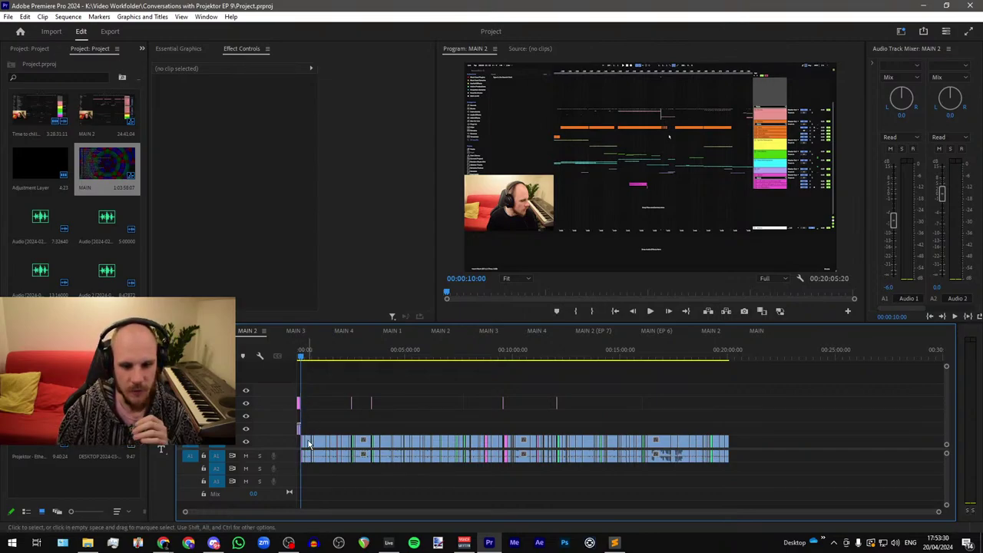
# Step: Select all clips in MAIN 3, shift them about 11 seconds later, and place the playhead at 00:00:00:00
pyautogui.click(296, 330)
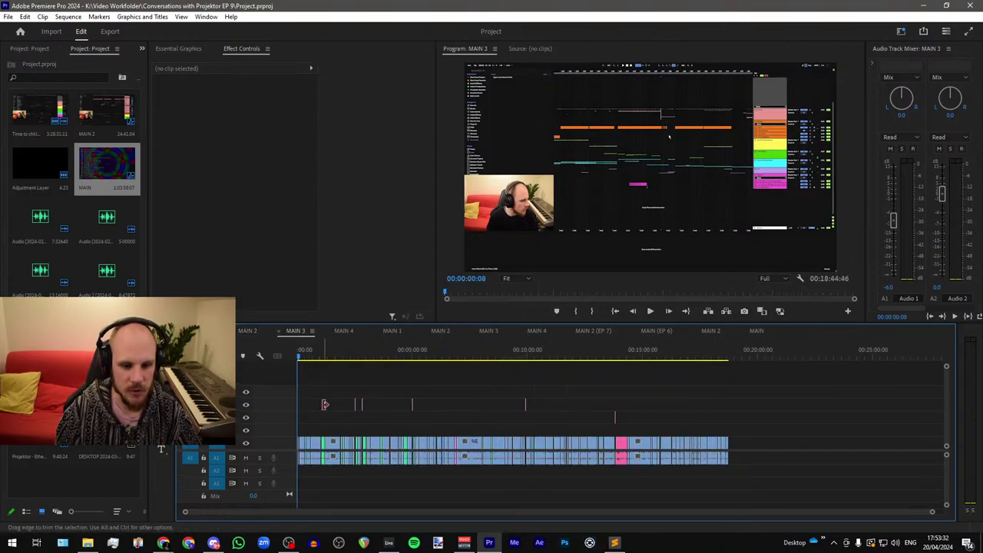
pyautogui.moveTo(766, 376); pyautogui.dragTo(308, 498)
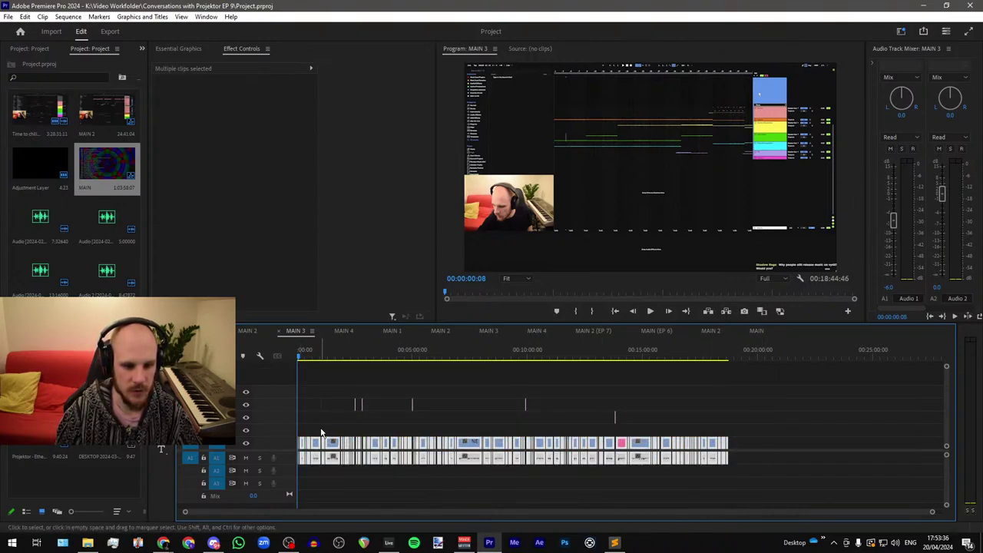
pyautogui.scroll(5, 318, 432)
pyautogui.scroll(2, 318, 431)
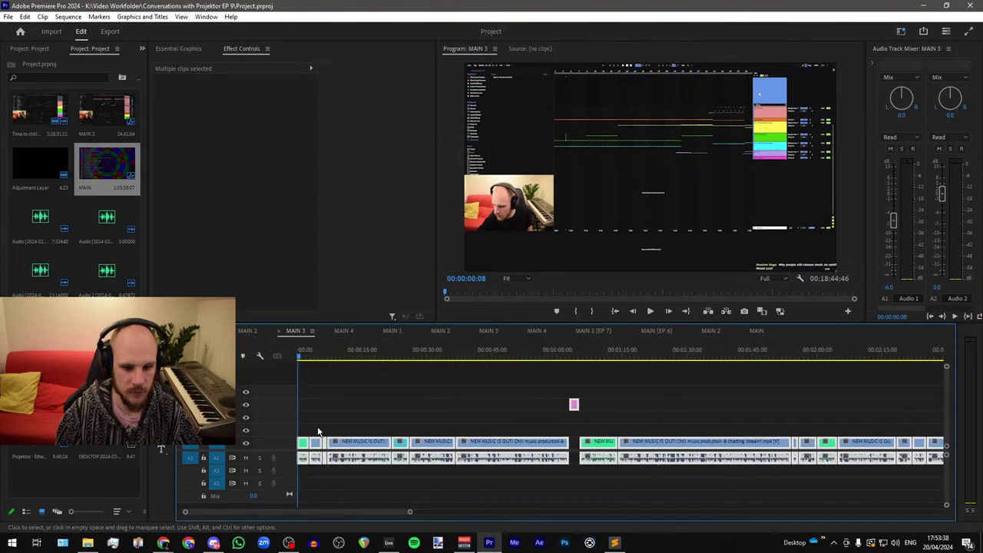
pyautogui.moveTo(318, 449); pyautogui.dragTo(359, 455)
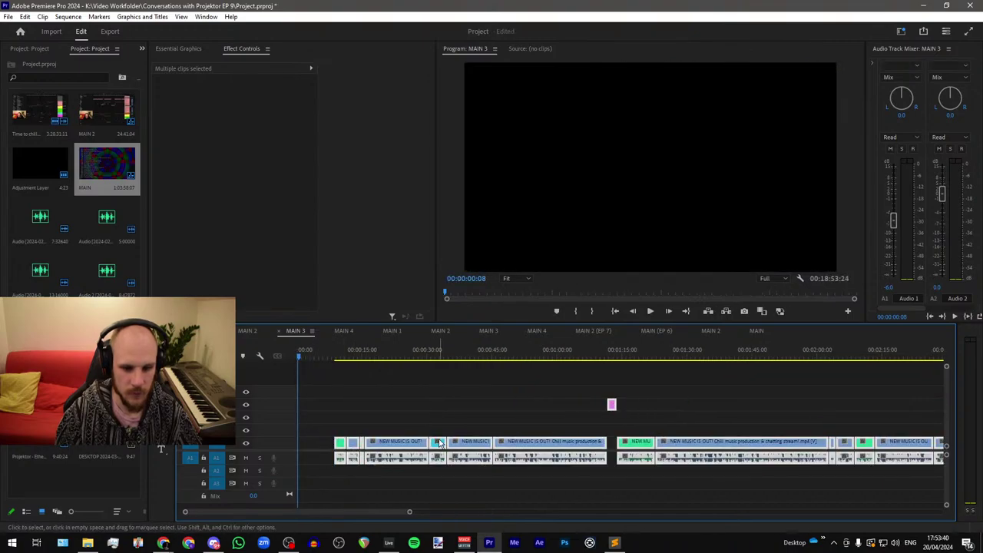
pyautogui.moveTo(311, 358); pyautogui.dragTo(278, 355)
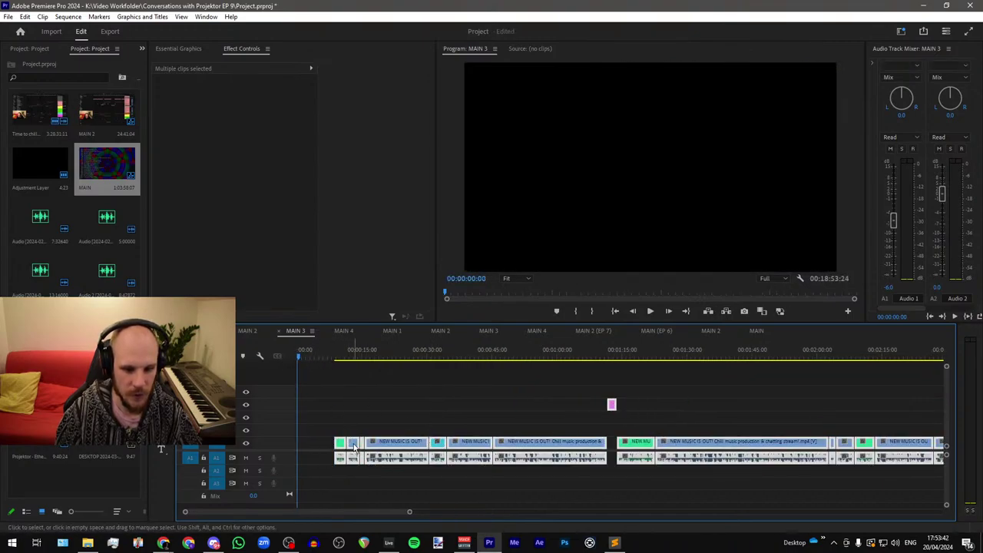
pyautogui.moveTo(355, 447); pyautogui.dragTo(366, 448)
# Step: Paste the intro clips at the start of MAIN 3 and move all main clips back to begin at 00:00:10:00
pyautogui.hotkey('ctrl', 'v')
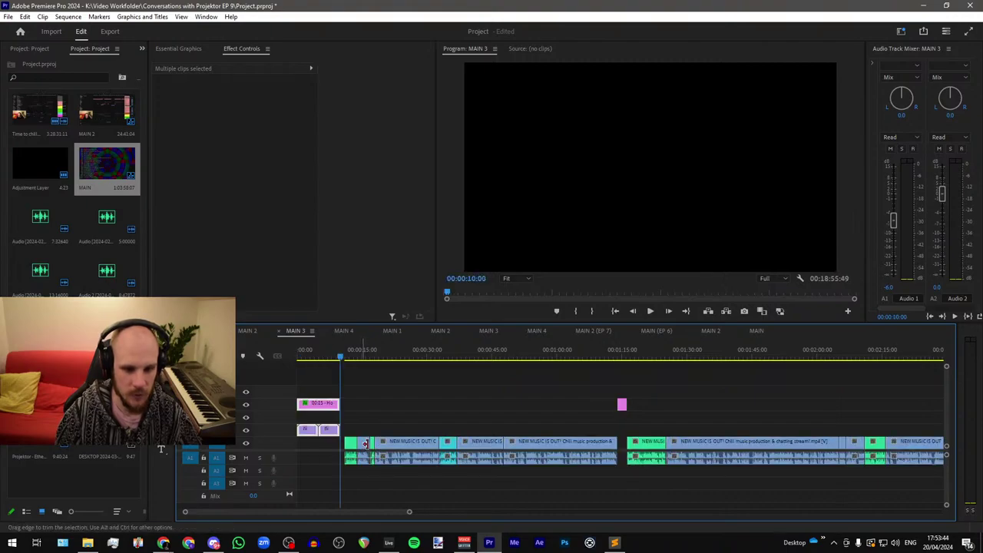
pyautogui.press('a')
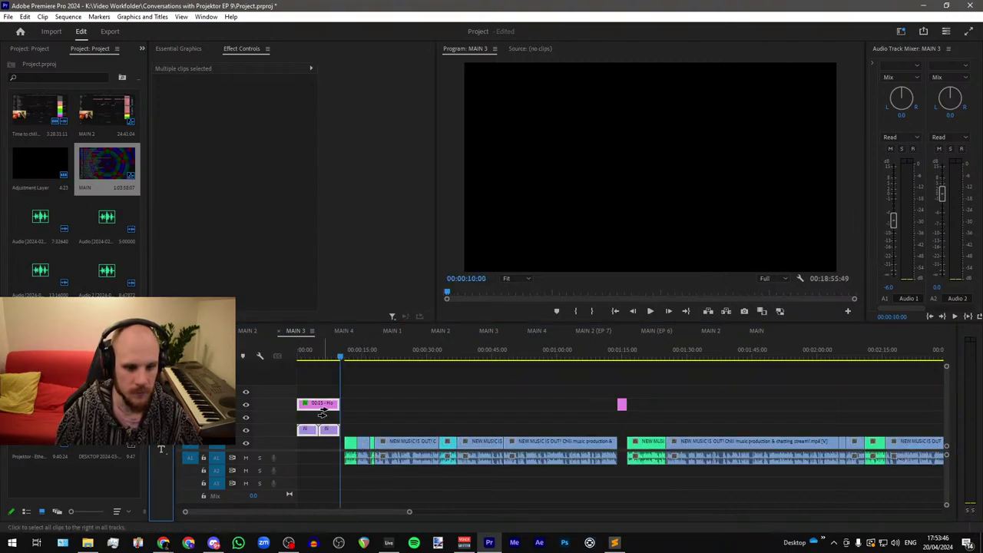
pyautogui.click(348, 428)
pyautogui.press('v')
pyautogui.scroll(5, 335, 425)
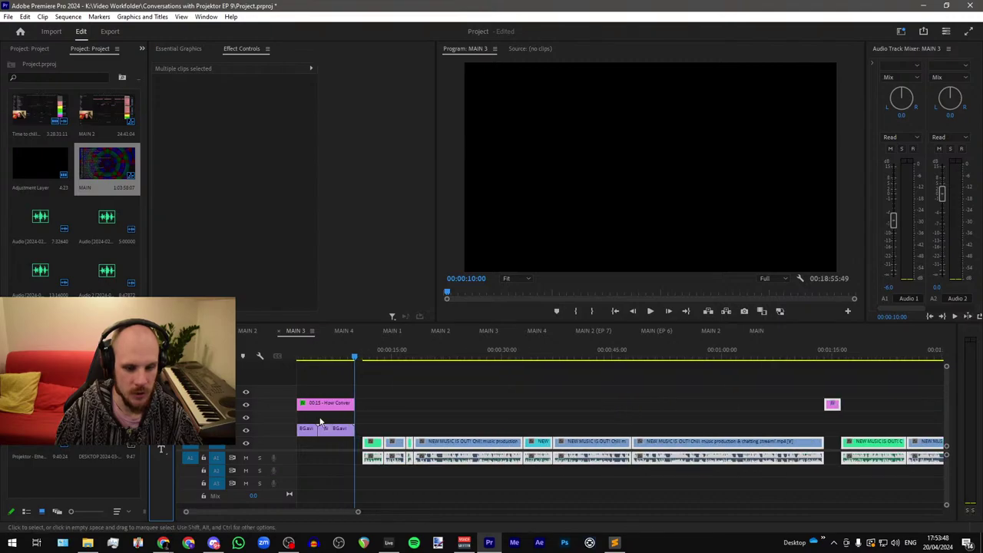
pyautogui.press('=')
pyautogui.moveTo(534, 445); pyautogui.dragTo(500, 445)
pyautogui.press('=')
pyautogui.press('=')
pyautogui.press('=')
pyautogui.press('=')
pyautogui.press('=')
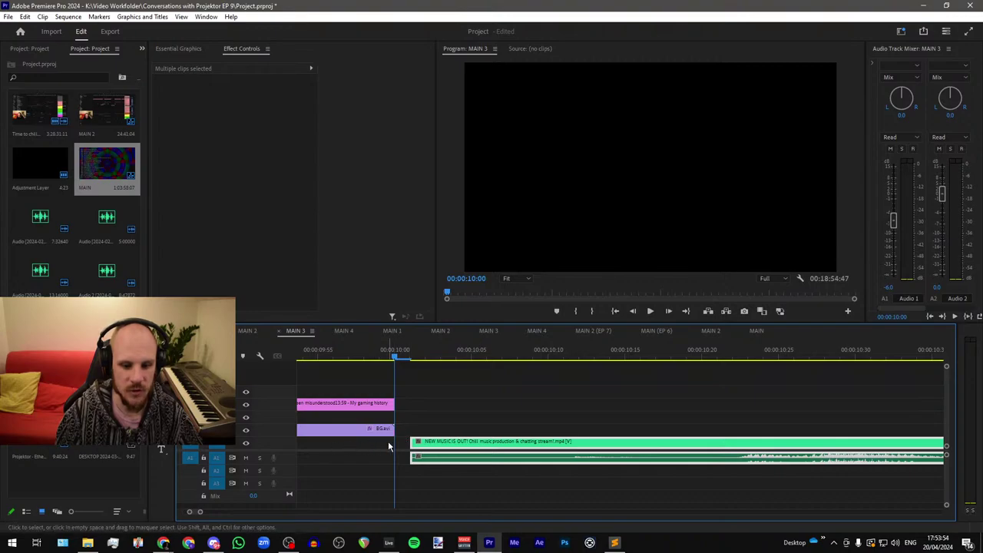
pyautogui.moveTo(421, 449); pyautogui.dragTo(416, 444)
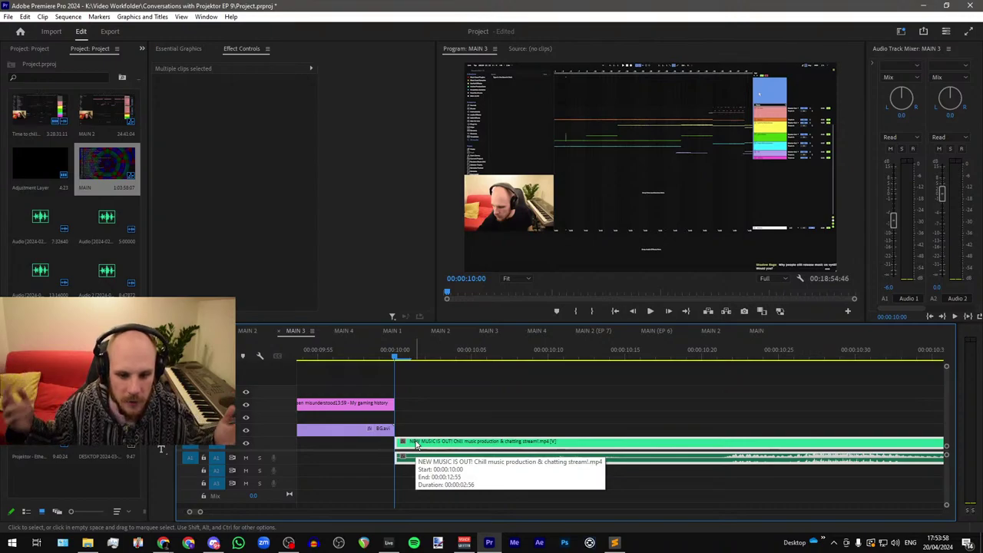
# Step: Look over the MAIN 3 clips following the intro, and switch to the MAIN 4 sequence
pyautogui.press('-')
pyautogui.press('-')
pyautogui.press('-')
pyautogui.press('-')
pyautogui.press('-')
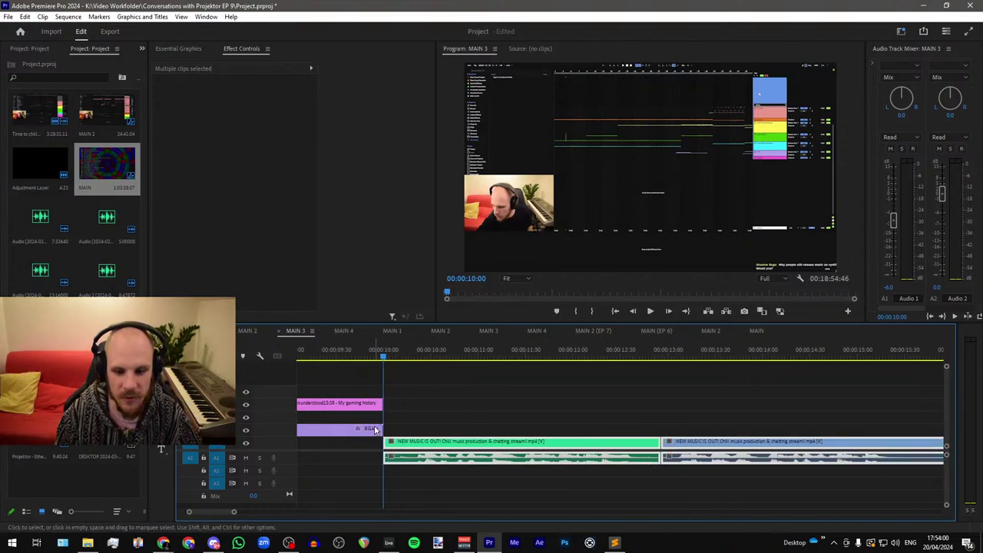
pyautogui.press('-')
pyautogui.press('-')
pyautogui.press('-')
pyautogui.press('-')
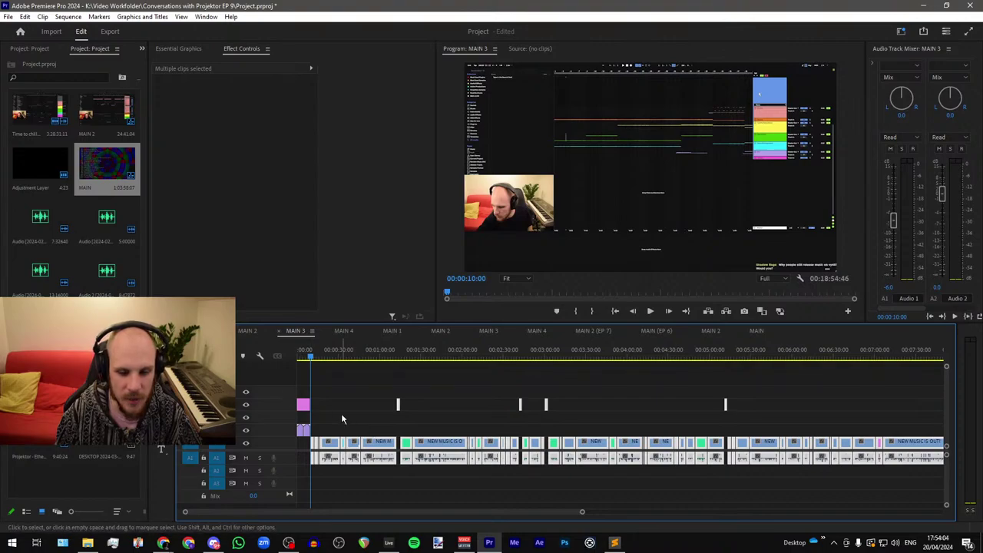
pyautogui.click(344, 331)
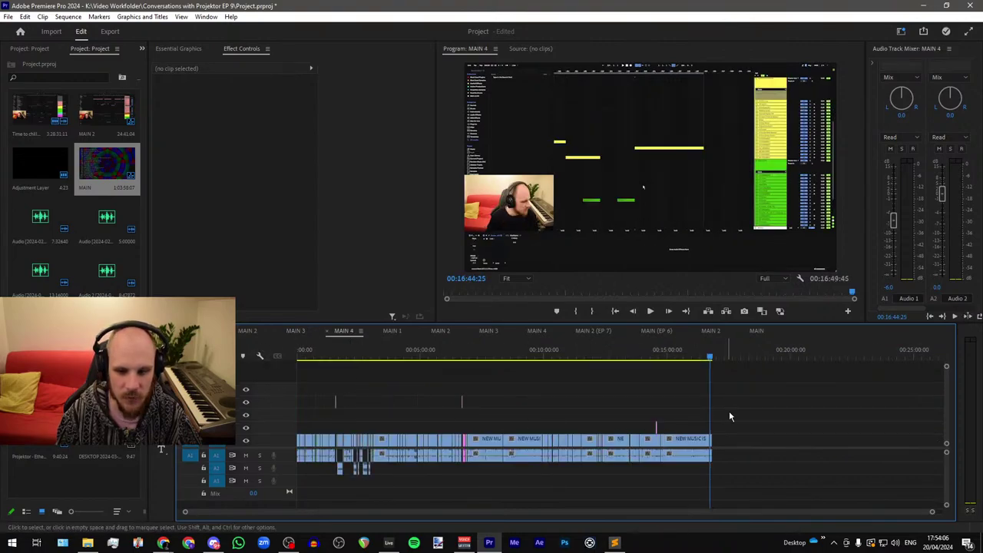
# Step: Shift all MAIN 4 clips about 42 seconds later and paste the copied chapter title and BG.avi clips at the sequence start
pyautogui.moveTo(734, 390); pyautogui.dragTo(324, 443)
pyautogui.press('Home')
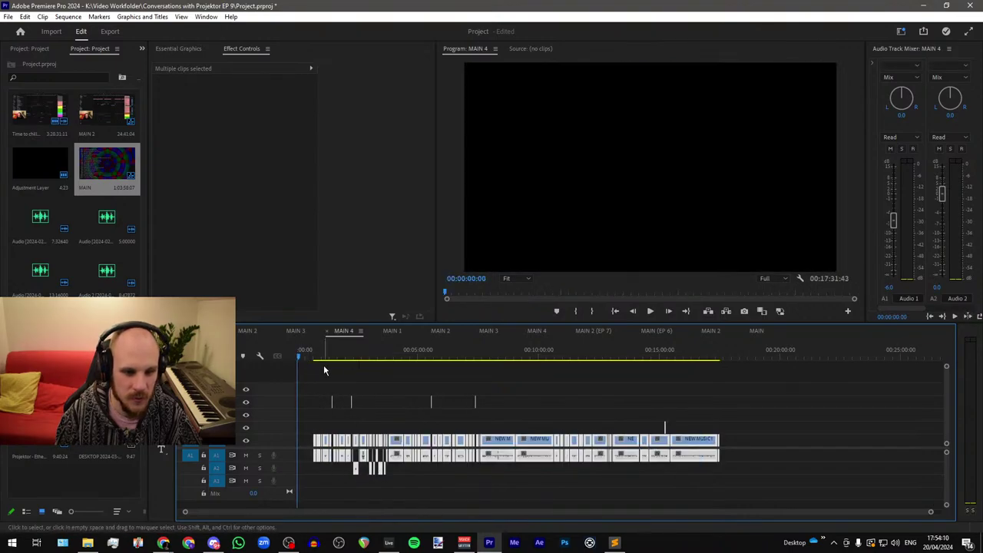
pyautogui.scroll(8, 323, 365)
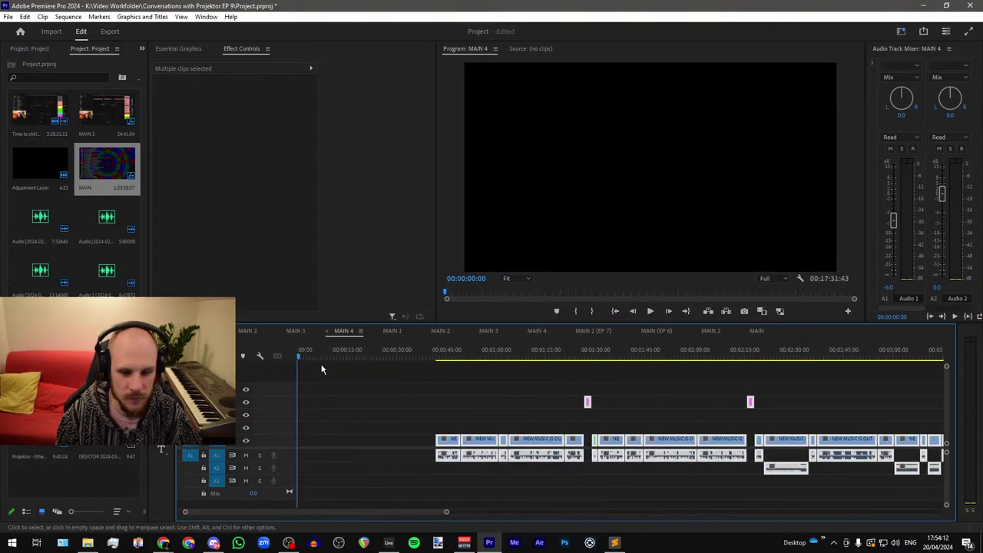
pyautogui.hotkey('ctrl', 'v')
pyautogui.scroll(-6, 388, 435)
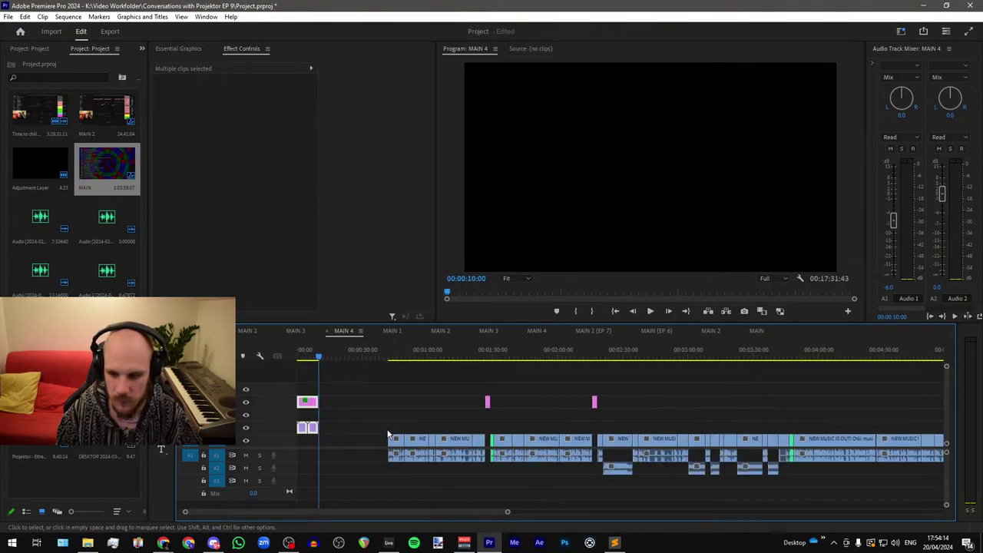
# Step: Select all MAIN 4 clips after the pasted intro and move them back against its end at 00:00:10:00
pyautogui.scroll(-2, 388, 435)
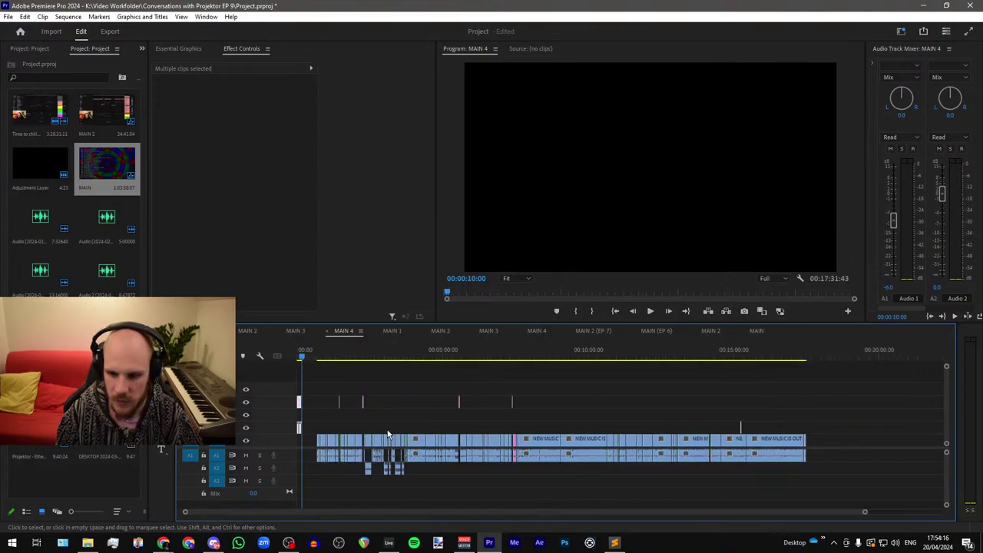
pyautogui.moveTo(834, 384); pyautogui.dragTo(314, 488)
pyautogui.scroll(8, 314, 488)
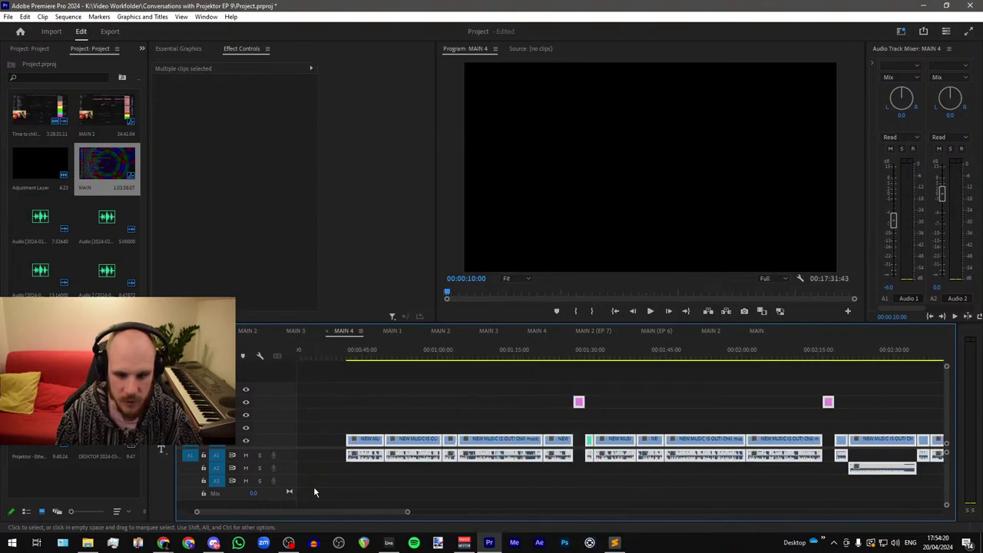
pyautogui.scroll(1, 314, 493)
pyautogui.moveTo(524, 443); pyautogui.dragTo(367, 451)
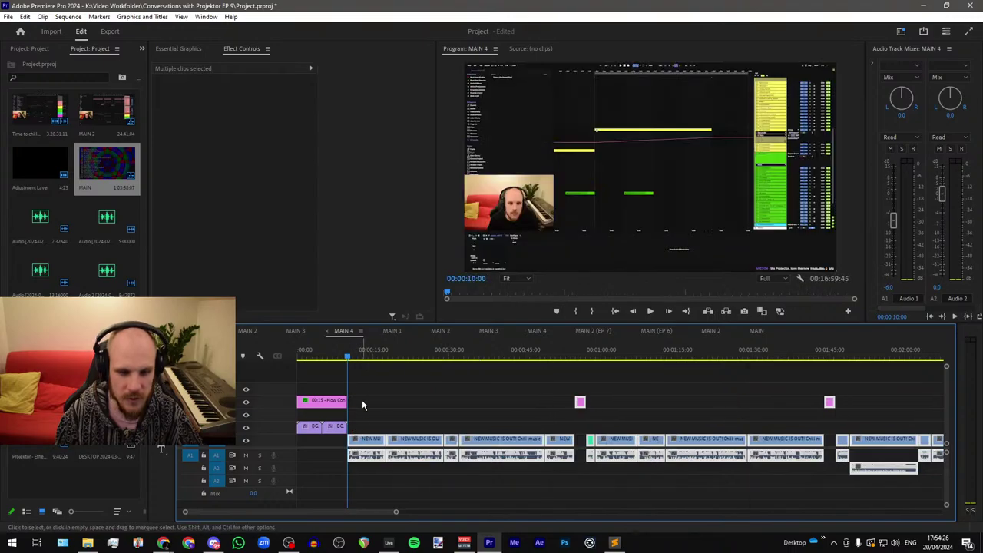
# Step: In the EP 8 project's MAIN 1 sequence, shift all clips about 22 seconds later and paste the copied intro clips at the start
pyautogui.click(392, 331)
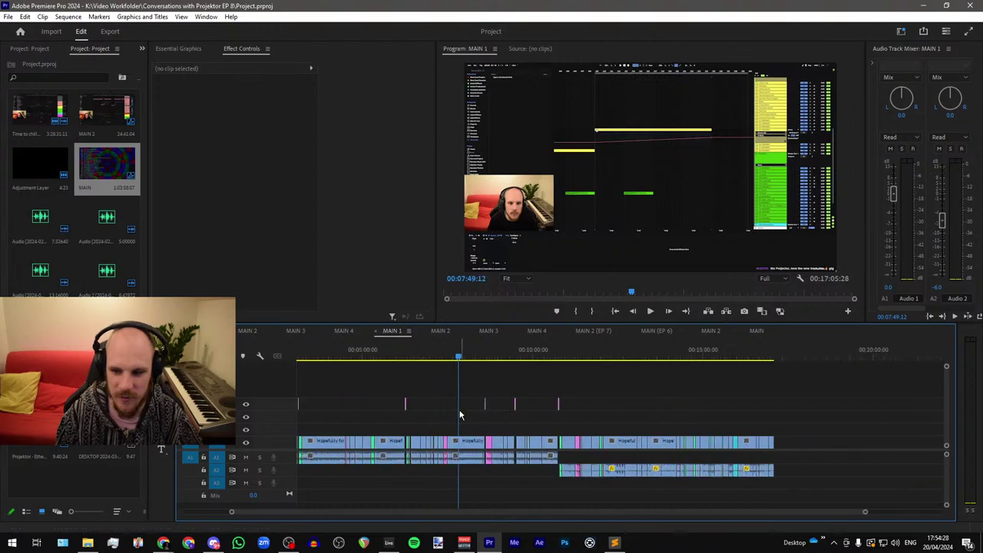
pyautogui.scroll(-2, 460, 415)
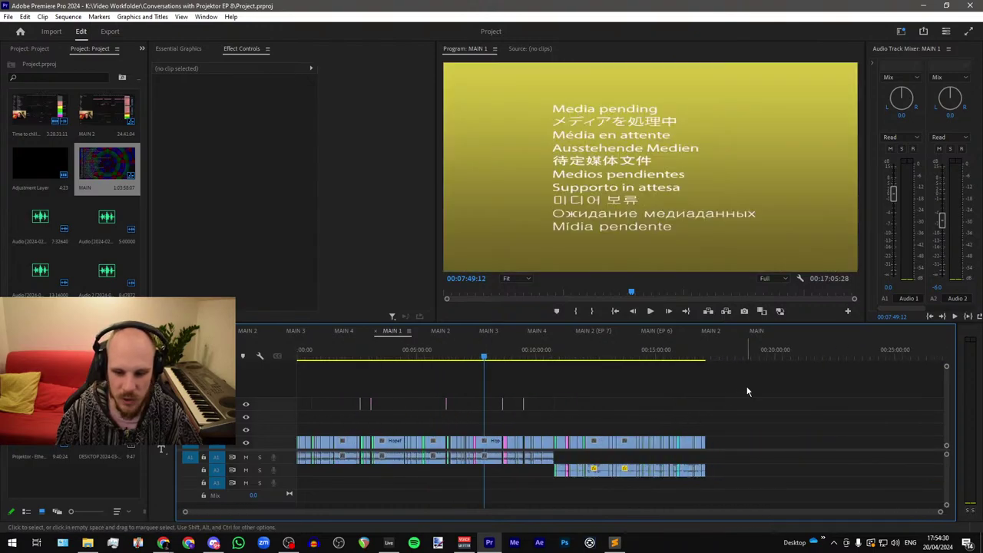
pyautogui.moveTo(747, 392); pyautogui.dragTo(299, 499)
pyautogui.press('=')
pyautogui.press('=')
pyautogui.press('=')
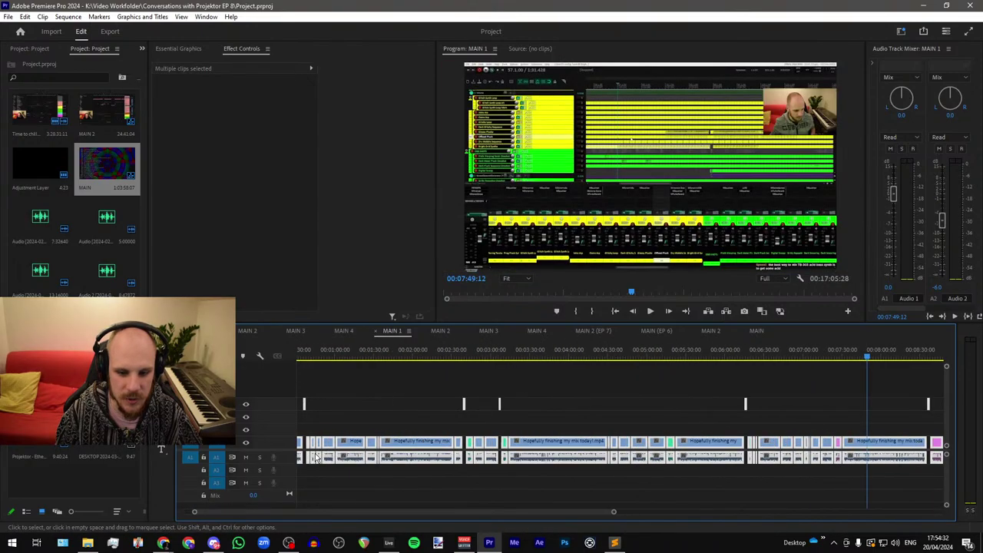
pyautogui.press('=')
pyautogui.moveTo(315, 445); pyautogui.dragTo(366, 445)
pyautogui.moveTo(320, 355); pyautogui.dragTo(298, 356)
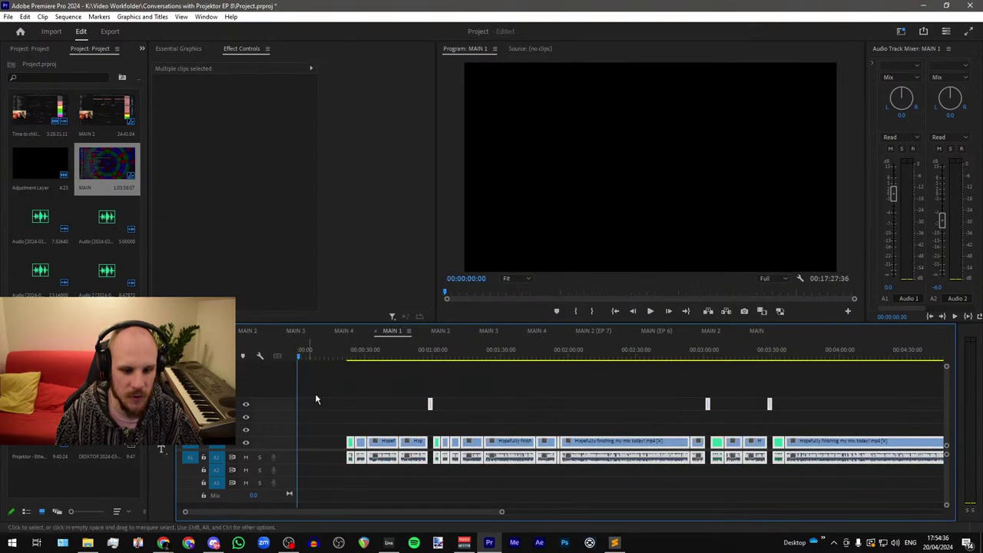
pyautogui.hotkey('ctrl', 'v')
# Step: Select every MAIN 1 clip following the intro and close the gap by moving them to 00:00:10:00
pyautogui.press('a')
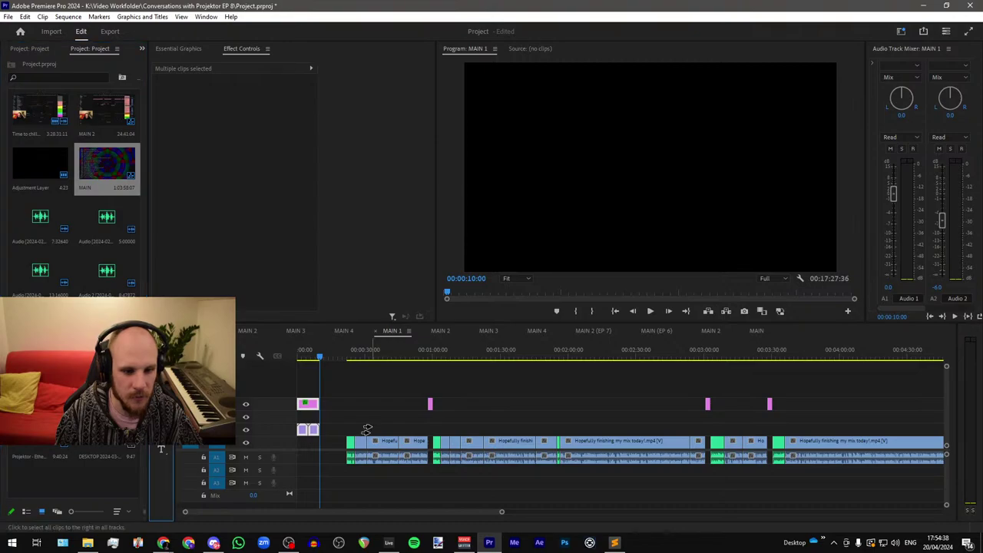
pyautogui.click(334, 430)
pyautogui.press('v')
pyautogui.press('=')
pyautogui.press('=')
pyautogui.press('=')
pyautogui.press('=')
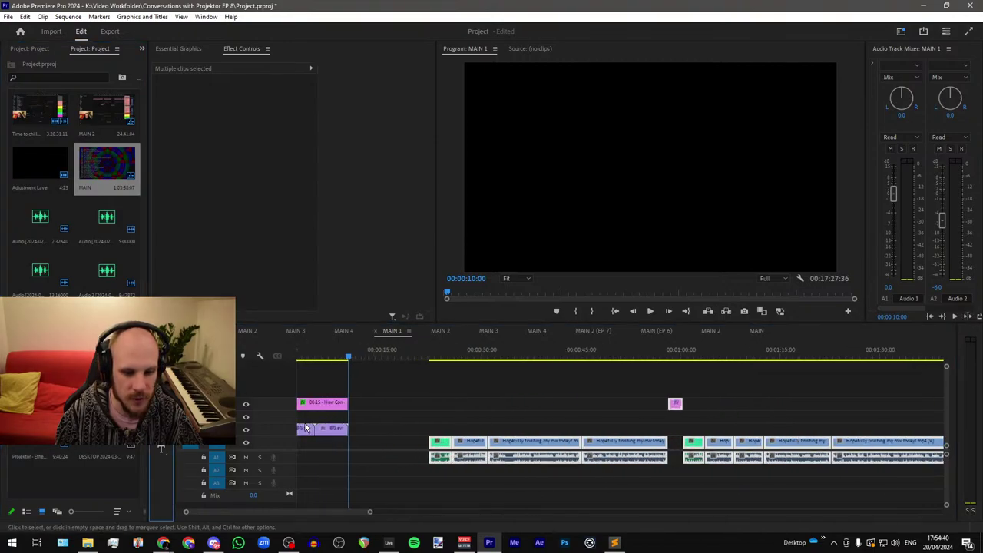
pyautogui.moveTo(532, 447); pyautogui.dragTo(400, 449)
pyautogui.scroll(-5, 388, 431)
pyautogui.scroll(-3, 388, 430)
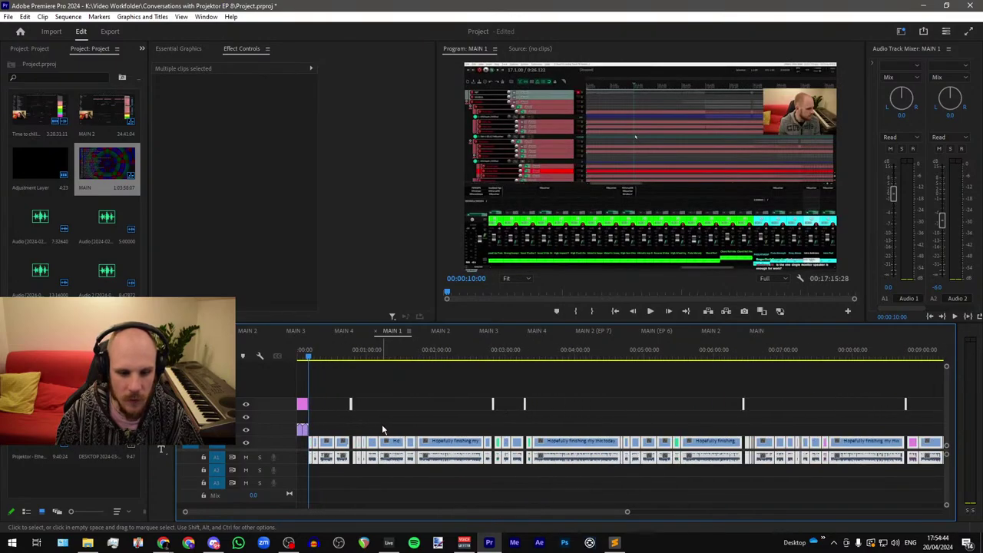
pyautogui.click(385, 422)
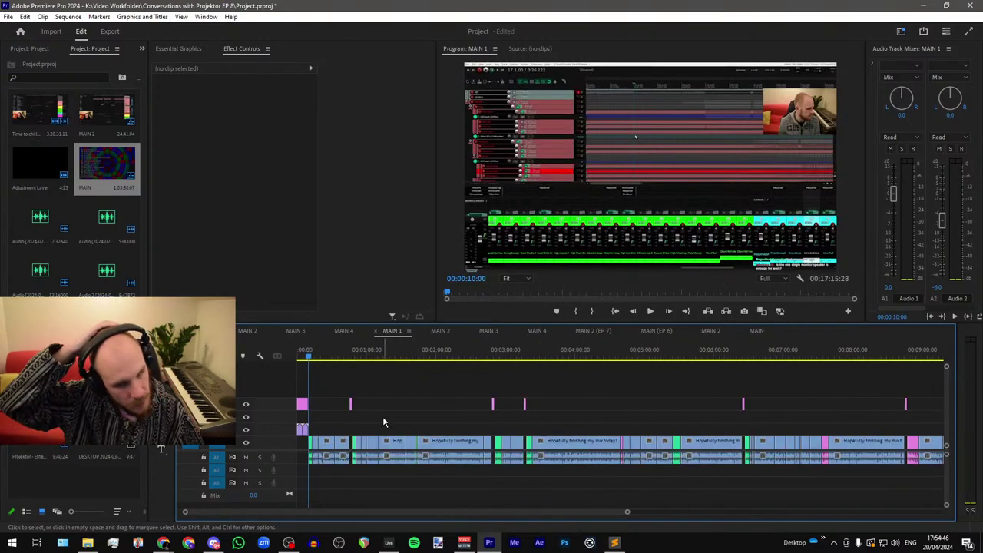
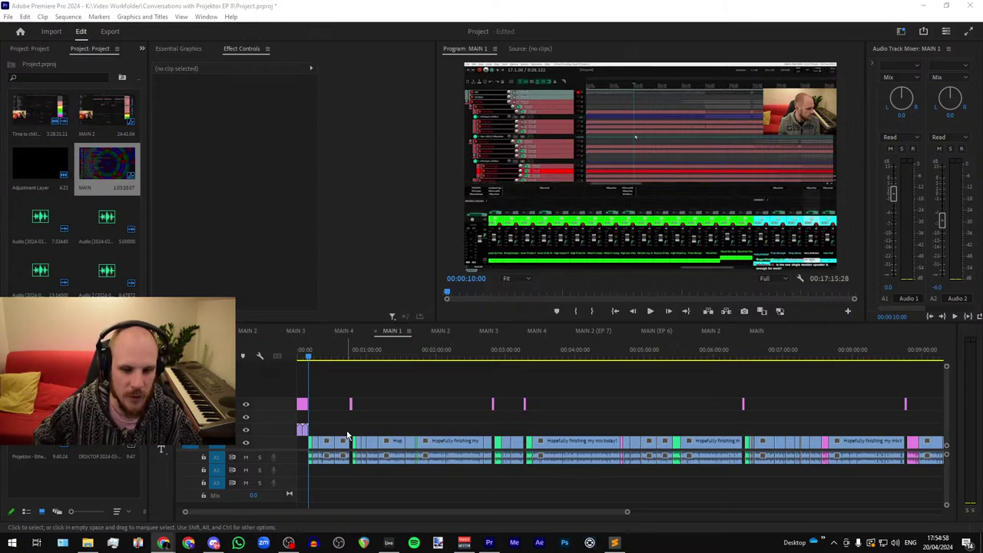
# Step: In the EP 8 project's MAIN 2 sequence, shift all clips about 29 seconds later and paste the intro clips at the start
pyautogui.click(444, 328)
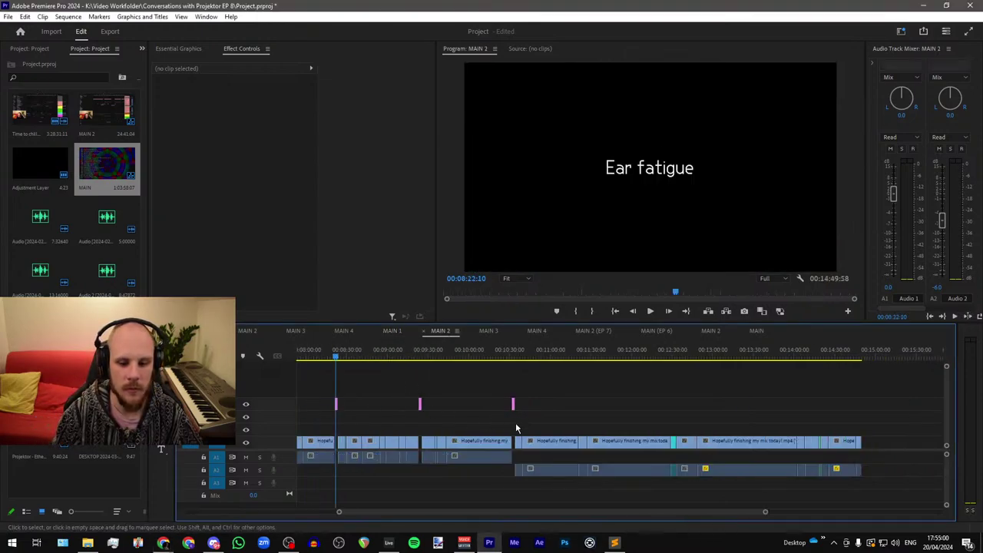
pyautogui.moveTo(724, 389); pyautogui.dragTo(298, 492)
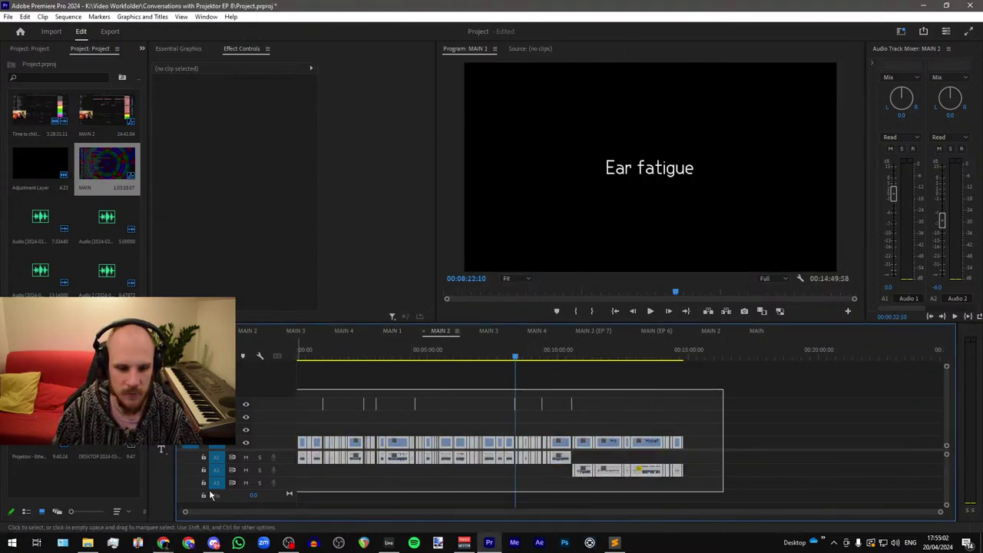
pyautogui.click(304, 444)
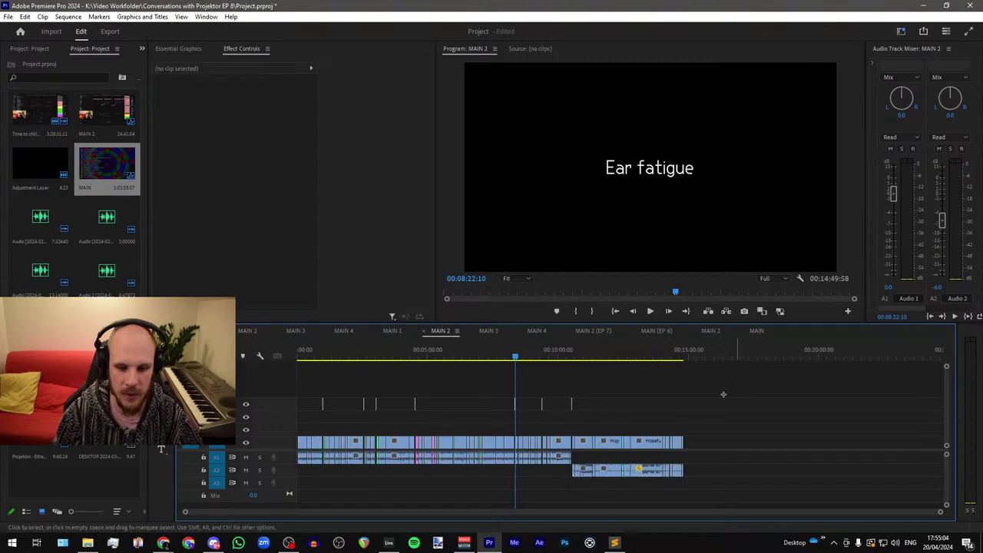
pyautogui.moveTo(723, 394); pyautogui.dragTo(300, 496)
pyautogui.moveTo(304, 445); pyautogui.dragTo(314, 446)
pyautogui.press('Home')
pyautogui.press('=')
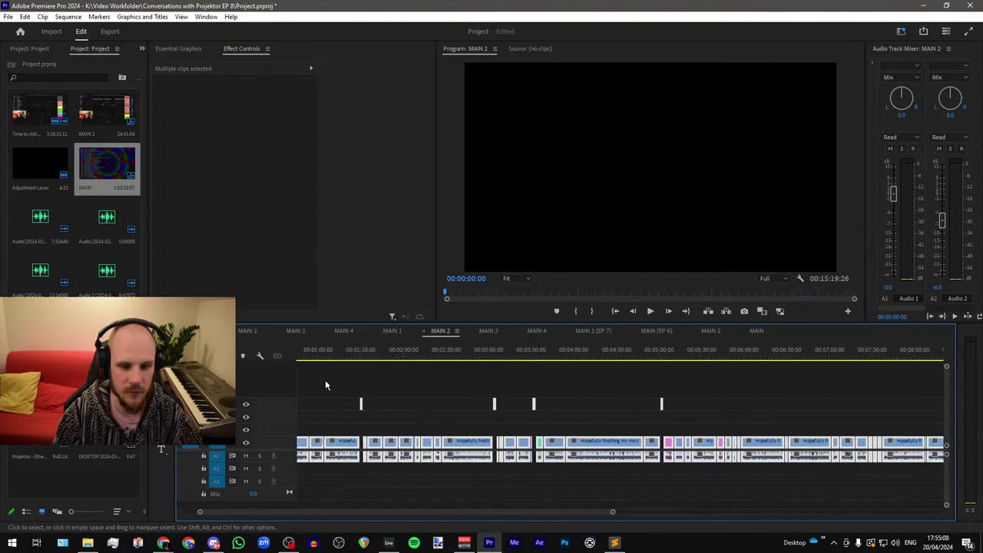
pyautogui.press('=')
pyautogui.press('=')
pyautogui.press('=')
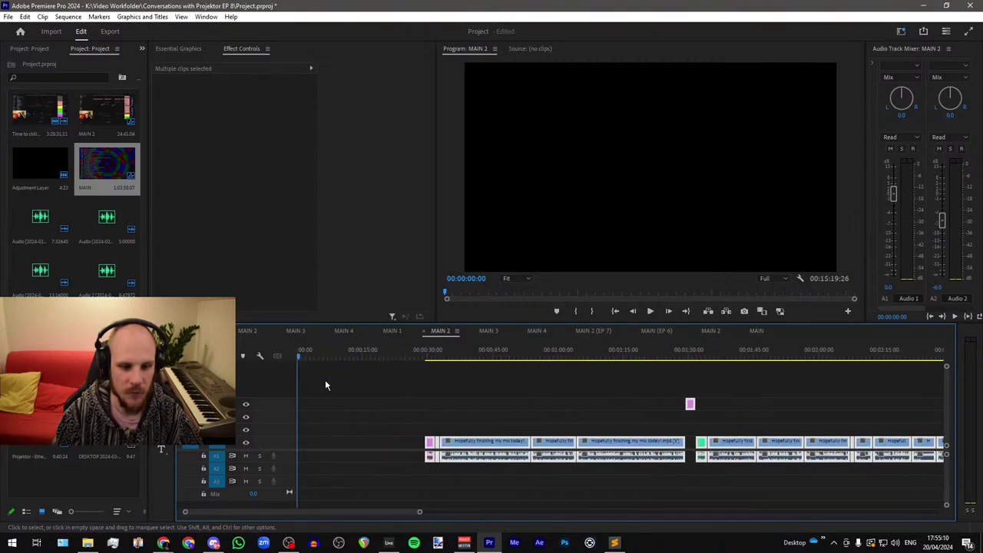
pyautogui.hotkey('ctrl', 'v')
# Step: Move all MAIN 2 clips after the intro back so they start exactly at its end, 00:00:10:00, leaving no gap
pyautogui.click(161, 348)
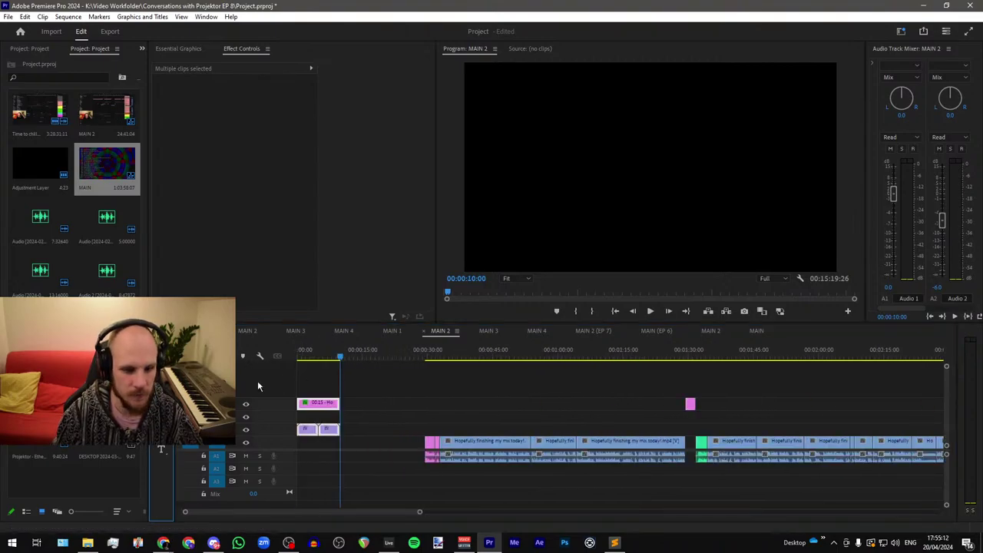
pyautogui.click(359, 416)
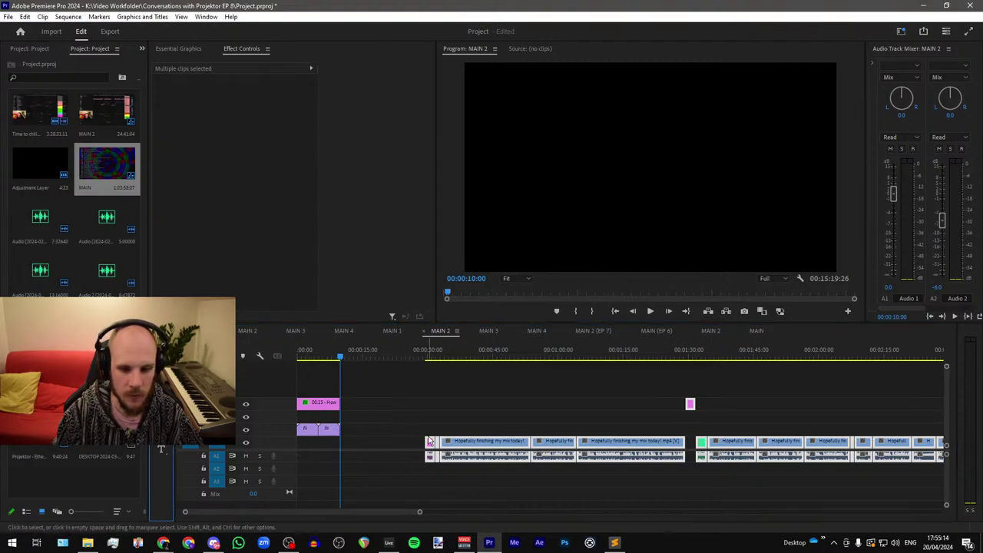
pyautogui.moveTo(428, 446); pyautogui.dragTo(348, 448)
pyautogui.keyDown('alt'); pyautogui.scroll(5, 334, 450); pyautogui.keyUp('alt')
pyautogui.scroll(5, 333, 448)
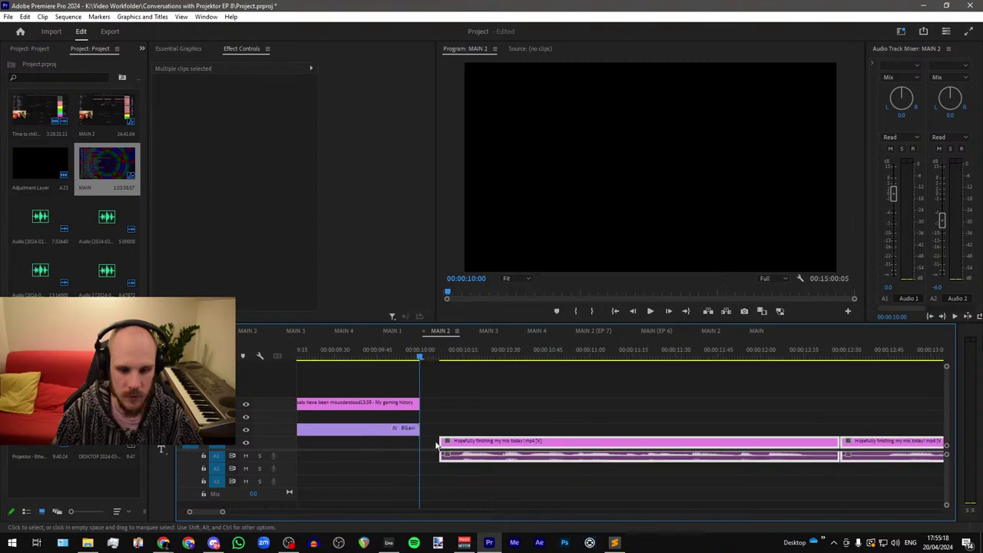
pyautogui.moveTo(453, 449); pyautogui.dragTo(435, 449)
pyautogui.scroll(-10, 394, 444)
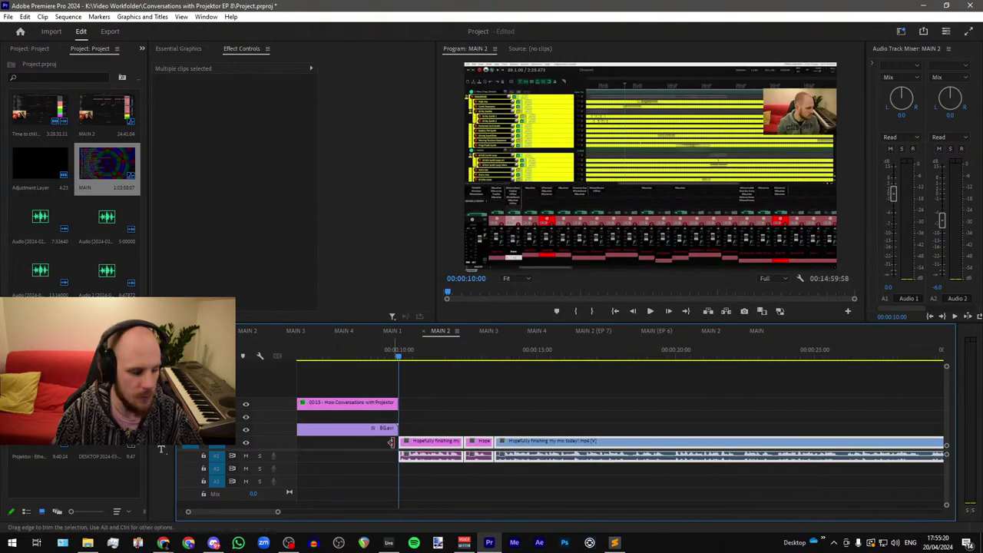
pyautogui.click(400, 425)
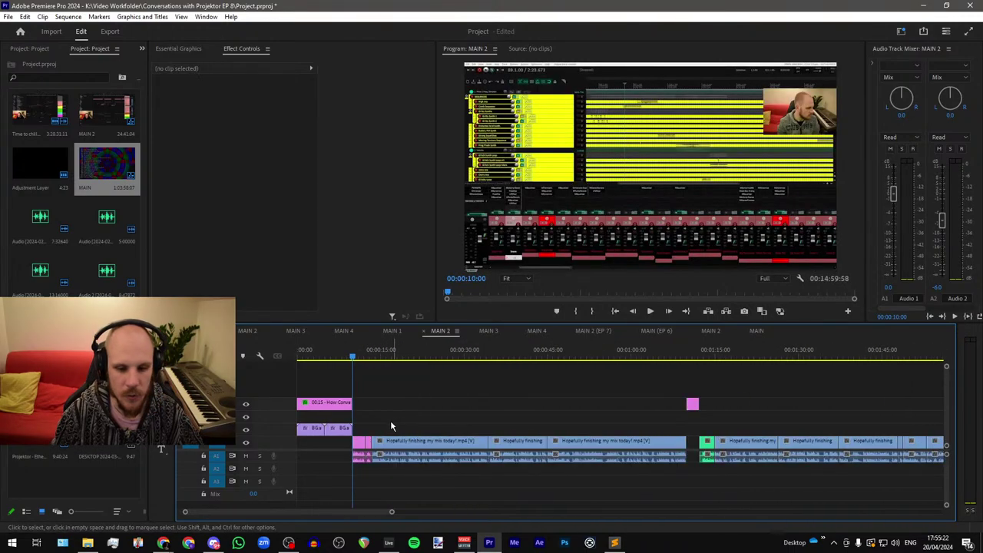
pyautogui.scroll(-10, 387, 421)
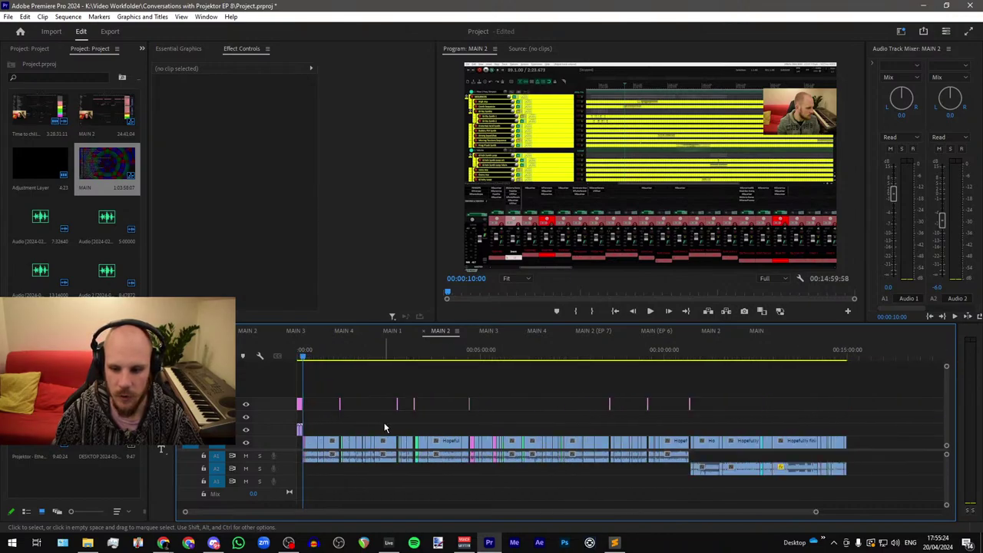
# Step: In the EP 8 project's MAIN 3 sequence, shift all clips about 10 seconds later and paste the intro clips at the start
pyautogui.click(488, 331)
pyautogui.moveTo(746, 387); pyautogui.dragTo(213, 496)
pyautogui.scroll(5, 306, 435)
pyautogui.scroll(5, 305, 437)
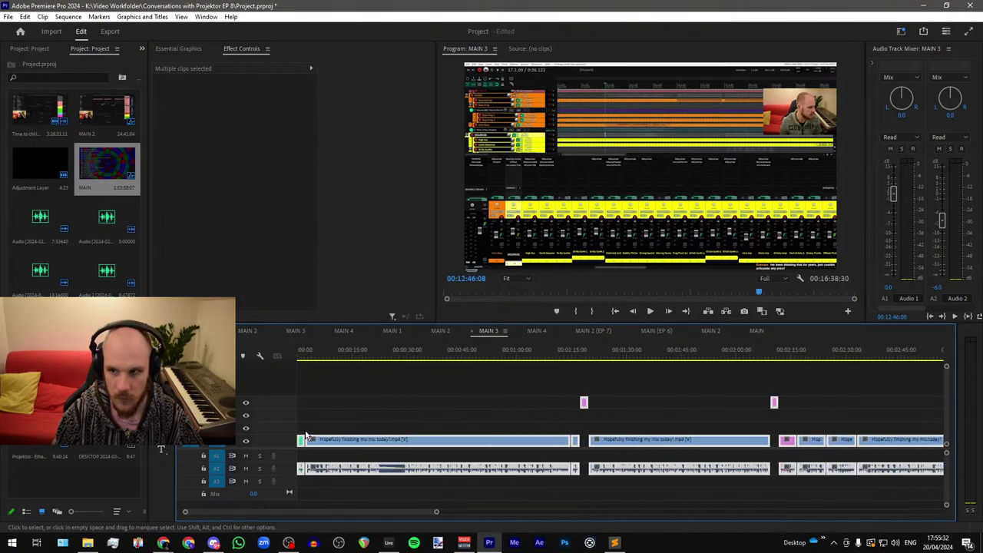
pyautogui.scroll(4, 305, 436)
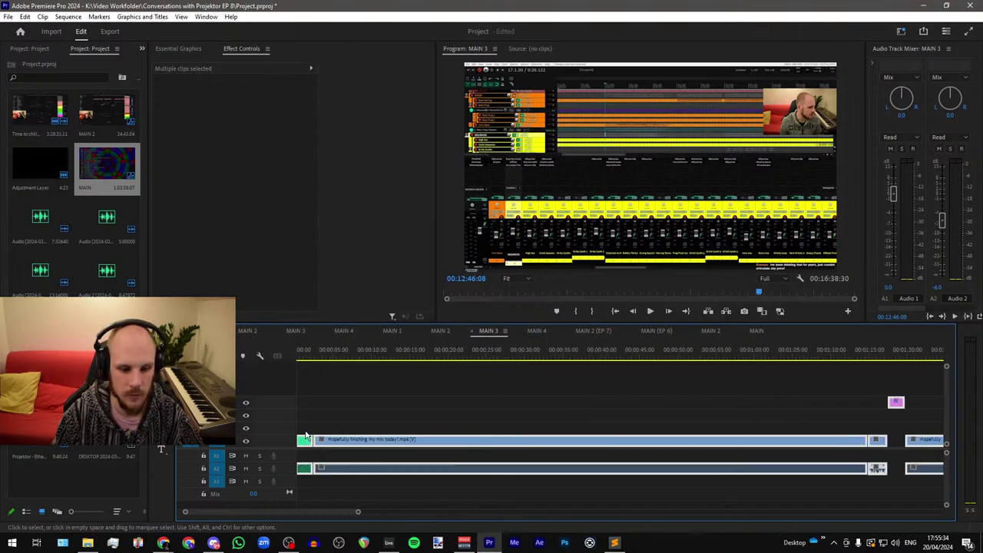
pyautogui.moveTo(317, 444); pyautogui.dragTo(425, 444)
pyautogui.moveTo(375, 353); pyautogui.dragTo(261, 368)
pyautogui.hotkey('ctrl', 'v')
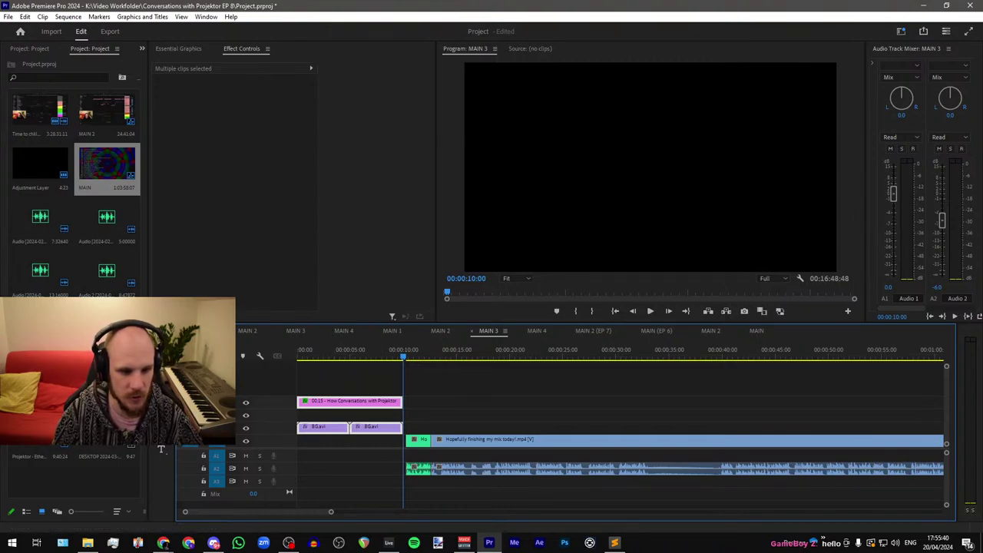
# Step: Select all MAIN 3 clips after the intro and snap them to its end at 00:00:10:00, closing the small gap
pyautogui.click(162, 352)
pyautogui.click(418, 427)
pyautogui.click(162, 339)
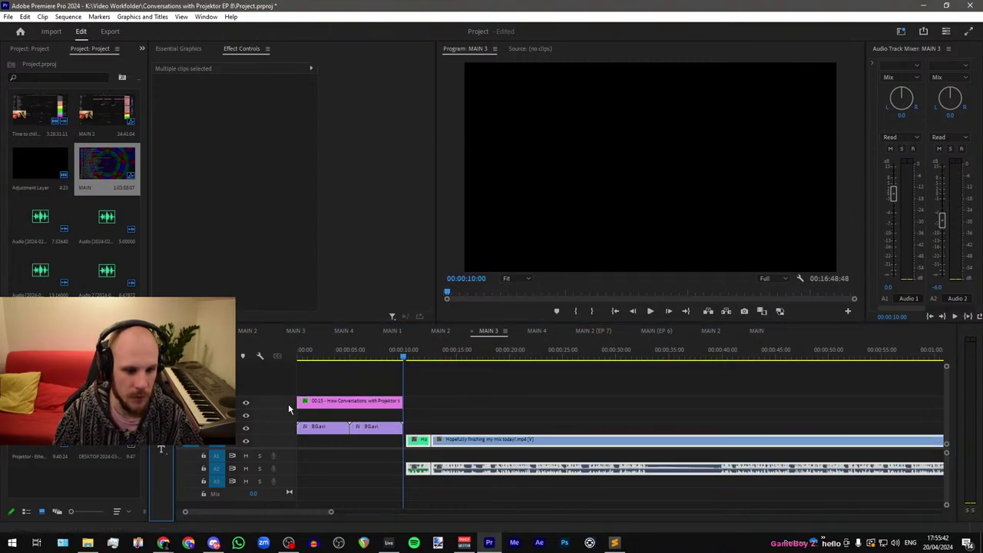
pyautogui.scroll(5, 364, 449)
pyautogui.moveTo(540, 444); pyautogui.dragTo(527, 445)
pyautogui.scroll(-6, 346, 450)
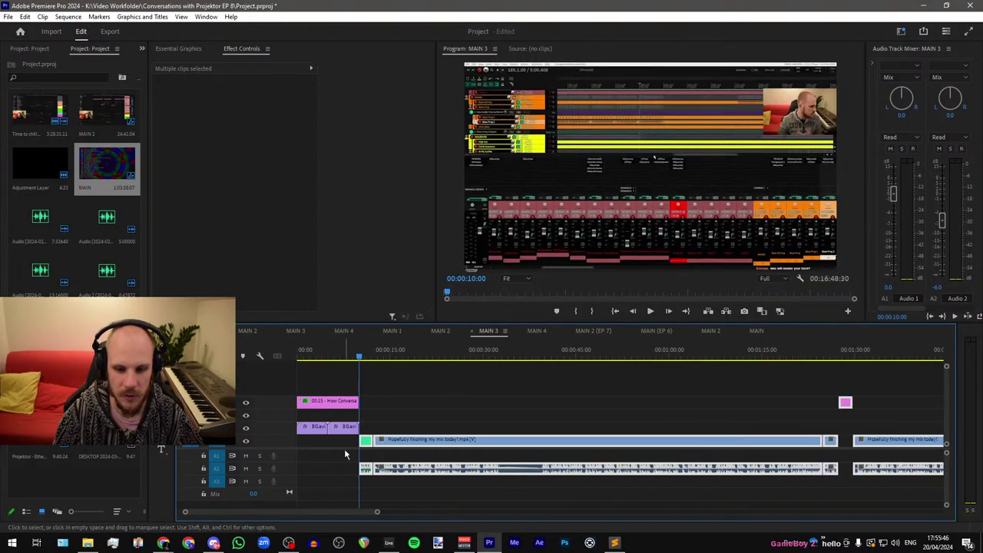
pyautogui.scroll(-6, 344, 449)
pyautogui.click(388, 420)
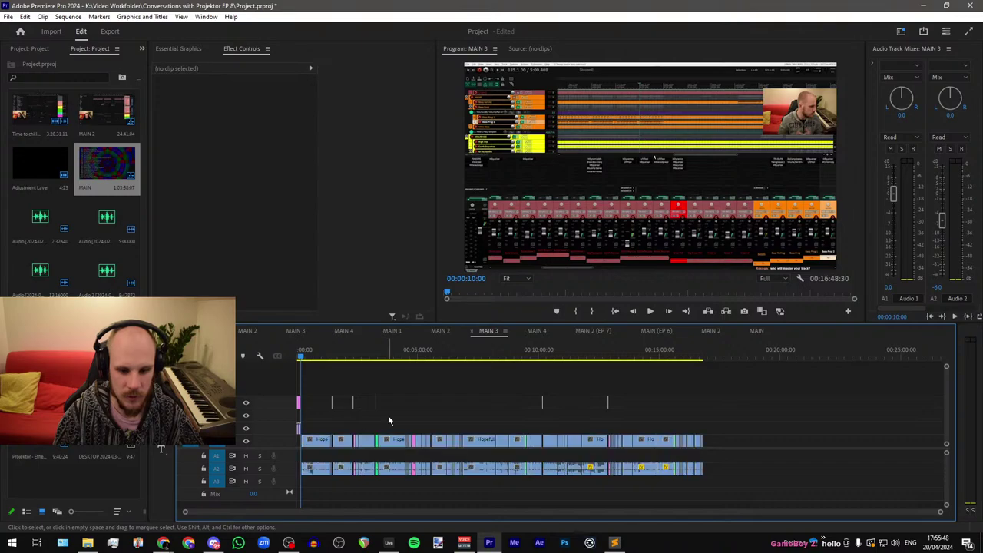
# Step: In the EP 8 project's MAIN 4 sequence, shift all clips about 13 seconds later and paste the intro clips at the start
pyautogui.click(537, 331)
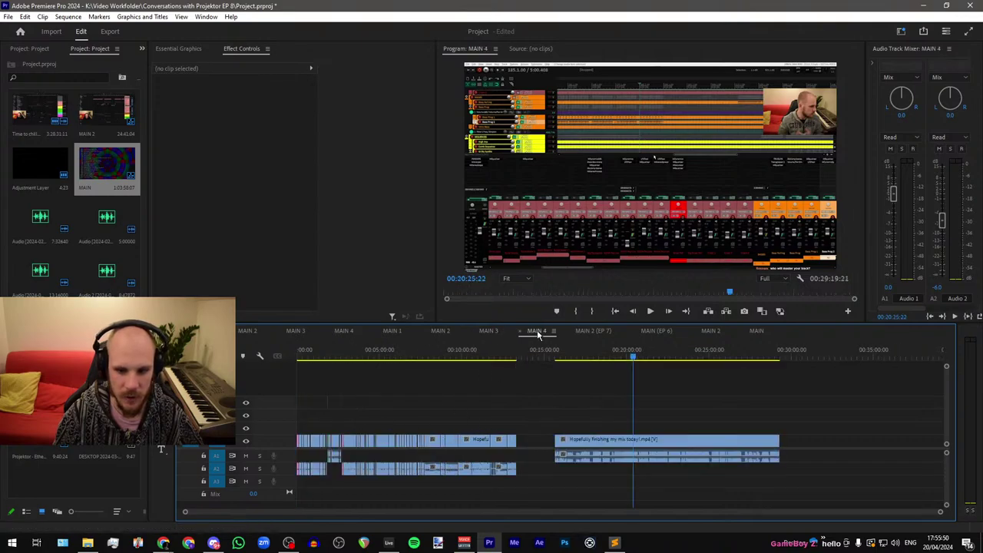
pyautogui.moveTo(812, 386); pyautogui.dragTo(318, 451)
pyautogui.scroll(8, 317, 451)
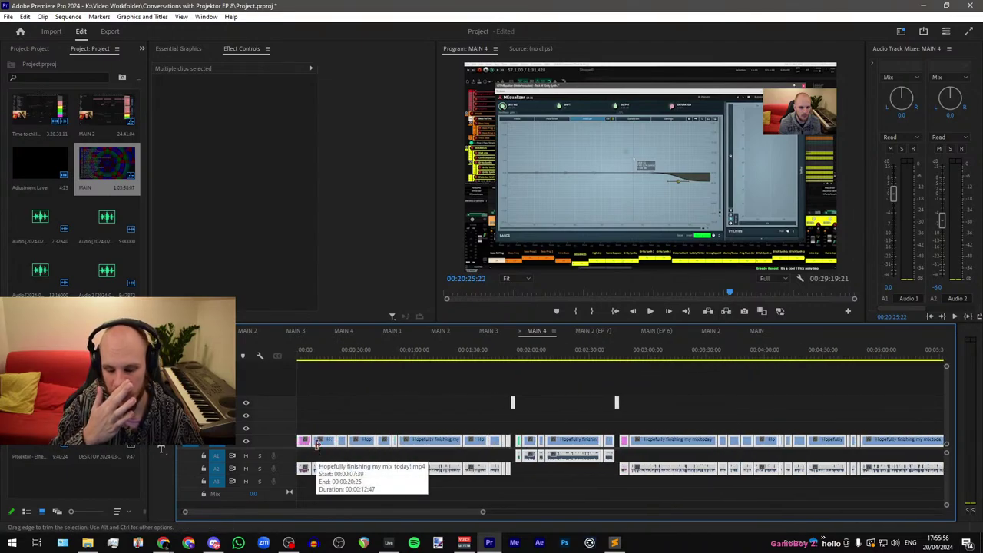
pyautogui.scroll(6, 317, 444)
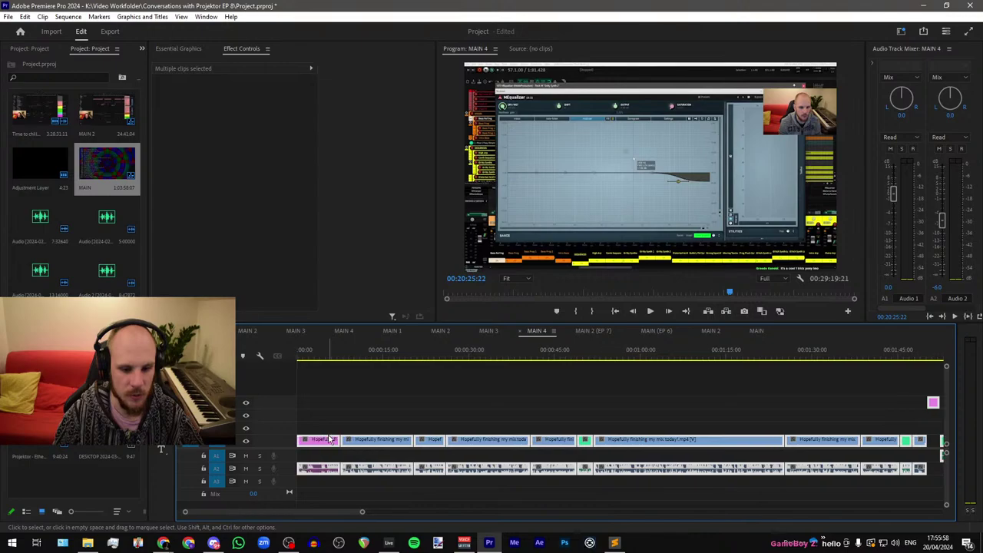
pyautogui.moveTo(330, 440); pyautogui.dragTo(446, 449)
pyautogui.click(331, 355)
pyautogui.press('Home')
pyautogui.hotkey('ctrl', 'v')
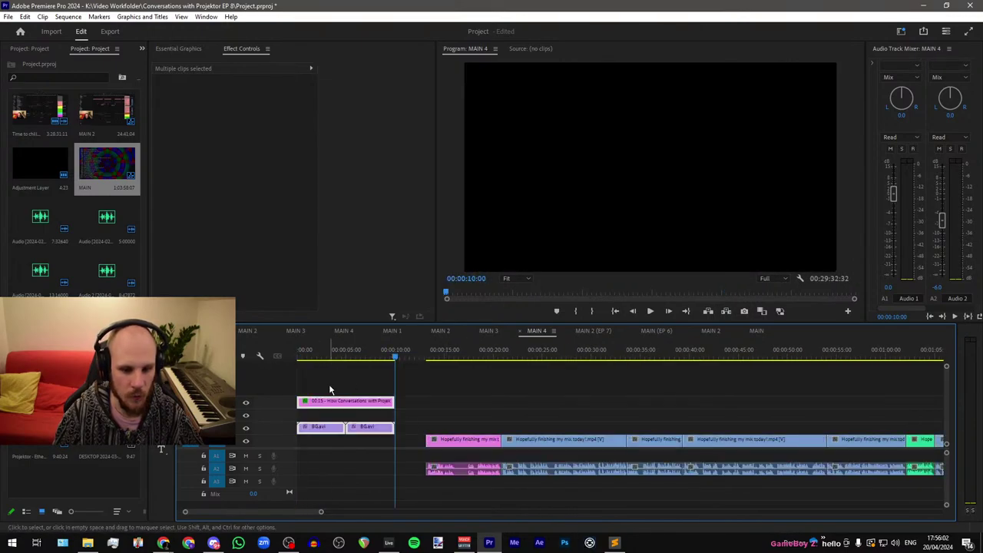
# Step: Select all MAIN 4 clips after the intro and move them back to its end at 00:00:10:00, closing the gap
pyautogui.click(160, 352)
pyautogui.click(405, 425)
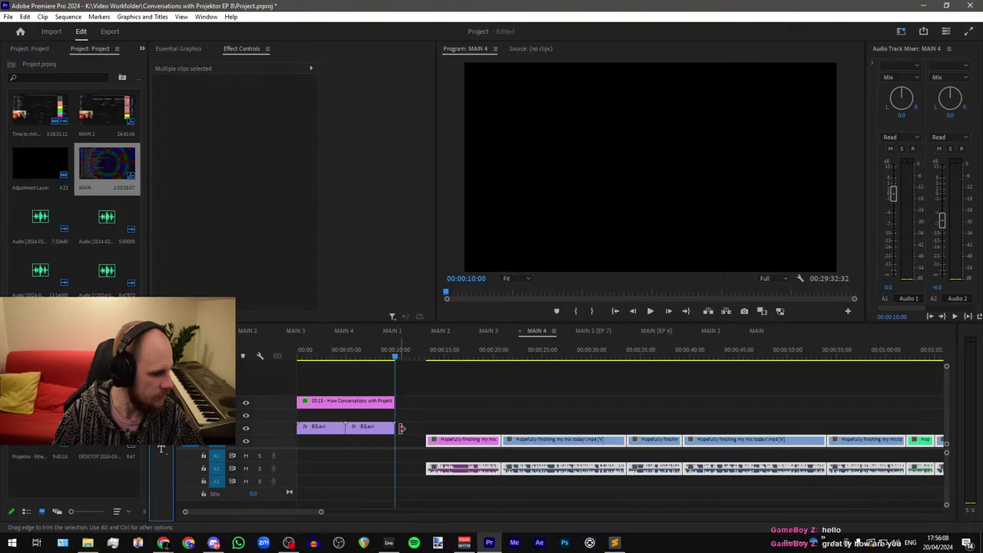
pyautogui.moveTo(461, 446); pyautogui.dragTo(431, 447)
pyautogui.press('=')
pyautogui.press('=')
pyautogui.press('=')
pyautogui.press('-')
pyautogui.press('-')
pyautogui.press('-')
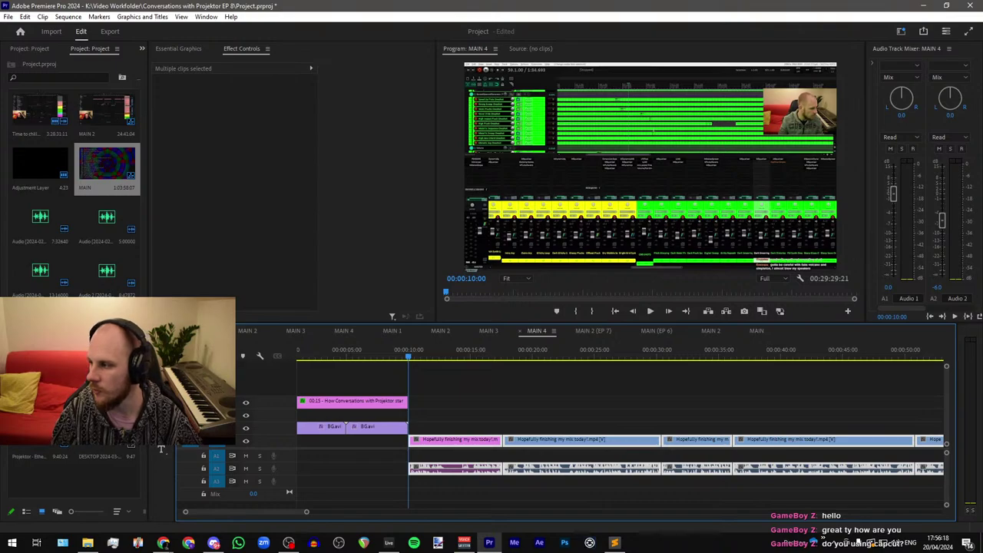
# Step: Deselect the clips and look over the full MAIN 4 timeline of the EP 8 project
pyautogui.hotkey('alt', 'Tab')
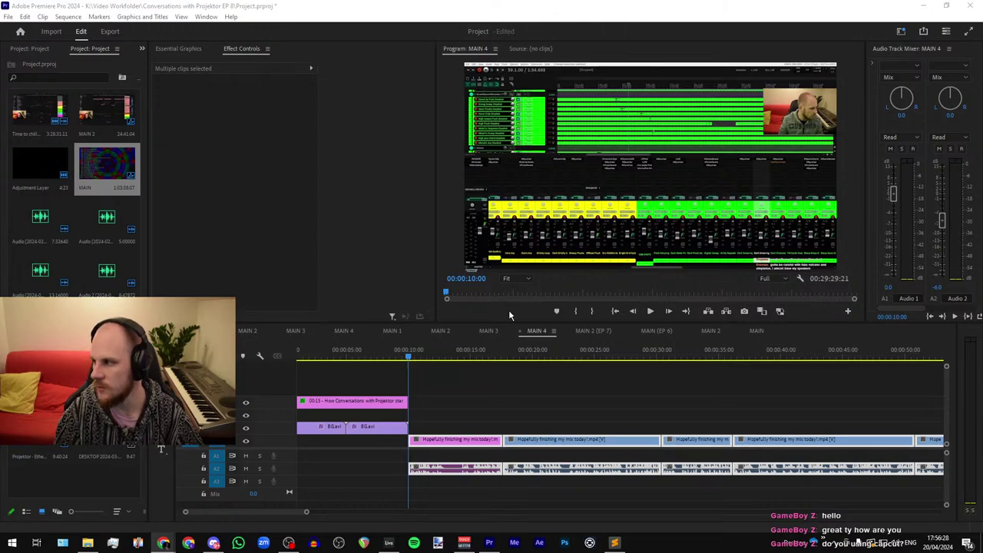
pyautogui.click(430, 428)
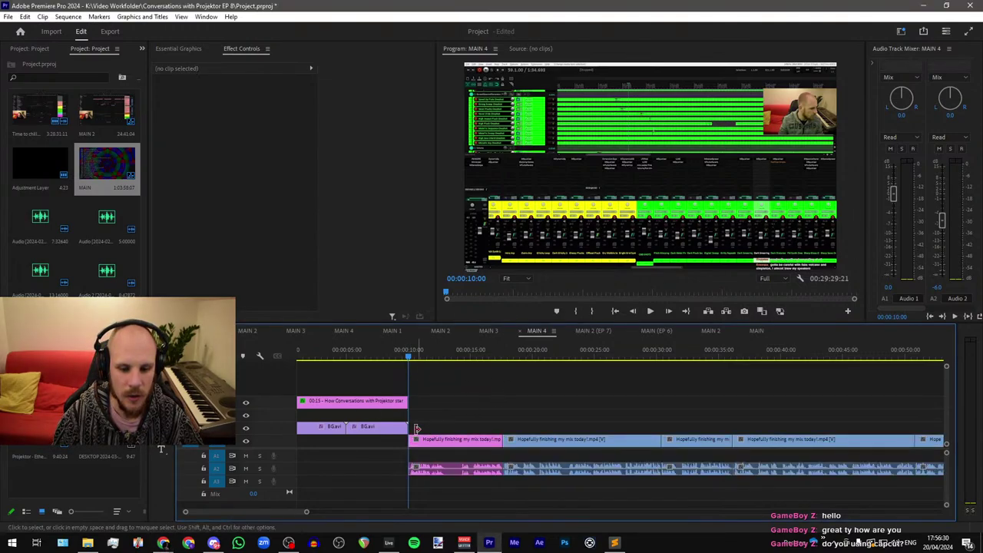
pyautogui.press('-')
pyautogui.press('-')
pyautogui.press('-')
pyautogui.press('-')
pyautogui.press('-')
pyautogui.press('-')
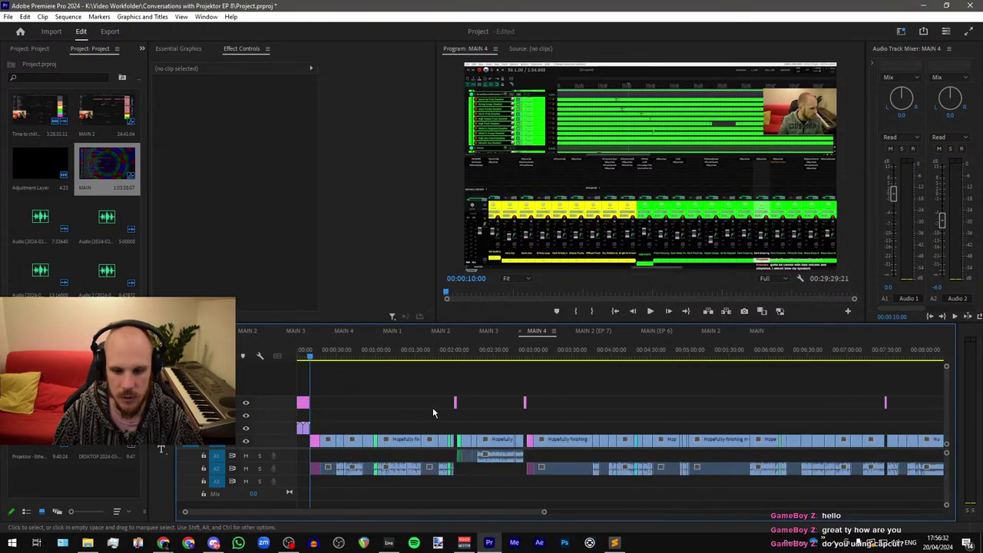
pyautogui.press('-')
pyautogui.press('-')
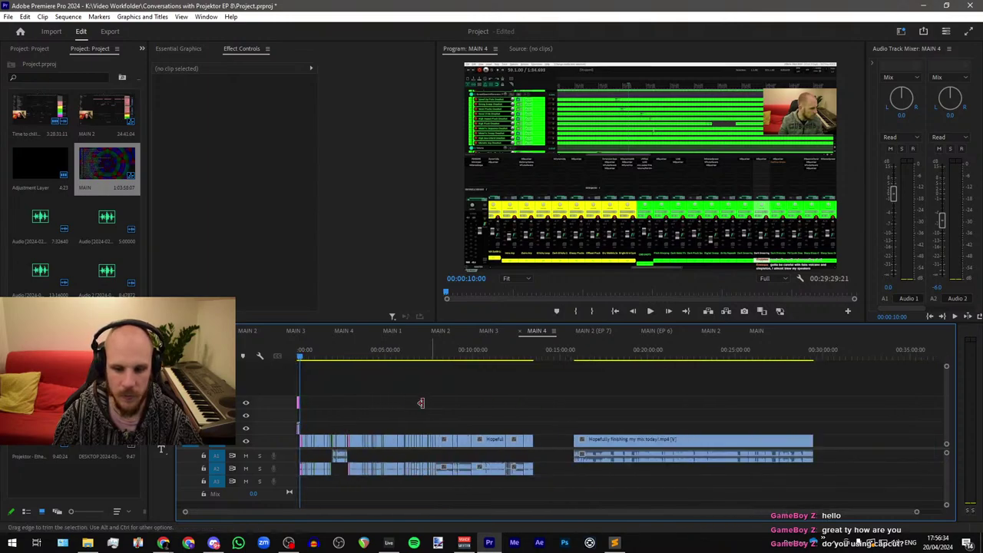
# Step: Open the EP 9 project's MAIN 2 sequence and play it from the end of the intro into the first clips
pyautogui.click(246, 331)
pyautogui.press('=')
pyautogui.press('=')
pyautogui.press('=')
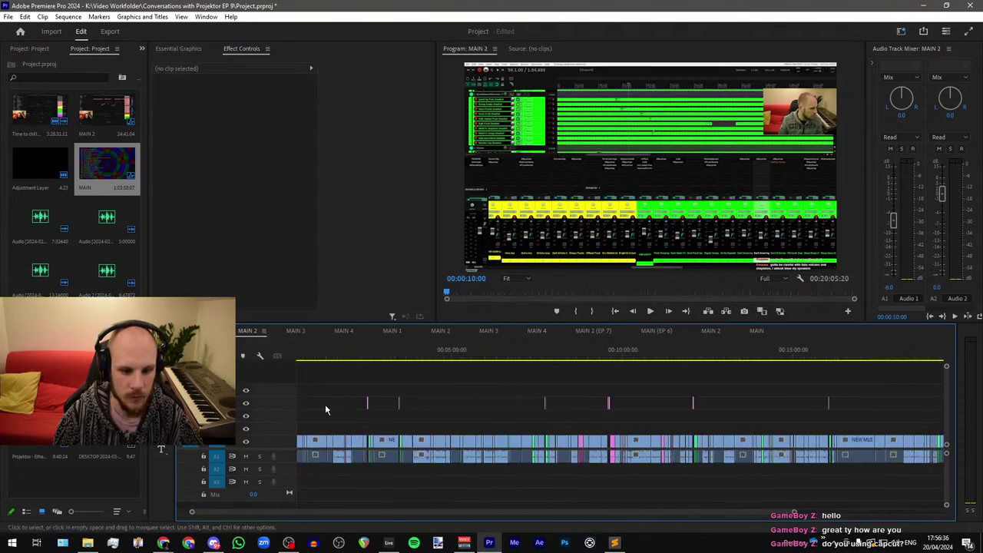
pyautogui.press('=')
pyautogui.press('=')
pyautogui.press('=')
pyautogui.press('=')
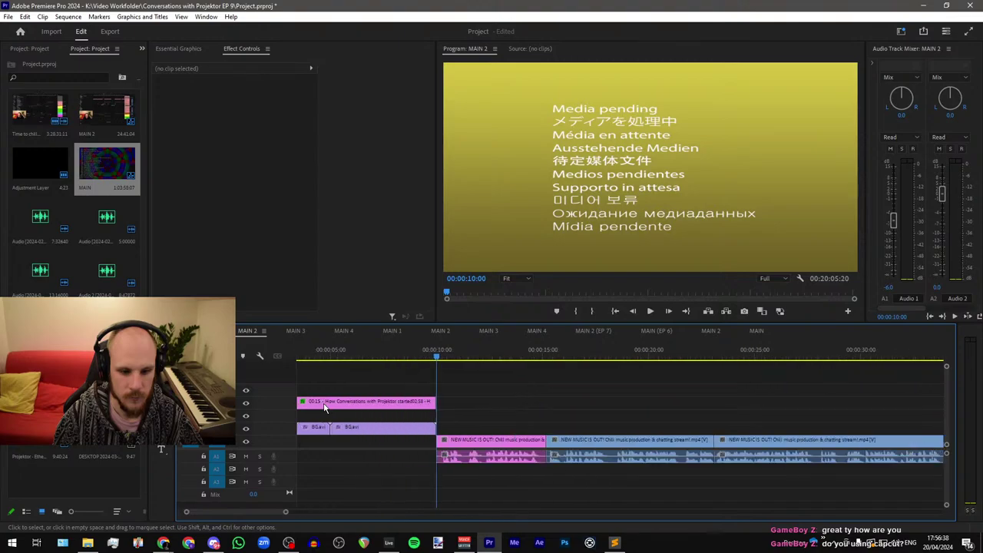
pyautogui.press('space')
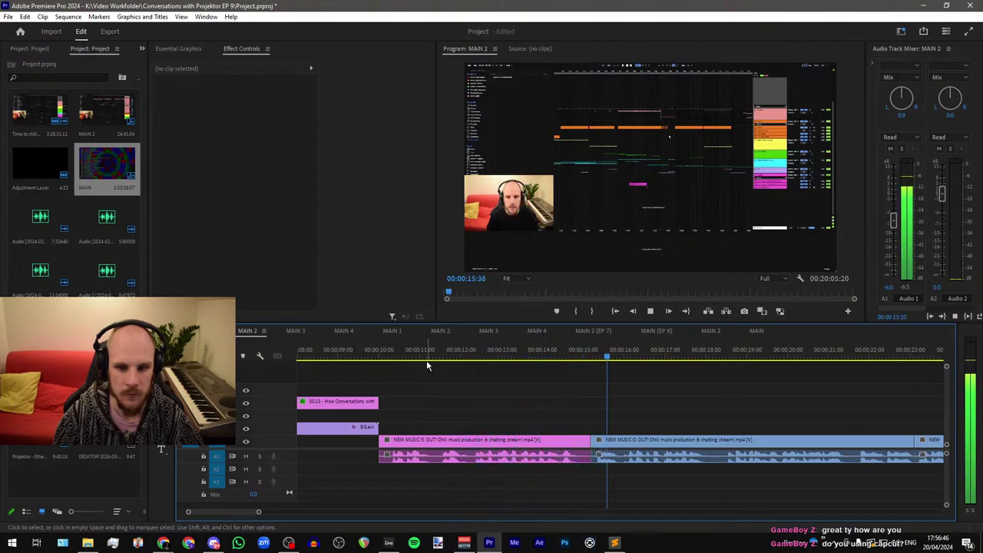
pyautogui.scroll(-2, 428, 366)
pyautogui.scroll(-5, 426, 364)
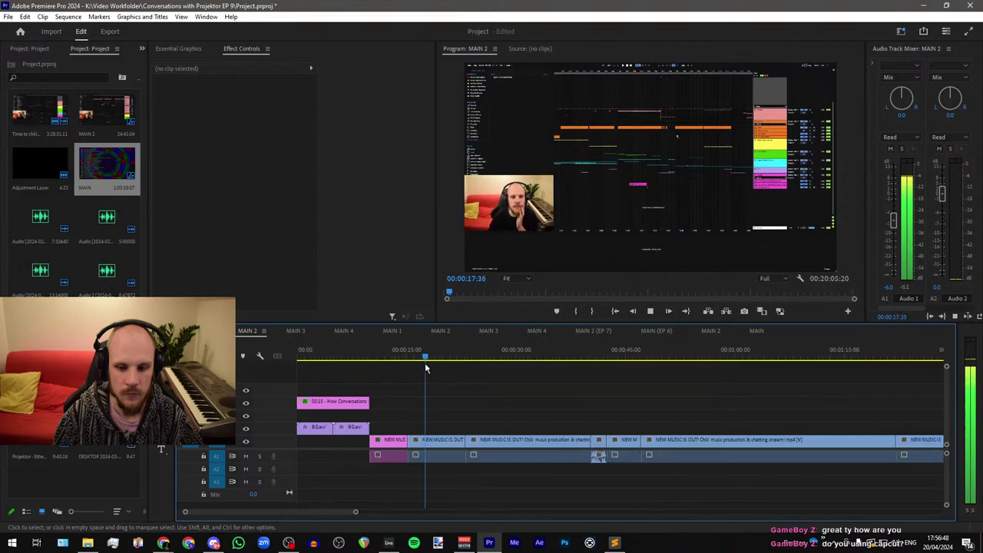
pyautogui.scroll(-2, 425, 363)
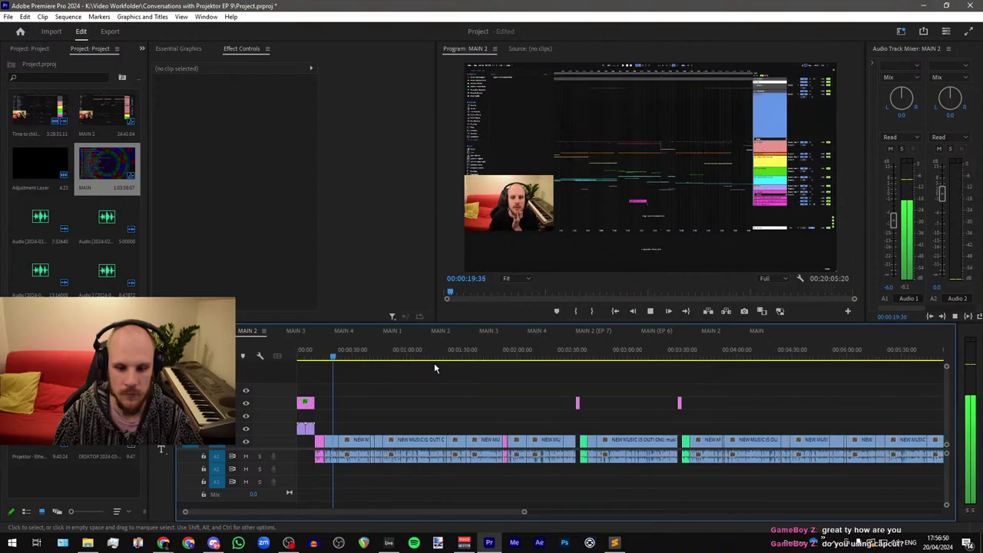
# Step: Cut the "Am I dedicating my life to psytrance?" title and the clips of its section out of the MAIN 2 timeline
pyautogui.click(580, 358)
pyautogui.click(580, 360)
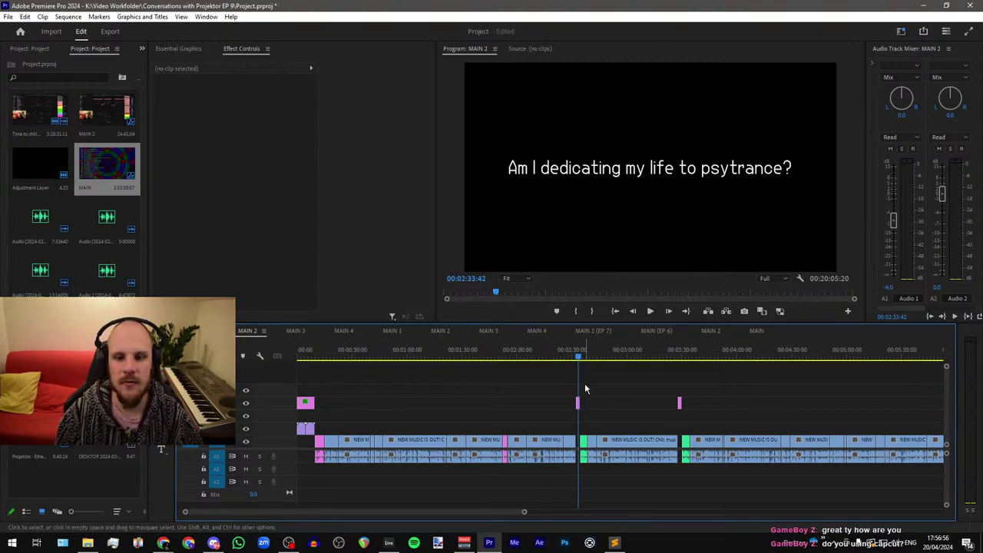
pyautogui.scroll(3, 659, 393)
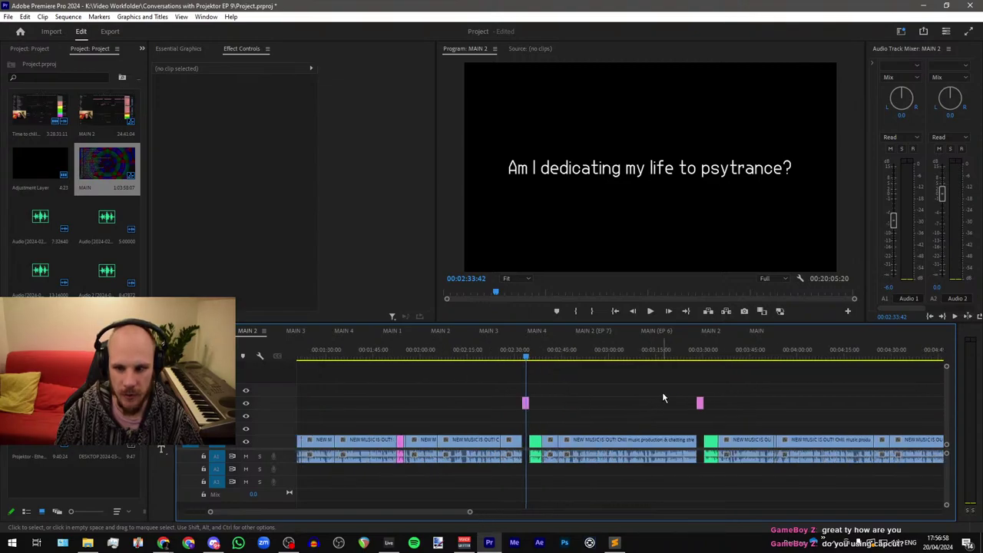
pyautogui.moveTo(427, 385); pyautogui.dragTo(681, 467)
pyautogui.moveTo(694, 389); pyautogui.dragTo(428, 475)
pyautogui.press('Delete')
pyautogui.scroll(-4, 555, 400)
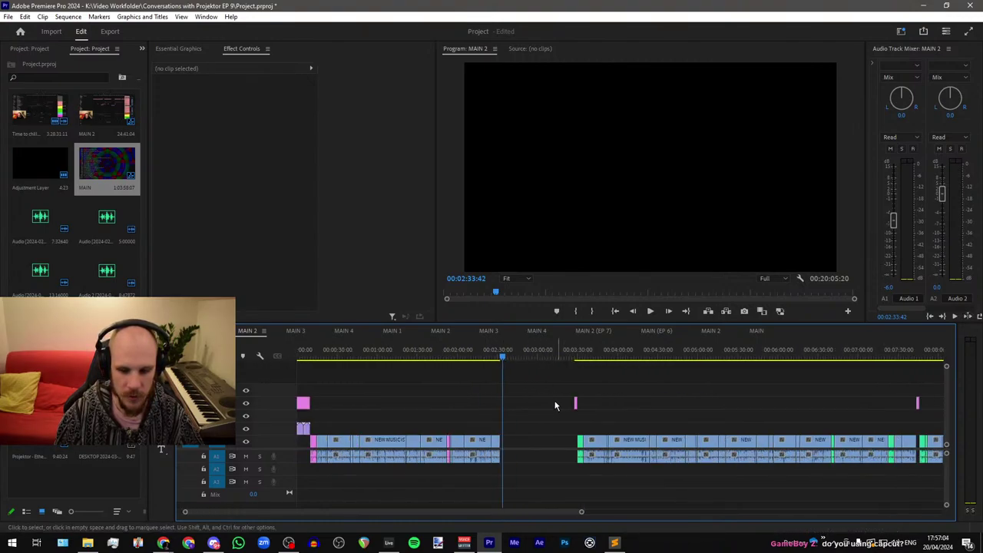
pyautogui.scroll(2, 467, 433)
pyautogui.scroll(2, 571, 434)
pyautogui.scroll(-3, 612, 433)
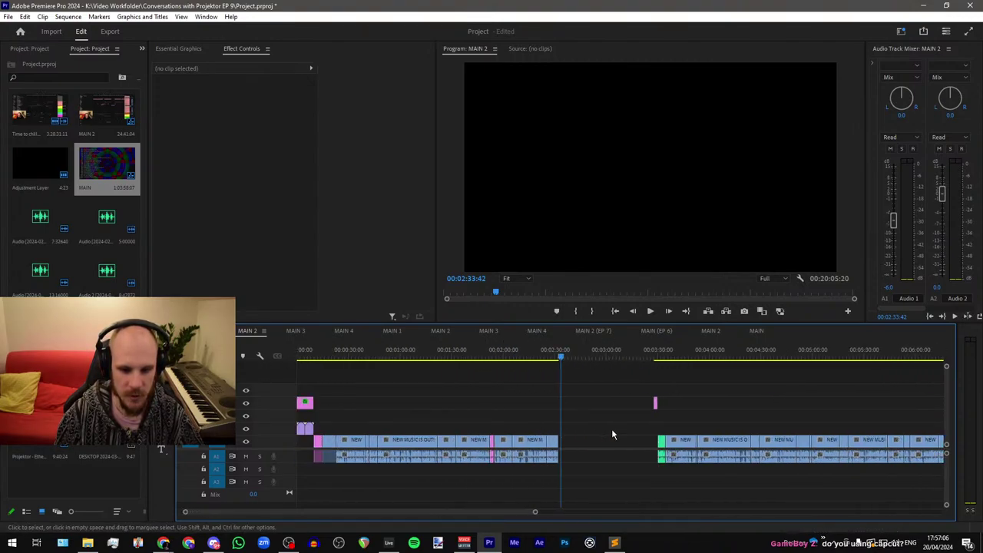
# Step: Move the opening section's clips up against the next title at about 00:03:30, and paste the cut section after the intro
pyautogui.moveTo(508, 421); pyautogui.dragTo(412, 453)
pyautogui.click(348, 354)
pyautogui.scroll(6, 341, 357)
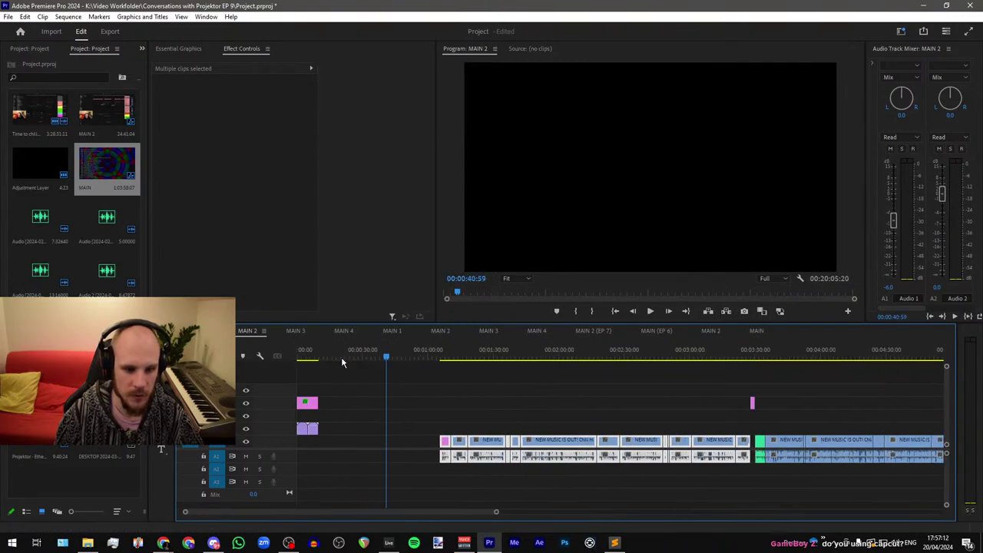
pyautogui.scroll(5, 354, 358)
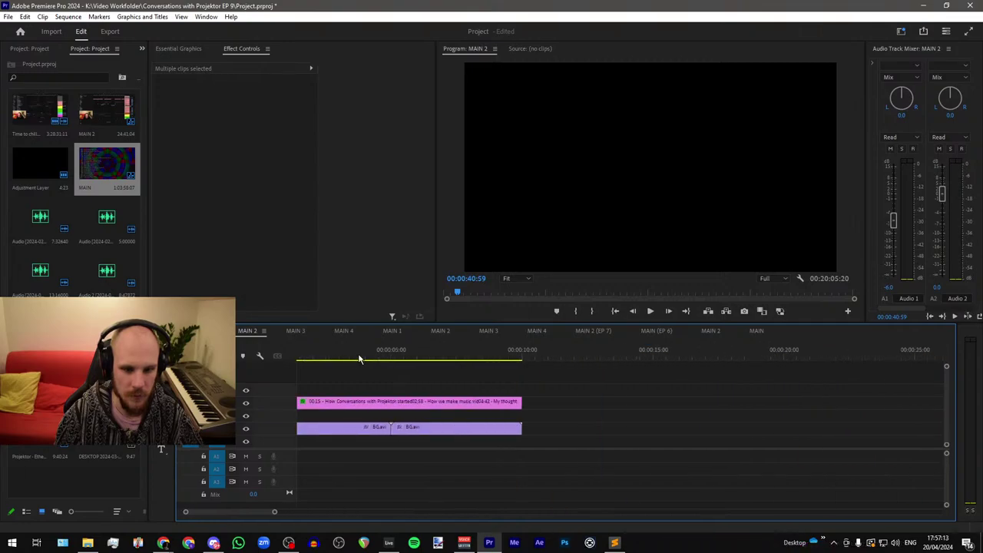
pyautogui.click(501, 353)
pyautogui.hotkey('ctrl', 'v')
pyautogui.scroll(-10, 512, 375)
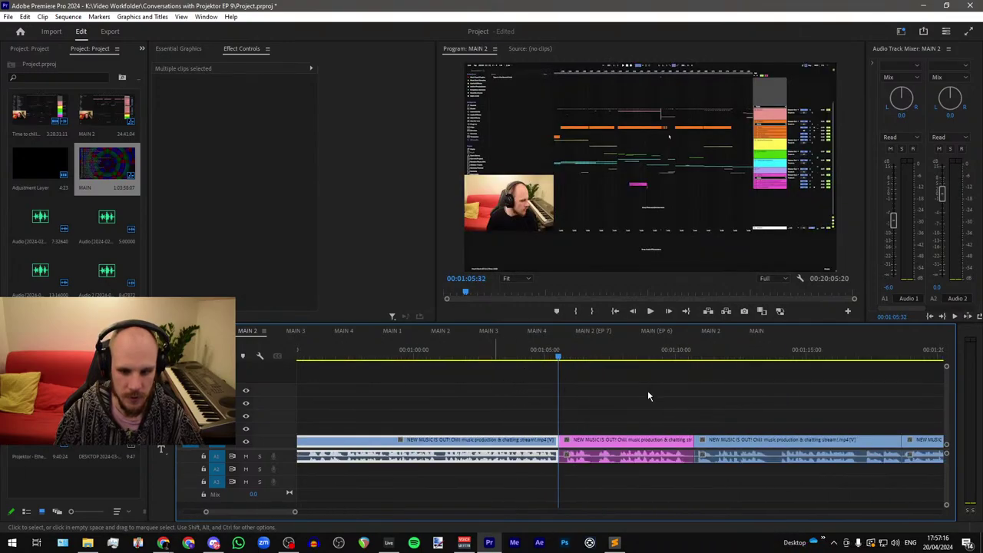
# Step: Snap the pasted section's clips to the intro's end at 00:00:10:00 and move its title into the gap before the following section
pyautogui.scroll(-3, 702, 400)
pyautogui.scroll(6, 376, 417)
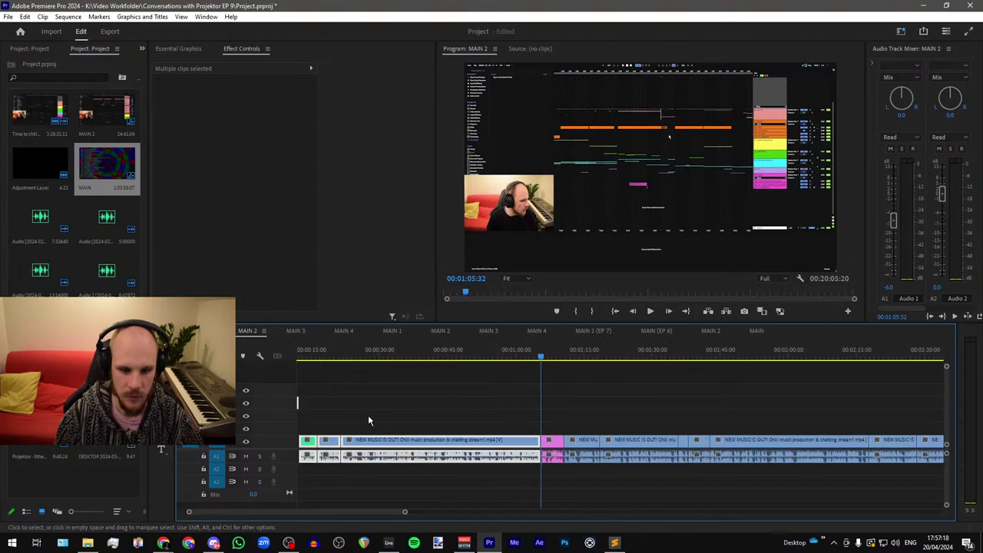
pyautogui.moveTo(471, 419); pyautogui.dragTo(362, 470)
pyautogui.moveTo(452, 444); pyautogui.dragTo(435, 444)
pyautogui.moveTo(339, 405); pyautogui.dragTo(705, 405)
pyautogui.click(706, 359)
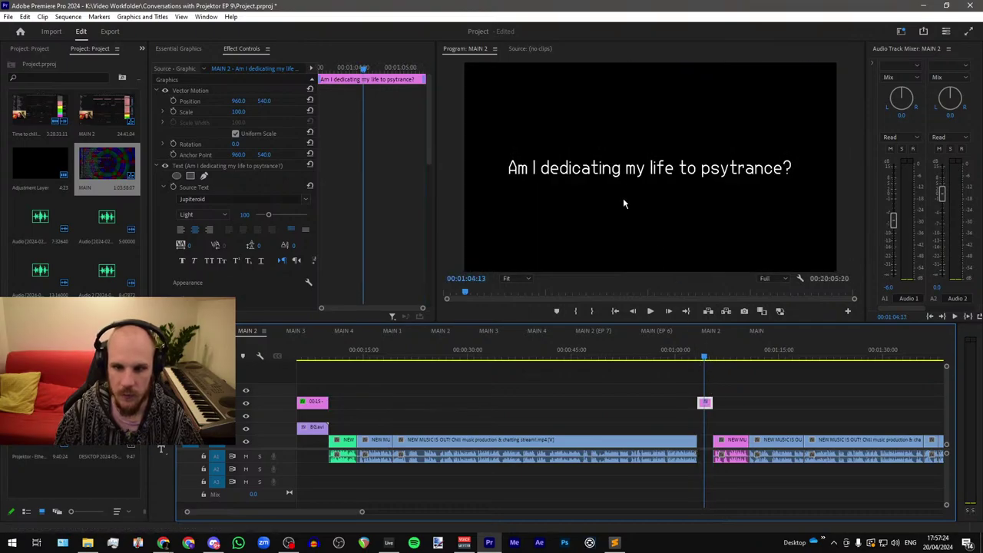
# Step: Change the moved title's text to "How I would write minecraft music" and save the project
pyautogui.doubleClick(636, 170)
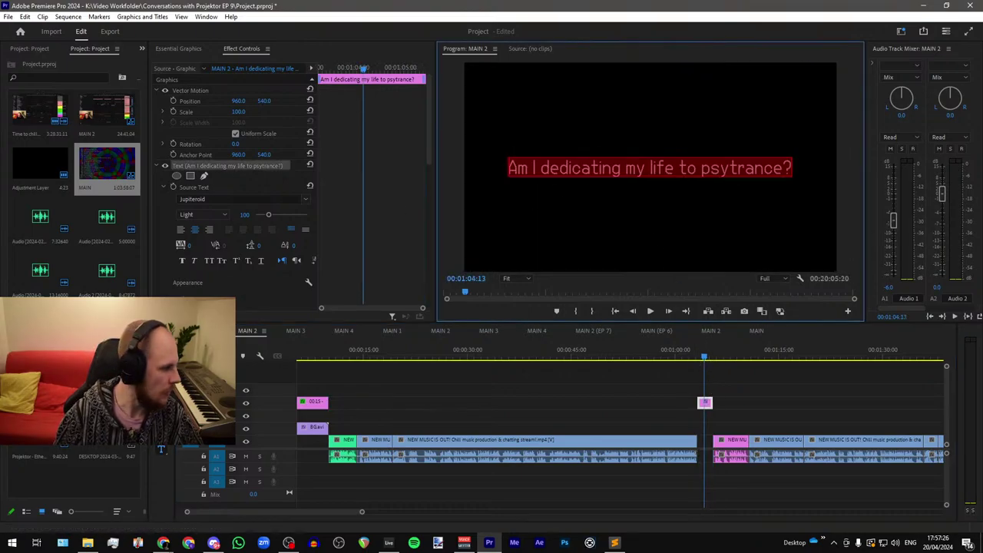
pyautogui.hotkey('alt', 'Tab')
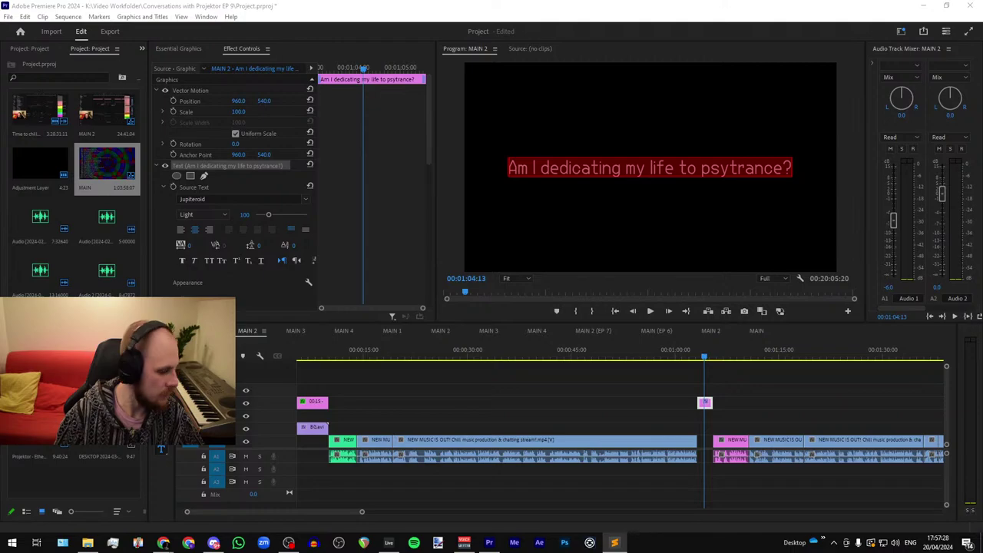
pyautogui.hotkey('alt', 'Tab')
pyautogui.write('How I would write minecraft music')
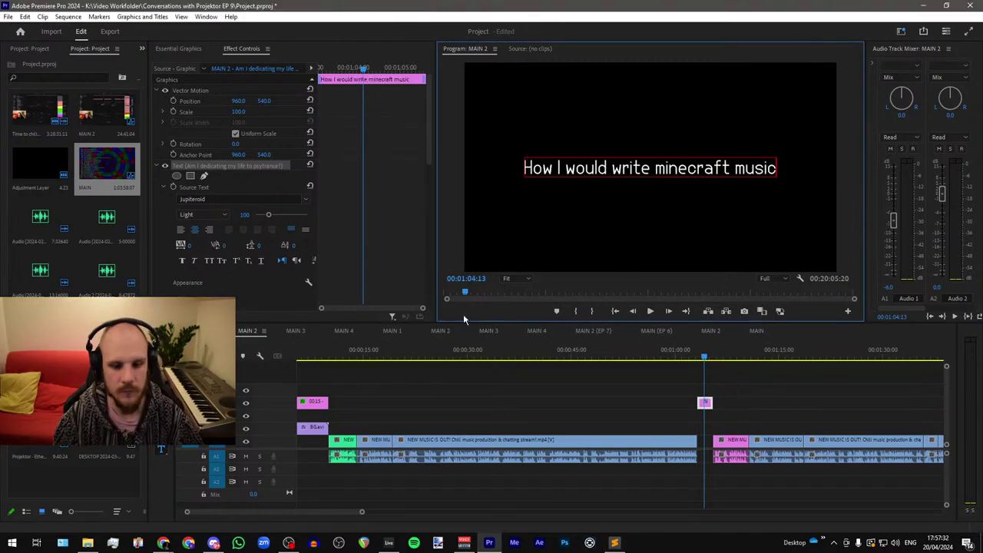
pyautogui.click(341, 354)
pyautogui.hotkey('ctrl', 's')
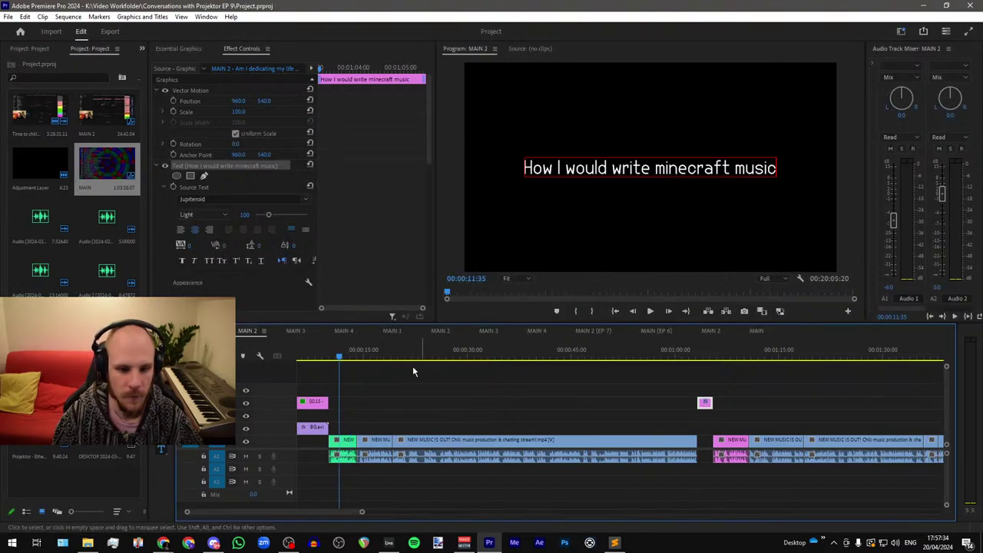
# Step: Copy a viewer comment text and its Adjustment Layer from the EP 9 project's MAIN 1 sequence and paste them above MAIN 2's first clip
pyautogui.scroll(4, 341, 361)
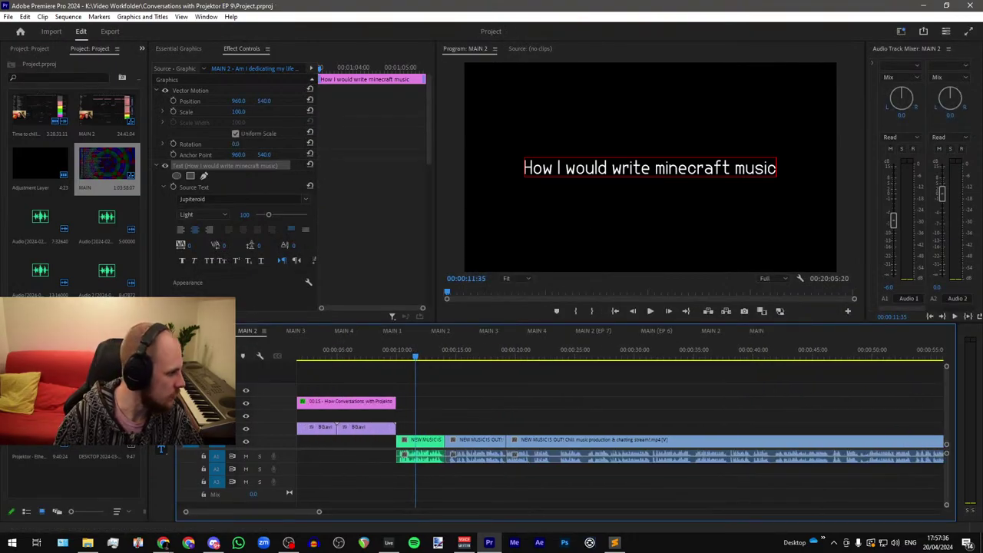
pyautogui.hotkey('alt', 'Tab')
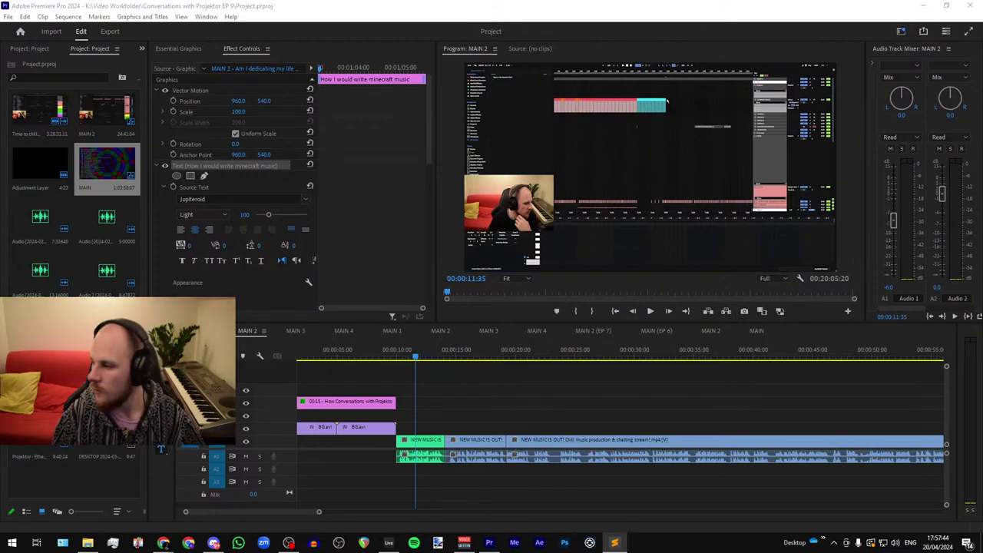
pyautogui.click(458, 430)
pyautogui.click(201, 331)
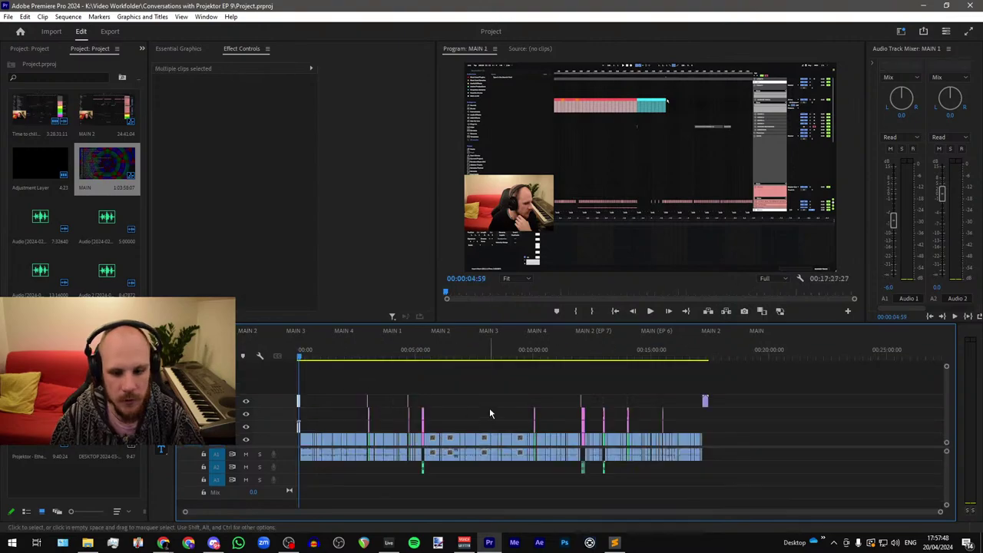
pyautogui.scroll(8, 366, 417)
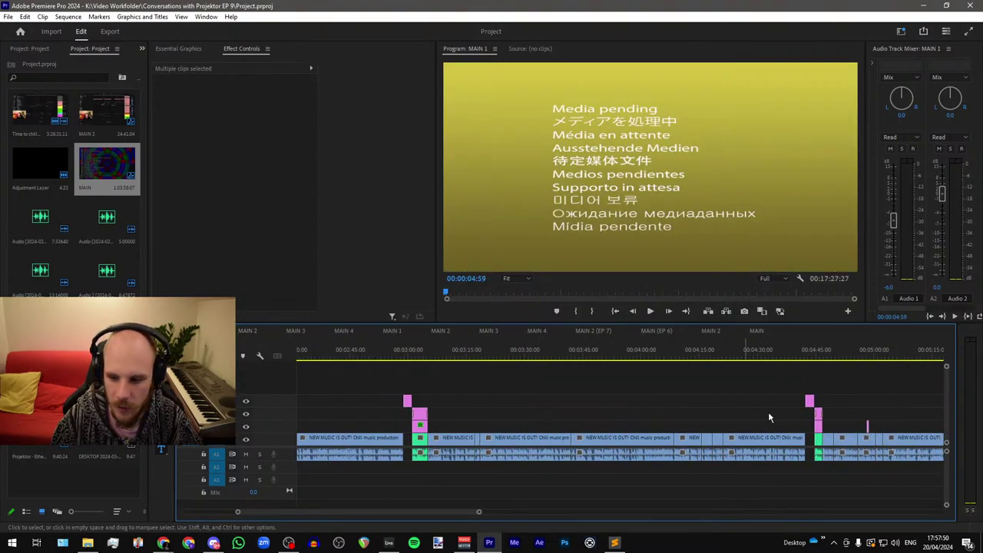
pyautogui.click(248, 331)
pyautogui.hotkey('ctrl', 'v')
# Step: Align the viewer comment and Adjustment Layer with the first clip's start at 00:00:10:00 and extend both to that clip's end
pyautogui.scroll(3, 406, 390)
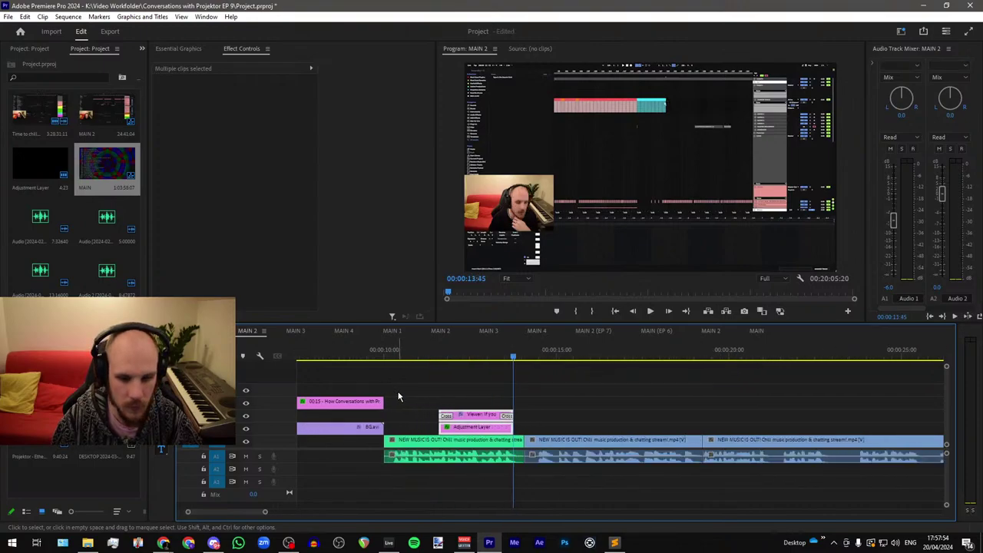
pyautogui.moveTo(486, 421); pyautogui.dragTo(518, 416)
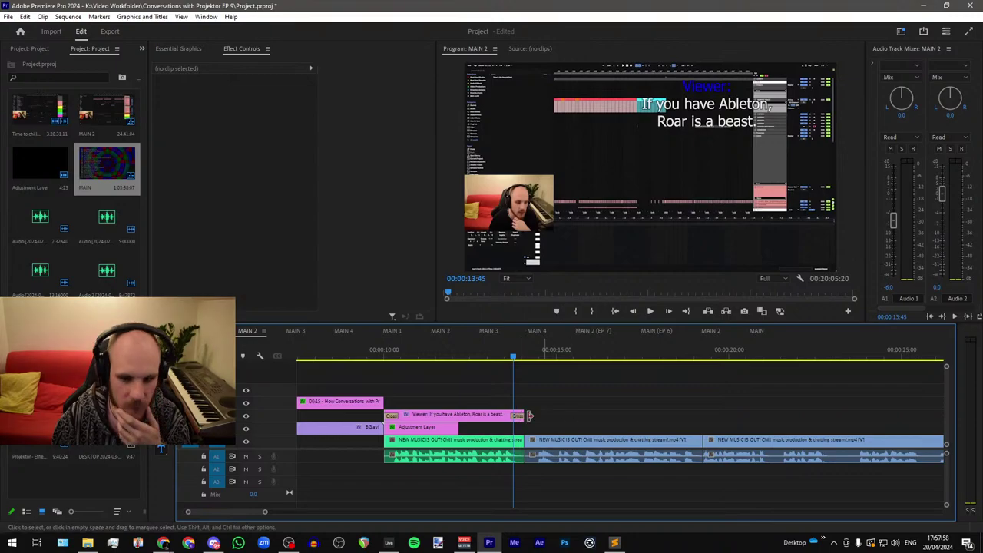
pyautogui.moveTo(458, 428); pyautogui.dragTo(524, 429)
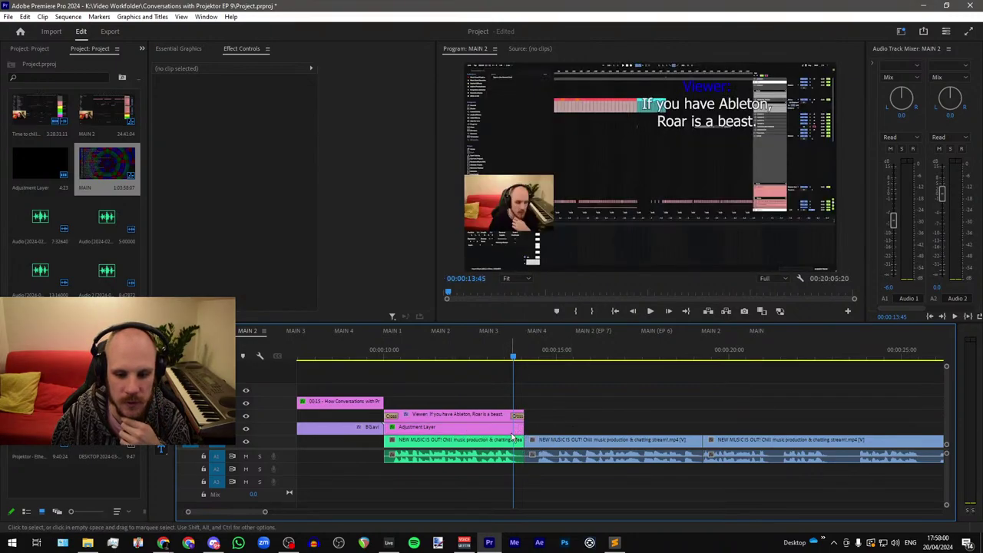
# Step: Move the Adjustment Layer's two fade-out opacity keyframes to start at 00:00:13:40, matching the viewer comment's closing Cross Dissolve
pyautogui.press('=')
pyautogui.press('=')
pyautogui.press('=')
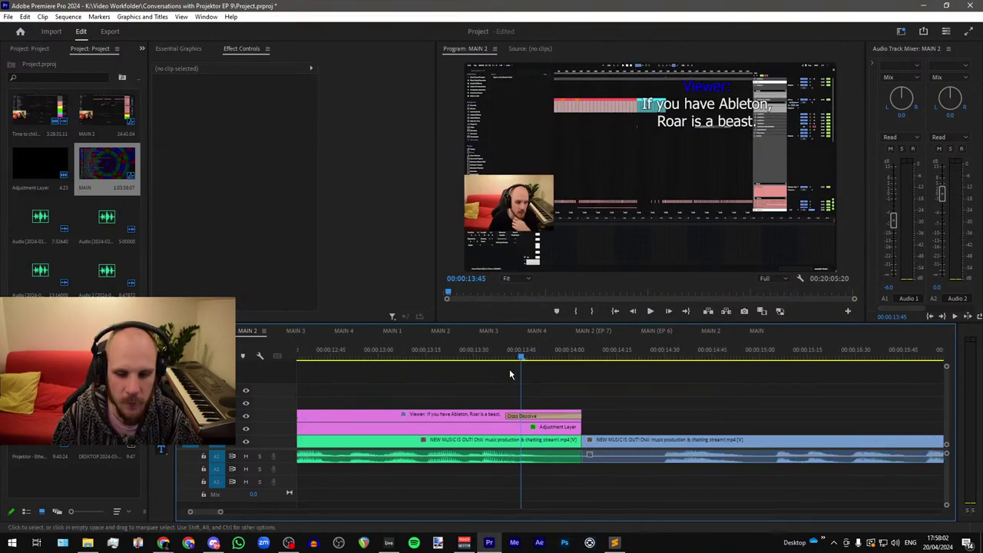
pyautogui.hotkey('shift', 'Left')
pyautogui.click(524, 429)
pyautogui.scroll(-3, 579, 394)
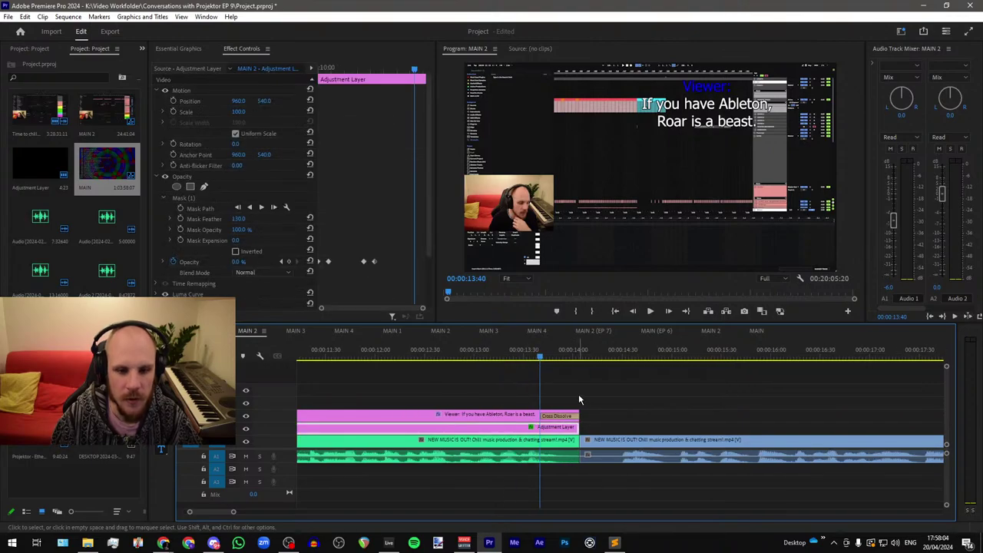
pyautogui.moveTo(392, 255); pyautogui.dragTo(358, 267)
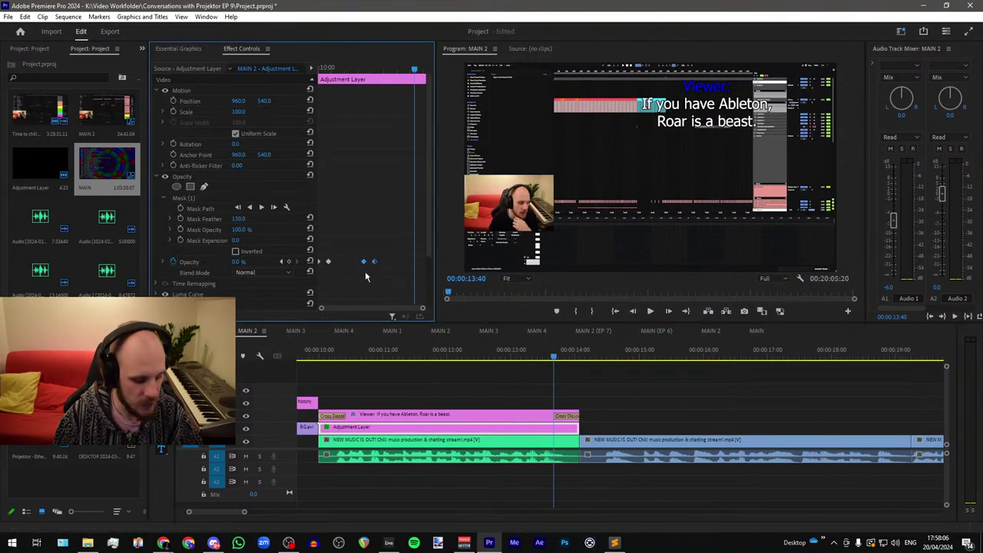
pyautogui.hotkey('ctrl', 'x')
pyautogui.hotkey('ctrl', 'v')
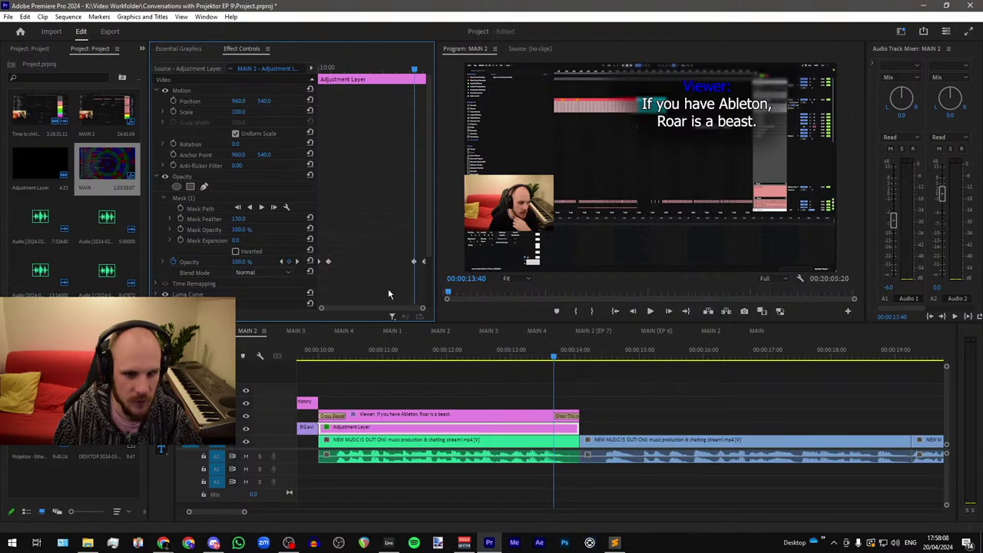
# Step: Check the Adjustment Layer's opacity mask outline and fade-in behind the viewer comment at the start of the first clip
pyautogui.scroll(-5, 586, 373)
pyautogui.click(471, 368)
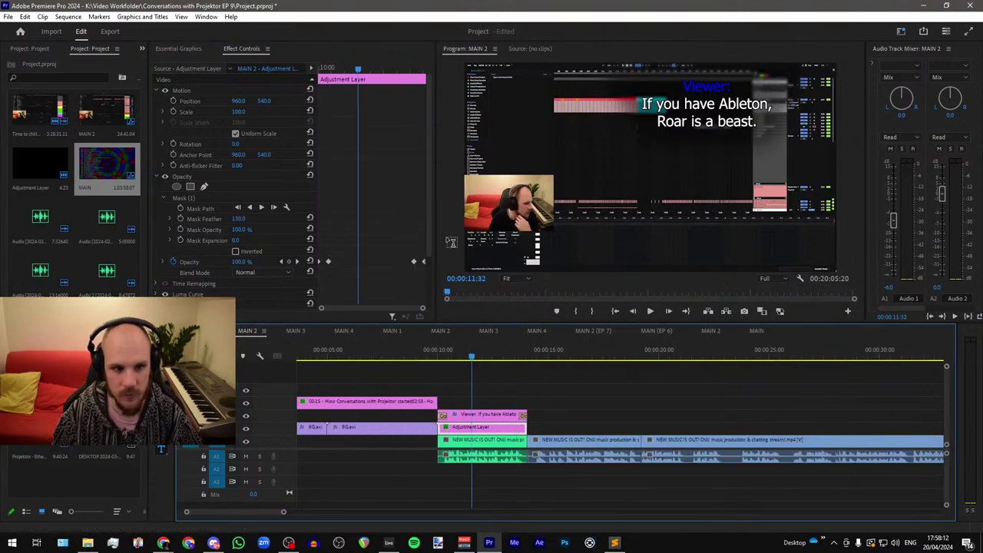
pyautogui.click(184, 197)
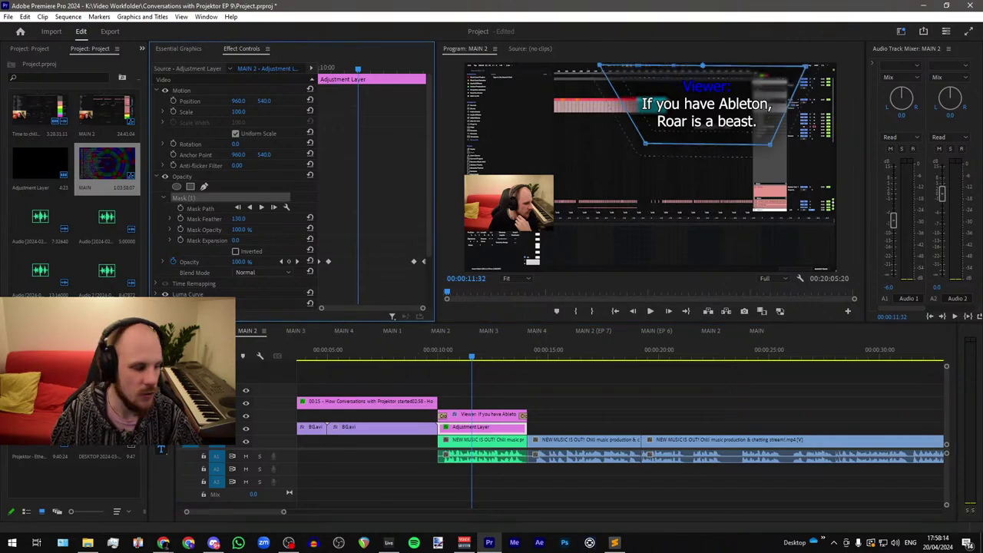
pyautogui.click(442, 358)
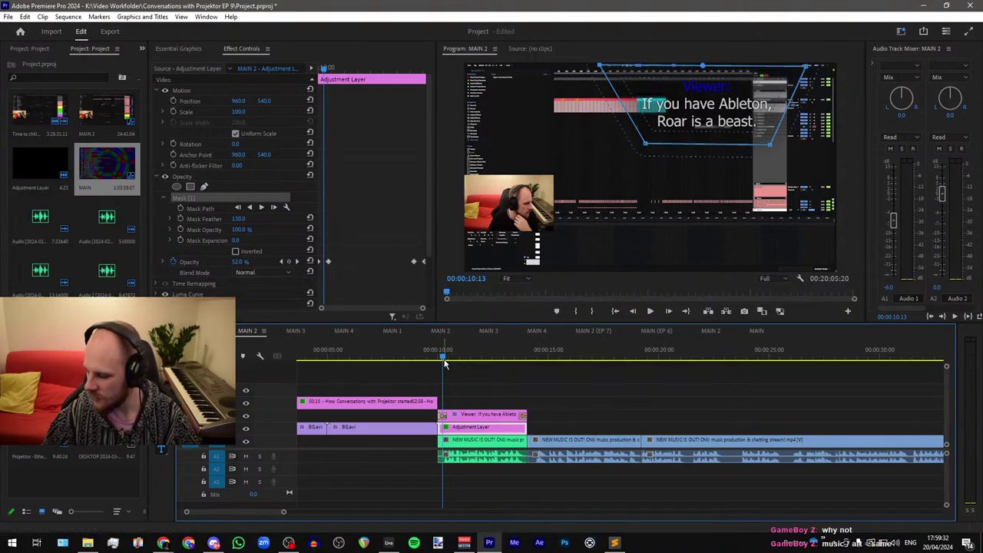
pyautogui.moveTo(446, 365); pyautogui.dragTo(469, 358)
pyautogui.click(484, 401)
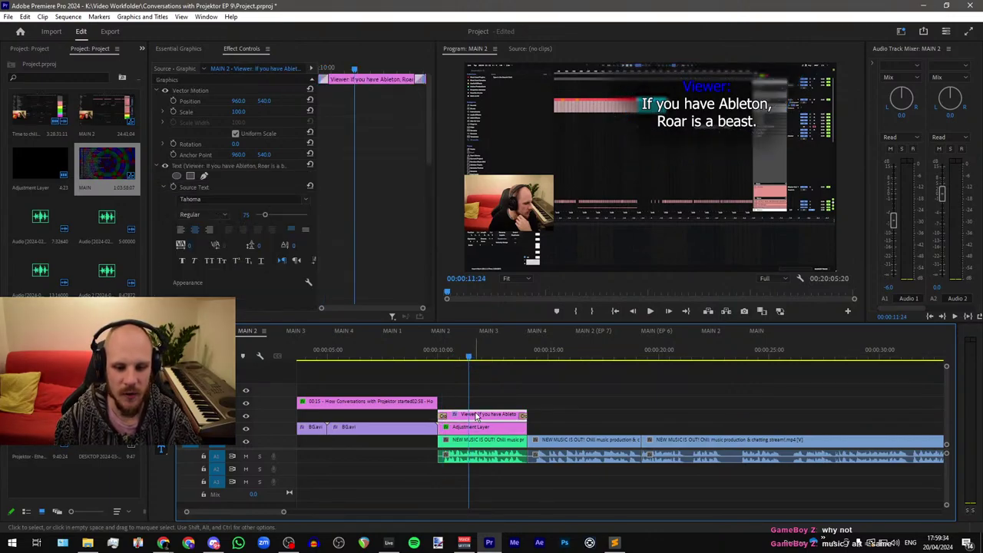
pyautogui.click(480, 414)
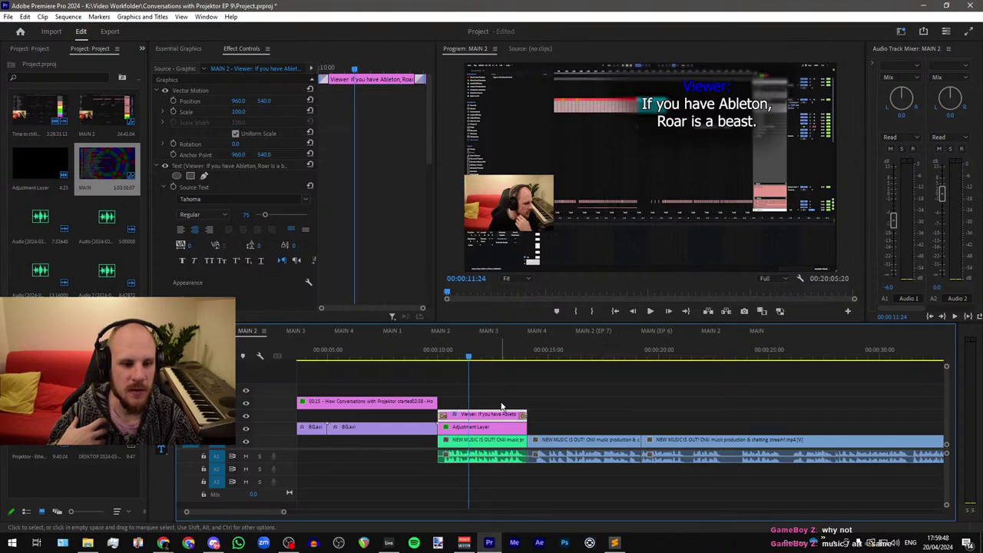
pyautogui.click(502, 406)
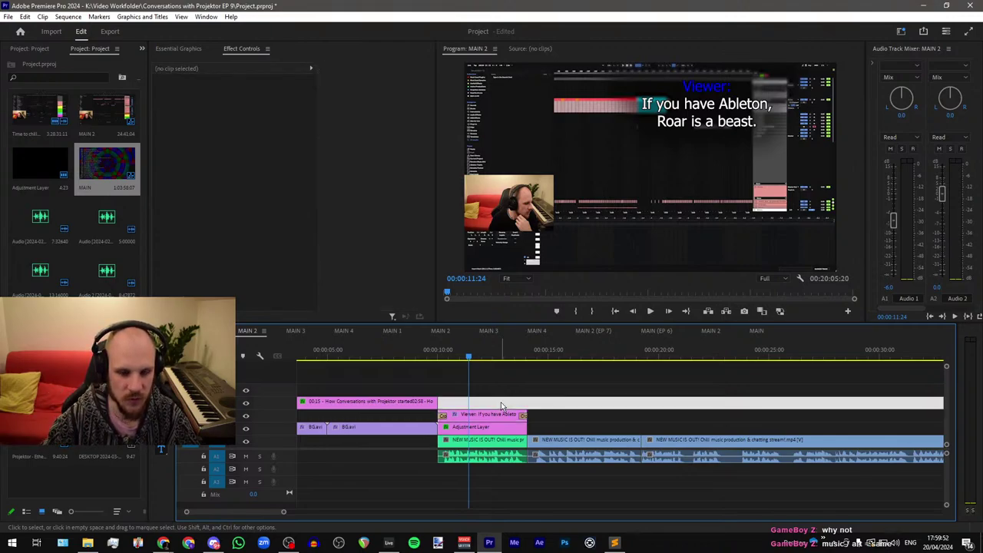
pyautogui.click(489, 414)
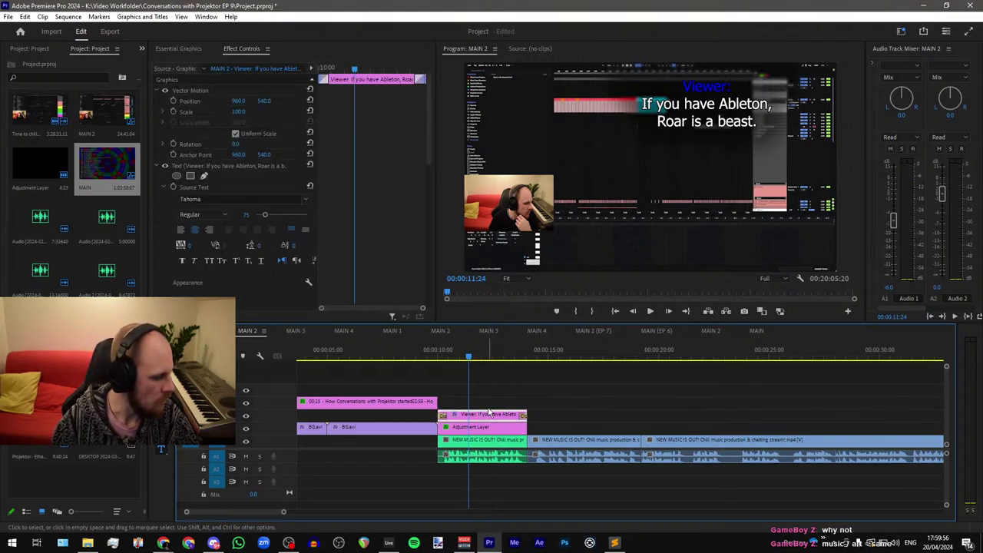
pyautogui.click(489, 406)
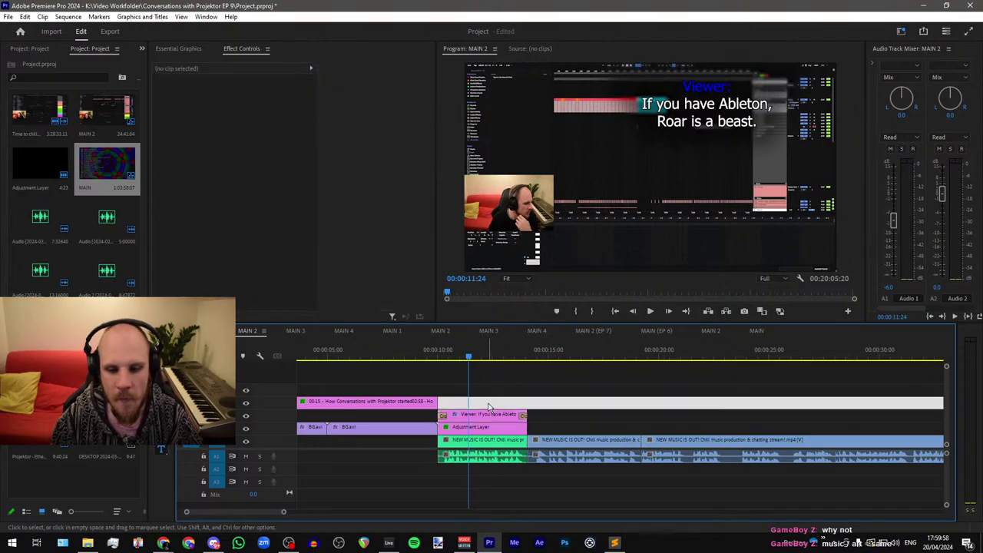
pyautogui.press('Delete')
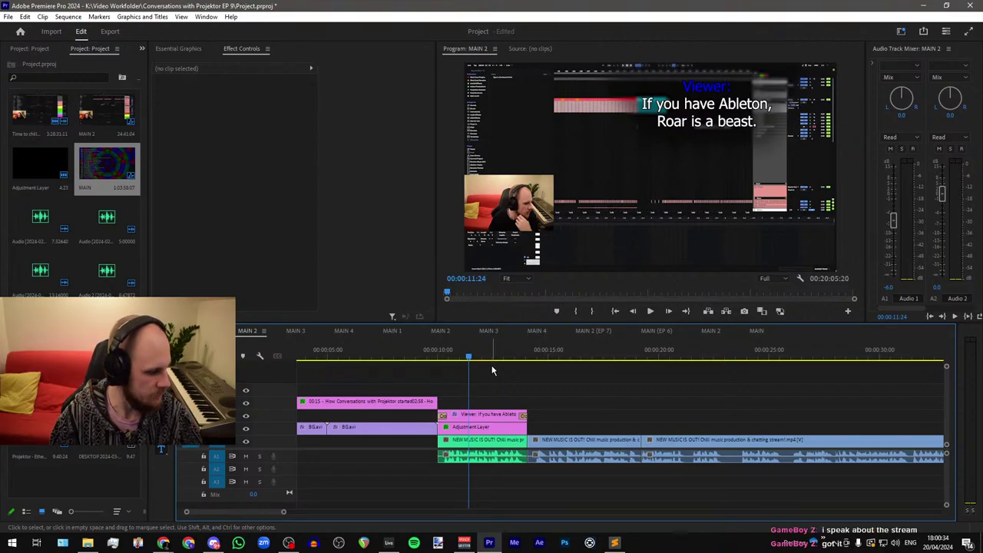
pyautogui.press('=')
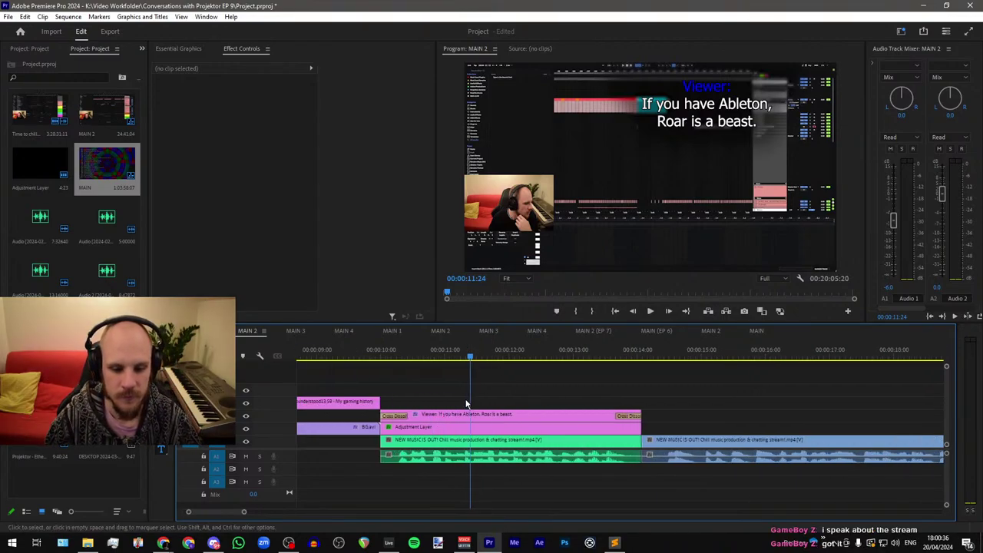
pyautogui.click(464, 414)
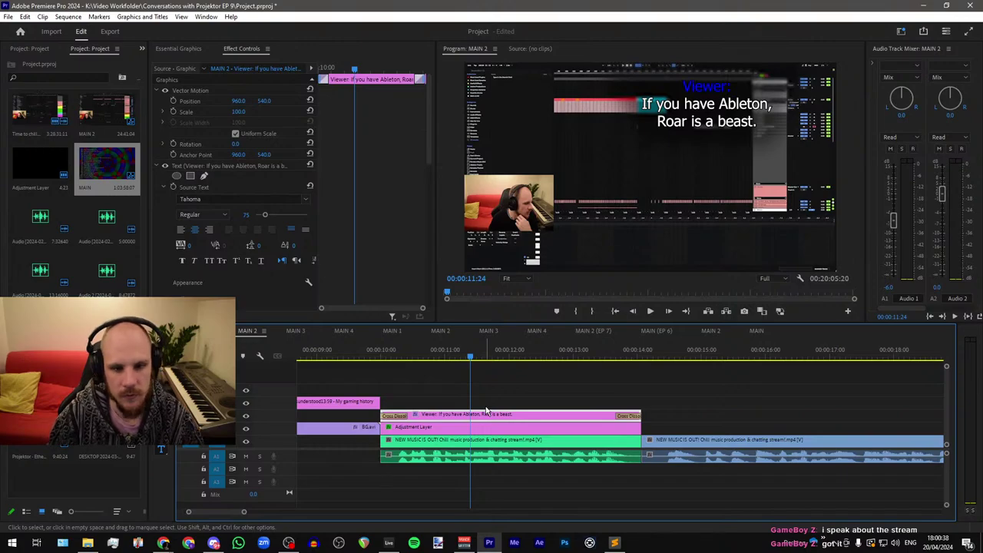
pyautogui.press('-')
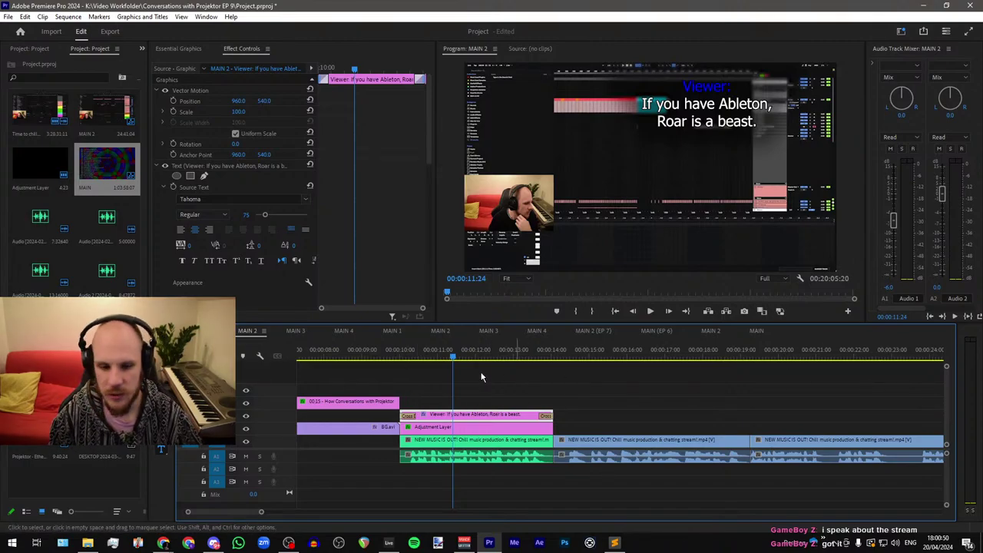
# Step: Play the comment section, then replace its message with the copied question: Do you feel like "psytrance" is something you wanna dedicate your life to or it might change?
pyautogui.click(406, 358)
pyautogui.press('space')
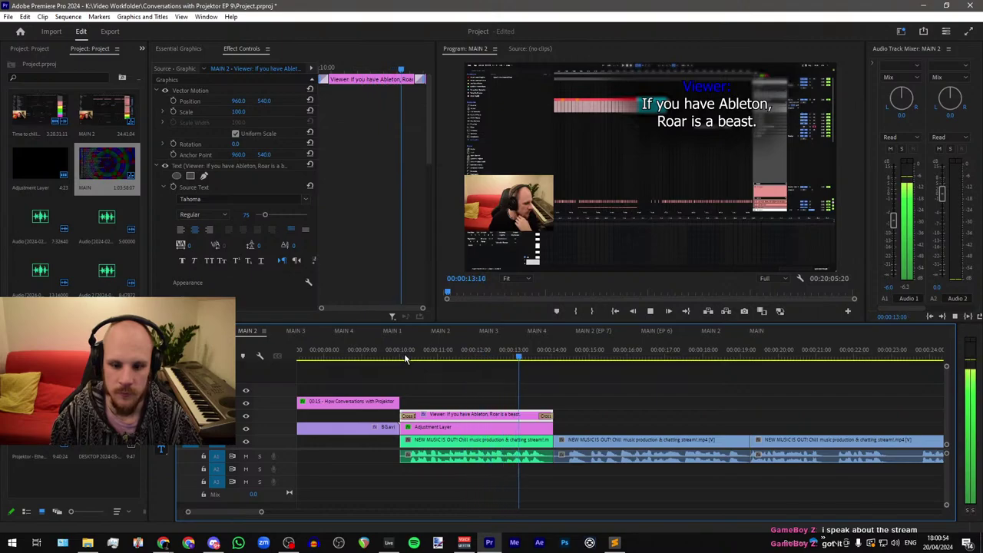
pyautogui.press('space')
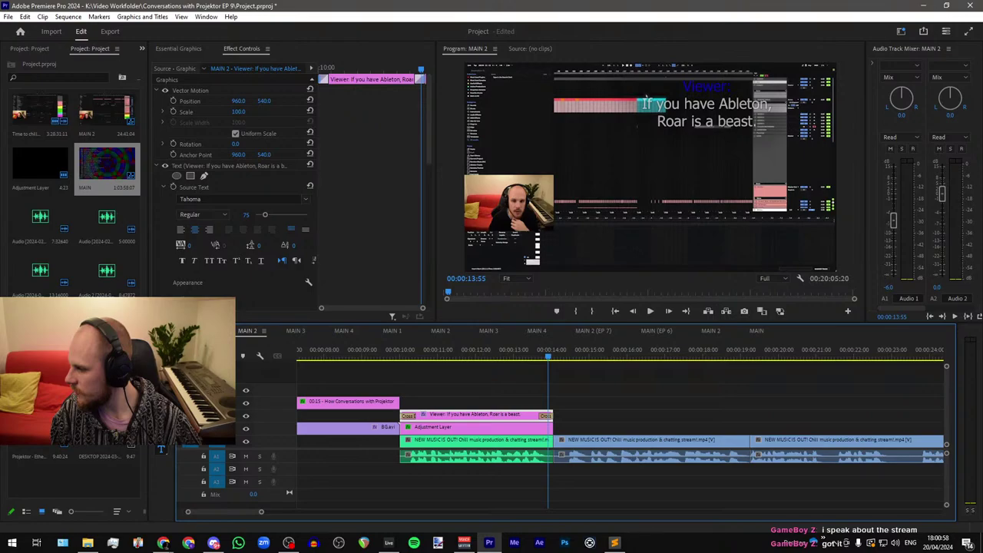
pyautogui.hotkey('alt', 'Tab')
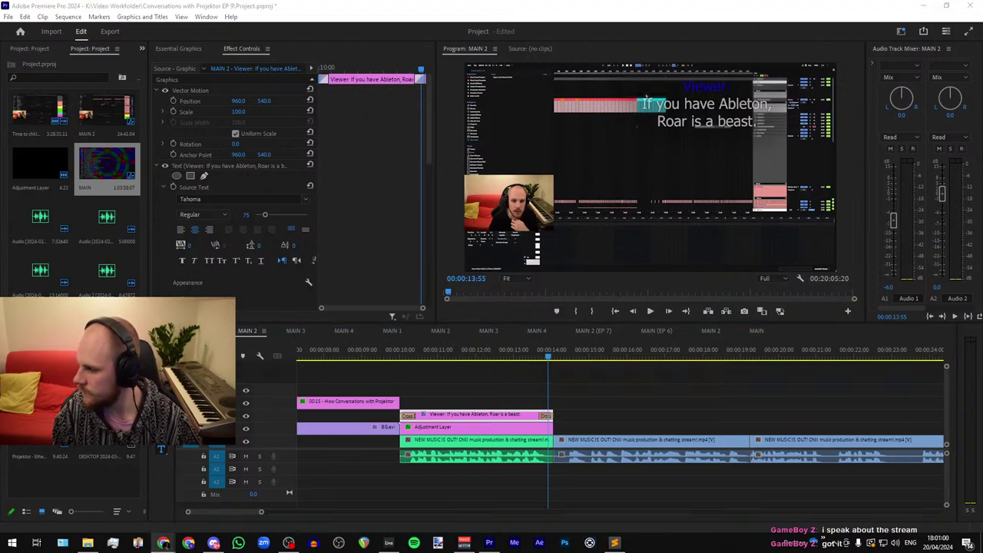
pyautogui.click(460, 355)
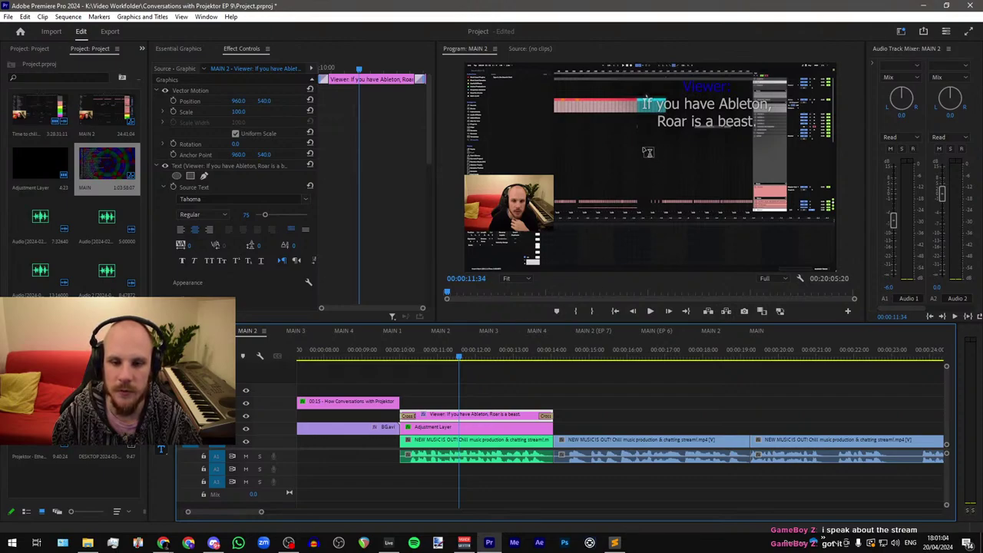
pyautogui.click(694, 103)
pyautogui.tripleClick(694, 103)
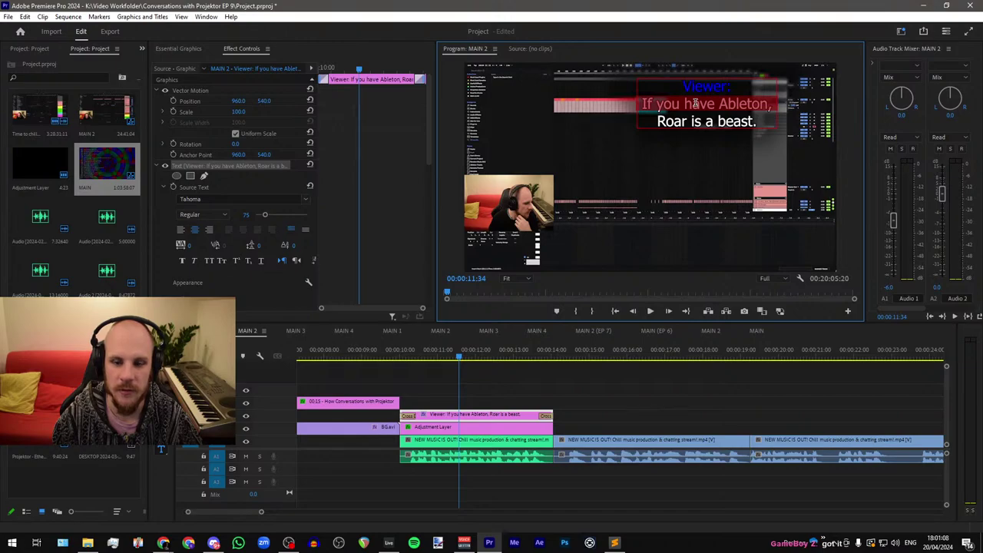
pyautogui.click(694, 103)
pyautogui.moveTo(641, 102); pyautogui.dragTo(778, 126)
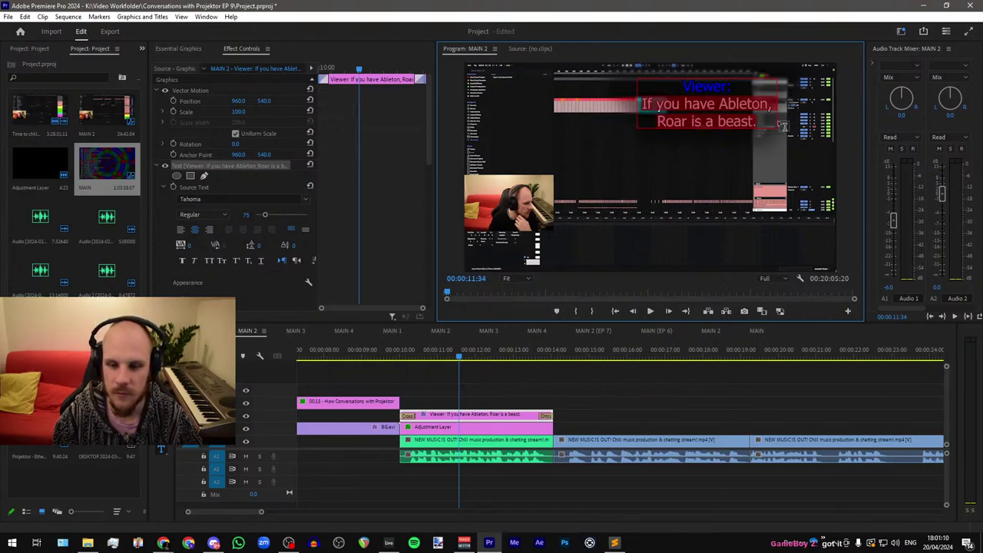
pyautogui.hotkey('ctrl', 'v')
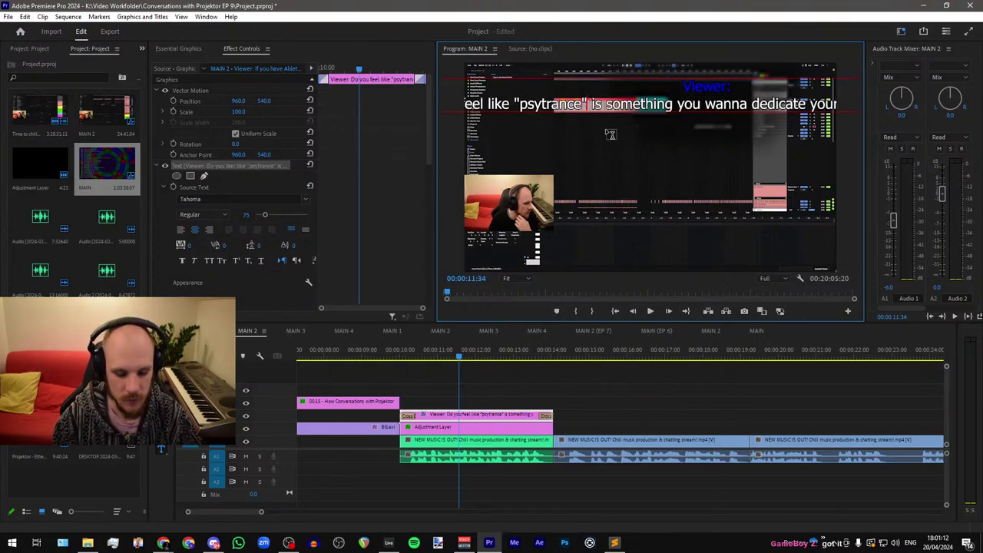
# Step: Remove the quotation marks around Psytrance, capitalize it, and break the question into three lines after "something" and "or"
pyautogui.press('BackSpace')
pyautogui.click(525, 102)
pyautogui.press('BackSpace')
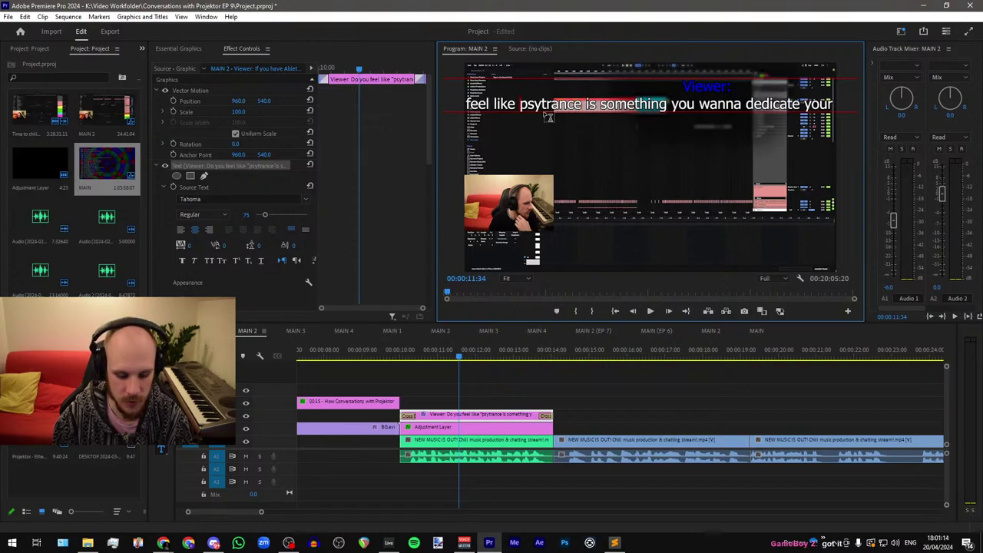
pyautogui.press('Delete')
pyautogui.write('P')
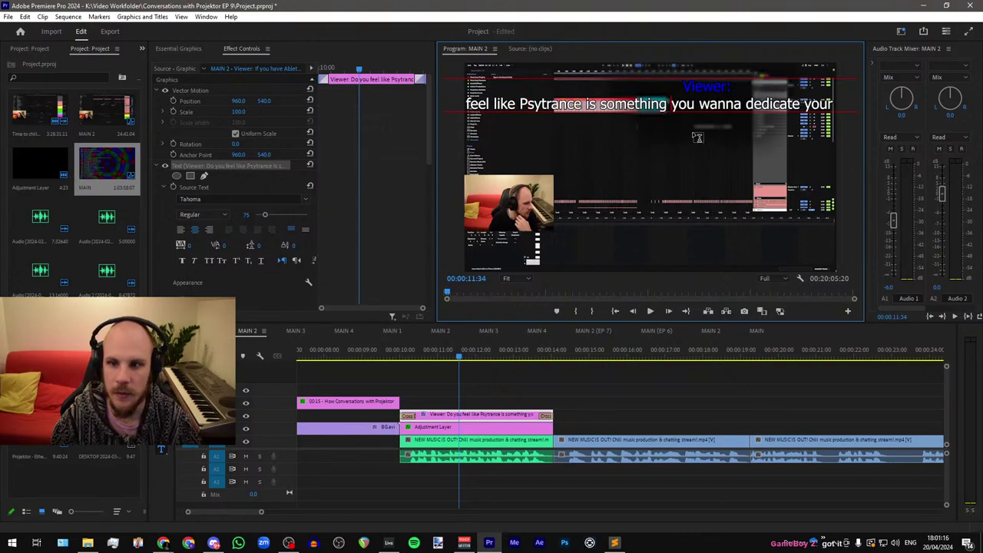
pyautogui.press('Return')
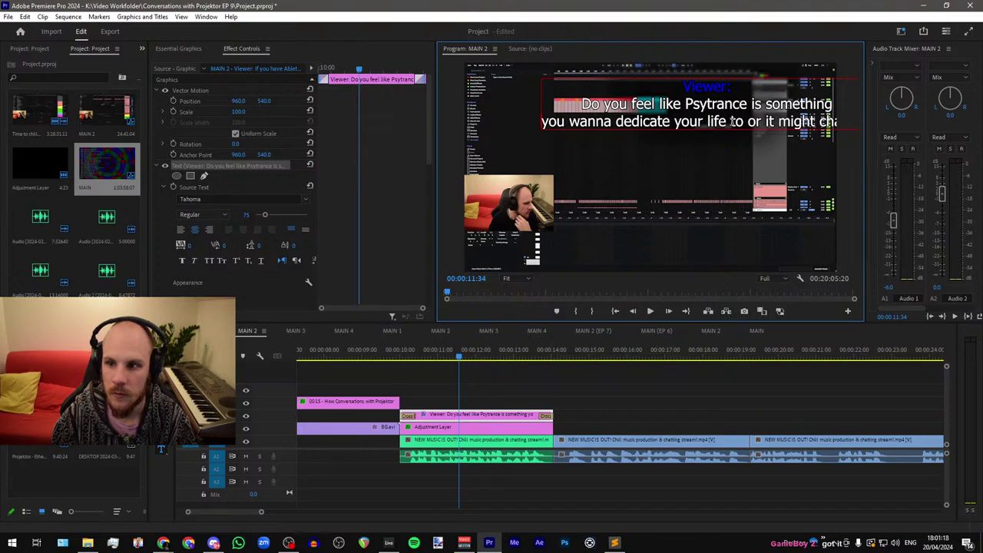
pyautogui.click(766, 122)
pyautogui.press('Return')
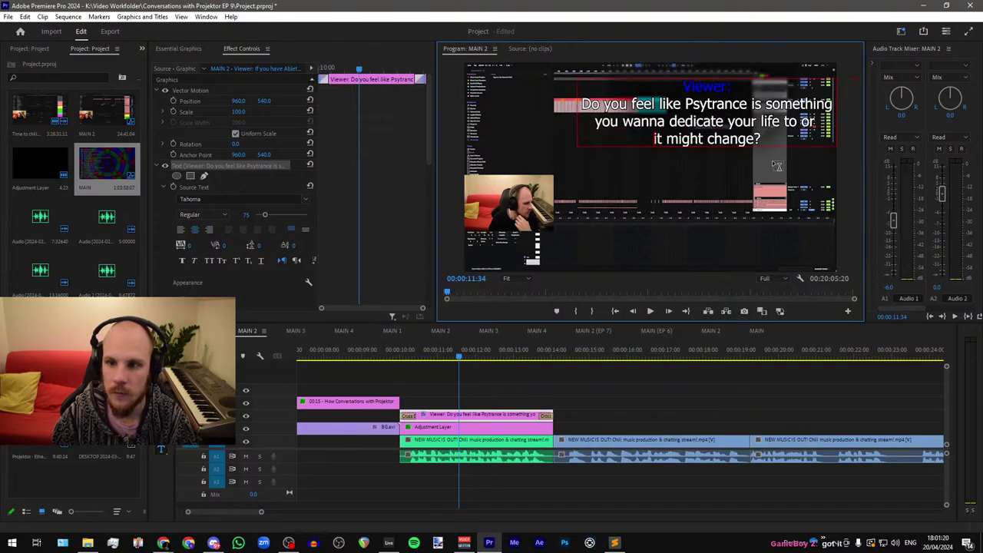
# Step: Widen and deepen the Adjustment Layer's opacity mask around the three-line question, then check its fade-in
pyautogui.click(519, 428)
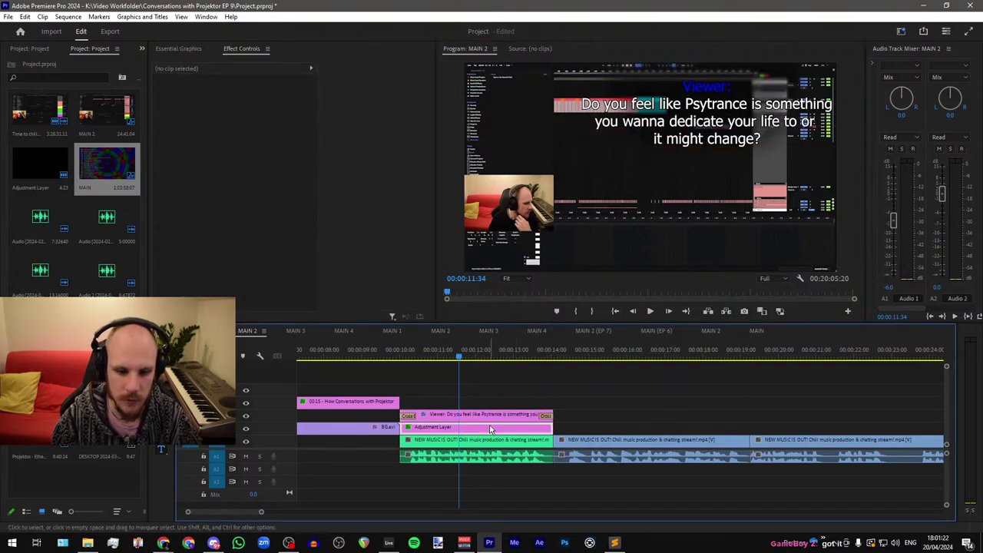
pyautogui.click(184, 197)
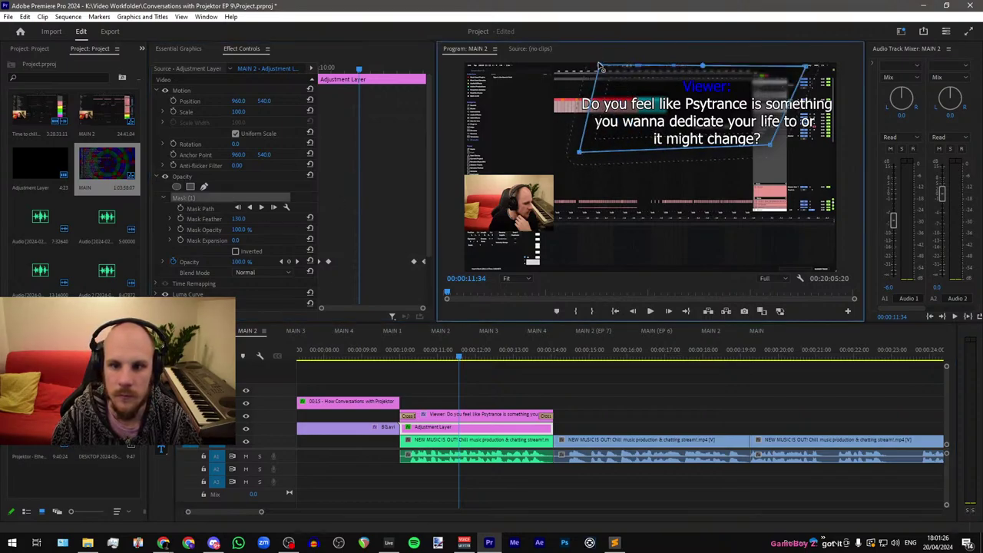
pyautogui.moveTo(600, 66); pyautogui.dragTo(558, 68)
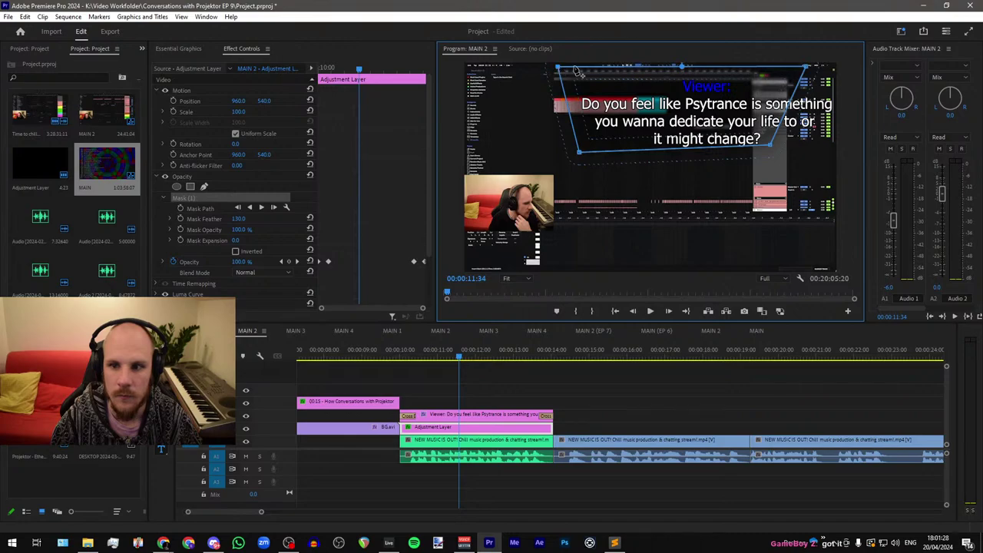
pyautogui.moveTo(807, 67); pyautogui.dragTo(855, 66)
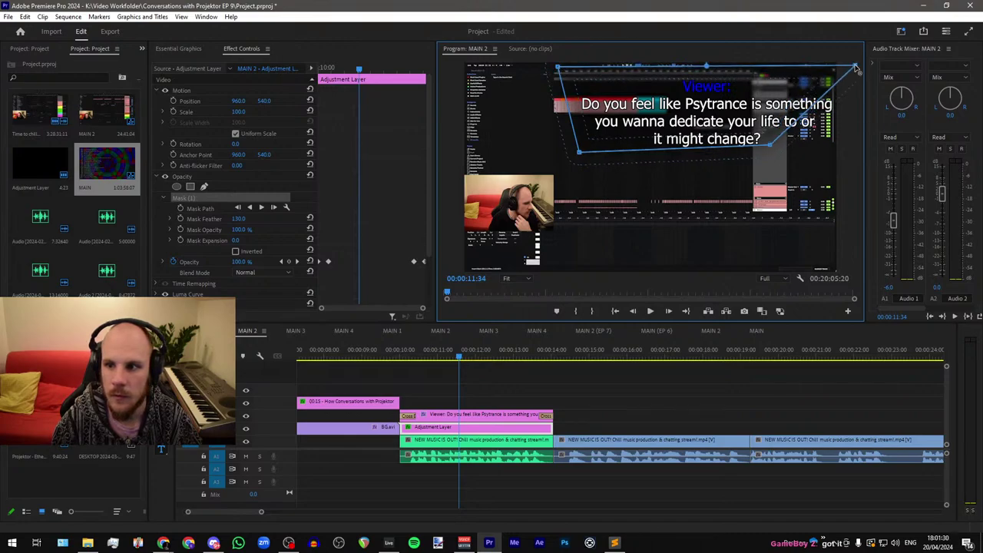
pyautogui.moveTo(772, 145); pyautogui.dragTo(840, 161)
pyautogui.moveTo(579, 152); pyautogui.dragTo(577, 160)
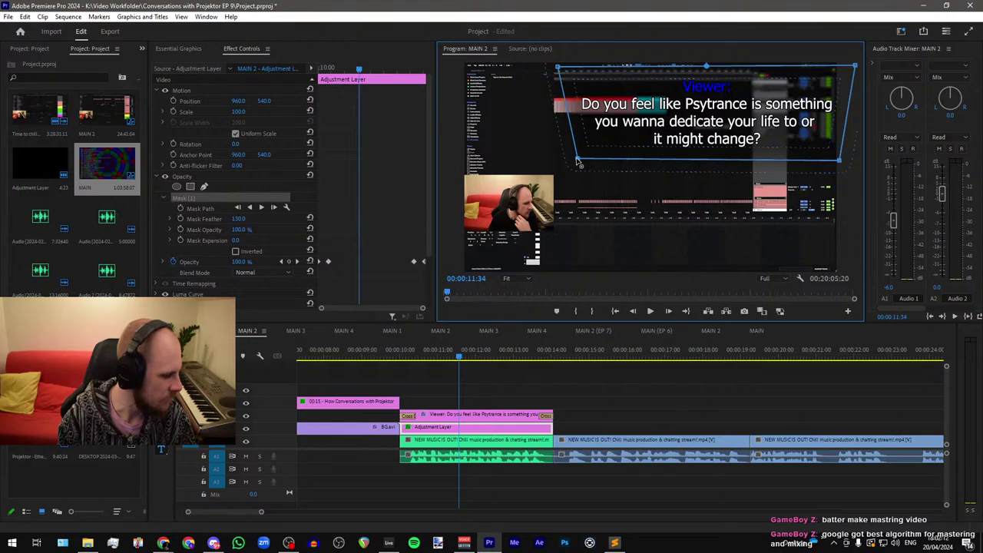
pyautogui.click(400, 355)
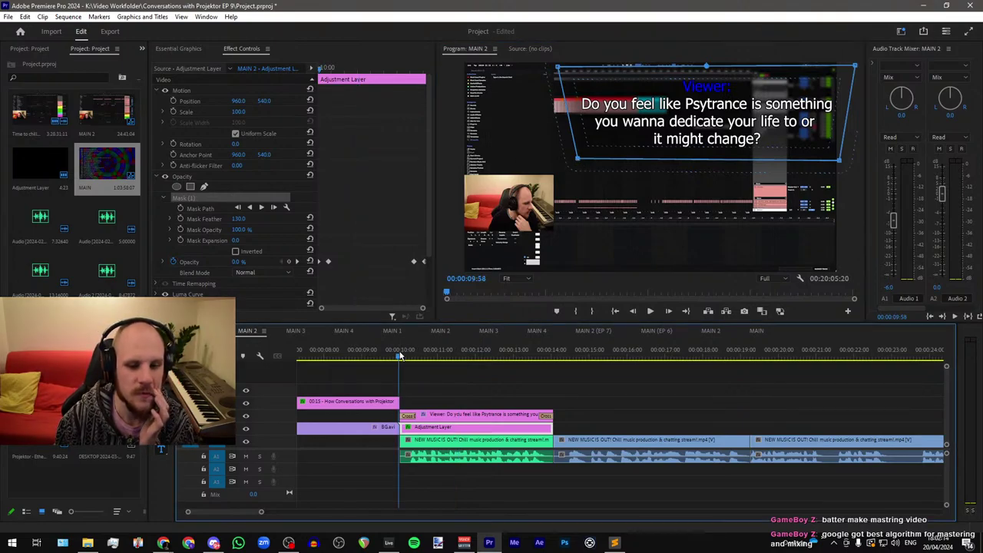
pyautogui.click(427, 403)
pyautogui.click(415, 356)
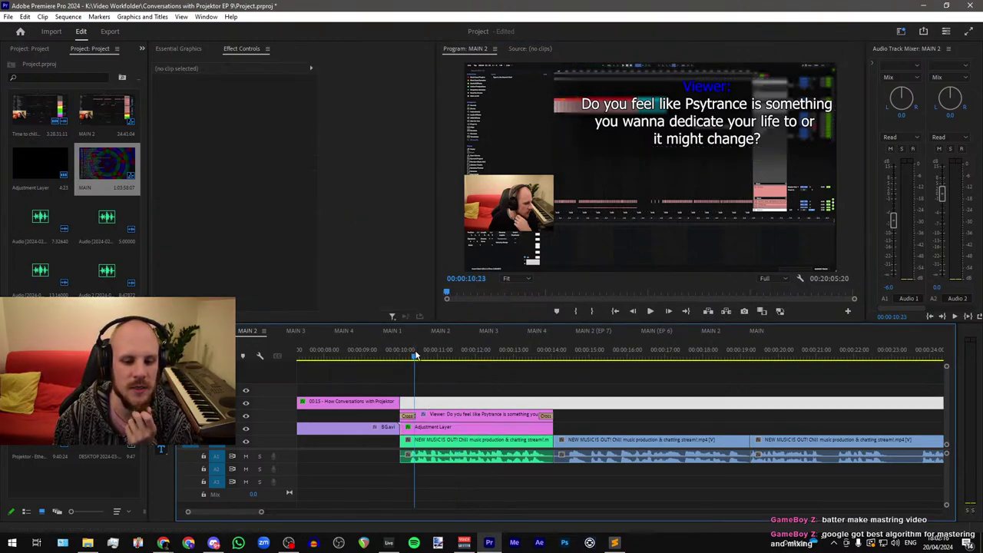
pyautogui.moveTo(418, 358); pyautogui.dragTo(427, 358)
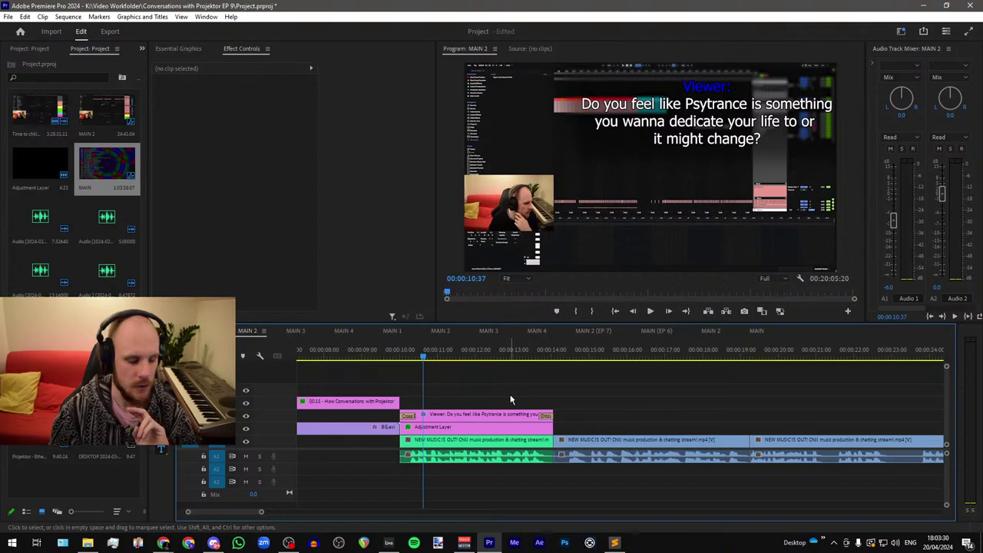
# Step: Play from the end of the Psytrance viewer comment into the next clips to check its fade-out
pyautogui.click(516, 353)
pyautogui.press('space')
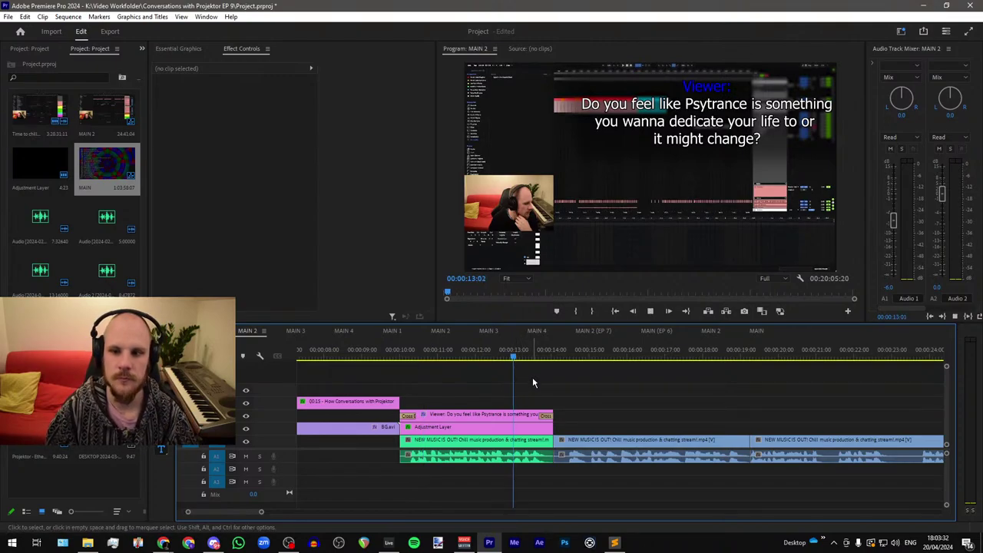
pyautogui.scroll(-3, 436, 394)
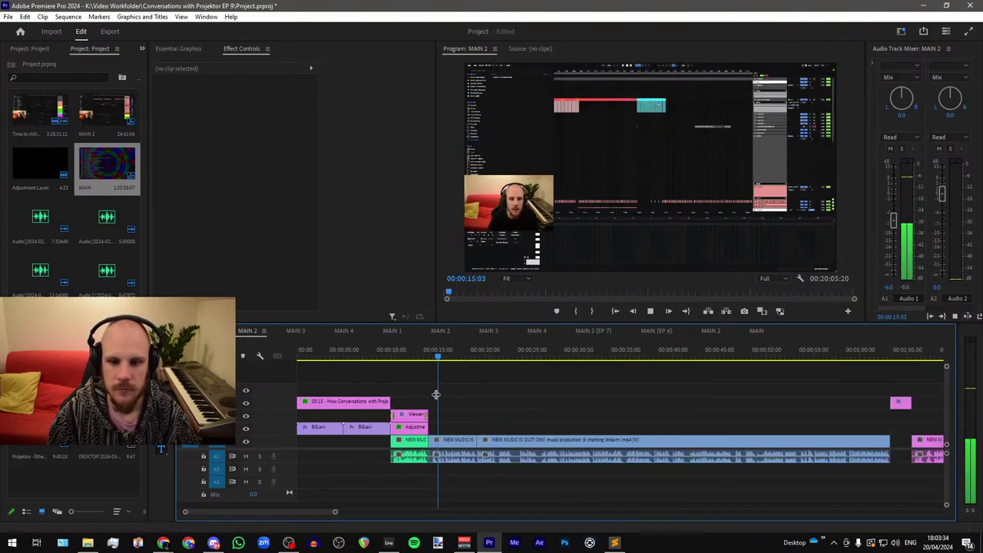
pyautogui.press('-')
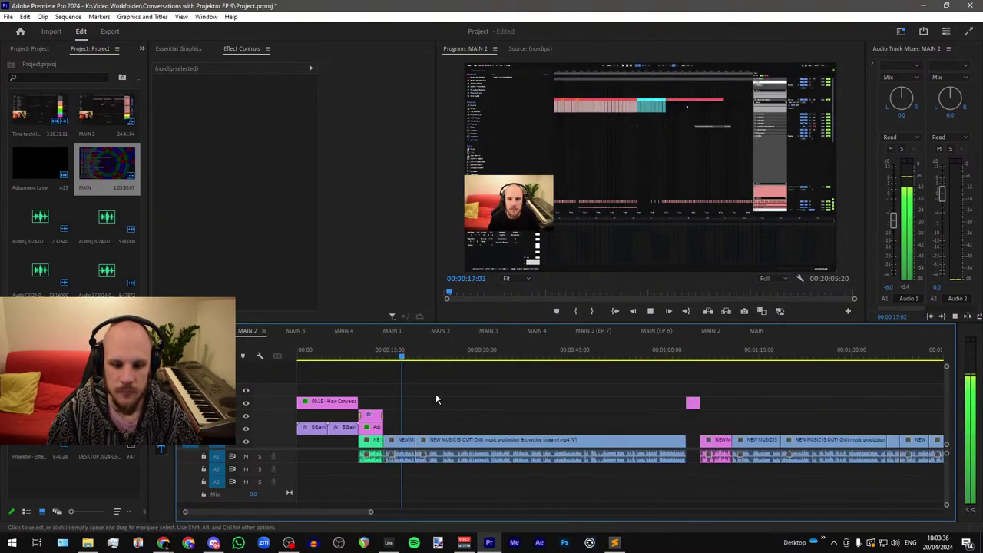
pyautogui.press('-')
pyautogui.press('space')
# Step: Duplicate the viewer comment and Adjustment Layer over the first clip after the "How I would write minecraft music" title, starting the comment with that clip
pyautogui.click(559, 355)
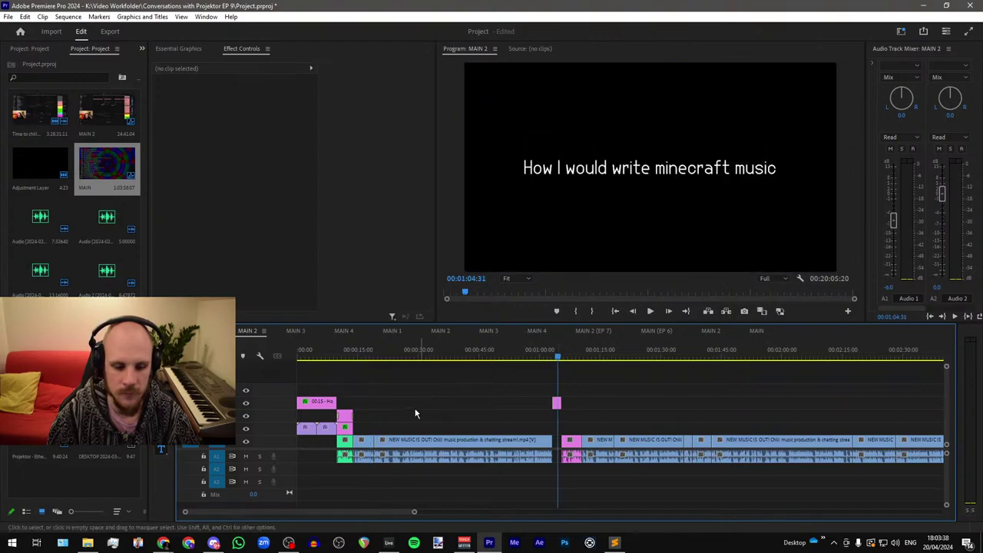
pyautogui.moveTo(389, 410); pyautogui.dragTo(347, 427)
pyautogui.hotkey('ctrl', 'c')
pyautogui.hotkey('ctrl', 'v')
pyautogui.scroll(4, 615, 405)
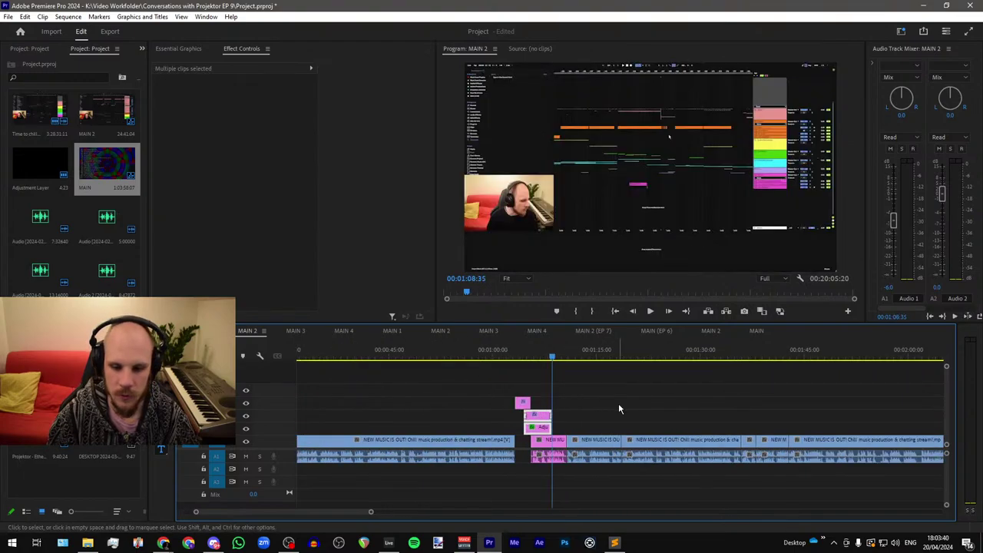
pyautogui.moveTo(447, 423)
pyautogui.mouseDown()
pyautogui.moveTo(489, 424)
pyautogui.moveTo(444, 414)
pyautogui.mouseUp()
pyautogui.click(587, 419)
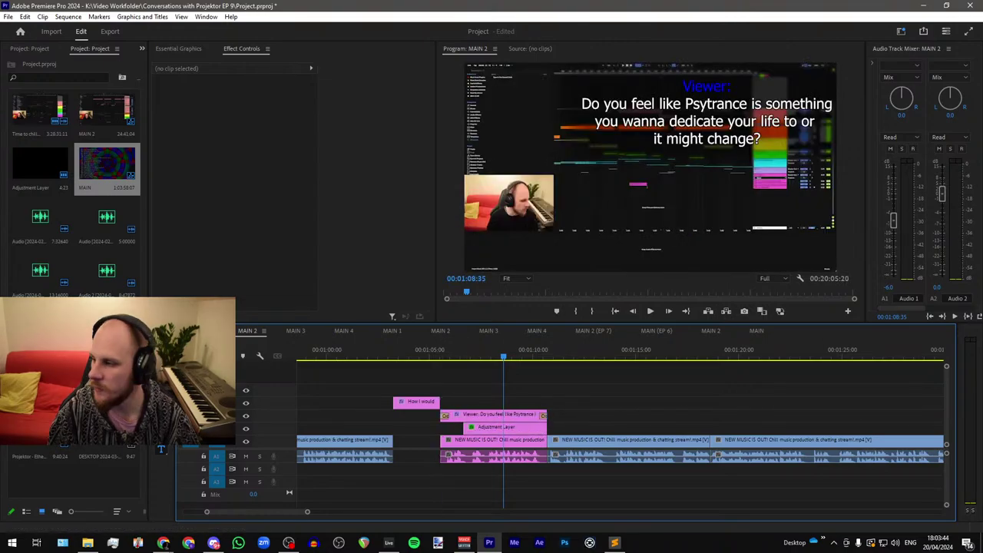
# Step: Extend the copied Adjustment Layer back to the clip's start and move its two fade-in opacity keyframes to that point
pyautogui.click(163, 543)
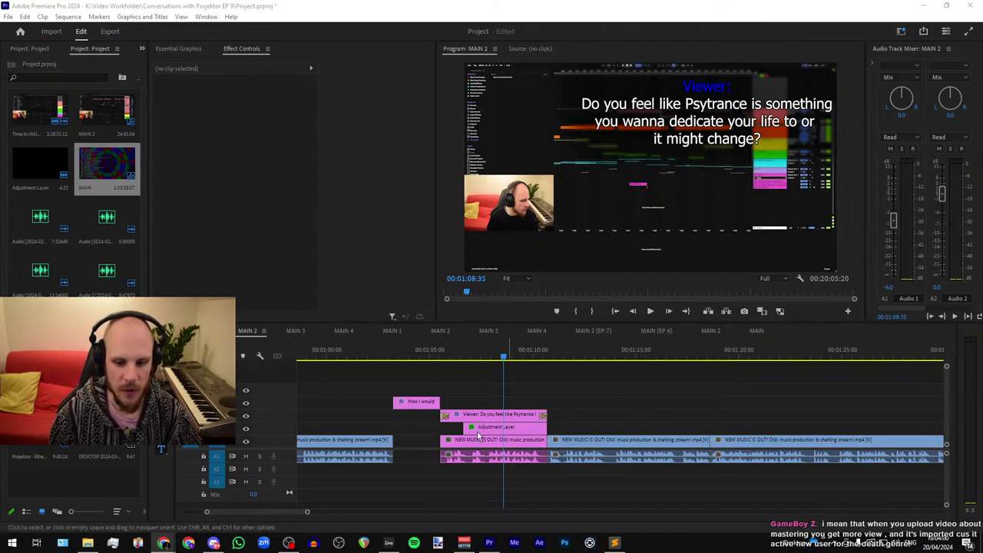
pyautogui.scroll(6, 476, 438)
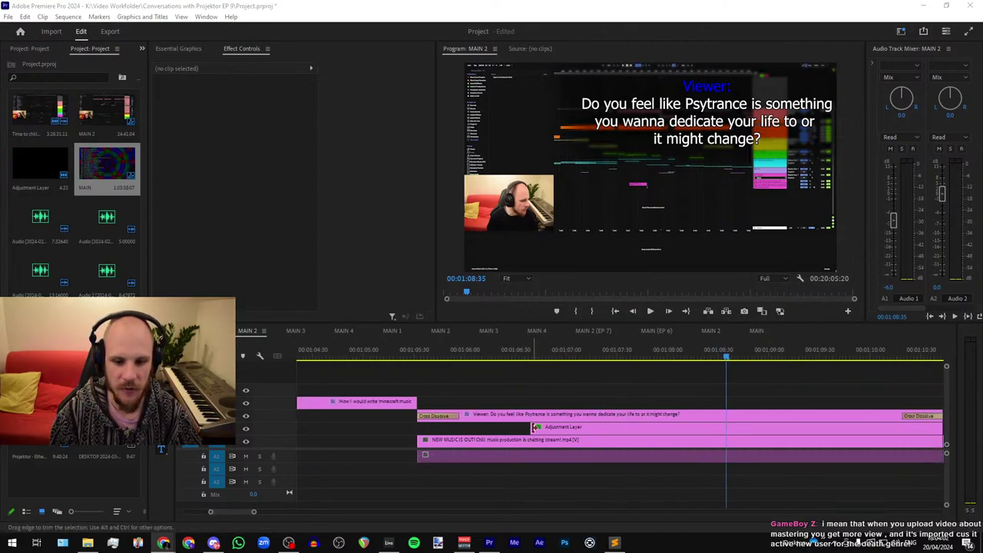
pyautogui.moveTo(527, 427); pyautogui.dragTo(419, 428)
pyautogui.moveTo(329, 269); pyautogui.dragTo(351, 249)
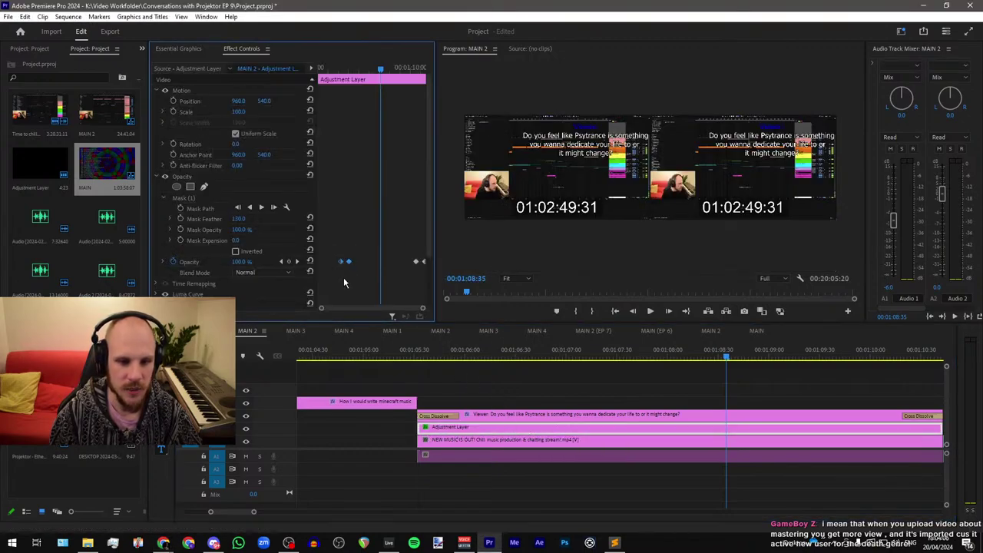
pyautogui.hotkey('ctrl', 'x')
pyautogui.moveTo(329, 69); pyautogui.dragTo(318, 123)
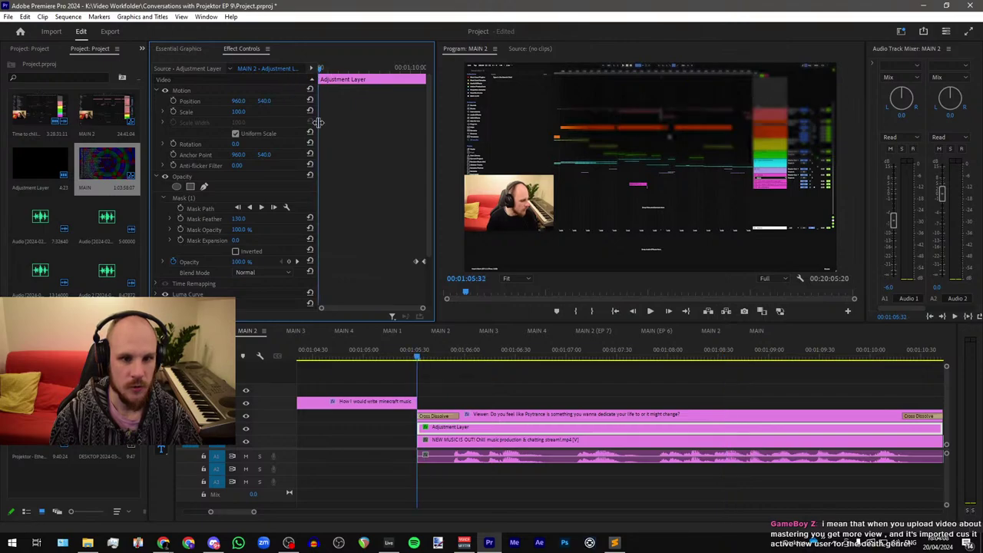
pyautogui.hotkey('ctrl', 'v')
pyautogui.scroll(-4, 407, 393)
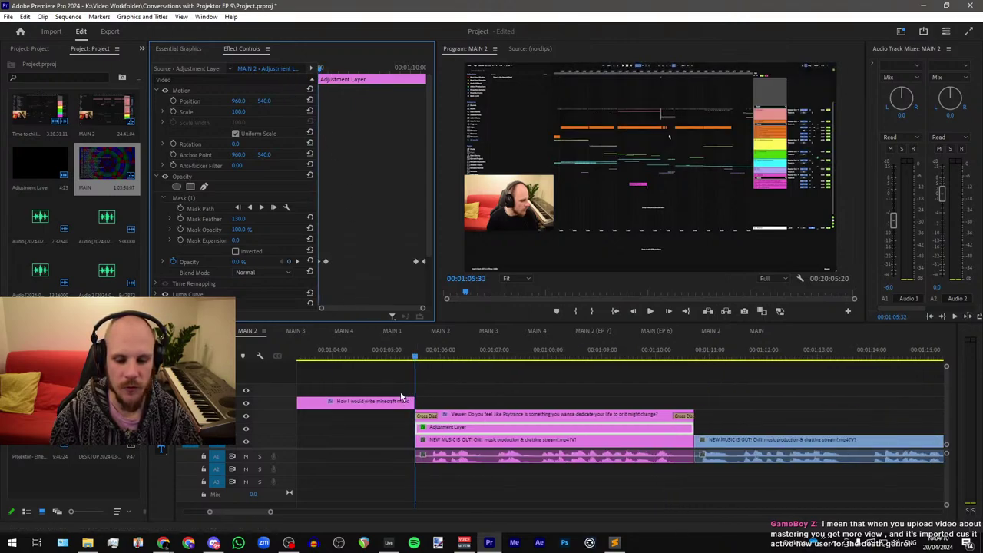
pyautogui.click(430, 354)
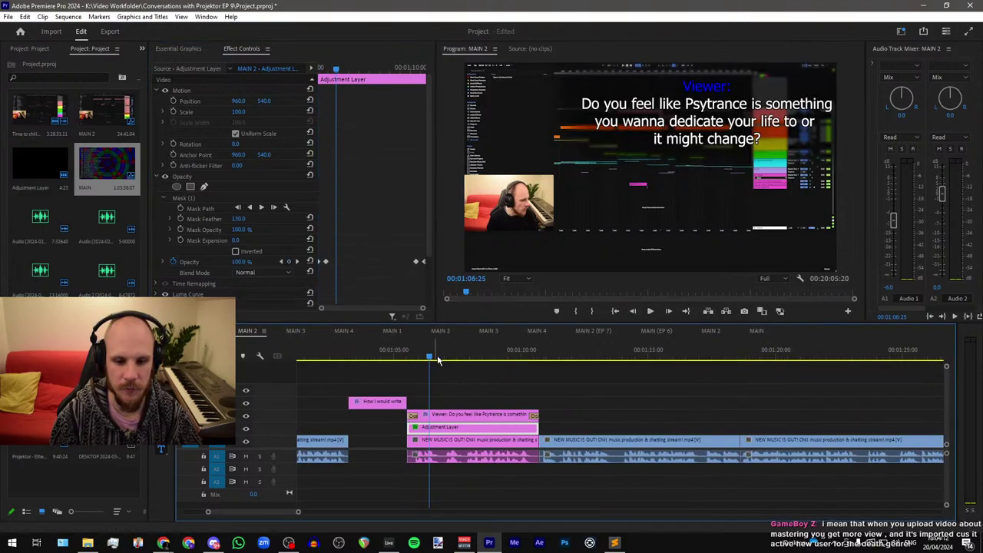
# Step: Replace the copied comment's message with "If you'd be asked to write some tracks for Minecraft, what would they be like?", breaking the line after "tracks"
pyautogui.scroll(-2, 429, 378)
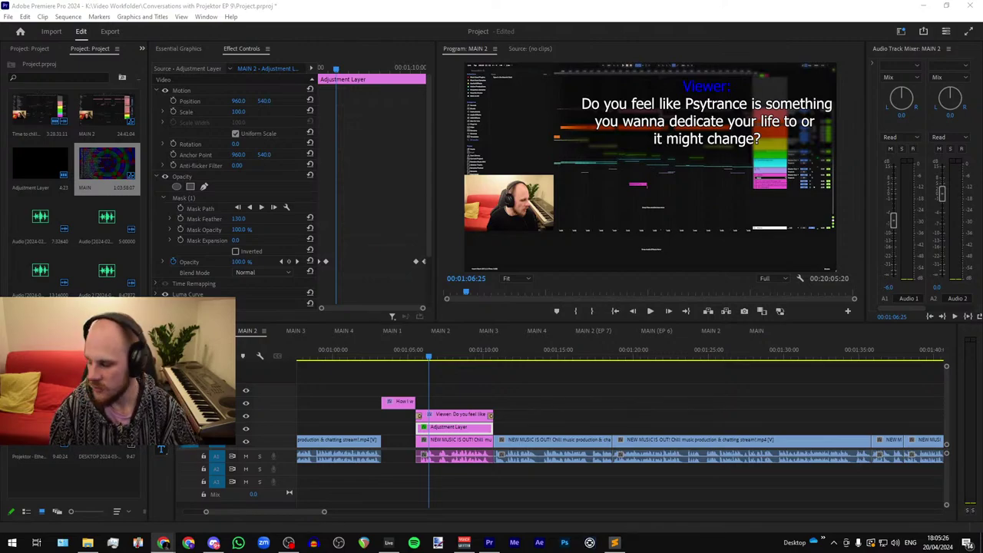
pyautogui.click(443, 359)
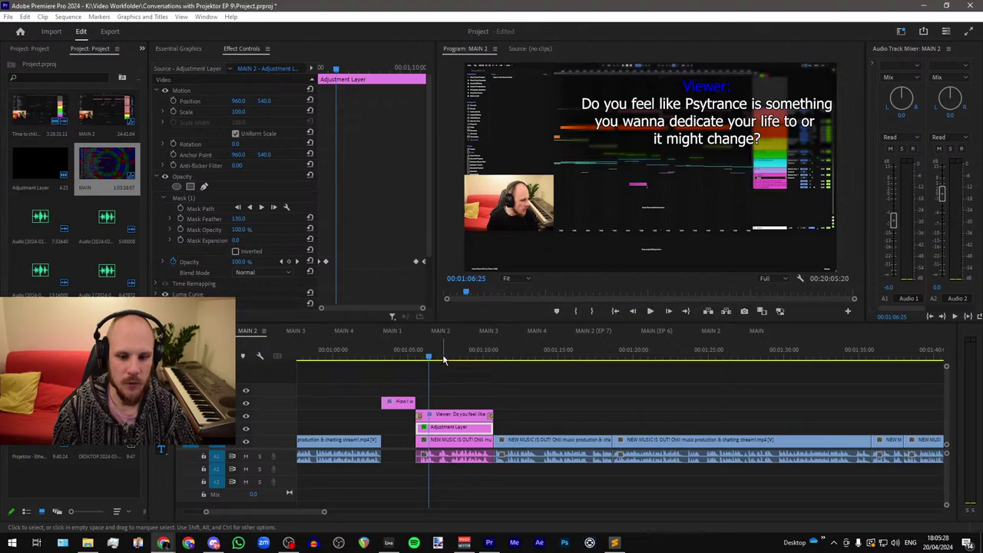
pyautogui.click(447, 408)
pyautogui.click(445, 418)
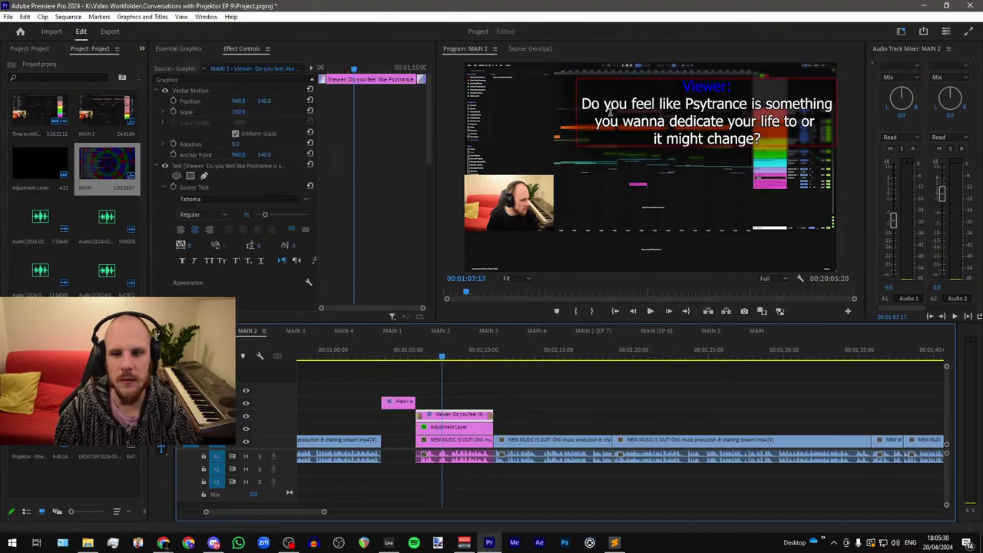
pyautogui.click(584, 102)
pyautogui.moveTo(584, 103); pyautogui.dragTo(784, 142)
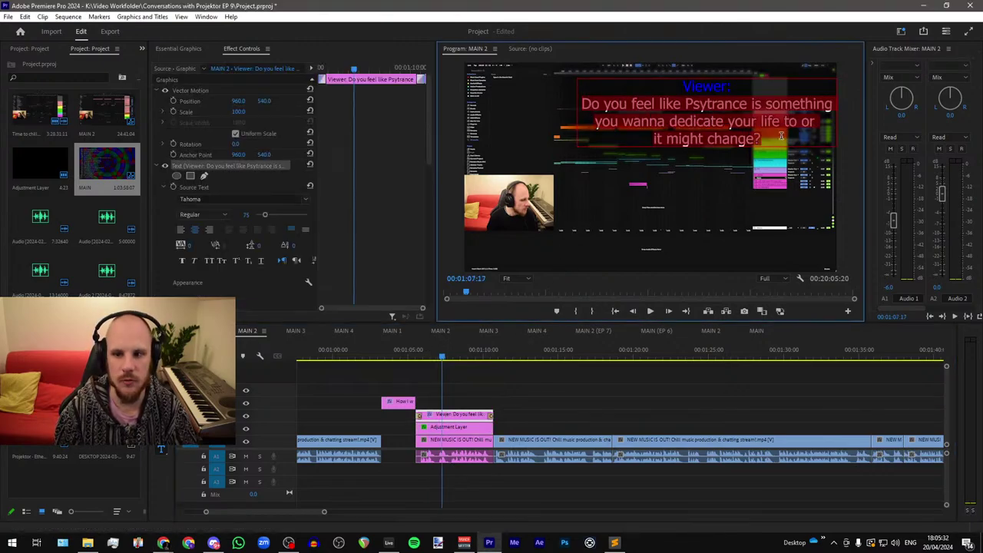
pyautogui.hotkey('ctrl', 'v')
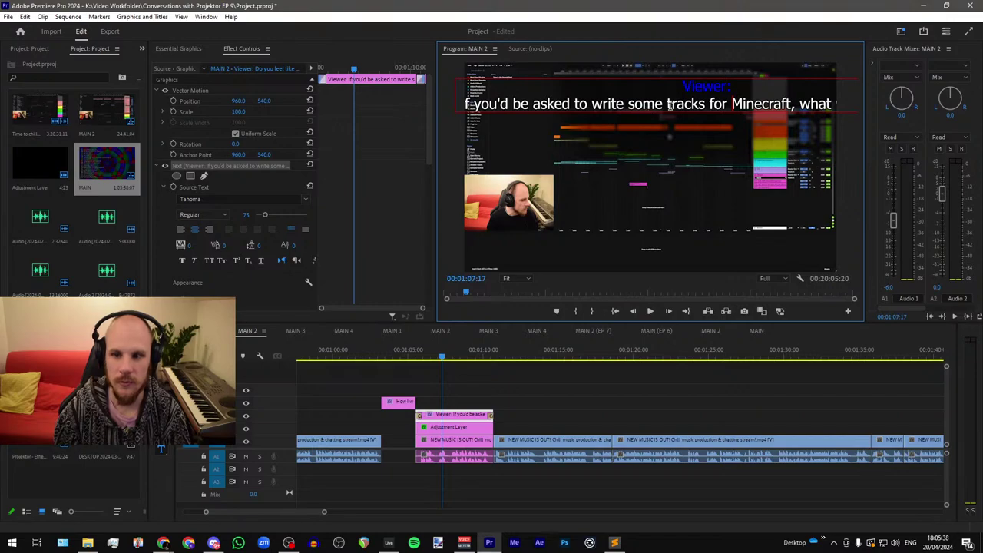
pyautogui.click(708, 105)
pyautogui.press('Return')
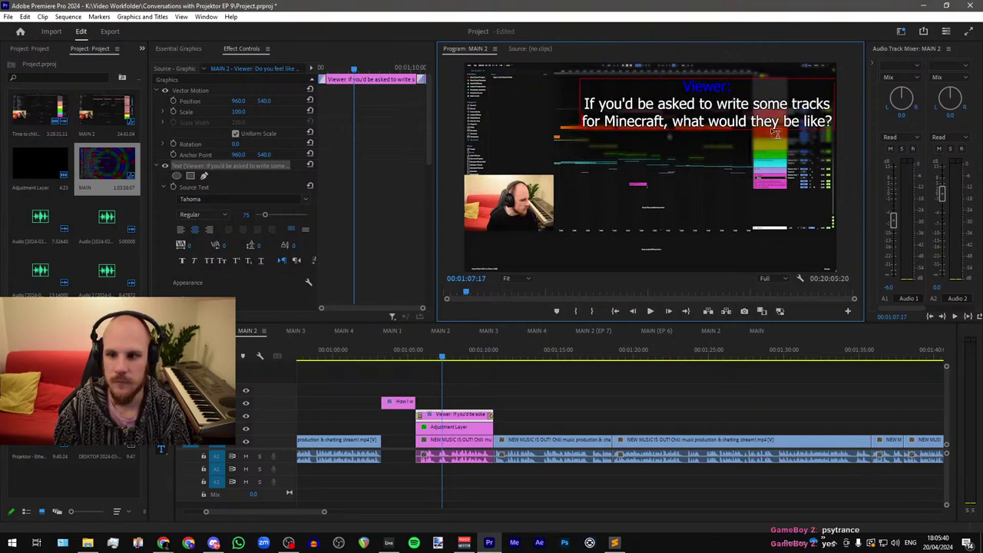
pyautogui.click(526, 423)
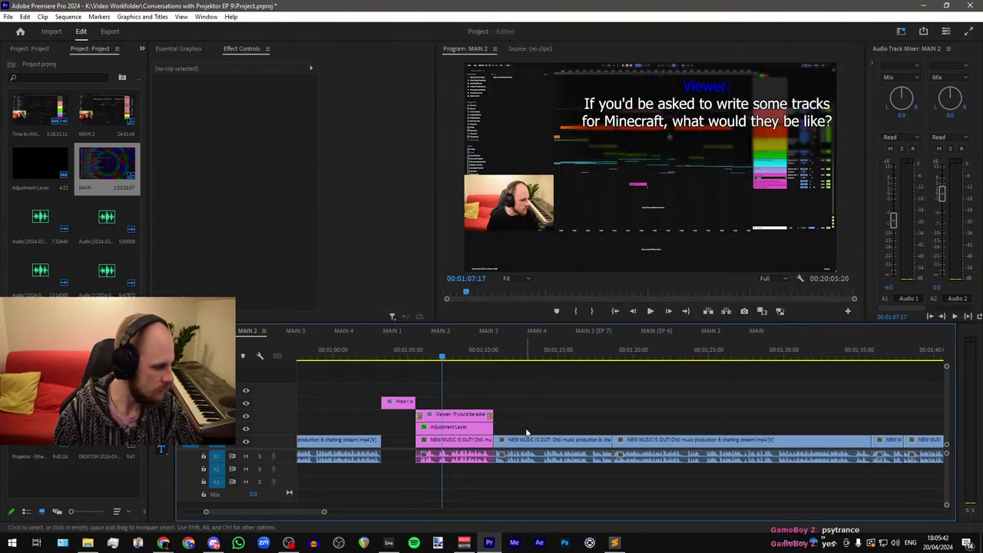
# Step: Raise the lower edge of the Adjustment Layer's opacity mask to fit the two-line Minecraft question, save the project, and check the comment's end
pyautogui.click(454, 429)
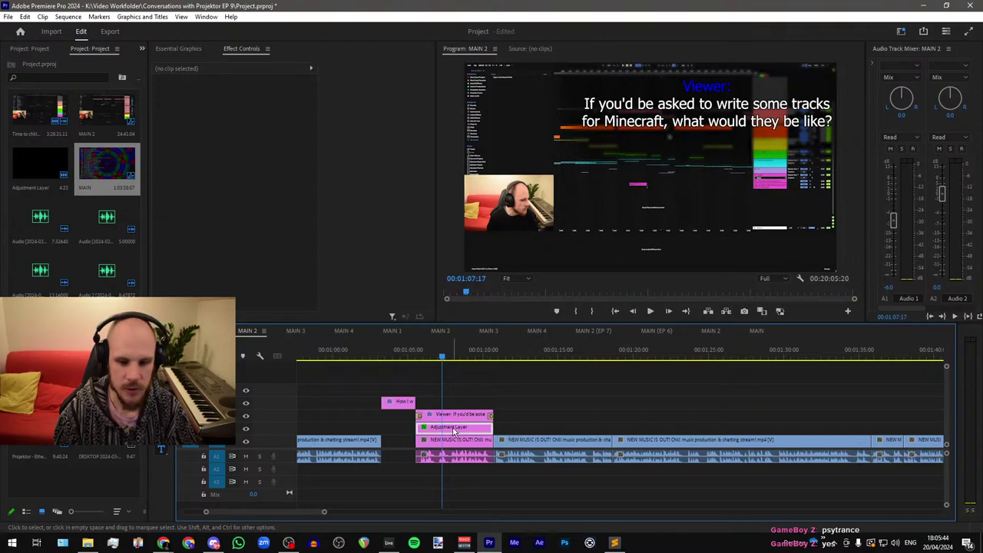
pyautogui.click(194, 199)
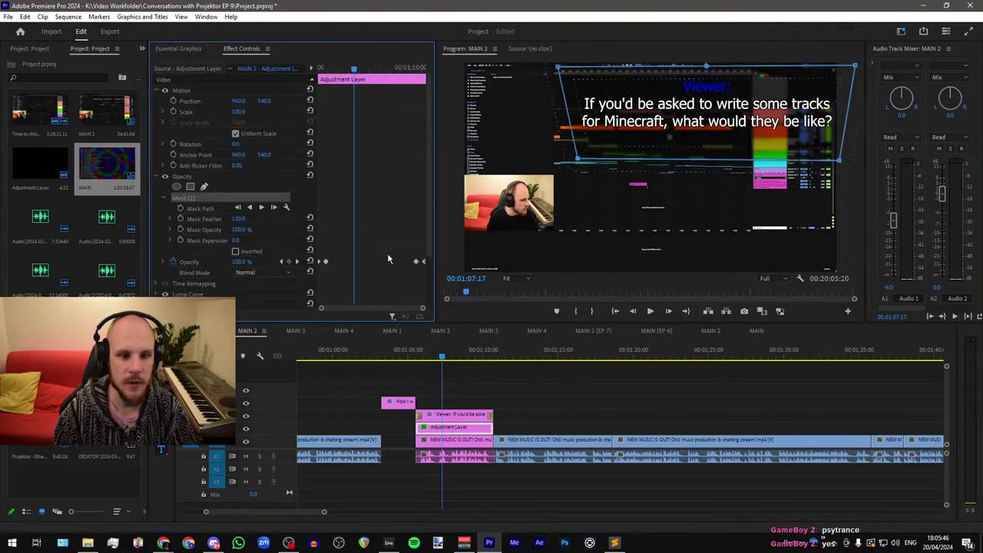
pyautogui.moveTo(578, 159); pyautogui.dragTo(570, 141)
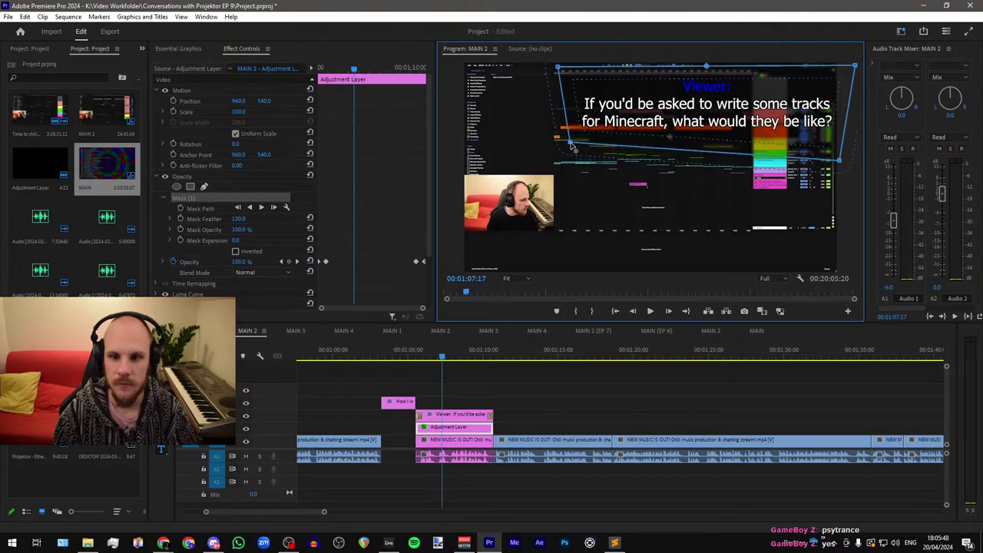
pyautogui.moveTo(840, 160); pyautogui.dragTo(846, 146)
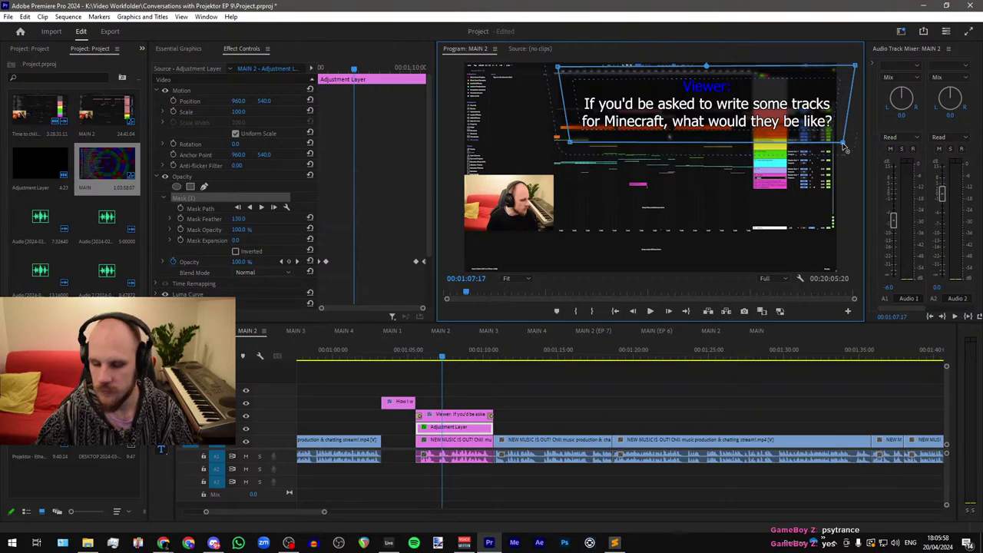
pyautogui.click(522, 428)
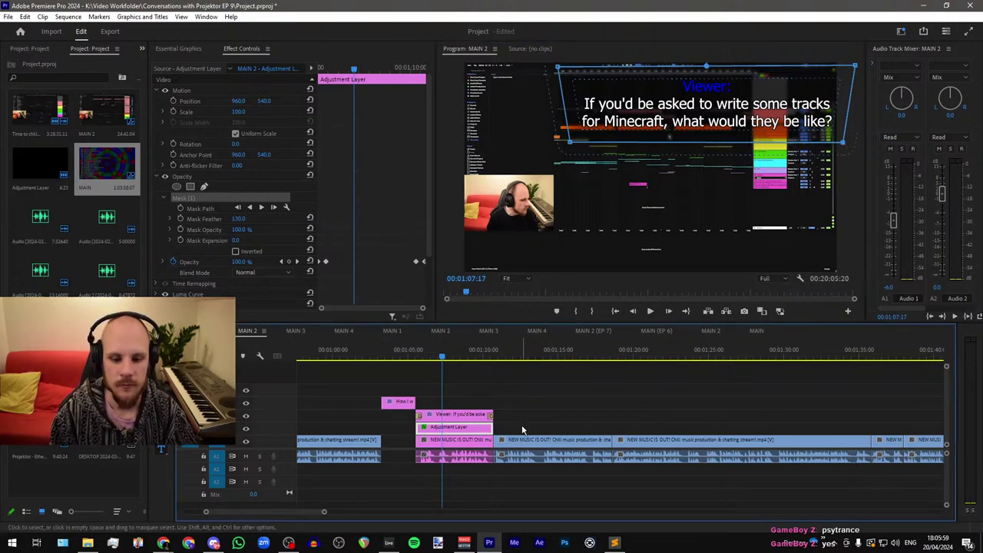
pyautogui.click(430, 355)
pyautogui.hotkey('ctrl', 's')
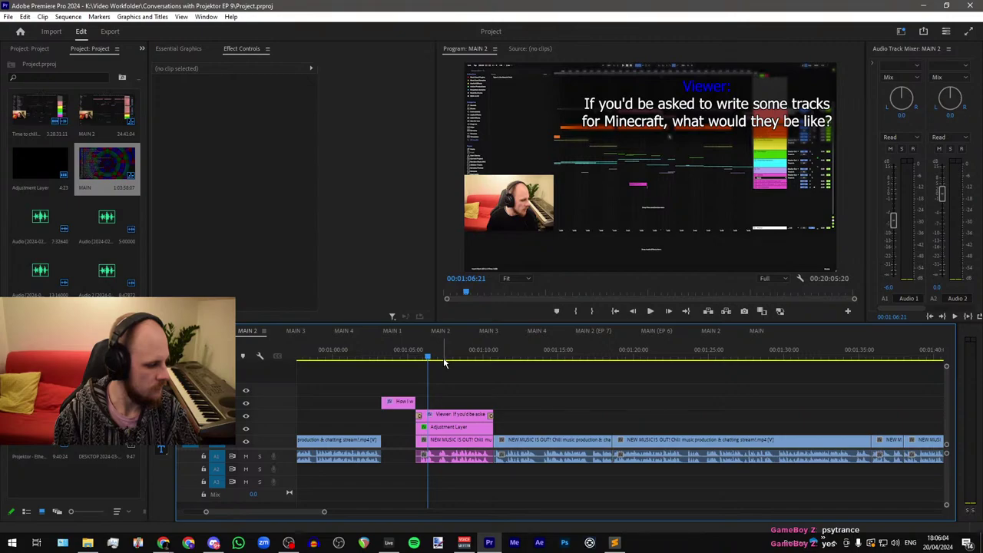
pyautogui.moveTo(444, 363); pyautogui.dragTo(497, 364)
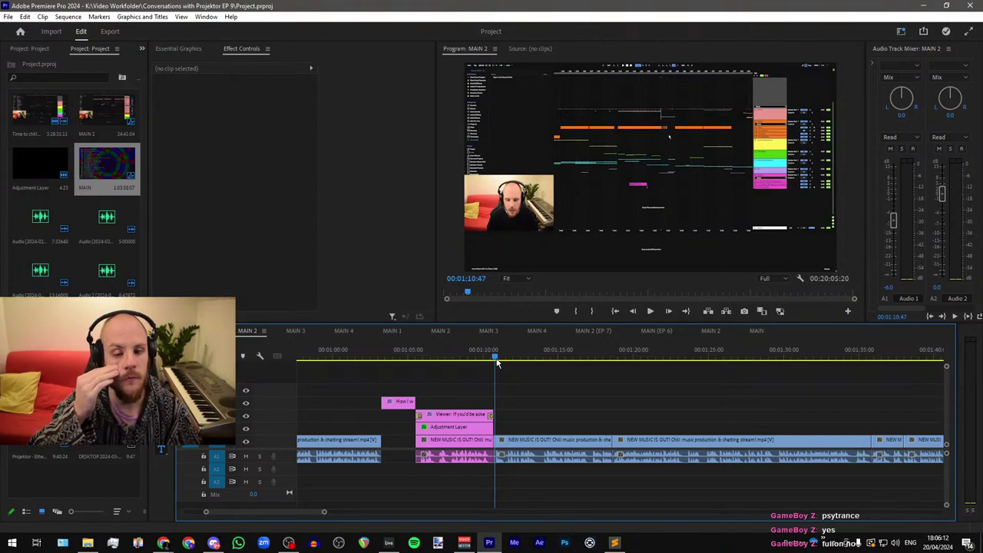
# Step: Switch to the YouTube window, maximize it, and pause the Astrix @ Boom Festival 2023 (Full Set Movie) video before returning to the project
pyautogui.hotkey('alt', 'Tab')
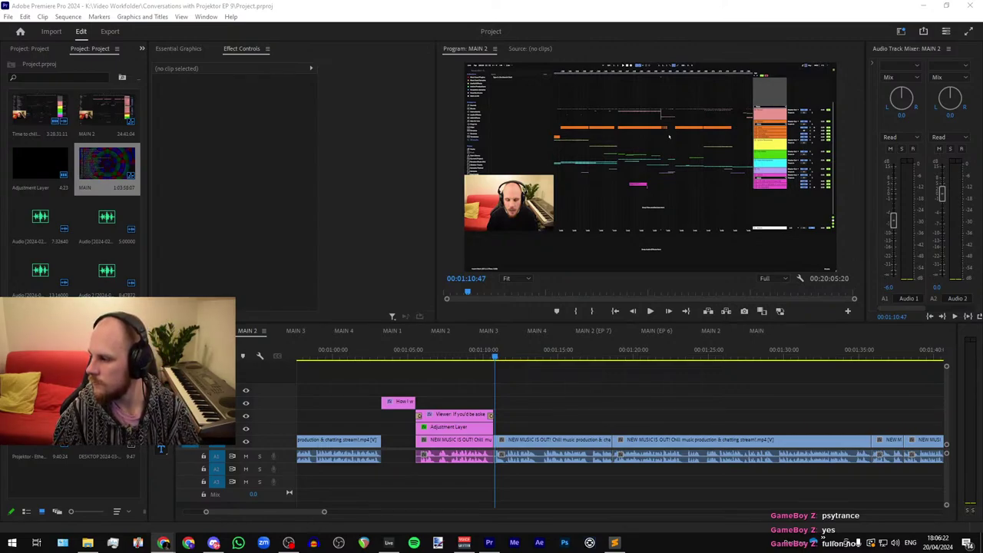
pyautogui.moveTo(982, 184); pyautogui.dragTo(360, 140)
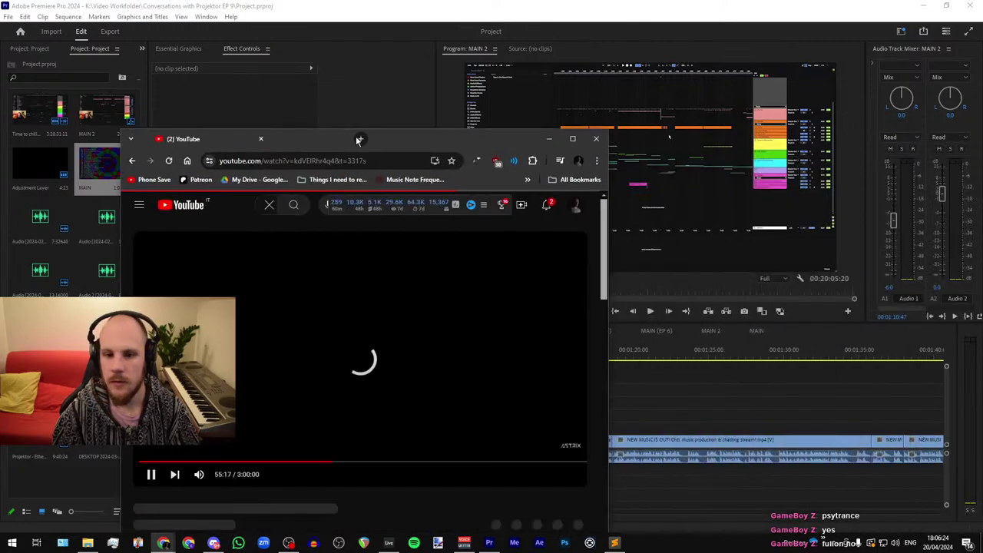
pyautogui.doubleClick(375, 139)
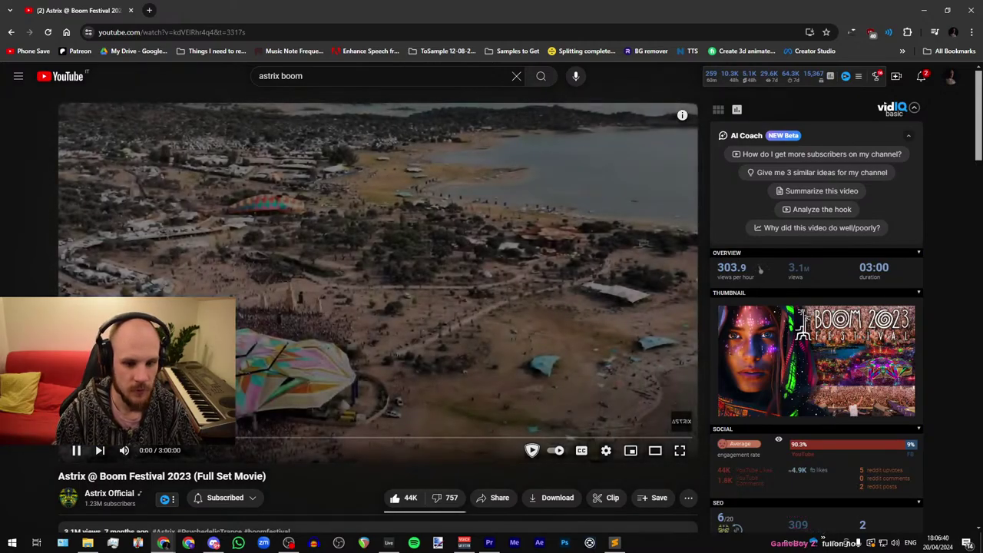
pyautogui.press('space')
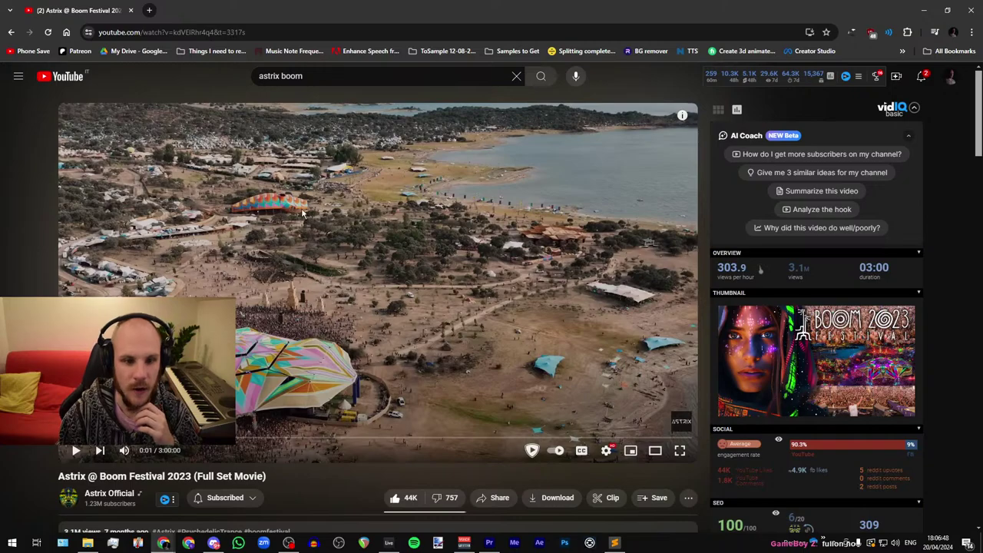
pyautogui.moveTo(110, 4); pyautogui.dragTo(316, 2)
pyautogui.click(315, 5)
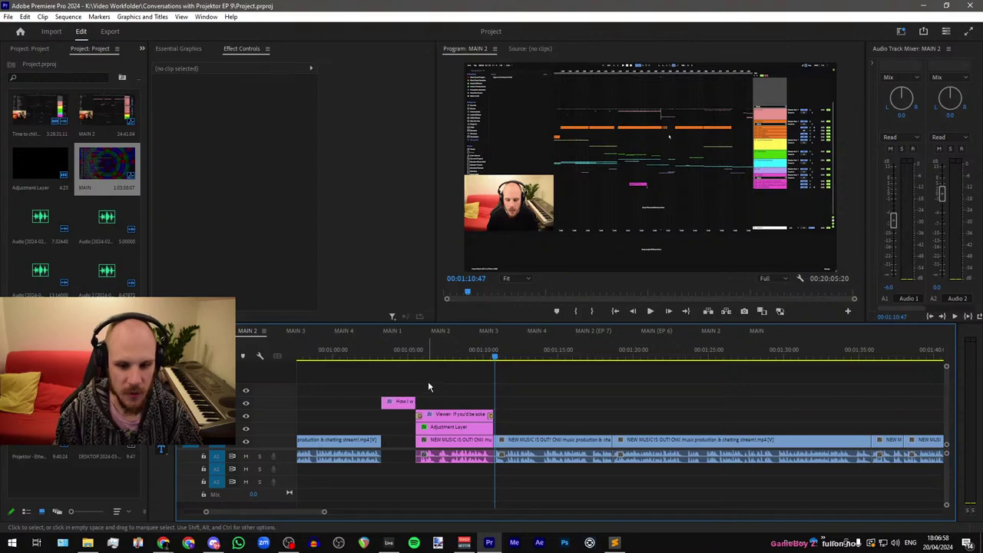
pyautogui.scroll(-3, 429, 380)
pyautogui.scroll(-4, 422, 380)
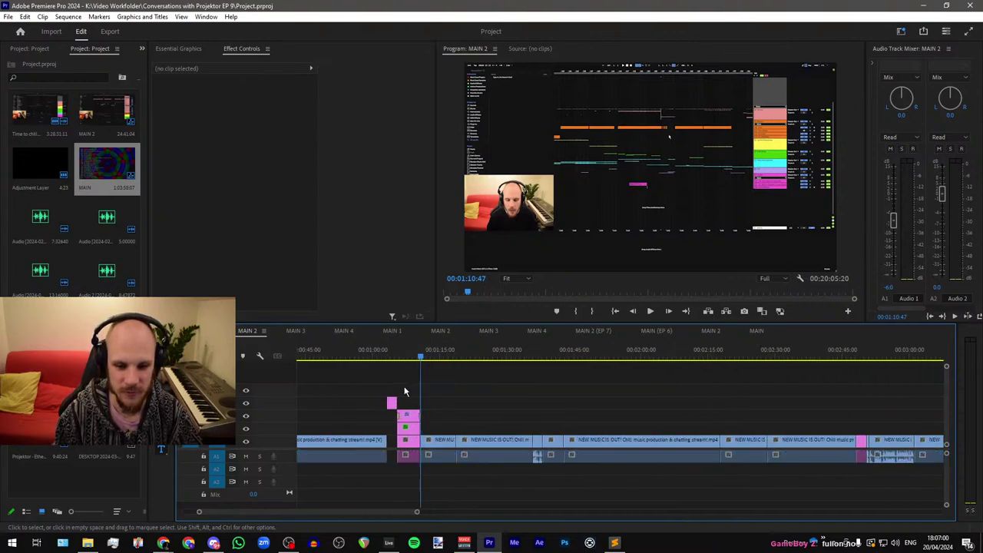
pyautogui.click(403, 358)
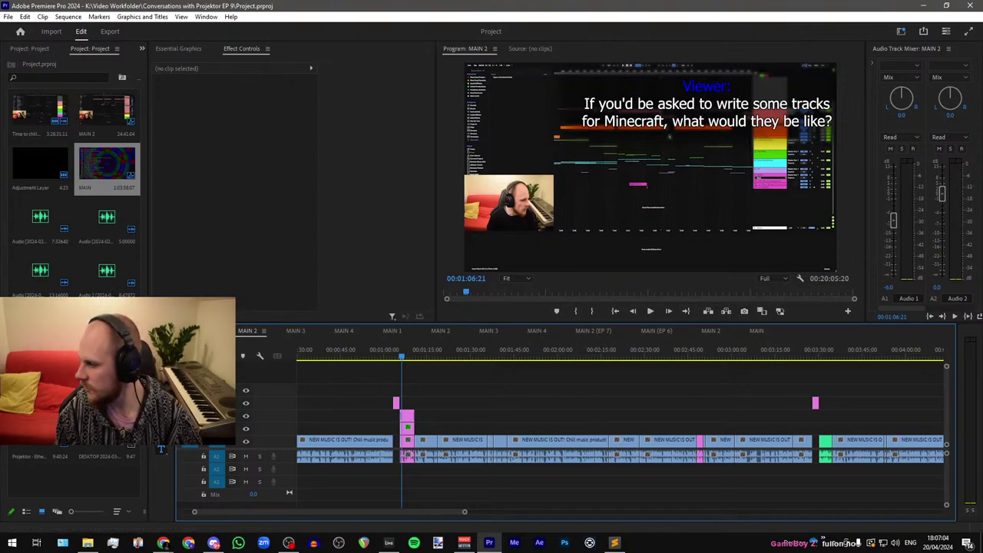
pyautogui.hotkey('alt', 'Tab')
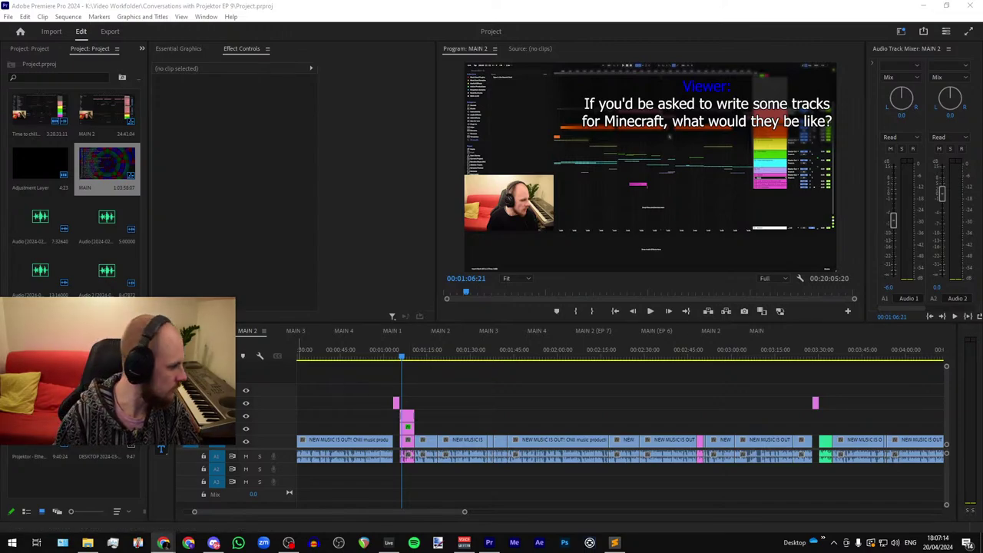
pyautogui.hotkey('alt', 'Tab')
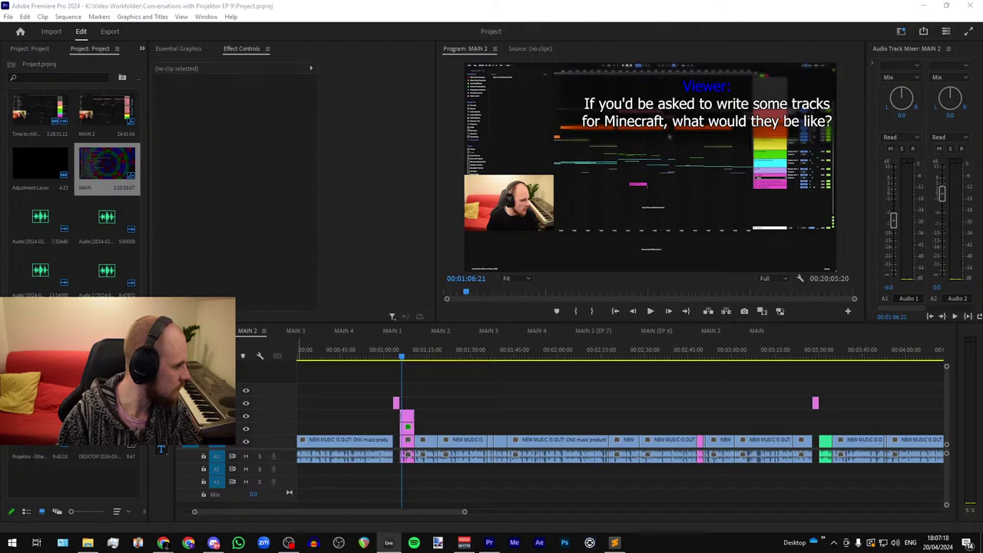
pyautogui.hotkey('alt', 'Tab')
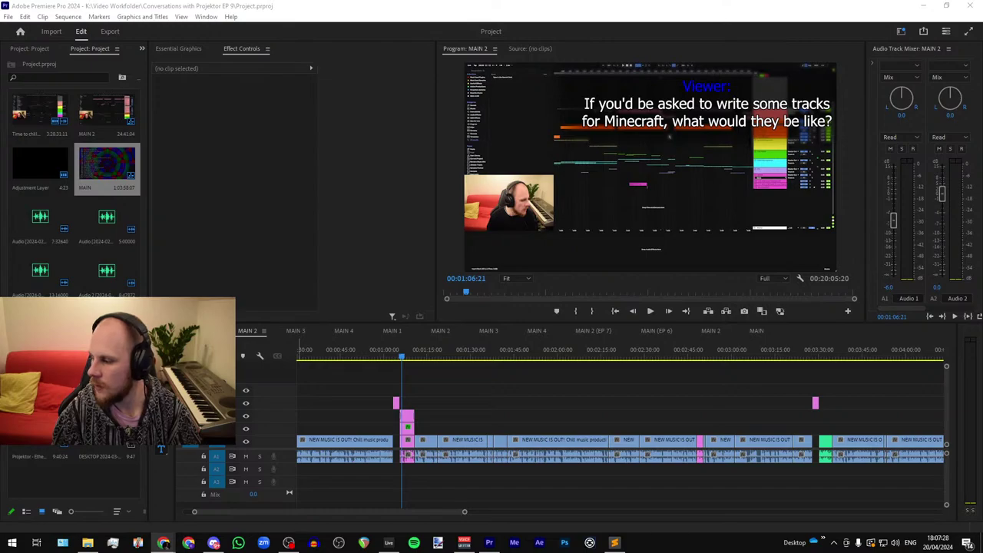
pyautogui.hotkey('alt', 'Tab')
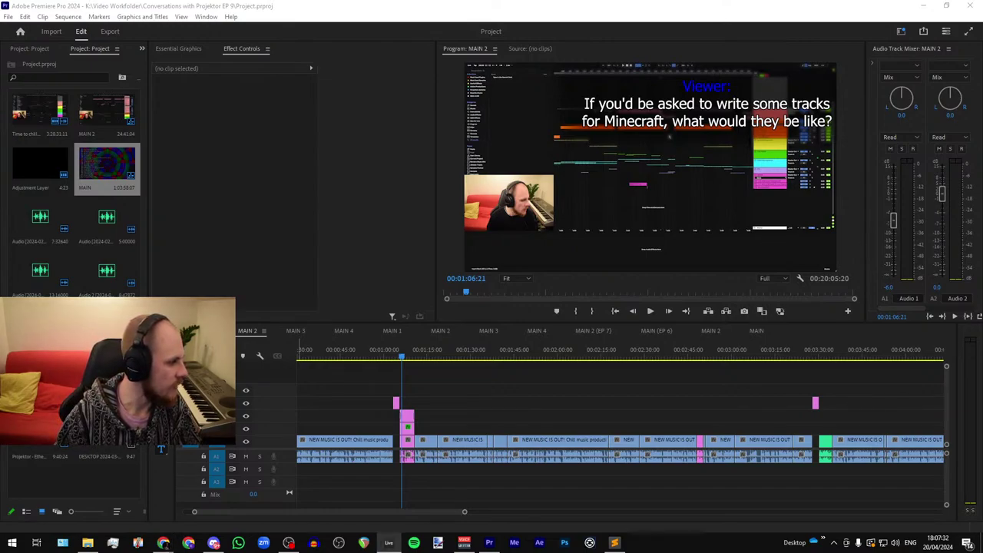
# Step: Place the green audio clip on track A2 beneath the Minecraft comment, ending it together with the pink stream clip
pyautogui.moveTo(336, 423); pyautogui.dragTo(511, 474)
pyautogui.scroll(1, 396, 497)
pyautogui.press('=')
pyautogui.press('=')
pyautogui.press('=')
pyautogui.press('=')
pyautogui.click(452, 485)
pyautogui.moveTo(633, 470); pyautogui.dragTo(604, 475)
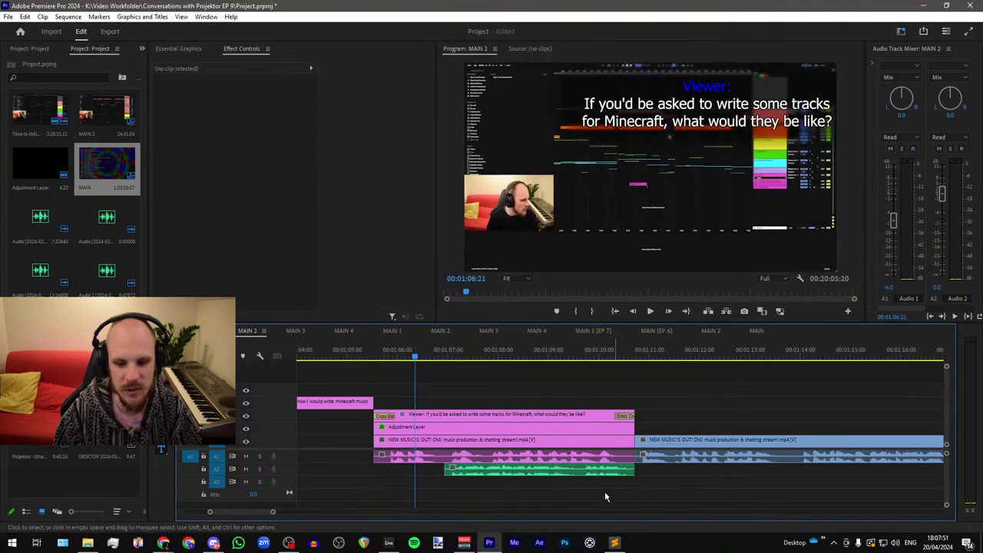
# Step: Delete the pink clip's original audio under the Minecraft comment and trim the video's start to the green audio's start
pyautogui.click(447, 459)
pyautogui.keyDown('alt'); pyautogui.click(444, 457); pyautogui.keyUp('alt')
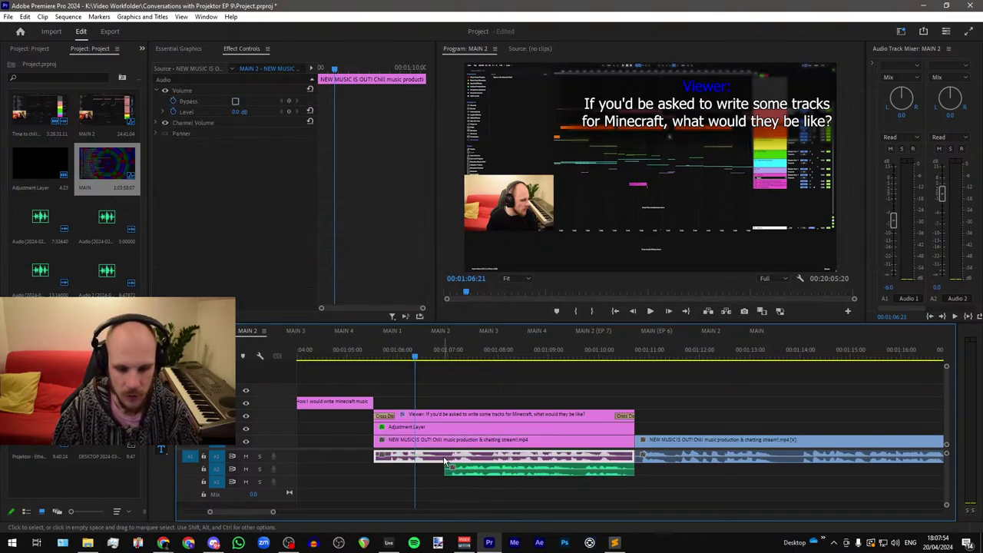
pyautogui.press('Delete')
pyautogui.moveTo(375, 446); pyautogui.dragTo(445, 446)
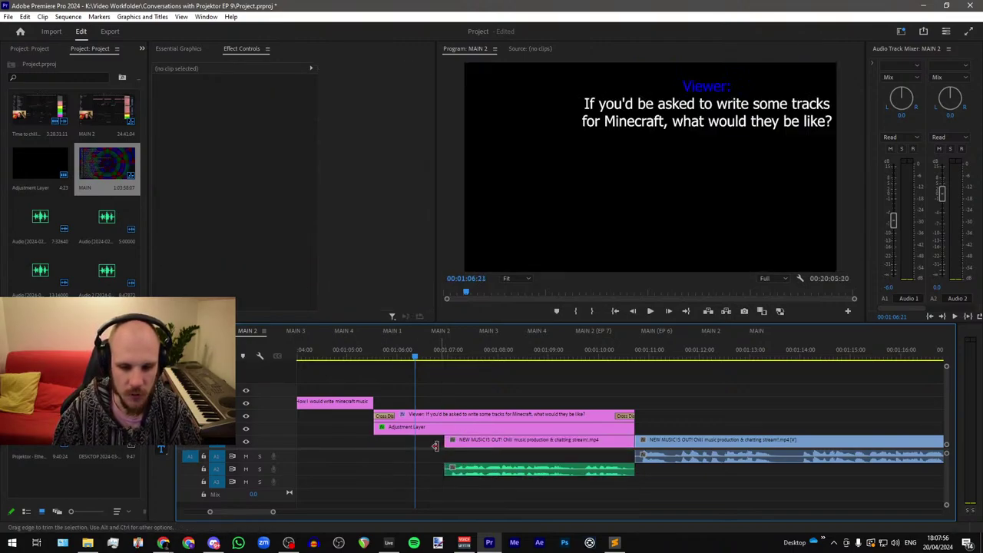
# Step: Trim the starts of the Minecraft comment and Adjustment Layer to the shortened clip, moving the layer's two fade-in opacity keyframes to the new start
pyautogui.click(445, 358)
pyautogui.scroll(4, 445, 358)
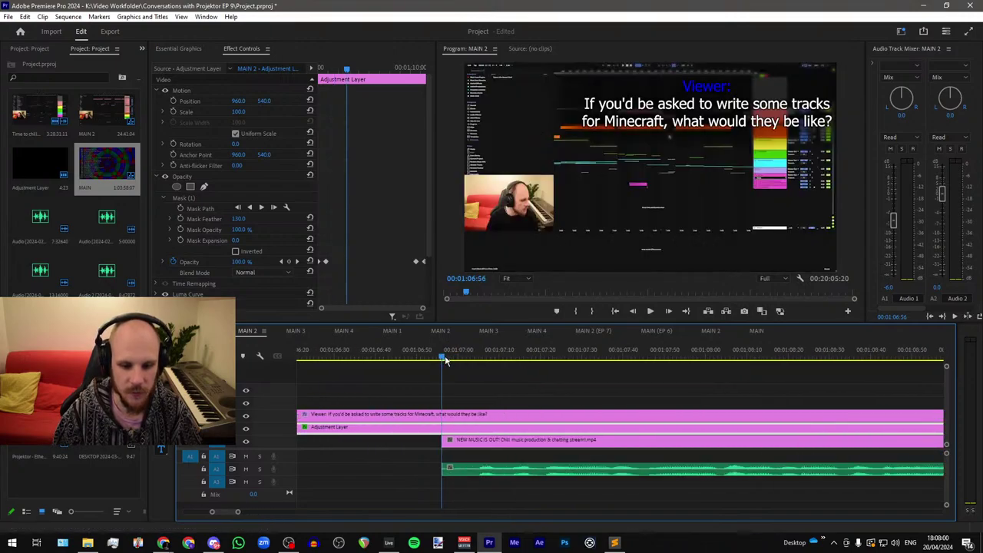
pyautogui.moveTo(352, 244); pyautogui.dragTo(304, 271)
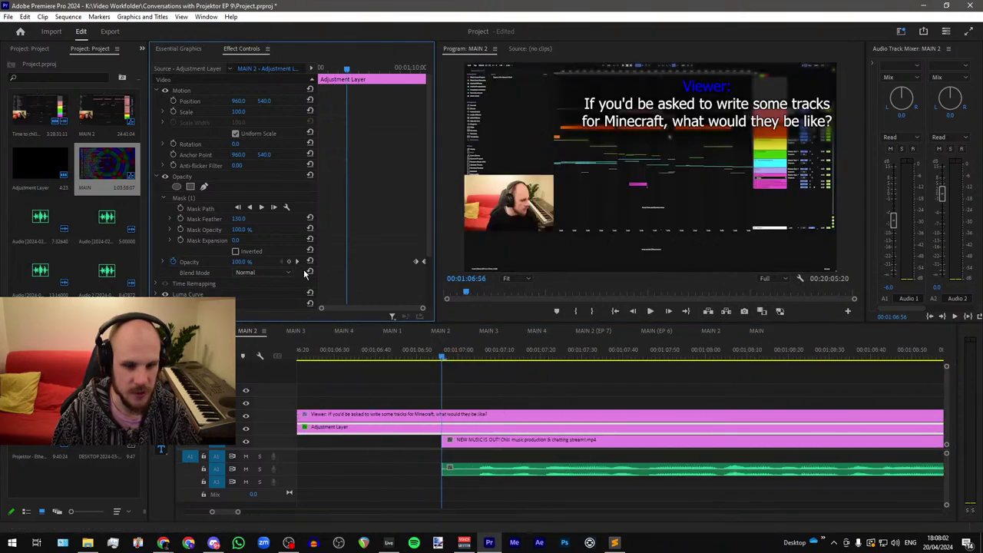
pyautogui.click(472, 415)
pyautogui.press('-')
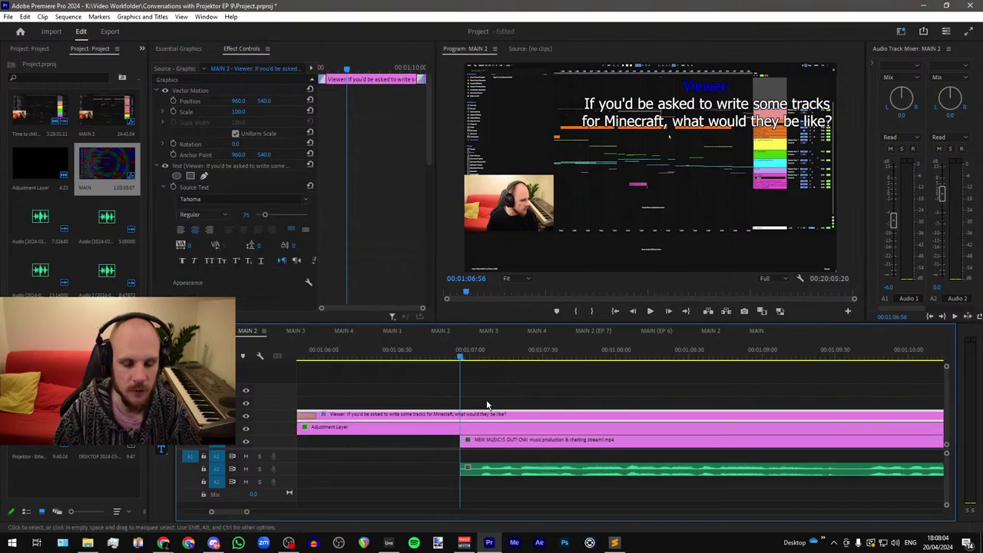
pyautogui.press('-')
pyautogui.moveTo(355, 419); pyautogui.dragTo(475, 433)
pyautogui.moveTo(499, 357); pyautogui.dragTo(513, 358)
pyautogui.click(520, 427)
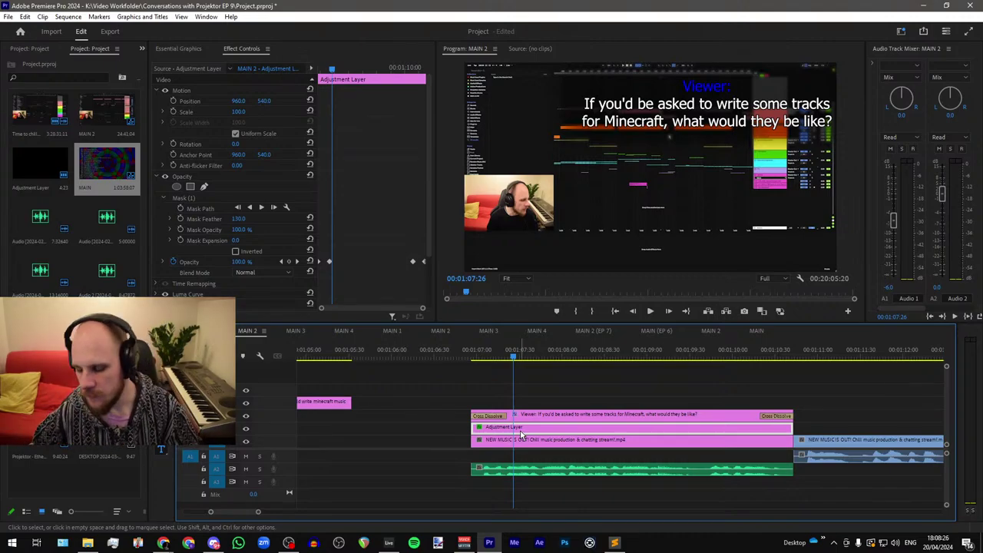
# Step: Select all clips after the Minecraft title on every track and move them back against the title to close the gap
pyautogui.press('a')
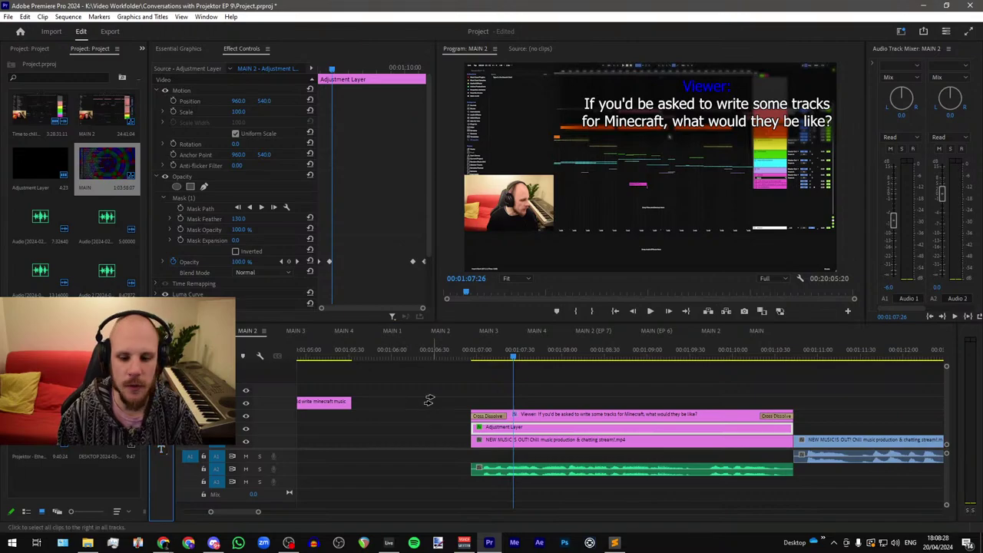
pyautogui.click(431, 399)
pyautogui.press('v')
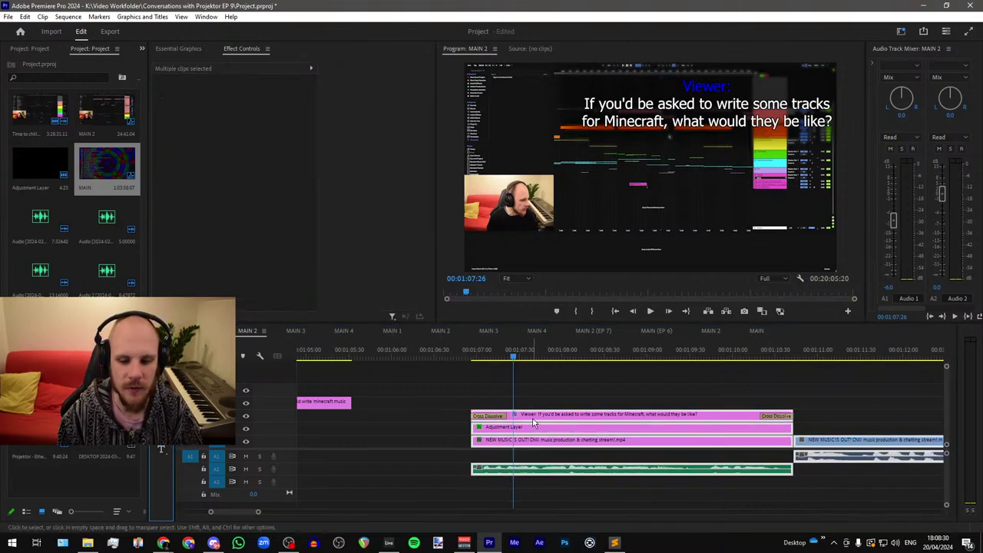
pyautogui.moveTo(534, 423); pyautogui.dragTo(412, 418)
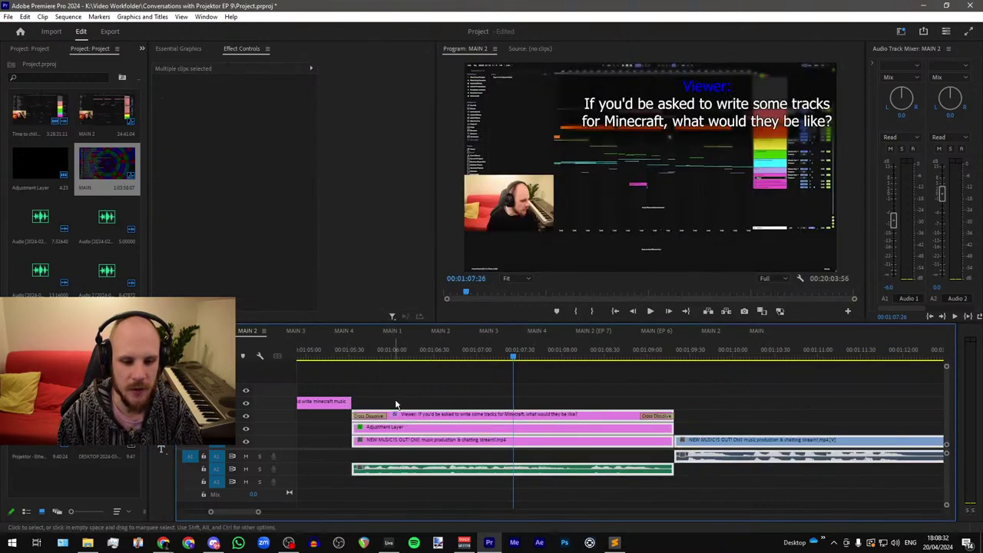
pyautogui.click(396, 405)
pyautogui.press('-')
pyautogui.press('-')
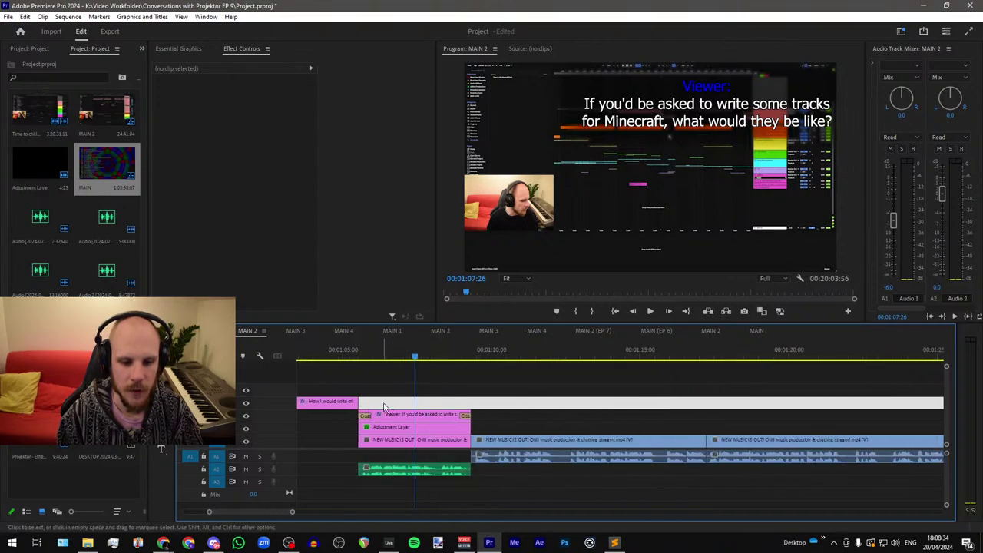
pyautogui.click(384, 408)
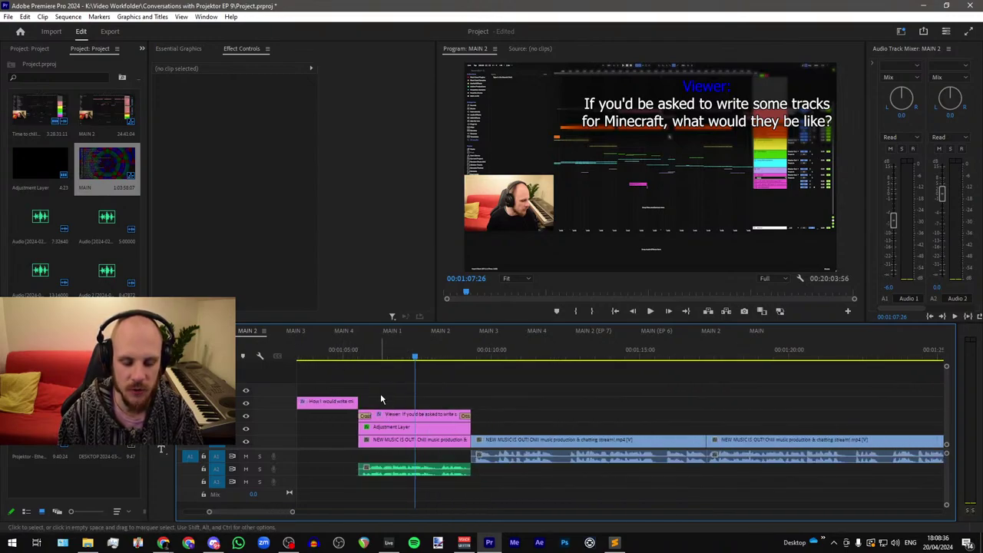
# Step: Copy the Minecraft comment together with its Adjustment Layer
pyautogui.press('-')
pyautogui.press('-')
pyautogui.press('-')
pyautogui.press('-')
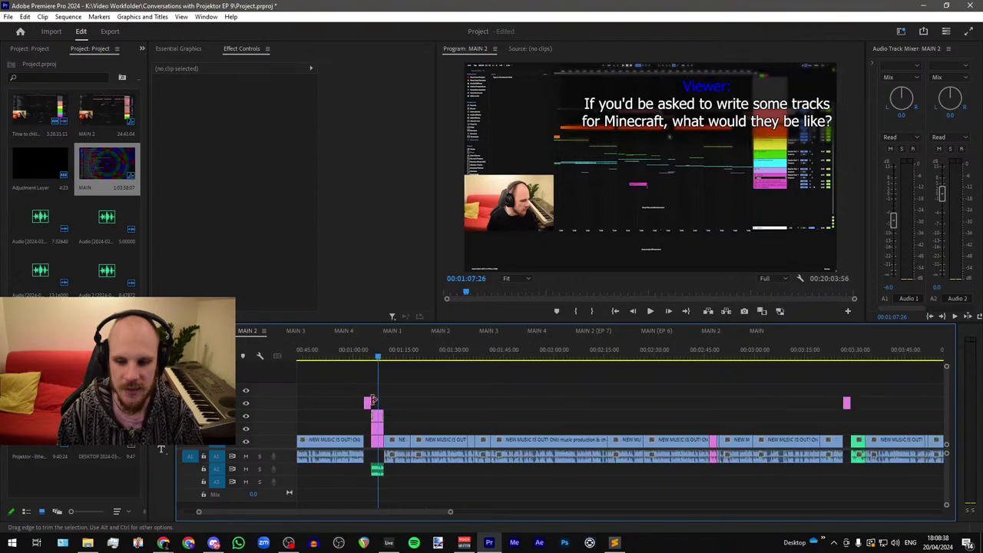
pyautogui.moveTo(387, 422); pyautogui.dragTo(380, 429)
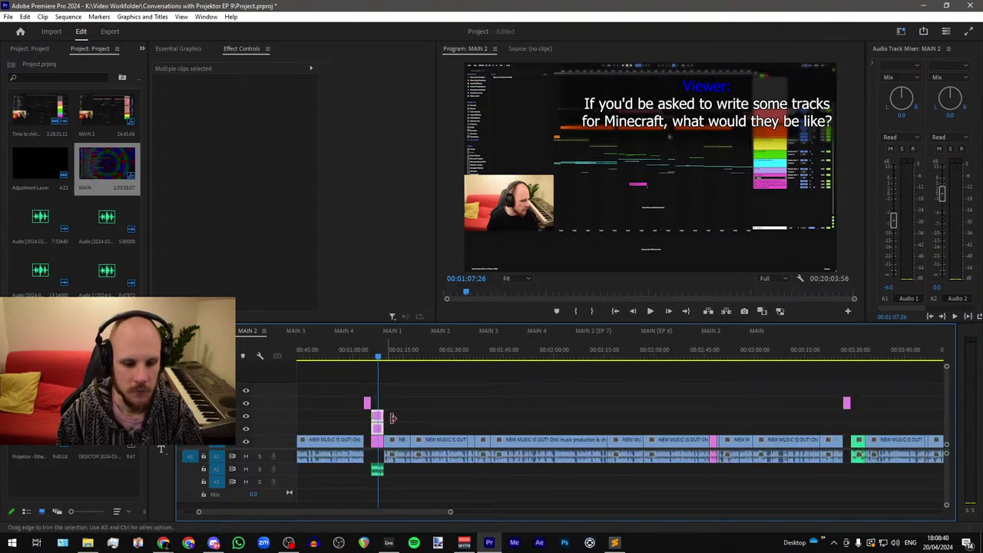
# Step: Listen to the pink clip starting at 00:02:46:38 and paste the copied comment and Adjustment Layer at its start
pyautogui.click(715, 366)
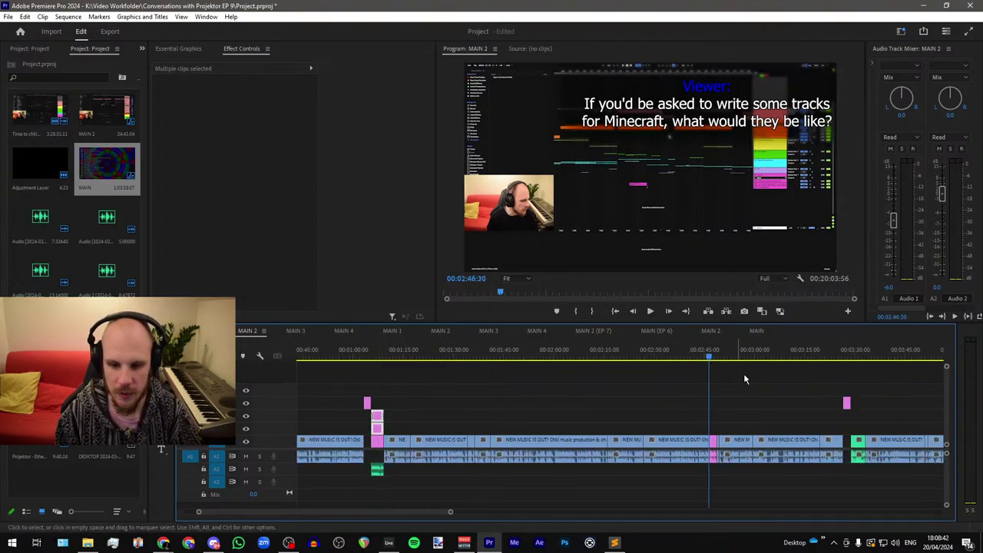
pyautogui.press('=')
pyautogui.press('=')
pyautogui.press('=')
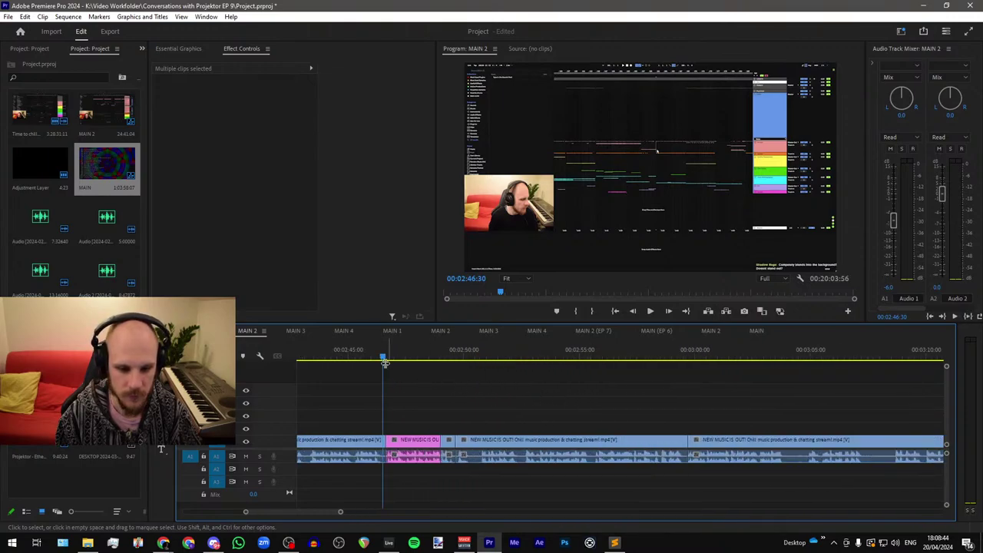
pyautogui.moveTo(387, 358); pyautogui.dragTo(386, 357)
pyautogui.press('=')
pyautogui.press('=')
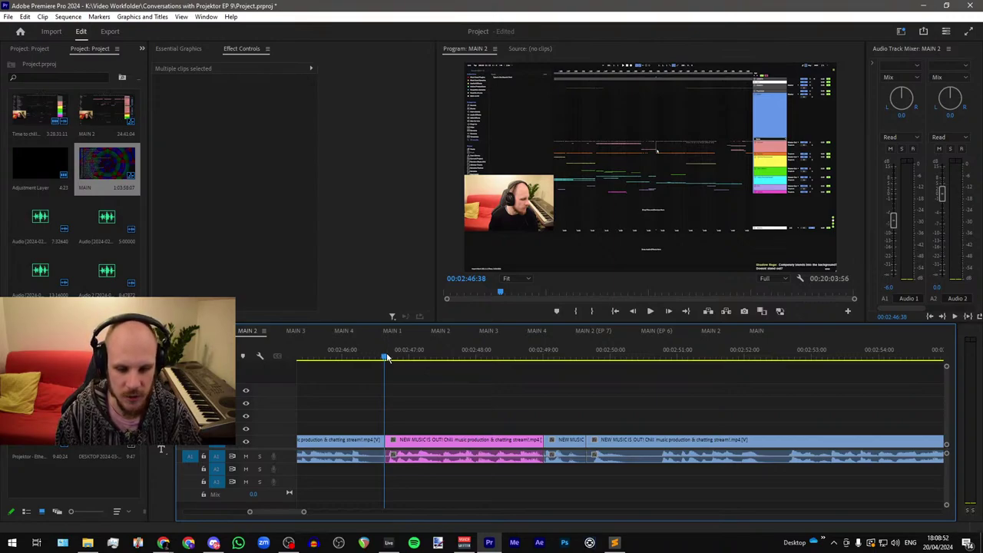
pyautogui.press('space')
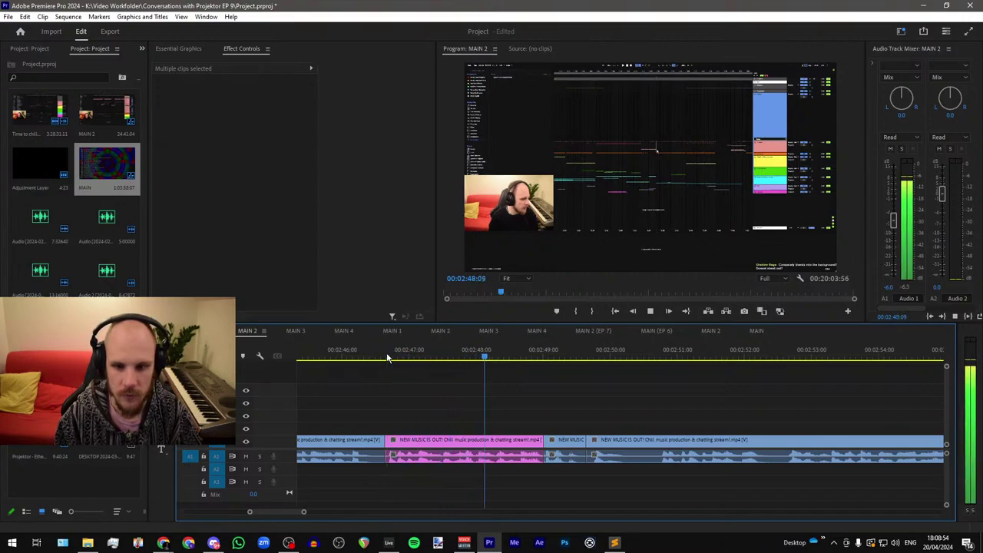
pyautogui.press('space')
pyautogui.click(387, 355)
pyautogui.hotkey('ctrl', 'v')
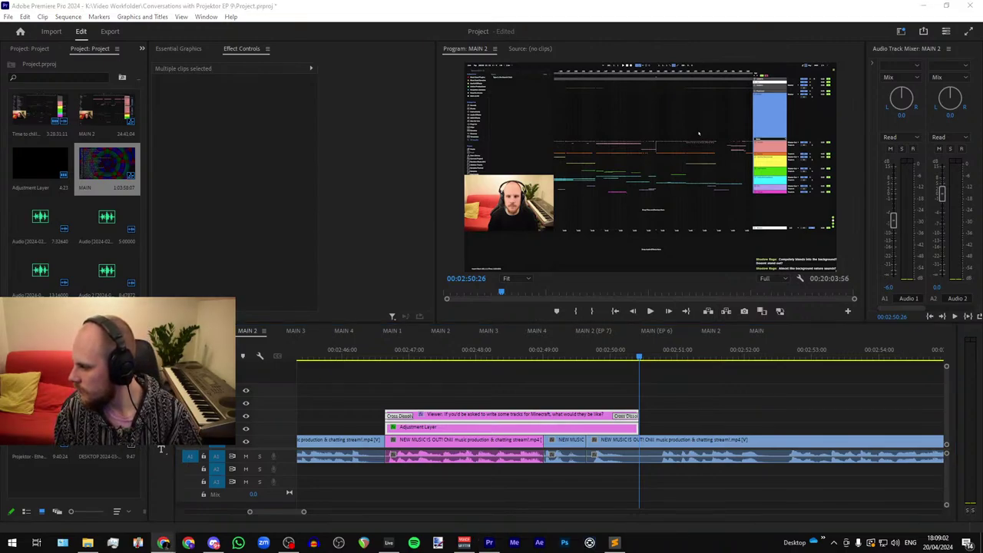
# Step: Replace the pasted comment's message with "Competely blends into the background? Doesn't stand out?", breaking the line after the first question
pyautogui.click(466, 363)
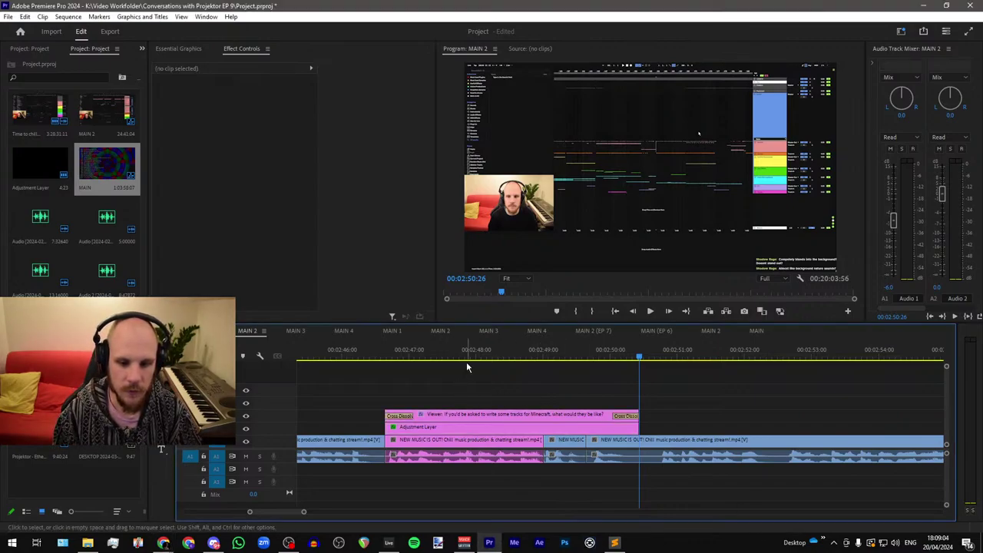
pyautogui.click(470, 355)
pyautogui.click(535, 415)
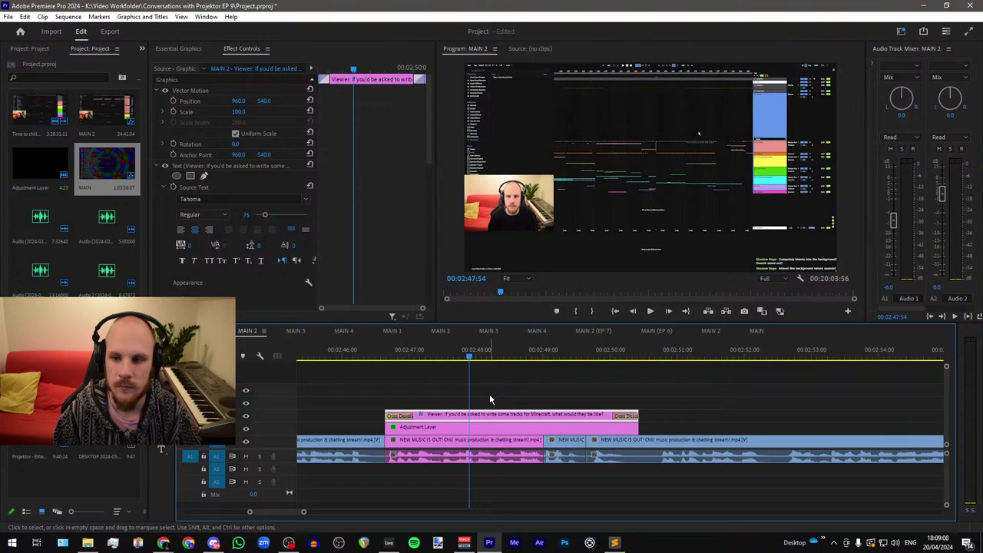
pyautogui.click(606, 108)
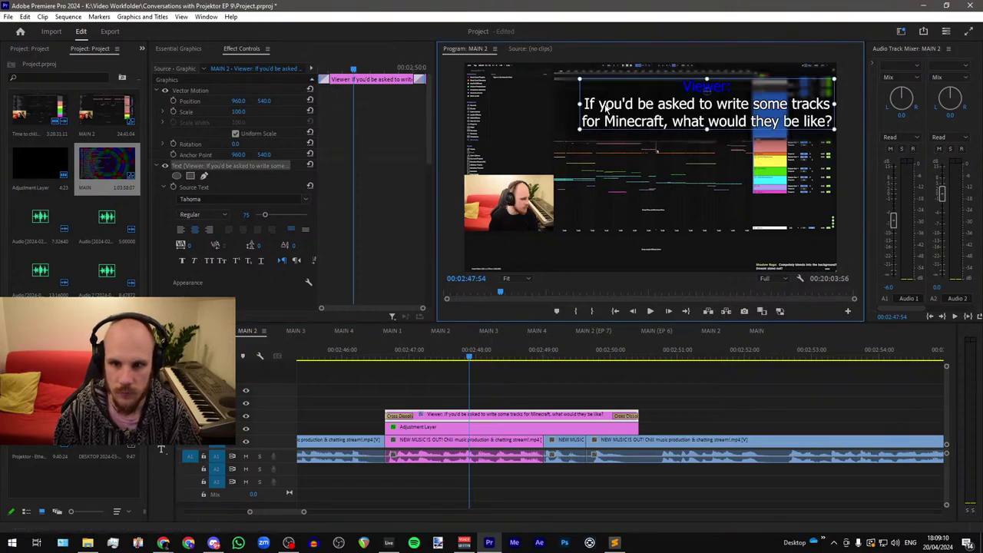
pyautogui.doubleClick(629, 108)
pyautogui.click(586, 103)
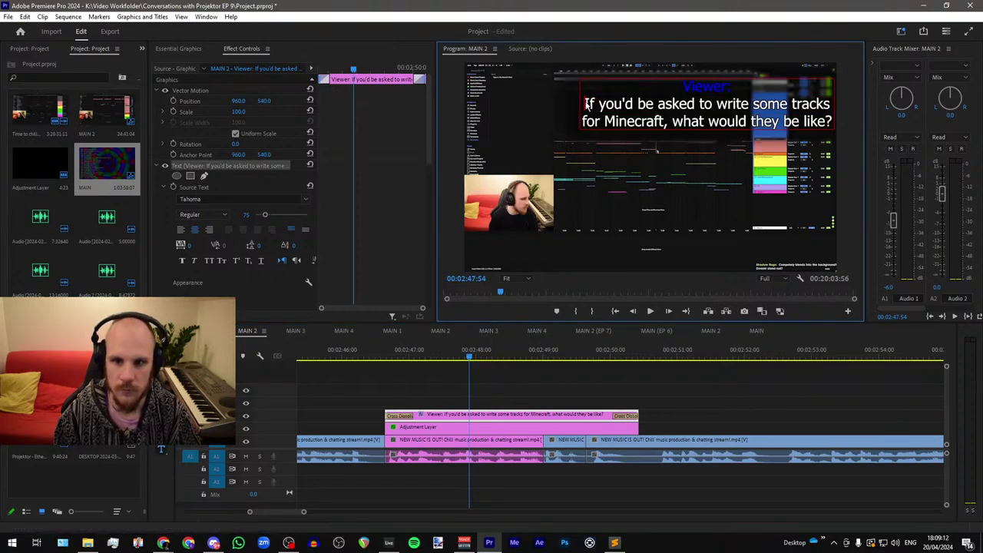
pyautogui.moveTo(586, 103); pyautogui.dragTo(872, 125)
pyautogui.write('Competely blends into the background? Doesnt stand out?')
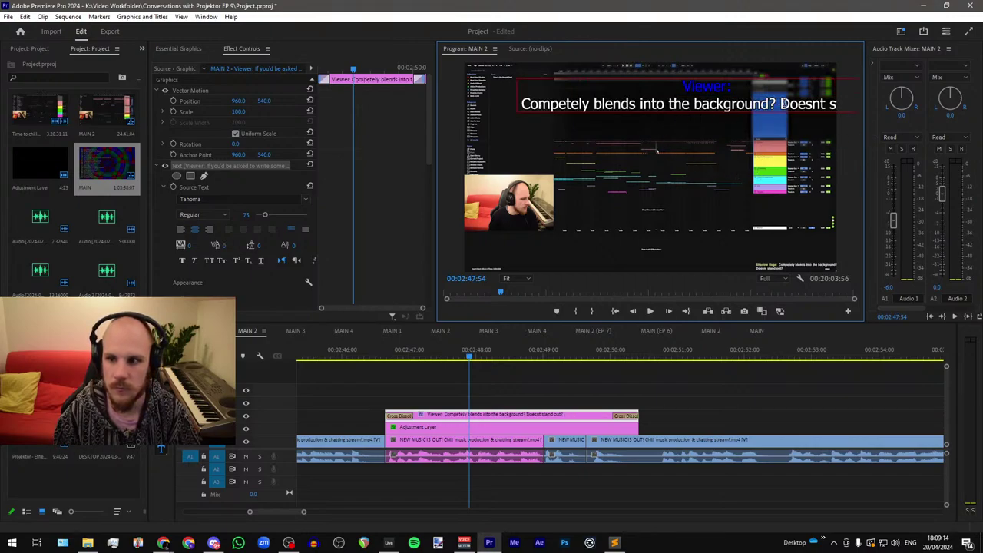
pyautogui.click(780, 103)
pyautogui.press('Return')
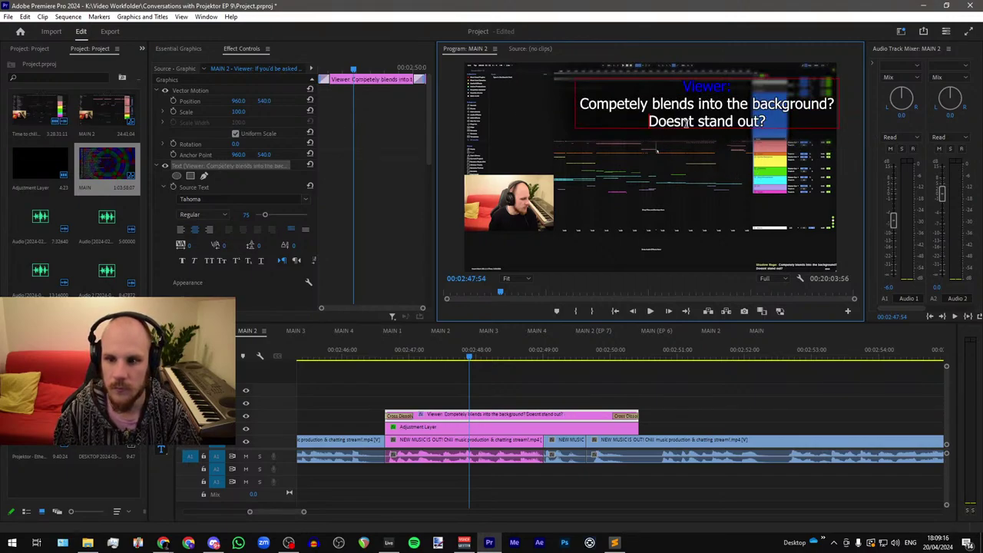
pyautogui.write("'")
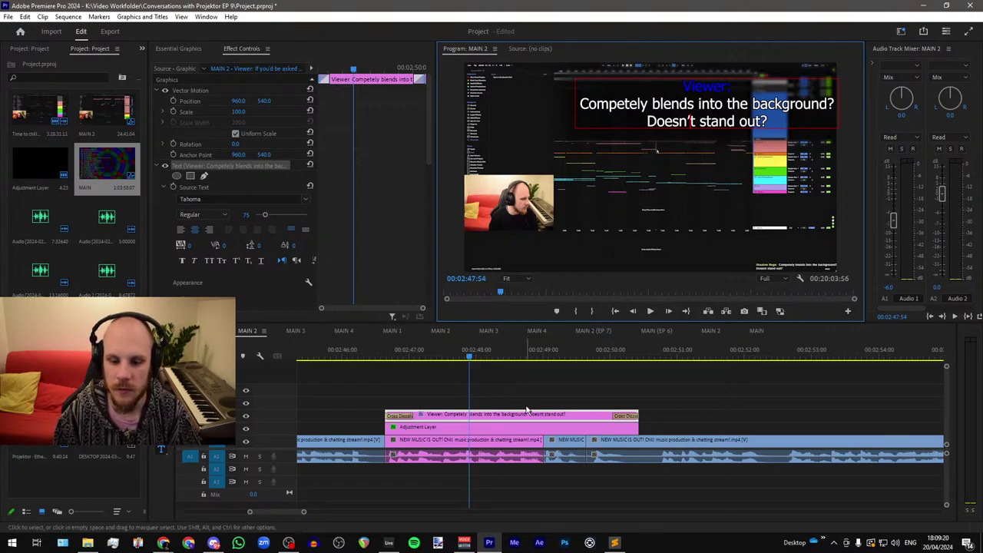
# Step: Compare the opacity mask on the new comment's Adjustment Layer with the mask used for the Minecraft comment
pyautogui.click(512, 426)
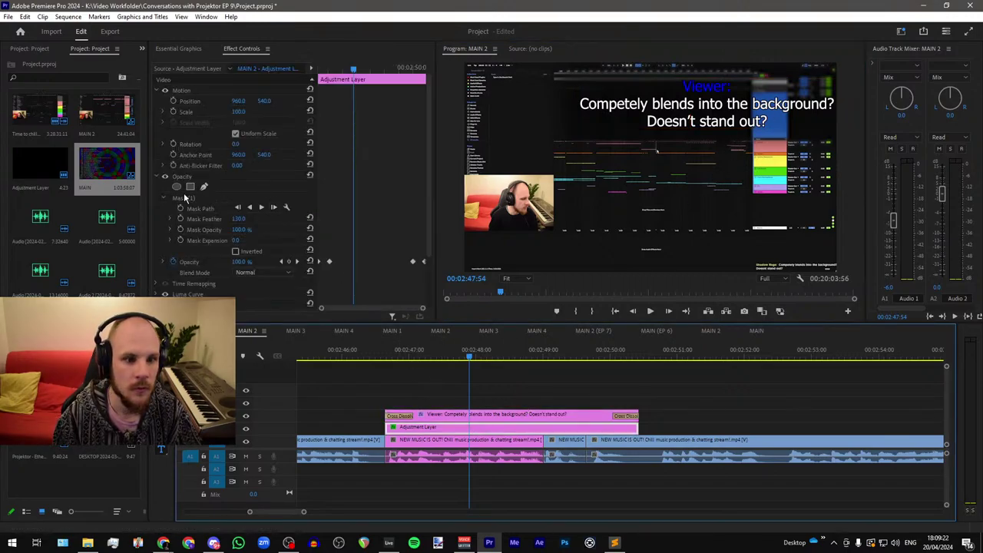
pyautogui.click(184, 199)
pyautogui.scroll(-5, 750, 393)
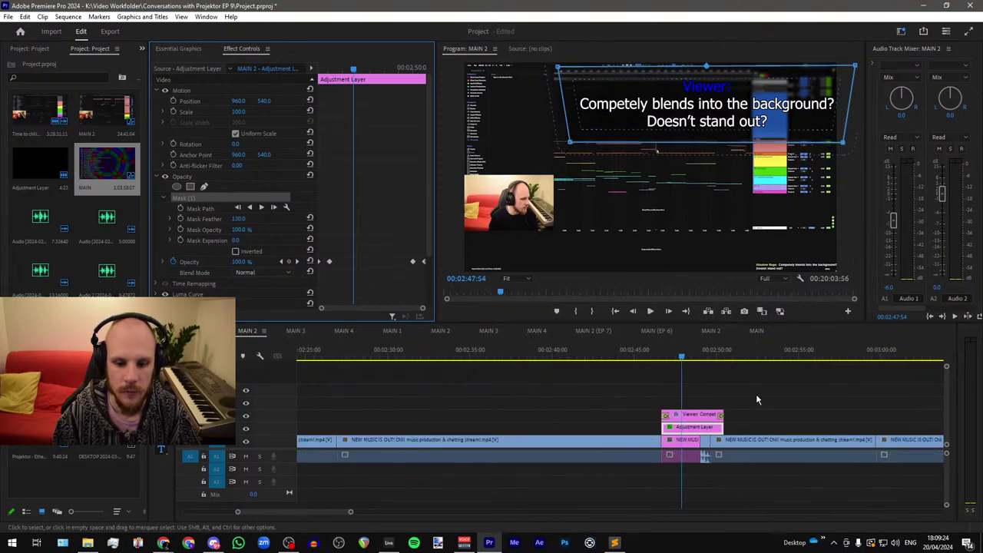
pyautogui.scroll(-5, 756, 395)
pyautogui.scroll(3, 438, 368)
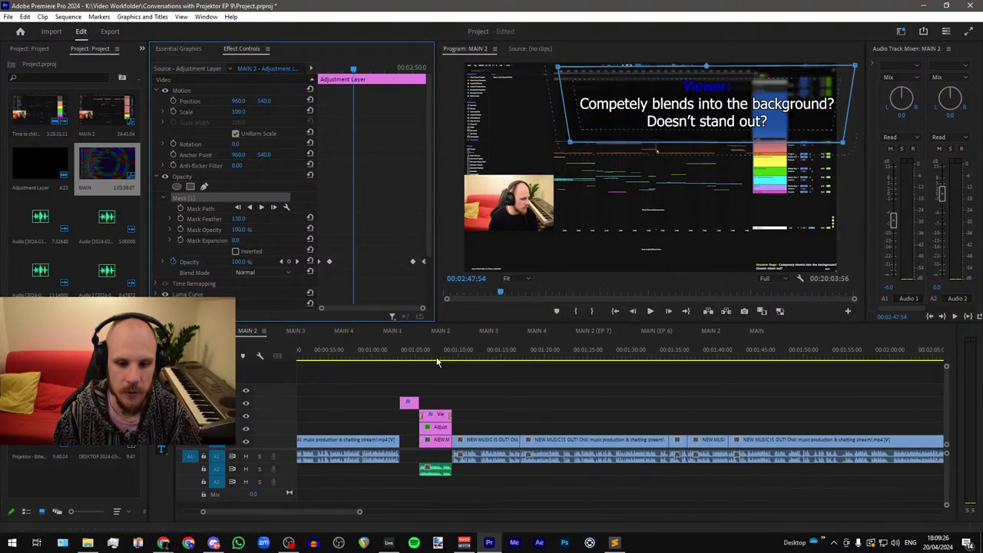
pyautogui.click(434, 358)
pyautogui.click(437, 436)
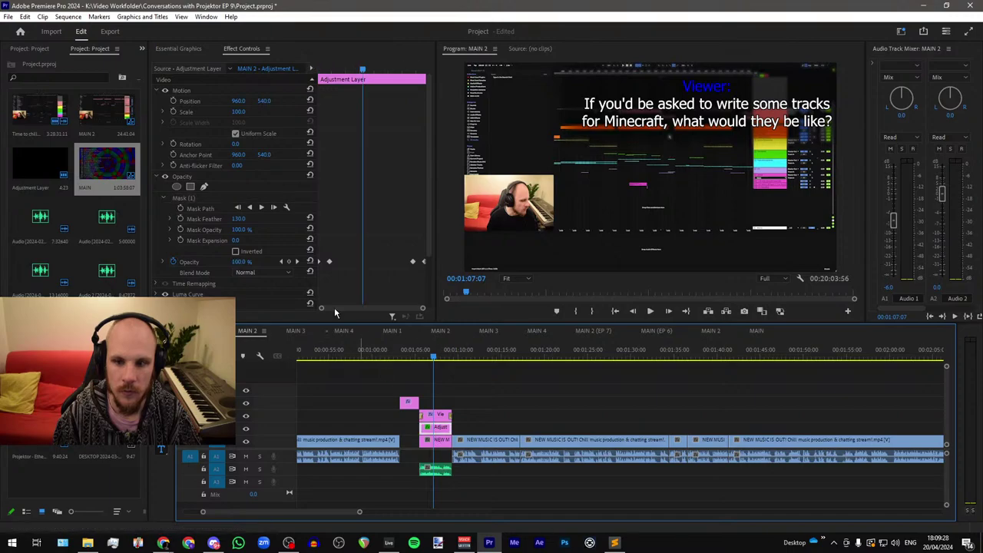
pyautogui.click(188, 199)
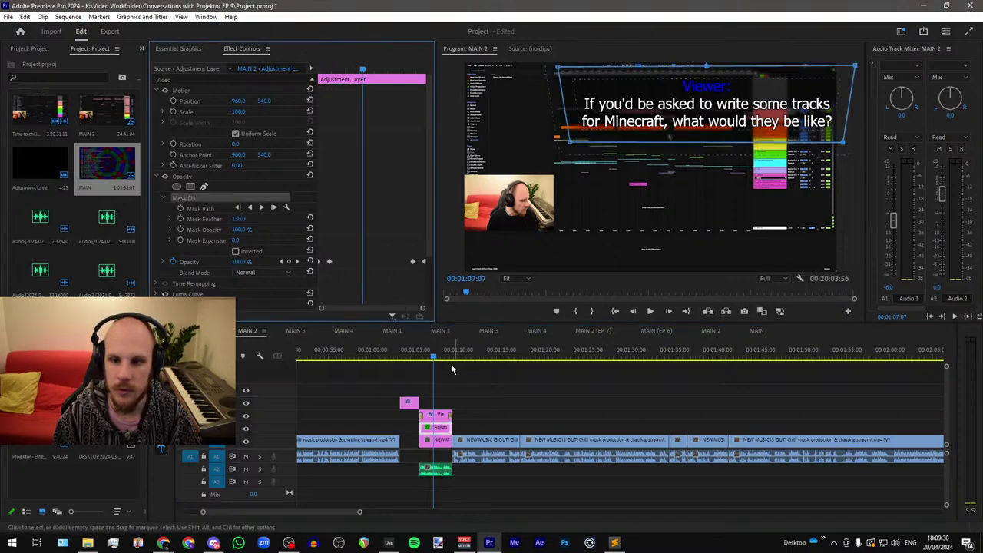
# Step: Return to the comment at 00:02:47:26 and examine the opacity mask on its Adjustment Layer
pyautogui.keyDown('alt'); pyautogui.scroll(-2, 421, 366); pyautogui.keyUp('alt')
pyautogui.scroll(-3, 420, 367)
pyautogui.keyDown('alt'); pyautogui.scroll(2, 784, 436); pyautogui.keyUp('alt')
pyautogui.click(664, 354)
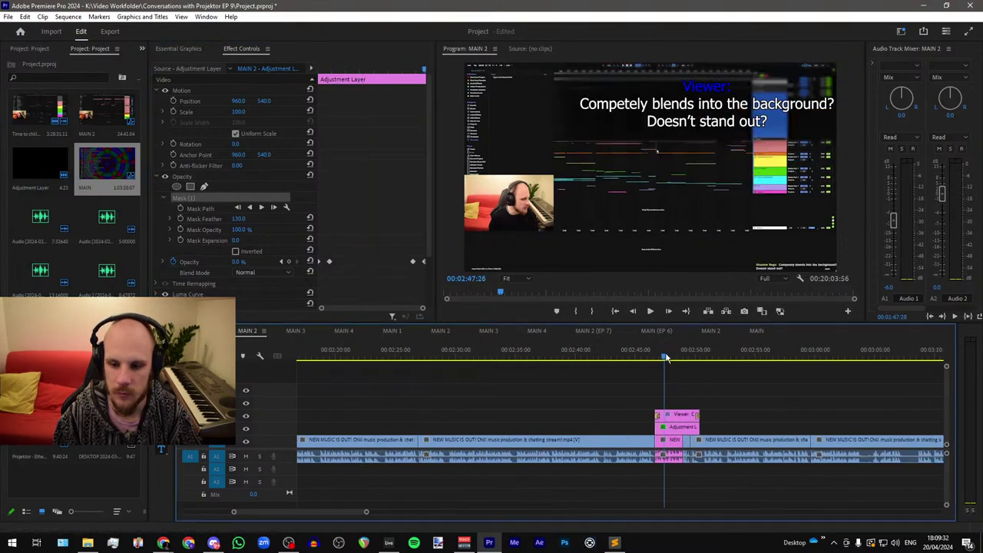
pyautogui.keyDown('alt'); pyautogui.scroll(3, 735, 394); pyautogui.keyUp('alt')
pyautogui.click(559, 425)
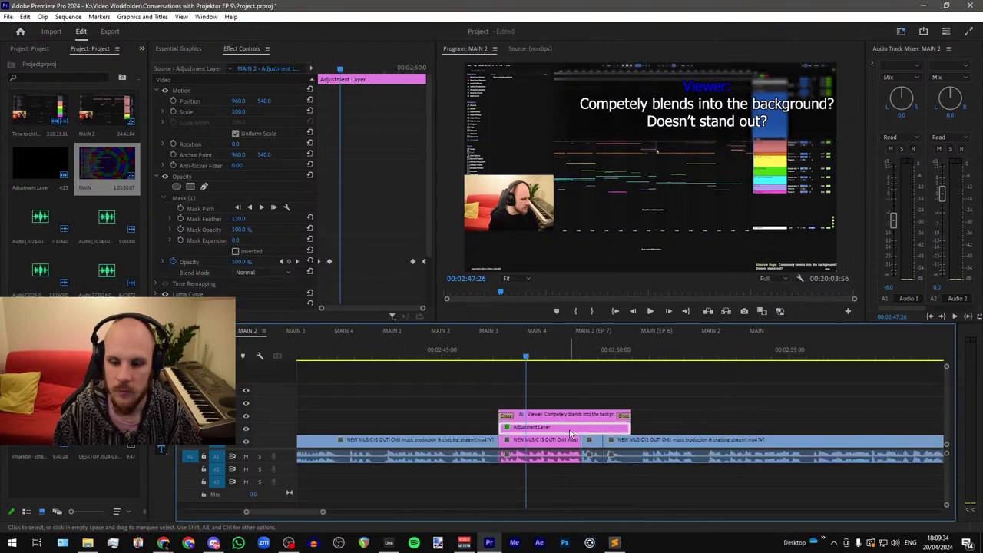
pyautogui.click(543, 378)
pyautogui.click(543, 427)
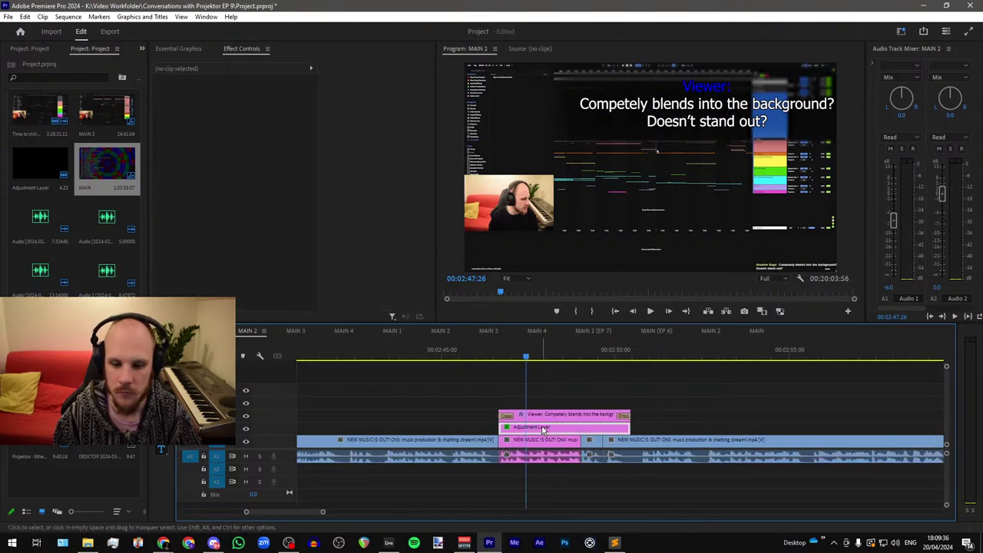
pyautogui.click(184, 200)
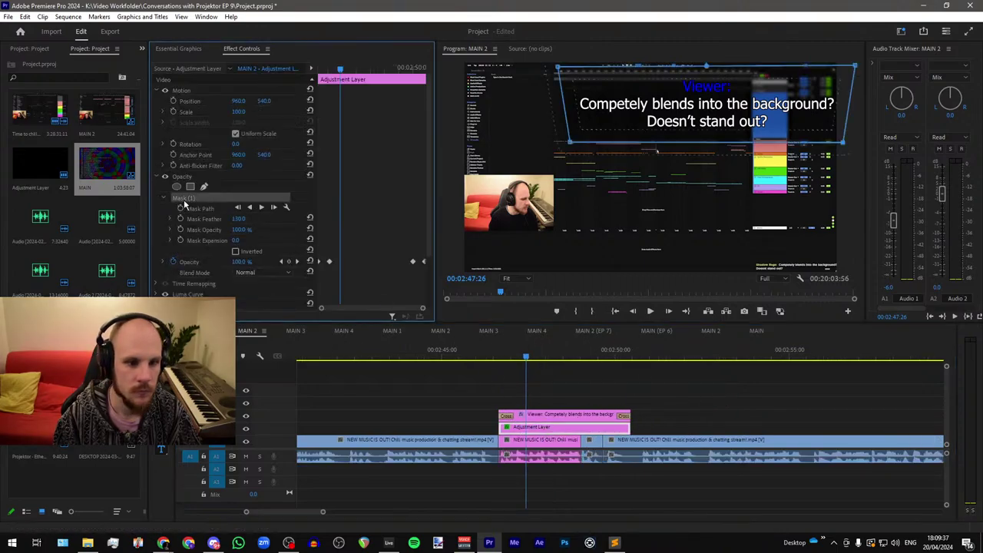
# Step: Play the sequence from 00:02:46:04 through the end of the new comment to review its fades and timing
pyautogui.click(479, 358)
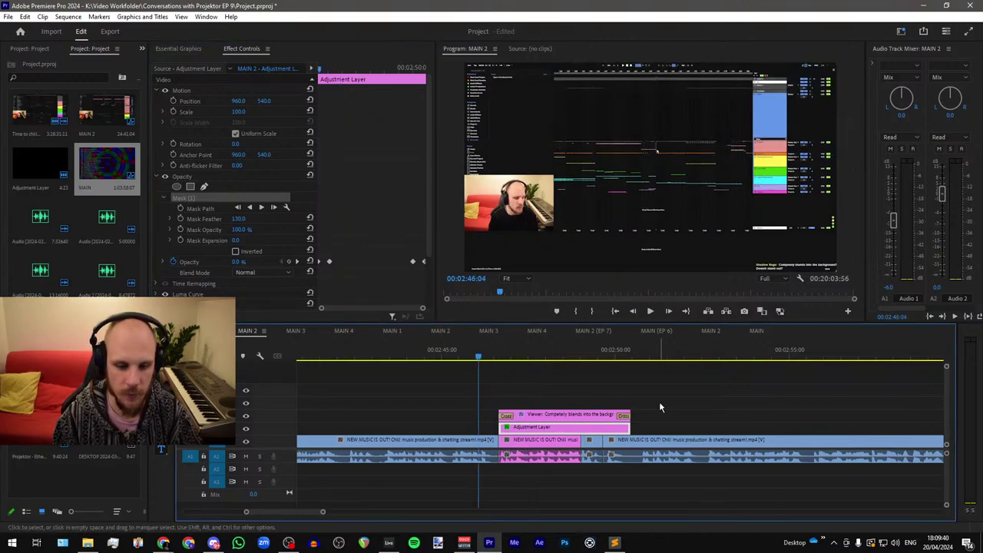
pyautogui.press('space')
pyautogui.press('-')
pyautogui.press('-')
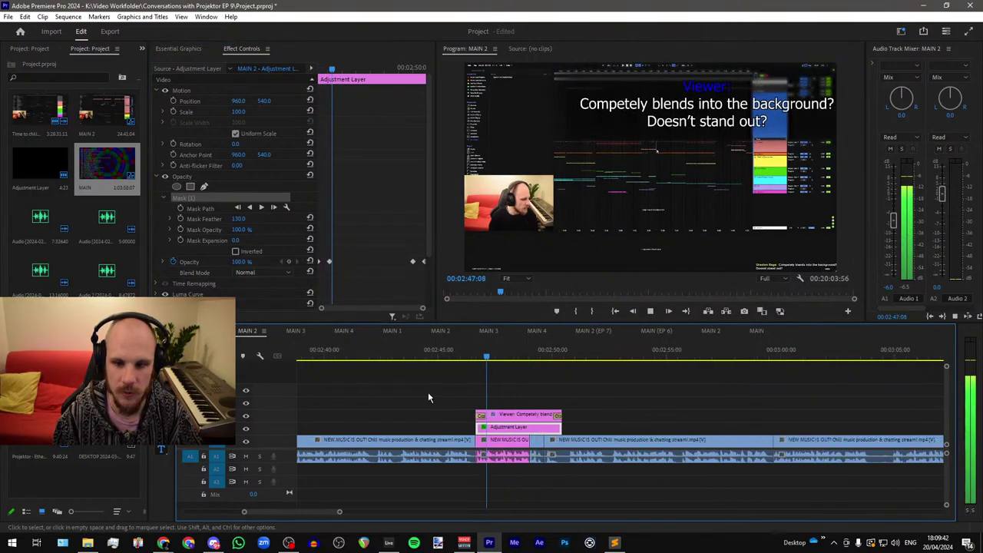
pyautogui.press('=')
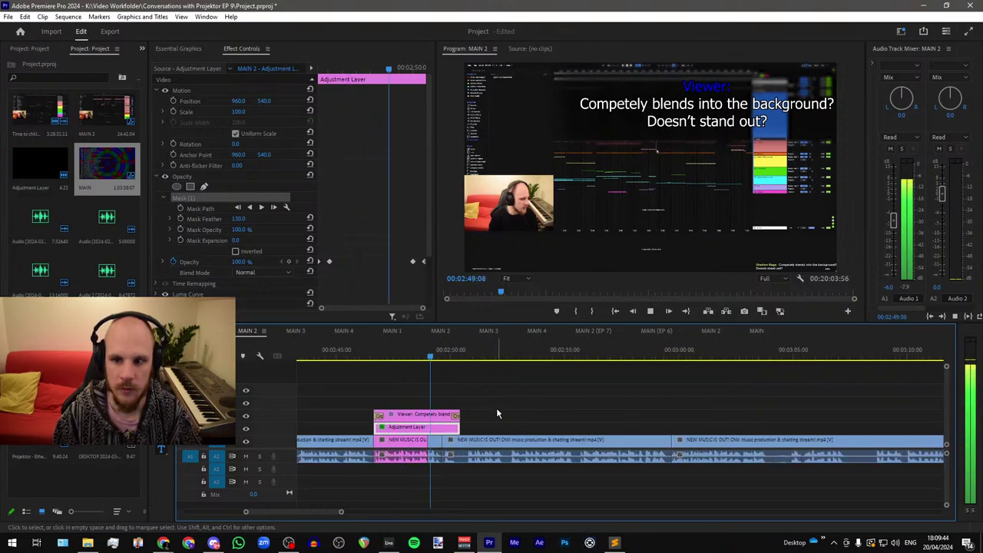
pyautogui.click(496, 431)
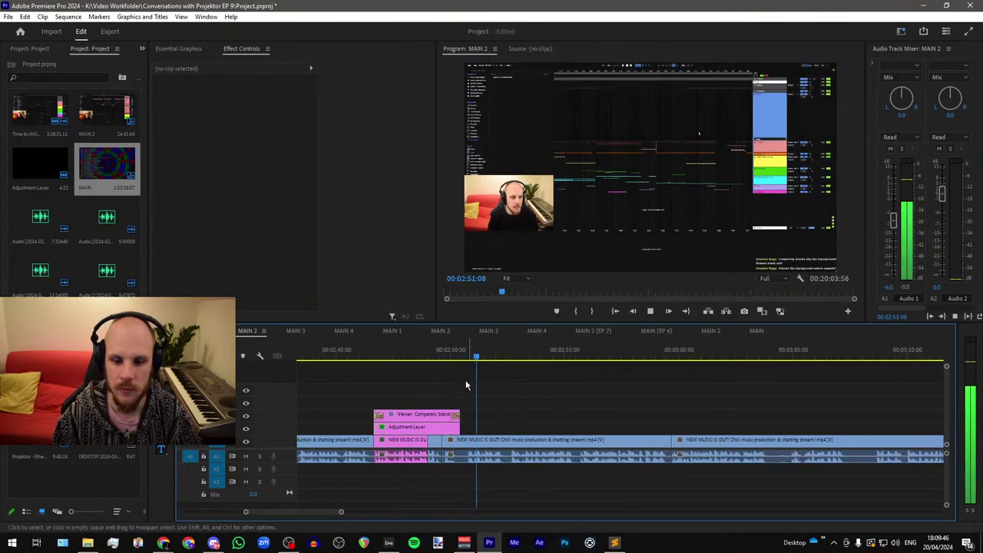
pyautogui.press('space')
# Step: Replace the comment's first question mark with a slash and its second with a period
pyautogui.click(386, 355)
pyautogui.click(409, 428)
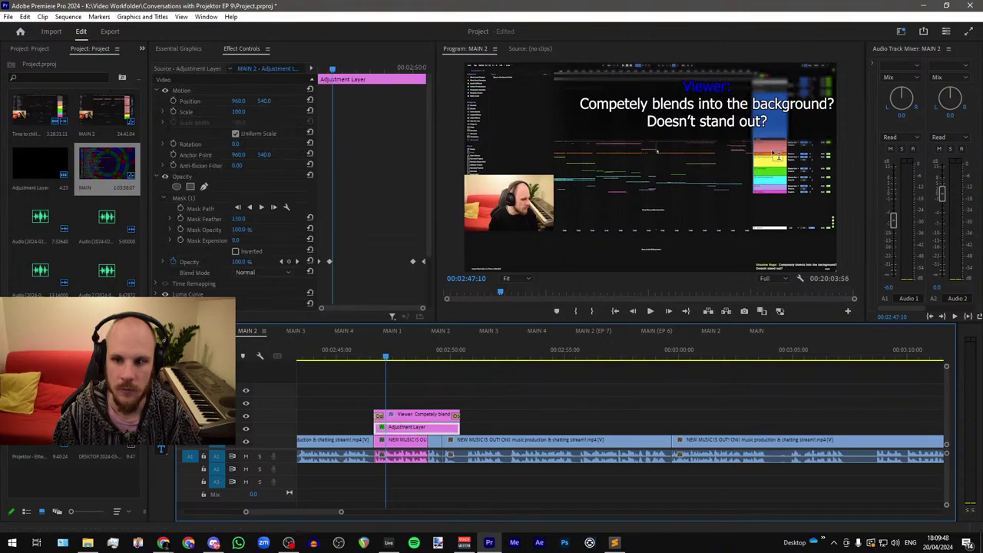
pyautogui.click(827, 103)
pyautogui.press('BackSpace')
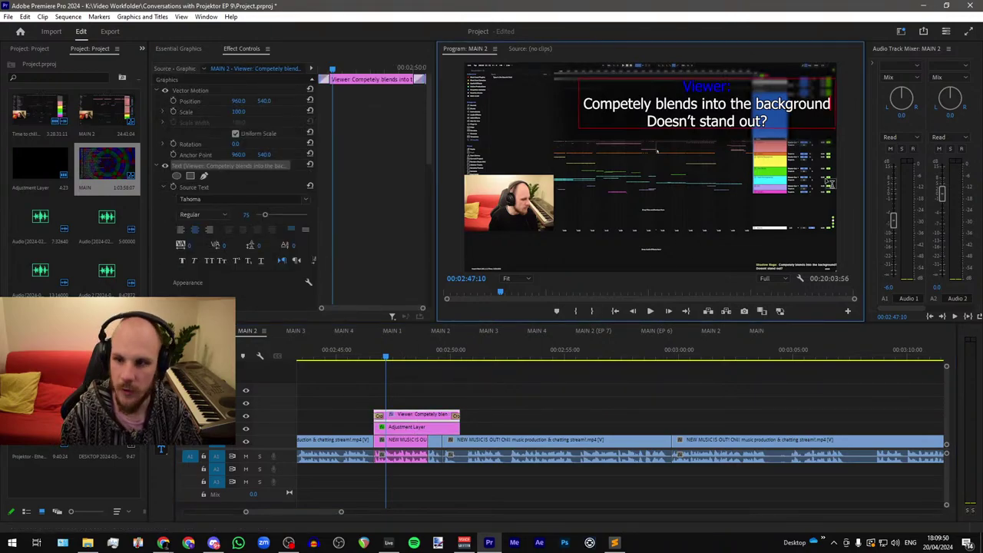
pyautogui.write(',')
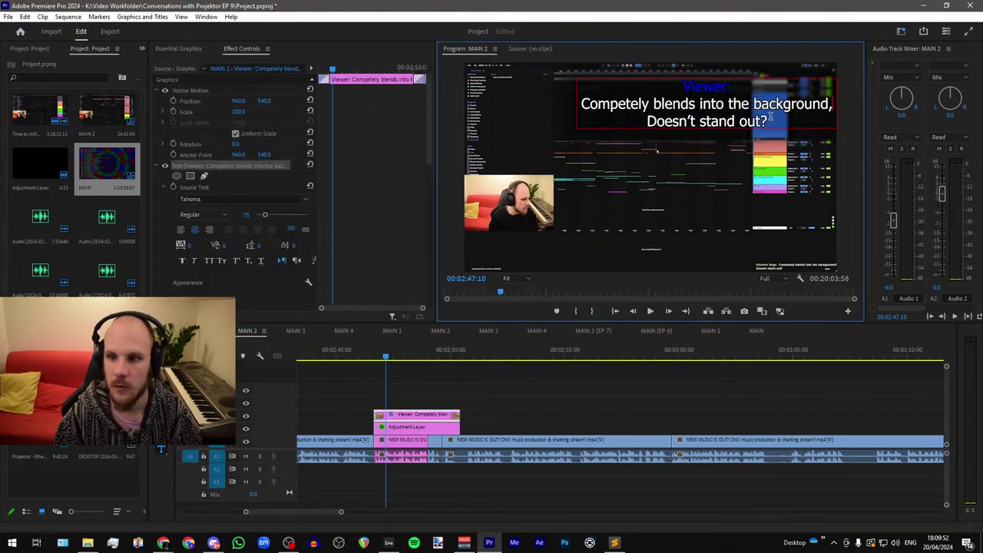
pyautogui.press('BackSpace')
pyautogui.write('.')
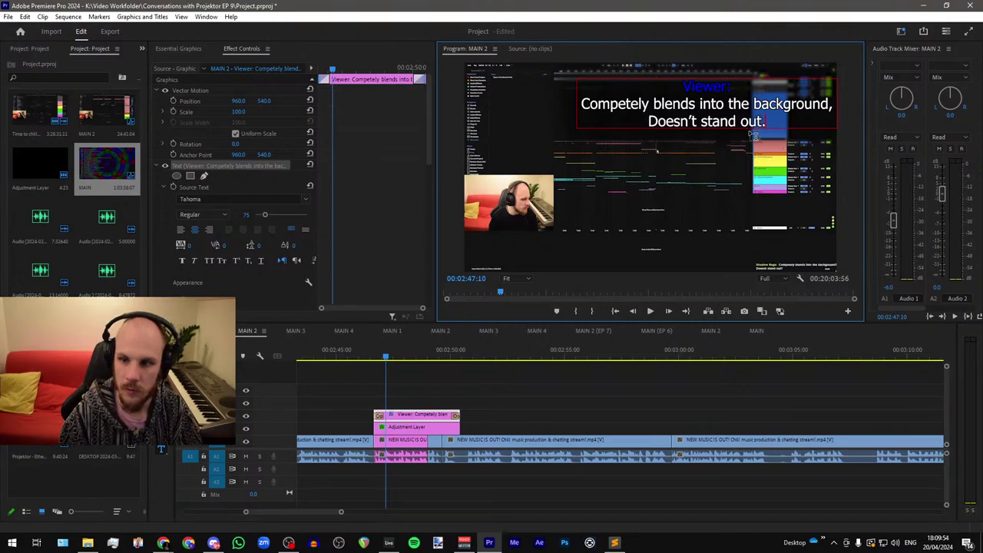
pyautogui.click(835, 103)
pyautogui.press('BackSpace')
pyautogui.write('/')
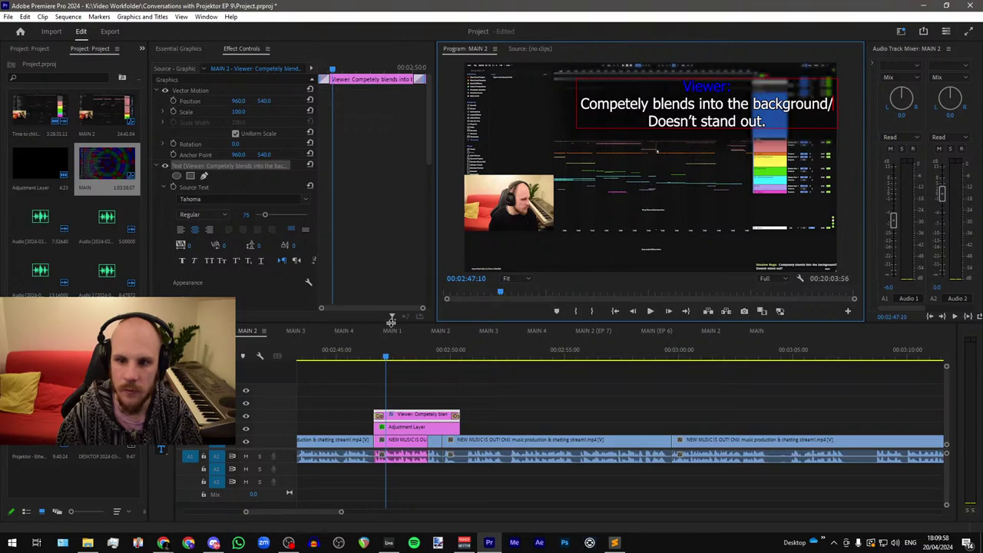
# Step: Rebreak the comment so that "background/doesn't stand out." forms its last line, with a lowercase "doesn't"
pyautogui.press('space')
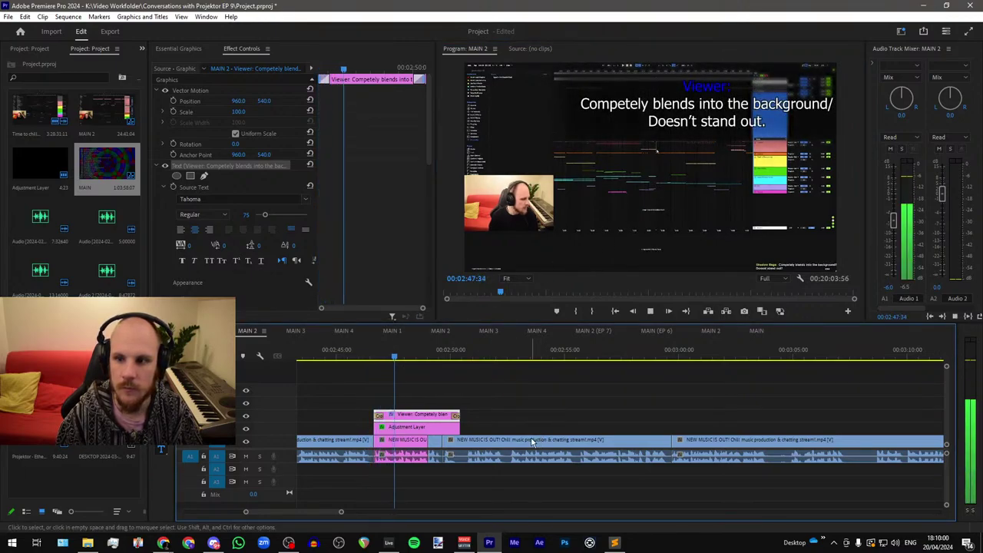
pyautogui.click(755, 104)
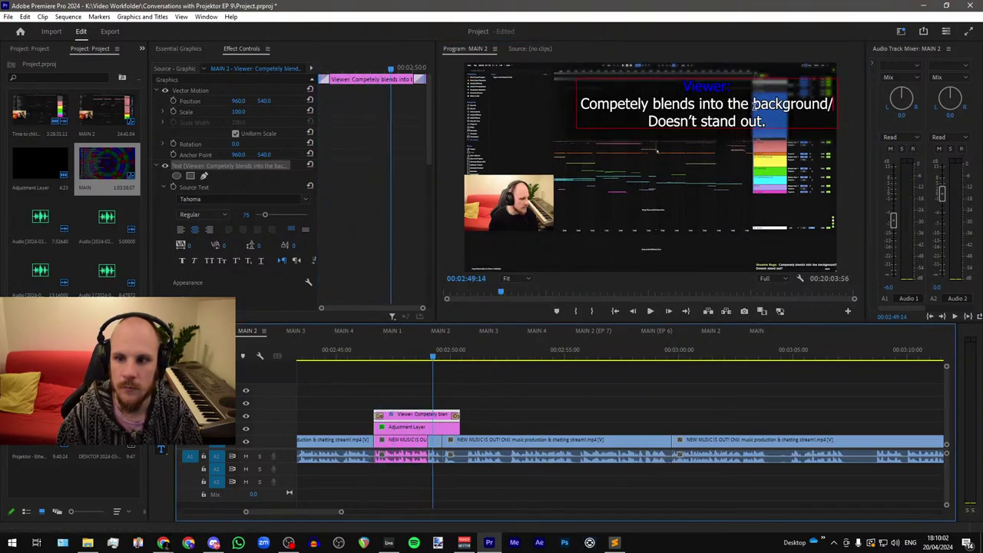
pyautogui.click(755, 103)
pyautogui.press('Return')
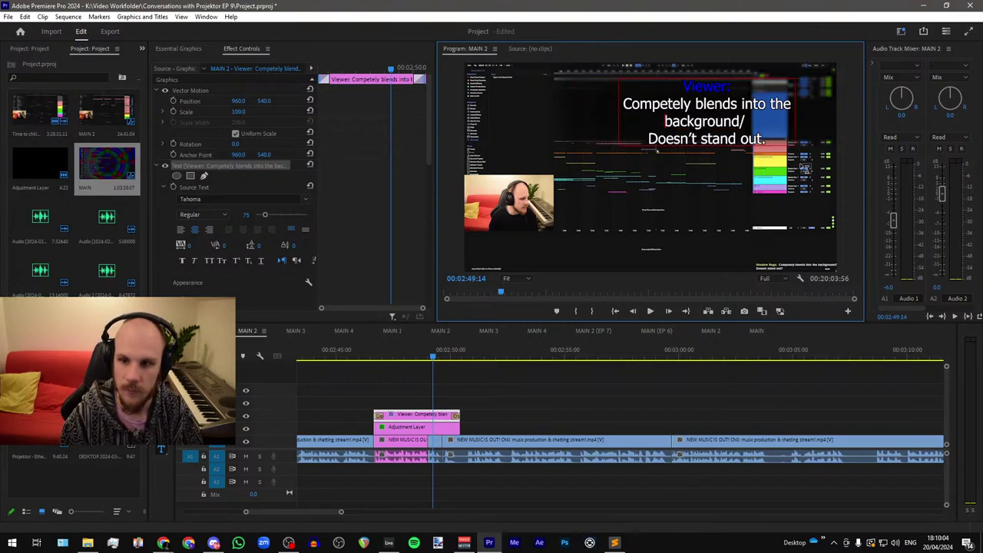
pyautogui.click(650, 137)
pyautogui.press('Delete')
pyautogui.write('d')
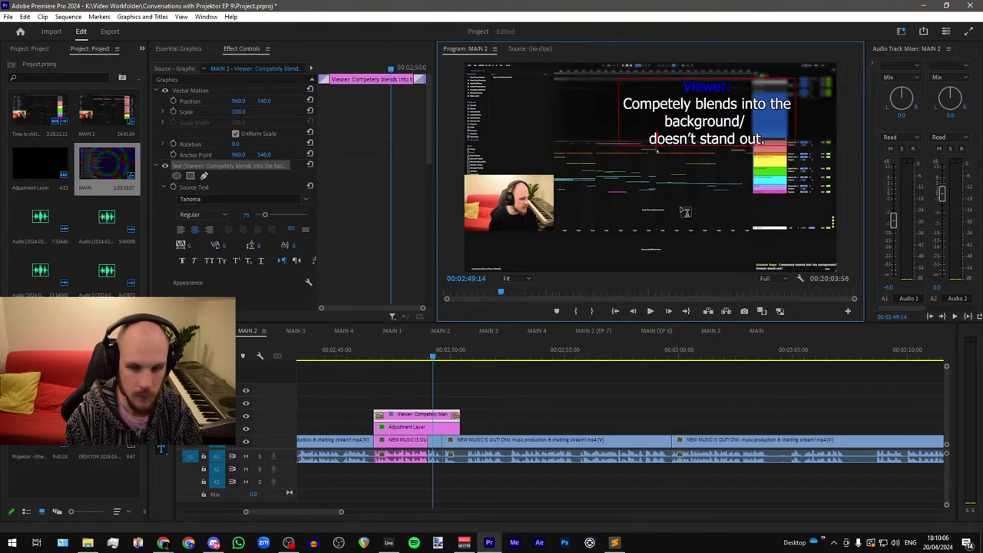
pyautogui.press('BackSpace')
pyautogui.press('BackSpace')
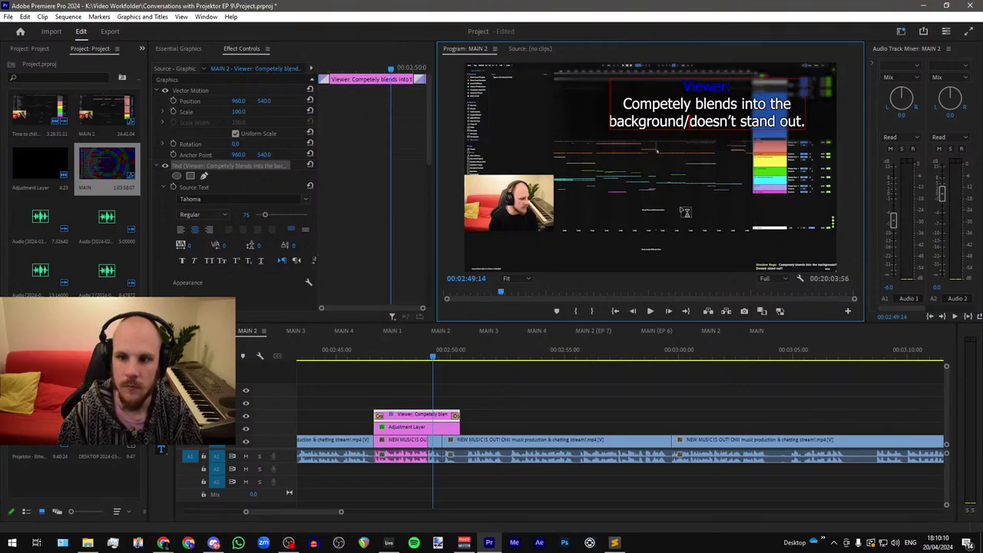
# Step: Play back the comment and replace the slash after "background" with a comma and a space
pyautogui.click(380, 355)
pyautogui.press('space')
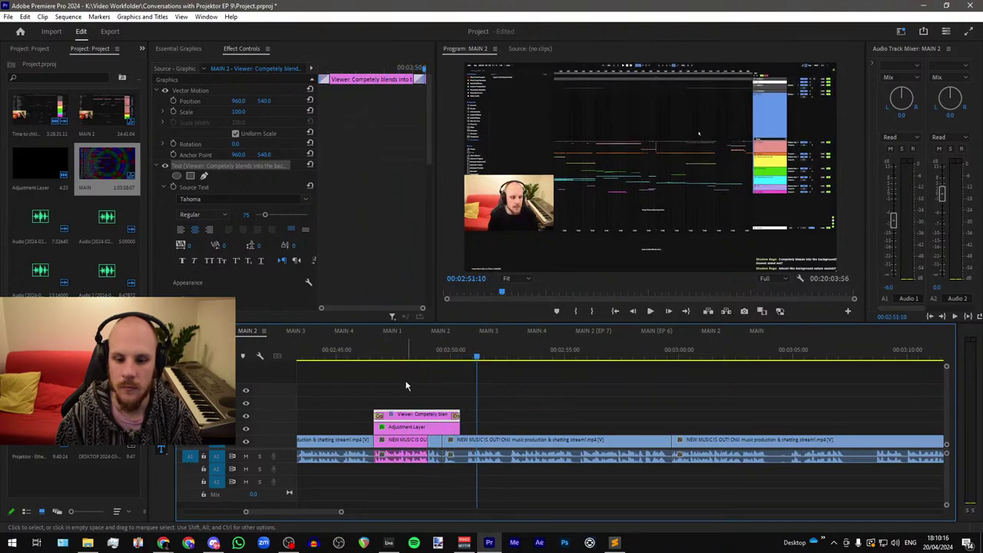
pyautogui.press('space')
pyautogui.doubleClick(692, 123)
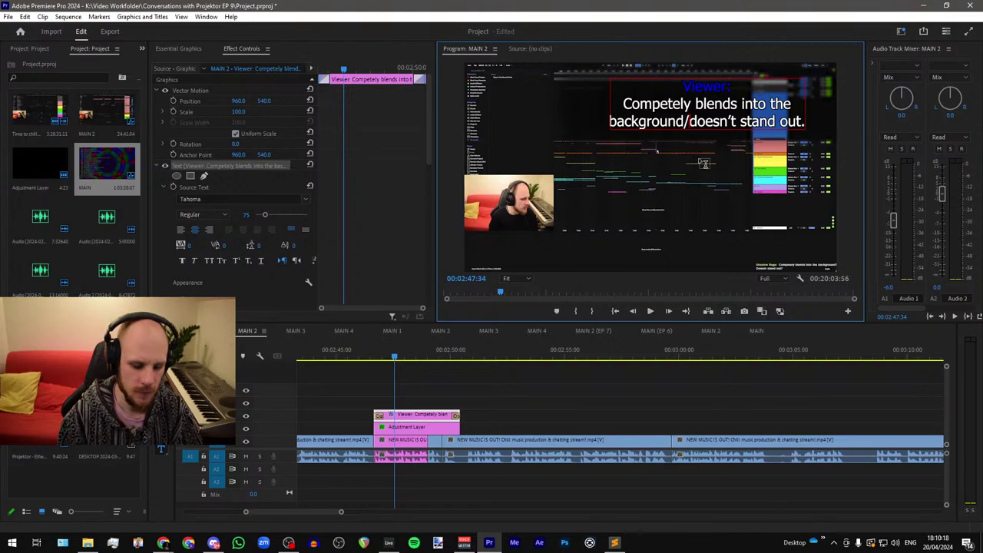
pyautogui.press('BackSpace')
pyautogui.write(',')
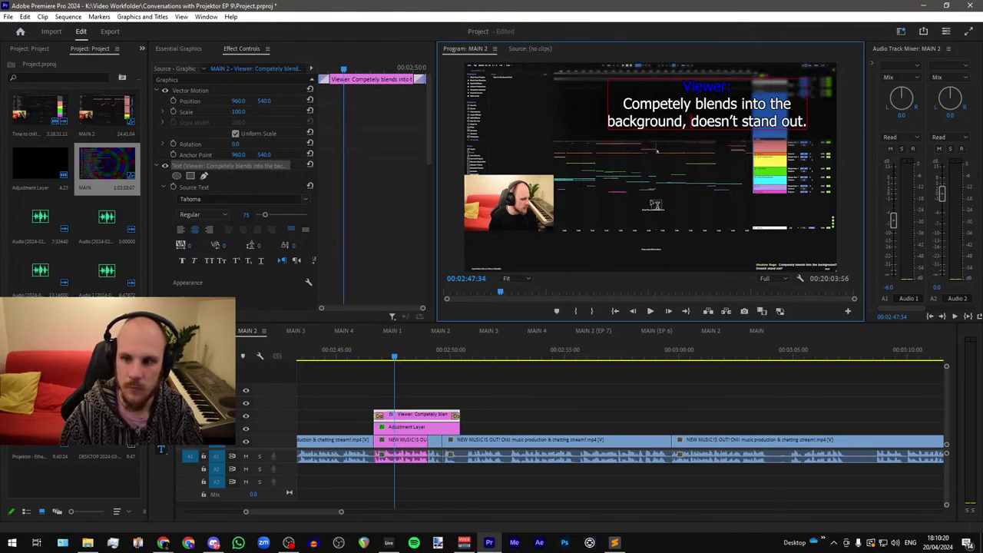
# Step: Play through the reworded comment and scrub over it to review how it reads
pyautogui.click(517, 465)
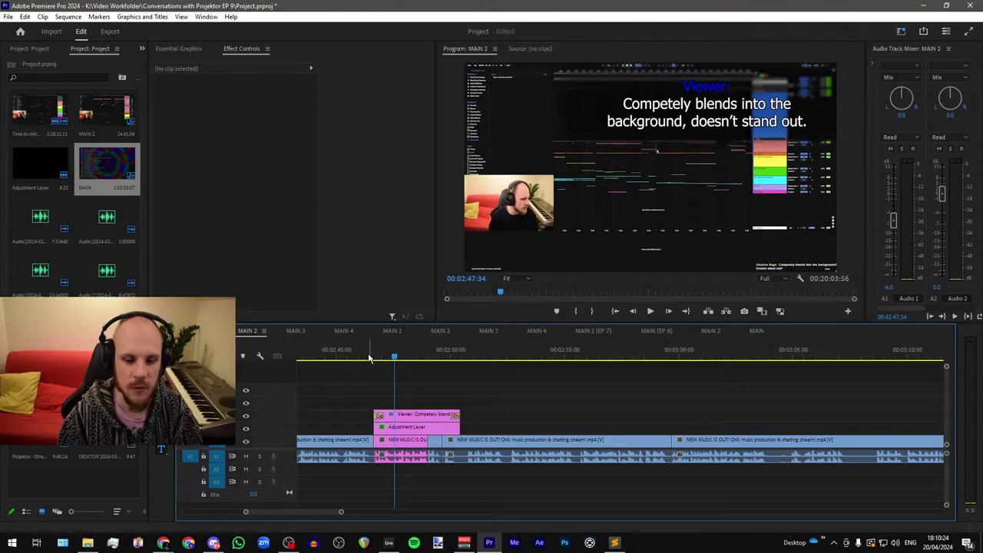
pyautogui.press('space')
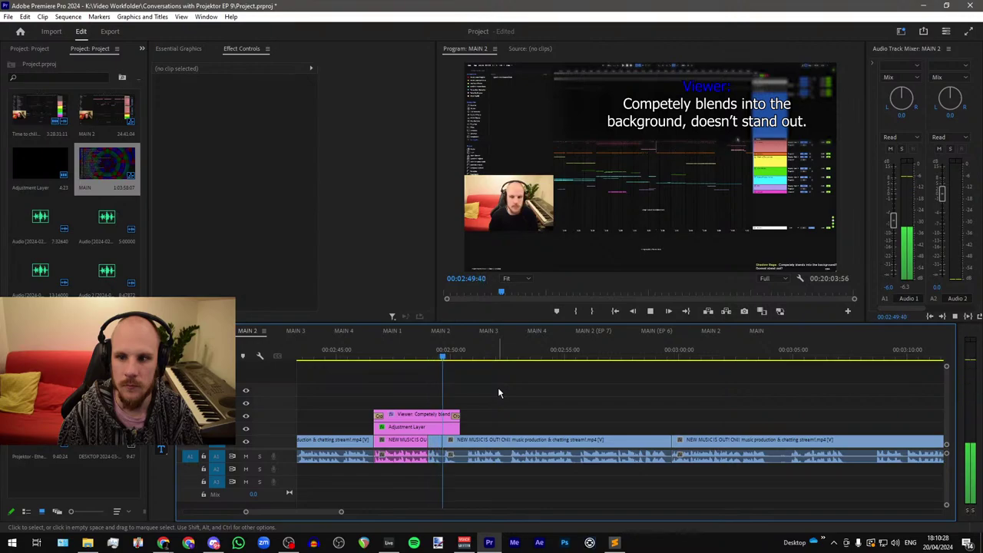
pyautogui.press('space')
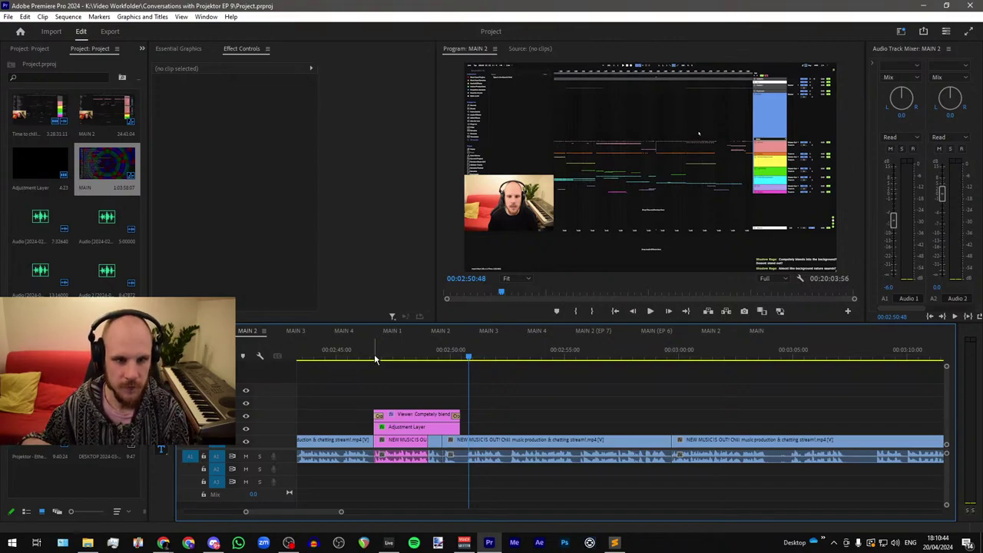
pyautogui.moveTo(375, 358); pyautogui.dragTo(406, 357)
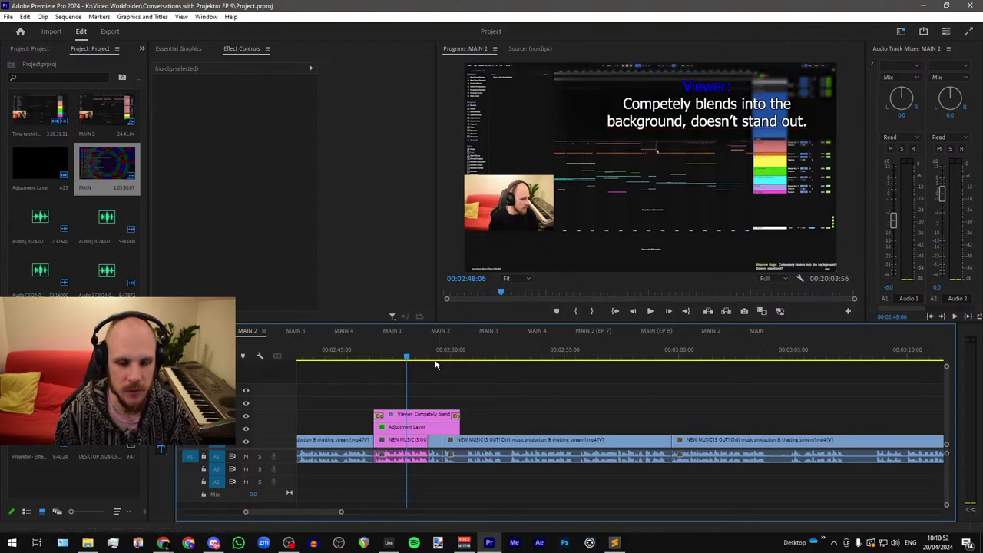
# Step: Paste the copied comment and Adjustment Layer at the start of the green clip after "The fun & unfun parts" title
pyautogui.keyDown('alt'); pyautogui.scroll(-2, 398, 376); pyautogui.keyUp('alt')
pyautogui.scroll(-3, 394, 374)
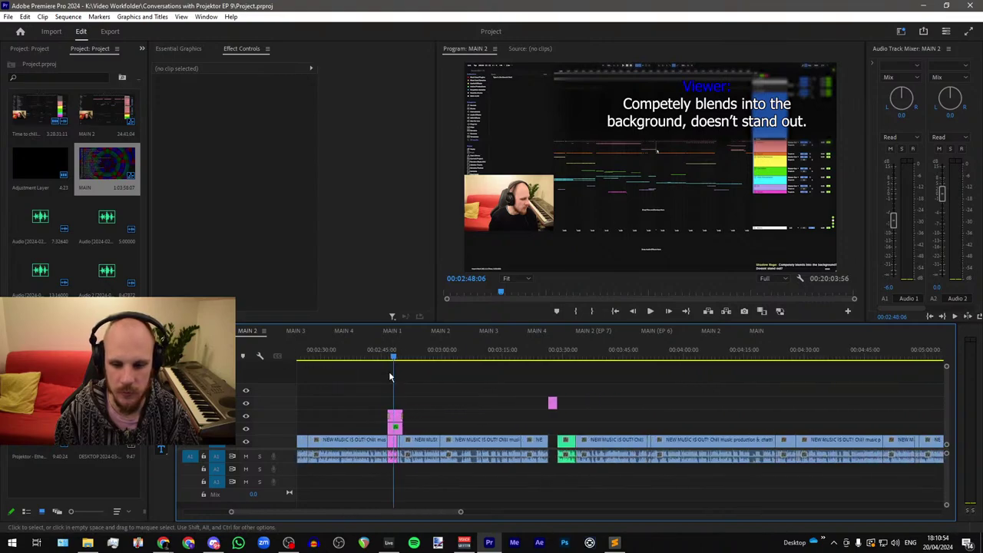
pyautogui.click(561, 354)
pyautogui.press('-')
pyautogui.moveTo(538, 411)
pyautogui.mouseDown()
pyautogui.moveTo(499, 429)
pyautogui.moveTo(534, 422)
pyautogui.mouseUp()
pyautogui.hotkey('ctrl', 'v')
pyautogui.keyDown('alt'); pyautogui.scroll(6, 643, 412); pyautogui.keyUp('alt')
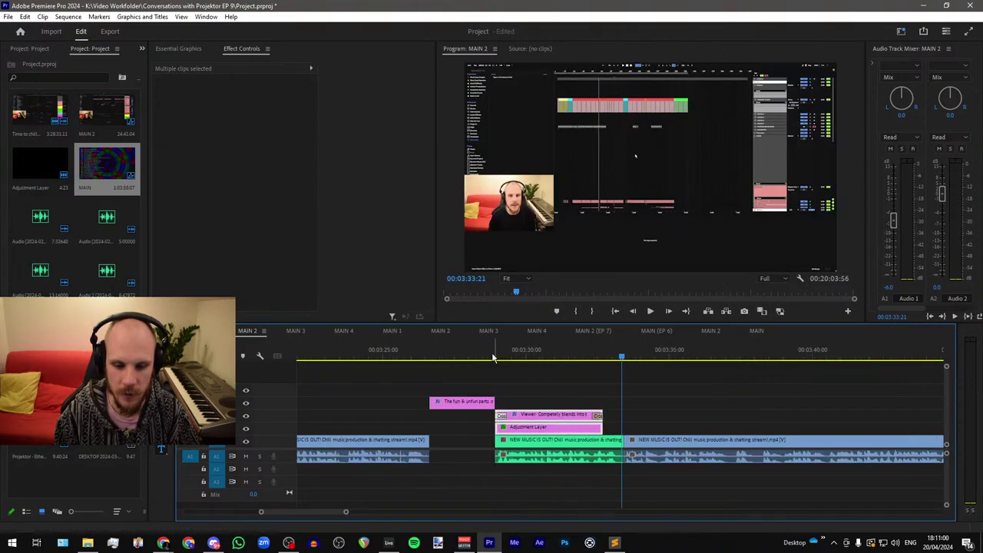
# Step: Listen to the green clip and extend the pasted comment and its Adjustment Layer to the clip's end
pyautogui.click(492, 355)
pyautogui.press('space')
pyautogui.scroll(3, 543, 375)
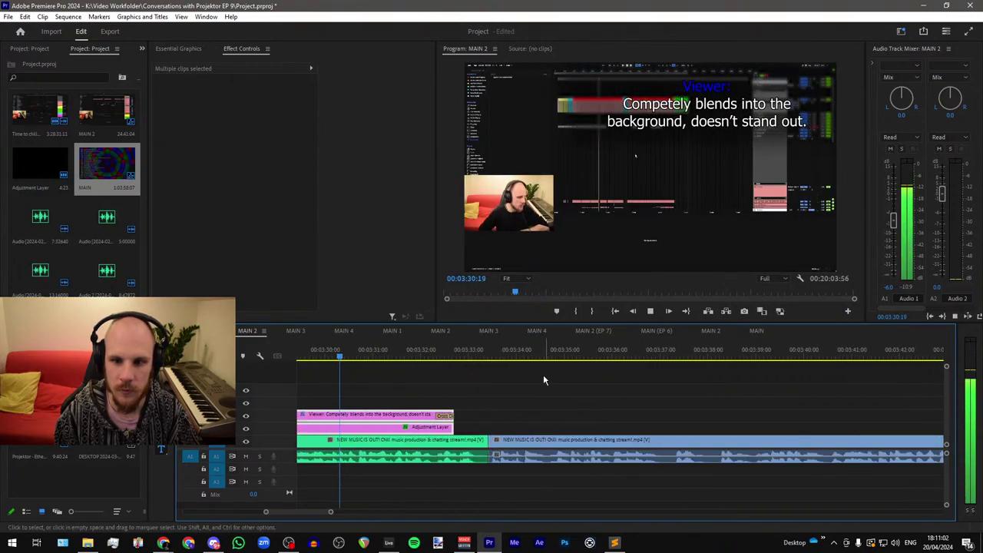
pyautogui.click(510, 411)
pyautogui.moveTo(455, 412); pyautogui.dragTo(486, 427)
# Step: Move the Adjustment Layer's closing opacity keyframes so its fade-out starts with the comment's Cross Dissolve at 00:03:33:01
pyautogui.click(473, 352)
pyautogui.scroll(5, 470, 361)
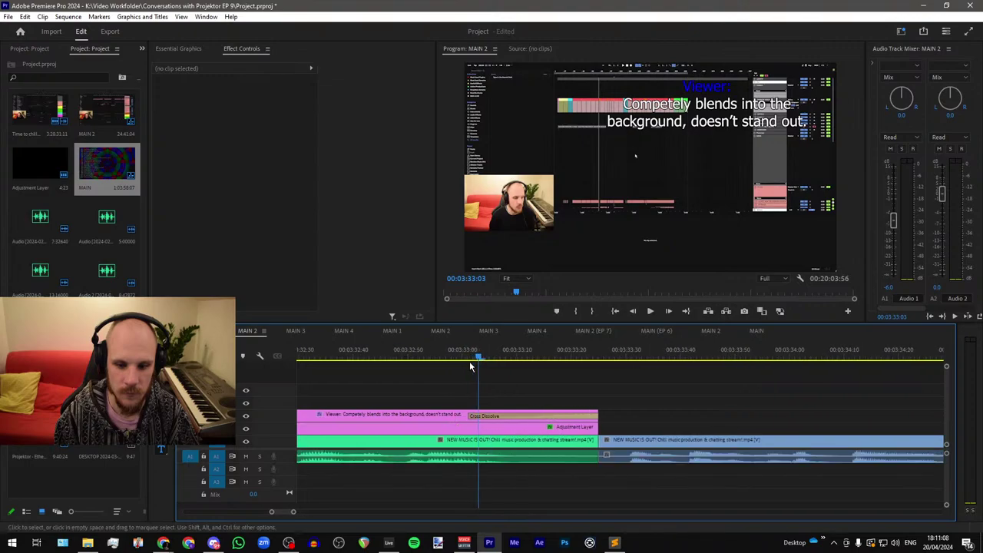
pyautogui.click(468, 356)
pyautogui.scroll(-4, 482, 368)
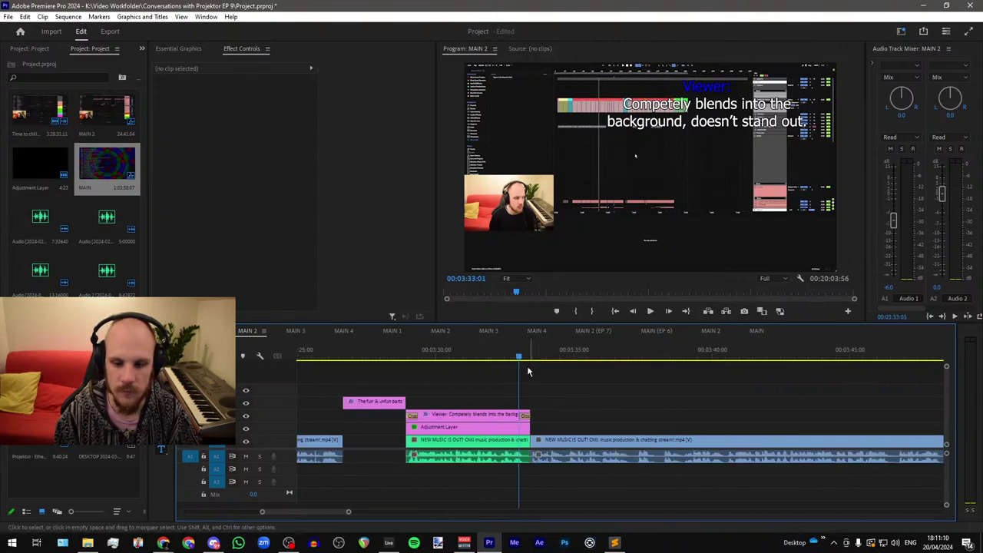
pyautogui.click(495, 427)
pyautogui.moveTo(381, 248); pyautogui.dragTo(421, 273)
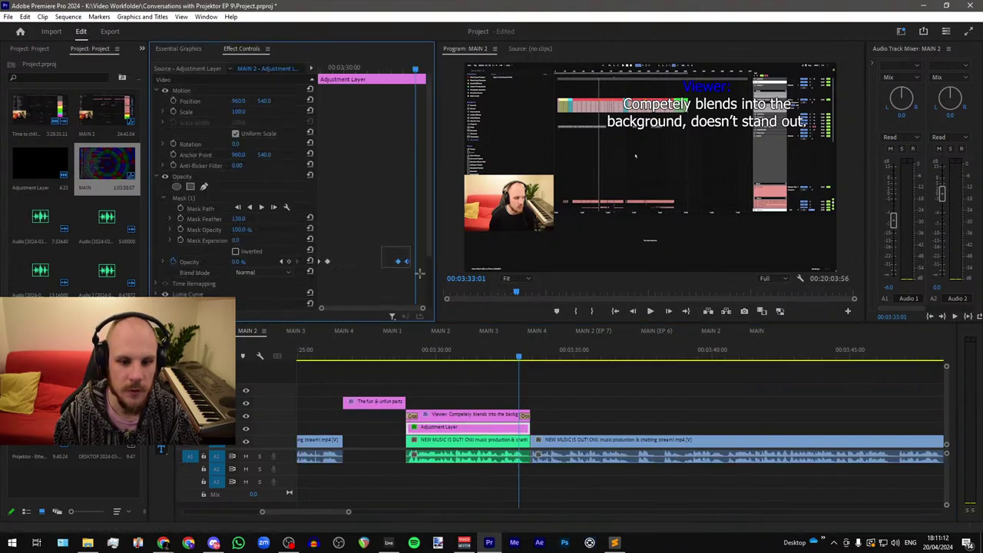
pyautogui.hotkey('ctrl', 'z')
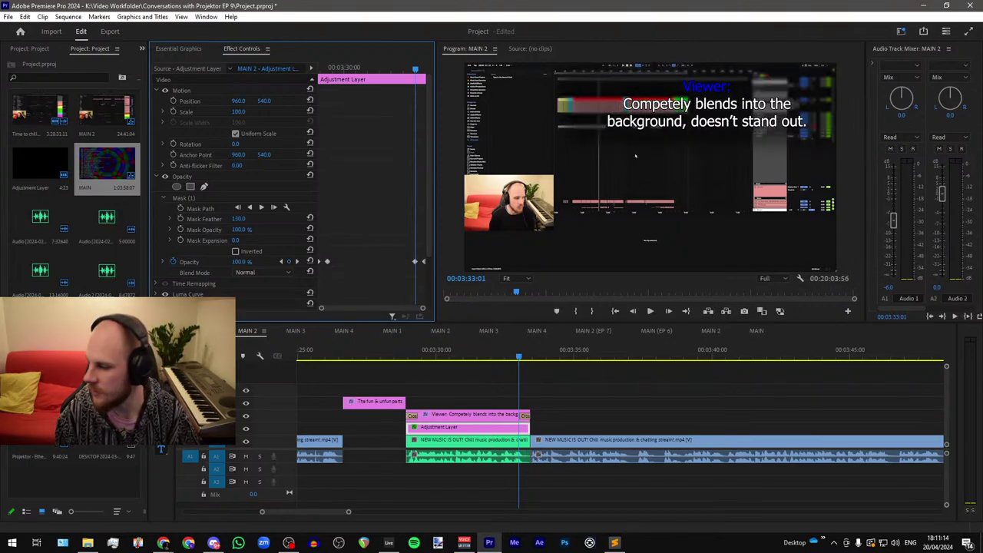
# Step: Replace the comment after "The fun & unfun parts" with "So far do you enjoy shooting/editing or its like a job/chore?", broken onto two lines before "or"
pyautogui.hotkey('alt', 'Tab')
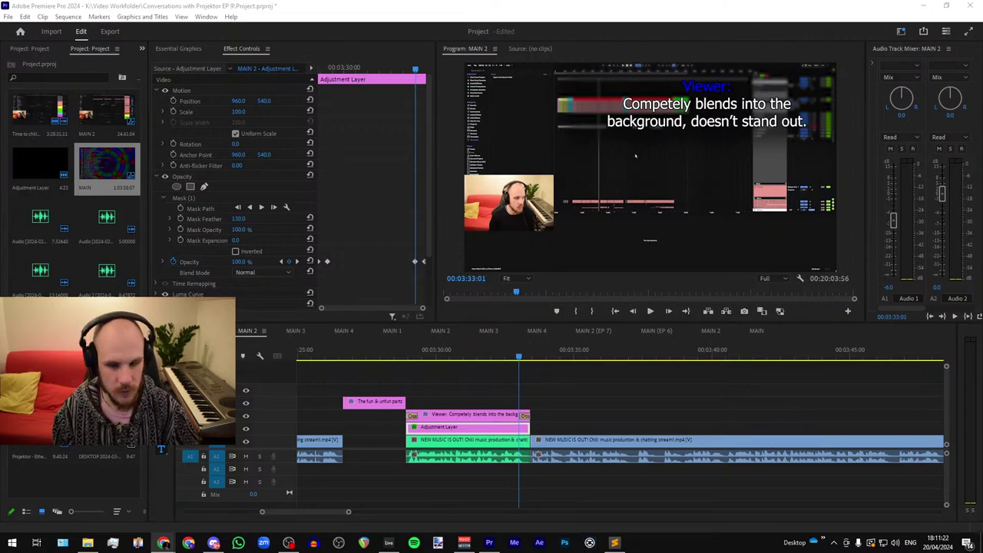
pyautogui.click(468, 351)
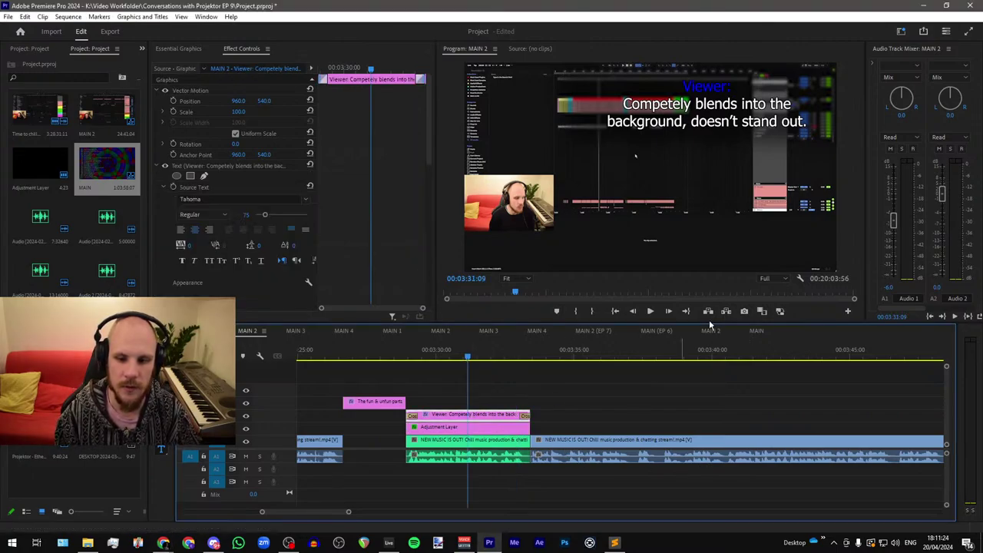
pyautogui.click(626, 104)
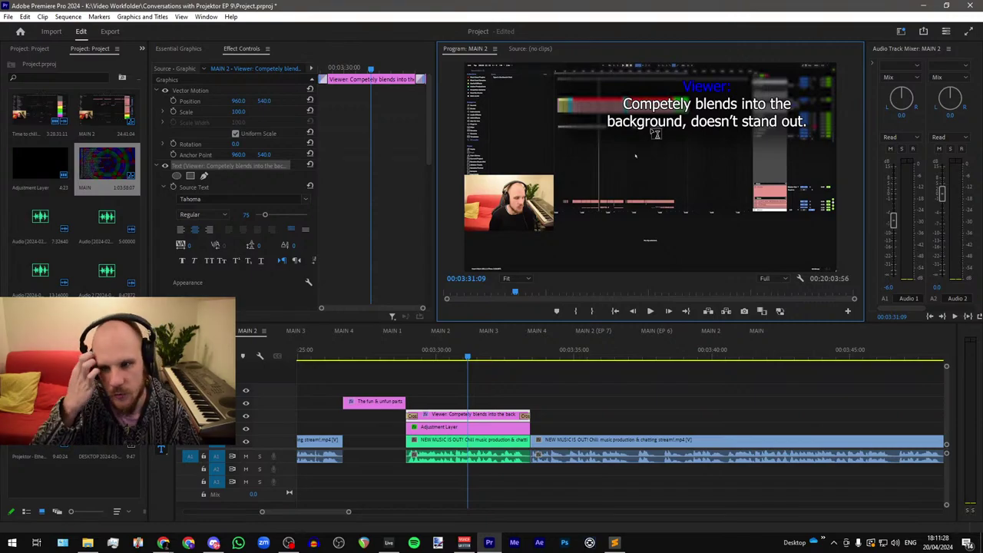
pyautogui.hotkey('ctrl', 'shift', 'Right')
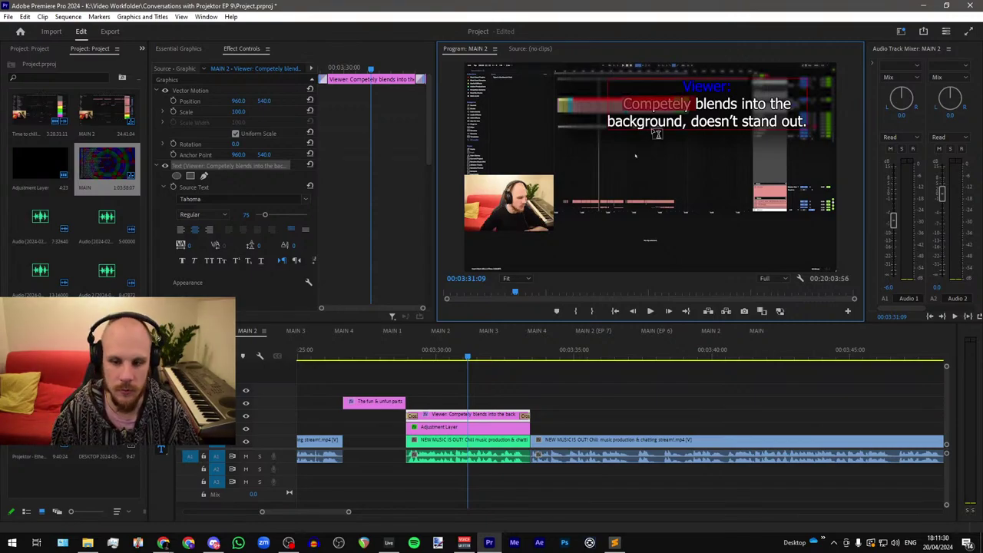
pyautogui.click(639, 104)
pyautogui.moveTo(626, 105); pyautogui.dragTo(842, 132)
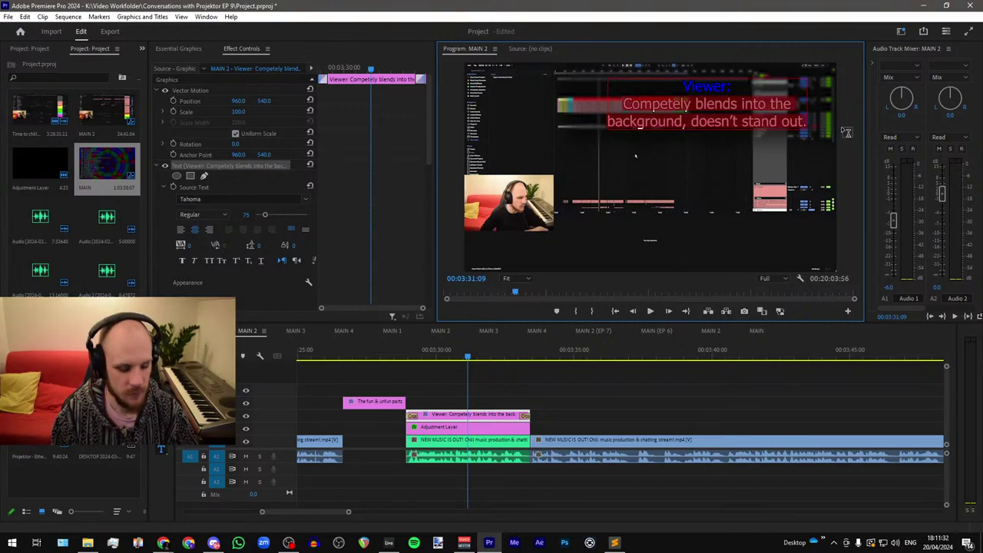
pyautogui.hotkey('ctrl', 'v')
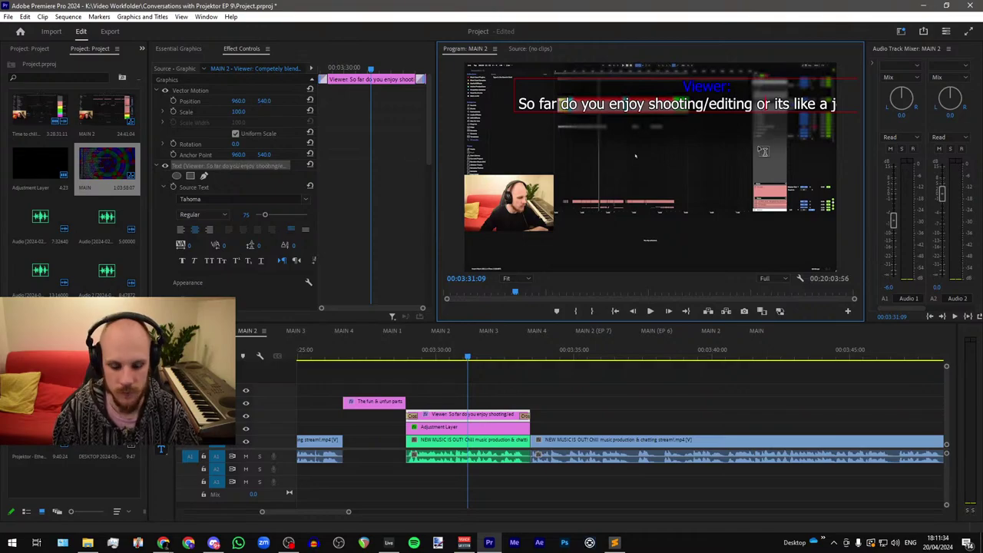
pyautogui.press('Return')
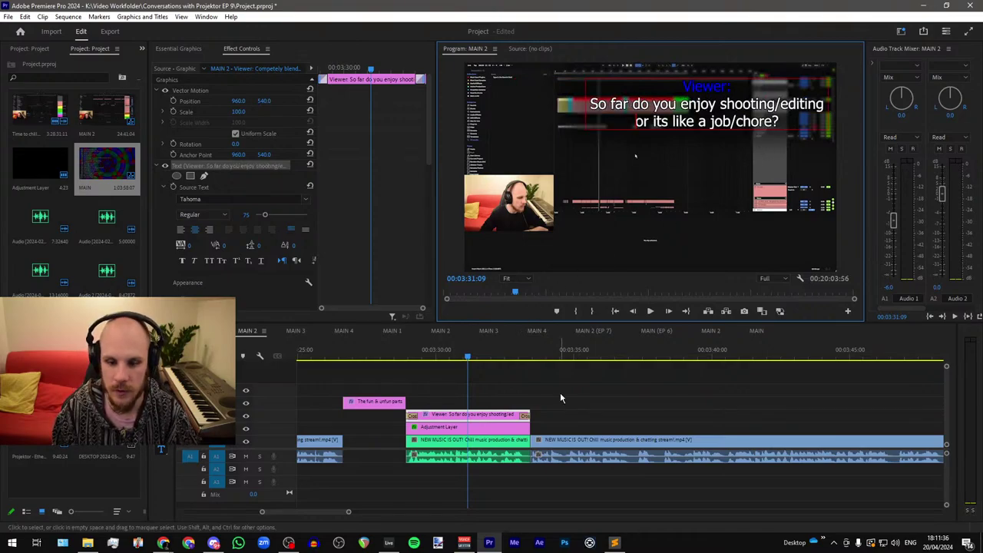
# Step: Check the Adjustment Layer's mask against the new comment and play through the comment to its end
pyautogui.click(560, 427)
pyautogui.click(469, 428)
pyautogui.click(184, 198)
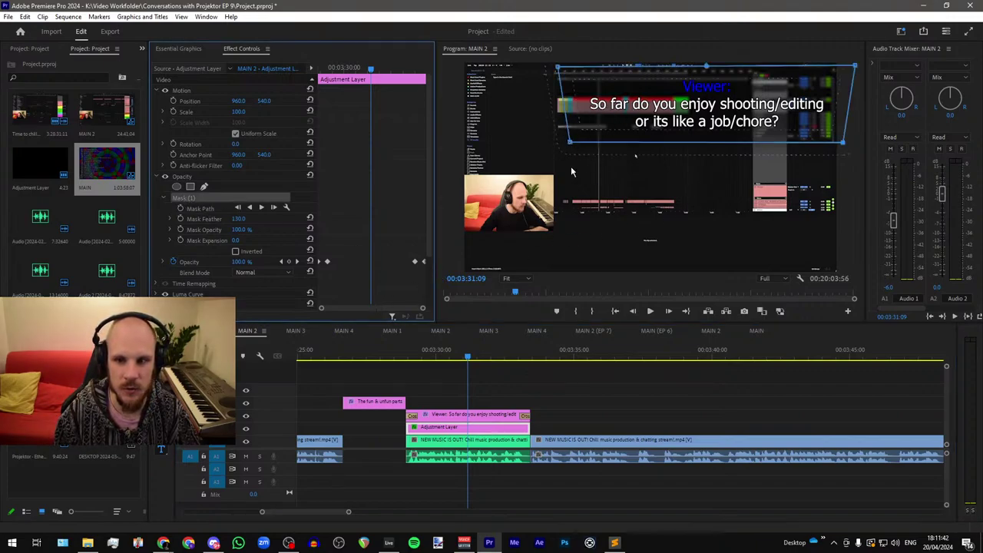
pyautogui.click(428, 400)
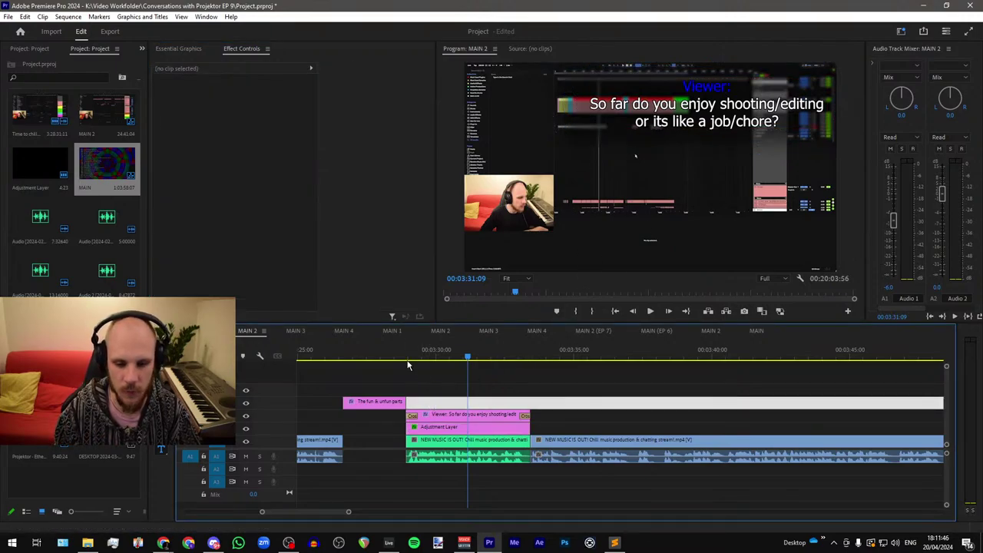
pyautogui.press('space')
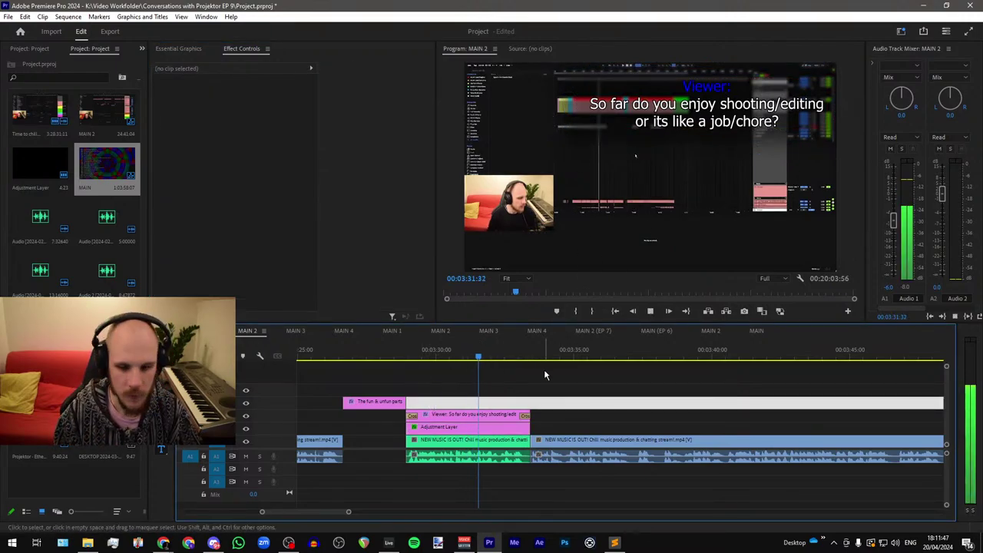
pyautogui.click(579, 401)
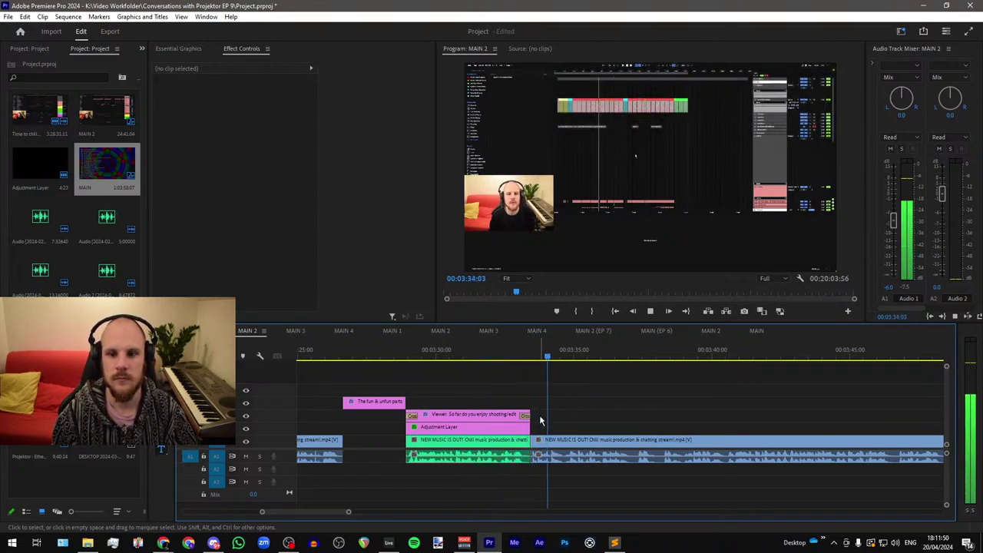
# Step: Listen to the green clips around 00:06:40 and 00:07:25 to identify the next viewer comments
pyautogui.keyDown('alt'); pyautogui.scroll(-5, 513, 415); pyautogui.keyUp('alt')
pyautogui.press('-')
pyautogui.press('-')
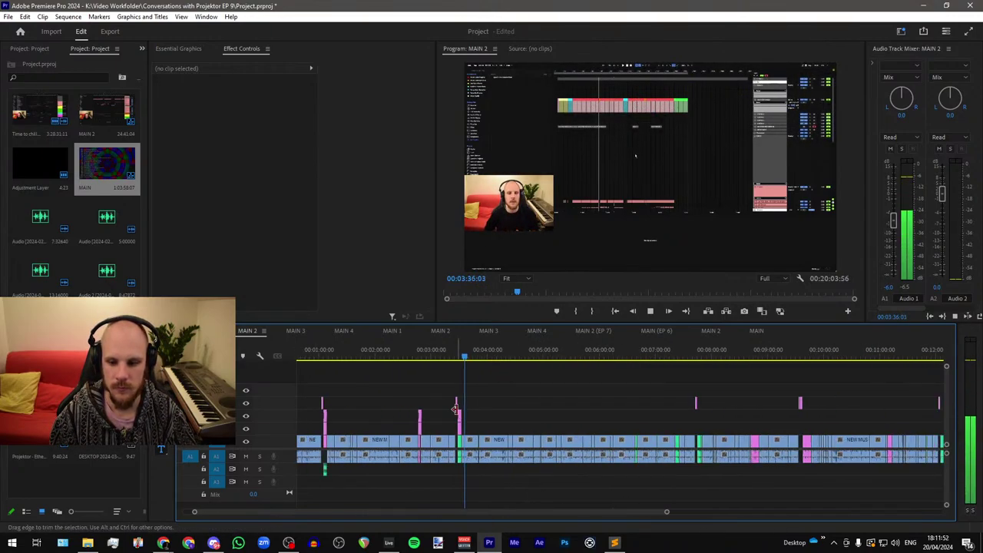
pyautogui.keyDown('alt'); pyautogui.scroll(7, 652, 423); pyautogui.keyUp('alt')
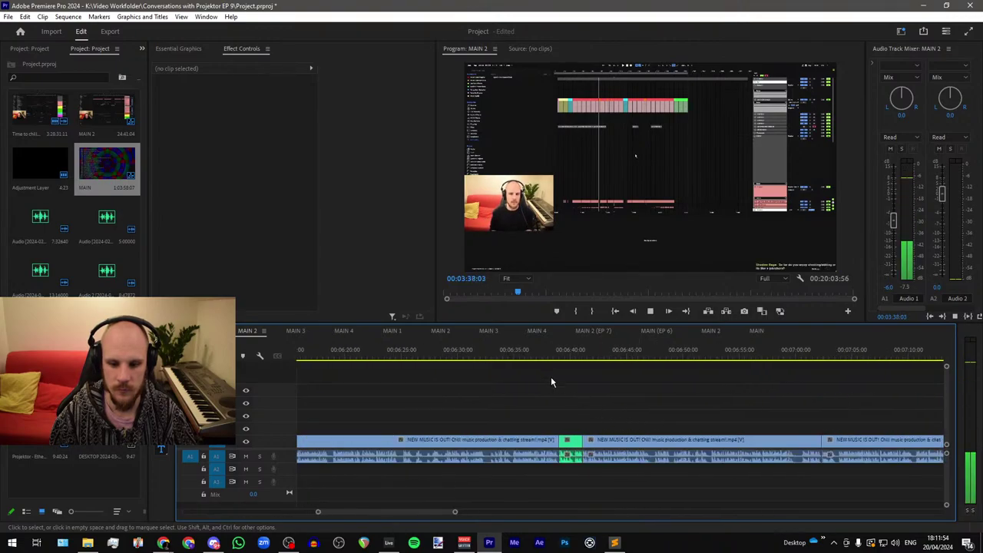
pyautogui.click(548, 355)
pyautogui.keyDown('alt'); pyautogui.scroll(3, 630, 392); pyautogui.keyUp('alt')
pyautogui.press('=')
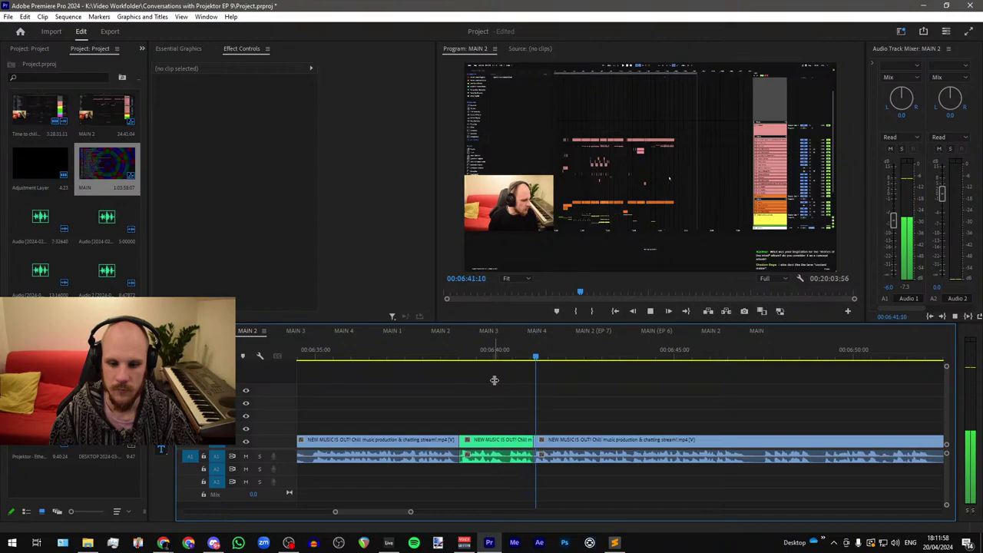
pyautogui.press('space')
pyautogui.press('-')
pyautogui.press('-')
pyautogui.press('-')
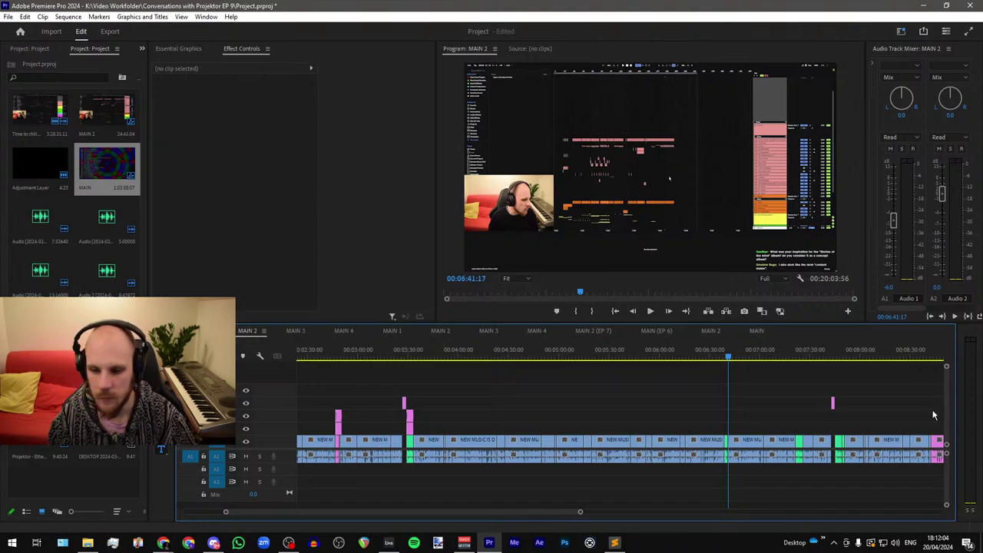
pyautogui.click(799, 358)
pyautogui.press('space')
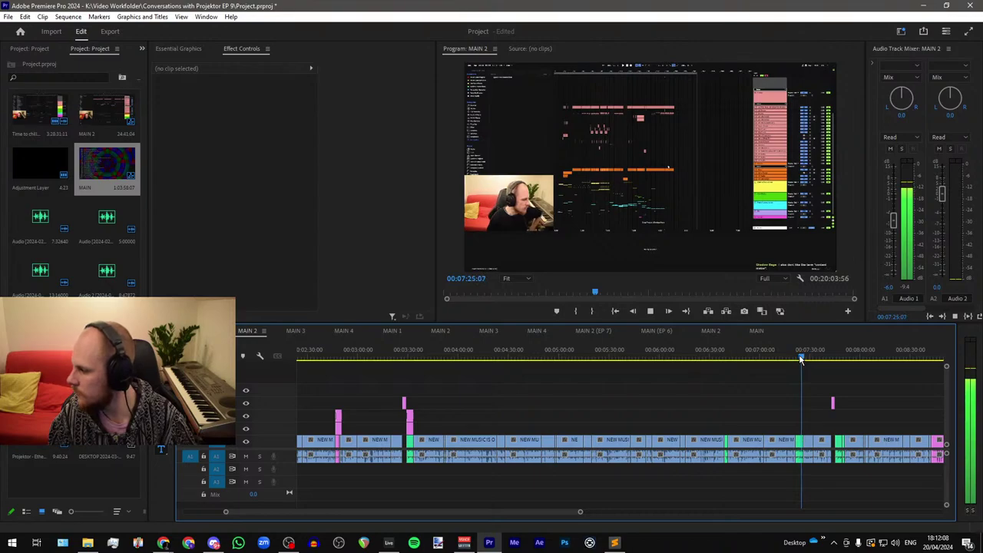
pyautogui.press('space')
# Step: Copy the shooting/editing comment with its Adjustment Layer and place the duplicate at the start of the green clip near 00:06:39
pyautogui.hotkey('alt', 'Tab')
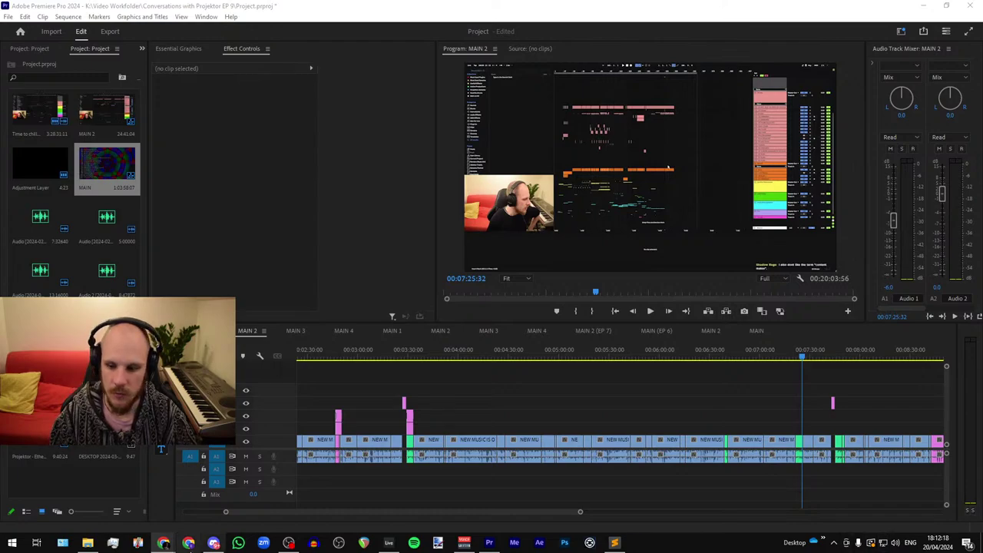
pyautogui.moveTo(435, 420); pyautogui.dragTo(411, 428)
pyautogui.hotkey('ctrl', 'c')
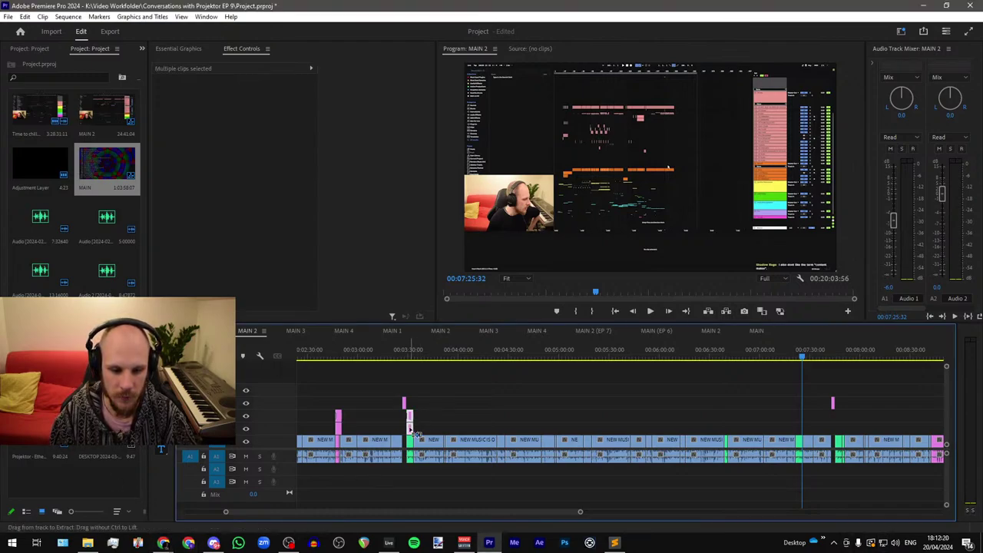
pyautogui.hotkey('ctrl', 'v')
pyautogui.scroll(3, 788, 398)
pyautogui.moveTo(828, 418); pyautogui.dragTo(527, 421)
pyautogui.click(556, 424)
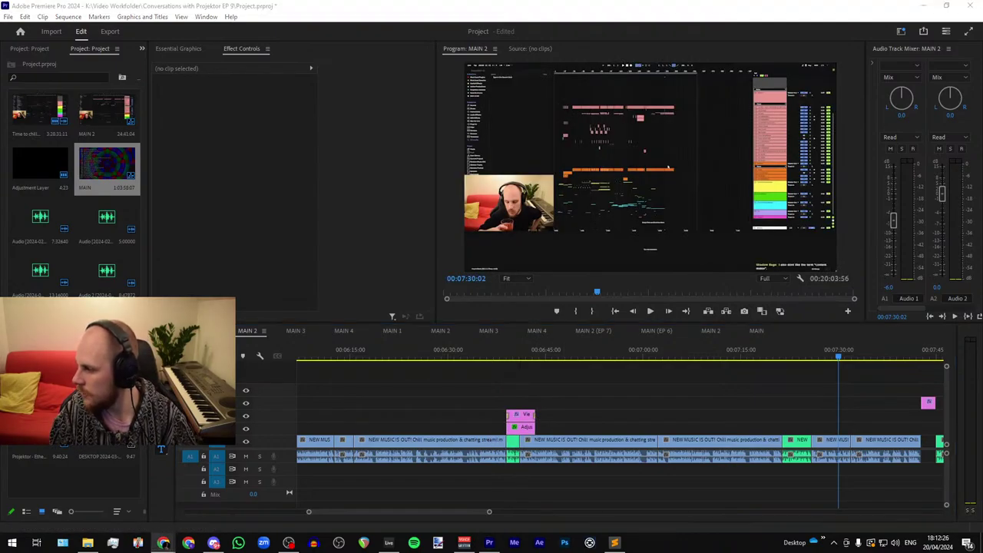
# Step: Replace the duplicated comment's text with "I also dont like the term "content maker".", broken onto two lines after "term"
pyautogui.click(517, 356)
pyautogui.click(521, 419)
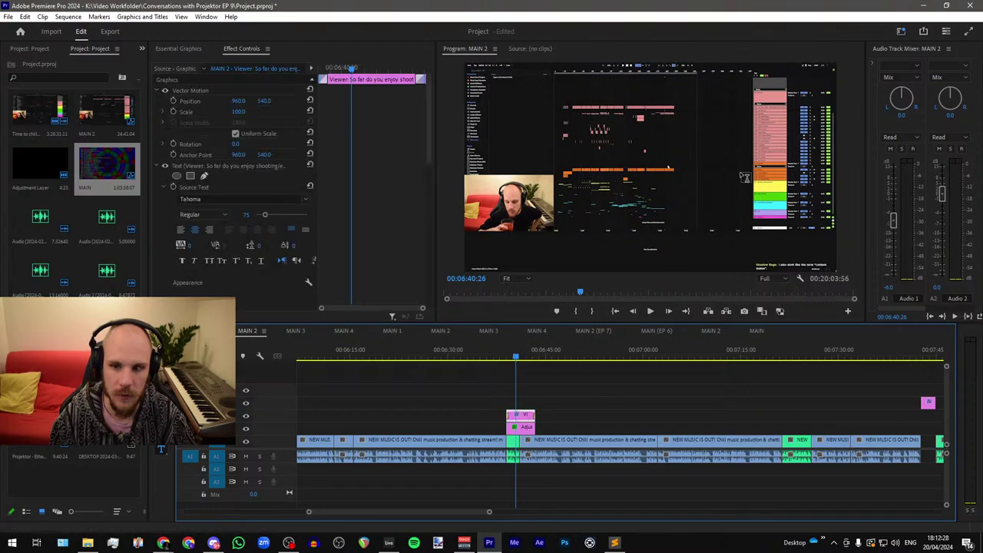
pyautogui.scroll(6, 514, 389)
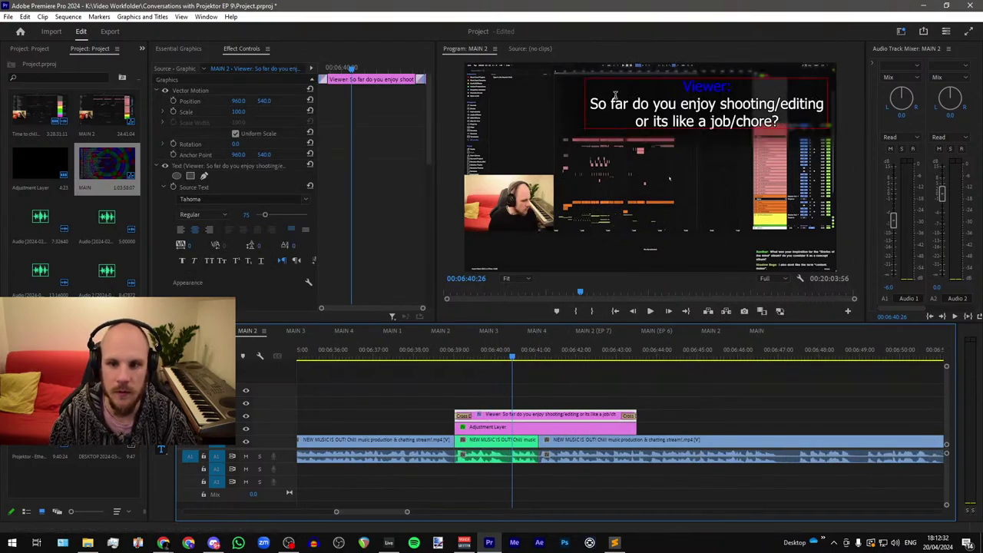
pyautogui.click(594, 103)
pyautogui.moveTo(594, 102); pyautogui.dragTo(780, 124)
pyautogui.hotkey('ctrl', 'v')
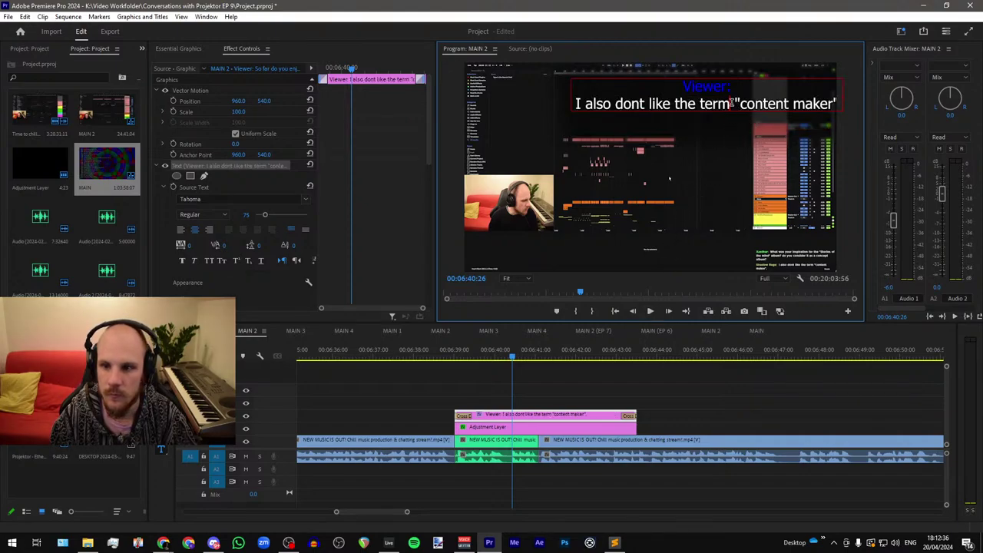
pyautogui.press('Delete')
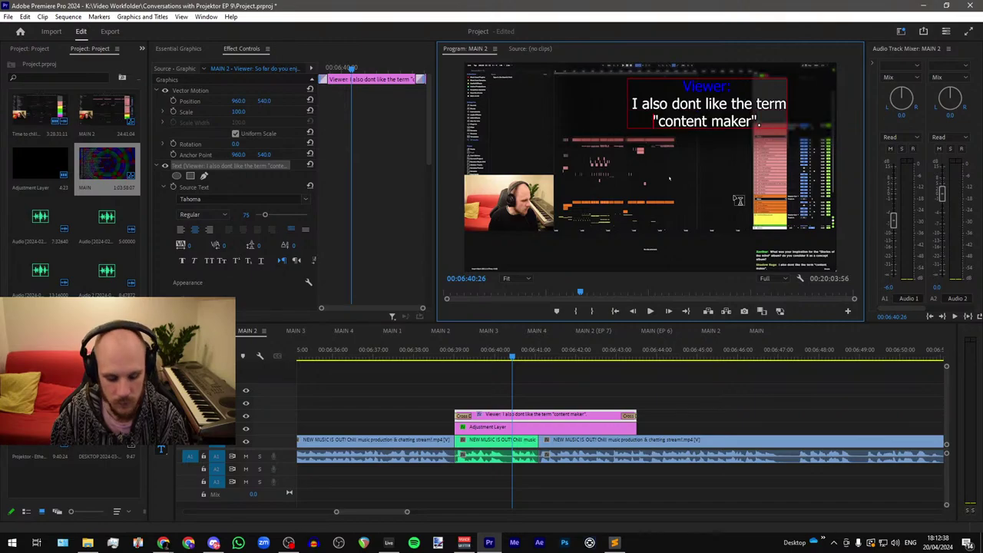
# Step: Narrow the Adjustment Layer's opacity mask by moving its four corners in around the "content maker" comment
pyautogui.click(551, 428)
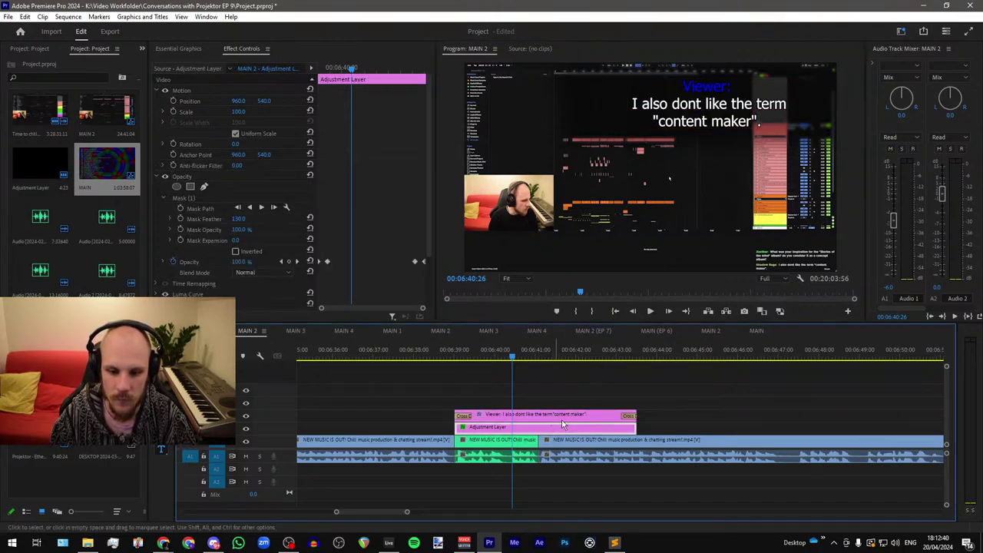
pyautogui.click(189, 199)
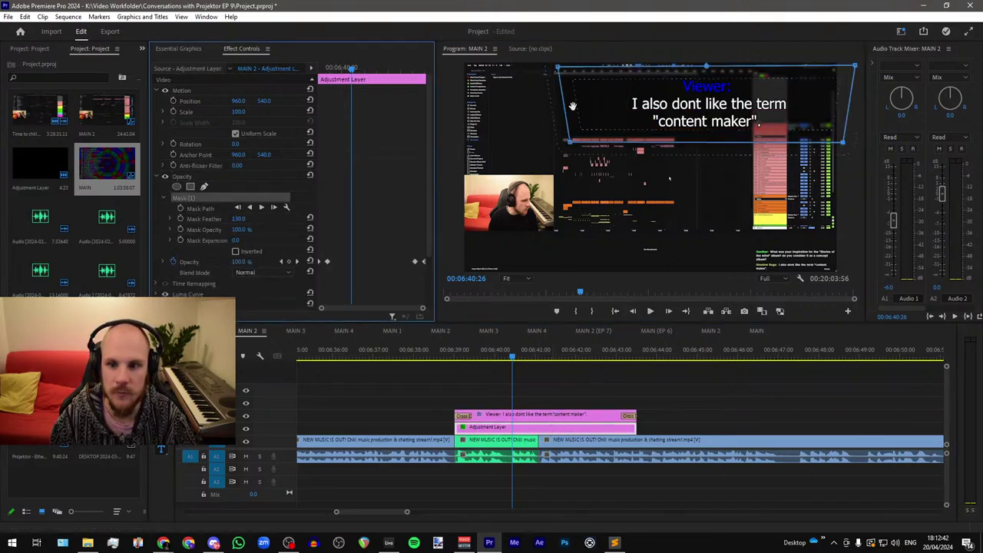
pyautogui.moveTo(560, 68); pyautogui.dragTo(622, 68)
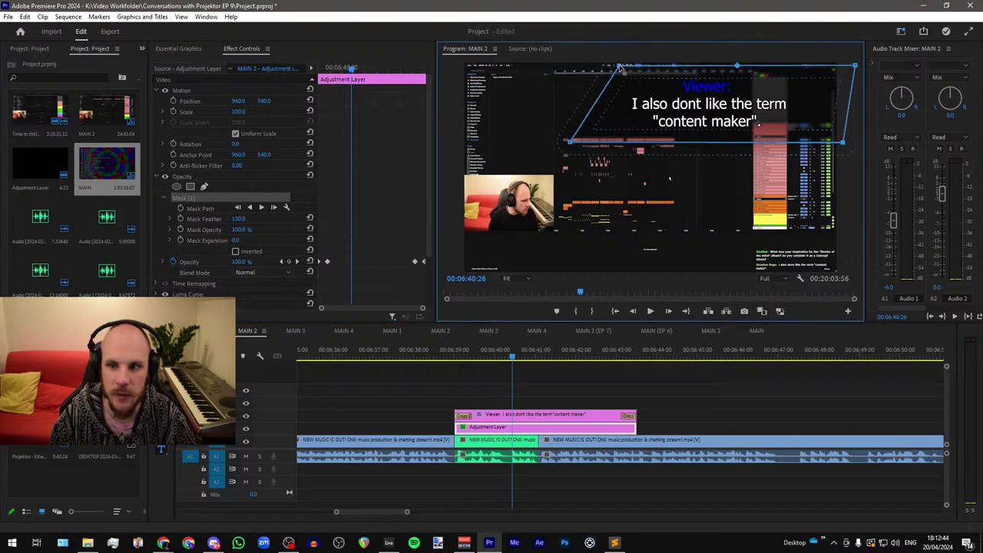
pyautogui.moveTo(571, 143); pyautogui.dragTo(618, 144)
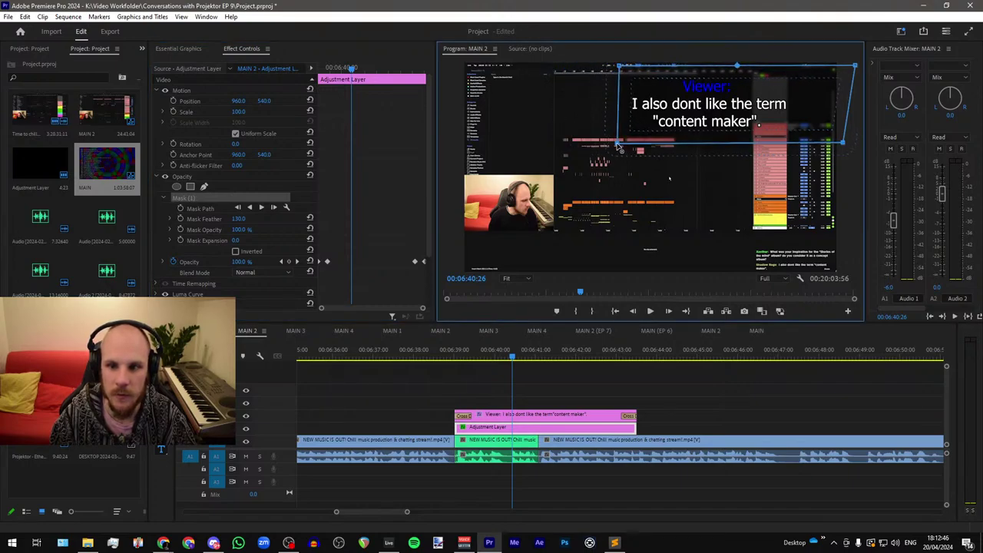
pyautogui.moveTo(847, 146); pyautogui.dragTo(787, 143)
pyautogui.moveTo(855, 67); pyautogui.dragTo(813, 69)
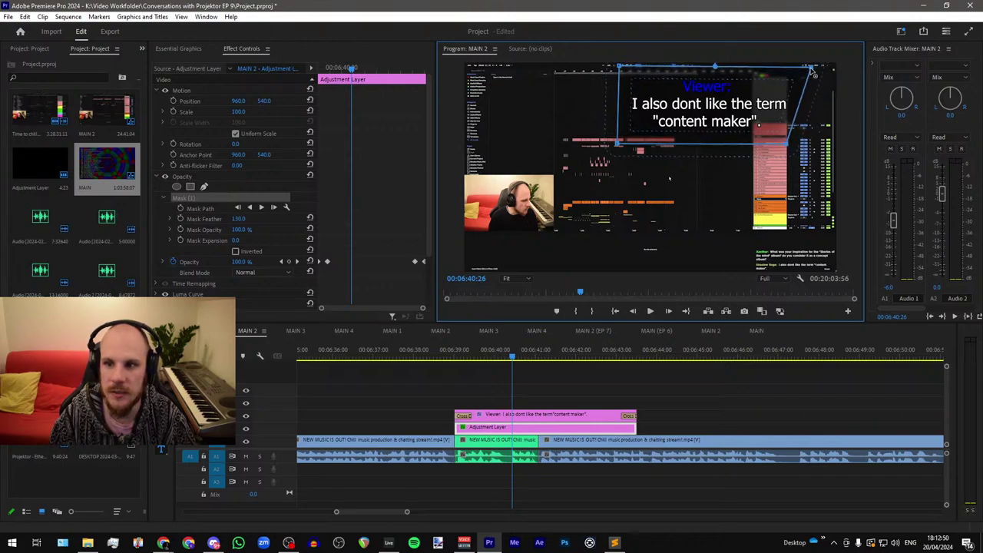
pyautogui.moveTo(790, 149); pyautogui.dragTo(798, 149)
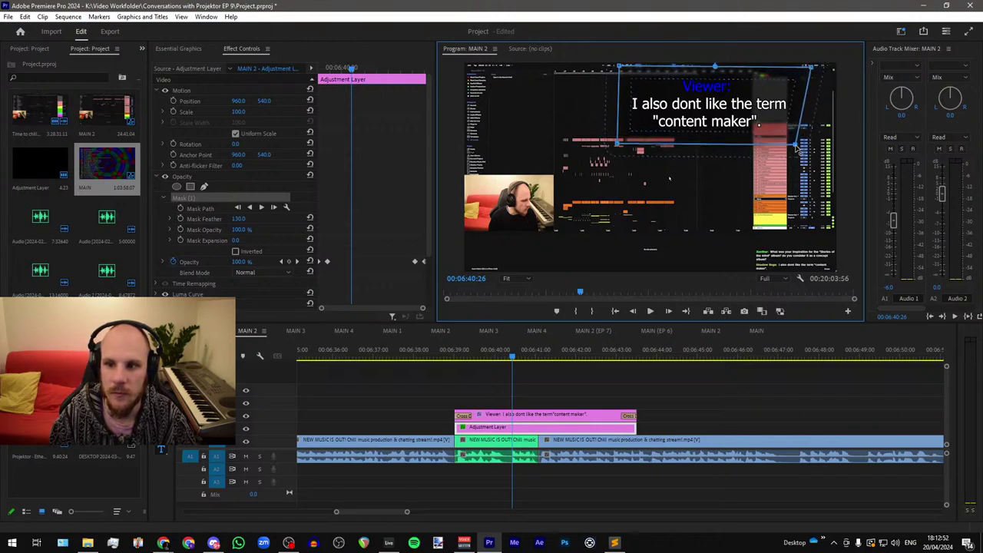
pyautogui.moveTo(811, 69); pyautogui.dragTo(803, 69)
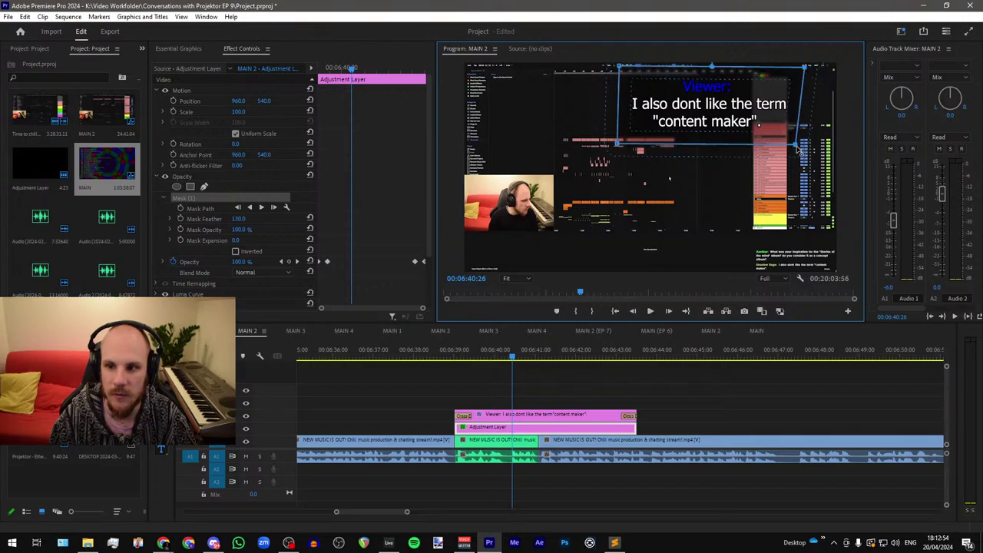
pyautogui.moveTo(799, 151); pyautogui.dragTo(802, 142)
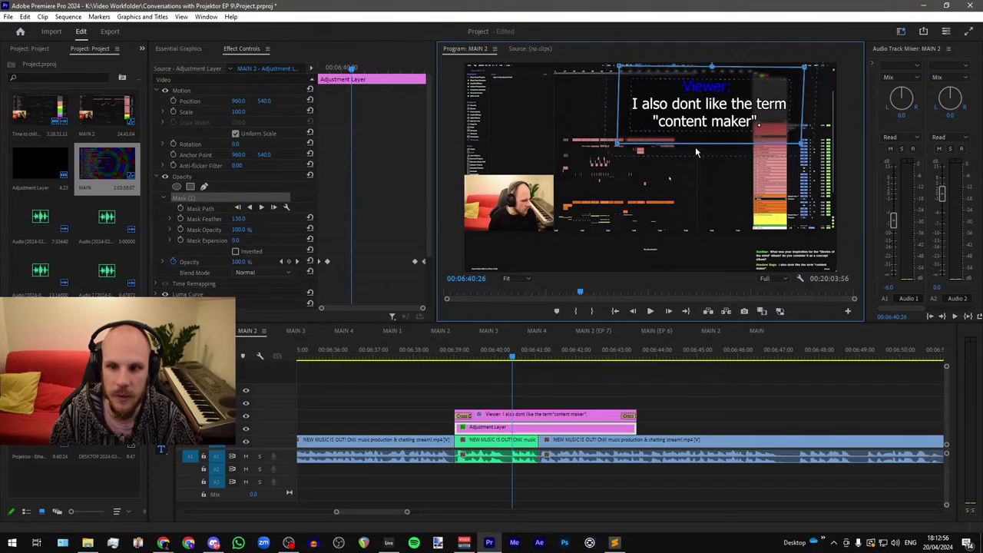
pyautogui.moveTo(619, 68); pyautogui.dragTo(615, 67)
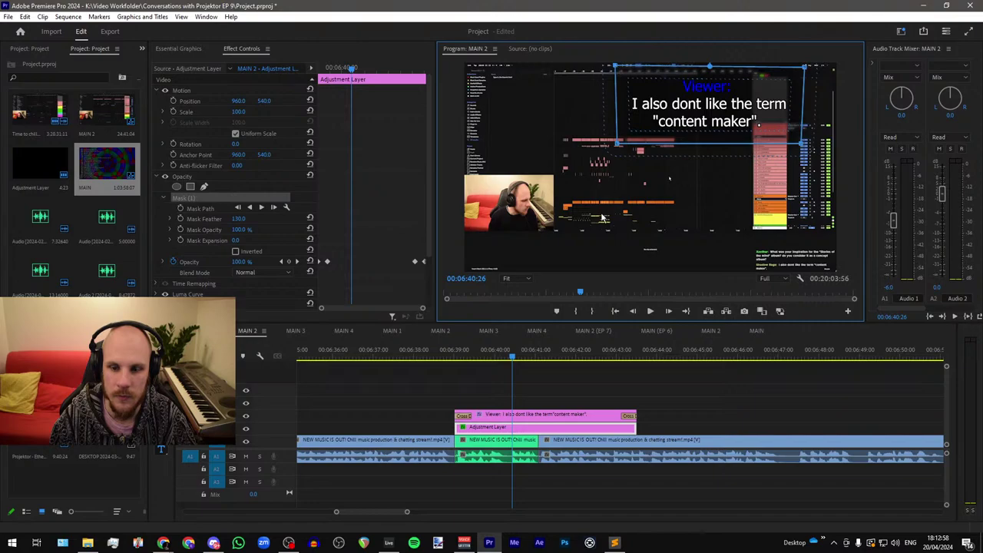
# Step: Shorten the "content maker" comment to end shortly after the green clip, play it, and place the playhead at 00:06:41:28
pyautogui.click(603, 403)
pyautogui.moveTo(633, 413); pyautogui.dragTo(569, 413)
pyautogui.press('space')
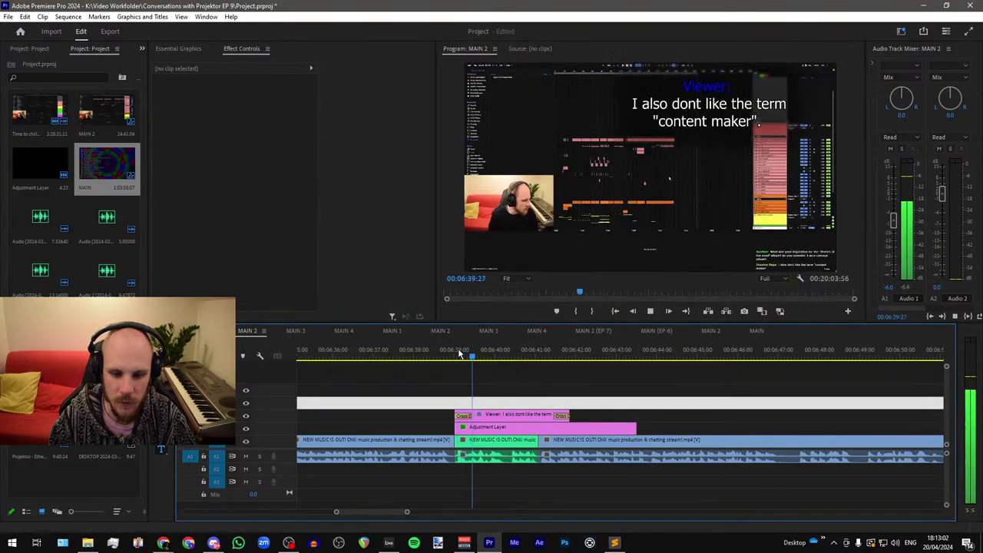
pyautogui.click(553, 357)
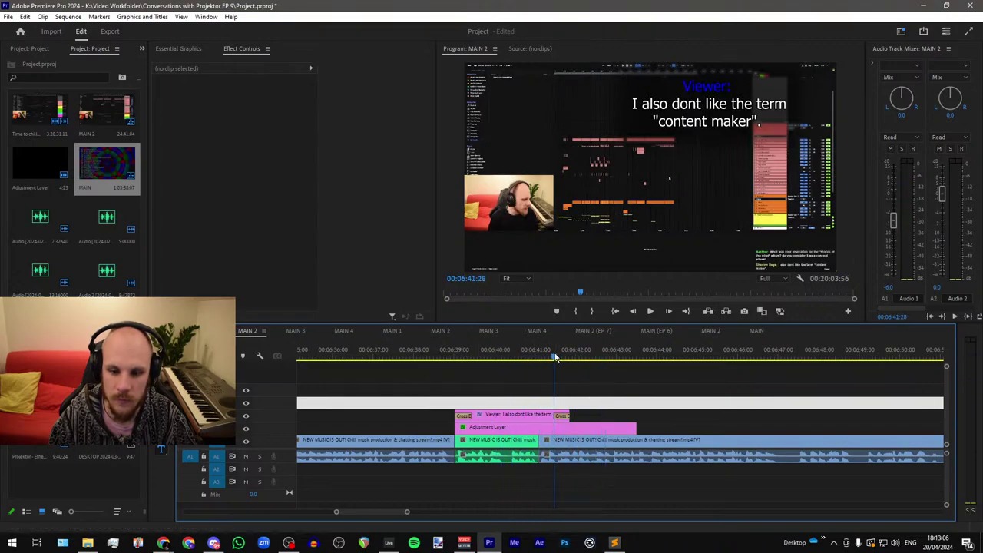
pyautogui.click(555, 358)
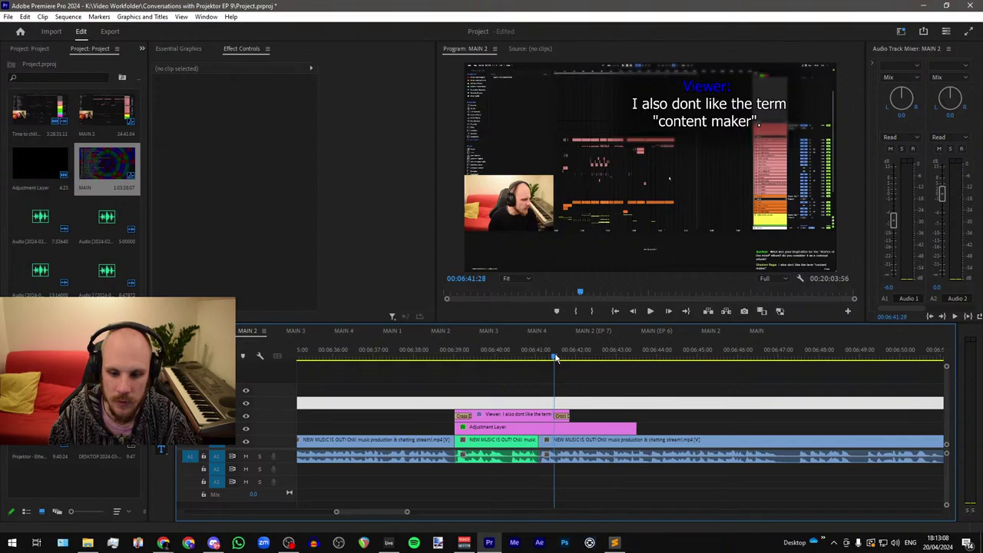
# Step: Move the Adjustment Layer's two closing opacity keyframes to 00:06:41:27, where the "content maker" comment's closing Cross Dissolve starts
pyautogui.scroll(5, 554, 358)
pyautogui.click(545, 358)
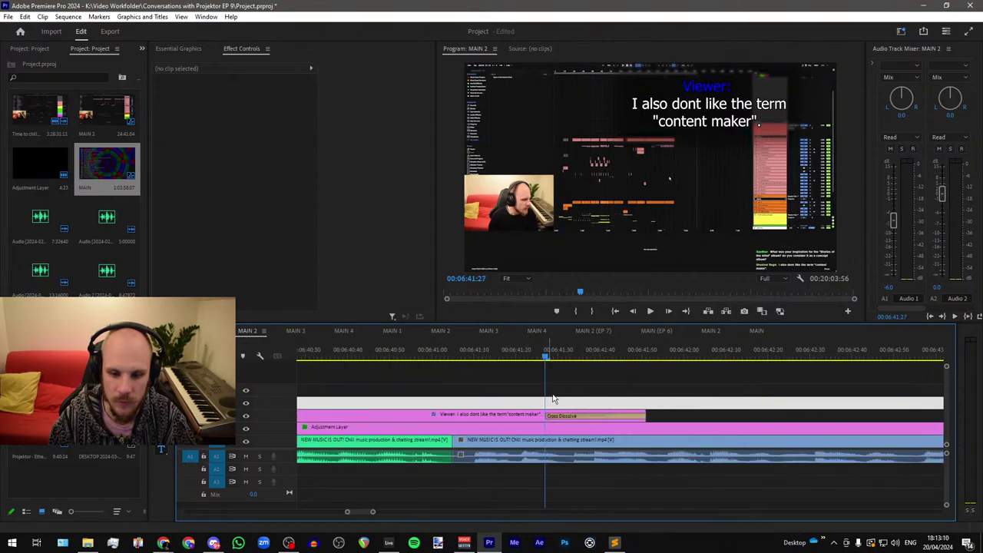
pyautogui.click(506, 427)
pyautogui.moveTo(383, 245); pyautogui.dragTo(451, 282)
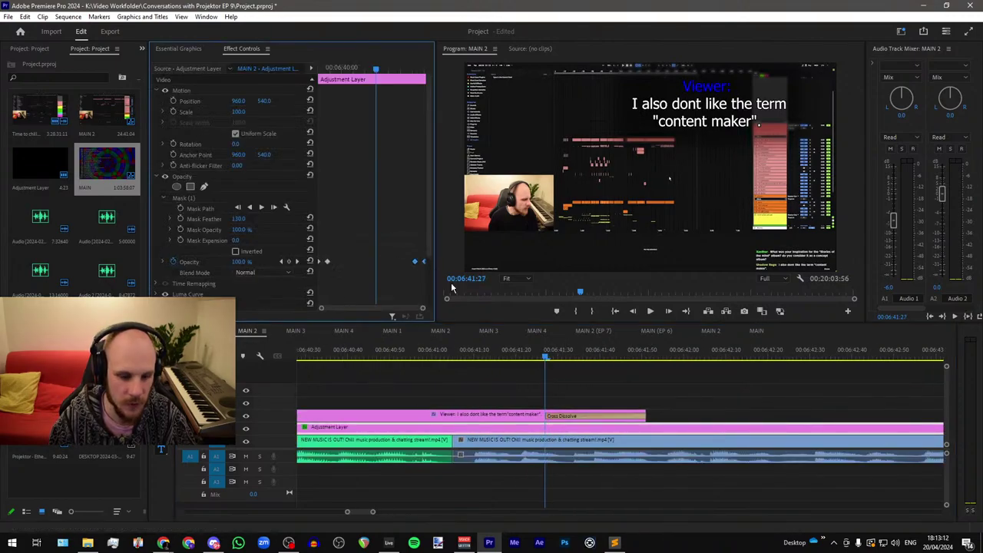
pyautogui.hotkey('ctrl', 'v')
# Step: Trim the Adjustment Layer to end together with the "content maker" comment, and play the fade-out
pyautogui.scroll(-4, 441, 384)
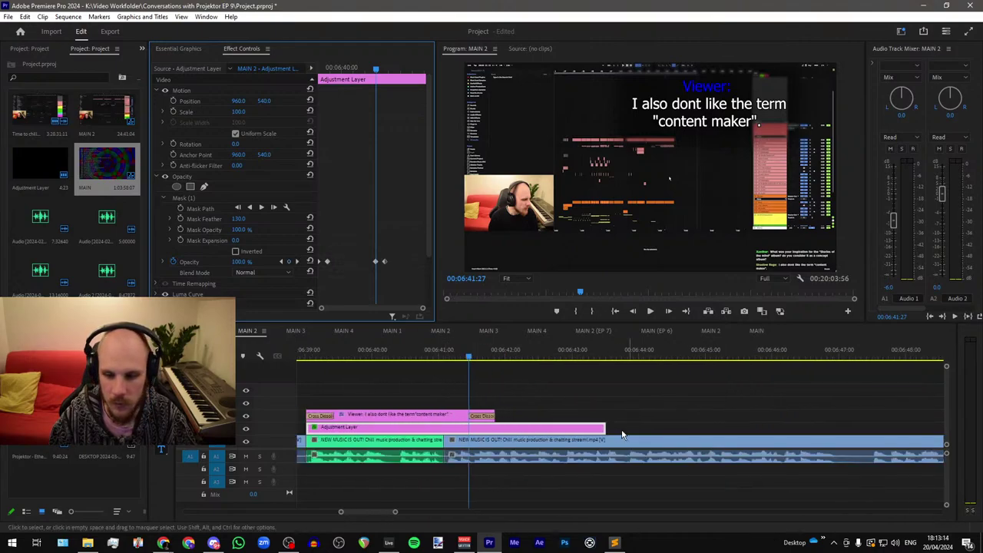
pyautogui.moveTo(604, 433); pyautogui.dragTo(495, 433)
pyautogui.click(542, 432)
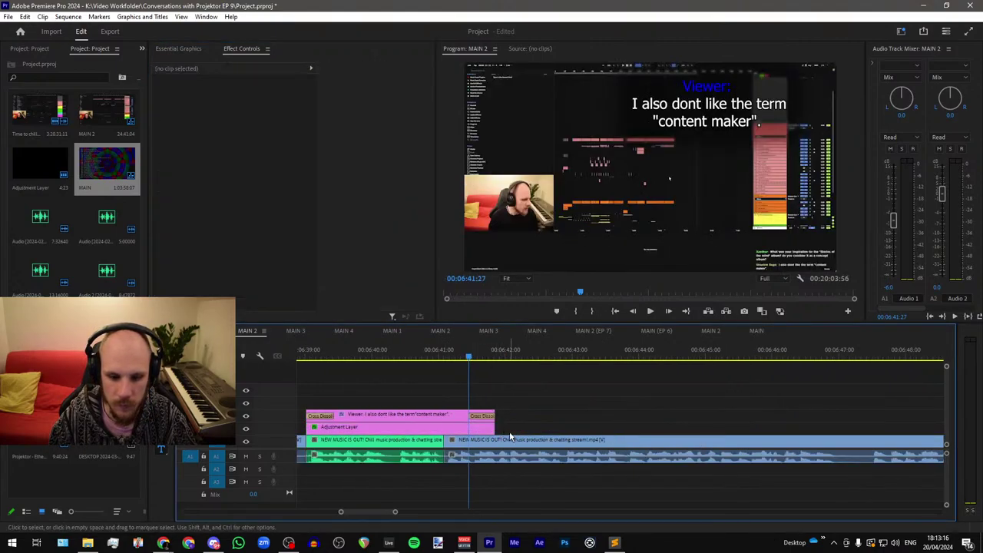
pyautogui.scroll(-5, 554, 424)
pyautogui.press('space')
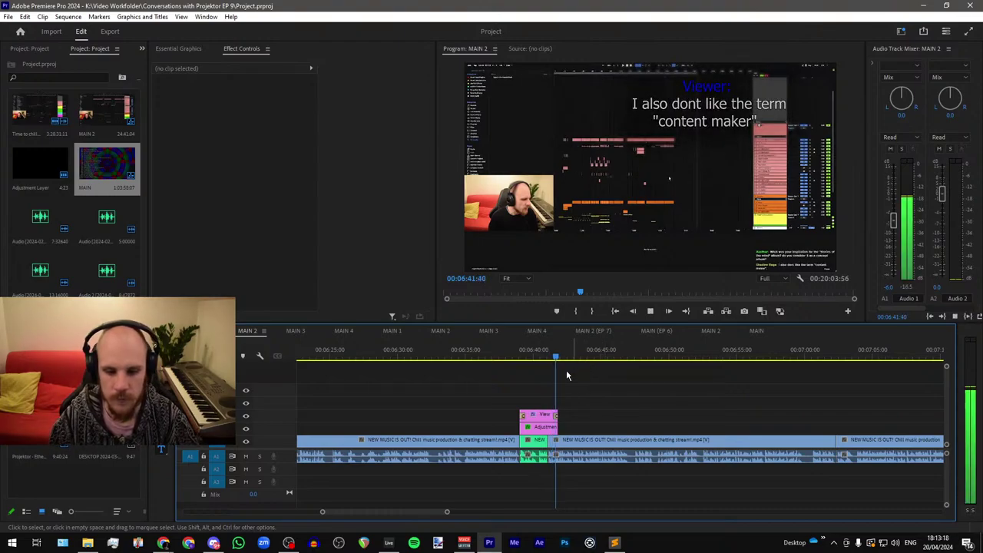
pyautogui.scroll(-5, 488, 382)
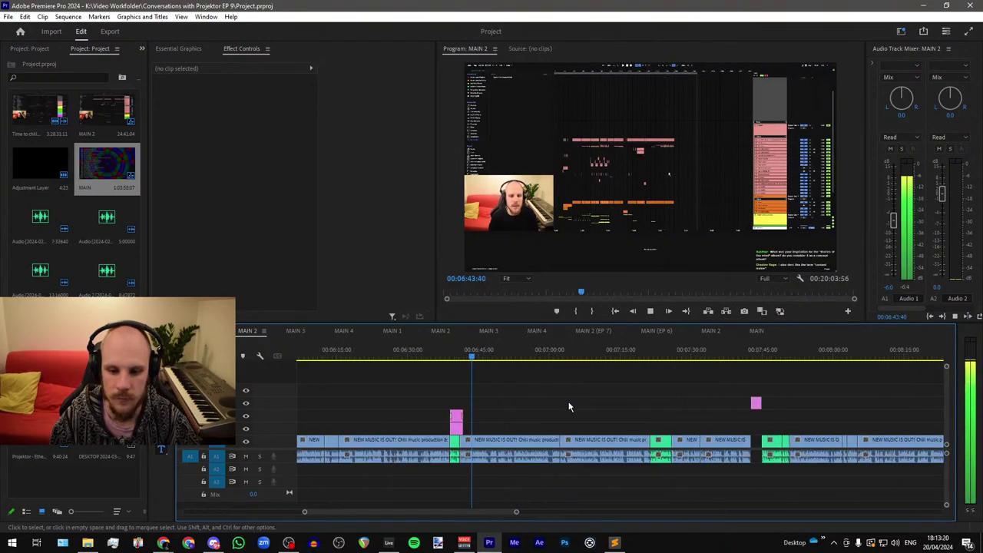
pyautogui.scroll(-6, 575, 406)
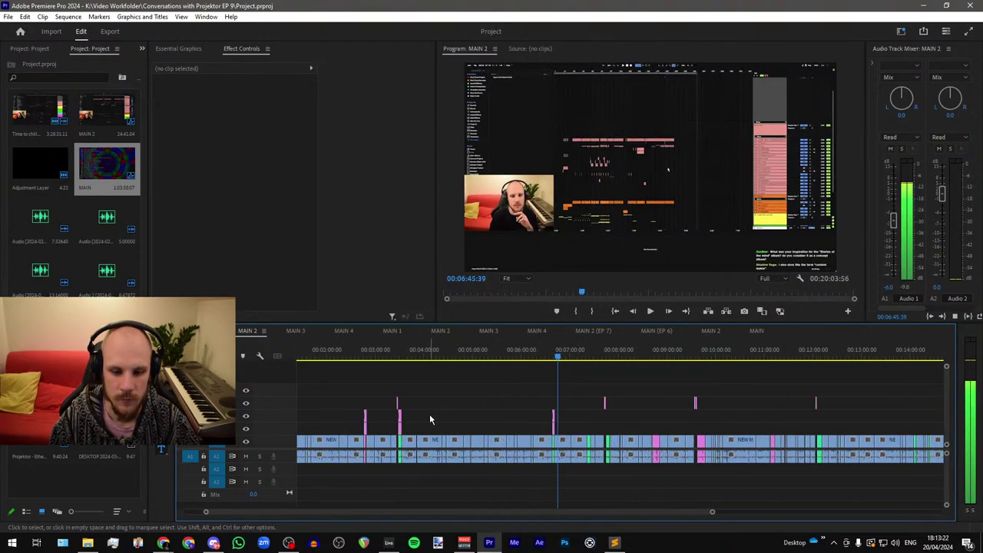
# Step: Copy the shooting/editing comment with its Adjustment Layer and align the duplicate with the green clip near 00:07:21
pyautogui.press('space')
pyautogui.moveTo(400, 424); pyautogui.dragTo(399, 425)
pyautogui.click(590, 351)
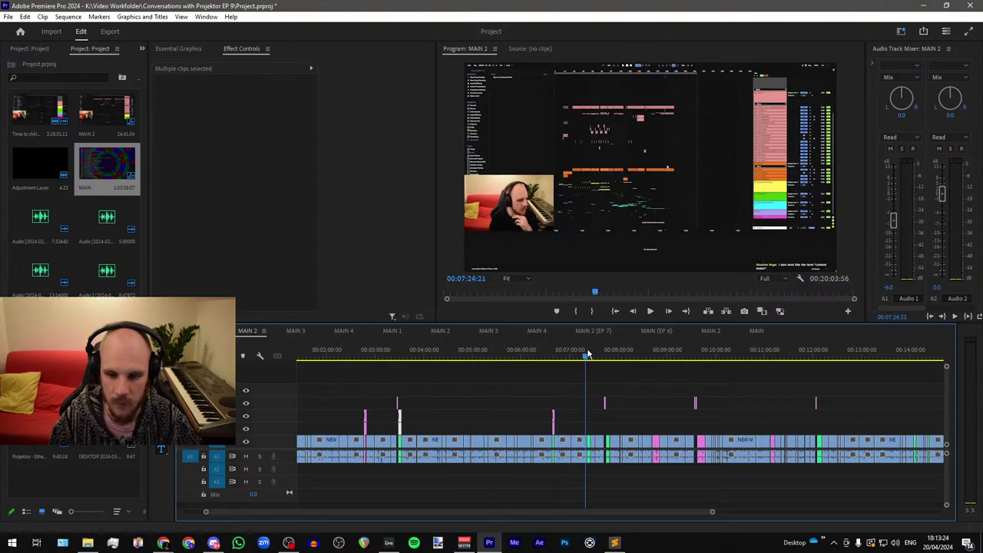
pyautogui.scroll(2, 620, 373)
pyautogui.scroll(8, 620, 368)
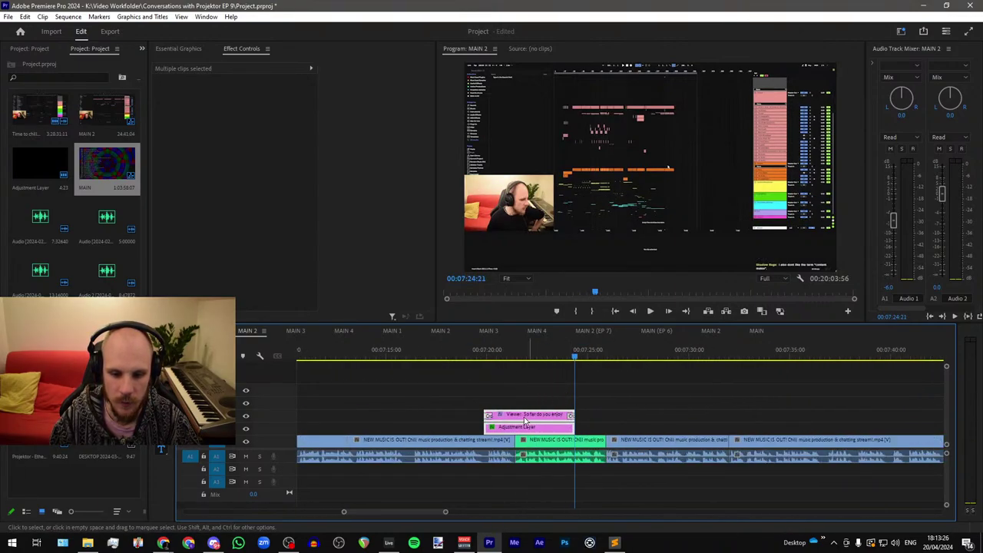
pyautogui.moveTo(523, 418); pyautogui.dragTo(556, 419)
pyautogui.click(639, 421)
pyautogui.scroll(6, 599, 410)
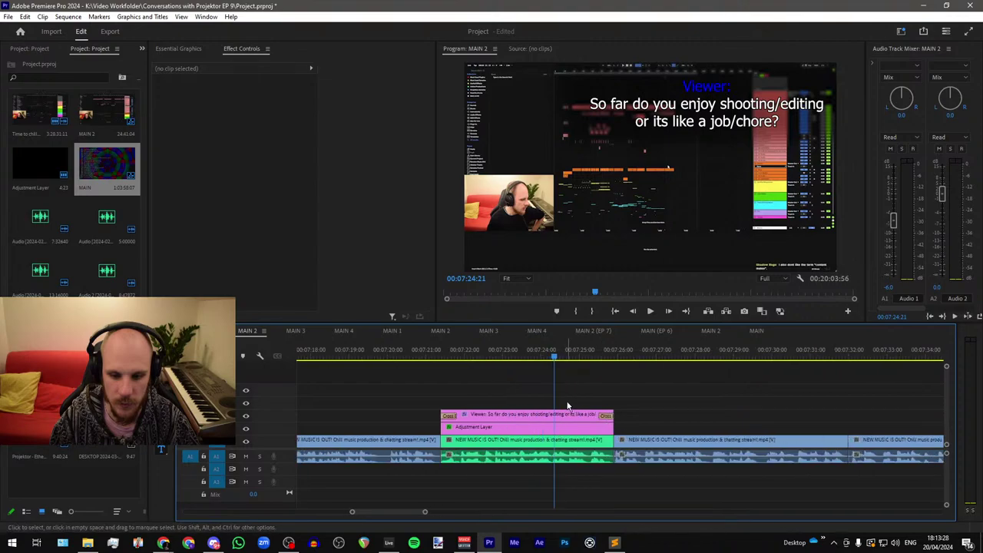
pyautogui.scroll(4, 638, 404)
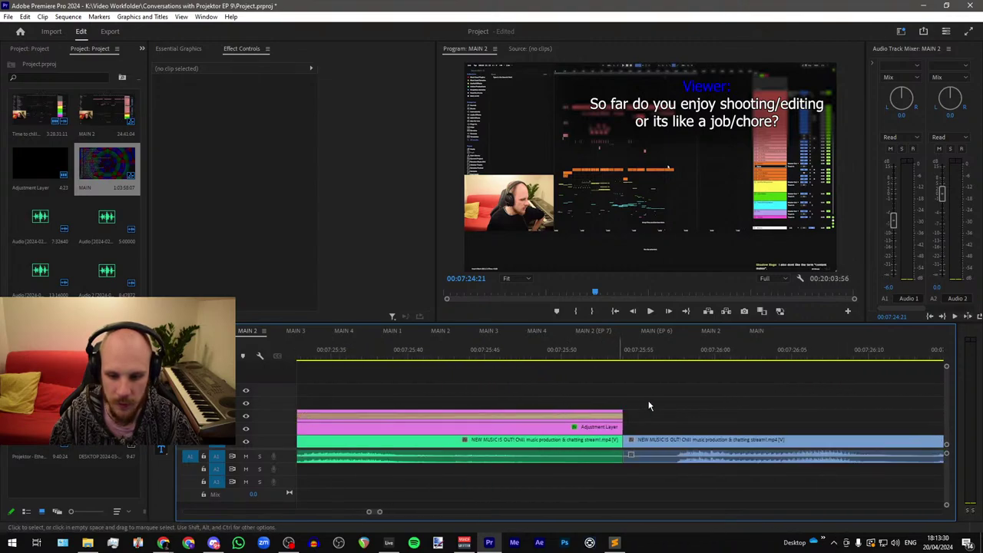
pyautogui.scroll(-10, 720, 411)
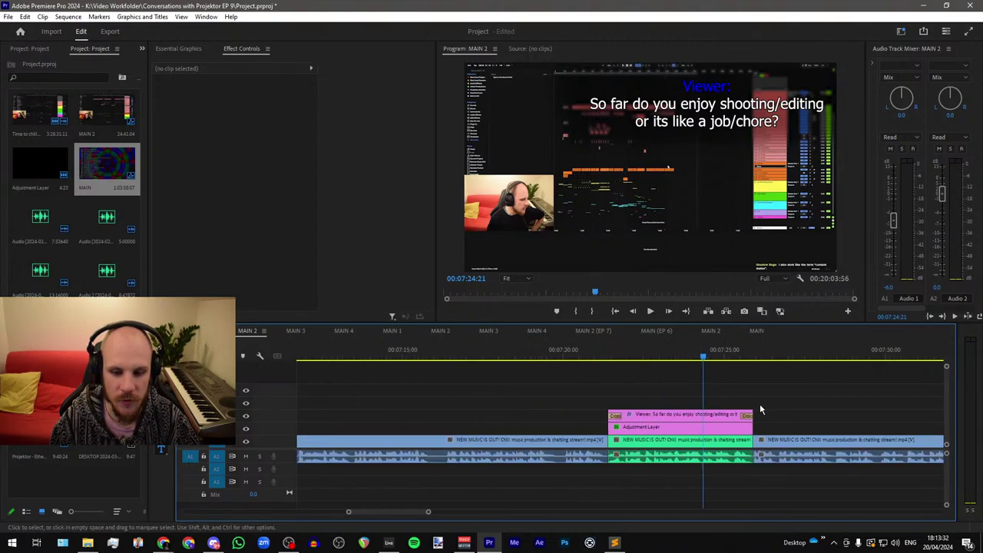
pyautogui.scroll(4, 643, 399)
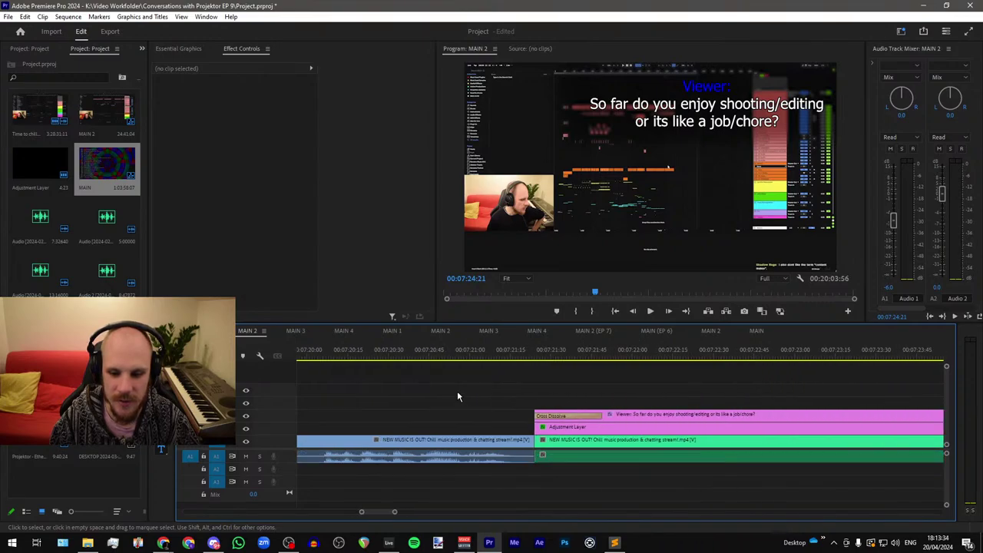
pyautogui.scroll(-3, 451, 394)
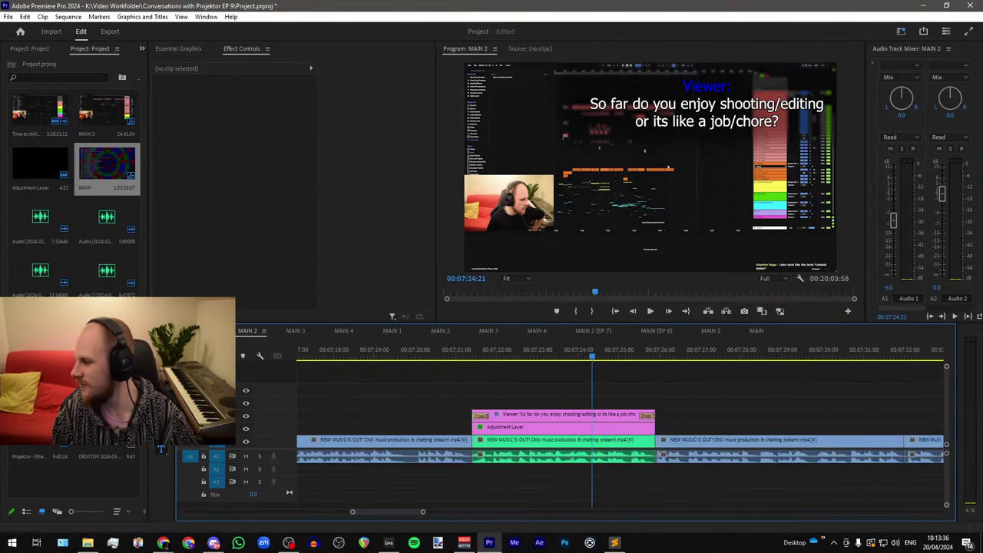
# Step: Replace the duplicated comment's text with "Would it be more fun editing someone else's videos? Even for money maybe.", broken after "someone"
pyautogui.hotkey('alt', 'Tab')
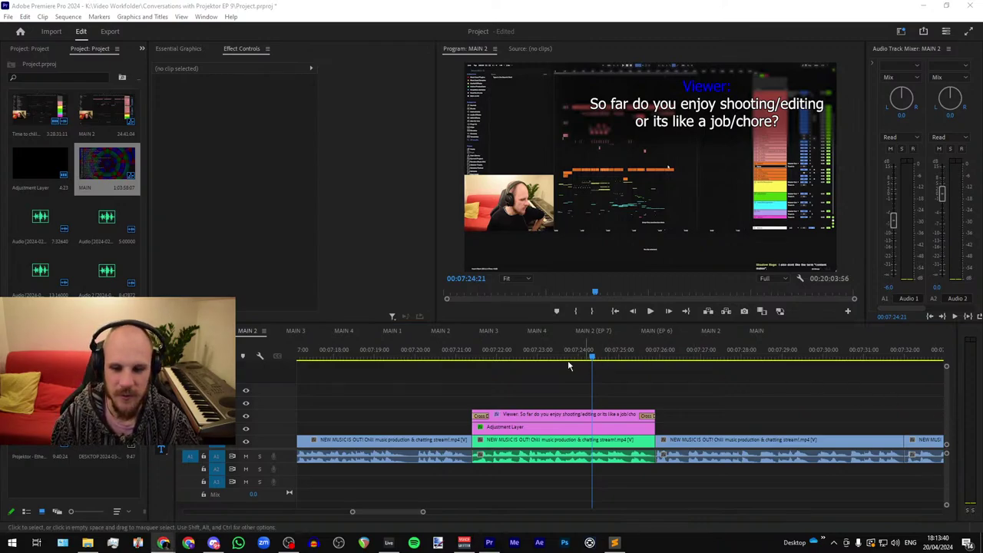
pyautogui.click(558, 418)
pyautogui.click(599, 103)
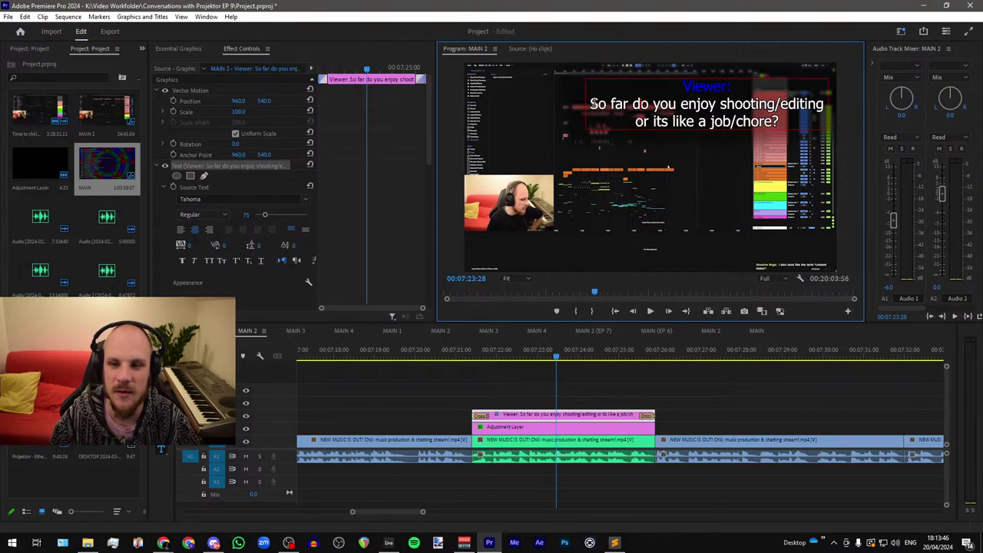
pyautogui.moveTo(592, 102); pyautogui.dragTo(809, 122)
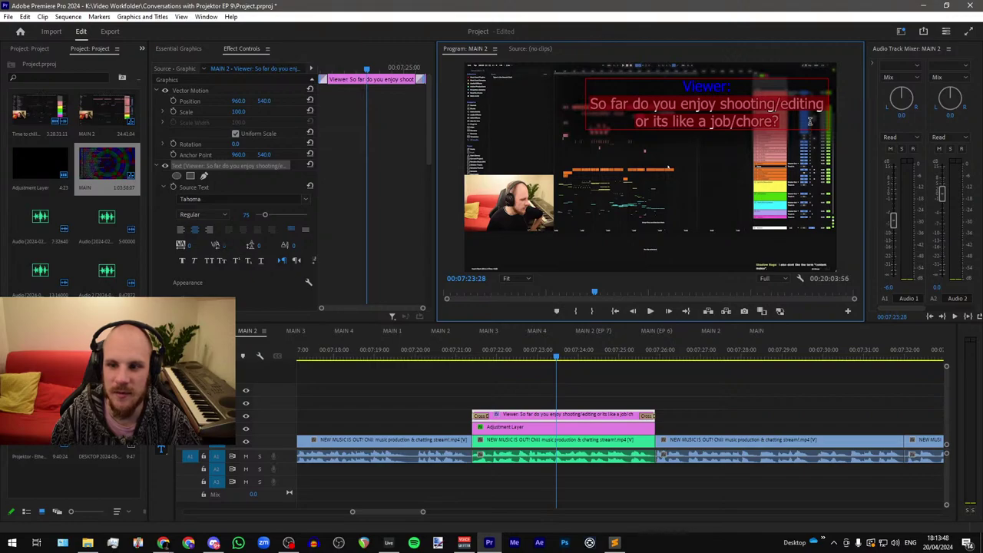
pyautogui.write('Would it be more fun editing someone elses videos? Even')
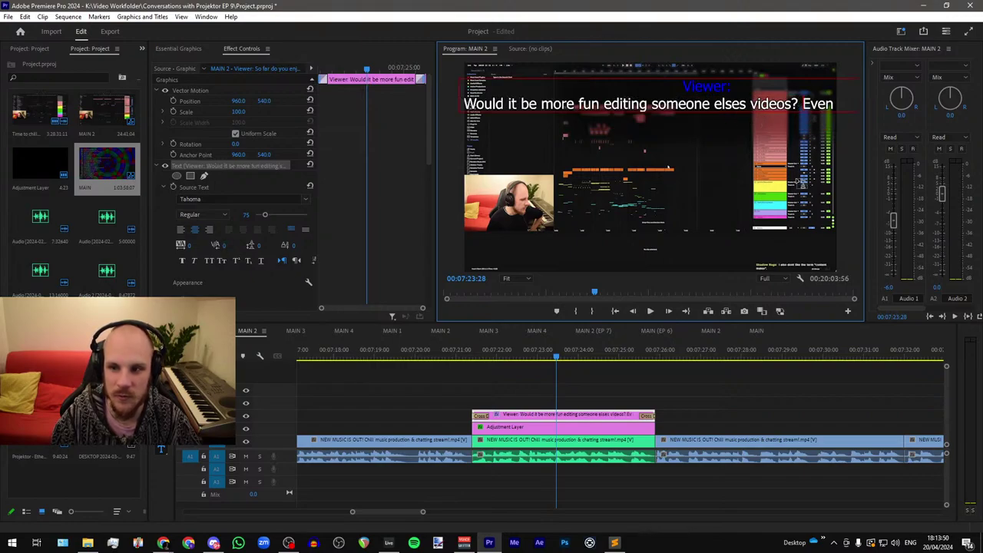
pyautogui.press('Return')
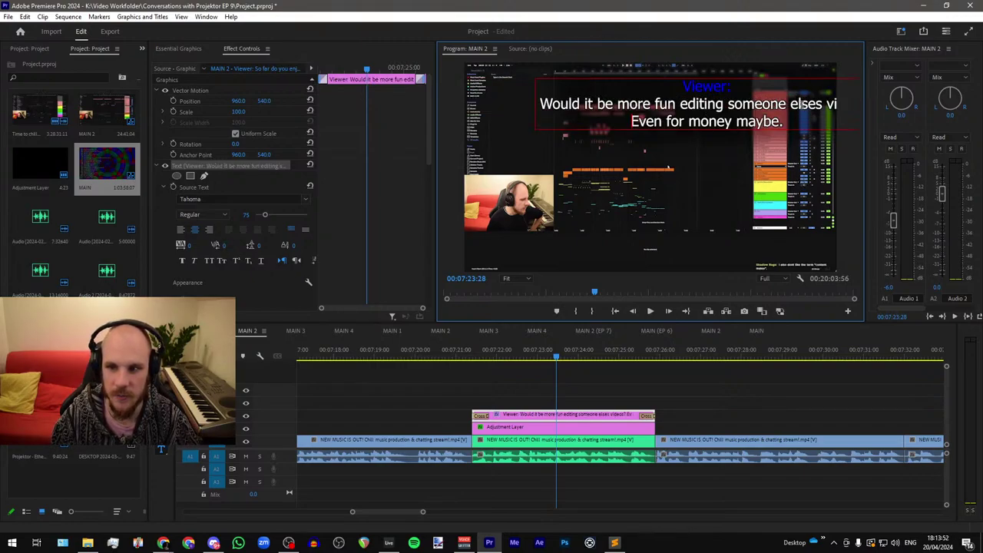
pyautogui.press('Return')
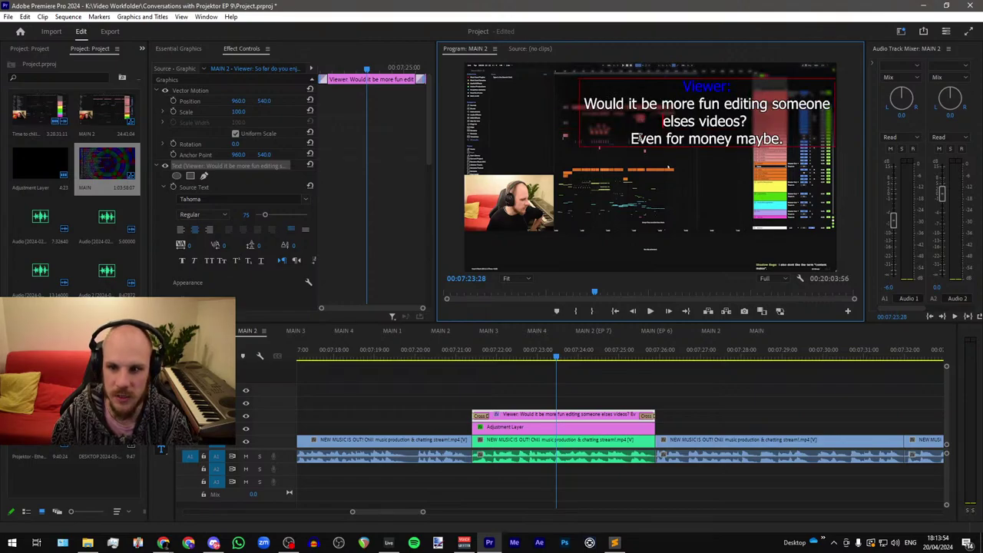
pyautogui.press('BackSpace')
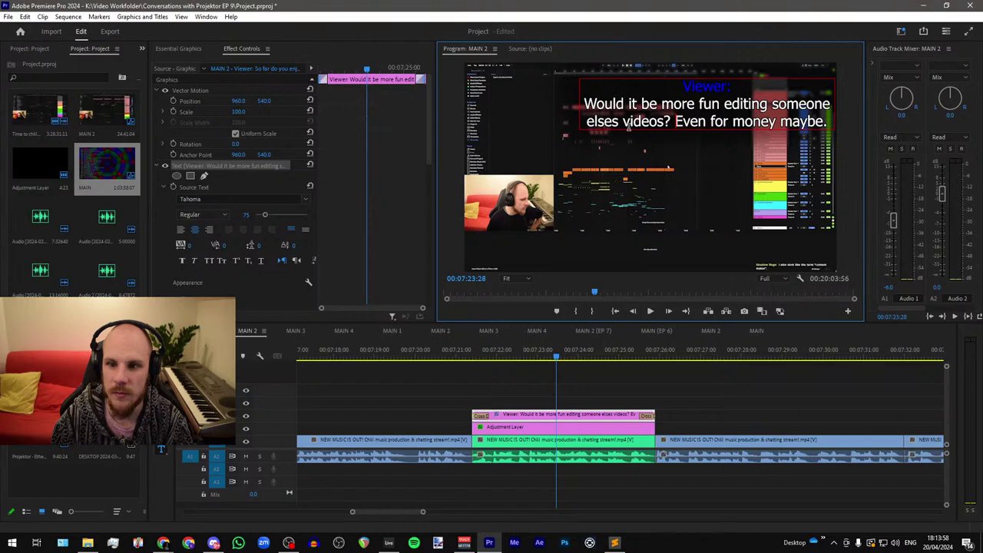
pyautogui.click(613, 120)
pyautogui.write("'")
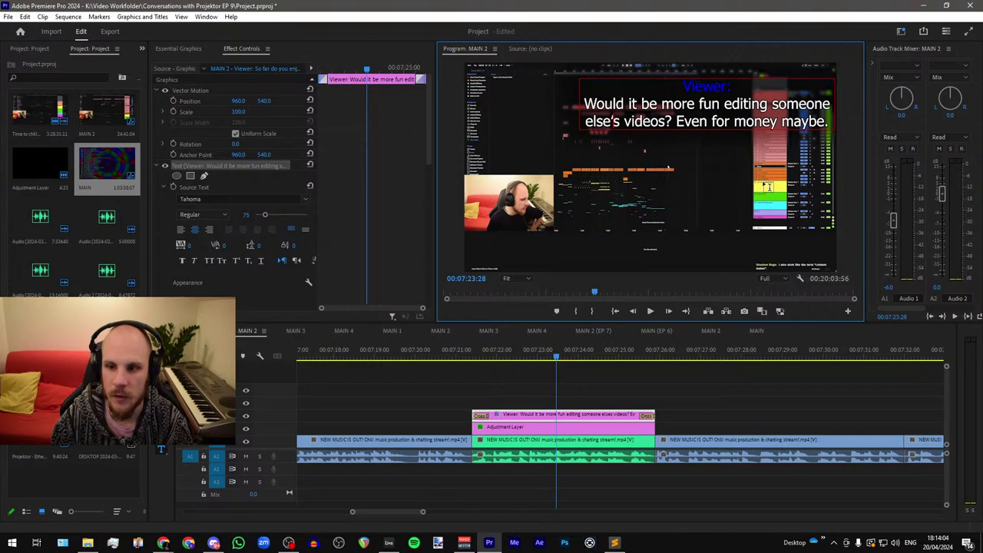
pyautogui.click(670, 404)
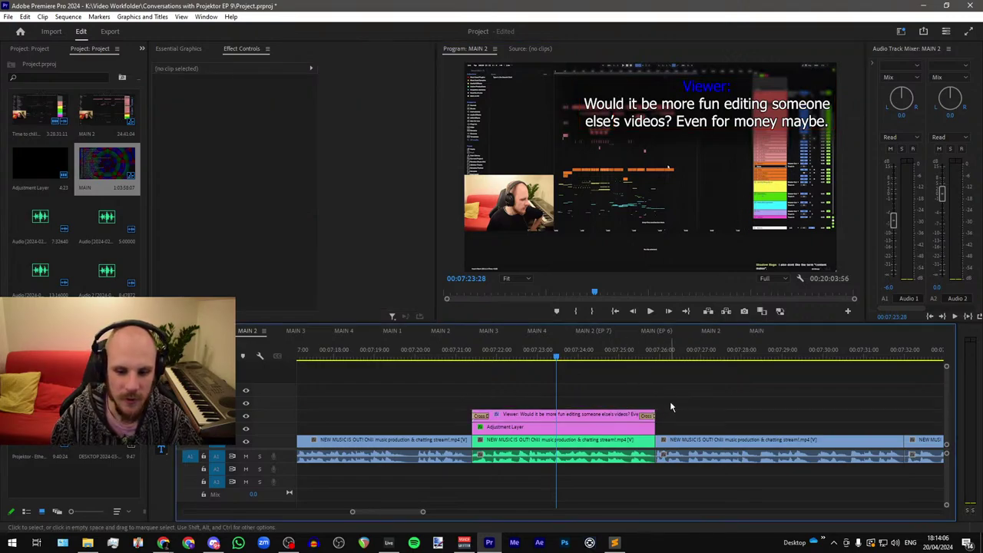
# Step: Copy the "someone else's videos" comment with its Adjustment Layer to the start of the green clips at 00:07:45
pyautogui.scroll(-5, 455, 402)
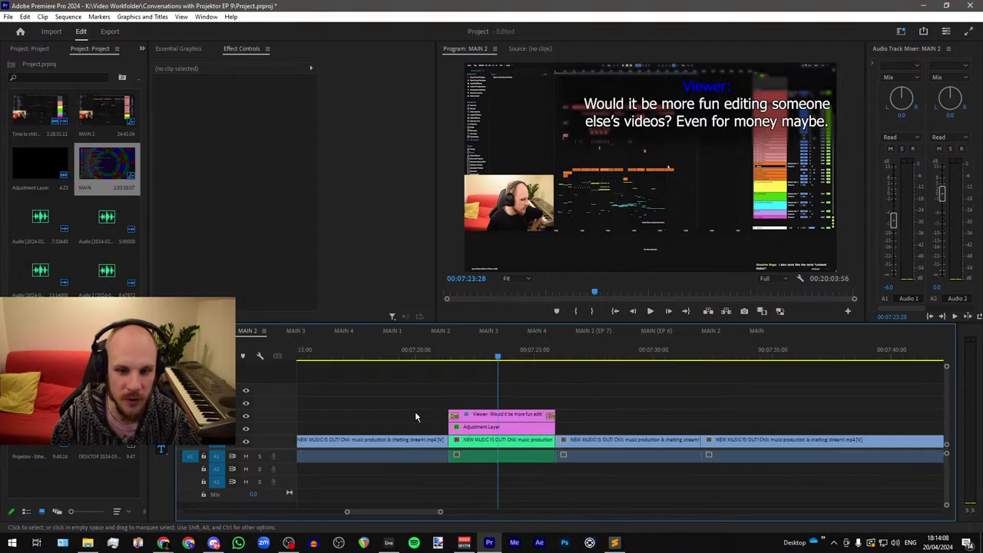
pyautogui.scroll(-2, 505, 416)
pyautogui.moveTo(528, 412); pyautogui.dragTo(484, 432)
pyautogui.moveTo(591, 365)
pyautogui.mouseDown()
pyautogui.moveTo(584, 355)
pyautogui.moveTo(605, 355)
pyautogui.mouseUp()
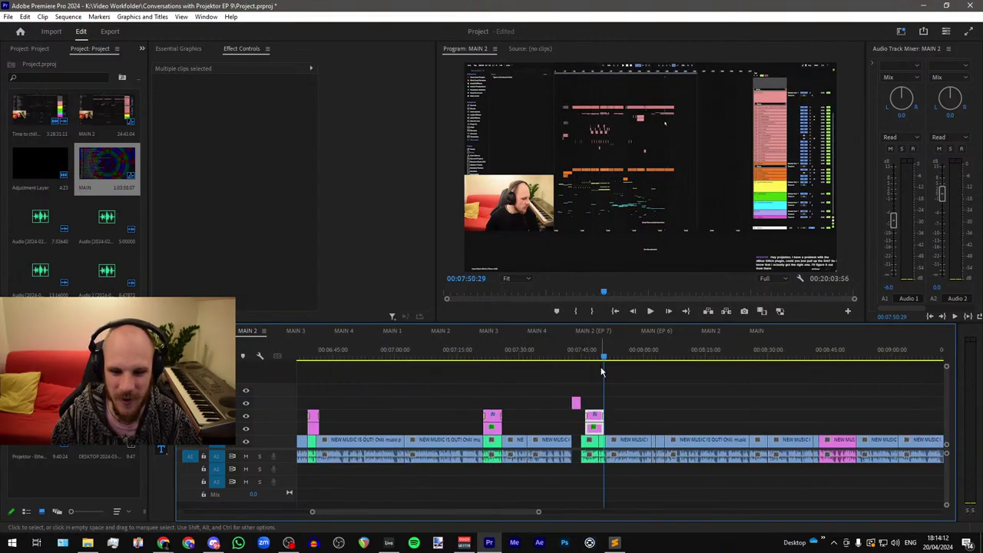
pyautogui.scroll(2, 601, 393)
pyautogui.scroll(3, 601, 393)
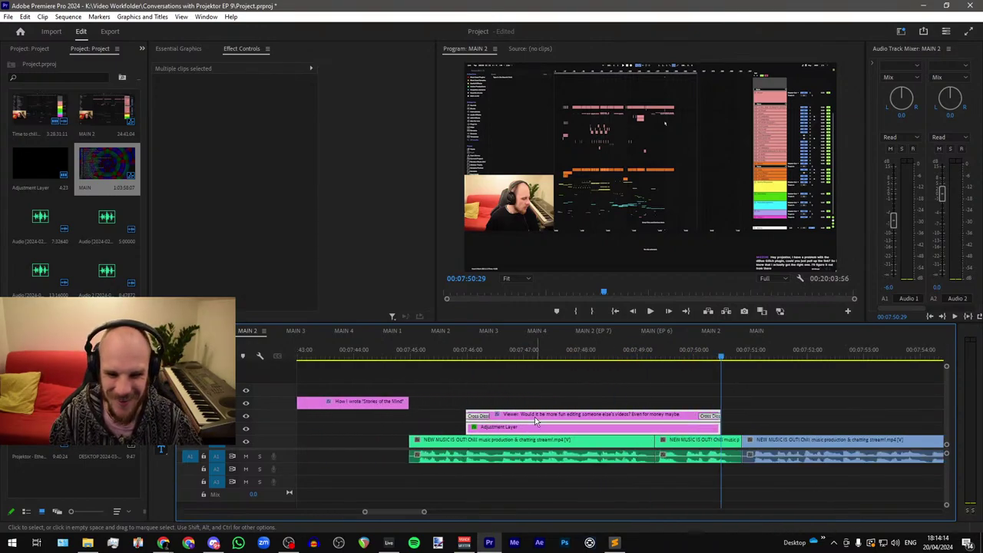
pyautogui.moveTo(543, 421); pyautogui.dragTo(485, 421)
# Step: Extend the duplicated comment and its Adjustment Layer to the end of the second green clip after 00:07:50
pyautogui.click(674, 398)
pyautogui.moveTo(658, 411); pyautogui.dragTo(741, 415)
pyautogui.moveTo(662, 427); pyautogui.dragTo(741, 427)
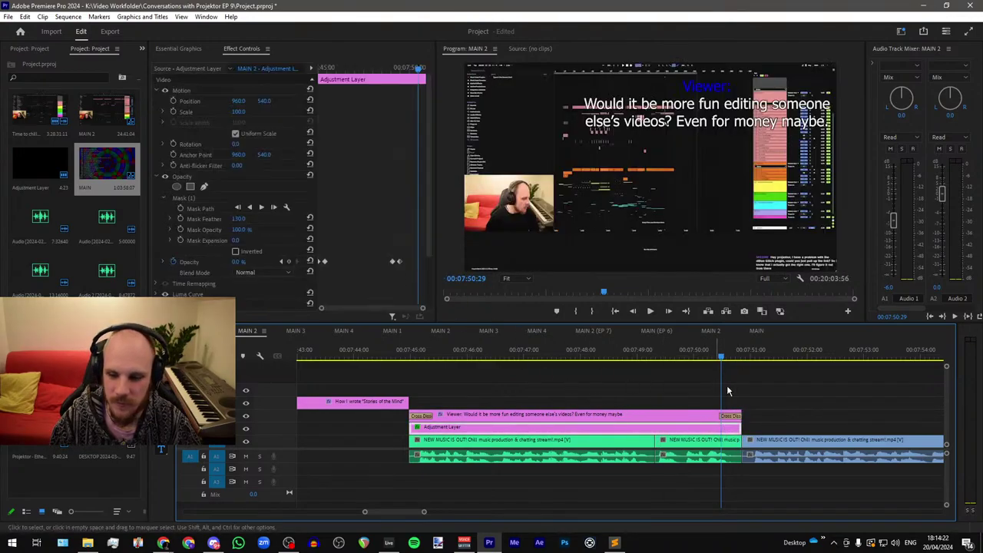
# Step: Move the duplicated Adjustment Layer's closing opacity keyframes to 00:07:50:27, where the comment's fade-out begins, and play the section from 00:07:45
pyautogui.scroll(4, 727, 385)
pyautogui.moveTo(694, 363); pyautogui.dragTo(686, 358)
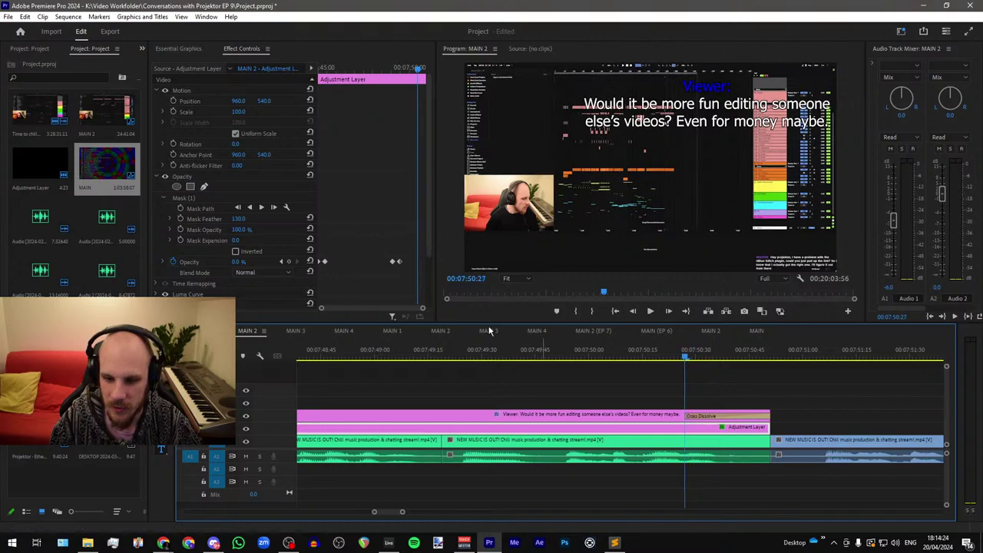
pyautogui.click(422, 274)
pyautogui.hotkey('ctrl', 'z')
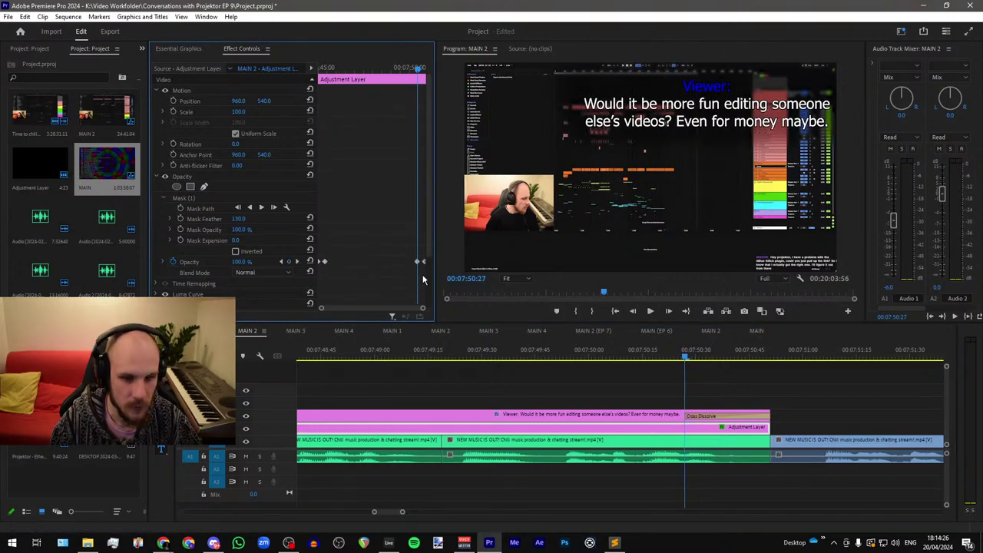
pyautogui.scroll(-6, 608, 394)
pyautogui.click(453, 358)
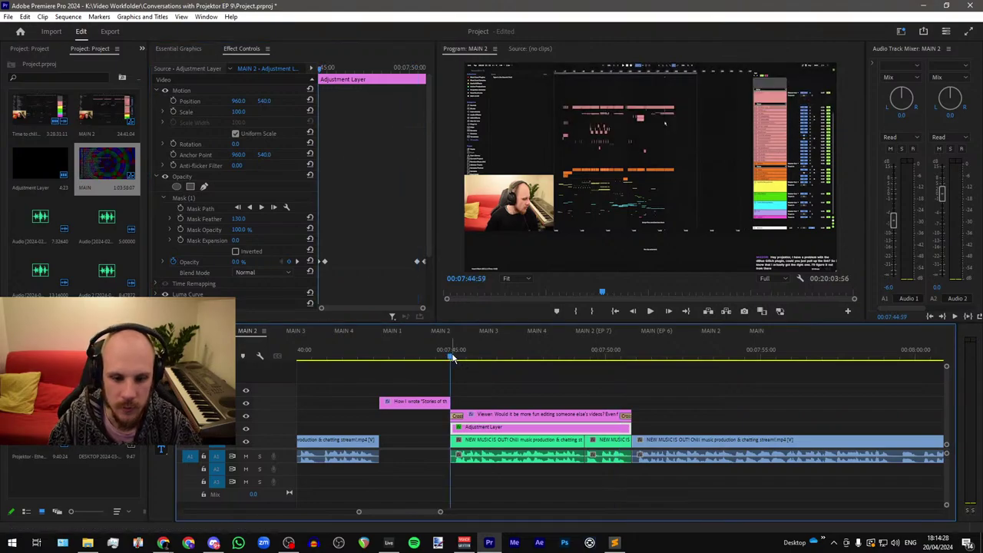
pyautogui.press('space')
pyautogui.scroll(-2, 438, 364)
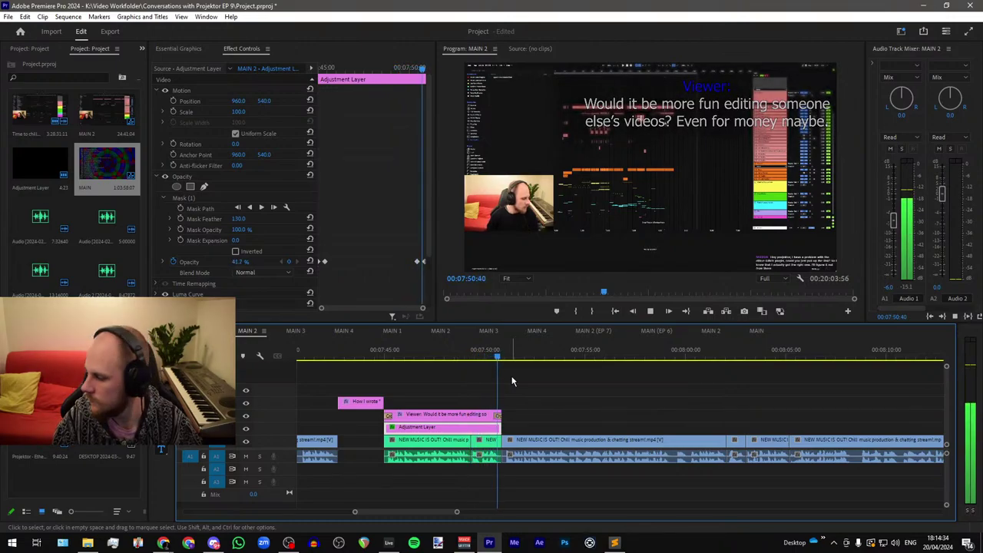
pyautogui.press('space')
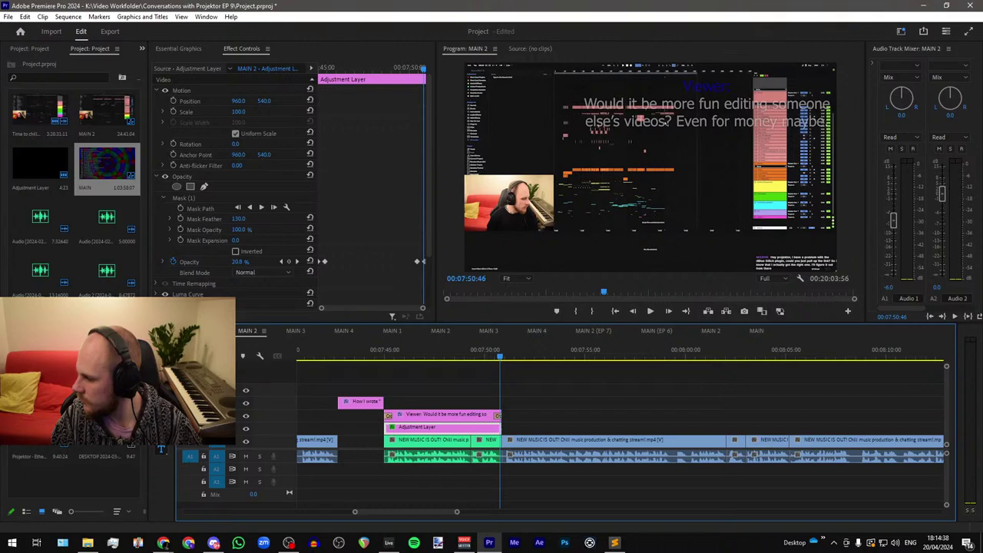
# Step: Replace the 00:07:45 comment's text with "What was your inspiration for the "Stories of the mind" album? do you consider it as a concept album?" over three lines
pyautogui.hotkey('alt', 'Tab')
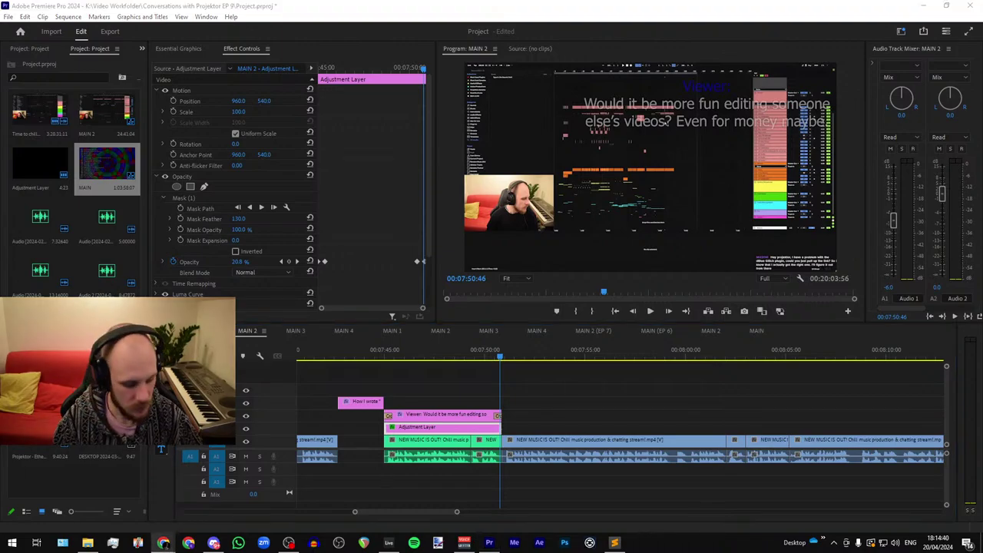
pyautogui.click(420, 353)
pyautogui.click(432, 418)
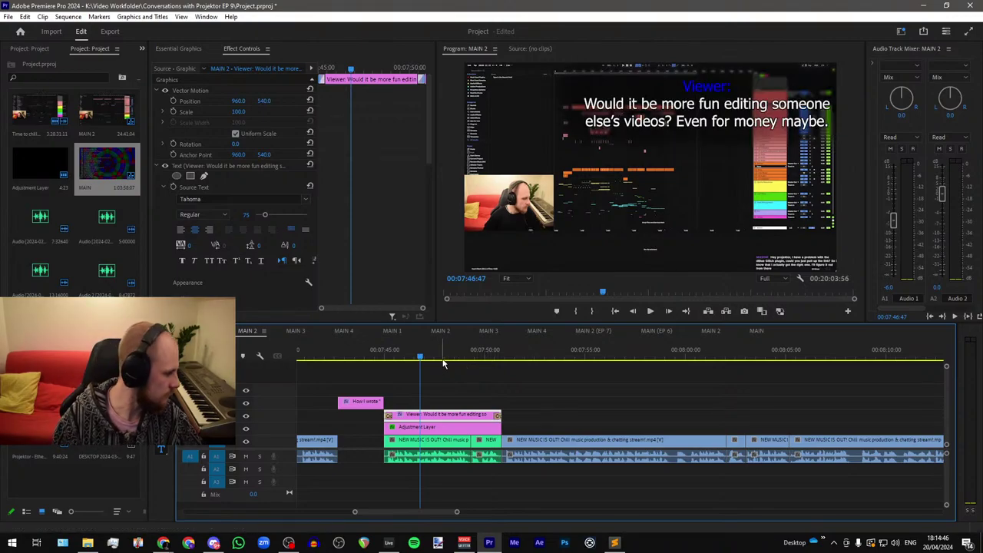
pyautogui.hotkey('alt', 'Tab')
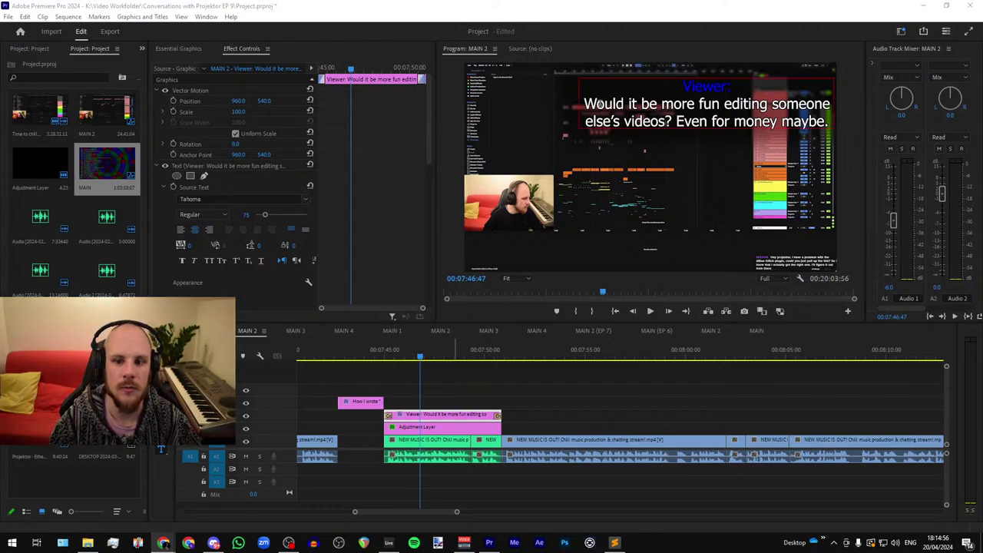
pyautogui.click(590, 105)
pyautogui.hotkey('ctrl', 'v')
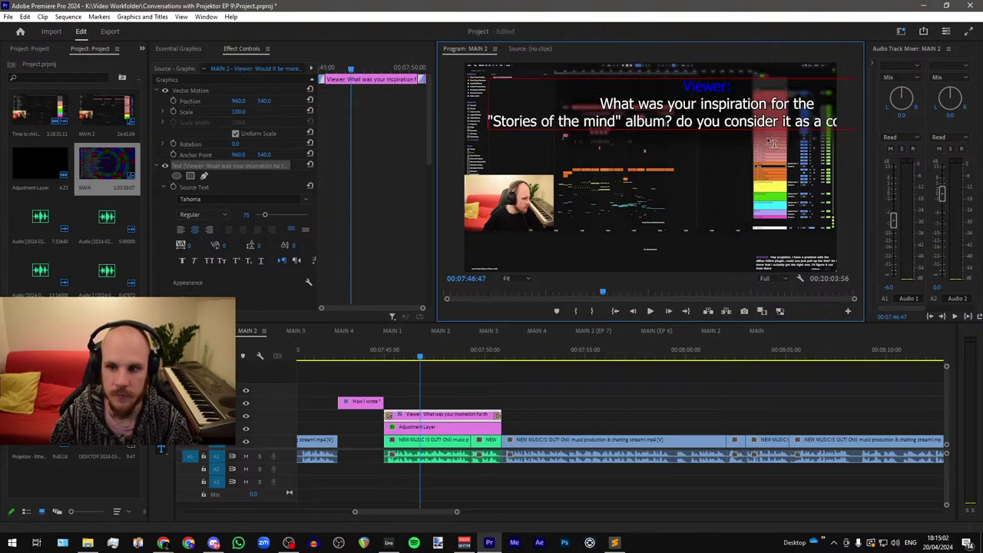
pyautogui.click(783, 120)
pyautogui.press('Return')
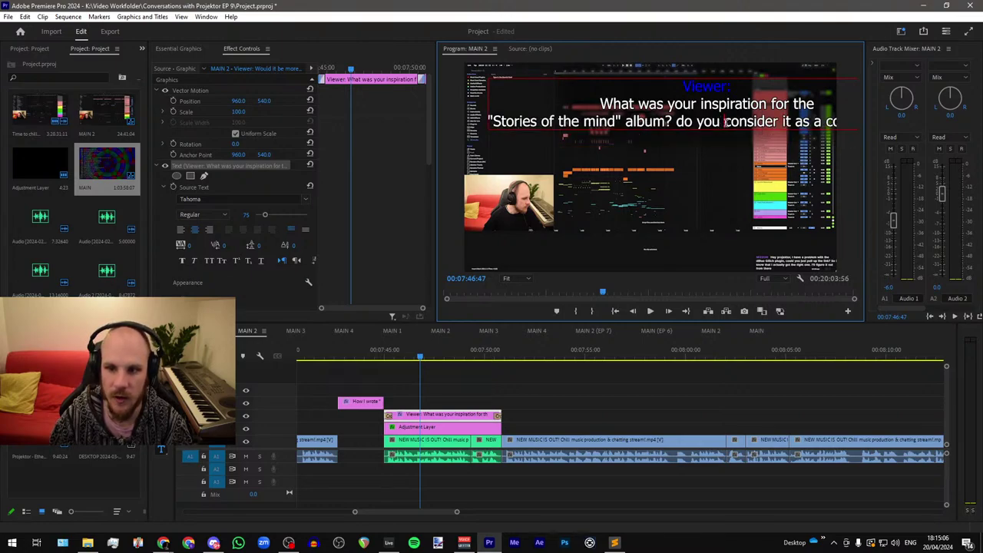
pyautogui.click(454, 402)
pyautogui.click(449, 417)
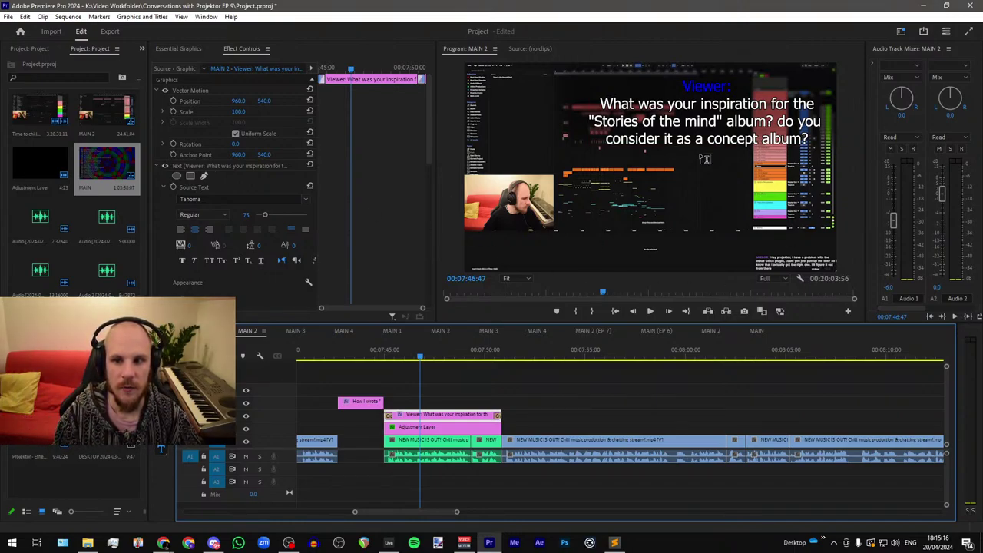
pyautogui.click(441, 404)
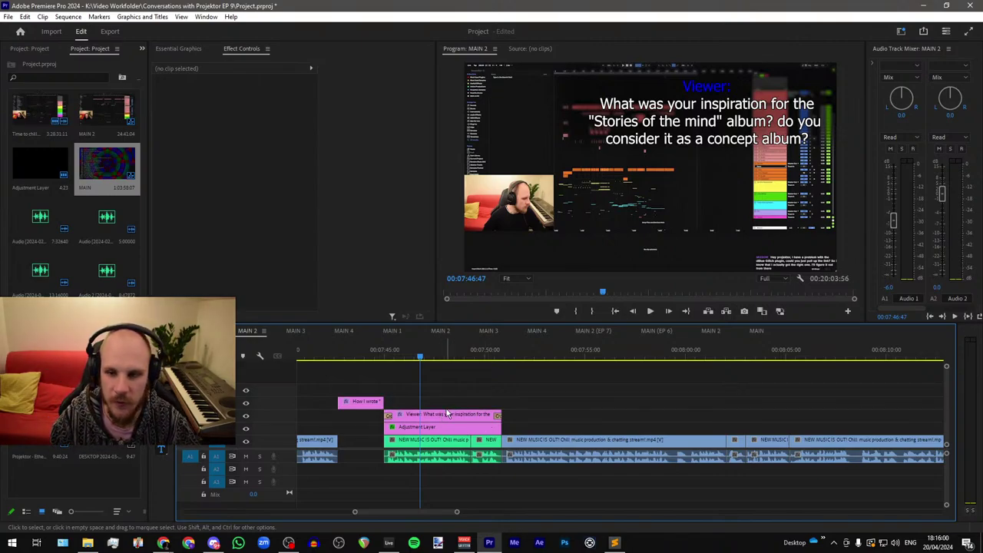
# Step: Copy the "Stories of the mind" comment with its Adjustment Layer to the start of the magenta clip just before 00:08:45
pyautogui.click(478, 353)
pyautogui.press('space')
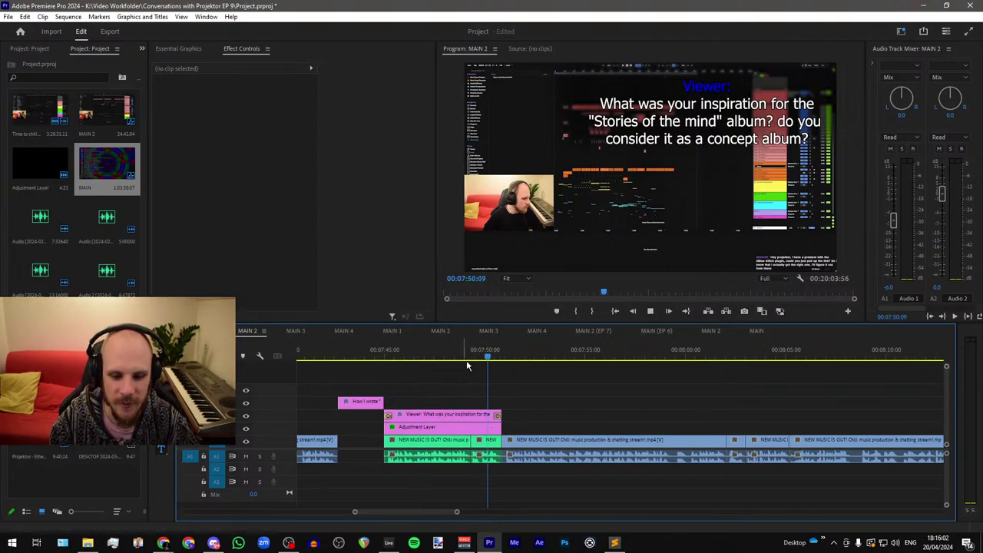
pyautogui.scroll(-8, 447, 374)
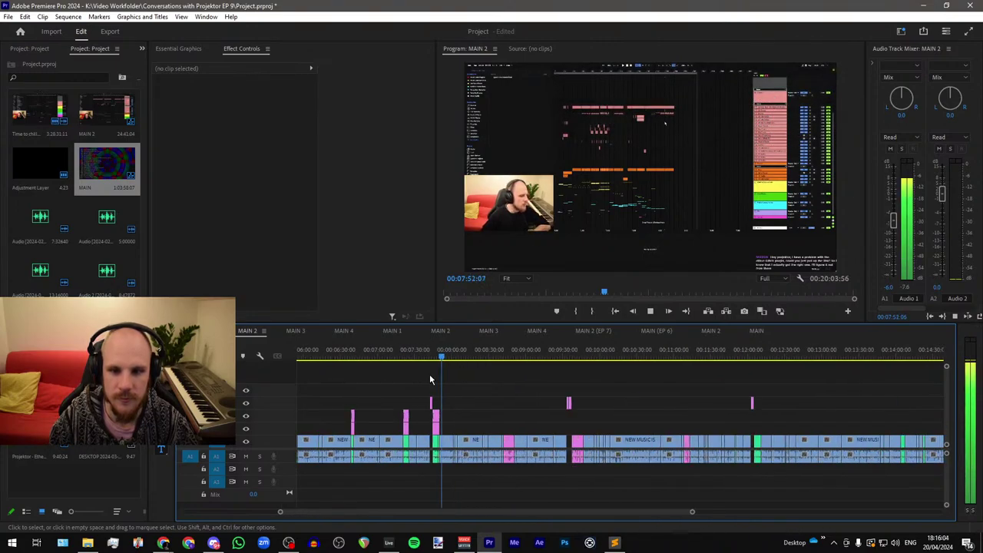
pyautogui.scroll(7, 448, 377)
pyautogui.click(727, 355)
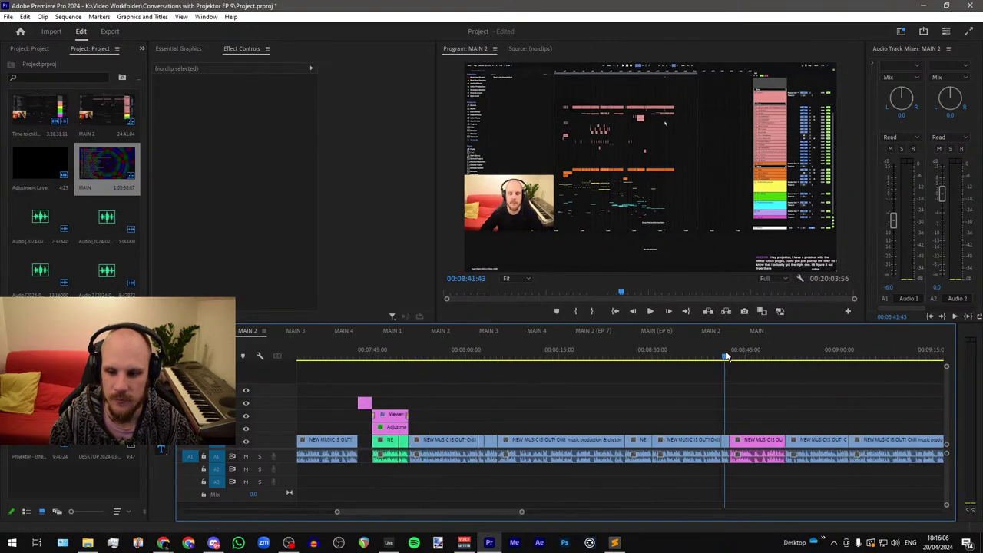
pyautogui.press('space')
pyautogui.scroll(-4, 497, 391)
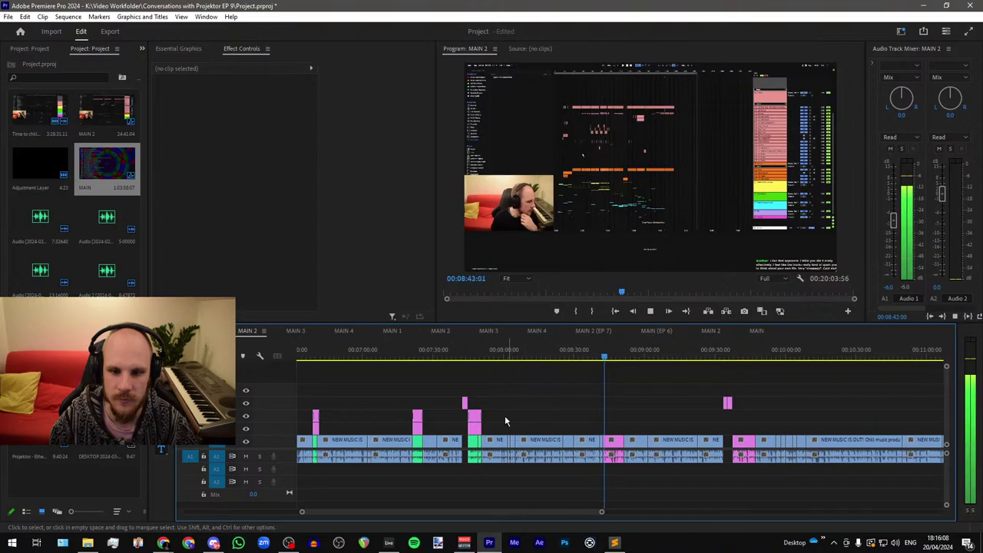
pyautogui.moveTo(501, 415); pyautogui.dragTo(475, 429)
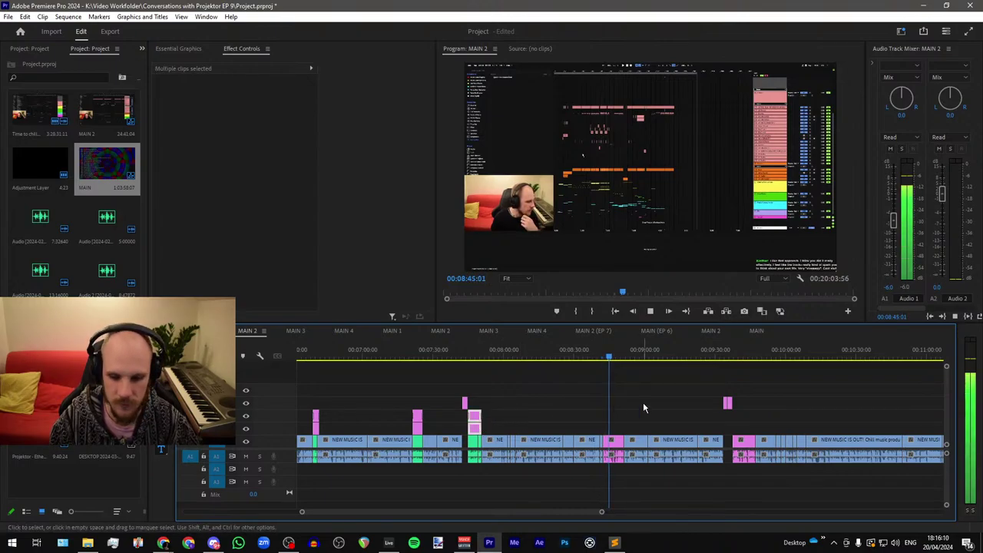
pyautogui.scroll(6, 621, 405)
pyautogui.press('space')
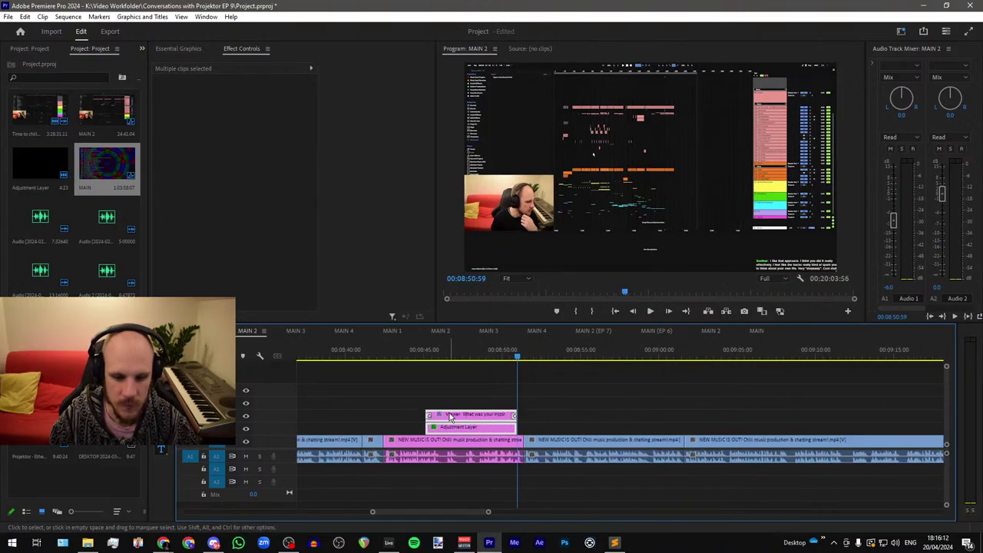
pyautogui.moveTo(454, 416); pyautogui.dragTo(410, 416)
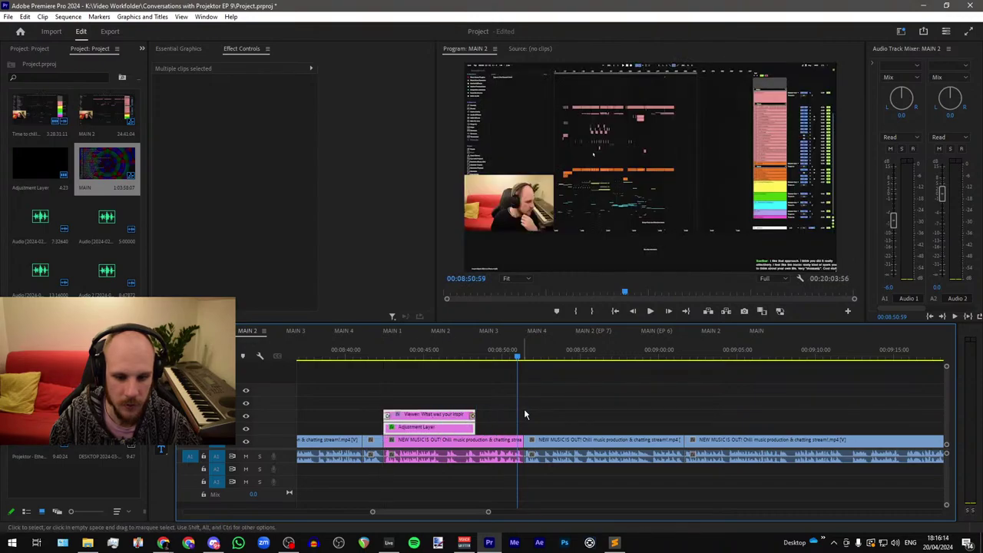
# Step: Extend the copied comment and Adjustment Layer to the magenta clip's end and move the layer's closing opacity keyframes to 00:08:51:00
pyautogui.click(524, 415)
pyautogui.moveTo(475, 415); pyautogui.dragTo(525, 431)
pyautogui.scroll(7, 520, 393)
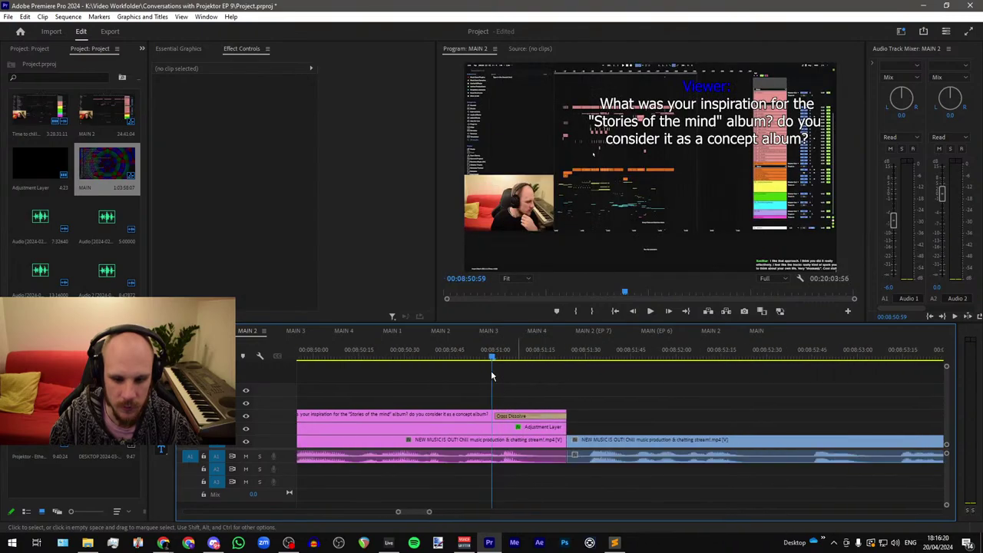
pyautogui.press('Right')
pyautogui.click(507, 422)
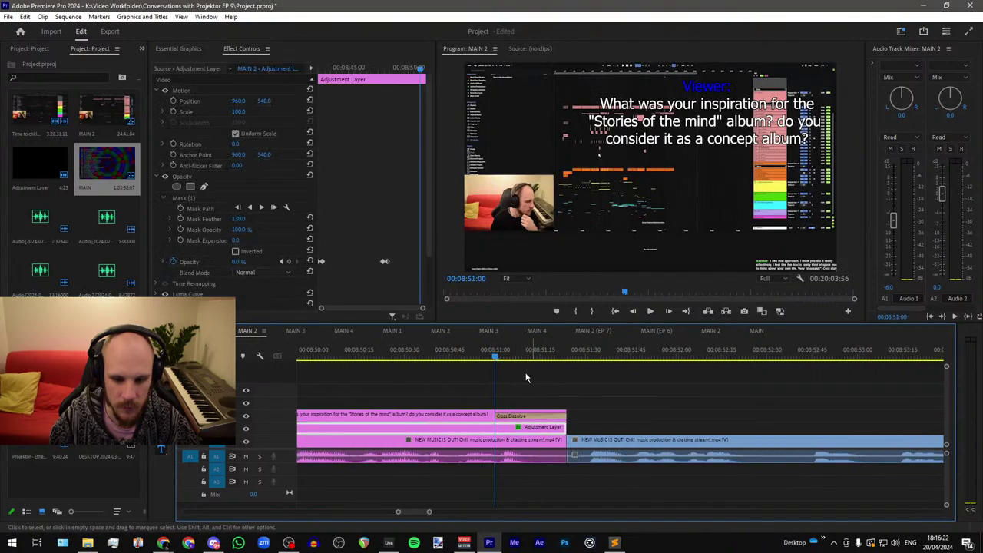
pyautogui.click(384, 261)
pyautogui.hotkey('ctrl', 'x')
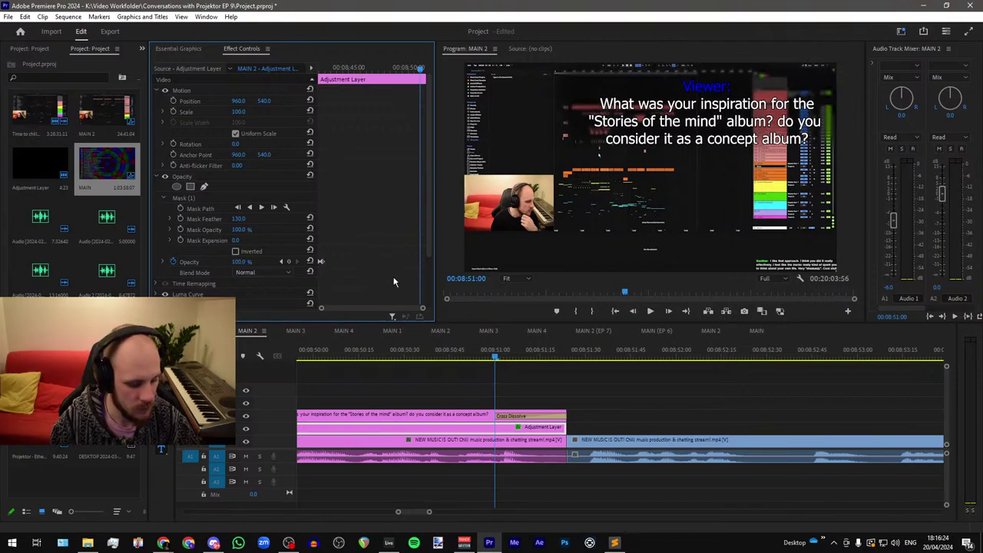
pyautogui.hotkey('ctrl', 'v')
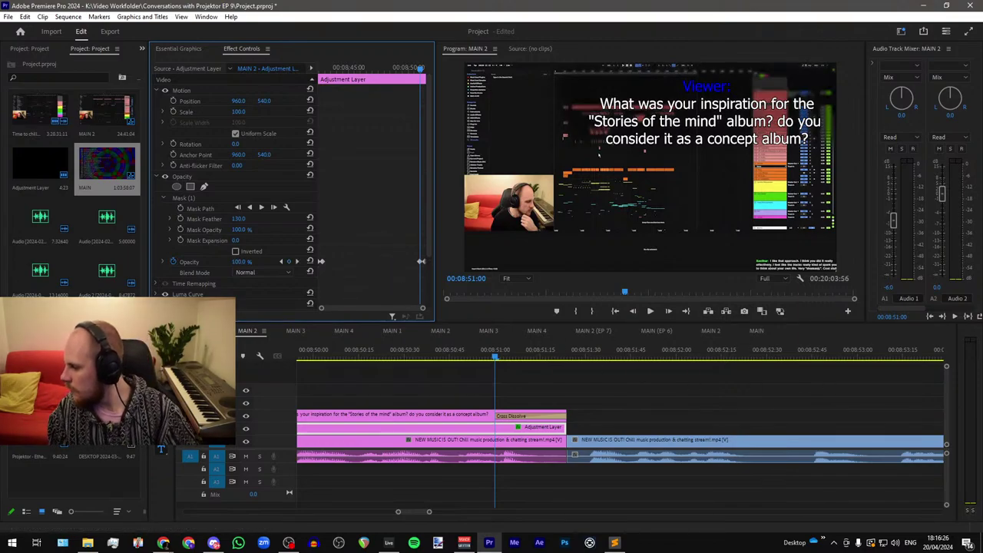
pyautogui.hotkey('alt', 'Tab')
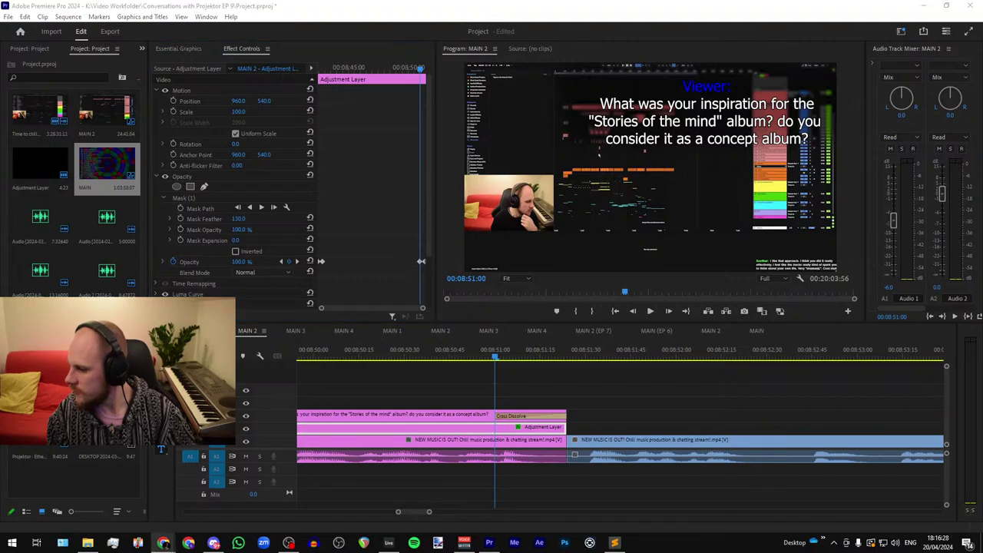
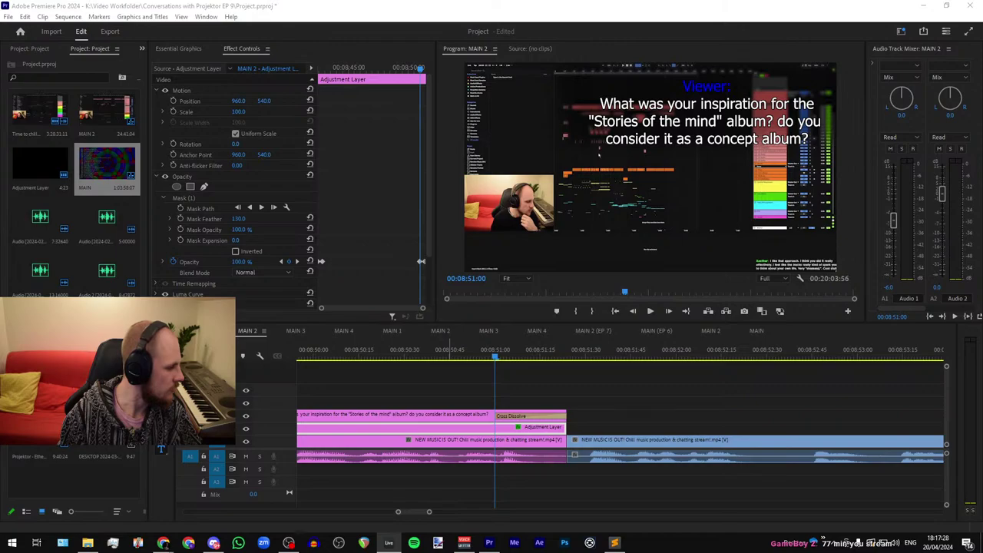
pyautogui.moveTo(247, 388); pyautogui.dragTo(517, 481)
pyautogui.scroll(-2, 444, 483)
pyautogui.scroll(-3, 432, 475)
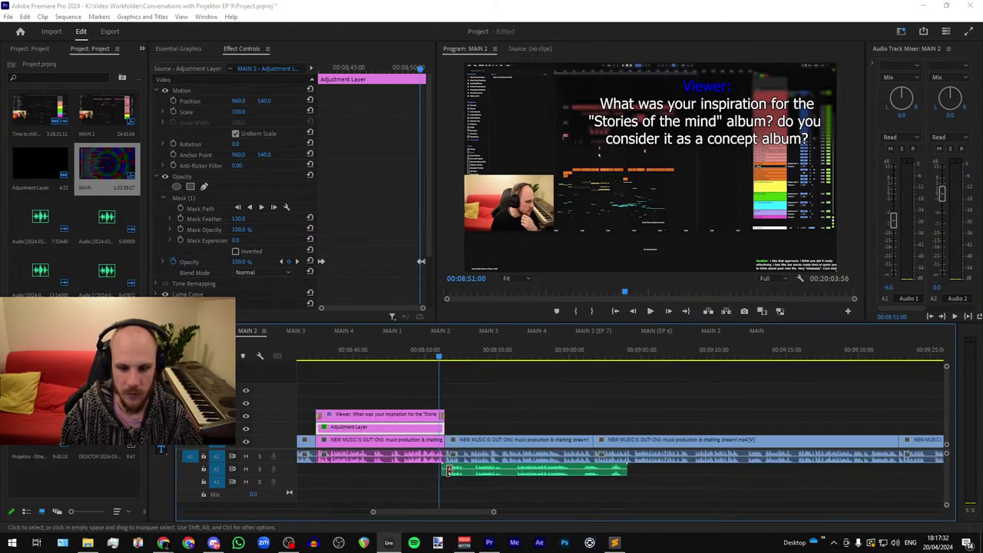
pyautogui.moveTo(459, 472); pyautogui.dragTo(333, 470)
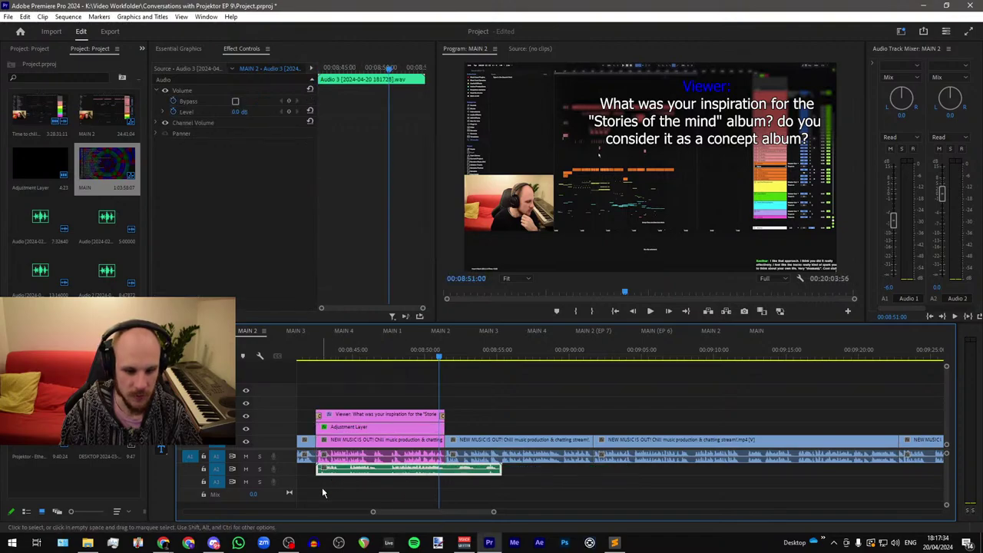
# Step: Ripple-trim the start of the Audio 3 recording, then split it at 00:08:43:39 and ripple-trim the pause after the cut
pyautogui.scroll(5, 322, 487)
pyautogui.scroll(1, 327, 485)
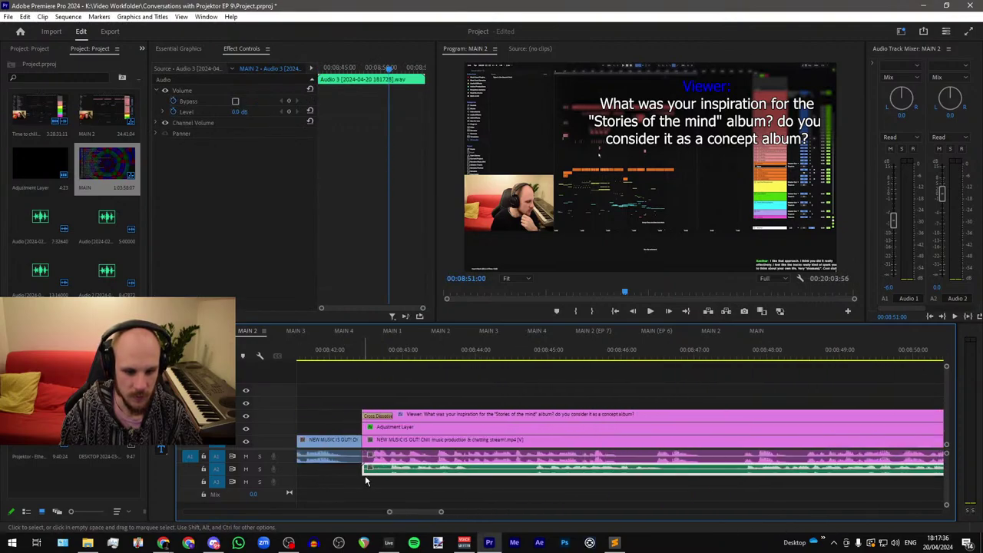
pyautogui.click(369, 484)
pyautogui.moveTo(367, 473); pyautogui.dragTo(383, 476)
pyautogui.click(450, 356)
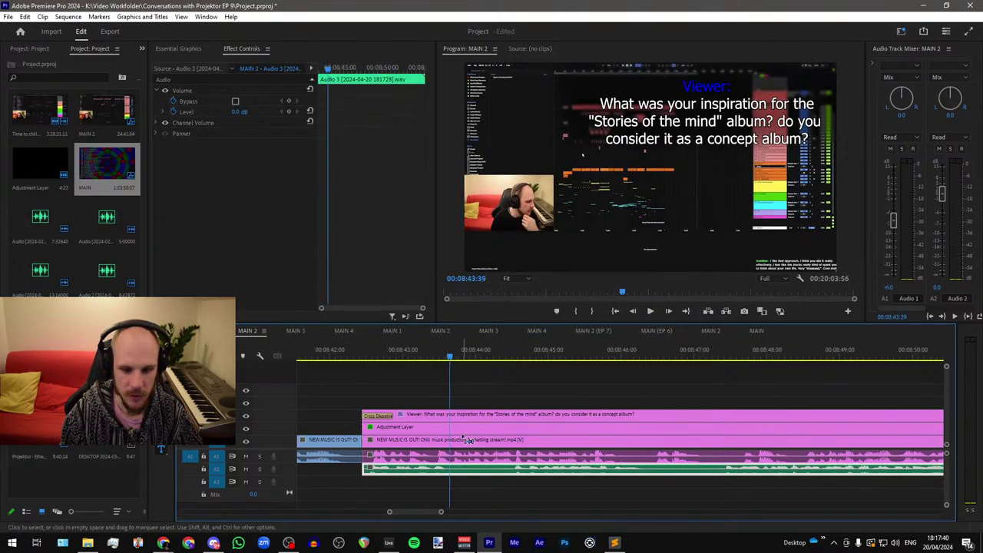
pyautogui.hotkey('ctrl', 'k')
pyautogui.click(456, 472)
pyautogui.moveTo(454, 471); pyautogui.dragTo(474, 478)
# Step: Split the Audio 3 recording at 00:08:45:32 and 00:08:49:14, ripple-trimming the pause after each cut
pyautogui.scroll(-3, 471, 387)
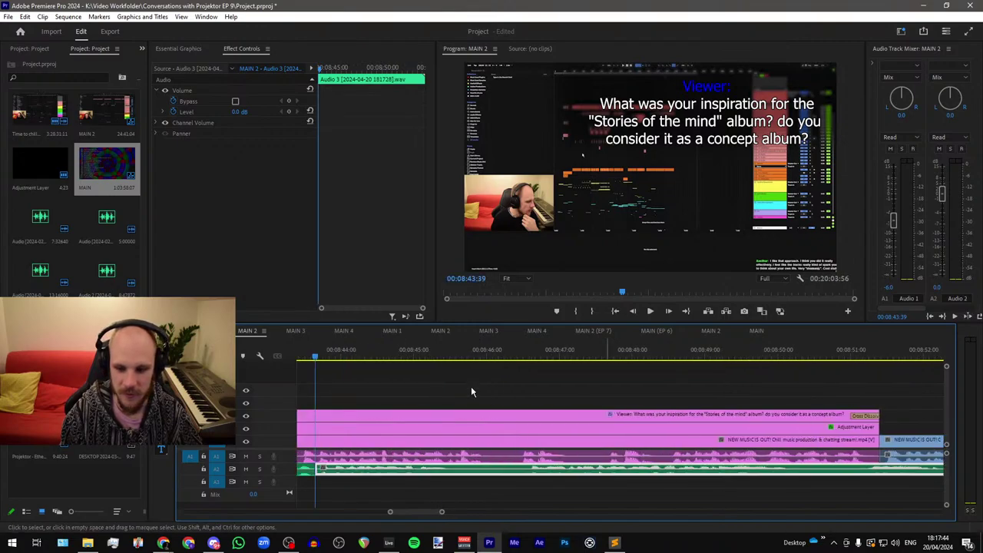
pyautogui.click(454, 358)
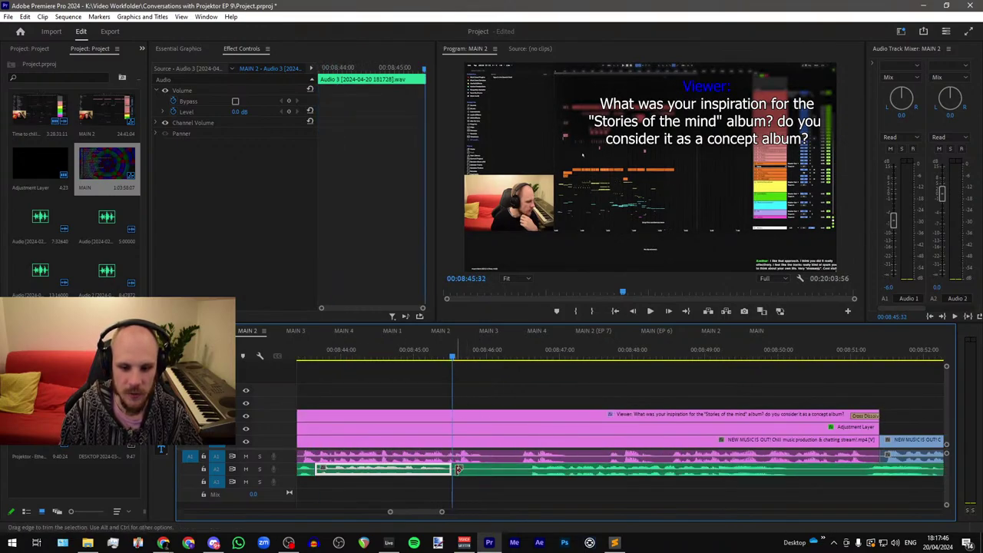
pyautogui.moveTo(454, 470); pyautogui.dragTo(477, 480)
pyautogui.scroll(-3, 383, 480)
pyautogui.scroll(1, 549, 422)
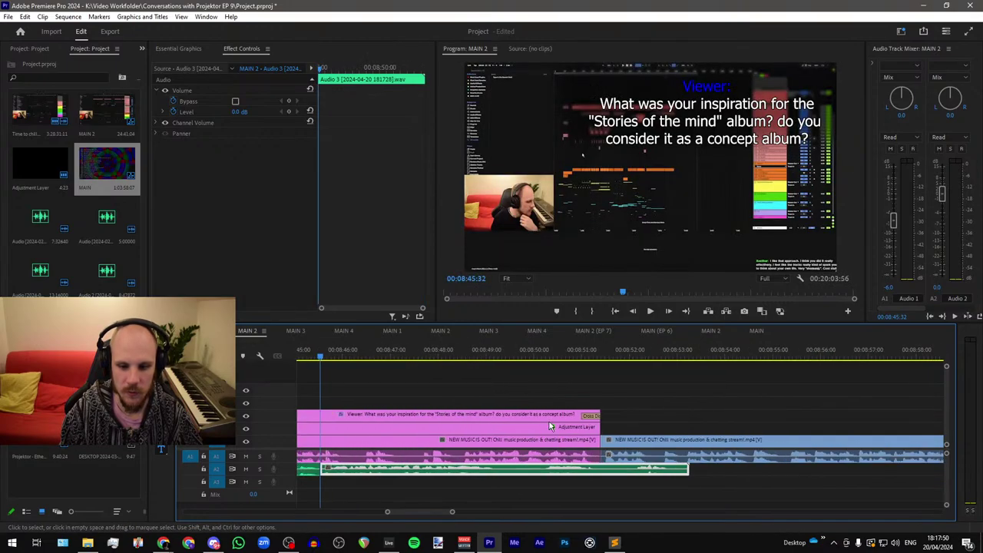
pyautogui.scroll(-2, 485, 369)
pyautogui.click(467, 355)
pyautogui.moveTo(468, 355); pyautogui.dragTo(461, 356)
pyautogui.hotkey('ctrl', 'k')
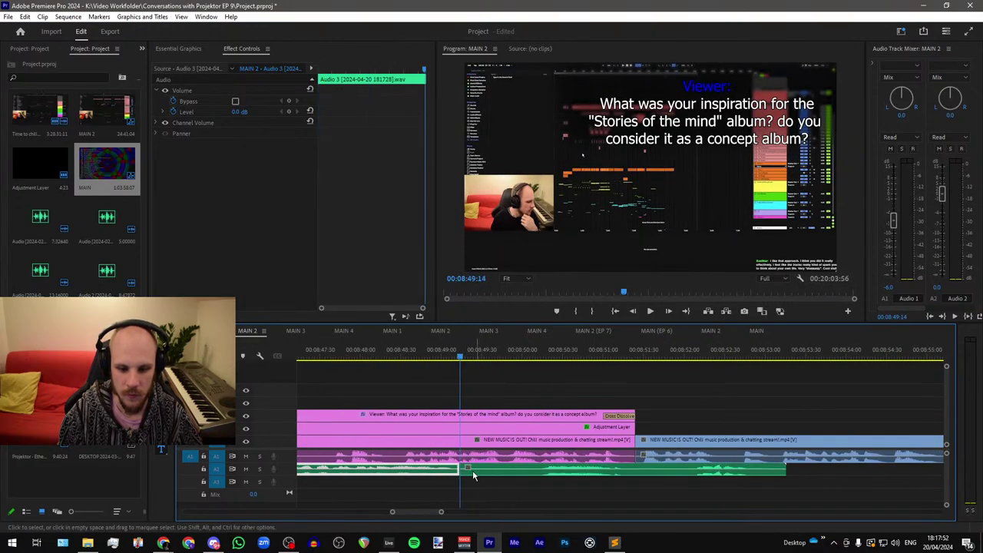
pyautogui.moveTo(465, 471); pyautogui.dragTo(487, 475)
# Step: Split the Audio 3 recording at 00:08:50:23 and trim the last piece so it ends level with the magenta clip
pyautogui.click(569, 350)
pyautogui.moveTo(570, 351); pyautogui.dragTo(553, 350)
pyautogui.hotkey('ctrl', 'k')
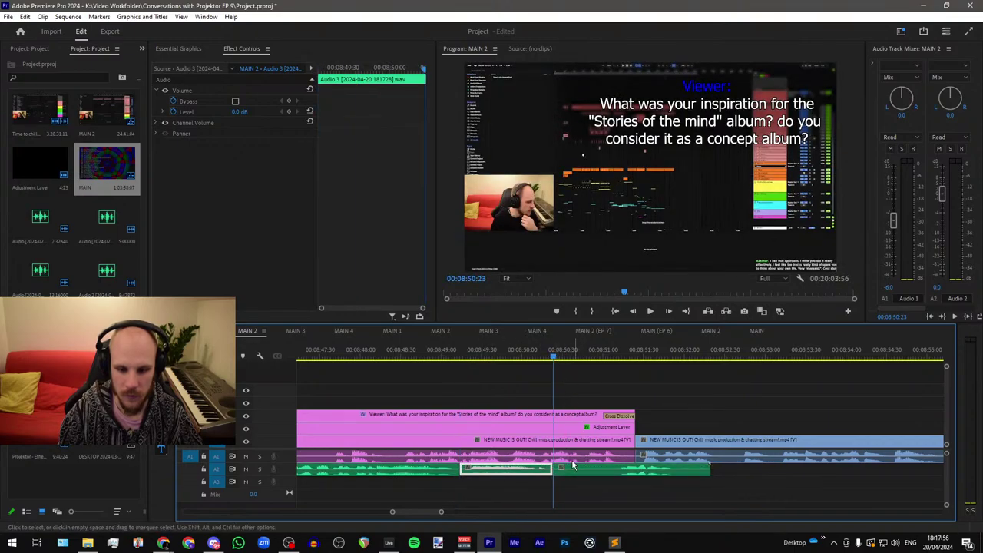
pyautogui.moveTo(555, 470); pyautogui.dragTo(615, 471)
pyautogui.moveTo(622, 471)
pyautogui.mouseDown()
pyautogui.moveTo(578, 477)
pyautogui.moveTo(628, 475)
pyautogui.mouseUp()
pyautogui.click(596, 494)
pyautogui.scroll(-2, 622, 498)
pyautogui.scroll(-2, 625, 499)
pyautogui.scroll(-2, 660, 487)
pyautogui.scroll(-3, 441, 466)
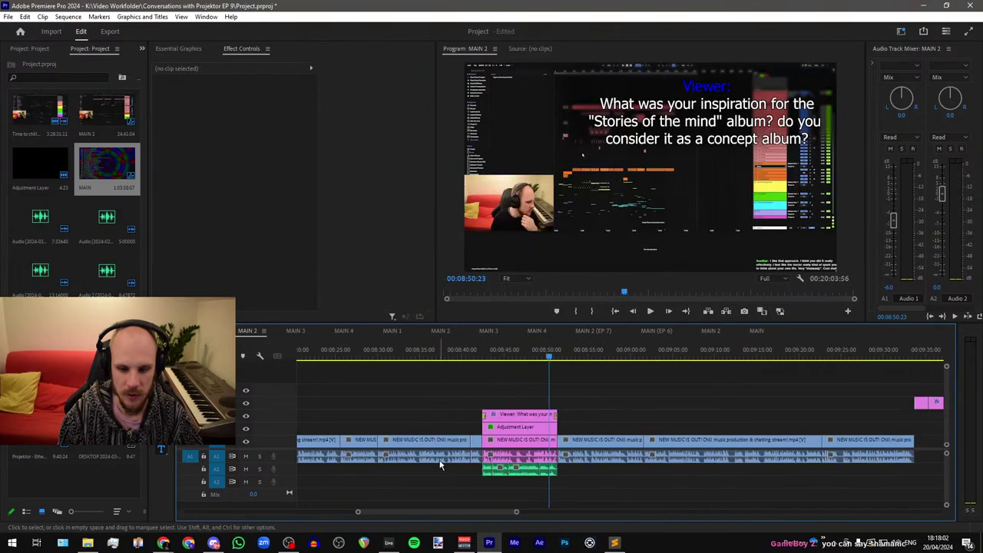
# Step: Delete only the magenta clip's original audio on track A1 and move the playhead to 00:08:41:53, just before the comment
pyautogui.scroll(4, 460, 462)
pyautogui.click(474, 464)
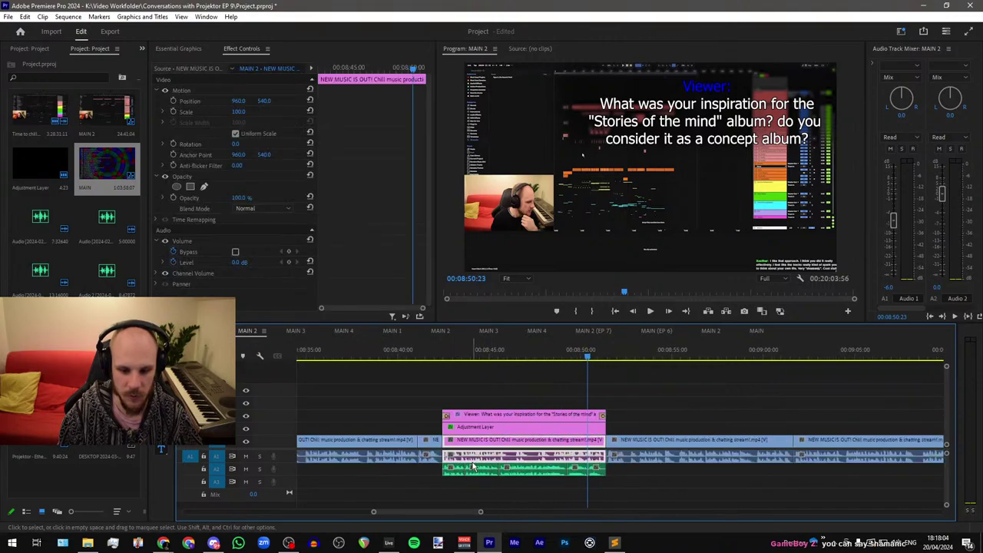
pyautogui.keyDown('alt'); pyautogui.click(476, 455); pyautogui.keyUp('alt')
pyautogui.press('Delete')
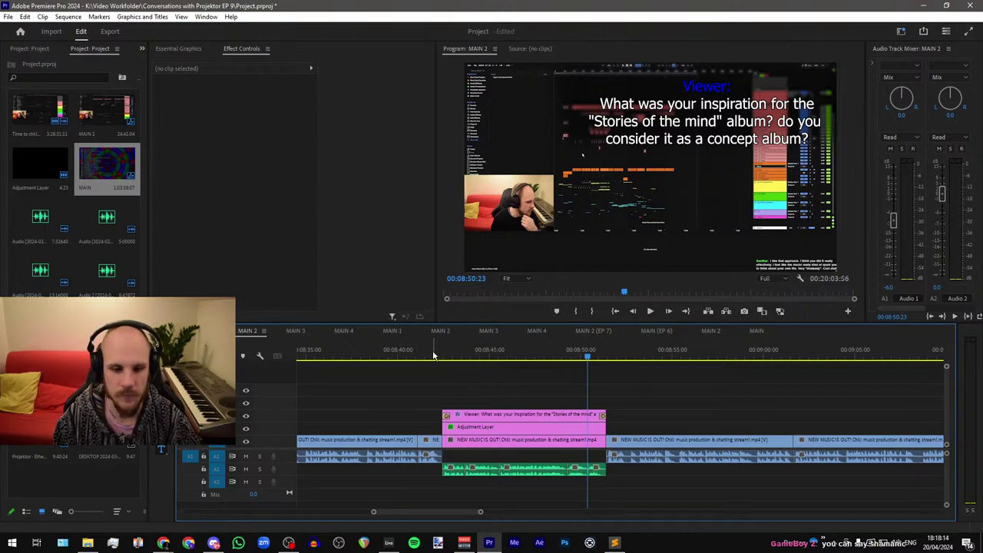
pyautogui.scroll(-4, 433, 356)
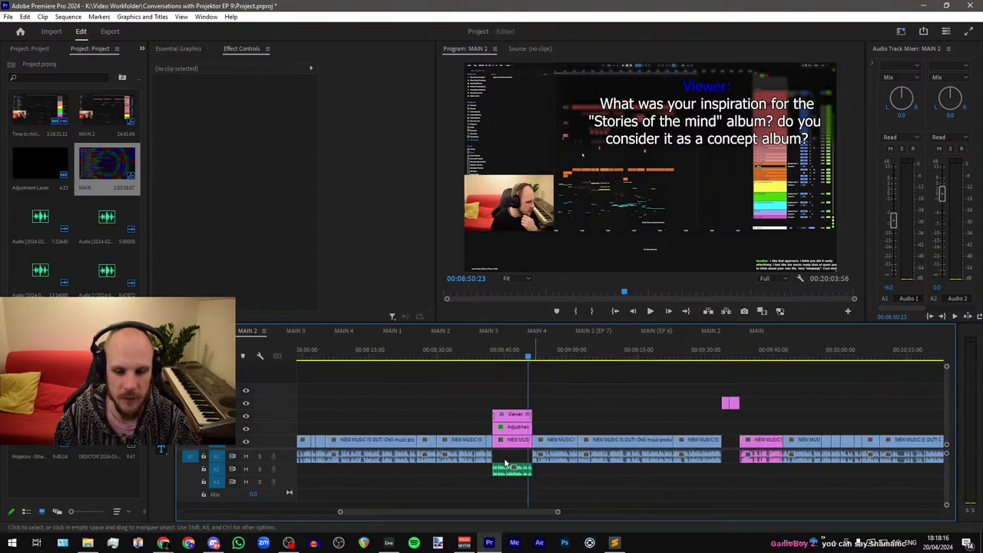
pyautogui.click(489, 357)
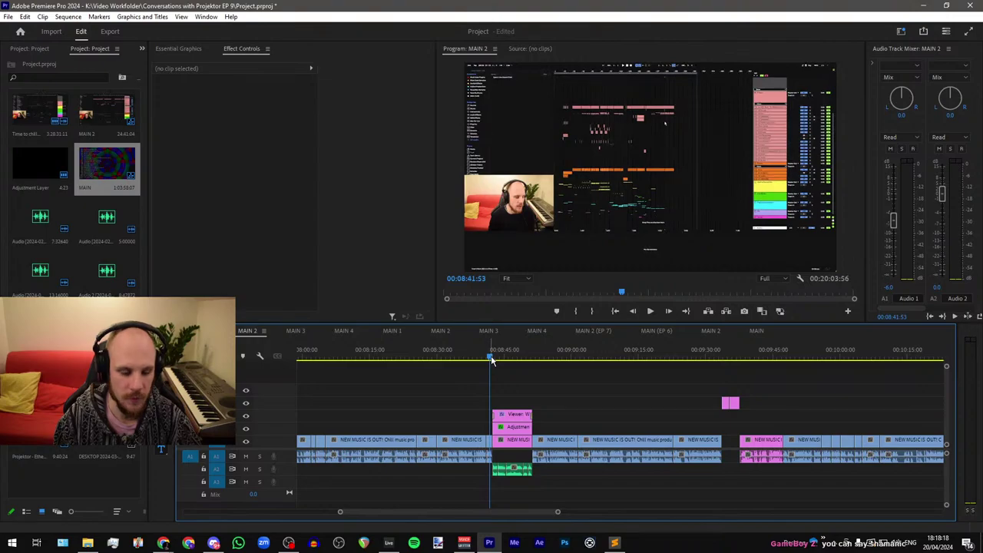
pyautogui.scroll(3, 492, 360)
pyautogui.scroll(3, 525, 366)
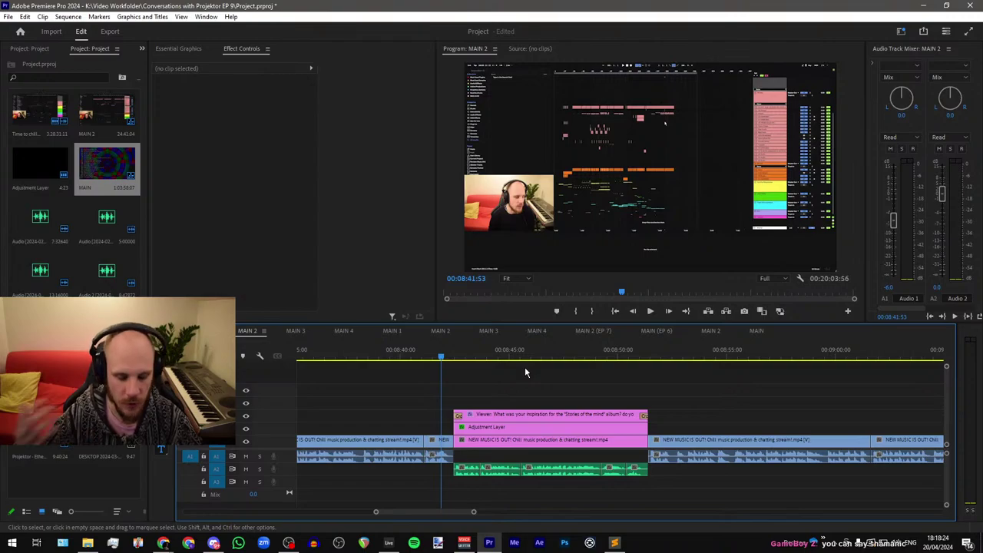
# Step: Play the magenta viewer comment section from 00:08:42:20 to check its text and re-recorded audio
pyautogui.click(452, 358)
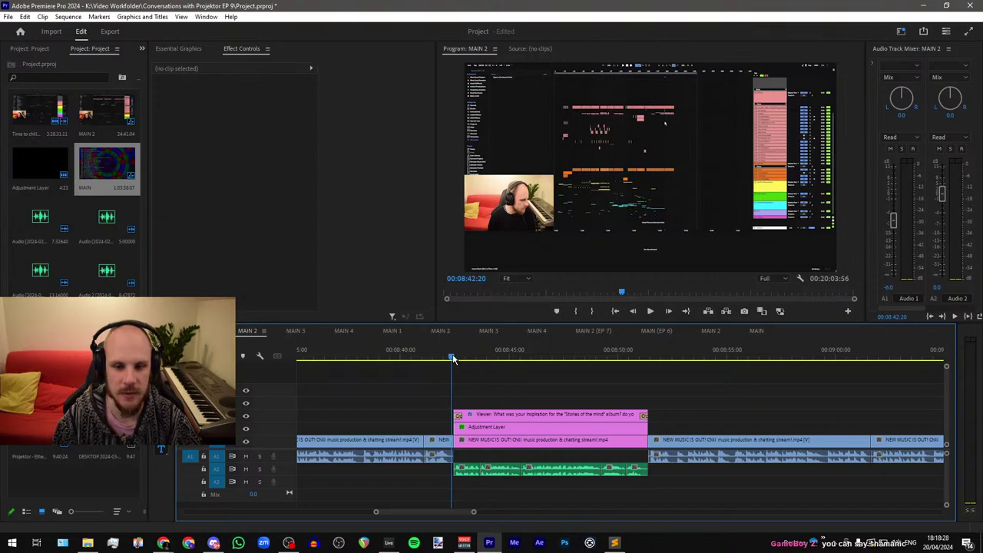
pyautogui.press('space')
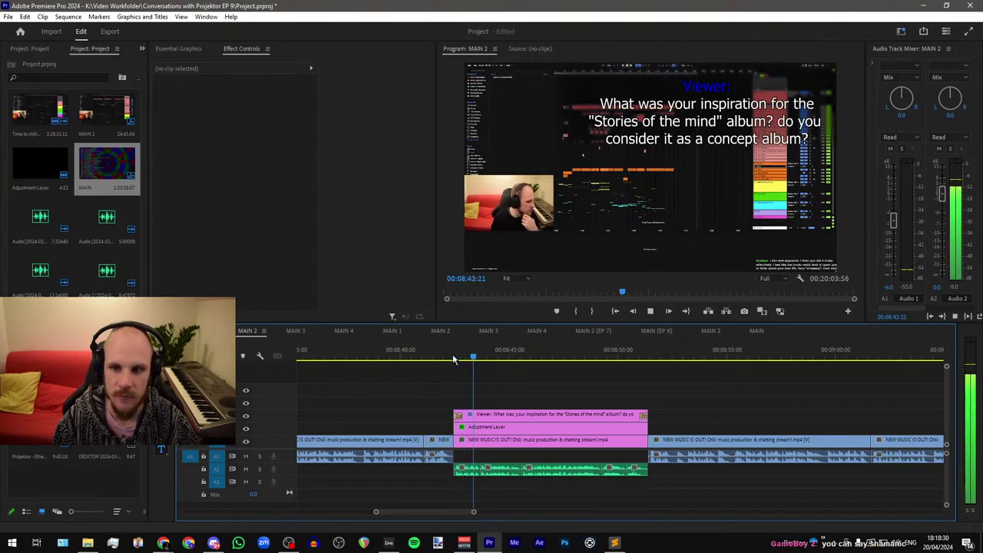
pyautogui.click(956, 316)
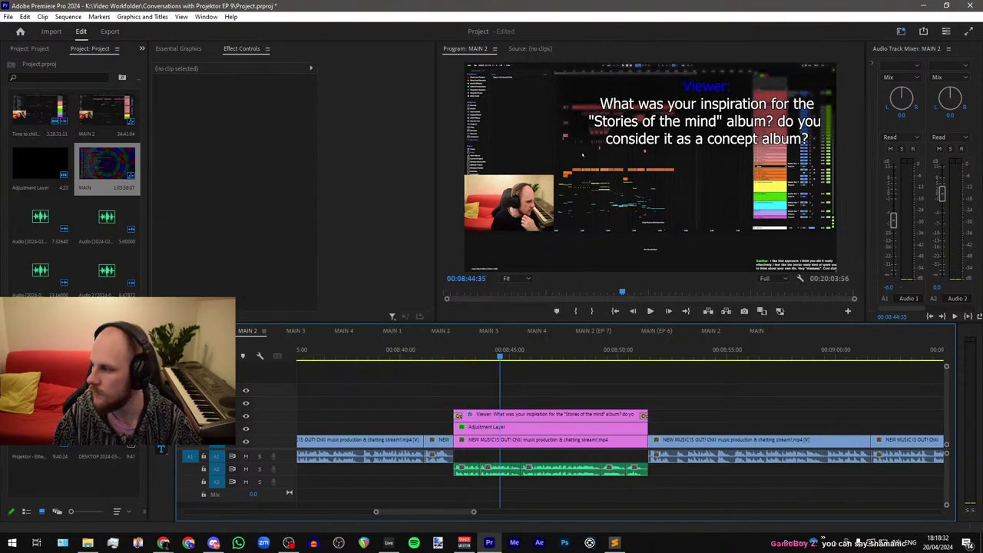
# Step: Replace the question under "Viewer:" in the comment title with the copied comment starting "I like that approach. I think you did it really effectively."
pyautogui.hotkey('alt', 'Tab')
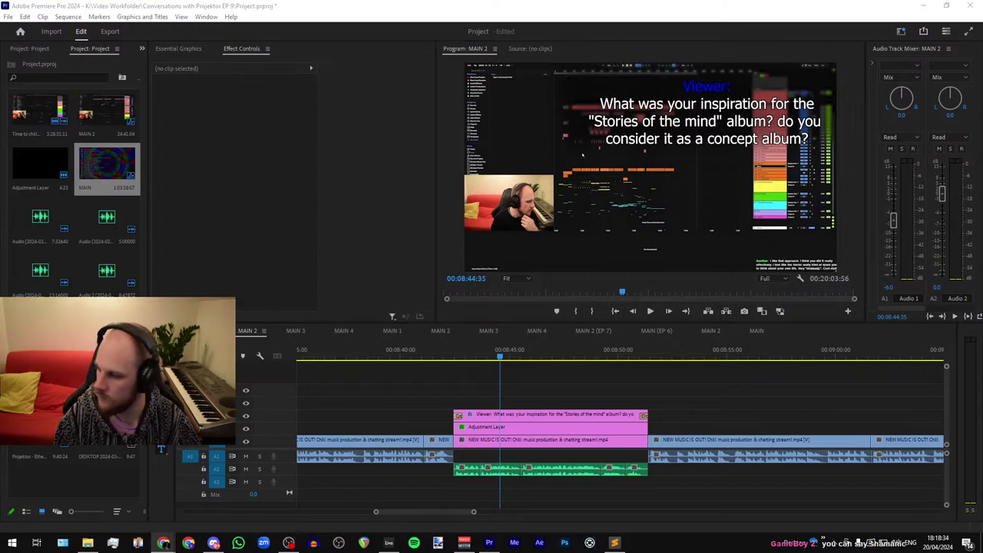
pyautogui.click(605, 102)
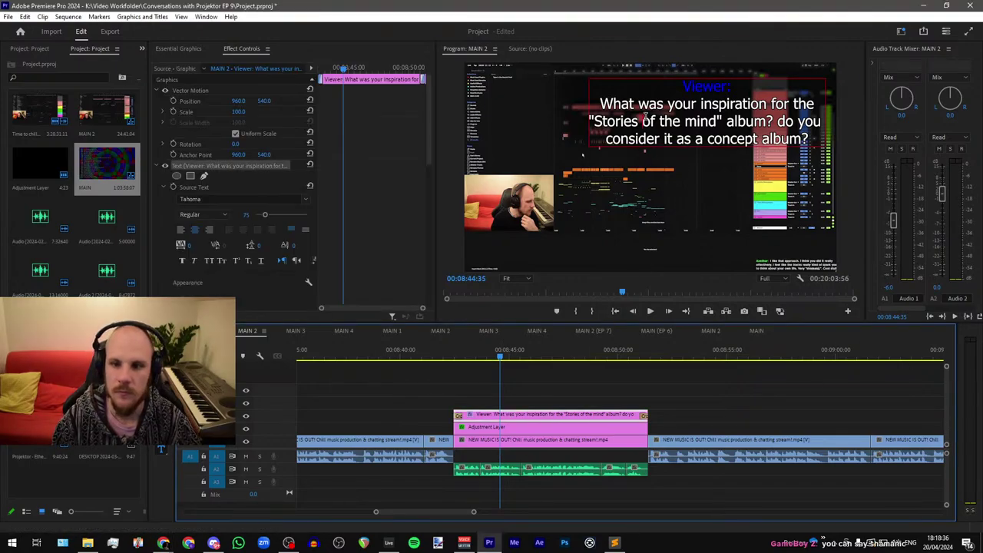
pyautogui.moveTo(605, 102); pyautogui.dragTo(811, 150)
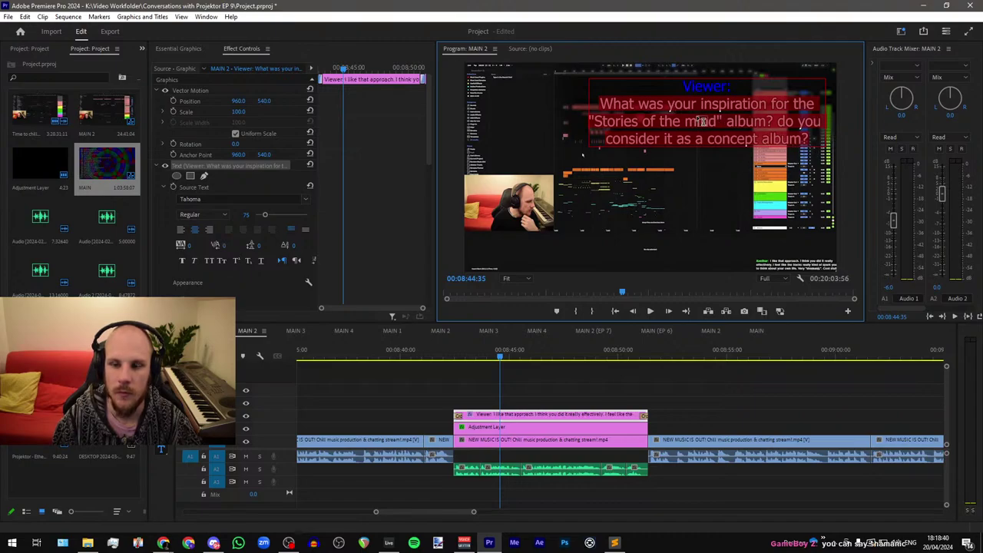
pyautogui.hotkey('ctrl', 'v')
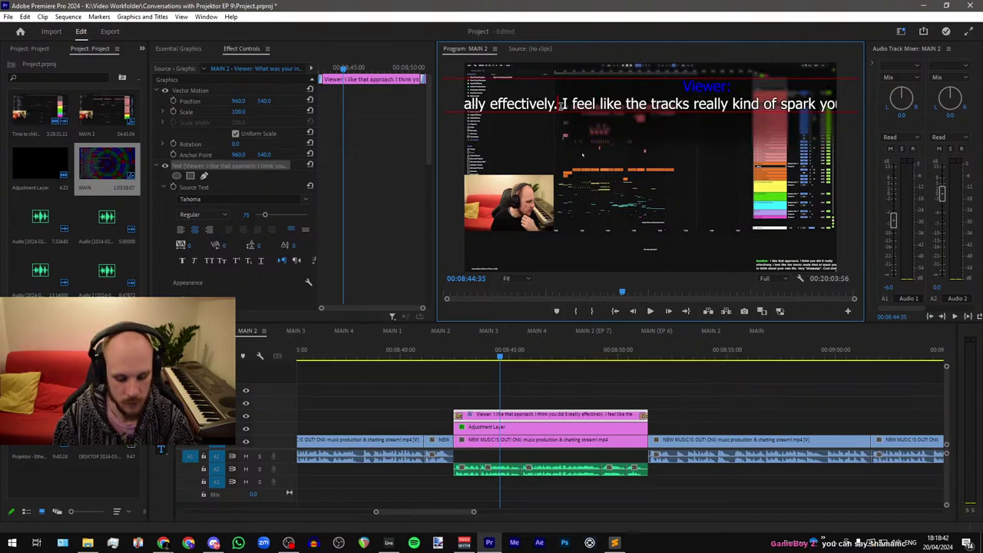
# Step: Break the pasted comment into short lines after "did it", "effectively.", "kind of", "spark you" and "Very" so it fits the frame
pyautogui.press('Return')
pyautogui.click(779, 103)
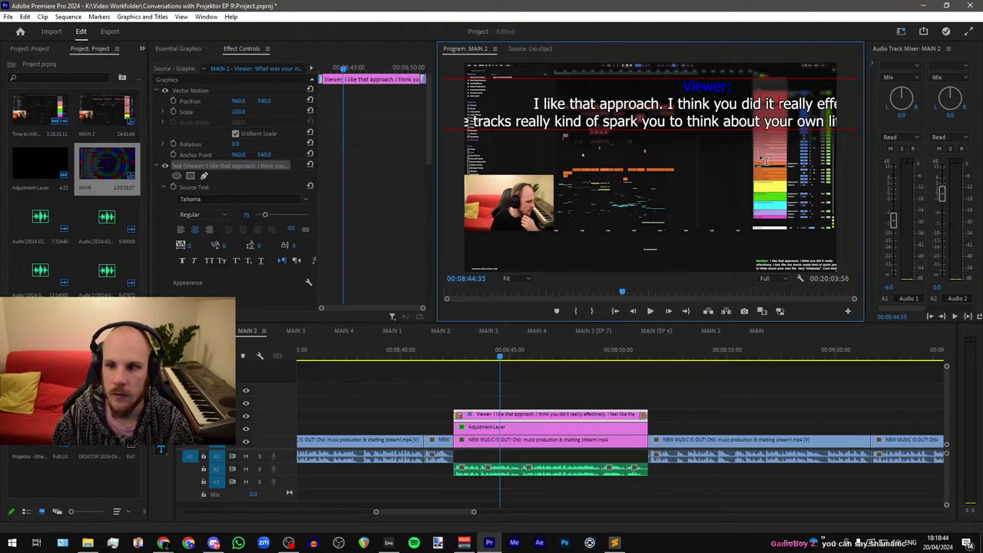
pyautogui.press('Return')
pyautogui.click(668, 139)
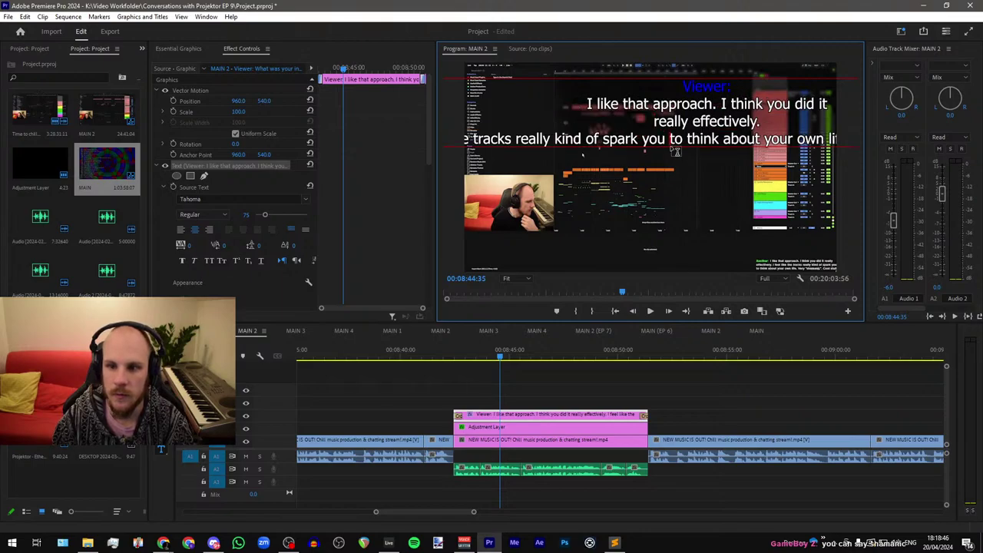
pyautogui.press('Return')
pyautogui.click(785, 139)
pyautogui.press('Return')
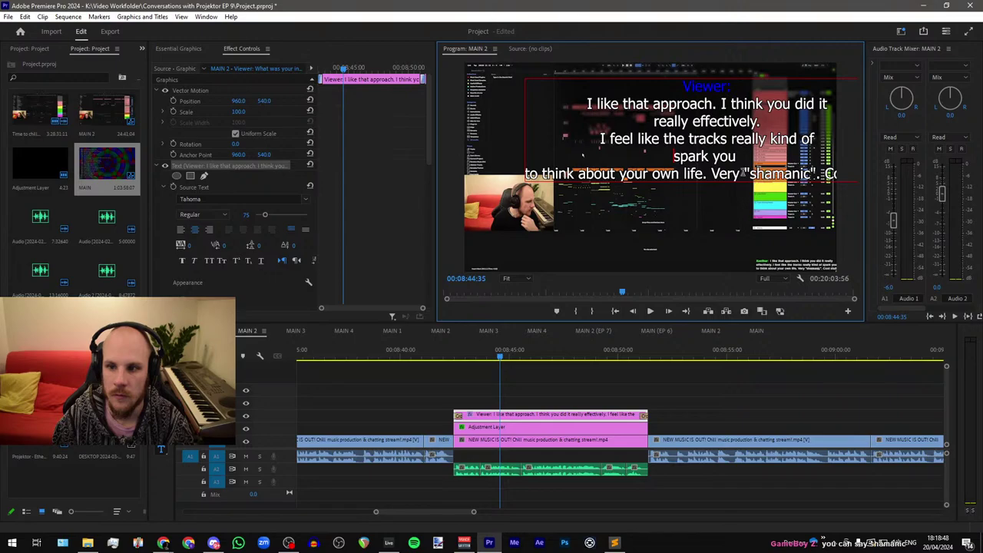
pyautogui.click(744, 173)
pyautogui.press('Return')
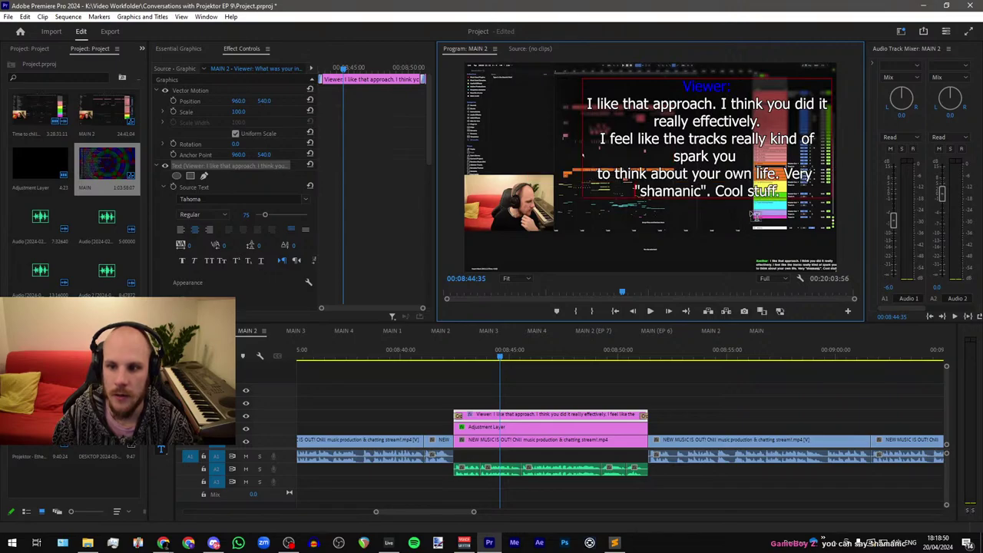
# Step: Rebreak the comment's middle lines as "really effectively.I feel like the tracks" and "really kind of spark you"
pyautogui.click(604, 139)
pyautogui.press('BackSpace')
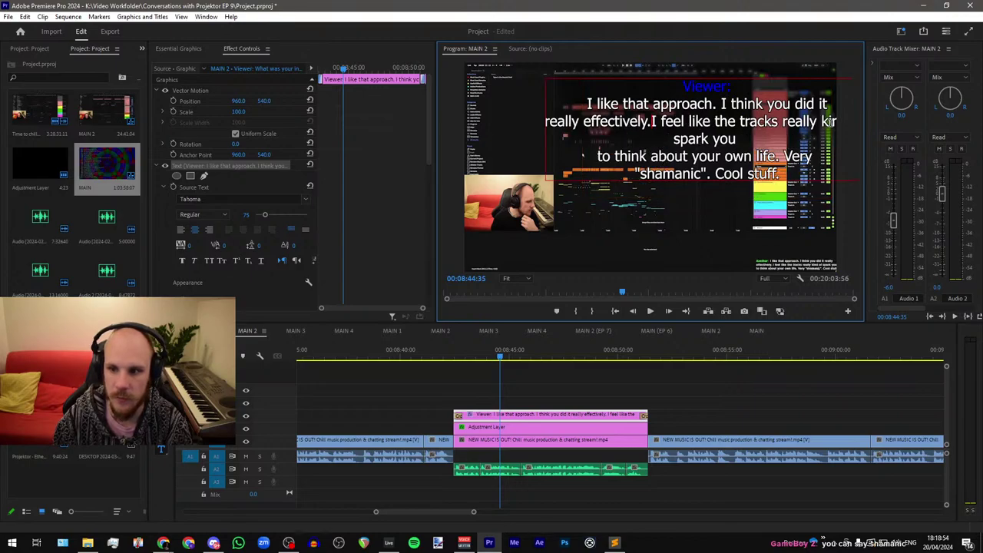
pyautogui.press('Return')
pyautogui.press('BackSpace')
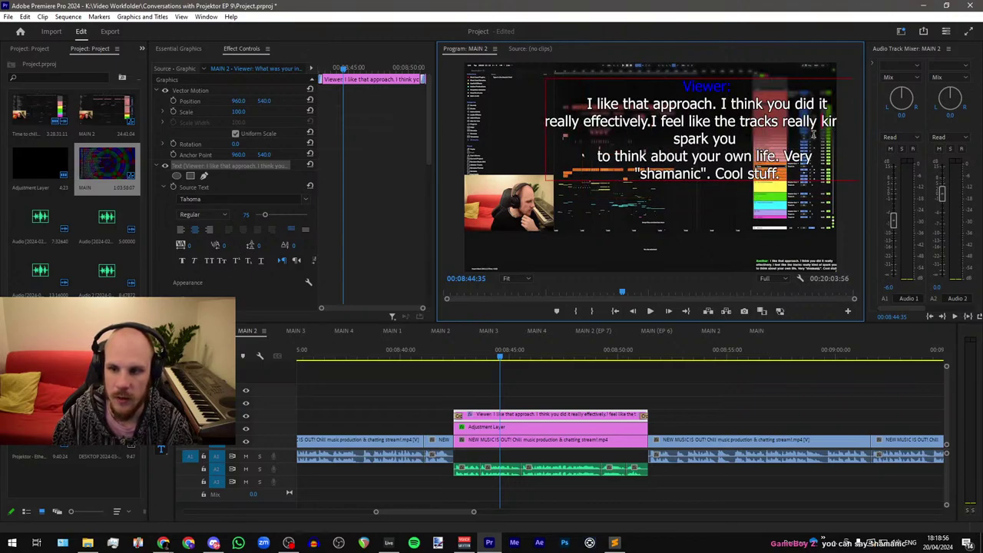
pyautogui.press('Return')
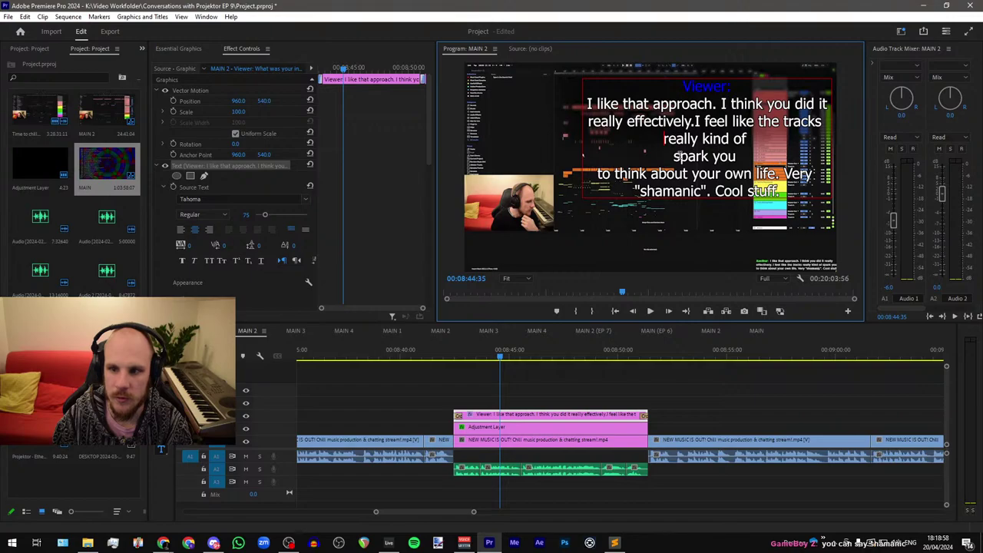
pyautogui.press('BackSpace')
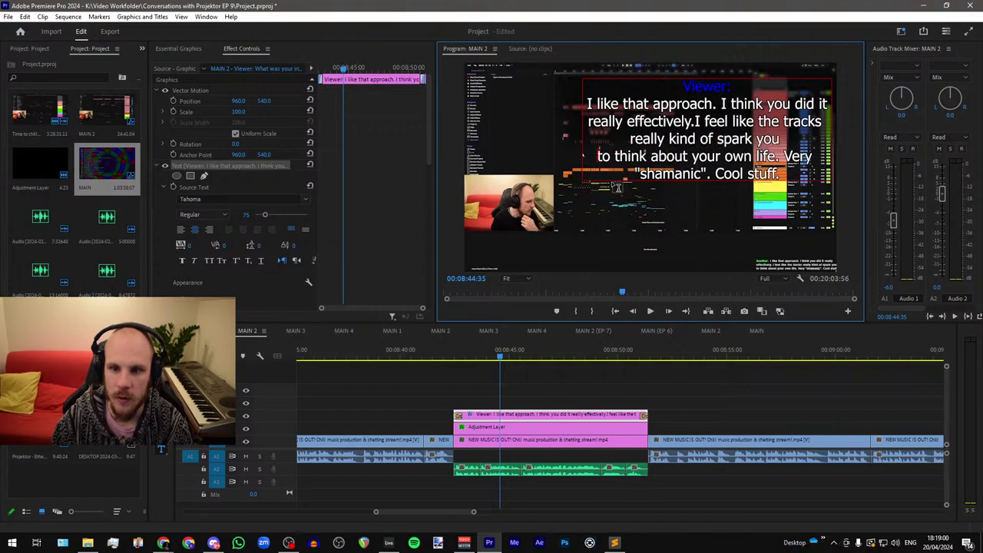
# Step: Rebreak the comment's ending after "to think" and "shamanic", and change the closing full stop to make "Cool stuff!"
pyautogui.press('BackSpace')
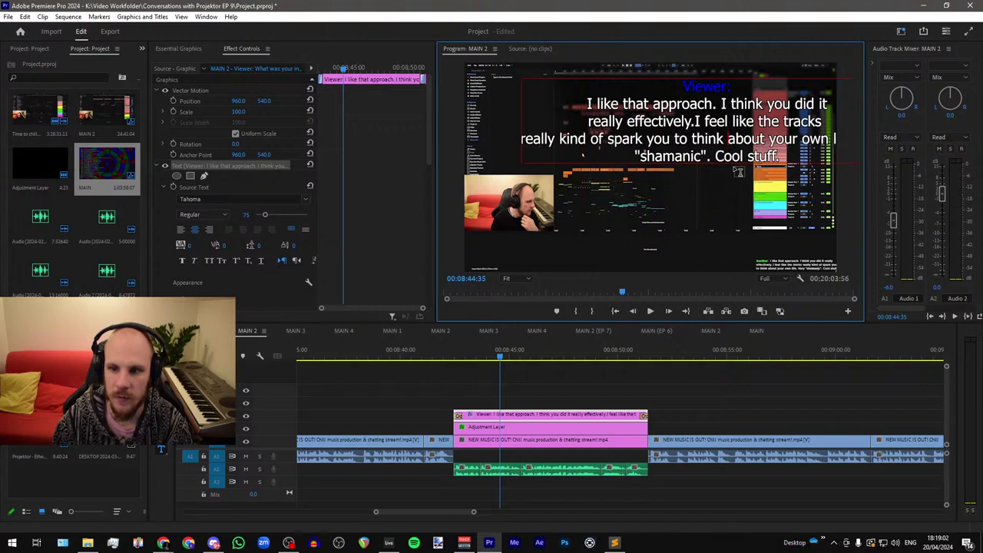
pyautogui.press('Return')
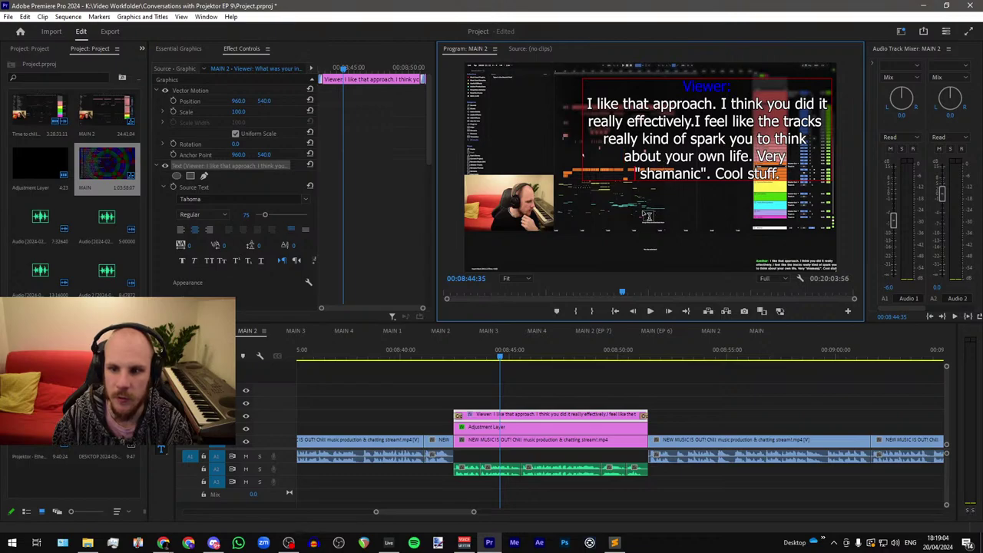
pyautogui.press('BackSpace')
pyautogui.press('Return')
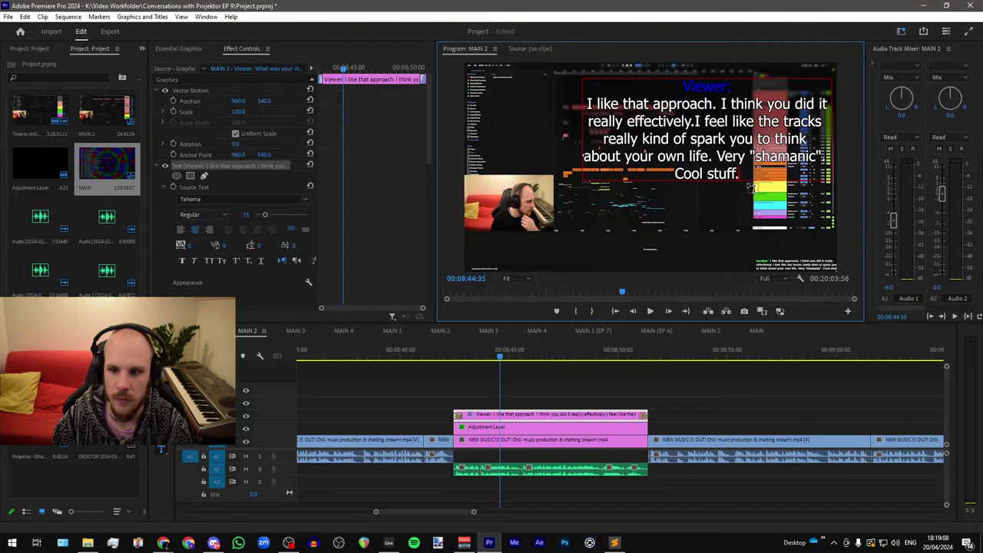
pyautogui.press('BackSpace')
pyautogui.write('!')
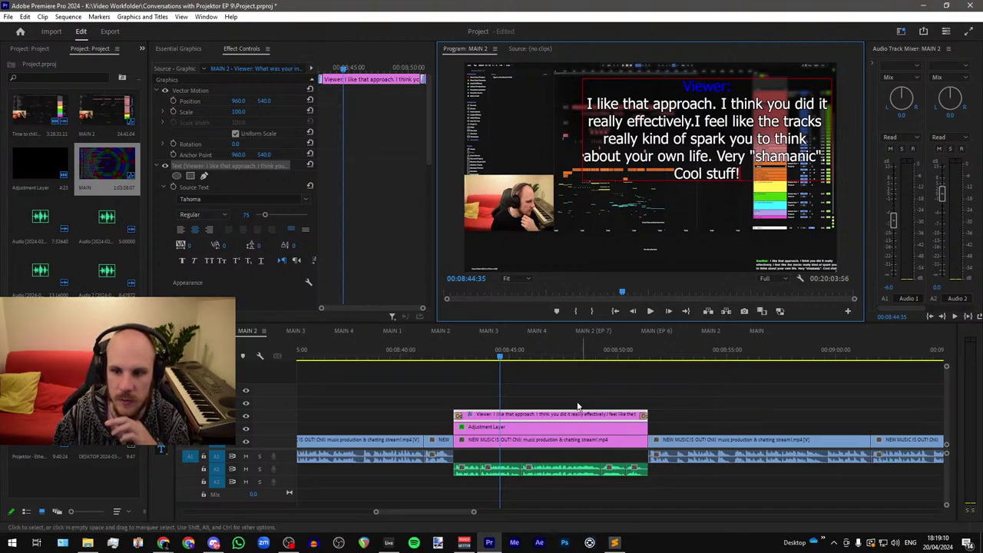
# Step: Play the comment section from 00:08:44:35 to check the new text against the voice recording
pyautogui.click(557, 402)
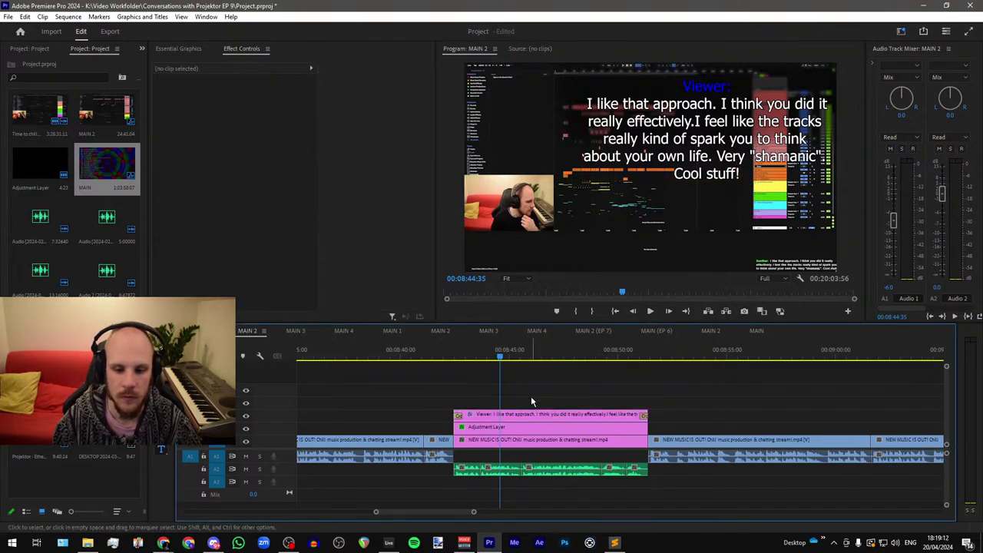
pyautogui.press('space')
pyautogui.scroll(-5, 454, 372)
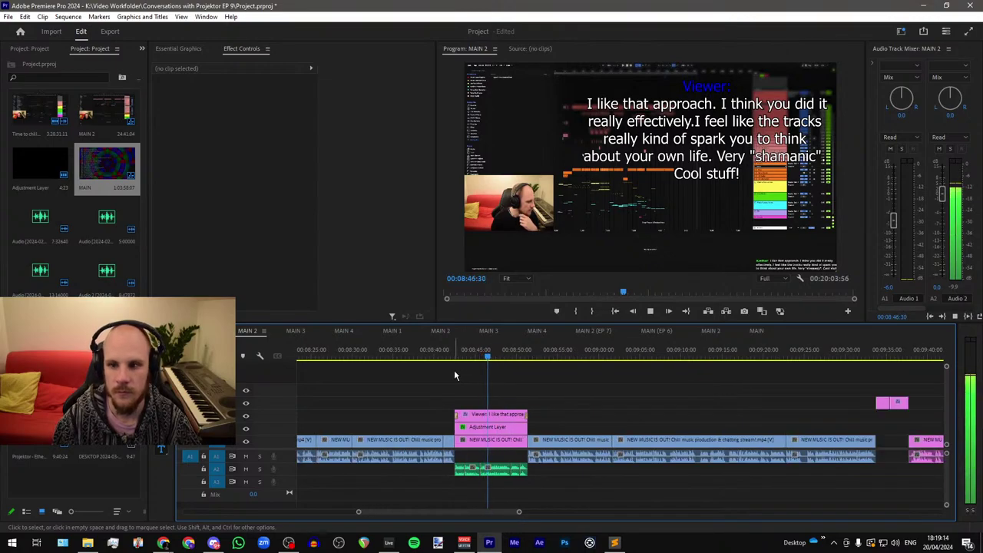
pyautogui.press('space')
# Step: Extend the lower corners of the adjustment layer's Mask (1) downward so the blur covers all five comment lines
pyautogui.click(492, 427)
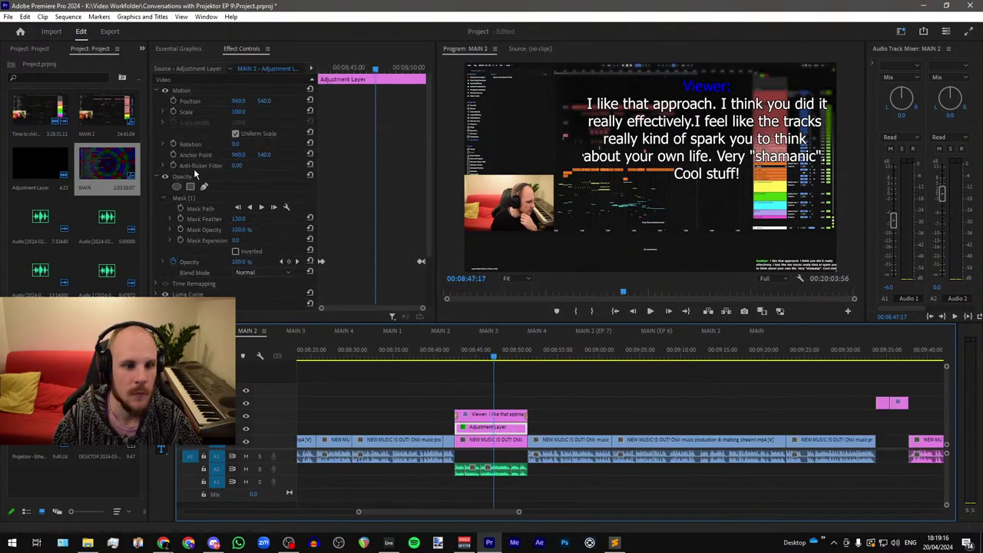
pyautogui.click(184, 198)
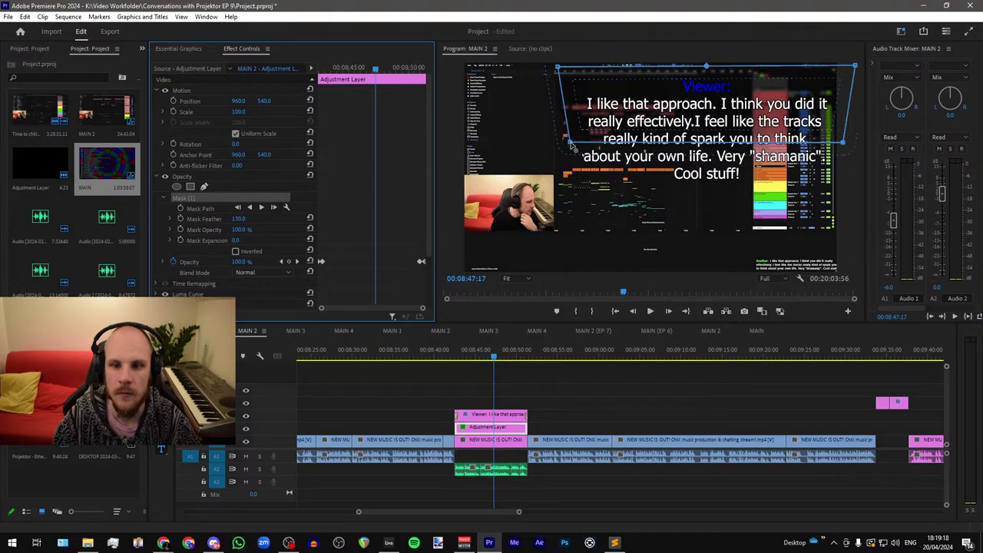
pyautogui.moveTo(570, 142); pyautogui.dragTo(567, 201)
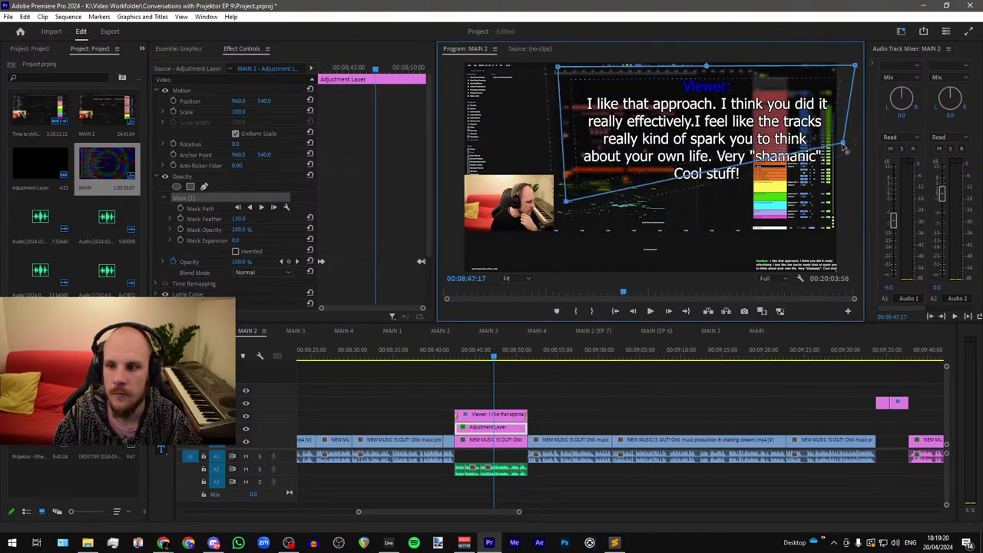
pyautogui.moveTo(844, 144); pyautogui.dragTo(841, 200)
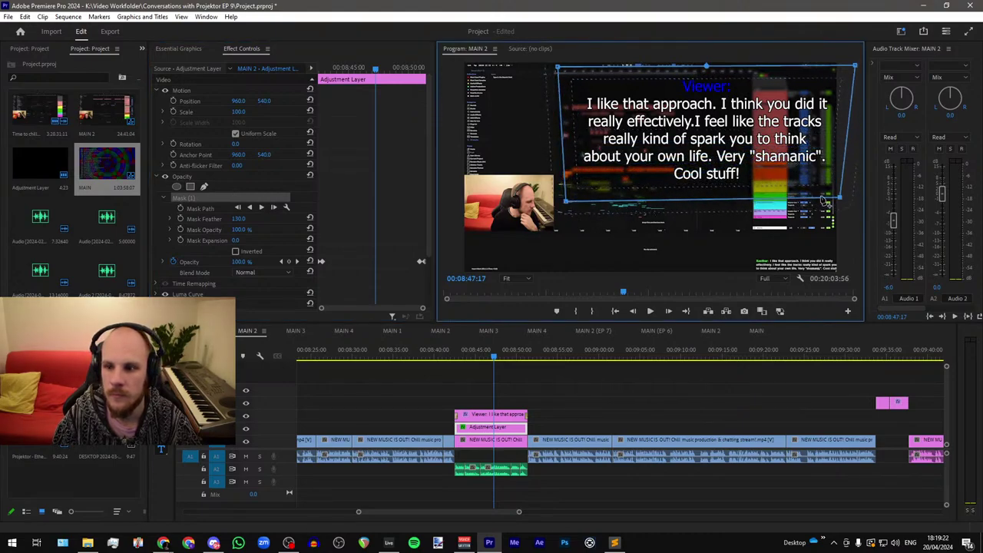
pyautogui.moveTo(570, 207); pyautogui.dragTo(569, 199)
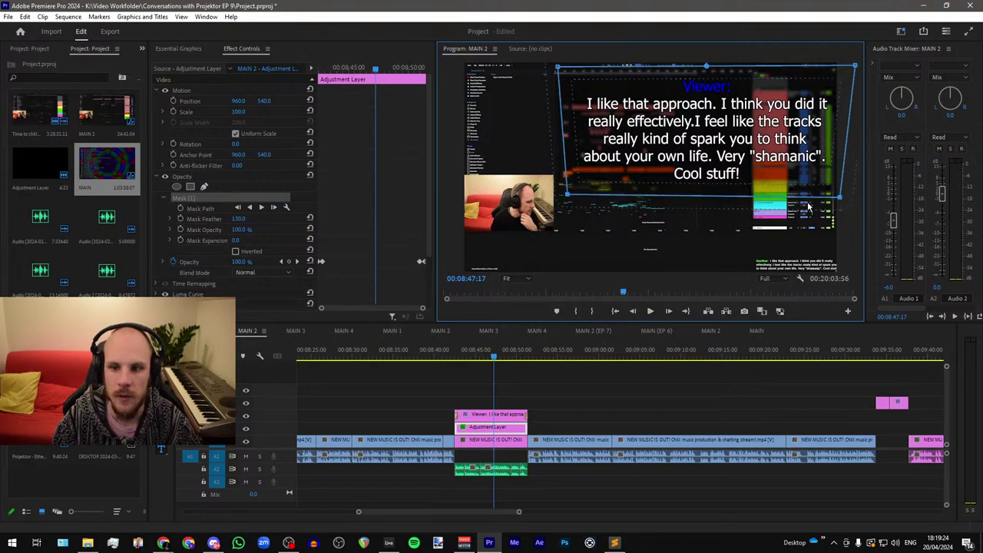
pyautogui.moveTo(842, 202); pyautogui.dragTo(845, 199)
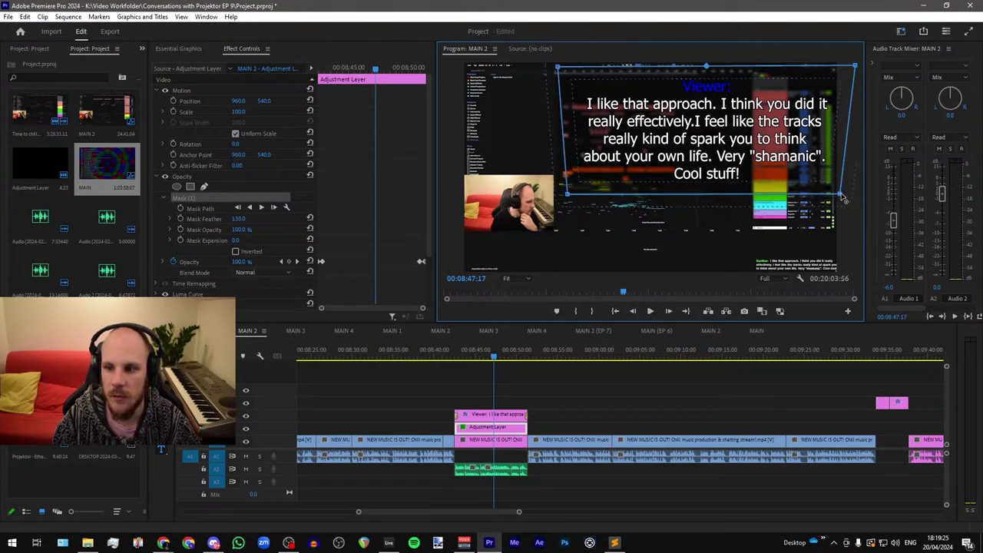
# Step: Compare the picture with and without the adjustment layer by toggling its track's visibility, leaving the track visible
pyautogui.click(560, 429)
pyautogui.click(245, 429)
pyautogui.click(246, 430)
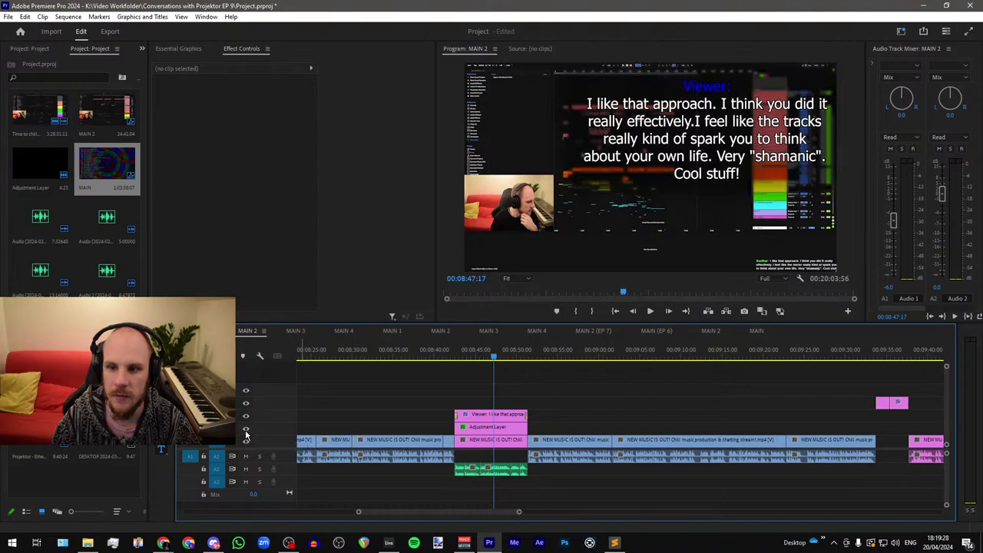
pyautogui.click(246, 431)
pyautogui.click(246, 430)
pyautogui.click(246, 430)
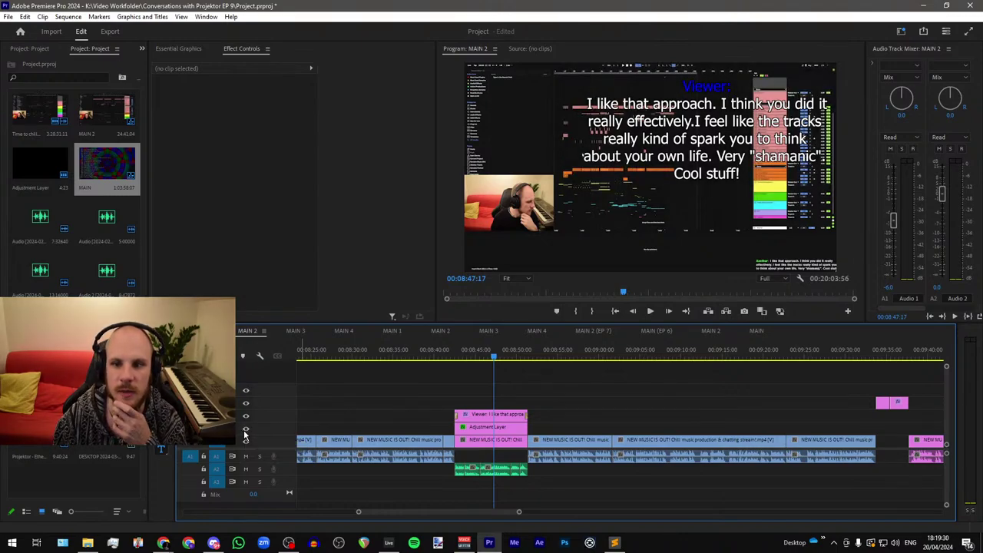
pyautogui.click(245, 432)
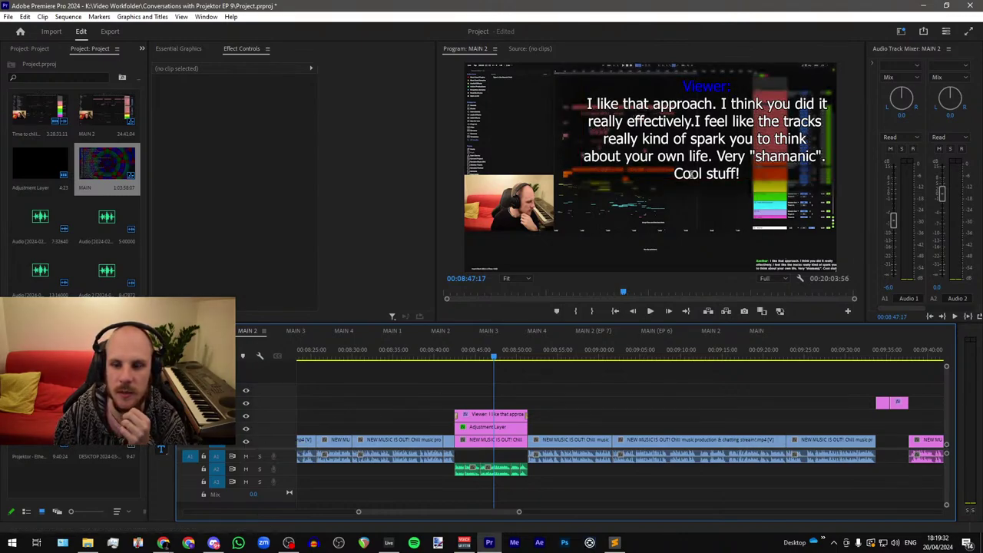
# Step: Play the sequence from 00:08:49:47 to review the end of the comment and the reply that follows
pyautogui.click(516, 360)
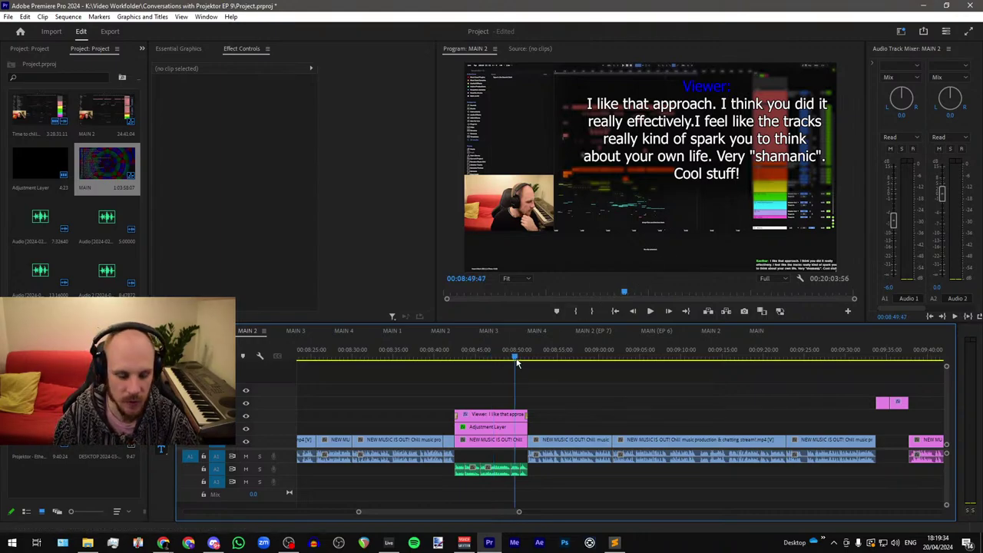
pyautogui.press('space')
pyautogui.press('-')
pyautogui.press('-')
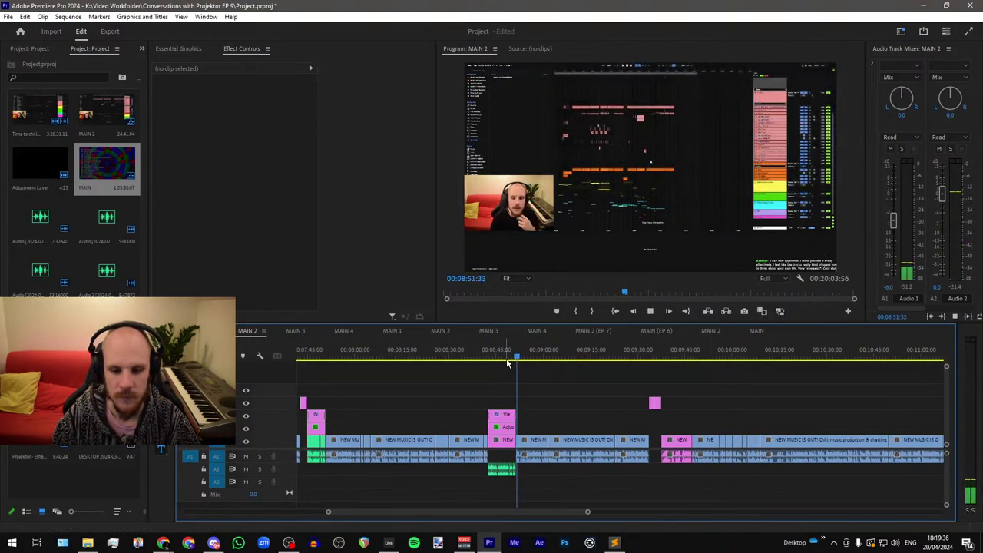
pyautogui.keyDown('alt'); pyautogui.scroll(-3, 507, 361); pyautogui.keyUp('alt')
pyautogui.keyDown('alt'); pyautogui.scroll(4, 530, 367); pyautogui.keyUp('alt')
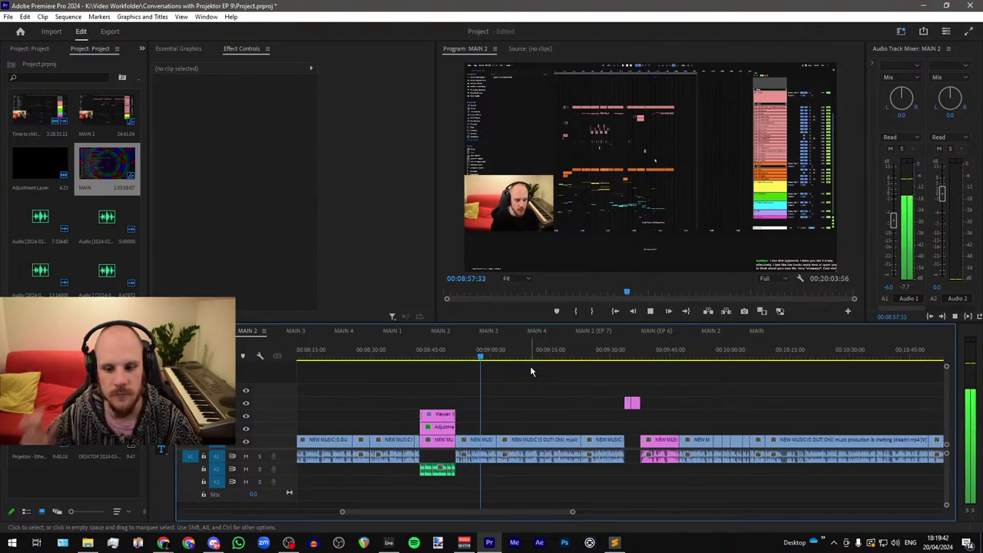
pyautogui.press('-')
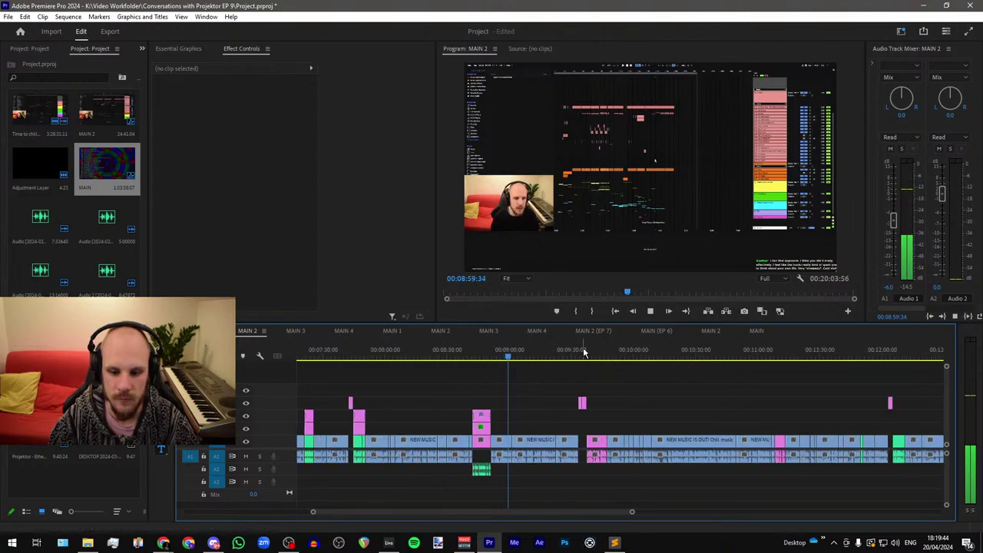
pyautogui.scroll(3, 569, 354)
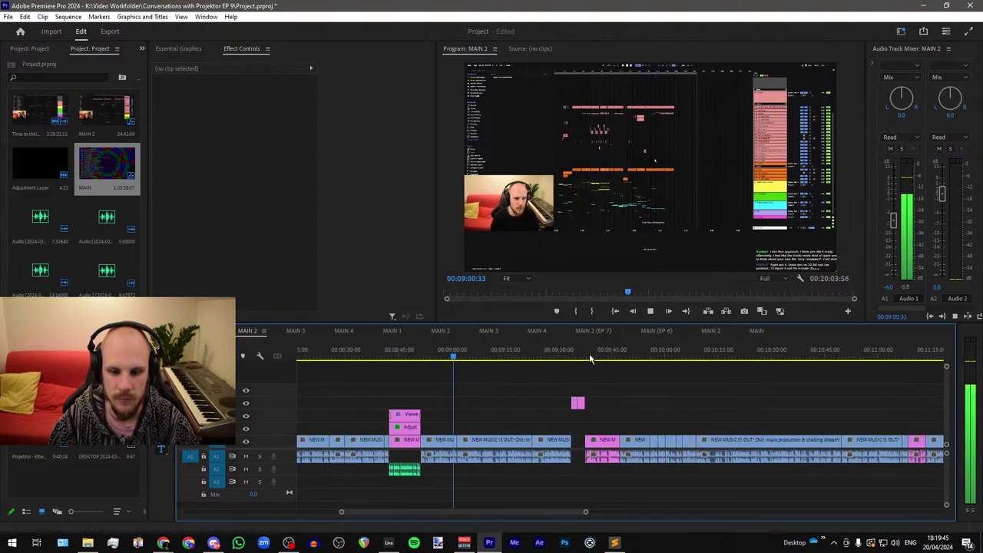
# Step: Play the sequence from 00:09:21:55 to review the lead-in to the two title cards about the album
pyautogui.click(532, 359)
pyautogui.scroll(4, 584, 362)
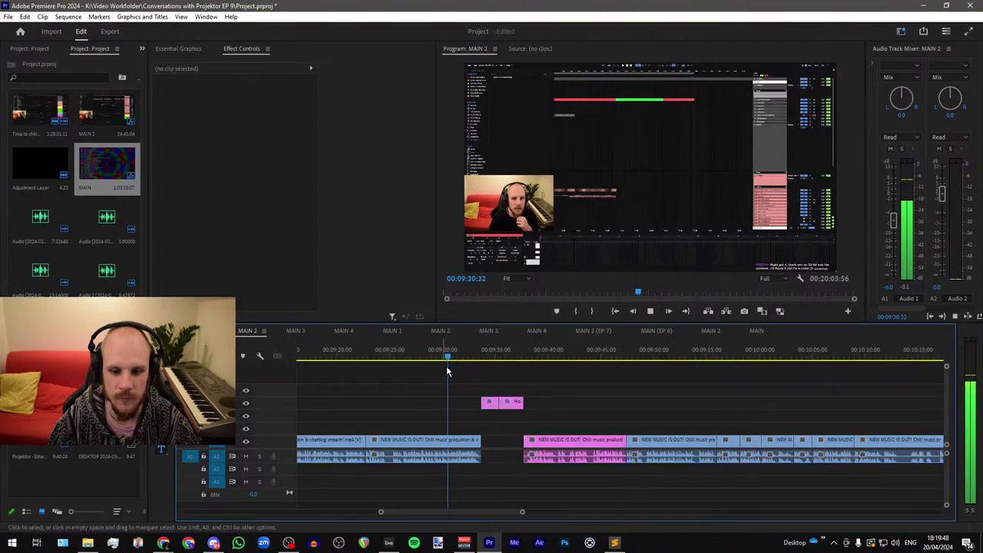
pyautogui.press('space')
pyautogui.scroll(3, 474, 372)
pyautogui.scroll(-2, 478, 371)
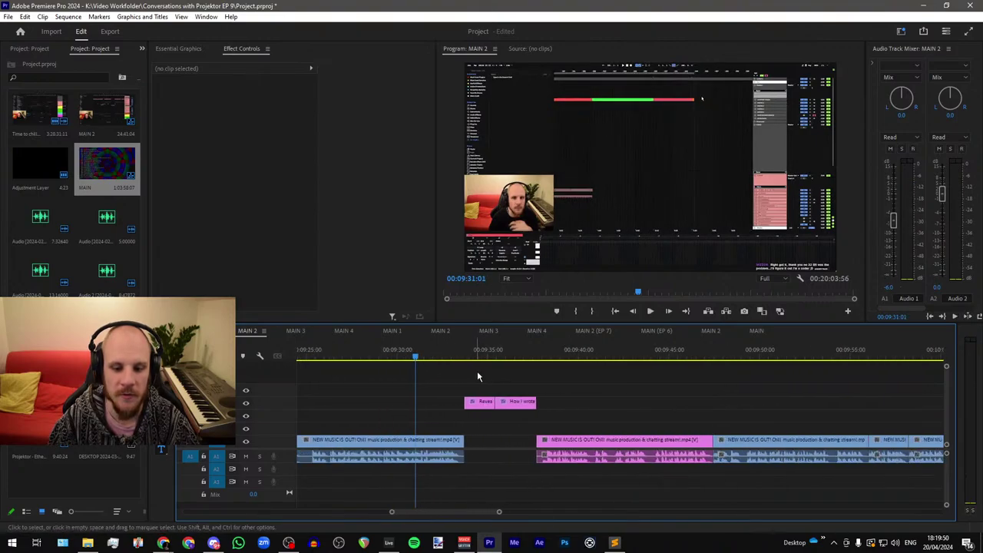
pyautogui.scroll(-4, 477, 371)
pyautogui.moveTo(414, 359); pyautogui.dragTo(406, 358)
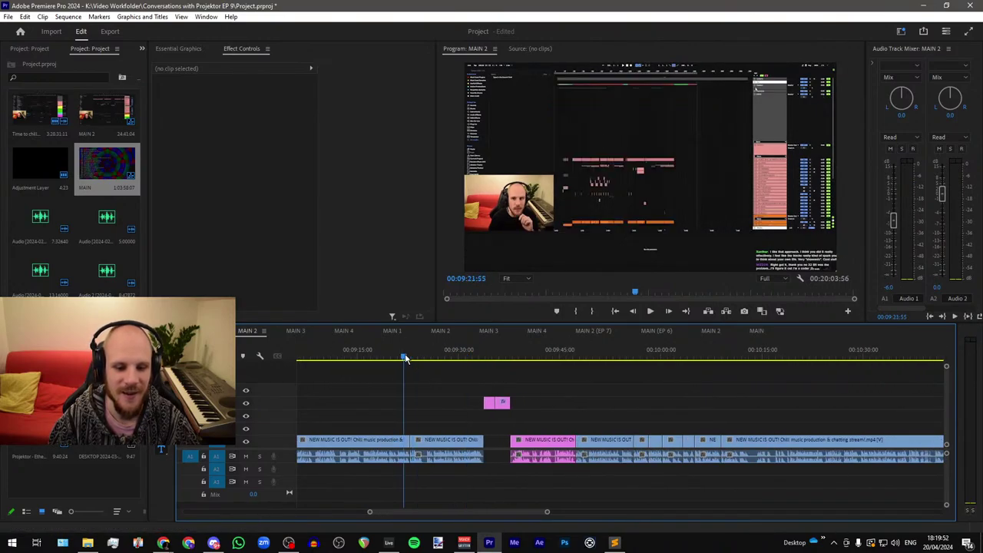
pyautogui.press('space')
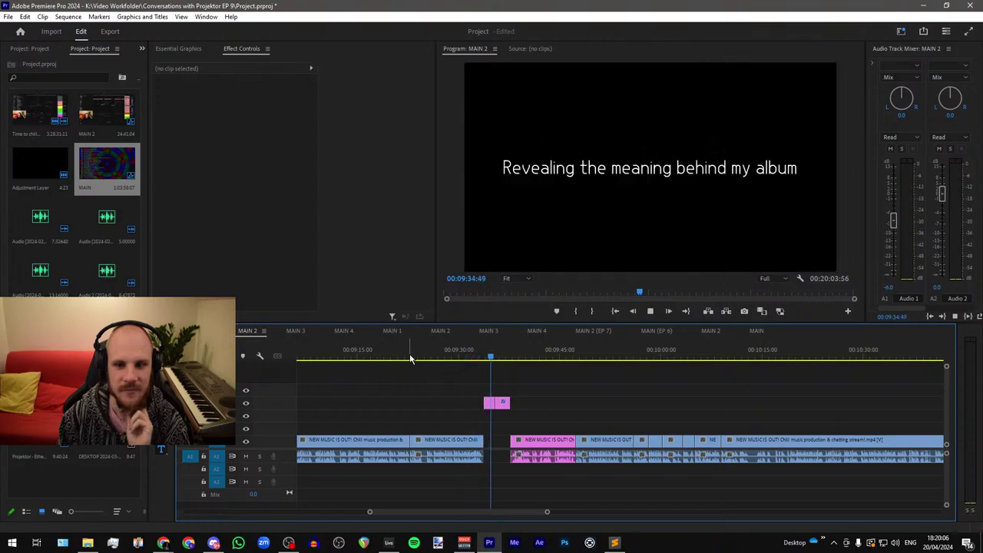
pyautogui.press('space')
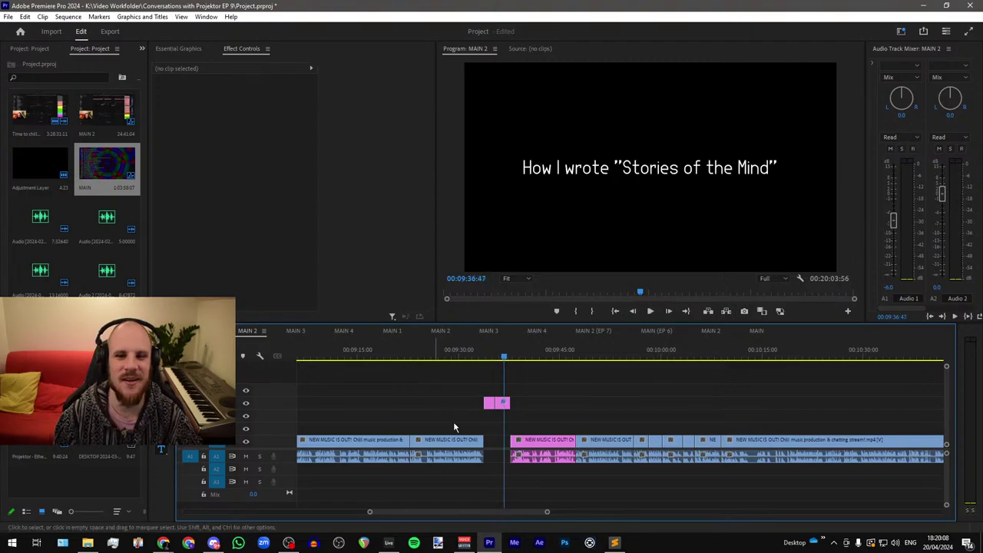
# Step: Scrub through the title cards "Revealing the meaning behind my album" and "How I wrote "Stories of the Mind"" to check their wording
pyautogui.scroll(8, 507, 392)
pyautogui.click(446, 358)
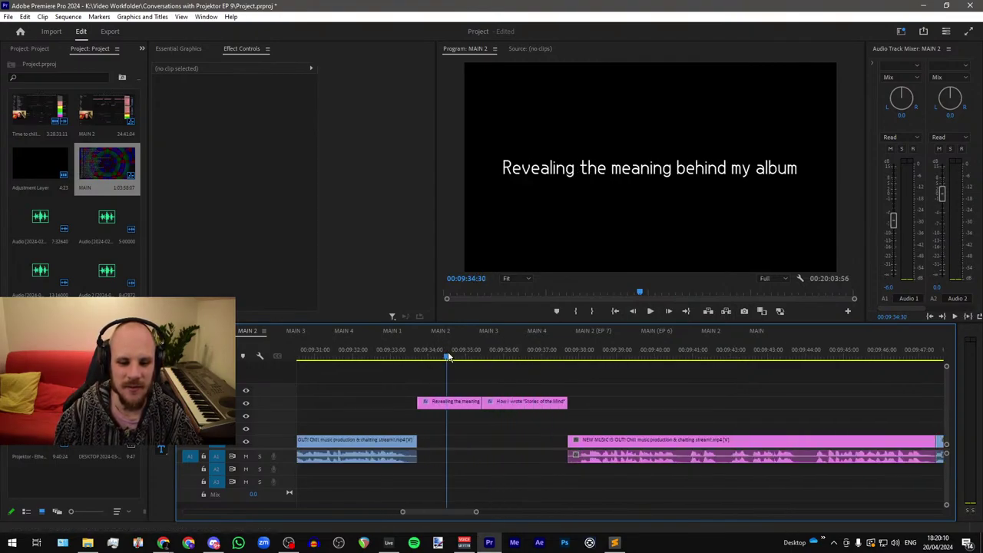
pyautogui.moveTo(435, 358); pyautogui.dragTo(463, 359)
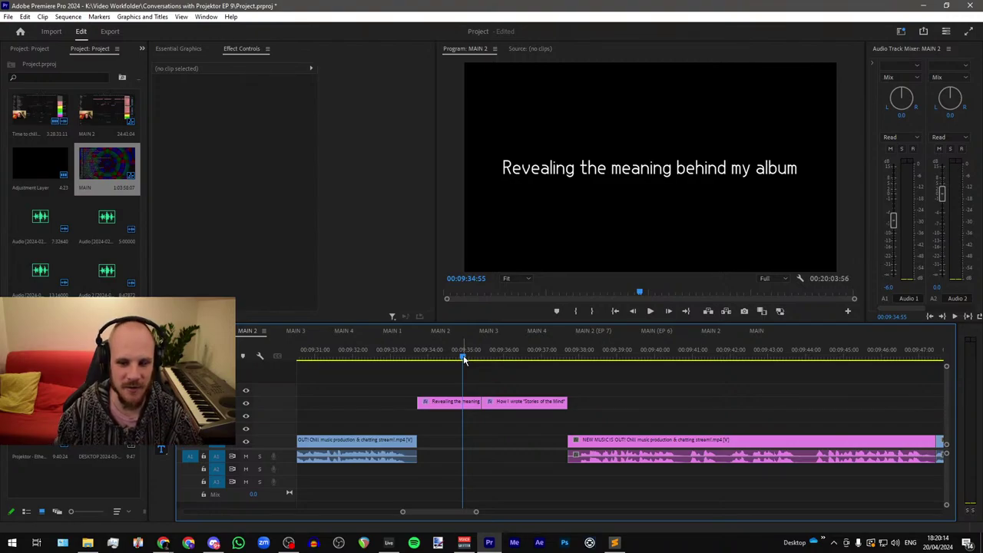
pyautogui.scroll(-4, 538, 363)
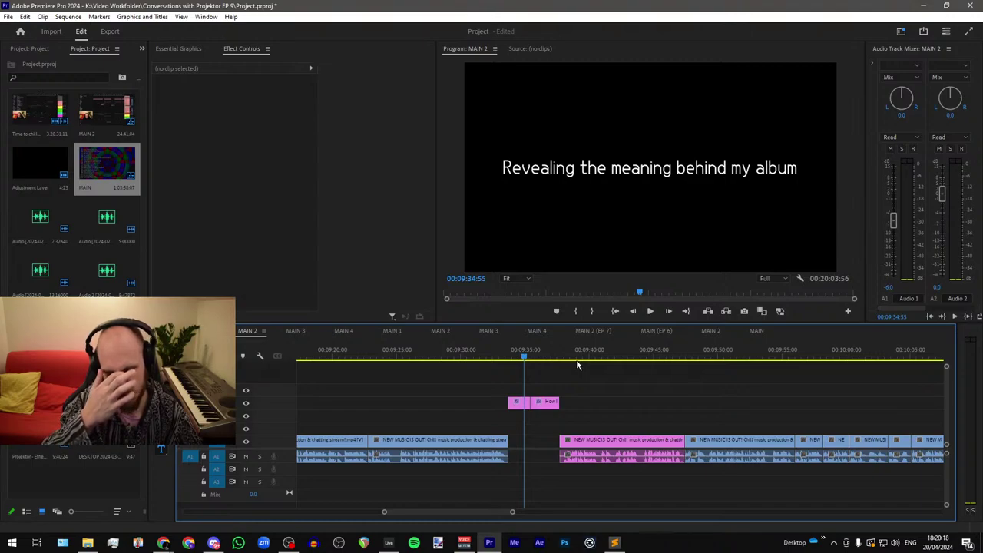
pyautogui.scroll(4, 578, 366)
pyautogui.moveTo(491, 359); pyautogui.dragTo(564, 366)
pyautogui.scroll(-6, 713, 373)
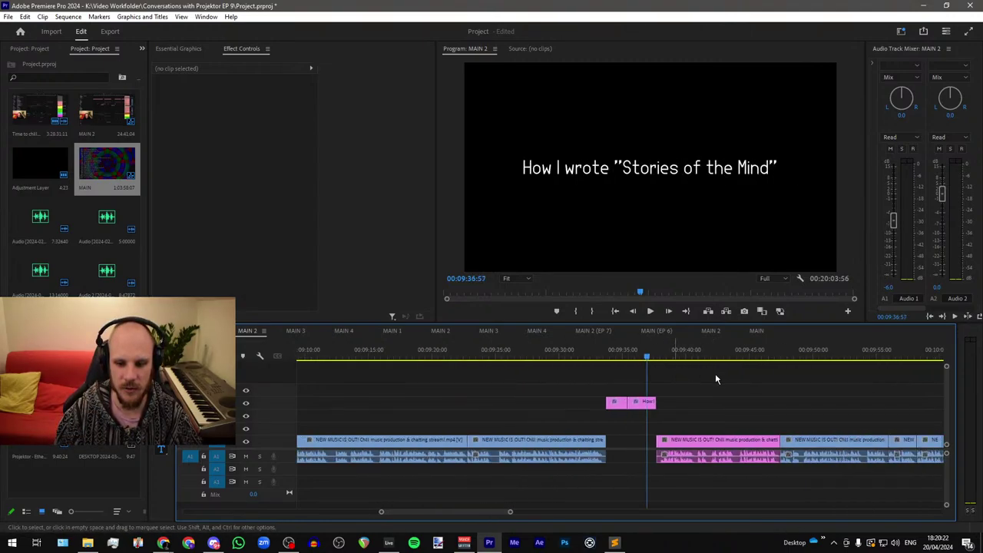
# Step: Check the earlier title near 00:07:44:05, and play the section after the two album title cards, skipping ahead within it
pyautogui.scroll(6, 726, 380)
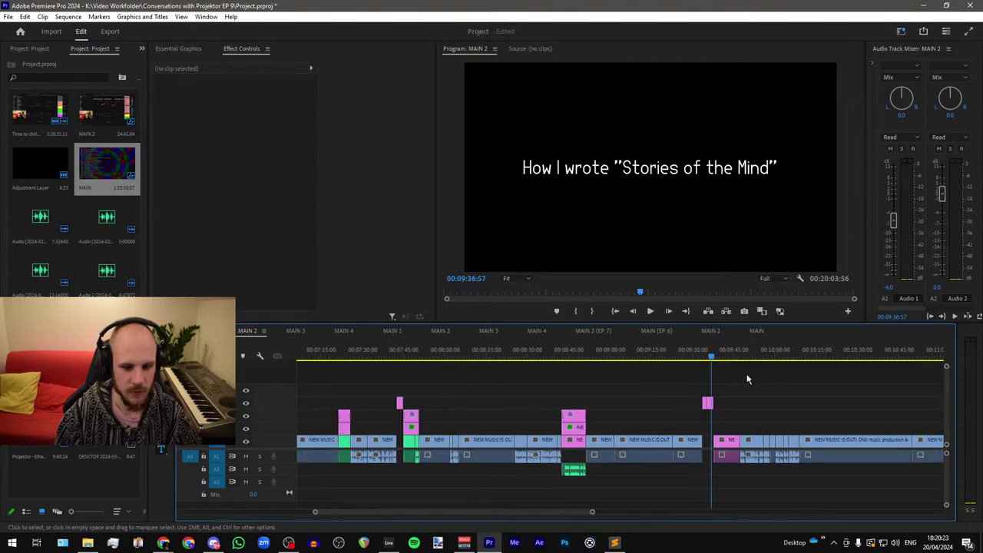
pyautogui.click(606, 354)
pyautogui.scroll(-3, 584, 361)
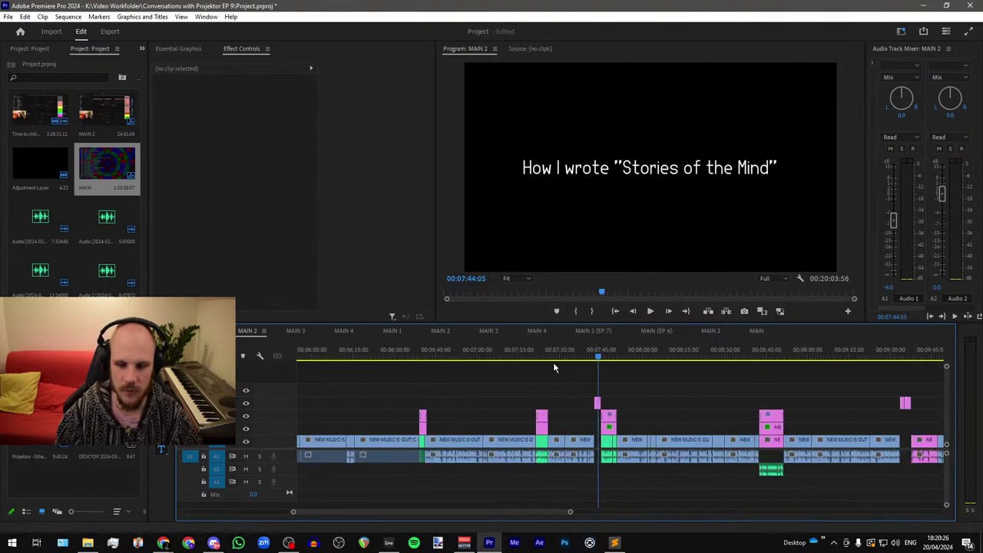
pyautogui.scroll(5, 884, 407)
pyautogui.click(796, 355)
pyautogui.press('space')
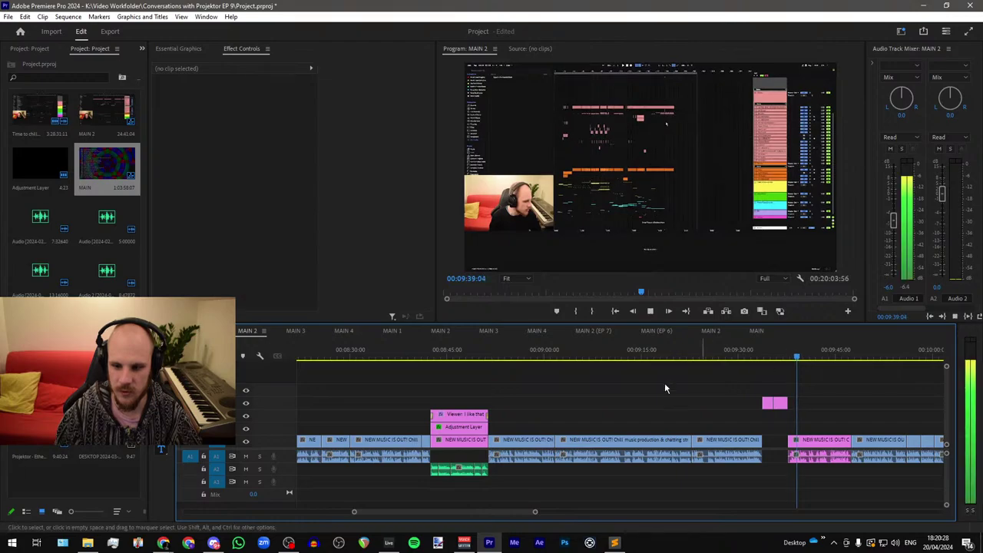
pyautogui.scroll(-3, 525, 380)
pyautogui.scroll(3, 692, 389)
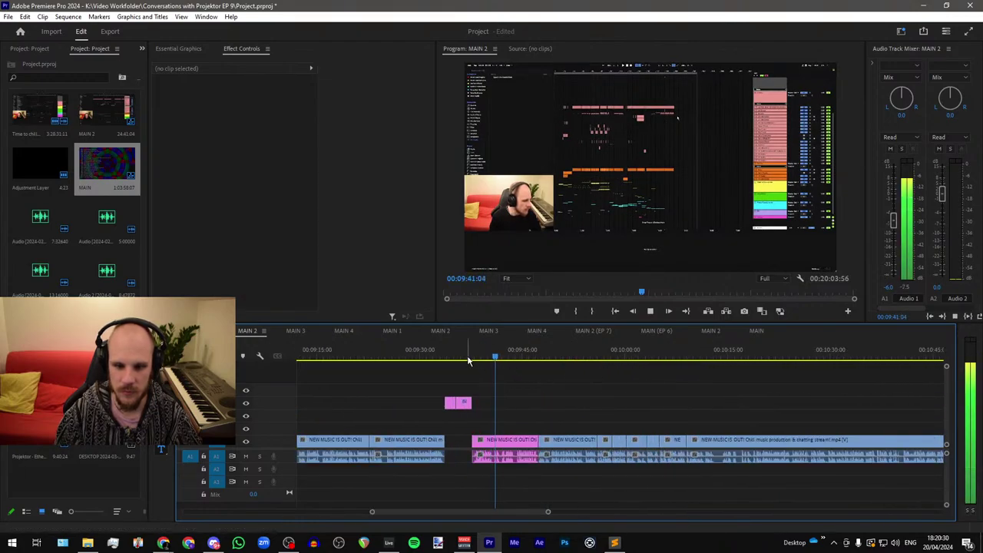
pyautogui.click(551, 356)
pyautogui.scroll(-4, 471, 367)
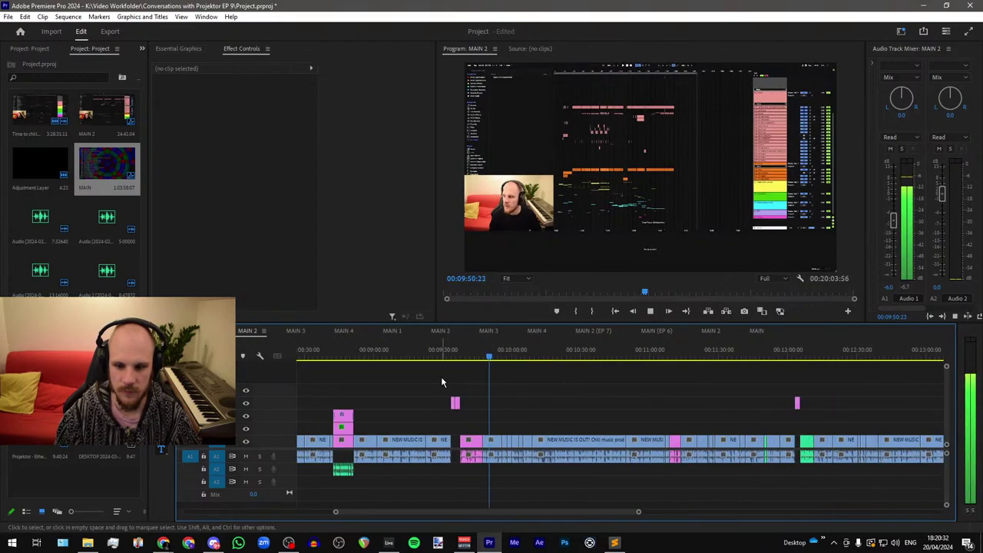
# Step: Replace the text of the section title at about 00:09:36 with "32 Bit Plugin Issues"
pyautogui.scroll(3, 441, 377)
pyautogui.scroll(2, 438, 378)
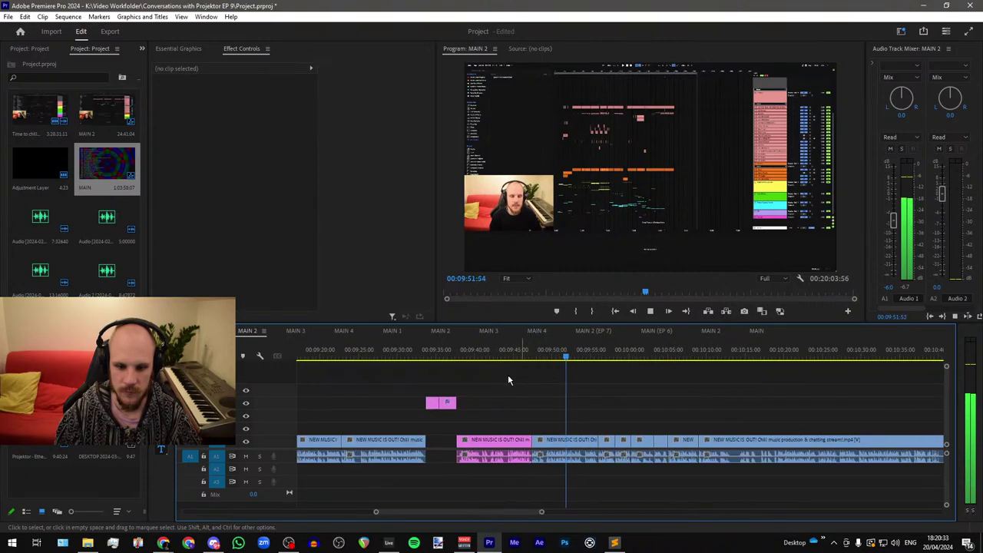
pyautogui.click(450, 356)
pyautogui.doubleClick(660, 171)
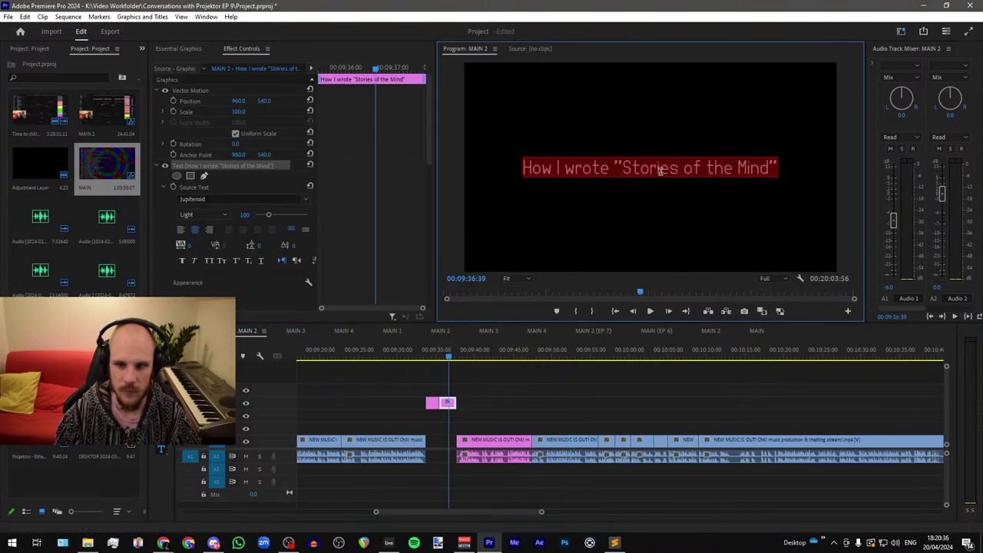
pyautogui.write('32 B')
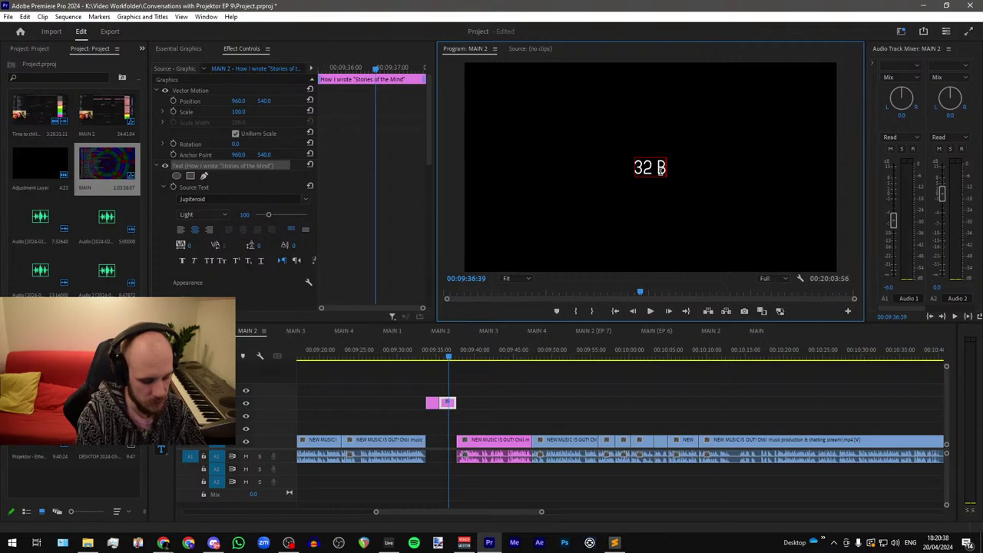
pyautogui.write('it Plugin')
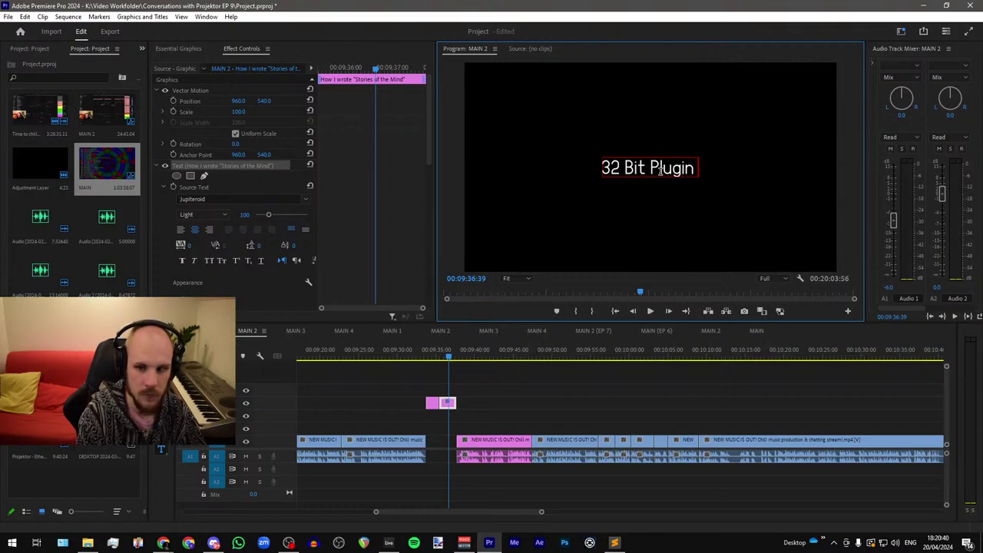
pyautogui.write(' Issues')
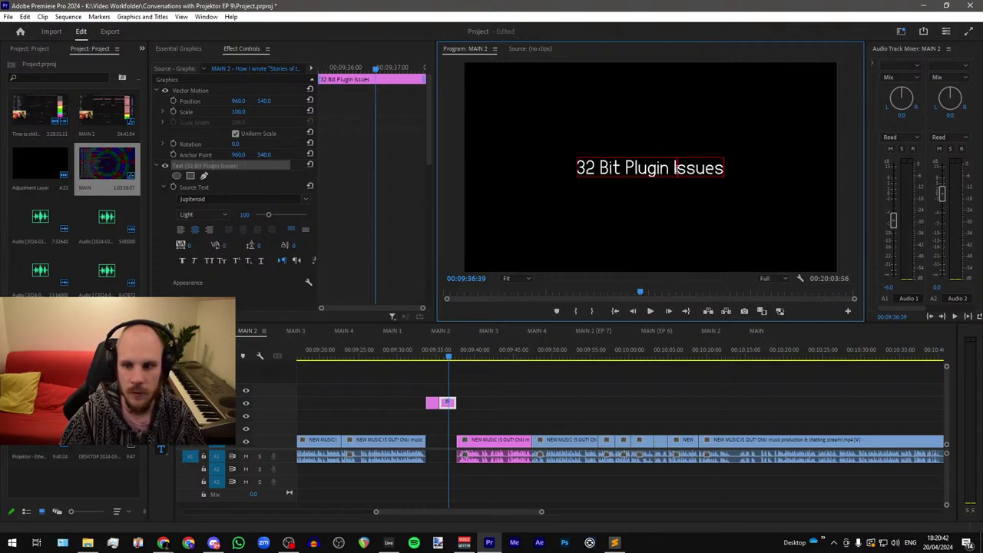
# Step: Revise the section title's hyphenation and capitalisation to read "32-Bit plugin issues", and select its whole text
pyautogui.press('BackSpace')
pyautogui.write('i')
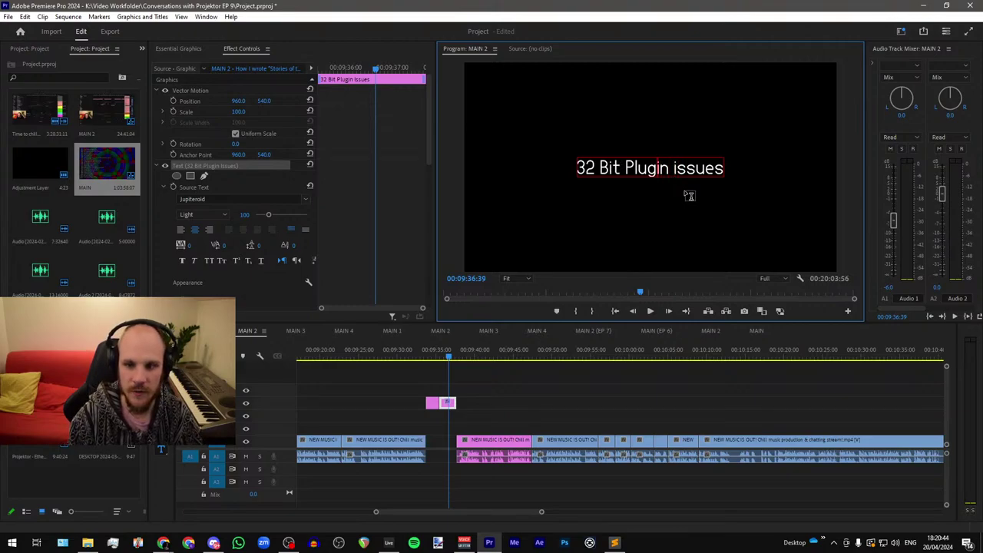
pyautogui.press('BackSpace')
pyautogui.write('p')
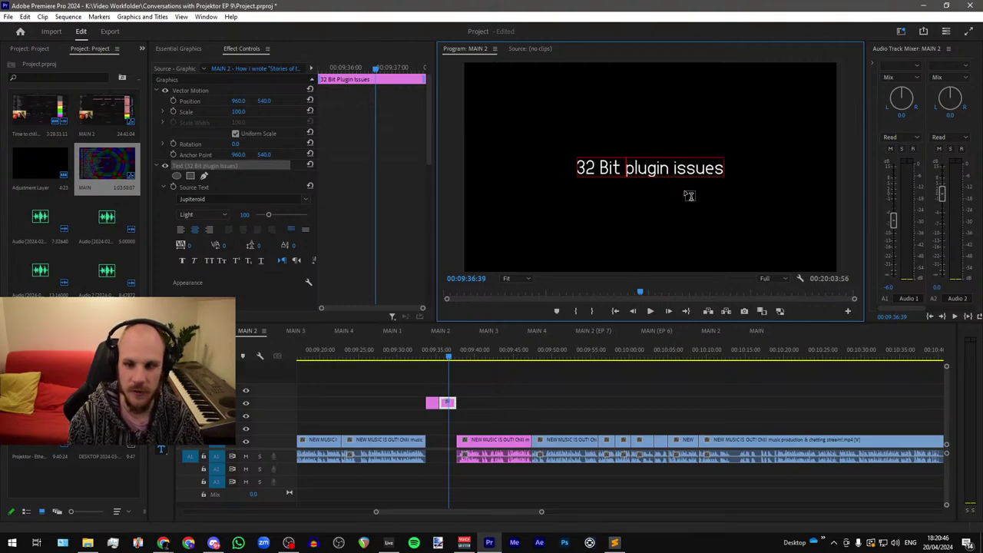
pyautogui.press('BackSpace')
pyautogui.write('-')
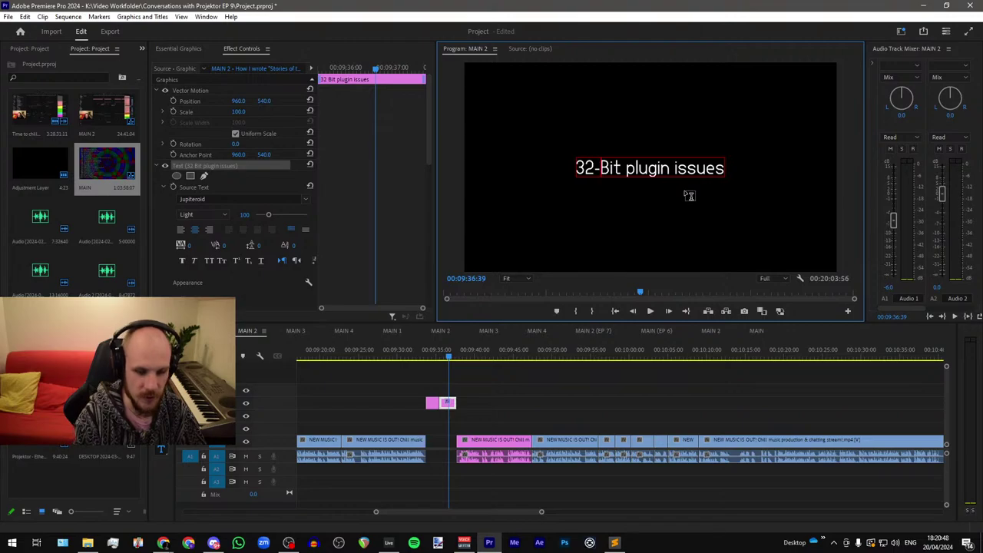
pyautogui.hotkey('ctrl', 'a')
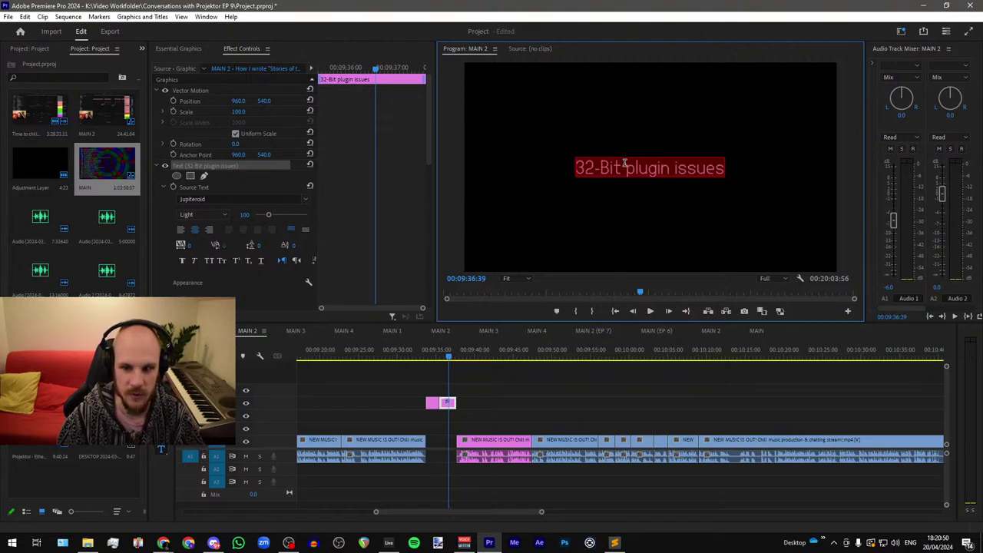
# Step: Check the following section title at about 00:12:03, and return to the "32-Bit plugin issues" title
pyautogui.hotkey('alt', 'Tab')
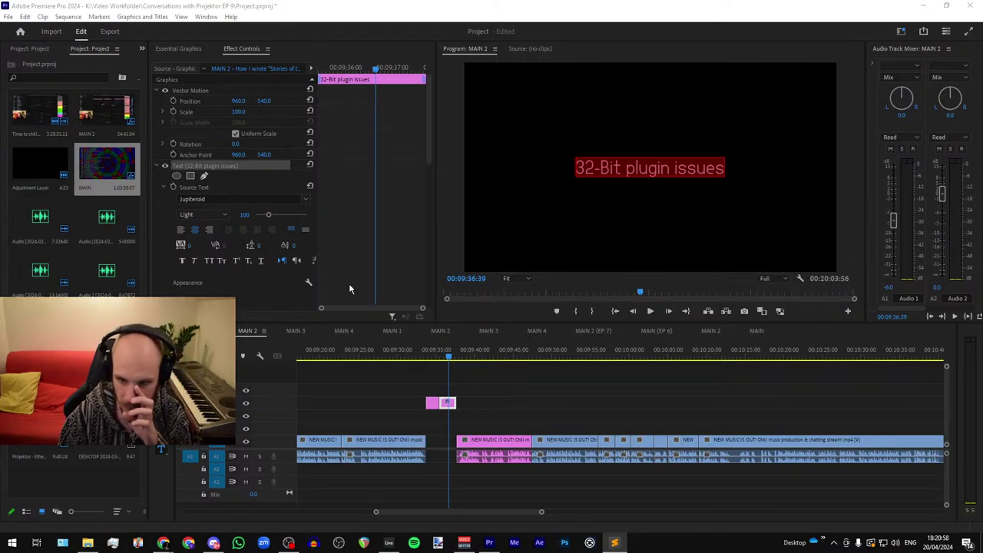
pyautogui.scroll(-5, 432, 358)
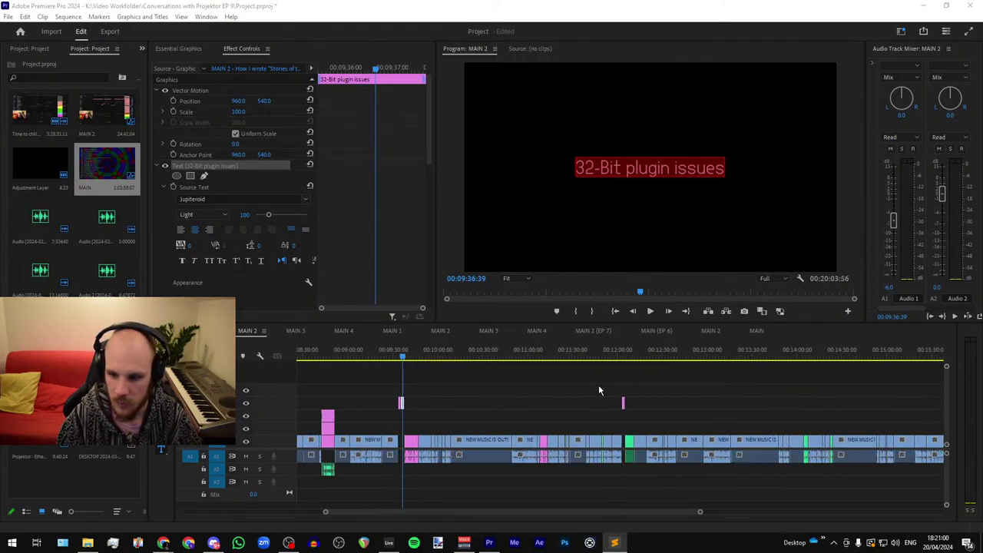
pyautogui.click(644, 359)
pyautogui.scroll(8, 645, 360)
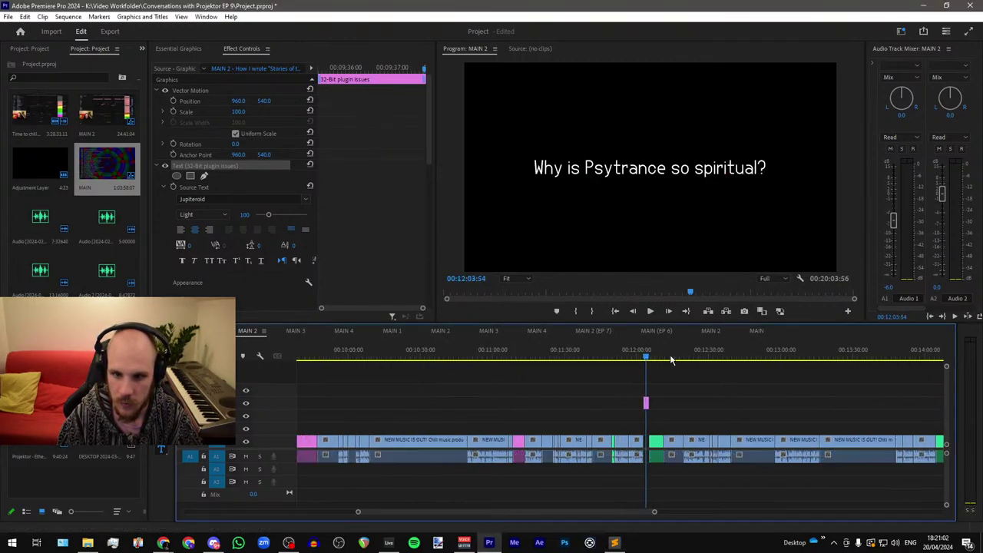
pyautogui.click(521, 358)
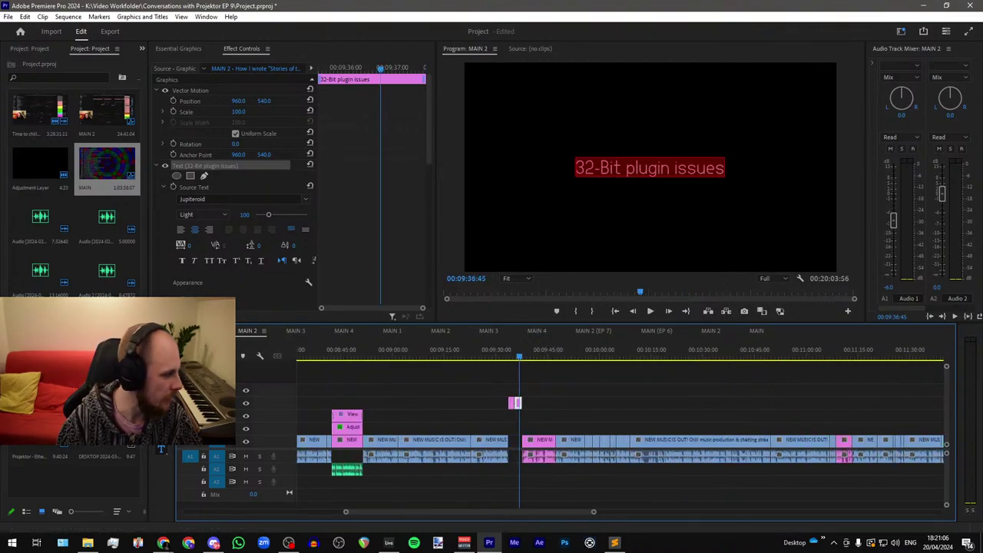
pyautogui.hotkey('alt', 'Tab')
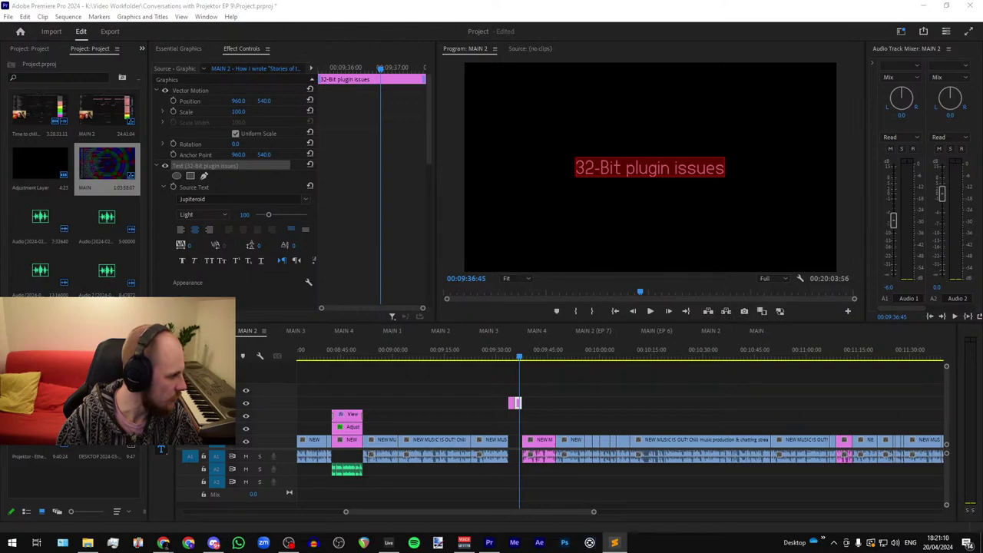
pyautogui.moveTo(0, 53); pyautogui.dragTo(0, 70)
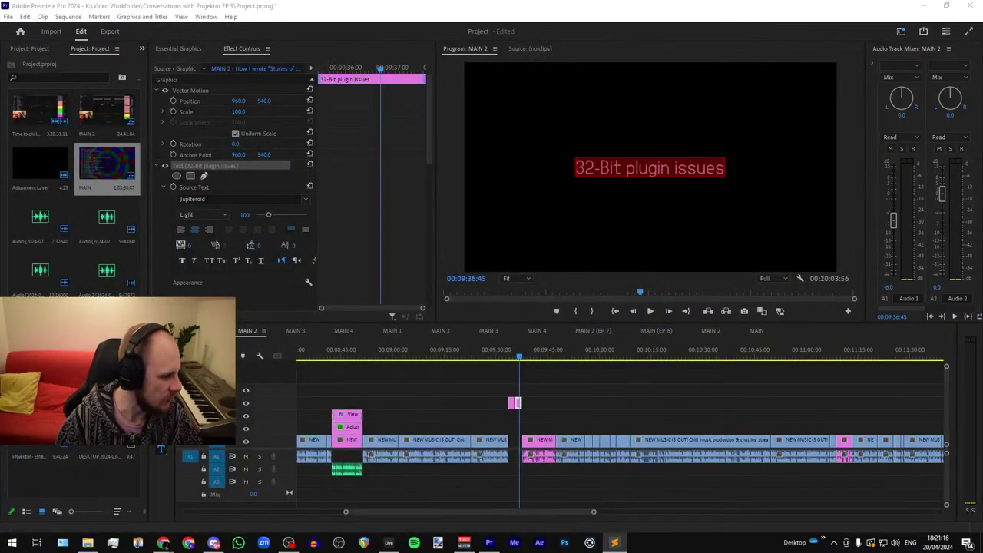
# Step: Place the new voice recording on audio track A2 at 00:09:37:40, directly after the "32-Bit plugin issues" title
pyautogui.scroll(4, 554, 435)
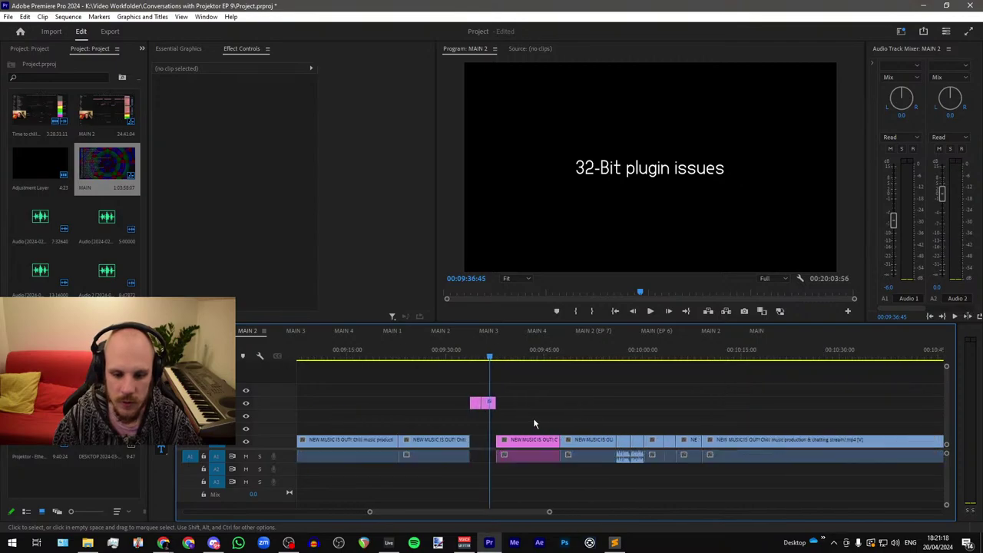
pyautogui.moveTo(459, 352); pyautogui.dragTo(468, 357)
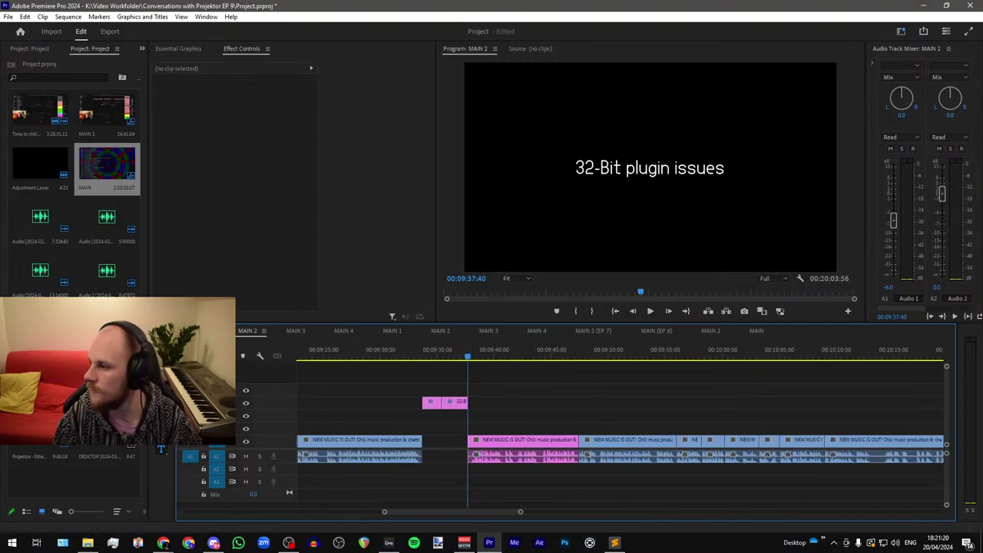
pyautogui.hotkey('alt', 'Tab')
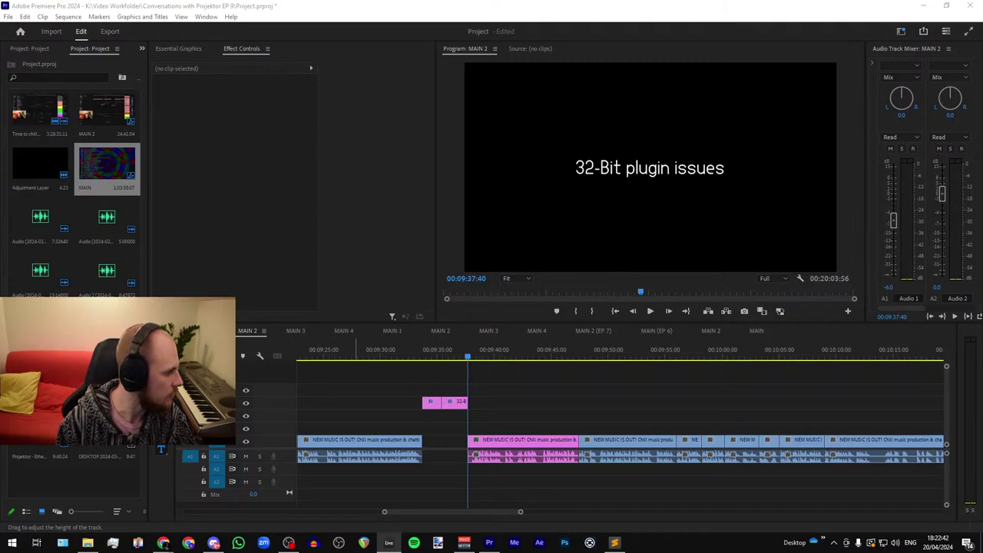
pyautogui.moveTo(161, 449); pyautogui.dragTo(476, 470)
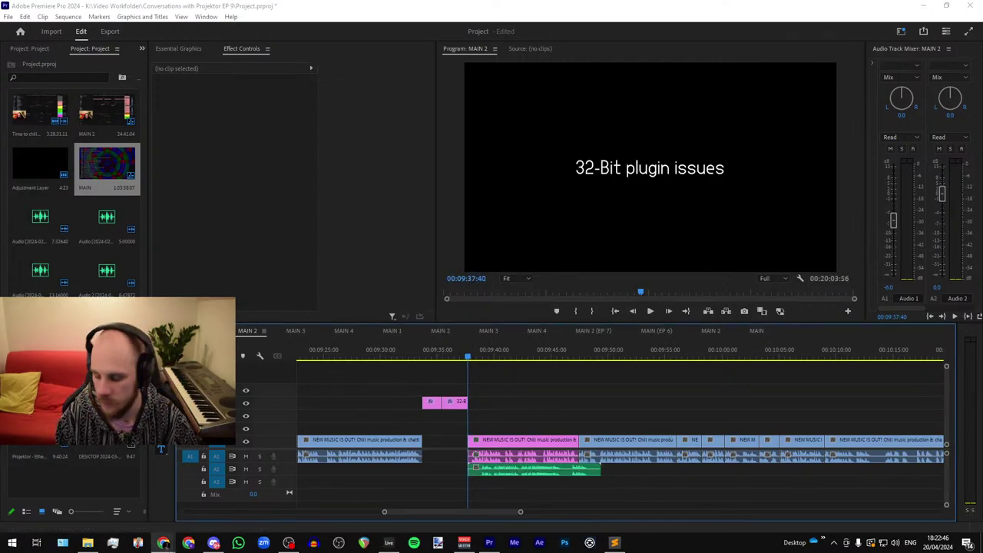
pyautogui.scroll(3, 502, 455)
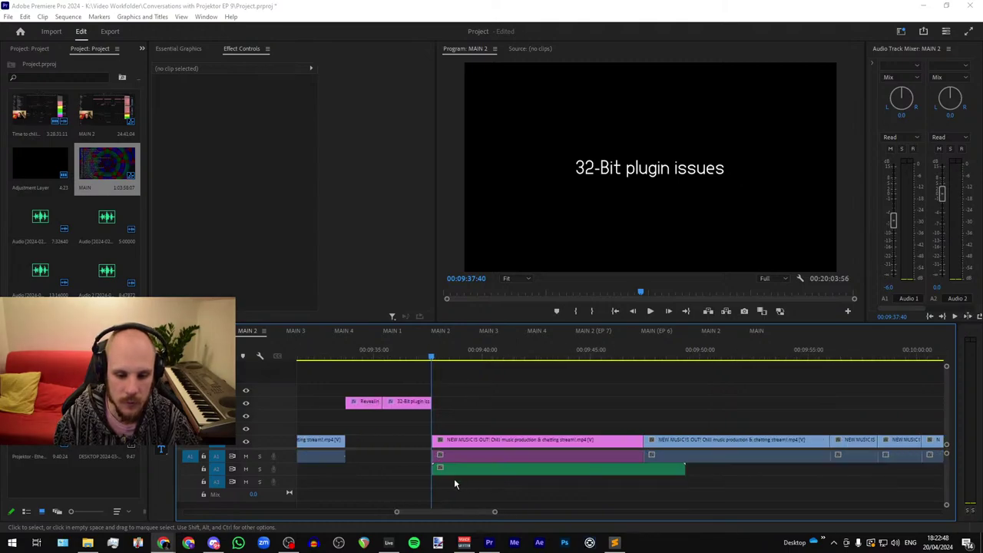
pyautogui.press('=')
pyautogui.moveTo(421, 470); pyautogui.dragTo(478, 475)
# Step: Look through the other open episode sequences, including MAIN (EP 6), MAIN 3 and MAIN 4, and return to the episode 9 MAIN 2 sequence
pyautogui.click(656, 331)
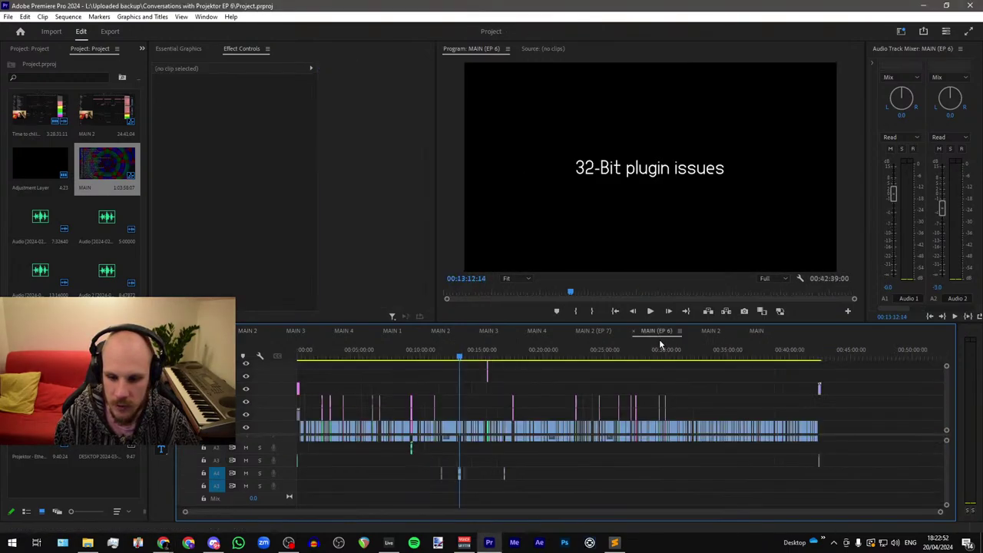
pyautogui.click(661, 352)
pyautogui.click(249, 331)
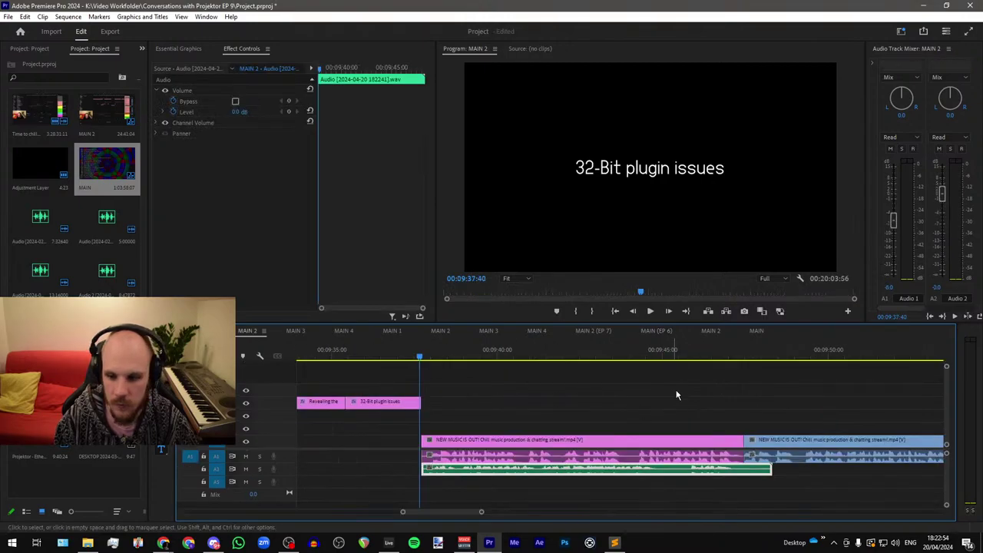
pyautogui.click(710, 331)
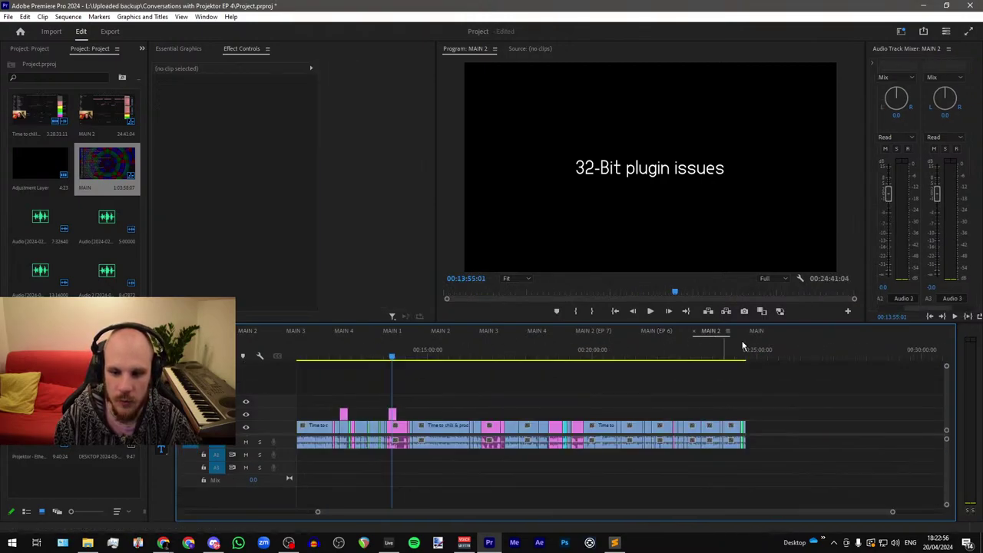
pyautogui.click(755, 331)
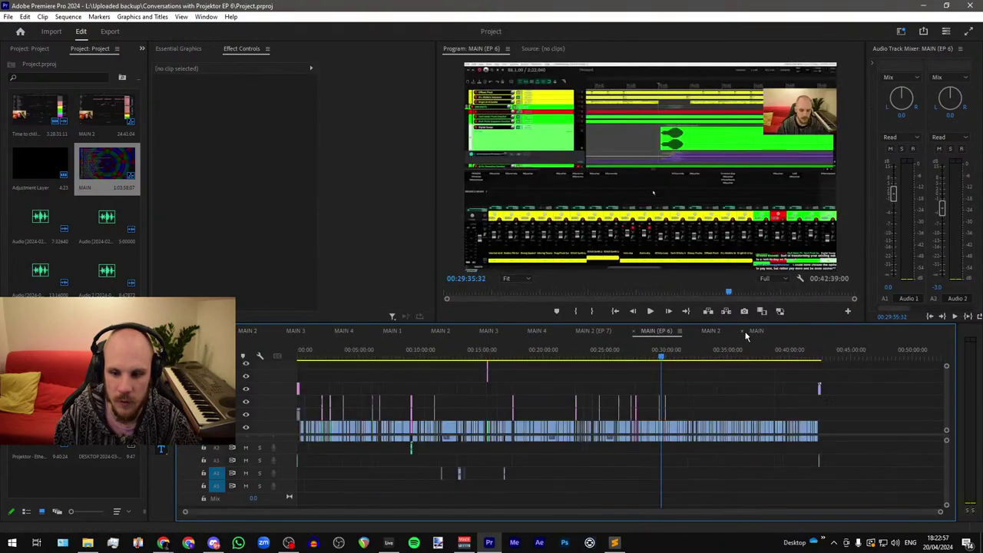
pyautogui.click(594, 332)
pyautogui.click(536, 332)
pyautogui.click(250, 332)
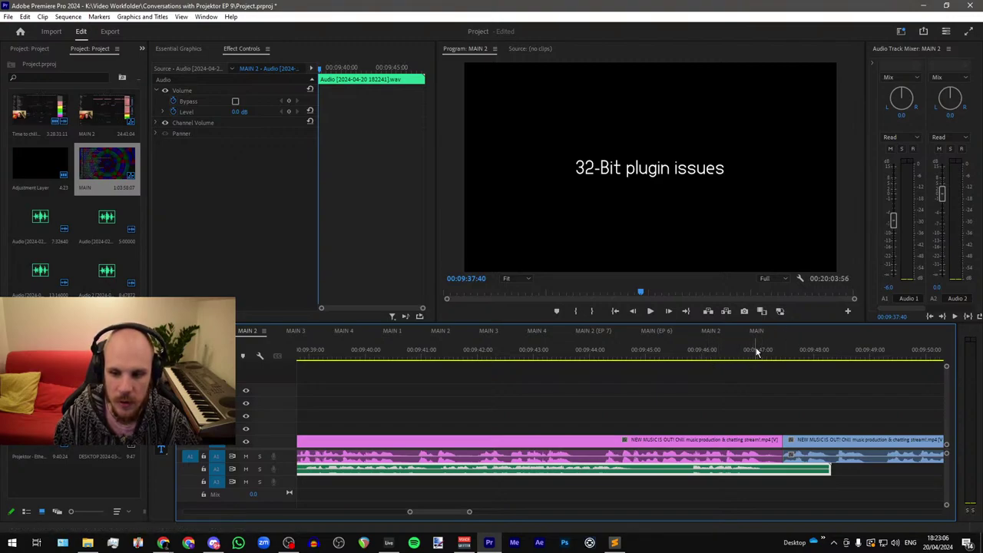
pyautogui.hscroll(-1, 757, 351)
pyautogui.hscroll(3, 756, 352)
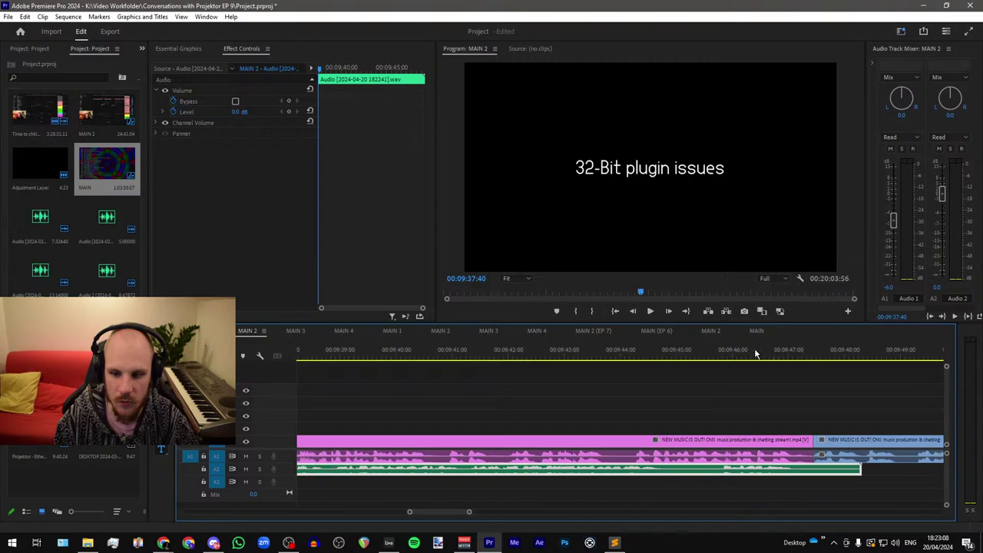
pyautogui.click(781, 336)
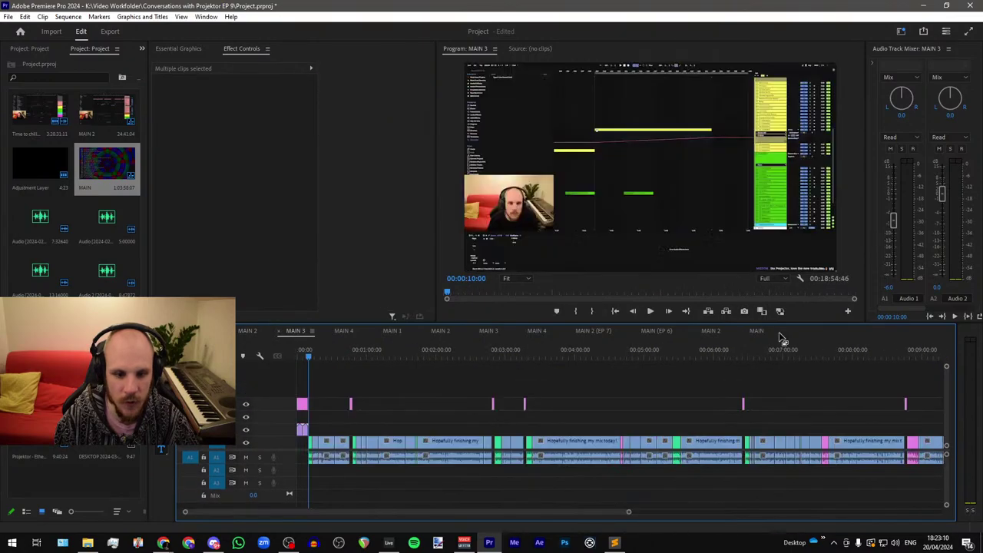
pyautogui.scroll(-6, 779, 335)
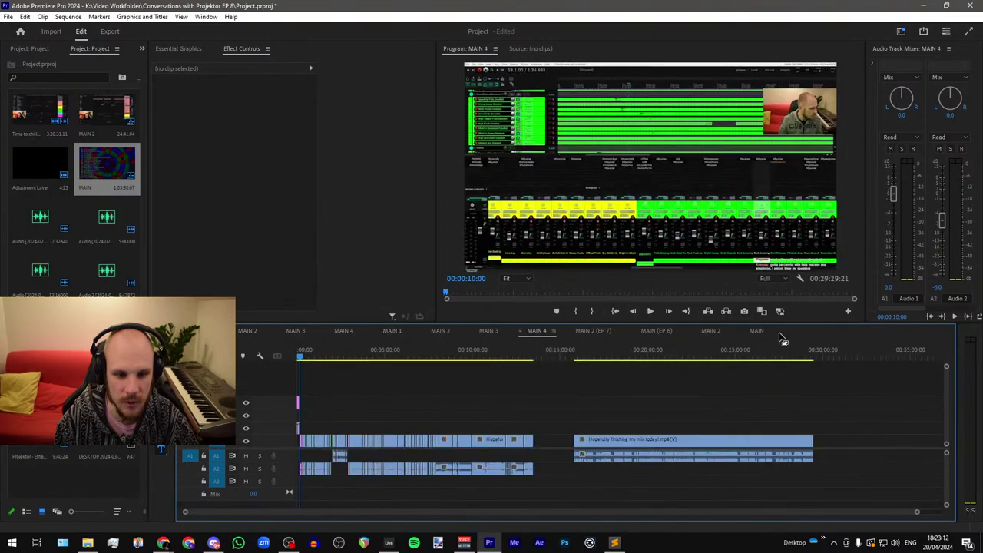
pyautogui.click(248, 332)
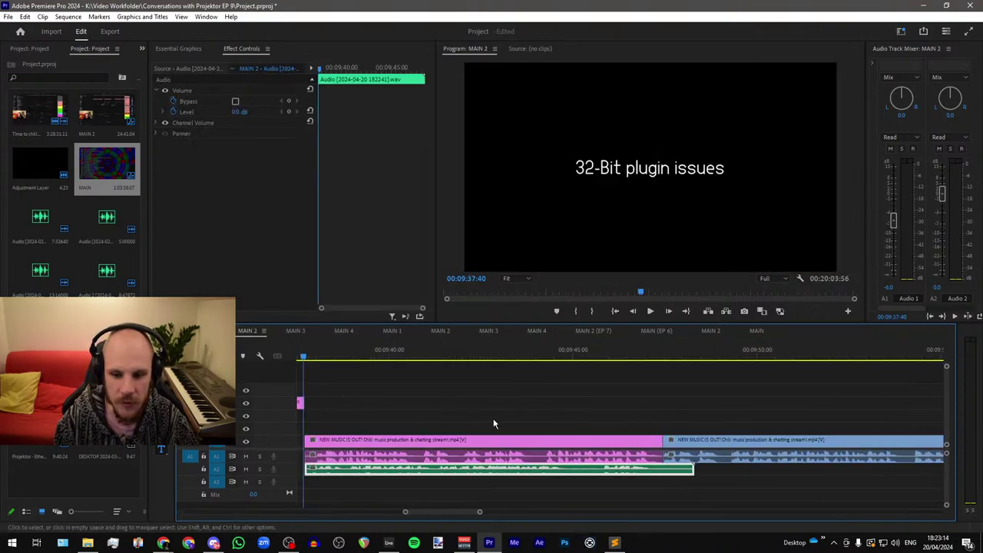
# Step: Tighten the voice recording on A2 by cutting out the pause after 00:09:44:51 and trimming the excess from its end
pyautogui.scroll(2, 574, 425)
pyautogui.click(552, 356)
pyautogui.hotkey('ctrl', 'k')
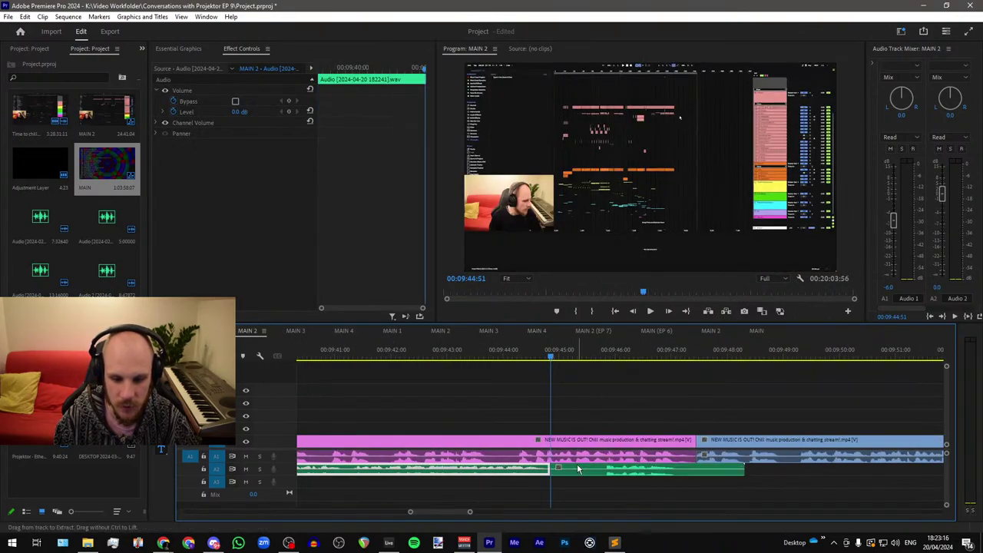
pyautogui.click(555, 469)
pyautogui.moveTo(554, 470); pyautogui.dragTo(619, 474)
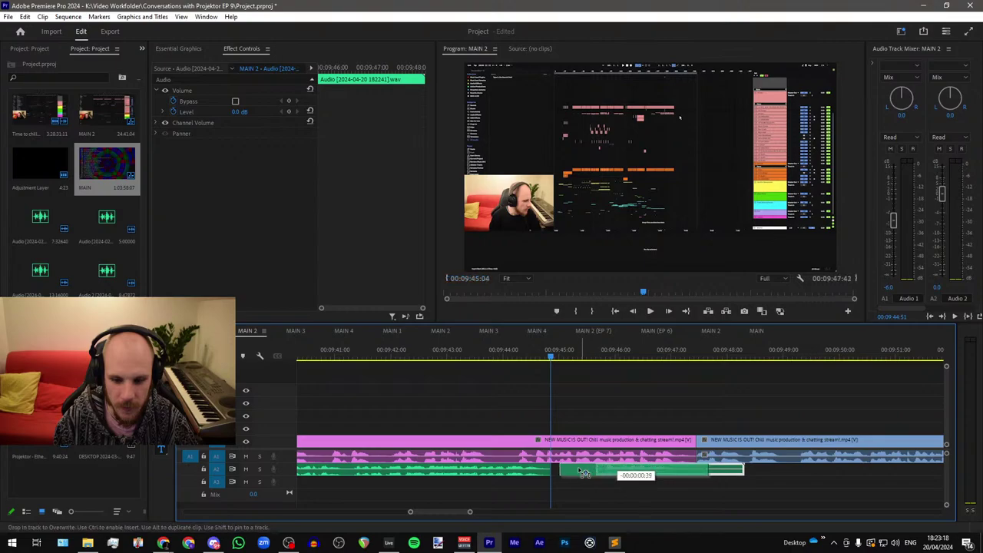
pyautogui.moveTo(696, 471); pyautogui.dragTo(640, 472)
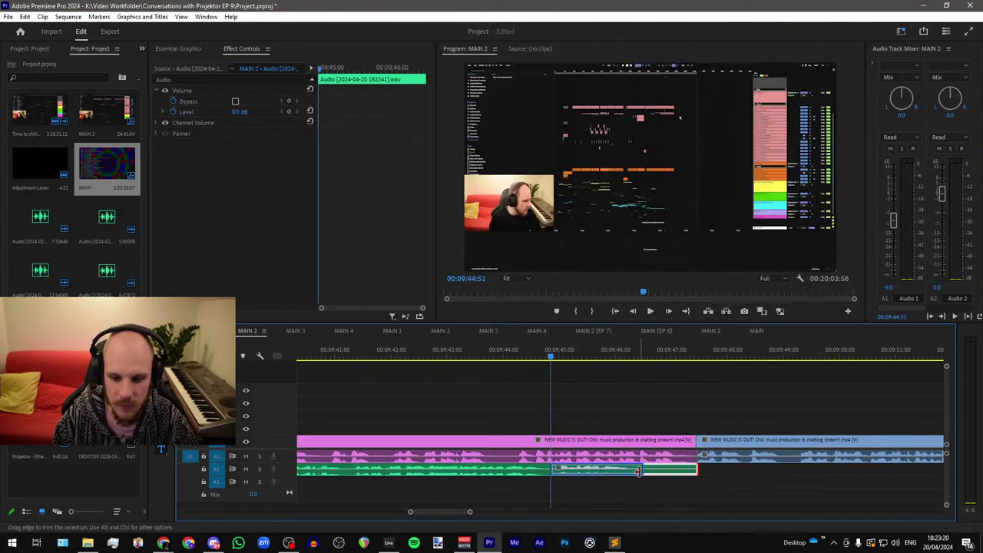
# Step: Delete the original audio of the pink stream clip above the voice recording
pyautogui.scroll(-2, 714, 494)
pyautogui.click(670, 458)
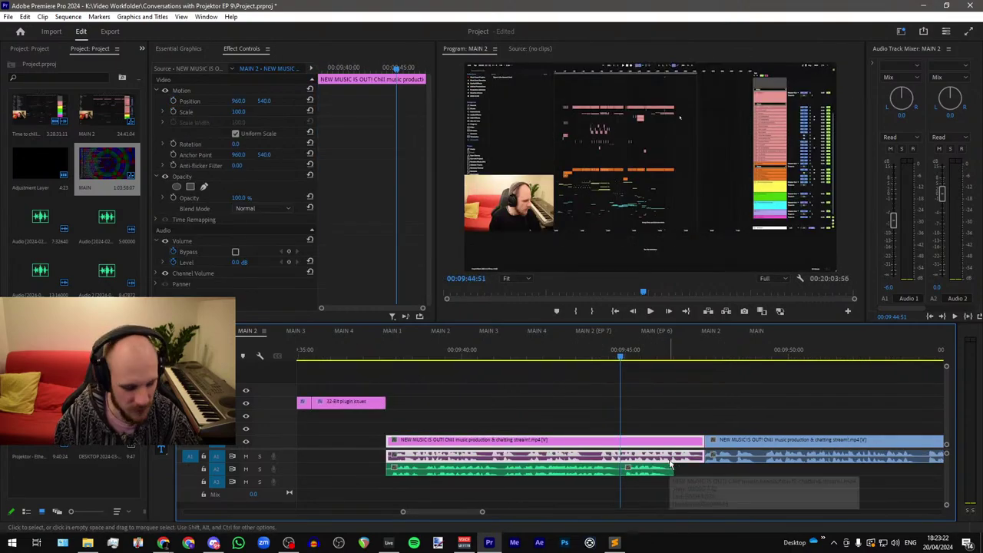
pyautogui.press('Delete')
# Step: Shift both voice recording pieces to end with the pink stream clip, and trim the clip's start to match the recording's start
pyautogui.moveTo(647, 461); pyautogui.dragTo(594, 473)
pyautogui.click(505, 478)
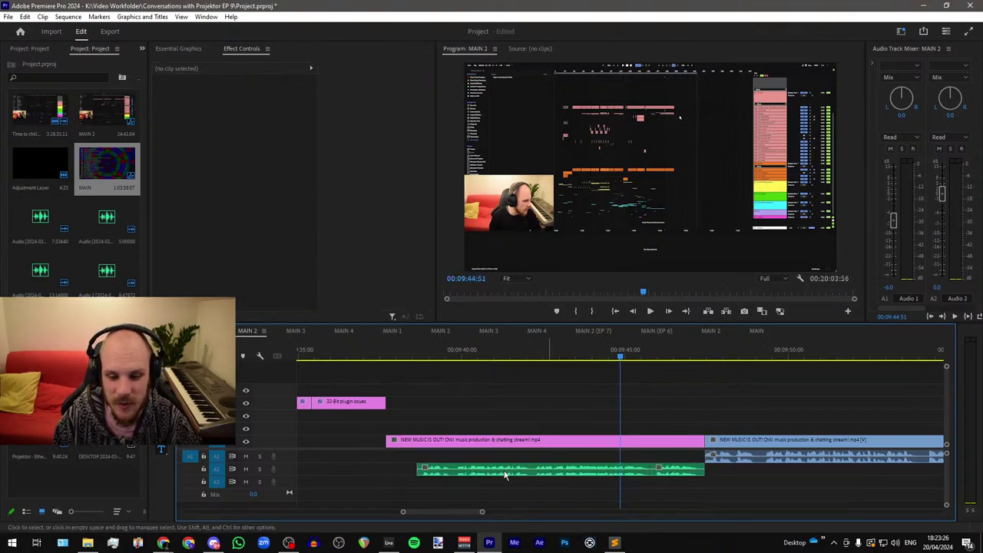
pyautogui.moveTo(390, 442); pyautogui.dragTo(417, 441)
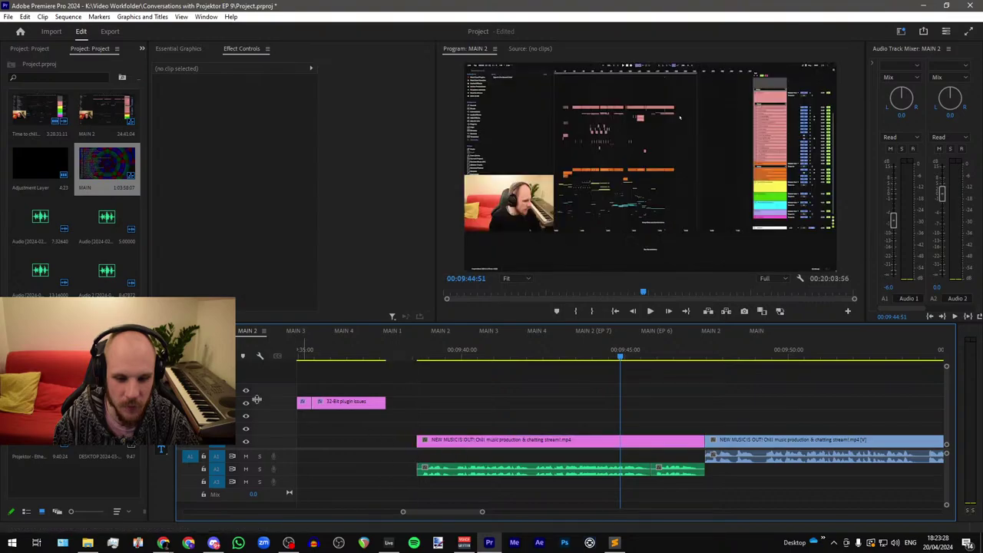
# Step: Shift the pink stream clip, its voice recording and all following clips earlier to start where the "32-Bit plugin issues" title ends
pyautogui.click(467, 425)
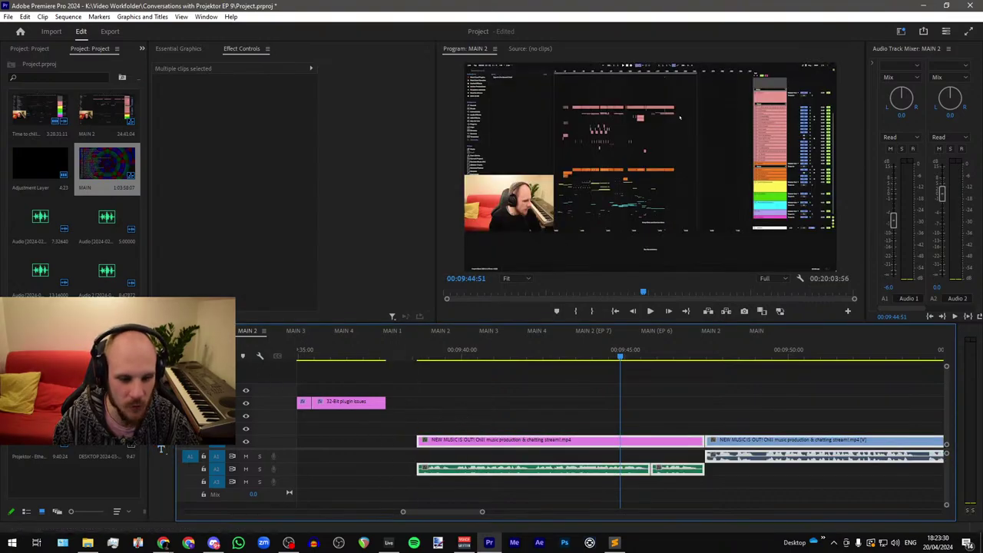
pyautogui.click(161, 338)
pyautogui.scroll(2, 346, 428)
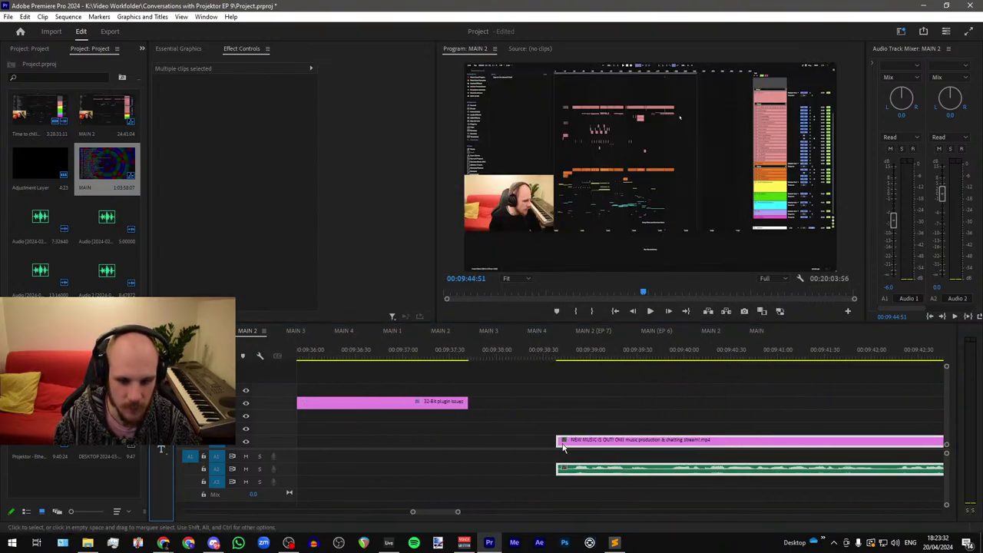
pyautogui.moveTo(580, 445); pyautogui.dragTo(494, 448)
pyautogui.scroll(-4, 437, 432)
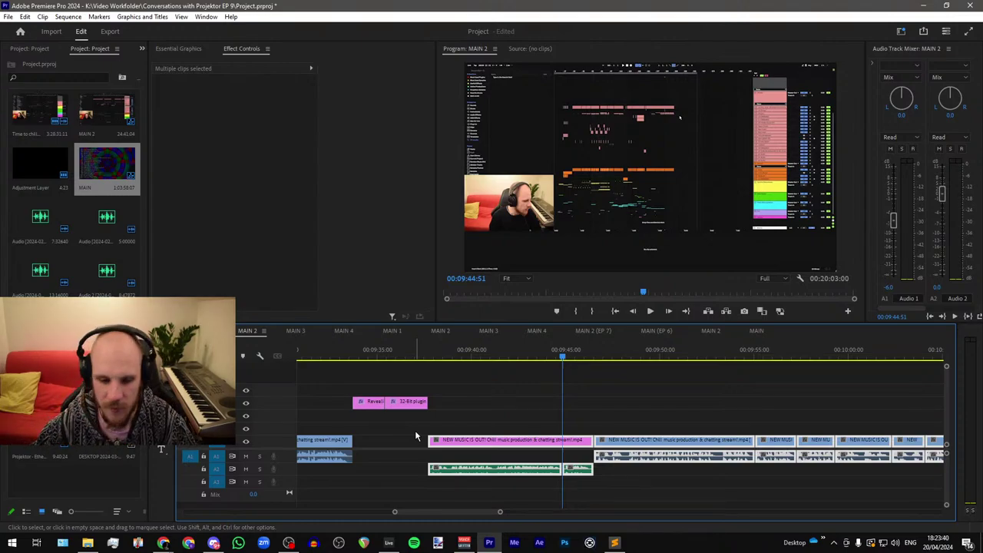
pyautogui.click(416, 436)
# Step: Look over the timeline around the pink stream clip, check the MAIN 1 sequence, and return to the episode 9 MAIN 2 sequence
pyautogui.scroll(-3, 417, 437)
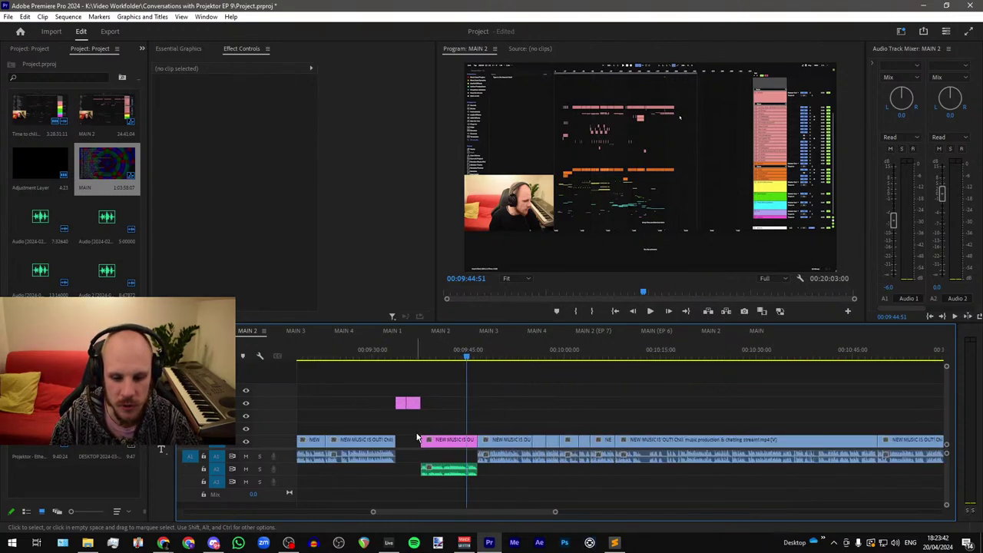
pyautogui.scroll(-4, 417, 438)
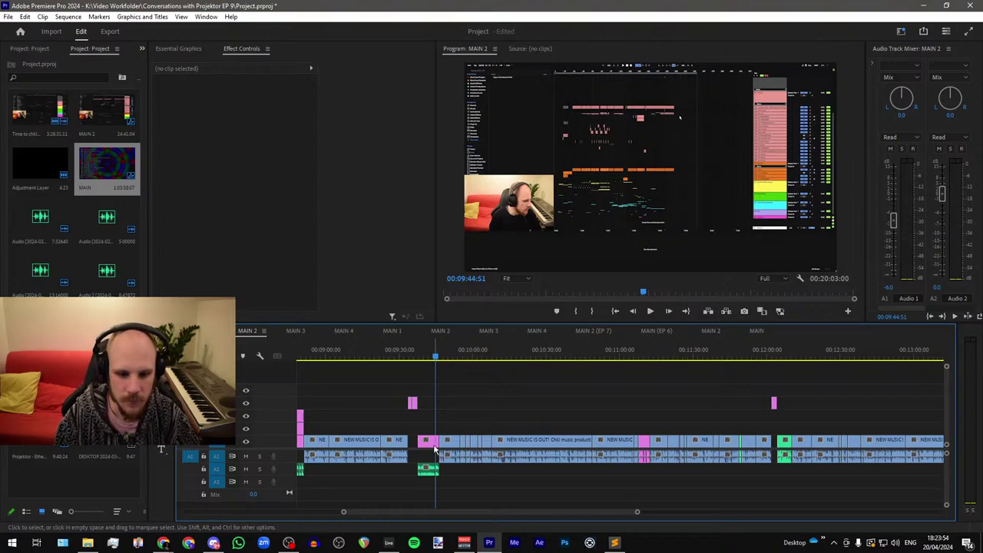
pyautogui.scroll(5, 421, 445)
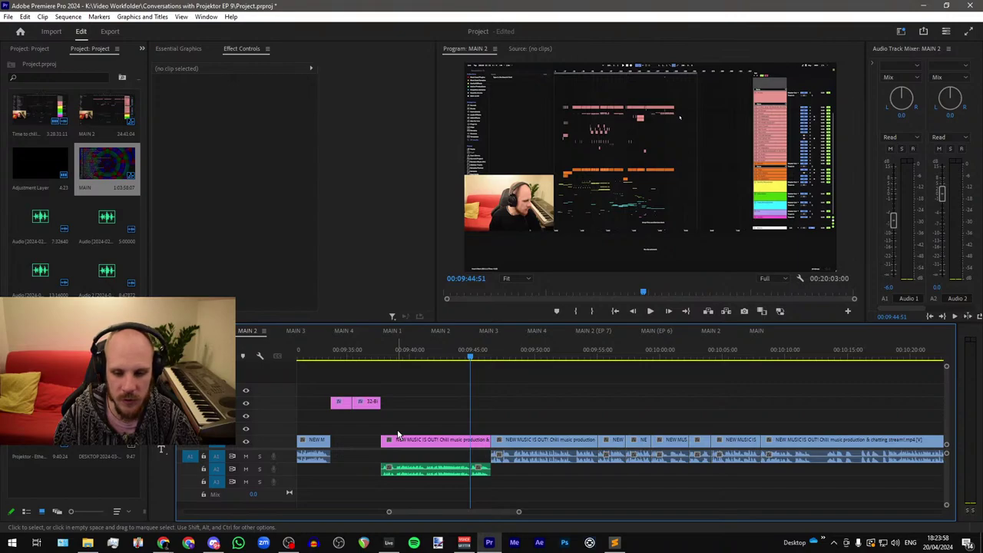
pyautogui.scroll(-4, 396, 435)
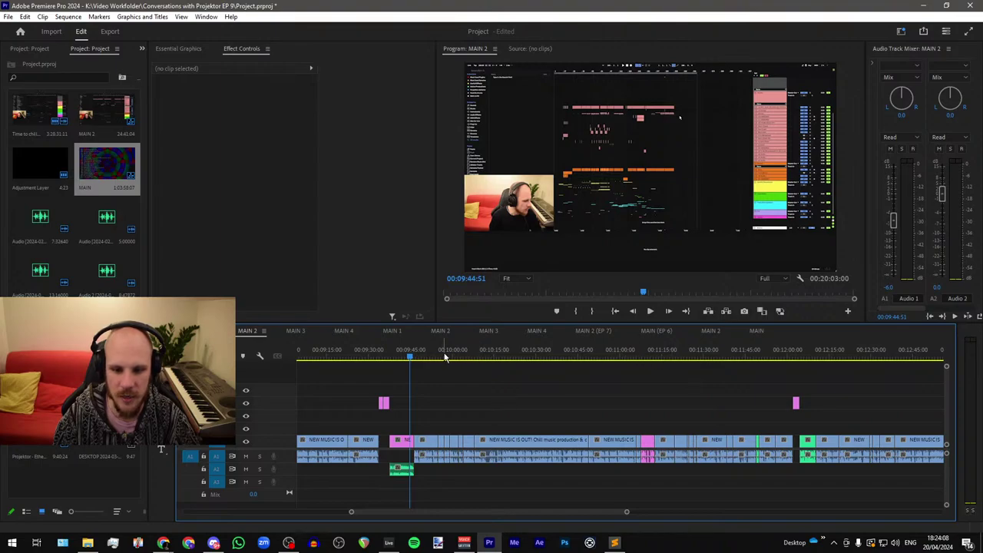
pyautogui.scroll(2, 475, 354)
pyautogui.click(392, 331)
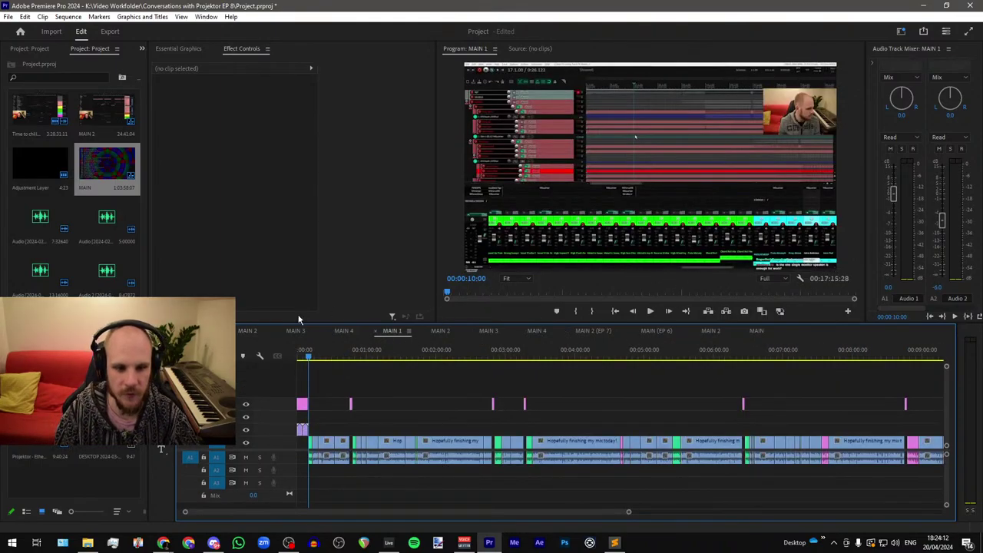
pyautogui.click(250, 330)
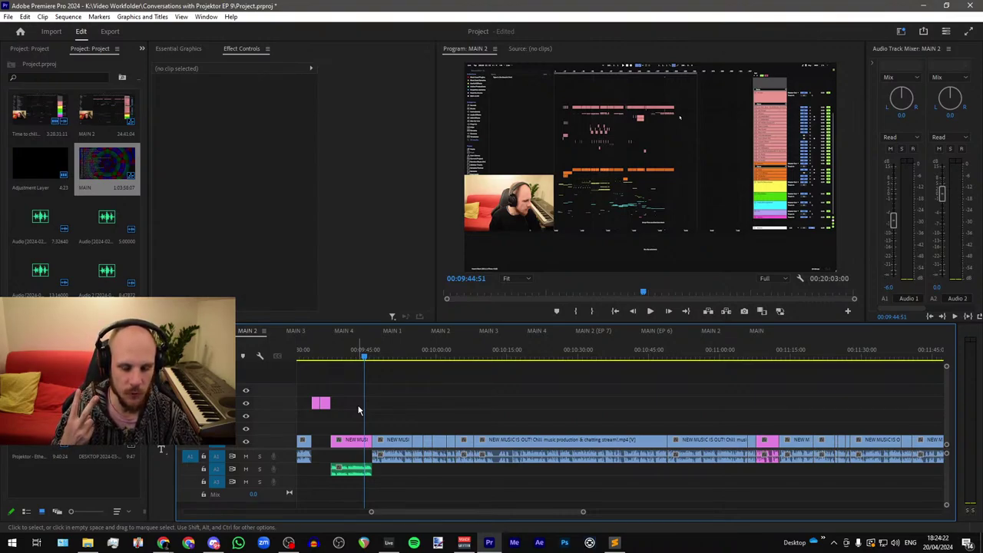
# Step: Play back the transition from the end of the voice recording into the following stream clip
pyautogui.scroll(4, 354, 402)
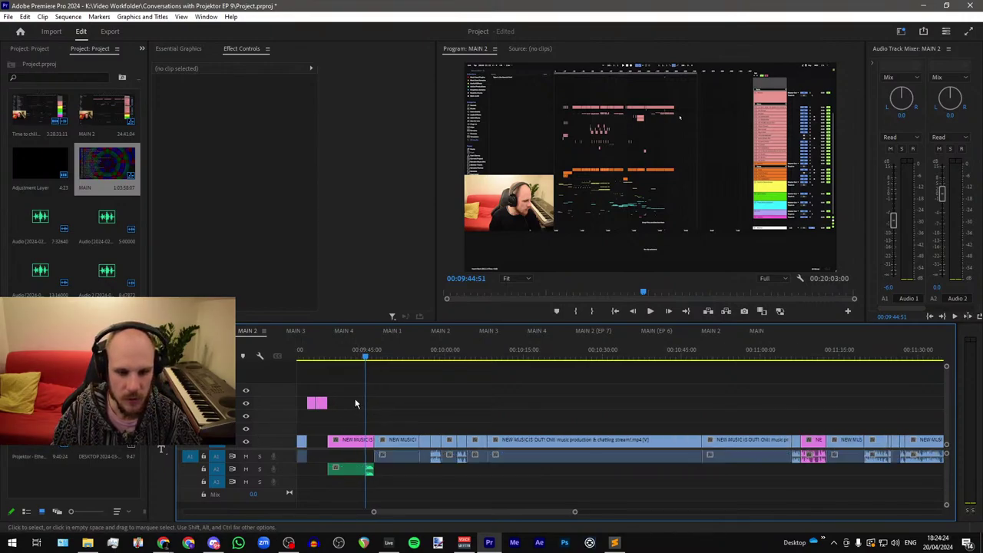
pyautogui.scroll(1, 376, 408)
pyautogui.press('-')
pyautogui.press('-')
pyautogui.press('-')
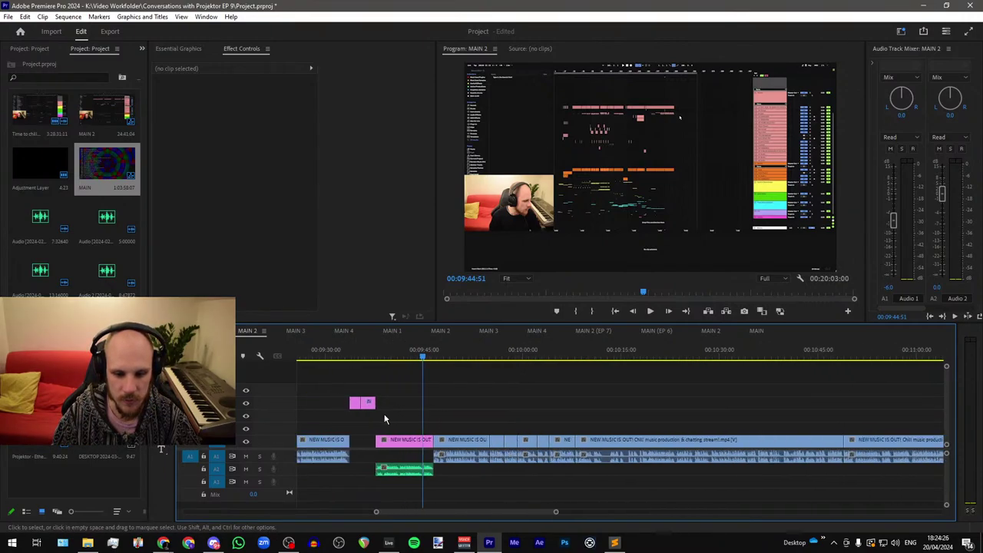
pyautogui.click(428, 356)
pyautogui.press('space')
pyautogui.scroll(-4, 381, 376)
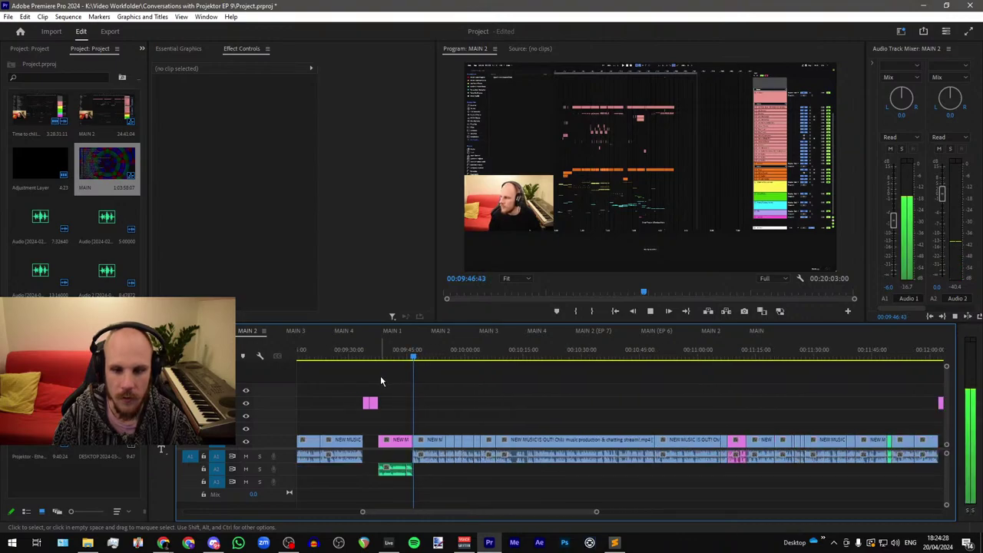
pyautogui.press('=')
pyautogui.press('=')
pyautogui.press('=')
pyautogui.press('=')
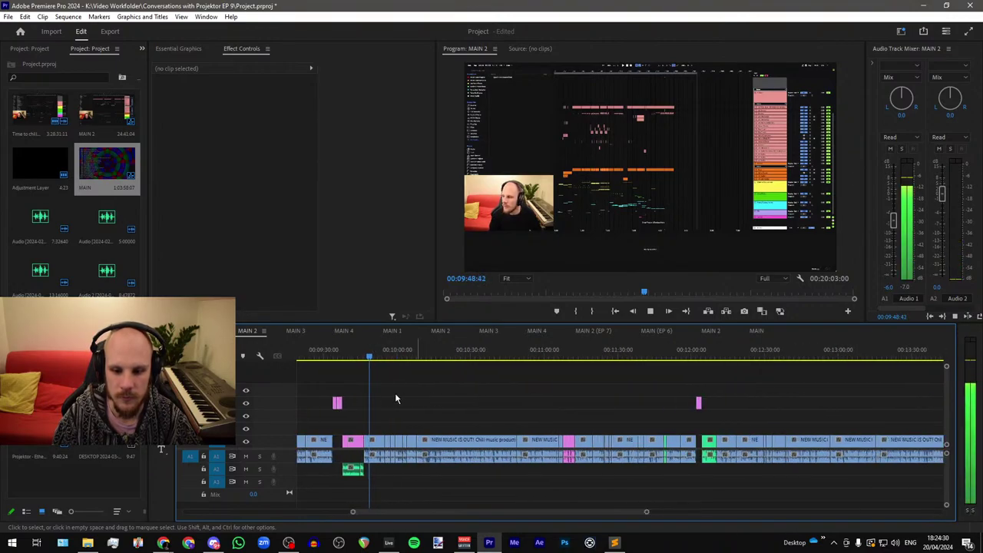
# Step: Copy the earlier Viewer caption and its adjustment layer, and place the copies above the pink stream clip, aligned with its start
pyautogui.scroll(-4, 606, 414)
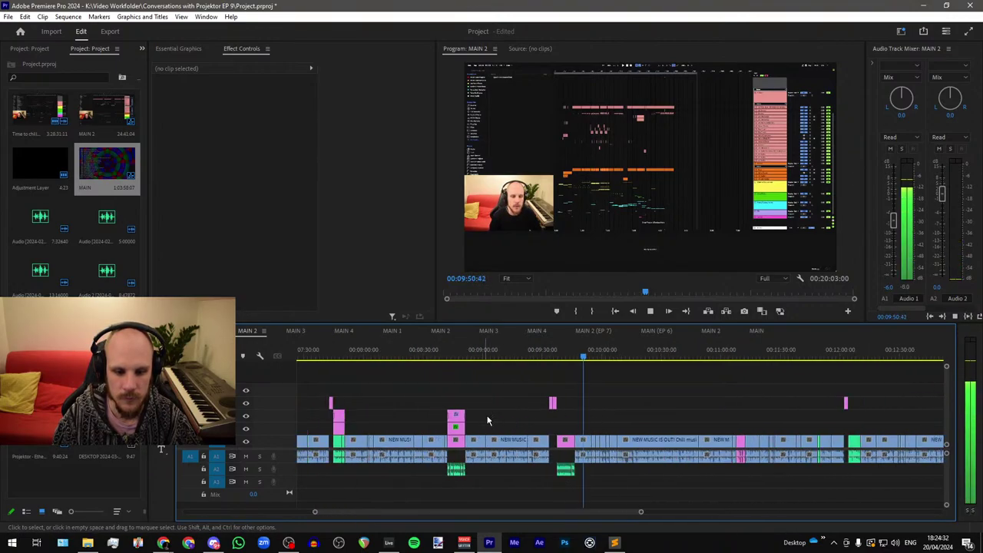
pyautogui.moveTo(483, 414); pyautogui.dragTo(459, 427)
pyautogui.hotkey('ctrl', 'c')
pyautogui.hotkey('ctrl', 'v')
pyautogui.scroll(6, 571, 392)
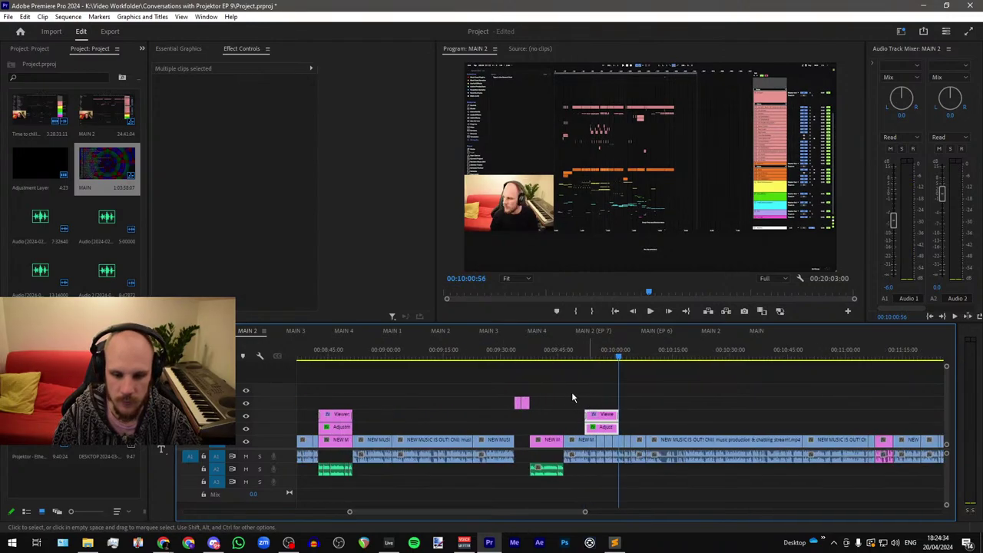
pyautogui.moveTo(639, 419); pyautogui.dragTo(490, 422)
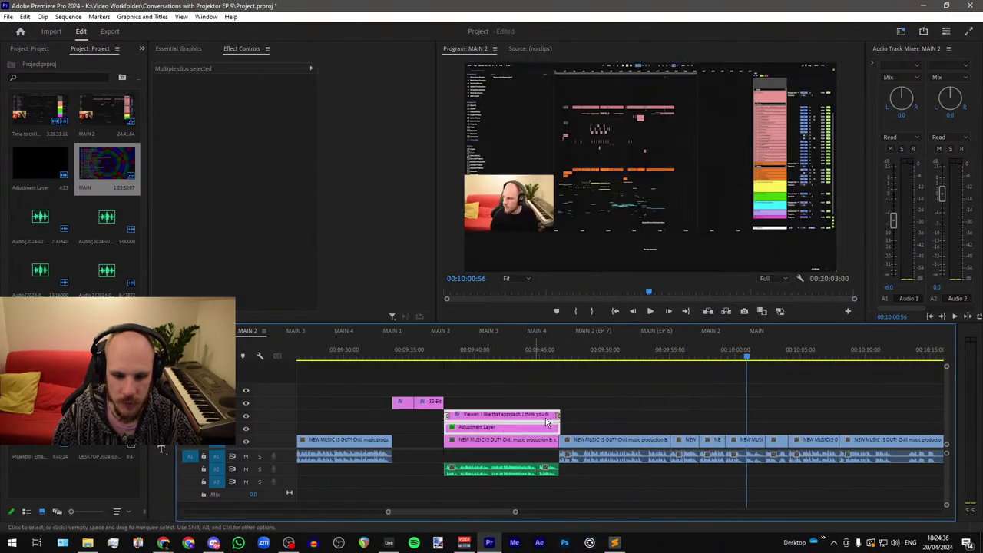
# Step: Trim the copied Viewer caption and the adjustment layer to end exactly with the pink stream clip
pyautogui.scroll(6, 558, 413)
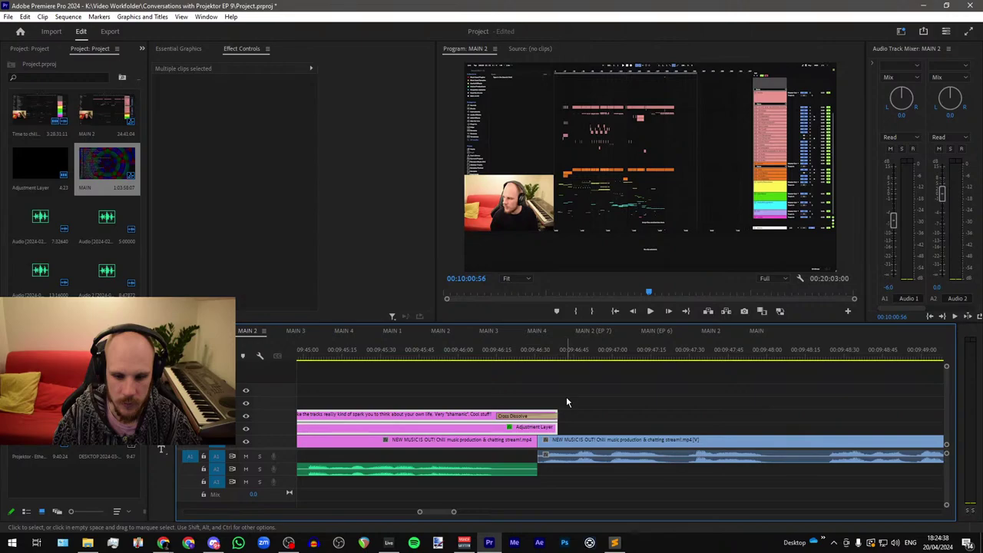
pyautogui.click(566, 396)
pyautogui.moveTo(557, 417); pyautogui.dragTo(478, 416)
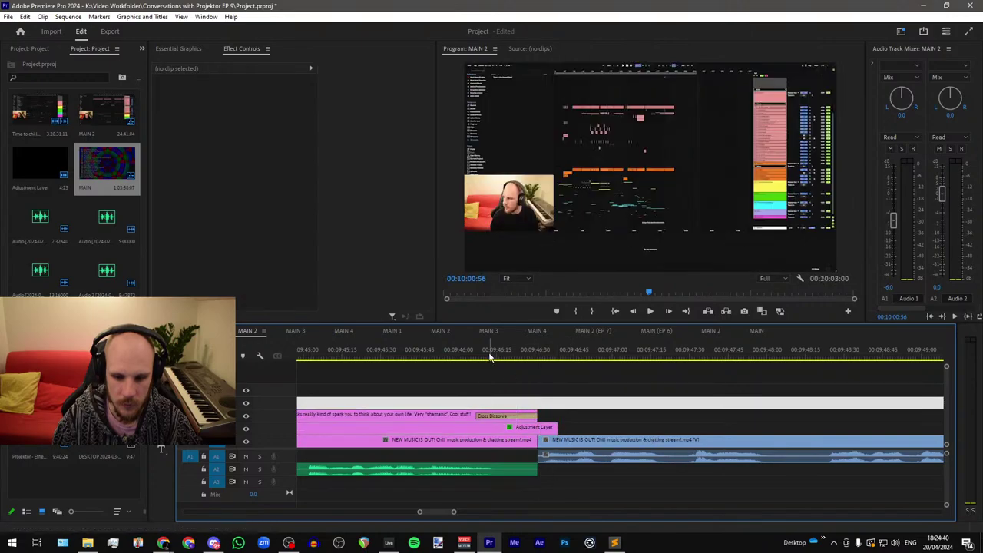
pyautogui.click(490, 426)
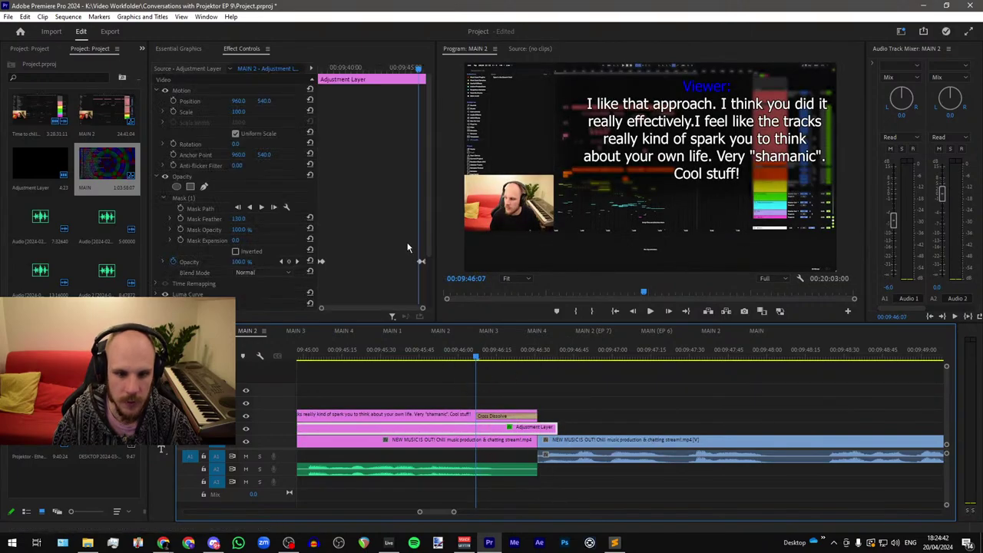
pyautogui.moveTo(399, 239); pyautogui.dragTo(441, 281)
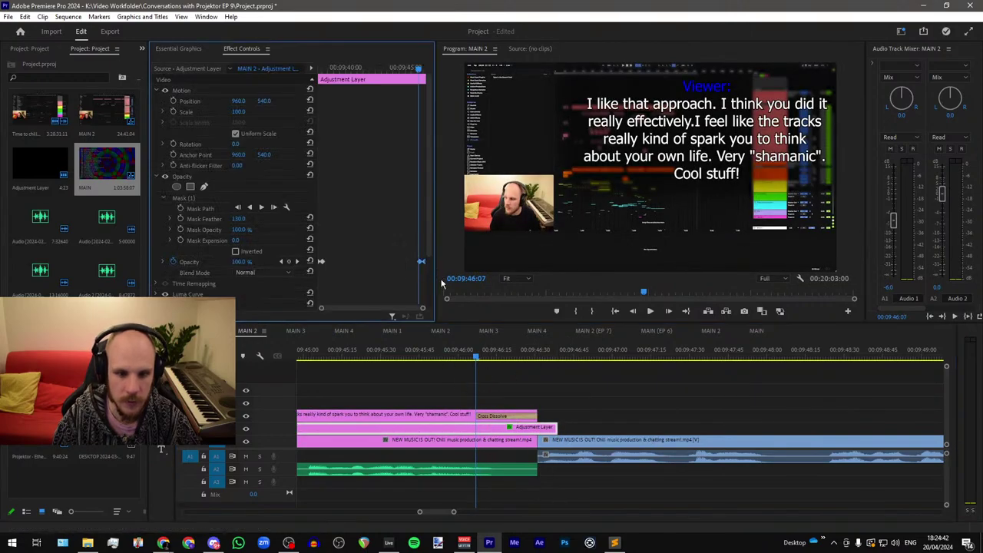
pyautogui.moveTo(555, 428); pyautogui.dragTo(537, 428)
pyautogui.click(550, 425)
pyautogui.scroll(-2, 437, 418)
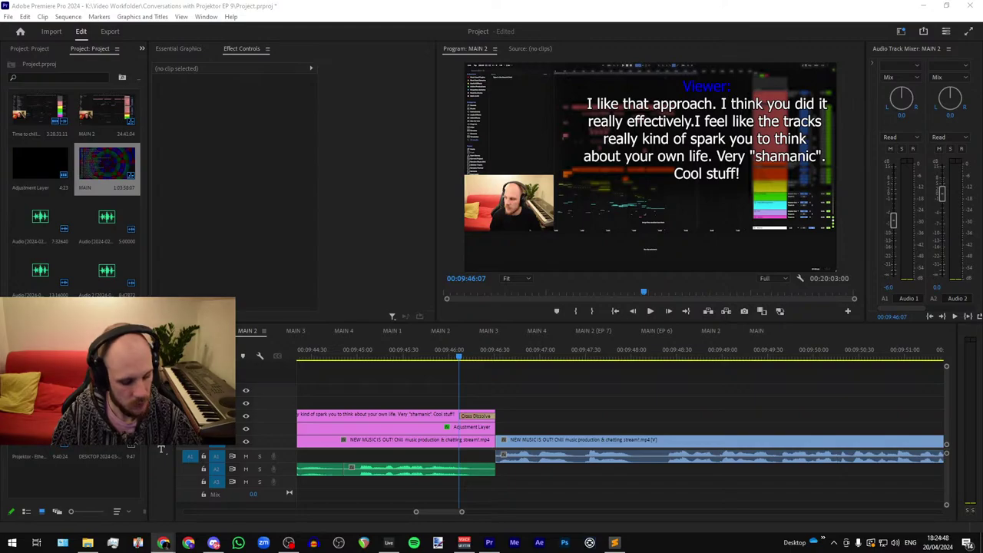
# Step: Replace the caption text below "Viewer:" with the copied message beginning "Hey projektor, I have a problem with the dBlue Glitch plugin"
pyautogui.scroll(-3, 547, 433)
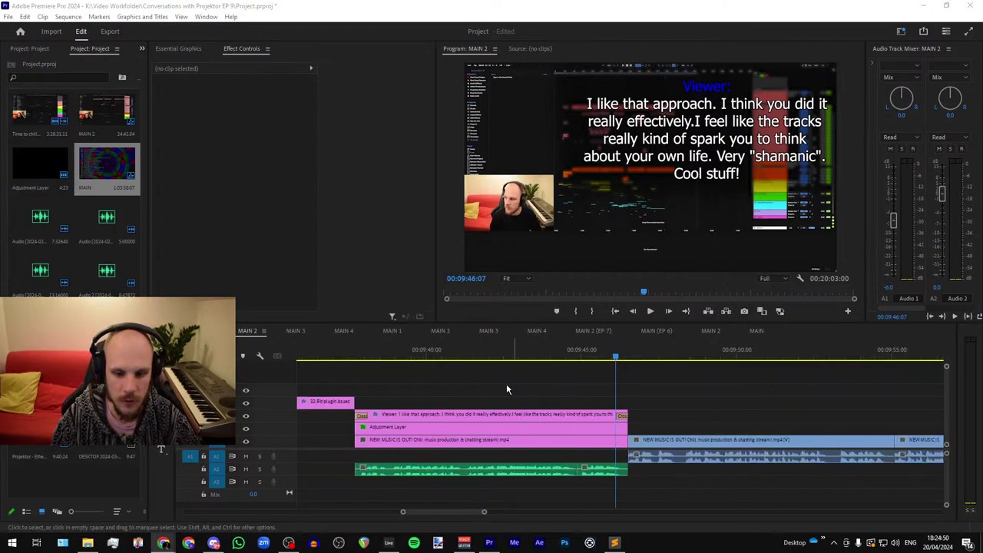
pyautogui.click(482, 356)
pyautogui.click(494, 411)
pyautogui.click(678, 115)
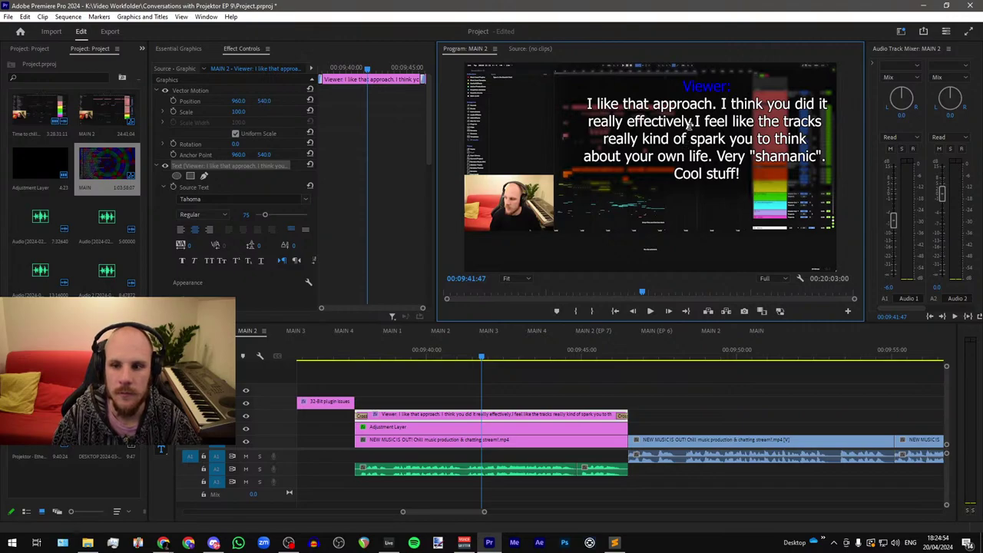
pyautogui.doubleClick(696, 120)
pyautogui.click(697, 121)
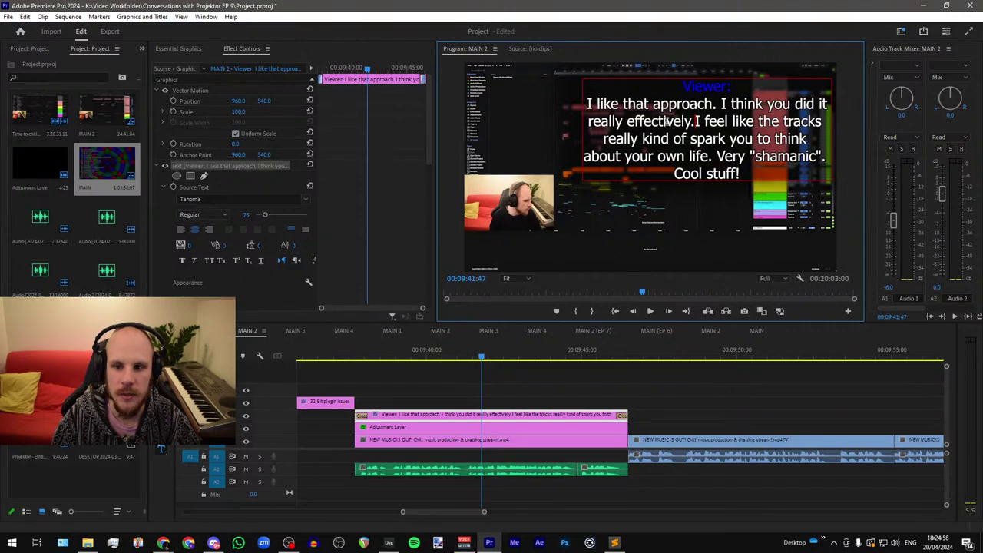
pyautogui.moveTo(588, 104); pyautogui.dragTo(747, 174)
pyautogui.hotkey('ctrl', 'v')
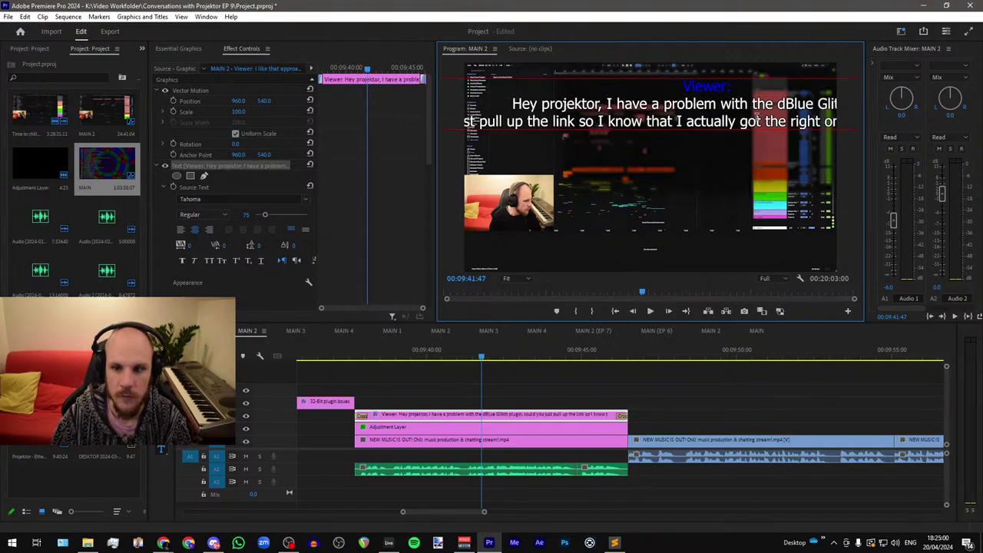
# Step: Break the message into shorter lines after "problem with", "link so", "I actually" and "I'll figure it" to fit the frame
pyautogui.click(782, 103)
pyautogui.press('Return')
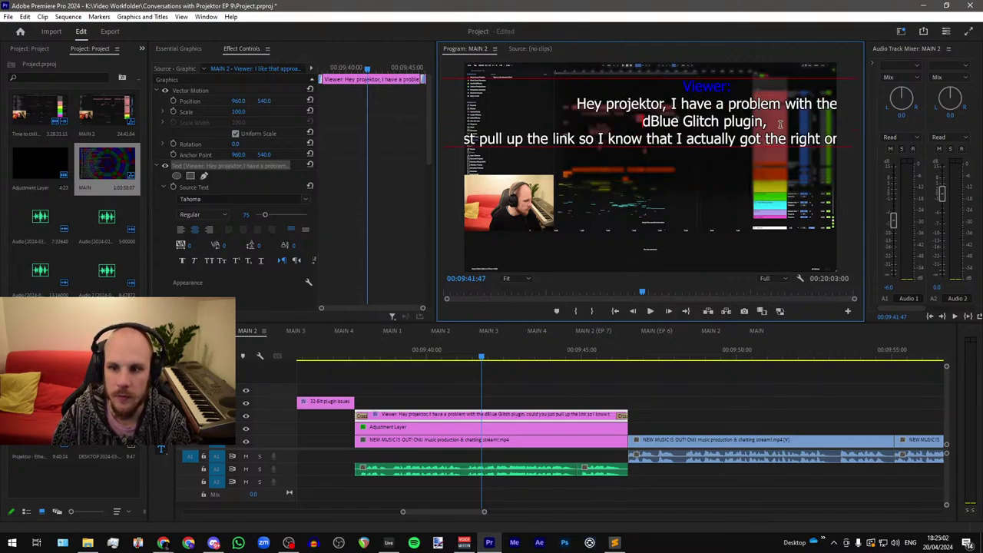
pyautogui.press('BackSpace')
pyautogui.press('Left')
pyautogui.press('Left')
pyautogui.press('Left')
pyautogui.press('Left')
pyautogui.press('Return')
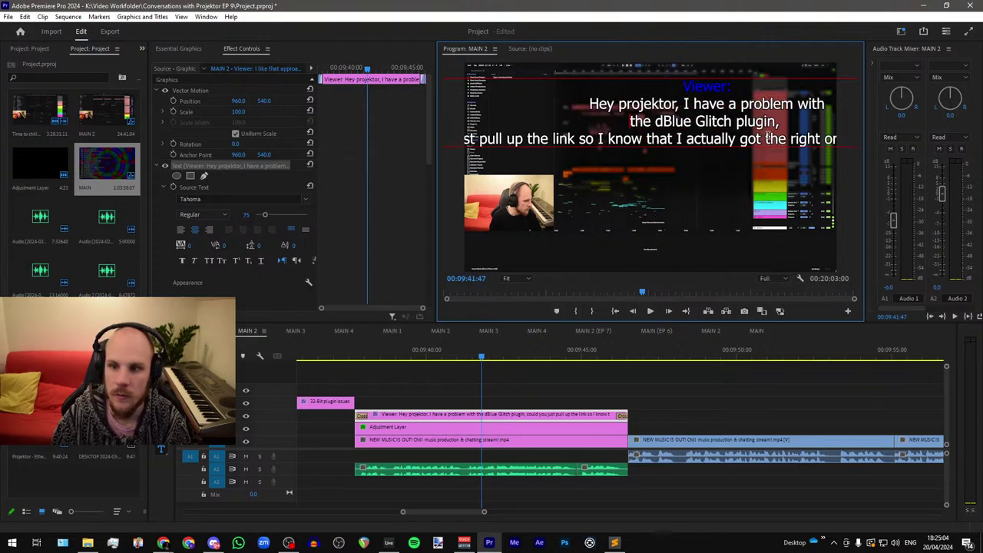
pyautogui.click(737, 139)
pyautogui.press('Return')
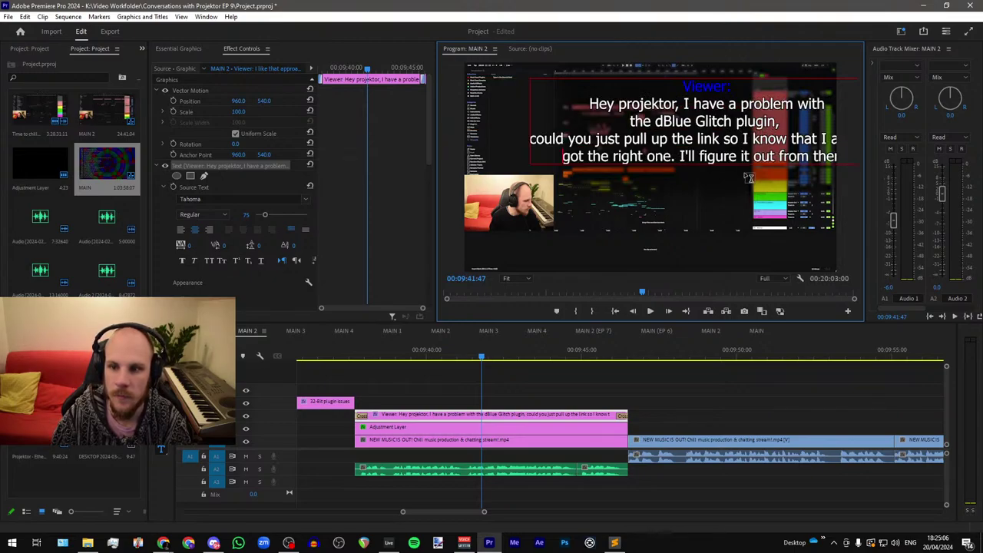
pyautogui.click(749, 139)
pyautogui.press('Return')
pyautogui.click(749, 176)
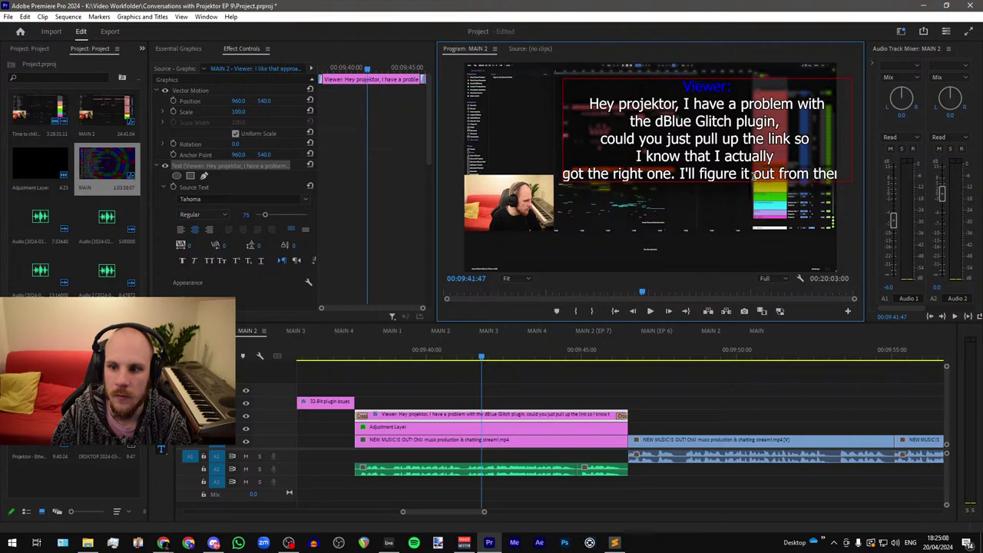
pyautogui.press('Return')
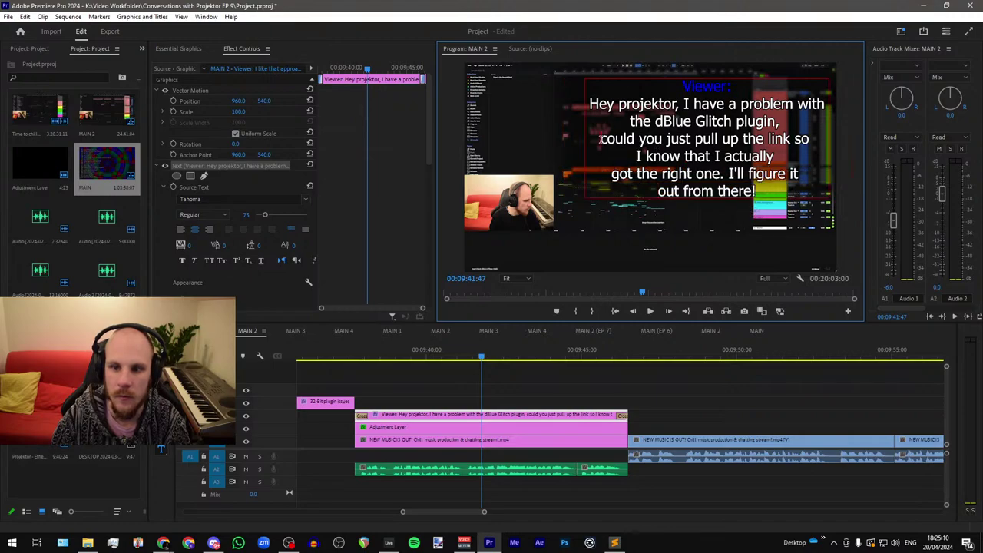
# Step: Rebreak the middle lines as "the dBlue Glitch plugin, could you just" and "pull up the link so I know that I actually"
pyautogui.click(601, 139)
pyautogui.press('BackSpace')
pyautogui.click(719, 122)
pyautogui.press('Return')
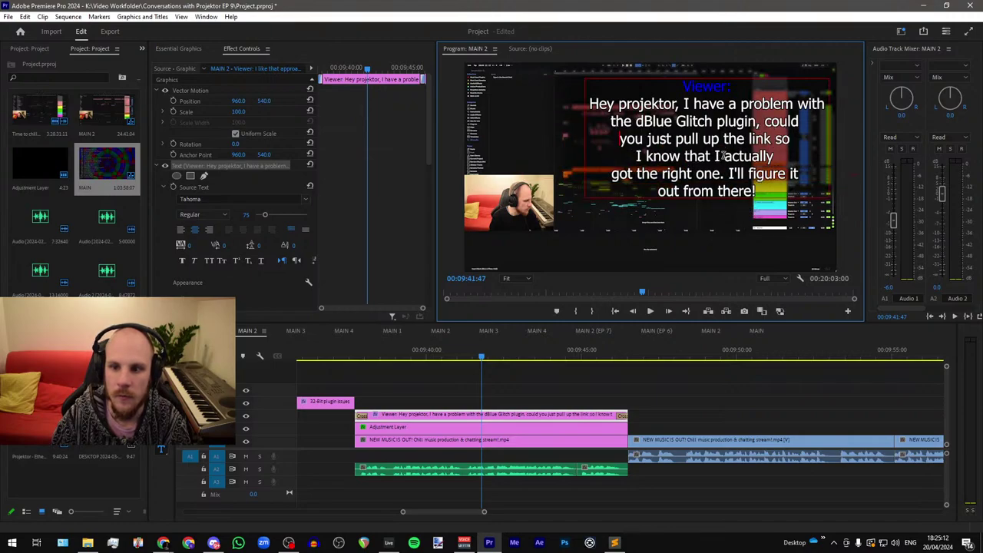
pyautogui.press('BackSpace')
pyautogui.click(743, 123)
pyautogui.press('Return')
pyautogui.press('BackSpace')
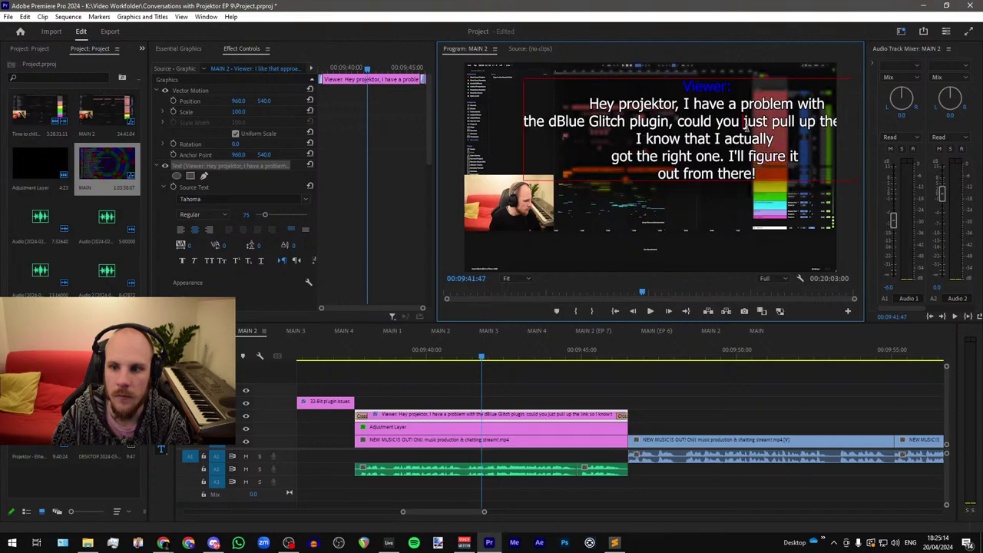
pyautogui.click(771, 123)
pyautogui.press('Return')
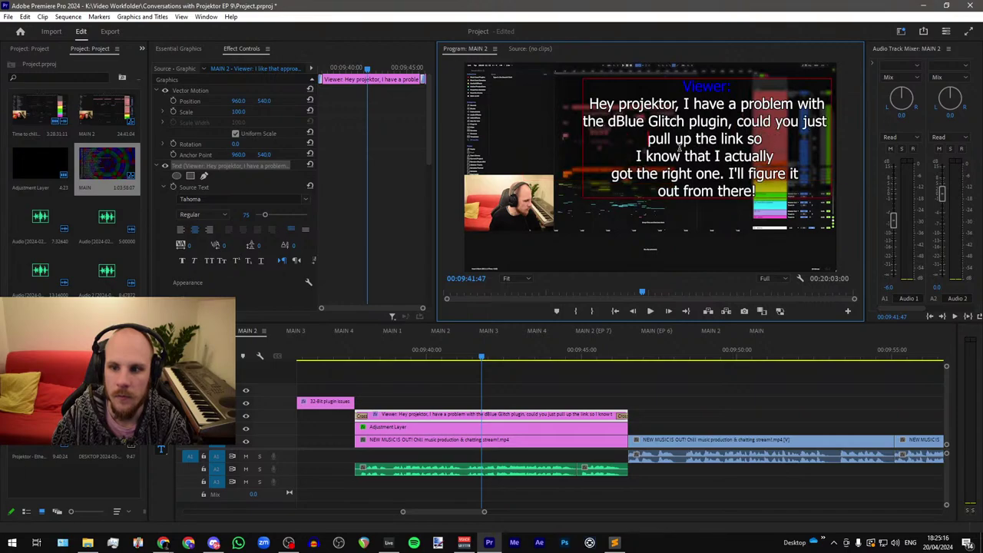
pyautogui.click(637, 156)
pyautogui.press('BackSpace')
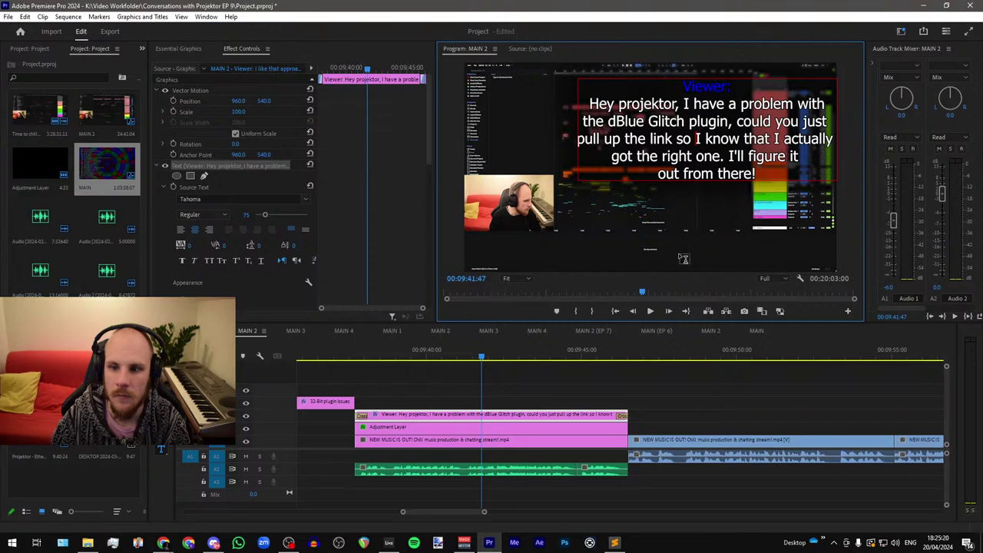
# Step: Nudge a lower corner of the adjustment layer's opacity mask slightly outward behind the dBlue Glitch caption
pyautogui.click(430, 427)
pyautogui.click(188, 199)
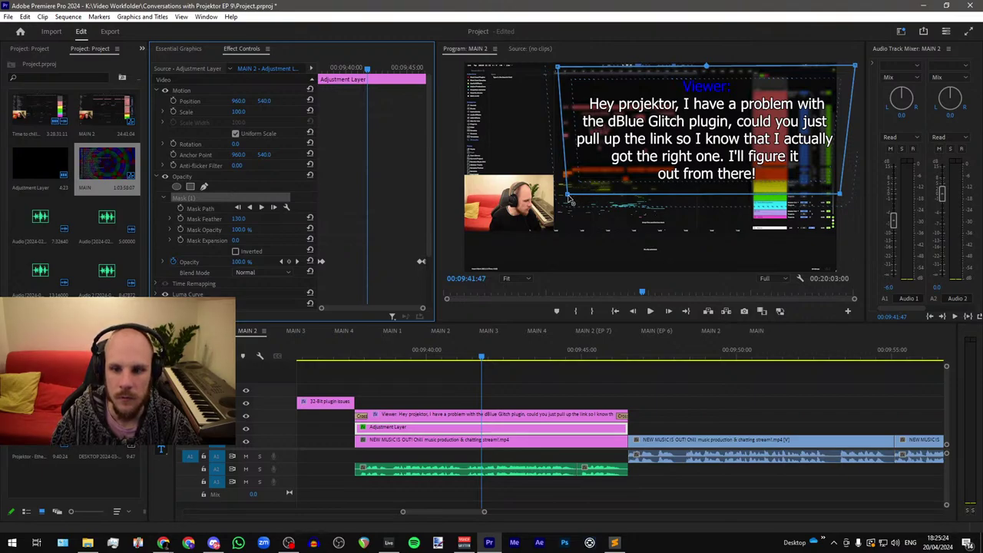
pyautogui.moveTo(567, 195); pyautogui.dragTo(566, 195)
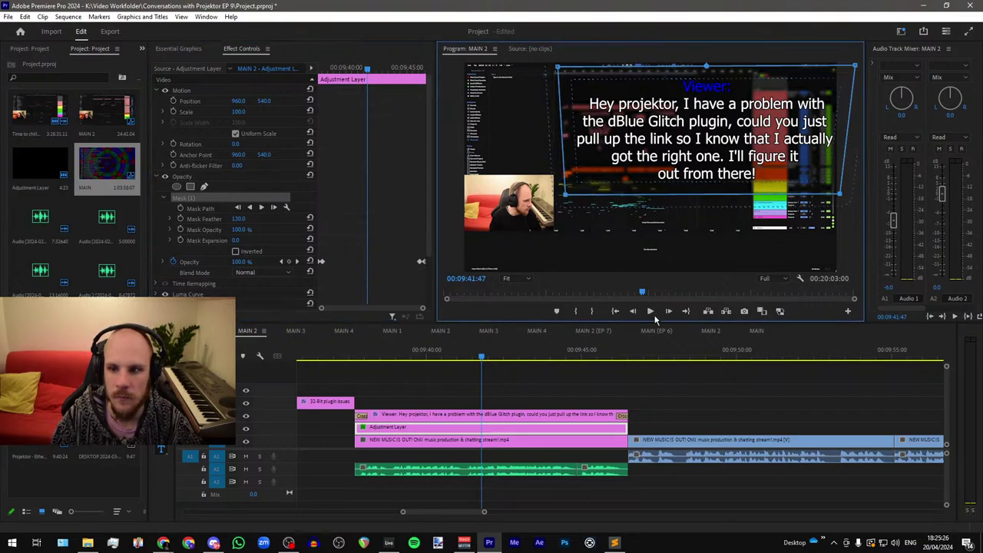
# Step: Insert the missing space after "effectively." in the earlier "I like that approach" Viewer caption
pyautogui.scroll(-10, 759, 413)
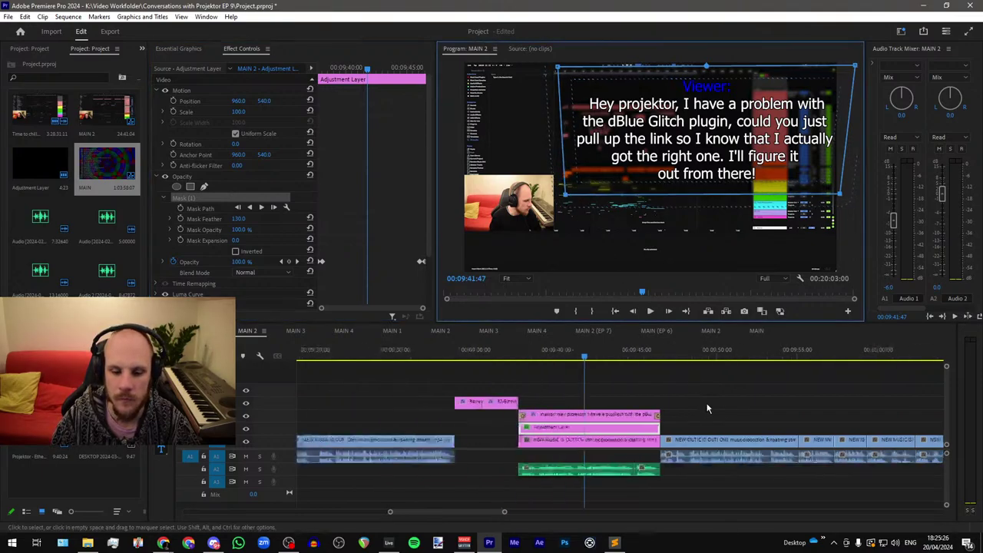
pyautogui.click(617, 355)
pyautogui.click(692, 138)
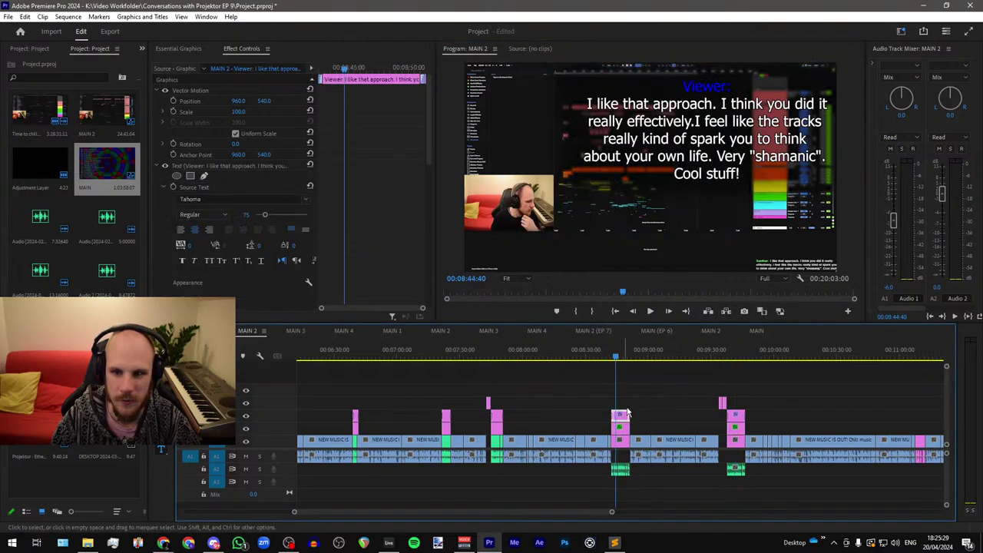
pyautogui.click(693, 125)
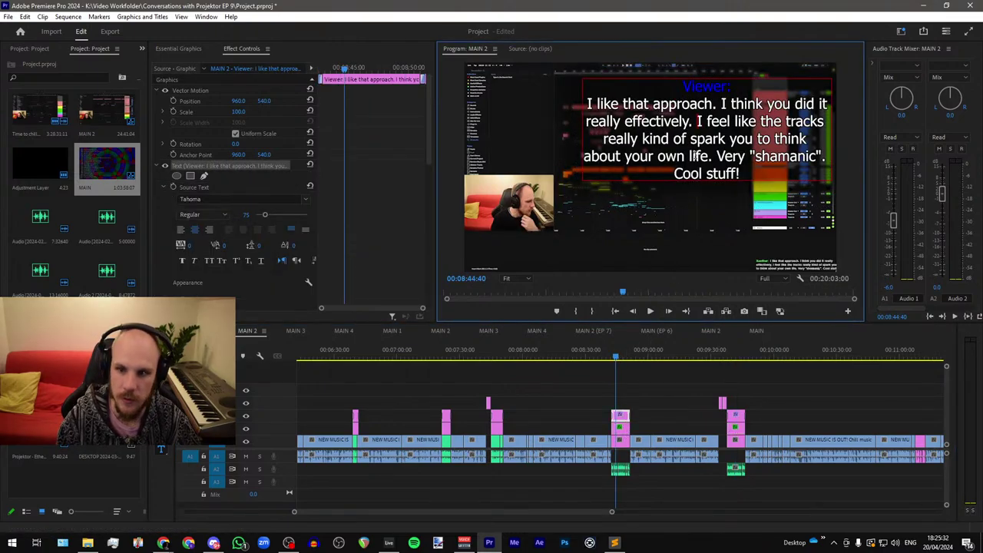
pyautogui.click(695, 420)
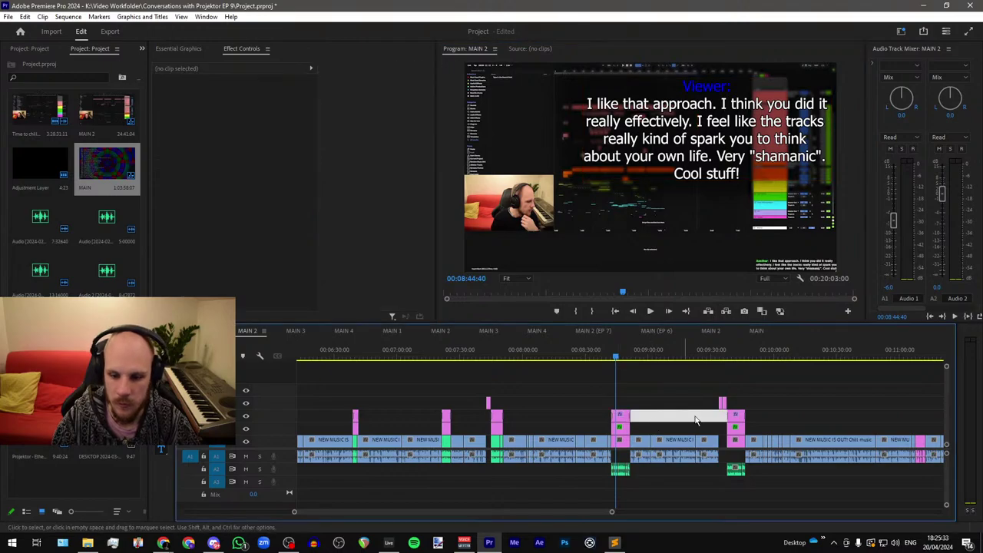
# Step: Play past the dBlue Glitch caption, and copy that caption together with its adjustment layer
pyautogui.click(744, 358)
pyautogui.press('space')
pyautogui.scroll(-2, 622, 393)
pyautogui.scroll(4, 749, 415)
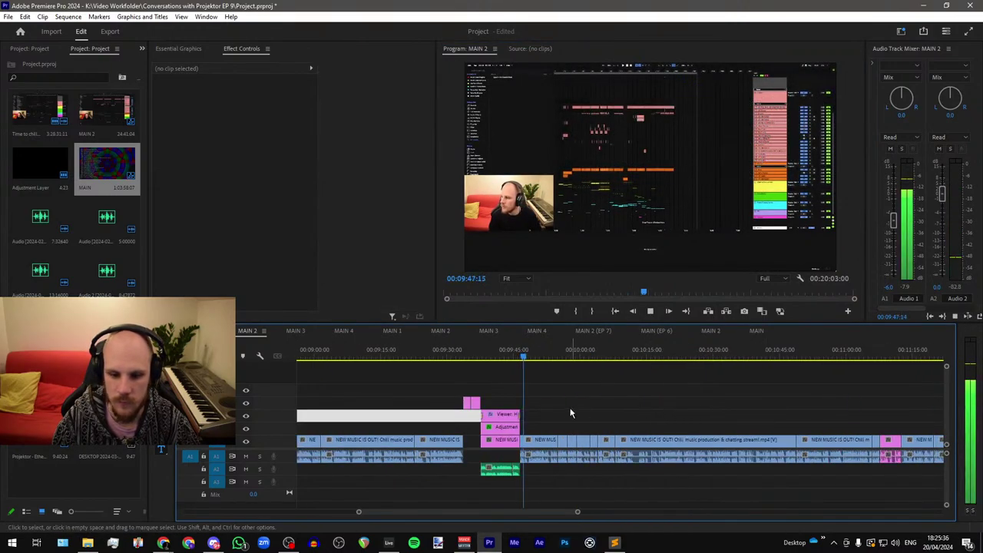
pyautogui.click(500, 416)
pyautogui.scroll(-3, 465, 405)
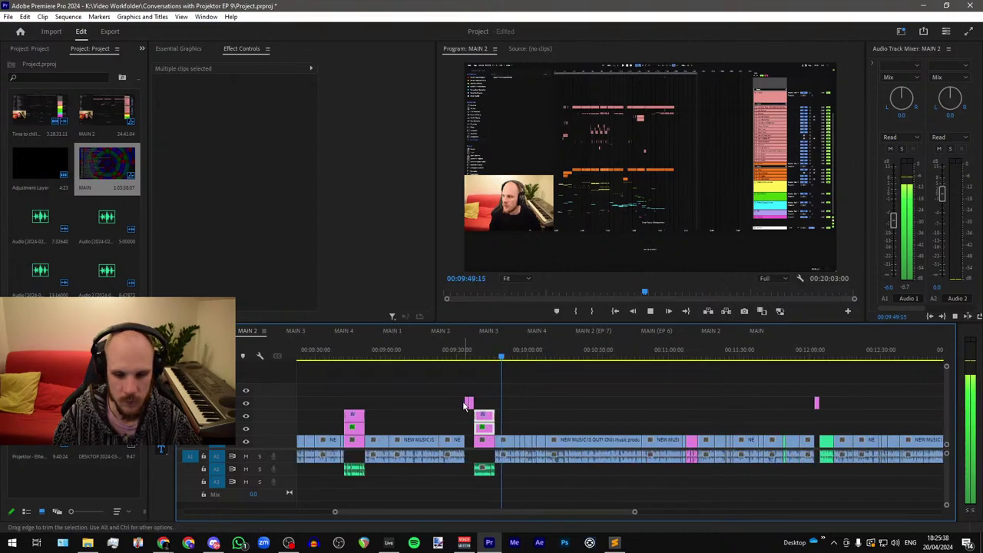
# Step: Paste the copied caption and adjustment layer above the pink stream clip near 00:11:08 and align their starts with it
pyautogui.scroll(-2, 465, 405)
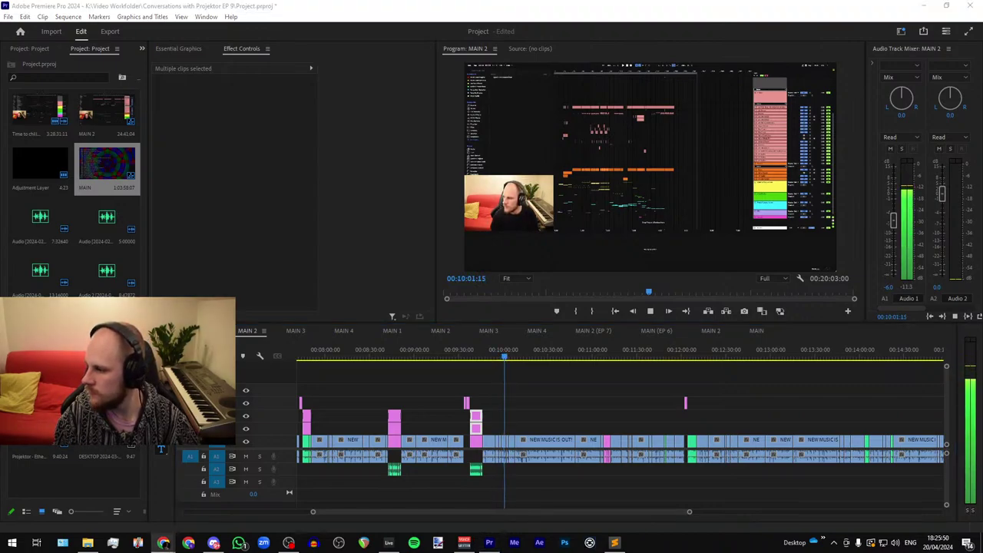
pyautogui.scroll(3, 543, 438)
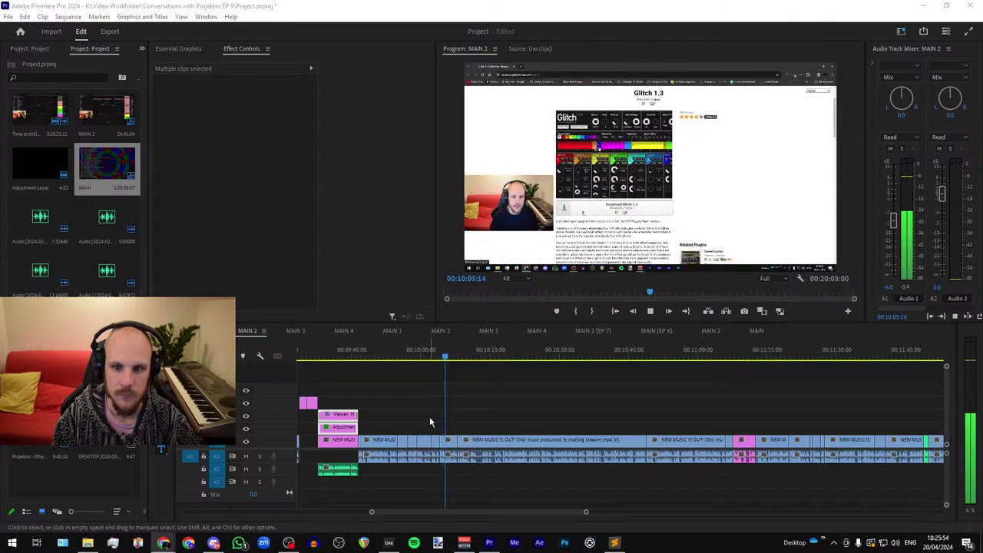
pyautogui.scroll(-5, 429, 416)
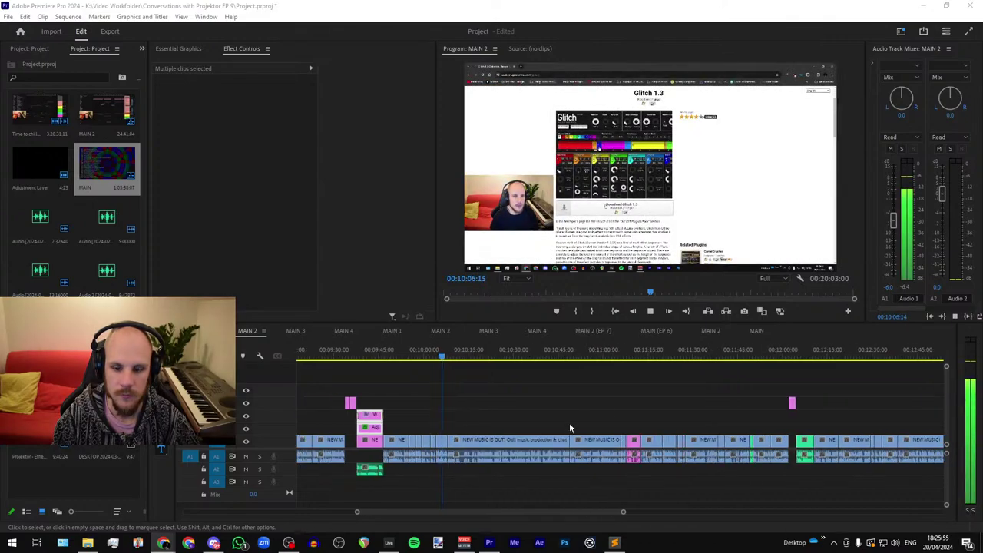
pyautogui.click(600, 354)
pyautogui.press('space')
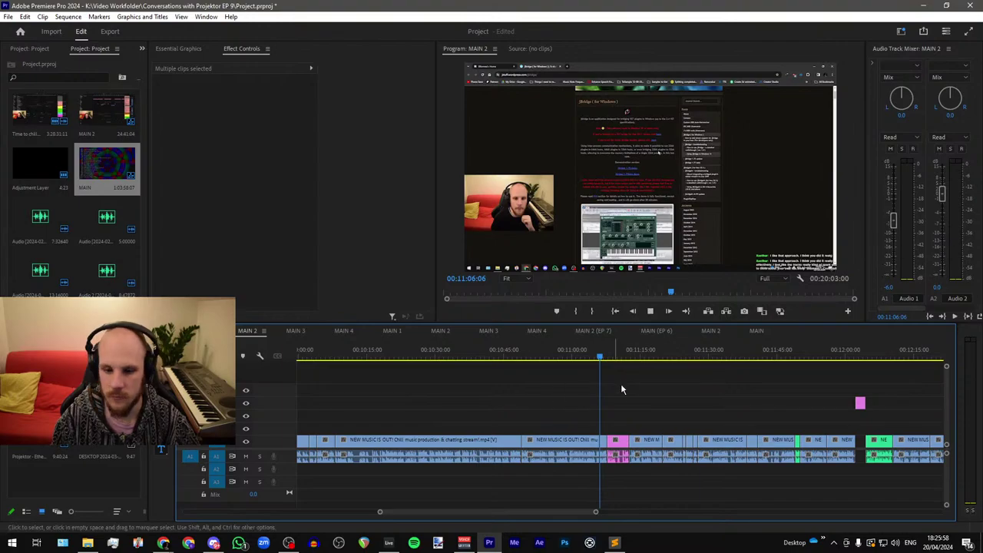
pyautogui.keyDown('alt'); pyautogui.scroll(5, 621, 384); pyautogui.keyUp('alt')
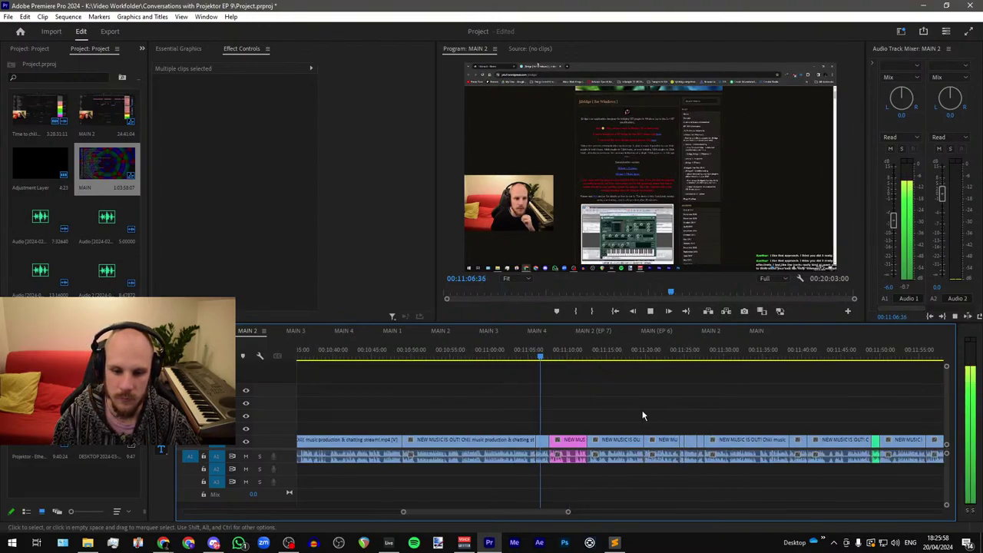
pyautogui.press('space')
pyautogui.click(459, 356)
pyautogui.hotkey('ctrl', 'v')
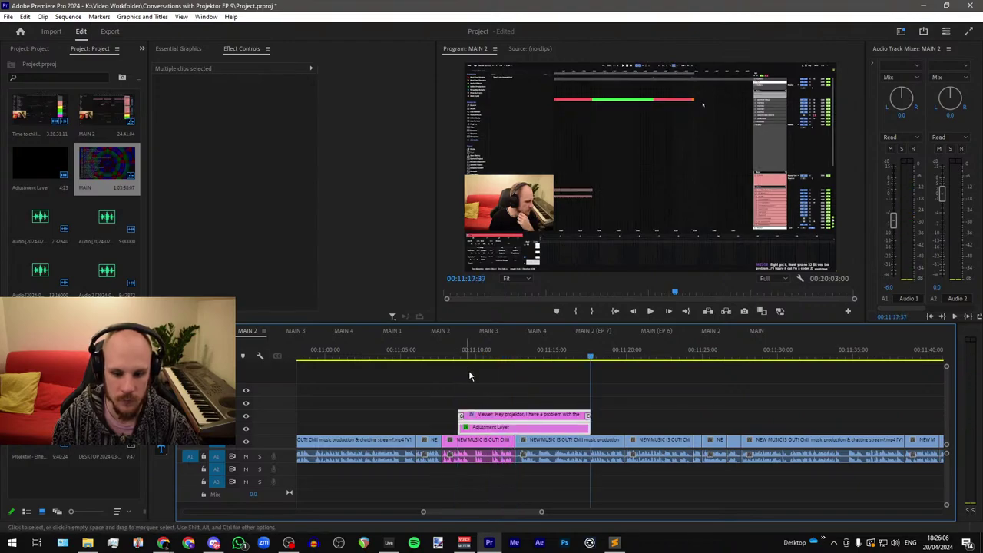
pyautogui.moveTo(491, 420); pyautogui.dragTo(476, 419)
pyautogui.click(478, 399)
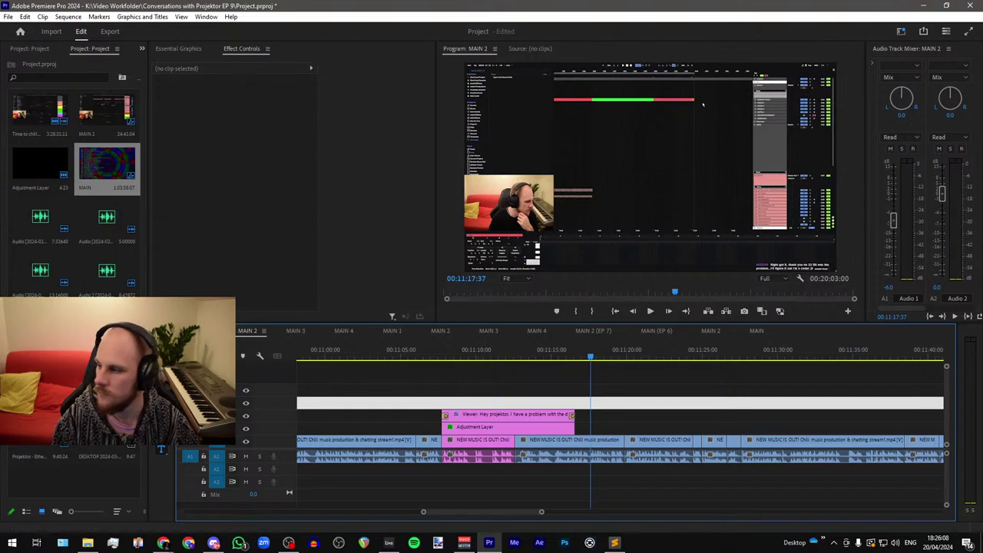
# Step: Play the start of the pink stream clip to check the viewer message being read out
pyautogui.hotkey('alt', 'Tab')
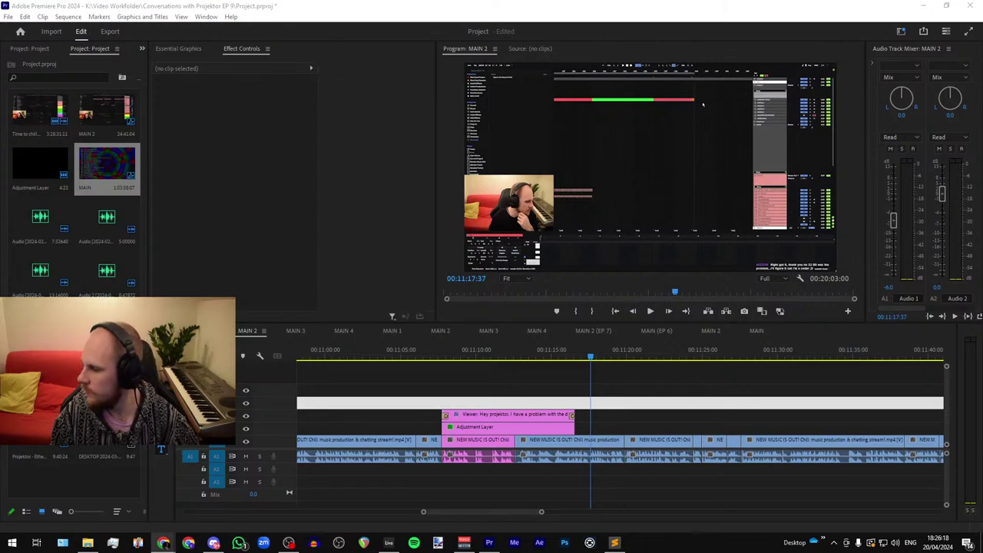
pyautogui.click(462, 355)
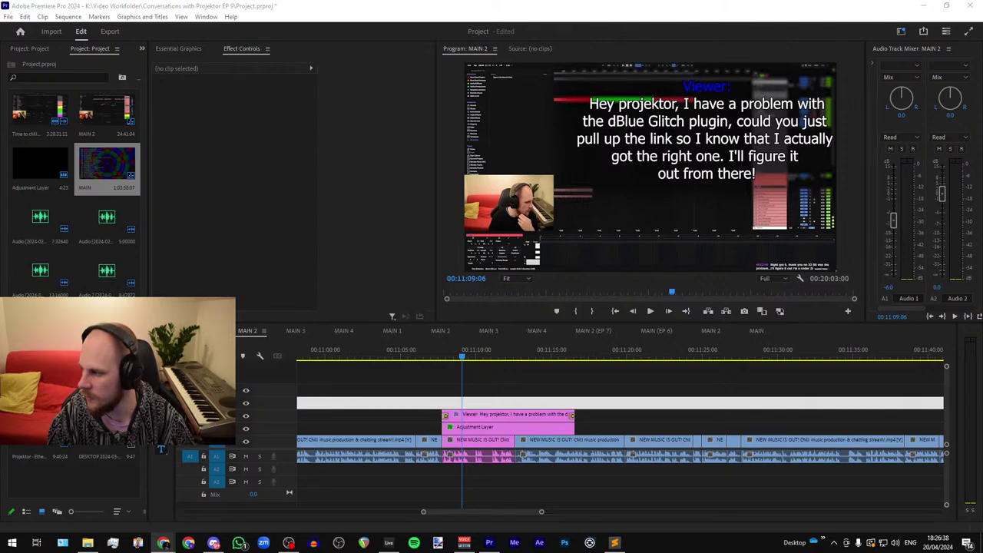
pyautogui.click(440, 358)
pyautogui.press('space')
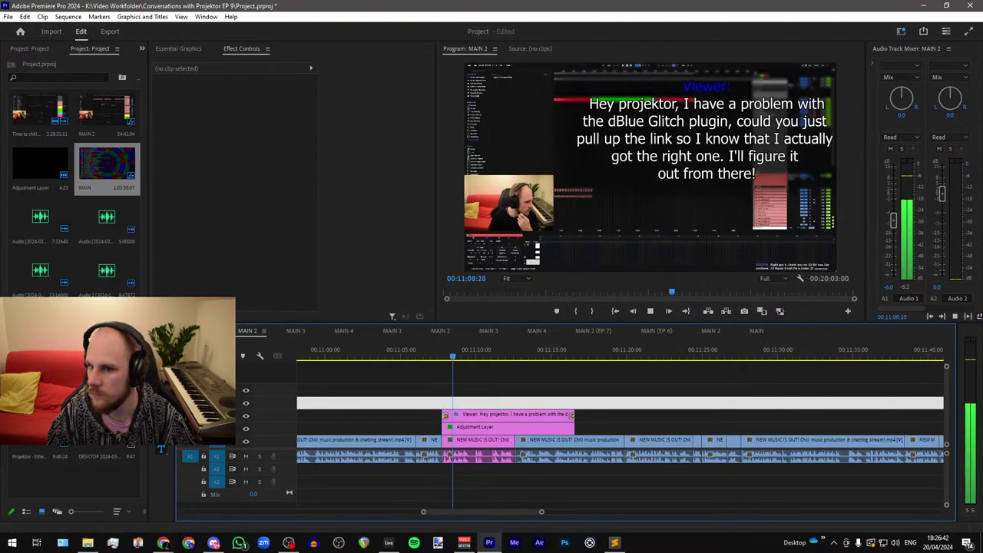
pyautogui.press('space')
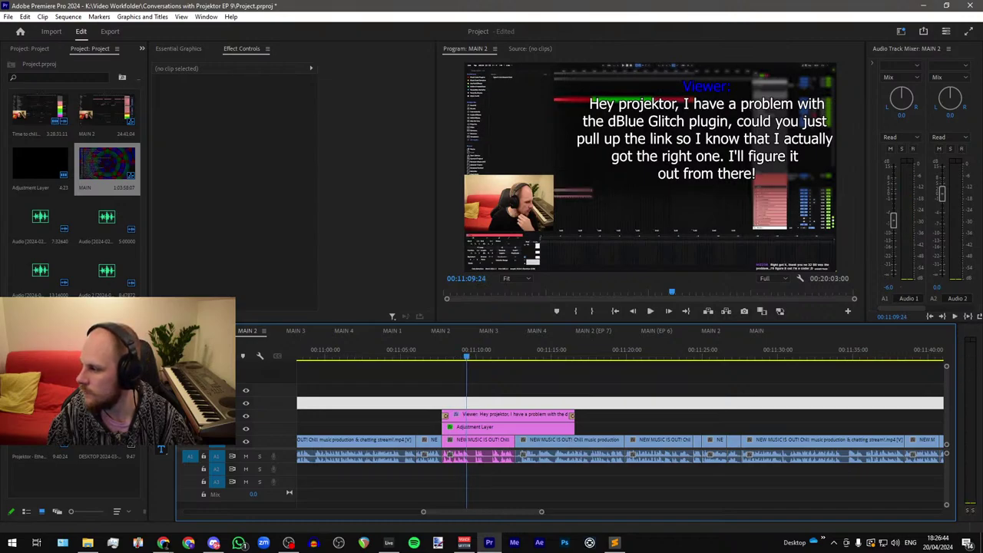
# Step: Get the message from Chrome and replace the pasted caption's text below "Viewer:" with "32-Bit was the problem. I'll figure it out I'm a coder."
pyautogui.click(164, 542)
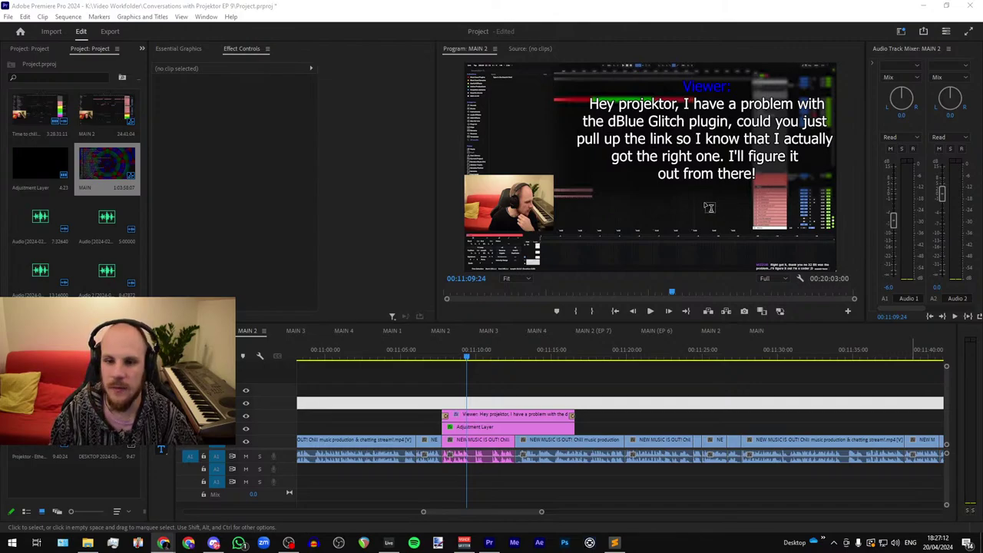
pyautogui.click(602, 104)
pyautogui.moveTo(592, 104); pyautogui.dragTo(775, 173)
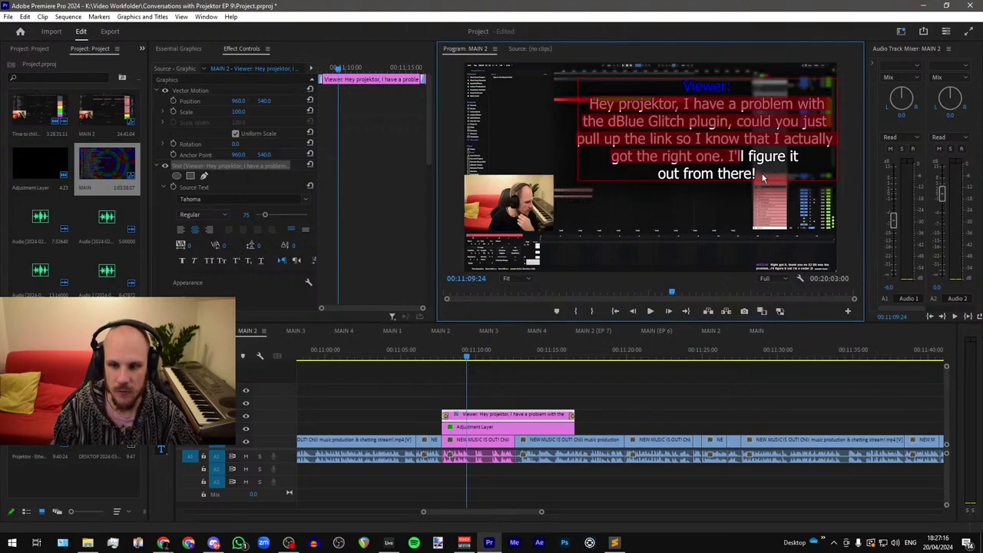
pyautogui.keyDown('shift'); pyautogui.click(763, 175); pyautogui.keyUp('shift')
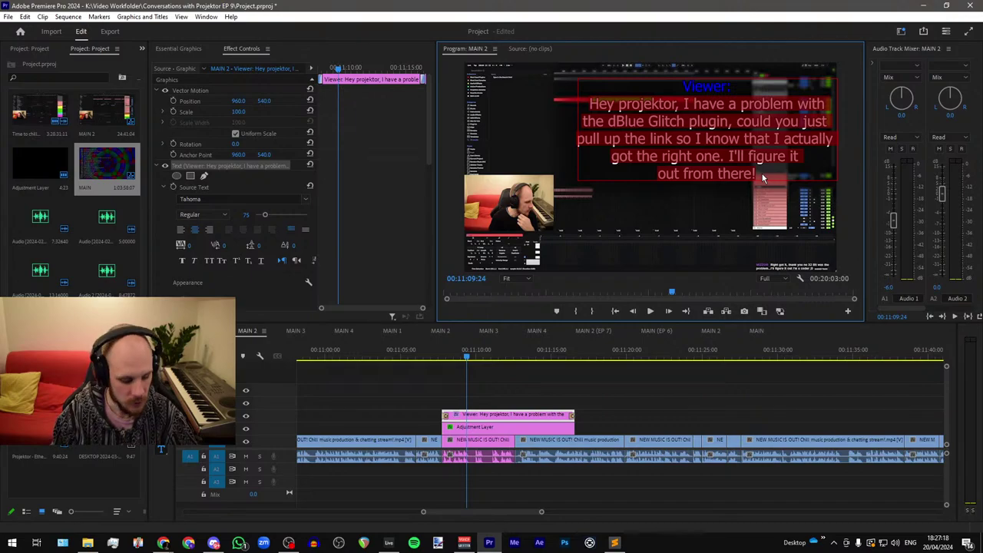
pyautogui.hotkey('ctrl', 'v')
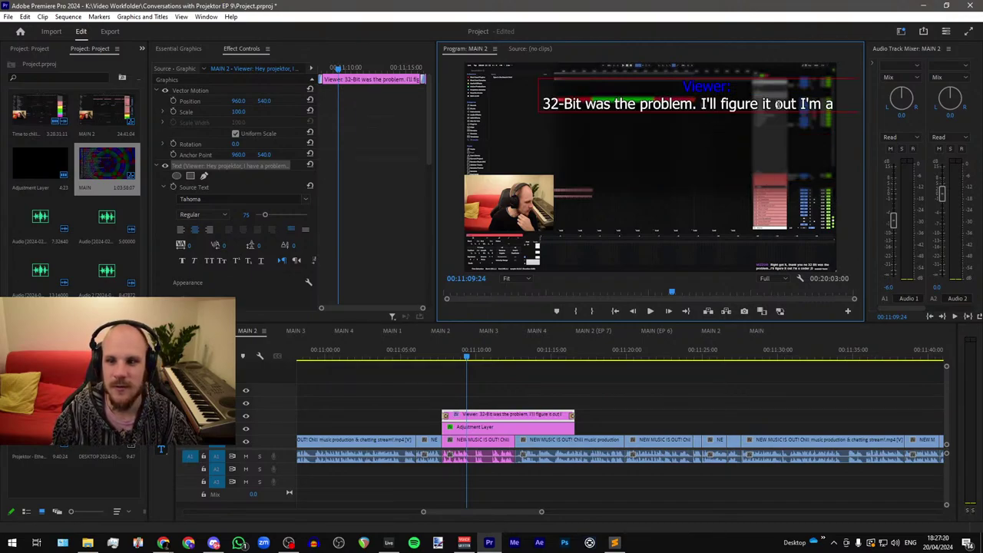
# Step: Add a comma after "figure it out" and break the caption into two lines after "problem."
pyautogui.press('BackSpace')
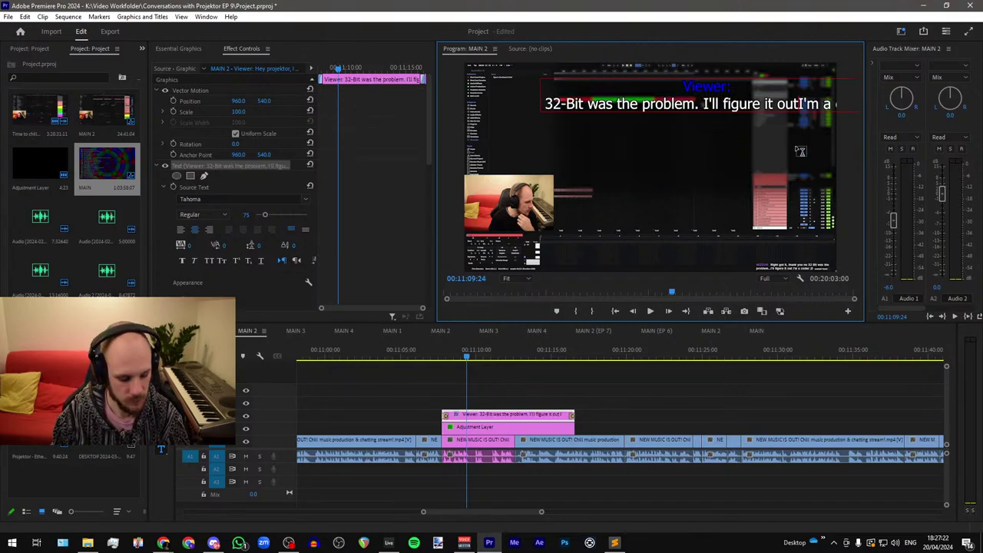
pyautogui.write(',')
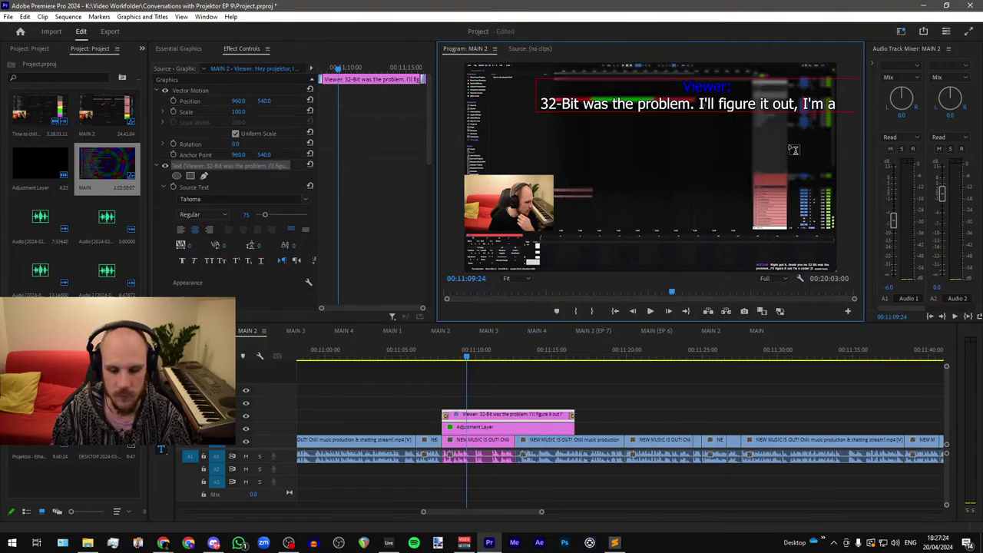
pyautogui.press('Escape')
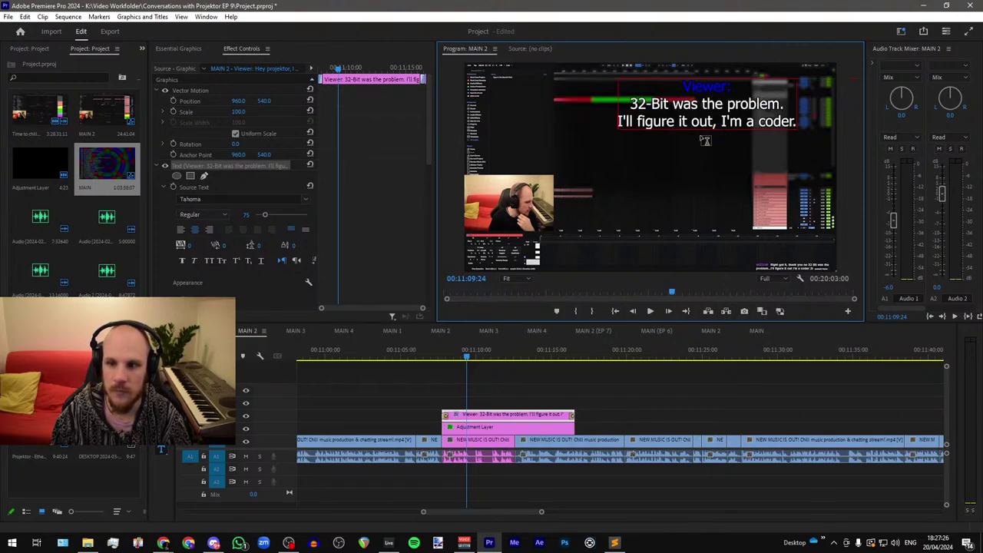
pyautogui.hotkey('alt', 'Tab')
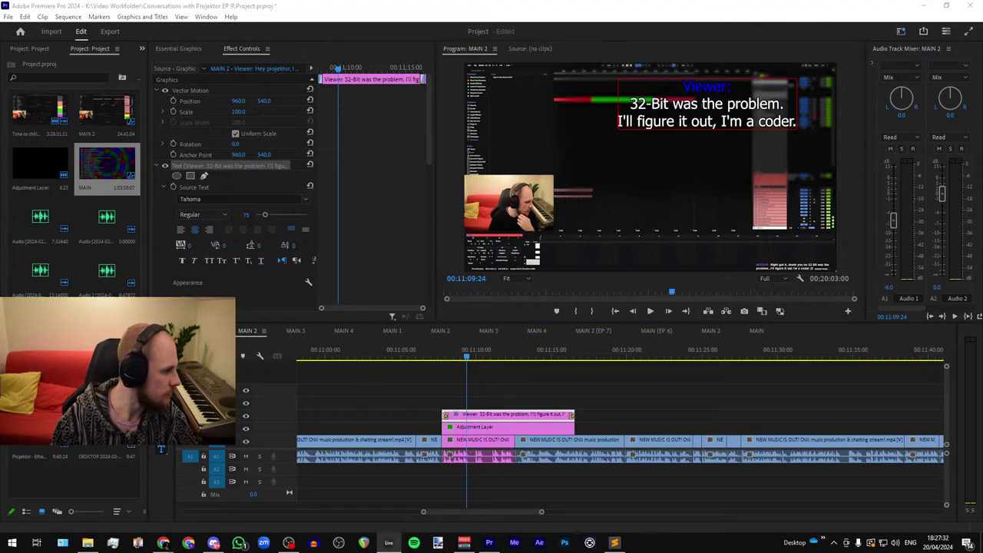
pyautogui.moveTo(562, 476); pyautogui.dragTo(424, 475)
pyautogui.scroll(4, 450, 502)
pyautogui.scroll(2, 451, 500)
pyautogui.scroll(-4, 380, 481)
pyautogui.scroll(4, 662, 480)
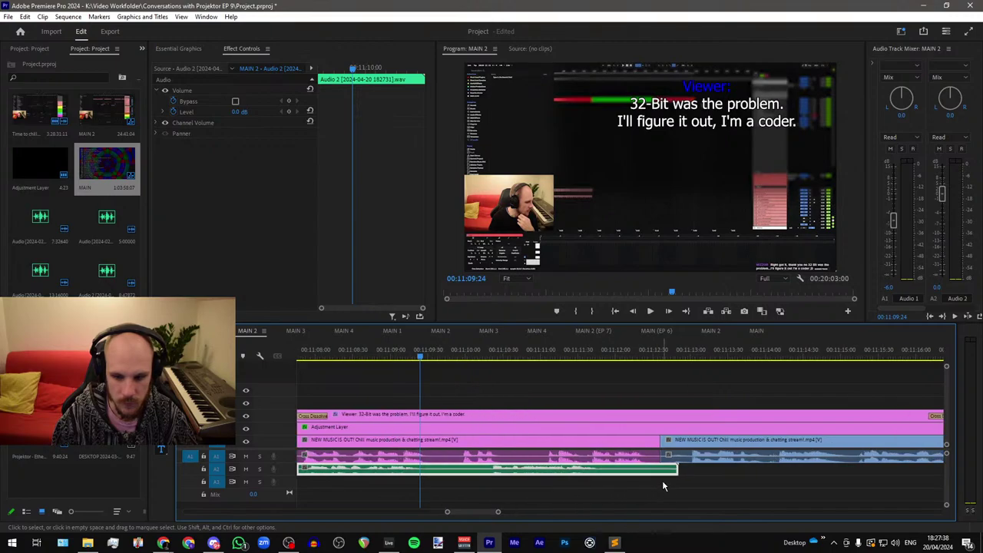
# Step: Tighten the voice recording by trimming its end and cutting out the pause after a split at 00:11:09:31
pyautogui.moveTo(677, 470); pyautogui.dragTo(621, 470)
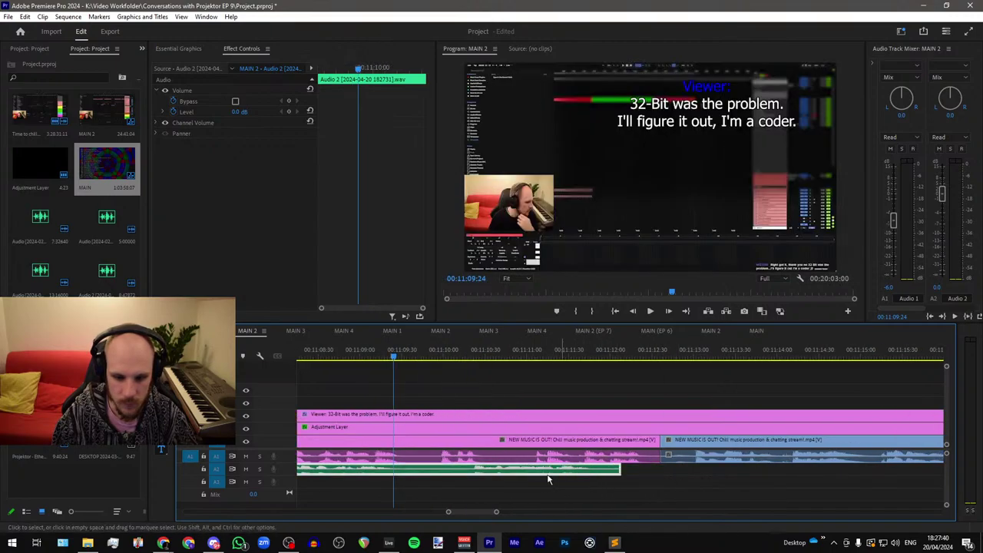
pyautogui.moveTo(392, 357); pyautogui.dragTo(404, 360)
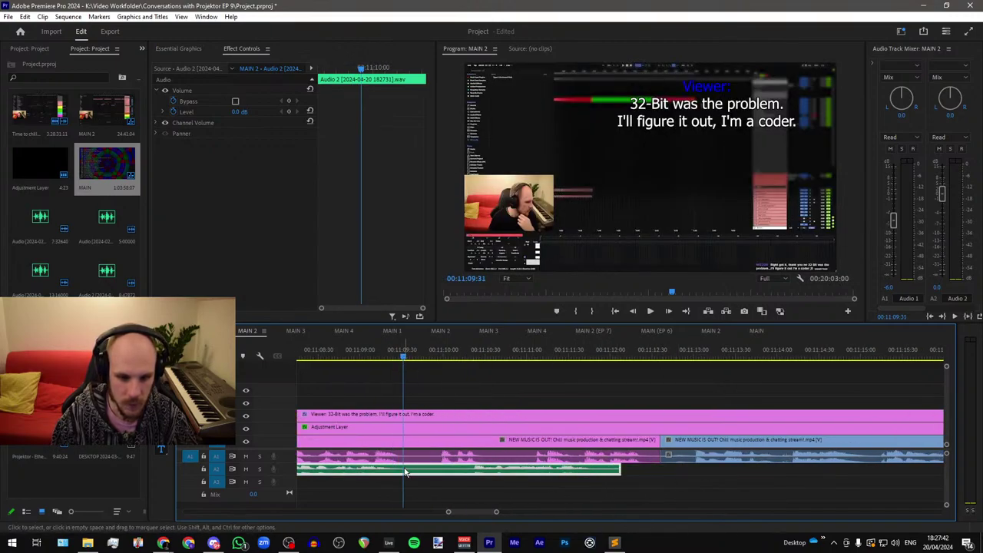
pyautogui.hotkey('ctrl', 'k')
pyautogui.moveTo(412, 471); pyautogui.dragTo(475, 469)
pyautogui.moveTo(491, 471); pyautogui.dragTo(429, 476)
pyautogui.scroll(-2, 509, 503)
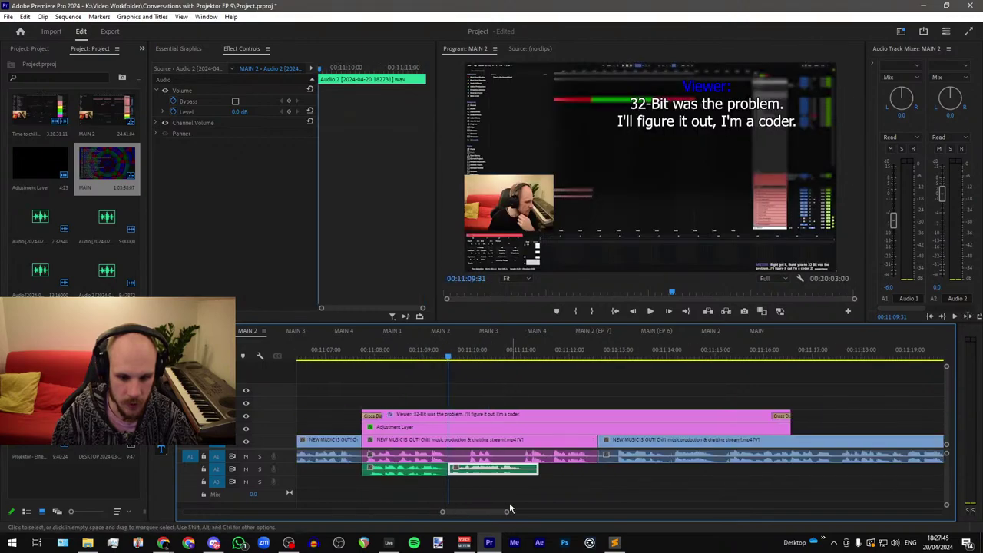
# Step: Delete the pink stream clip's original audio without removing its video
pyautogui.click(582, 460)
pyautogui.keyDown('alt'); pyautogui.click(582, 461); pyautogui.keyUp('alt')
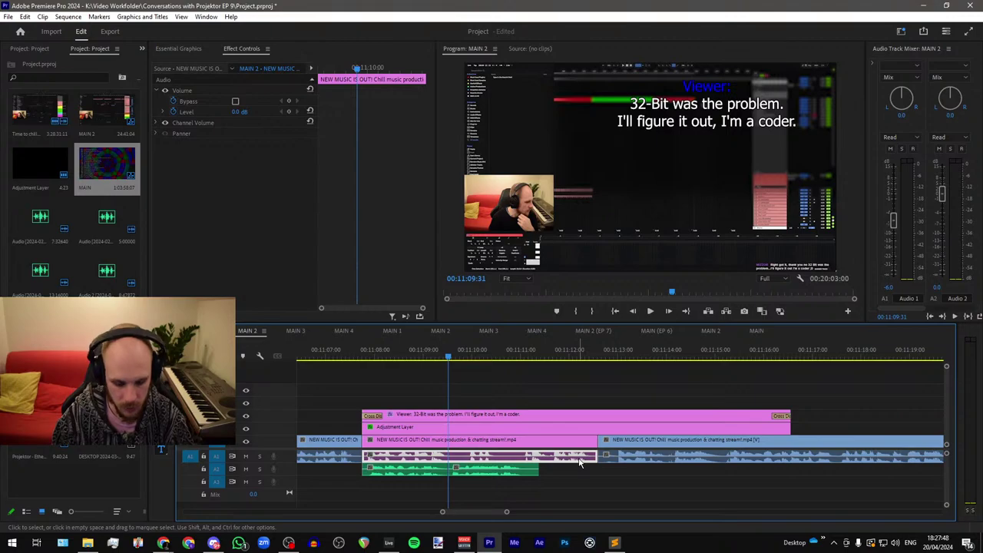
pyautogui.press('Delete')
# Step: Move the 32-Bit caption and its adjustment layer together to start with the following blue stream clip
pyautogui.click(666, 419)
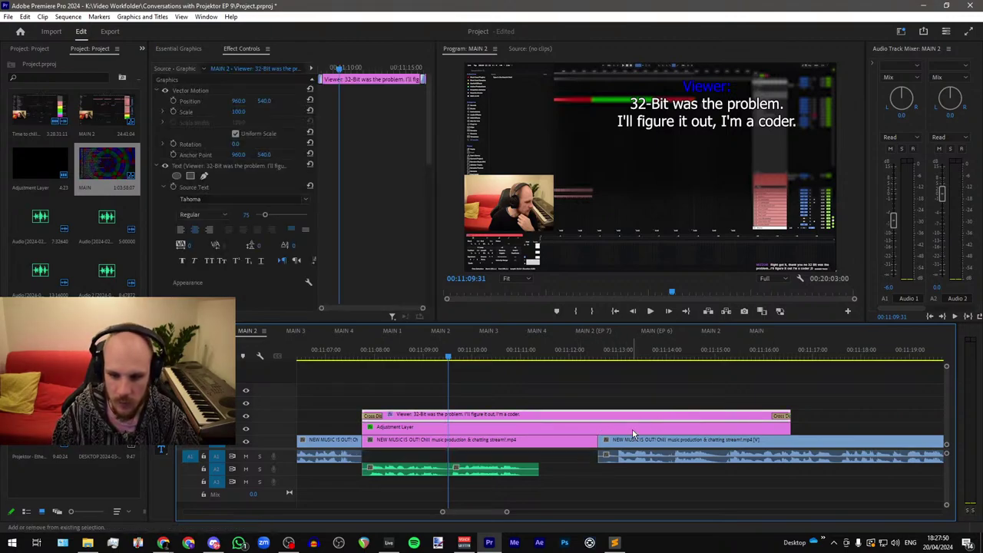
pyautogui.keyDown('shift'); pyautogui.click(635, 430); pyautogui.keyUp('shift')
pyautogui.moveTo(430, 419); pyautogui.dragTo(668, 425)
pyautogui.scroll(3, 581, 430)
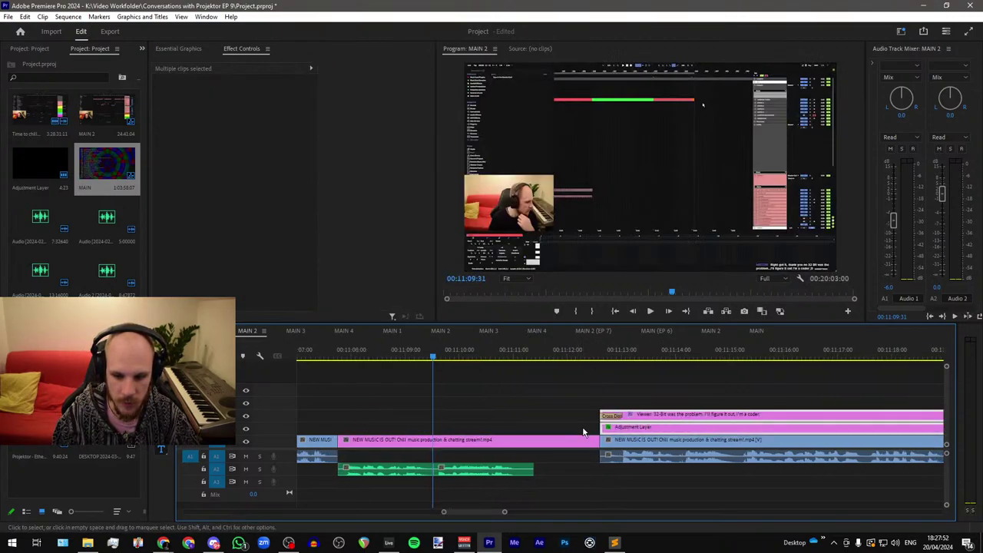
# Step: Split the pink clip at 00:11:11:16 and ripple-delete everything after the cut up to the following blue stream clip
pyautogui.click(490, 355)
pyautogui.hotkey('ctrl', 'k')
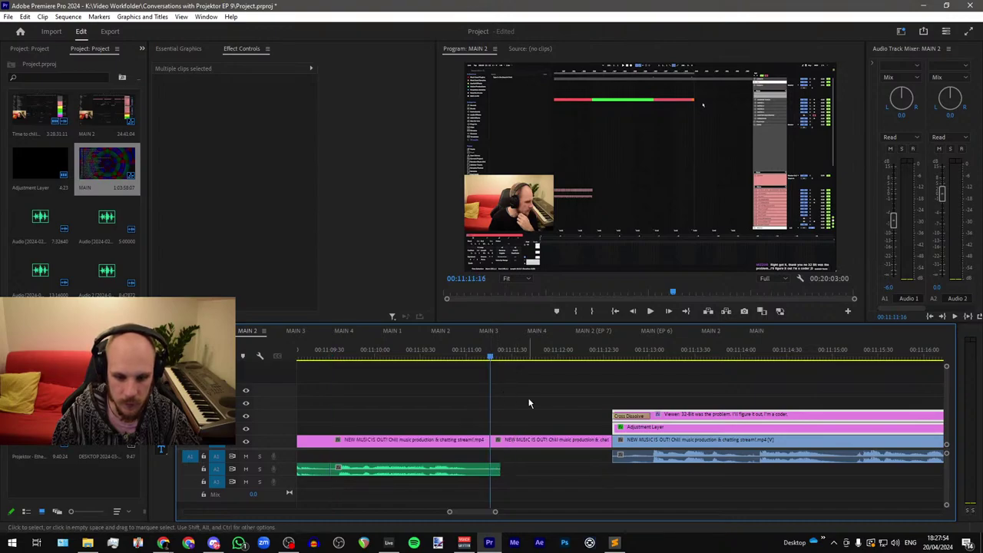
pyautogui.moveTo(529, 403); pyautogui.dragTo(498, 492)
pyautogui.hotkey('shift', 'Delete')
pyautogui.scroll(-3, 509, 461)
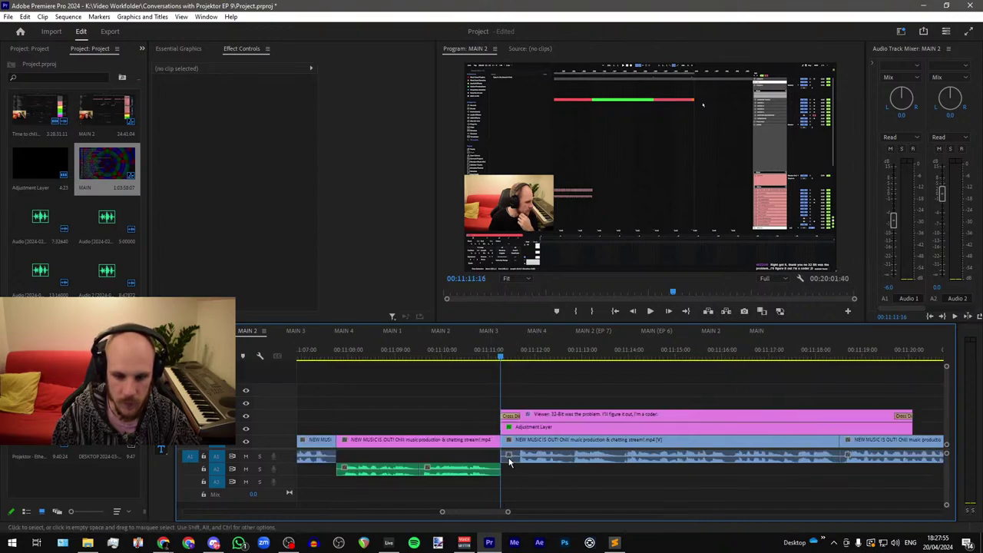
# Step: Move the 32-Bit caption and its adjustment layer to the pink clip's start, and trim the caption to end with that clip
pyautogui.click(562, 421)
pyautogui.moveTo(464, 420); pyautogui.dragTo(459, 421)
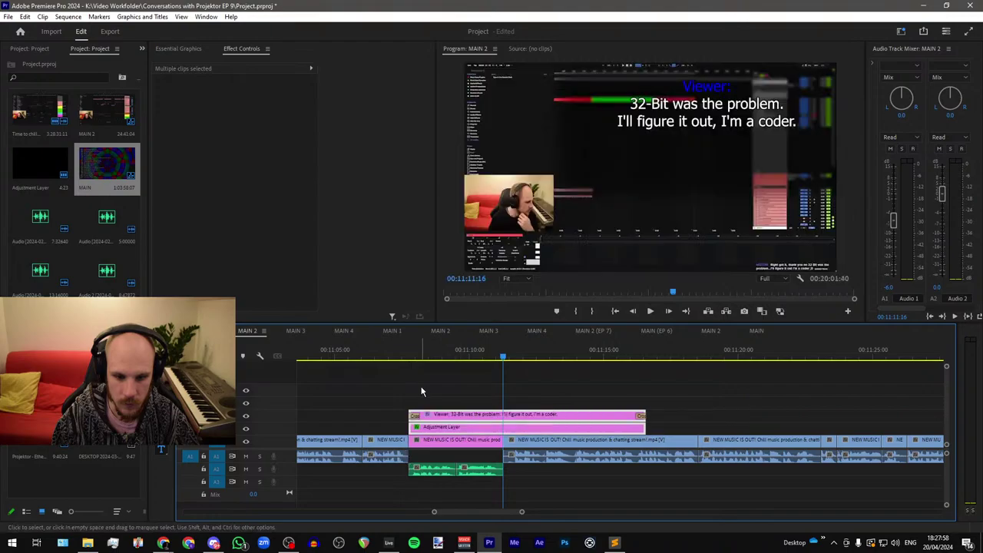
pyautogui.click(422, 391)
pyautogui.click(437, 354)
pyautogui.moveTo(503, 350); pyautogui.dragTo(497, 357)
pyautogui.scroll(2, 503, 378)
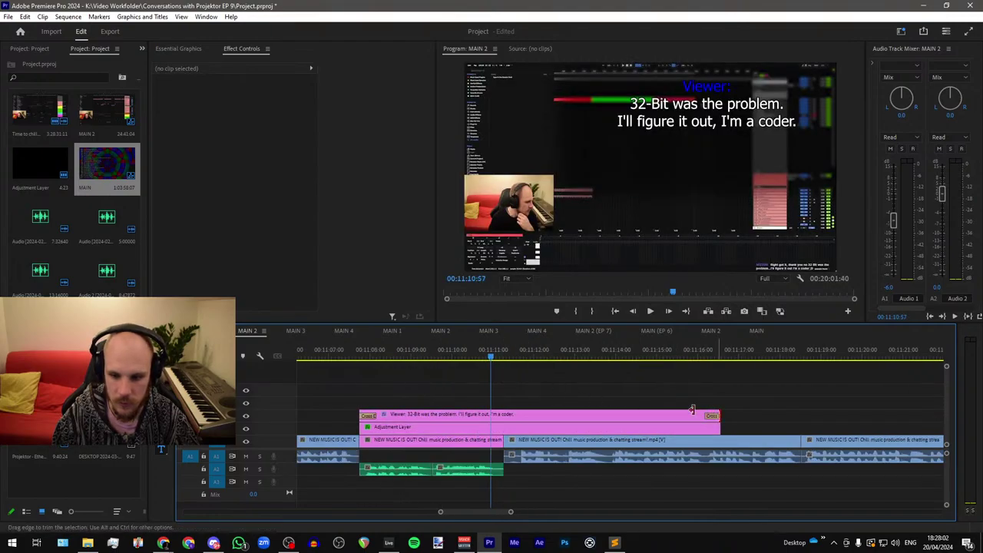
pyautogui.moveTo(717, 415); pyautogui.dragTo(504, 420)
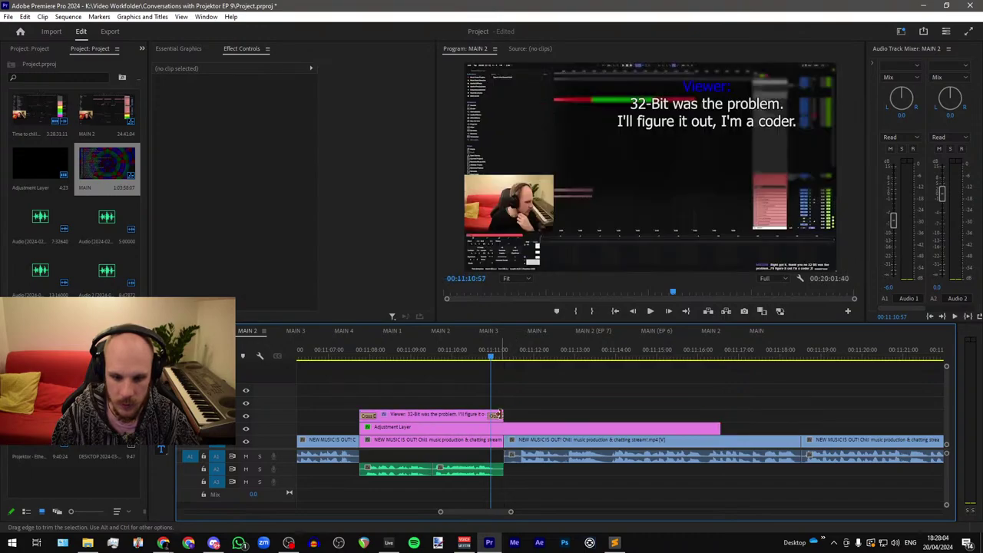
# Step: Shift the adjustment layer's closing opacity keyframes to the caption's fade-out at 00:11:10:52 and trim the layer to the pink clip's end
pyautogui.press('=')
pyautogui.moveTo(488, 361); pyautogui.dragTo(492, 360)
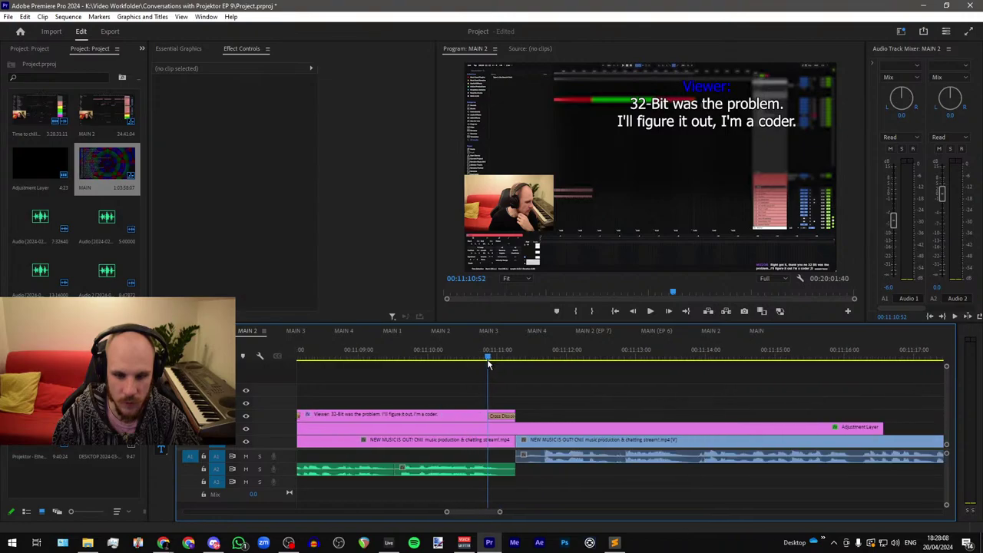
pyautogui.press('-')
pyautogui.scroll(-1, 486, 363)
pyautogui.click(486, 426)
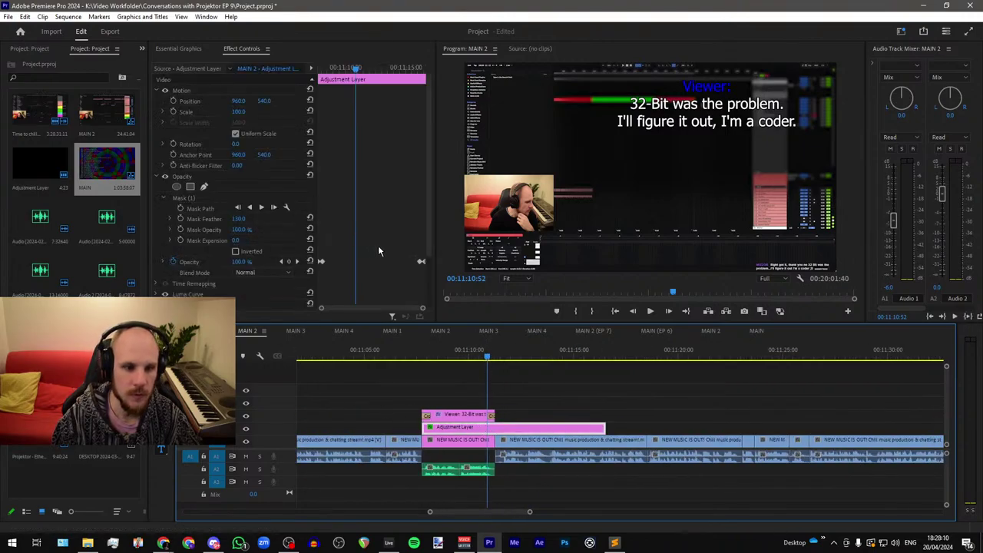
pyautogui.moveTo(391, 248); pyautogui.dragTo(431, 275)
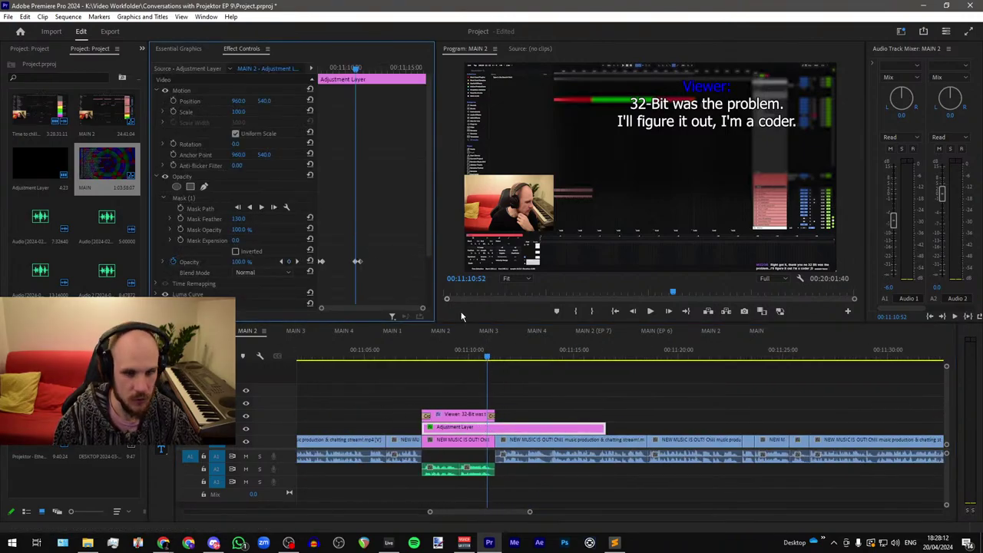
pyautogui.moveTo(605, 428); pyautogui.dragTo(495, 427)
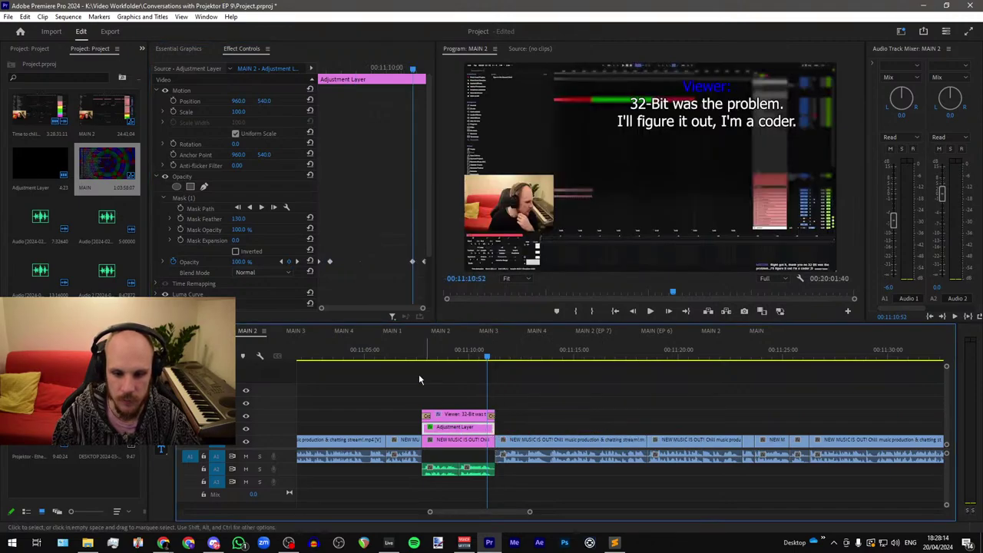
pyautogui.click(413, 356)
pyautogui.press('space')
pyautogui.click(551, 417)
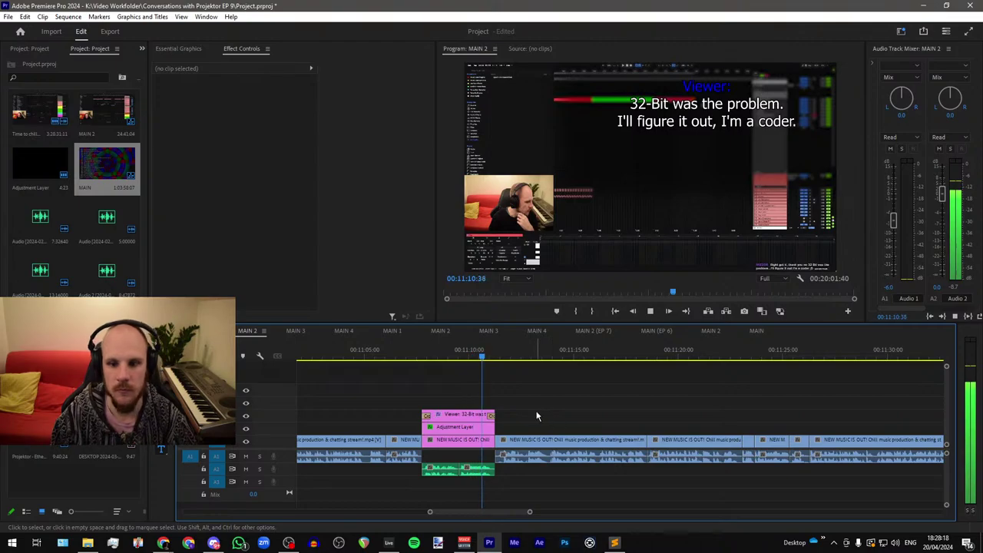
# Step: Reshape the adjustment layer's opacity mask into a smaller rectangle that fits closely around the two-line 32-Bit caption
pyautogui.click(454, 357)
pyautogui.click(458, 426)
pyautogui.click(183, 198)
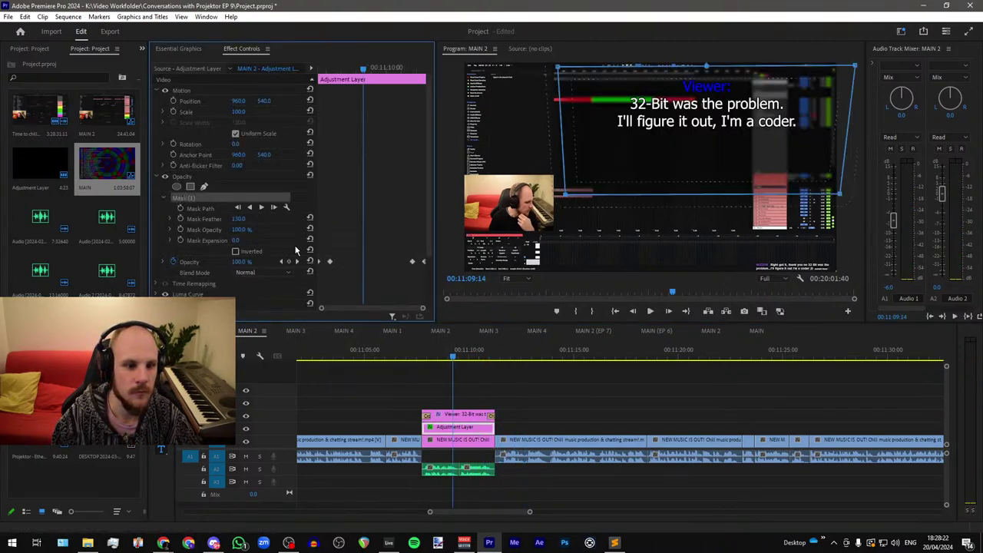
pyautogui.moveTo(567, 197); pyautogui.dragTo(607, 146)
pyautogui.moveTo(842, 200); pyautogui.dragTo(810, 148)
pyautogui.moveTo(854, 68); pyautogui.dragTo(818, 68)
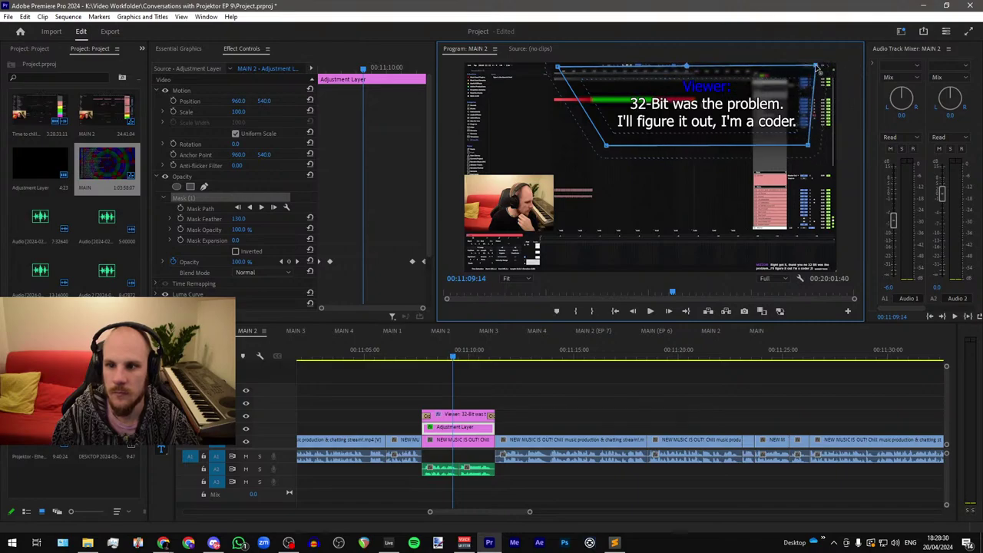
pyautogui.moveTo(561, 69); pyautogui.dragTo(600, 71)
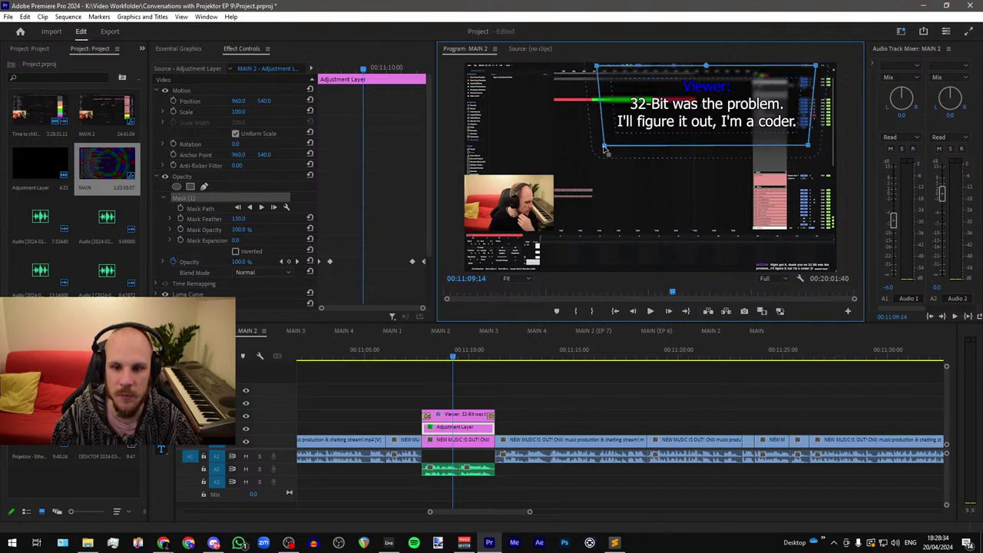
pyautogui.moveTo(605, 148); pyautogui.dragTo(601, 144)
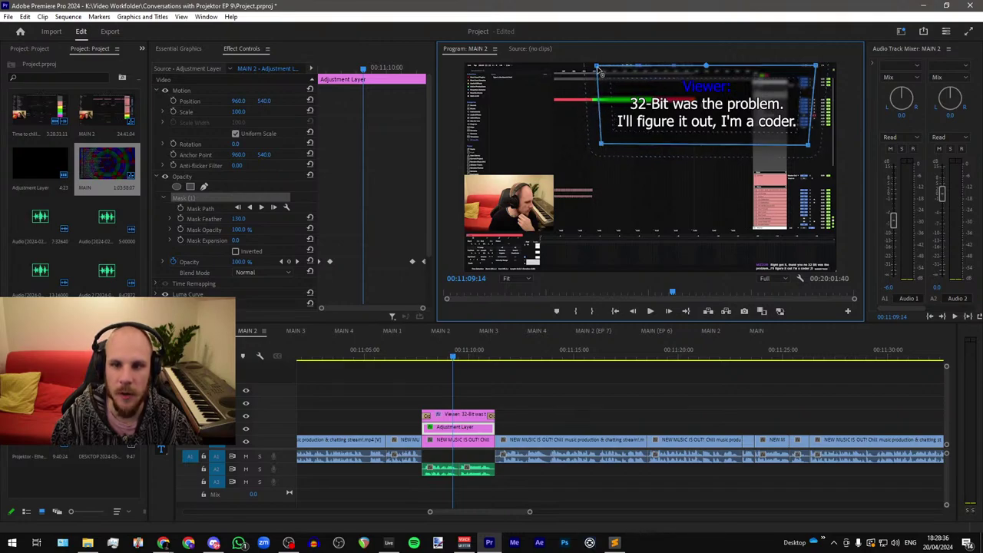
pyautogui.moveTo(599, 69); pyautogui.dragTo(603, 68)
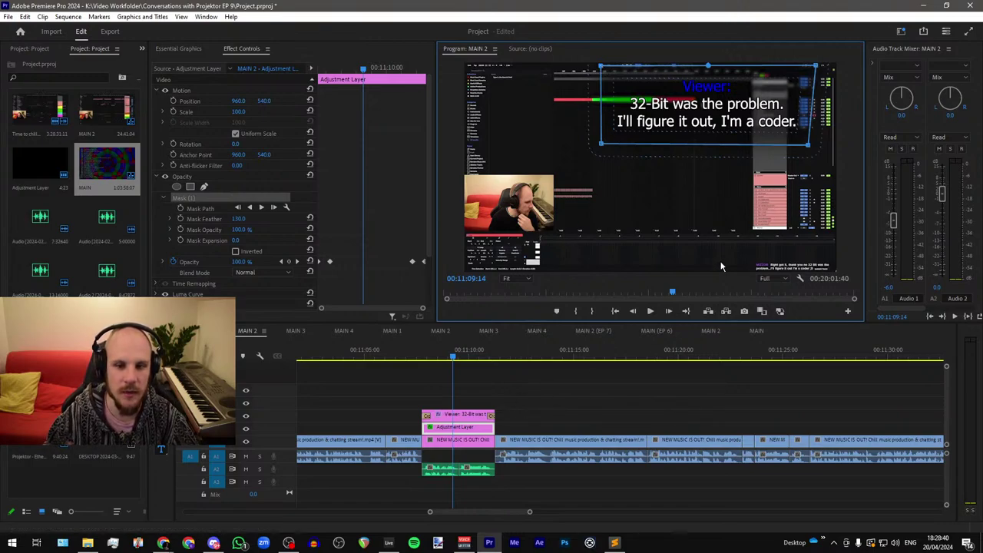
pyautogui.click(442, 386)
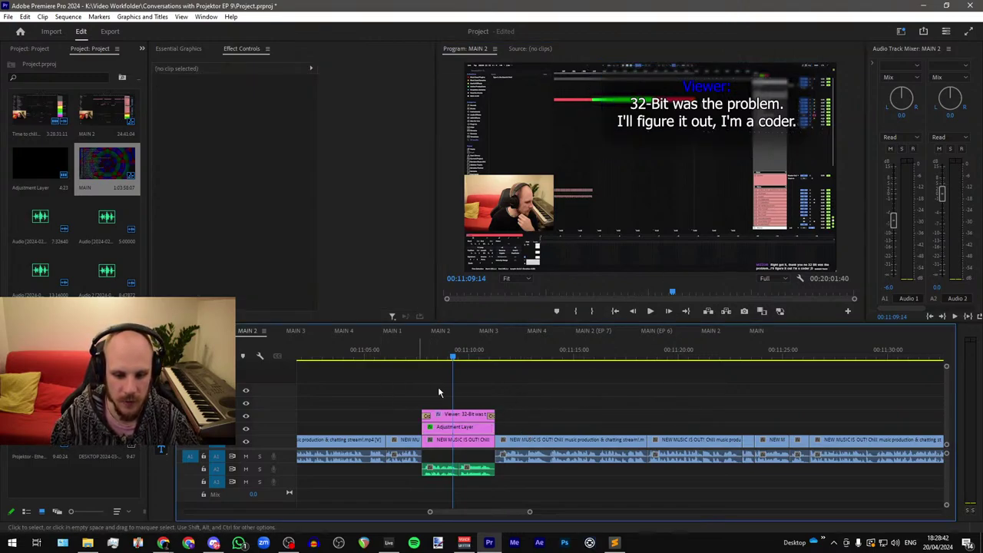
# Step: Duplicate the dBlue Glitch caption and its adjustment layer, and place the copies to start with the short green clip near 00:11:47
pyautogui.click(490, 358)
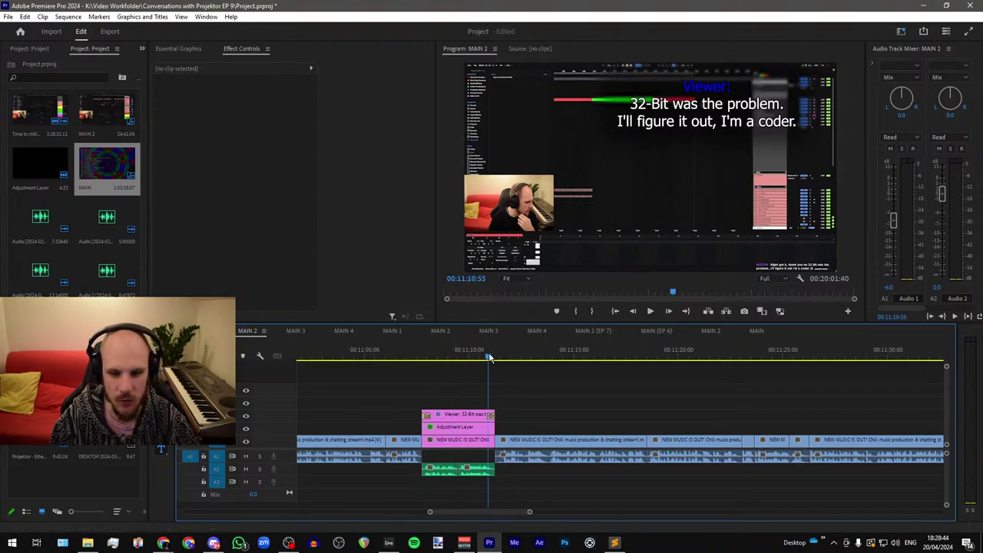
pyautogui.scroll(-6, 421, 373)
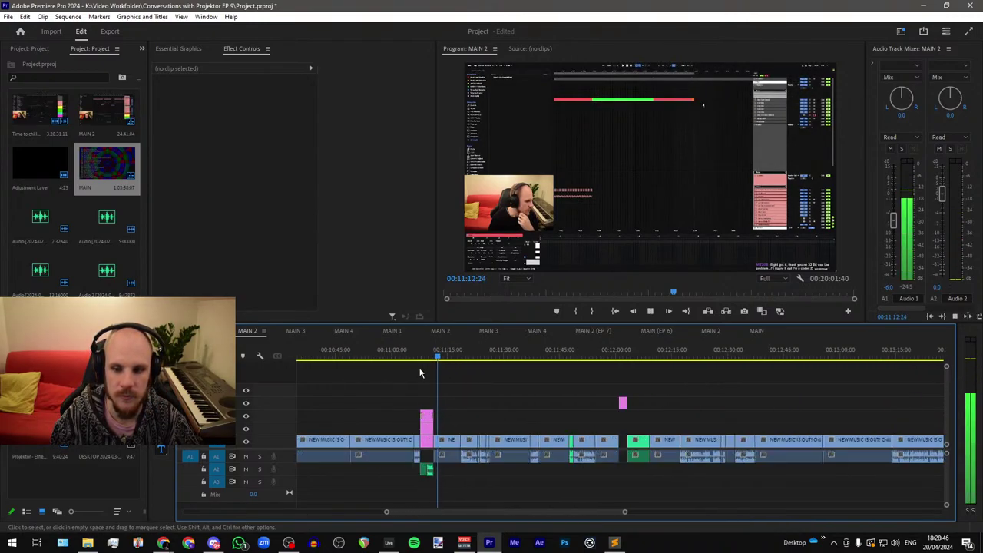
pyautogui.scroll(2, 473, 378)
pyautogui.scroll(-4, 457, 382)
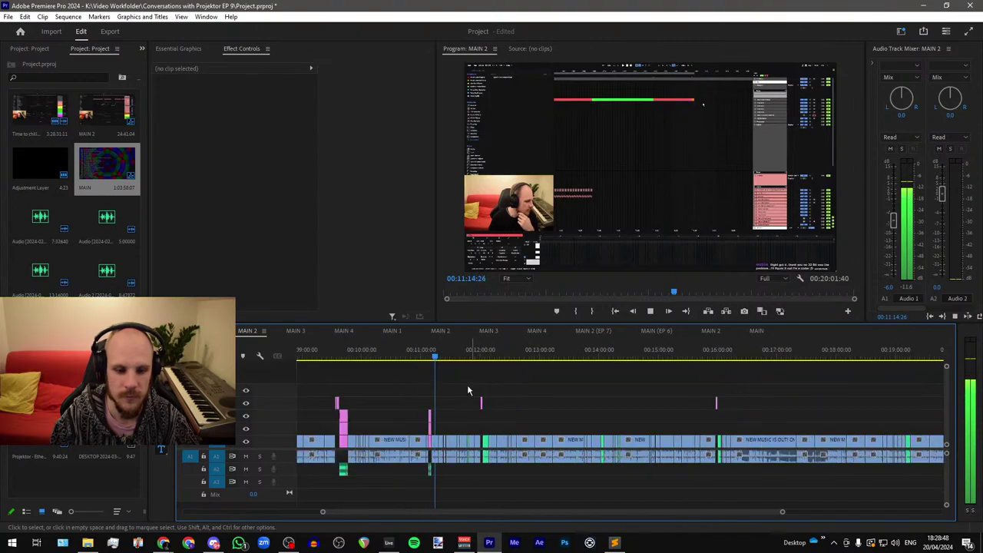
pyautogui.scroll(2, 368, 400)
pyautogui.moveTo(350, 413); pyautogui.dragTo(317, 431)
pyautogui.hotkey('ctrl', 'c')
pyautogui.hotkey('ctrl', 'v')
pyautogui.scroll(3, 538, 399)
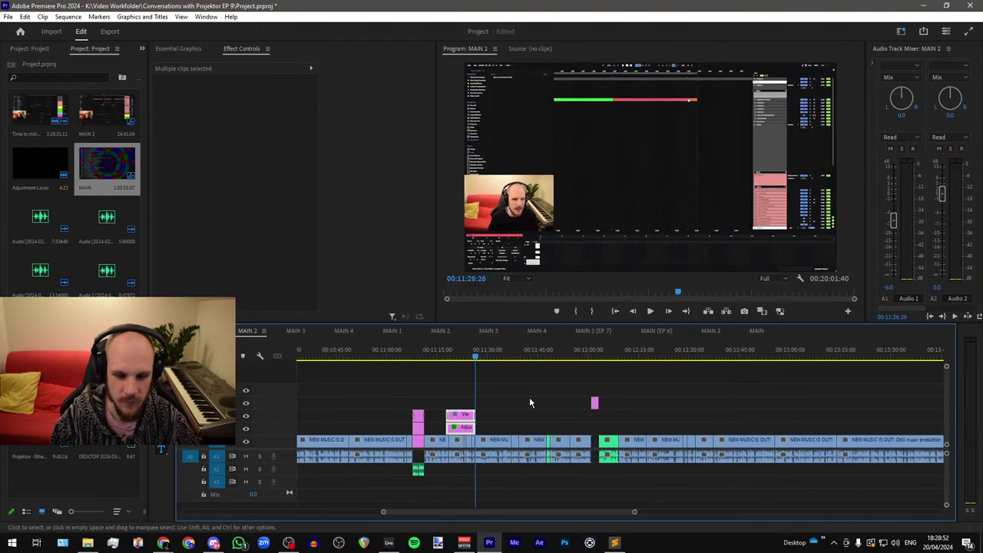
pyautogui.moveTo(396, 417); pyautogui.dragTo(589, 416)
# Step: Play the stretch leading into the short green clip to check the copied caption's placement and the preceding dialogue
pyautogui.click(558, 354)
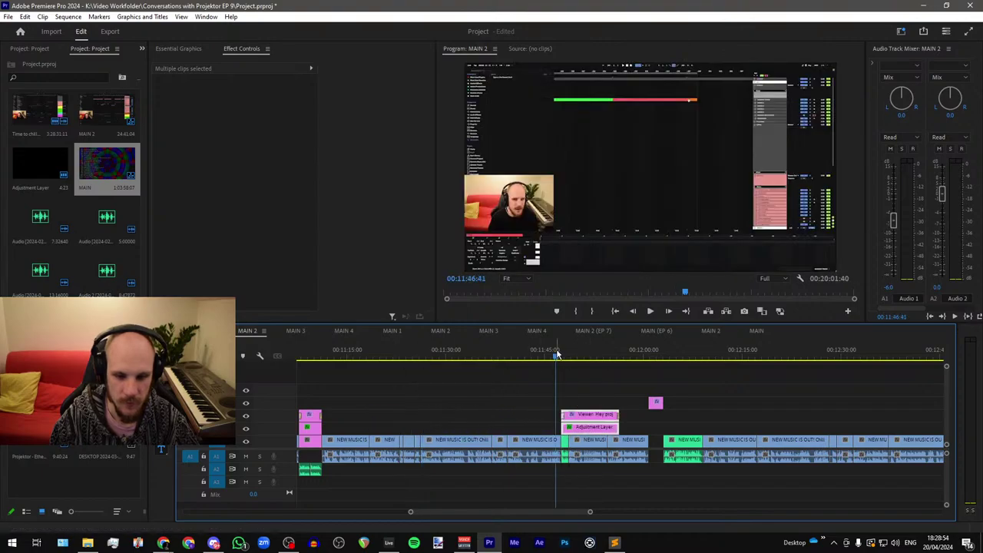
pyautogui.press('space')
pyautogui.scroll(3, 615, 389)
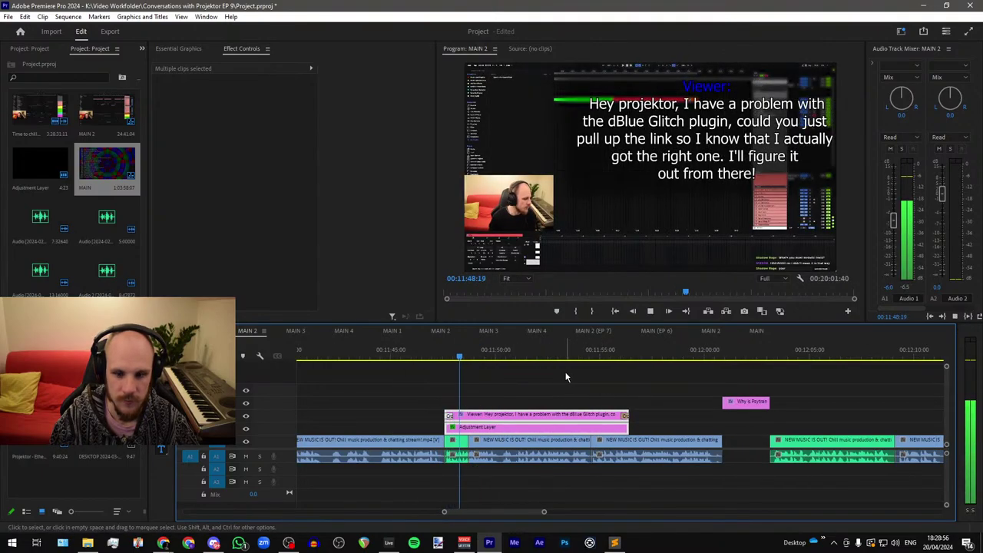
pyautogui.press('space')
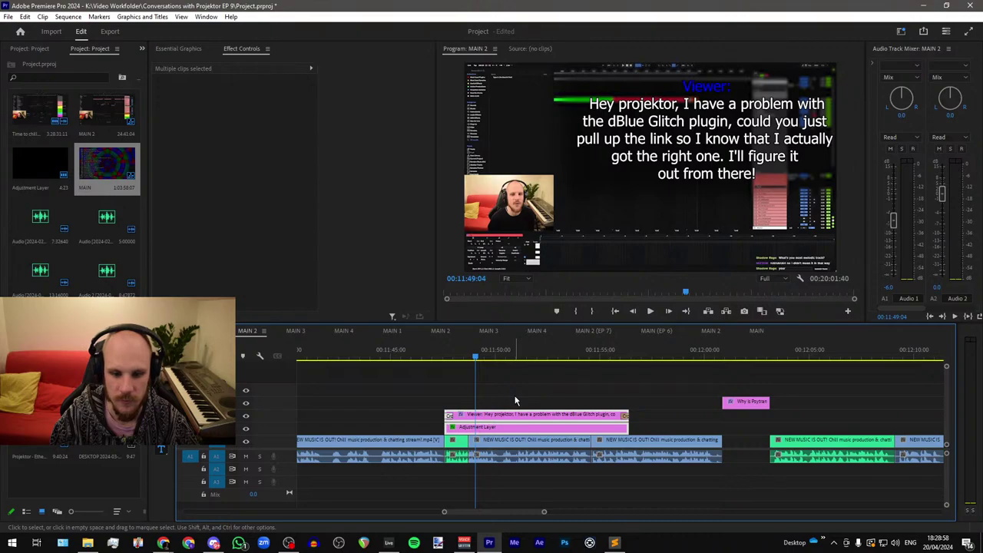
pyautogui.hotkey('alt', 'Tab')
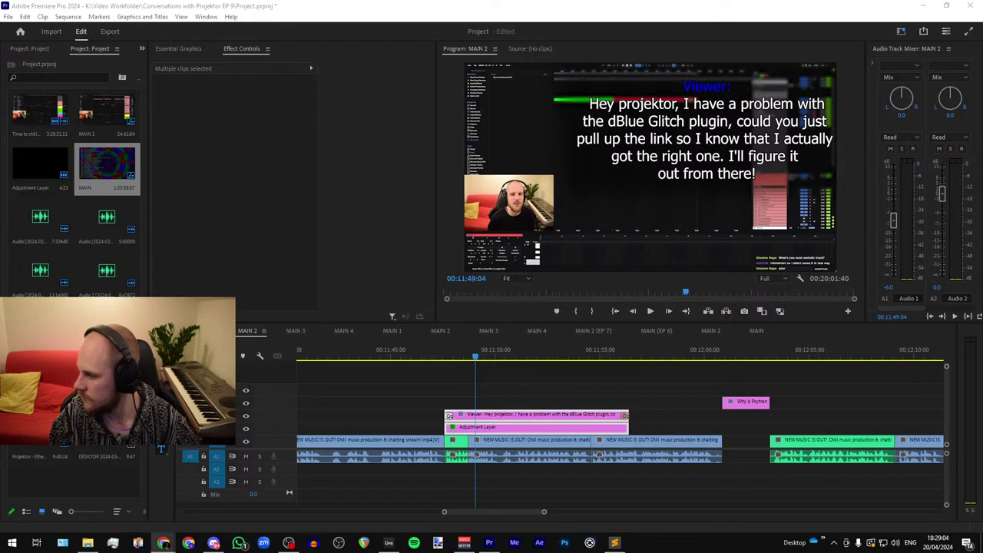
pyautogui.scroll(-3, 634, 415)
pyautogui.click(530, 355)
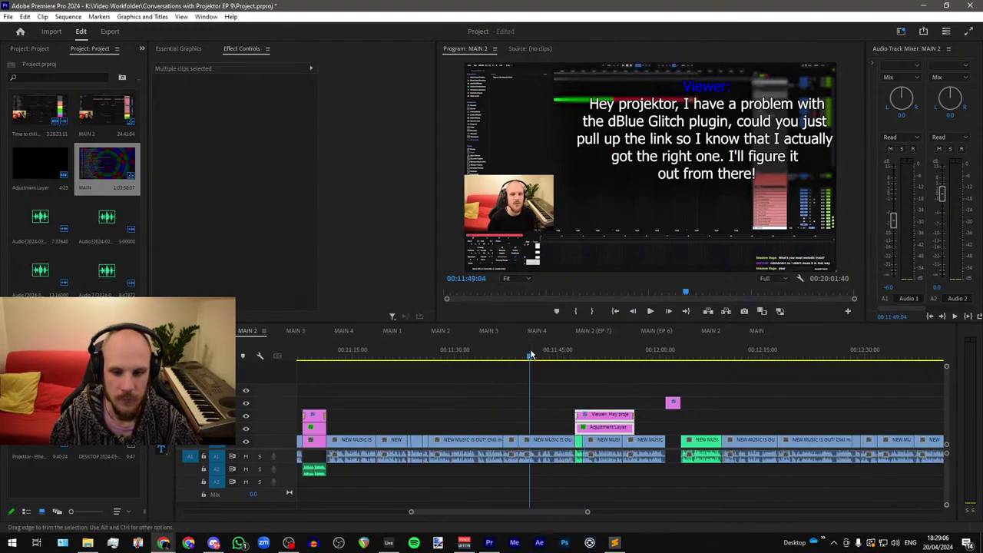
pyautogui.press('space')
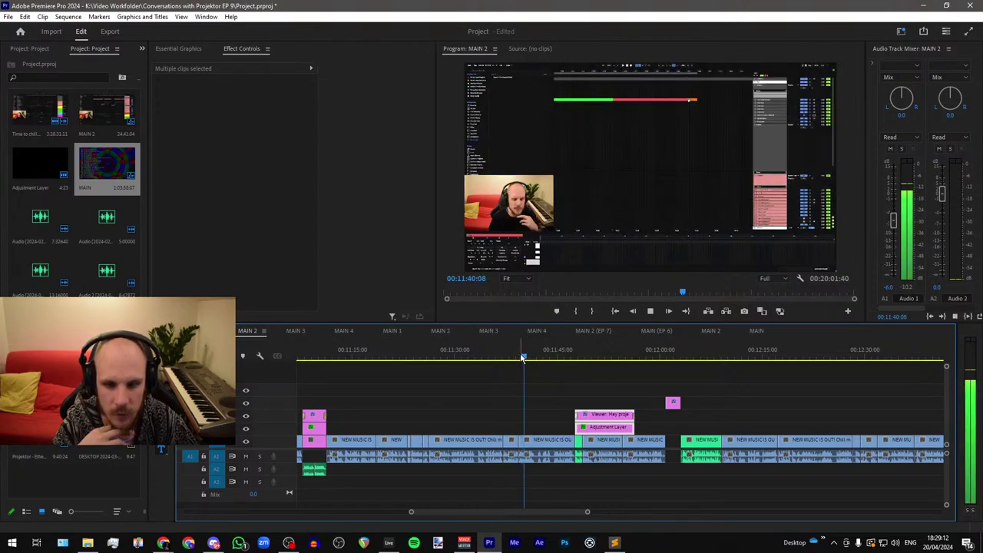
pyautogui.scroll(6, 596, 412)
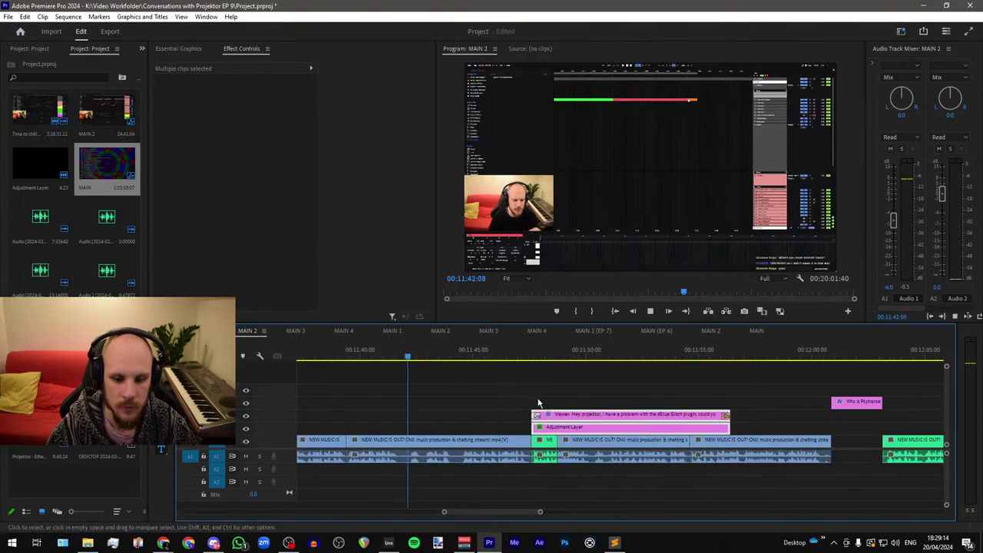
pyautogui.scroll(-5, 596, 407)
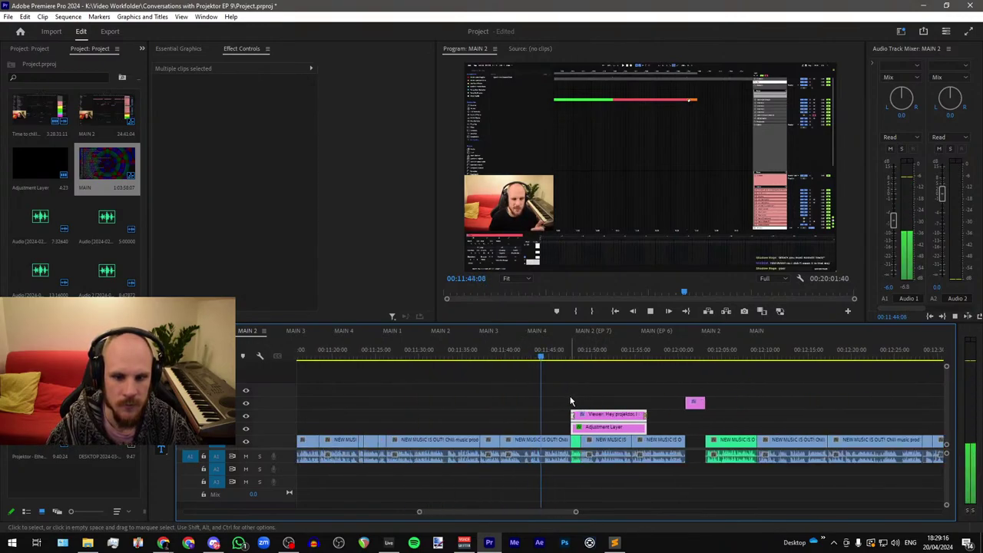
pyautogui.scroll(3, 568, 401)
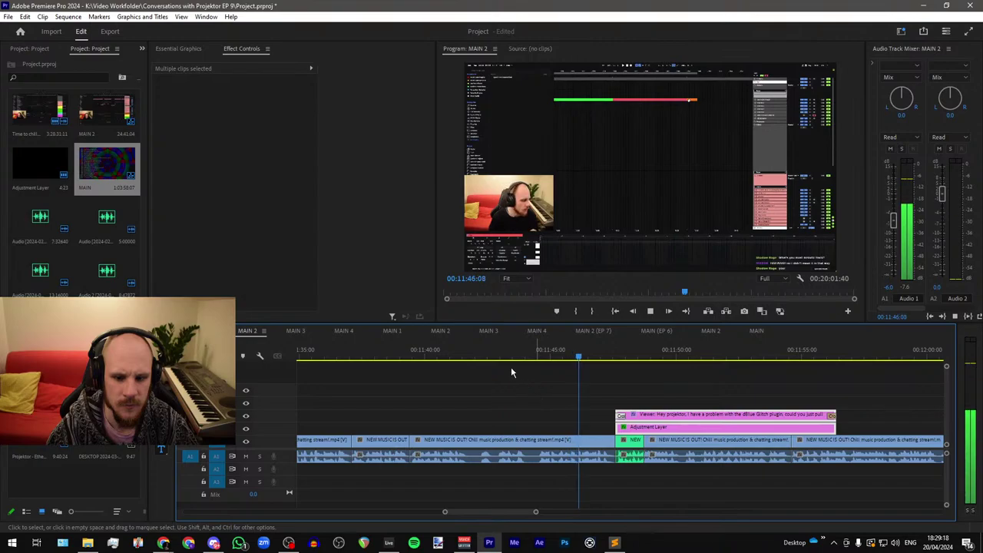
# Step: Ripple-cut a section of about 3 seconds from the blue stream clip before the short green clip and save the project
pyautogui.click(467, 358)
pyautogui.moveTo(471, 359); pyautogui.dragTo(539, 364)
pyautogui.press('q')
pyautogui.hotkey('ctrl', 's')
# Step: Replace the copied caption's message below "Viewer:" with "I'm not gonna code that shit hahaha"
pyautogui.press('space')
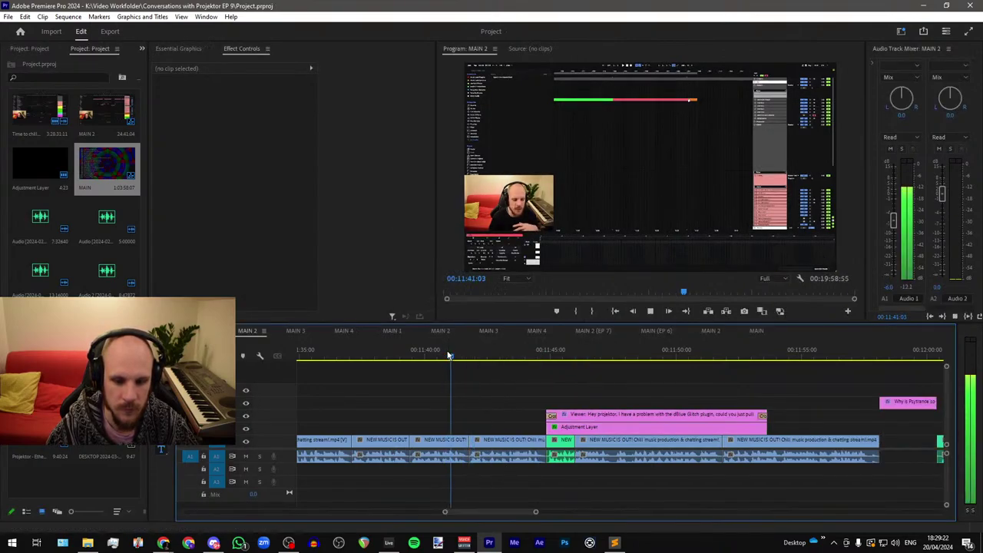
pyautogui.scroll(-2, 543, 383)
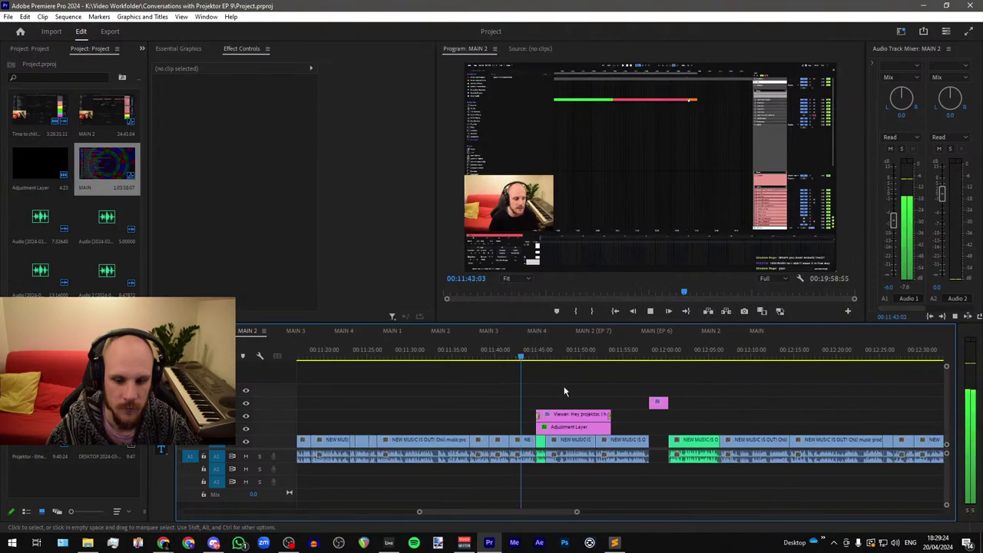
pyautogui.scroll(2, 534, 384)
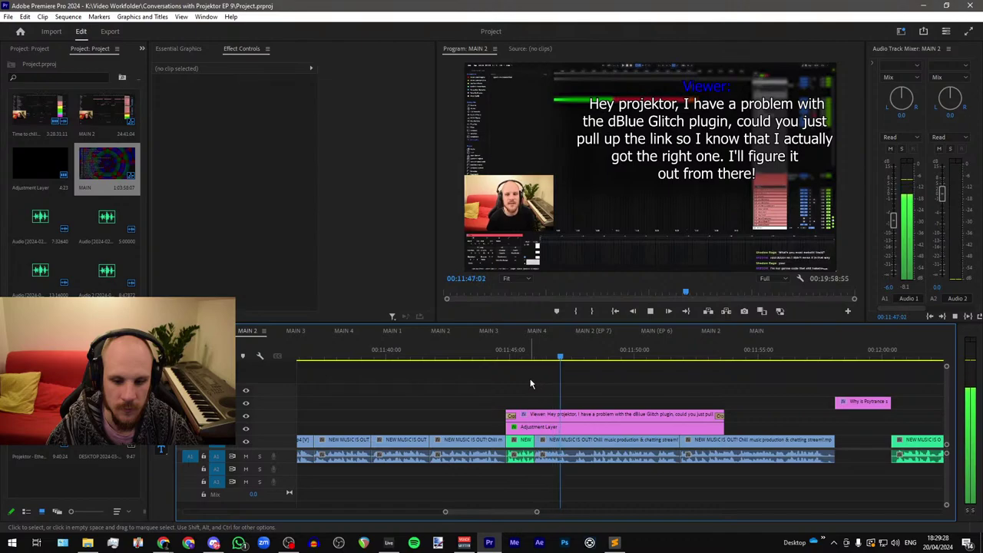
pyautogui.press('space')
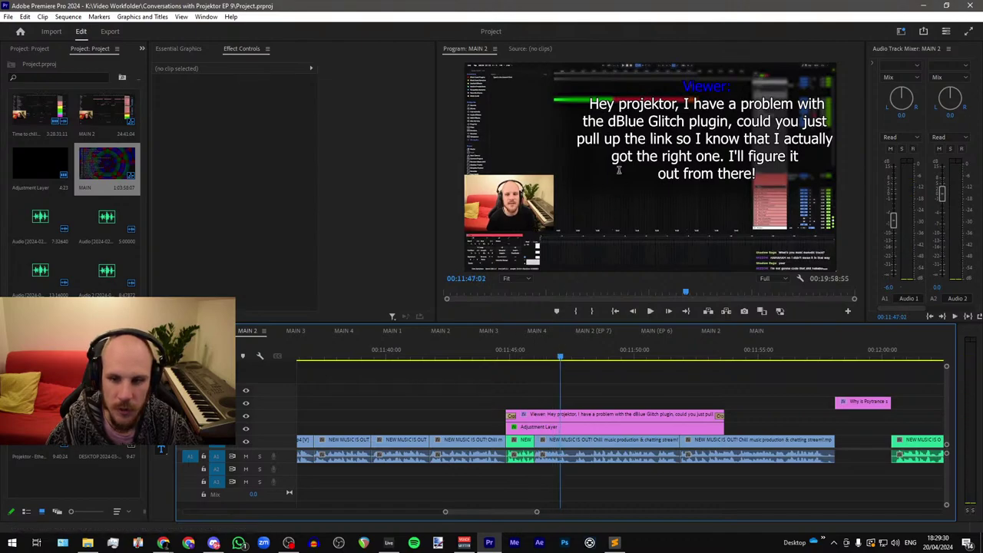
pyautogui.click(646, 131)
pyautogui.moveTo(590, 101); pyautogui.dragTo(758, 168)
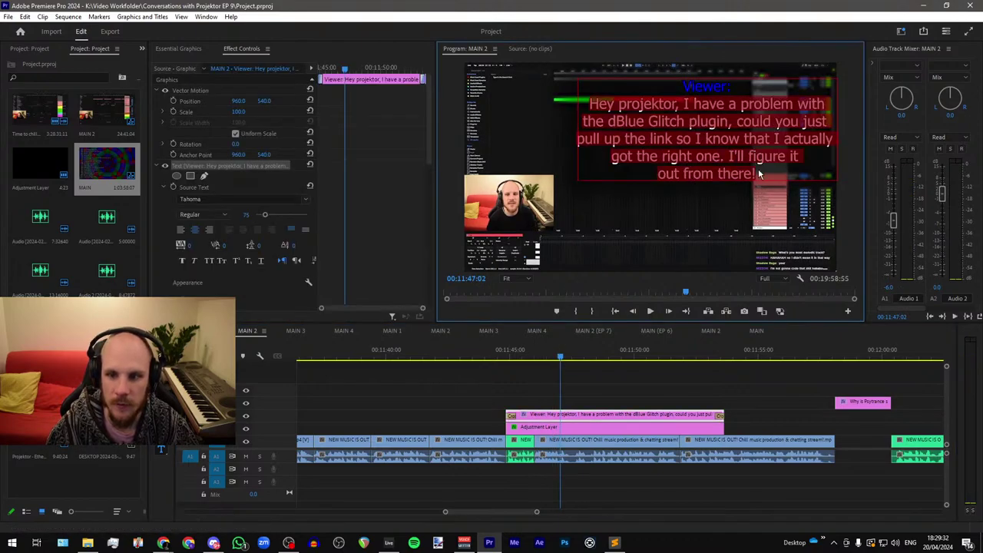
pyautogui.hotkey('ctrl', 'v')
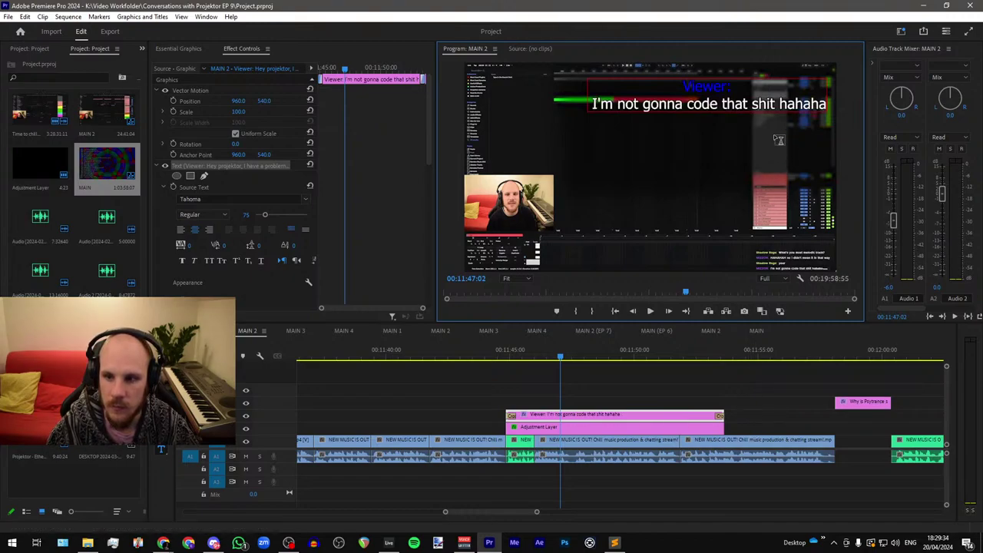
# Step: Replace "hahaha" at the end of the caption with an ellipsis so the message reads "I'm not gonna code that shit..."
pyautogui.press('BackSpace')
pyautogui.press('BackSpace')
pyautogui.write('...')
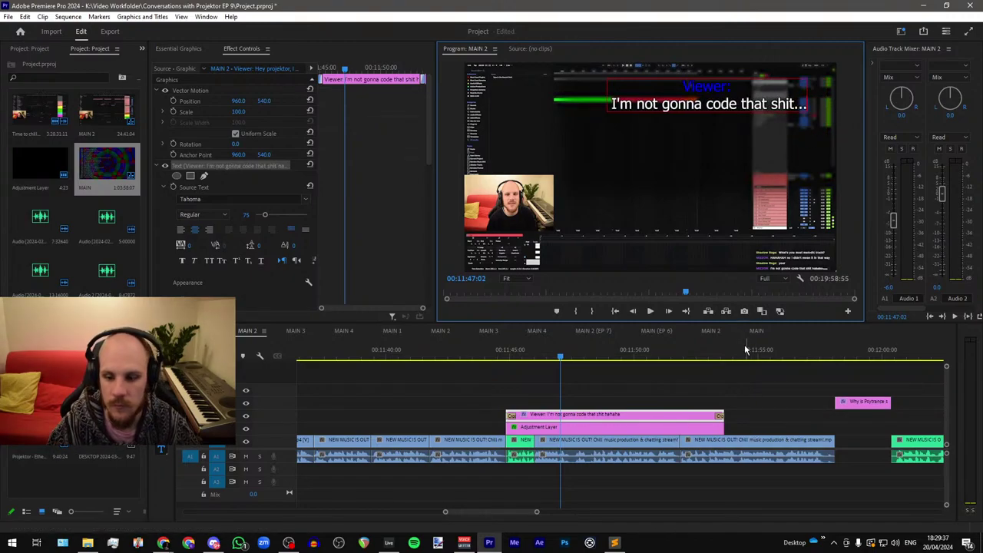
# Step: Shorten the "I'm not gonna code that shit..." caption and its adjustment layer so both end just after 00:11:47
pyautogui.click(742, 422)
pyautogui.scroll(3, 738, 421)
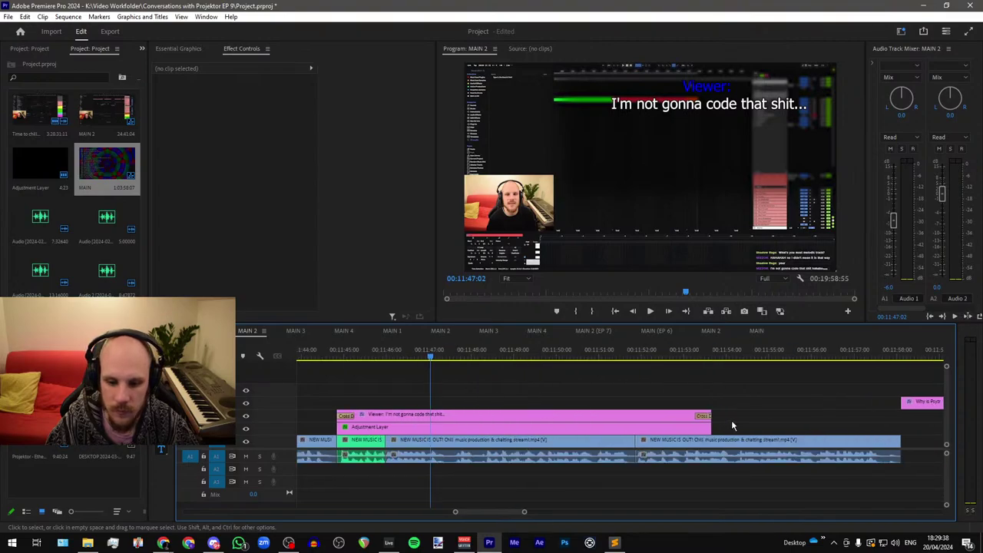
pyautogui.moveTo(707, 416); pyautogui.dragTo(441, 415)
pyautogui.scroll(3, 421, 400)
pyautogui.click(430, 352)
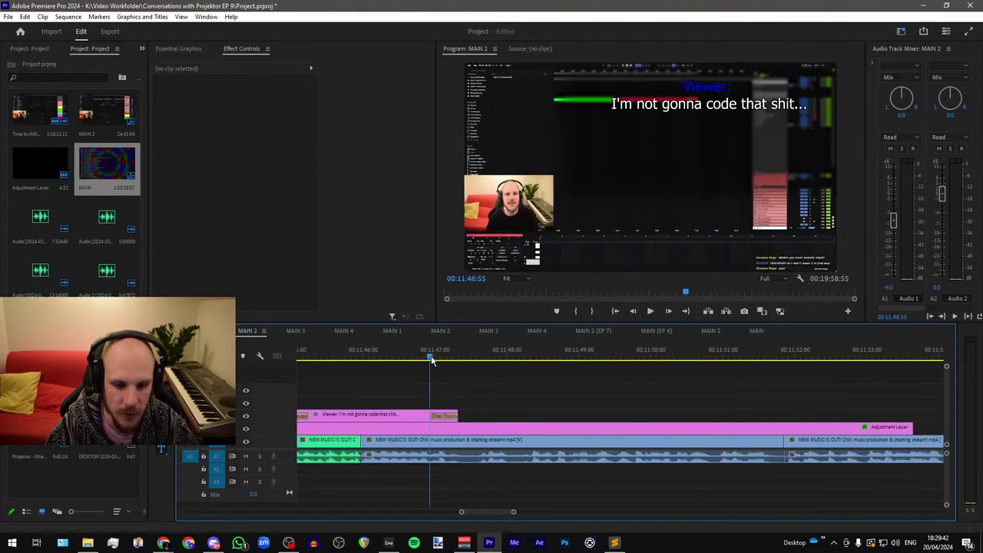
pyautogui.scroll(-2, 499, 386)
pyautogui.scroll(-2, 499, 386)
pyautogui.click(451, 429)
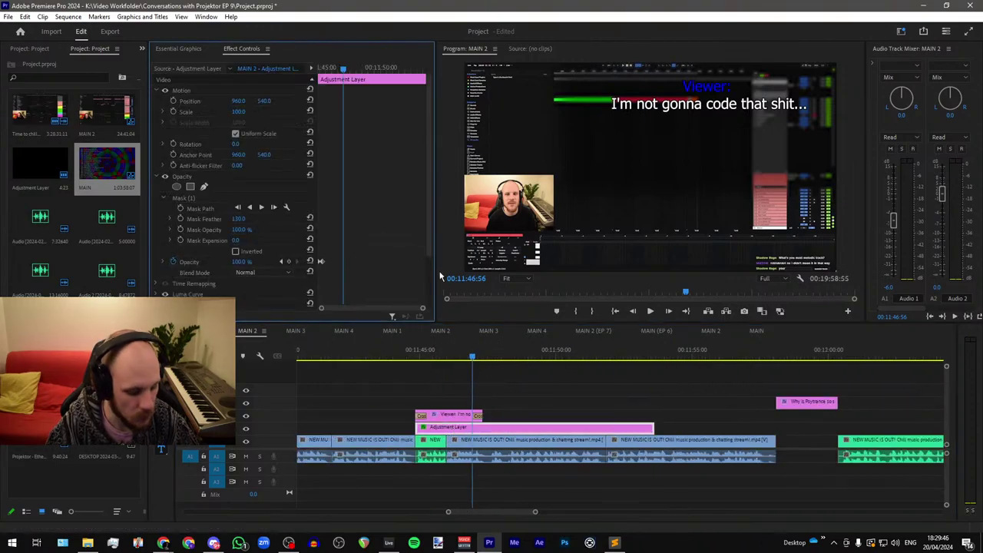
pyautogui.moveTo(654, 428); pyautogui.dragTo(482, 431)
# Step: Play the shortened caption and compare its darkened background with the earlier "32-Bit was the problem" caption near 00:11:09
pyautogui.click(403, 354)
pyautogui.press('space')
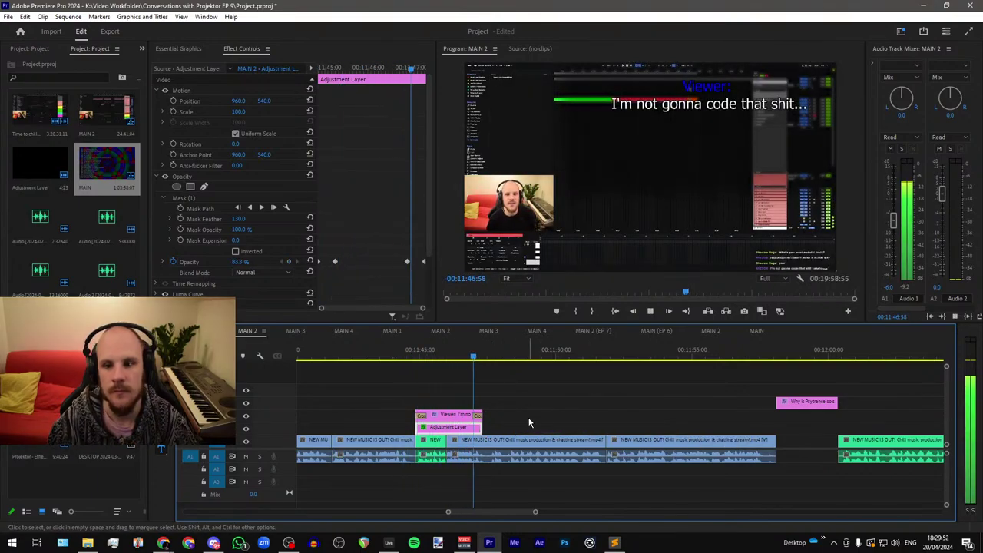
pyautogui.scroll(-5, 638, 416)
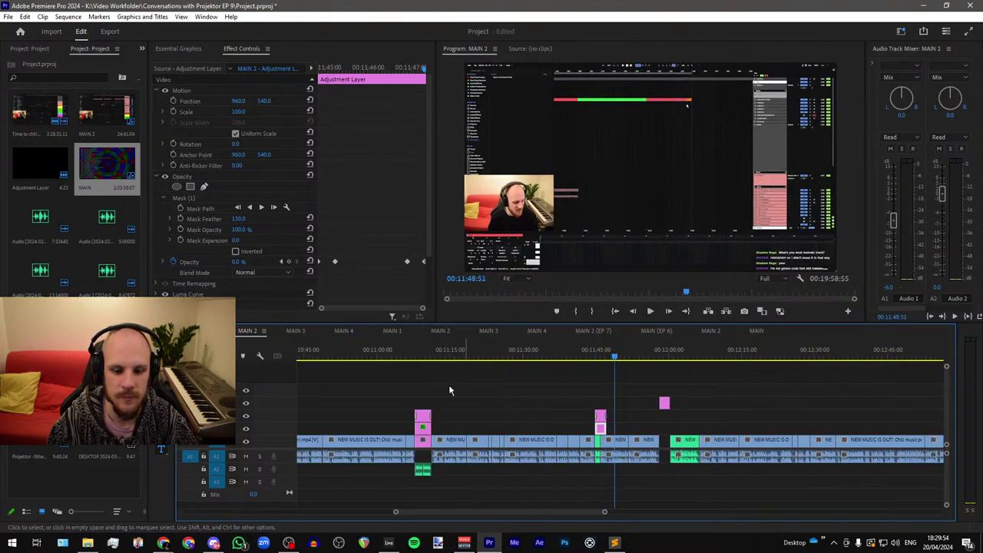
pyautogui.click(422, 359)
pyautogui.scroll(4, 463, 368)
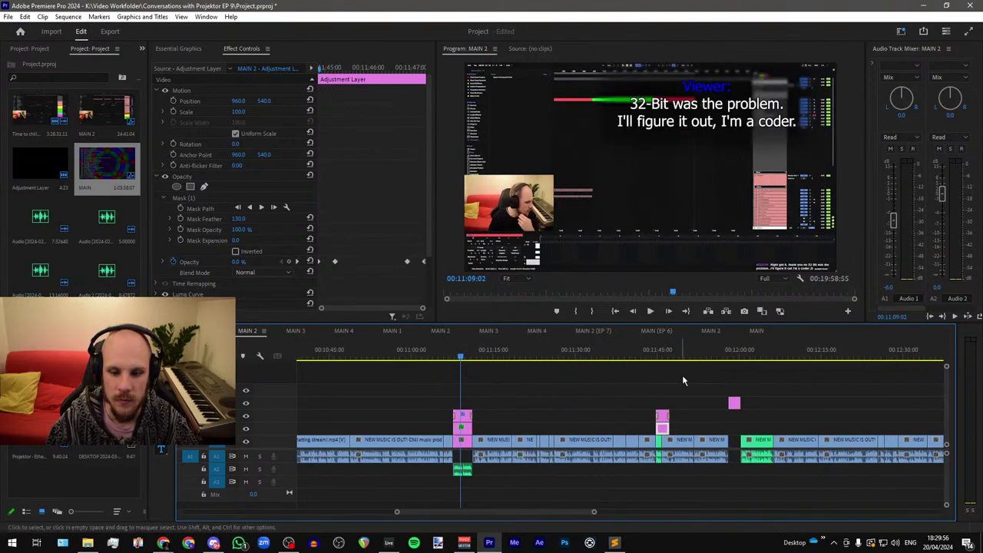
# Step: Reshape the opacity mask of the shortened caption's adjustment layer by moving its four corners in tightly around the two text lines
pyautogui.click(648, 356)
pyautogui.scroll(5, 625, 361)
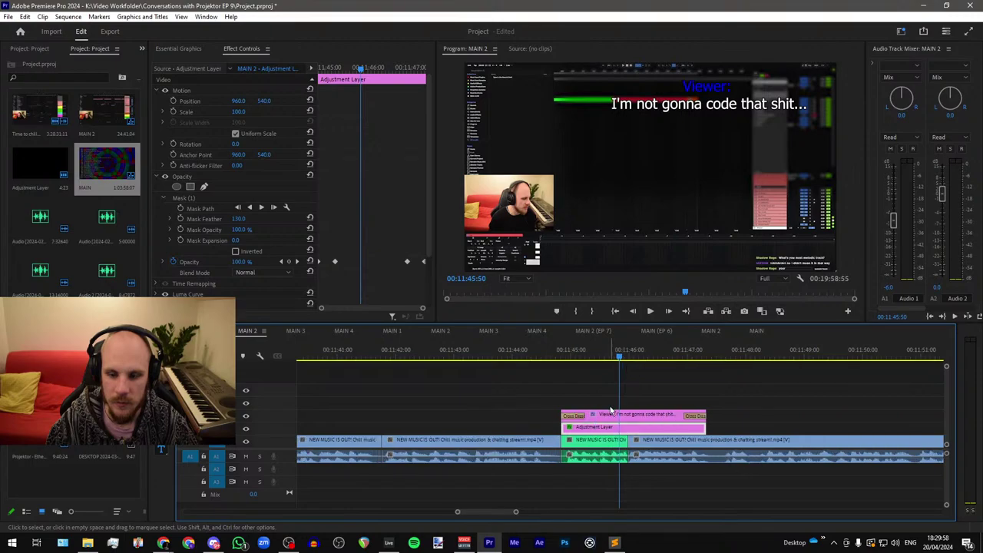
pyautogui.click(203, 210)
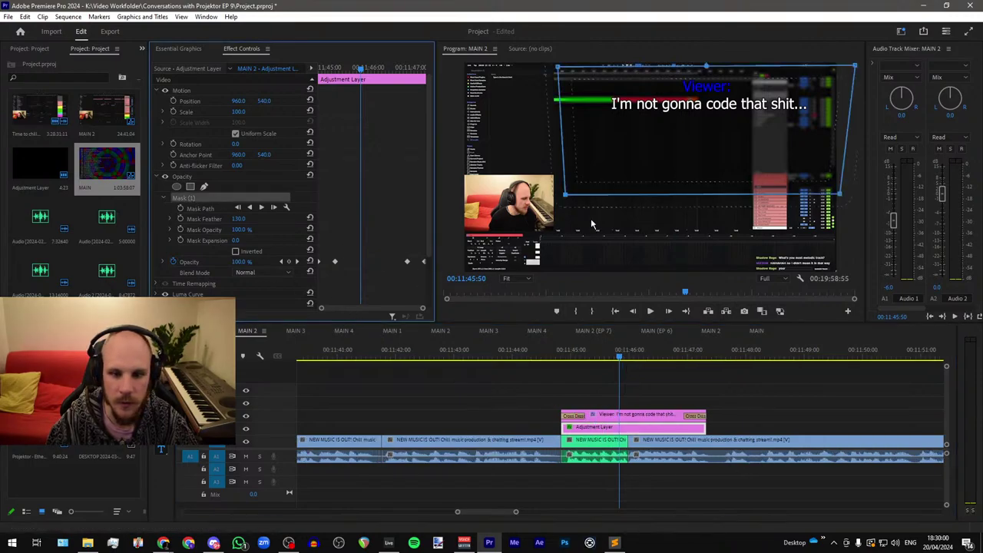
pyautogui.moveTo(575, 198); pyautogui.dragTo(606, 132)
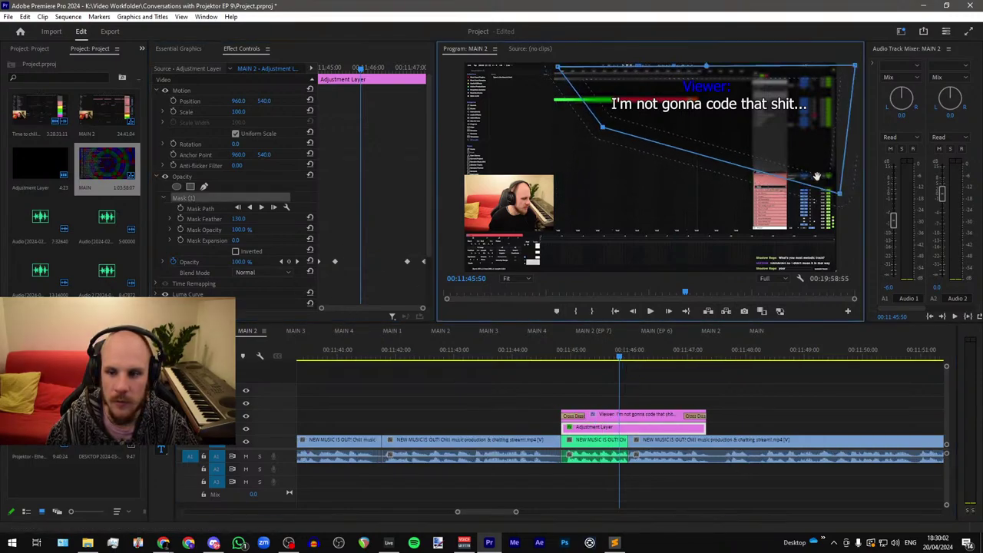
pyautogui.moveTo(843, 199); pyautogui.dragTo(820, 132)
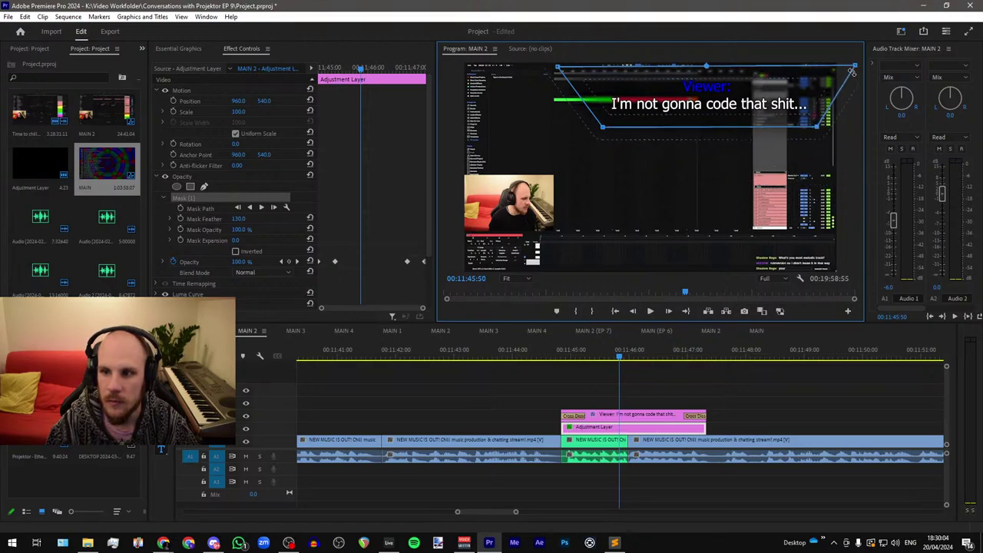
pyautogui.moveTo(848, 67); pyautogui.dragTo(835, 69)
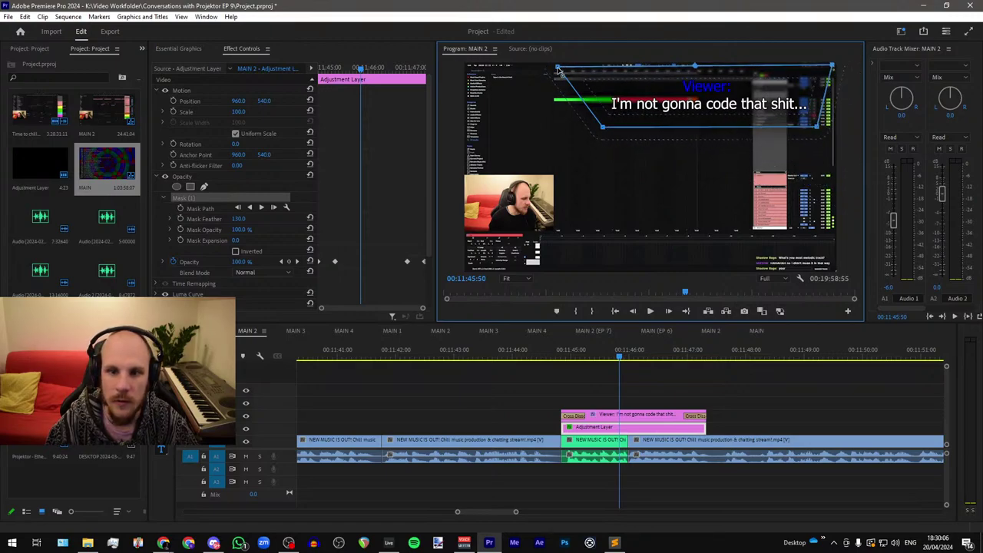
pyautogui.moveTo(559, 69); pyautogui.dragTo(580, 69)
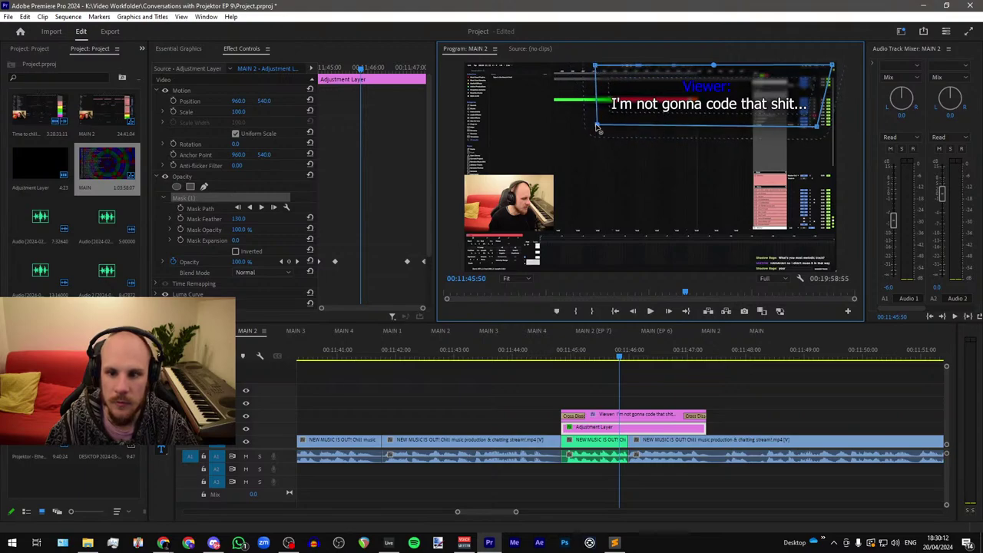
# Step: Play from the shortened caption through the "Why is Psytrance so spiritual?" title into the green clip that follows
pyautogui.press('space')
pyautogui.scroll(-8, 492, 357)
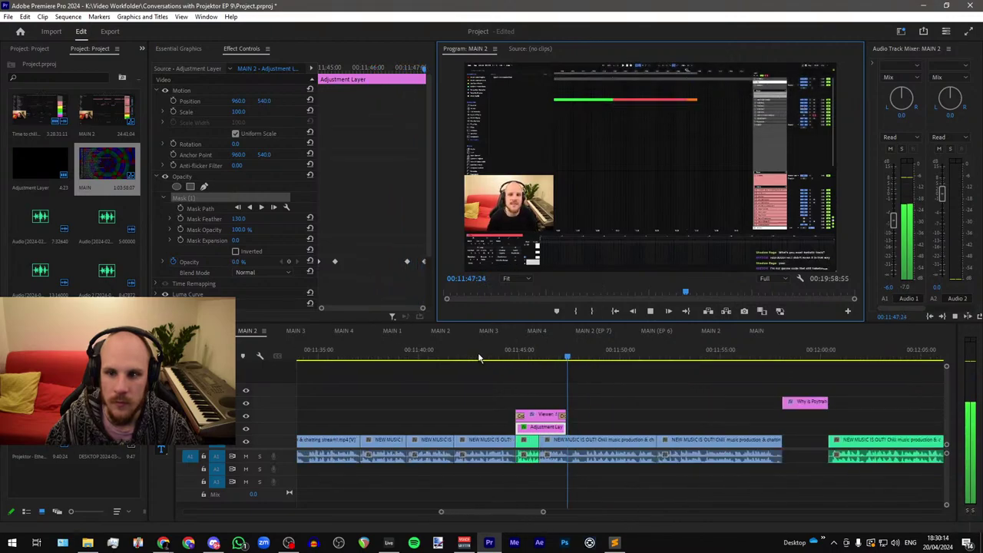
pyautogui.scroll(2, 496, 371)
pyautogui.scroll(4, 504, 382)
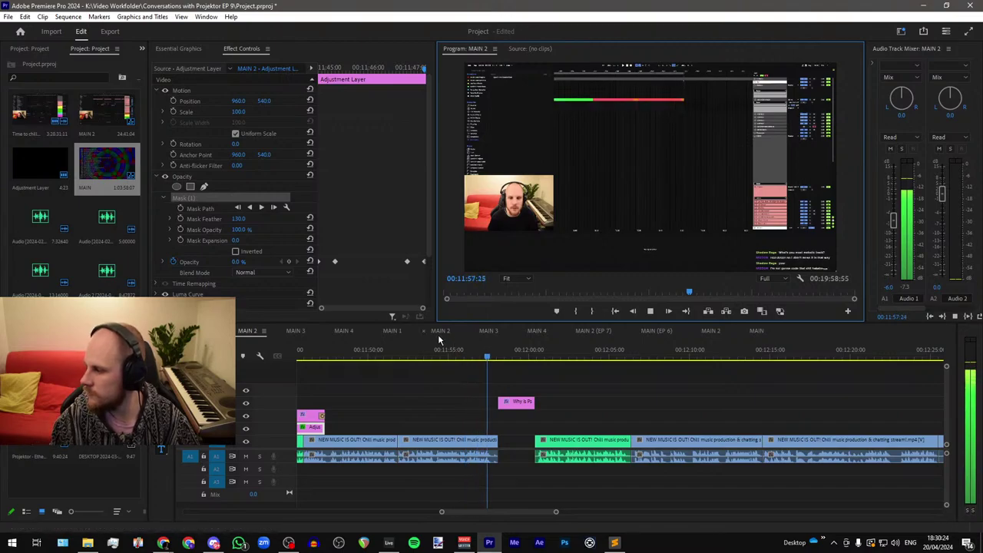
pyautogui.scroll(-5, 454, 393)
pyautogui.scroll(6, 483, 393)
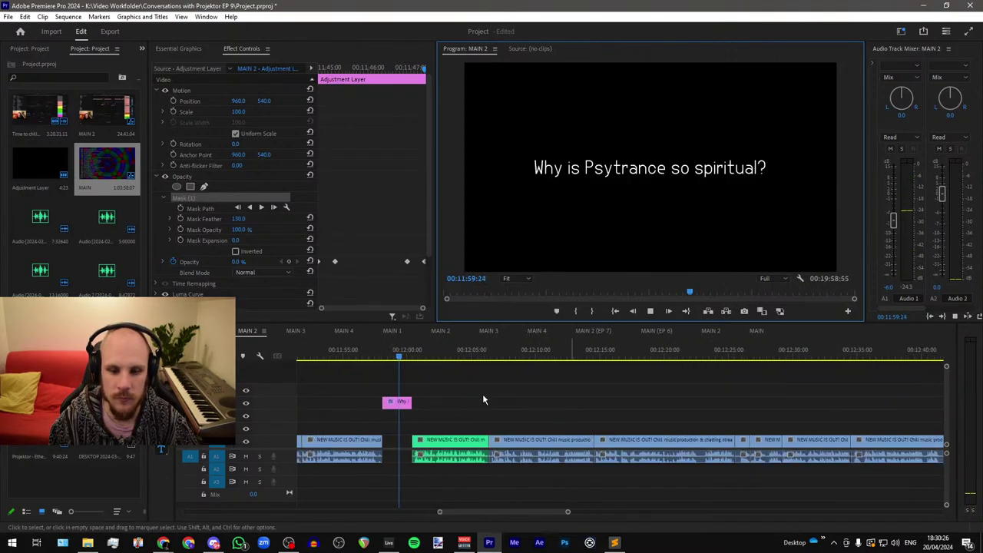
pyautogui.scroll(5, 503, 408)
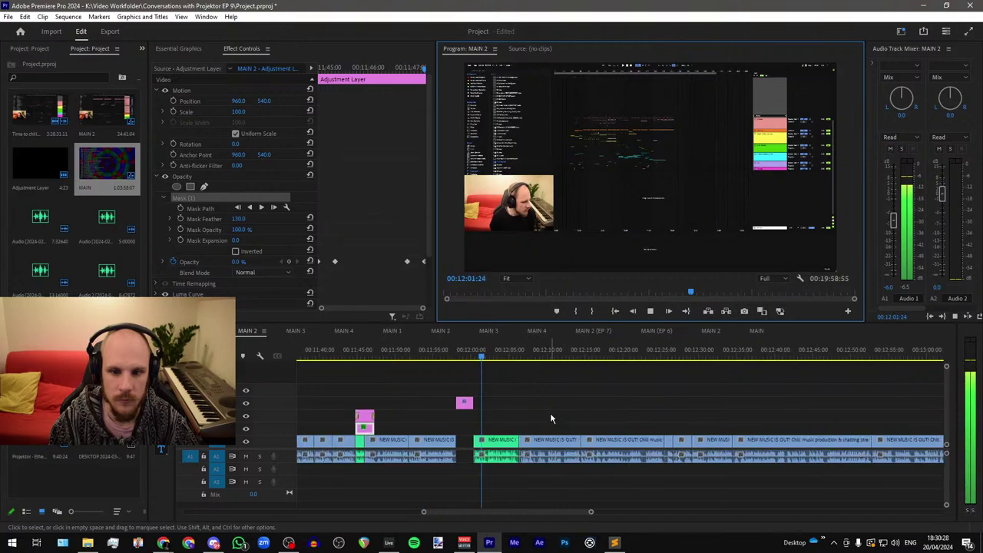
pyautogui.moveTo(452, 412); pyautogui.dragTo(430, 427)
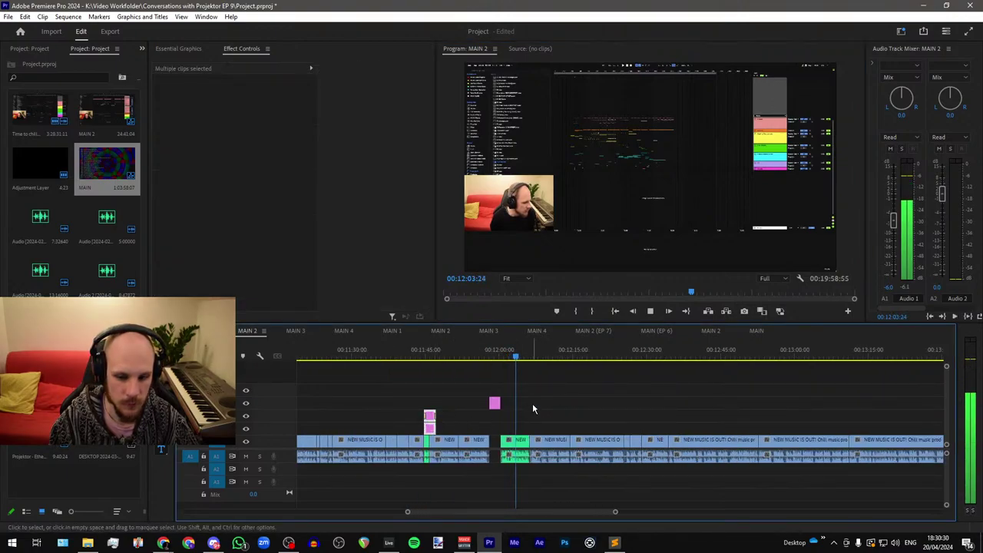
pyautogui.scroll(3, 534, 405)
pyautogui.scroll(-2, 533, 410)
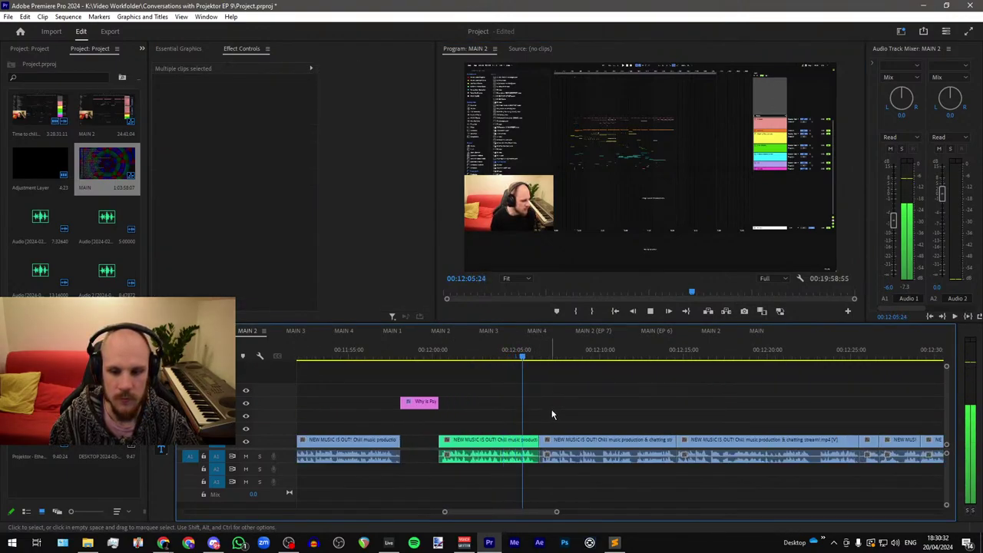
pyautogui.press('space')
# Step: Duplicate the "I'm not gonna code that shit..." caption with its adjustment layer and align the copies to the start of the green clip after the title
pyautogui.click(484, 359)
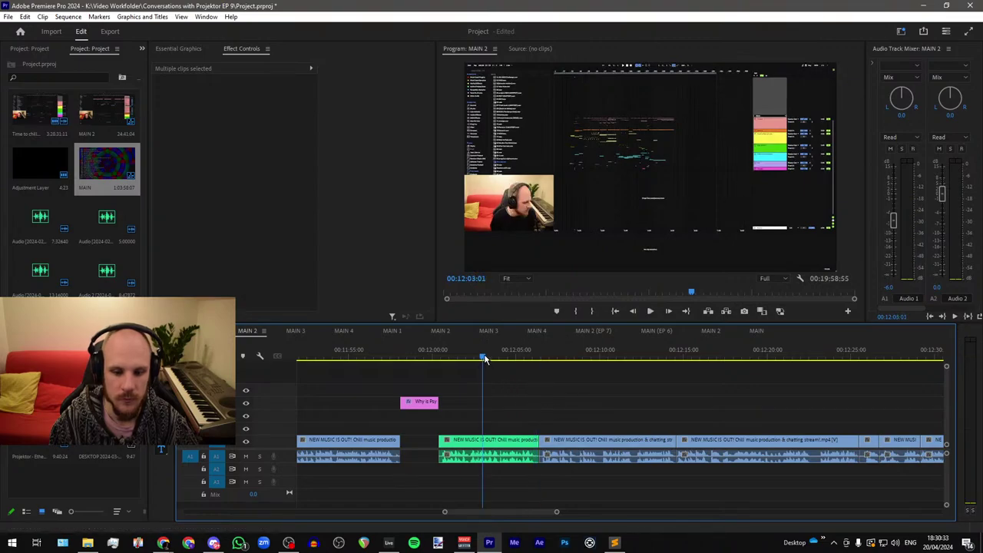
pyautogui.click(500, 413)
pyautogui.click(469, 358)
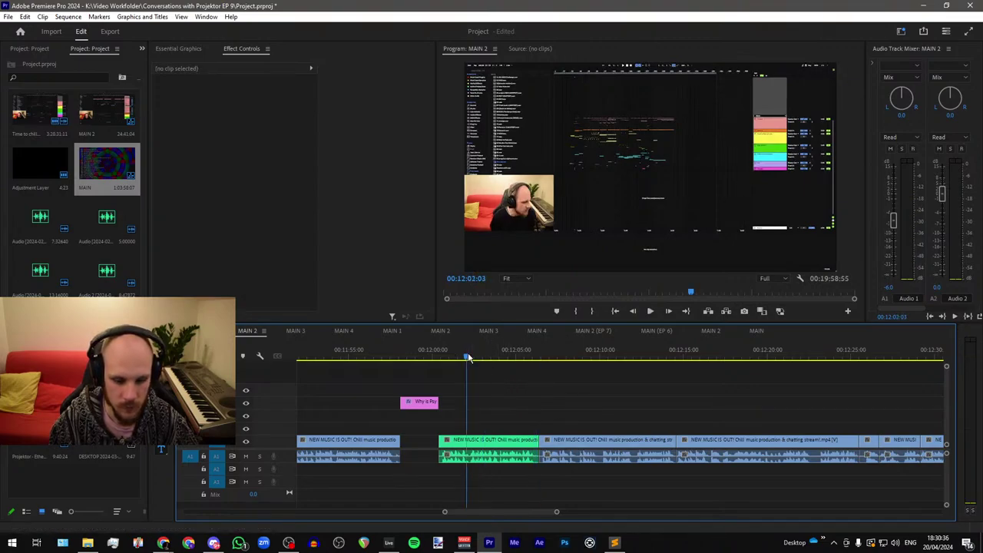
pyautogui.scroll(3, 498, 415)
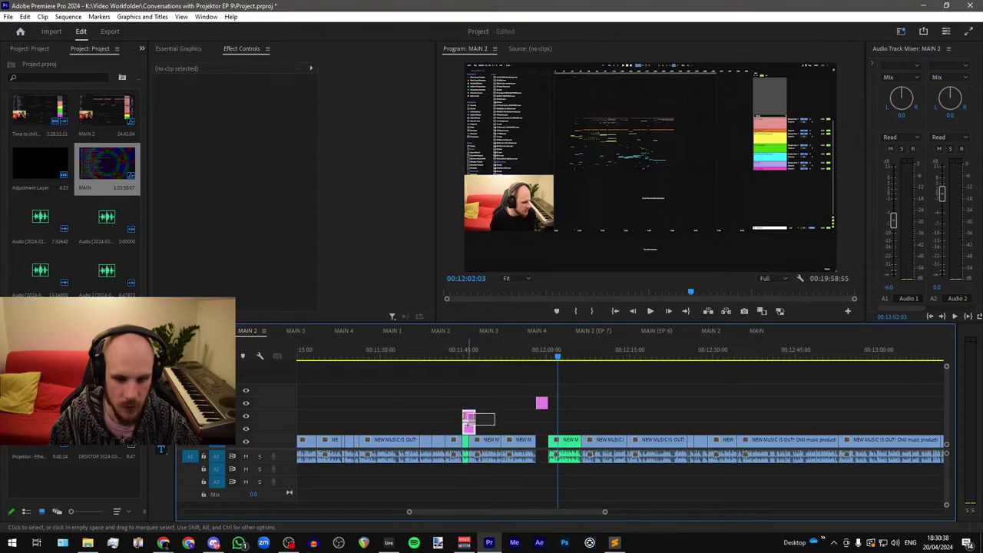
pyautogui.moveTo(464, 423); pyautogui.dragTo(462, 426)
pyautogui.hotkey('ctrl', 'c')
pyautogui.hotkey('ctrl', 'v')
pyautogui.scroll(-5, 537, 385)
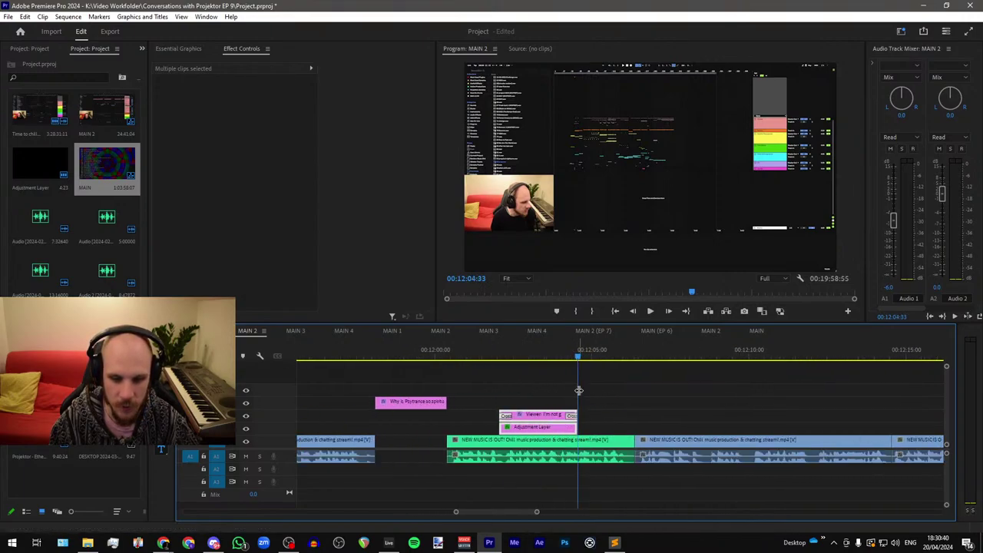
pyautogui.scroll(3, 557, 399)
pyautogui.moveTo(528, 414); pyautogui.dragTo(437, 414)
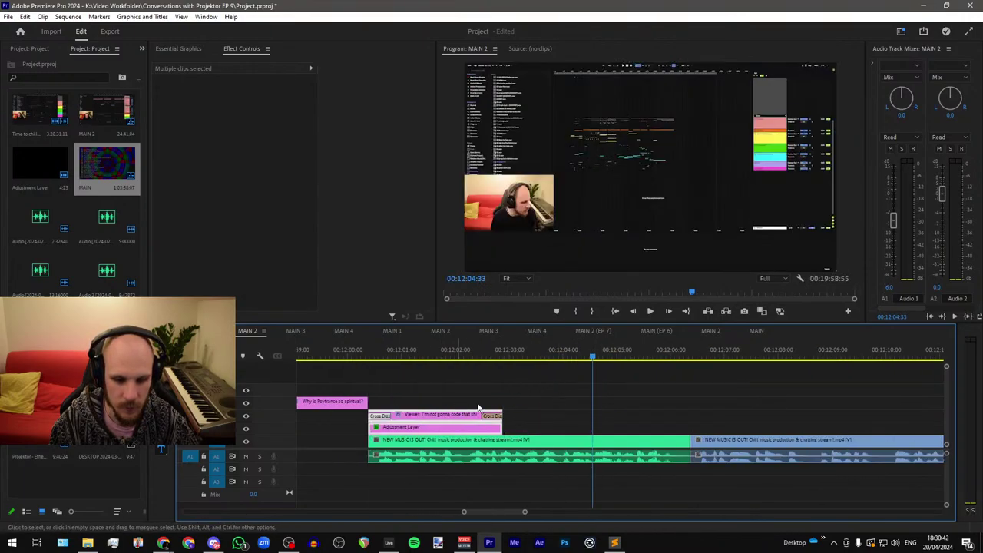
# Step: Extend the copied caption and its adjustment layer to the end of the green clip
pyautogui.click(478, 406)
pyautogui.moveTo(500, 415); pyautogui.dragTo(689, 415)
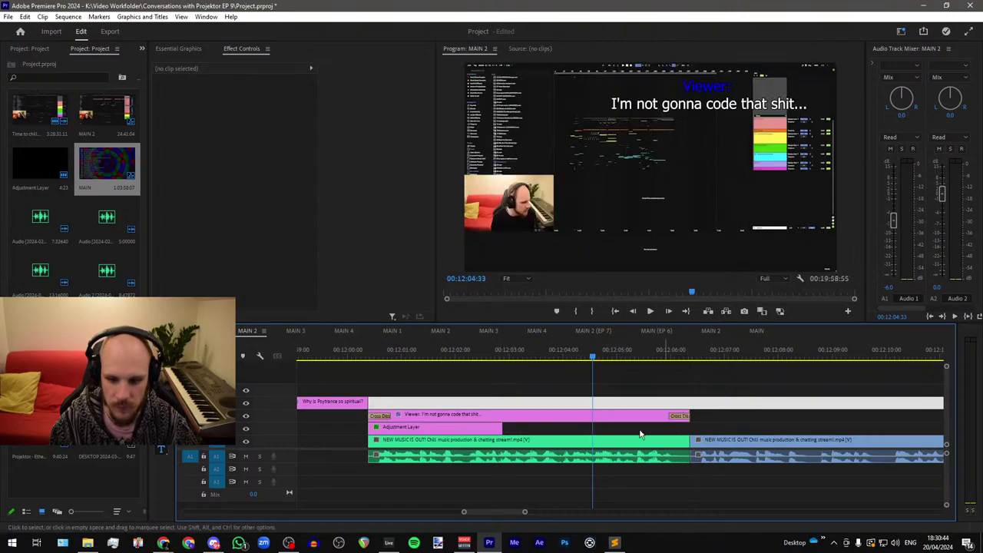
pyautogui.moveTo(503, 427); pyautogui.dragTo(689, 427)
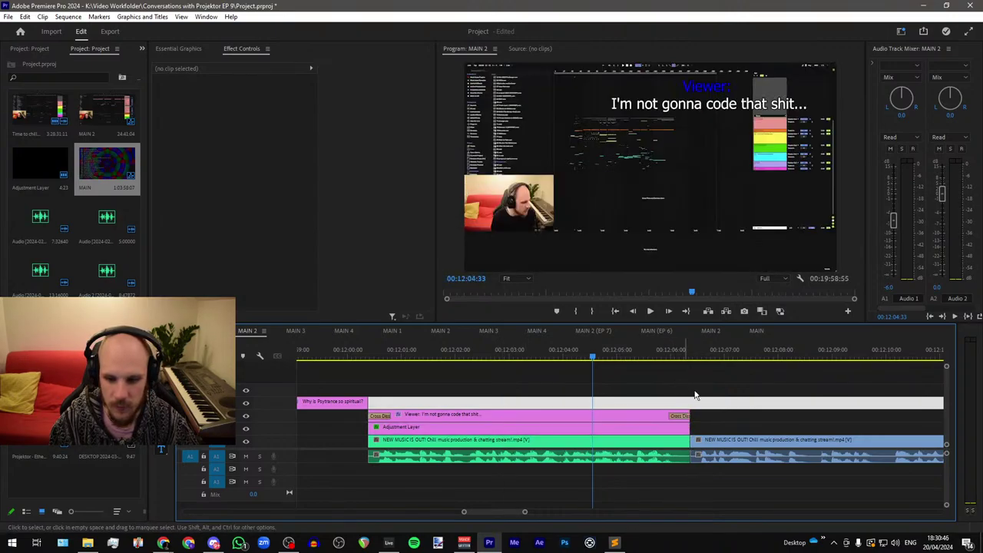
# Step: Move the copied adjustment layer's last two opacity keyframes to 00:12:05:58, where the caption's closing cross dissolve starts
pyautogui.scroll(-3, 644, 384)
pyautogui.click(636, 357)
pyautogui.scroll(3, 653, 363)
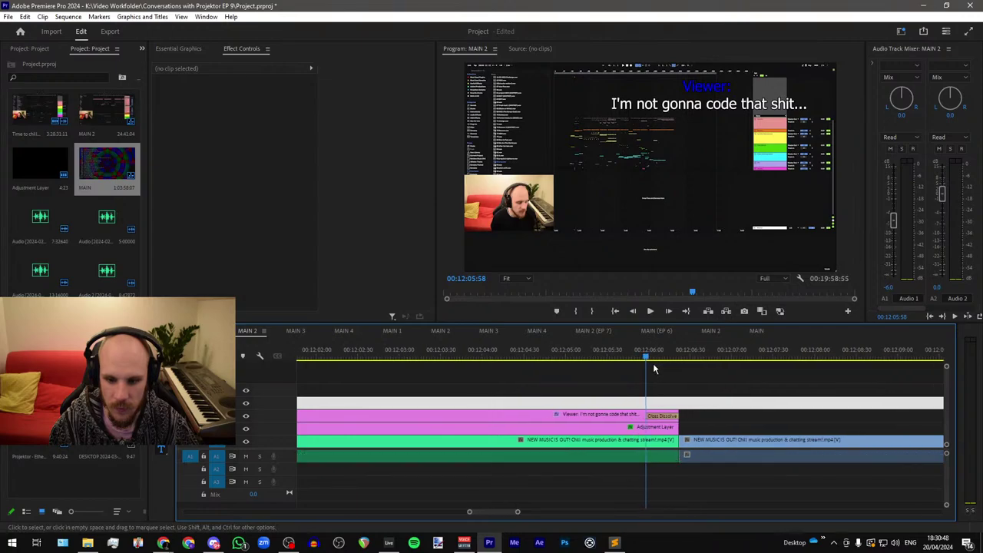
pyautogui.click(588, 428)
pyautogui.moveTo(383, 239); pyautogui.dragTo(350, 273)
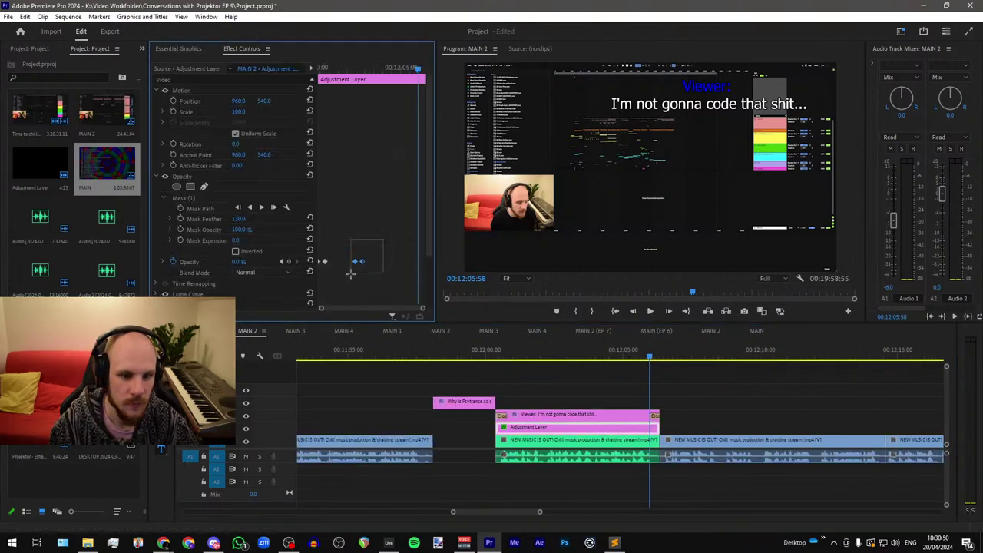
pyautogui.hotkey('ctrl', 'x')
pyautogui.hotkey('ctrl', 'v')
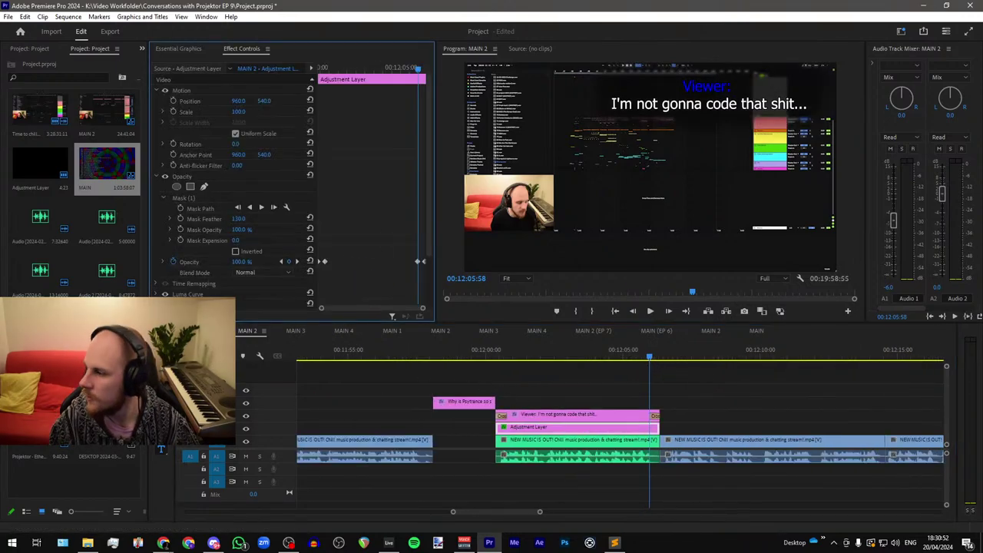
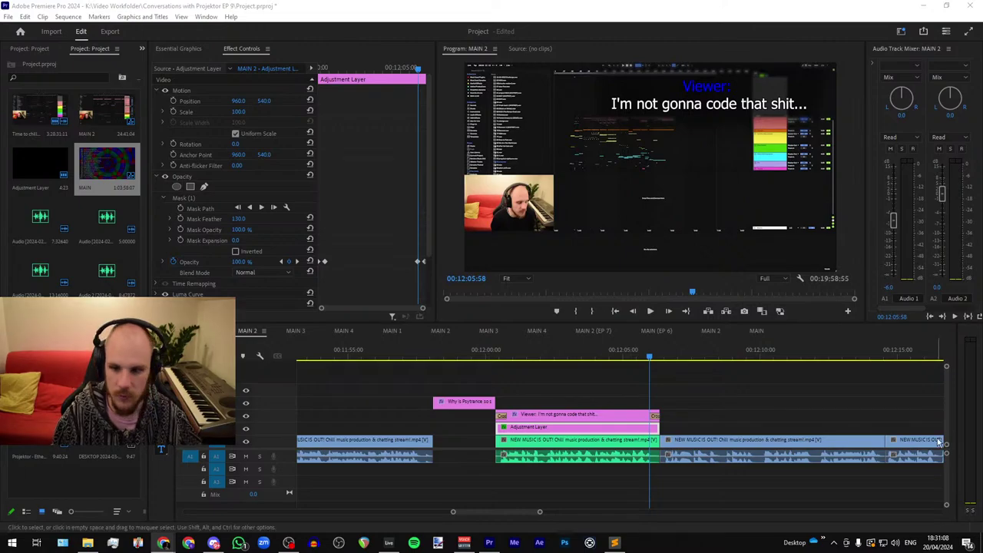
# Step: Replace the copied caption's message with "Why most psytrance tracks sample documentaries about life/evolution/humanity/spirituality etc?", adding a line break before "life"
pyautogui.click(700, 106)
pyautogui.click(700, 106)
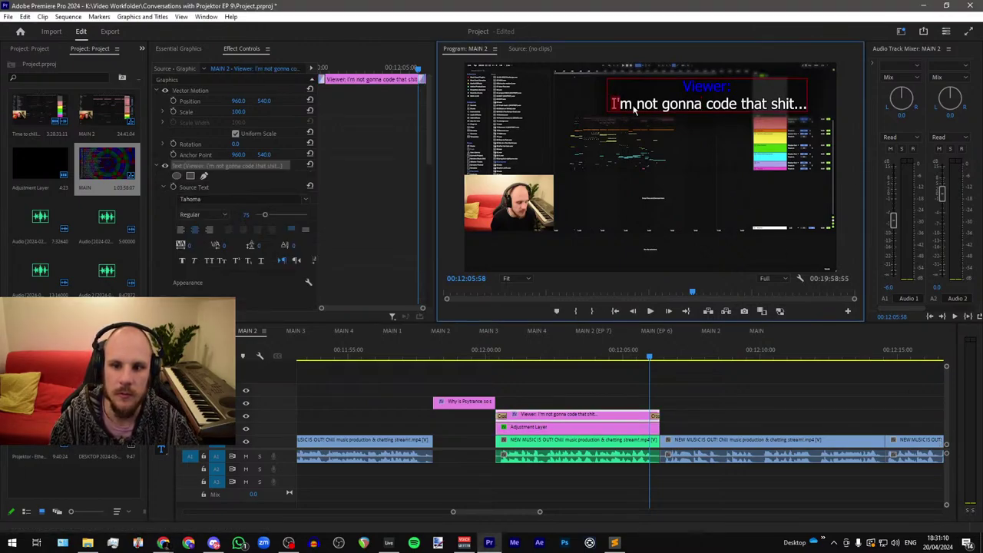
pyautogui.moveTo(635, 110); pyautogui.dragTo(832, 110)
pyautogui.hotkey('ctrl', 'v')
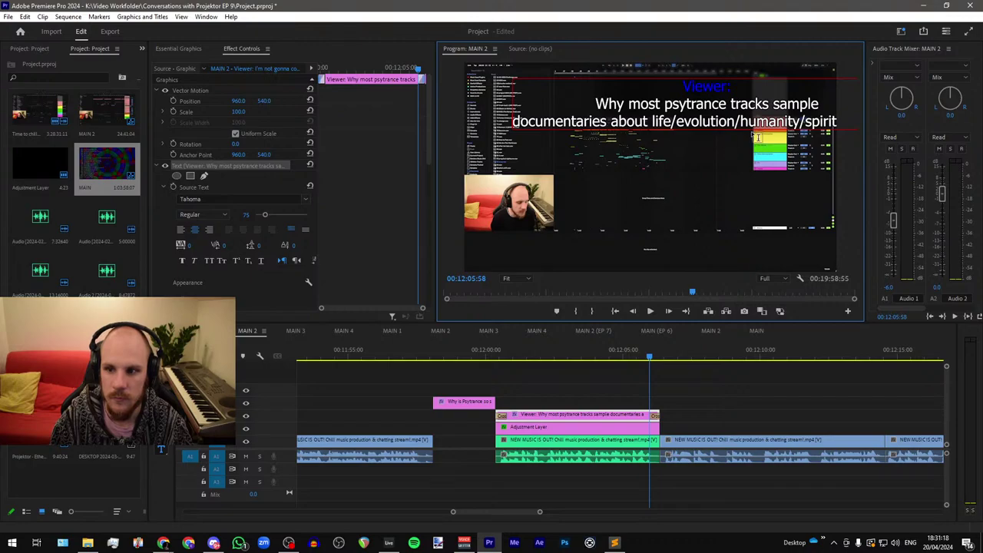
pyautogui.click(654, 120)
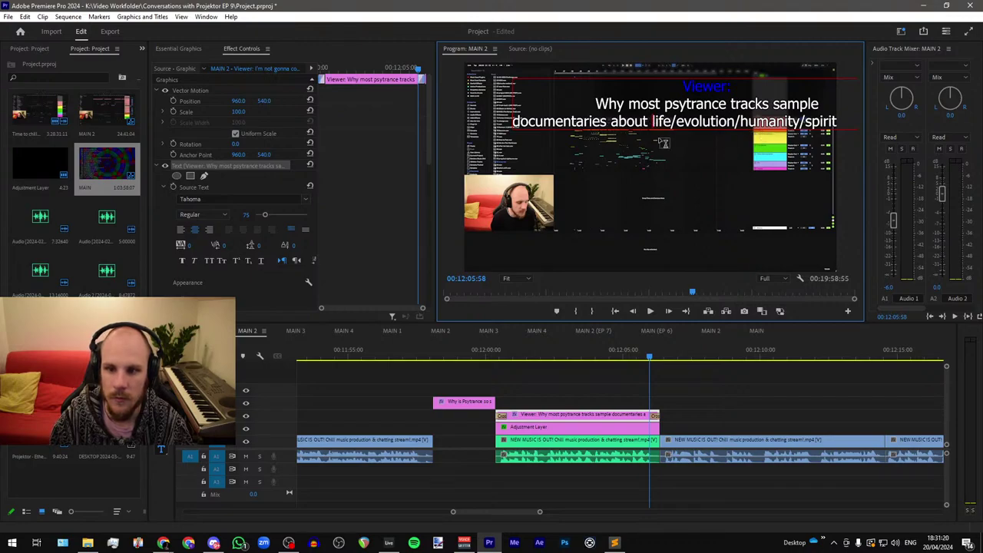
pyautogui.press('Return')
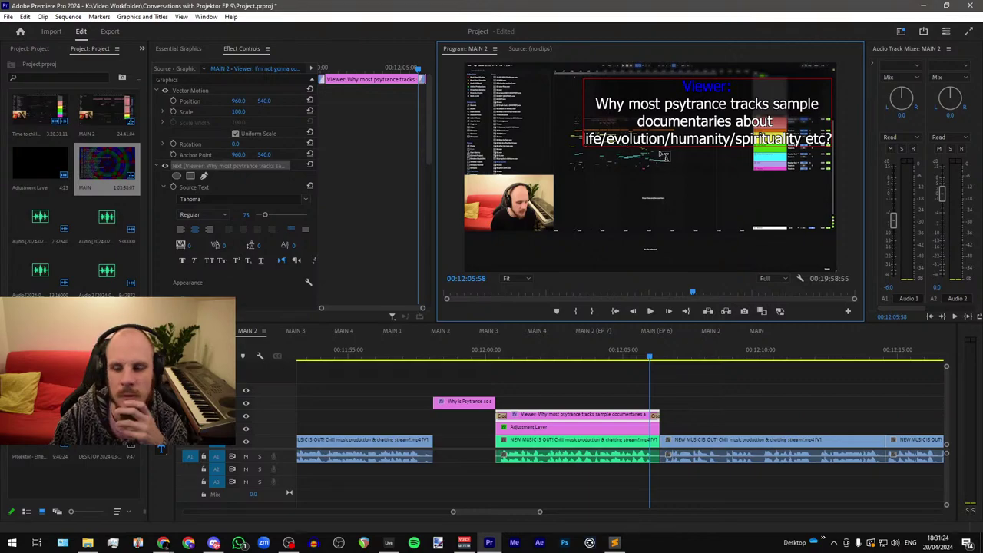
# Step: Try an extra line break before "humanity" in the psytrance documentaries caption, and remove it again
pyautogui.click(621, 426)
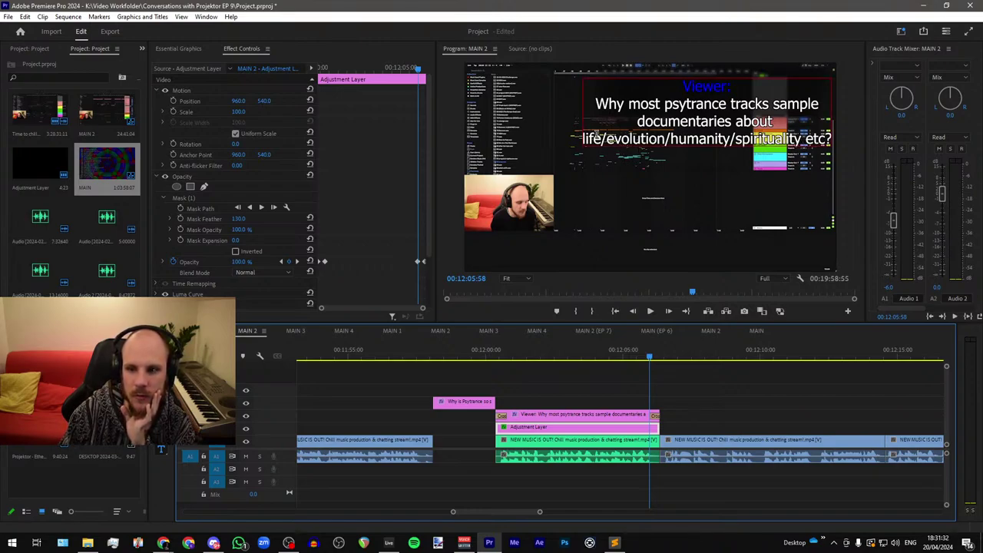
pyautogui.doubleClick(665, 139)
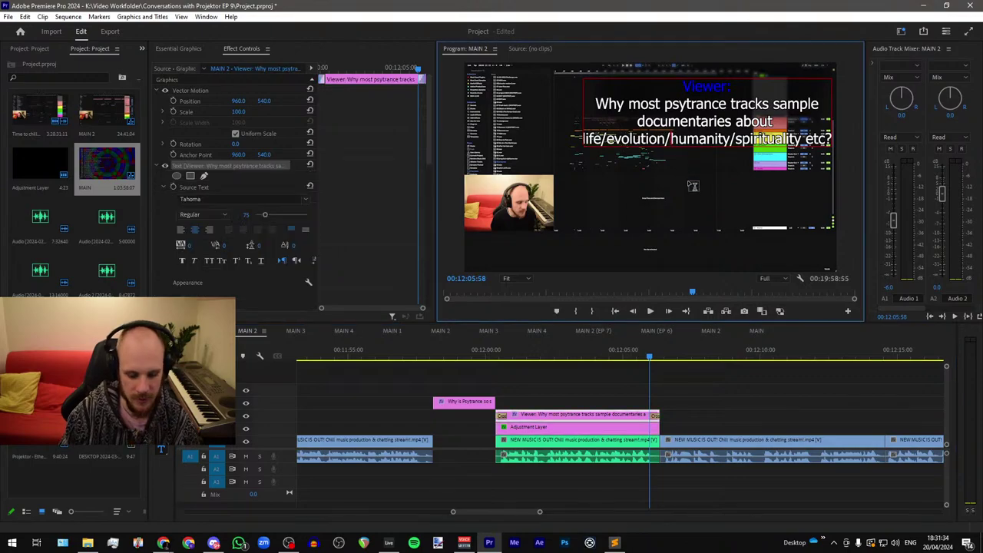
pyautogui.write('\\')
pyautogui.press('Return')
pyautogui.press('BackSpace')
pyautogui.press('BackSpace')
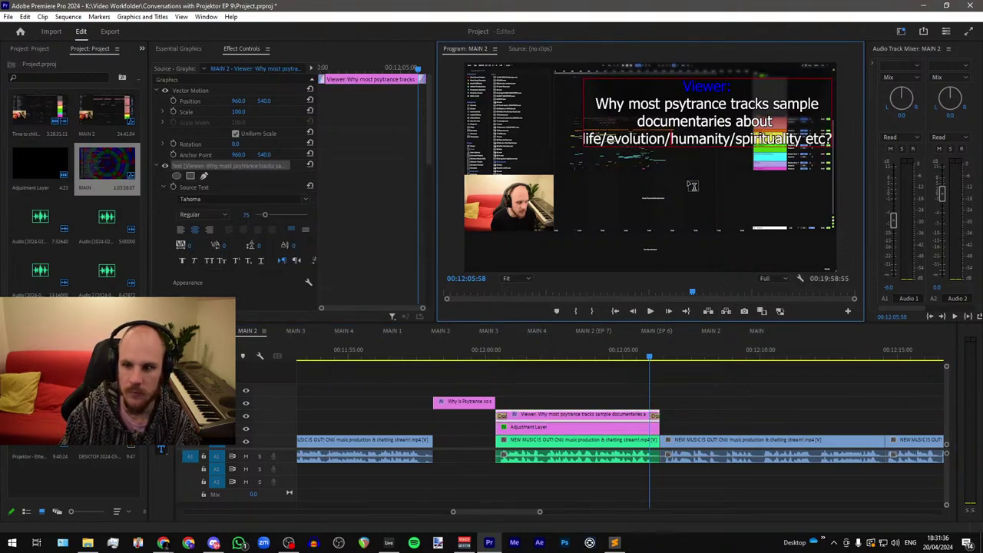
pyautogui.press('Return')
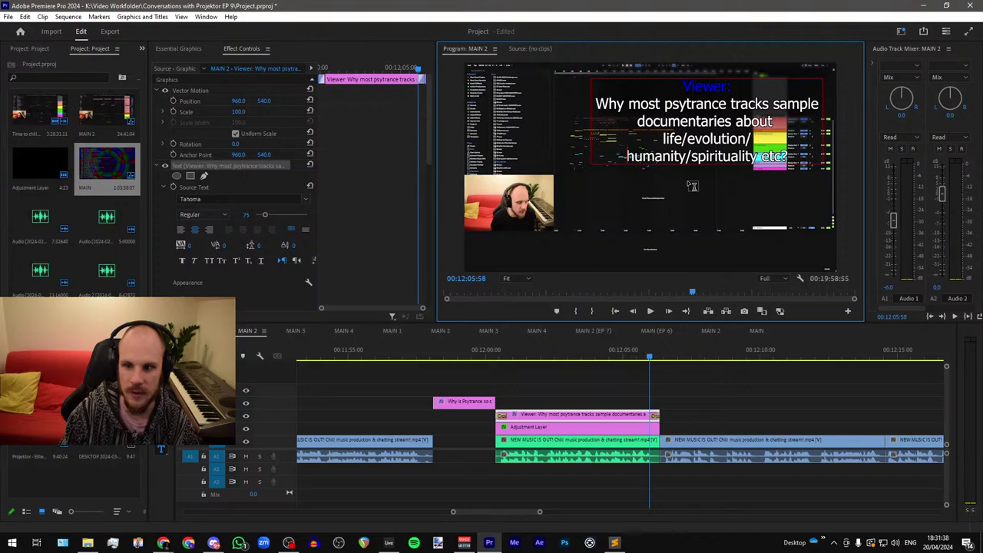
pyautogui.press('BackSpace')
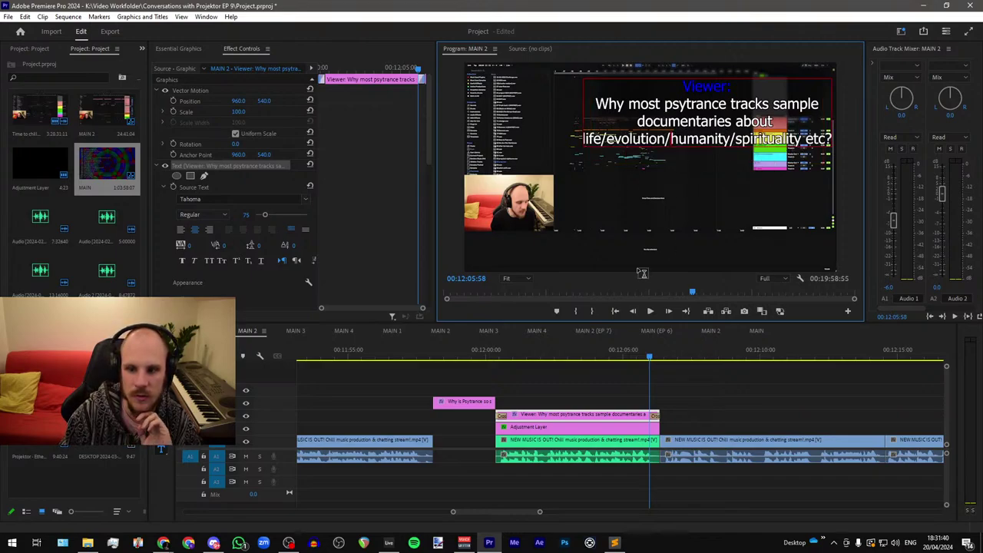
# Step: Enlarge the adjustment layer's opacity mask to cover every line of the psytrance documentaries caption, and play it back from the preceding title
pyautogui.click(562, 356)
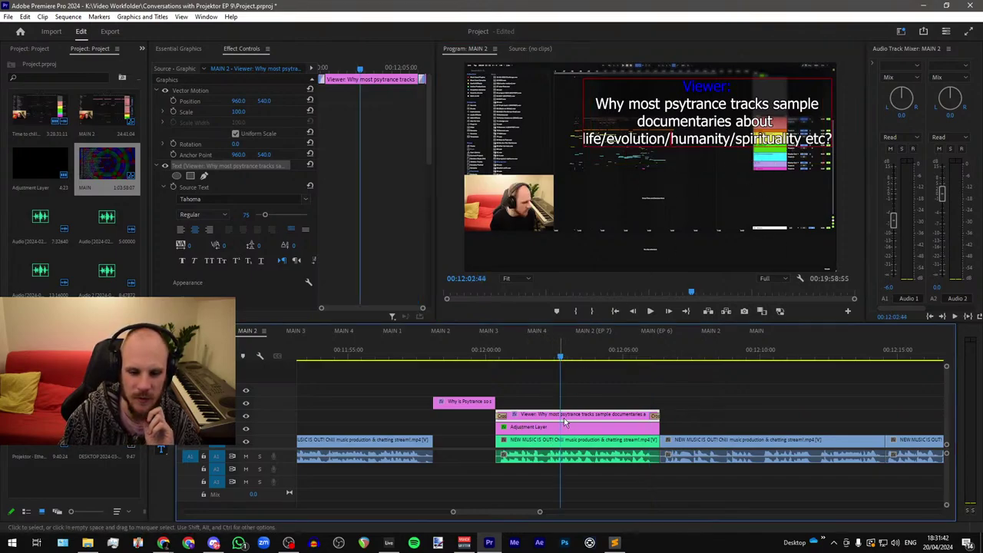
pyautogui.click(580, 429)
pyautogui.click(194, 200)
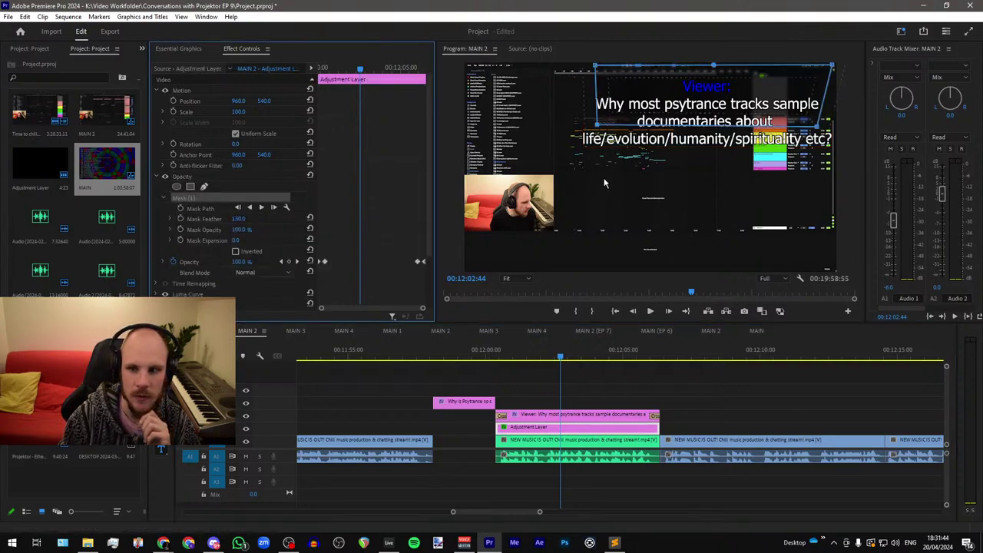
pyautogui.moveTo(596, 123); pyautogui.dragTo(565, 153)
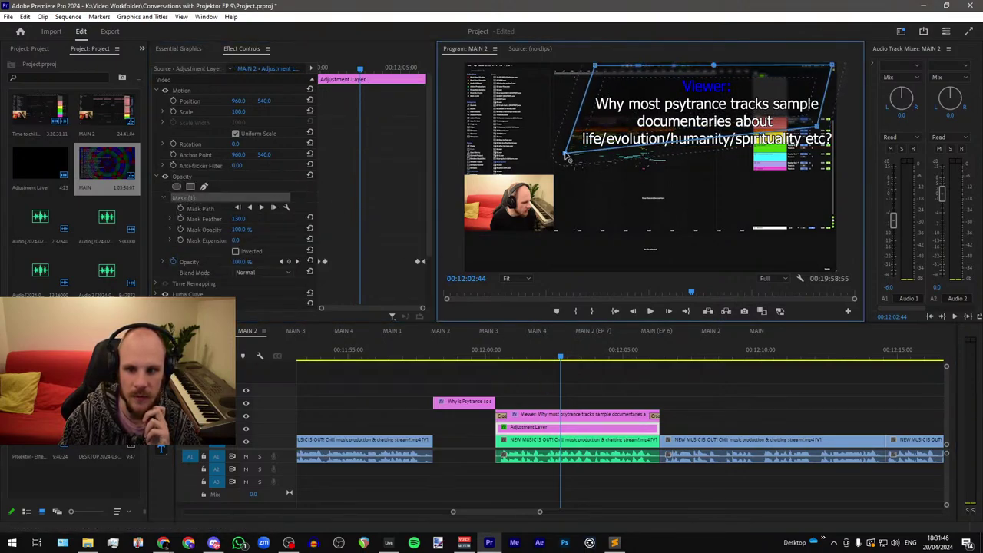
pyautogui.moveTo(595, 67); pyautogui.dragTo(586, 68)
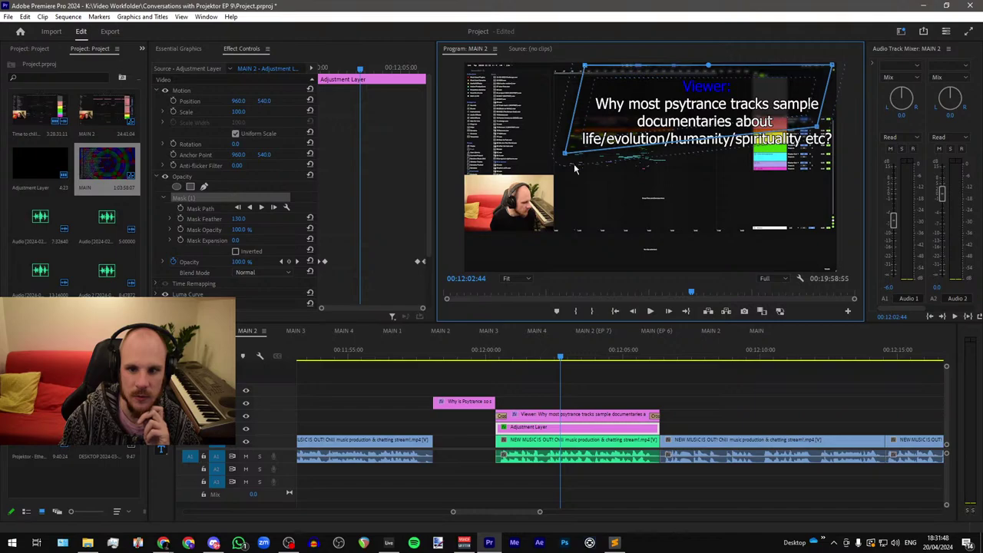
pyautogui.moveTo(569, 162); pyautogui.dragTo(558, 164)
pyautogui.moveTo(817, 128); pyautogui.dragTo(854, 163)
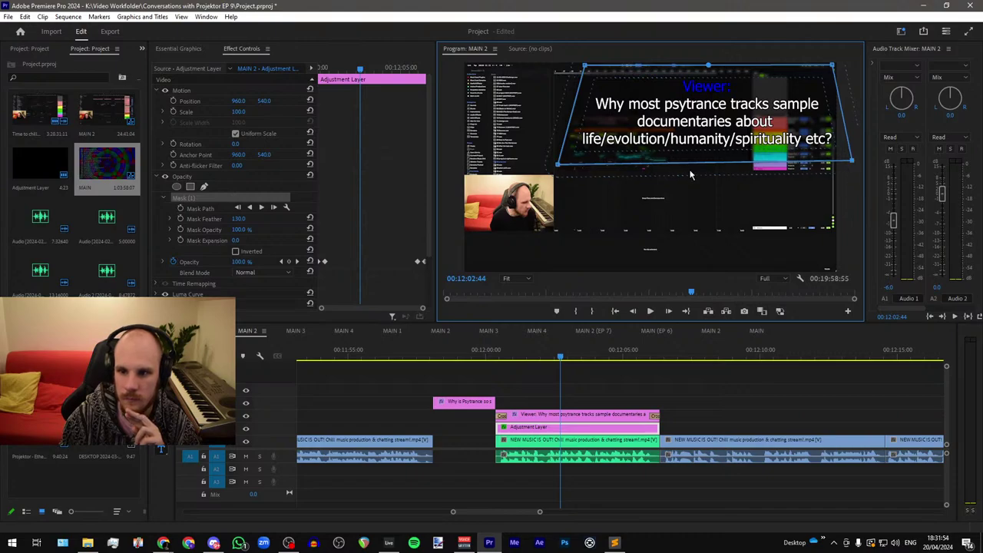
pyautogui.moveTo(560, 166); pyautogui.dragTo(558, 161)
pyautogui.click(471, 354)
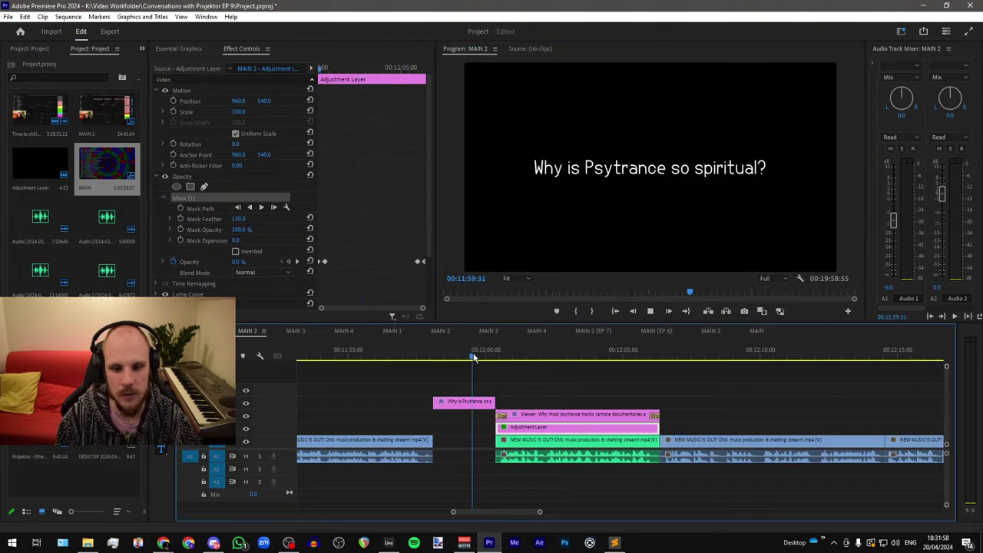
pyautogui.press('space')
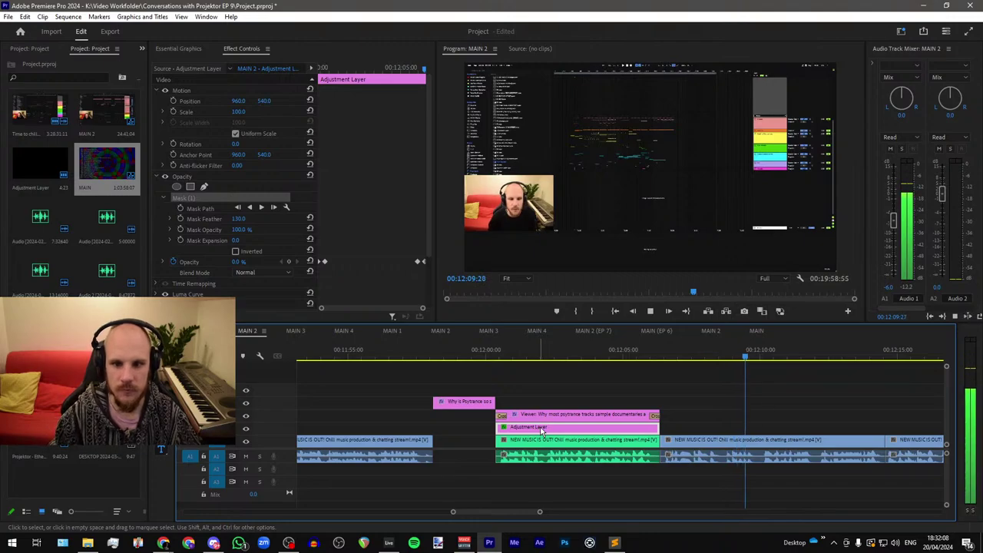
# Step: Duplicate the "I'm not gonna code that shit..." caption with its adjustment layer and align the copies to the start of the green clip near 00:14:00
pyautogui.keyDown('alt'); pyautogui.scroll(-8, 530, 428); pyautogui.keyUp('alt')
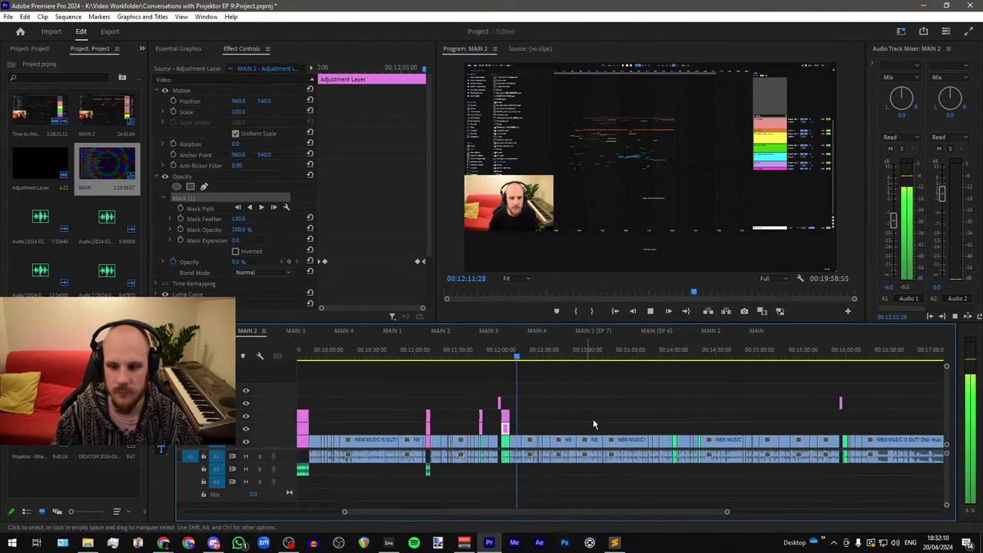
pyautogui.click(675, 354)
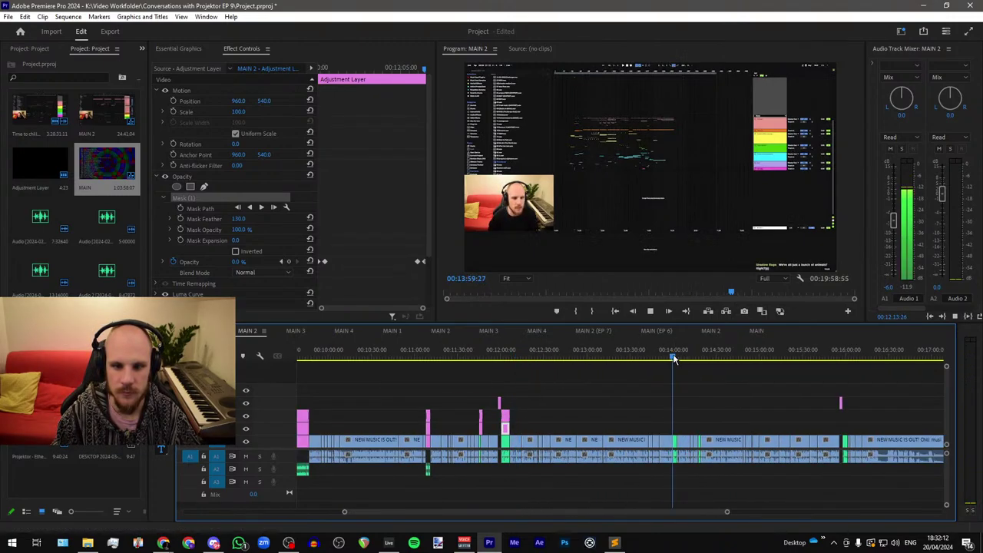
pyautogui.moveTo(536, 412); pyautogui.dragTo(505, 423)
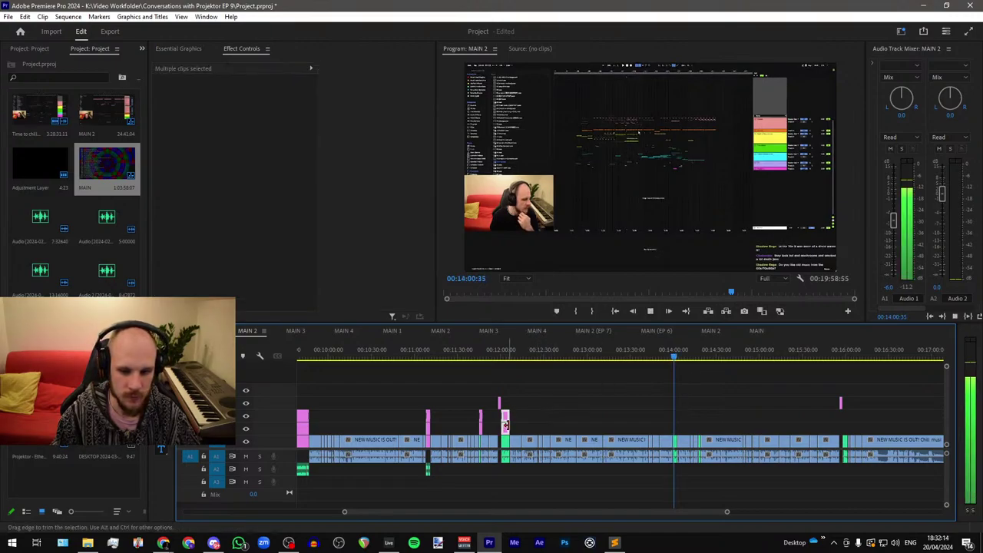
pyautogui.hotkey('ctrl', 'c')
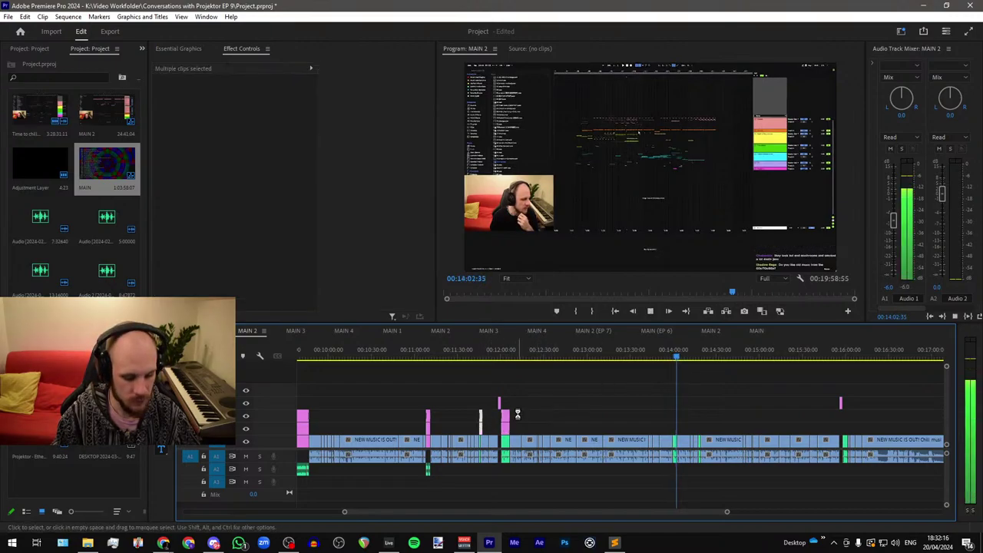
pyautogui.hotkey('ctrl', 'v')
pyautogui.scroll(5, 711, 411)
pyautogui.scroll(4, 606, 408)
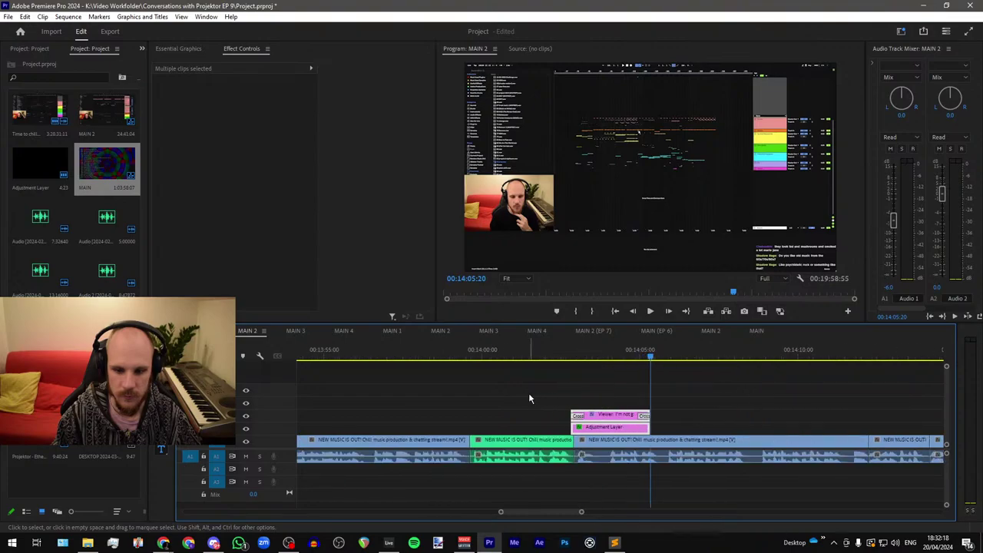
pyautogui.moveTo(653, 419); pyautogui.dragTo(485, 423)
pyautogui.click(627, 419)
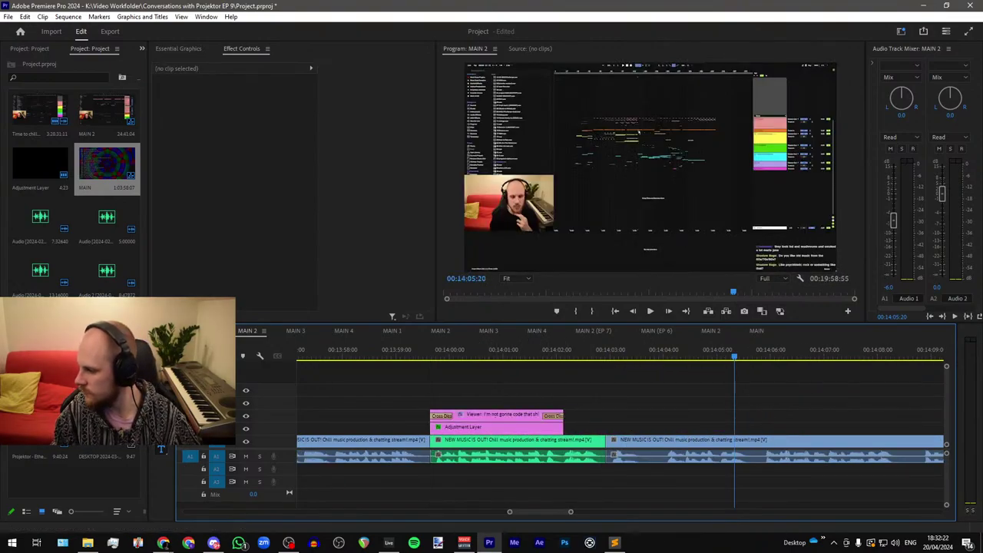
# Step: Replace the copied caption's message with "they took lsd and mushrooms and smoked a lot marie jane" on two lines, and extend it to the green clip's end
pyautogui.hotkey('alt', 'Tab')
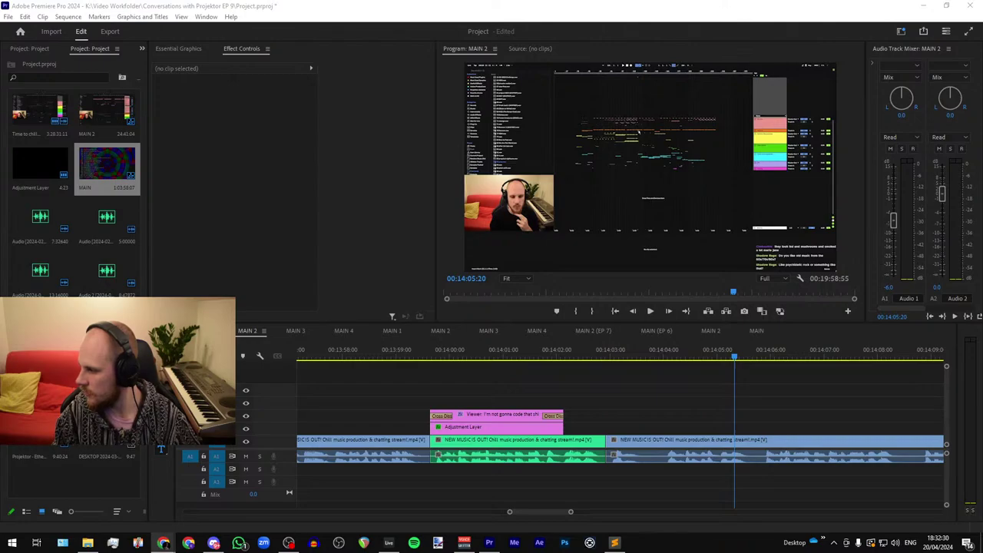
pyautogui.click(481, 352)
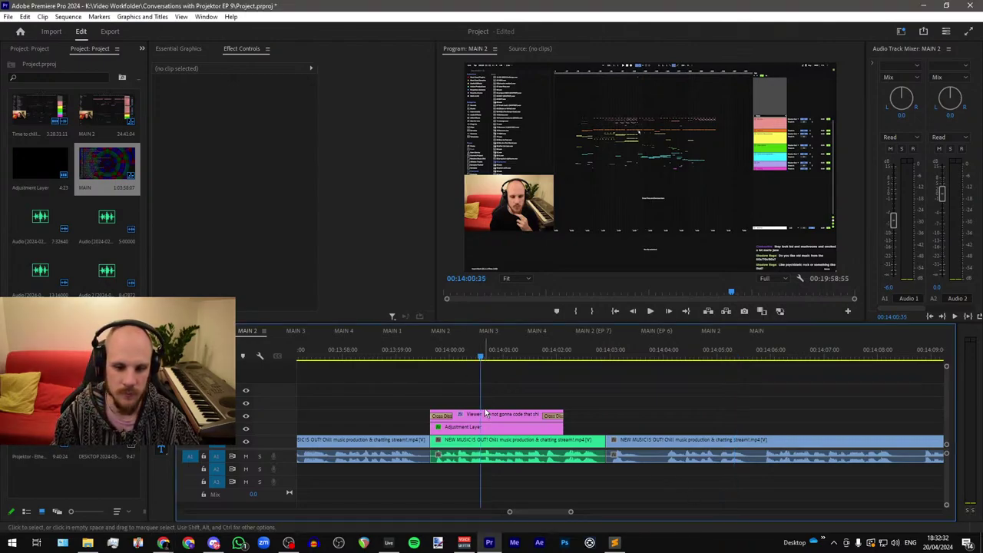
pyautogui.click(503, 413)
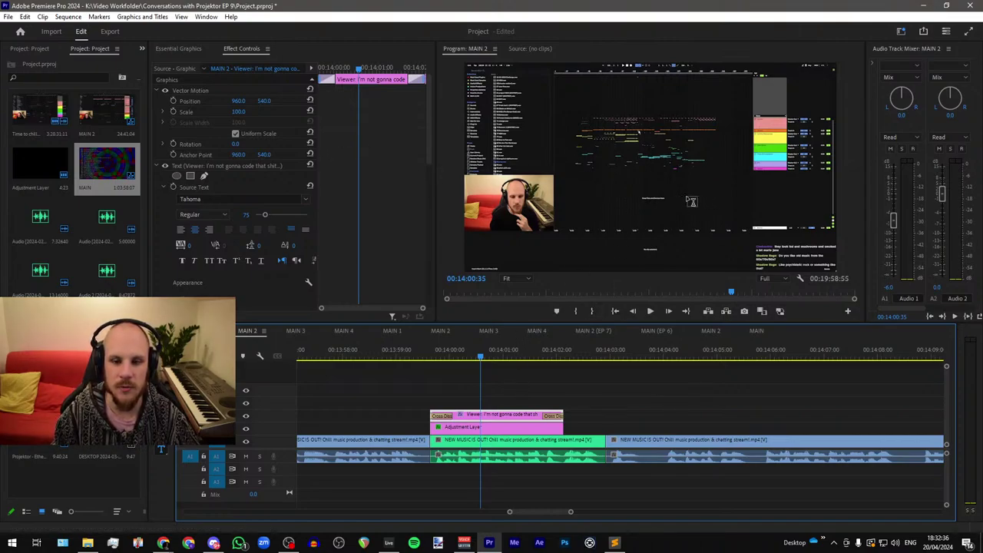
pyautogui.click(690, 103)
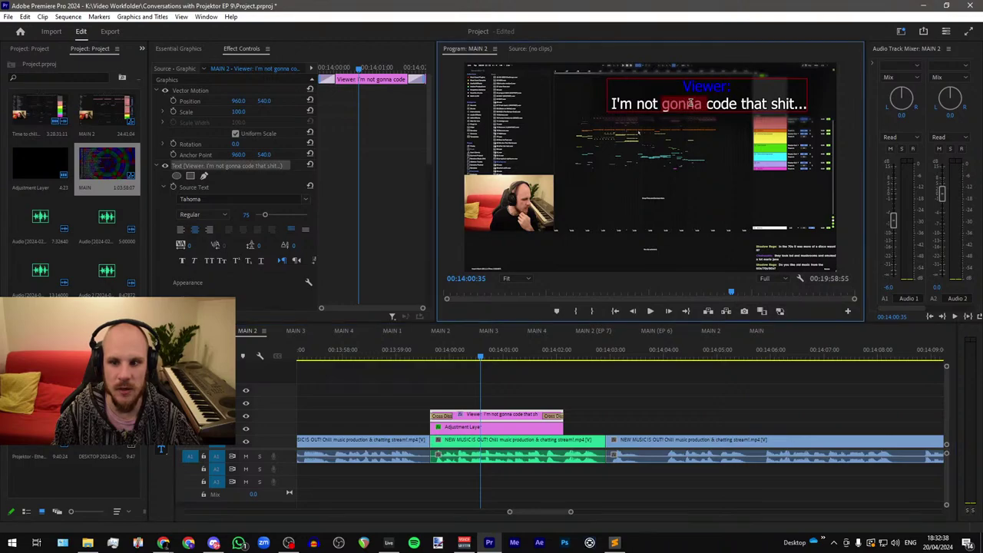
pyautogui.hotkey('ctrl', 'v')
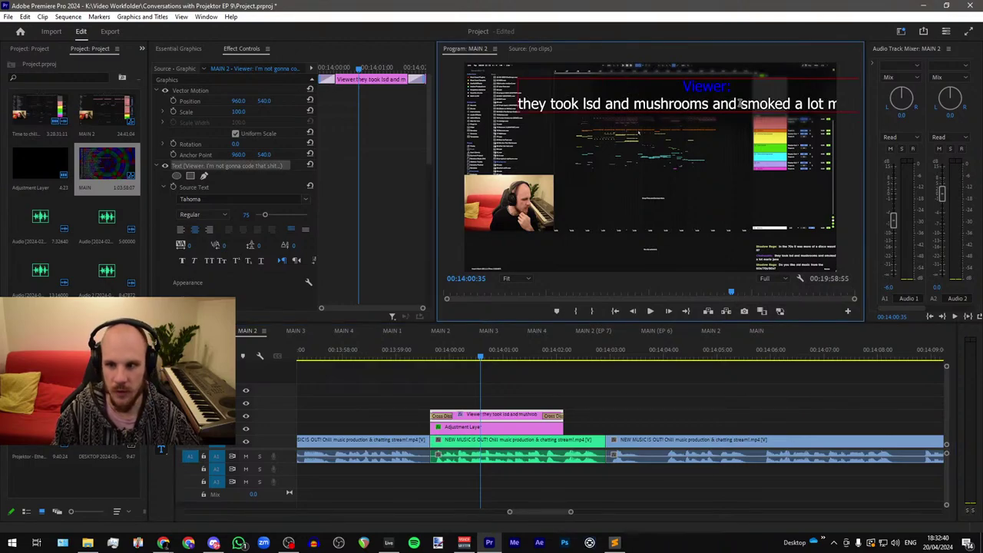
pyautogui.click(717, 104)
pyautogui.press('Return')
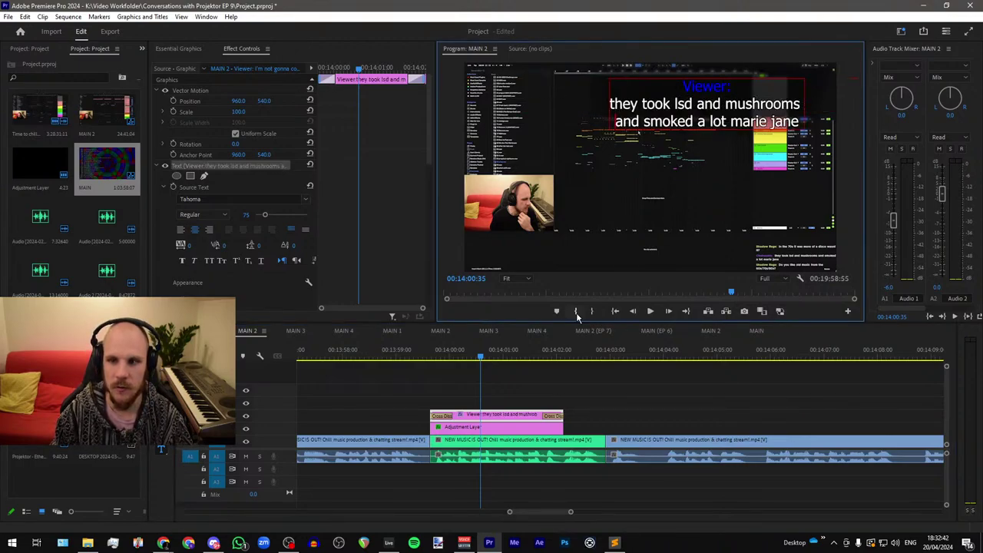
pyautogui.click(600, 386)
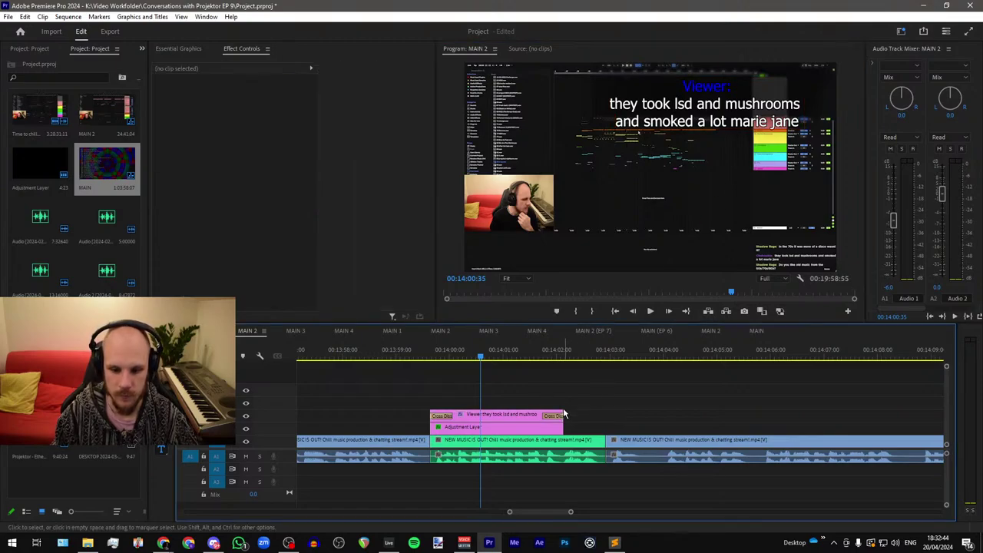
pyautogui.moveTo(563, 415); pyautogui.dragTo(604, 415)
# Step: Correct the caption's capitalization and punctuation to read "They took LSD and mushrooms and smoked a lot marie jane."
pyautogui.click(725, 169)
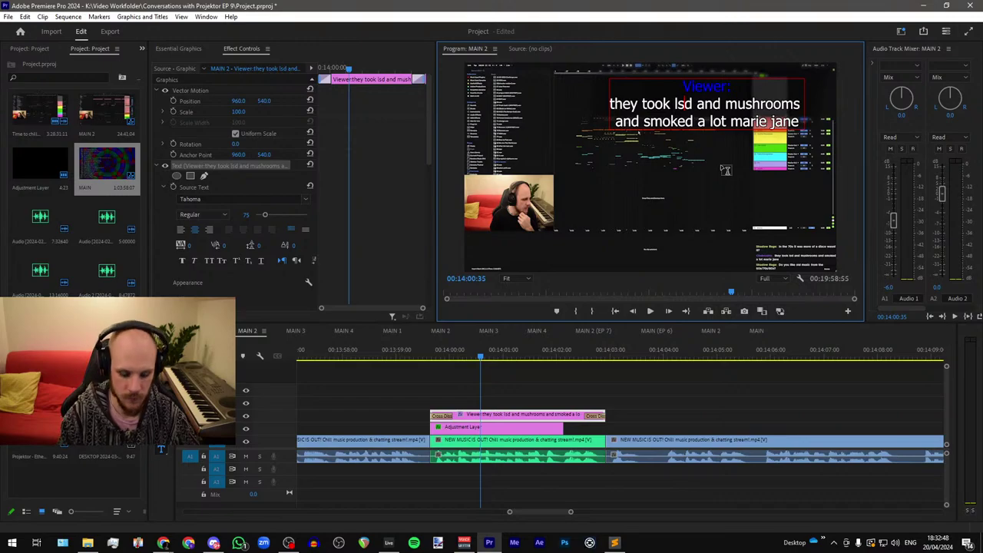
pyautogui.press('BackSpace')
pyautogui.press('BackSpace')
pyautogui.press('BackSpace')
pyautogui.write('LSD')
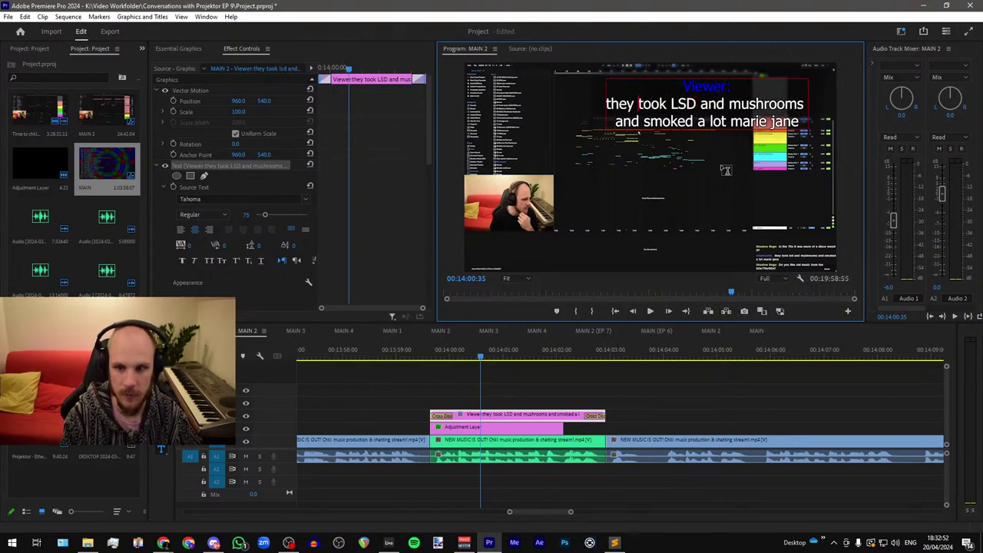
pyautogui.press('Home')
pyautogui.press('Delete')
pyautogui.write('T')
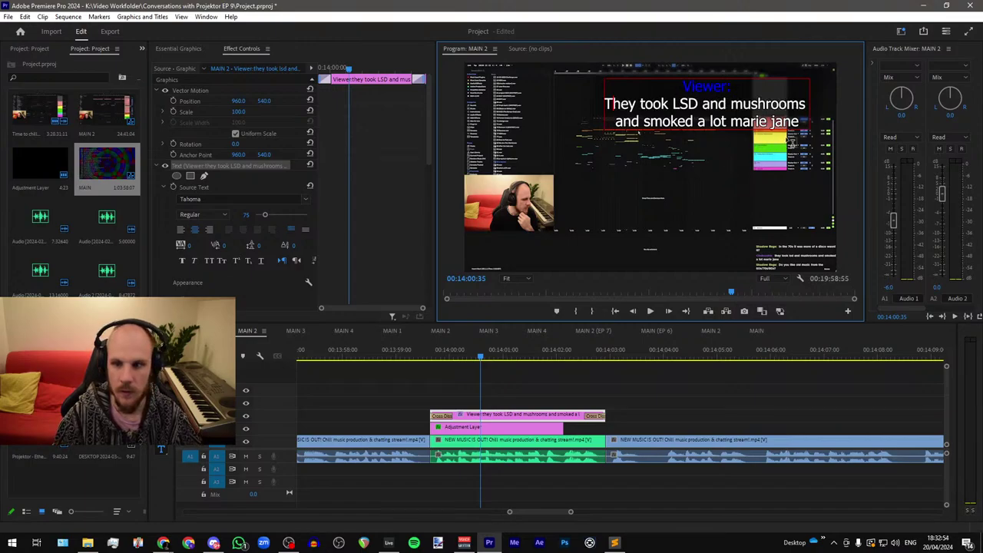
pyautogui.hotkey('ctrl', 'End')
pyautogui.write('.')
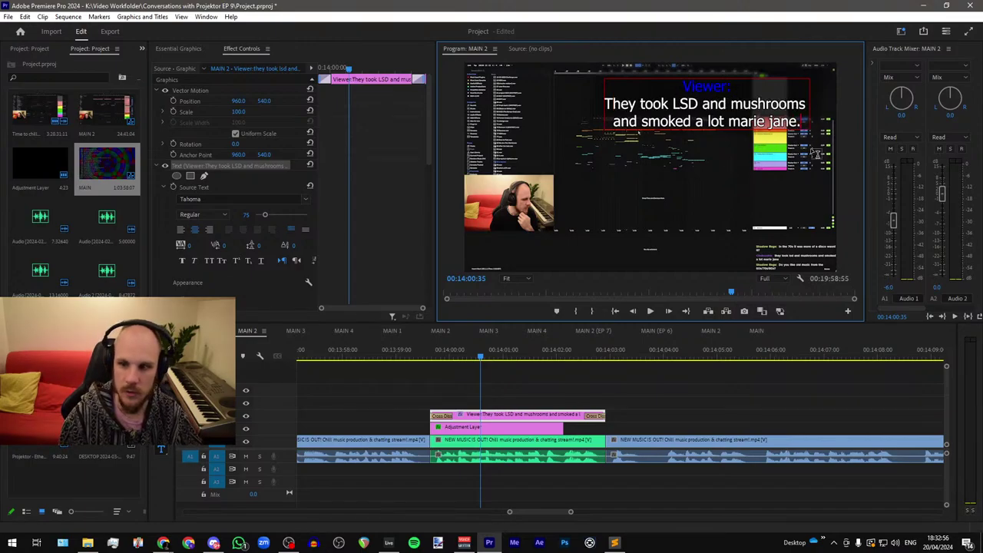
# Step: Review the psytrance documentaries caption, and extend the adjustment layer under the LSD caption to the end of its green clip
pyautogui.scroll(-3, 740, 398)
pyautogui.scroll(-5, 741, 399)
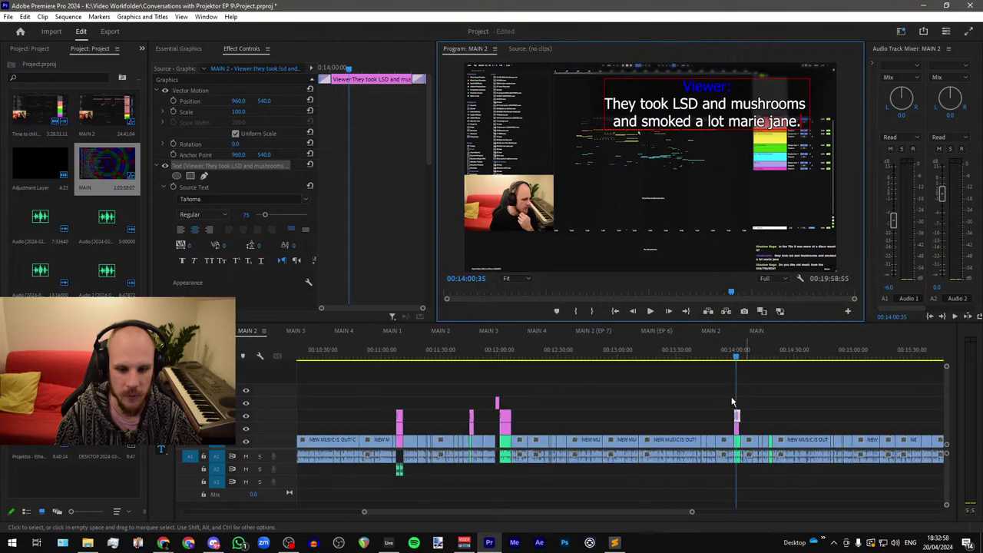
pyautogui.click(503, 358)
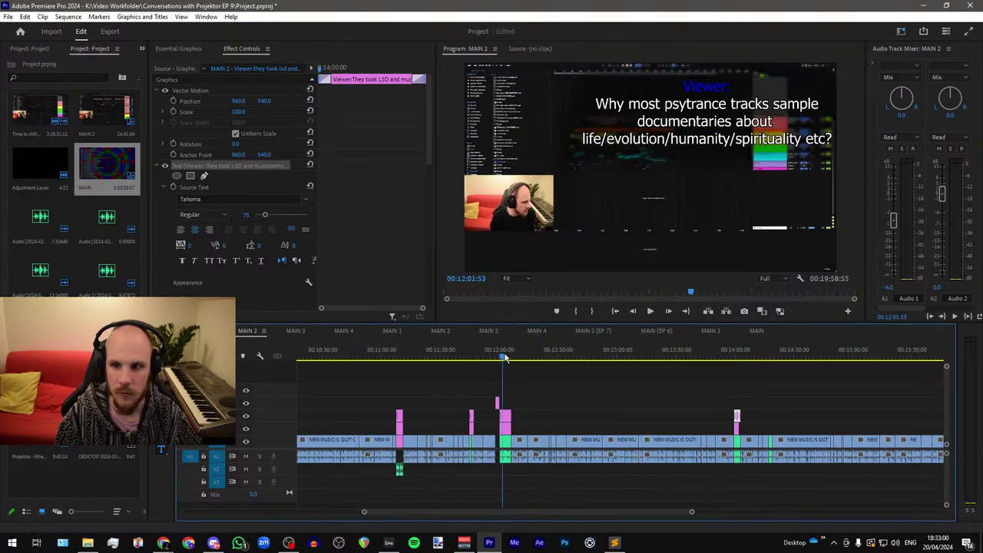
pyautogui.moveTo(504, 355); pyautogui.dragTo(739, 357)
pyautogui.scroll(2, 788, 361)
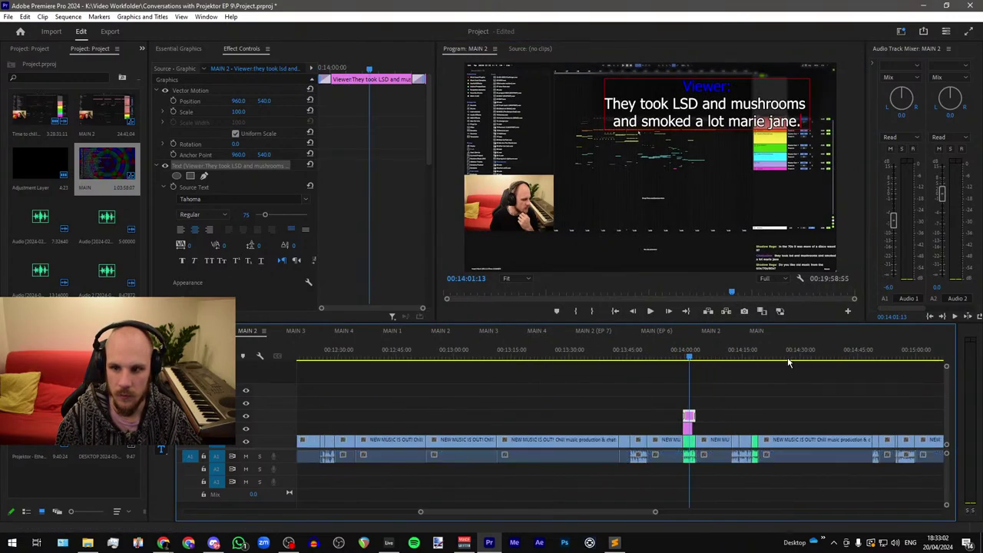
pyautogui.scroll(6, 714, 368)
pyautogui.moveTo(492, 428); pyautogui.dragTo(527, 427)
# Step: Move the LSD caption adjustment layer's last two opacity keyframes to 00:14:02:31, where the caption's closing cross dissolve starts
pyautogui.scroll(4, 510, 369)
pyautogui.click(530, 361)
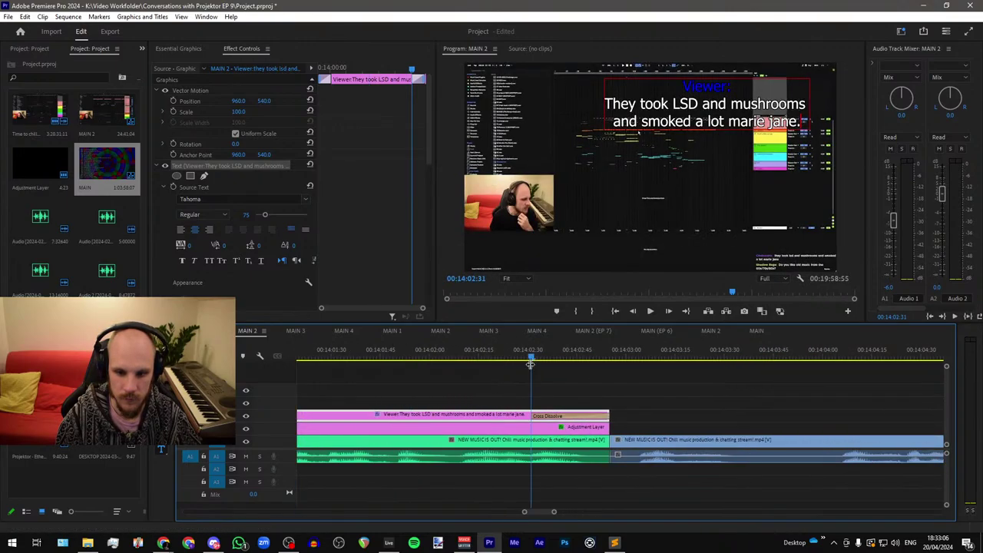
pyautogui.click(538, 427)
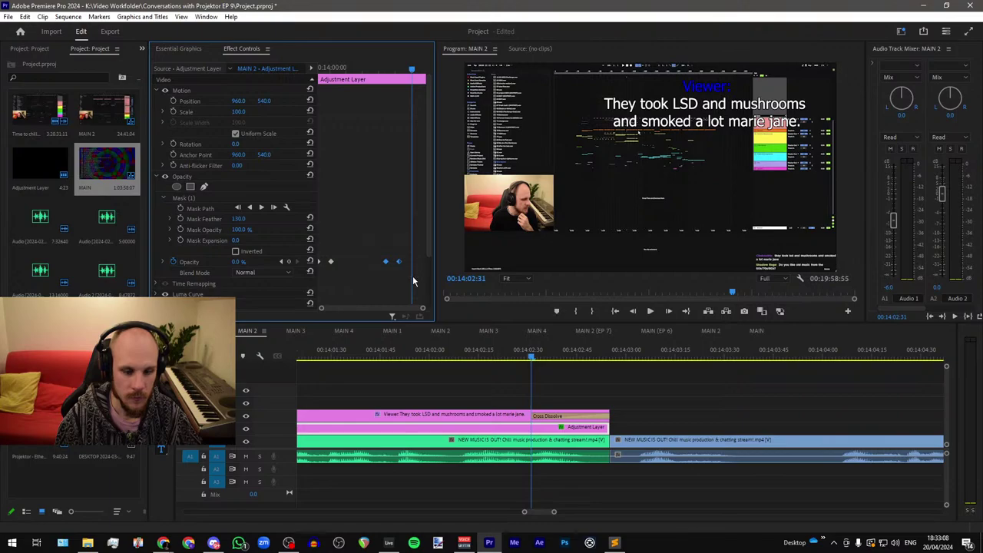
pyautogui.hotkey('ctrl', 'x')
pyautogui.hotkey('ctrl', 'v')
pyautogui.scroll(-2, 650, 399)
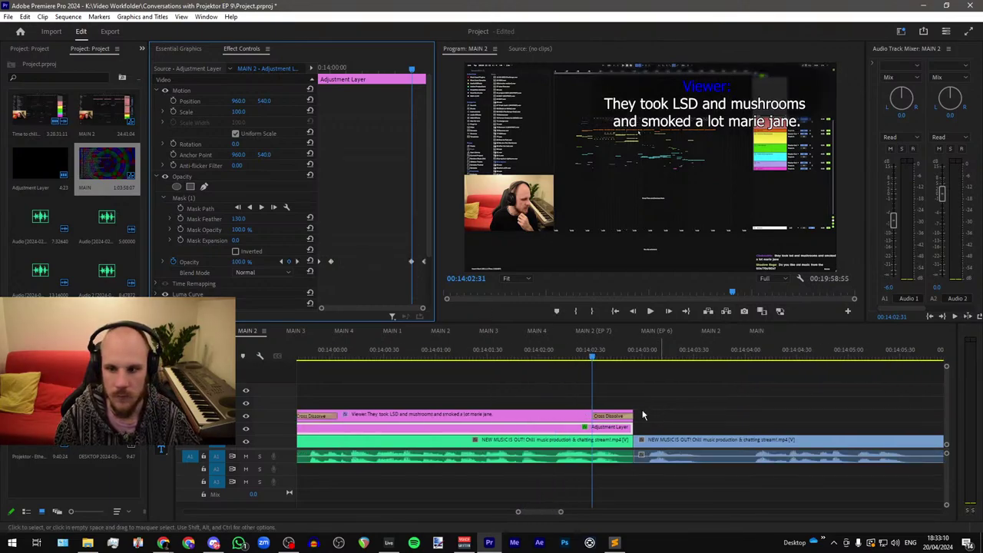
# Step: Enlarge the opacity mask of the LSD caption's adjustment layer by lowering its two lower corners below the second text line
pyautogui.scroll(-4, 523, 396)
pyautogui.click(528, 355)
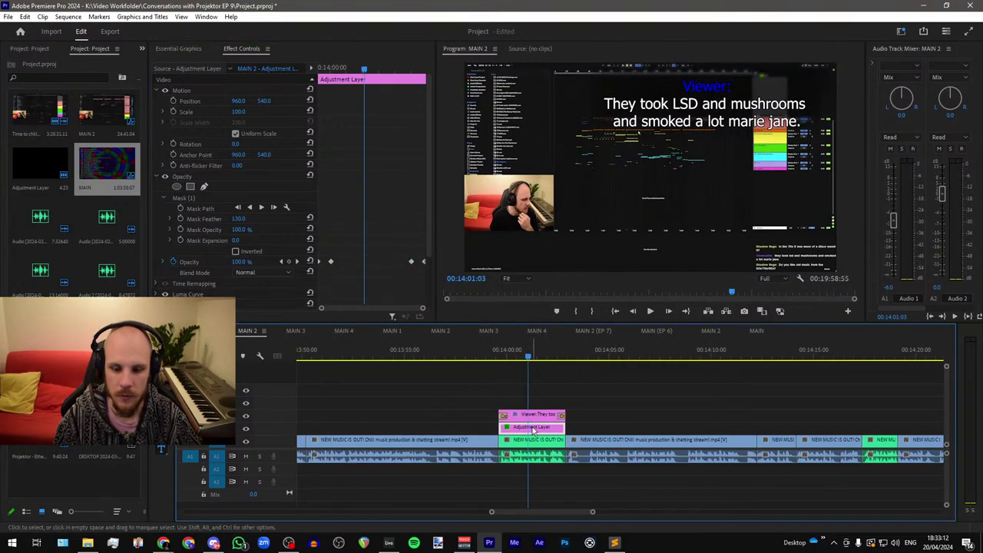
pyautogui.click(188, 199)
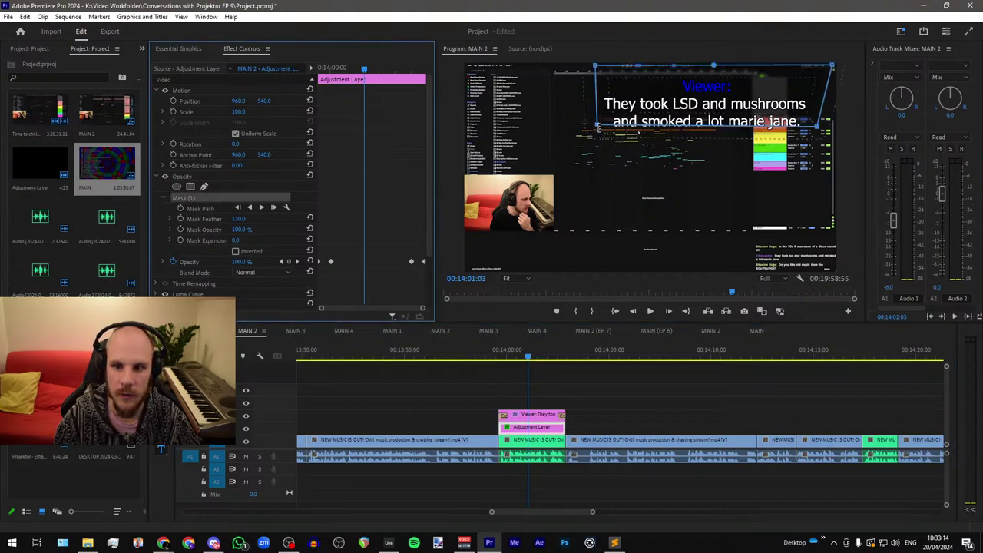
pyautogui.moveTo(598, 125); pyautogui.dragTo(582, 152)
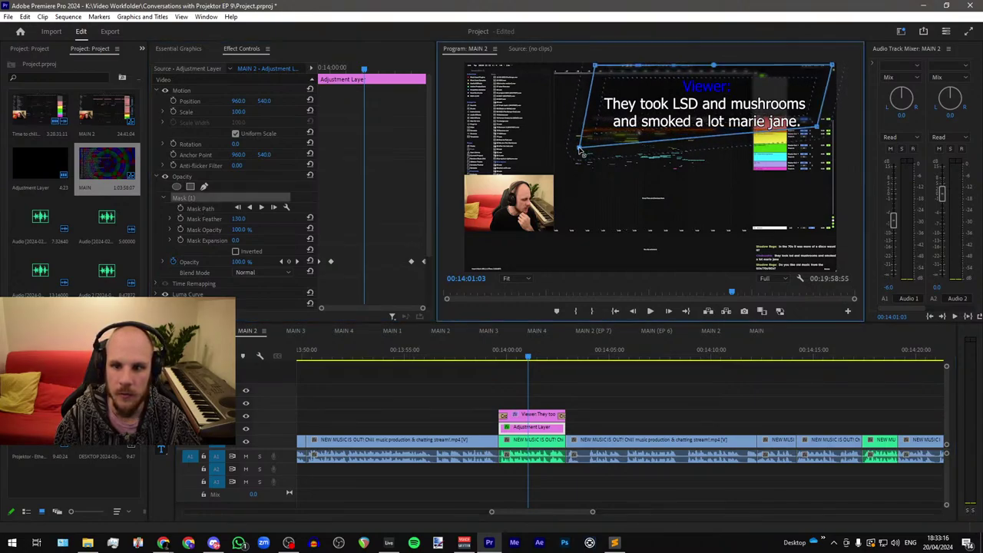
pyautogui.moveTo(827, 133); pyautogui.dragTo(825, 146)
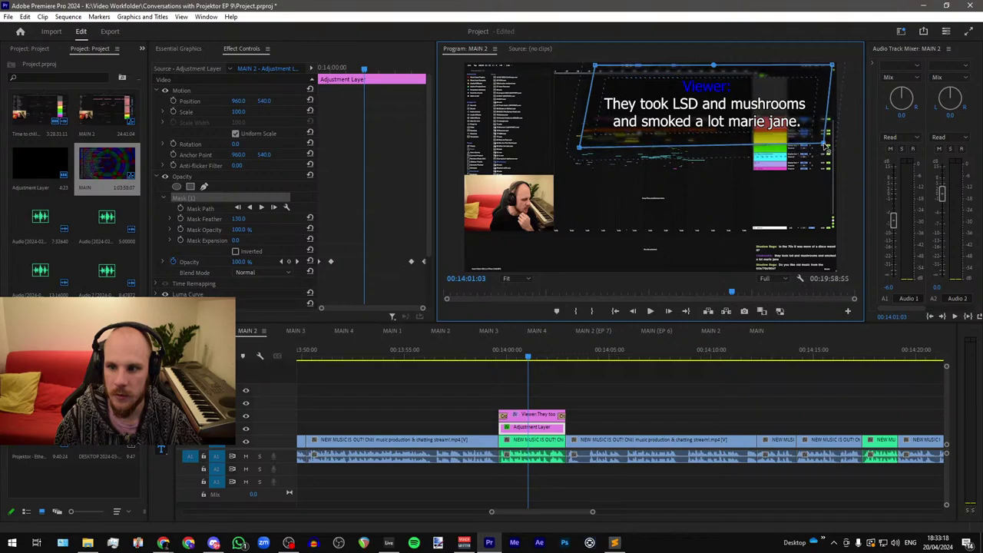
pyautogui.moveTo(580, 147); pyautogui.dragTo(582, 142)
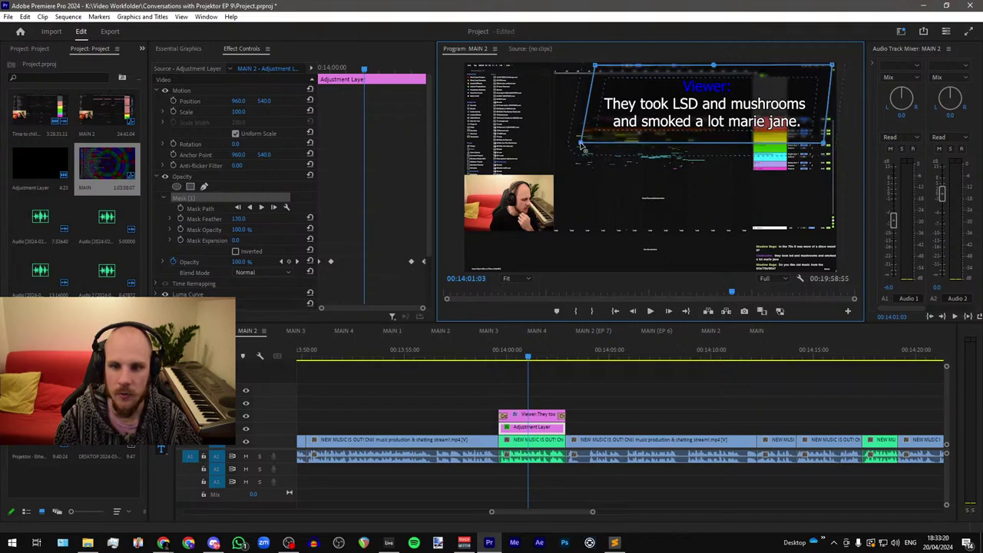
# Step: Correct "marie jane" in the LSD caption to "Mary Jane"
pyautogui.scroll(-6, 677, 391)
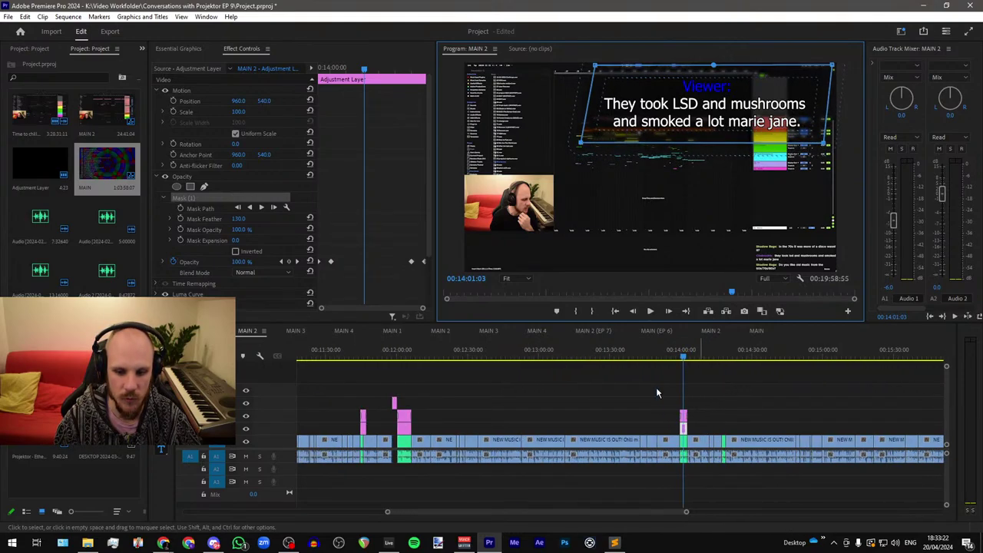
pyautogui.scroll(-2, 617, 396)
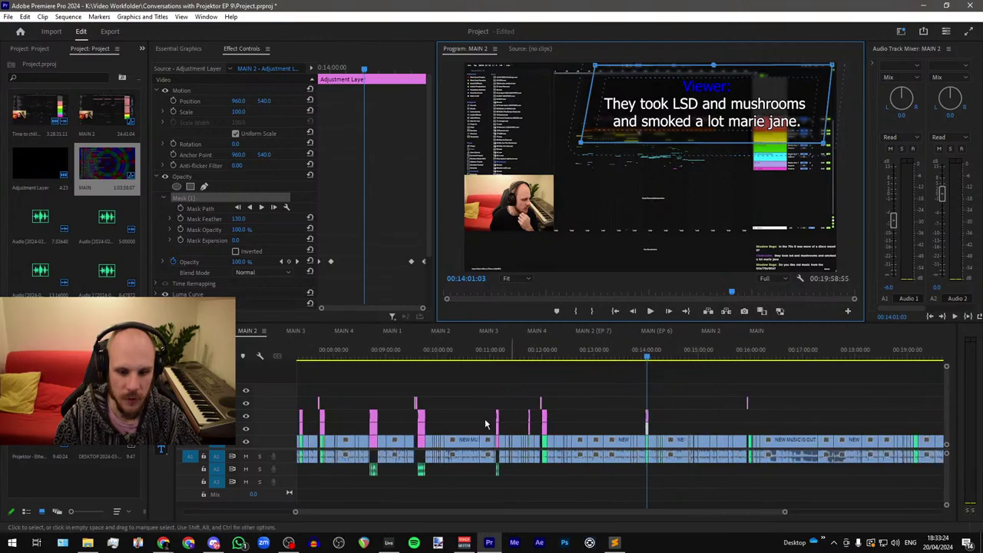
pyautogui.scroll(4, 663, 418)
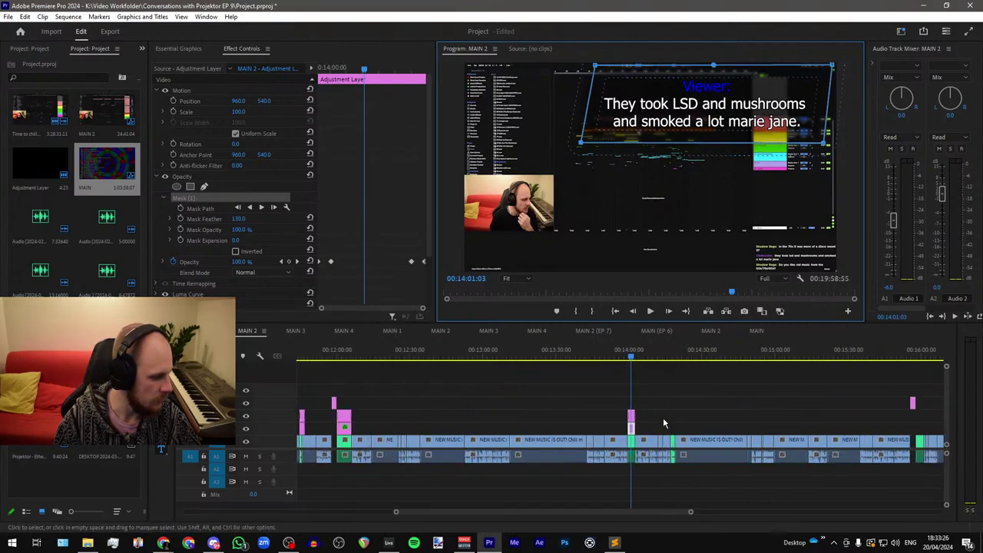
pyautogui.scroll(2, 663, 417)
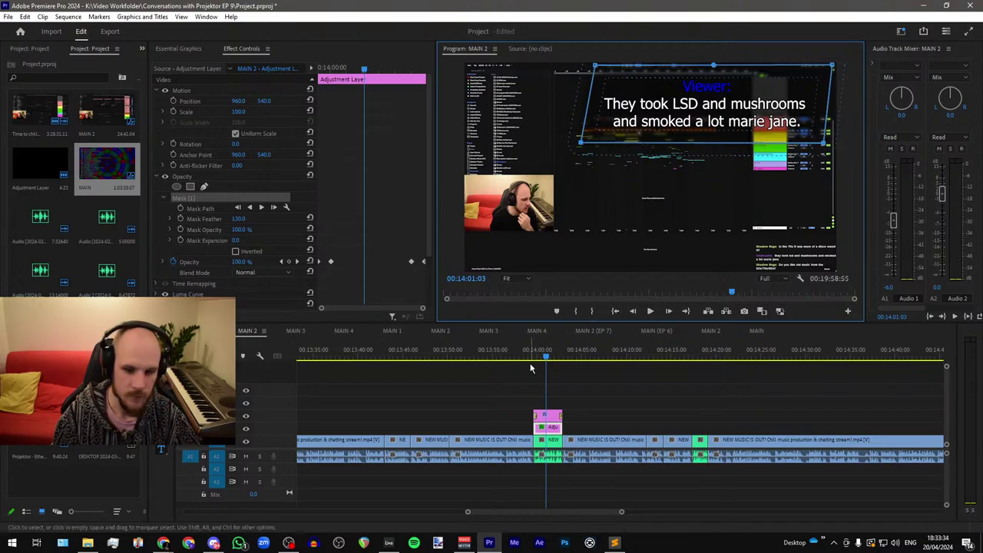
pyautogui.scroll(5, 550, 415)
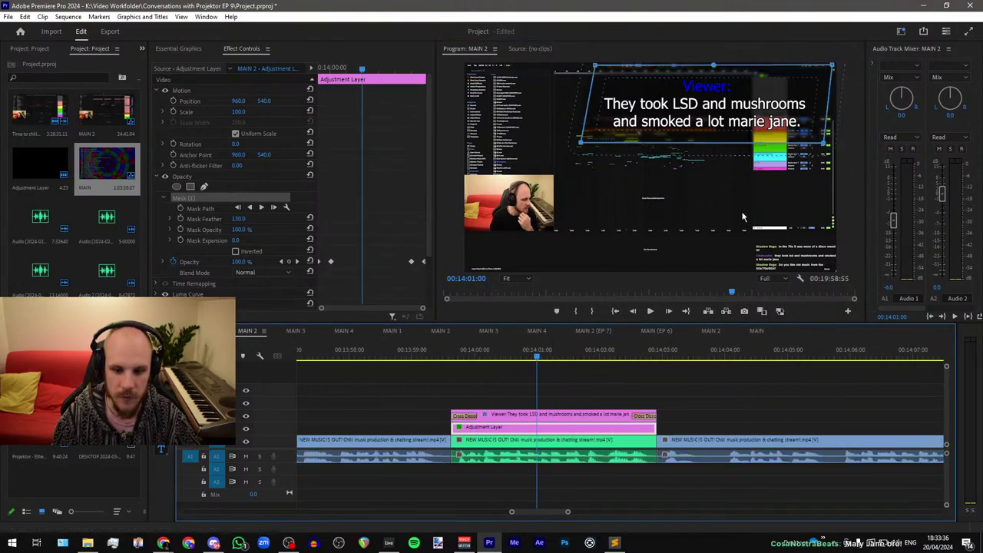
pyautogui.click(556, 415)
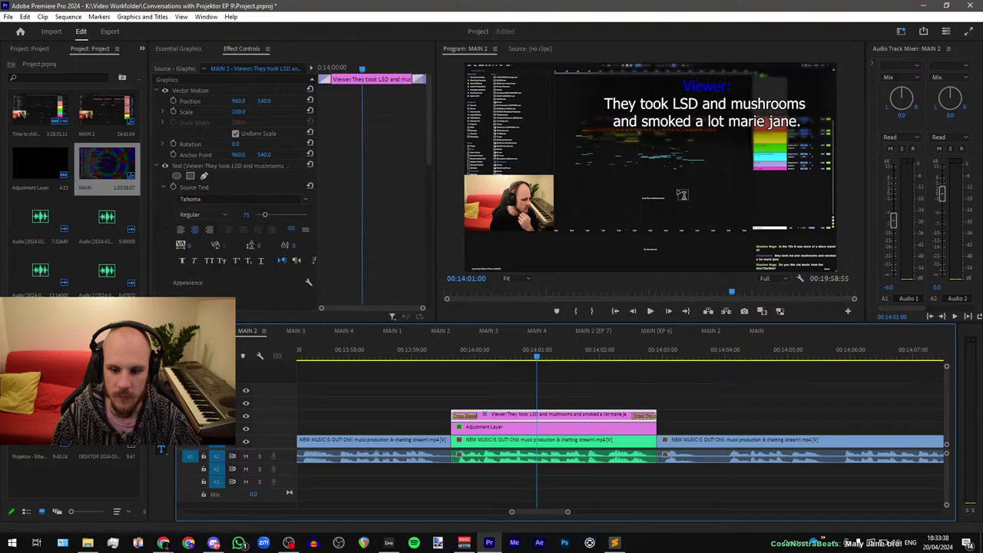
pyautogui.doubleClick(734, 120)
pyautogui.click(742, 121)
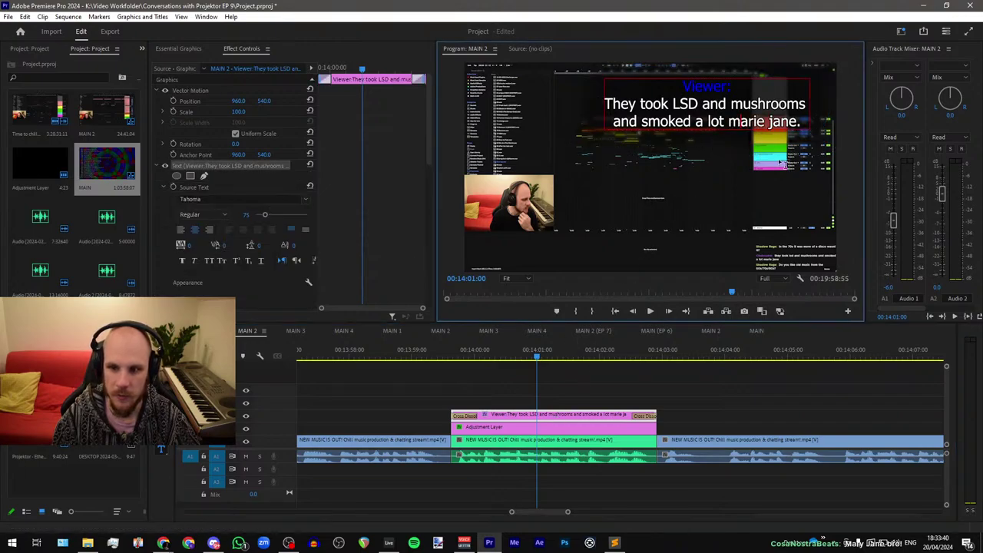
pyautogui.press('BackSpace')
pyautogui.write('M')
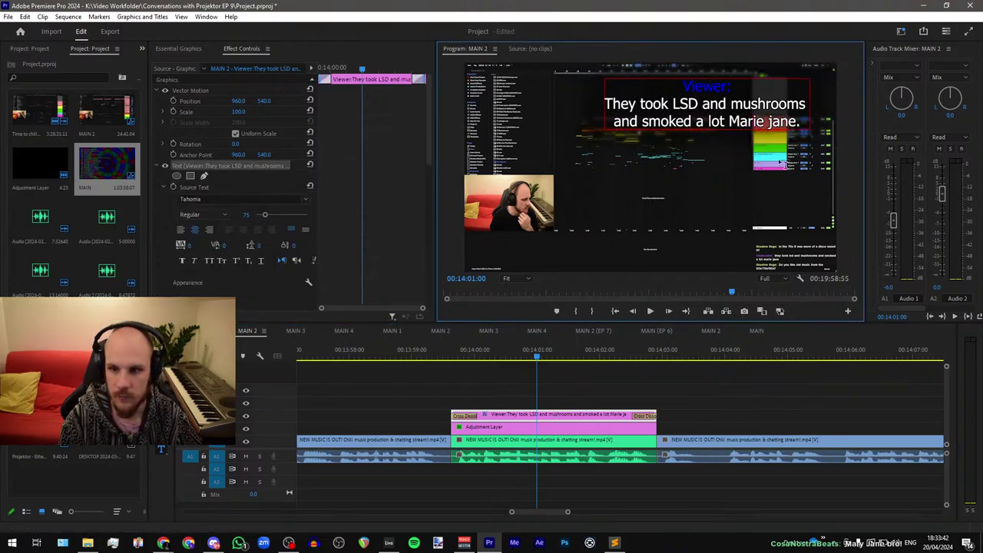
pyautogui.press('Right')
pyautogui.press('Right')
pyautogui.press('Delete')
pyautogui.press('Delete')
pyautogui.write('y')
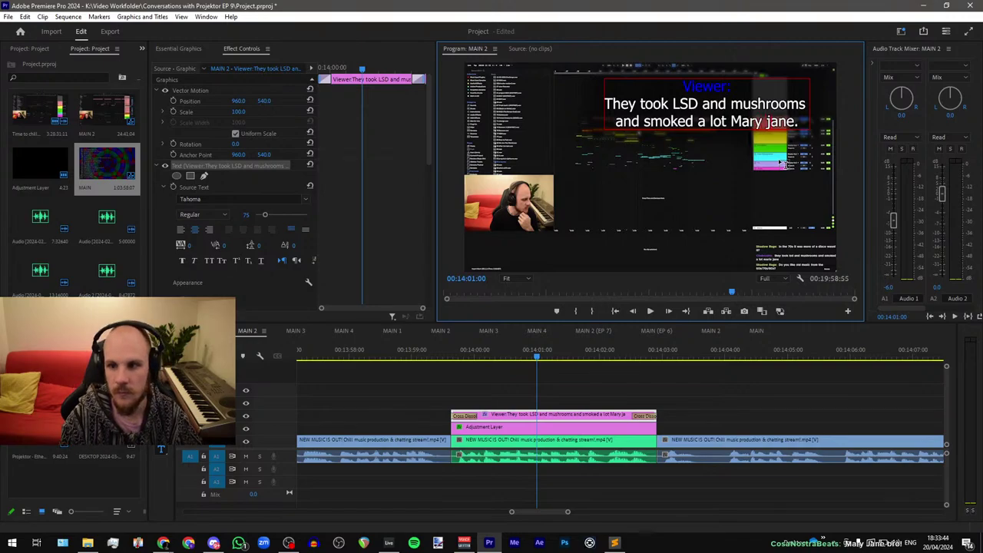
pyautogui.press('Right')
pyautogui.press('Delete')
pyautogui.write('J')
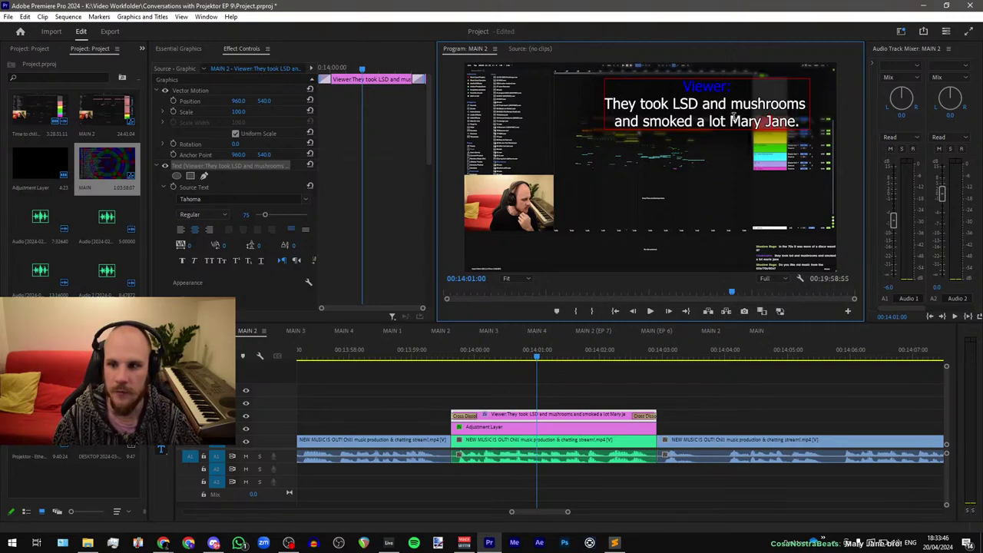
pyautogui.moveTo(734, 121); pyautogui.dragTo(795, 123)
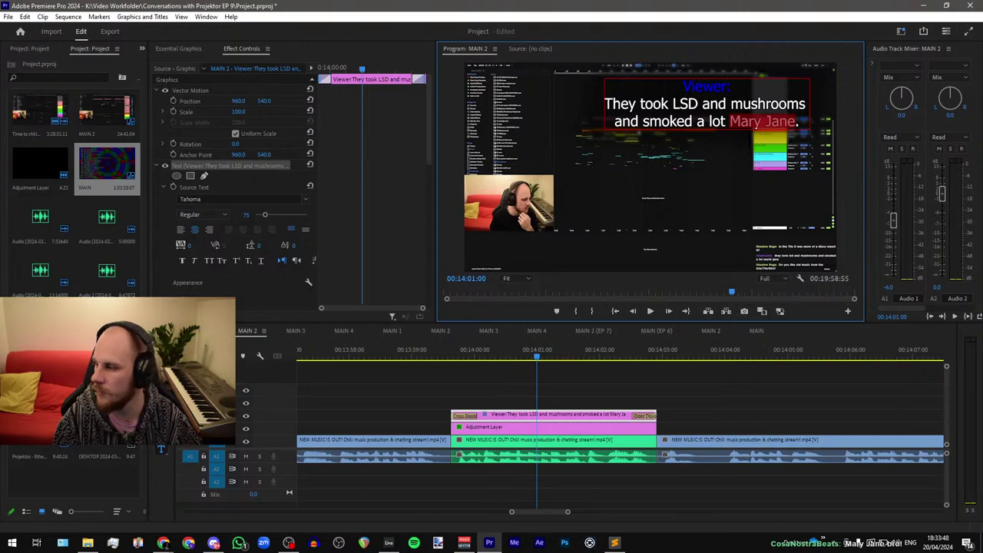
pyautogui.hotkey('alt', 'Tab')
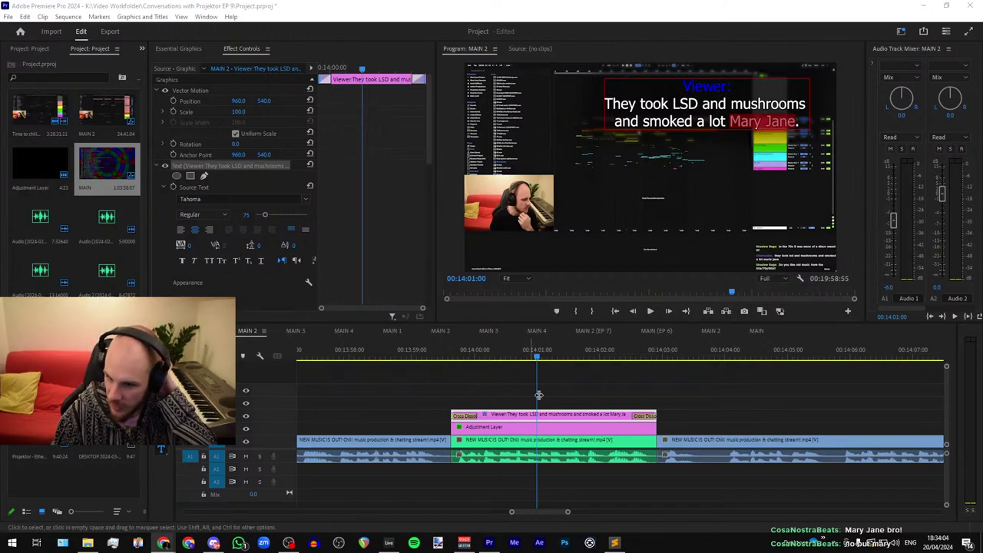
pyautogui.click(561, 403)
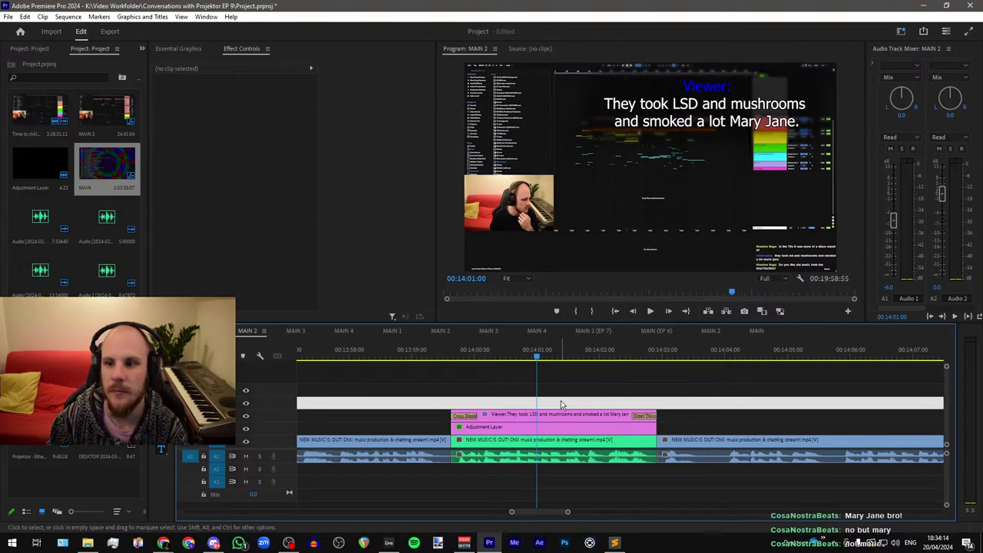
# Step: Play back the sequence from the LSD caption's fade-in to the next green clip to check the caption
pyautogui.click(463, 357)
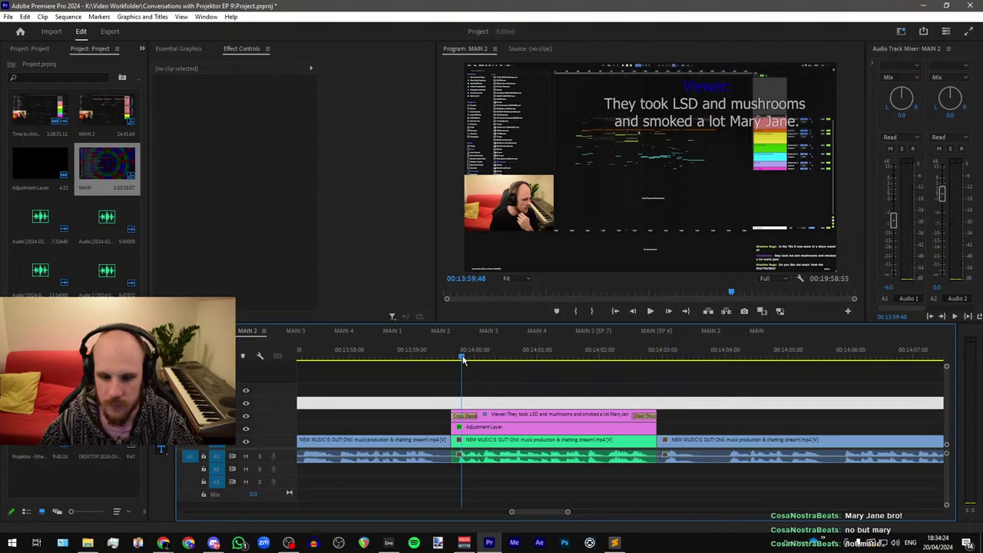
pyautogui.press('space')
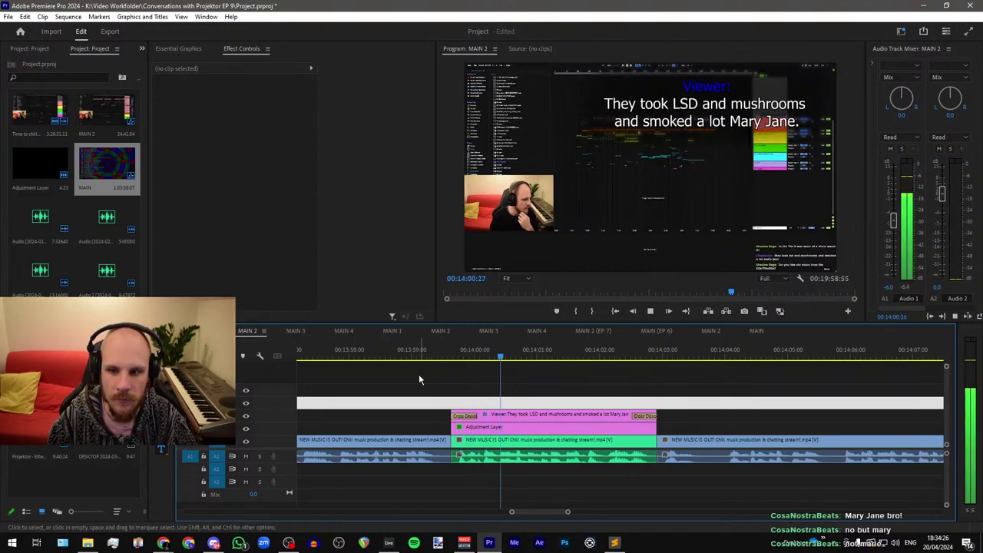
pyautogui.scroll(-5, 419, 374)
pyautogui.scroll(-3, 462, 390)
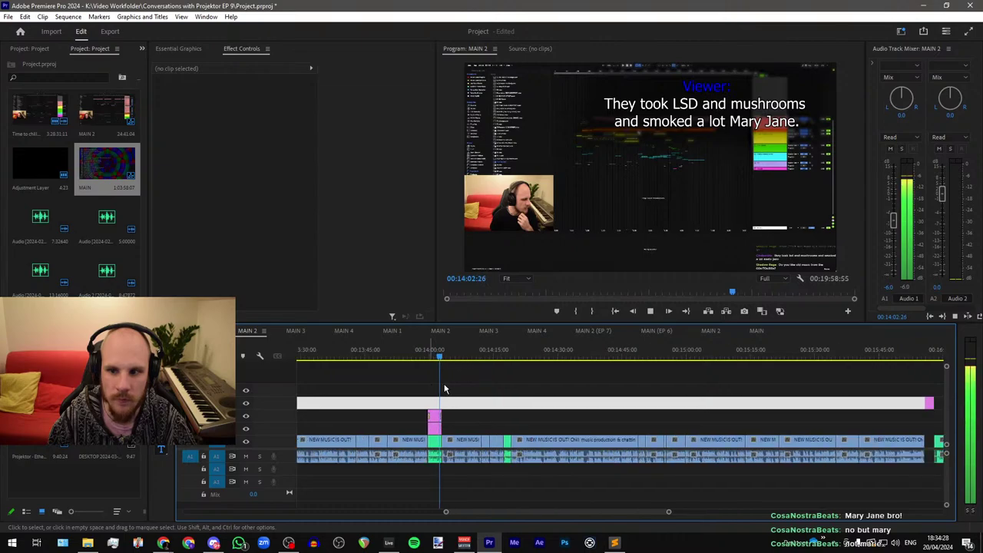
pyautogui.scroll(-2, 407, 390)
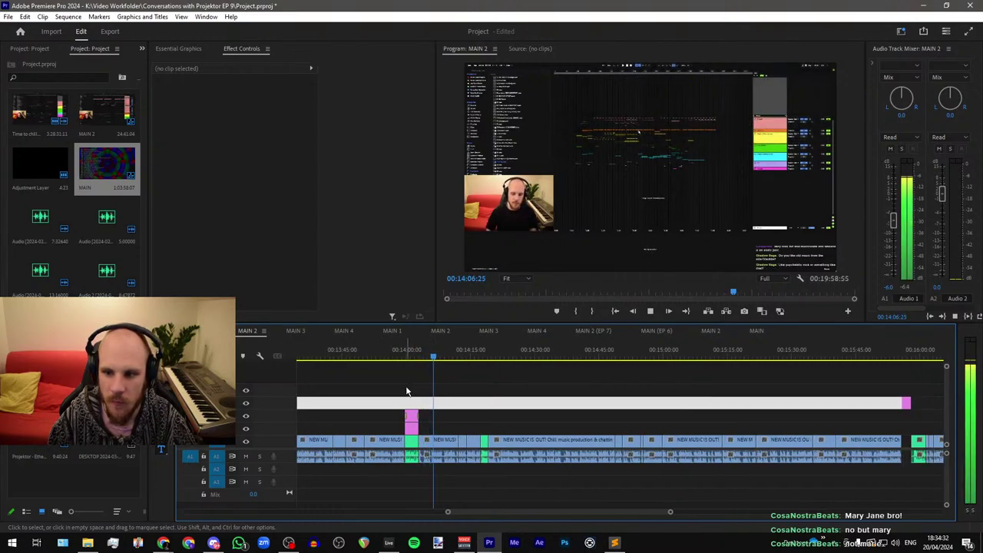
pyautogui.scroll(2, 438, 407)
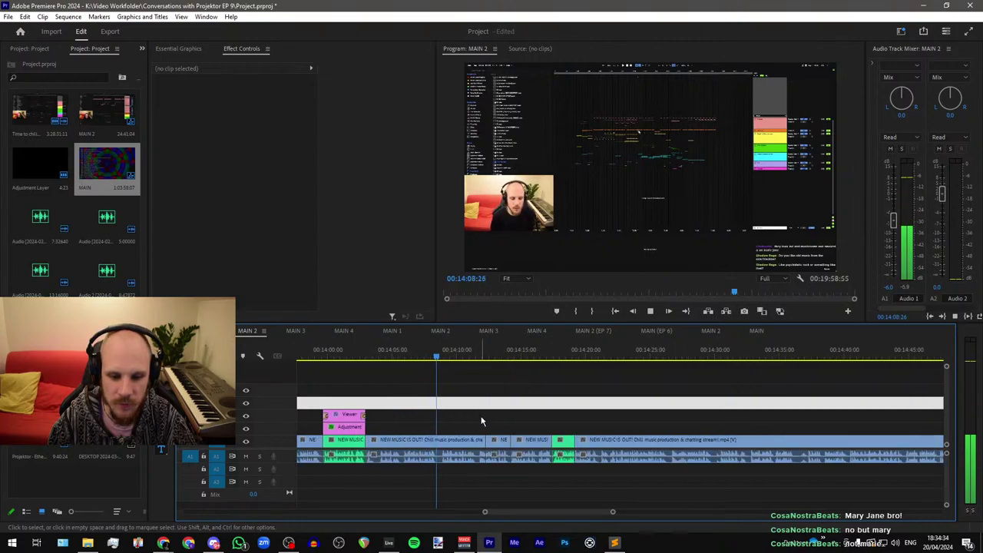
pyautogui.scroll(1, 483, 409)
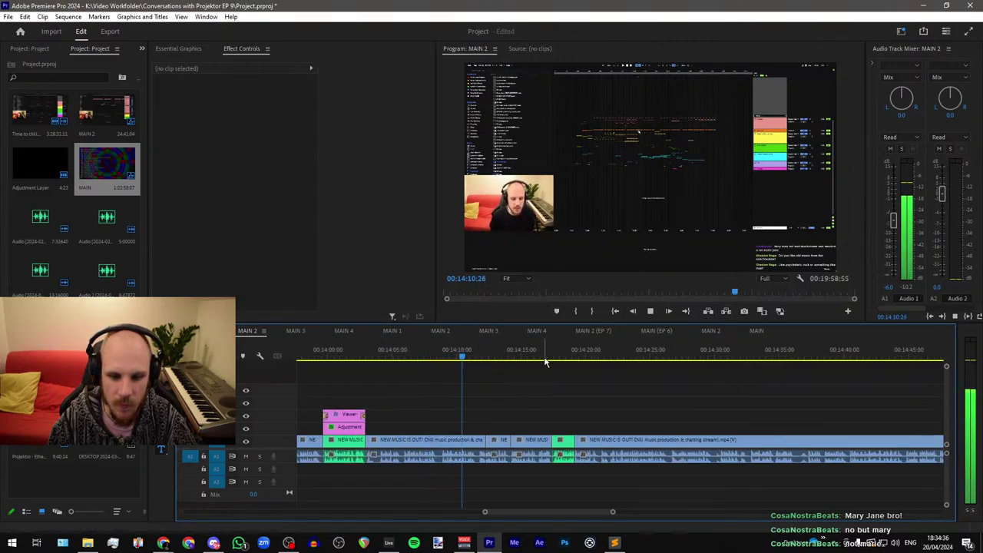
pyautogui.press('space')
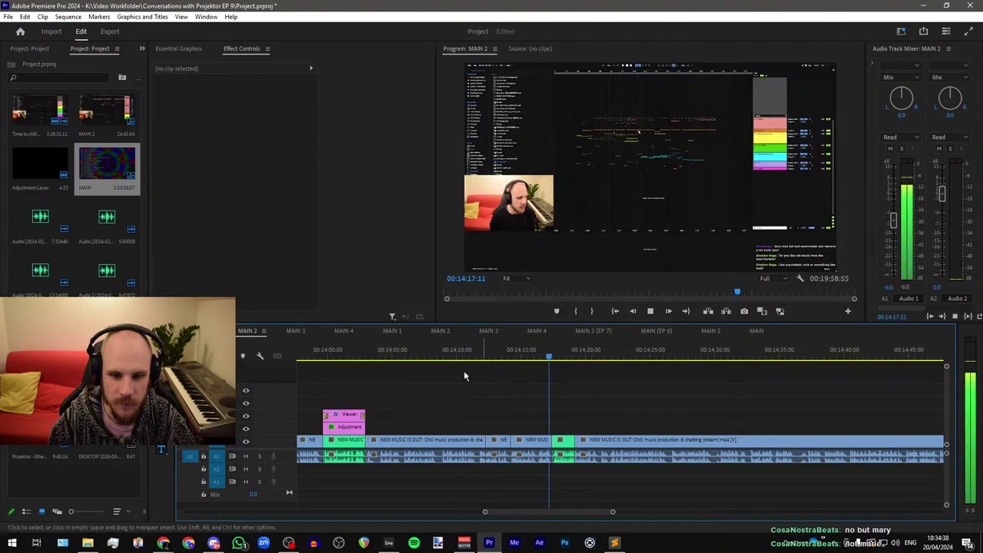
# Step: Copy the LSD caption and its adjustment layer over the next green clip, aligned with that clip's start
pyautogui.moveTo(412, 390); pyautogui.dragTo(327, 432)
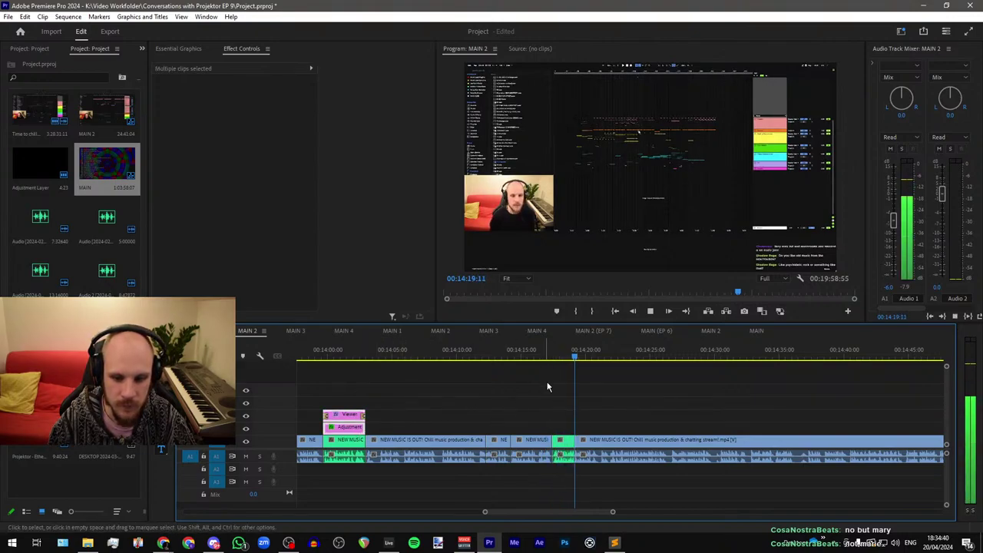
pyautogui.click(552, 357)
pyautogui.hotkey('ctrl', 'v')
pyautogui.scroll(3, 571, 377)
pyautogui.scroll(2, 571, 378)
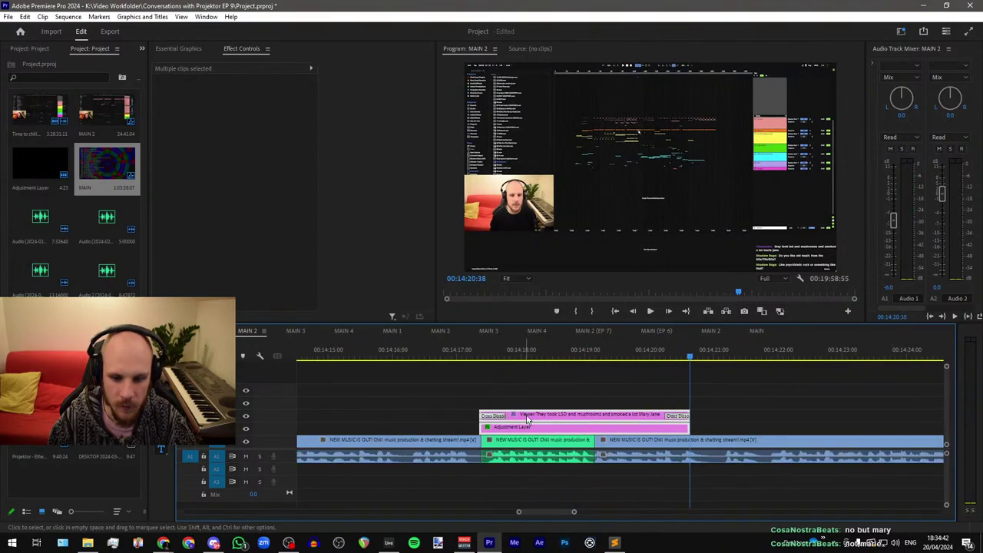
pyautogui.moveTo(527, 421); pyautogui.dragTo(547, 420)
pyautogui.scroll(-4, 446, 403)
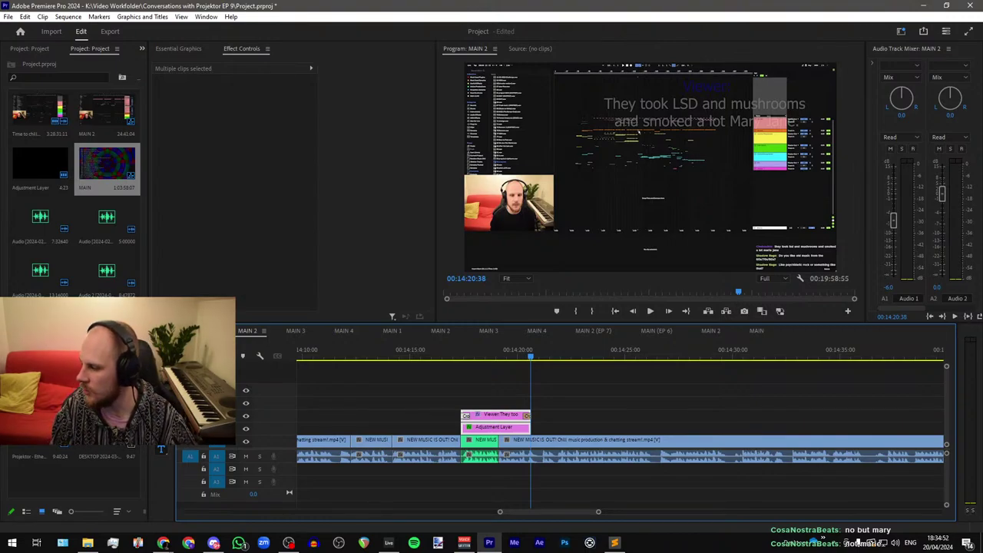
# Step: Replace the copied caption's message with "Like psychidelic rock or something like that?" on two lines
pyautogui.hotkey('alt', 'Tab')
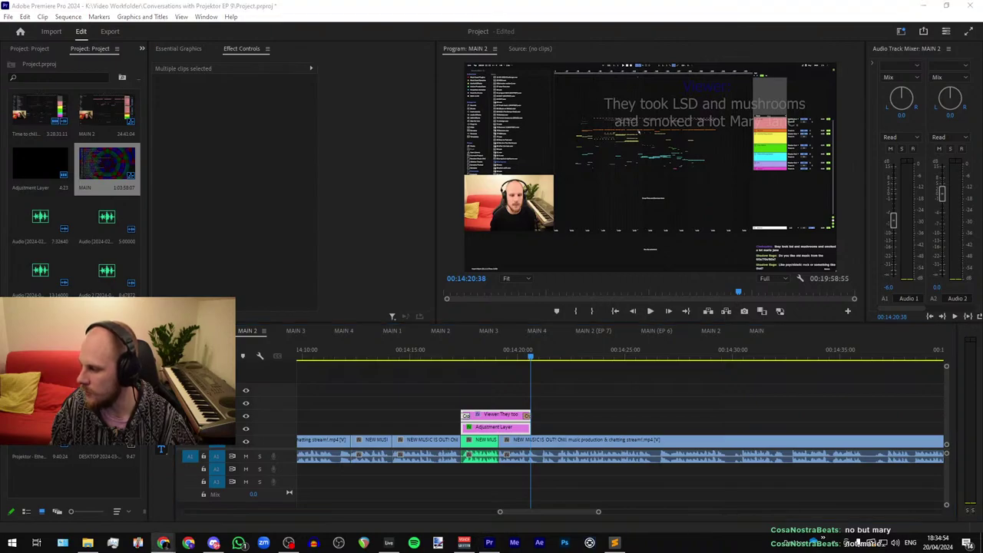
pyautogui.rightClick(474, 382)
pyautogui.scroll(4, 480, 382)
pyautogui.press('=')
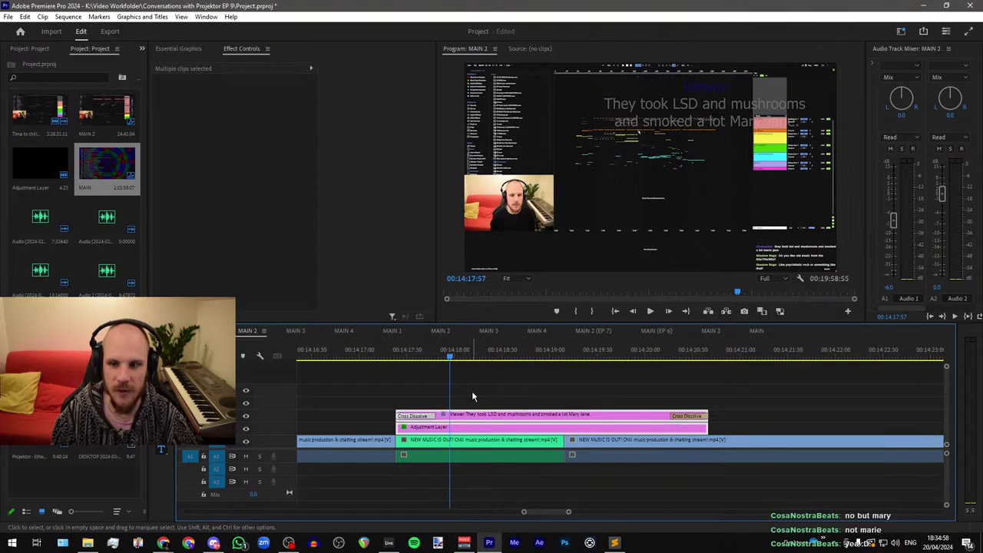
pyautogui.click(482, 416)
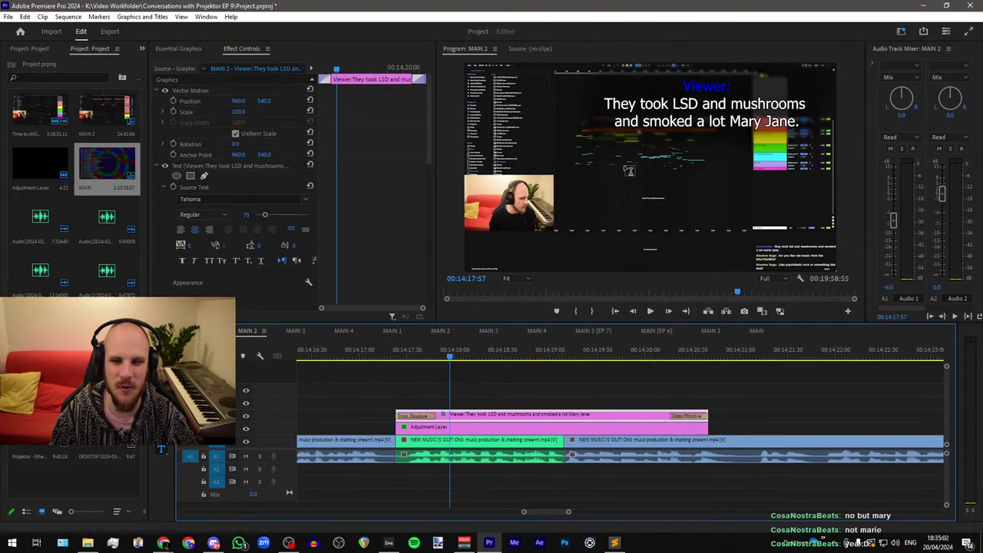
pyautogui.doubleClick(627, 111)
pyautogui.moveTo(605, 105); pyautogui.dragTo(797, 130)
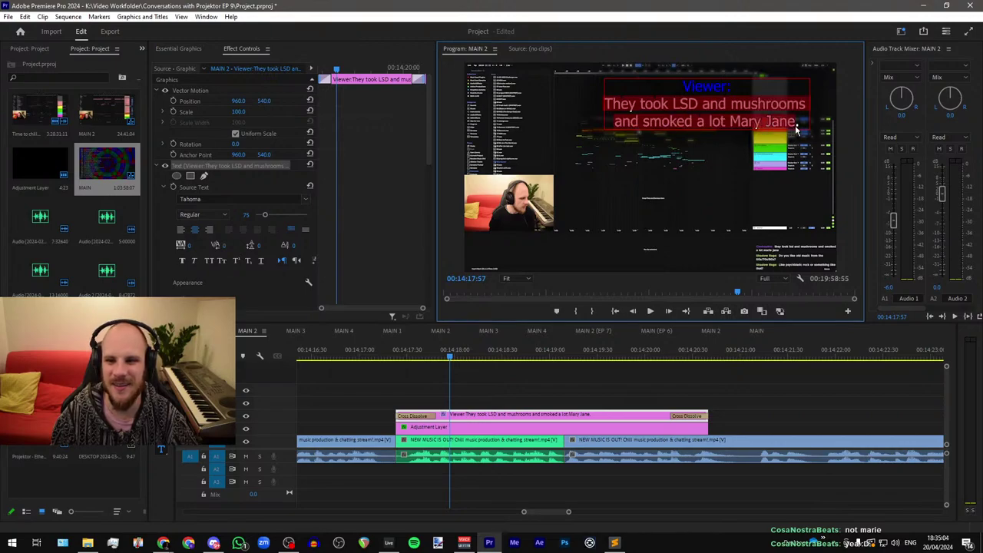
pyautogui.write('Like psychidelic rock or something like that?')
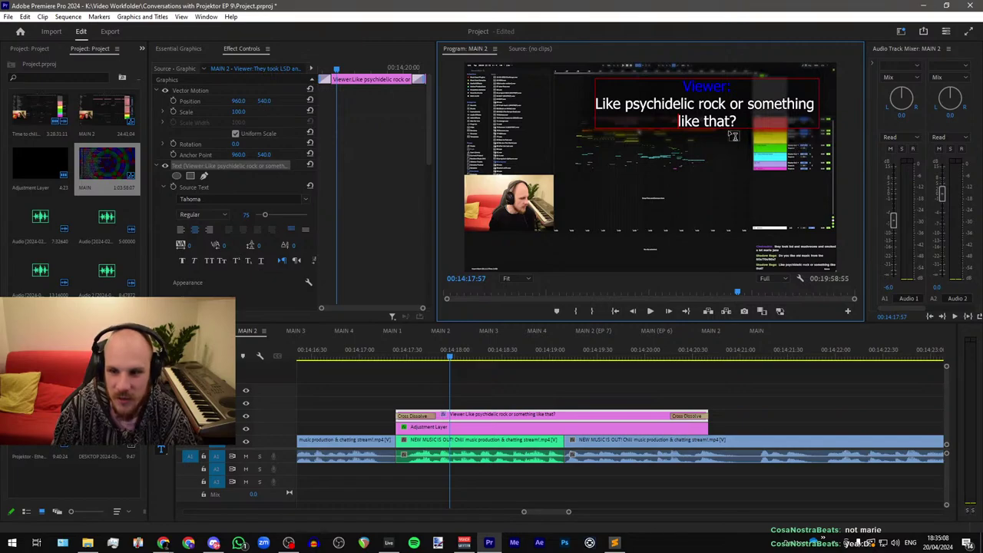
# Step: Widen the adjustment layer's opacity mask outward at its upper-left and lower-right corners to fit the psychedelic rock message
pyautogui.click(504, 428)
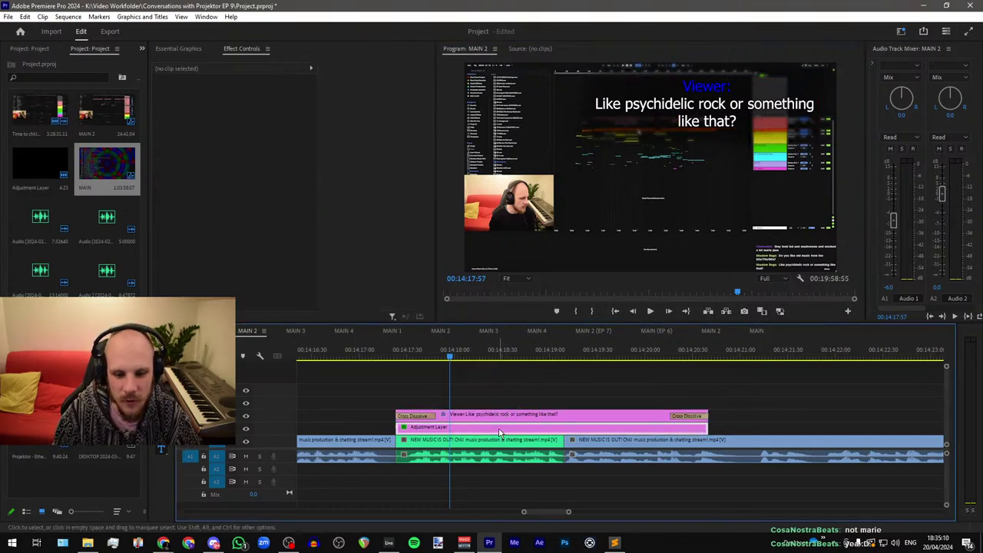
pyautogui.click(186, 199)
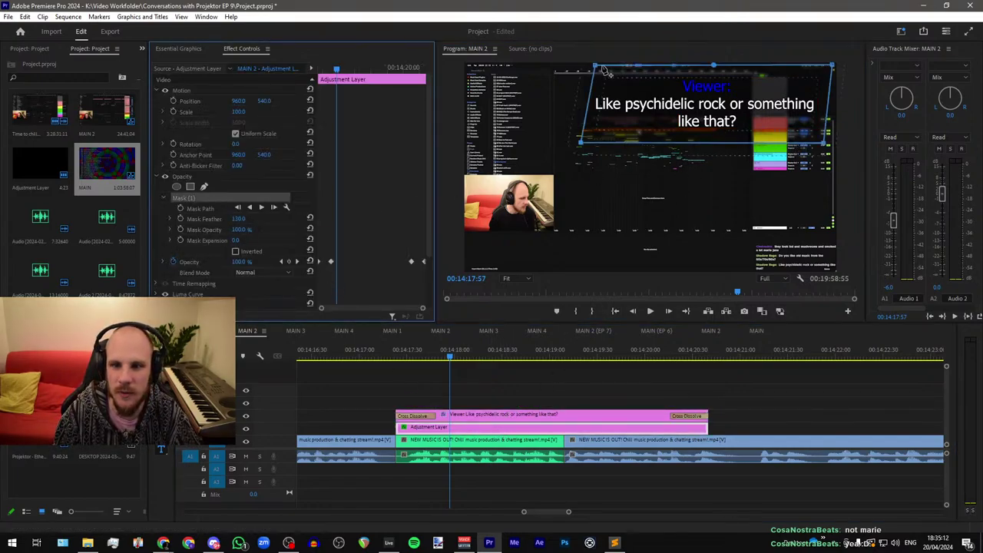
pyautogui.moveTo(597, 67); pyautogui.dragTo(575, 68)
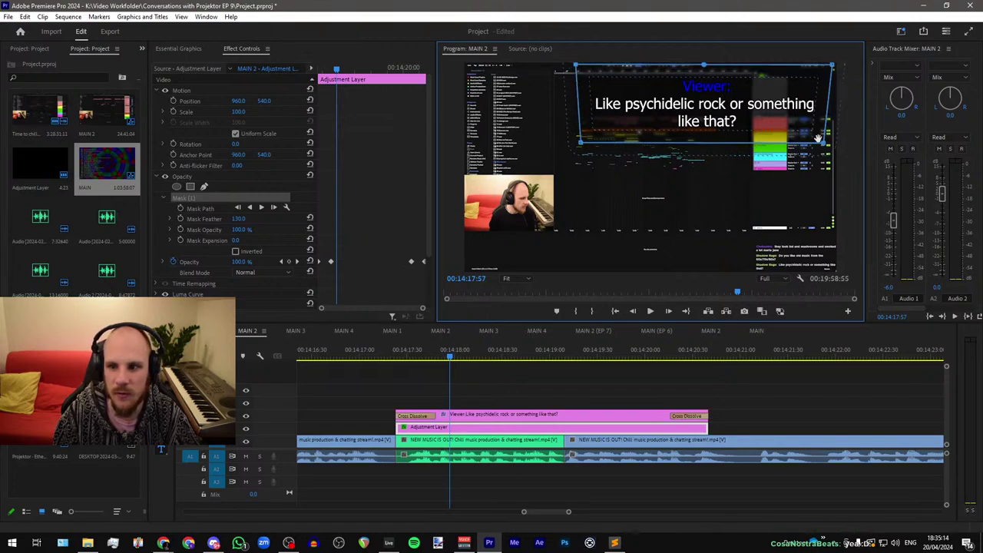
pyautogui.moveTo(824, 143); pyautogui.dragTo(828, 143)
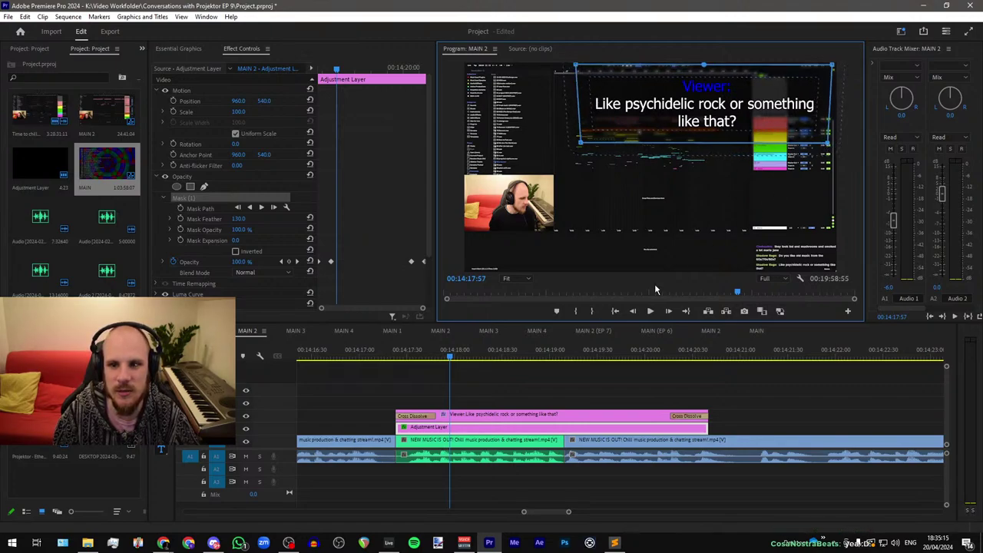
pyautogui.click(498, 406)
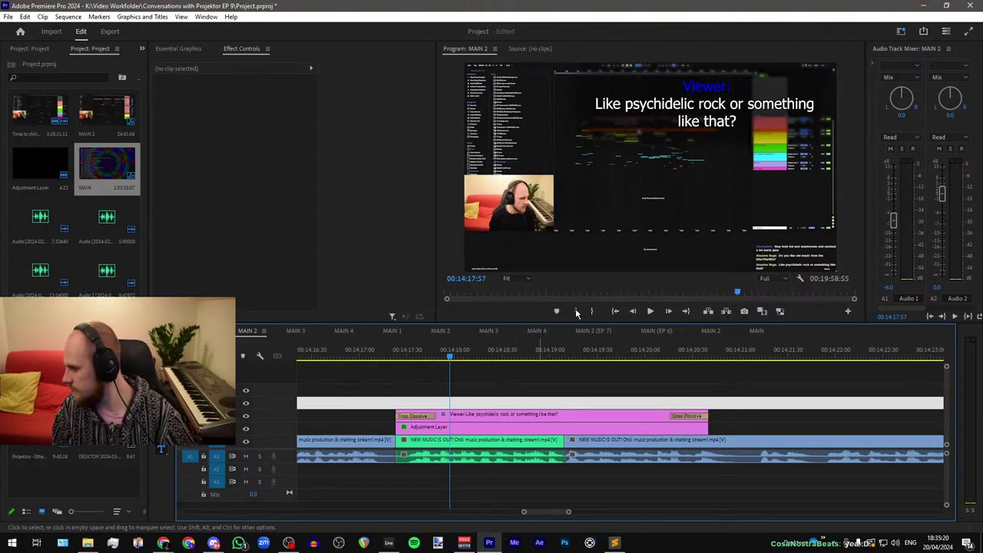
# Step: Correct "psychidelic" in the rock caption to "psychedelic"
pyautogui.click(656, 98)
pyautogui.moveTo(626, 103); pyautogui.dragTo(696, 109)
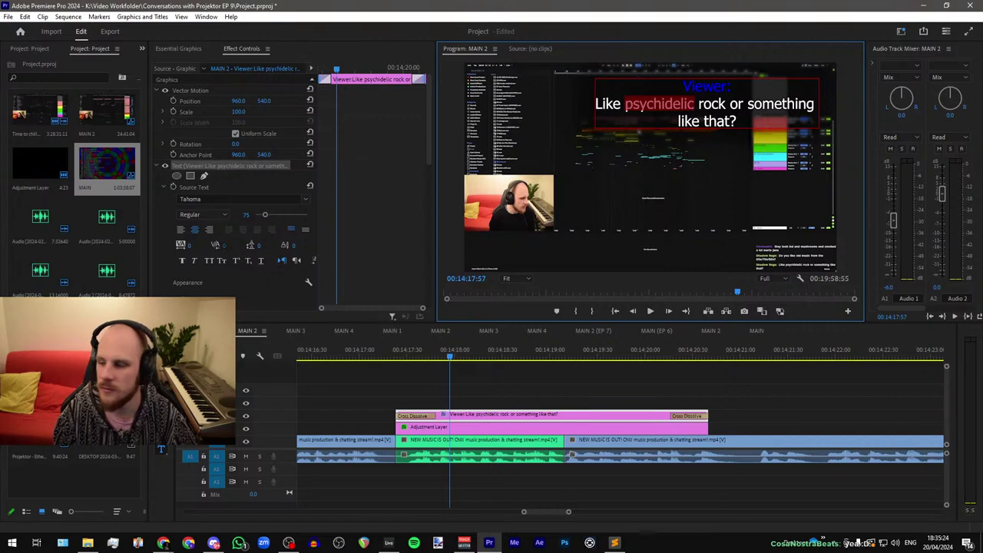
pyautogui.hotkey('alt', 'Tab')
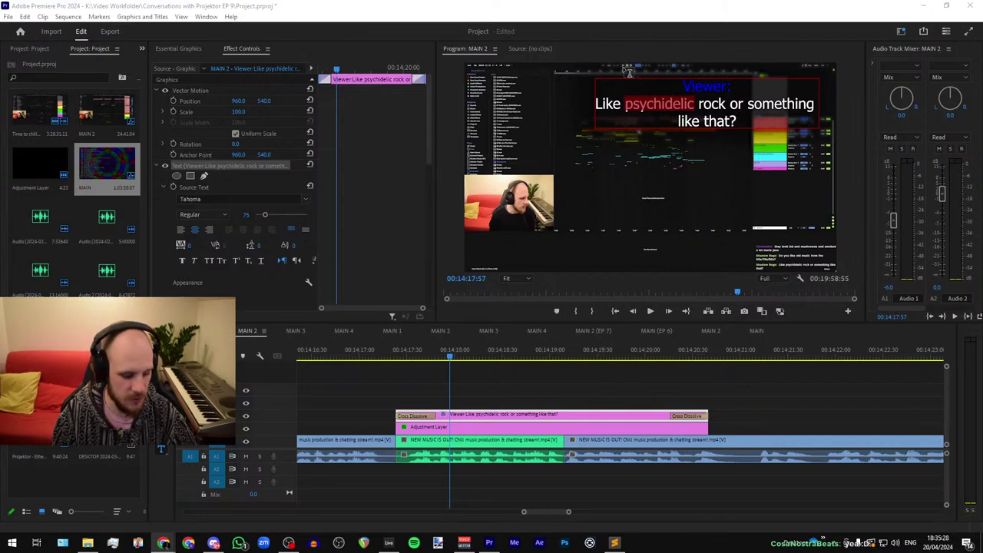
pyautogui.hotkey('alt', 'Tab')
pyautogui.write('psychedelic')
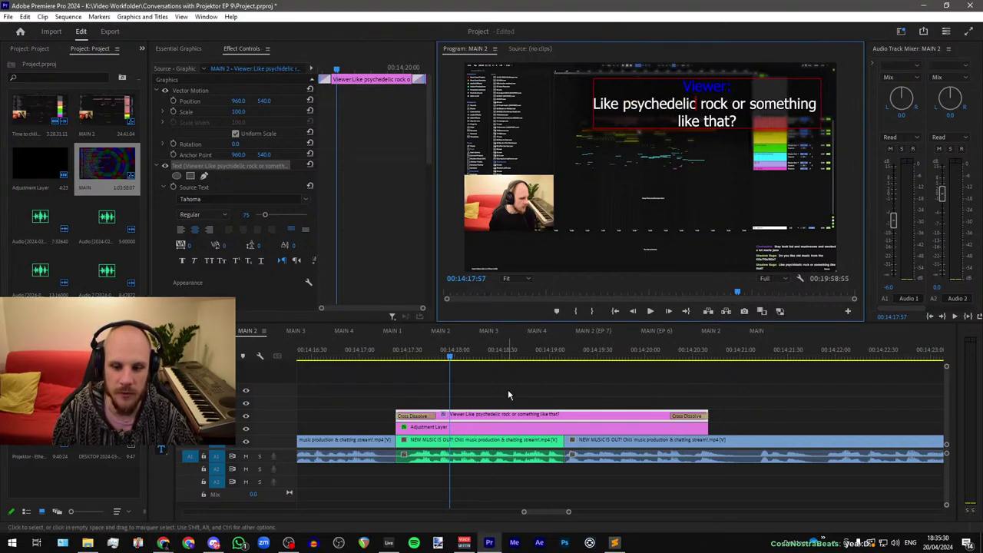
# Step: Play back the sequence from just before the psychedelic rock caption to past the end of its green clip
pyautogui.click(566, 406)
pyautogui.click(383, 355)
pyautogui.press('space')
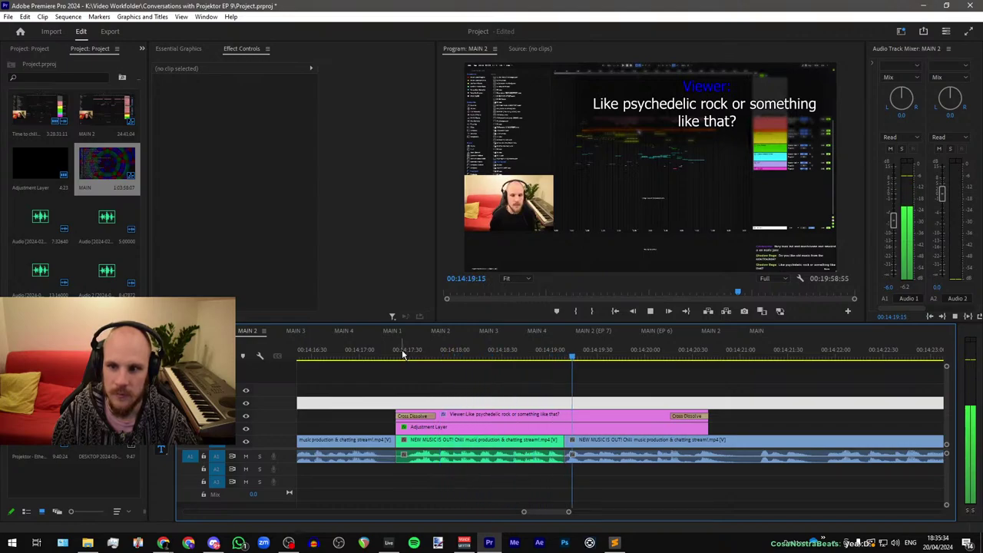
pyautogui.press('space')
# Step: Shorten the psychedelic rock caption so its closing Cross Dissolve starts at the end of the green clip
pyautogui.press('Up')
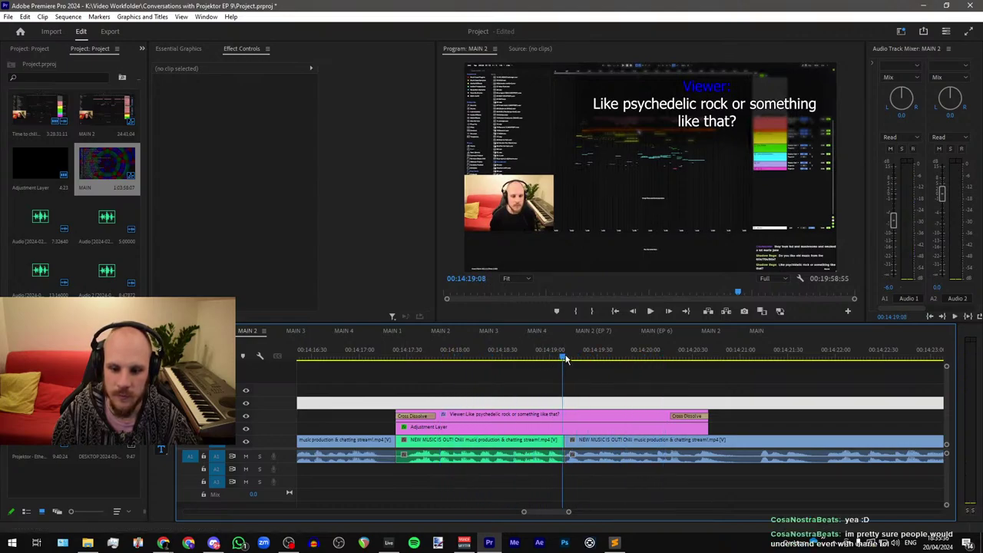
pyautogui.moveTo(707, 410); pyautogui.dragTo(597, 413)
pyautogui.press('Left')
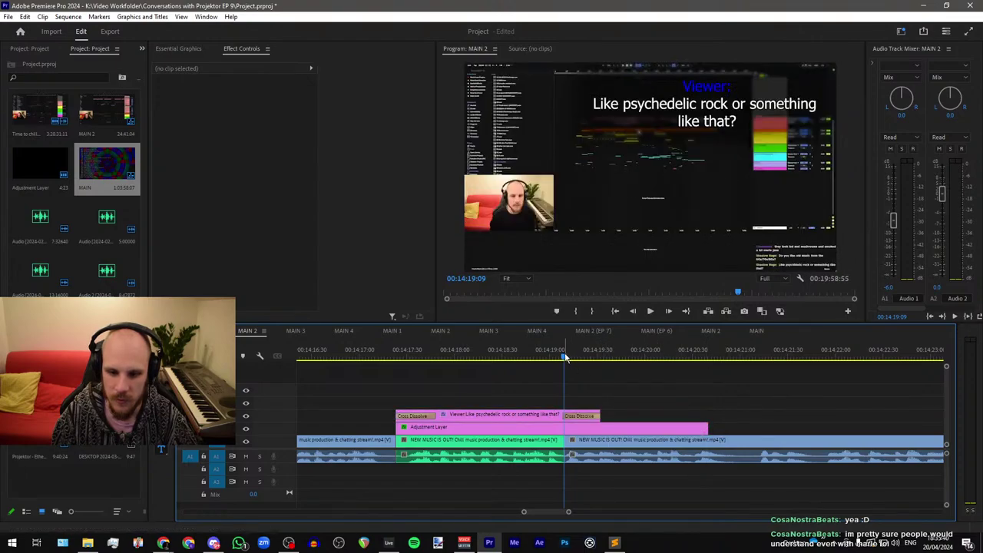
# Step: Move the adjustment layer's fade-out opacity keyframes to the green clip's end and trim the layer to the caption's end
pyautogui.click(596, 430)
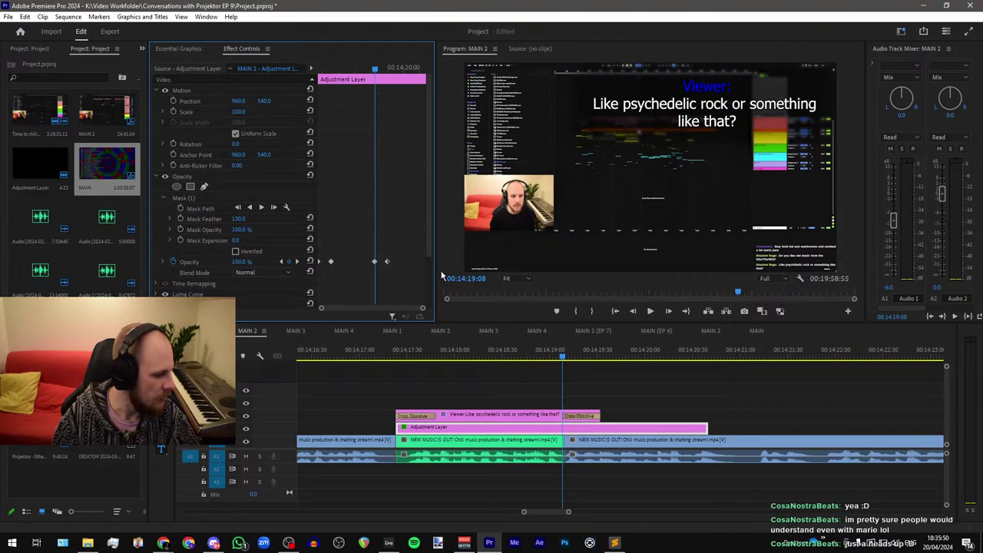
pyautogui.moveTo(707, 428); pyautogui.dragTo(598, 428)
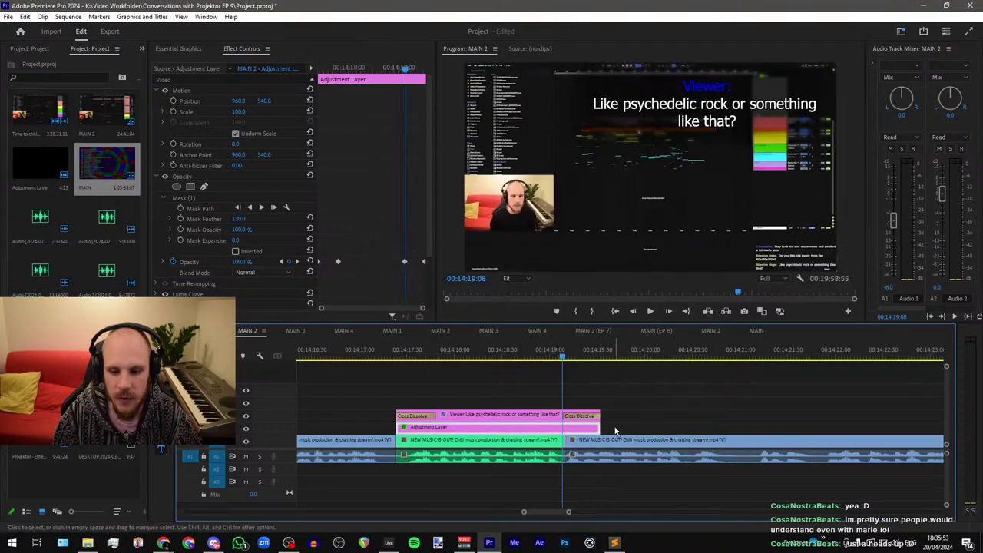
pyautogui.click(531, 417)
pyautogui.click(489, 425)
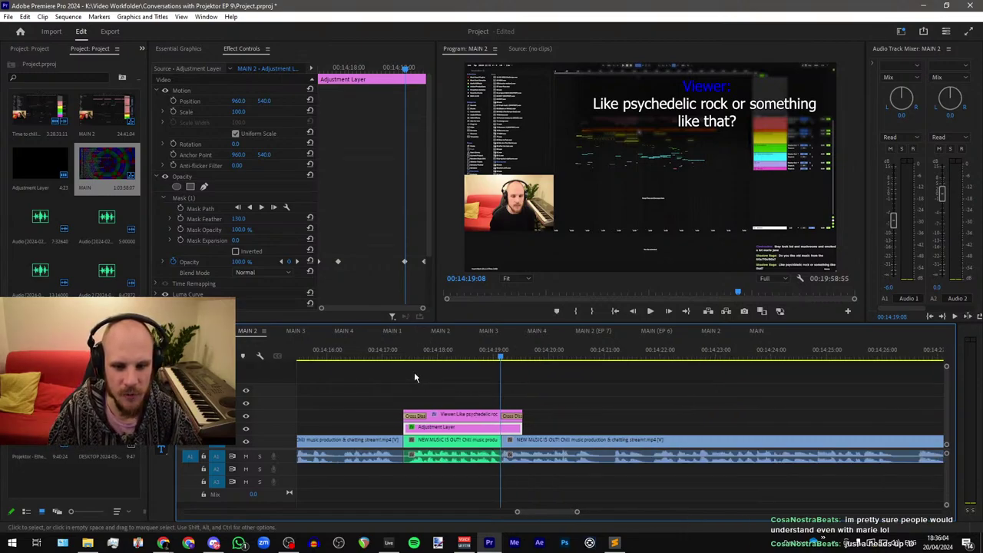
# Step: Copy the LSD caption and adjustment layer over the green clip after "How I write my intros", aligning their ends, and trim that clip's start to match
pyautogui.scroll(-6, 418, 371)
pyautogui.scroll(-3, 423, 376)
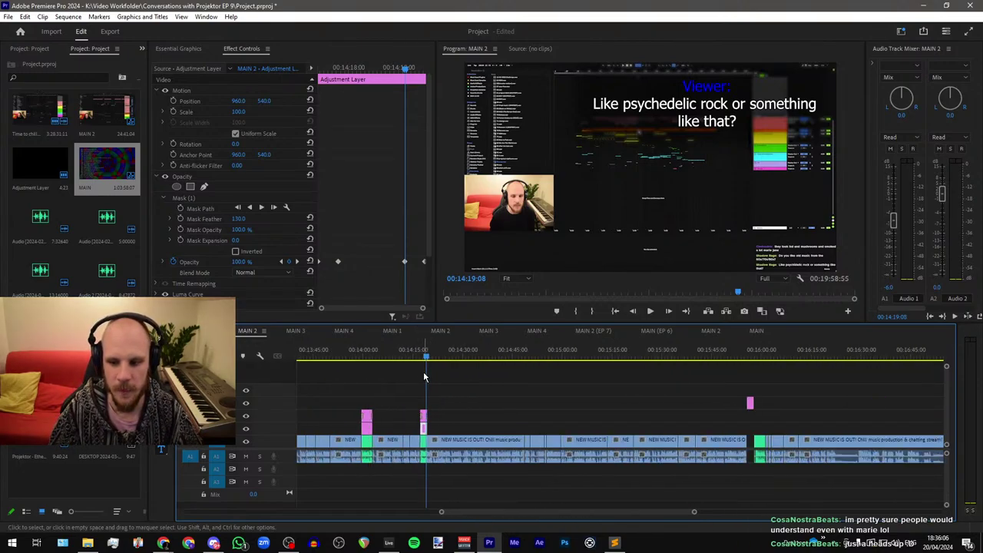
pyautogui.moveTo(404, 401); pyautogui.dragTo(387, 432)
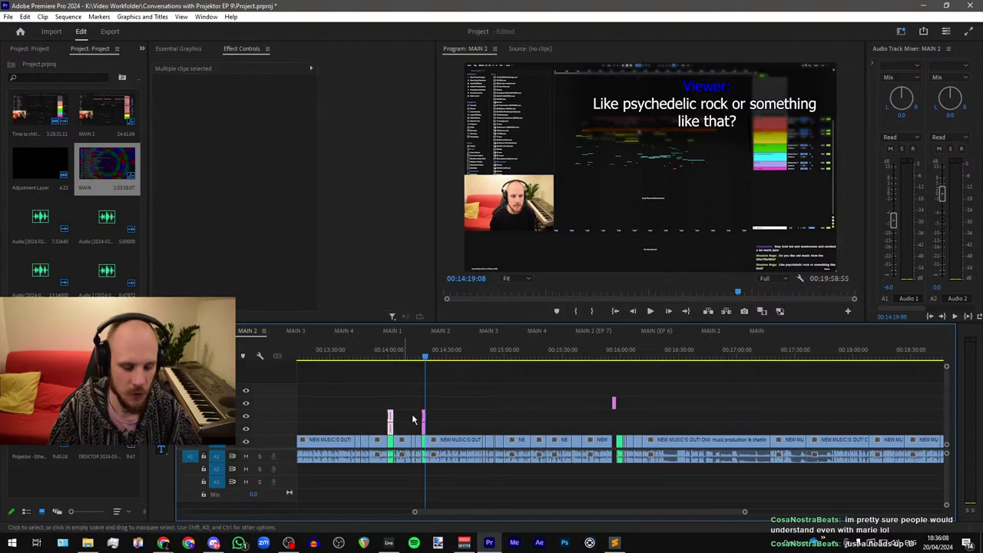
pyautogui.click(621, 355)
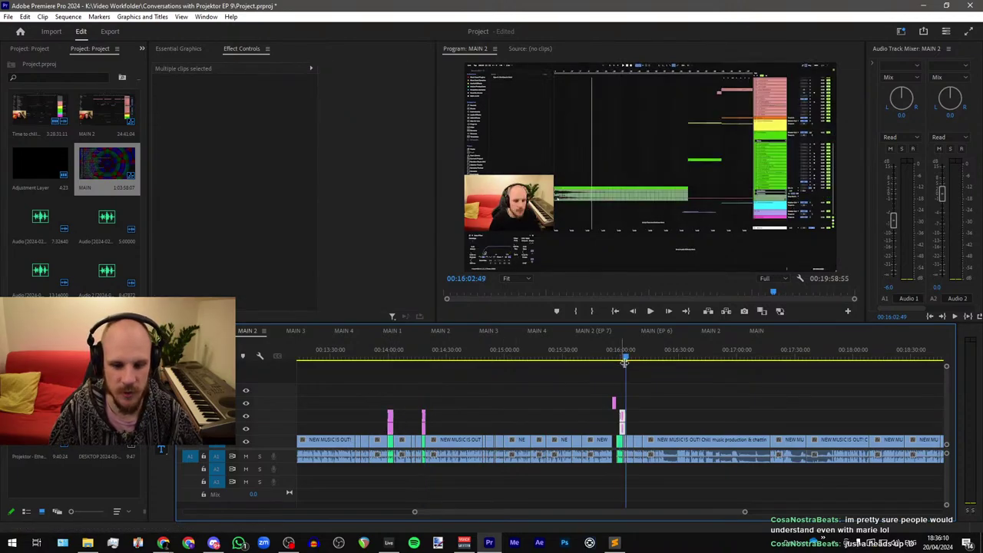
pyautogui.scroll(8, 595, 374)
pyautogui.scroll(2, 585, 379)
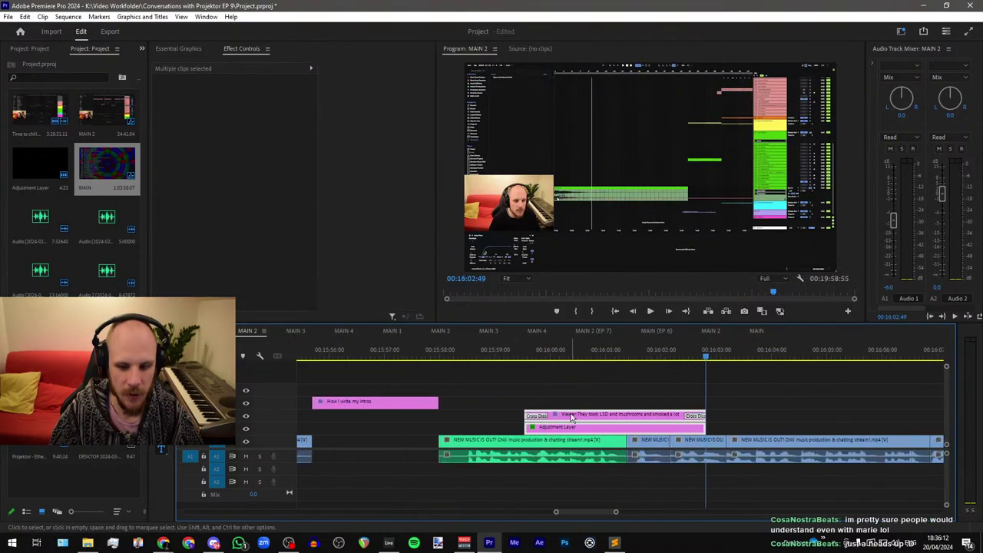
pyautogui.moveTo(587, 419); pyautogui.dragTo(513, 421)
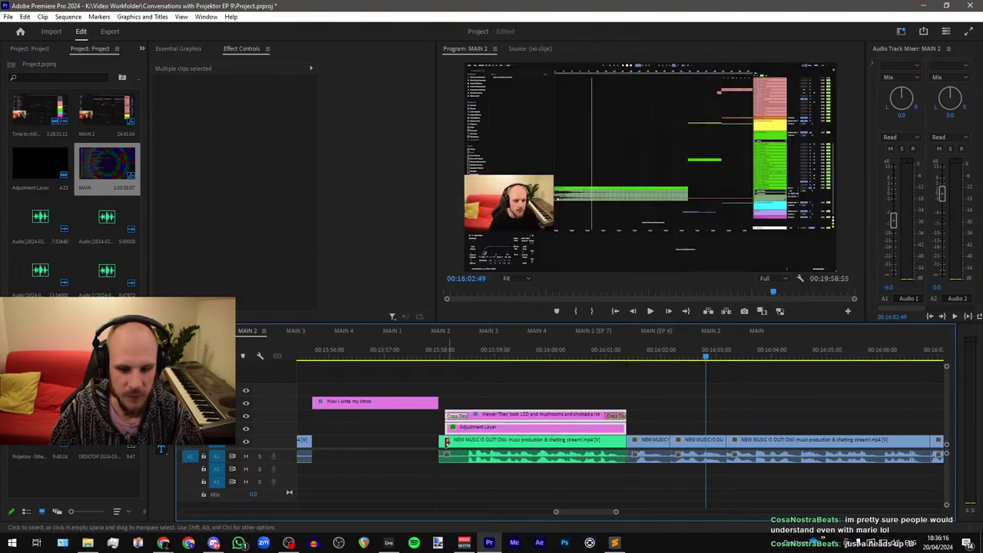
pyautogui.click(301, 416)
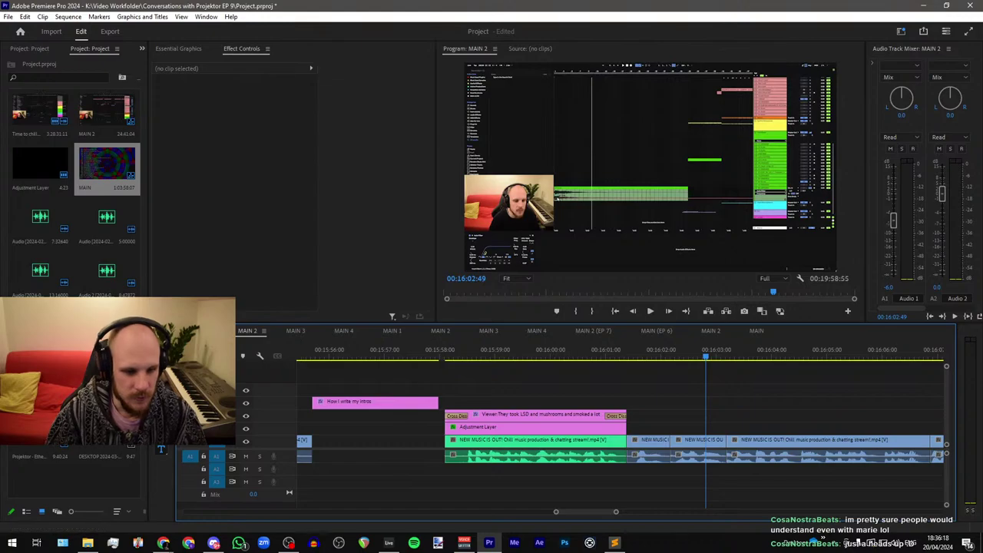
# Step: Shift the green clip, its caption layers and all following clips earlier to close the gap after the "How I write my intros" title
pyautogui.click(162, 351)
pyautogui.click(455, 401)
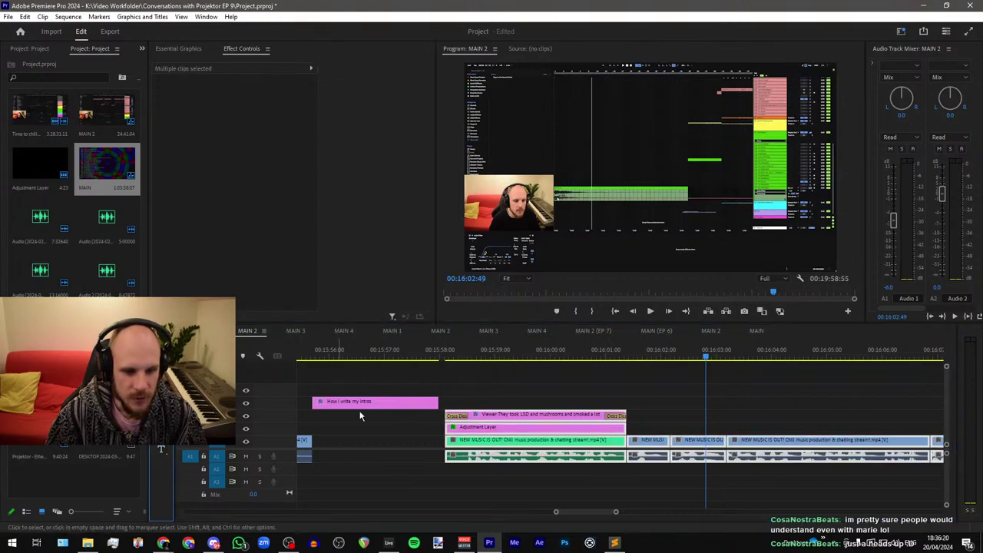
pyautogui.scroll(5, 420, 416)
pyautogui.moveTo(692, 419); pyautogui.dragTo(666, 419)
pyautogui.scroll(-3, 454, 414)
pyautogui.scroll(-2, 432, 416)
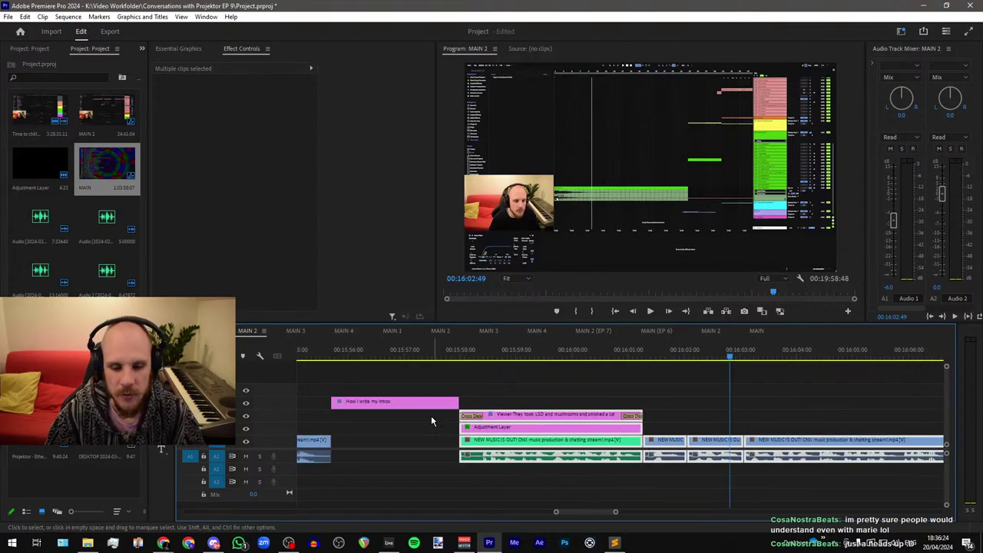
pyautogui.click(446, 420)
pyautogui.press('Delete')
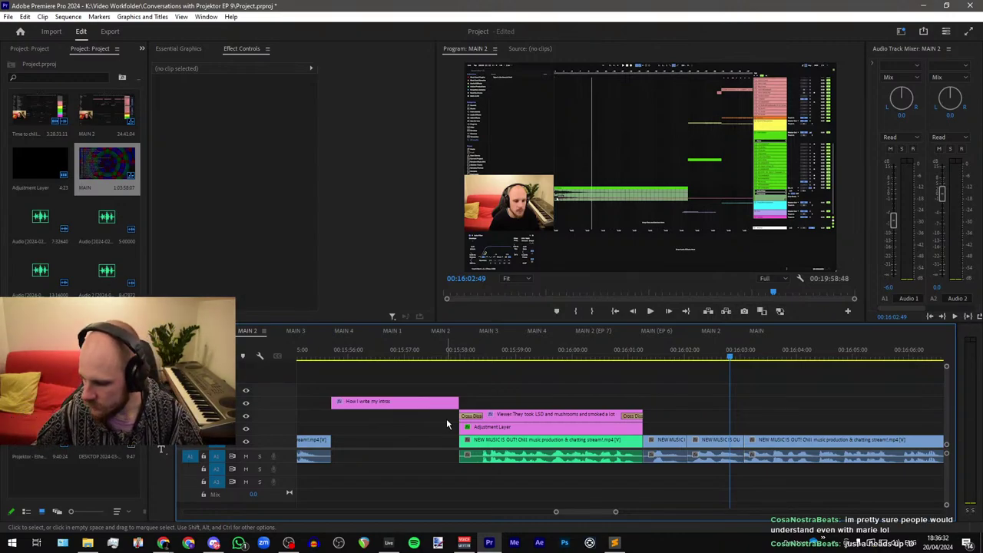
# Step: Play back the green clip under the copied LSD caption to hear the reply, and switch to Chrome to look up the message
pyautogui.click(461, 355)
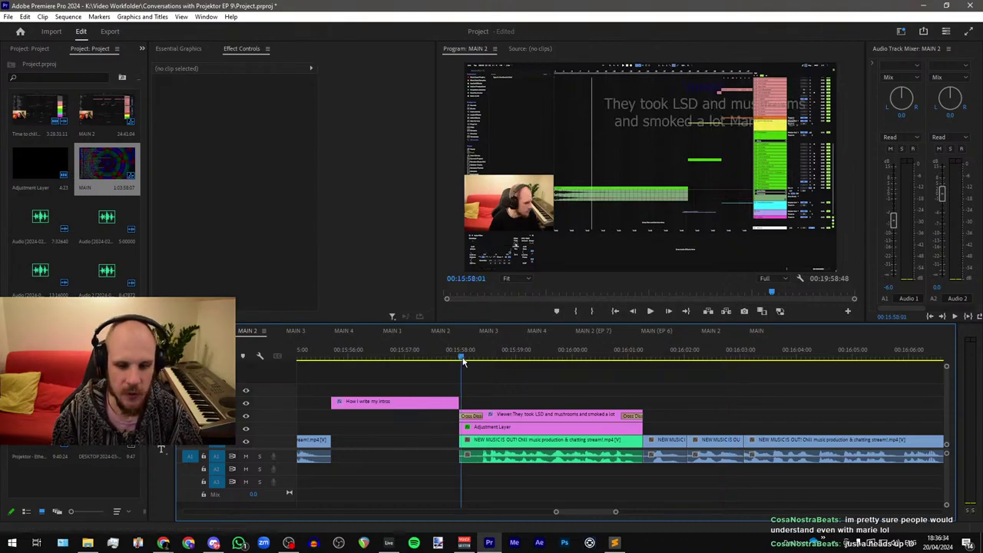
pyautogui.click(501, 356)
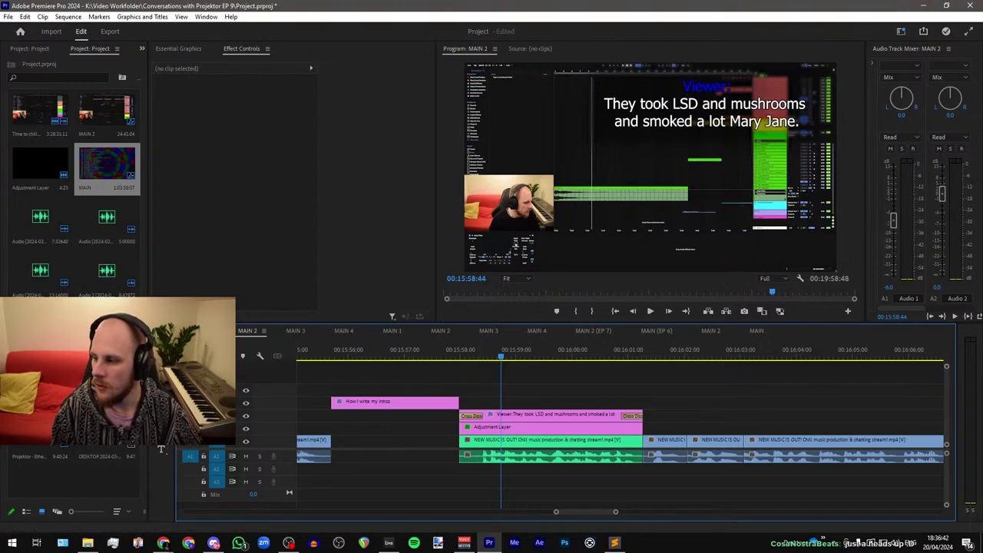
pyautogui.hotkey('alt', 'Tab')
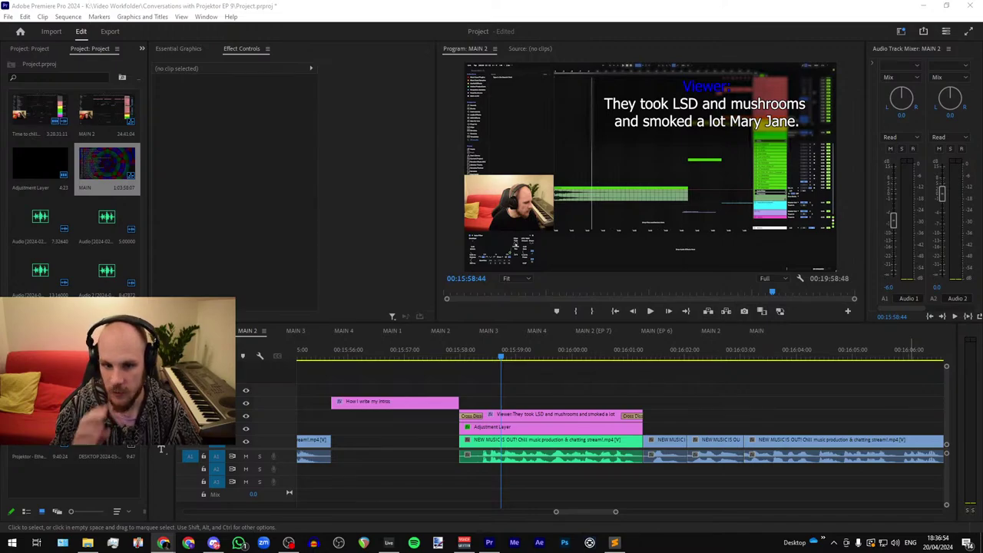
pyautogui.click(485, 358)
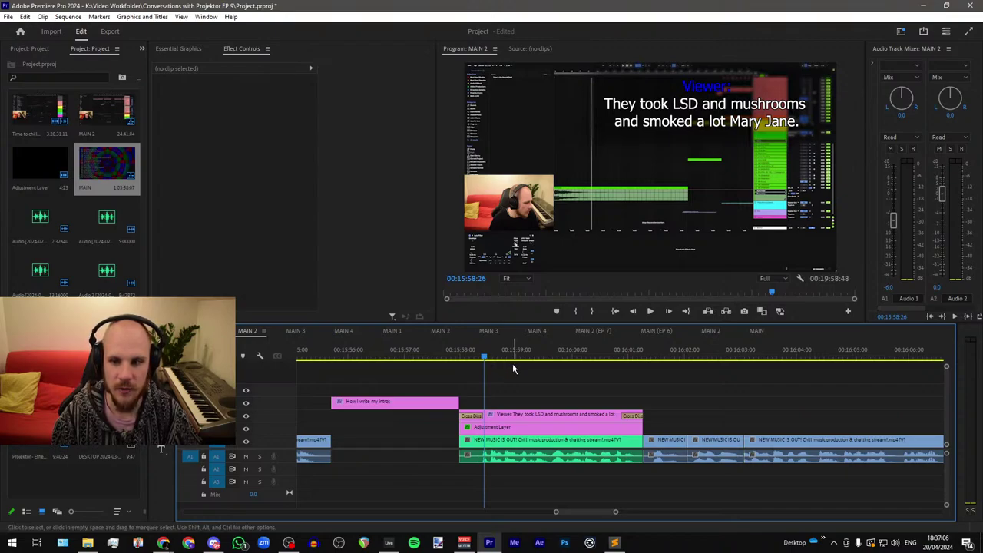
pyautogui.press('space')
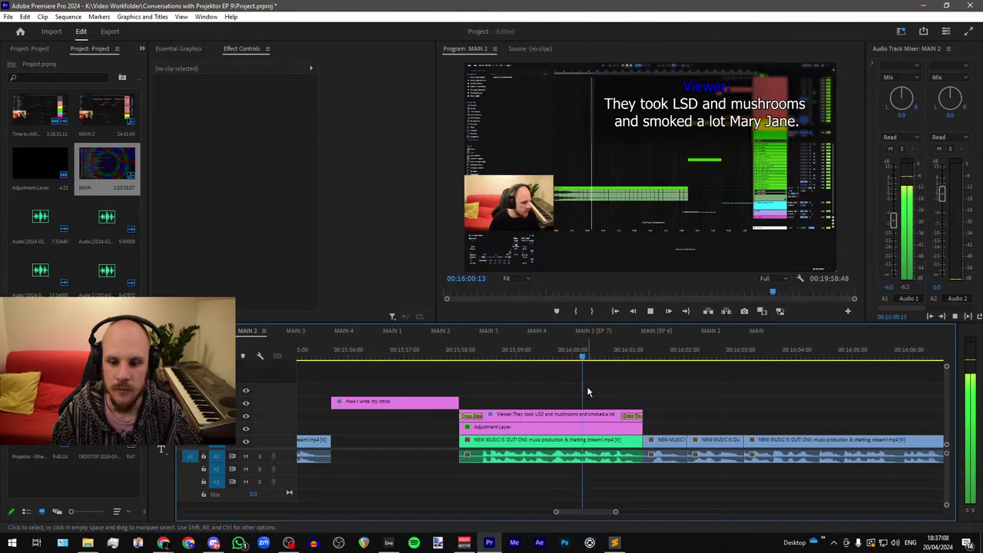
pyautogui.press('space')
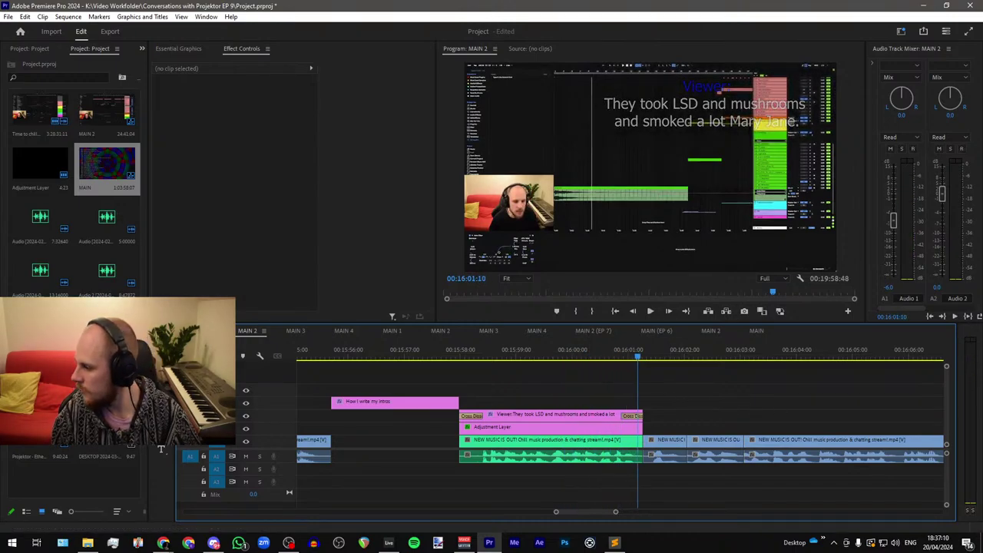
pyautogui.click(163, 543)
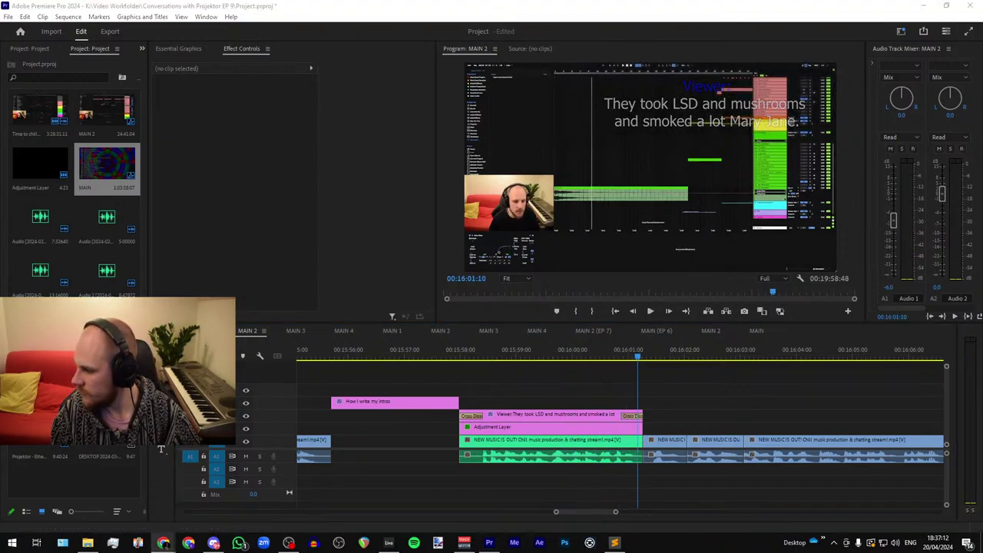
# Step: Replace the copied LSD caption's message with "I find it very difficult writing intros, any tips?", breaking the line before "any tips?" and keeping the "Viewer:" heading
pyautogui.click(547, 356)
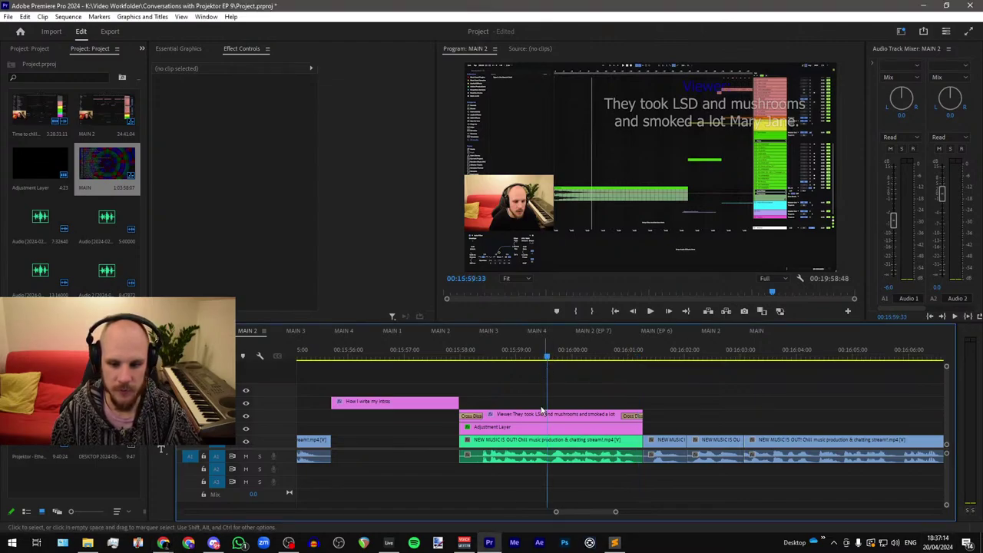
pyautogui.click(541, 418)
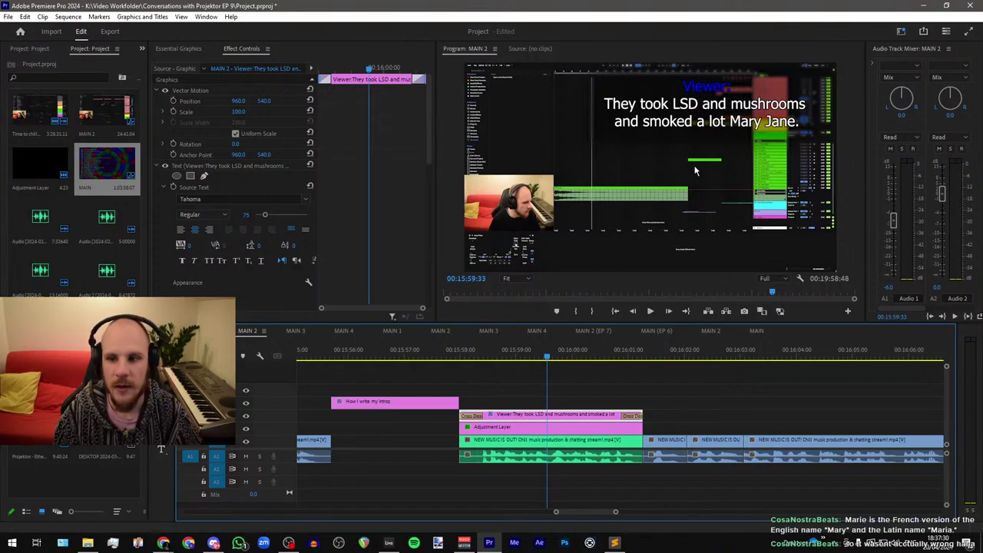
pyautogui.click(668, 115)
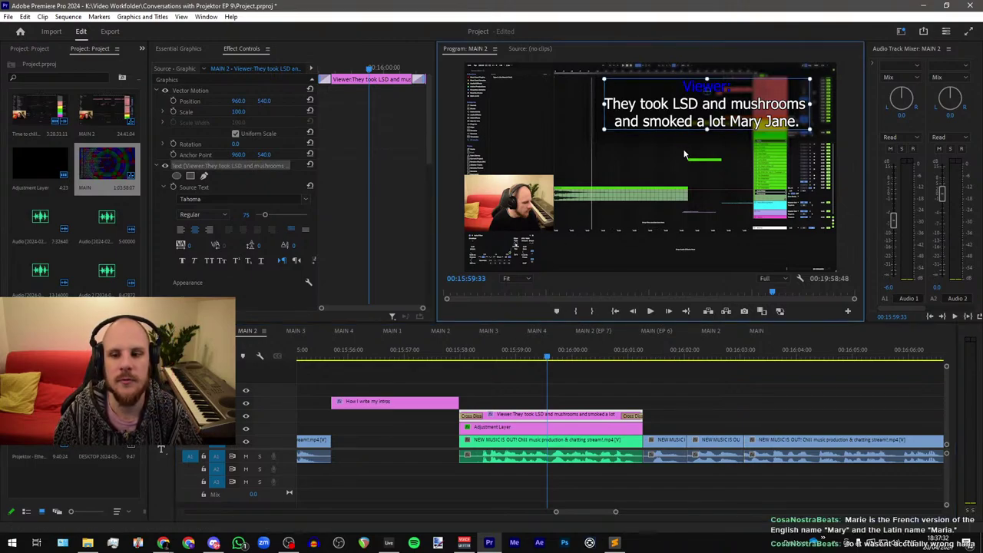
pyautogui.tripleClick(683, 118)
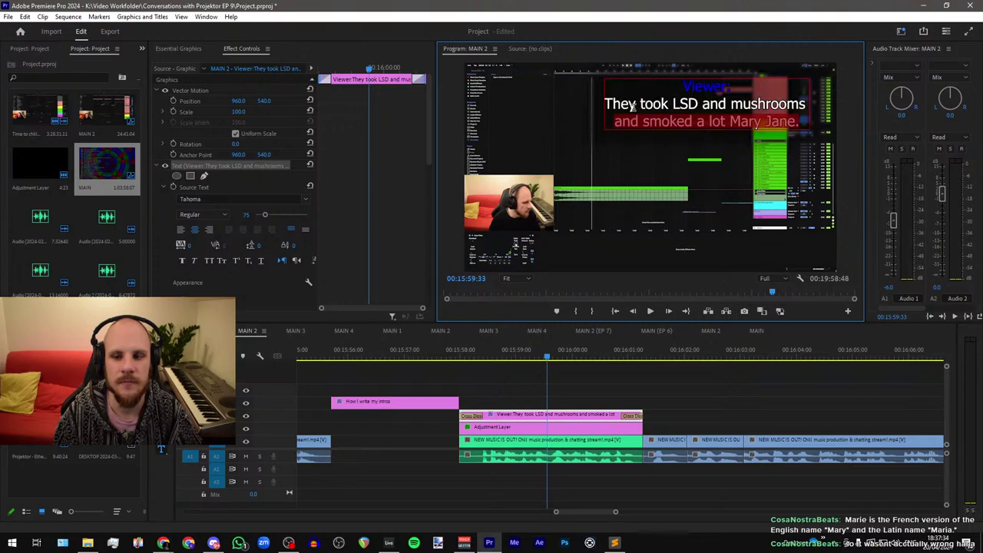
pyautogui.moveTo(609, 105); pyautogui.dragTo(815, 132)
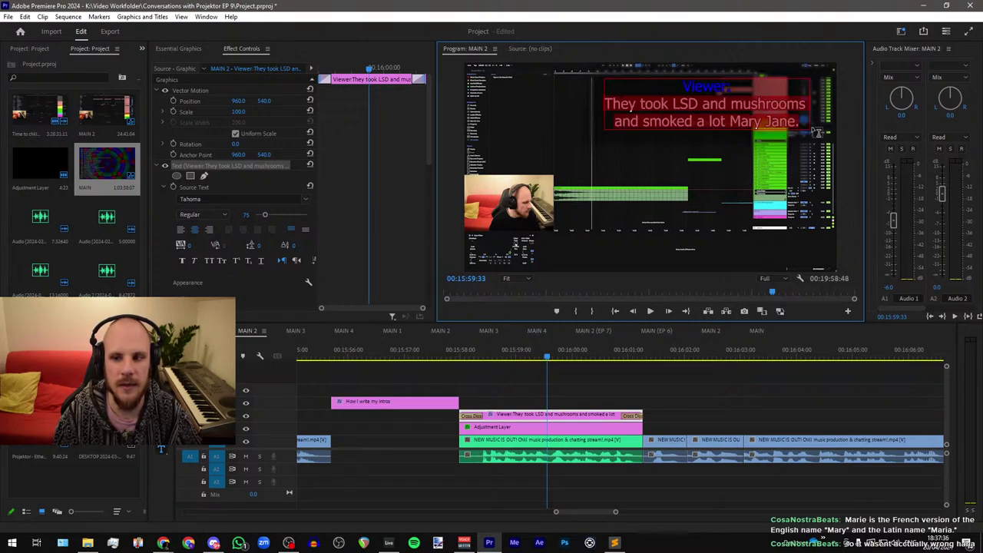
pyautogui.write('I find it very difficult writing INTROS, any tips?')
pyautogui.moveTo(739, 105); pyautogui.dragTo(793, 111)
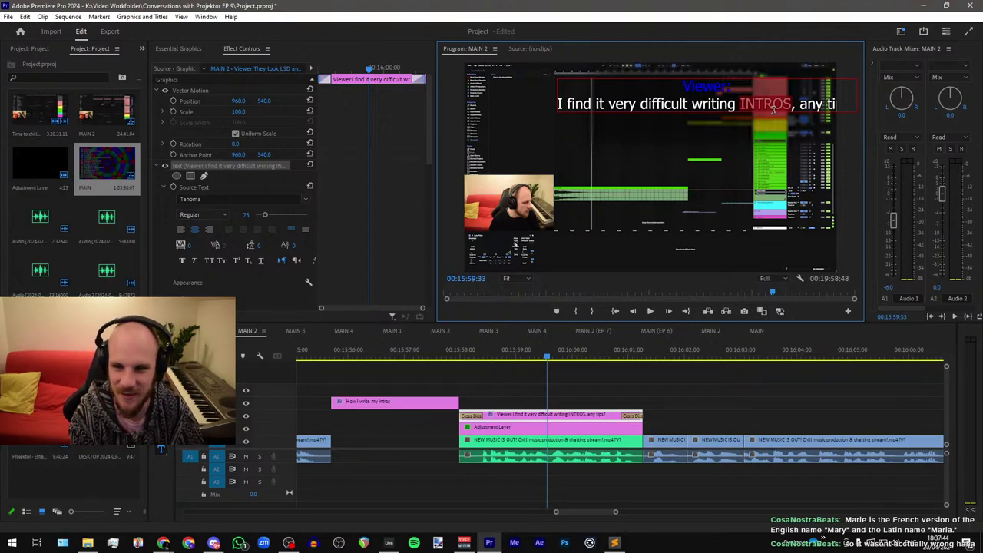
pyautogui.write('intros')
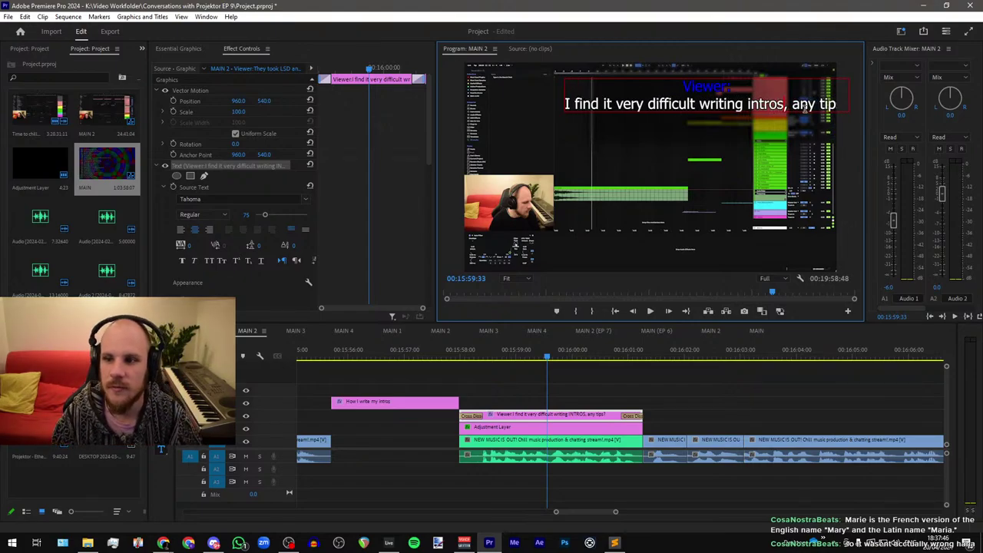
pyautogui.write('s?')
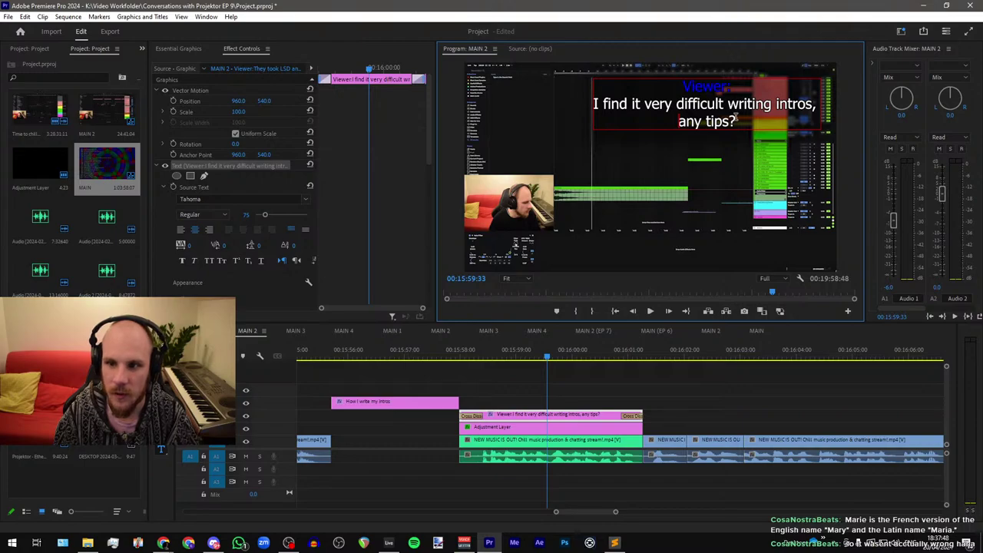
# Step: Widen the adjustment layer's opacity mask slightly on both sides so it surrounds the new intros caption
pyautogui.click(559, 428)
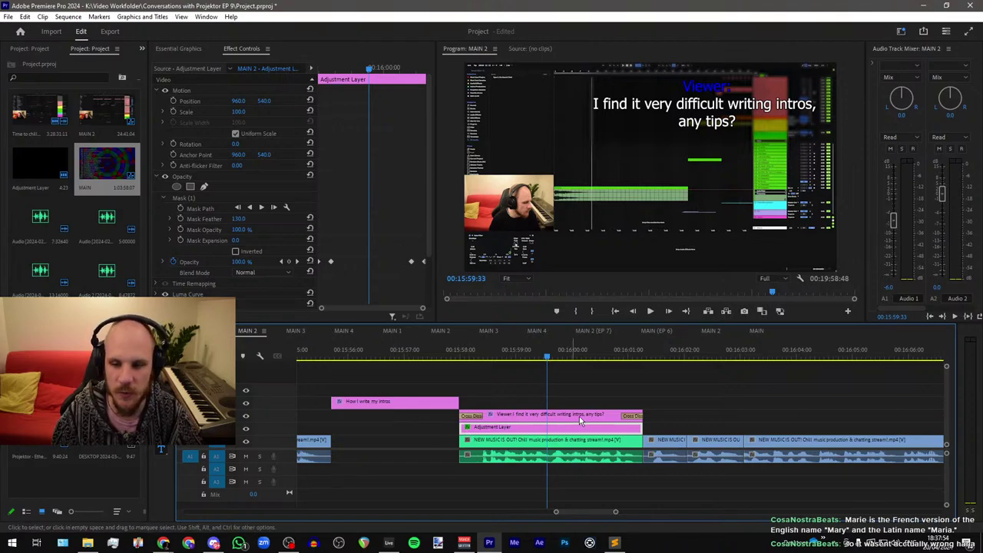
pyautogui.click(188, 199)
pyautogui.moveTo(597, 69); pyautogui.dragTo(579, 71)
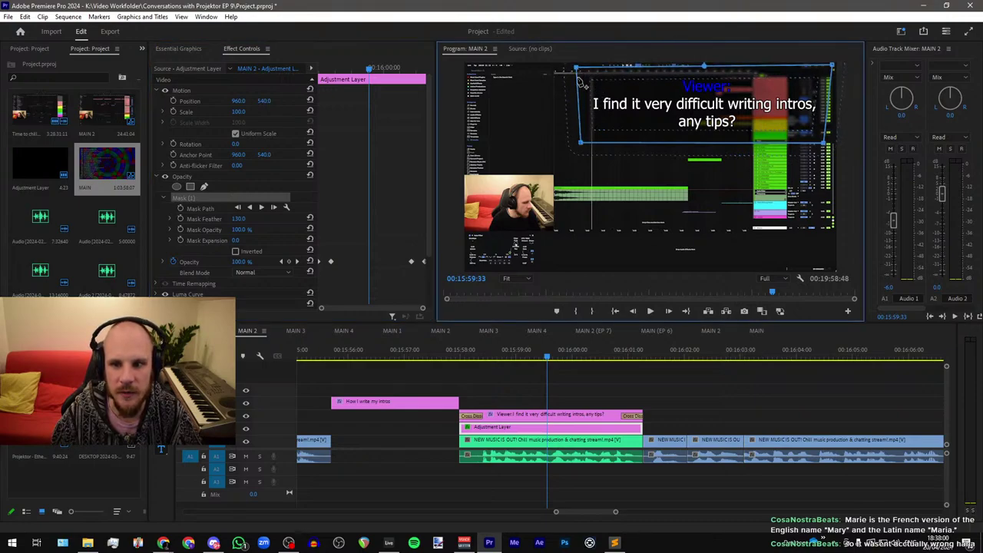
pyautogui.moveTo(581, 143); pyautogui.dragTo(578, 143)
pyautogui.moveTo(824, 144); pyautogui.dragTo(829, 144)
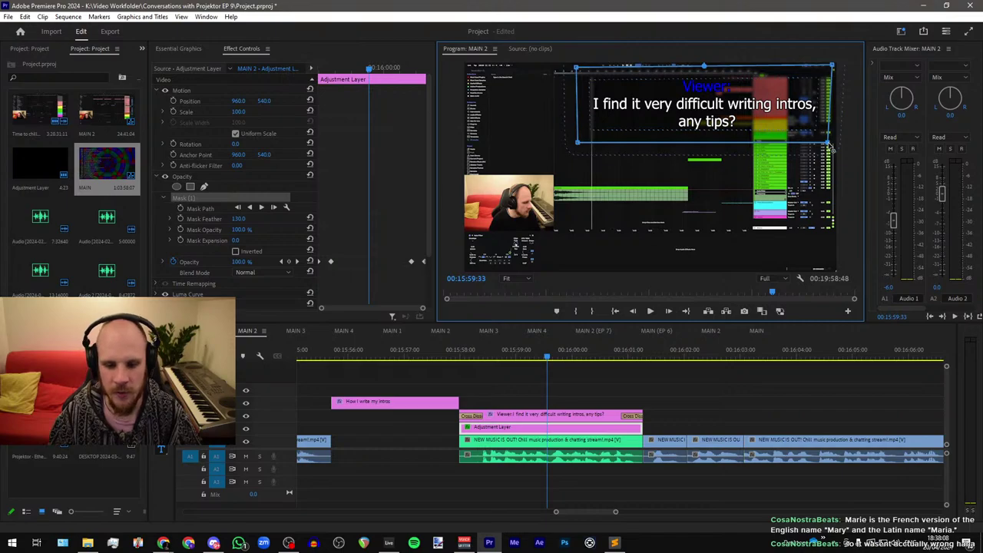
pyautogui.click(565, 406)
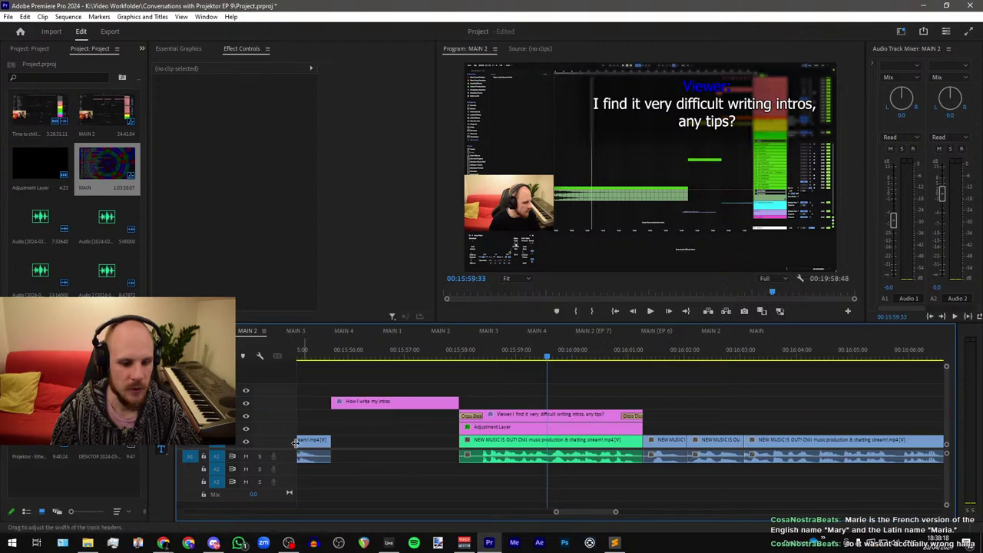
# Step: Toggle the adjustment layer track's output off and on to compare the intros caption with and without the masked darkening
pyautogui.click(246, 430)
pyautogui.click(245, 429)
pyautogui.click(245, 429)
pyautogui.click(245, 429)
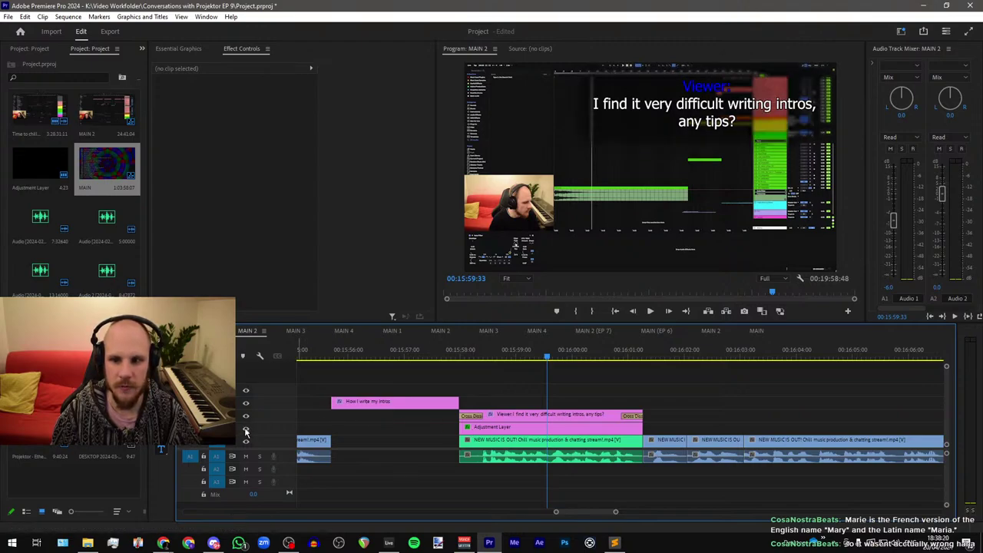
pyautogui.click(245, 430)
pyautogui.click(246, 430)
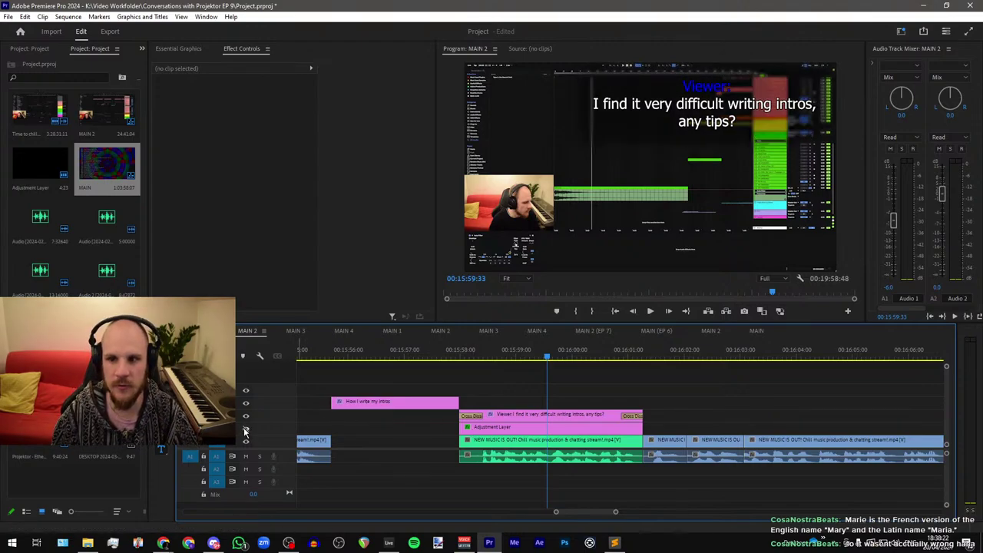
pyautogui.click(246, 429)
pyautogui.click(246, 430)
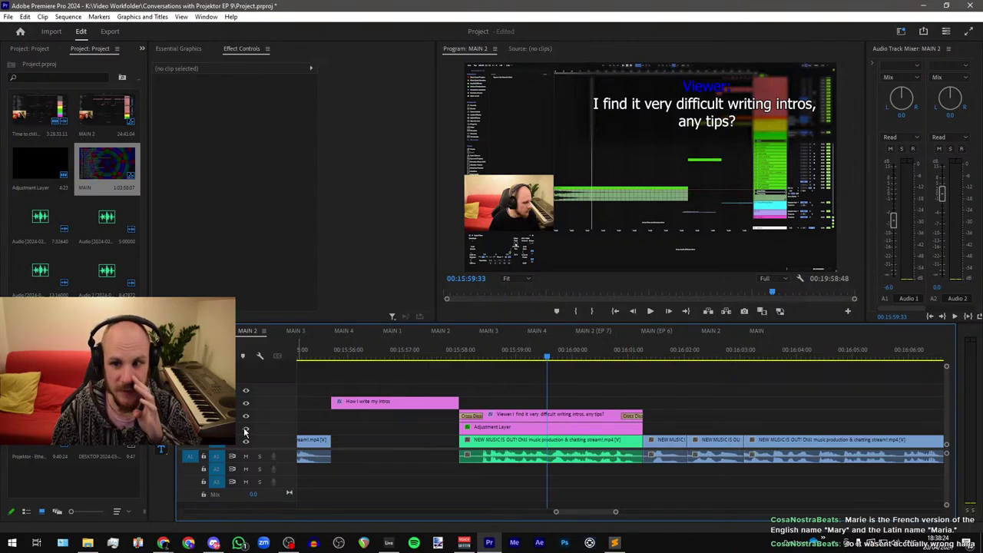
pyautogui.click(246, 429)
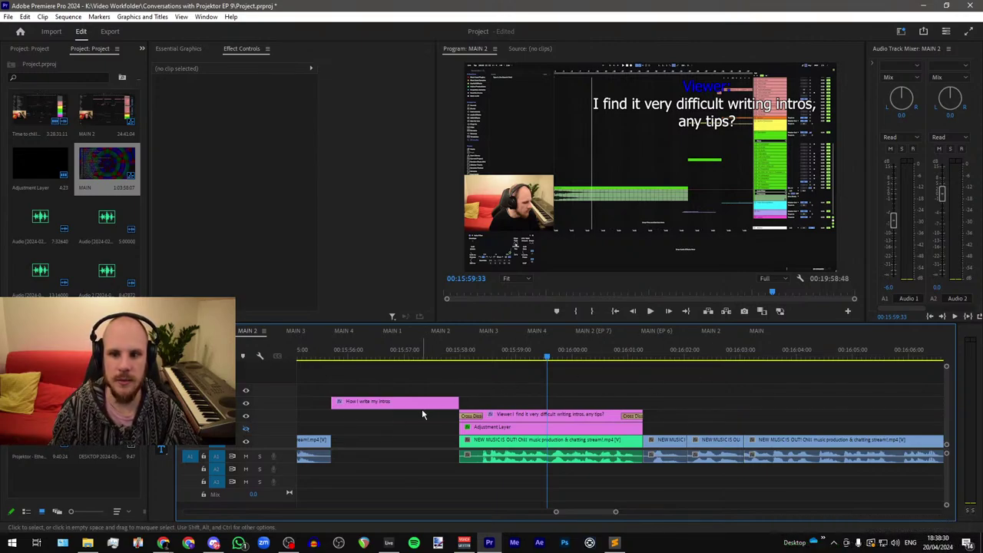
pyautogui.click(246, 428)
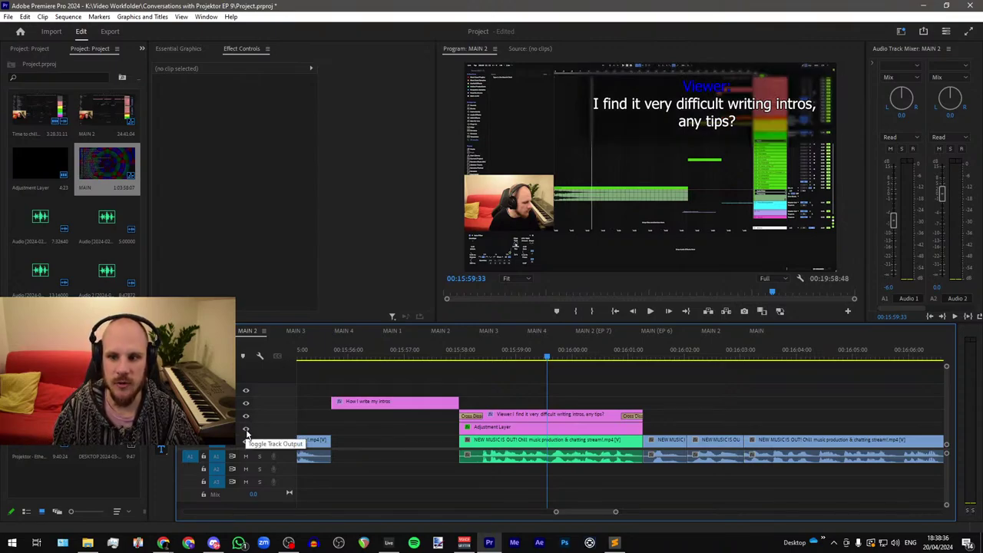
pyautogui.click(246, 430)
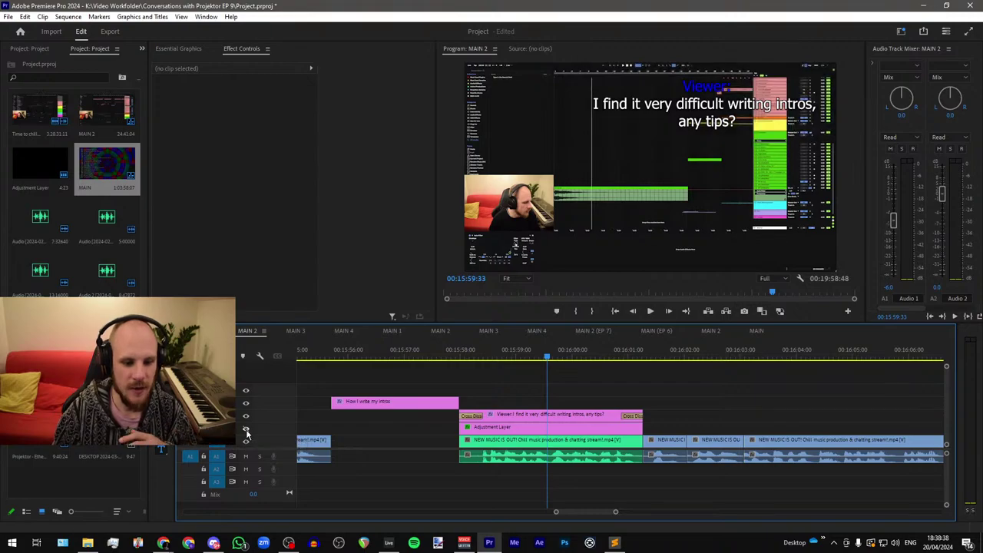
pyautogui.click(247, 431)
pyautogui.click(247, 431)
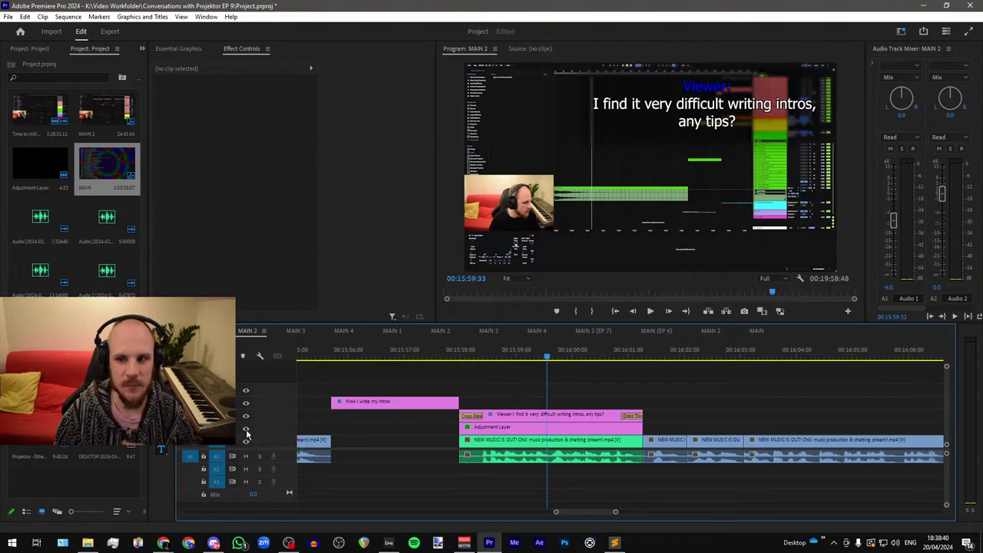
pyautogui.click(247, 431)
pyautogui.click(246, 431)
pyautogui.click(246, 432)
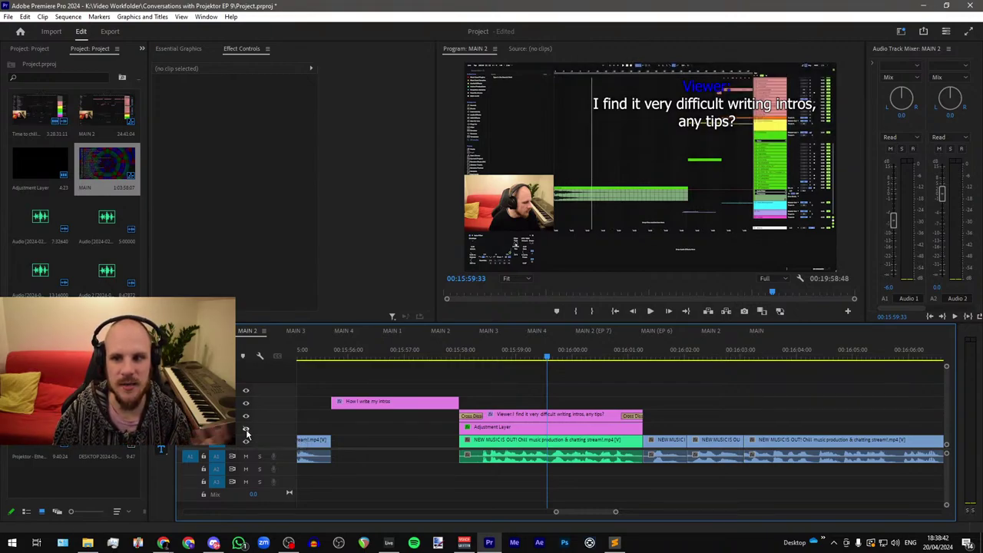
pyautogui.click(246, 432)
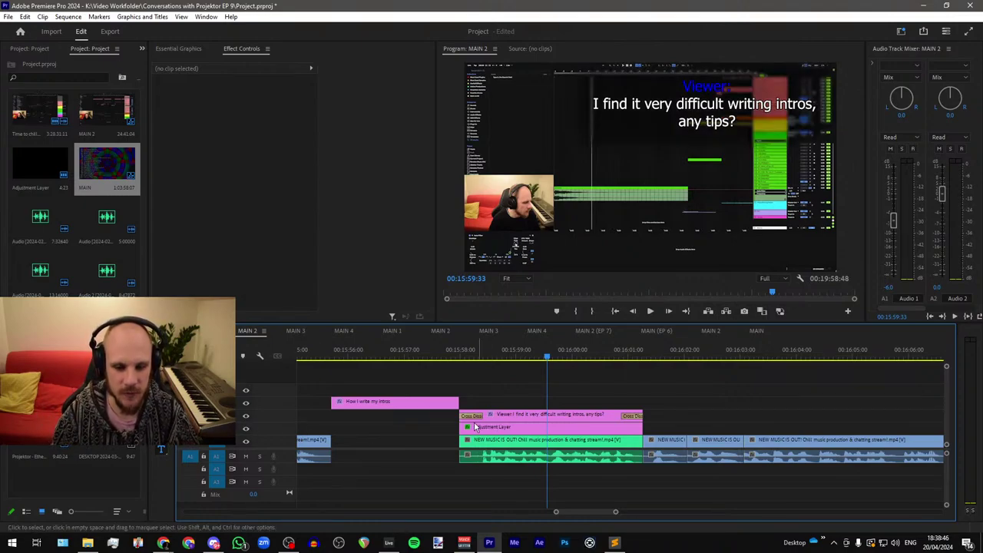
# Step: Play back the clips following the intros caption from about 00:16:01 and save the project
pyautogui.scroll(-3, 421, 424)
pyautogui.scroll(-2, 421, 424)
pyautogui.click(469, 353)
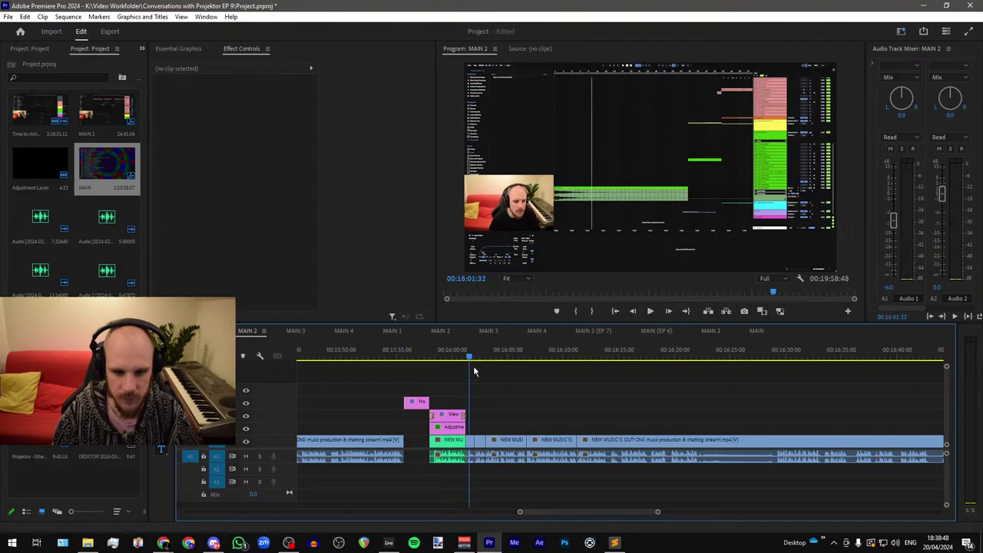
pyautogui.press('space')
pyautogui.scroll(-4, 456, 387)
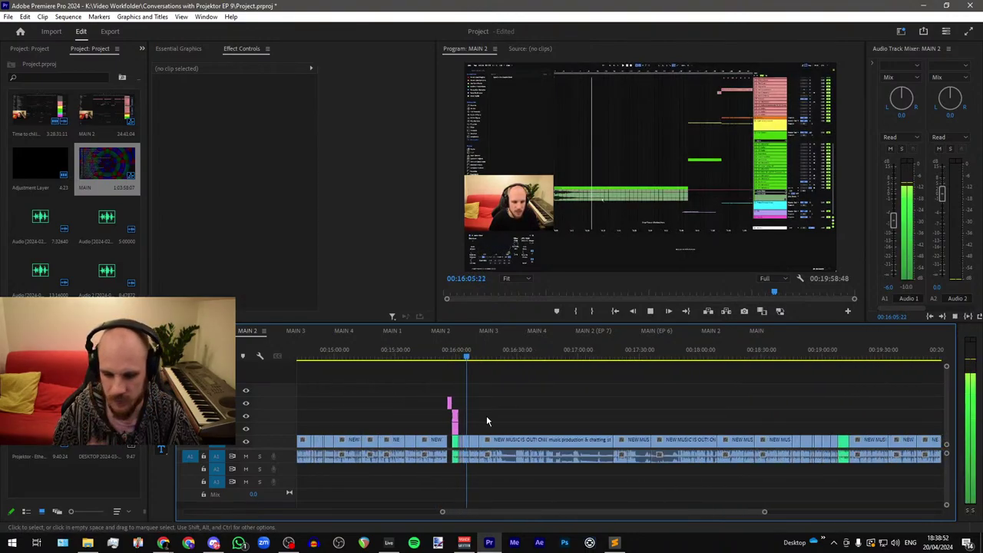
pyautogui.press('space')
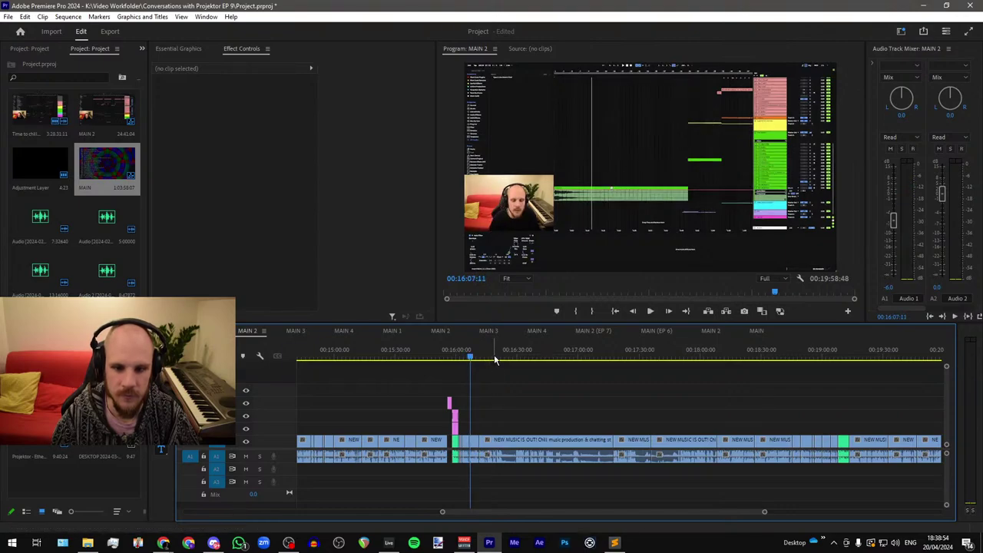
pyautogui.hotkey('ctrl', 's')
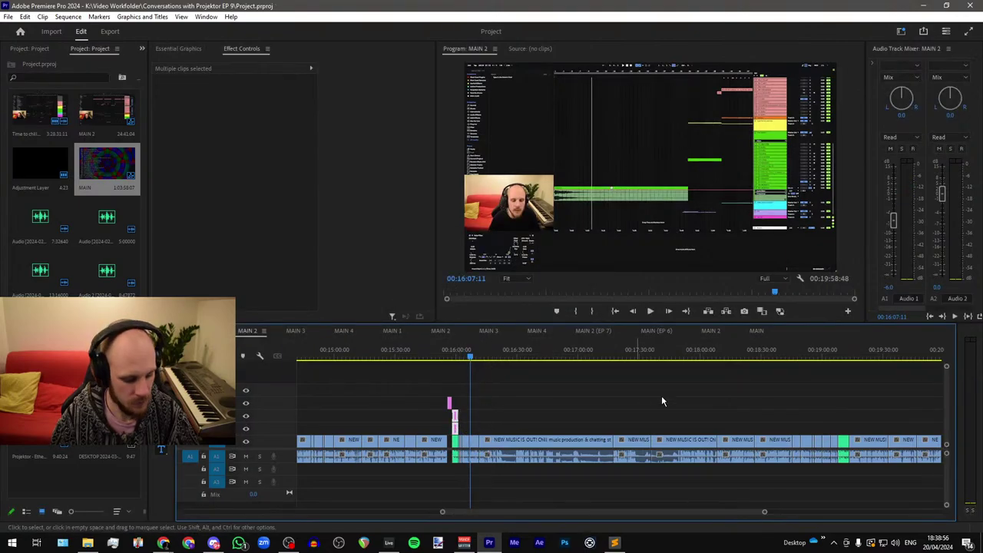
# Step: Copy the intros caption and its adjustment layer over the green clip near 00:19:10 and fit both to that clip's full length
pyautogui.click(844, 359)
pyautogui.hotkey('ctrl', 'v')
pyautogui.scroll(2, 843, 392)
pyautogui.scroll(-4, 454, 436)
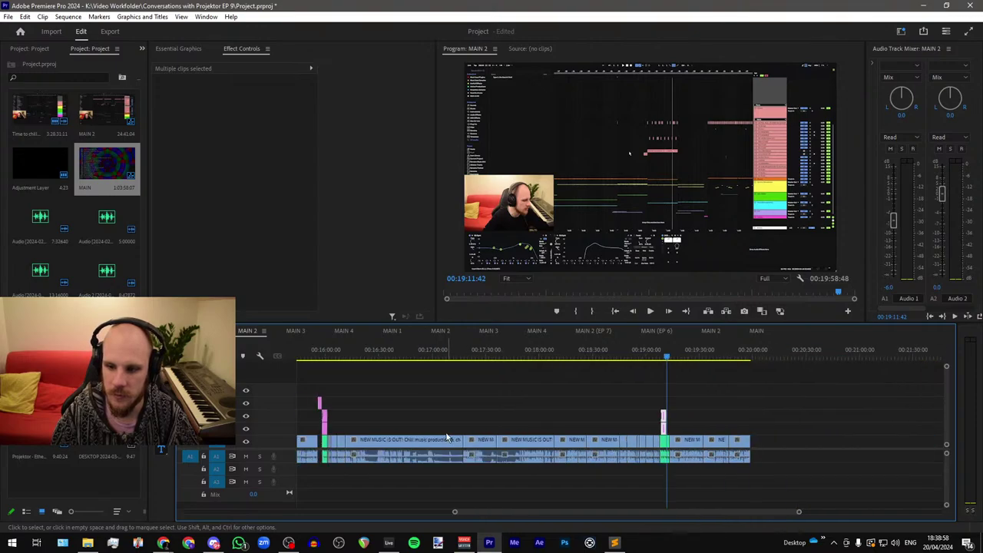
pyautogui.scroll(5, 569, 418)
pyautogui.scroll(3, 525, 409)
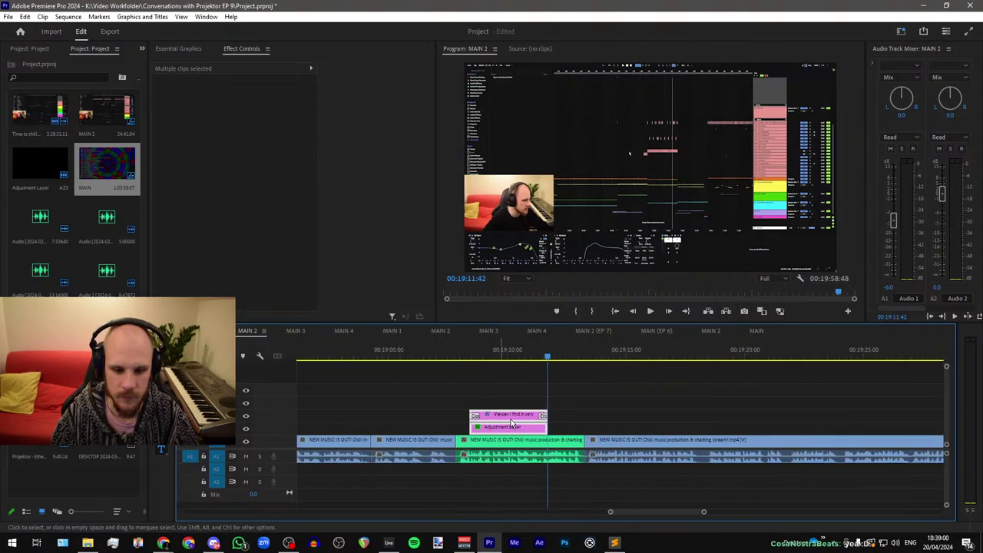
pyautogui.moveTo(531, 416); pyautogui.dragTo(584, 428)
pyautogui.scroll(3, 579, 394)
# Step: Move the copied adjustment layer's fade-out opacity keyframes to its end, starting where the caption's closing cross dissolve begins
pyautogui.click(571, 358)
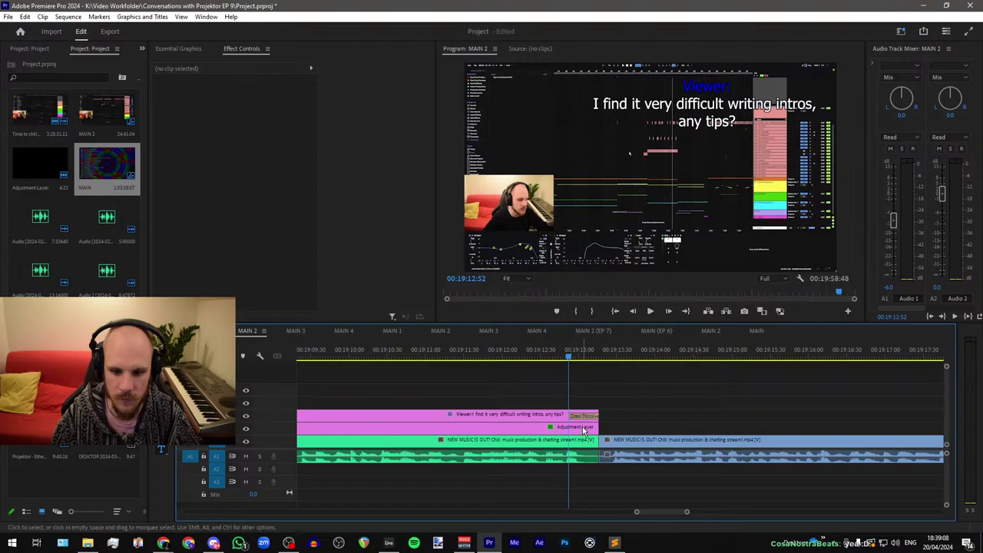
pyautogui.click(584, 428)
pyautogui.scroll(-3, 584, 427)
pyautogui.moveTo(386, 240); pyautogui.dragTo(366, 273)
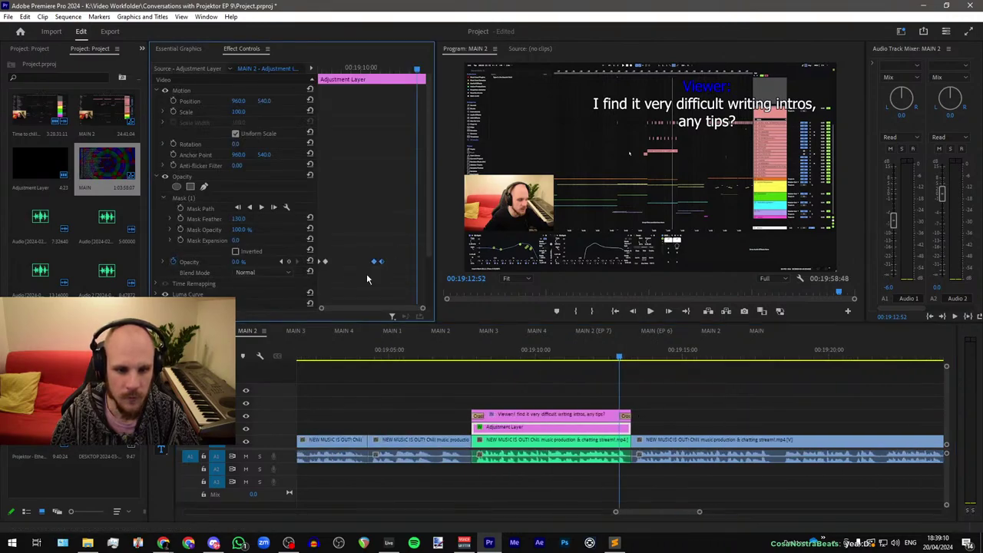
pyautogui.press('Delete')
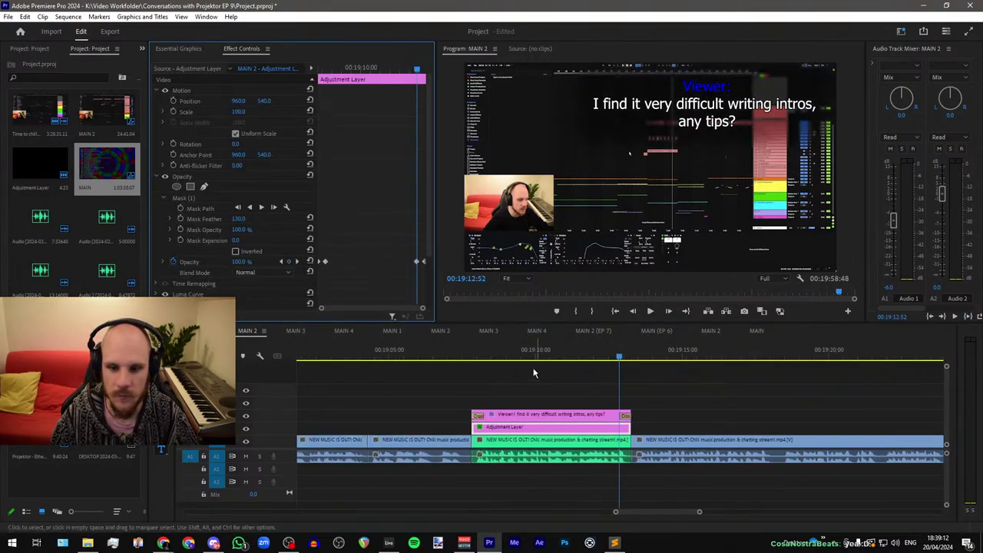
# Step: Play back the green clip near 00:19:10 to hear the reply, look up the viewer message in Chrome, and return to the caption at 00:19:09
pyautogui.click(515, 358)
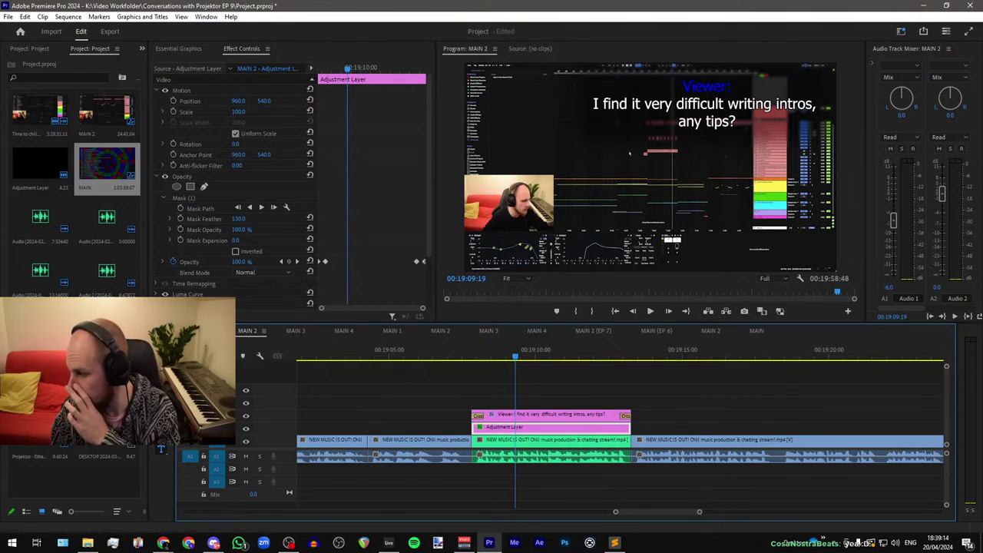
pyautogui.press('space')
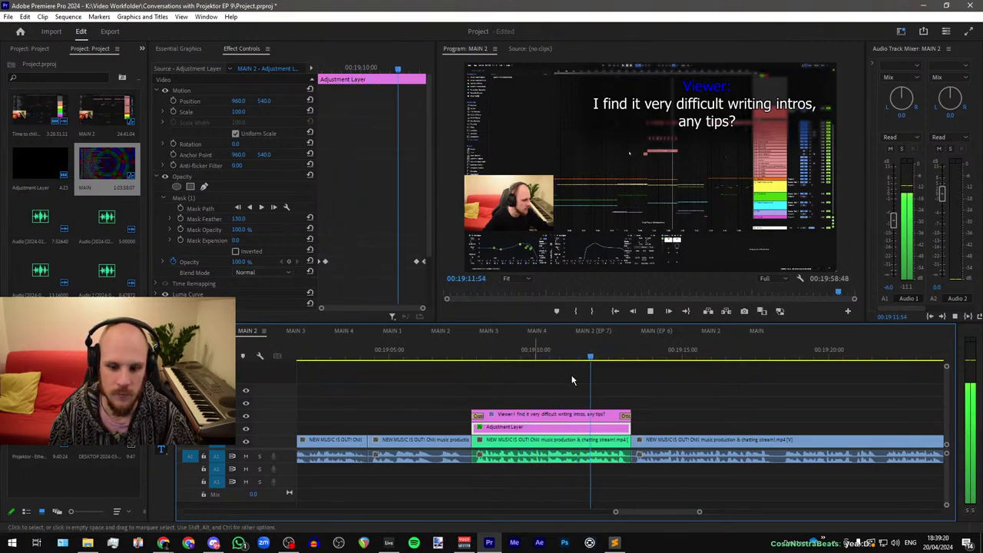
pyautogui.press('space')
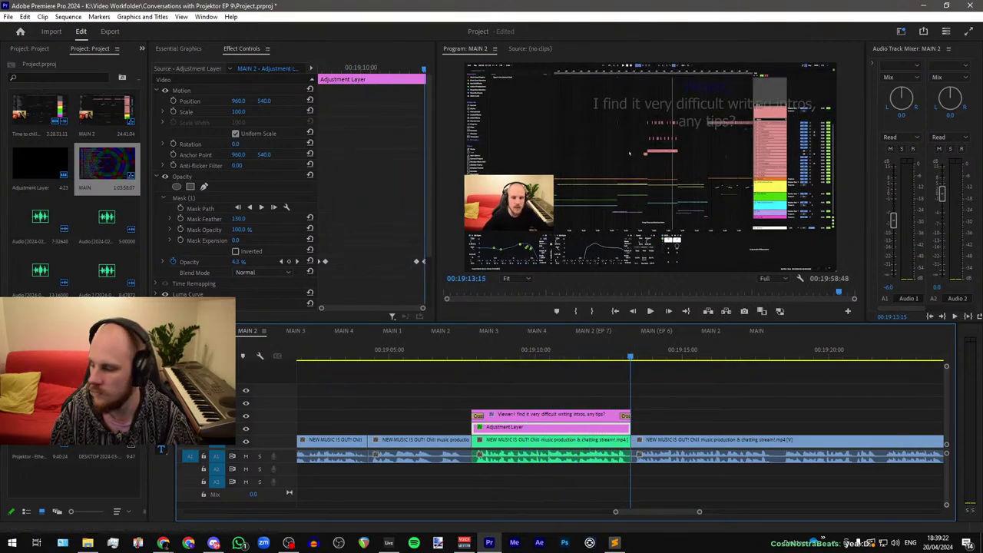
pyautogui.hotkey('alt', 'Tab')
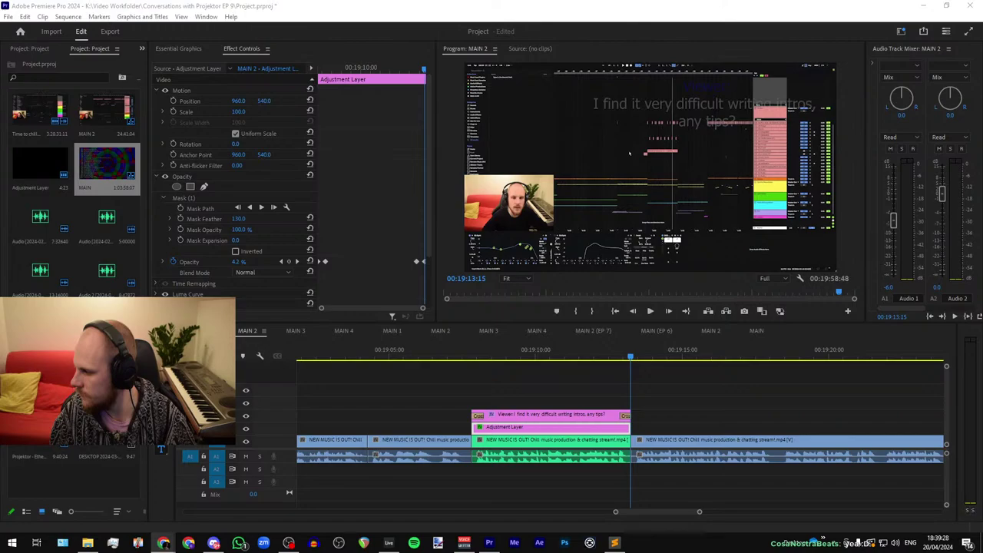
pyautogui.click(515, 355)
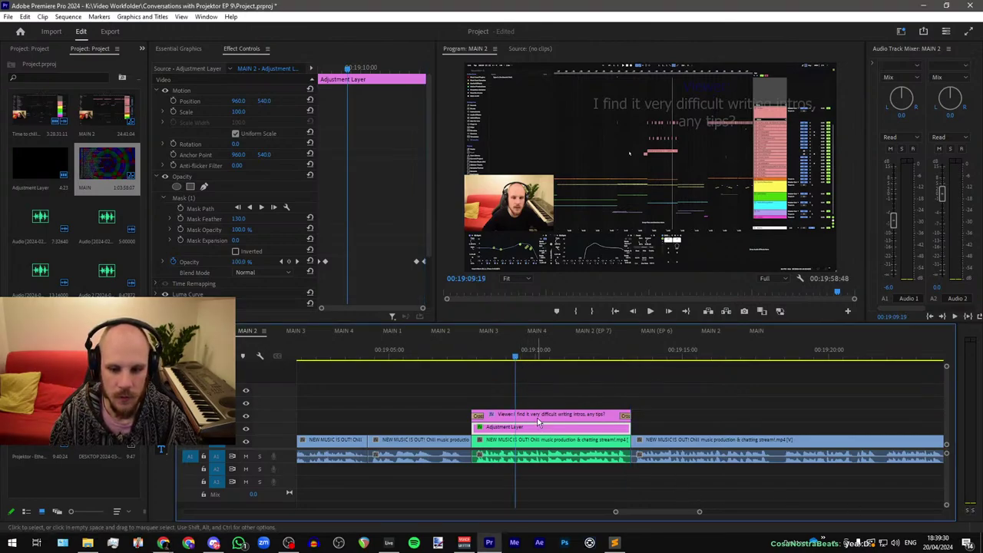
# Step: Replace the caption's question at 00:19:09 with the copied viewer message and break its first line before "the first 2 seconds"
pyautogui.click(538, 418)
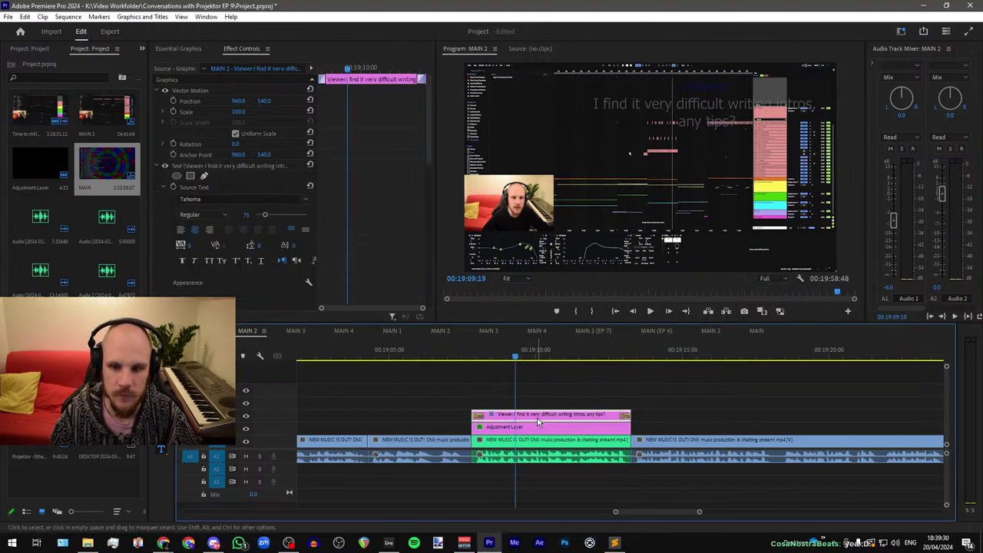
pyautogui.click(678, 103)
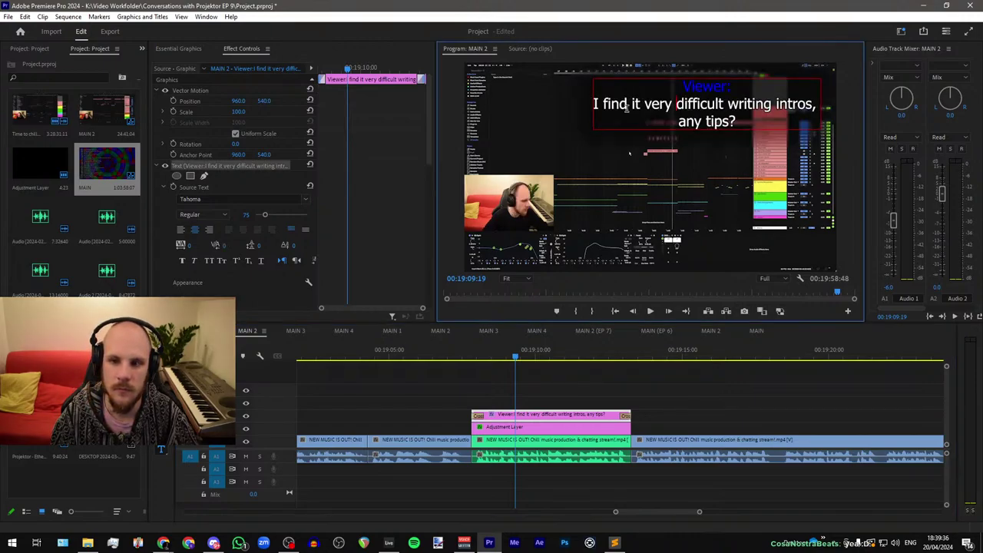
pyautogui.moveTo(596, 103); pyautogui.dragTo(749, 118)
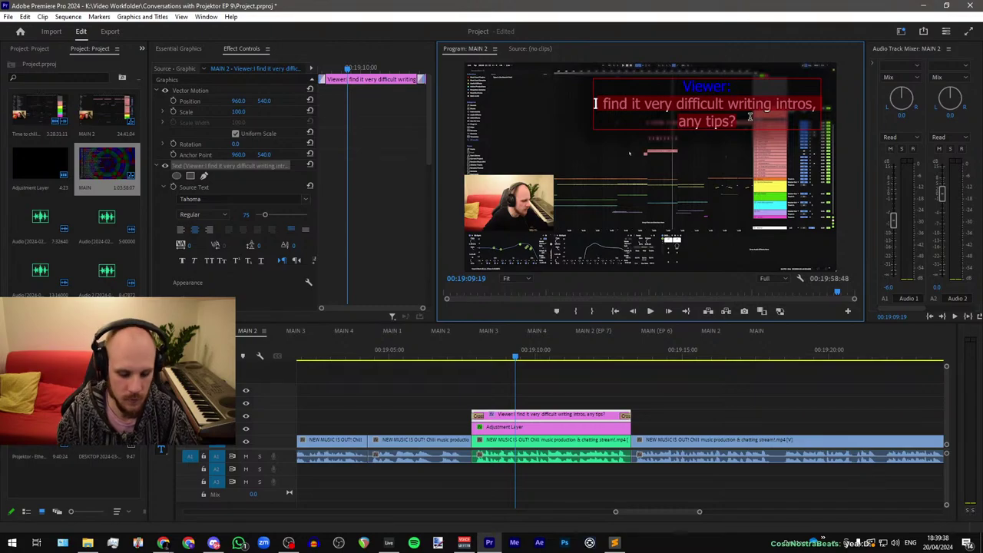
pyautogui.press('BackSpace')
pyautogui.hotkey('ctrl', 'v')
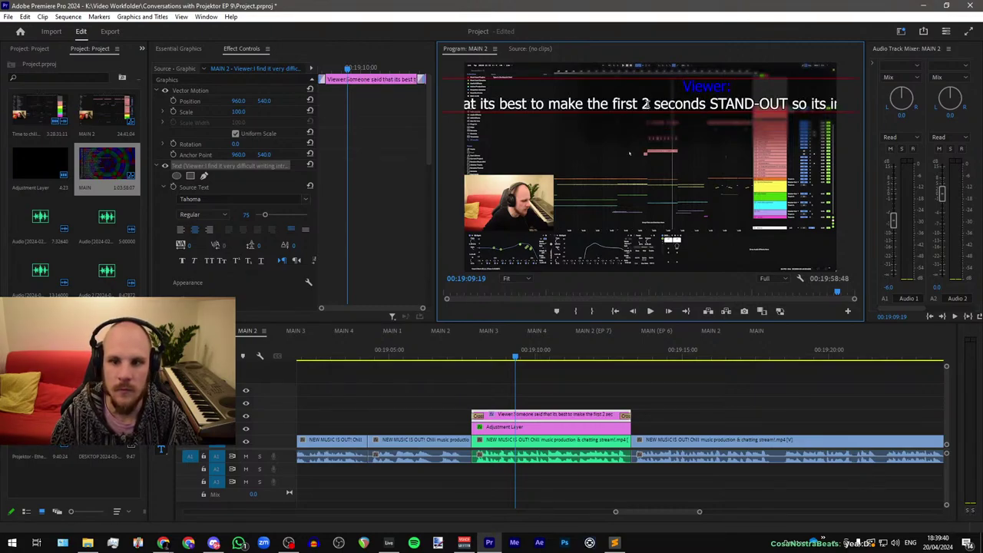
pyautogui.click(588, 104)
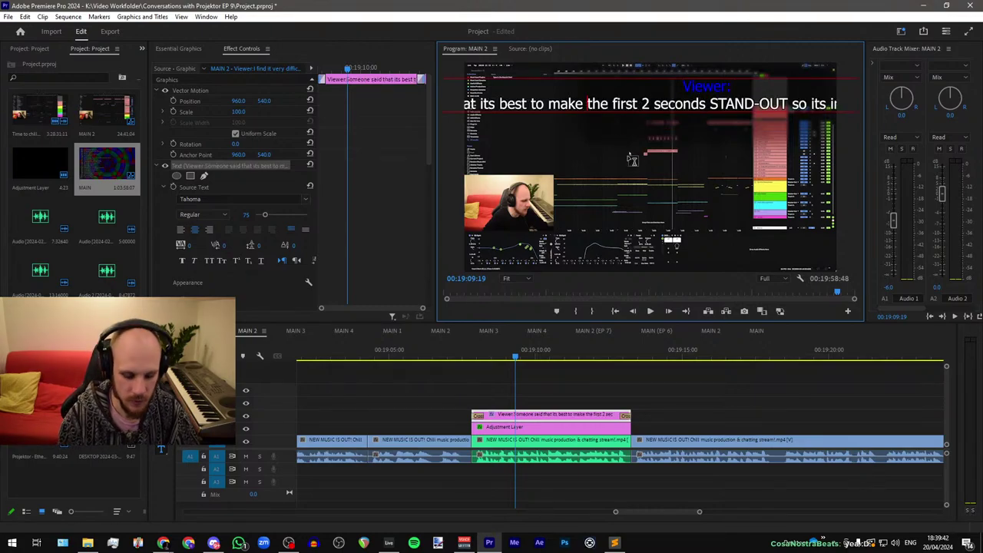
pyautogui.press('Return')
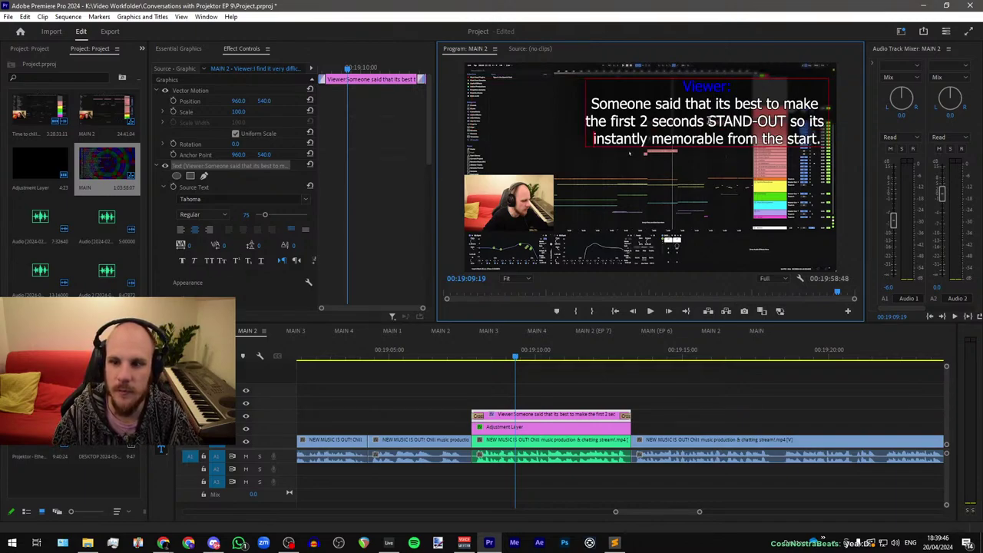
# Step: Change "STAND-OUT" in the caption to "stand-out," in lowercase with a trailing comma, and deselect the caption
pyautogui.moveTo(708, 121); pyautogui.dragTo(757, 130)
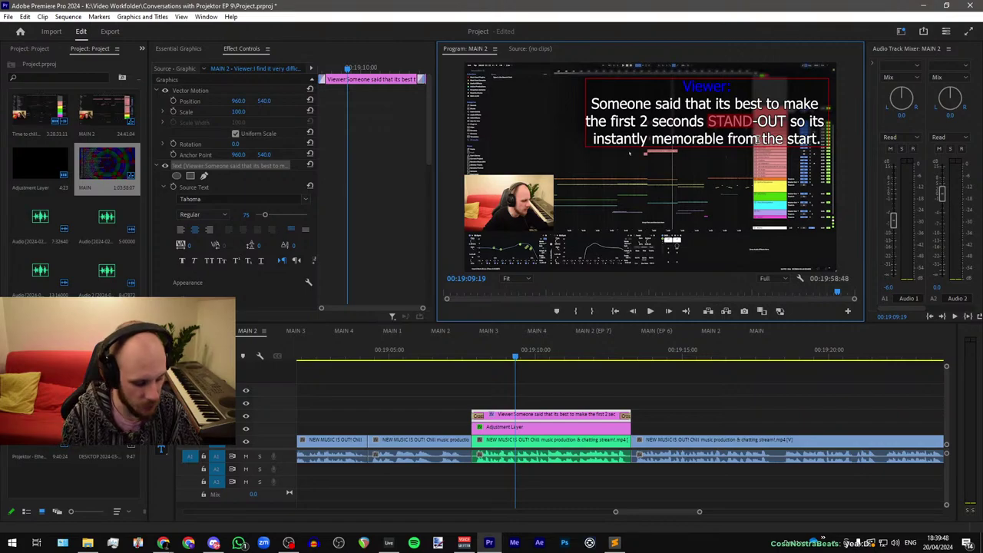
pyautogui.write('stand-')
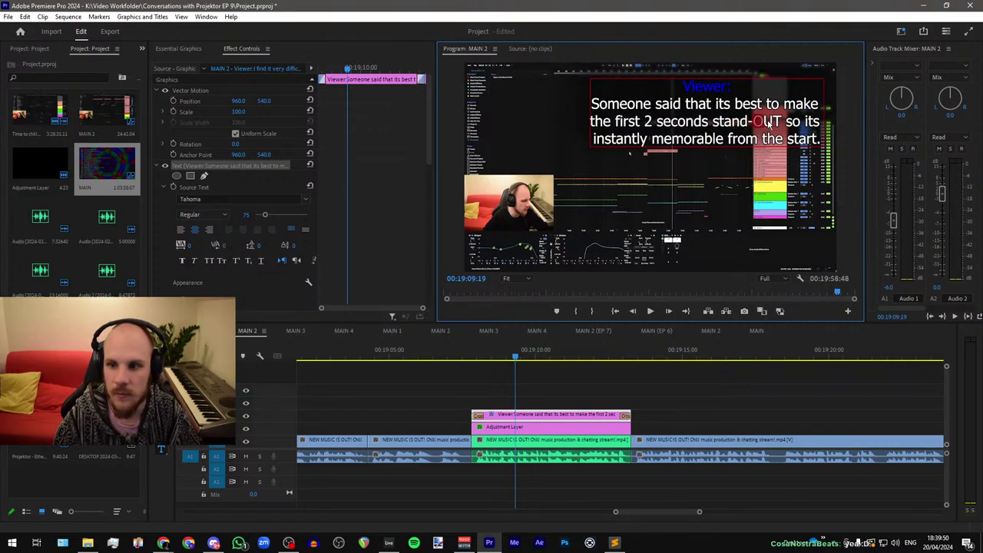
pyautogui.write('ou')
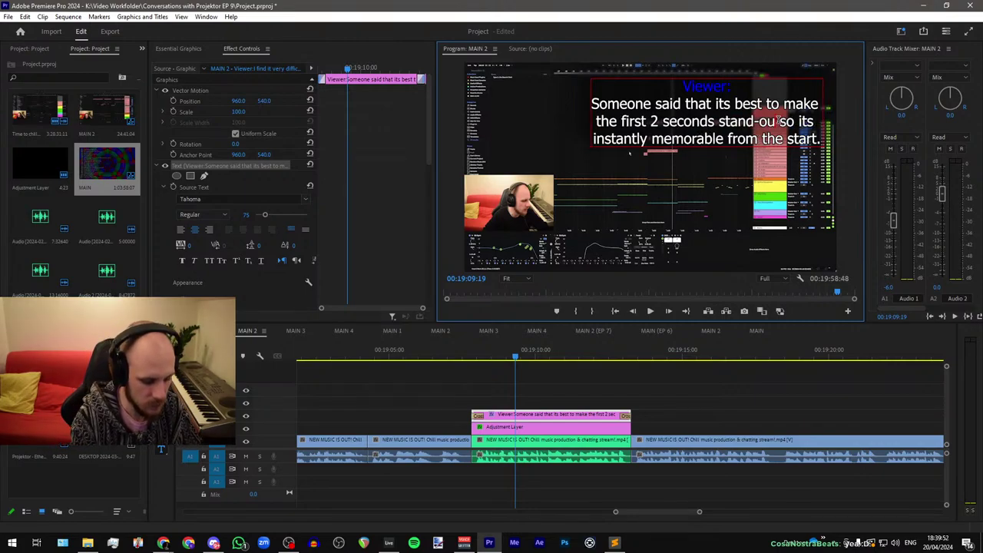
pyautogui.write('t')
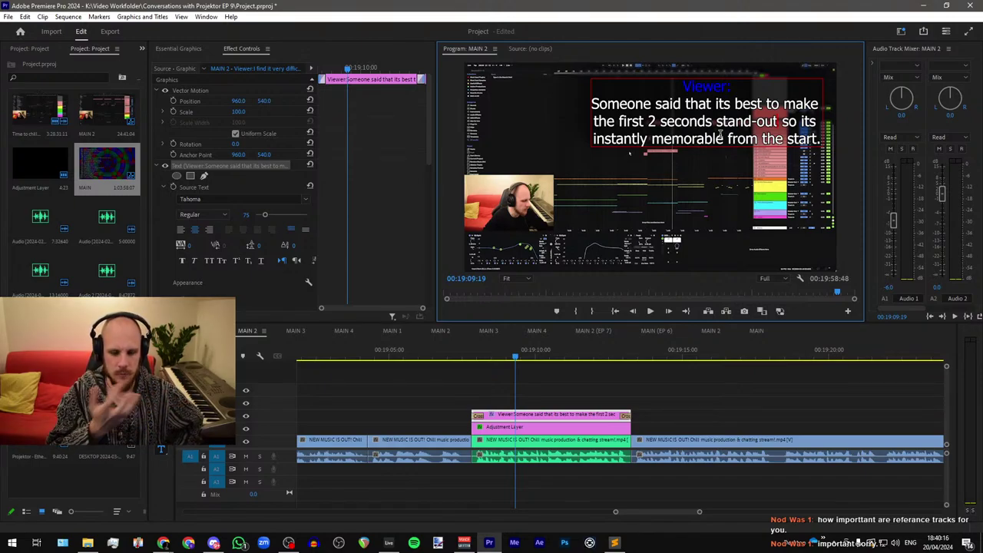
pyautogui.write(',')
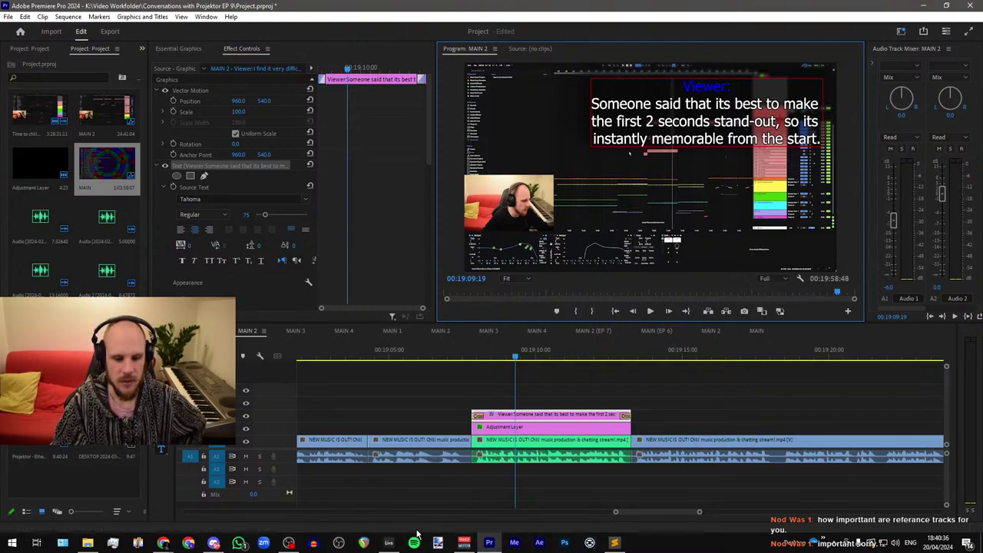
pyautogui.click(485, 406)
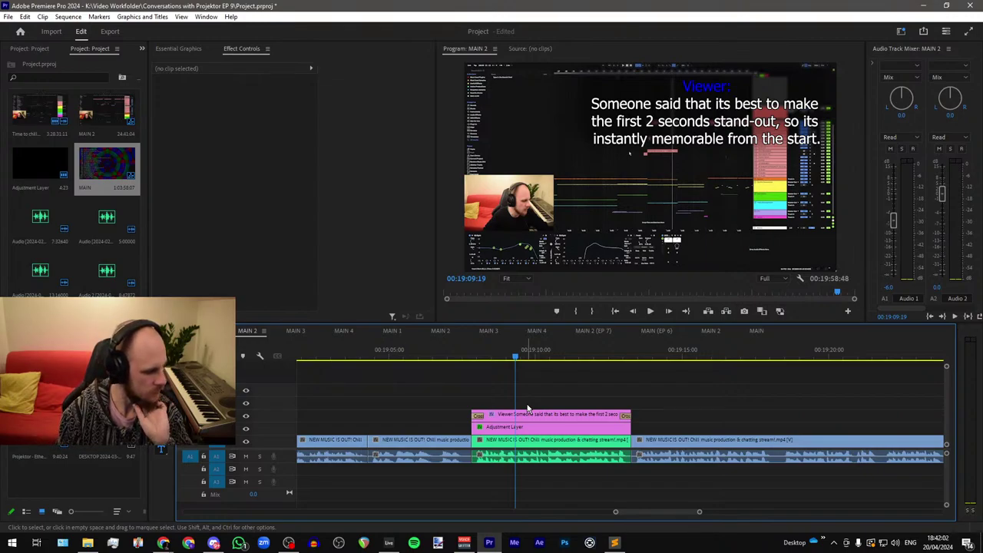
# Step: Play back the edited caption from about 00:19:07 and save the project
pyautogui.click(471, 359)
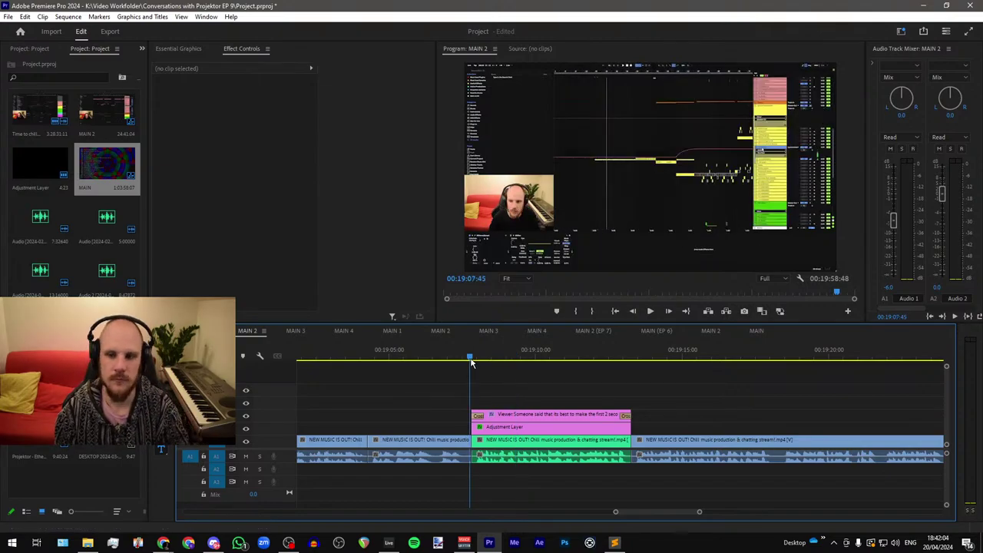
pyautogui.press('space')
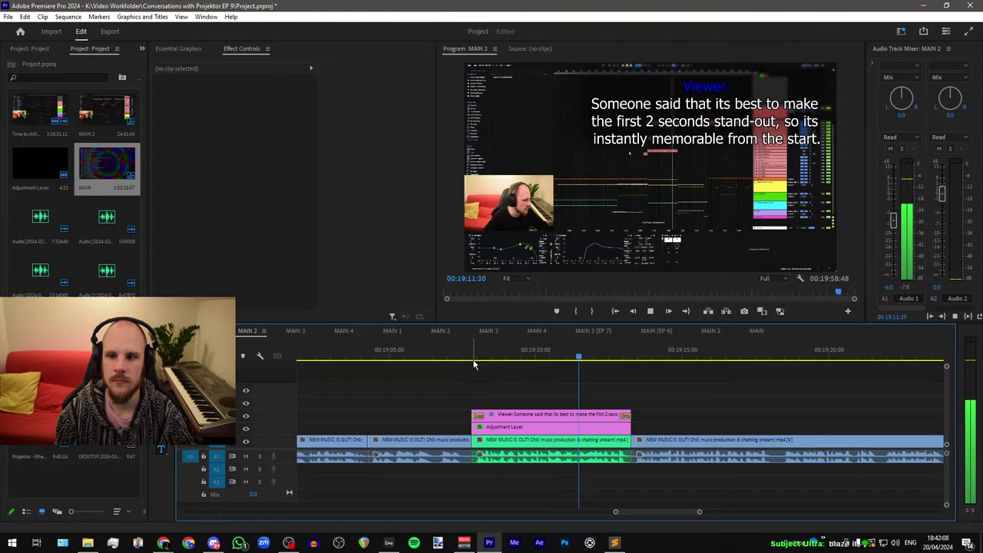
pyautogui.scroll(-8, 473, 365)
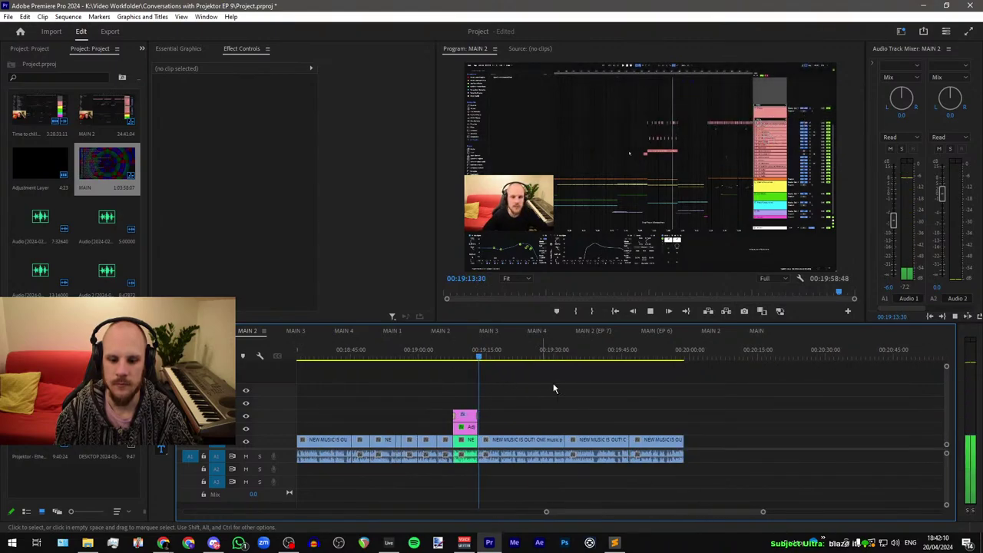
pyautogui.scroll(-10, 553, 388)
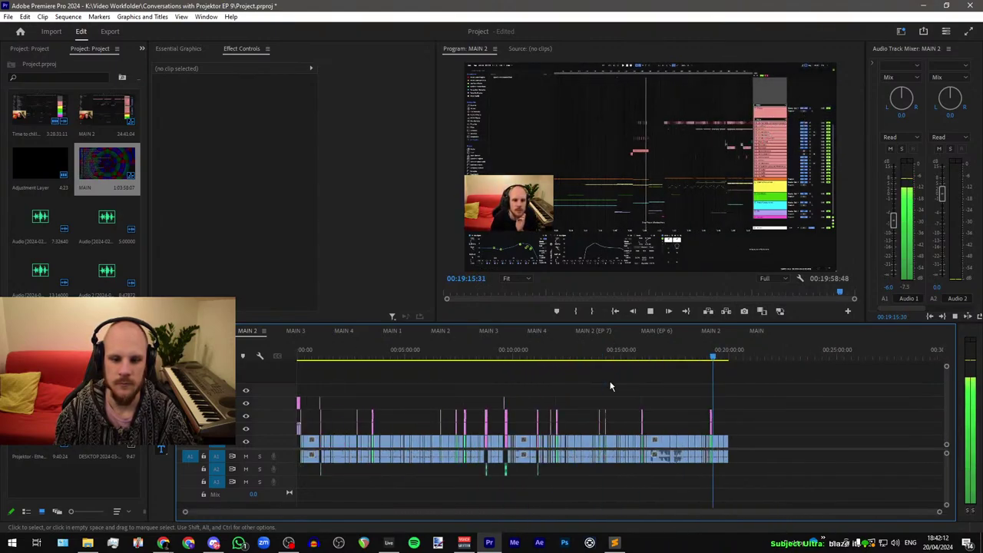
pyautogui.press('space')
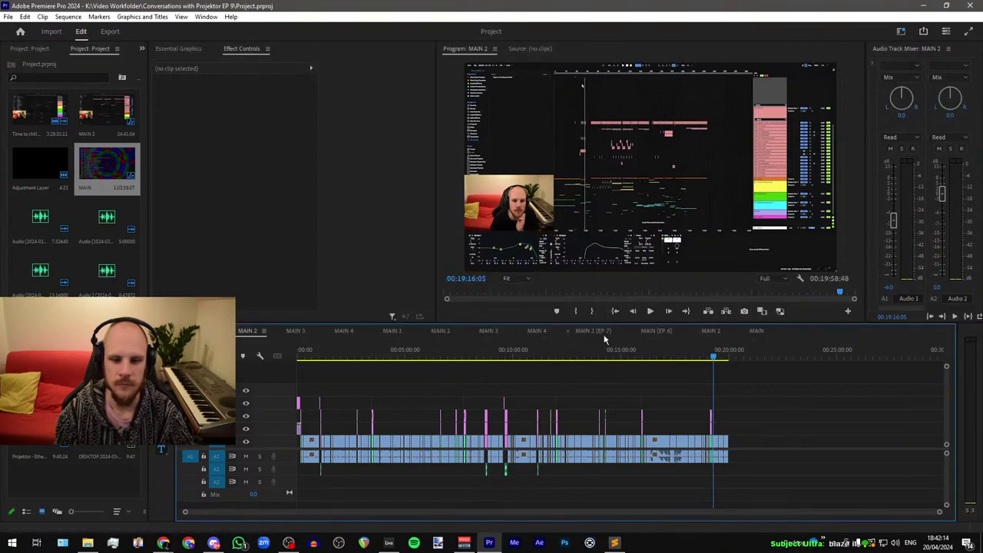
# Step: Copy the Outro Patreon.mov clip at the end of the MAIN 1 sequence
pyautogui.click(392, 330)
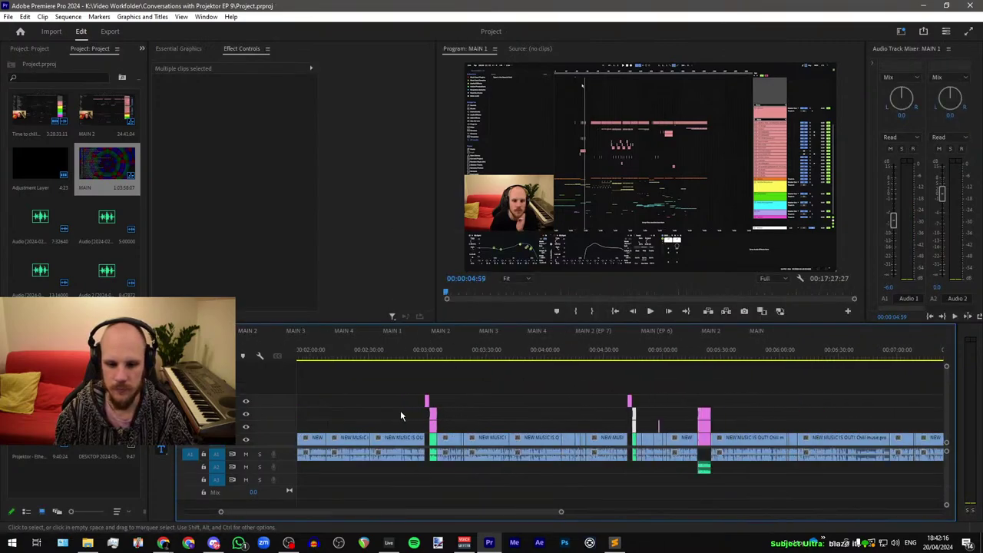
pyautogui.scroll(-5, 400, 410)
pyautogui.click(894, 401)
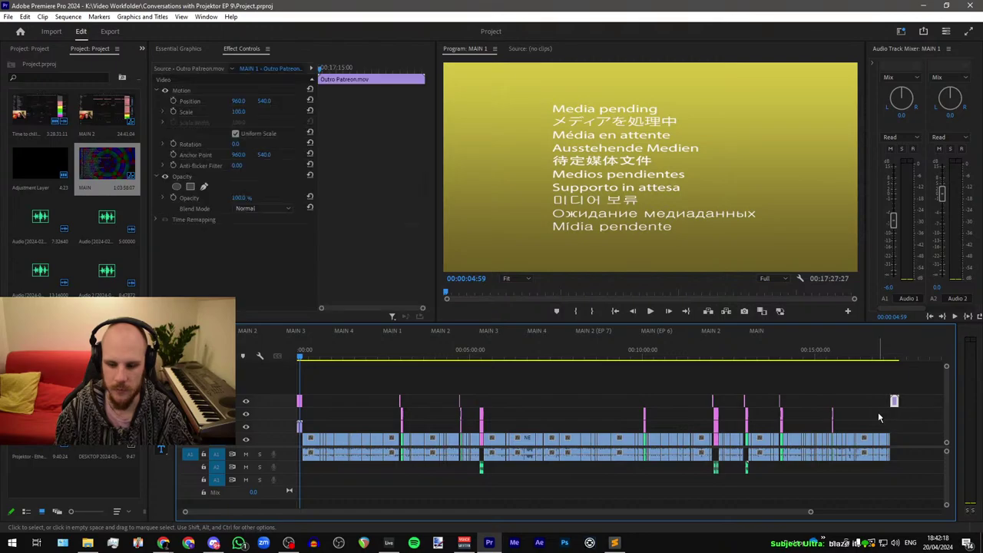
# Step: Paste Outro Patreon.mov at the end of the MAIN 2 sequence and start it where the last stream clip ends
pyautogui.click(249, 331)
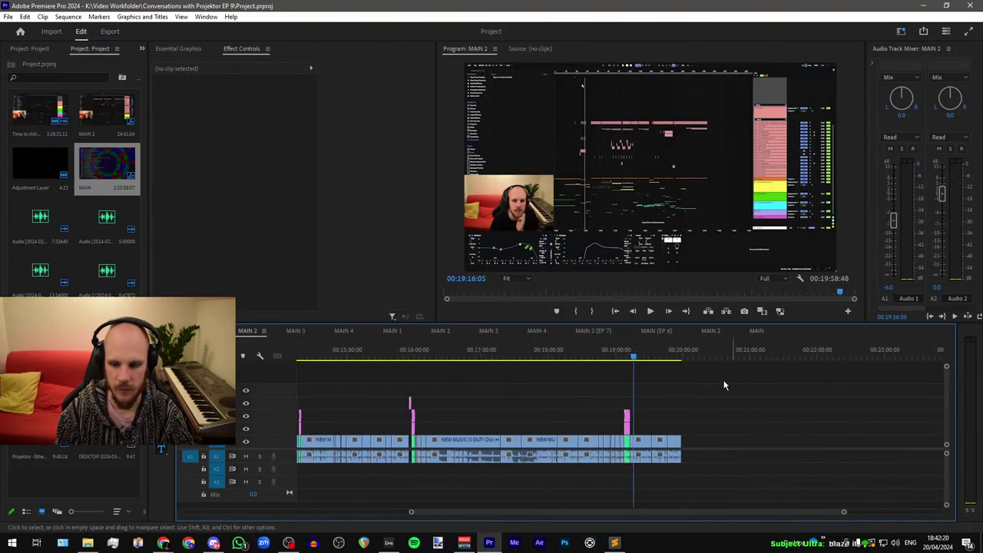
pyautogui.scroll(4, 692, 388)
pyautogui.click(648, 356)
pyautogui.hotkey('ctrl', 'v')
pyautogui.scroll(2, 703, 407)
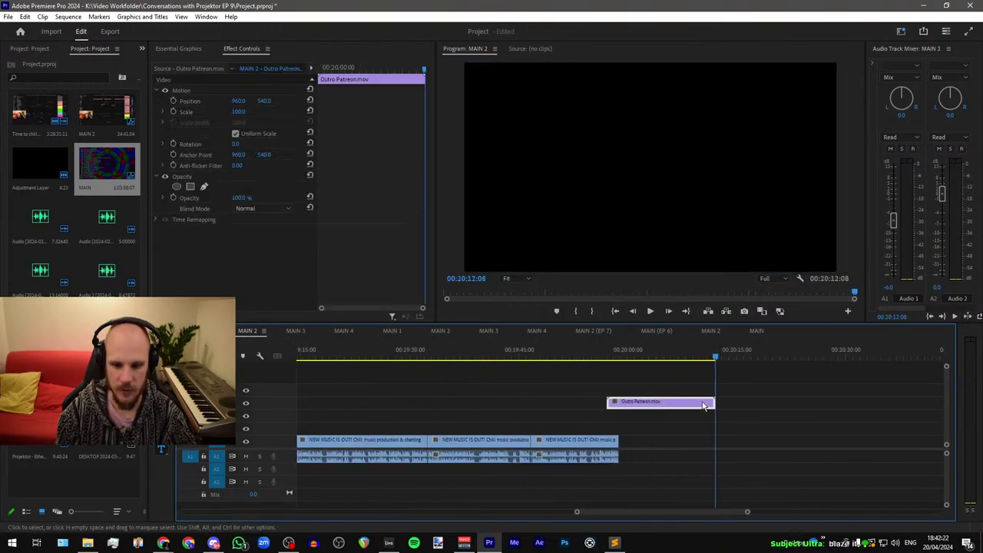
pyautogui.scroll(2, 643, 403)
pyautogui.moveTo(609, 404); pyautogui.dragTo(629, 406)
pyautogui.scroll(-3, 764, 415)
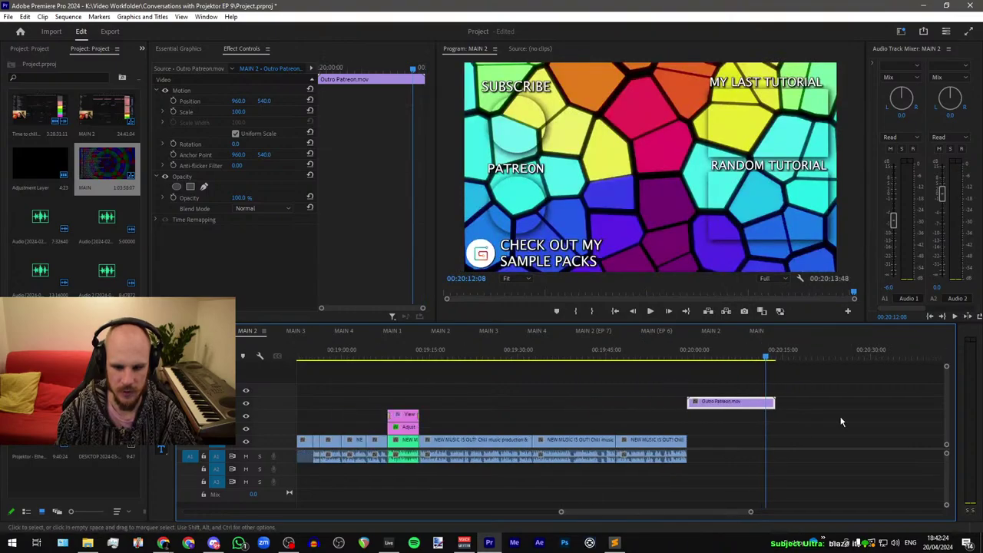
# Step: Locate the "How I would write minecraft music" title card at 00:01:04 and switch to Sublime Text
pyautogui.scroll(-8, 841, 422)
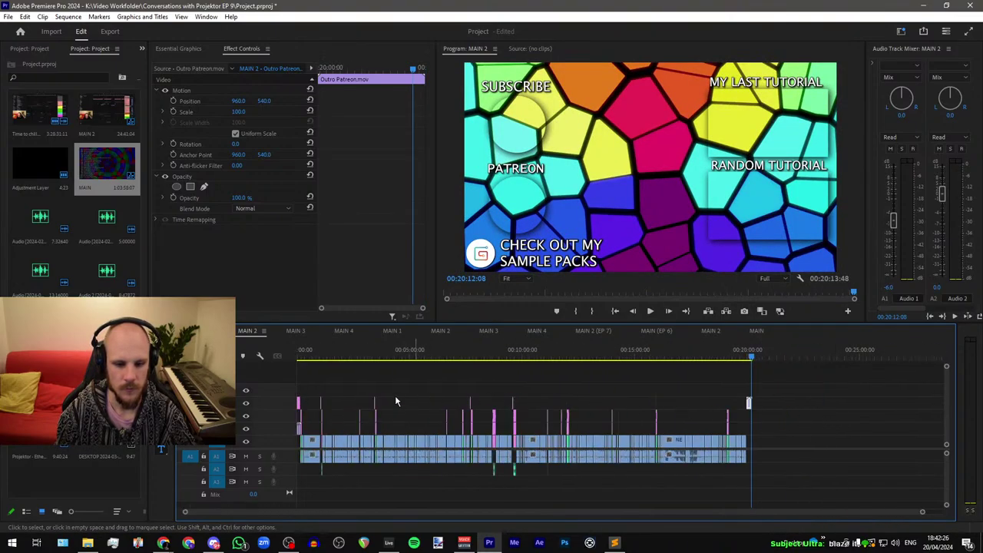
pyautogui.scroll(6, 347, 394)
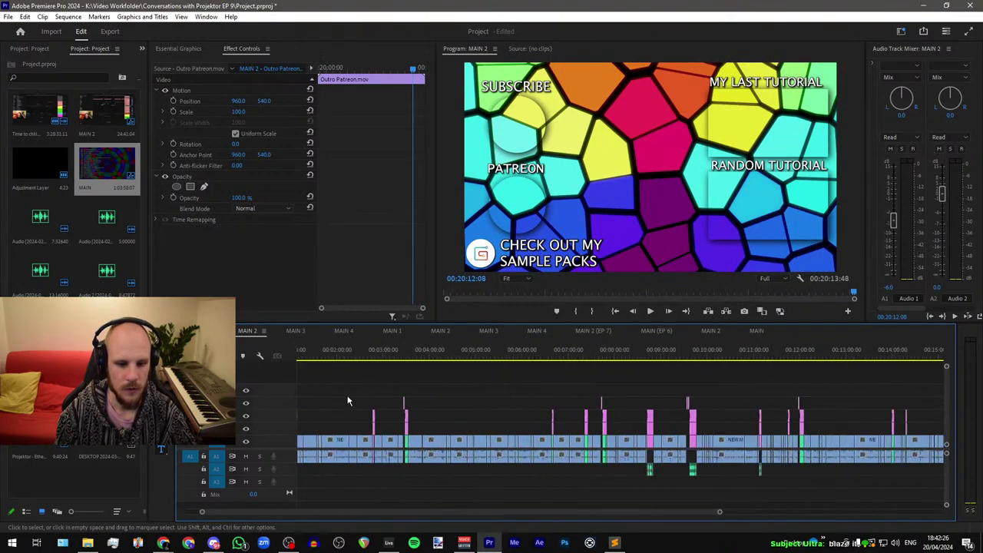
pyautogui.click(427, 353)
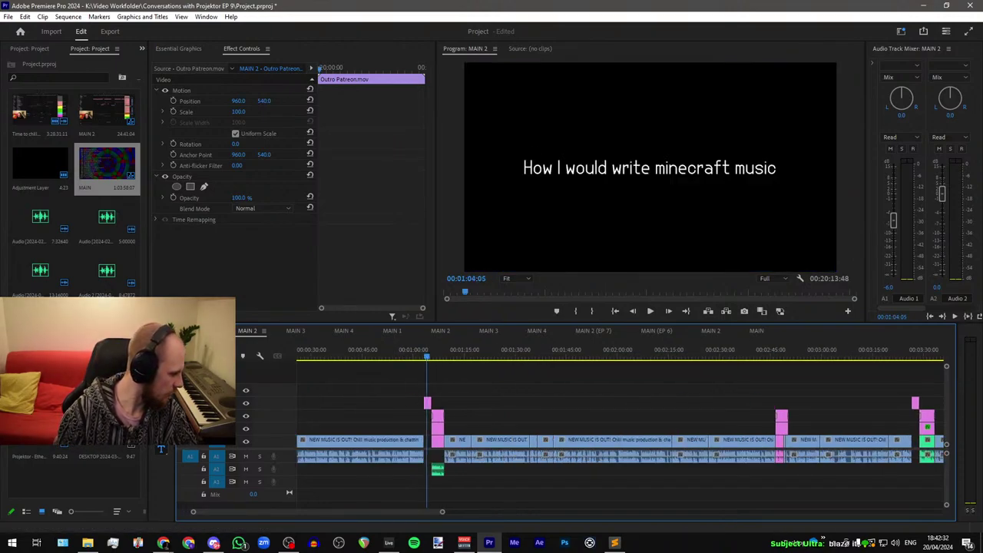
pyautogui.hotkey('alt', 'Tab')
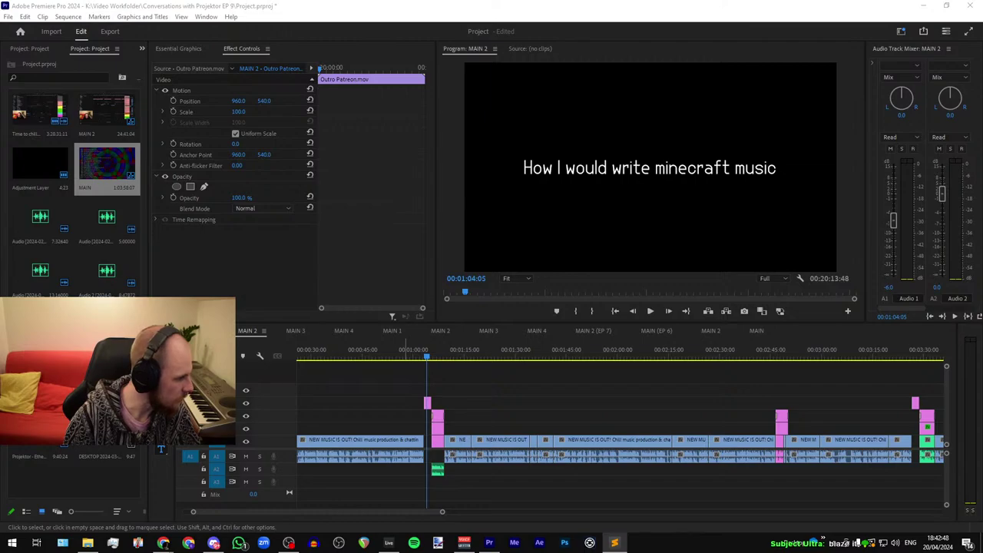
# Step: Put the playhead on the "The fun & unfun parts of my work" title card at 00:03:27 and return to Sublime Text
pyautogui.press('-')
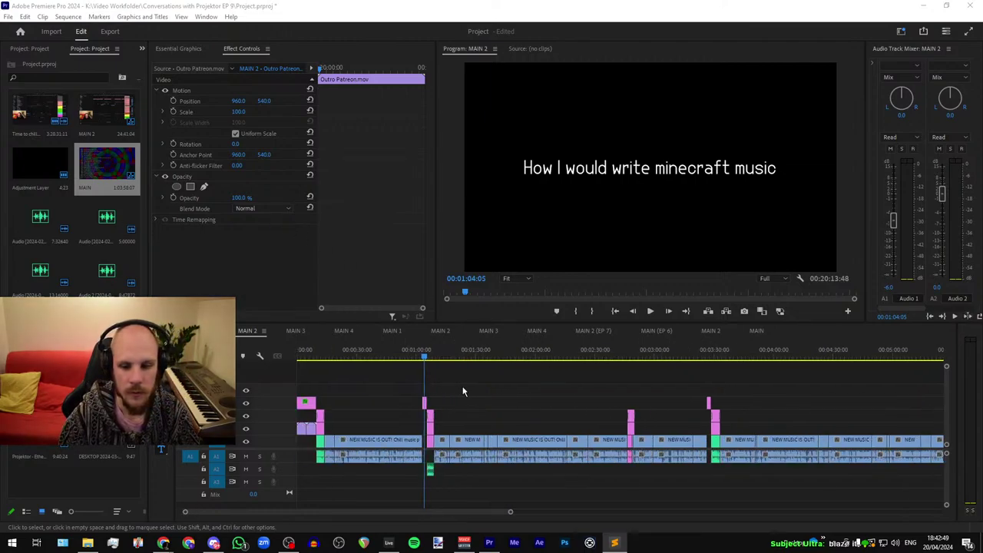
pyautogui.click(711, 358)
pyautogui.moveTo(711, 358); pyautogui.dragTo(708, 355)
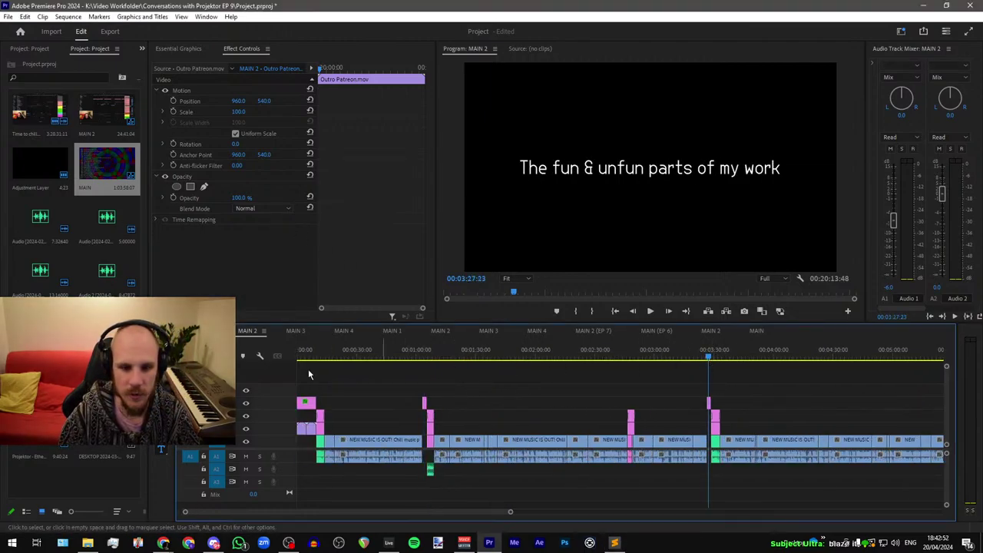
pyautogui.hotkey('alt', 'Tab')
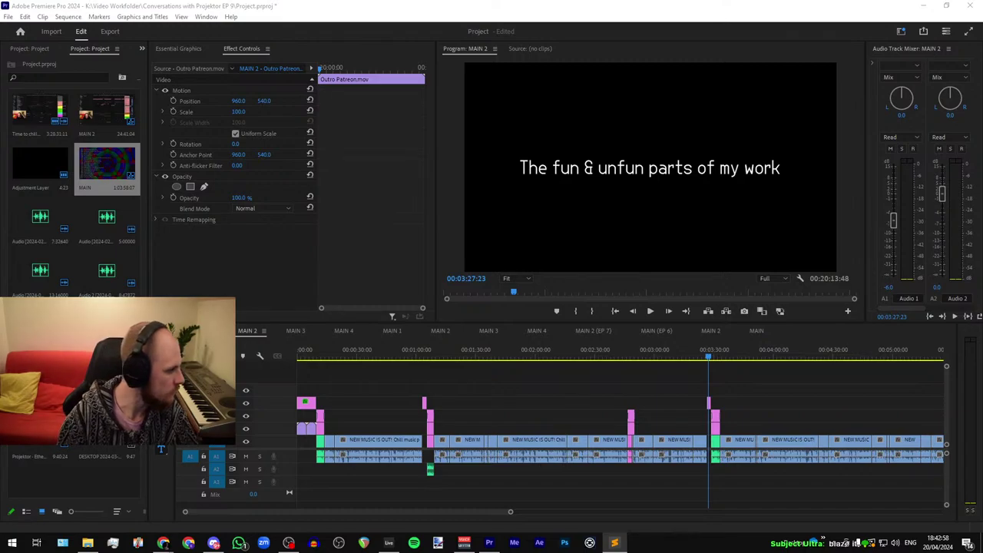
# Step: Find the start of the "How I wrote "Stories of the Mind"" title card at 00:07:42 and go back to Sublime Text
pyautogui.scroll(-2, 487, 399)
pyautogui.scroll(5, 836, 404)
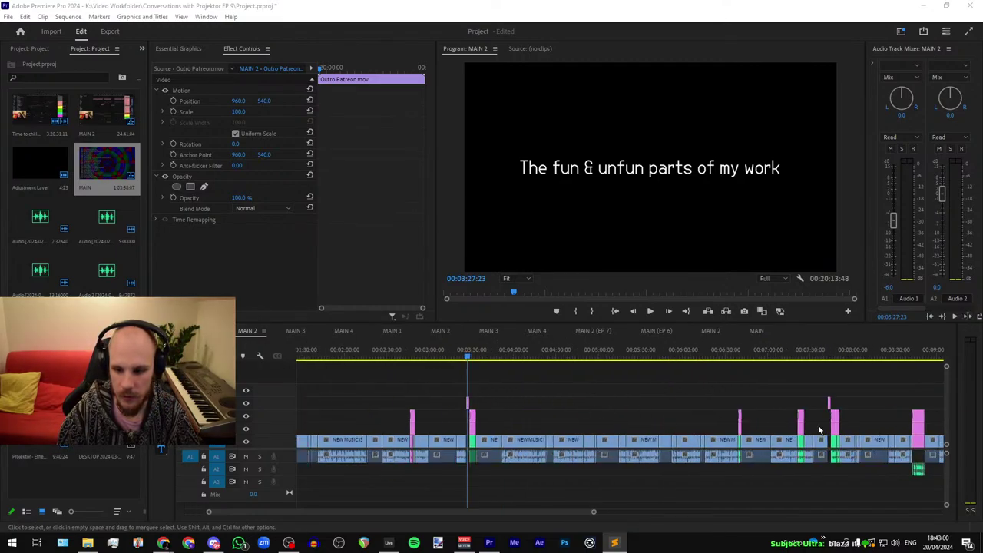
pyautogui.click(773, 359)
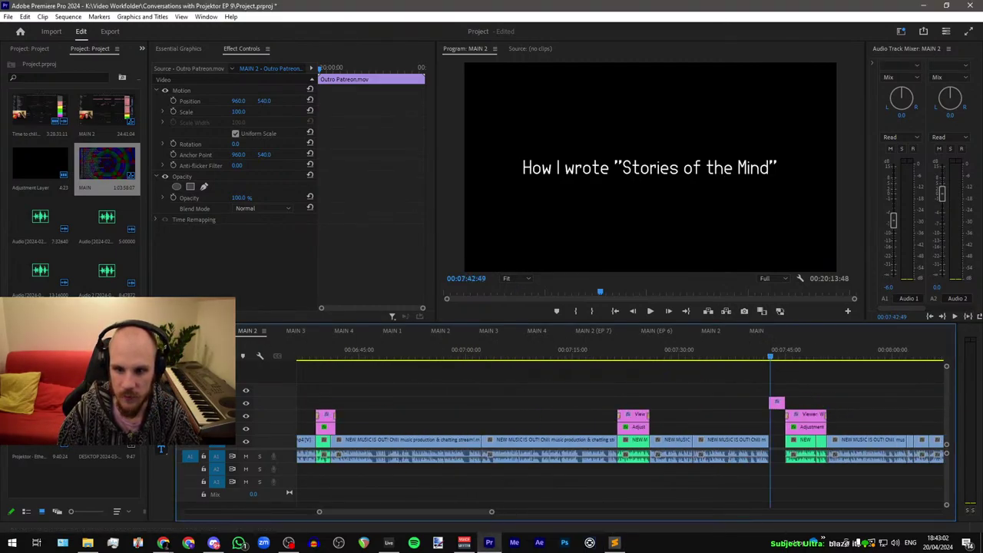
pyautogui.hotkey('alt', 'Tab')
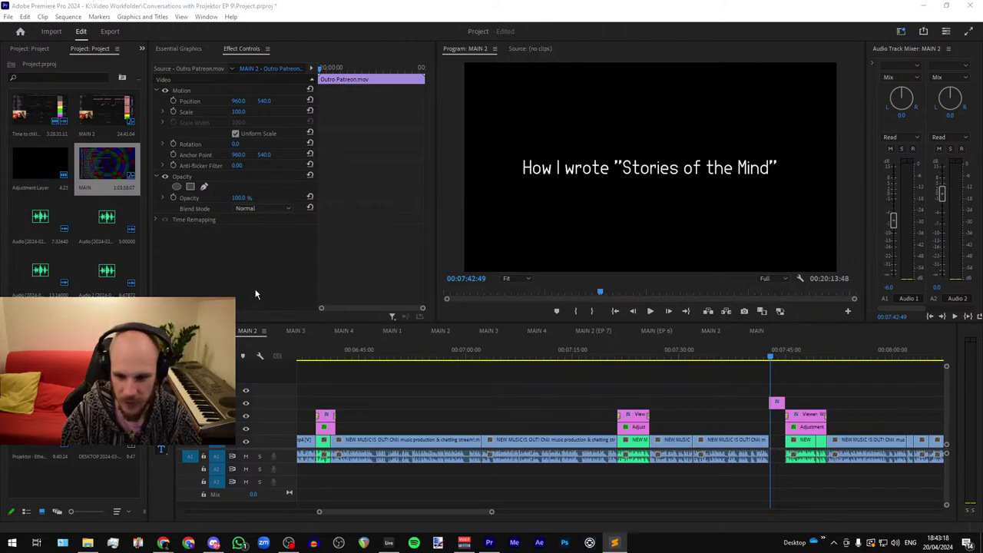
# Step: Check the "32-Bit plugin issues" title card and put the playhead on the "Revealing the meaning behind my album" card at 00:09:34
pyautogui.scroll(-5, 461, 392)
pyautogui.scroll(2, 645, 403)
pyautogui.scroll(5, 644, 405)
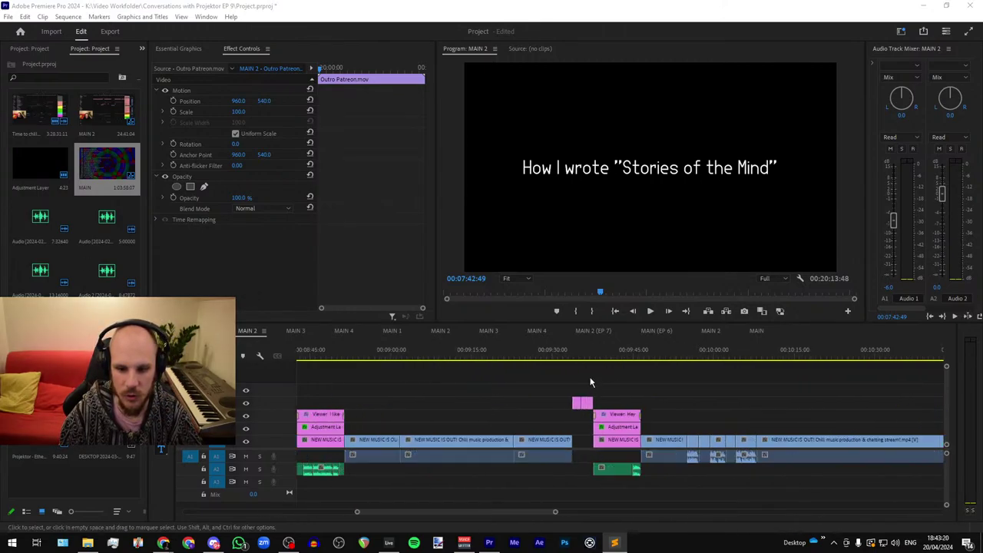
pyautogui.click(609, 359)
pyautogui.scroll(-3, 609, 359)
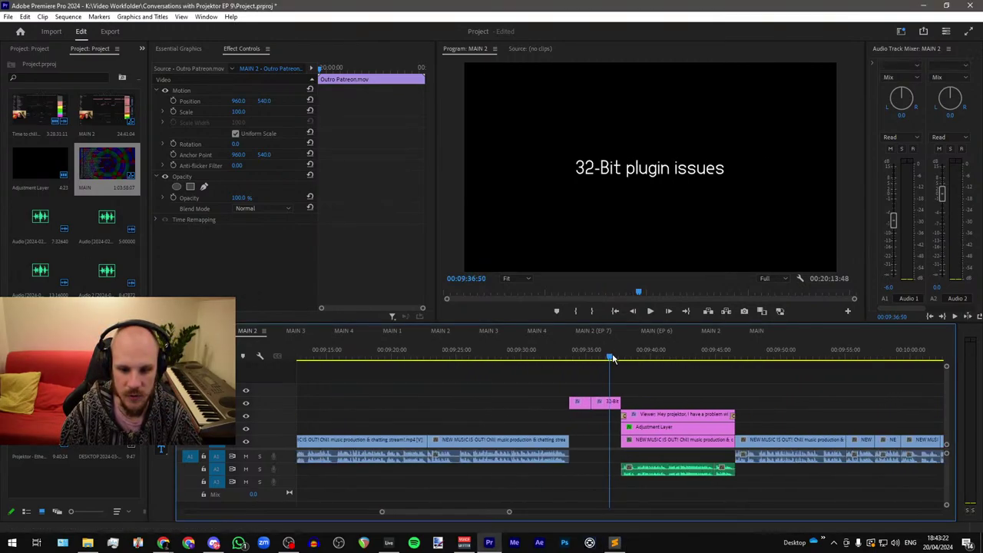
pyautogui.click(462, 359)
pyautogui.moveTo(462, 359); pyautogui.dragTo(575, 376)
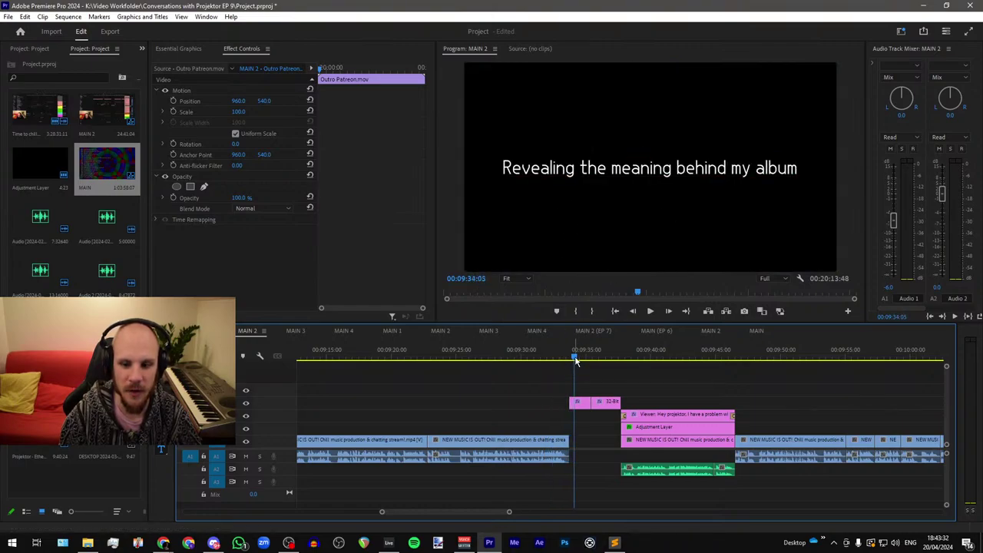
# Step: Trim the end of the "Revealing the meaning behind my album" title card back to 00:09:35:05
pyautogui.moveTo(575, 356); pyautogui.dragTo(542, 357)
pyautogui.scroll(4, 596, 363)
pyautogui.scroll(2, 580, 361)
pyautogui.moveTo(575, 403); pyautogui.dragTo(542, 409)
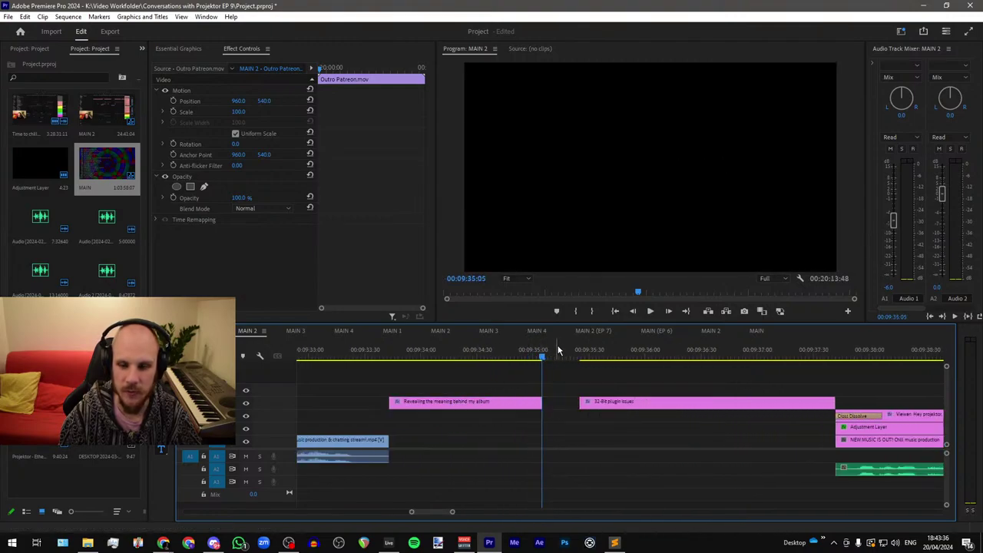
# Step: Put the playhead on the start of the "32-Bit plugin issues" title card at 00:09:35:25 and switch to Sublime Text
pyautogui.moveTo(544, 358); pyautogui.dragTo(582, 375)
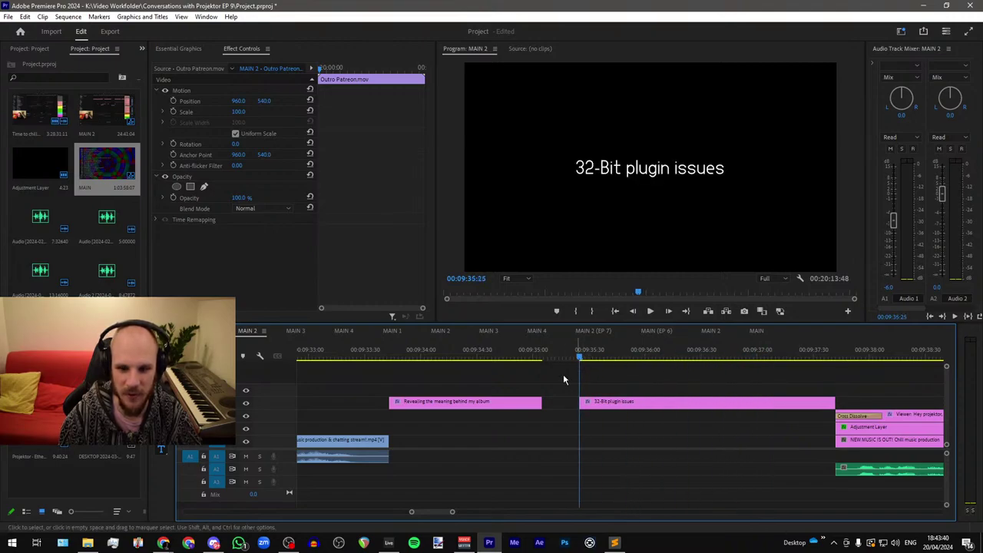
pyautogui.hotkey('alt', 'Tab')
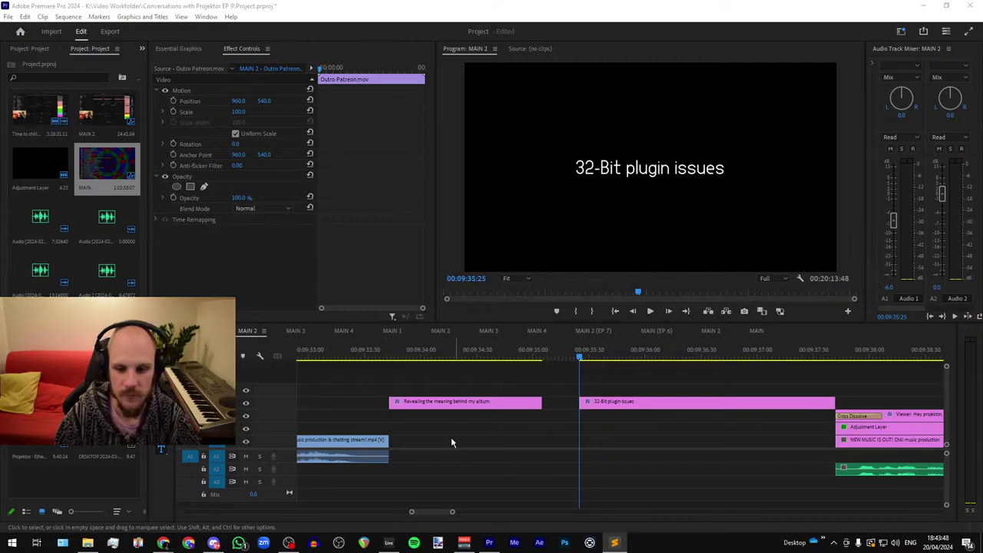
# Step: Locate the start of the "Why is Psytrance so spiritual?" title card at 00:11:58:06 in Premiere Pro and return to Sublime Text
pyautogui.scroll(-3, 399, 422)
pyautogui.scroll(-8, 385, 421)
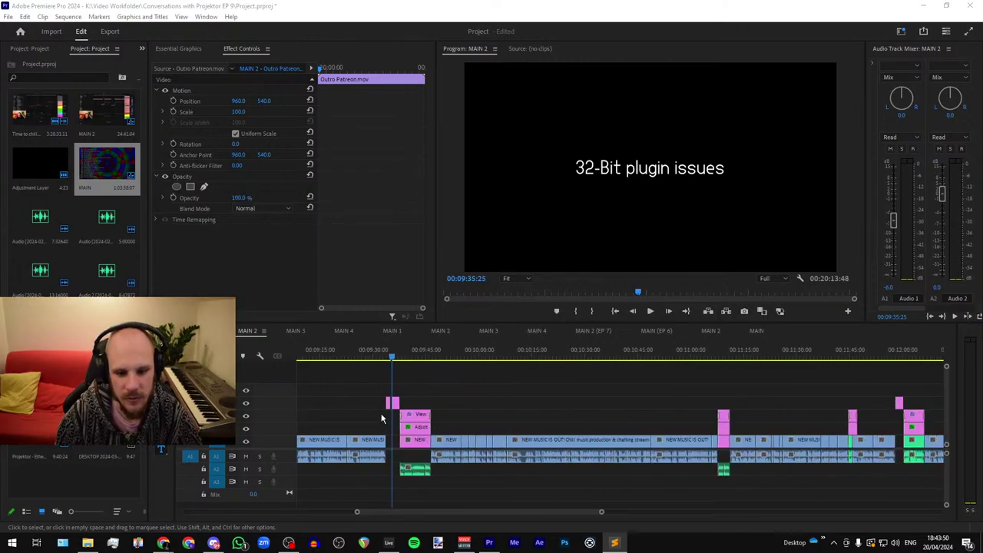
pyautogui.scroll(5, 723, 441)
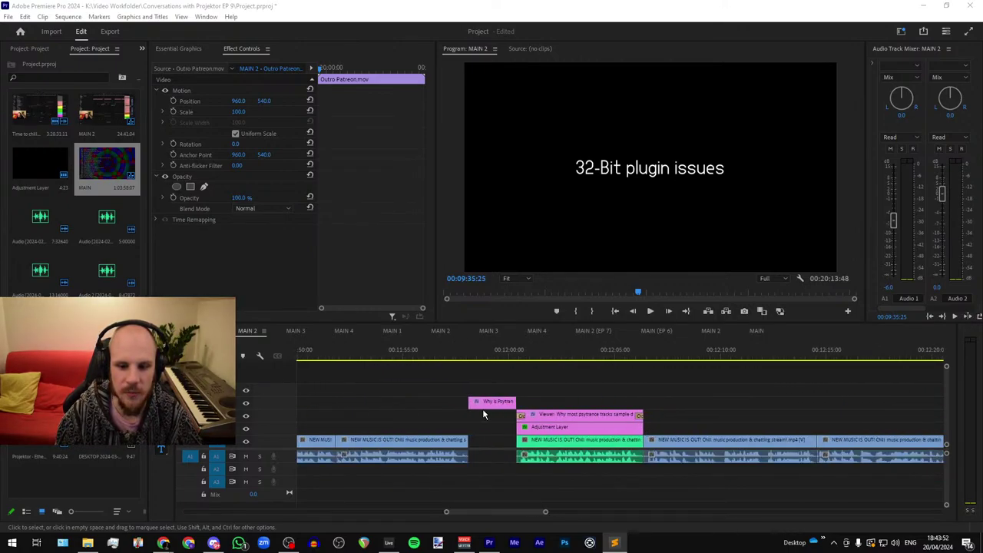
pyautogui.scroll(4, 637, 435)
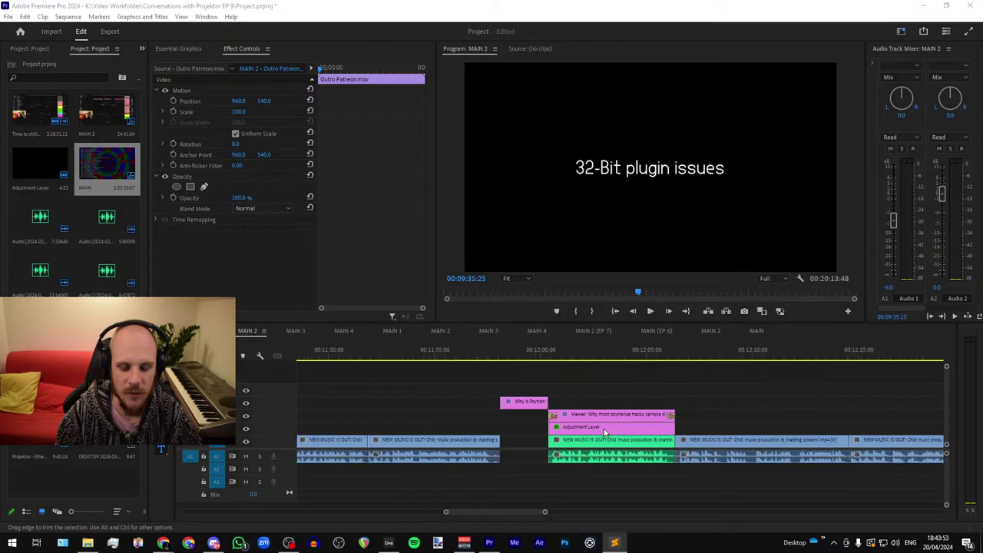
pyautogui.click(455, 359)
pyautogui.scroll(3, 457, 364)
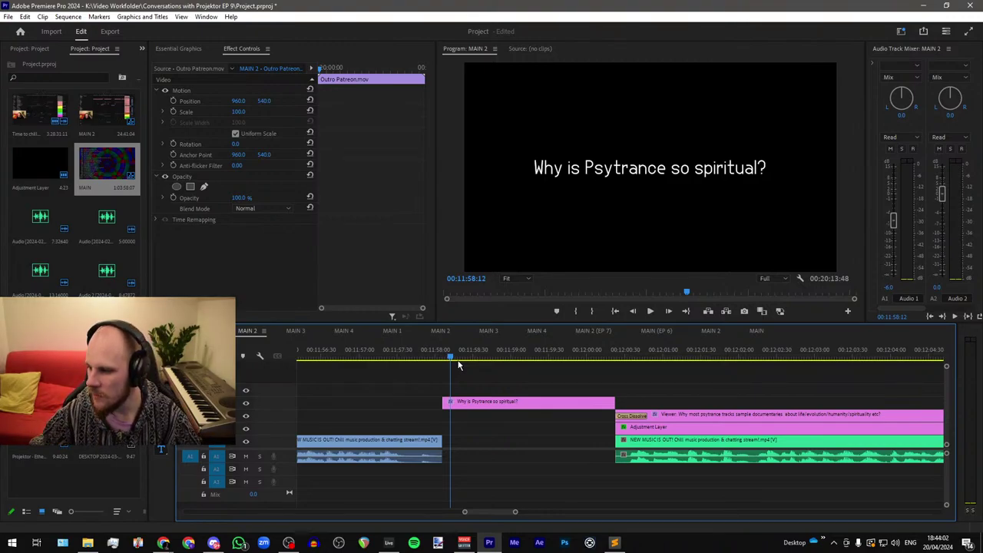
pyautogui.scroll(2, 447, 362)
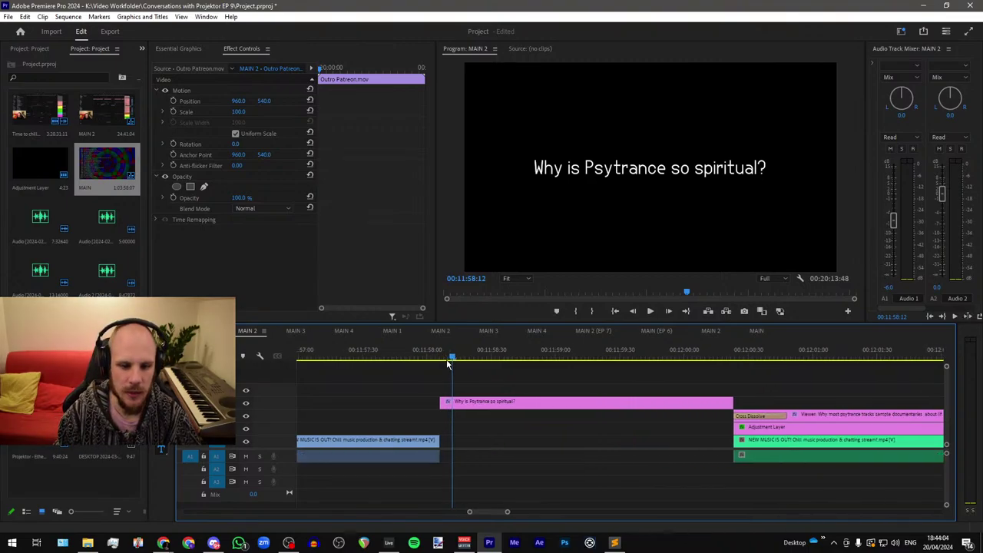
pyautogui.click(453, 359)
pyautogui.scroll(-3, 453, 358)
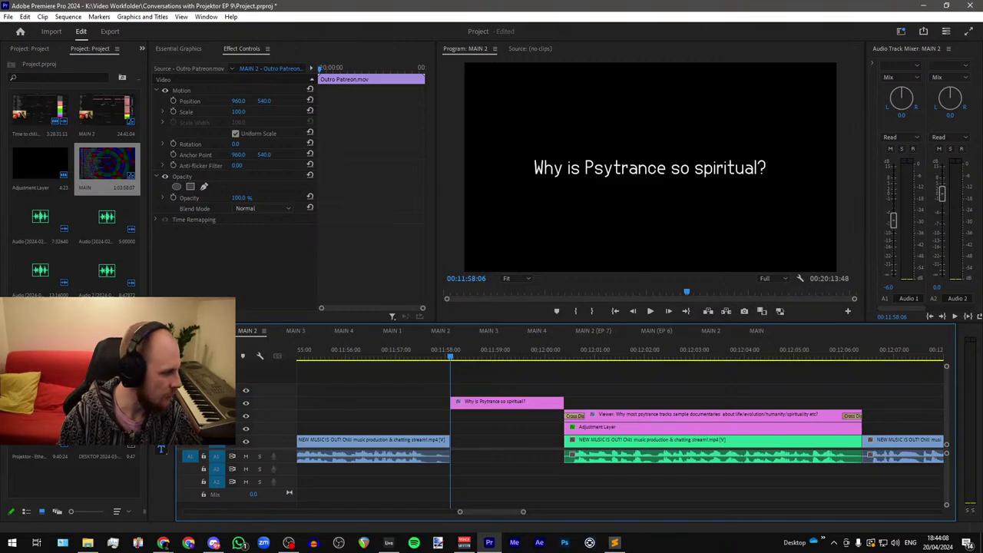
pyautogui.hotkey('alt', 'Tab')
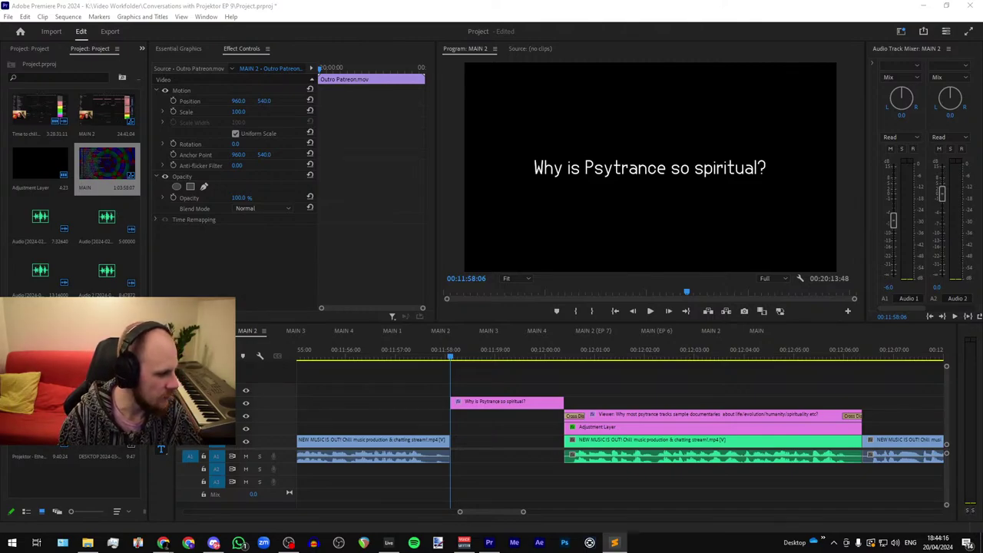
# Step: Locate the next chapter title card, "How I write my intros", shortly before 00:16:00 in the Premiere Pro timeline
pyautogui.scroll(-8, 428, 400)
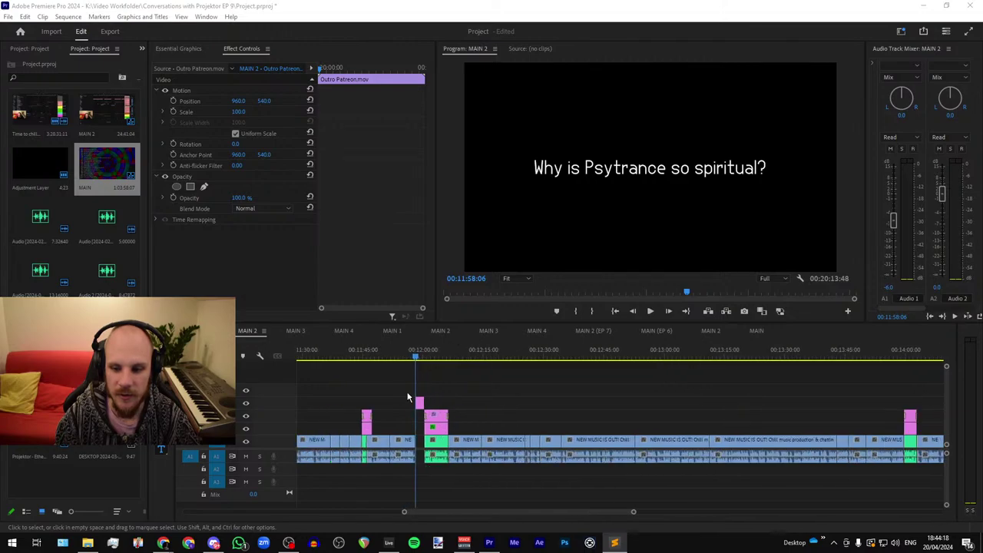
pyautogui.scroll(-8, 408, 398)
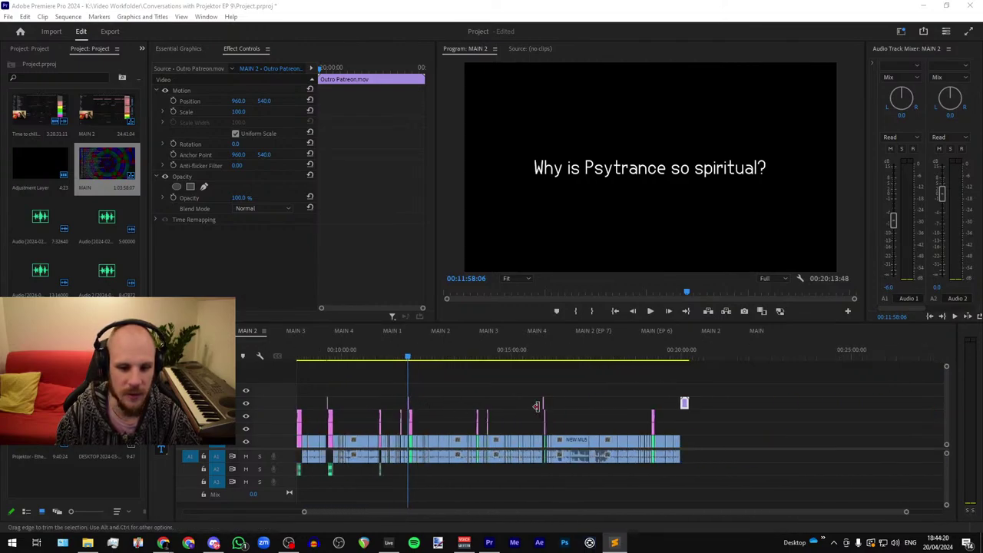
pyautogui.scroll(12, 536, 406)
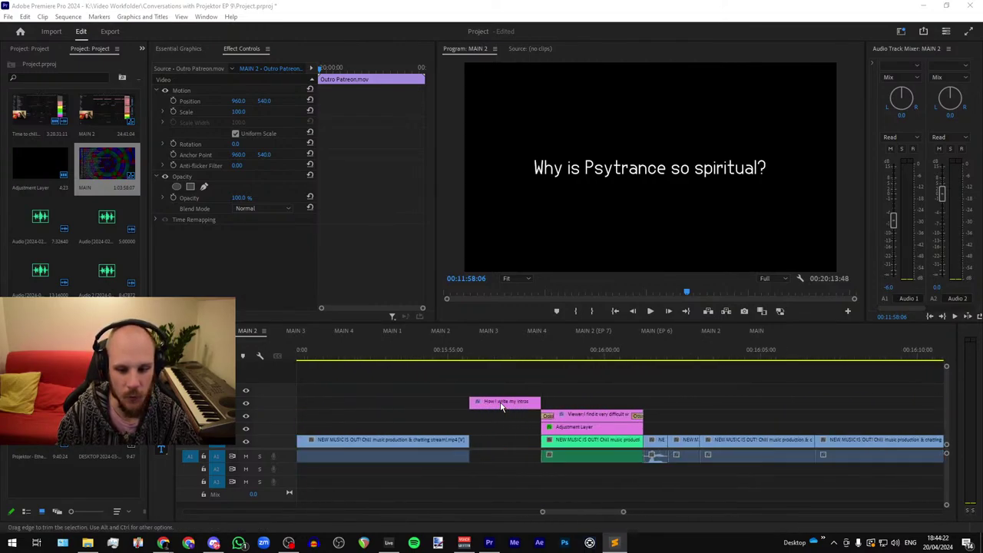
# Step: Place the playhead at the start of the "How I write my intros" title clip to read its timecode
pyautogui.scroll(3, 456, 377)
pyautogui.click(435, 358)
pyautogui.scroll(2, 446, 364)
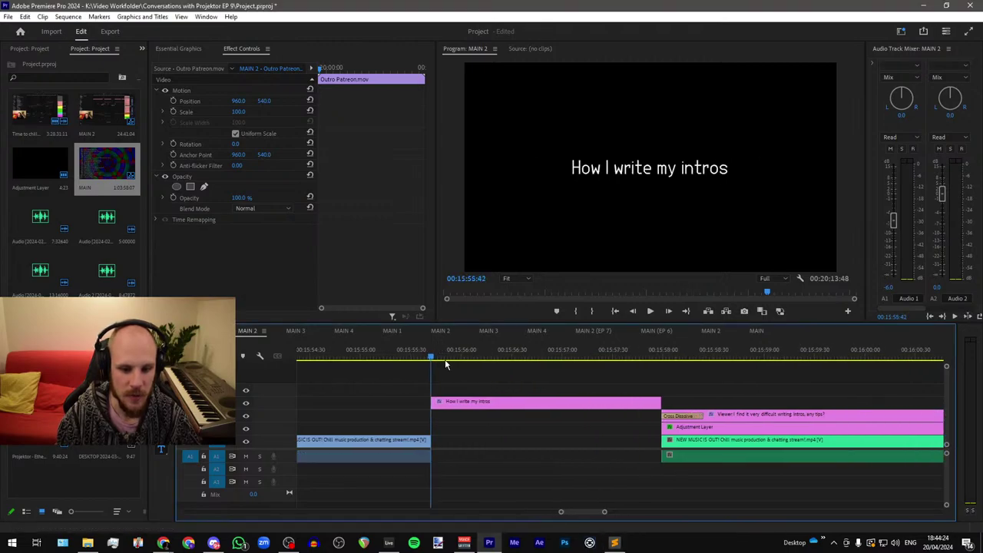
pyautogui.scroll(2, 446, 364)
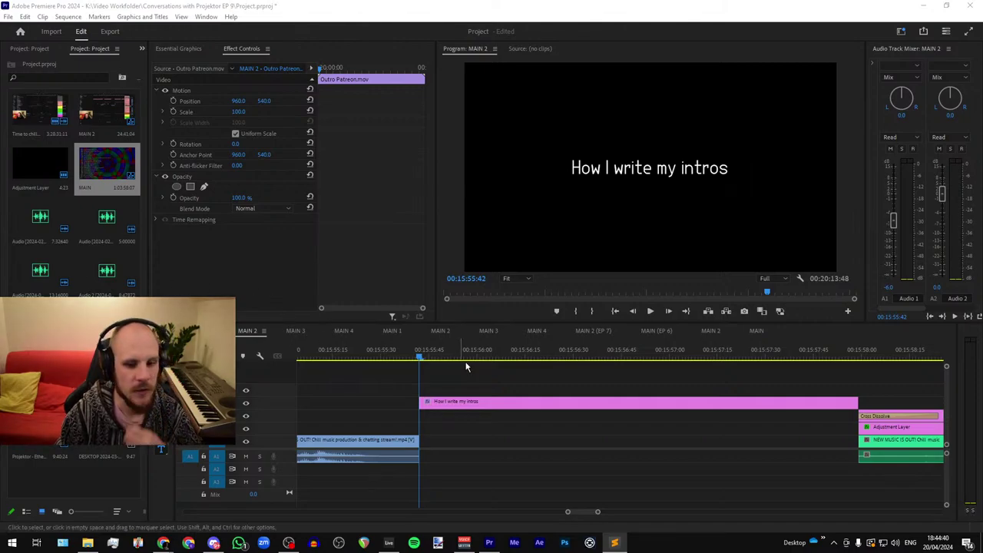
# Step: Select the chapter-list title clip at the start of the sequence and place the playhead inside it to show its text
pyautogui.scroll(-4, 606, 364)
pyautogui.scroll(-12, 678, 369)
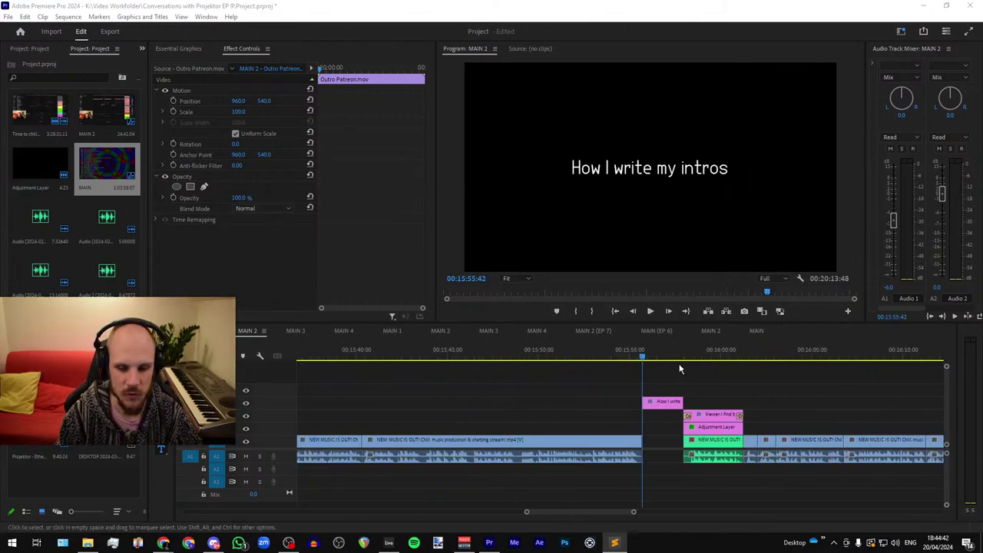
pyautogui.scroll(-3, 744, 375)
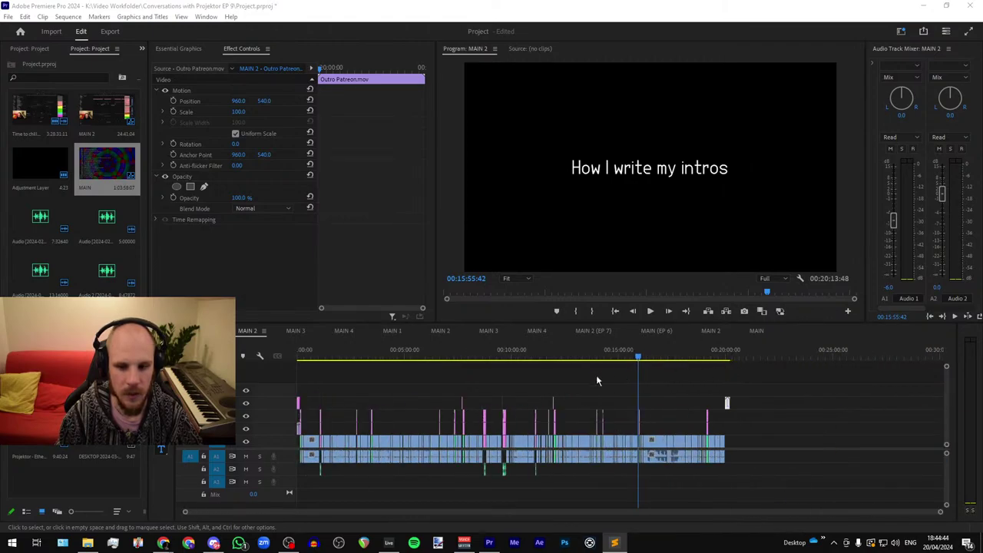
pyautogui.click(305, 358)
pyautogui.scroll(8, 305, 360)
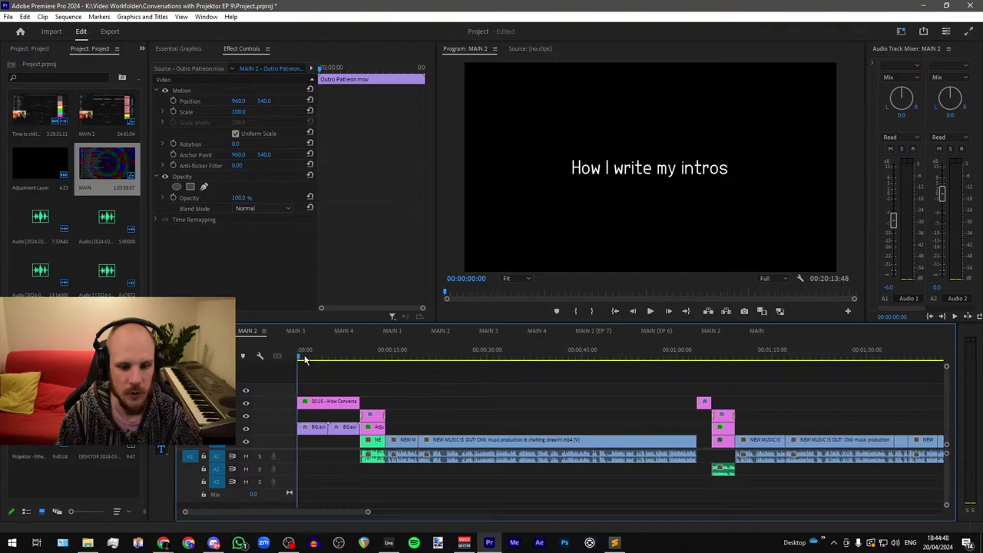
pyautogui.scroll(4, 305, 359)
pyautogui.click(325, 402)
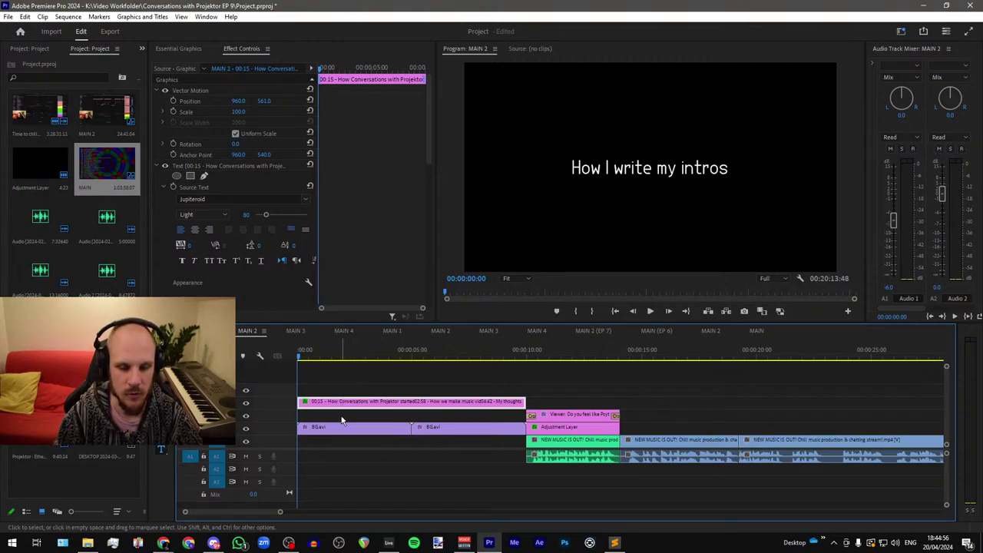
pyautogui.click(361, 355)
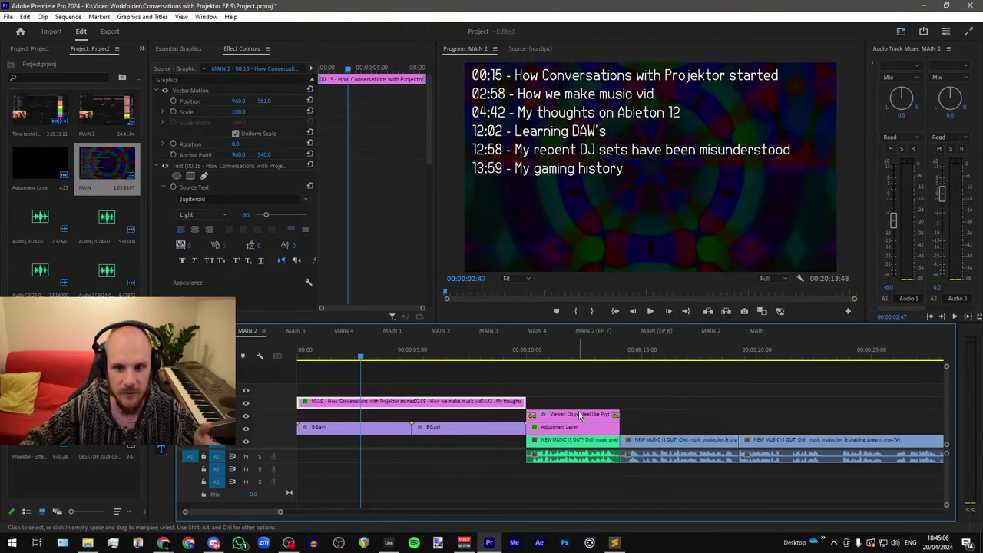
# Step: Replace the chapter-list text with the seven new entries, from "00:10 - Am I dedicating my life to psytrance?" to "15:55 - How I write my intros", without blank lines
pyautogui.tripleClick(571, 132)
pyautogui.hotkey('ctrl', 'a')
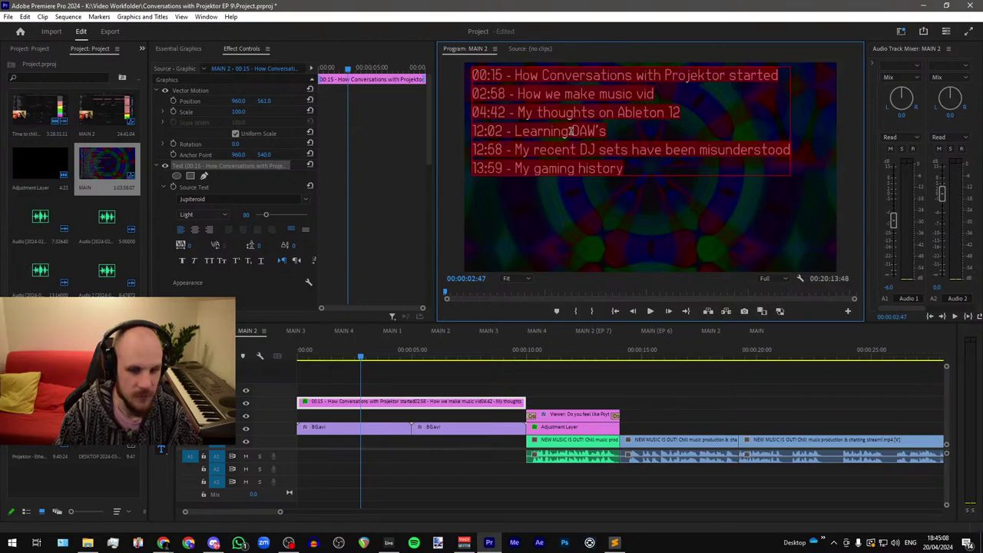
pyautogui.write('00:10 - Am I dedicating my life to psytrance? 01:04 - How I would write minecraft music 03:27- The fun & unfun parts of my work 07:42- How I wrote "Stories of the Mind" - (Revealing the meaning behind my album) no just kidding 09:35 - 32-Bit plugin issues 11:58 - Why is Psytrance so spiritual? 15:55 - How I write my intros')
pyautogui.moveTo(474, 149); pyautogui.dragTo(817, 154)
pyautogui.press('BackSpace')
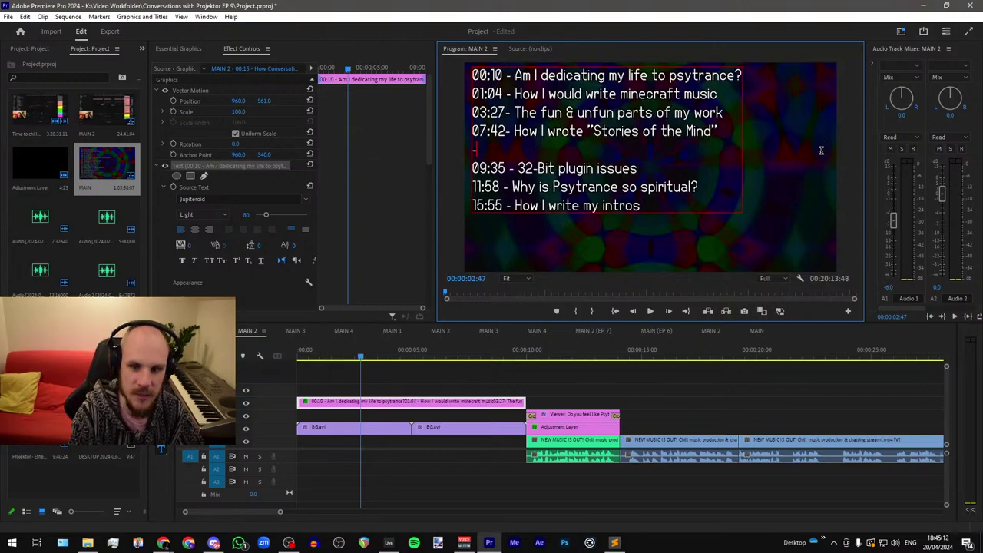
pyautogui.press('BackSpace')
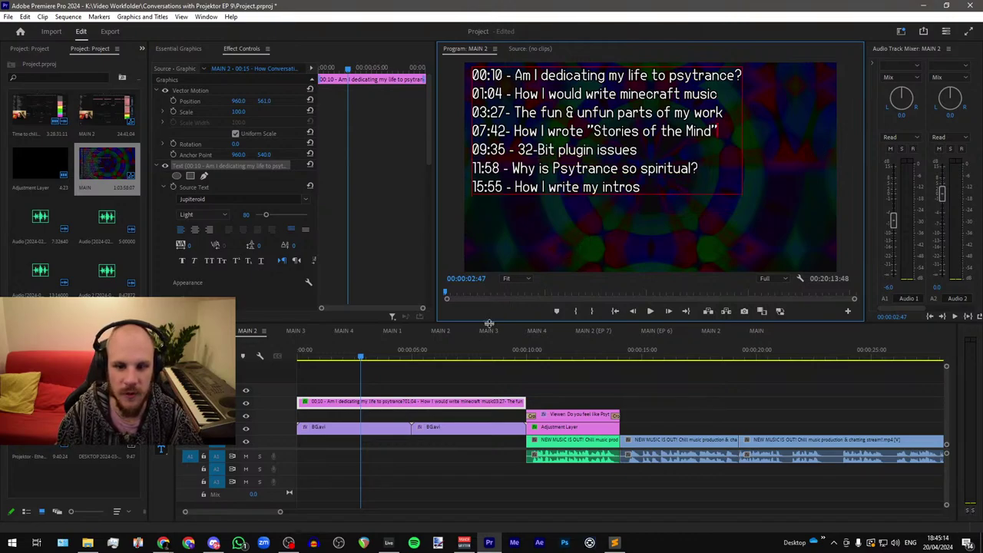
pyautogui.click(441, 390)
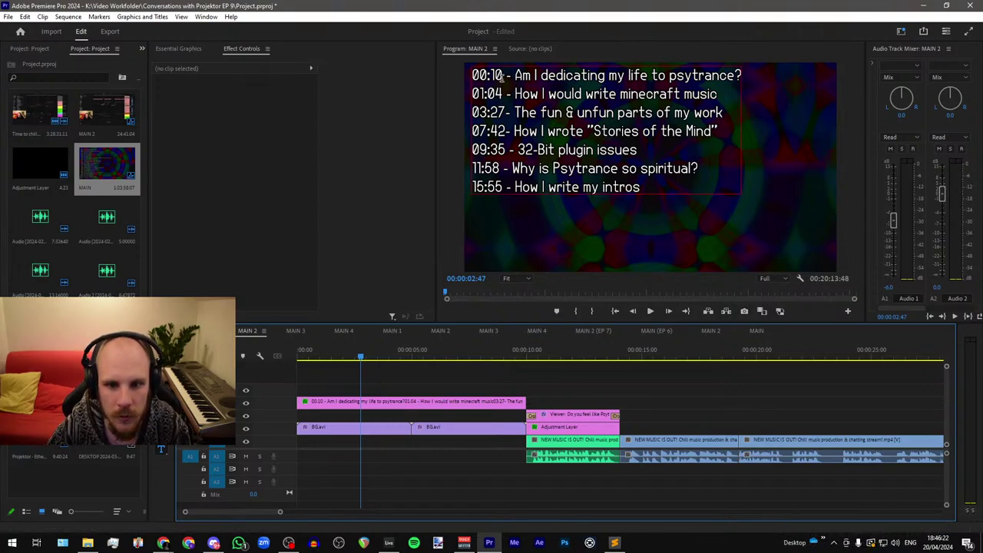
# Step: Add the missing space before the dash in the 03:27 and 07:42 chapter lines, and check the spacing of the remaining lines
pyautogui.click(508, 159)
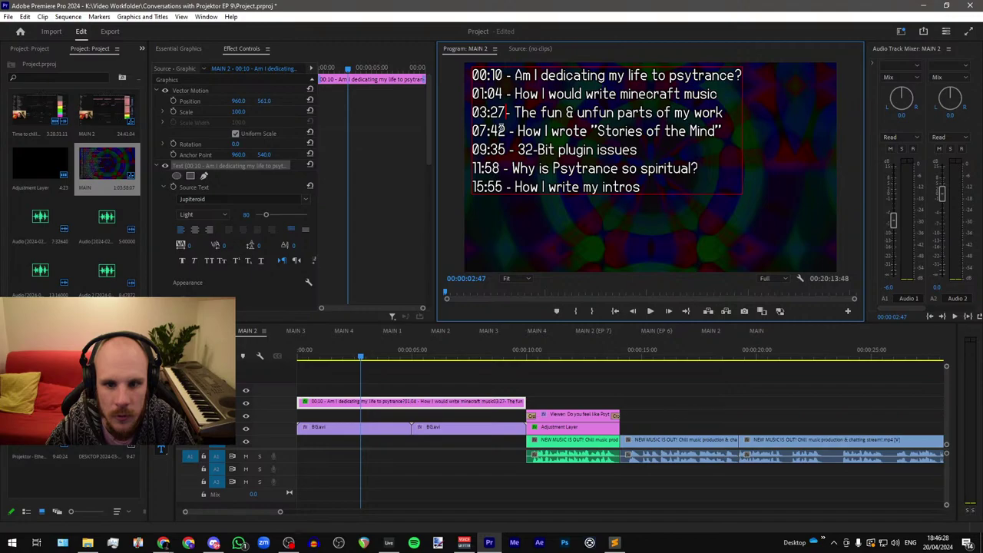
pyautogui.click(505, 114)
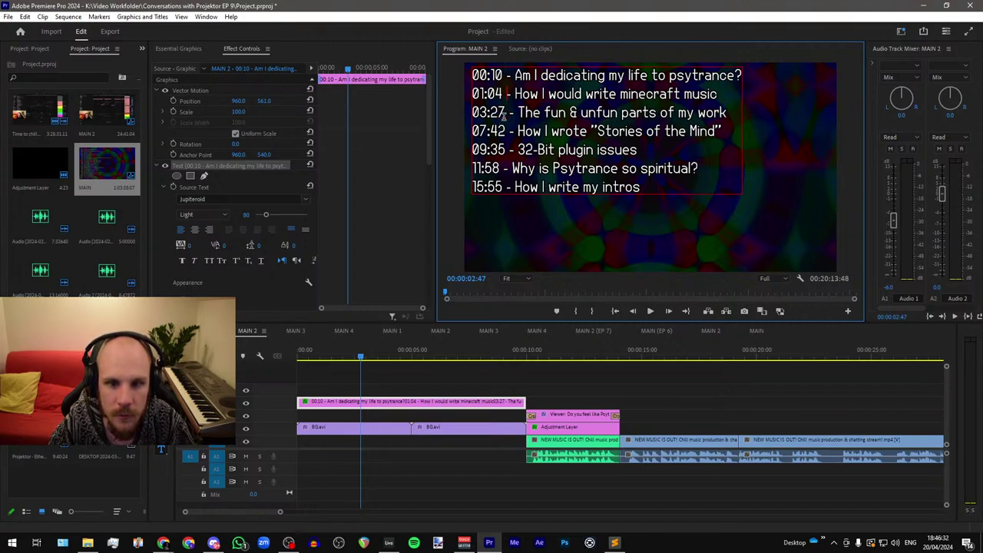
pyautogui.press('Down')
pyautogui.press('Down')
pyautogui.press('Down')
pyautogui.press('Left')
pyautogui.press('Left')
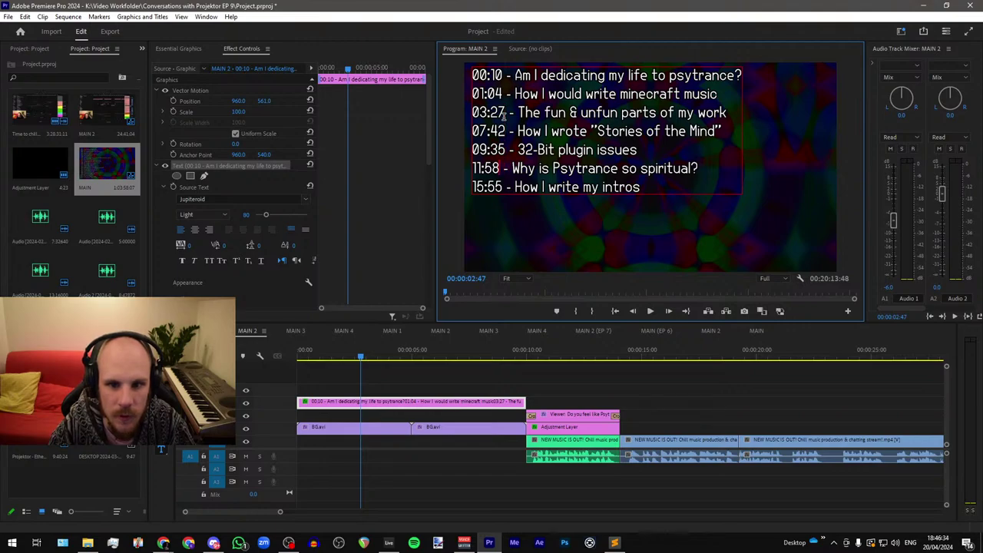
pyautogui.press('Right')
pyautogui.press('Up')
pyautogui.press('Down')
pyautogui.press('Left')
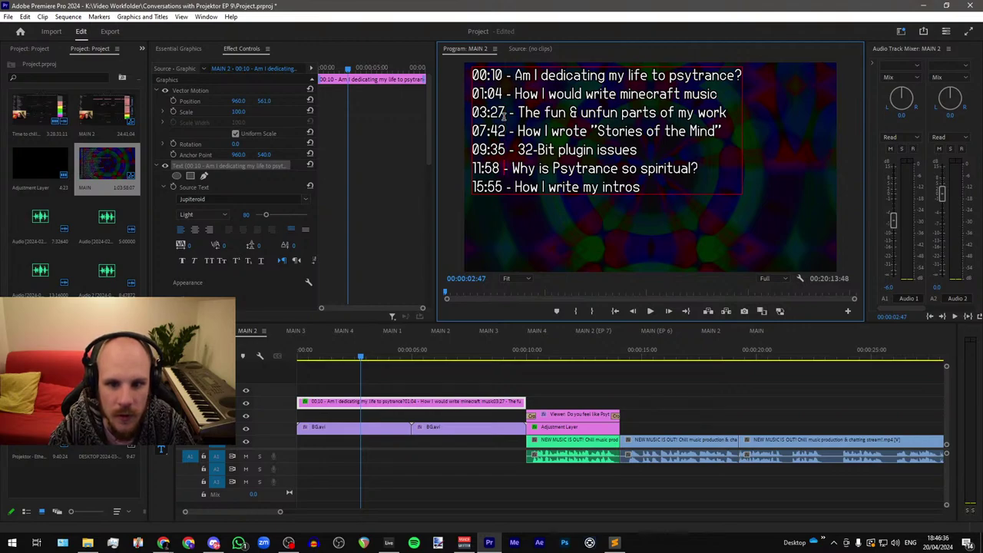
pyautogui.press('Down')
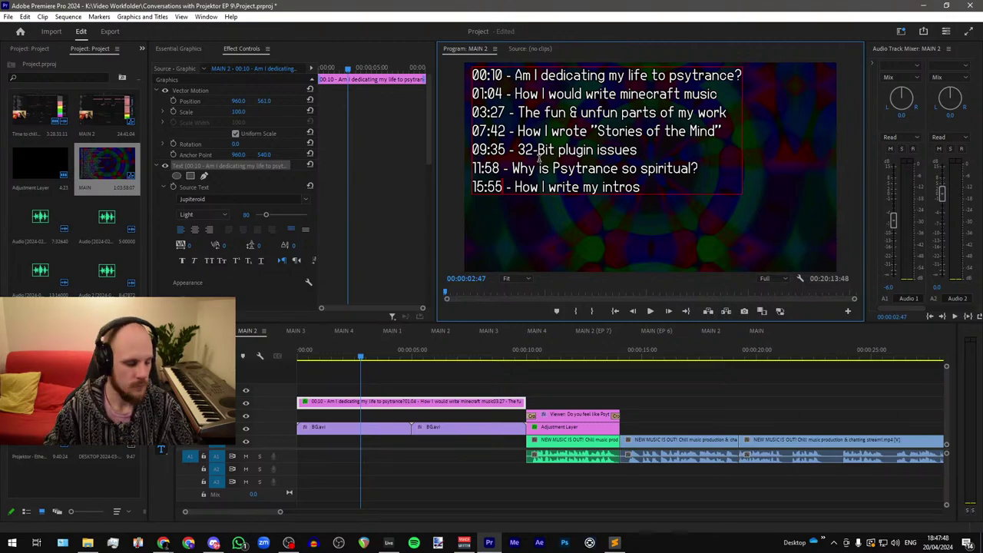
pyautogui.scroll(-4, 371, 354)
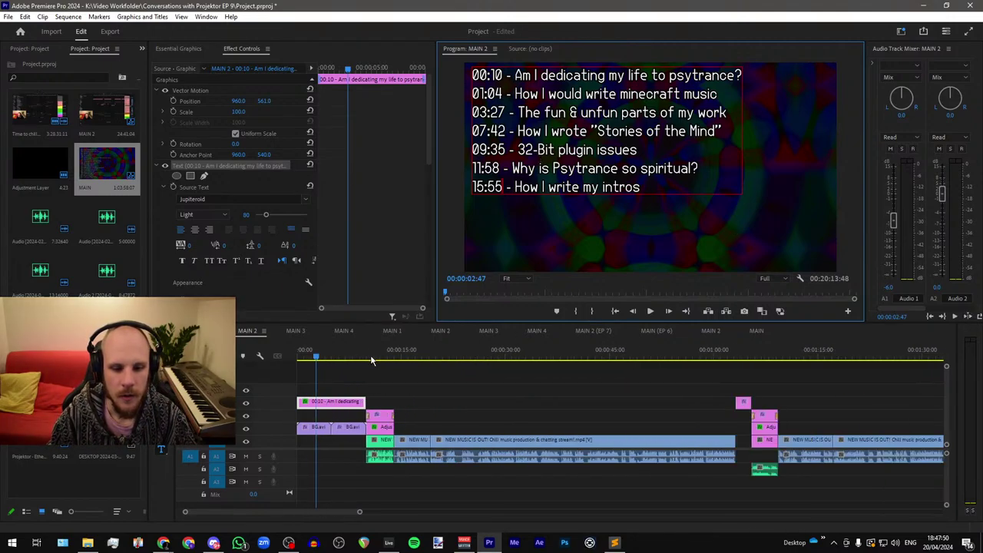
pyautogui.scroll(-8, 371, 354)
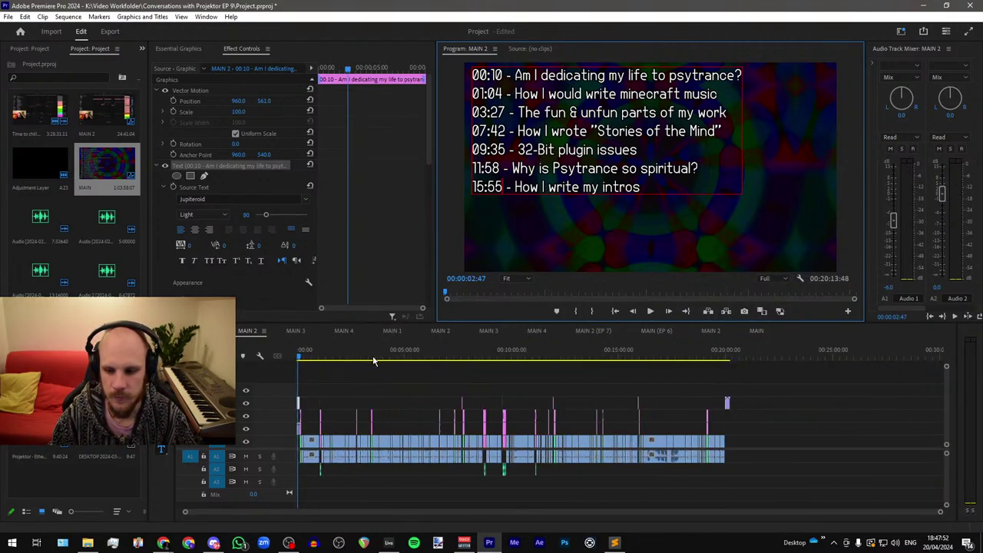
pyautogui.scroll(2, 374, 361)
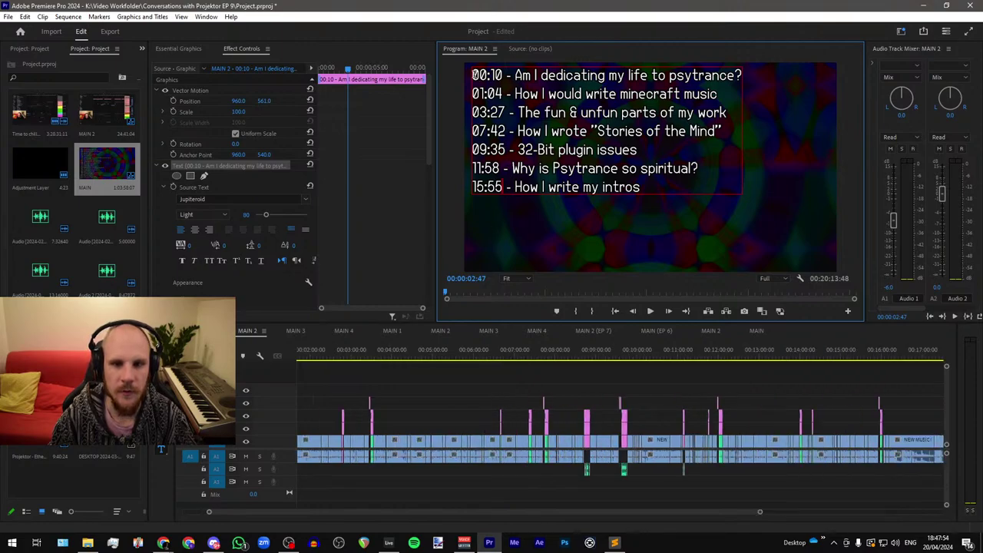
pyautogui.click(509, 169)
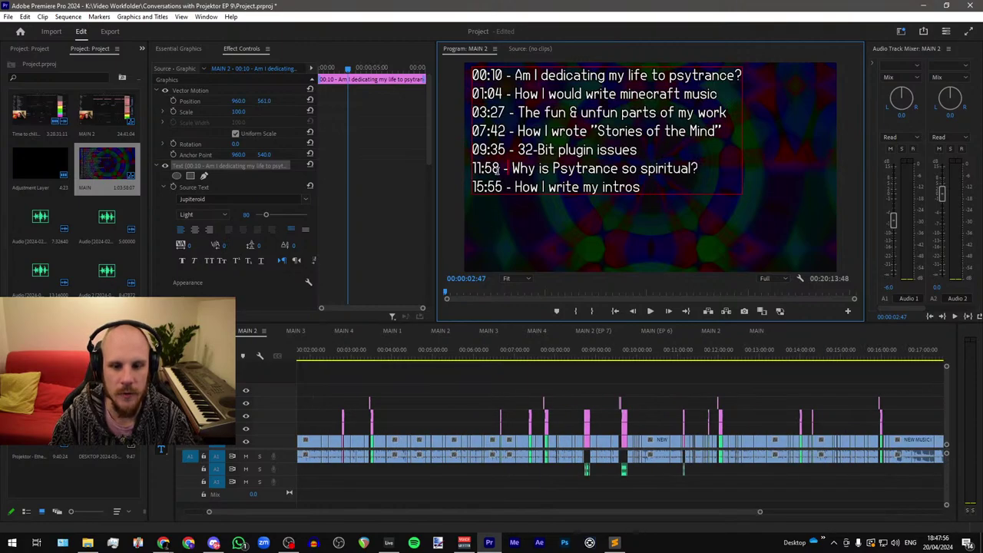
pyautogui.click(477, 168)
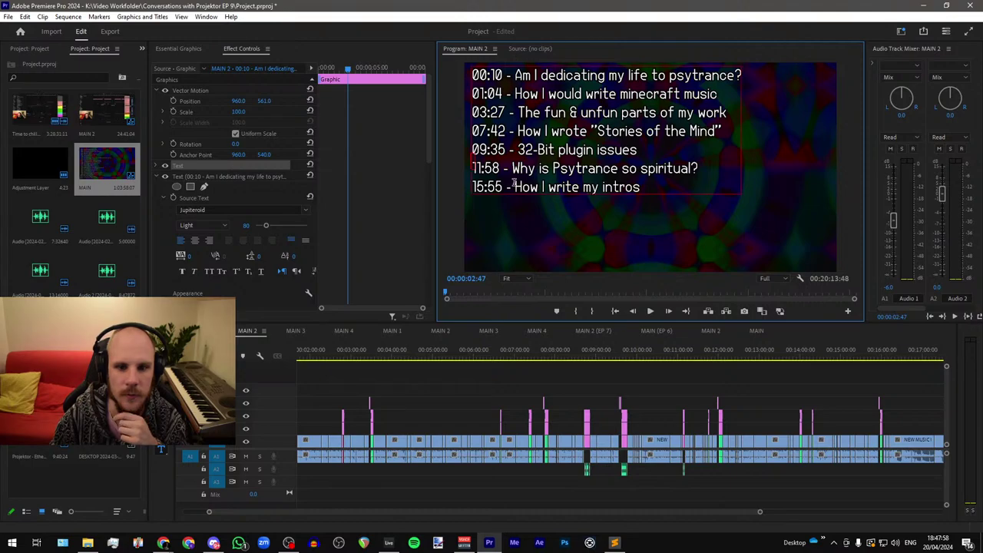
pyautogui.click(207, 165)
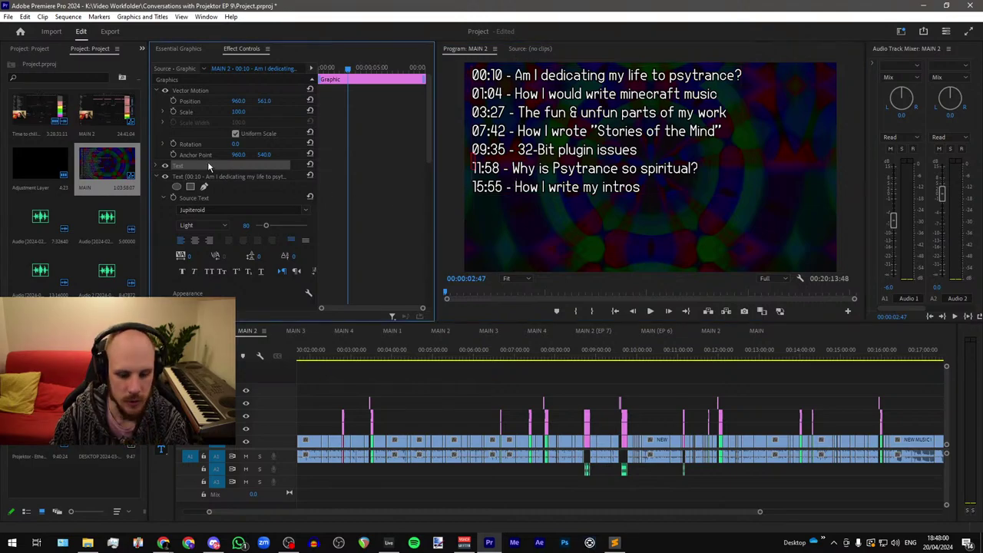
pyautogui.press('Delete')
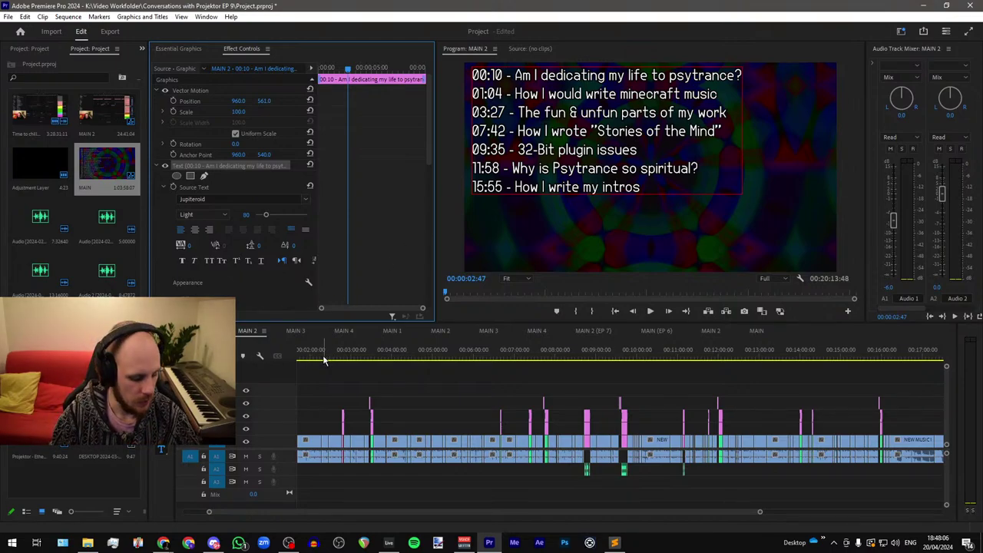
# Step: Bring the 105.wav music file from File Explorer onto the third audio track at the start of the sequence
pyautogui.scroll(10, 324, 360)
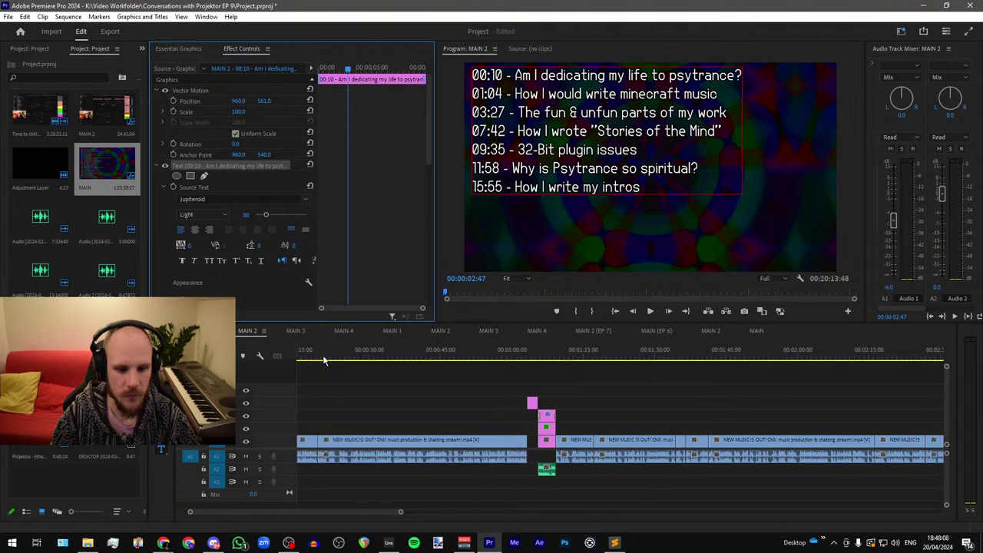
pyautogui.hscroll(-2, 324, 362)
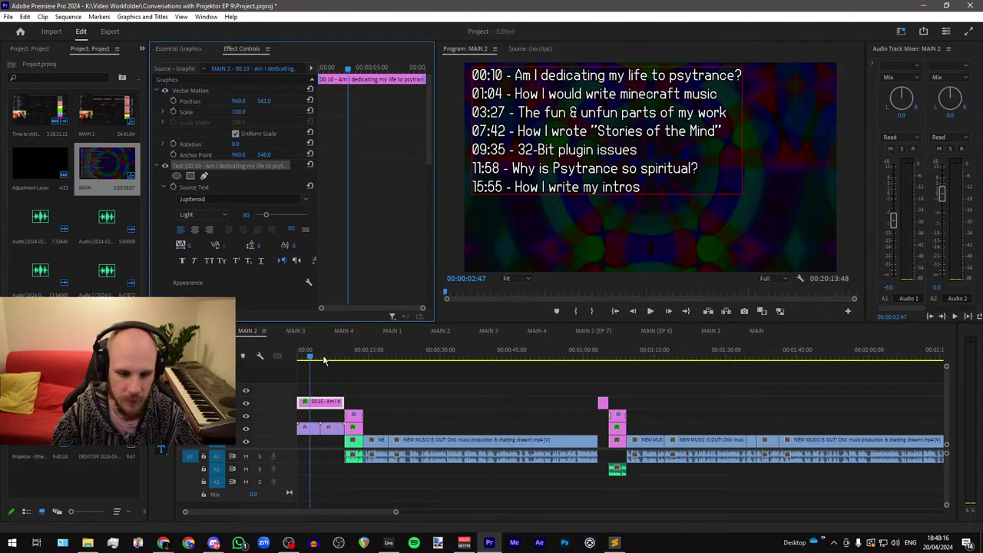
pyautogui.scroll(-3, 324, 361)
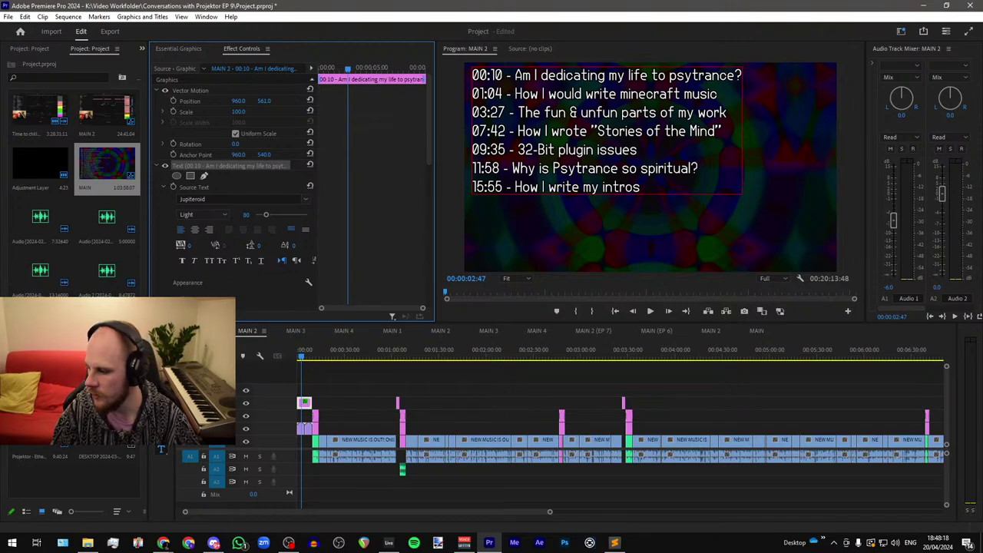
pyautogui.click(88, 542)
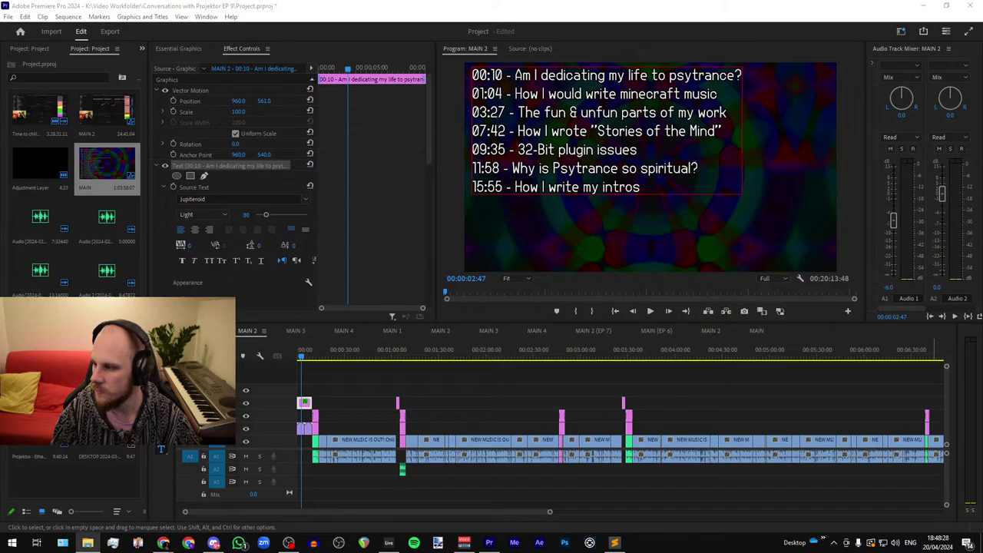
pyautogui.moveTo(615, 349); pyautogui.dragTo(370, 493)
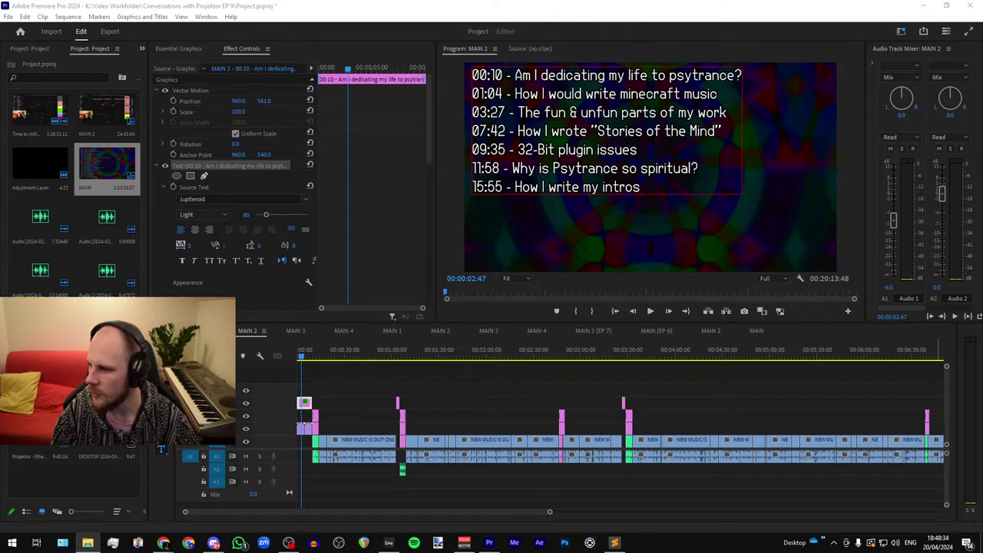
pyautogui.moveTo(406, 361); pyautogui.dragTo(299, 483)
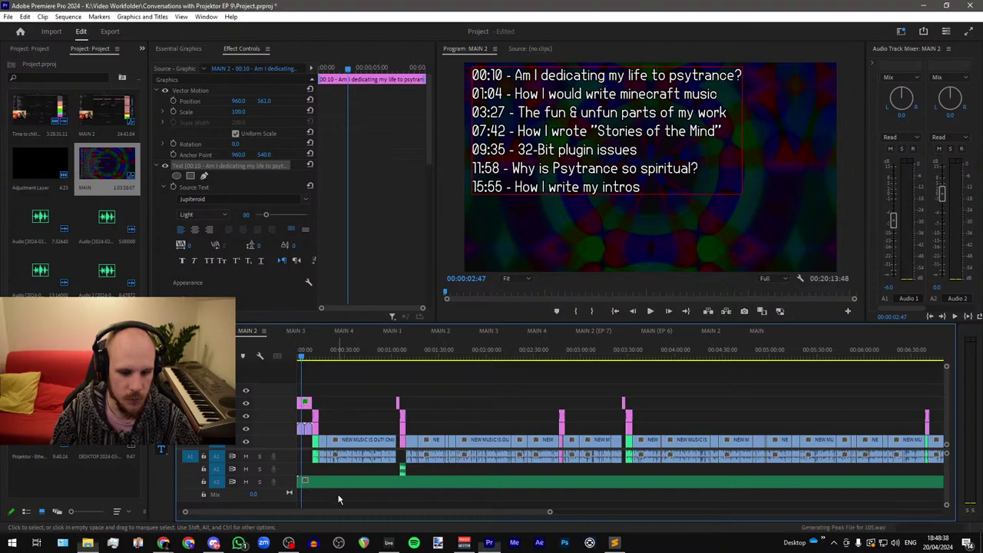
# Step: Return the playhead to the start of the sequence and solo the third audio track containing the music
pyautogui.moveTo(306, 360); pyautogui.dragTo(267, 364)
pyautogui.click(259, 481)
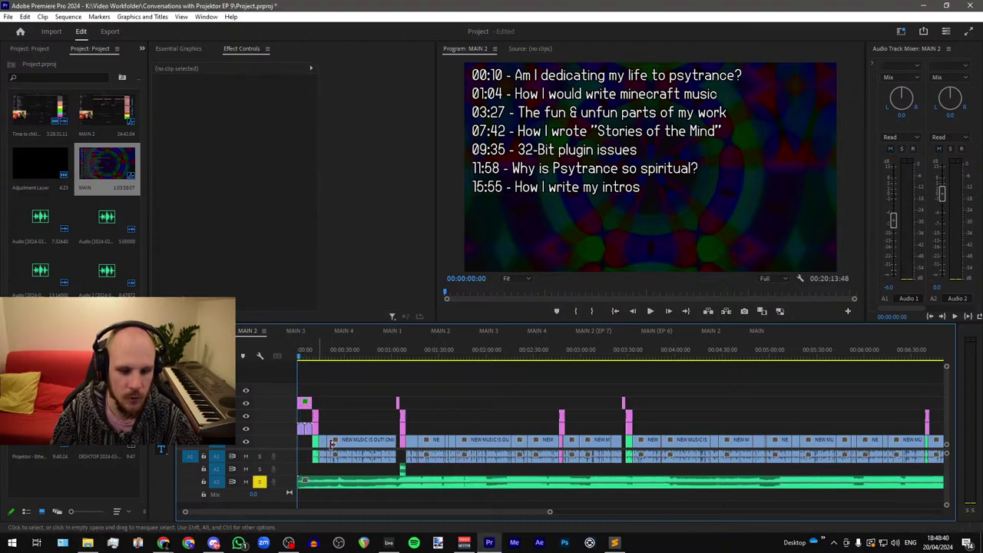
pyautogui.press('\\')
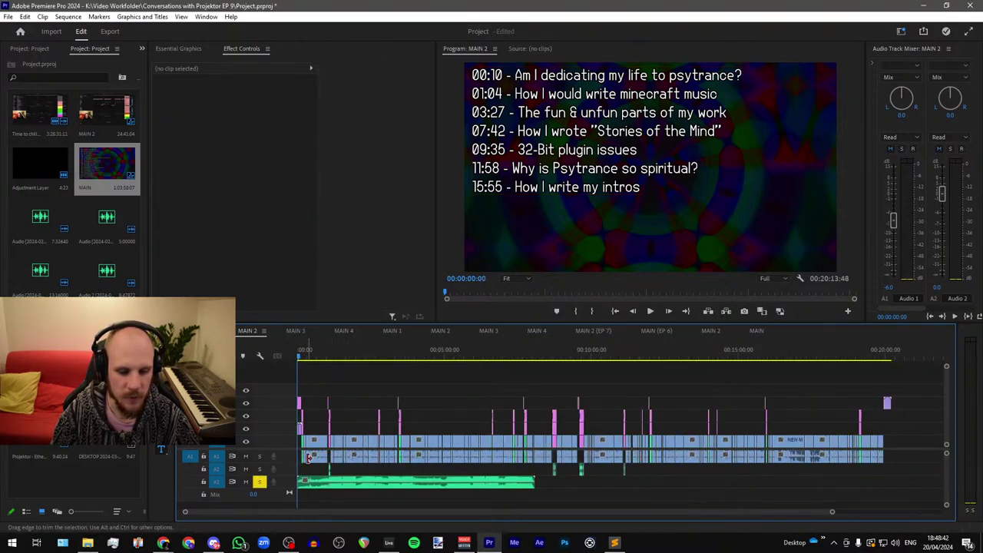
pyautogui.press('=')
pyautogui.press('=')
pyautogui.press('=')
pyautogui.press('=')
pyautogui.press('=')
pyautogui.press('=')
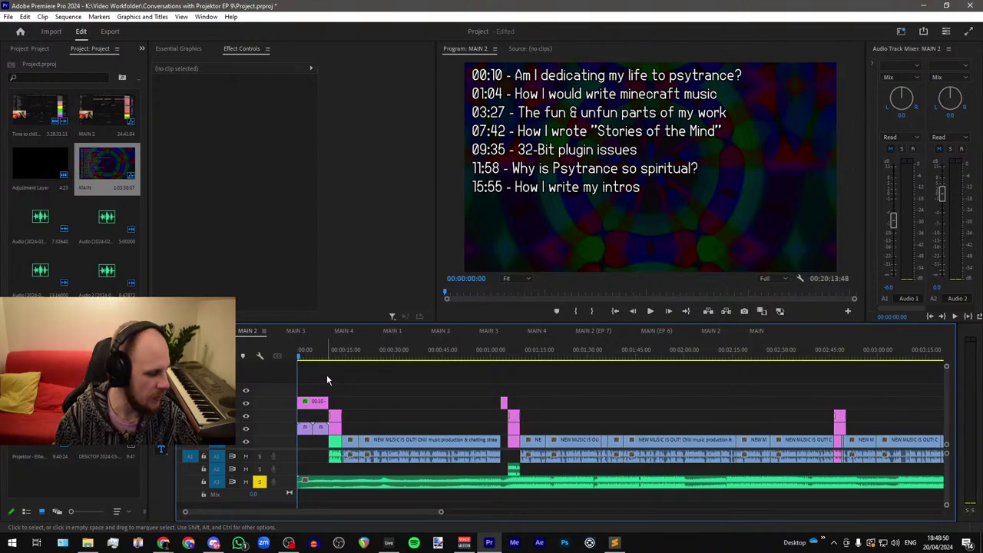
# Step: Move the 105.wav clip along the third audio track so it starts where the outro clip ends
pyautogui.press('-')
pyautogui.press('-')
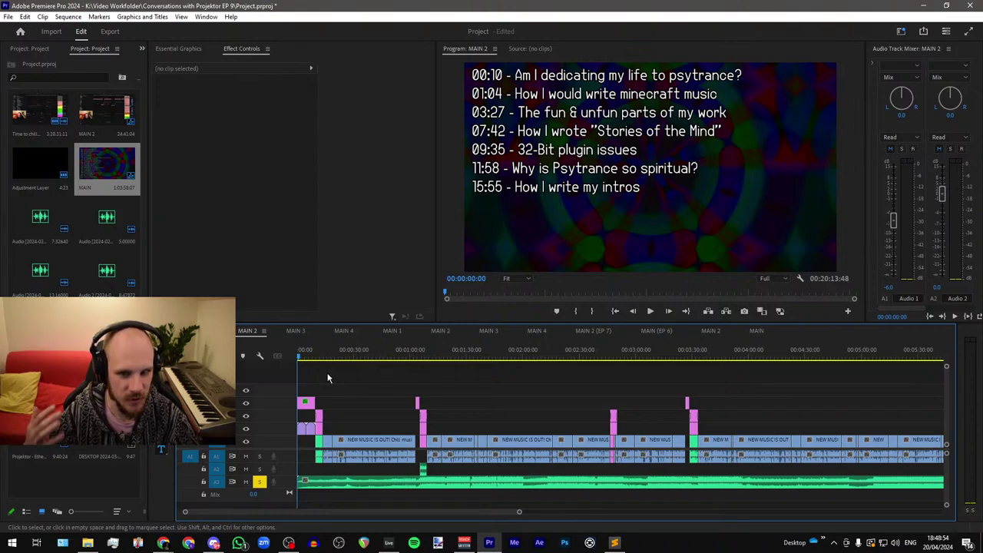
pyautogui.press('-')
pyautogui.press('-')
pyautogui.press('-')
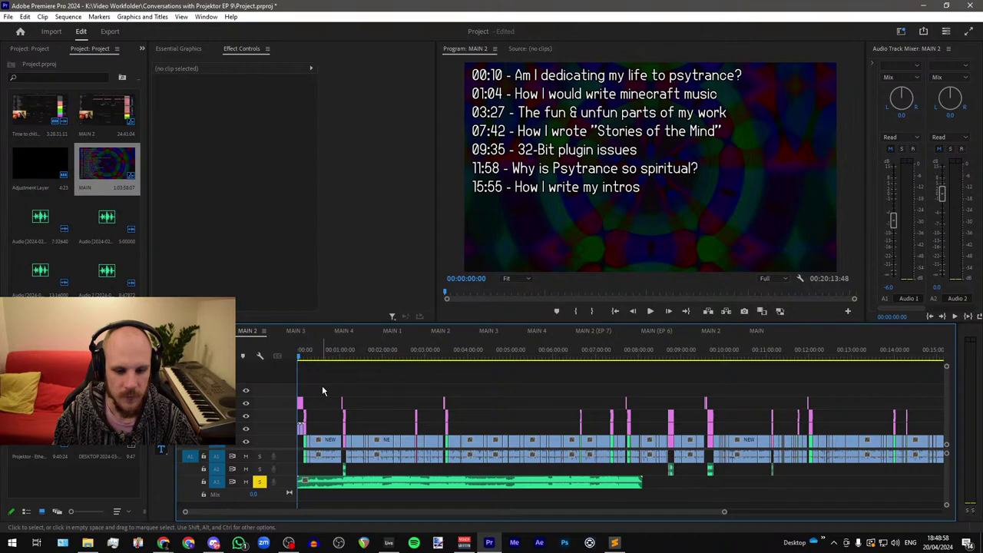
pyautogui.press('-')
pyautogui.press('-')
pyautogui.moveTo(351, 482); pyautogui.dragTo(784, 491)
pyautogui.scroll(3, 738, 360)
pyautogui.scroll(3, 737, 359)
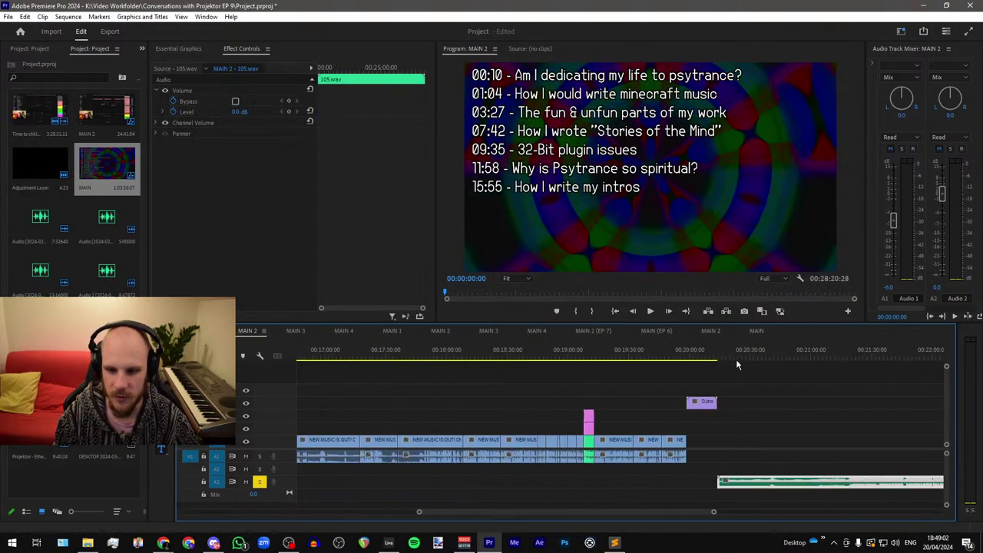
# Step: Place the playhead where the outro clip ends and play through the 105.wav music on the third audio track
pyautogui.click(713, 358)
pyautogui.scroll(-2, 343, 453)
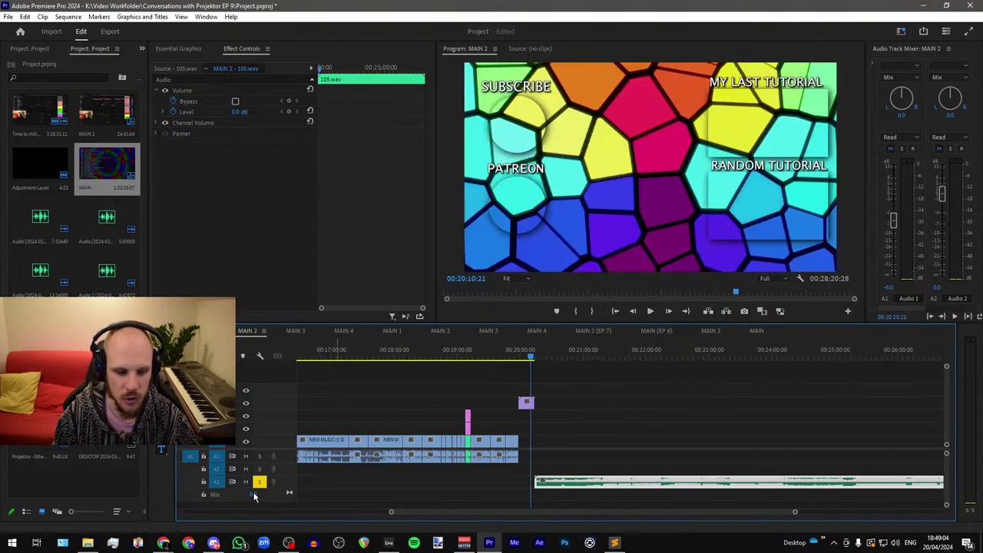
pyautogui.scroll(2, 520, 438)
pyautogui.scroll(2, 607, 427)
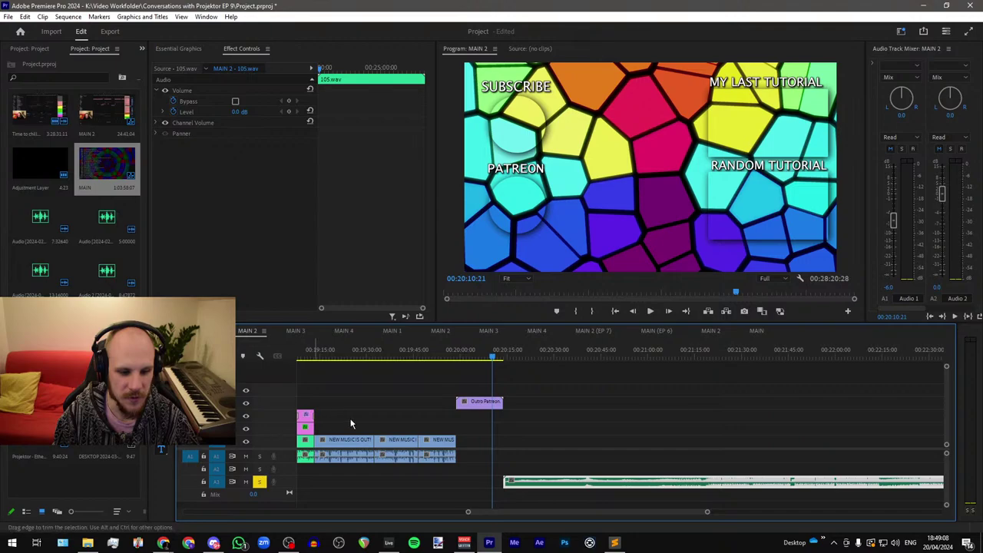
pyautogui.scroll(2, 524, 430)
pyautogui.click(486, 355)
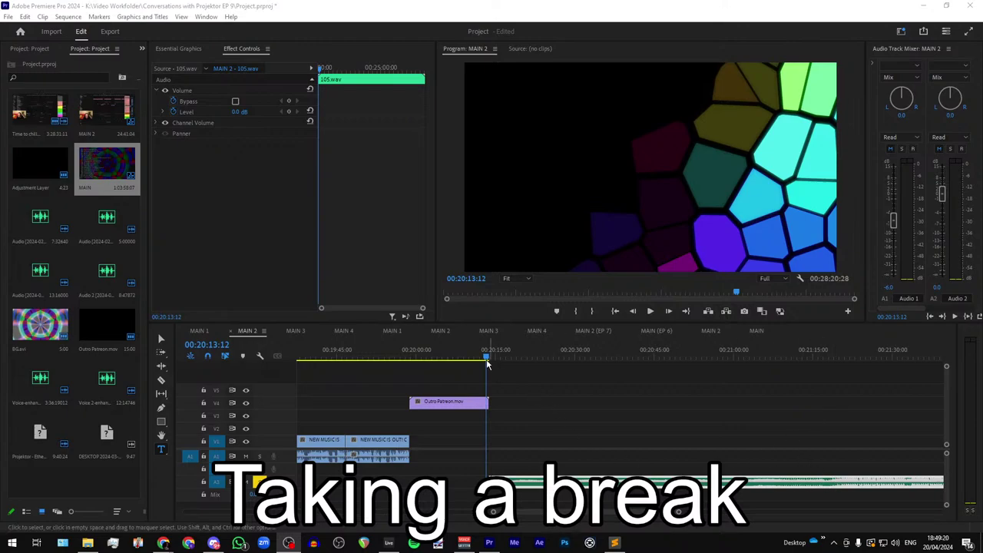
pyautogui.moveTo(485, 359); pyautogui.dragTo(483, 360)
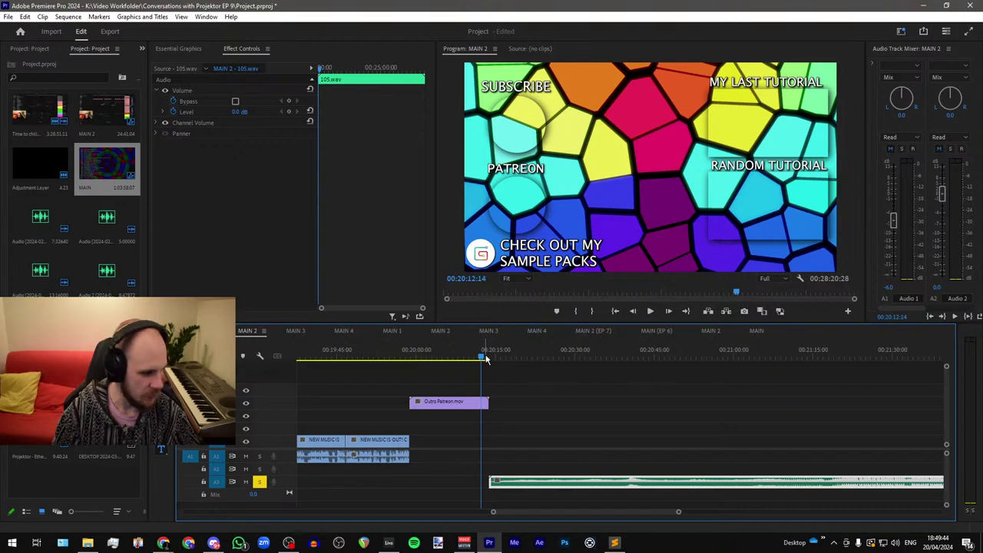
pyautogui.click(490, 358)
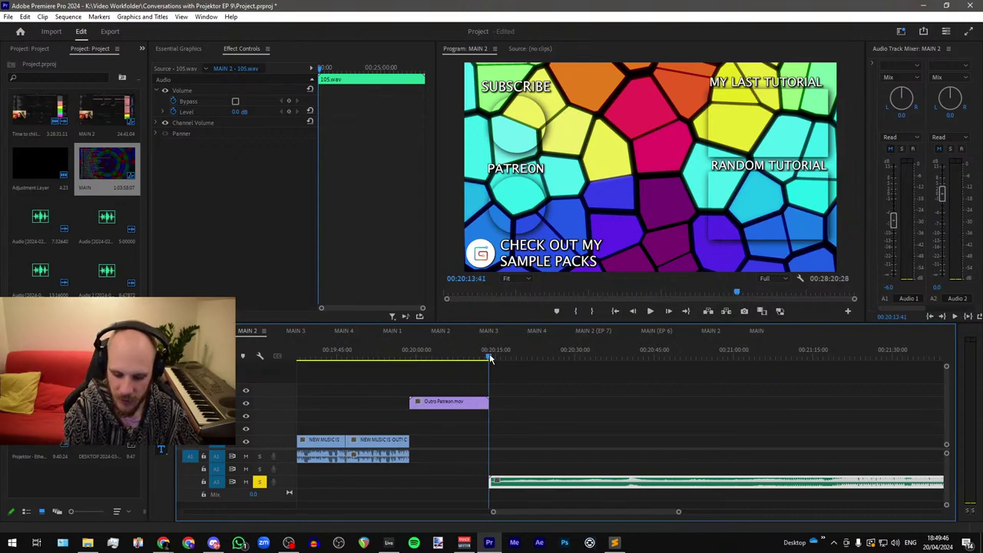
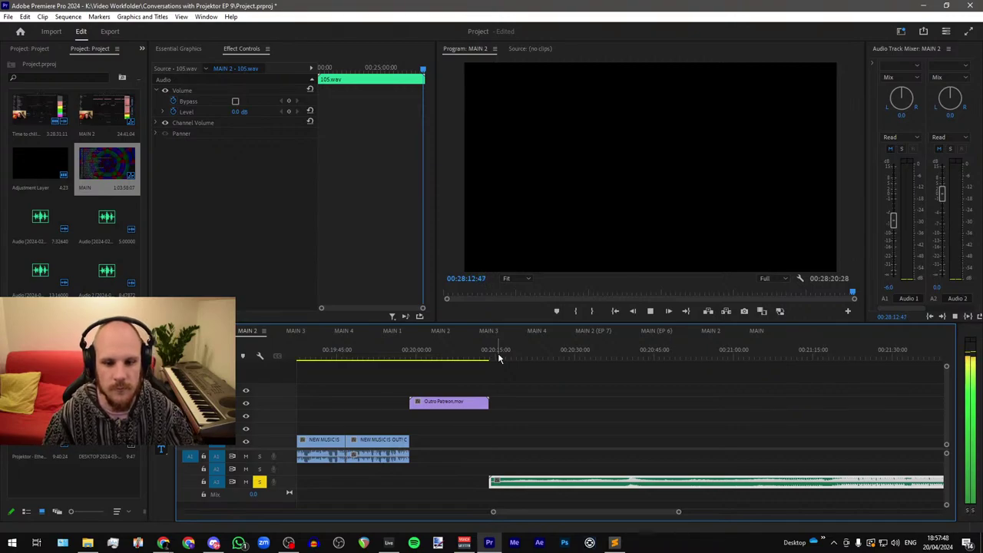
# Step: Delete the 105.wav clip from the third audio track and save the project
pyautogui.scroll(-6, 498, 358)
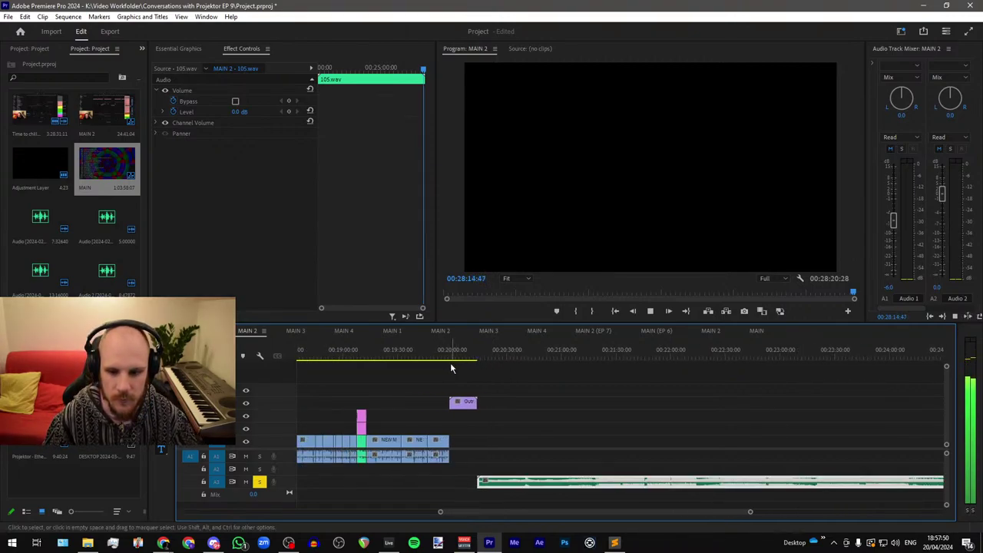
pyautogui.scroll(-2, 438, 369)
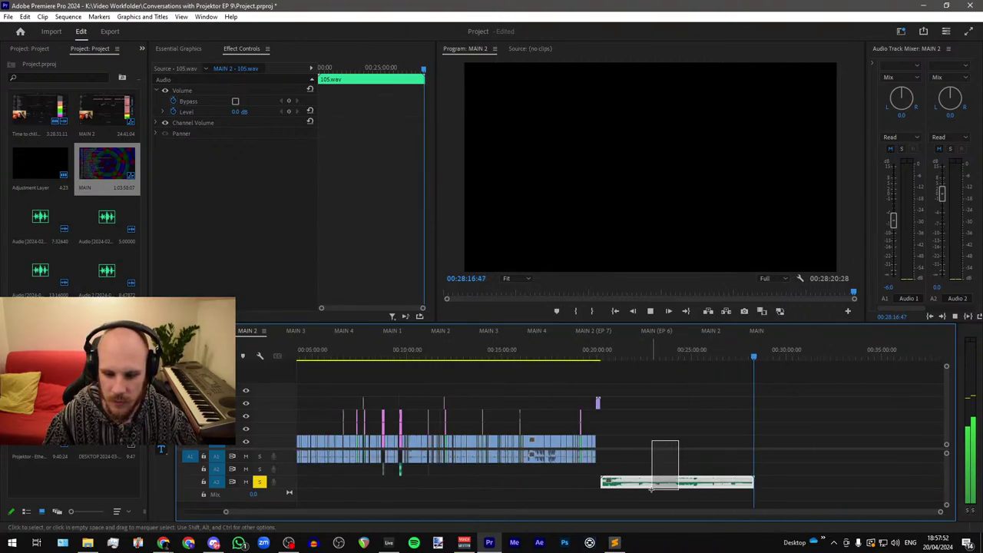
pyautogui.press('Delete')
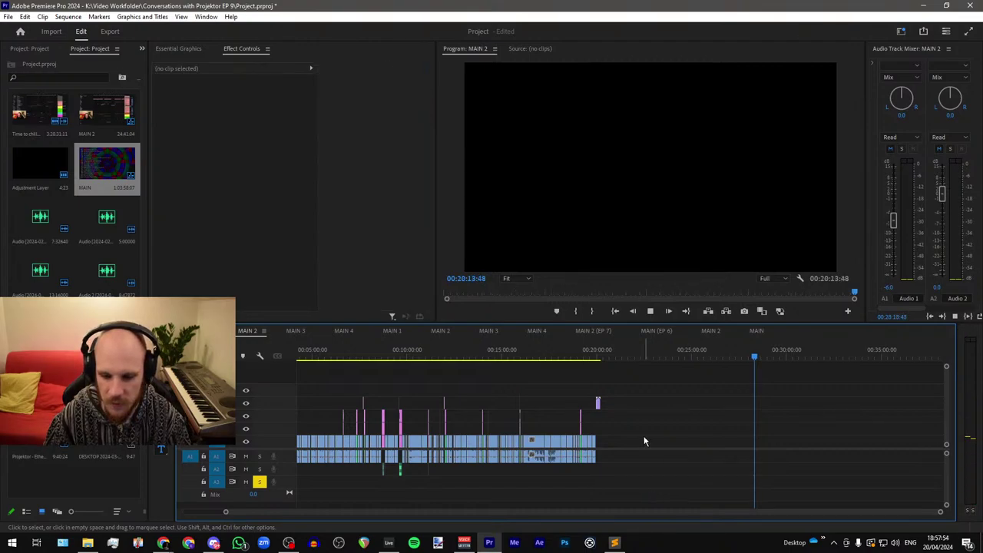
pyautogui.hotkey('ctrl', 's')
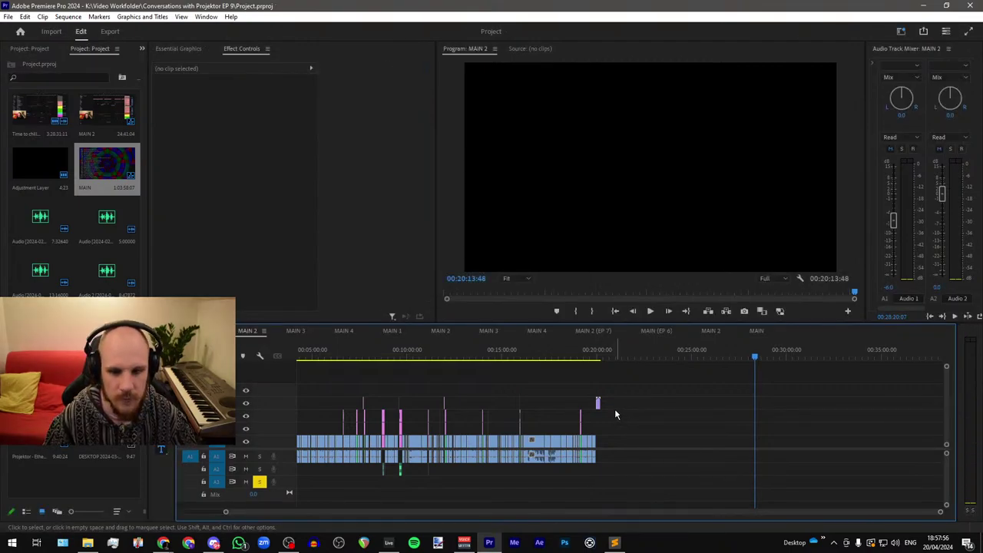
# Step: Switch to the MAIN 3 sequence beside MAIN 2 and deselect all of its clips
pyautogui.scroll(2, 615, 415)
pyautogui.press('-')
pyautogui.press('-')
pyautogui.press('-')
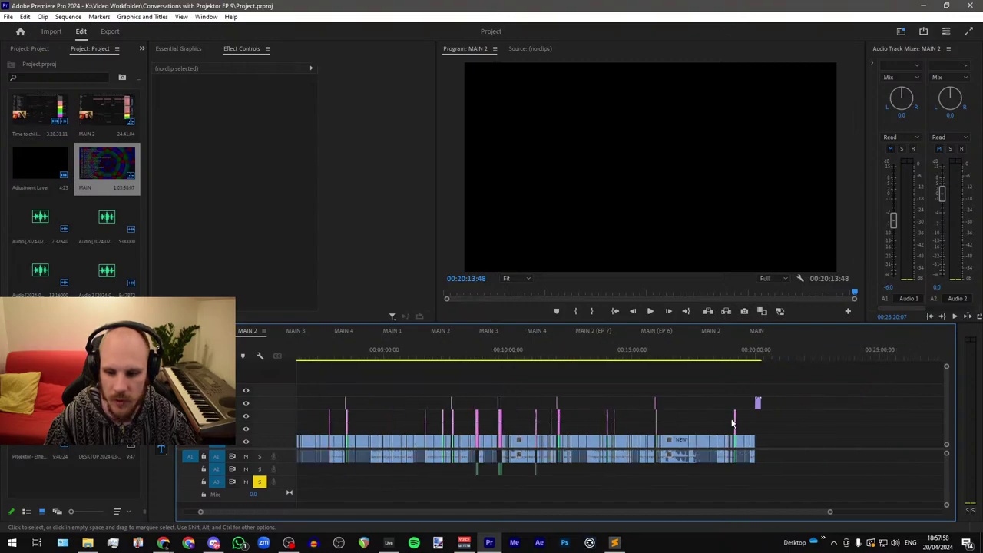
pyautogui.click(295, 331)
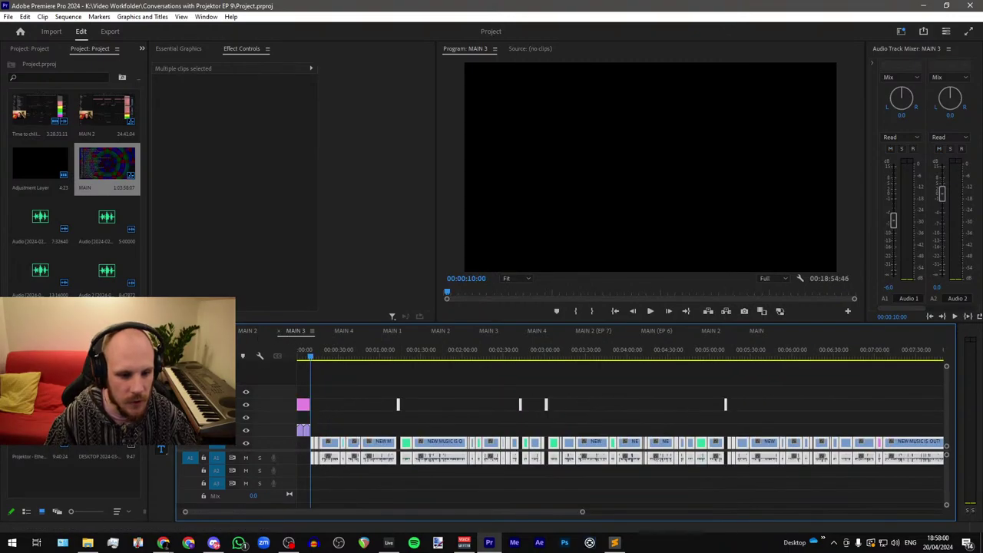
pyautogui.click(324, 431)
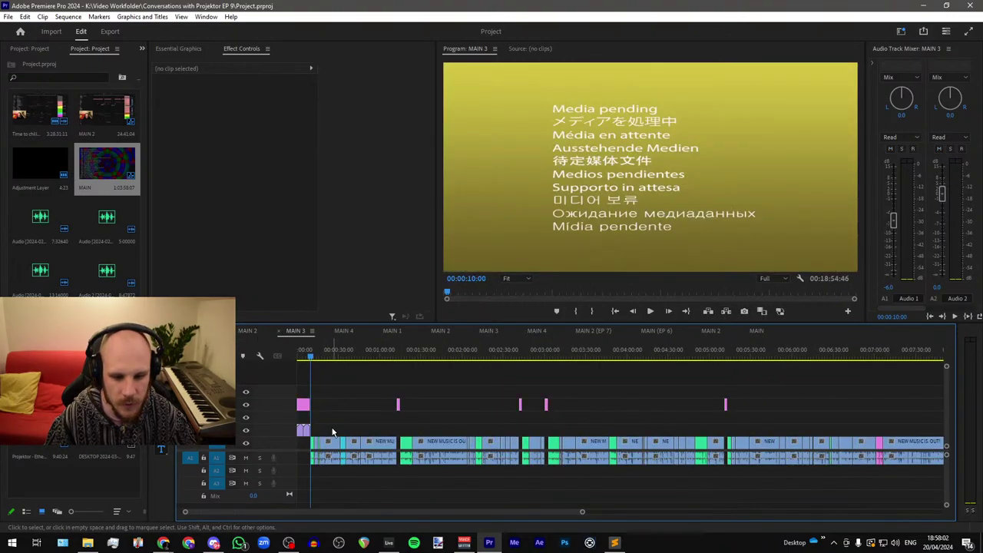
# Step: Play the cyan-labelled clip around 00:00:32 in MAIN 3 and pause playback near its end
pyautogui.press('=')
pyautogui.press('=')
pyautogui.press('=')
pyautogui.press('=')
pyautogui.press('=')
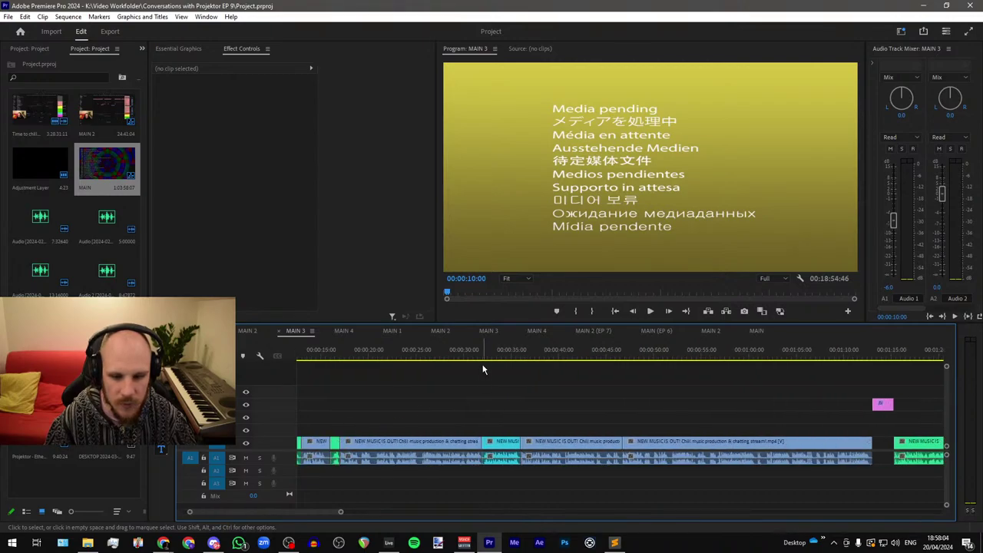
pyautogui.click(483, 358)
pyautogui.press('space')
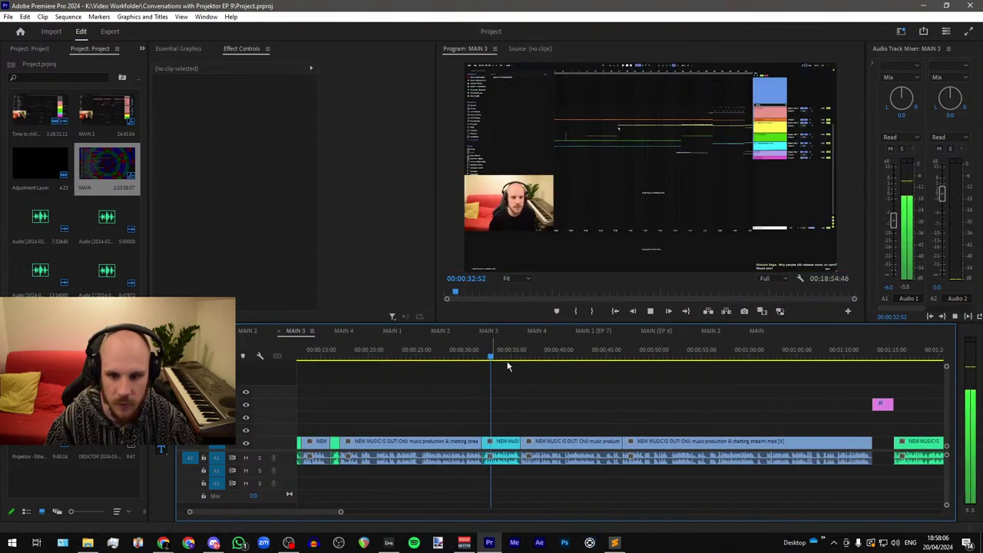
pyautogui.press('-')
pyautogui.press('-')
pyautogui.press('=')
pyautogui.press('=')
pyautogui.press('=')
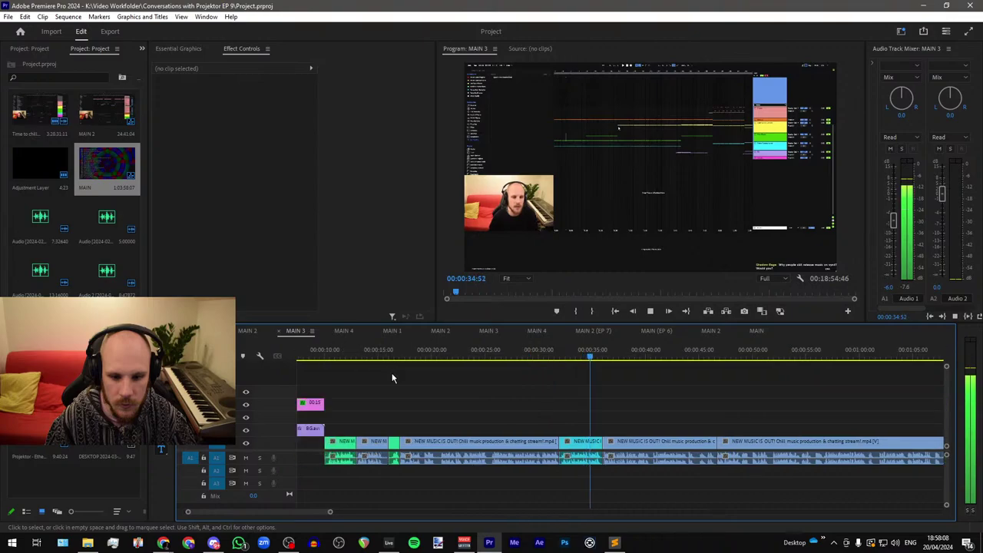
pyautogui.press('space')
pyautogui.press('=')
pyautogui.press('=')
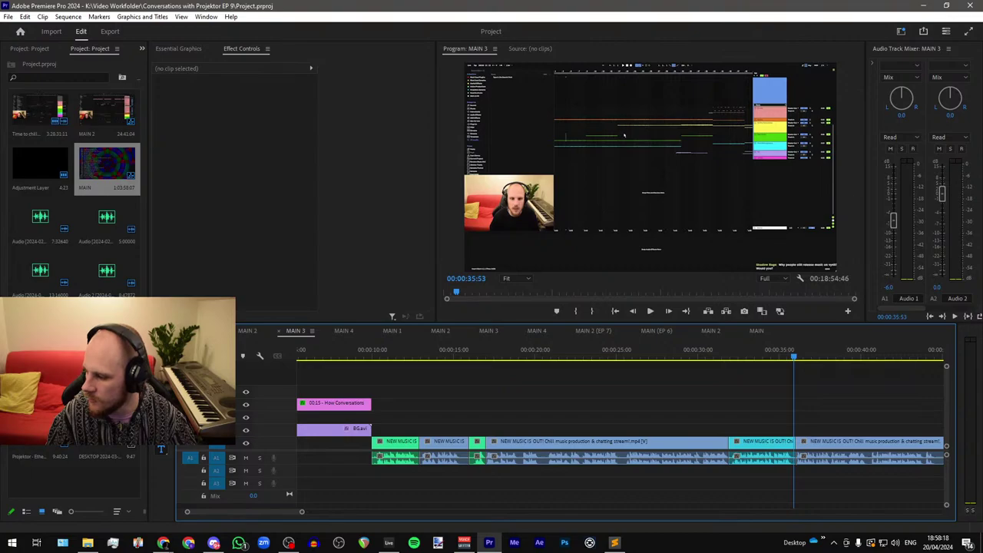
pyautogui.hotkey('alt', 'Tab')
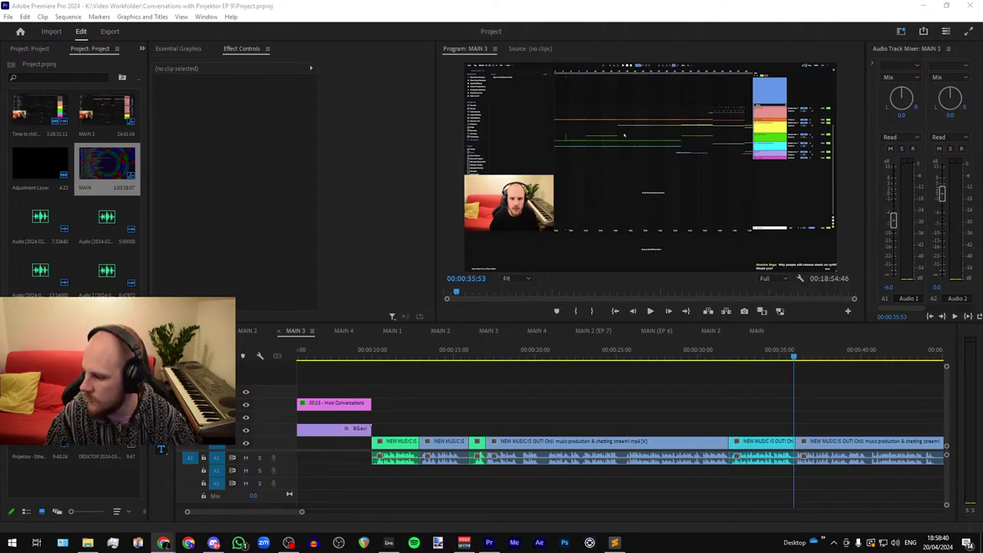
pyautogui.moveTo(982, 104); pyautogui.dragTo(501, 83)
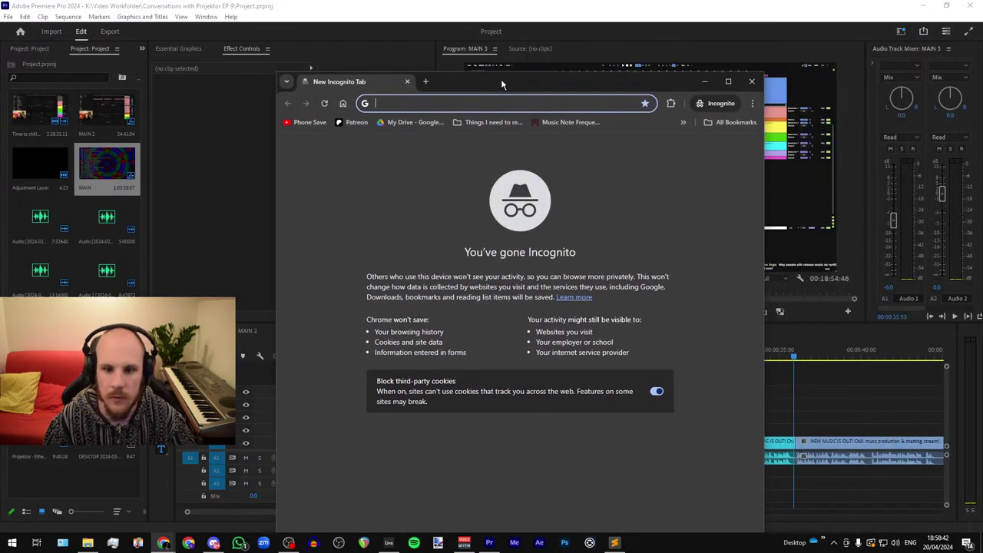
pyautogui.write('https://www.youtube.com/@EclipseSoundSyndicate')
pyautogui.press('Return')
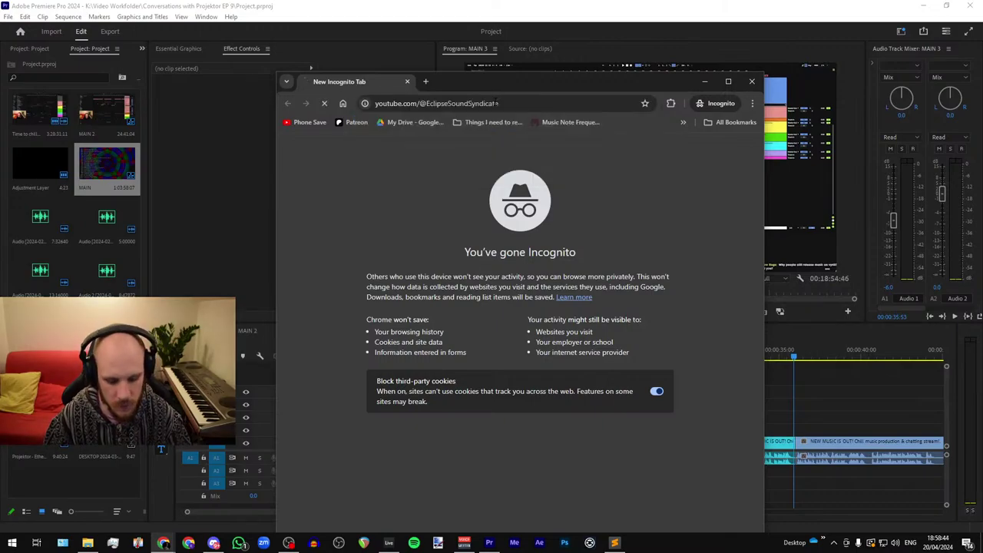
pyautogui.scroll(-1, 509, 384)
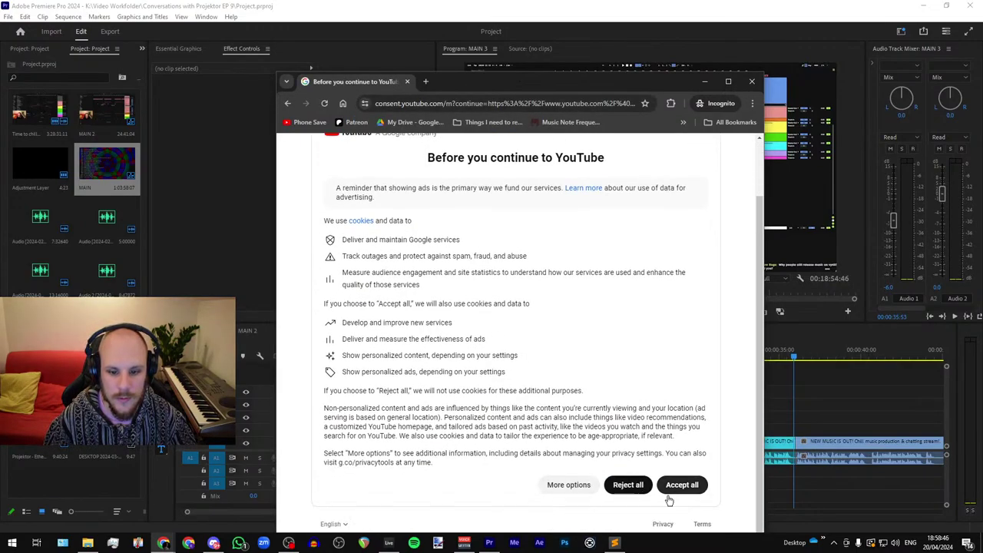
pyautogui.click(682, 485)
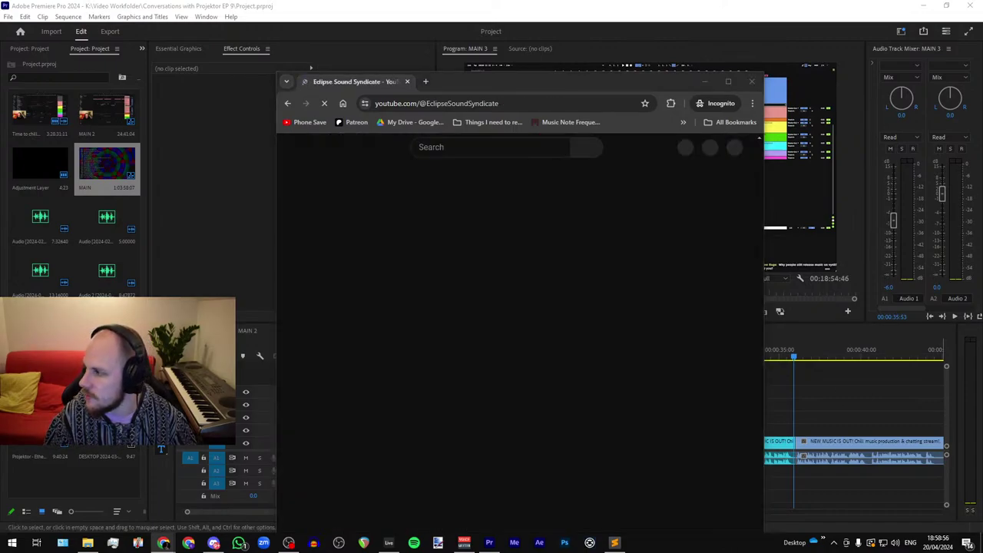
# Step: Close the signed-in browser window and show the channel's Videos page in the maximized incognito window
pyautogui.moveTo(982, 119); pyautogui.dragTo(363, 95)
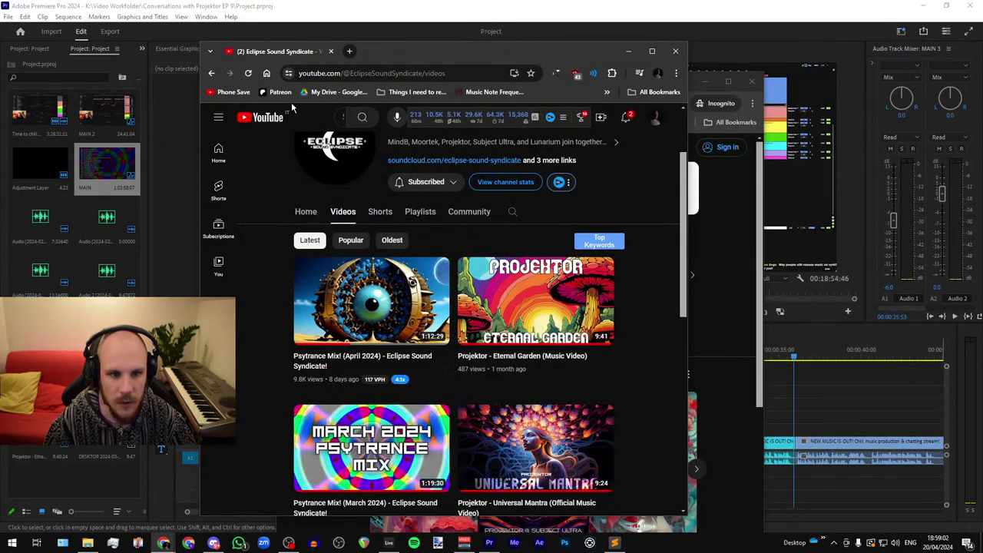
pyautogui.click(331, 51)
pyautogui.doubleClick(468, 82)
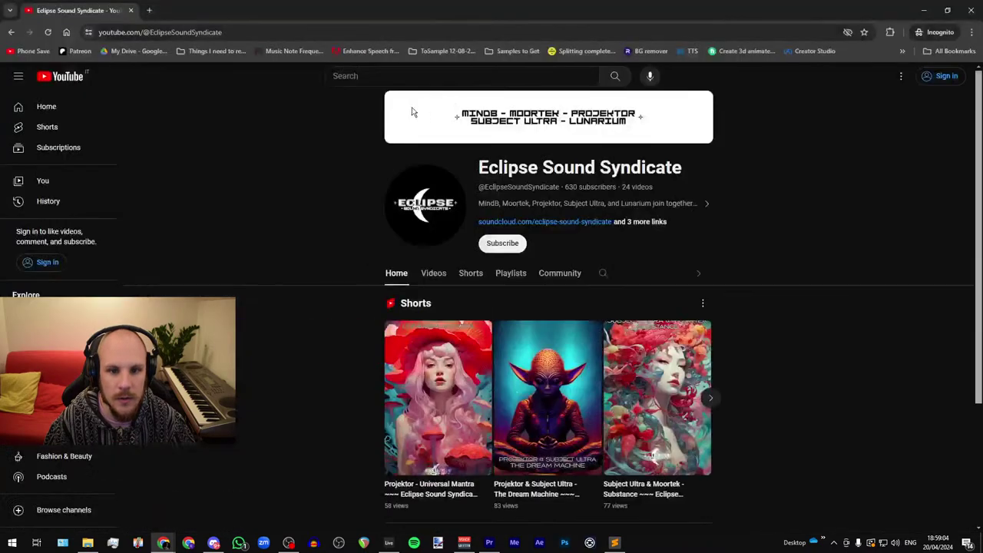
pyautogui.click(271, 327)
pyautogui.scroll(-2, 454, 327)
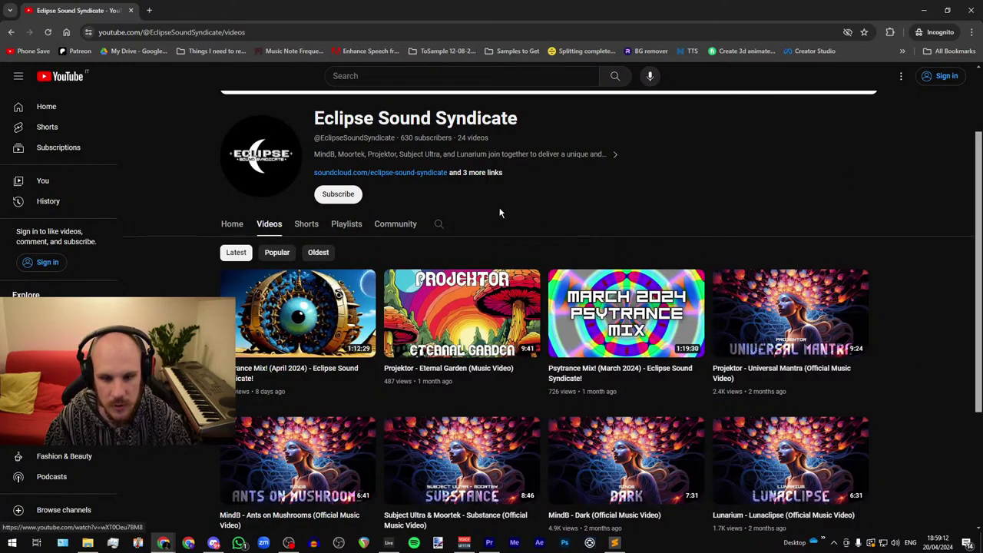
# Step: Switch to paint.net and open Arrangement.png from the "How to place elements in your tracks" folder
pyautogui.hotkey('alt', 'Tab')
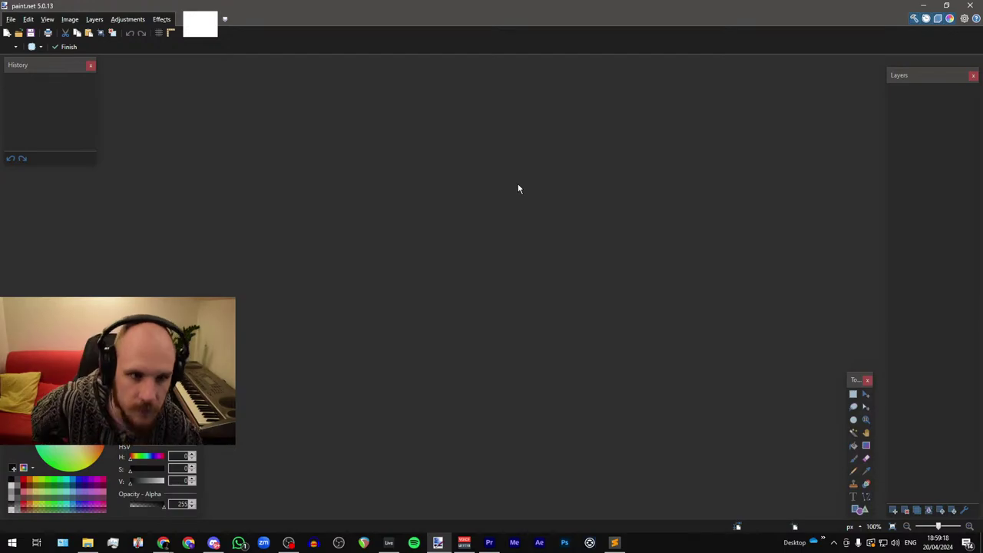
pyautogui.click(19, 32)
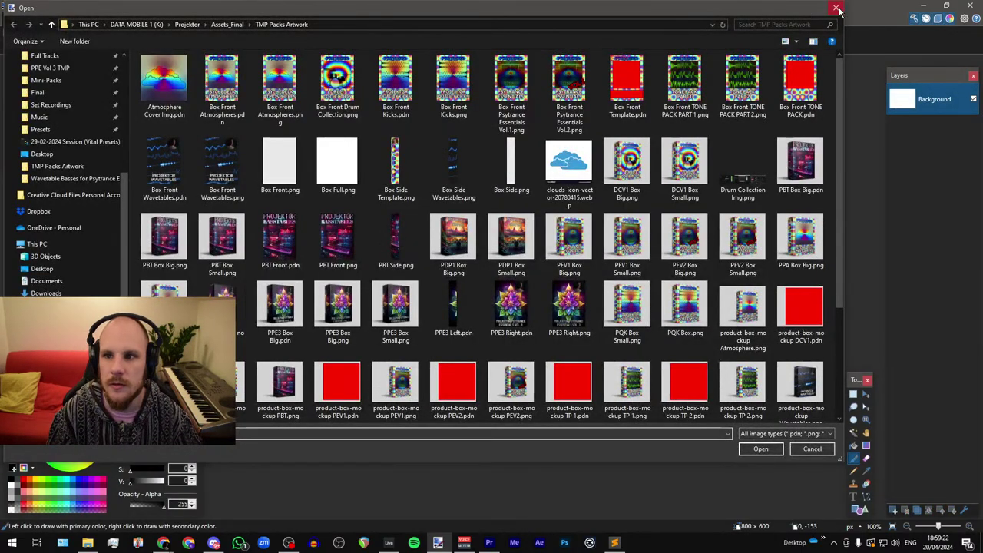
pyautogui.click(836, 8)
pyautogui.click(14, 20)
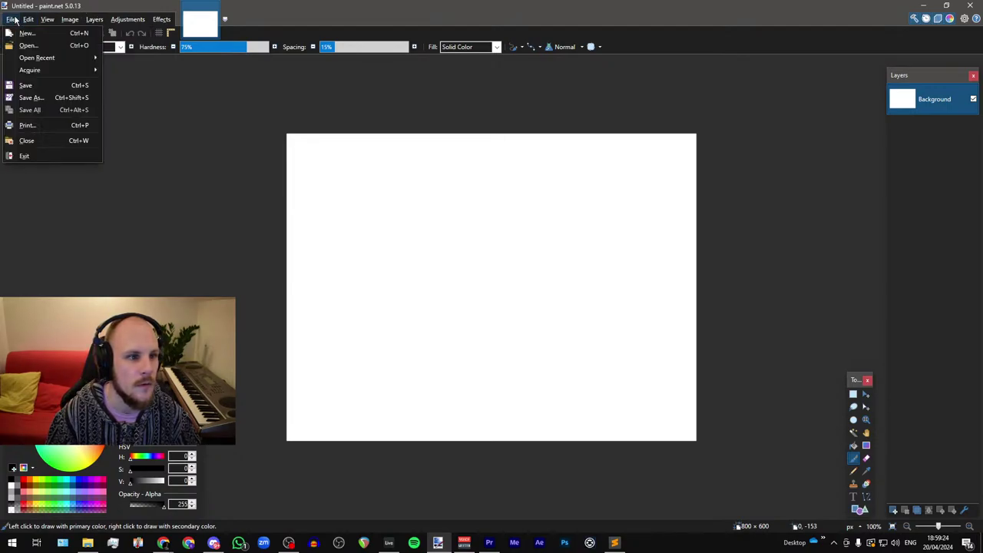
pyautogui.moveTo(23, 59)
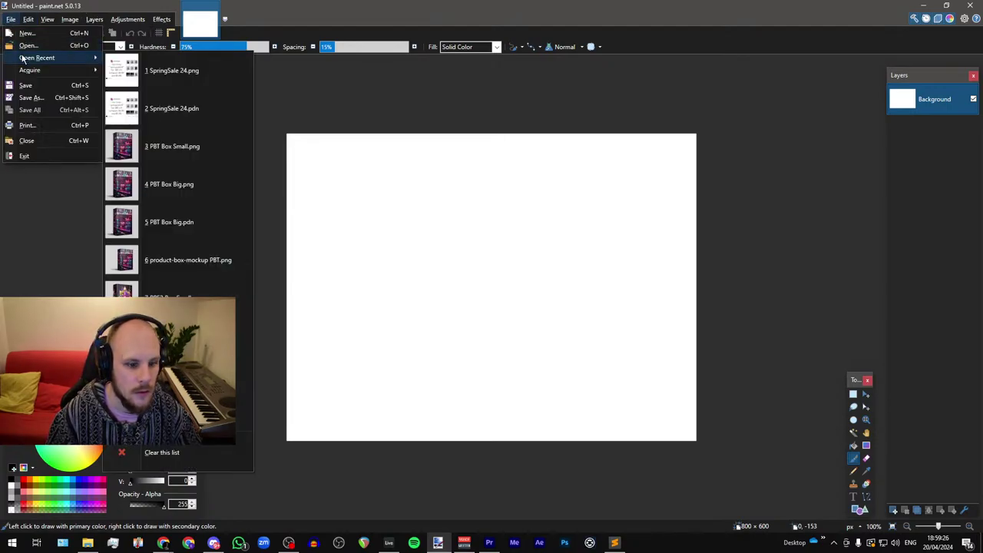
pyautogui.click(27, 46)
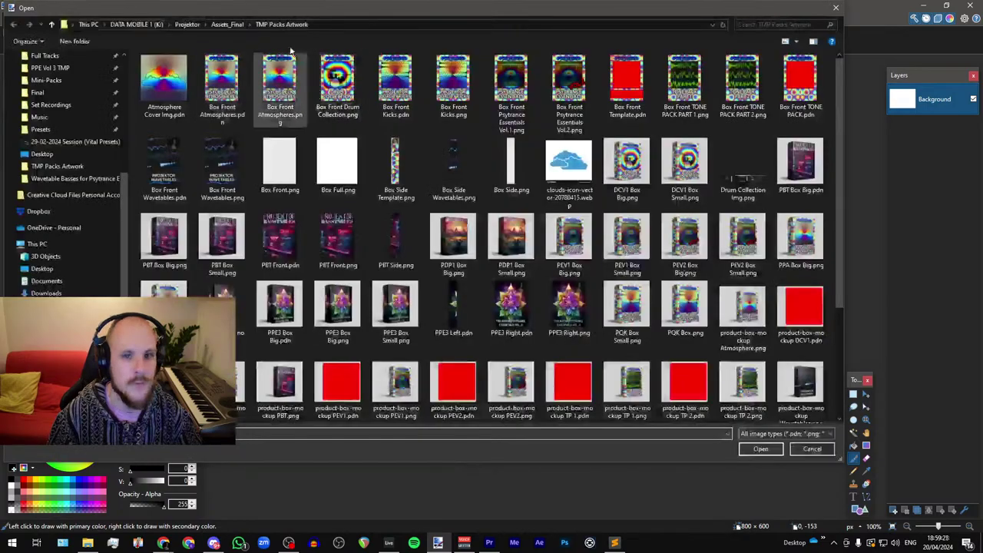
pyautogui.moveTo(227, 11); pyautogui.dragTo(982, 116)
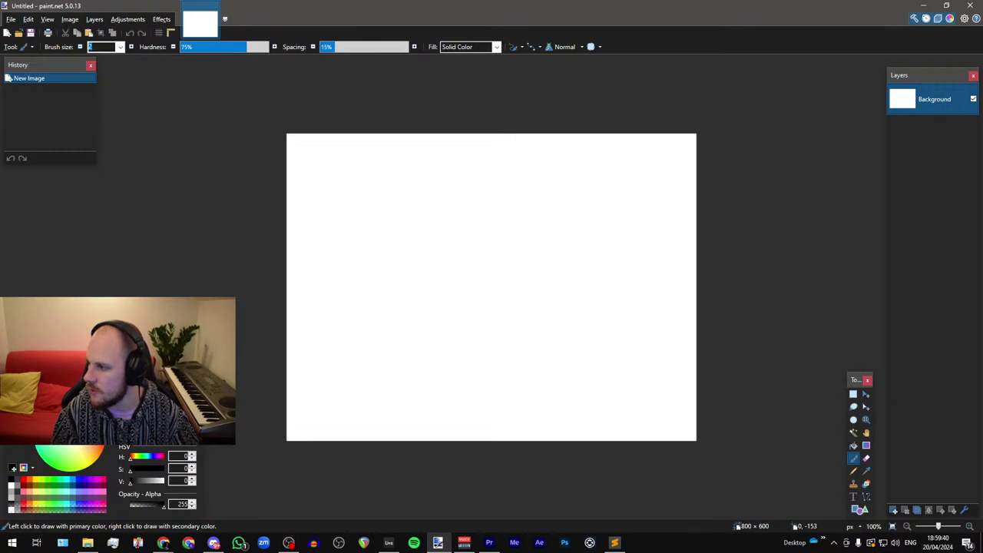
pyautogui.hotkey('ctrl', 'o')
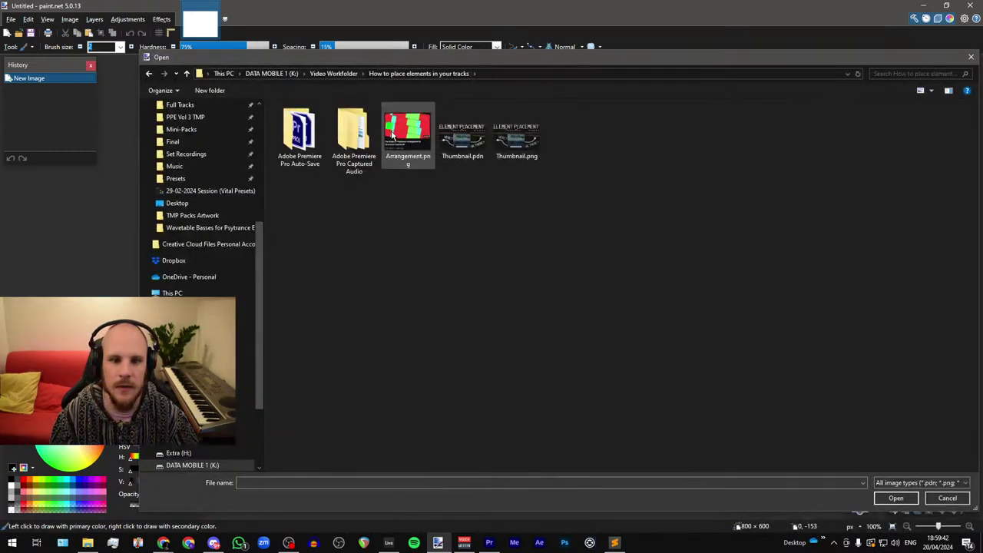
pyautogui.doubleClick(406, 140)
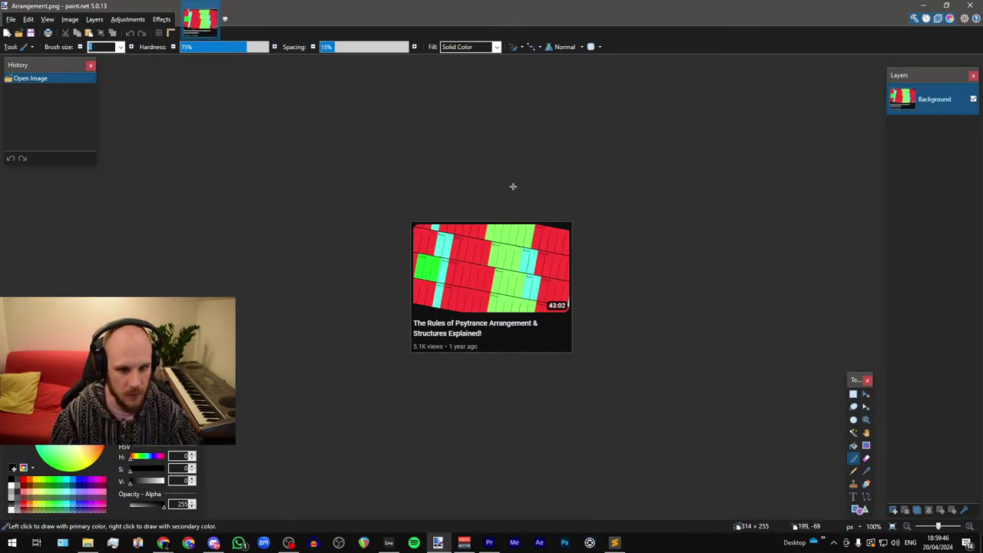
# Step: Paste the channel screenshot at the existing canvas size and position it so the "Projektor - Eternal Garden (Music Video)" thumbnail and title fill the canvas
pyautogui.hotkey('ctrl', 'v')
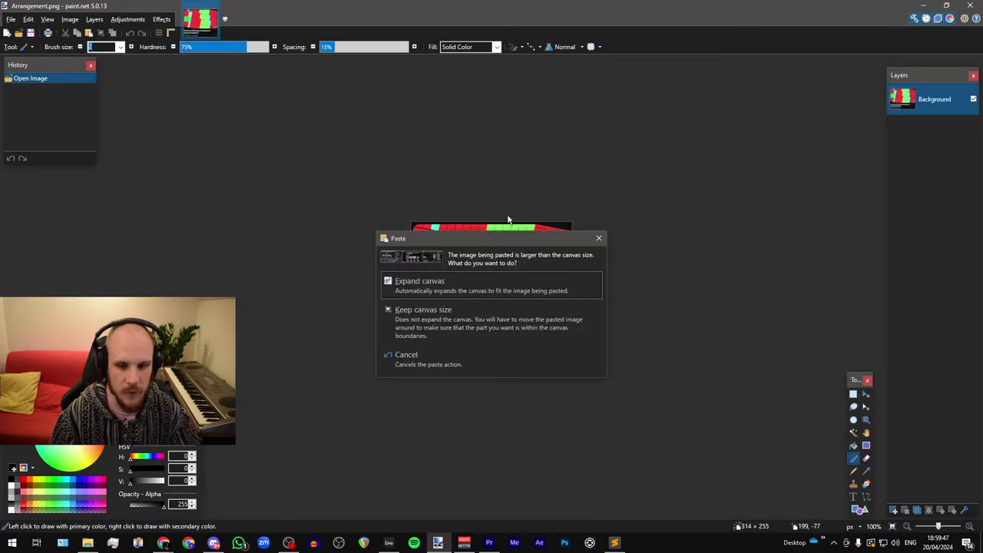
pyautogui.click(491, 317)
pyautogui.moveTo(437, 285); pyautogui.dragTo(55, 239)
pyautogui.moveTo(692, 295); pyautogui.dragTo(146, 256)
pyautogui.moveTo(730, 322); pyautogui.dragTo(184, 240)
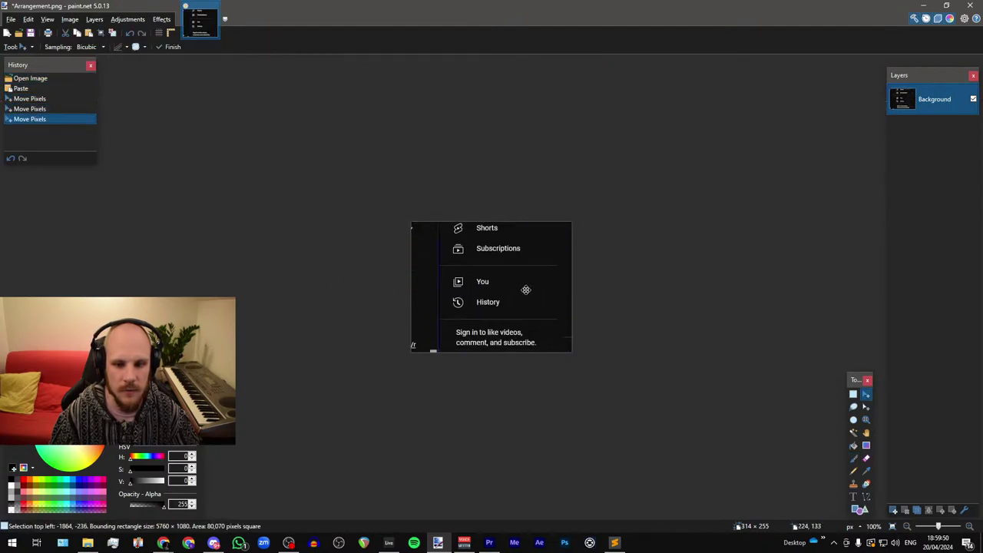
pyautogui.moveTo(768, 315); pyautogui.dragTo(215, 273)
pyautogui.moveTo(316, 262); pyautogui.dragTo(321, 151)
pyautogui.moveTo(482, 254); pyautogui.dragTo(483, 242)
pyautogui.scroll(5, 431, 239)
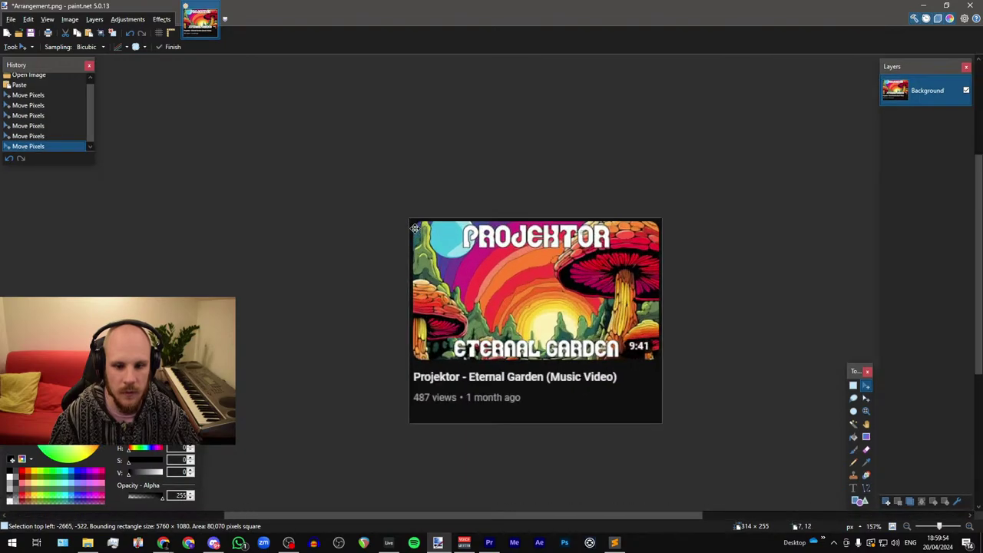
pyautogui.scroll(1, 477, 242)
pyautogui.press('Down')
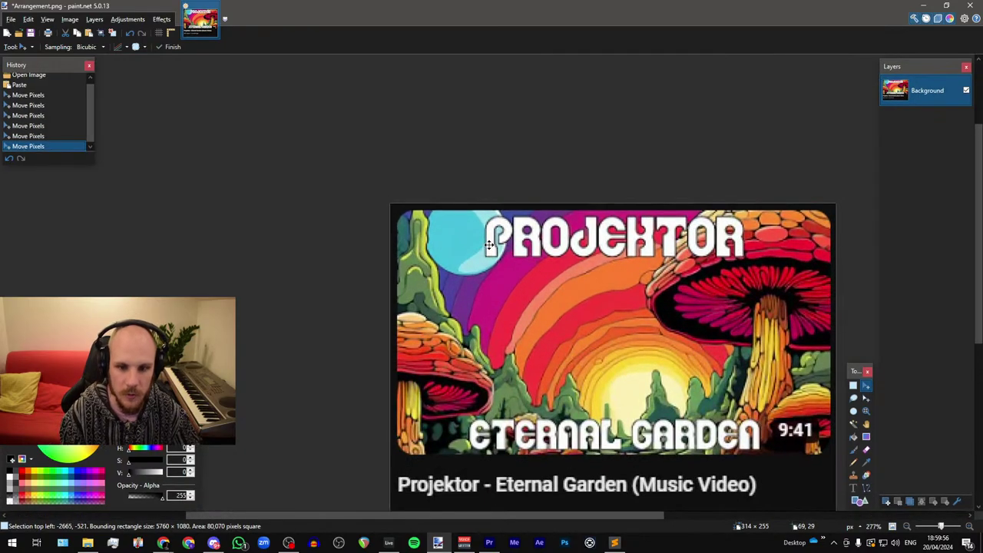
pyautogui.scroll(-5, 351, 208)
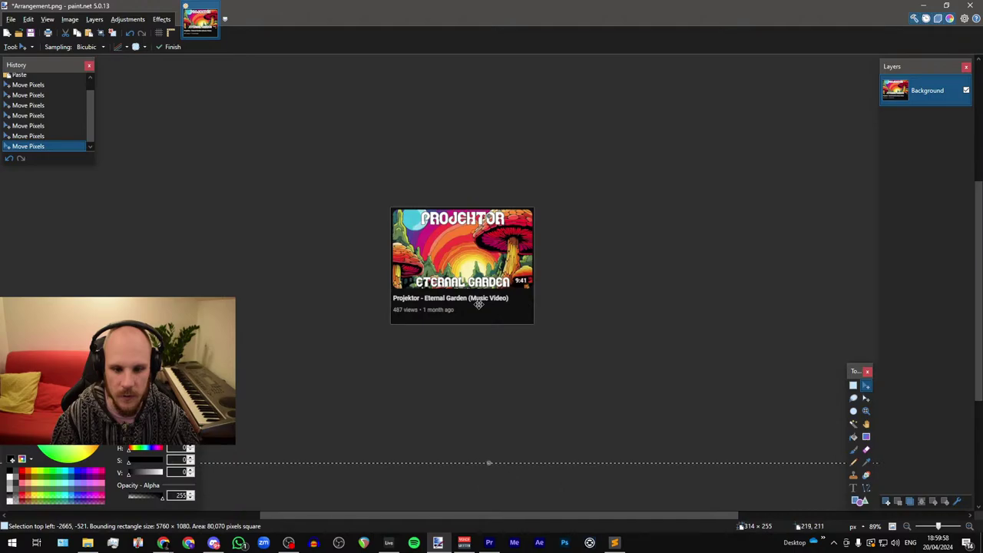
pyautogui.scroll(3, 414, 306)
# Step: Copy the thumbnail, title and views line without the empty strip beneath, and paste them into a new 314 × 232 pixel image
pyautogui.click(854, 385)
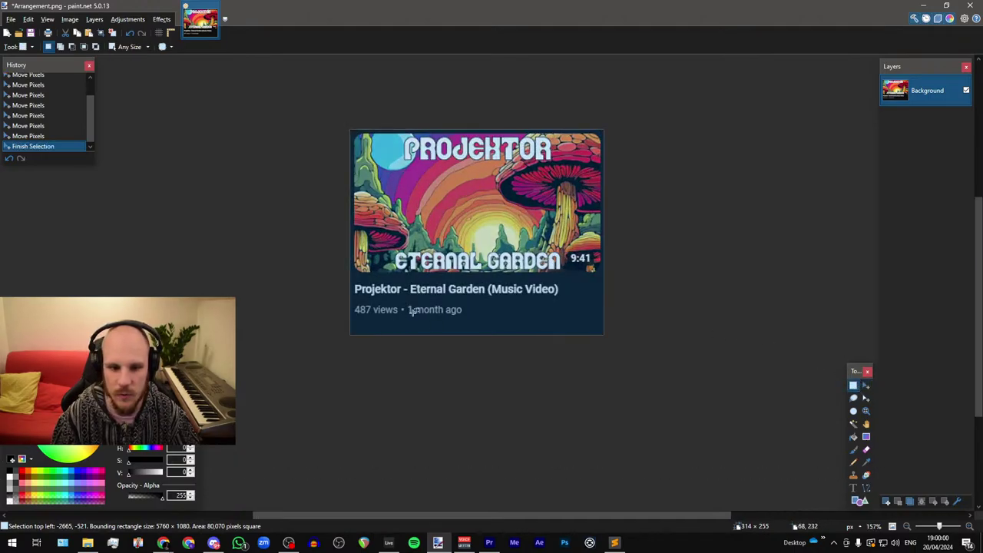
pyautogui.moveTo(650, 123); pyautogui.dragTo(248, 315)
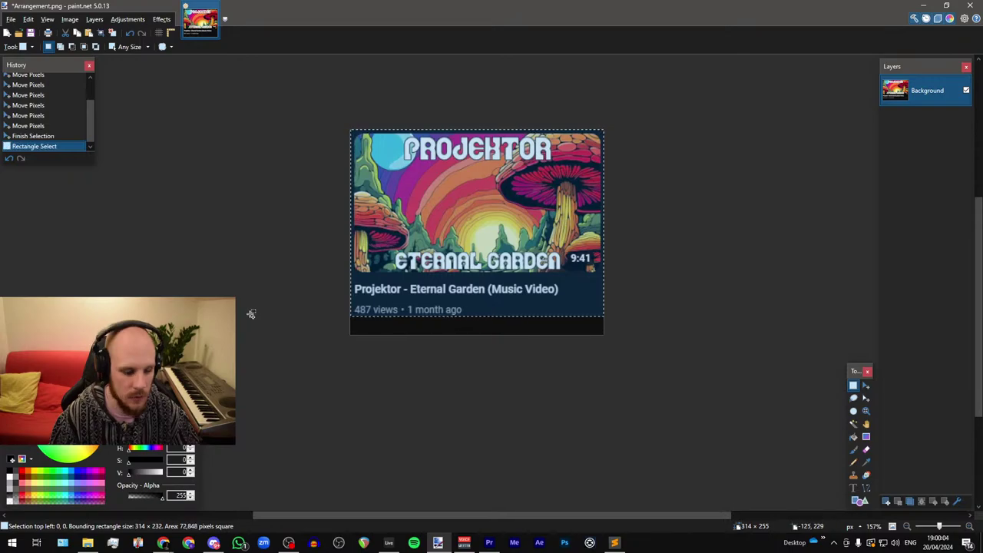
pyautogui.hotkey('ctrl', 'c')
pyautogui.click(8, 33)
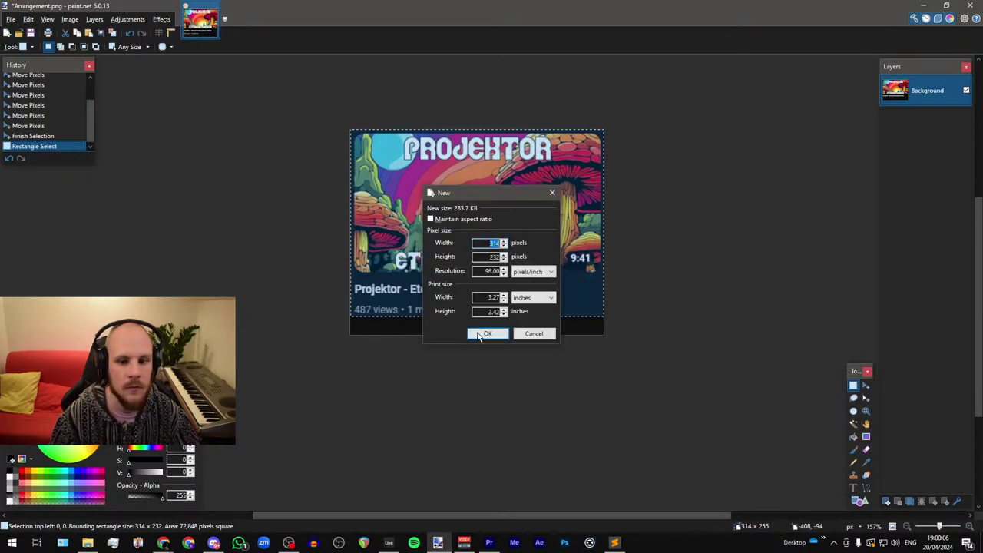
pyautogui.click(483, 333)
pyautogui.hotkey('ctrl', 'v')
# Step: Save the new image as Song.png in the "Conversations with Projektor EP 9" folder
pyautogui.hotkey('ctrl', 's')
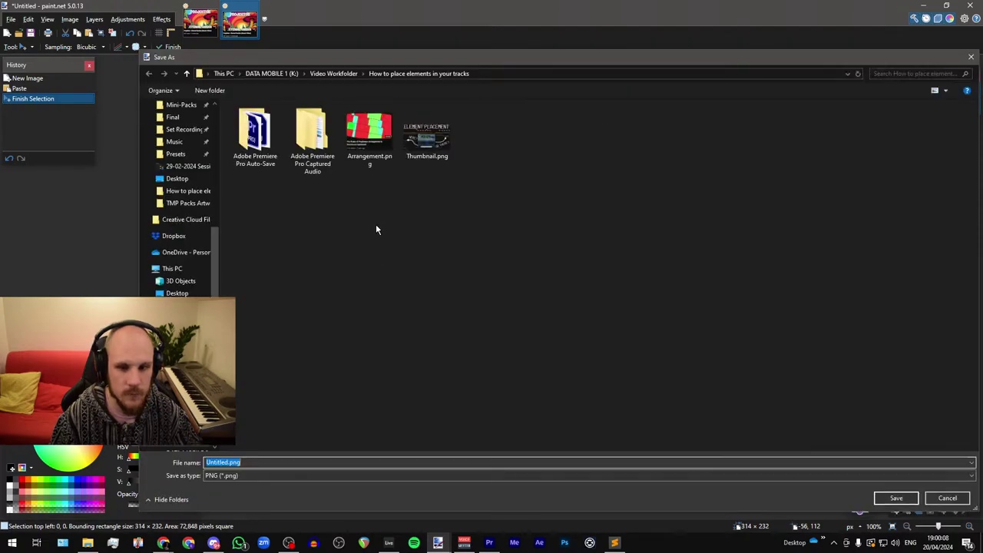
pyautogui.click(334, 73)
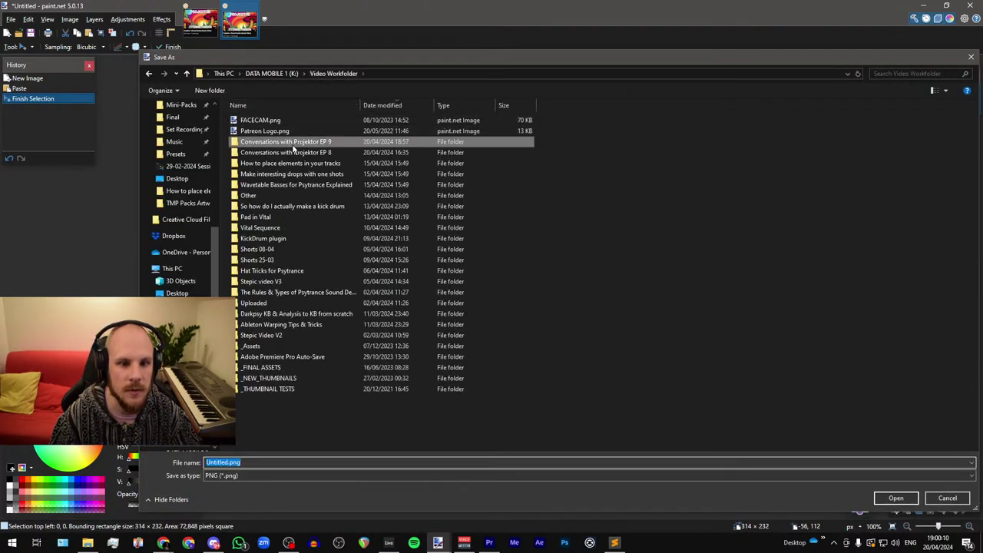
pyautogui.doubleClick(269, 142)
pyautogui.click(281, 463)
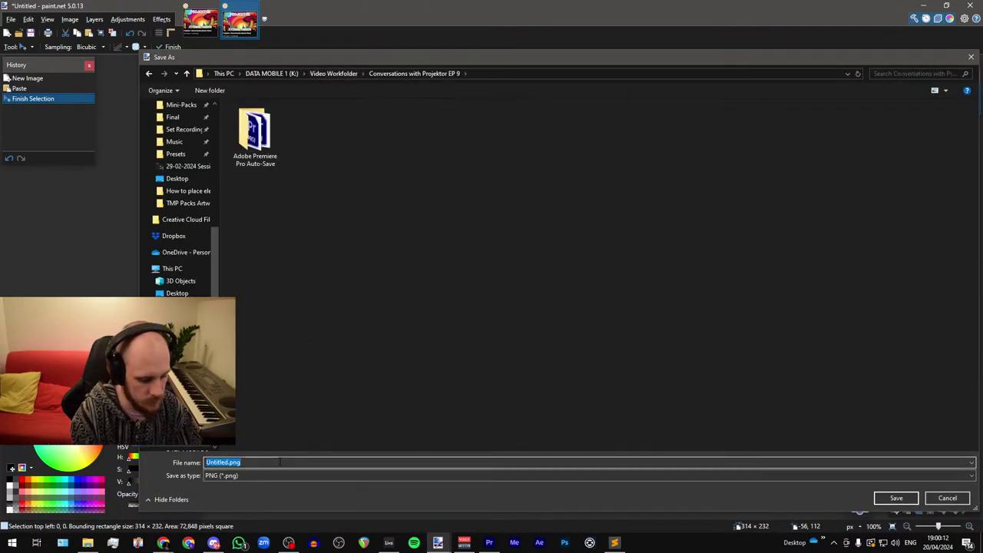
pyautogui.write('So')
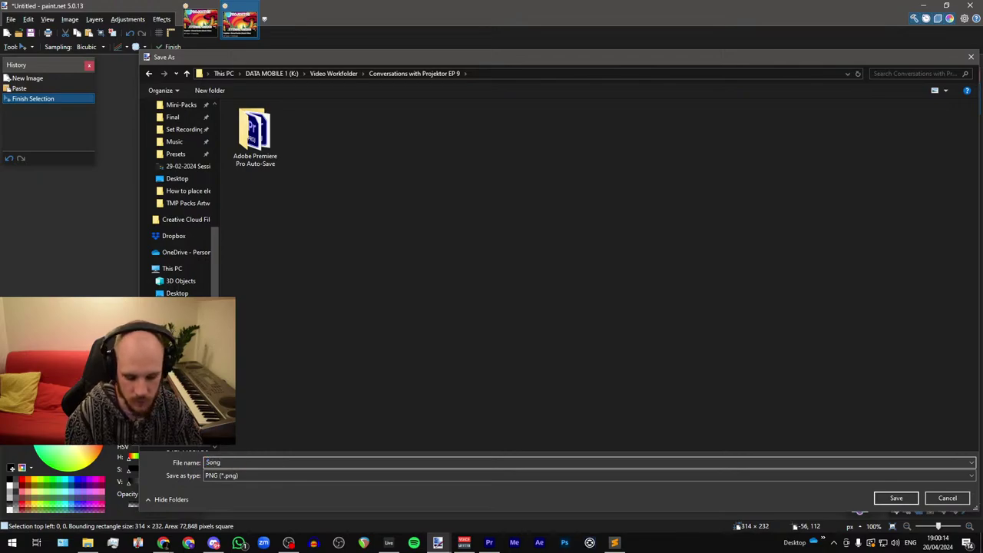
pyautogui.press('Return')
pyautogui.press('Return')
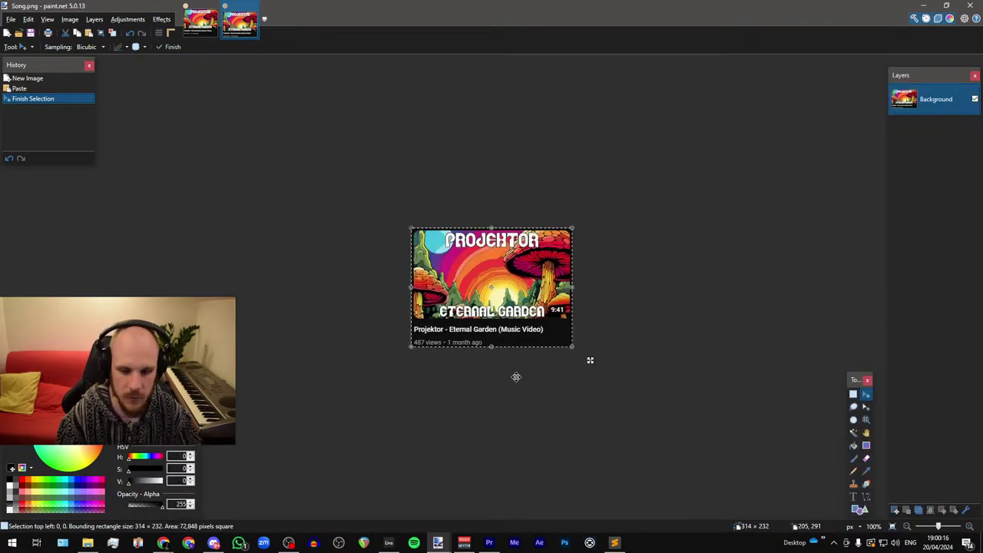
# Step: Switch to Premiere Pro and place Song.png from its folder above the cyan-labelled clip in MAIN 3, fitted to that clip's length
pyautogui.hotkey('alt', 'Tab')
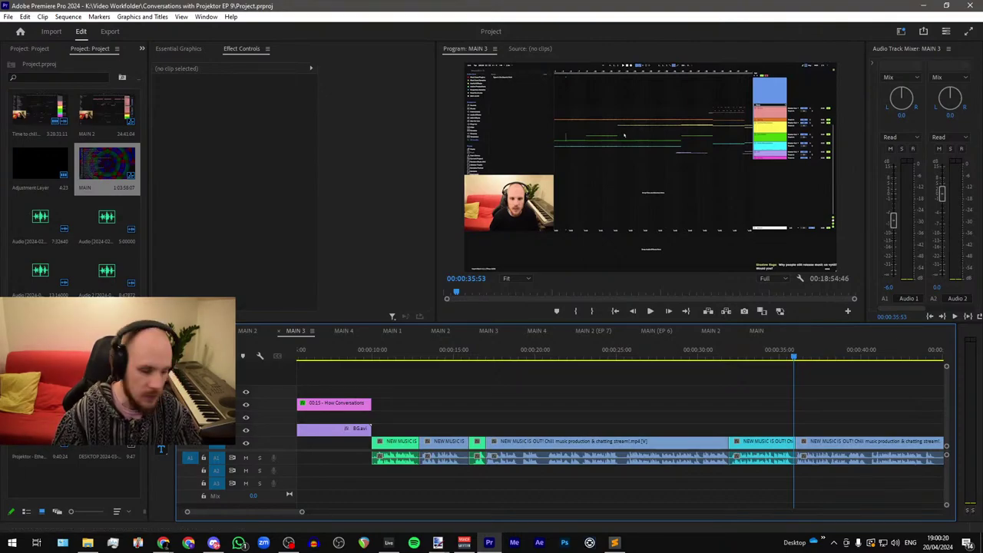
pyautogui.hotkey('alt', 'Tab')
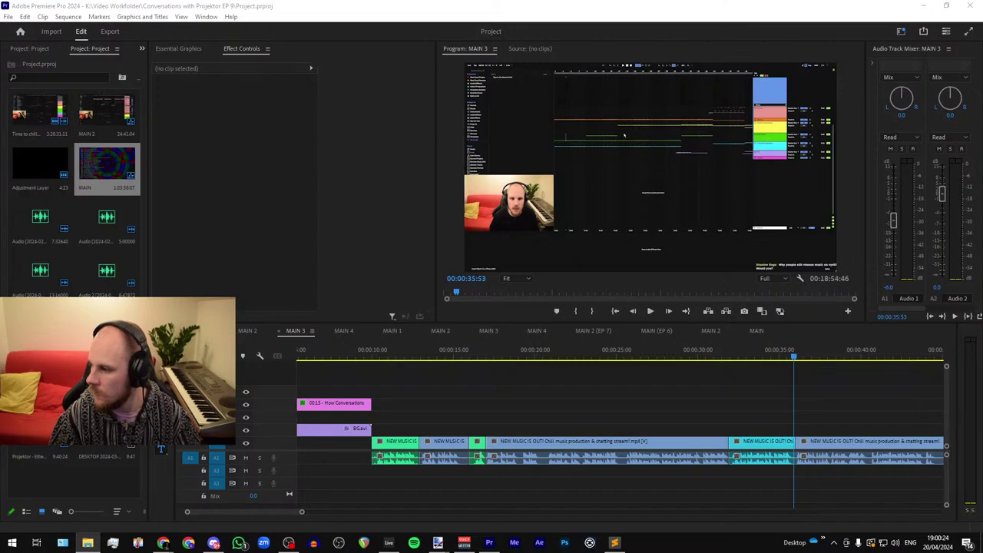
pyautogui.moveTo(431, 344); pyautogui.dragTo(732, 430)
pyautogui.moveTo(803, 428); pyautogui.dragTo(756, 416)
pyautogui.scroll(5, 817, 417)
pyautogui.scroll(-5, 808, 422)
# Step: Start playback of MAIN 3 just before the first green-labelled clip, around 00:00:10
pyautogui.click(411, 355)
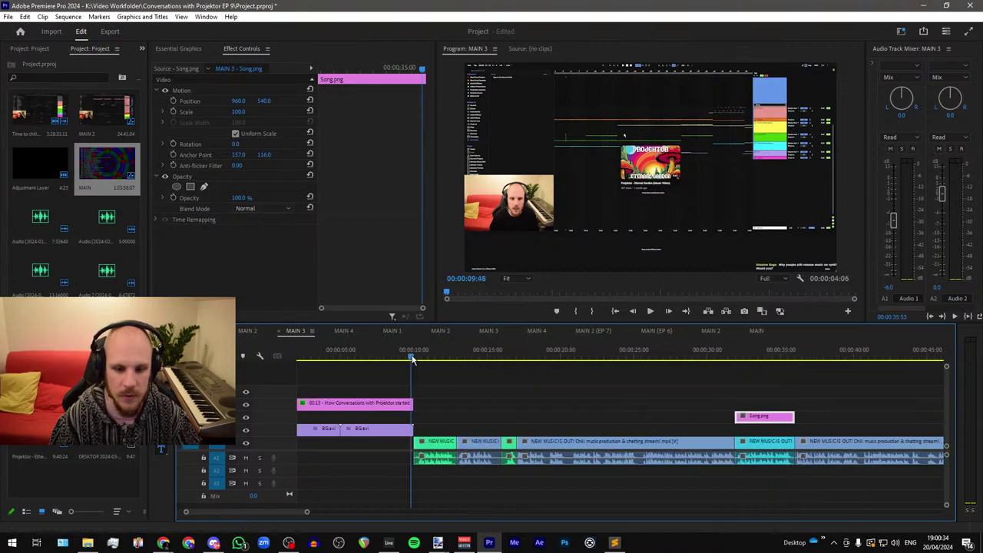
pyautogui.scroll(4, 426, 358)
pyautogui.press('space')
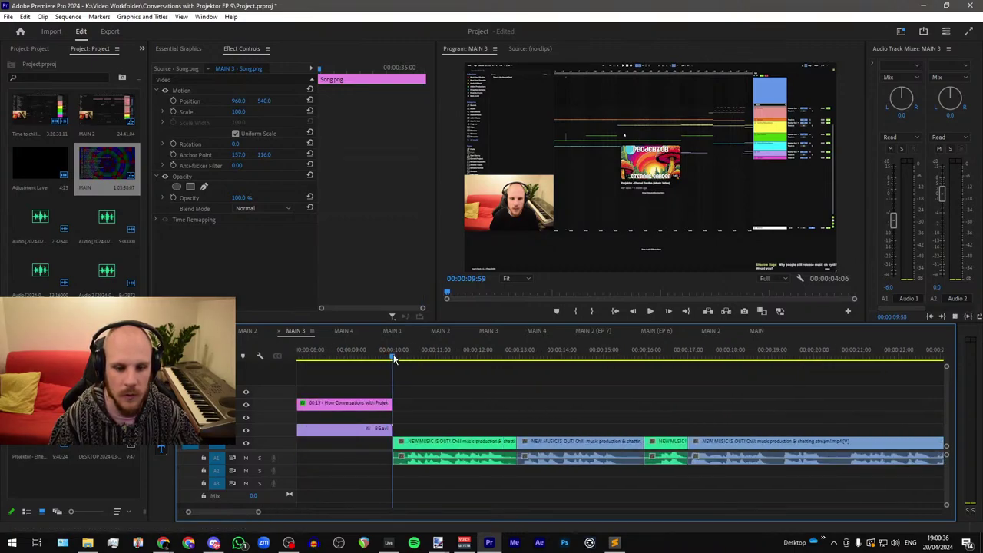
# Step: In MAIN 2, copy the viewer caption with its adjustment layer near 00:03:30 and give the pink-labelled clip near 00:02:47 a green label
pyautogui.click(246, 331)
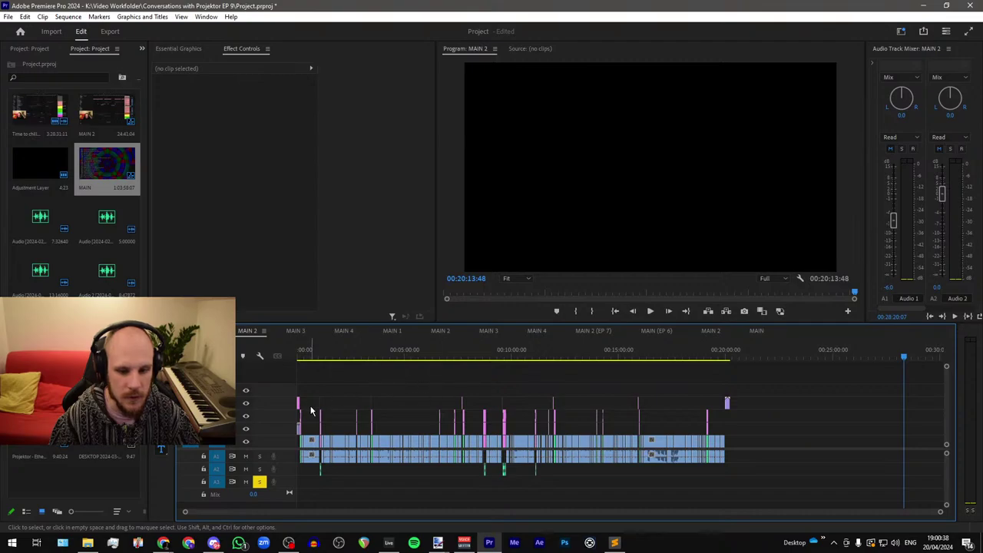
pyautogui.scroll(8, 311, 411)
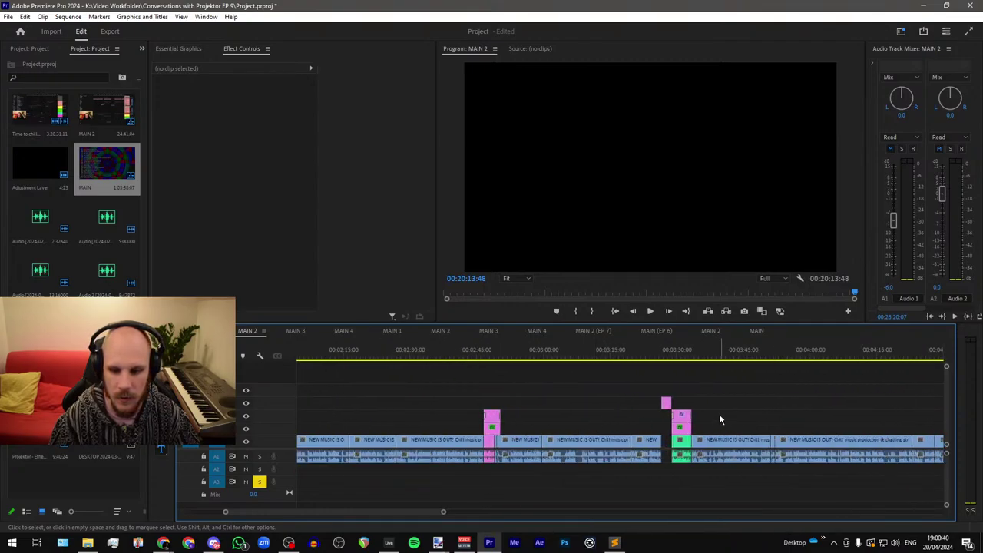
pyautogui.moveTo(721, 417); pyautogui.dragTo(674, 433)
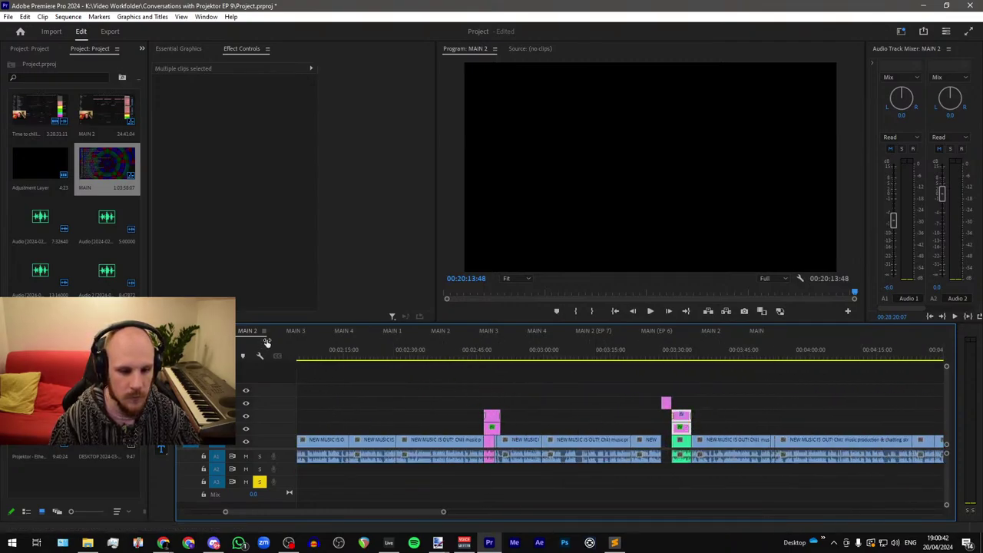
pyautogui.click(489, 444)
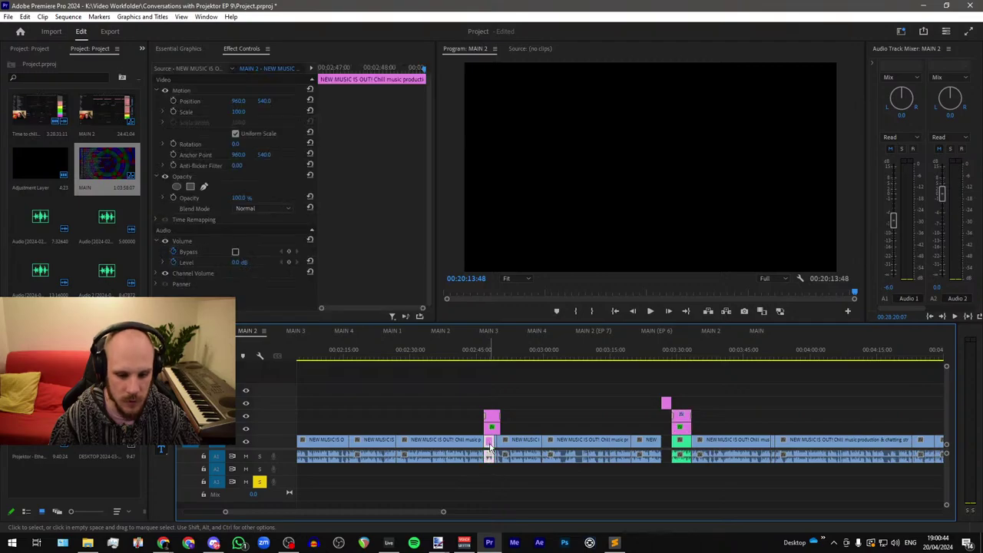
pyautogui.hotkey('ctrl', 'z')
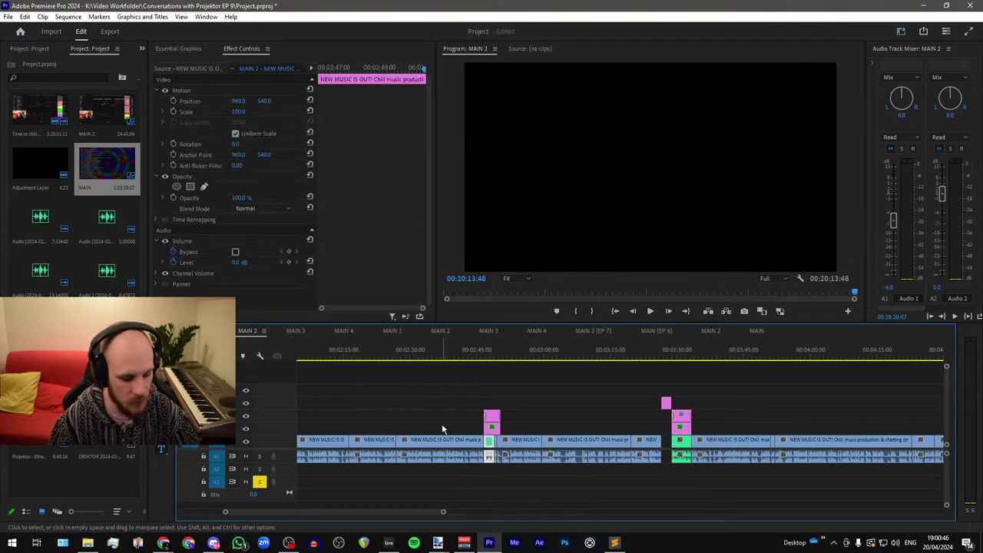
# Step: Return to MAIN 3 and listen to the first green-labelled clip from about 00:00:10, pausing before it ends
pyautogui.click(295, 330)
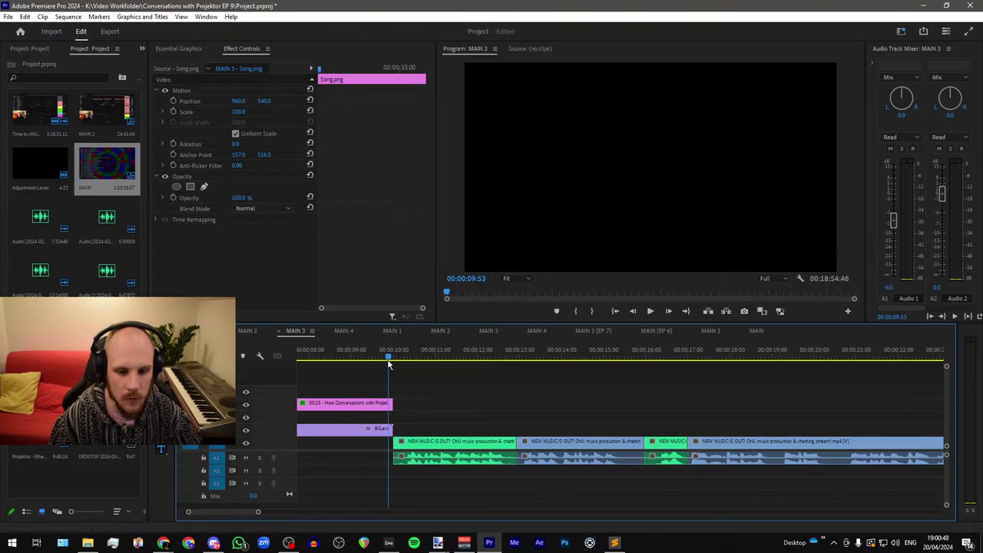
pyautogui.click(391, 360)
pyautogui.press('space')
pyautogui.scroll(3, 391, 360)
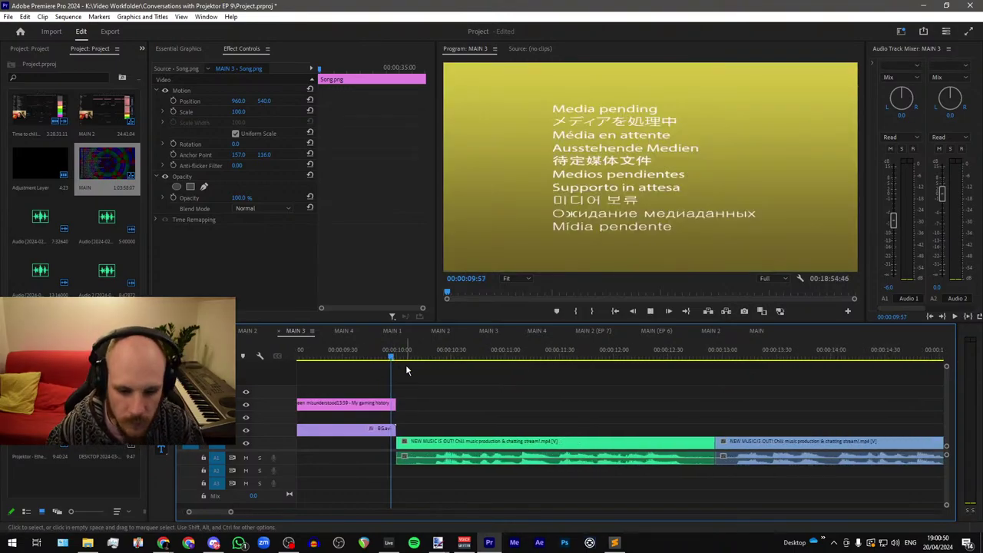
pyautogui.press('-')
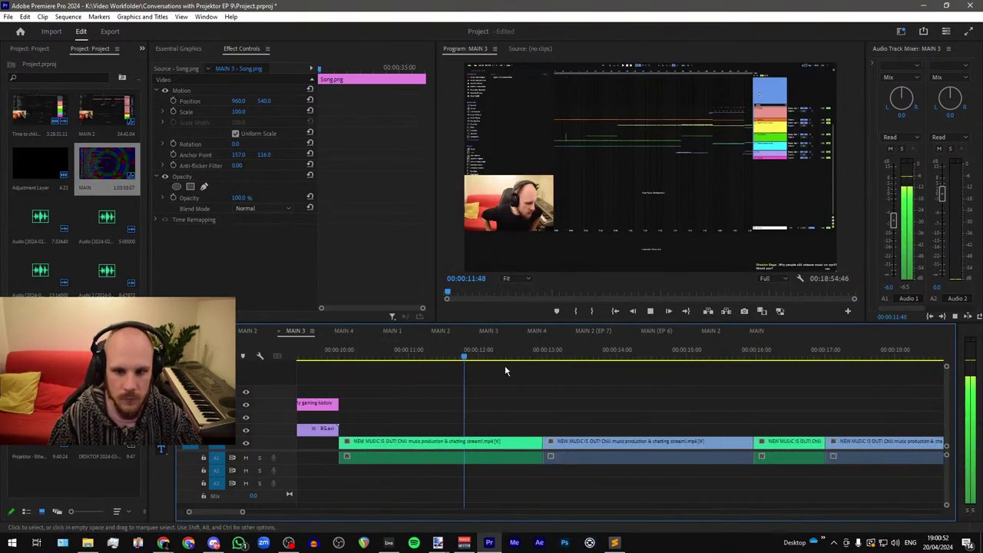
pyautogui.press('space')
# Step: Paste the viewer caption and adjustment layer above the first green-labelled clip, align them with its start, and save the project
pyautogui.click(407, 358)
pyautogui.hotkey('ctrl', 'v')
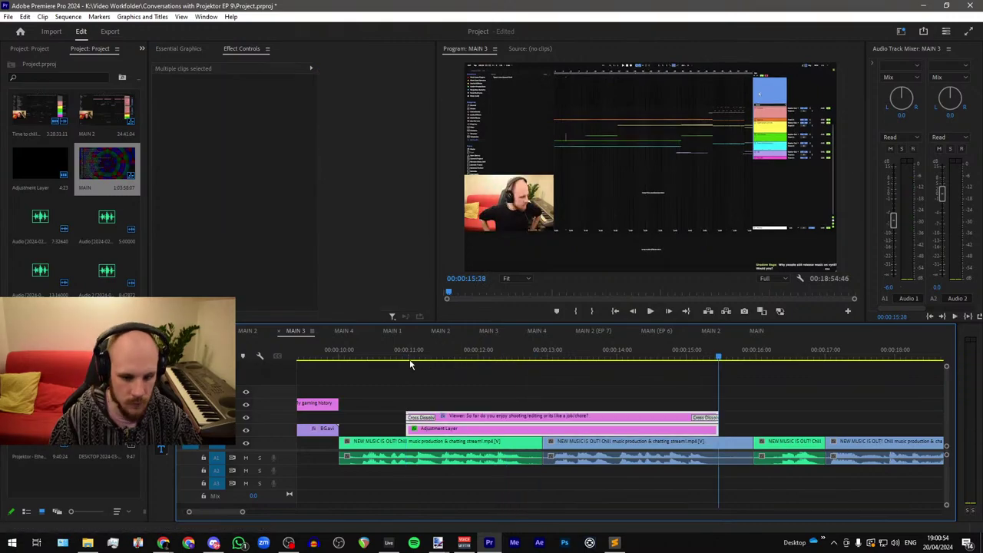
pyautogui.moveTo(449, 418); pyautogui.dragTo(386, 421)
pyautogui.click(393, 358)
pyautogui.click(435, 404)
pyautogui.hotkey('ctrl', 's')
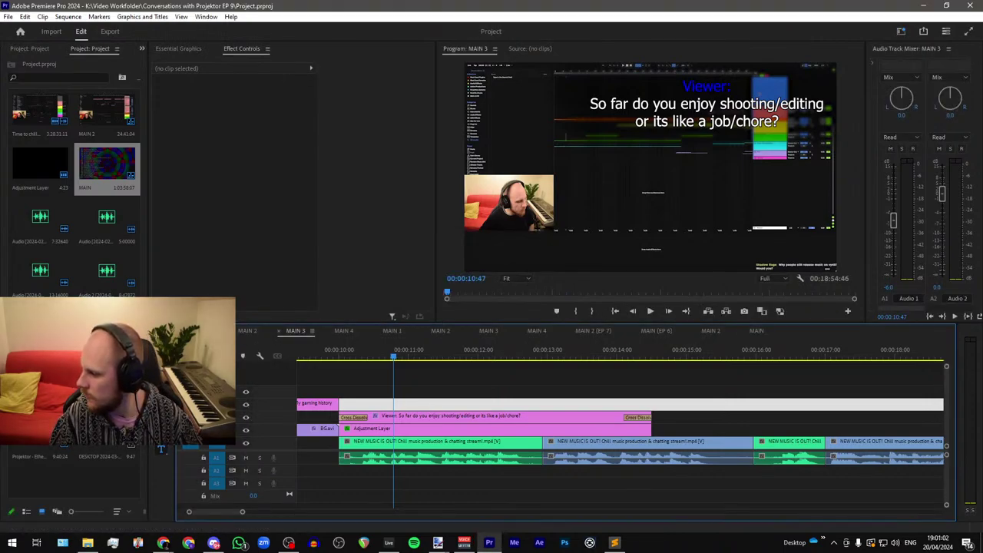
# Step: Replace the pasted caption's question with "Why people still release music on vinyl? Would you?", keeping the "Viewer:" heading
pyautogui.hotkey('alt', 'Tab')
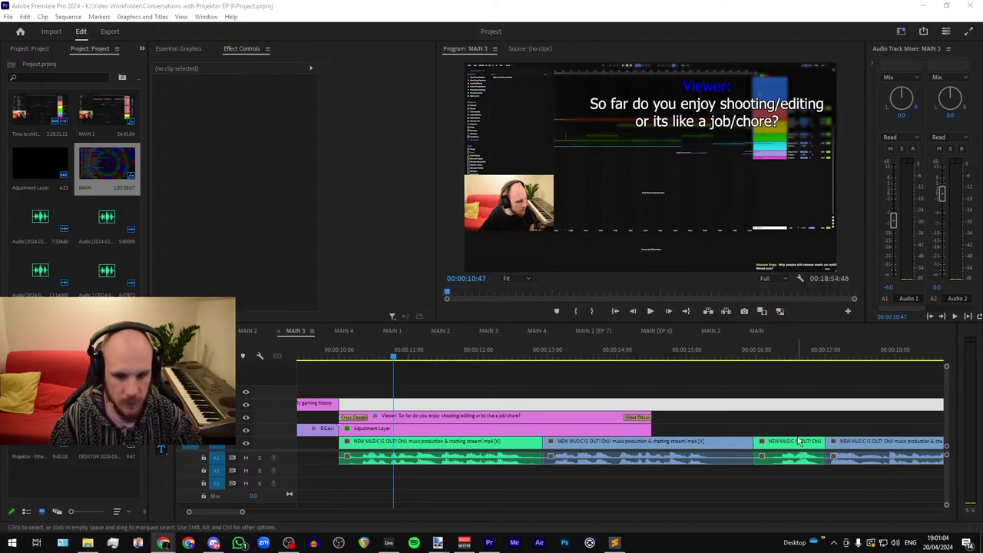
pyautogui.moveTo(392, 360); pyautogui.dragTo(377, 358)
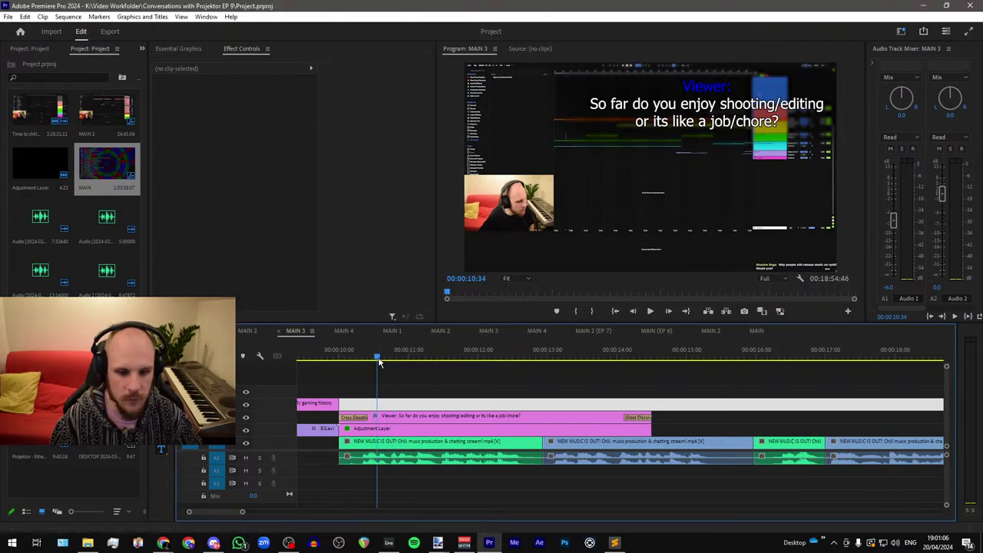
pyautogui.click(592, 103)
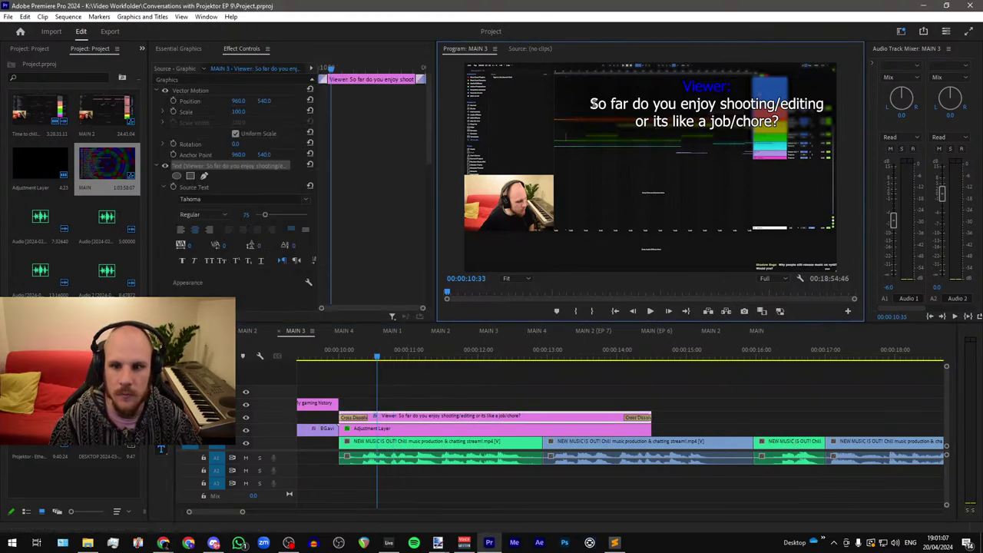
pyautogui.doubleClick(665, 104)
pyautogui.moveTo(590, 103); pyautogui.dragTo(779, 115)
pyautogui.write('Why people still release music on vynil? Would you?')
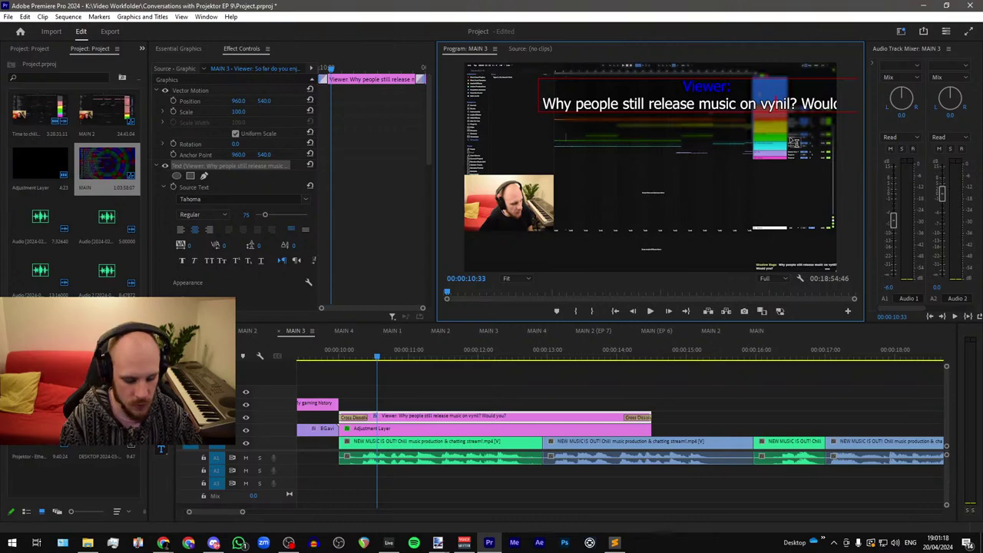
pyautogui.press('BackSpace')
pyautogui.write('i')
pyautogui.press('BackSpace')
pyautogui.write('y')
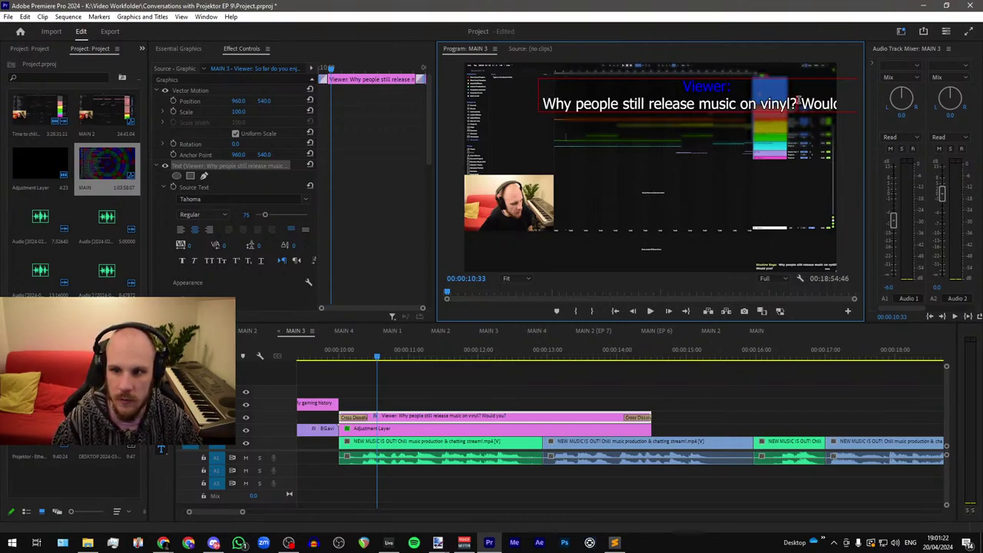
pyautogui.moveTo(800, 101); pyautogui.dragTo(926, 138)
pyautogui.press('BackSpace')
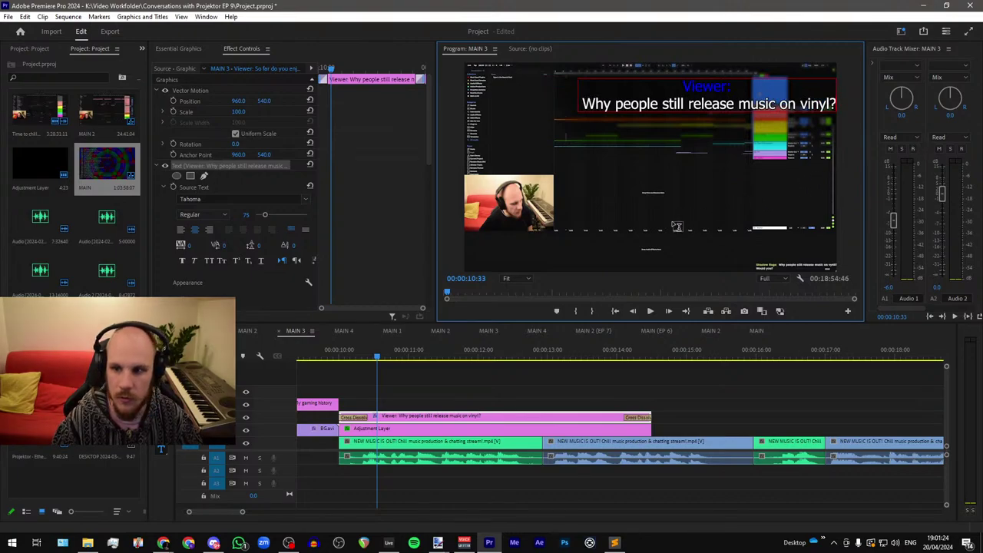
pyautogui.hotkey('ctrl', 'z')
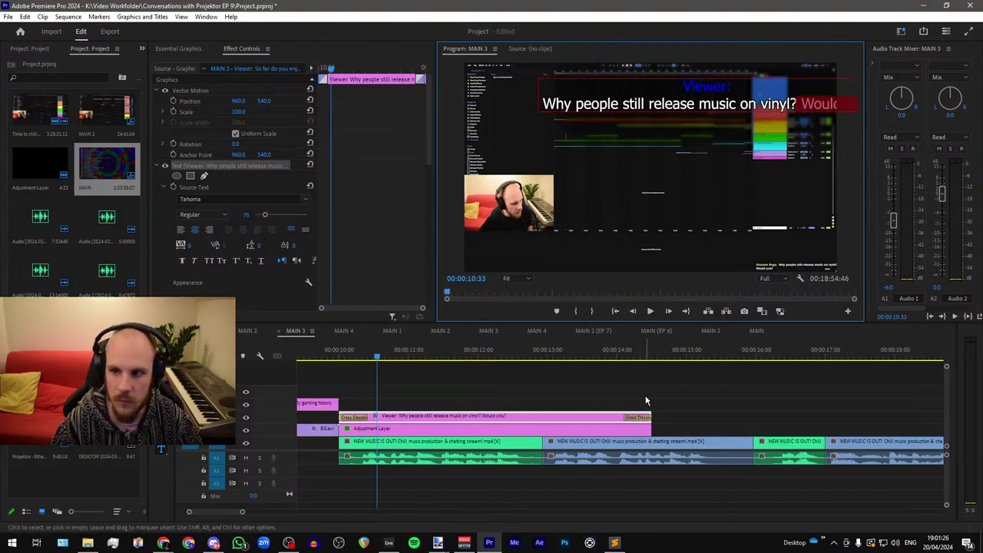
# Step: Duplicate the vinyl question caption and its adjustment layer near the start of the second green-labelled clip, around 00:00:16
pyautogui.moveTo(515, 392); pyautogui.dragTo(494, 428)
pyautogui.hotkey('ctrl', 'c')
pyautogui.click(742, 358)
pyautogui.hotkey('ctrl', 'v')
pyautogui.scroll(-1, 538, 421)
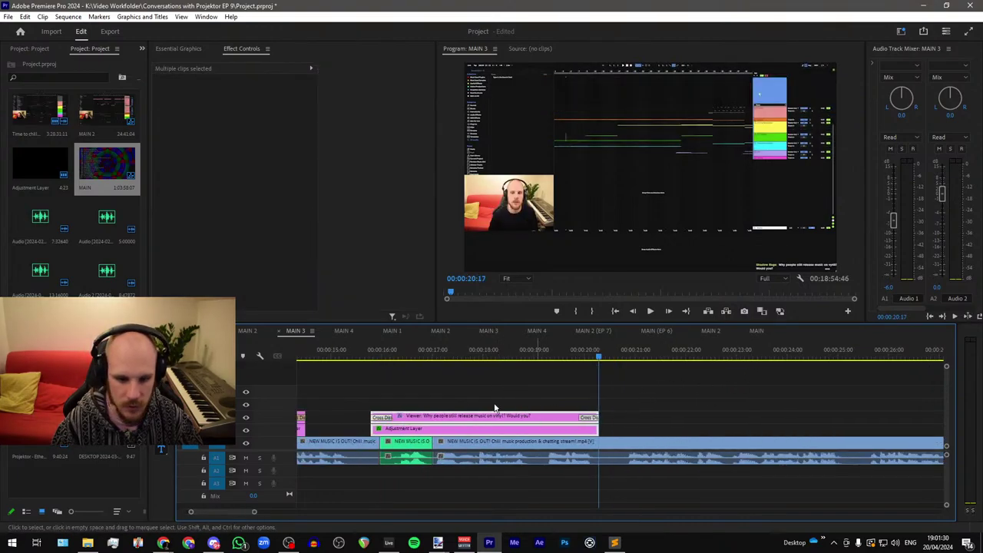
# Step: Shift the duplicated vinyl caption and its adjustment layer earlier so they start shortly before the second green-labelled clip, at about 00:00:15:30
pyautogui.scroll(2, 410, 416)
pyautogui.moveTo(415, 418); pyautogui.dragTo(430, 419)
pyautogui.scroll(-3, 540, 396)
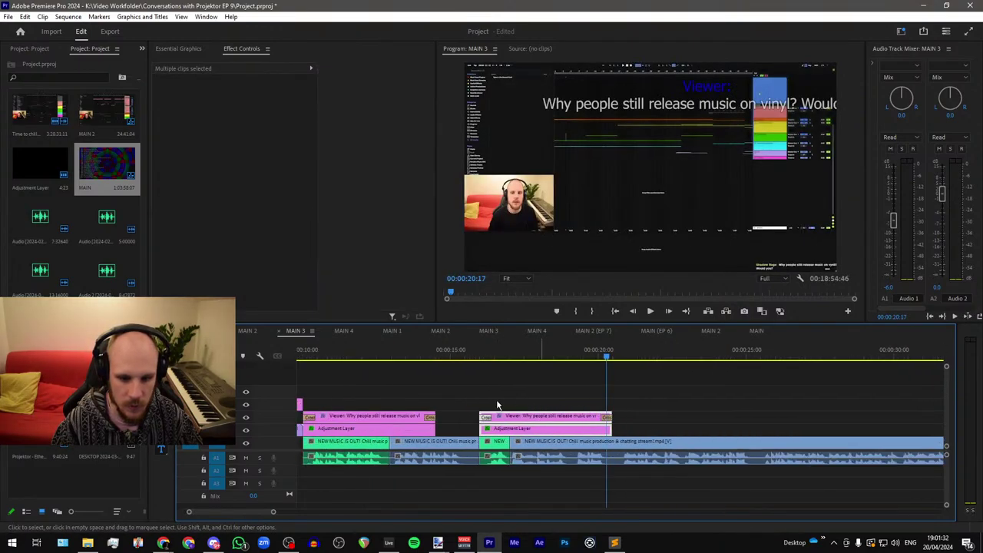
pyautogui.scroll(4, 408, 400)
pyautogui.press('-')
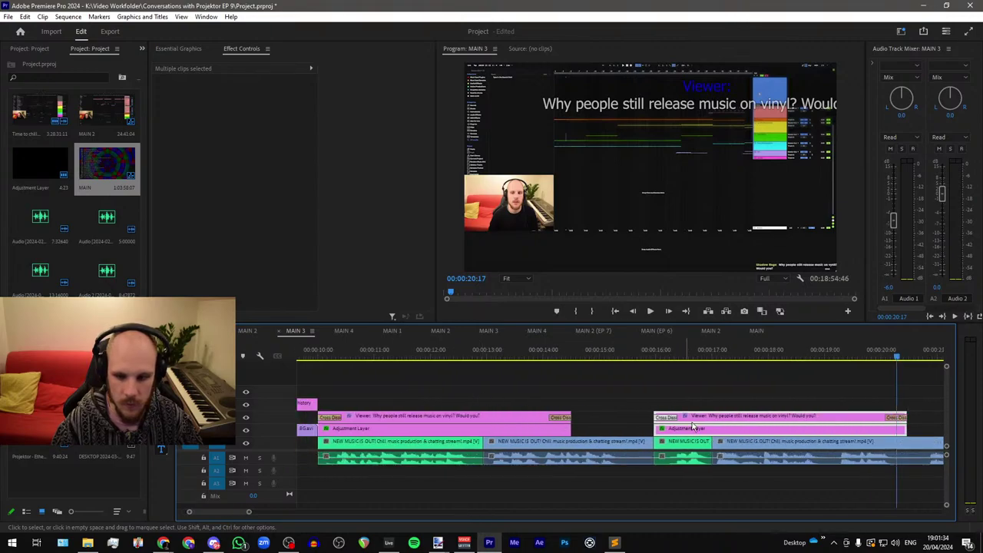
pyautogui.moveTo(693, 427); pyautogui.dragTo(672, 426)
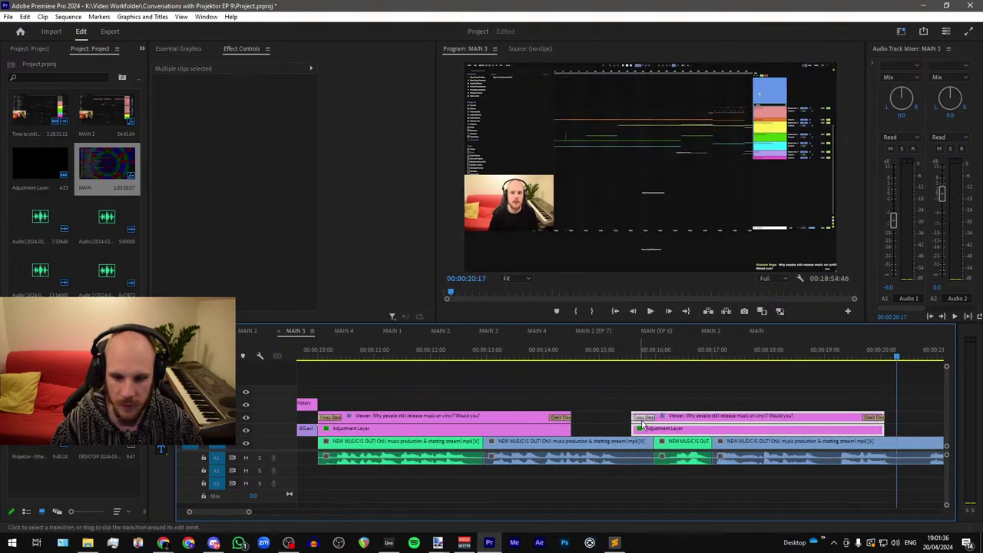
# Step: Remove "Would you?" from the first viewer caption and break the question into two lines before "music on vinyl?"
pyautogui.moveTo(342, 357); pyautogui.dragTo(371, 359)
pyautogui.click(799, 103)
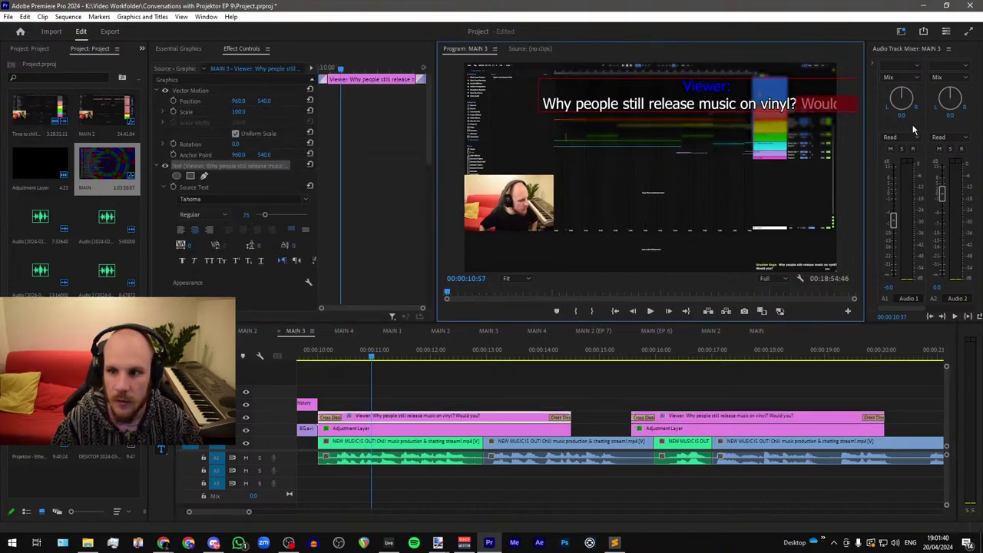
pyautogui.press('BackSpace')
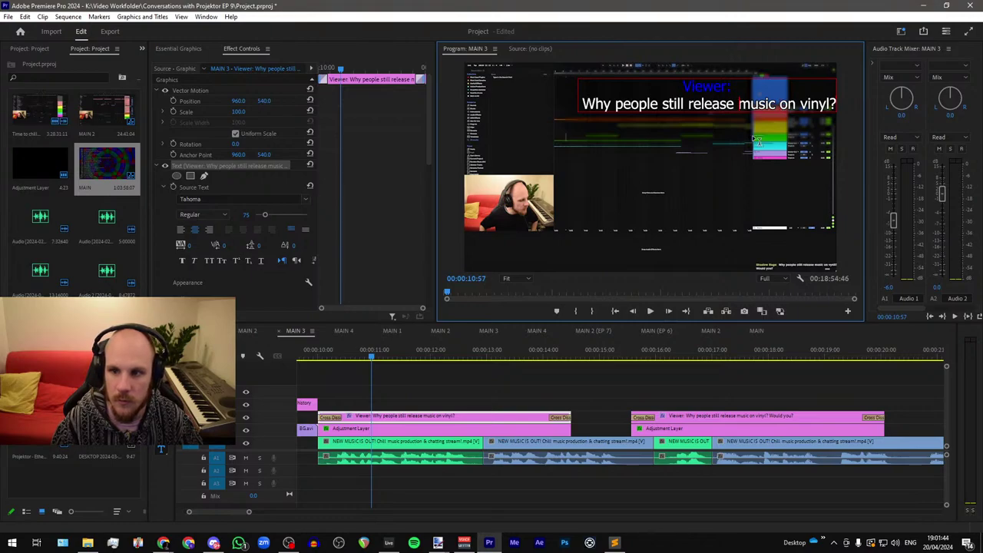
pyautogui.press('Return')
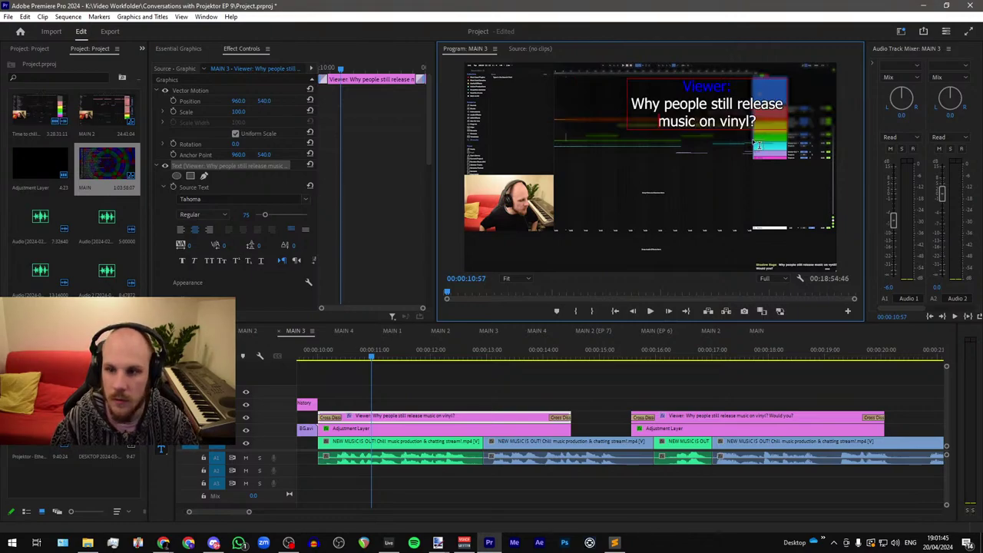
# Step: Shorten the second viewer caption's question to "Would you?", keeping the "Viewer:" heading
pyautogui.click(668, 355)
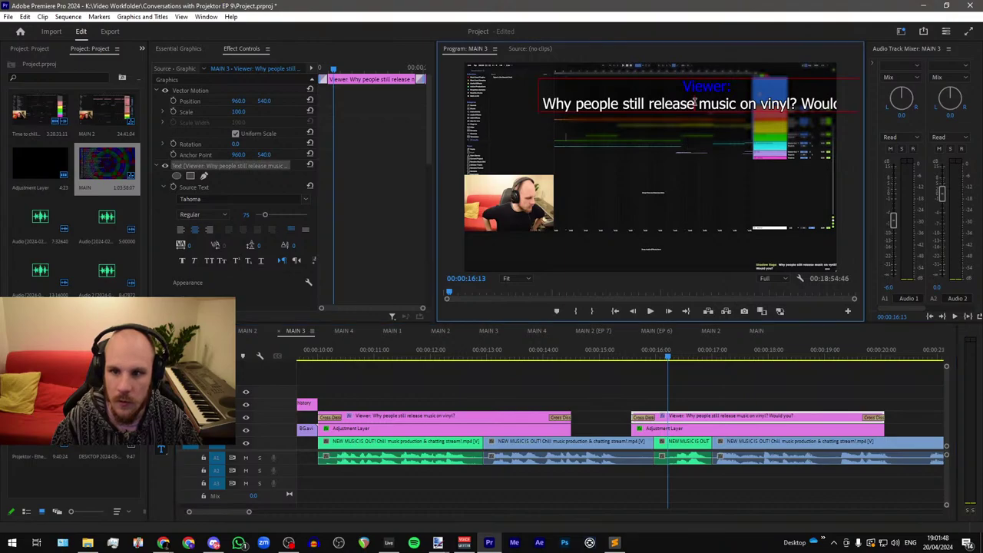
pyautogui.moveTo(801, 103); pyautogui.dragTo(471, 113)
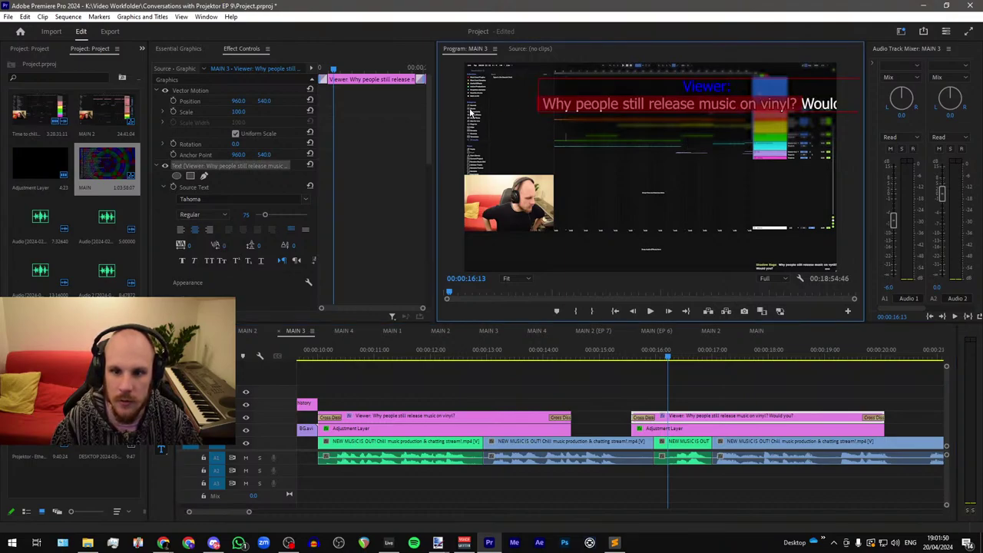
pyautogui.press('BackSpace')
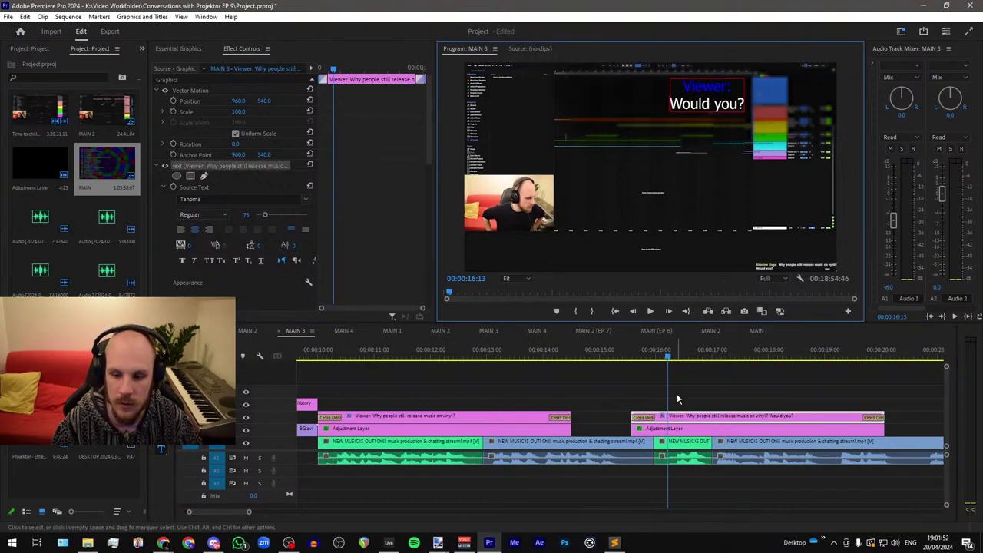
pyautogui.click(470, 408)
# Step: Trim the end of the first viewer caption to just past the first green-labelled clip, with its closing dissolve starting at 00:00:12:39
pyautogui.click(388, 356)
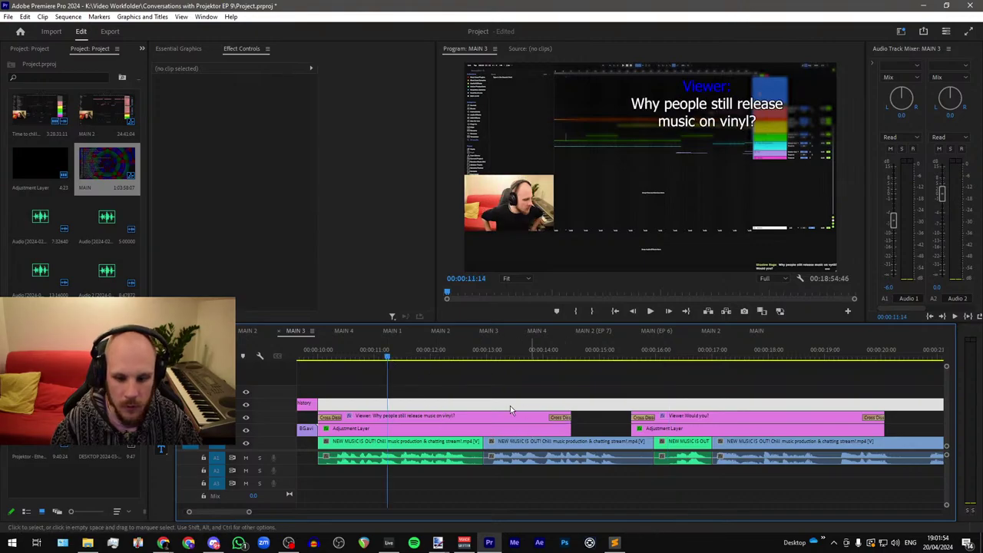
pyautogui.click(467, 356)
pyautogui.click(576, 398)
pyautogui.moveTo(570, 415); pyautogui.dragTo(496, 417)
pyautogui.scroll(4, 473, 401)
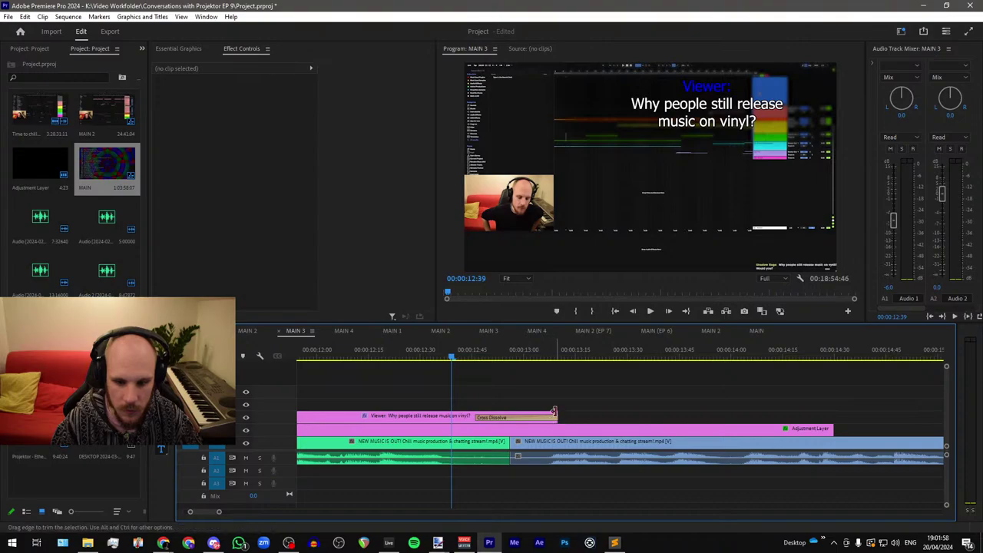
pyautogui.moveTo(557, 415); pyautogui.dragTo(533, 414)
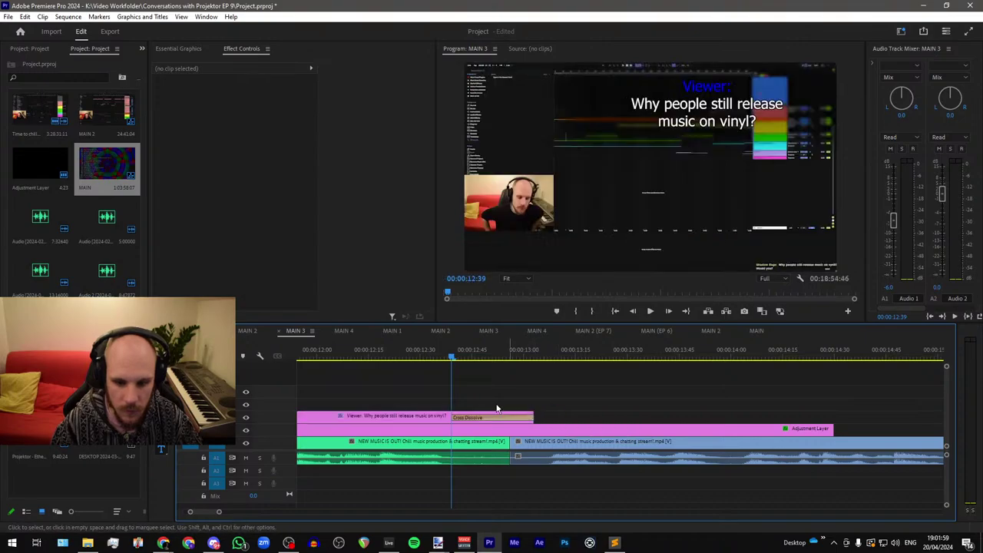
# Step: Move the first adjustment layer's fade-out opacity keyframes to 00:00:12:39 and trim the layer to the caption's end
pyautogui.click(494, 433)
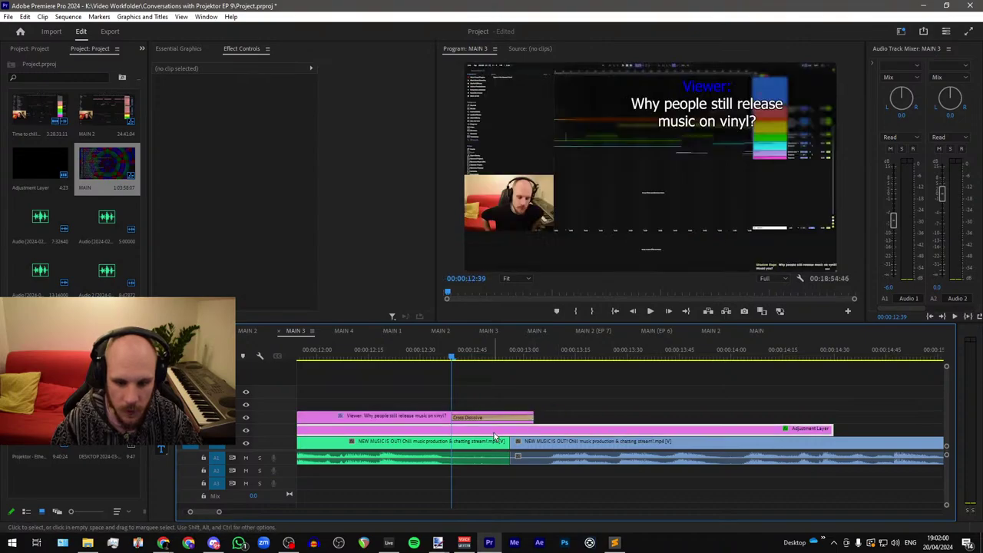
pyautogui.click(382, 233)
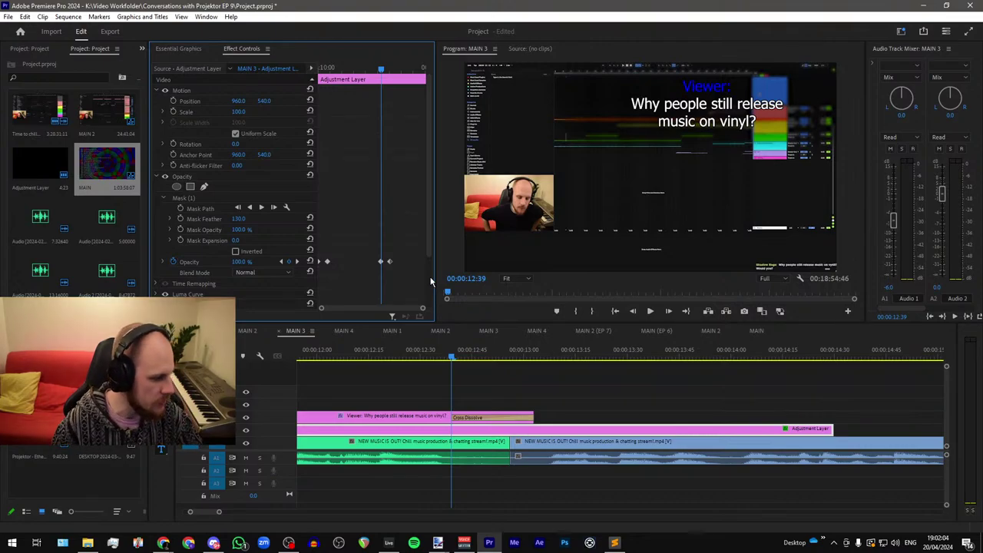
pyautogui.moveTo(832, 431); pyautogui.dragTo(533, 432)
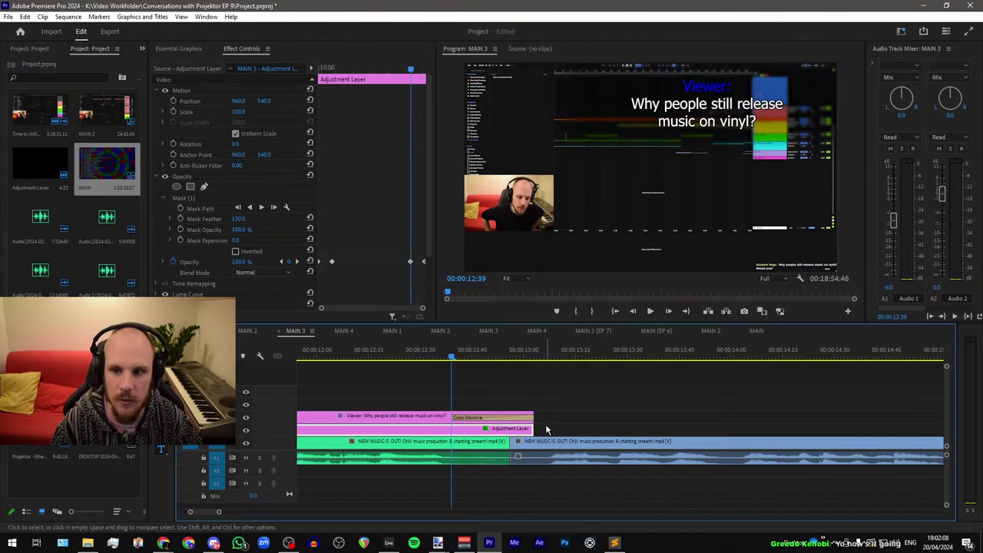
# Step: Narrow the first adjustment layer's opacity mask on both sides so it closely frames the two-line vinyl question
pyautogui.scroll(-4, 589, 427)
pyautogui.click(451, 356)
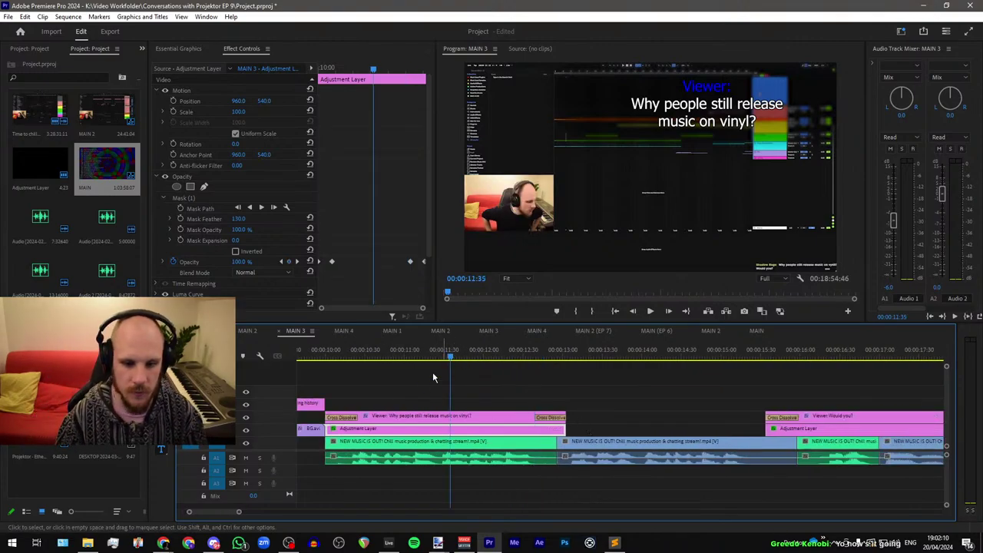
pyautogui.click(261, 198)
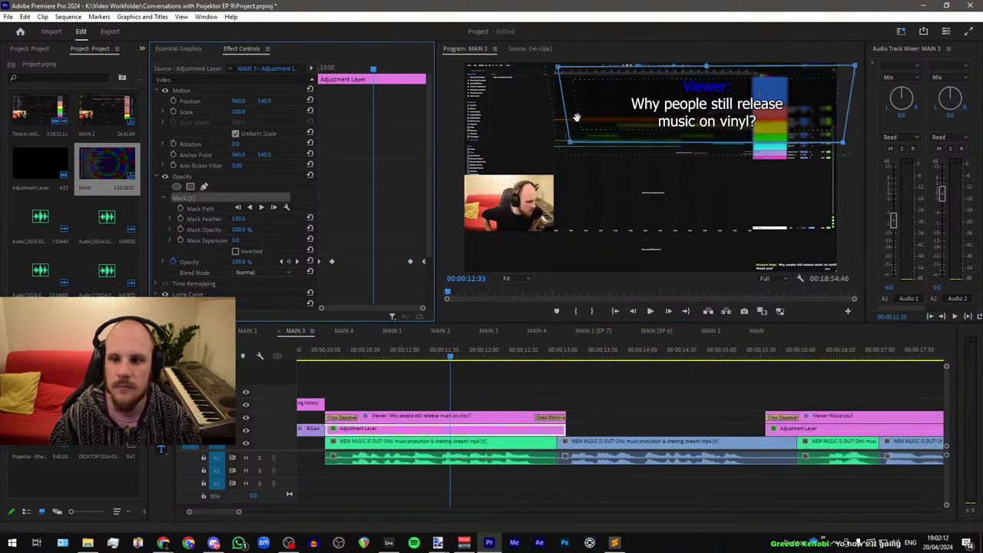
pyautogui.moveTo(562, 70); pyautogui.dragTo(617, 71)
pyautogui.moveTo(569, 143); pyautogui.dragTo(624, 145)
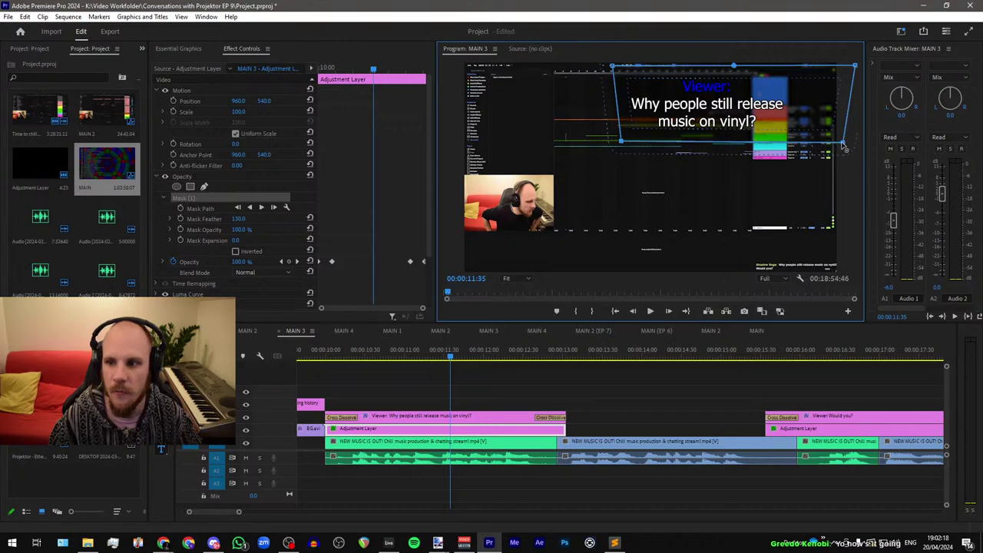
pyautogui.moveTo(843, 145); pyautogui.dragTo(787, 143)
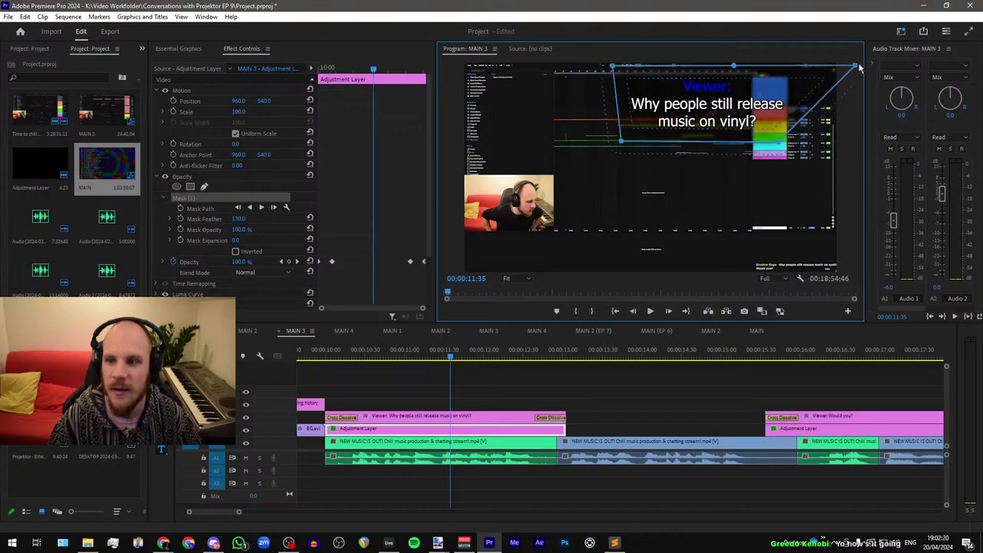
pyautogui.moveTo(859, 68); pyautogui.dragTo(826, 69)
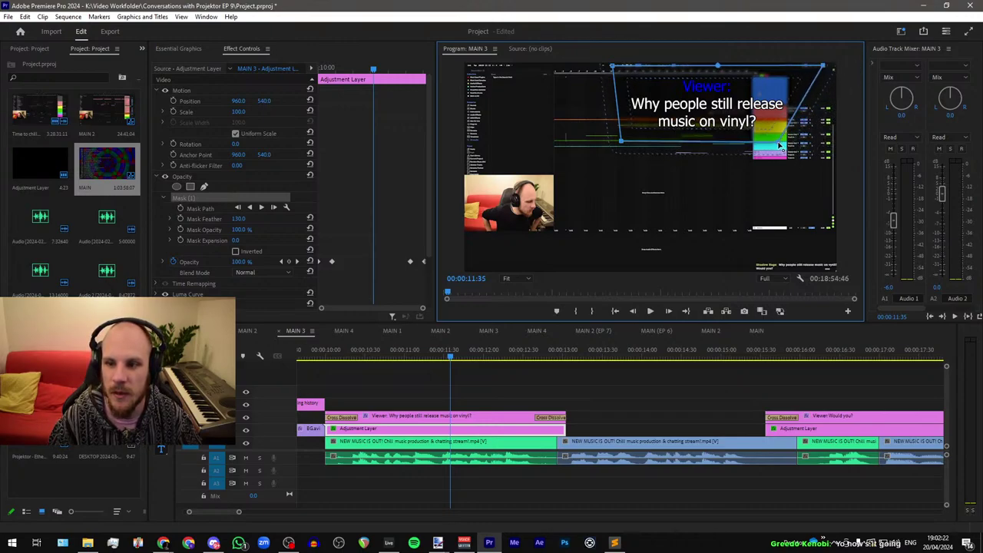
pyautogui.moveTo(779, 145); pyautogui.dragTo(792, 148)
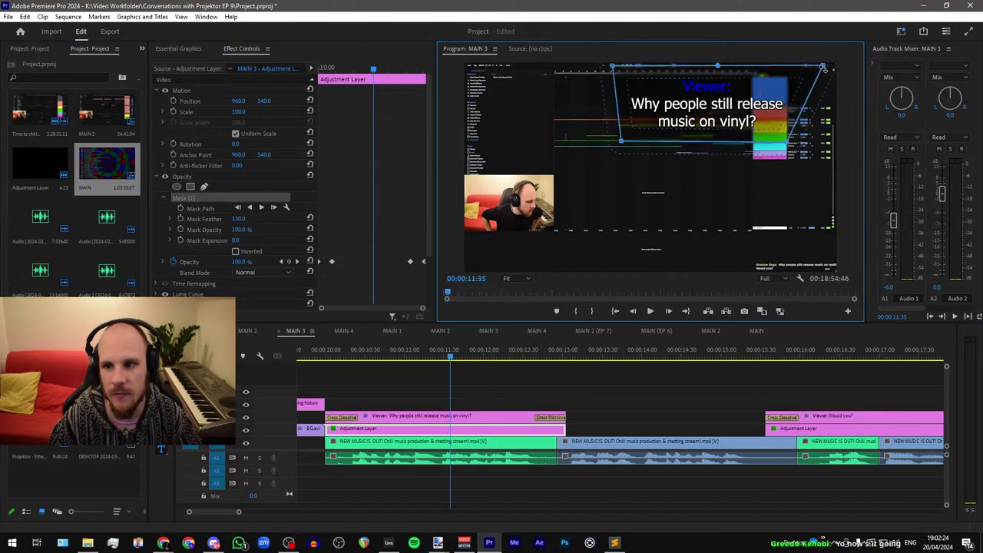
pyautogui.moveTo(824, 67); pyautogui.dragTo(815, 69)
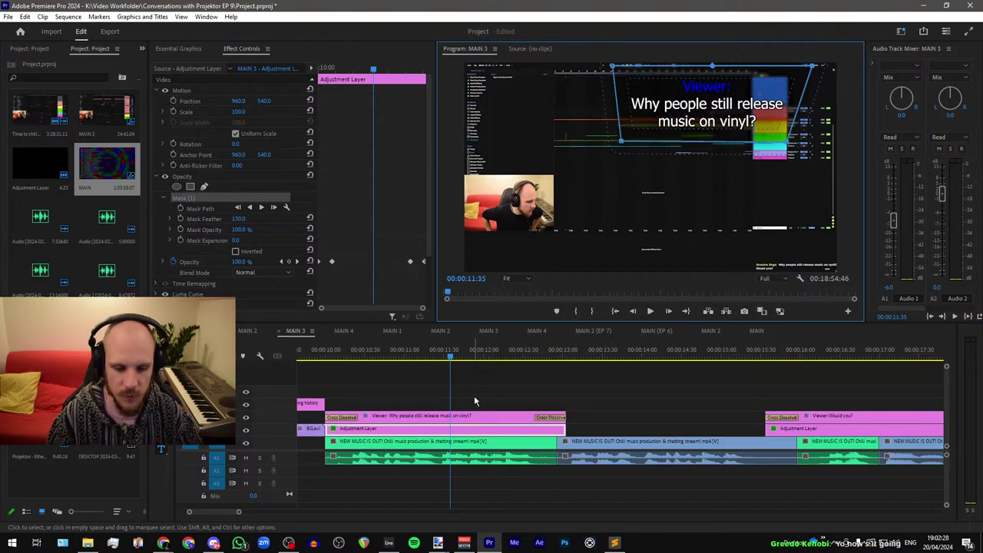
# Step: Trim the end of the "Would you?" caption to about 00:00:17:30, just past the second green-labelled clip
pyautogui.scroll(-5, 476, 393)
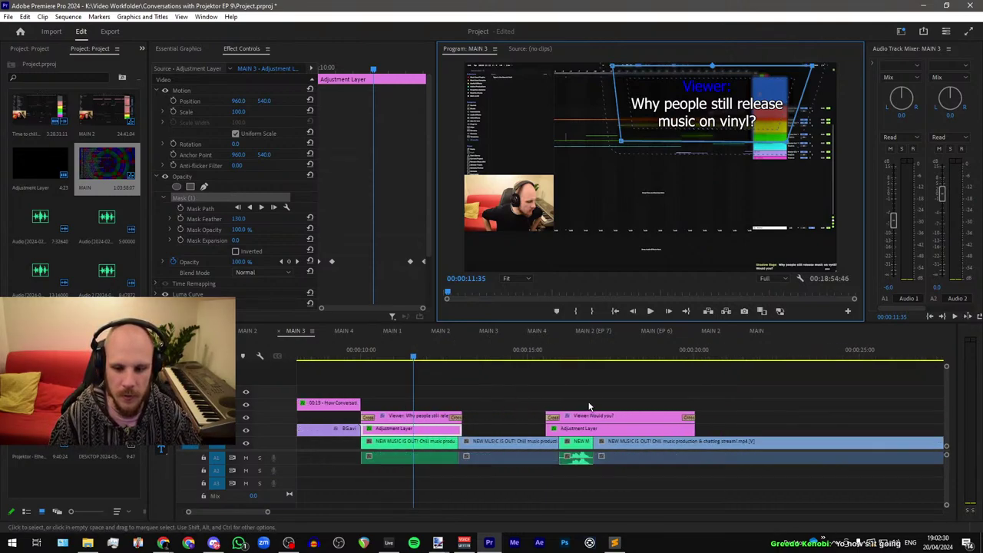
pyautogui.click(560, 356)
pyautogui.scroll(-3, 516, 372)
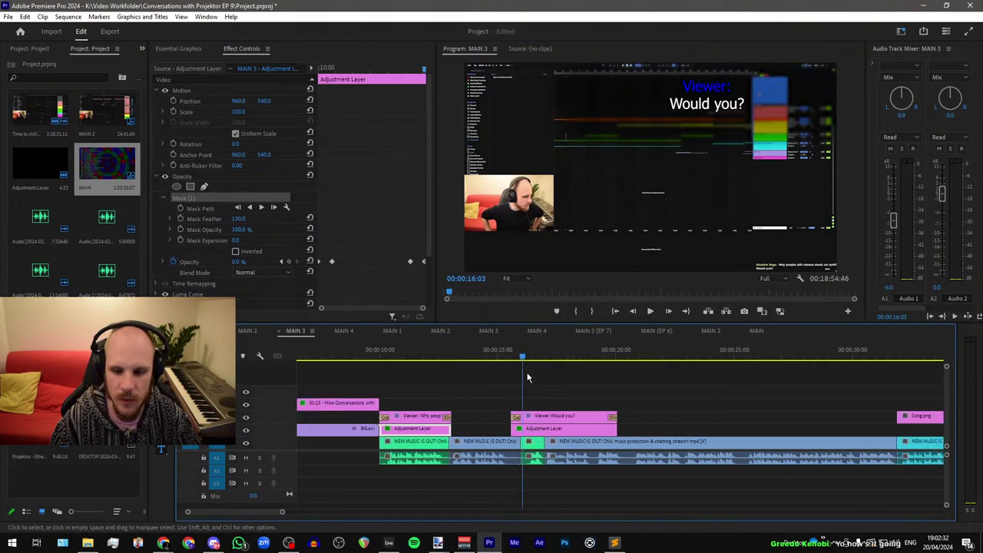
pyautogui.scroll(2, 555, 380)
pyautogui.scroll(-2, 470, 378)
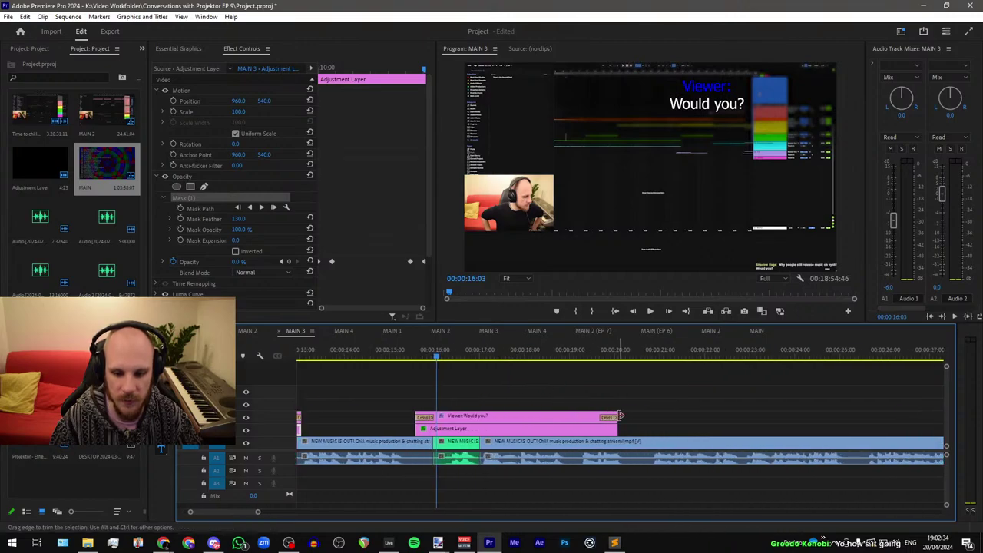
pyautogui.moveTo(617, 417); pyautogui.dragTo(501, 410)
# Step: Move the second adjustment layer's fade-out opacity keyframes to 00:00:17:06 and trim the layer to the "Would you?" caption's end
pyautogui.scroll(5, 501, 402)
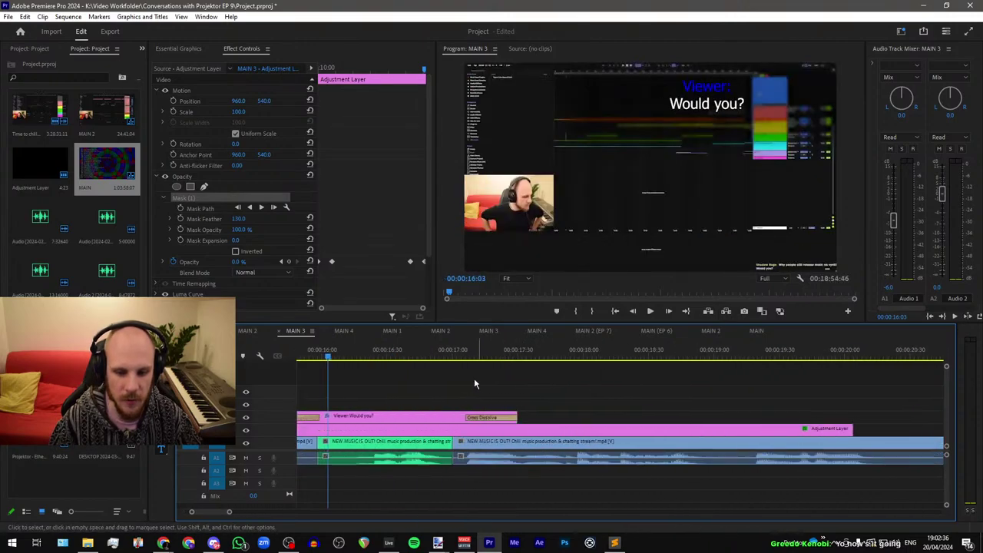
pyautogui.click(466, 354)
pyautogui.moveTo(468, 351); pyautogui.dragTo(465, 355)
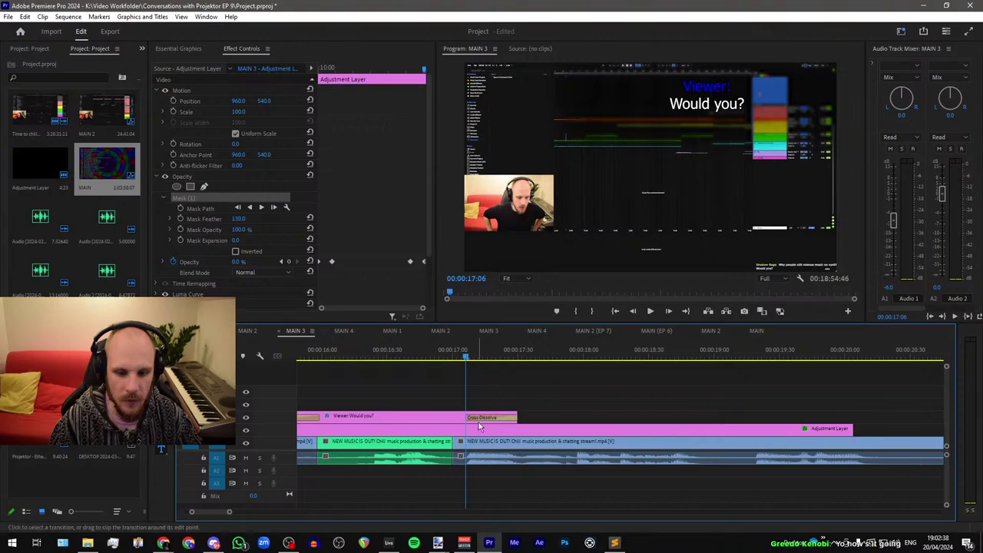
pyautogui.click(480, 428)
pyautogui.moveTo(406, 247); pyautogui.dragTo(435, 274)
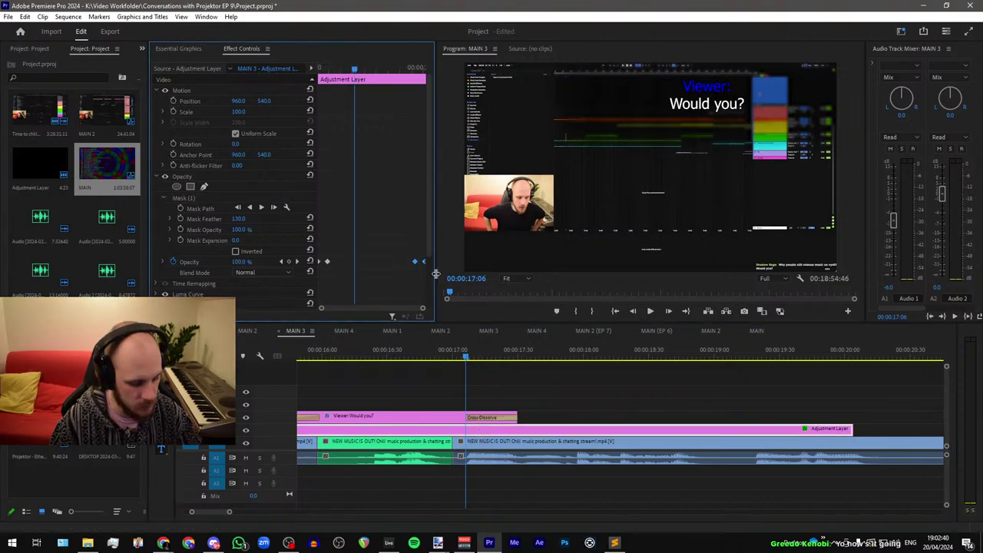
pyautogui.scroll(-4, 451, 402)
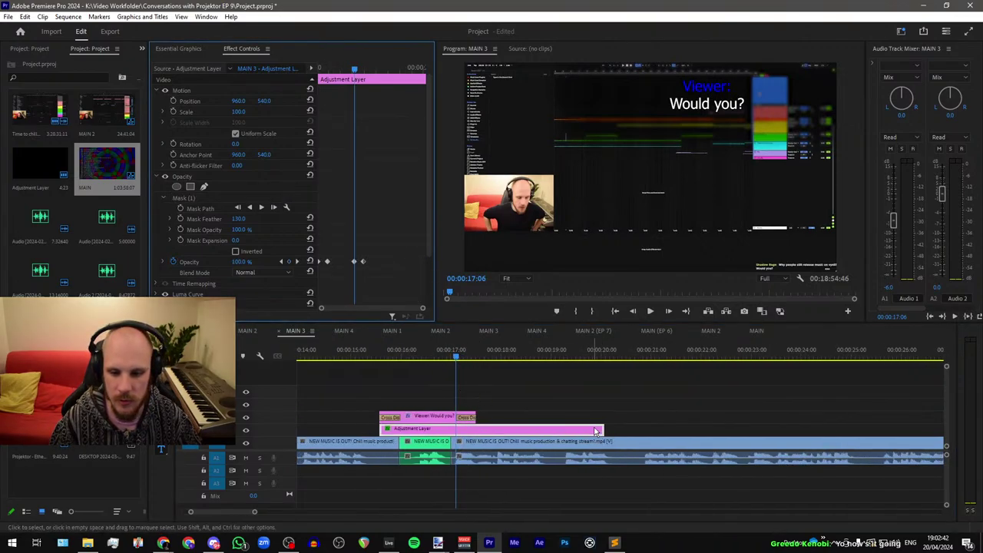
pyautogui.moveTo(601, 429); pyautogui.dragTo(475, 427)
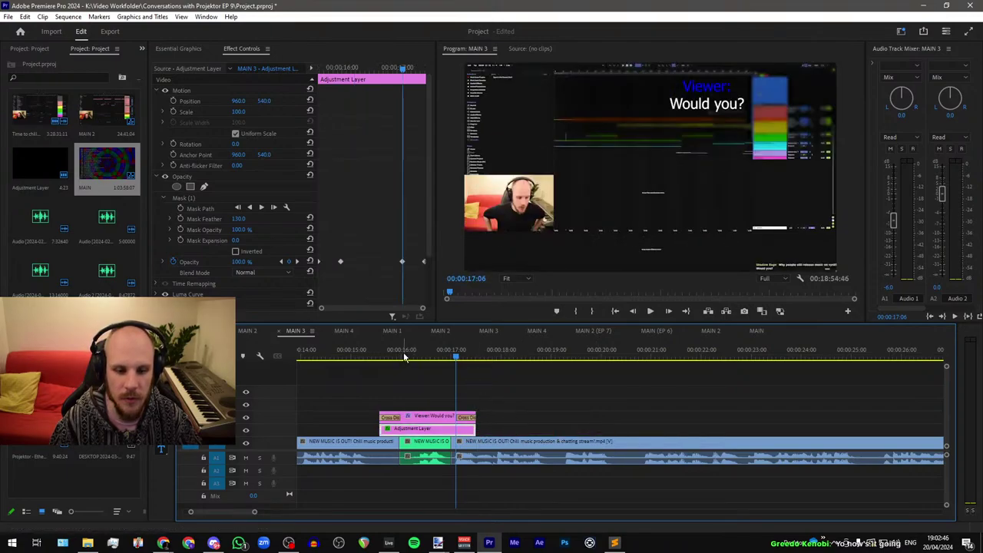
# Step: Narrow the second adjustment layer's opacity mask on both sides and raise its lower edge so it closely frames the "Would you?" caption
pyautogui.scroll(-5, 454, 364)
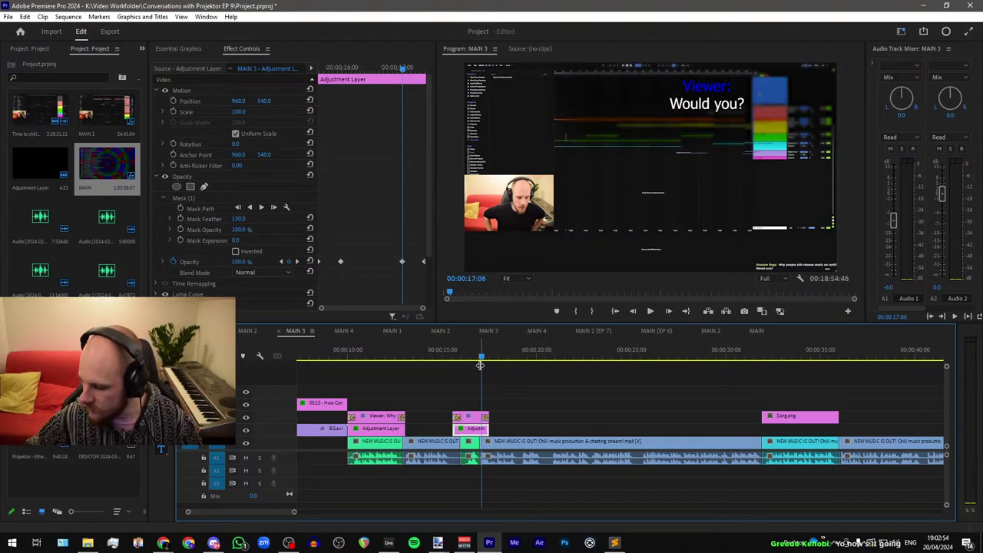
pyautogui.click(473, 353)
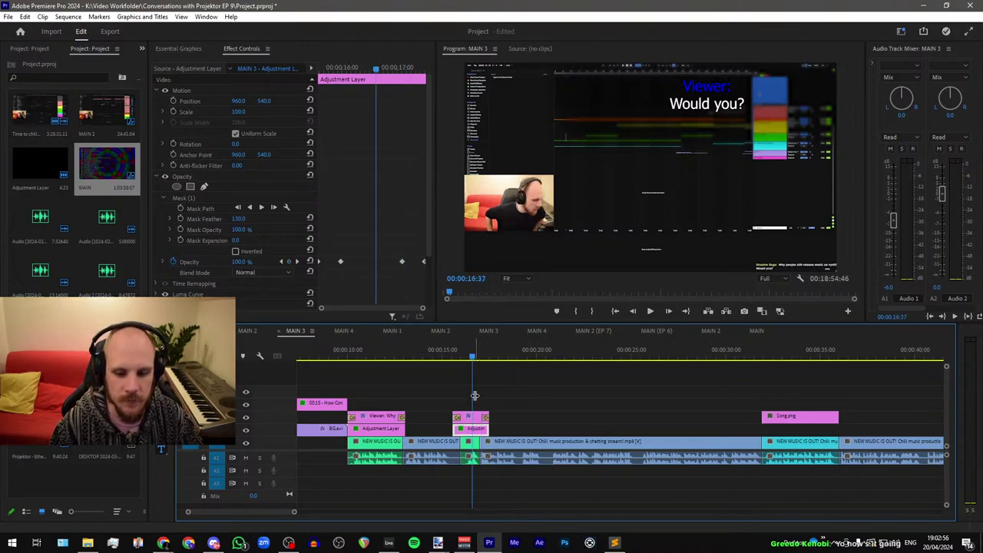
pyautogui.click(189, 199)
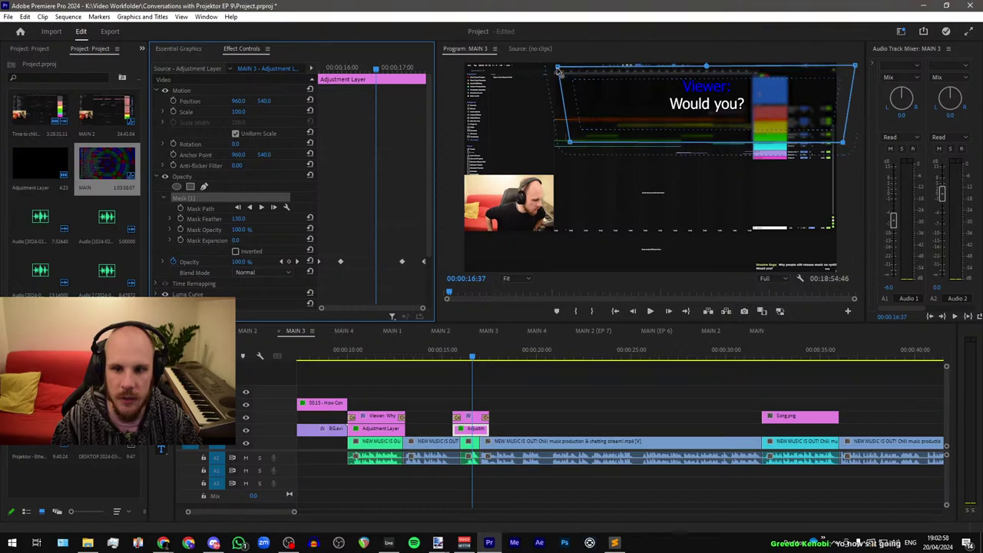
pyautogui.moveTo(559, 69); pyautogui.dragTo(657, 71)
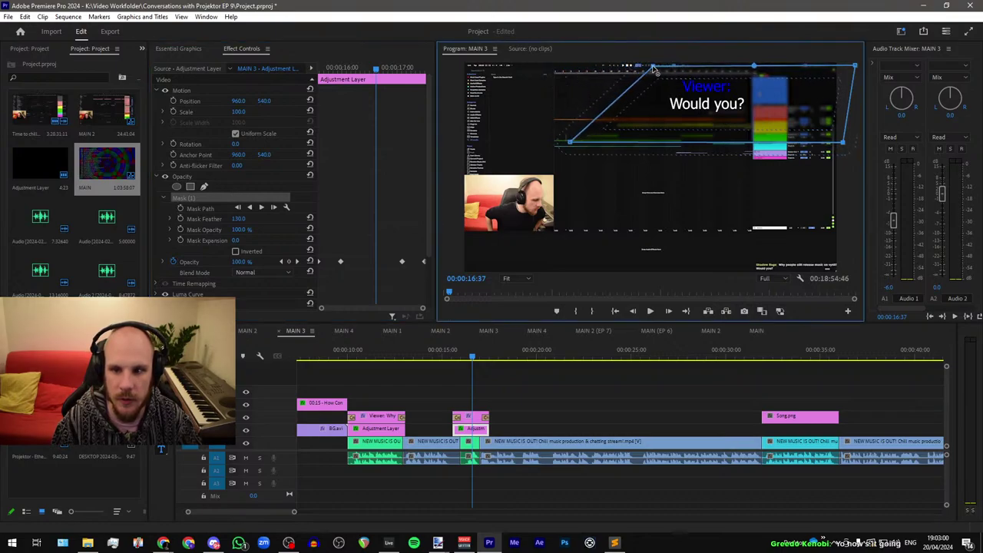
pyautogui.moveTo(571, 143); pyautogui.dragTo(655, 129)
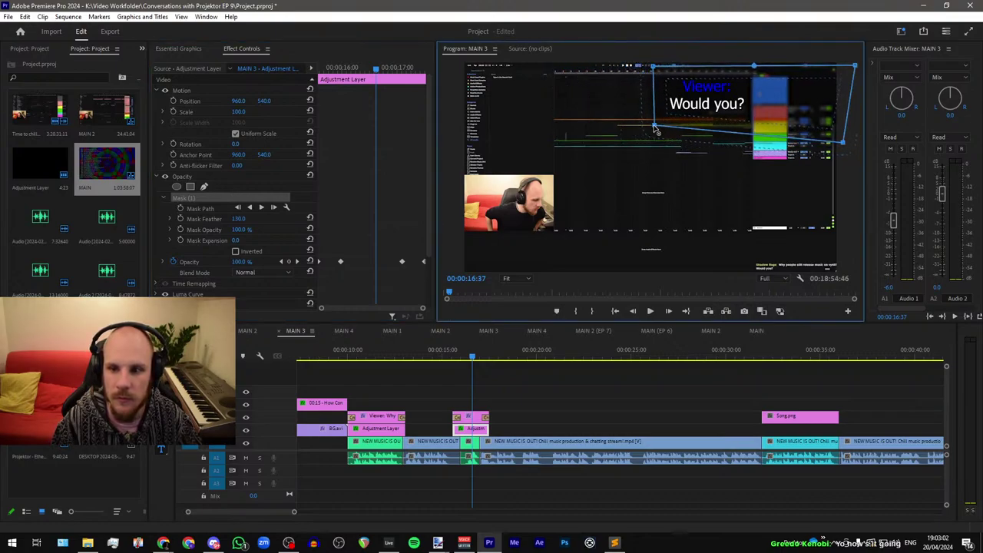
pyautogui.moveTo(844, 143); pyautogui.dragTo(753, 128)
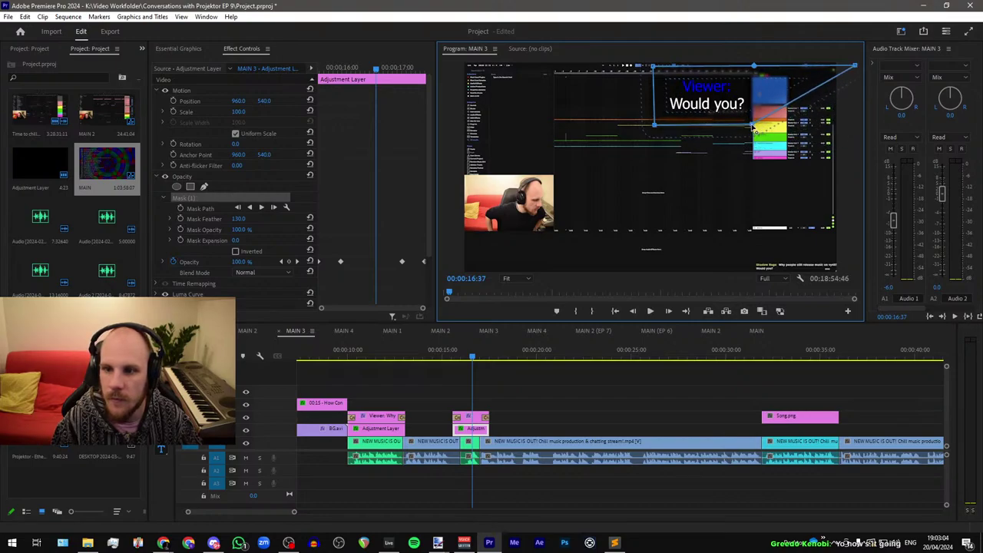
pyautogui.moveTo(856, 66); pyautogui.dragTo(764, 67)
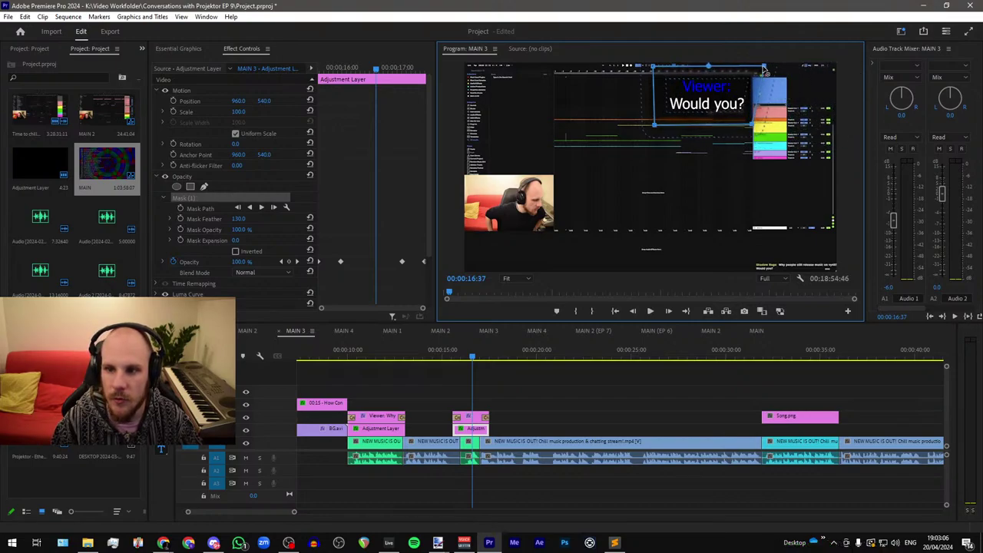
pyautogui.moveTo(756, 128); pyautogui.dragTo(759, 131)
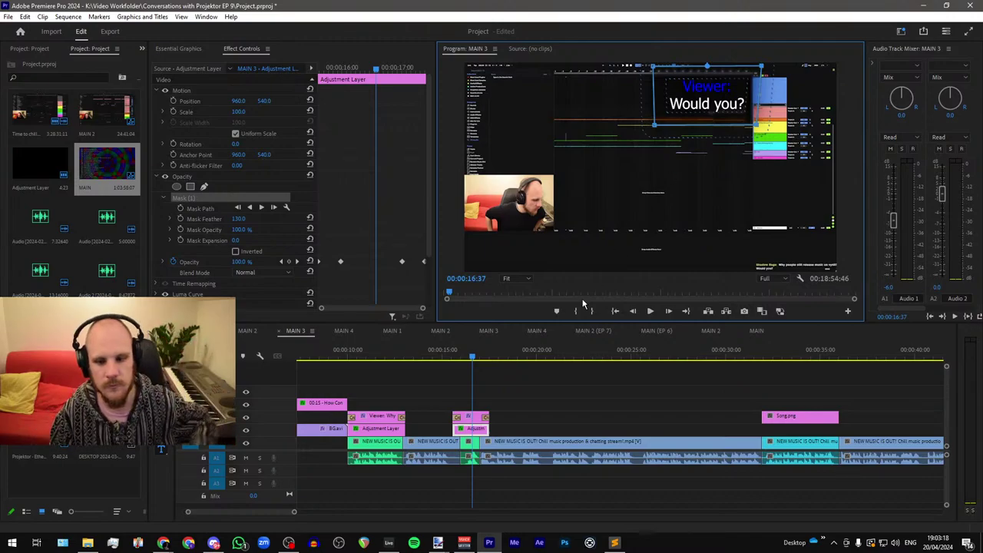
# Step: Play back the "Would you?" caption section to check the fades and the tightened mask
pyautogui.press('space')
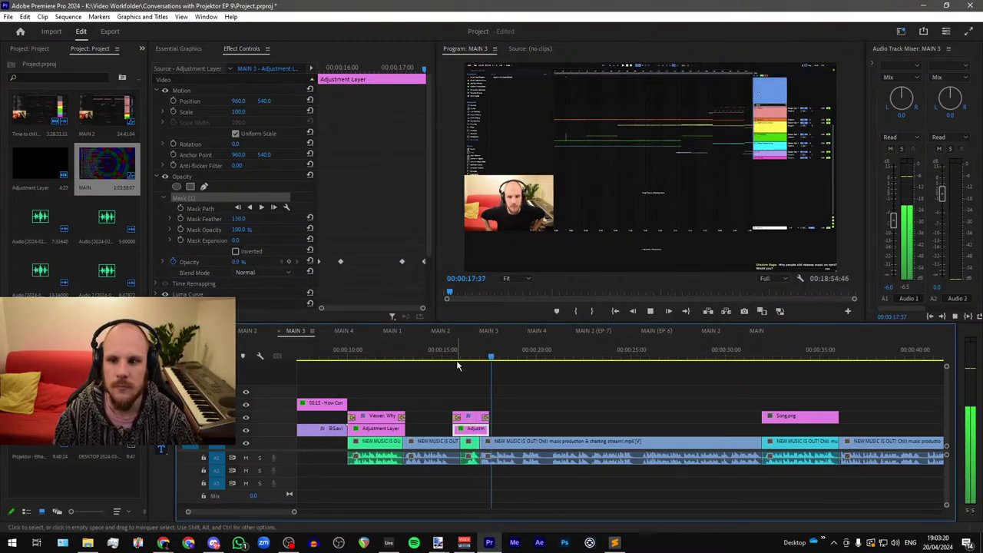
pyautogui.click(459, 358)
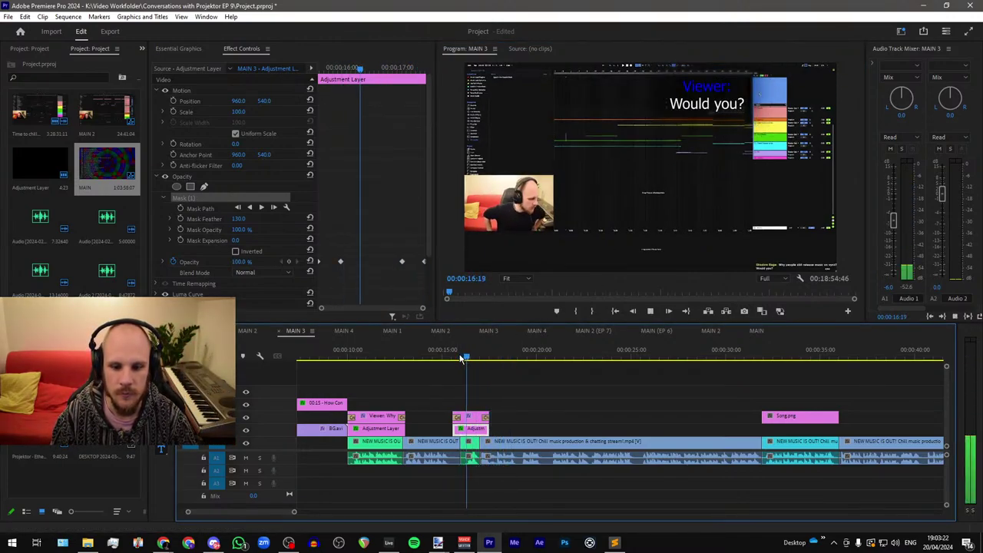
pyautogui.press('space')
pyautogui.press('space')
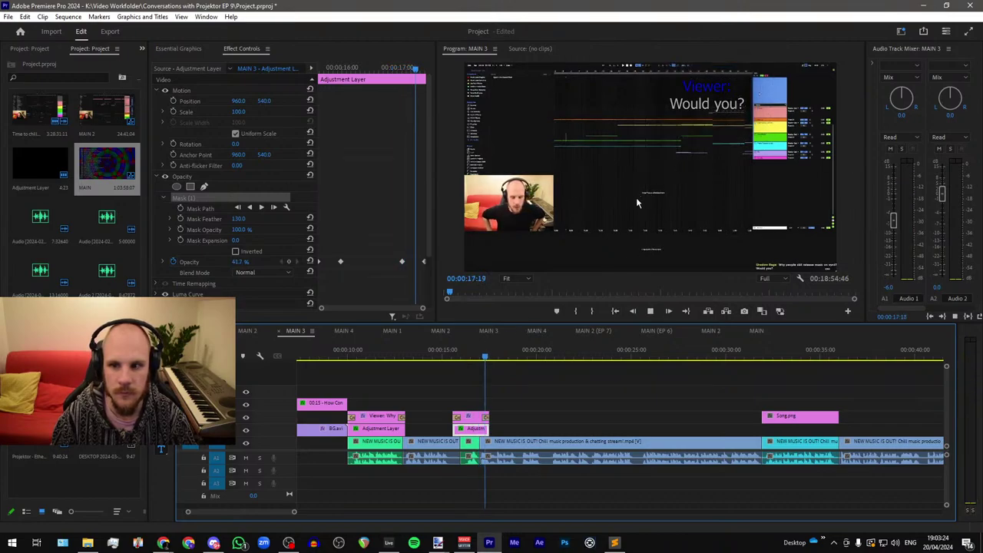
pyautogui.moveTo(497, 354); pyautogui.dragTo(474, 357)
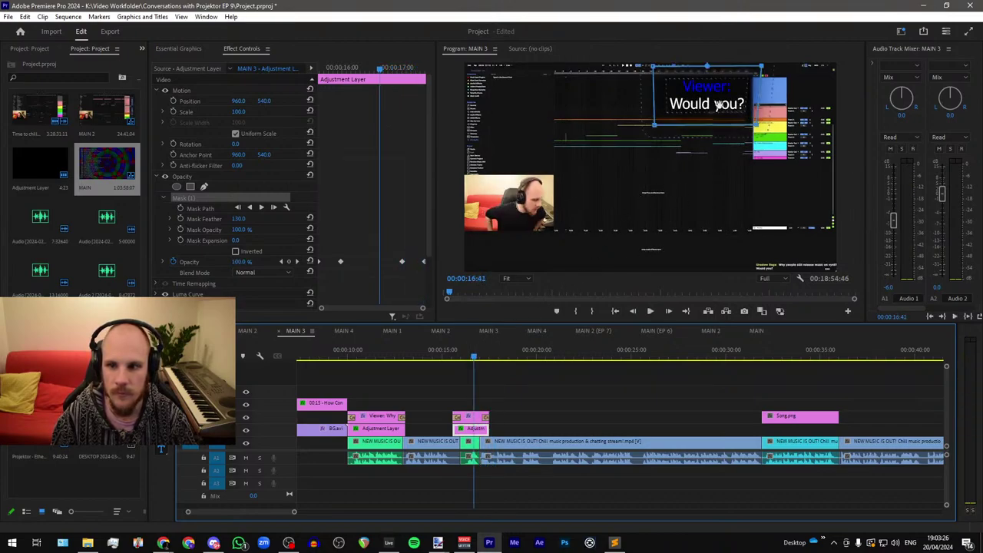
pyautogui.scroll(5, 470, 365)
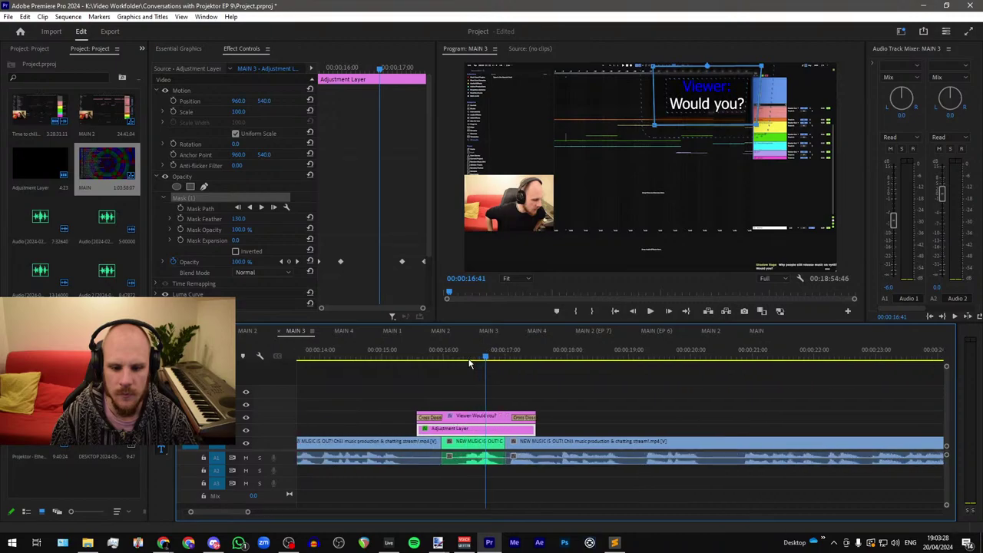
pyautogui.scroll(-4, 470, 365)
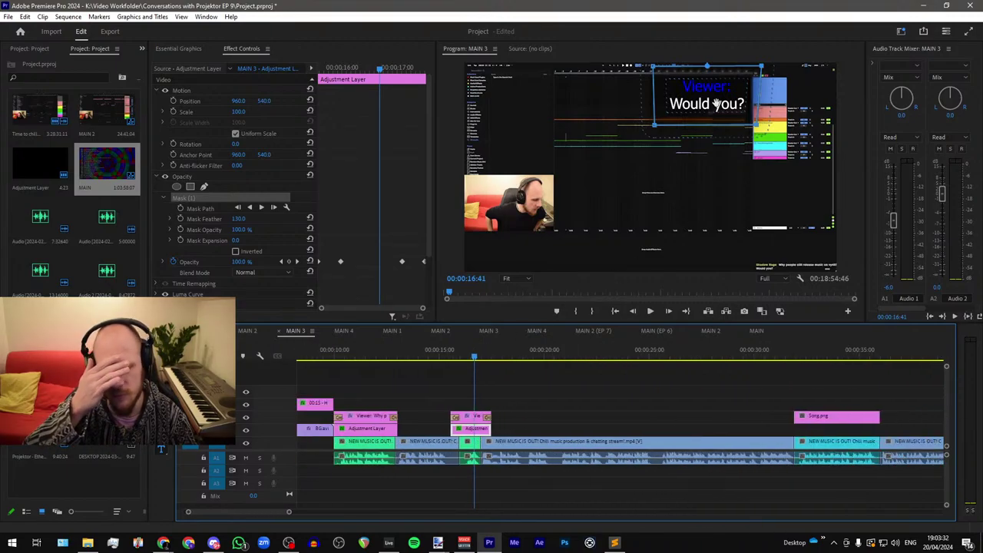
pyautogui.click(509, 415)
pyautogui.click(469, 417)
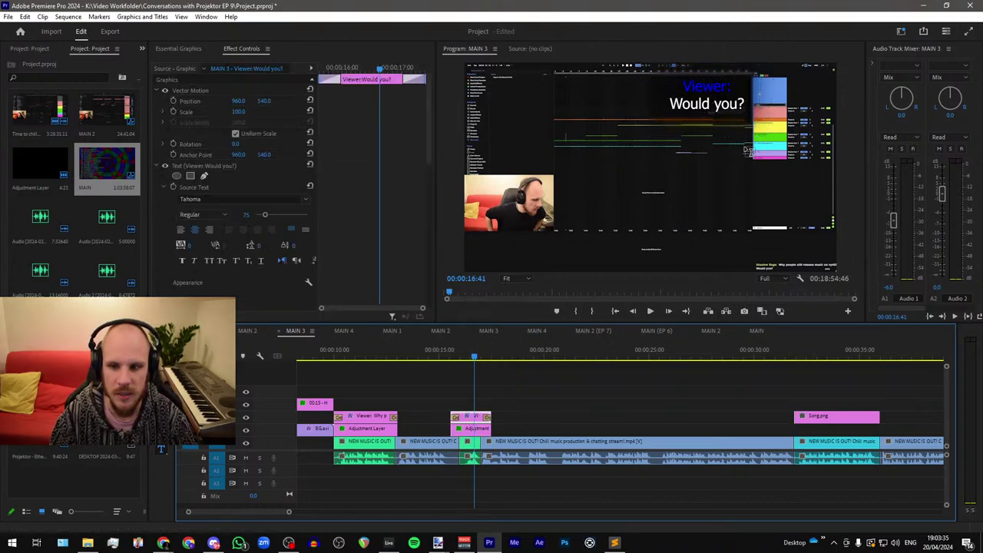
pyautogui.doubleClick(716, 104)
pyautogui.moveTo(714, 103); pyautogui.dragTo(740, 112)
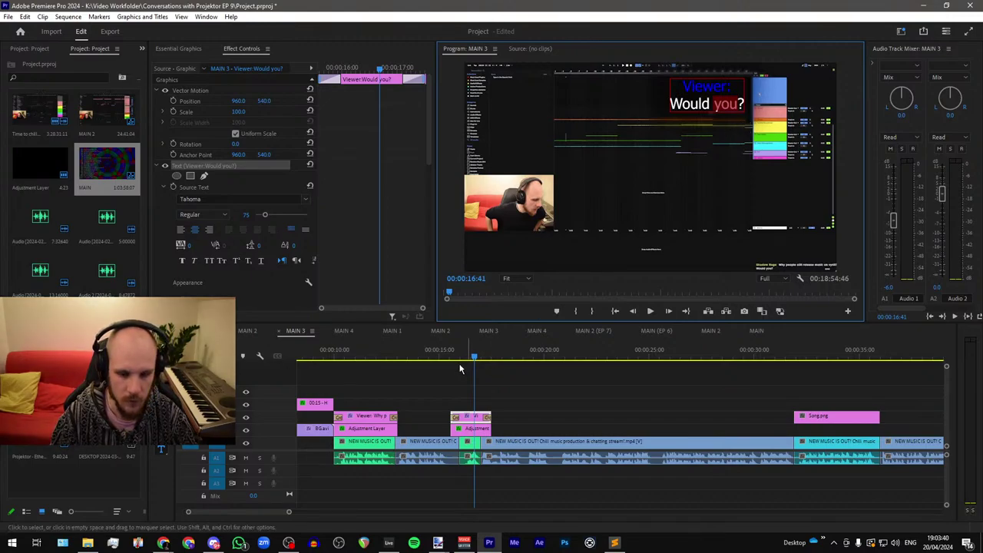
pyautogui.moveTo(474, 359)
pyautogui.mouseDown()
pyautogui.moveTo(446, 359)
pyautogui.moveTo(480, 359)
pyautogui.mouseUp()
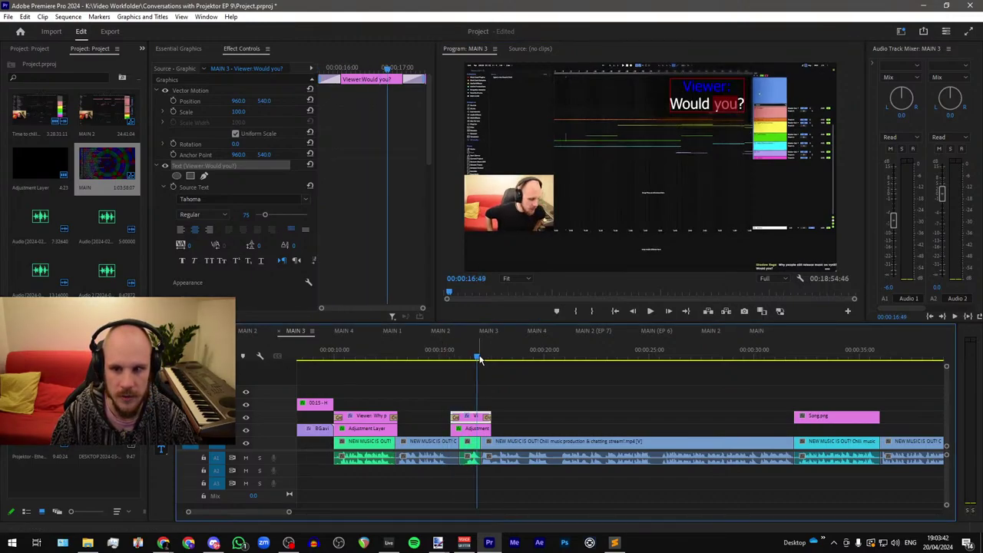
pyautogui.click(510, 419)
# Step: Play back the sequence from about 00:00:09 through both viewer question captions to check their timing and fades
pyautogui.press('space')
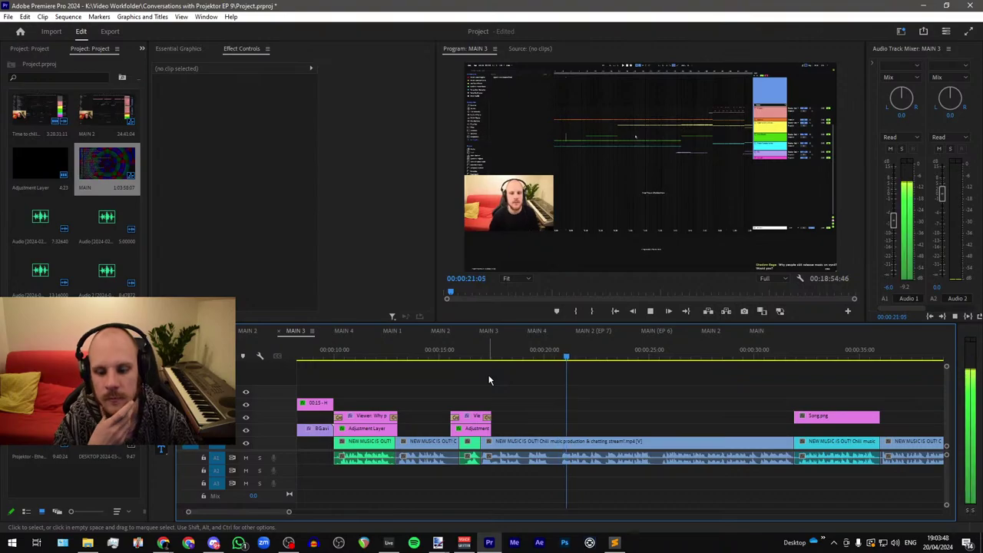
pyautogui.press('space')
pyautogui.click(322, 356)
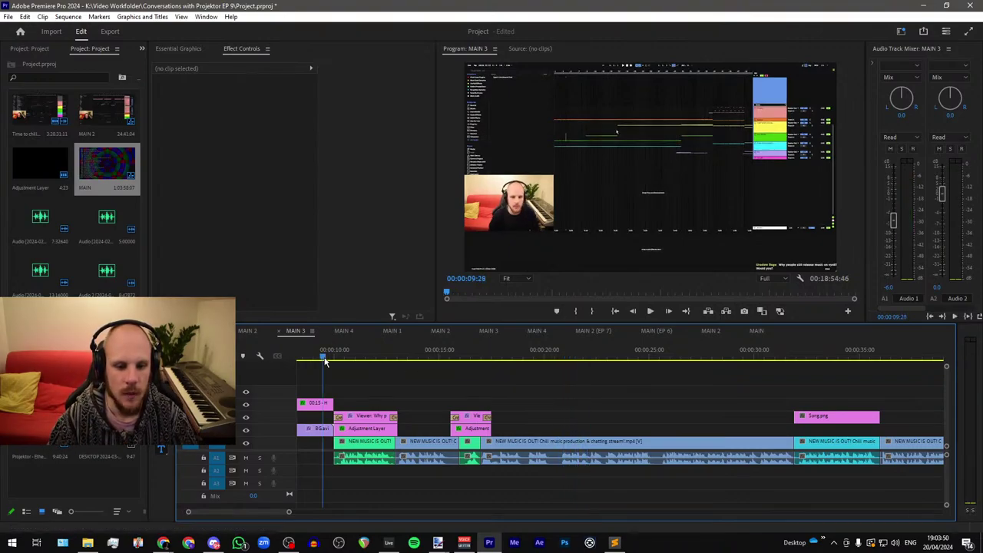
pyautogui.press('space')
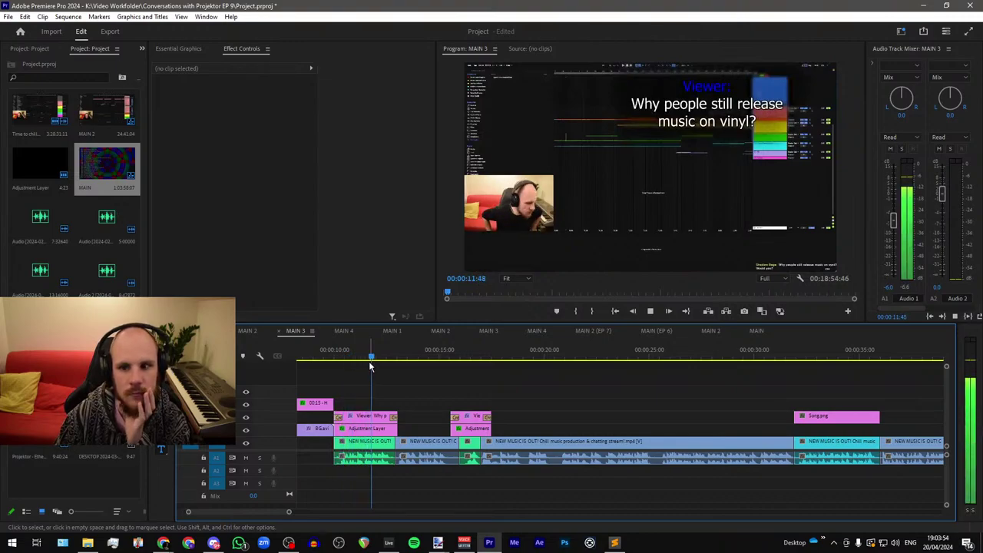
pyautogui.click(417, 400)
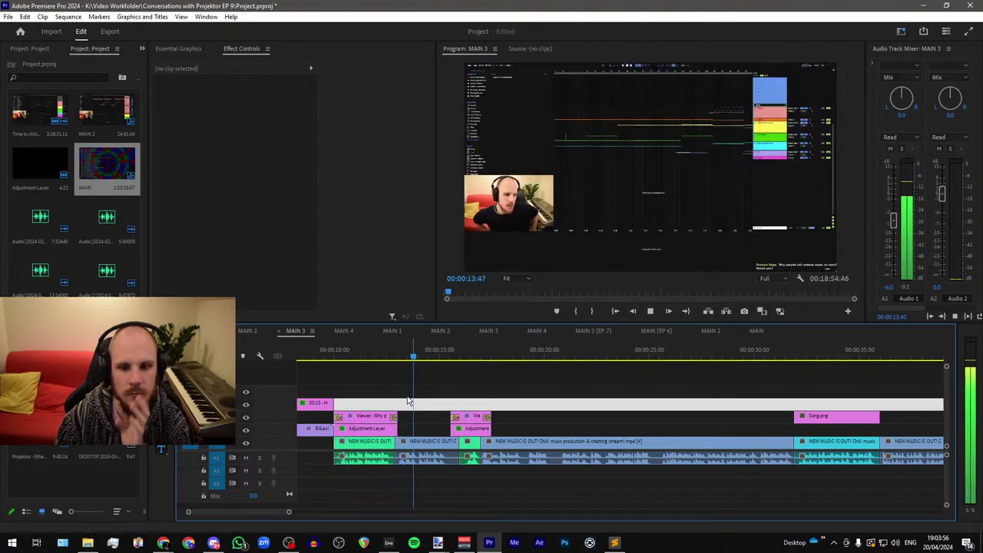
pyautogui.press('space')
pyautogui.press('space')
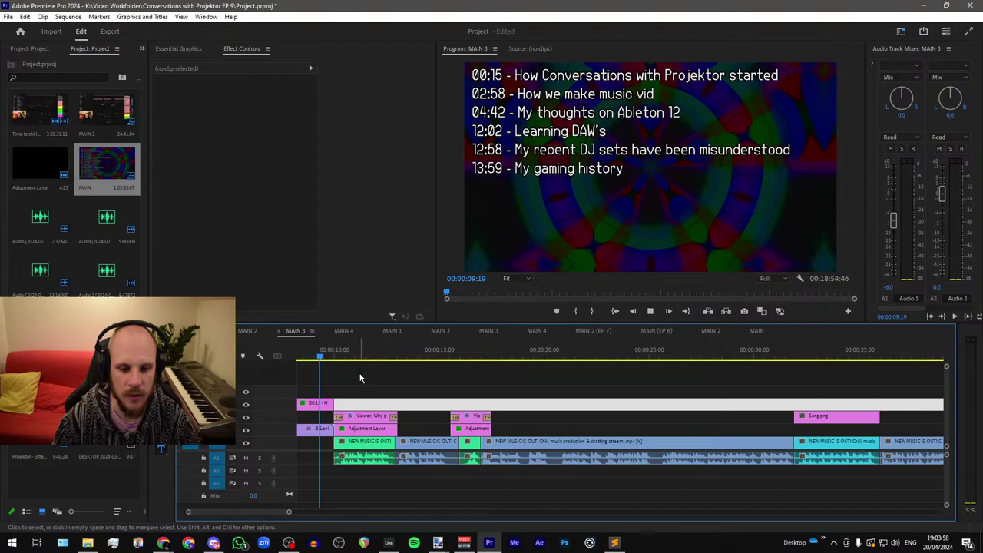
pyautogui.click(361, 391)
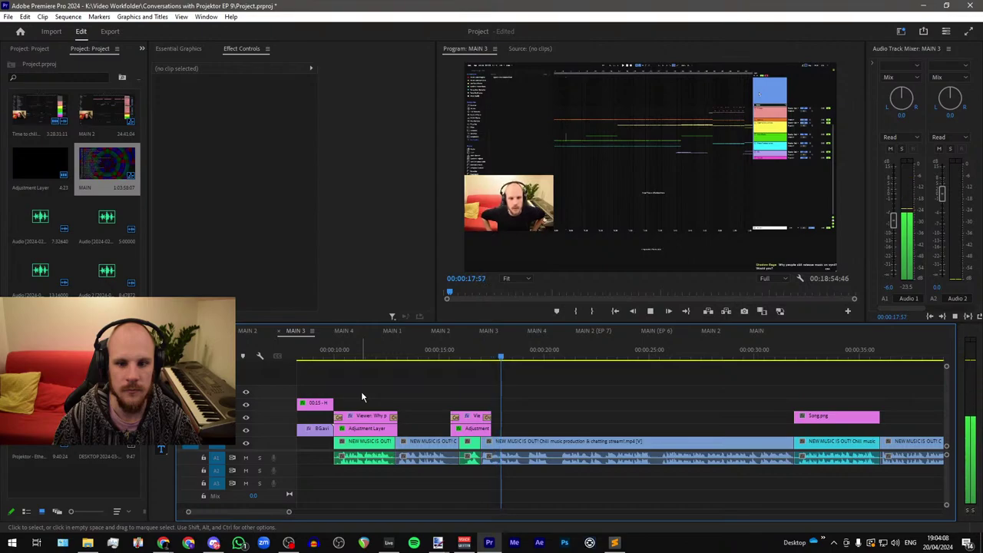
# Step: Play through the footage after the "Would you?" caption up to the Song.png image clip
pyautogui.scroll(-4, 394, 414)
pyautogui.scroll(-2, 394, 413)
pyautogui.scroll(3, 478, 428)
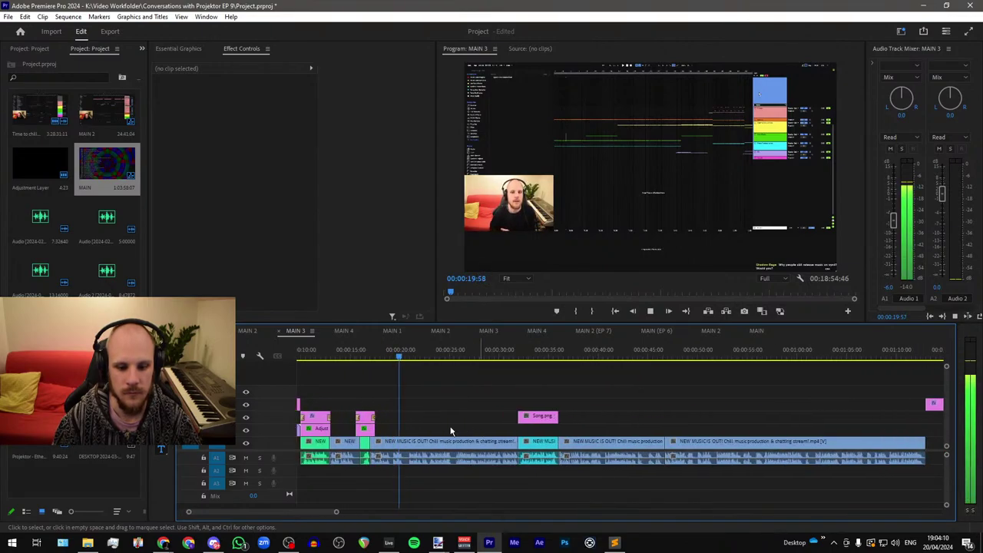
pyautogui.scroll(-3, 381, 422)
pyautogui.scroll(3, 440, 425)
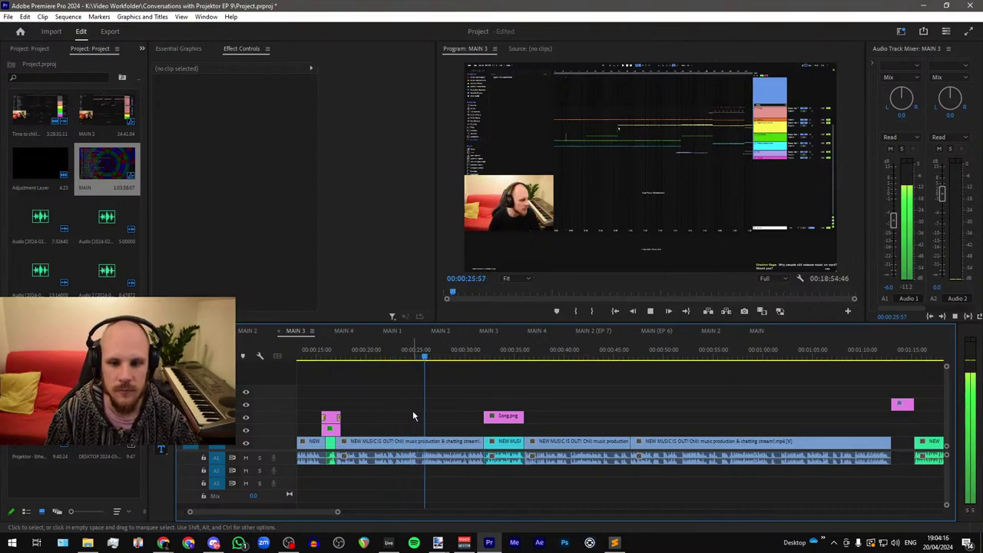
pyautogui.scroll(4, 481, 423)
pyautogui.scroll(-5, 425, 417)
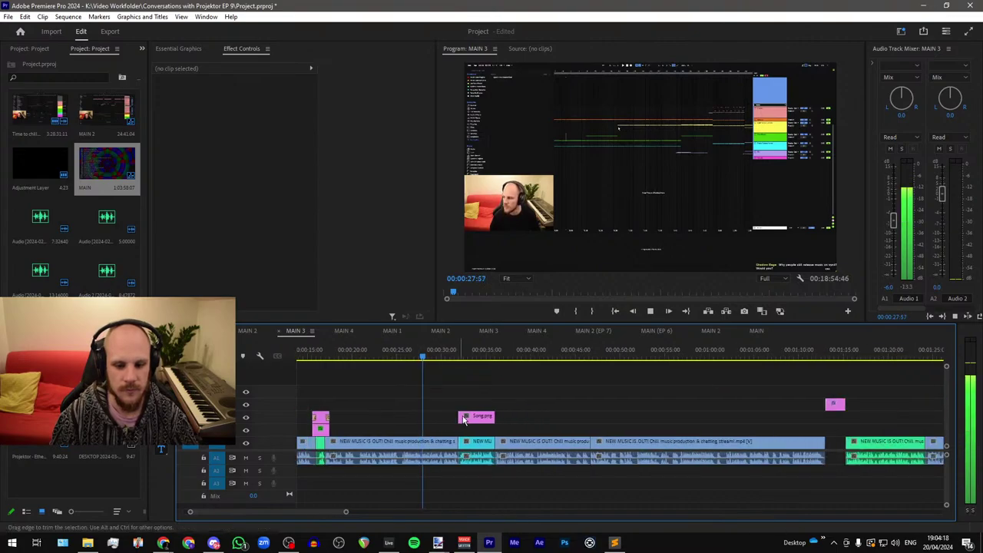
pyautogui.scroll(6, 461, 418)
pyautogui.scroll(-8, 408, 412)
pyautogui.scroll(-2, 445, 410)
pyautogui.scroll(6, 430, 401)
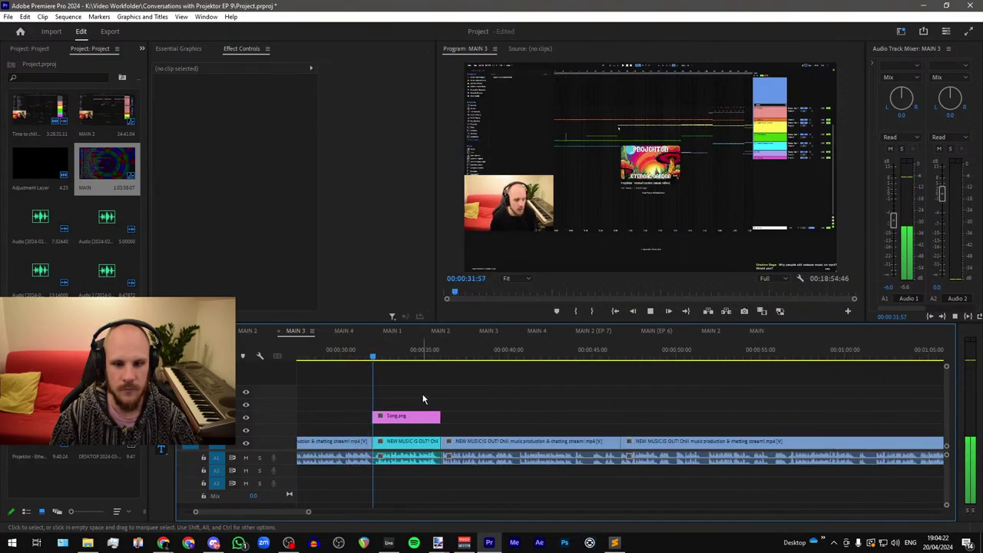
# Step: Scale the Song.png image to 200 and move it to position 1351, 439
pyautogui.press('space')
pyautogui.click(413, 416)
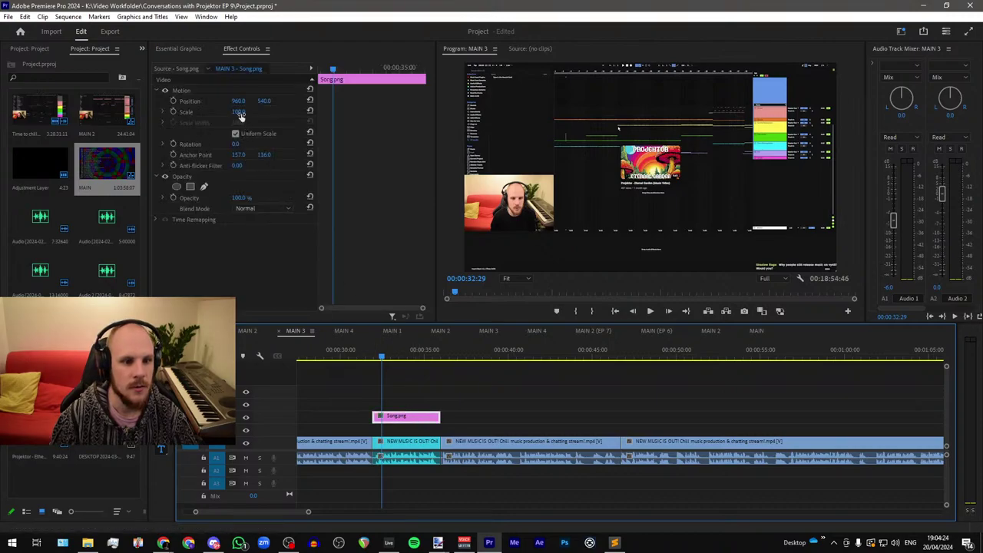
pyautogui.click(239, 113)
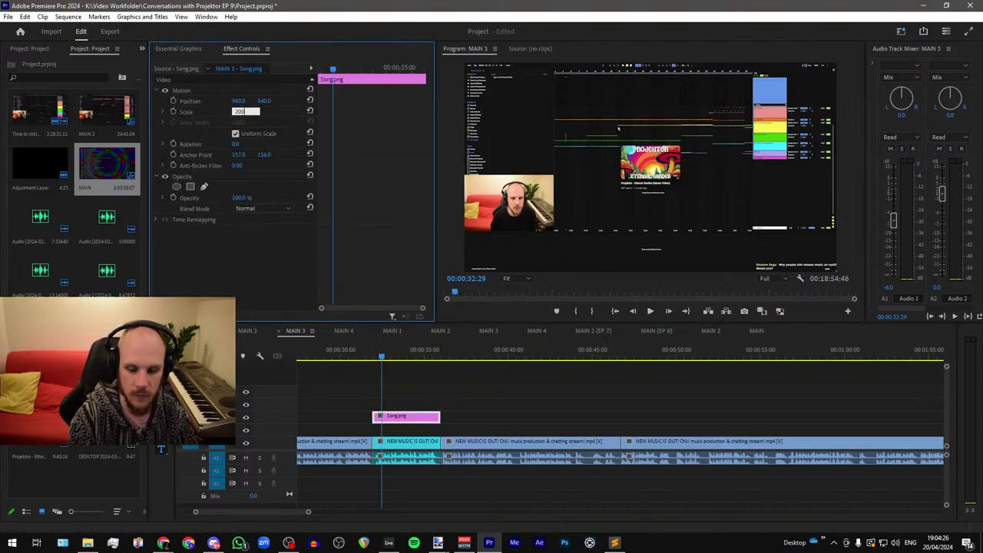
pyautogui.press('Return')
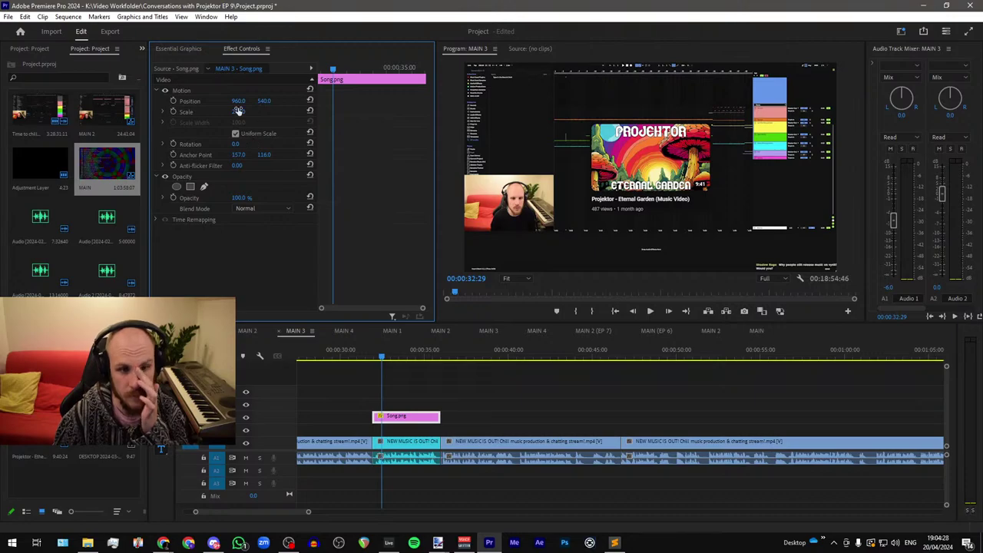
pyautogui.moveTo(238, 102)
pyautogui.mouseDown()
pyautogui.moveTo(314, 102)
pyautogui.moveTo(245, 100)
pyautogui.mouseUp()
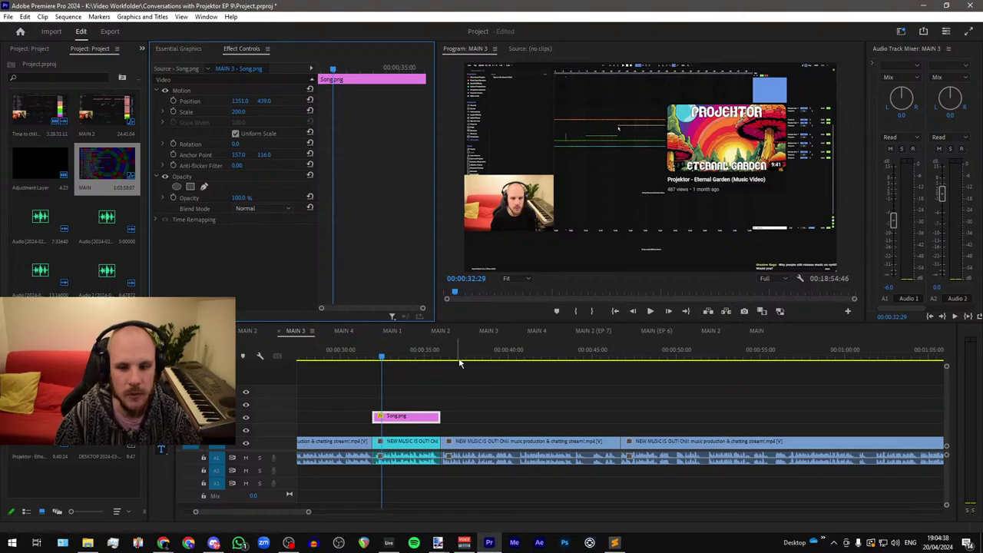
# Step: Copy the "Would you?" caption's adjustment layer beneath the Song.png clip and fit it to that clip's length
pyautogui.scroll(-3, 475, 361)
pyautogui.click(351, 433)
pyautogui.hotkey('ctrl', 'c')
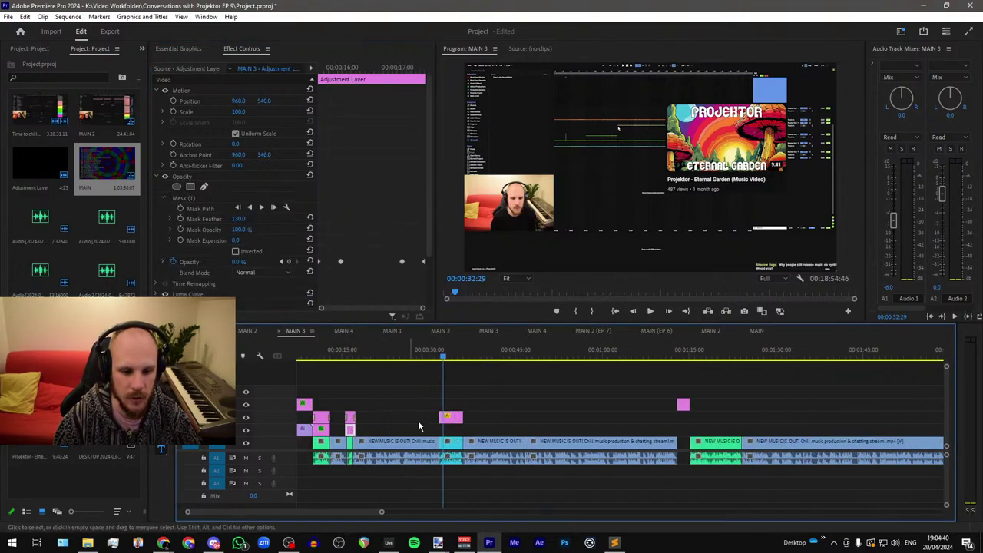
pyautogui.hotkey('ctrl', 'v')
pyautogui.scroll(3, 460, 394)
pyautogui.moveTo(427, 433); pyautogui.dragTo(475, 429)
pyautogui.scroll(-3, 533, 417)
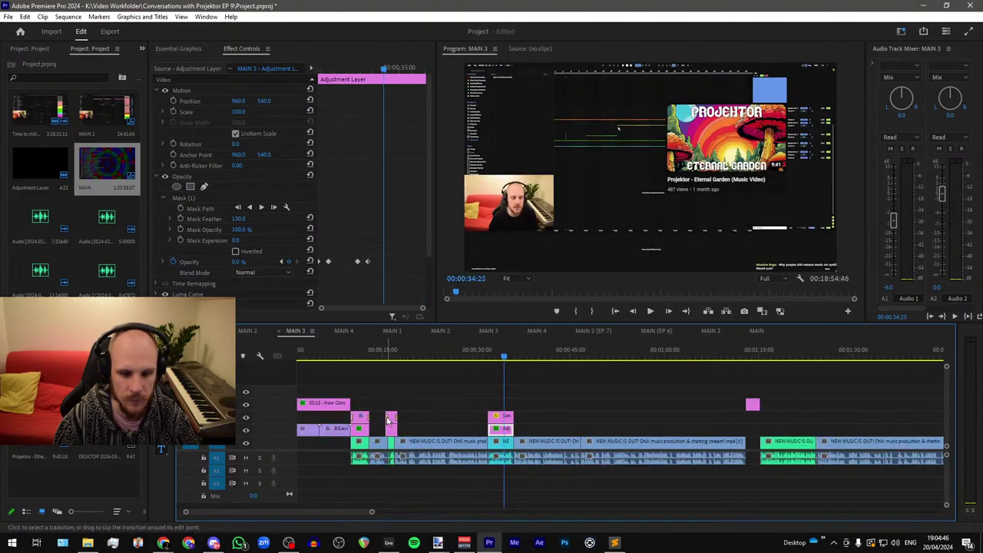
# Step: Copy the cross dissolve from the "Would you?" caption onto the start and end of the Song.png clip
pyautogui.click(388, 417)
pyautogui.hotkey('ctrl', 'c')
pyautogui.click(488, 417)
pyautogui.hotkey('ctrl', 'v')
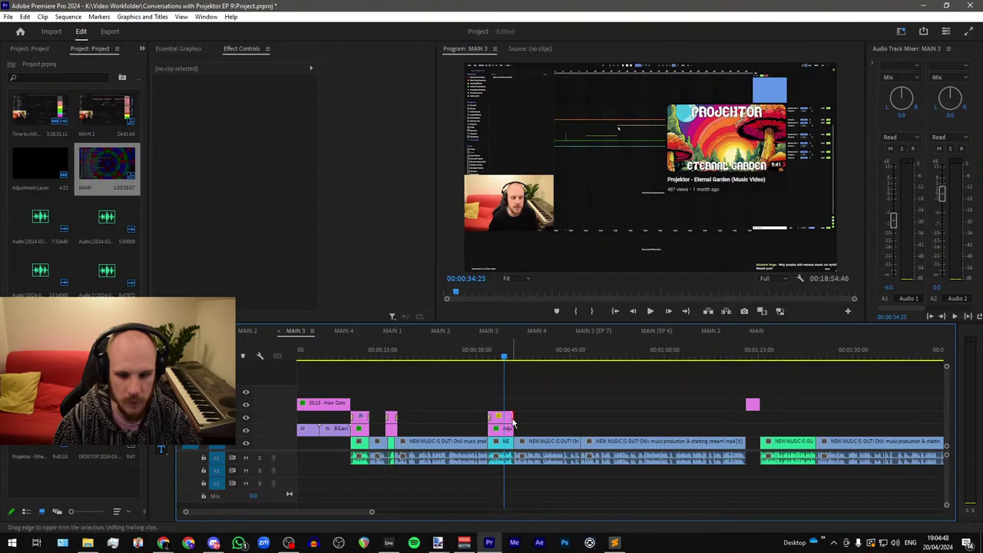
# Step: Move the closing opacity keyframes of the adjustment layer beneath Song.png to the clip's end, starting the fade-out at 00:00:35:35
pyautogui.click(507, 428)
pyautogui.press('=')
pyautogui.press('=')
pyautogui.press('=')
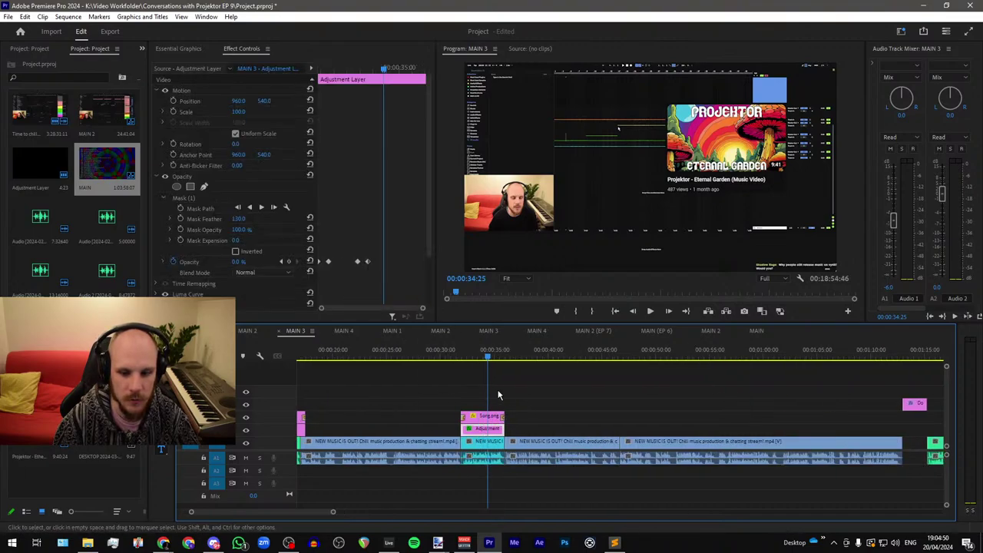
pyautogui.click(512, 359)
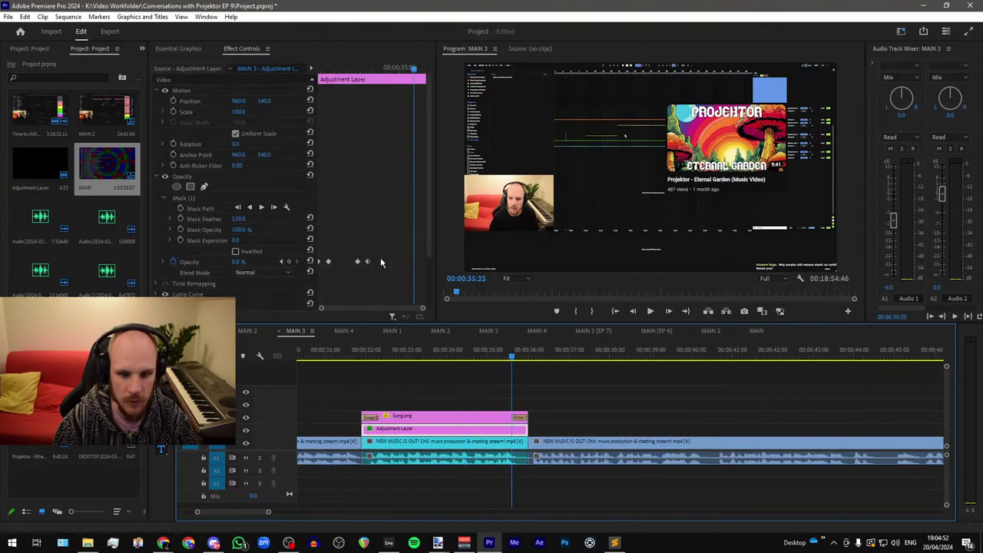
pyautogui.moveTo(381, 257); pyautogui.dragTo(356, 267)
pyautogui.press('Delete')
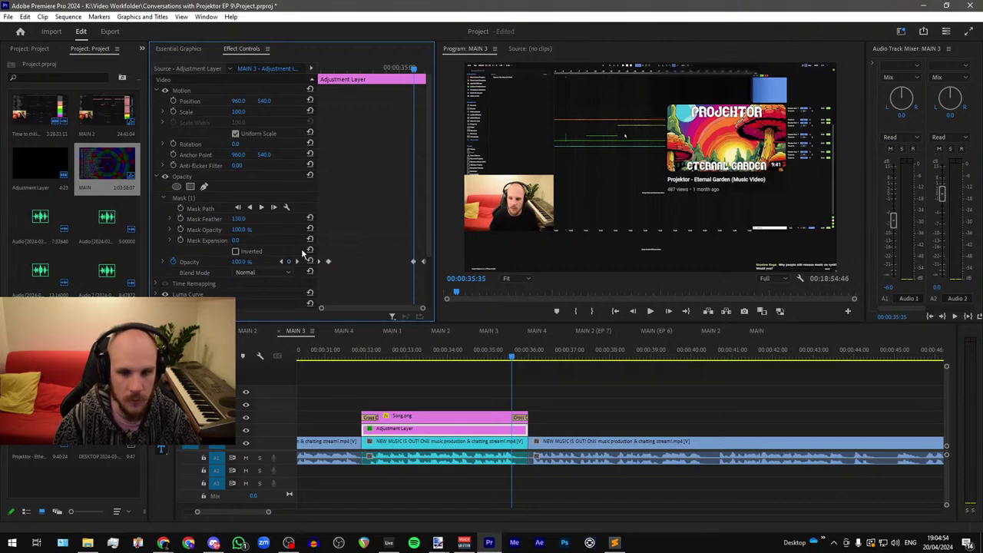
# Step: Reshape the adjustment layer's opacity mask into a rectangle surrounding the Song.png thumbnail and its title text
pyautogui.click(184, 198)
pyautogui.moveTo(658, 127); pyautogui.dragTo(655, 230)
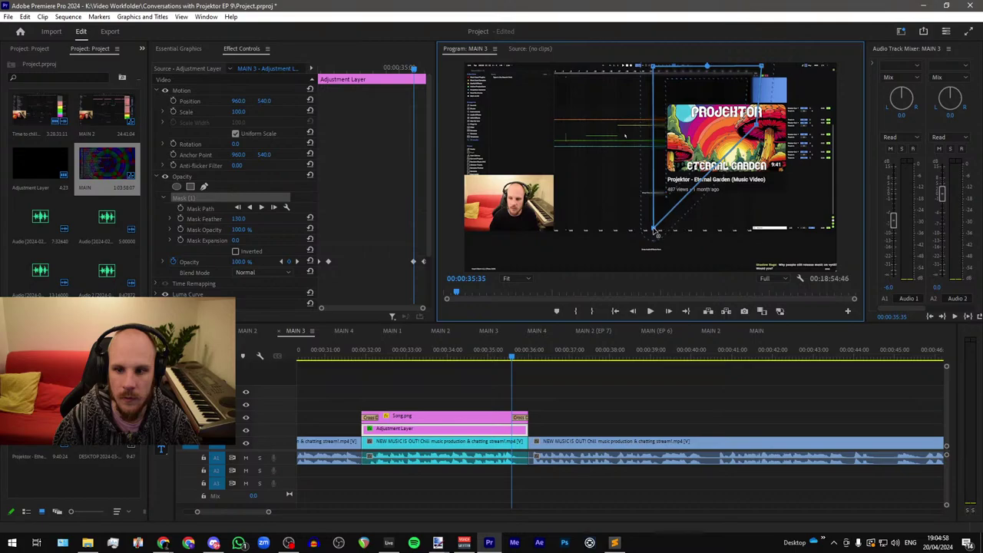
pyautogui.moveTo(654, 67); pyautogui.dragTo(654, 96)
pyautogui.moveTo(761, 67); pyautogui.dragTo(819, 89)
pyautogui.moveTo(757, 124); pyautogui.dragTo(799, 208)
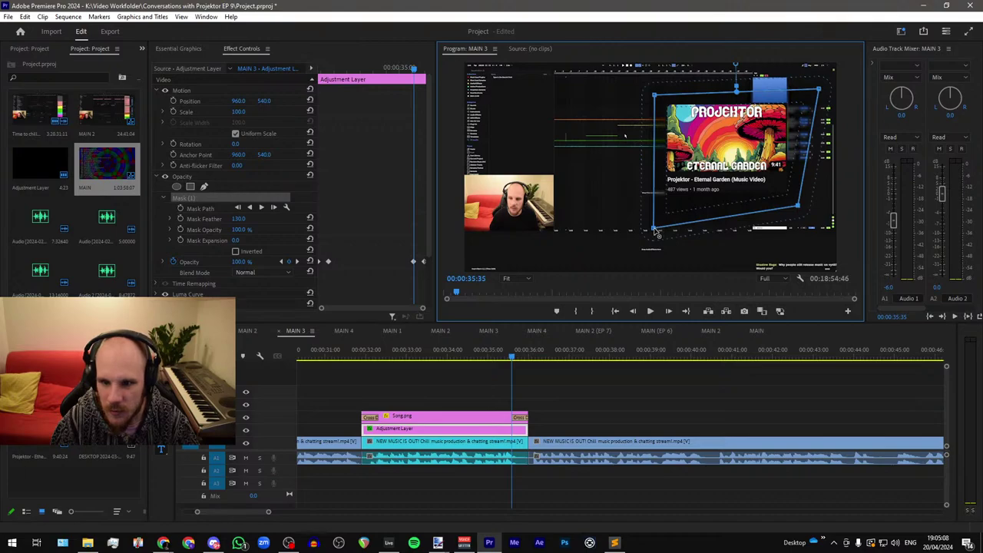
pyautogui.moveTo(654, 229); pyautogui.dragTo(654, 210)
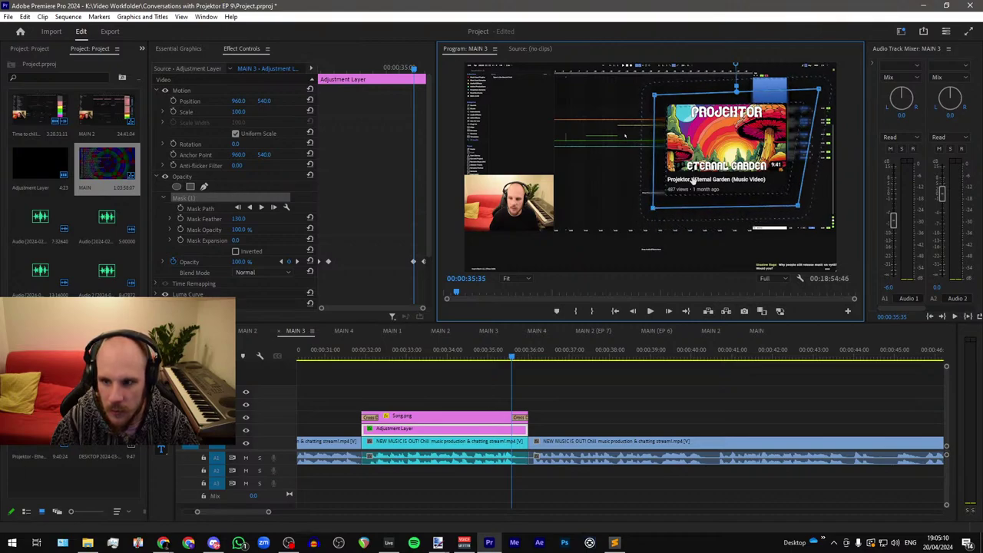
pyautogui.moveTo(819, 92); pyautogui.dragTo(799, 91)
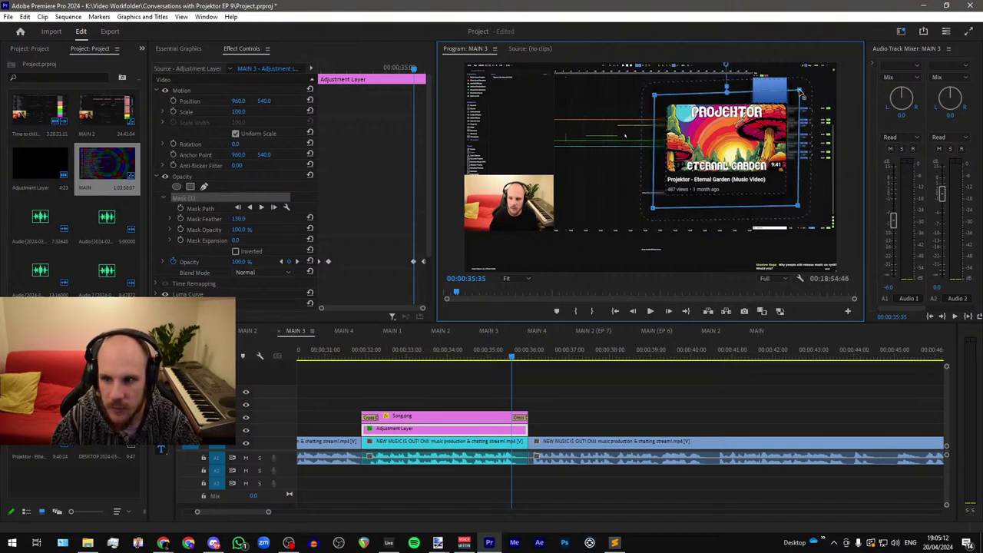
pyautogui.moveTo(801, 205); pyautogui.dragTo(803, 209)
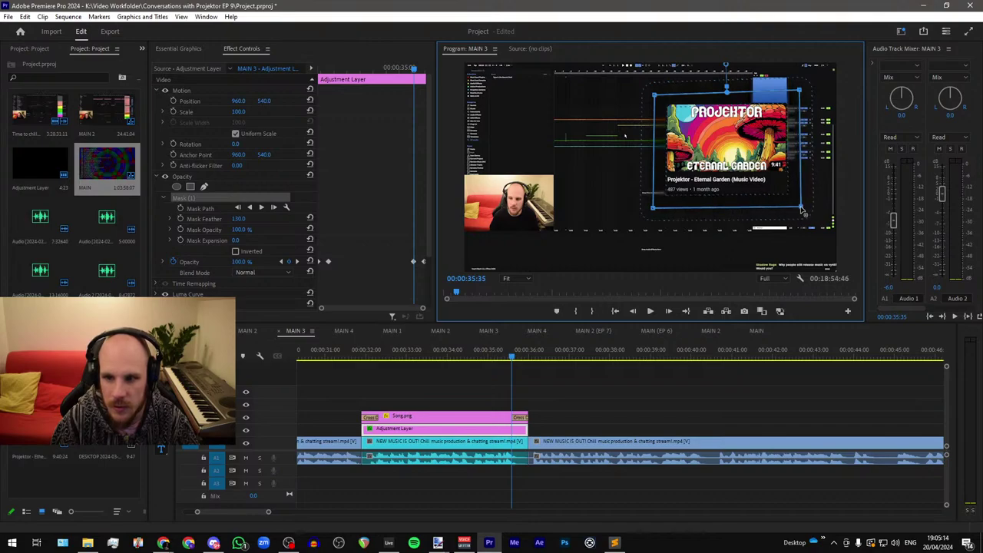
pyautogui.moveTo(655, 94); pyautogui.dragTo(655, 93)
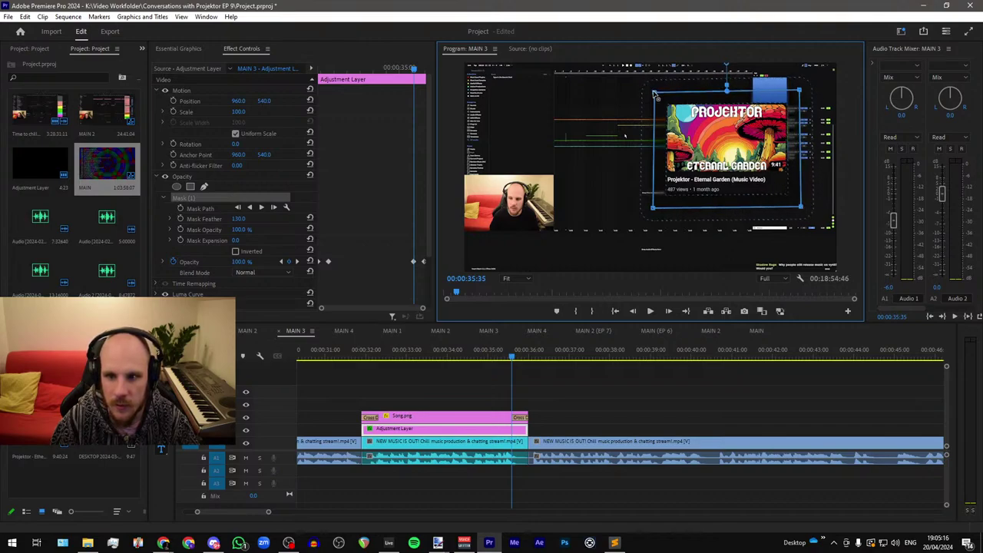
# Step: Play back the Song.png section from before its fade-in to past its fade-out to check the blurred backdrop
pyautogui.click(344, 352)
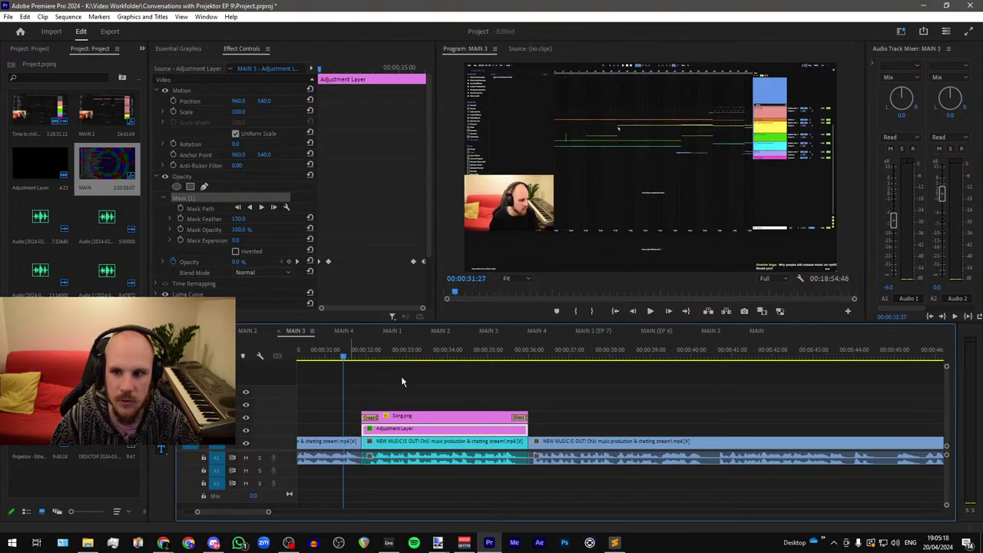
pyautogui.press('space')
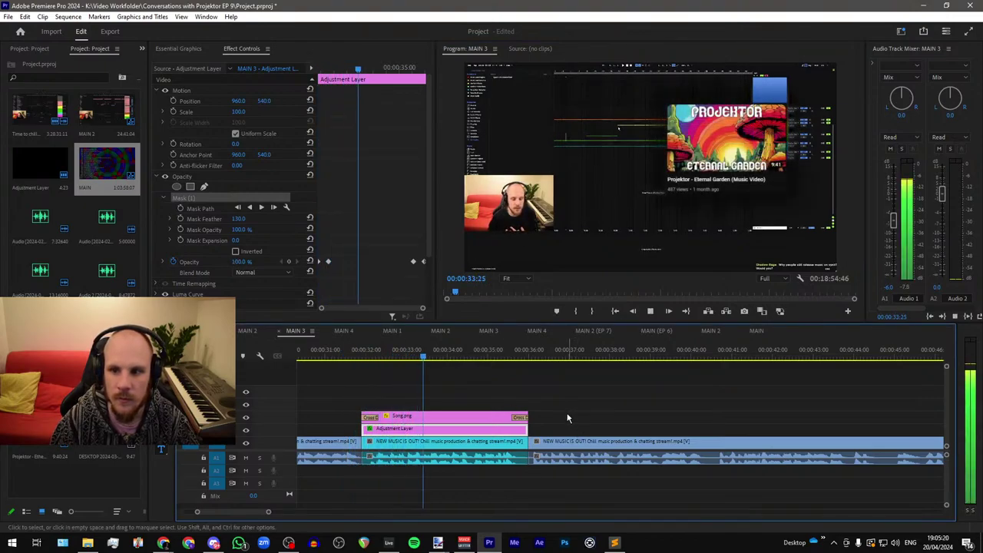
pyautogui.scroll(-3, 449, 404)
pyautogui.scroll(1, 466, 407)
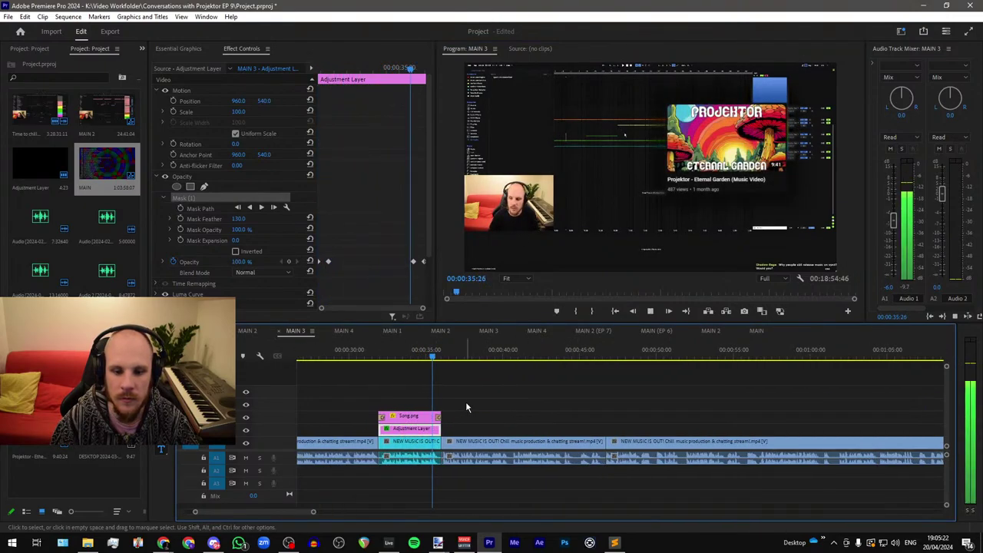
pyautogui.scroll(-3, 466, 402)
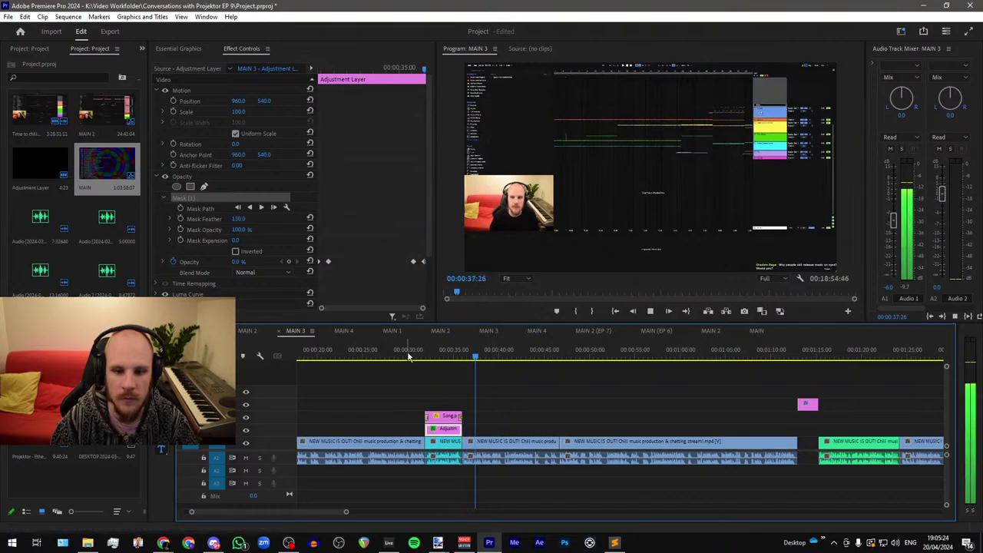
pyautogui.scroll(4, 401, 356)
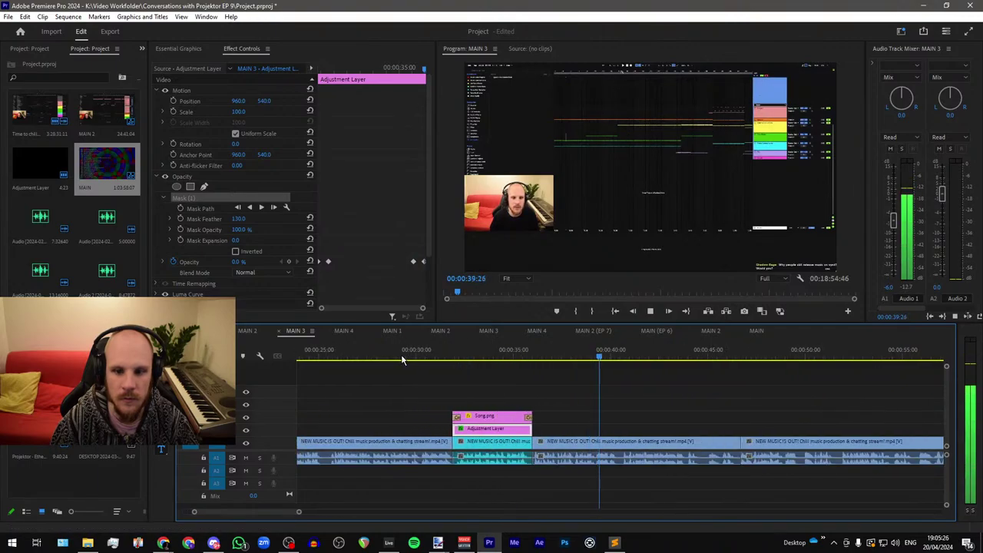
pyautogui.press('space')
# Step: Shift Song.png and its adjustment layer back over the preceding footage, ripple delete the cyan footage clip, and save the project
pyautogui.moveTo(477, 395); pyautogui.dragTo(406, 419)
pyautogui.moveTo(514, 402); pyautogui.dragTo(492, 462)
pyautogui.hotkey('shift', 'Delete')
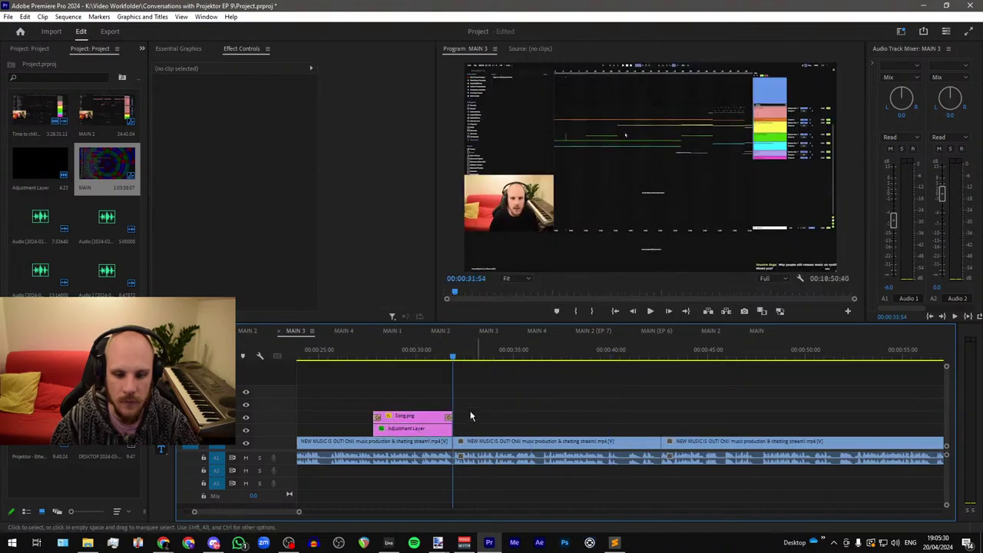
pyautogui.hotkey('ctrl', 's')
# Step: Play back the moved Song.png clip and trim its start to 00:00:29:17
pyautogui.click(358, 355)
pyautogui.press('space')
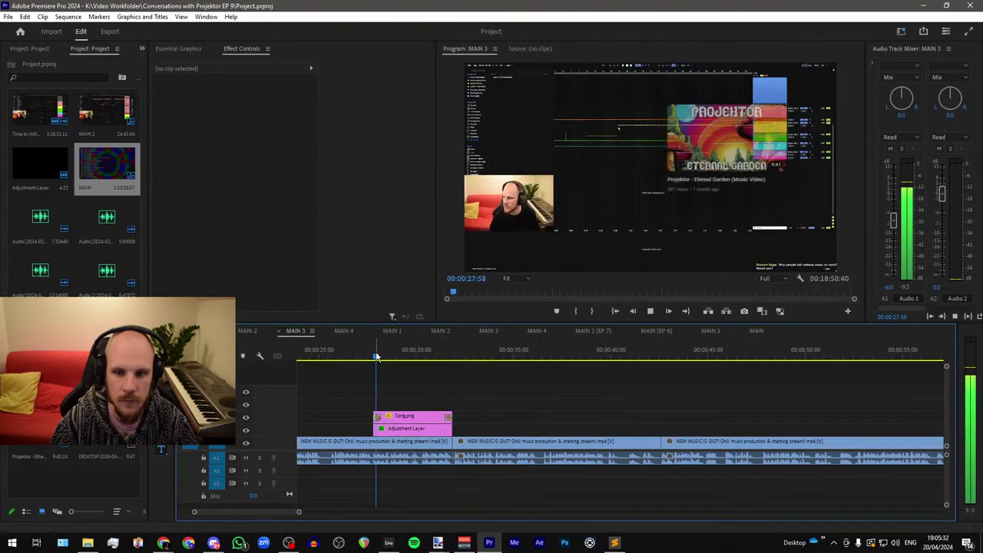
pyautogui.scroll(1, 381, 362)
pyautogui.scroll(1, 508, 385)
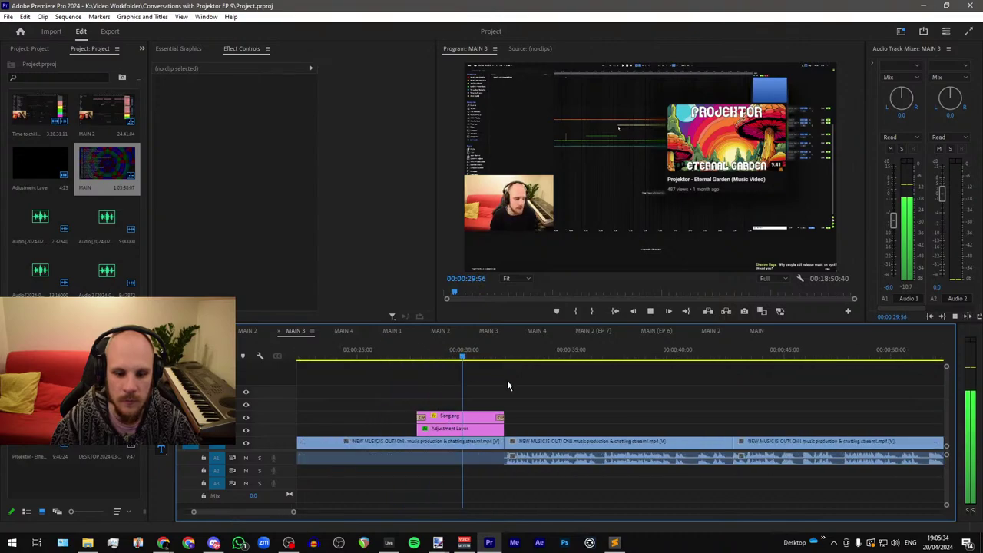
pyautogui.scroll(2, 440, 368)
pyautogui.moveTo(473, 356); pyautogui.dragTo(461, 359)
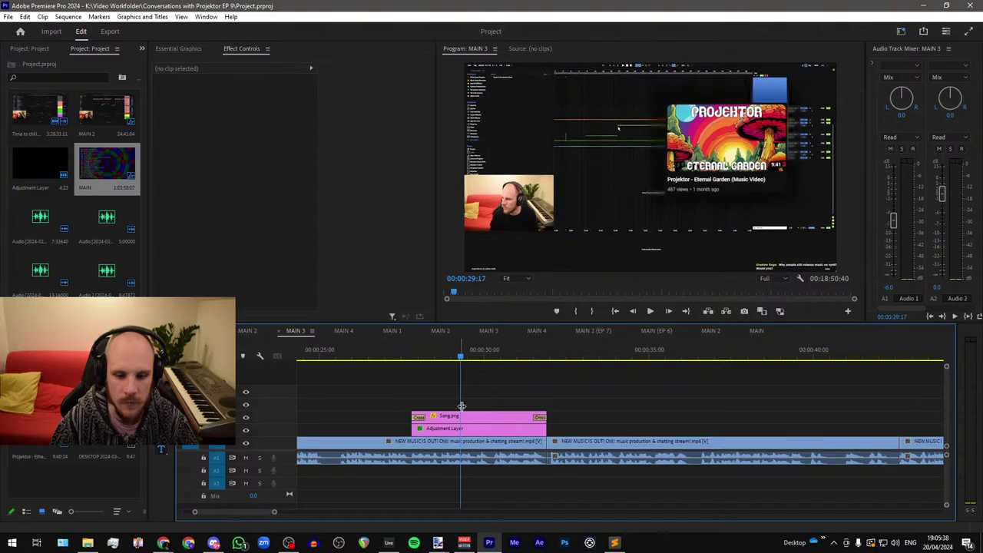
pyautogui.moveTo(413, 417); pyautogui.dragTo(461, 417)
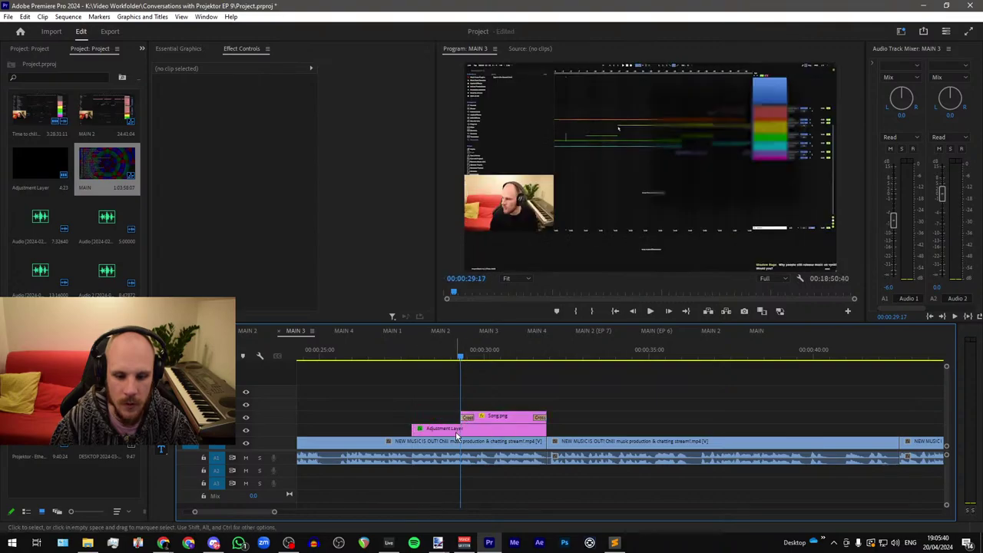
# Step: Move the adjustment layer's fade-in opacity keyframes to 00:00:29:17, trim its start to match Song.png, and play the result
pyautogui.click(434, 430)
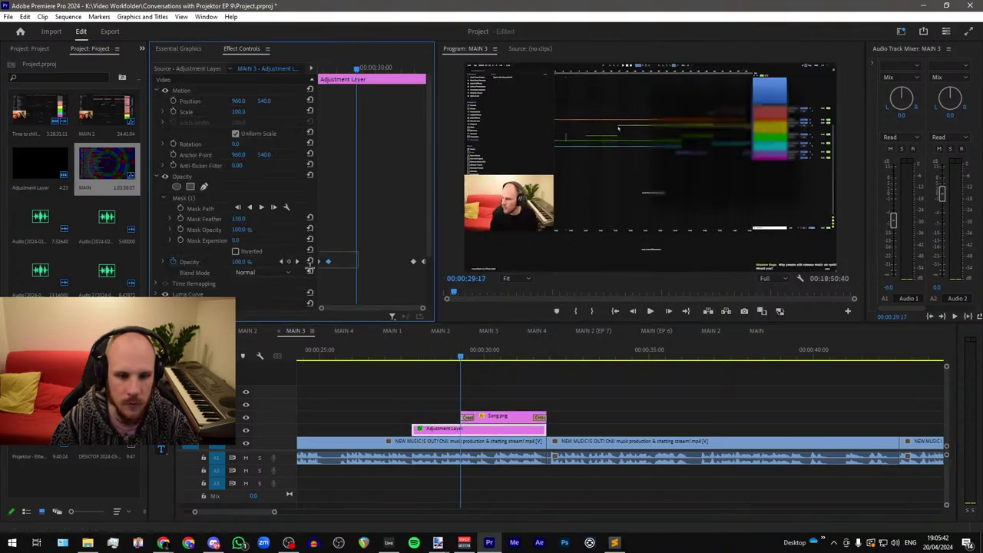
pyautogui.moveTo(311, 268); pyautogui.dragTo(311, 271)
pyautogui.hotkey('ctrl', 'x')
pyautogui.hotkey('ctrl', 'v')
pyautogui.moveTo(415, 429); pyautogui.dragTo(461, 429)
pyautogui.press('space')
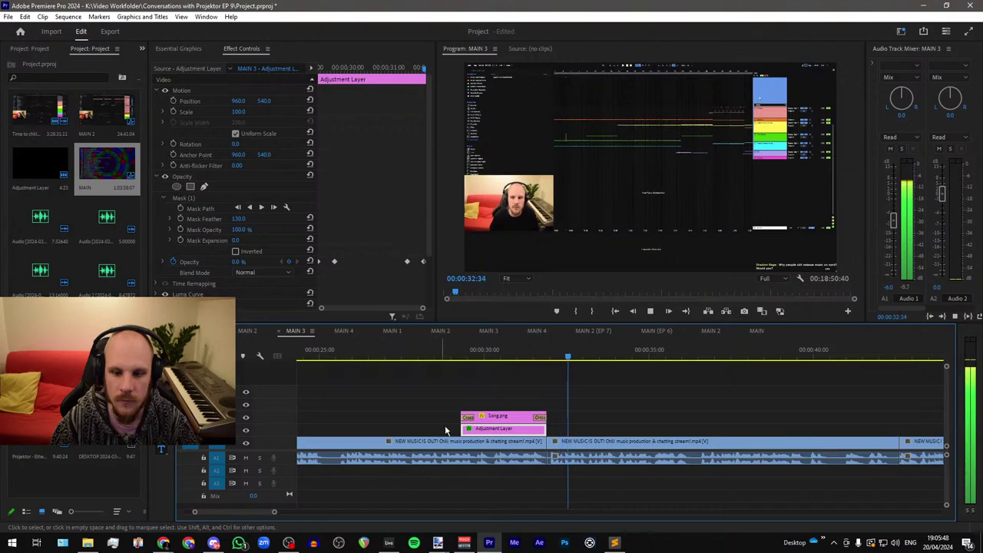
pyautogui.click(424, 405)
pyautogui.press('space')
# Step: Extend the end of the Song.png clip to about 00:00:34:03 and place the playhead at its closing cross dissolve
pyautogui.moveTo(545, 418); pyautogui.dragTo(611, 418)
pyautogui.click(603, 358)
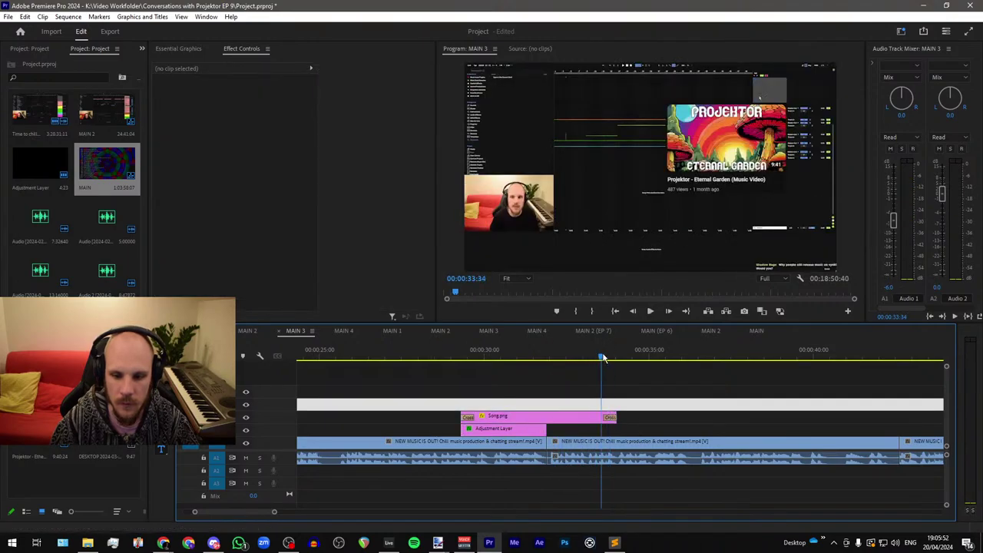
pyautogui.moveTo(603, 358); pyautogui.dragTo(605, 358)
pyautogui.scroll(5, 604, 358)
pyautogui.scroll(-2, 604, 358)
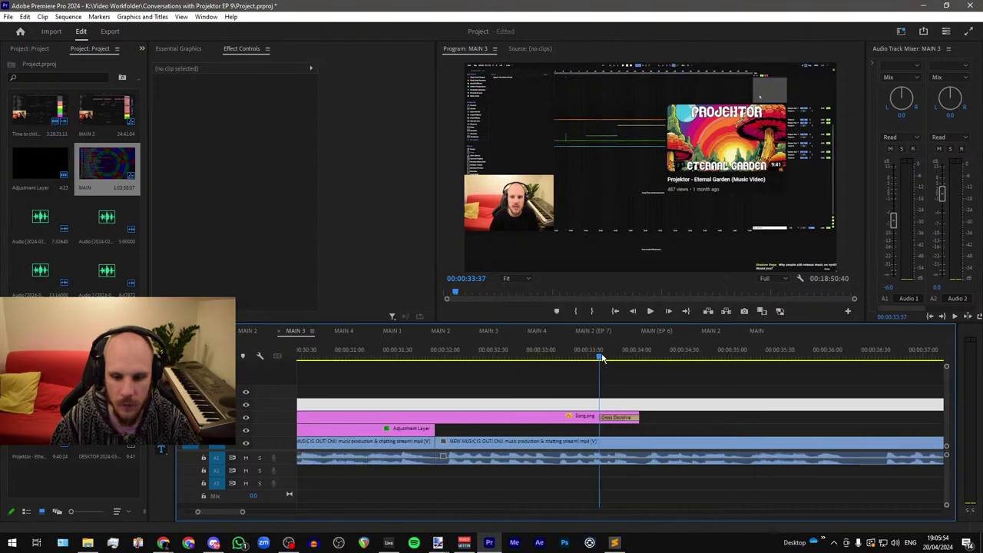
# Step: Extend the adjustment layer to the end of Song.png and move its closing opacity keyframes to start at 00:00:33:37
pyautogui.press('-')
pyautogui.press('-')
pyautogui.moveTo(514, 428); pyautogui.dragTo(602, 436)
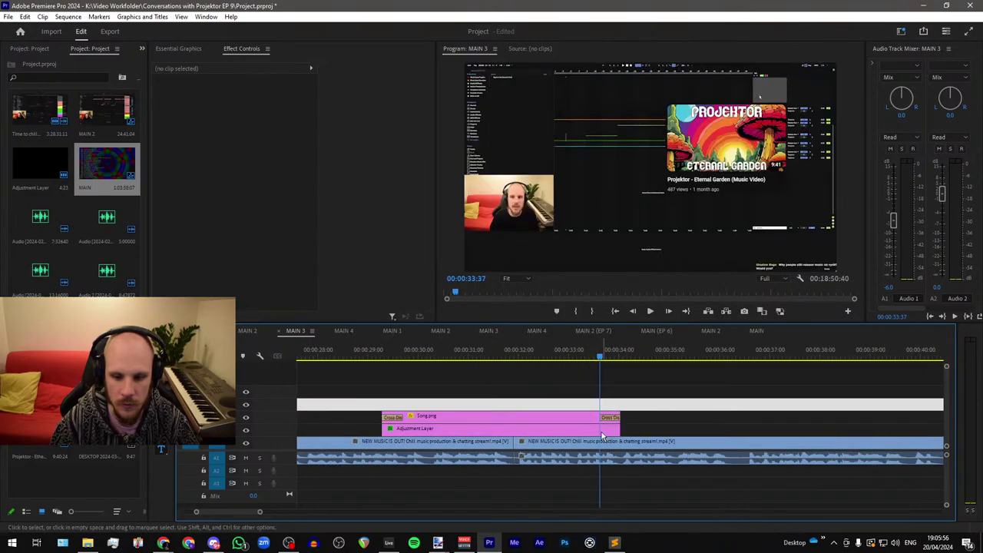
pyautogui.click(500, 428)
pyautogui.moveTo(357, 229); pyautogui.dragTo(418, 261)
# Step: Play back the end of the Song.png clip and the footage following it to check the fade-out
pyautogui.click(485, 352)
pyautogui.press('space')
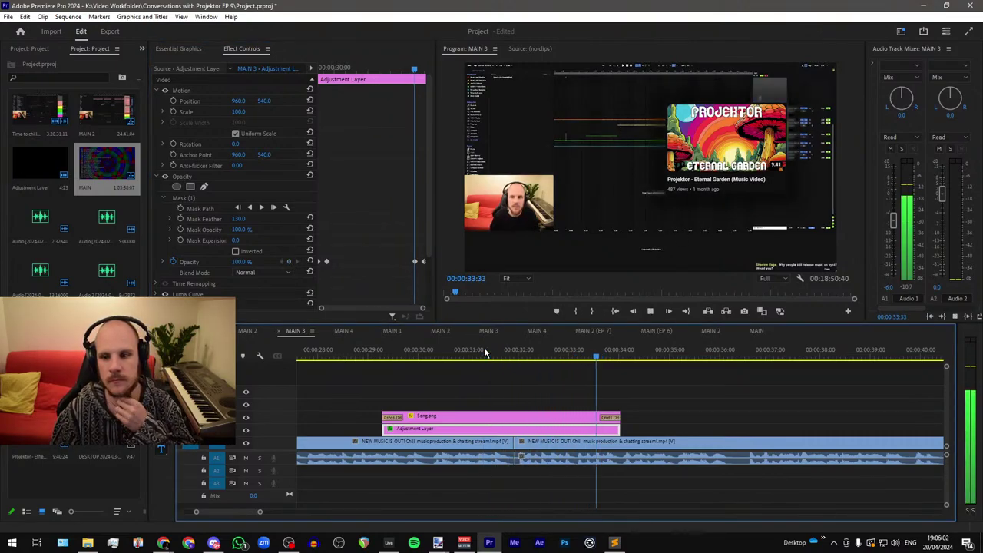
pyautogui.press('-')
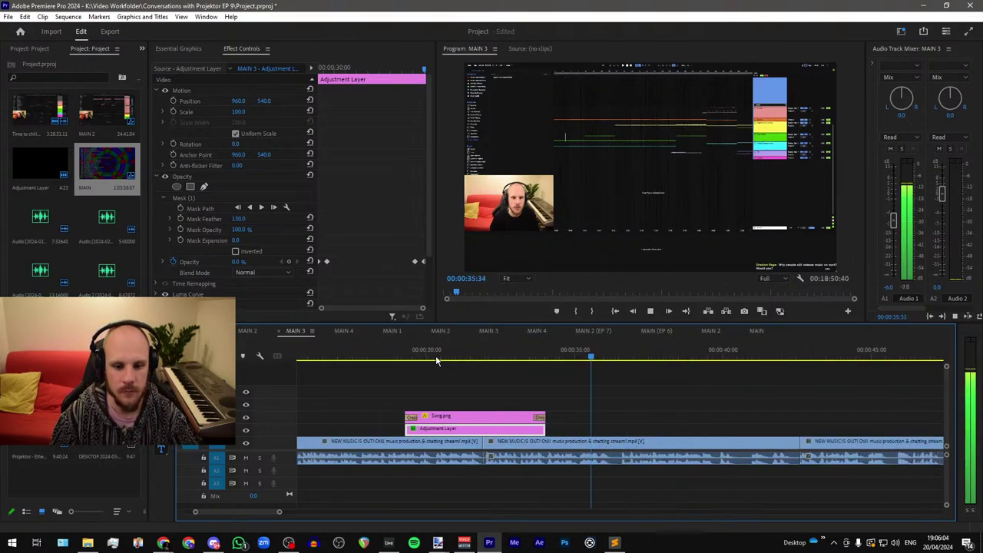
pyautogui.press('-')
pyautogui.press('-')
pyautogui.press('-')
pyautogui.press('-')
pyautogui.press('-')
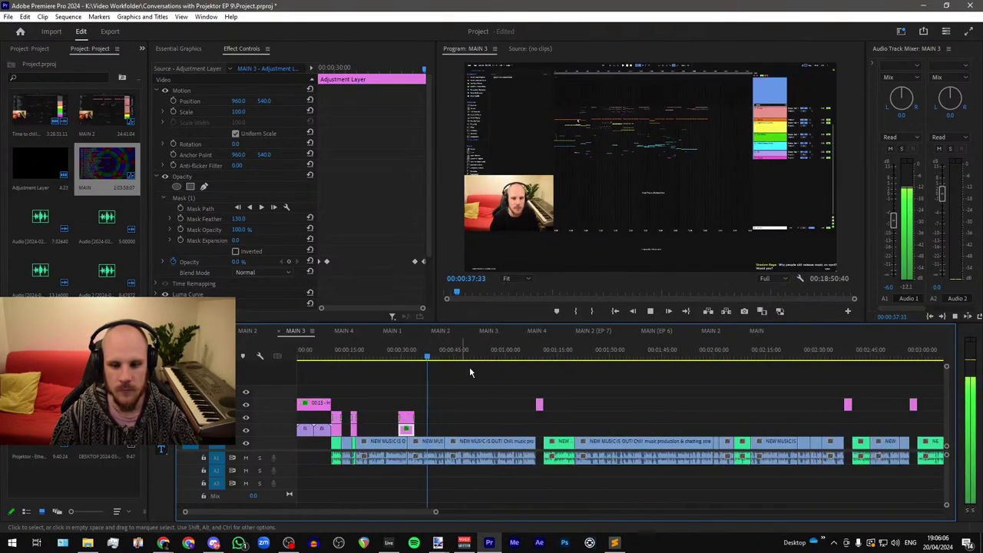
pyautogui.press('=')
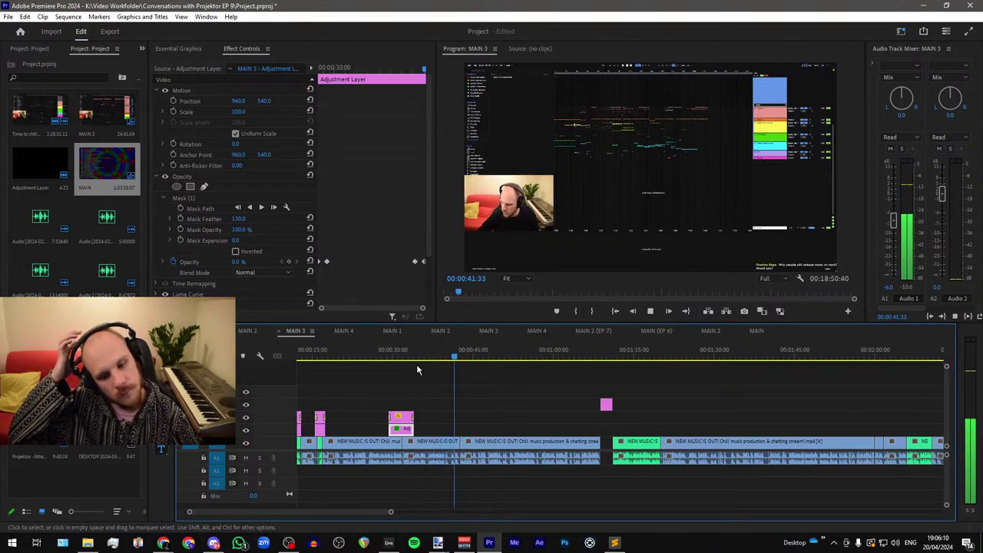
# Step: Split the stream footage beneath Song.png at the image clip's start and end points
pyautogui.scroll(6, 382, 370)
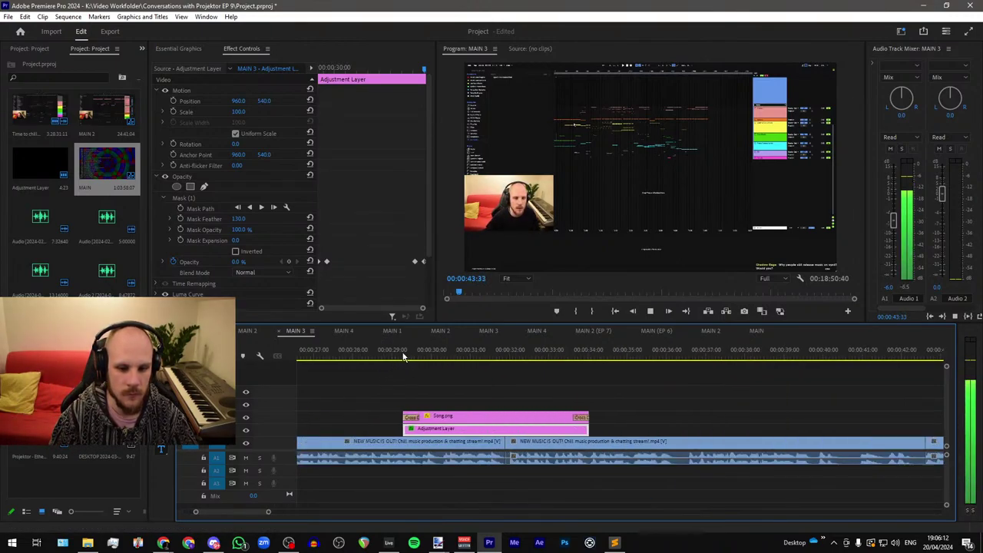
pyautogui.click(403, 356)
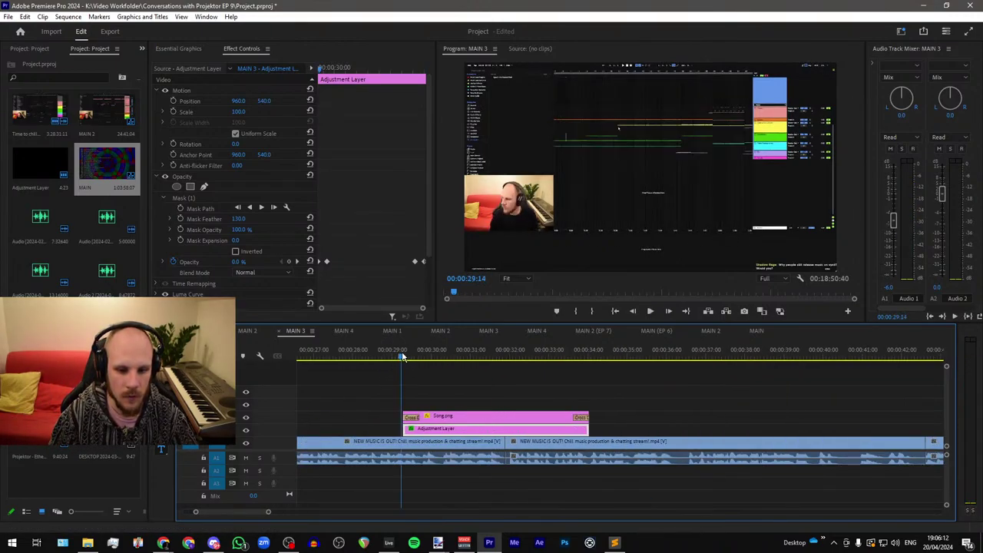
pyautogui.click(420, 442)
pyautogui.hotkey('ctrl', 'k')
pyautogui.click(592, 358)
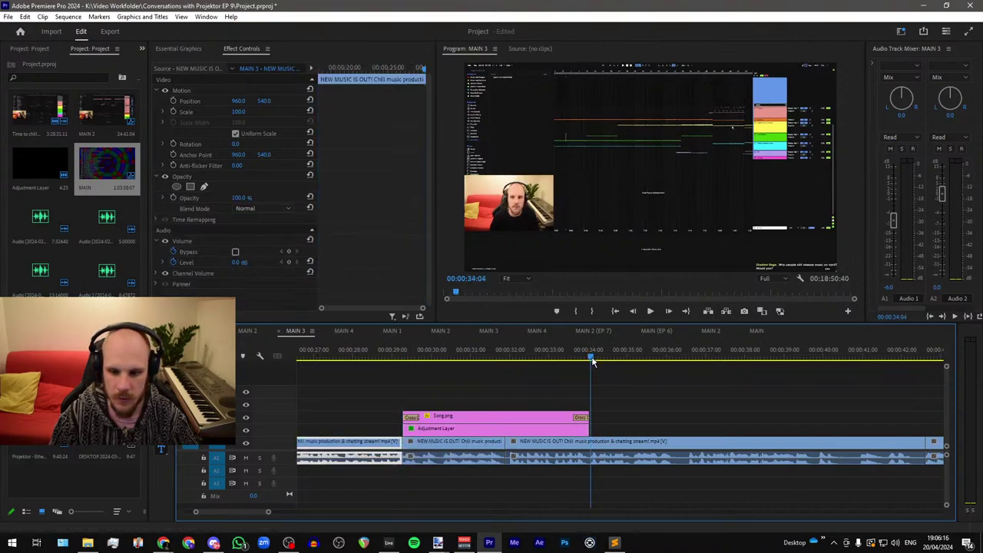
pyautogui.moveTo(592, 358); pyautogui.dragTo(590, 358)
pyautogui.hotkey('ctrl', 'k')
# Step: Label the two footage pieces beneath Song.png cyan, save the project, and preview the image at 00:00:30:33
pyautogui.click(547, 457)
pyautogui.moveTo(440, 483); pyautogui.dragTo(527, 449)
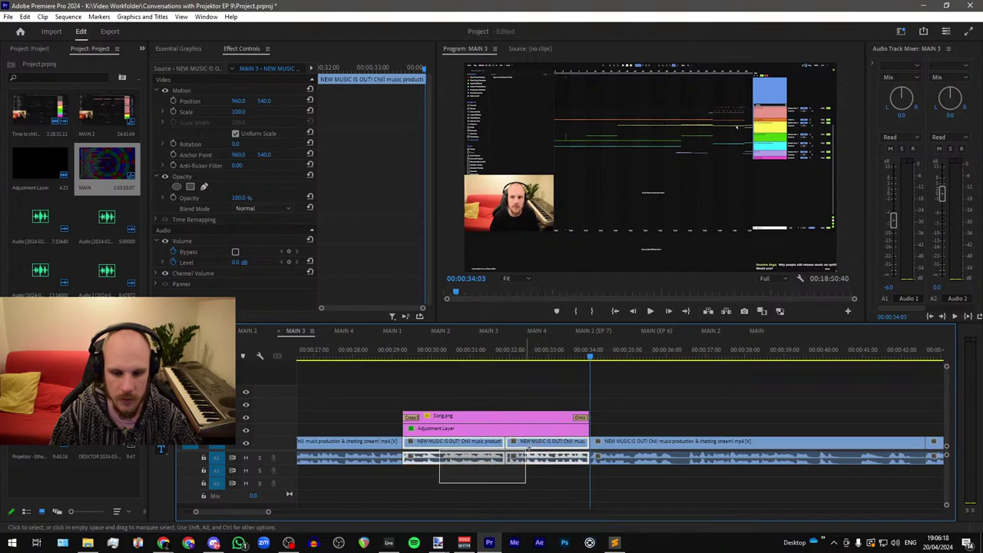
pyautogui.moveTo(440, 455); pyautogui.dragTo(538, 451)
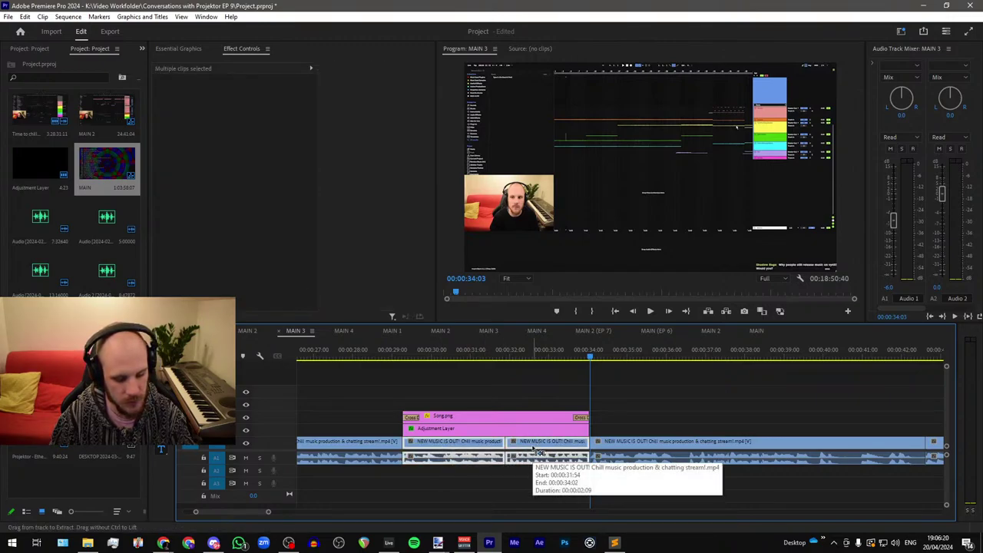
pyautogui.click(514, 474)
pyautogui.hotkey('ctrl', 's')
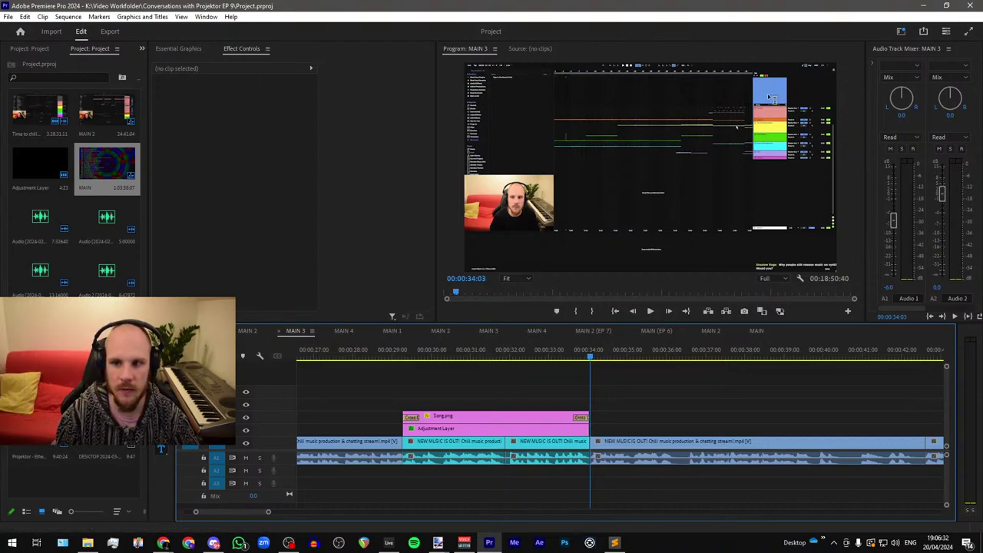
pyautogui.moveTo(403, 356); pyautogui.dragTo(452, 357)
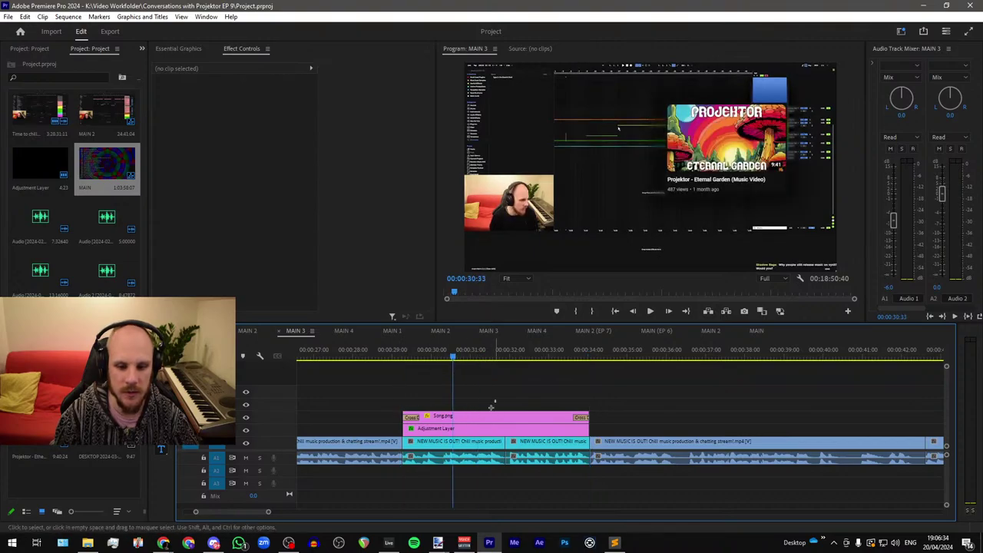
# Step: Label the Song.png clip and its adjustment layer cyan to match the footage beneath them
pyautogui.moveTo(492, 405); pyautogui.dragTo(476, 434)
pyautogui.hotkey('ctrl', '3')
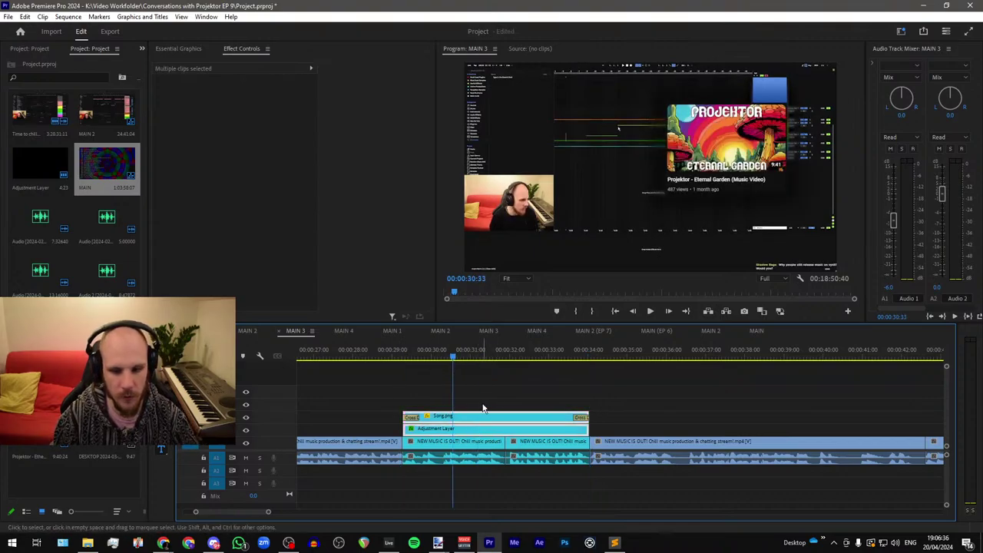
pyautogui.click(484, 408)
pyautogui.moveTo(485, 383); pyautogui.dragTo(547, 468)
pyautogui.click(482, 403)
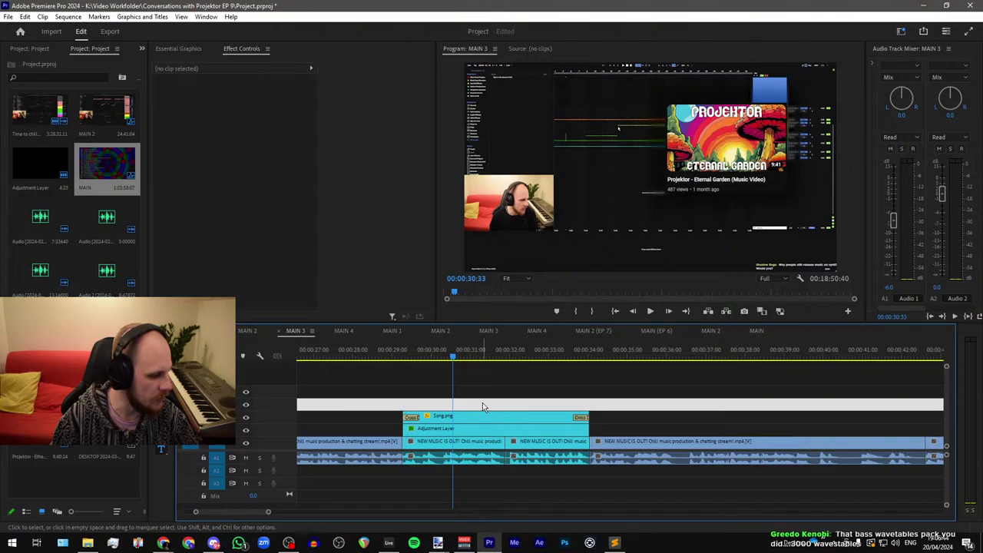
pyautogui.click(476, 405)
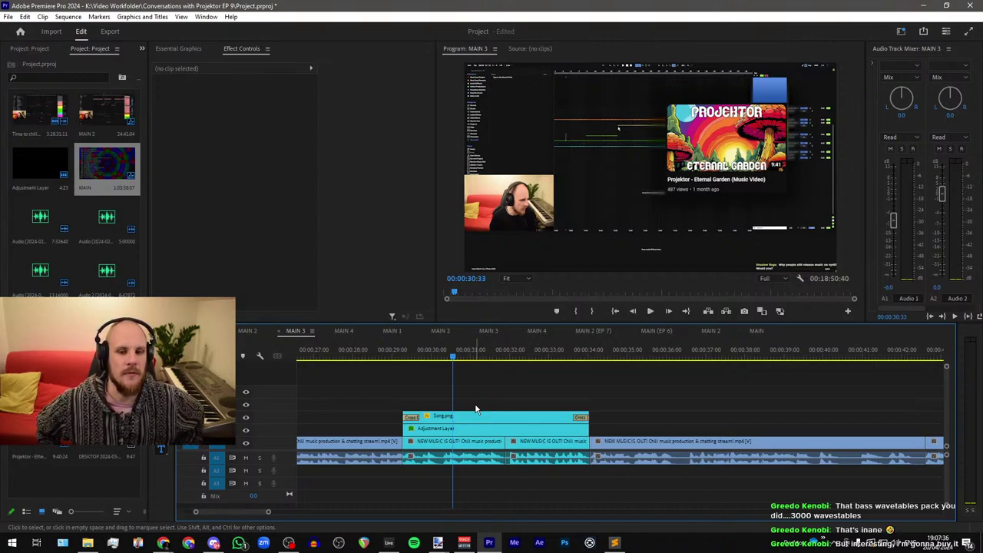
# Step: Switch to the browser and check the wavetable count on the Projektor Wavetable Pack Vol. 1 Gumroad page
pyautogui.hotkey('alt', 'Tab')
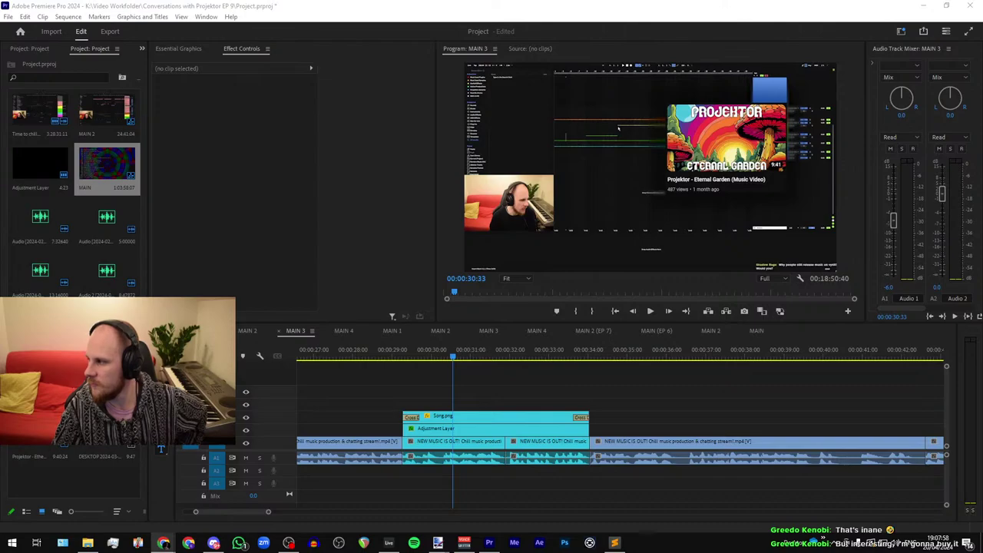
pyautogui.moveTo(982, 277); pyautogui.dragTo(518, 98)
pyautogui.doubleClick(517, 98)
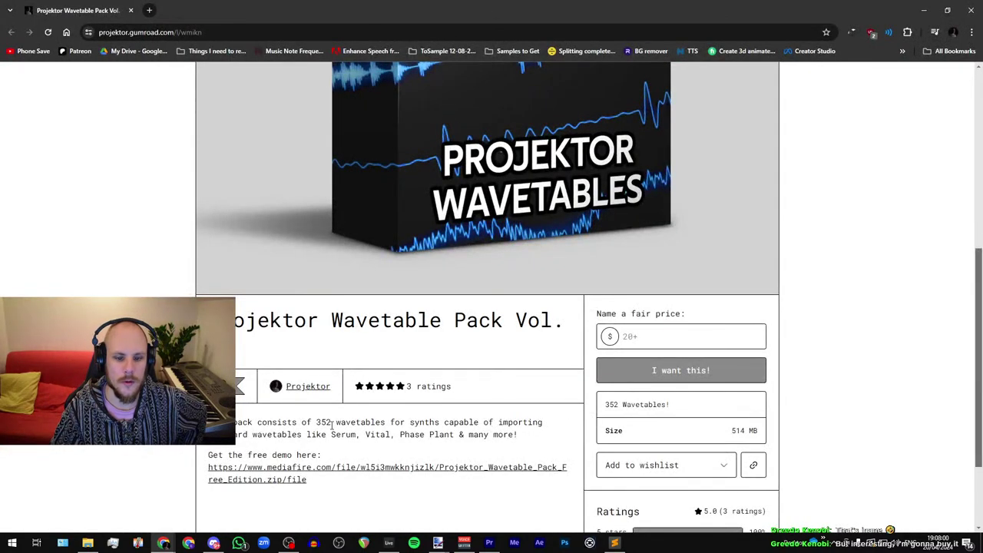
pyautogui.moveTo(317, 421); pyautogui.dragTo(351, 422)
pyautogui.click(371, 474)
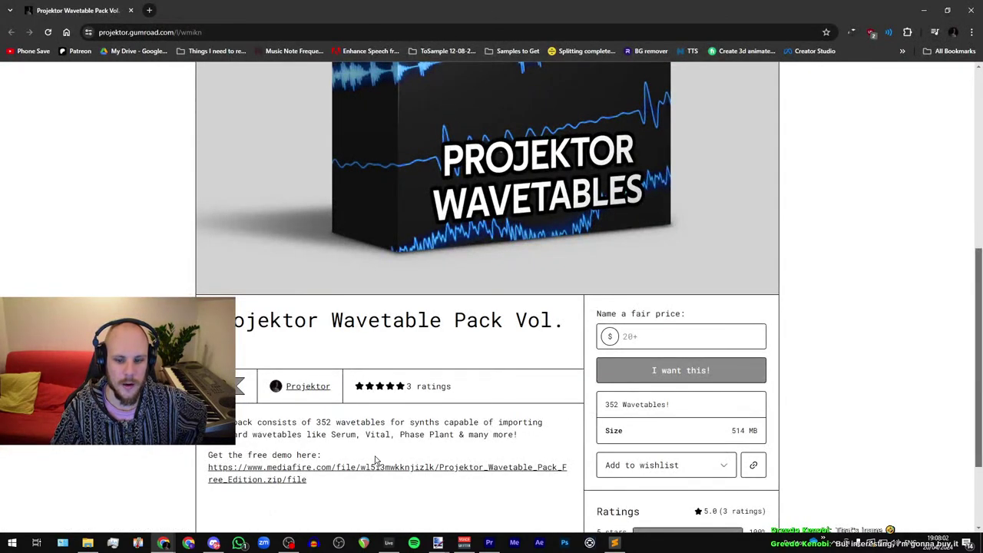
pyautogui.doubleClick(352, 15)
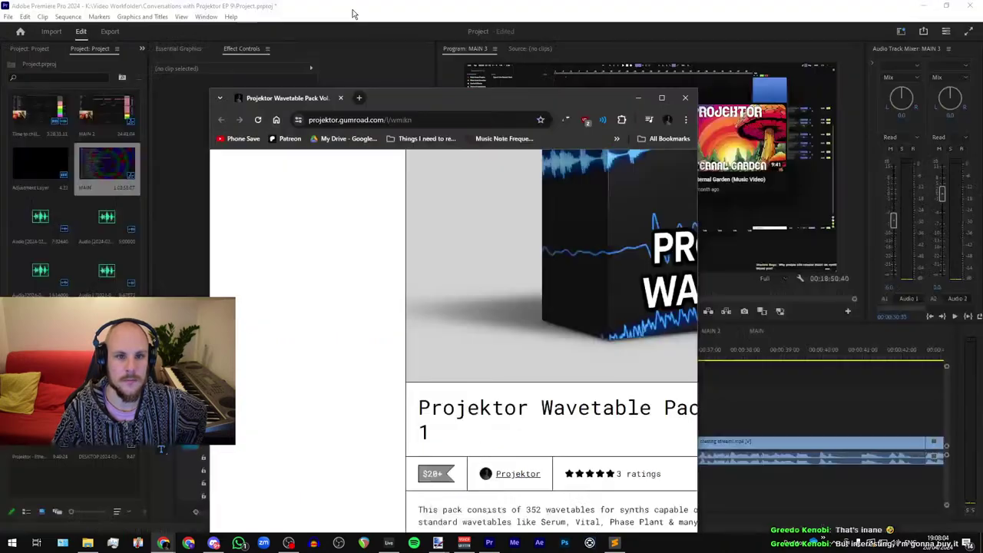
pyautogui.moveTo(357, 102); pyautogui.dragTo(373, 79)
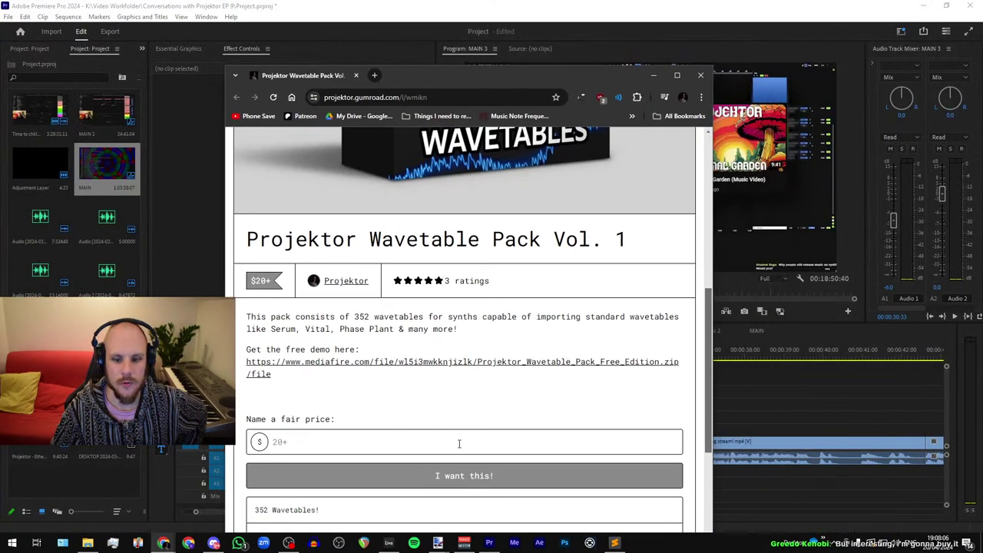
pyautogui.click(653, 74)
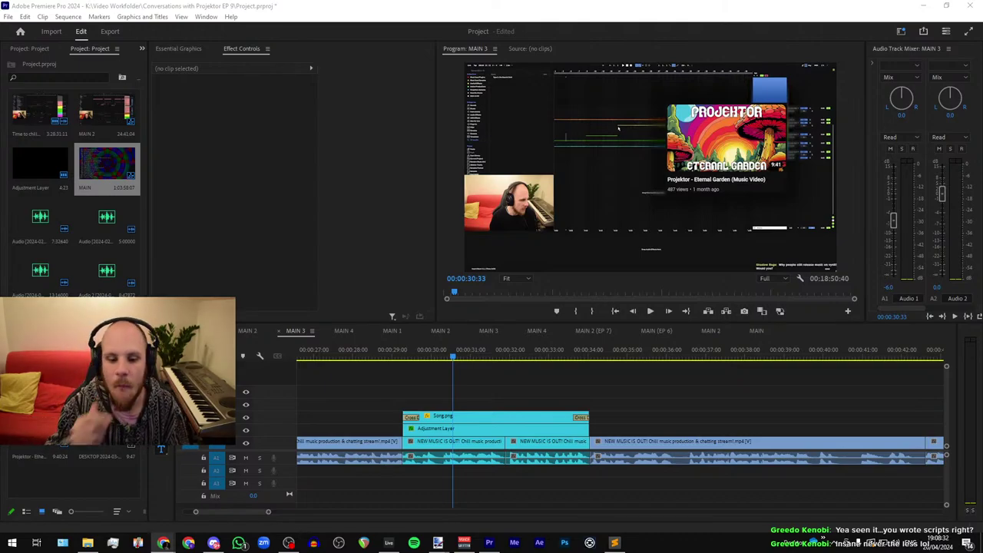
# Step: Save the project and copy the first viewer caption together with its adjustment layer near the sequence start
pyautogui.click(463, 358)
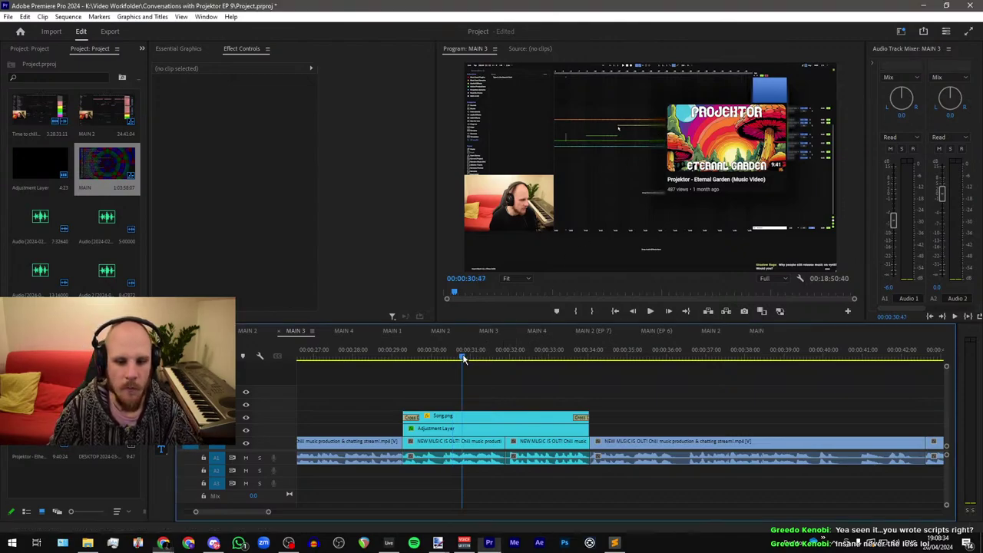
pyautogui.hotkey('ctrl', 's')
pyautogui.scroll(-4, 418, 361)
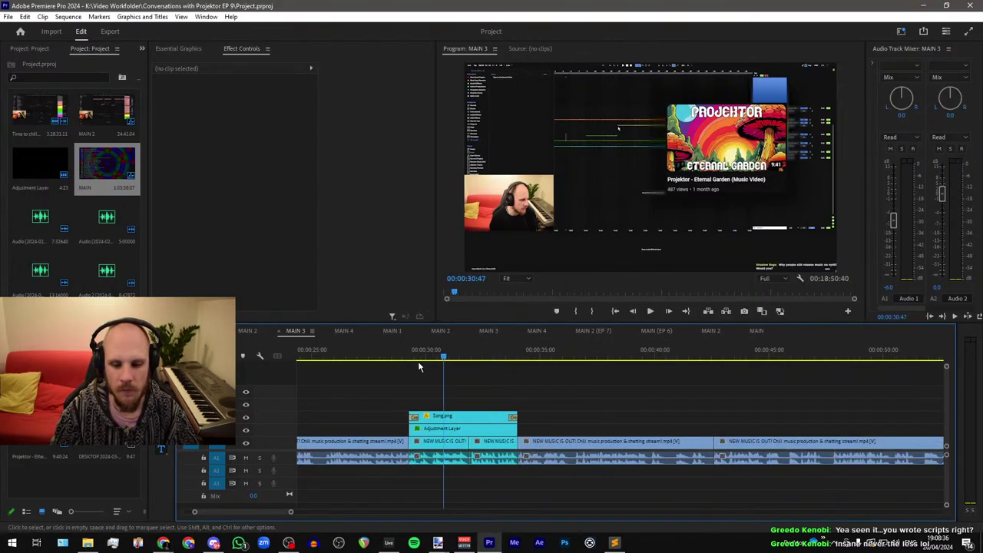
pyautogui.click(435, 417)
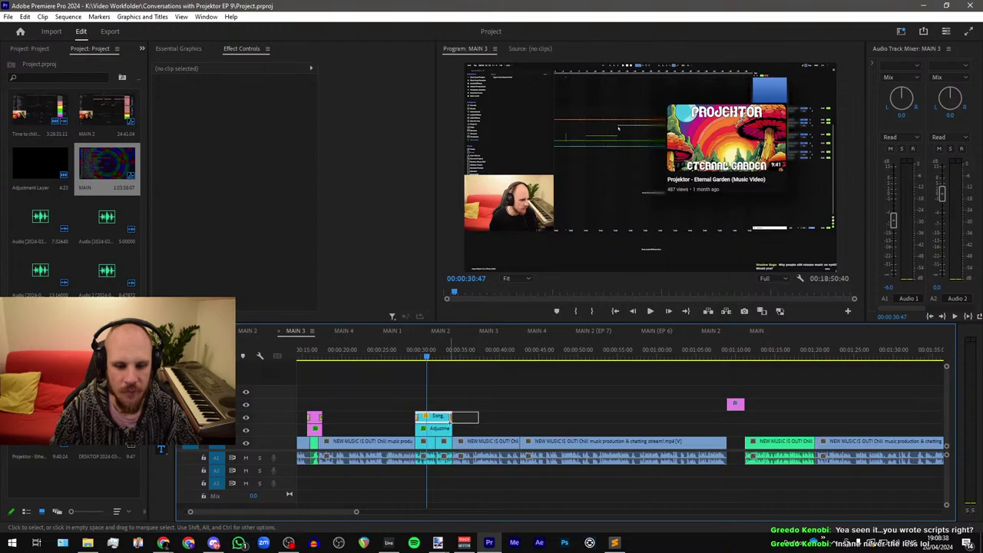
pyautogui.scroll(-3, 517, 405)
pyautogui.scroll(5, 517, 400)
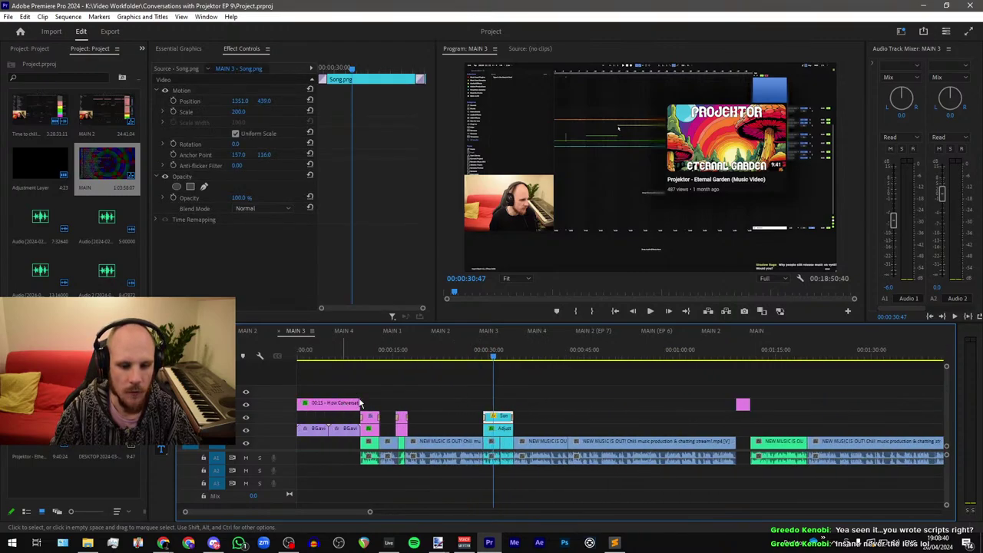
pyautogui.moveTo(376, 428); pyautogui.dragTo(375, 429)
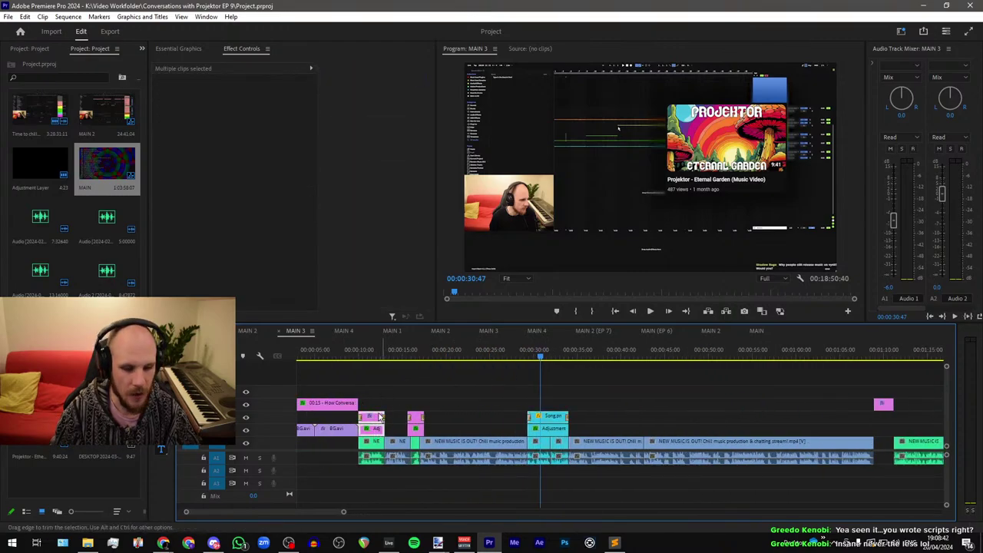
# Step: Paste the caption and adjustment layer near 00:01:11:30 and align their start with the green stream clip following the title card
pyautogui.scroll(-4, 373, 413)
pyautogui.scroll(1, 621, 404)
pyautogui.scroll(5, 622, 405)
pyautogui.click(594, 356)
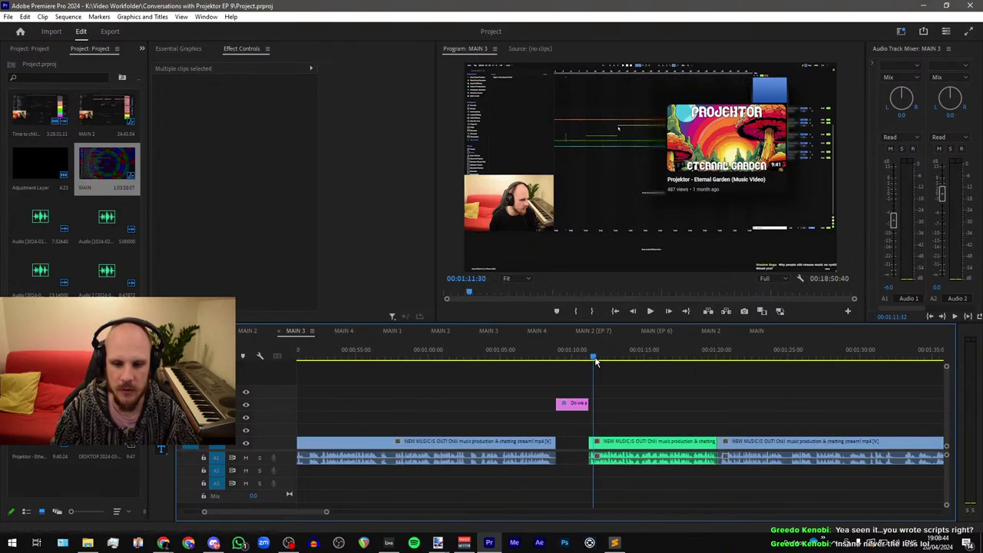
pyautogui.hotkey('ctrl', 'v')
pyautogui.scroll(2, 692, 415)
pyautogui.hscroll(3, 691, 417)
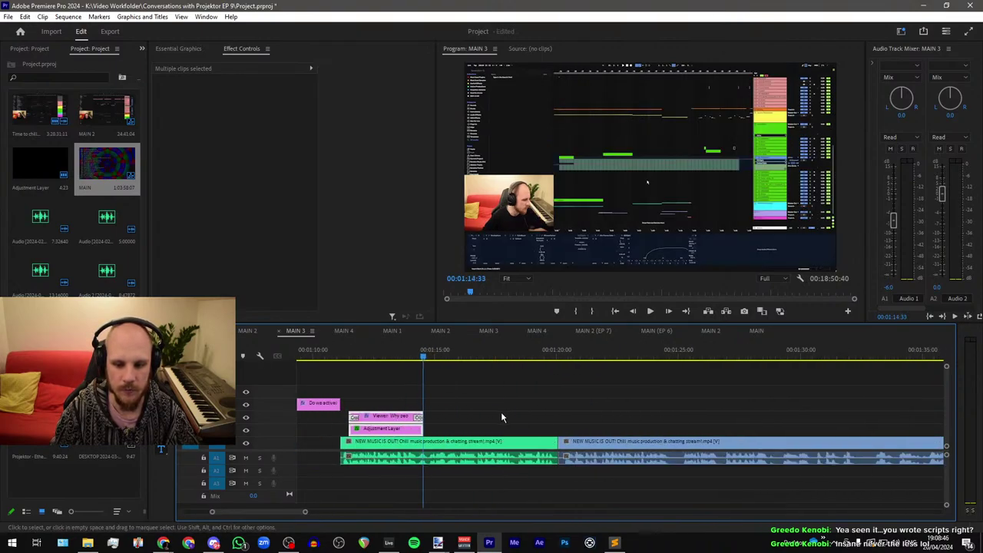
pyautogui.moveTo(406, 419); pyautogui.dragTo(387, 421)
pyautogui.click(428, 421)
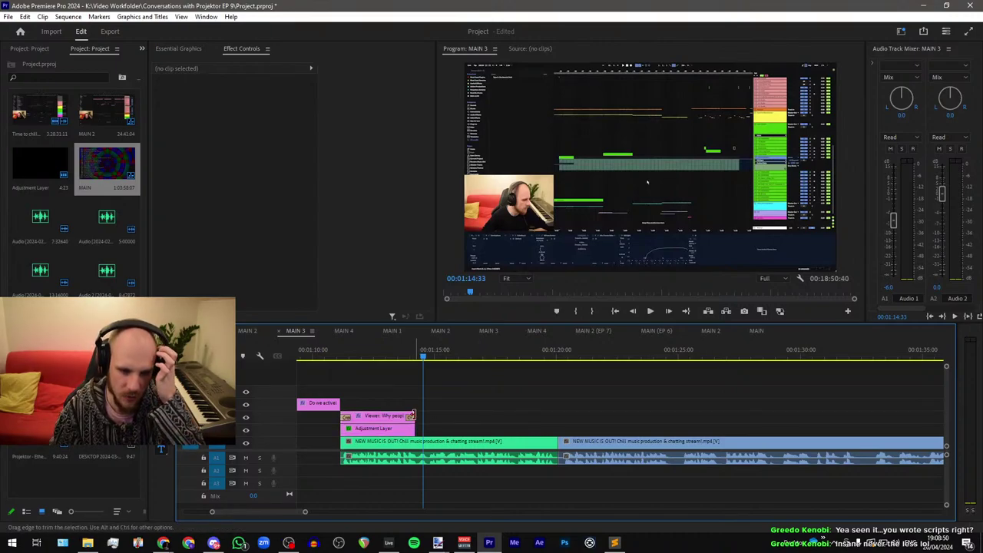
# Step: Extend the pasted caption and its adjustment layer to the end of the green stream clip
pyautogui.moveTo(415, 417); pyautogui.dragTo(555, 419)
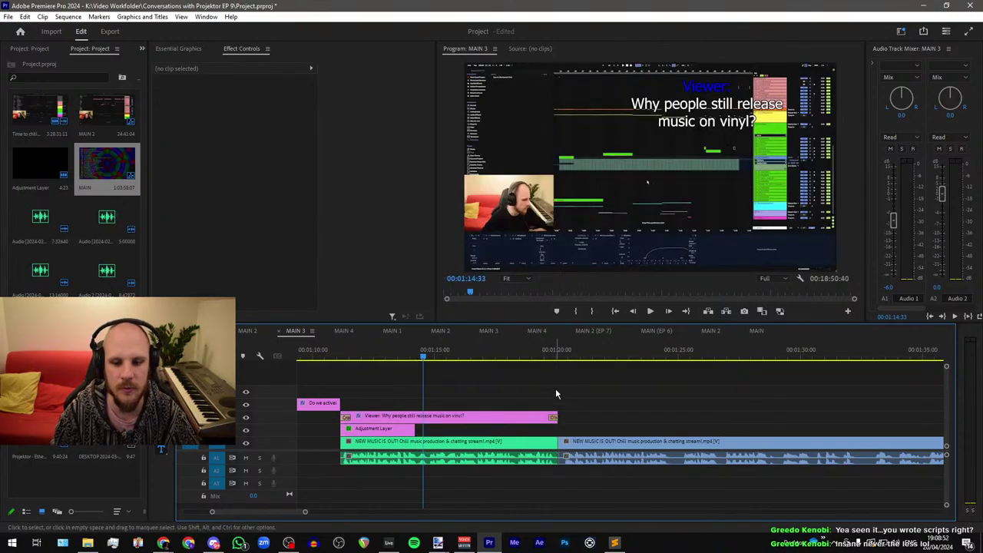
pyautogui.scroll(5, 553, 389)
pyautogui.scroll(2, 534, 390)
pyautogui.click(545, 357)
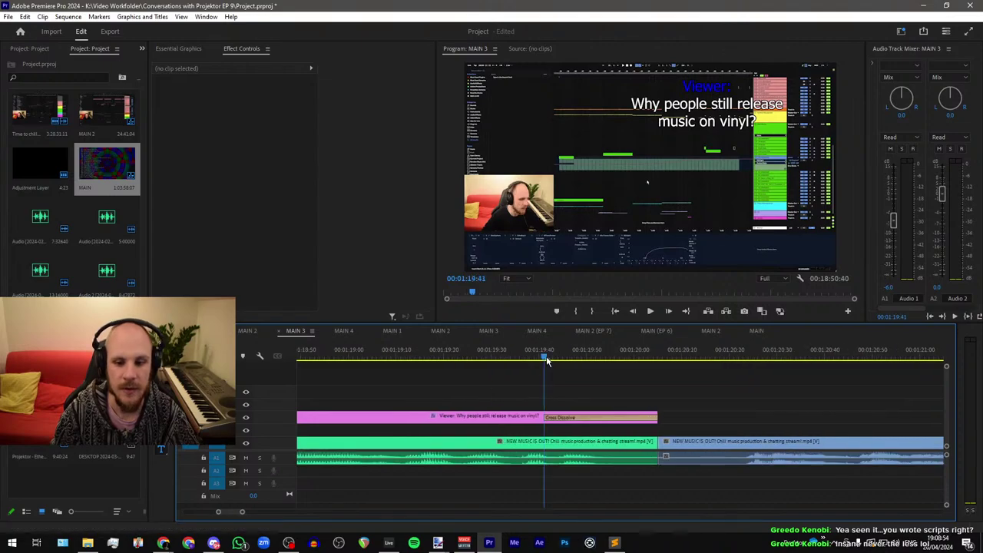
pyautogui.scroll(-5, 637, 394)
pyautogui.scroll(-3, 630, 396)
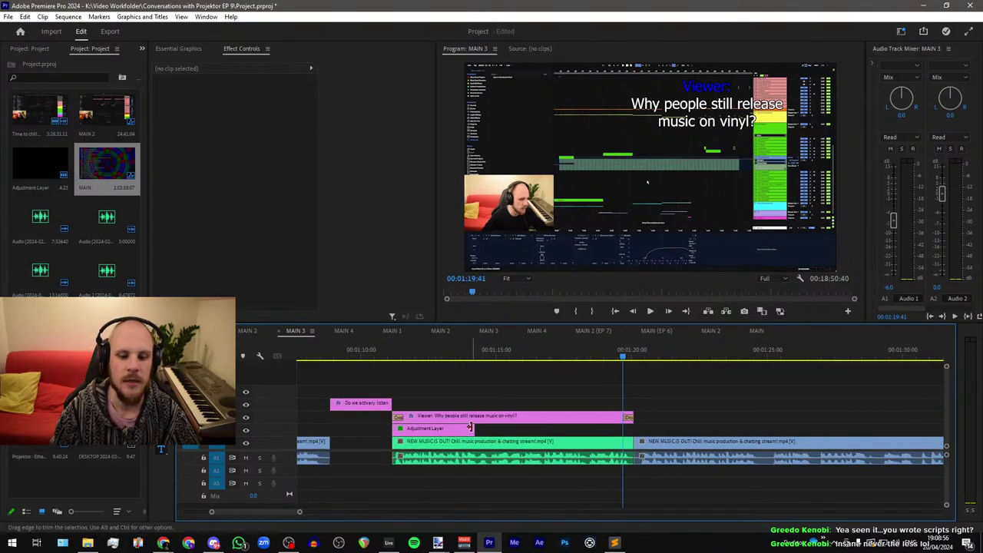
pyautogui.moveTo(470, 428); pyautogui.dragTo(632, 428)
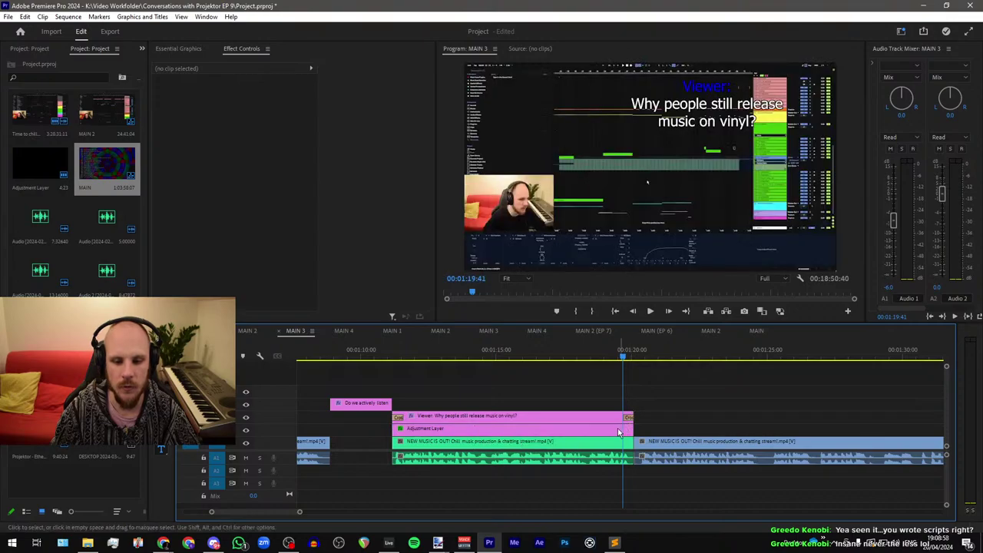
# Step: Move the adjustment layer's closing opacity keyframes to start at 00:01:19:41, where the caption's closing dissolve begins
pyautogui.click(351, 262)
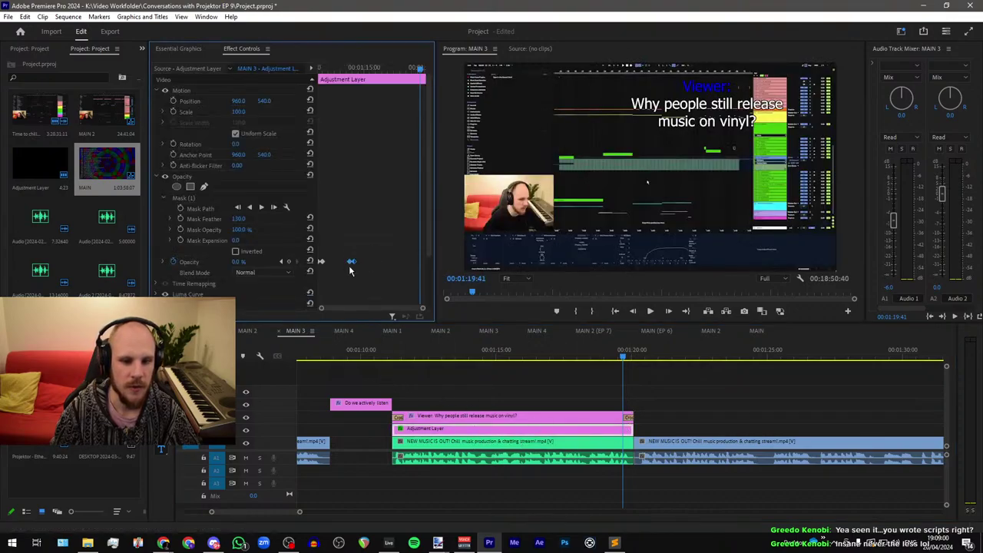
pyautogui.press('Delete')
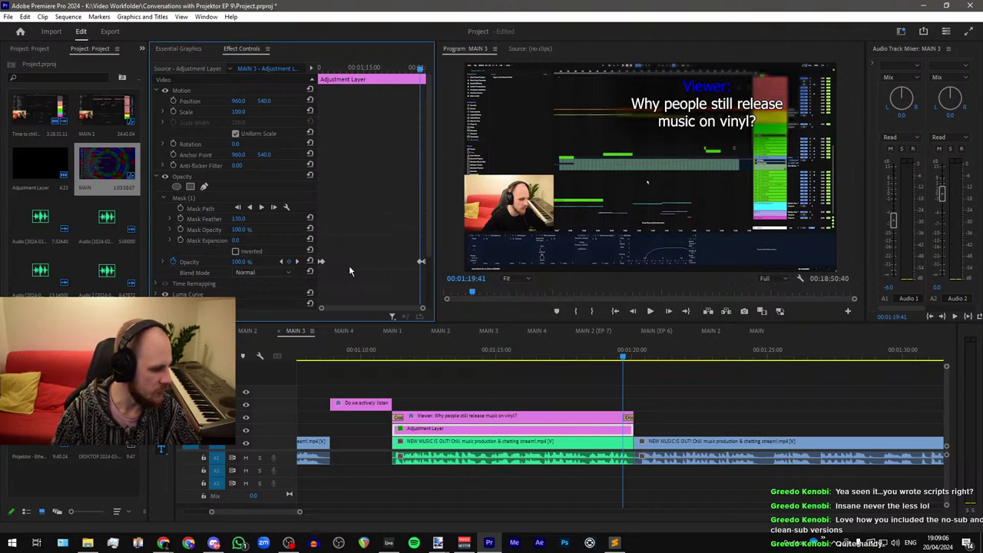
pyautogui.click(484, 406)
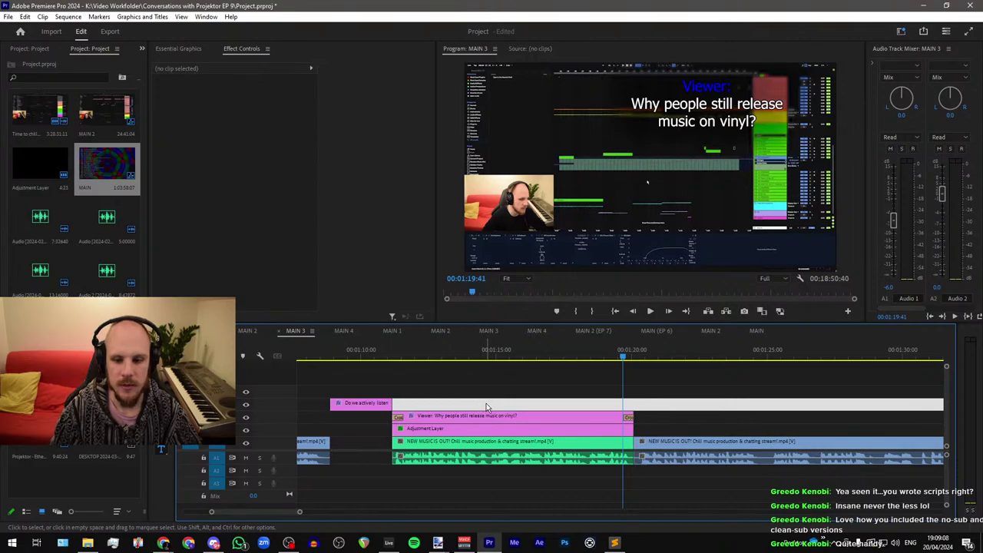
pyautogui.press('Delete')
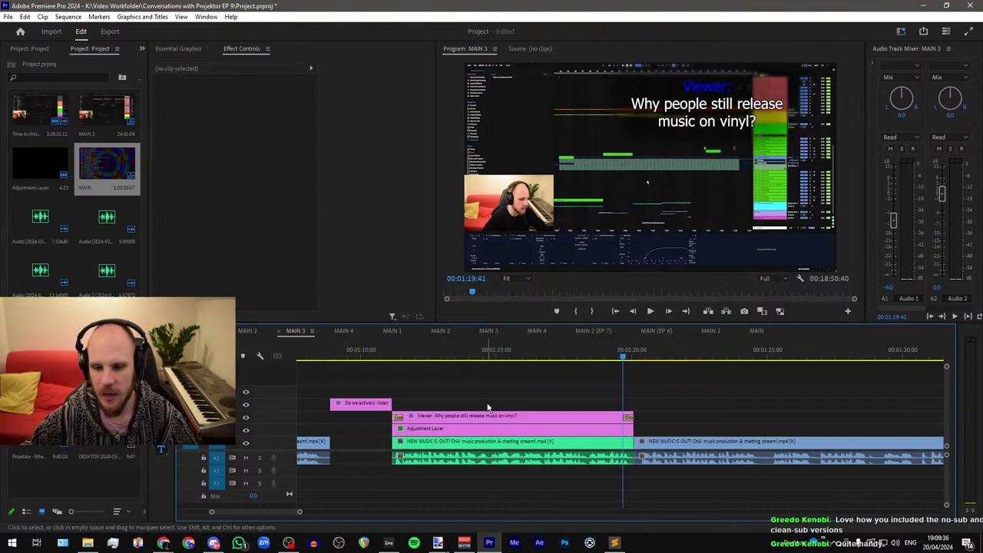
# Step: Move to the start of the pasted caption at 00:01:11:35 and briefly play it back
pyautogui.scroll(-2, 442, 414)
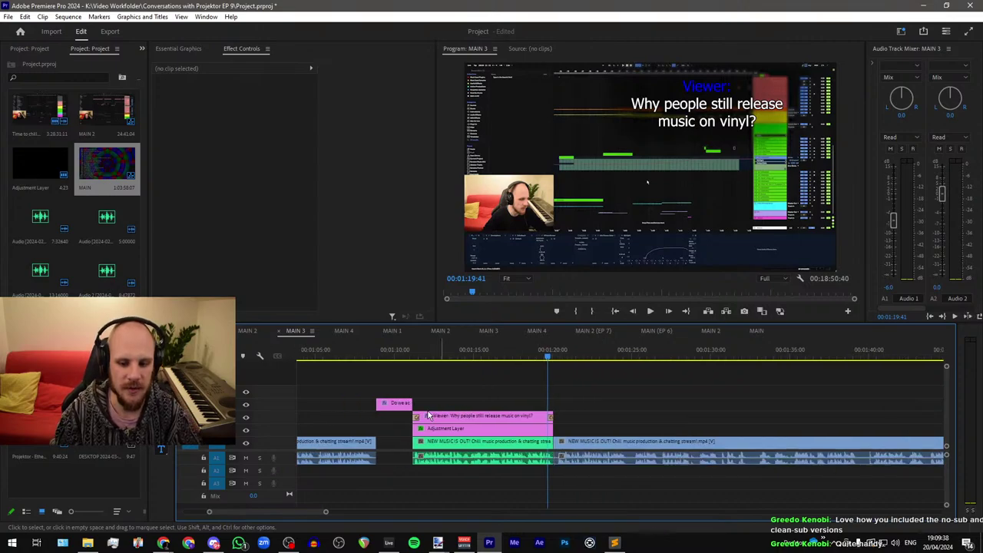
pyautogui.scroll(-1, 428, 416)
pyautogui.scroll(-1, 428, 415)
pyautogui.scroll(1, 412, 410)
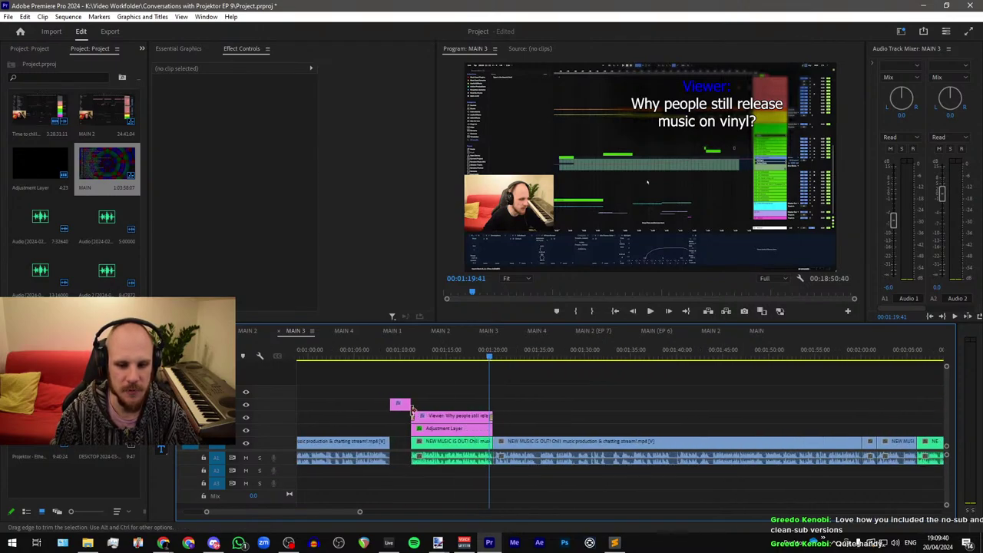
pyautogui.scroll(3, 413, 410)
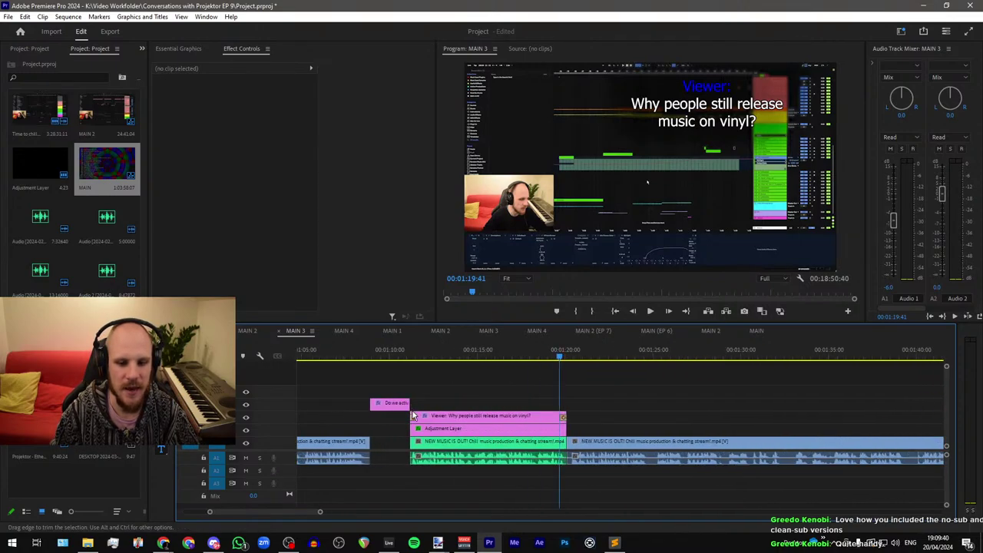
pyautogui.click(419, 356)
pyautogui.hotkey('alt', 'Tab')
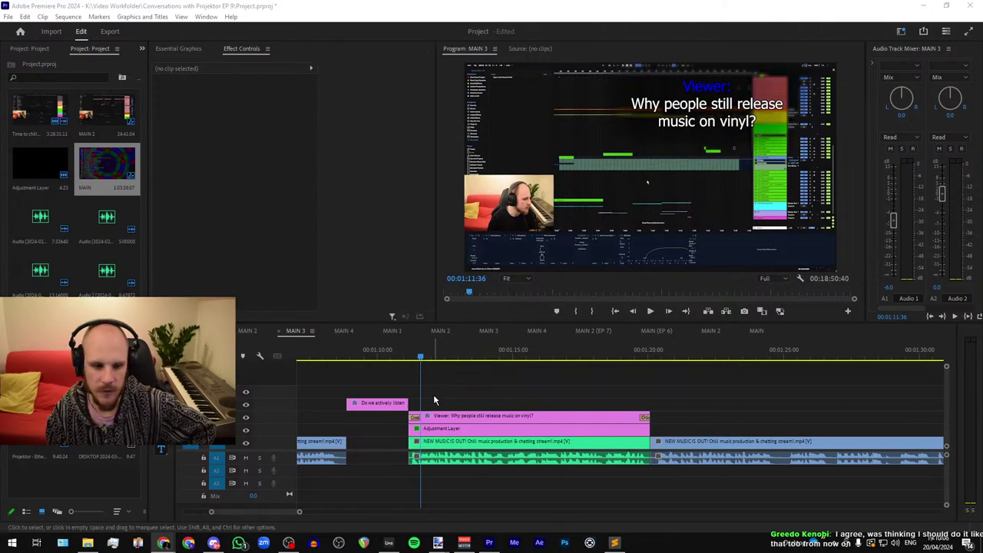
pyautogui.click(419, 358)
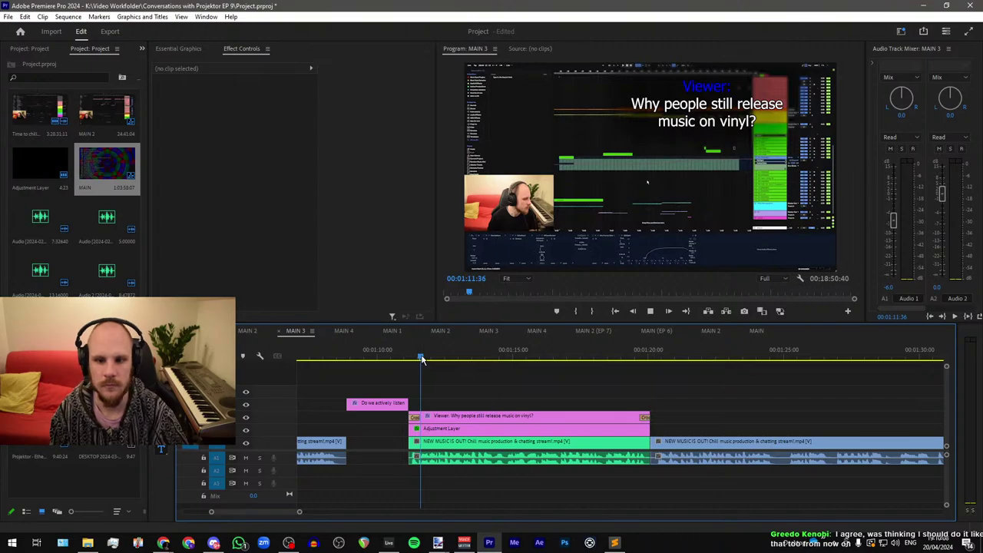
pyautogui.moveTo(421, 357); pyautogui.dragTo(416, 359)
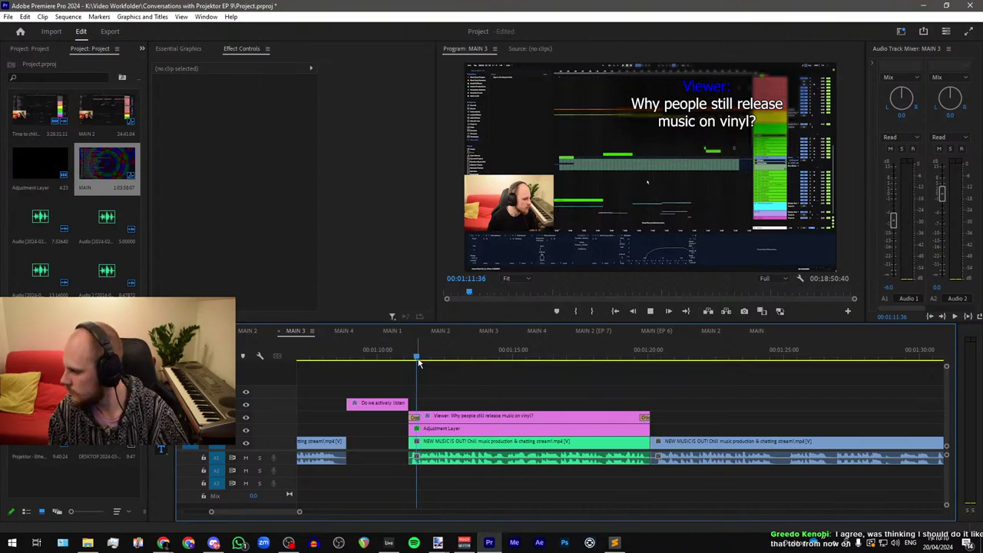
pyautogui.press('space')
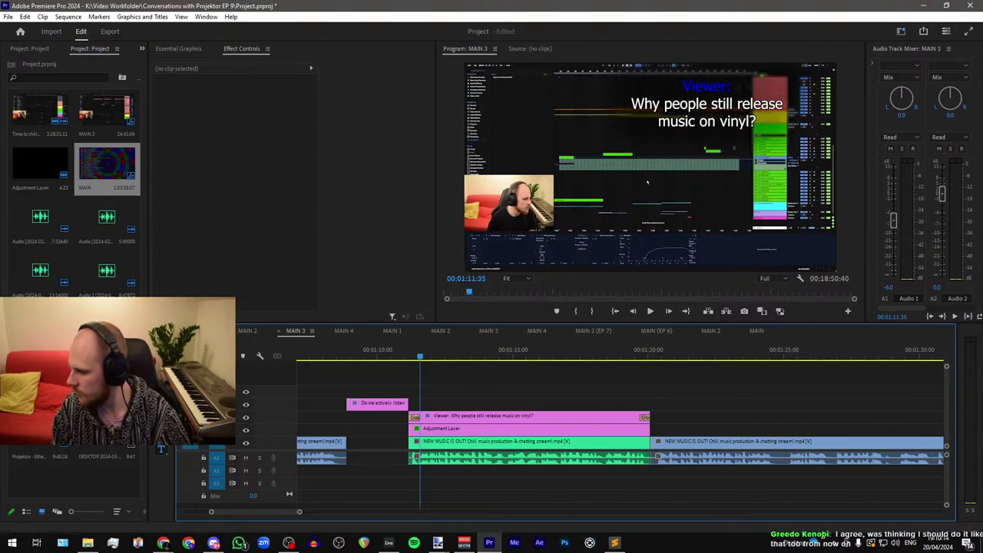
# Step: Replace the caption's question with "Most people use music as a background noise to distract their brain from shitty life/work/real world"
pyautogui.hotkey('alt', 'Tab')
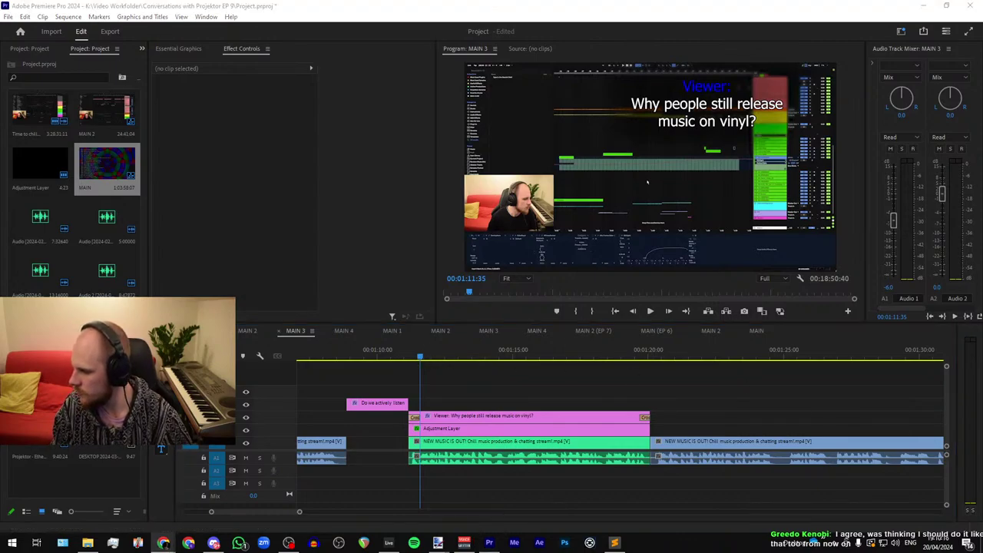
pyautogui.click(464, 419)
pyautogui.click(696, 104)
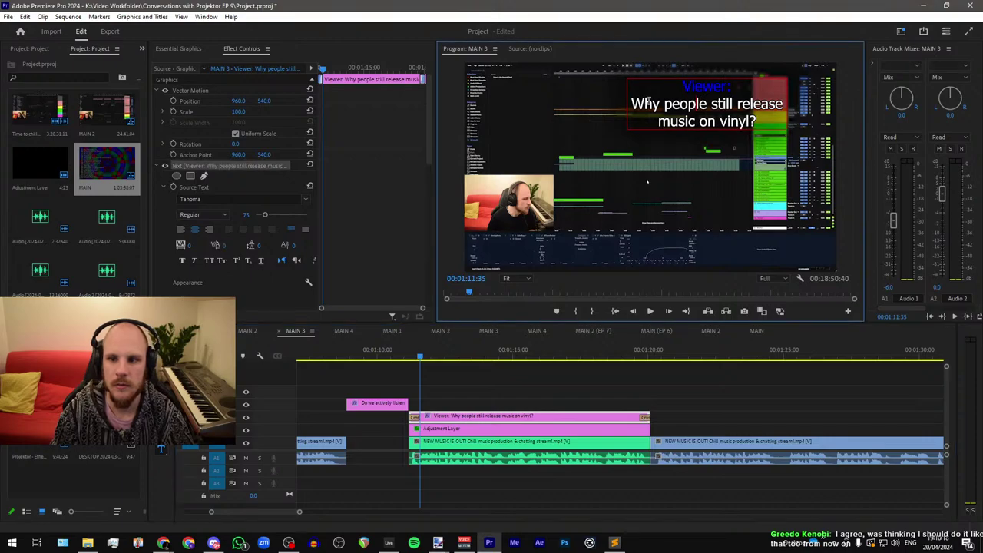
pyautogui.moveTo(635, 101); pyautogui.dragTo(790, 138)
pyautogui.hotkey('ctrl', 'v')
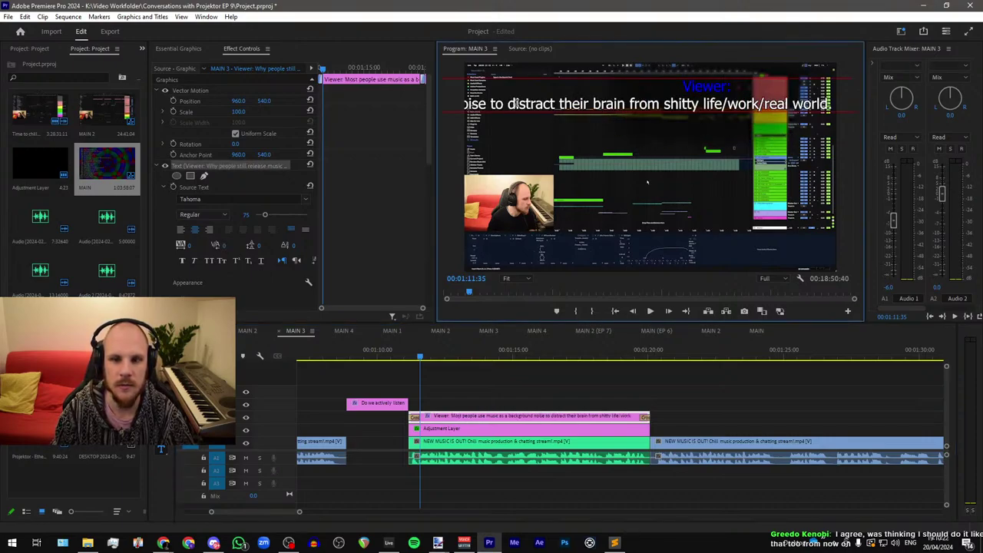
# Step: Break the viewer caption's first sentence into lines after "background" and "shitty", ending its third line with "life/work/real world."
pyautogui.press('Return')
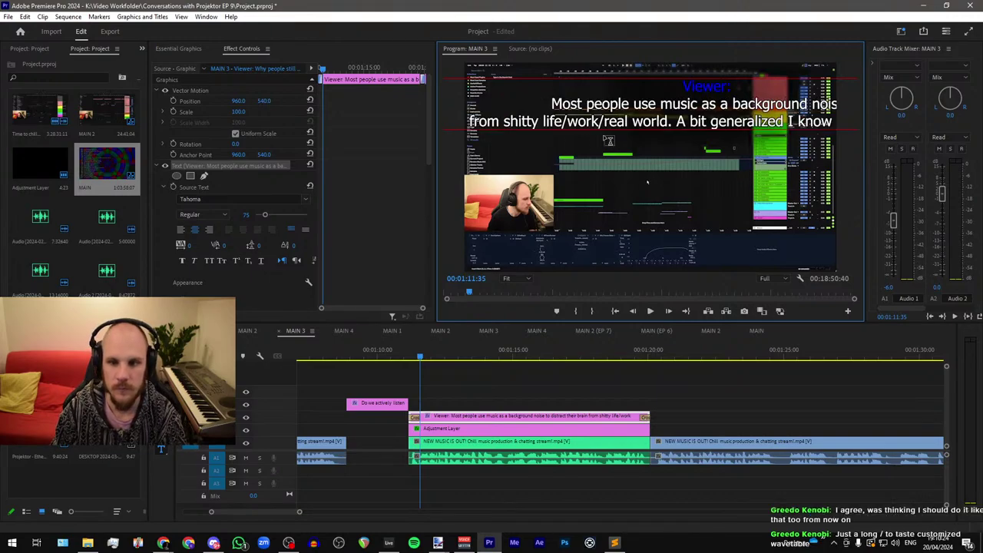
pyautogui.click(734, 103)
pyautogui.press('Return')
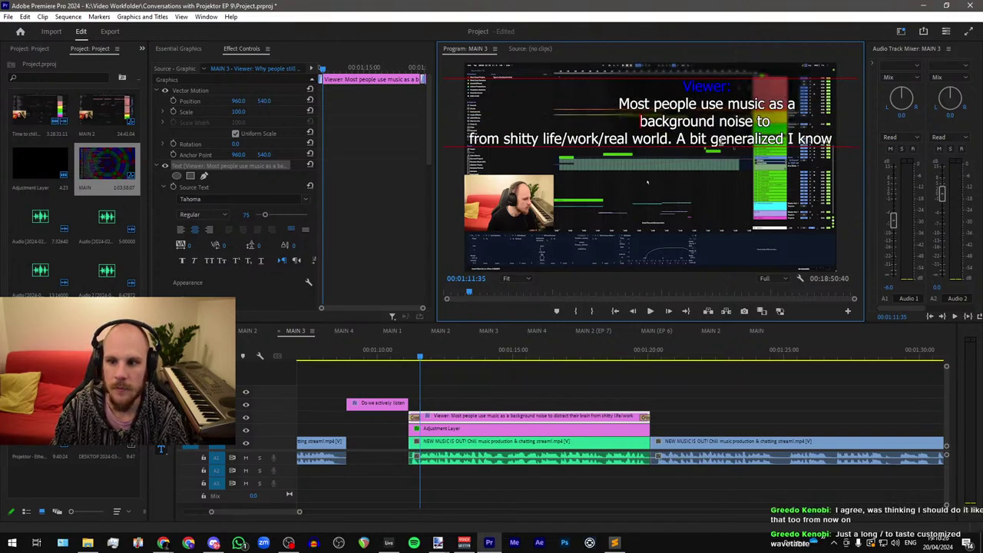
pyautogui.press('BackSpace')
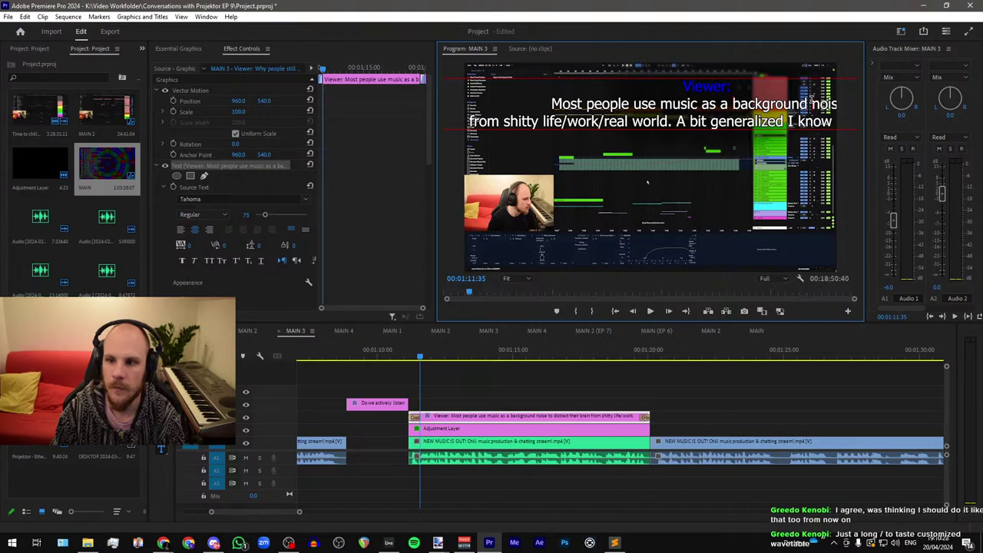
pyautogui.press('Return')
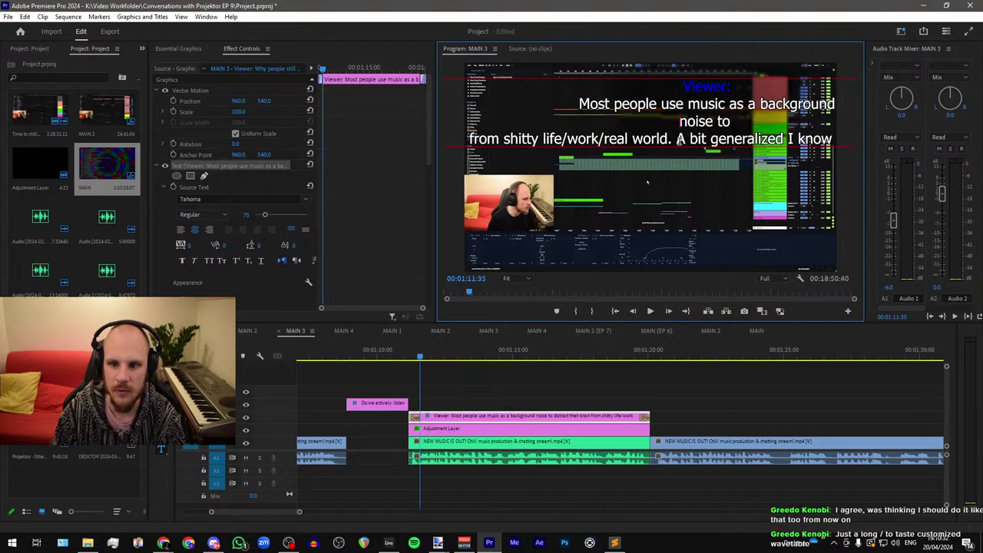
pyautogui.click(678, 141)
pyautogui.press('Return')
pyautogui.click(738, 140)
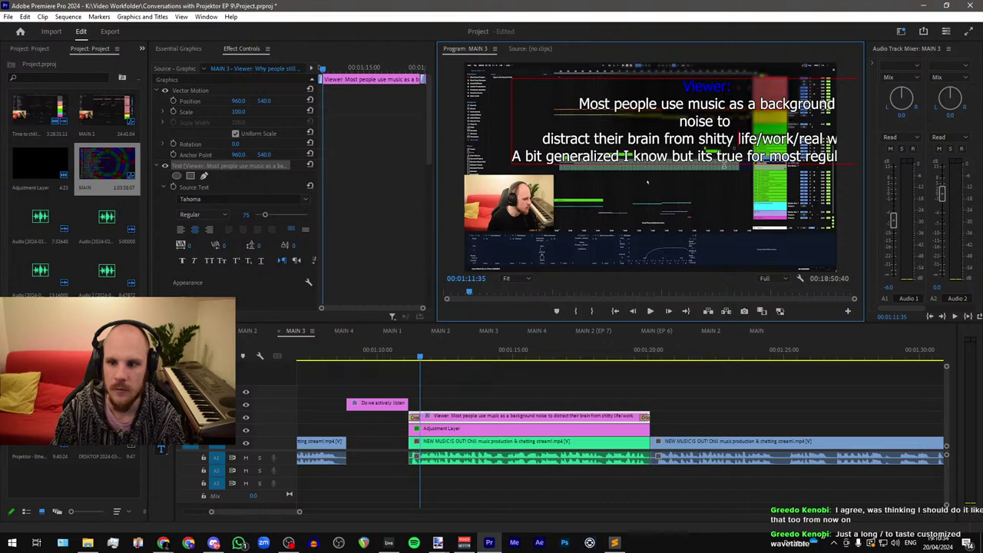
pyautogui.press('Return')
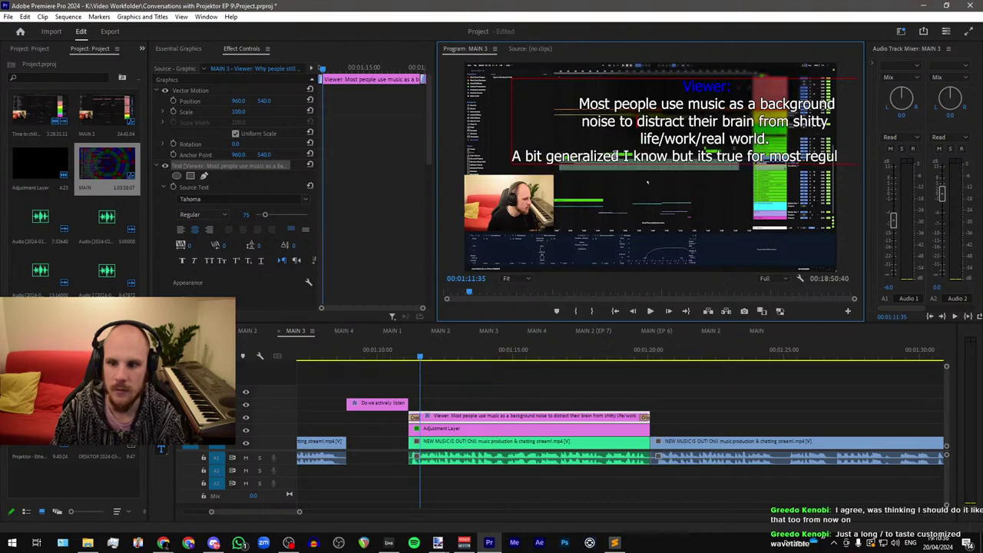
# Step: Run "A bit generalized I know" on after "real world." and put "but its true for most regular people." on the fourth line
pyautogui.press('BackSpace')
pyautogui.press('Return')
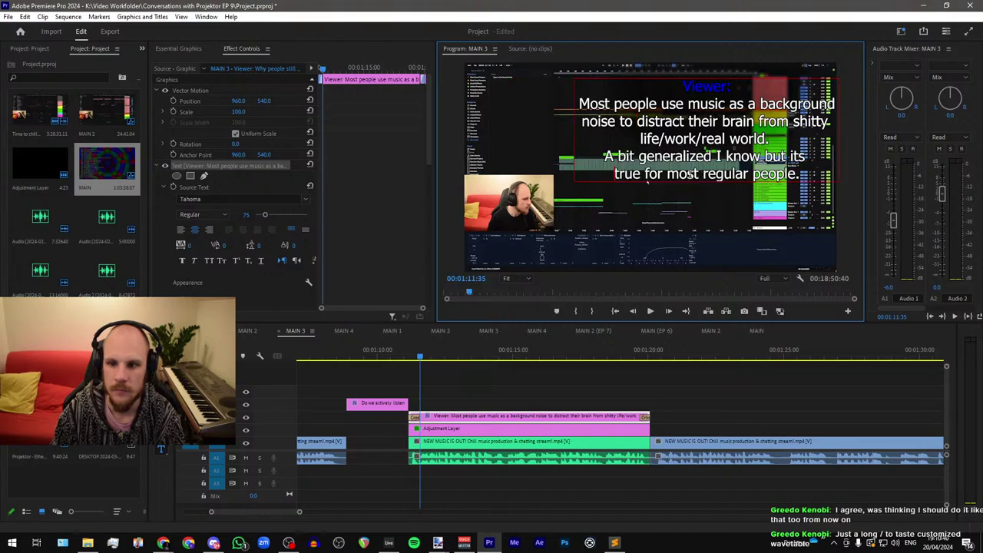
pyautogui.press('BackSpace')
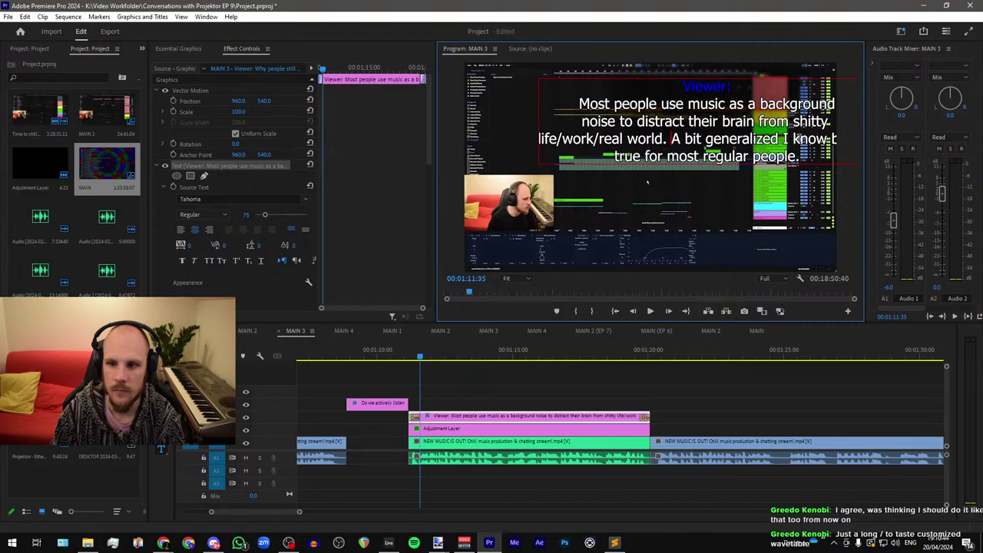
pyautogui.press('Return')
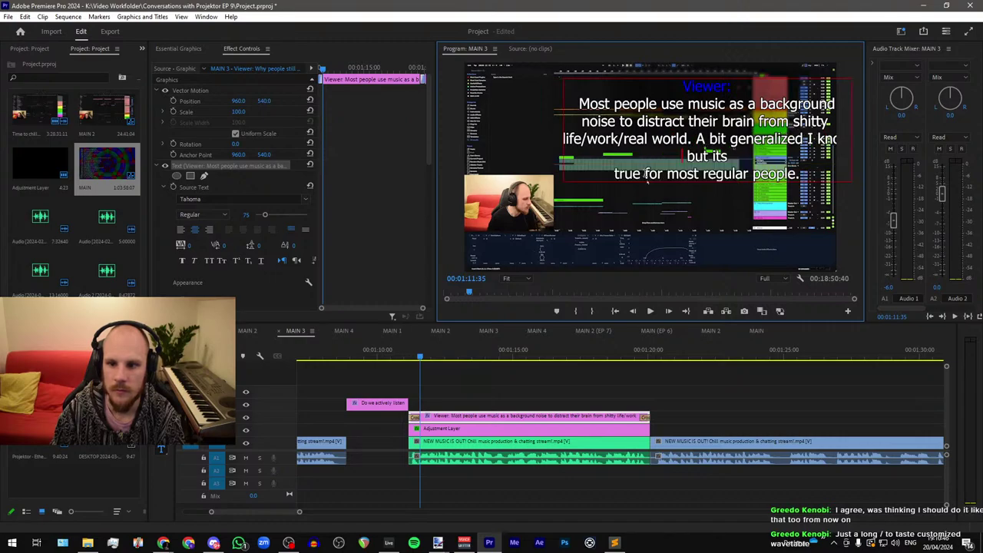
pyautogui.press('BackSpace')
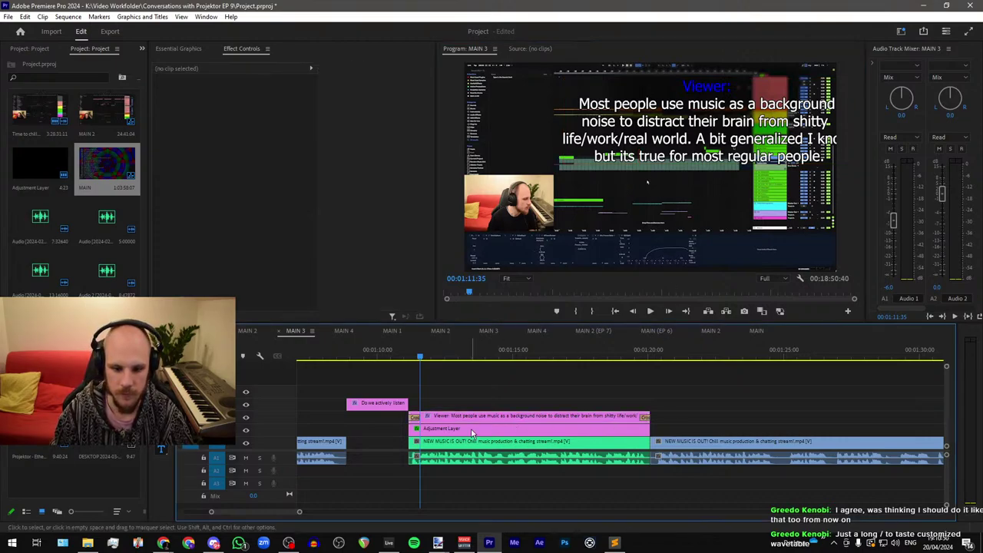
# Step: Widen and deepen the adjustment layer's opacity mask so its four corners enclose the four-line viewer caption, then deselect the layer
pyautogui.click(531, 428)
pyautogui.click(184, 198)
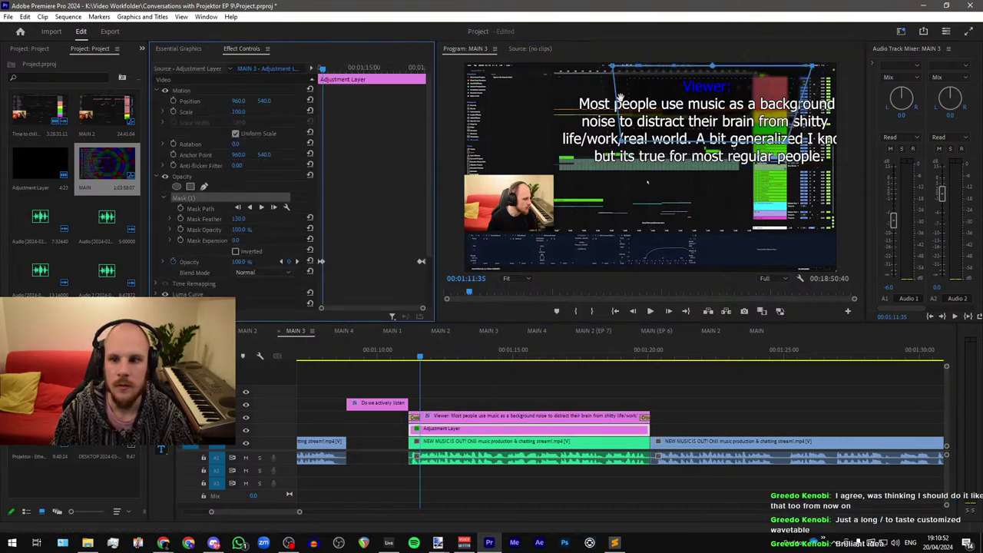
pyautogui.click(555, 71)
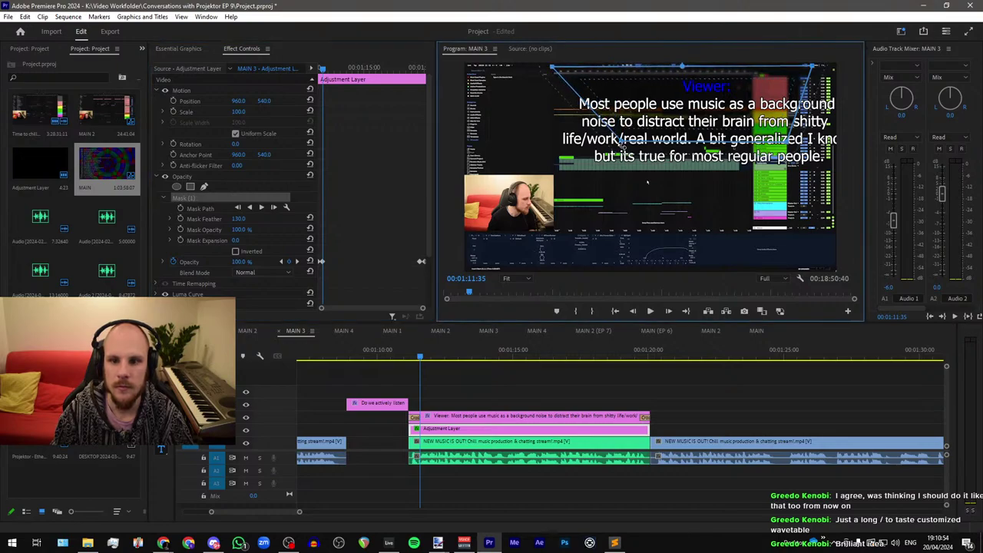
pyautogui.moveTo(624, 146); pyautogui.dragTo(582, 179)
pyautogui.hotkey('ctrl', 'z')
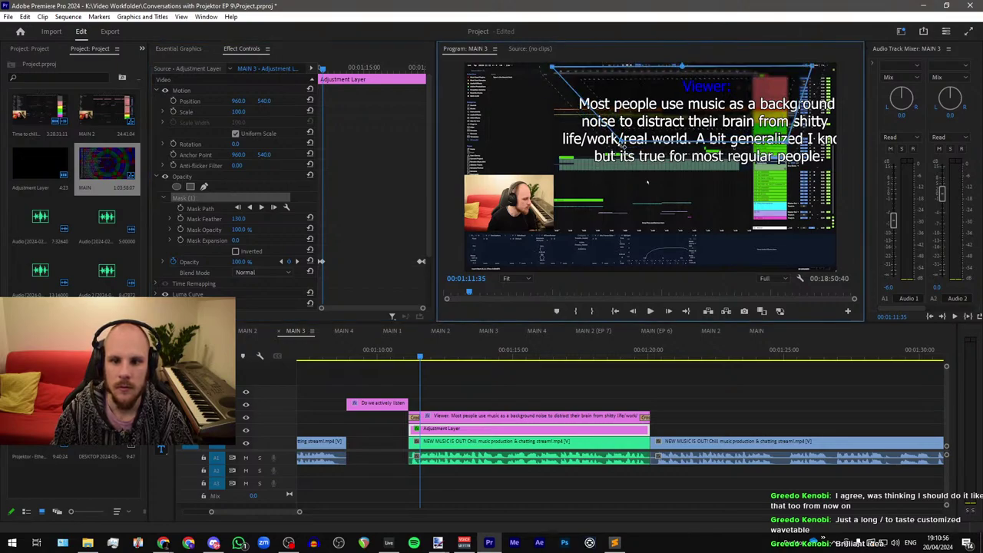
pyautogui.moveTo(620, 143); pyautogui.dragTo(549, 186)
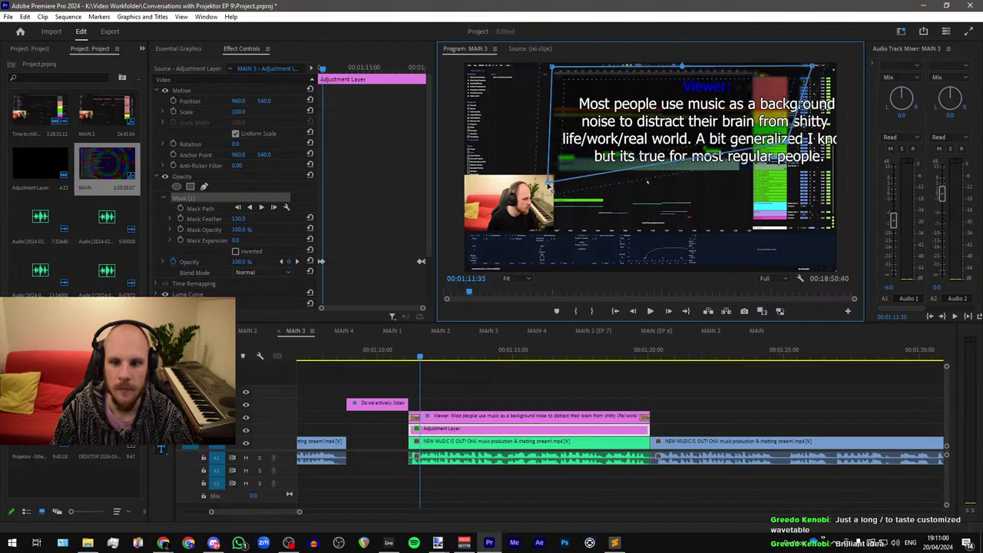
pyautogui.moveTo(788, 145); pyautogui.dragTo(845, 176)
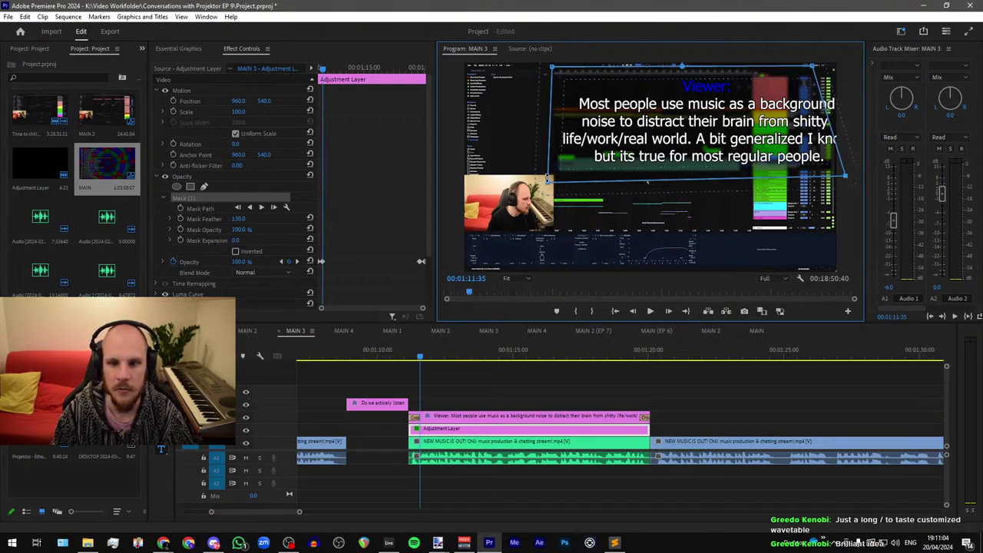
pyautogui.moveTo(548, 182); pyautogui.dragTo(549, 179)
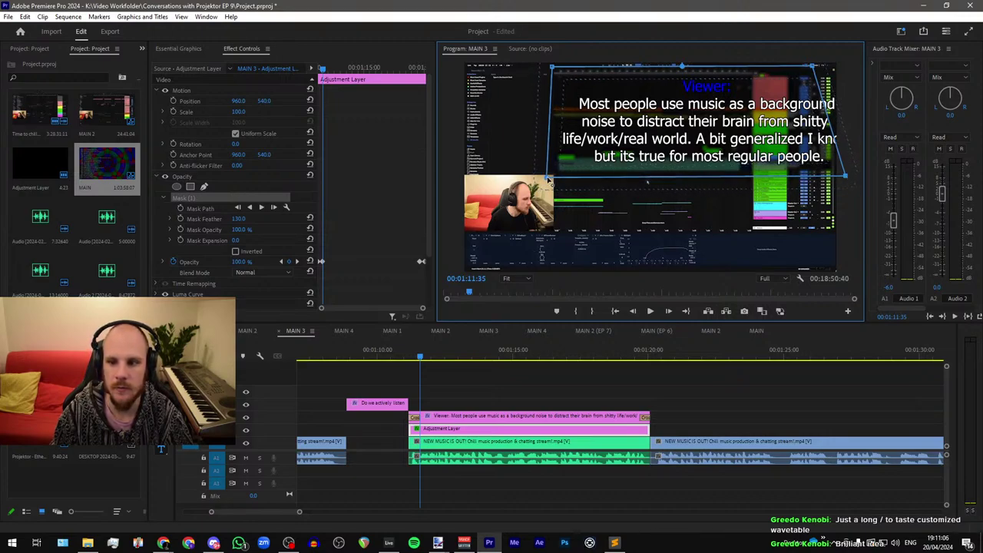
pyautogui.moveTo(813, 68); pyautogui.dragTo(852, 69)
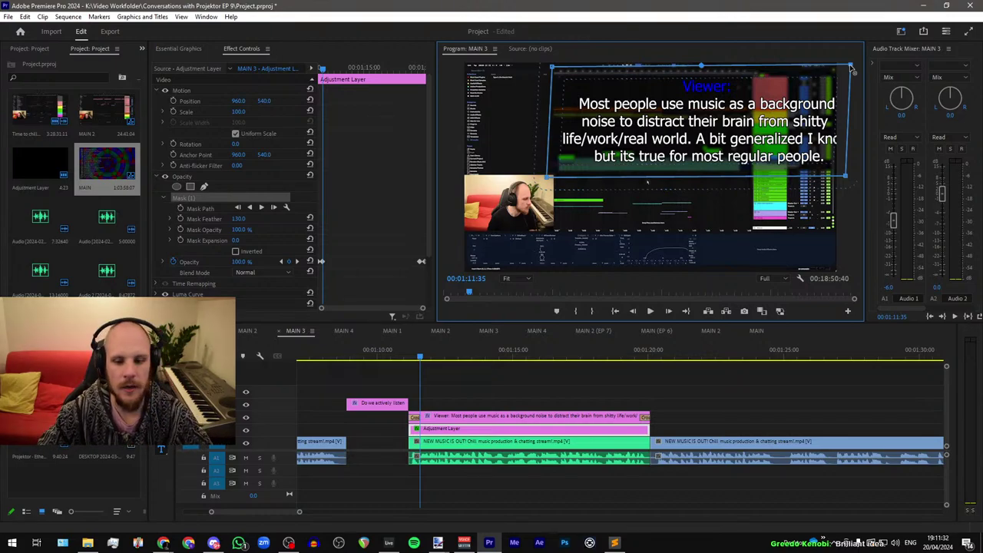
pyautogui.click(458, 408)
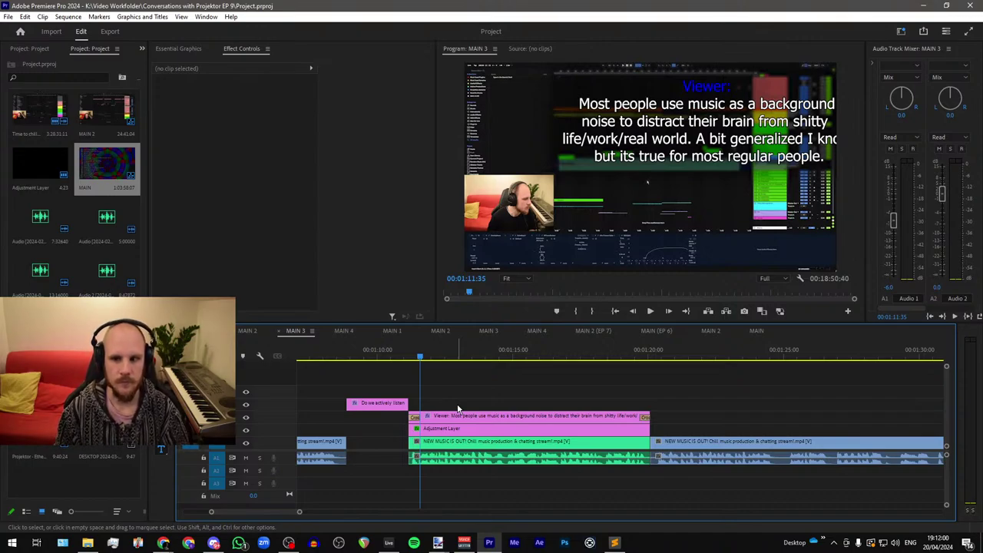
# Step: Rebreak the caption's closing lines before "know" and before "regular people." so the text fits within the frame
pyautogui.click(458, 409)
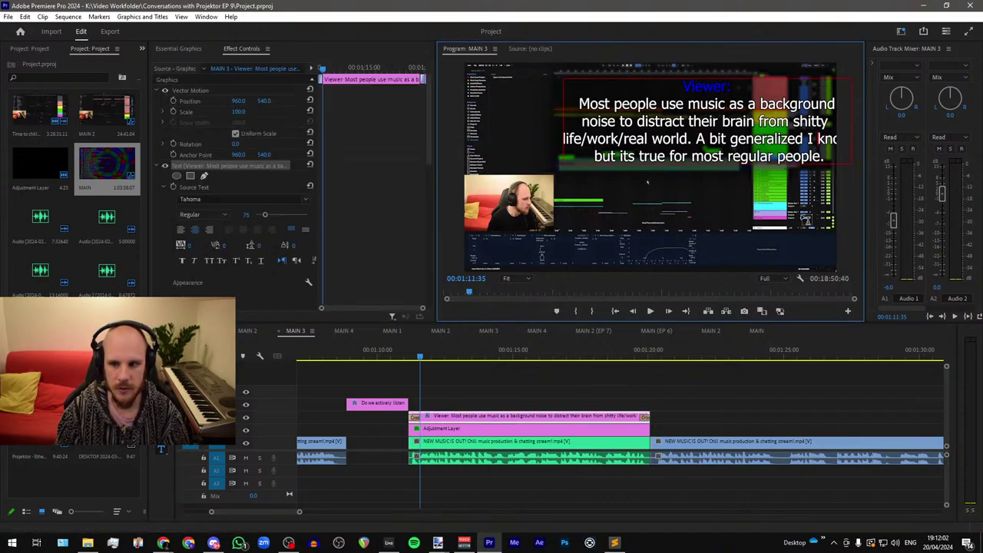
pyautogui.press('Return')
pyautogui.click(596, 176)
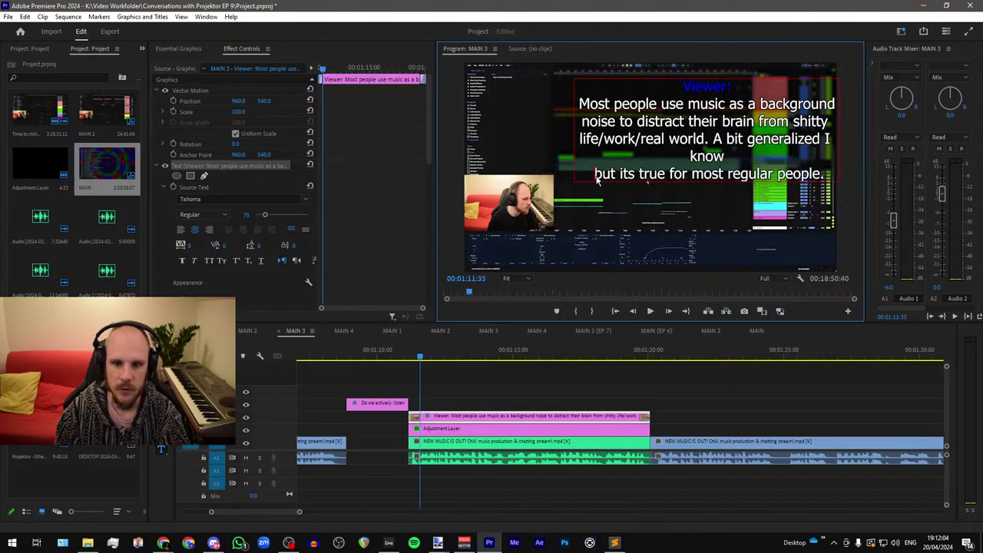
pyautogui.press('BackSpace')
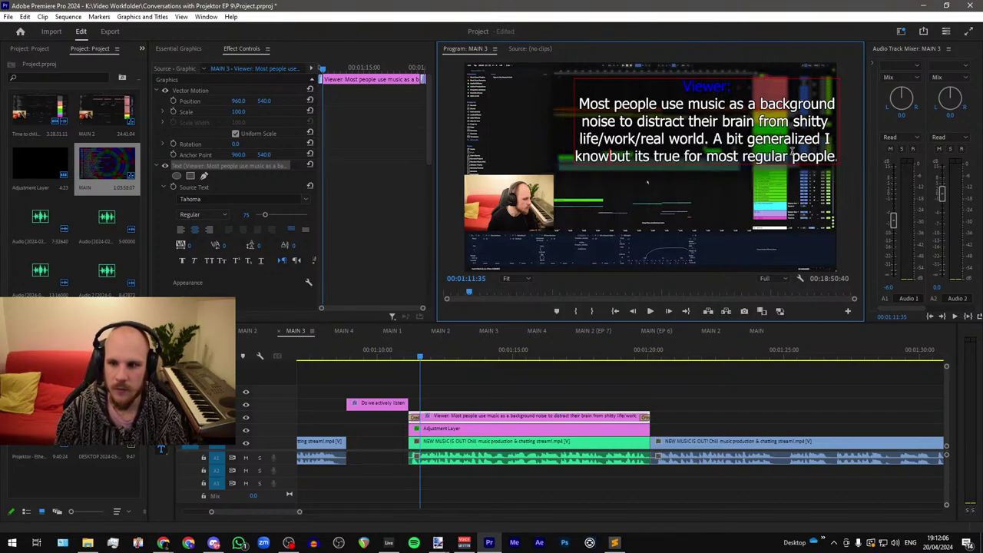
pyautogui.press('BackSpace')
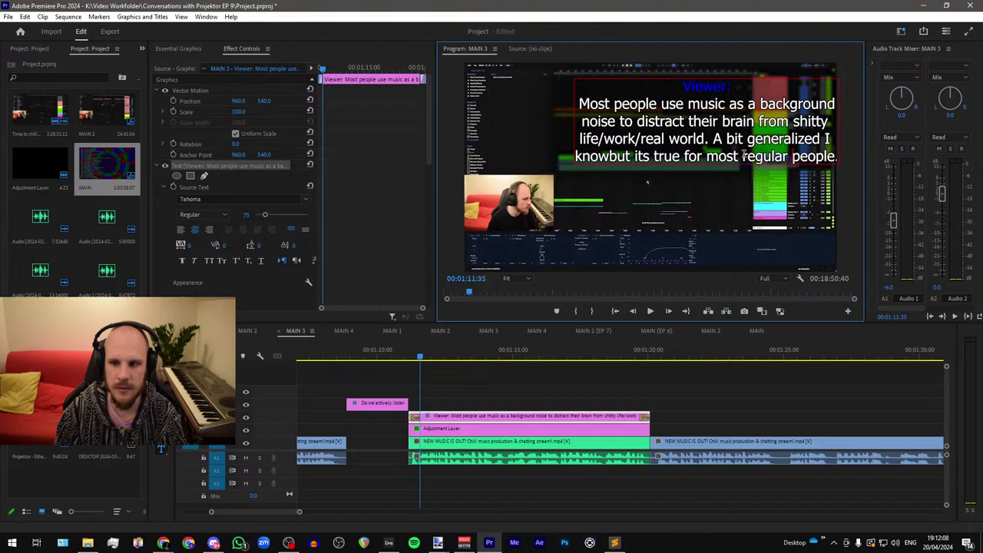
pyautogui.press('Return')
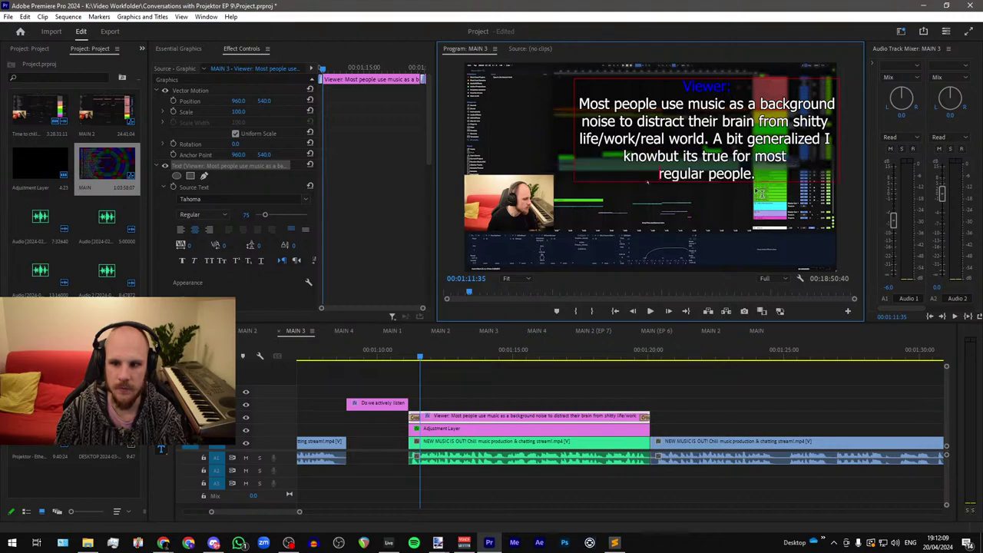
# Step: Rewrap the caption's opening as "Most people use music as a" and "background noise to distract their brain", with "from shitty life/work/real world." below
pyautogui.click(760, 111)
pyautogui.press('Return')
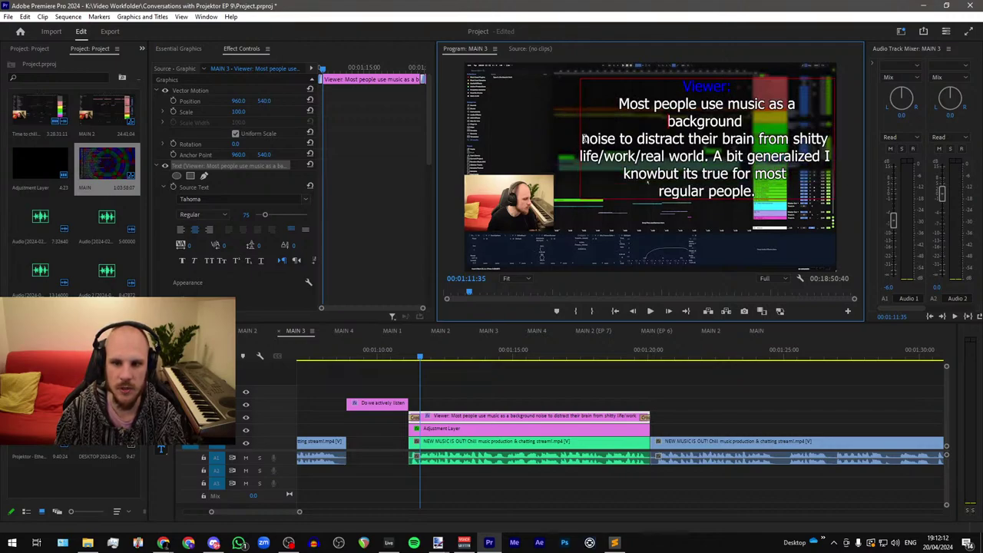
pyautogui.press('BackSpace')
pyautogui.press('Return')
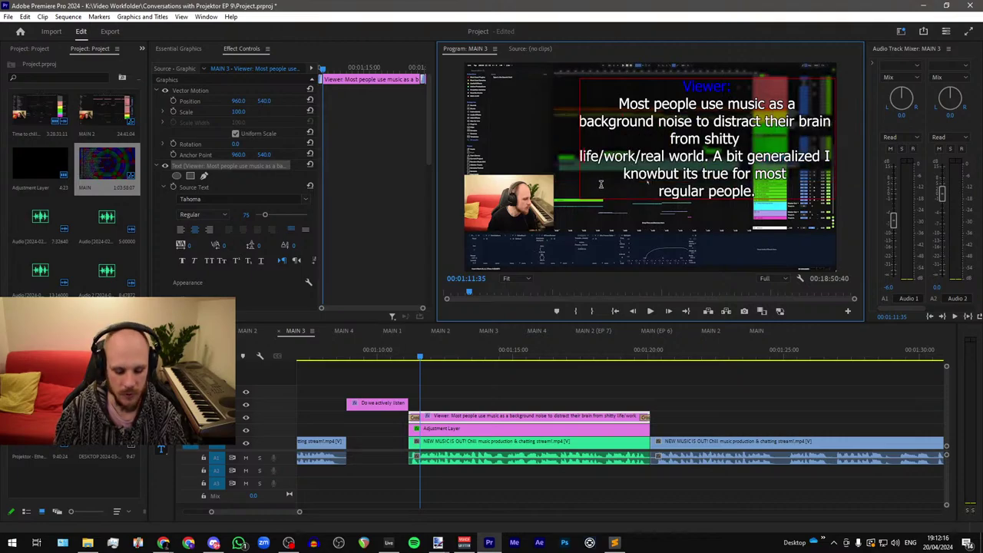
pyautogui.press('Delete')
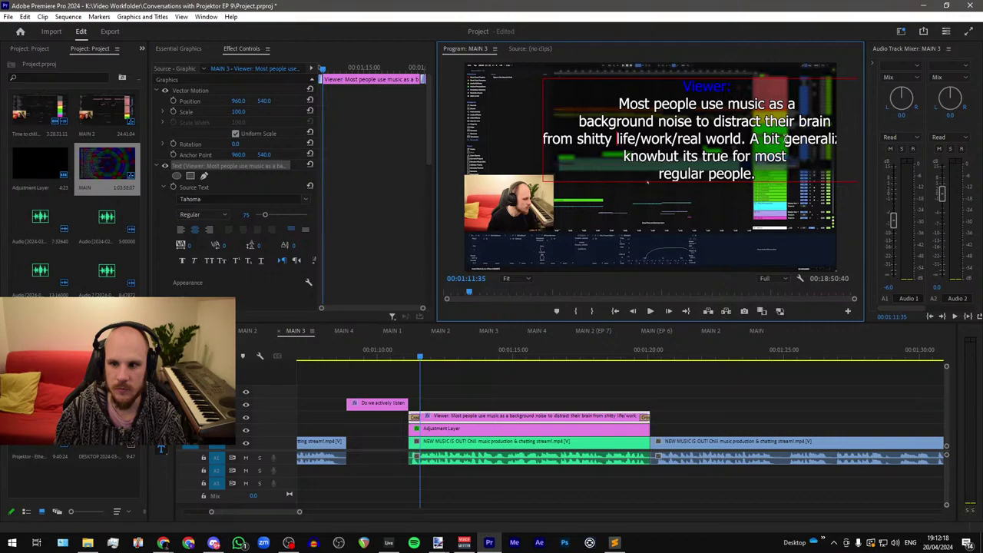
# Step: Rewrap the caption's remaining lines to end at "A bit", "generalized I know but its true for" and "most regular people."
pyautogui.press('Return')
pyautogui.click(623, 176)
pyautogui.press('BackSpace')
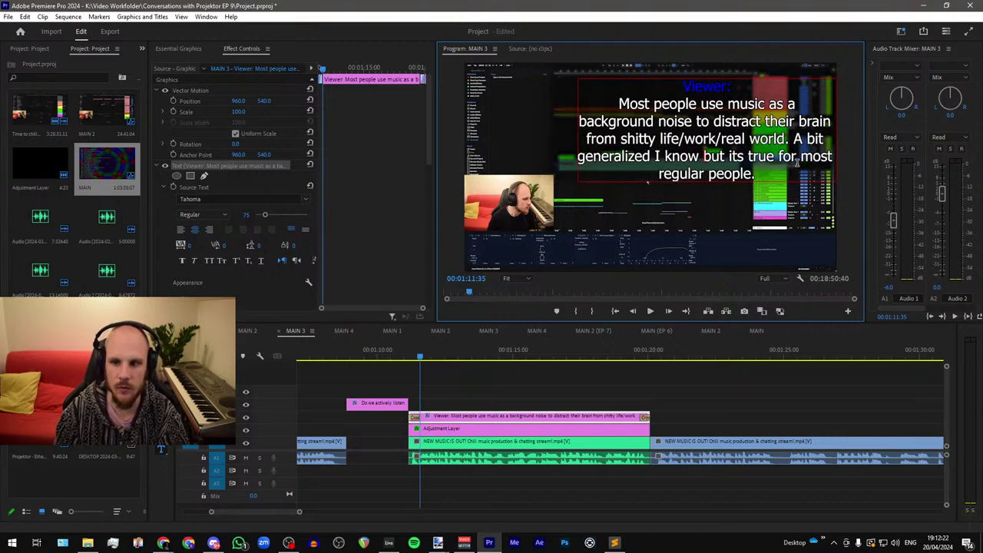
pyautogui.press('Return')
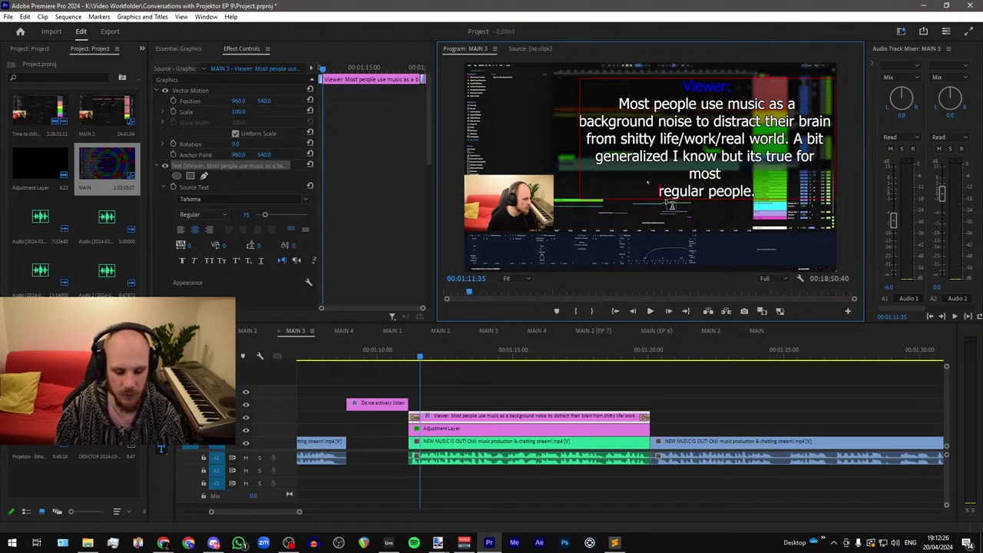
pyautogui.press('BackSpace')
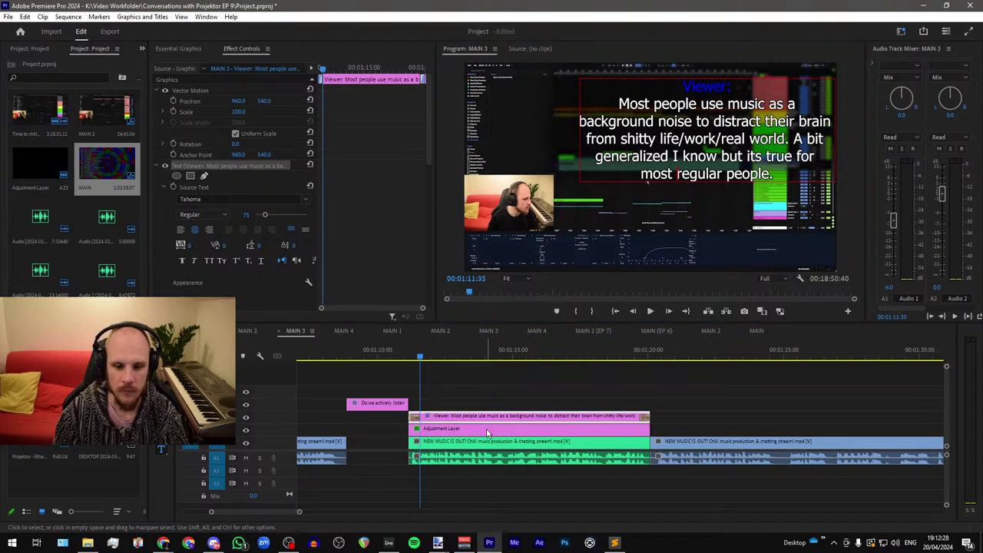
# Step: Reshape the adjustment layer's opacity mask, lowering its bottom edge and narrowing its sides to frame the five-line caption
pyautogui.click(522, 427)
pyautogui.click(197, 199)
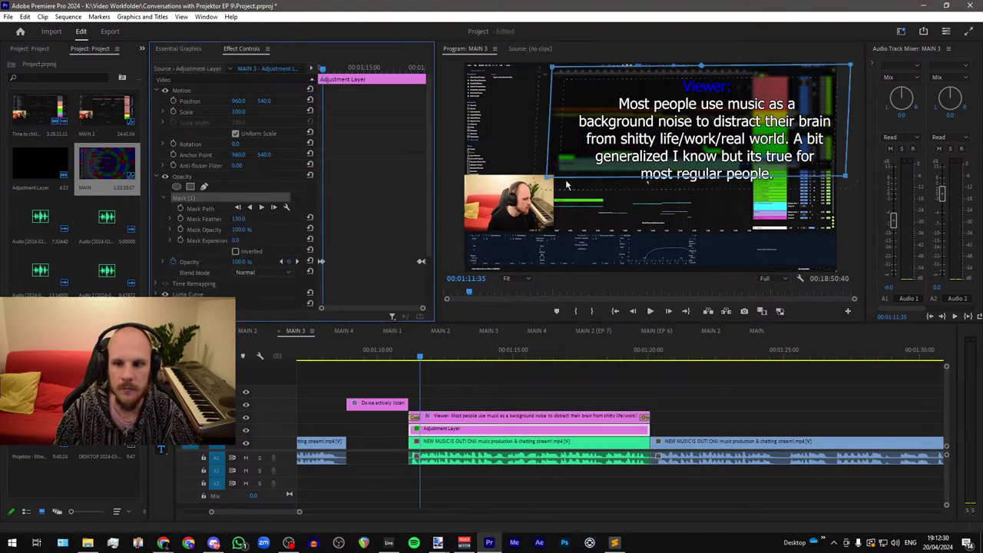
pyautogui.moveTo(551, 177); pyautogui.dragTo(557, 206)
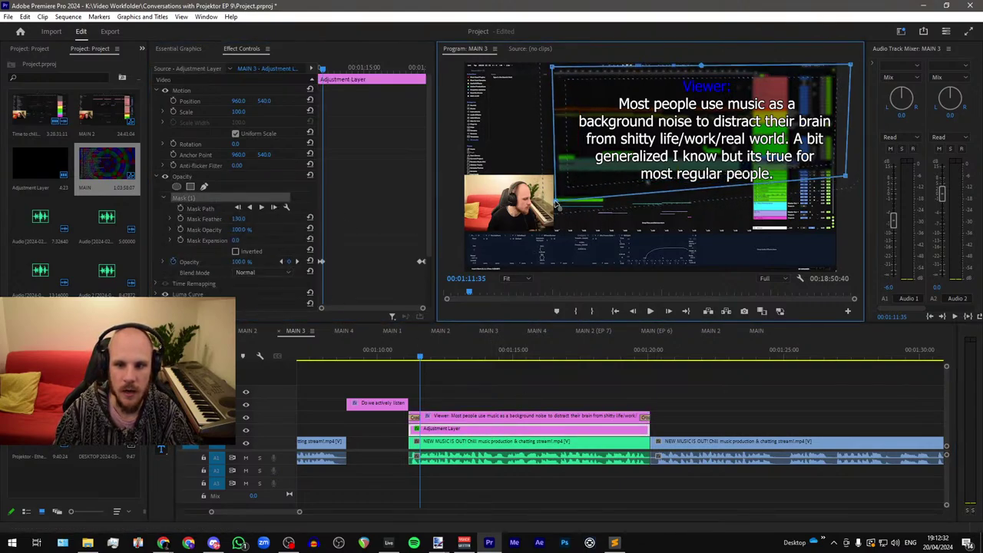
pyautogui.moveTo(553, 67); pyautogui.dragTo(567, 71)
pyautogui.moveTo(555, 203); pyautogui.dragTo(565, 205)
pyautogui.moveTo(846, 176); pyautogui.dragTo(843, 195)
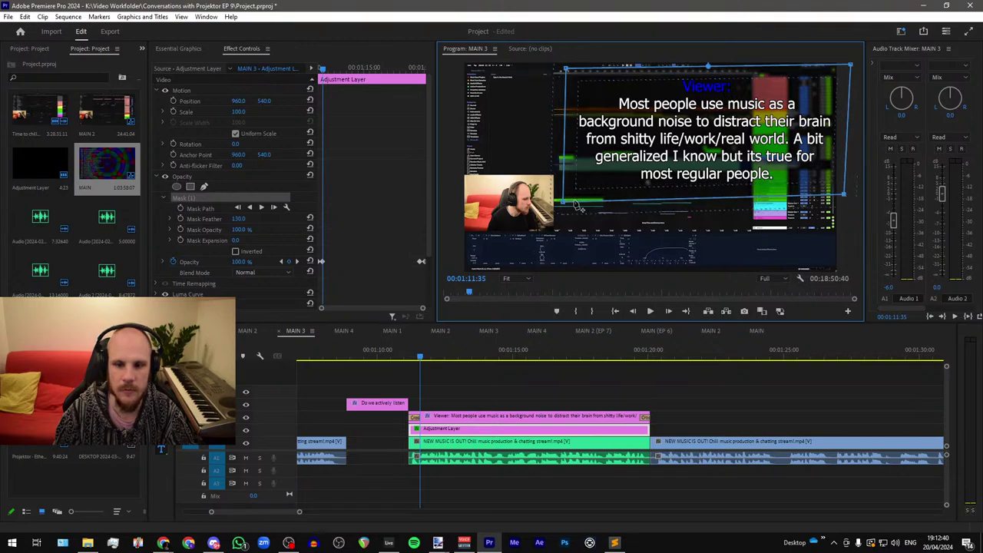
pyautogui.moveTo(563, 202); pyautogui.dragTo(566, 199)
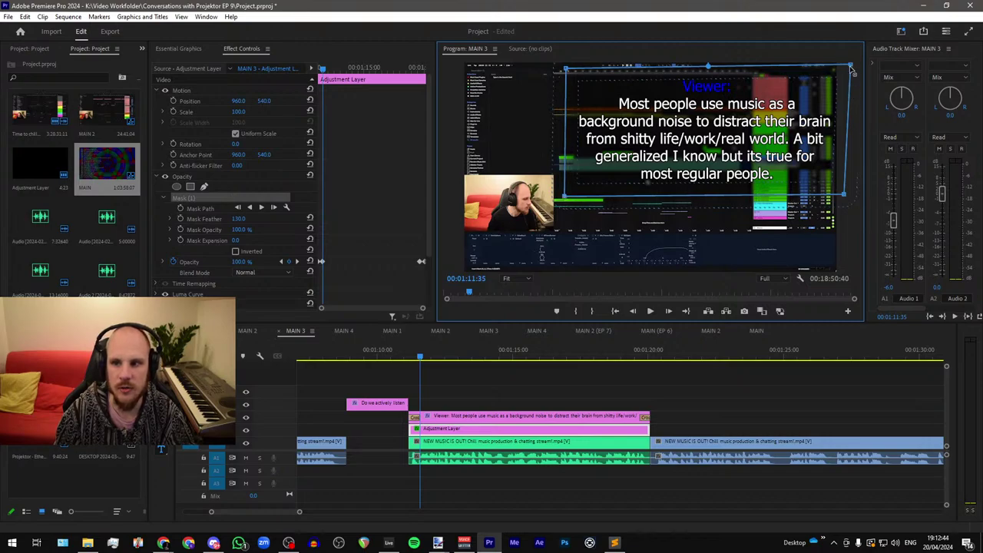
pyautogui.moveTo(852, 66); pyautogui.dragTo(849, 70)
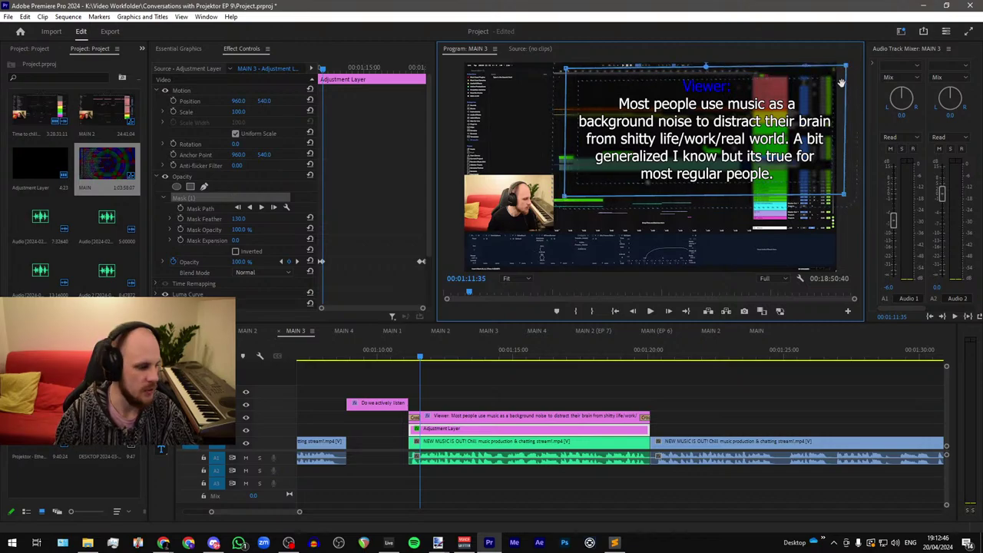
pyautogui.click(496, 408)
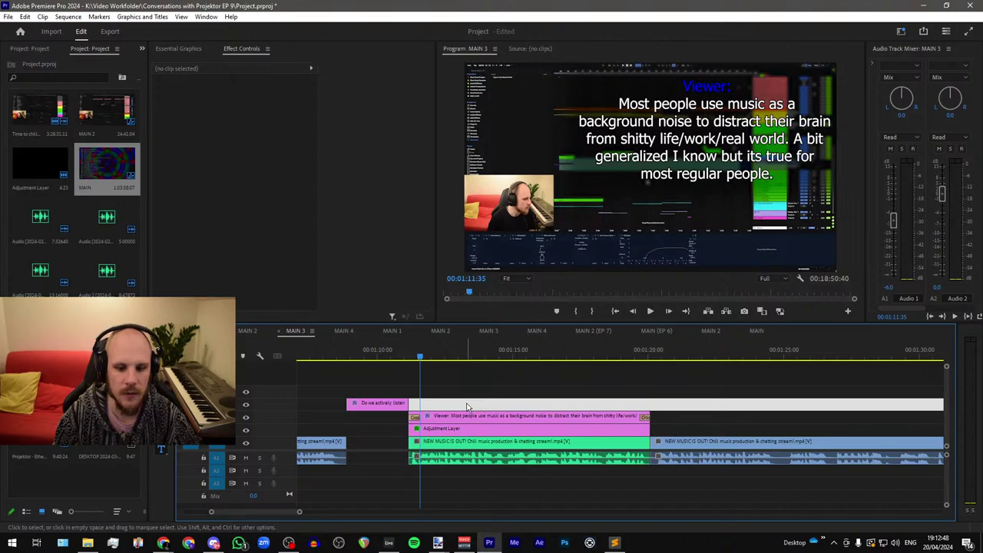
# Step: Duplicate the viewer caption and its adjustment layer from about 01:11 onto the start of the green clip at about 02:06
pyautogui.click(467, 404)
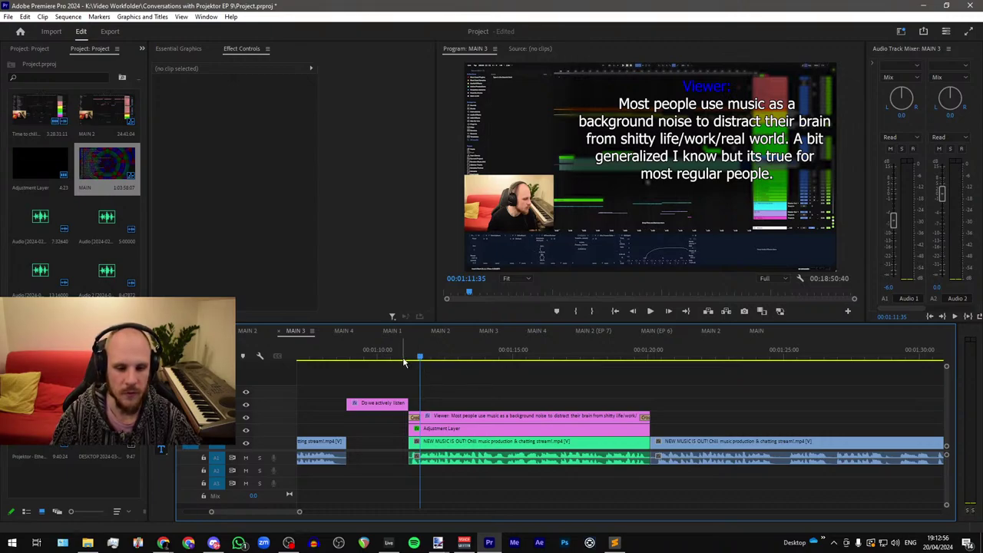
pyautogui.scroll(-6, 405, 362)
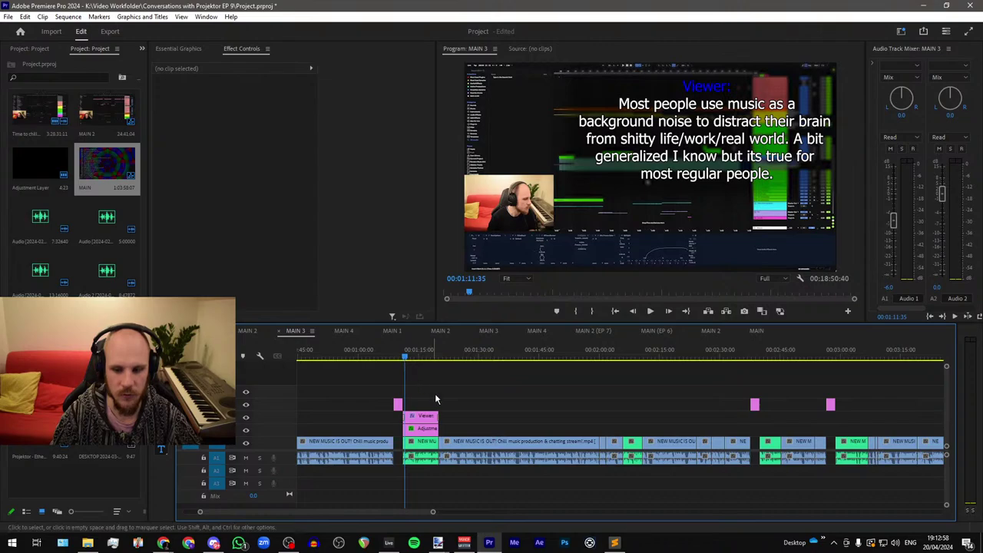
pyautogui.scroll(-5, 435, 393)
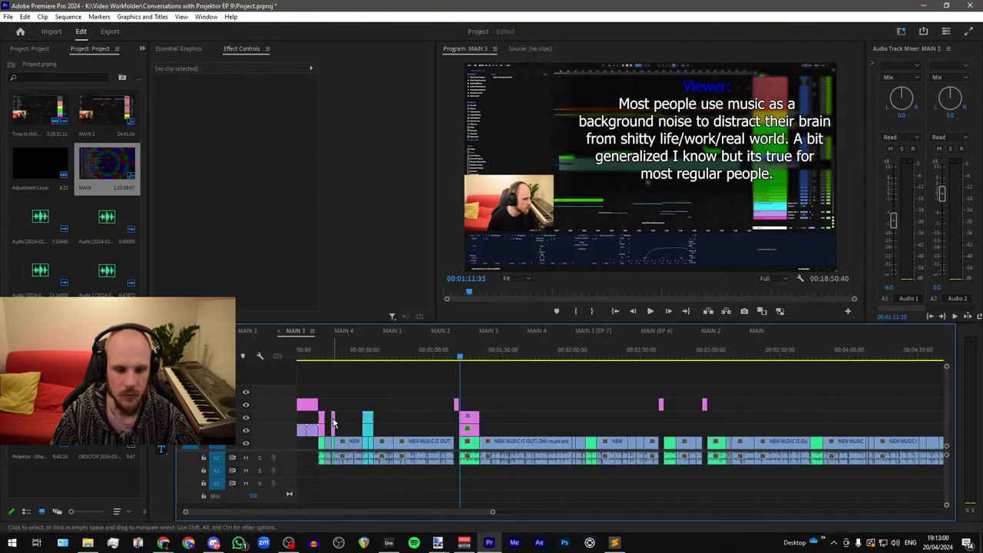
pyautogui.scroll(4, 495, 419)
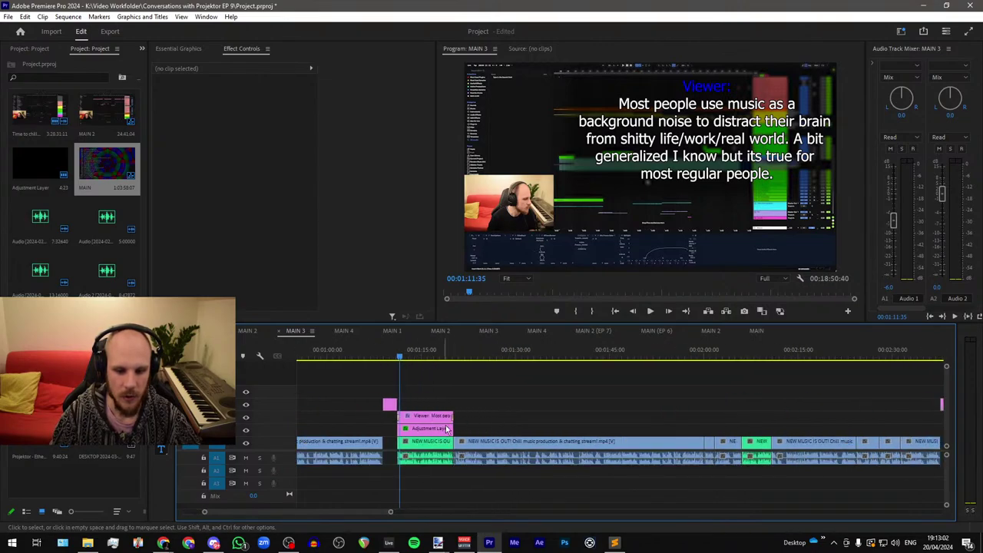
pyautogui.moveTo(478, 414); pyautogui.dragTo(447, 434)
pyautogui.hotkey('ctrl', 'c')
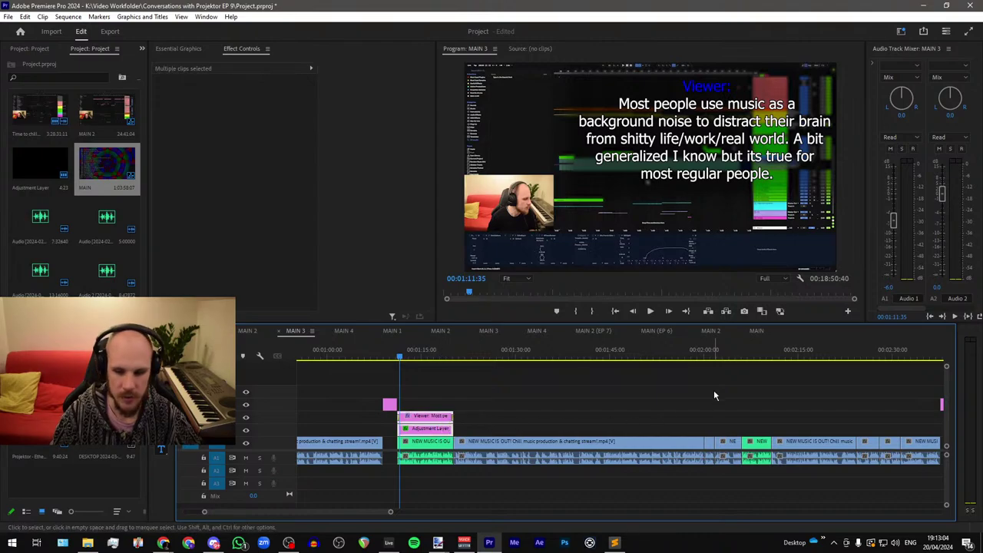
pyautogui.click(743, 356)
pyautogui.hotkey('ctrl', 'v')
pyautogui.scroll(3, 742, 380)
pyautogui.scroll(3, 826, 400)
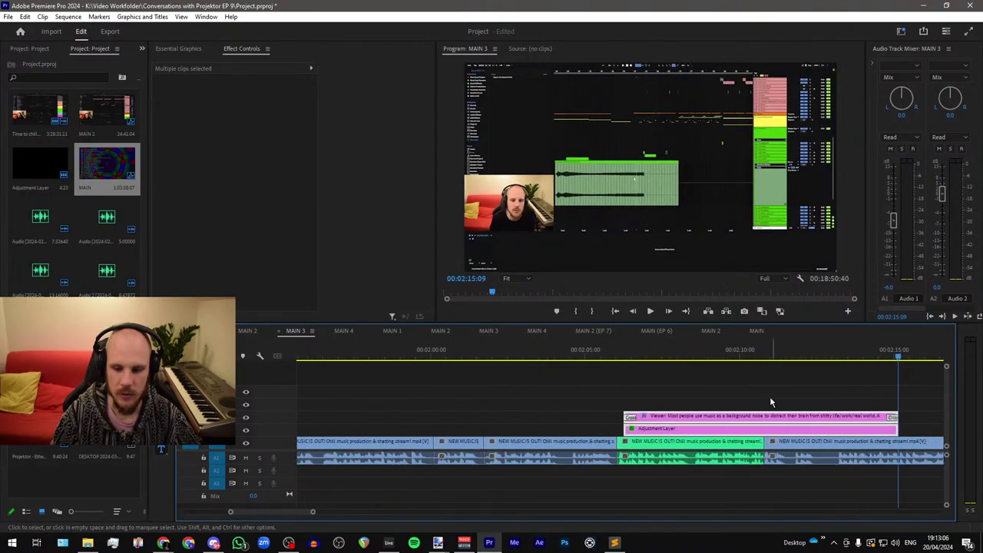
pyautogui.scroll(-5, 522, 408)
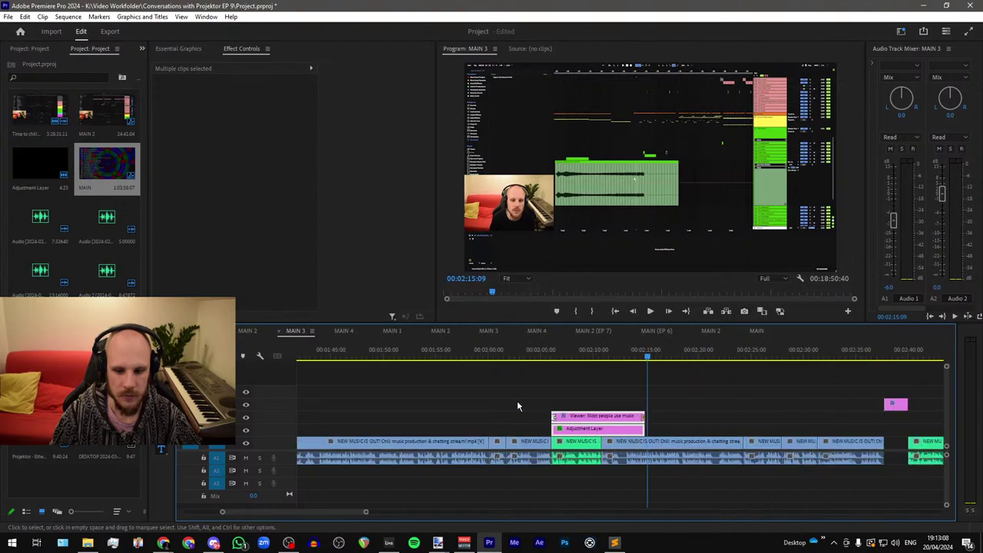
pyautogui.click(595, 422)
pyautogui.click(575, 422)
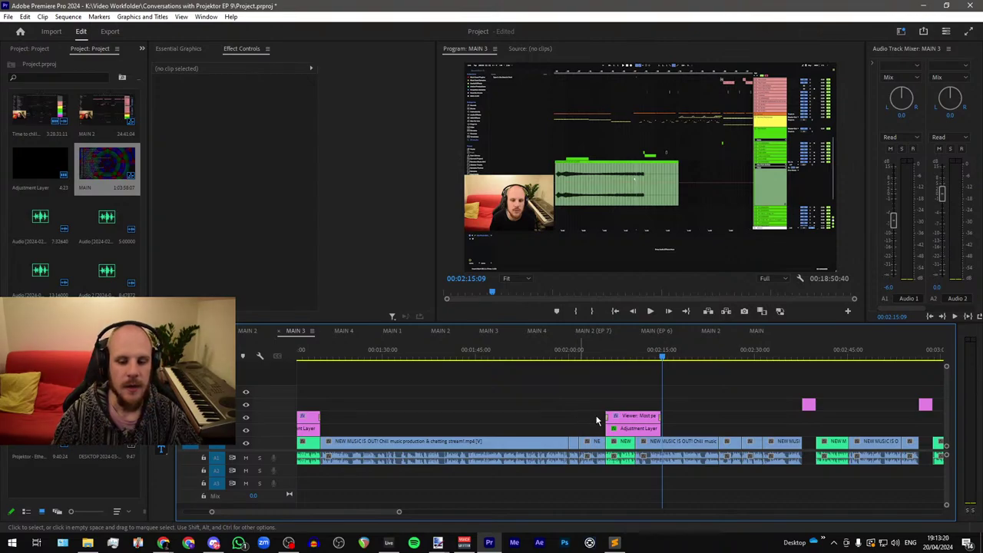
# Step: Trim the duplicated caption's end back to the end of the green clip at about 02:10
pyautogui.scroll(5, 661, 425)
pyautogui.scroll(-2, 564, 416)
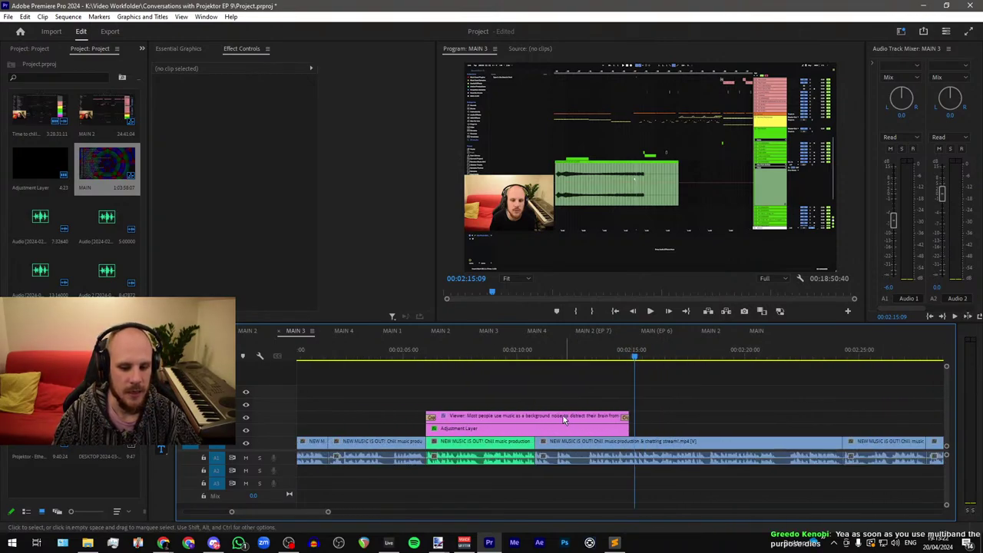
pyautogui.scroll(2, 477, 409)
pyautogui.click(396, 357)
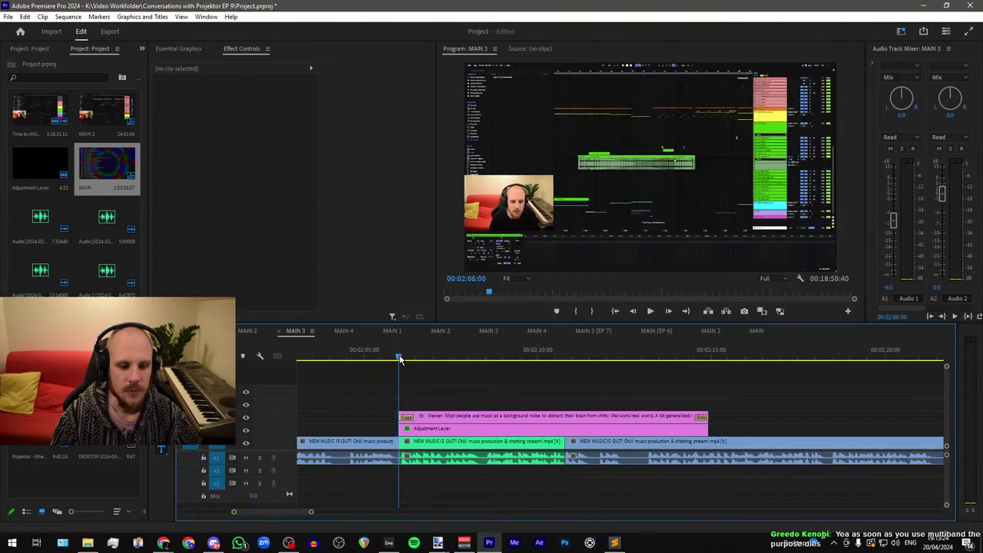
pyautogui.moveTo(705, 416); pyautogui.dragTo(559, 416)
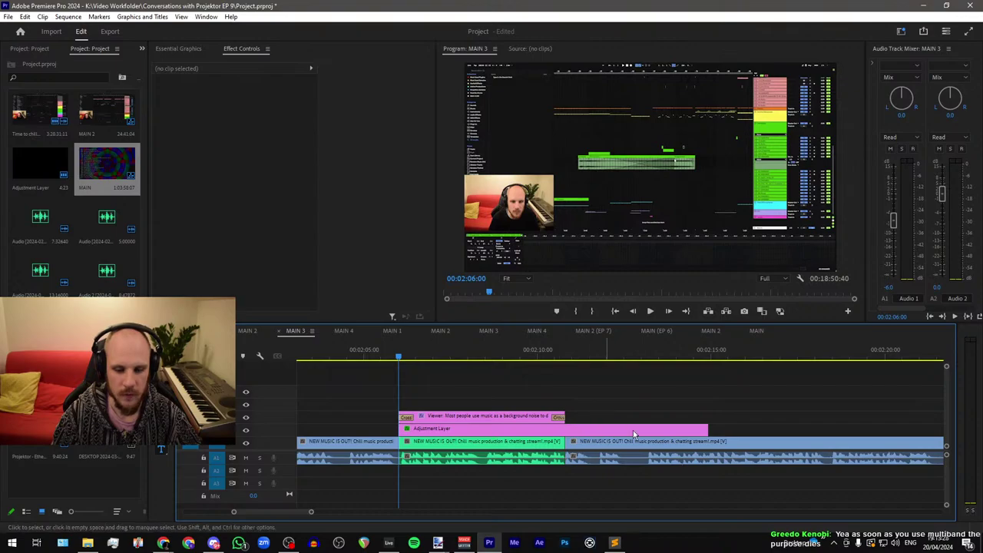
# Step: Match the adjustment layer's closing opacity keyframes to the caption's fade-out and trim the layer's end to the green clip's end
pyautogui.click(550, 354)
pyautogui.scroll(6, 562, 371)
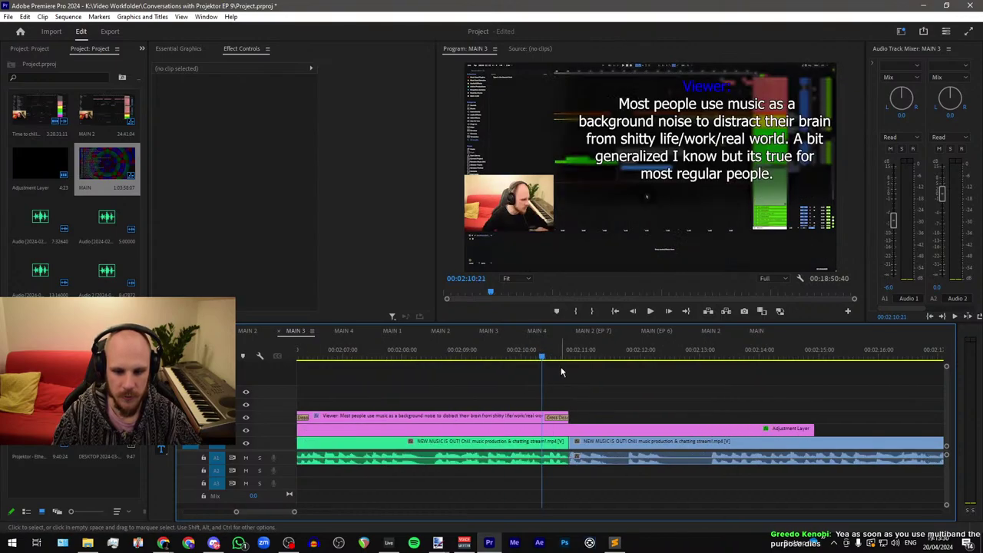
pyautogui.click(536, 359)
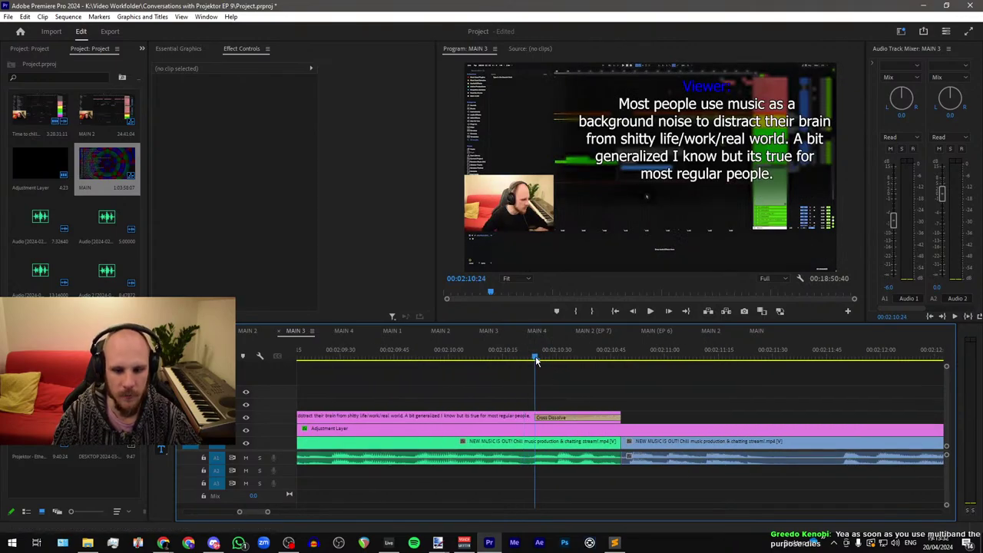
pyautogui.press('-')
pyautogui.press('-')
pyautogui.press('-')
pyautogui.click(529, 429)
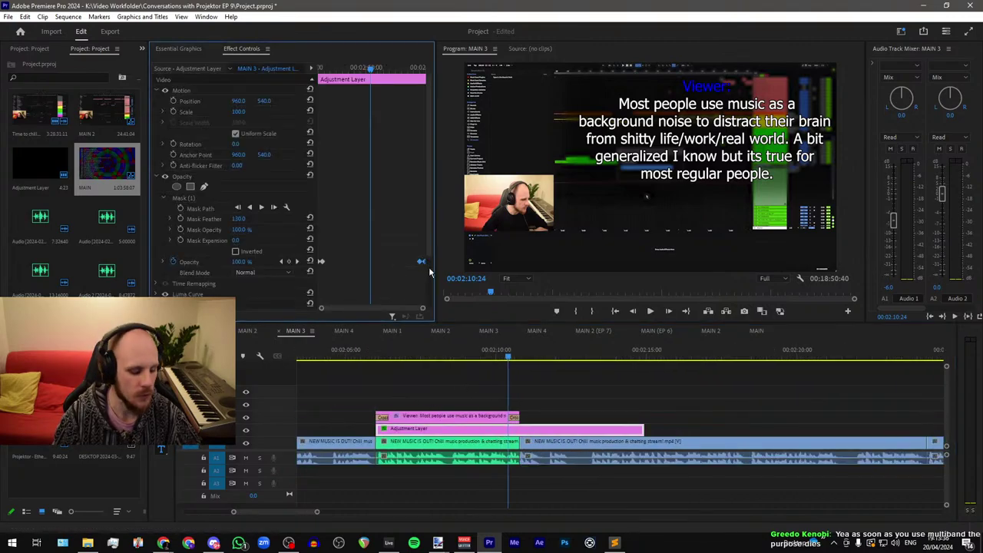
pyautogui.moveTo(642, 429); pyautogui.dragTo(519, 429)
pyautogui.click(580, 428)
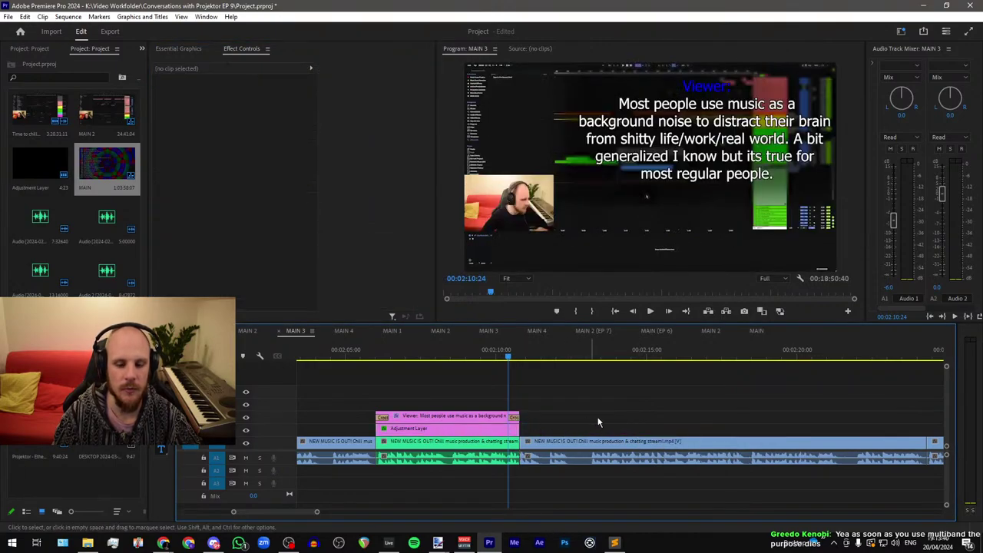
# Step: Play the sequence from just before the duplicated caption at about 02:06 until past its fade-out
pyautogui.scroll(-1, 596, 422)
pyautogui.scroll(1, 509, 392)
pyautogui.click(464, 356)
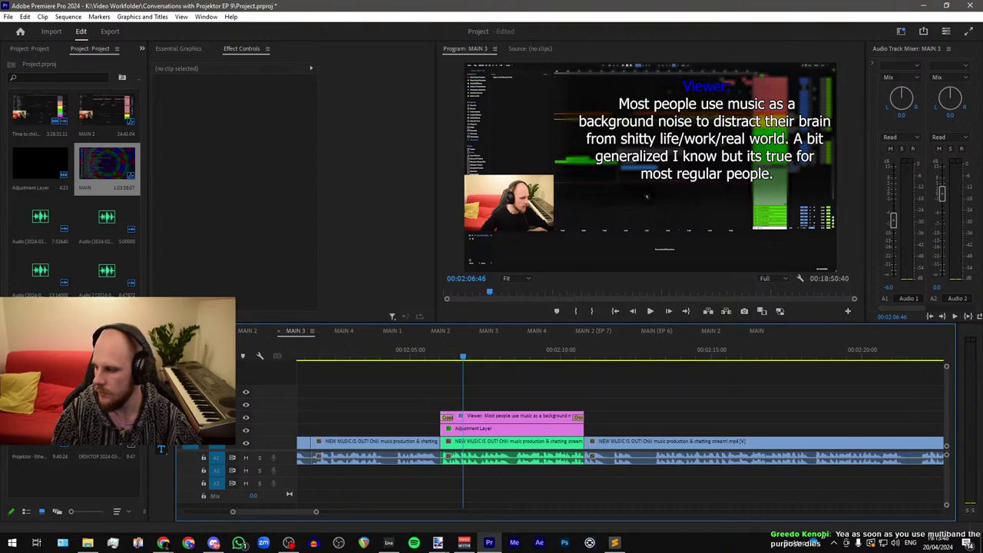
pyautogui.hotkey('alt', 'Tab')
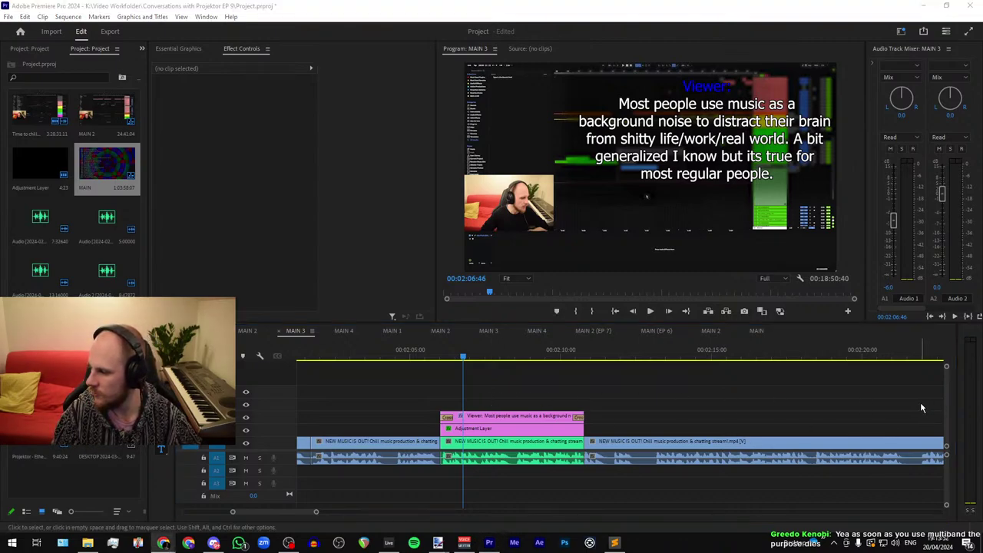
pyautogui.click(436, 358)
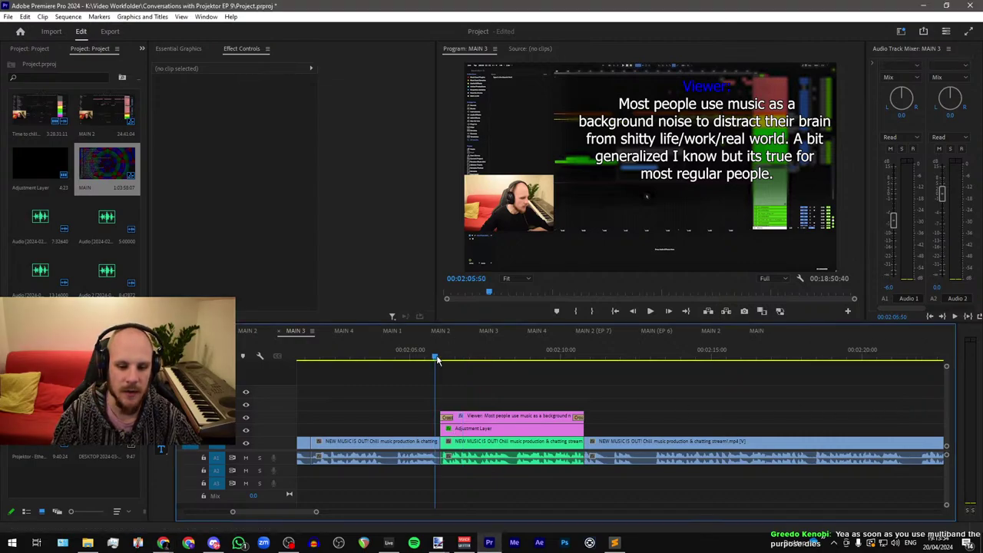
pyautogui.click(439, 359)
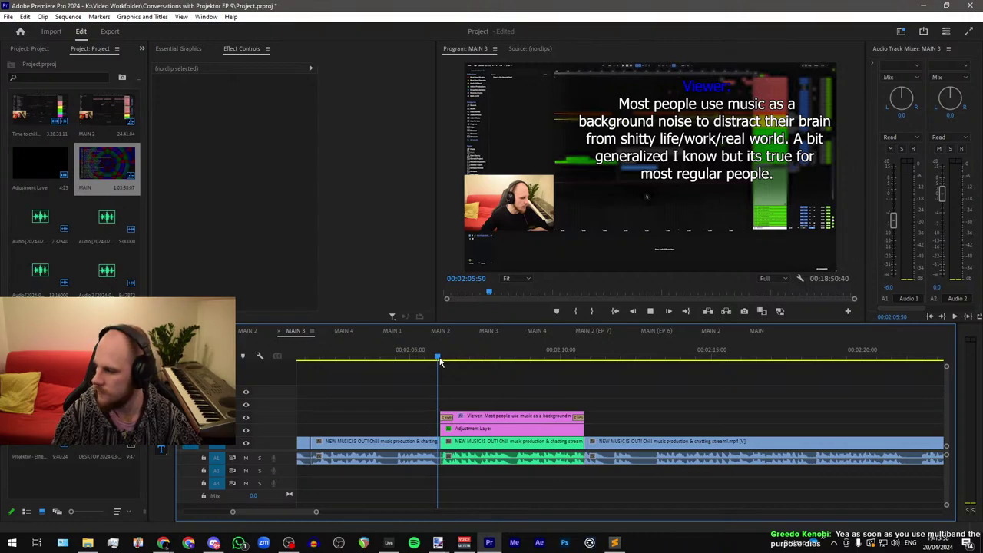
pyautogui.press('space')
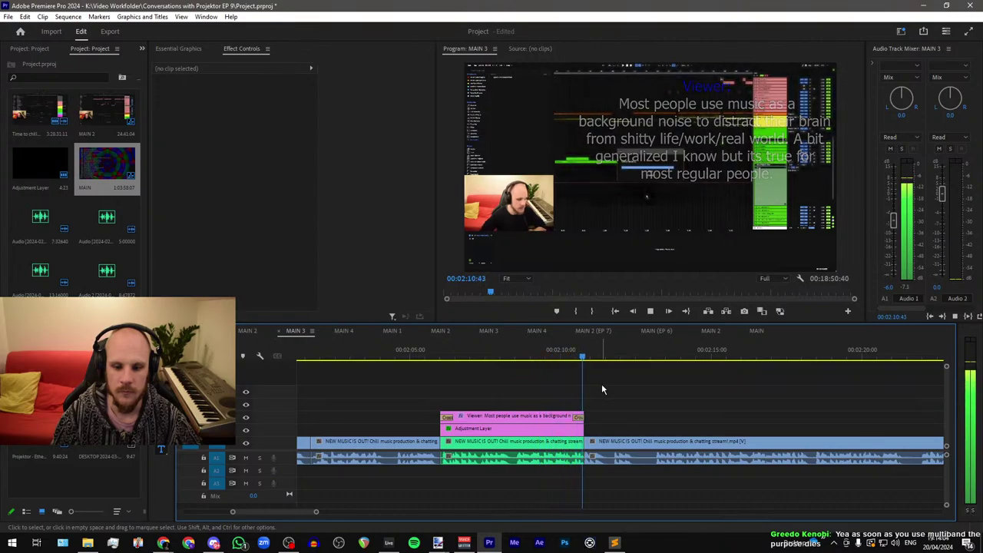
pyautogui.press('space')
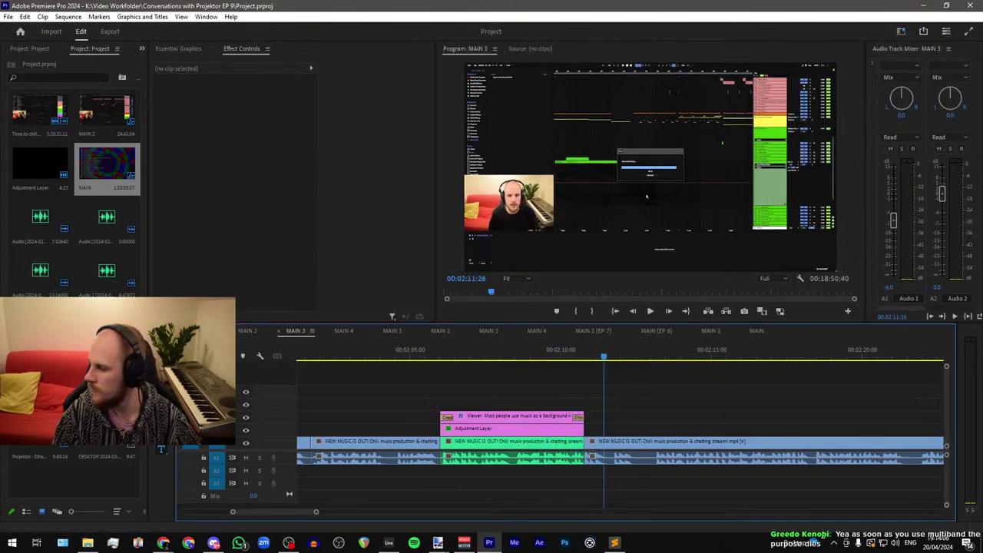
# Step: Replace the caption's text with "Most dont pay attention to", "composition/thythm/lyrics." and "They dont remember the specifics." on three lines
pyautogui.click(163, 543)
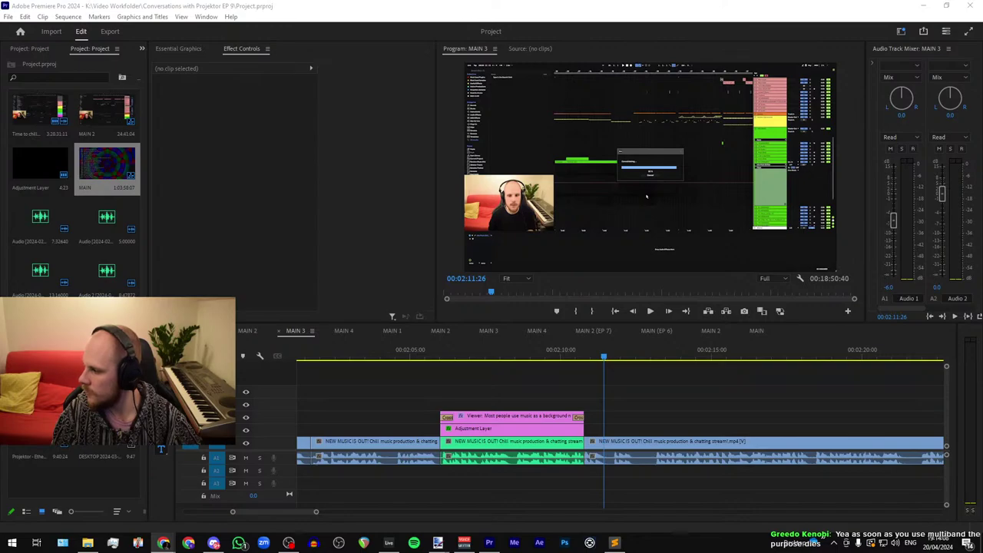
pyautogui.click(495, 356)
pyautogui.click(521, 417)
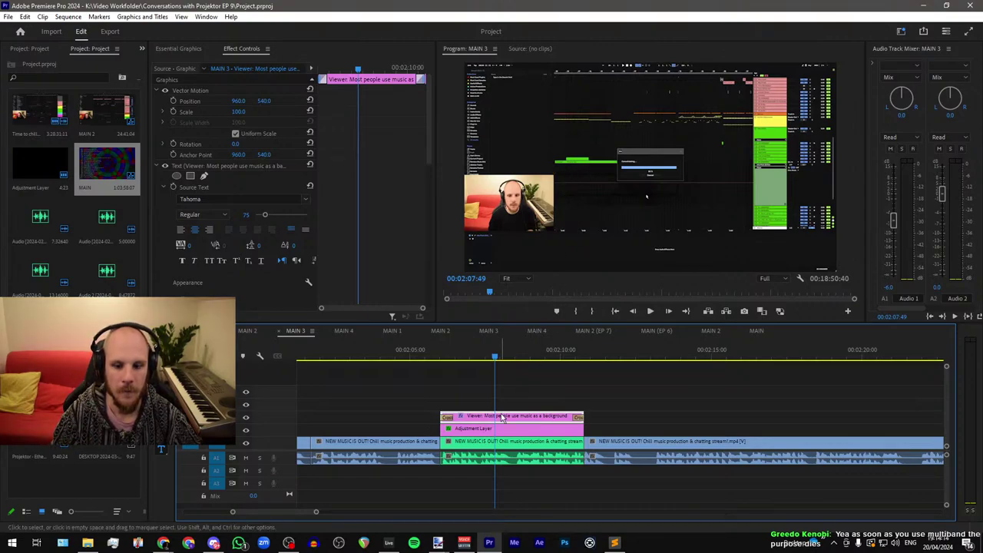
pyautogui.moveTo(620, 103); pyautogui.dragTo(792, 182)
pyautogui.hotkey('ctrl', 'v')
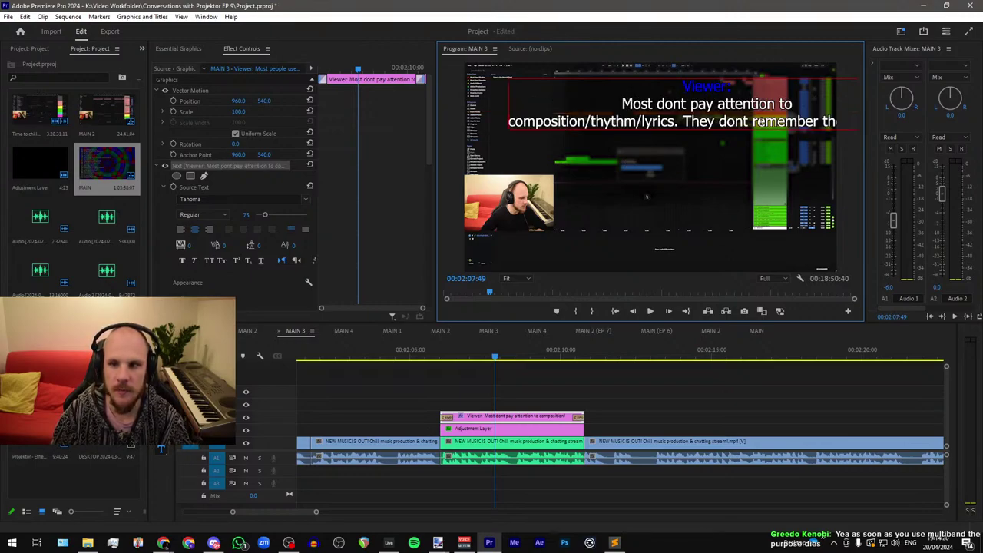
pyautogui.click(684, 121)
pyautogui.press('Return')
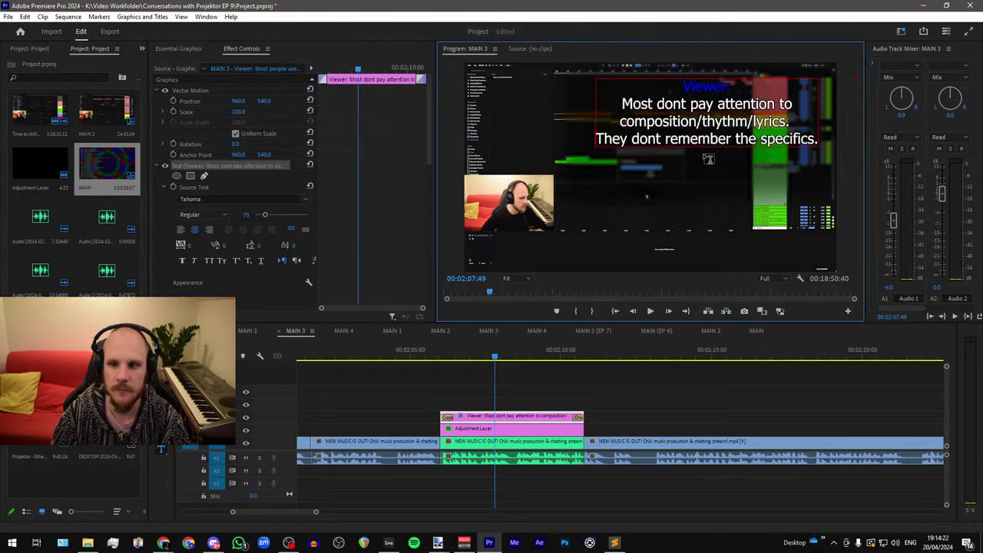
# Step: Reshape the adjustment layer's opacity mask, raising its bottom edge and pulling in its right side and top corners around the three-line caption
pyautogui.click(525, 428)
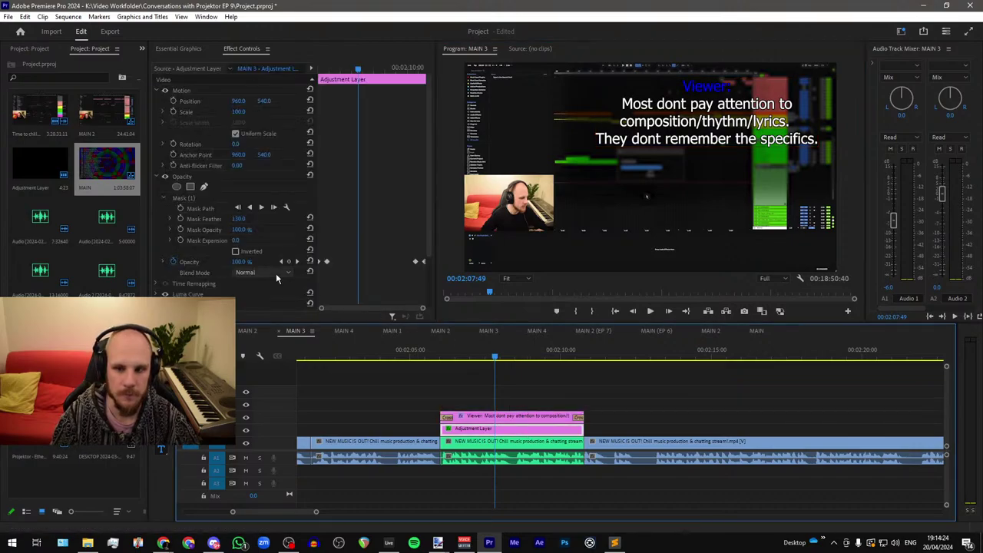
pyautogui.click(186, 200)
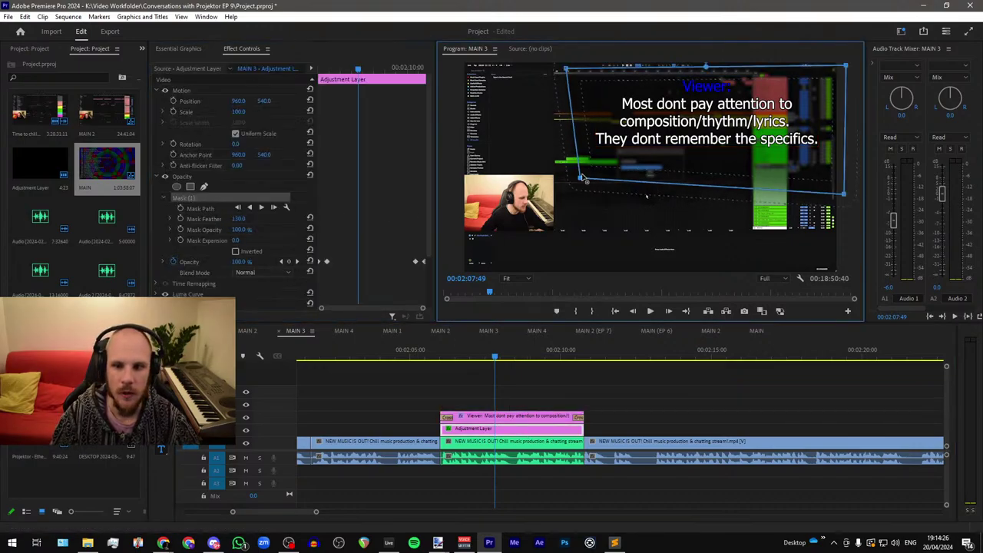
pyautogui.moveTo(582, 177); pyautogui.dragTo(585, 162)
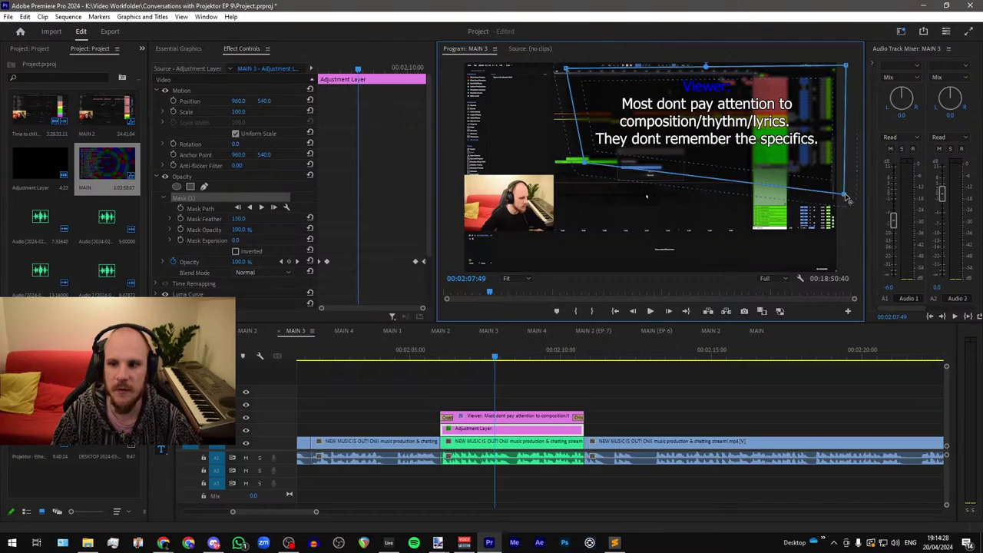
pyautogui.moveTo(846, 197); pyautogui.dragTo(833, 161)
pyautogui.moveTo(845, 65); pyautogui.dragTo(830, 66)
pyautogui.moveTo(567, 70); pyautogui.dragTo(600, 69)
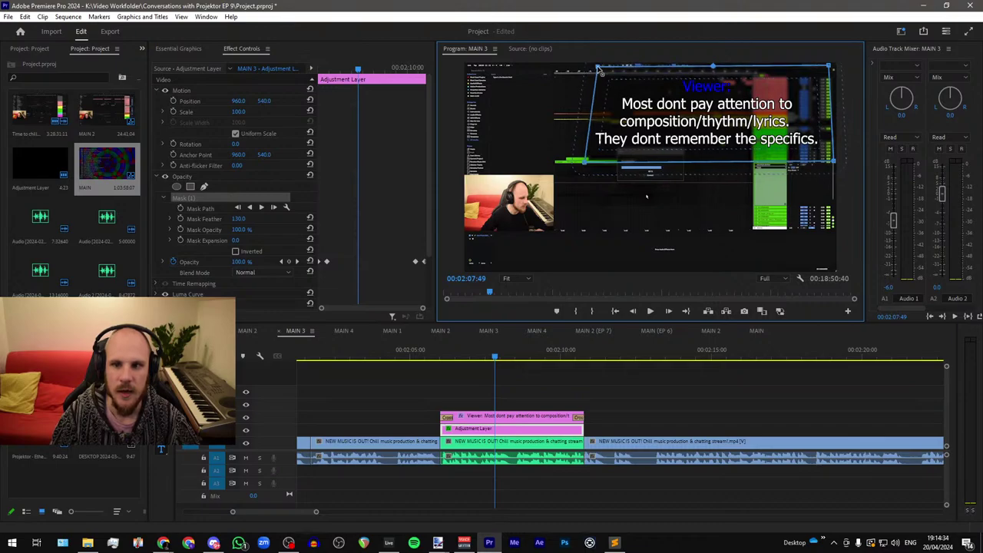
pyautogui.moveTo(585, 163); pyautogui.dragTo(572, 162)
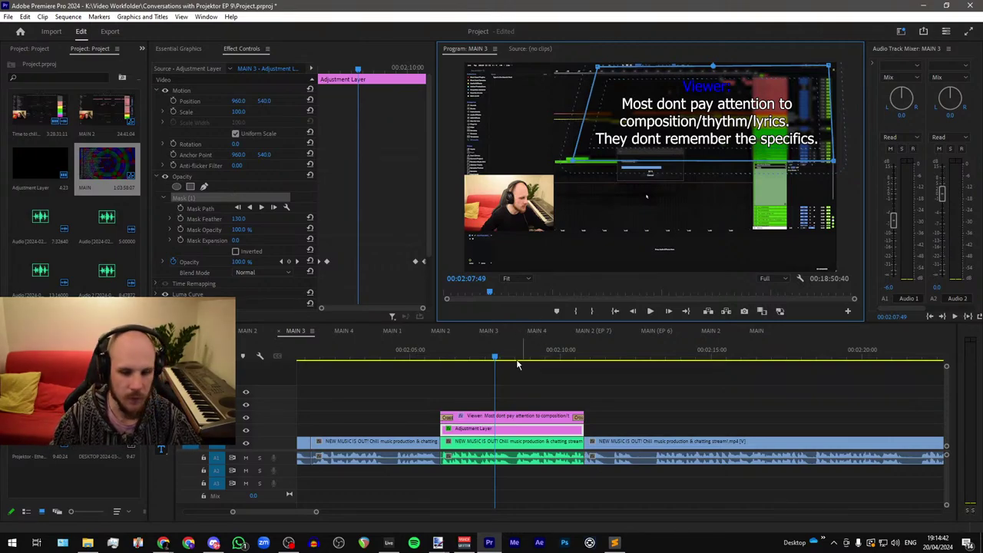
pyautogui.click(512, 408)
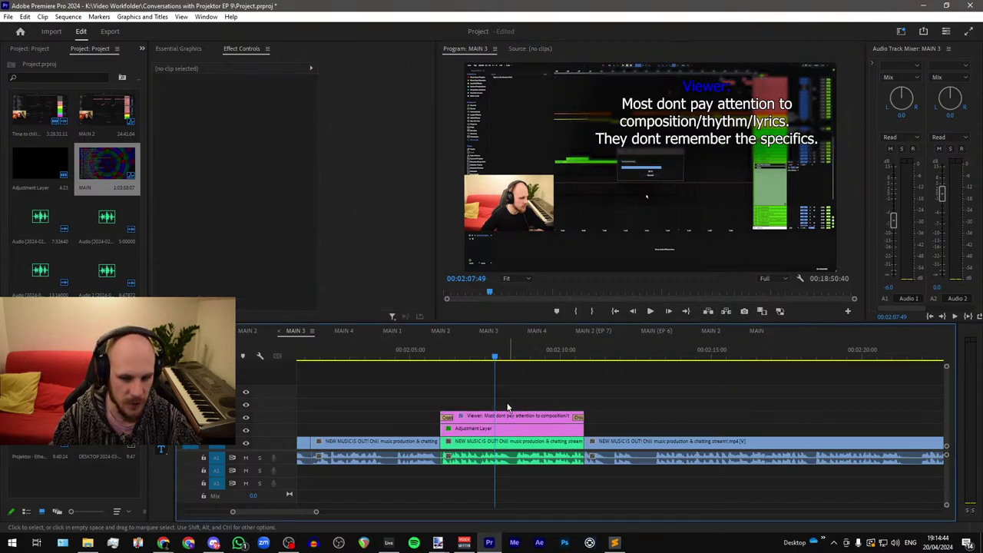
# Step: Duplicate the three-line viewer caption and its adjustment layer to the start of the green clip at about 02:40
pyautogui.scroll(-6, 458, 413)
pyautogui.scroll(-1, 492, 406)
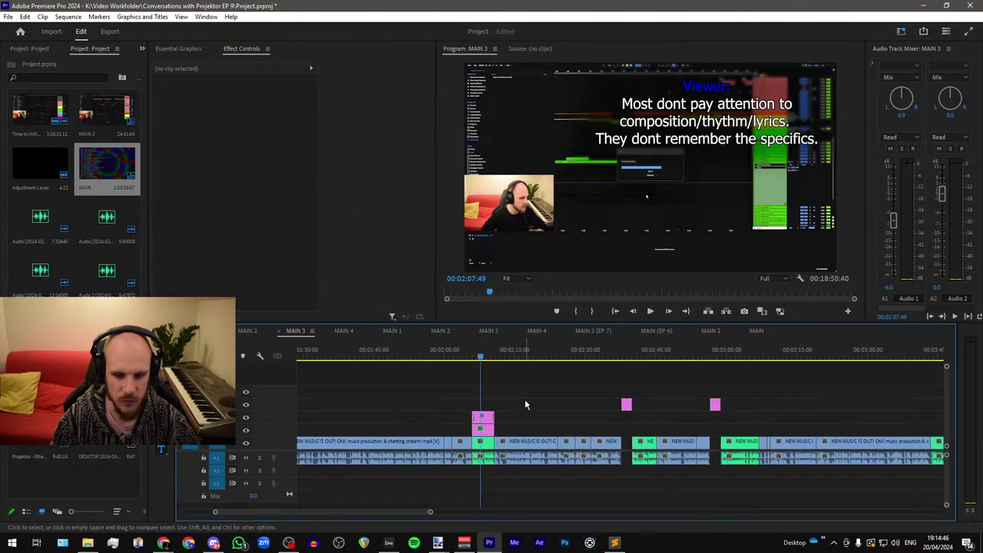
pyautogui.moveTo(526, 398); pyautogui.dragTo(490, 427)
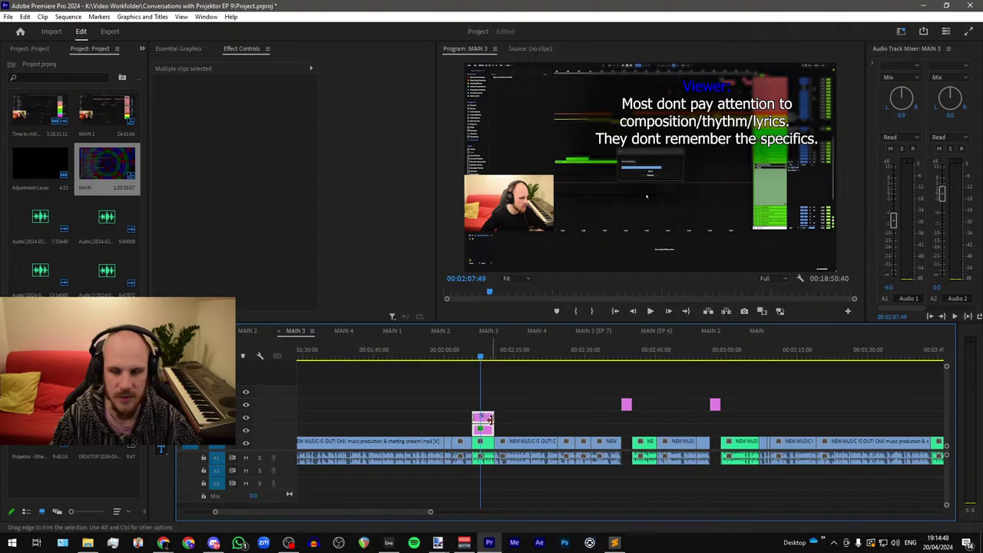
pyautogui.scroll(2, 526, 427)
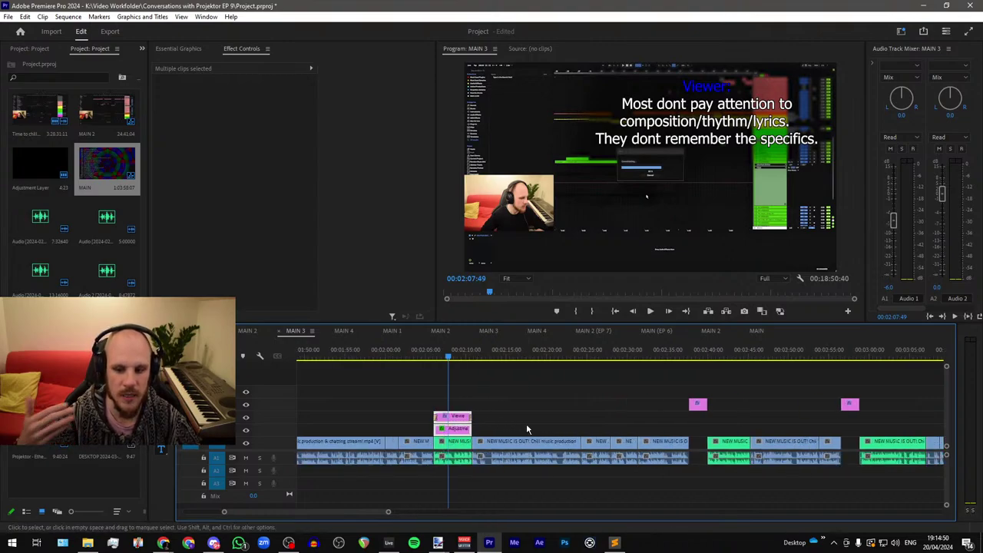
pyautogui.click(684, 356)
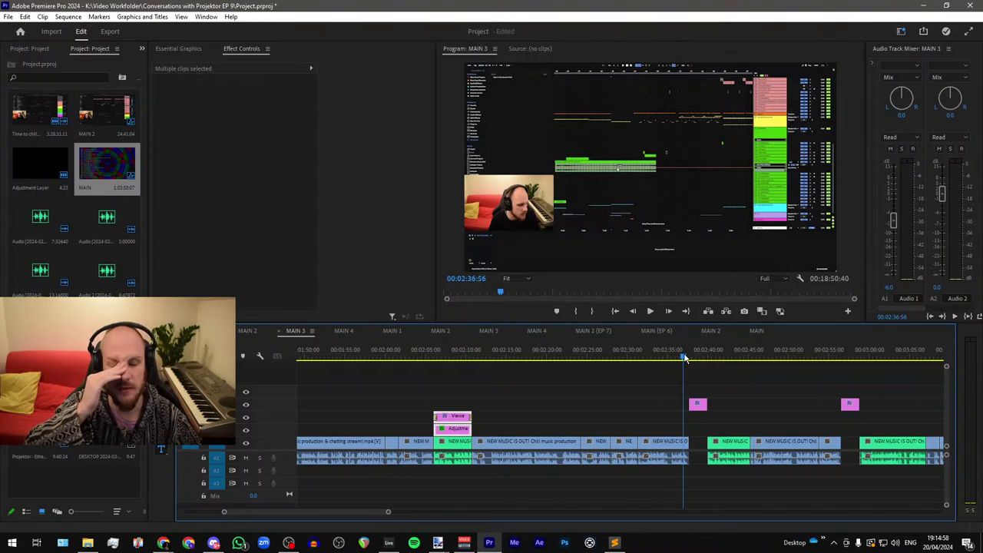
pyautogui.scroll(4, 749, 366)
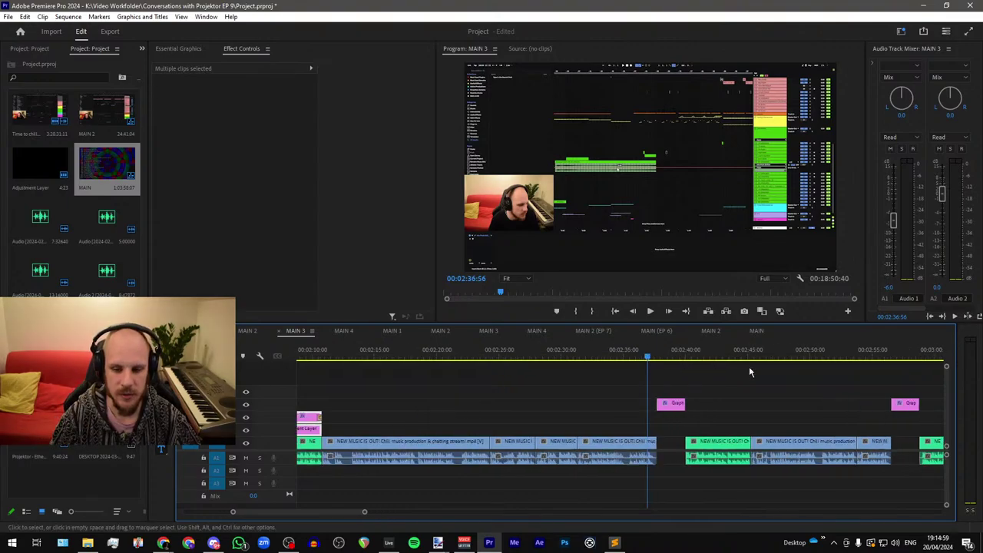
pyautogui.click(669, 358)
pyautogui.hotkey('ctrl', 'v')
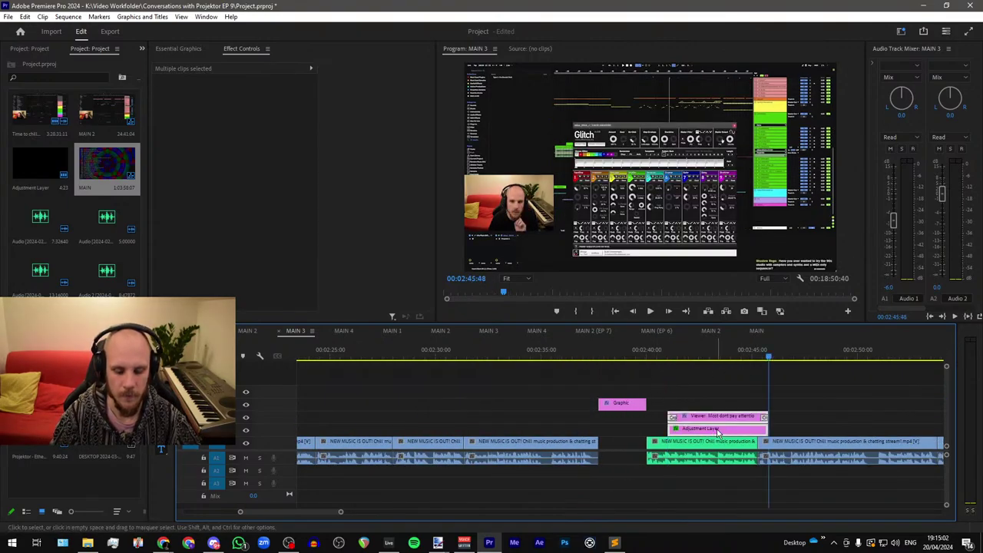
pyautogui.moveTo(720, 423); pyautogui.dragTo(698, 423)
# Step: Extend the ends of the duplicated caption and its adjustment layer to the green clip's end
pyautogui.scroll(5, 652, 425)
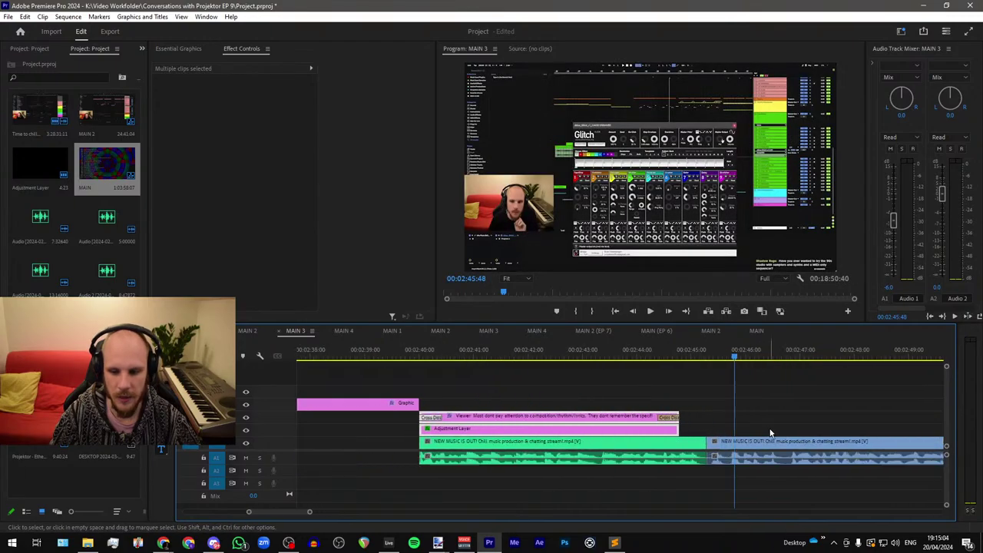
pyautogui.click(660, 421)
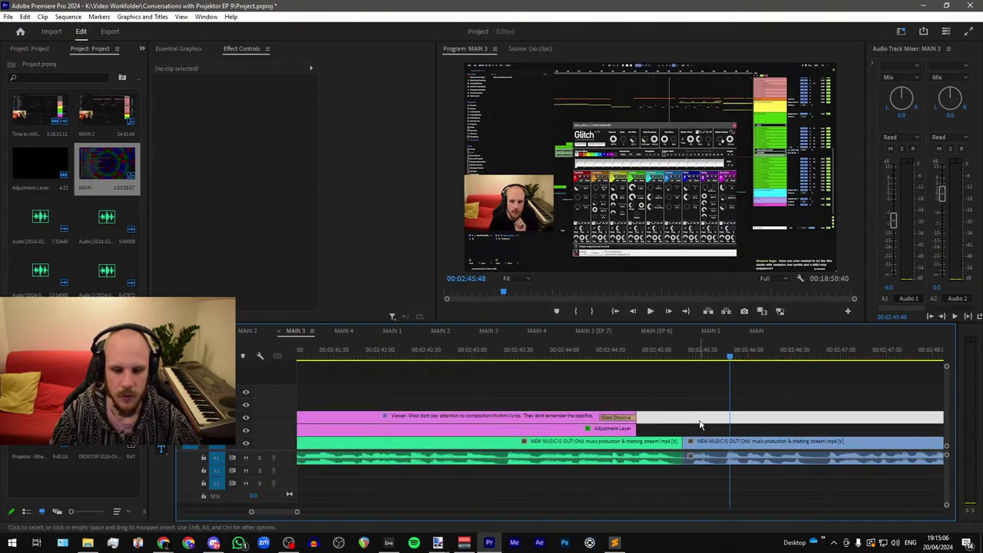
pyautogui.moveTo(631, 415); pyautogui.dragTo(678, 417)
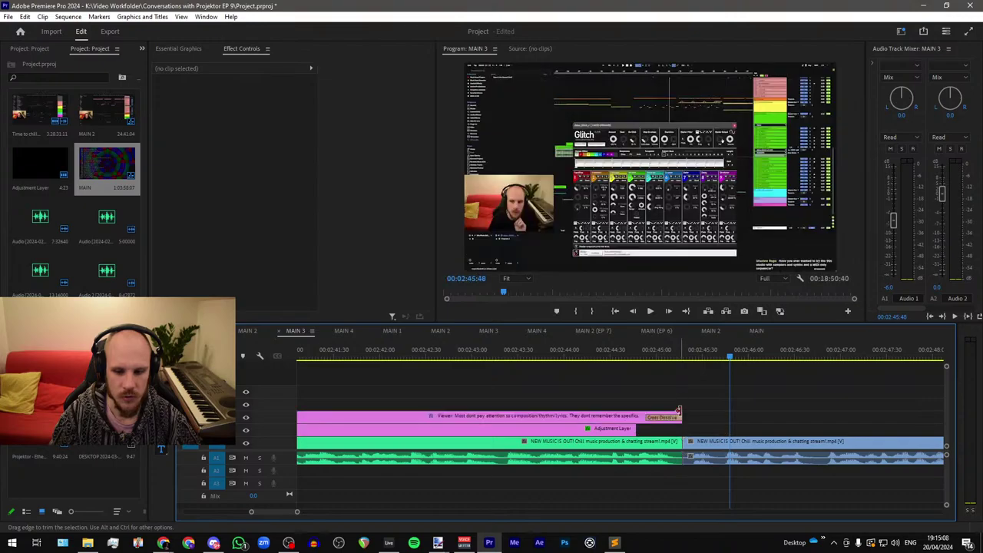
pyautogui.click(647, 358)
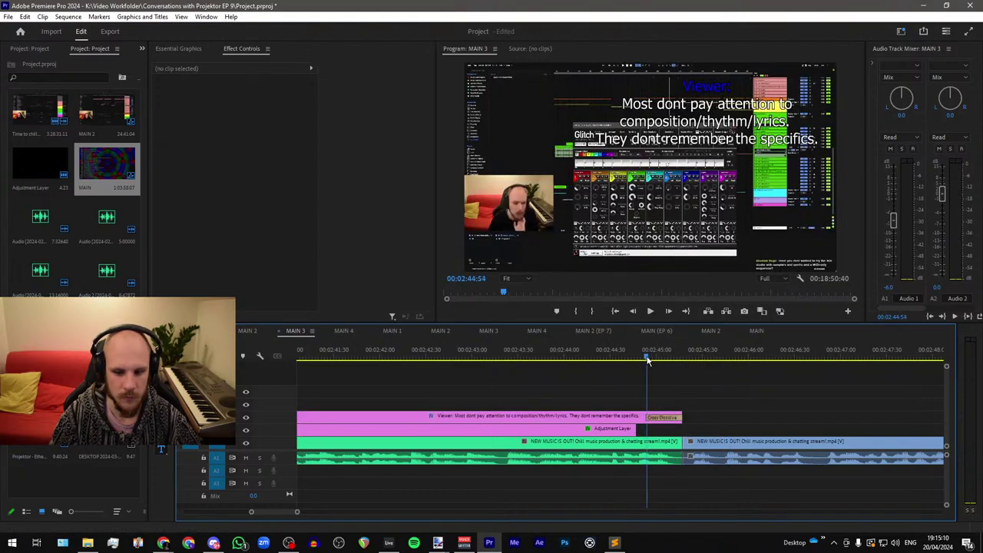
pyautogui.scroll(2, 647, 360)
pyautogui.scroll(-2, 647, 359)
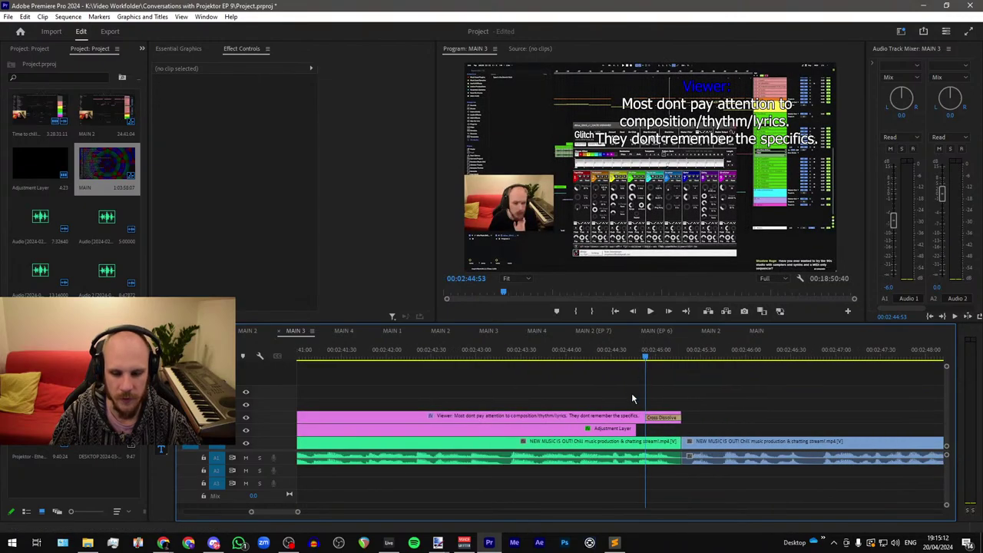
pyautogui.moveTo(635, 429); pyautogui.dragTo(676, 430)
pyautogui.scroll(3, 619, 435)
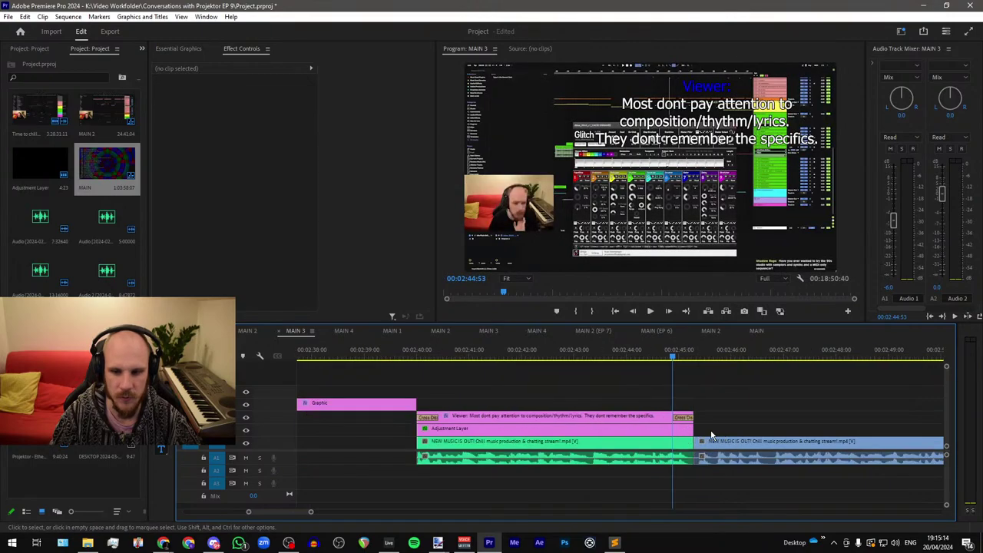
# Step: Move the duplicated adjustment layer's closing opacity keyframes to line up with the caption's fade-out
pyautogui.click(619, 431)
pyautogui.moveTo(386, 235); pyautogui.dragTo(422, 275)
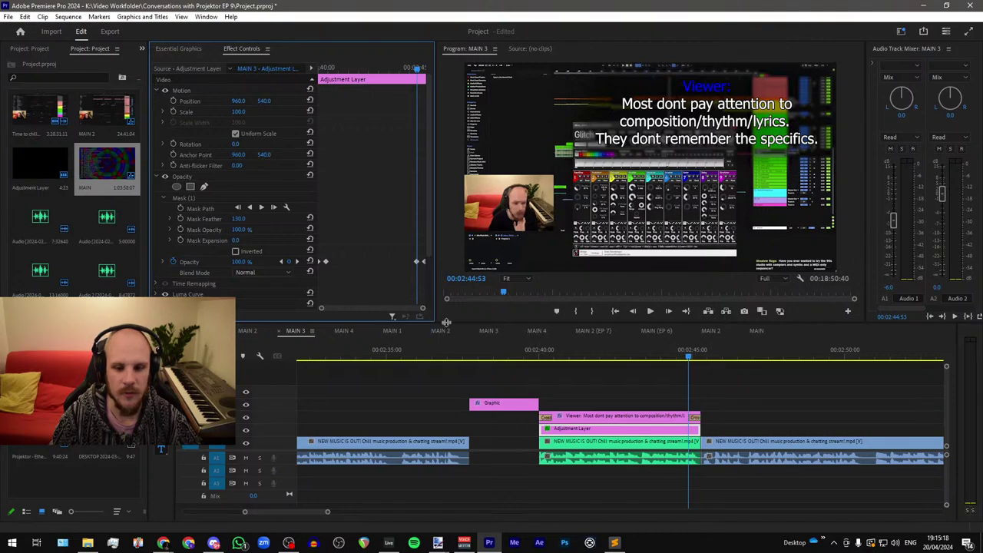
pyautogui.click(611, 360)
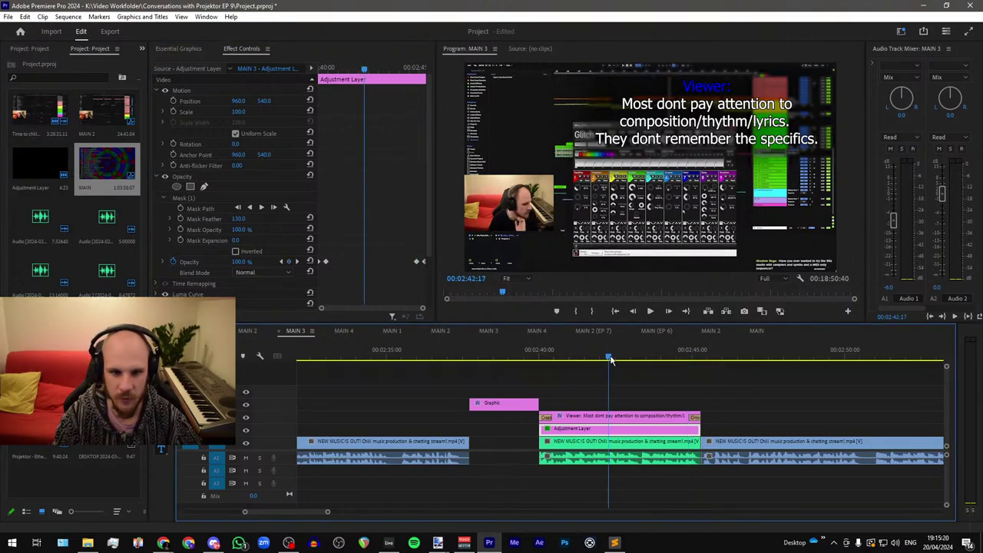
pyautogui.click(622, 407)
pyautogui.press('Delete')
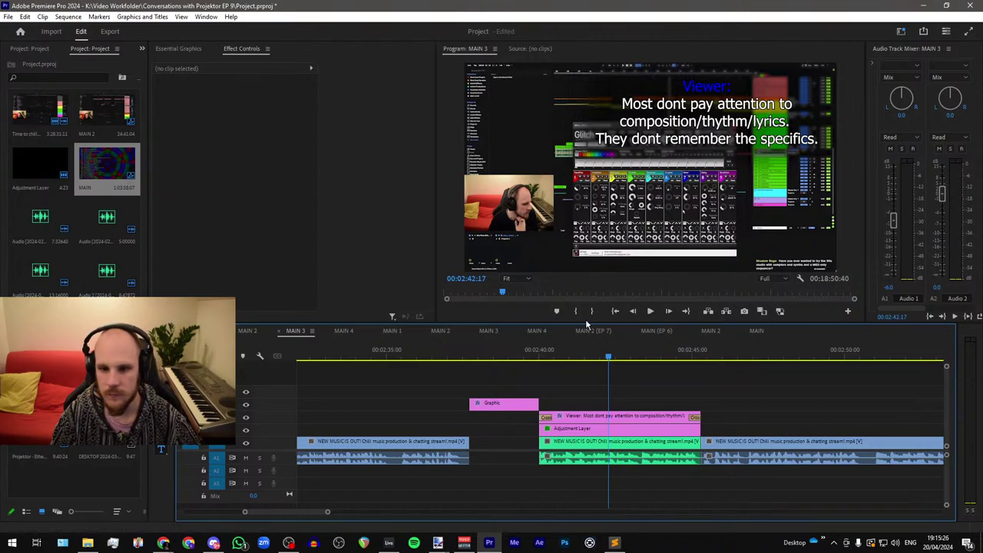
# Step: View the title graphic before the duplicated caption and play the sequence from about 02:41 into the caption's fade-out
pyautogui.click(515, 357)
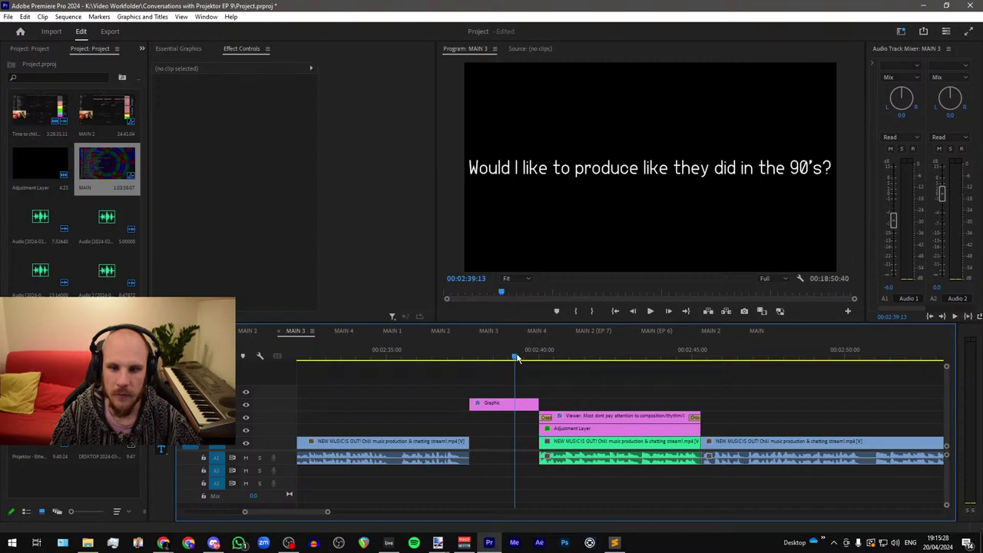
pyautogui.click(591, 357)
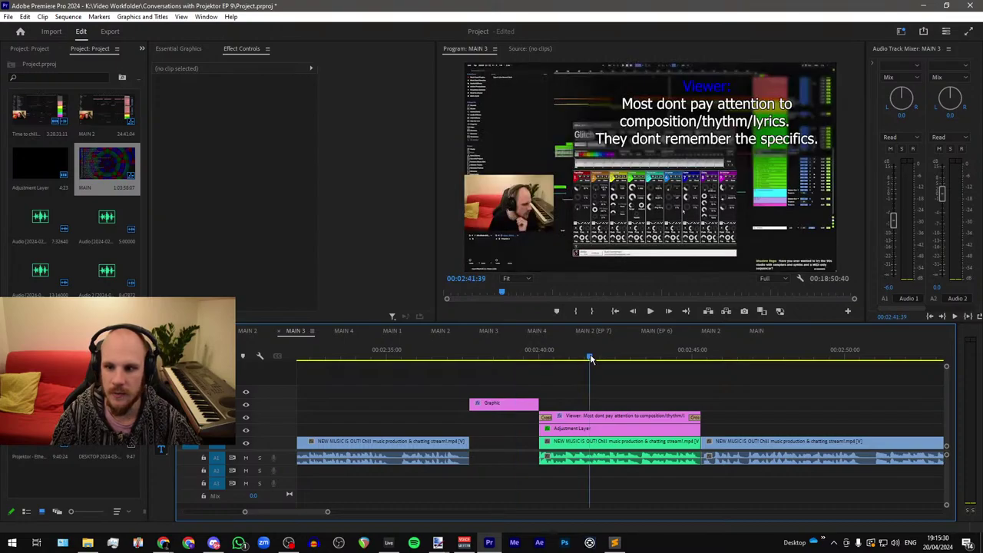
pyautogui.press('space')
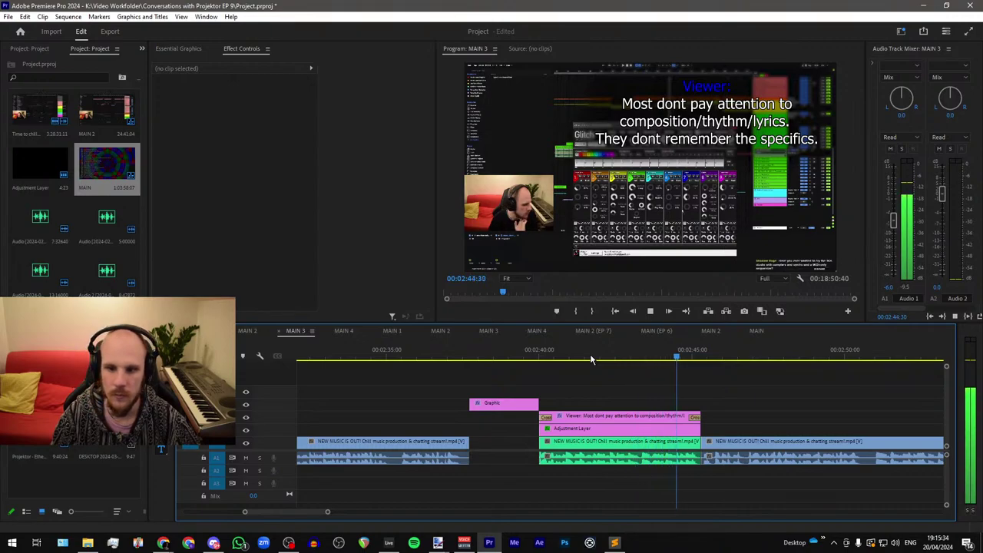
pyautogui.press('space')
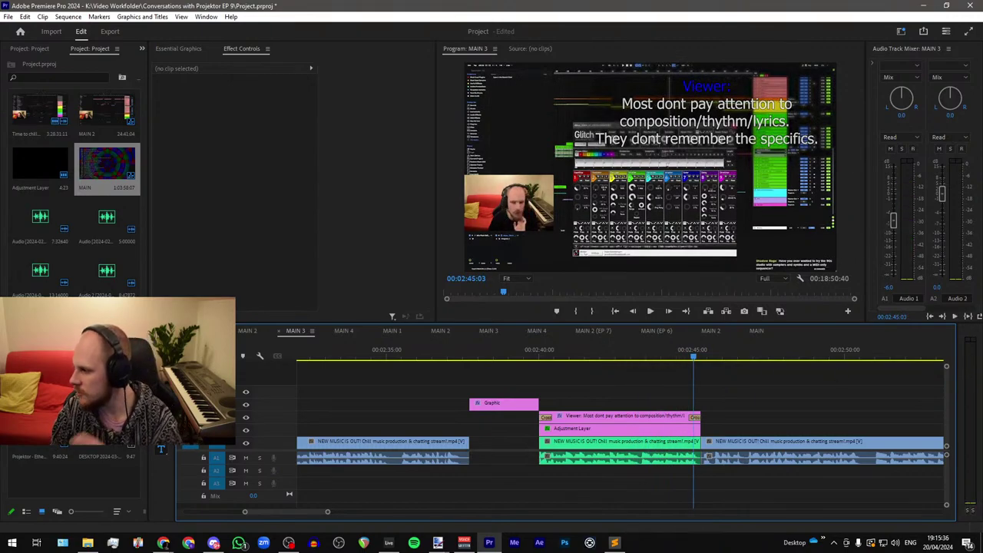
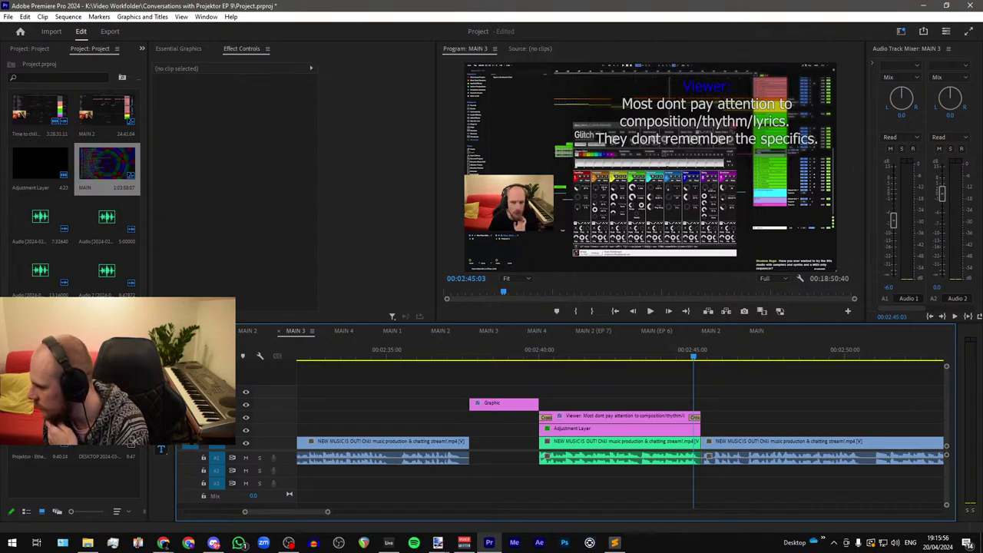
# Step: Replace the caption's text with "Have you ever wanted to try the", "90s studio with samplers and" and "synths and a MIDI-only sequencer?" on three lines
pyautogui.hotkey('alt', 'Tab')
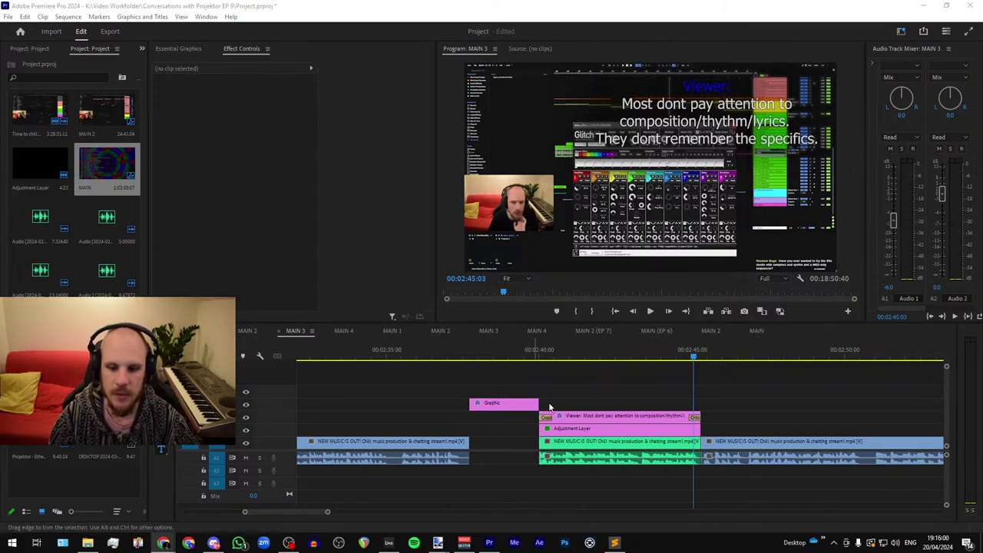
pyautogui.click(581, 354)
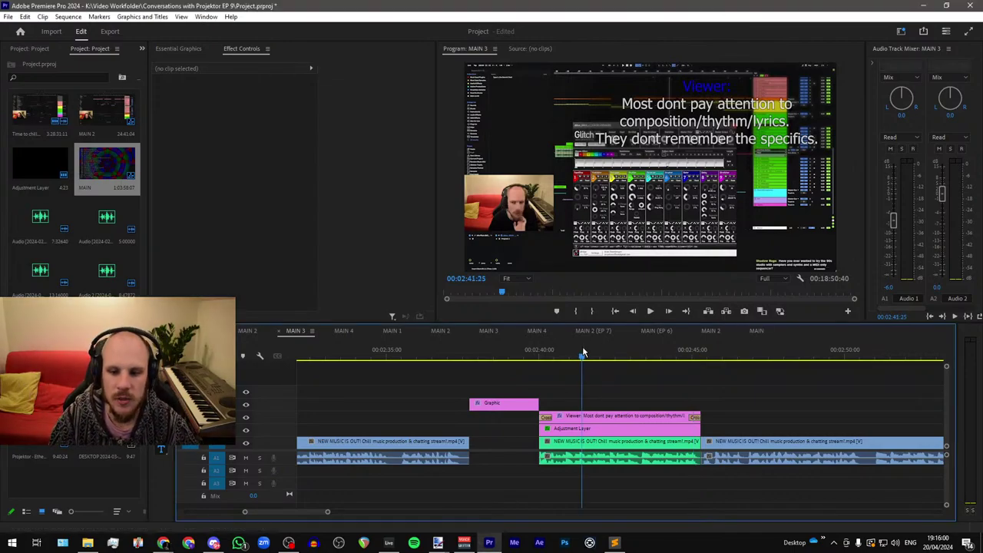
pyautogui.click(592, 418)
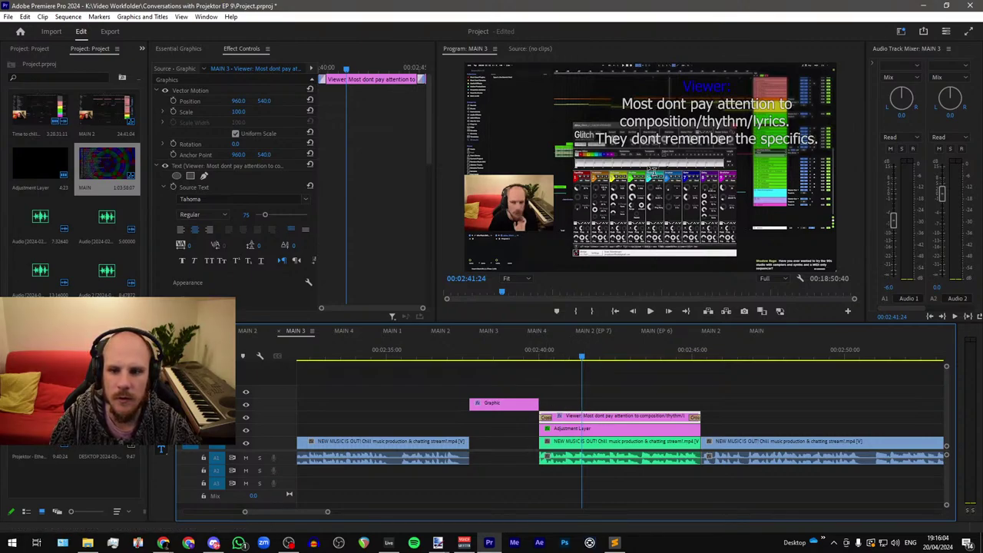
pyautogui.click(652, 123)
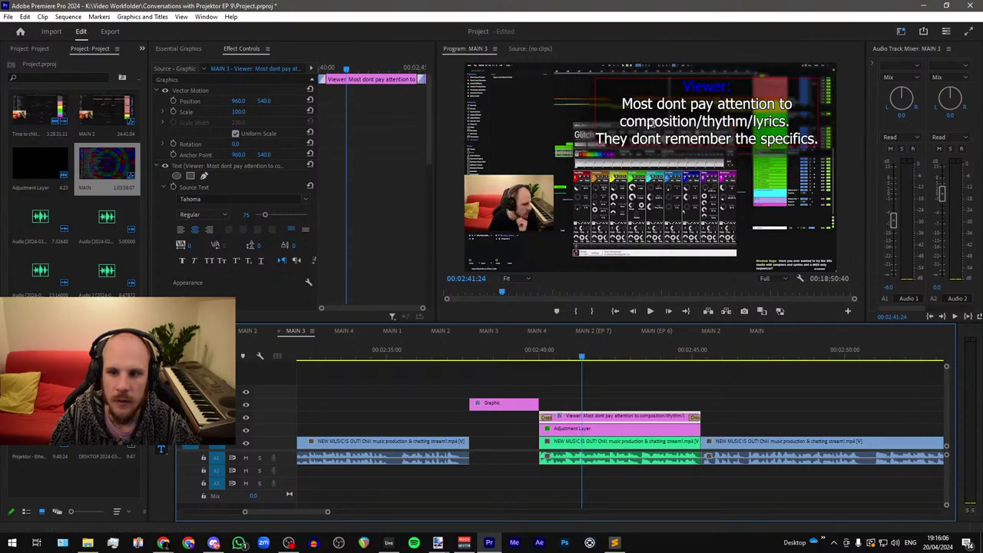
pyautogui.moveTo(624, 101); pyautogui.dragTo(819, 145)
pyautogui.hotkey('ctrl', 'v')
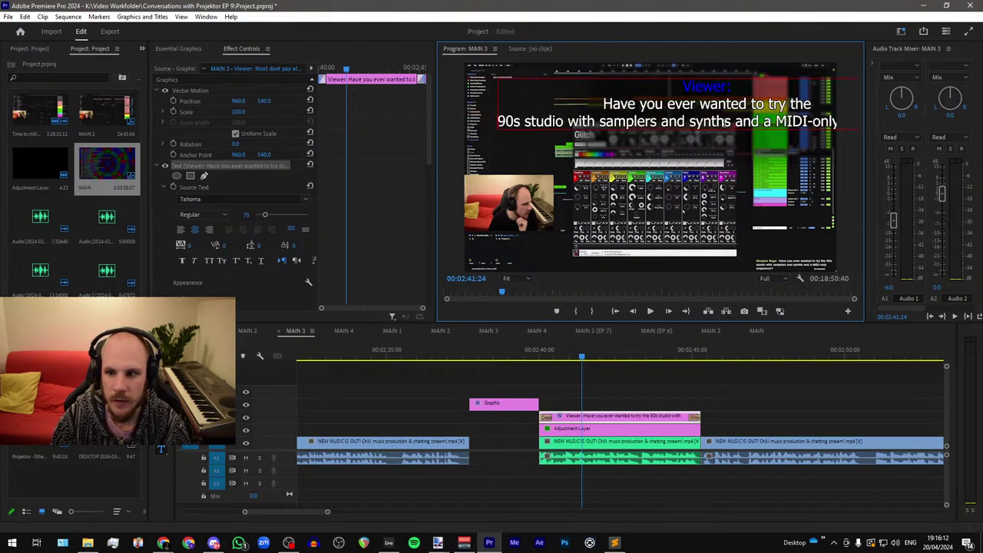
pyautogui.press('Return')
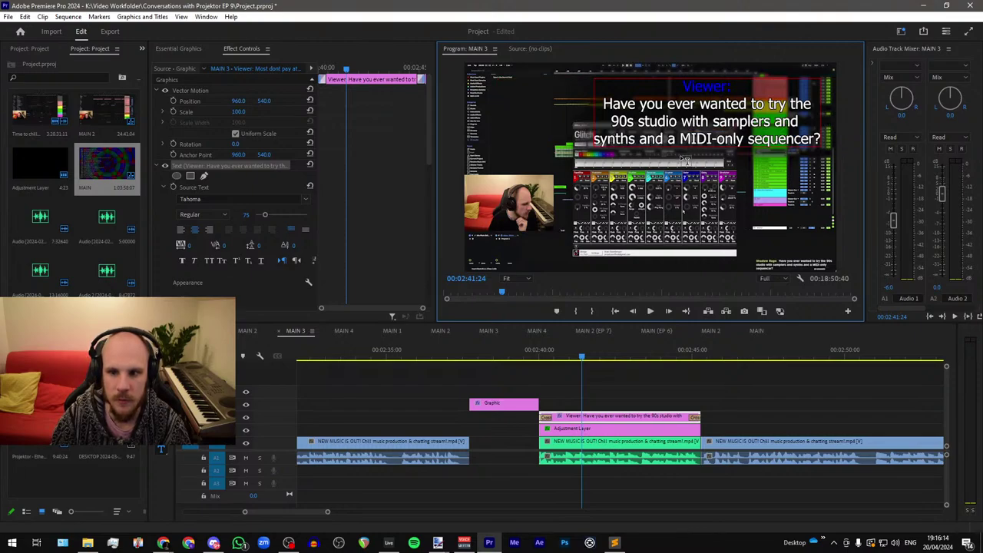
pyautogui.click(608, 406)
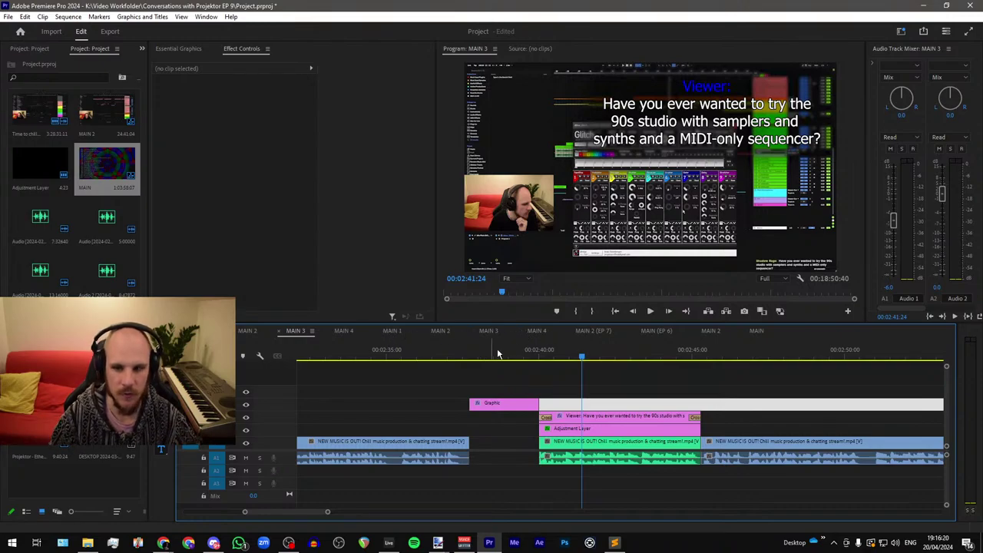
# Step: Check how the adjustment layer's opacity mask outline fits around the reworded caption
pyautogui.click(612, 428)
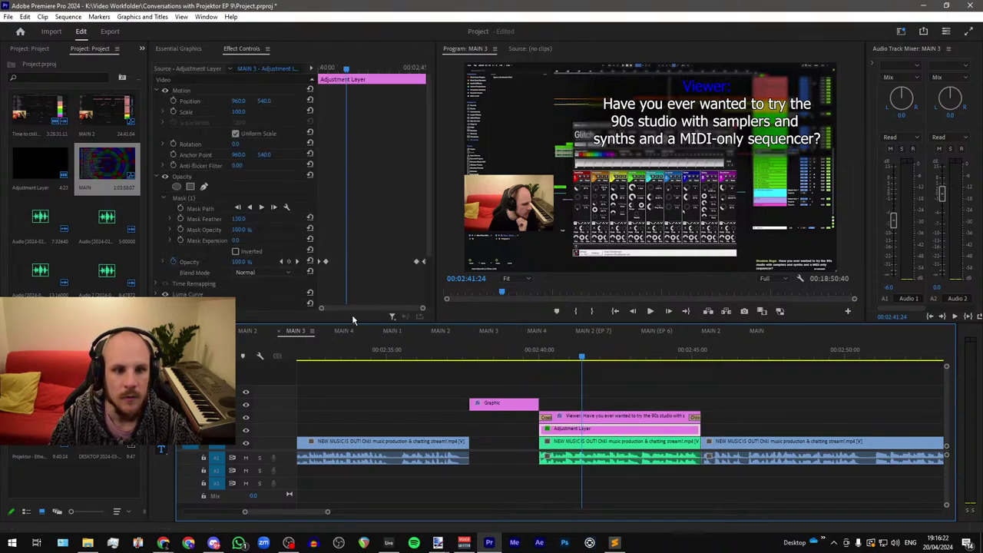
pyautogui.click(185, 197)
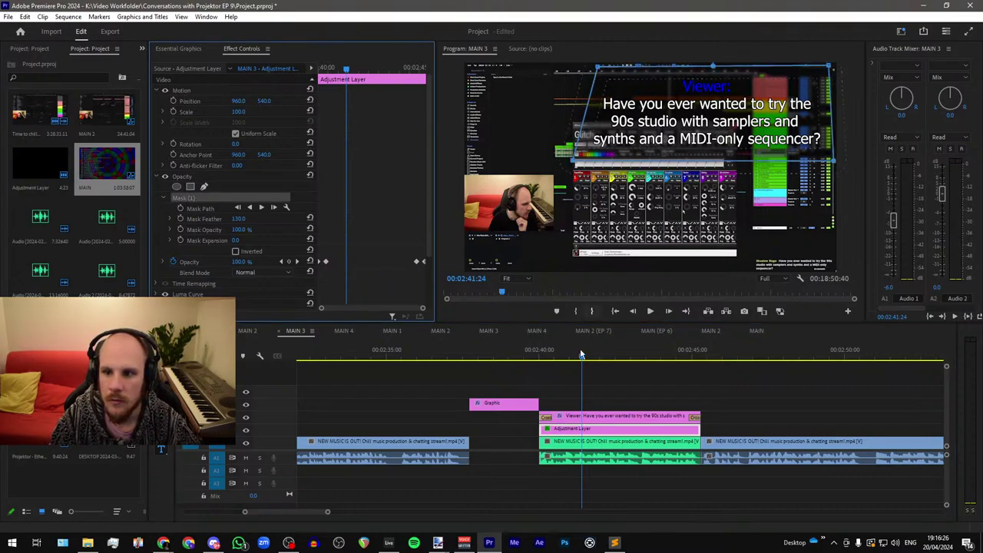
pyautogui.click(607, 407)
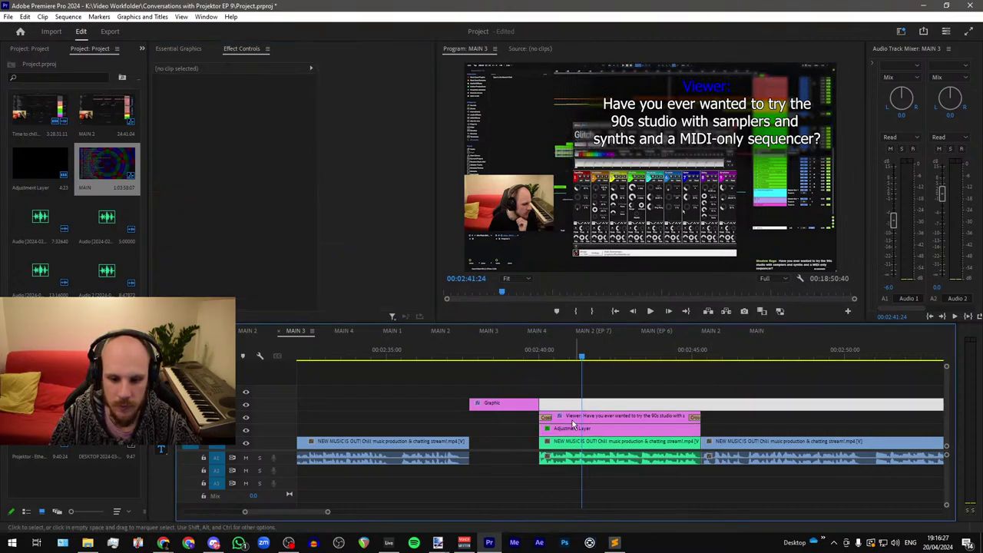
# Step: Play the sequence from just before the reworded caption at about 02:39 through to the "Music university" title
pyautogui.click(529, 351)
pyautogui.press('space')
pyautogui.press('-')
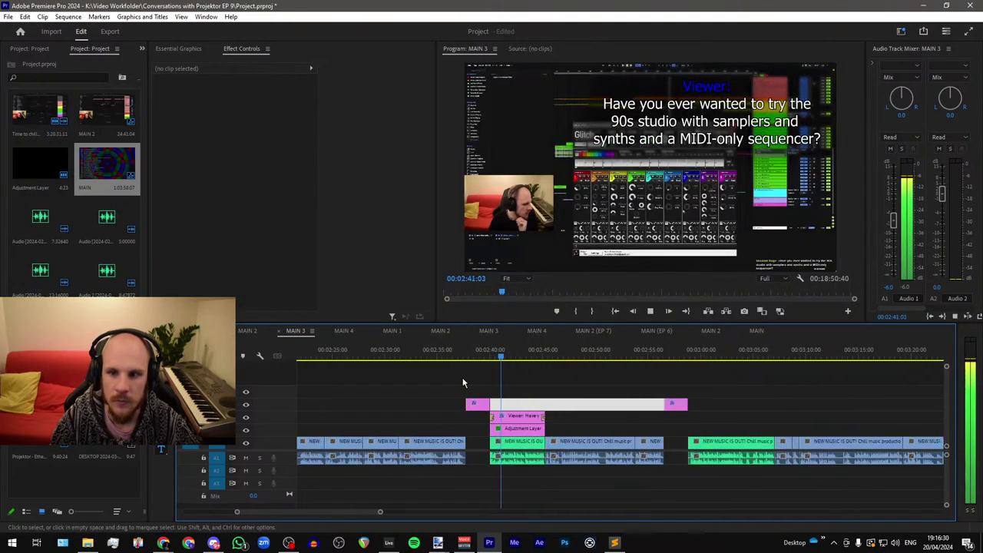
pyautogui.press('-')
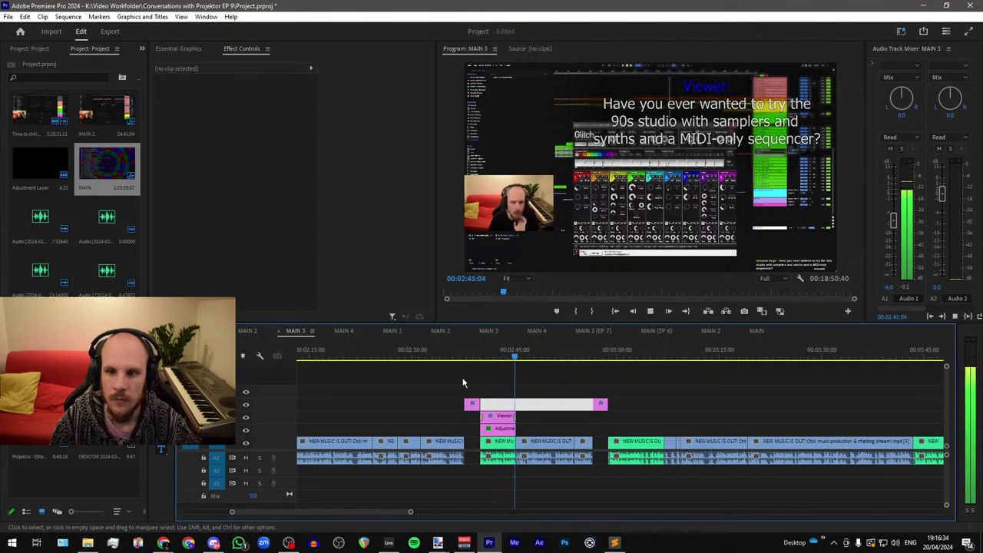
pyautogui.press('-')
pyautogui.press('-')
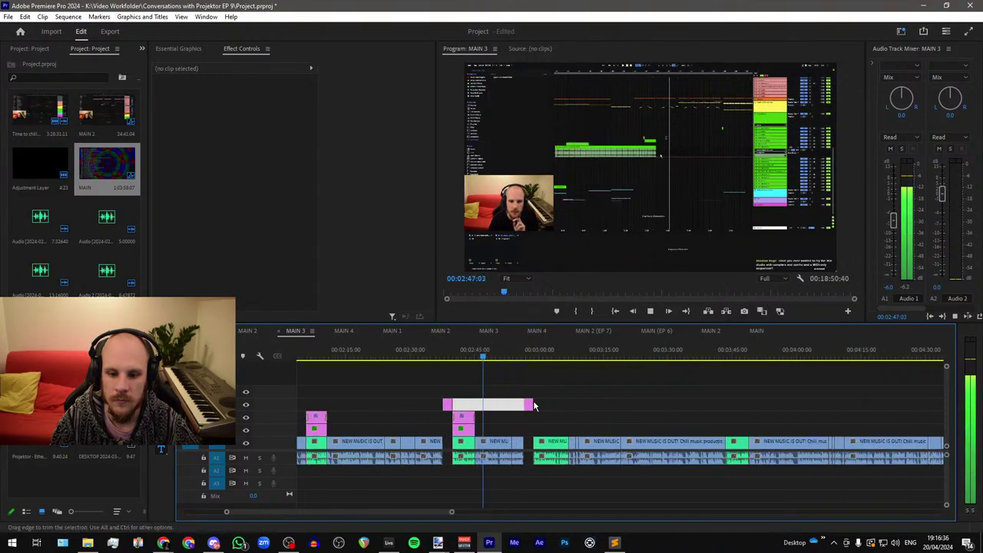
pyautogui.scroll(-2, 489, 411)
pyautogui.scroll(2, 527, 413)
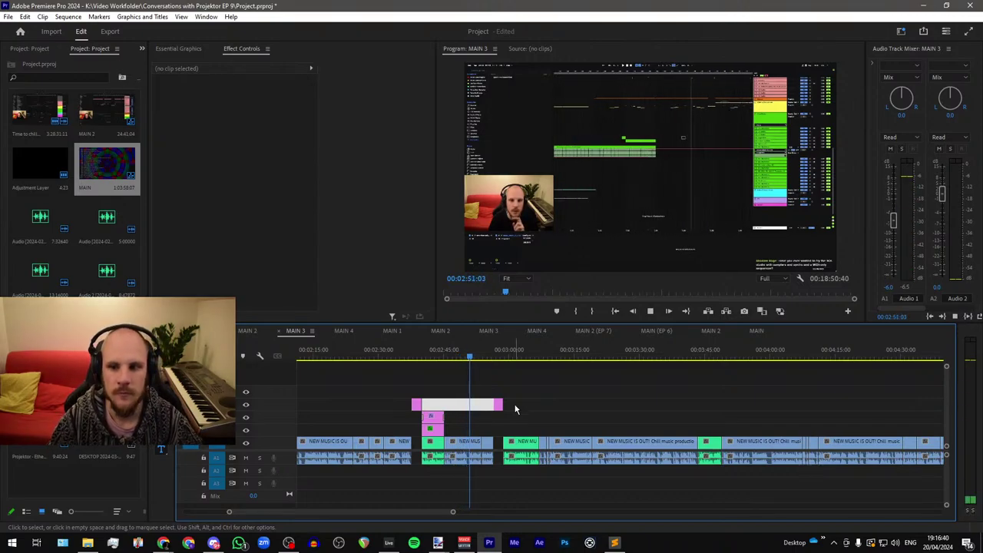
pyautogui.press('=')
pyautogui.press('=')
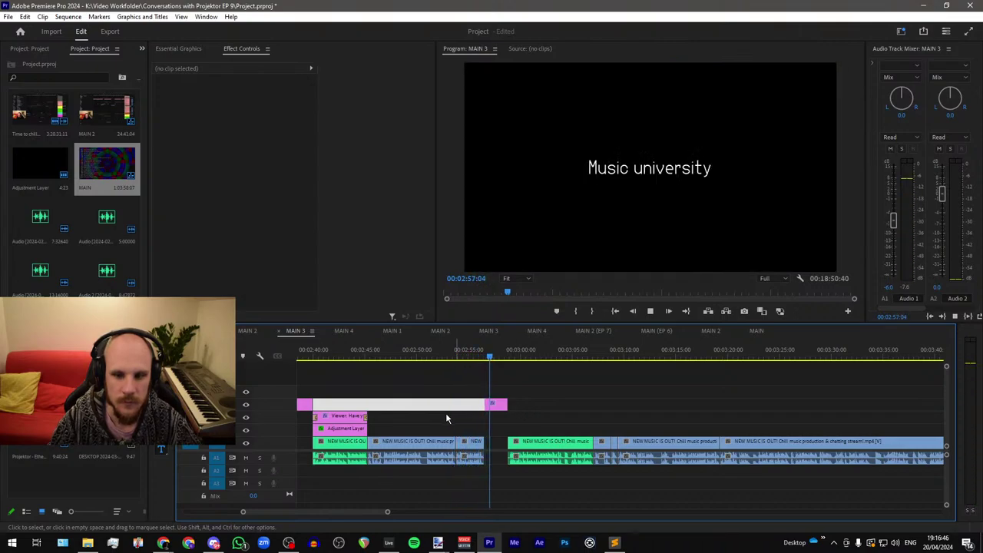
# Step: Duplicate the viewer caption and its adjustment layer after the "Music university" title and extend the copied caption to the green clip's end
pyautogui.press('space')
pyautogui.press('Delete')
pyautogui.moveTo(392, 412); pyautogui.dragTo(358, 429)
pyautogui.hotkey('ctrl', 'c')
pyautogui.click(521, 360)
pyautogui.hotkey('ctrl', 'v')
pyautogui.moveTo(539, 420); pyautogui.dragTo(592, 416)
pyautogui.click(604, 418)
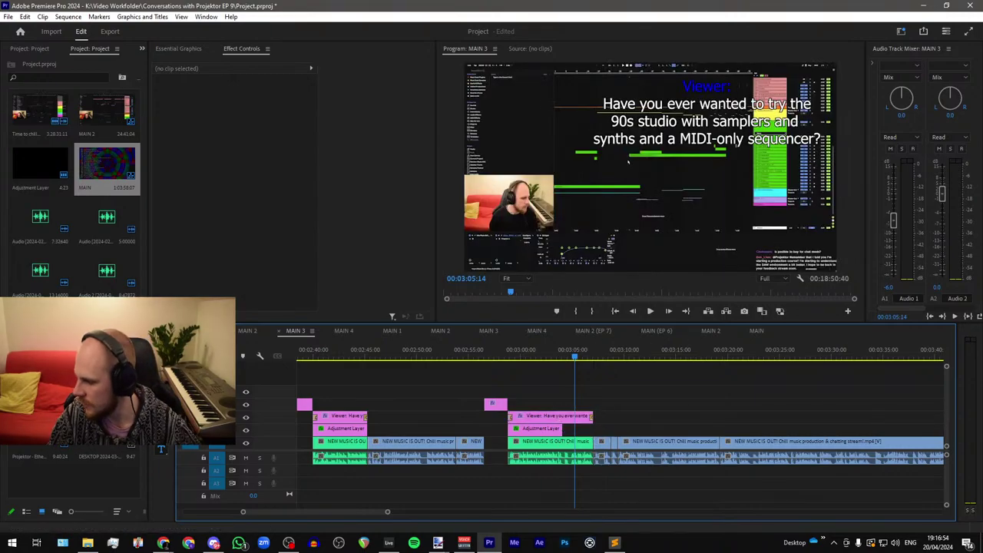
# Step: Extend the copied adjustment layer to the caption's end and shift its fade-out opacity keyframes to the start of the caption's closing cross dissolve
pyautogui.hotkey('alt', 'Tab')
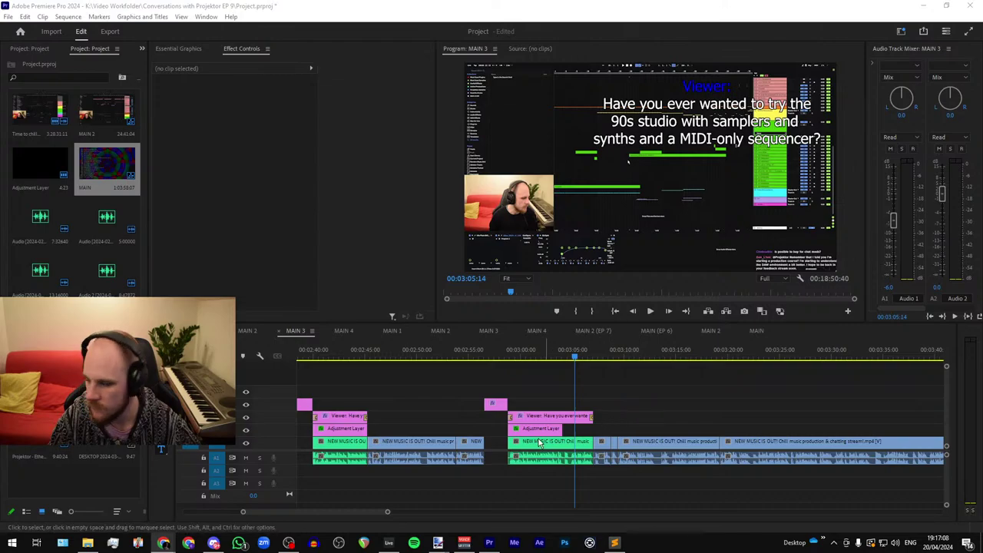
pyautogui.scroll(8, 614, 403)
pyautogui.click(565, 355)
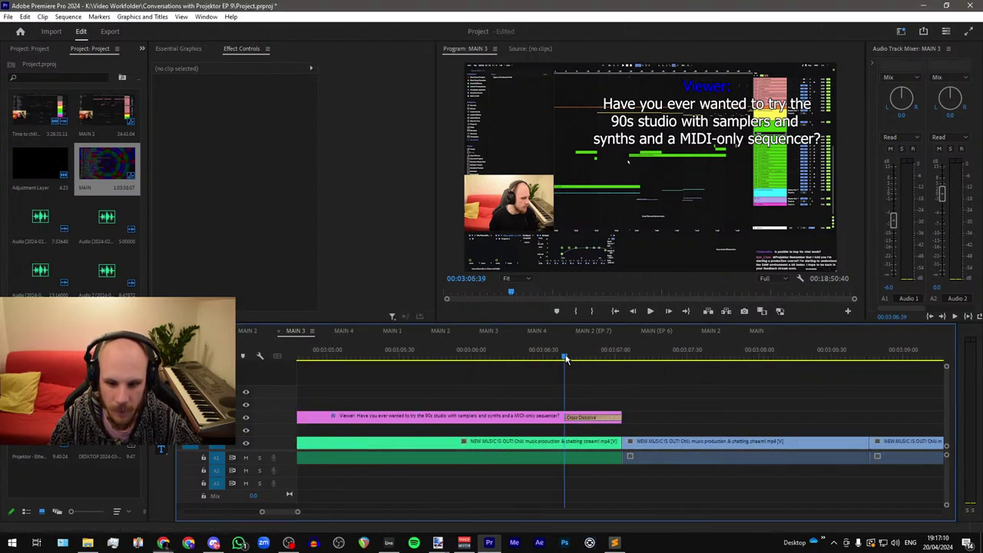
pyautogui.scroll(-5, 546, 423)
pyautogui.moveTo(534, 429); pyautogui.dragTo(619, 434)
pyautogui.click(620, 435)
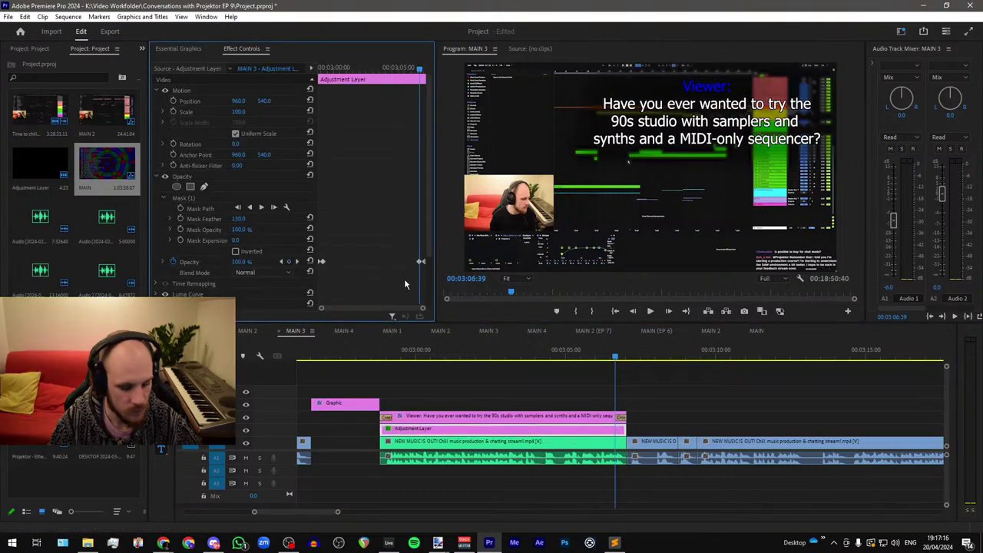
pyautogui.scroll(5, 683, 425)
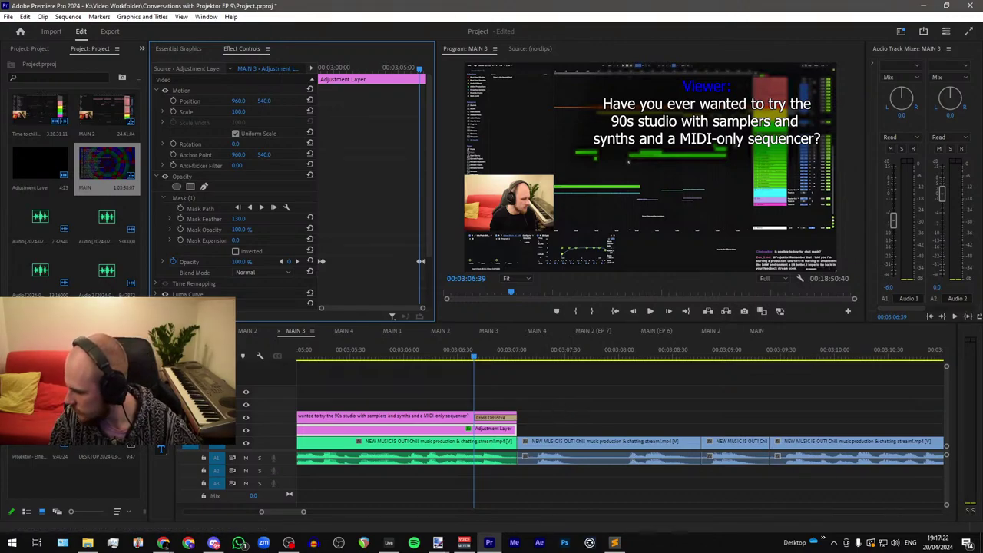
# Step: Play the sequence from the start of the duplicated caption, right after the "Music university" title, to review its fade-in
pyautogui.hotkey('alt', 'Tab')
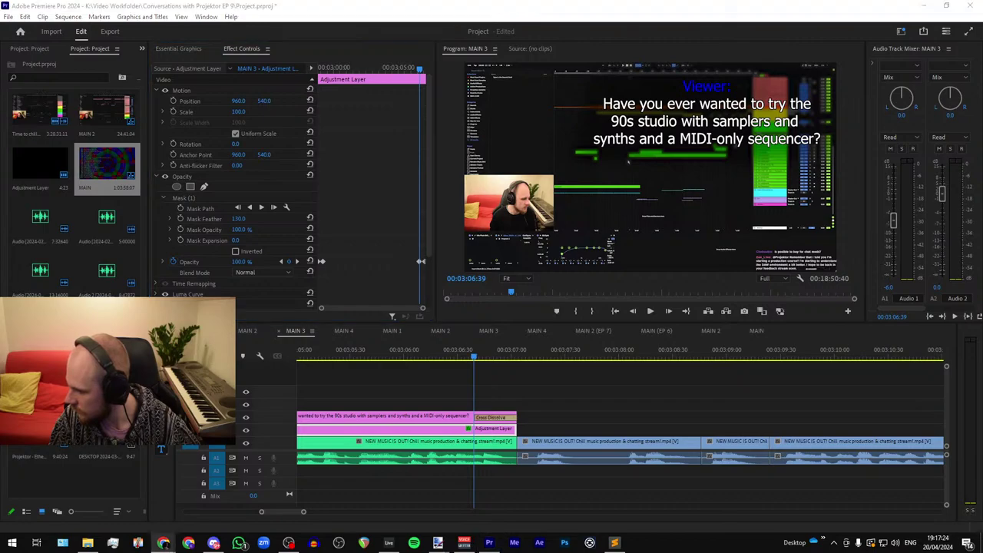
pyautogui.scroll(-6, 659, 440)
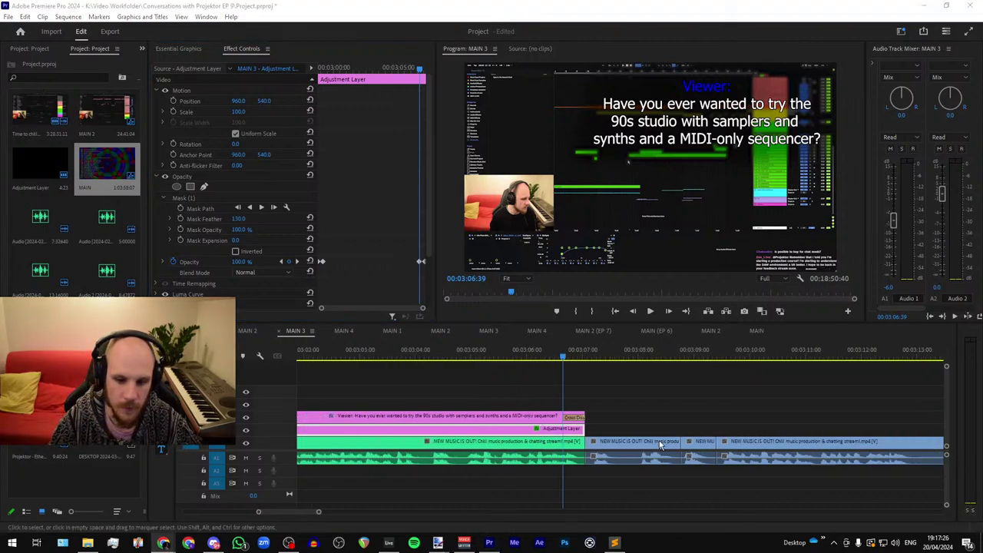
pyautogui.click(506, 359)
pyautogui.press('space')
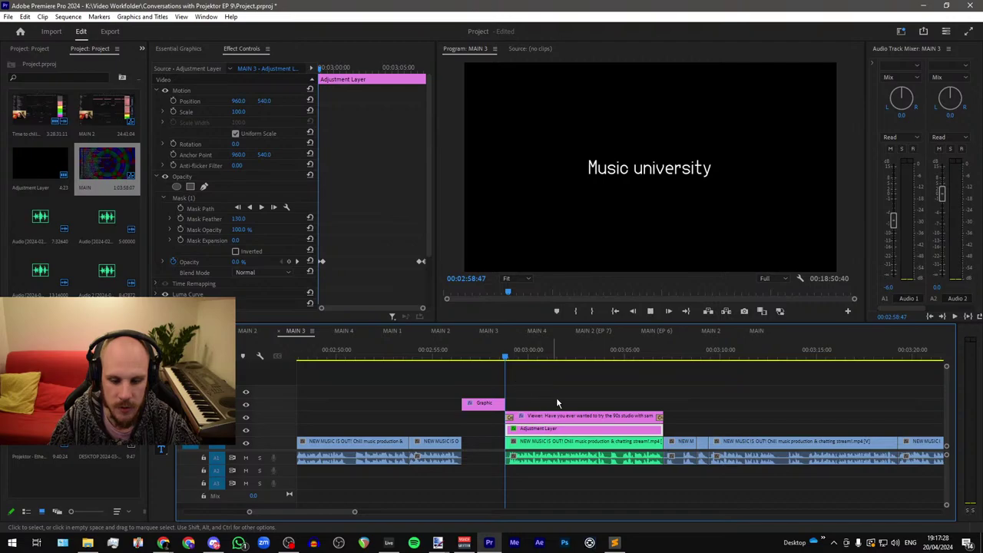
pyautogui.scroll(5, 562, 407)
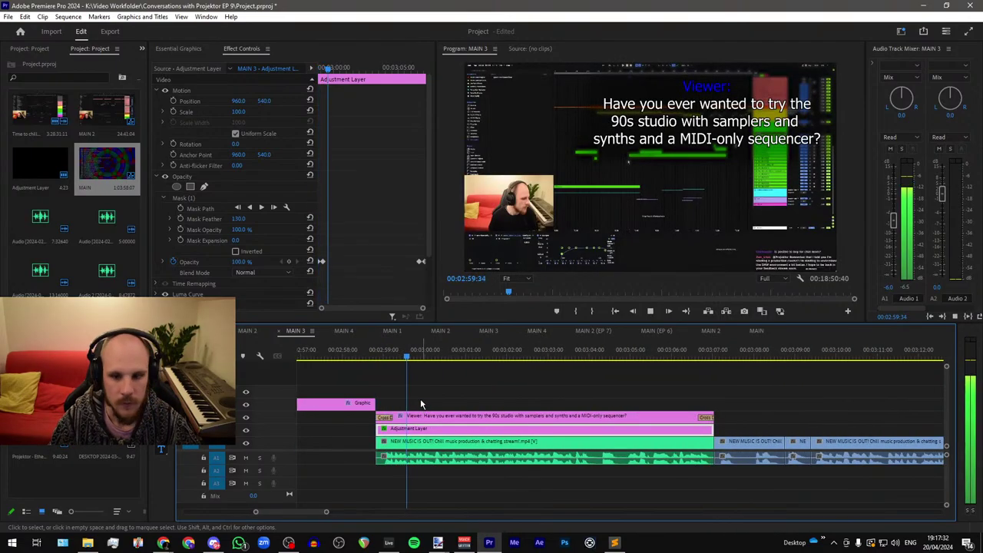
pyautogui.scroll(-5, 420, 403)
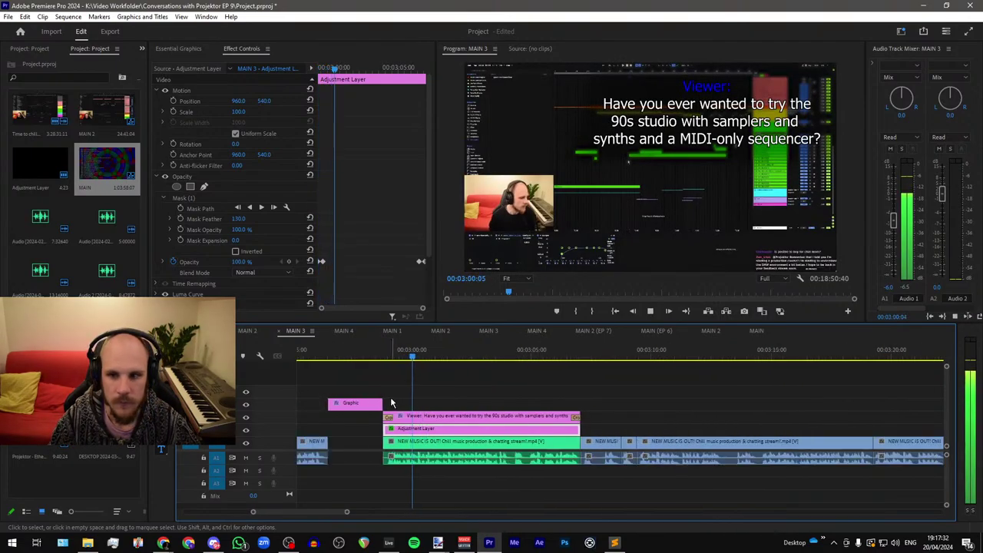
# Step: Replace the duplicated caption's question with the copied viewer message, breaking lines after "Remember that I told you I'm", "production course?" and "a bit better."
pyautogui.click(443, 415)
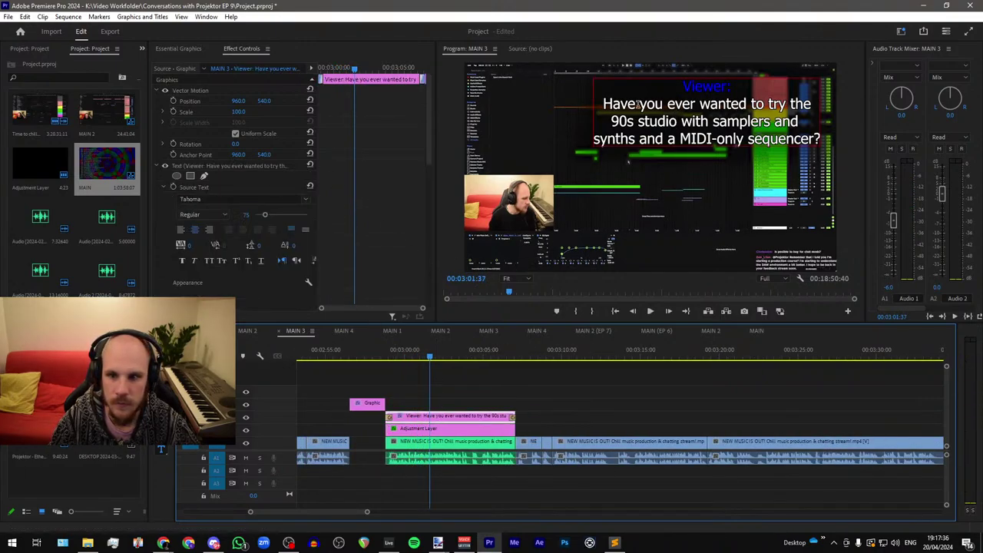
pyautogui.moveTo(606, 103); pyautogui.dragTo(829, 157)
pyautogui.press('BackSpace')
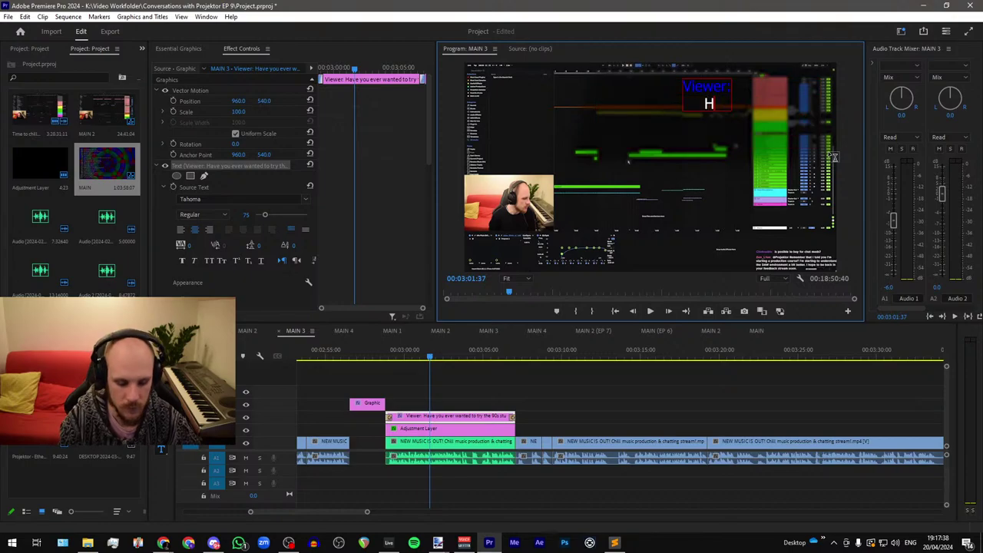
pyautogui.hotkey('ctrl', 'v')
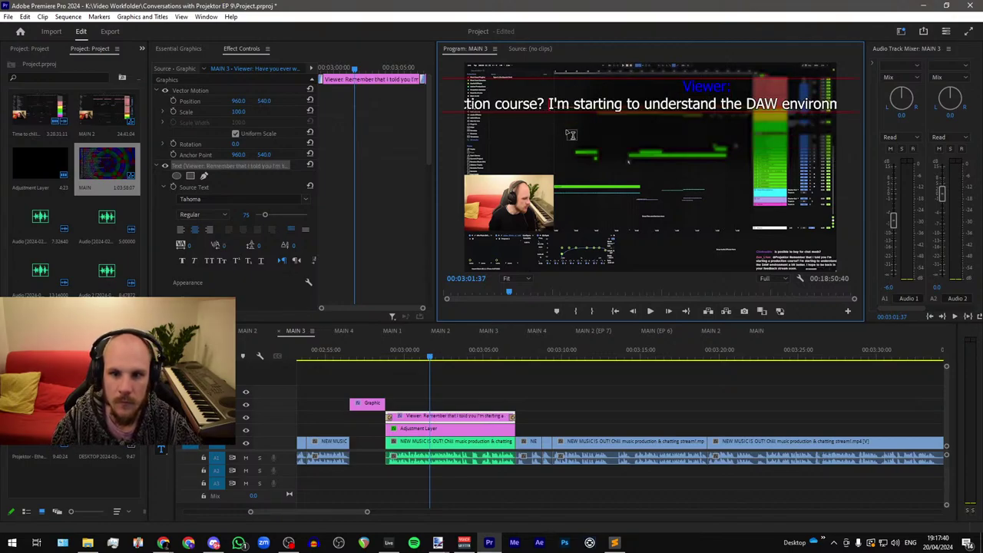
pyautogui.click(713, 105)
pyautogui.press('Return')
pyautogui.click(753, 139)
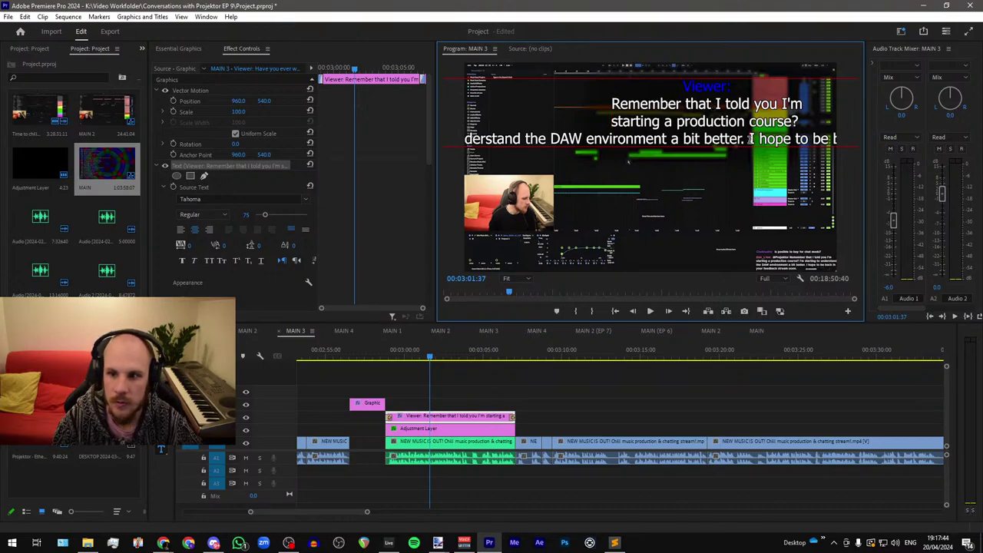
pyautogui.press('Return')
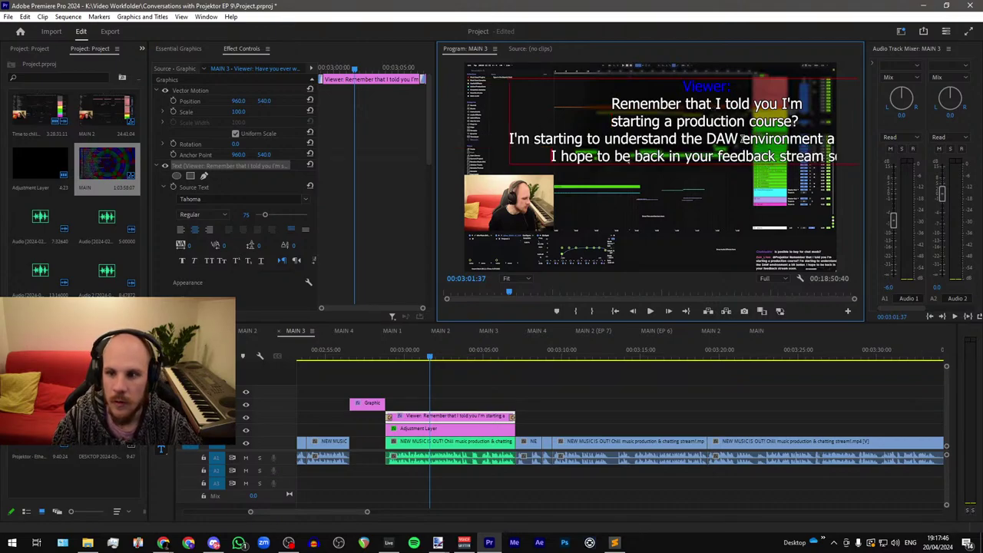
# Step: Break the overlong lines of the viewer message so all of its text fits on six lines within the frame
pyautogui.click(743, 139)
pyautogui.press('Return')
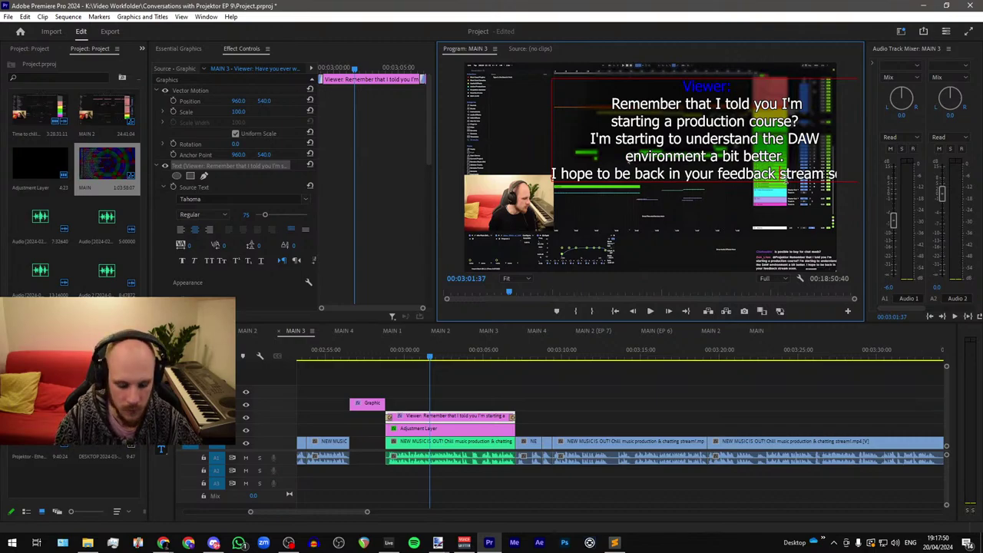
pyautogui.click(785, 177)
pyautogui.press('Return')
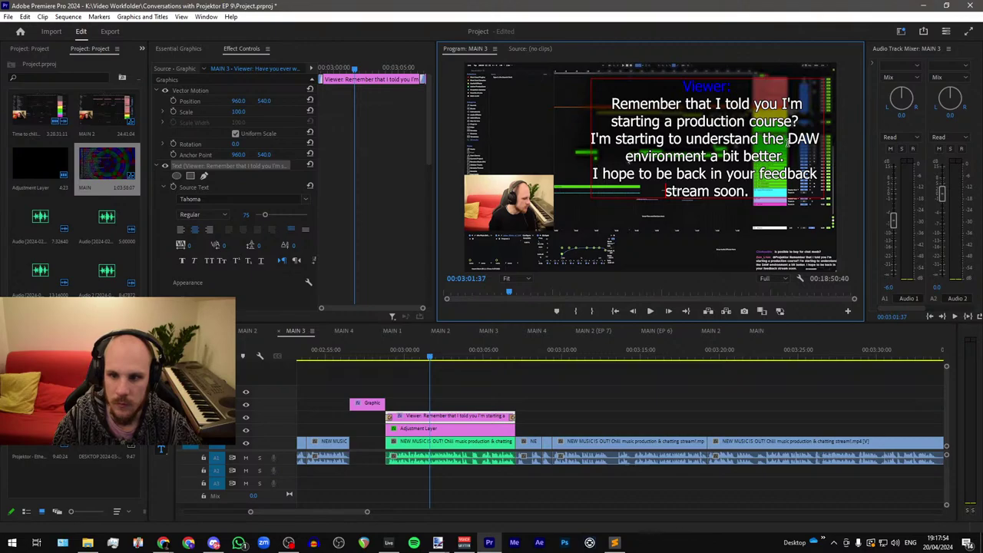
pyautogui.press('Return')
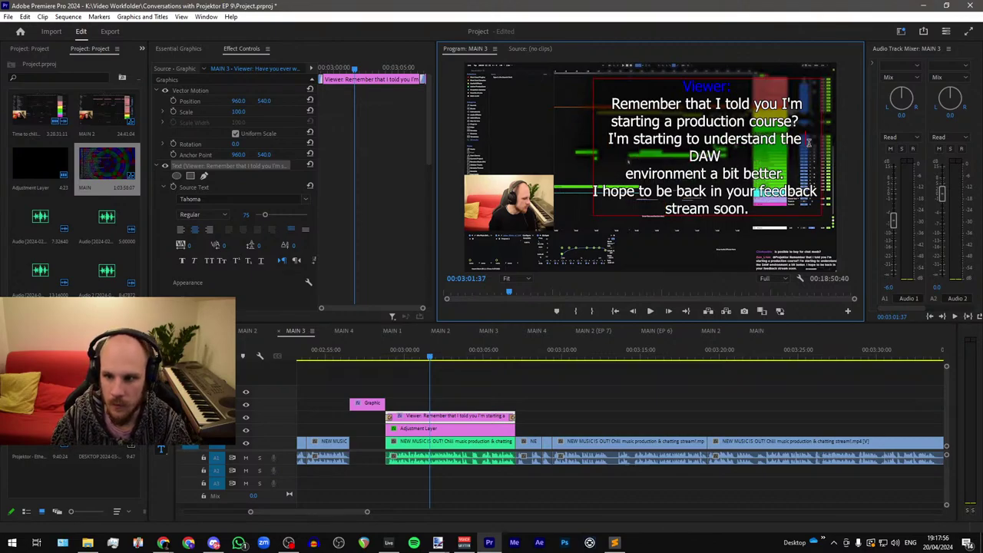
pyautogui.press('BackSpace')
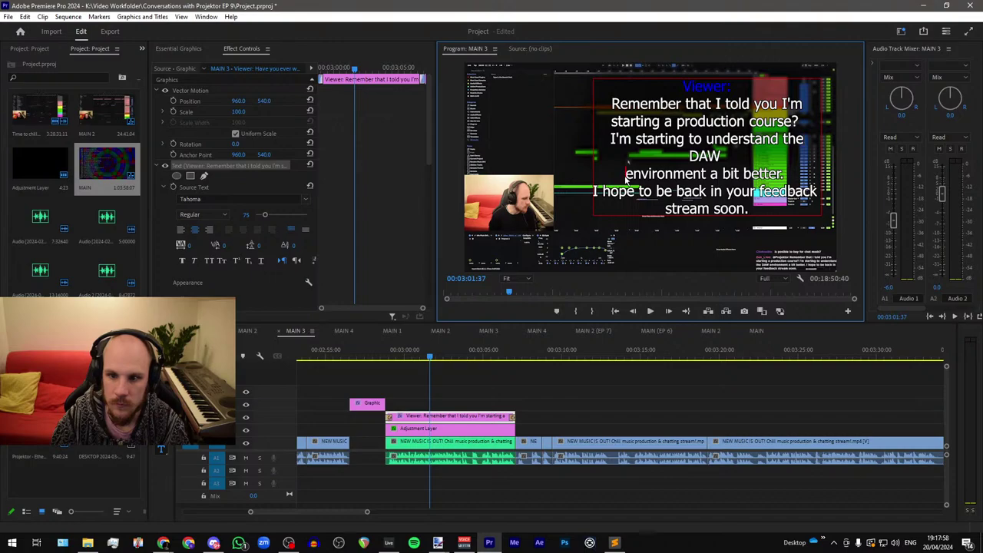
pyautogui.press('BackSpace')
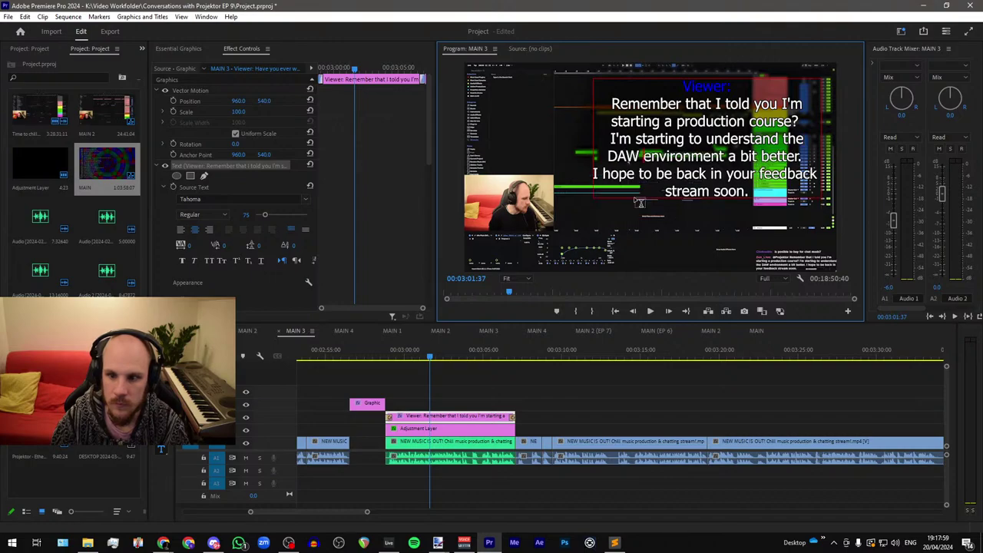
# Step: Reshape the opacity mask of the adjustment layer under the message, extending its lower corners below the last text line and pulling its upper-right corner inward
pyautogui.click(464, 429)
pyautogui.click(182, 199)
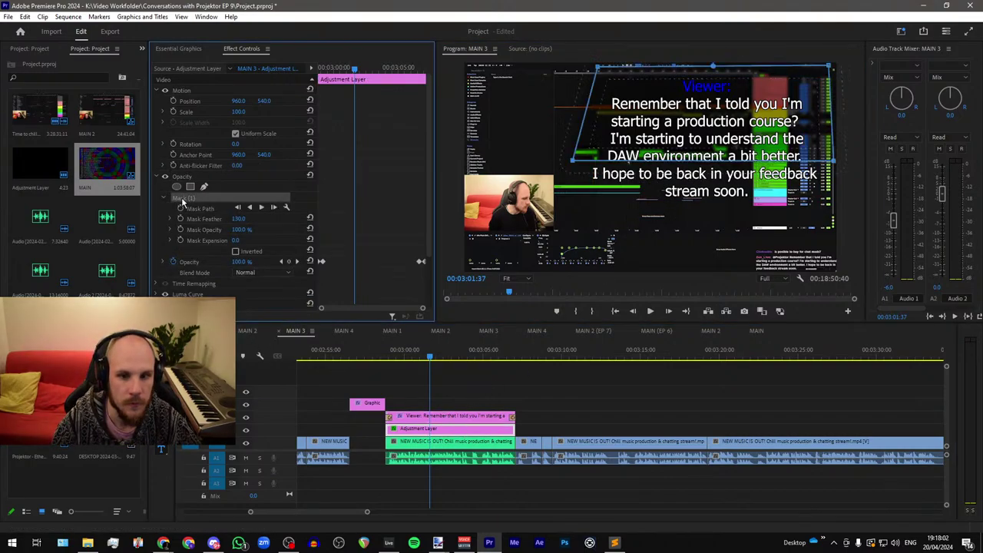
pyautogui.moveTo(575, 163); pyautogui.dragTo(585, 225)
pyautogui.moveTo(836, 164); pyautogui.dragTo(843, 209)
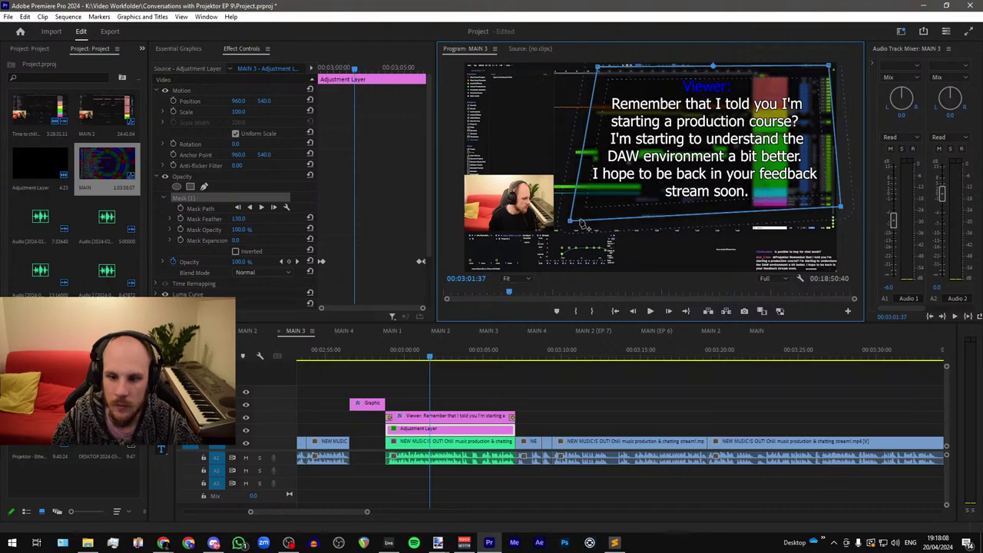
pyautogui.moveTo(574, 229); pyautogui.dragTo(571, 214)
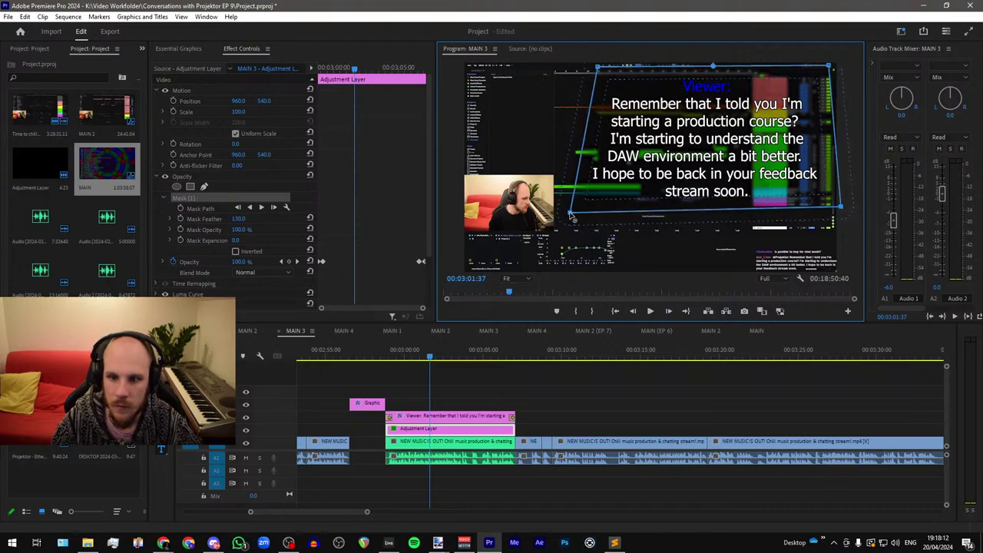
pyautogui.moveTo(832, 69); pyautogui.dragTo(815, 70)
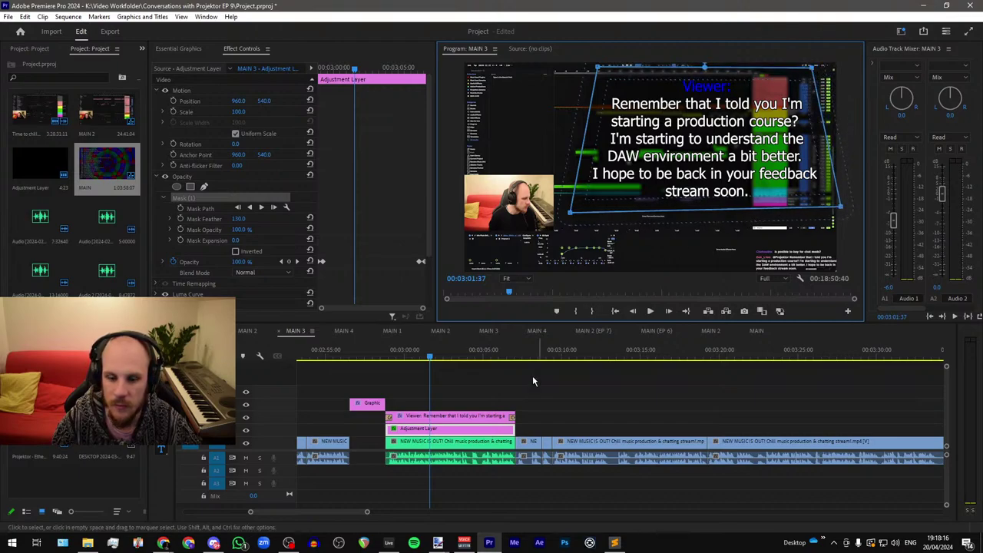
# Step: Play back the viewer message and correct its fifth line to read "I hope to be back on your feedback"
pyautogui.click(459, 405)
pyautogui.press('space')
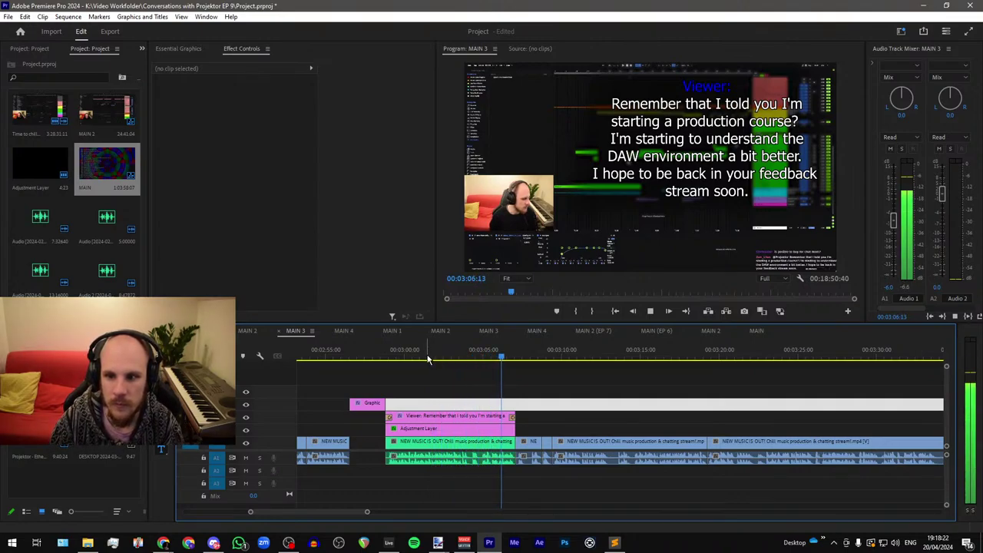
pyautogui.press('space')
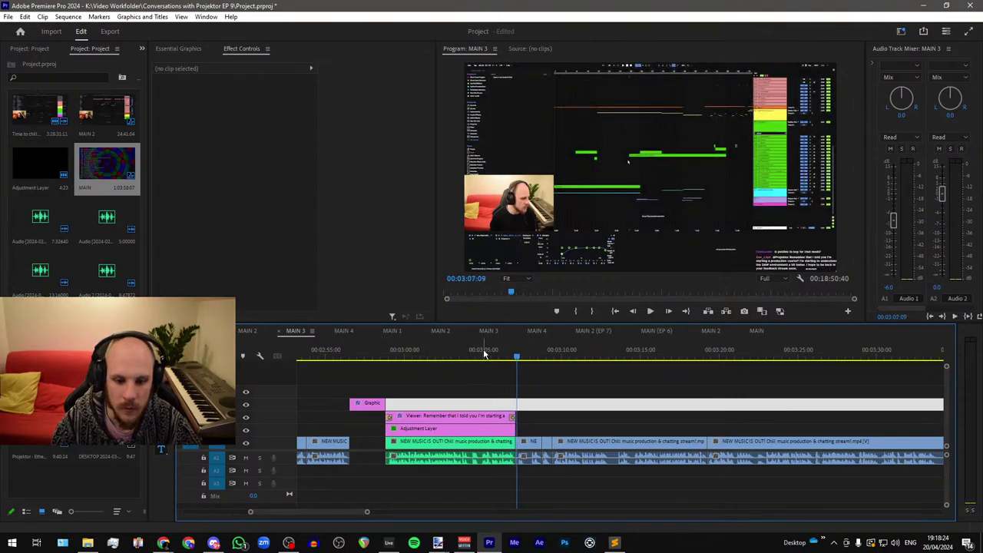
pyautogui.click(484, 354)
pyautogui.click(718, 192)
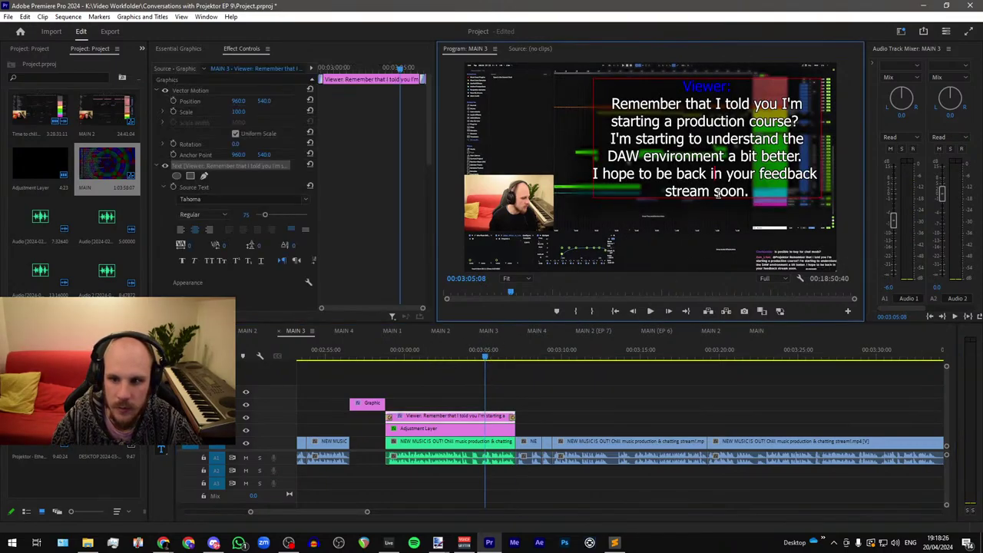
pyautogui.press('BackSpace')
pyautogui.write('o')
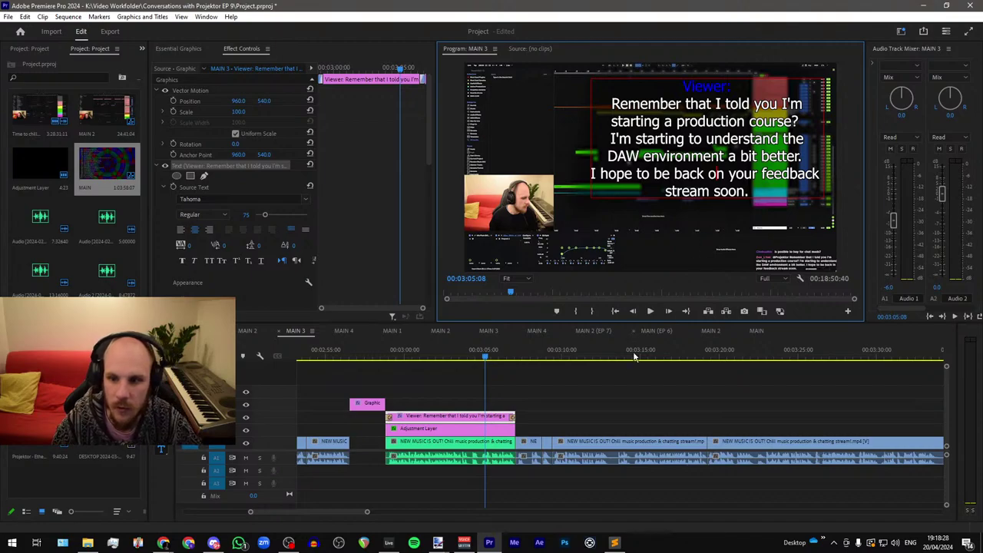
pyautogui.click(554, 422)
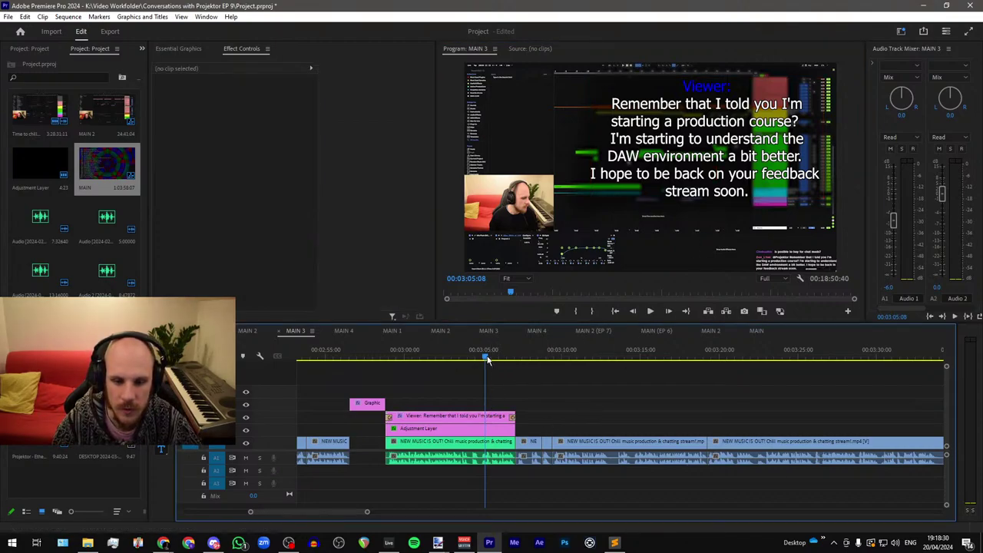
# Step: Play the MAIN 3 sequence onward from about 00:03:05 to review the section following the viewer message
pyautogui.press('space')
pyautogui.press('-')
pyautogui.press('-')
pyautogui.press('-')
pyautogui.press('-')
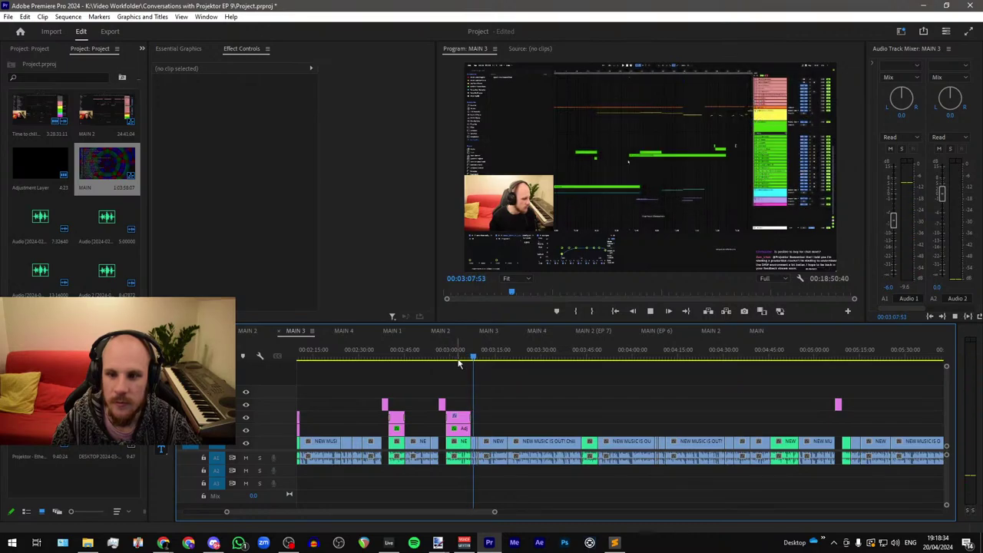
pyautogui.press('=')
pyautogui.press('=')
pyautogui.press('=')
pyautogui.press('=')
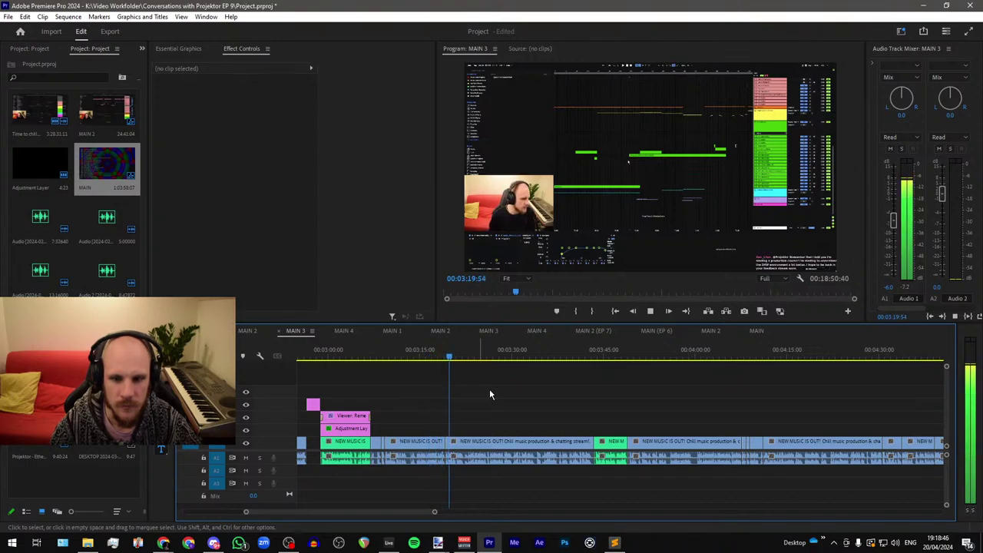
# Step: Copy the viewer message graphic and its adjustment layer, and place them at the start of the next green clip, near 00:03:44
pyautogui.moveTo(422, 405); pyautogui.dragTo(360, 430)
pyautogui.hotkey('ctrl', 'c')
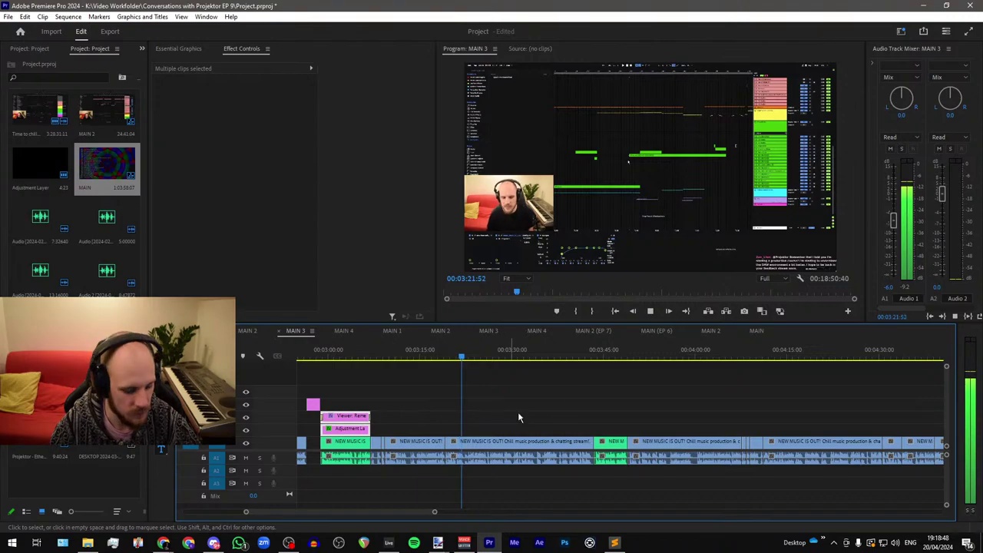
pyautogui.click(606, 355)
pyautogui.hotkey('ctrl', 'v')
pyautogui.scroll(4, 621, 407)
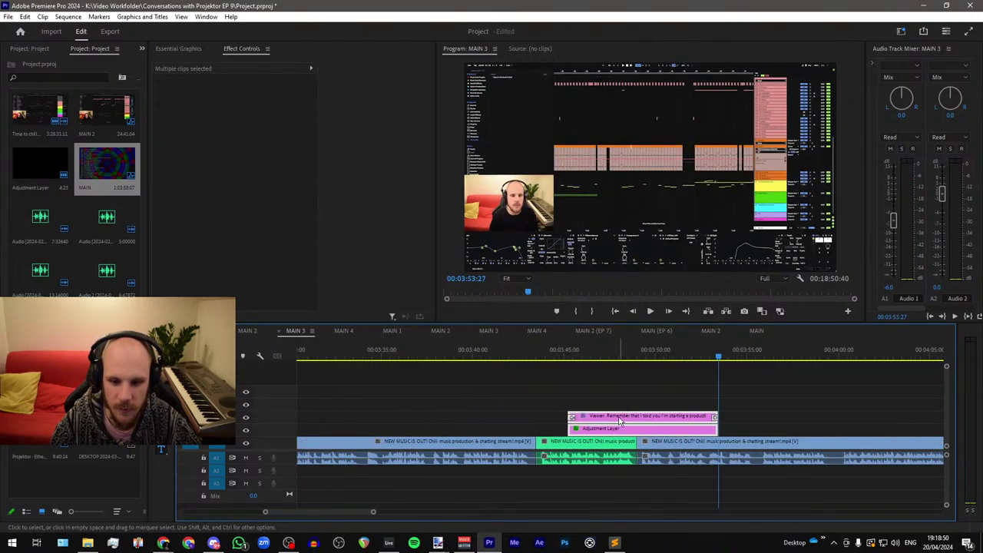
pyautogui.moveTo(621, 426); pyautogui.dragTo(584, 421)
pyautogui.scroll(-3, 496, 415)
pyautogui.scroll(5, 544, 411)
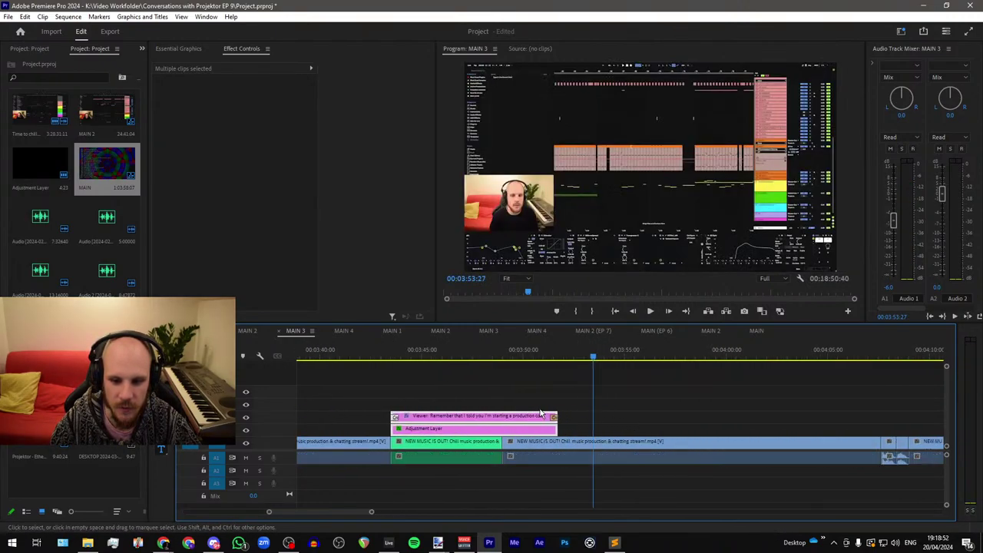
# Step: Trim the ends of the copied message graphic and its adjustment layer to match the end of the green clip beneath
pyautogui.click(503, 407)
pyautogui.click(587, 417)
pyautogui.click(583, 424)
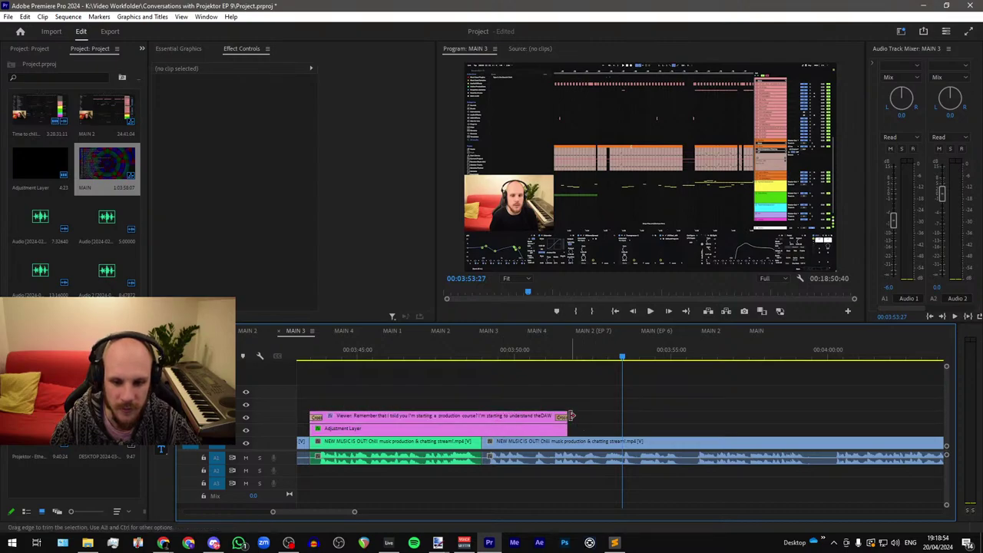
pyautogui.moveTo(564, 416); pyautogui.dragTo(482, 416)
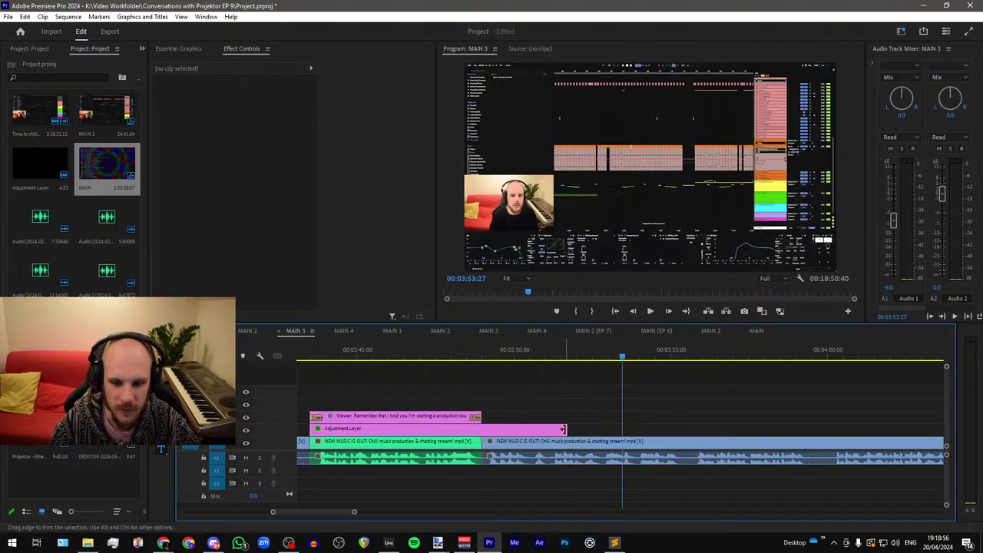
pyautogui.click(462, 357)
pyautogui.scroll(4, 465, 358)
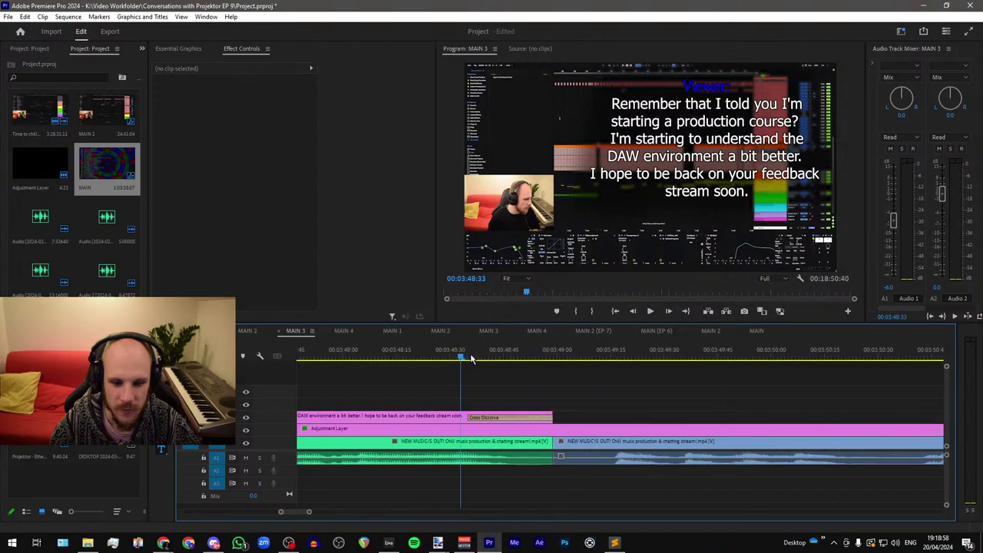
pyautogui.scroll(-6, 476, 415)
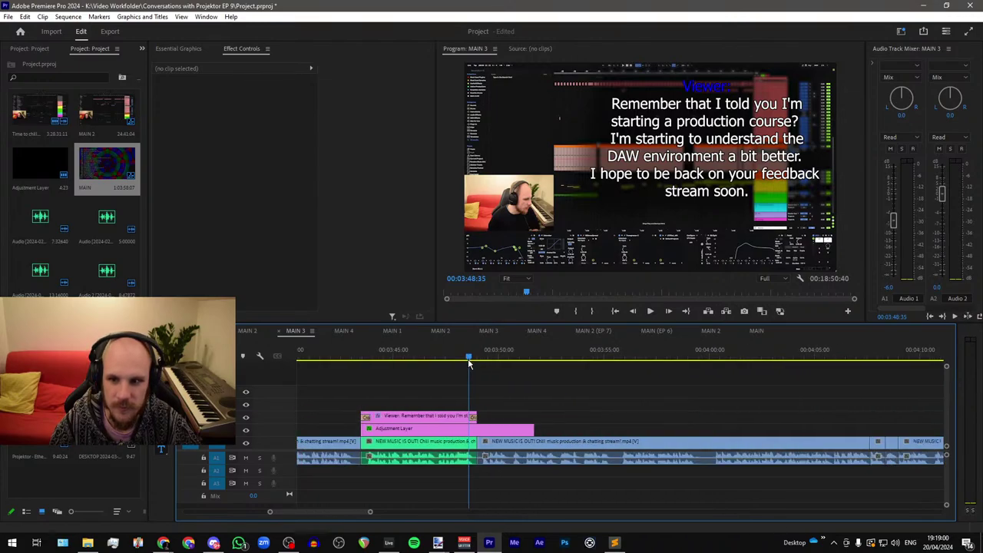
pyautogui.click(483, 429)
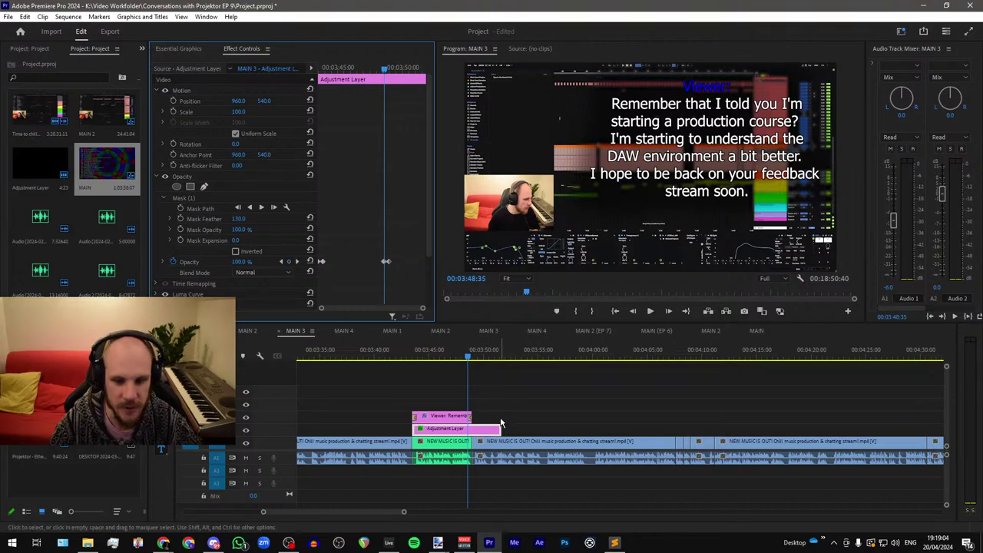
pyautogui.moveTo(500, 429); pyautogui.dragTo(471, 428)
# Step: Review the copied message over the green clip near 00:03:45 and play a short stretch of it
pyautogui.scroll(-3, 547, 430)
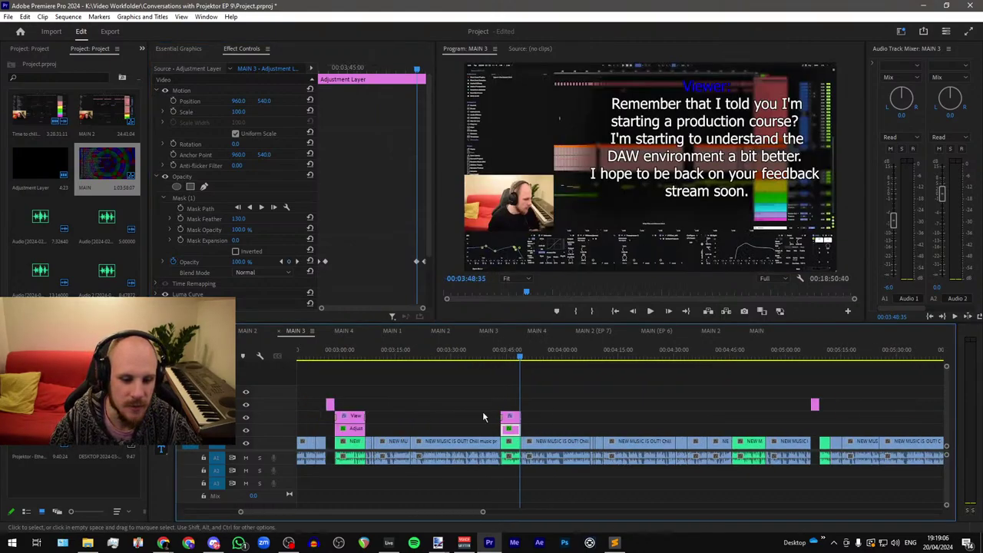
pyautogui.moveTo(412, 350); pyautogui.dragTo(477, 356)
pyautogui.click(543, 435)
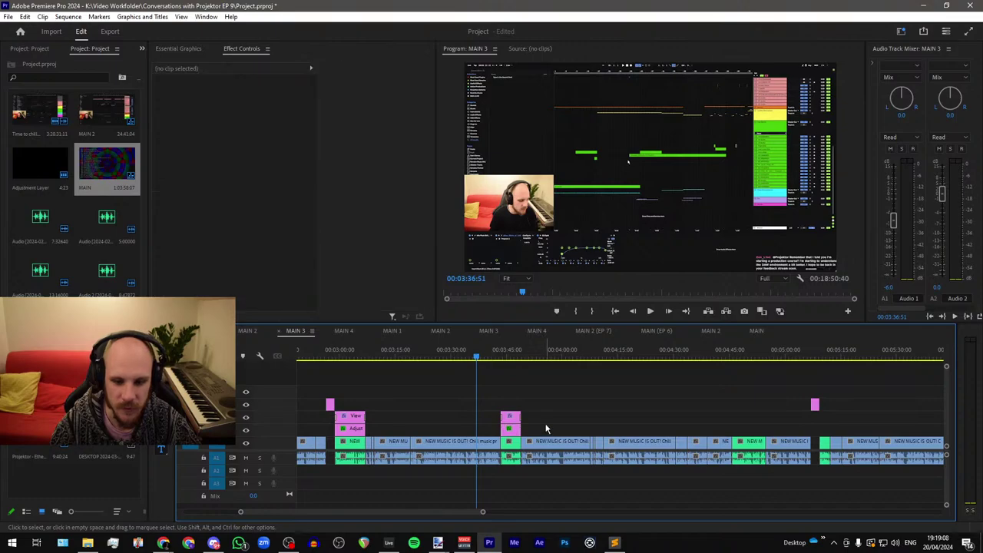
pyautogui.scroll(8, 538, 426)
pyautogui.click(405, 358)
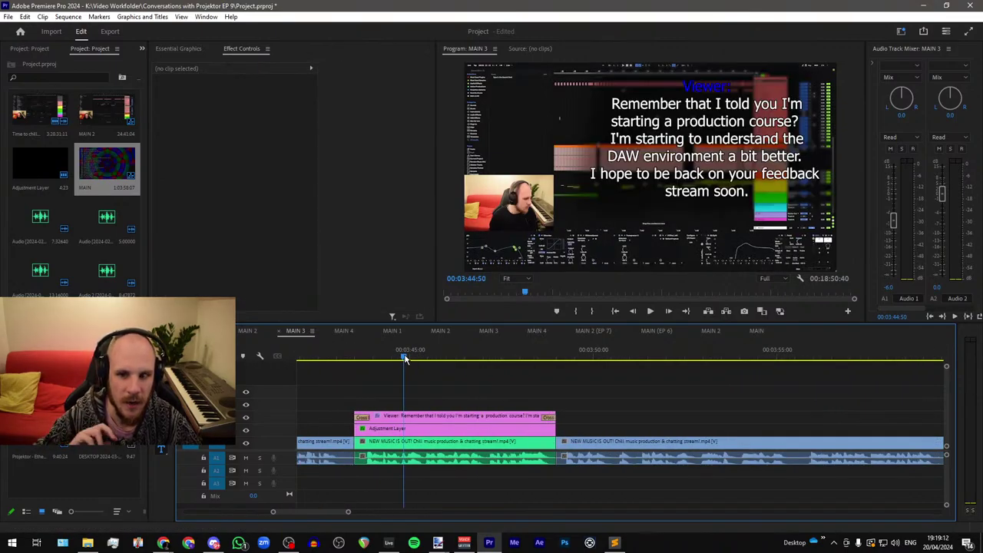
pyautogui.scroll(-6, 414, 361)
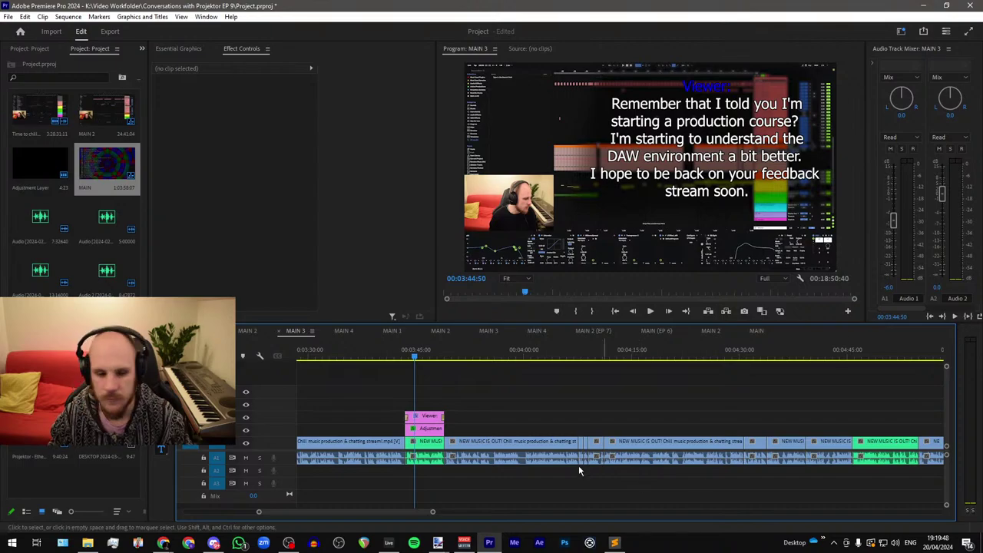
pyautogui.click(413, 356)
pyautogui.press('space')
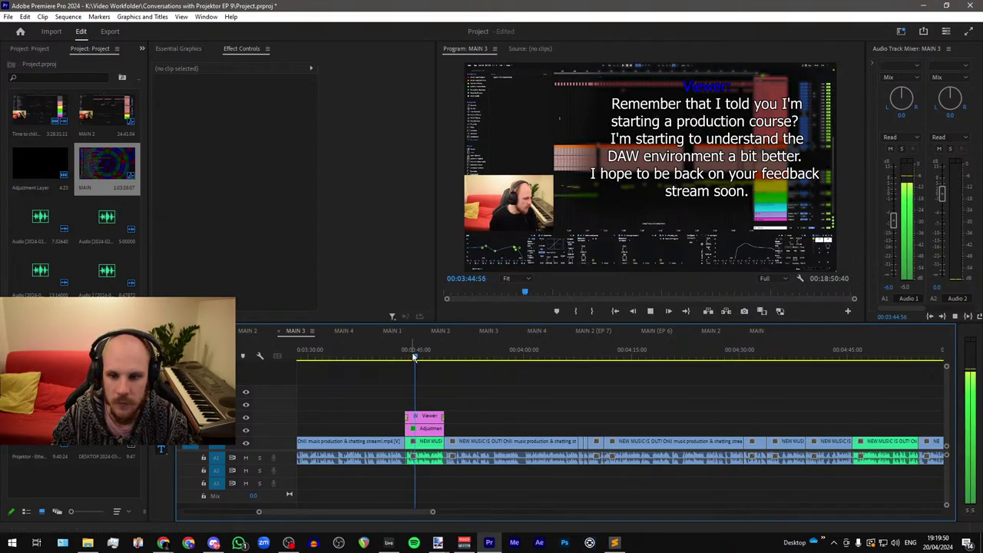
pyautogui.press('space')
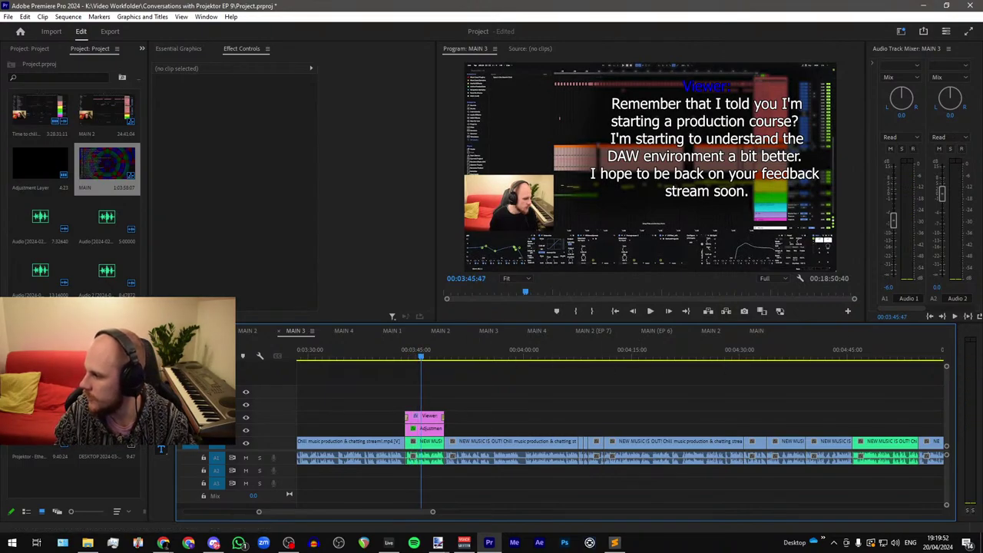
# Step: Replace the text below "Viewer:" in the copied graphic with the YouTube stream's chat message beginning "Yeah I'm in the second week"
pyautogui.hotkey('alt', 'Tab')
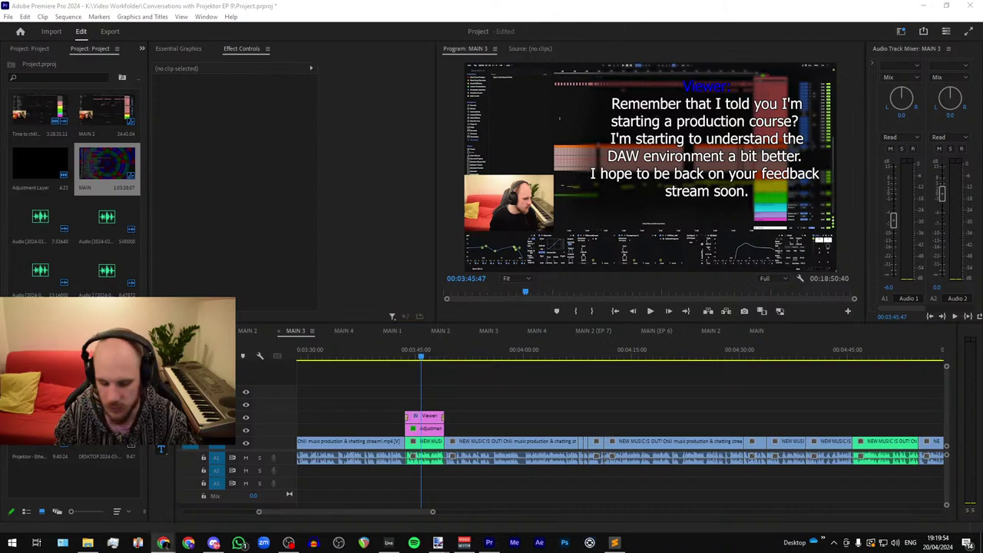
pyautogui.click(648, 114)
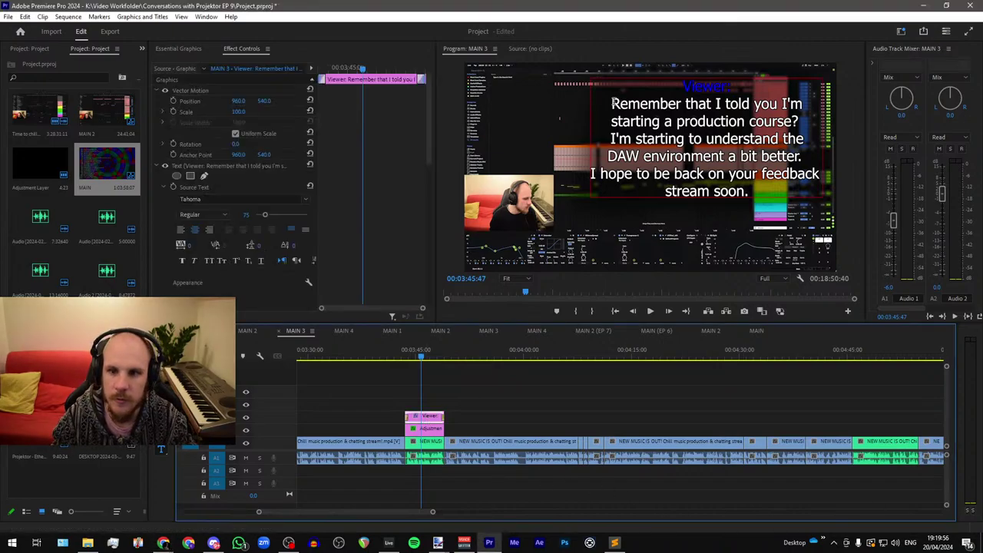
pyautogui.moveTo(614, 102); pyautogui.dragTo(773, 189)
pyautogui.hotkey('ctrl', 'v')
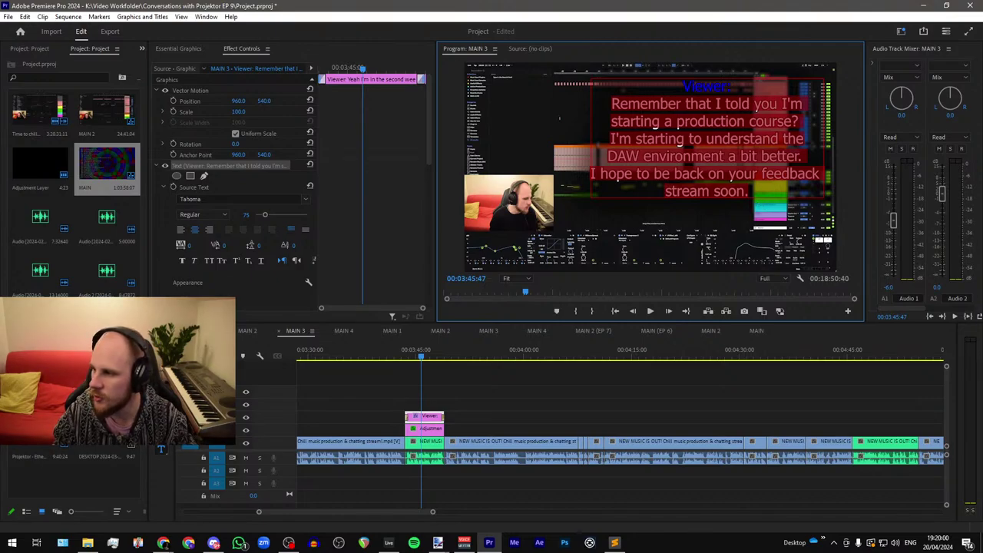
pyautogui.moveTo(982, 101); pyautogui.dragTo(401, 125)
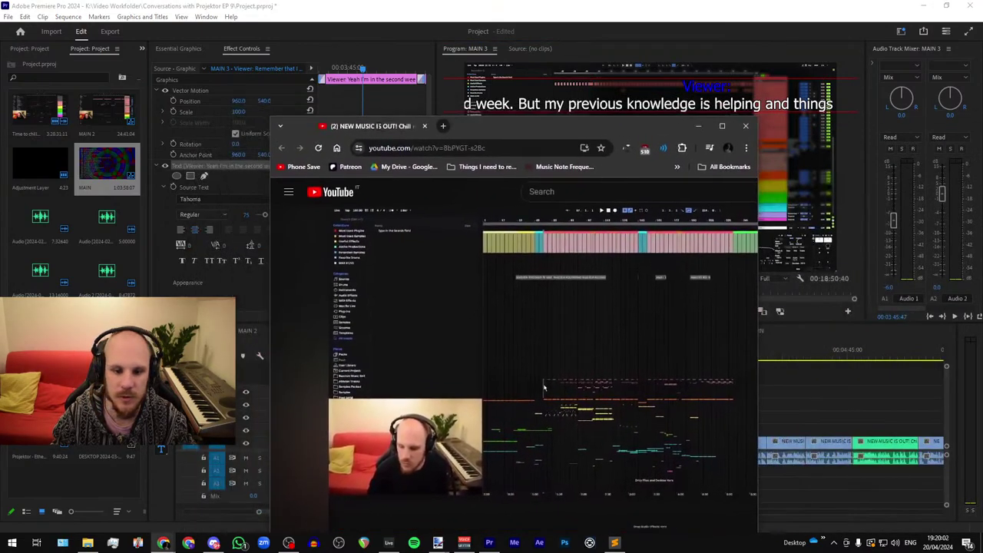
pyautogui.press('super+shift+Left')
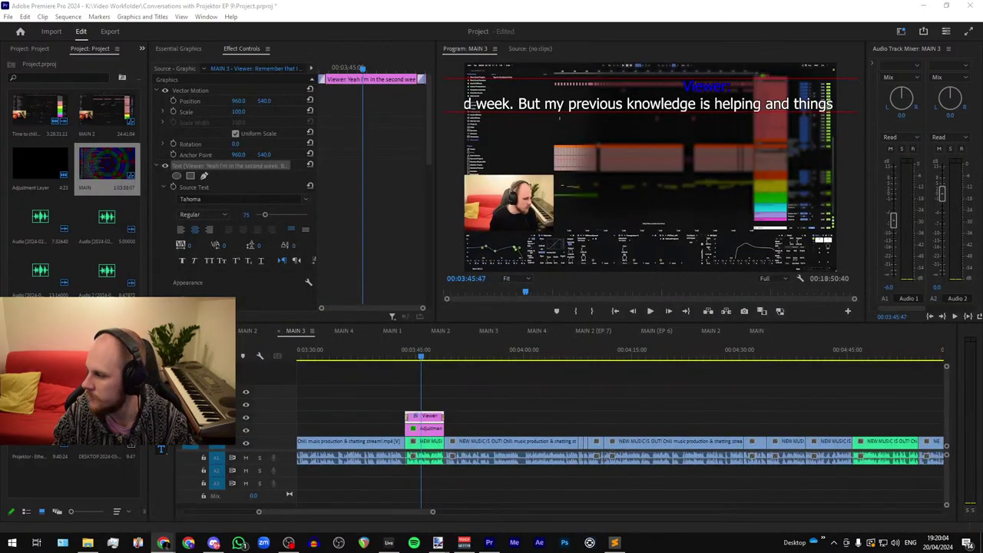
# Step: Break the message near 00:03:45 into four lines, starting new lines at "But my", "helping and" and "coming together"
pyautogui.click(522, 104)
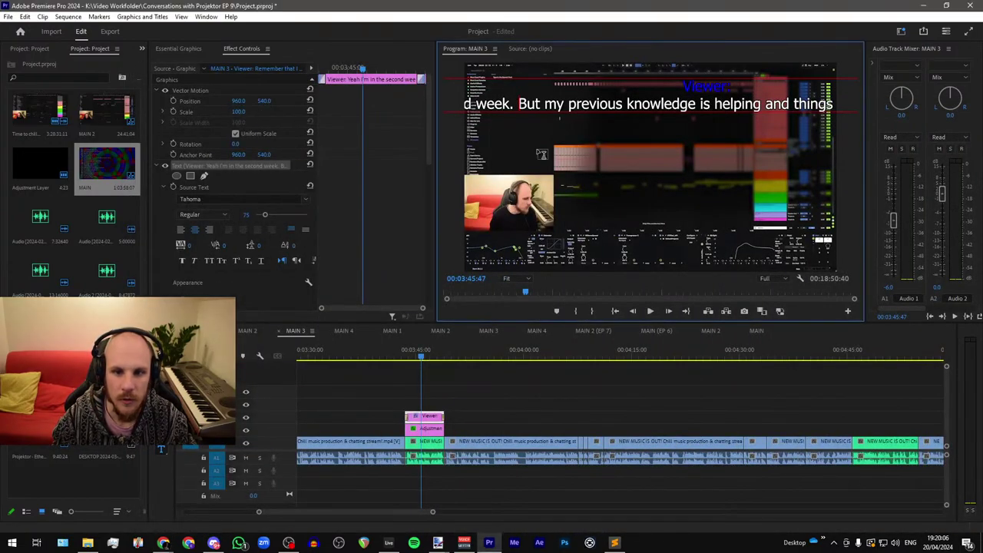
pyautogui.press('Return')
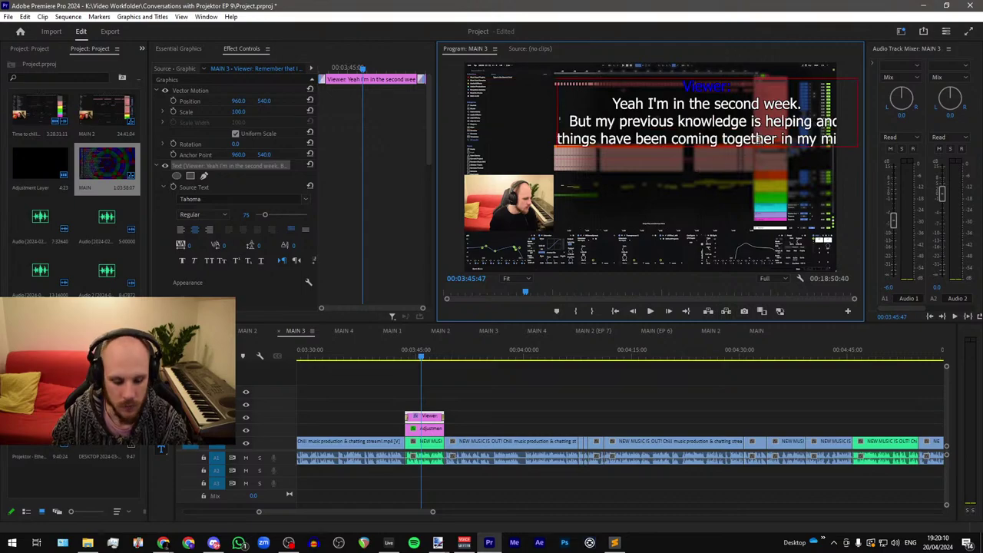
pyautogui.press('BackSpace')
pyautogui.press('Return')
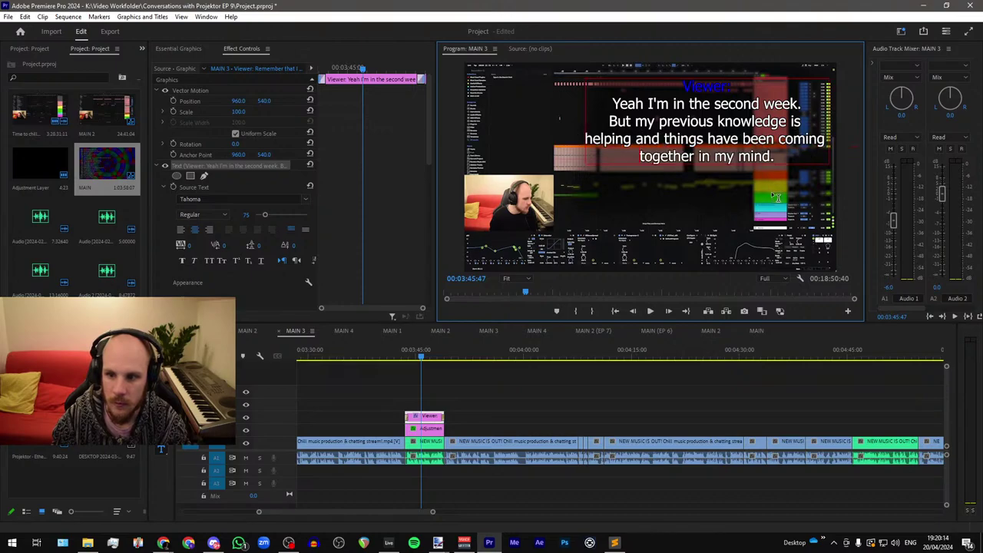
pyautogui.press('BackSpace')
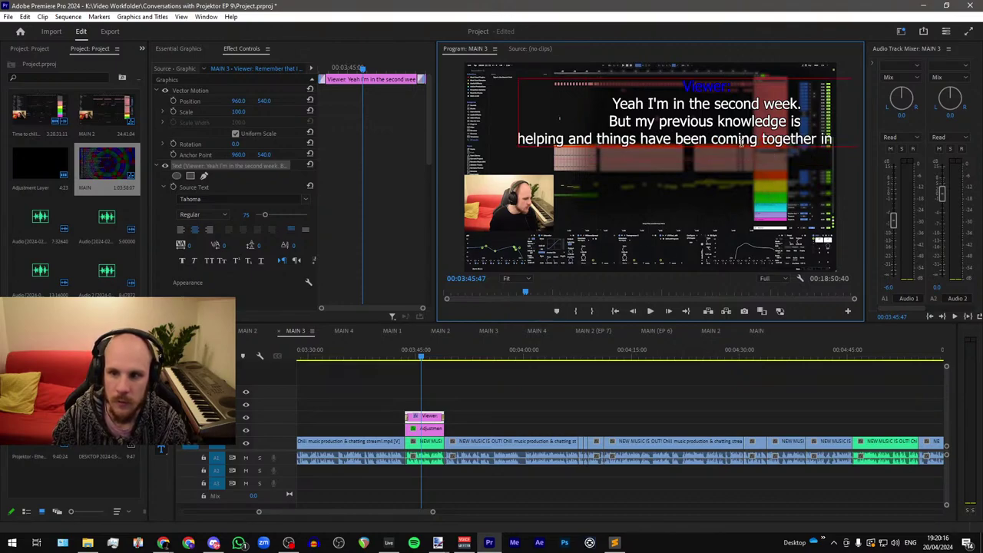
pyautogui.click(714, 138)
pyautogui.press('Return')
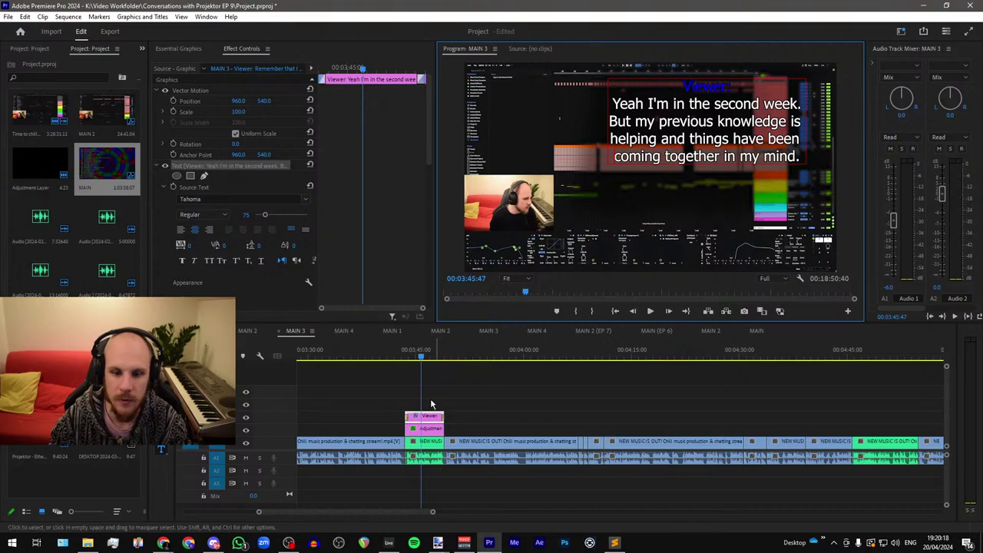
pyautogui.click(427, 429)
pyautogui.click(187, 198)
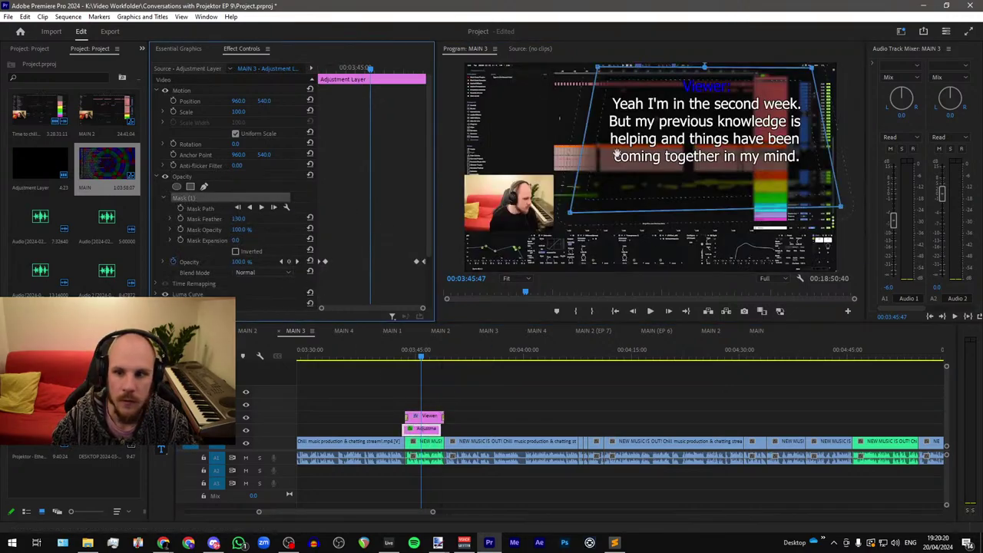
pyautogui.moveTo(572, 215); pyautogui.dragTo(593, 181)
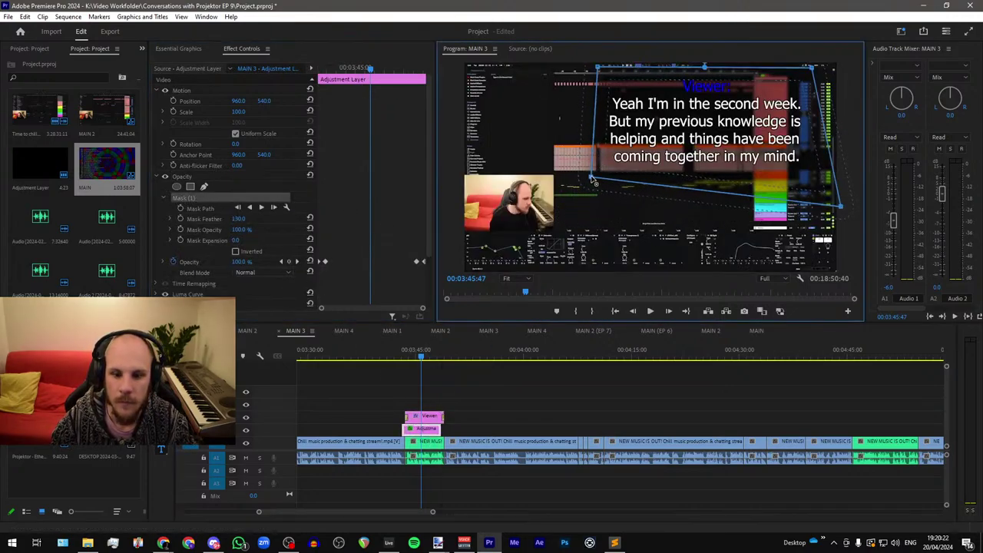
pyautogui.click(522, 390)
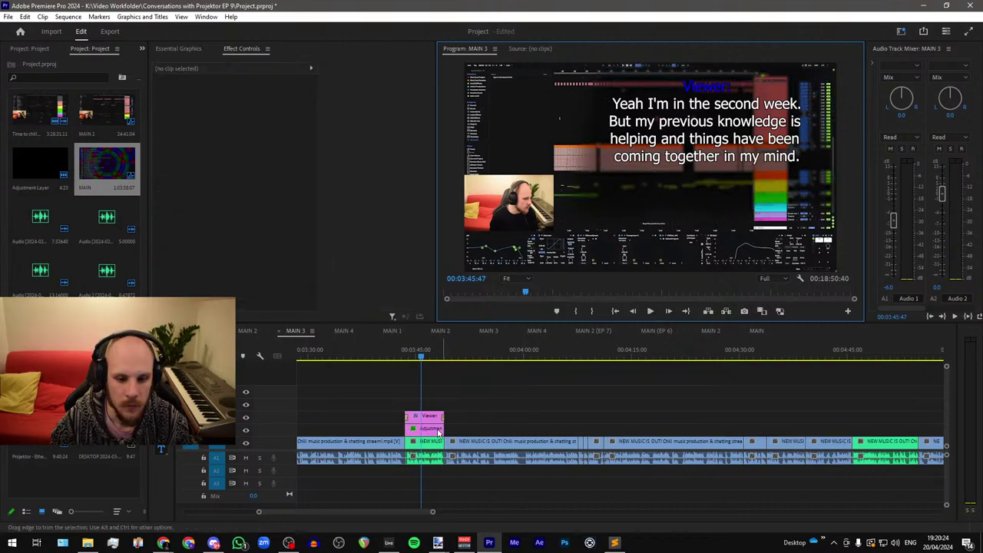
# Step: Reshape the opacity mask of the adjustment layer near 00:03:45, raising its lower corners to fit closely around the four-line message
pyautogui.click(191, 197)
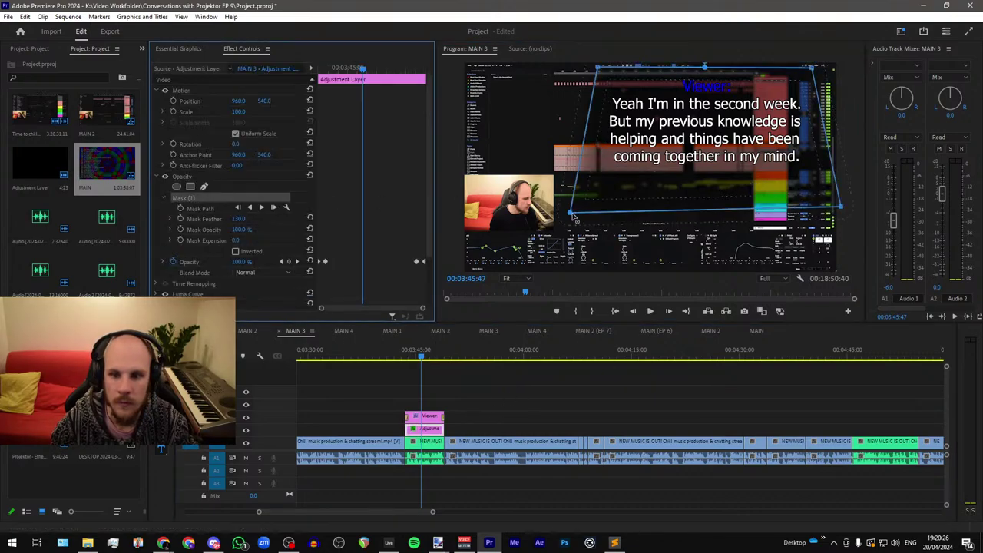
pyautogui.moveTo(572, 217); pyautogui.dragTo(594, 184)
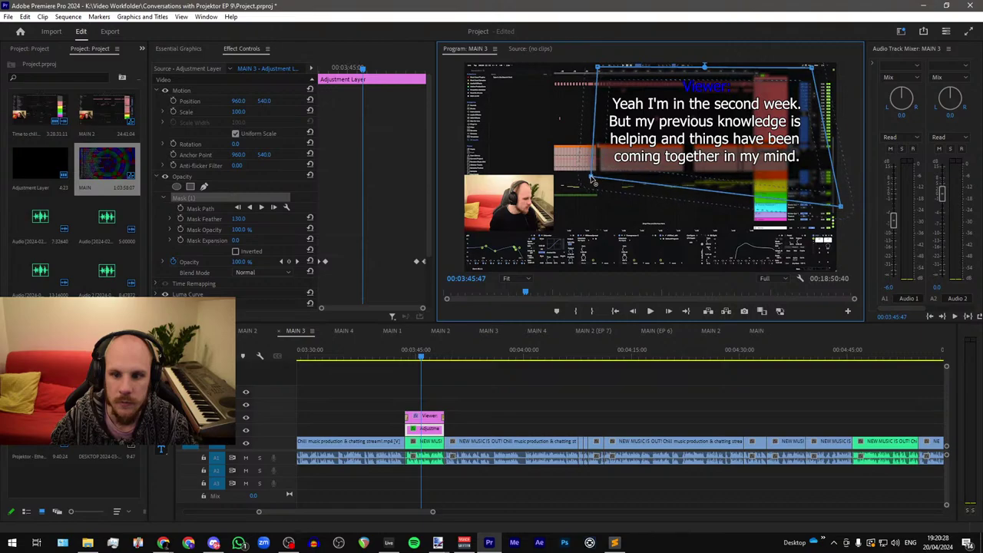
pyautogui.moveTo(846, 212); pyautogui.dragTo(820, 183)
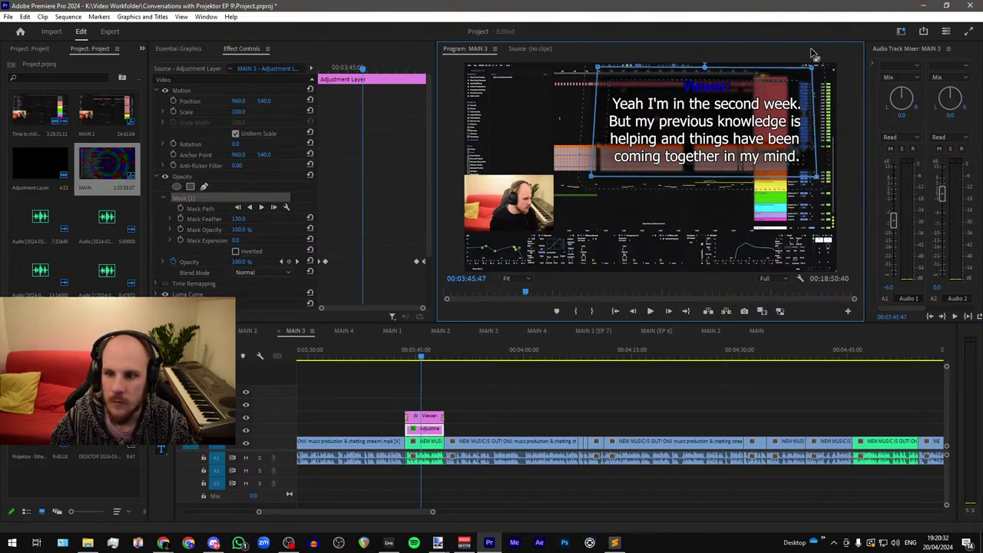
pyautogui.moveTo(813, 68); pyautogui.dragTo(816, 69)
# Step: Play back the sequence from the start of the message clip near 00:03:44 to check the text and blurred background
pyautogui.moveTo(412, 355); pyautogui.dragTo(405, 357)
pyautogui.press('space')
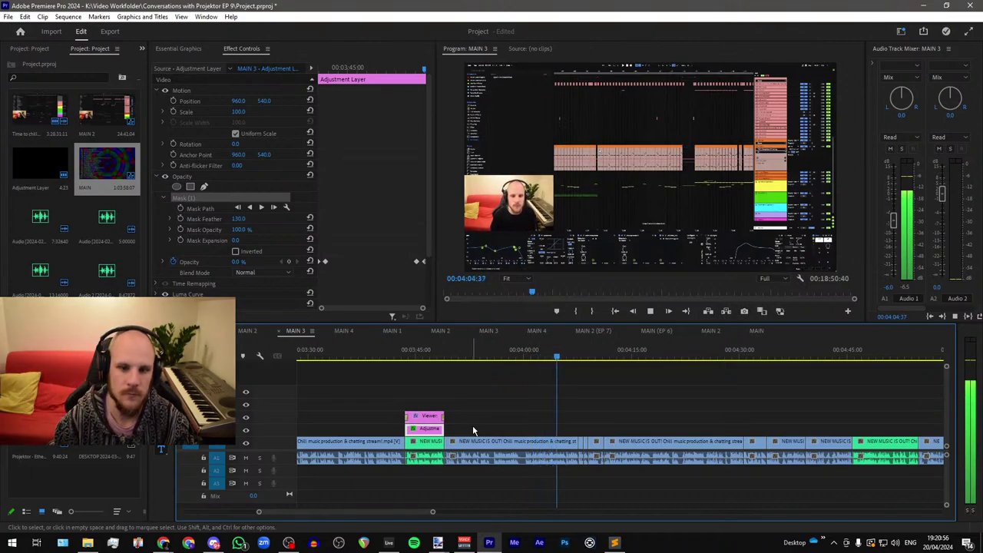
pyautogui.press('space')
# Step: Copy the message graphic and its adjustment layer, and place them at the start of the next green clip, near 00:04:46
pyautogui.moveTo(481, 414); pyautogui.dragTo(436, 430)
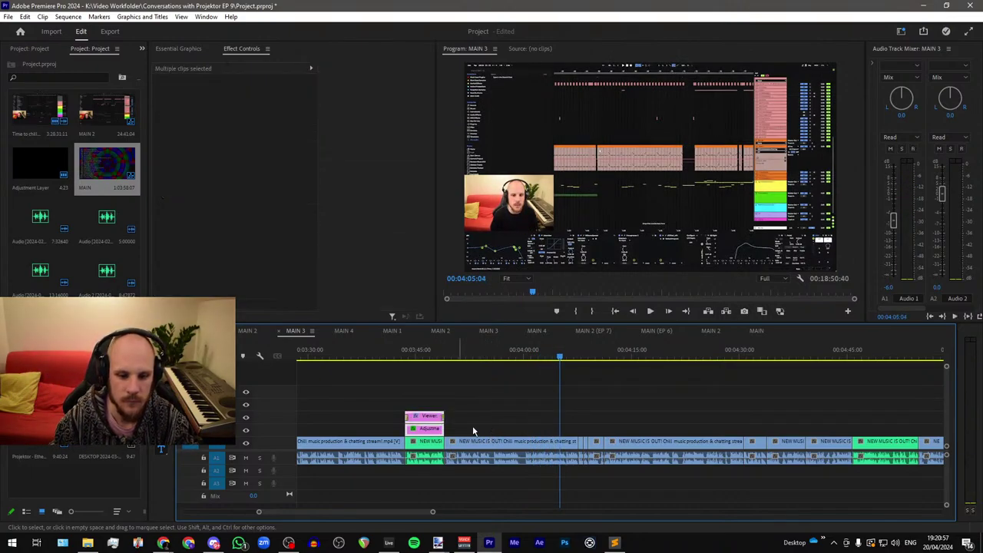
pyautogui.hotkey('ctrl', 'c')
pyautogui.click(848, 355)
pyautogui.hotkey('ctrl', 'v')
pyautogui.moveTo(868, 415); pyautogui.dragTo(875, 417)
pyautogui.click(909, 415)
# Step: Extend the ends of the copied message graphic and adjustment layer to the end of the green clip, near 00:04:55
pyautogui.scroll(2, 937, 428)
pyautogui.scroll(4, 597, 424)
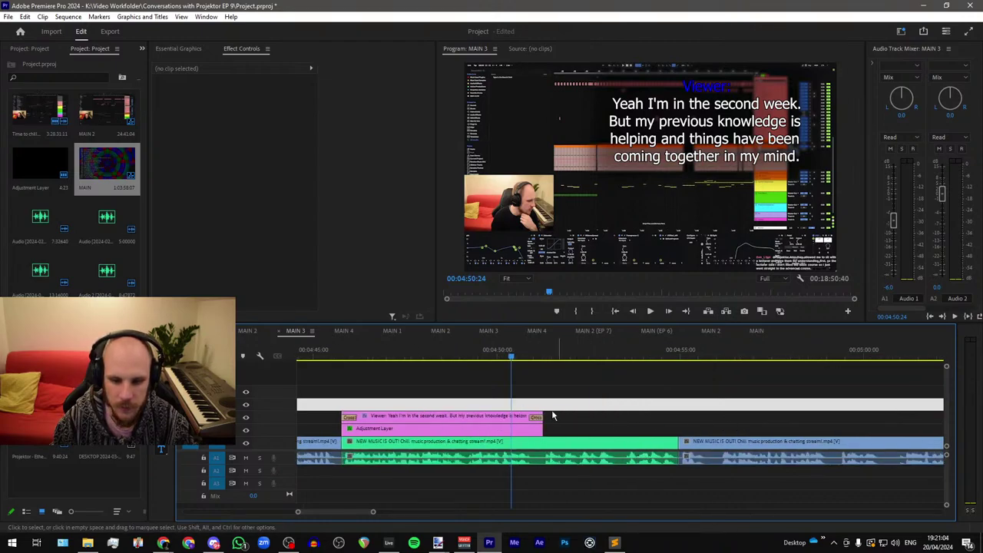
pyautogui.moveTo(544, 417); pyautogui.dragTo(677, 418)
pyautogui.scroll(5, 588, 380)
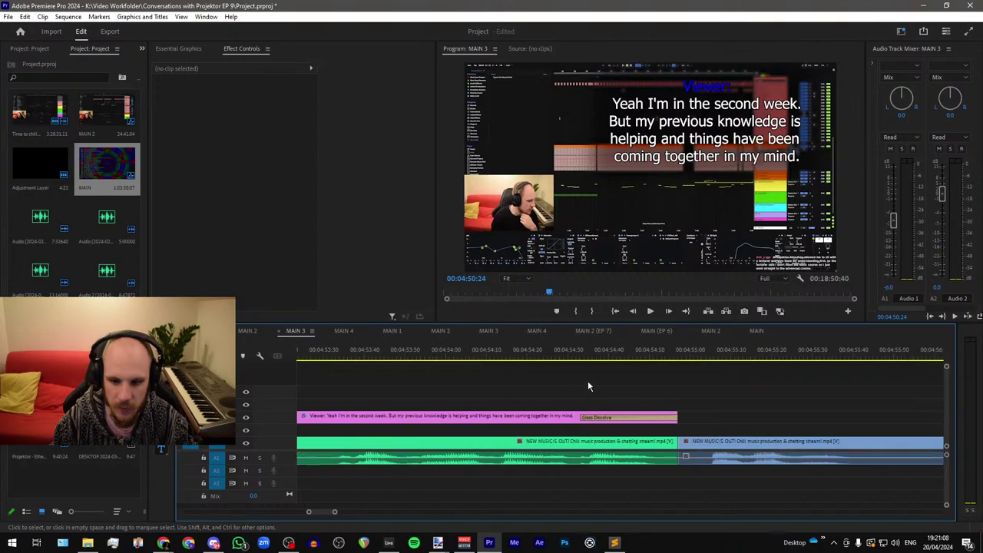
pyautogui.click(582, 358)
pyautogui.scroll(-5, 717, 400)
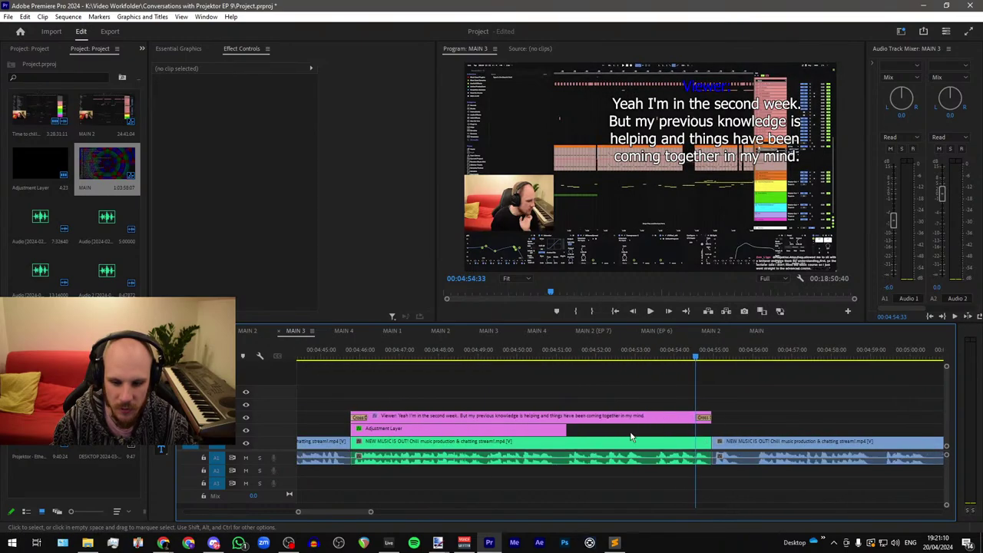
pyautogui.moveTo(567, 428); pyautogui.dragTo(701, 429)
pyautogui.click(690, 433)
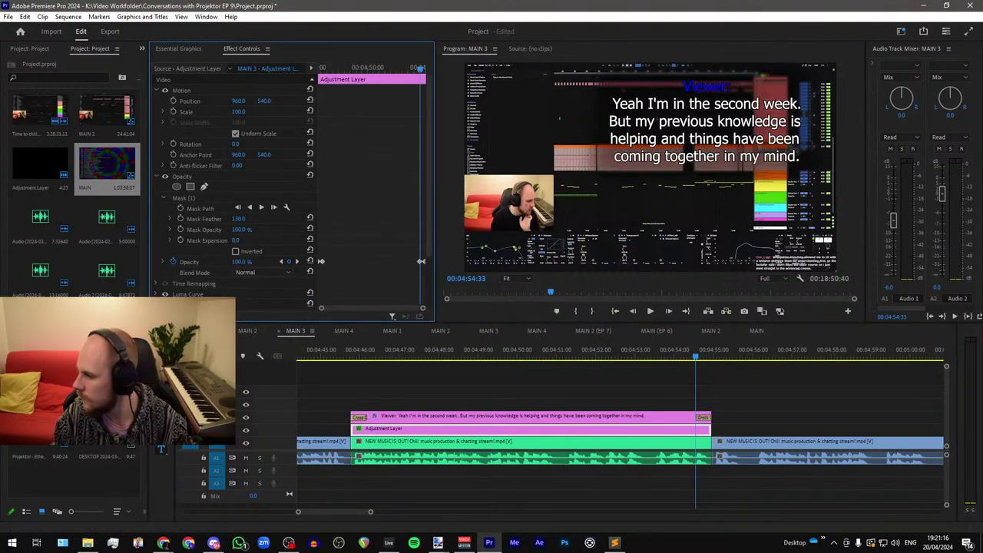
# Step: Replace the text below "Viewer:" in the new graphic with the stream's chat message beginning "Also they allowed me to sit"
pyautogui.click(164, 543)
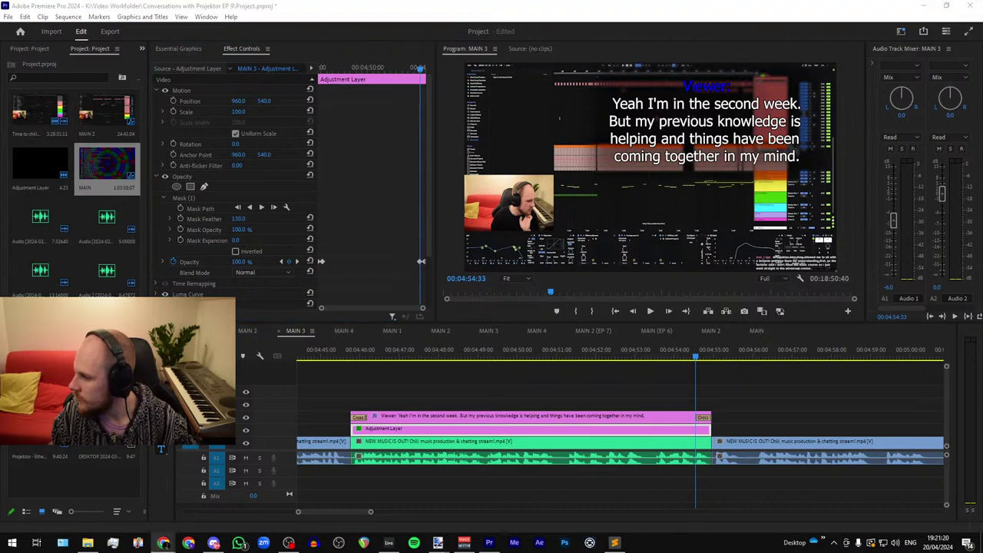
pyautogui.click(409, 354)
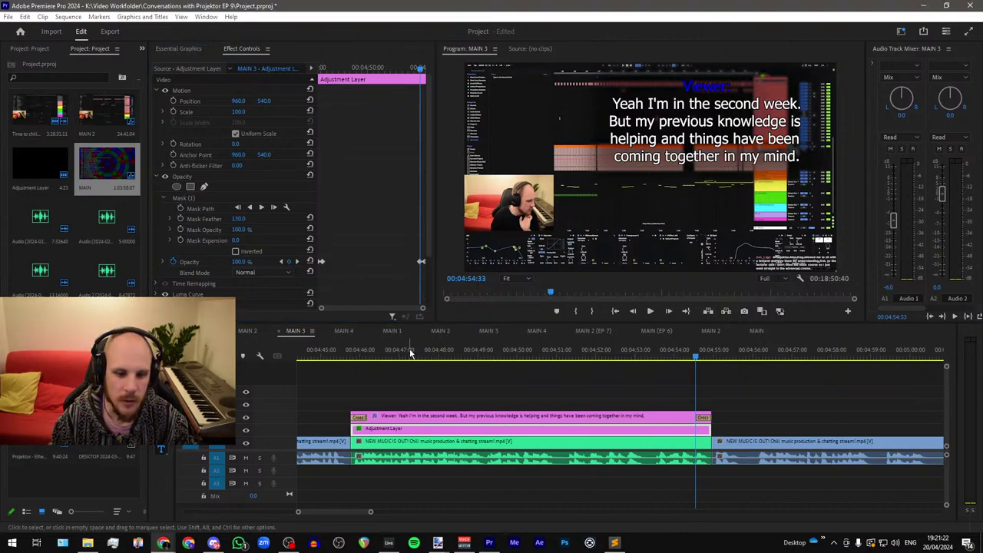
pyautogui.click(417, 416)
pyautogui.click(614, 103)
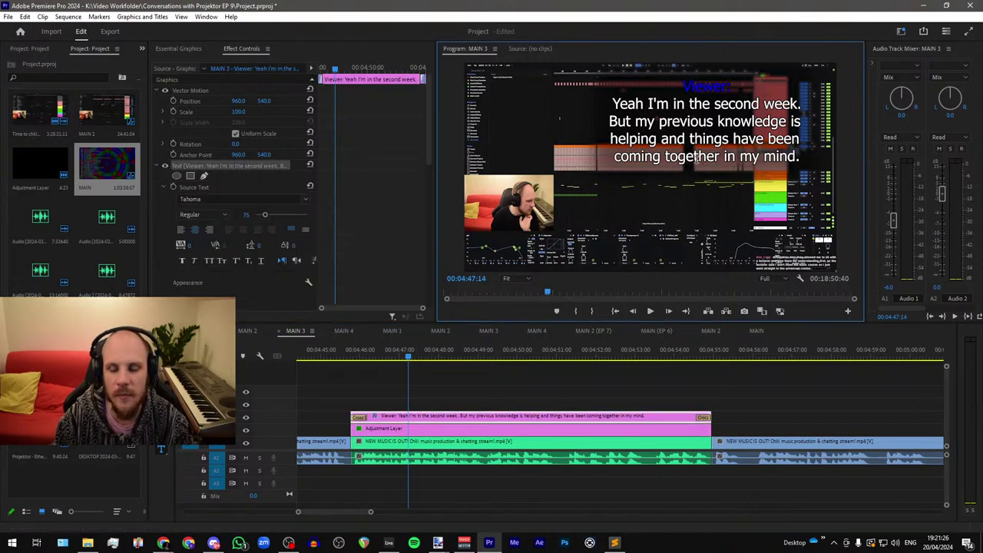
pyautogui.moveTo(694, 158); pyautogui.dragTo(694, 159)
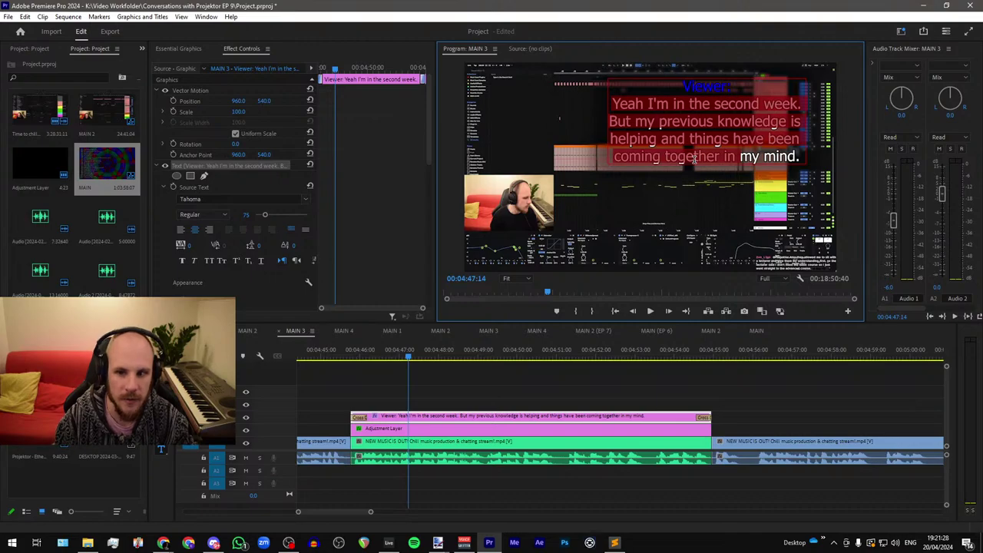
pyautogui.click(613, 103)
pyautogui.moveTo(614, 103); pyautogui.dragTo(791, 161)
pyautogui.hotkey('ctrl', 'v')
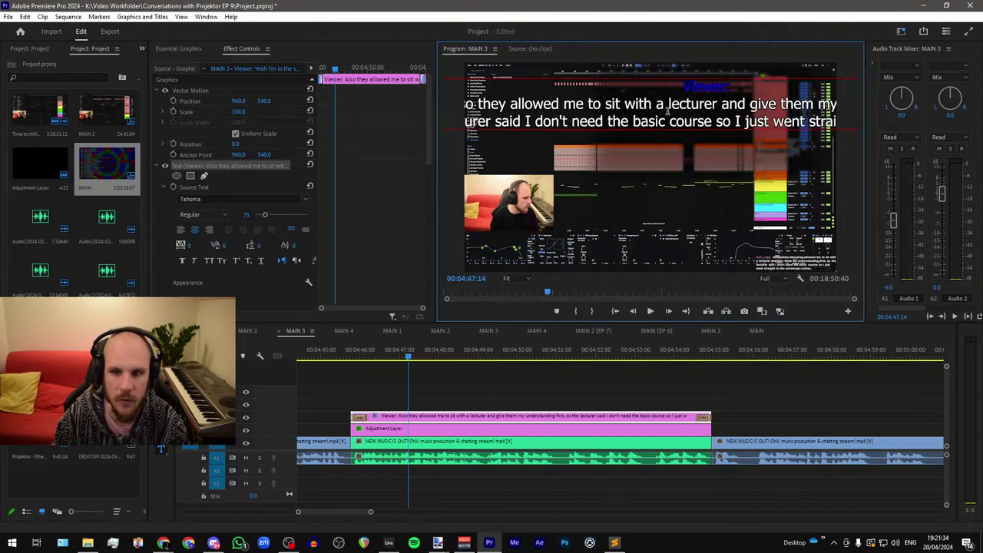
# Step: Break the first line of the new message after "Also they allowed me to sit with a"
pyautogui.click(627, 102)
pyautogui.press('Return')
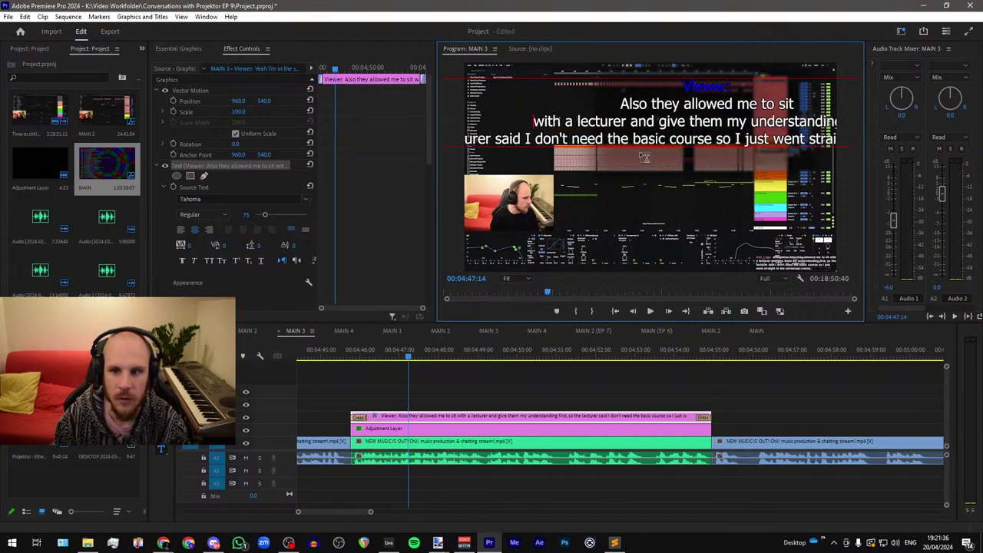
pyautogui.press('BackSpace')
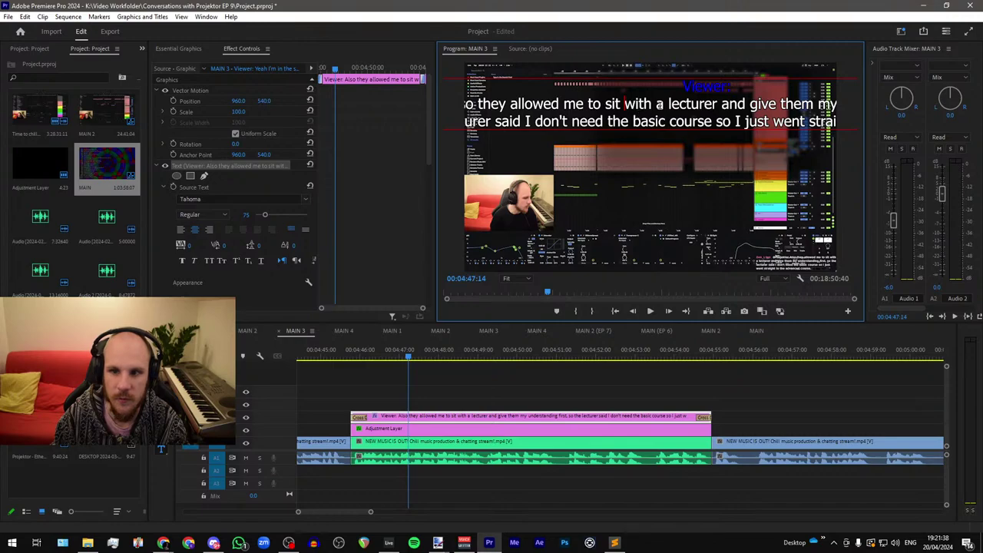
pyautogui.click(666, 103)
pyautogui.press('Return')
# Step: Break the second line after "lecturer and give them my" so that "understanding first," starts a new line
pyautogui.click(819, 121)
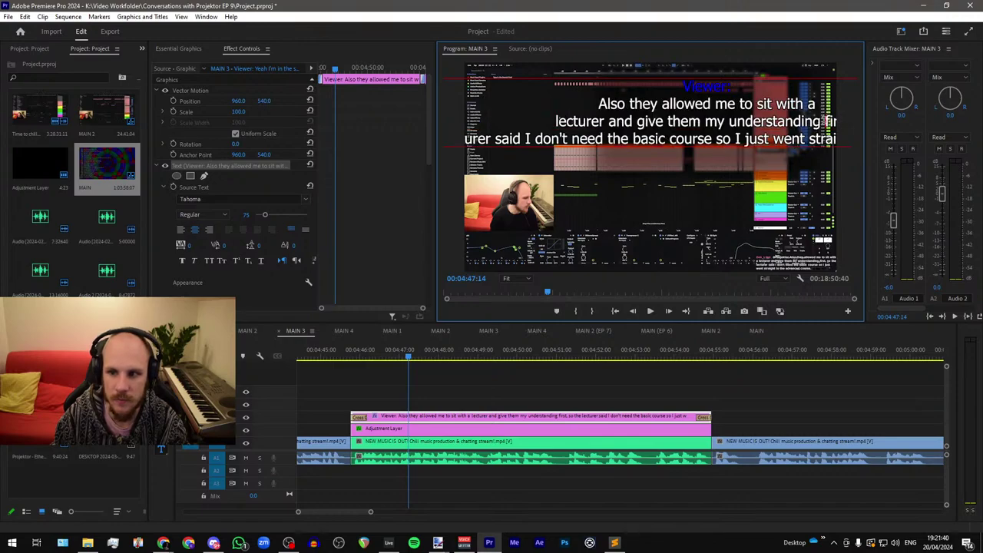
pyautogui.press('Return')
pyautogui.press('BackSpace')
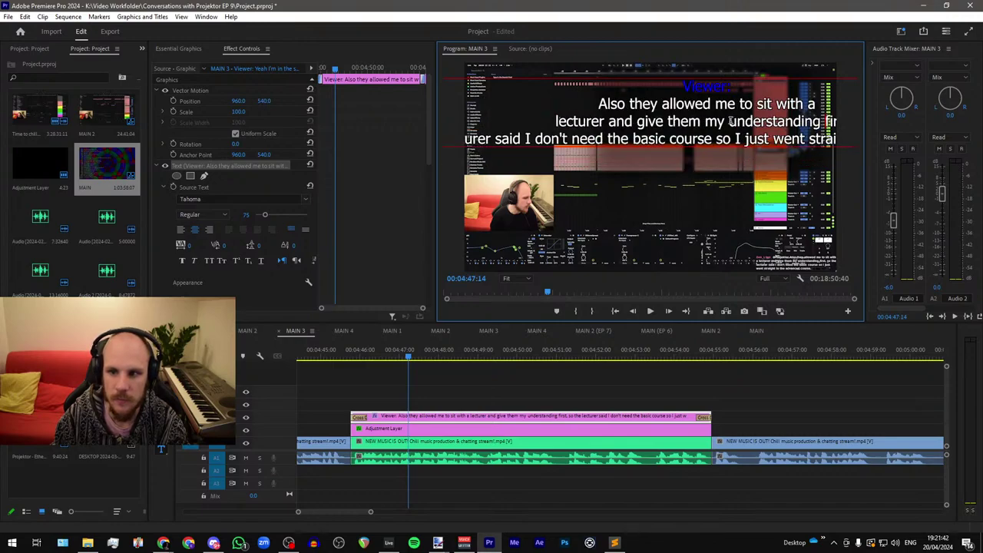
pyautogui.click(730, 121)
pyautogui.press('Return')
pyautogui.press('BackSpace')
pyautogui.click(819, 121)
pyautogui.press('Return')
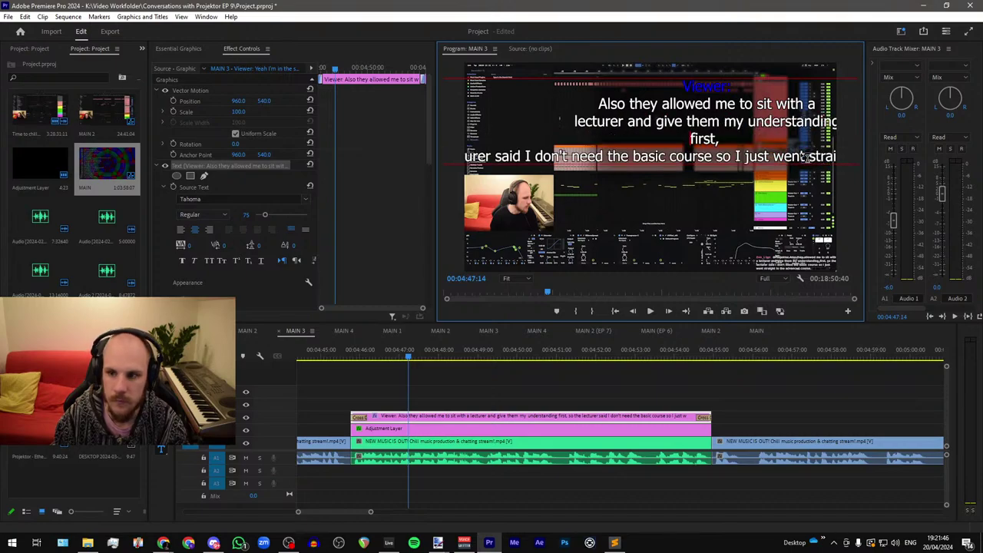
pyautogui.press('BackSpace')
pyautogui.press('BackSpace')
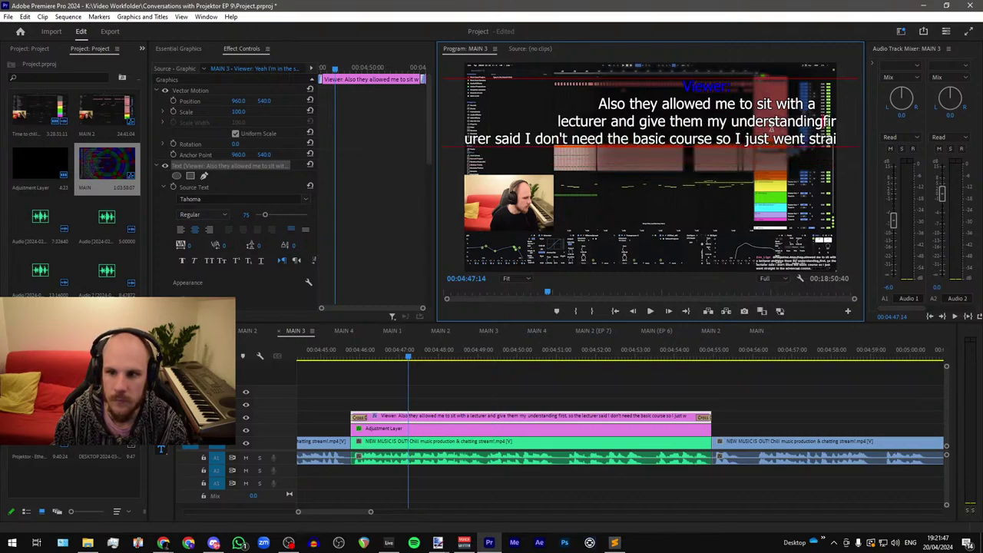
pyautogui.click(729, 120)
pyautogui.press('Return')
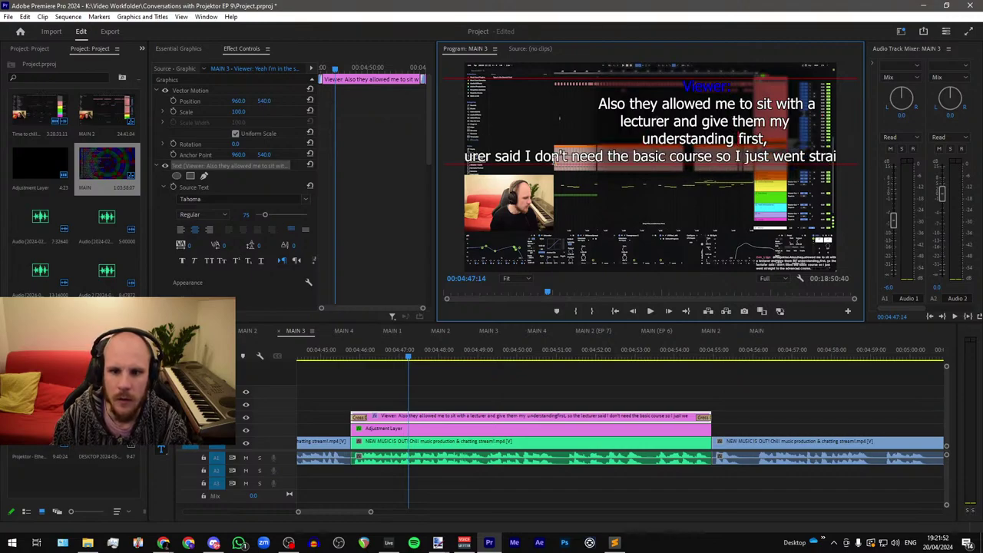
# Step: Start a new line at "I just went straight", and join "so the lecturer said" to the "understanding first," line
pyautogui.click(736, 156)
pyautogui.press('Return')
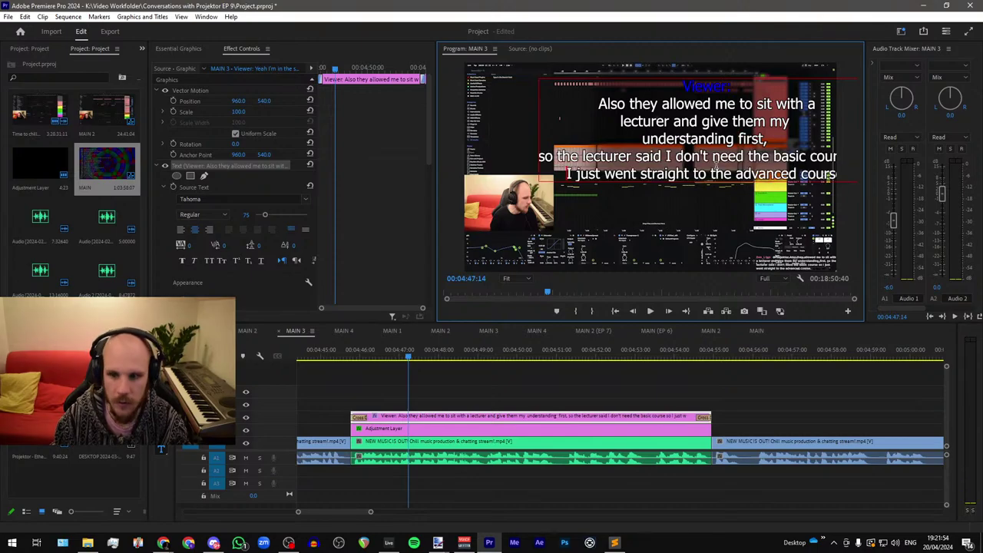
pyautogui.click(712, 156)
pyautogui.press('Return')
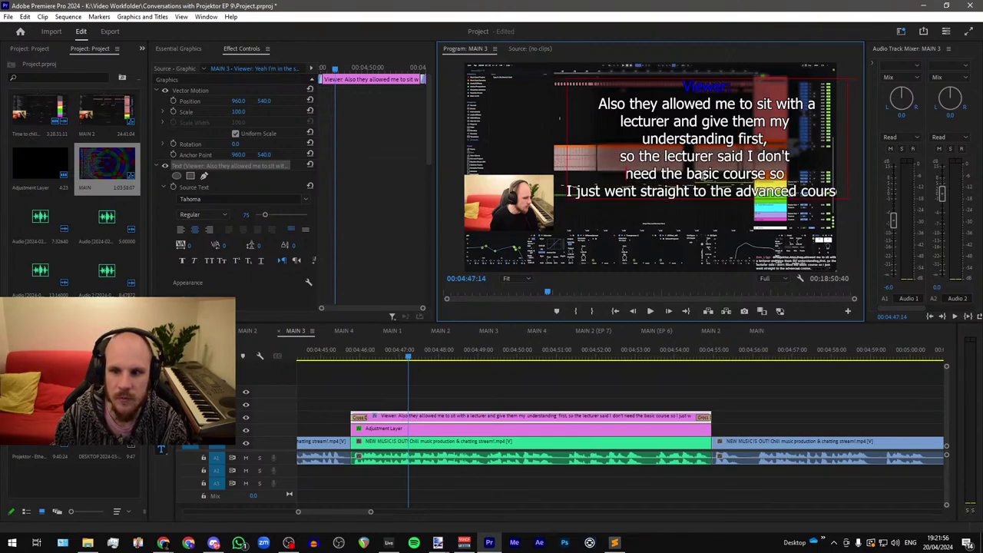
pyautogui.click(624, 158)
pyautogui.press('BackSpace')
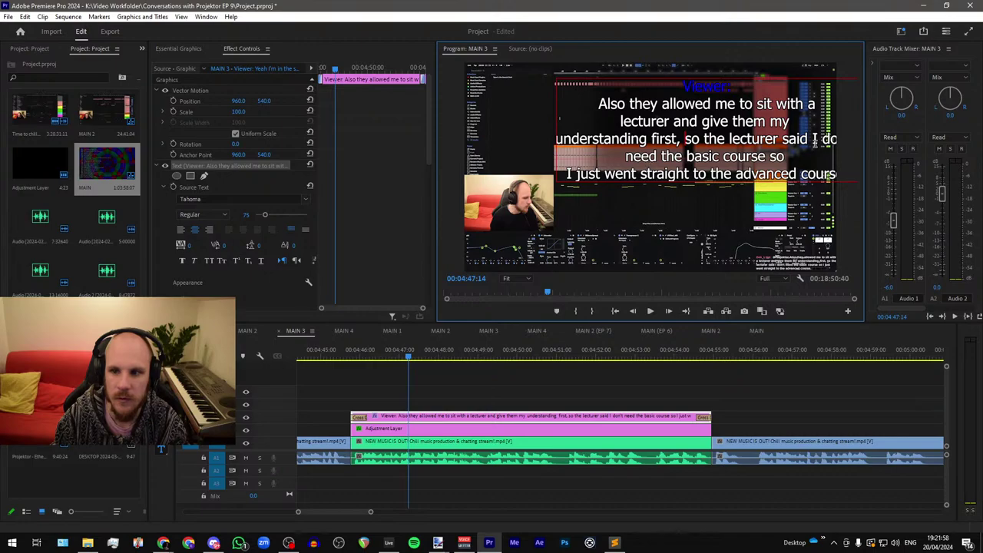
# Step: Put "I don't need the basic course so" on one line, and move the final word "course." to its own line
pyautogui.click(815, 139)
pyautogui.press('Return')
pyautogui.press('BackSpace')
pyautogui.press('BackSpace')
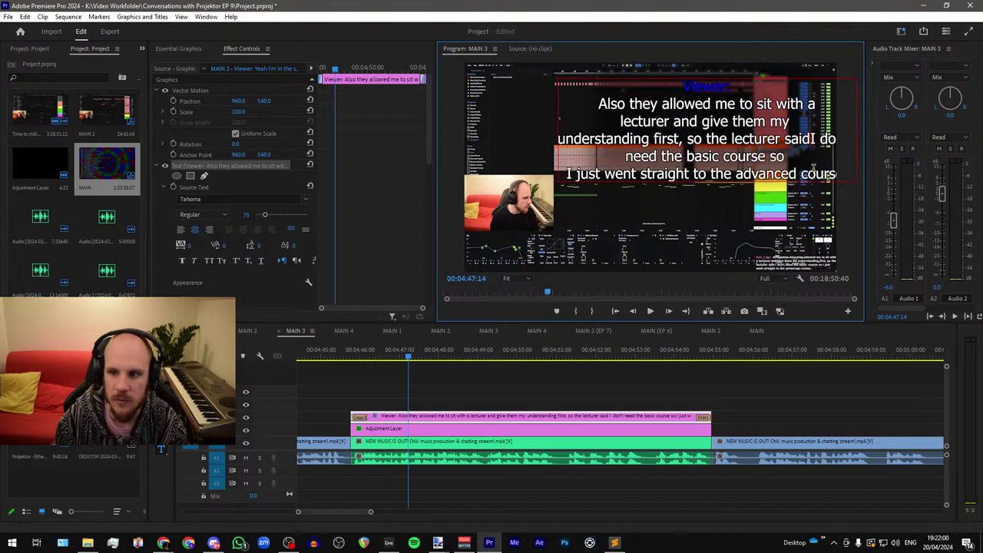
pyautogui.press('Return')
pyautogui.click(625, 174)
pyautogui.press('BackSpace')
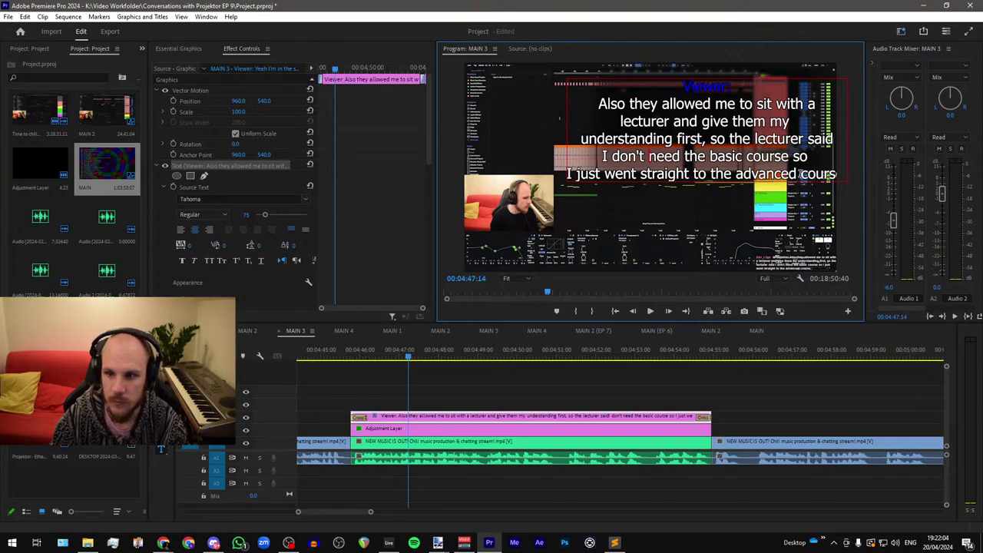
pyautogui.click(801, 173)
pyautogui.press('Return')
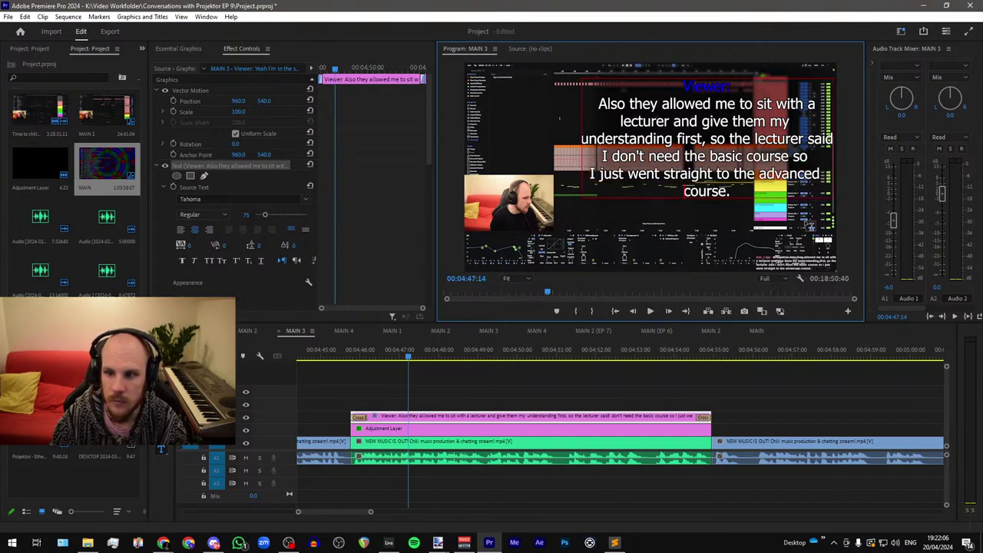
# Step: Move "said" down to join "I don't need the basic course so", and move "a" down to join "lecturer and give them my"
pyautogui.click(808, 142)
pyautogui.press('Return')
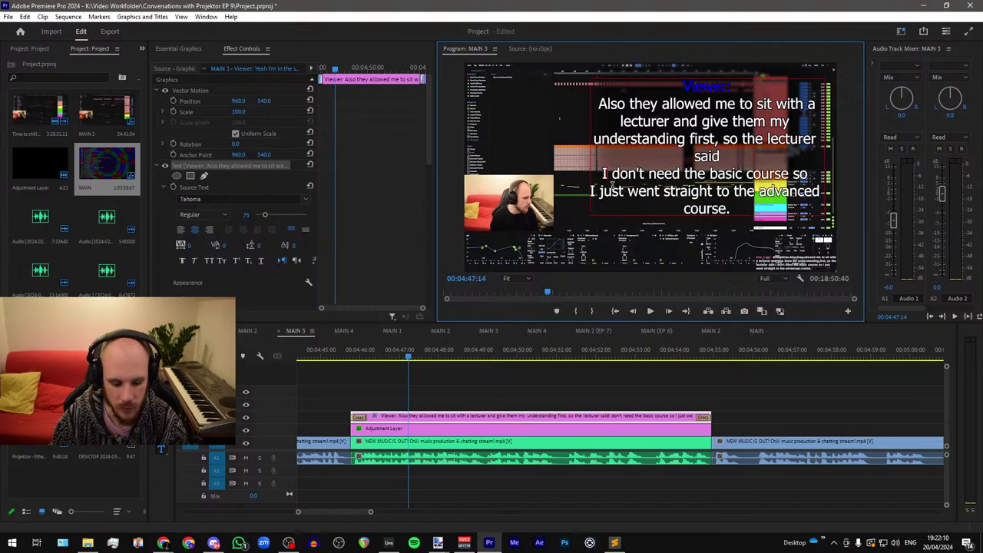
pyautogui.click(613, 185)
pyautogui.press('BackSpace')
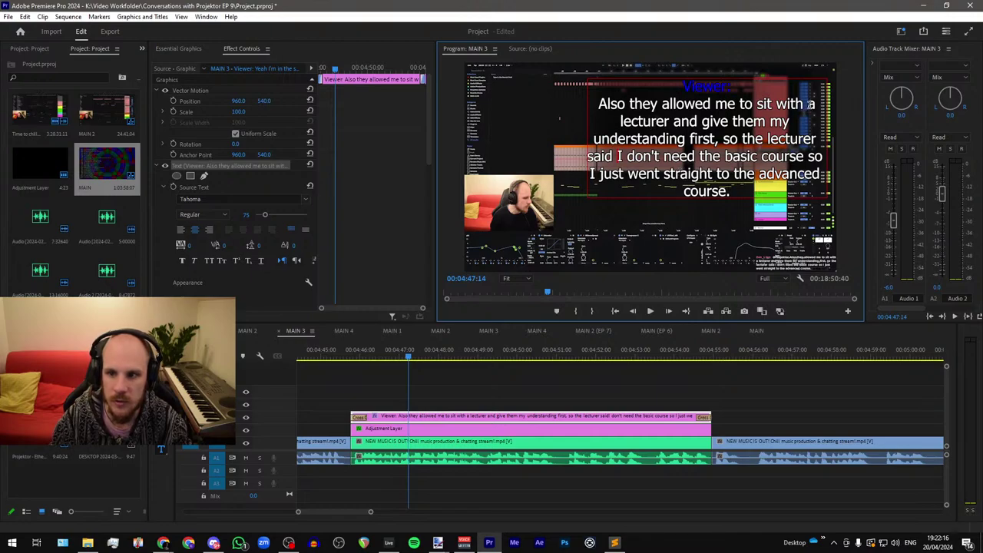
pyautogui.press('Return')
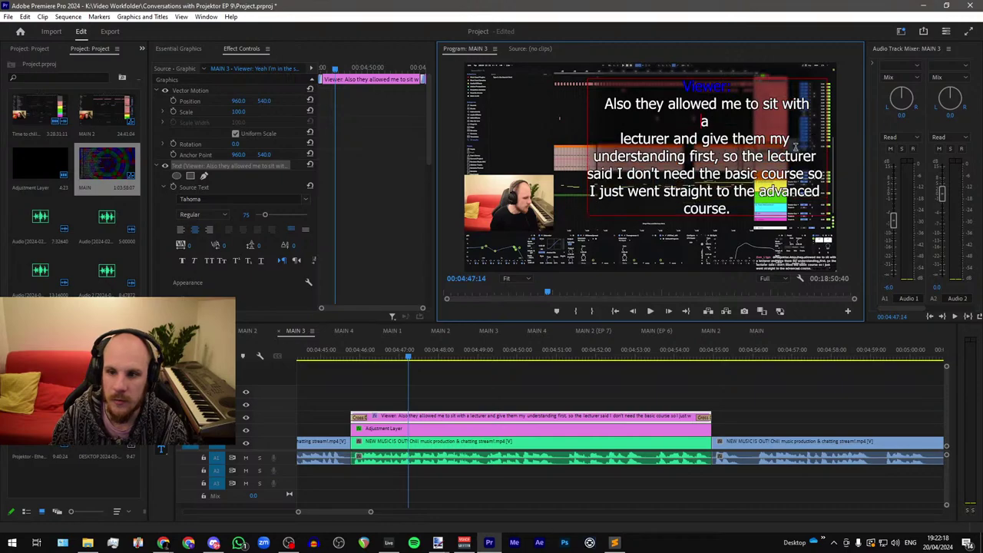
pyautogui.press('BackSpace')
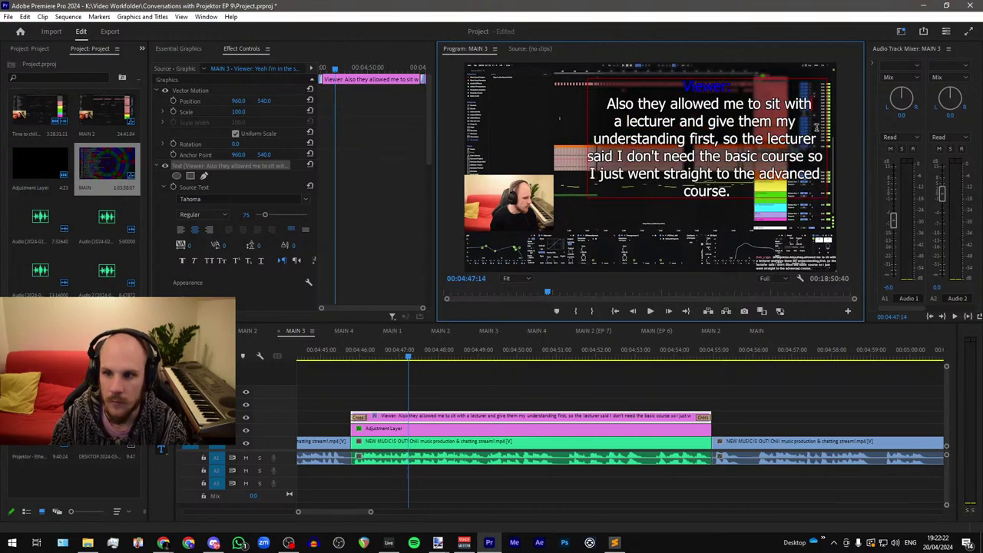
# Step: Enlarge the adjustment layer's opacity mask outward and downward so its blurred area surrounds all six lines of the message
pyautogui.click(459, 430)
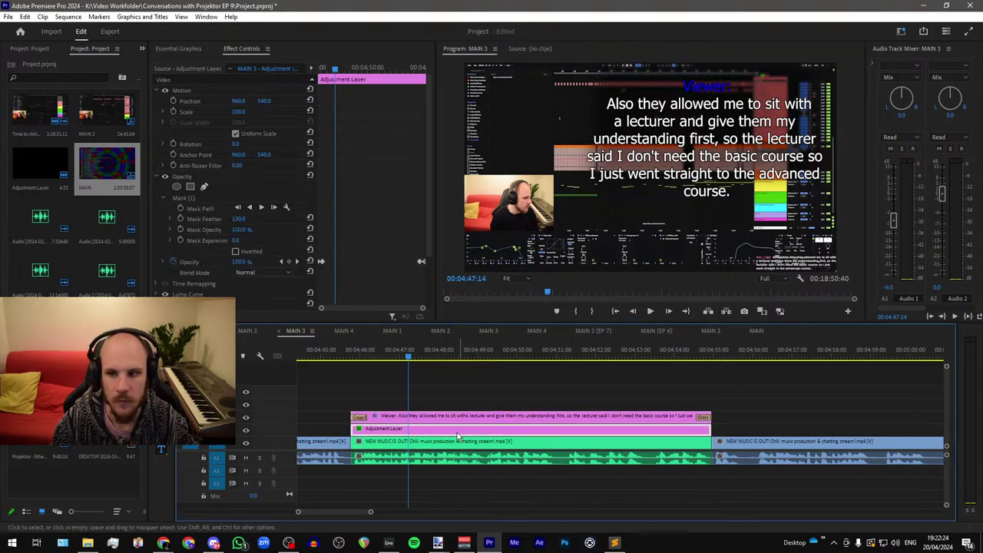
pyautogui.click(193, 199)
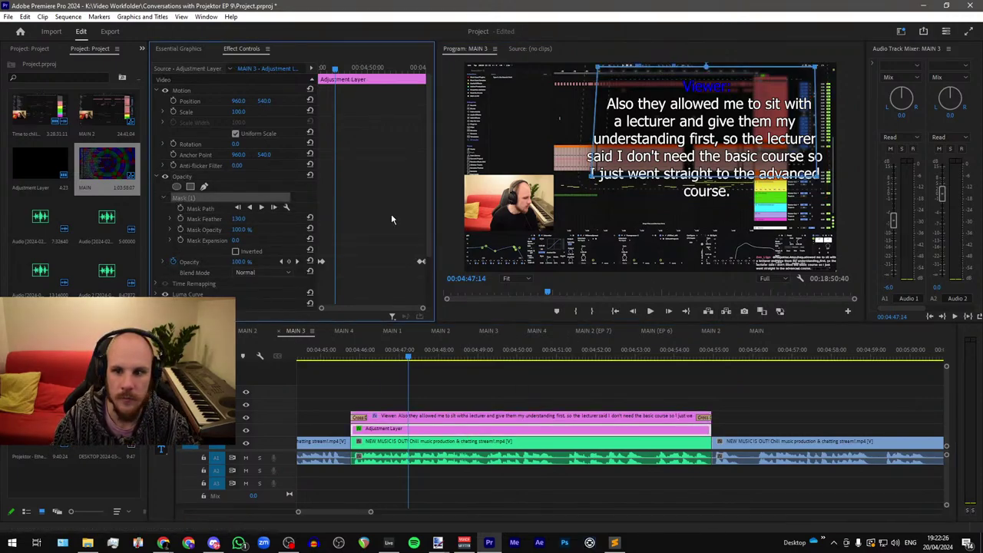
pyautogui.moveTo(591, 177); pyautogui.dragTo(568, 218)
pyautogui.moveTo(603, 71); pyautogui.dragTo(583, 72)
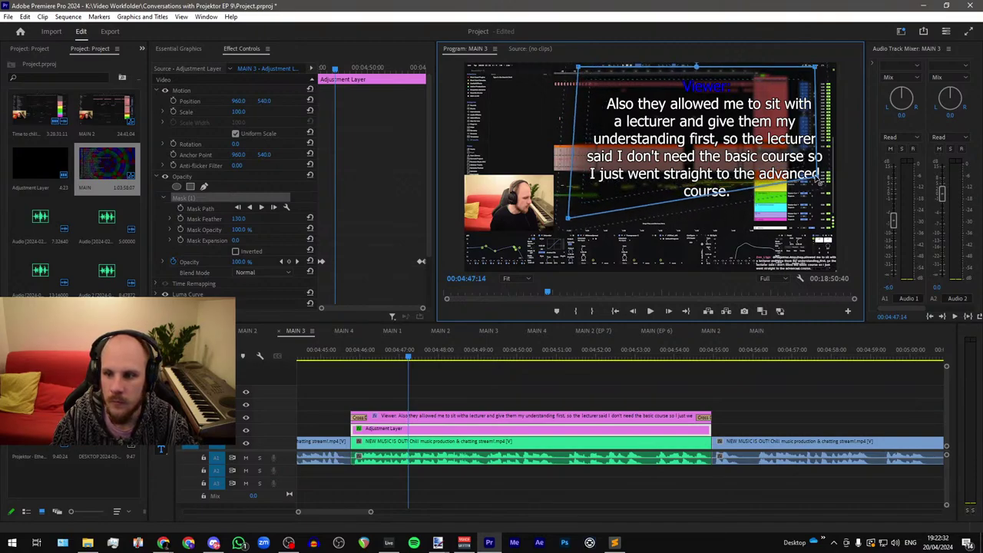
pyautogui.moveTo(821, 183); pyautogui.dragTo(845, 217)
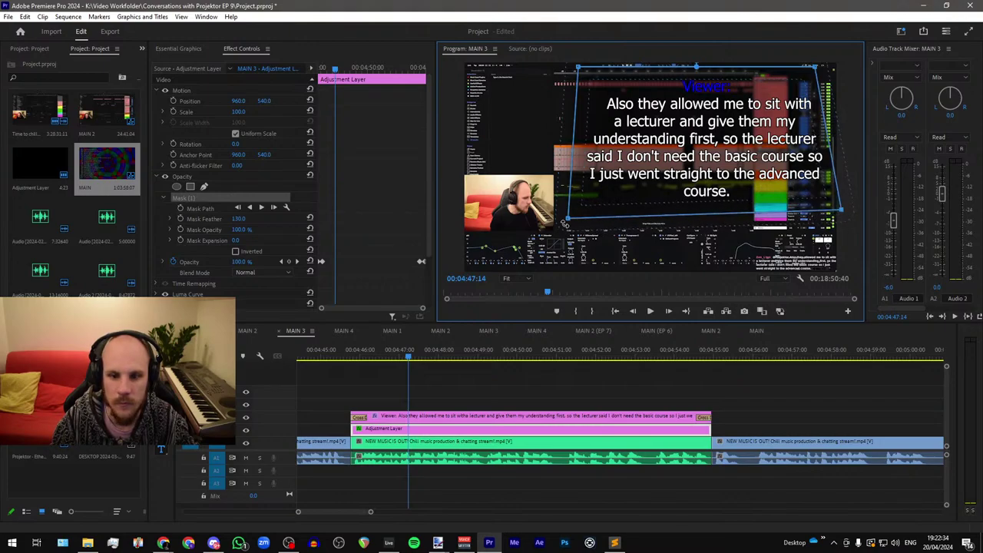
pyautogui.moveTo(564, 223); pyautogui.dragTo(570, 220)
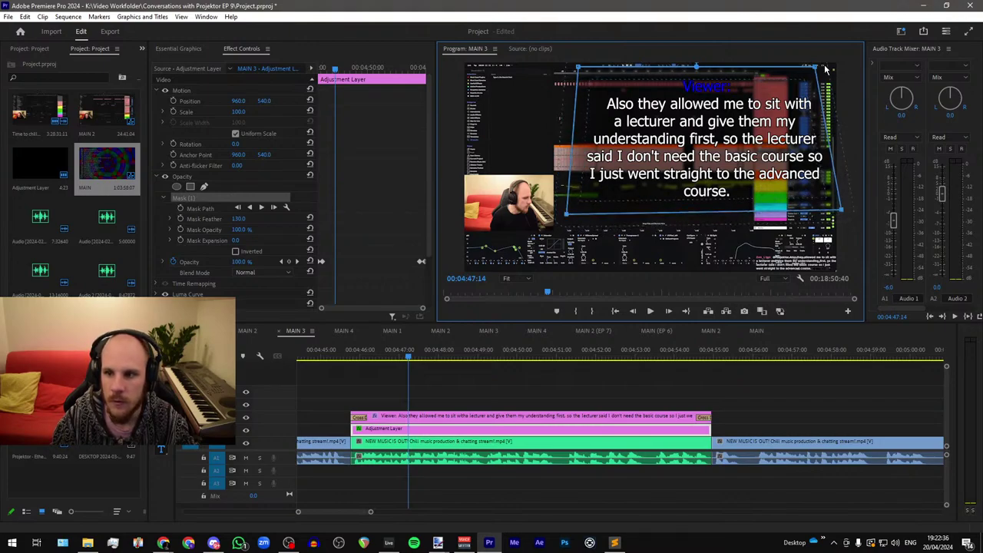
pyautogui.moveTo(819, 70); pyautogui.dragTo(830, 71)
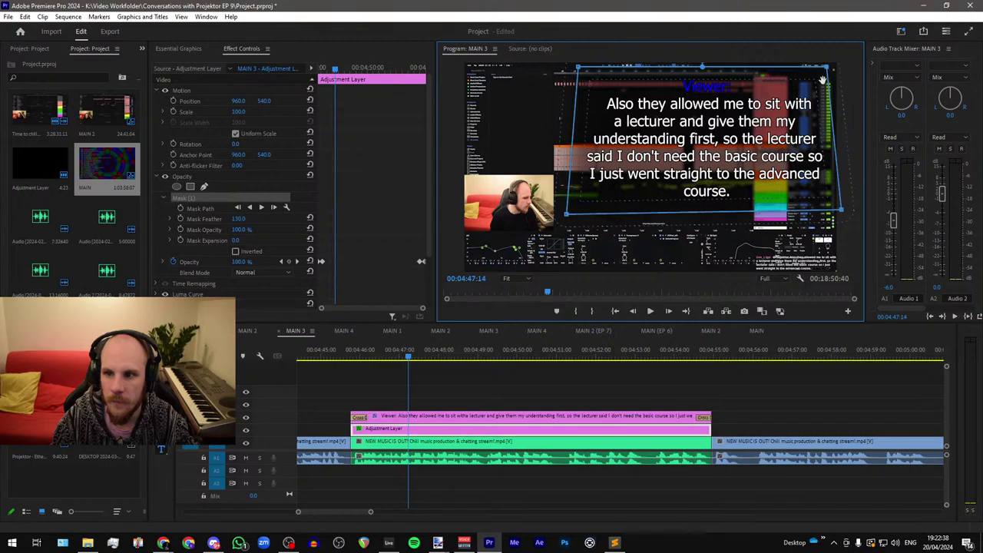
# Step: Play the message from just before its start and change "a lecturer" to "the lecturer" in its text
pyautogui.click(549, 395)
pyautogui.click(346, 355)
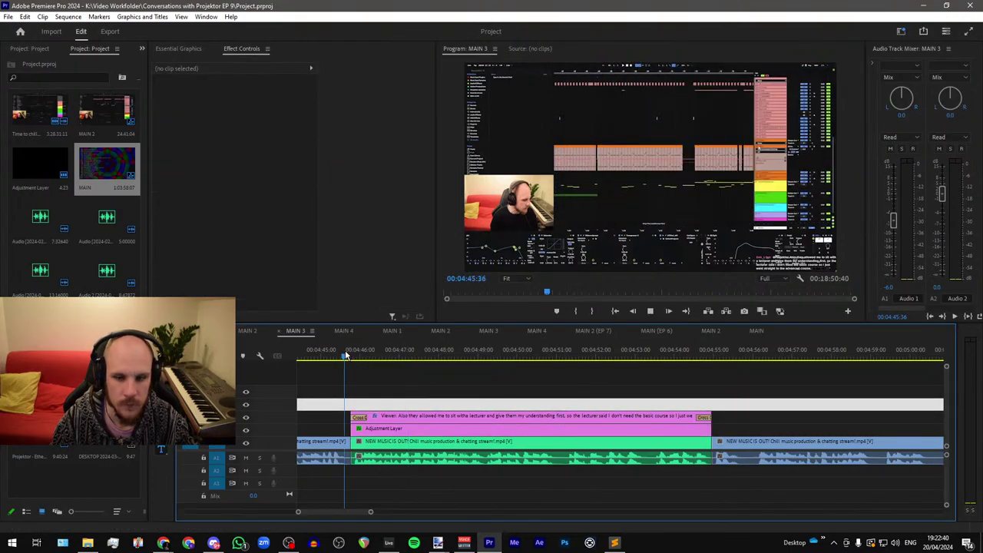
pyautogui.press('space')
pyautogui.press('-')
pyautogui.press('-')
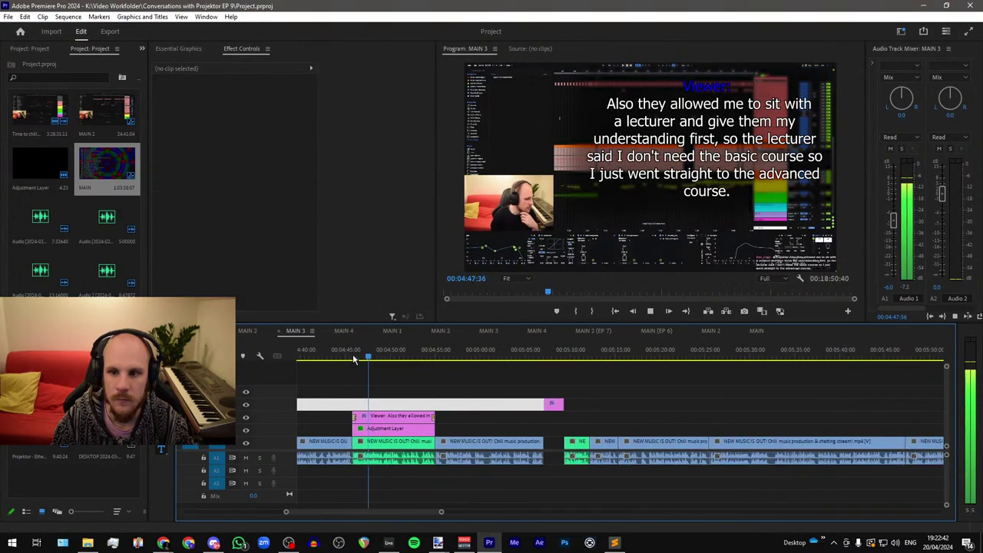
pyautogui.click(657, 165)
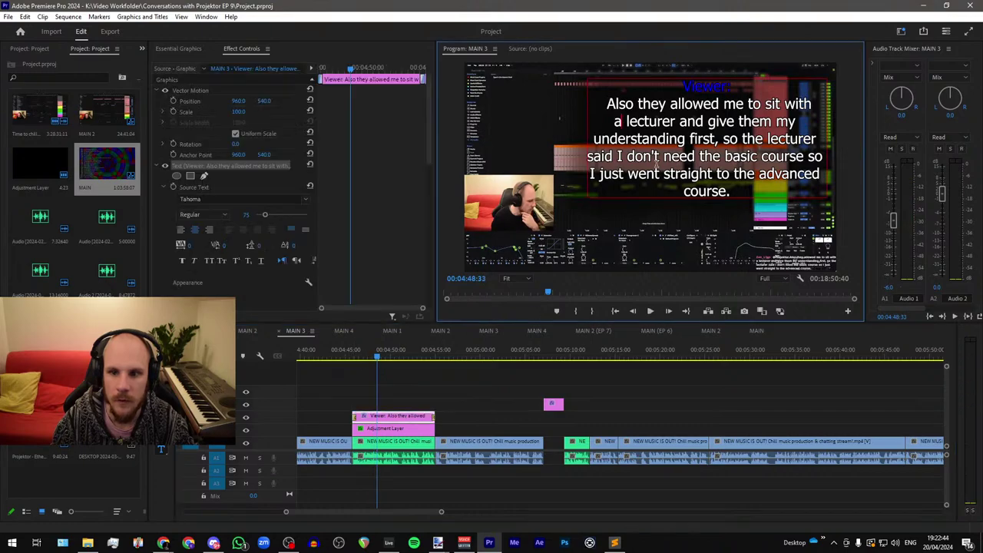
pyautogui.write('the')
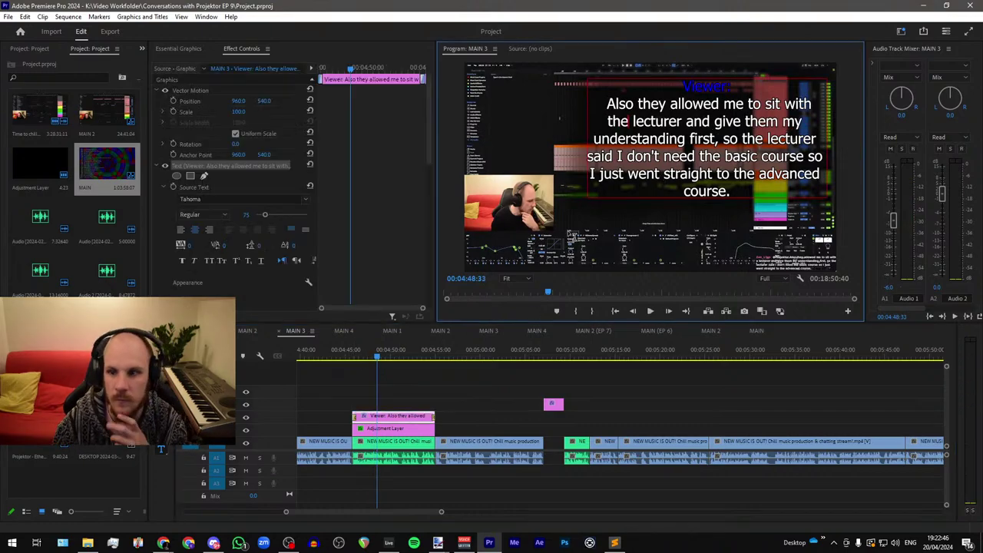
# Step: Play the rest of the corrected message and the footage after it, and check the chat for the next viewer message
pyautogui.click(398, 370)
pyautogui.press('space')
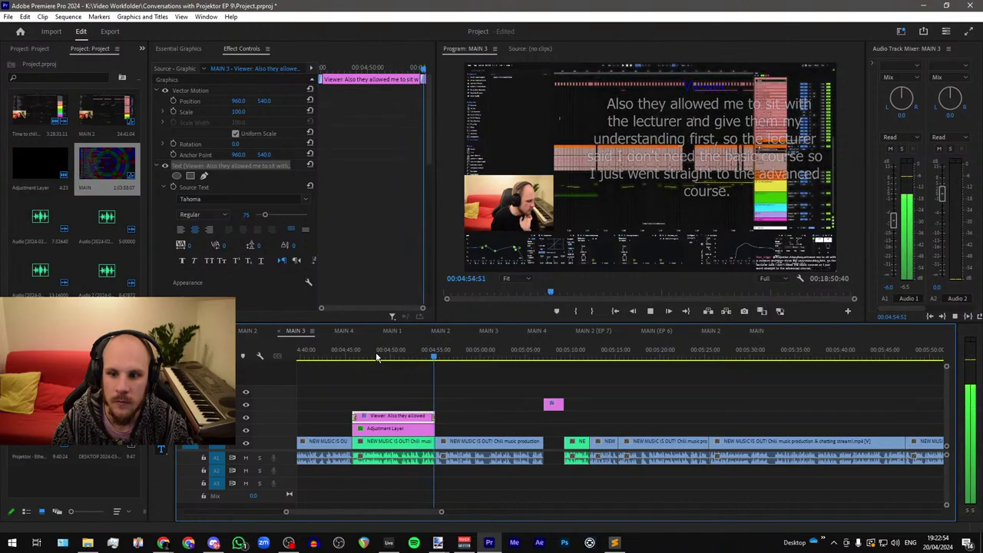
pyautogui.press('-')
pyautogui.press('-')
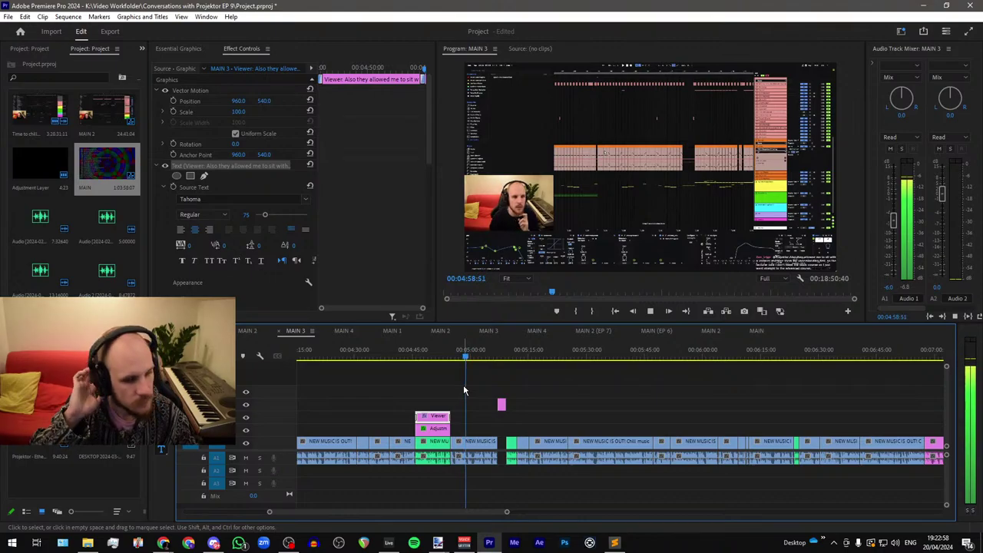
pyautogui.hotkey('alt', 'Tab')
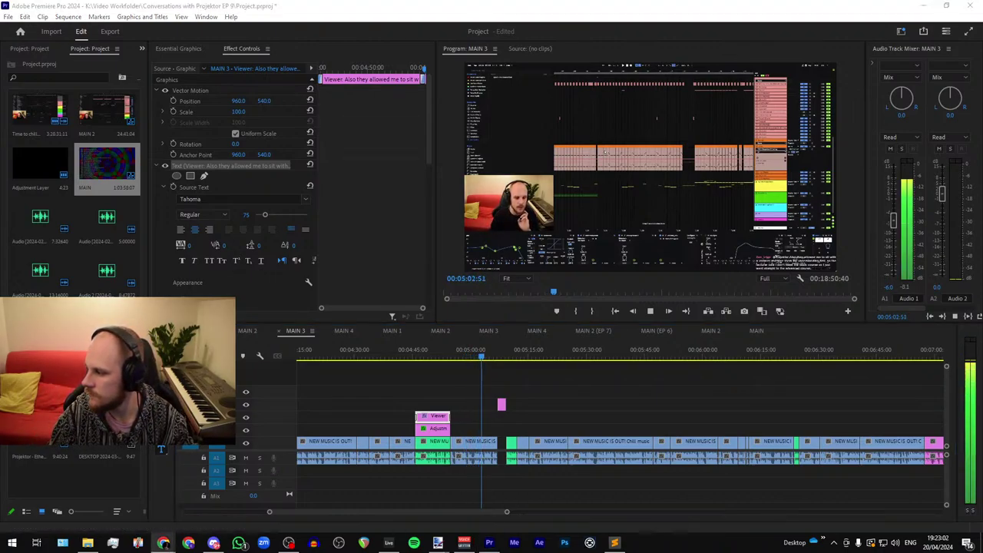
# Step: Copy an earlier viewer message with its adjustment layer and paste both over the green clip following the Gainstaging title
pyautogui.scroll(3, 522, 407)
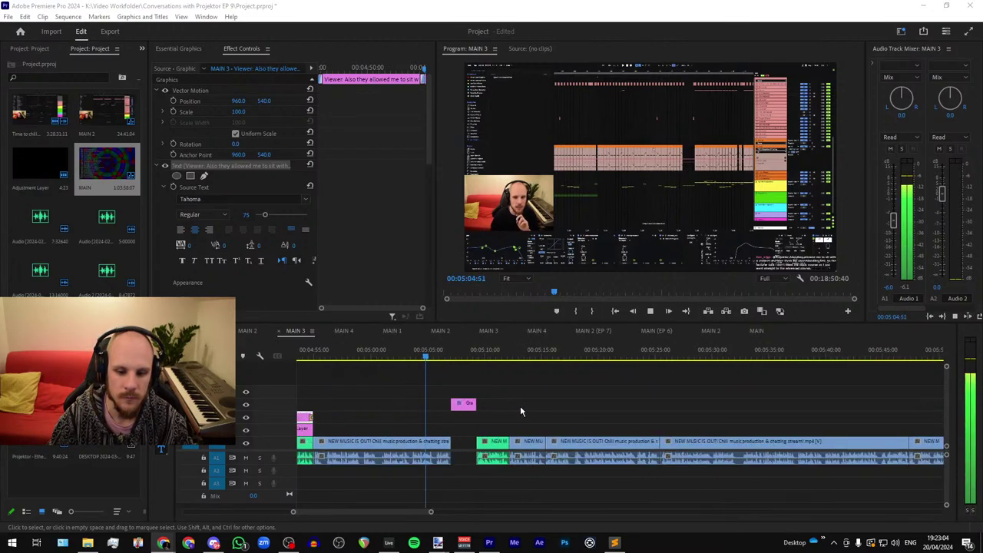
pyautogui.scroll(-5, 497, 417)
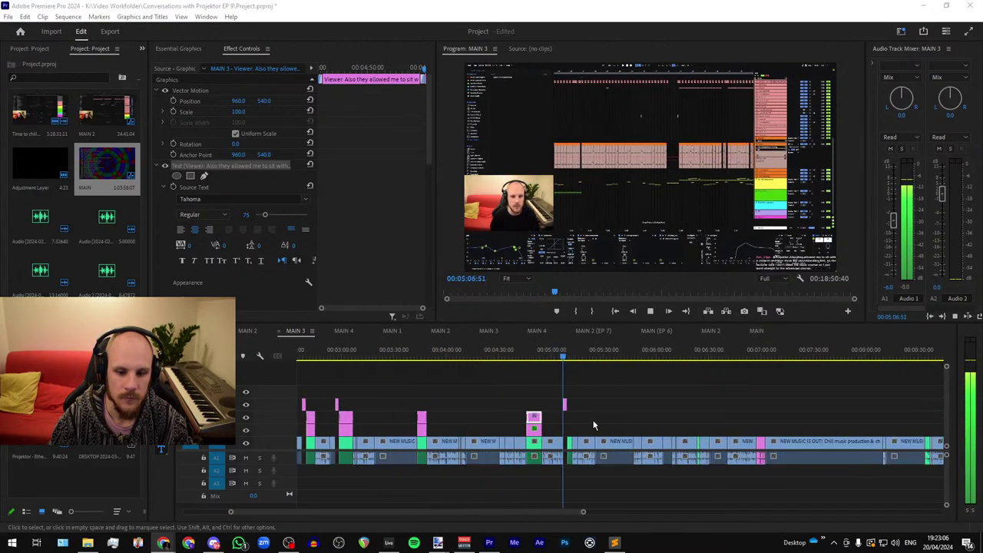
pyautogui.click(390, 419)
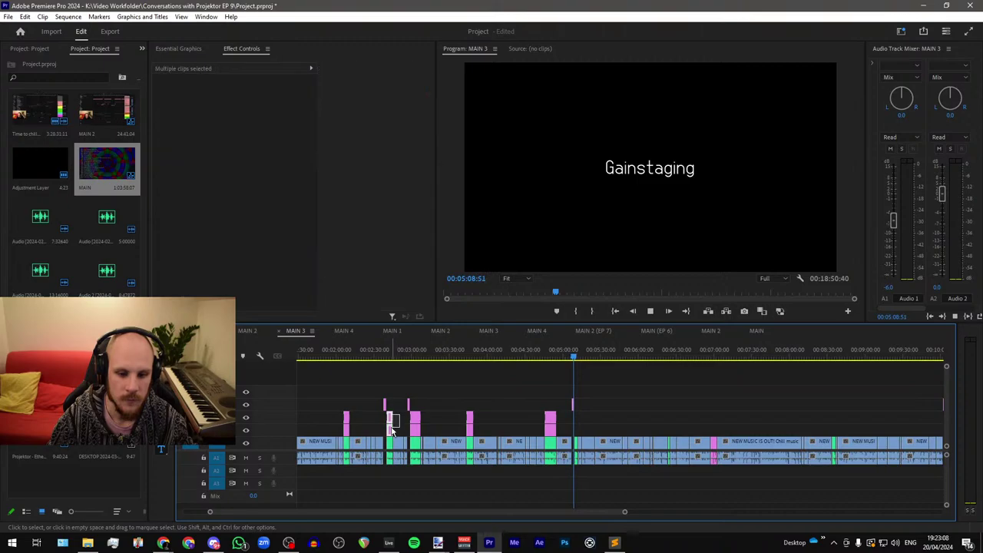
pyautogui.scroll(4, 543, 389)
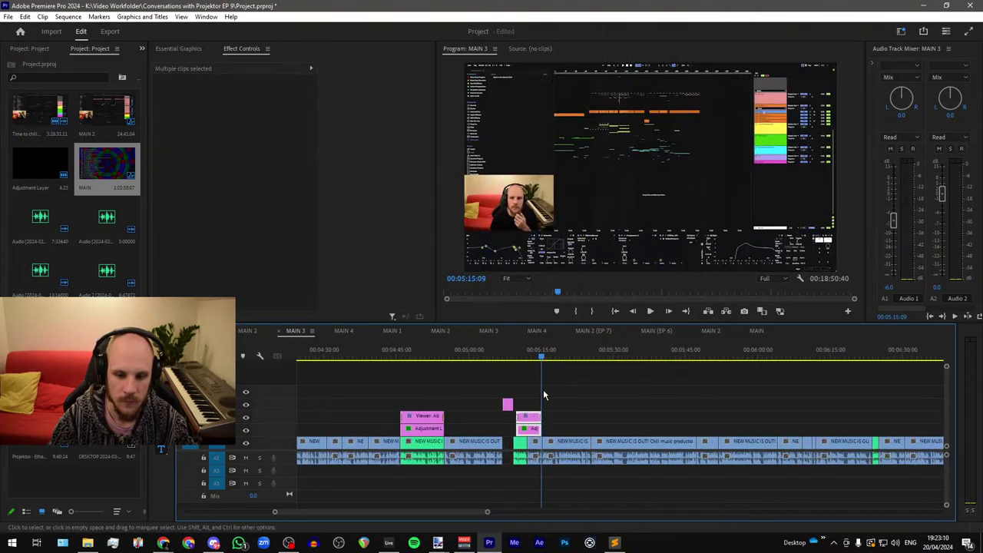
pyautogui.press('space')
pyautogui.scroll(2, 511, 385)
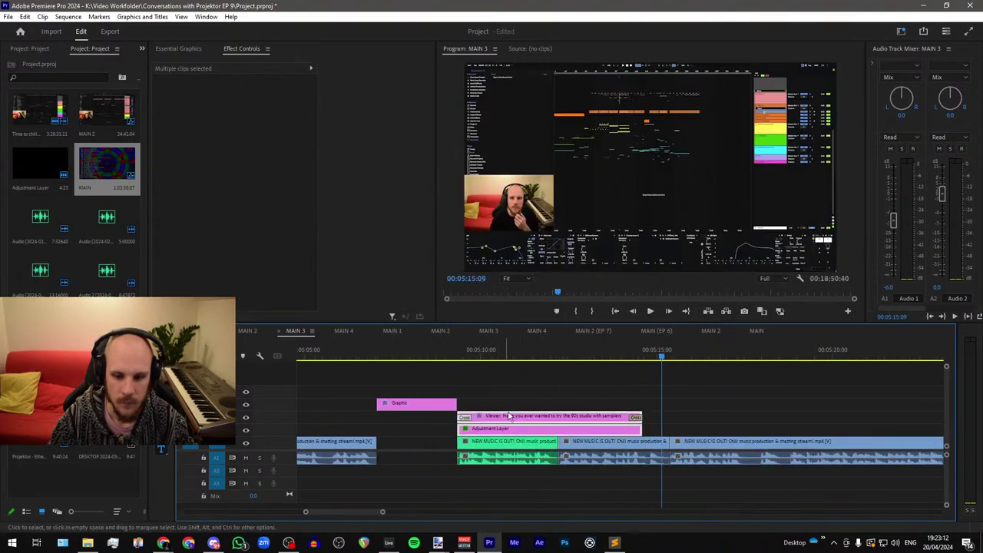
pyautogui.click(522, 404)
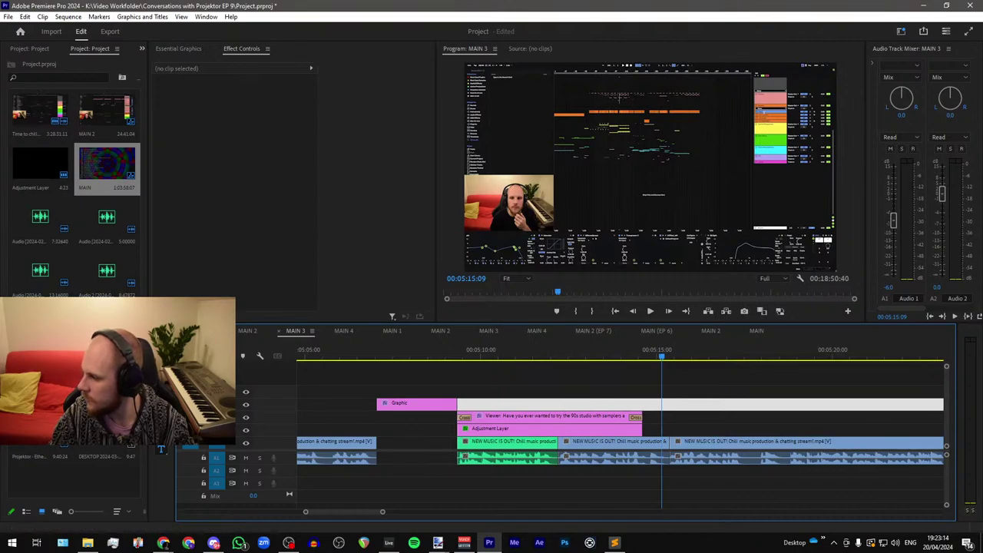
# Step: Replace the pasted message's text with "did you do any gain staging in the beginning of this production?", breaking the line after "staging in"
pyautogui.hotkey('alt', 'Tab')
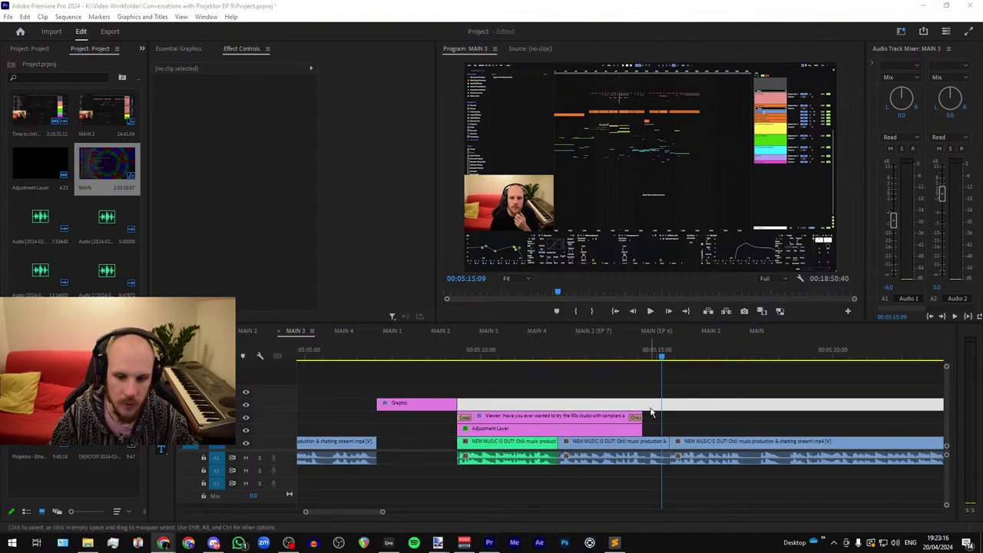
pyautogui.click(486, 352)
pyautogui.click(513, 417)
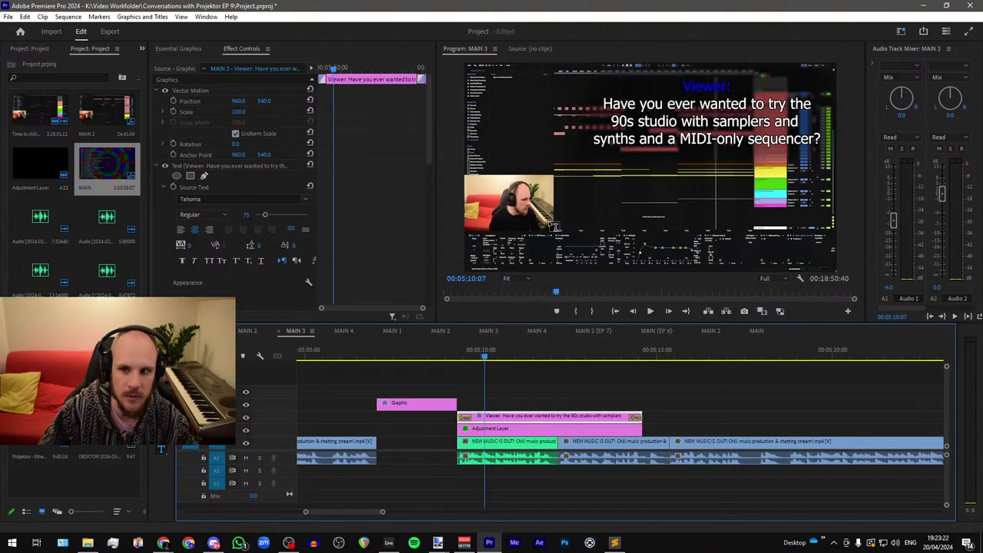
pyautogui.moveTo(603, 103); pyautogui.dragTo(841, 137)
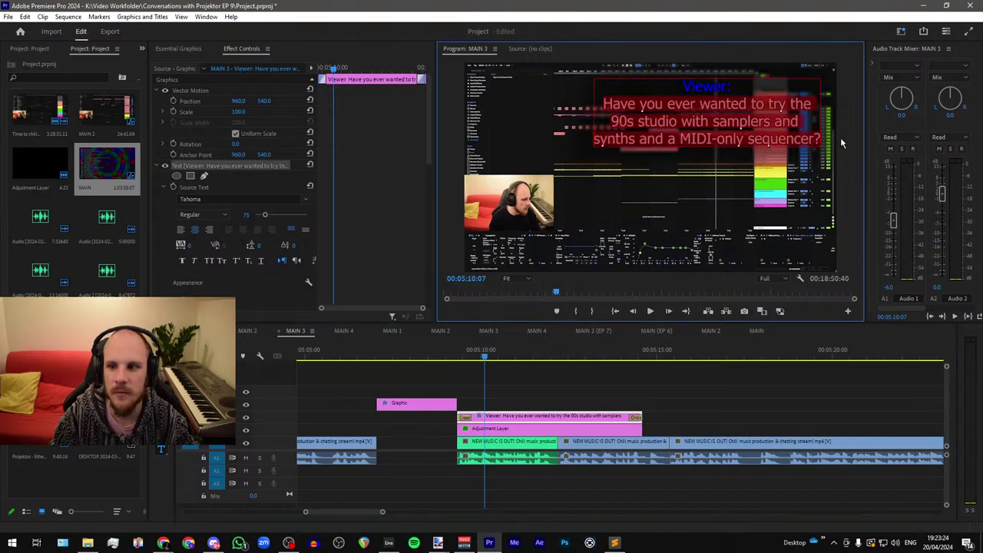
pyautogui.hotkey('ctrl', 'v')
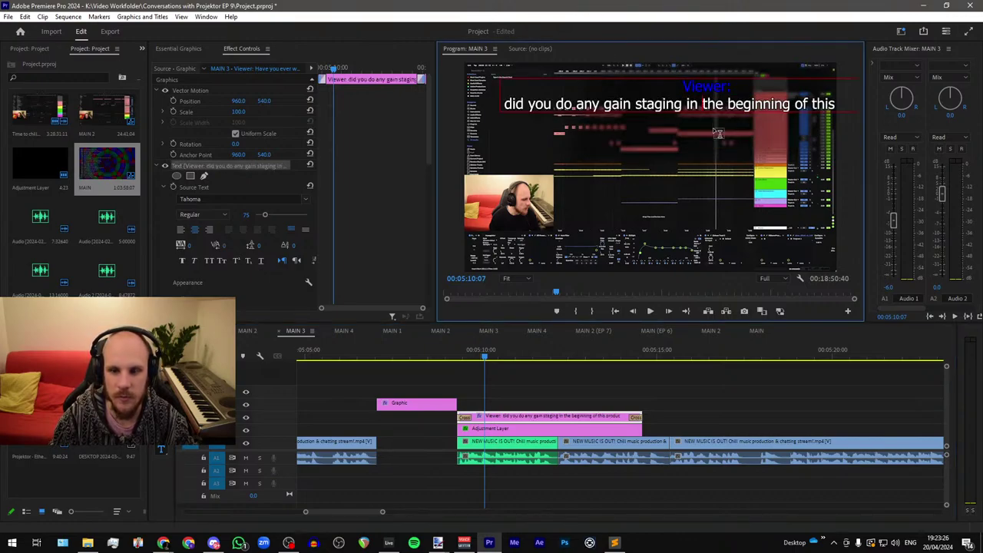
# Step: Trim the end of the gain staging message clip to the end of the green clip beneath it
pyautogui.click(506, 429)
pyautogui.keyDown('alt'); pyautogui.scroll(2, 623, 396); pyautogui.keyUp('alt')
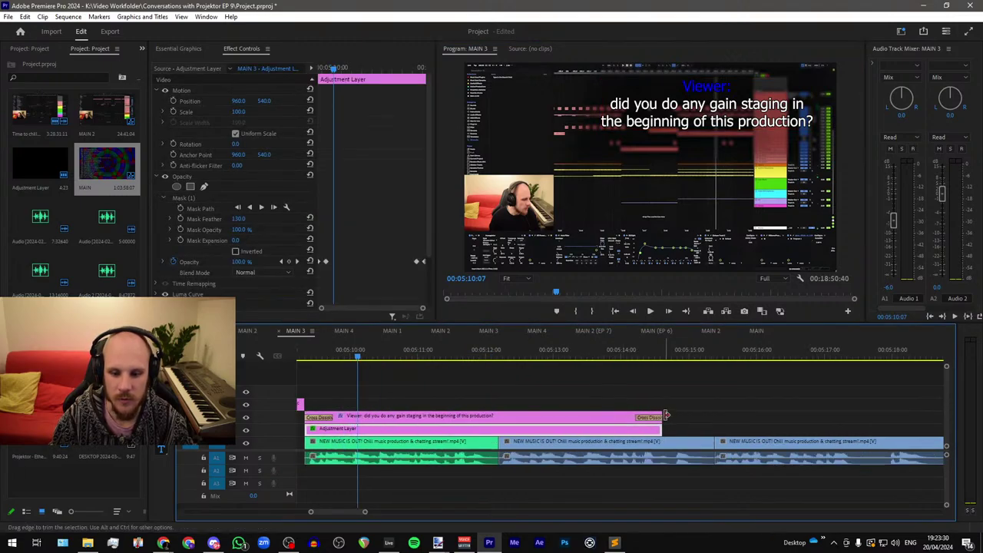
pyautogui.moveTo(661, 417); pyautogui.dragTo(497, 417)
# Step: Move the adjustment layer's closing opacity keyframes to start at 00:05:11:48, and trim the layer to the green clip's end
pyautogui.click(471, 356)
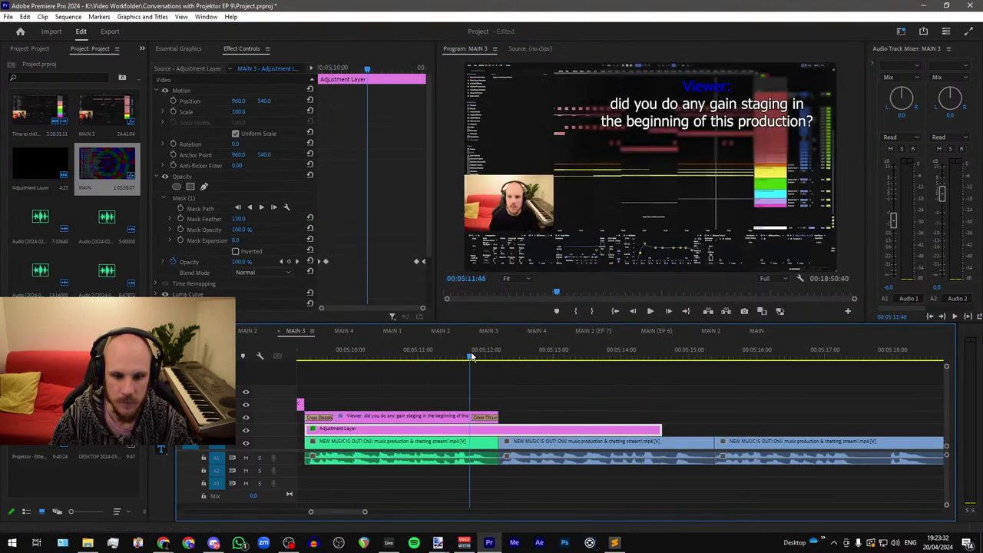
pyautogui.keyDown('alt'); pyautogui.scroll(3, 473, 358); pyautogui.keyUp('alt')
pyautogui.keyDown('alt'); pyautogui.scroll(-3, 474, 358); pyautogui.keyUp('alt')
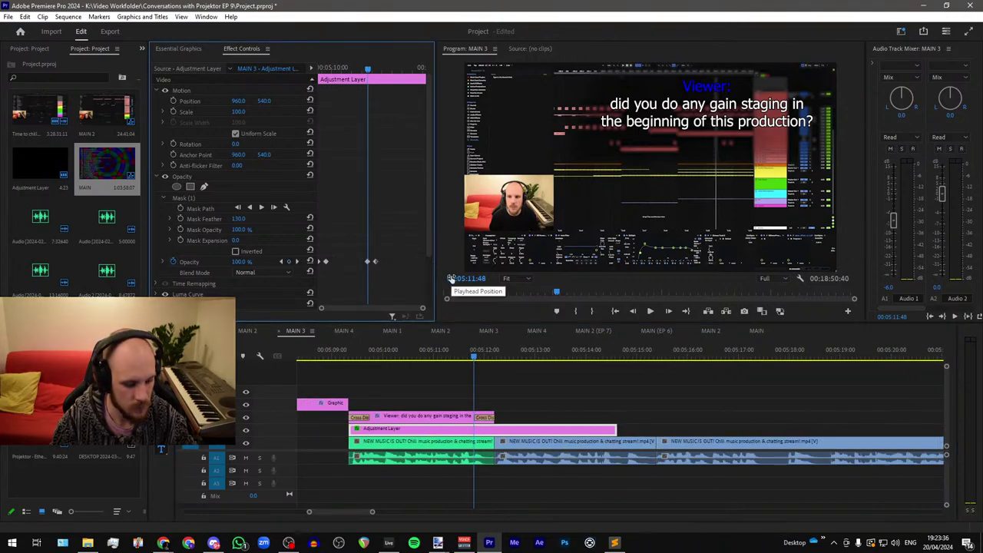
pyautogui.moveTo(616, 429); pyautogui.dragTo(493, 434)
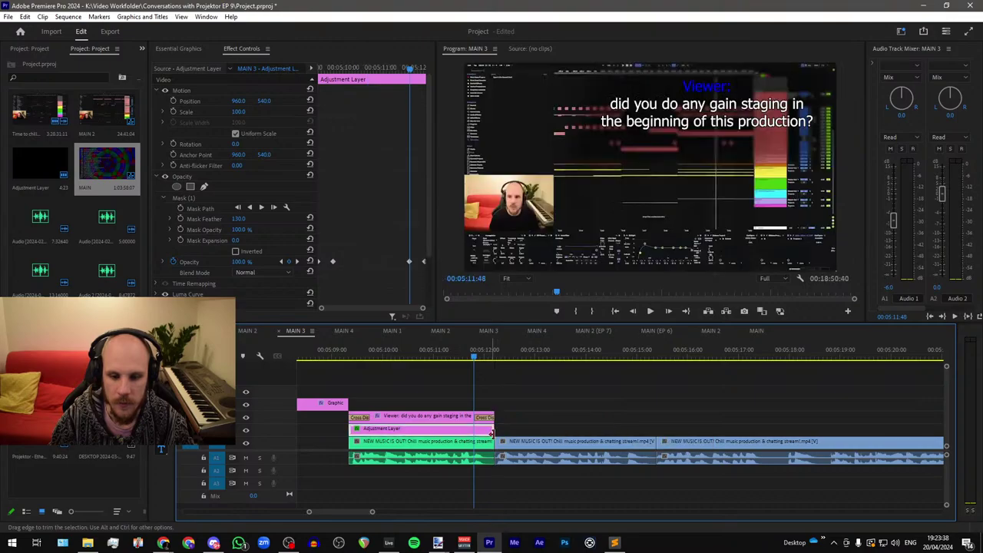
pyautogui.click(550, 430)
# Step: Raise the lower corners of the adjustment layer's opacity mask to just below the two-line gain staging message
pyautogui.keyDown('alt'); pyautogui.scroll(-2, 596, 415); pyautogui.keyUp('alt')
pyautogui.click(504, 356)
pyautogui.click(505, 429)
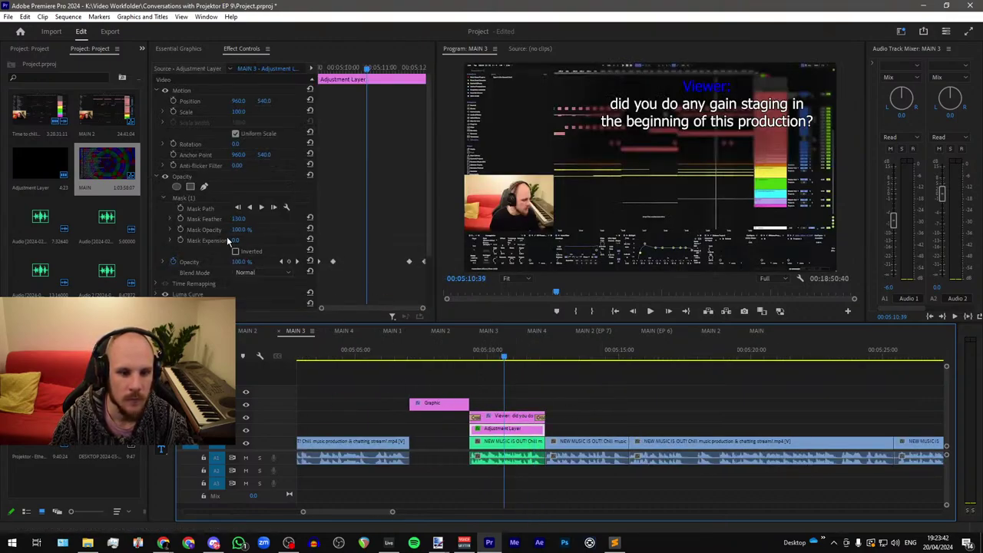
pyautogui.click(188, 198)
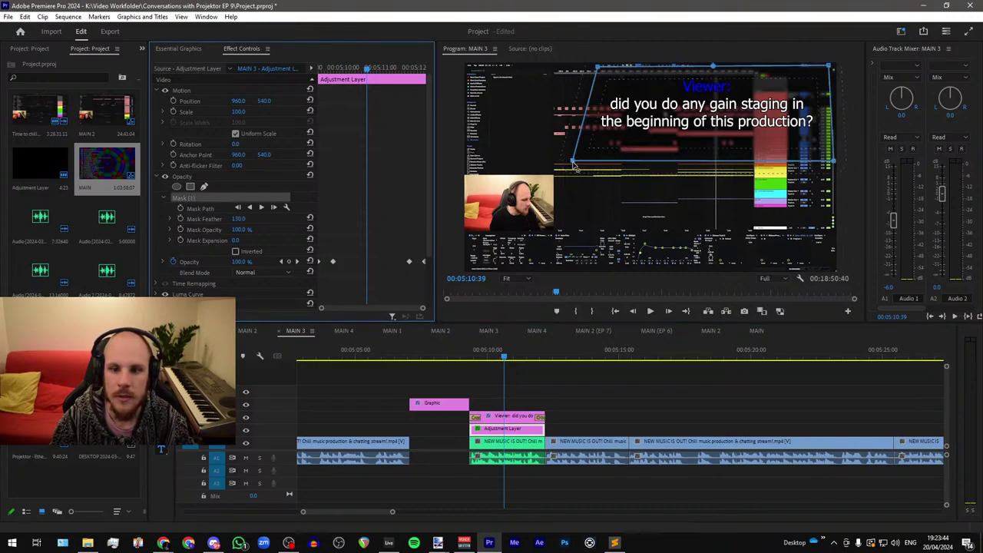
pyautogui.moveTo(573, 163); pyautogui.dragTo(578, 142)
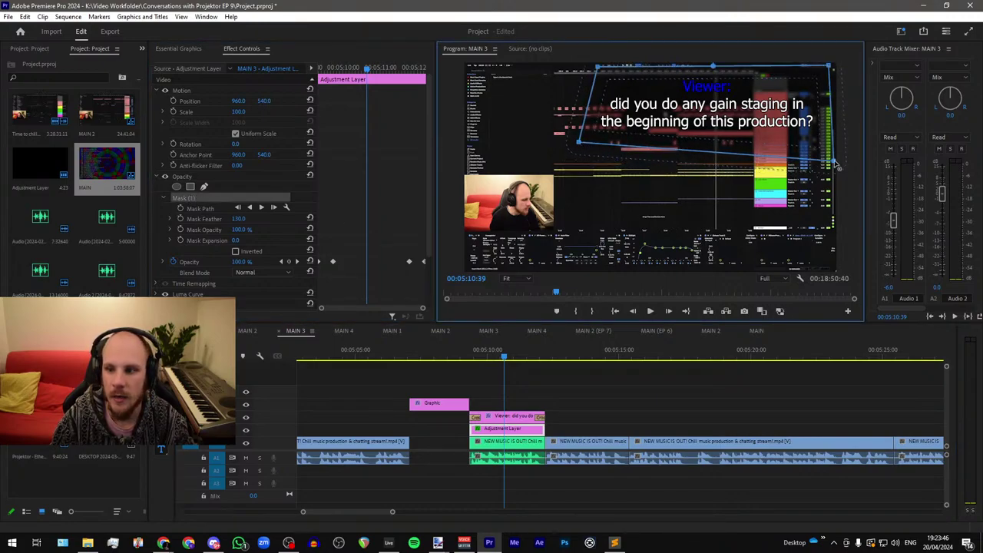
pyautogui.moveTo(837, 165); pyautogui.dragTo(835, 148)
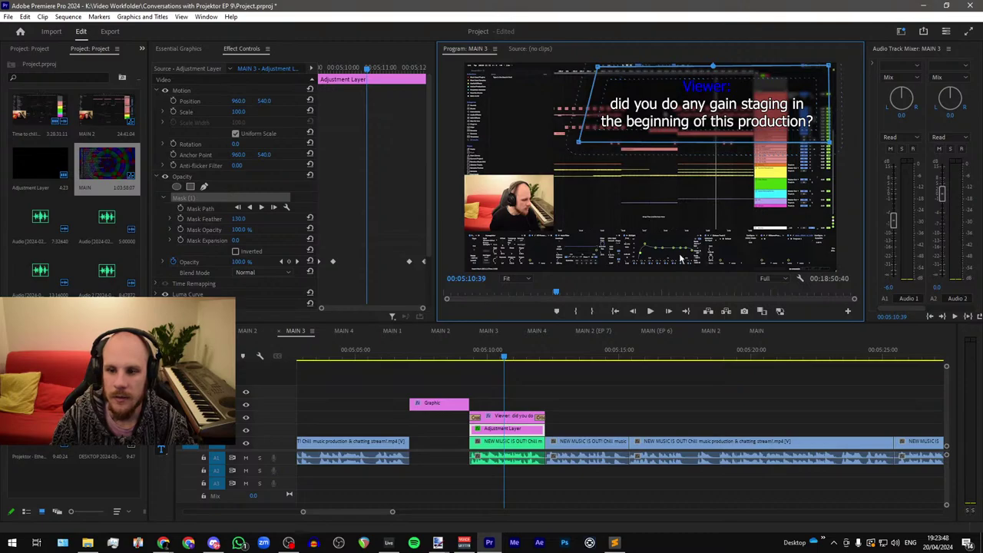
# Step: Capitalize the first word of the gain staging message so it reads "Did", and save the project
pyautogui.click(526, 389)
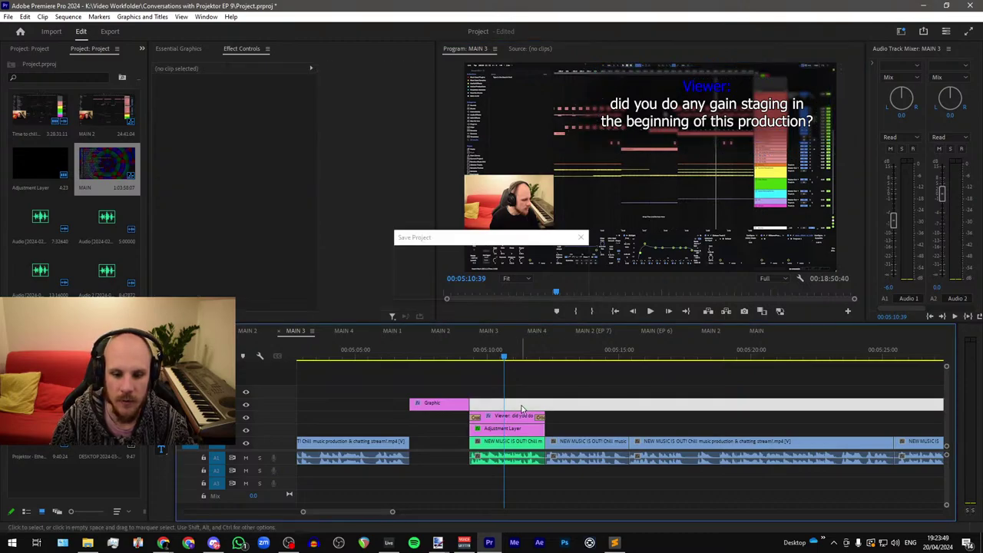
pyautogui.click(494, 360)
pyautogui.scroll(-4, 440, 364)
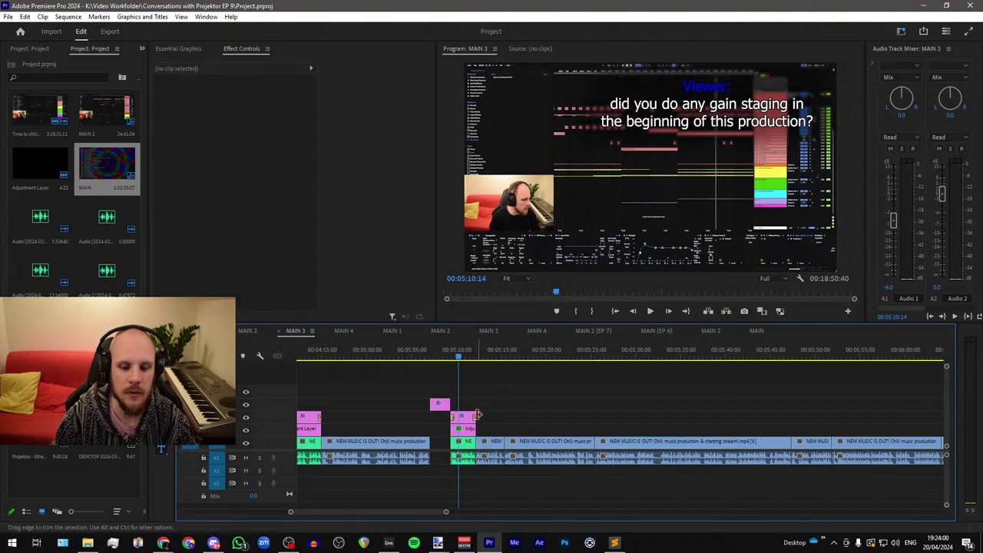
pyautogui.click(627, 105)
pyautogui.click(619, 105)
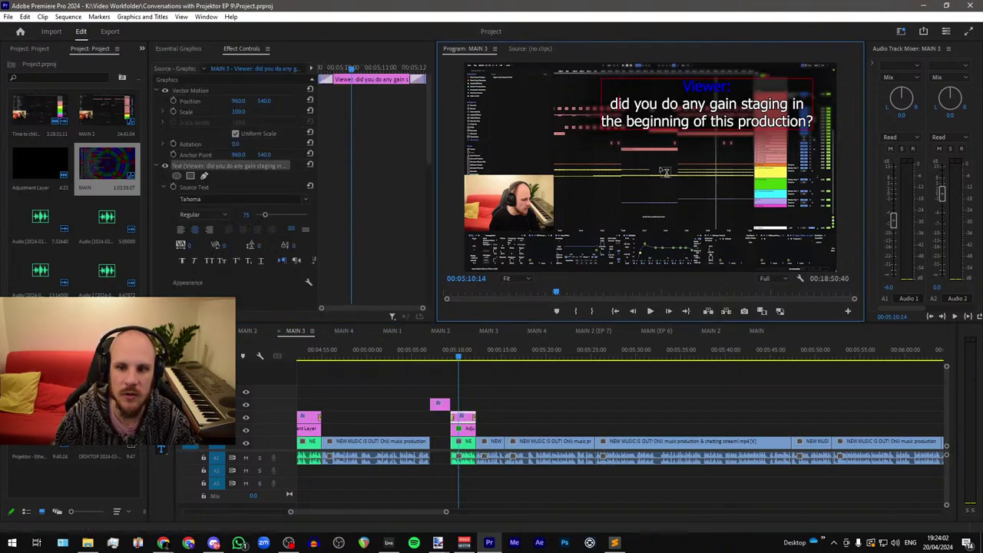
pyautogui.press('BackSpace')
pyautogui.write('D')
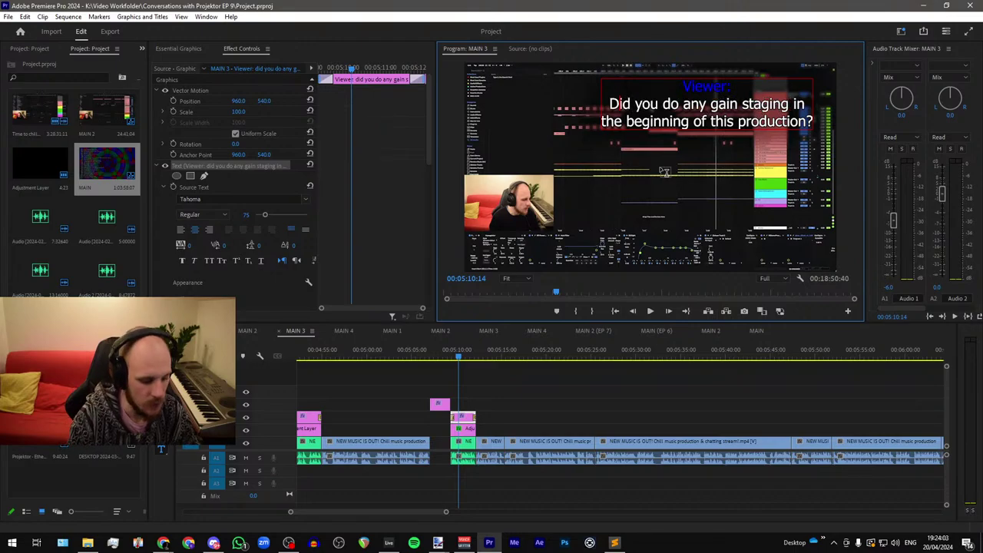
pyautogui.click(496, 418)
pyautogui.hotkey('ctrl', 's')
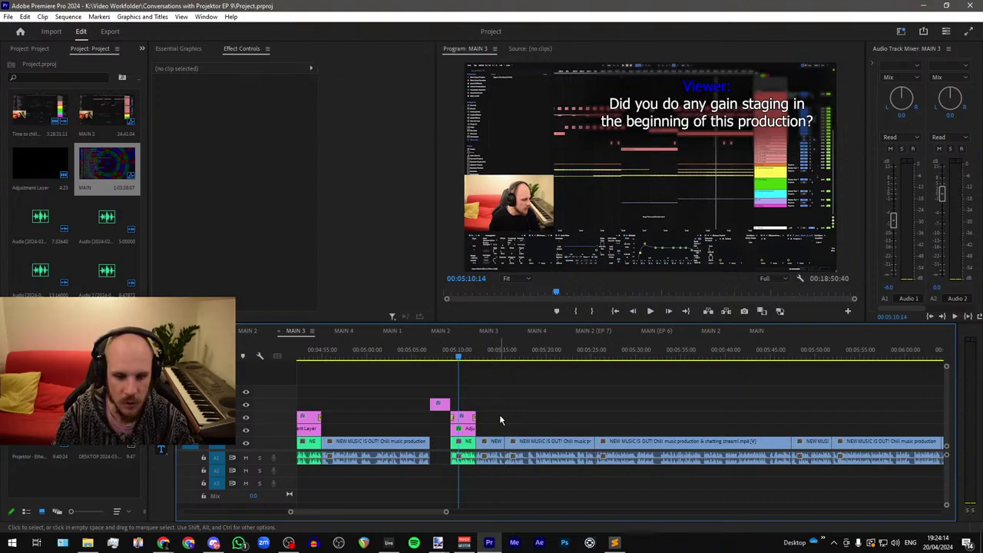
# Step: Copy the gain staging message and its adjustment layer over the next green clip, shifting the pair to extend slightly past both clip ends
pyautogui.scroll(-4, 500, 419)
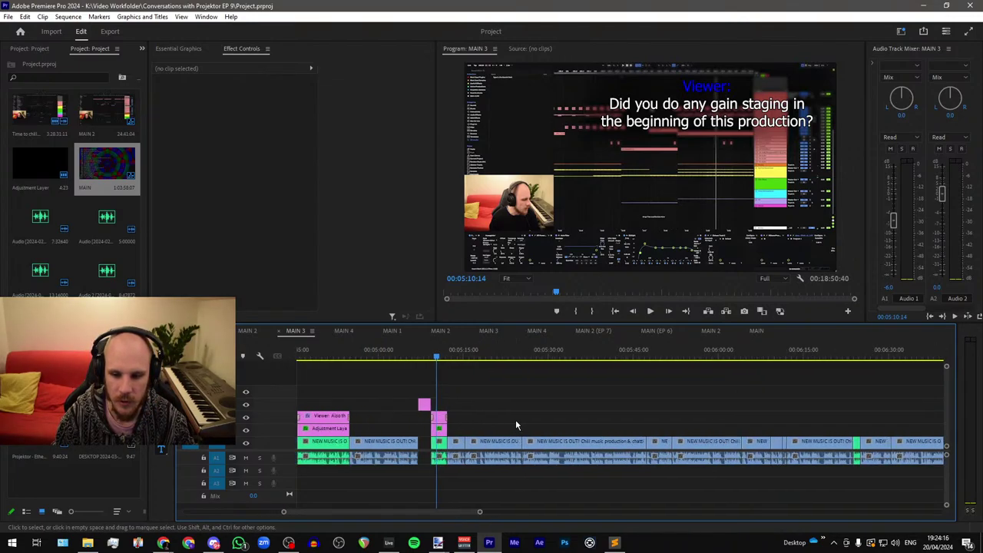
pyautogui.moveTo(468, 419); pyautogui.dragTo(430, 430)
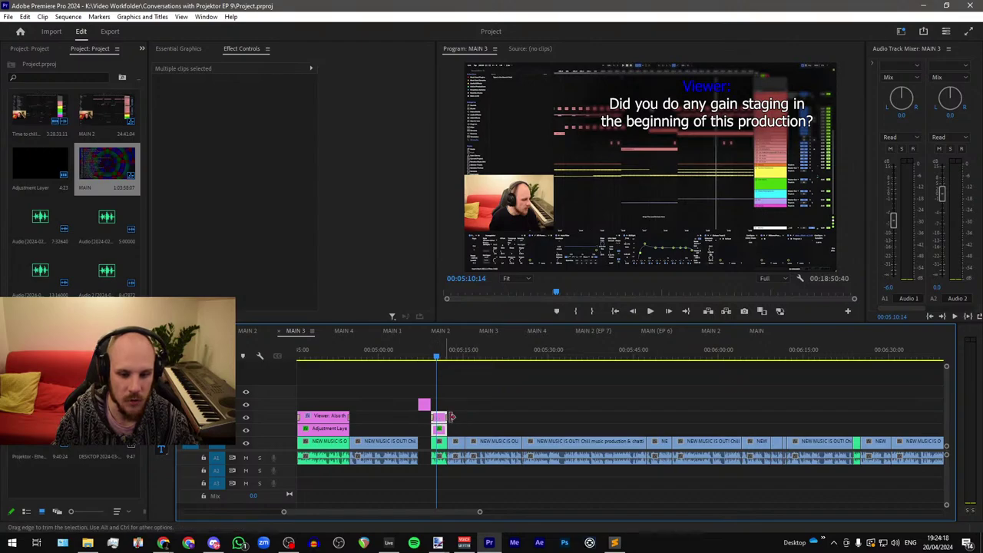
pyautogui.hotkey('ctrl', 'c')
pyautogui.click(863, 353)
pyautogui.hotkey('ctrl', 'v')
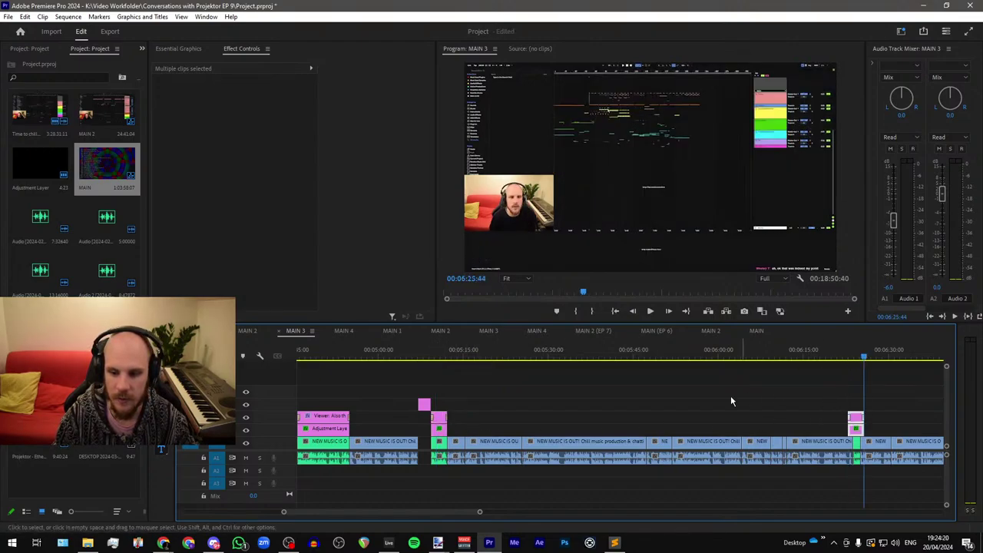
pyautogui.scroll(5, 774, 422)
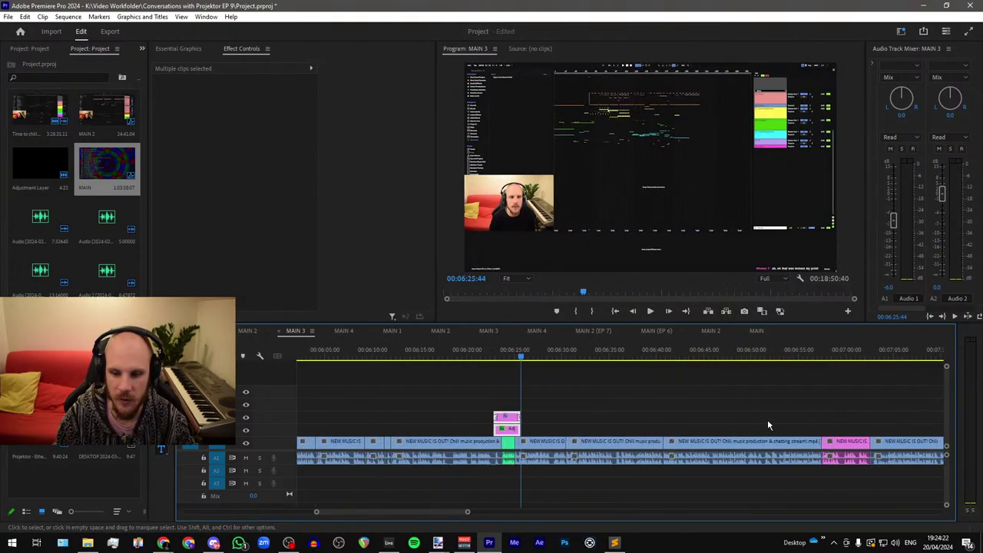
pyautogui.scroll(1, 456, 422)
pyautogui.moveTo(396, 415); pyautogui.dragTo(409, 417)
# Step: Play the section at the green clip, and replace the pasted message's text with "I indeed was pointing at kick and bass"
pyautogui.click(355, 358)
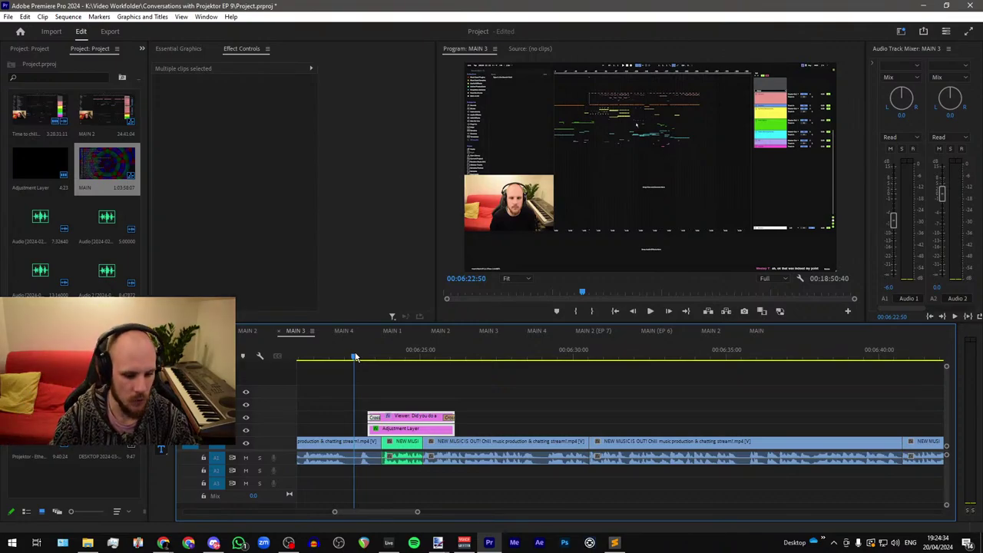
pyautogui.click(357, 356)
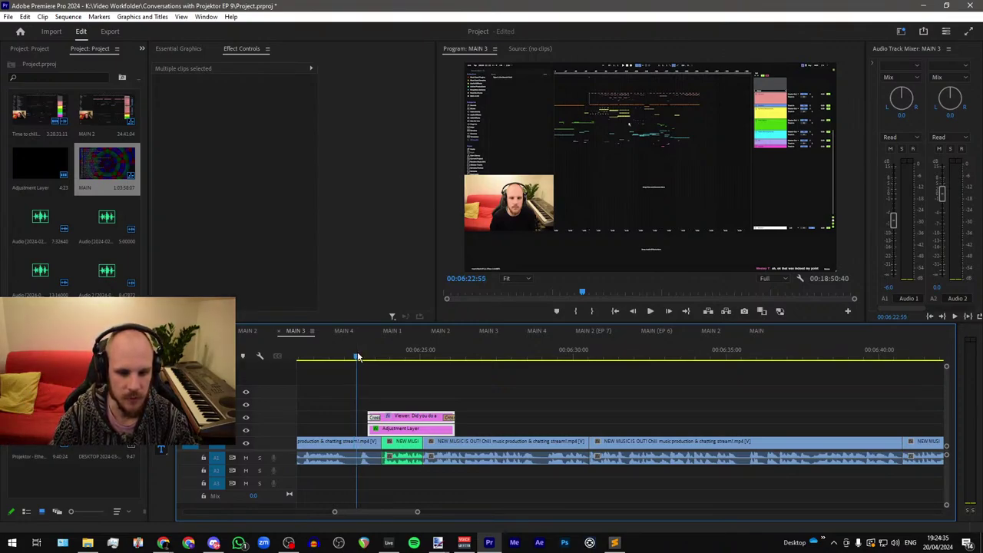
pyautogui.click(392, 405)
pyautogui.press('space')
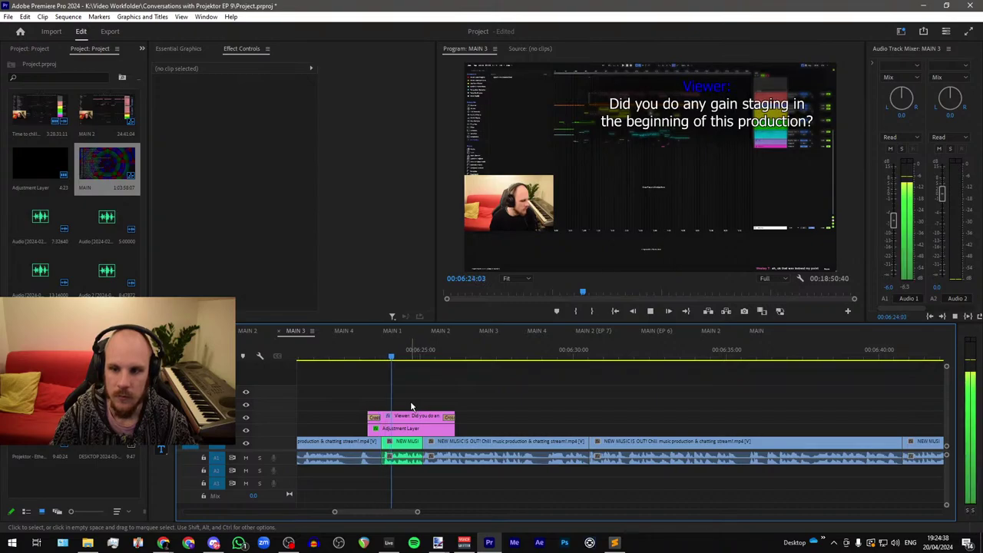
pyautogui.press('space')
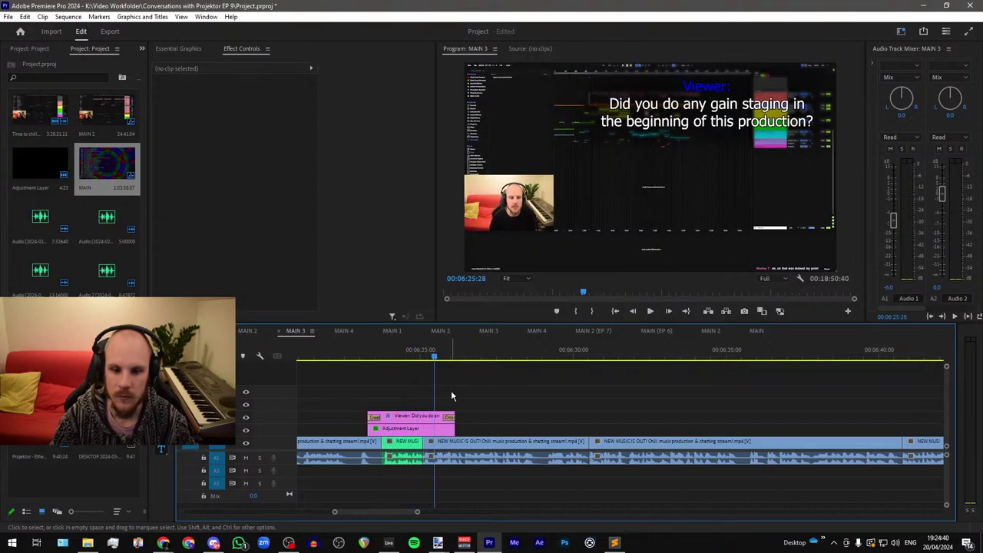
pyautogui.press('Up')
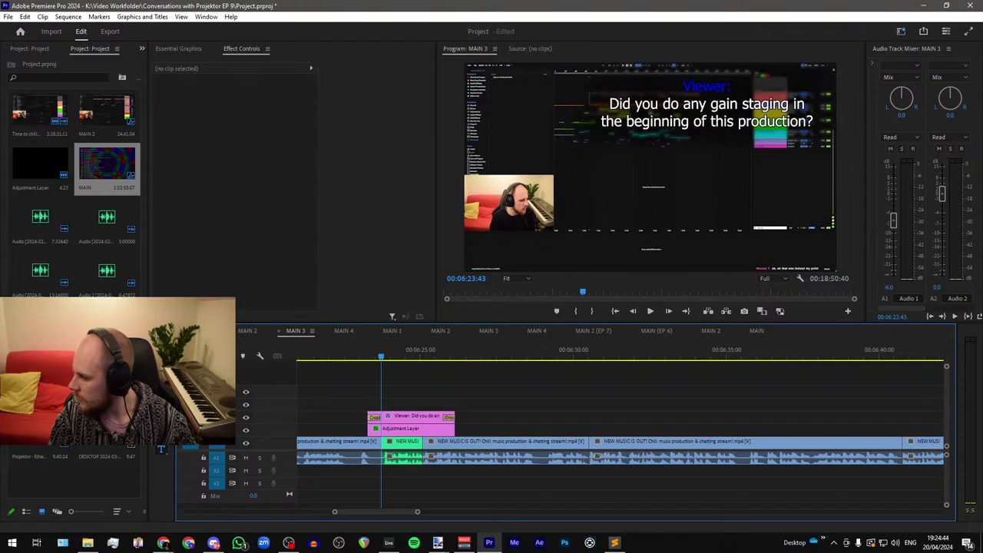
pyautogui.hotkey('alt', 'Tab')
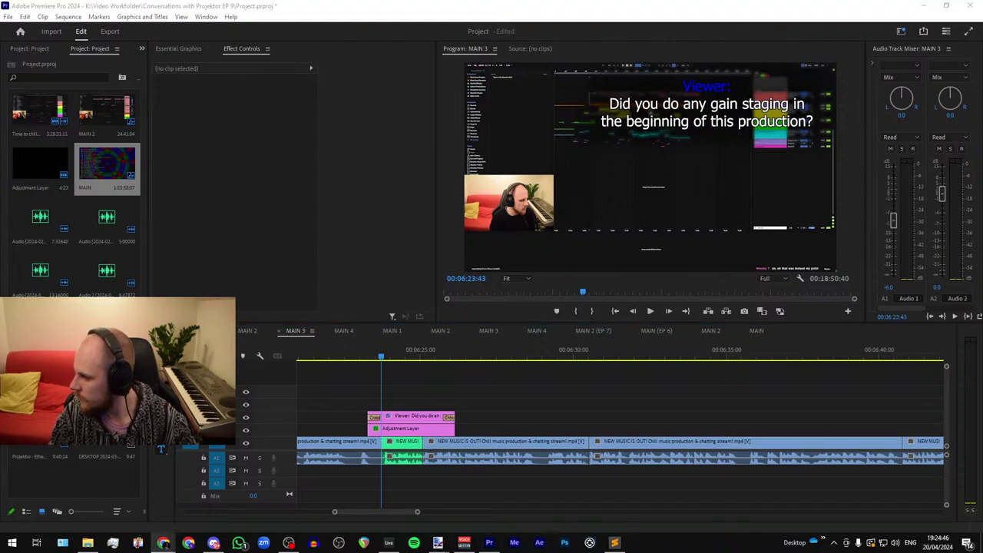
pyautogui.click(434, 416)
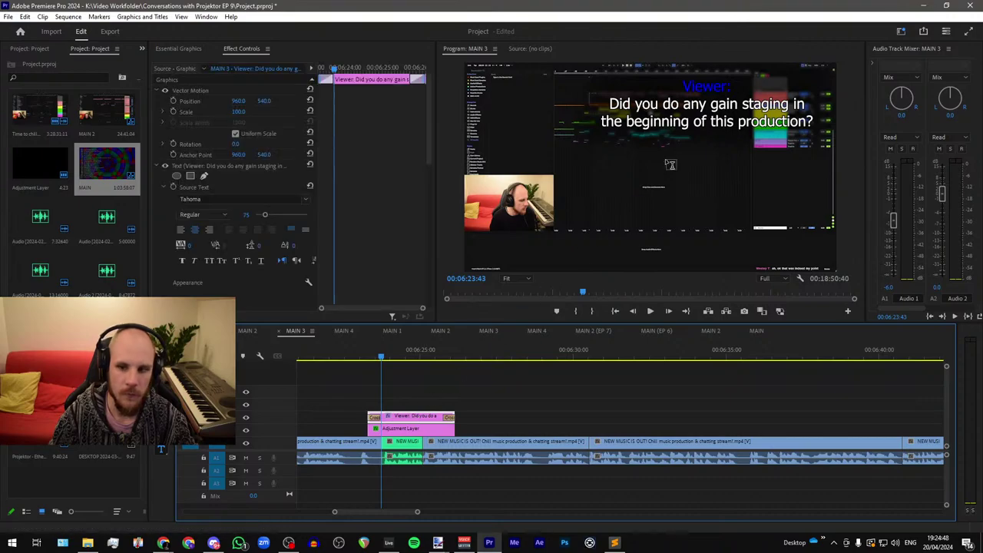
pyautogui.moveTo(617, 102); pyautogui.dragTo(802, 136)
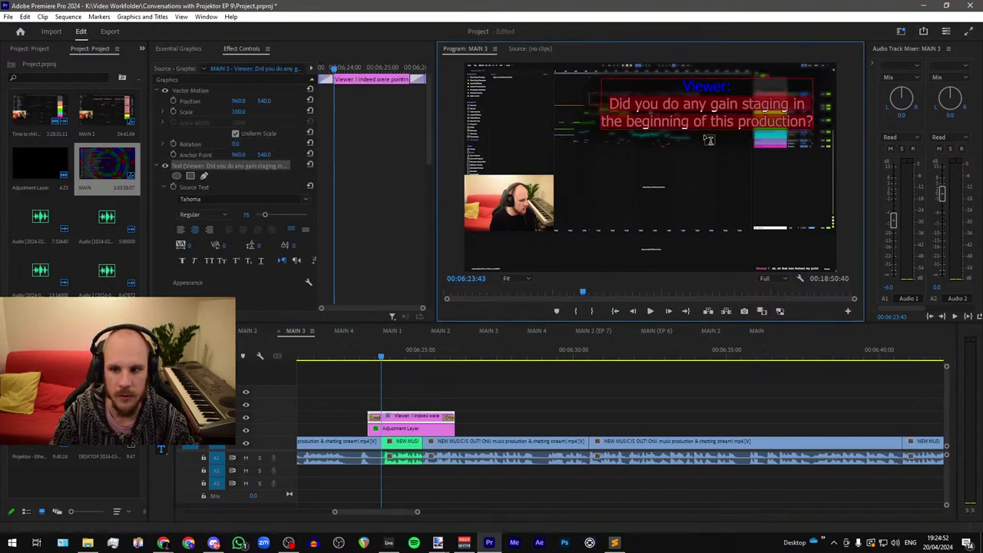
pyautogui.hotkey('ctrl', 'v')
pyautogui.press('BackSpace')
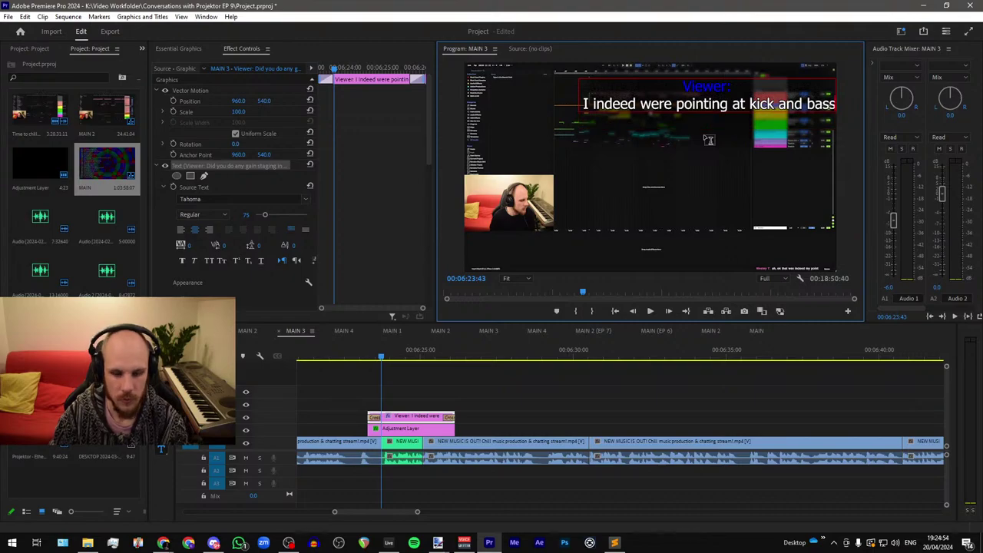
pyautogui.moveTo(640, 103); pyautogui.dragTo(673, 104)
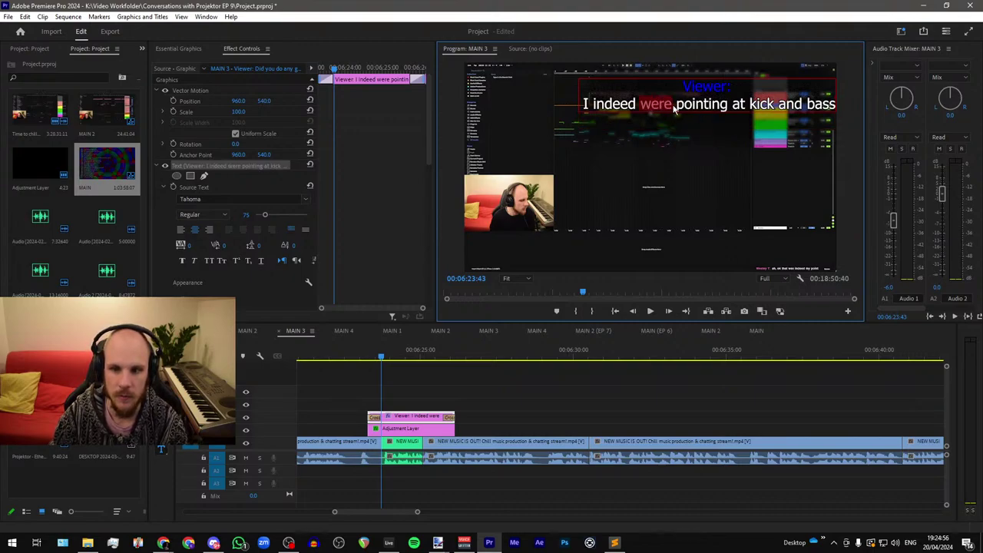
pyautogui.write('was')
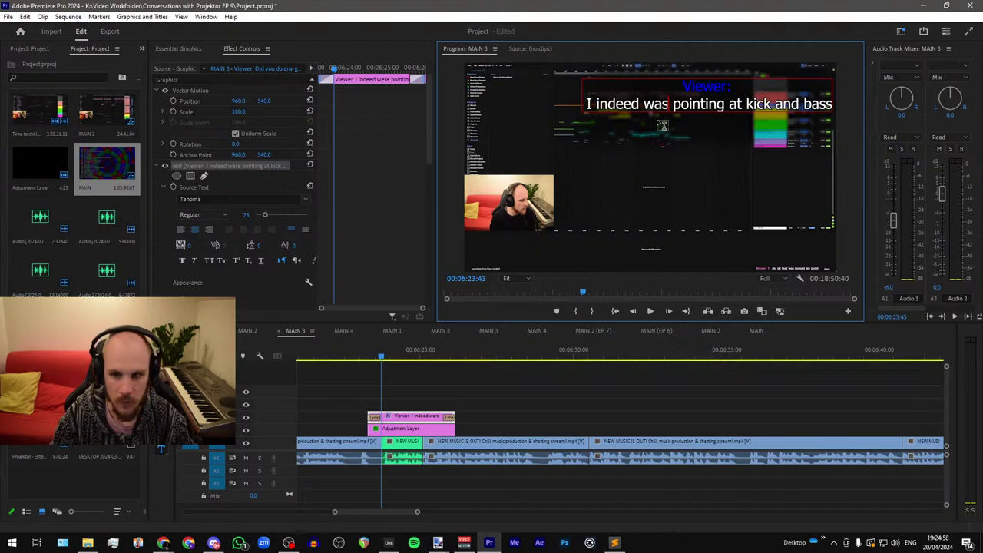
# Step: Play back the section with the kick and bass message, and save the project
pyautogui.click(422, 408)
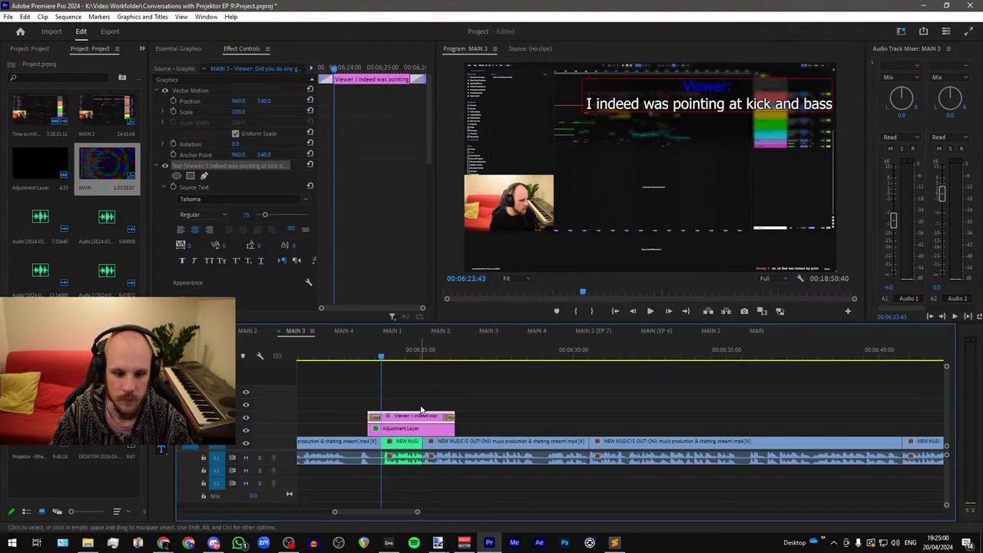
pyautogui.click(362, 356)
pyautogui.press('space')
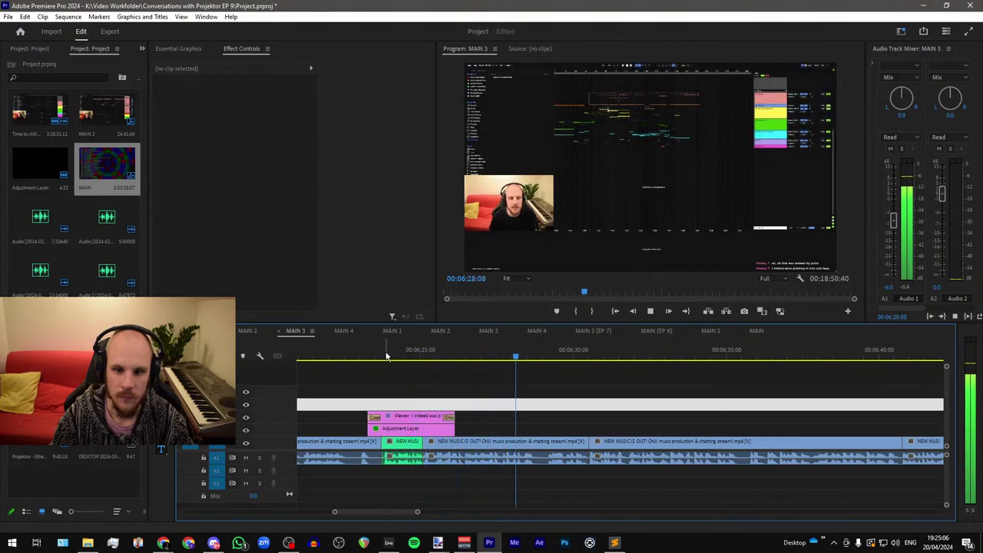
pyautogui.scroll(-3, 414, 399)
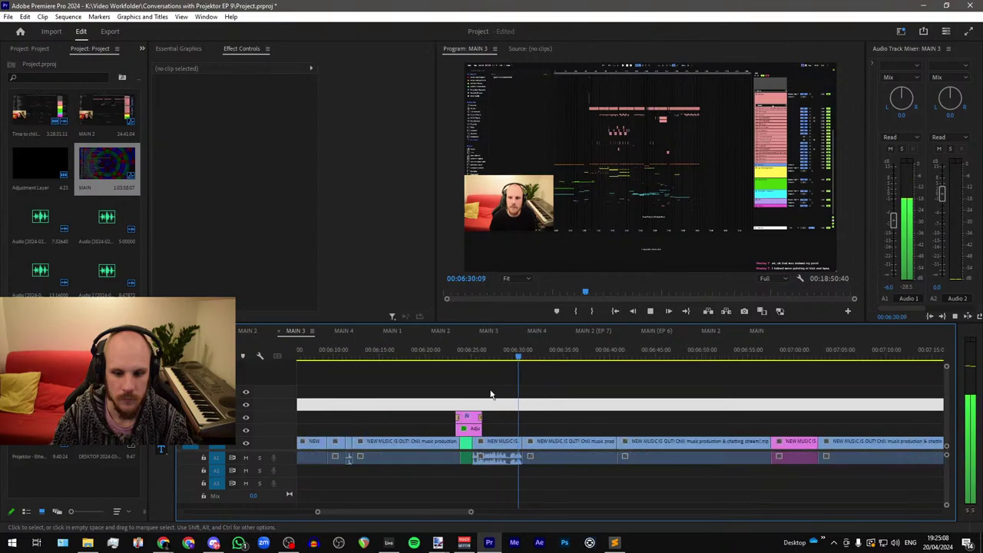
pyautogui.hotkey('ctrl', 's')
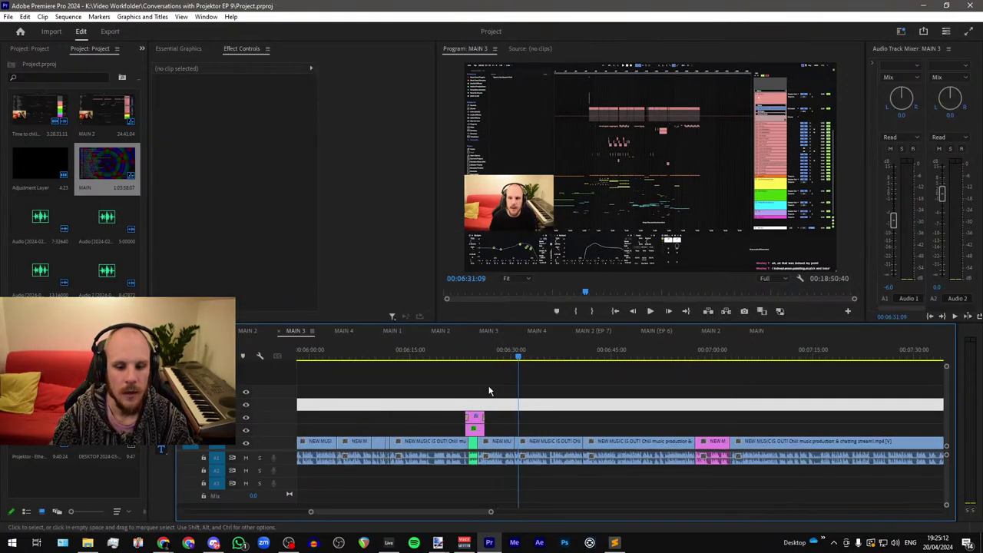
# Step: Switch to Live and bring the recorded audio onto track A2 beneath the green clip of the kick and bass message
pyautogui.press('=')
pyautogui.press('=')
pyautogui.press('=')
pyautogui.press('=')
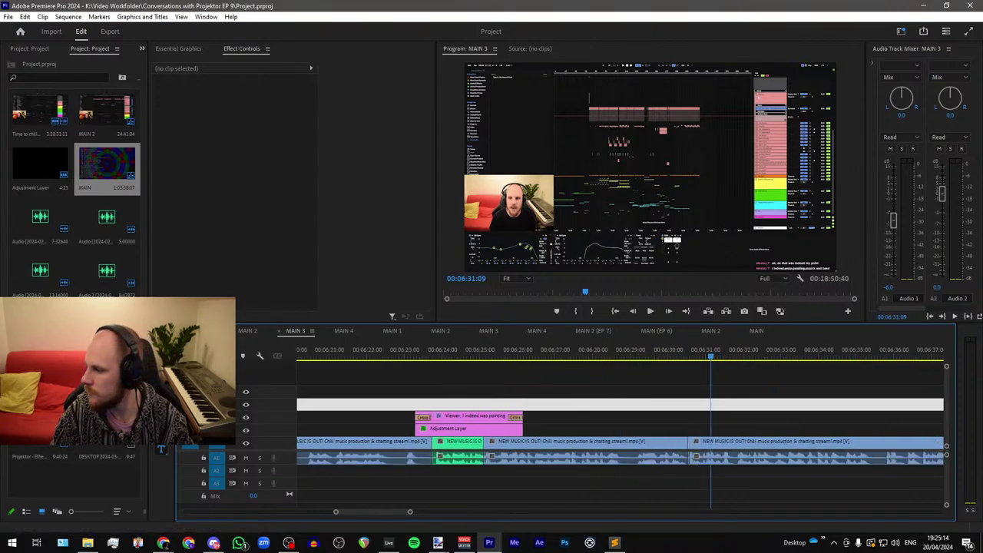
pyautogui.hotkey('alt', 'Tab')
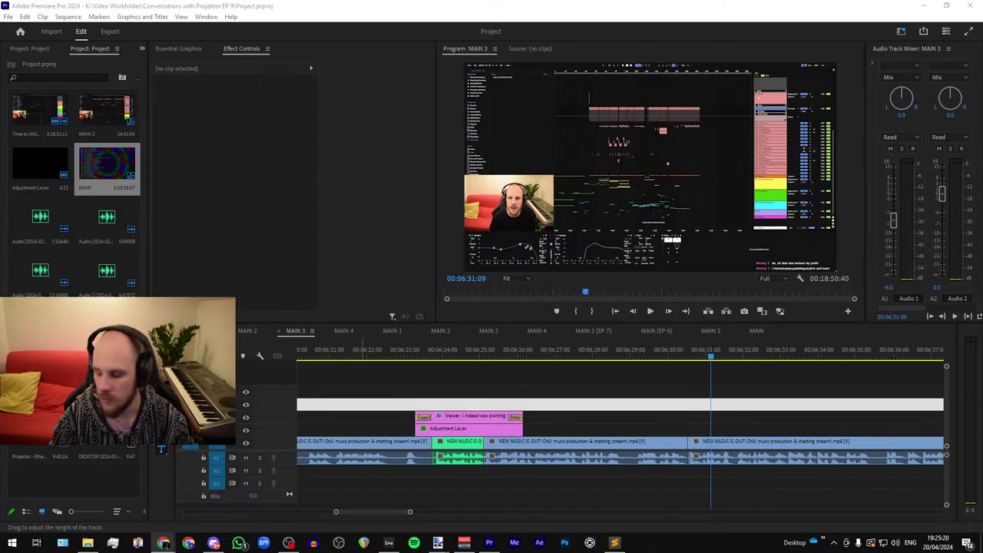
pyautogui.hotkey('alt', 'Tab')
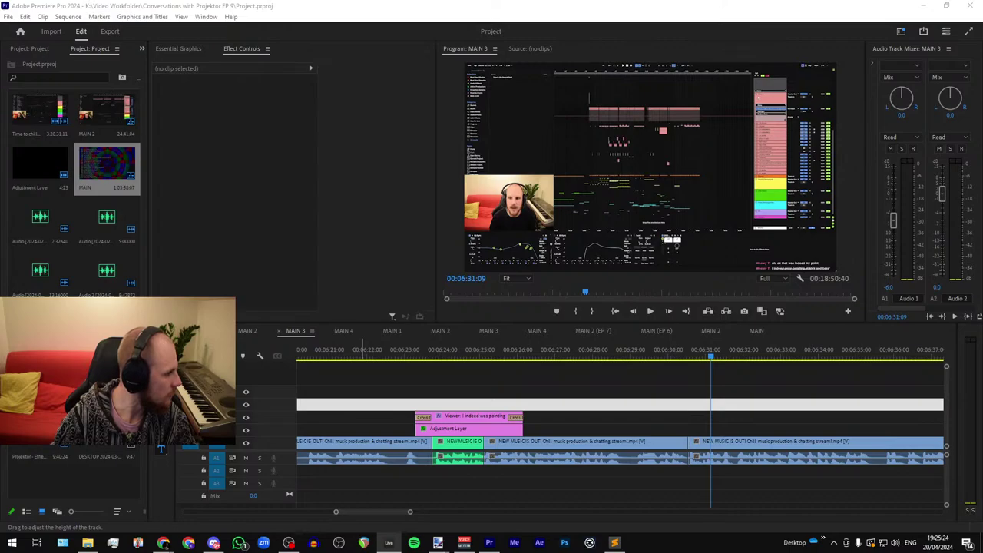
pyautogui.hotkey('alt', 'Tab')
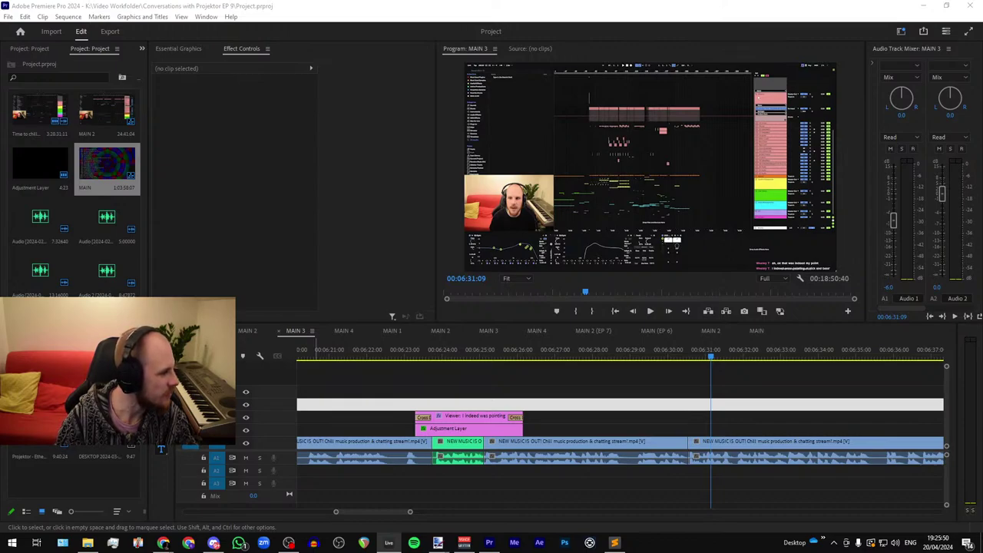
pyautogui.moveTo(472, 484); pyautogui.dragTo(424, 476)
pyautogui.scroll(1, 425, 498)
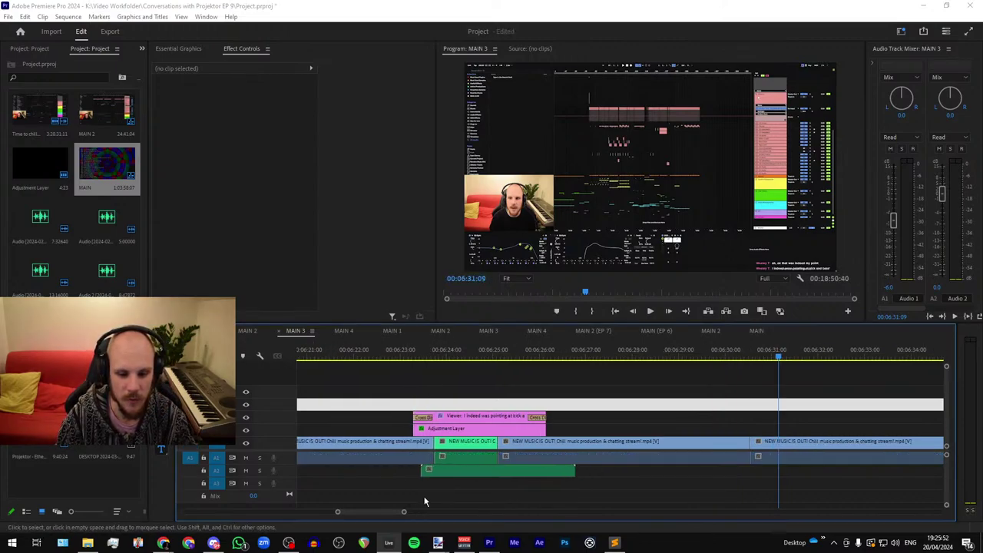
pyautogui.scroll(2, 431, 493)
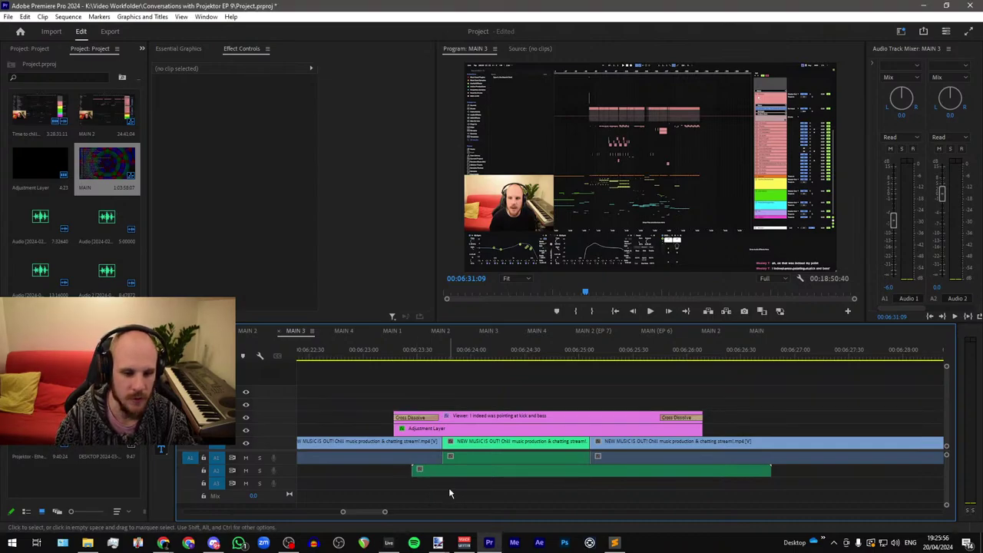
pyautogui.scroll(-1, 477, 489)
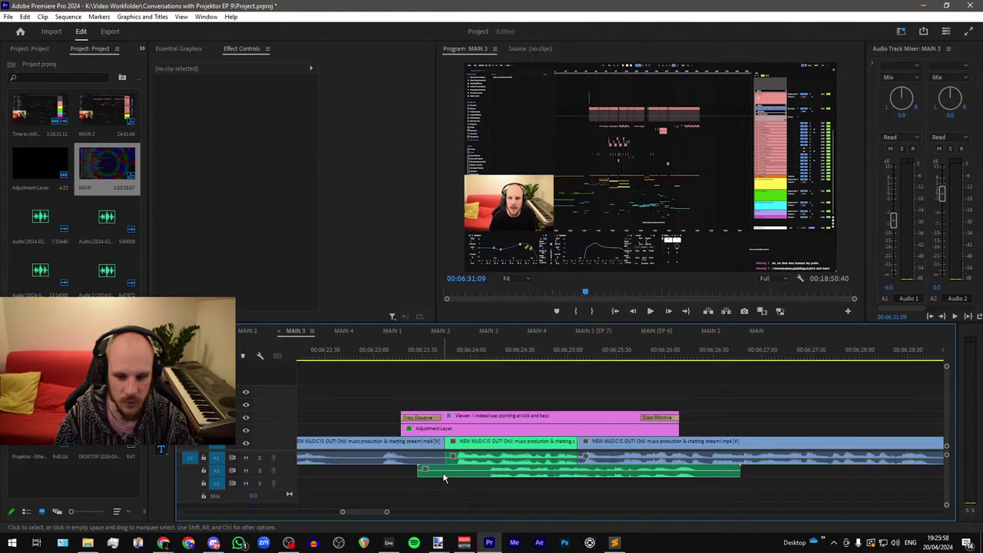
# Step: Trim the silent start of the A2 recording and align it with the start of the green clip
pyautogui.moveTo(420, 470); pyautogui.dragTo(476, 475)
pyautogui.scroll(2, 527, 504)
pyautogui.scroll(-3, 483, 501)
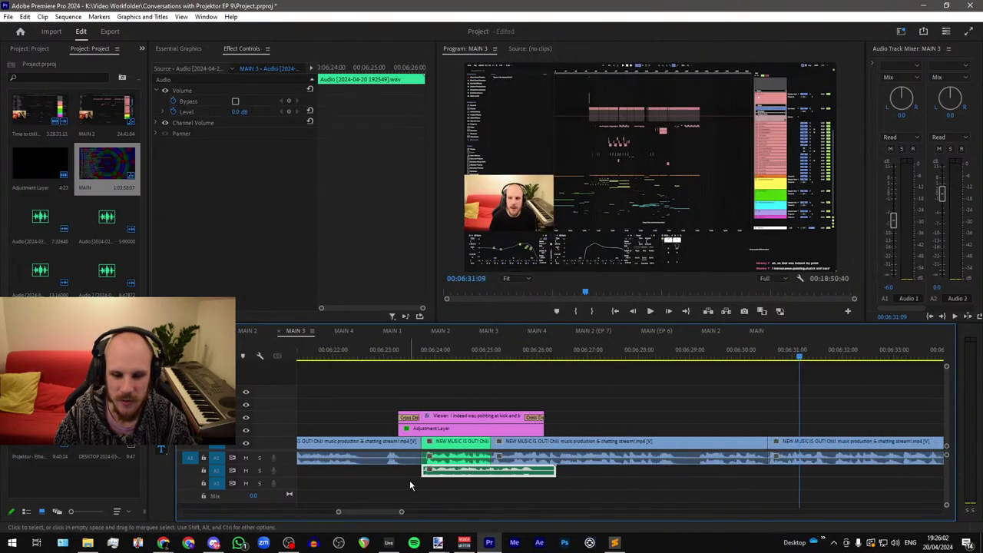
# Step: Shift all clips after the green clip later so they start at the end of the A2 recording
pyautogui.scroll(-3, 409, 480)
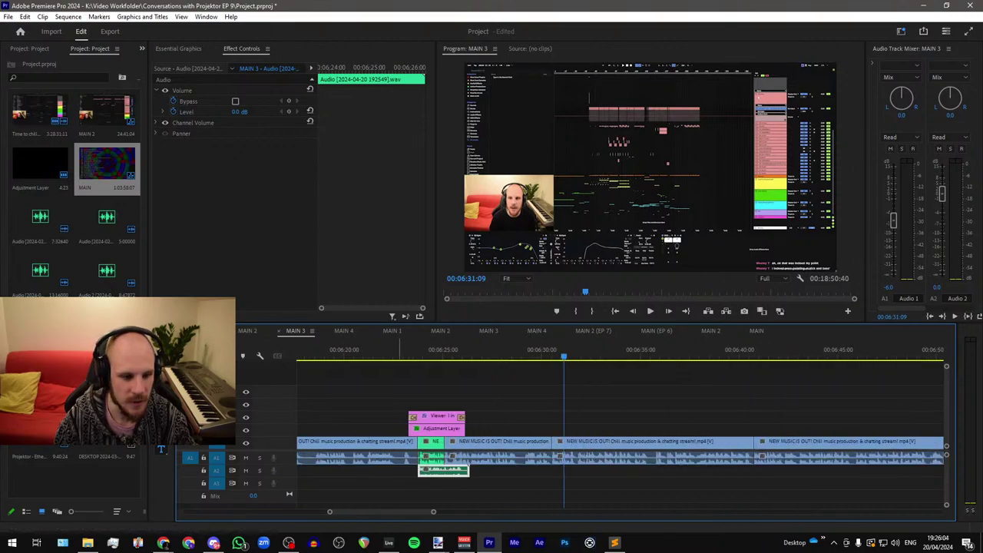
pyautogui.click(160, 347)
pyautogui.click(496, 430)
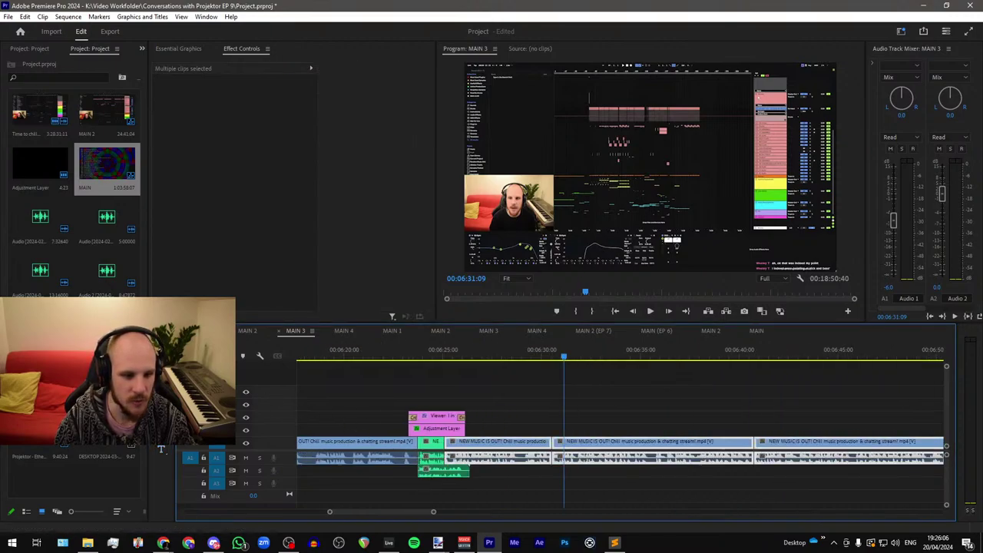
pyautogui.scroll(4, 435, 448)
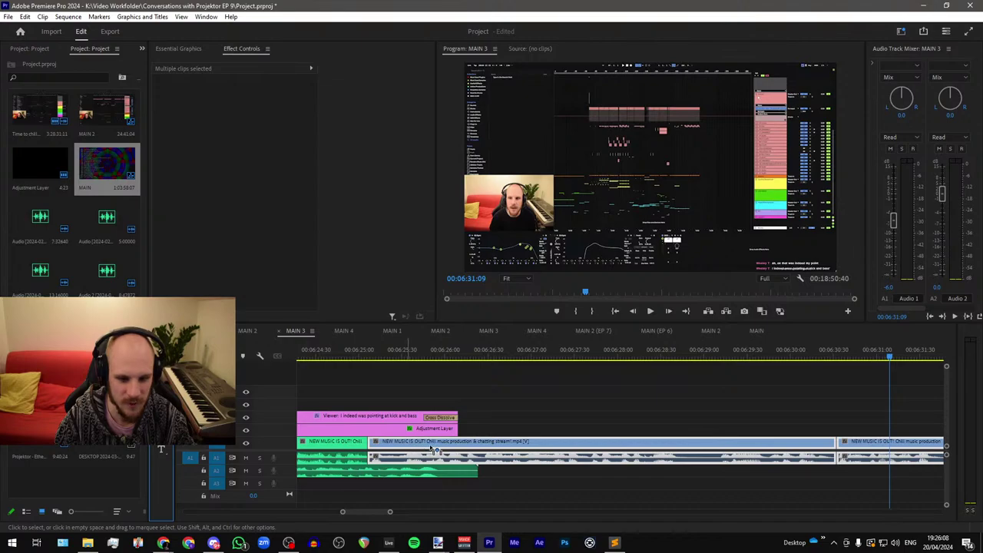
pyautogui.moveTo(436, 448); pyautogui.dragTo(498, 455)
pyautogui.scroll(-2, 463, 474)
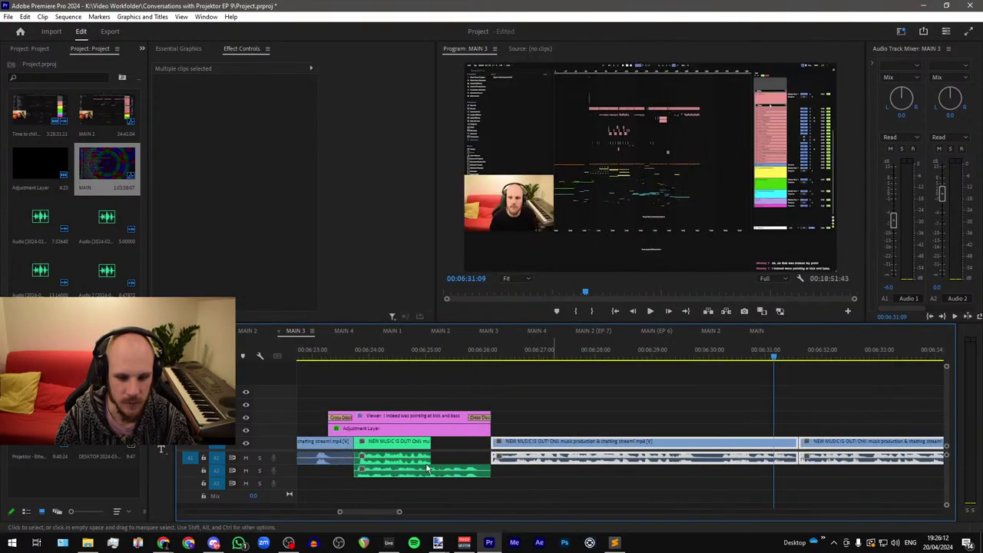
# Step: Extend the green clip to fill the gap before the next clip, and delete its original A1 audio
pyautogui.moveTo(363, 446)
pyautogui.mouseDown()
pyautogui.moveTo(417, 442)
pyautogui.moveTo(355, 445)
pyautogui.mouseUp()
pyautogui.click(538, 488)
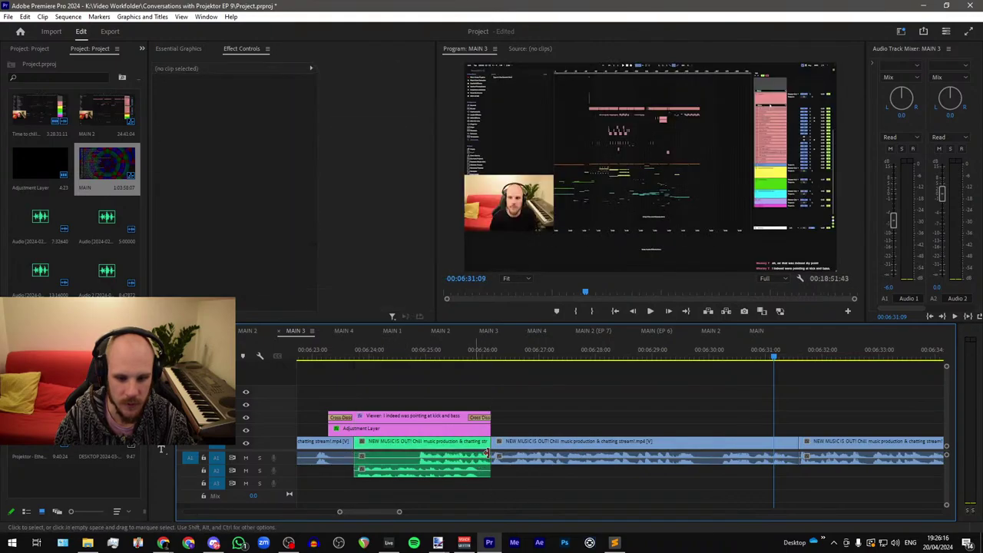
pyautogui.moveTo(489, 358); pyautogui.dragTo(432, 361)
pyautogui.click(438, 466)
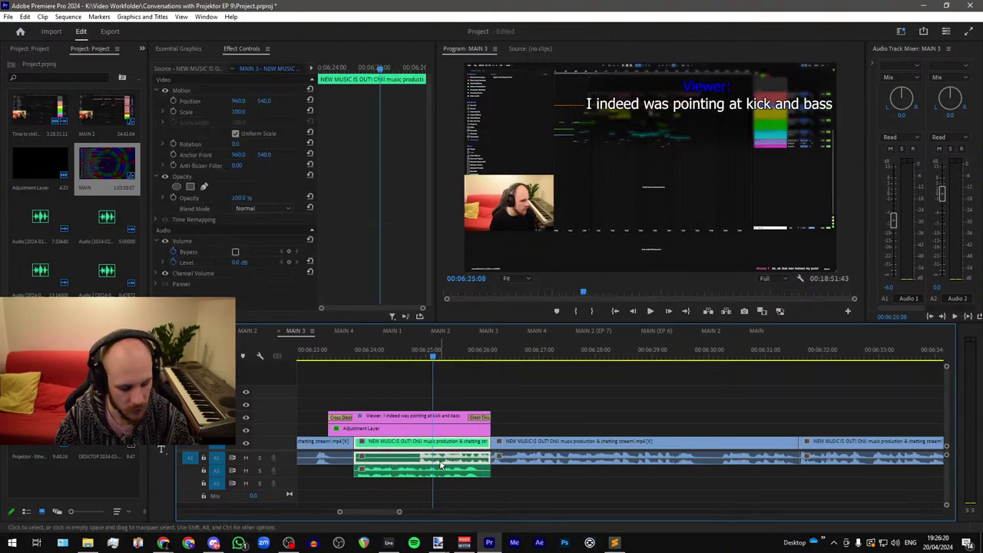
pyautogui.keyDown('alt'); pyautogui.click(440, 462); pyautogui.keyUp('alt')
pyautogui.press('Delete')
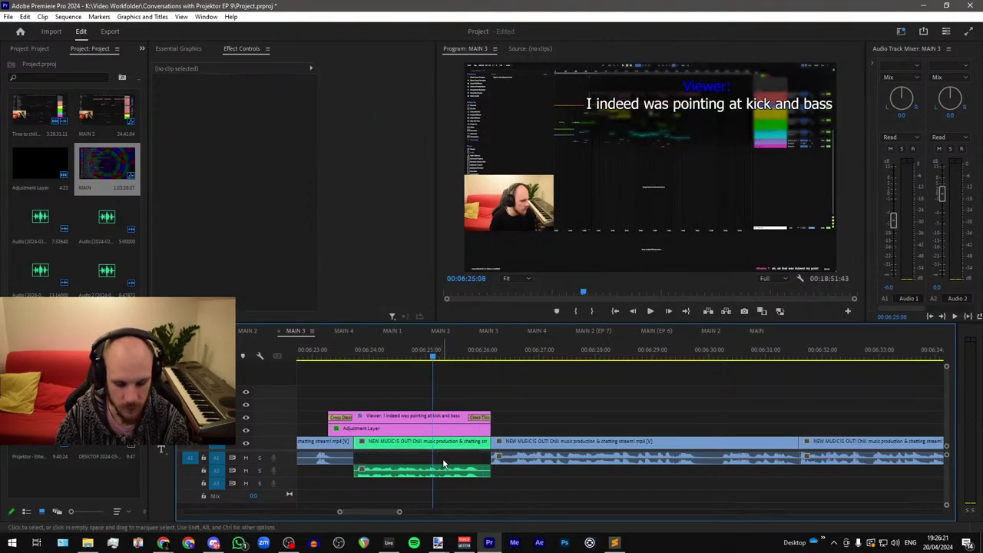
# Step: Play the section, and reword the message as "I indeed was pointing at the kick and bass", with a line break before "the"
pyautogui.click(333, 358)
pyautogui.press('space')
pyautogui.press('space')
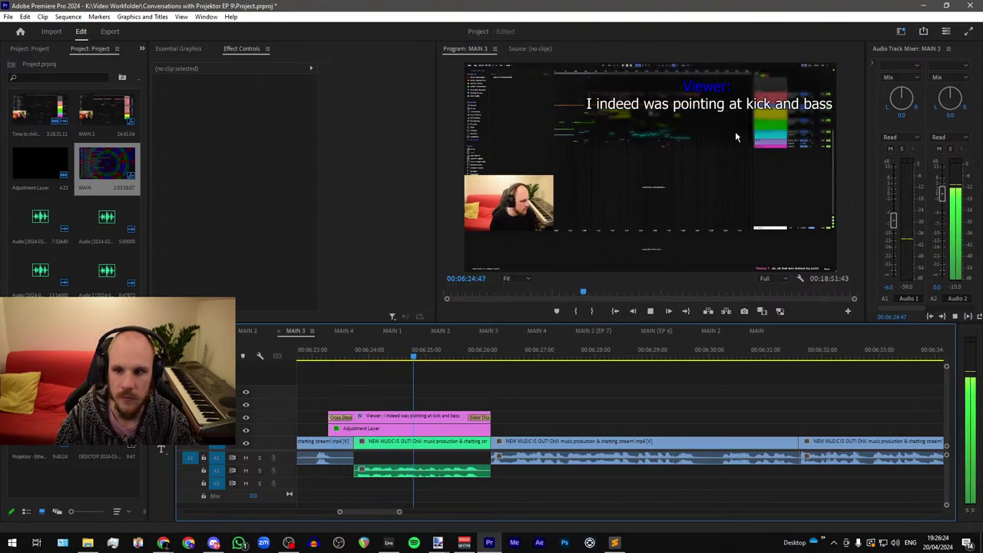
pyautogui.click(745, 105)
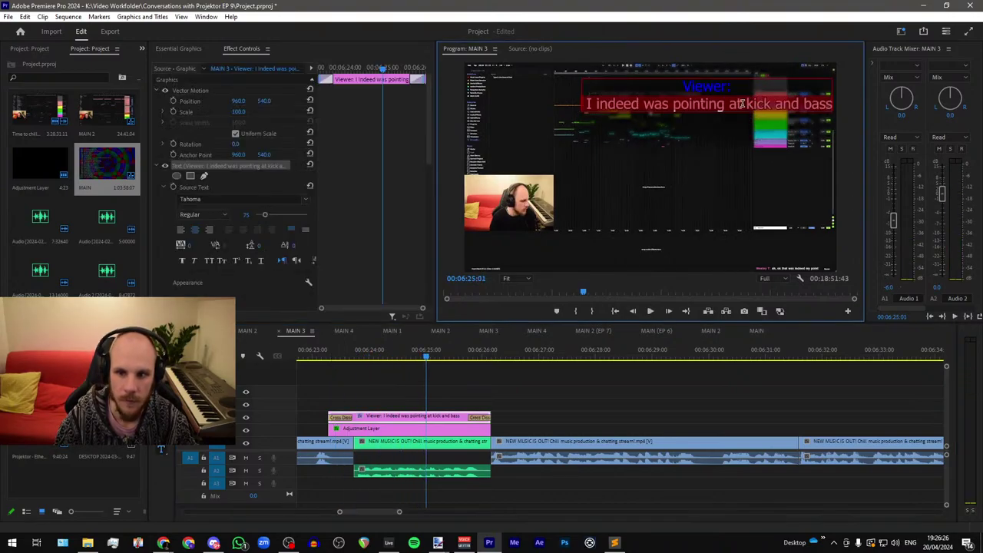
pyautogui.click(745, 105)
pyautogui.write('the')
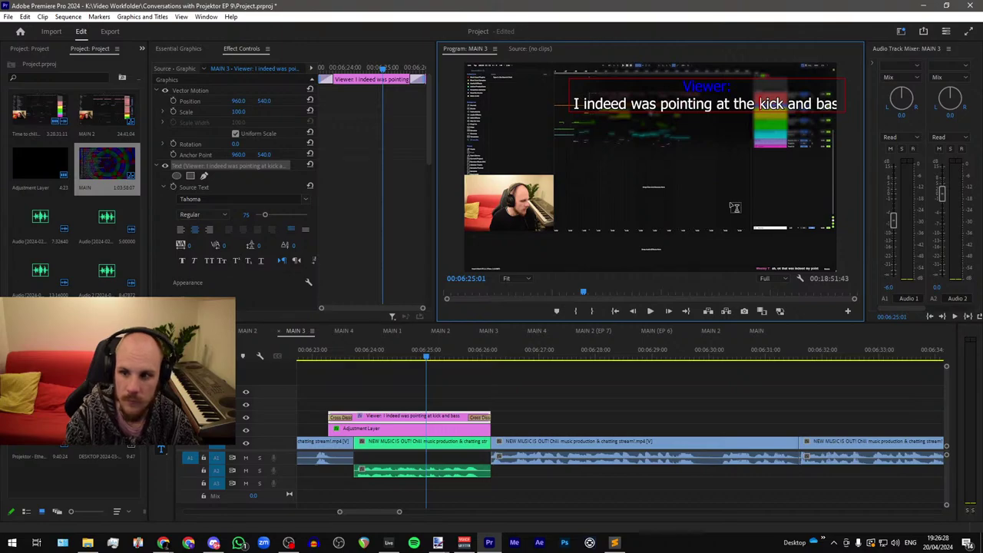
pyautogui.press('Return')
pyautogui.press('BackSpace')
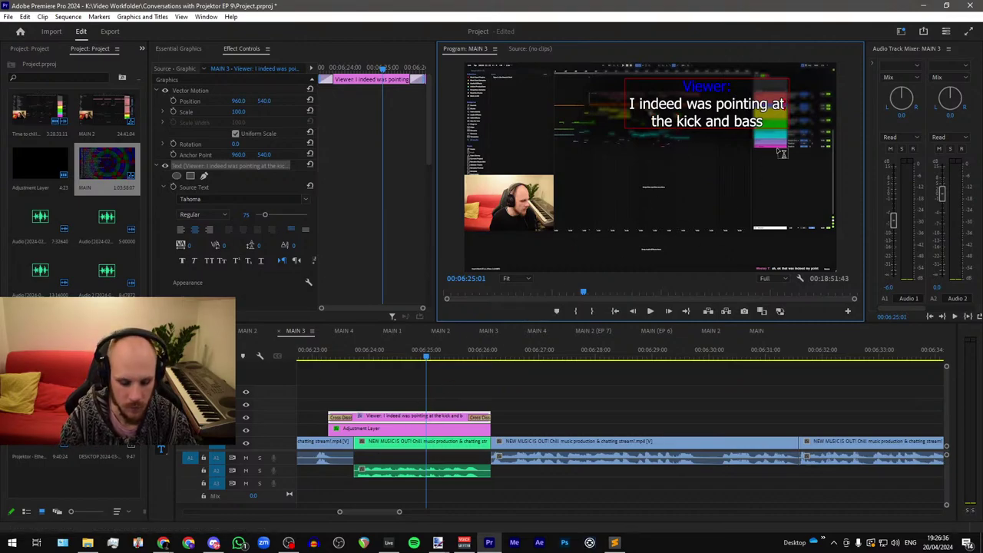
# Step: Narrow the adjustment layer's opacity mask so its corners fit around the two-line kick and bass message
pyautogui.click(388, 430)
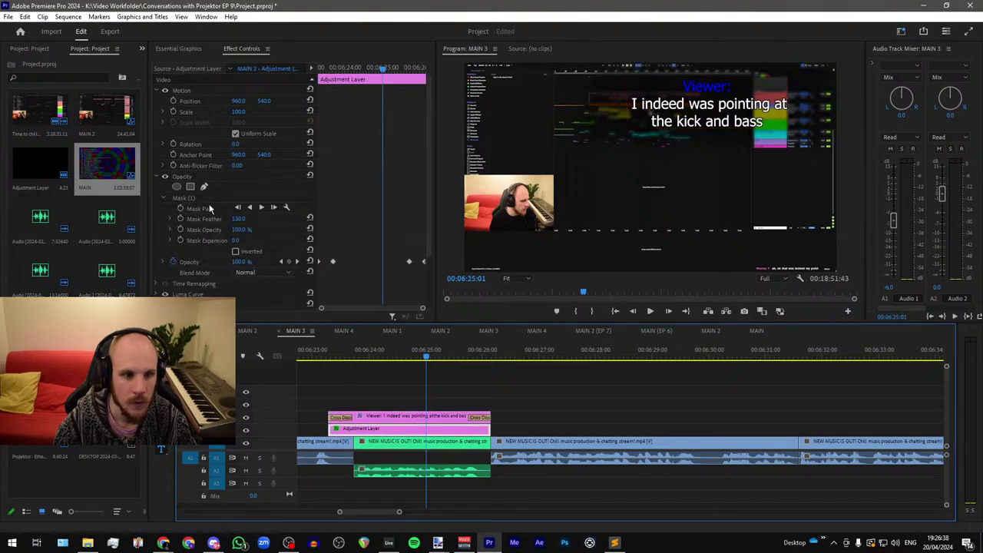
pyautogui.click(188, 198)
pyautogui.moveTo(582, 143); pyautogui.dragTo(624, 141)
pyautogui.moveTo(598, 66); pyautogui.dragTo(613, 68)
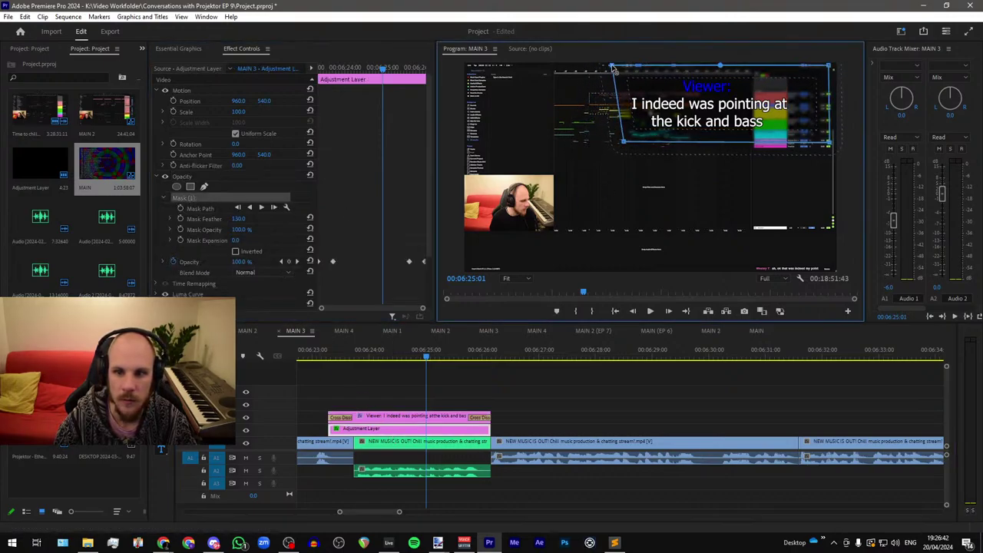
pyautogui.moveTo(829, 66); pyautogui.dragTo(796, 67)
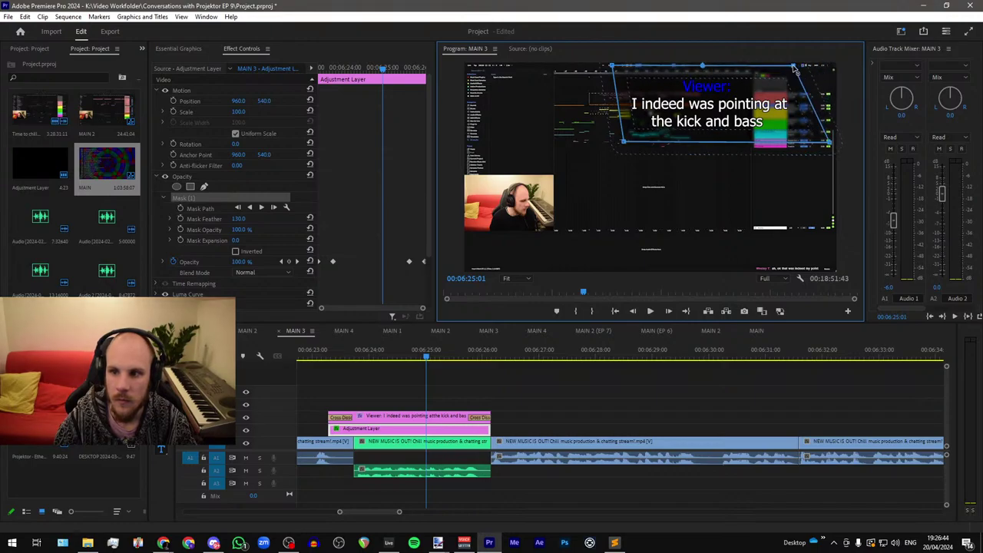
pyautogui.moveTo(829, 143); pyautogui.dragTo(804, 146)
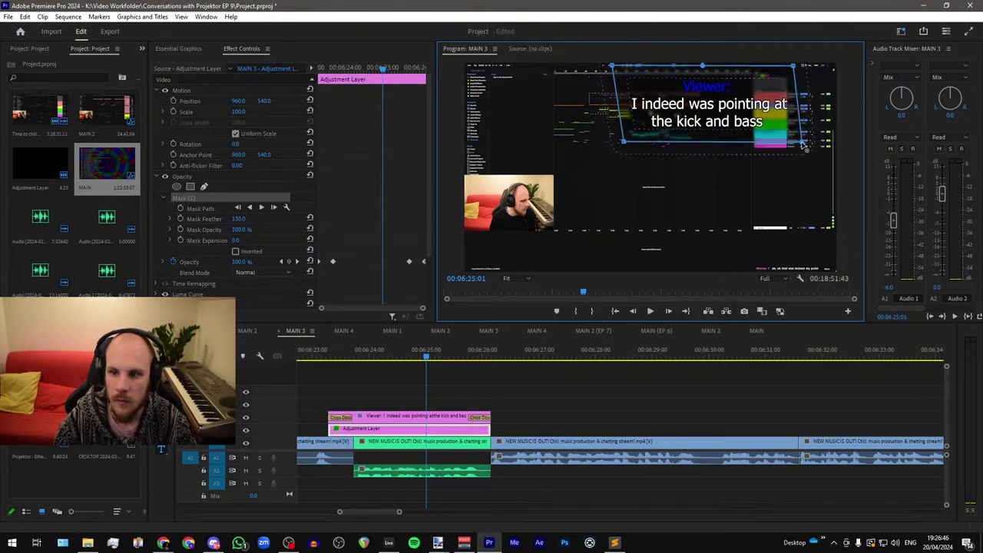
pyautogui.moveTo(796, 67); pyautogui.dragTo(807, 68)
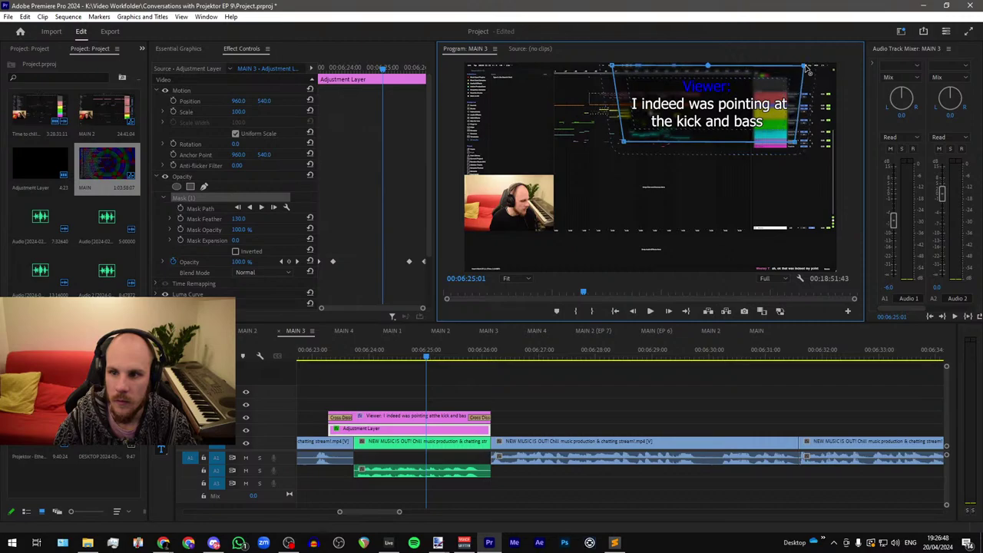
pyautogui.moveTo(796, 142); pyautogui.dragTo(802, 143)
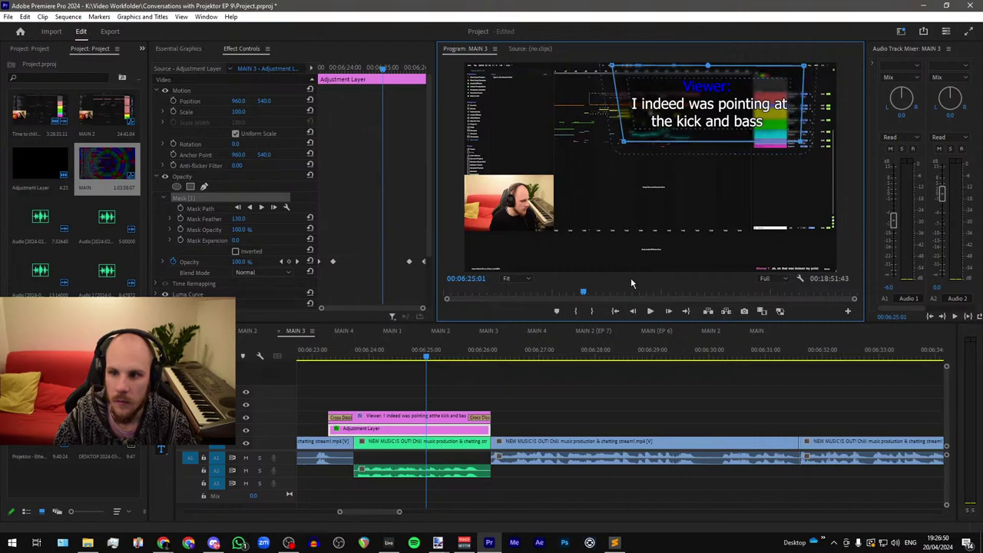
# Step: Play back the section with the reworded message, and save the project
pyautogui.press('space')
pyautogui.keyDown('alt'); pyautogui.scroll(-4, 428, 392); pyautogui.keyUp('alt')
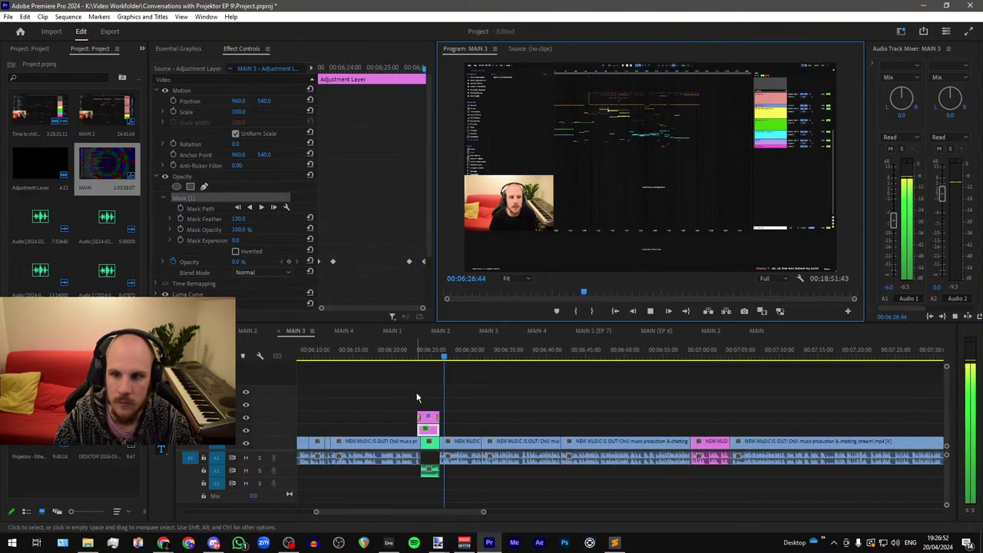
pyautogui.keyDown('alt'); pyautogui.scroll(-2, 415, 397); pyautogui.keyUp('alt')
pyautogui.click(448, 422)
pyautogui.click(538, 383)
pyautogui.hotkey('ctrl', 's')
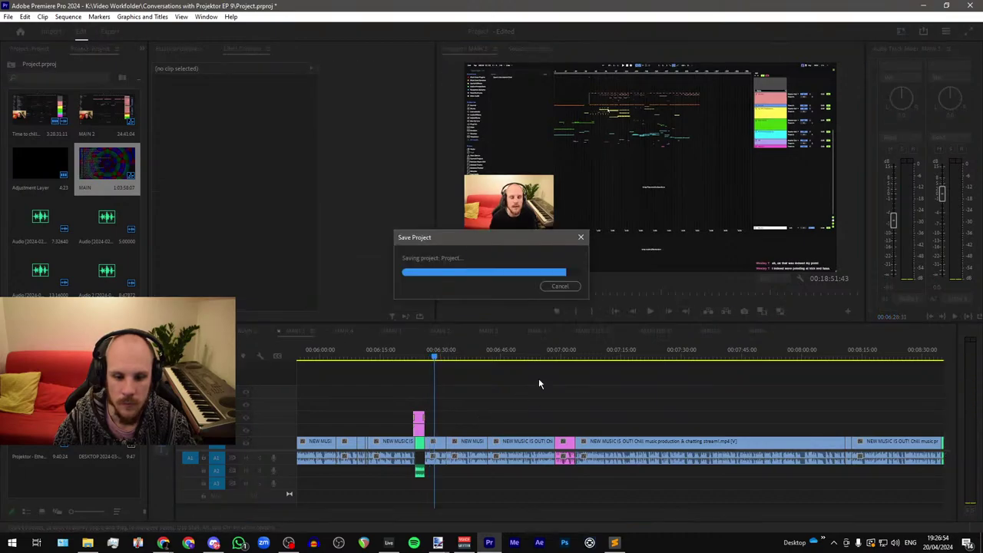
# Step: Play the section around the pink clip near 00:07:00:00 to hear what is said there
pyautogui.click(550, 354)
pyautogui.press('space')
pyautogui.keyDown('alt'); pyautogui.scroll(4, 623, 395); pyautogui.keyUp('alt')
pyautogui.keyDown('alt'); pyautogui.scroll(-2, 492, 391); pyautogui.keyUp('alt')
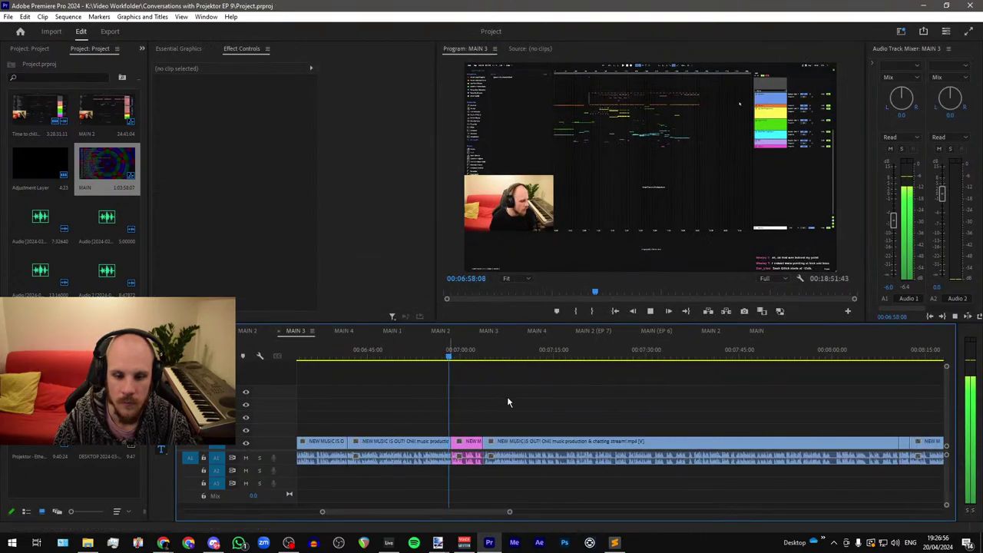
pyautogui.keyDown('alt'); pyautogui.scroll(2, 509, 396); pyautogui.keyUp('alt')
pyautogui.keyDown('alt'); pyautogui.scroll(-1, 461, 393); pyautogui.keyUp('alt')
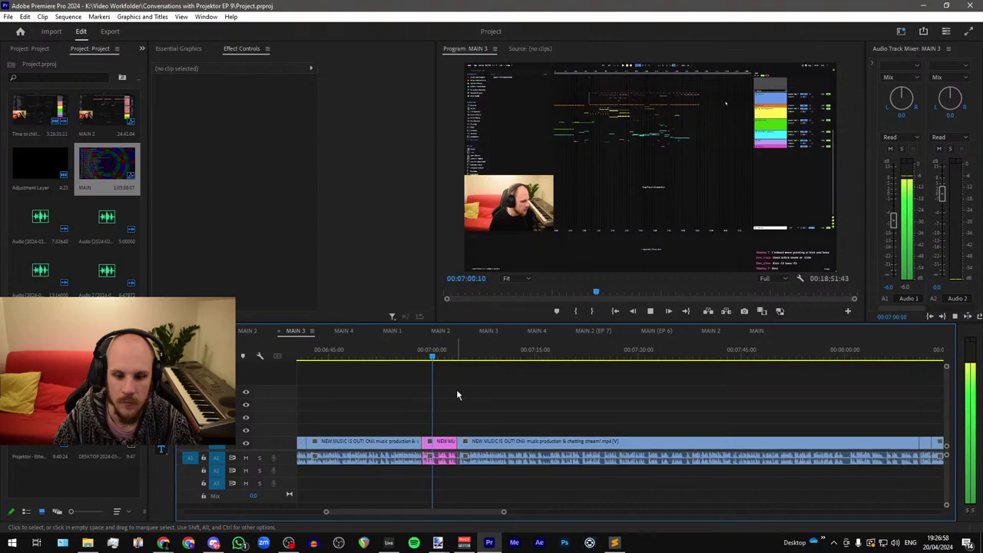
pyautogui.keyDown('alt'); pyautogui.scroll(2, 414, 392); pyautogui.keyUp('alt')
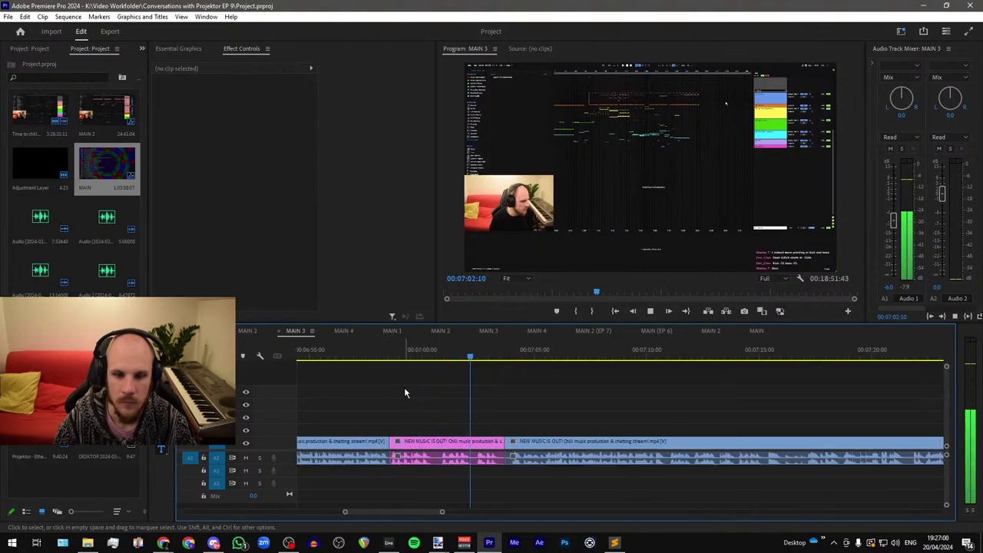
pyautogui.press('space')
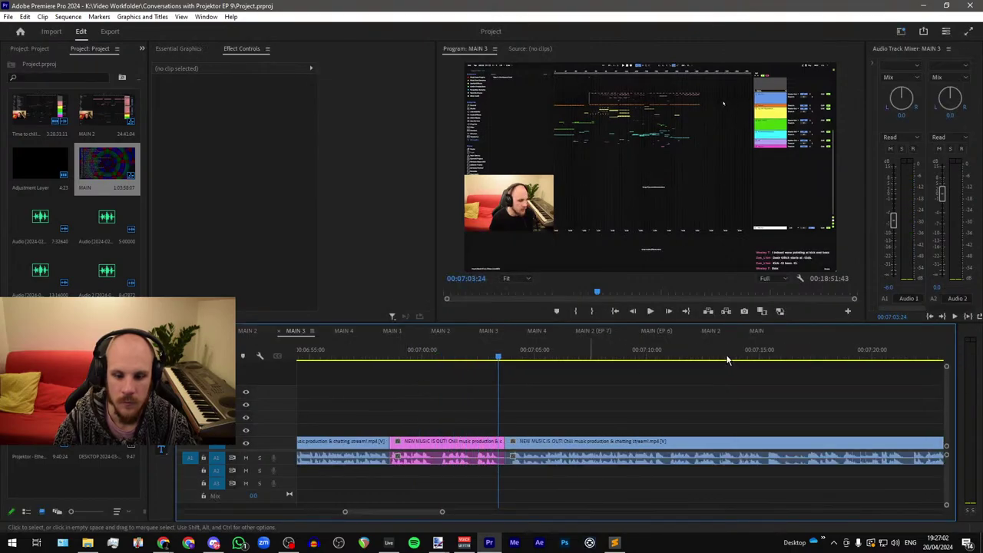
# Step: Switch to Live and bring the recorded audio onto track A2 beneath the pink clip
pyautogui.hotkey('alt', 'Tab')
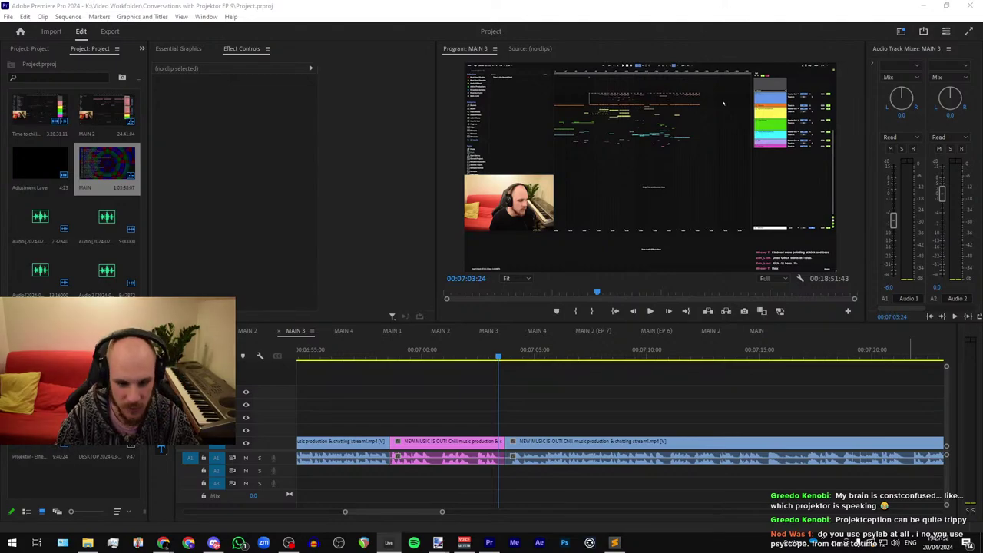
pyautogui.moveTo(428, 458); pyautogui.dragTo(442, 474)
pyautogui.scroll(5, 419, 470)
pyautogui.scroll(-3, 383, 484)
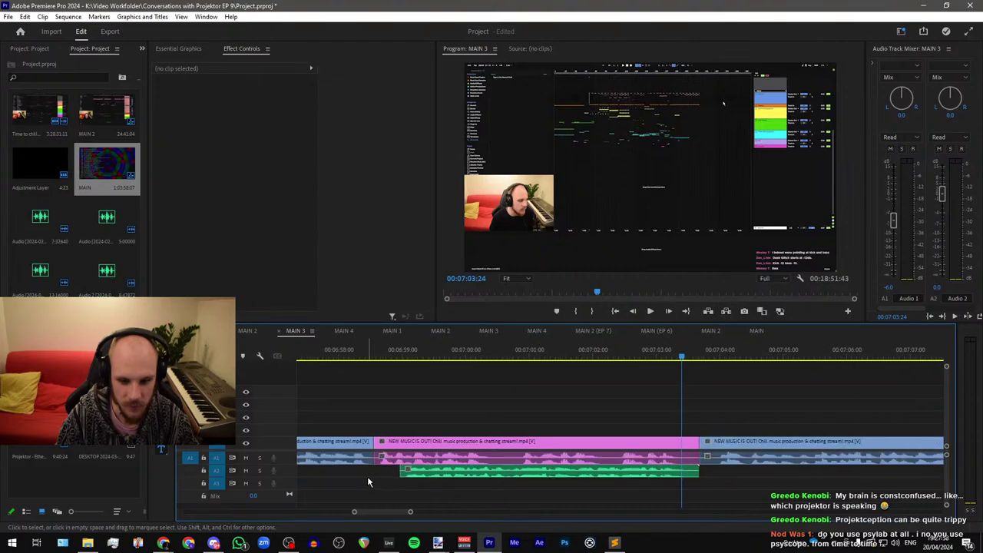
# Step: Move the A2 recording so it starts together with the pink clip
pyautogui.scroll(3, 384, 483)
pyautogui.click(459, 472)
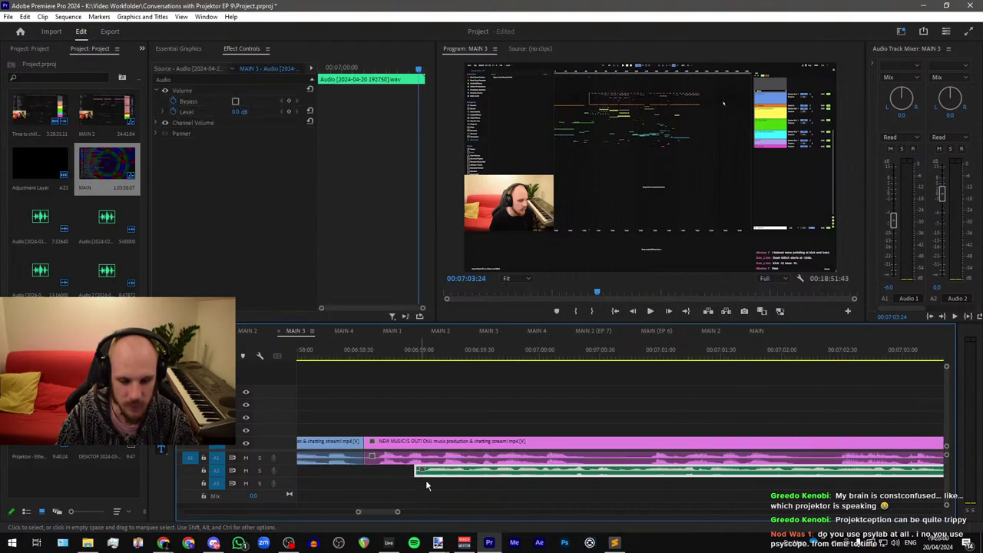
pyautogui.moveTo(426, 478); pyautogui.dragTo(381, 478)
pyautogui.scroll(-2, 381, 478)
pyautogui.scroll(4, 381, 478)
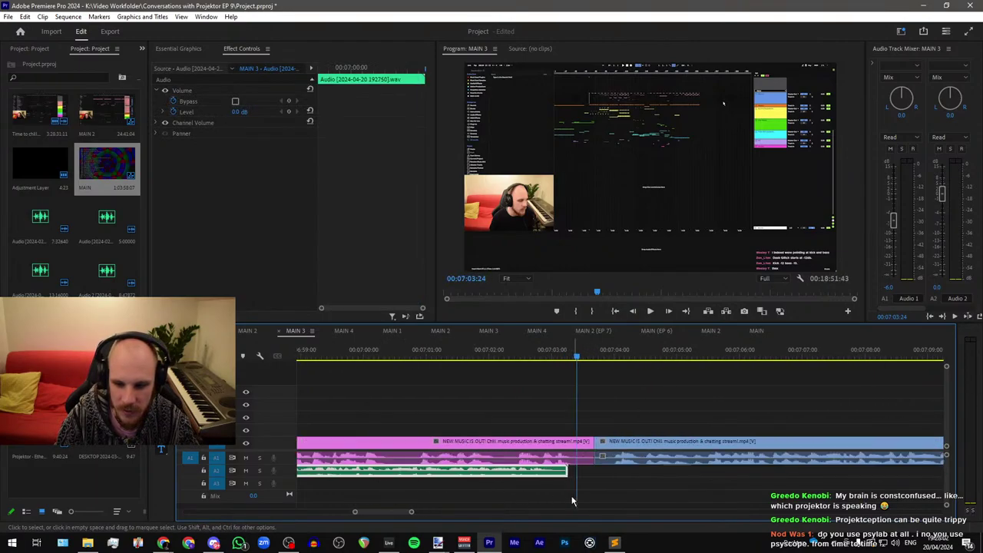
# Step: Cut the pink clip where the A2 recording ends, and ripple-delete the leftover piece
pyautogui.click(566, 357)
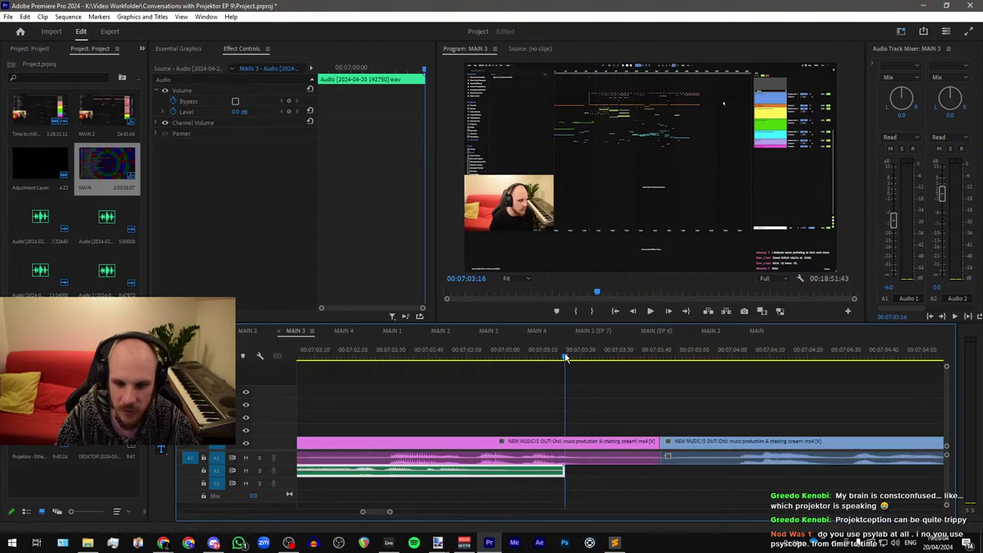
pyautogui.click(593, 444)
pyautogui.hotkey('ctrl', 'k')
pyautogui.moveTo(601, 426); pyautogui.dragTo(597, 494)
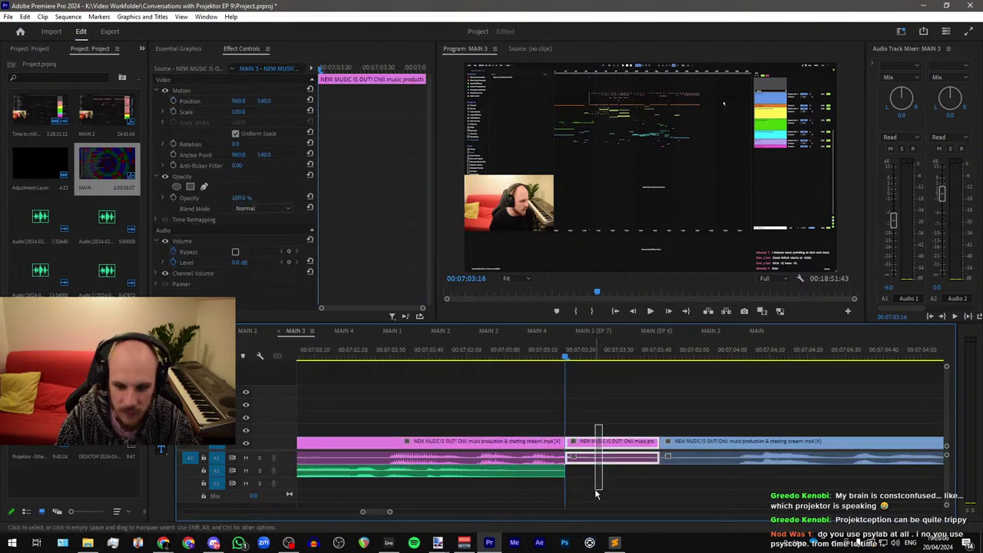
pyautogui.hotkey('shift', 'Delete')
# Step: Delete the pink clip's original A1 audio, keeping its video and the A2 recording
pyautogui.scroll(-5, 641, 414)
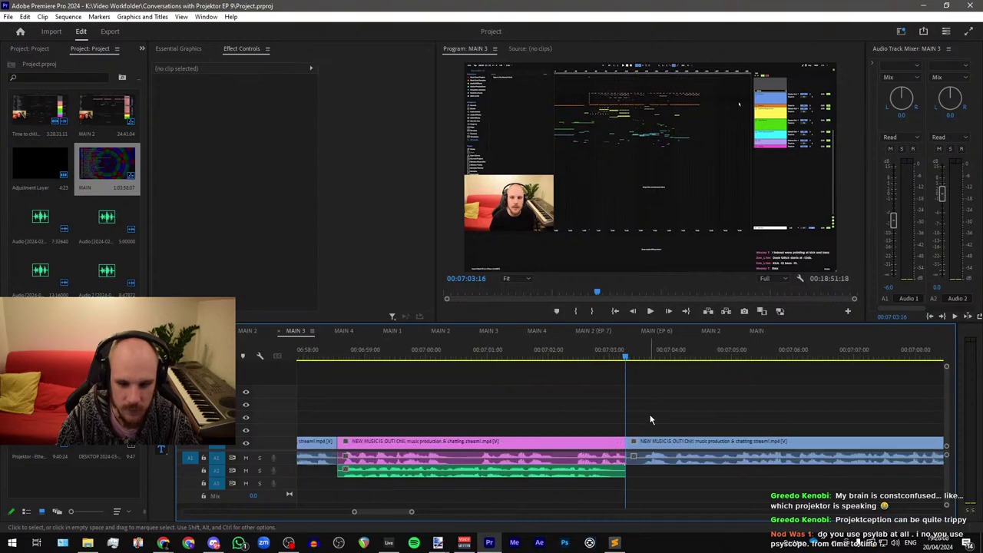
pyautogui.click(526, 459)
pyautogui.keyDown('alt'); pyautogui.click(531, 459); pyautogui.keyUp('alt')
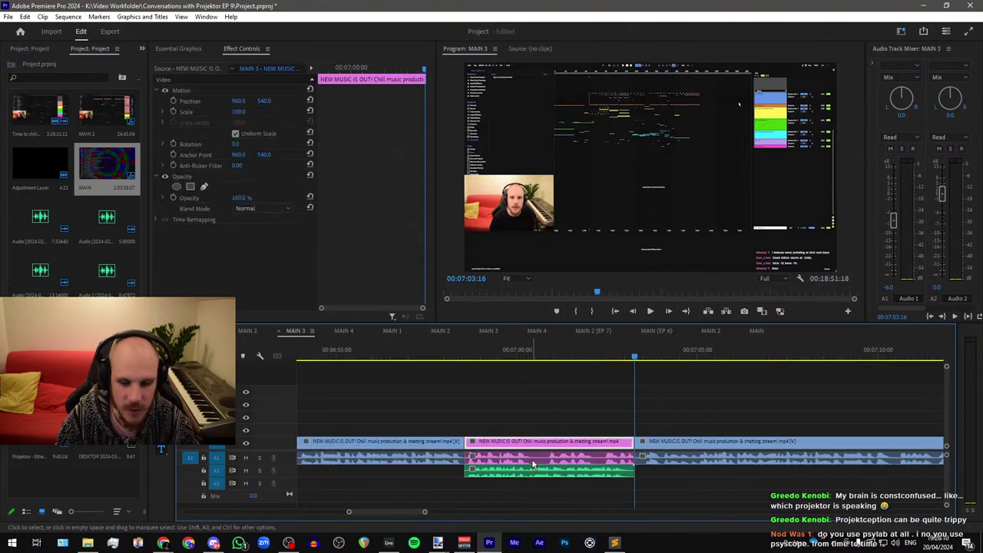
pyautogui.press('Delete')
# Step: Copy the kick and bass message with its adjustment layer, and paste both at 00:06:57:56, just before the pink clip
pyautogui.click(445, 355)
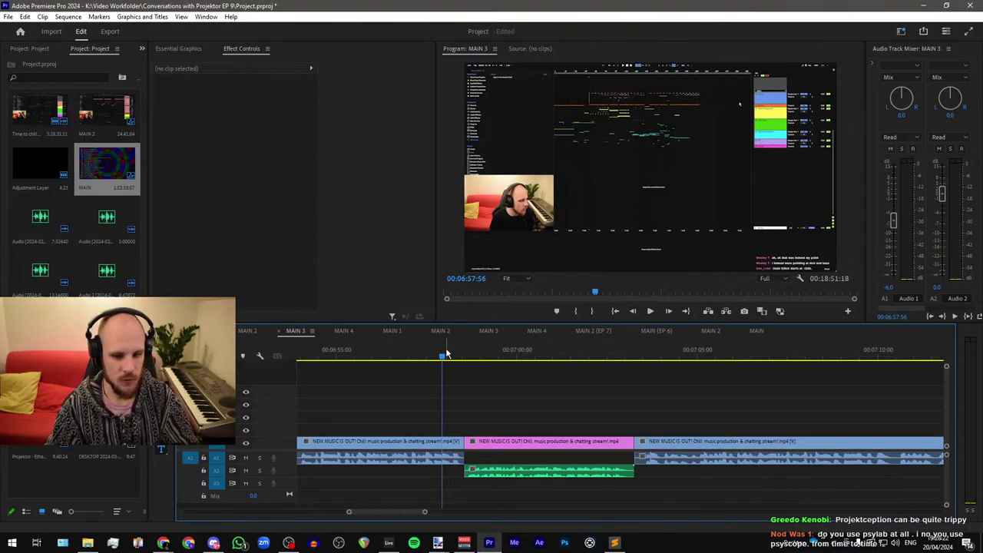
pyautogui.scroll(-8, 520, 358)
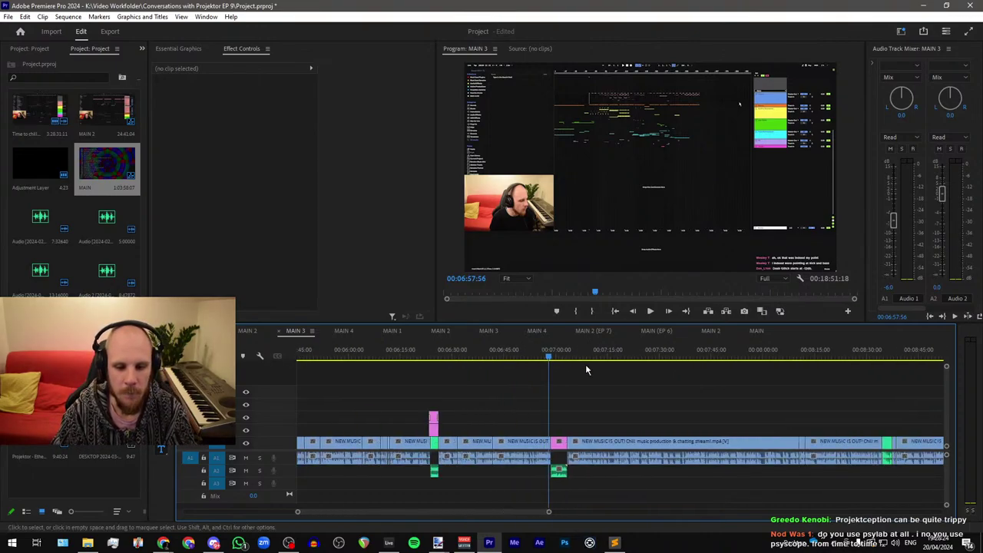
pyautogui.scroll(5, 517, 428)
pyautogui.moveTo(519, 405); pyautogui.dragTo(465, 435)
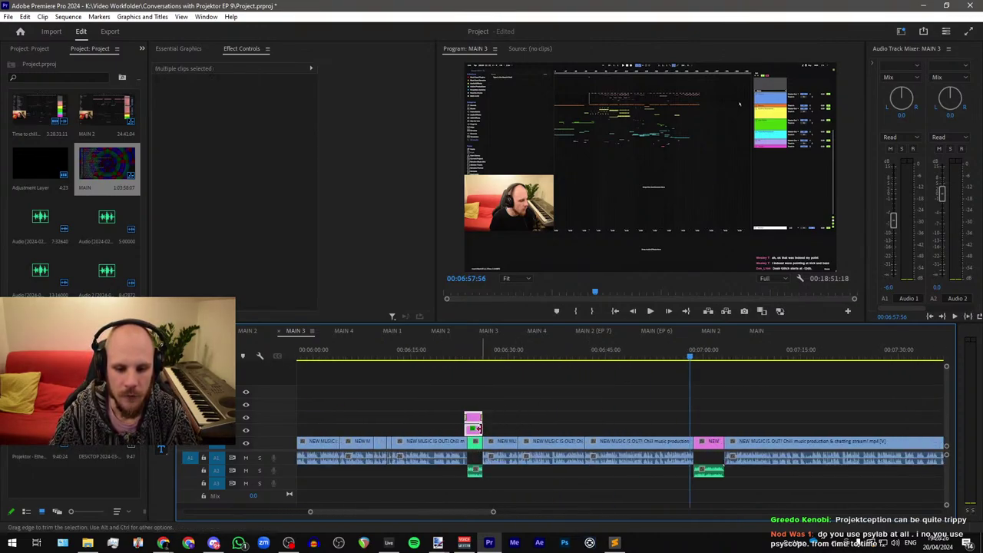
pyautogui.hotkey('ctrl', 'c')
pyautogui.hotkey('ctrl', 'v')
pyautogui.scroll(4, 398, 420)
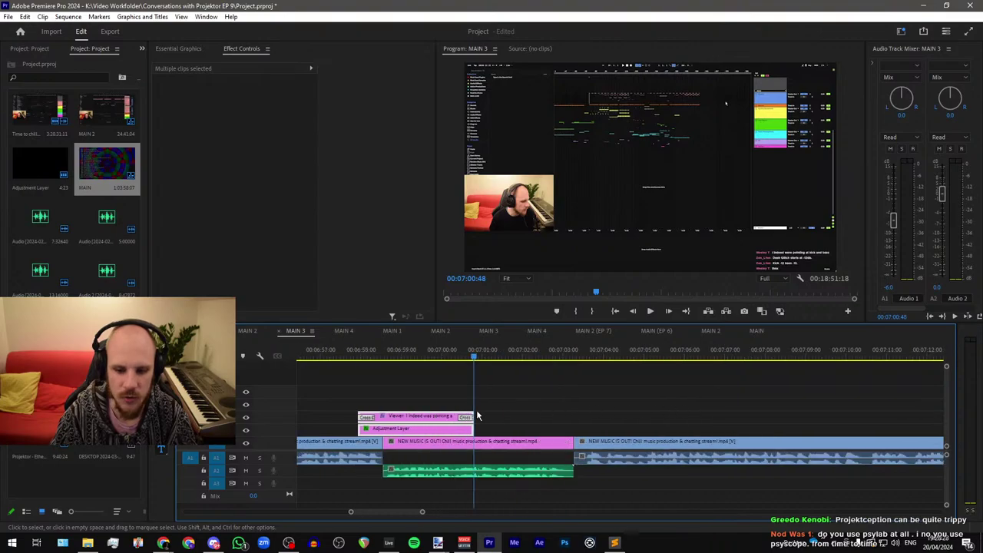
# Step: Align the pasted message and adjustment layer with the pink clip's start, and extend both to the pink clip's end
pyautogui.moveTo(398, 419); pyautogui.dragTo(424, 422)
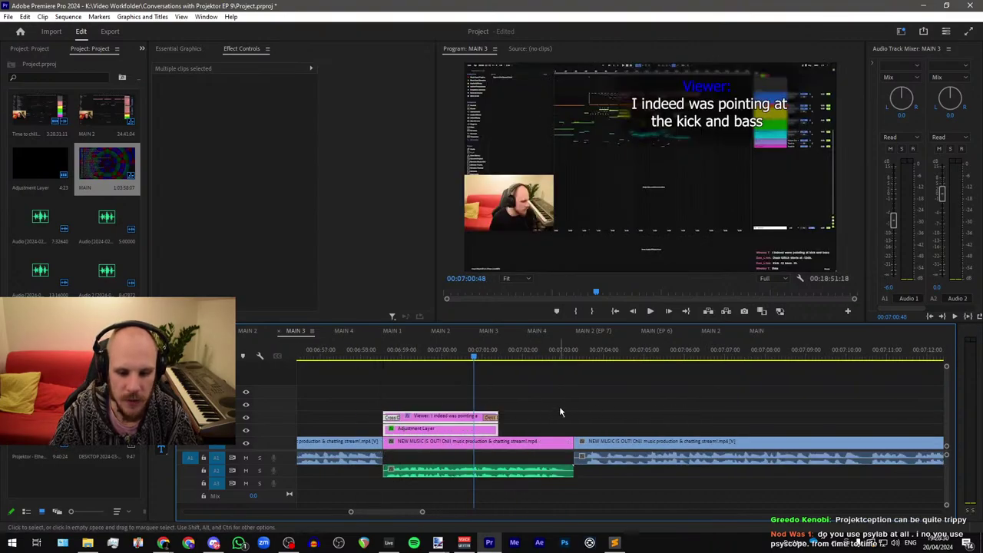
pyautogui.moveTo(501, 417); pyautogui.dragTo(573, 417)
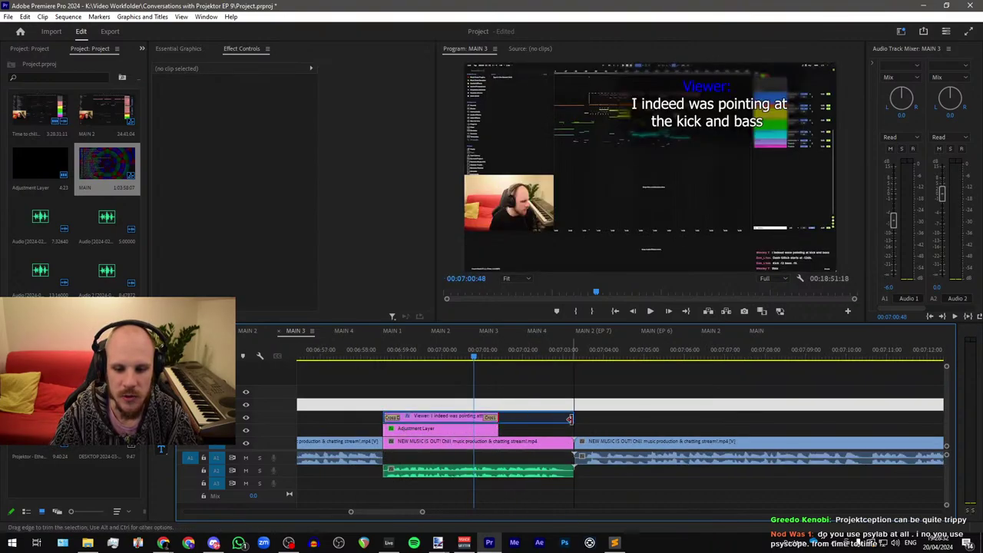
pyautogui.scroll(2, 566, 401)
pyautogui.scroll(3, 563, 396)
pyautogui.click(541, 354)
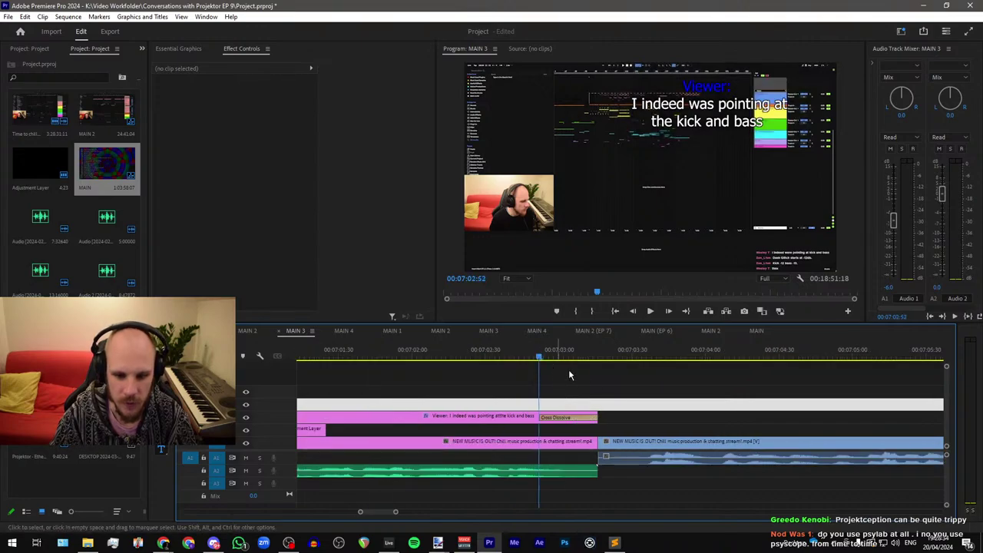
pyautogui.scroll(-3, 574, 377)
pyautogui.moveTo(448, 429); pyautogui.dragTo(589, 428)
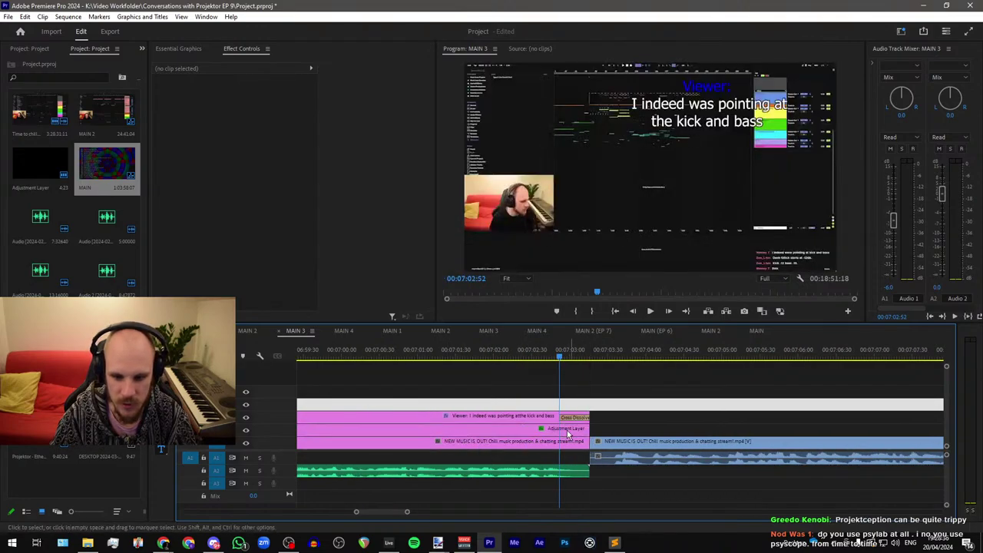
# Step: Shift the adjustment layer's fade-out opacity keyframes to begin at 00:07:02:52, together with the message's closing Cross Dissolve
pyautogui.moveTo(349, 250); pyautogui.dragTo(395, 271)
pyautogui.press('Delete')
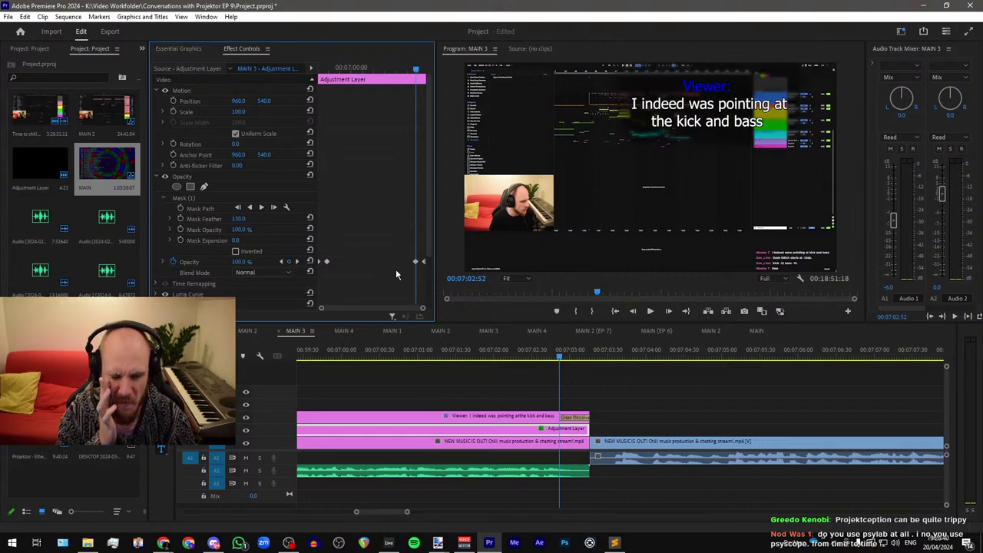
pyautogui.scroll(-3, 532, 358)
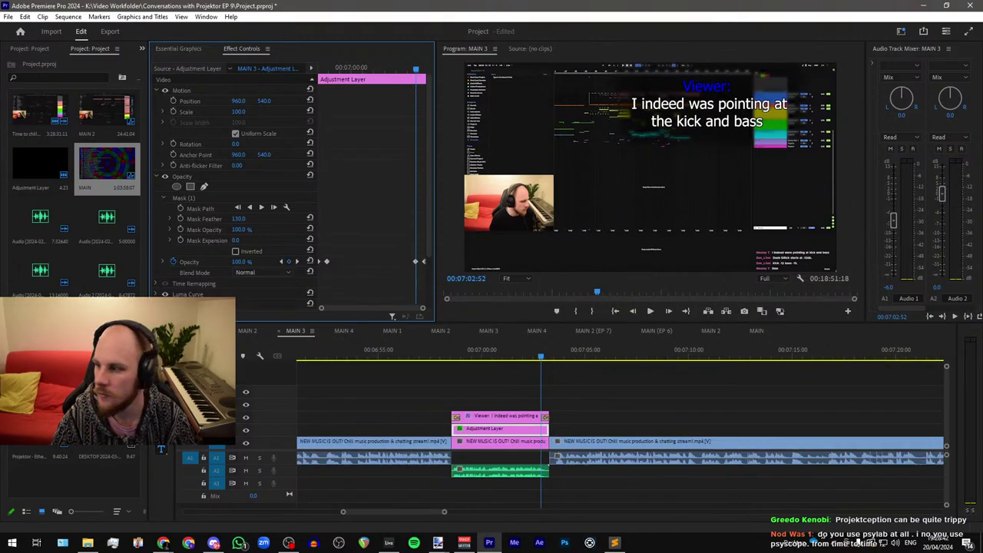
# Step: Replace the text under "Viewer:" over the pink clip with "Dash Glitch starts with his kick at -12 and his bass at -13." on two lines
pyautogui.hotkey('alt', 'Tab')
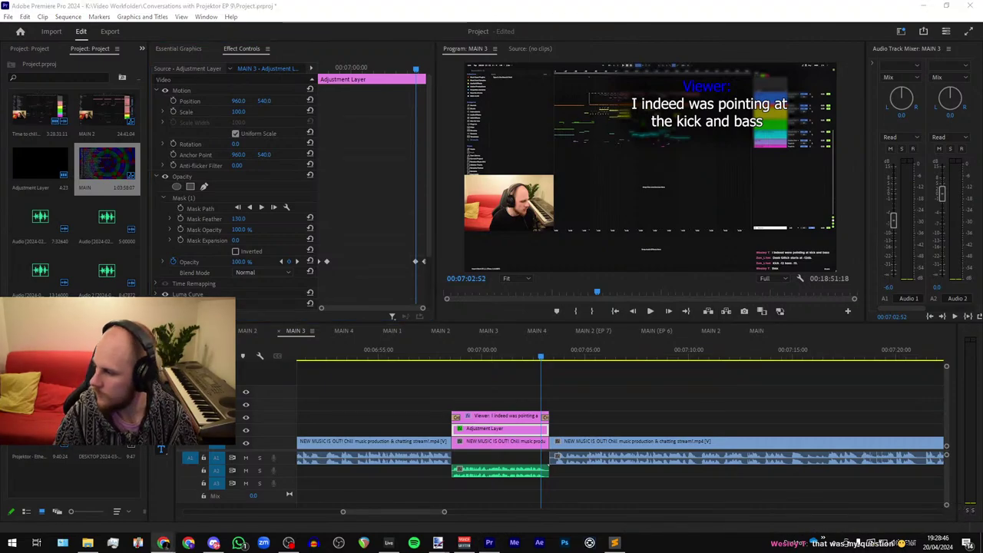
pyautogui.click(499, 352)
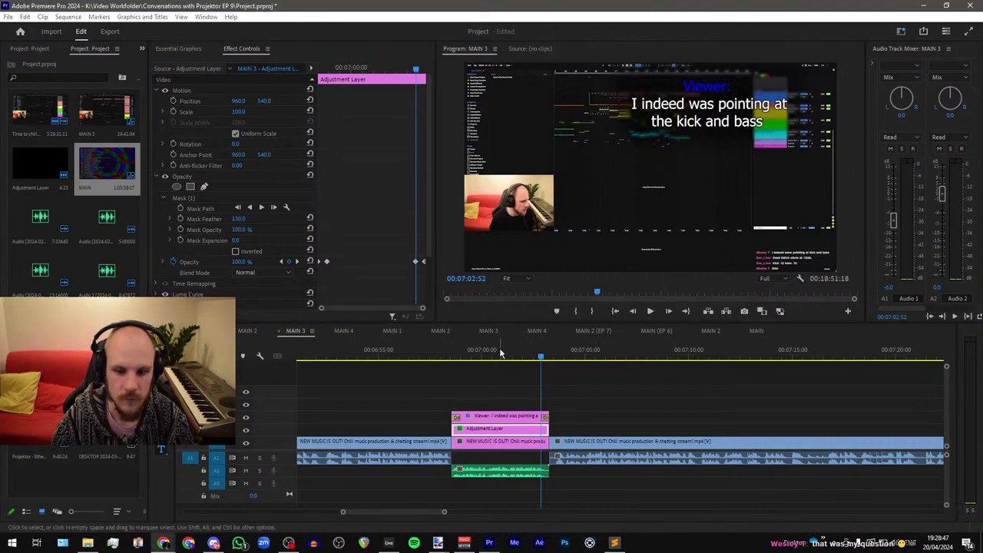
pyautogui.click(496, 417)
pyautogui.click(636, 106)
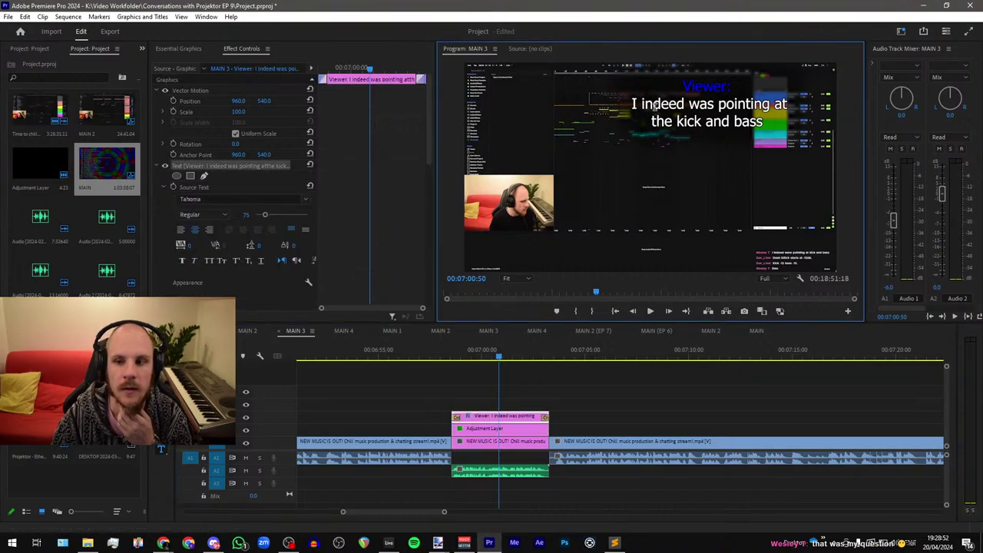
pyautogui.tripleClick(656, 106)
pyautogui.moveTo(636, 104); pyautogui.dragTo(759, 124)
pyautogui.hotkey('ctrl', 'v')
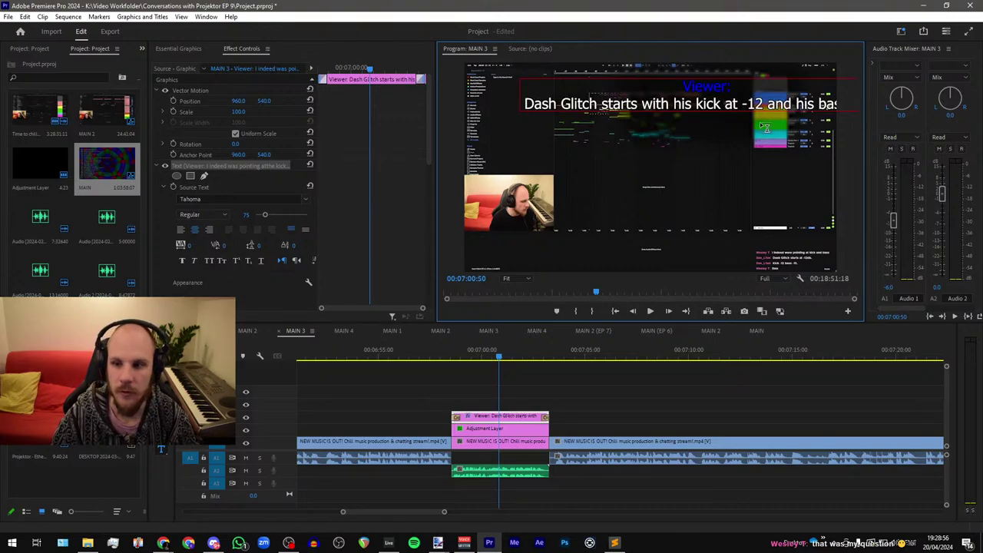
pyautogui.click(725, 103)
pyautogui.press('Return')
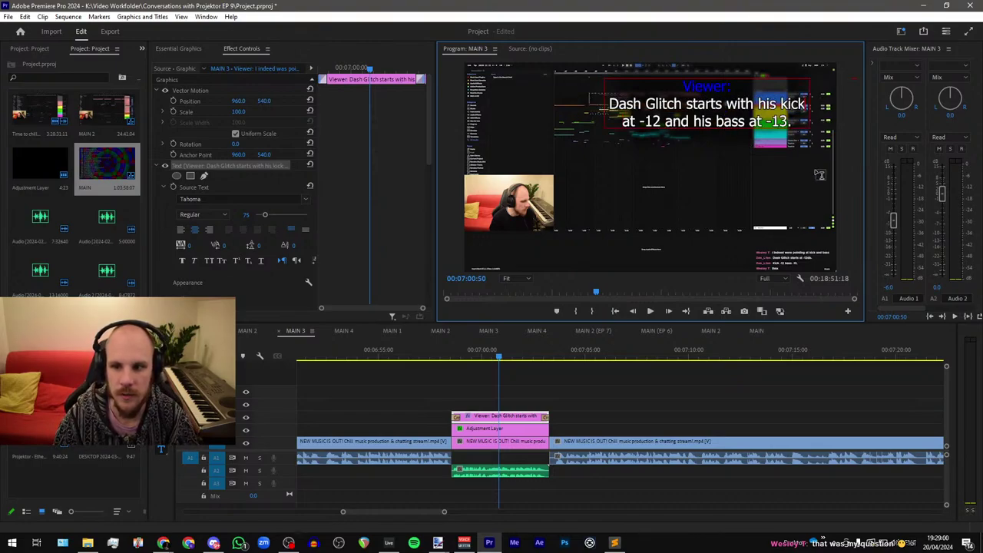
# Step: Widen the adjustment layer's opacity mask on both sides so the blur surrounds the longer Dash Glitch message
pyautogui.click(491, 428)
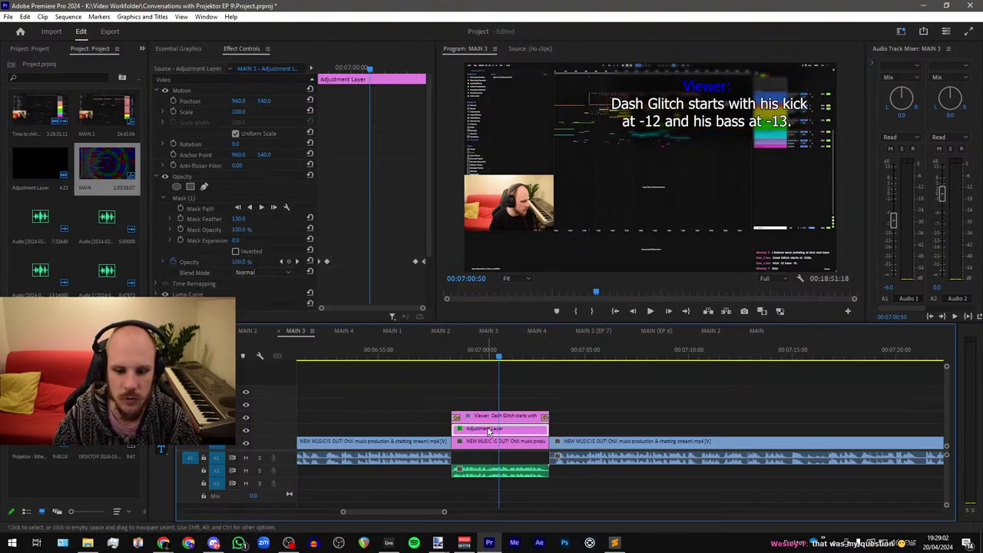
pyautogui.click(193, 200)
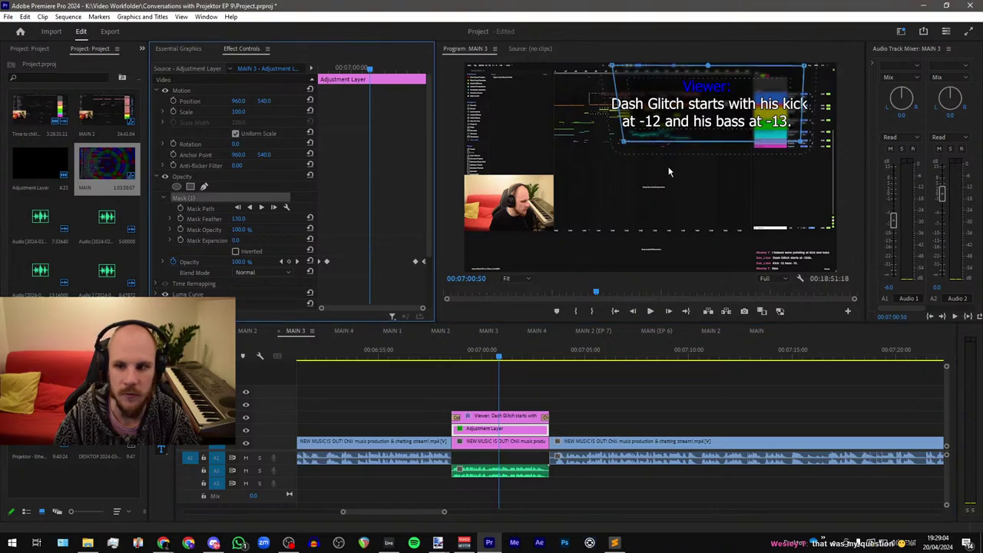
pyautogui.moveTo(625, 142); pyautogui.dragTo(606, 141)
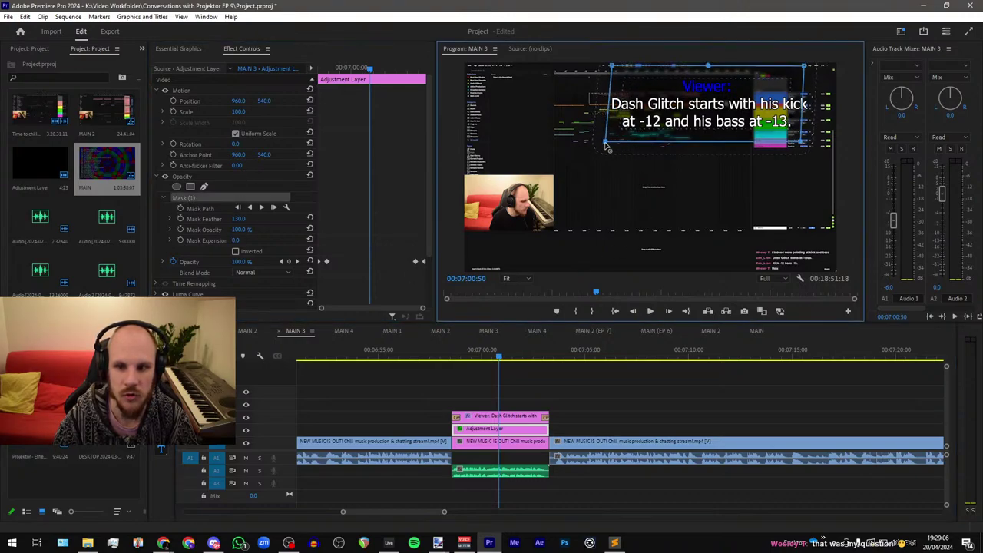
pyautogui.moveTo(610, 69); pyautogui.dragTo(590, 70)
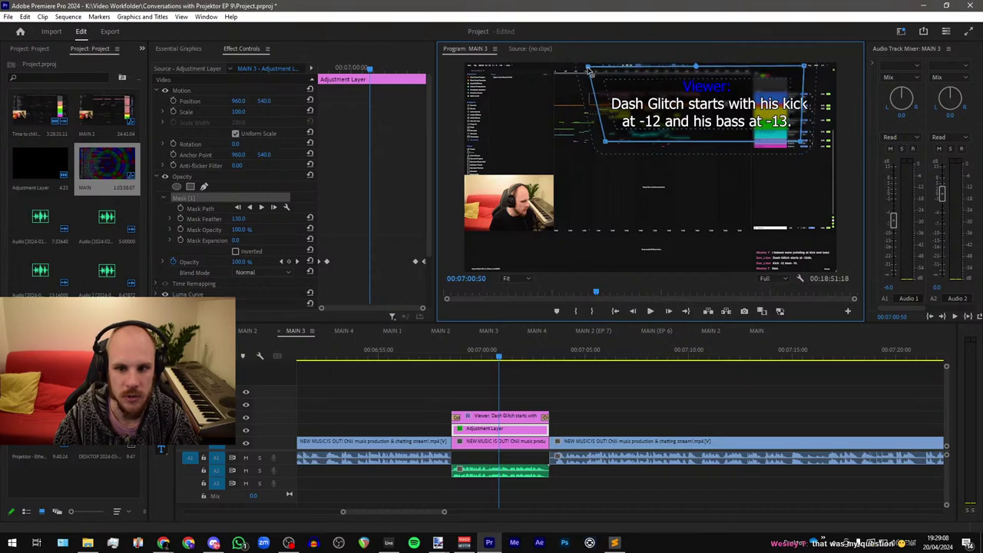
pyautogui.moveTo(805, 68); pyautogui.dragTo(831, 66)
pyautogui.moveTo(800, 143); pyautogui.dragTo(833, 147)
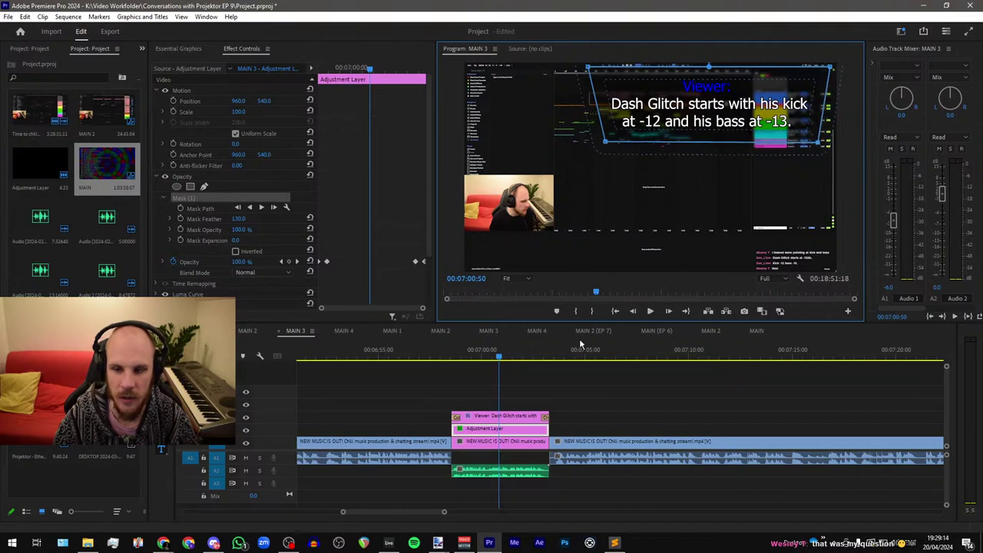
# Step: Check the Dash Glitch message and its blurred background in a full-screen preview
pyautogui.click(528, 405)
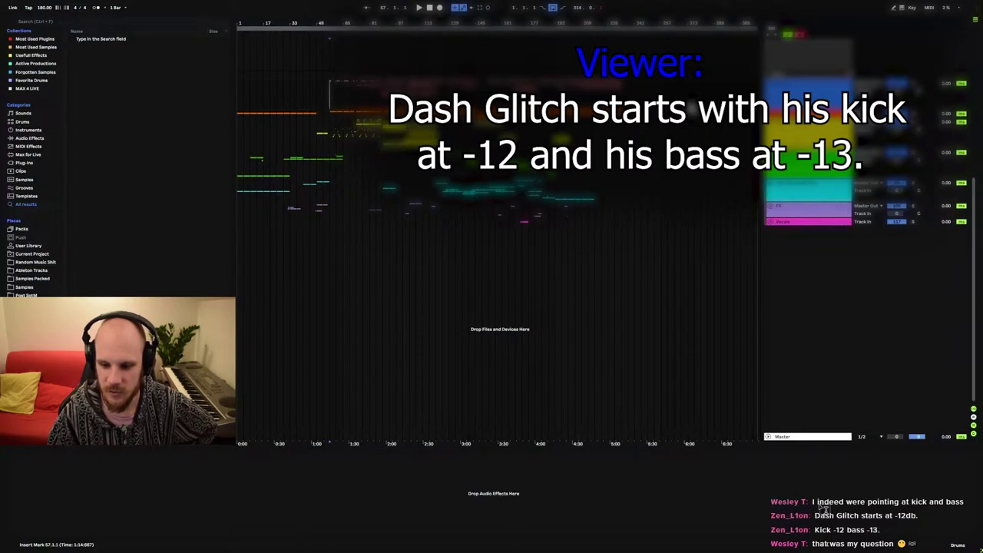
pyautogui.press('Escape')
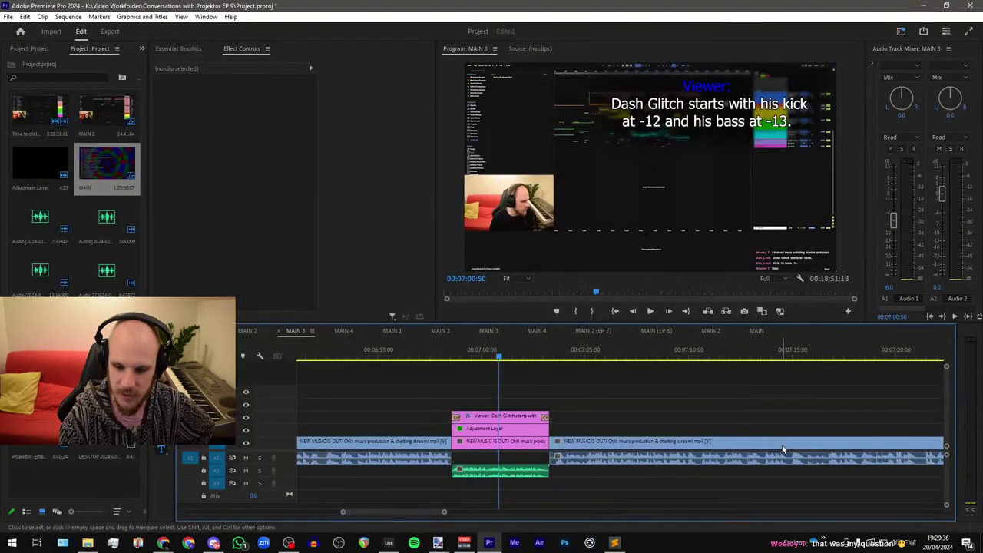
pyautogui.click(534, 407)
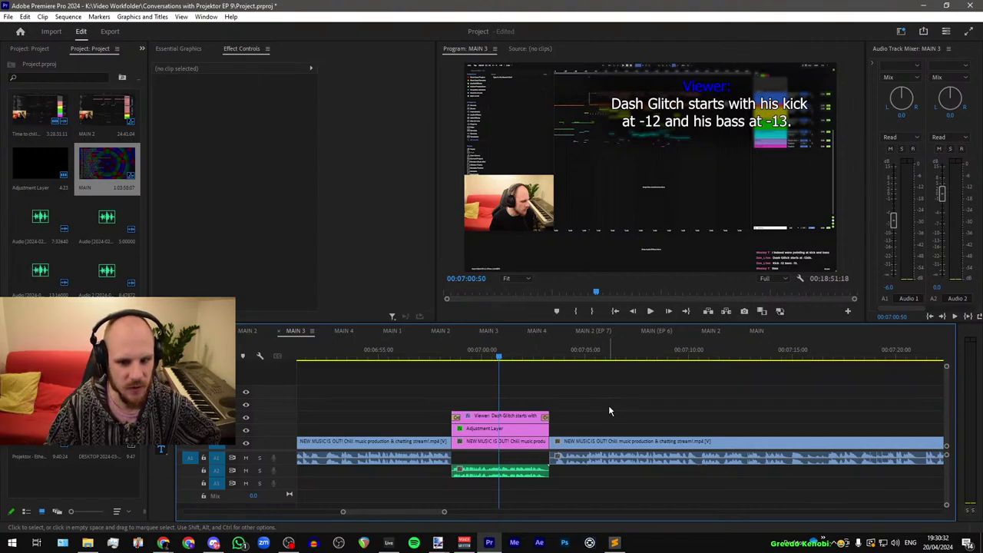
pyautogui.click(520, 406)
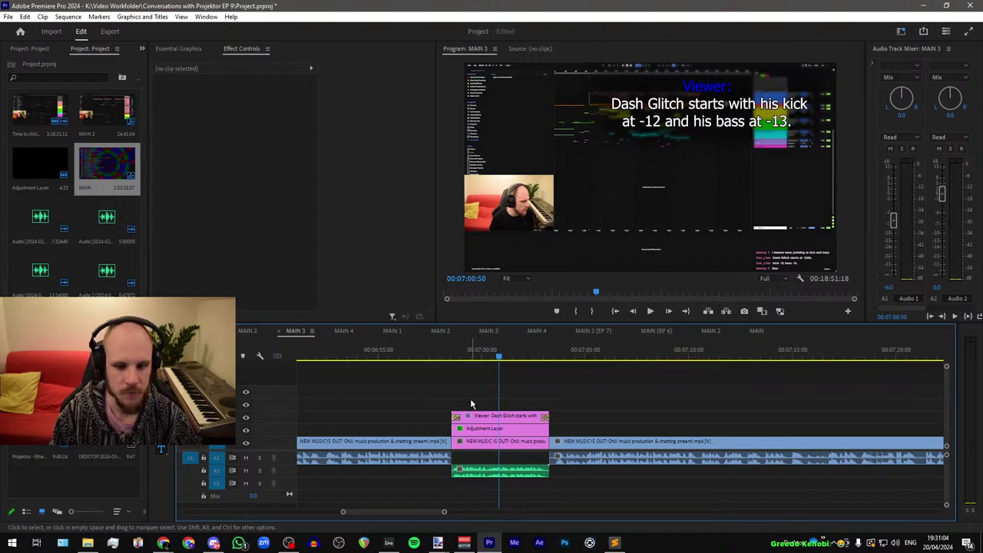
# Step: Copy the earlier kick and bass message with its adjustment layer, and paste both near the green clip around 00:08:35
pyautogui.scroll(-4, 447, 411)
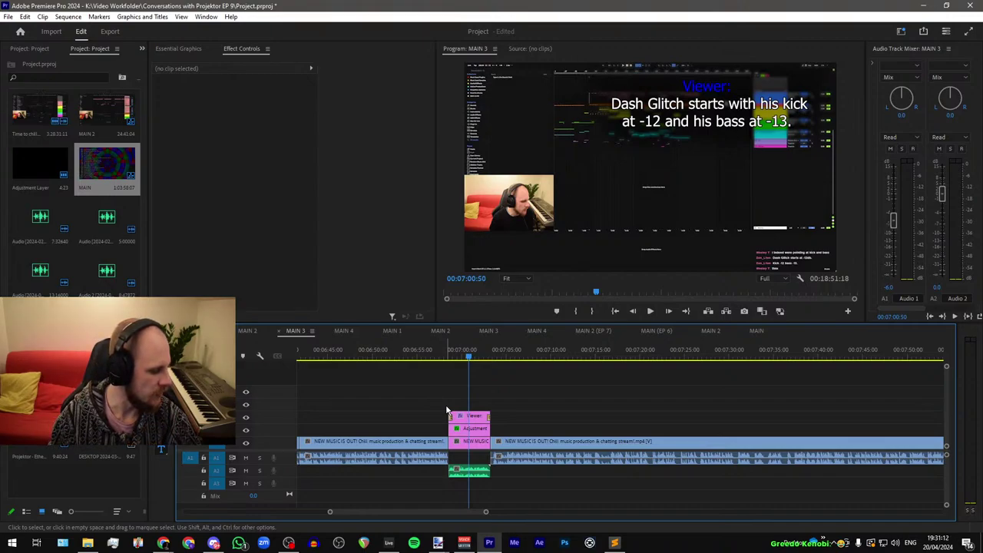
pyautogui.press('Down')
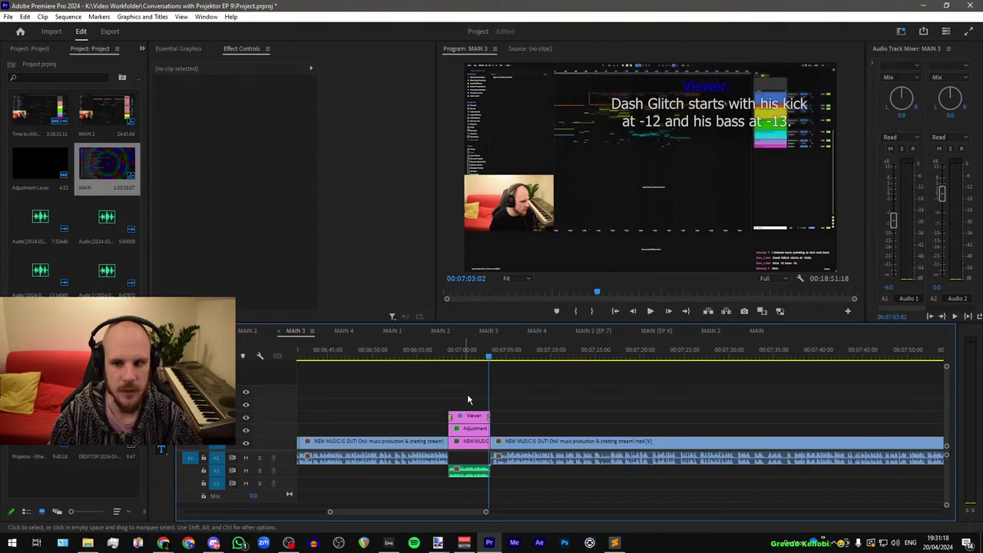
pyautogui.scroll(-5, 465, 396)
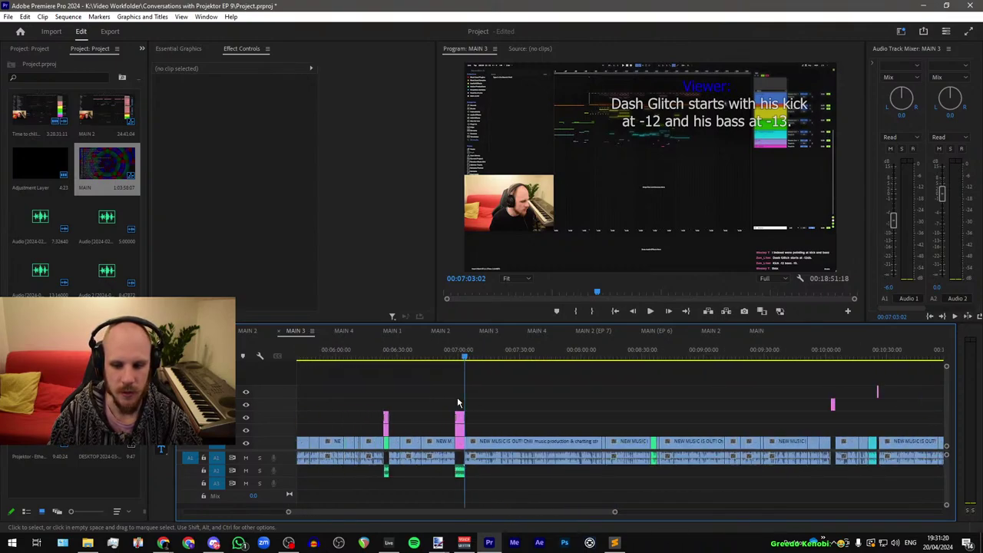
pyautogui.moveTo(431, 411); pyautogui.dragTo(398, 435)
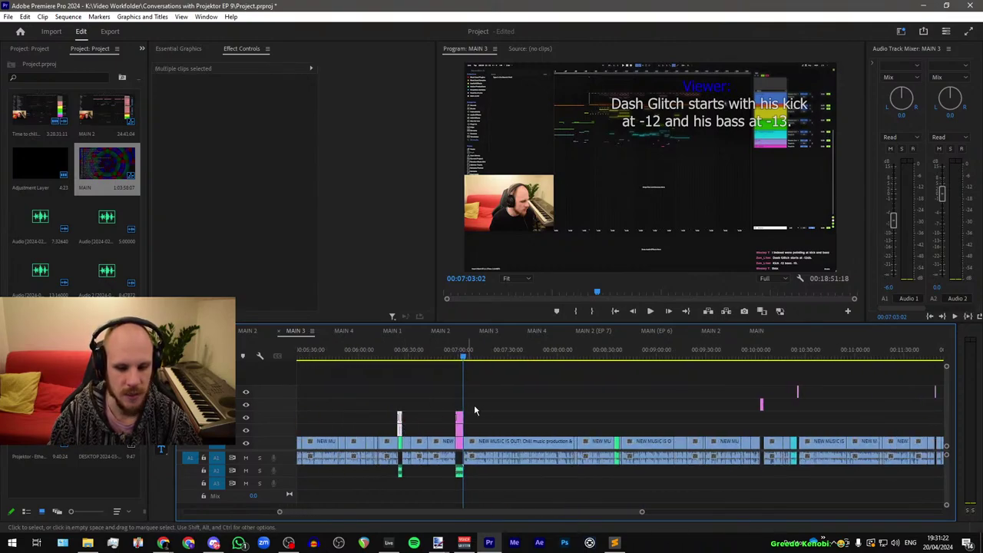
pyautogui.scroll(5, 610, 401)
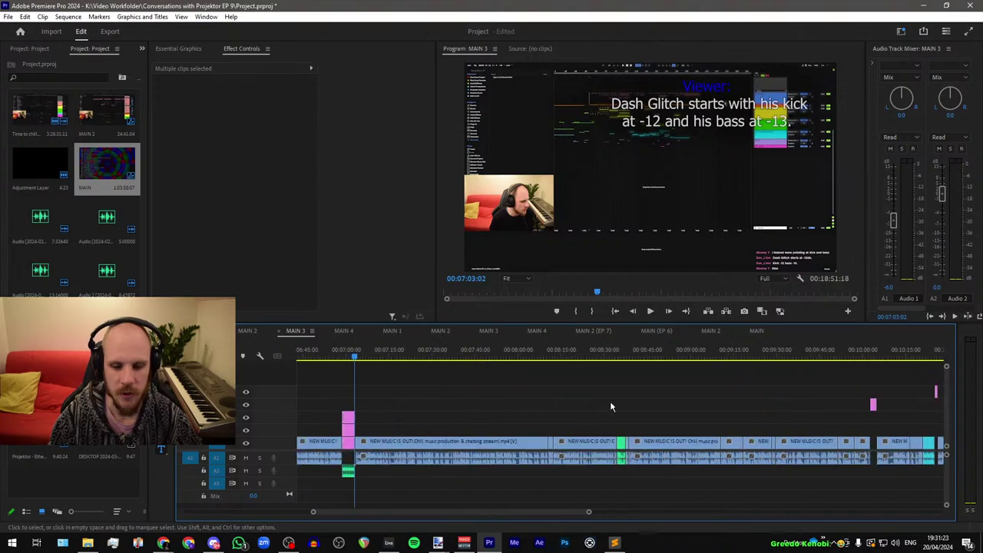
pyautogui.click(627, 360)
pyautogui.hotkey('ctrl', 'v')
pyautogui.scroll(5, 709, 400)
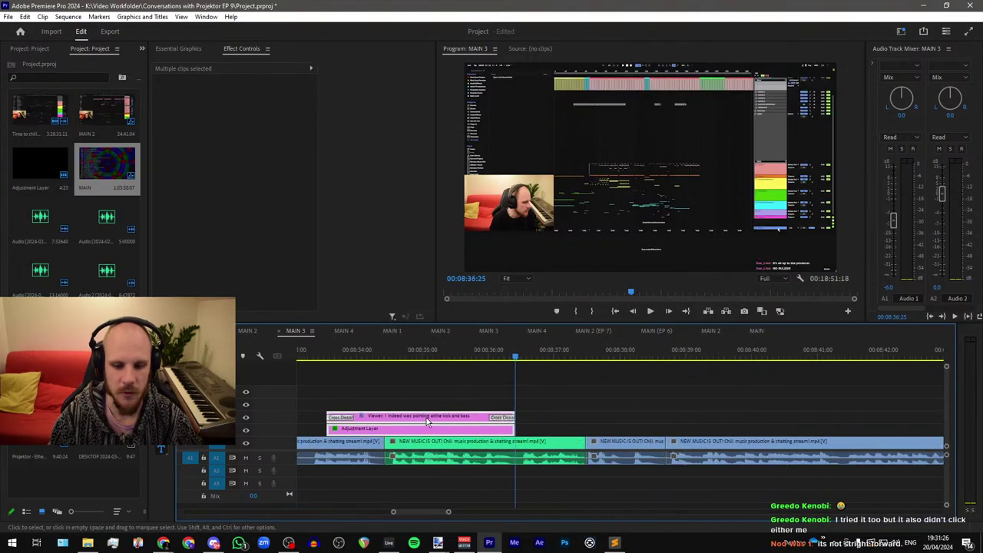
# Step: Align the pasted message and adjustment layer with the green clip's start, and extend both to the green clip's end
pyautogui.moveTo(412, 420); pyautogui.dragTo(467, 424)
pyautogui.click(602, 409)
pyautogui.moveTo(572, 416); pyautogui.dragTo(585, 417)
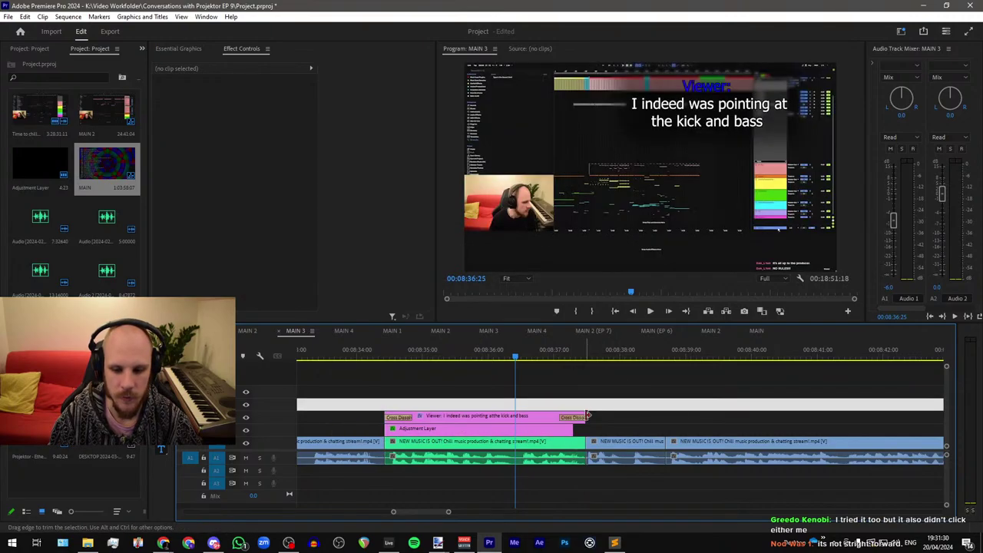
pyautogui.click(566, 357)
pyautogui.scroll(5, 564, 358)
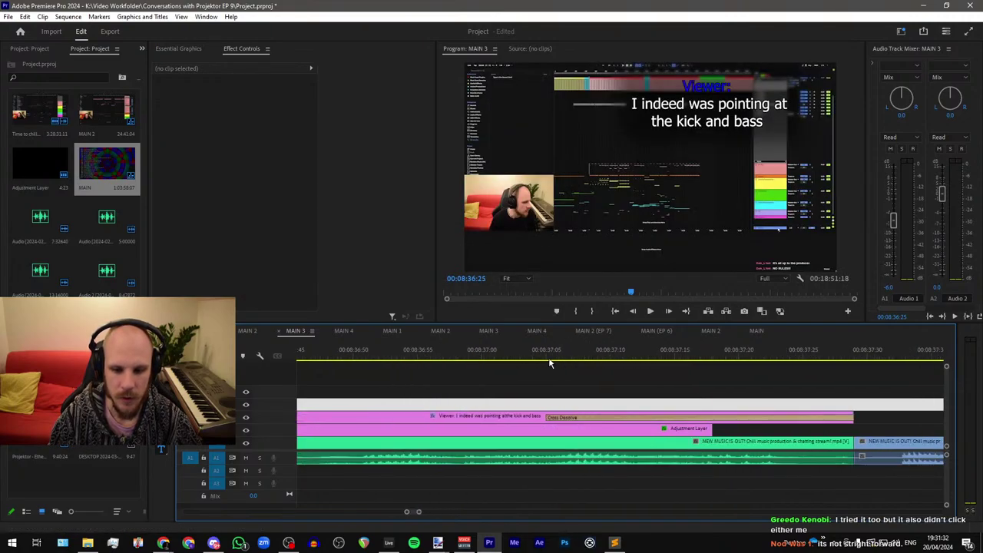
pyautogui.scroll(-6, 547, 360)
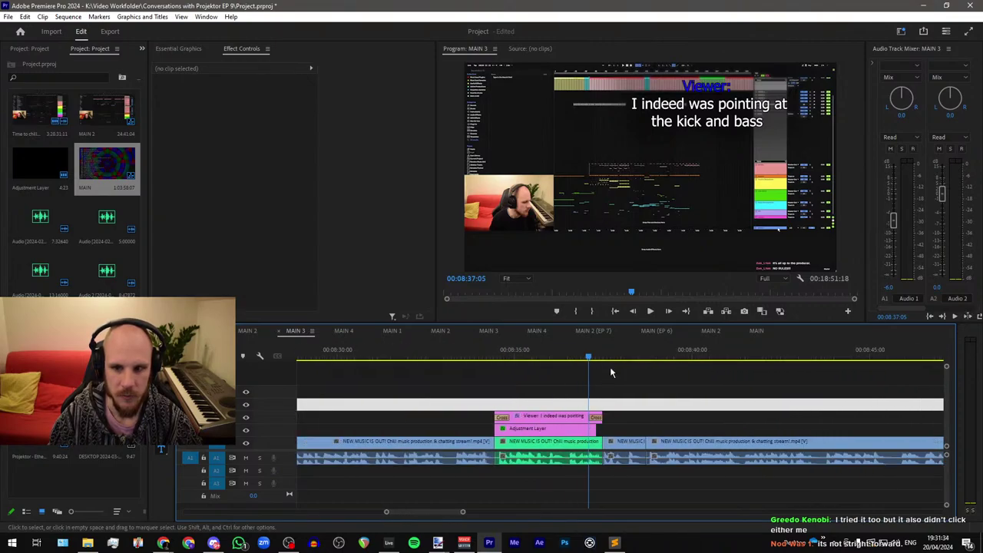
pyautogui.click(571, 432)
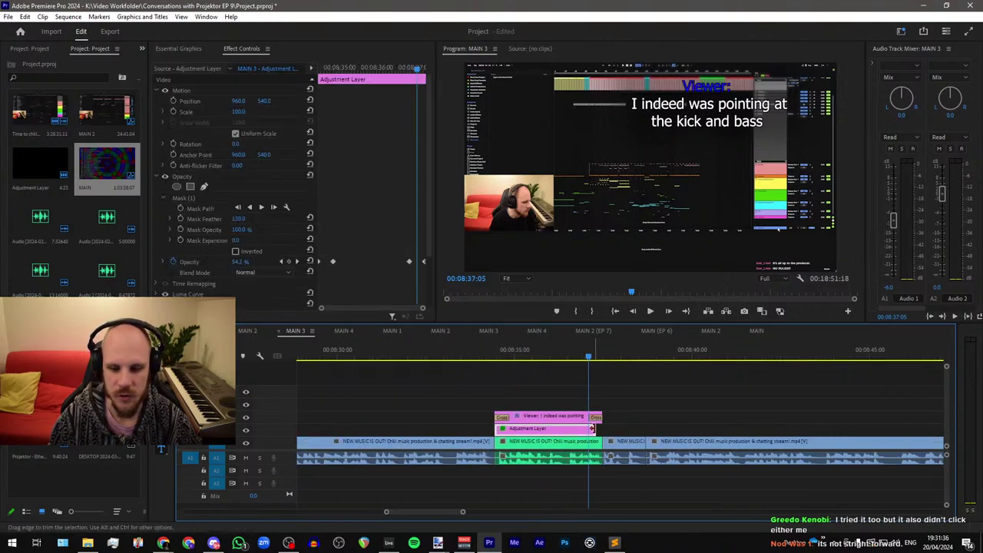
pyautogui.moveTo(597, 429); pyautogui.dragTo(603, 431)
# Step: Shift the adjustment layer's fade-out opacity keyframes to begin at 00:08:37:05, together with the message's closing Cross Dissolve
pyautogui.moveTo(388, 248); pyautogui.dragTo(433, 272)
pyautogui.hotkey('ctrl', 'x')
pyautogui.hotkey('ctrl', 'v')
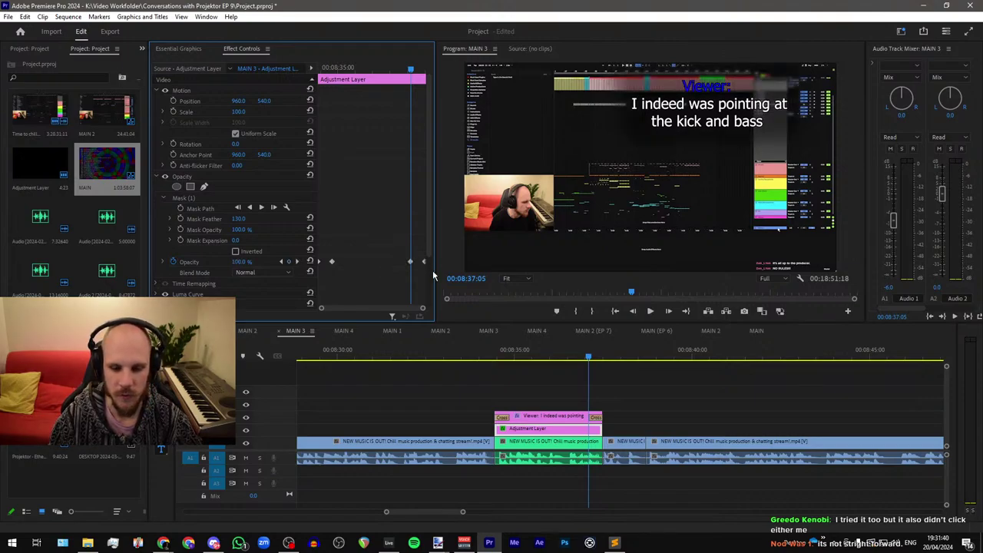
# Step: Play back the green clip from its start with the message over it, and save the project
pyautogui.click(503, 357)
pyautogui.press('space')
pyautogui.scroll(-2, 492, 358)
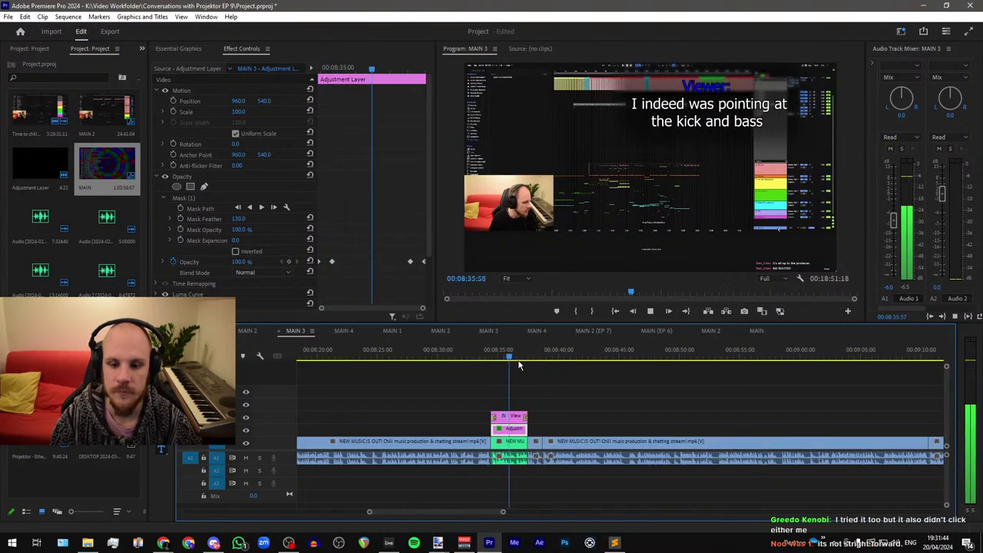
pyautogui.press('space')
pyautogui.hotkey('ctrl', 's')
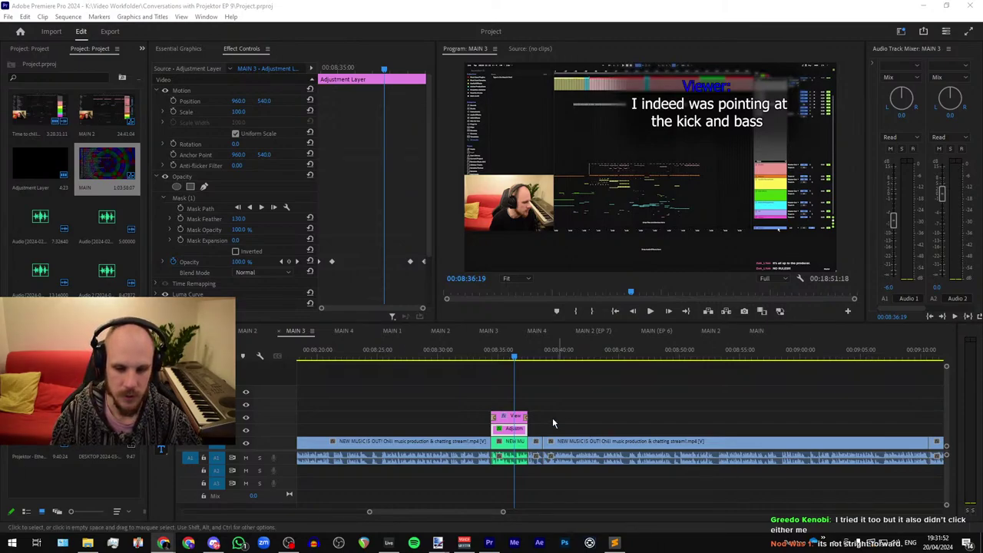
# Step: Replace the kick and bass text under "Viewer:" over the green clip with "'m just describing Dash Glitch."
pyautogui.click(520, 427)
pyautogui.click(633, 102)
pyautogui.moveTo(634, 102); pyautogui.dragTo(765, 126)
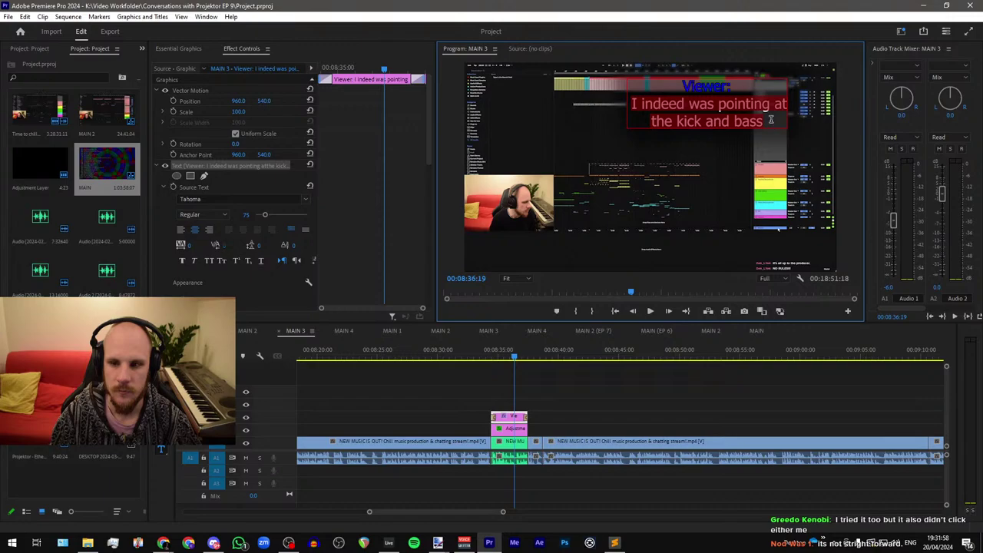
pyautogui.hotkey('ctrl', 'v')
pyautogui.click(504, 405)
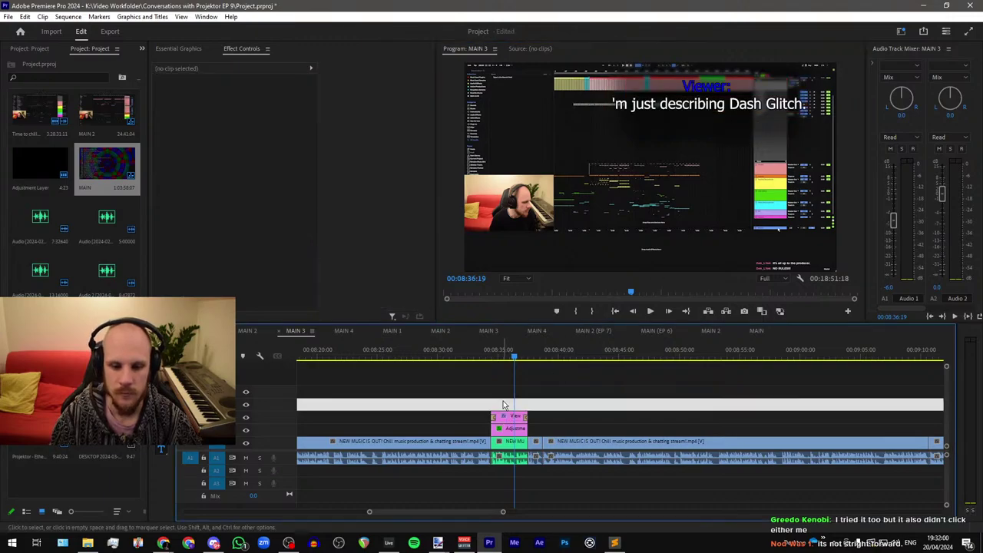
# Step: Save the project, and correct the message over the green clip to read "I'm just describing Dash Glitch."
pyautogui.hotkey('ctrl', 's')
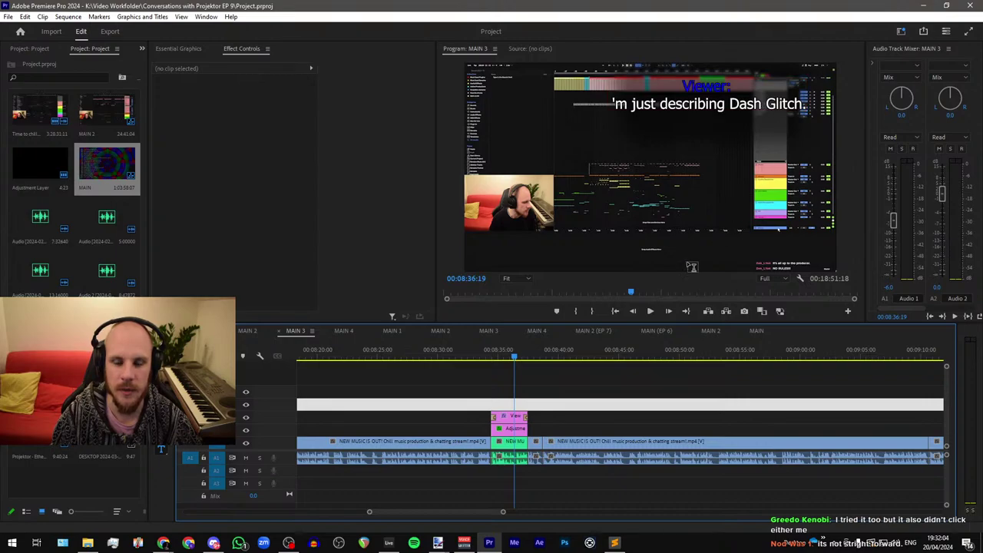
pyautogui.click(612, 102)
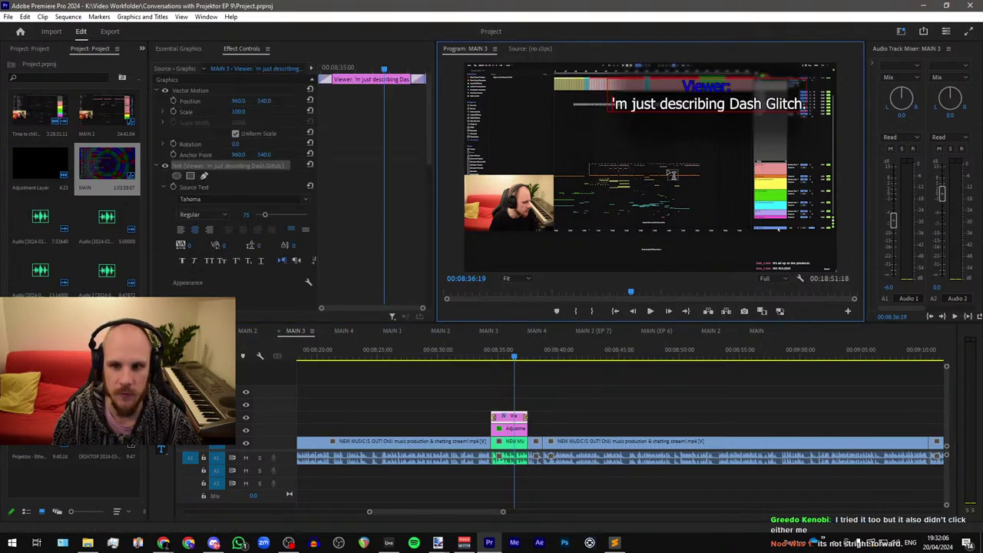
pyautogui.write('I')
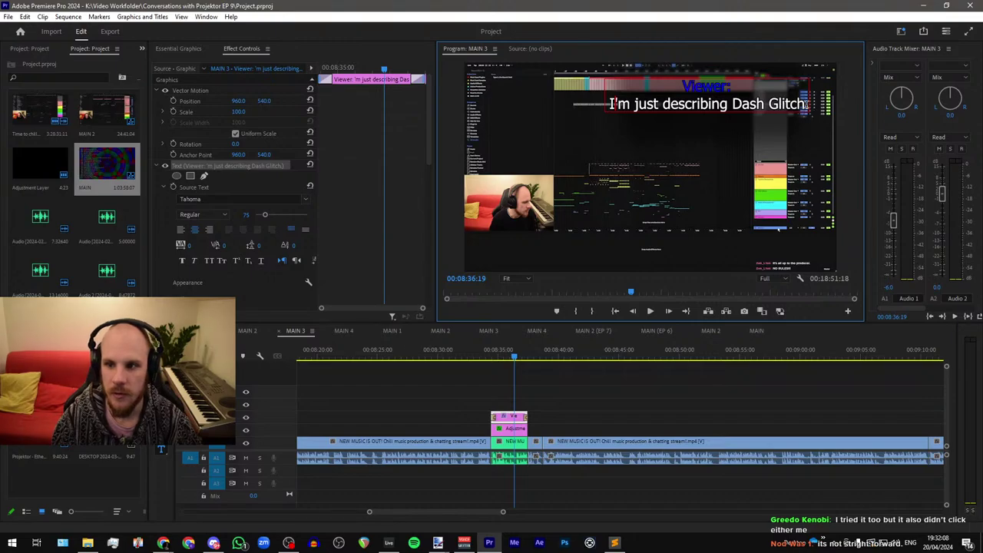
pyautogui.scroll(-4, 659, 405)
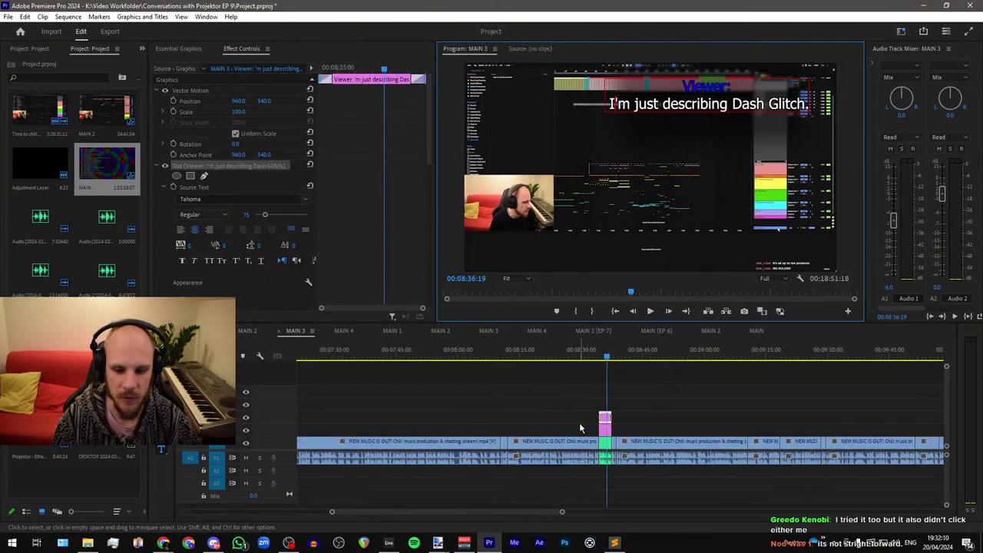
pyautogui.click(581, 422)
pyautogui.click(580, 417)
# Step: Check the viewer message at 00:07:01:17, and add a period to the end of the kick and bass message at 00:06:25:33
pyautogui.scroll(-4, 559, 411)
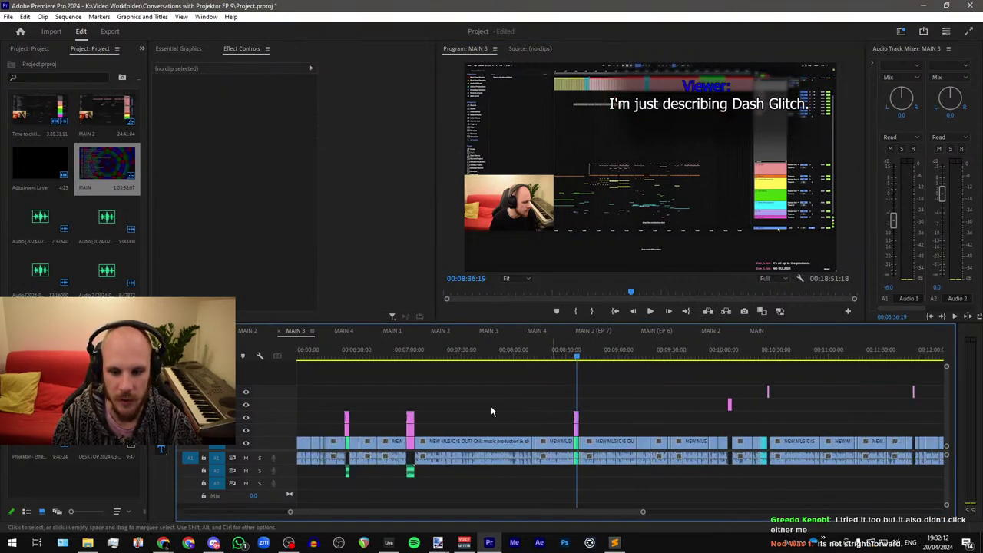
pyautogui.scroll(3, 409, 395)
pyautogui.scroll(2, 393, 393)
pyautogui.click(431, 354)
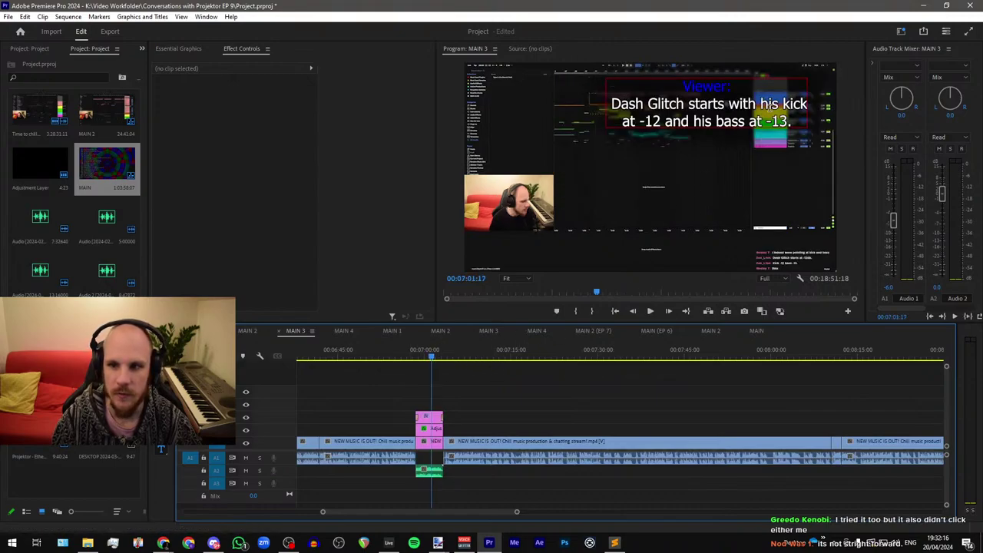
pyautogui.scroll(-2, 674, 362)
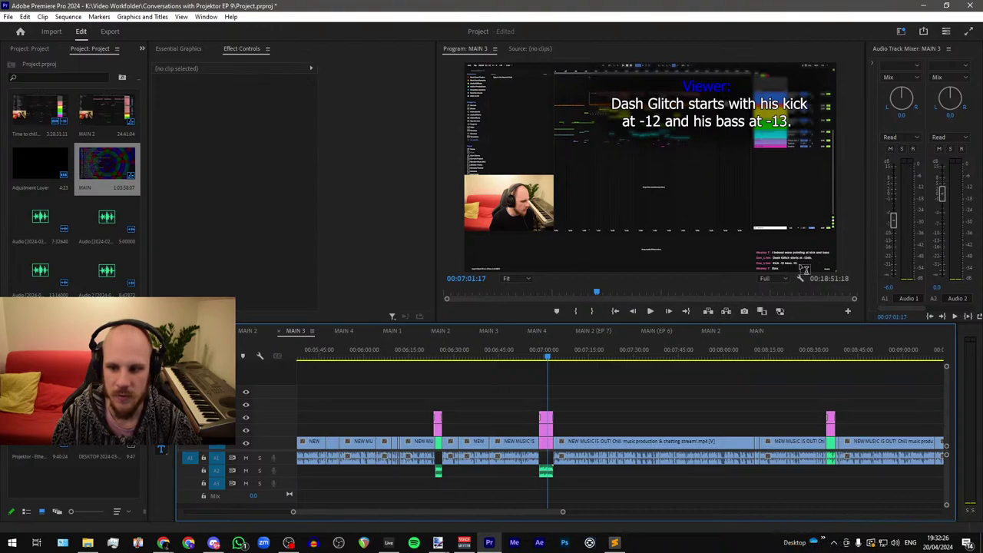
pyautogui.click(441, 353)
pyautogui.click(748, 119)
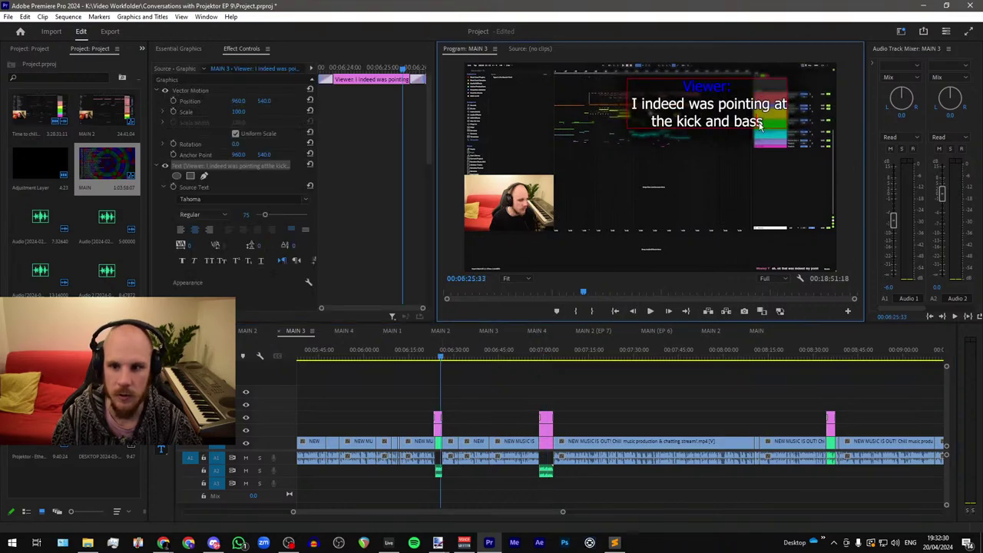
pyautogui.write('.')
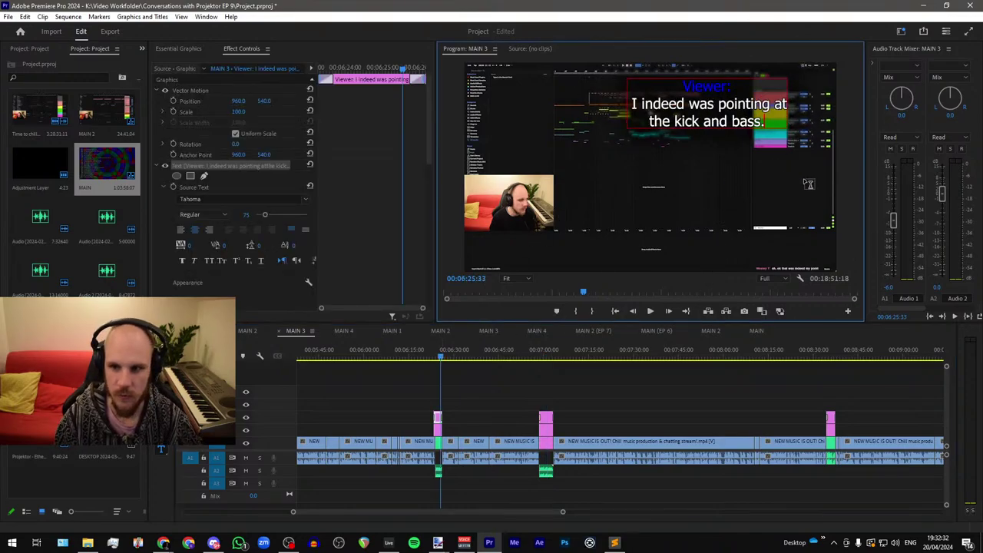
pyautogui.click(587, 420)
pyautogui.click(581, 400)
pyautogui.scroll(-4, 441, 392)
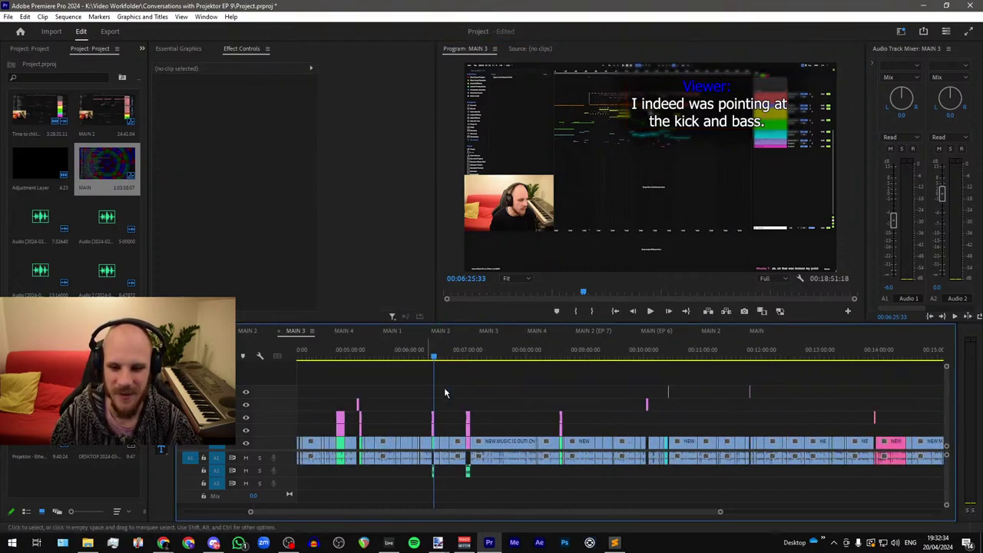
# Step: Examine the title graphics and the cyan clip that follow 00:10:02:13 in the sequence
pyautogui.scroll(5, 632, 402)
pyautogui.scroll(-4, 683, 396)
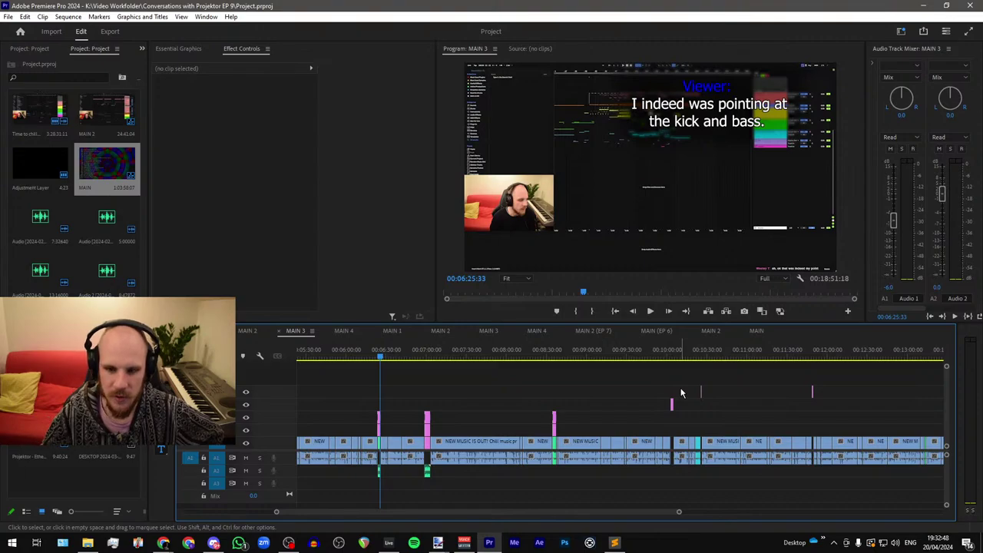
pyautogui.click(673, 355)
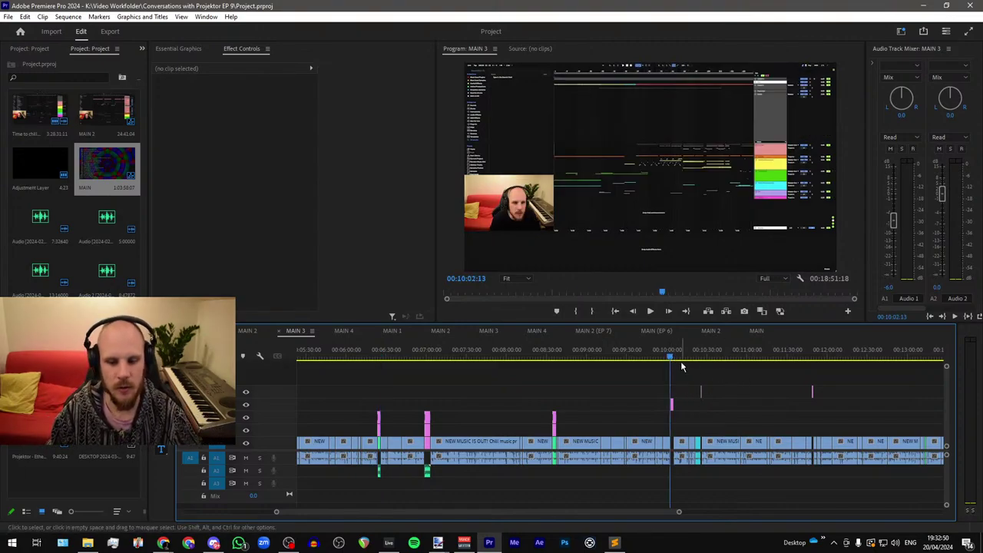
pyautogui.press('=')
pyautogui.press('=')
pyautogui.press('=')
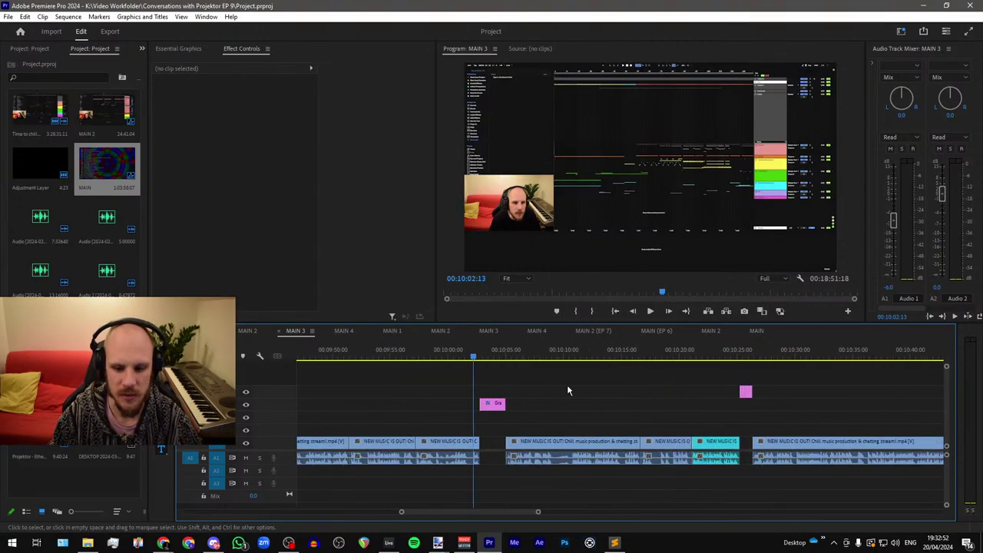
pyautogui.press('-')
pyautogui.press('-')
pyautogui.press('-')
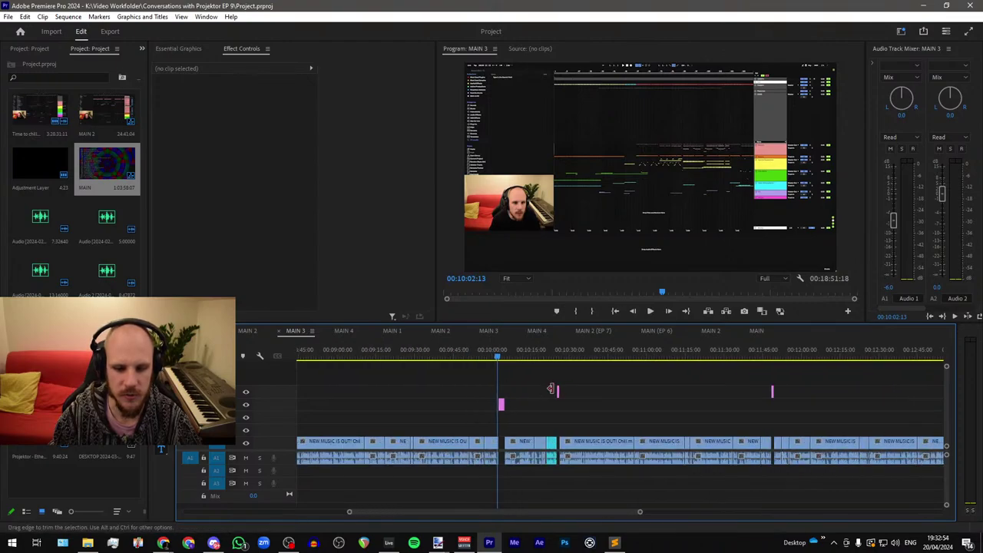
pyautogui.scroll(3, 554, 388)
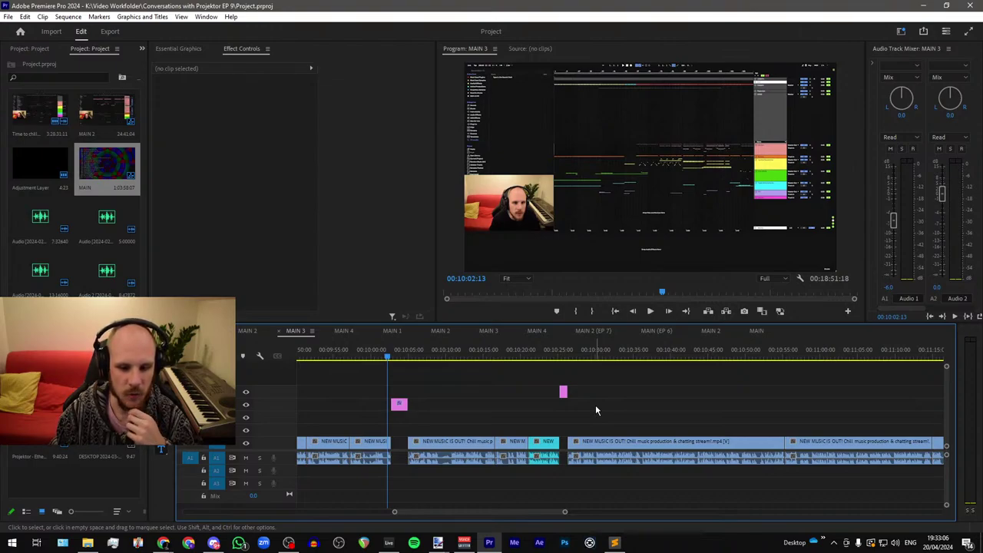
# Step: Play back the section from 00:10:20:26 across the cyan clip and the "stream crashes" title, and look over the sequence's earlier overlays
pyautogui.click(523, 356)
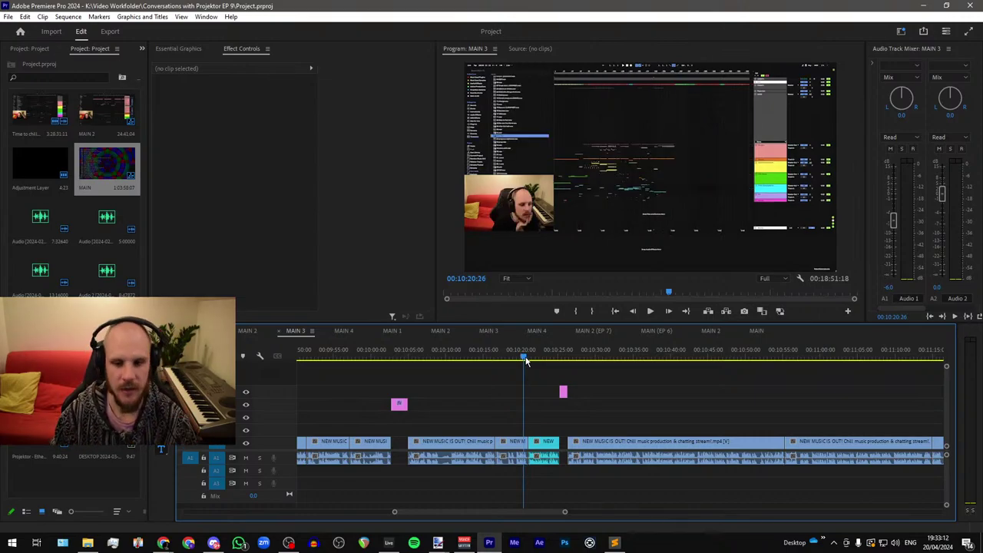
pyautogui.press('space')
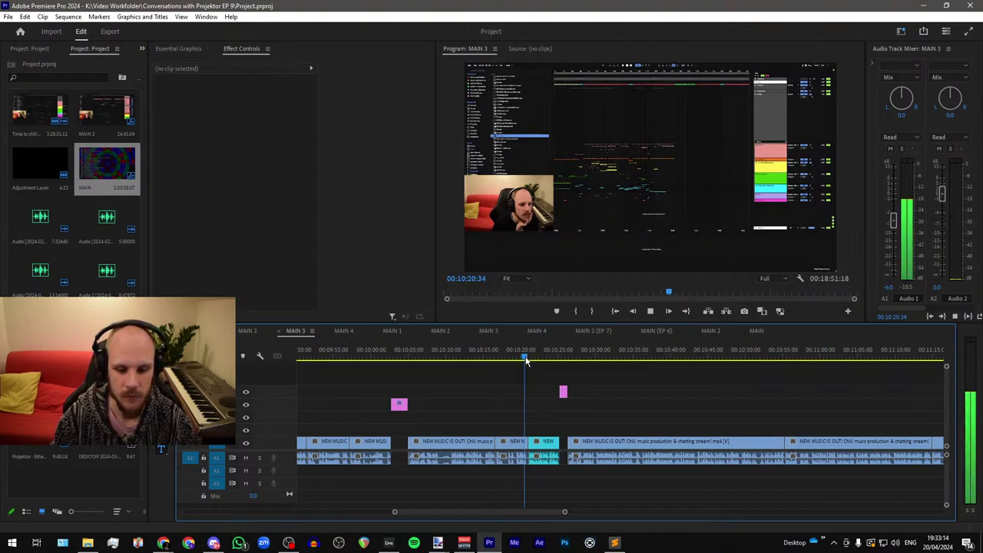
pyautogui.scroll(2, 464, 398)
pyautogui.scroll(3, 442, 405)
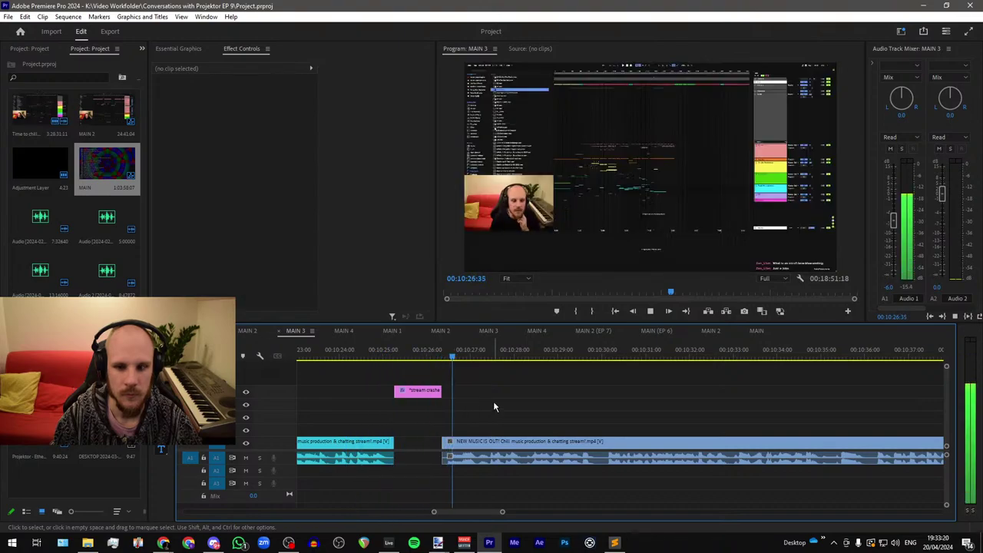
pyautogui.scroll(-4, 570, 408)
pyautogui.scroll(-10, 659, 415)
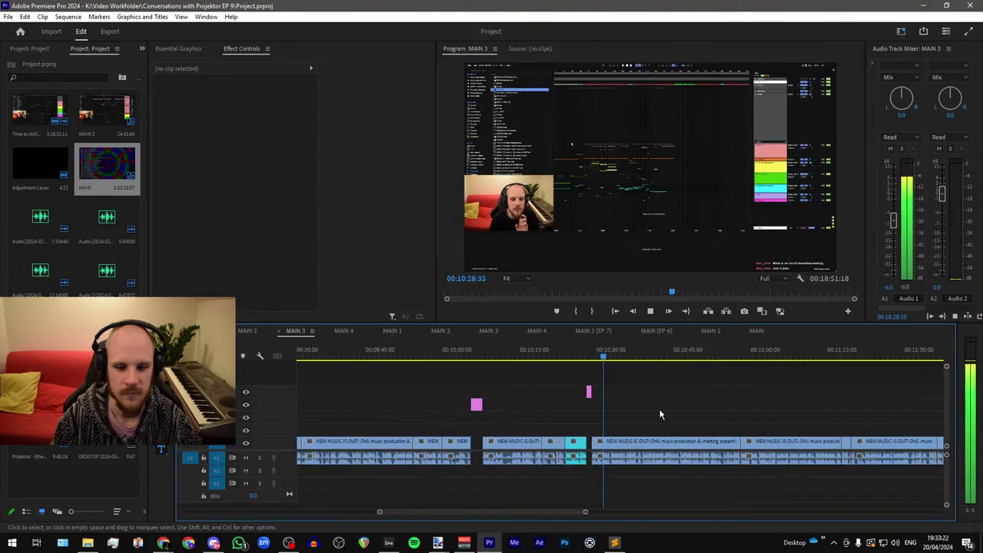
pyautogui.scroll(6, 659, 409)
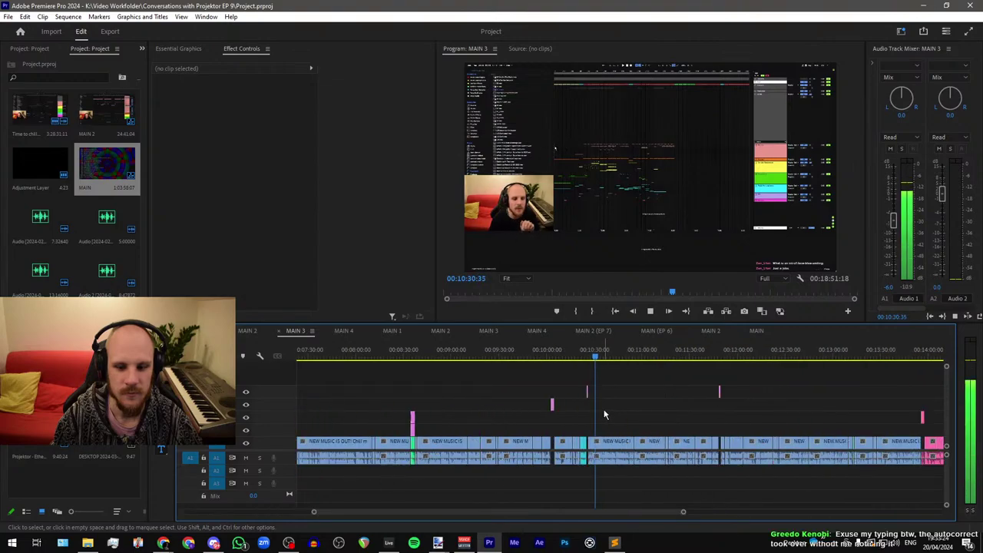
pyautogui.scroll(-5, 680, 413)
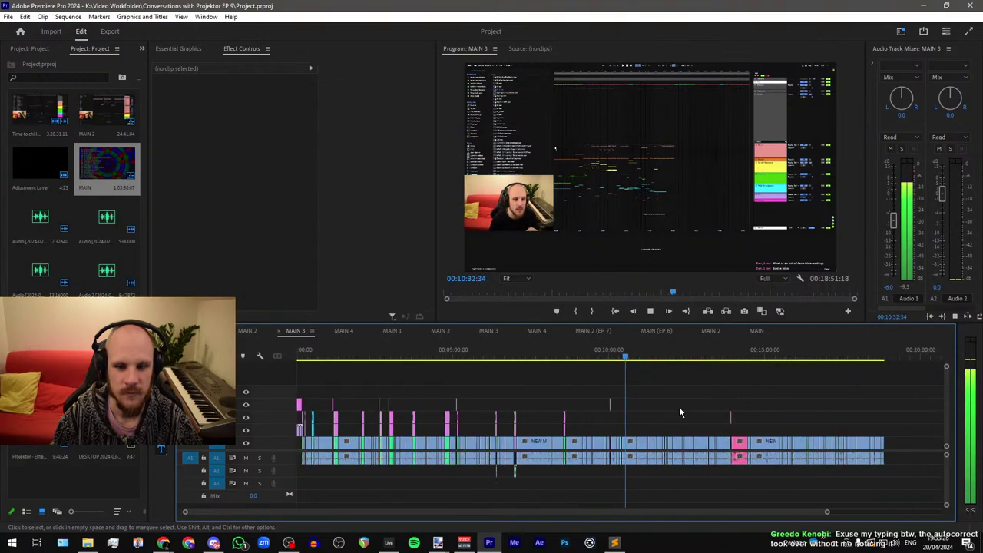
pyautogui.scroll(2, 317, 422)
pyautogui.scroll(10, 318, 423)
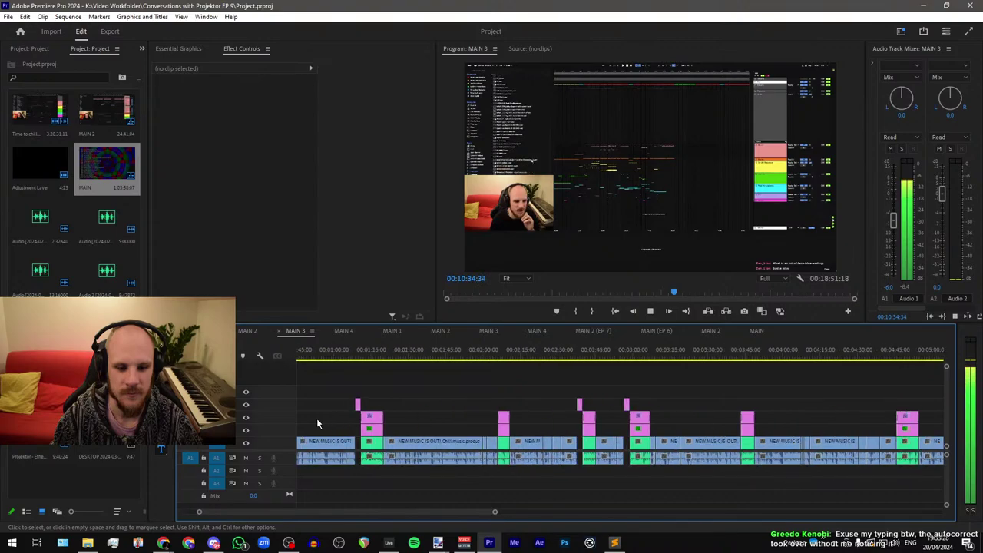
pyautogui.press('space')
# Step: Copy the cyan Song.png overlay and its adjustment layer from near 00:00:30:00, and paste them aligned with the later cyan clip's start
pyautogui.scroll(-10, 416, 395)
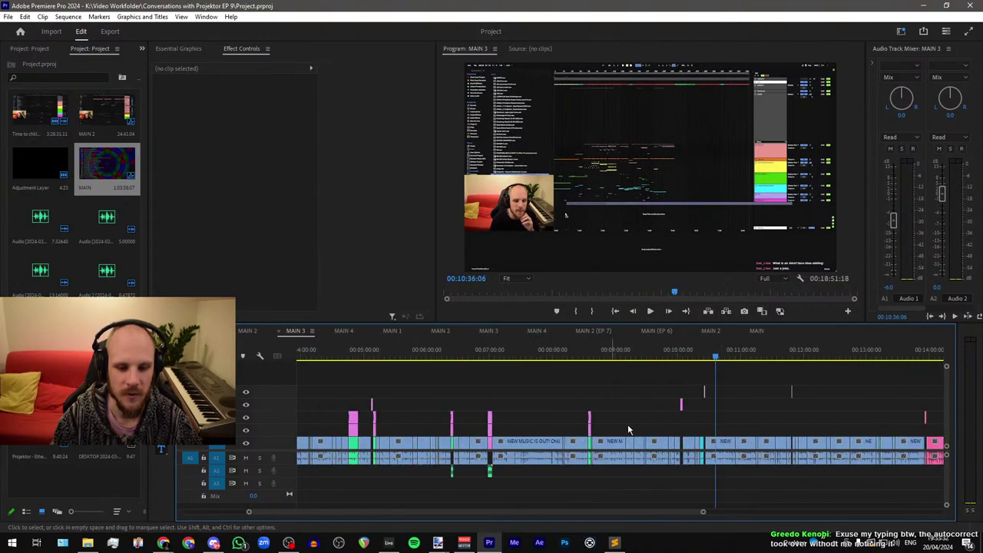
pyautogui.scroll(5, 321, 427)
pyautogui.scroll(3, 321, 426)
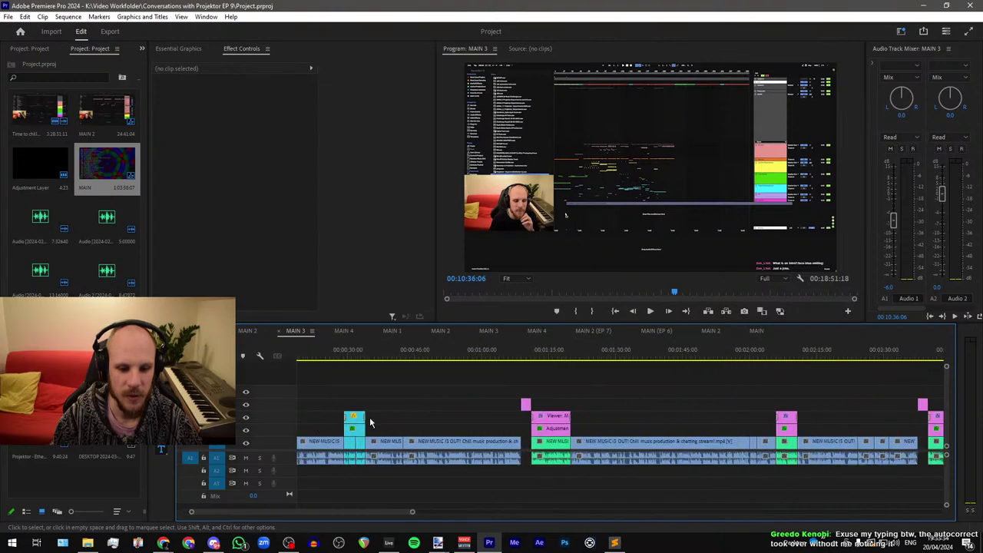
pyautogui.click(355, 428)
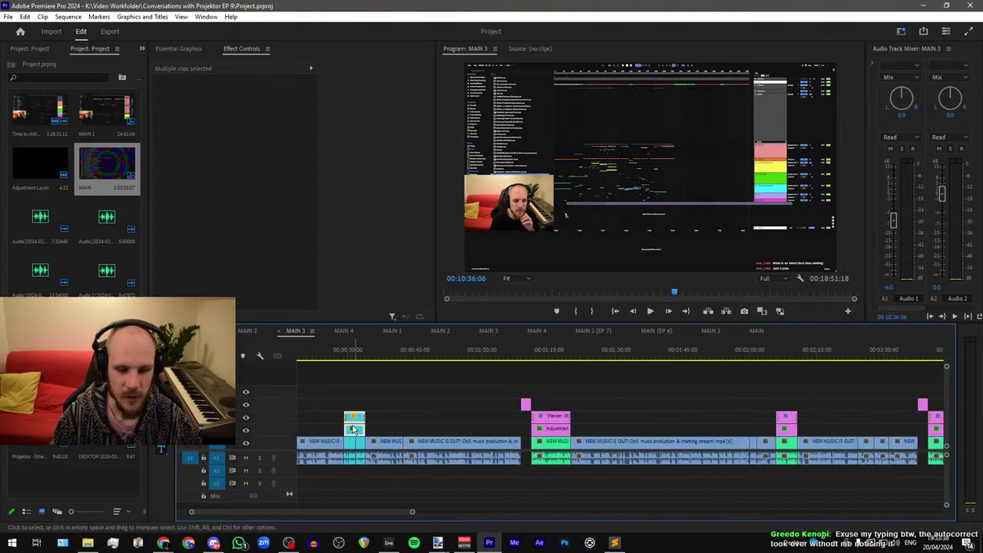
pyautogui.scroll(-10, 360, 429)
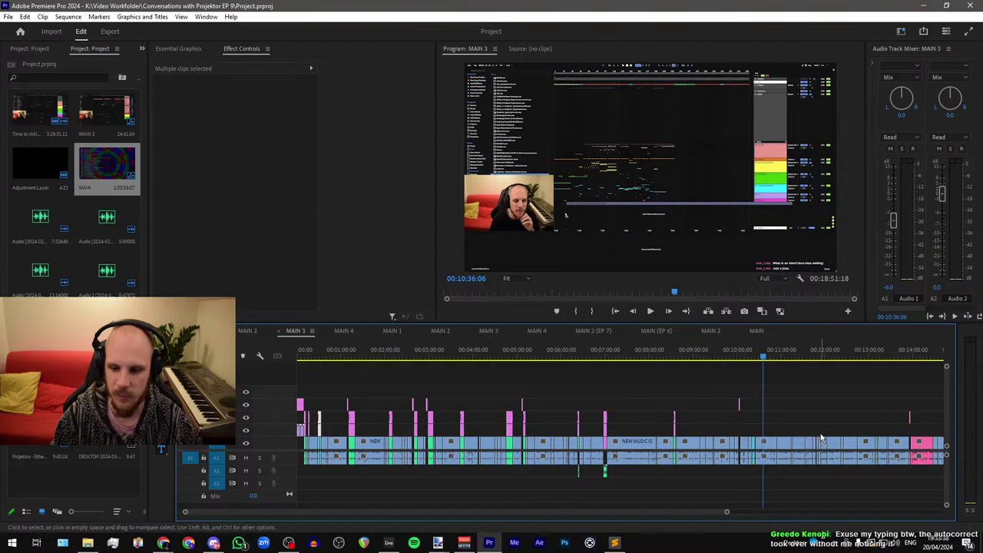
pyautogui.scroll(15, 726, 420)
pyautogui.click(505, 355)
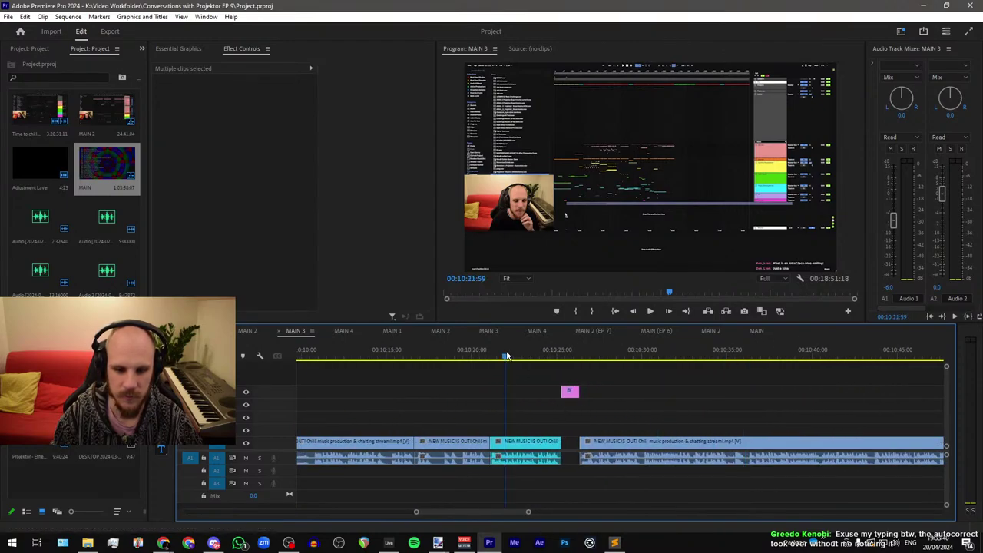
pyautogui.hotkey('ctrl', 'v')
pyautogui.moveTo(540, 419); pyautogui.dragTo(529, 423)
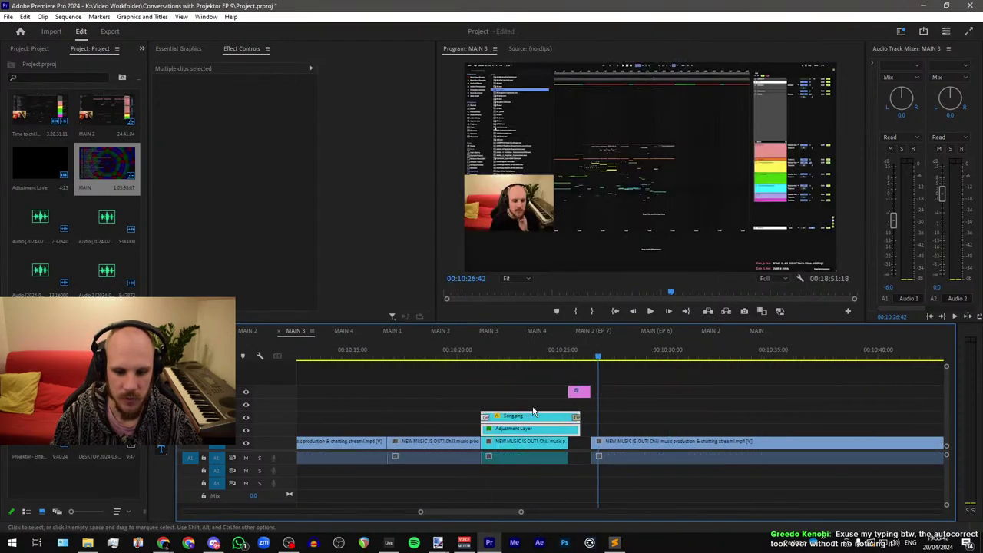
# Step: Trim the pasted Song.png overlay to finish at the end of the cyan clip
pyautogui.scroll(6, 538, 419)
pyautogui.click(698, 419)
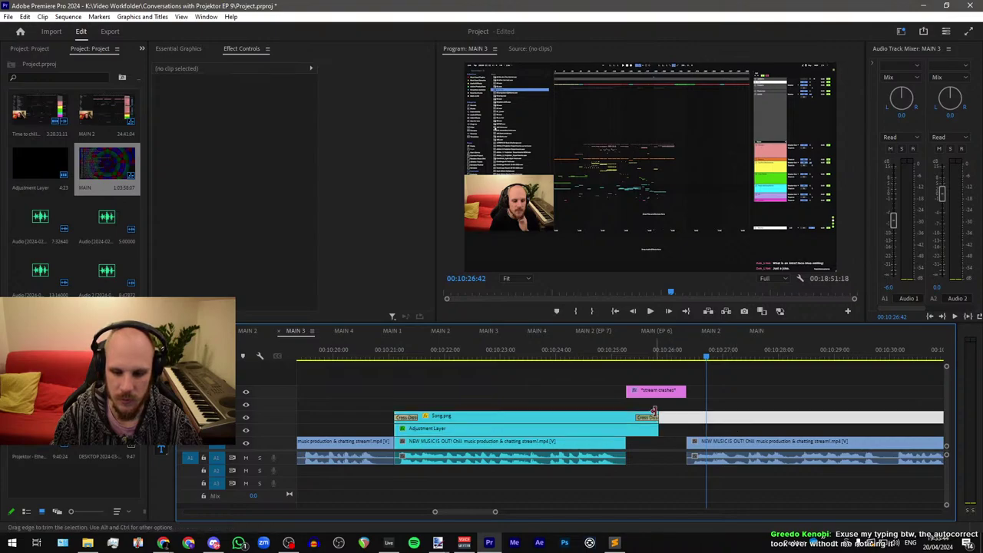
pyautogui.moveTo(656, 415); pyautogui.dragTo(625, 415)
# Step: Shift the adjustment layer's fade-out opacity keyframes to begin at 00:10:24:51, trim the layer to the cyan clip's end, and save the project
pyautogui.click(601, 354)
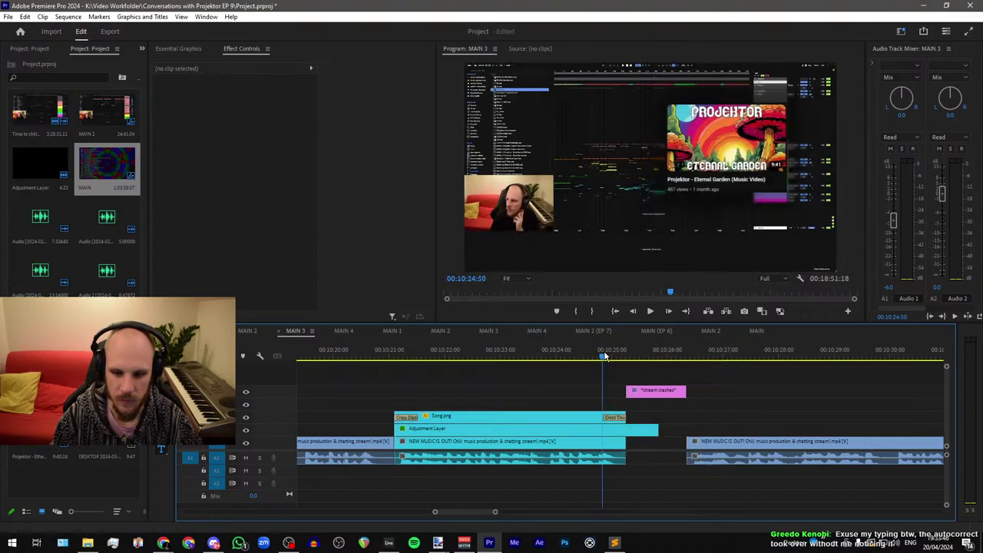
pyautogui.click(605, 353)
pyautogui.scroll(3, 605, 353)
pyautogui.scroll(1, 605, 354)
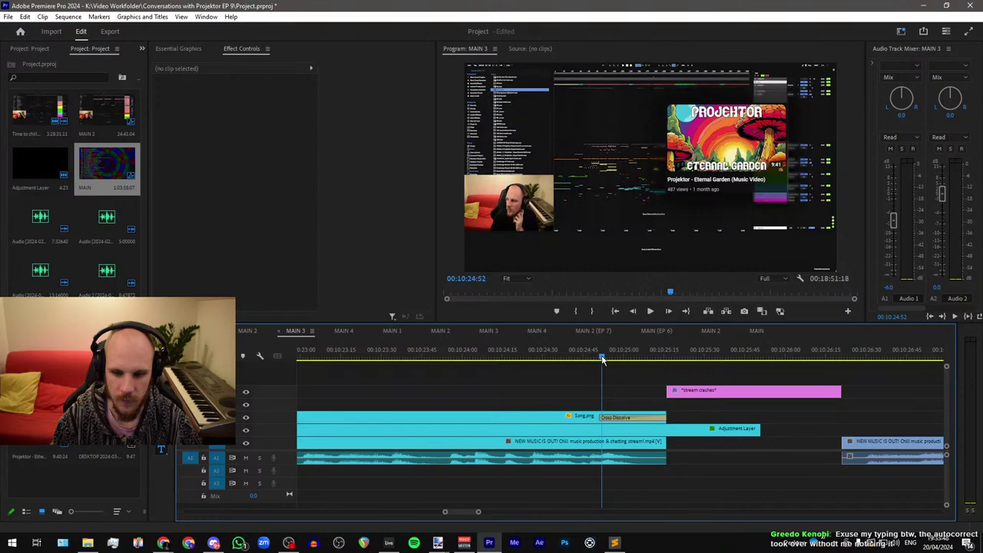
pyautogui.click(600, 357)
pyautogui.click(613, 428)
pyautogui.click(411, 246)
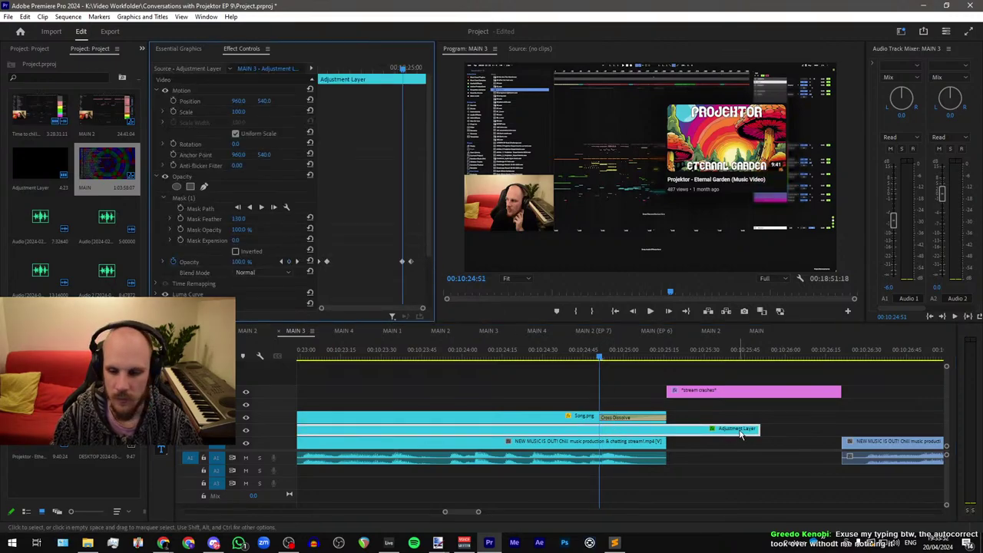
pyautogui.moveTo(758, 429); pyautogui.dragTo(687, 436)
pyautogui.click(688, 436)
pyautogui.hotkey('ctrl', 's')
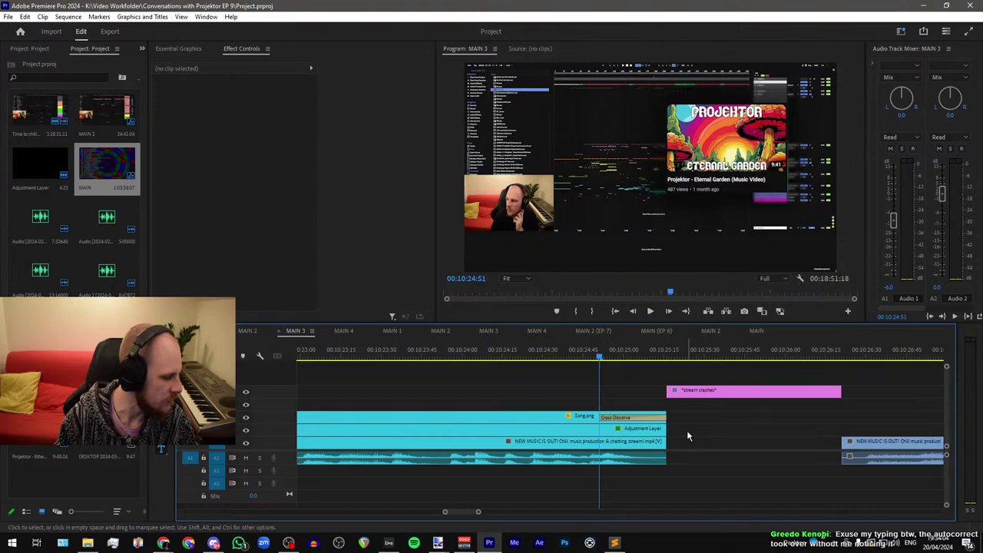
# Step: Move the playhead to 00:10:22:24 to preview the Song.png overlay on the cyan clip
pyautogui.scroll(-3, 574, 388)
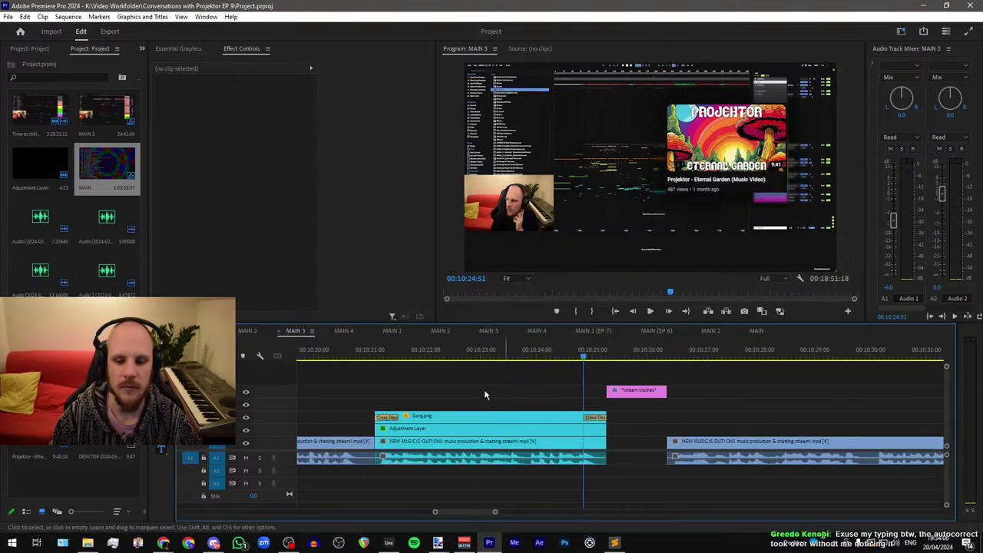
pyautogui.press('-')
pyautogui.click(461, 358)
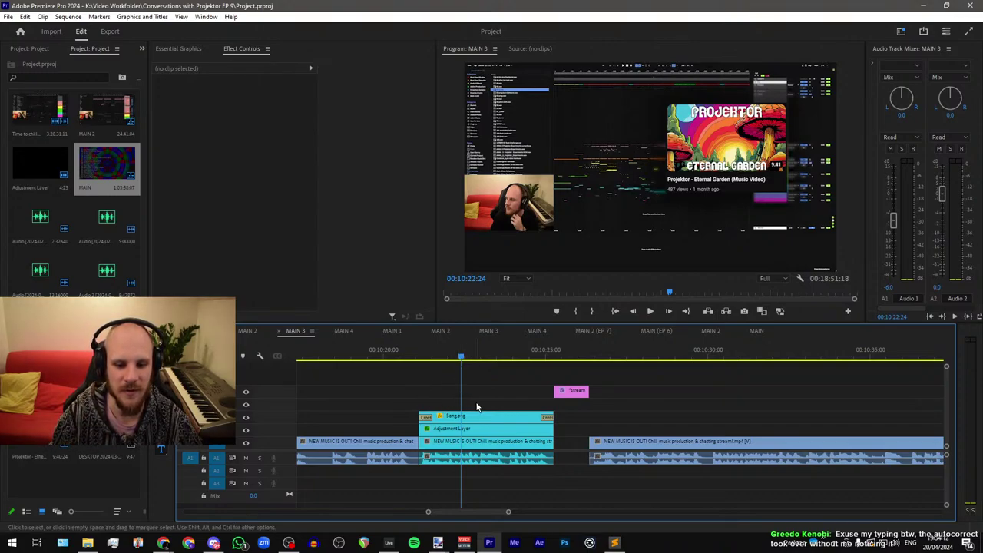
# Step: Play back the end of the Song.png overlay and the following magenta clip to check the fade-out
pyautogui.click(507, 356)
pyautogui.press('space')
pyautogui.scroll(-3, 456, 371)
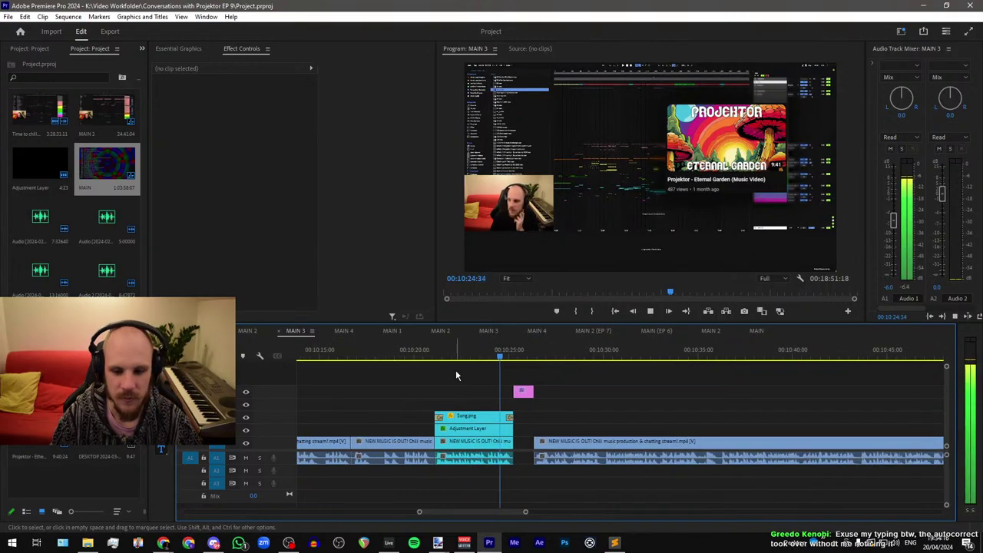
pyautogui.press('=')
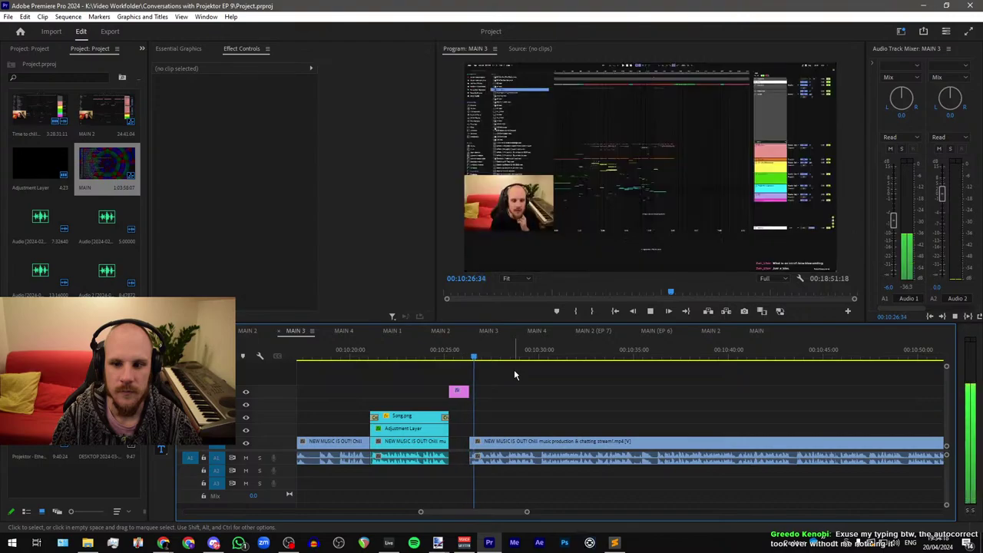
pyautogui.press('space')
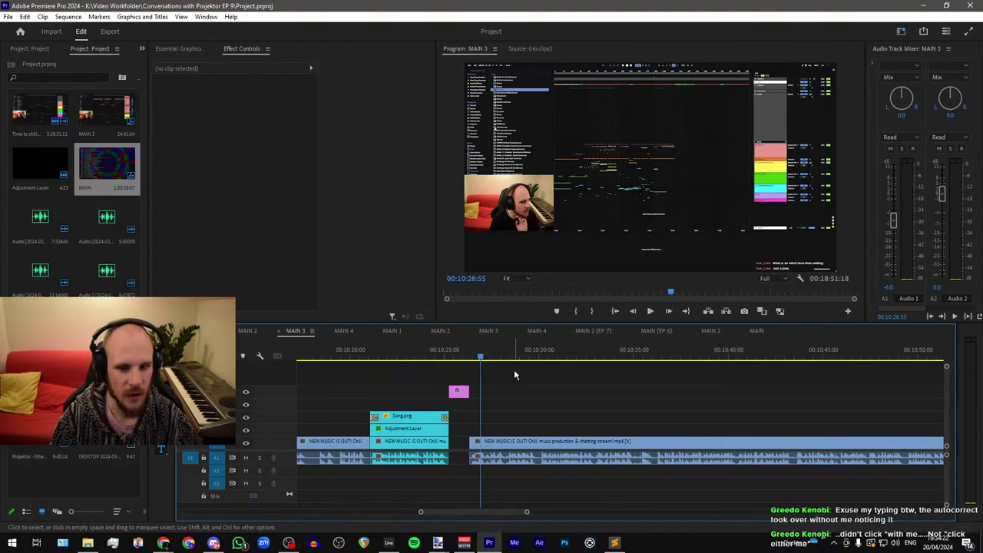
# Step: Look along the MAIN 3 timeline for the next colour-marked clips, playing the section just after the magenta clip near 00:11:49
pyautogui.press('-')
pyautogui.press('-')
pyautogui.press('-')
pyautogui.press('-')
pyautogui.press('-')
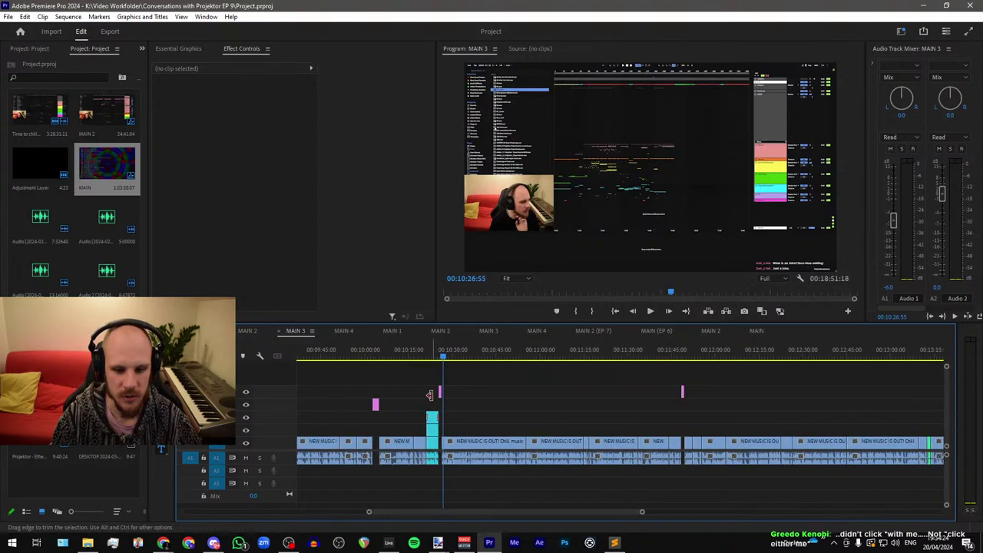
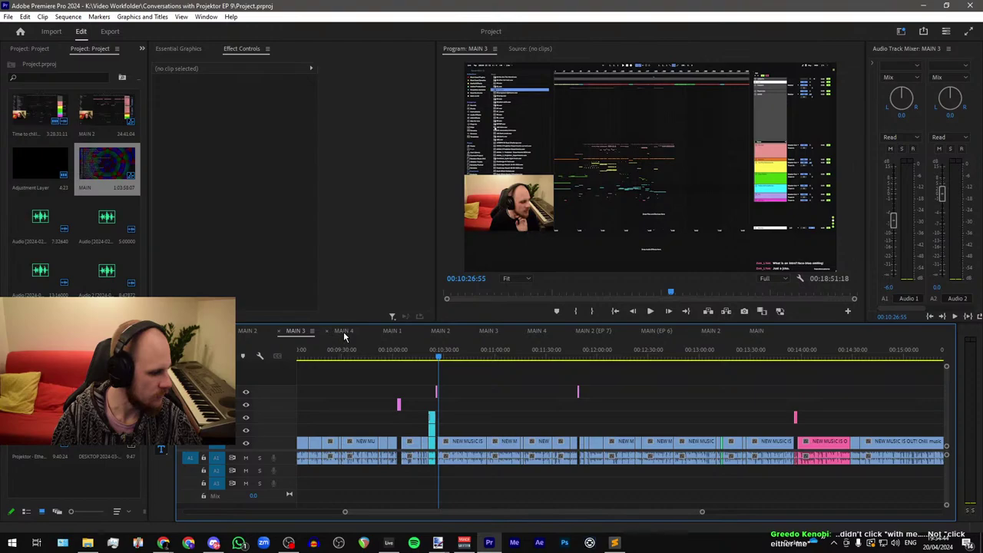
pyautogui.scroll(3, 507, 409)
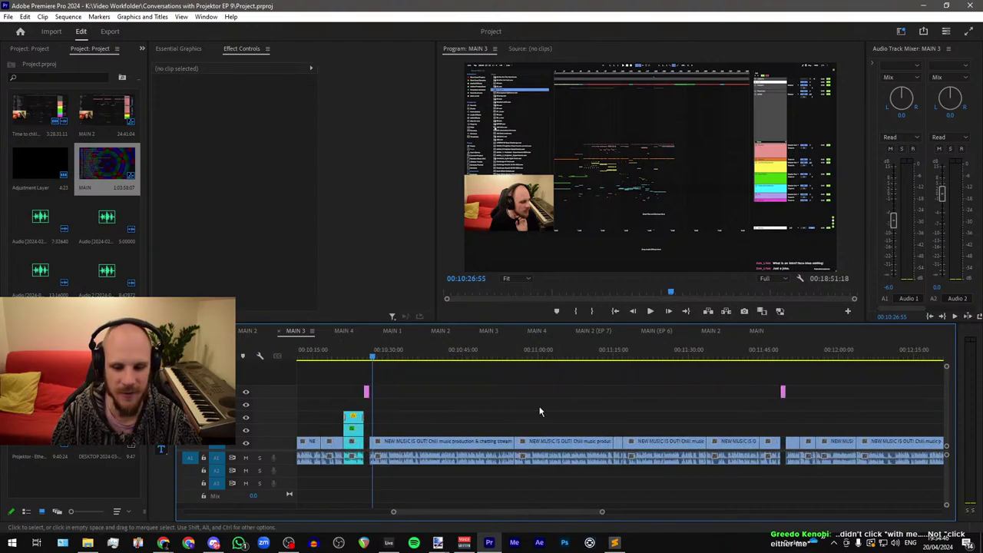
pyautogui.click(786, 355)
pyautogui.press('space')
pyautogui.scroll(-4, 414, 414)
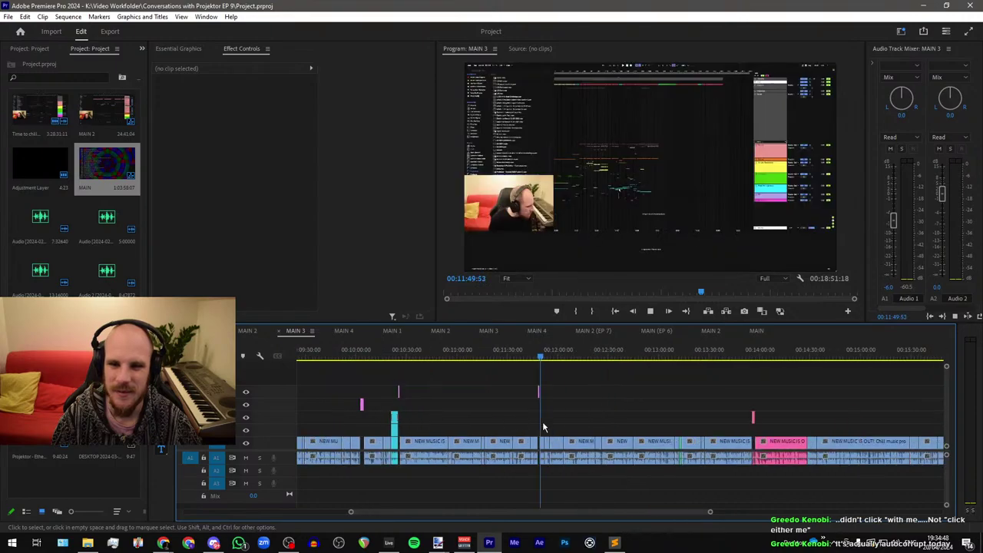
pyautogui.scroll(3, 420, 400)
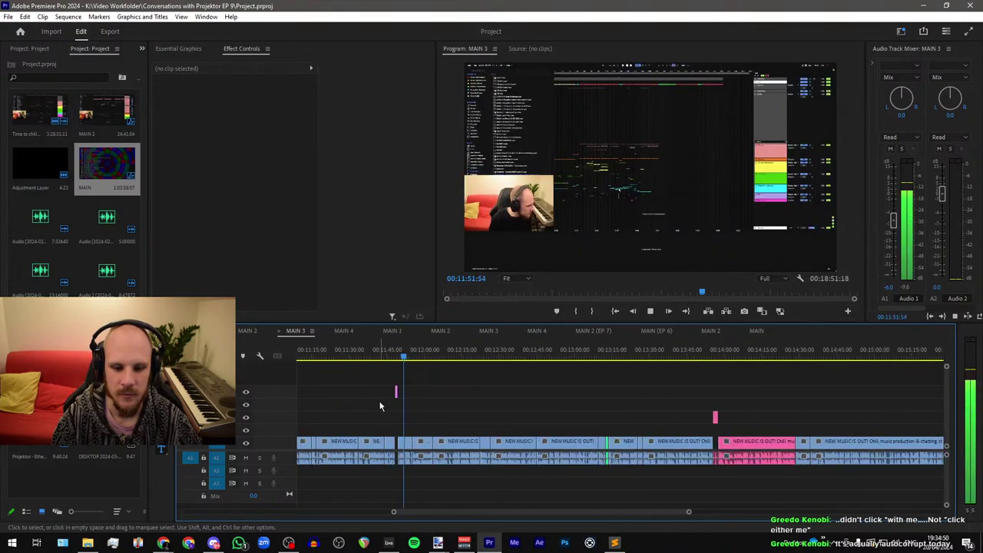
pyautogui.scroll(4, 581, 423)
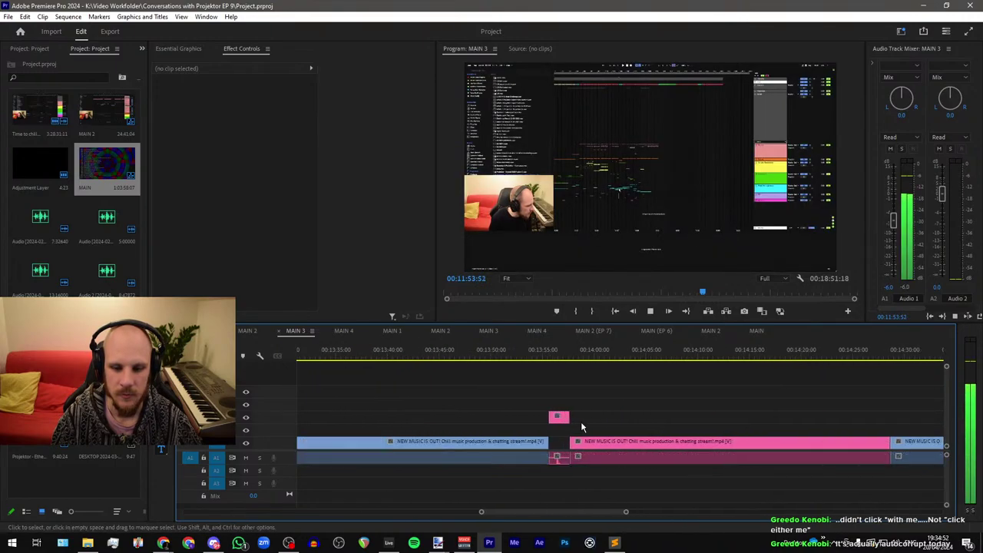
# Step: Review the pink-marked section from just before 00:13:56 to about 00:14:21 to see what the pink clip shows
pyautogui.click(538, 353)
pyautogui.scroll(-4, 459, 380)
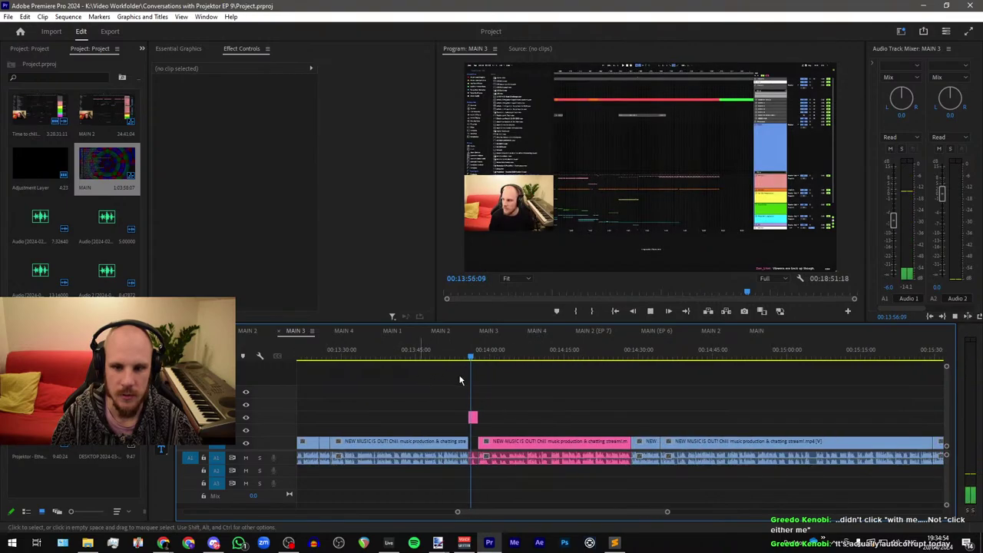
pyautogui.scroll(4, 461, 380)
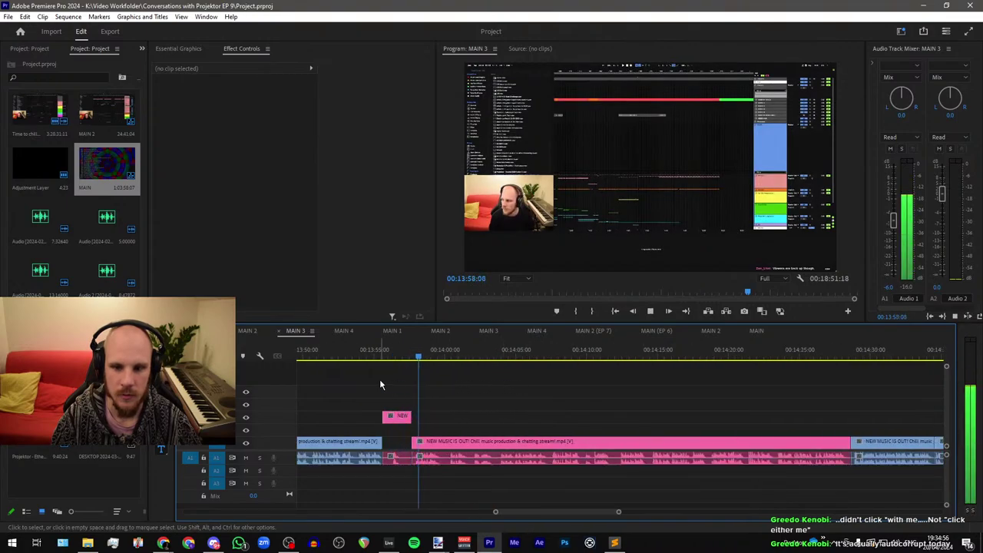
pyautogui.scroll(-4, 380, 379)
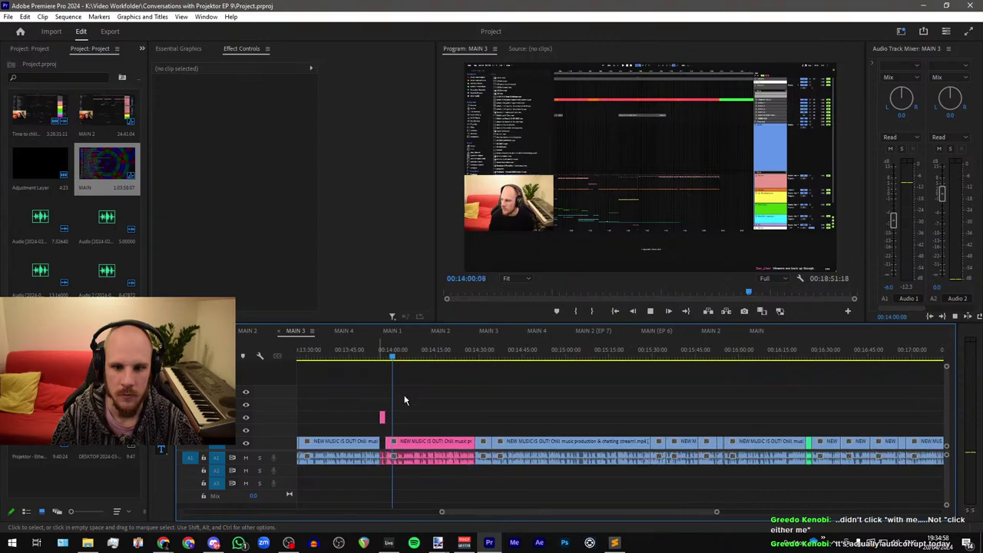
pyautogui.scroll(2, 404, 396)
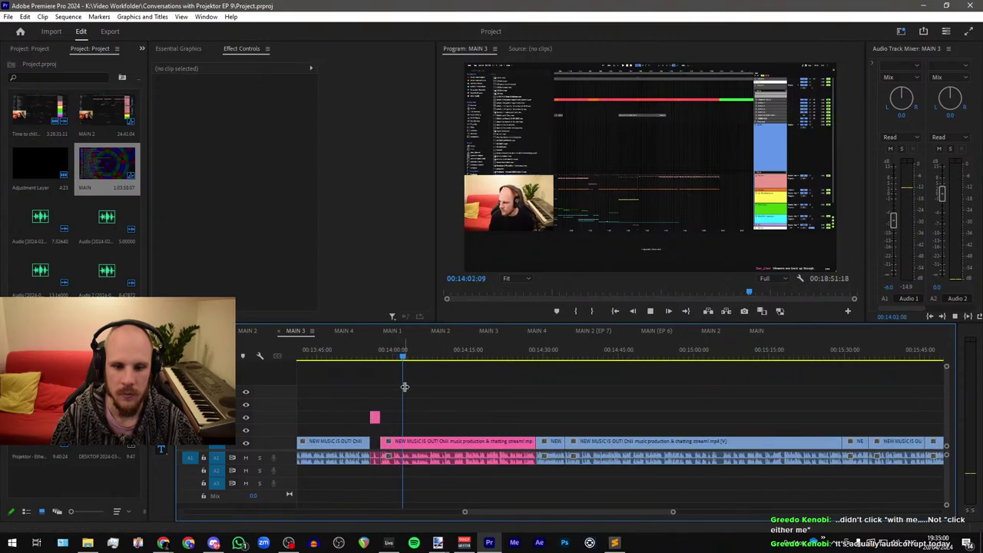
pyautogui.click(434, 358)
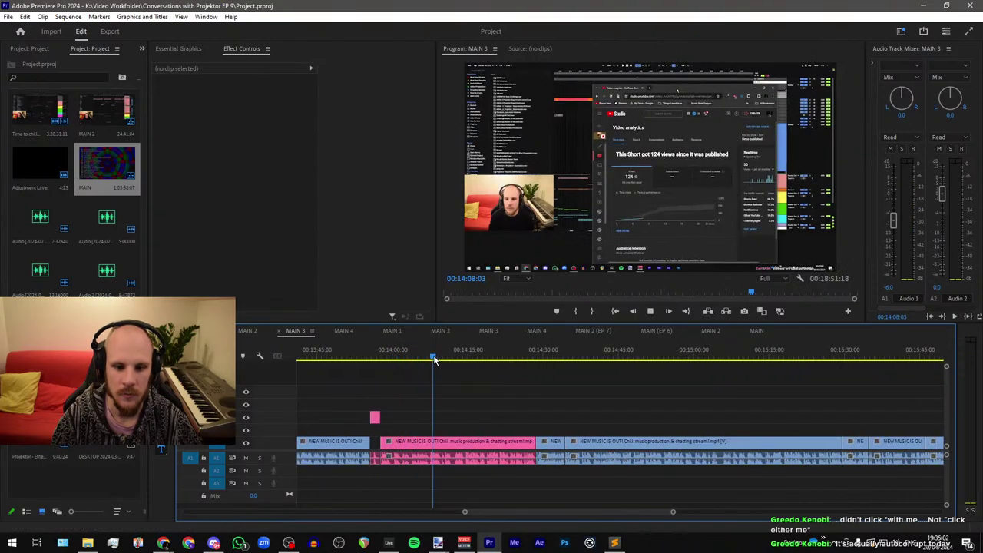
pyautogui.press('space')
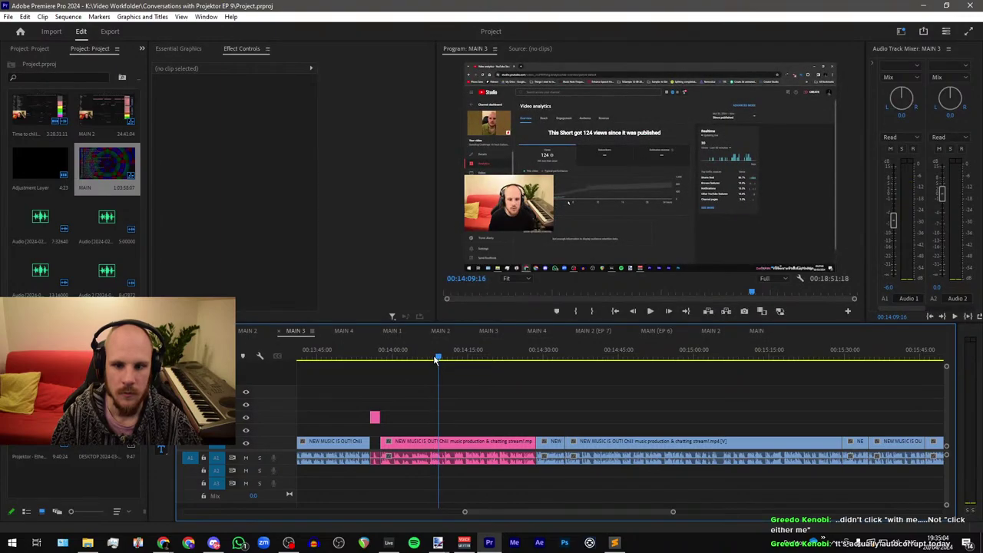
pyautogui.click(442, 443)
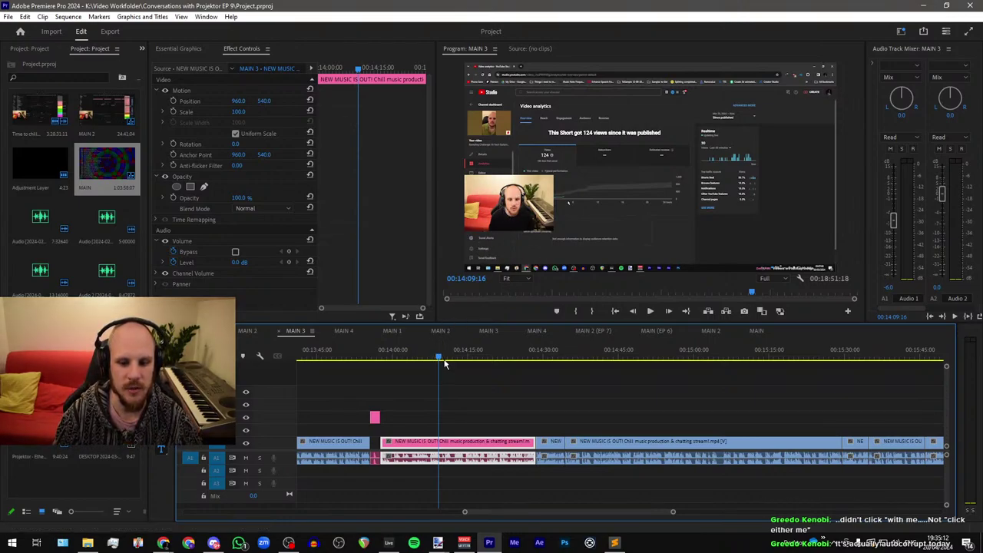
pyautogui.press('space')
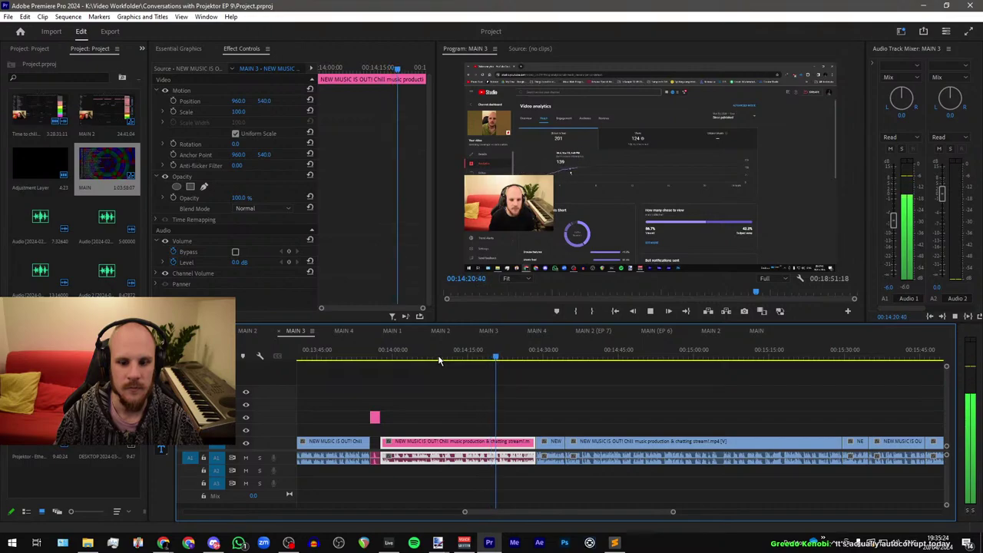
pyautogui.press('space')
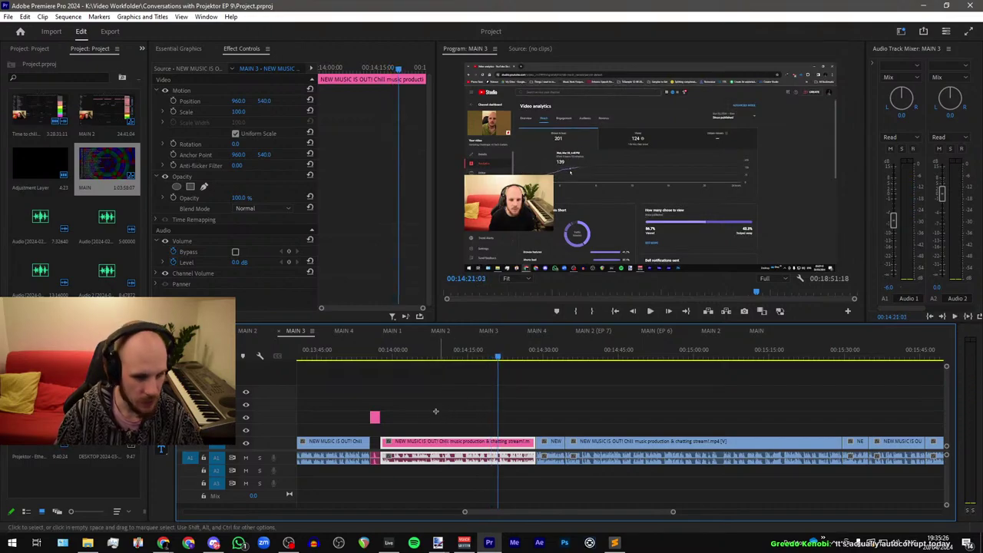
pyautogui.moveTo(438, 410); pyautogui.dragTo(399, 447)
pyautogui.click(406, 422)
pyautogui.click(397, 332)
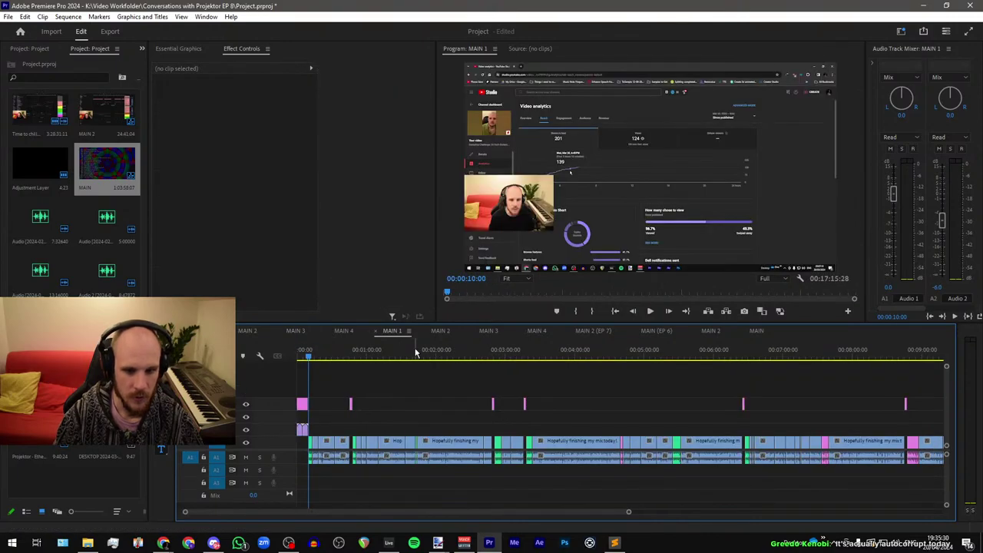
pyautogui.click(301, 332)
# Step: Split the long pink clip at 00:14:07:25 and unlink the second part's video from its audio
pyautogui.scroll(2, 400, 400)
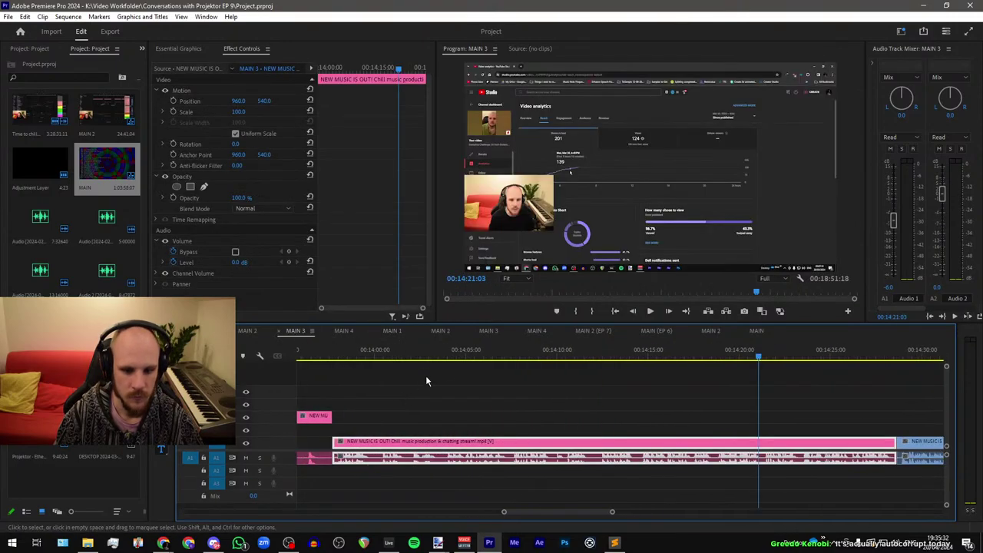
pyautogui.click(450, 354)
pyautogui.moveTo(452, 356); pyautogui.dragTo(510, 367)
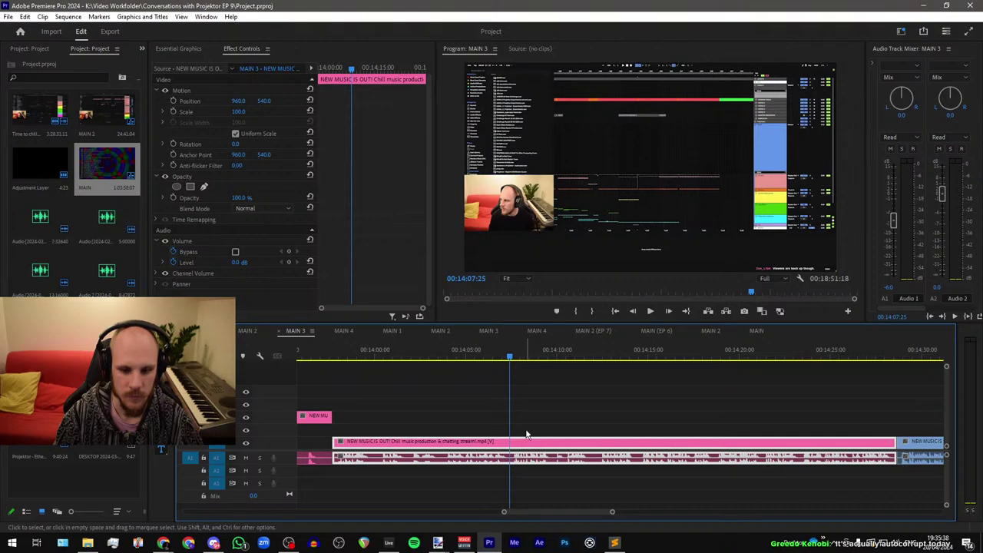
pyautogui.click(527, 433)
pyautogui.click(523, 448)
pyautogui.hotkey('ctrl', 'k')
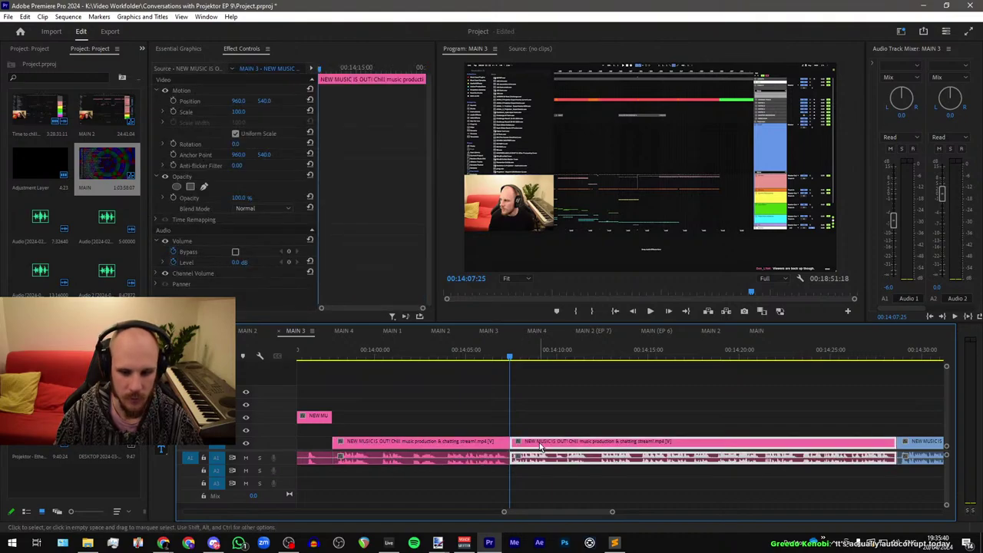
pyautogui.hotkey('ctrl', 'l')
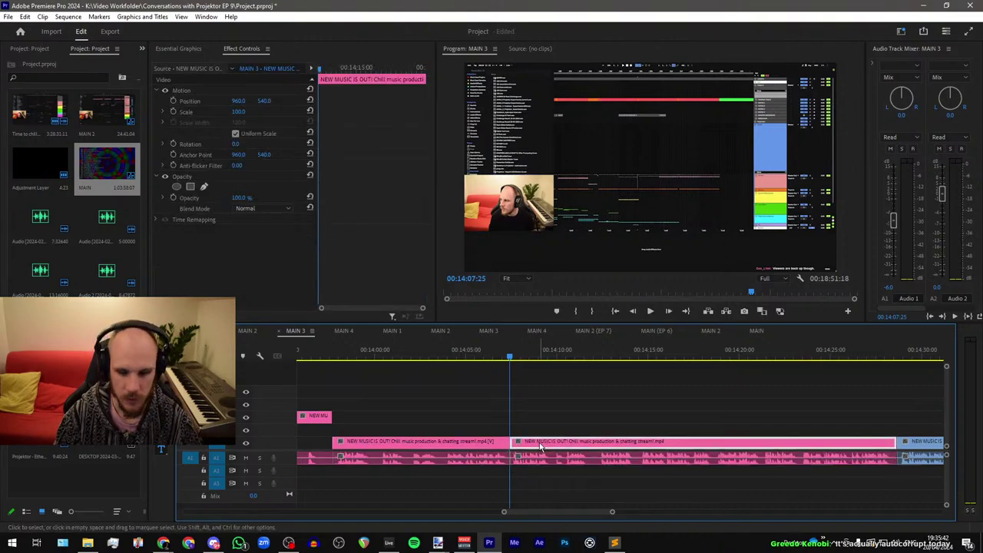
# Step: Paste a video-only copy of the split pink clip onto the track directly above it, starting at 00:14:07:25
pyautogui.scroll(-6, 466, 384)
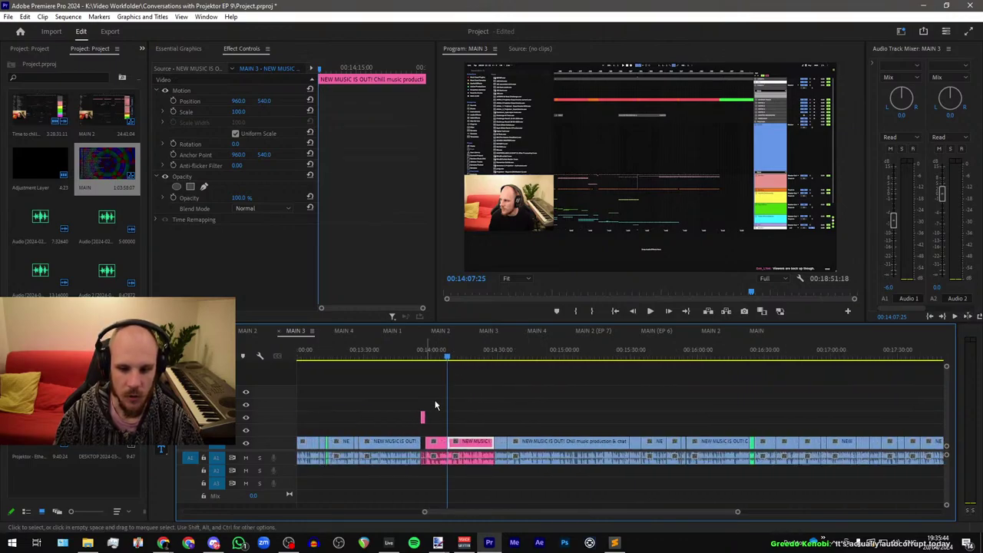
pyautogui.scroll(3, 461, 444)
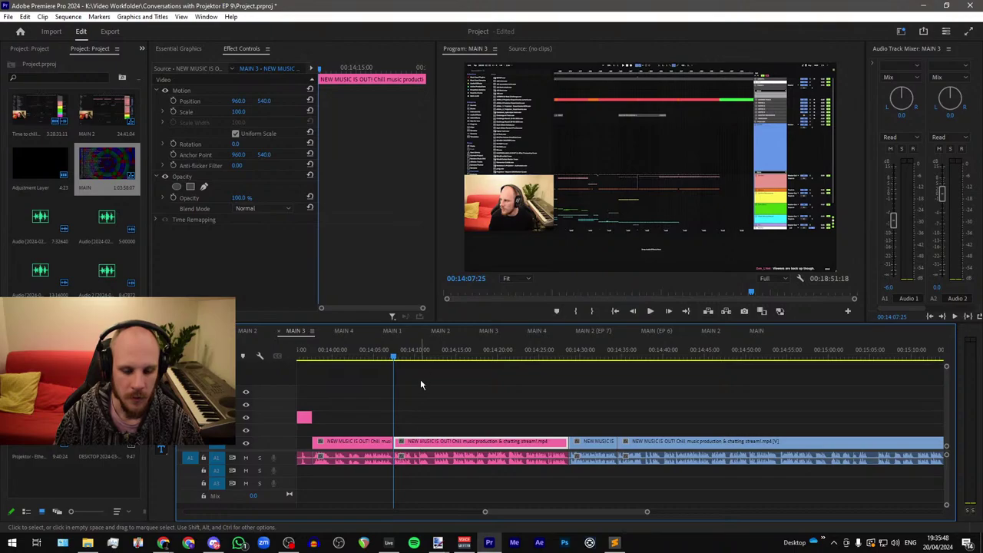
pyautogui.click(204, 444)
pyautogui.hotkey('ctrl', 'v')
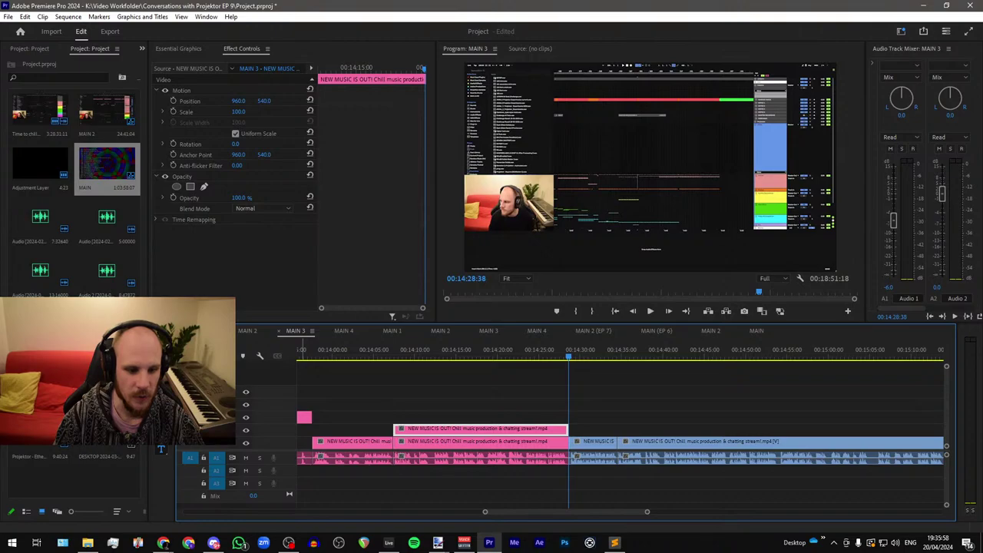
pyautogui.click(393, 358)
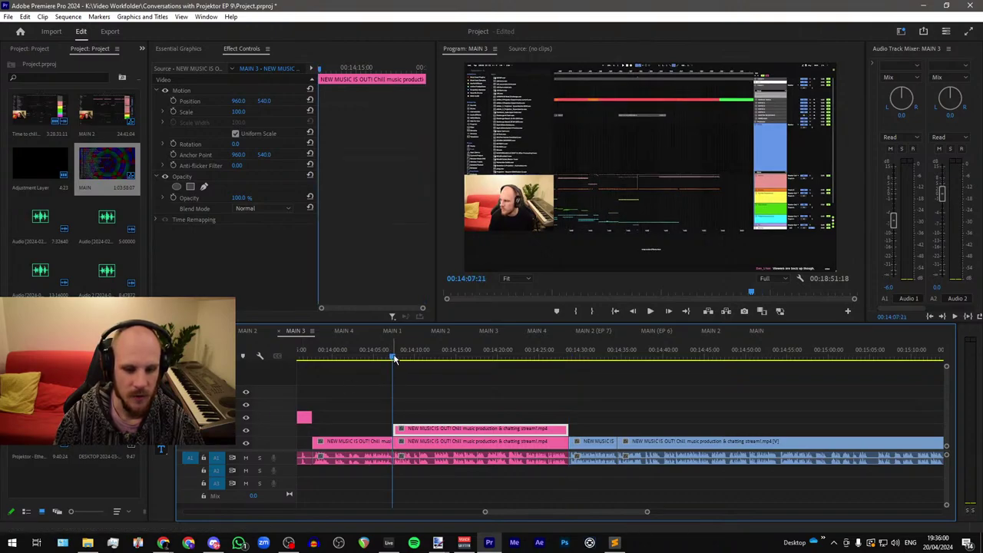
pyautogui.press('Down')
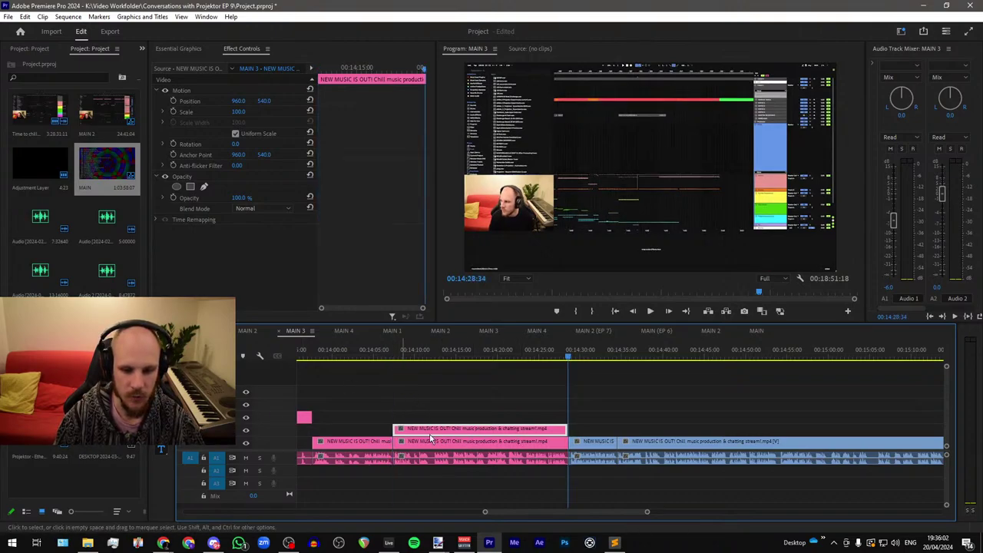
pyautogui.scroll(5, 415, 429)
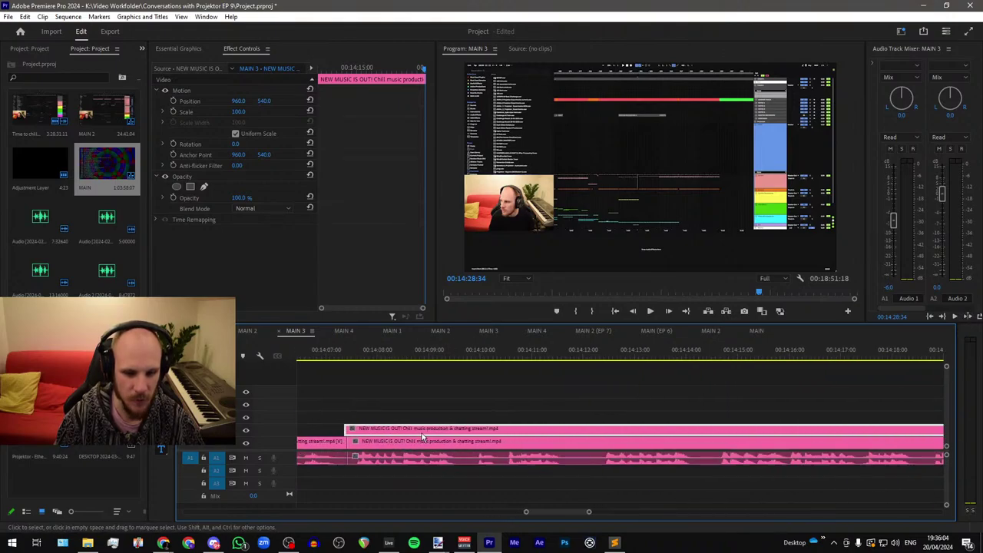
pyautogui.scroll(-3, 361, 430)
pyautogui.click(362, 421)
pyautogui.press('Up')
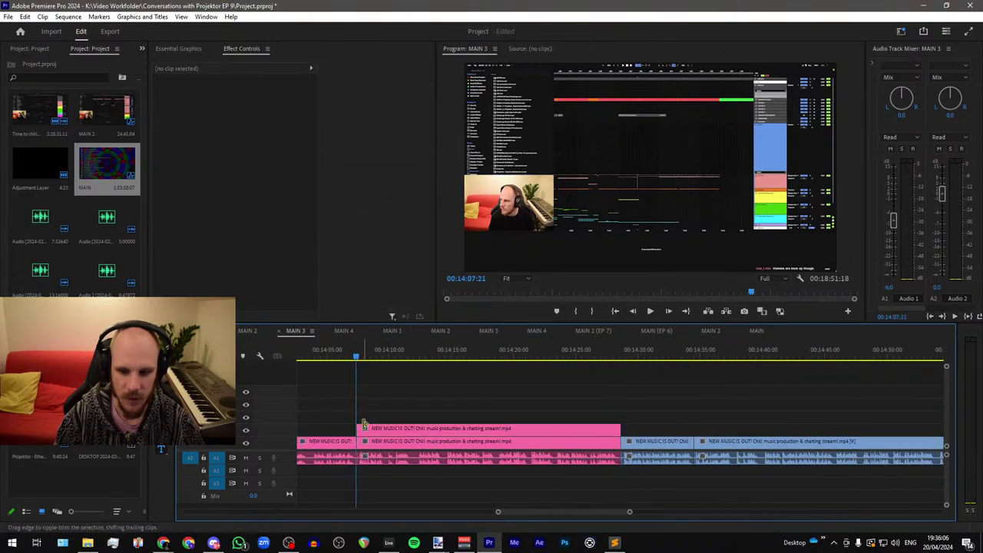
# Step: Paste the pink video copy at 00:14:07:25 on the track above the original, and lock the two lowest video tracks
pyautogui.scroll(6, 355, 401)
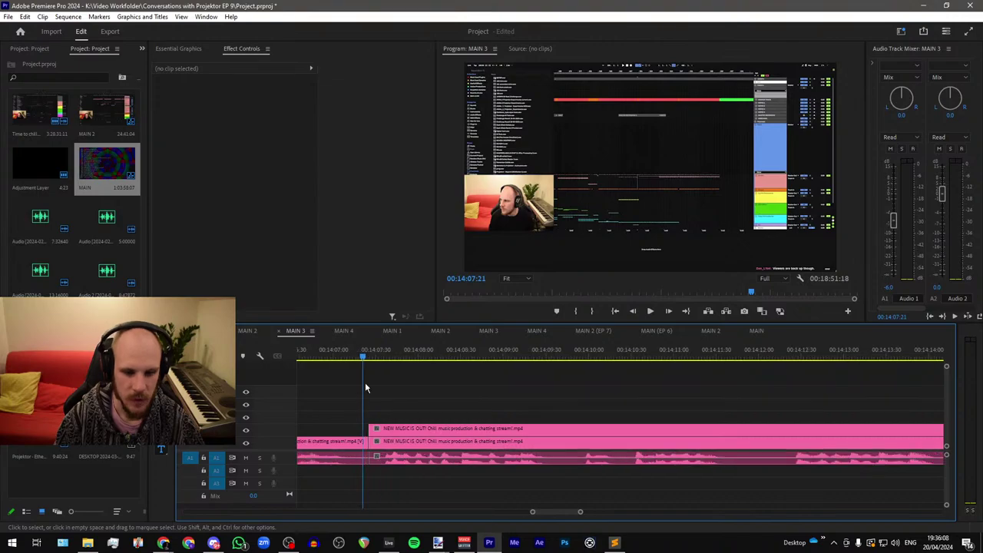
pyautogui.click(371, 357)
pyautogui.scroll(-5, 367, 382)
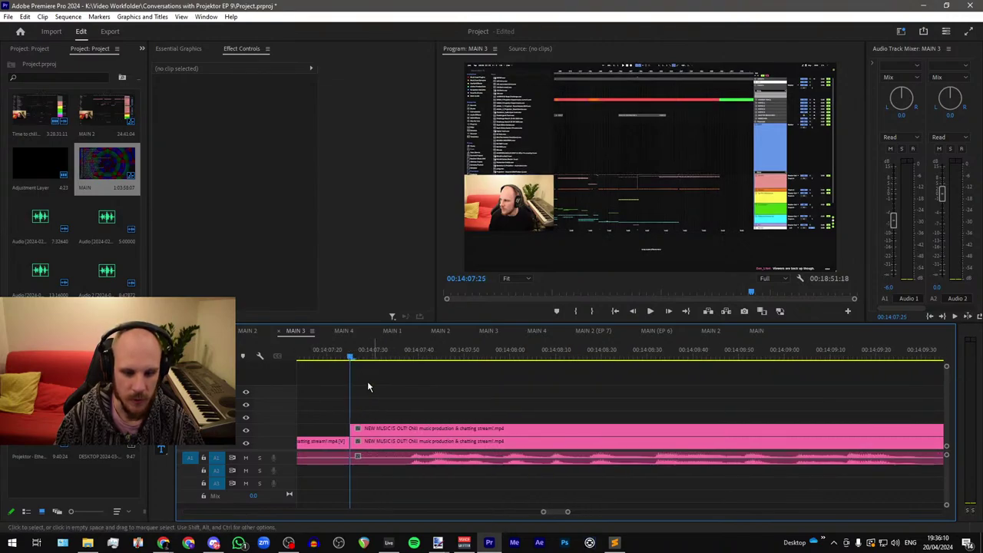
pyautogui.scroll(-3, 330, 386)
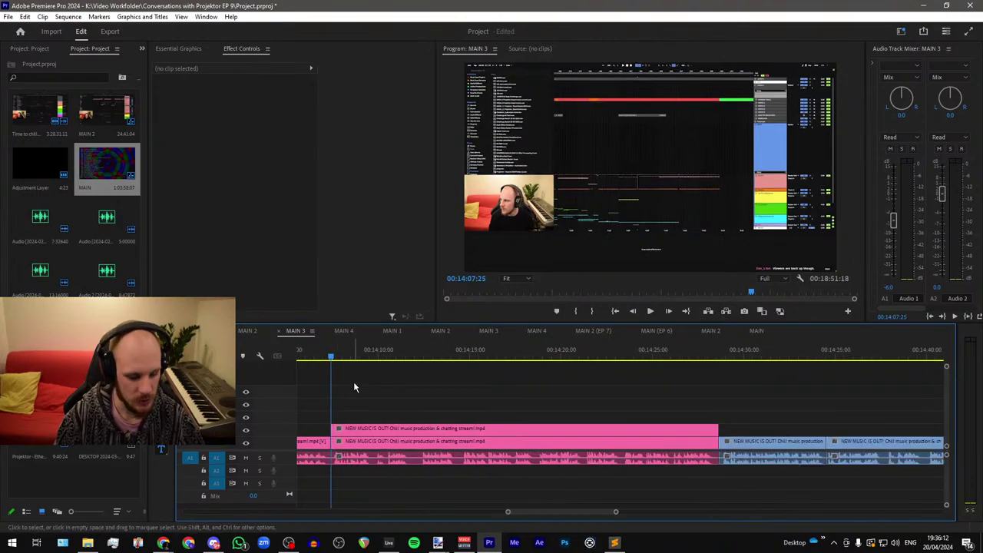
pyautogui.press('Down')
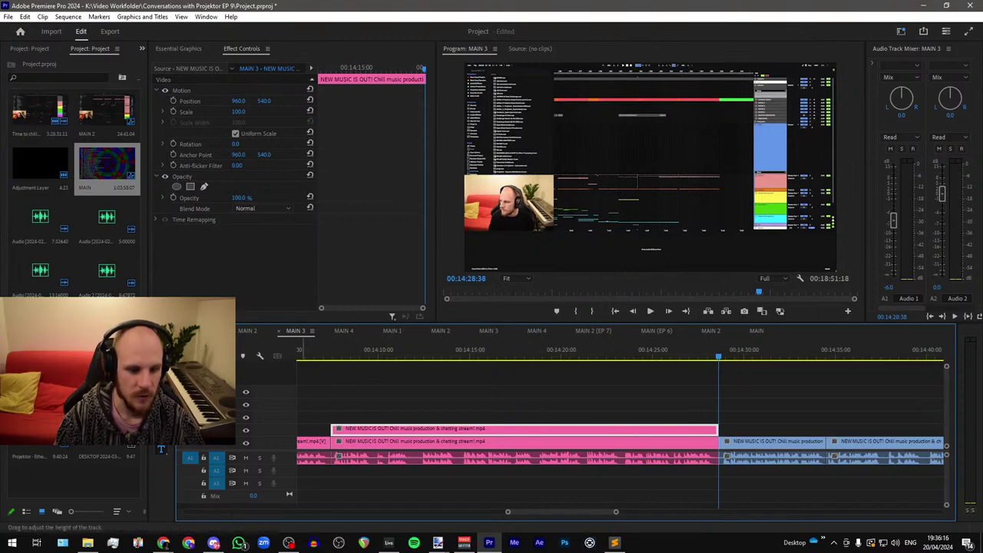
pyautogui.click(203, 431)
pyautogui.click(204, 442)
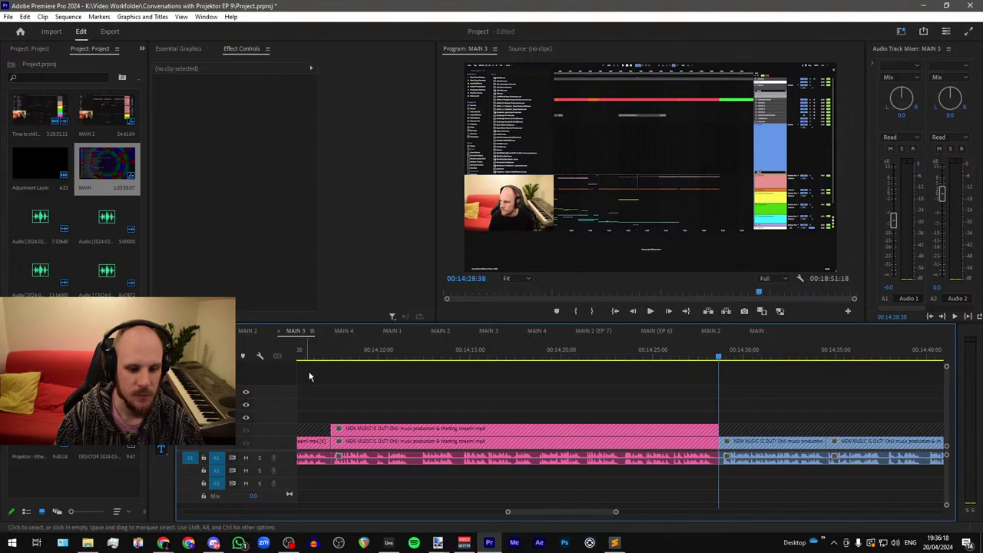
# Step: Try a third copy of the long pink clip on the track above its existing video copy
pyautogui.click(327, 357)
pyautogui.click(330, 356)
pyautogui.scroll(5, 330, 357)
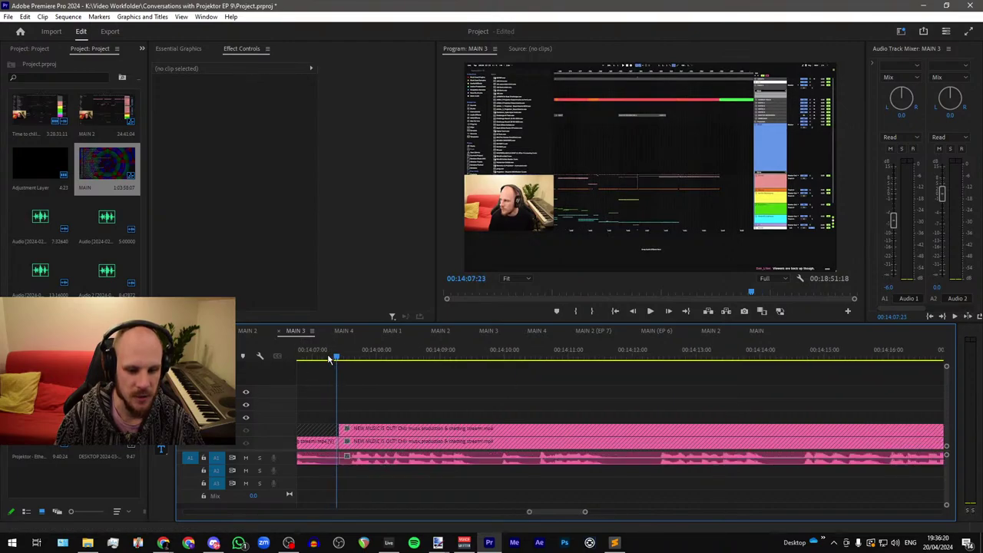
pyautogui.scroll(-5, 351, 357)
pyautogui.press('Down')
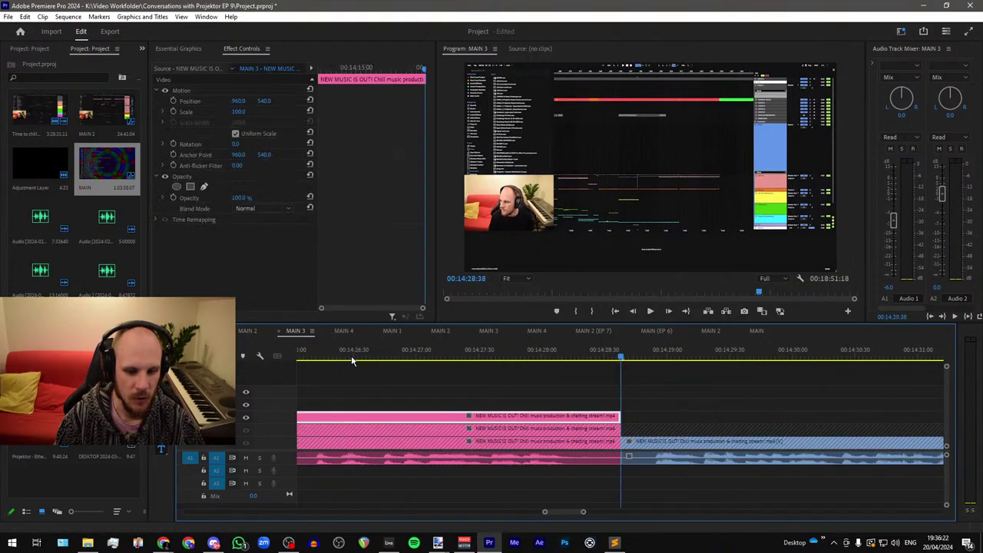
pyautogui.scroll(-3, 649, 399)
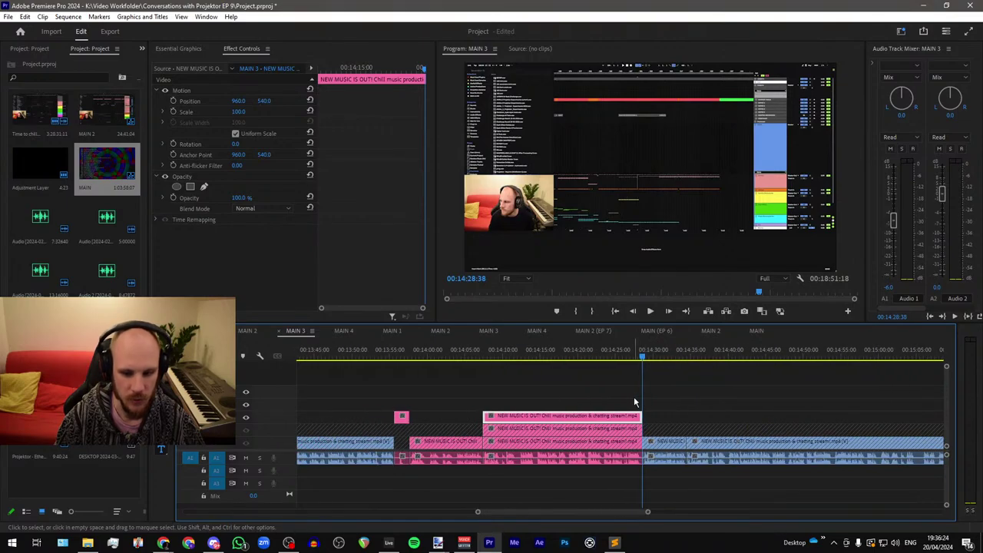
pyautogui.press('Delete')
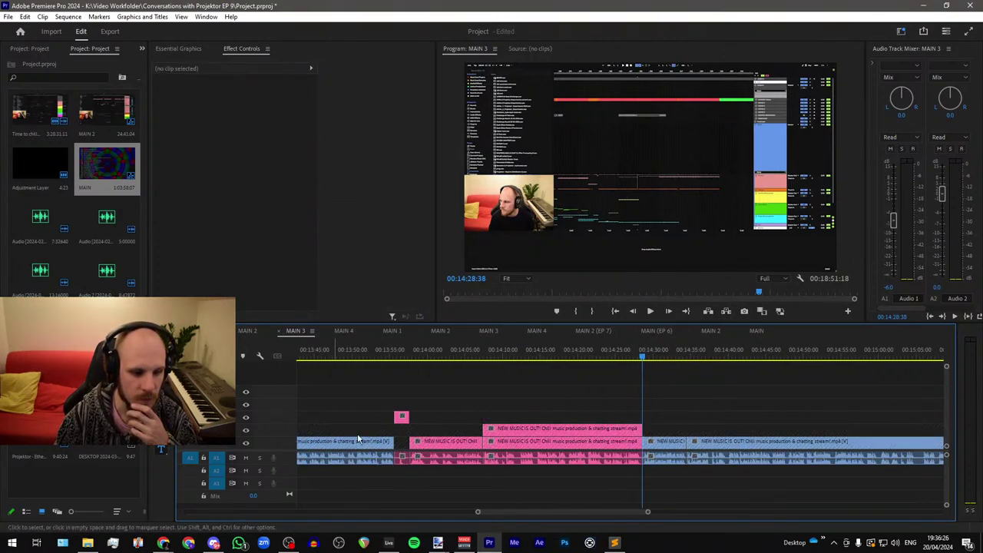
# Step: Try pasting the upper pink copy past the end of the sequence and moving it back above the long pink clip
pyautogui.click(519, 428)
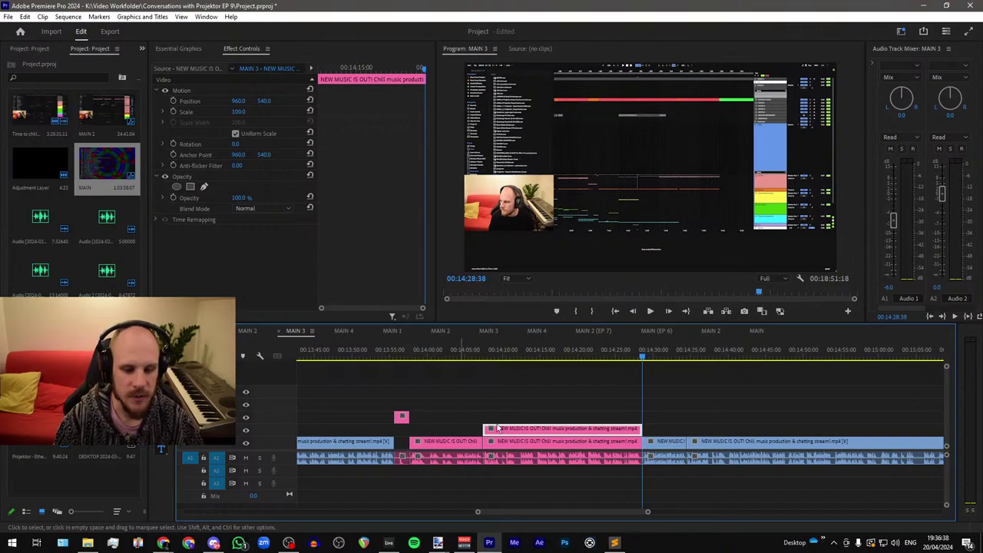
pyautogui.scroll(-10, 436, 409)
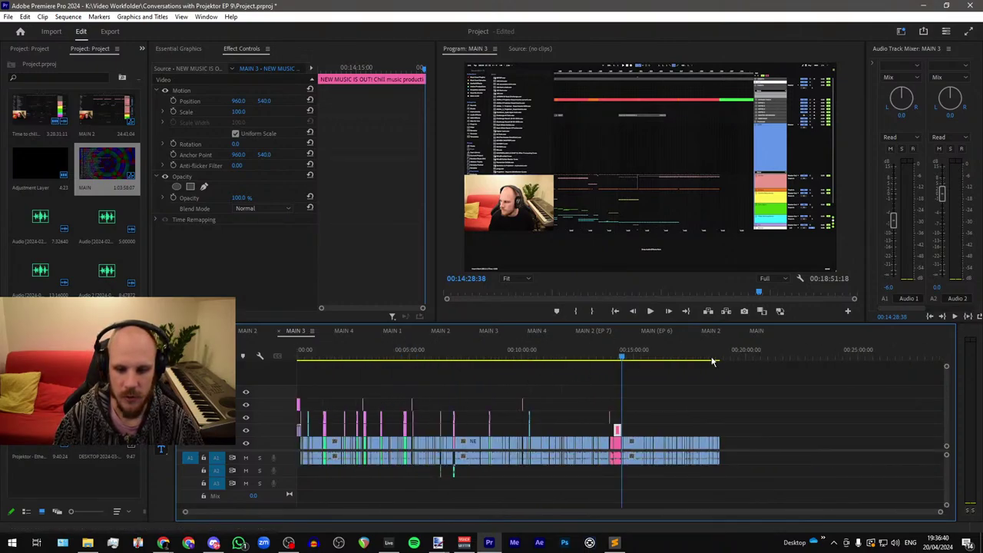
pyautogui.click(749, 357)
pyautogui.hotkey('ctrl', 'v')
pyautogui.moveTo(751, 433); pyautogui.dragTo(618, 408)
pyautogui.click(618, 405)
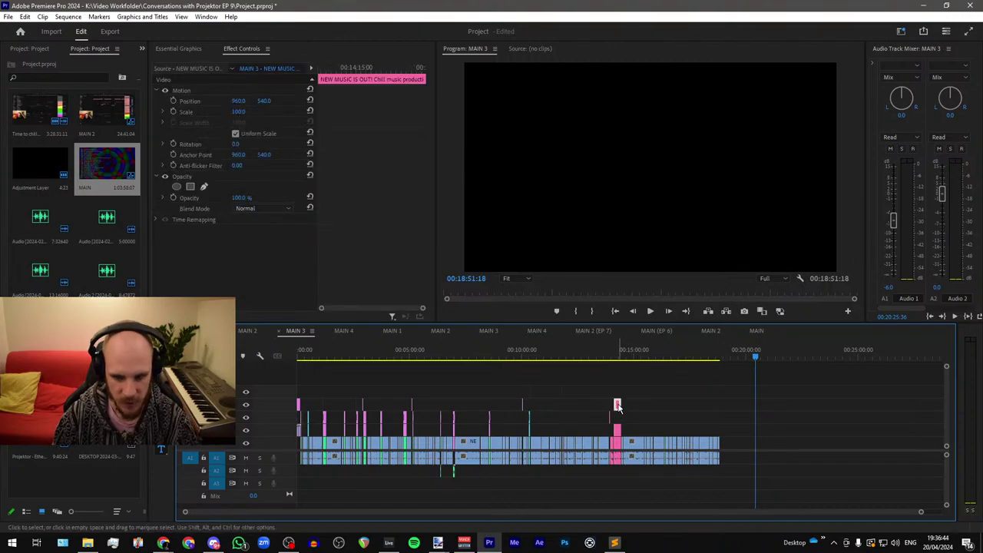
pyautogui.scroll(6, 616, 375)
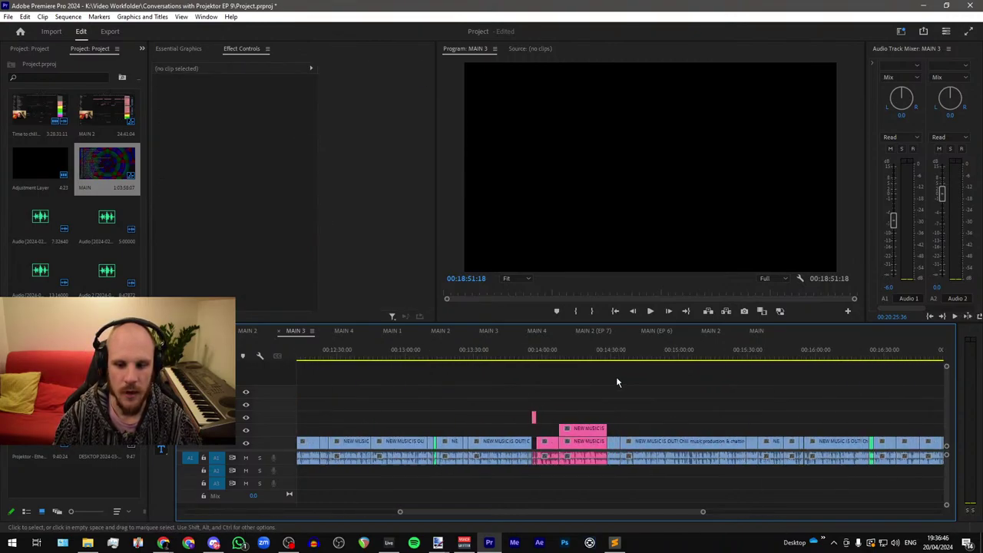
pyautogui.scroll(3, 541, 384)
# Step: Place the playhead at 00:14:08:23, select the upper copy of the long pink clip and save the project
pyautogui.click(458, 355)
pyautogui.scroll(2, 459, 361)
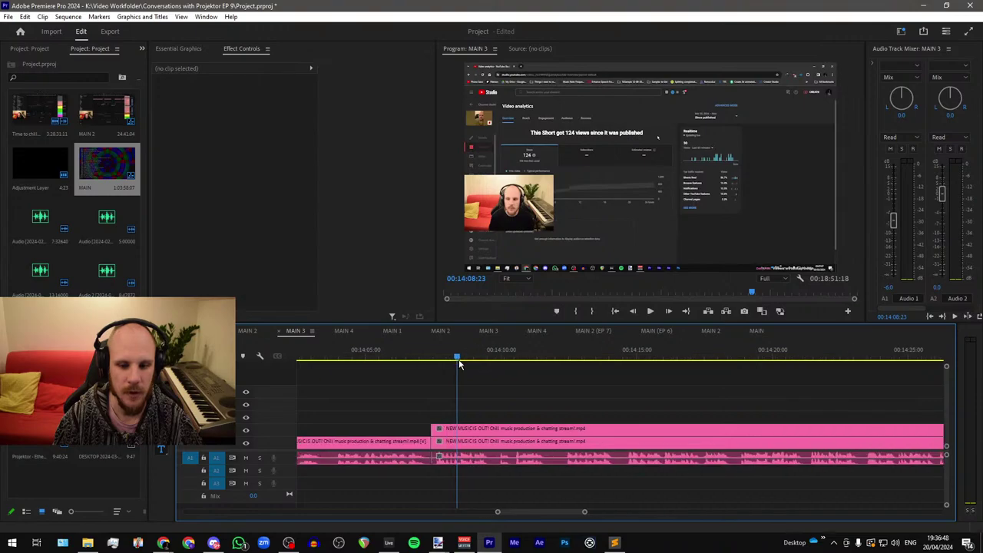
pyautogui.scroll(-2, 415, 375)
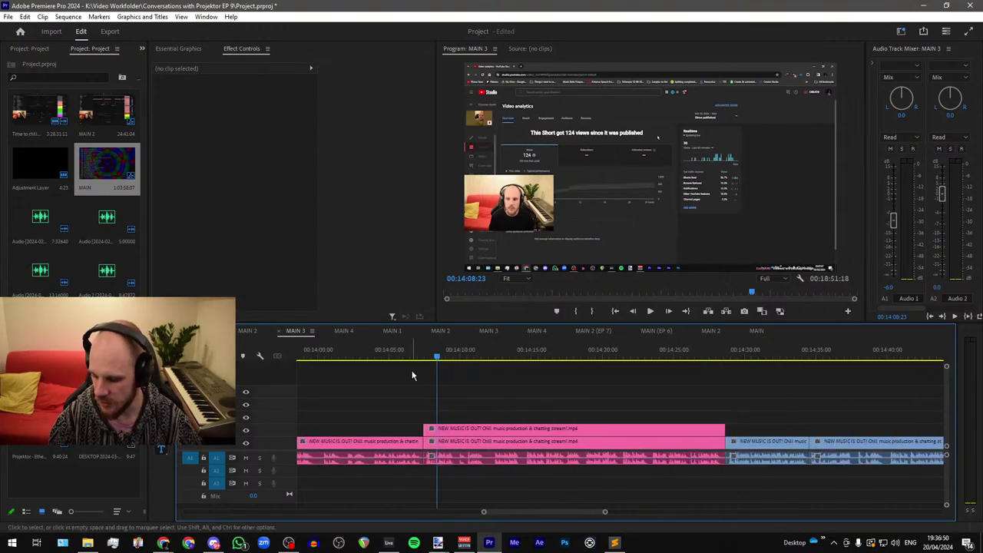
pyautogui.scroll(-7, 655, 361)
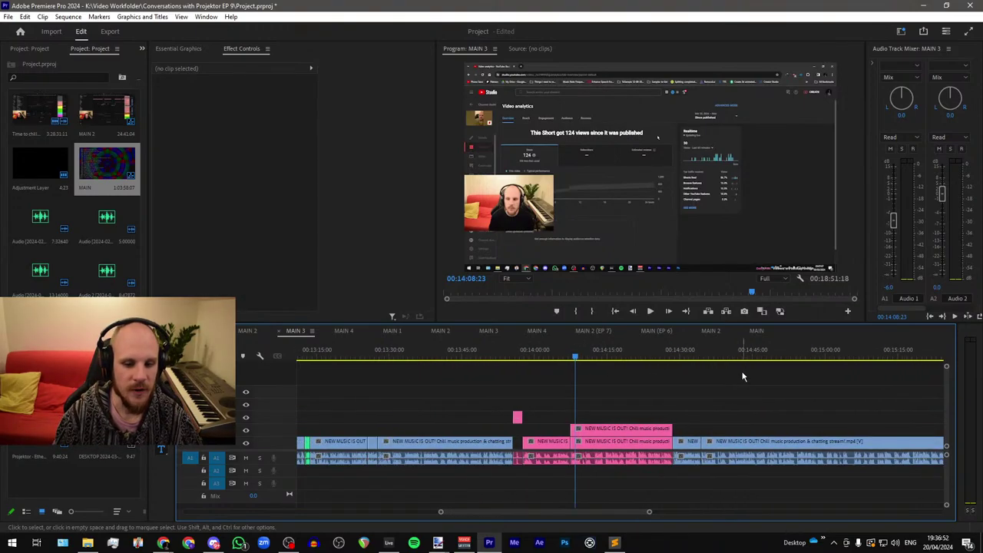
pyautogui.scroll(-3, 742, 375)
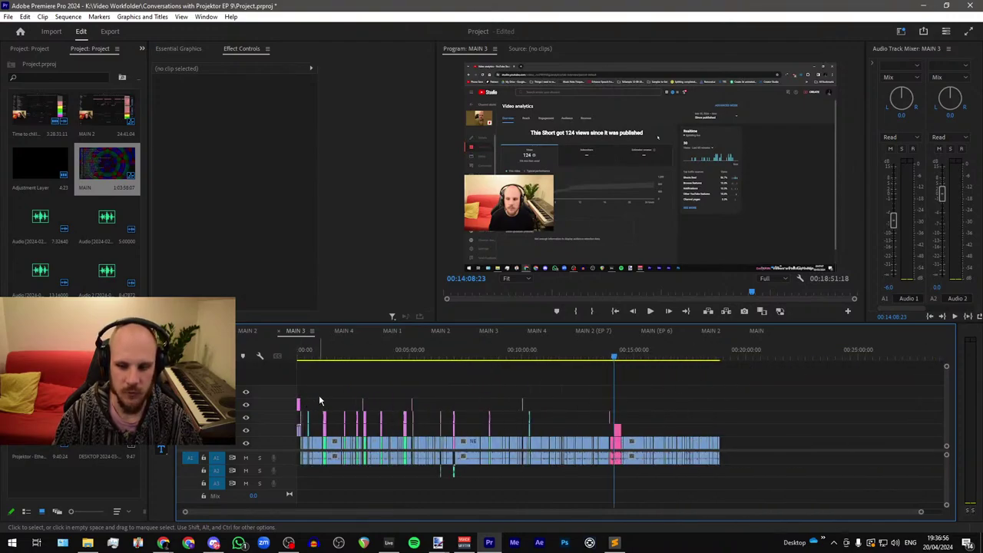
pyautogui.scroll(8, 615, 407)
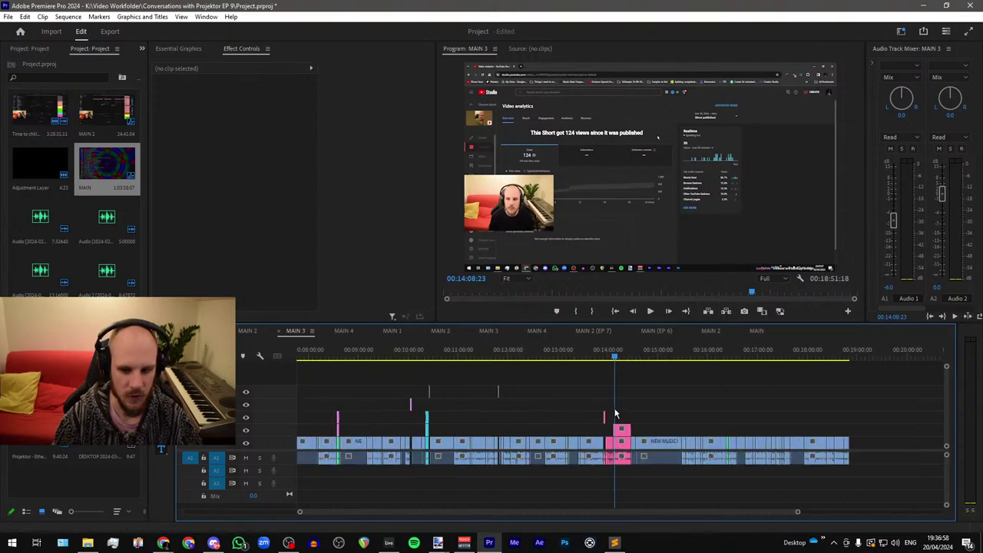
pyautogui.scroll(-3, 577, 406)
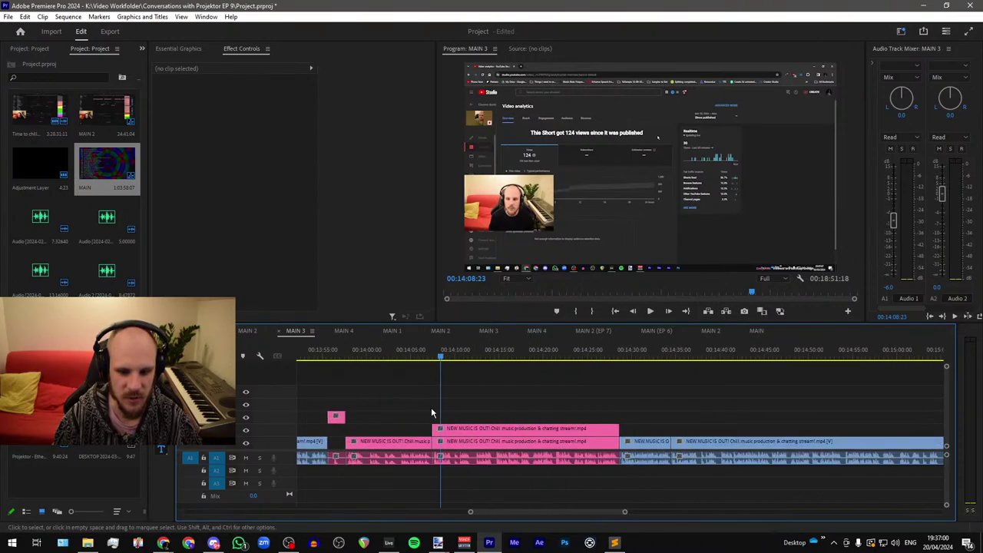
pyautogui.click(452, 432)
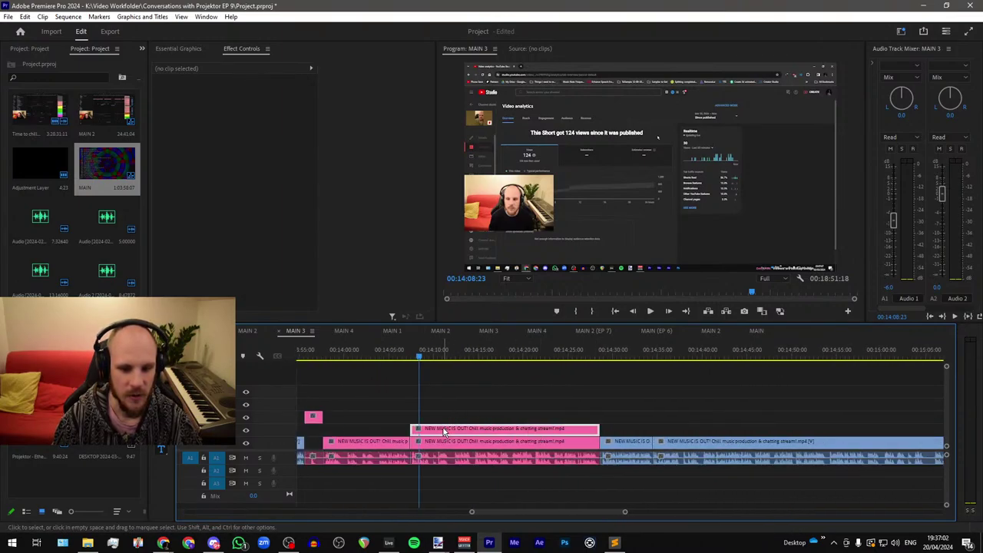
pyautogui.hotkey('ctrl', 's')
pyautogui.click(452, 430)
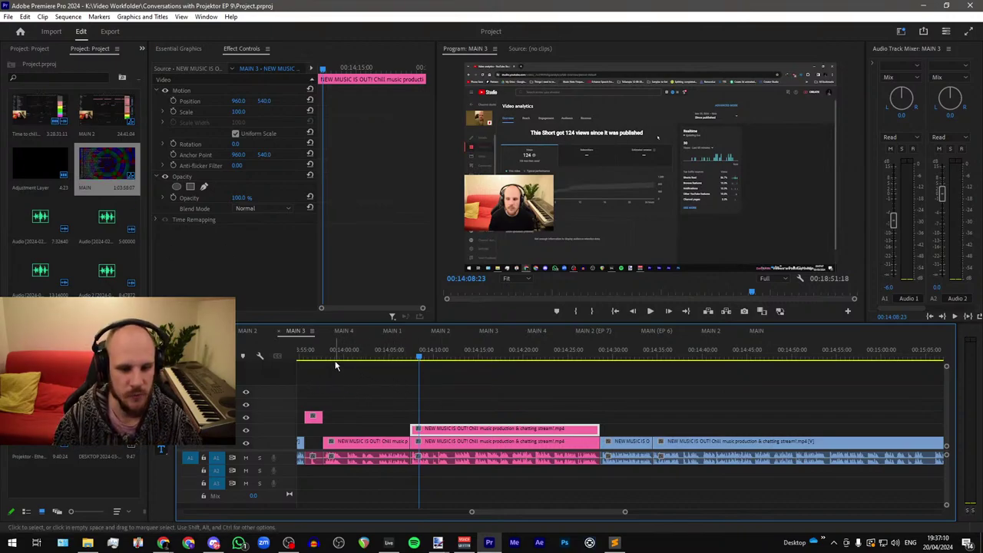
pyautogui.scroll(-5, 807, 426)
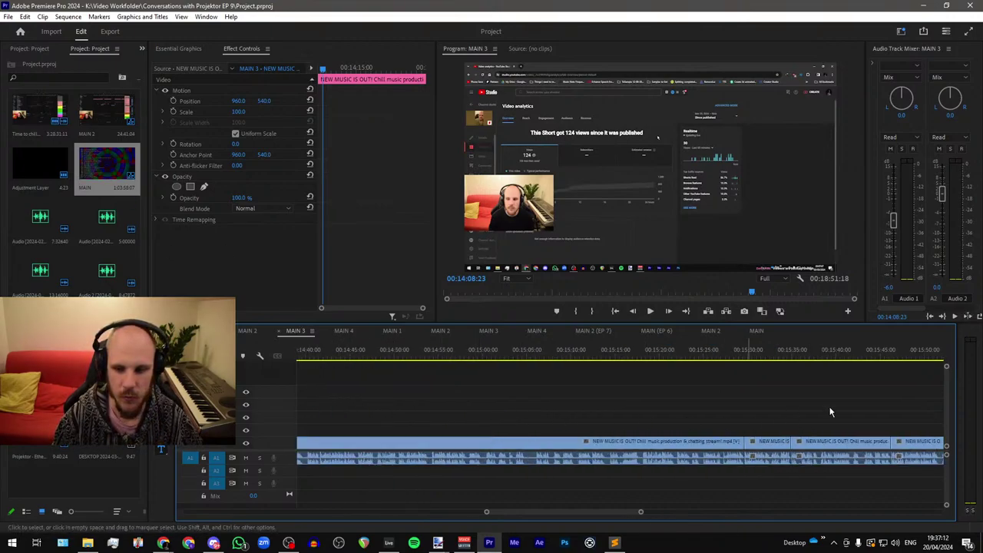
pyautogui.scroll(-3, 866, 405)
pyautogui.scroll(3, 453, 406)
pyautogui.scroll(-3, 368, 402)
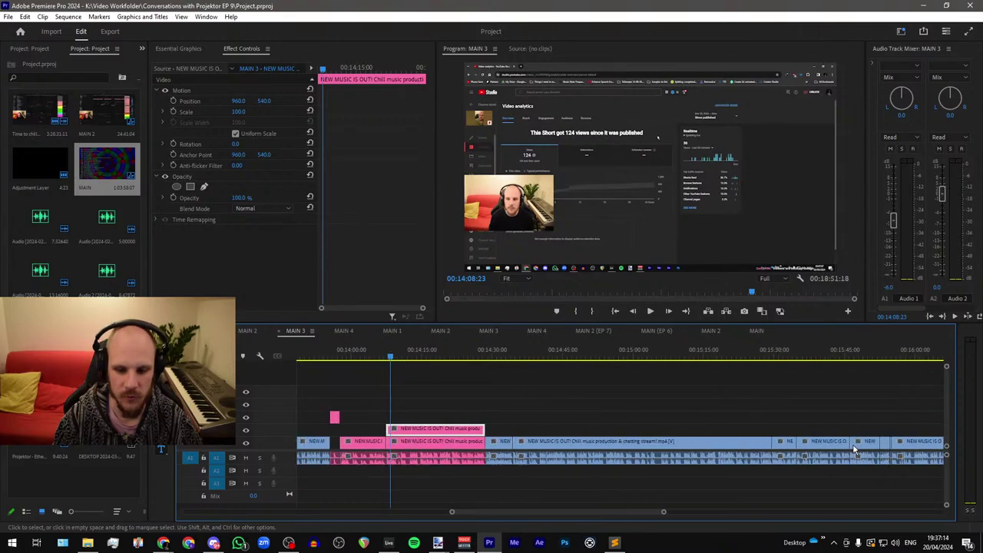
pyautogui.scroll(2, 856, 448)
pyautogui.scroll(-5, 865, 445)
pyautogui.scroll(4, 616, 437)
pyautogui.scroll(-1, 511, 416)
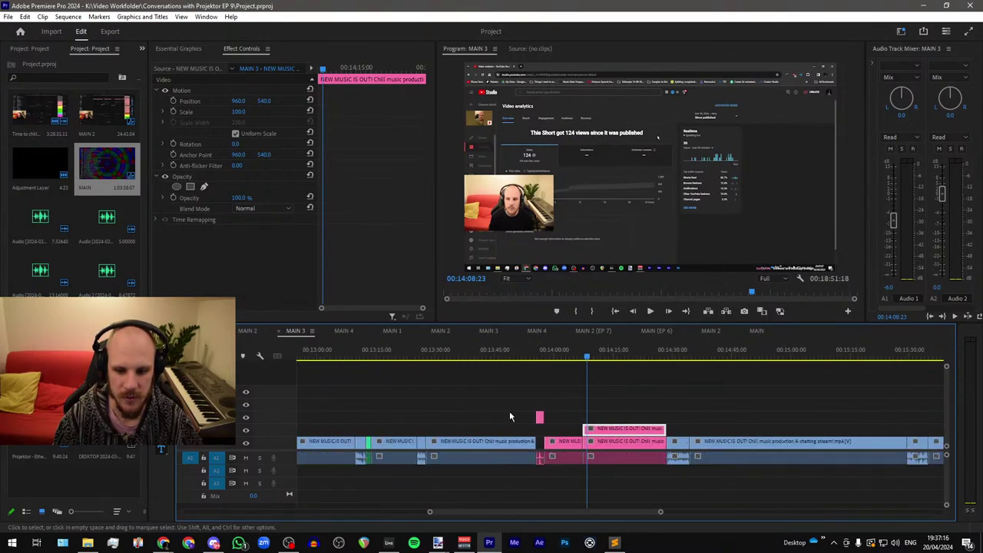
pyautogui.scroll(-5, 873, 440)
pyautogui.scroll(-2, 633, 418)
pyautogui.scroll(6, 607, 419)
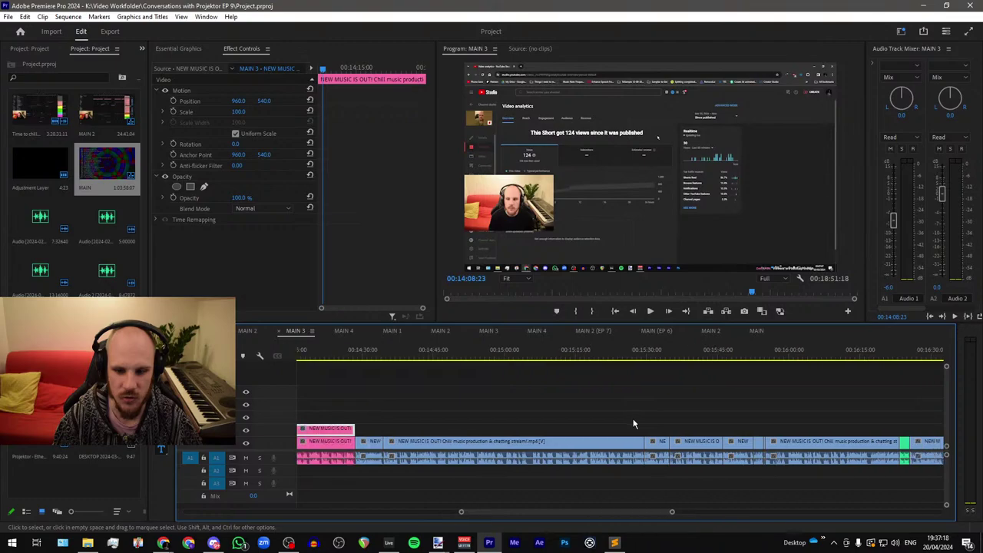
pyautogui.scroll(-3, 579, 422)
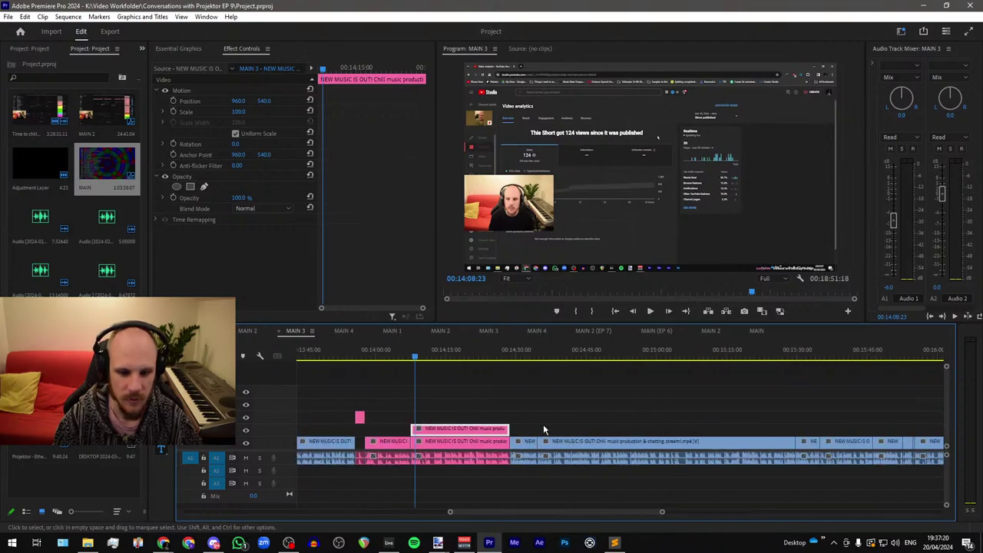
pyautogui.scroll(5, 359, 406)
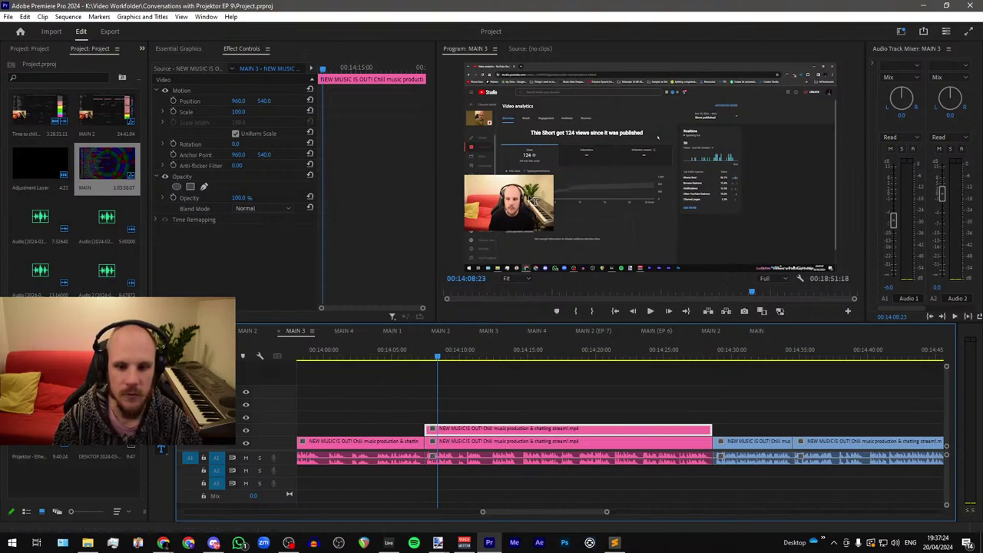
# Step: Find the Crop video effect by searching for "crop" and apply it to the upper copy of the long pink clip
pyautogui.click(142, 49)
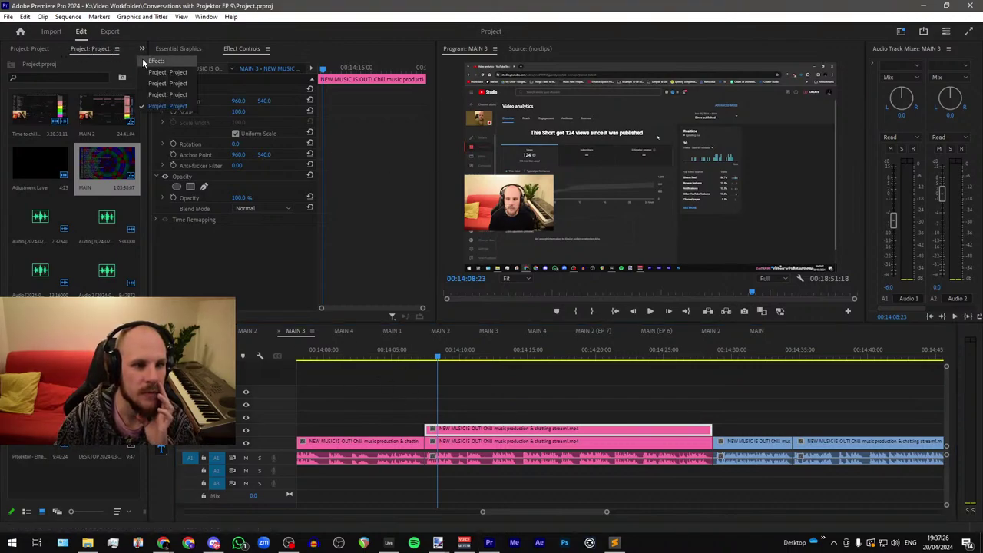
pyautogui.click(109, 69)
pyautogui.click(17, 76)
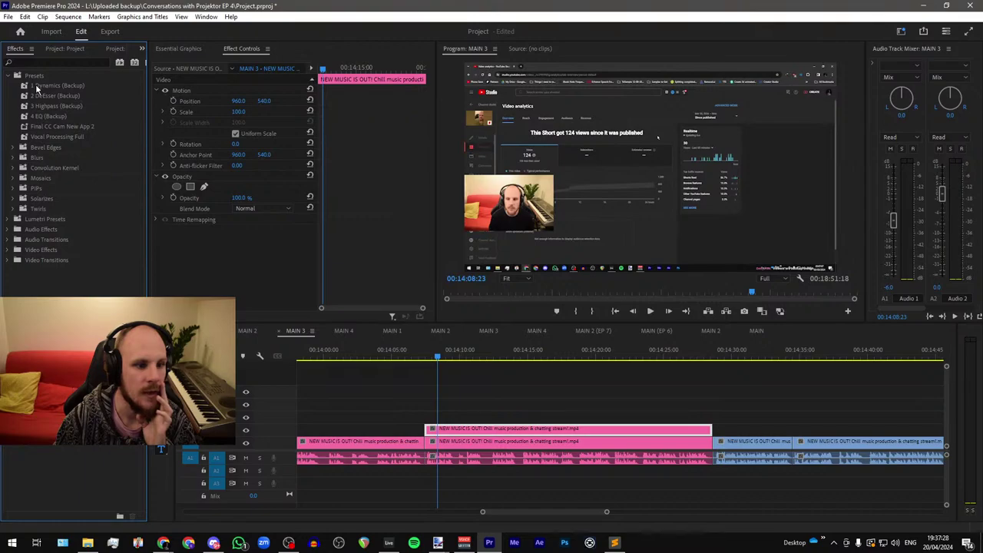
pyautogui.click(41, 63)
pyautogui.write('crop')
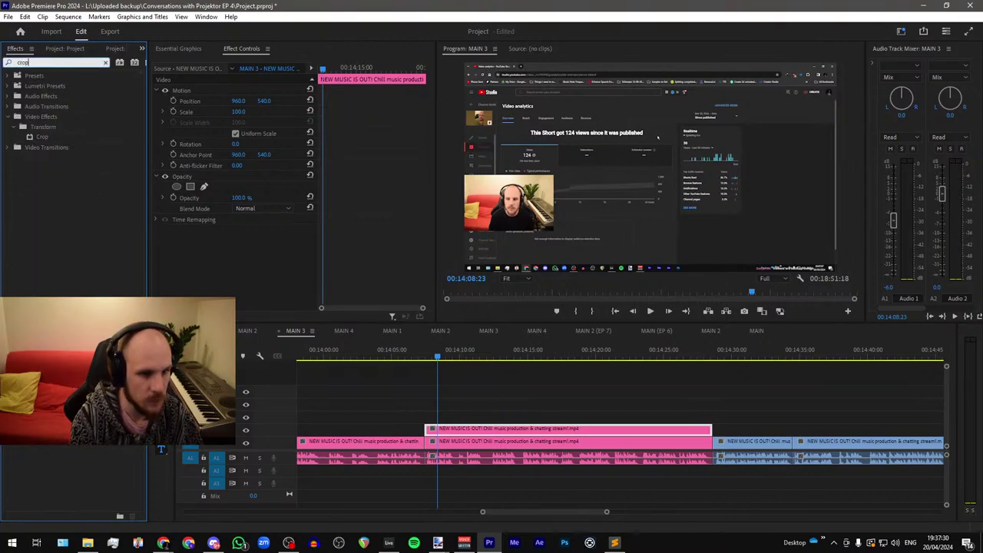
pyautogui.moveTo(33, 137); pyautogui.dragTo(471, 427)
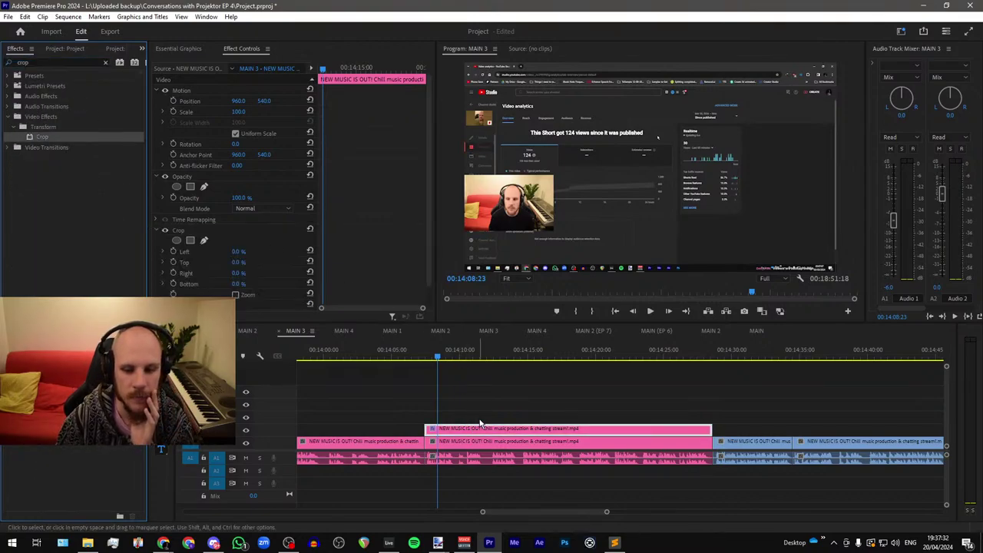
pyautogui.click(483, 403)
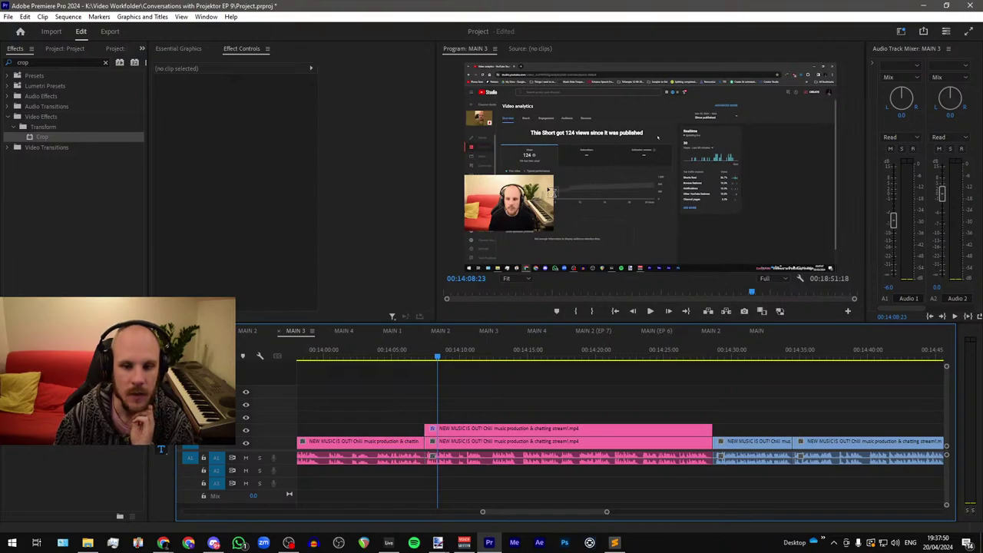
# Step: Hide the lowest video track and test a 2% Left crop on the upper pink copy, returning it to 0%
pyautogui.click(459, 430)
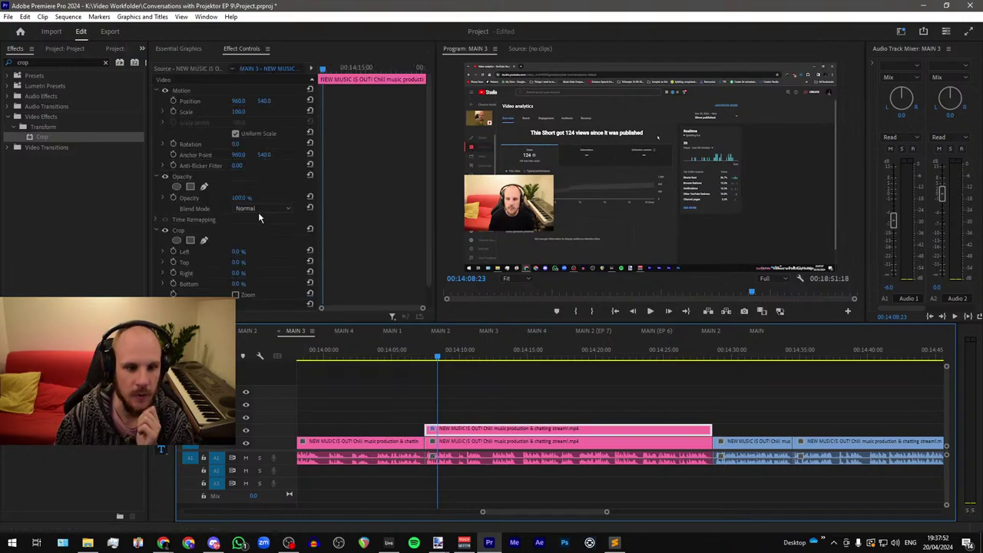
pyautogui.click(238, 251)
pyautogui.press('Up')
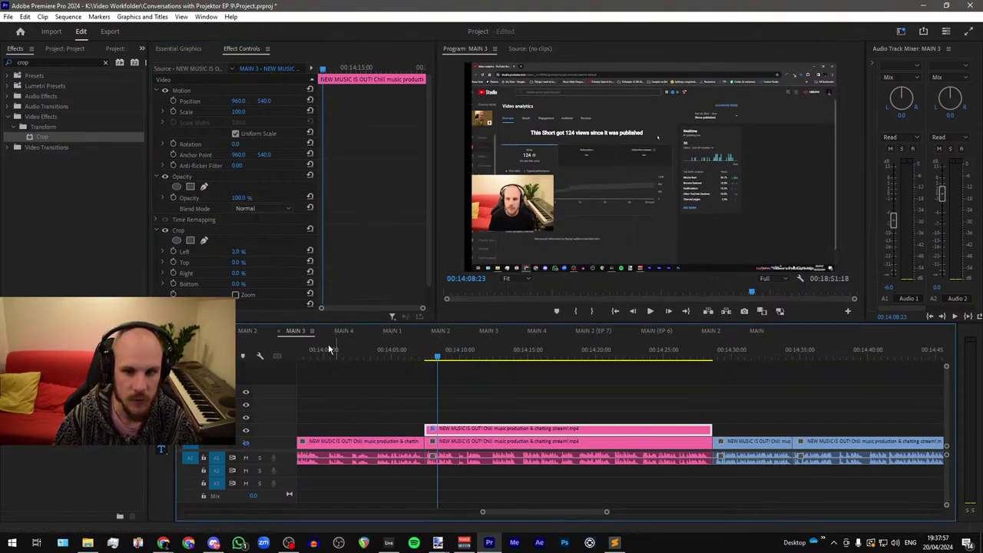
pyautogui.click(237, 251)
pyautogui.press('Down')
pyautogui.press('Down')
# Step: Set the upper pink copy's Top crop to 54% so it cuts down to the top edge of the webcam picture
pyautogui.click(239, 261)
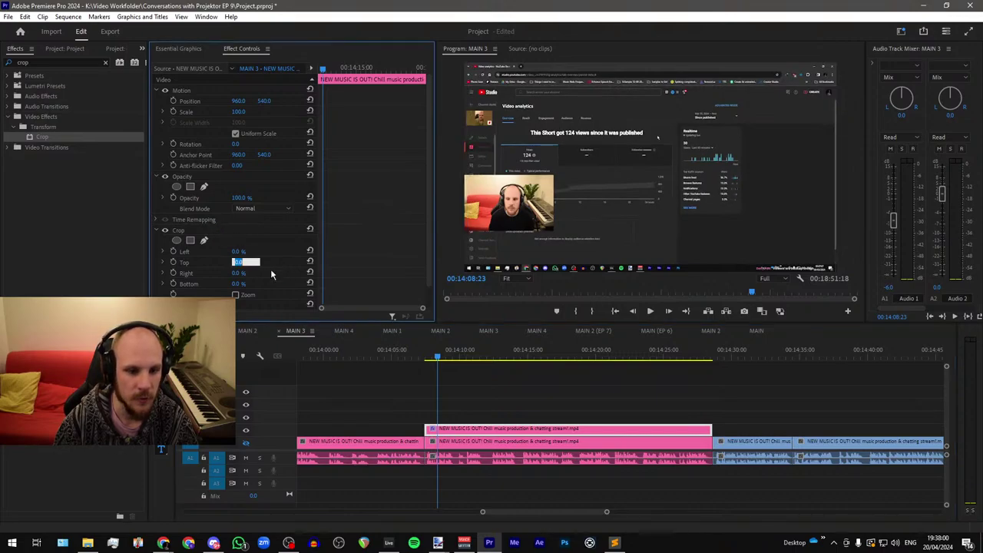
pyautogui.press('Up')
pyautogui.press('Up')
pyautogui.press('Up')
pyautogui.press('Up')
pyautogui.press('Up')
pyautogui.press('Up')
pyautogui.press('Up')
pyautogui.press('Up')
pyautogui.press('Up')
pyautogui.press('Up')
pyautogui.press('Up')
pyautogui.press('Up')
pyautogui.press('Up')
pyautogui.press('Up')
pyautogui.press('Up')
pyautogui.press('Up')
pyautogui.press('Up')
pyautogui.press('Up')
pyautogui.press('Up')
pyautogui.press('Up')
pyautogui.press('Up')
pyautogui.press('Up')
pyautogui.press('Up')
pyautogui.press('Up')
pyautogui.press('Up')
pyautogui.press('Up')
pyautogui.press('Up')
pyautogui.press('Up')
pyautogui.press('Up')
pyautogui.press('Up')
pyautogui.press('Up')
pyautogui.press('Up')
pyautogui.press('Up')
pyautogui.press('Up')
pyautogui.press('Up')
pyautogui.press('Up')
pyautogui.press('Up')
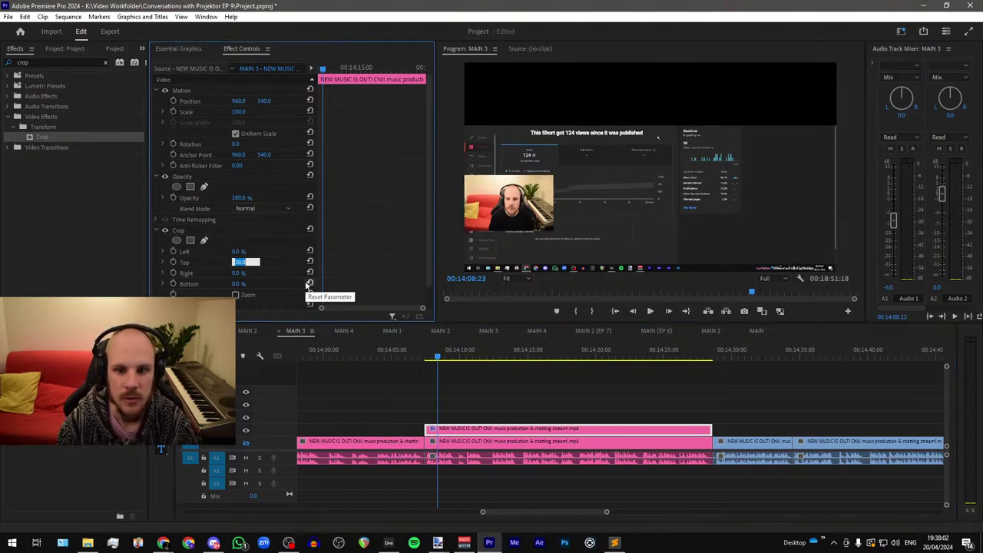
pyautogui.press('Up')
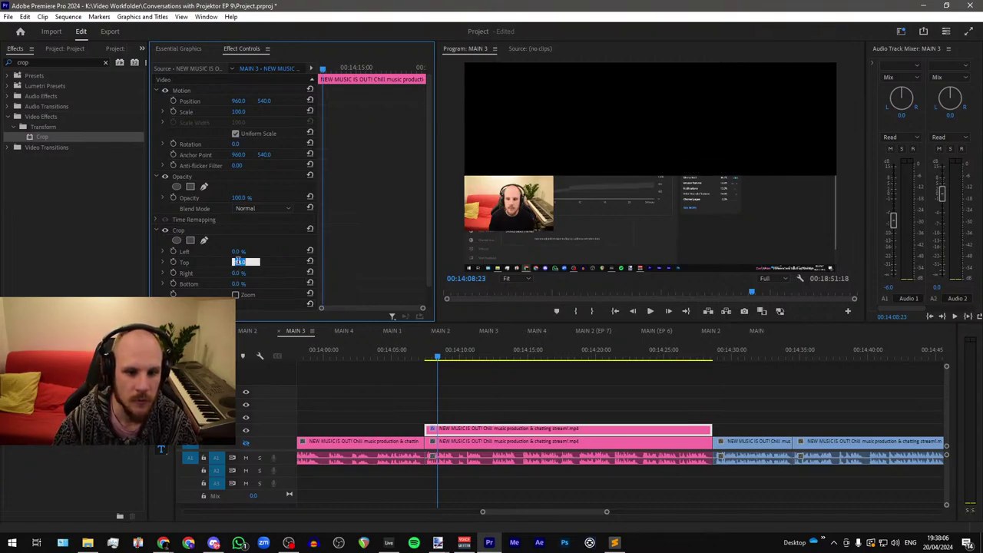
# Step: Fine-tune the upper pink copy's Top crop to 53.6% against the top edge of the webcam picture, previewed at 100%
pyautogui.click(512, 279)
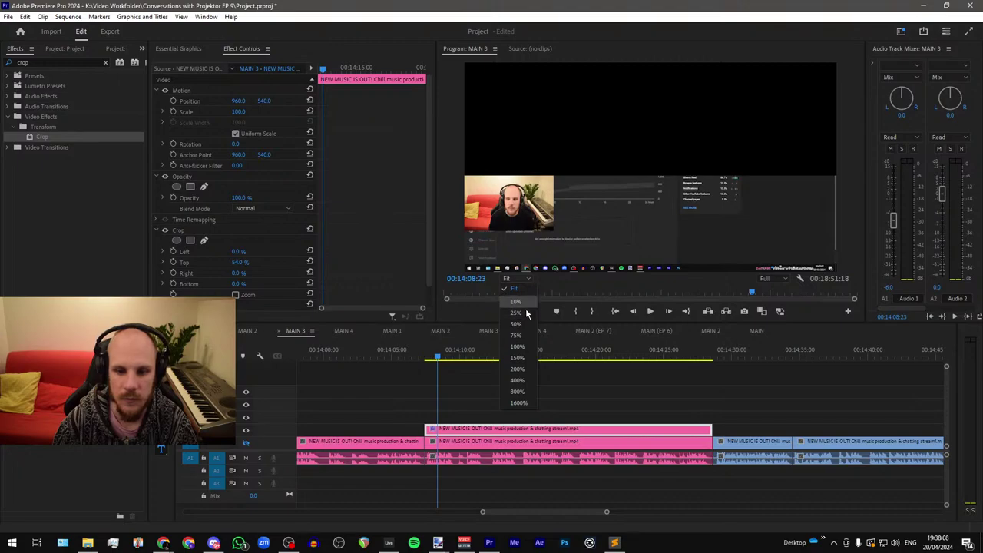
pyautogui.click(522, 350)
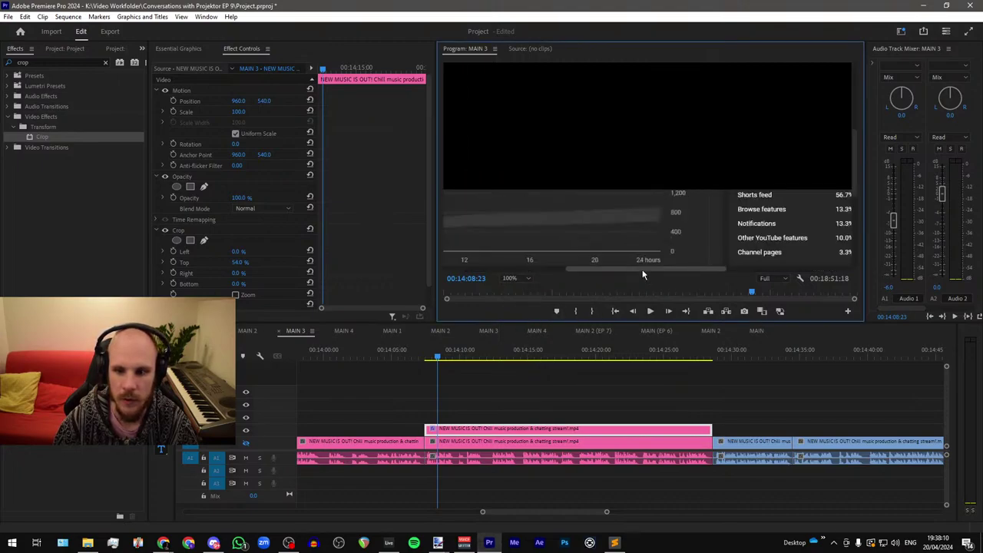
pyautogui.moveTo(572, 269); pyautogui.dragTo(471, 277)
pyautogui.click(240, 262)
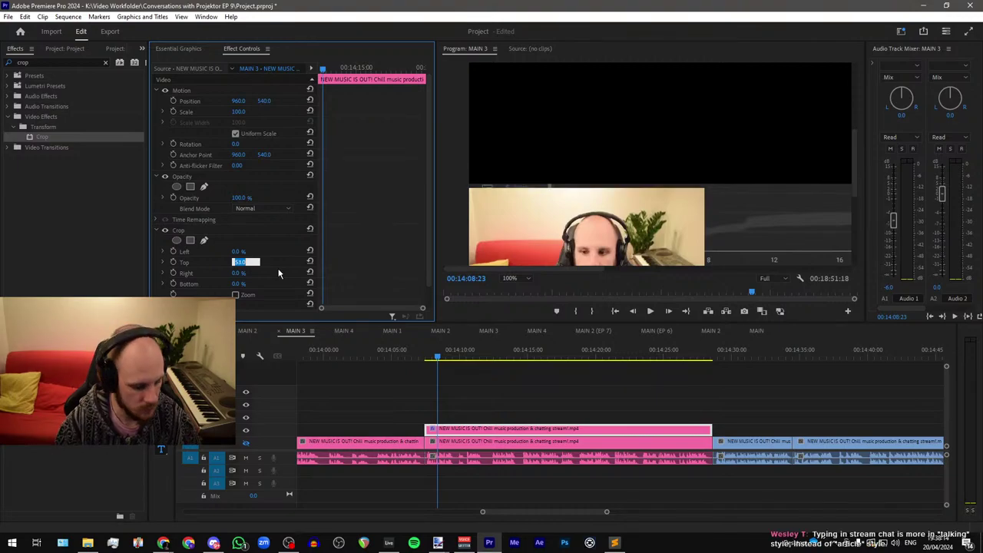
pyautogui.hotkey('ctrl', 'Up')
pyautogui.hotkey('ctrl', 'Up')
pyautogui.hotkey('ctrl', 'Up')
pyautogui.hotkey('ctrl', 'Up')
pyautogui.hotkey('ctrl', 'Up')
pyautogui.hotkey('ctrl', 'Up')
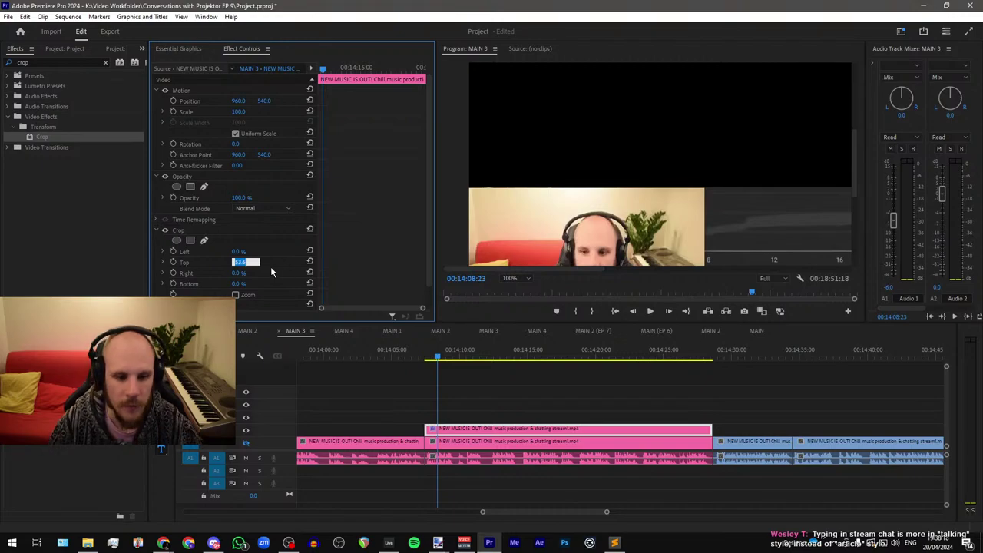
pyautogui.press('Tab')
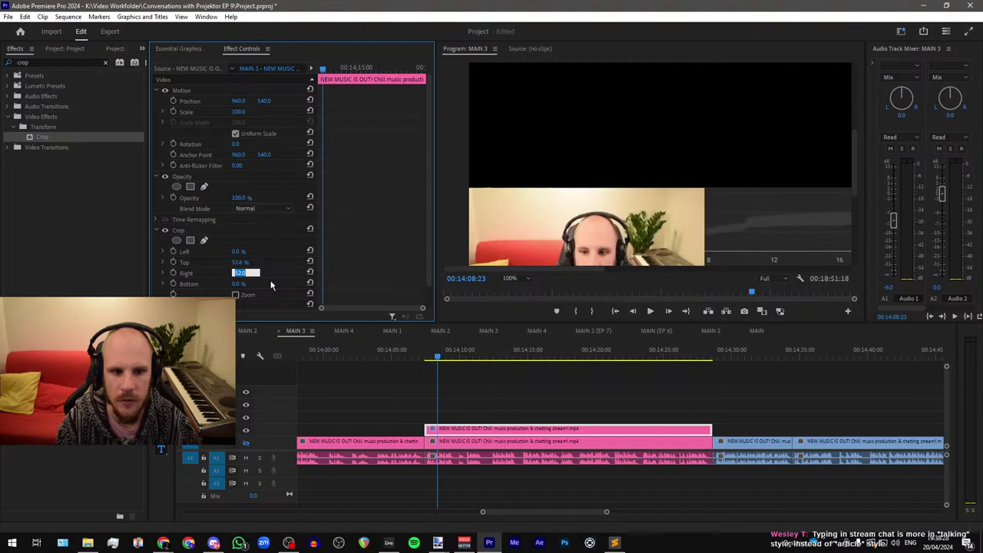
# Step: Set the upper pink copy's Right crop to 76.1% so it ends at the right edge of the webcam picture
pyautogui.press('Up')
pyautogui.press('Up')
pyautogui.press('Up')
pyautogui.press('Up')
pyautogui.press('Up')
pyautogui.press('Up')
pyautogui.press('Up')
pyautogui.press('Up')
pyautogui.press('Up')
pyautogui.press('Up')
pyautogui.press('Up')
pyautogui.press('Up')
pyautogui.press('Up')
pyautogui.press('Up')
pyautogui.press('Up')
pyautogui.press('Up')
pyautogui.press('Up')
pyautogui.press('Up')
pyautogui.press('Up')
pyautogui.press('Up')
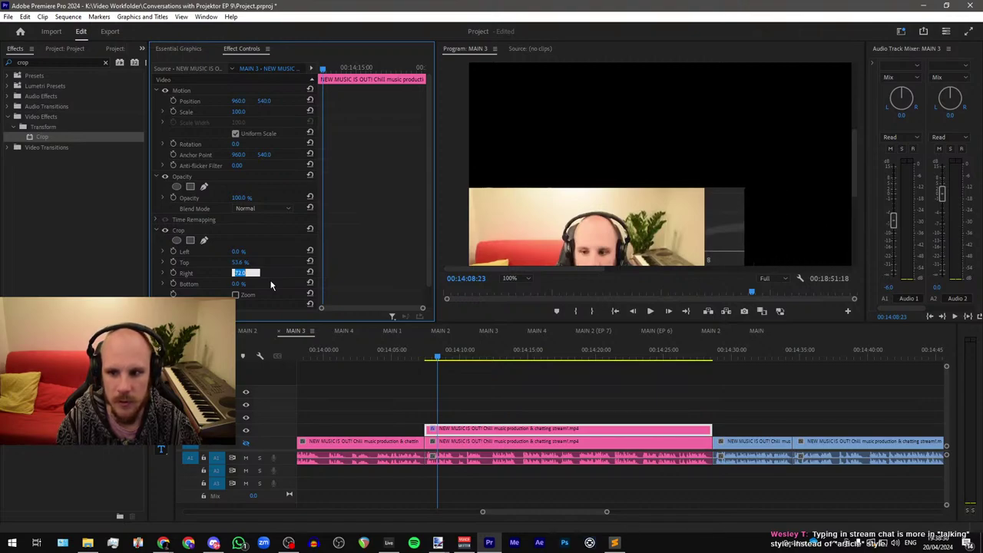
pyautogui.press('Up')
pyautogui.press('Up')
pyautogui.press('Up')
pyautogui.press('Up')
pyautogui.press('Up')
pyautogui.press('Up')
pyautogui.press('Up')
pyautogui.press('Up')
pyautogui.press('Up')
pyautogui.press('Up')
pyautogui.press('Up')
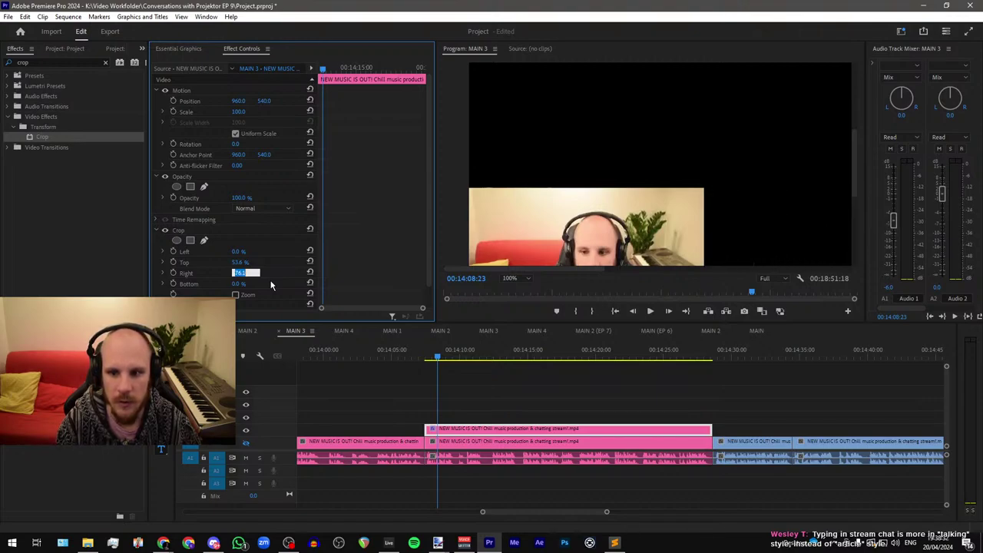
pyautogui.press('Tab')
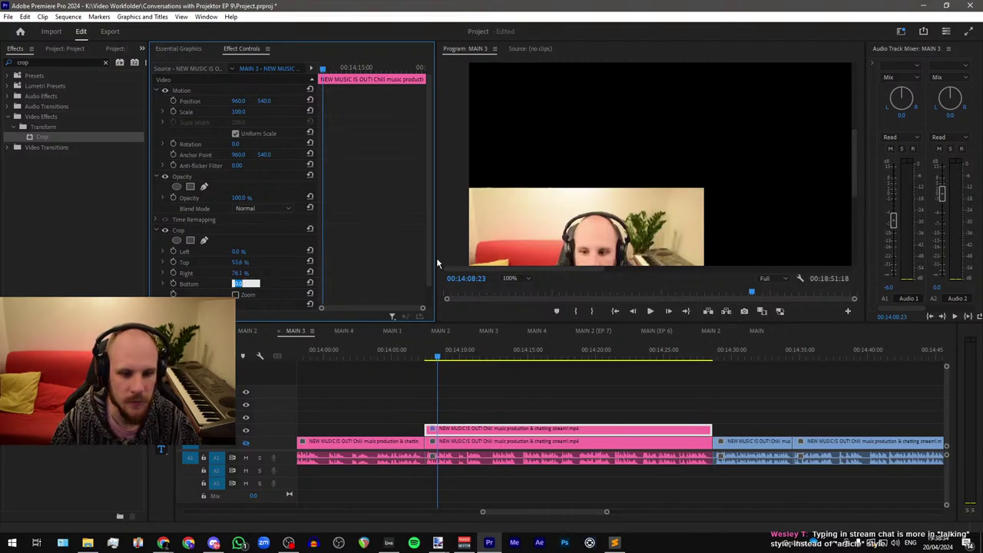
# Step: Set the upper pink copy's Bottom crop to 19.6% so it ends at the bottom edge of the webcam picture
pyautogui.click(852, 164)
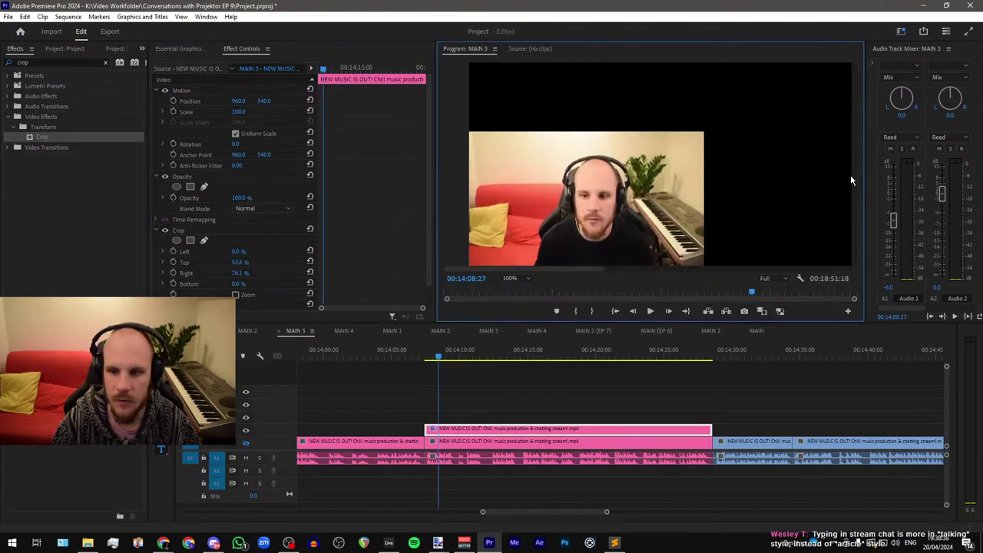
pyautogui.click(244, 284)
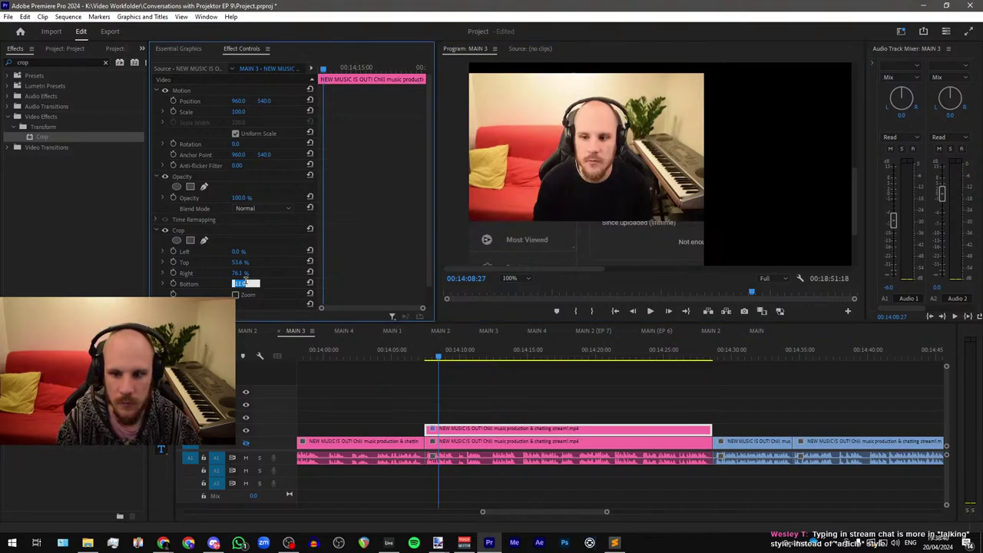
pyautogui.press('Up')
pyautogui.press('Up')
pyautogui.press('Up')
pyautogui.press('Up')
pyautogui.press('Up')
pyautogui.press('Up')
pyautogui.press('Up')
pyautogui.press('Up')
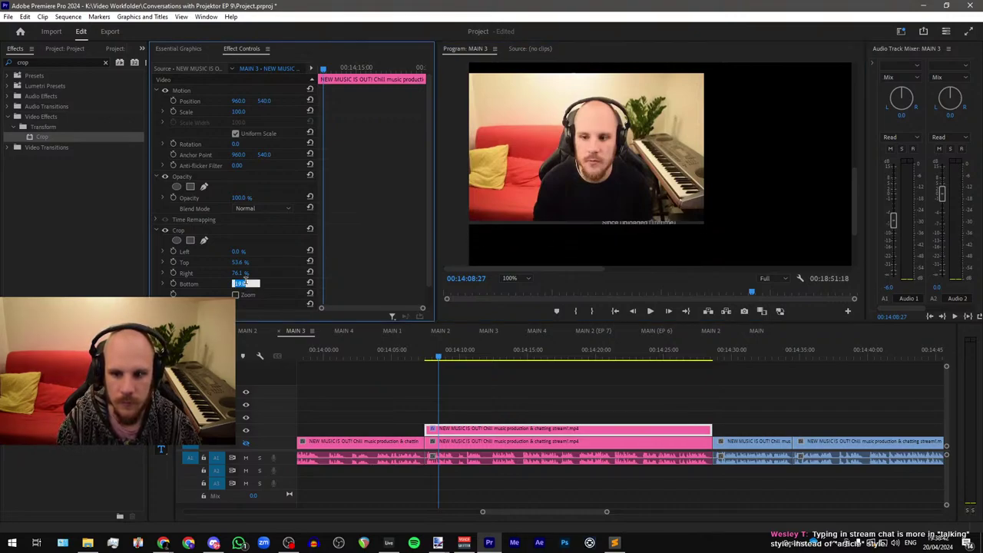
pyautogui.press('Up')
pyautogui.press('Up')
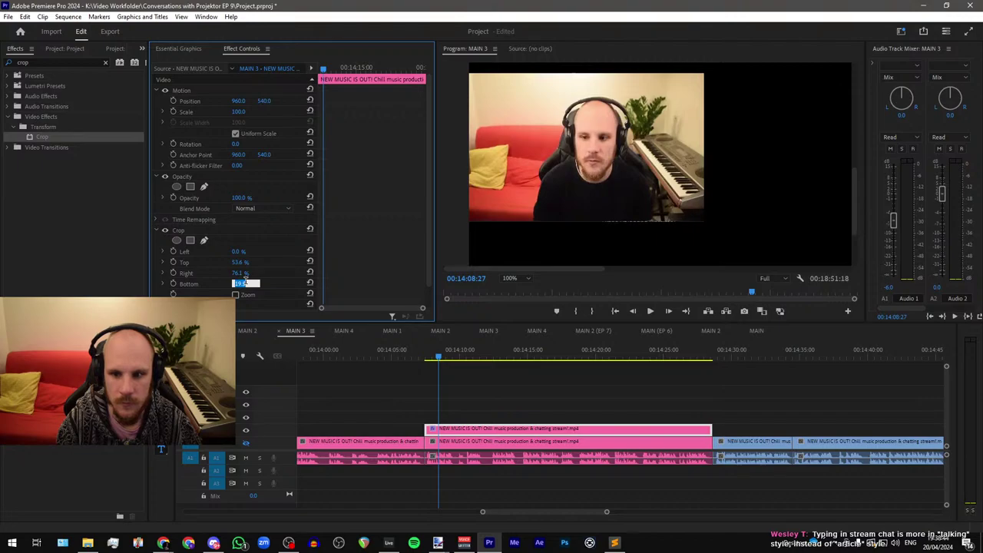
pyautogui.hotkey('ctrl', 'Up')
pyautogui.hotkey('ctrl', 'Down')
pyautogui.hotkey('ctrl', 'Up')
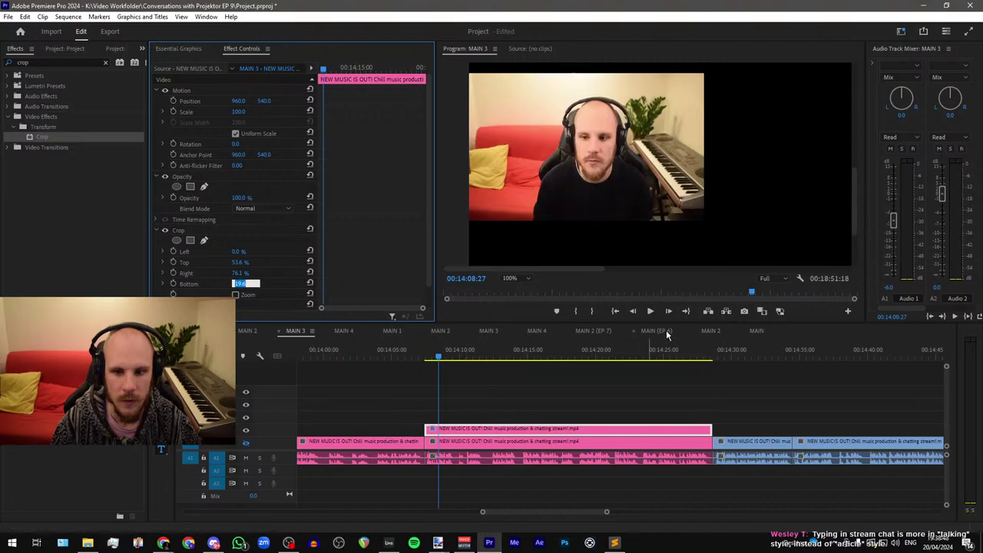
# Step: Show the lowest video track again and move the cropped pink copy up to the fifth video track
pyautogui.click(246, 443)
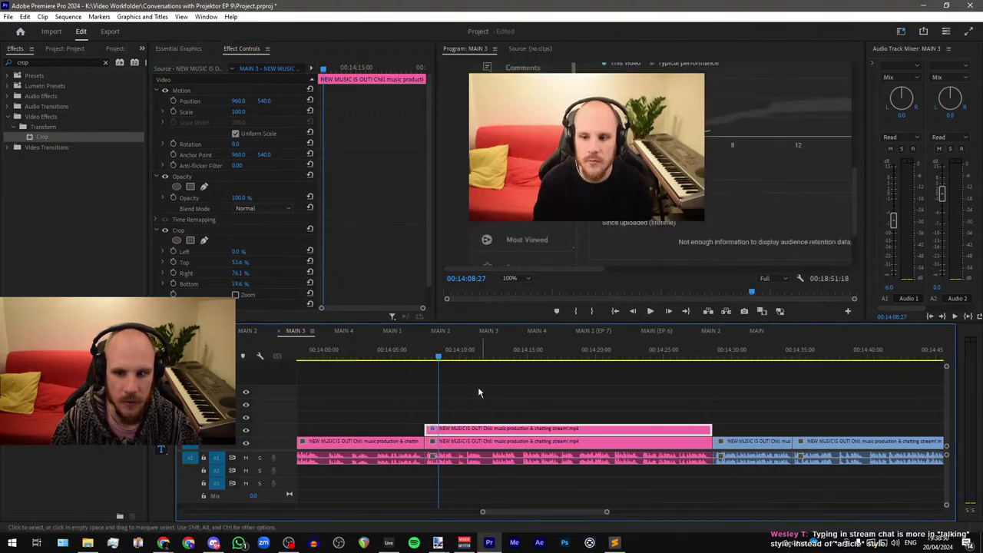
pyautogui.scroll(-3, 426, 396)
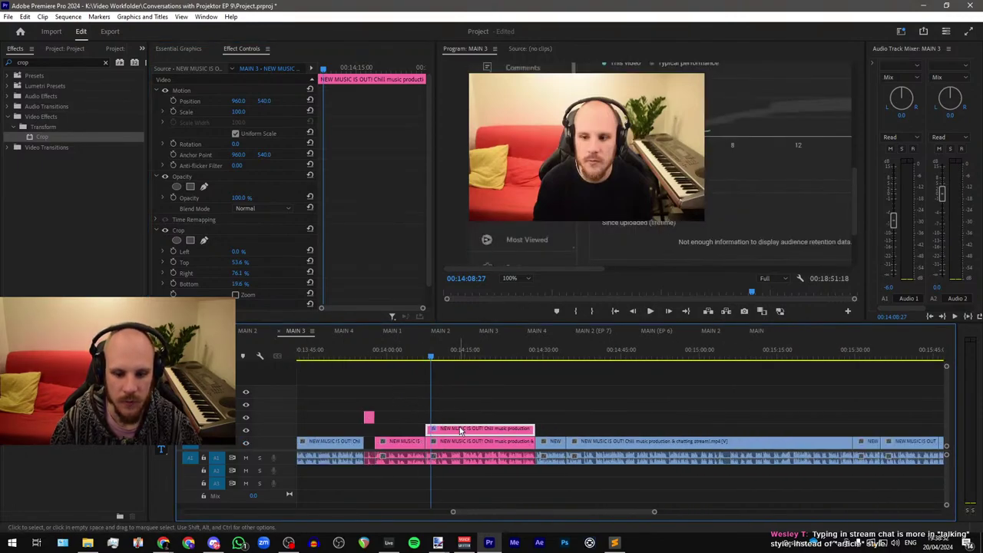
pyautogui.moveTo(462, 430); pyautogui.dragTo(463, 400)
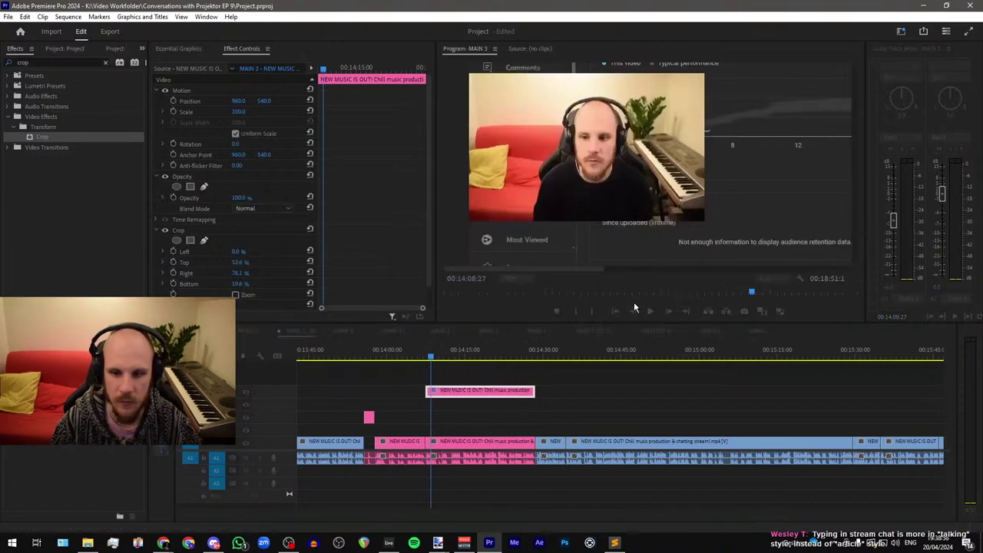
pyautogui.click(522, 280)
pyautogui.click(514, 288)
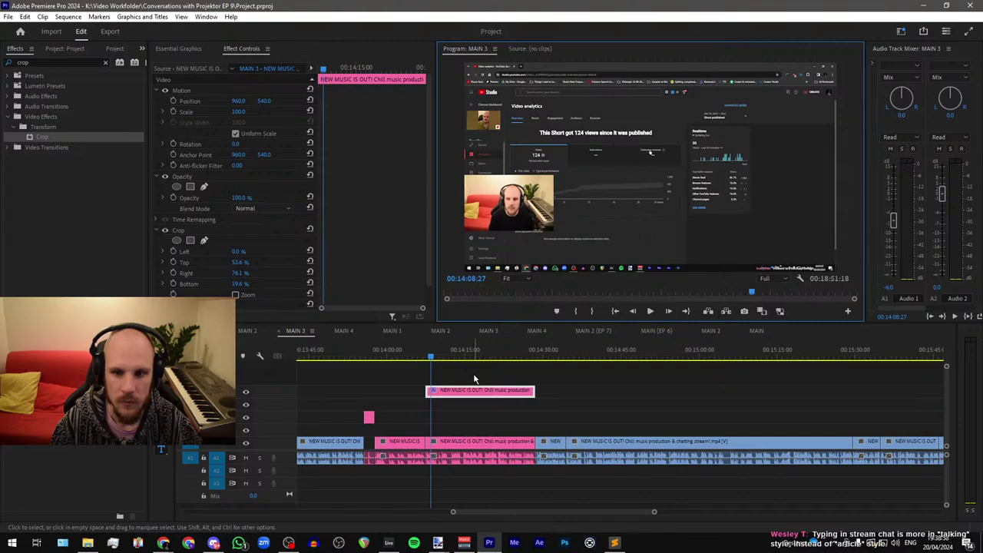
pyautogui.click(514, 278)
pyautogui.click(523, 287)
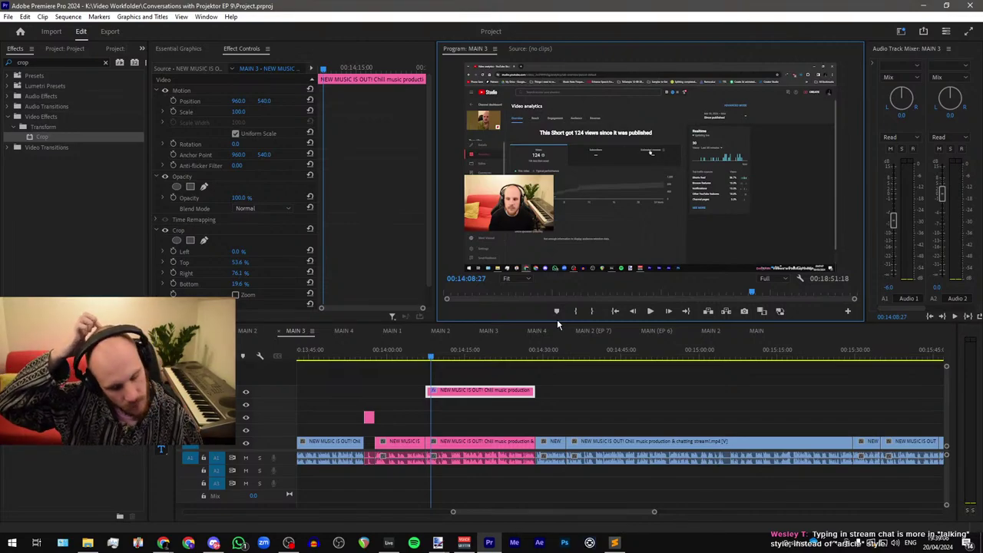
# Step: Play the footage that follows the long pink clip, starting from 00:14:28:42, to check what the screen shows
pyautogui.click(532, 353)
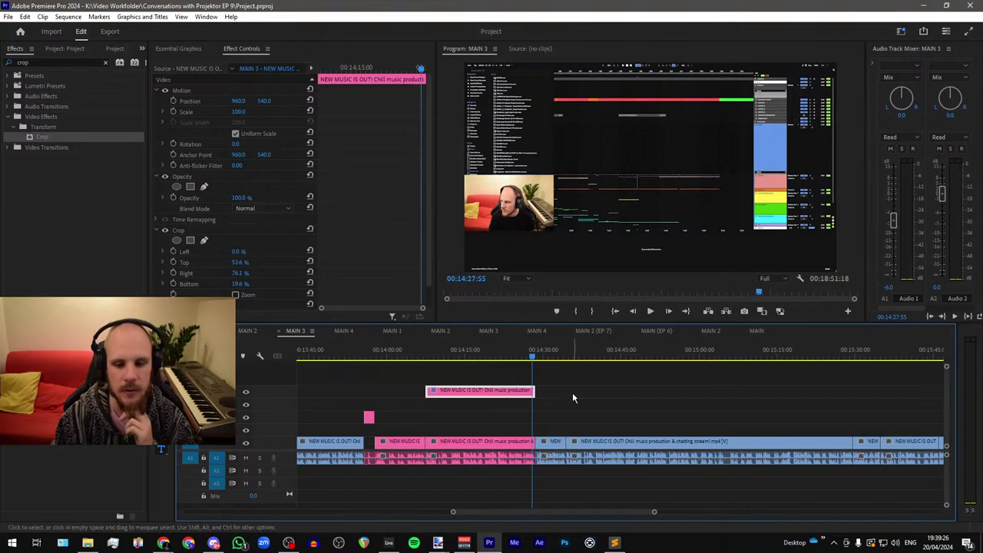
pyautogui.click(554, 408)
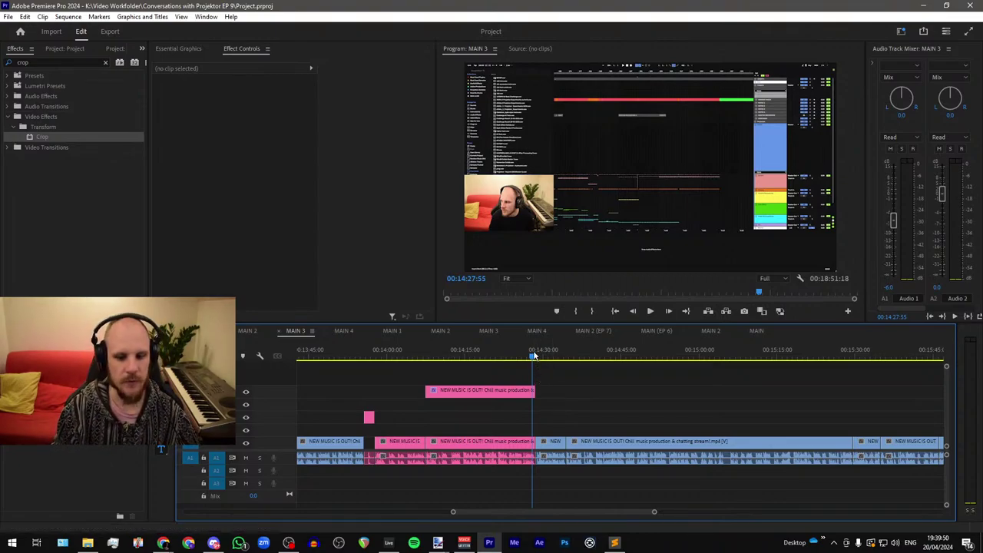
pyautogui.scroll(4, 544, 365)
pyautogui.scroll(-3, 496, 387)
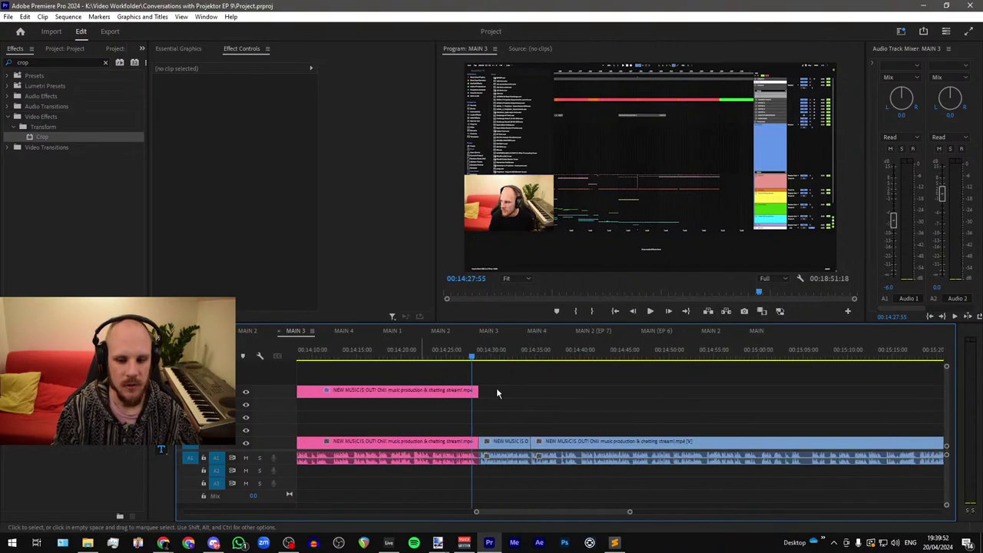
pyautogui.scroll(2, 496, 387)
pyautogui.scroll(-4, 438, 389)
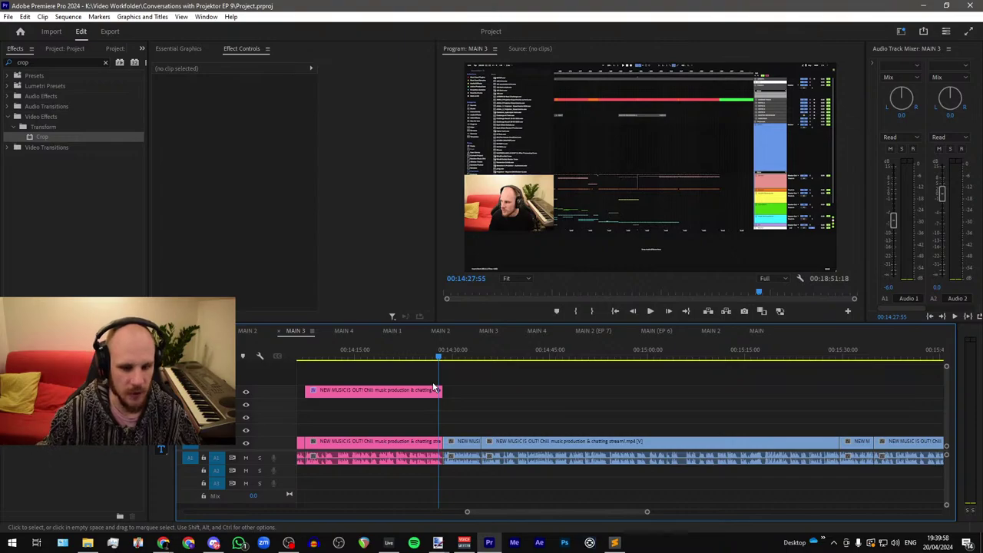
pyautogui.scroll(4, 435, 390)
pyautogui.click(455, 360)
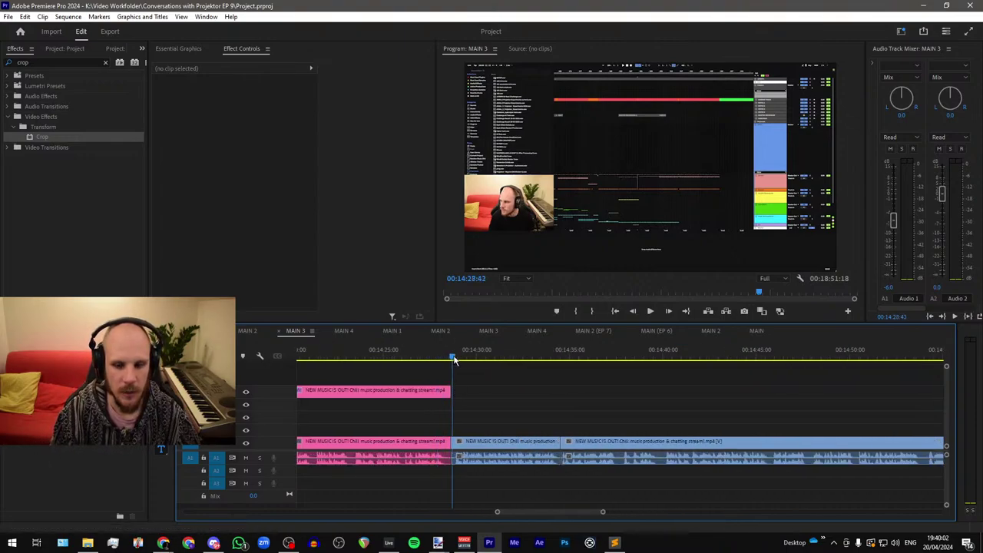
pyautogui.press('space')
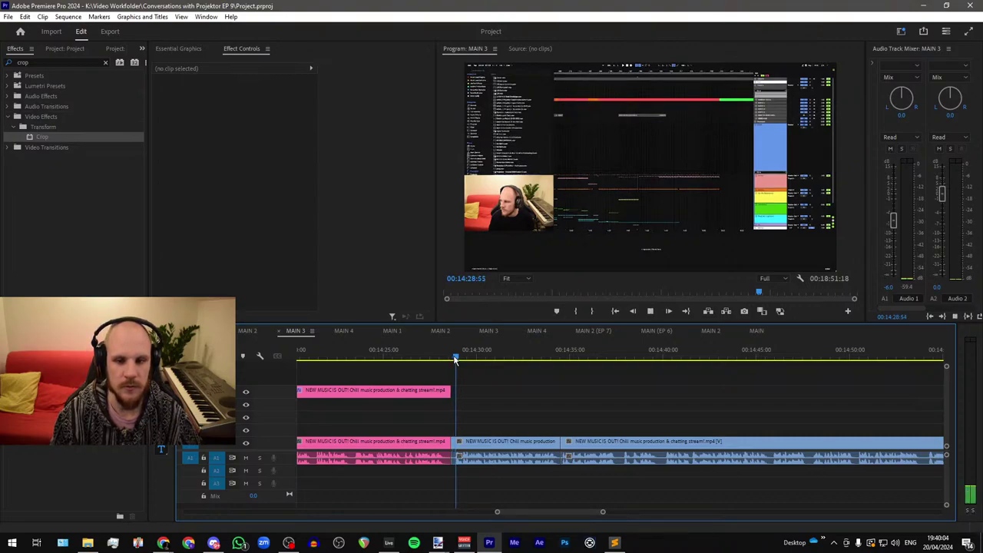
pyautogui.scroll(-5, 431, 370)
pyautogui.scroll(3, 409, 372)
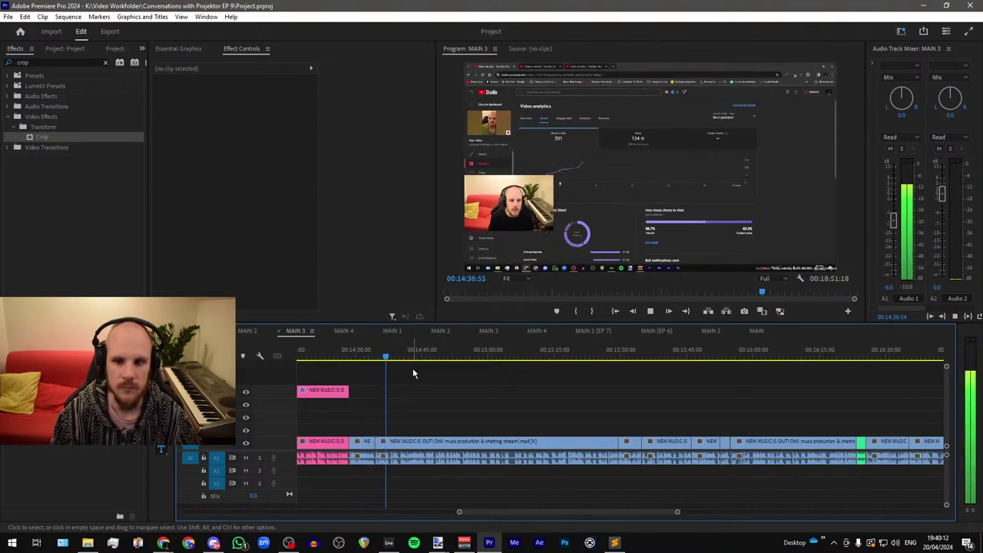
pyautogui.scroll(-2, 424, 370)
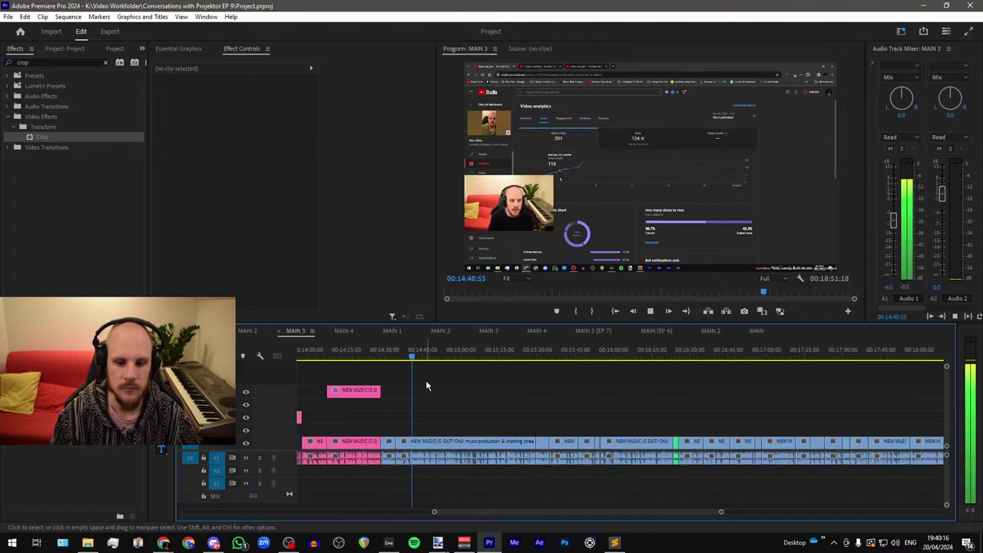
pyautogui.scroll(3, 423, 380)
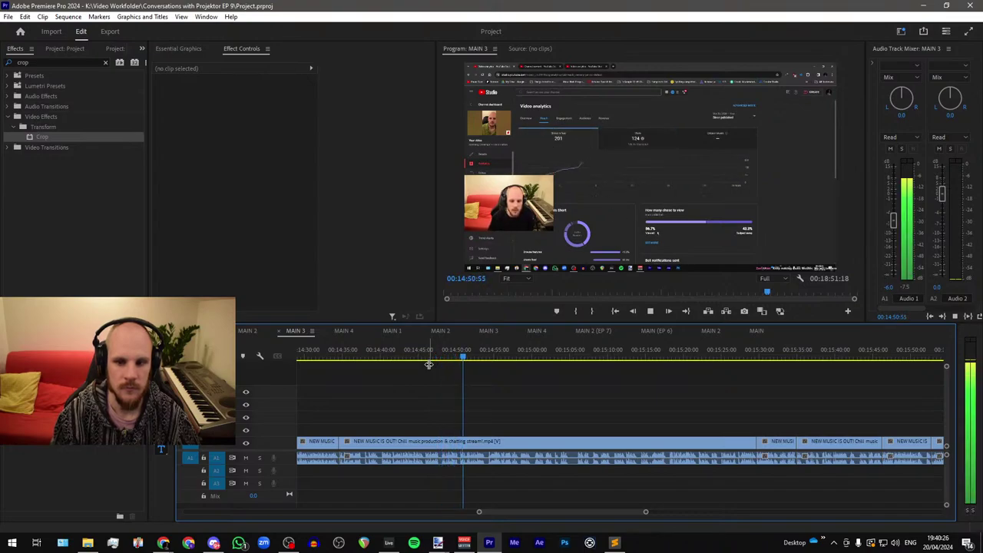
# Step: Skip ahead through the long blue clip to check its on-screen analytics, and place the playhead at 00:15:23:24
pyautogui.click(496, 356)
pyautogui.press('space')
pyautogui.scroll(-2, 421, 370)
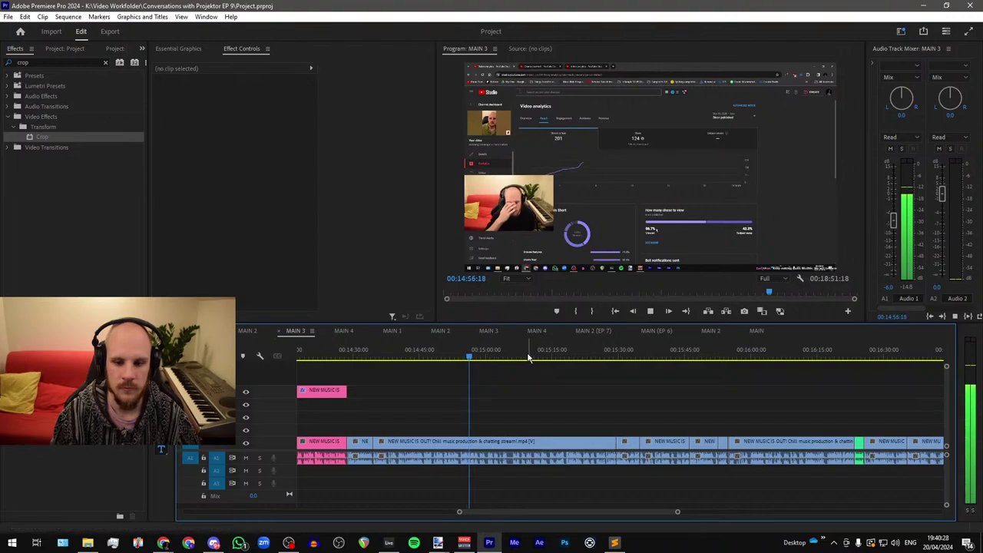
pyautogui.click(522, 355)
pyautogui.press('space')
pyautogui.scroll(-2, 447, 367)
pyautogui.scroll(2, 536, 371)
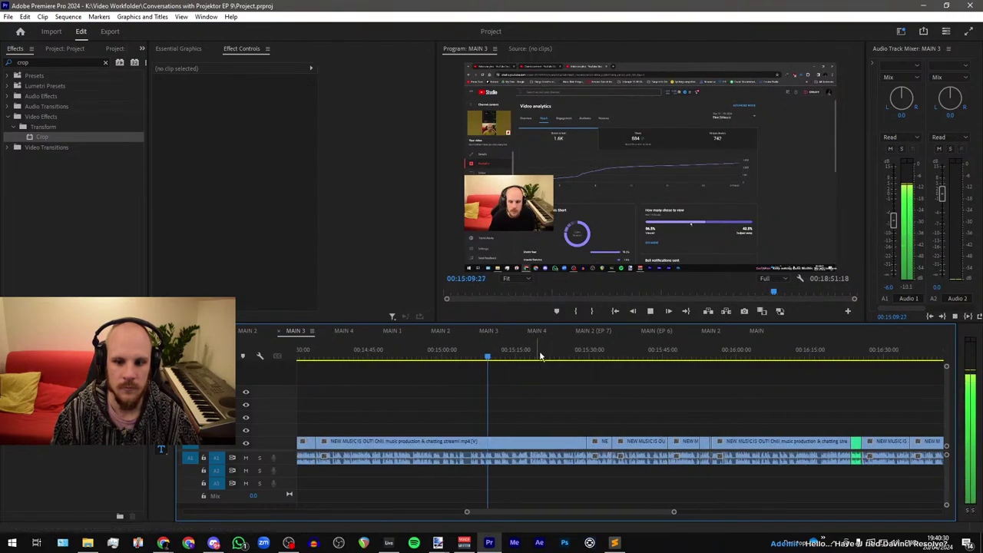
pyautogui.click(538, 355)
pyautogui.press('space')
pyautogui.scroll(-2, 485, 361)
pyautogui.scroll(3, 565, 366)
pyautogui.press('-')
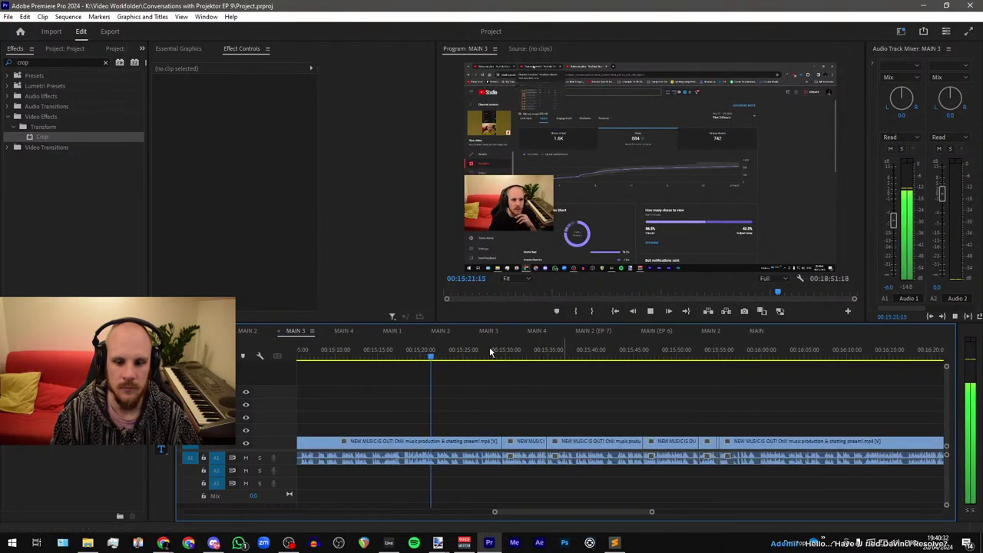
pyautogui.press('-')
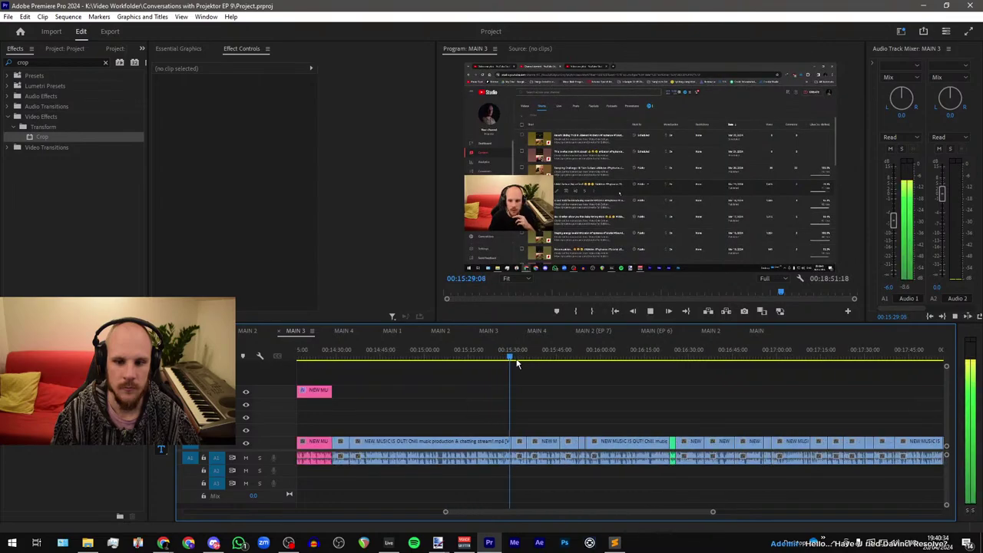
pyautogui.moveTo(517, 364); pyautogui.dragTo(493, 368)
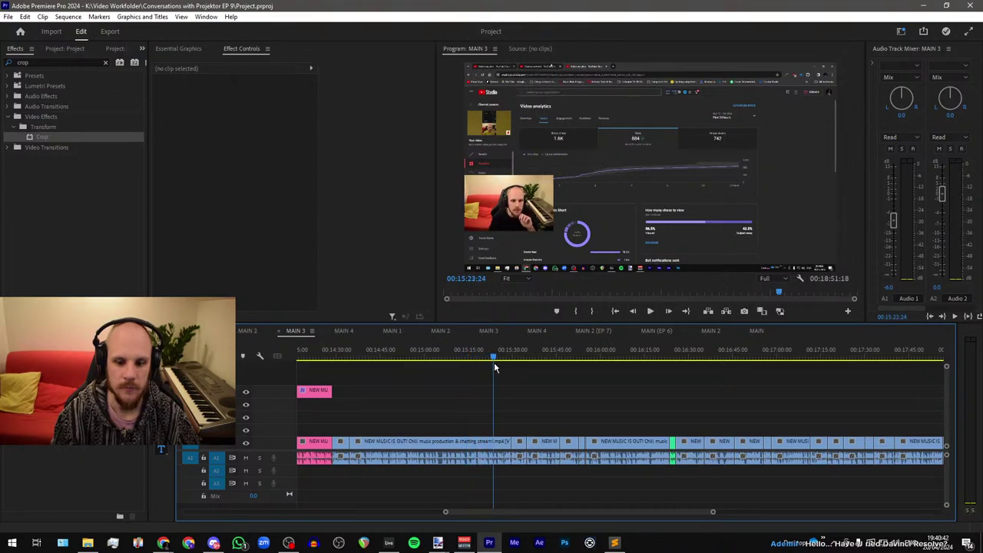
# Step: Label the long blue clip under the playhead pink and unlink its video from its audio
pyautogui.moveTo(430, 392); pyautogui.dragTo(363, 471)
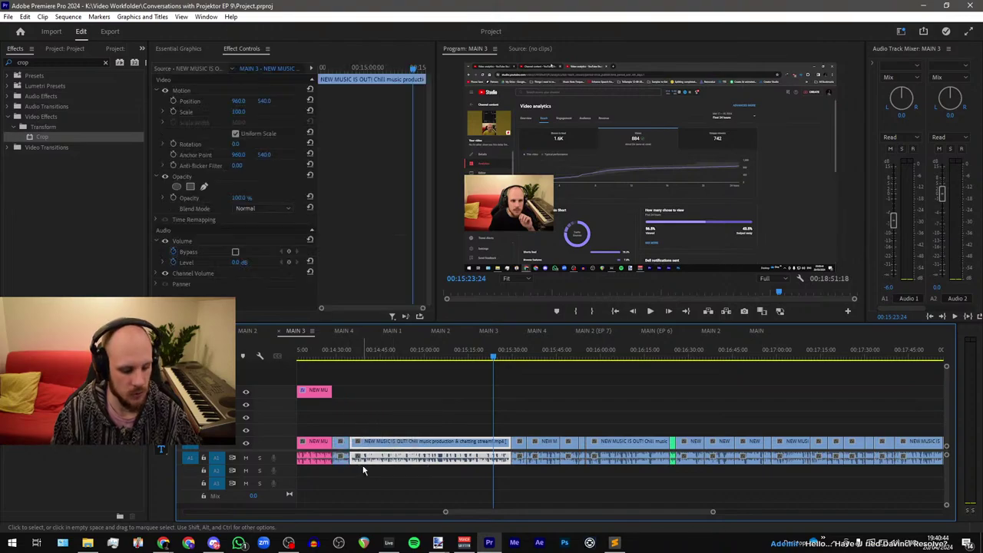
pyautogui.press('1')
pyautogui.press('2')
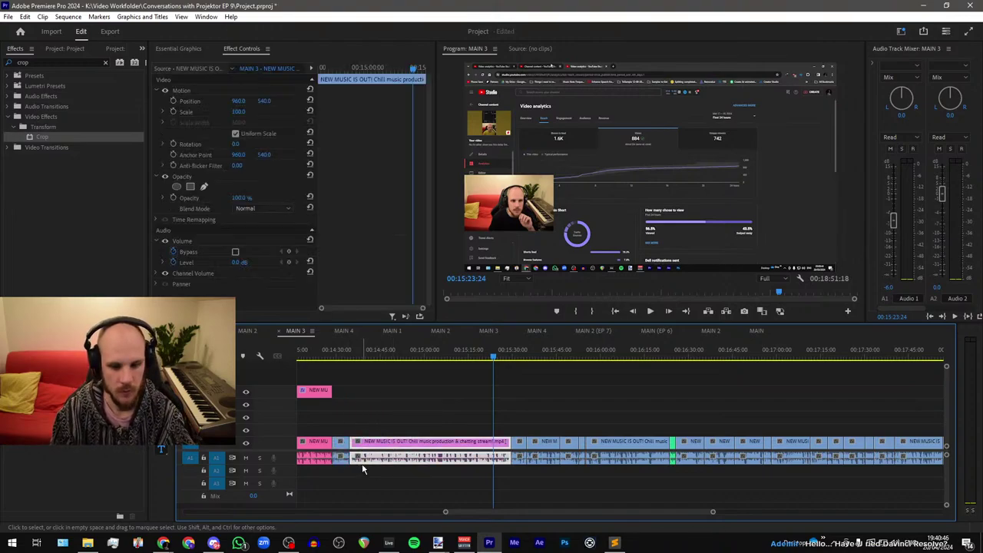
pyautogui.moveTo(364, 470); pyautogui.dragTo(364, 465)
pyautogui.hotkey('ctrl', 'l')
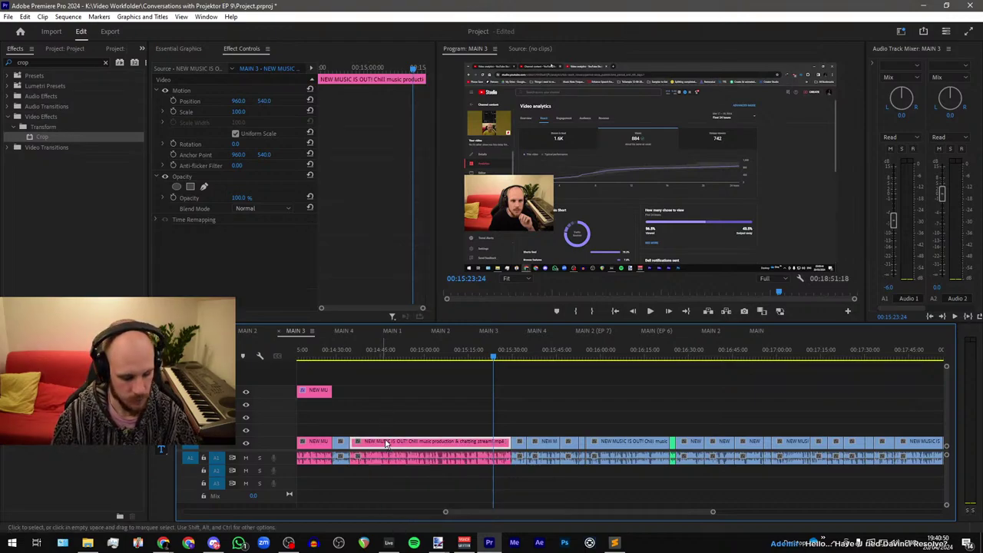
# Step: Duplicate the video of the long pink clip and place the copy on the fifth video track directly above the original
pyautogui.click(396, 427)
pyautogui.click(398, 444)
pyautogui.hotkey('ctrl', 'c')
pyautogui.hotkey('ctrl', 'v')
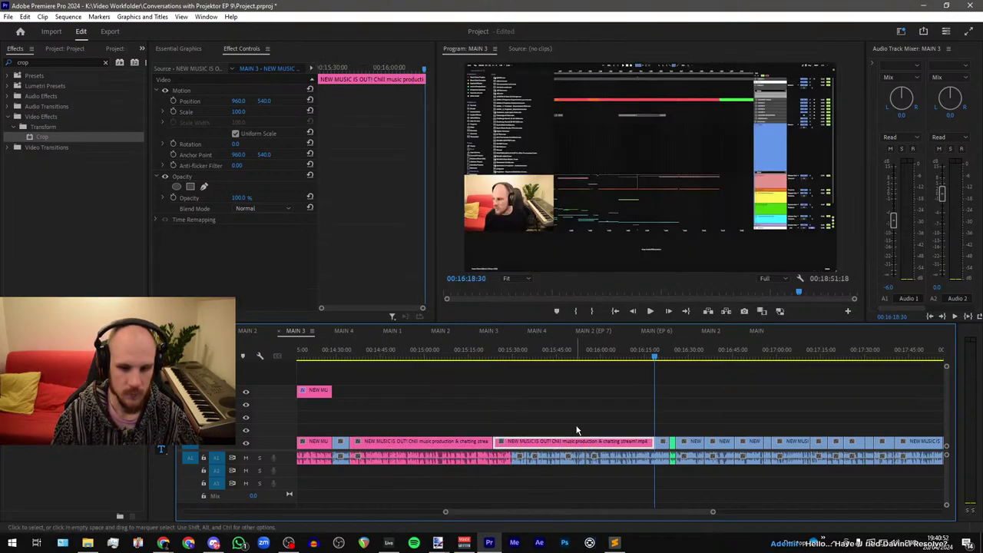
pyautogui.hotkey('ctrl', 'z')
pyautogui.scroll(-3, 418, 393)
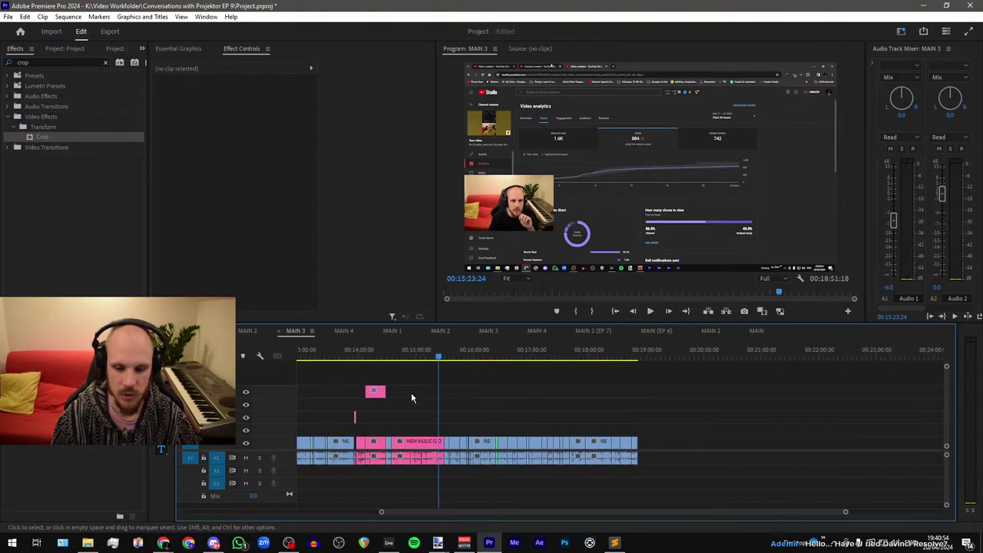
pyautogui.click(662, 358)
pyautogui.hotkey('ctrl', 'v')
pyautogui.moveTo(674, 442); pyautogui.dragTo(388, 395)
pyautogui.scroll(5, 401, 400)
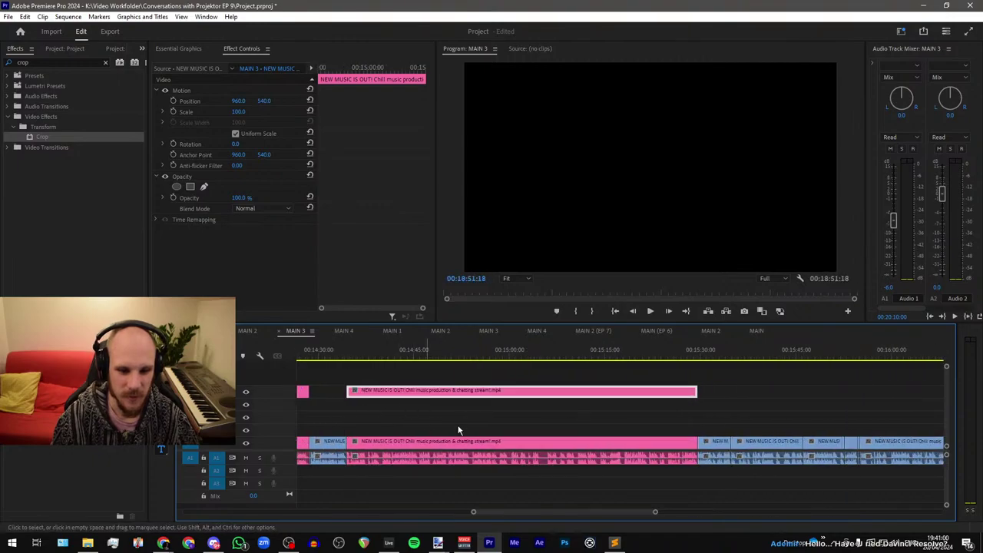
# Step: Copy the Crop effect from the shorter pink copy to the long pink copy on the fifth video track and save the project
pyautogui.scroll(-3, 431, 348)
pyautogui.click(445, 354)
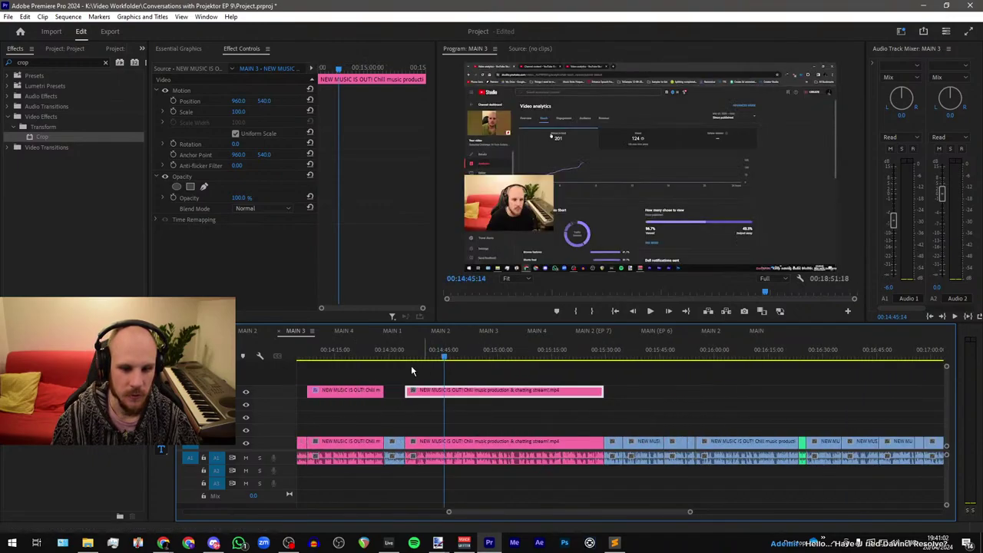
pyautogui.click(347, 353)
pyautogui.click(351, 391)
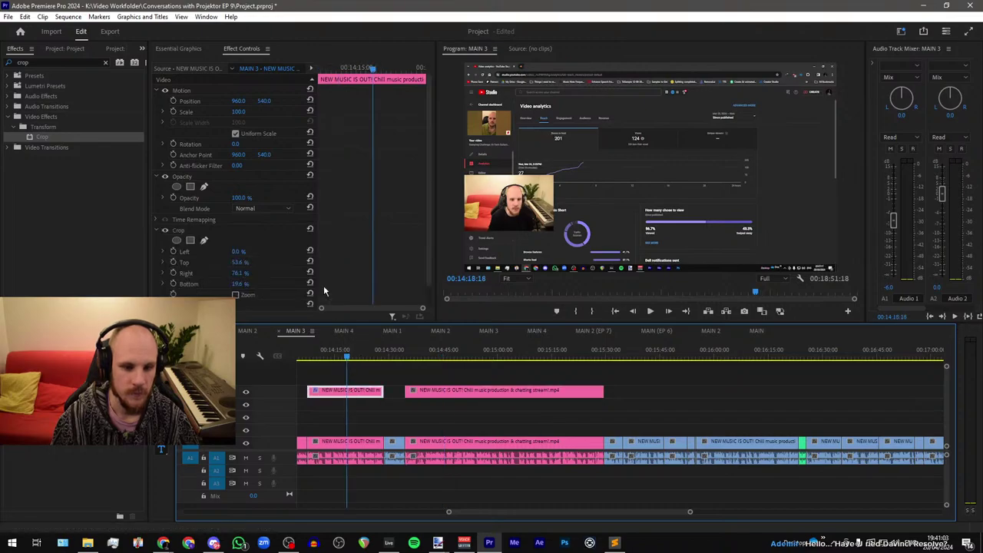
pyautogui.click(180, 231)
pyautogui.click(442, 392)
pyautogui.hotkey('ctrl', 'v')
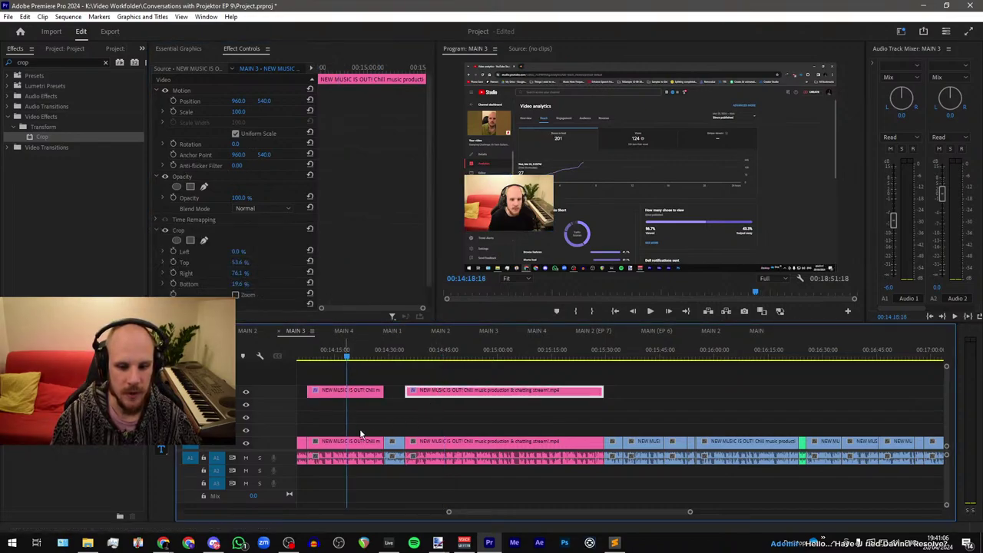
pyautogui.click(508, 422)
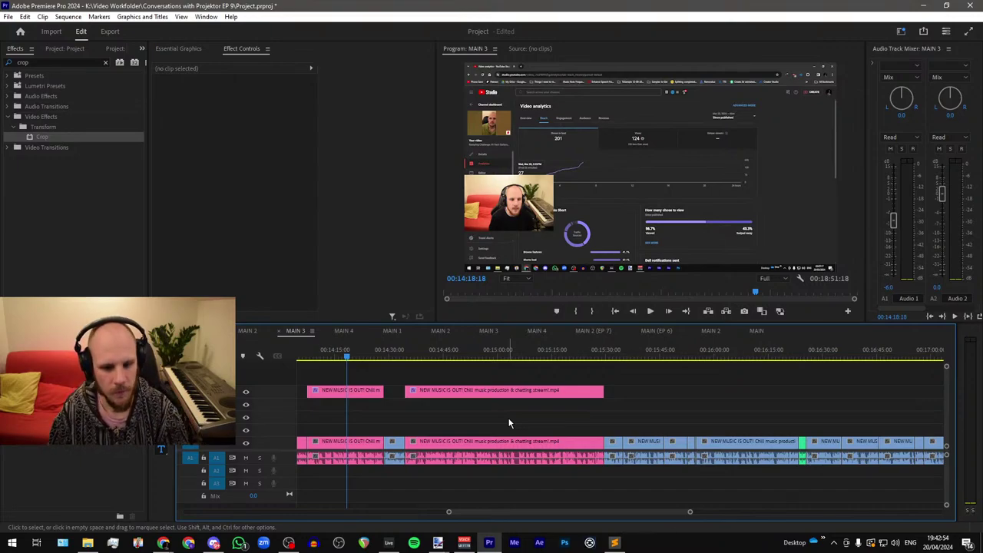
pyautogui.hotkey('ctrl', 's')
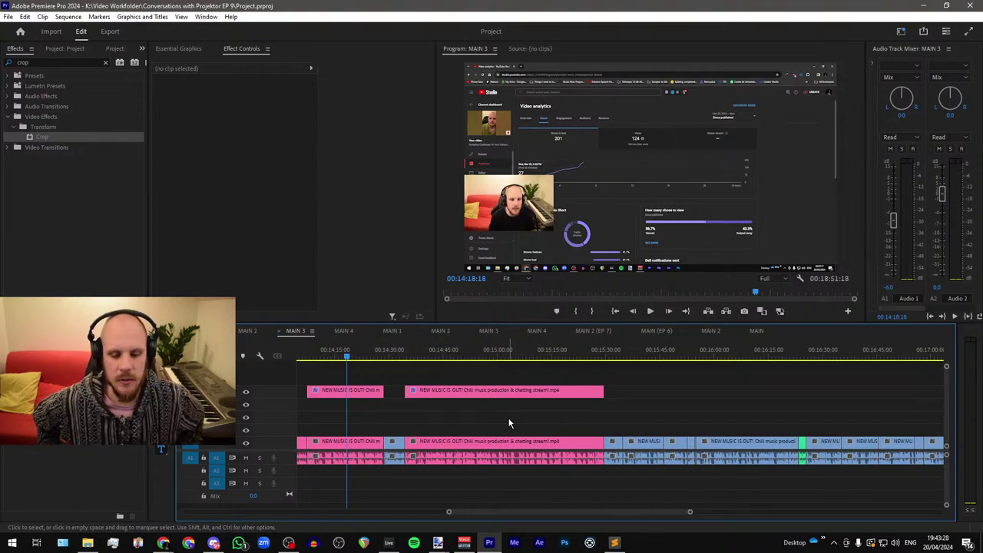
# Step: Place the playhead at 00:15:24:55 to check the footage near the end of the long pink clip
pyautogui.click(588, 355)
pyautogui.scroll(-2, 430, 381)
pyautogui.scroll(4, 531, 406)
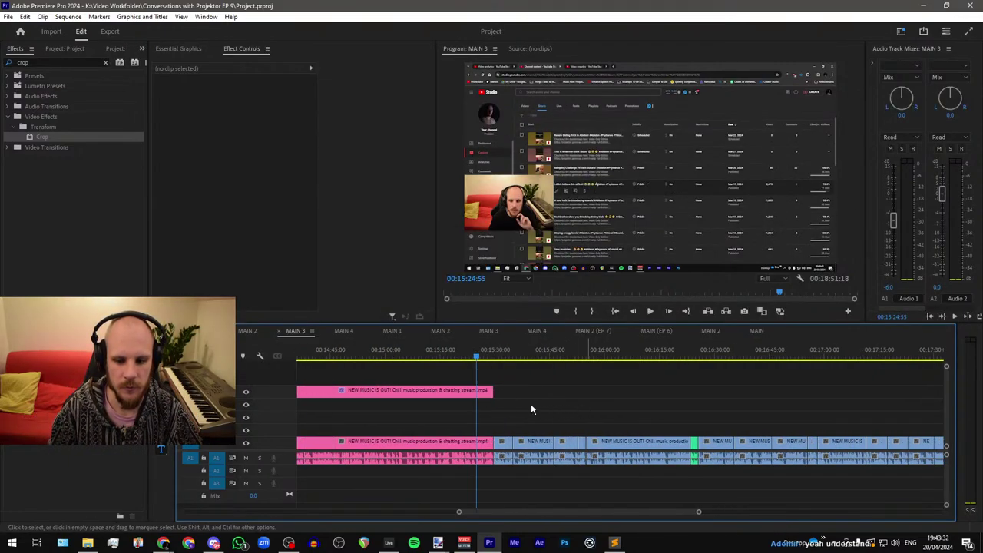
# Step: Review the footage after the second pink section and apply the pink label to the clip at about 00:15:47
pyautogui.press('space')
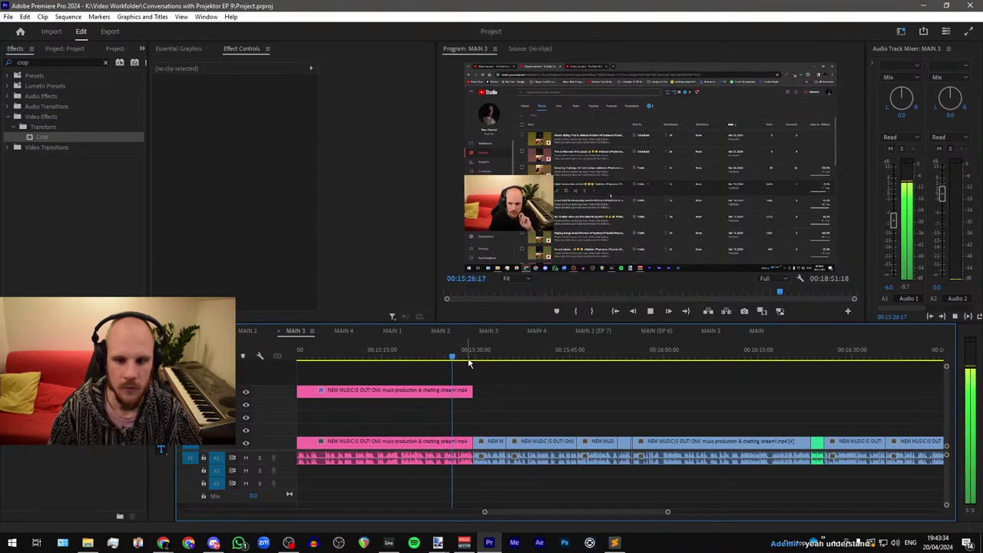
pyautogui.scroll(-5, 461, 363)
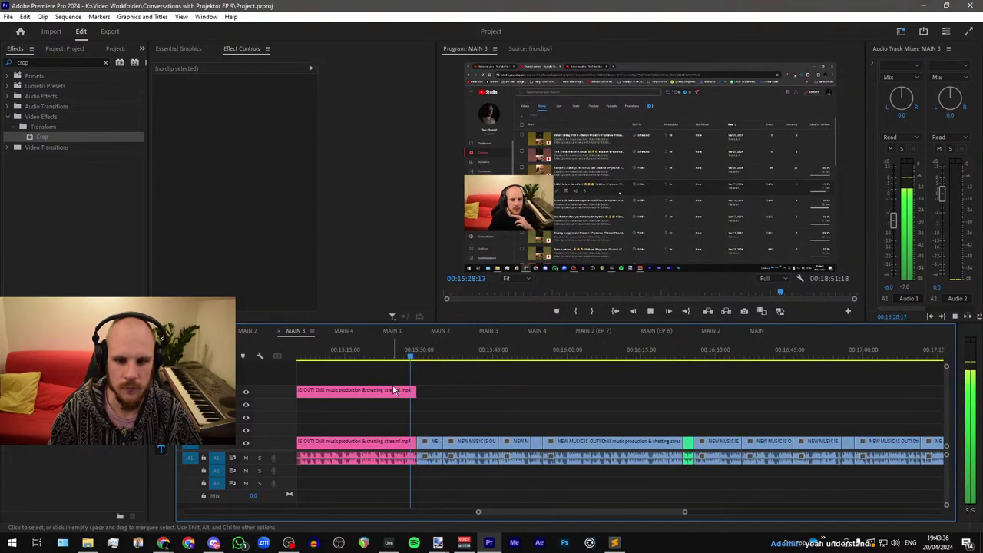
pyautogui.scroll(2, 403, 388)
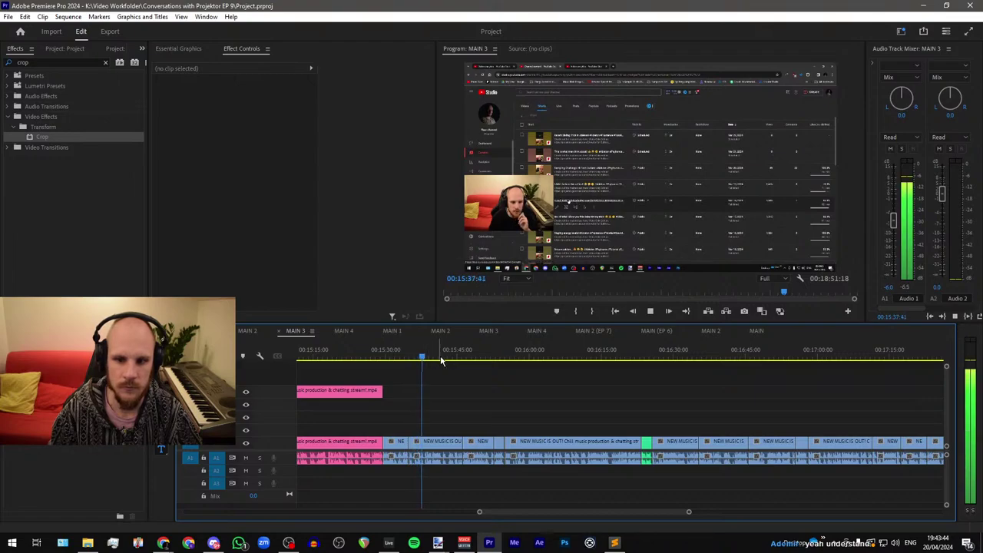
pyautogui.moveTo(427, 359); pyautogui.dragTo(474, 364)
pyautogui.click(479, 459)
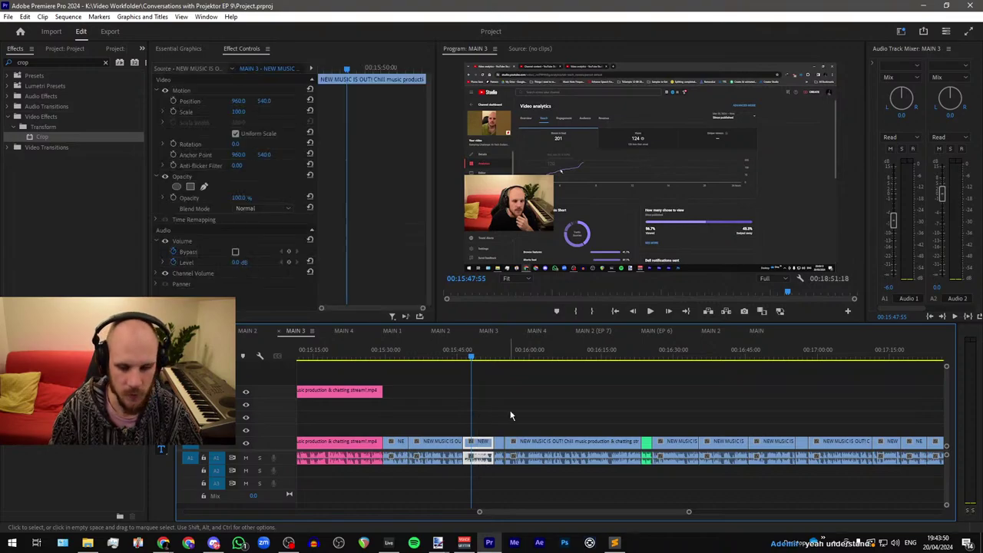
pyautogui.scroll(-8, 507, 399)
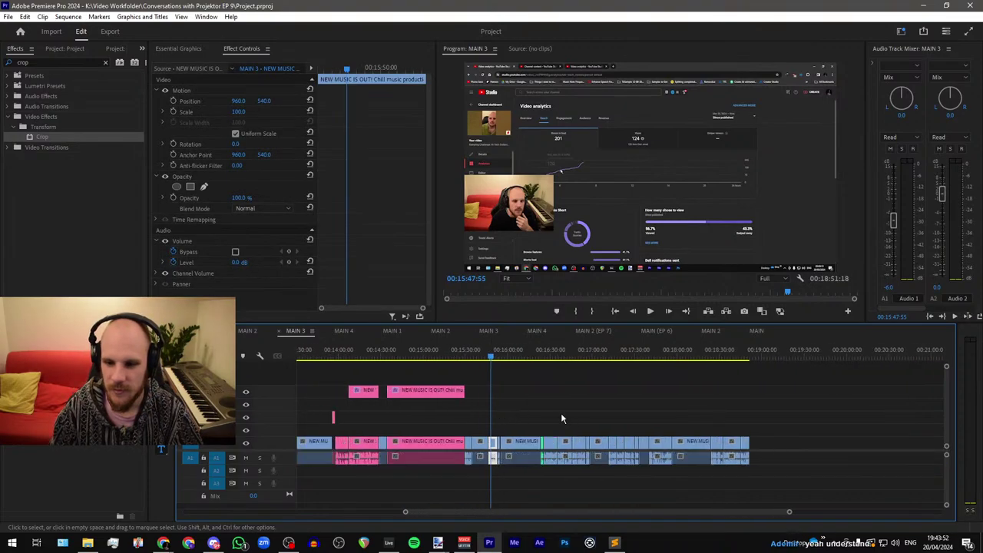
pyautogui.scroll(8, 599, 427)
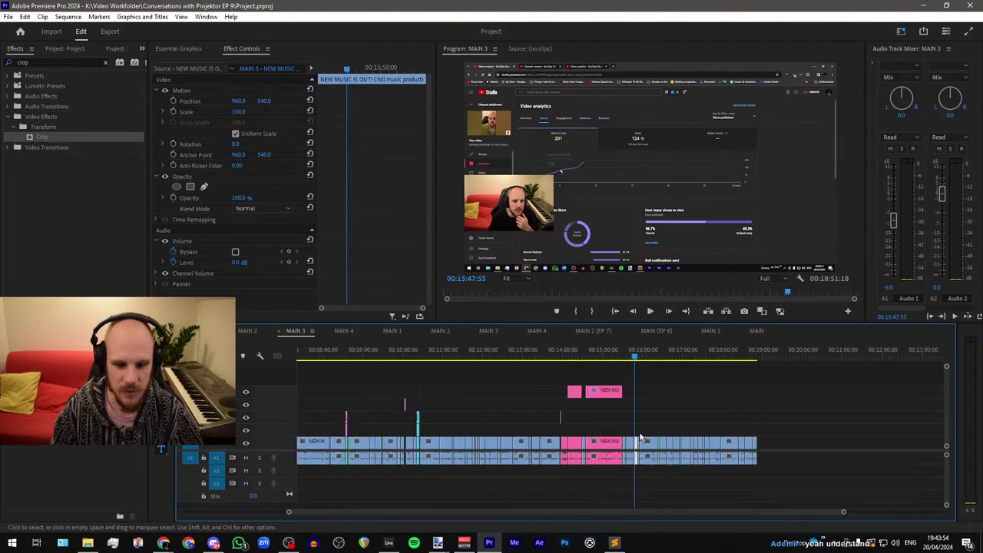
pyautogui.scroll(2, 621, 435)
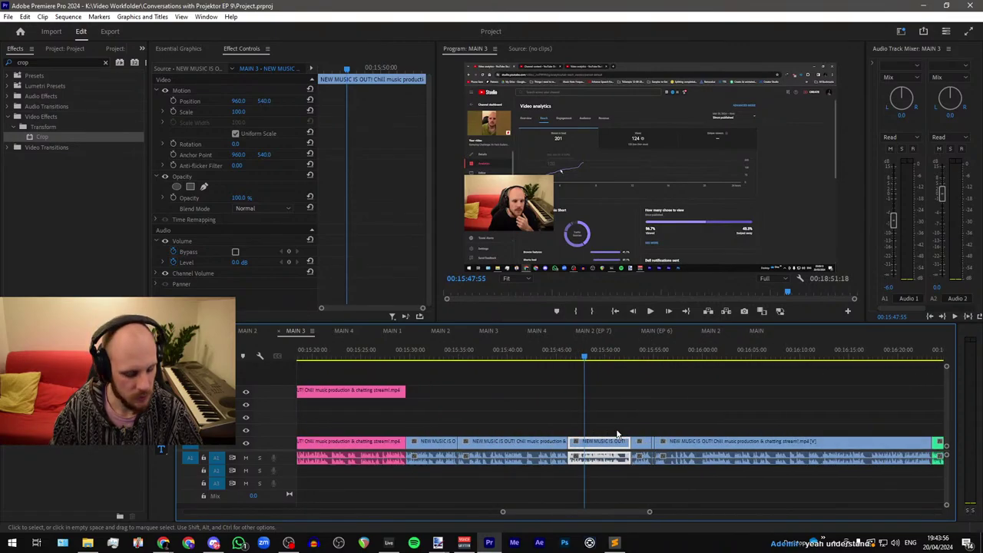
pyautogui.hotkey('shift', '1')
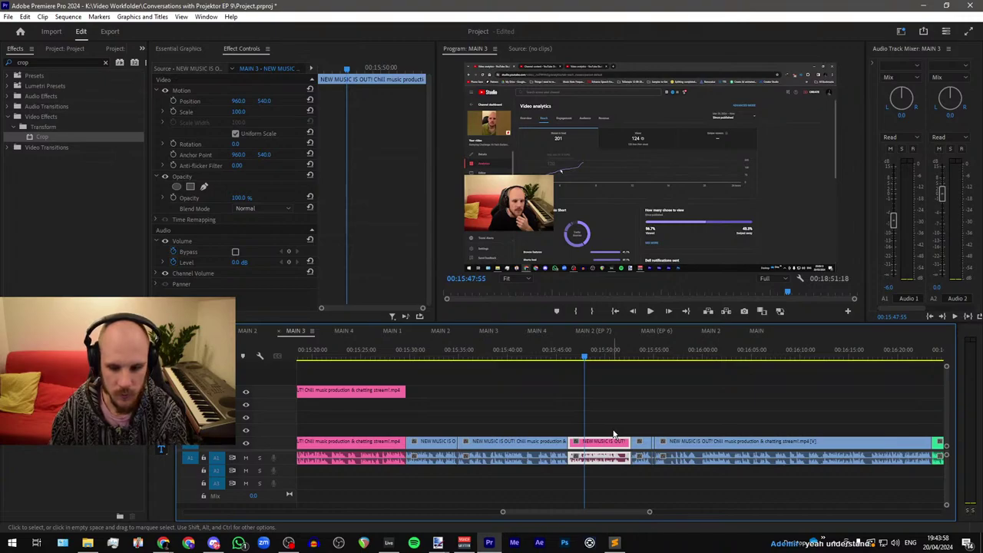
# Step: Apply the pink label to all clips from about 00:15:53 up to the green clip near 00:16:24
pyautogui.press('space')
pyautogui.scroll(-1, 434, 422)
pyautogui.scroll(-3, 420, 418)
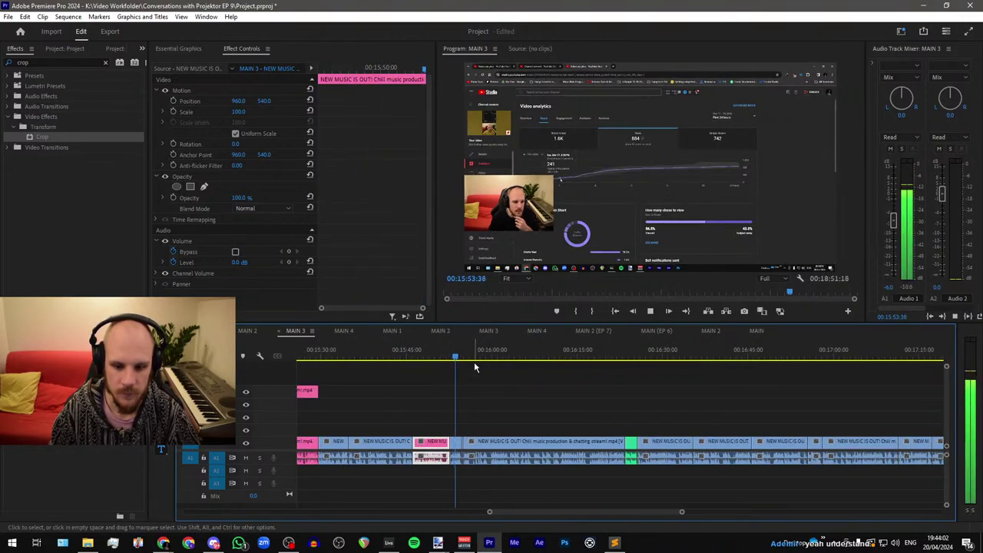
pyautogui.click(461, 401)
pyautogui.press('space')
pyautogui.click(475, 445)
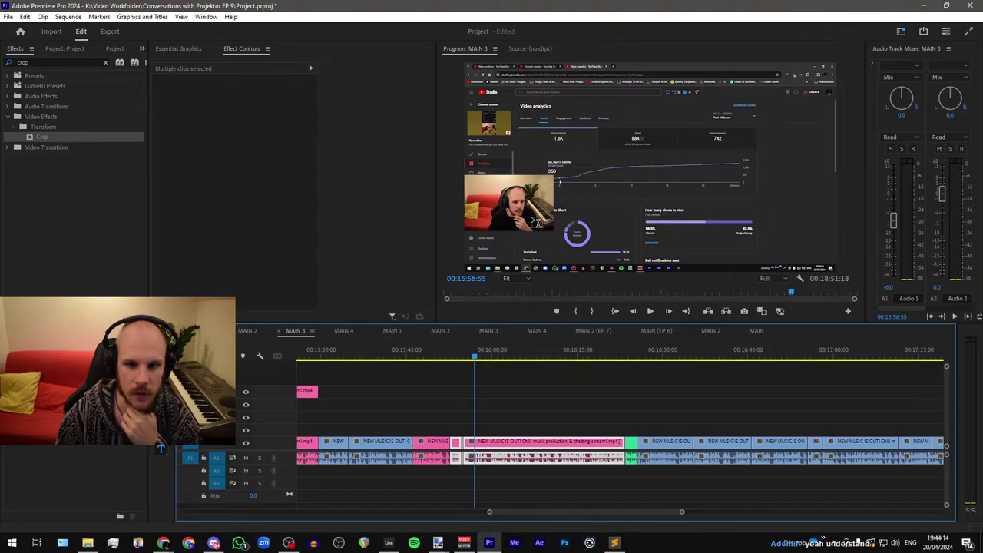
pyautogui.click(515, 420)
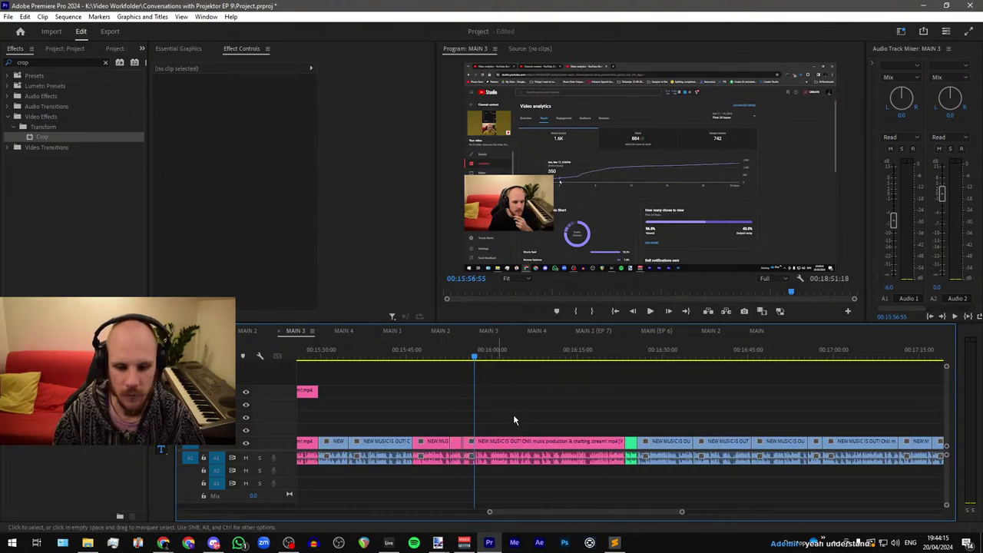
# Step: Play through the newly labelled pink section and the green clip up to about 00:16:25
pyautogui.click(525, 357)
pyautogui.press('space')
pyautogui.click(576, 356)
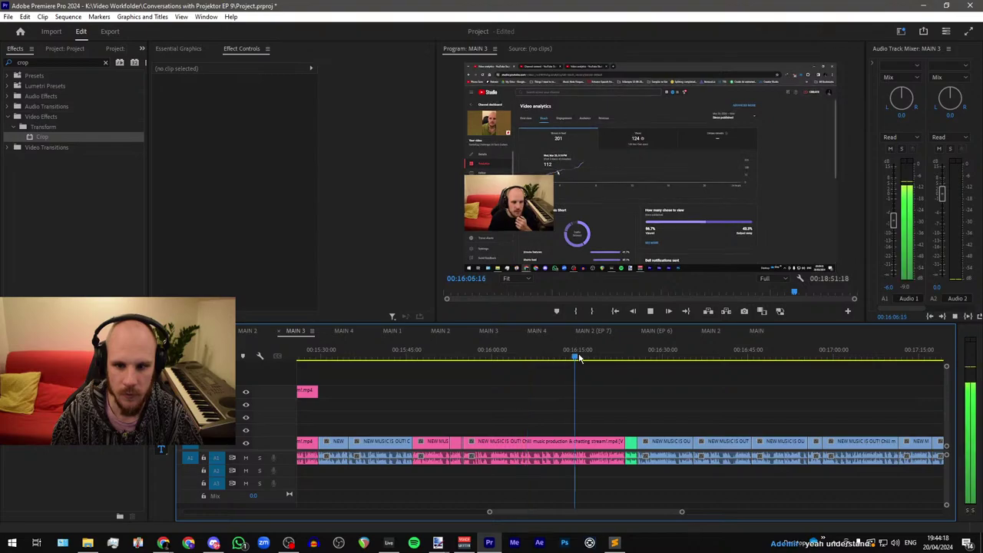
pyautogui.click(585, 357)
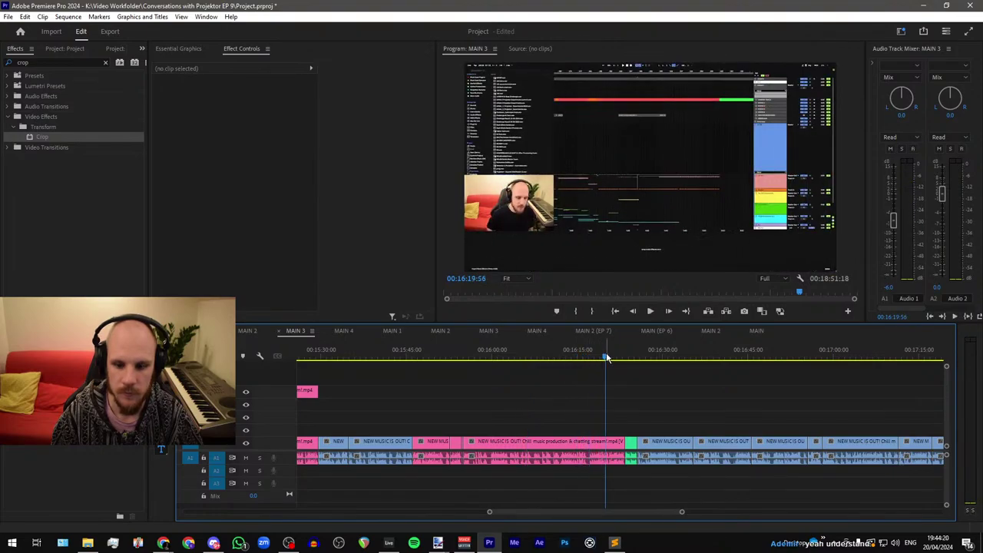
pyautogui.scroll(-2, 460, 374)
pyautogui.scroll(4, 584, 394)
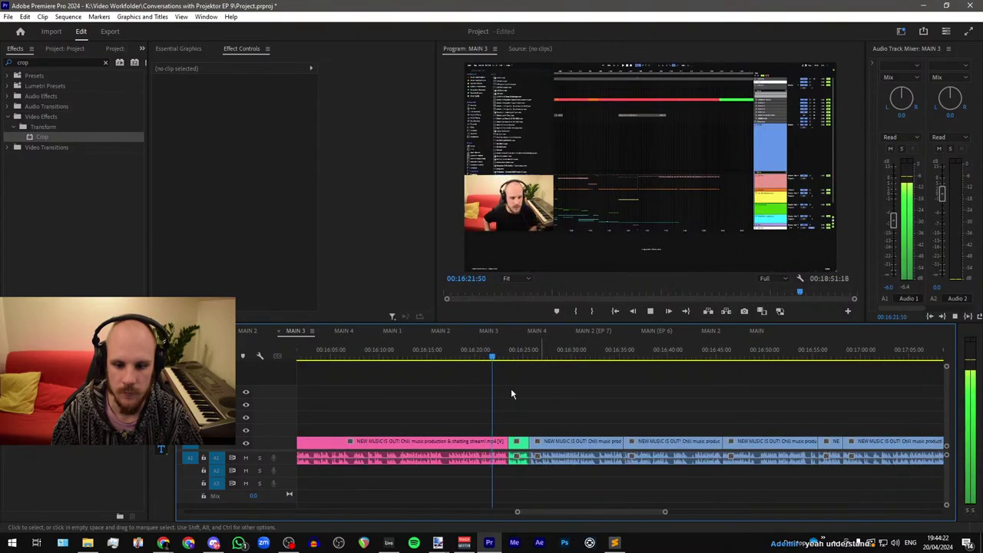
pyautogui.scroll(-3, 415, 389)
pyautogui.scroll(4, 522, 393)
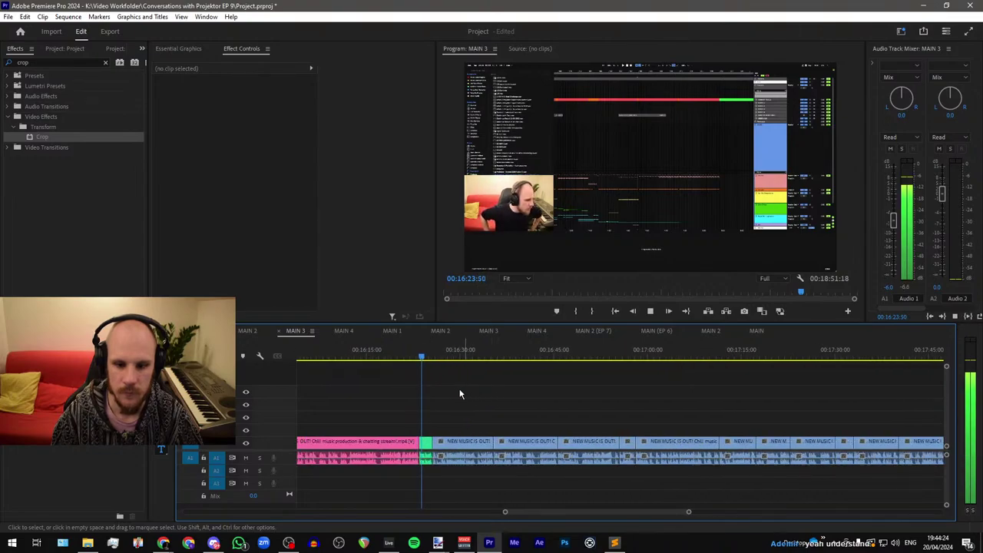
pyautogui.press('space')
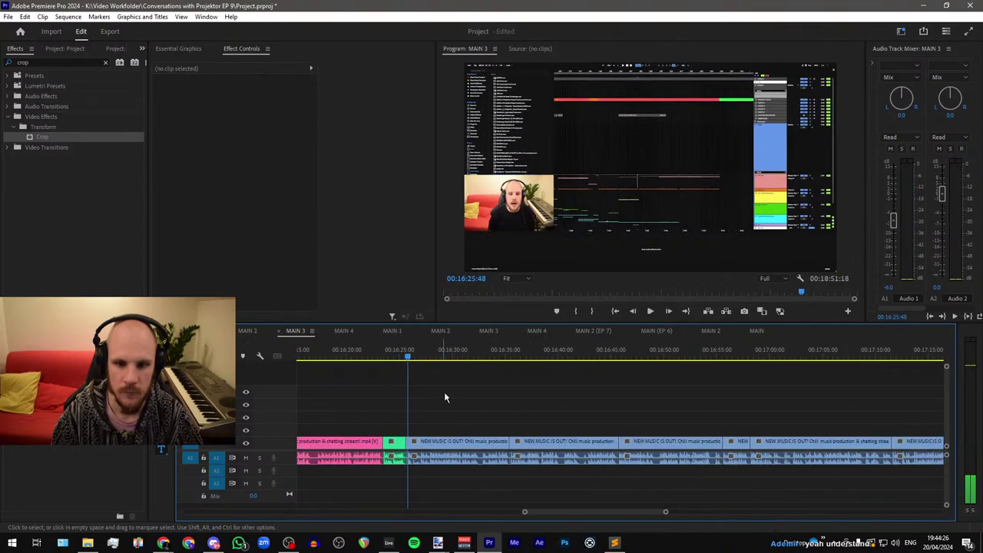
# Step: Go back to the earlier green clip near 00:13:13 and play through it
pyautogui.scroll(-3, 608, 402)
pyautogui.scroll(-8, 608, 402)
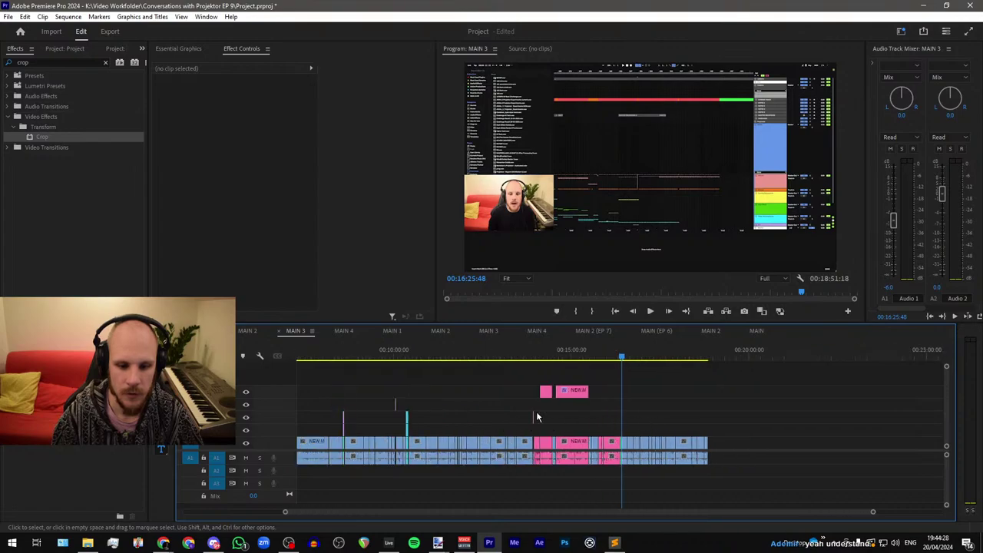
pyautogui.scroll(5, 579, 426)
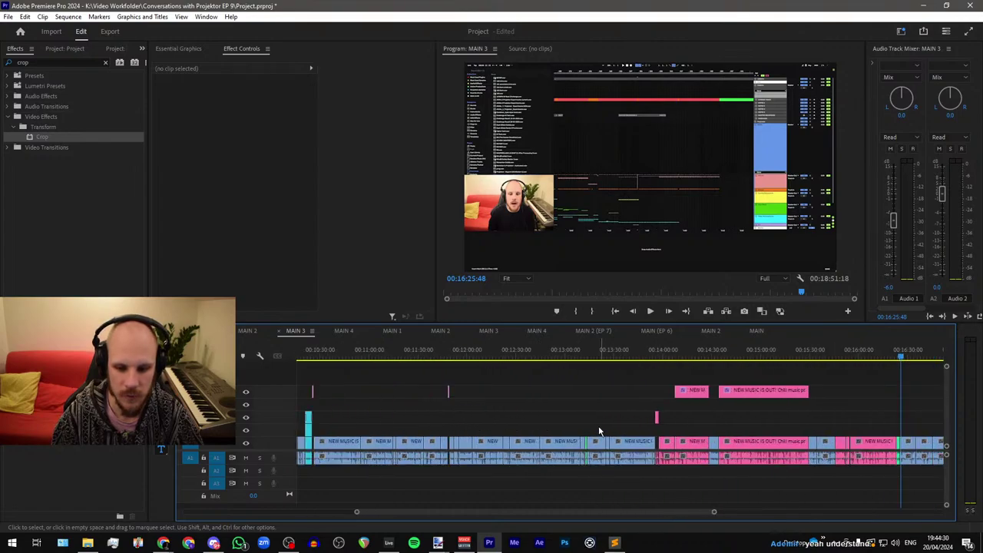
pyautogui.click(583, 359)
pyautogui.press('space')
pyautogui.scroll(5, 577, 380)
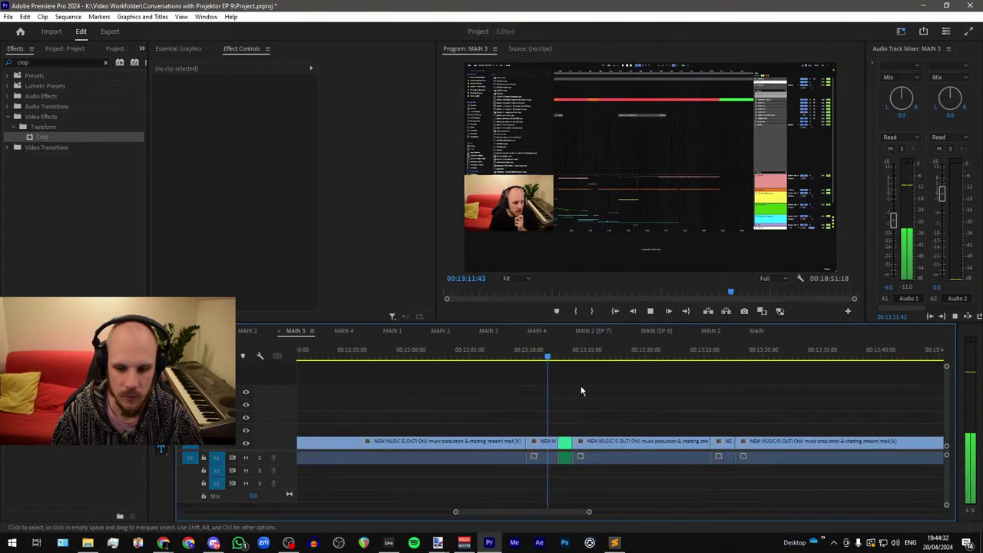
pyautogui.scroll(-5, 660, 395)
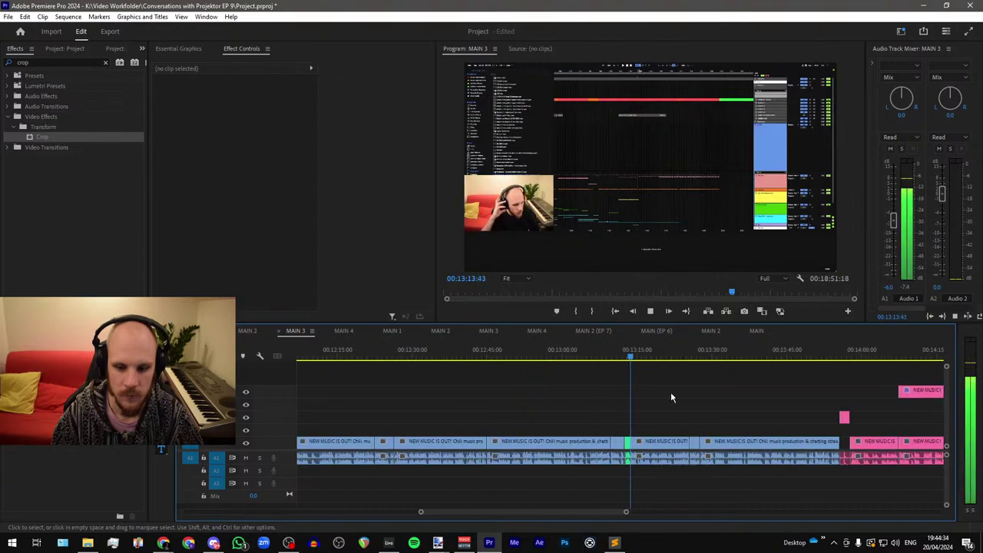
pyautogui.scroll(-2, 400, 415)
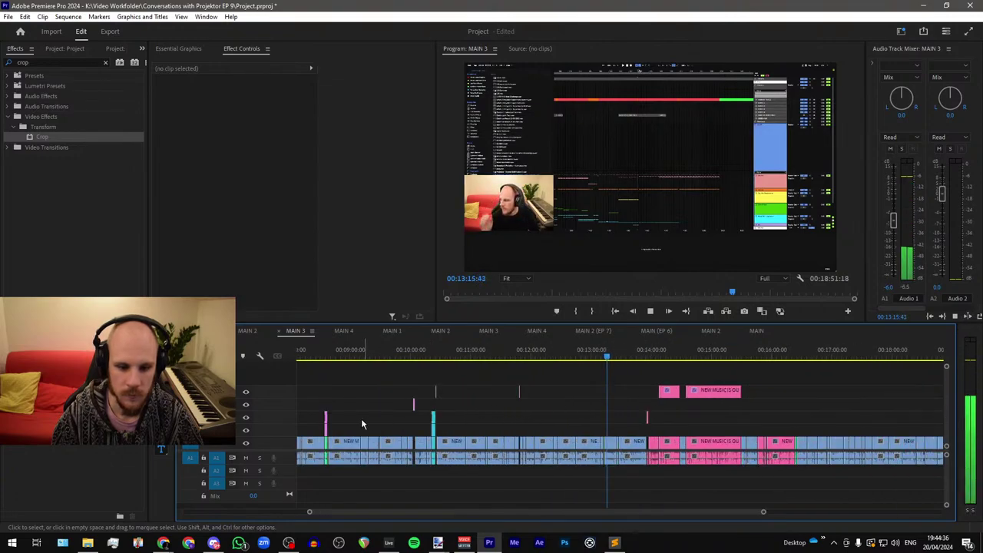
# Step: Duplicate the earlier viewer comment title with its adjustment layer and place the copies over the green clip near 00:13:13
pyautogui.moveTo(322, 428); pyautogui.dragTo(322, 430)
pyautogui.scroll(8, 600, 414)
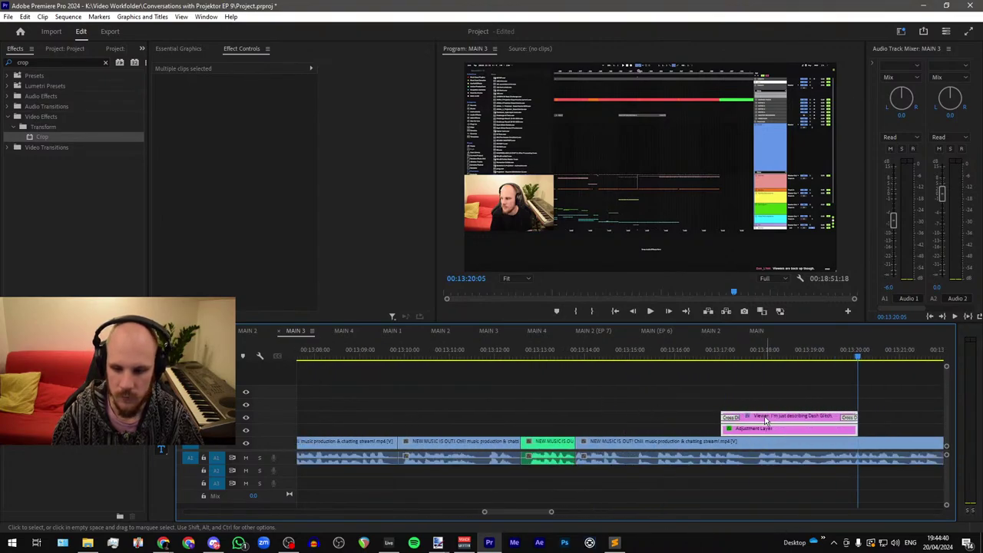
pyautogui.moveTo(727, 419); pyautogui.dragTo(504, 419)
pyautogui.click(551, 351)
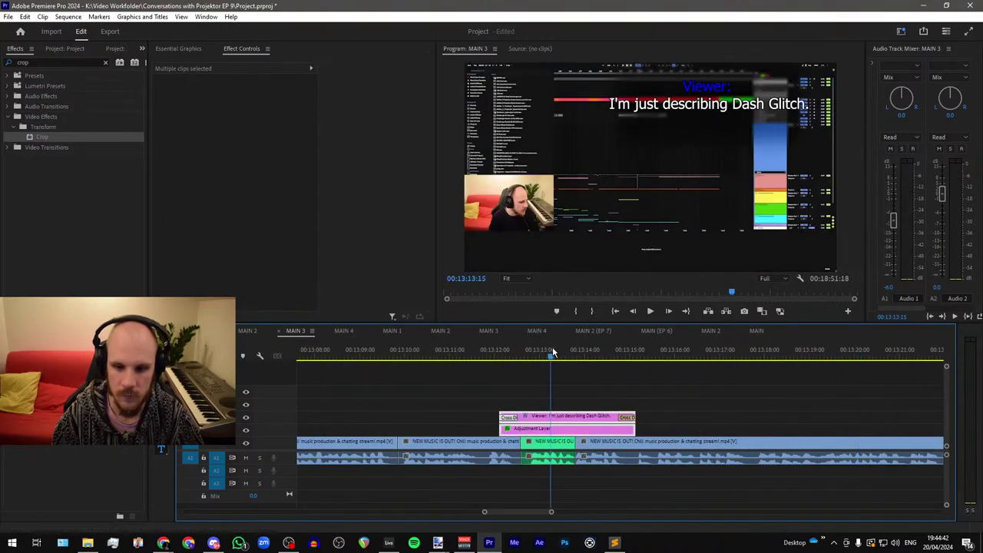
# Step: Shorten the copied title to end just after the green clip, and match the adjustment layer's end and fade-out opacity keyframes to it
pyautogui.click(676, 401)
pyautogui.moveTo(631, 415); pyautogui.dragTo(589, 416)
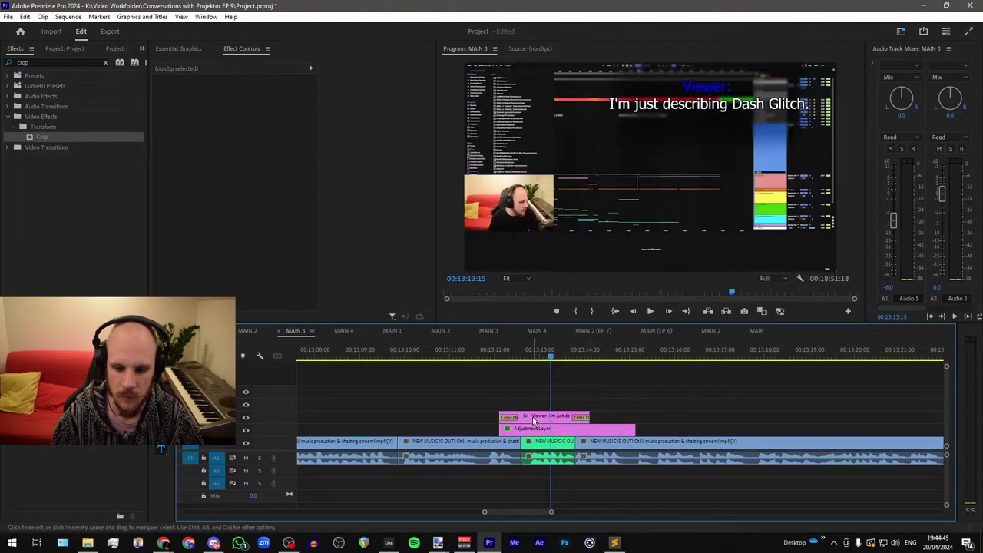
pyautogui.click(571, 353)
pyautogui.scroll(3, 578, 367)
pyautogui.scroll(2, 578, 366)
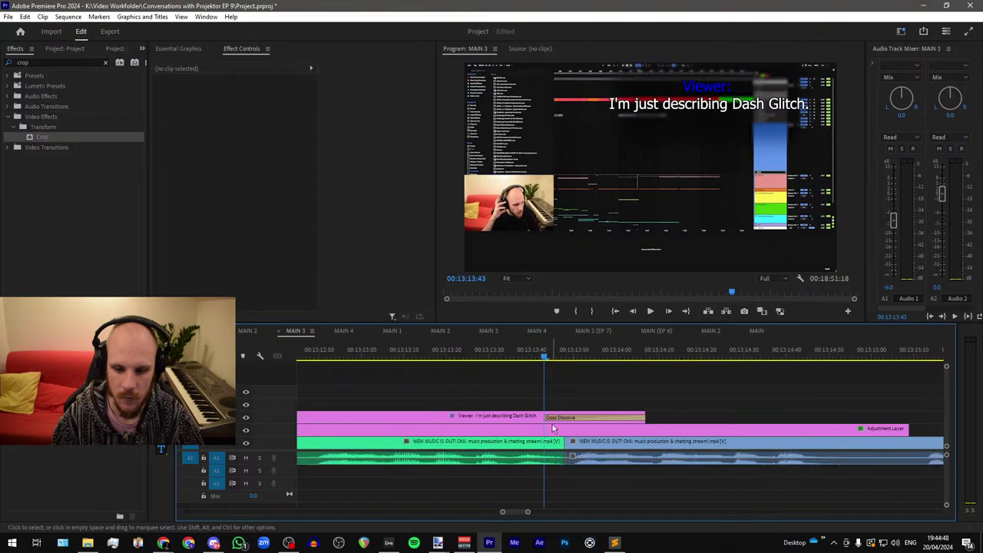
pyautogui.click(555, 430)
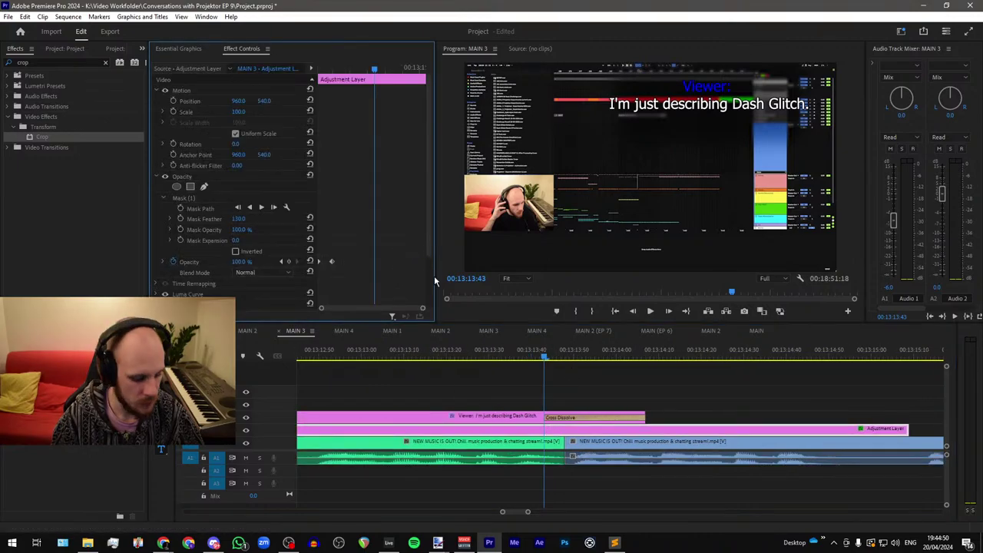
pyautogui.scroll(-4, 444, 398)
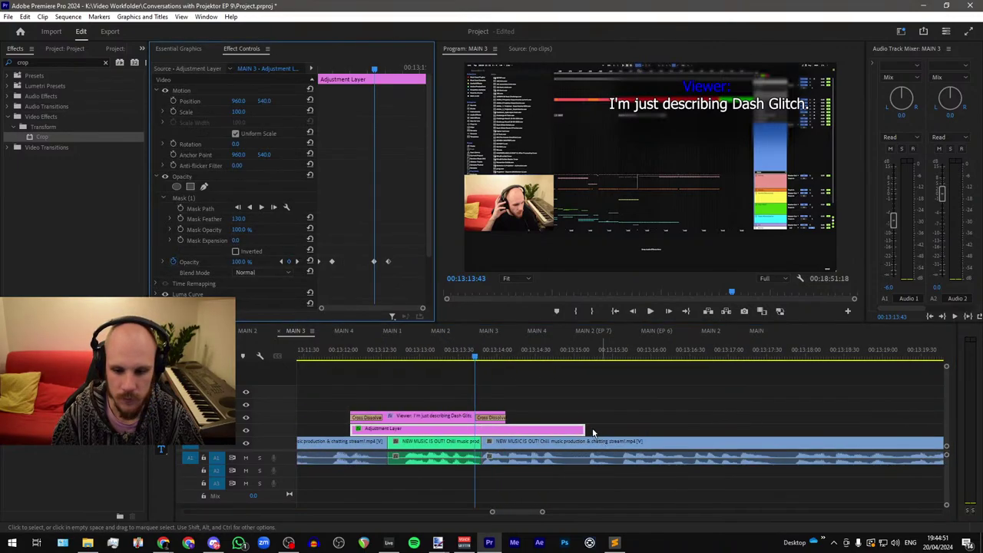
pyautogui.moveTo(584, 430); pyautogui.dragTo(503, 429)
# Step: Replace the comment line under "Viewer:" in the copied title with "Viewers are back up though."
pyautogui.click(422, 353)
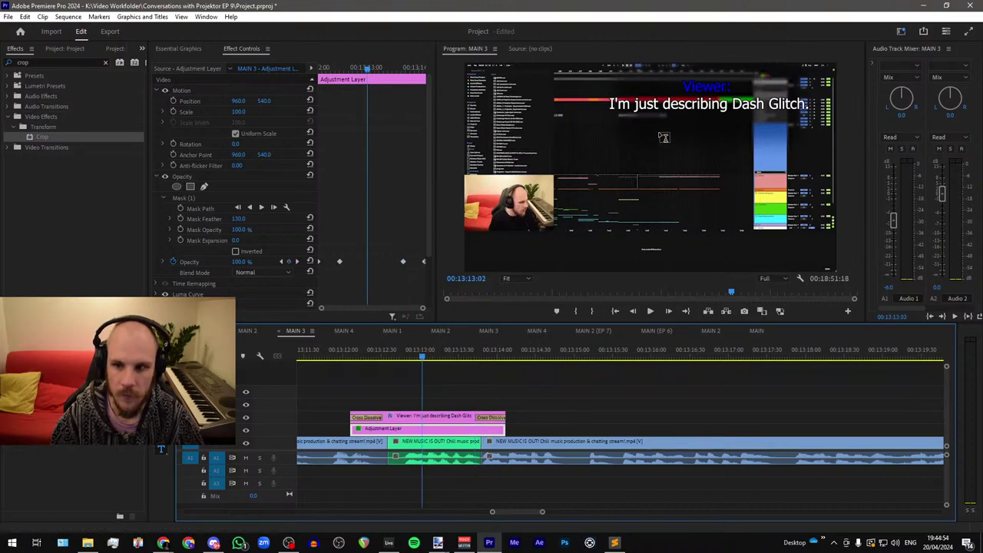
pyautogui.click(676, 107)
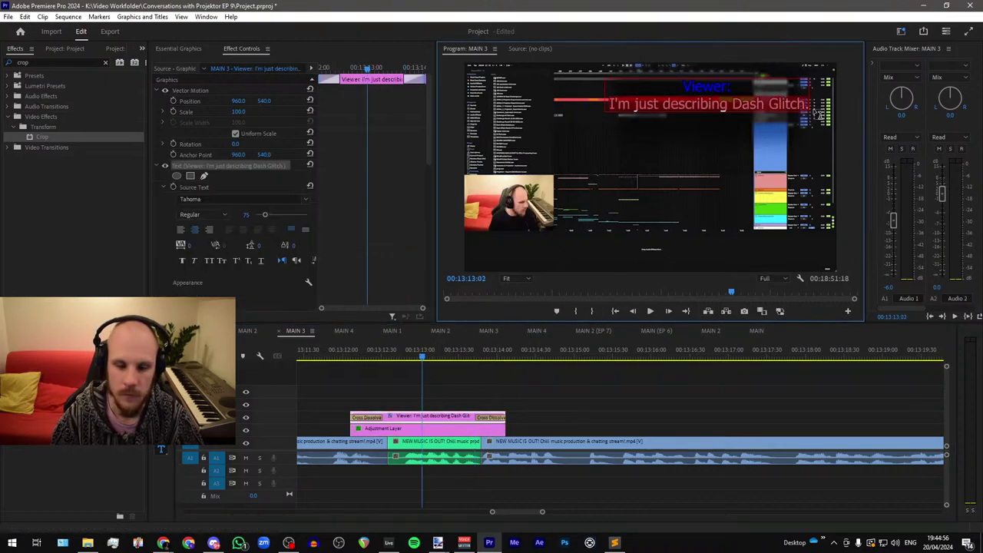
pyautogui.write('viewer')
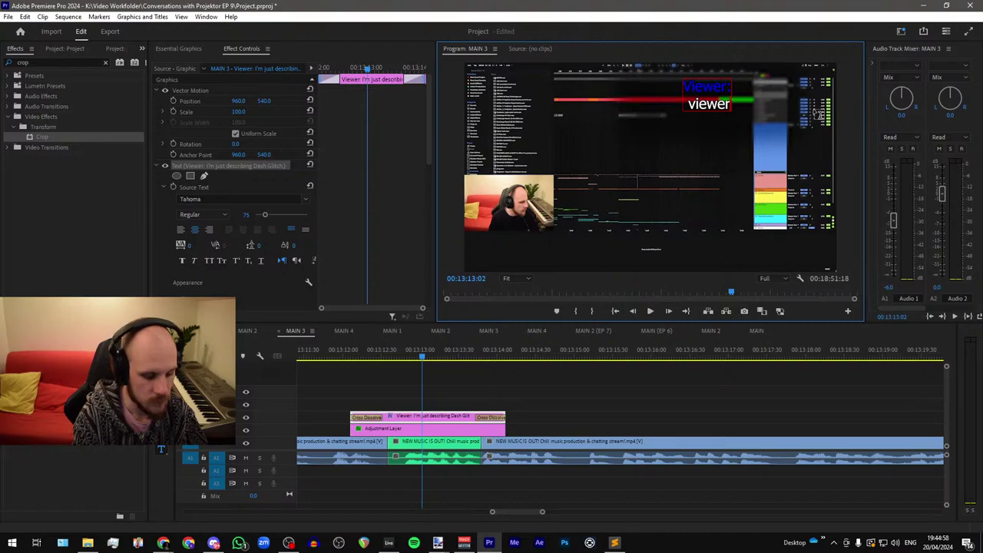
pyautogui.press('BackSpace')
pyautogui.press('BackSpace')
pyautogui.press('BackSpace')
pyautogui.press('BackSpace')
pyautogui.press('BackSpace')
pyautogui.press('BackSpace')
pyautogui.write('Vi')
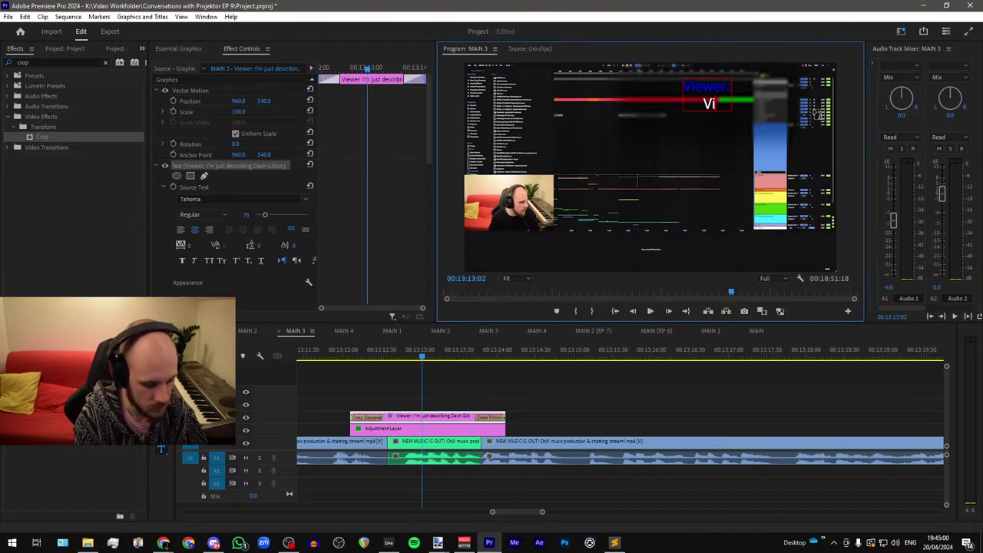
pyautogui.write('ewers are')
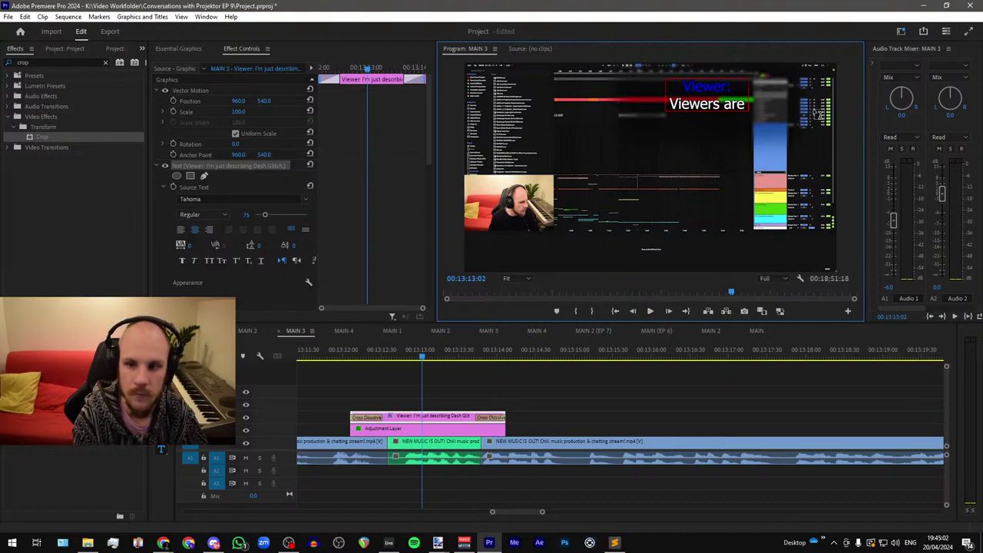
pyautogui.write(' back up though')
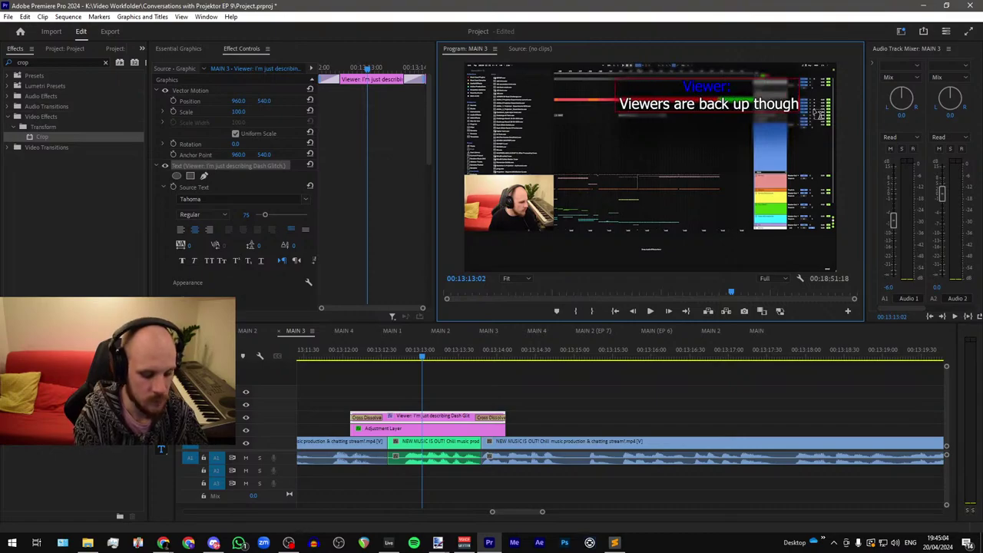
pyautogui.write('..')
pyautogui.press('BackSpace')
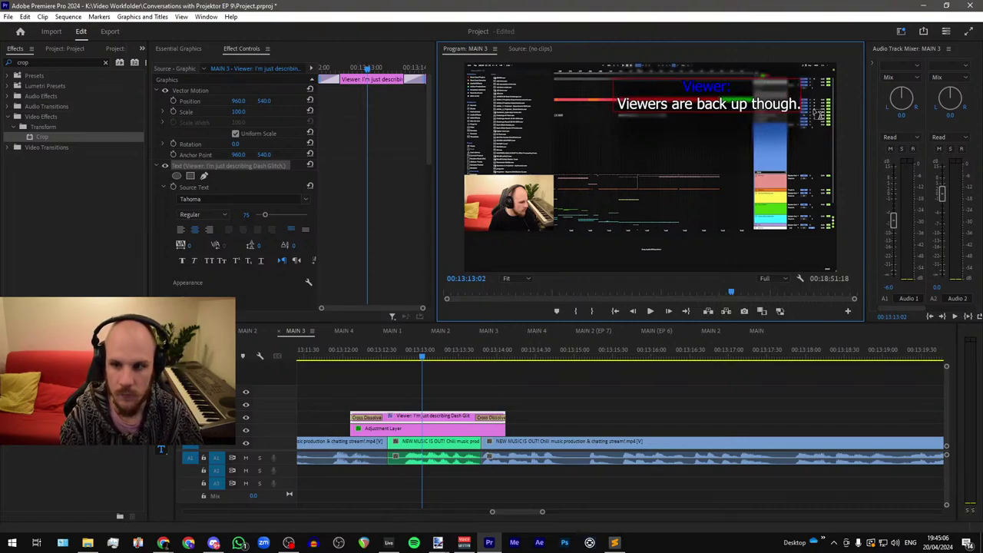
# Step: Duplicate the "Viewers are back up though." title with its adjustment layer over the green clip near 00:16:24, ending the title just after that clip
pyautogui.click(543, 411)
pyautogui.moveTo(468, 395); pyautogui.dragTo(445, 419)
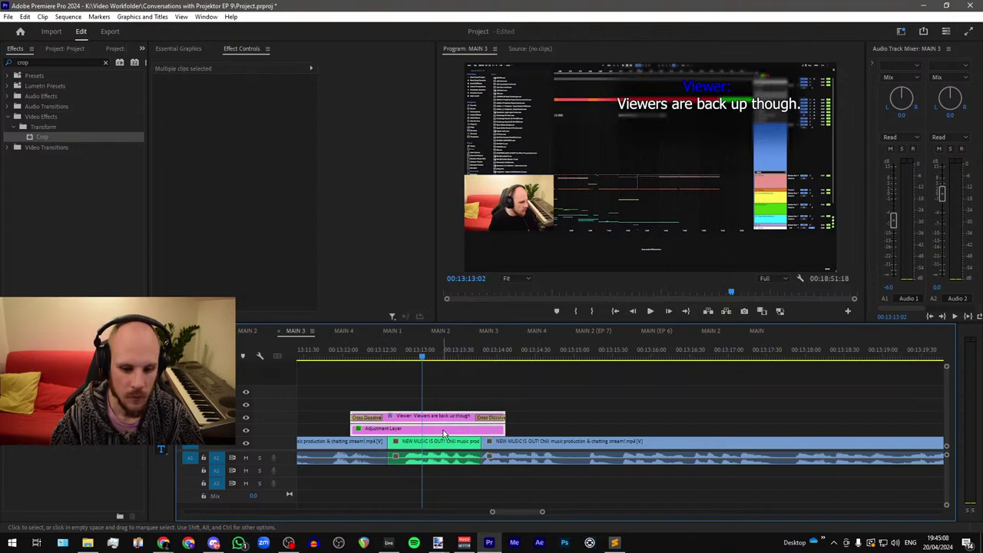
pyautogui.scroll(-5, 390, 415)
pyautogui.scroll(-10, 391, 415)
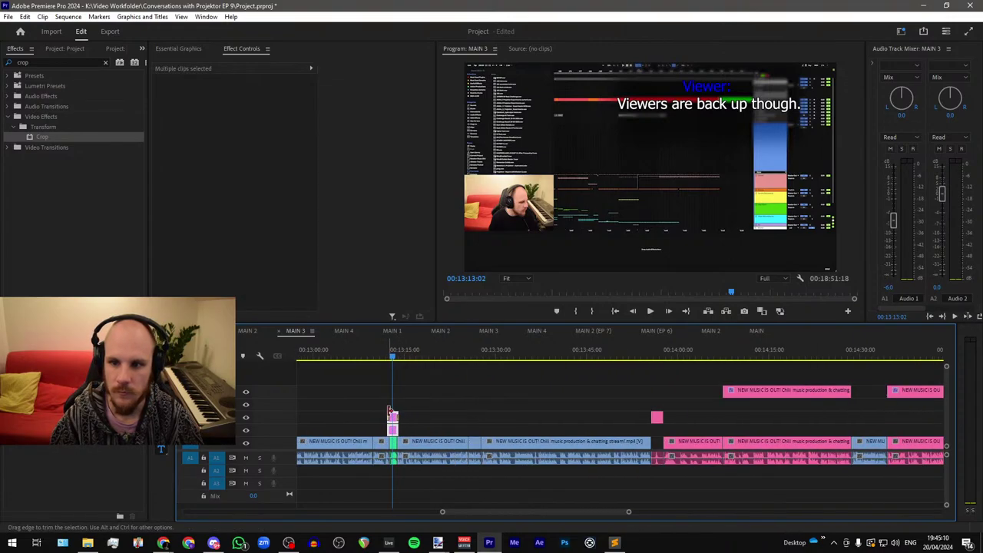
pyautogui.scroll(10, 576, 371)
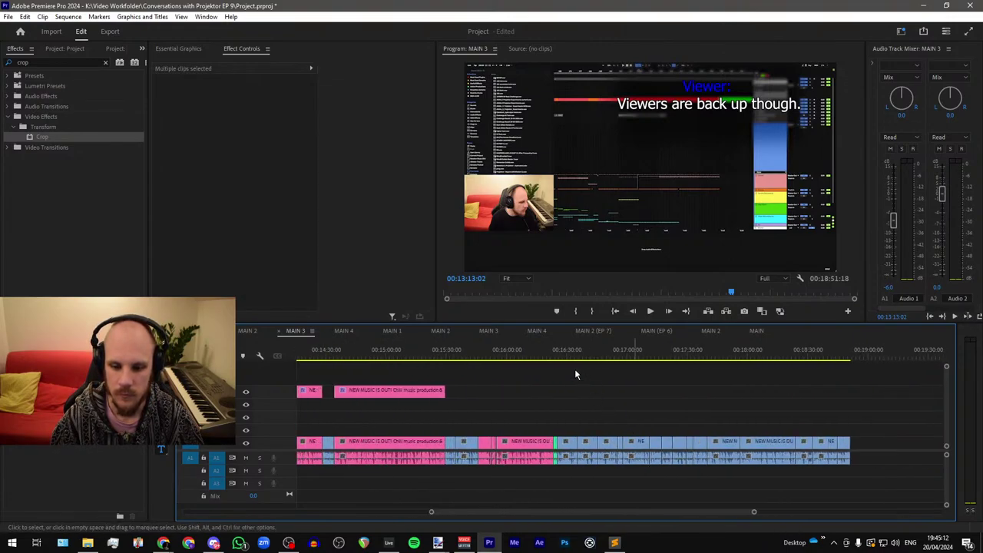
pyautogui.click(520, 356)
pyautogui.hotkey('ctrl', 'v')
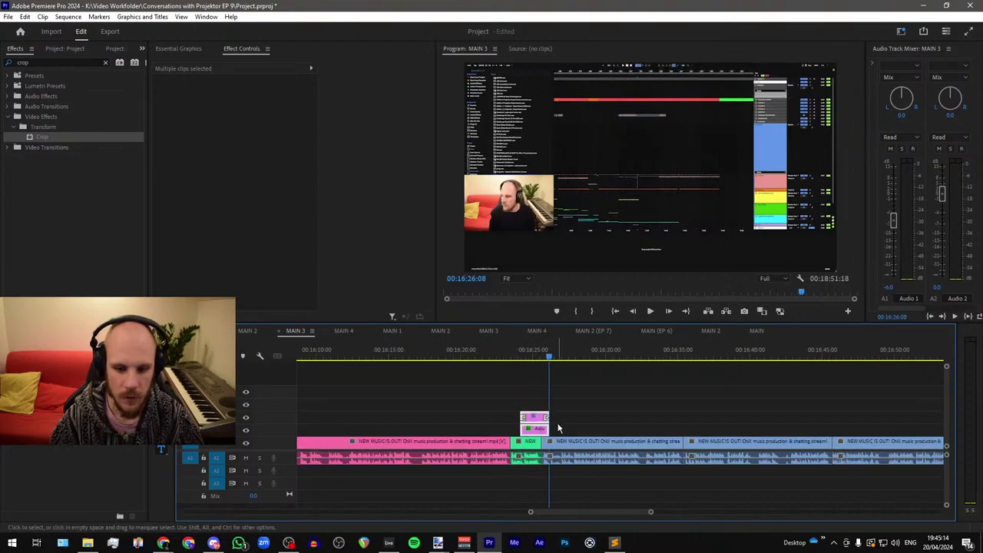
pyautogui.press('=')
pyautogui.moveTo(501, 419); pyautogui.dragTo(533, 416)
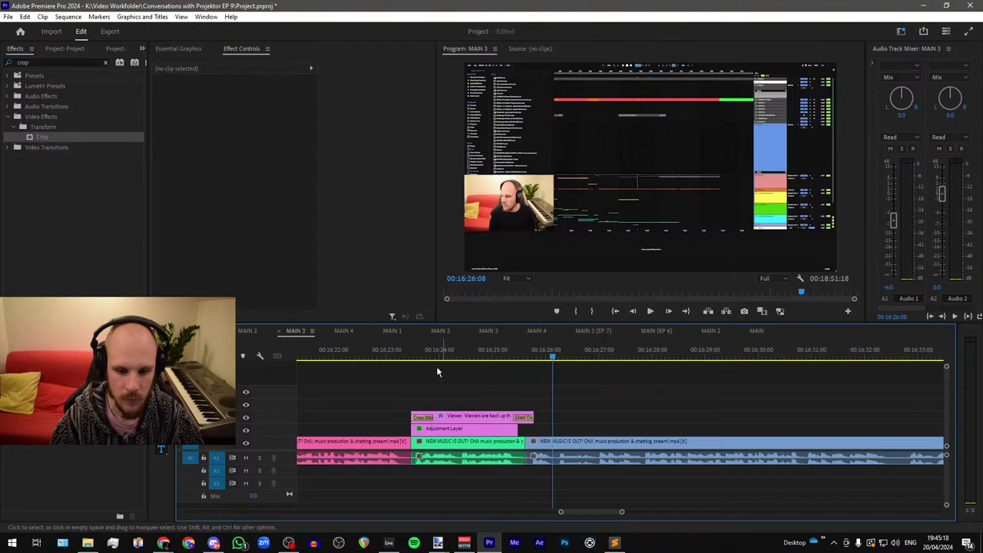
# Step: Extend the copied adjustment layer to the title's end and move its fade-out opacity keyframes to start at 00:16:25:23
pyautogui.click(419, 354)
pyautogui.press('space')
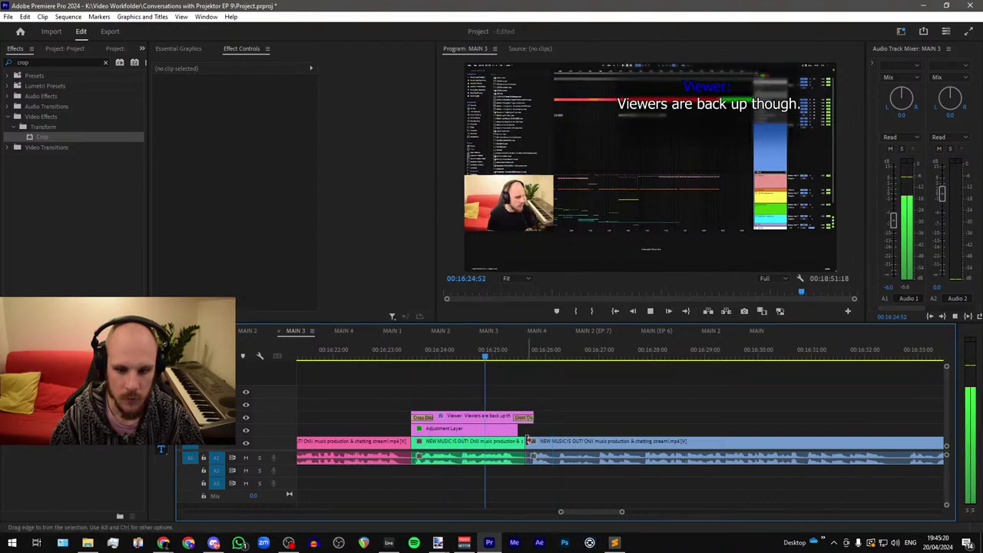
pyautogui.moveTo(518, 428); pyautogui.dragTo(530, 431)
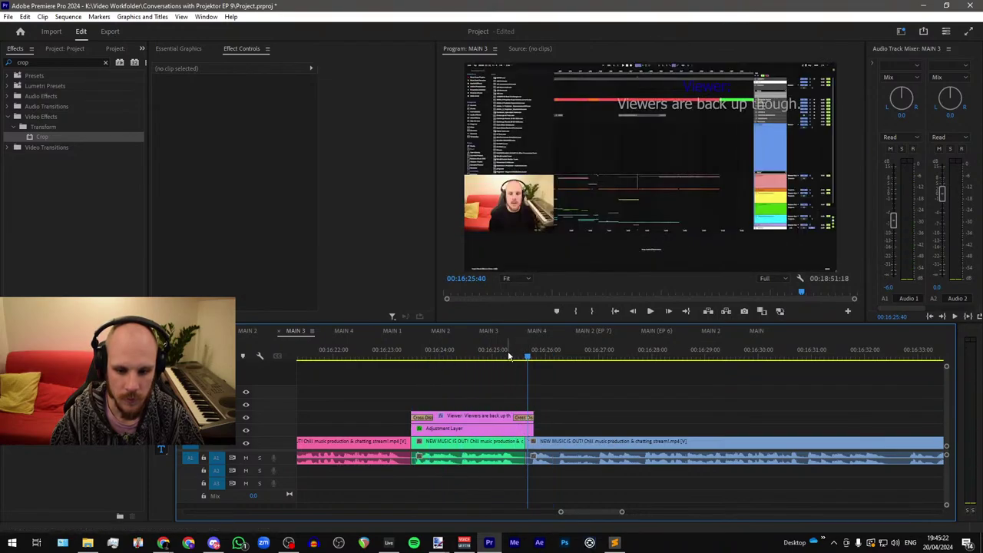
pyautogui.scroll(5, 510, 361)
pyautogui.click(532, 358)
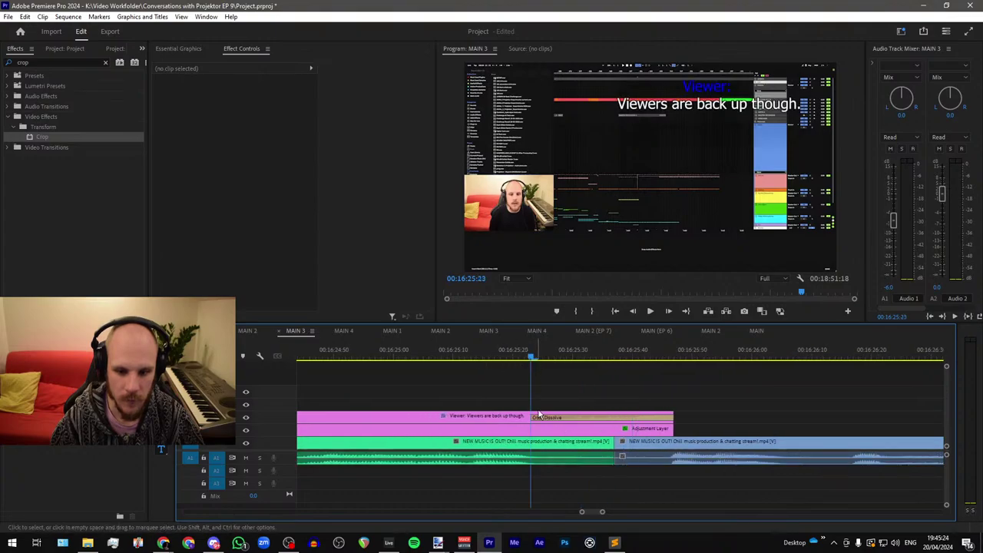
pyautogui.click(542, 428)
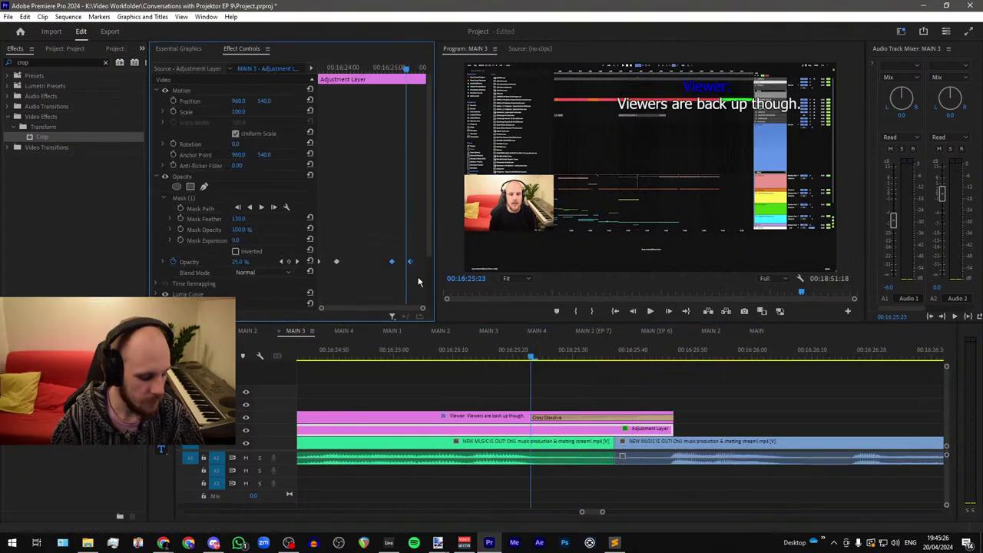
pyautogui.hotkey('ctrl', 'x')
pyautogui.hotkey('ctrl', 'v')
pyautogui.scroll(-10, 519, 386)
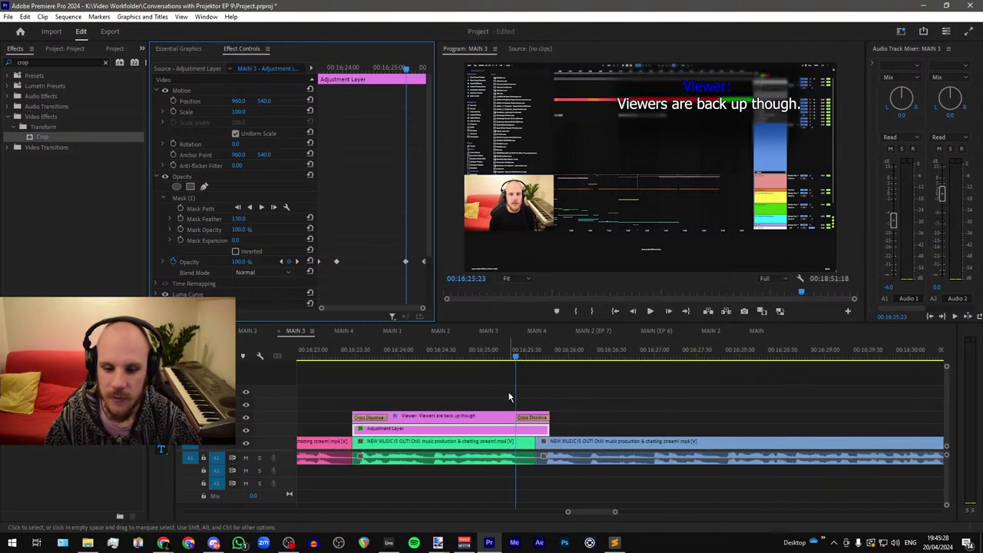
# Step: Unlink the audio from the pink clips before the green clip near 00:16:24 and select only their video
pyautogui.scroll(5, 619, 402)
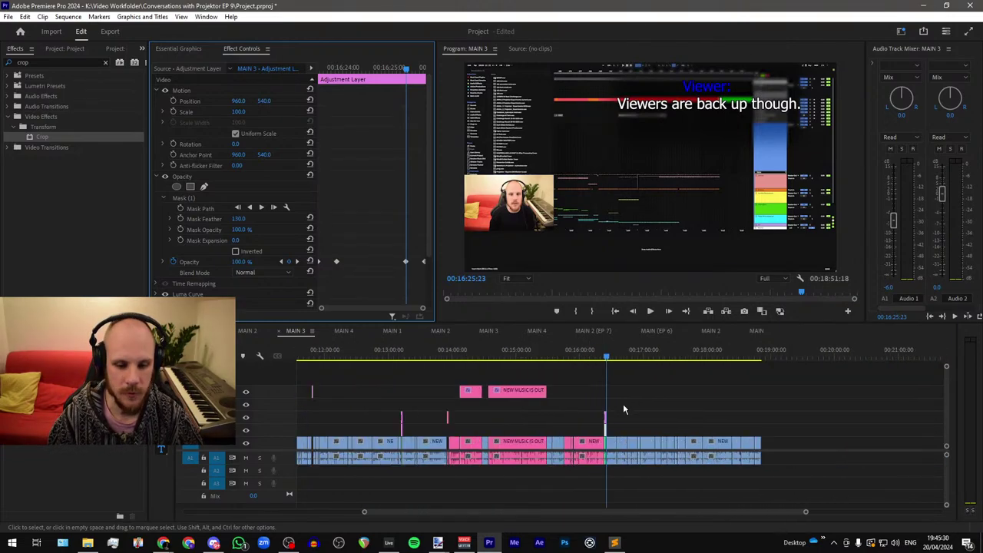
pyautogui.moveTo(566, 434); pyautogui.dragTo(503, 434)
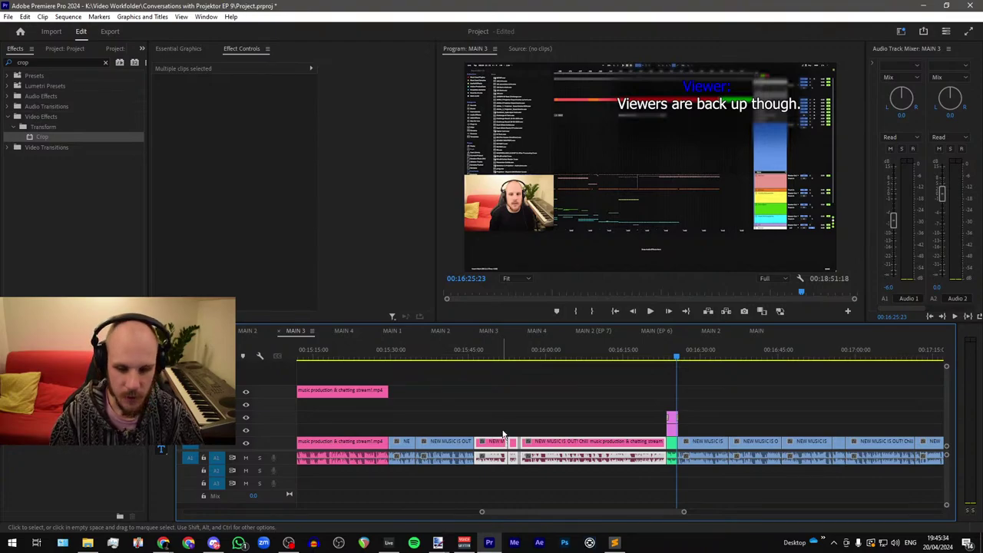
pyautogui.hotkey('ctrl', 'l')
pyautogui.moveTo(577, 423); pyautogui.dragTo(498, 444)
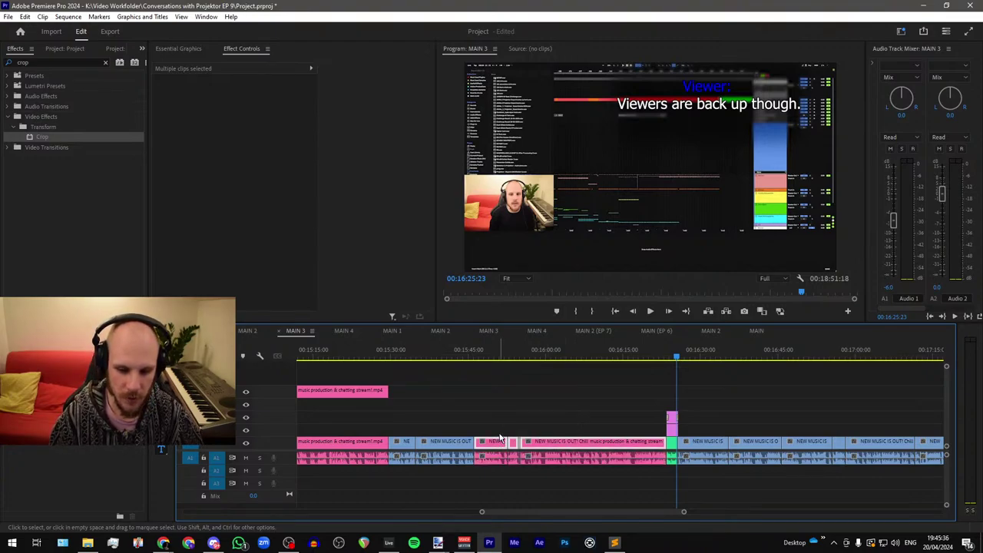
# Step: Place a copy of the pink video clips on the upper track directly above the originals, and save the project
pyautogui.scroll(-5, 428, 409)
pyautogui.click(585, 355)
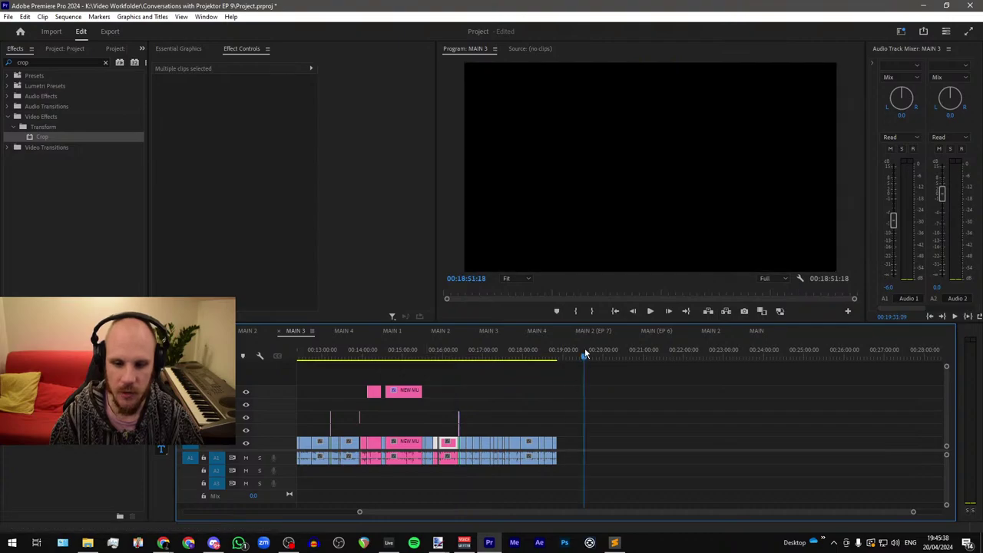
pyautogui.hotkey('ctrl', 'v')
pyautogui.moveTo(599, 443); pyautogui.dragTo(453, 397)
pyautogui.scroll(12, 429, 394)
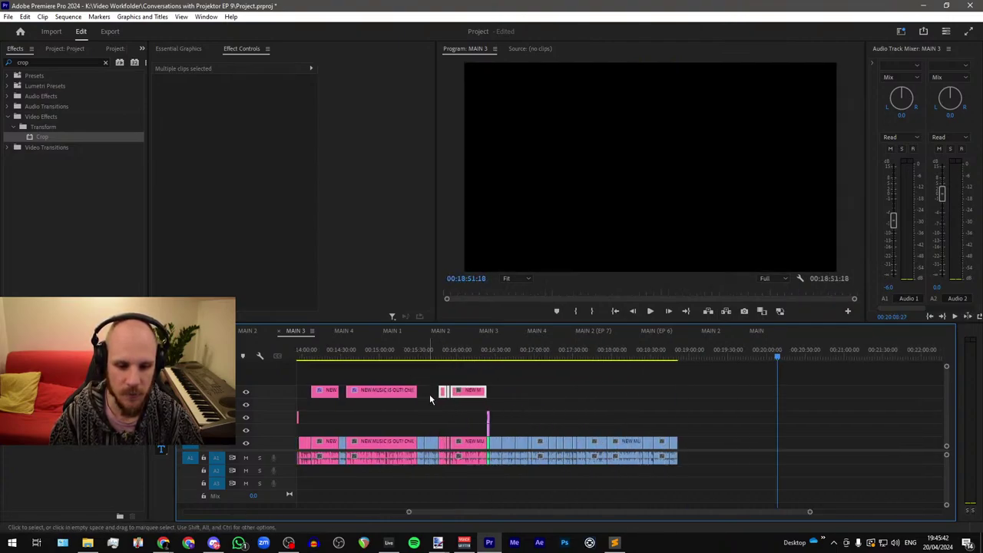
pyautogui.scroll(10, 434, 398)
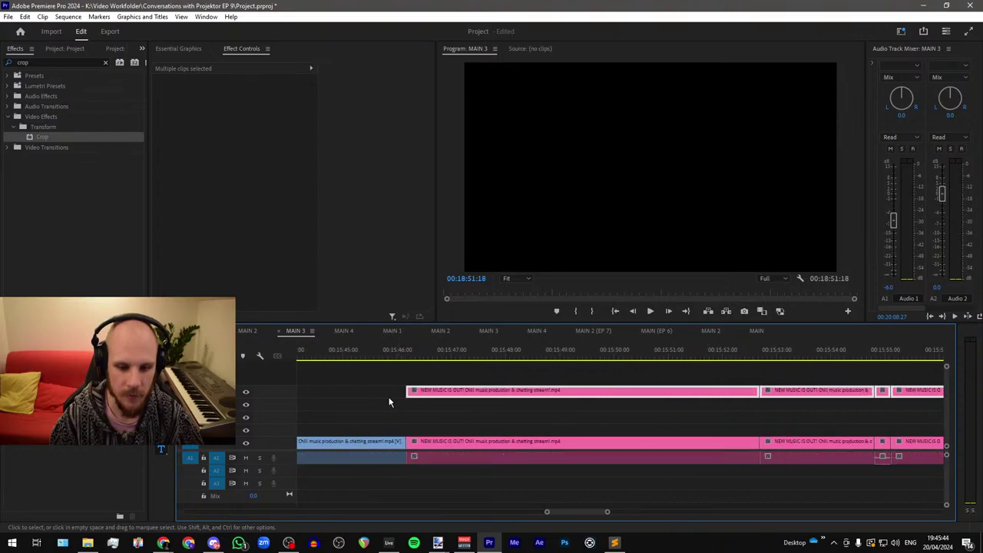
pyautogui.scroll(-10, 387, 398)
pyautogui.scroll(10, 610, 401)
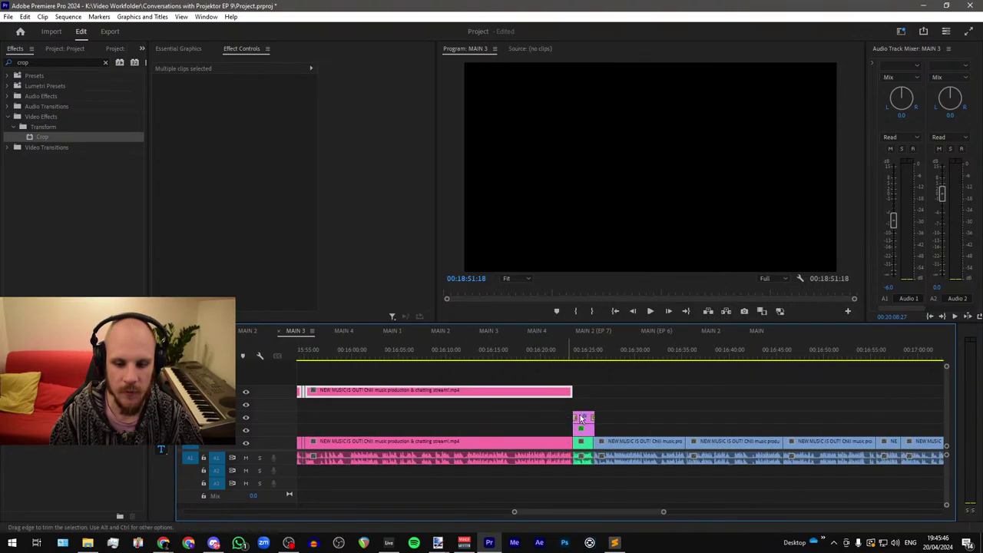
pyautogui.hotkey('ctrl', 's')
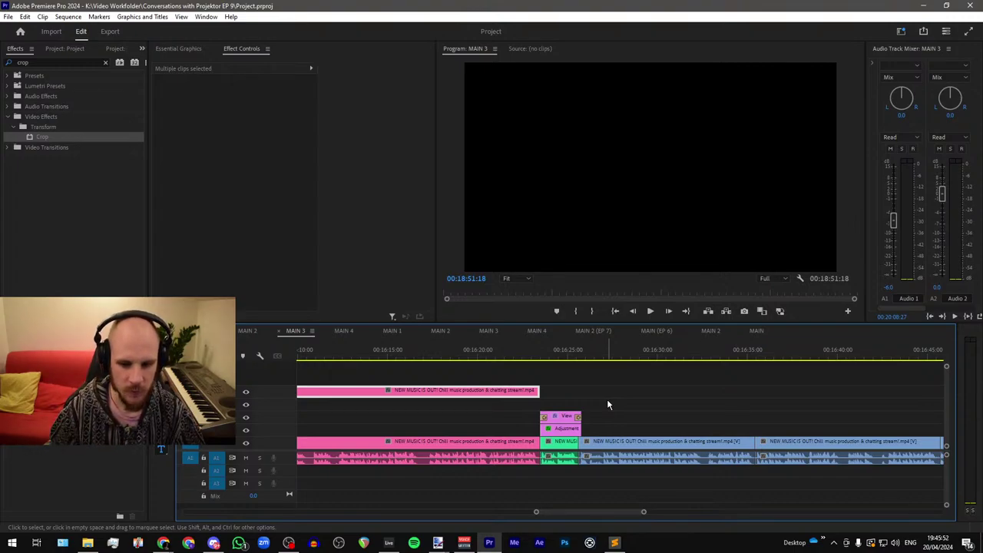
pyautogui.click(602, 408)
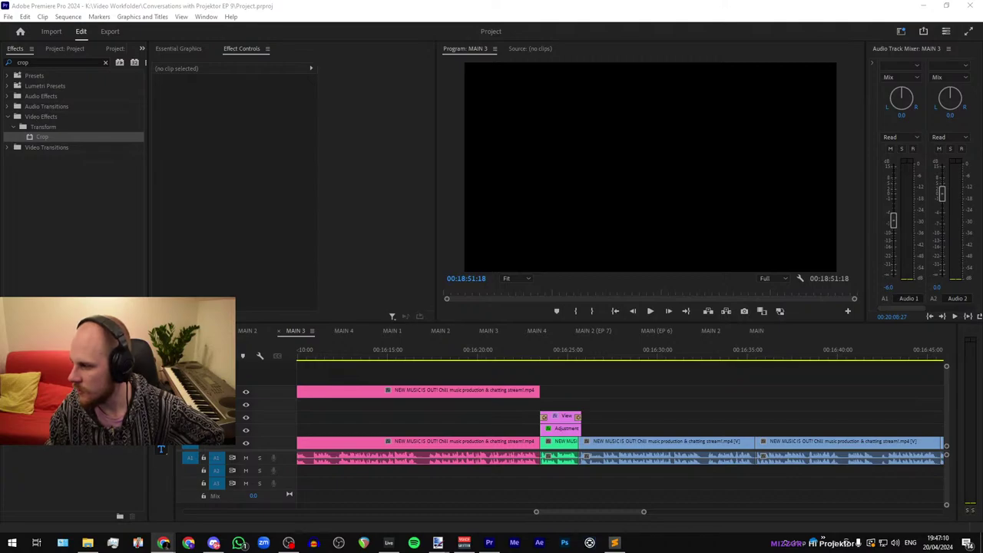
# Step: Switch to YouTube Studio in Chrome and examine the bassline video's analytics overview, including its views graph
pyautogui.moveTo(982, 77); pyautogui.dragTo(399, 39)
pyautogui.doubleClick(493, 42)
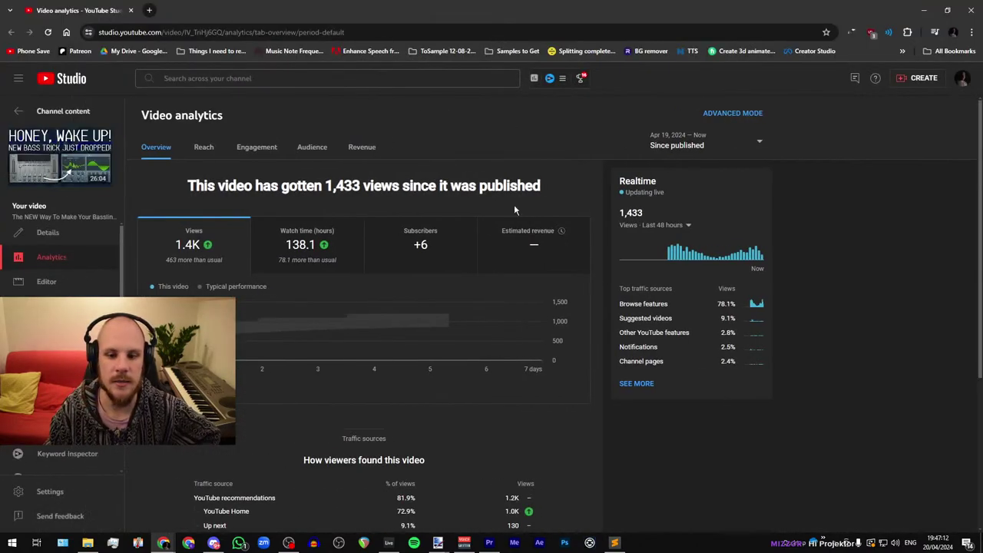
pyautogui.doubleClick(395, 8)
pyautogui.moveTo(469, 40); pyautogui.dragTo(515, 25)
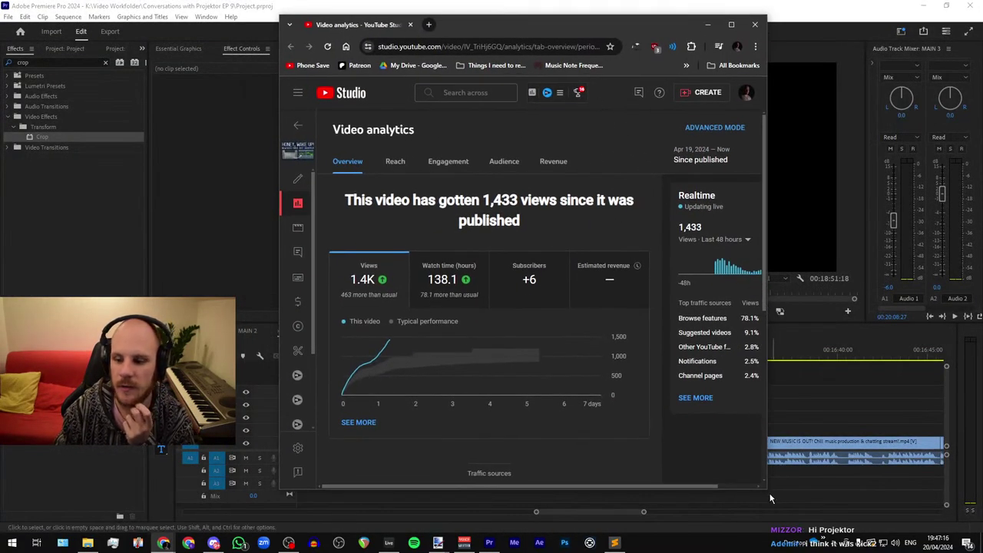
pyautogui.moveTo(766, 489); pyautogui.dragTo(982, 536)
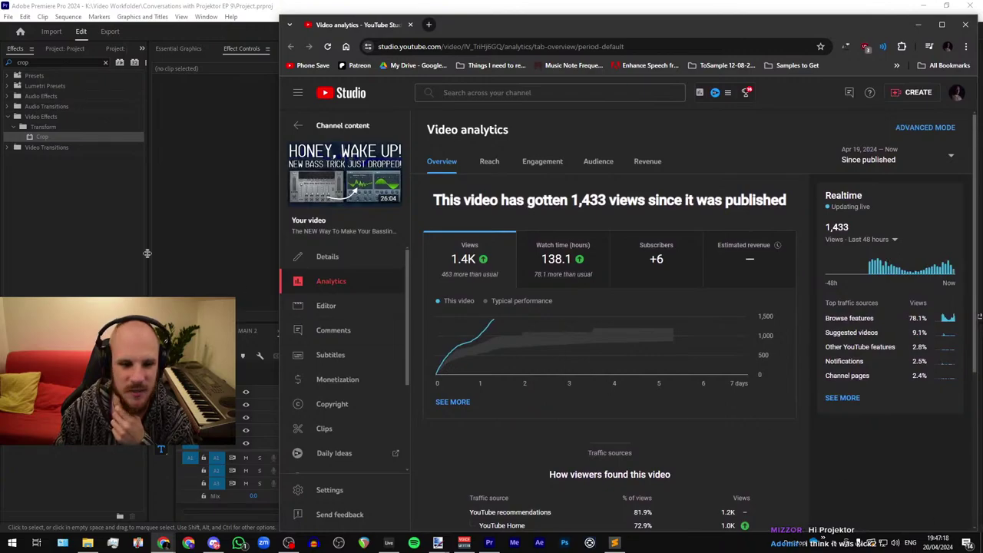
pyautogui.doubleClick(503, 25)
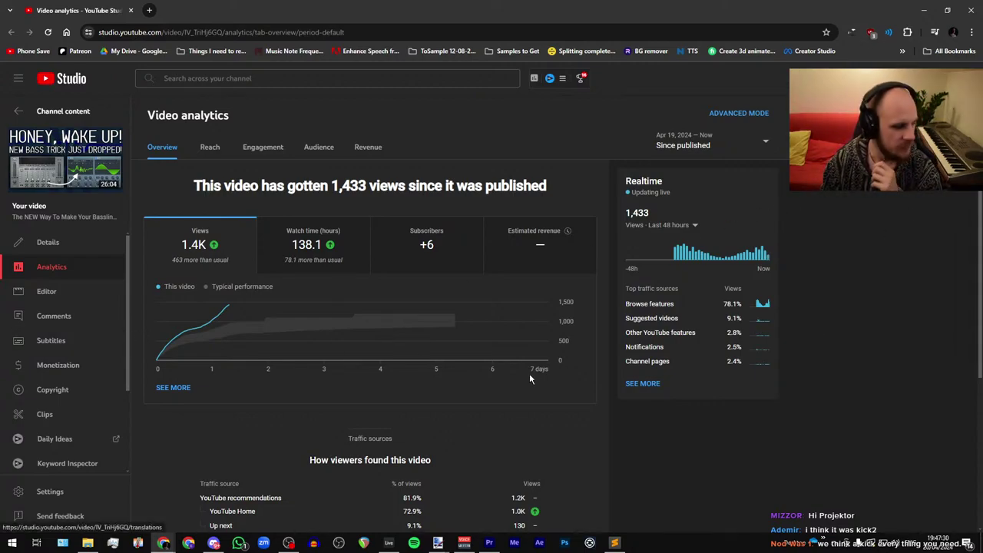
pyautogui.moveTo(203, 340)
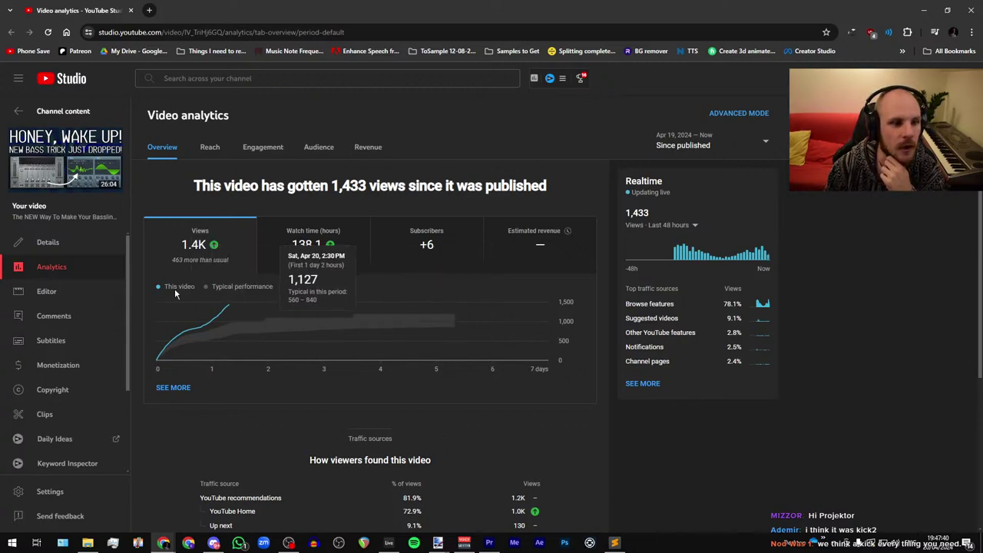
# Step: Change the video's title to "The NEW Way To Make Your Bassline! (Free DL Included!)" and save the changes
pyautogui.click(87, 246)
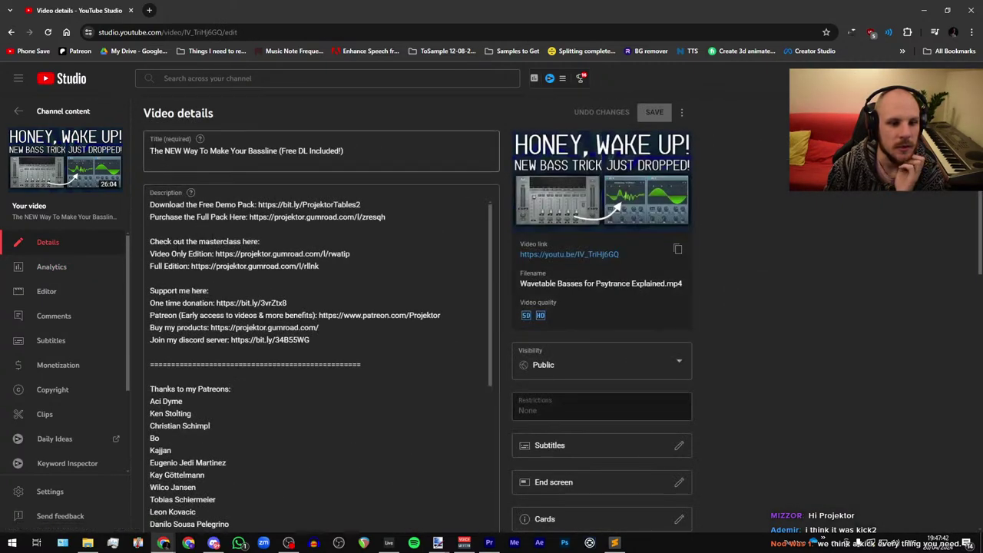
pyautogui.moveTo(151, 150); pyautogui.dragTo(276, 151)
pyautogui.click(277, 151)
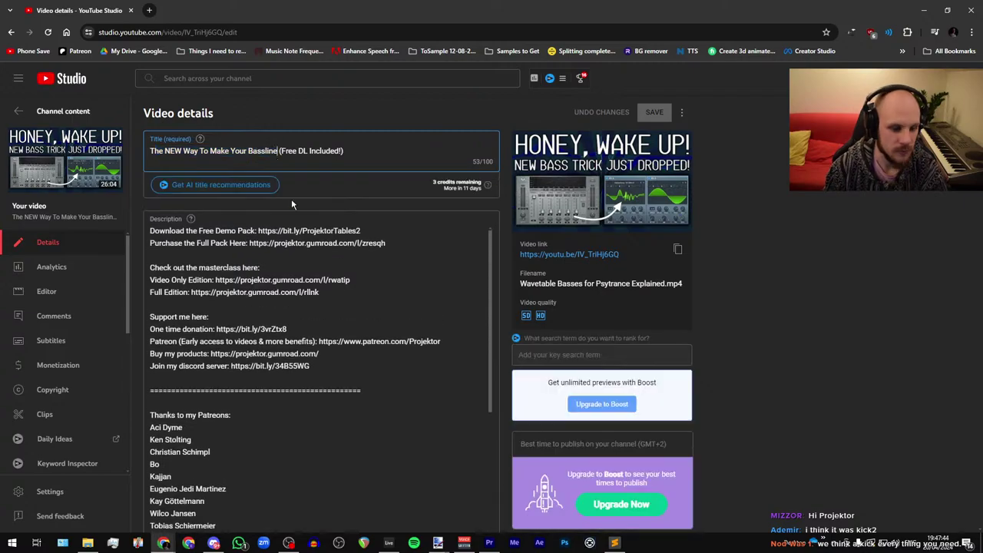
pyautogui.write('!')
pyautogui.click(652, 113)
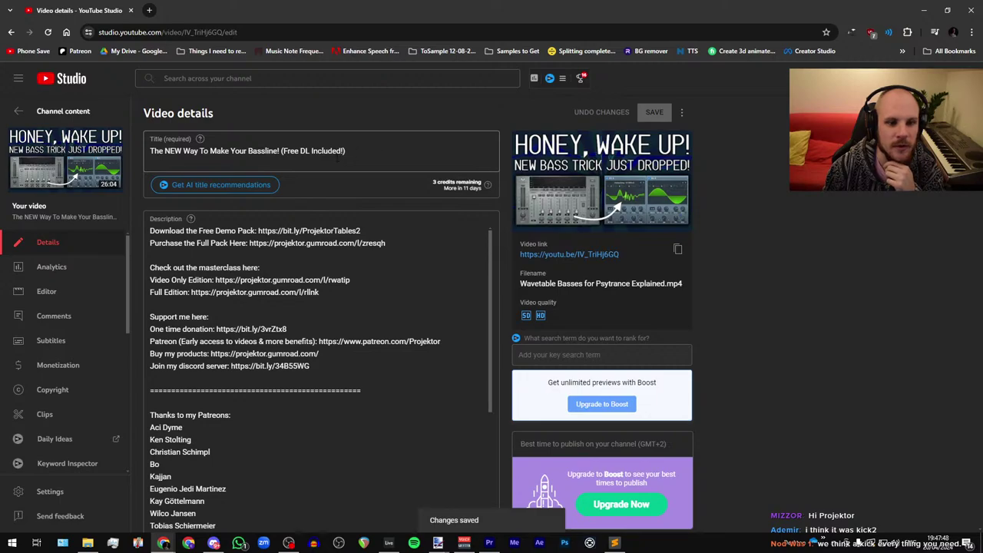
# Step: Review the video's title and description, down to the "Wavetable Basses for Psytrance Explained!" line above the hashtags
pyautogui.click(372, 151)
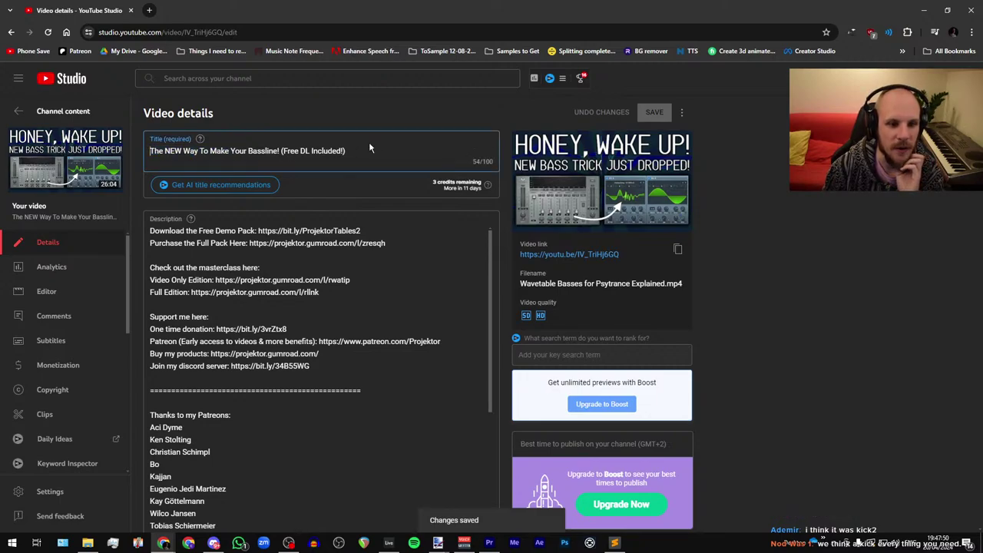
pyautogui.hotkey('ctrl', 'a')
pyautogui.click(367, 149)
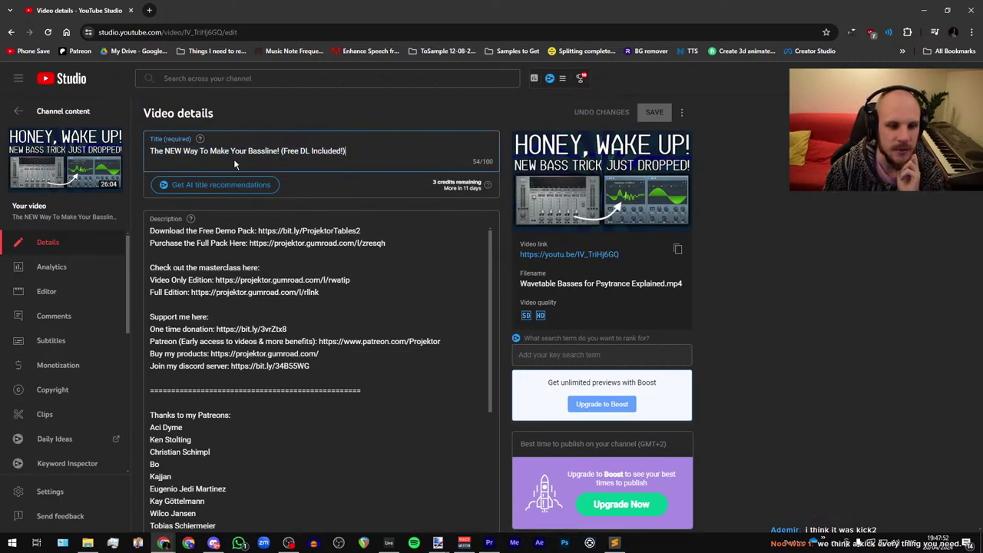
pyautogui.scroll(-10, 323, 345)
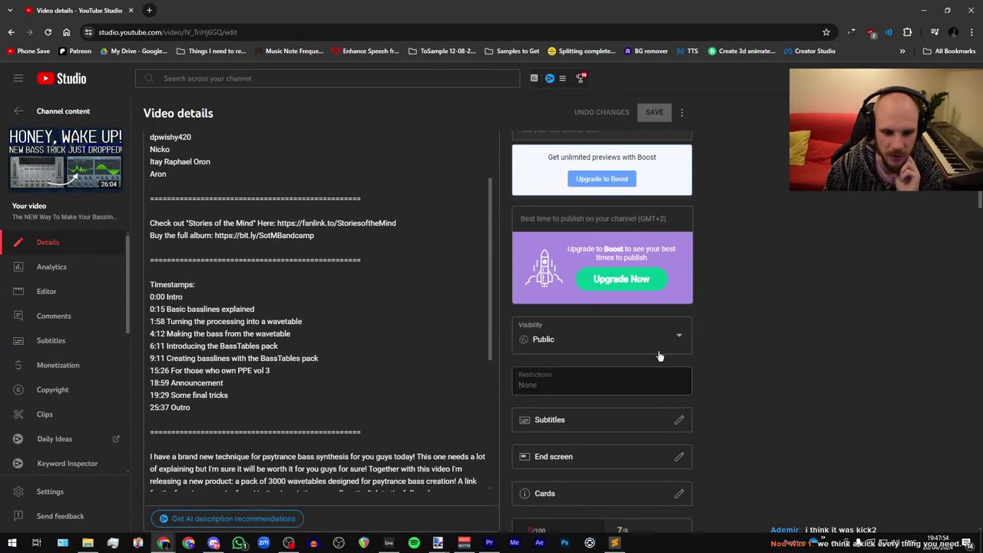
pyautogui.scroll(-3, 336, 299)
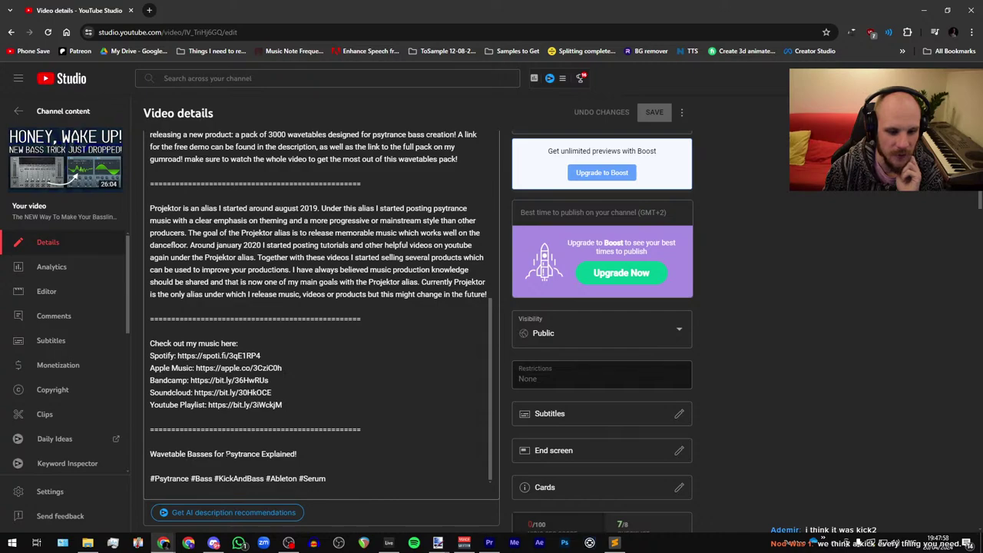
pyautogui.click(299, 454)
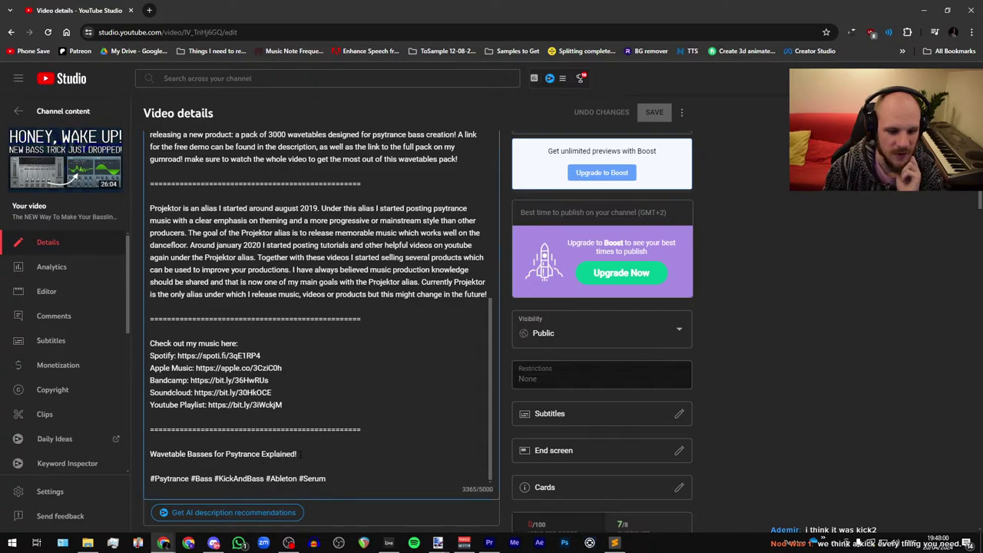
pyautogui.moveTo(298, 454); pyautogui.dragTo(150, 454)
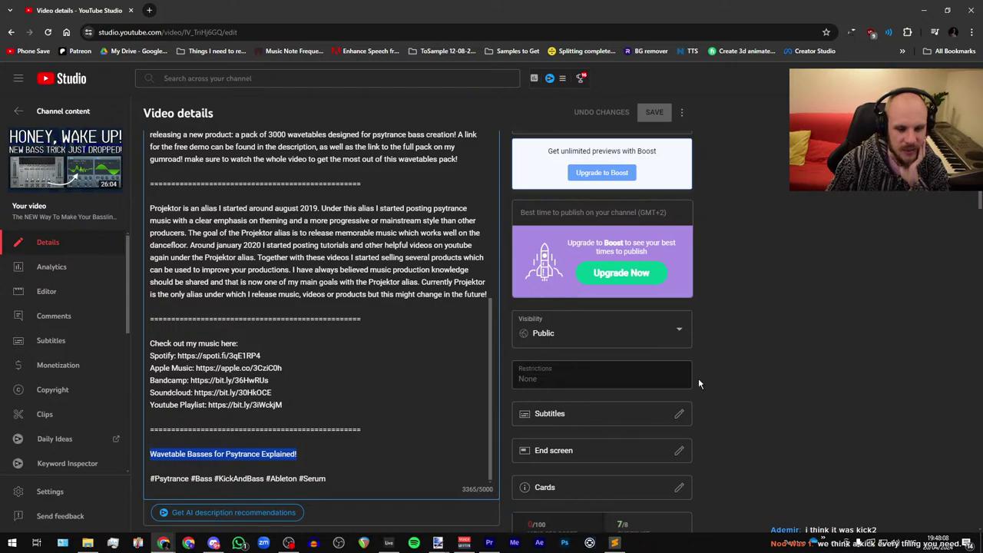
pyautogui.scroll(3, 739, 385)
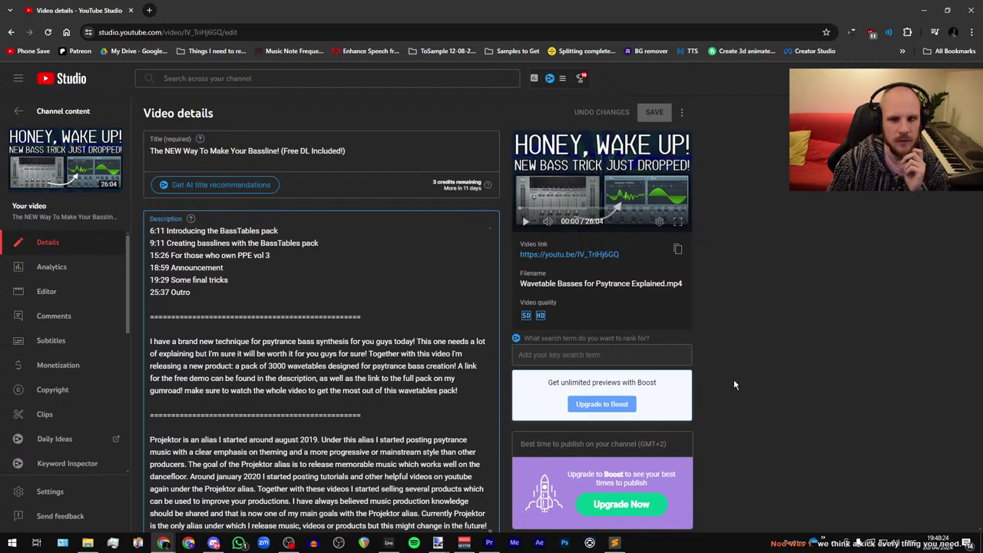
pyautogui.click(780, 379)
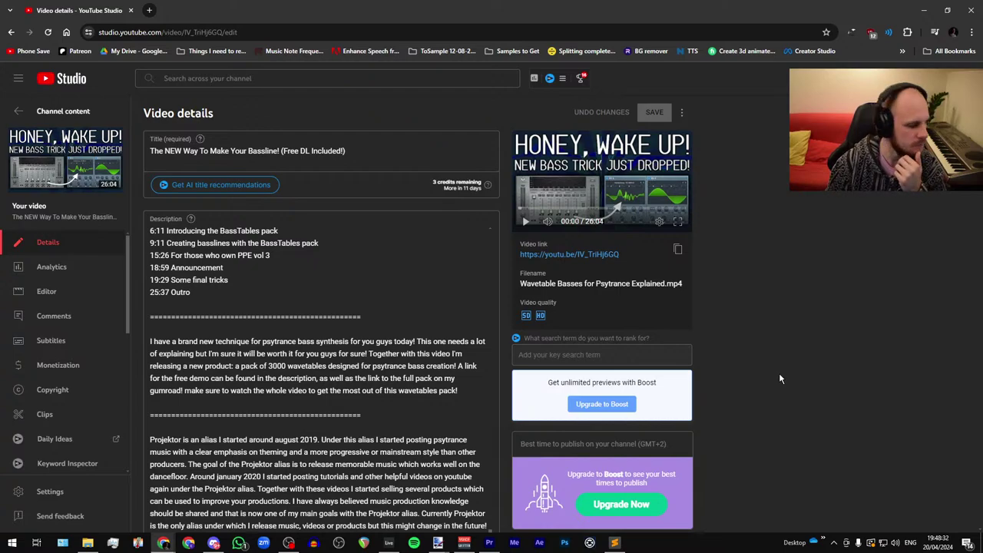
# Step: Move the Chrome window away to return to Premiere Pro, and set the MAIN 3 playhead where the pink clips end, at 00:16:23:38
pyautogui.moveTo(436, 9); pyautogui.dragTo(982, 108)
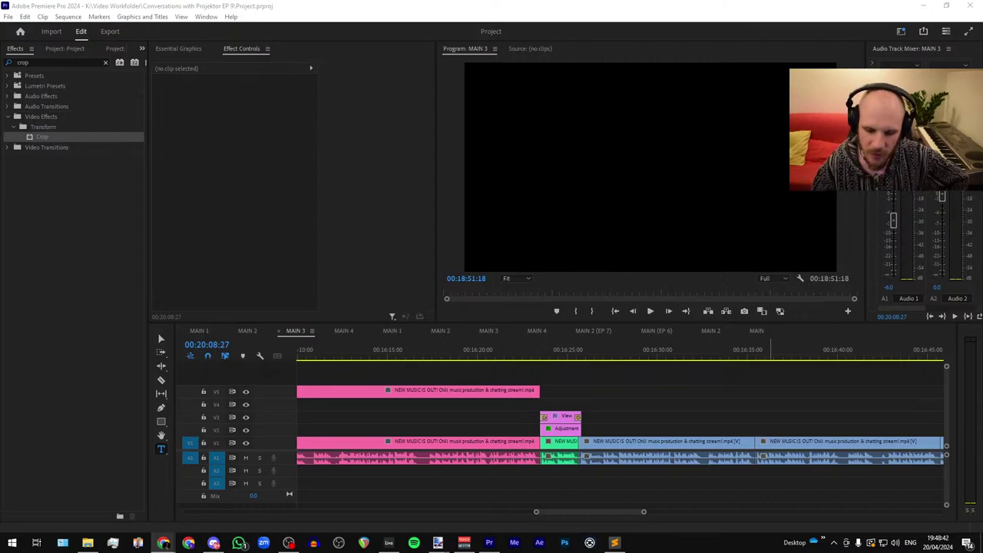
pyautogui.click(570, 403)
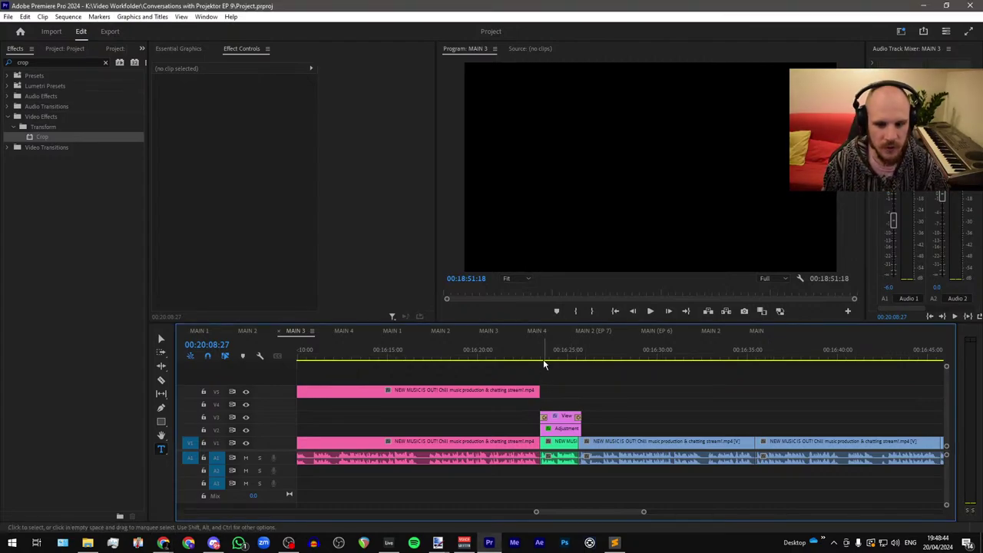
pyautogui.click(544, 360)
pyautogui.scroll(-6, 491, 368)
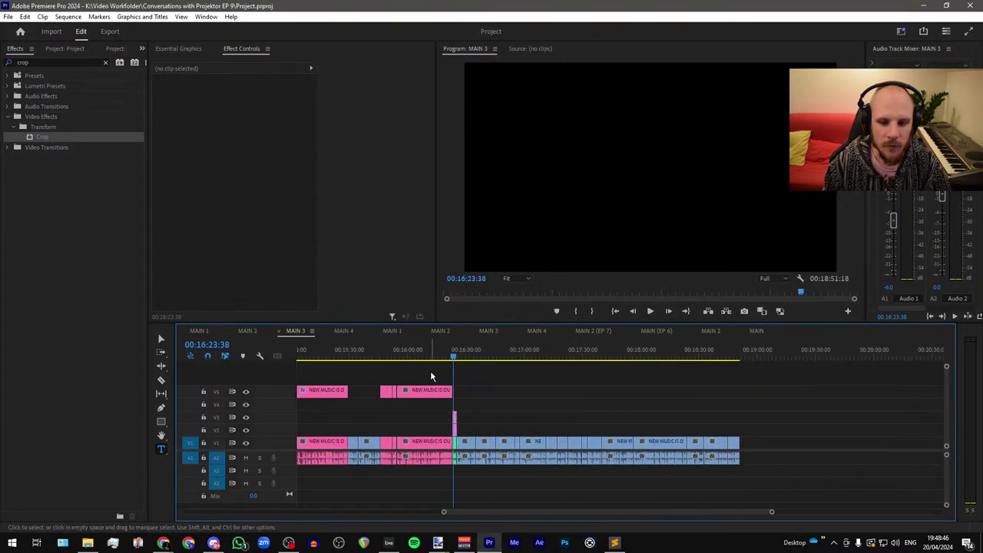
pyautogui.press('-')
pyautogui.press('-')
pyautogui.press('-')
pyautogui.press('-')
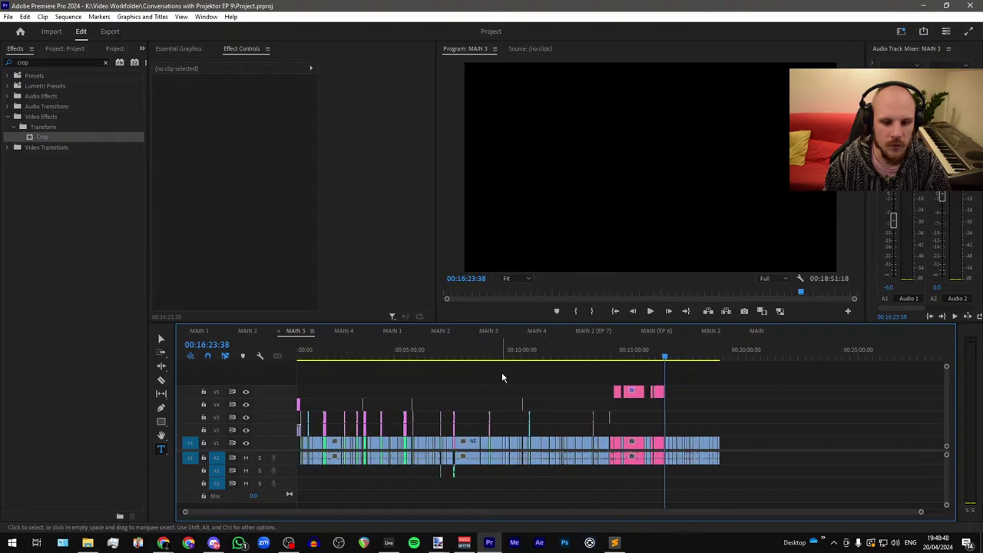
# Step: Examine the "*stream crashes*" title in MAIN 3 with the playhead at 00:10:25:27
pyautogui.scroll(4, 602, 388)
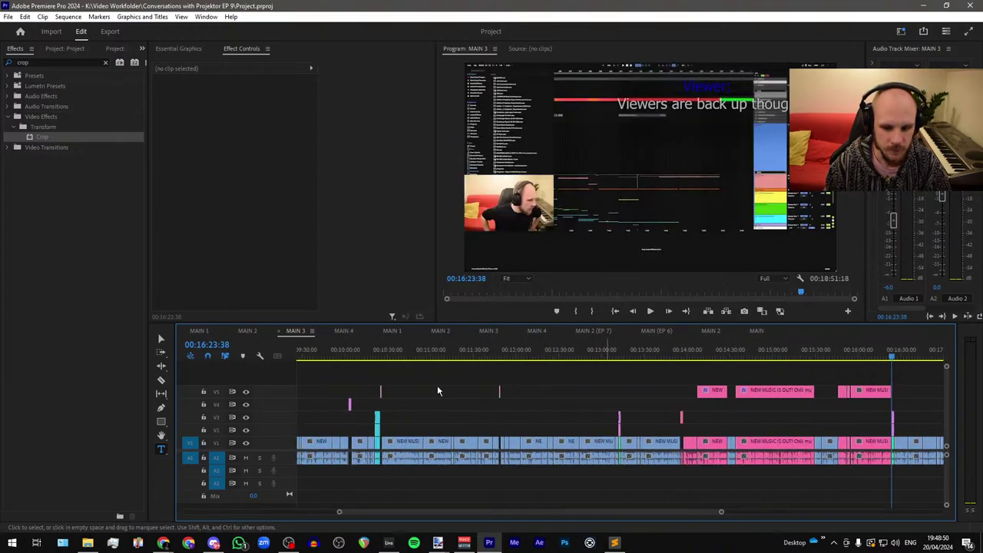
pyautogui.scroll(2, 436, 389)
pyautogui.scroll(4, 454, 382)
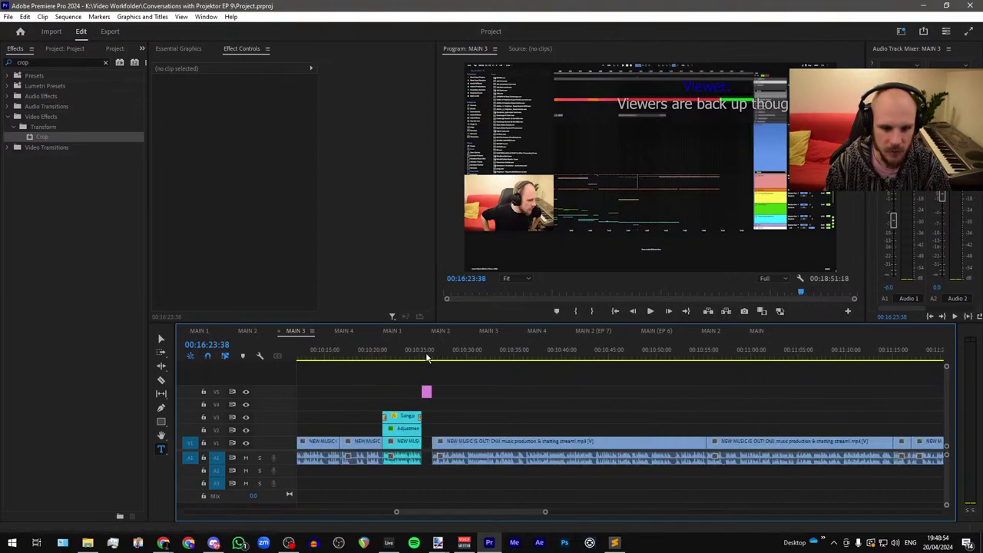
pyautogui.click(423, 355)
pyautogui.scroll(-4, 384, 362)
pyautogui.scroll(-6, 496, 389)
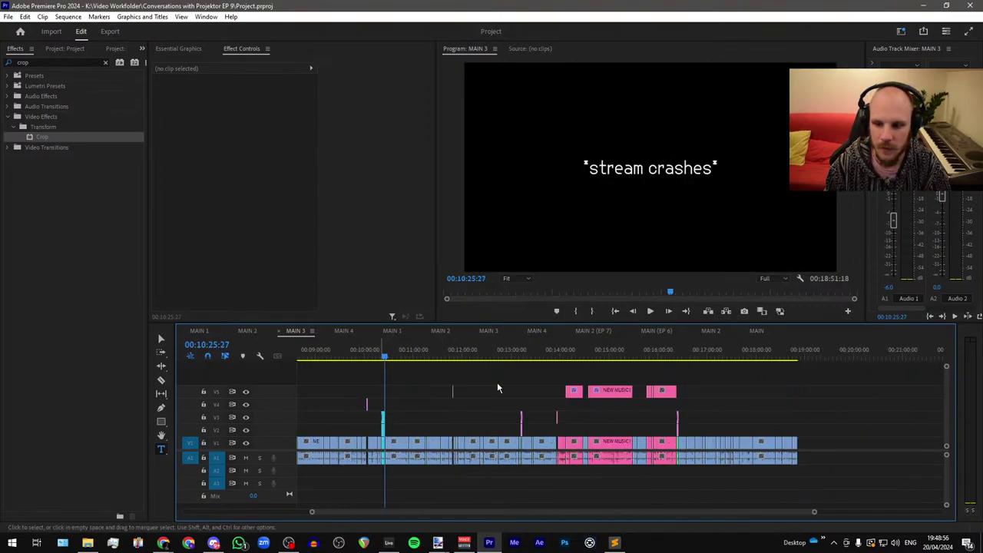
# Step: Move the duplicated pink video clips in MAIN 3 from track V5 up to V7 without shifting their timing, and save the project
pyautogui.moveTo(673, 372); pyautogui.dragTo(455, 377)
pyautogui.click(476, 420)
pyautogui.scroll(6, 475, 421)
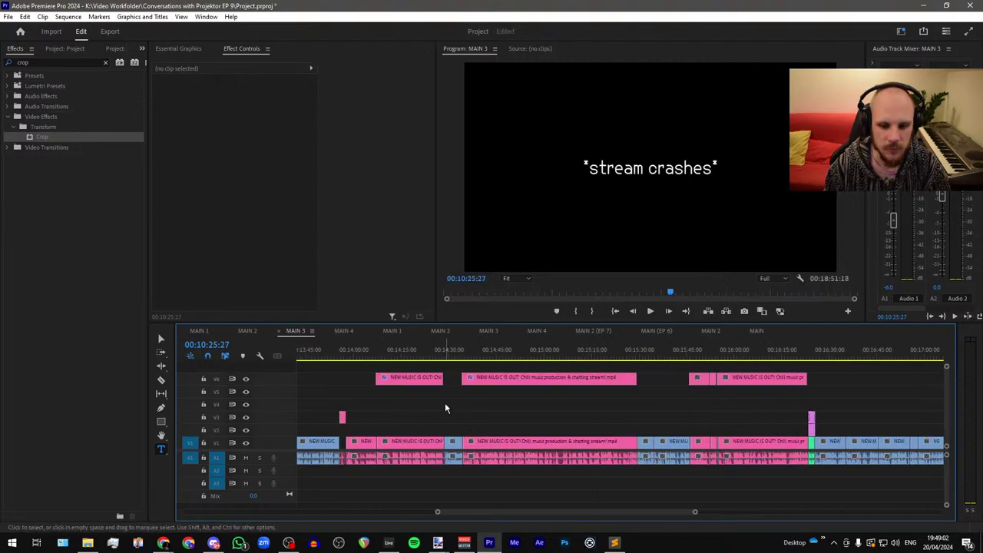
pyautogui.scroll(-4, 338, 390)
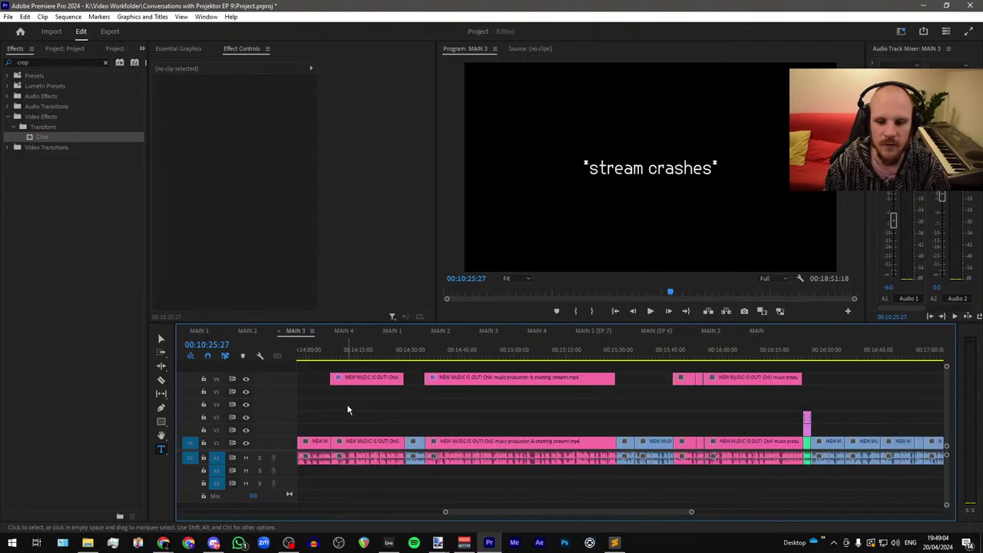
pyautogui.moveTo(338, 395); pyautogui.dragTo(787, 369)
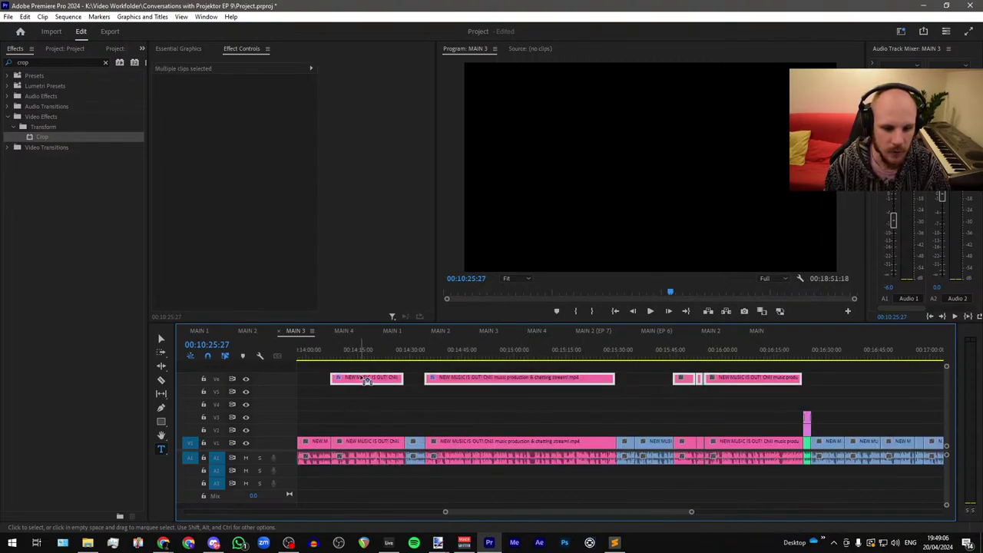
pyautogui.moveTo(364, 378); pyautogui.dragTo(362, 366)
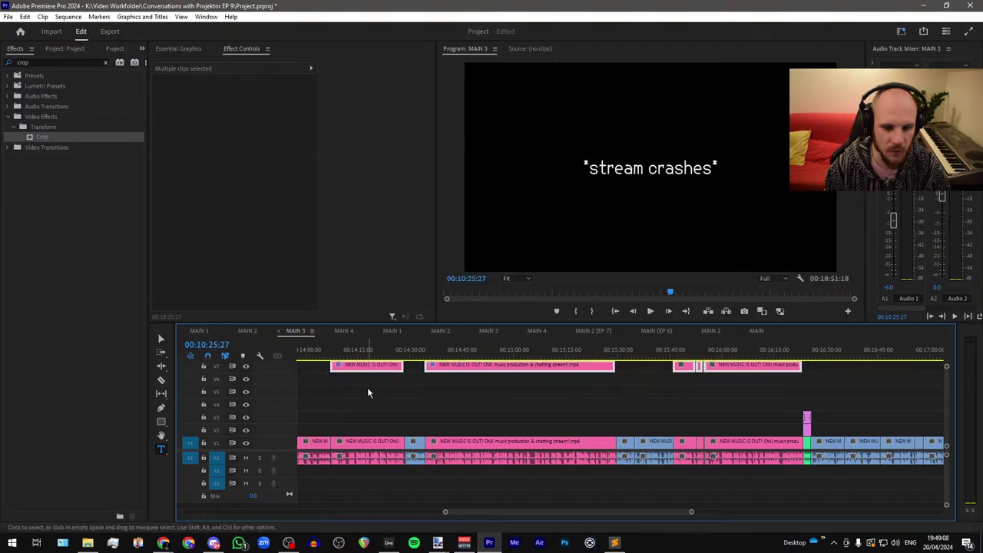
pyautogui.click(368, 387)
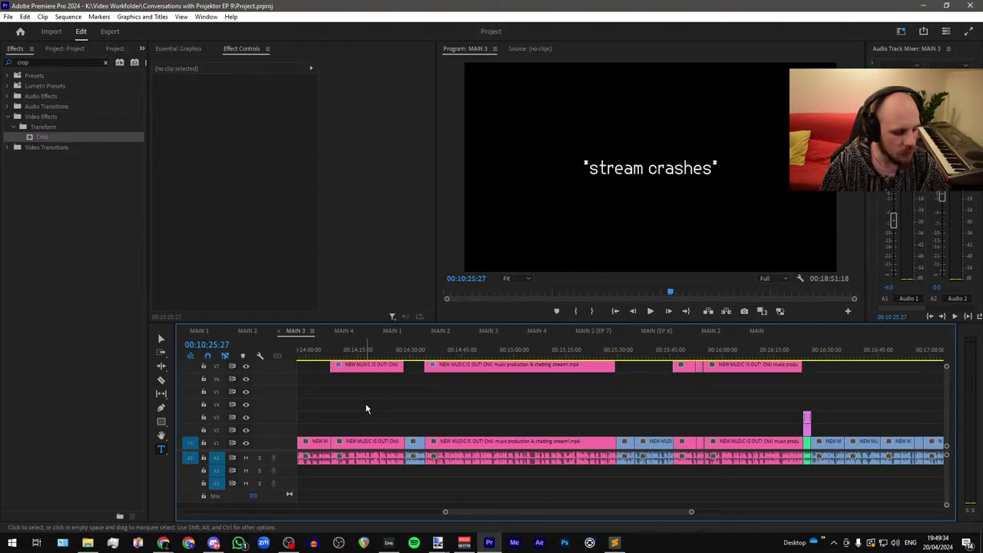
pyautogui.scroll(-6, 466, 412)
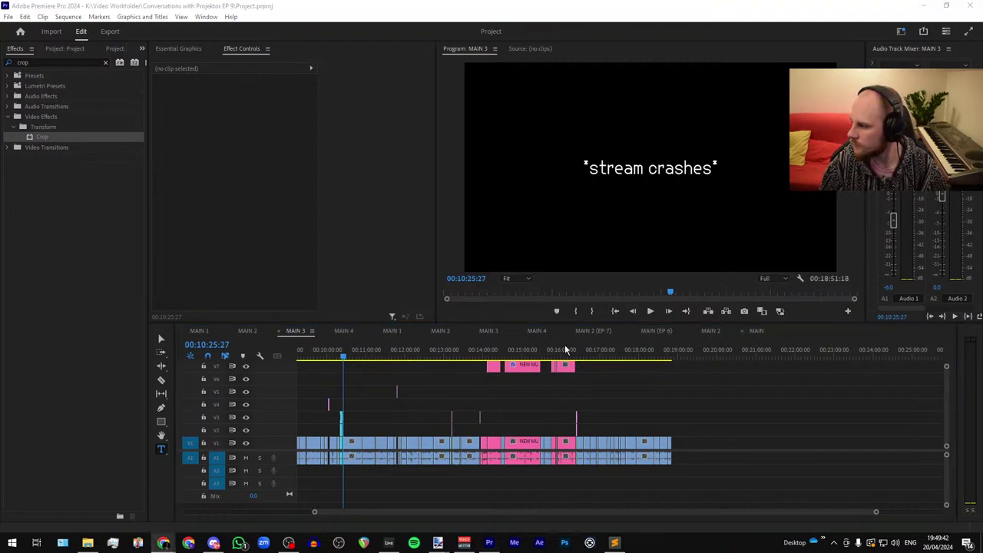
pyautogui.scroll(-4, 682, 417)
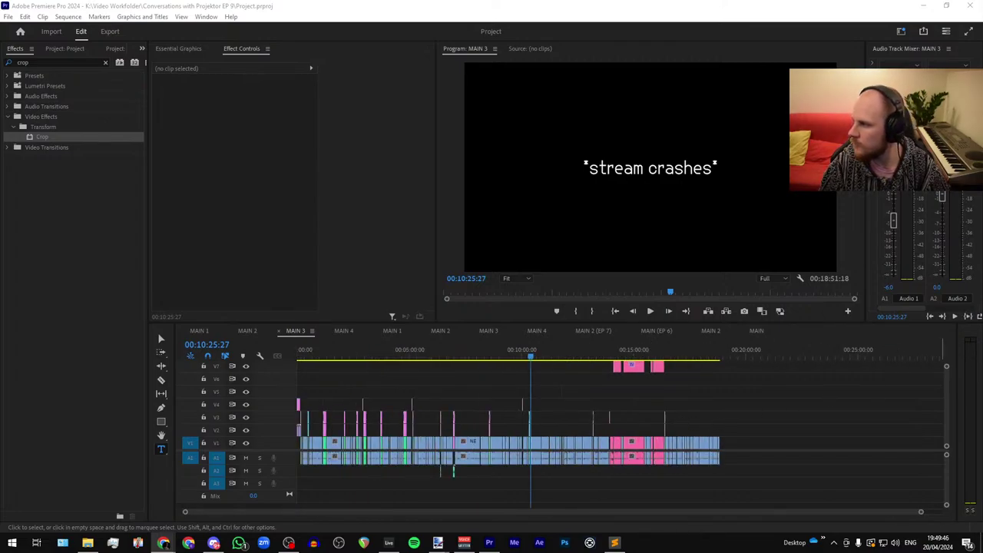
pyautogui.click(417, 5)
pyautogui.hotkey('ctrl', 's')
# Step: Copy the Outro Patreon.mov clip from the end of the MAIN 2 sequence
pyautogui.scroll(3, 518, 419)
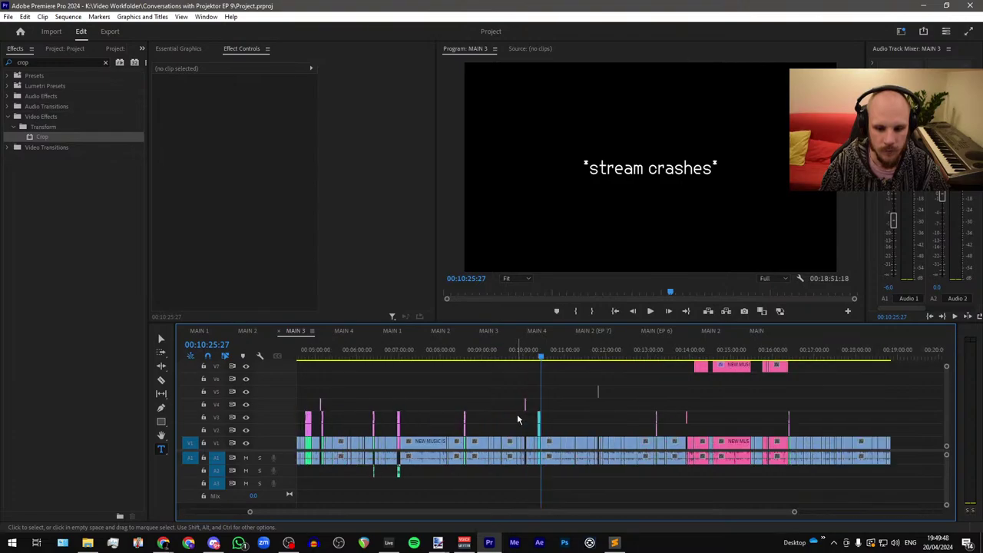
pyautogui.scroll(2, 517, 416)
pyautogui.scroll(-2, 395, 409)
pyautogui.scroll(3, 793, 438)
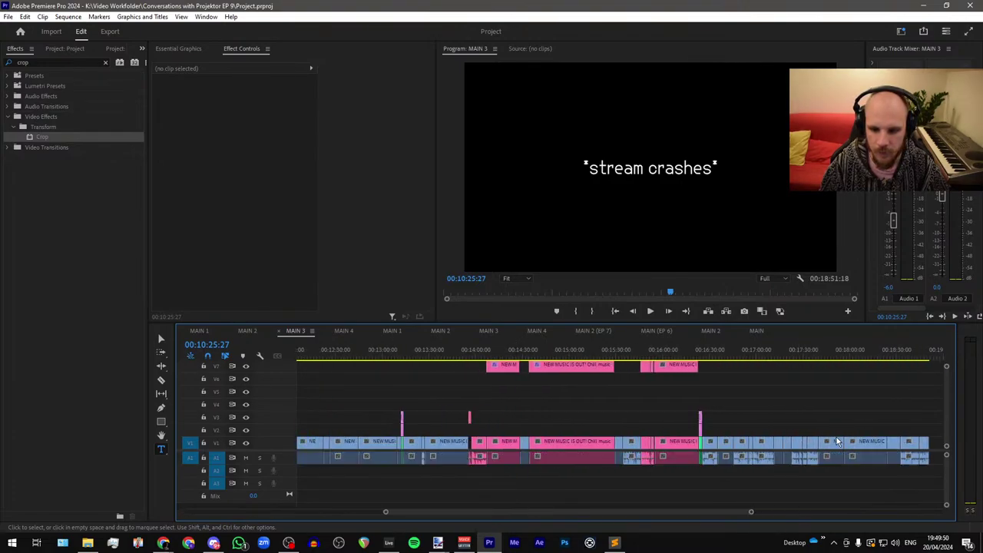
pyautogui.scroll(2, 837, 437)
pyautogui.scroll(-3, 338, 408)
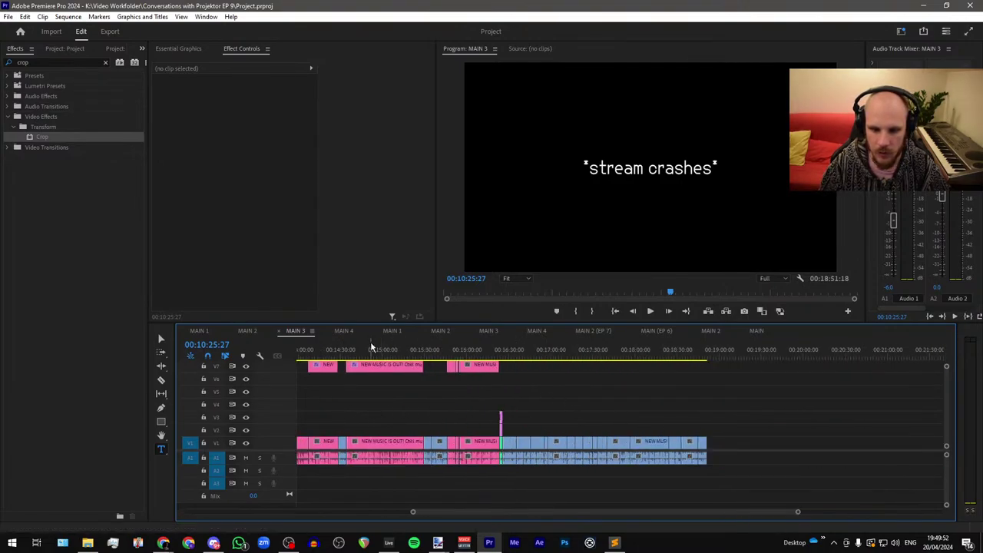
pyautogui.click(256, 331)
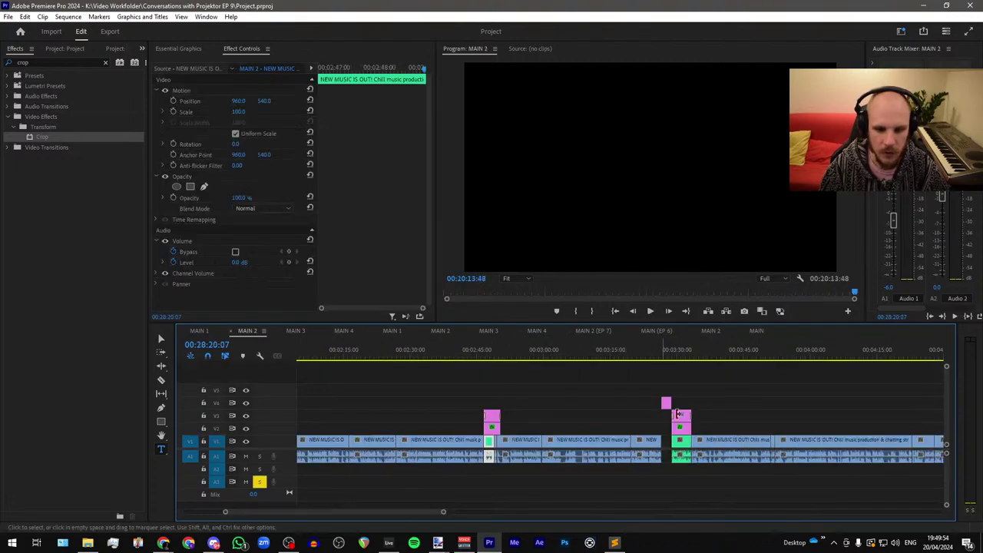
pyautogui.scroll(-5, 380, 398)
pyautogui.scroll(8, 787, 403)
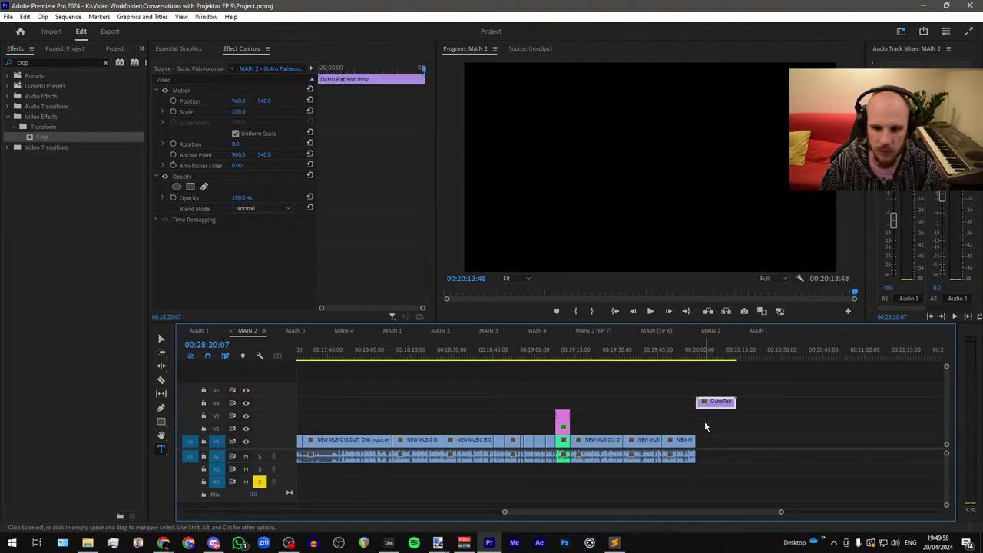
# Step: Paste Outro Patreon.mov on V4 at the end of MAIN 3, align its start with the last clip's end, and save the project
pyautogui.click(295, 330)
pyautogui.scroll(6, 684, 397)
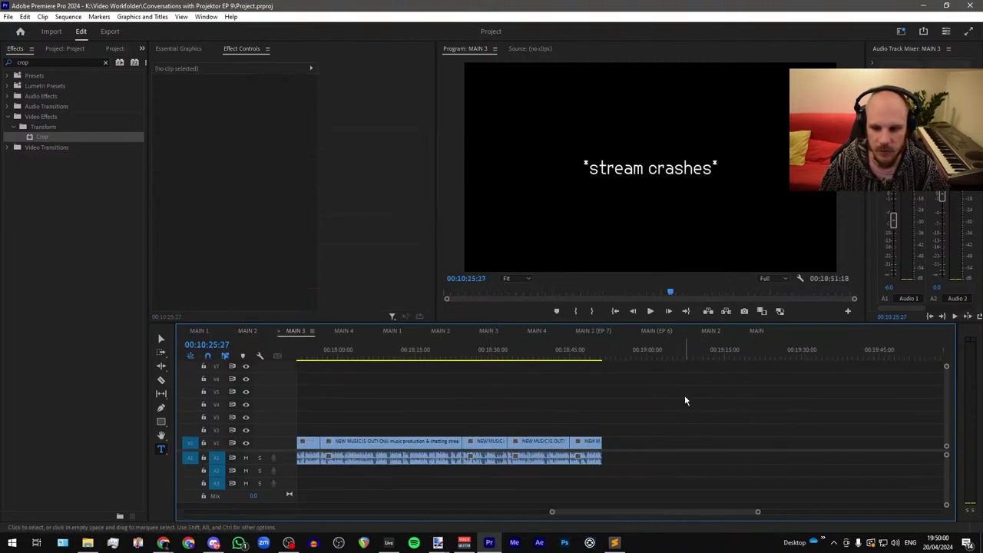
pyautogui.click(588, 353)
pyautogui.hotkey('ctrl', 'v')
pyautogui.scroll(2, 584, 403)
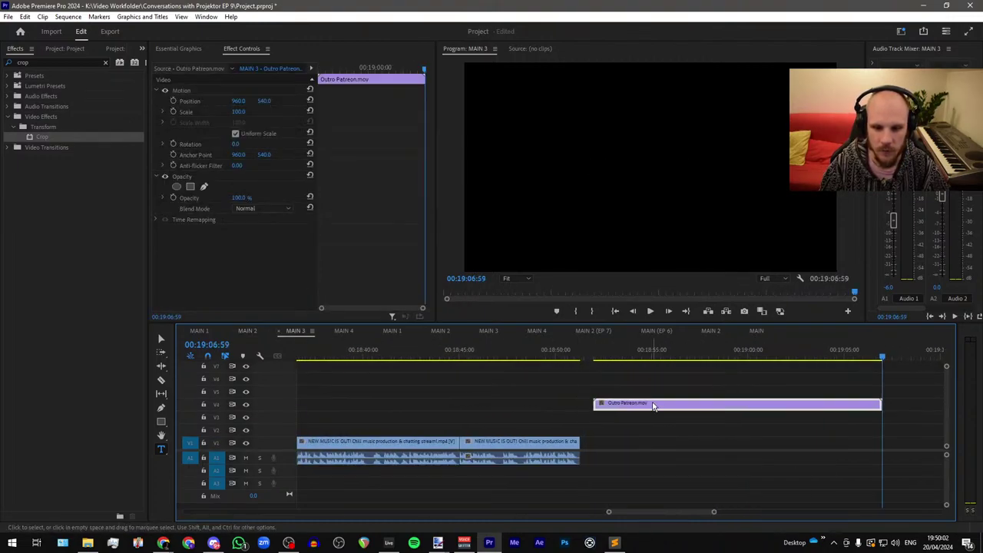
pyautogui.moveTo(654, 407); pyautogui.dragTo(636, 405)
pyautogui.scroll(-2, 664, 397)
pyautogui.hotkey('ctrl', 's')
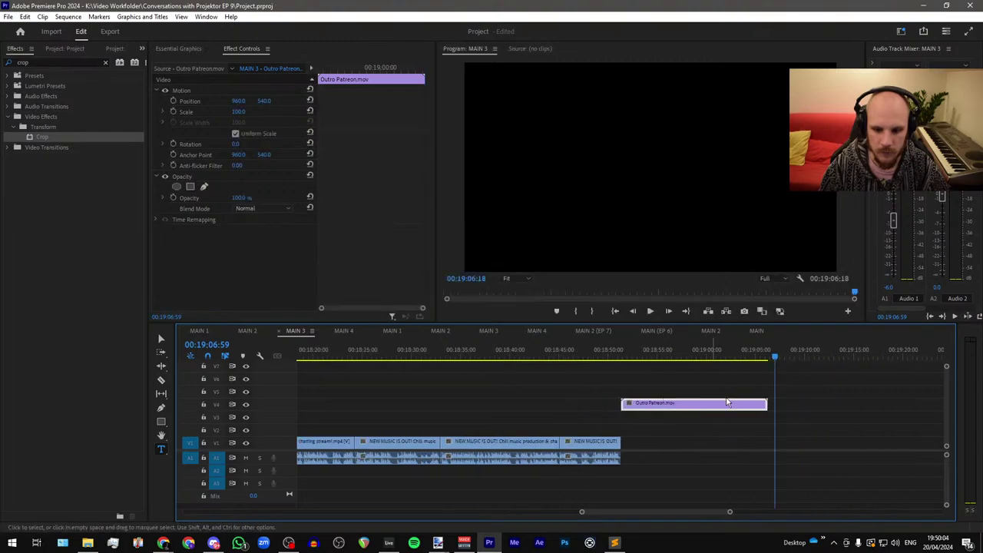
# Step: Set the MAIN 3 playhead to the start of the first viewer clip after the intro, 00:00:10:06, and switch to Sublime Text
pyautogui.scroll(-10, 730, 402)
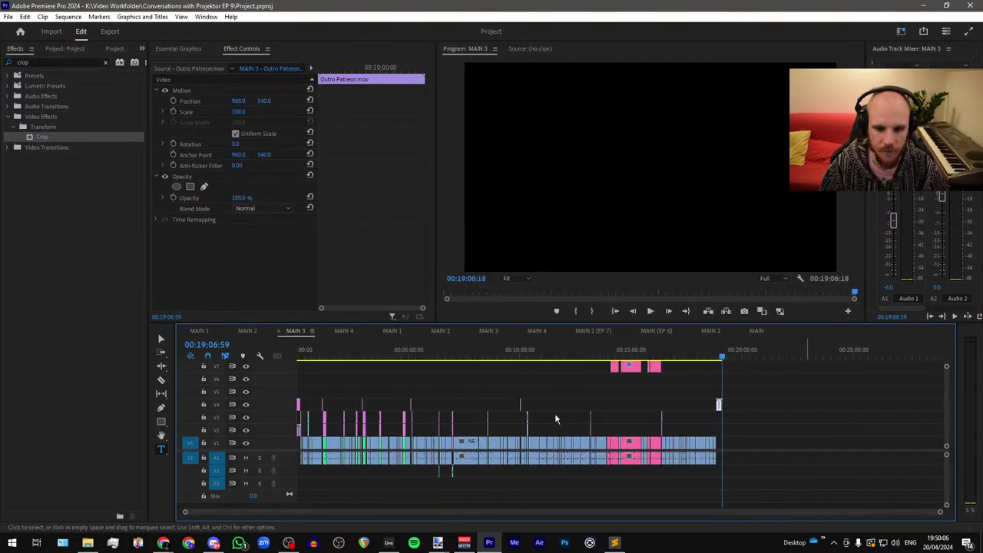
pyautogui.scroll(6, 328, 405)
pyautogui.scroll(5, 326, 405)
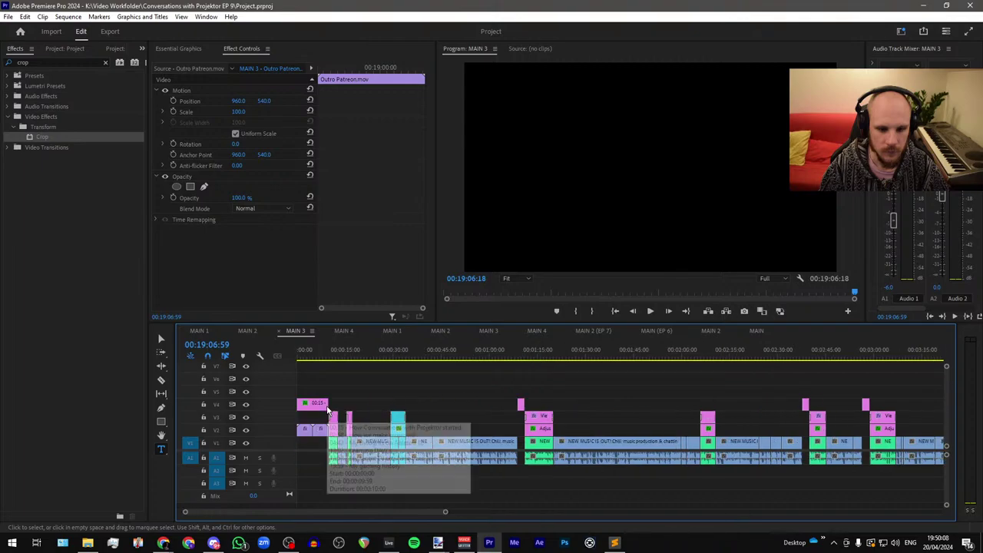
pyautogui.click(318, 350)
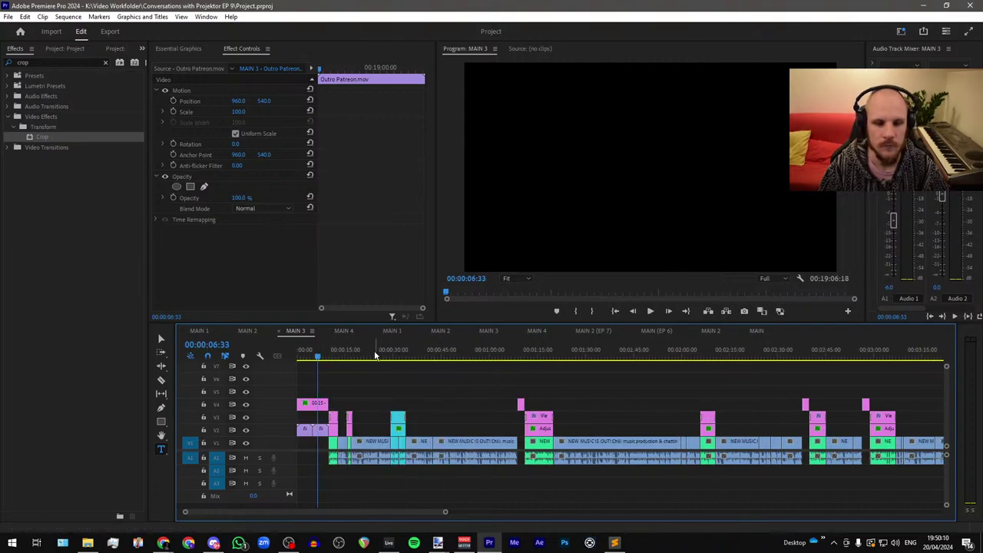
pyautogui.scroll(2, 352, 359)
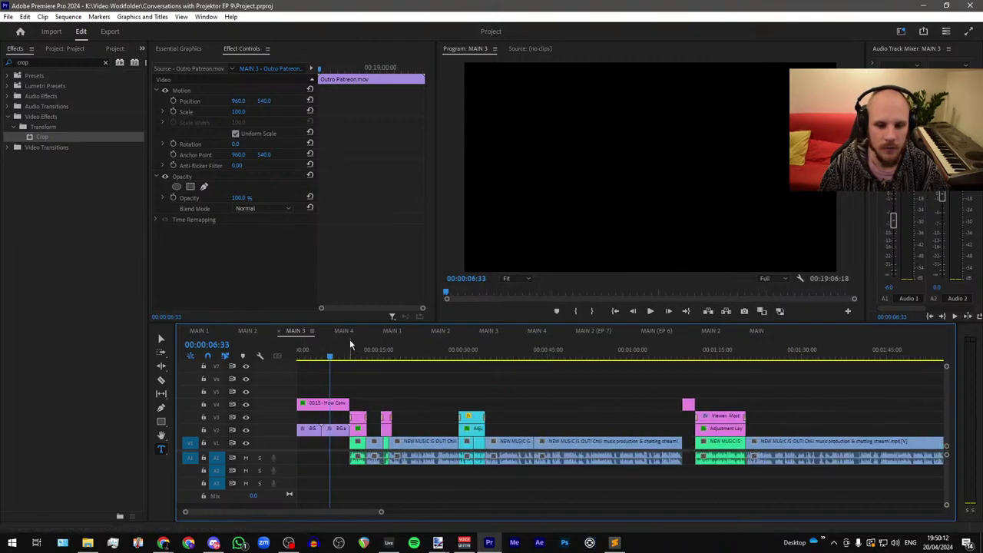
pyautogui.click(349, 341)
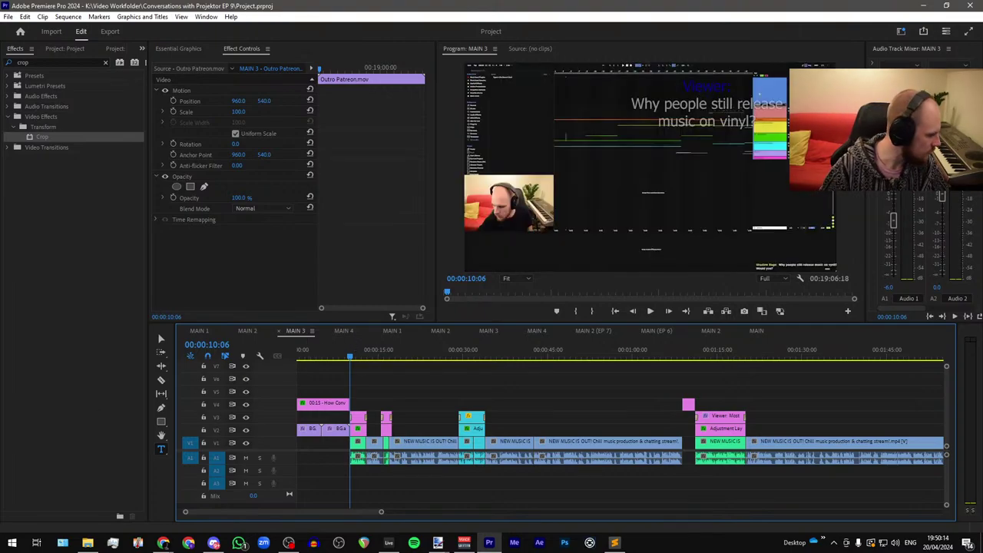
pyautogui.hotkey('alt', 'Tab')
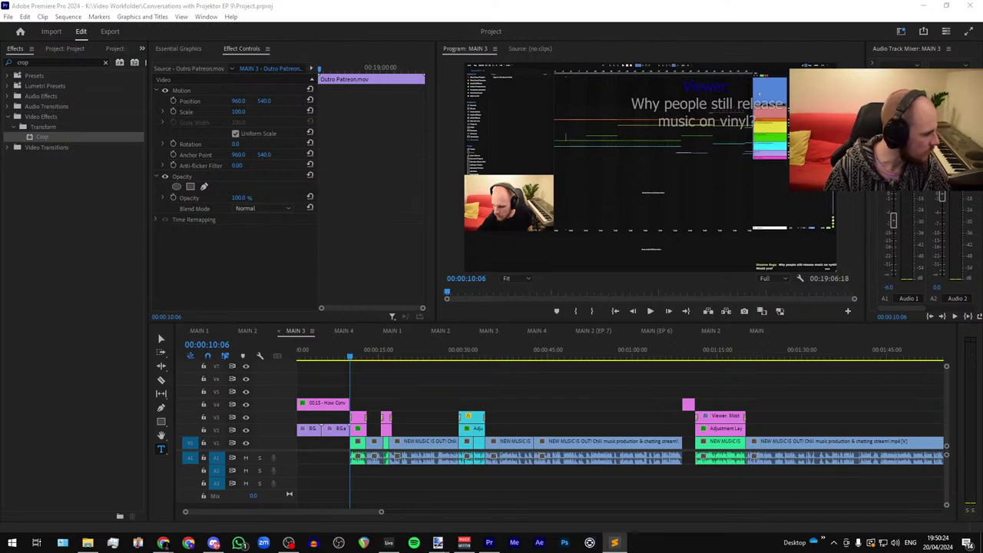
# Step: Check the start times of the "Do we actively listen to music?" and "Would I like to produce like they did in the" titles, visiting Sublime Text between them
pyautogui.click(685, 359)
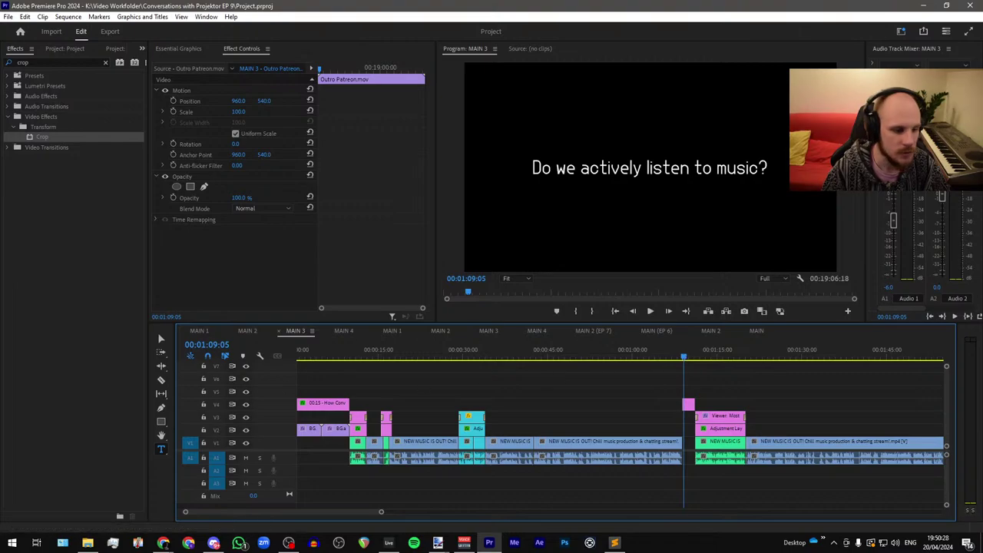
pyautogui.hotkey('alt', 'Tab')
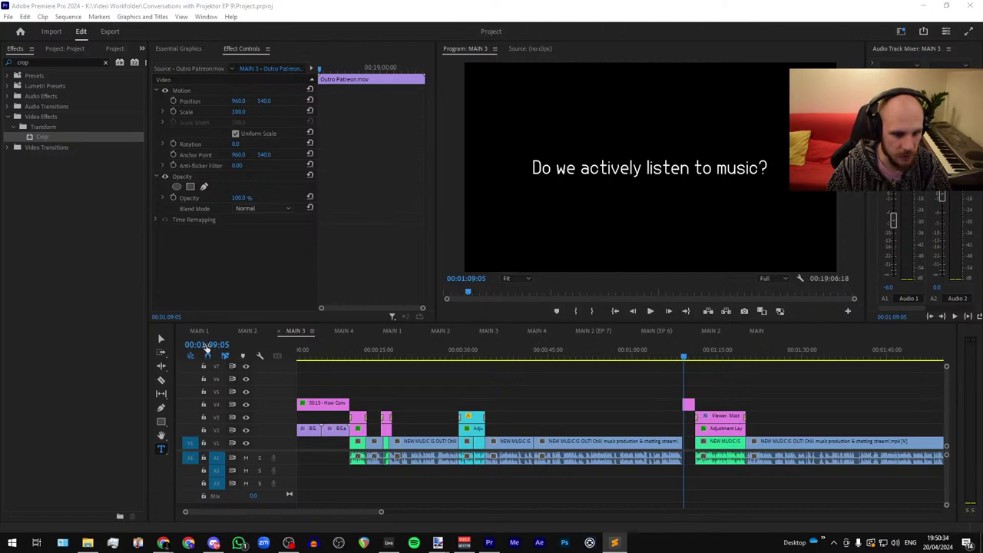
pyautogui.scroll(-3, 564, 390)
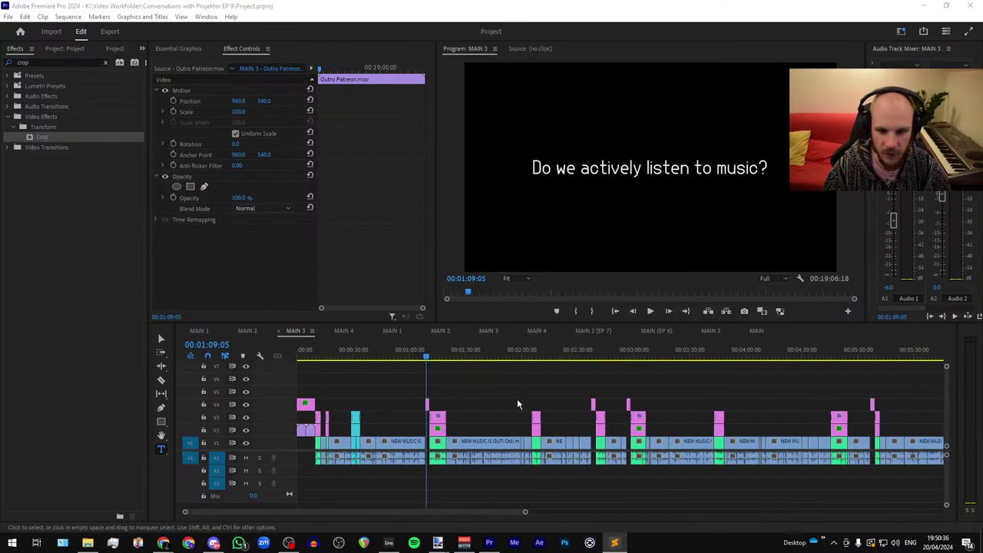
pyautogui.scroll(5, 517, 399)
pyautogui.click(556, 360)
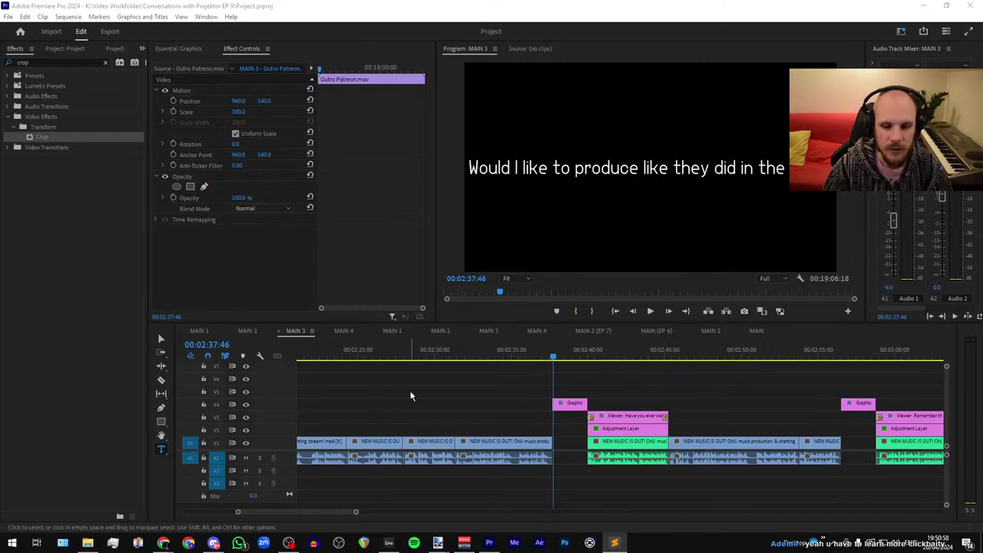
# Step: Check the start times of the "Music university" and "Gainstaging" section titles in MAIN 3, visiting Sublime Text between them
pyautogui.click(844, 358)
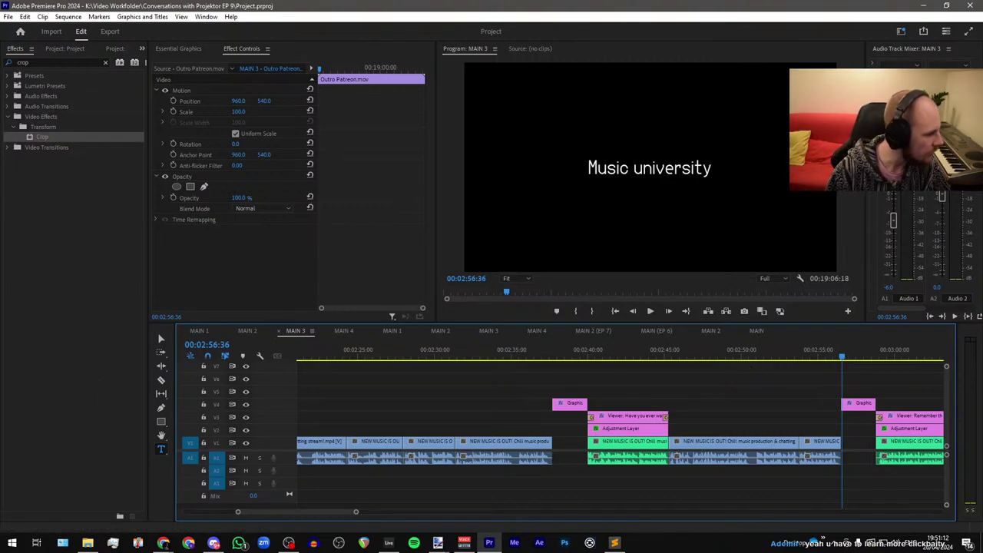
pyautogui.hotkey('alt', 'Tab')
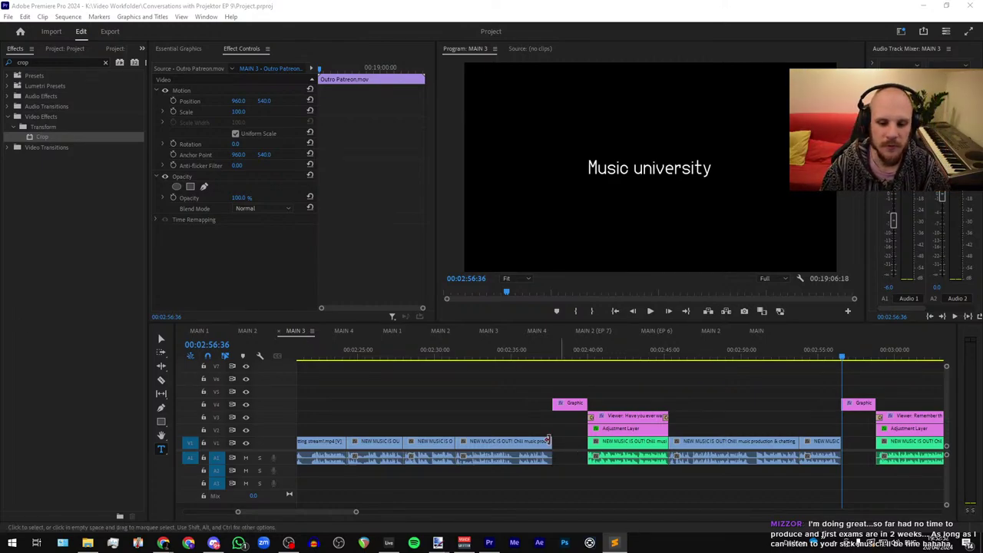
pyautogui.scroll(-2, 425, 410)
pyautogui.scroll(-4, 419, 407)
pyautogui.scroll(4, 640, 391)
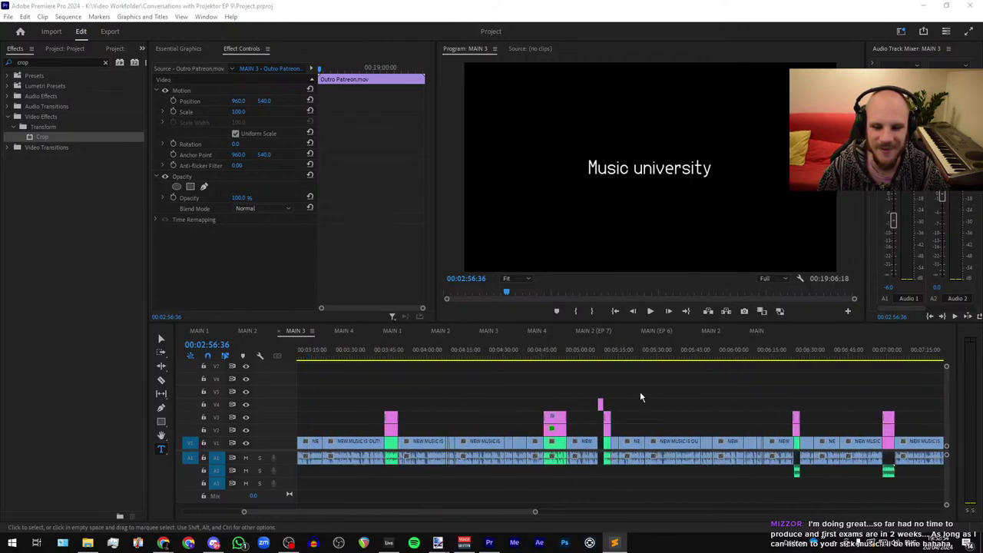
pyautogui.scroll(4, 538, 380)
pyautogui.click(496, 352)
pyautogui.scroll(4, 516, 392)
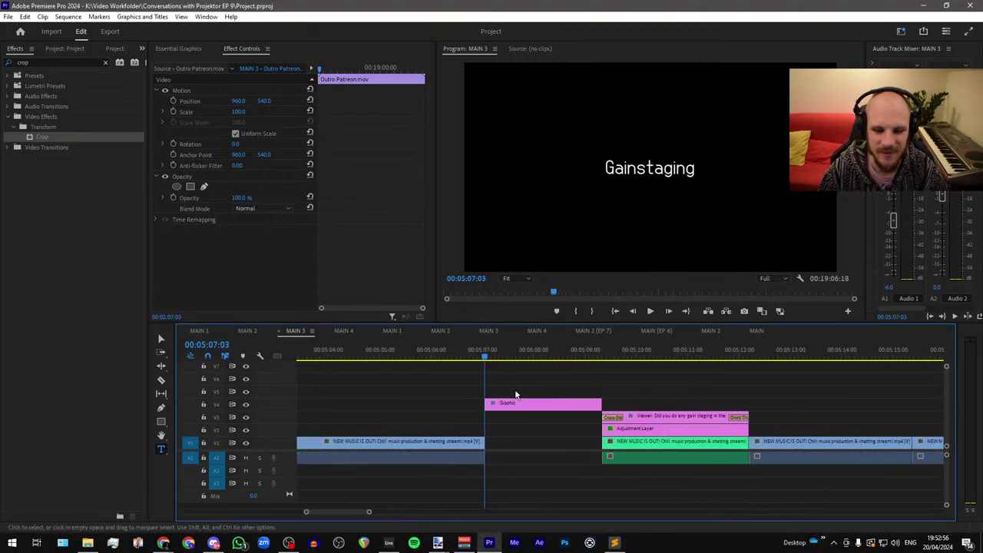
pyautogui.scroll(-3, 422, 398)
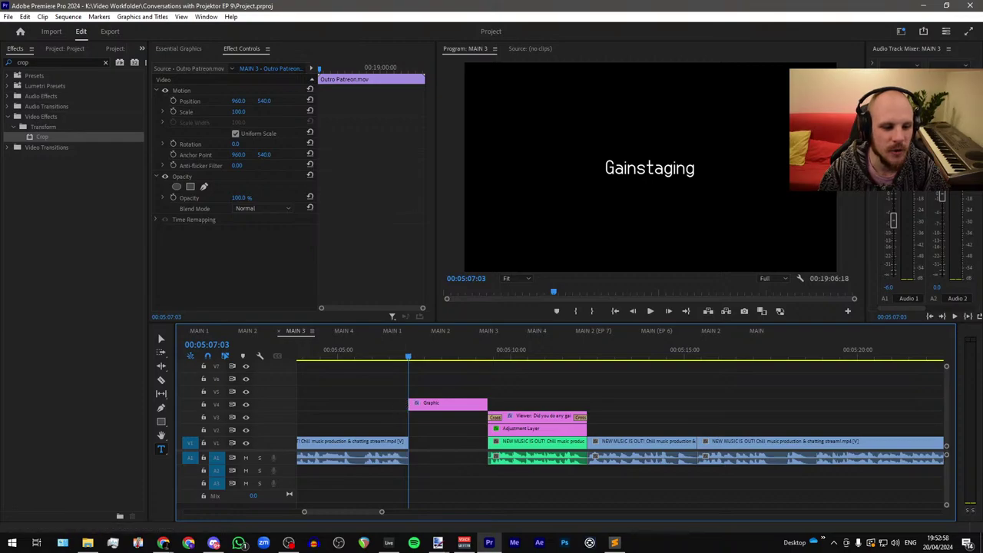
pyautogui.hotkey('alt', 'Tab')
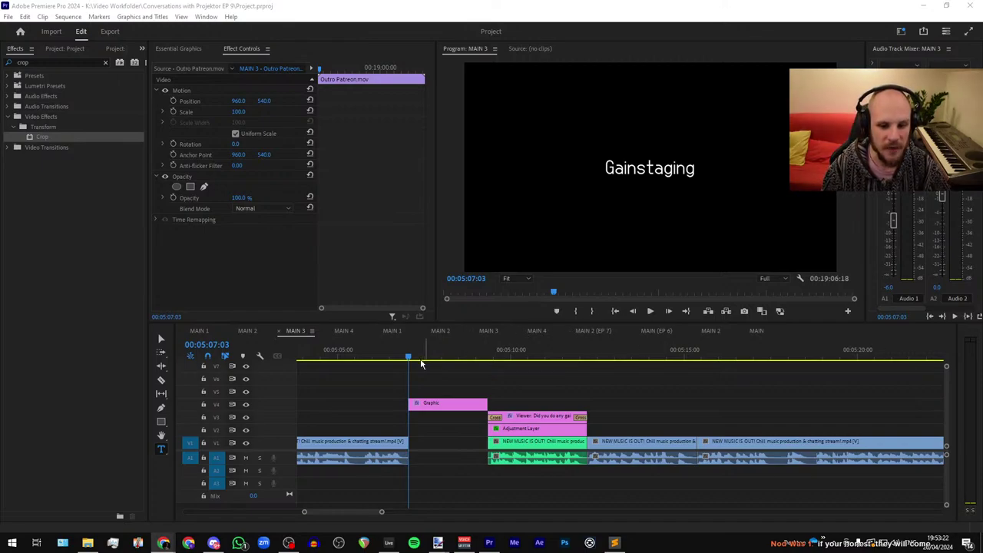
# Step: Check the start time of the "I will continue to have connection issues for now" title in MAIN 3 and switch to Sublime Text
pyautogui.scroll(-10, 388, 359)
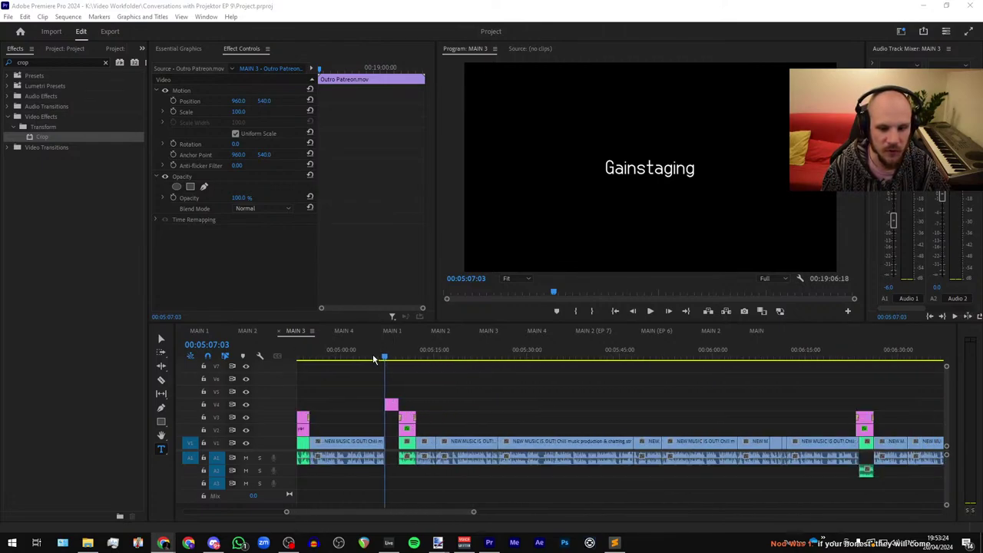
pyautogui.scroll(-4, 373, 360)
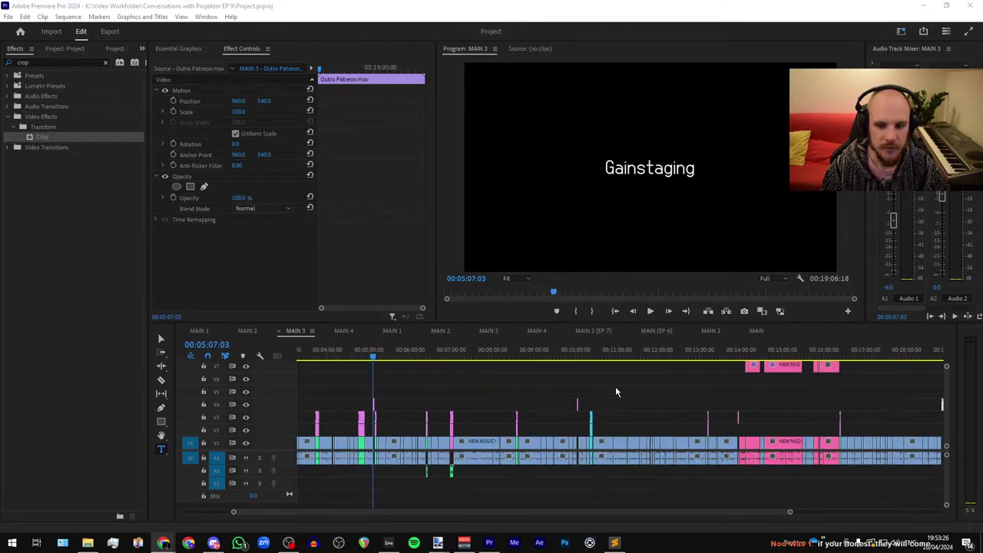
pyautogui.scroll(7, 576, 383)
pyautogui.scroll(5, 538, 376)
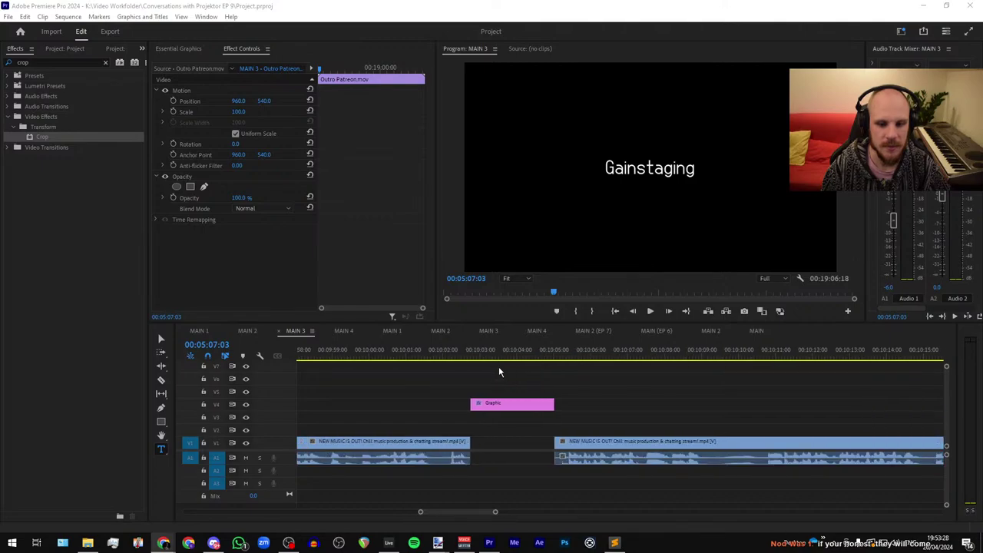
pyautogui.click(472, 358)
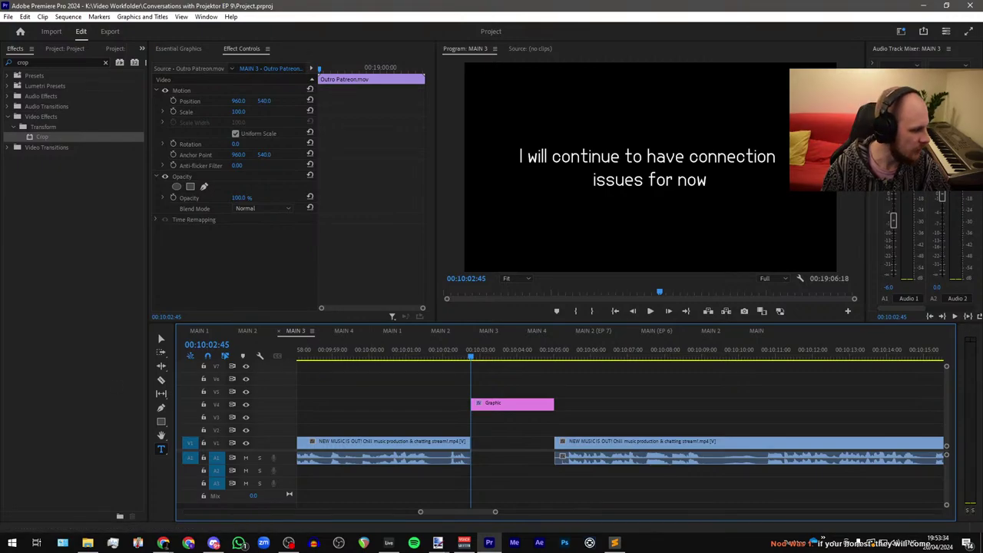
pyautogui.hotkey('alt', 'Tab')
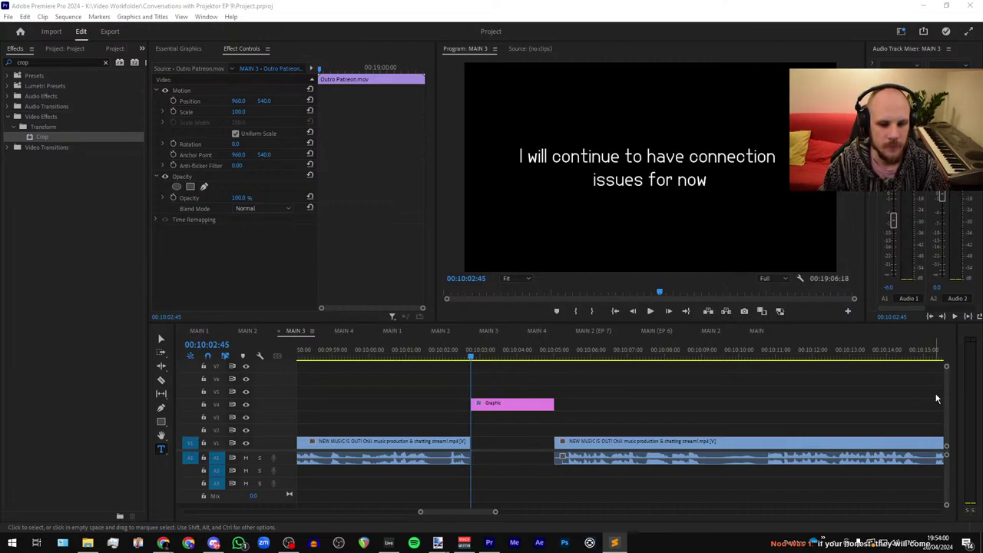
# Step: Switch to the MAIN 4 sequence and deselect all of its clips
pyautogui.scroll(-5, 454, 380)
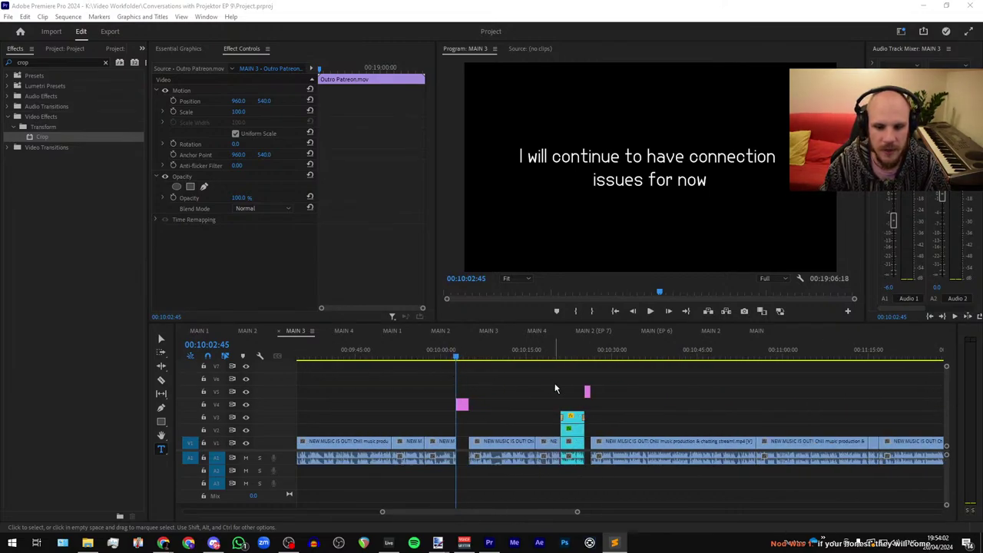
pyautogui.scroll(-4, 411, 378)
pyautogui.scroll(-4, 418, 380)
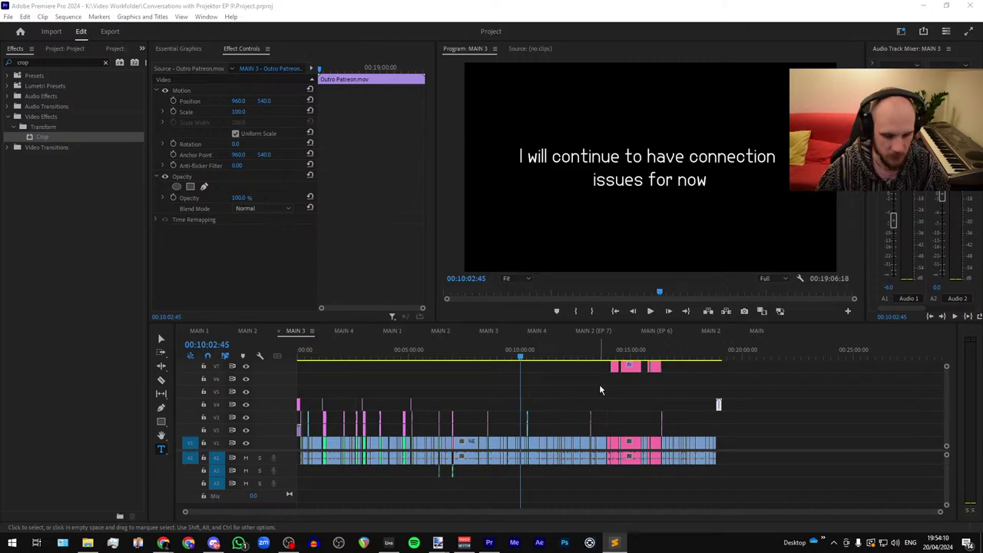
pyautogui.click(344, 330)
pyautogui.press('-')
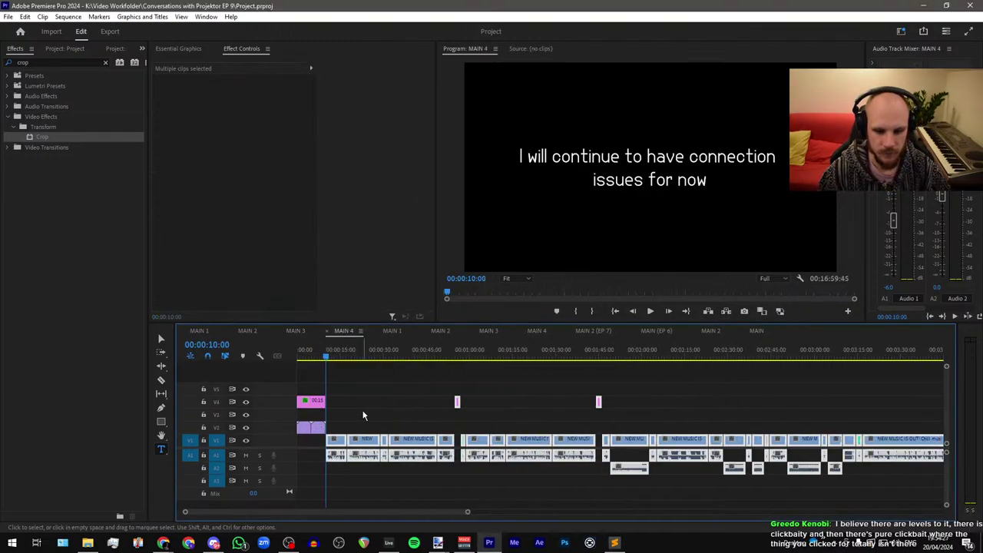
pyautogui.click(418, 423)
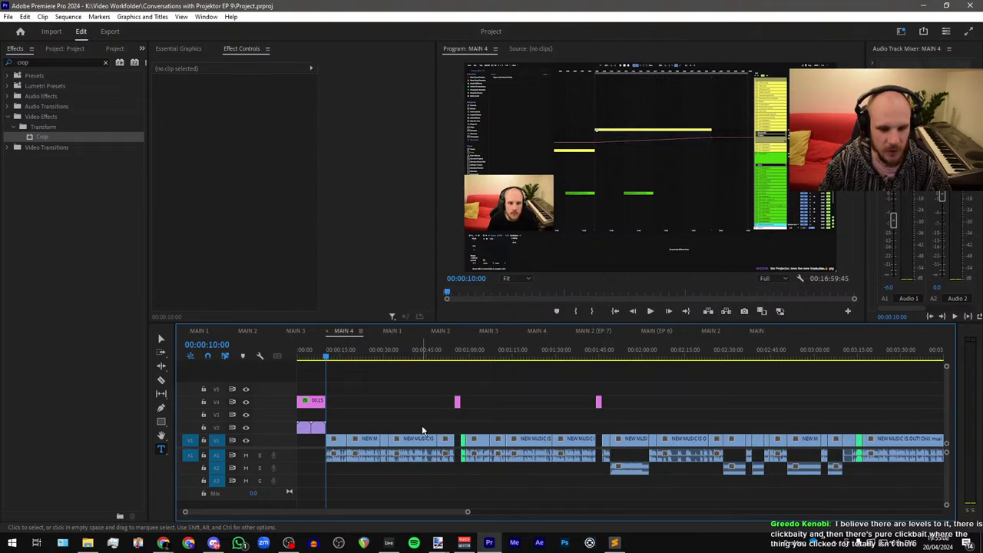
# Step: Set the MAIN 4 playhead to the start of the first section title after the intro, 00:00:54:53
pyautogui.scroll(5, 501, 413)
pyautogui.scroll(3, 514, 419)
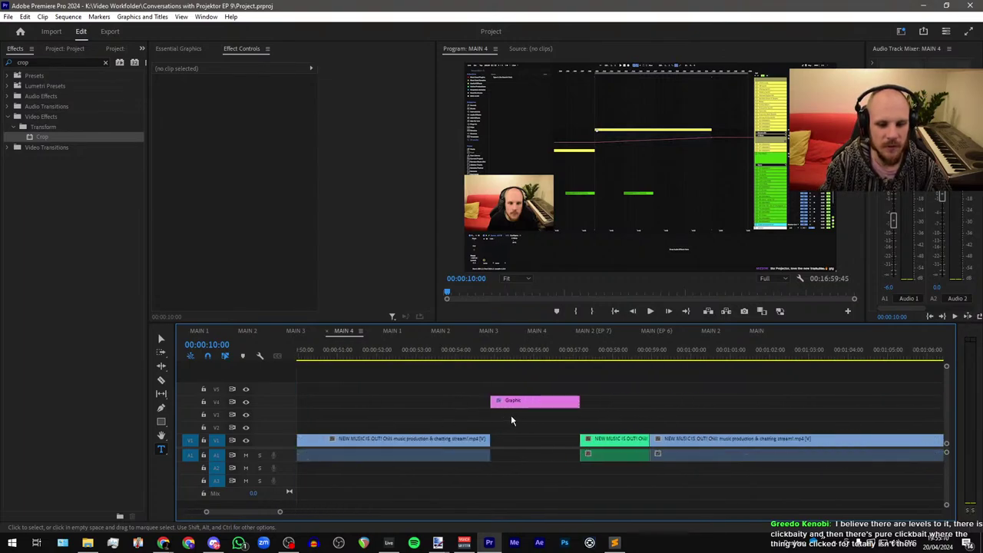
pyautogui.click(489, 355)
pyautogui.scroll(-8, 500, 414)
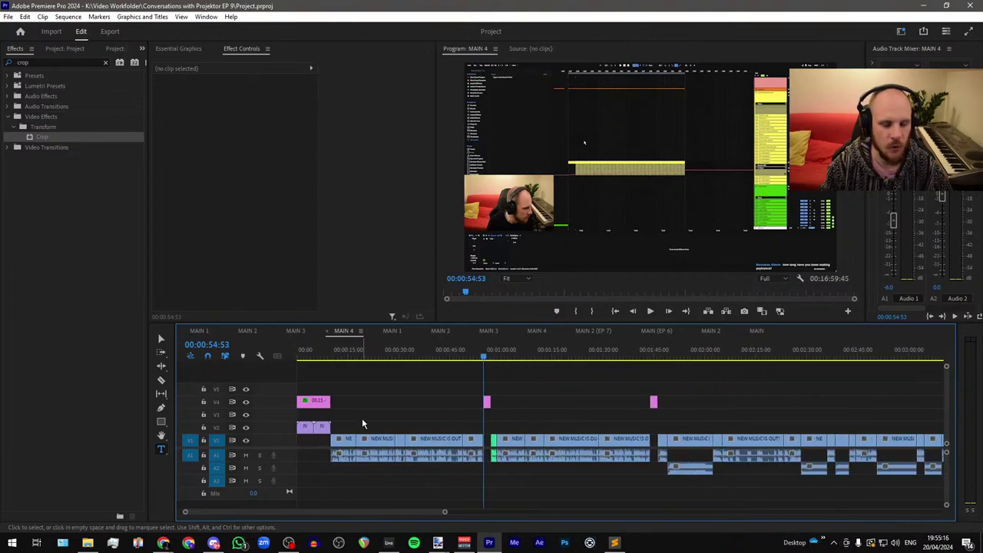
# Step: Copy the viewer title and its adjustment layer above the green clip near 00:08:35 in the MAIN 3 sequence
pyautogui.click(296, 331)
pyautogui.scroll(8, 496, 438)
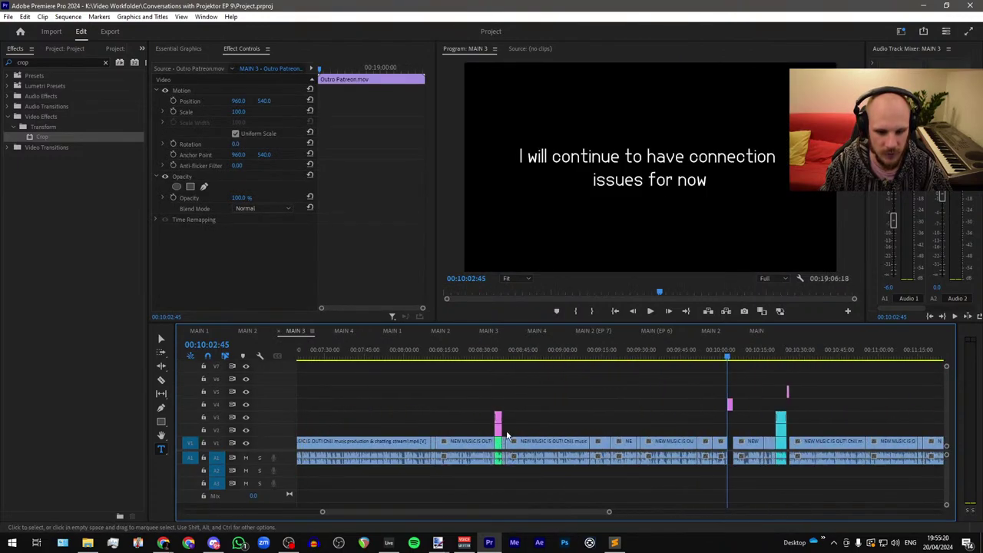
pyautogui.moveTo(514, 414); pyautogui.dragTo(472, 429)
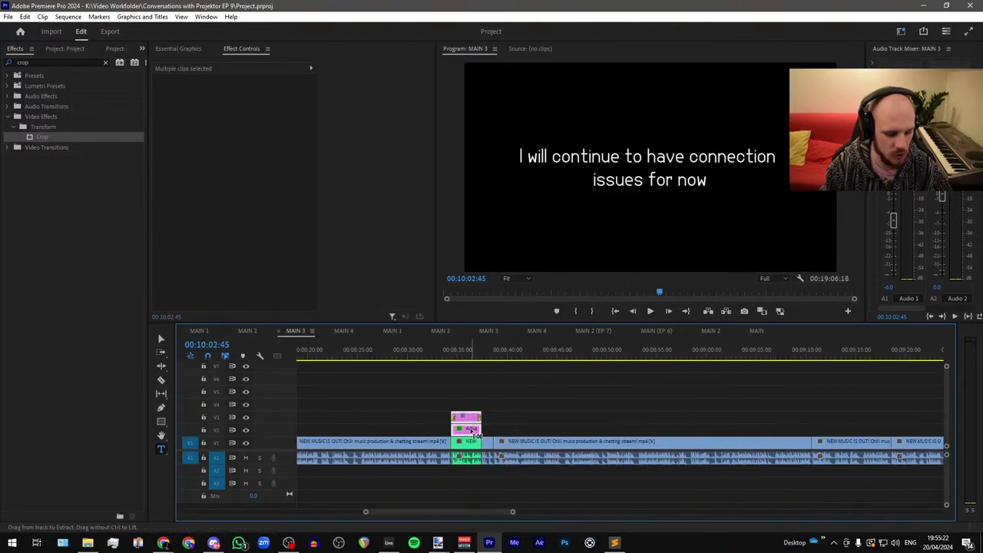
# Step: Paste the viewer title and adjustment layer over MAIN 4's first green clip on V3 and V2, aligned with its start, and save the project
pyautogui.click(343, 331)
pyautogui.scroll(8, 491, 413)
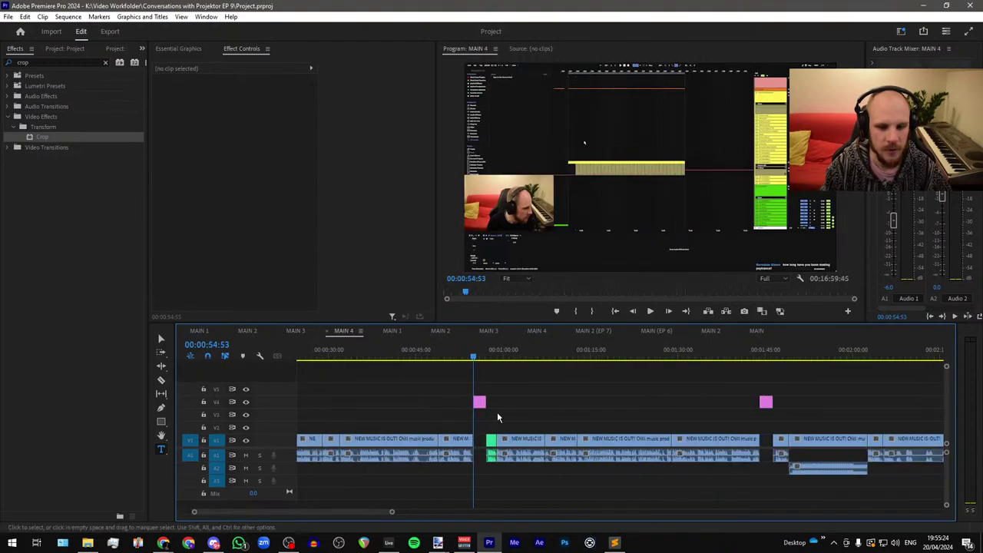
pyautogui.click(503, 355)
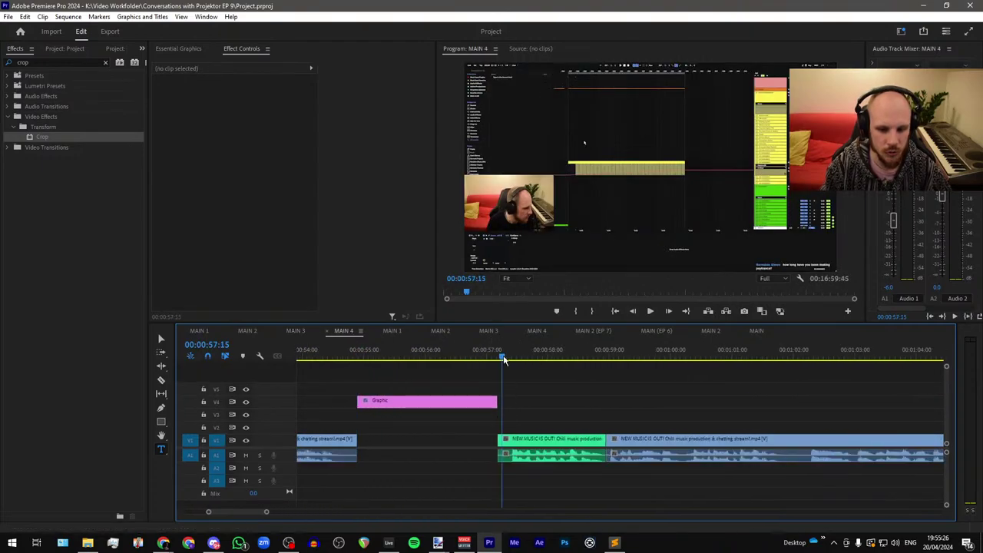
pyautogui.hotkey('ctrl', 'v')
pyautogui.moveTo(559, 415); pyautogui.dragTo(553, 420)
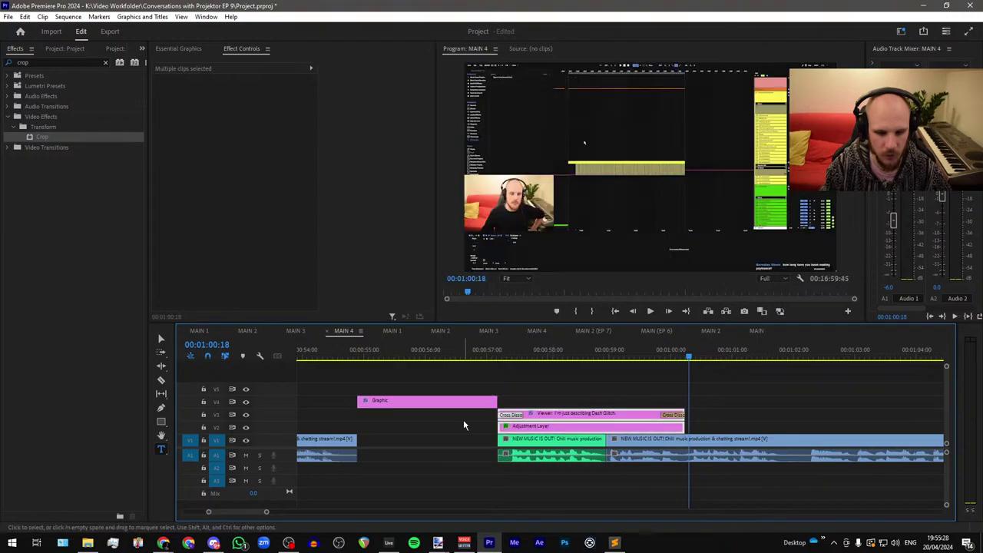
pyautogui.click(465, 421)
pyautogui.click(468, 393)
pyautogui.hotkey('ctrl', 's')
# Step: Play MAIN 4 from the "When did I start making psytrance?" title, park the playhead on the pasted viewer title at 00:00:57:57, and switch to Chrome
pyautogui.click(420, 356)
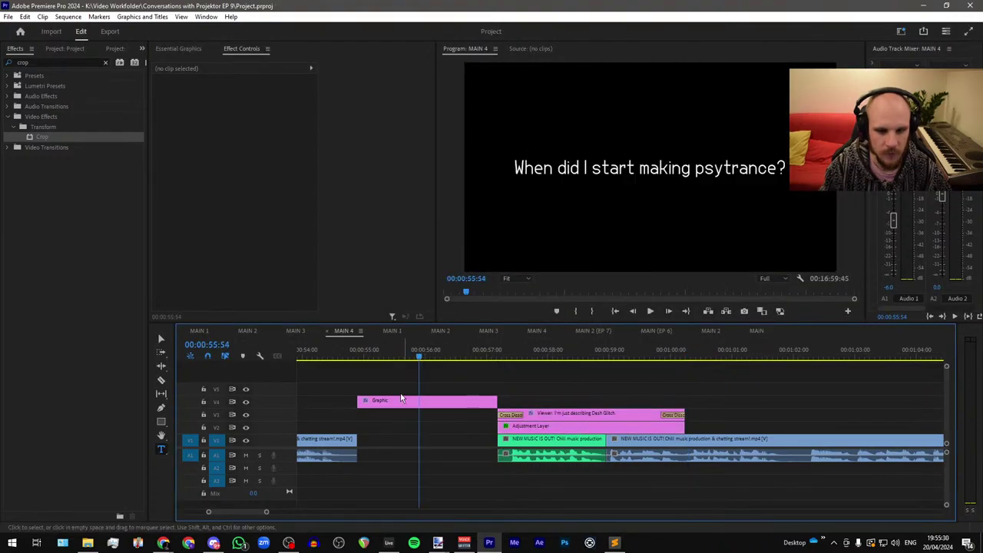
pyautogui.scroll(-6, 493, 398)
pyautogui.scroll(-2, 510, 403)
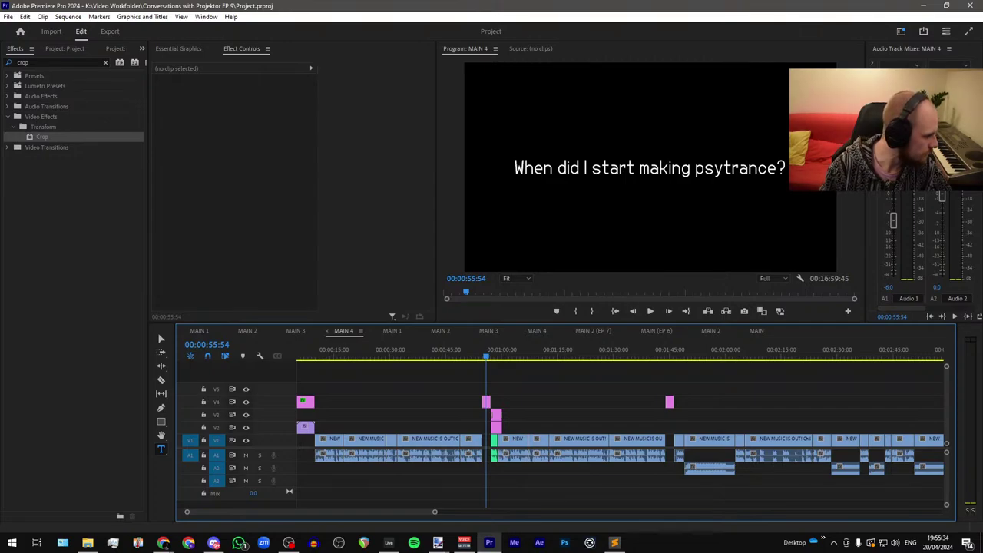
pyautogui.press('space')
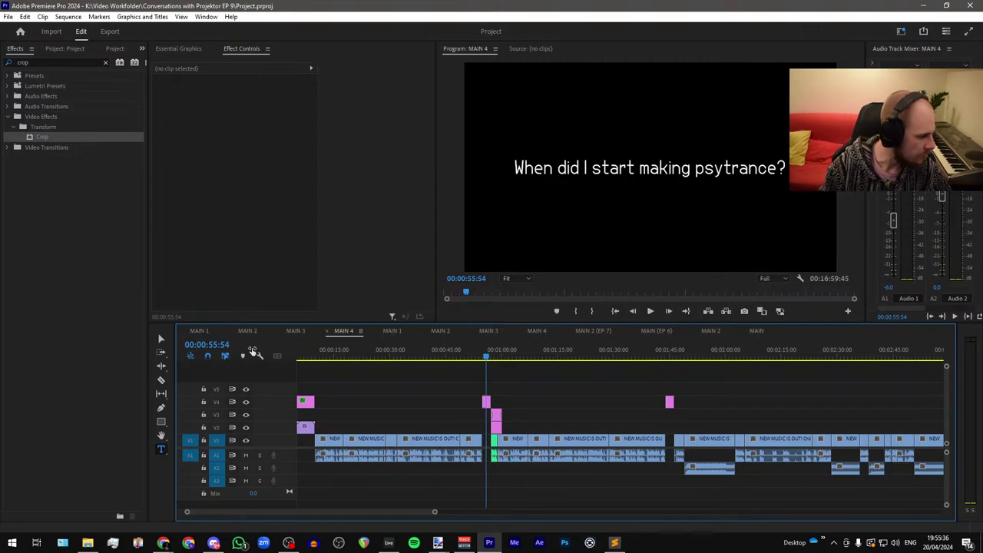
pyautogui.scroll(5, 501, 369)
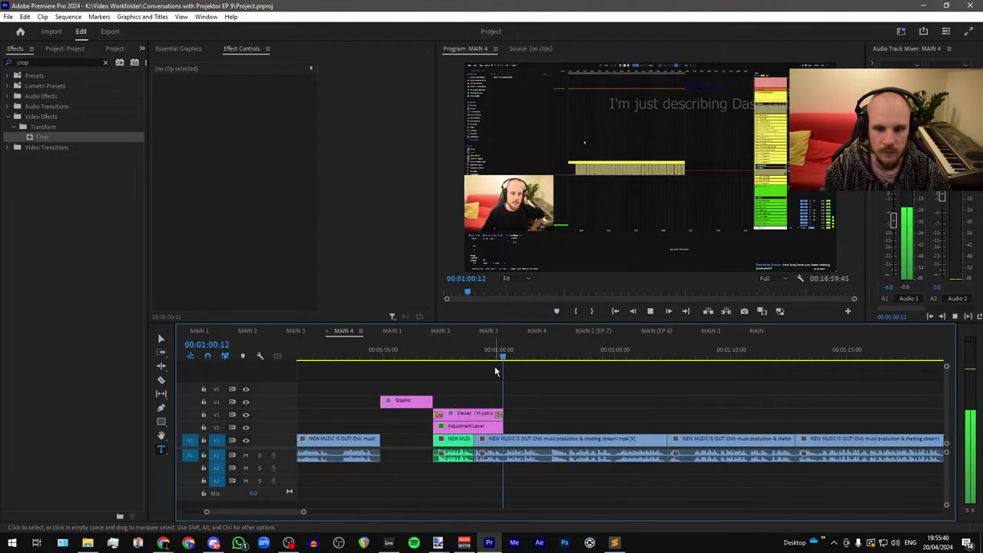
pyautogui.click(451, 355)
pyautogui.hotkey('alt', 'Tab')
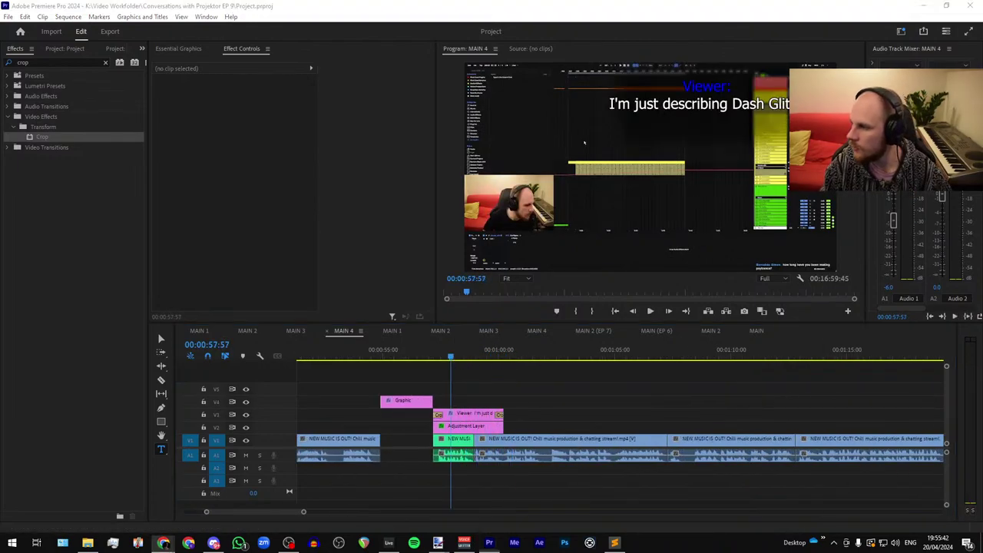
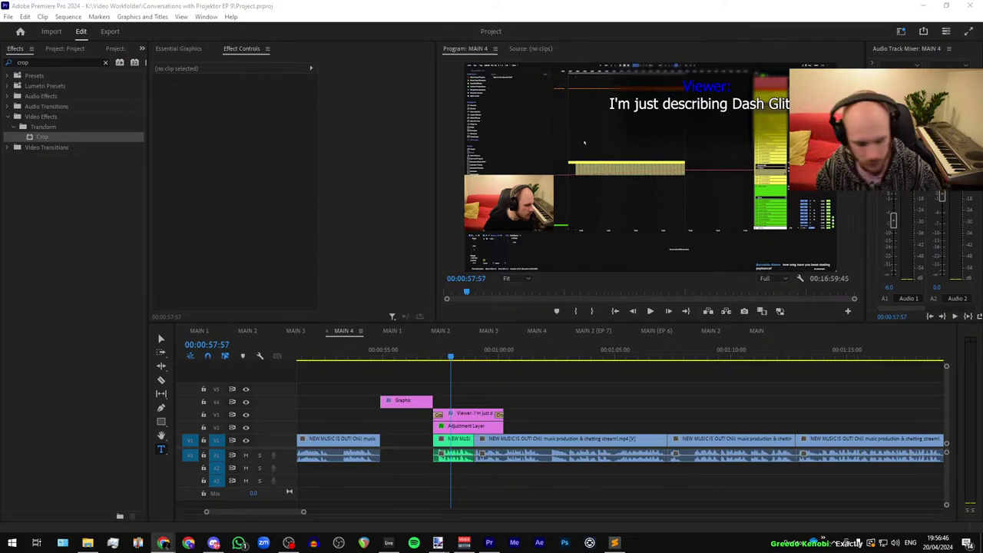
# Step: Replace the question text in MAIN 4's first viewer title with "How long have you been making psytrance?"
pyautogui.click(476, 415)
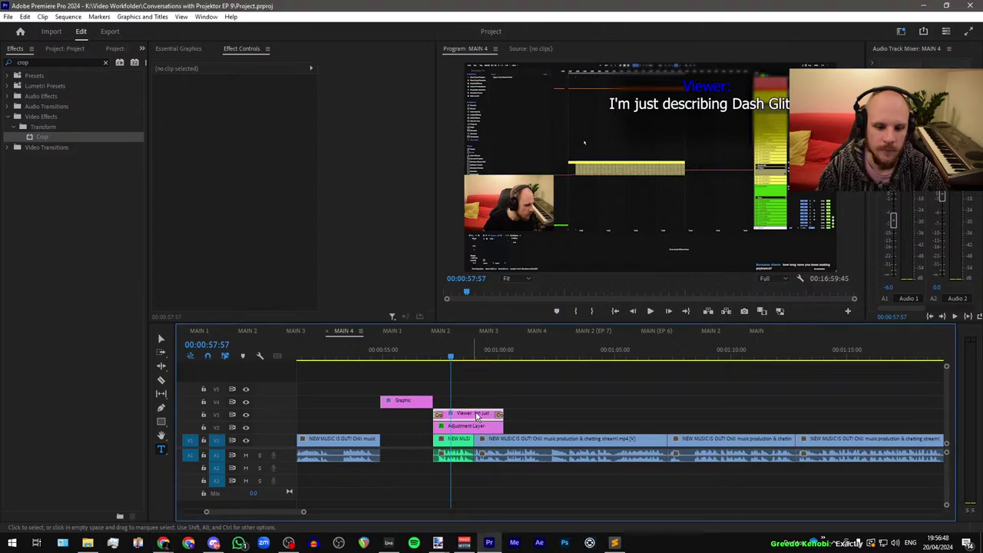
pyautogui.click(776, 112)
pyautogui.moveTo(776, 109); pyautogui.dragTo(799, 109)
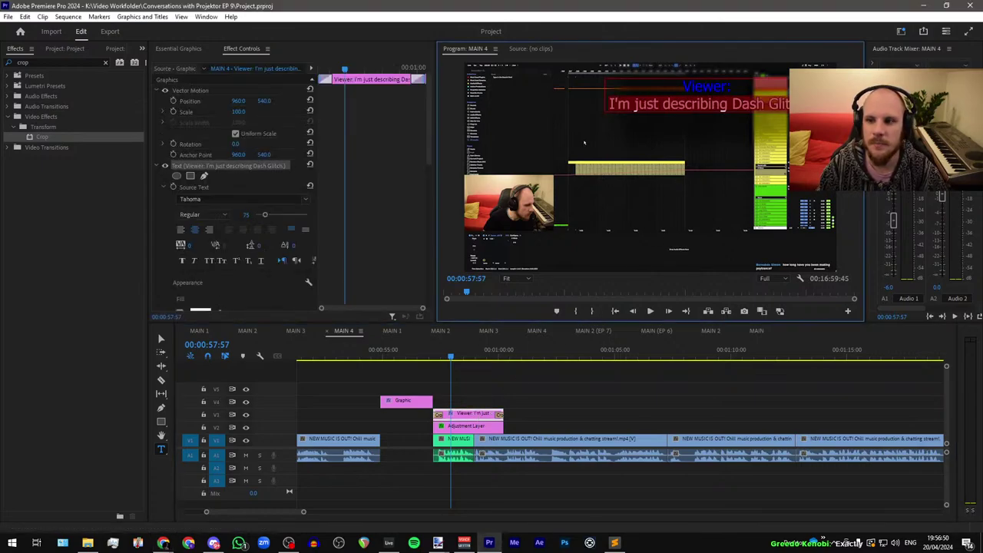
pyautogui.hotkey('ctrl', 'v')
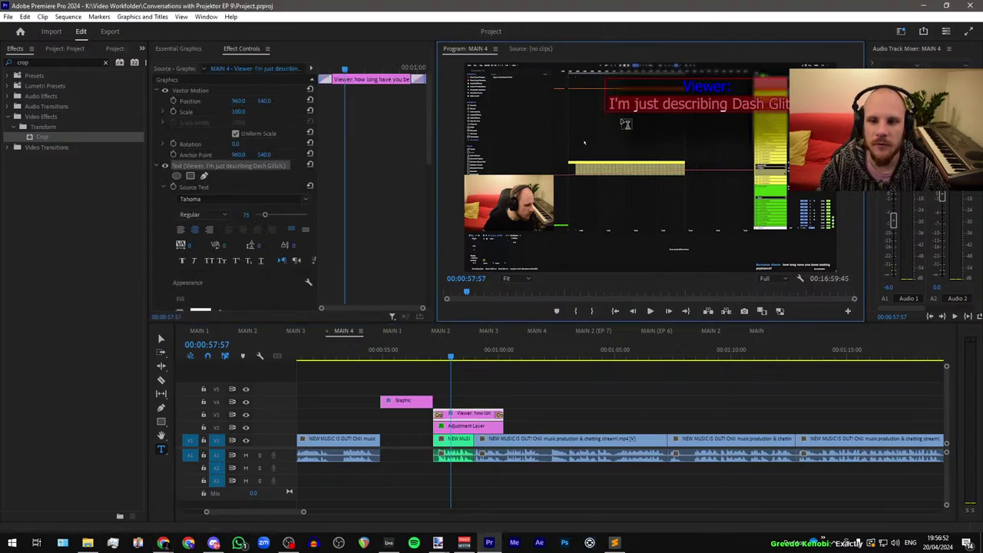
pyautogui.write('how long have you been making psytrance?')
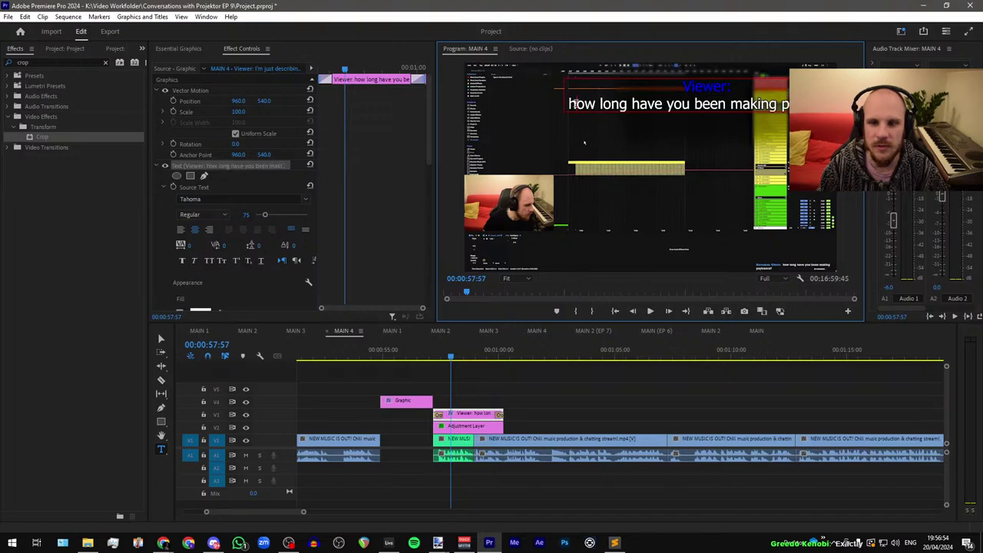
pyautogui.press('Home')
pyautogui.press('Delete')
pyautogui.write('H')
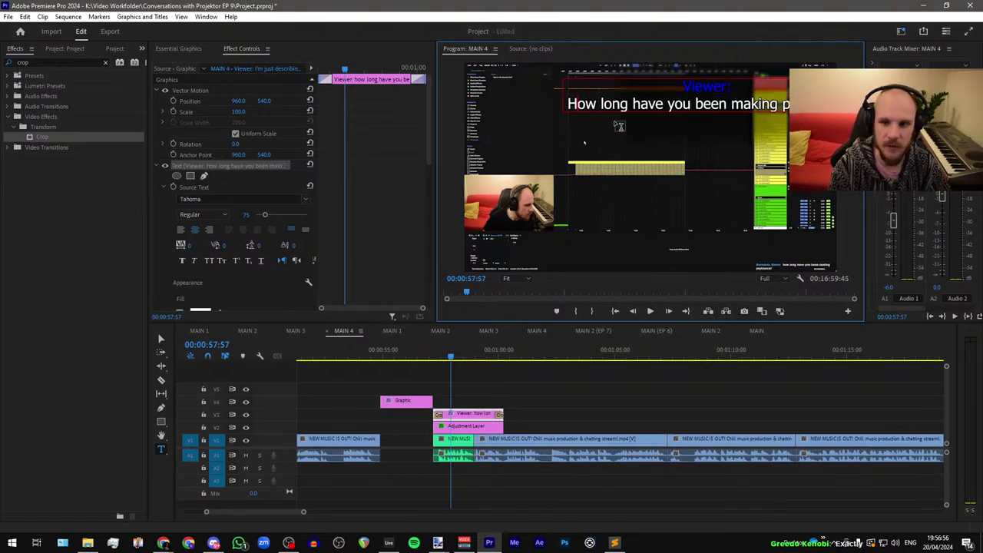
# Step: Remove the leading space before the viewer question and break it onto a second line after "you"
pyautogui.press('BackSpace')
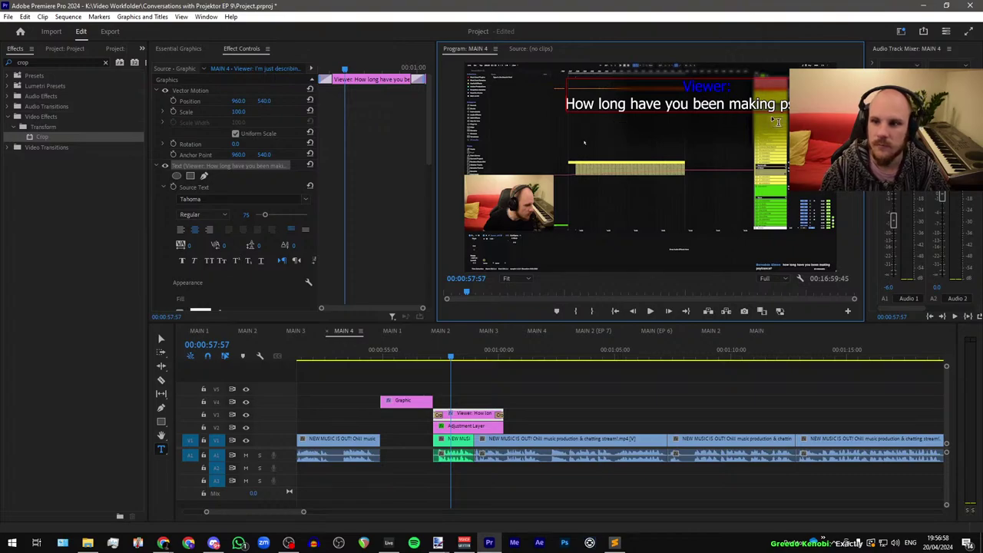
pyautogui.click(694, 104)
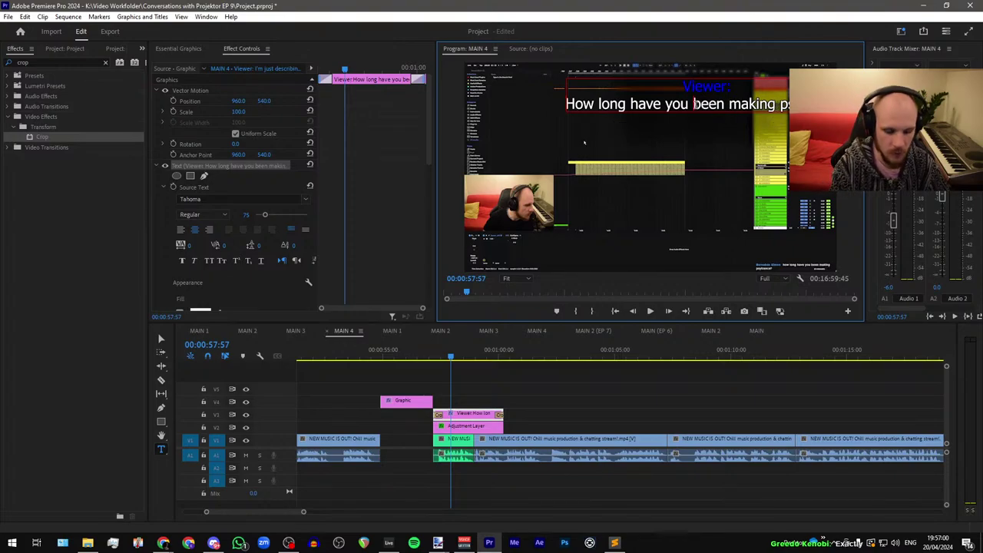
pyautogui.press('Return')
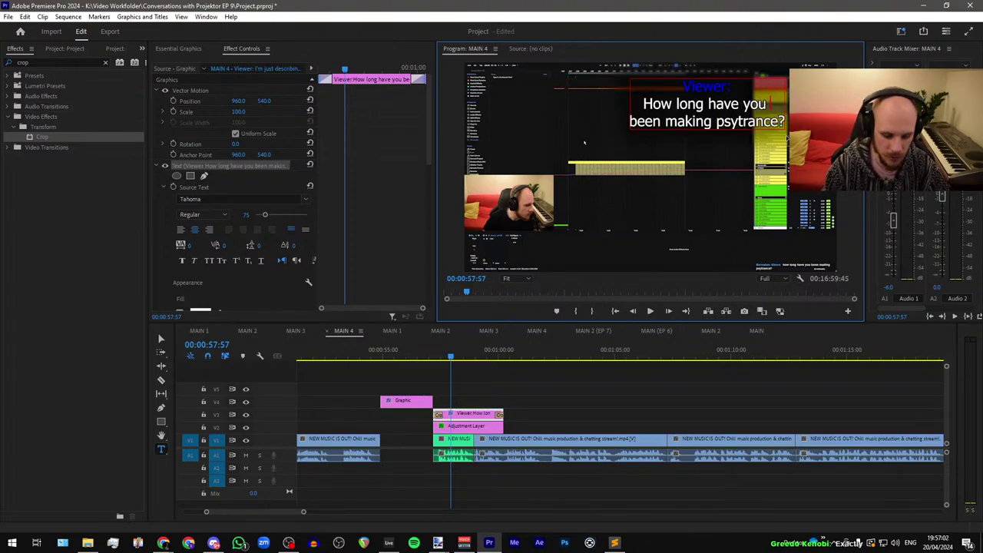
pyautogui.click(507, 427)
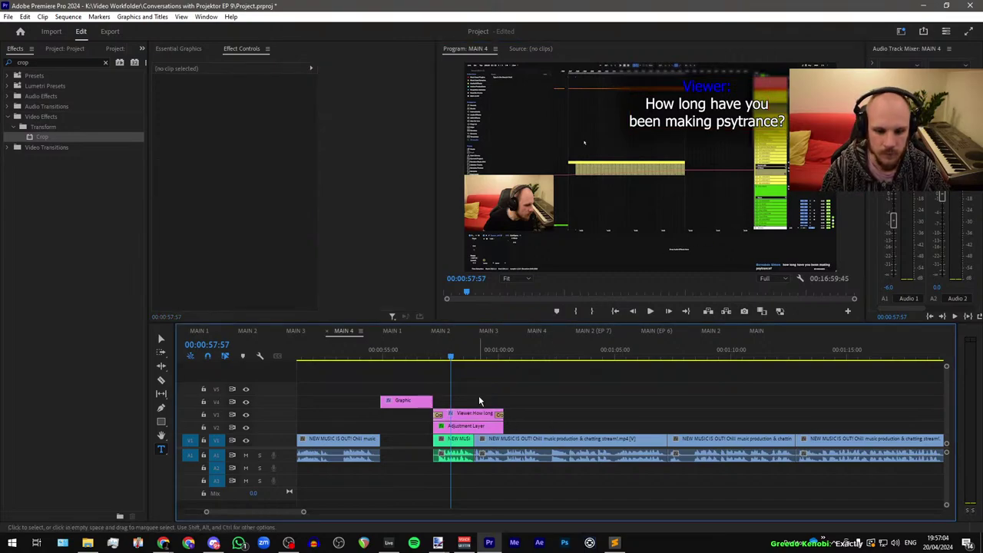
# Step: Play MAIN 4 from the start of the viewer title to check its timing against the green clip
pyautogui.scroll(2, 462, 380)
pyautogui.scroll(2, 459, 380)
pyautogui.click(398, 356)
pyautogui.press('space')
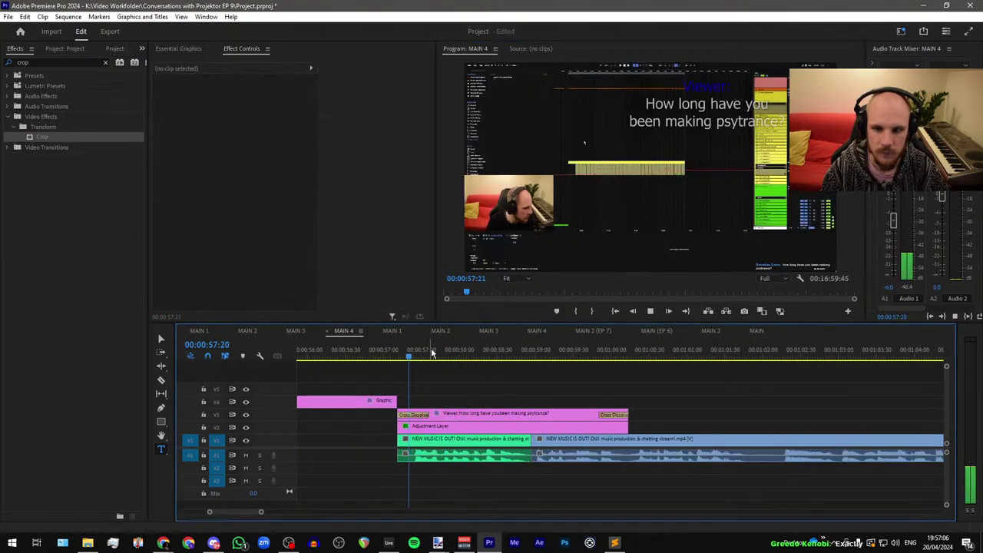
pyautogui.press('space')
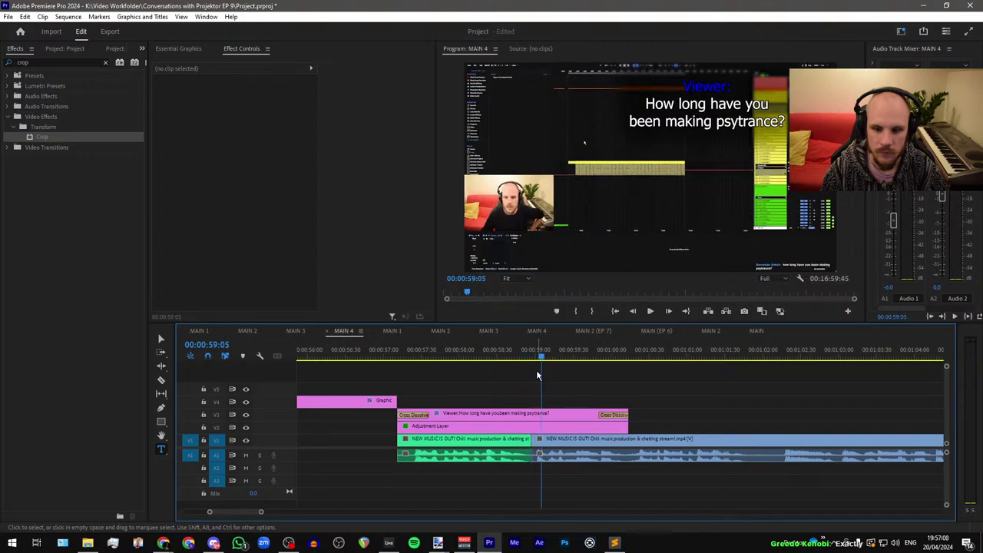
# Step: Trim the viewer title's end to about 00:00:59:12 and park the playhead at its closing Cross Dissolve's start, 00:00:58:48
pyautogui.click(522, 356)
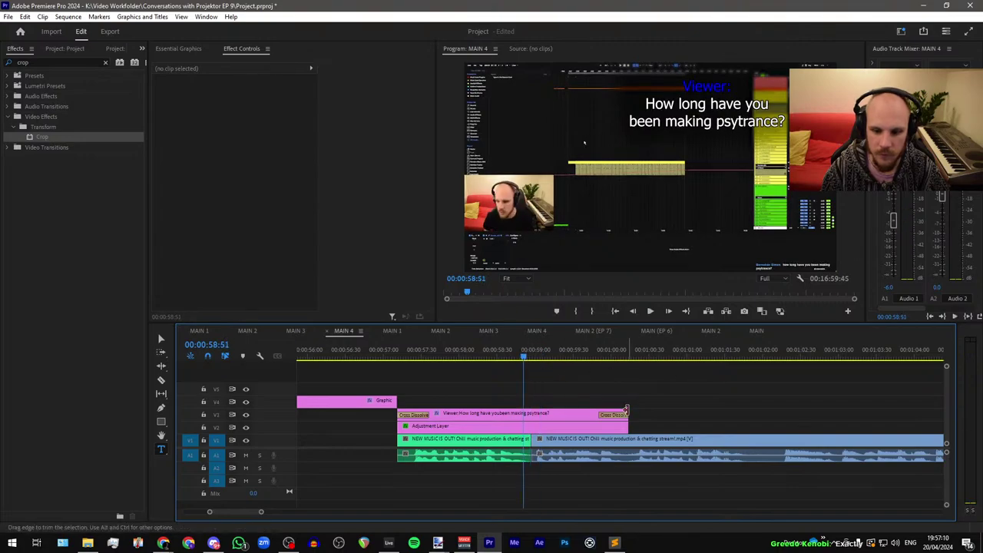
pyautogui.moveTo(627, 415); pyautogui.dragTo(550, 412)
pyautogui.scroll(3, 562, 399)
pyautogui.press('Left')
pyautogui.press('Left')
pyautogui.press('Left')
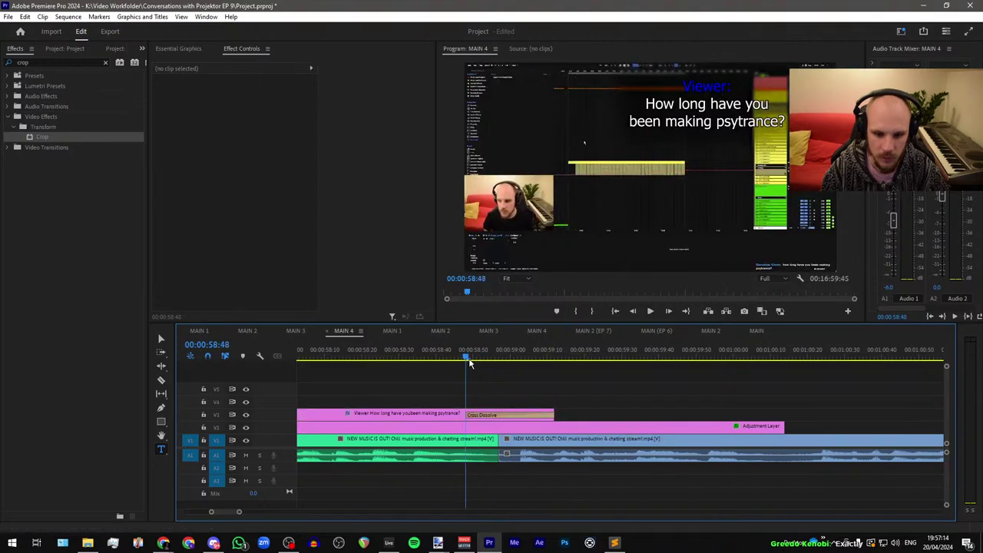
# Step: Move the adjustment layer's fade-out opacity keyframes to 00:00:58:48, trim its end to match the viewer title, and save the project
pyautogui.click(485, 428)
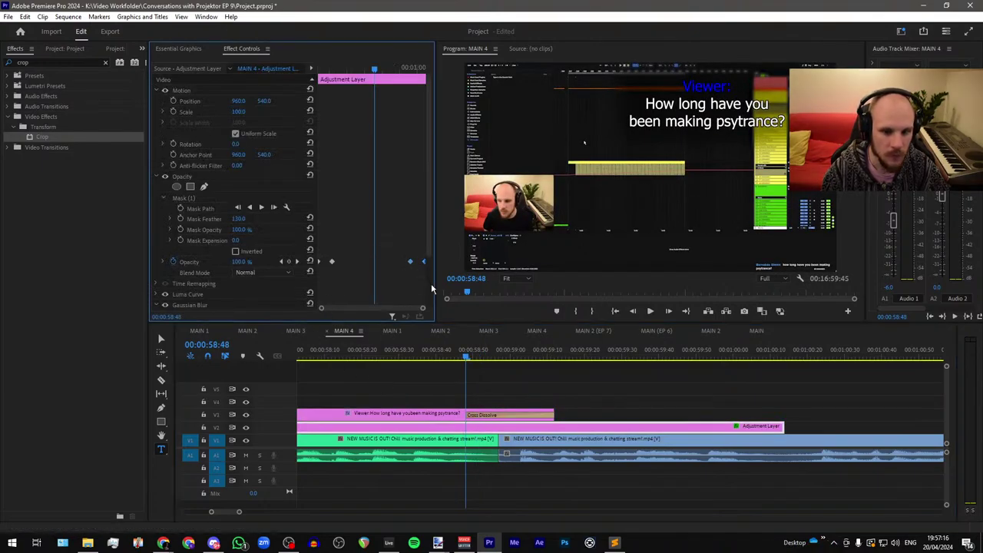
pyautogui.hotkey('ctrl', 'v')
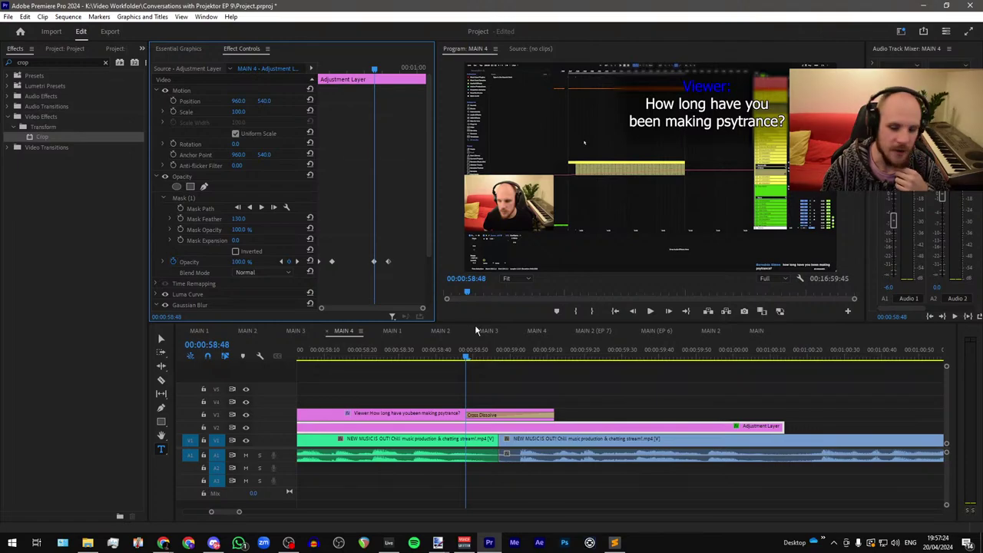
pyautogui.moveTo(783, 427); pyautogui.dragTo(554, 428)
pyautogui.click(577, 427)
pyautogui.hotkey('ctrl', 's')
pyautogui.click(586, 428)
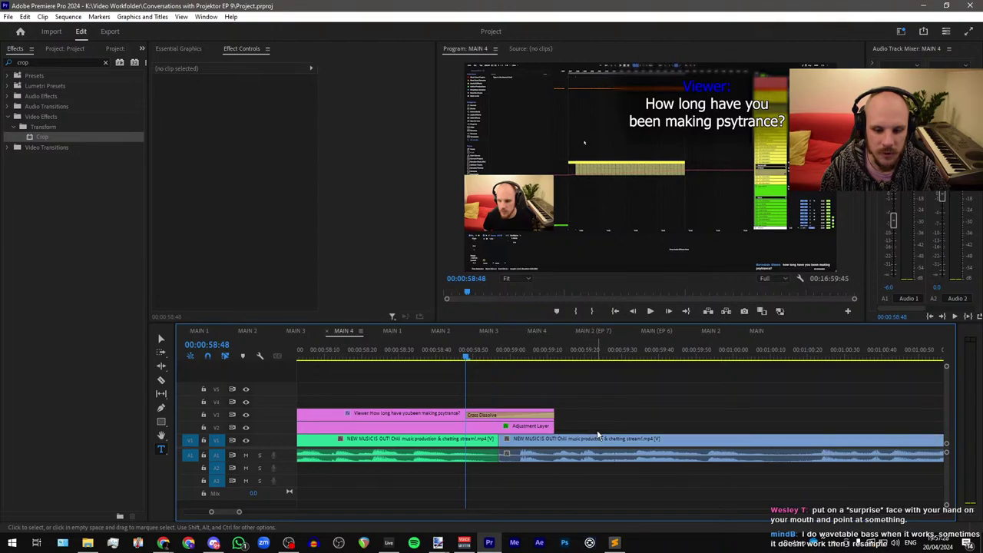
# Step: Reshape the adjustment layer's opacity mask by moving its lower-left corner outward behind the two-line viewer question
pyautogui.scroll(-6, 587, 432)
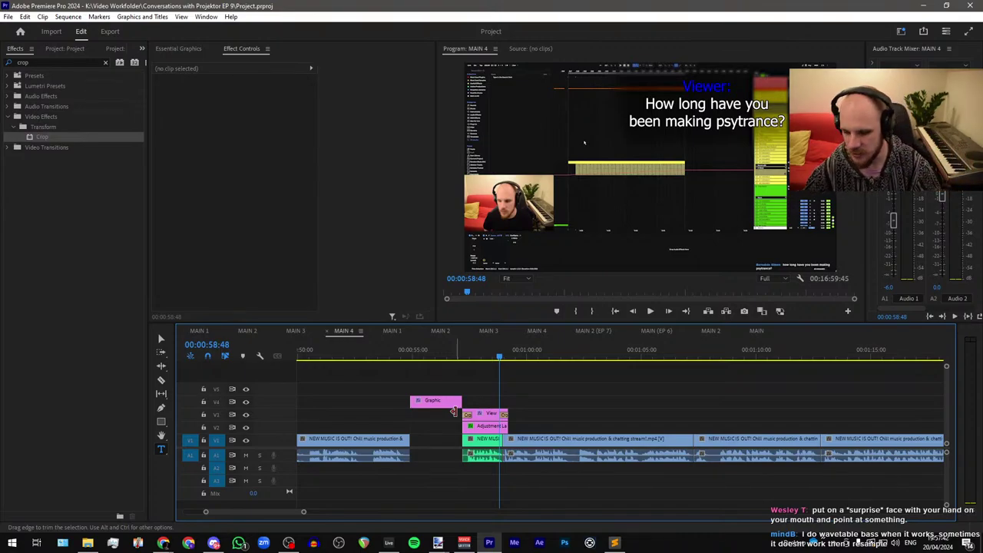
pyautogui.click(485, 425)
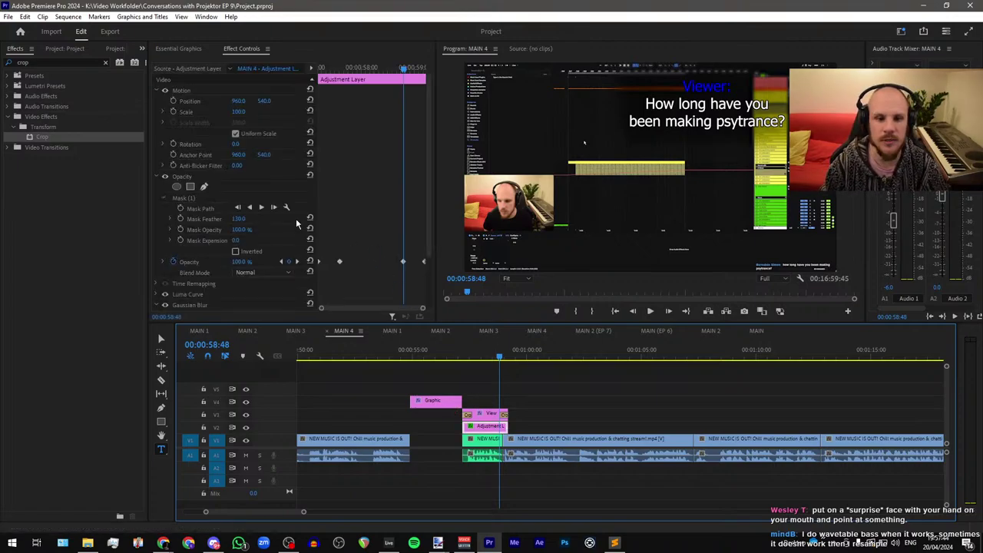
pyautogui.click(191, 199)
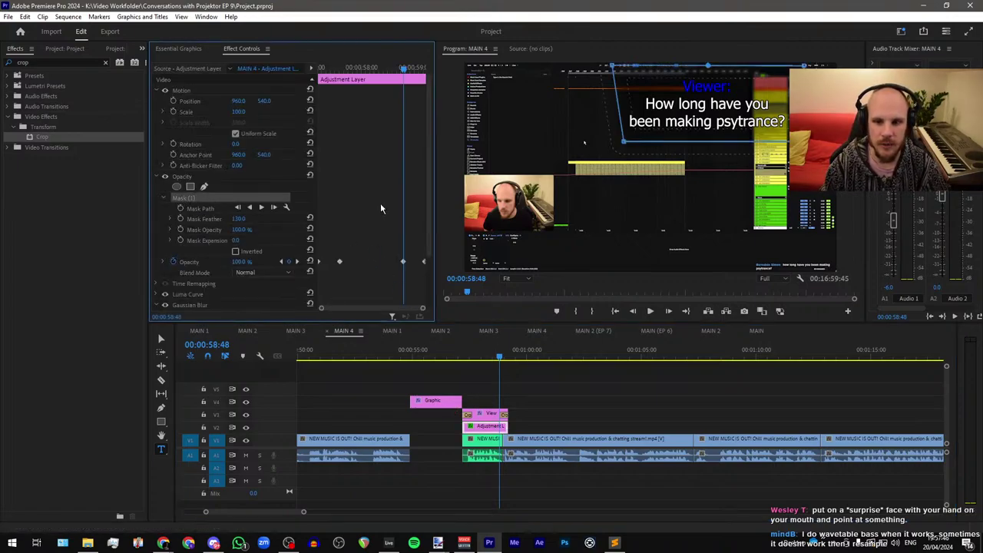
pyautogui.moveTo(626, 145); pyautogui.dragTo(615, 142)
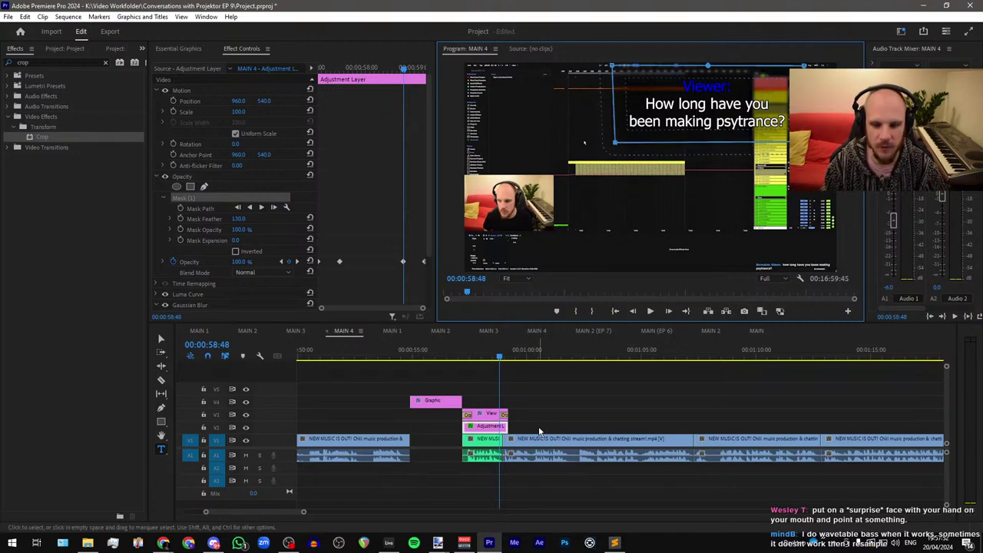
pyautogui.click(542, 432)
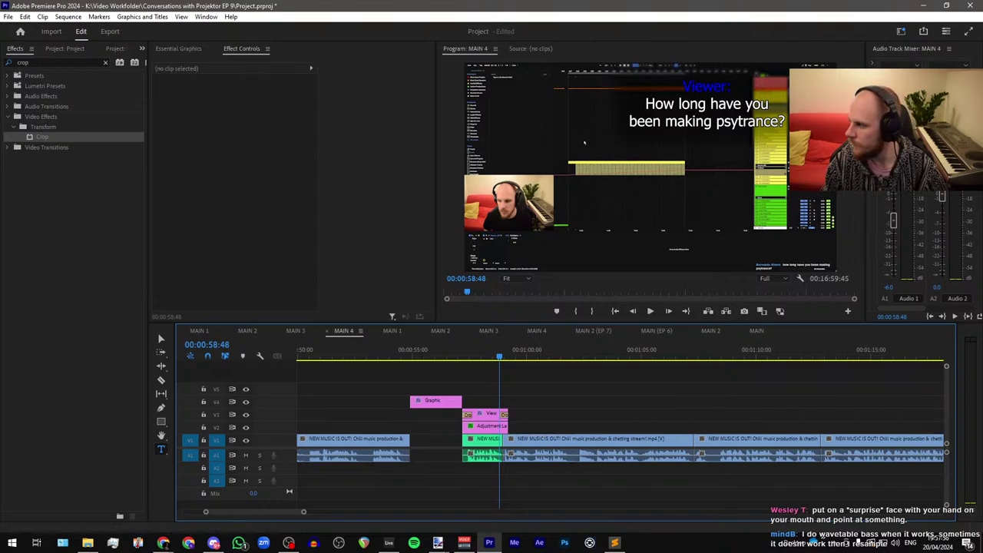
# Step: Switch to Chrome, look at the AlsoProjektor YouTube channel page and highlight its channel name, and return to Premiere Pro
pyautogui.hotkey('alt', 'Tab')
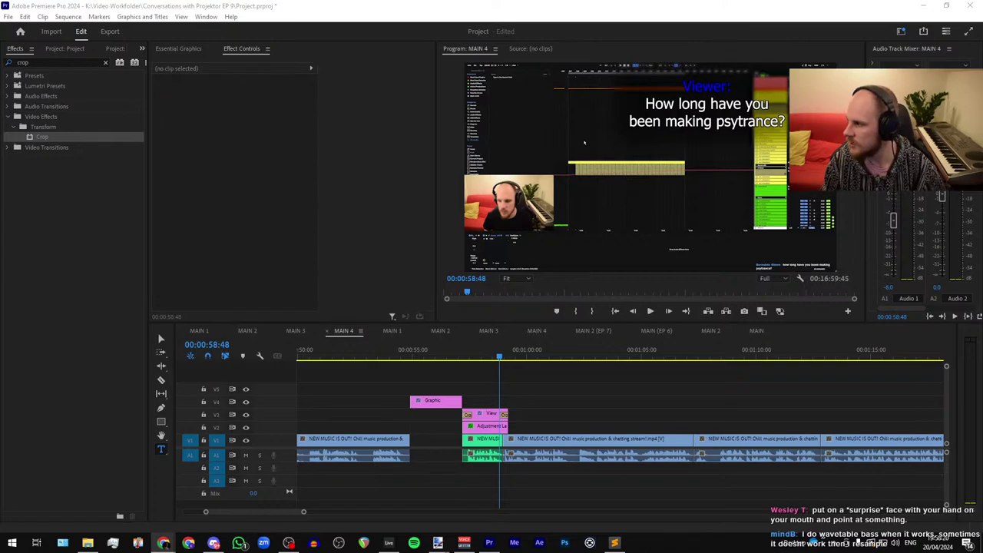
pyautogui.moveTo(982, 77); pyautogui.dragTo(602, 76)
pyautogui.doubleClick(602, 77)
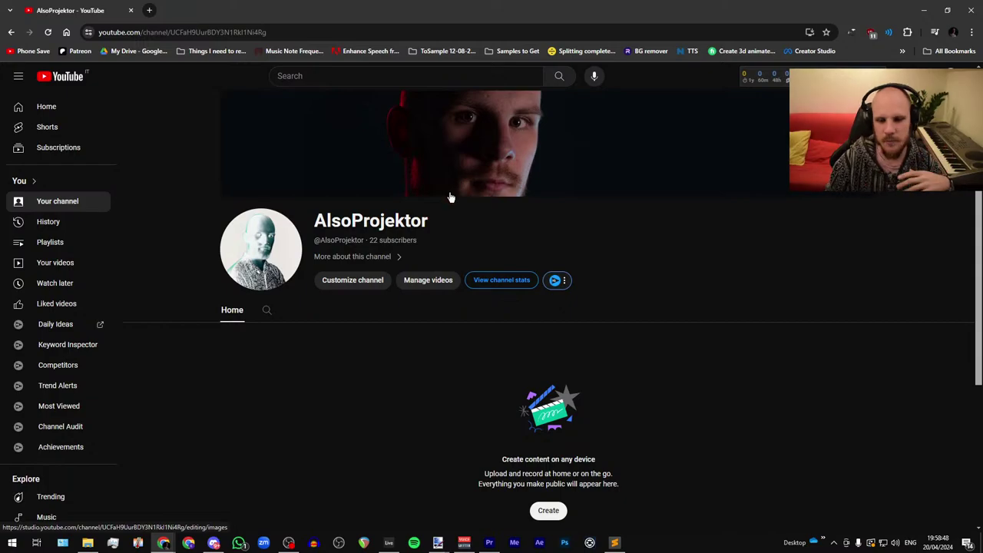
pyautogui.moveTo(352, 221); pyautogui.dragTo(443, 228)
pyautogui.click(445, 226)
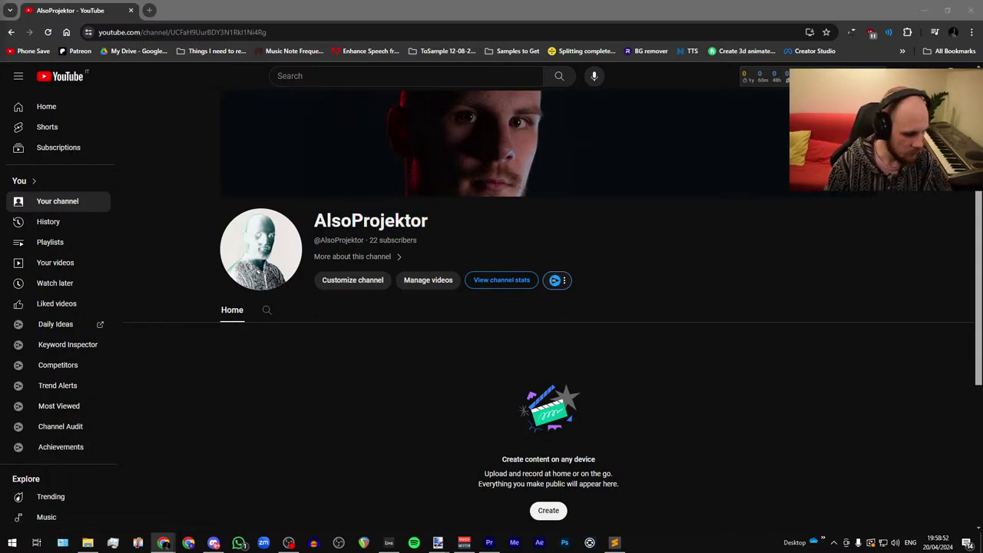
pyautogui.press('super')
pyautogui.press('super')
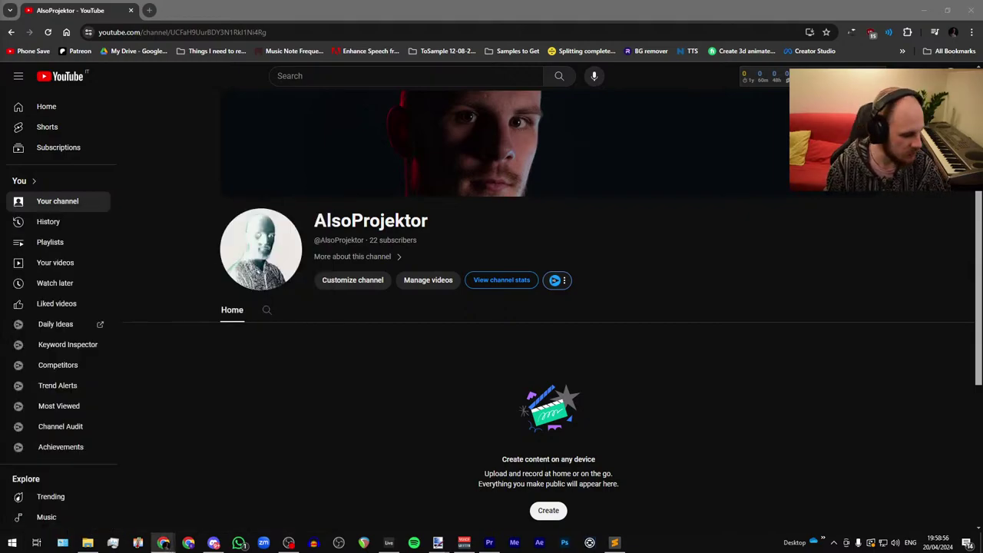
pyautogui.doubleClick(467, 220)
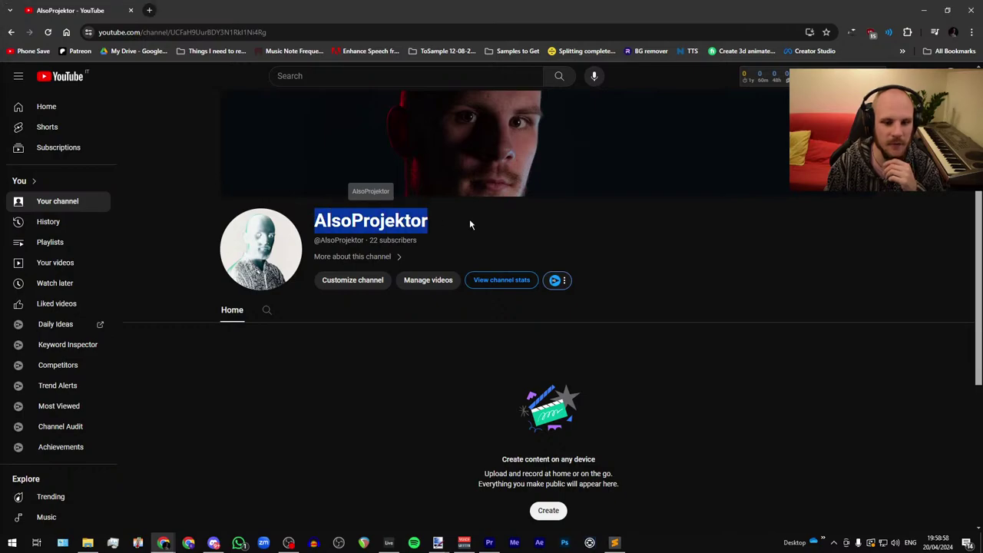
pyautogui.click(446, 230)
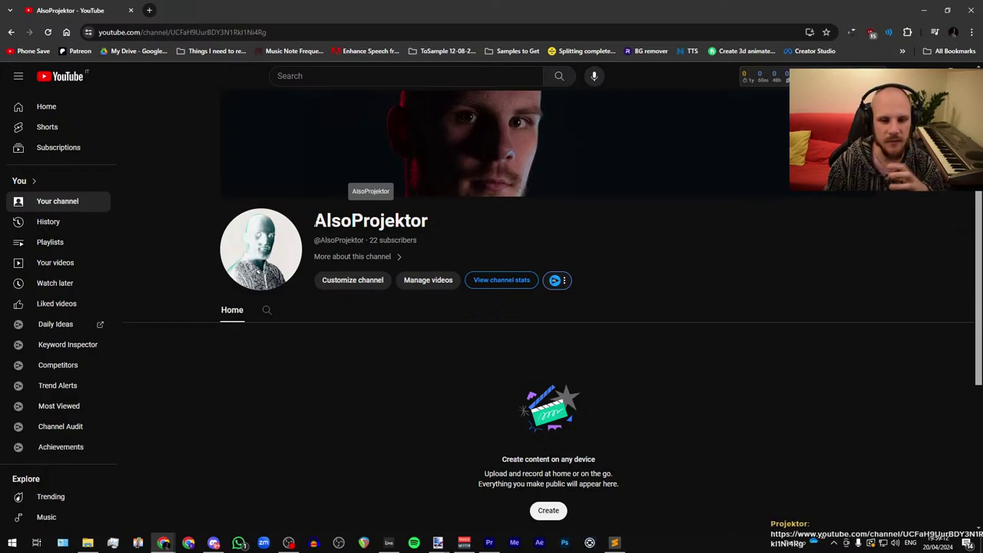
pyautogui.moveTo(315, 220); pyautogui.dragTo(438, 225)
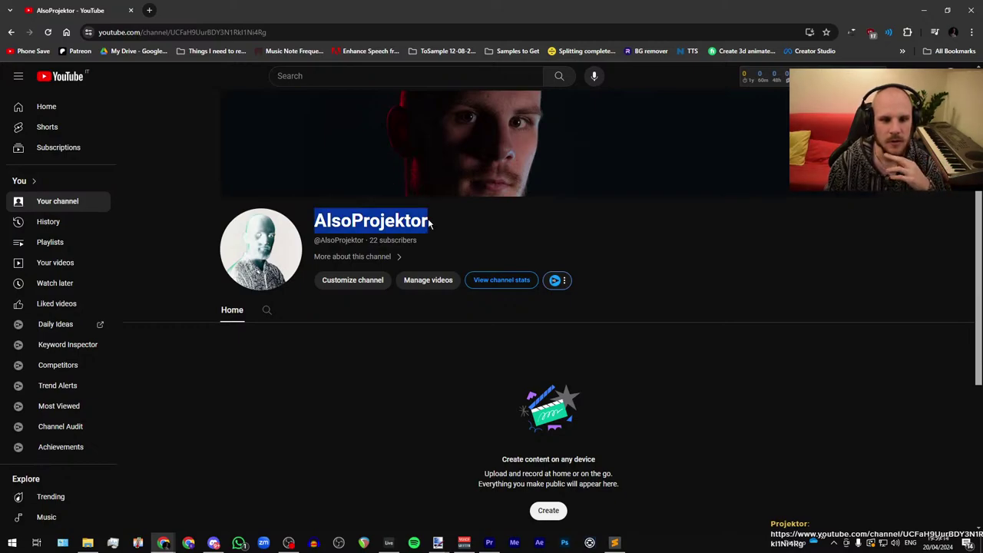
pyautogui.click(316, 220)
pyautogui.moveTo(316, 221); pyautogui.dragTo(472, 236)
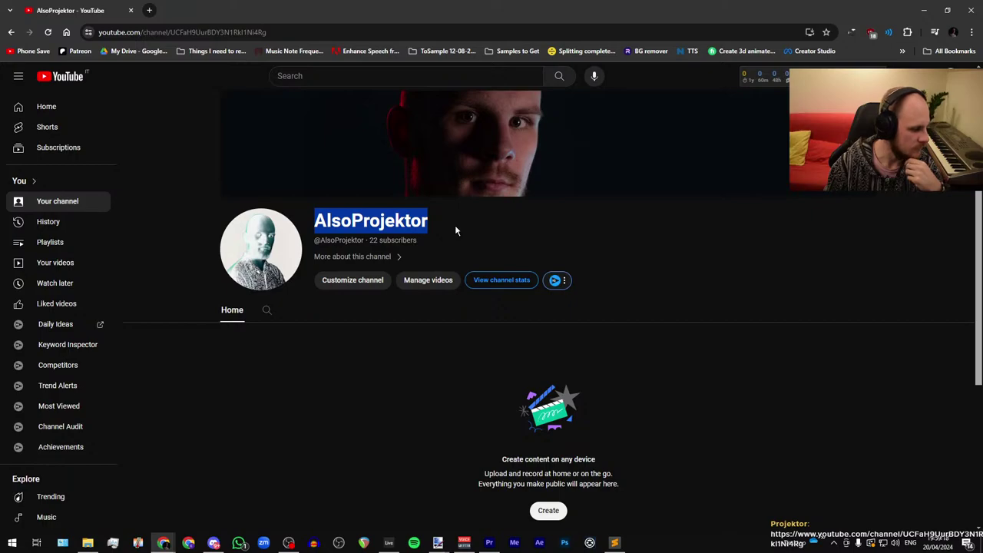
pyautogui.hotkey('alt', 'Tab')
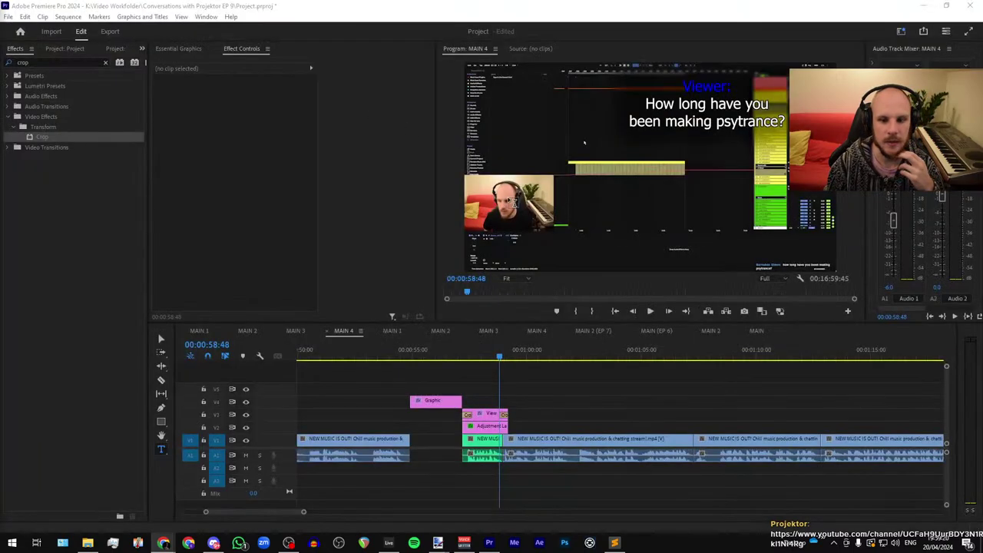
# Step: Play MAIN 4 onward from the viewer title at 00:00:58:48 and stop at 00:01:14:07 to review the following clips
pyautogui.click(533, 418)
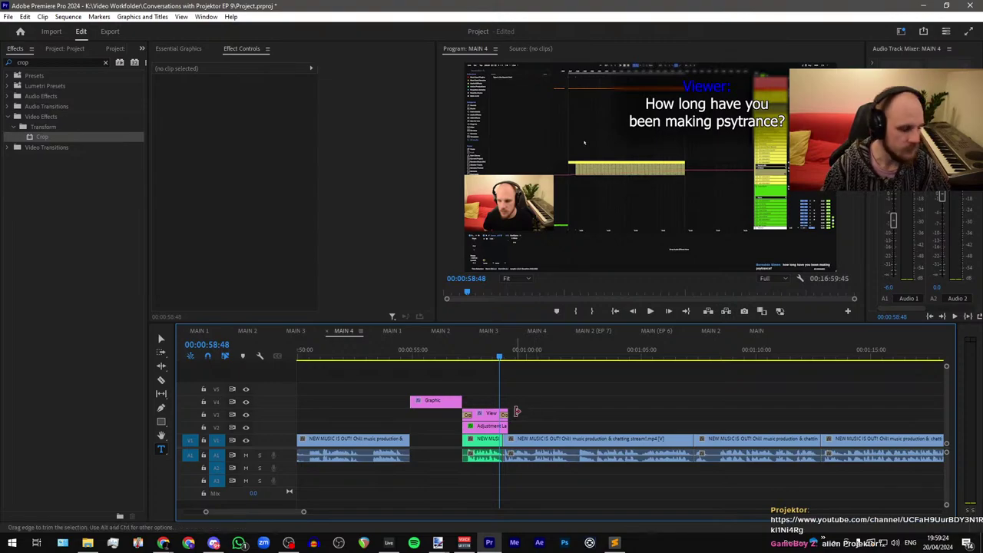
pyautogui.scroll(-6, 451, 377)
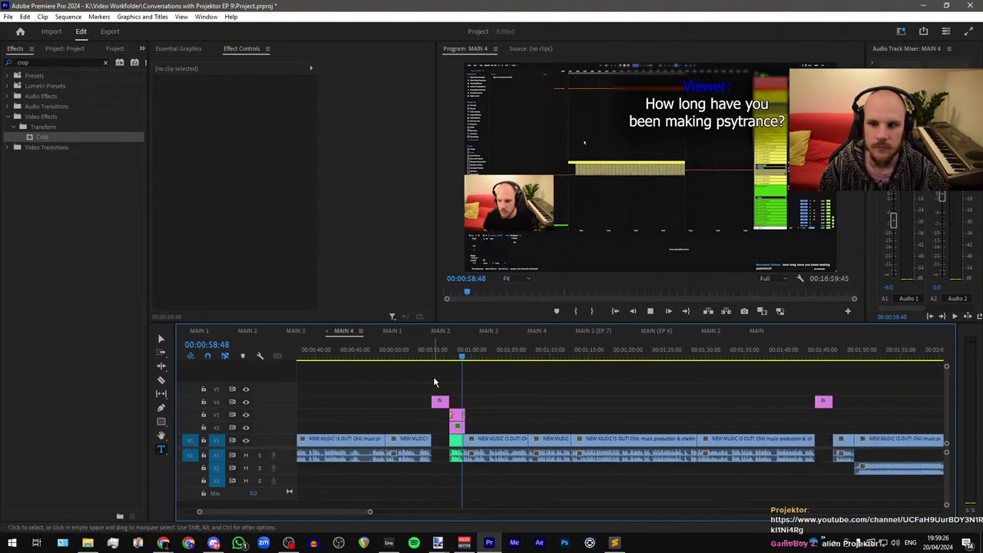
pyautogui.press('space')
pyautogui.scroll(-3, 444, 389)
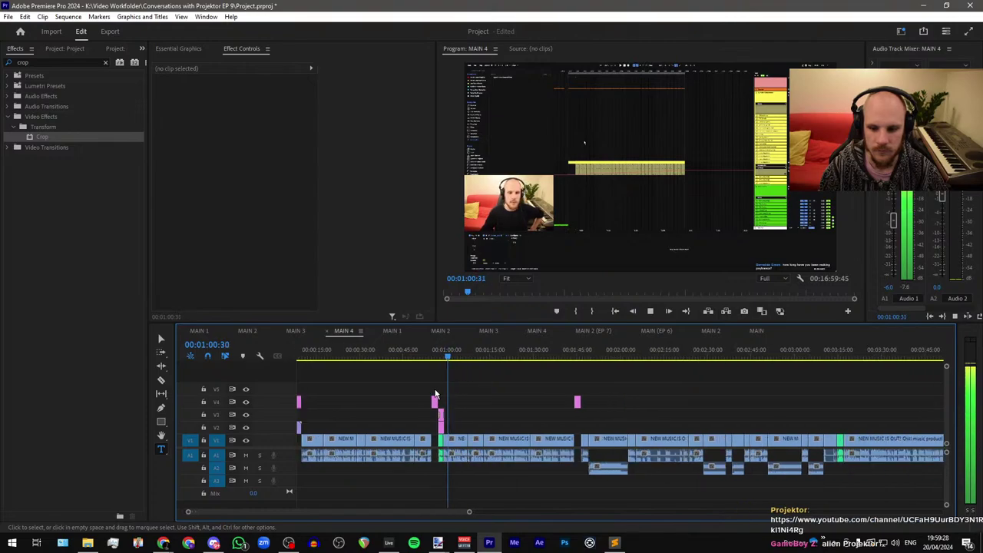
pyautogui.scroll(4, 435, 395)
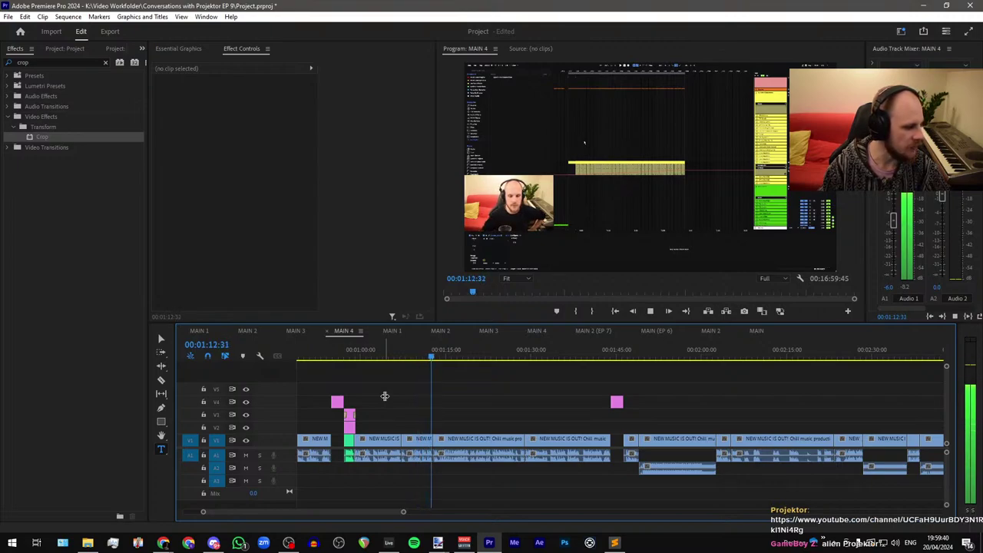
pyautogui.press('space')
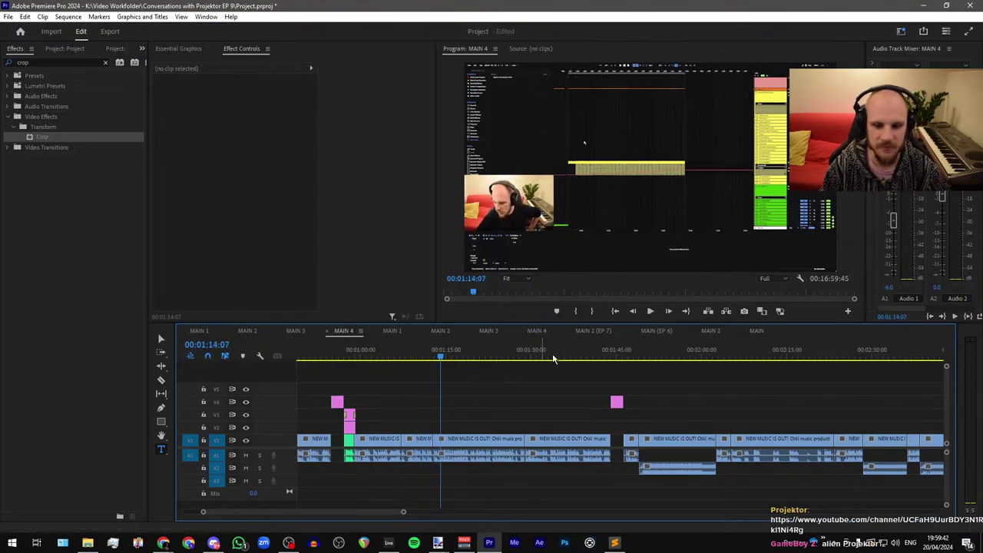
# Step: Copy the viewer title and its adjustment layer from about 00:01:00:00 onto the tracks above the green clip at 00:03:15
pyautogui.click(604, 354)
pyautogui.scroll(-4, 376, 438)
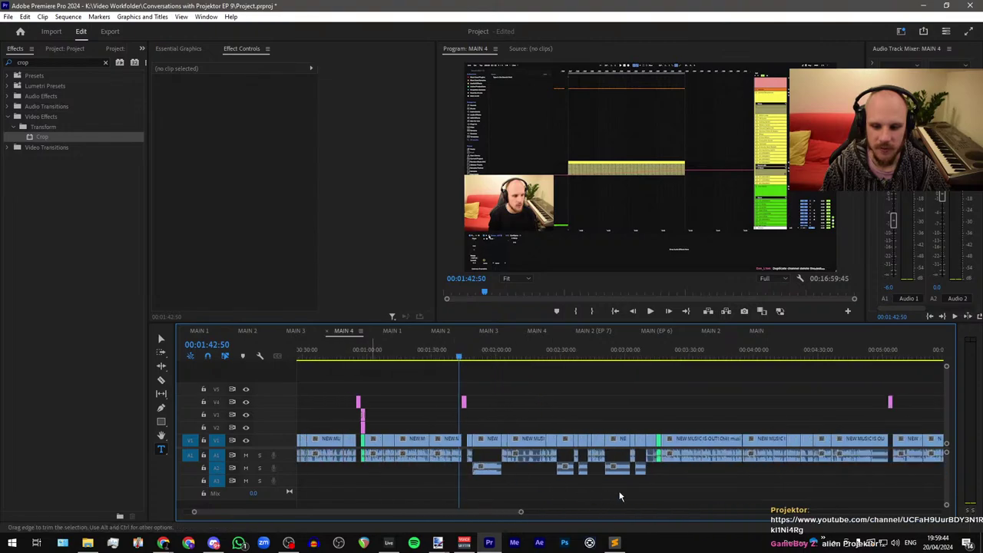
pyautogui.scroll(2, 666, 461)
pyautogui.scroll(-3, 670, 456)
pyautogui.click(401, 421)
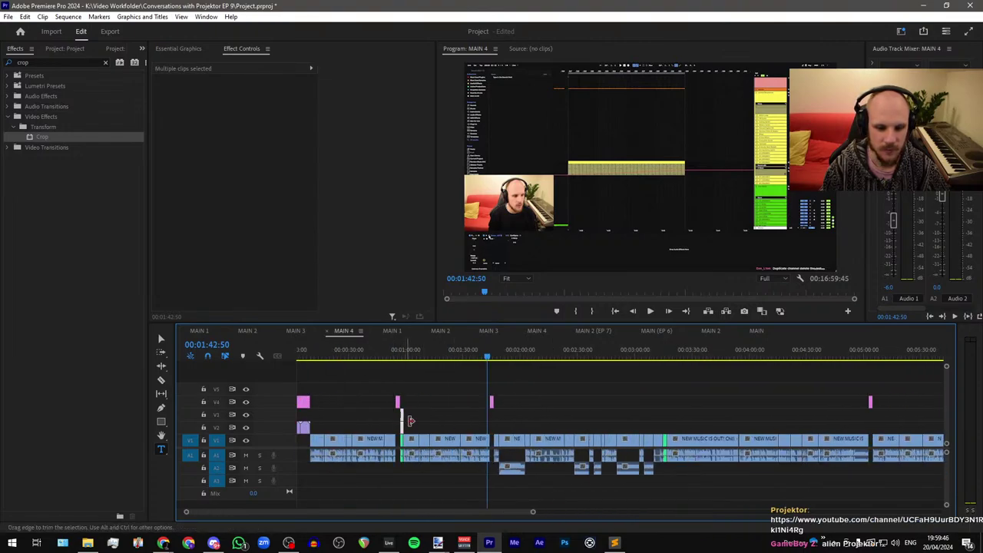
pyautogui.click(666, 355)
pyautogui.press('=')
pyautogui.press('=')
pyautogui.press('=')
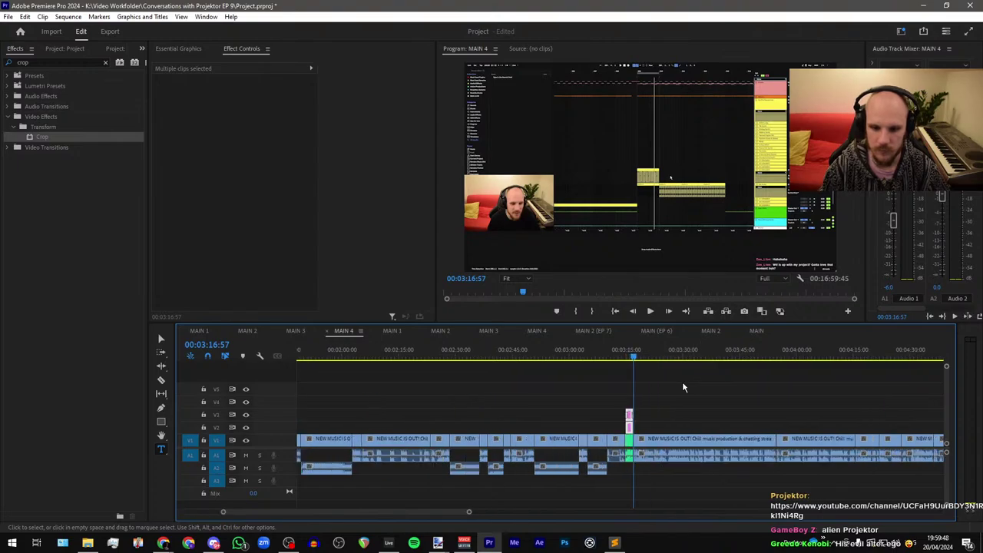
# Step: Extend the ends of the copied viewer title and adjustment layer to the green clip's end at 00:03:16:57
pyautogui.scroll(3, 538, 376)
pyautogui.moveTo(522, 422); pyautogui.dragTo(502, 411)
pyautogui.scroll(-2, 492, 403)
pyautogui.press('=')
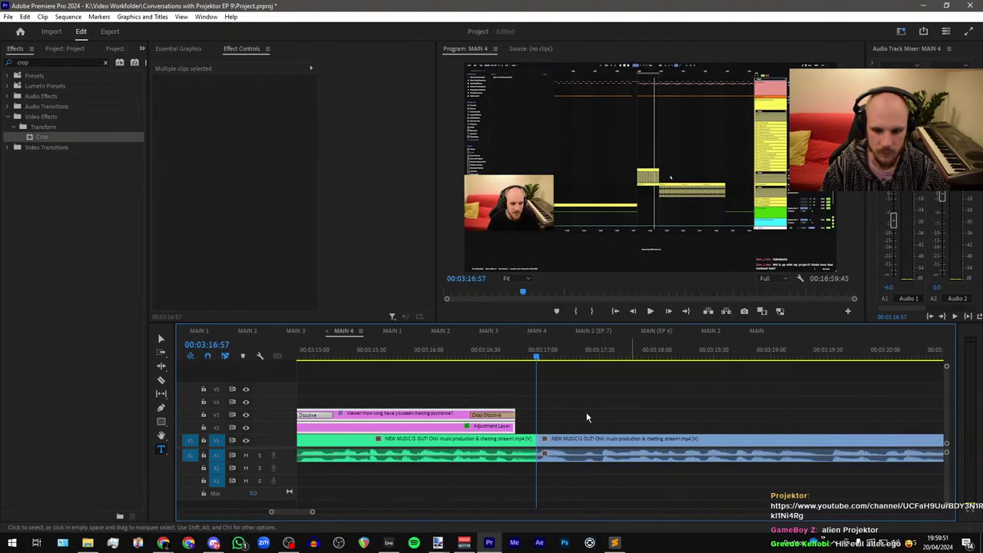
pyautogui.click(540, 416)
pyautogui.moveTo(513, 413); pyautogui.dragTo(535, 415)
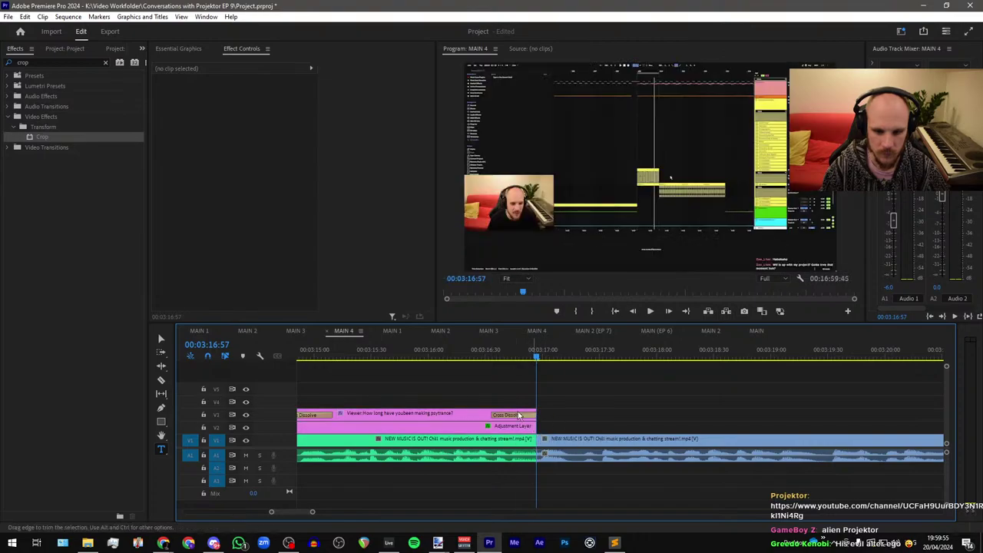
# Step: Move the copied adjustment layer's fade-out opacity keyframes to start at 00:03:16:33, and save the project
pyautogui.click(490, 357)
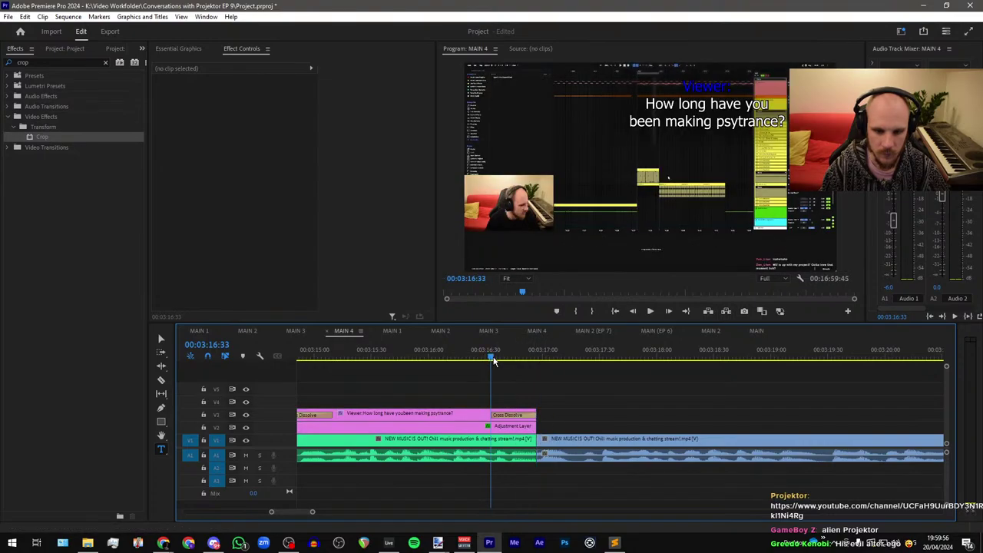
pyautogui.click(488, 426)
pyautogui.moveTo(379, 227); pyautogui.dragTo(417, 289)
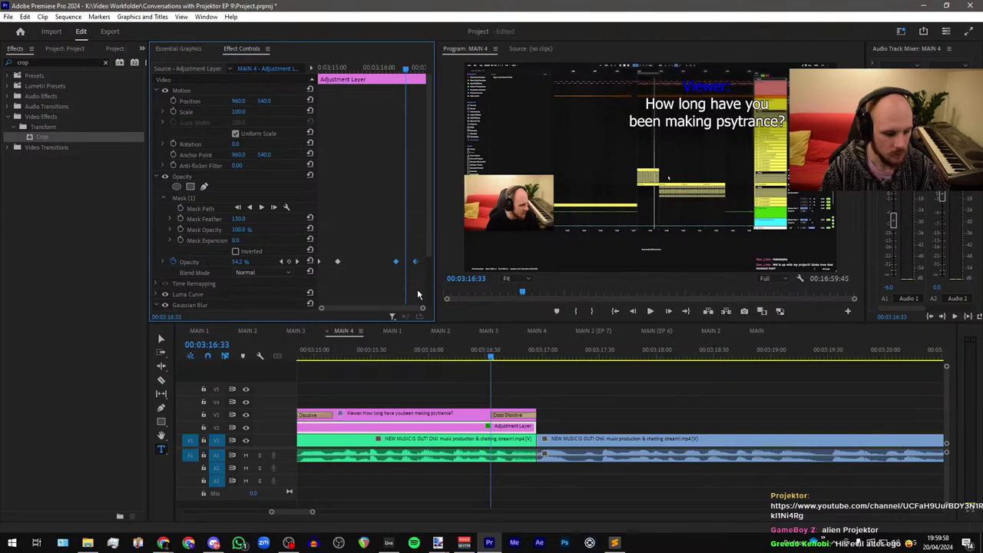
pyautogui.hotkey('ctrl', 'x')
pyautogui.hotkey('ctrl', 'v')
pyautogui.click(569, 422)
pyautogui.hotkey('ctrl', 's')
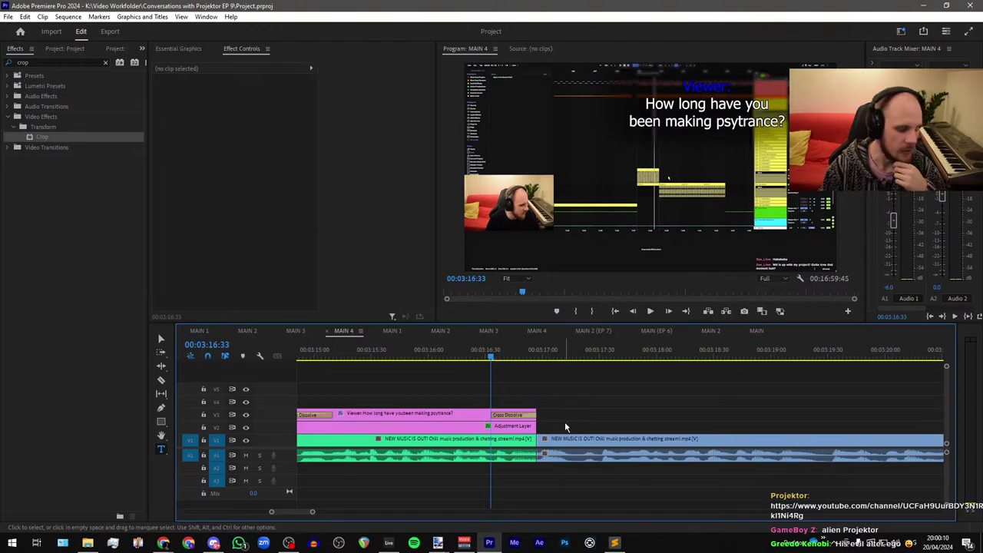
# Step: Play the green clip with its viewer title from 00:03:15 to 00:03:16:59 to hear the question being asked
pyautogui.scroll(-5, 561, 427)
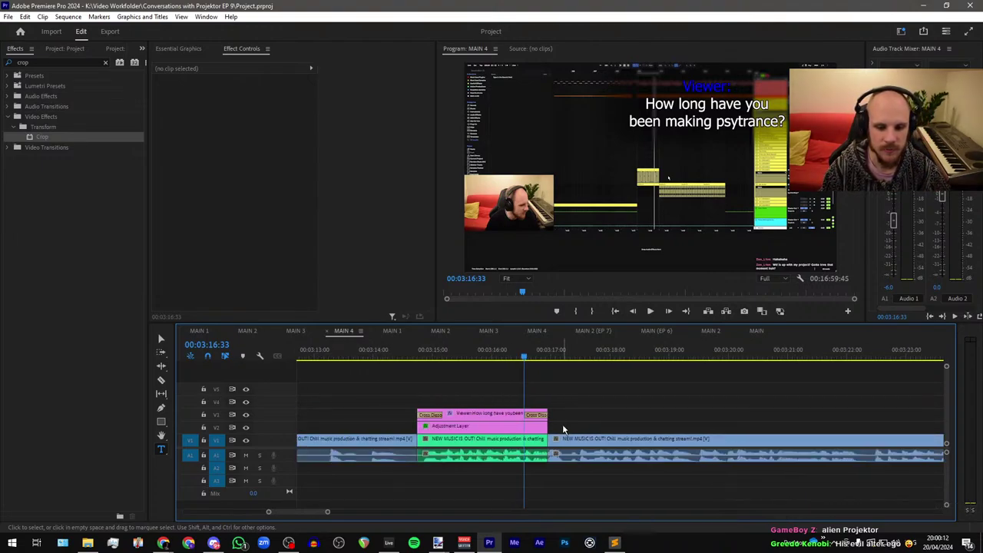
pyautogui.click(487, 355)
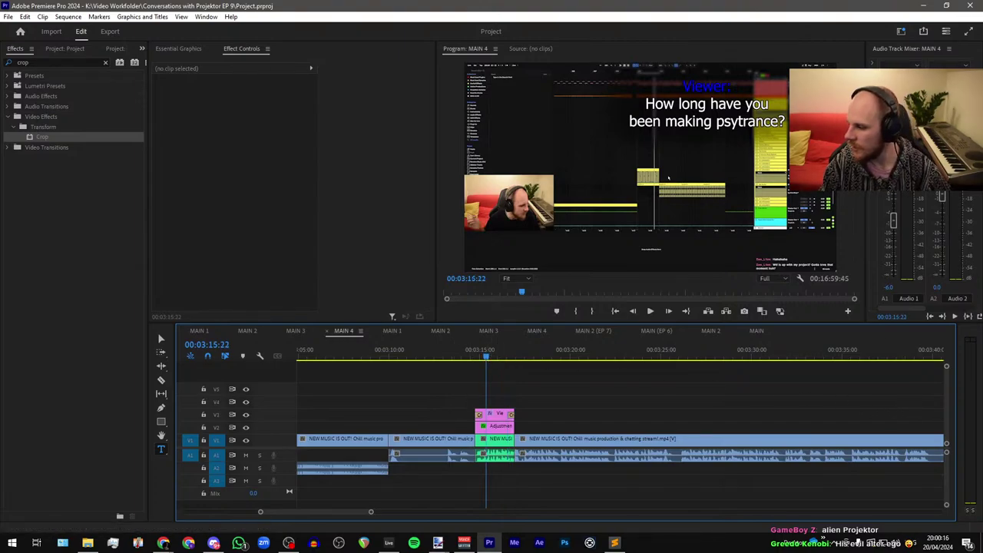
pyautogui.hotkey('alt', 'Tab')
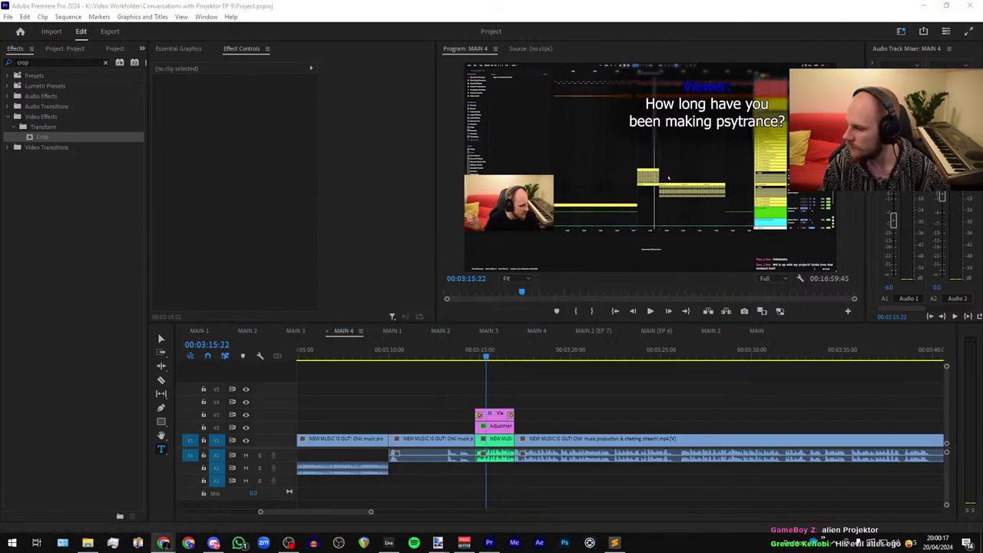
pyautogui.click(489, 355)
pyautogui.press('space')
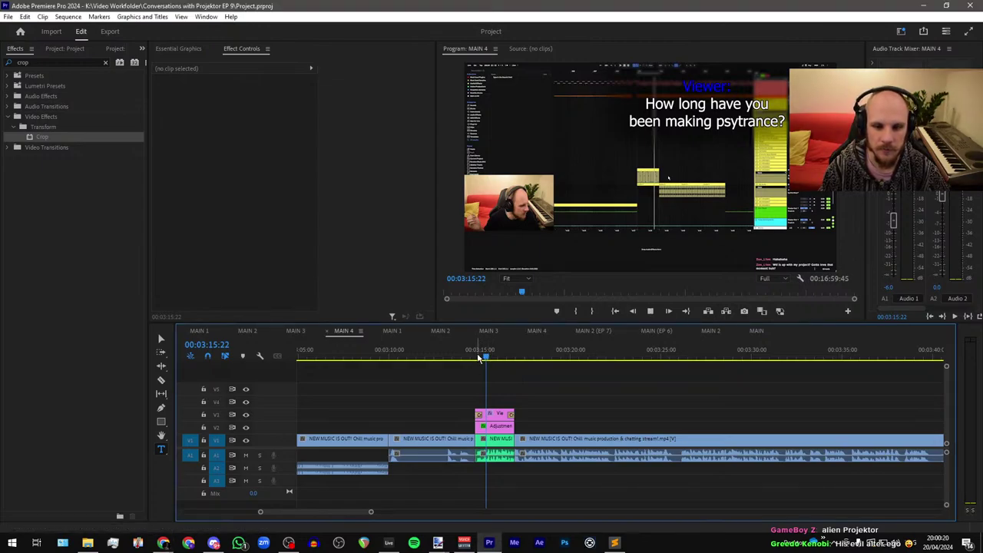
pyautogui.click(476, 355)
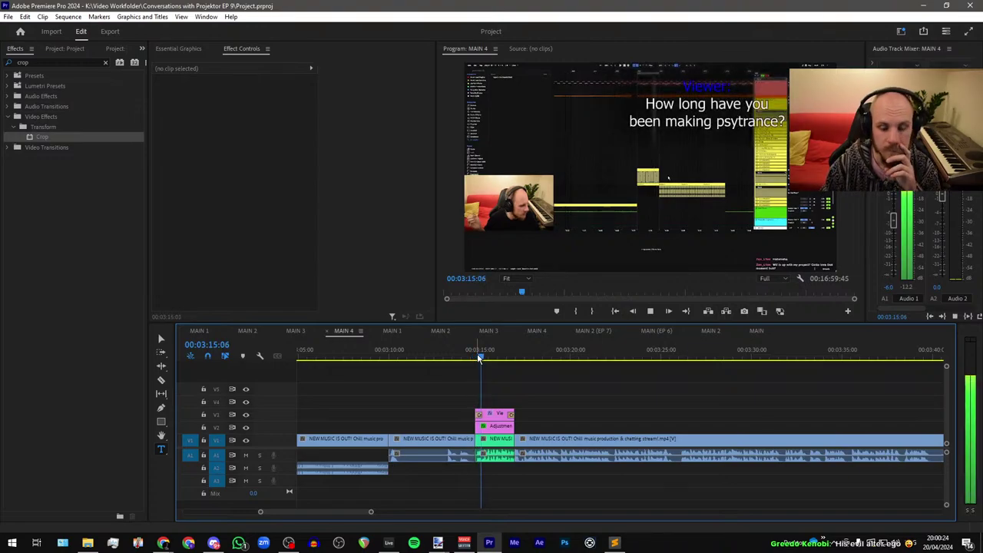
pyautogui.press('space')
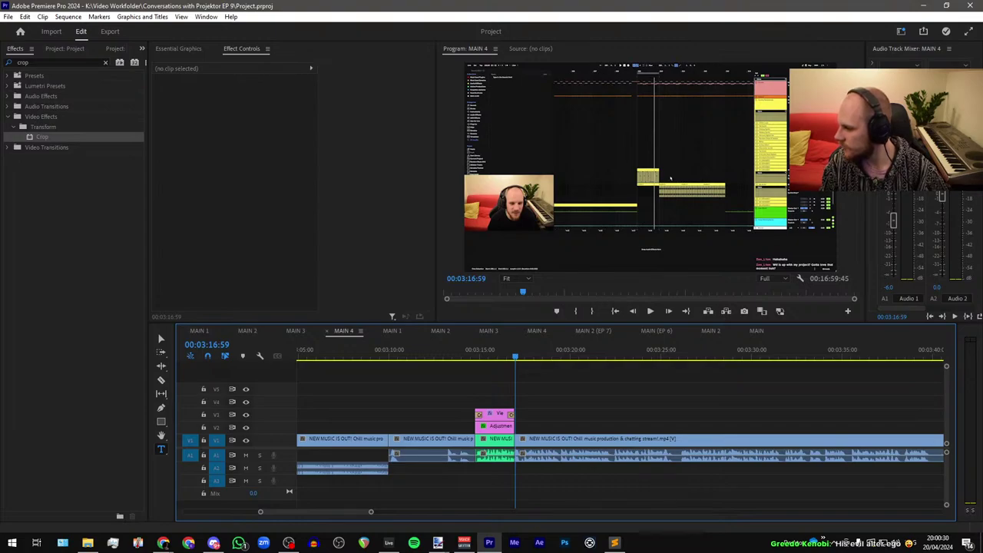
# Step: Fetch the viewer's question from Chrome and replace the title's question with "What is up with my project? Gotta love that moment huh" on two lines
pyautogui.hotkey('alt', 'Tab')
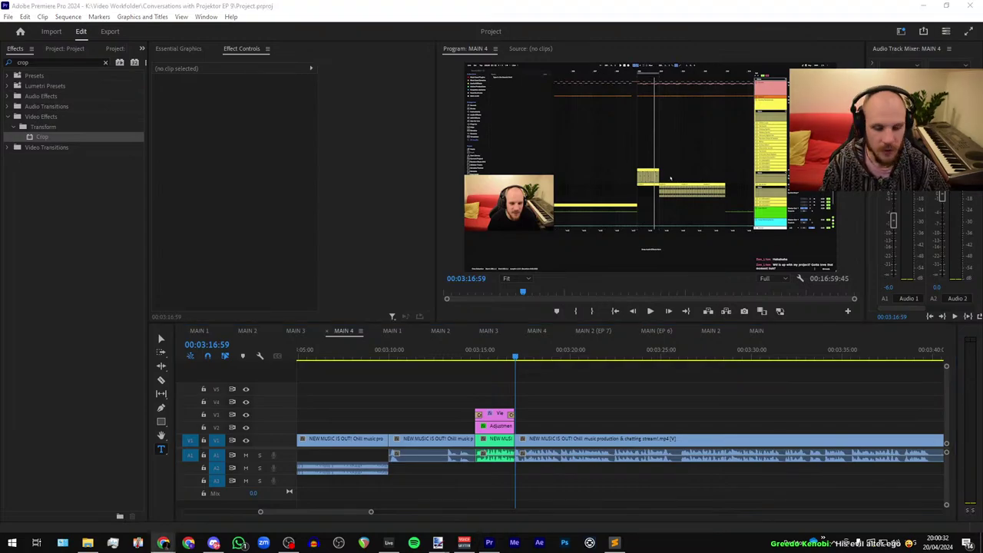
pyautogui.click(492, 355)
pyautogui.click(494, 415)
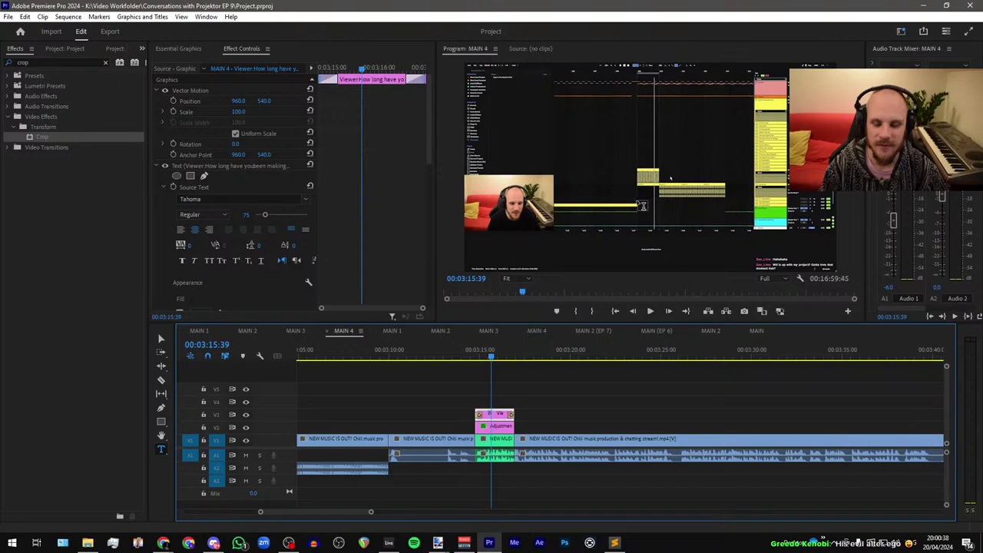
pyautogui.moveTo(647, 103); pyautogui.dragTo(779, 129)
pyautogui.hotkey('ctrl', 'v')
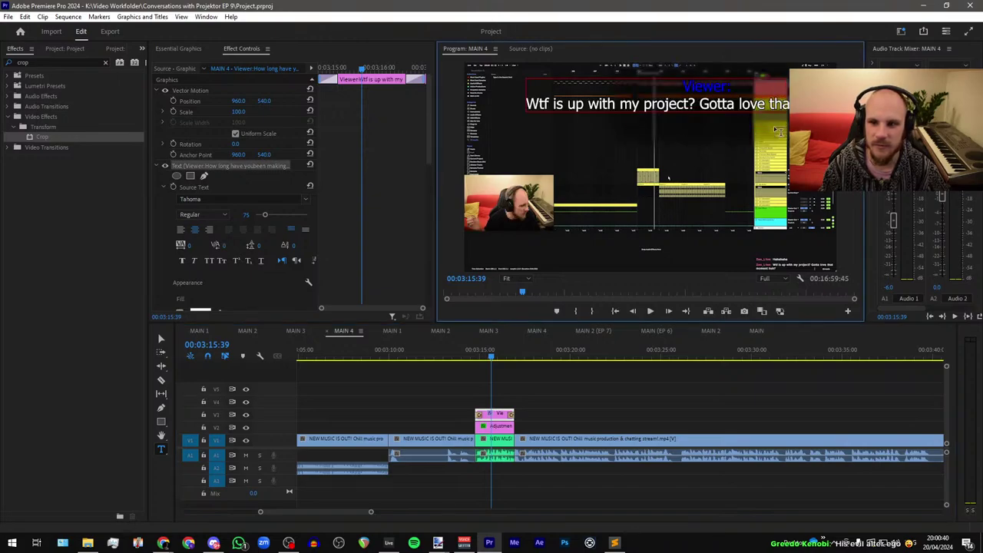
pyautogui.click(702, 104)
pyautogui.click(702, 104)
pyautogui.press('Return')
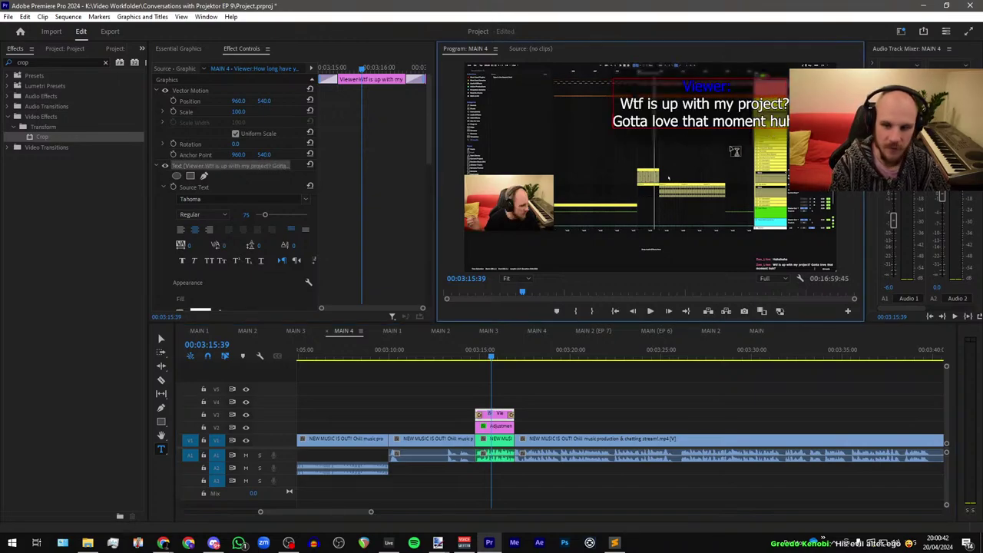
pyautogui.moveTo(645, 103); pyautogui.dragTo(619, 104)
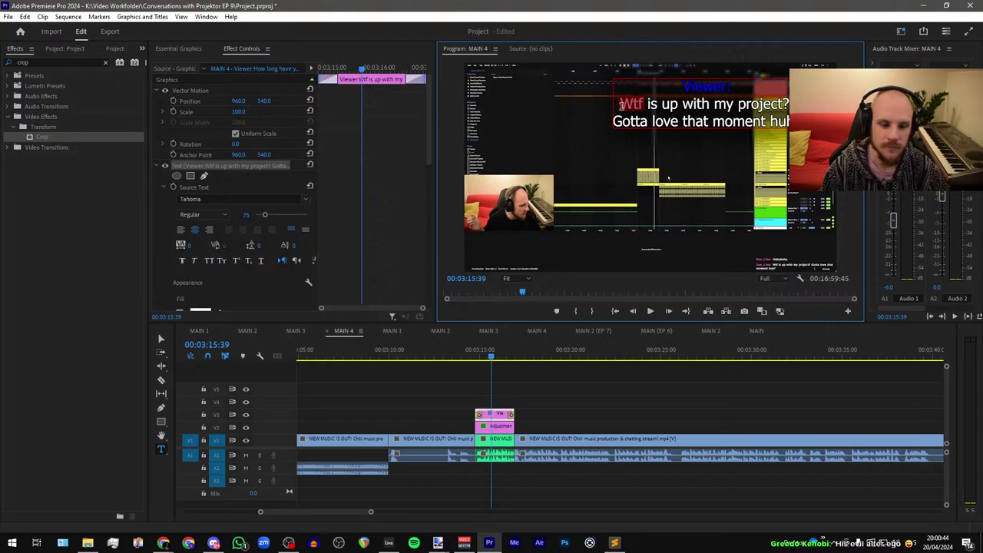
pyautogui.write('What')
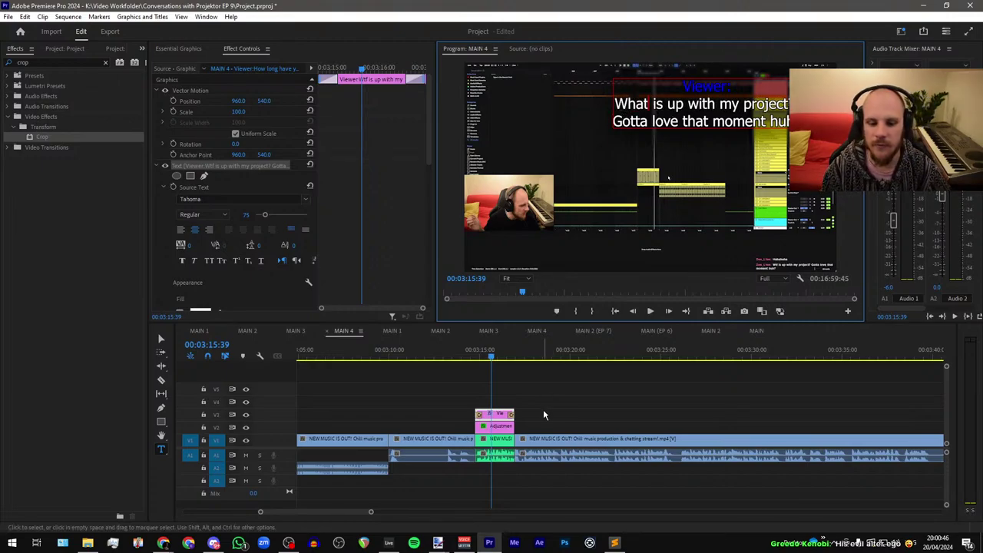
pyautogui.click(544, 409)
# Step: Play and scrub MAIN 4 from 00:03:09:34 through the viewer title to 00:03:17:29 to review the edit
pyautogui.moveTo(430, 368); pyautogui.dragTo(390, 375)
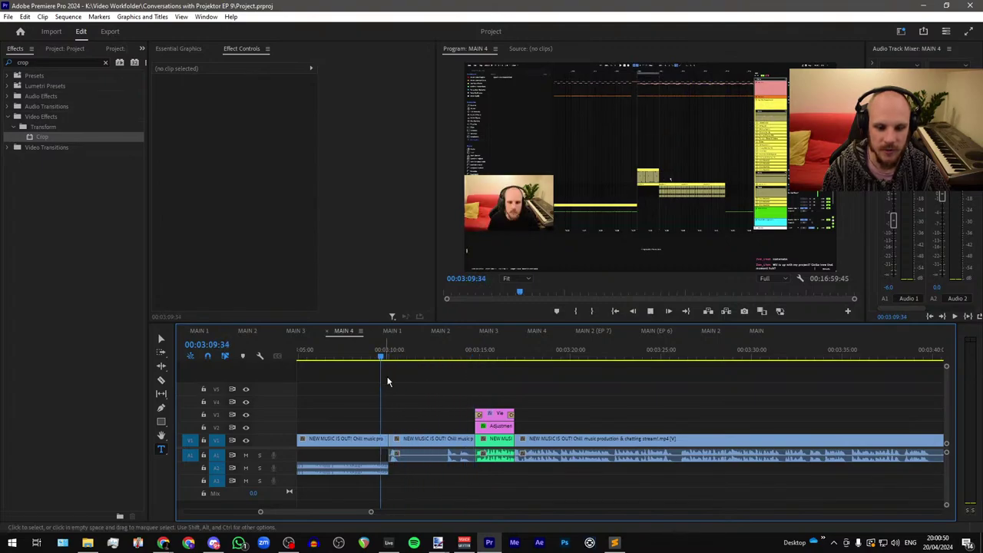
pyautogui.press('space')
pyautogui.scroll(2, 407, 385)
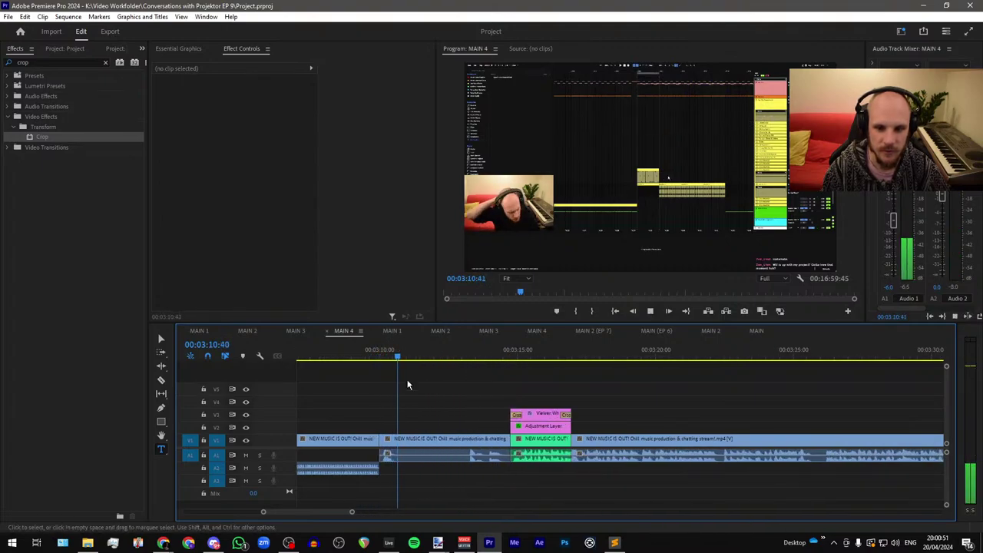
pyautogui.click(448, 360)
pyautogui.moveTo(447, 361); pyautogui.dragTo(423, 368)
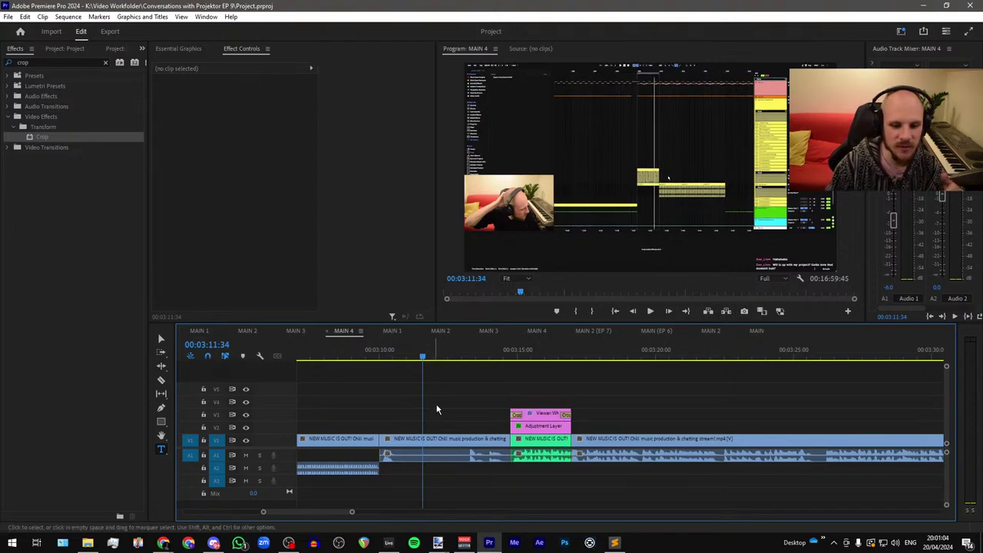
pyautogui.click(427, 358)
pyautogui.moveTo(427, 359)
pyautogui.mouseDown()
pyautogui.moveTo(514, 363)
pyautogui.moveTo(437, 361)
pyautogui.mouseUp()
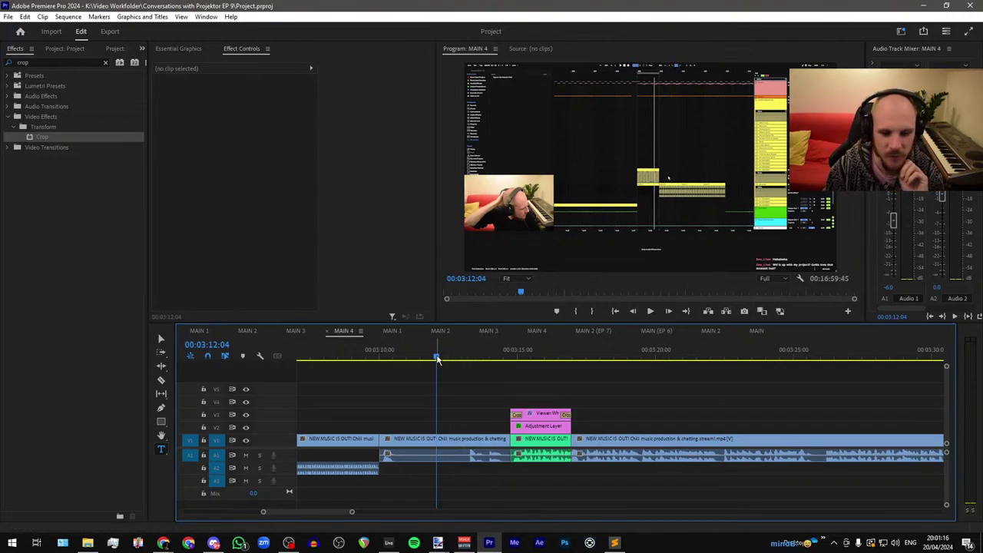
pyautogui.moveTo(436, 358); pyautogui.dragTo(516, 367)
pyautogui.moveTo(444, 363); pyautogui.dragTo(587, 363)
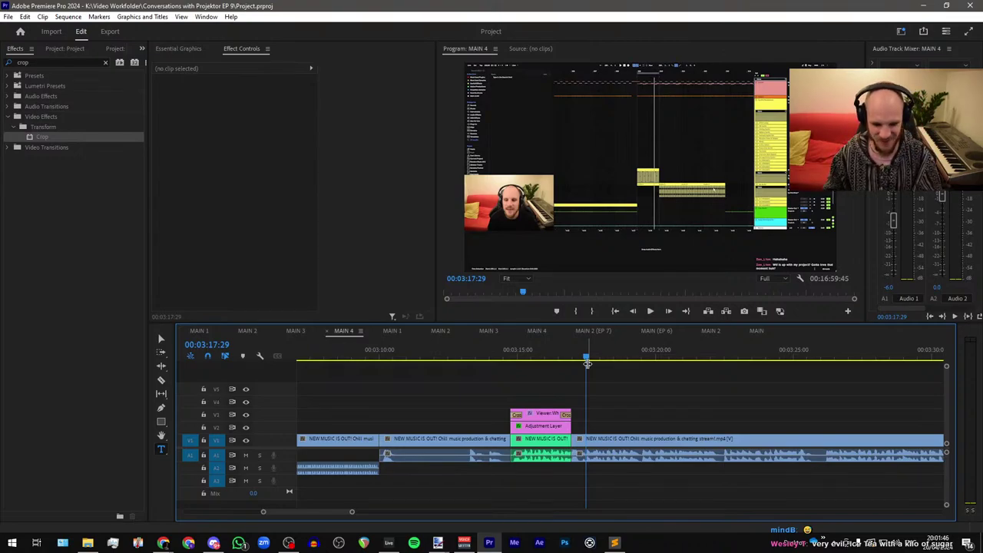
pyautogui.click(568, 357)
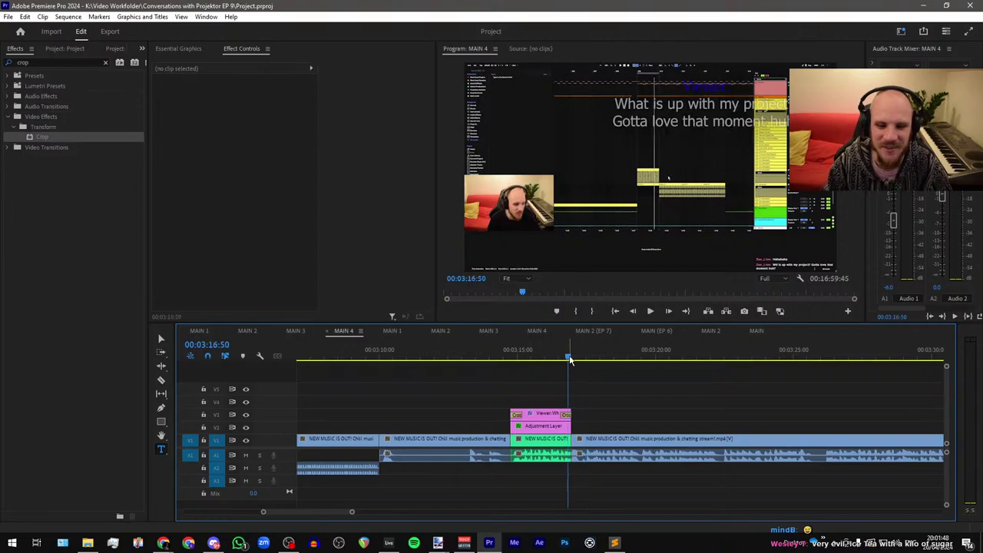
# Step: Save the project, switch briefly to Chrome, and return to the MAIN 4 timeline in Premiere Pro
pyautogui.scroll(-3, 407, 388)
pyautogui.scroll(-3, 407, 388)
pyautogui.hotkey('ctrl', 's')
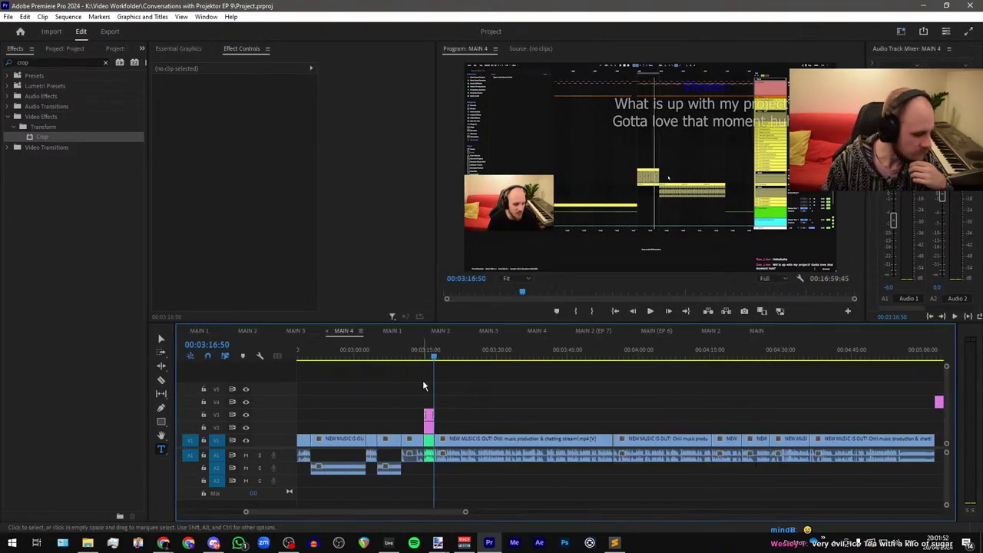
pyautogui.hotkey('alt', 'Tab')
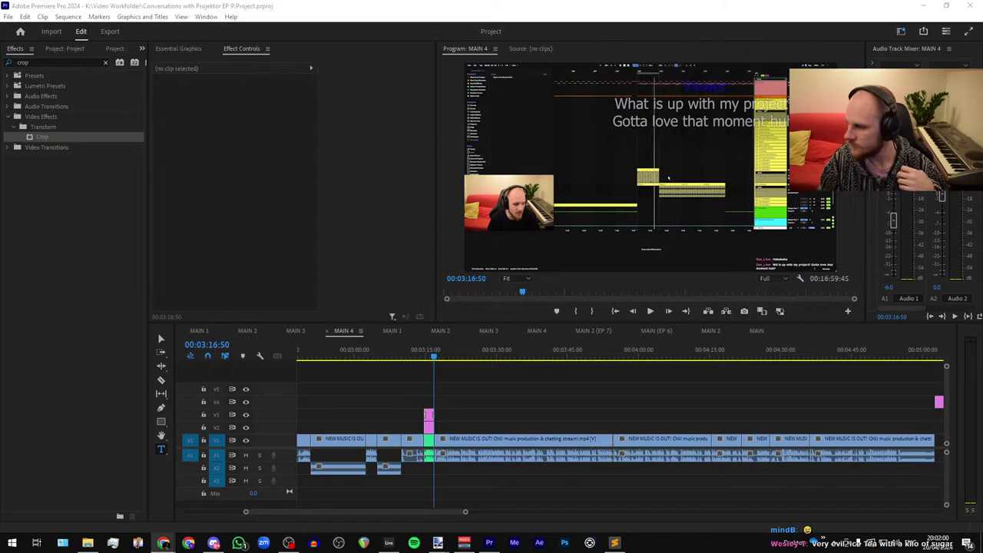
pyautogui.scroll(-2, 457, 435)
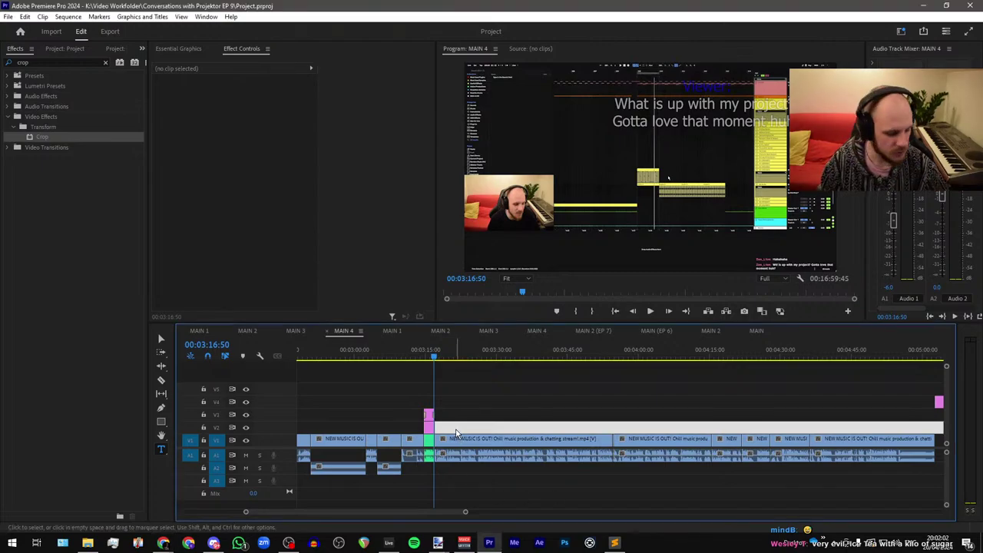
pyautogui.hotkey('ctrl', 's')
# Step: Copy the viewer title and adjustment layer ending near 00:03:16:50 and paste them over the pink clip after the 00:06:55 mark
pyautogui.scroll(-4, 460, 423)
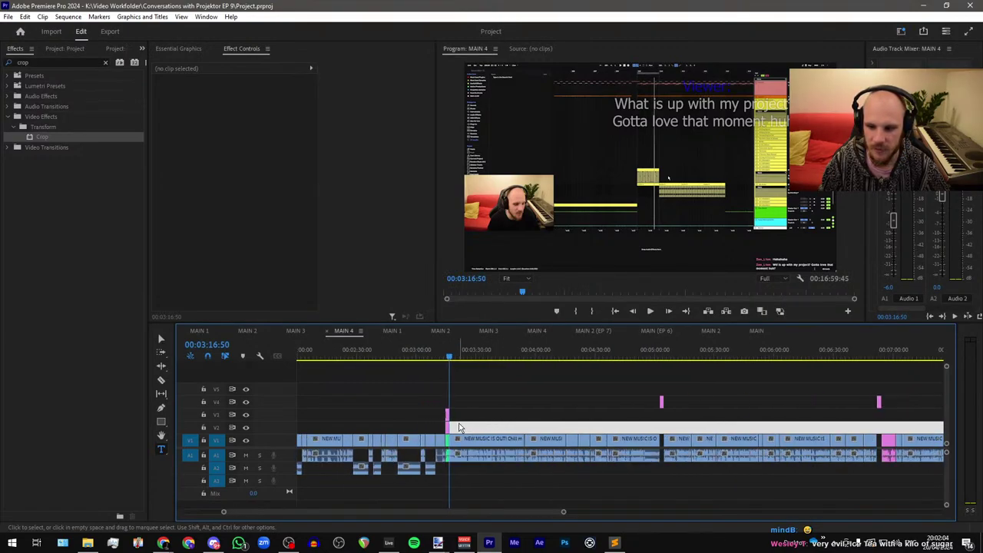
pyautogui.scroll(-1, 507, 423)
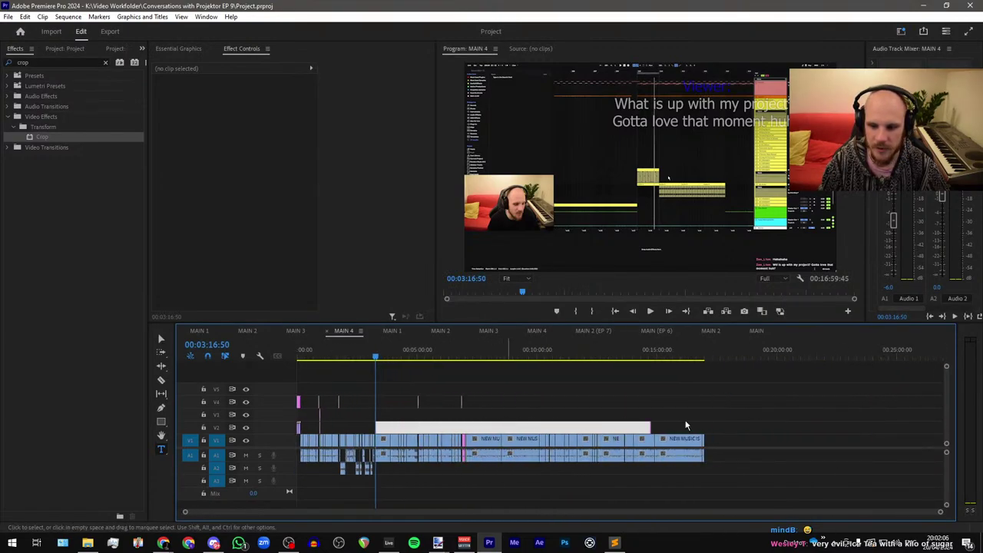
pyautogui.scroll(4, 456, 448)
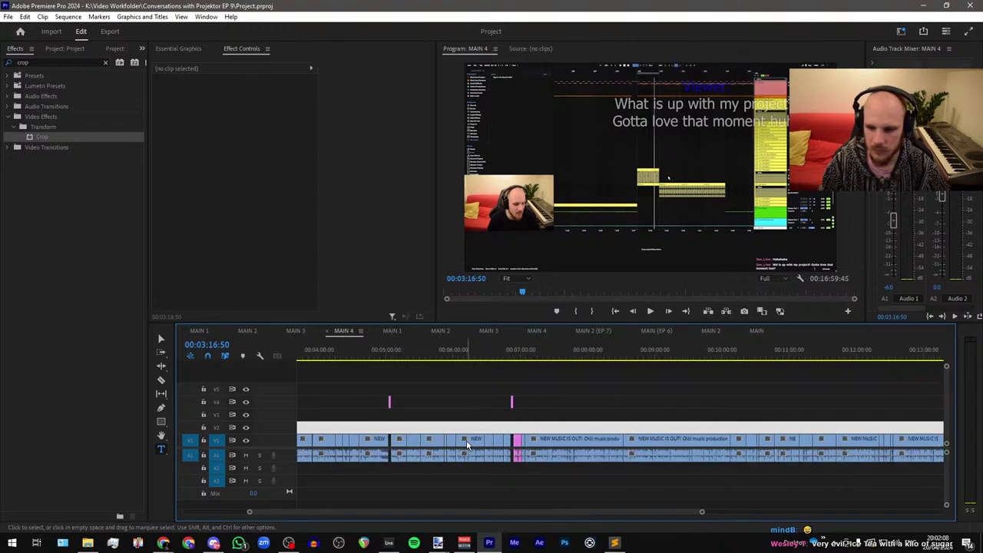
pyautogui.scroll(-2, 466, 442)
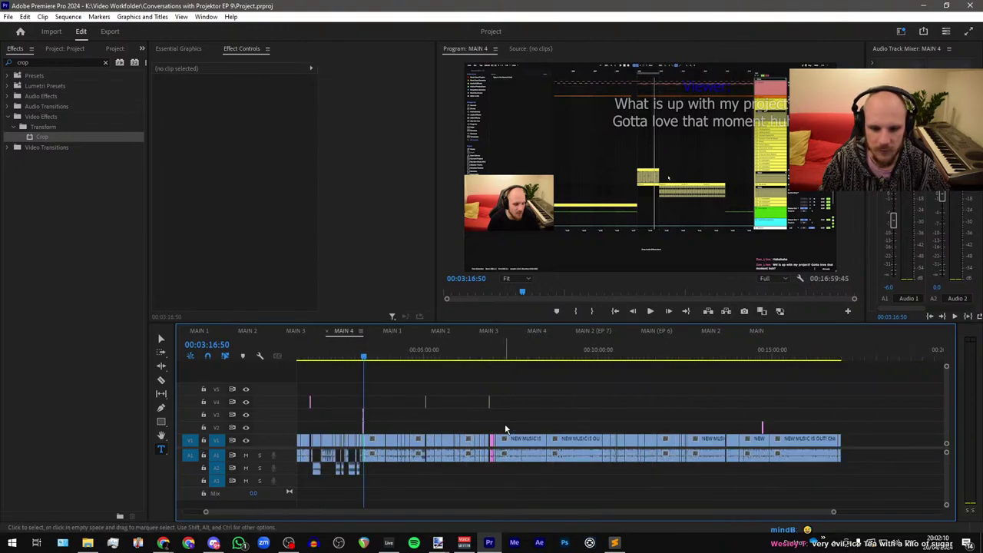
pyautogui.scroll(1, 784, 455)
pyautogui.scroll(-1, 730, 450)
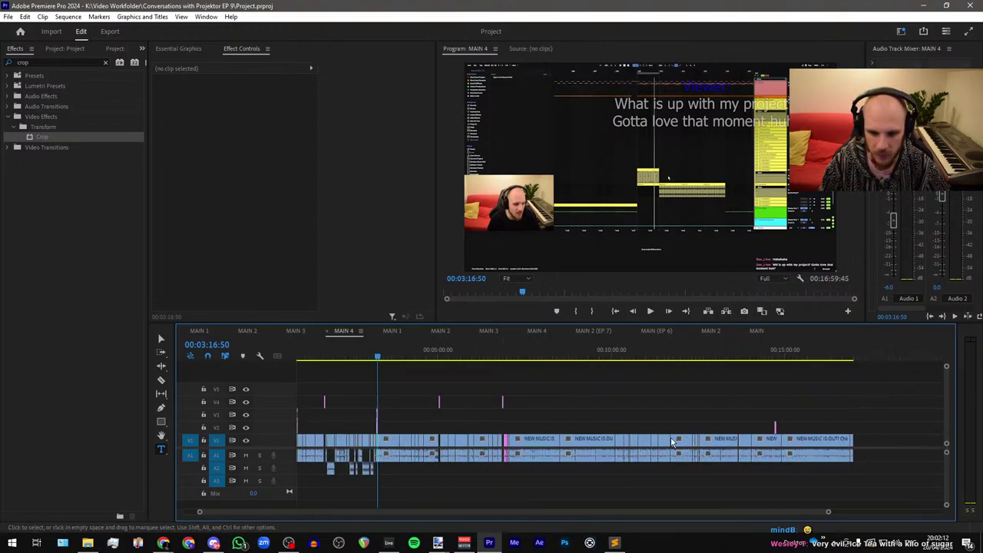
pyautogui.scroll(3, 392, 430)
pyautogui.moveTo(406, 411); pyautogui.dragTo(449, 429)
pyautogui.scroll(-3, 388, 426)
pyautogui.scroll(5, 569, 398)
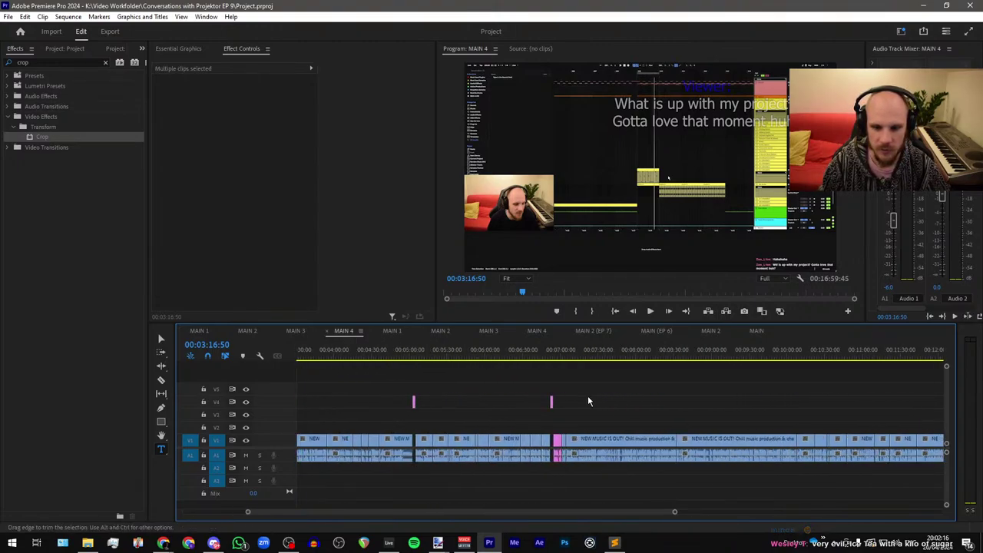
pyautogui.scroll(2, 537, 391)
pyautogui.click(471, 351)
pyautogui.hotkey('ctrl', 'v')
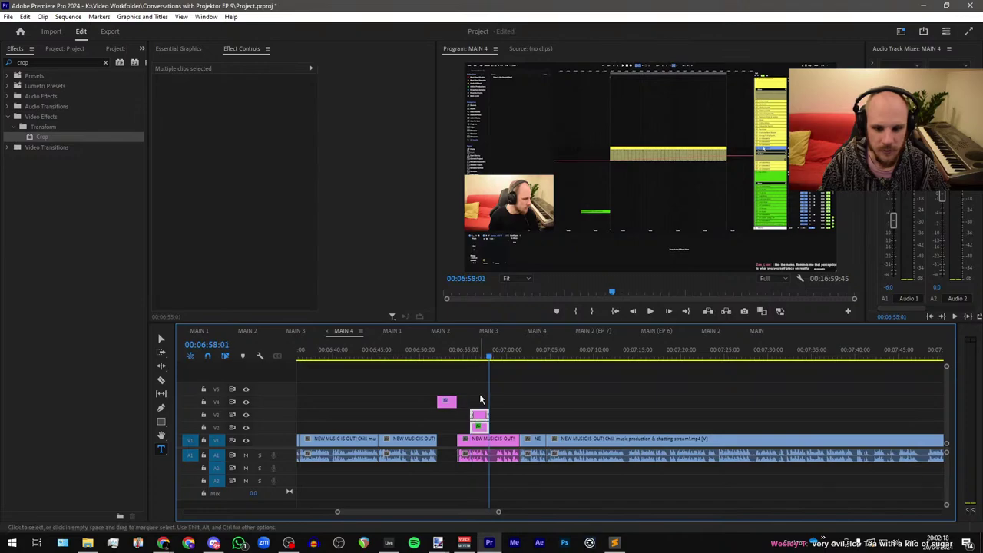
# Step: Align the pasted title and adjustment layer with the pink clip's start and extend both to the pink clip's end
pyautogui.scroll(2, 479, 415)
pyautogui.moveTo(481, 420); pyautogui.dragTo(586, 414)
pyautogui.click(517, 419)
pyautogui.scroll(2, 517, 419)
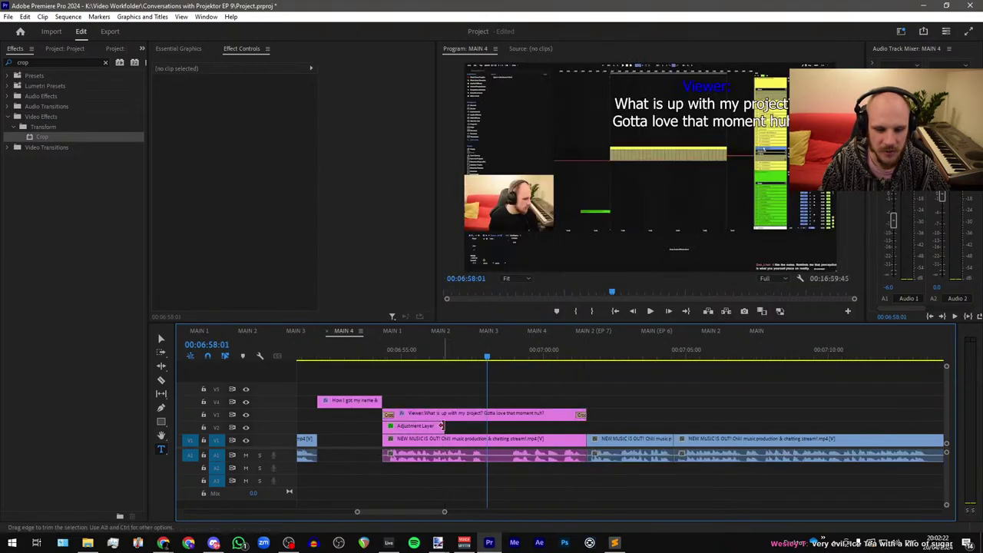
pyautogui.moveTo(444, 426); pyautogui.dragTo(586, 427)
# Step: Move the adjustment layer's two fade-out opacity keyframes to the end of the extended layer
pyautogui.scroll(3, 587, 428)
pyautogui.click(534, 355)
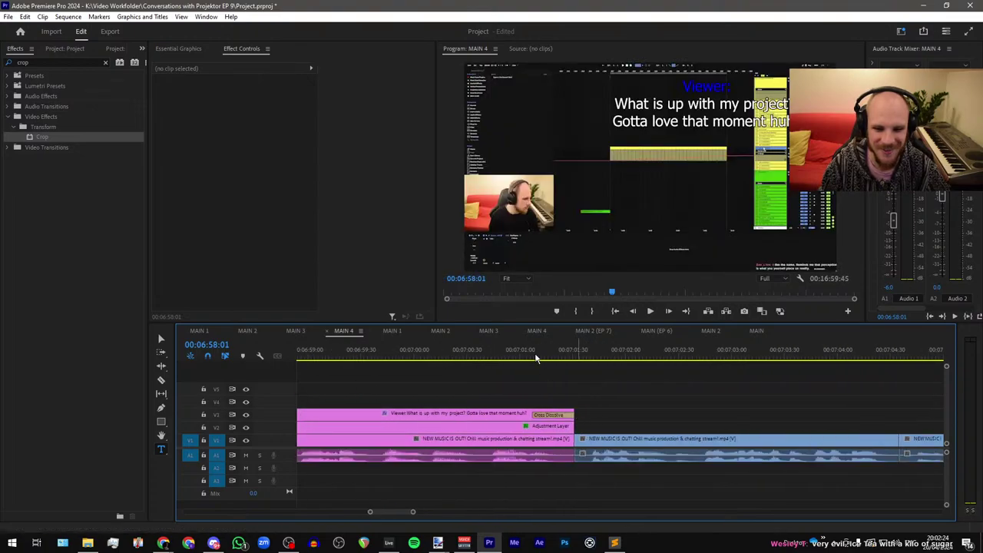
pyautogui.scroll(-4, 620, 394)
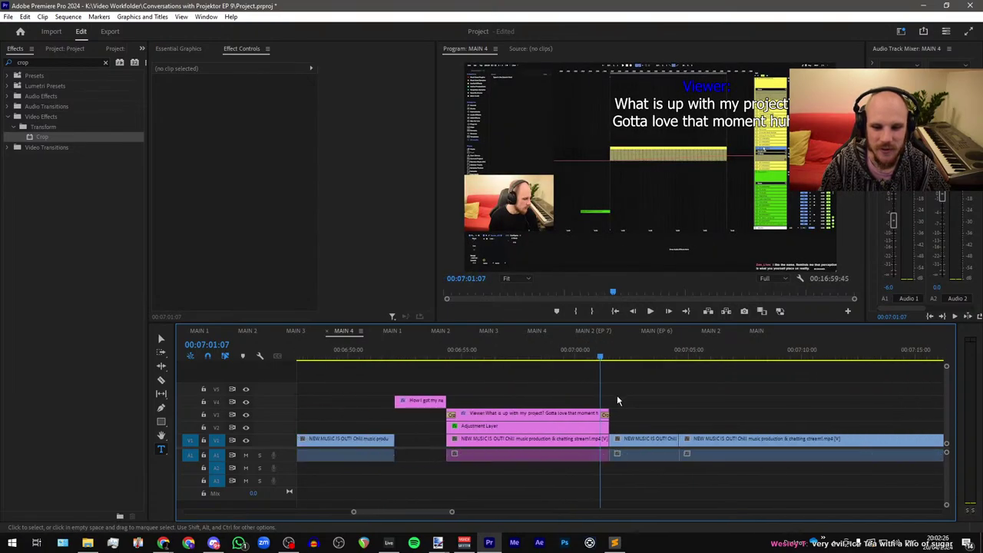
pyautogui.click(557, 422)
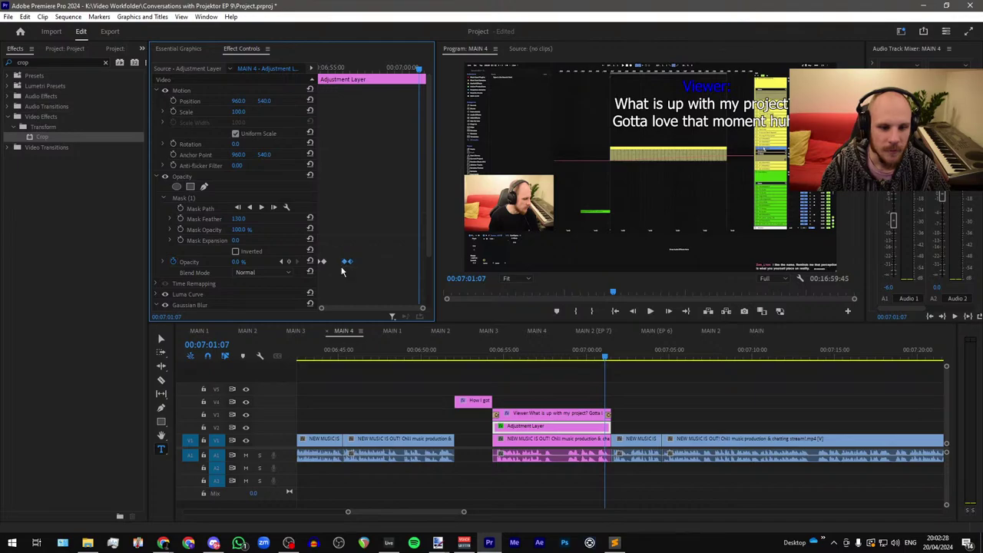
pyautogui.click(535, 369)
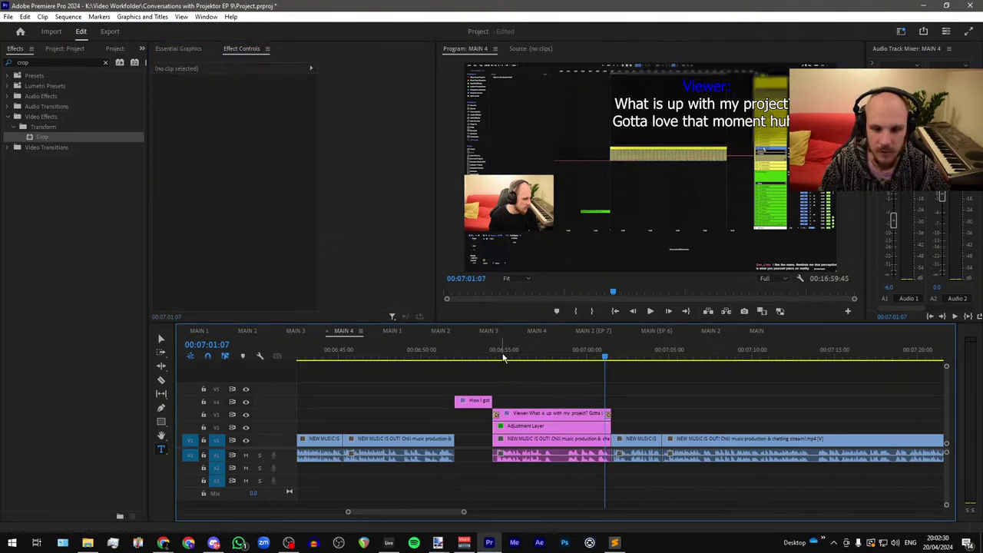
# Step: Play the pink clip with its viewer title through to 00:07:01:23 and save the project
pyautogui.click(505, 356)
pyautogui.press('space')
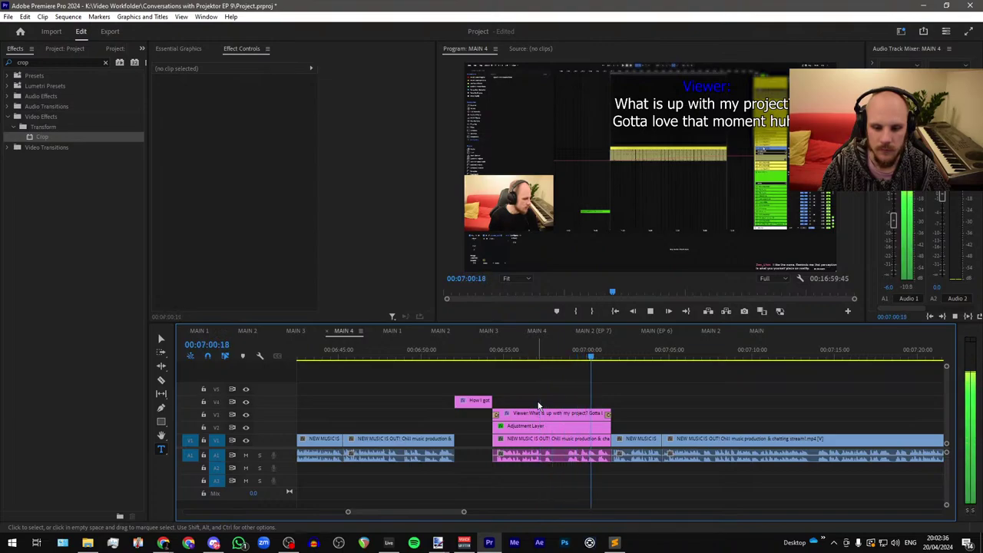
pyautogui.hotkey('ctrl', 's')
pyautogui.press('-')
pyautogui.press('-')
pyautogui.press('-')
pyautogui.press('-')
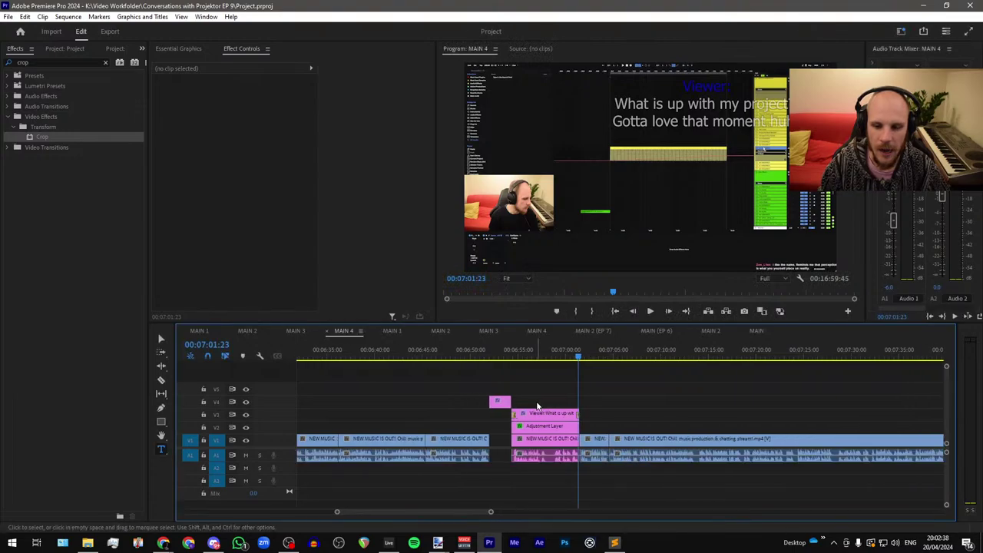
pyautogui.press('-')
pyautogui.press('-')
pyautogui.press('-')
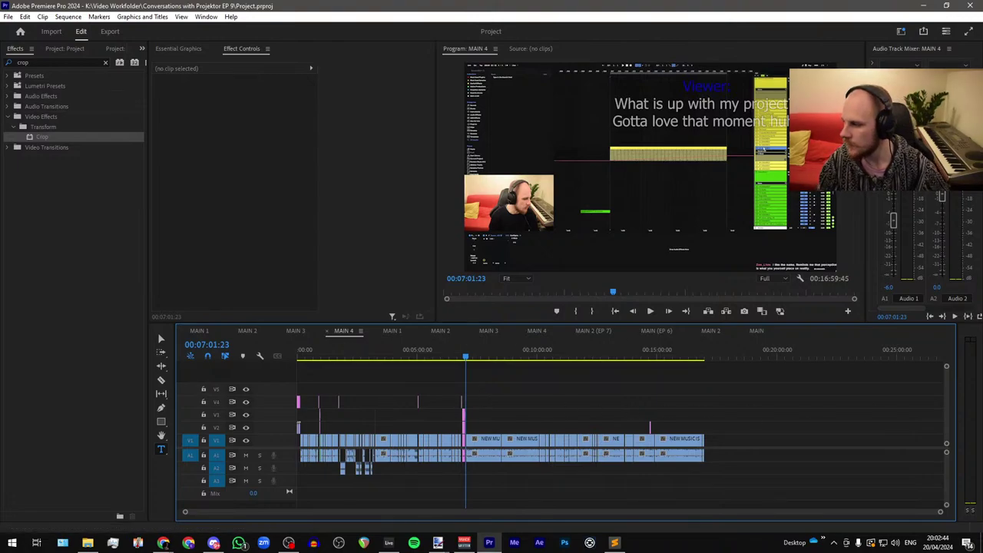
# Step: Fetch the viewer's comment from Chrome and replace the title's question with "I like the name. Reminds me that perception is what you yourself place on reality."
pyautogui.hotkey('alt', 'Tab')
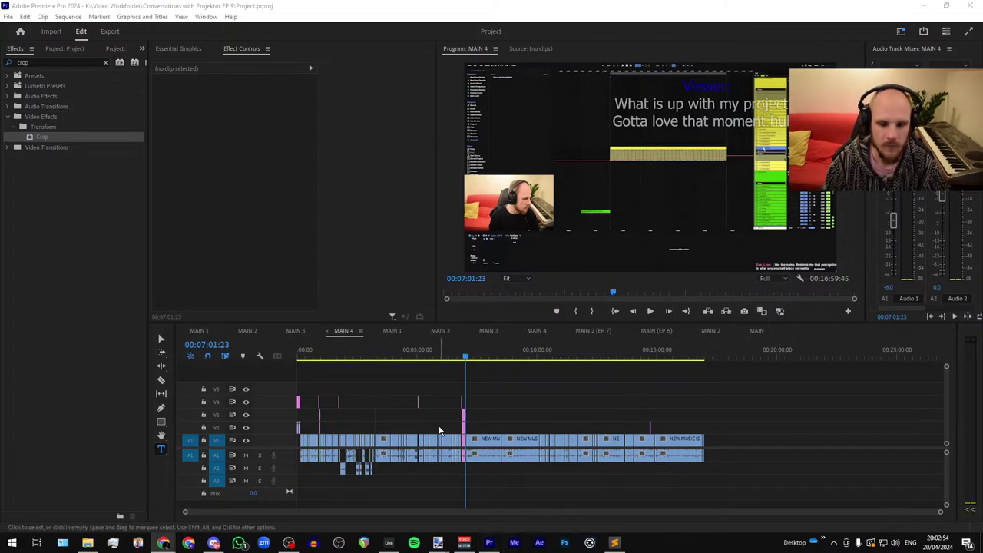
pyautogui.scroll(7, 458, 425)
pyautogui.scroll(-6, 452, 419)
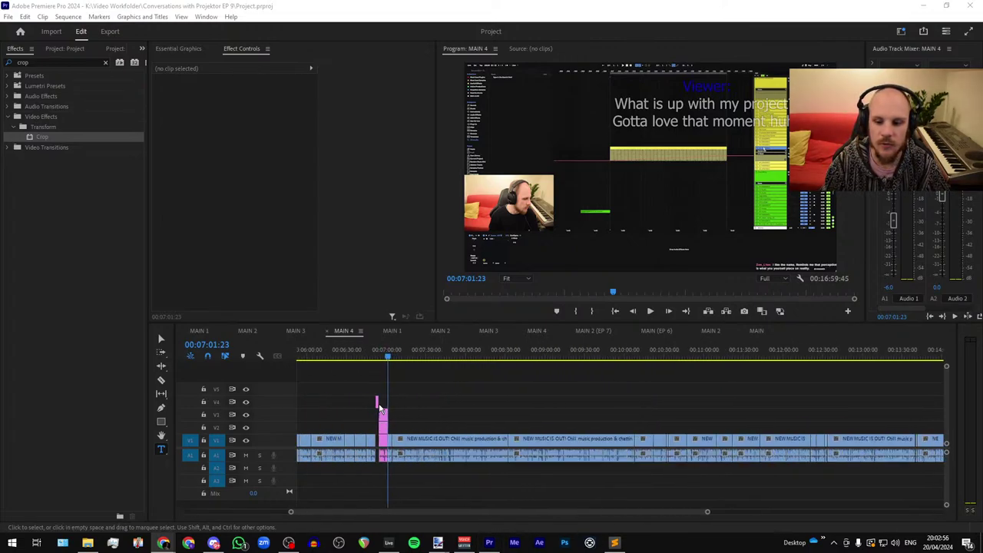
pyautogui.scroll(8, 412, 415)
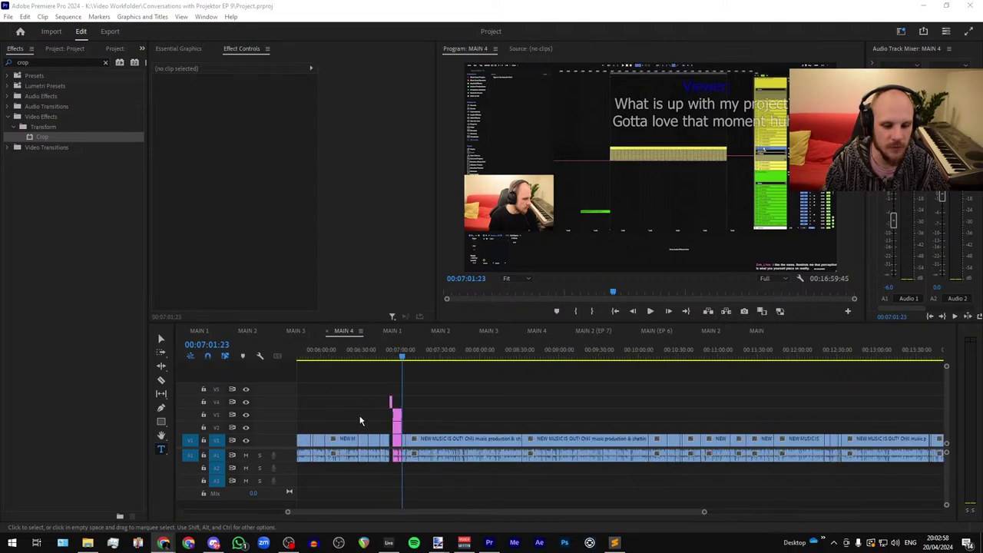
pyautogui.click(418, 356)
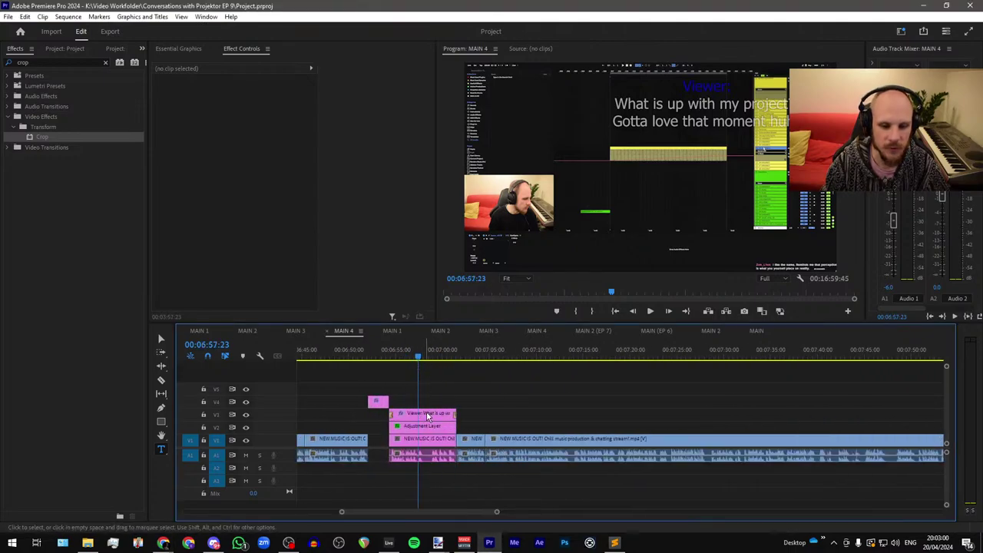
pyautogui.click(428, 414)
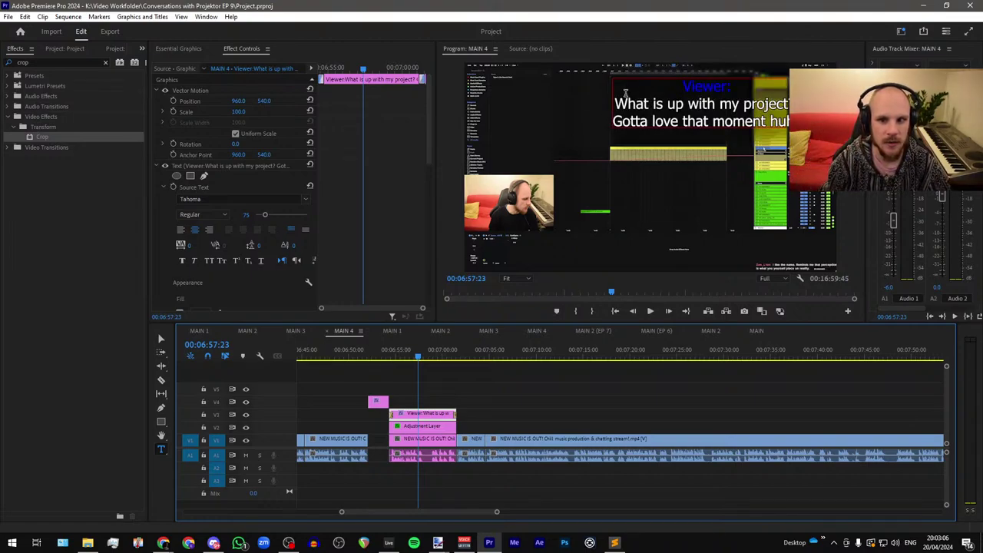
pyautogui.moveTo(617, 103); pyautogui.dragTo(791, 122)
pyautogui.write('I like the name. Reminds me that perception is what you yourself place on reality.')
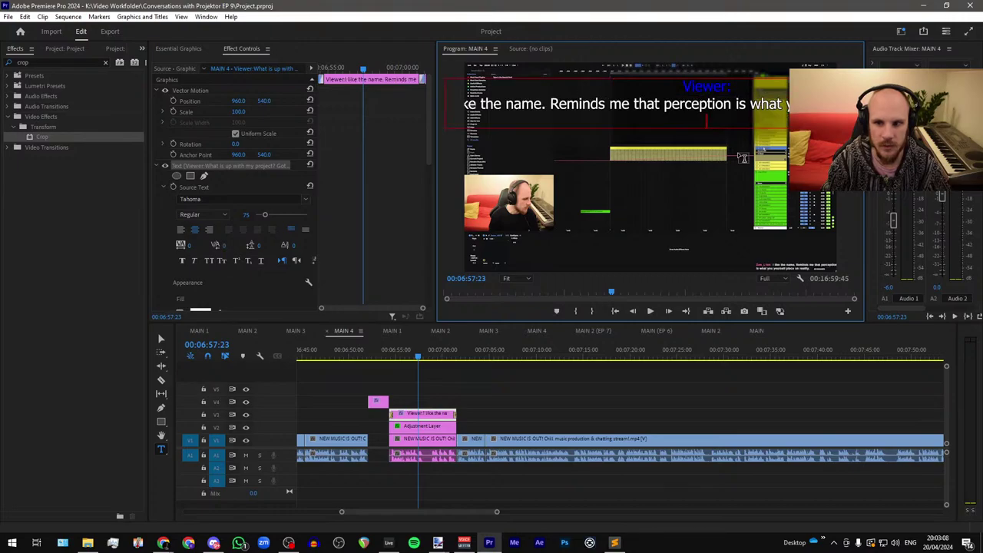
pyautogui.moveTo(551, 103); pyautogui.dragTo(582, 150)
pyautogui.press('BackSpace')
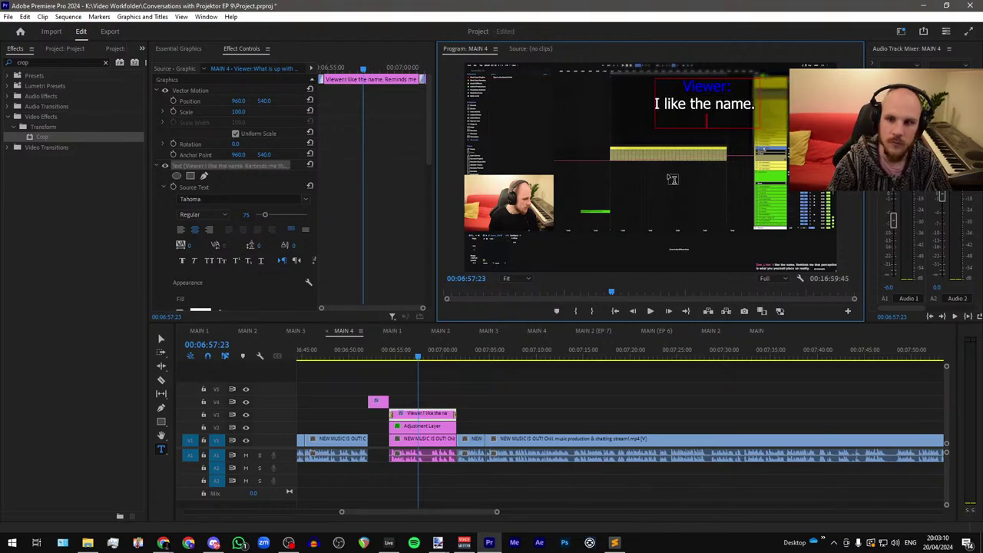
pyautogui.hotkey('ctrl', 'z')
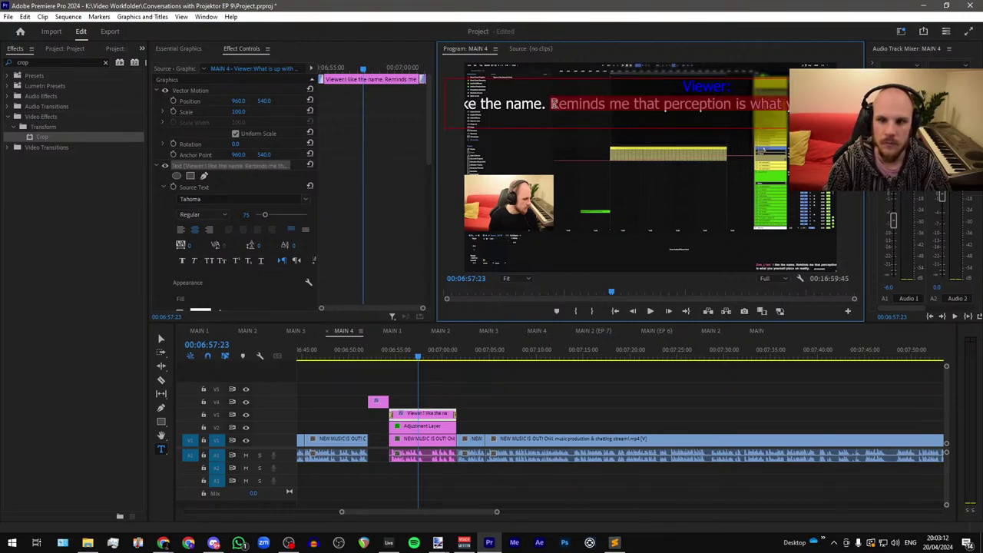
# Step: Break the comment into three lines, starting new lines at "Reminds me that perception" and "is what you yourself place on reality."
pyautogui.click(552, 103)
pyautogui.press('Return')
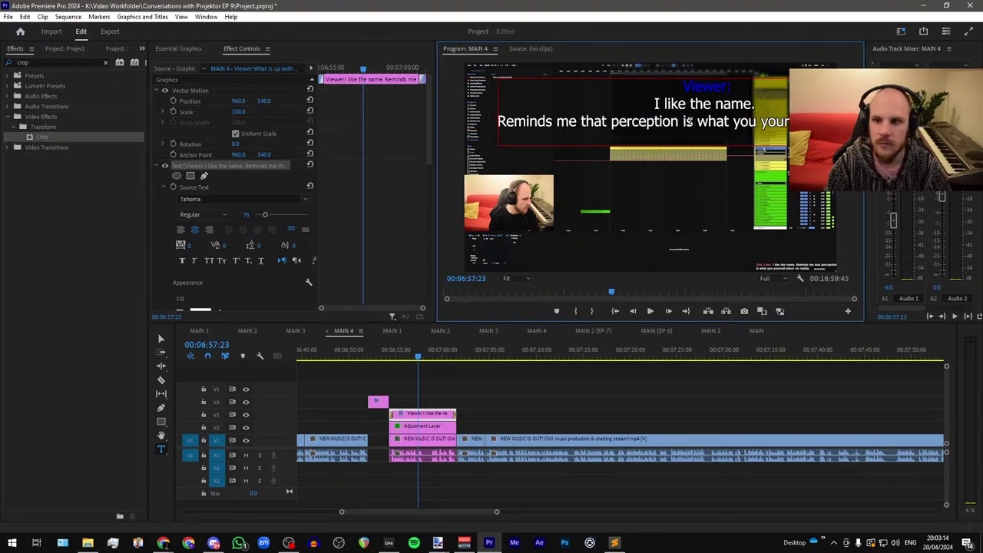
pyautogui.press('Return')
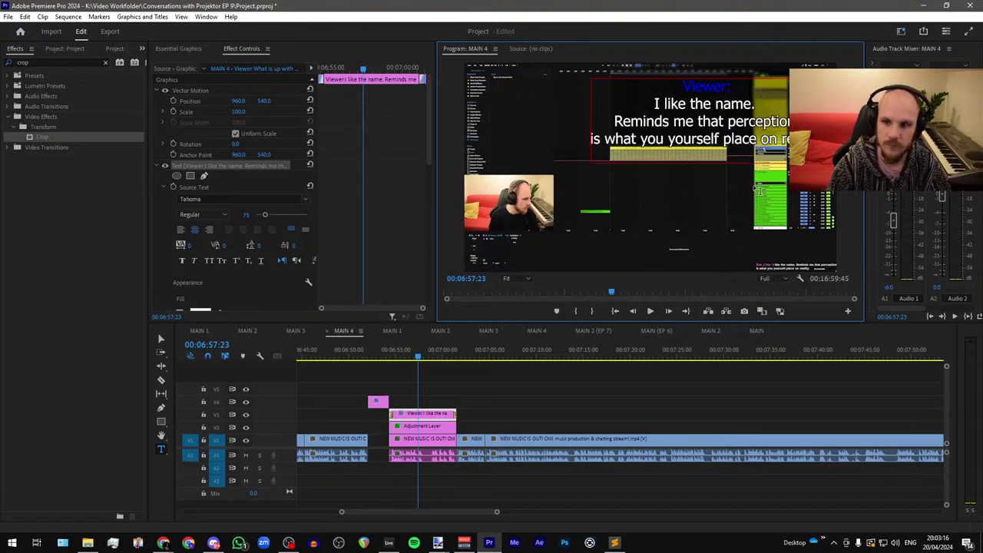
# Step: Play the pink clip with its adjustment layer and new title from its start to 00:07:01:23 to check the timing
pyautogui.click(424, 426)
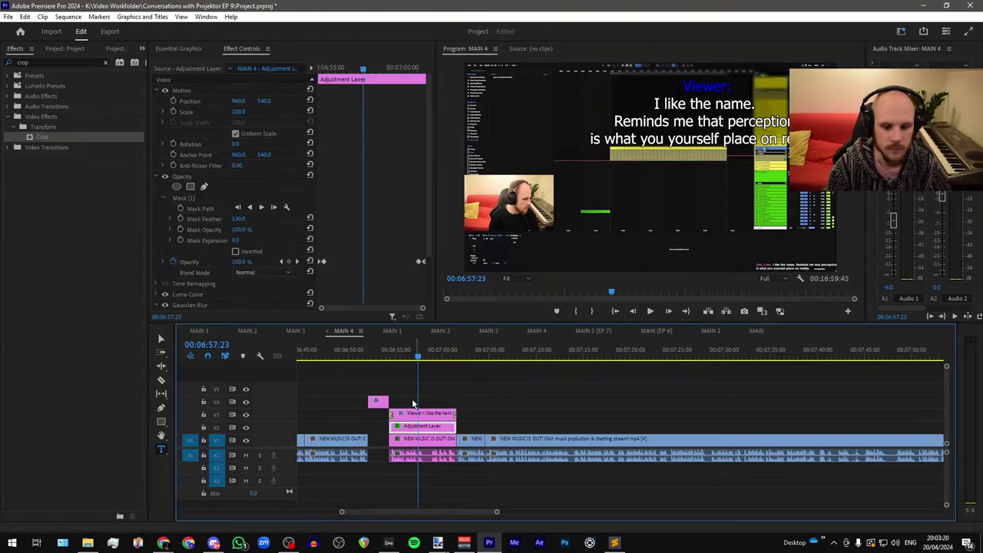
pyautogui.scroll(3, 413, 404)
pyautogui.click(369, 355)
pyautogui.press('space')
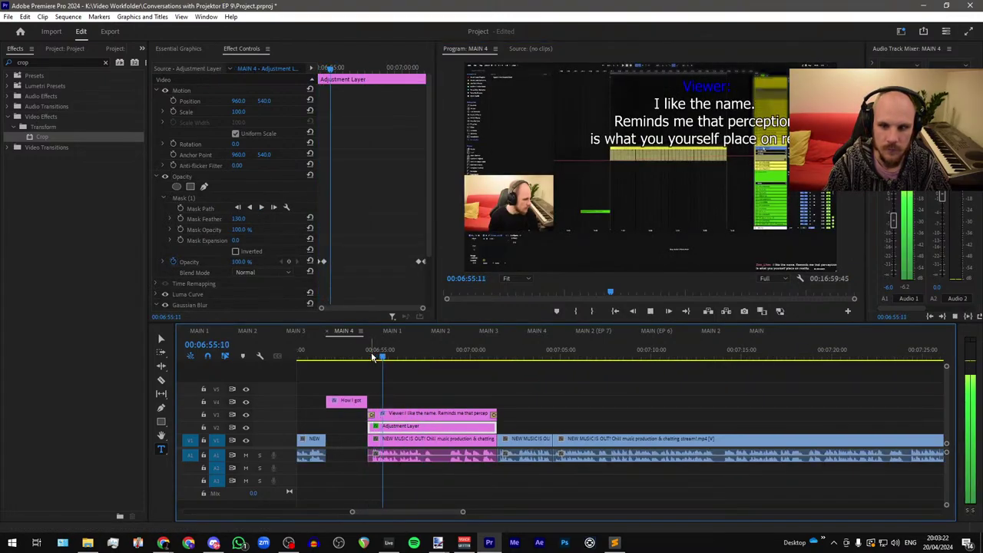
pyautogui.press('=')
pyautogui.press('=')
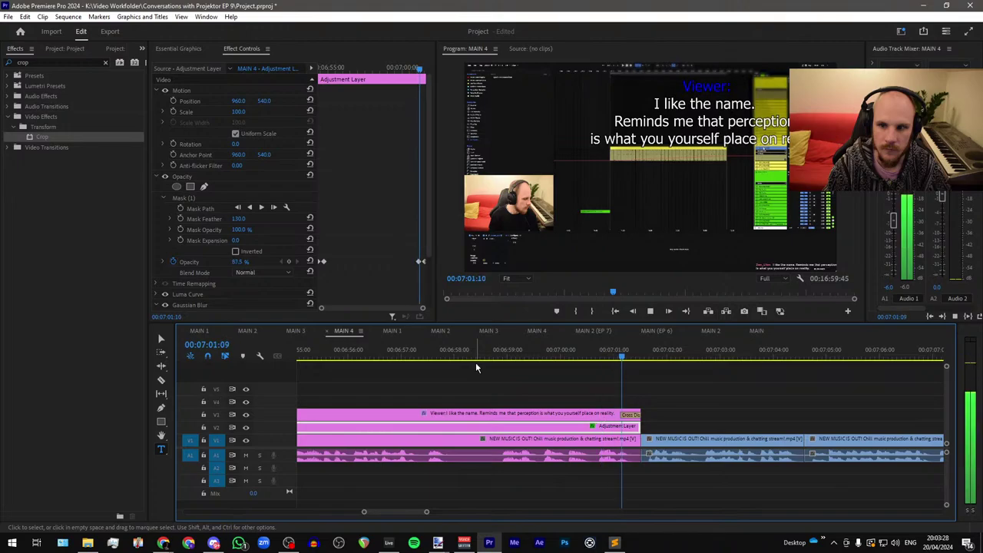
pyautogui.press('space')
# Step: Move the title and adjustment layer past the pink clip, ripple-delete the clip's pause from 00:06:57:54 to about 00:06:58:50, and save
pyautogui.keyDown('shift'); pyautogui.click(461, 416); pyautogui.keyUp('shift')
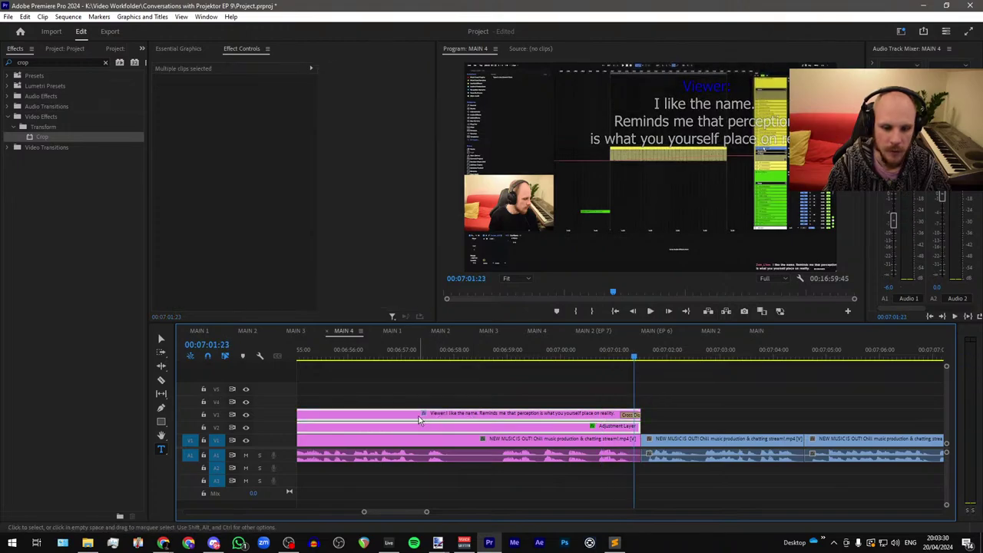
pyautogui.moveTo(401, 419); pyautogui.dragTo(782, 417)
pyautogui.click(450, 363)
pyautogui.hotkey('ctrl', 'k')
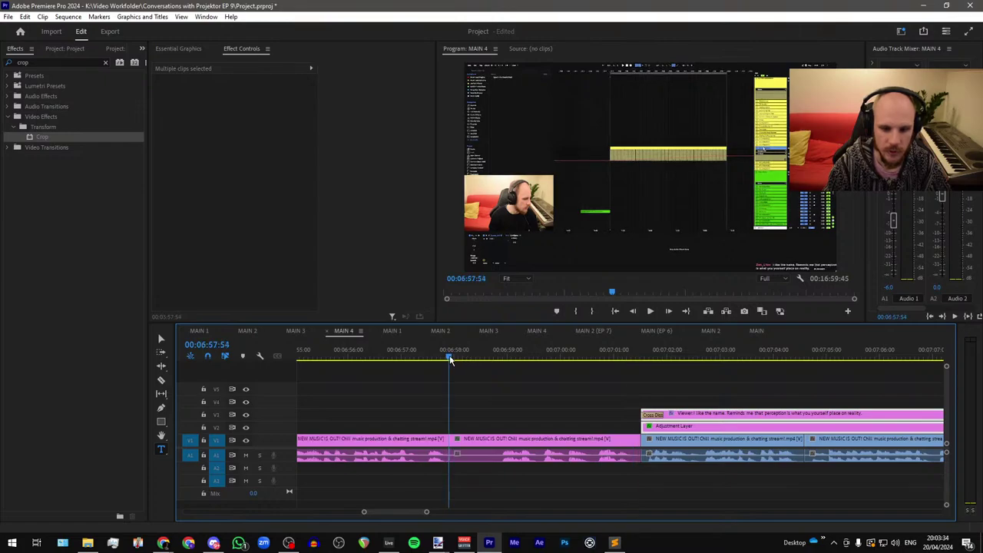
pyautogui.click(498, 363)
pyautogui.hotkey('ctrl', 'k')
pyautogui.moveTo(490, 394); pyautogui.dragTo(476, 478)
pyautogui.hotkey('shift', 'Delete')
pyautogui.hotkey('ctrl', 's')
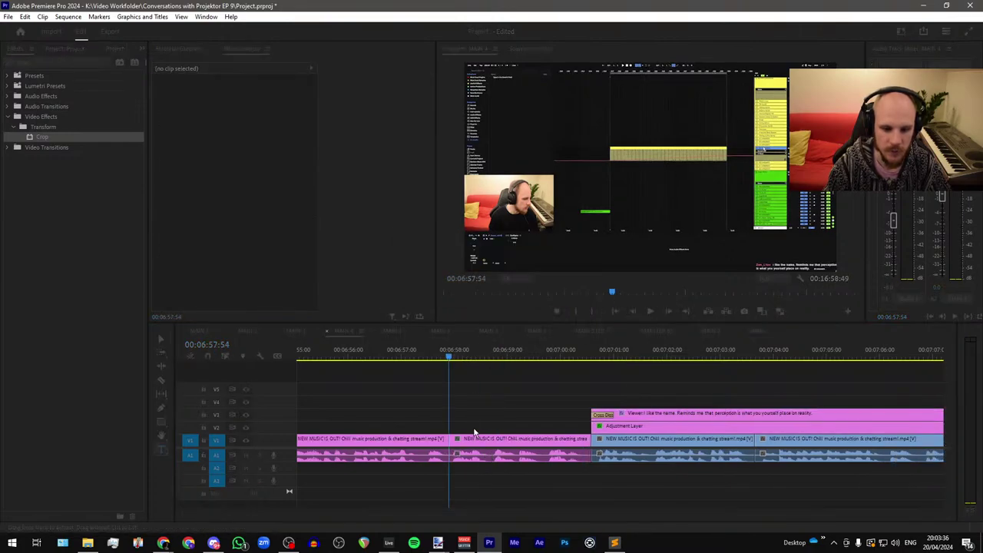
# Step: Move the viewer title and its adjustment layer together back to the start of the first pink clip
pyautogui.scroll(-2, 437, 408)
pyautogui.click(542, 416)
pyautogui.keyDown('shift'); pyautogui.click(539, 429); pyautogui.keyUp('shift')
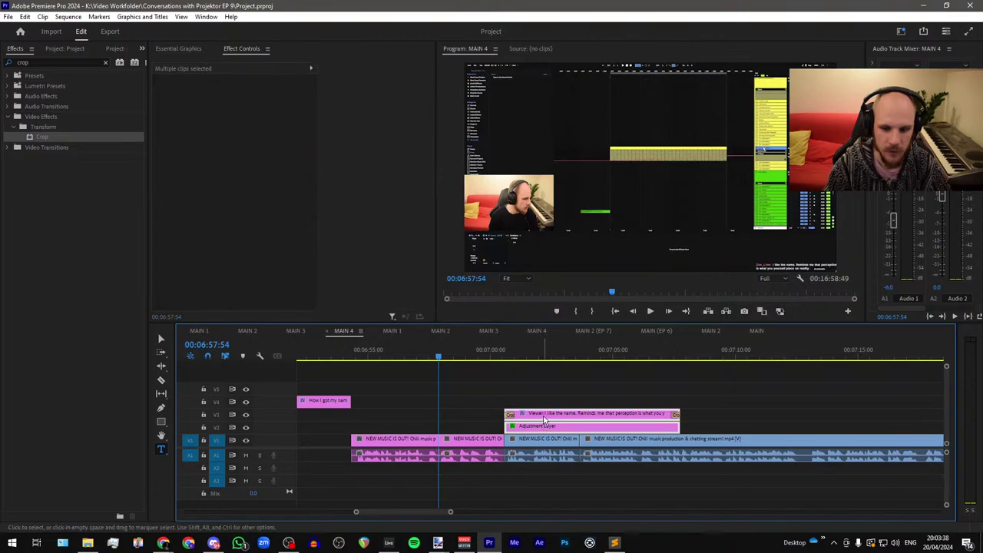
pyautogui.moveTo(544, 419); pyautogui.dragTo(399, 419)
# Step: Play the shortened pink section with its viewer title from its start to 00:07:03:10 to review the cut
pyautogui.click(356, 358)
pyautogui.press('space')
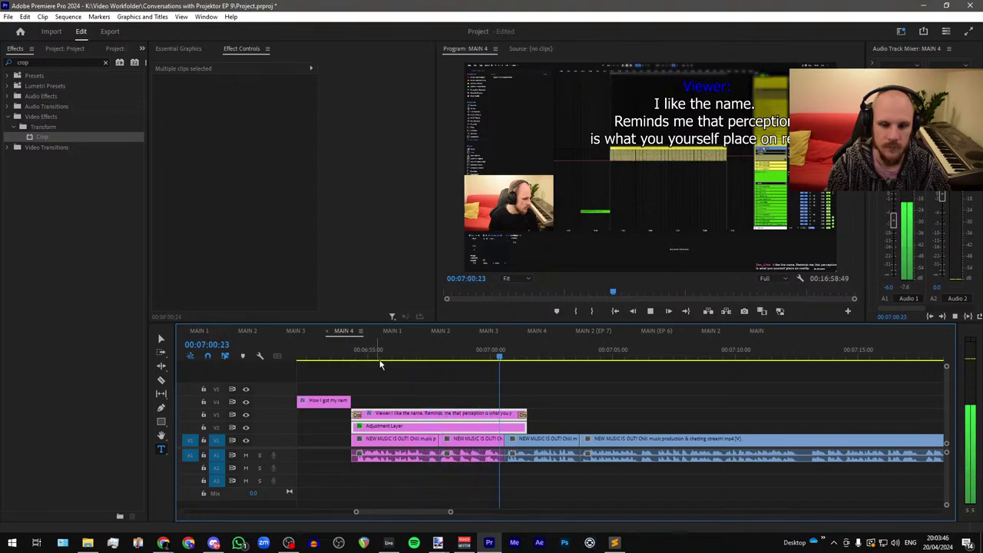
pyautogui.press('space')
pyautogui.press('space')
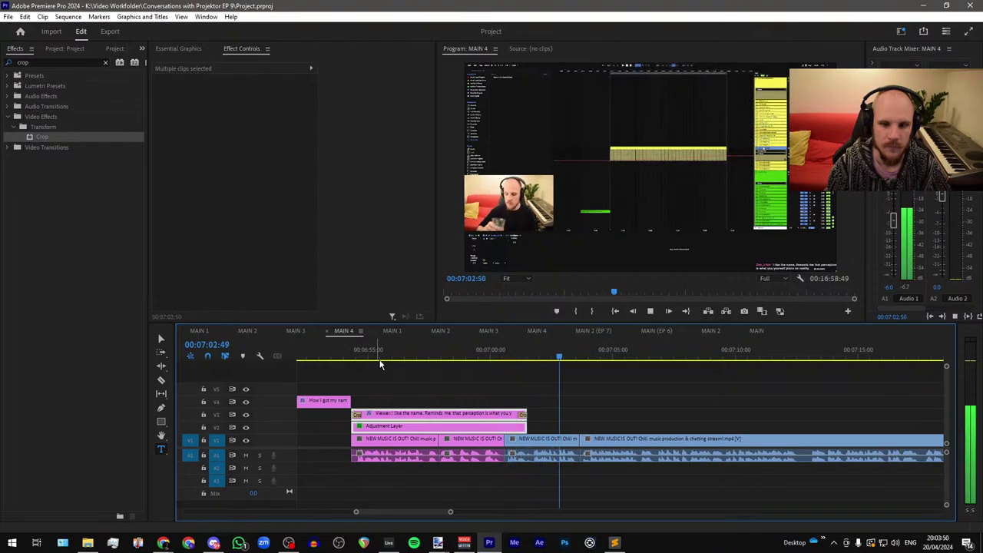
pyautogui.press('space')
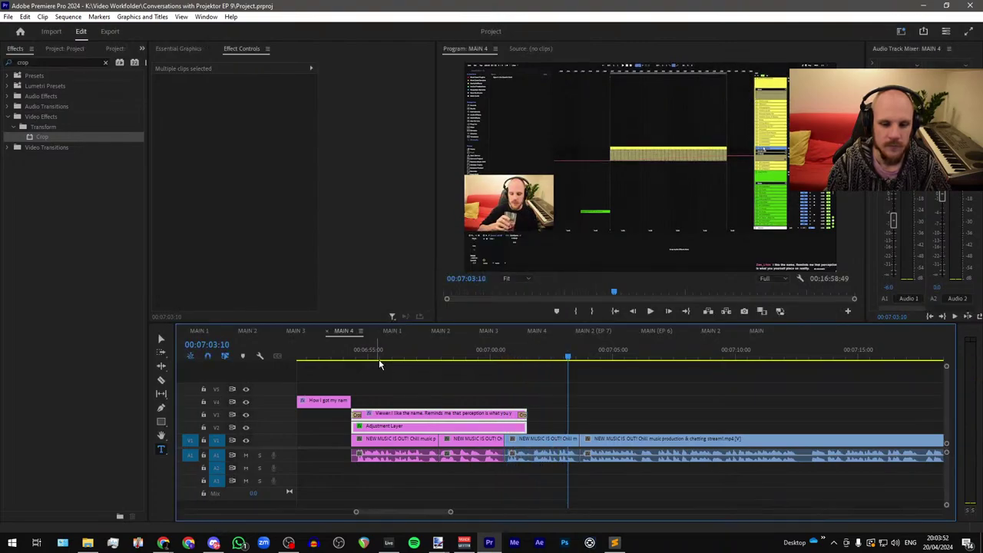
# Step: Trim the end of the "I like the name" viewer title back to shortly after the second pink clip ends
pyautogui.scroll(2, 380, 365)
pyautogui.moveTo(334, 356); pyautogui.dragTo(482, 366)
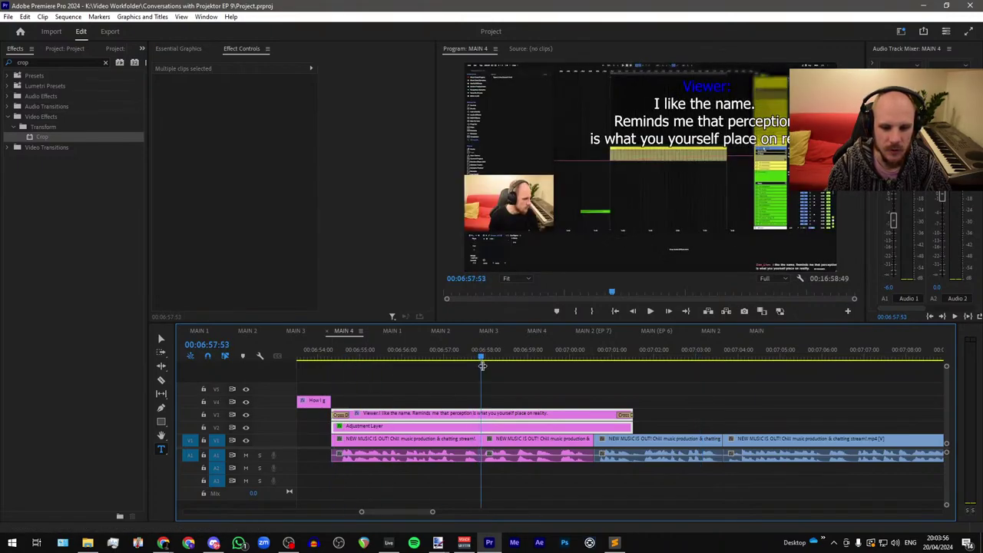
pyautogui.scroll(4, 634, 412)
pyautogui.click(667, 419)
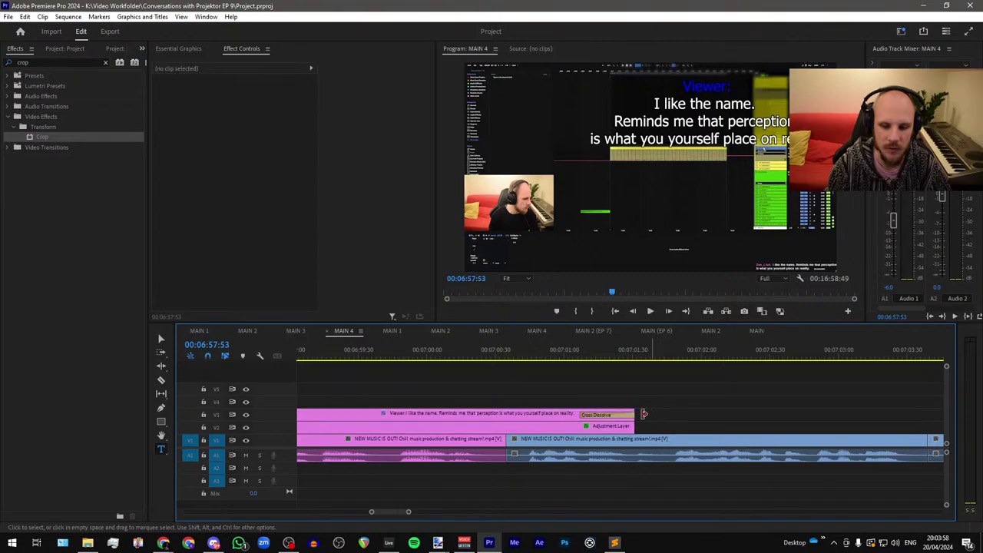
pyautogui.moveTo(633, 415); pyautogui.dragTo(523, 416)
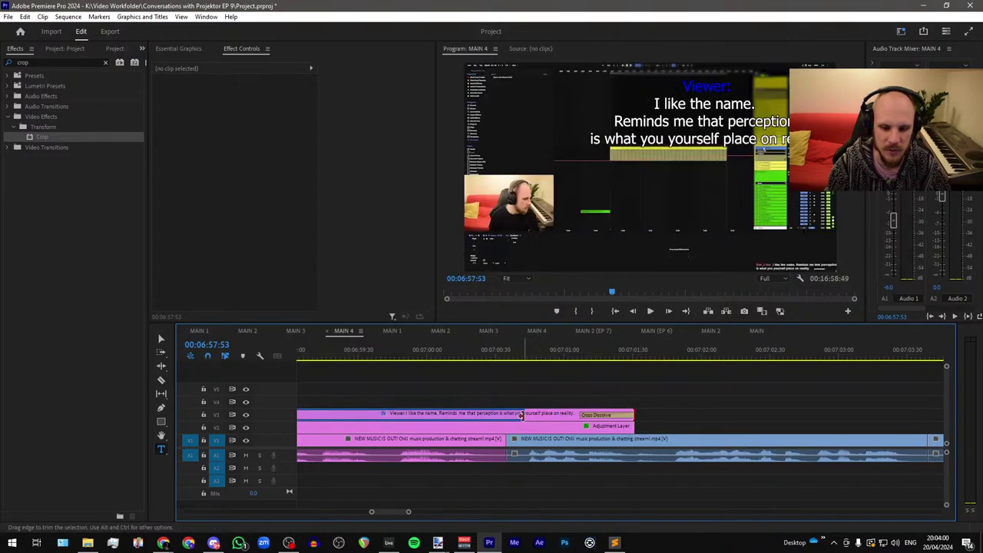
pyautogui.click(469, 358)
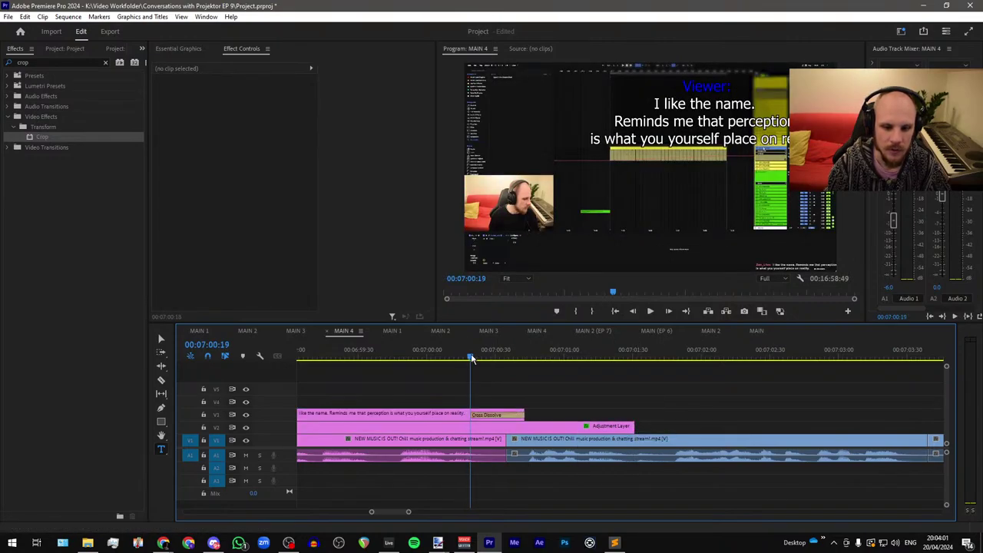
# Step: Shorten the adjustment layer beneath the viewer title so both end at the same point
pyautogui.click(481, 425)
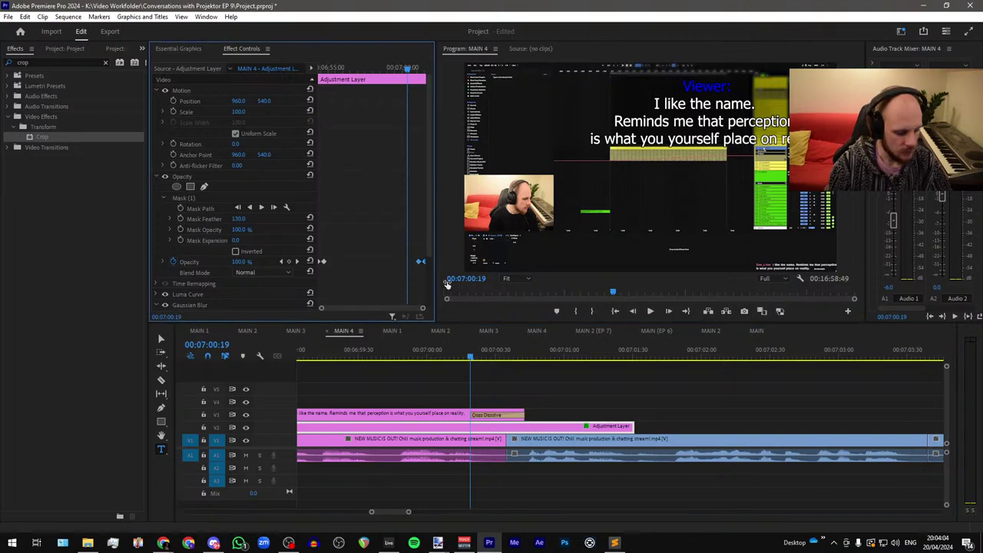
pyautogui.moveTo(632, 425); pyautogui.dragTo(525, 426)
pyautogui.click(591, 425)
pyautogui.scroll(-3, 605, 426)
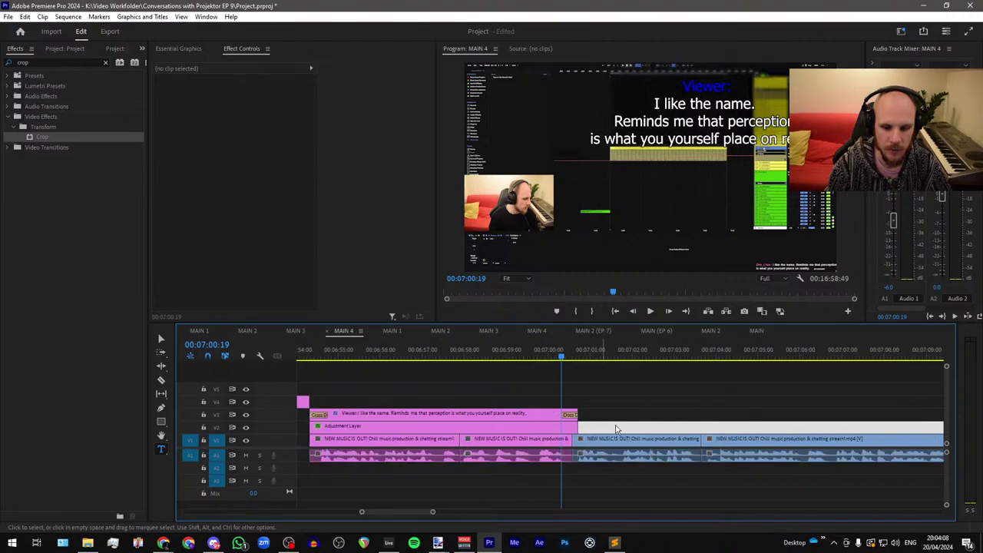
# Step: Copy the Outro Patreon clip from the end of the MAIN 3 sequence
pyautogui.scroll(-8, 451, 424)
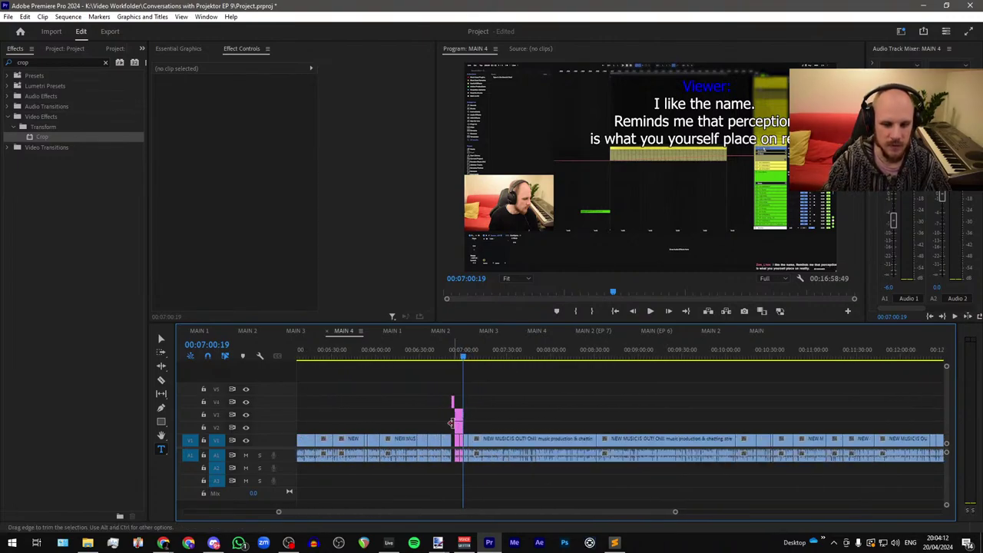
pyautogui.scroll(-5, 461, 422)
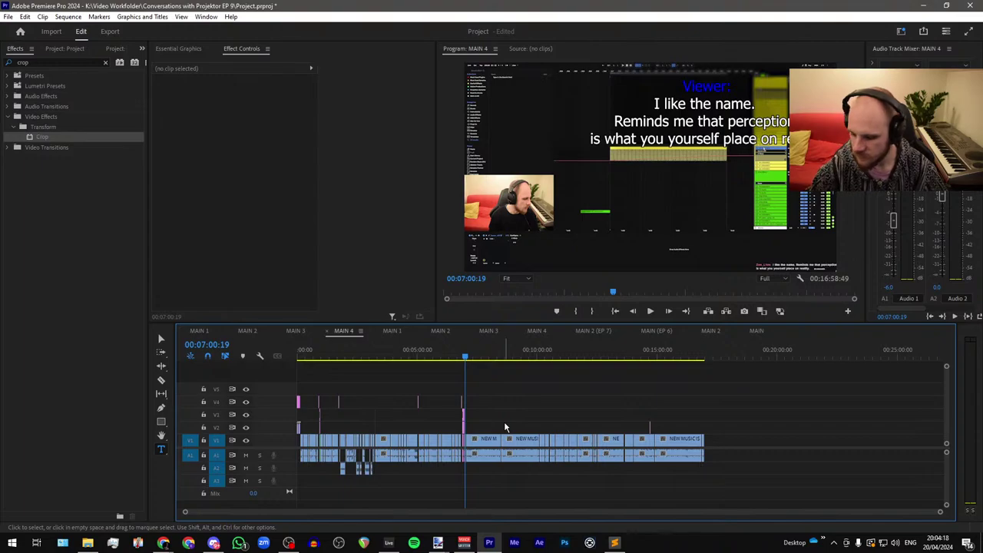
pyautogui.scroll(4, 466, 415)
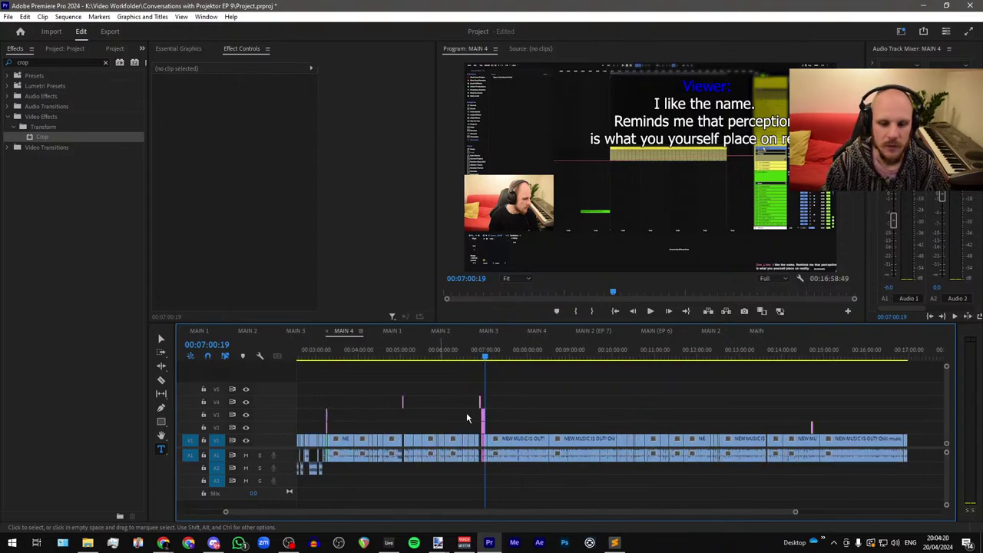
pyautogui.click(296, 331)
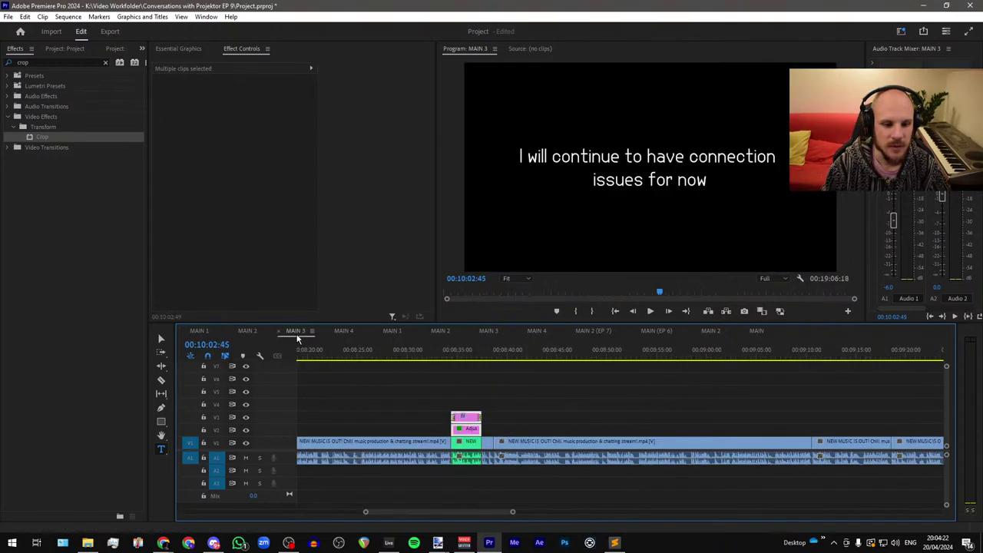
pyautogui.scroll(-10, 437, 415)
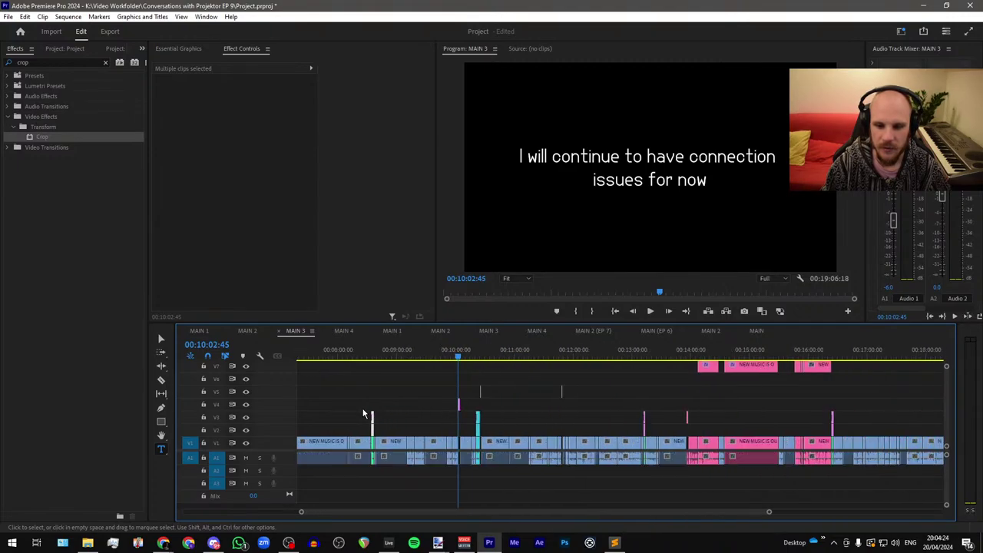
pyautogui.scroll(8, 668, 424)
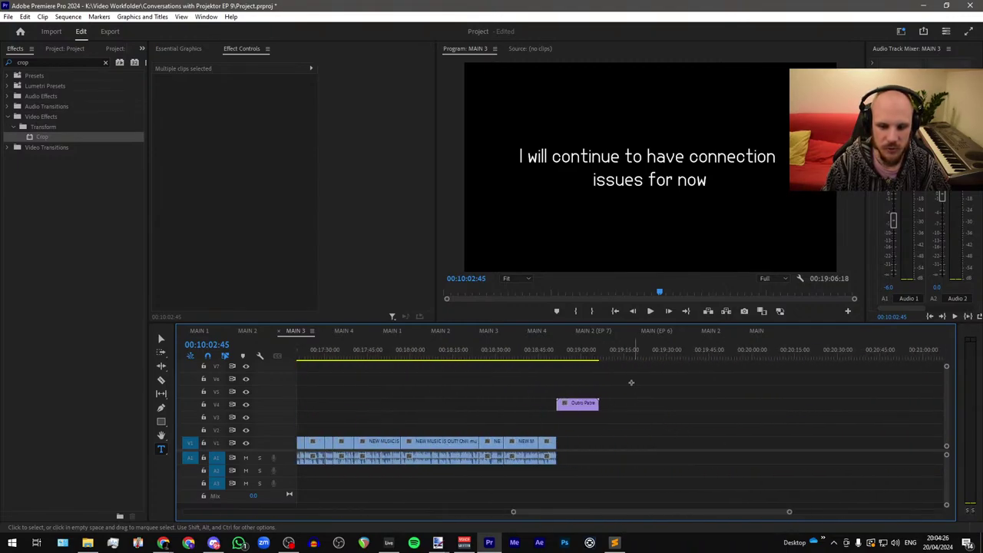
pyautogui.click(578, 404)
# Step: Paste the Outro Patreon clip into MAIN 4, align its start with the end of the last stream clip, and save the project
pyautogui.click(347, 331)
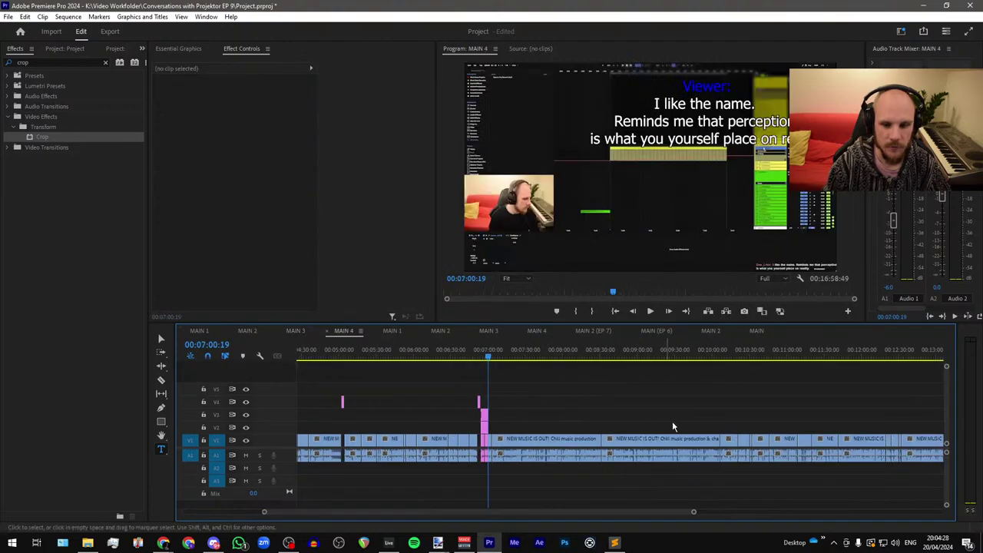
pyautogui.scroll(-4, 402, 403)
pyautogui.scroll(7, 733, 422)
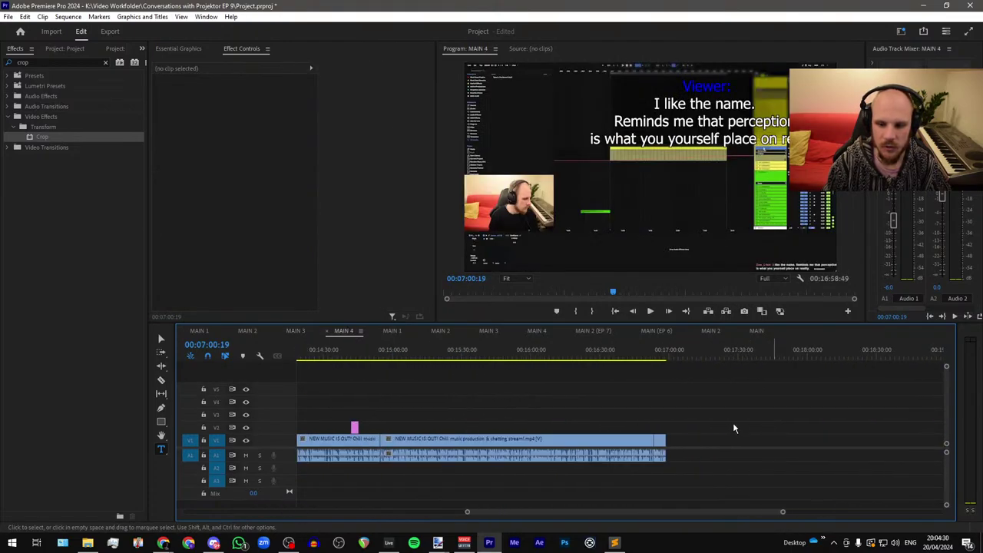
pyautogui.click(649, 357)
pyautogui.hotkey('ctrl', 'v')
pyautogui.scroll(6, 642, 384)
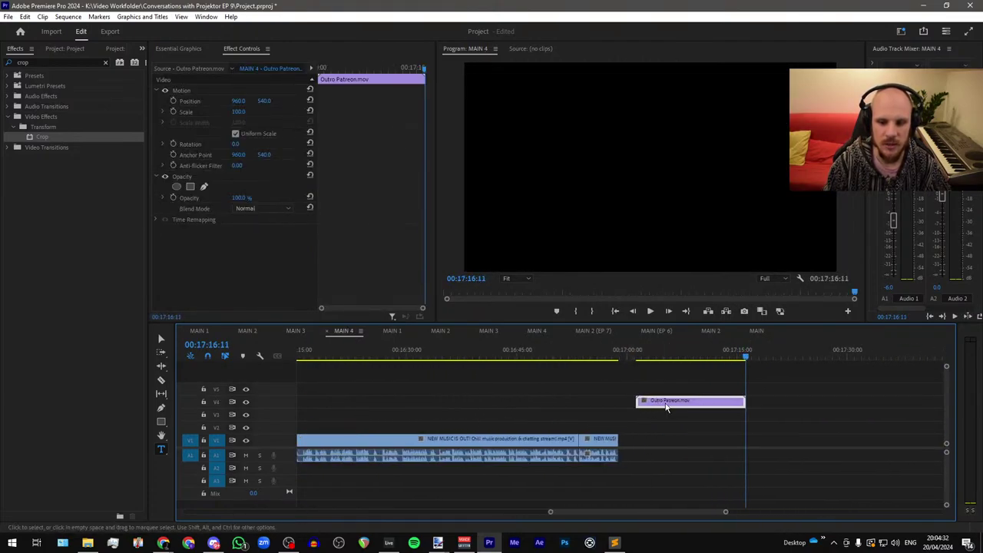
pyautogui.moveTo(643, 403); pyautogui.dragTo(587, 402)
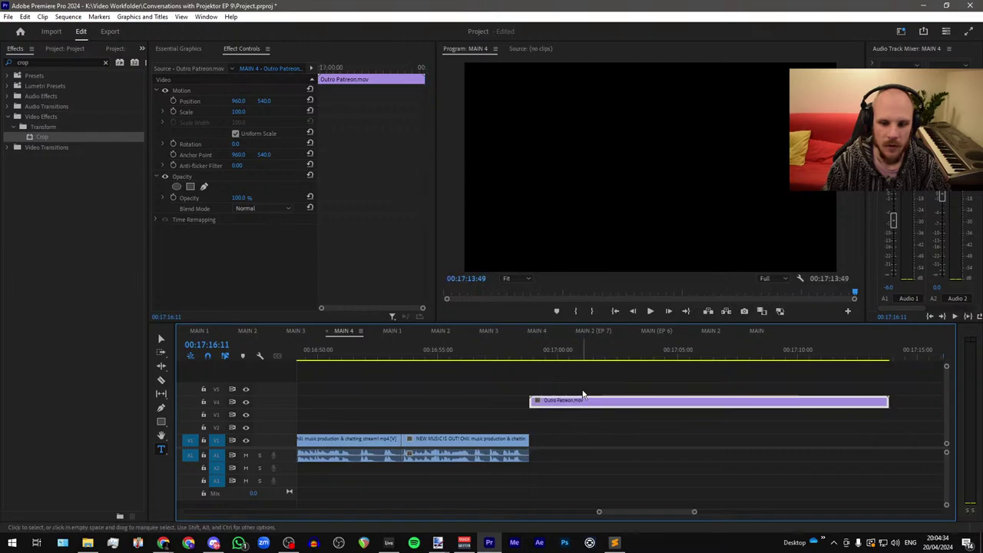
pyautogui.click(600, 389)
pyautogui.scroll(-10, 642, 399)
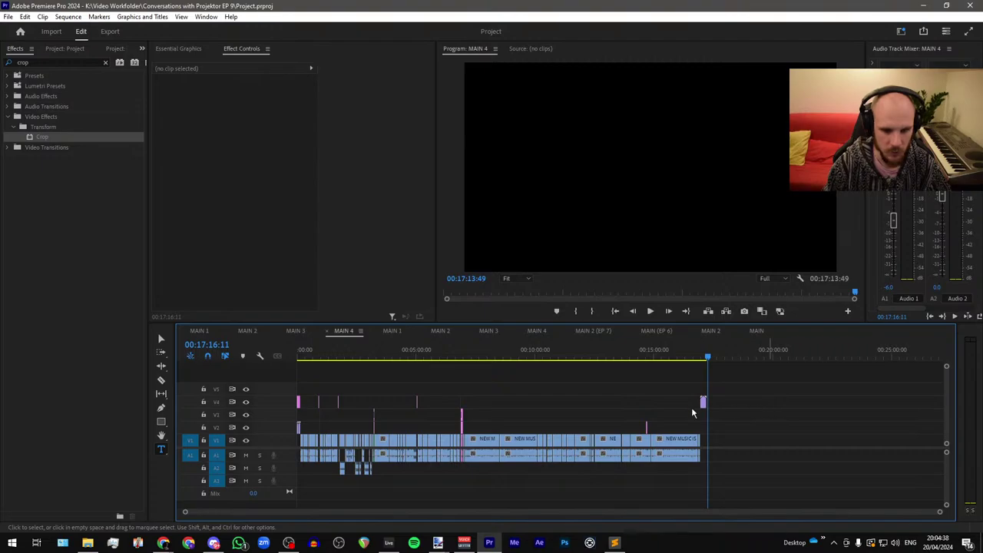
# Step: Reshape the adjustment layer's mask at 00:06:55:53, lowering its bottom edge and widening its lower-left corner to cover all the viewer text
pyautogui.click(465, 365)
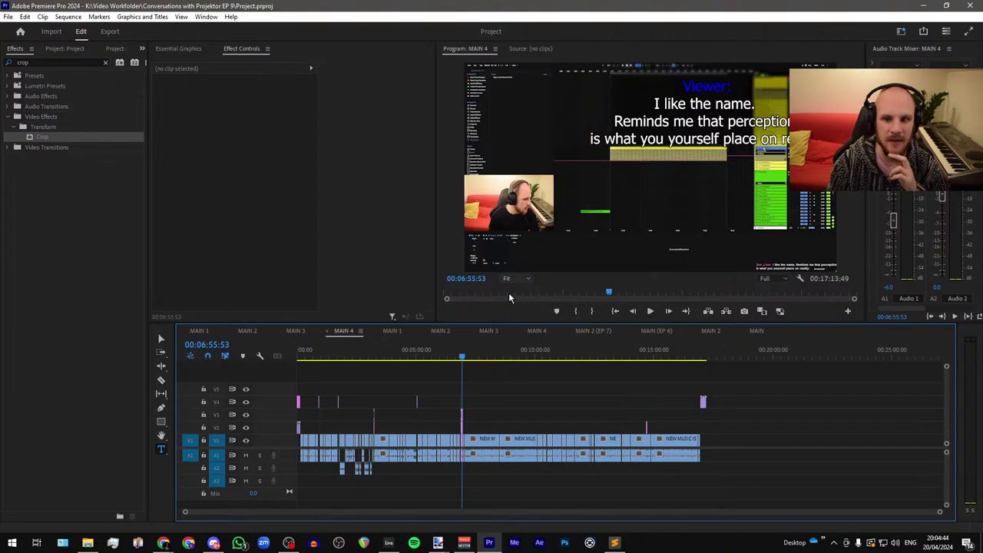
pyautogui.scroll(3, 465, 383)
pyautogui.scroll(3, 440, 379)
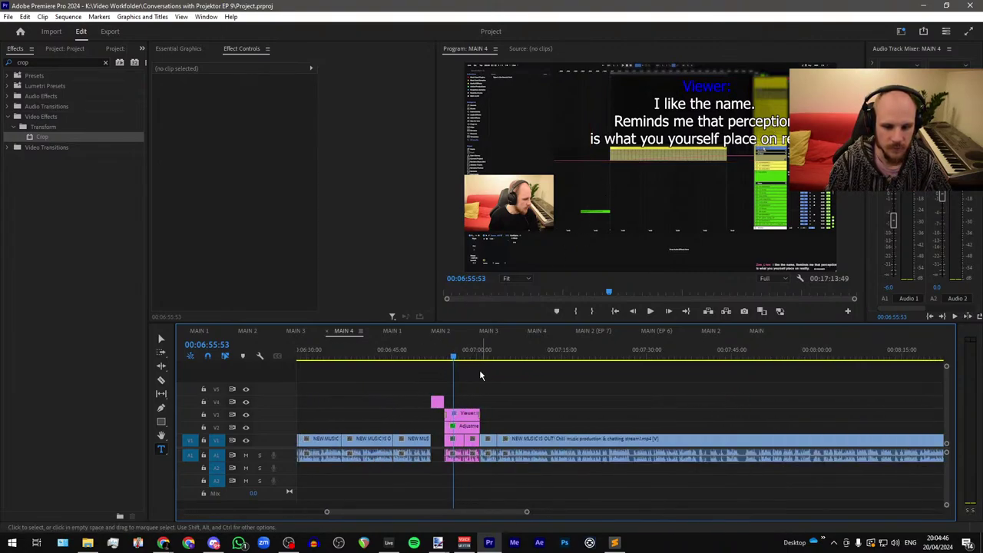
pyautogui.click(461, 426)
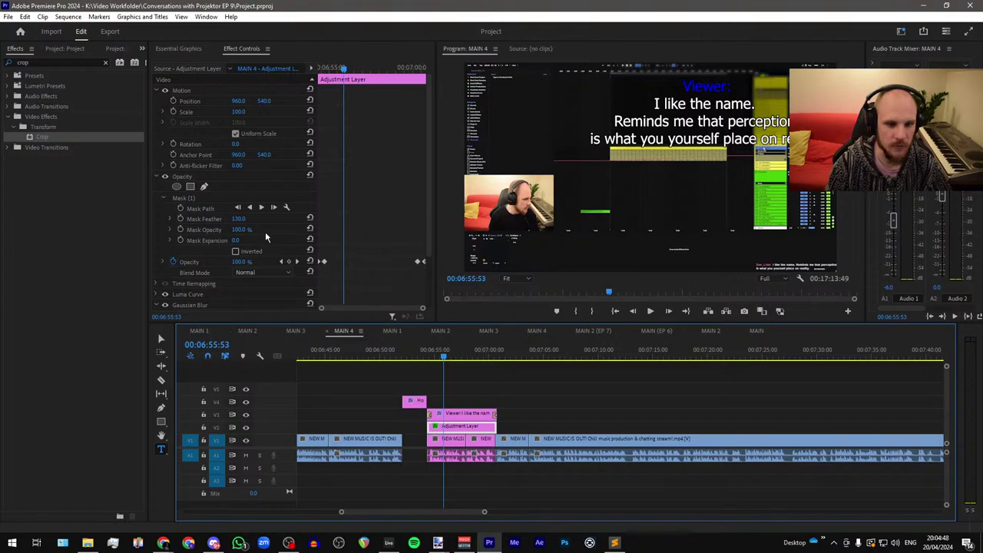
pyautogui.click(192, 201)
pyautogui.moveTo(612, 148); pyautogui.dragTo(557, 162)
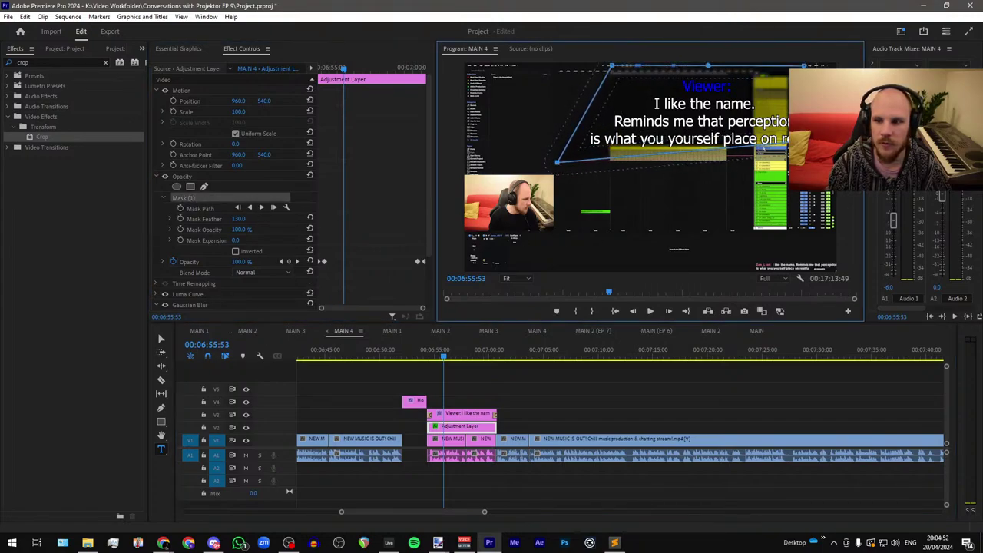
pyautogui.moveTo(804, 143); pyautogui.dragTo(804, 160)
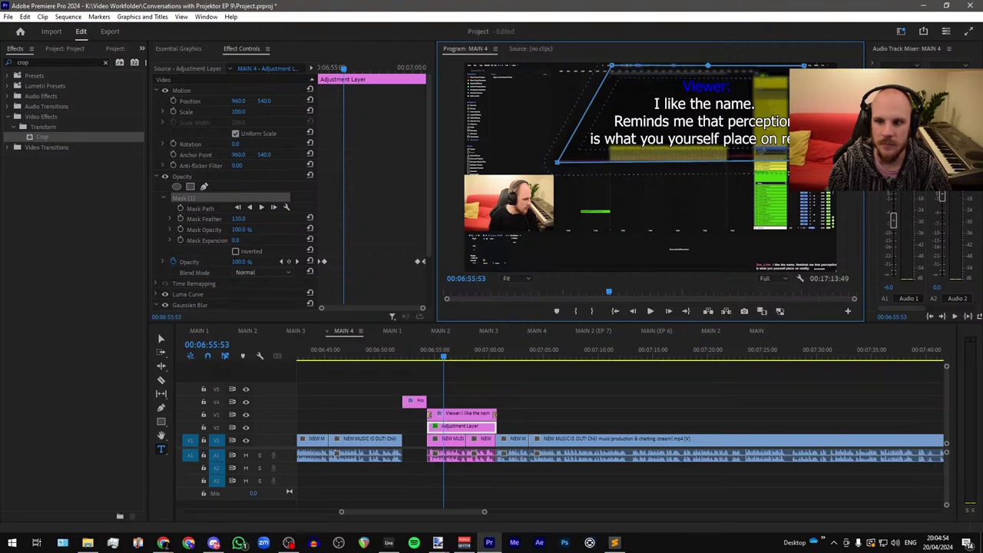
pyautogui.moveTo(558, 163); pyautogui.dragTo(557, 160)
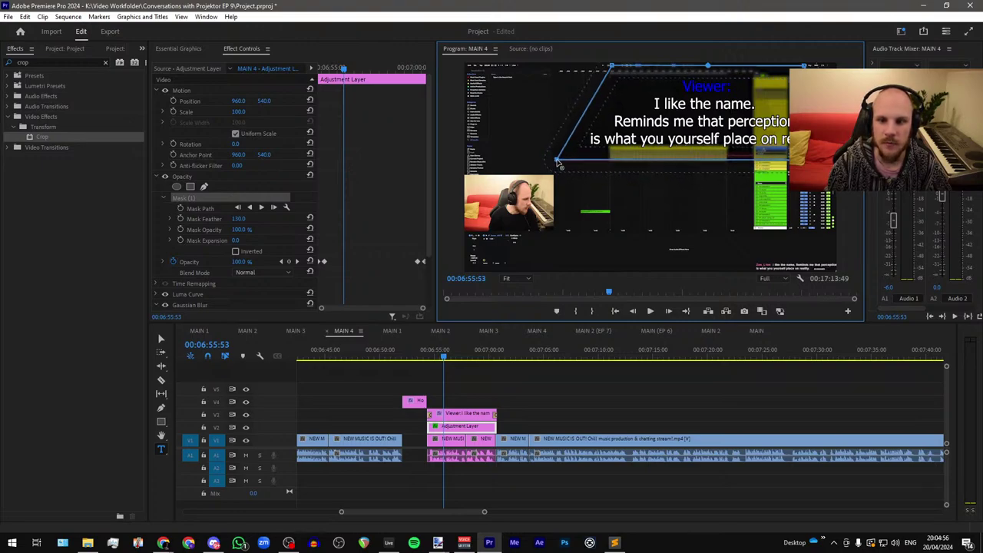
# Step: Widen the left side of the adjustment layer's mask behind the "What is up with my project" title at 00:03:16:06
pyautogui.scroll(-10, 571, 404)
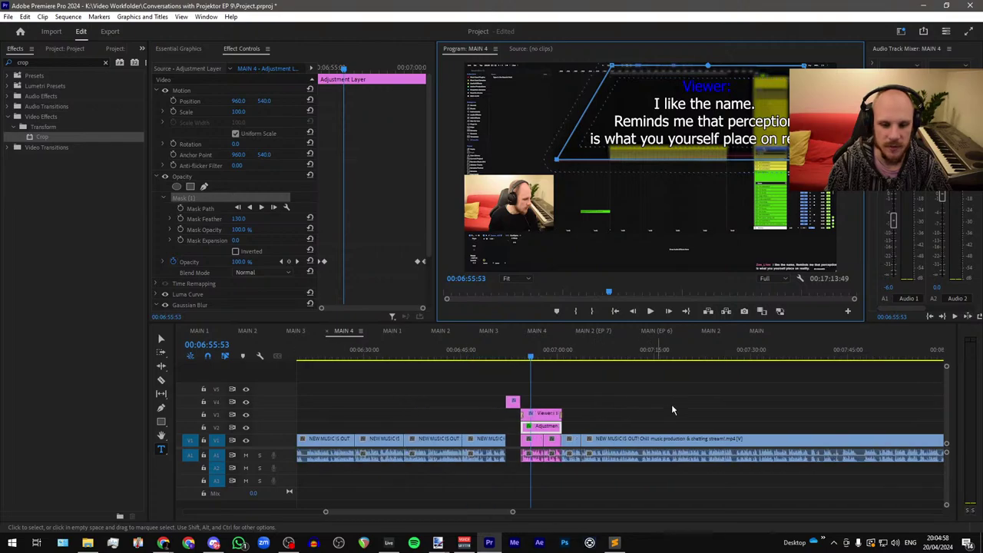
pyautogui.scroll(8, 385, 377)
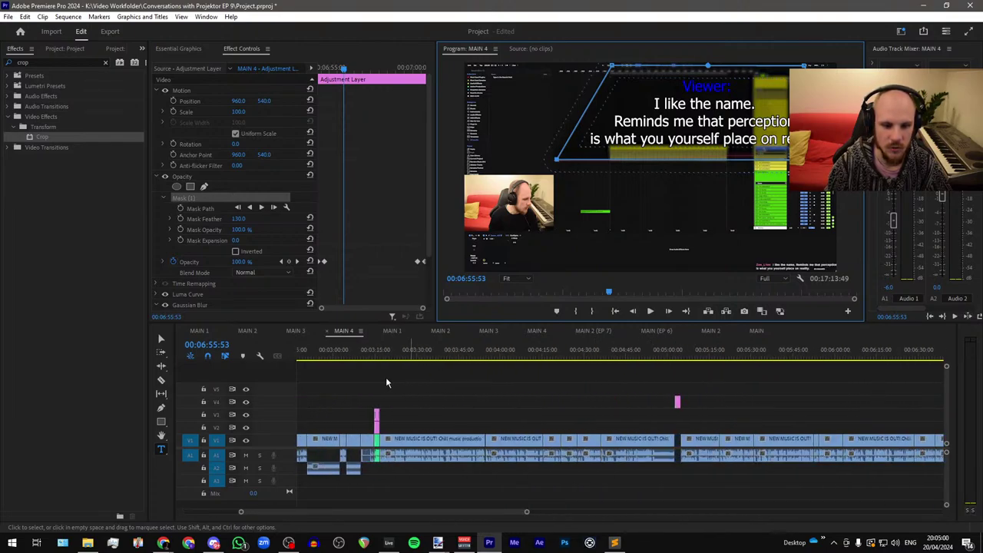
pyautogui.click(378, 355)
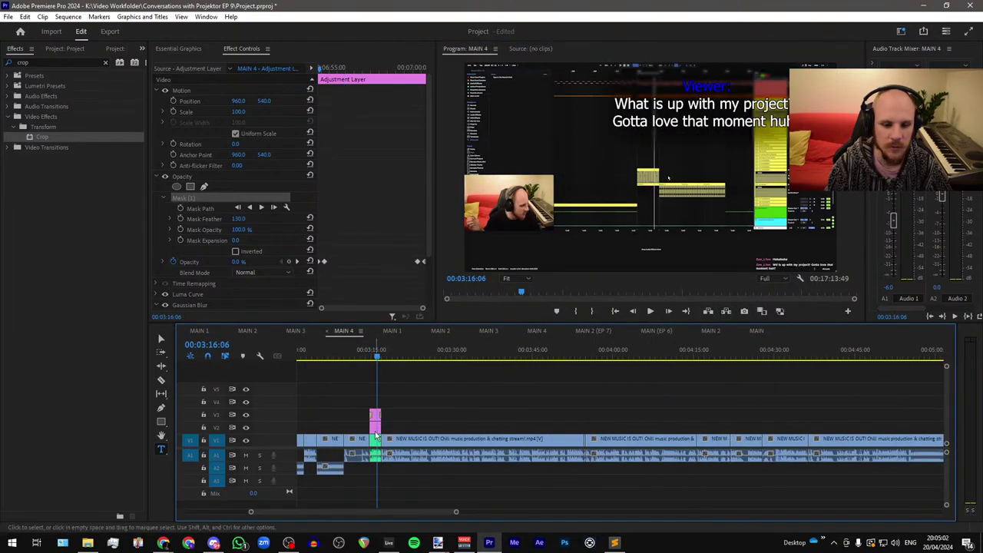
pyautogui.click(185, 199)
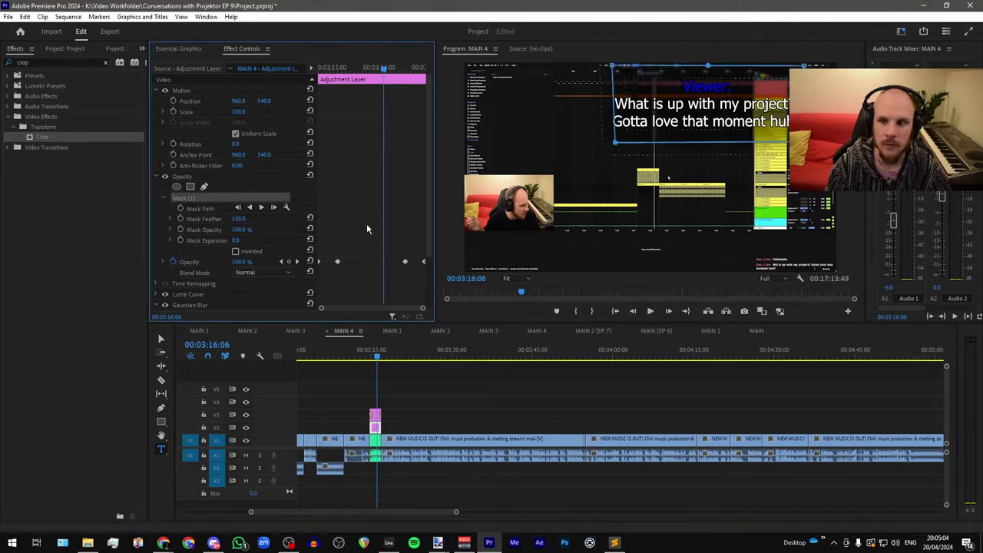
pyautogui.moveTo(619, 147); pyautogui.dragTo(593, 141)
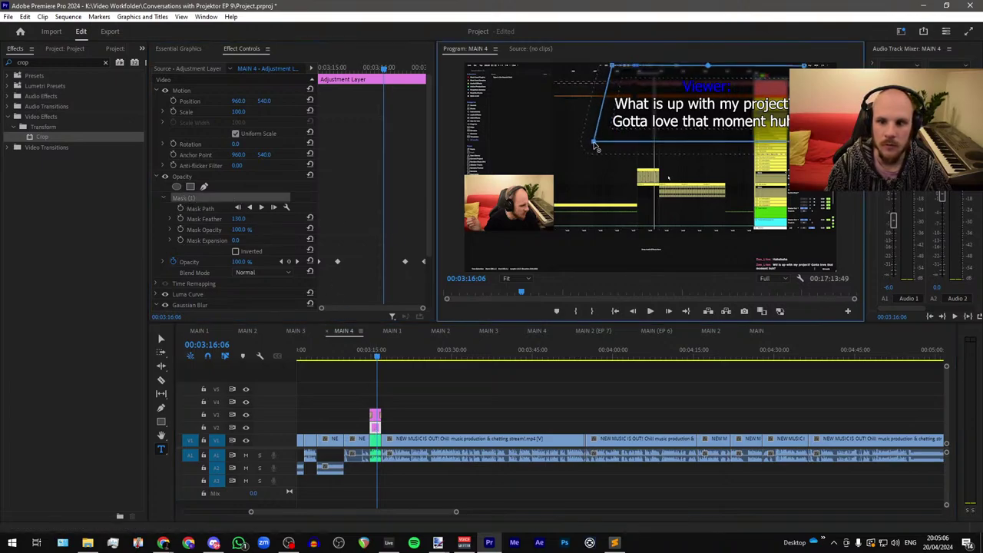
pyautogui.moveTo(612, 68); pyautogui.dragTo(596, 67)
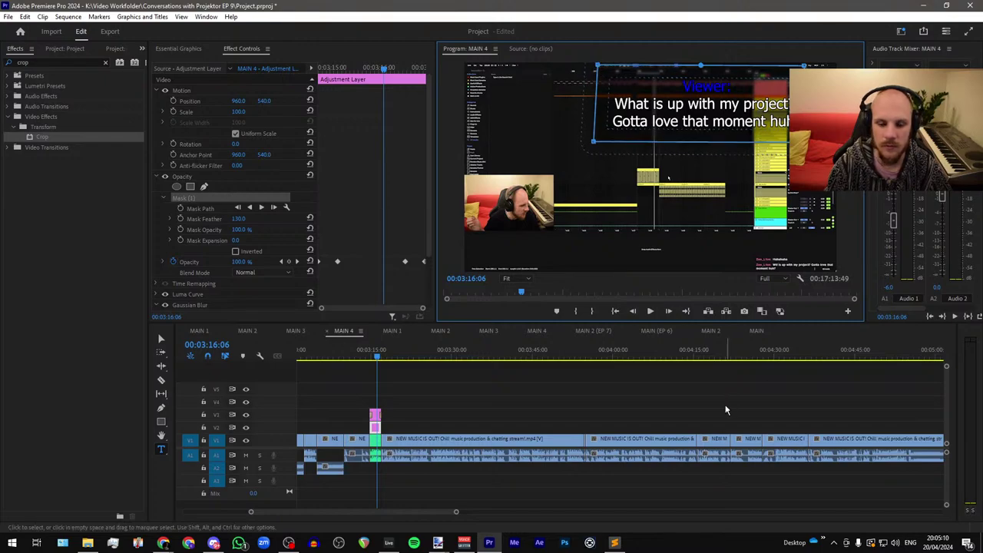
# Step: Check the adjustment layer's mask behind the "How long have you been making psytrance?" title at 00:00:58:07, and save the project
pyautogui.press('\\')
pyautogui.scroll(3, 382, 397)
pyautogui.click(408, 355)
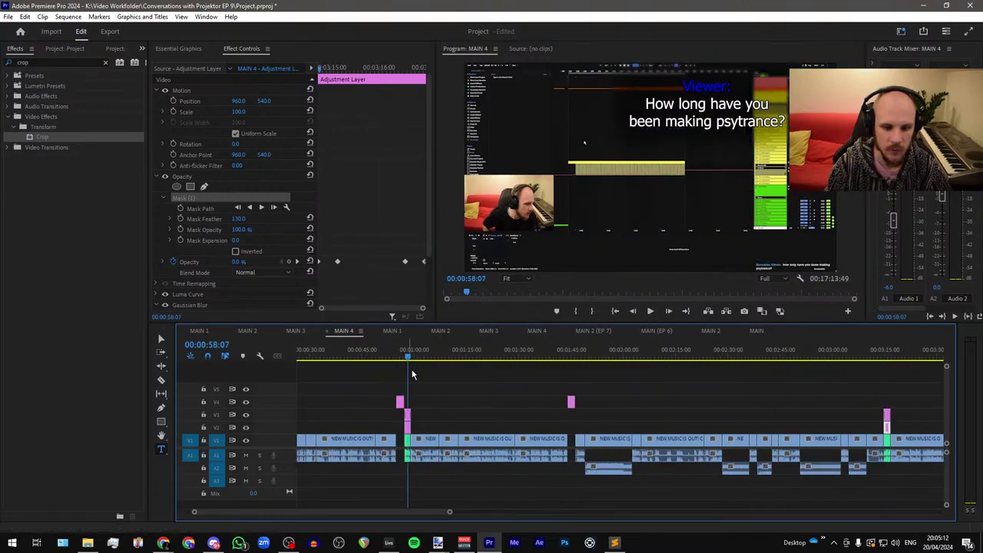
pyautogui.click(186, 198)
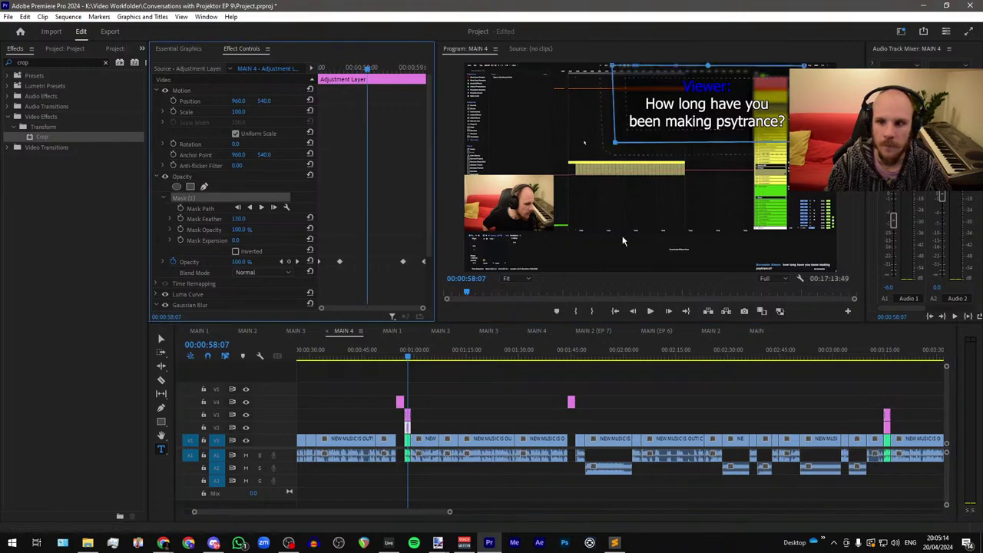
pyautogui.scroll(-3, 527, 423)
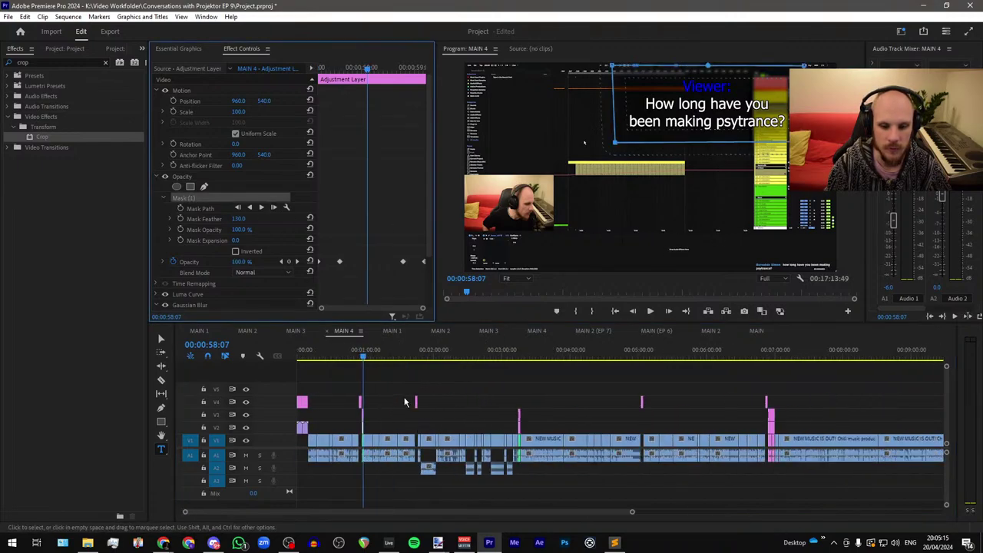
pyautogui.click(559, 419)
pyautogui.hotkey('ctrl', 's')
pyautogui.scroll(-4, 553, 421)
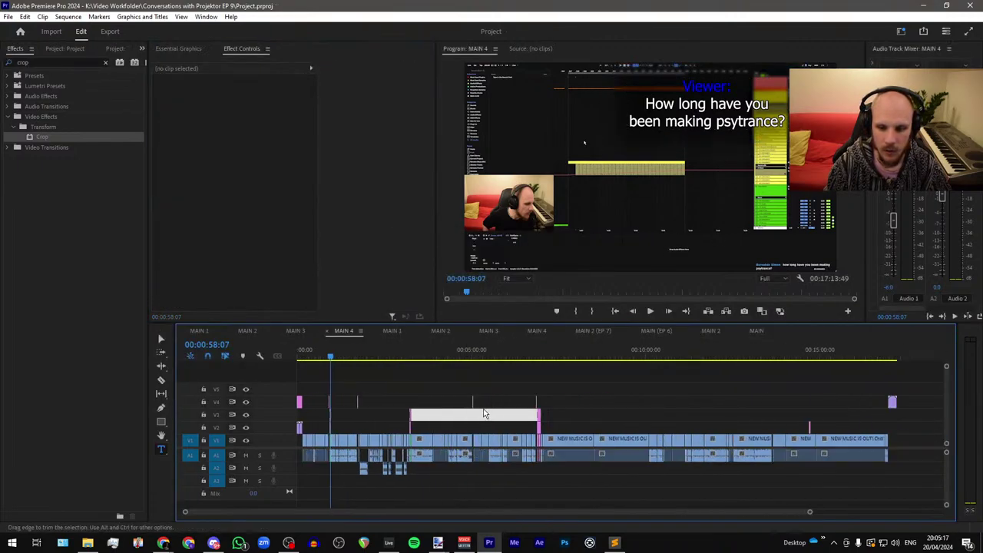
pyautogui.click(543, 426)
pyautogui.click(537, 434)
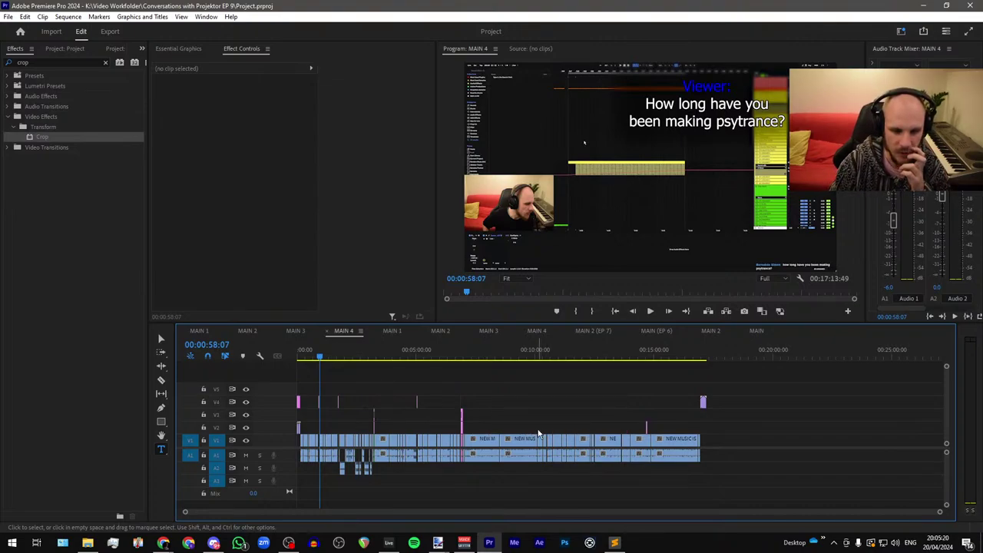
pyautogui.scroll(4, 317, 389)
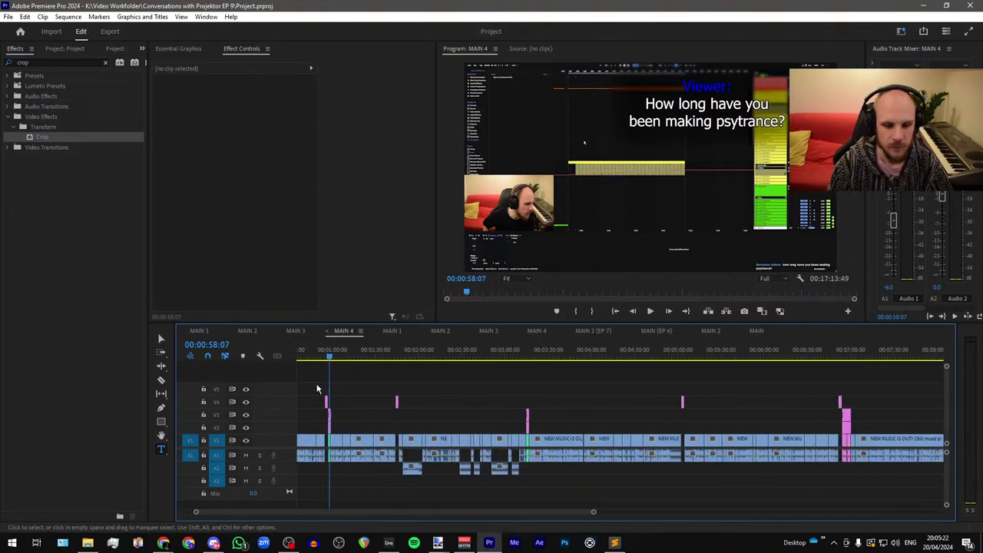
# Step: Locate the starts of the "When did I start making psytrance?" and "A production full of confusion" titles and note them as 00:55 and 01:44
pyautogui.scroll(4, 317, 389)
pyautogui.scroll(2, 323, 387)
pyautogui.moveTo(434, 356); pyautogui.dragTo(443, 357)
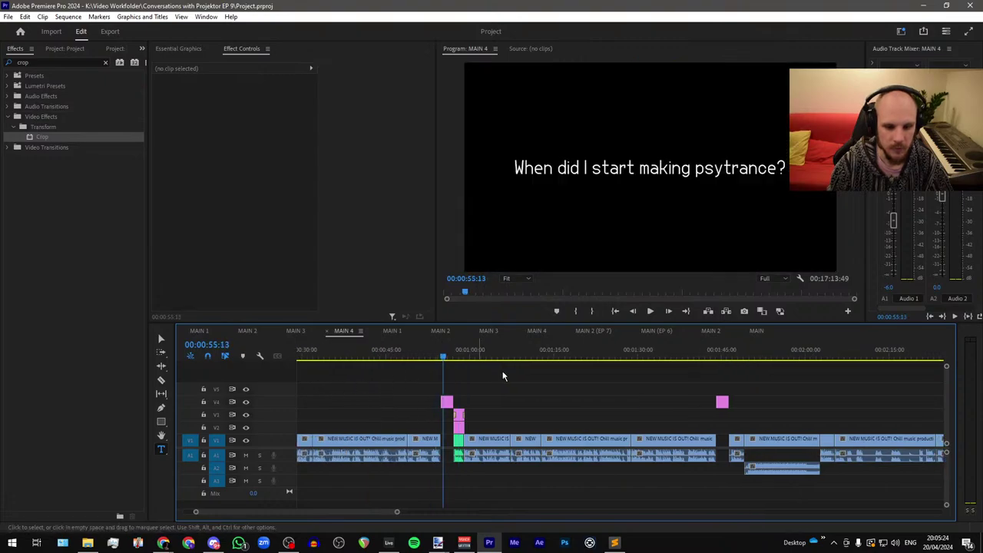
pyautogui.scroll(-2, 503, 376)
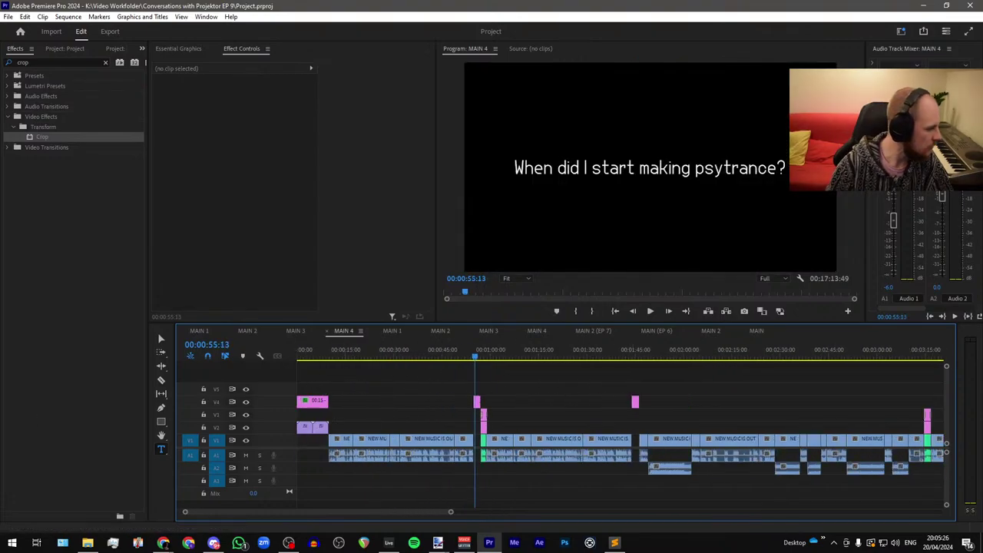
pyautogui.hotkey('alt', 'Tab')
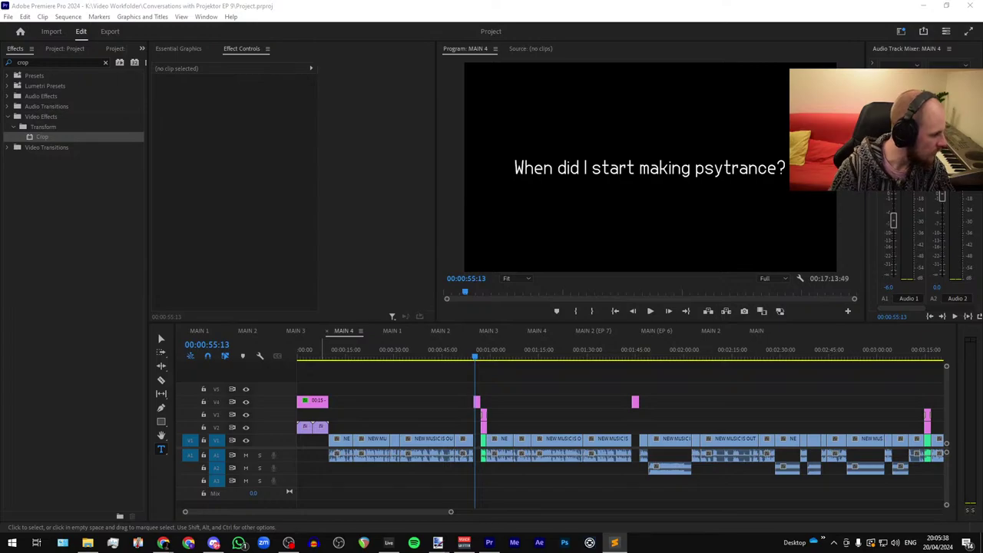
pyautogui.click(637, 355)
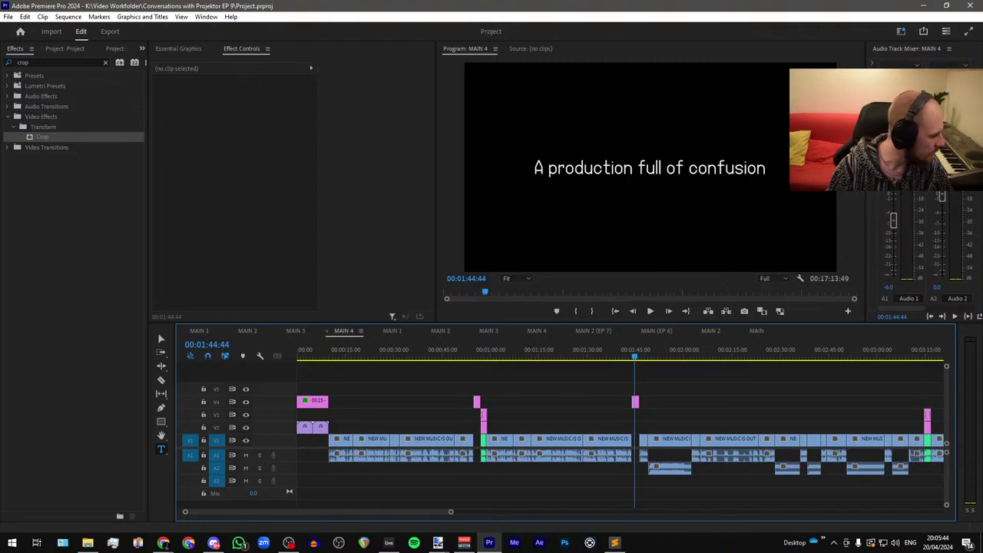
pyautogui.hotkey('alt', 'Tab')
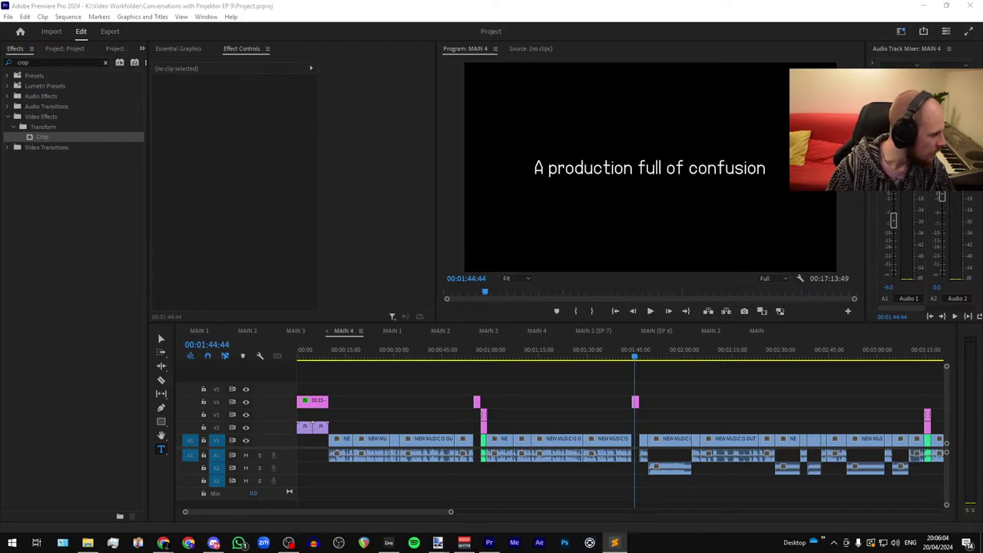
# Step: Locate the starts of the "My thought on the new Izotope Trash" and "How I got my name" titles and note them as 05:02 and 06:52
pyautogui.scroll(-10, 501, 407)
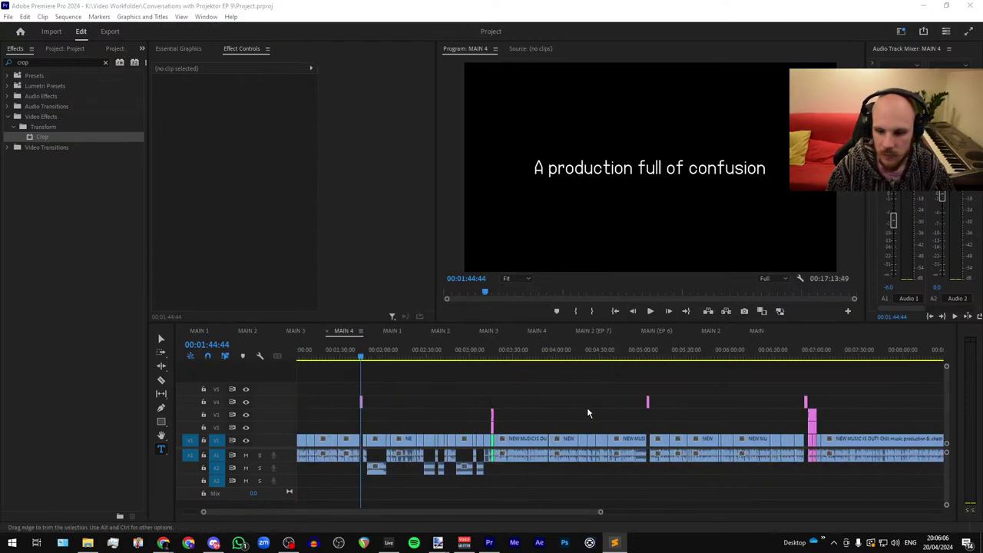
pyautogui.scroll(5, 458, 378)
pyautogui.click(442, 357)
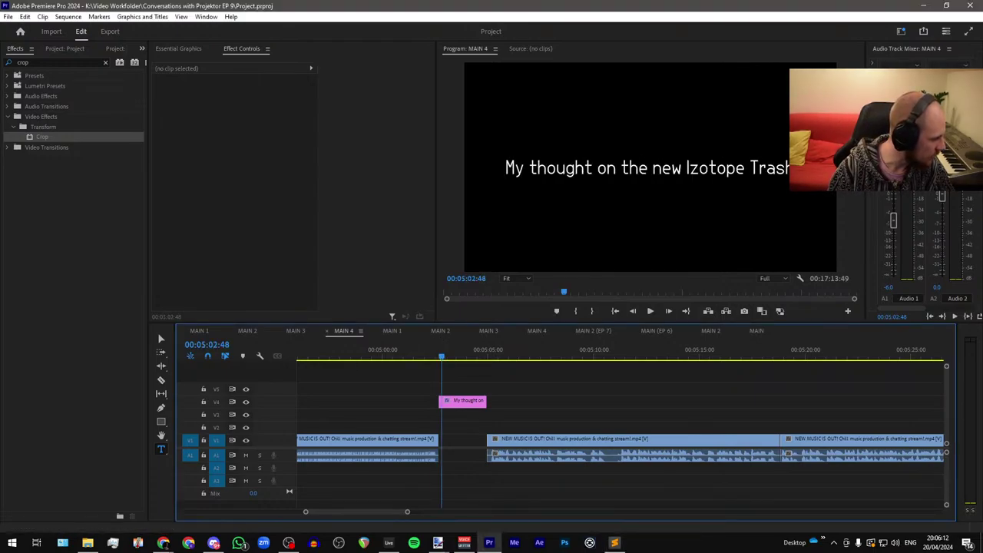
pyautogui.hotkey('alt', 'Tab')
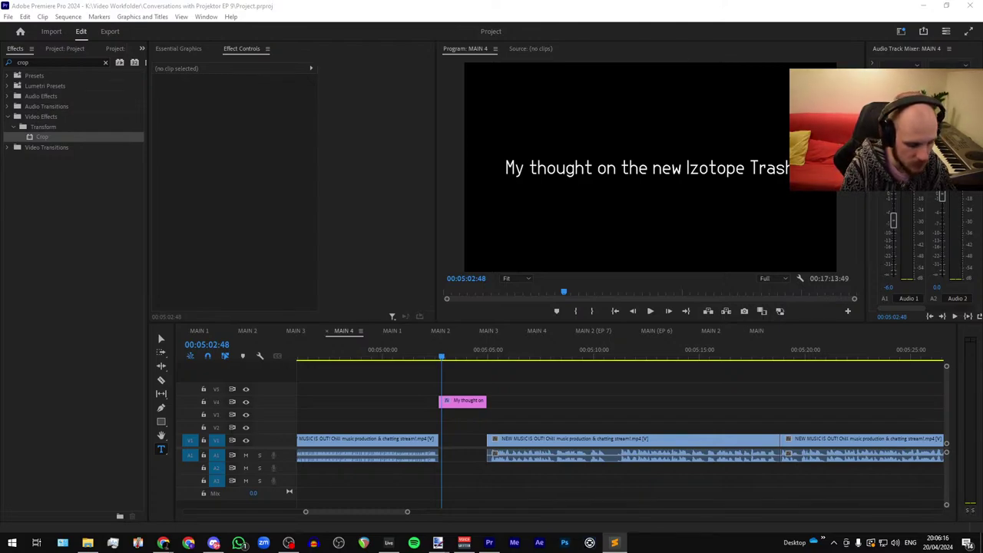
pyautogui.scroll(-8, 400, 413)
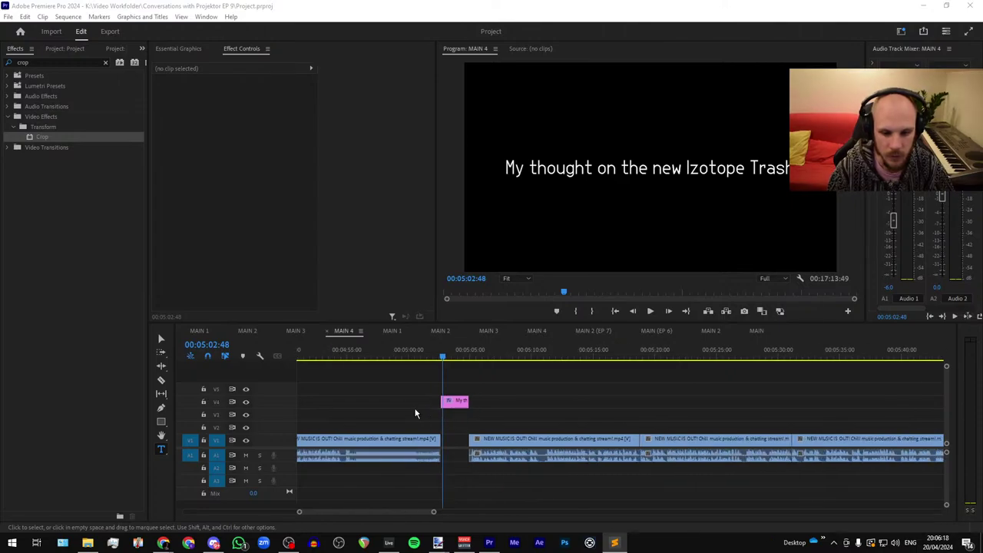
pyautogui.scroll(5, 688, 422)
pyautogui.scroll(4, 565, 374)
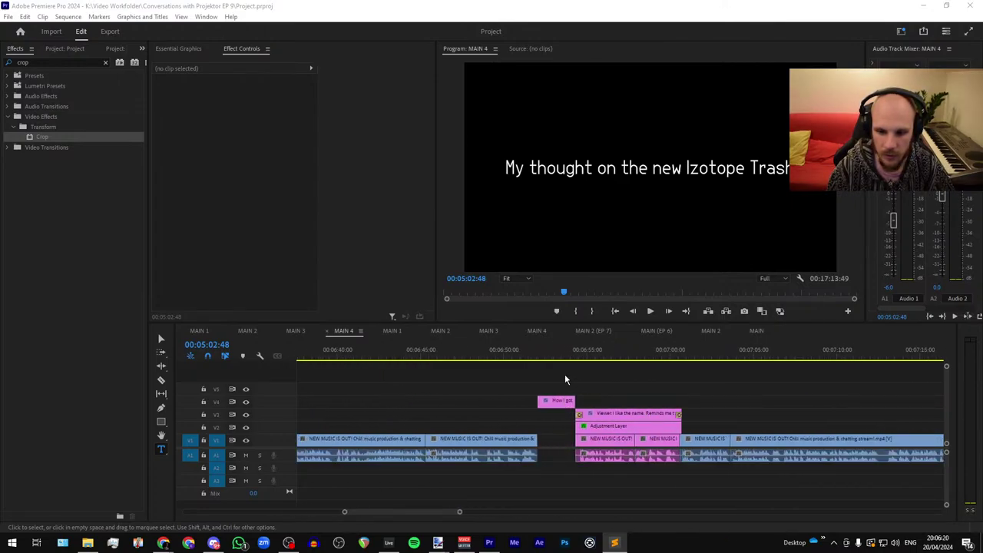
pyautogui.click(513, 355)
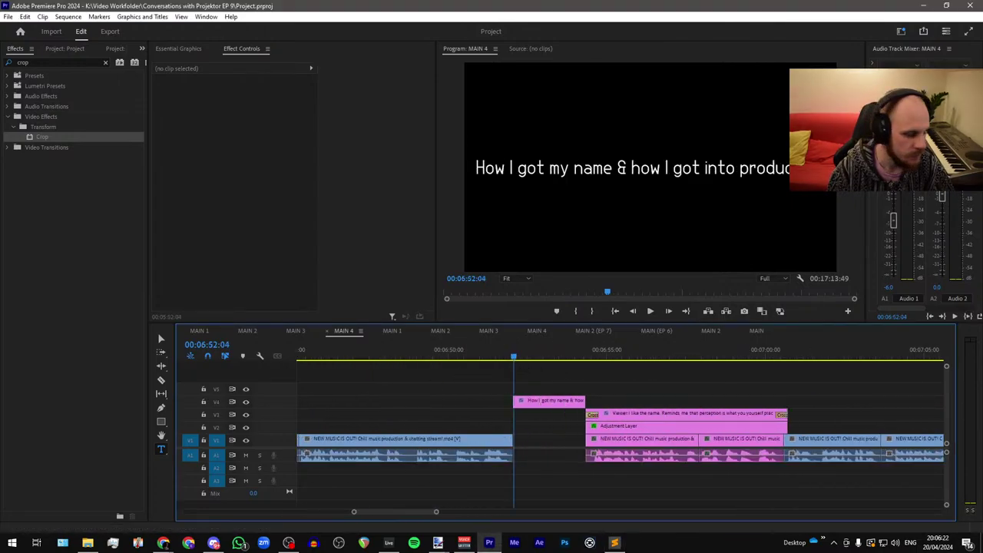
pyautogui.hotkey('alt', 'Tab')
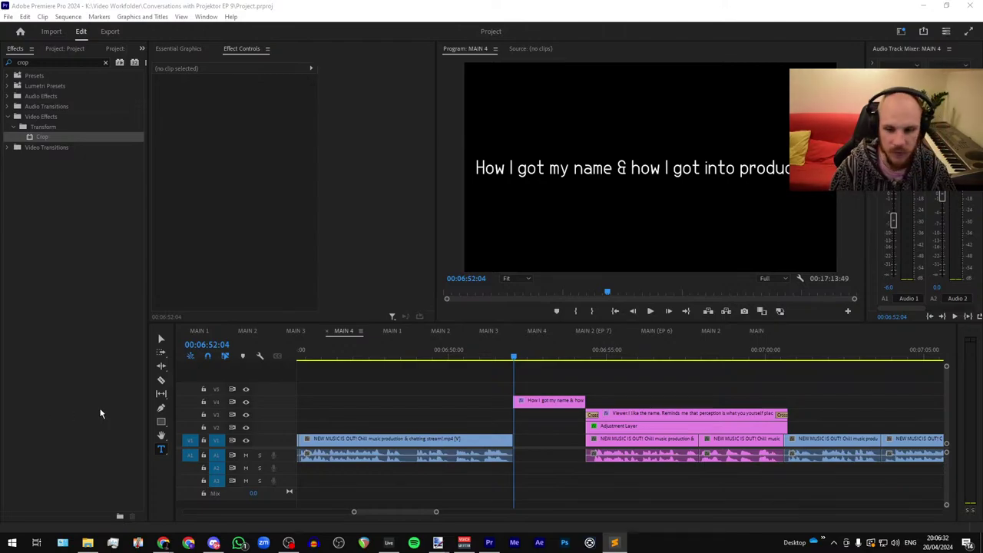
# Step: Scan the rest of MAIN 4 to its end for further chapter titles, and look over MAIN 3 and MAIN 1
pyautogui.scroll(-5, 392, 421)
pyautogui.scroll(-8, 393, 421)
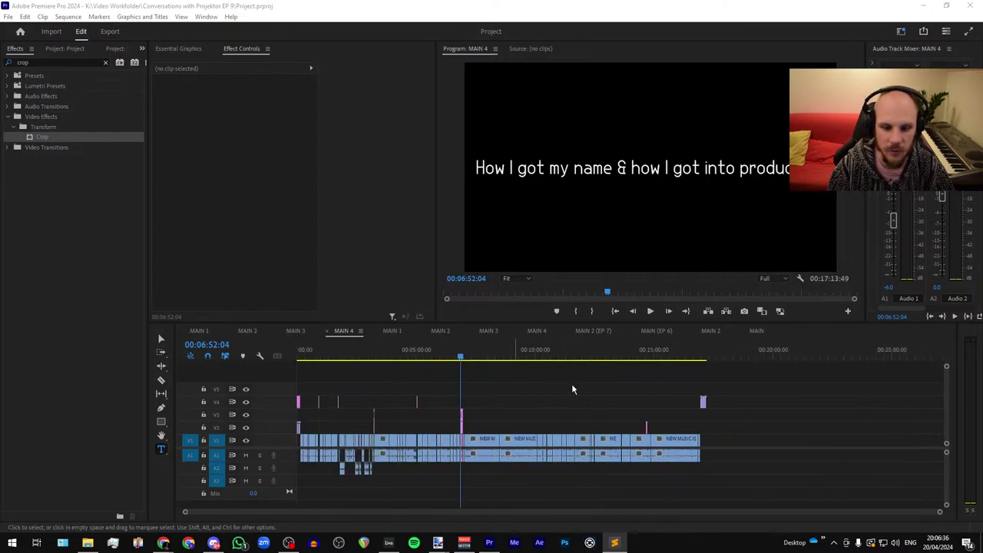
pyautogui.moveTo(465, 358); pyautogui.dragTo(704, 358)
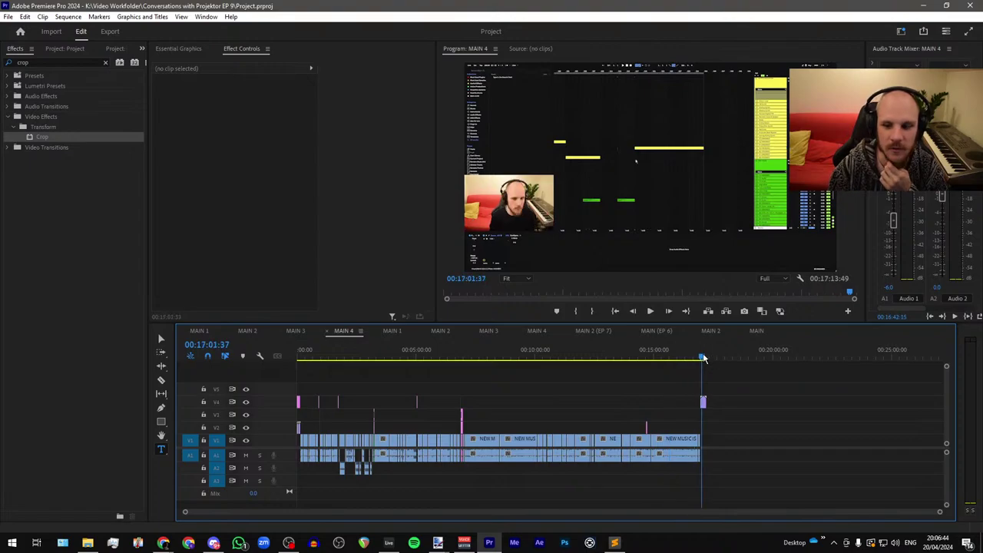
pyautogui.click(484, 358)
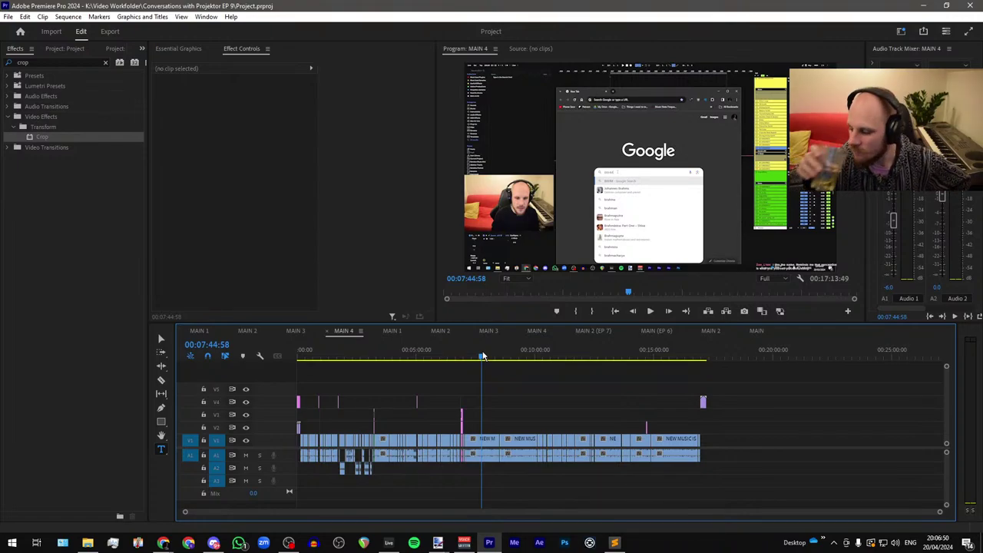
pyautogui.click(462, 357)
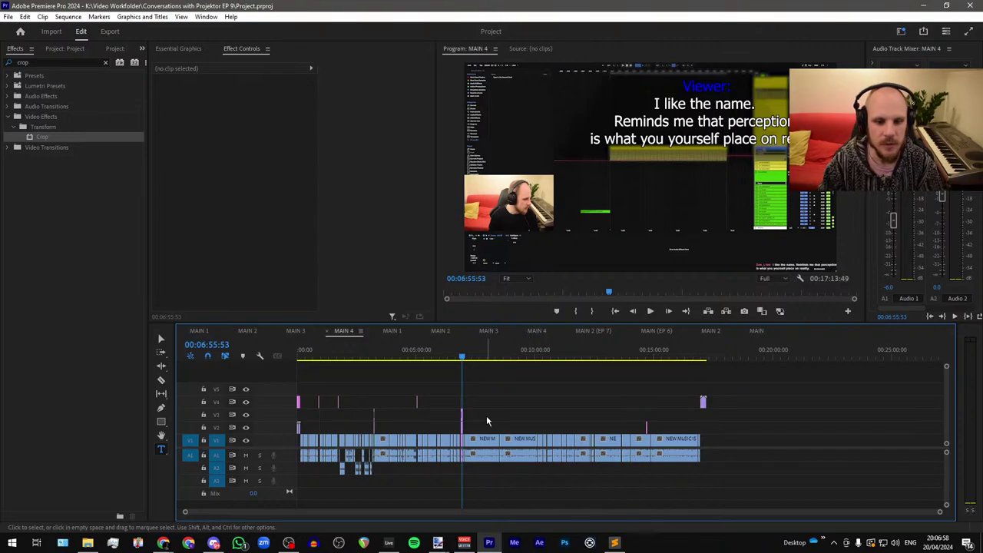
pyautogui.click(239, 330)
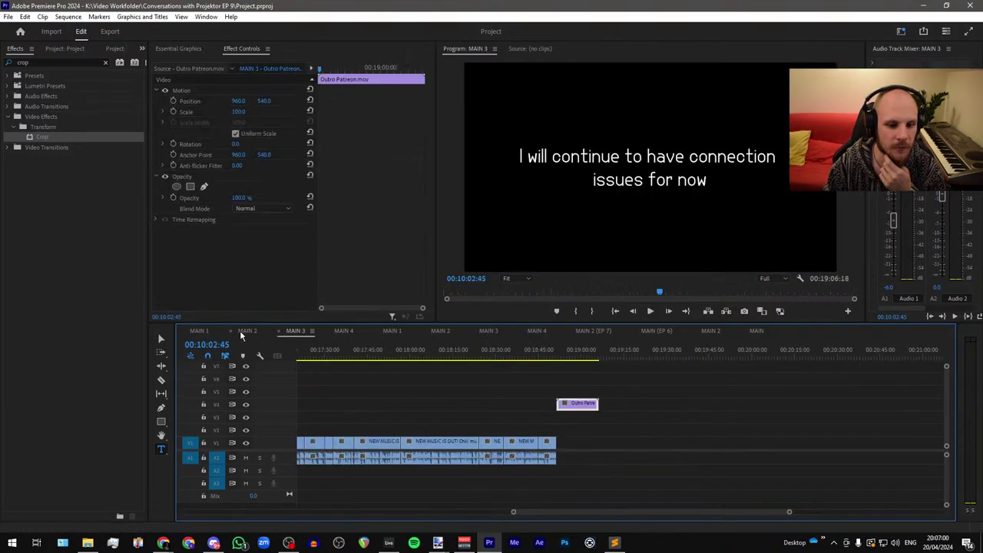
pyautogui.click(199, 331)
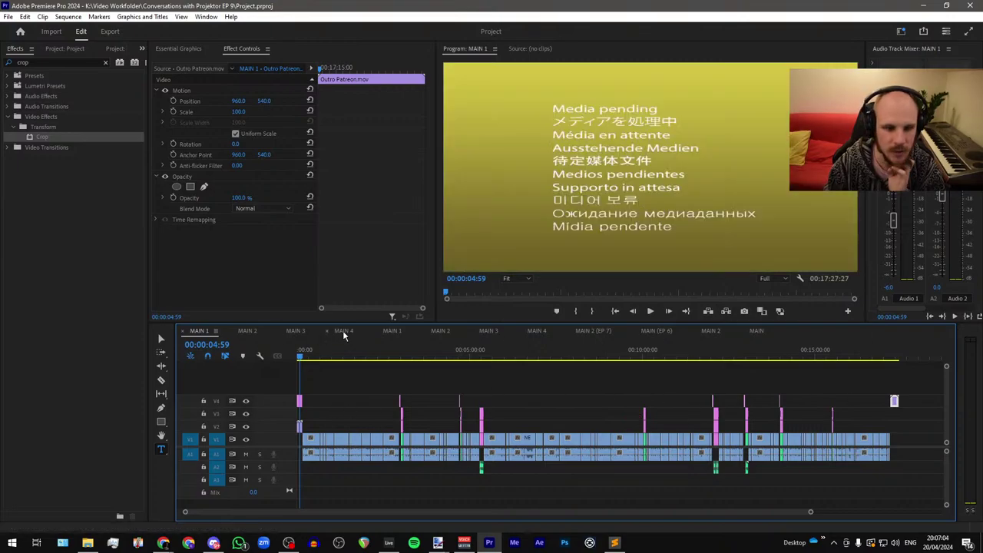
# Step: Replace MAIN 4's opening chapter list with the entries from "00:10 - I wish ableton had this shortcut" through "06:52 - How I got my name & how I got into production"
pyautogui.click(345, 331)
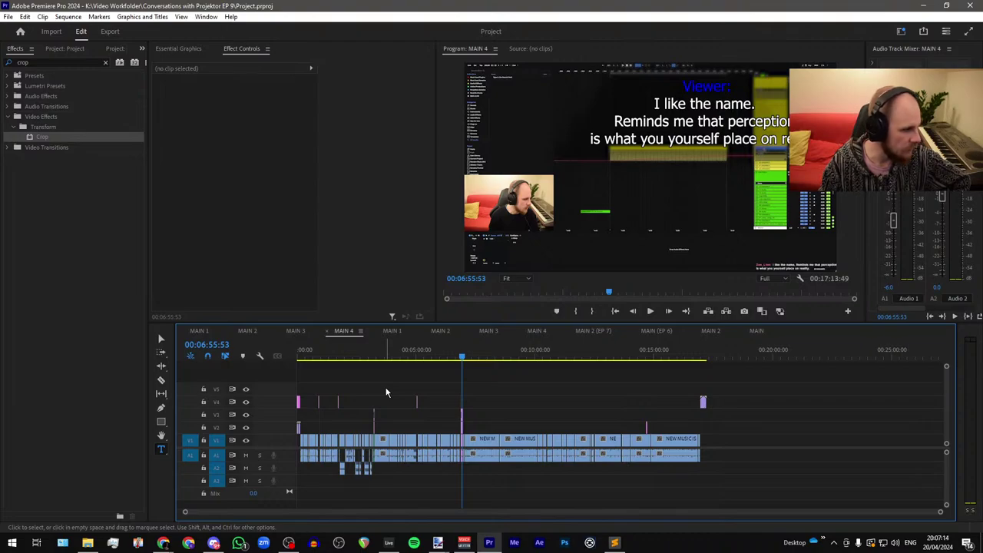
pyautogui.scroll(2, 305, 363)
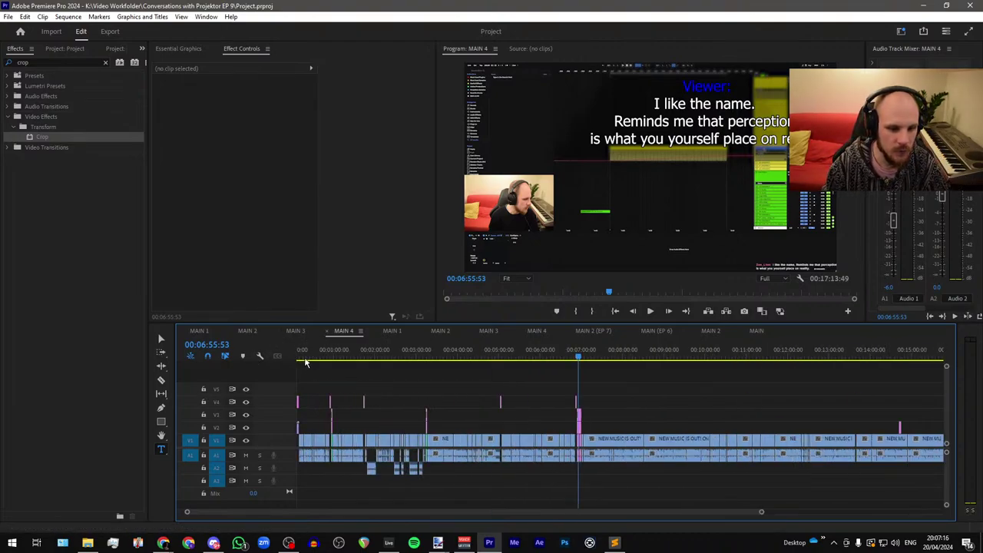
pyautogui.scroll(8, 308, 361)
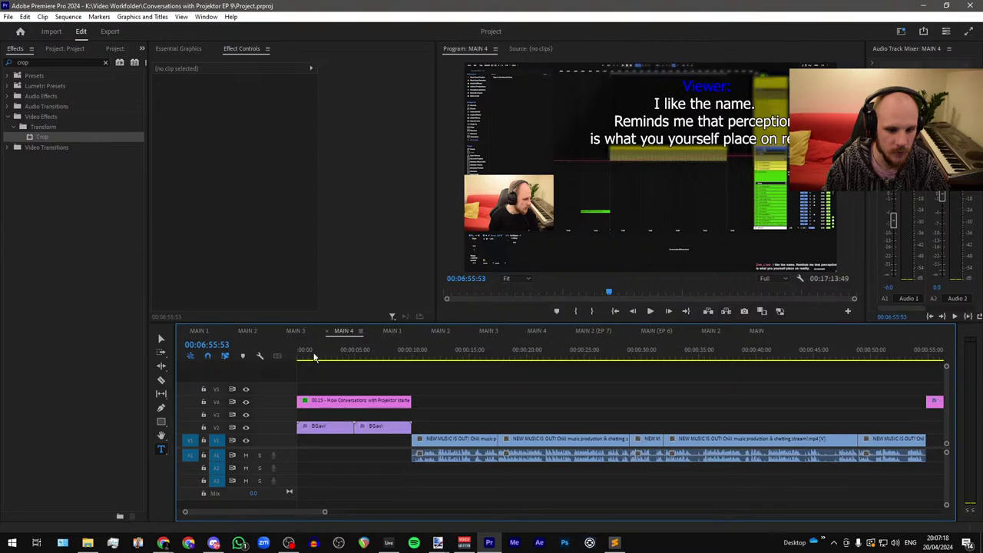
pyautogui.click(320, 357)
pyautogui.click(343, 401)
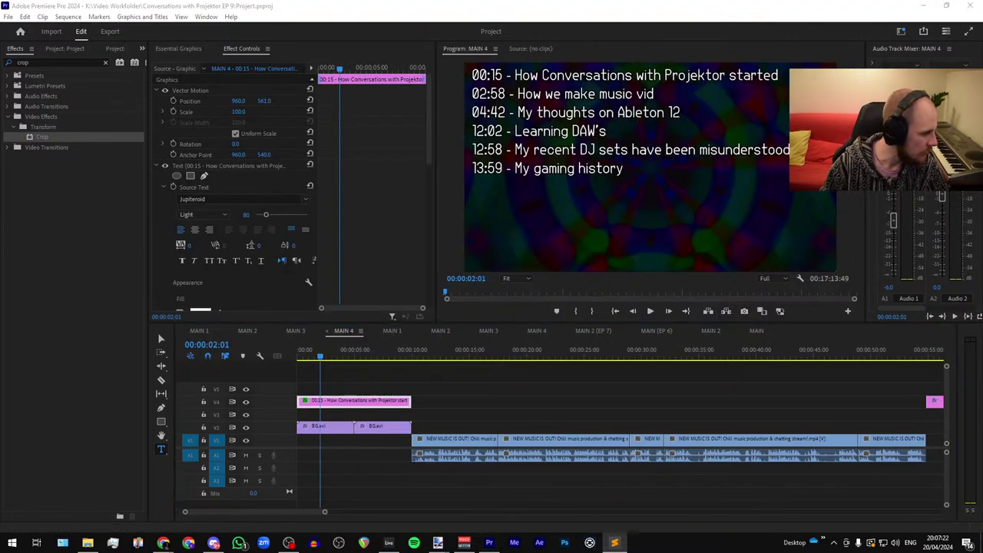
pyautogui.click(589, 169)
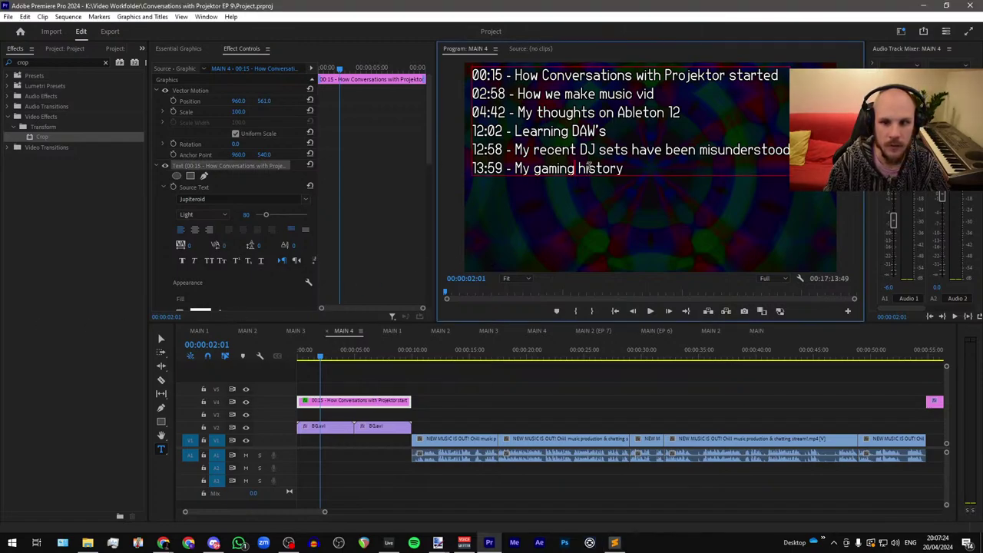
pyautogui.moveTo(648, 168); pyautogui.dragTo(556, 154)
pyautogui.hotkey('ctrl', 'a')
pyautogui.write('00:10 - I wish ableton had this shortcut 00:55 - When did I start making psytrance? 01:44 - A production full of confusion 05:02 - My thought on the new Izotope Trash 06:52 - How I got my name & how I got into productio')
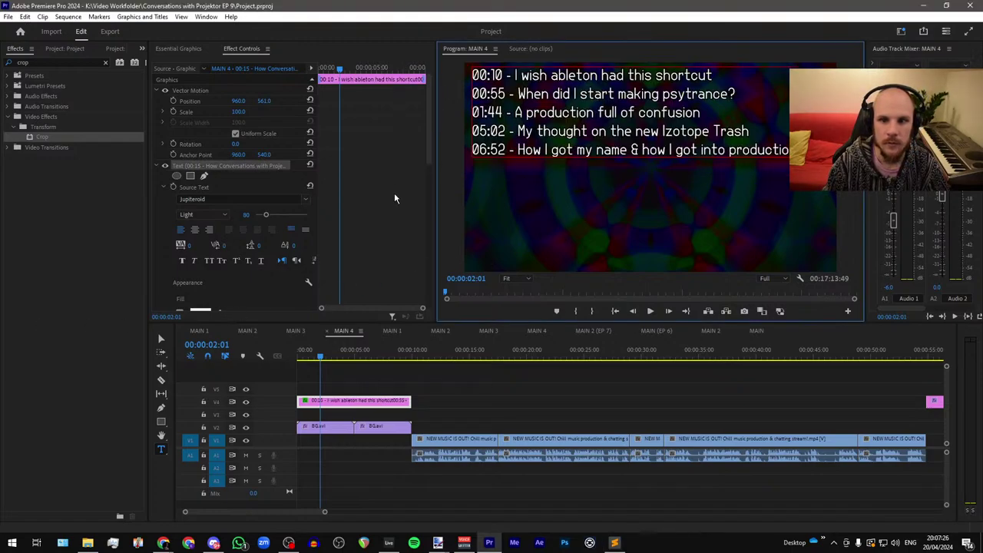
# Step: Replace MAIN 3's opening chapter list with its own entries copied from the notes, from "00:10 - Release news!" through the 10:02 connection issues entry
pyautogui.click(295, 330)
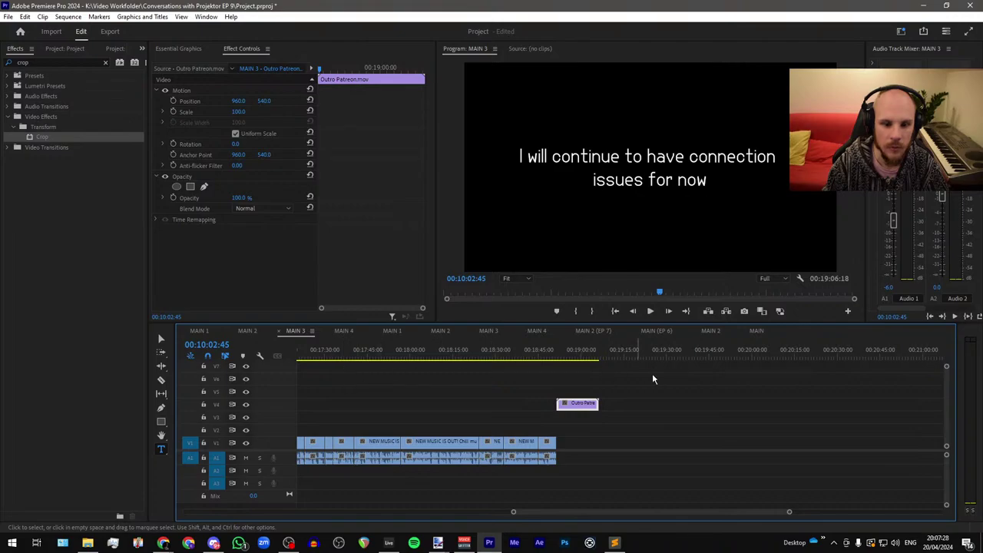
pyautogui.press('\\')
pyautogui.click(300, 353)
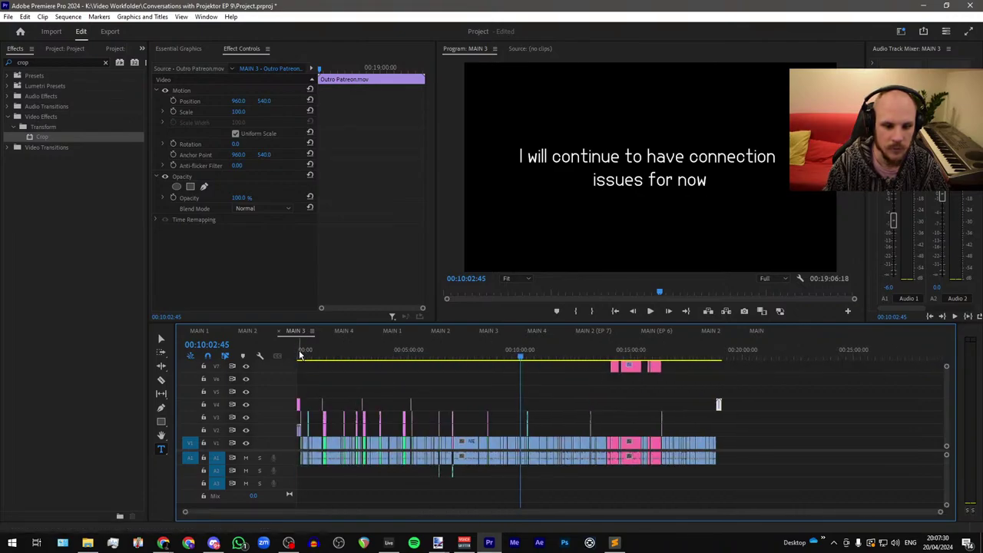
pyautogui.press('=')
pyautogui.press('=')
pyautogui.press('=')
pyautogui.press('=')
pyautogui.press('=')
pyautogui.press('=')
pyautogui.press('=')
pyautogui.press('=')
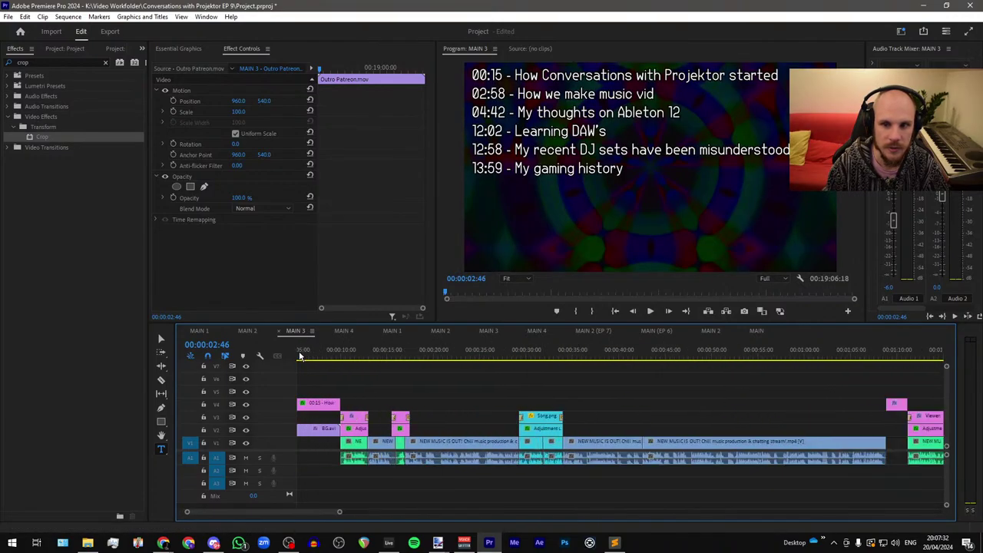
pyautogui.scroll(1, 299, 355)
pyautogui.click(341, 407)
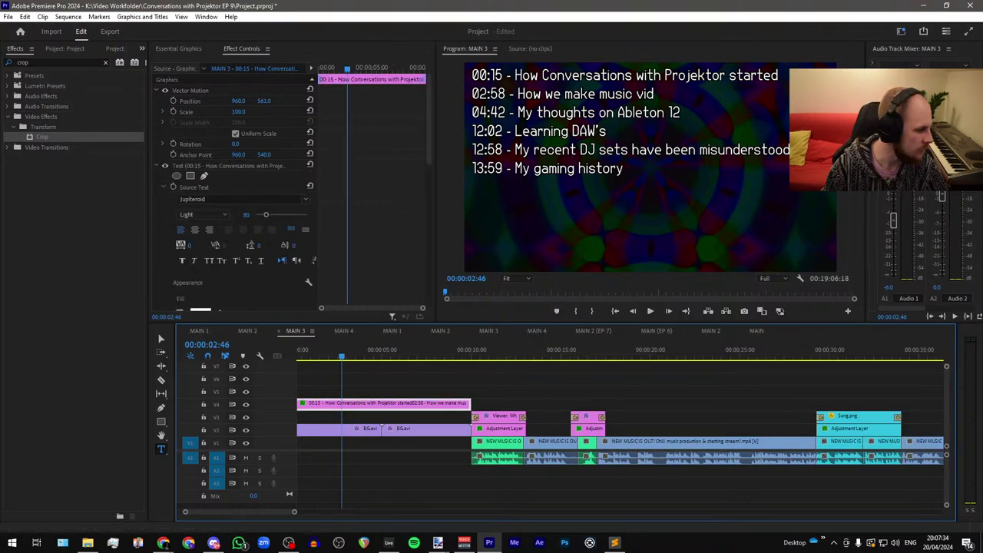
pyautogui.hotkey('alt', 'Tab')
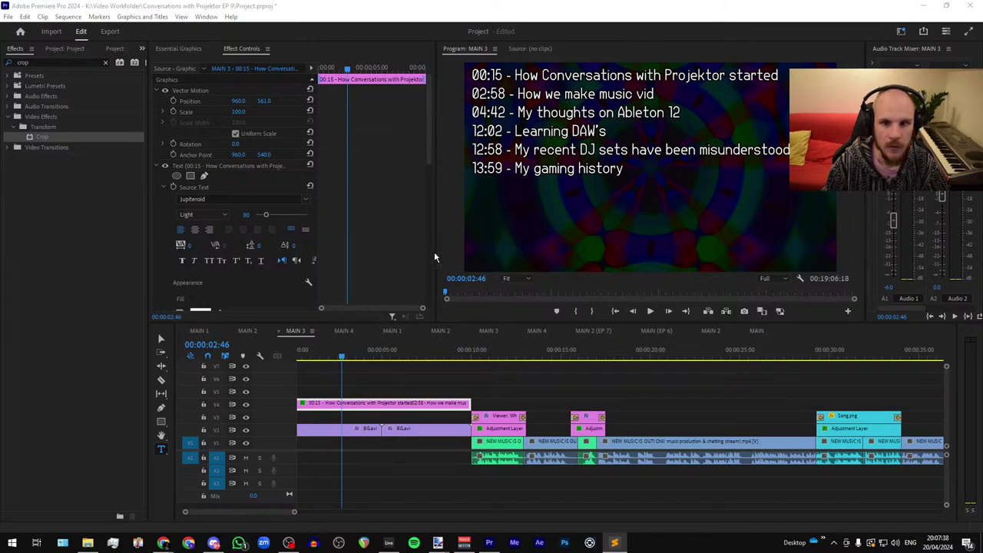
pyautogui.hotkey('alt', 'Tab')
pyautogui.hotkey('ctrl', 'a')
pyautogui.hotkey('ctrl', 'v')
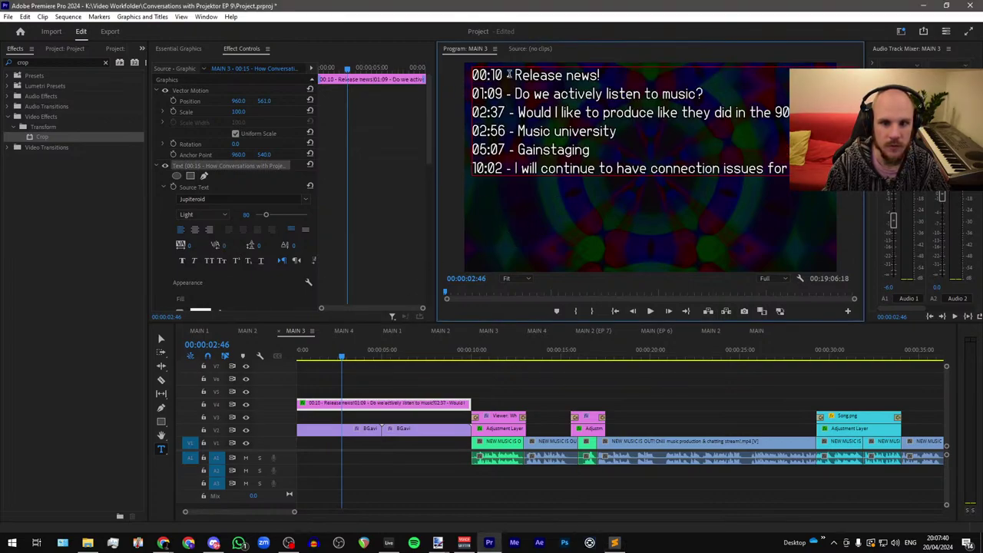
# Step: Check where the "How we make music videos" title starts in MAIN 1 against its chapter list timestamp
pyautogui.click(199, 331)
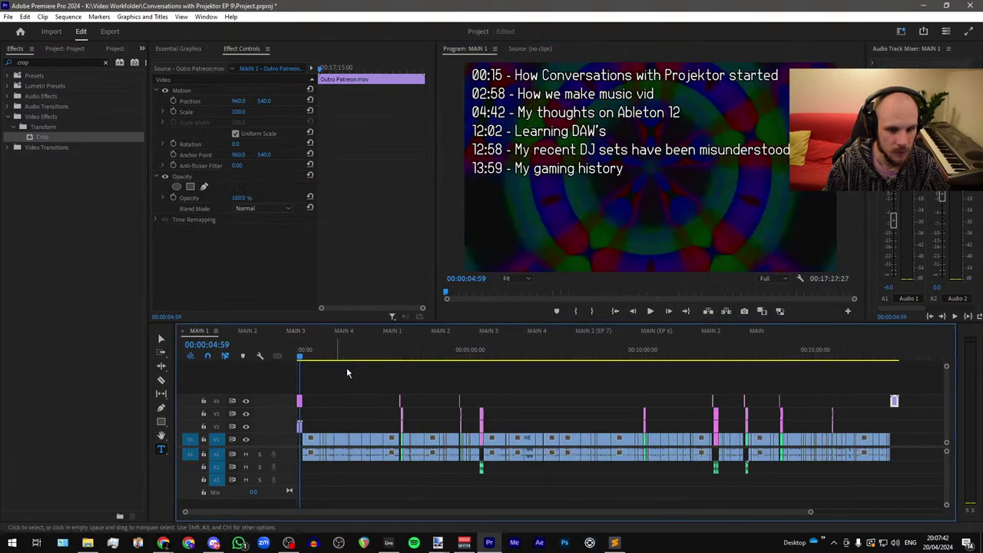
pyautogui.scroll(10, 379, 371)
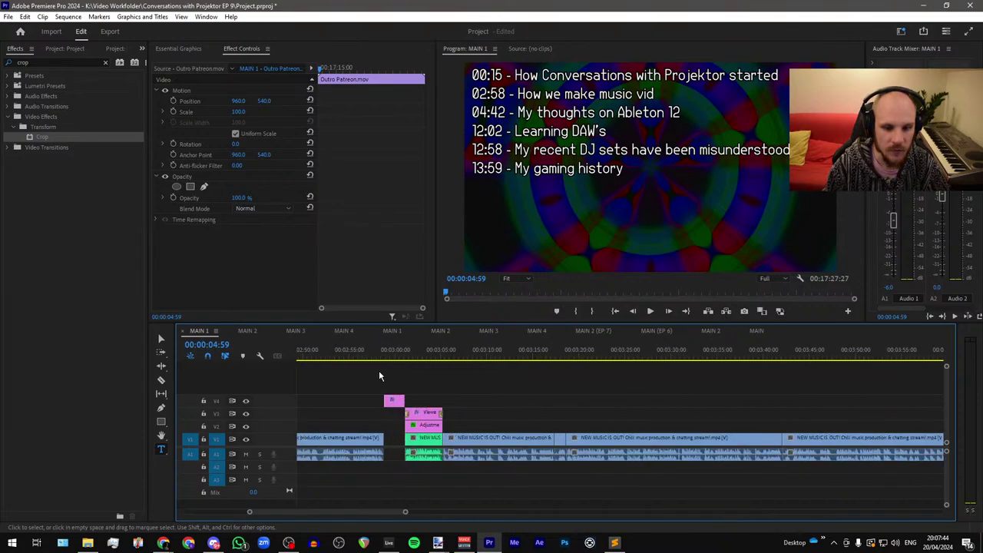
pyautogui.click(397, 355)
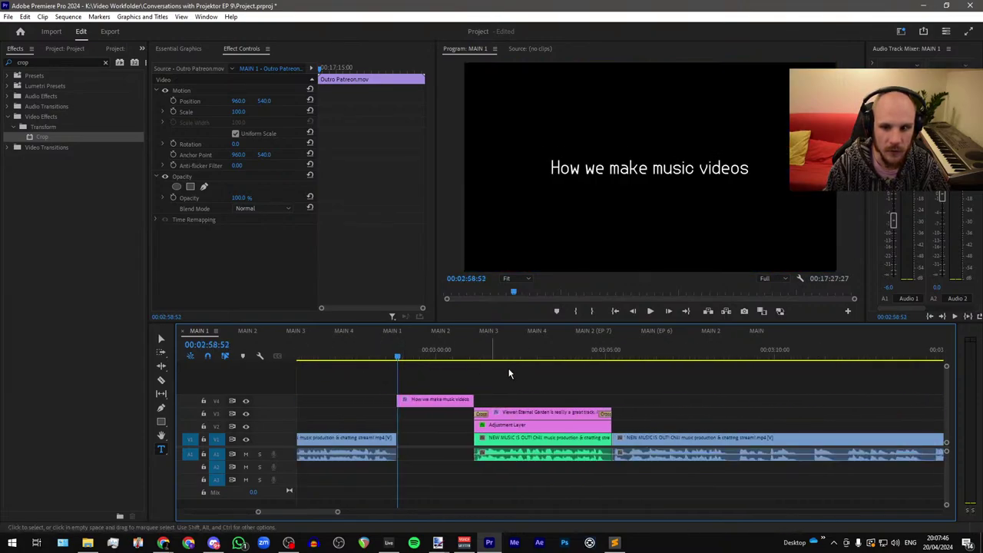
pyautogui.scroll(-3, 551, 372)
pyautogui.scroll(-2, 551, 372)
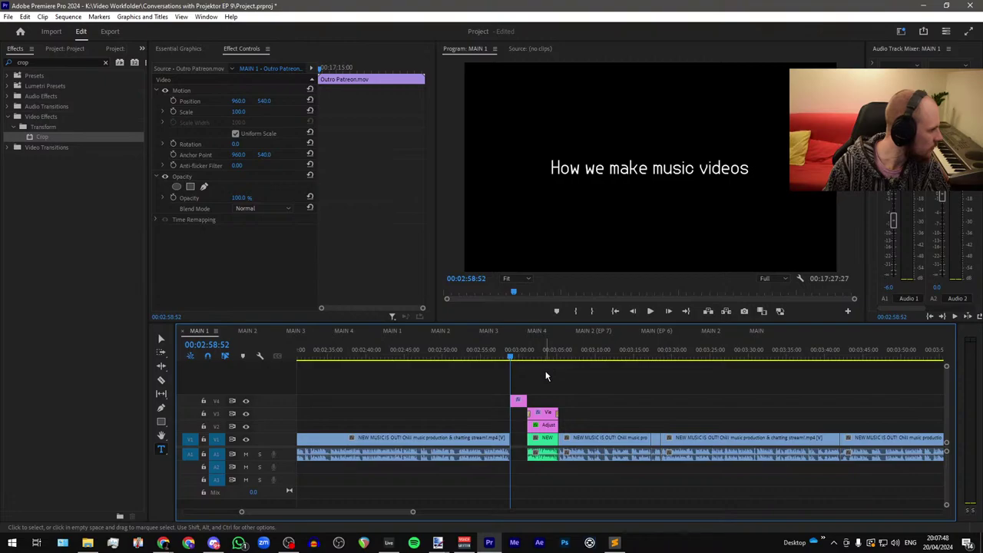
pyautogui.scroll(-6, 546, 376)
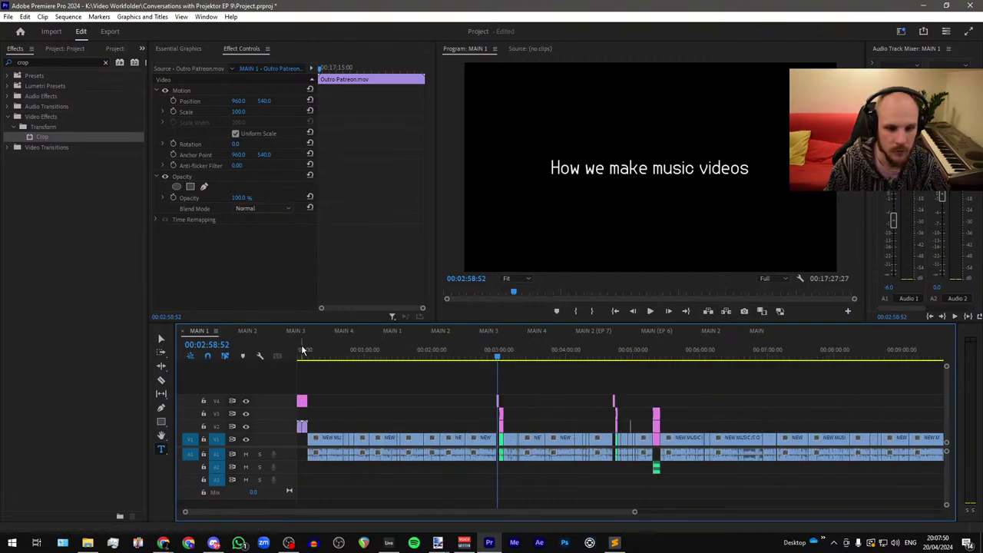
# Step: Change the first timestamp in MAIN 1's opening chapter list to 00:10 and save the project
pyautogui.click(303, 350)
pyautogui.scroll(4, 303, 352)
pyautogui.click(528, 114)
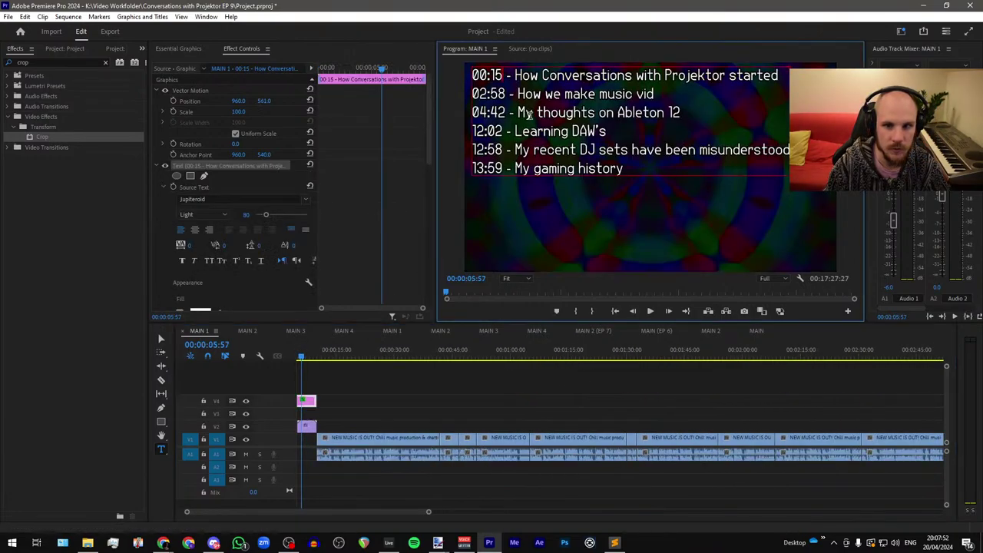
pyautogui.press('Up')
pyautogui.press('Up')
pyautogui.press('Home')
pyautogui.press('Right')
pyautogui.press('Right')
pyautogui.press('Right')
pyautogui.press('Right')
pyautogui.press('Right')
pyautogui.press('BackSpace')
pyautogui.write('0')
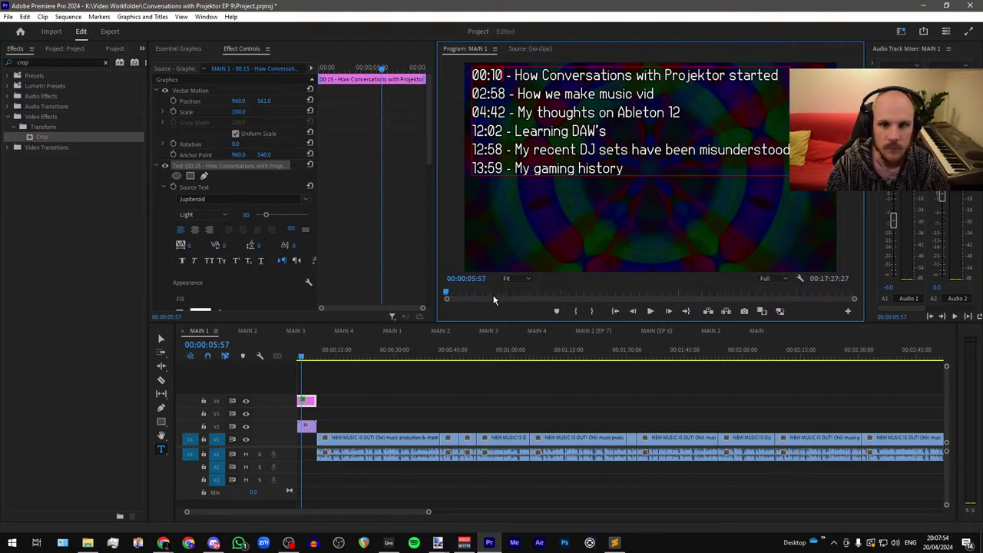
pyautogui.click(391, 410)
pyautogui.hotkey('ctrl', 's')
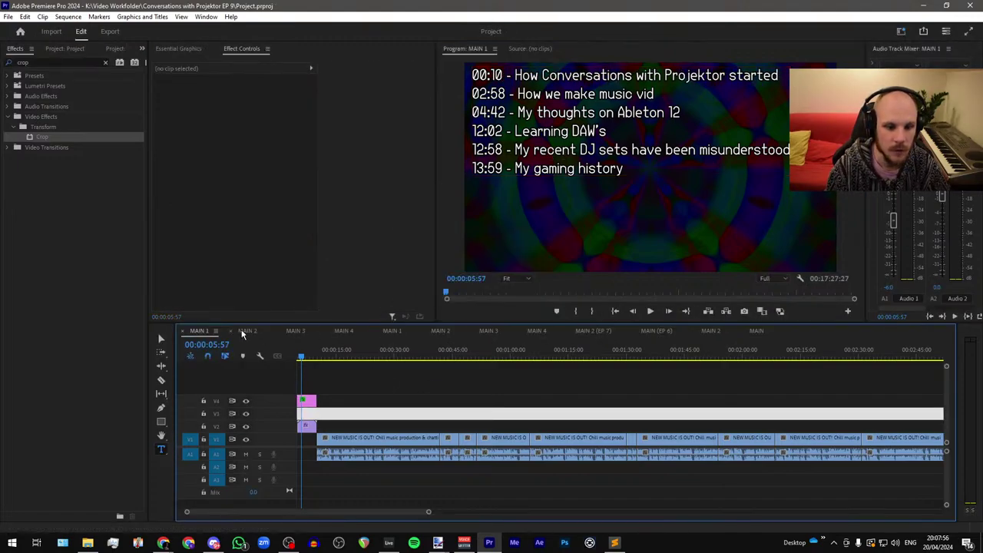
# Step: Review the opening chapter lists of MAIN 2 and MAIN 4 and look over the full MAIN 4 timeline, saving along the way
pyautogui.click(245, 331)
pyautogui.scroll(-6, 669, 371)
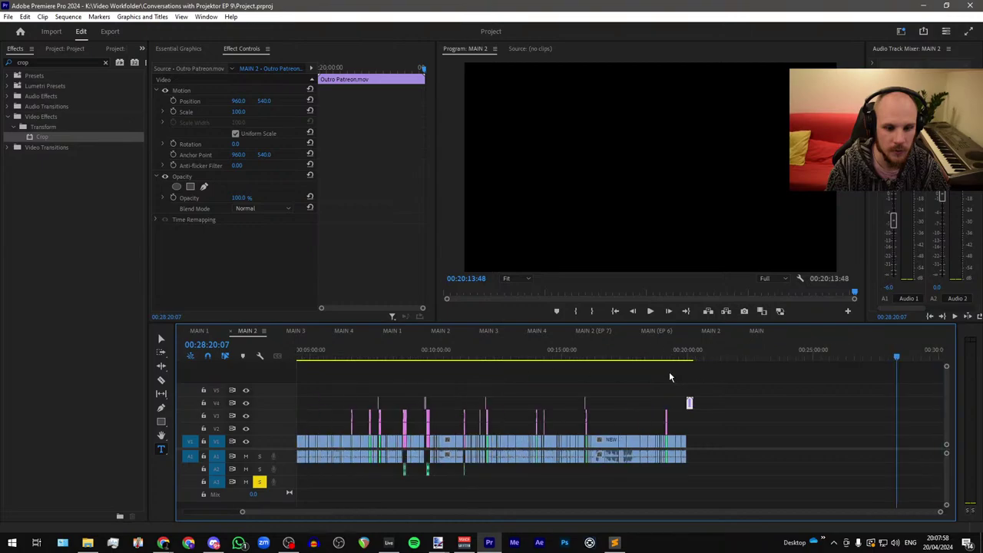
pyautogui.click(299, 358)
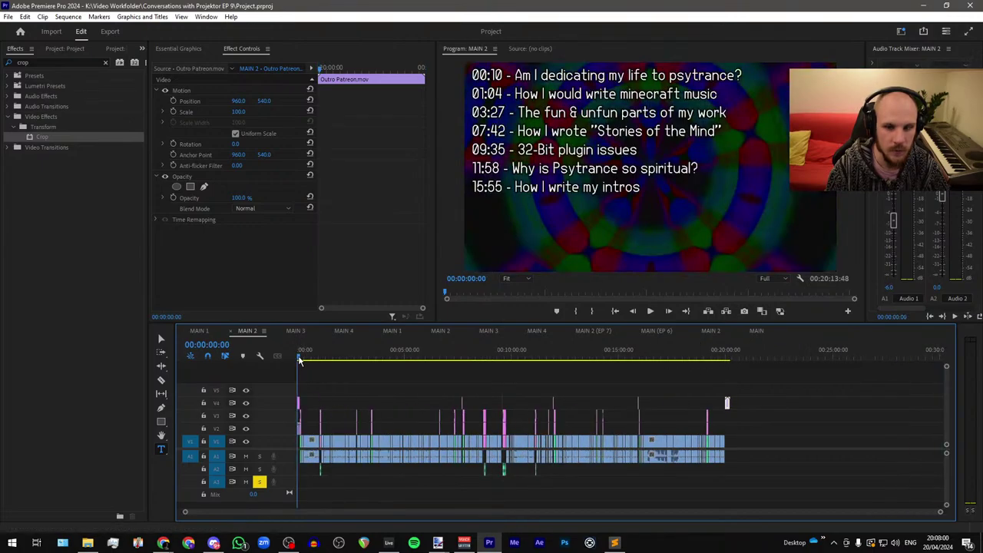
pyautogui.hotkey('ctrl', 's')
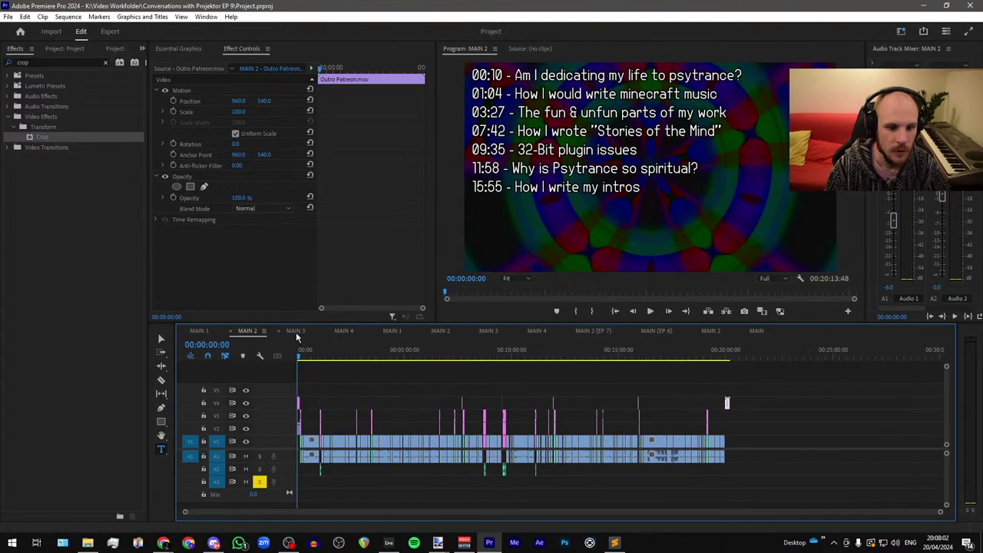
pyautogui.click(296, 331)
pyautogui.hotkey('ctrl', 's')
pyautogui.click(342, 330)
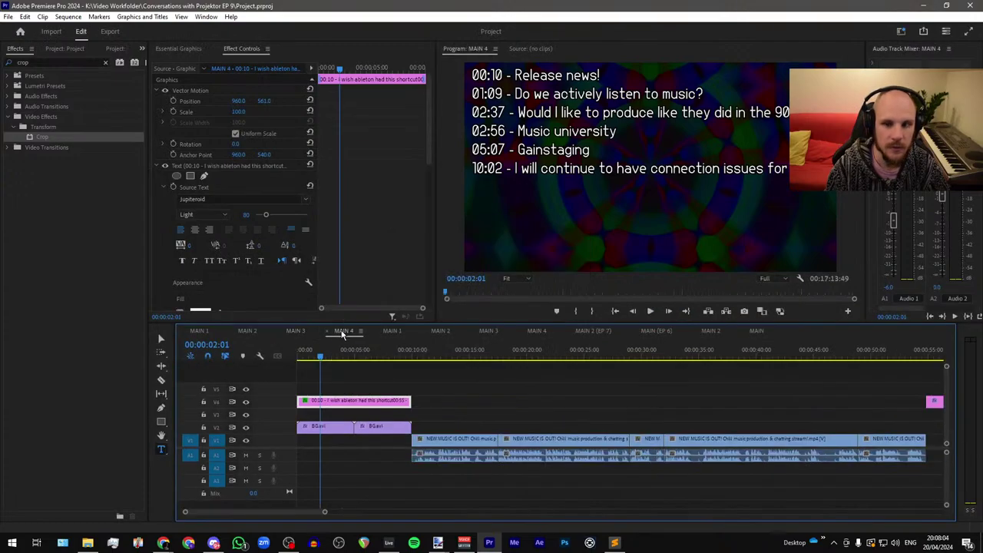
pyautogui.hotkey('ctrl', 's')
pyautogui.scroll(-10, 344, 366)
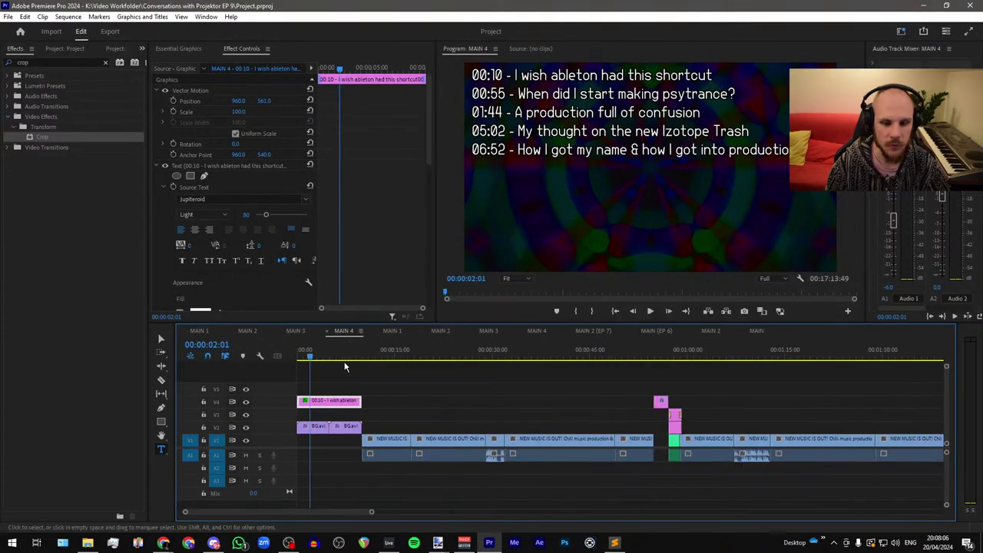
pyautogui.scroll(-1, 344, 367)
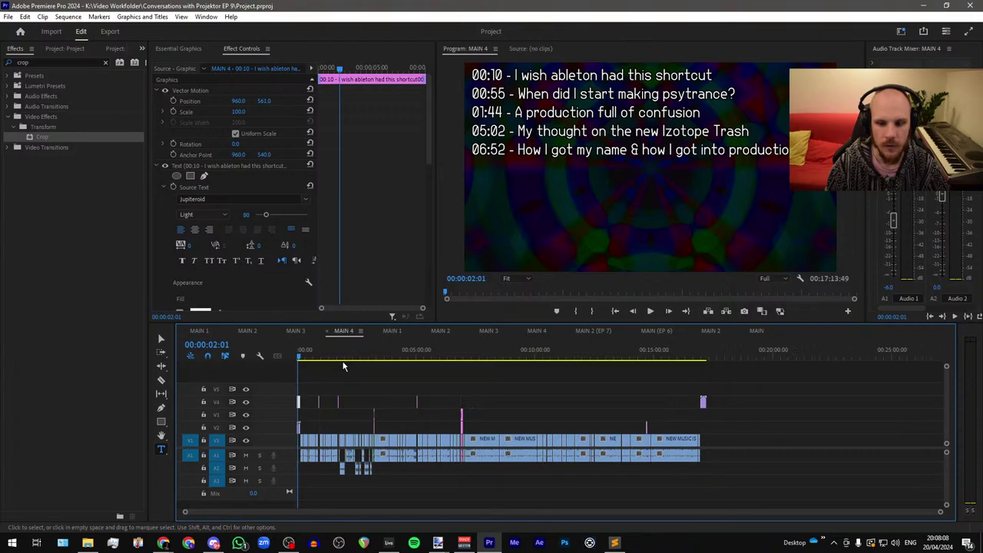
pyautogui.click(395, 408)
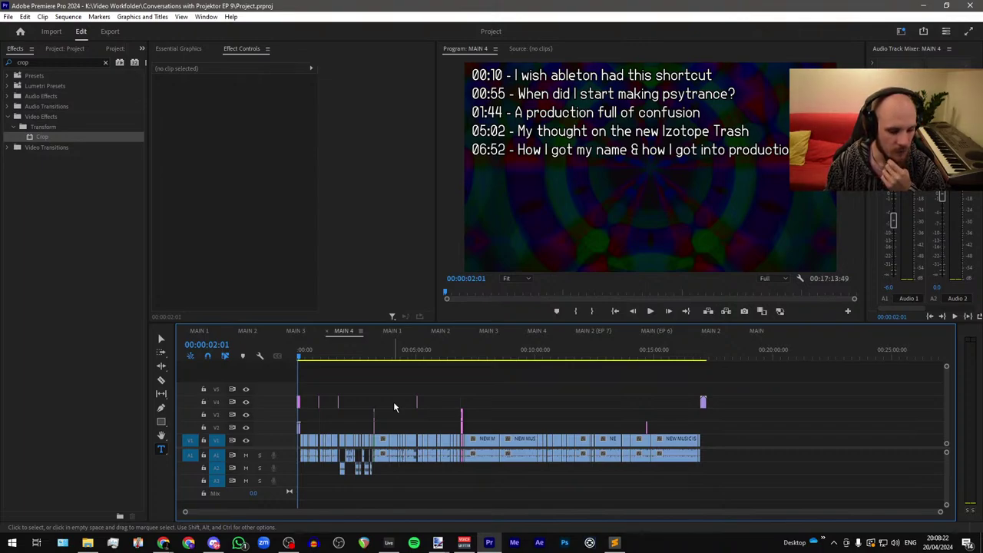
# Step: Check the full length of the Episode 8 project's MAIN 1 sequence up to its end and save that project
pyautogui.click(392, 330)
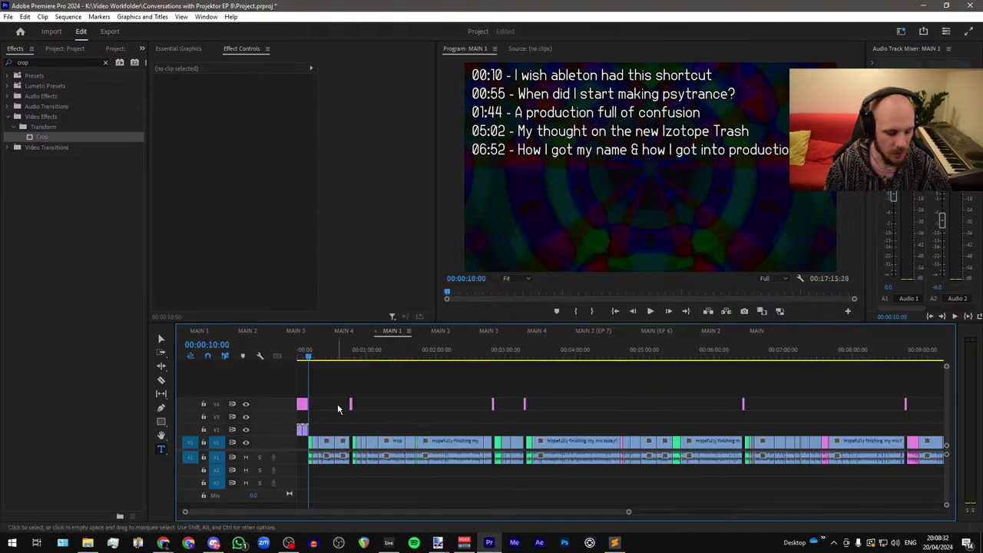
pyautogui.press('\\')
pyautogui.click(712, 355)
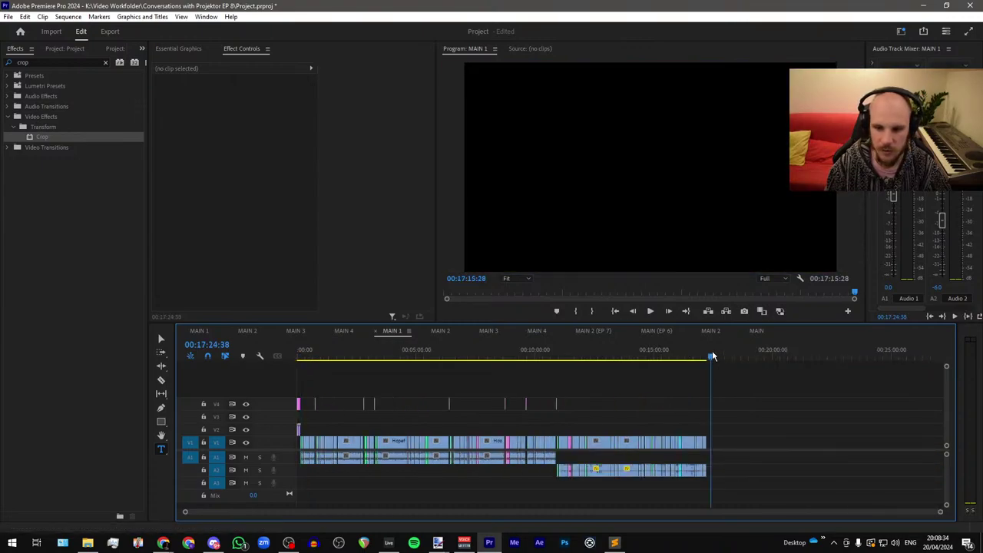
pyautogui.hotkey('ctrl', 's')
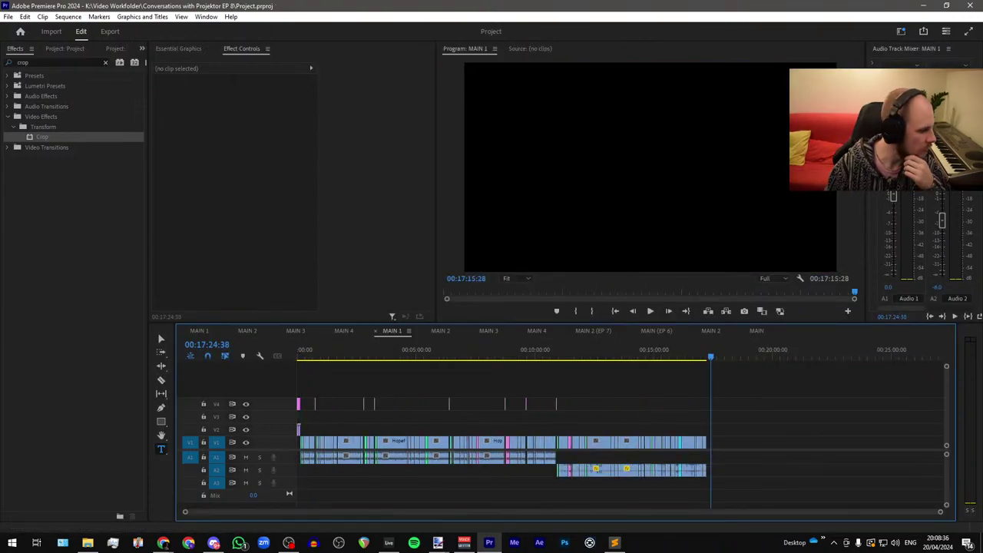
# Step: Switch to Chrome and briefly view the "Psytrance Mix! (April 2024) - Eclipse Sound Syndicate!" video full screen in a maximized window
pyautogui.hotkey('alt', 'Tab')
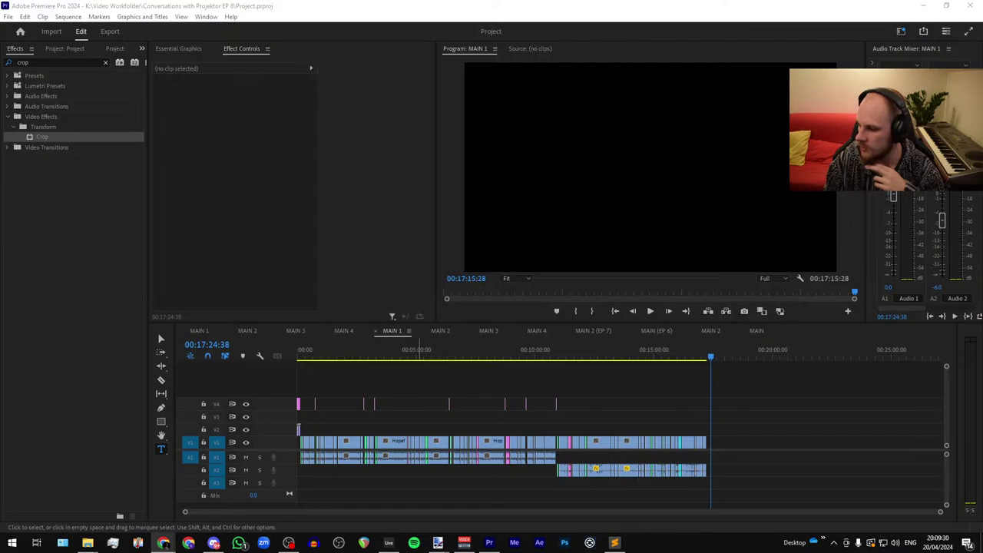
pyautogui.moveTo(982, 100); pyautogui.dragTo(583, 56)
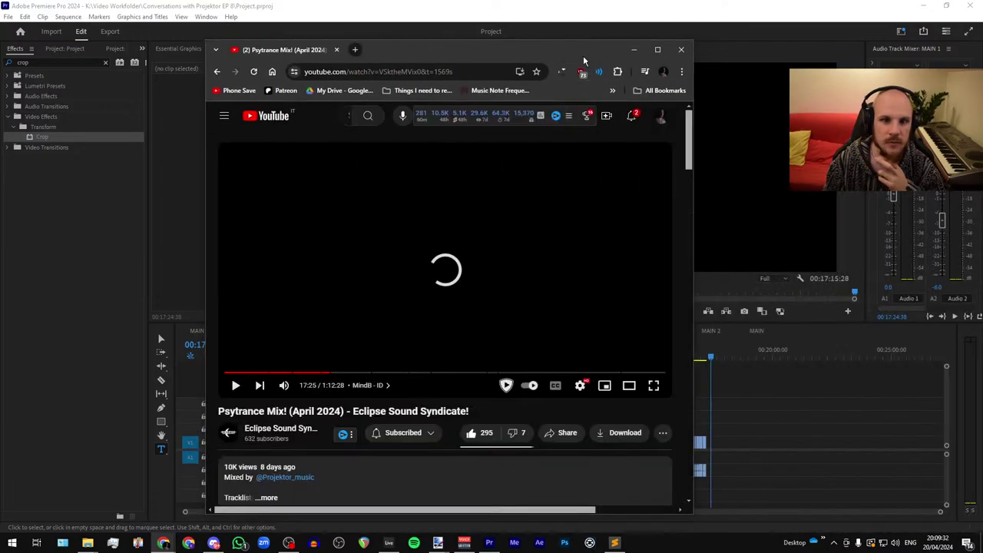
pyautogui.doubleClick(583, 56)
pyautogui.click(680, 451)
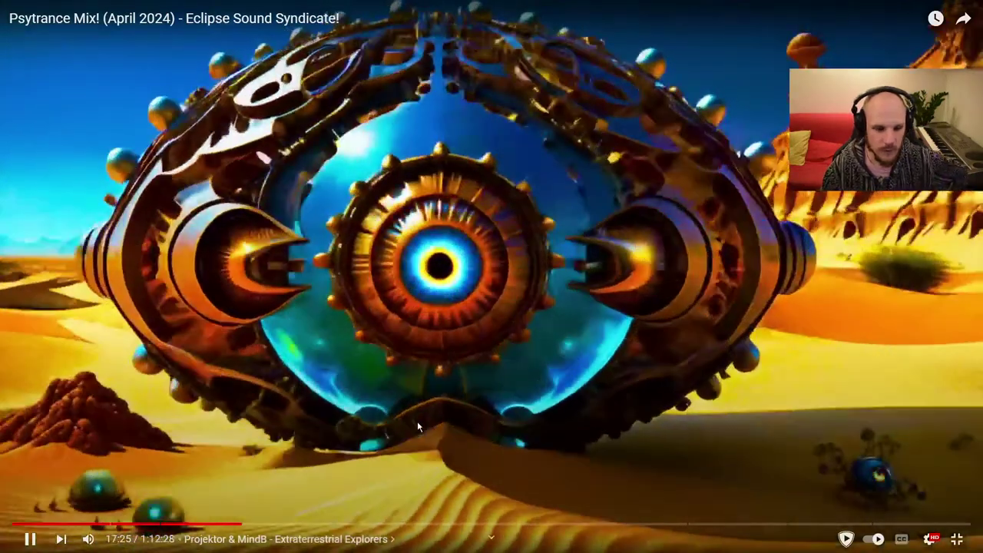
pyautogui.click(417, 421)
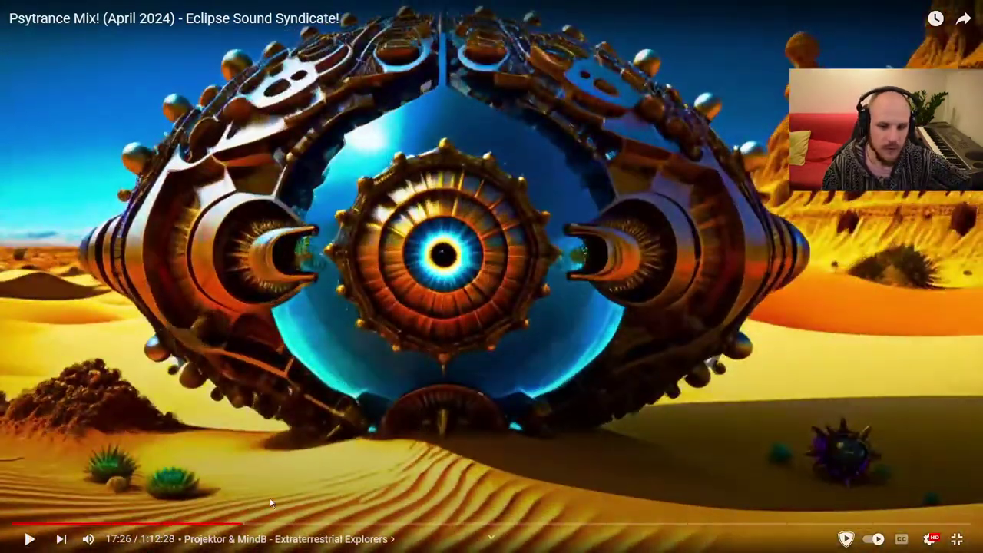
pyautogui.moveTo(130, 541); pyautogui.dragTo(137, 540)
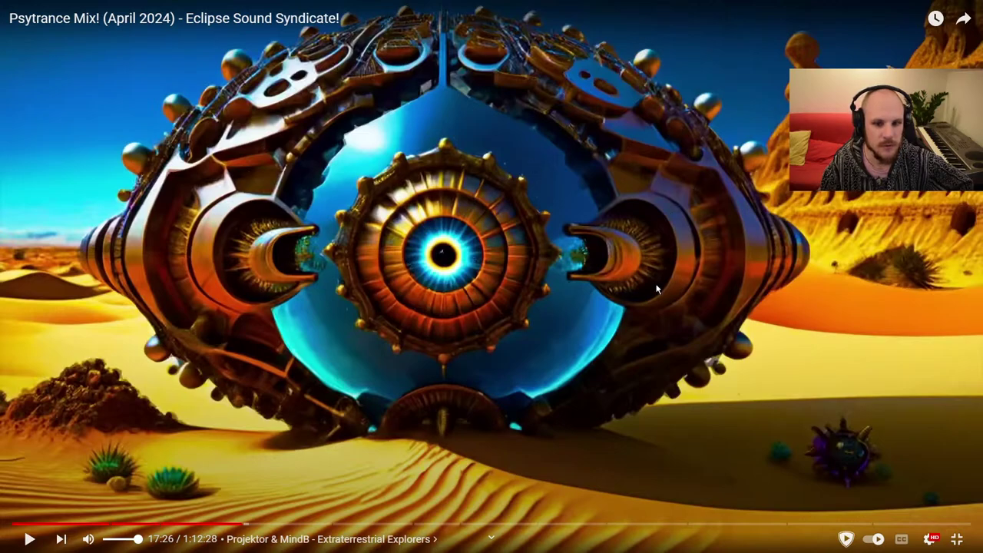
pyautogui.click(957, 540)
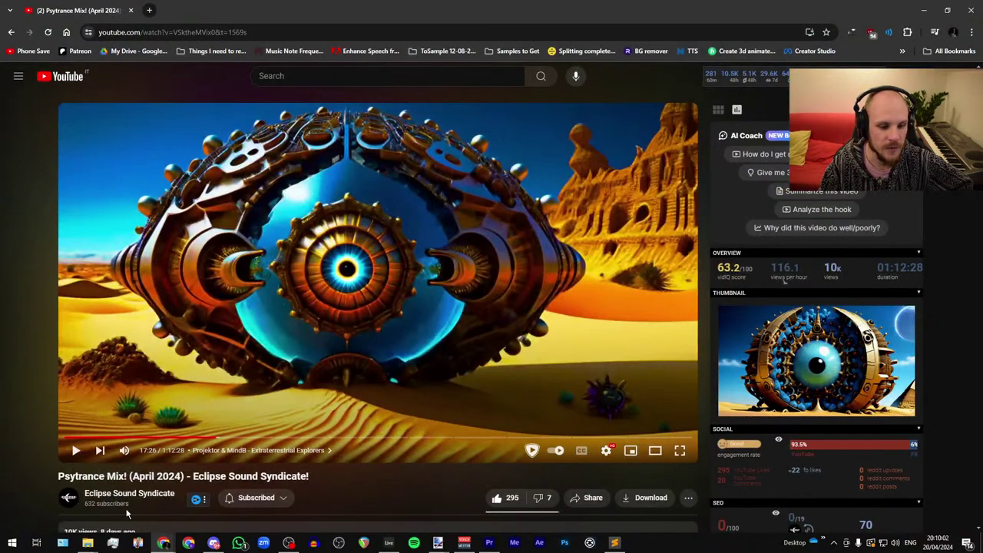
# Step: Look over the mix's description and comments, and resume its playback in full screen
pyautogui.scroll(-1, 138, 513)
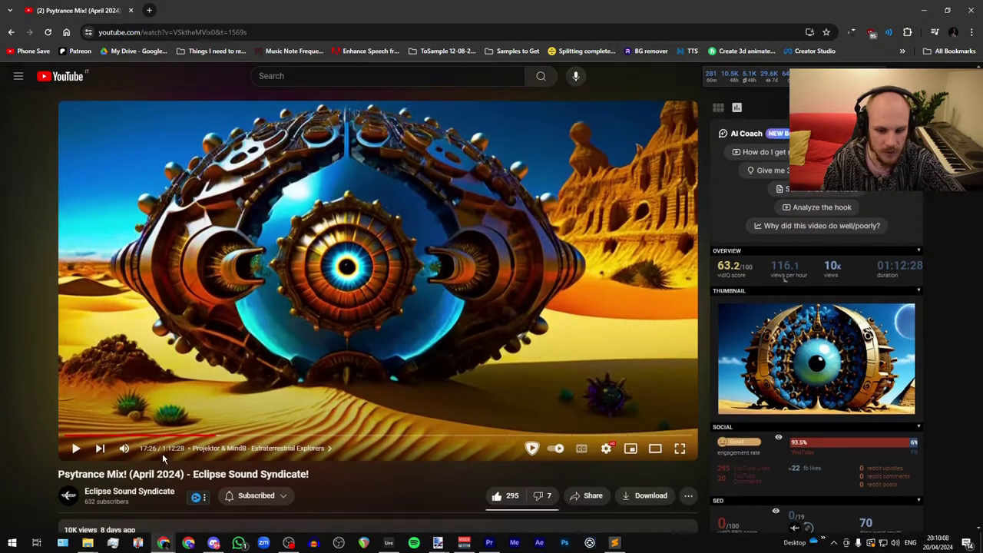
pyautogui.scroll(-3, 126, 447)
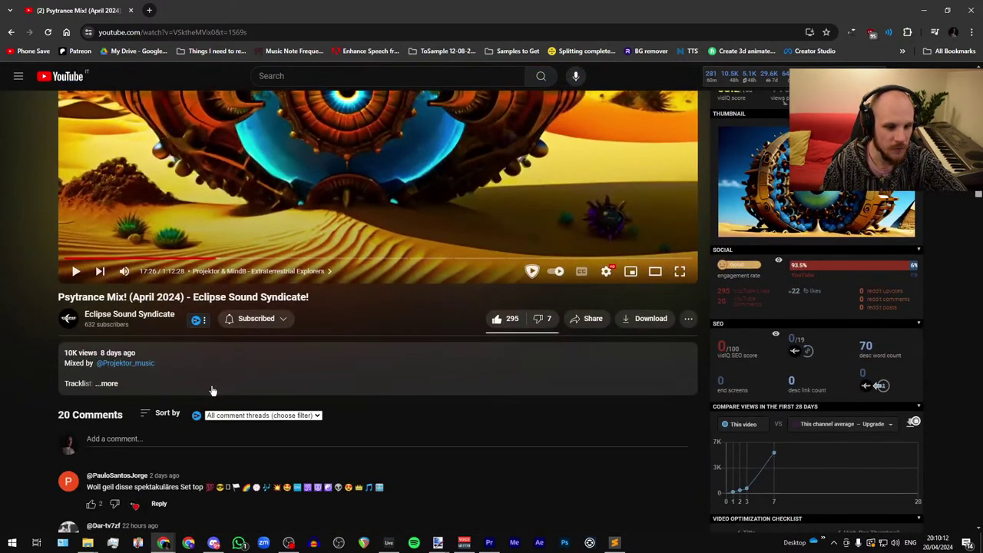
pyautogui.scroll(4, 230, 376)
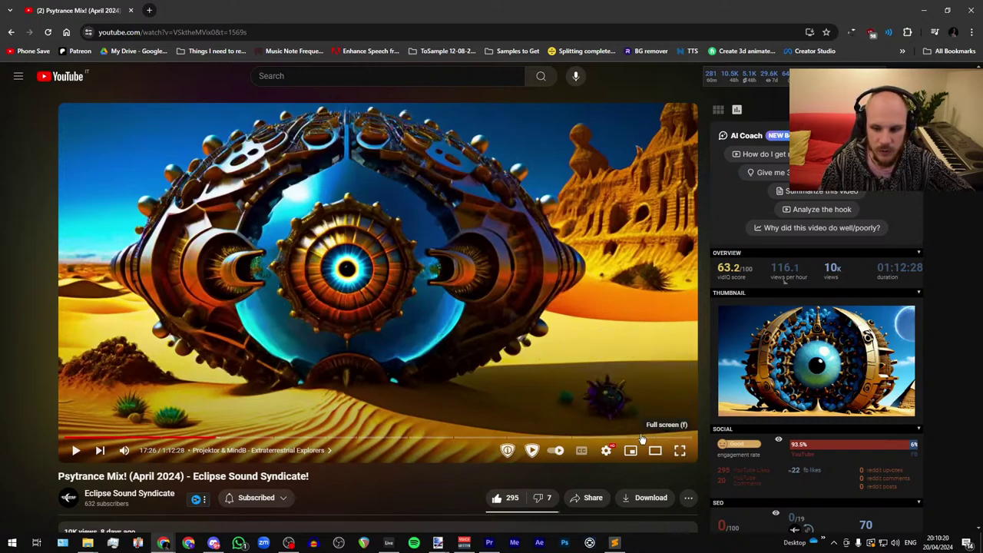
pyautogui.click(293, 309)
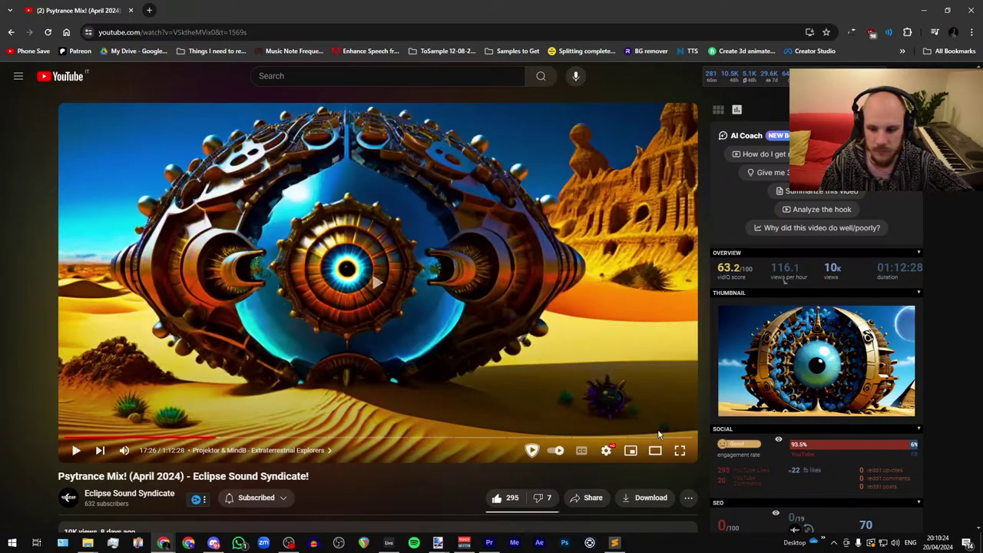
pyautogui.click(680, 450)
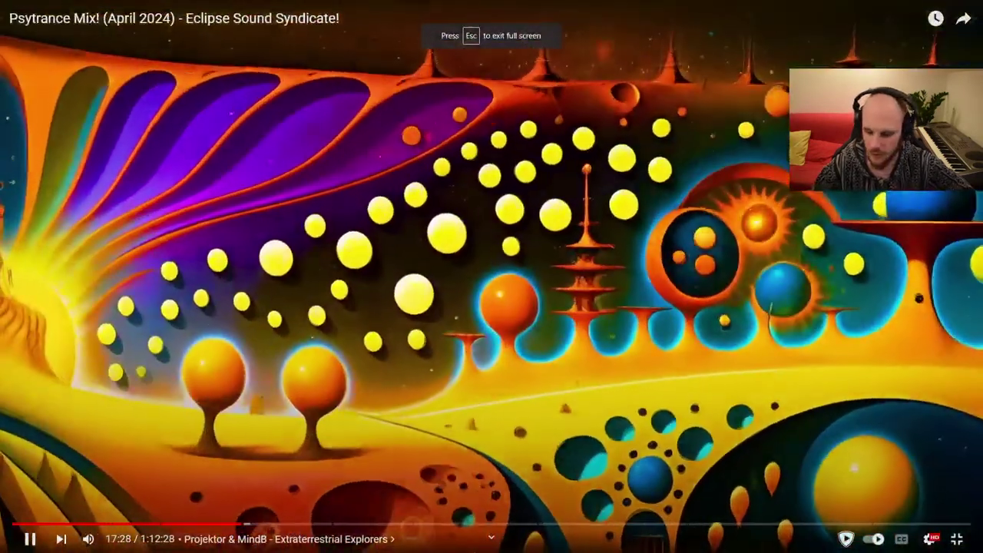
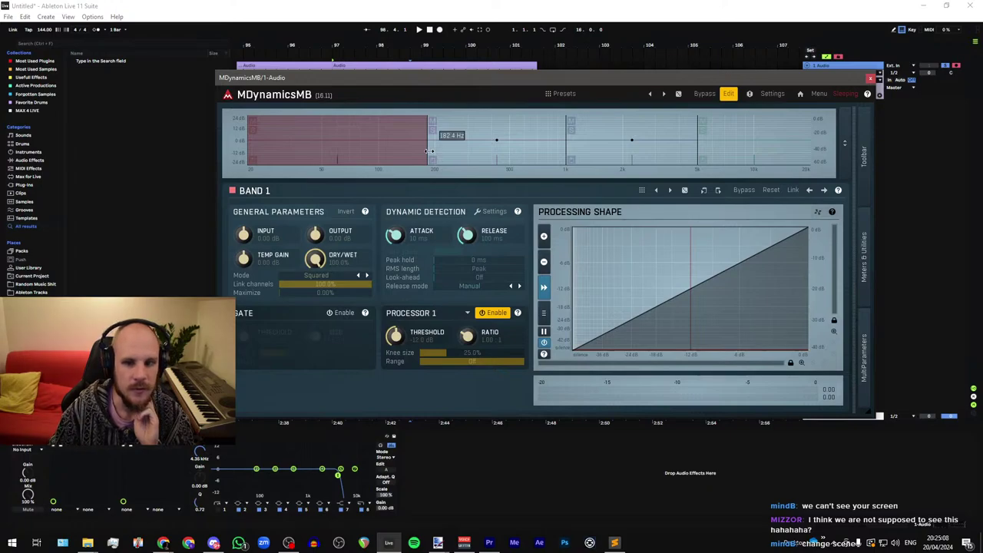
# Step: In Ableton Live's MDynamicsMB, lower the crossover between bands 1 and 2 to just above 100 Hz and set band 1's ratio to Infinity
pyautogui.moveTo(428, 151); pyautogui.dragTo(401, 151)
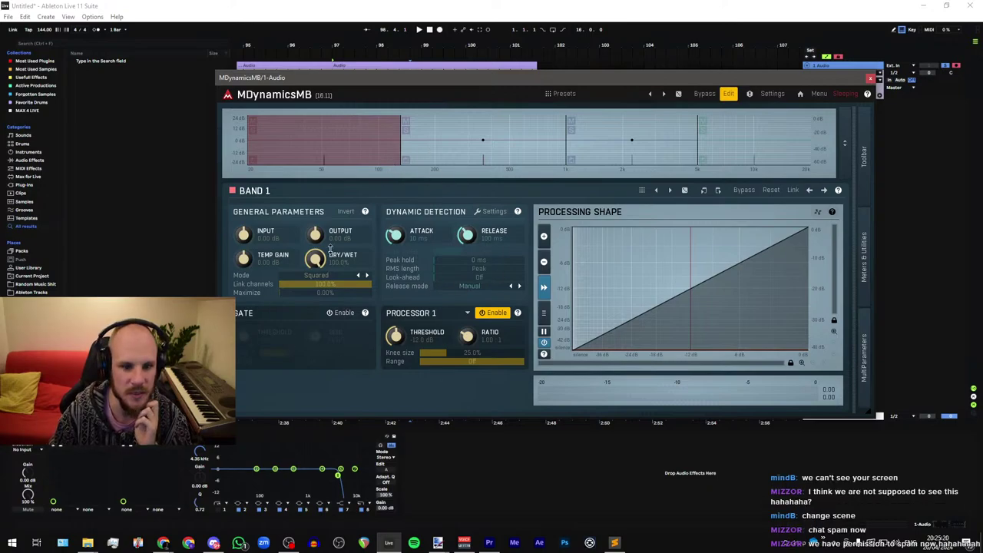
pyautogui.moveTo(461, 332); pyautogui.dragTo(442, 288)
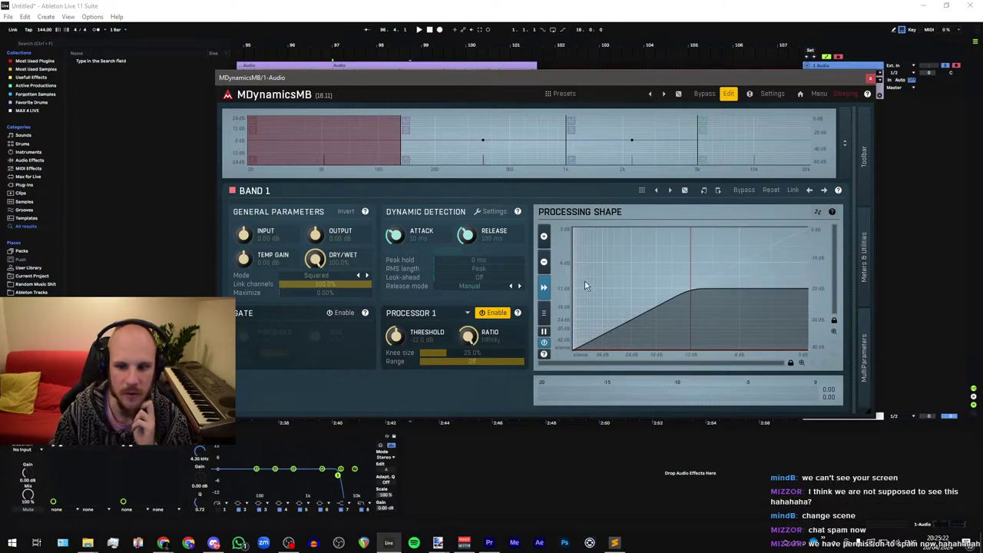
pyautogui.click(448, 158)
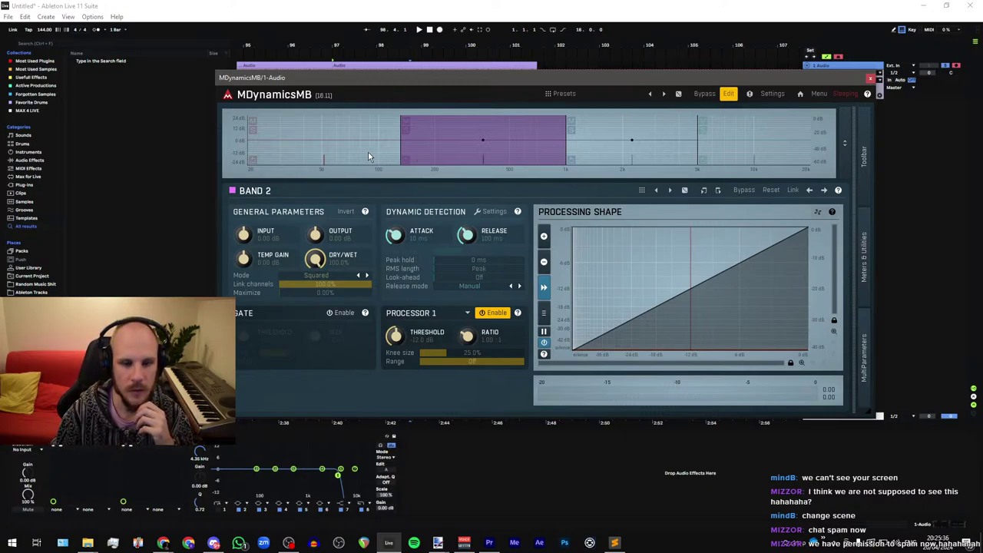
pyautogui.moveTo(400, 149); pyautogui.dragTo(403, 149)
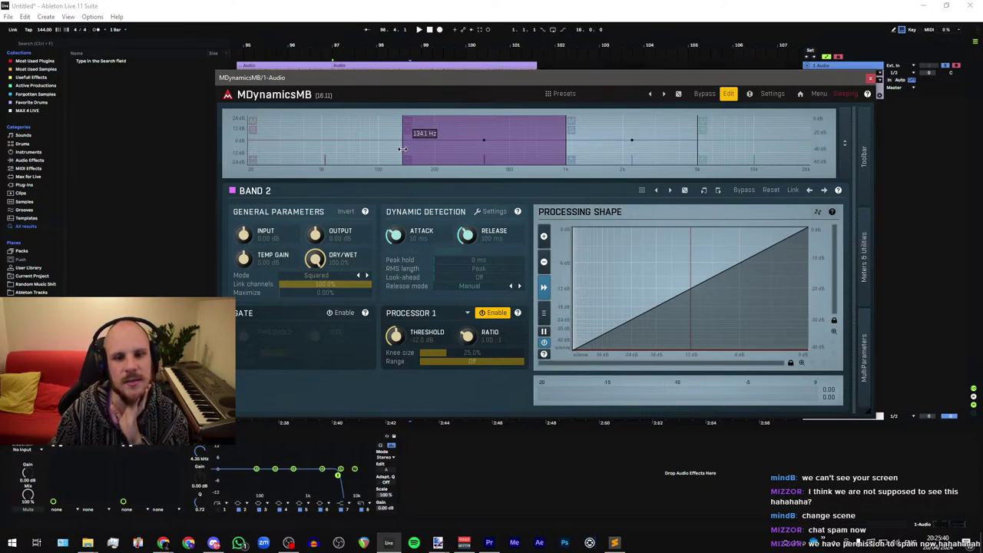
pyautogui.moveTo(402, 149)
pyautogui.mouseDown()
pyautogui.moveTo(367, 152)
pyautogui.moveTo(406, 156)
pyautogui.moveTo(392, 160)
pyautogui.mouseUp()
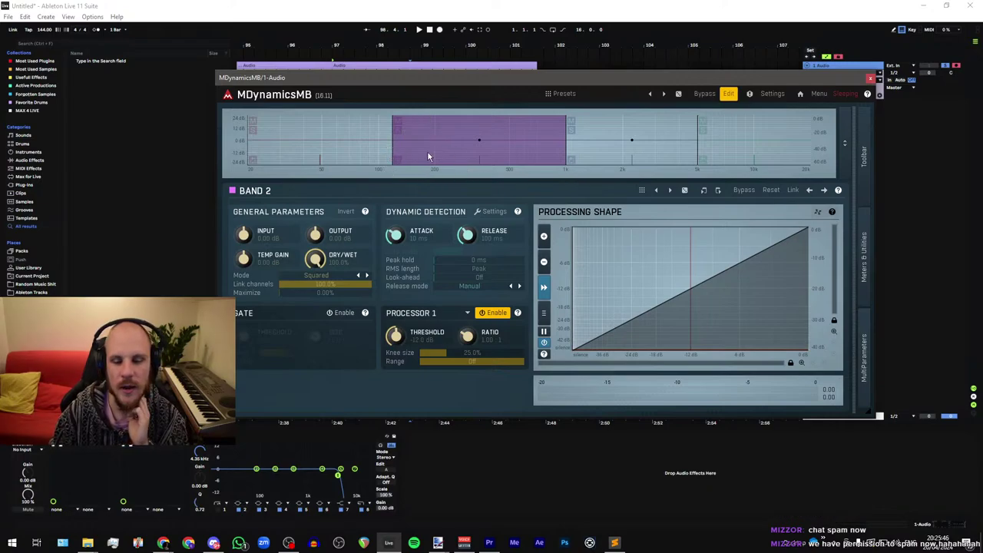
# Step: Check the crossover type and slope options in MDynamicsMB's band 2 configuration and close the plug-in window
pyautogui.rightClick(427, 151)
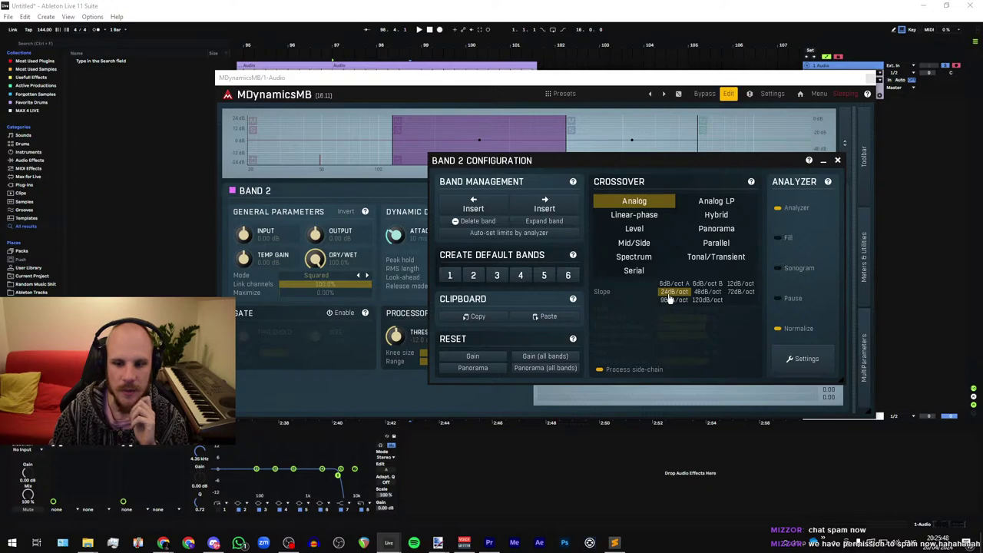
pyautogui.click(838, 159)
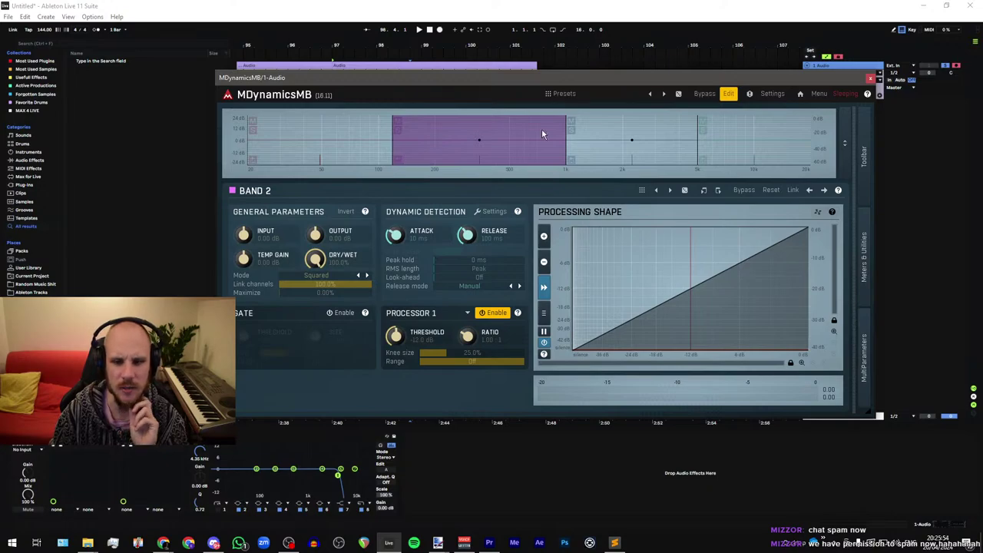
pyautogui.click(871, 80)
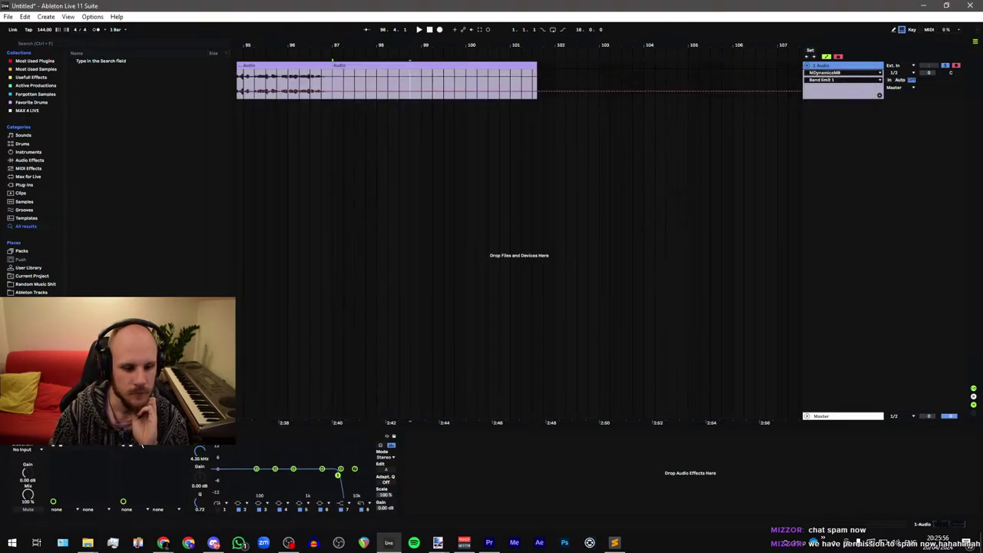
# Step: Open the Vitamin Stereo plug-in and set its low crossover to 94
pyautogui.click(143, 437)
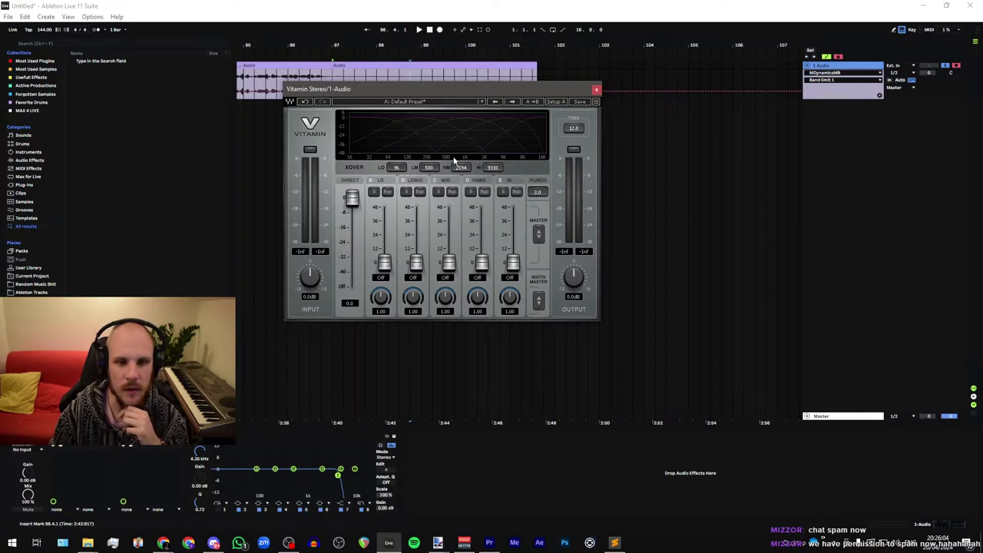
pyautogui.moveTo(397, 168); pyautogui.dragTo(400, 132)
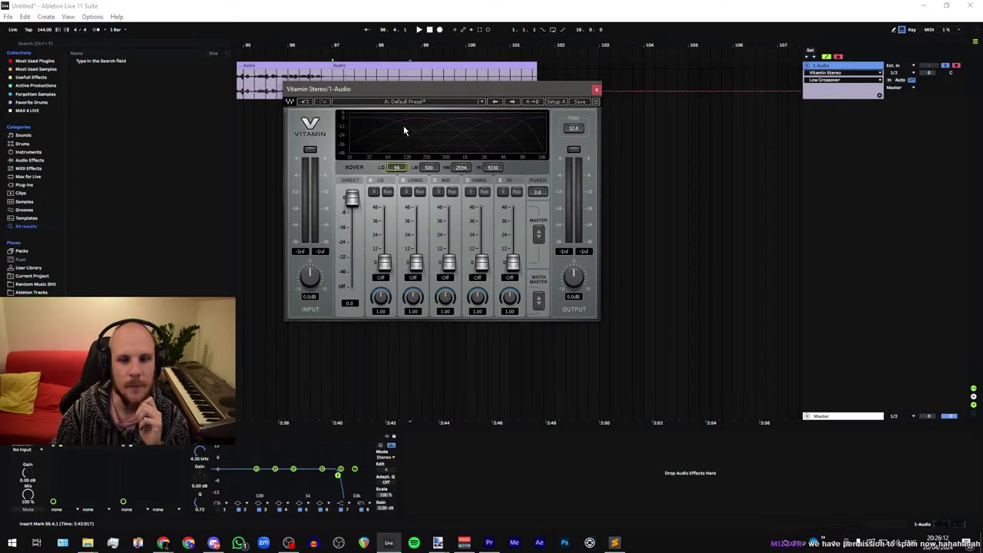
# Step: Reopen MDynamicsMB and change its analog crossover slope to 12dB/oct in band 2's configuration
pyautogui.click(45, 448)
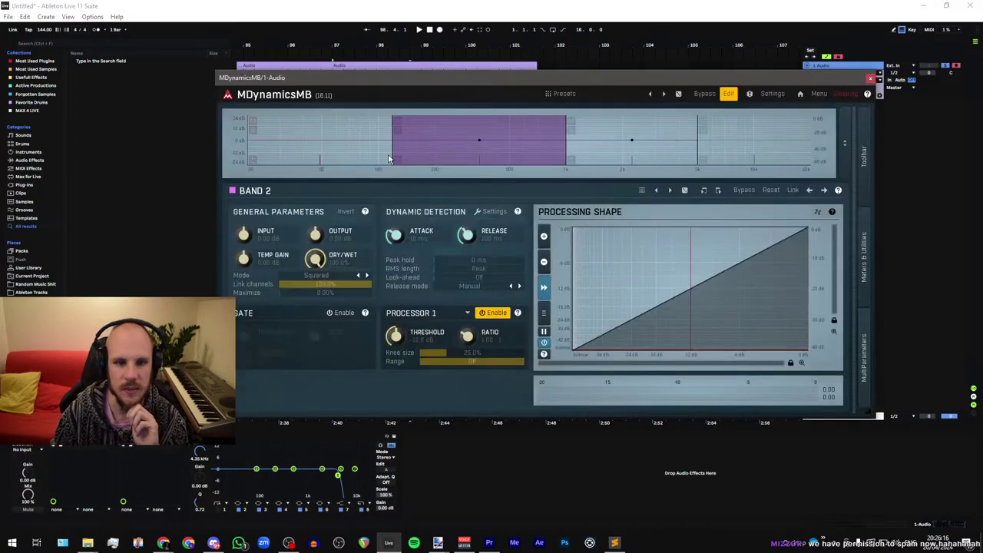
pyautogui.rightClick(438, 162)
pyautogui.click(742, 289)
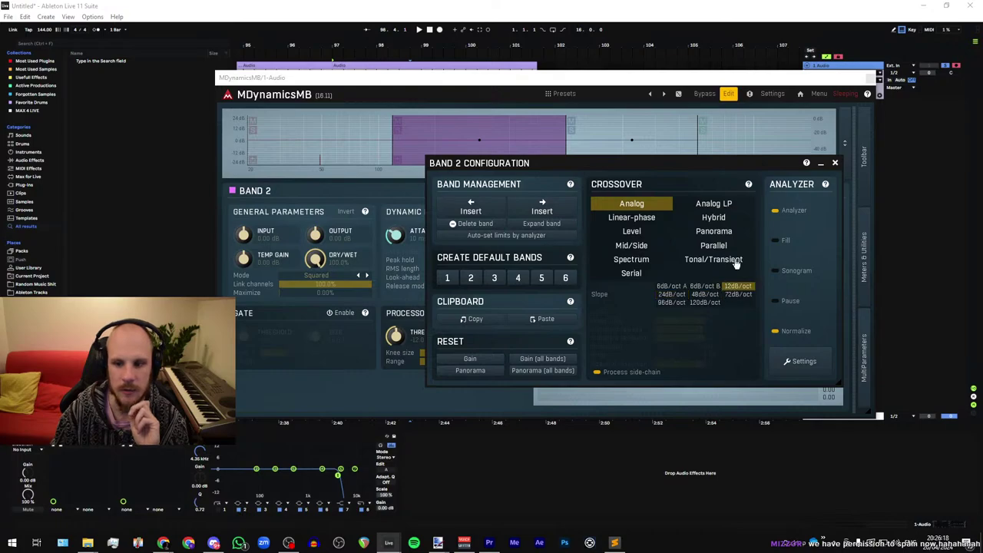
pyautogui.click(835, 163)
# Step: Arrange the Vitamin and MDynamicsMB windows apart to compare both plug-ins, and close them
pyautogui.moveTo(676, 88); pyautogui.dragTo(713, 192)
pyautogui.moveTo(374, 90); pyautogui.dragTo(276, 48)
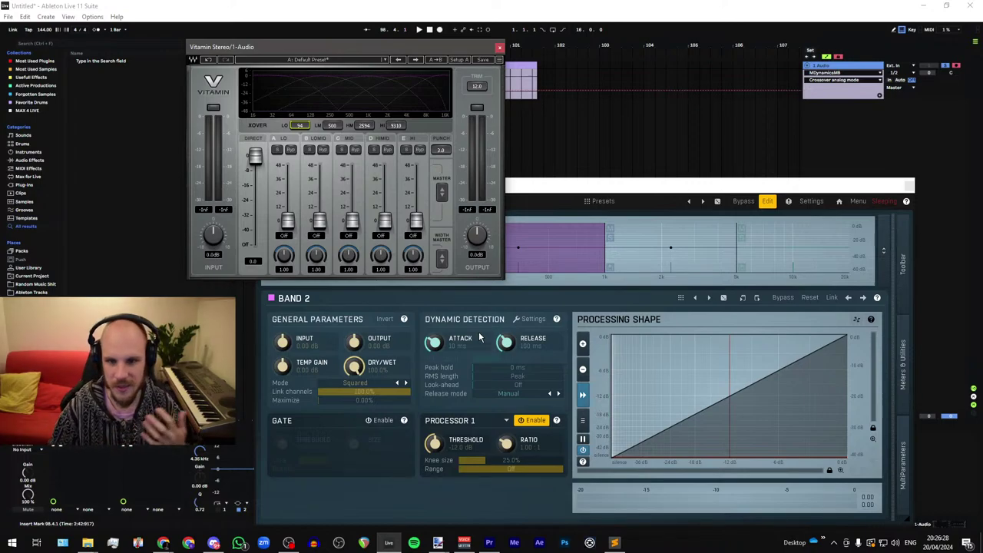
pyautogui.click(500, 49)
pyautogui.click(910, 185)
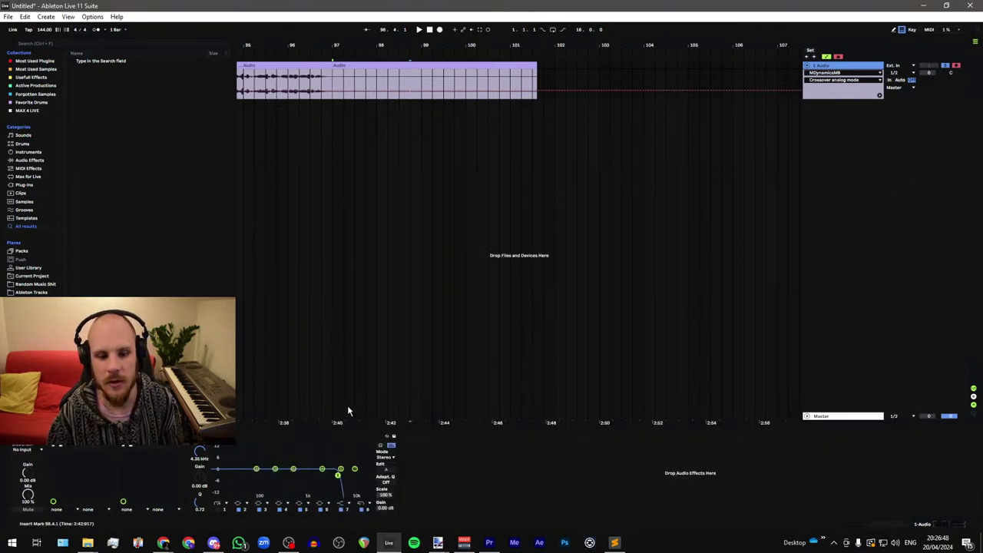
# Step: Switch to Discord, read the conversation-topics question on multiband crossover filters versus multiband compressors, and close the window
pyautogui.click(223, 436)
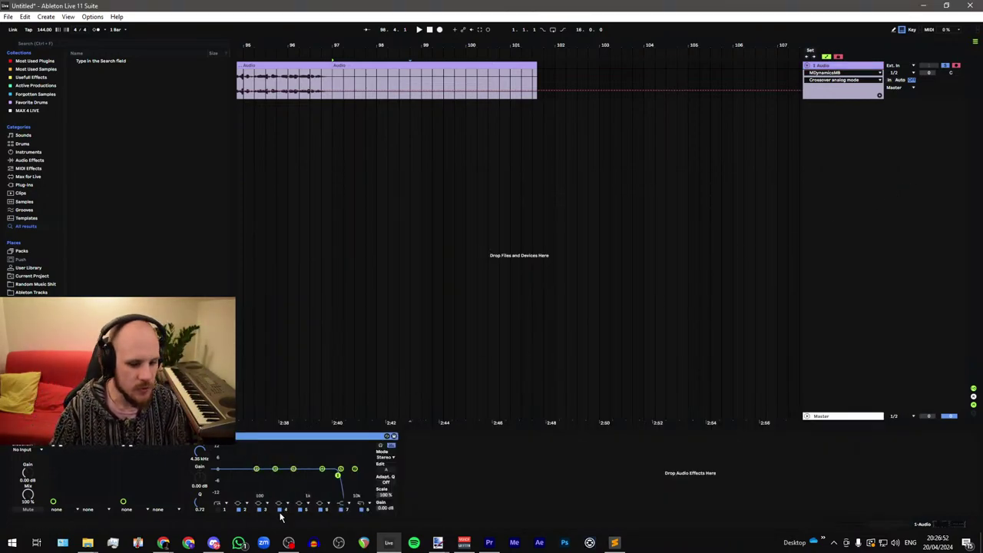
pyautogui.click(223, 511)
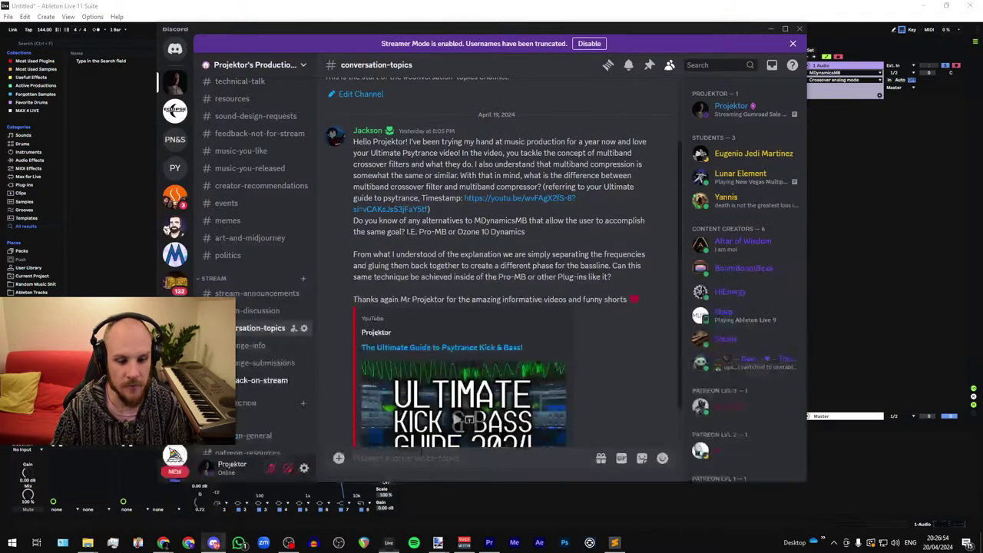
pyautogui.moveTo(353, 141); pyautogui.dragTo(623, 294)
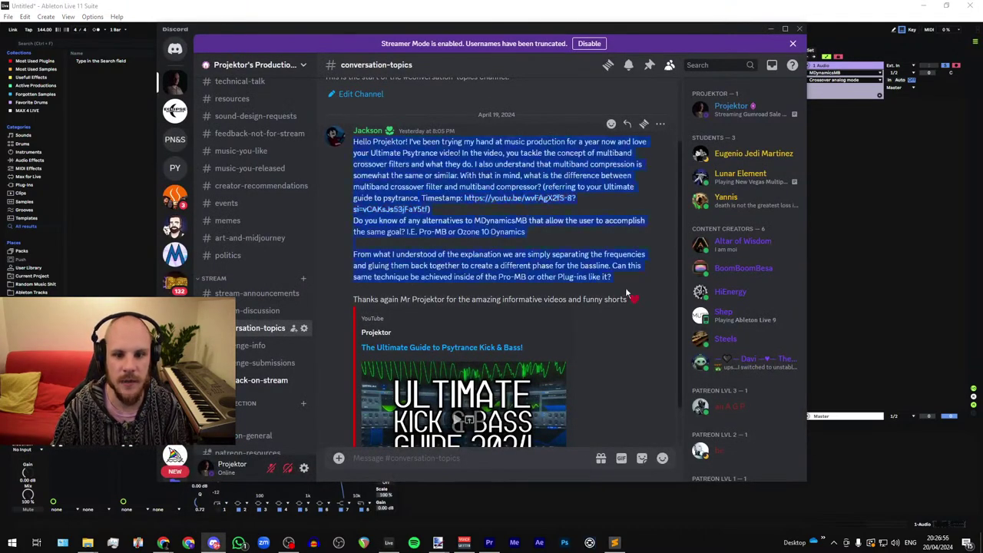
pyautogui.click(607, 314)
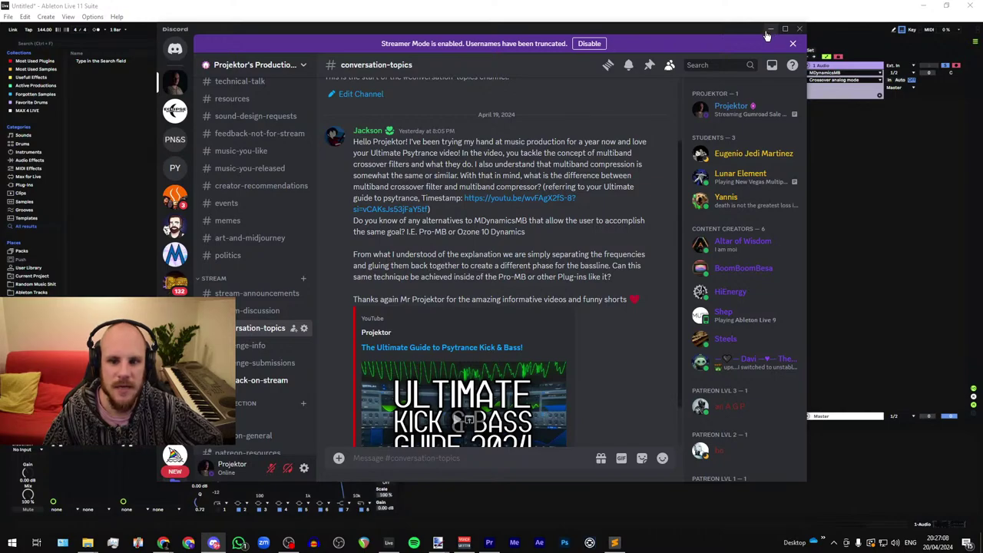
pyautogui.moveTo(353, 142); pyautogui.dragTo(632, 301)
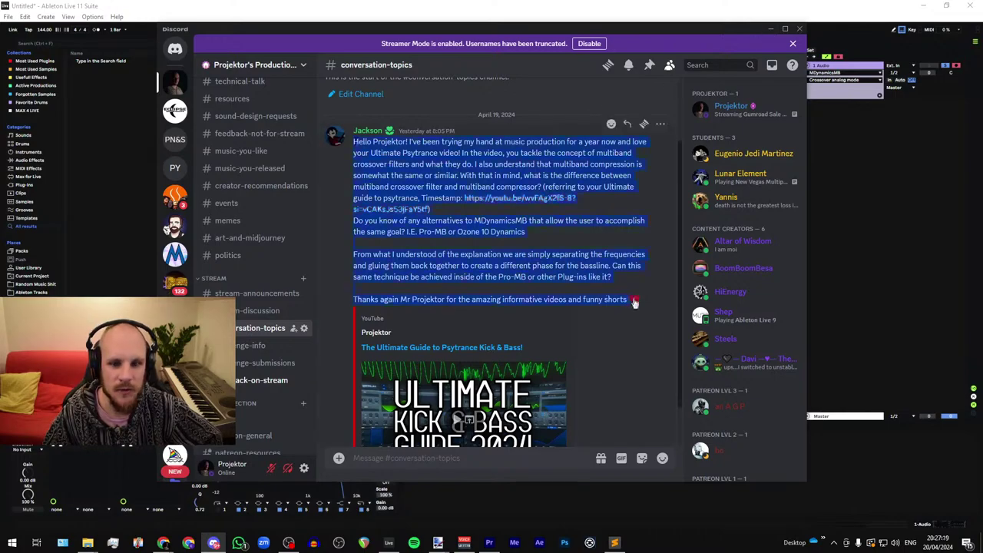
pyautogui.click(613, 335)
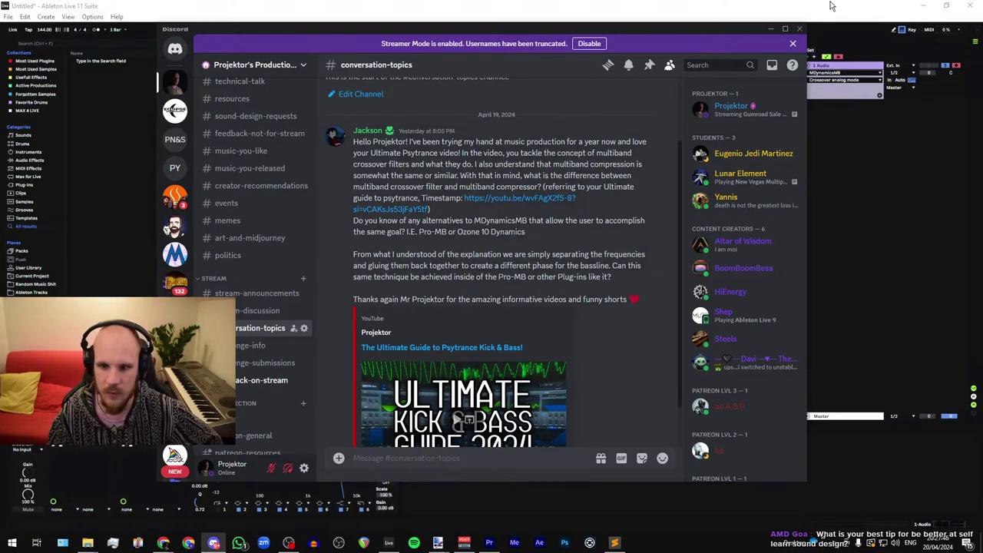
pyautogui.click(800, 28)
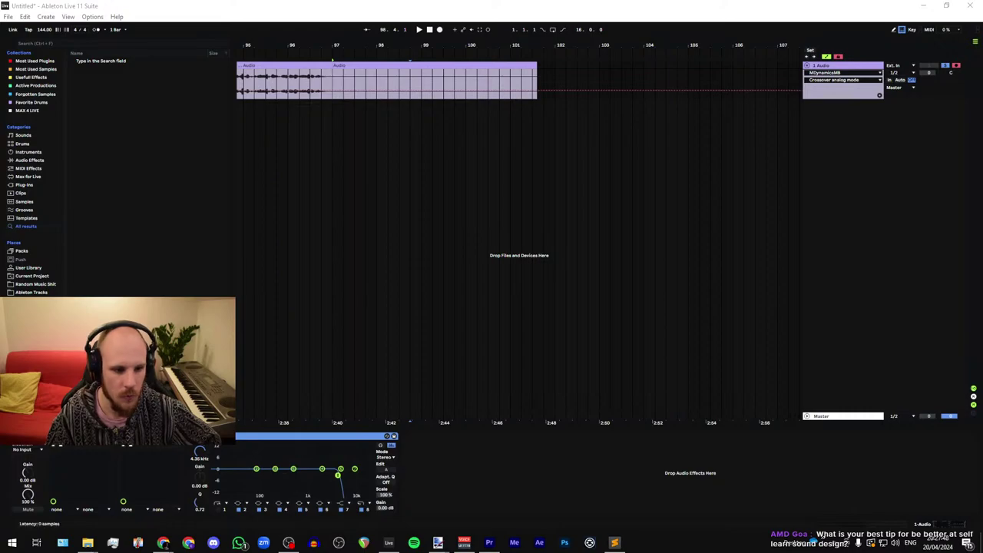
# Step: Reopen MDynamicsMB and set band 2's release to 155 ms and its attack to 20 ms
pyautogui.click(579, 384)
pyautogui.click(505, 345)
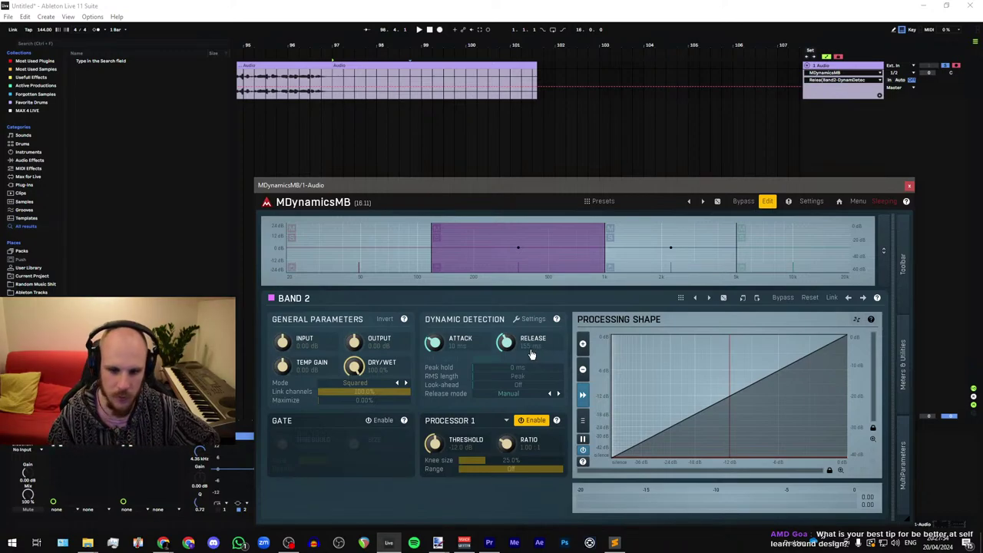
pyautogui.click(434, 344)
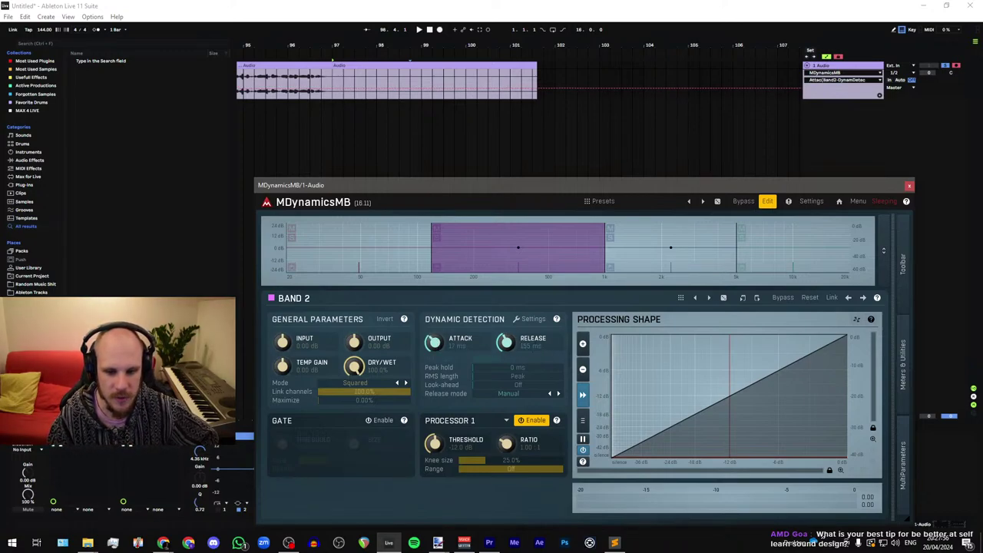
# Step: Set band 2's Processor 1 ratio to 4.01:1 and its threshold to -15.0 dB
pyautogui.moveTo(505, 443); pyautogui.dragTo(504, 417)
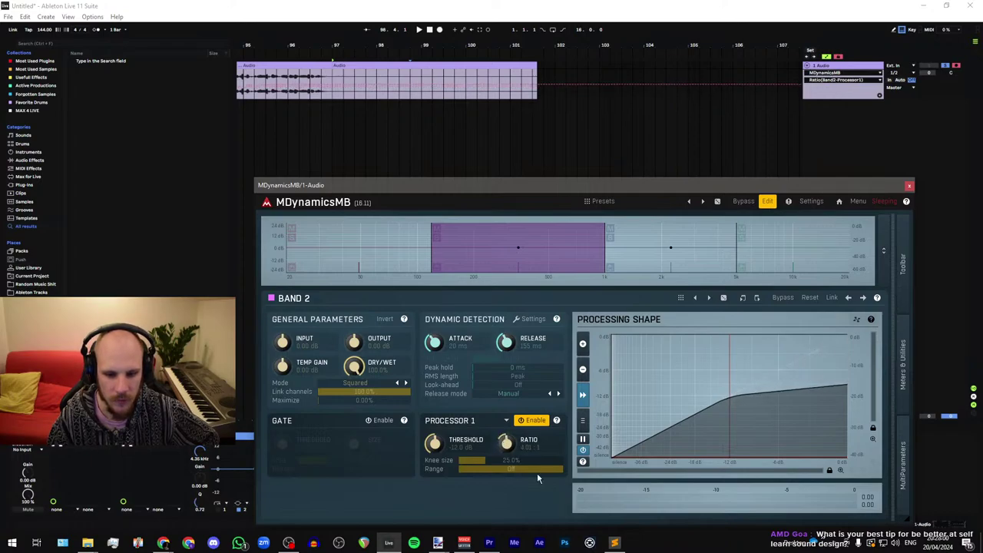
pyautogui.moveTo(435, 444); pyautogui.dragTo(434, 465)
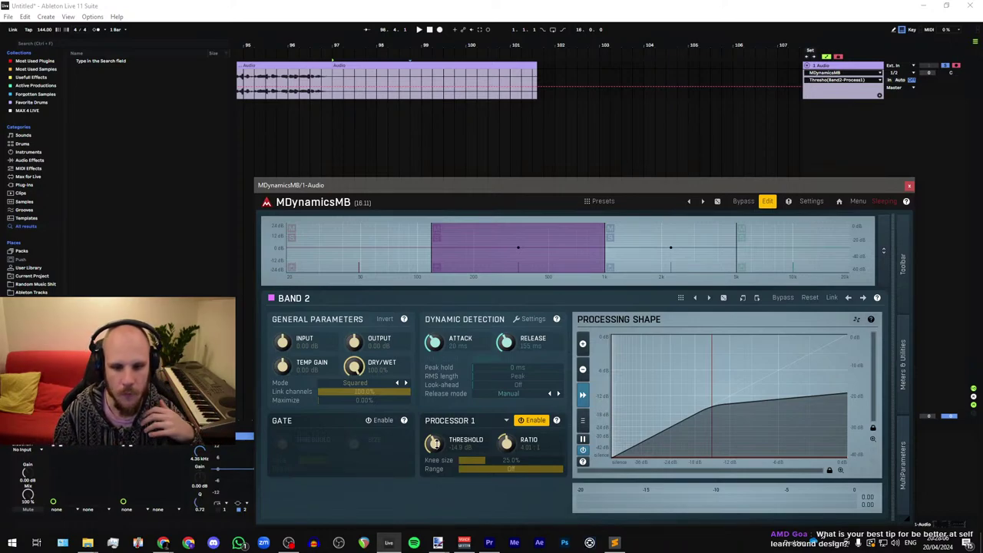
pyautogui.moveTo(435, 444)
pyautogui.mouseDown()
pyautogui.moveTo(435, 465)
pyautogui.moveTo(435, 447)
pyautogui.mouseUp()
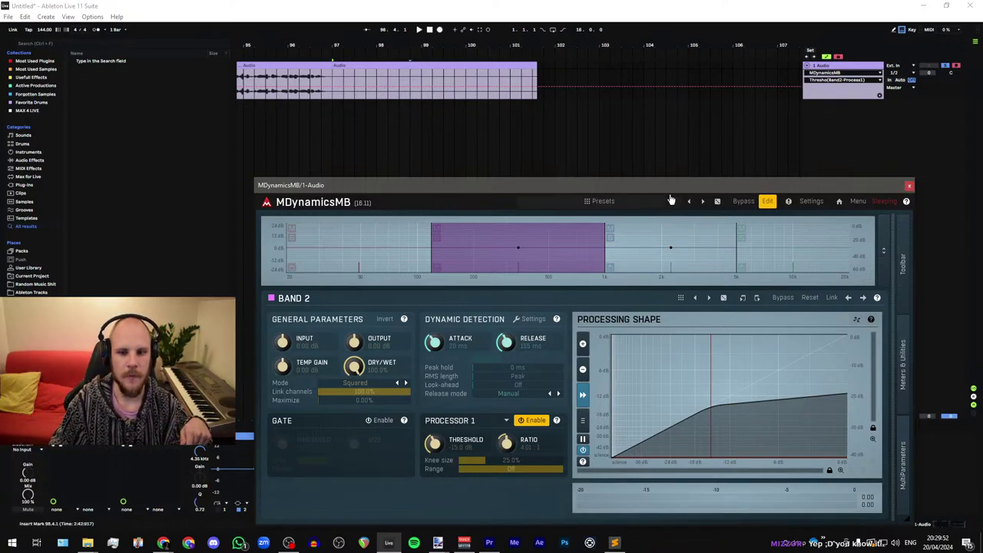
# Step: Move the MDynamicsMB window up to uncover the device chain, and close the plug-in window
pyautogui.moveTo(631, 186); pyautogui.dragTo(613, 107)
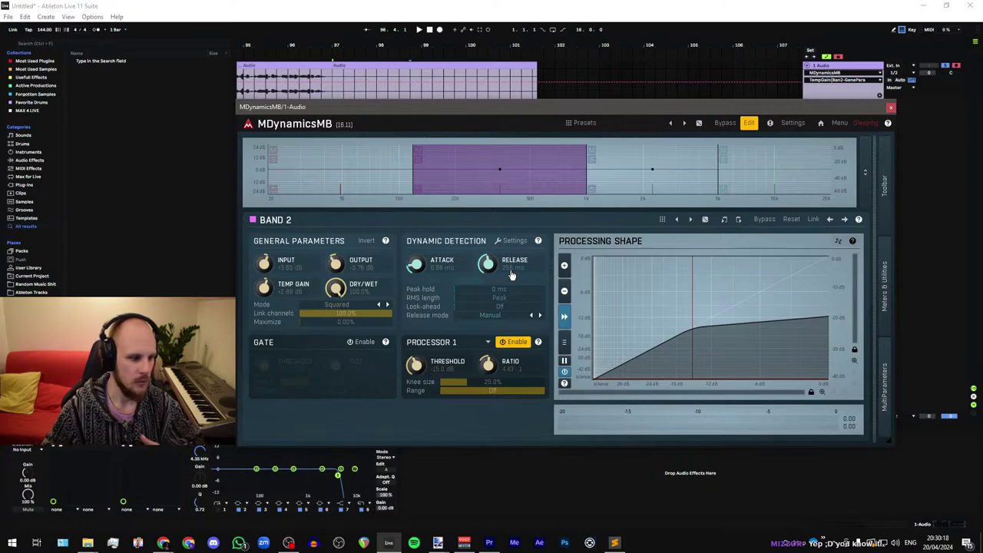
pyautogui.click(892, 107)
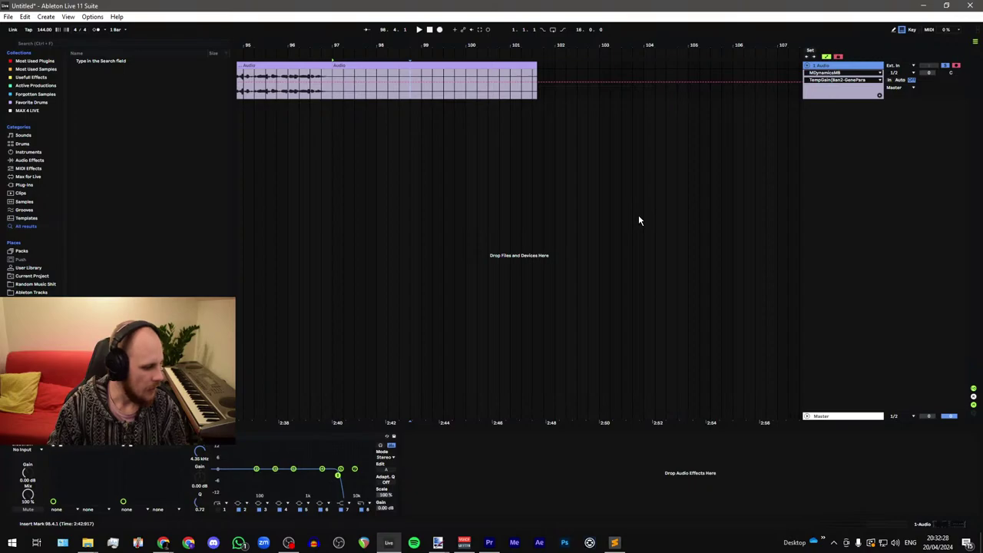
# Step: Place the insert marker at 99.1.1 on the audio clip and switch to Discord's conversation-topics channel
pyautogui.click(423, 96)
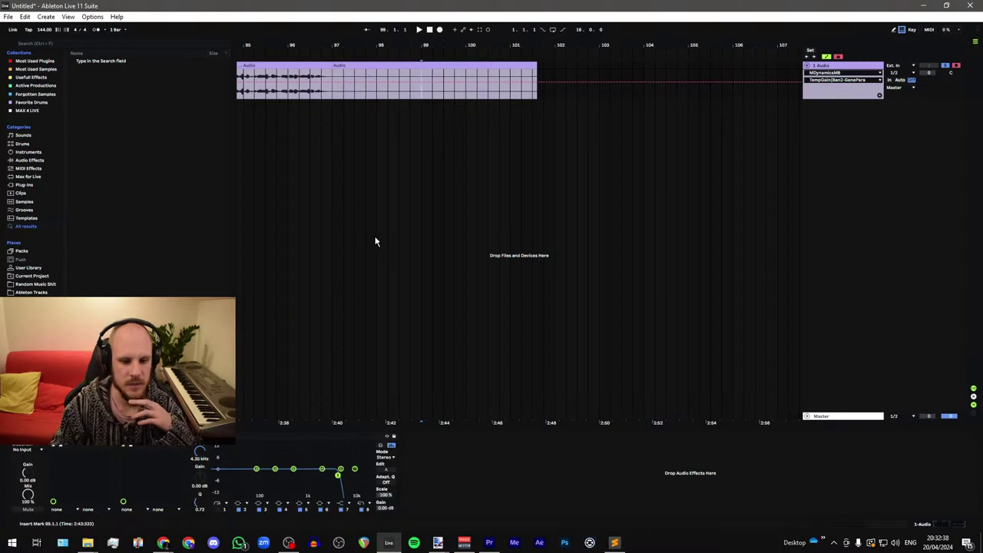
pyautogui.click(214, 542)
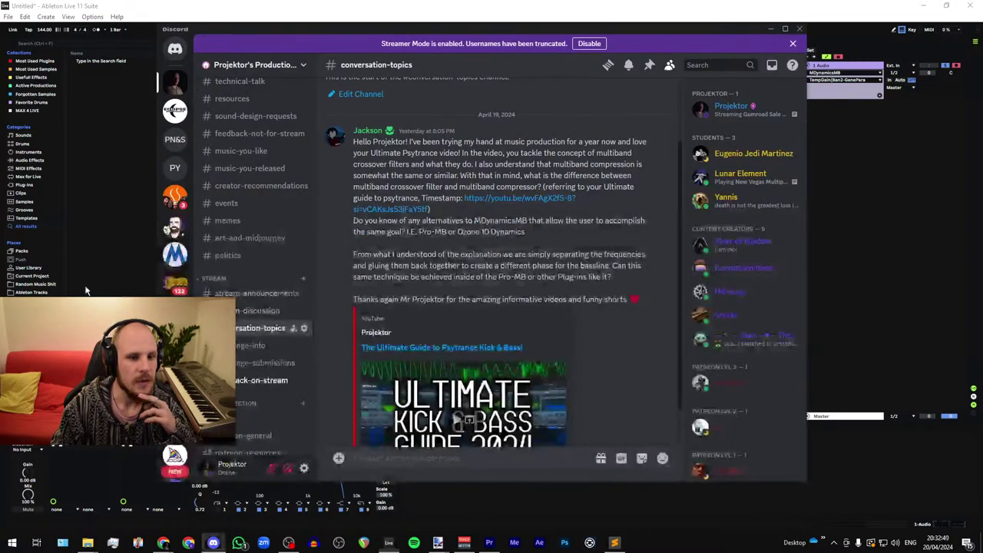